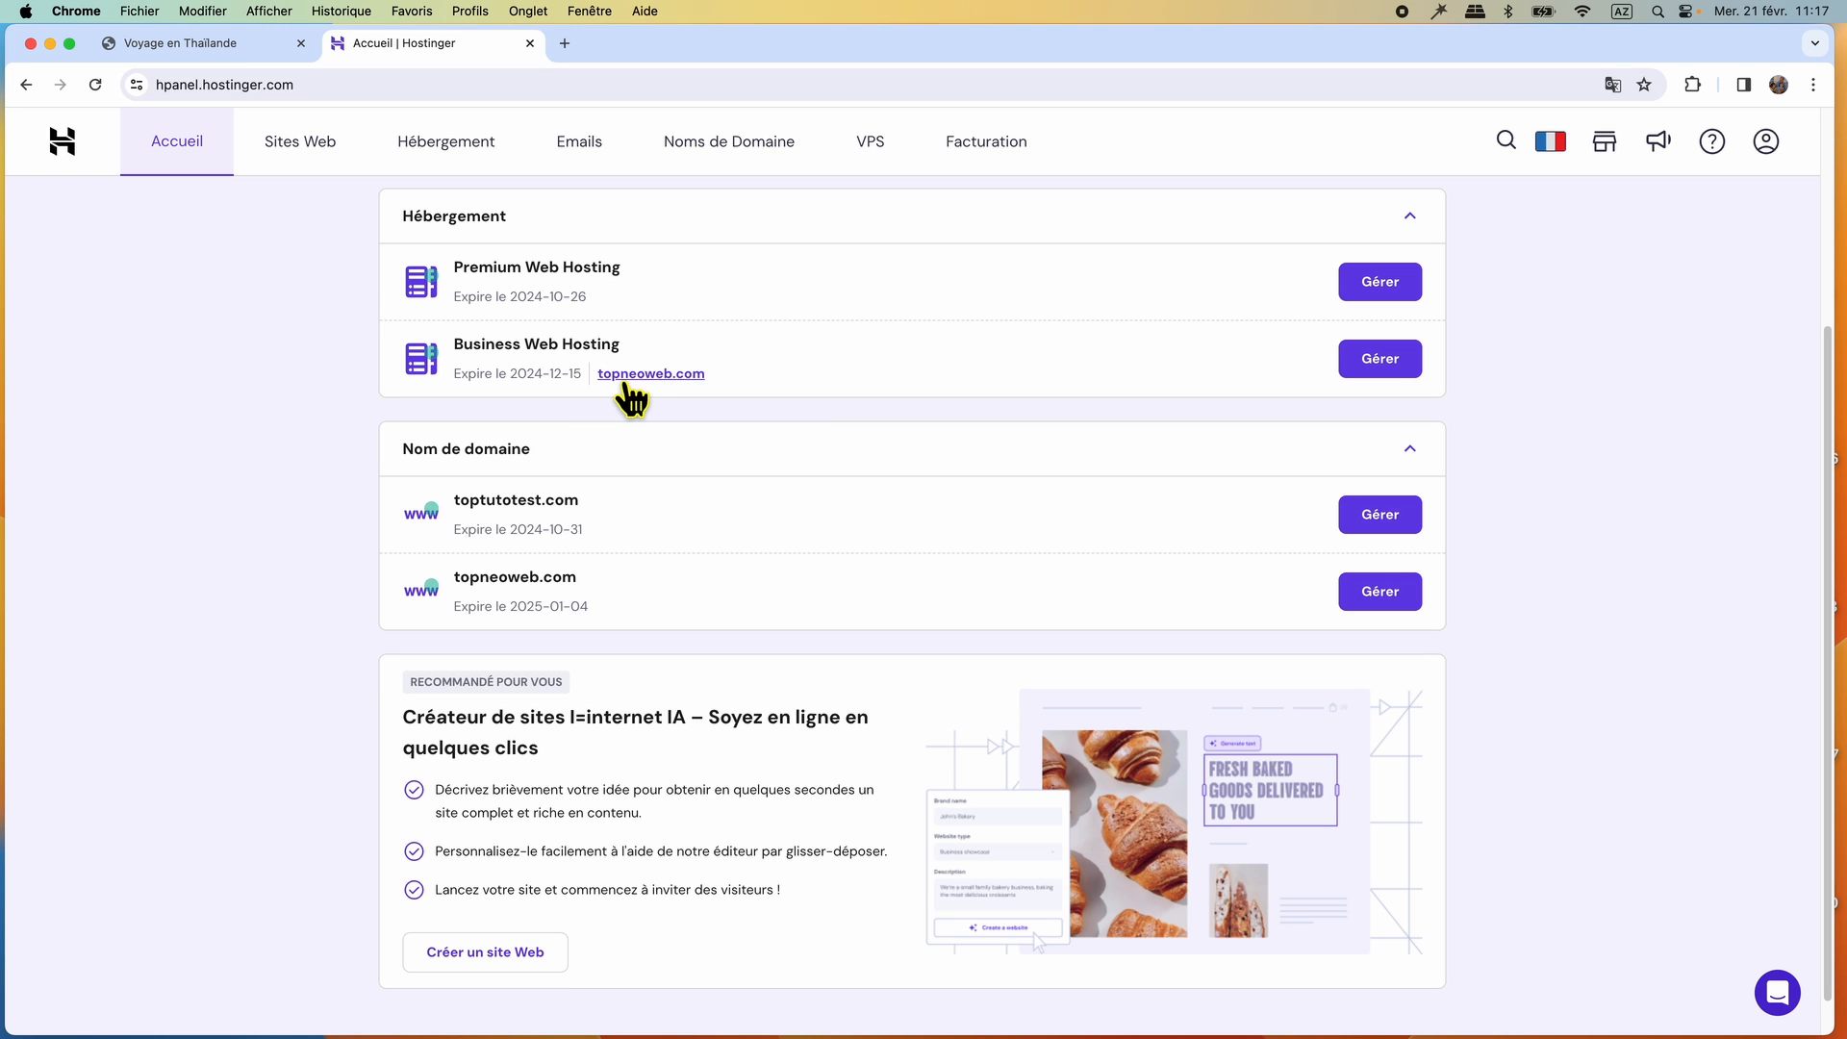
Review the existing topneoweb.com home page from its title image down to the footer links.
{"action": "left_click", "coordinate": [181, 58]}
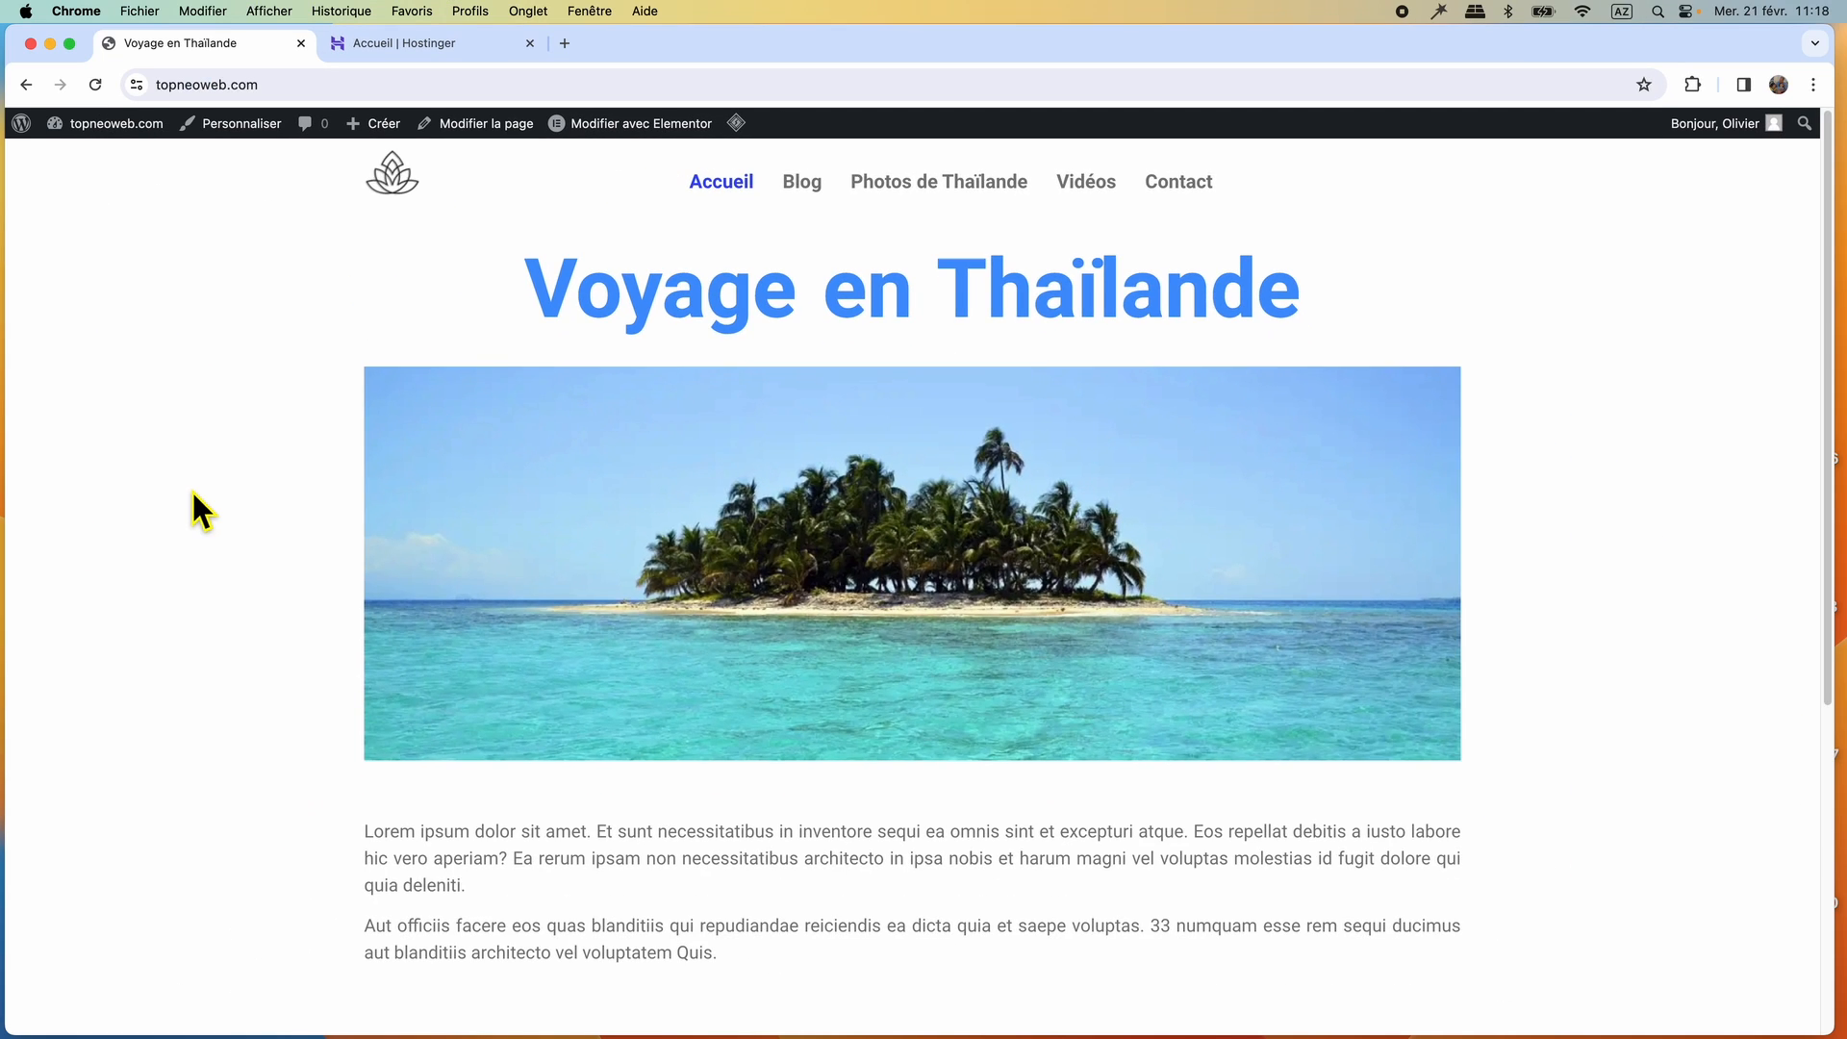
{"action": "scroll", "coordinate": [194, 495], "scroll_direction": "down", "scroll_amount": 5}
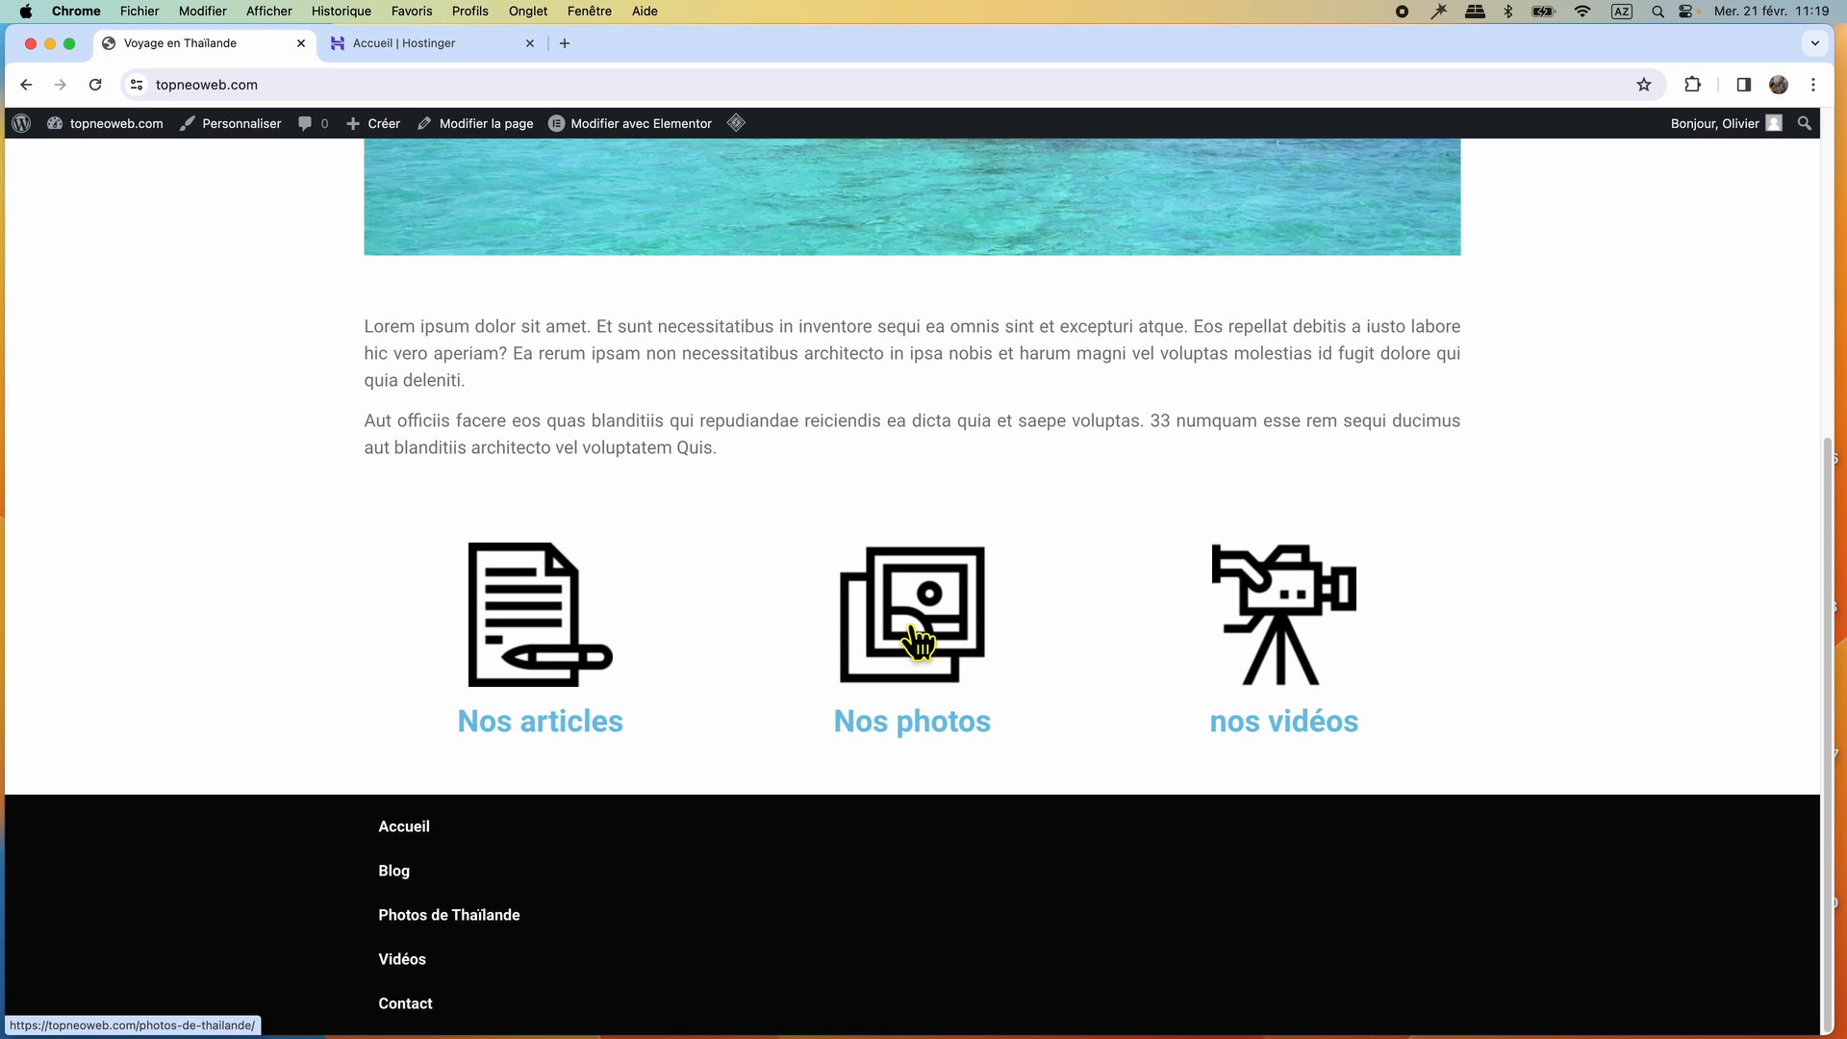
{"action": "scroll", "coordinate": [1048, 615], "scroll_direction": "up", "scroll_amount": 1}
{"action": "scroll", "coordinate": [1050, 621], "scroll_direction": "up", "scroll_amount": 5}
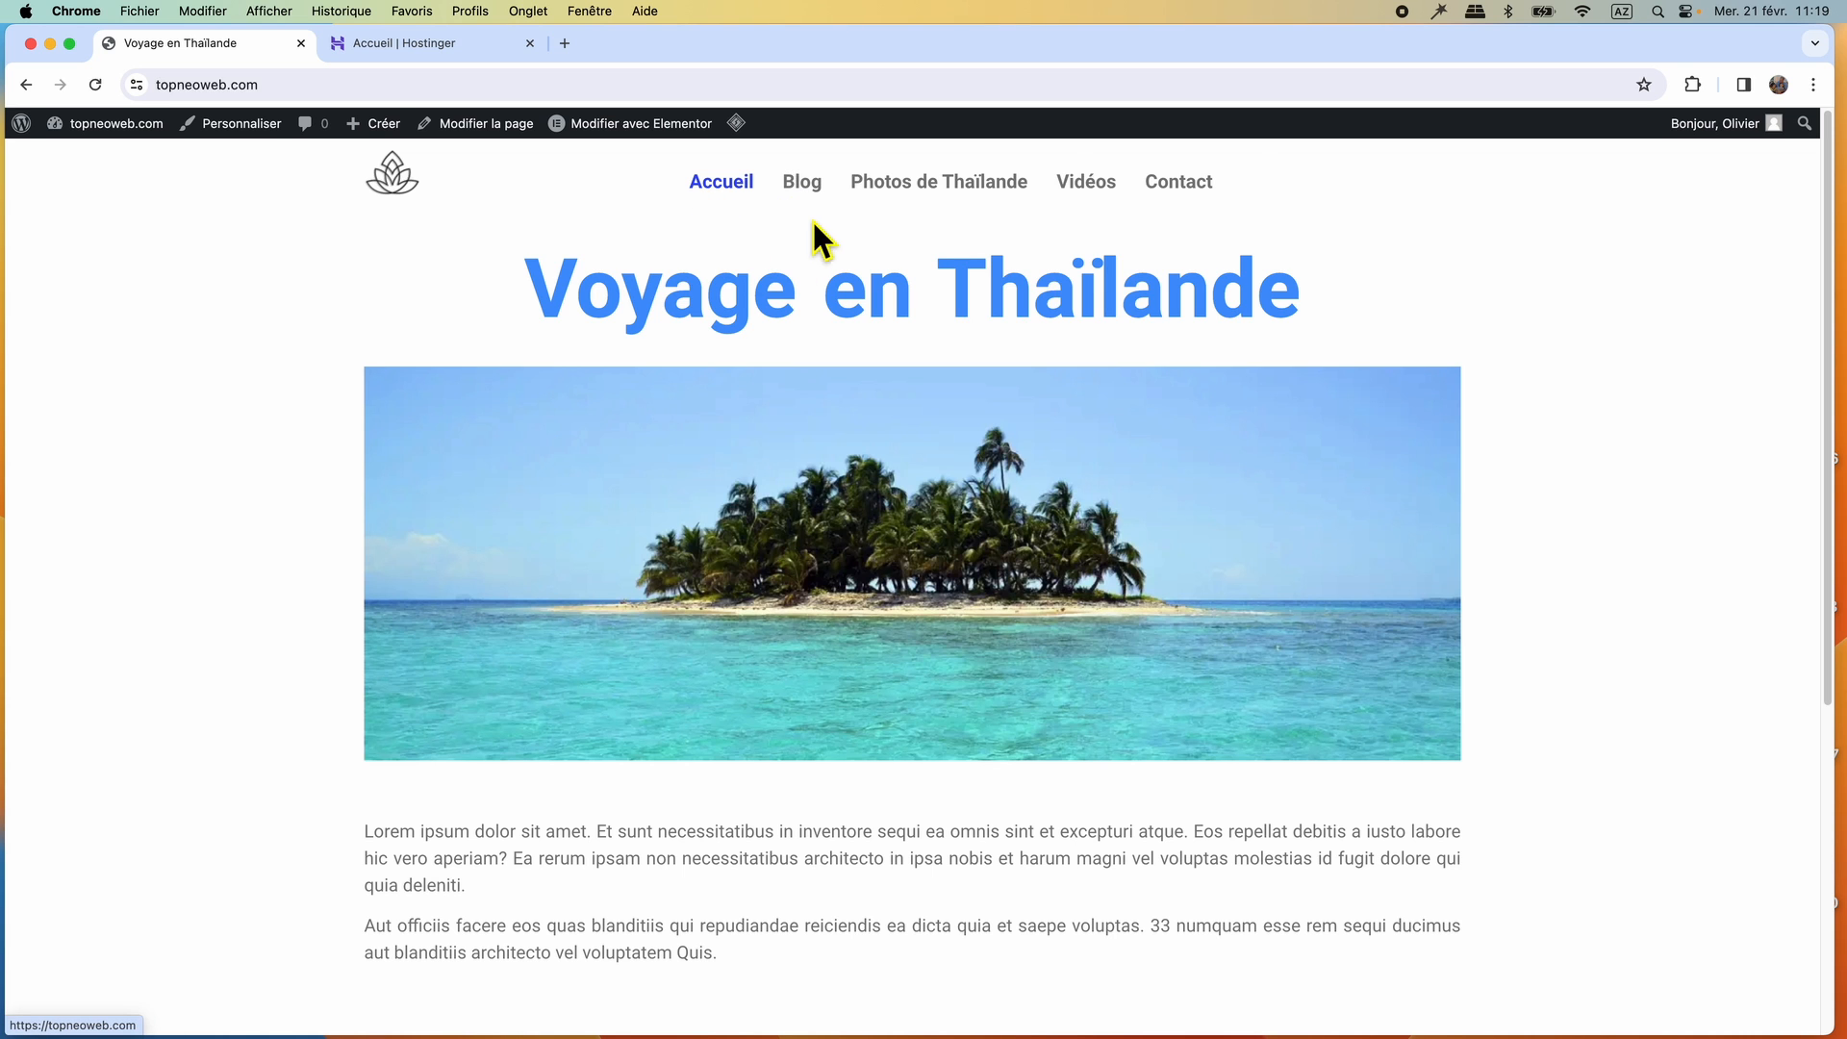
Look through the reference site's Blog page and read through Article 6 down to its comment form.
{"action": "left_click", "coordinate": [804, 188]}
{"action": "scroll", "coordinate": [223, 534], "scroll_direction": "down", "scroll_amount": 3}
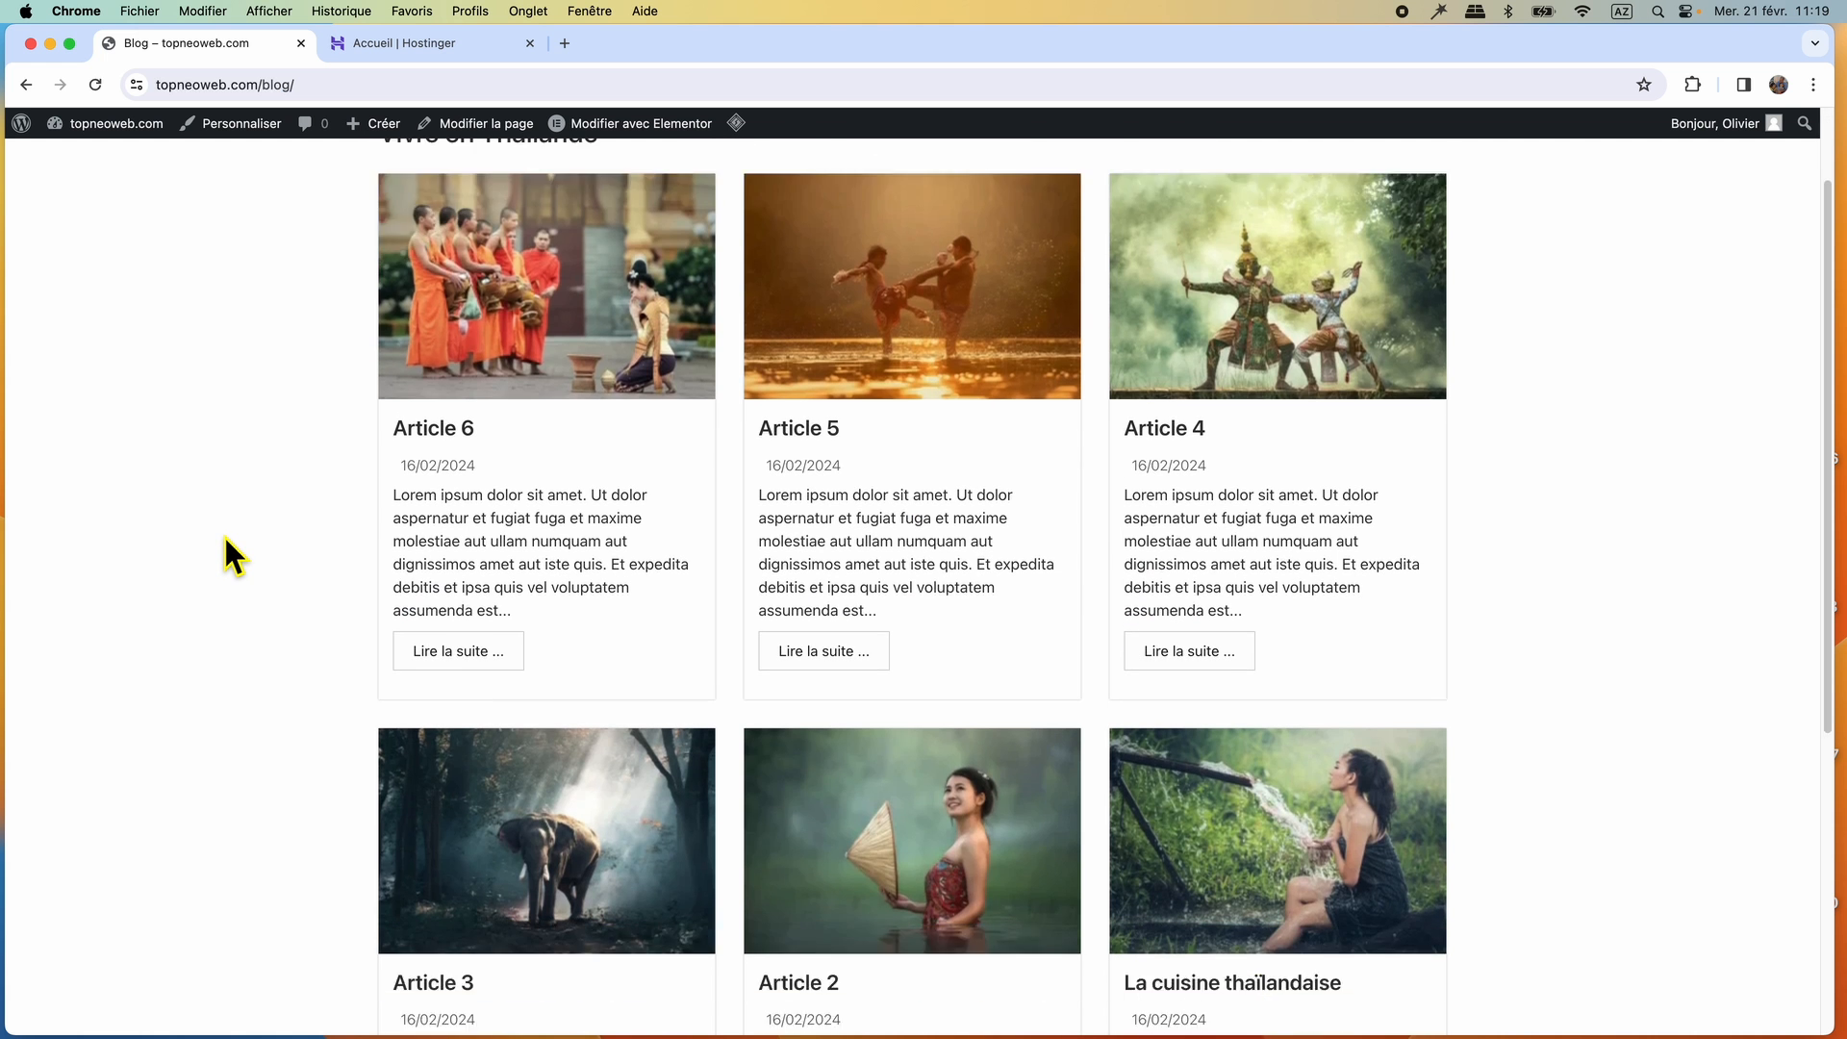
{"action": "scroll", "coordinate": [225, 539], "scroll_direction": "up", "scroll_amount": 3}
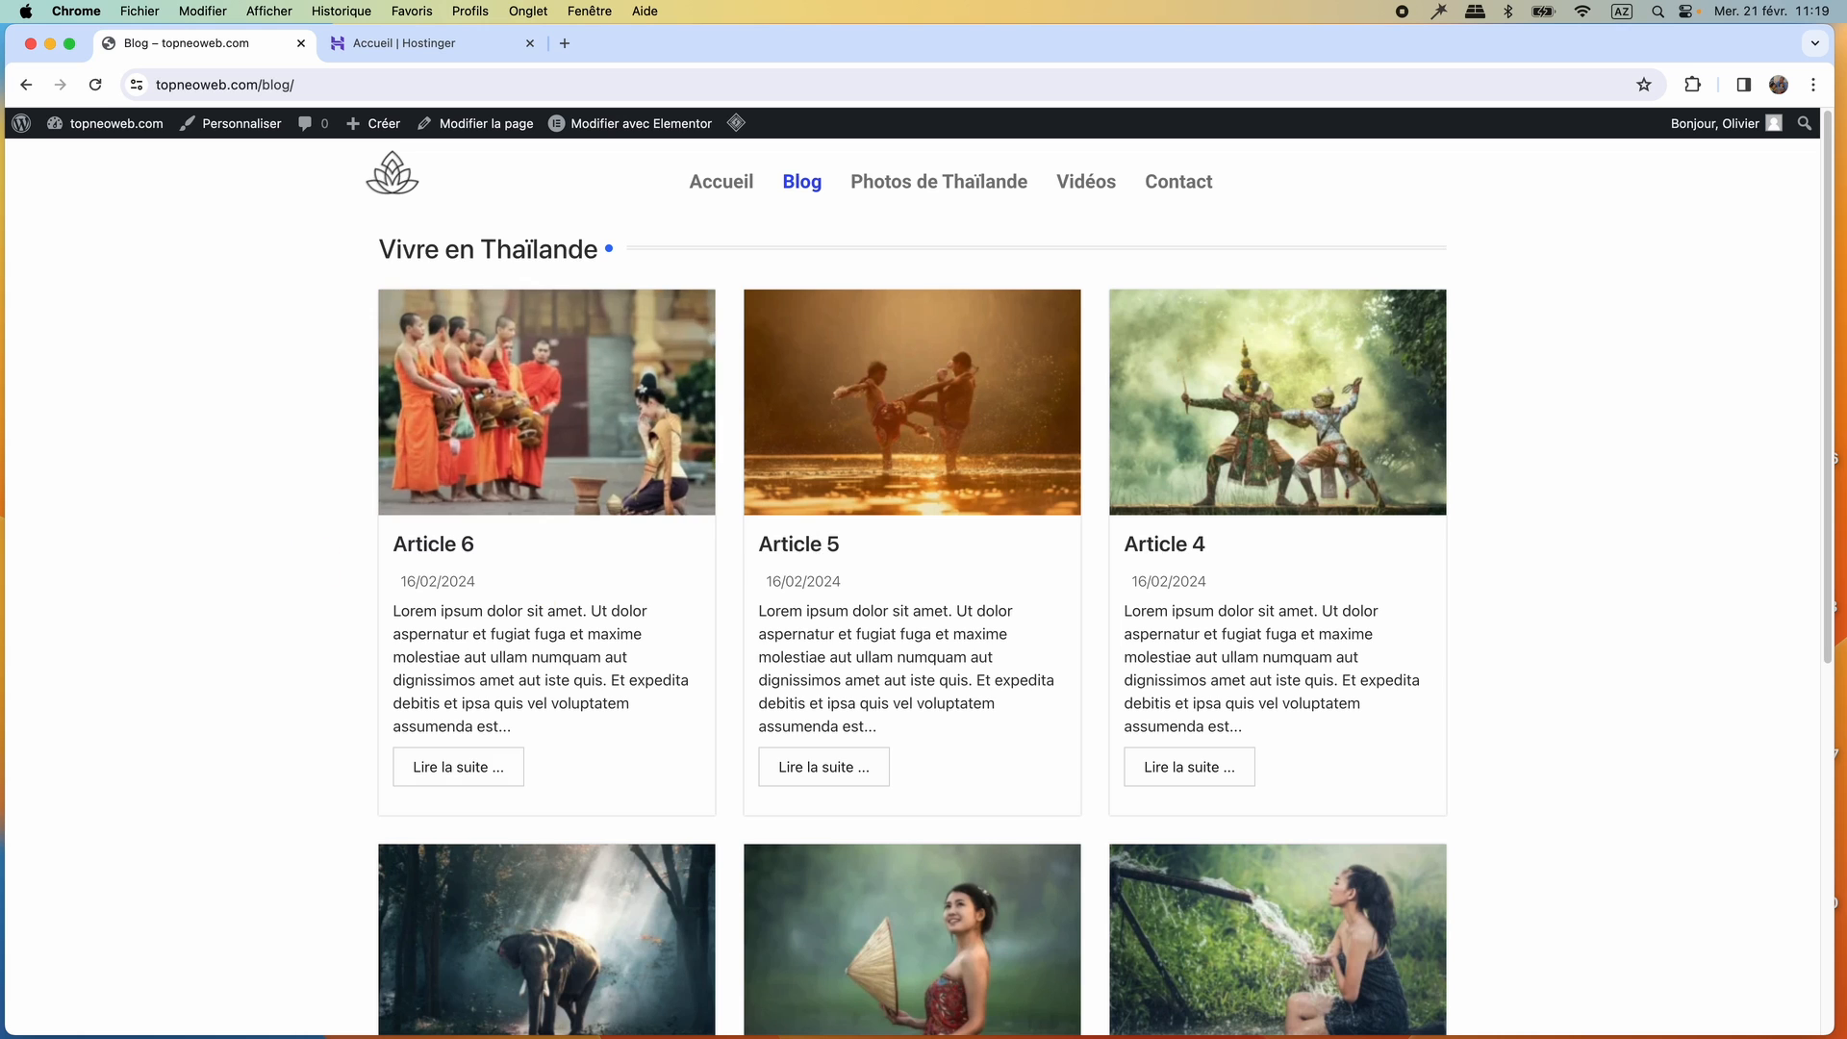
{"action": "left_click", "coordinate": [481, 467]}
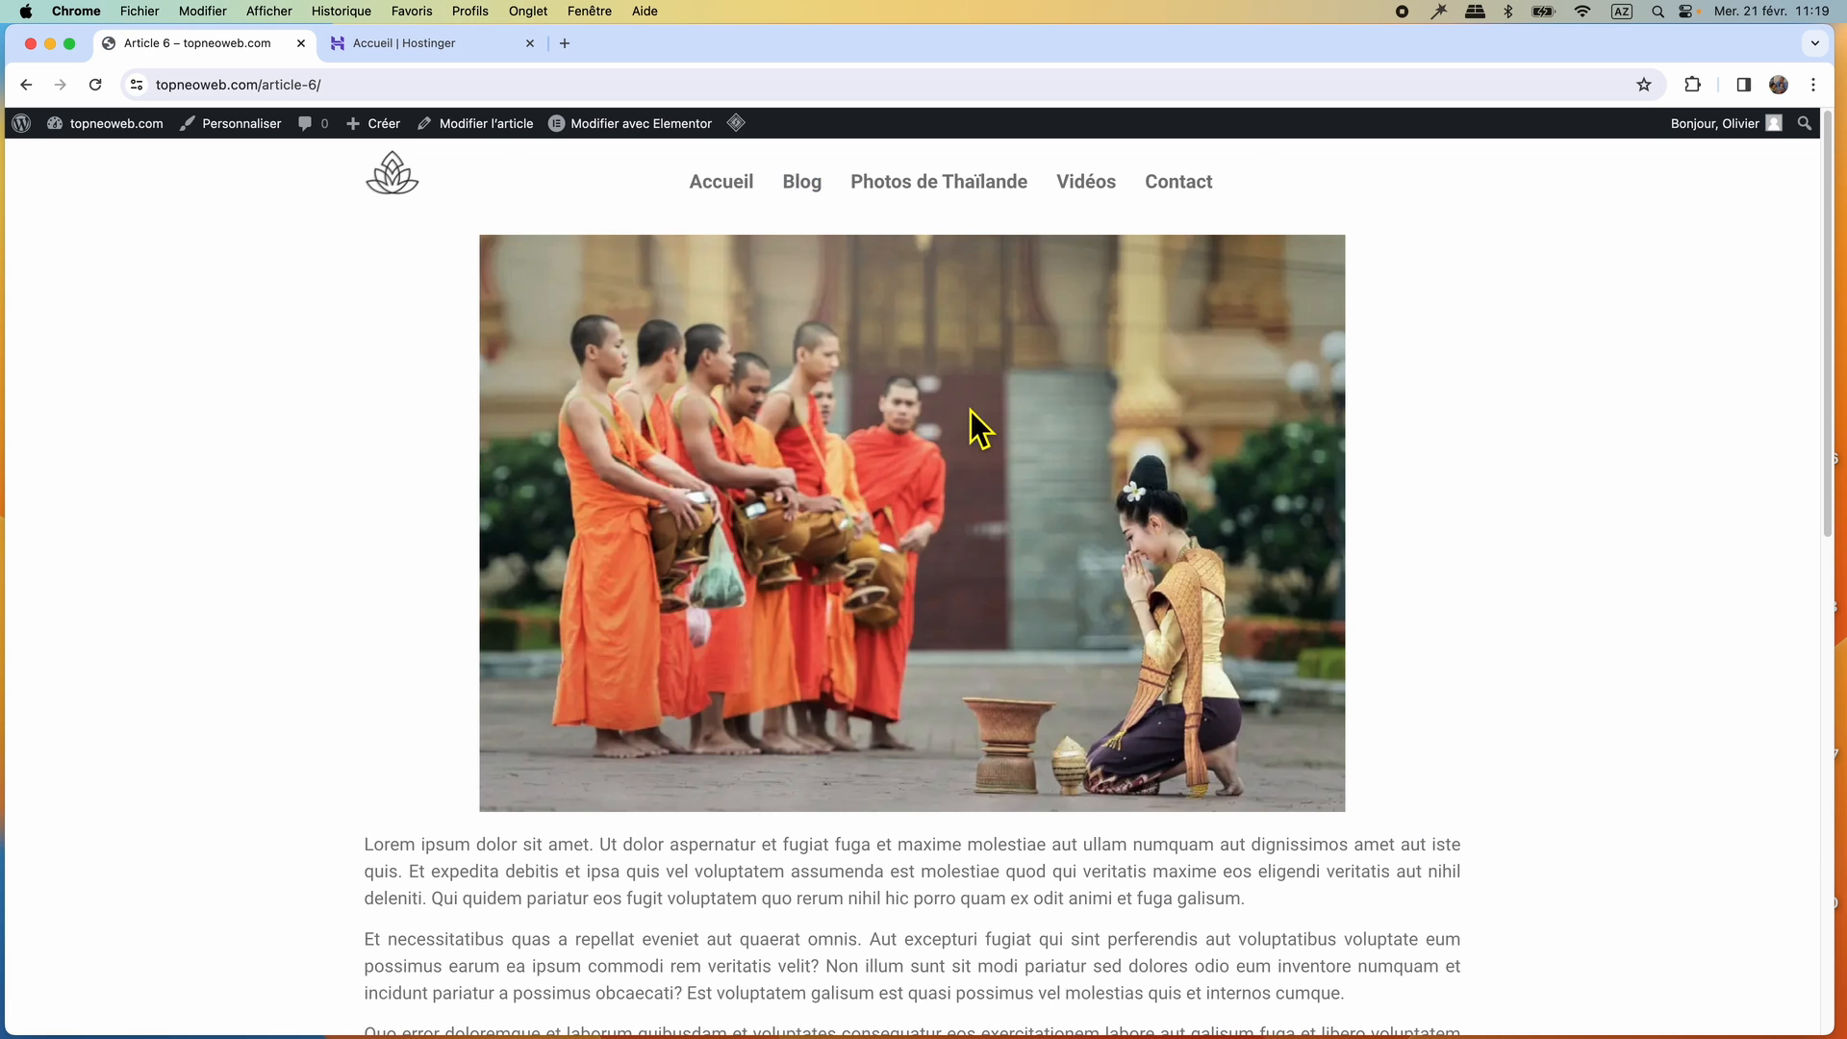
{"action": "scroll", "coordinate": [983, 499], "scroll_direction": "down", "scroll_amount": 10}
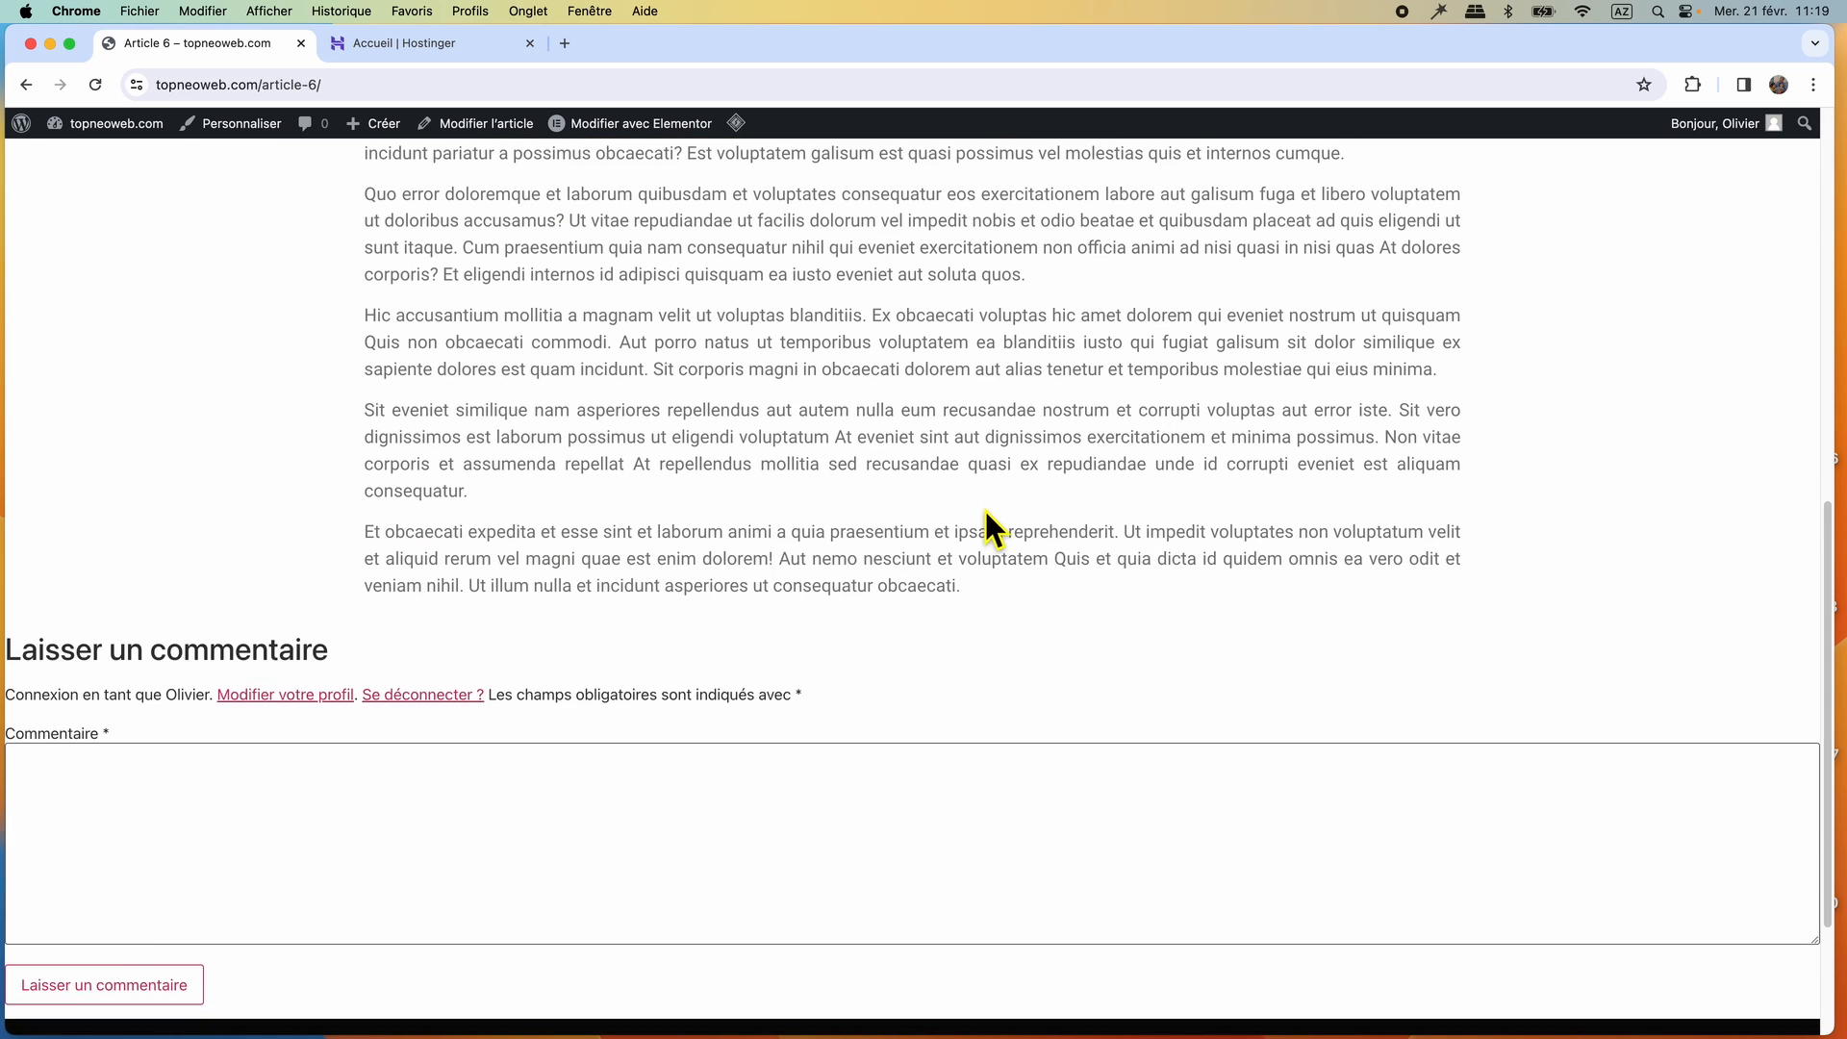
{"action": "scroll", "coordinate": [983, 506], "scroll_direction": "up", "scroll_amount": 10}
{"action": "scroll", "coordinate": [985, 516], "scroll_direction": "up", "scroll_amount": 1}
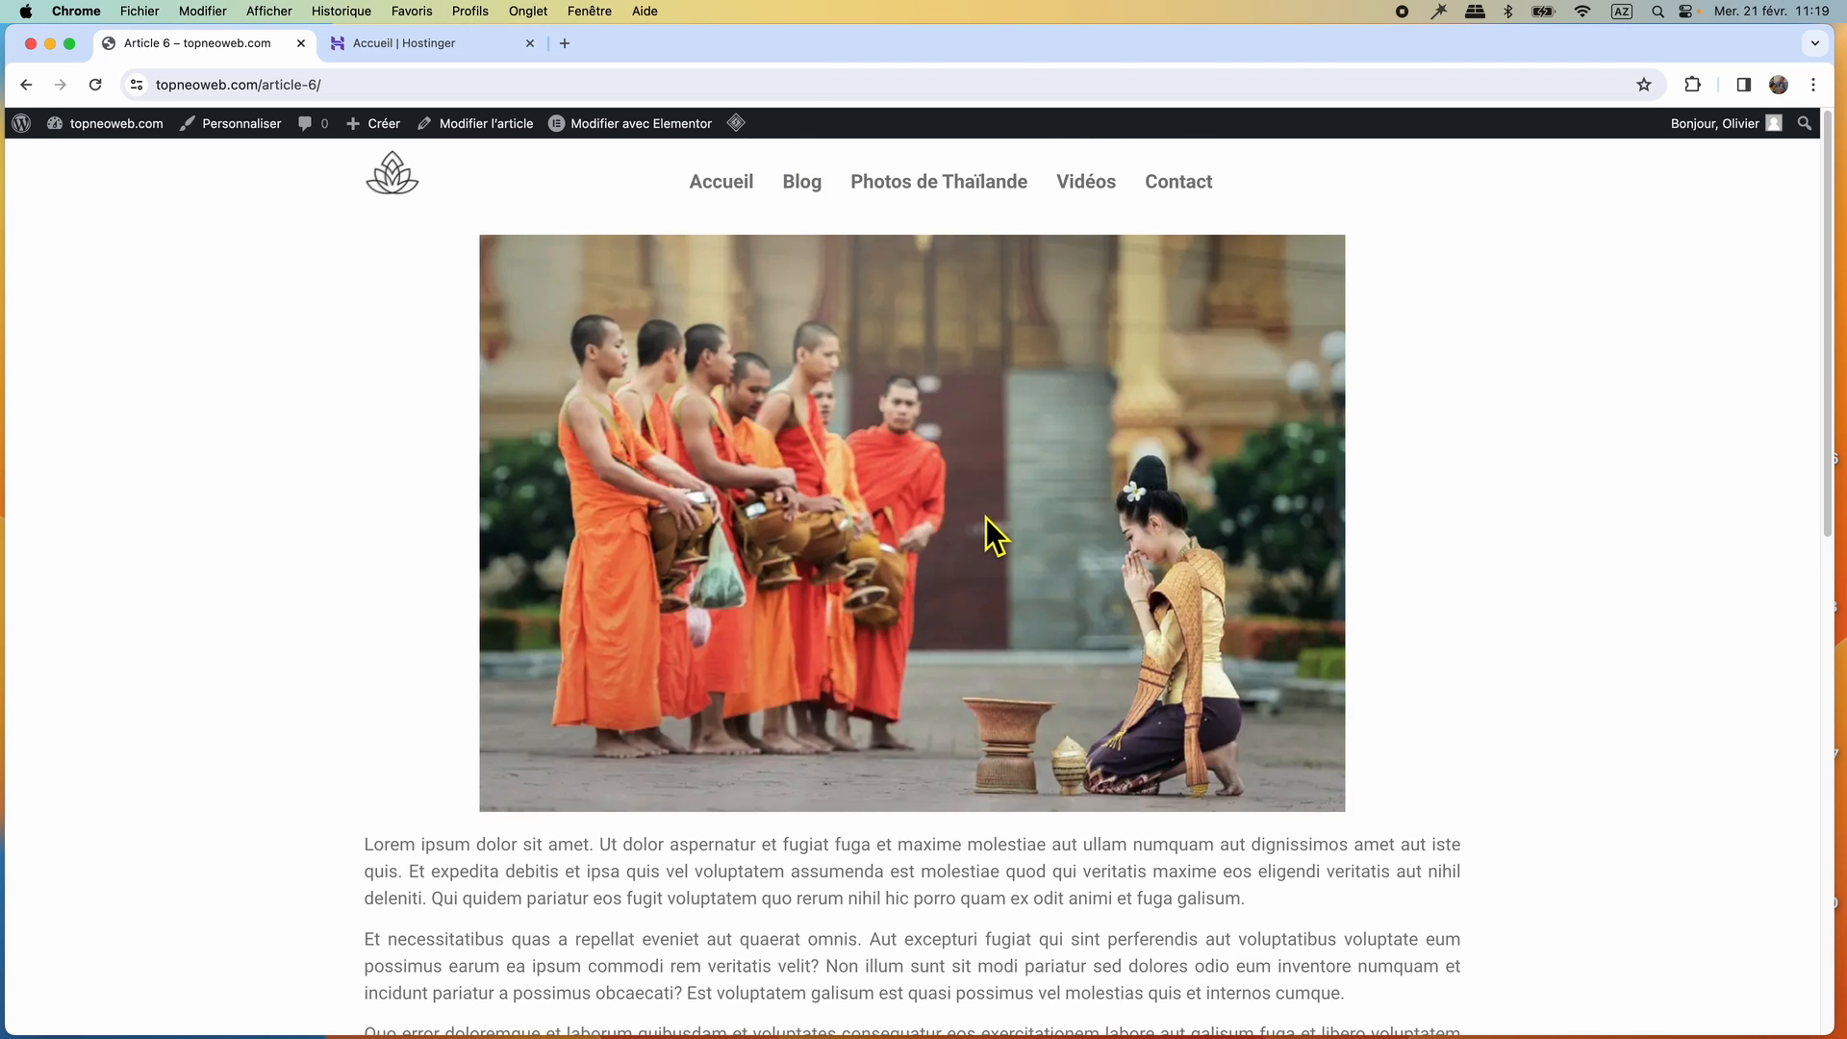
View the Photos de Thaïlande page, and test playback and full screen of the middle video on the Vidéos page.
{"action": "left_click", "coordinate": [941, 197]}
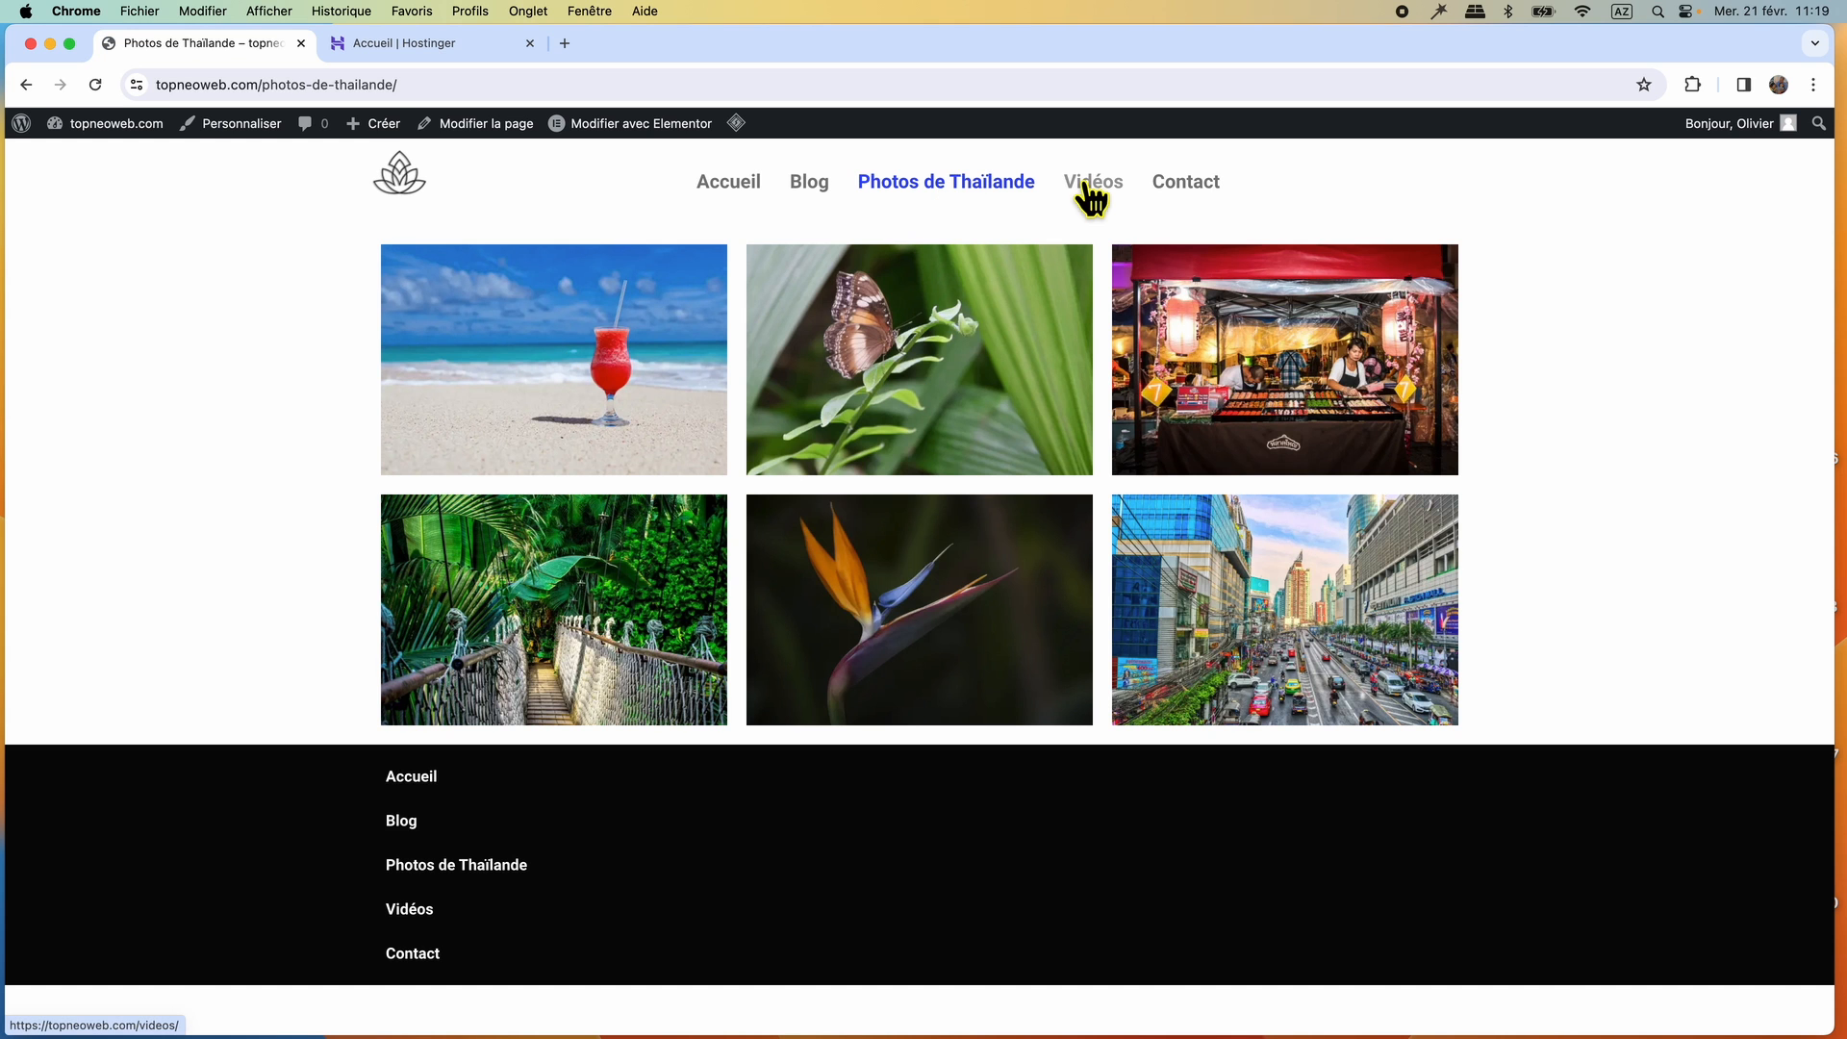
{"action": "left_click", "coordinate": [1090, 193]}
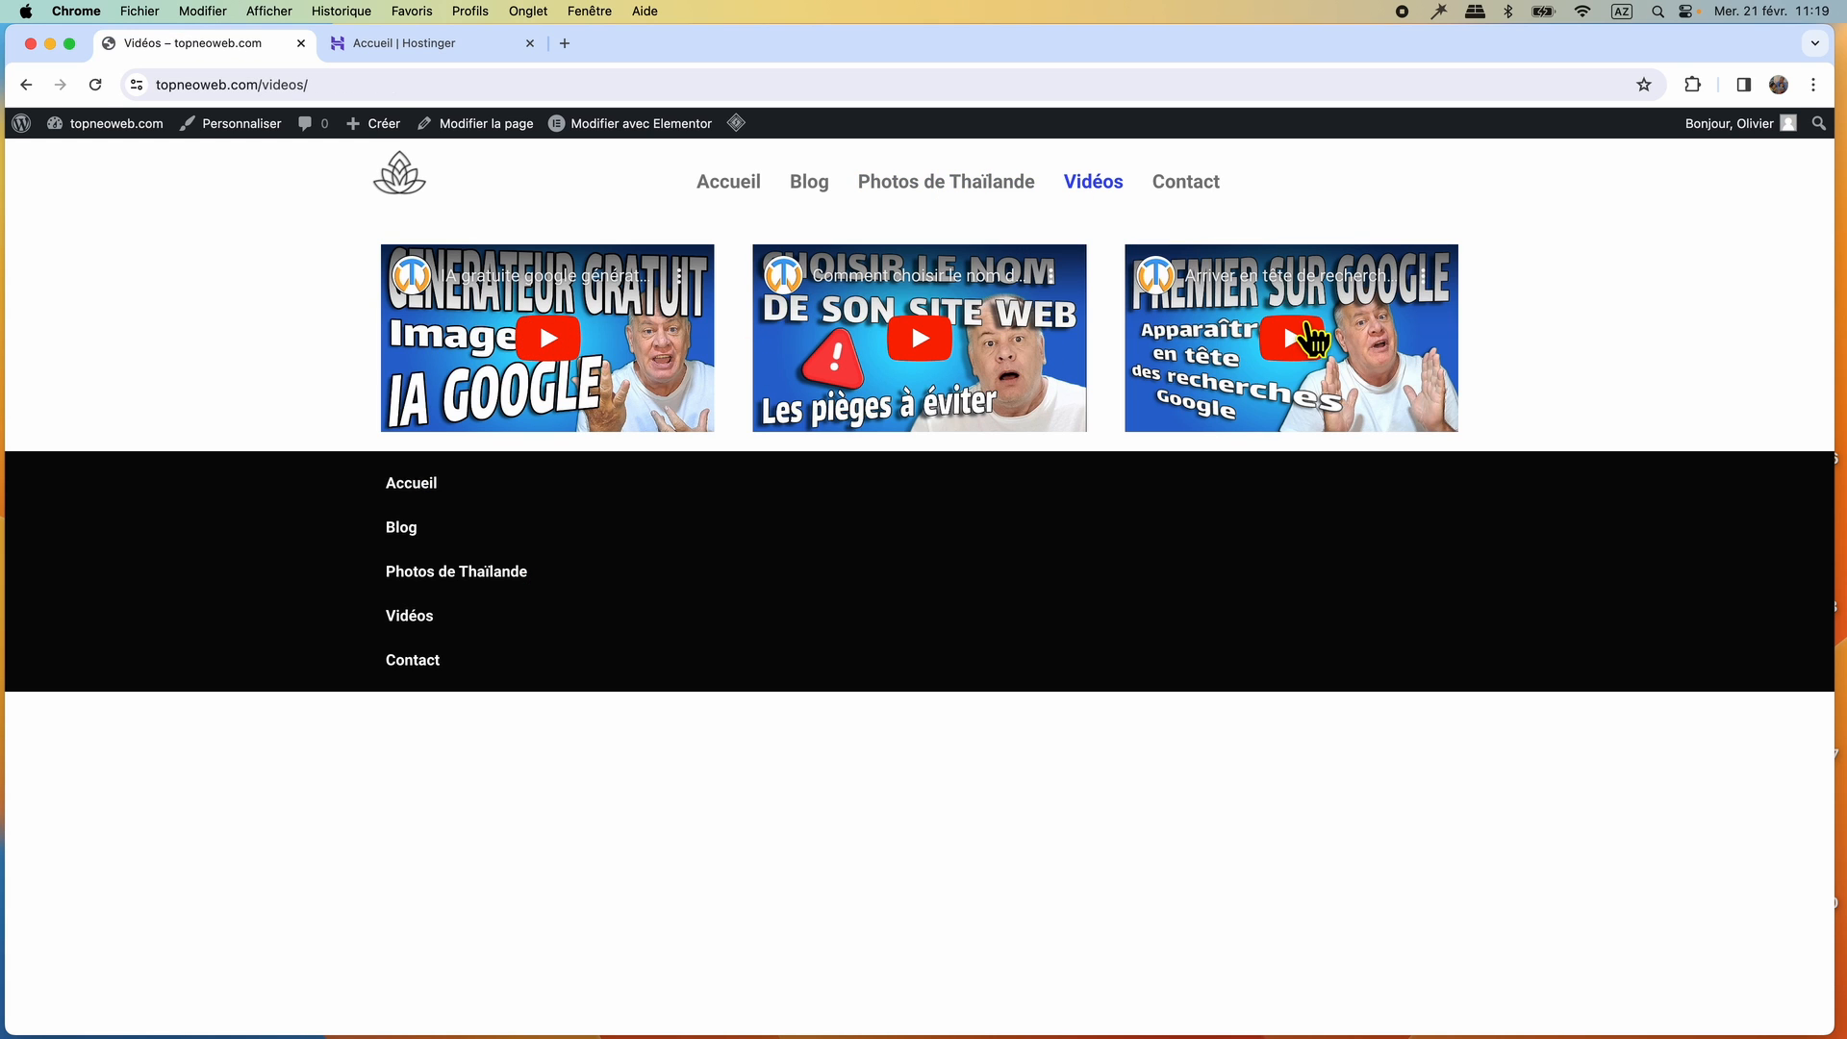
{"action": "left_click", "coordinate": [919, 337]}
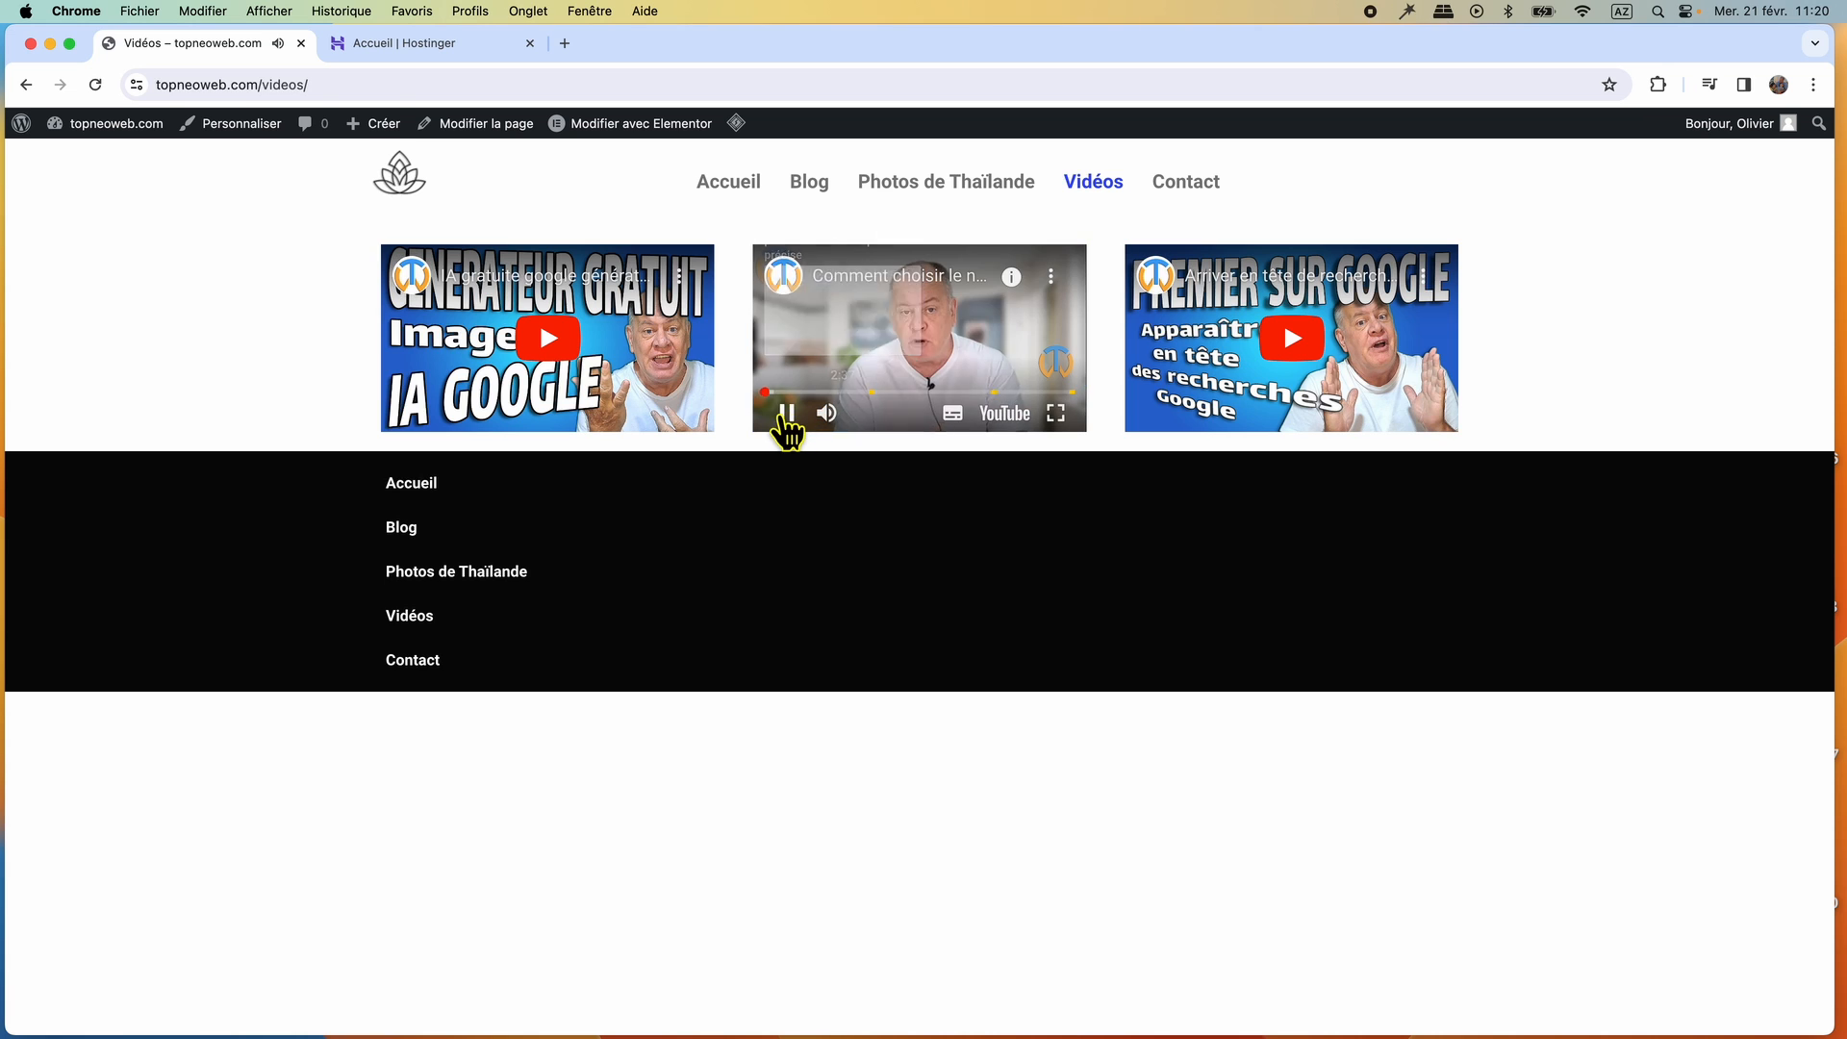
{"action": "left_click", "coordinate": [787, 413]}
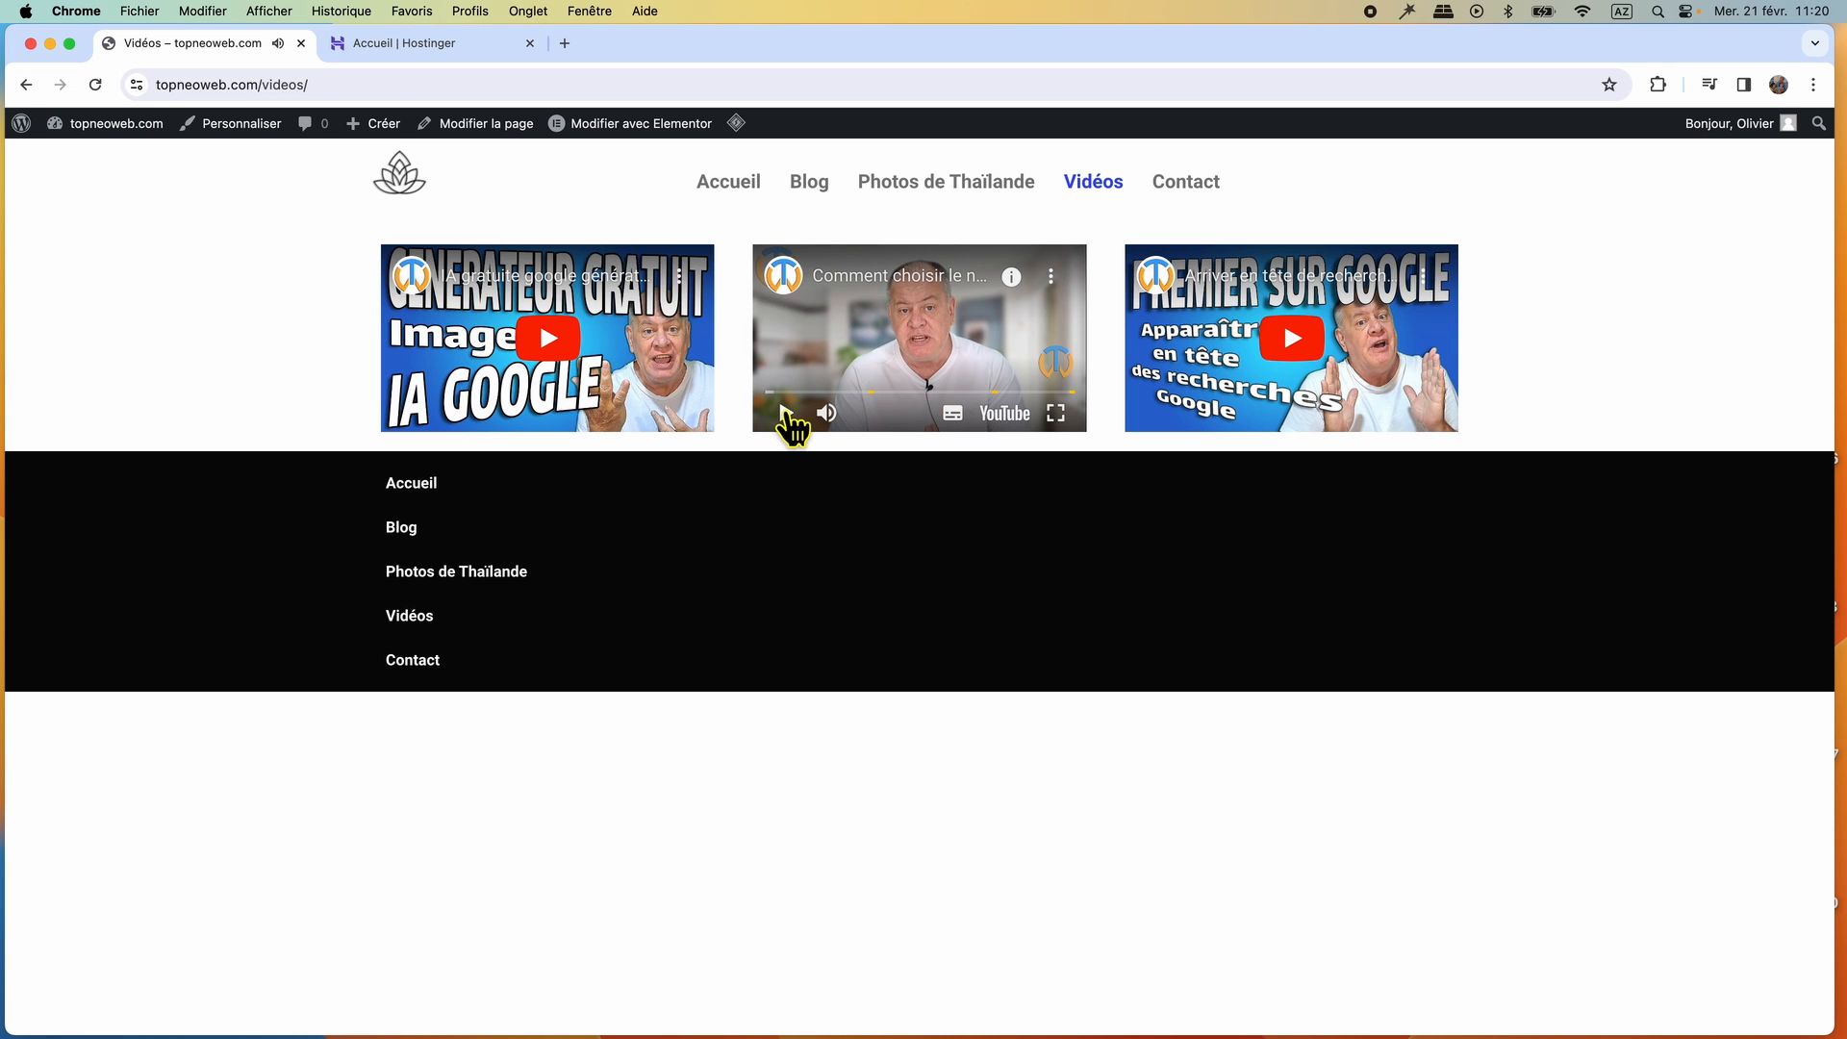
{"action": "left_click", "coordinate": [1055, 414]}
{"action": "left_click", "coordinate": [1811, 1012]}
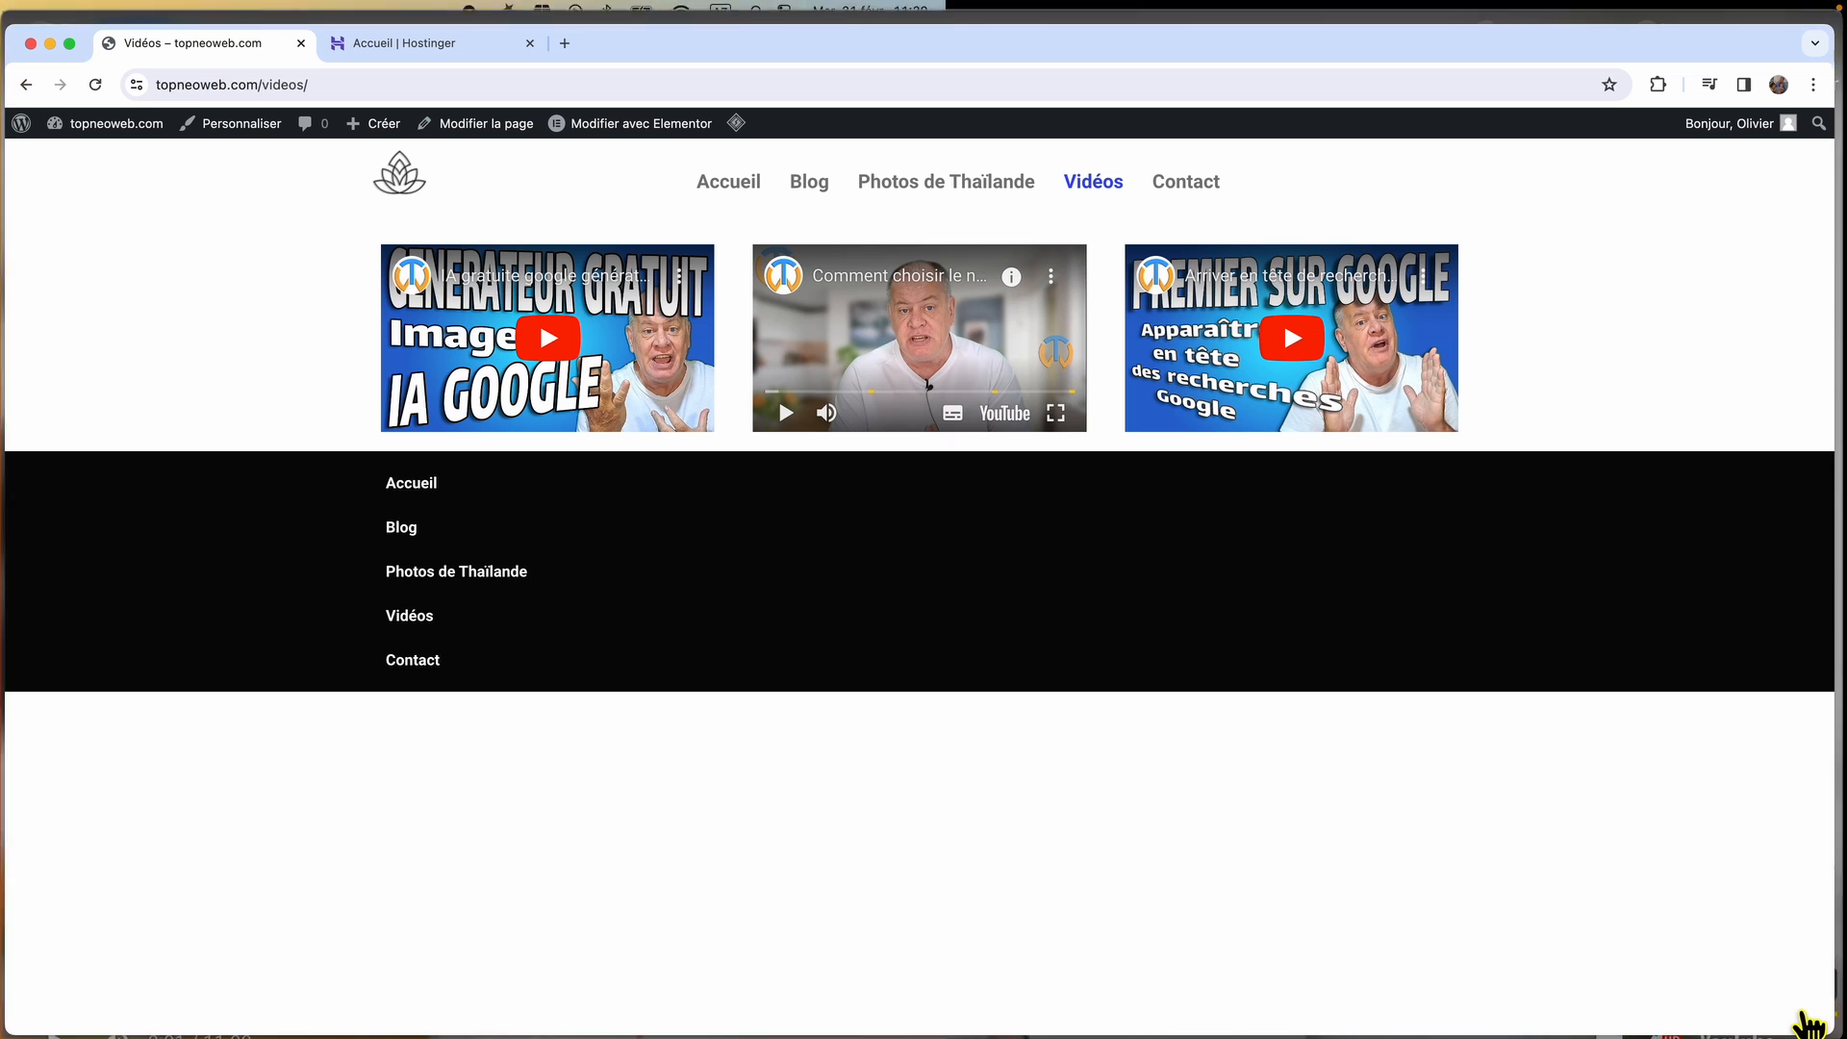
Examine the Contact page's form, photo and map, and return to the home page through the site logo.
{"action": "left_click", "coordinate": [1191, 187]}
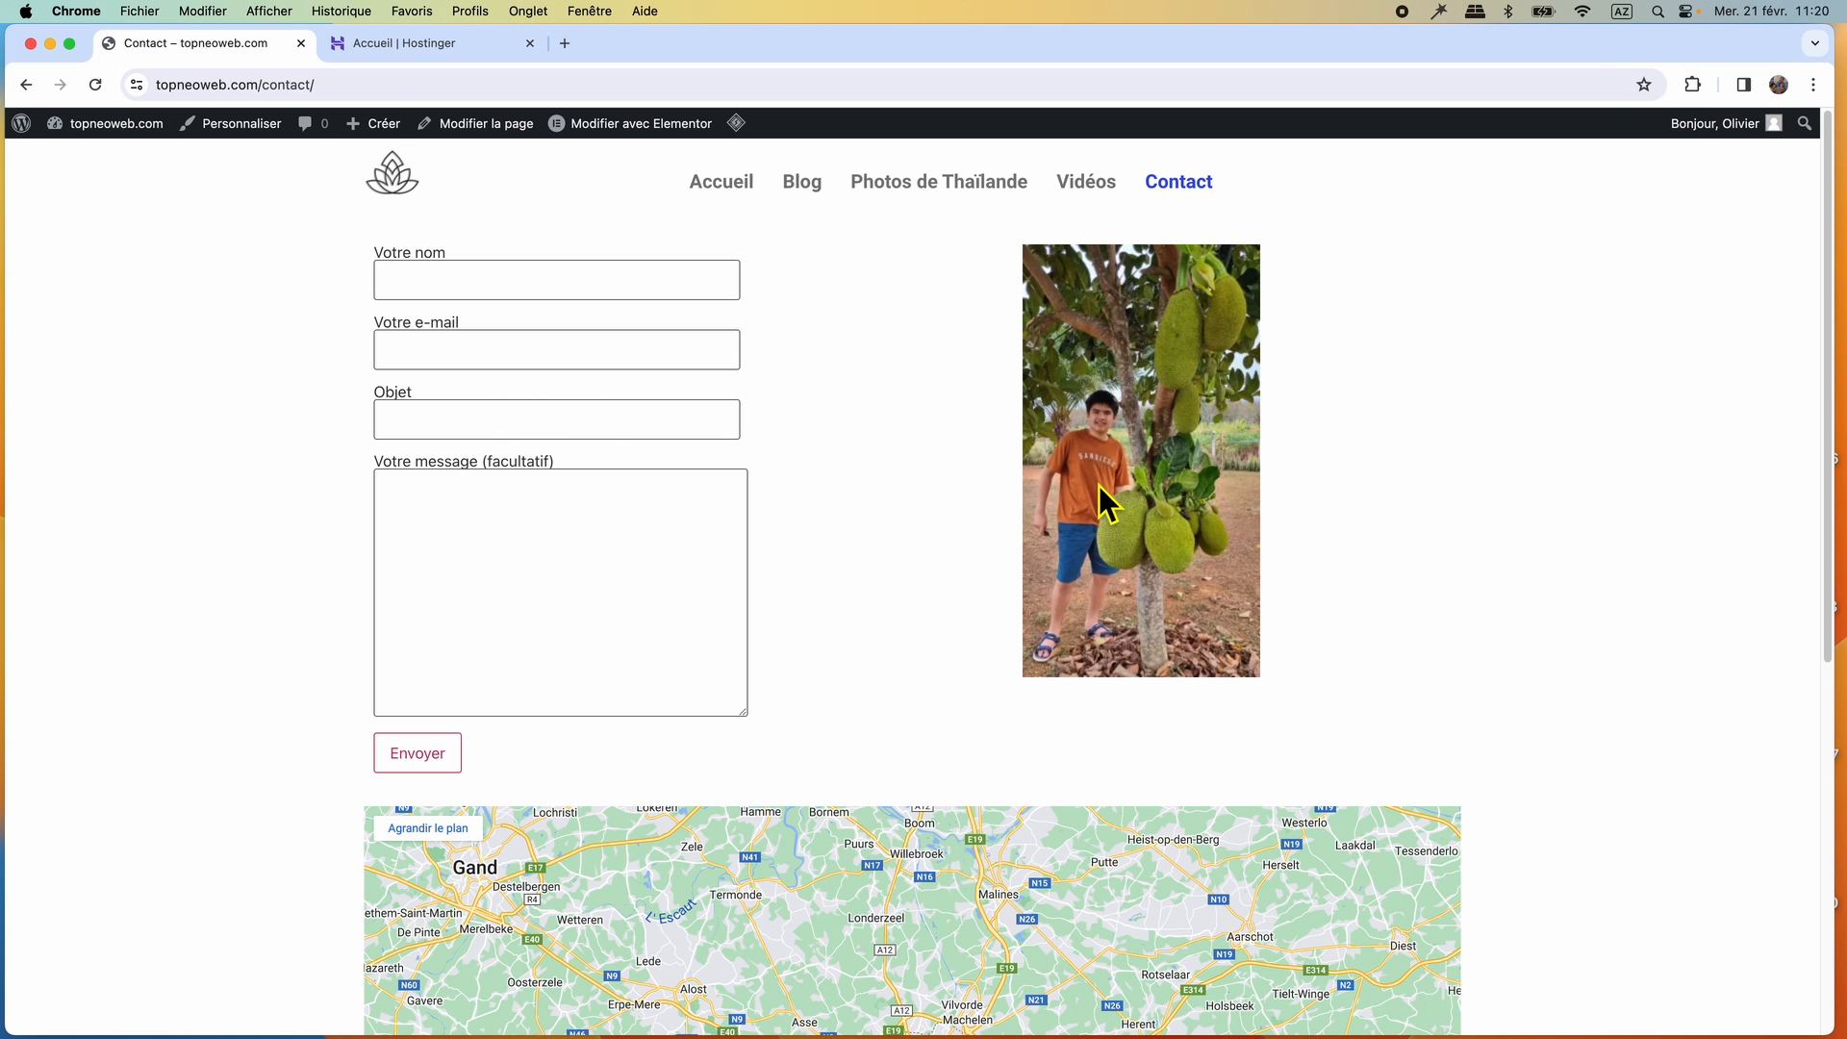
{"action": "scroll", "coordinate": [882, 767], "scroll_direction": "down", "scroll_amount": 5}
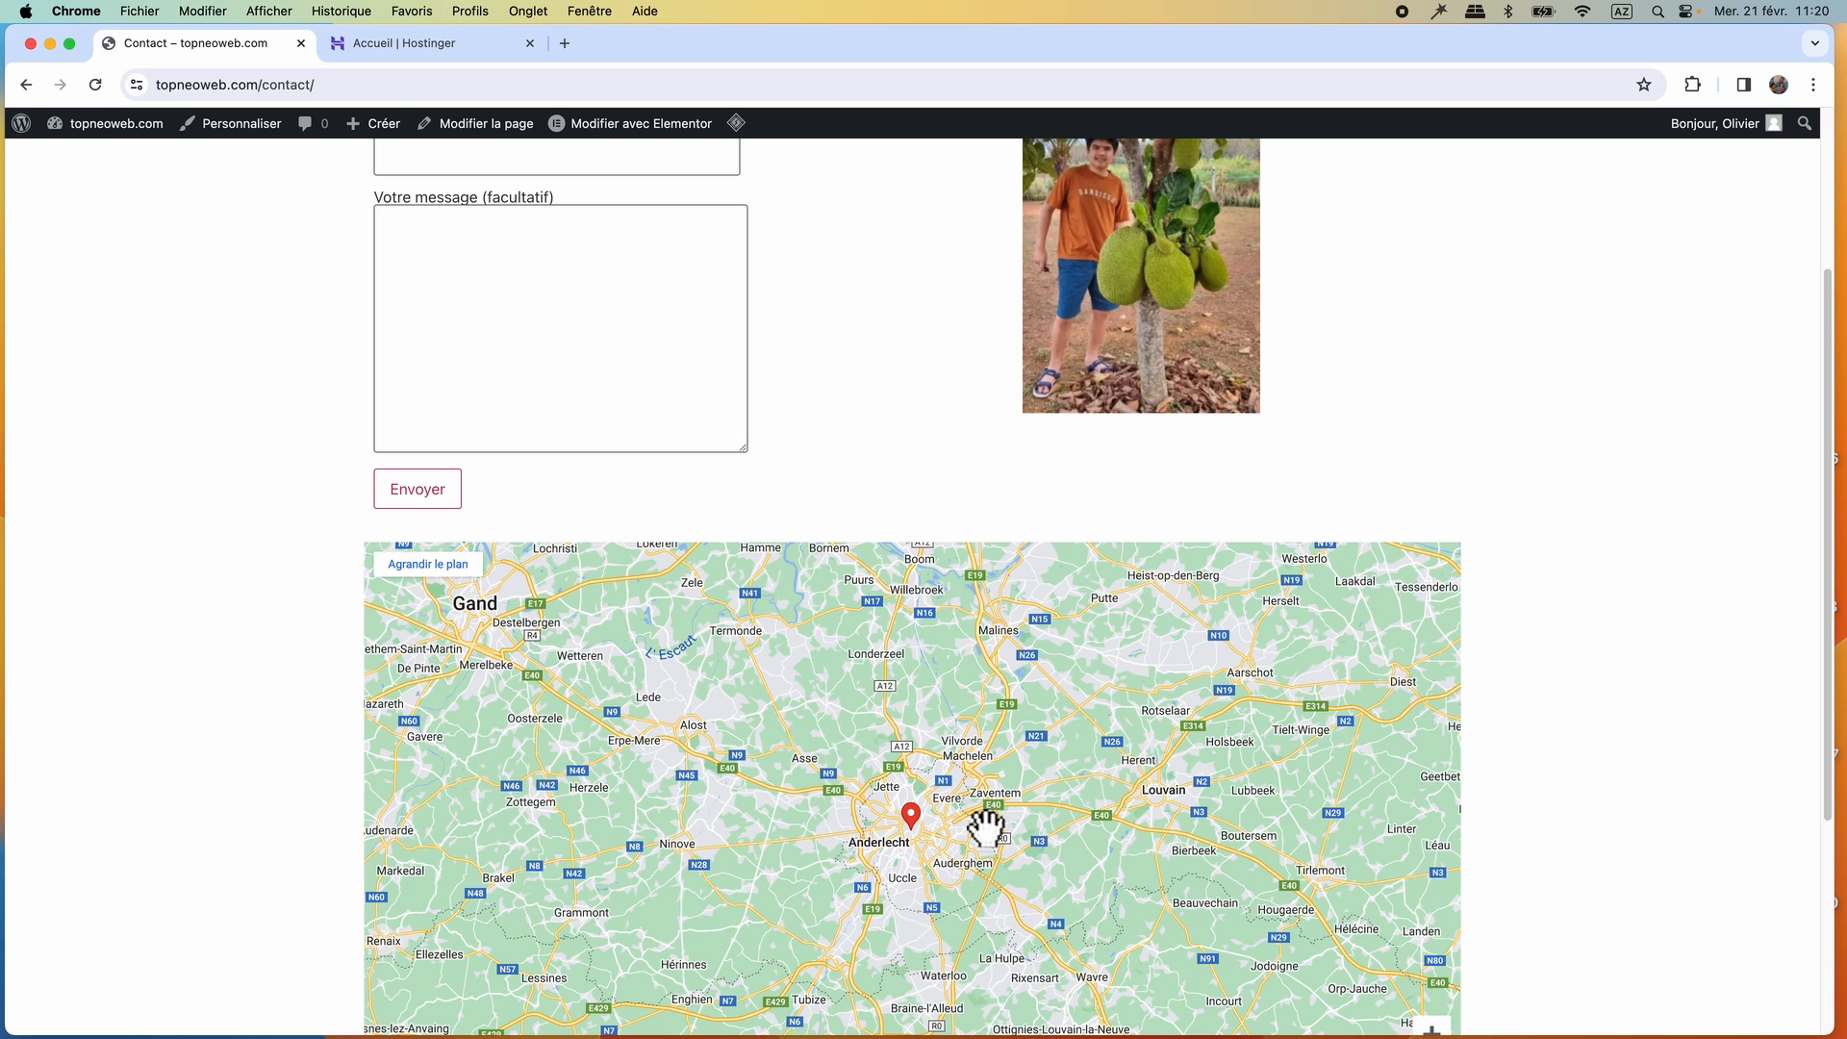
{"action": "left_click", "coordinate": [395, 178]}
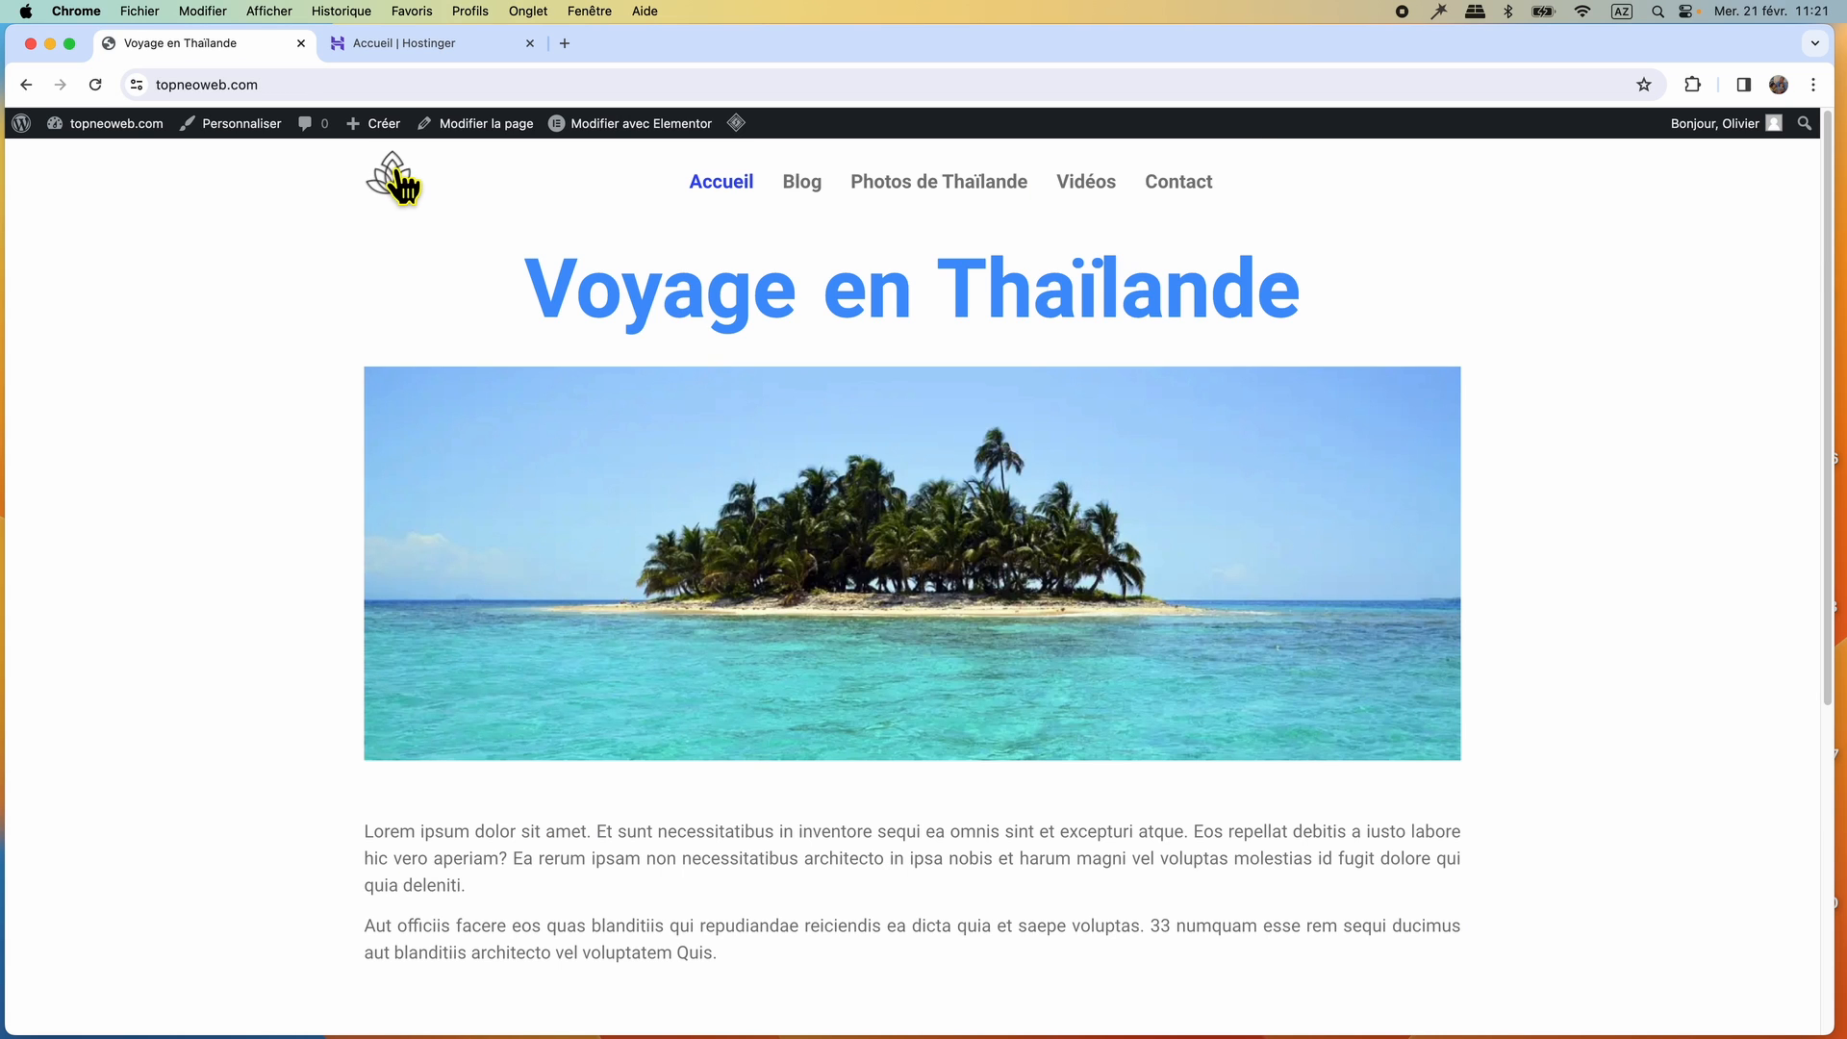
Switch to Hostinger and start adding a website with the Créateur de site web Hostinger.
{"action": "left_click", "coordinate": [453, 42]}
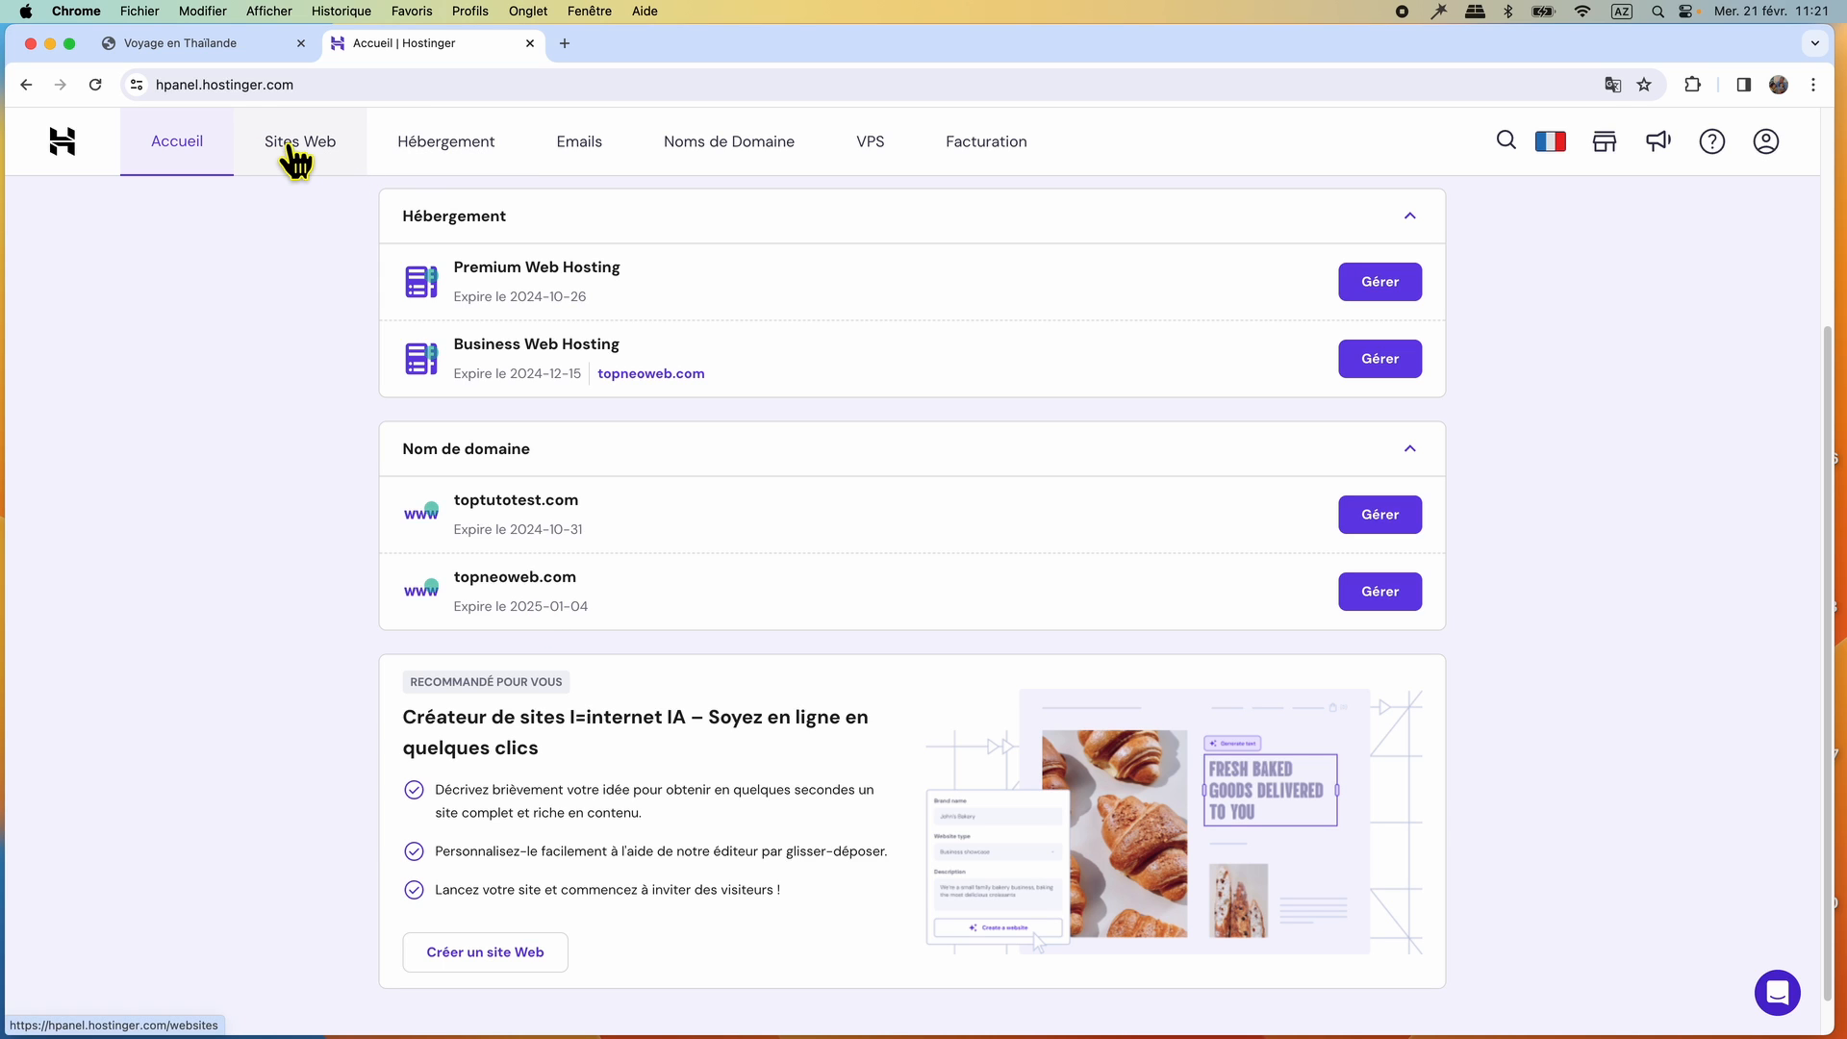
{"action": "left_click", "coordinate": [323, 166]}
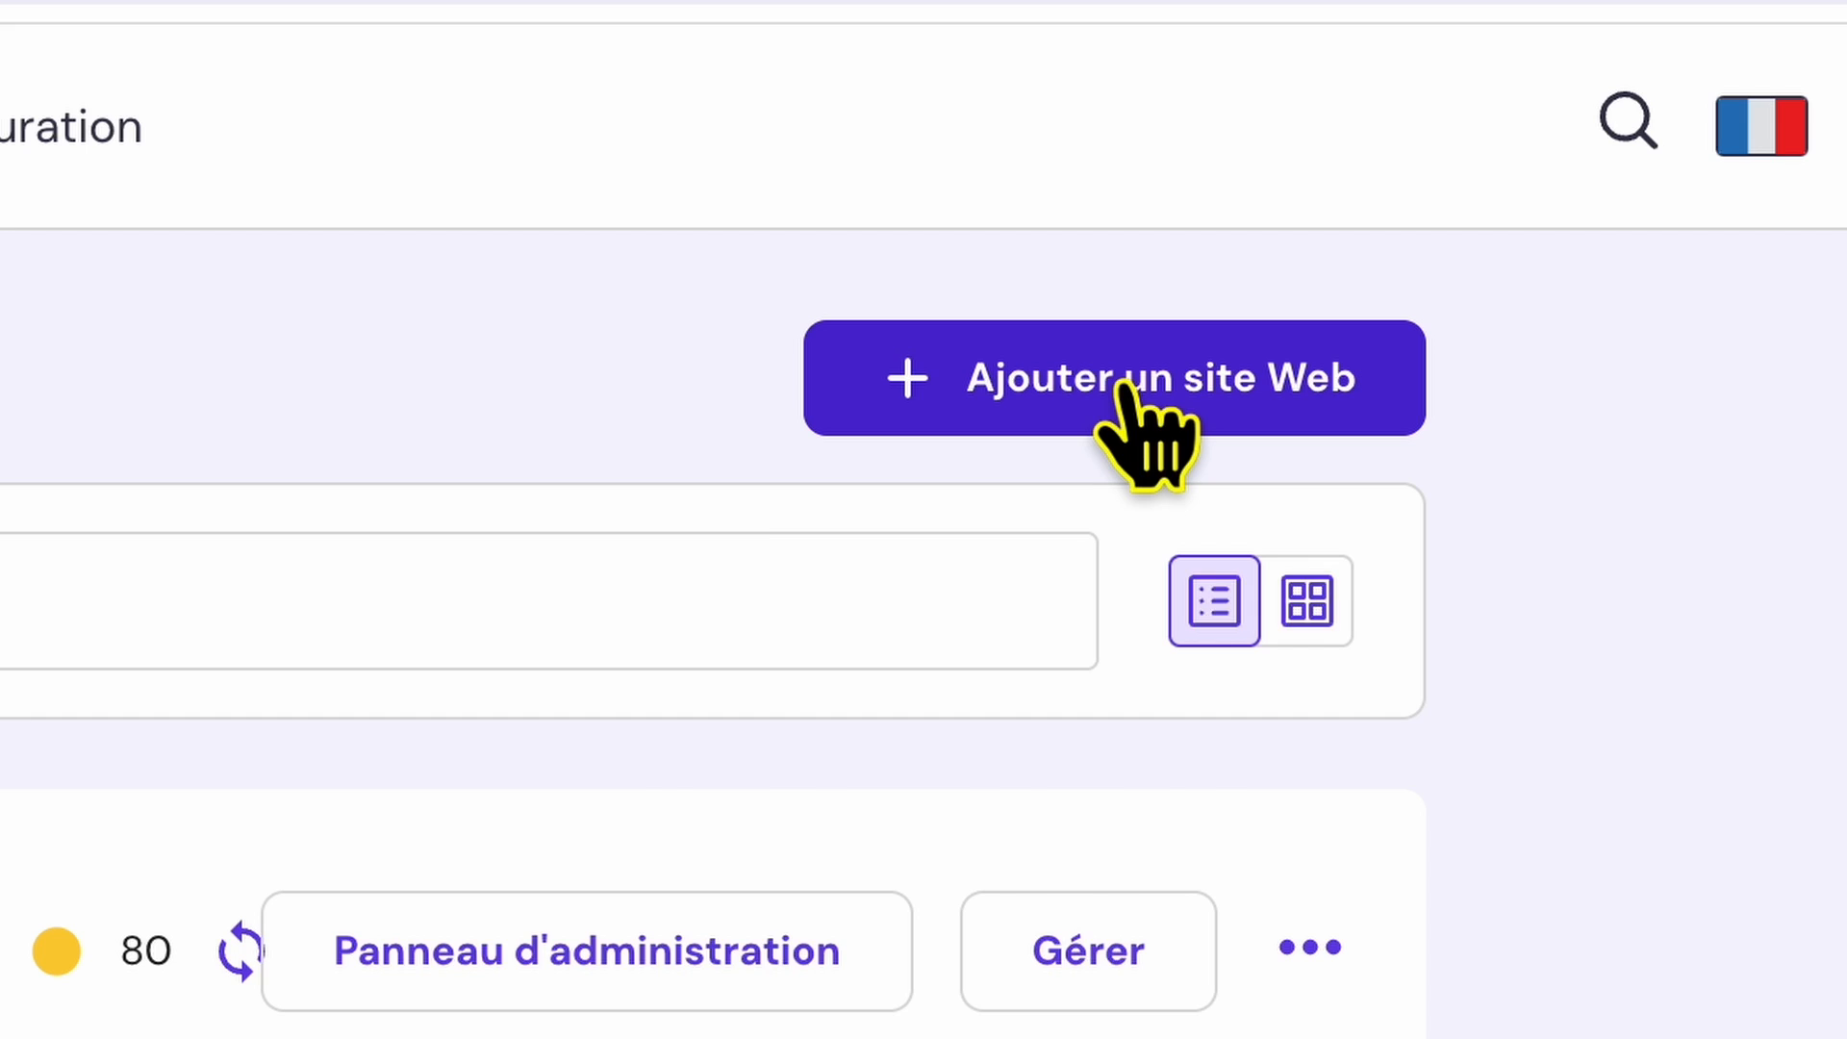
{"action": "left_click", "coordinate": [1122, 386]}
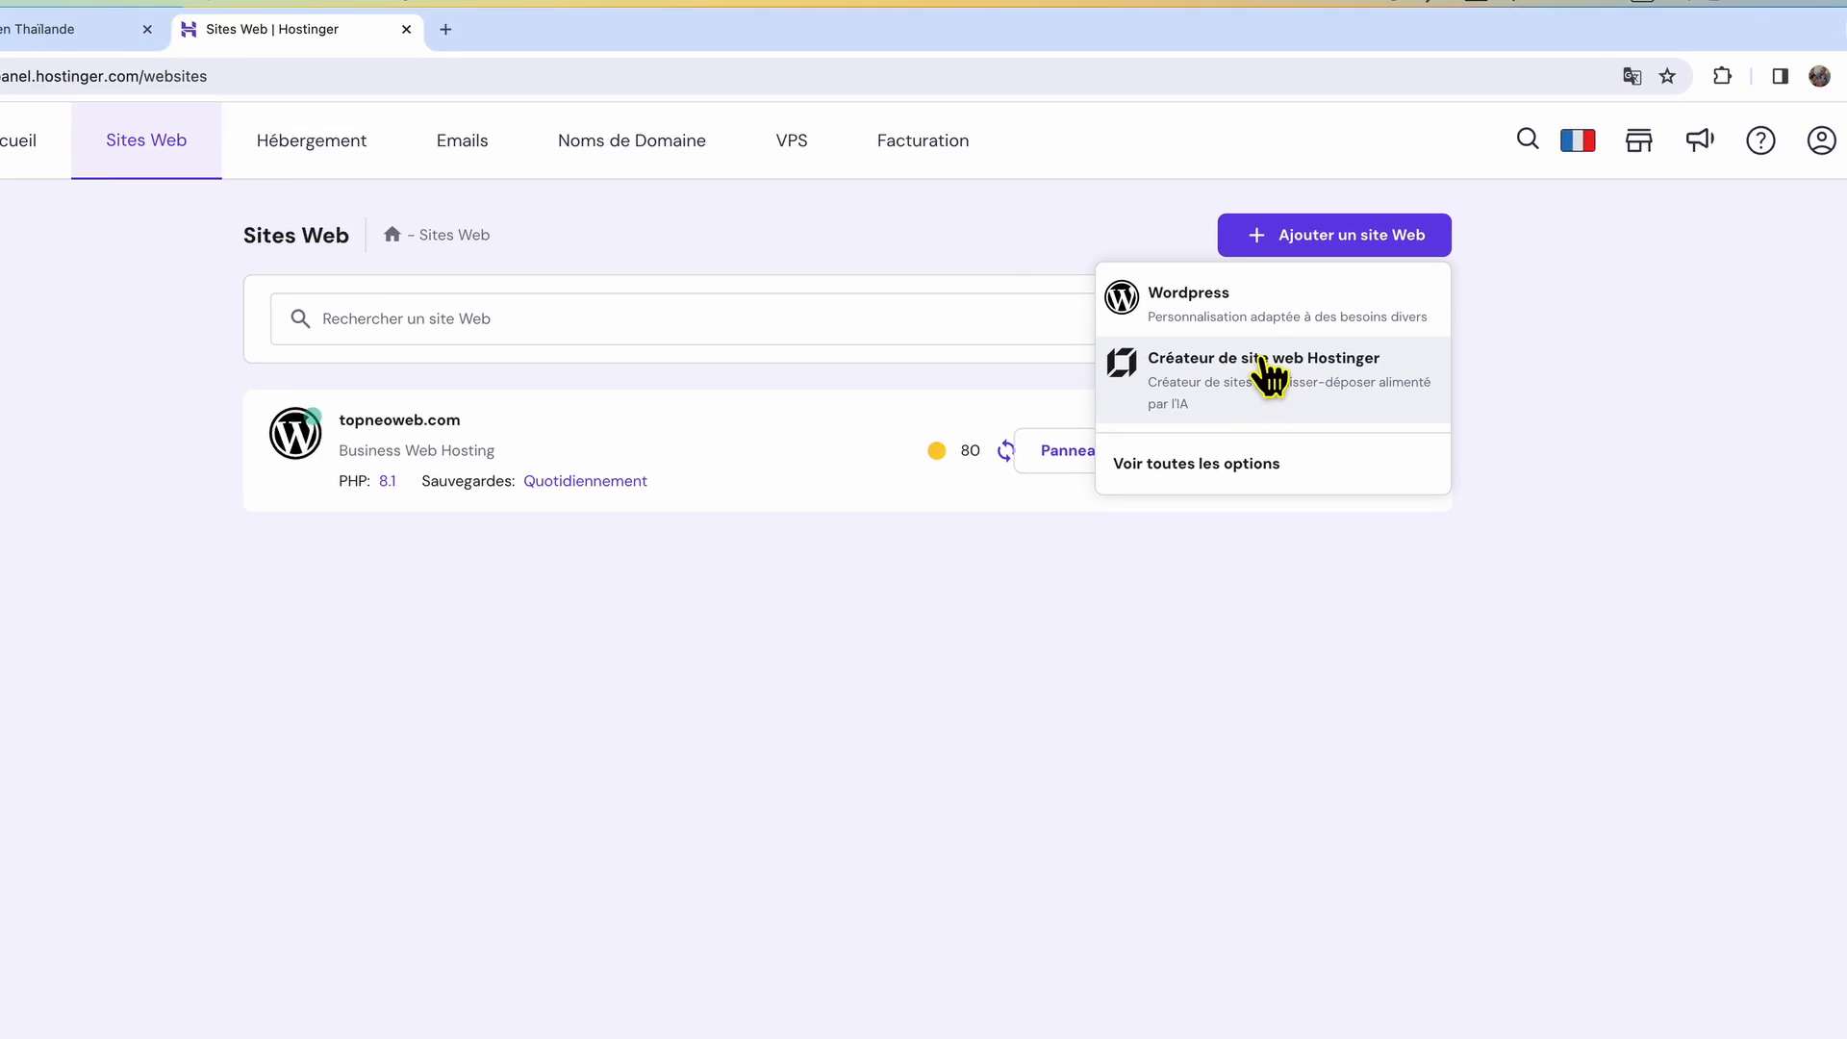
{"action": "left_click", "coordinate": [1268, 372]}
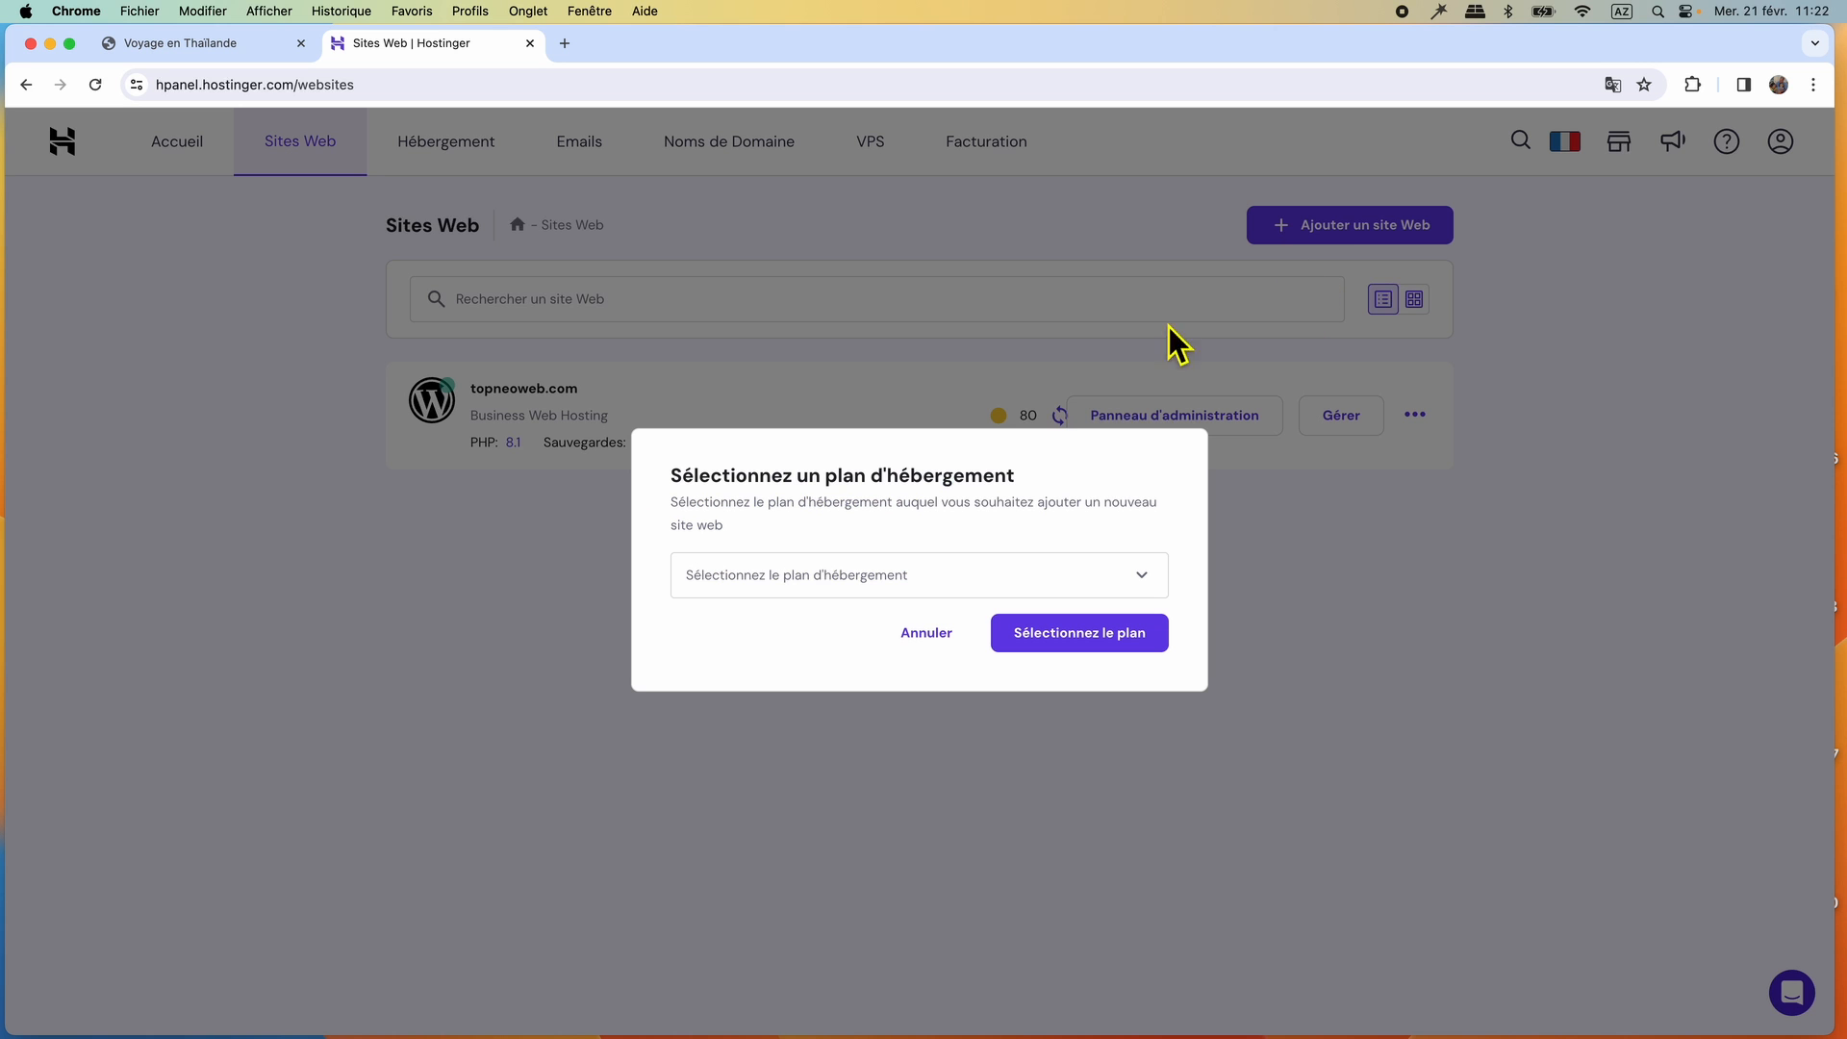
Choose the Business Web Hosting - topneoweb.com plan and start the site from an empty prebuilt template.
{"action": "left_click", "coordinate": [1059, 578]}
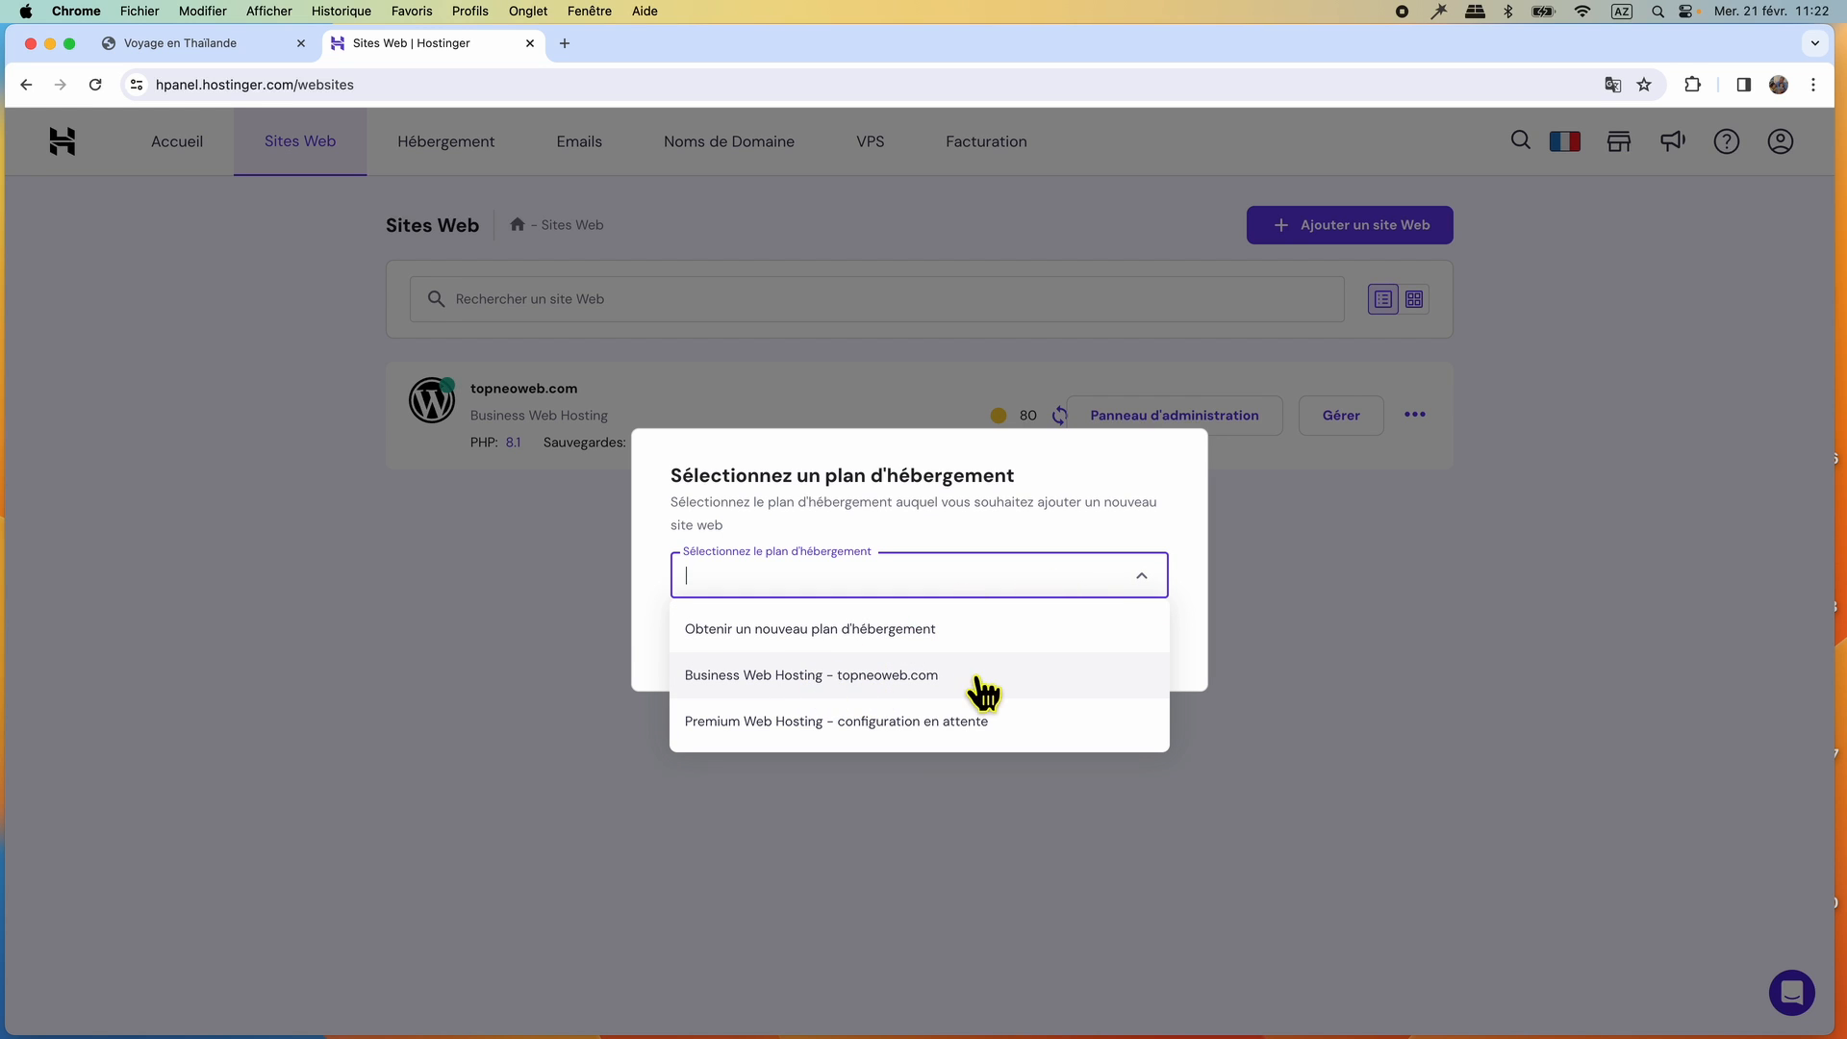
{"action": "left_click", "coordinate": [772, 675]}
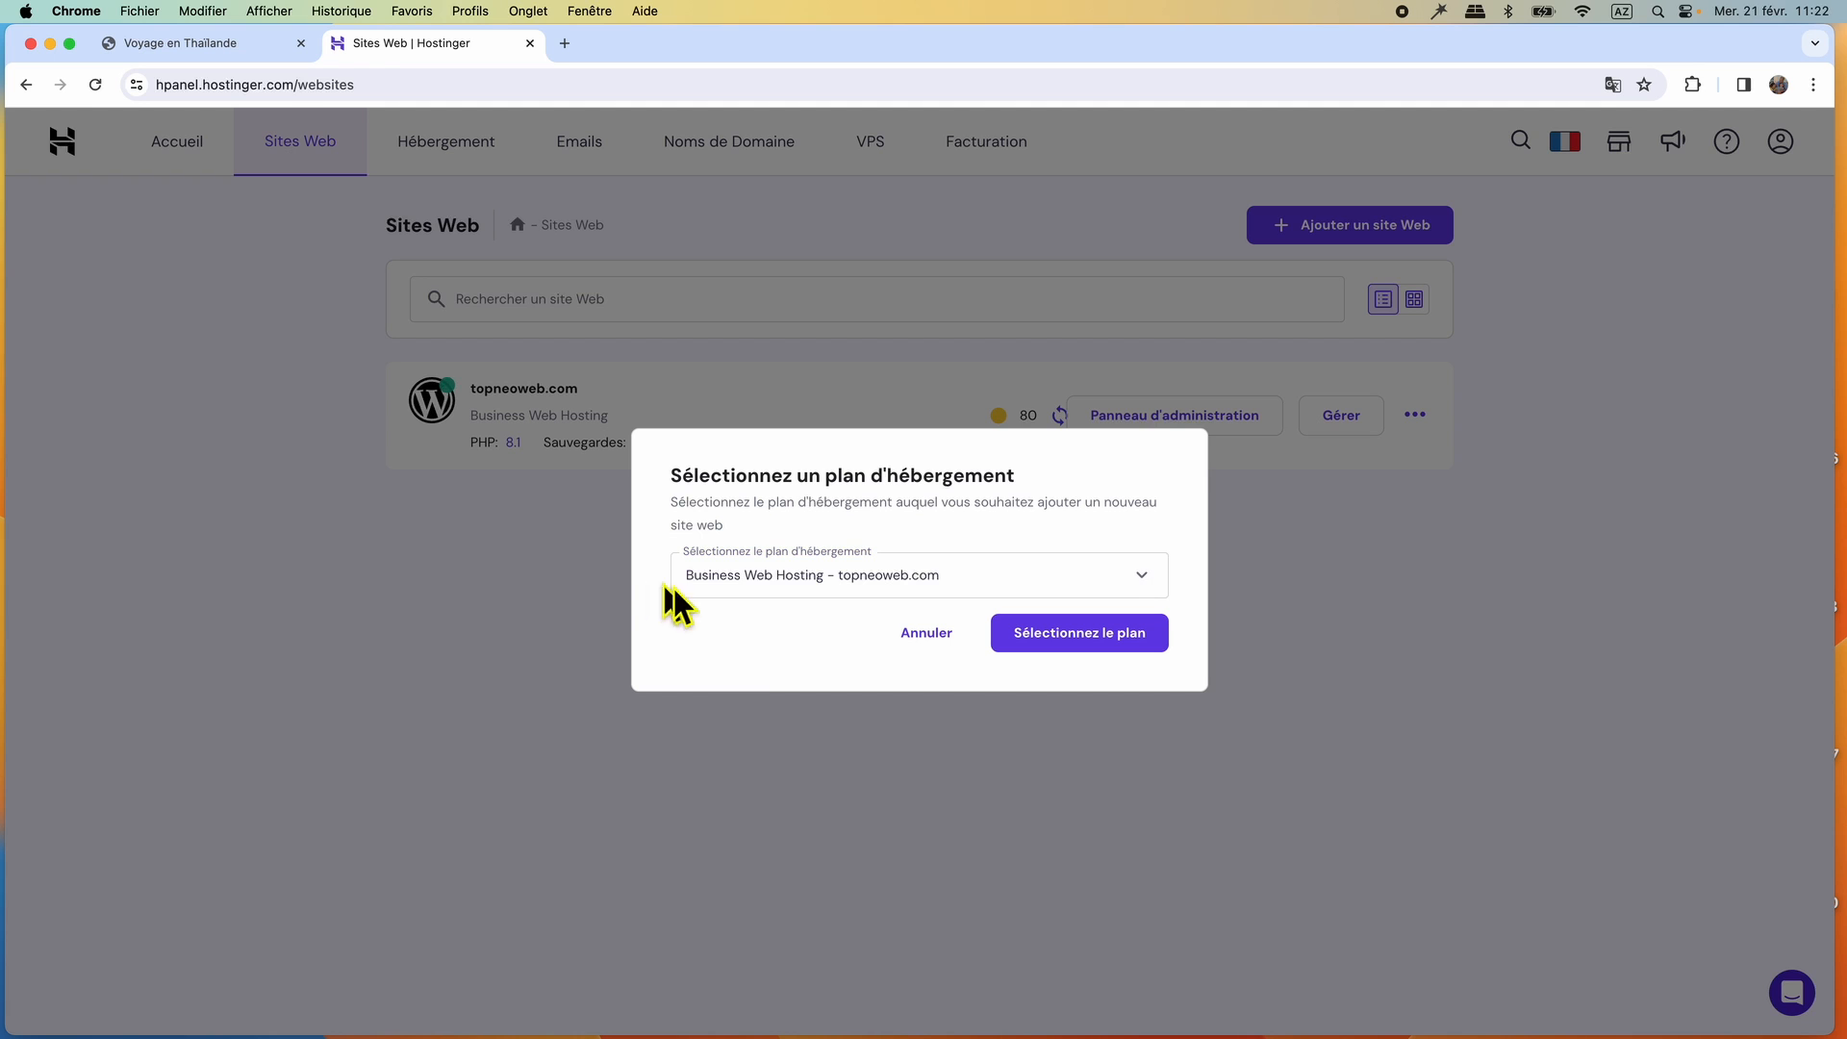
{"action": "left_click", "coordinate": [1070, 635]}
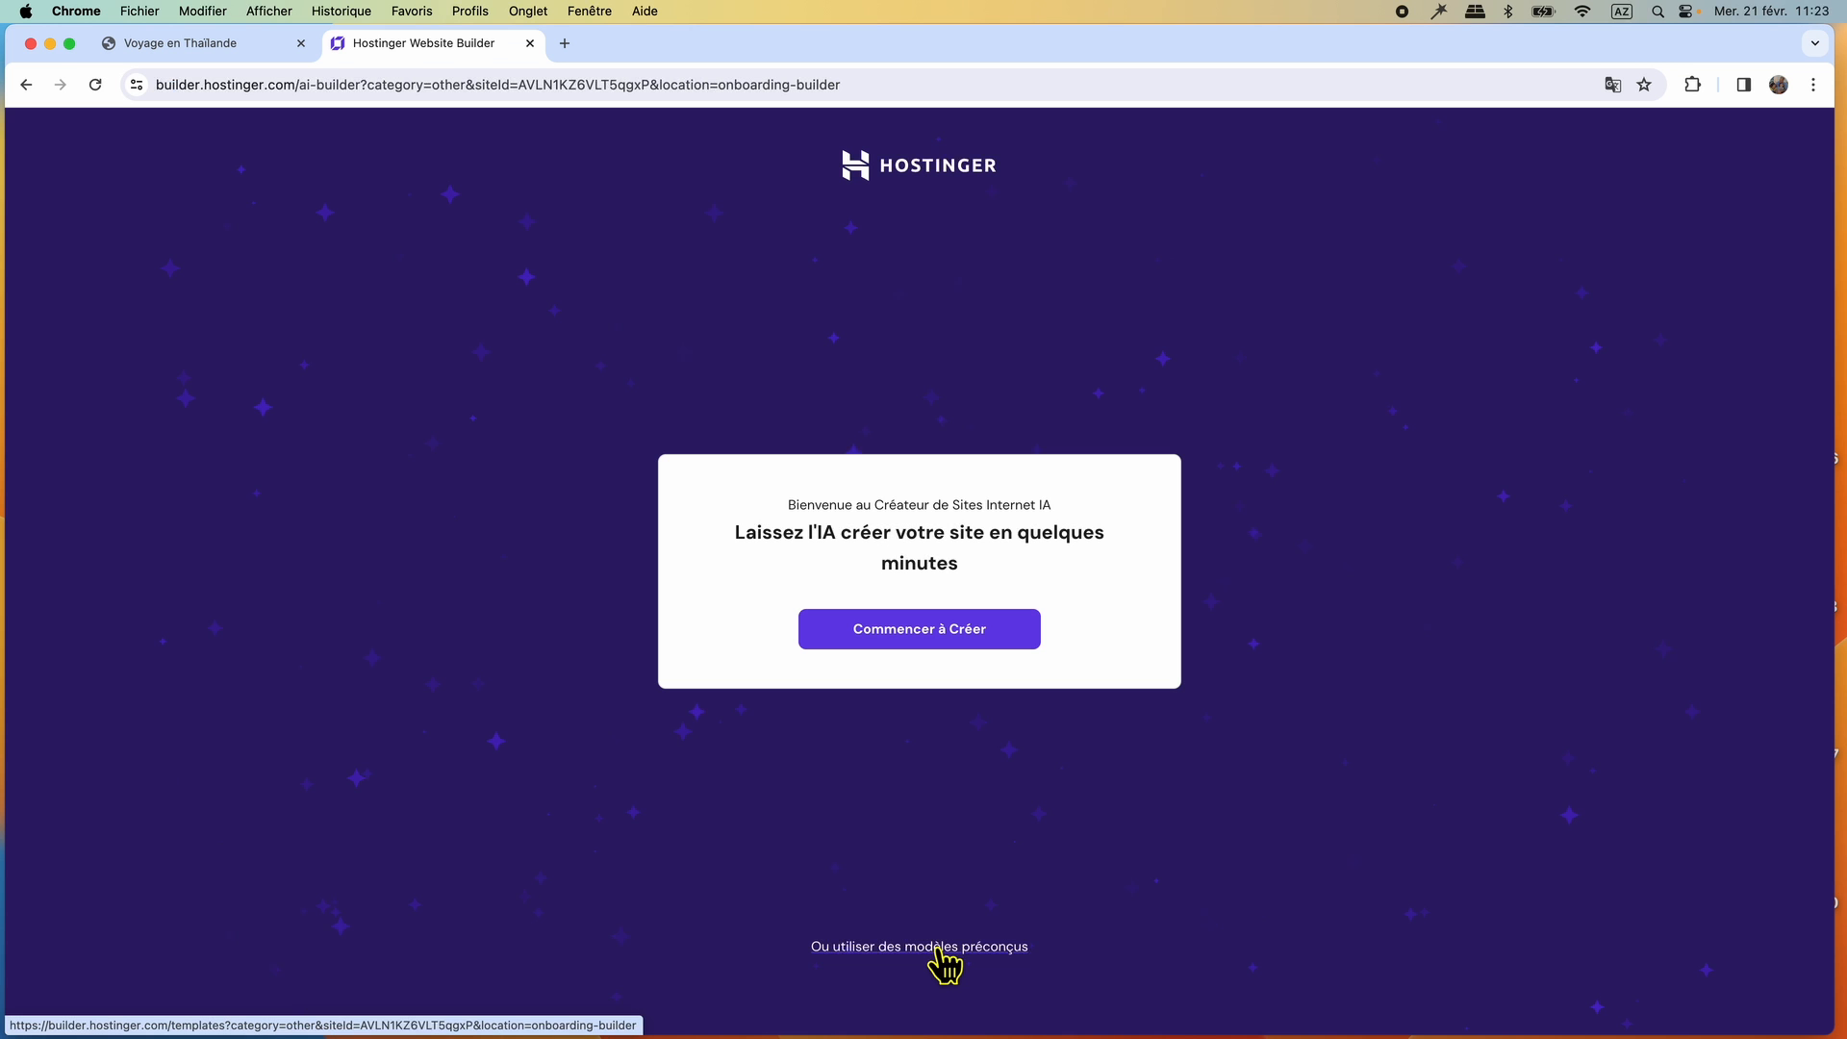
{"action": "left_click", "coordinate": [939, 950]}
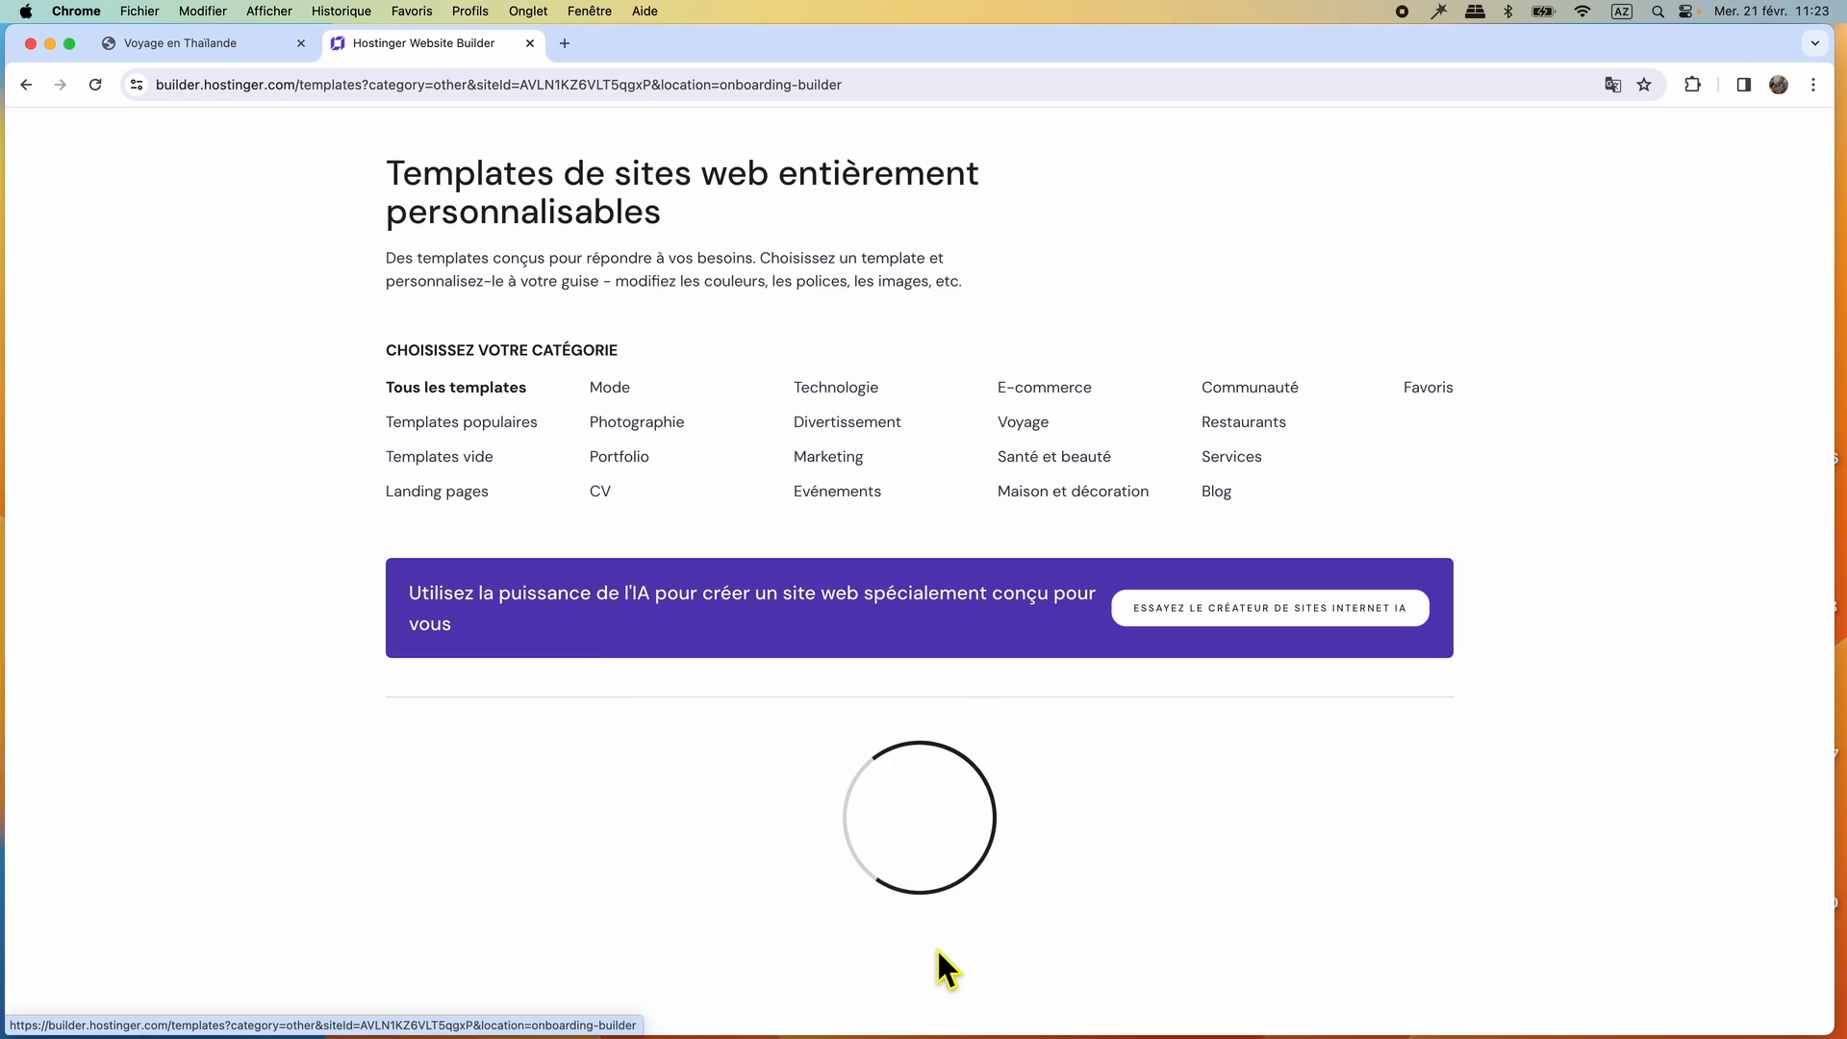
{"action": "left_click", "coordinate": [433, 462]}
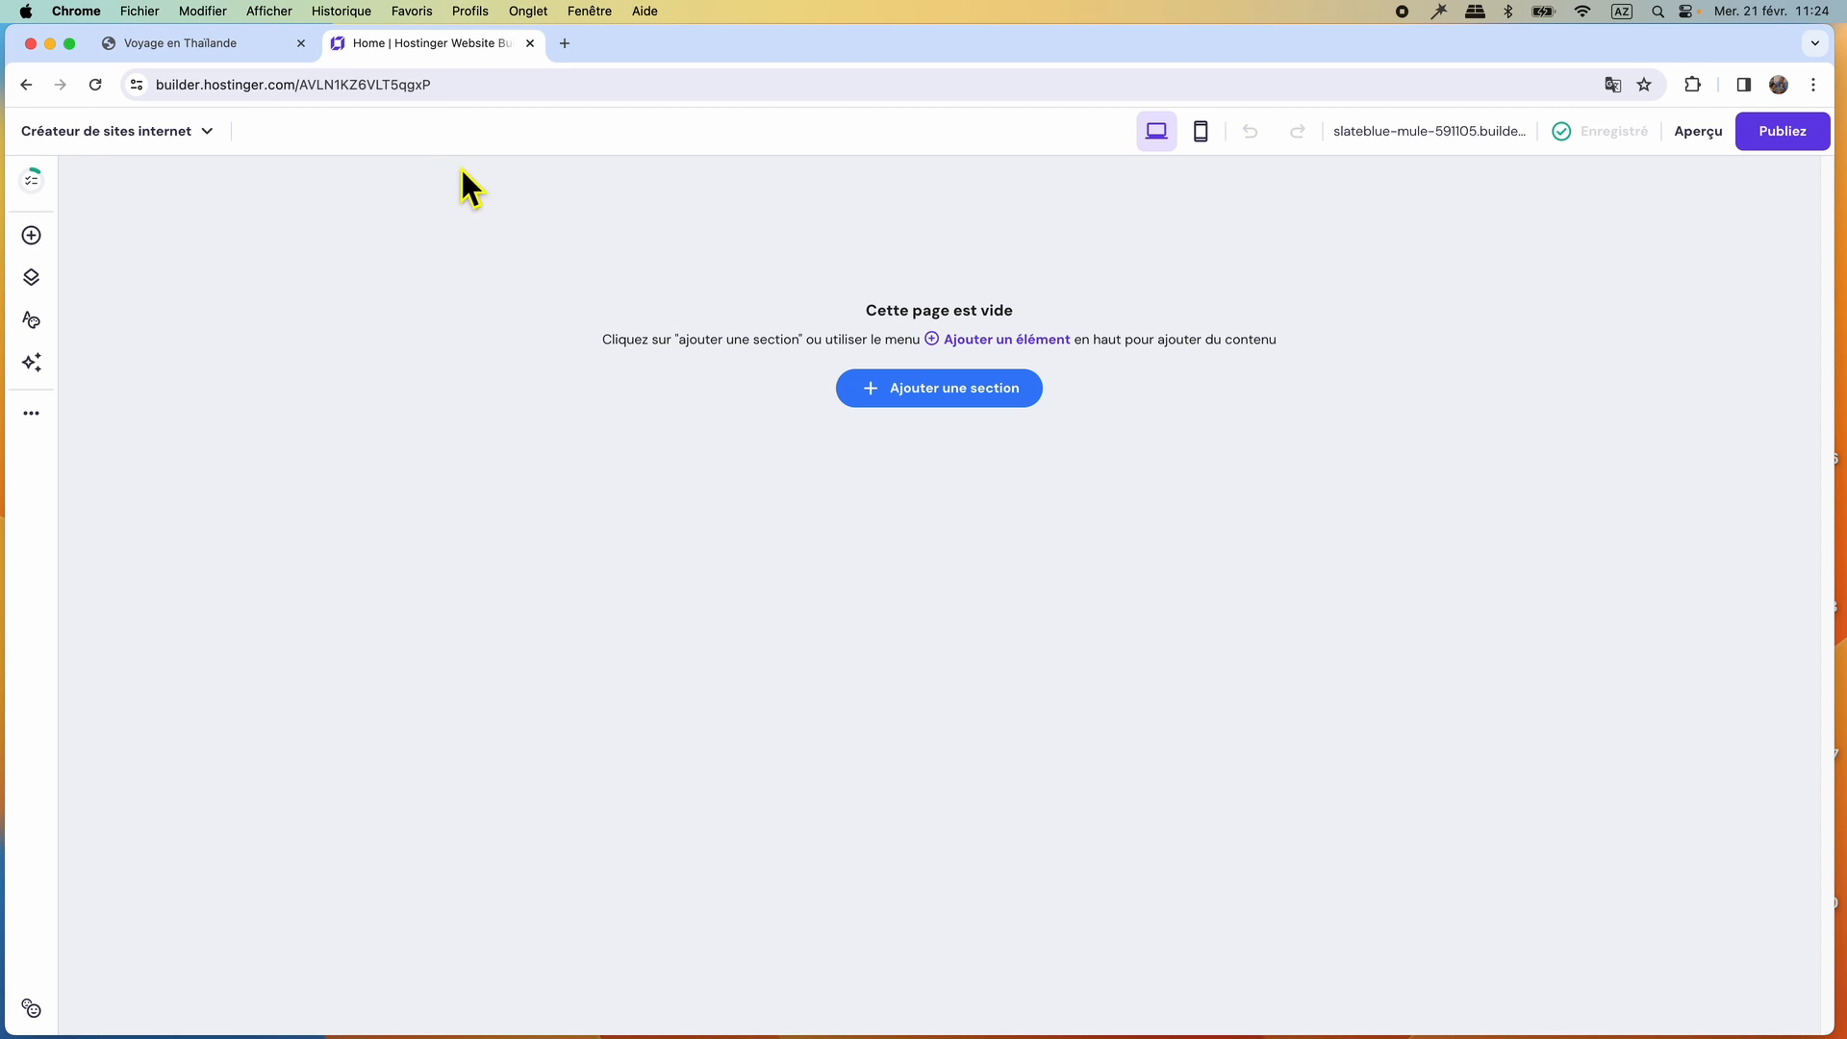
Check the reference site's menu, and move the Home page from the hidden pages into the new site's main navigation.
{"action": "left_click", "coordinate": [200, 49]}
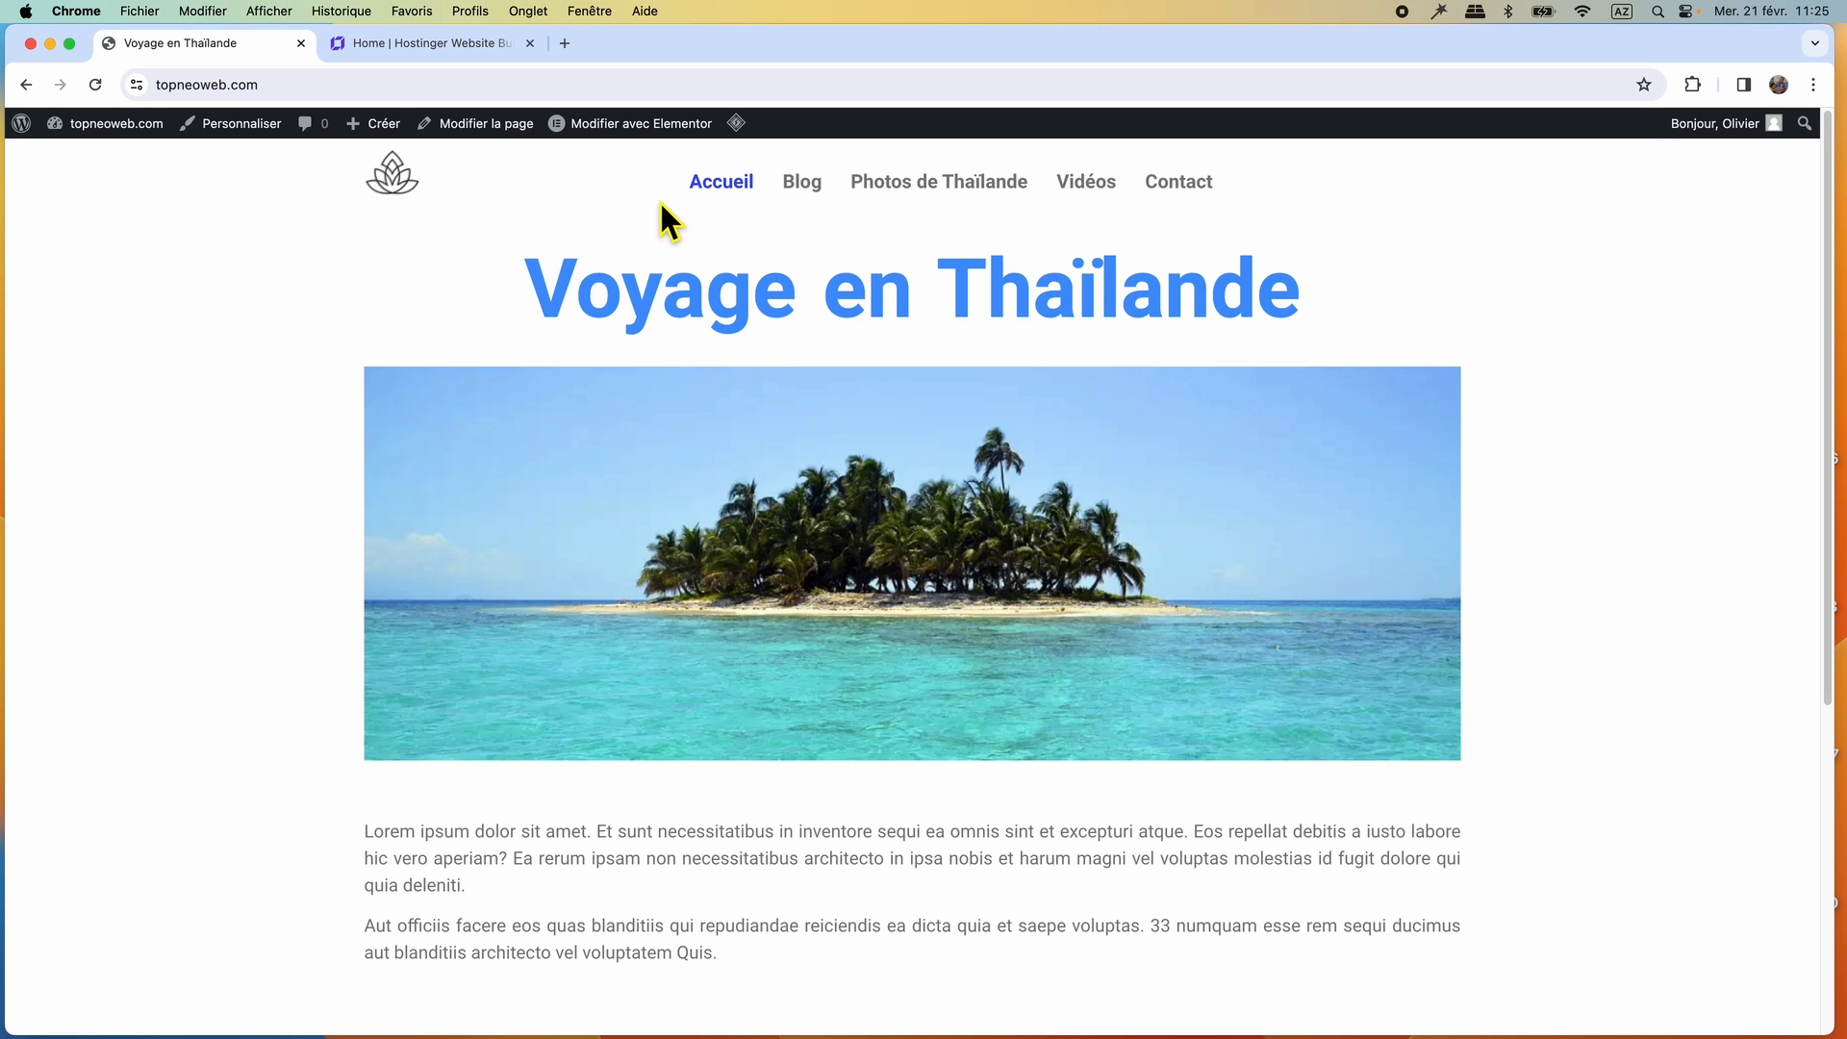
{"action": "left_click", "coordinate": [419, 44]}
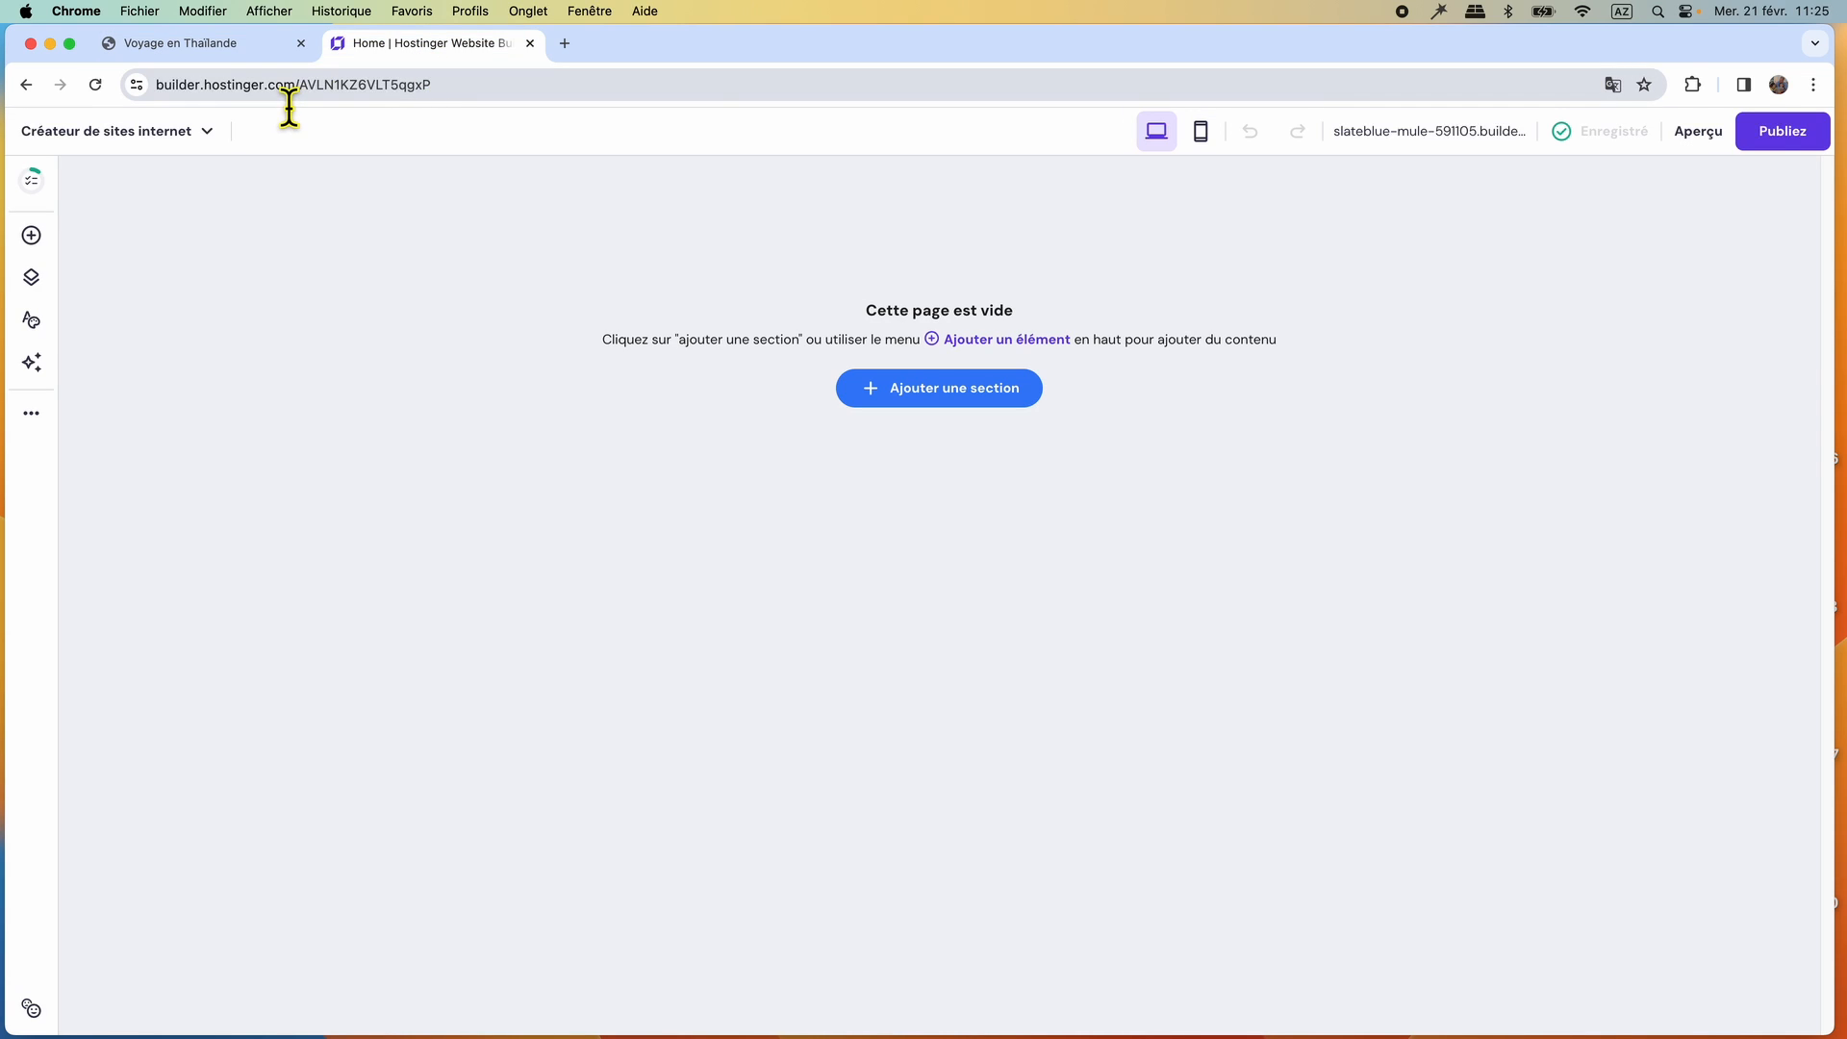
{"action": "left_click", "coordinate": [32, 279]}
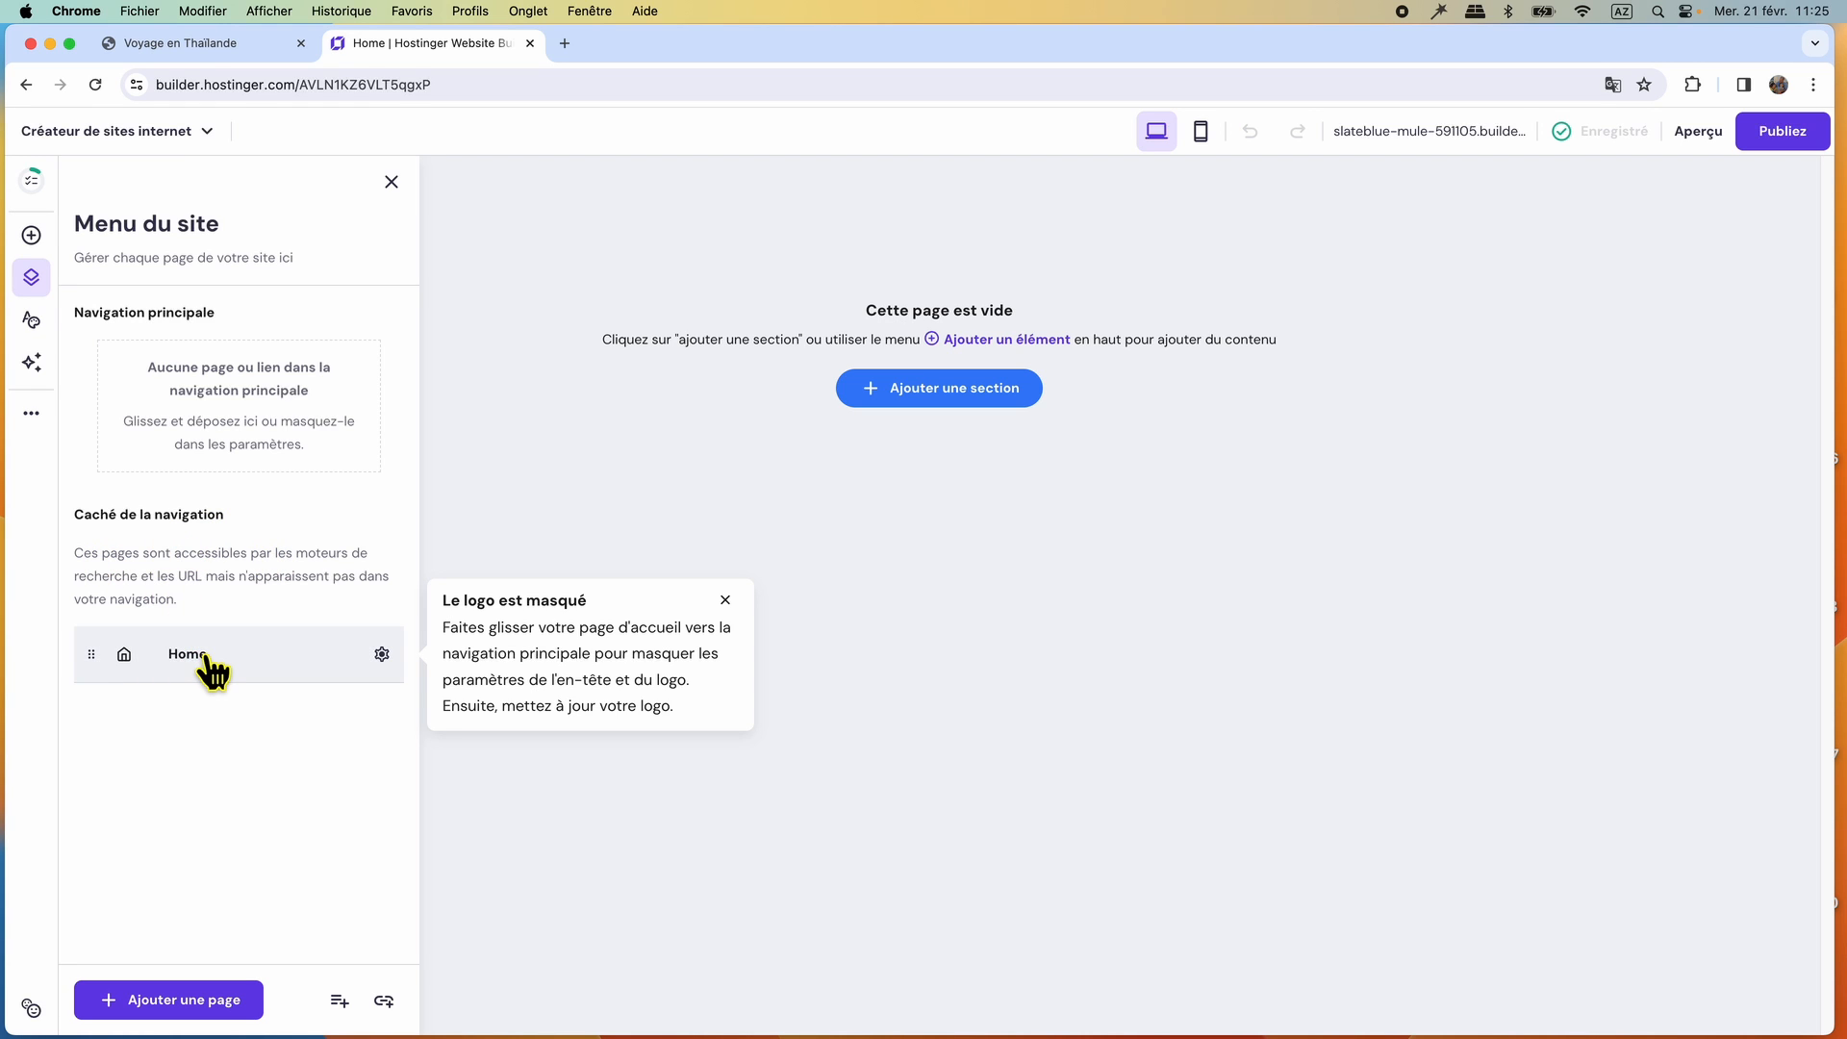
{"action": "left_click_drag", "start_coordinate": [204, 658], "coordinate": [193, 538]}
{"action": "left_click", "coordinate": [80, 679]}
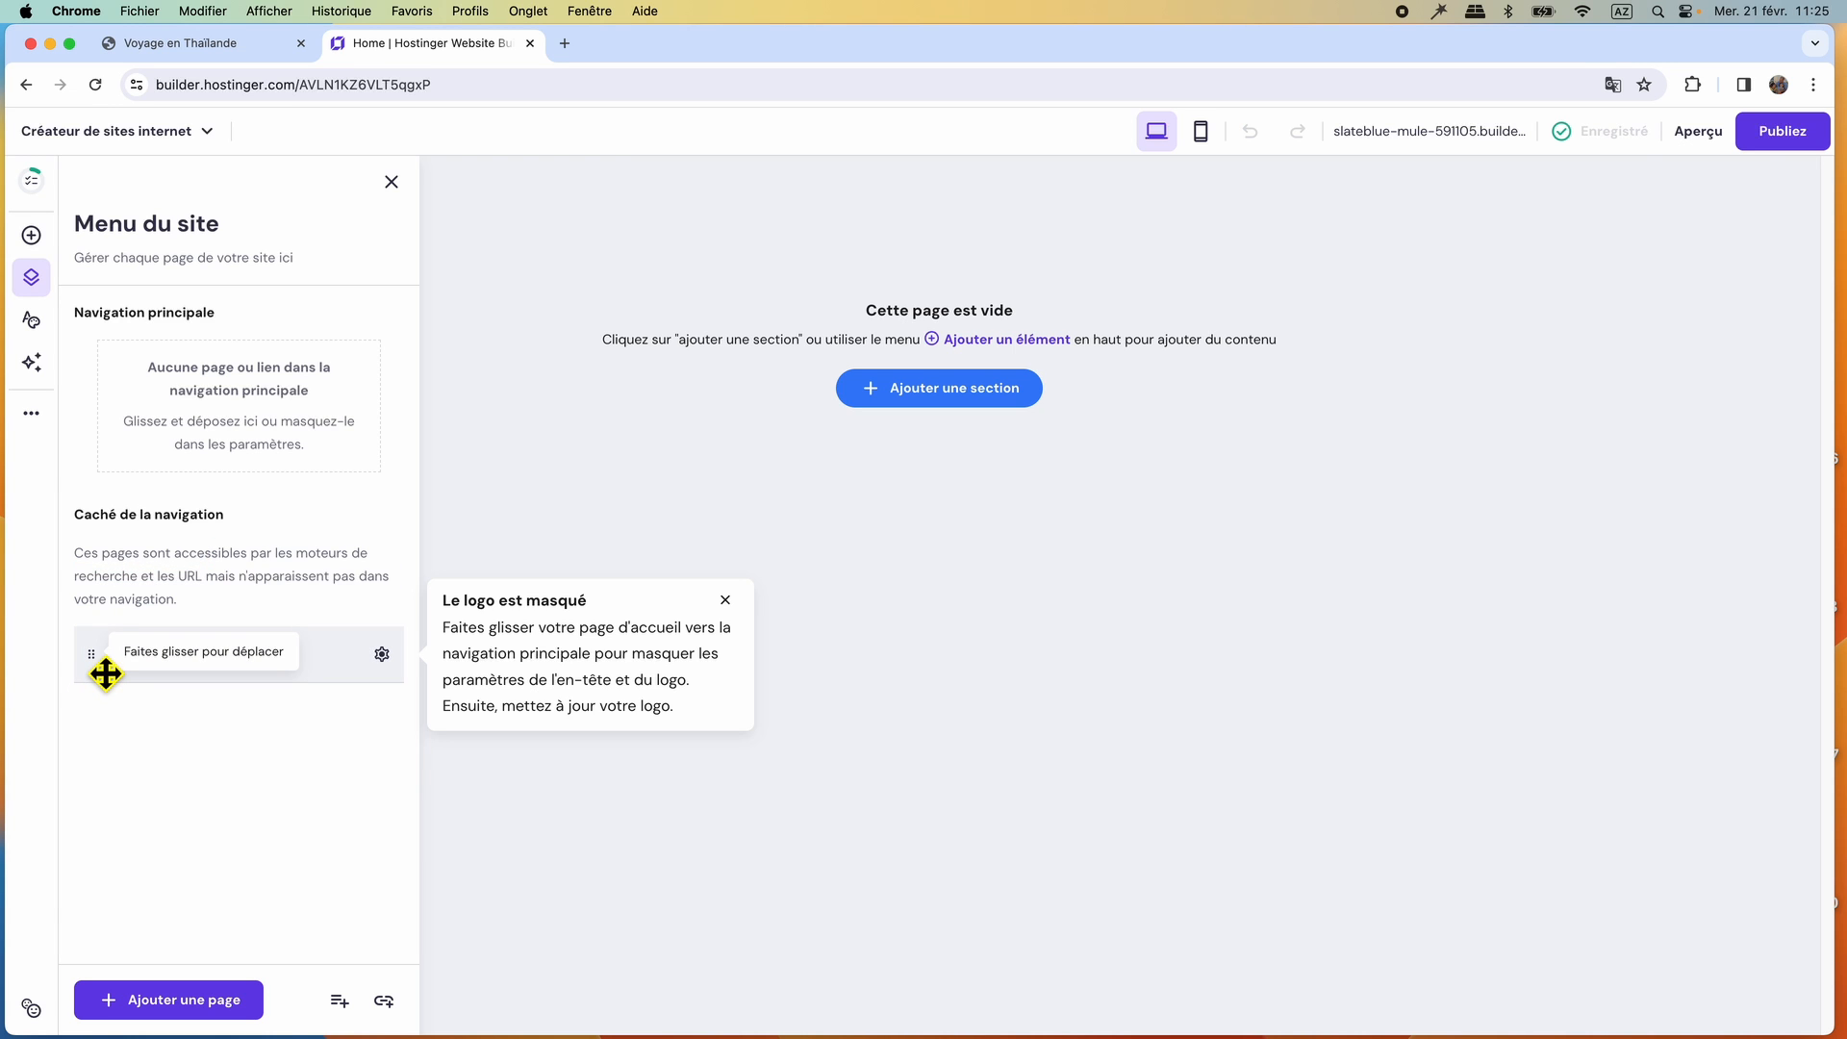
{"action": "left_click_drag", "start_coordinate": [106, 673], "coordinate": [90, 375]}
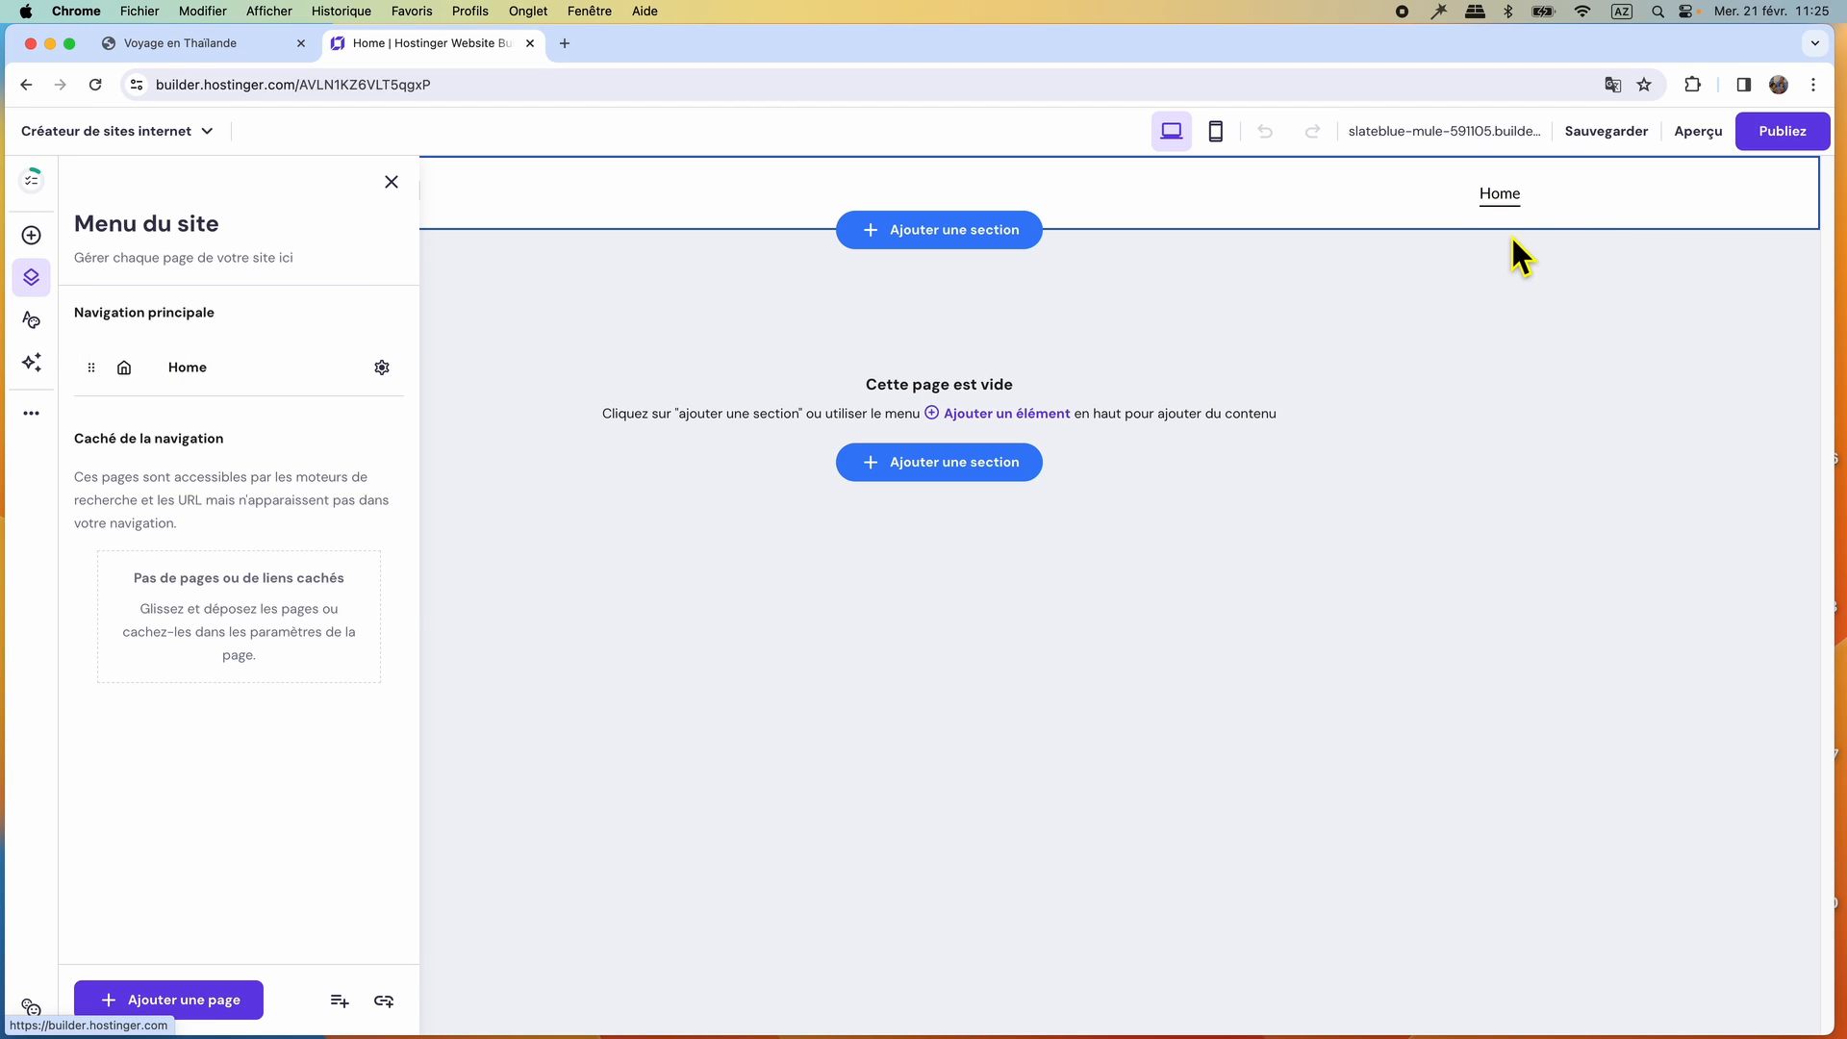
Compare with the reference site's menu and rename the Home page as Accueil.
{"action": "left_click", "coordinate": [169, 45]}
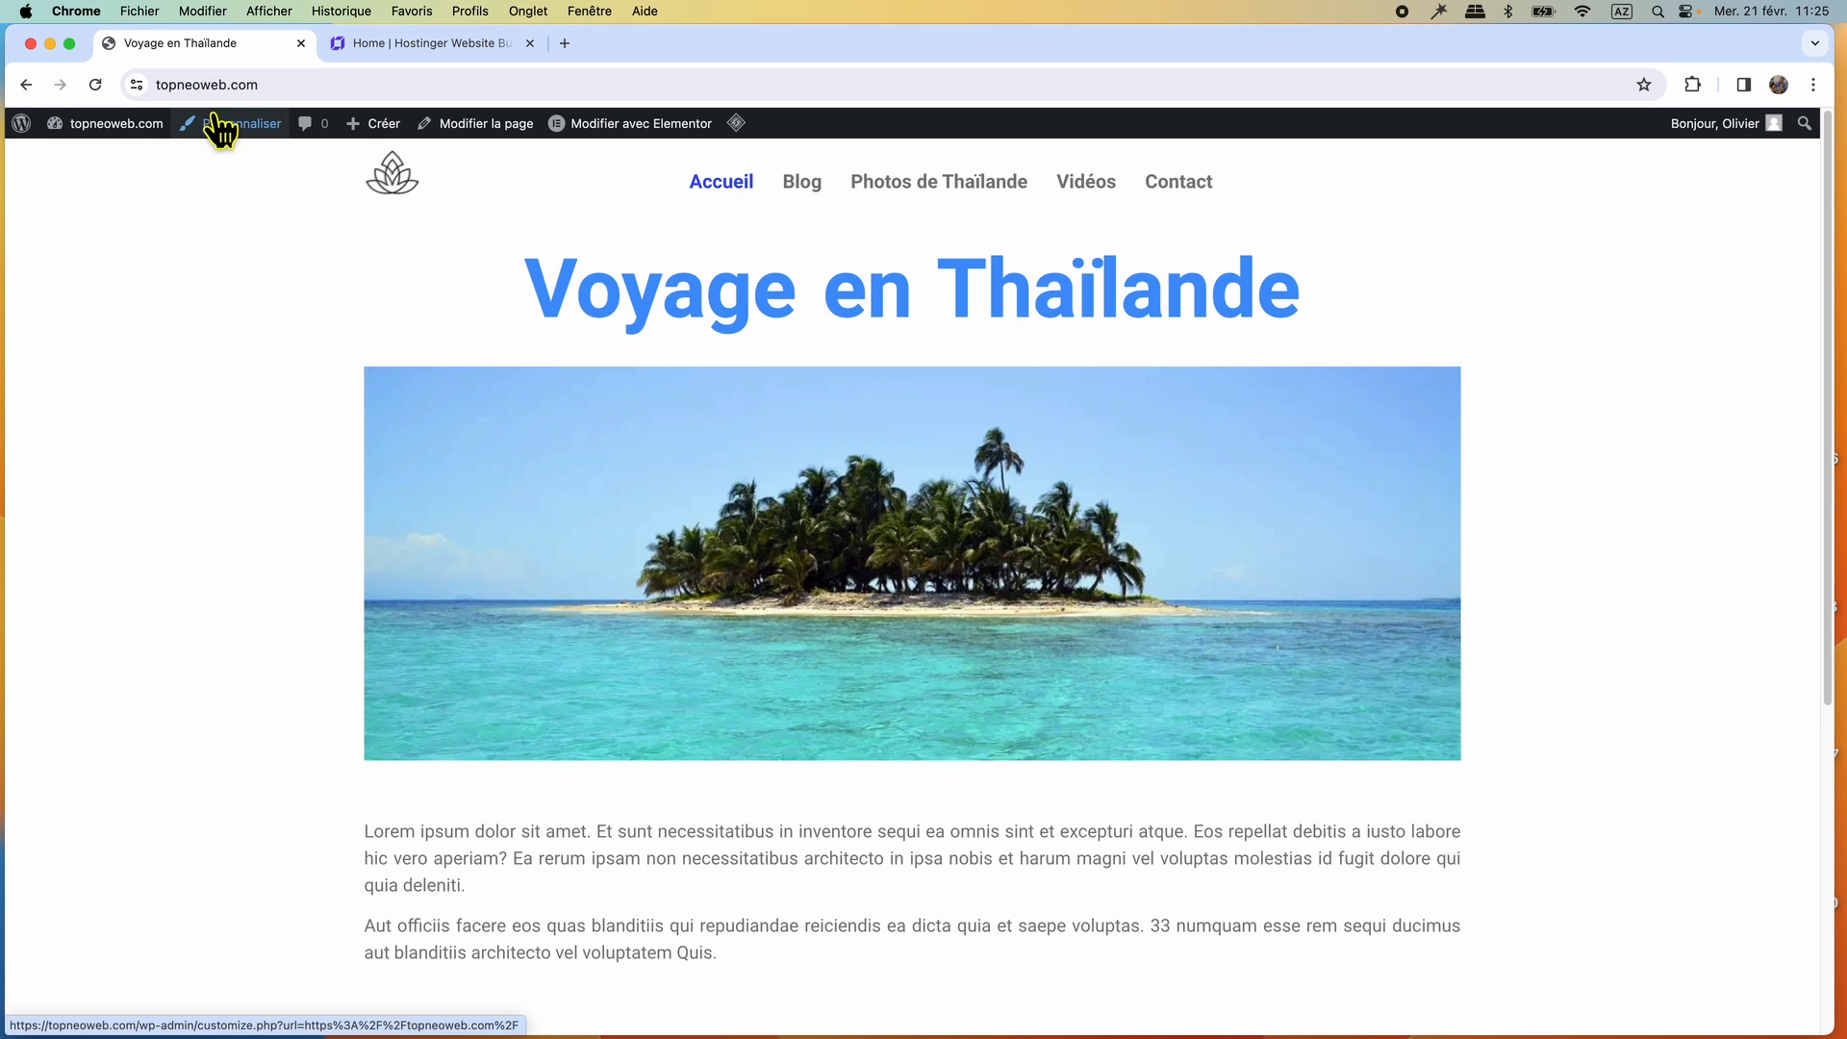
{"action": "left_click", "coordinate": [383, 42]}
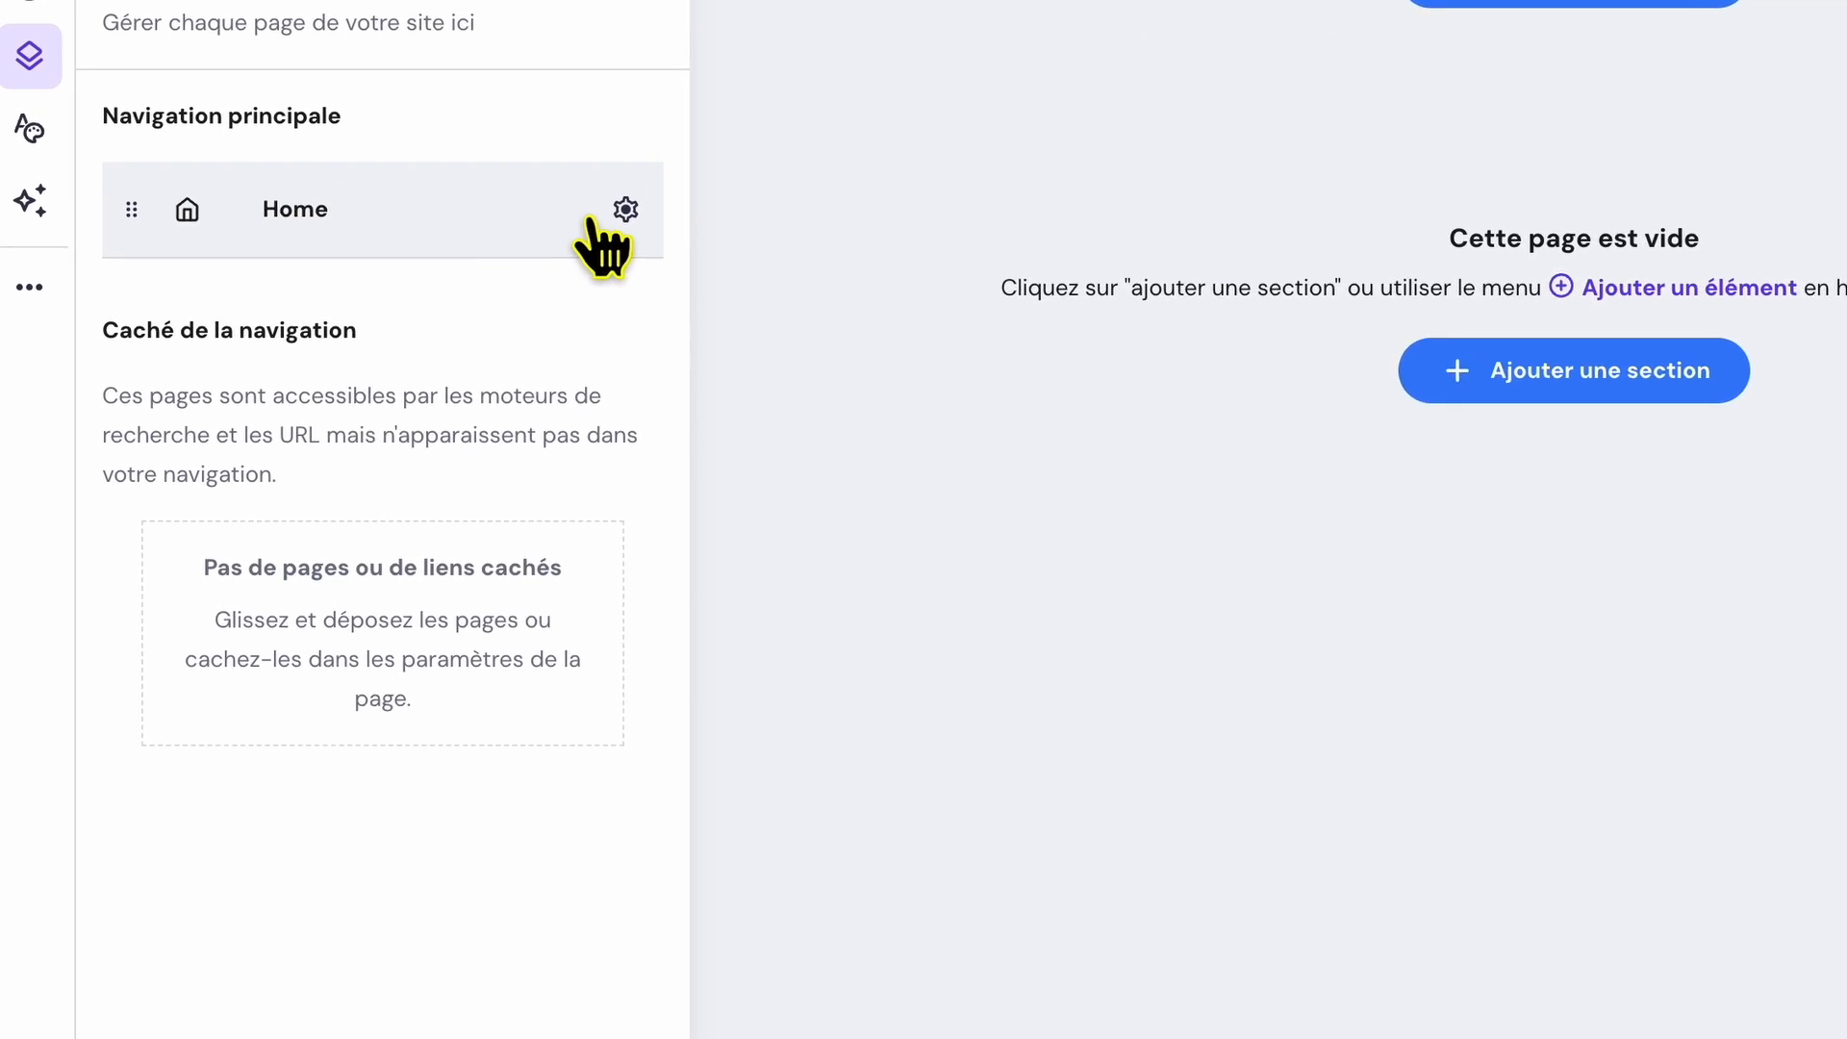
{"action": "left_click", "coordinate": [625, 211]}
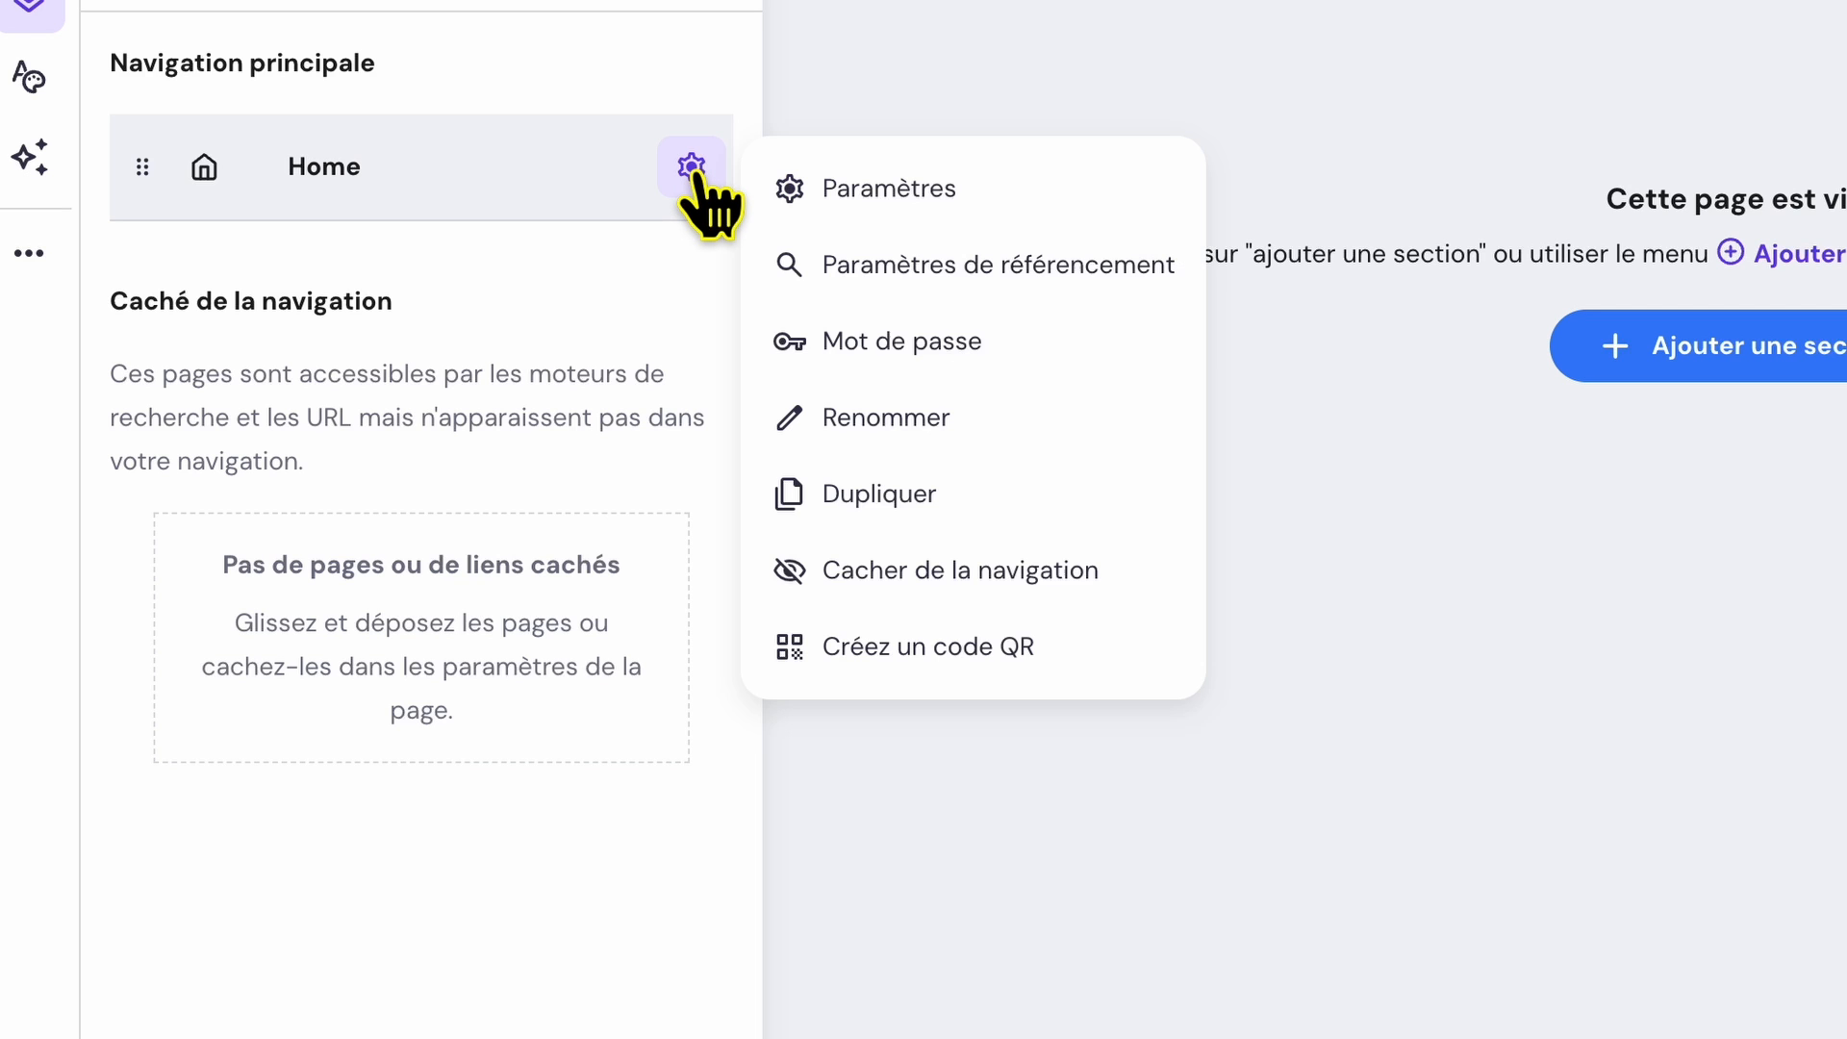
{"action": "left_click", "coordinate": [926, 415]}
{"action": "left_click_drag", "start_coordinate": [981, 577], "coordinate": [815, 548]}
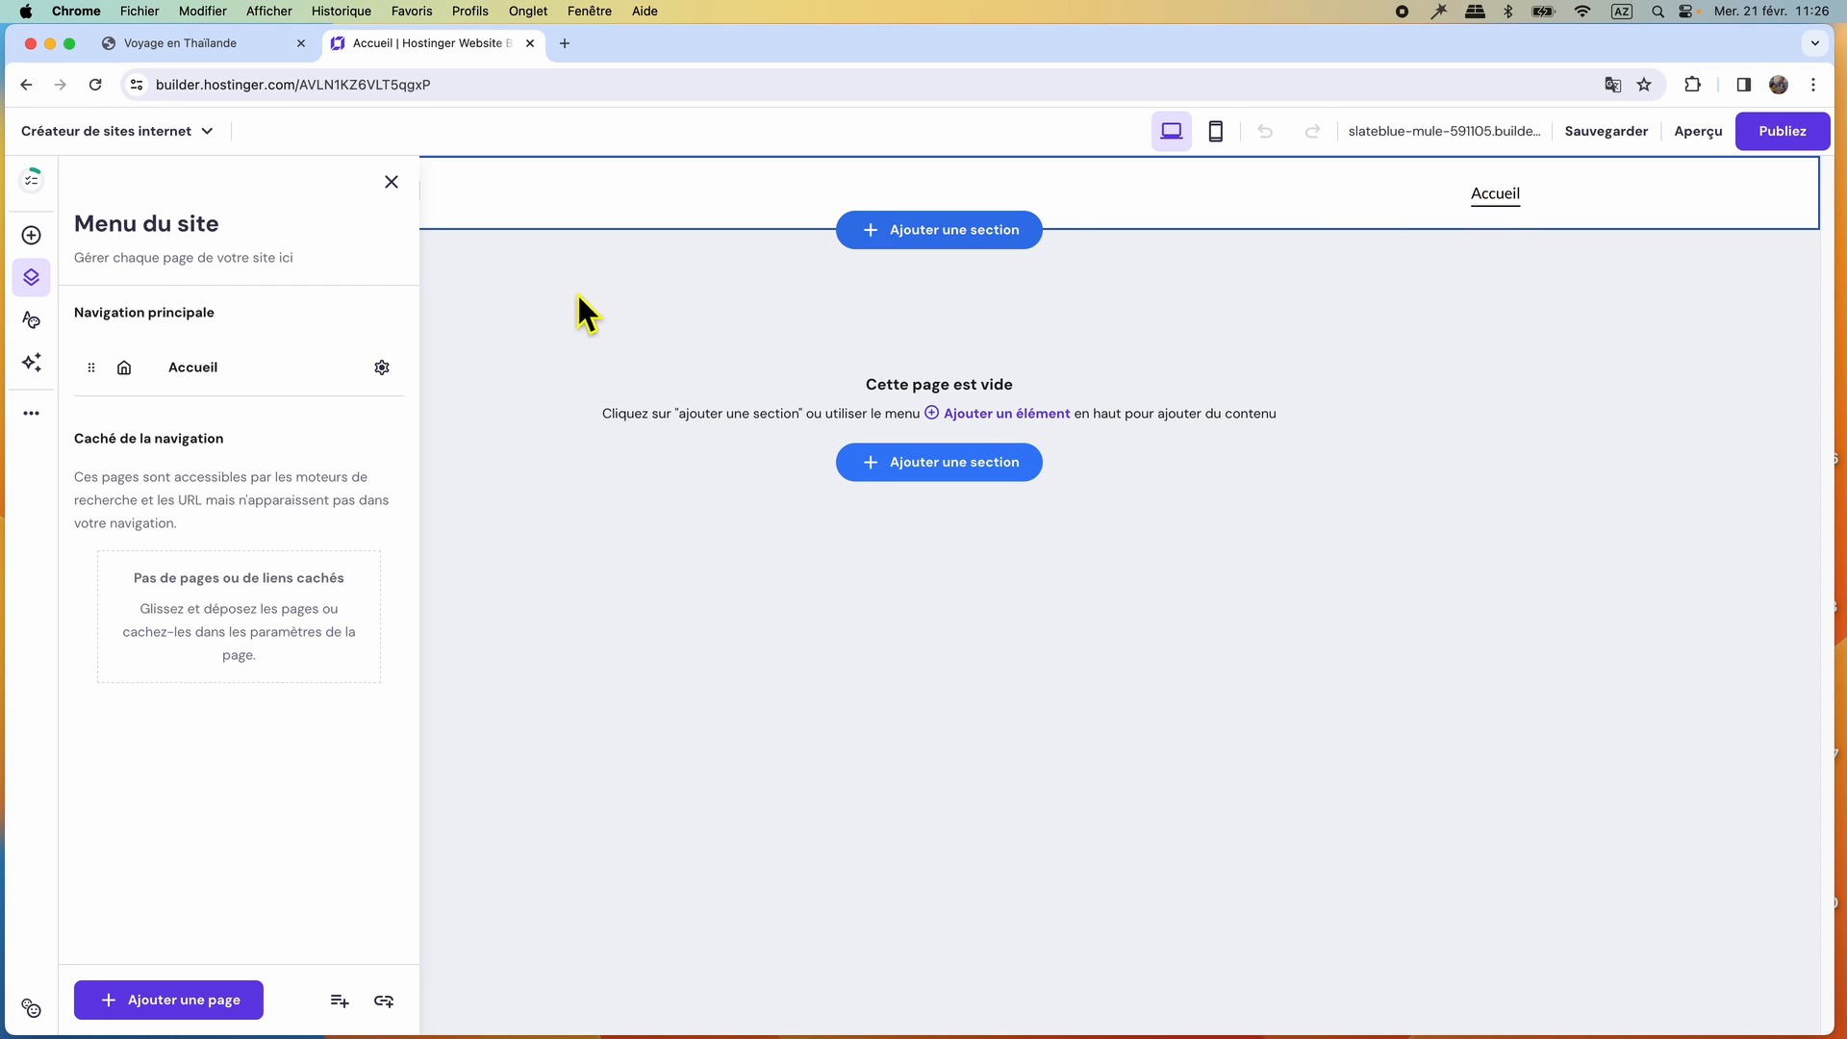
Check the reference site's Blog page and add a page from the Blog template, saving it under the name Blog.
{"action": "left_click", "coordinate": [166, 999]}
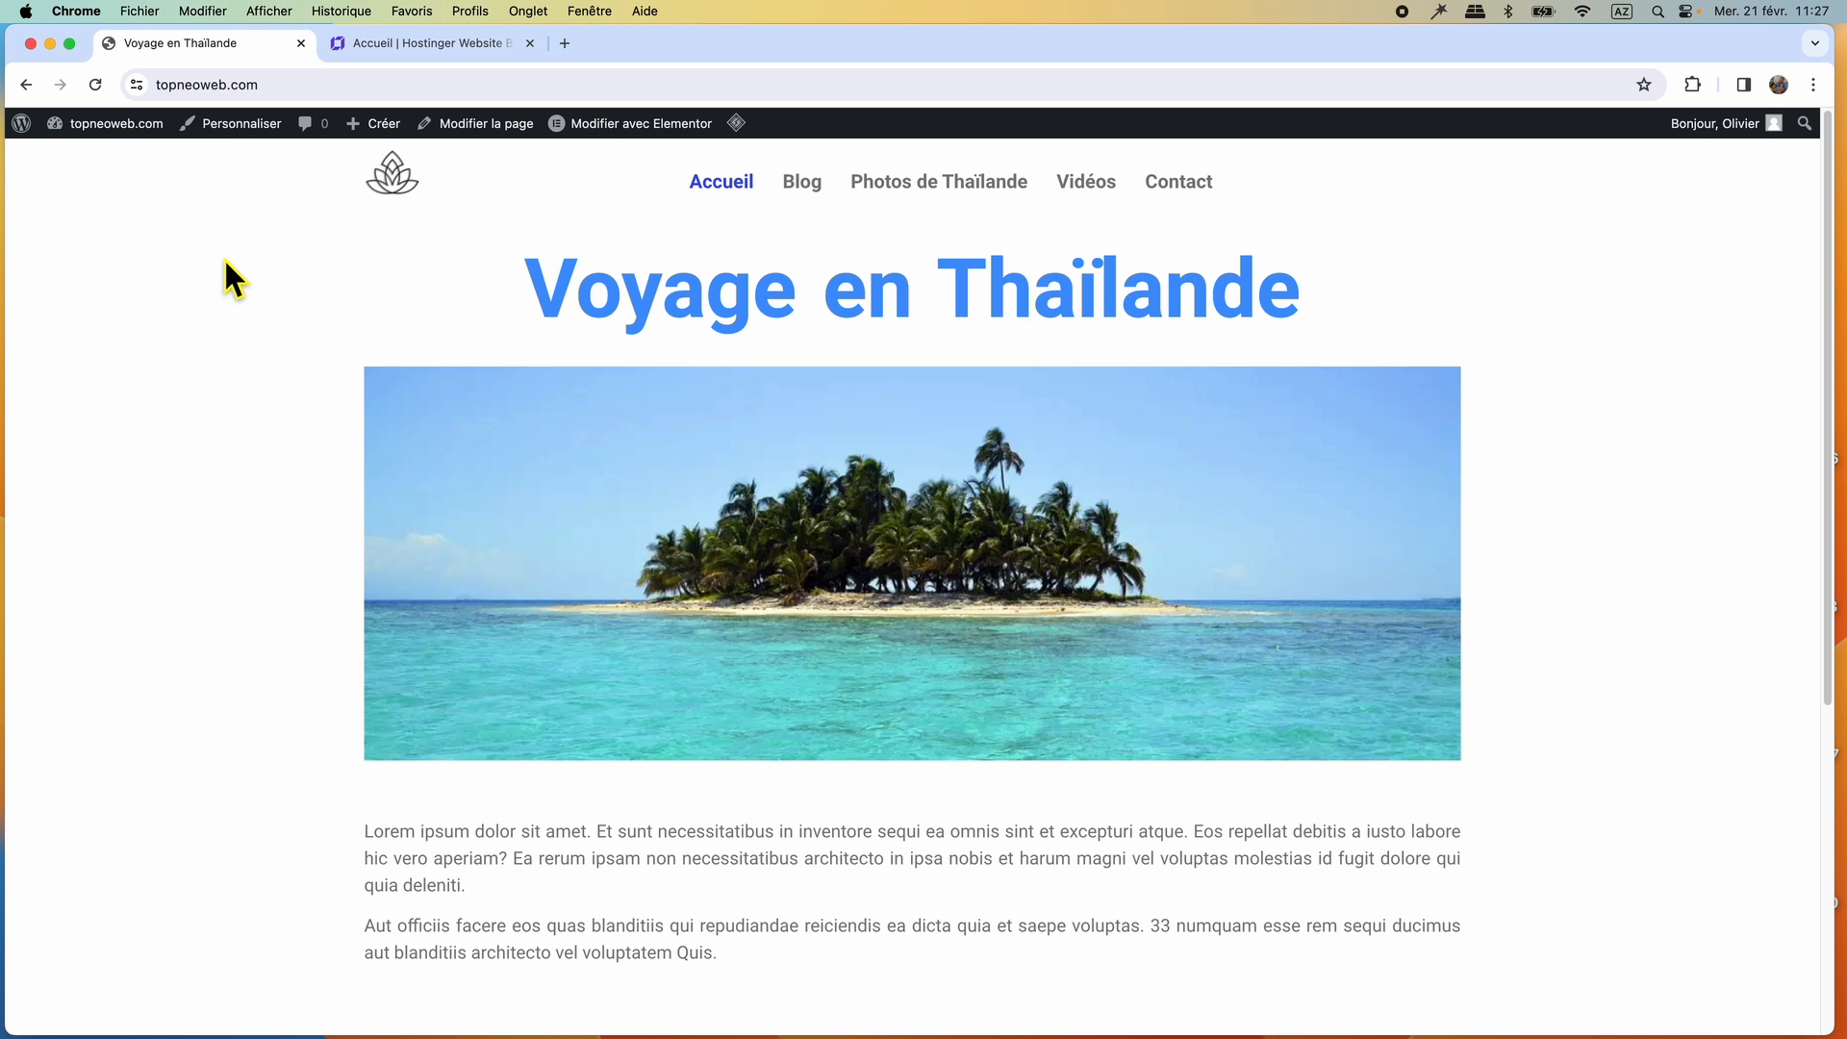
{"action": "left_click", "coordinate": [805, 191]}
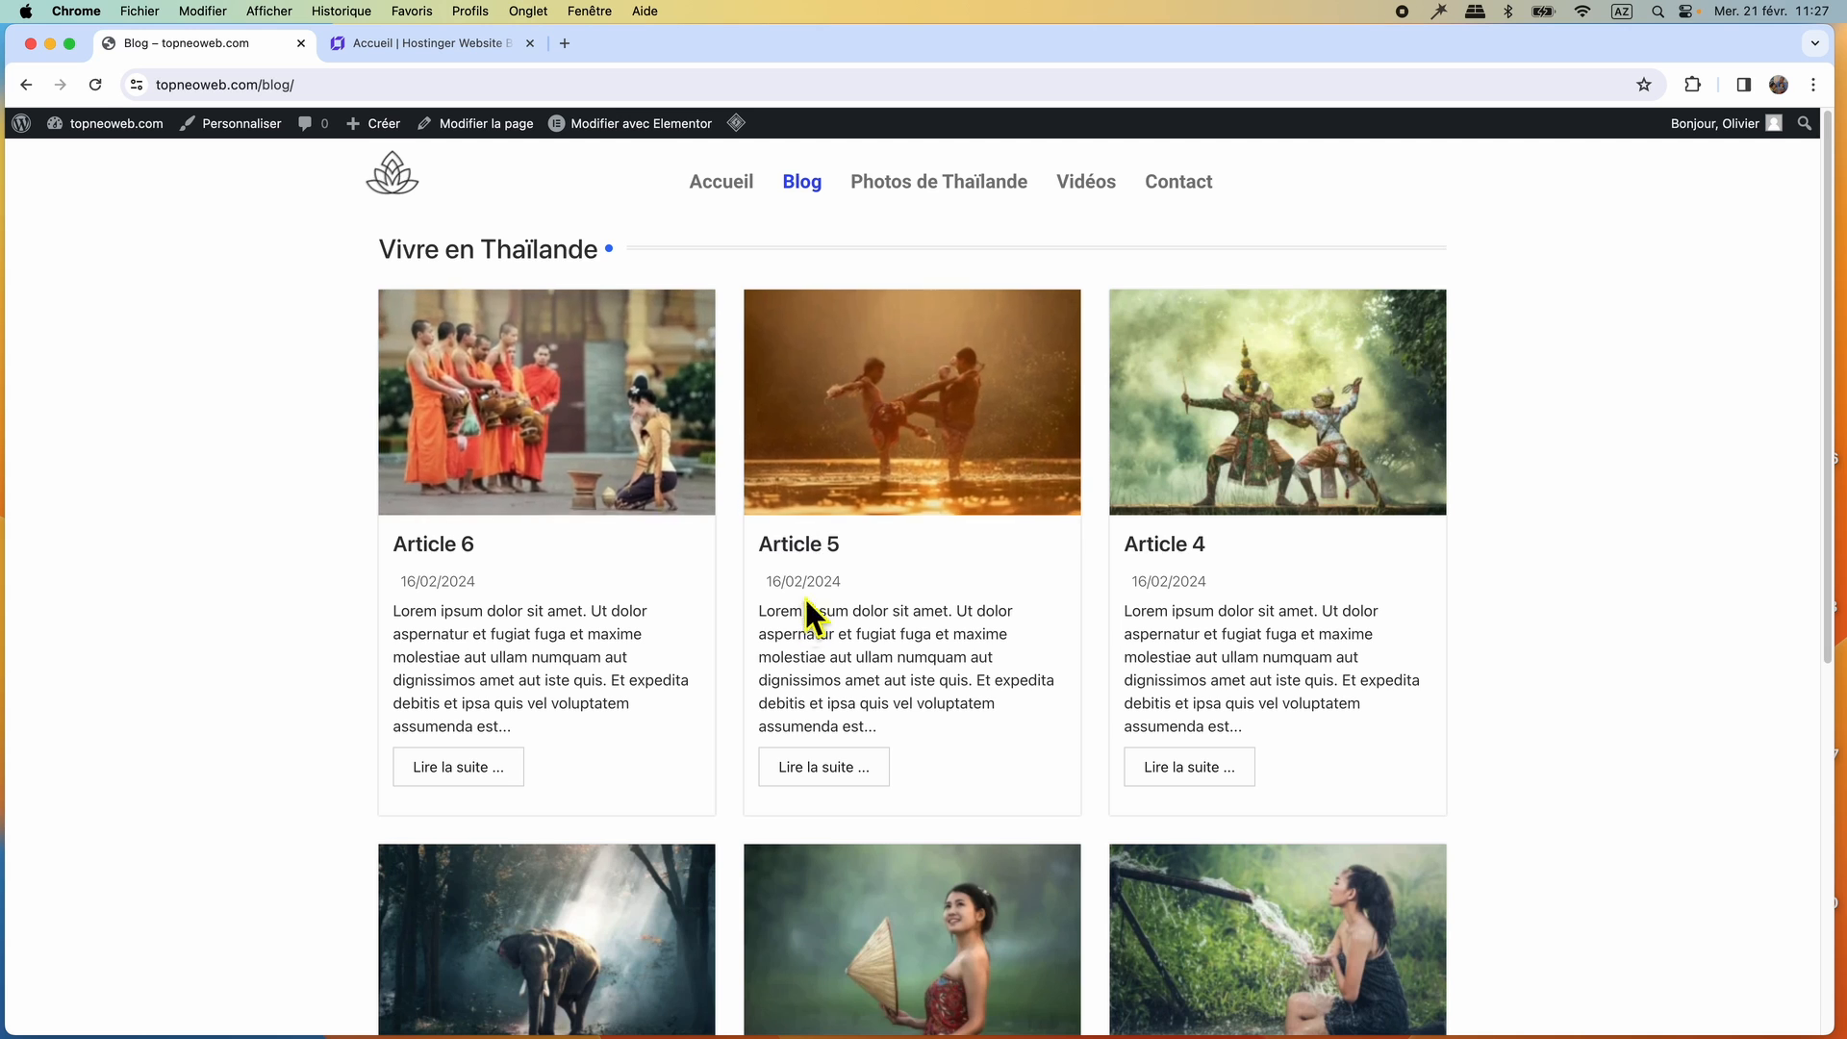
{"action": "left_click", "coordinate": [366, 43]}
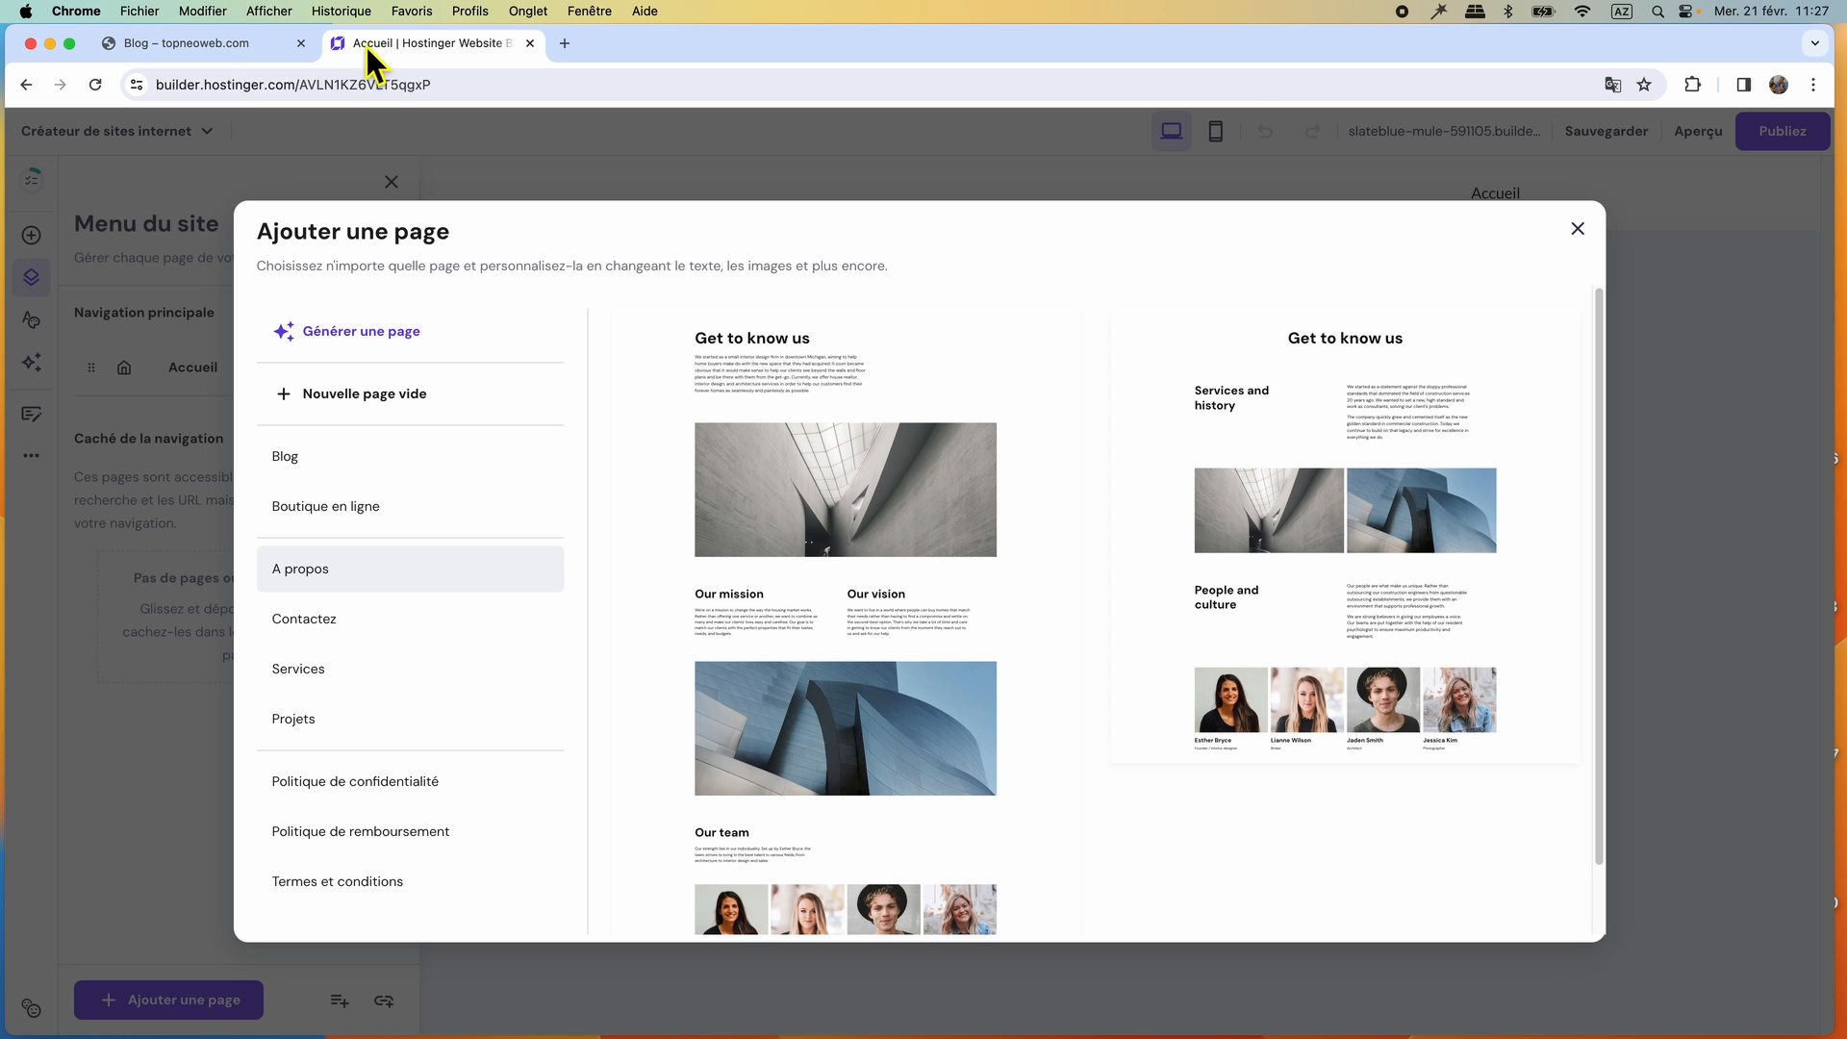
{"action": "left_click", "coordinate": [316, 460]}
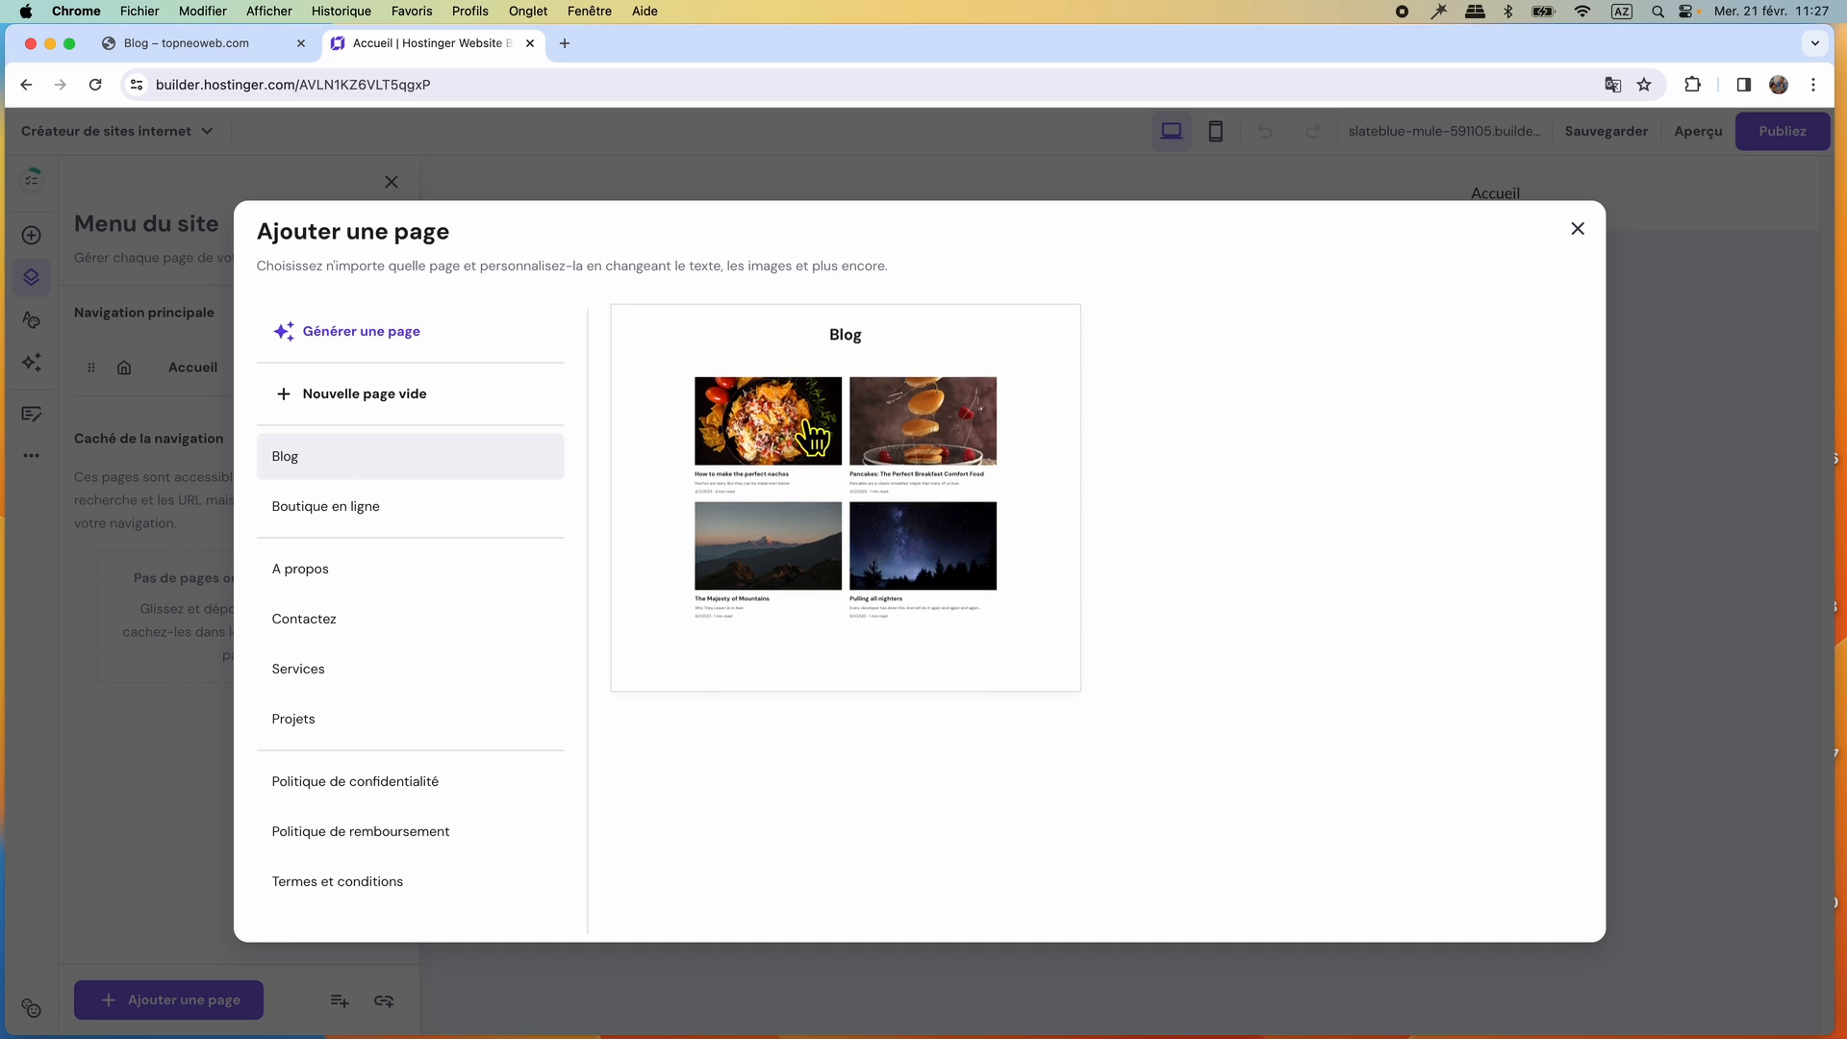
{"action": "left_click", "coordinate": [883, 555]}
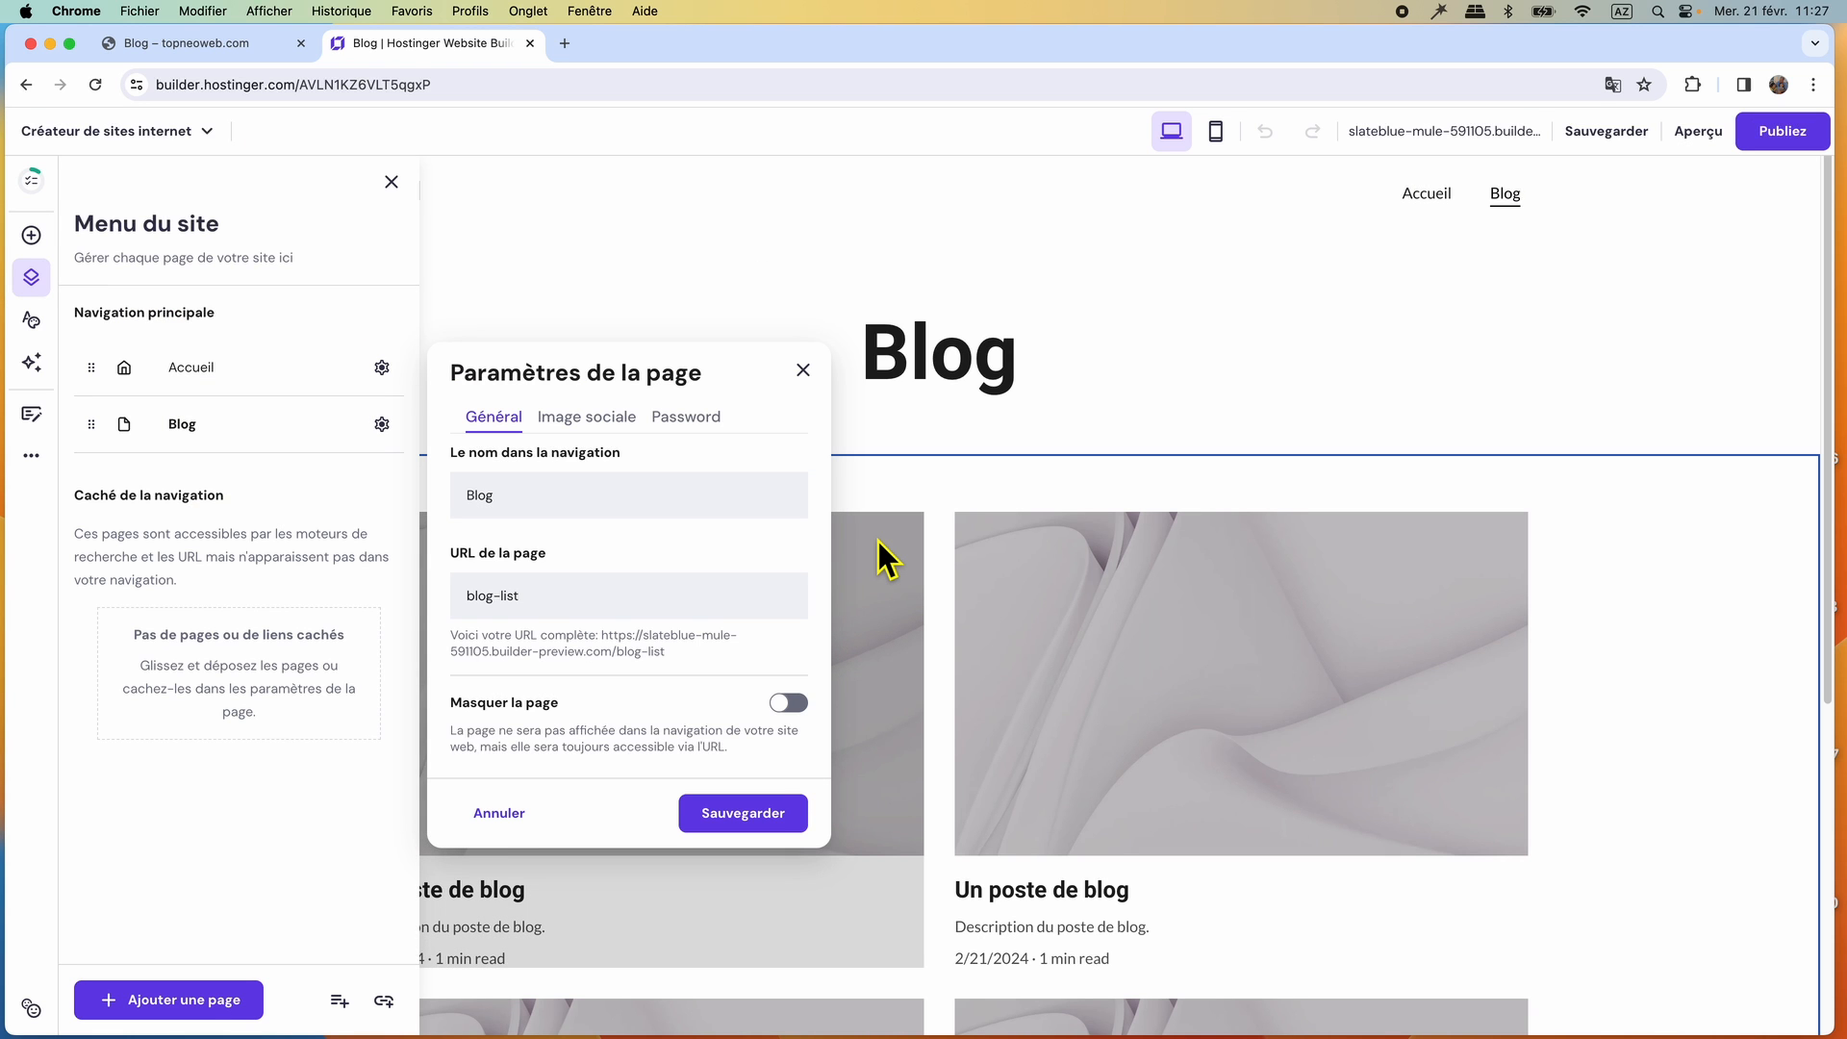
{"action": "left_click", "coordinate": [747, 820]}
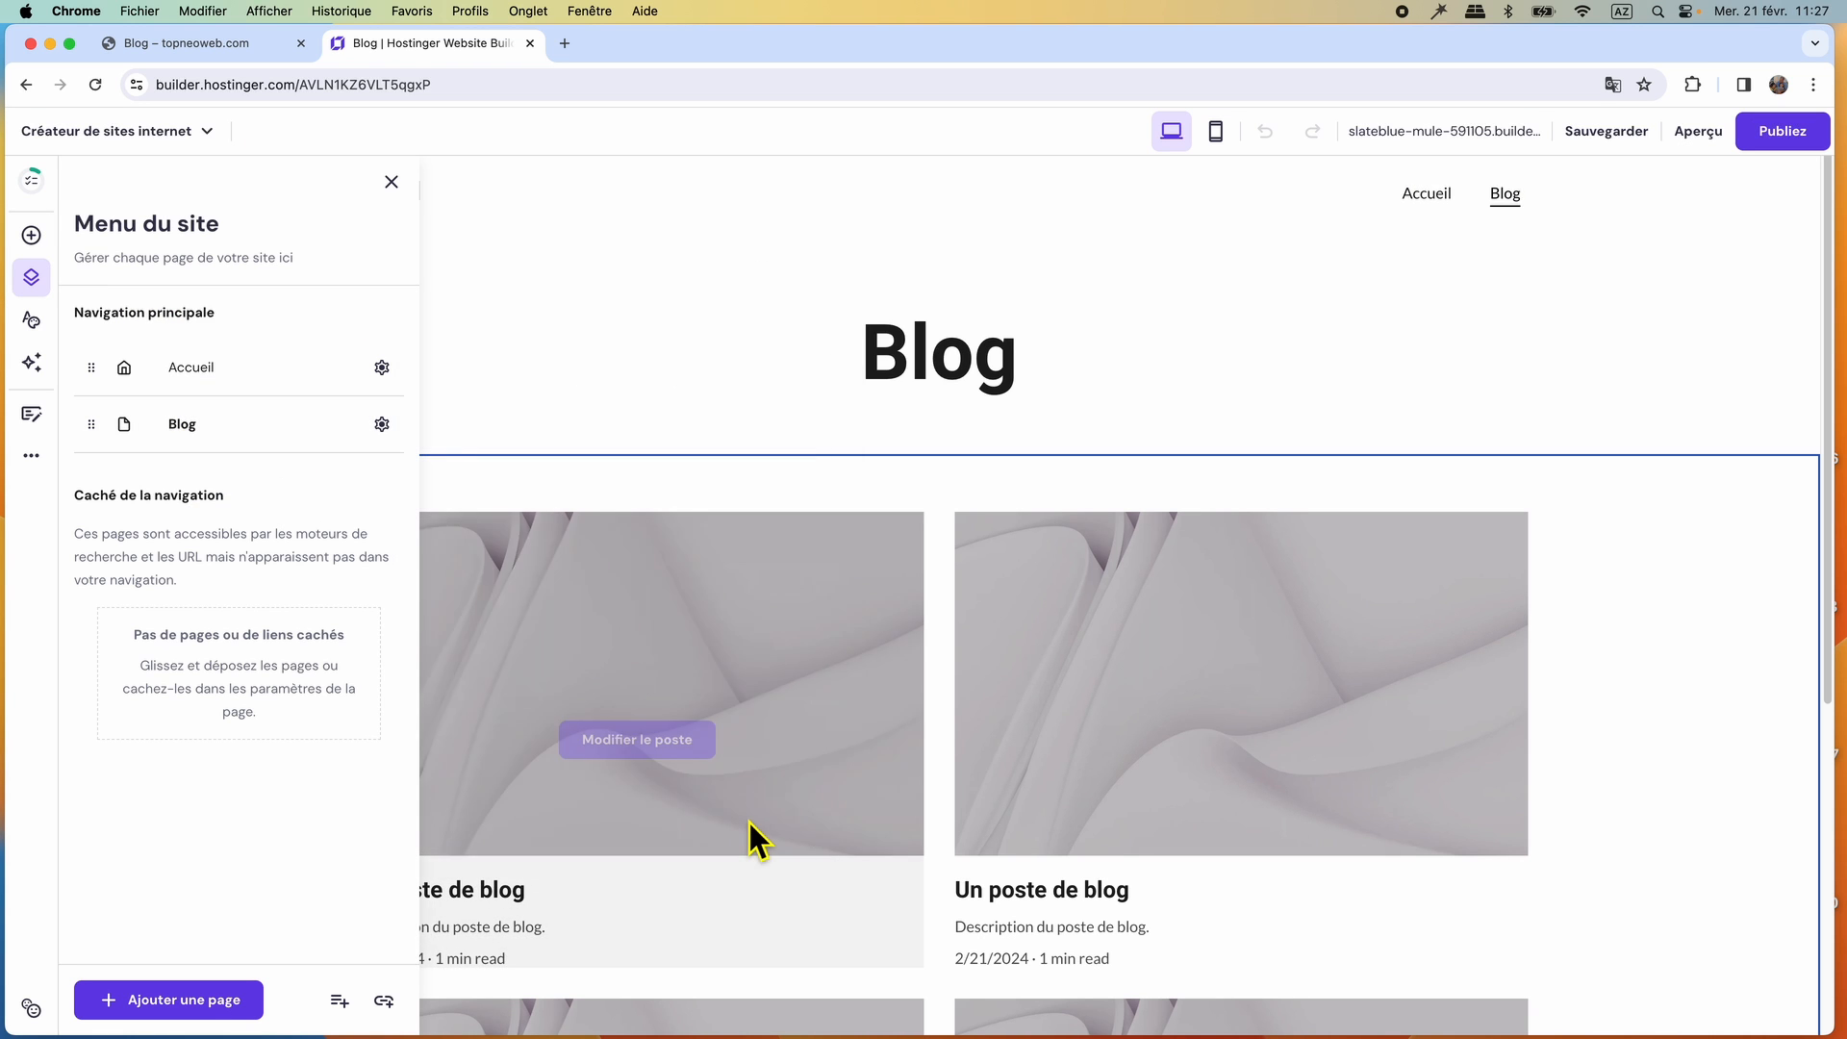
Check the reference site's Photos de Thaïlande page, browse the Services and Projets templates, and add a new empty page.
{"action": "left_click", "coordinate": [262, 48]}
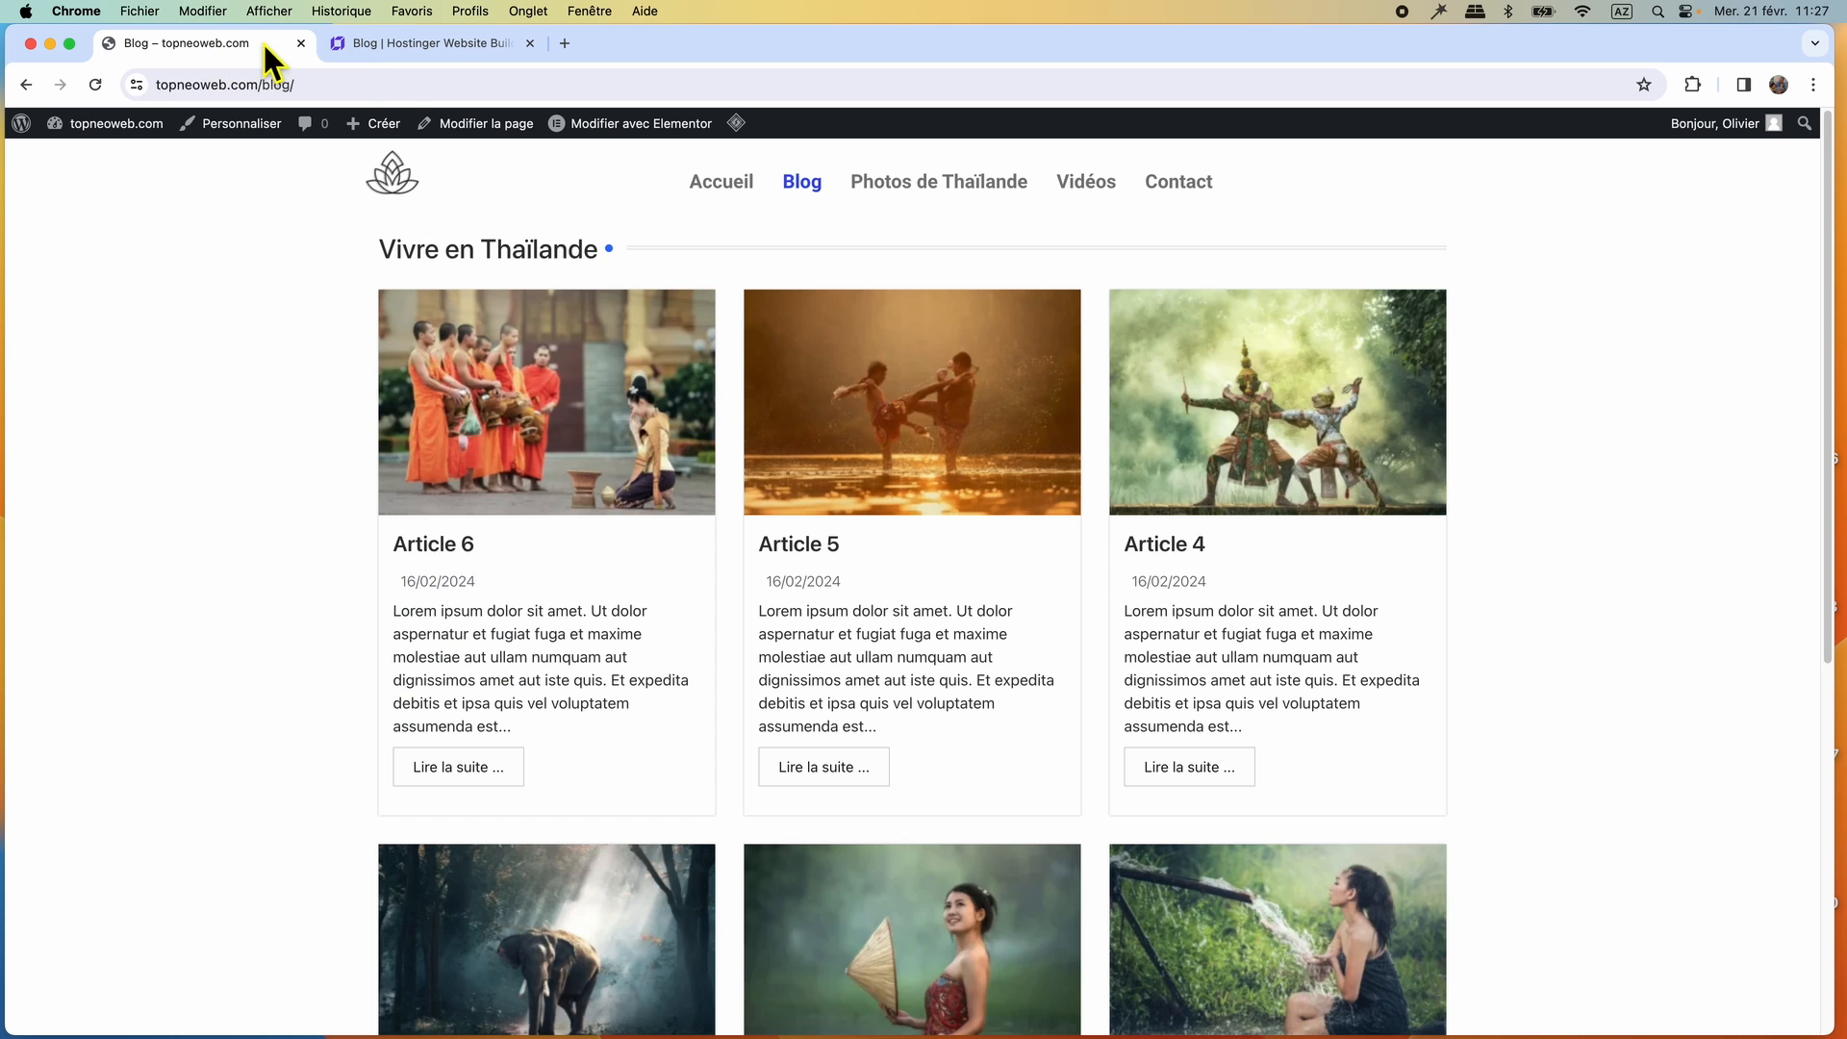
{"action": "left_click", "coordinate": [943, 183]}
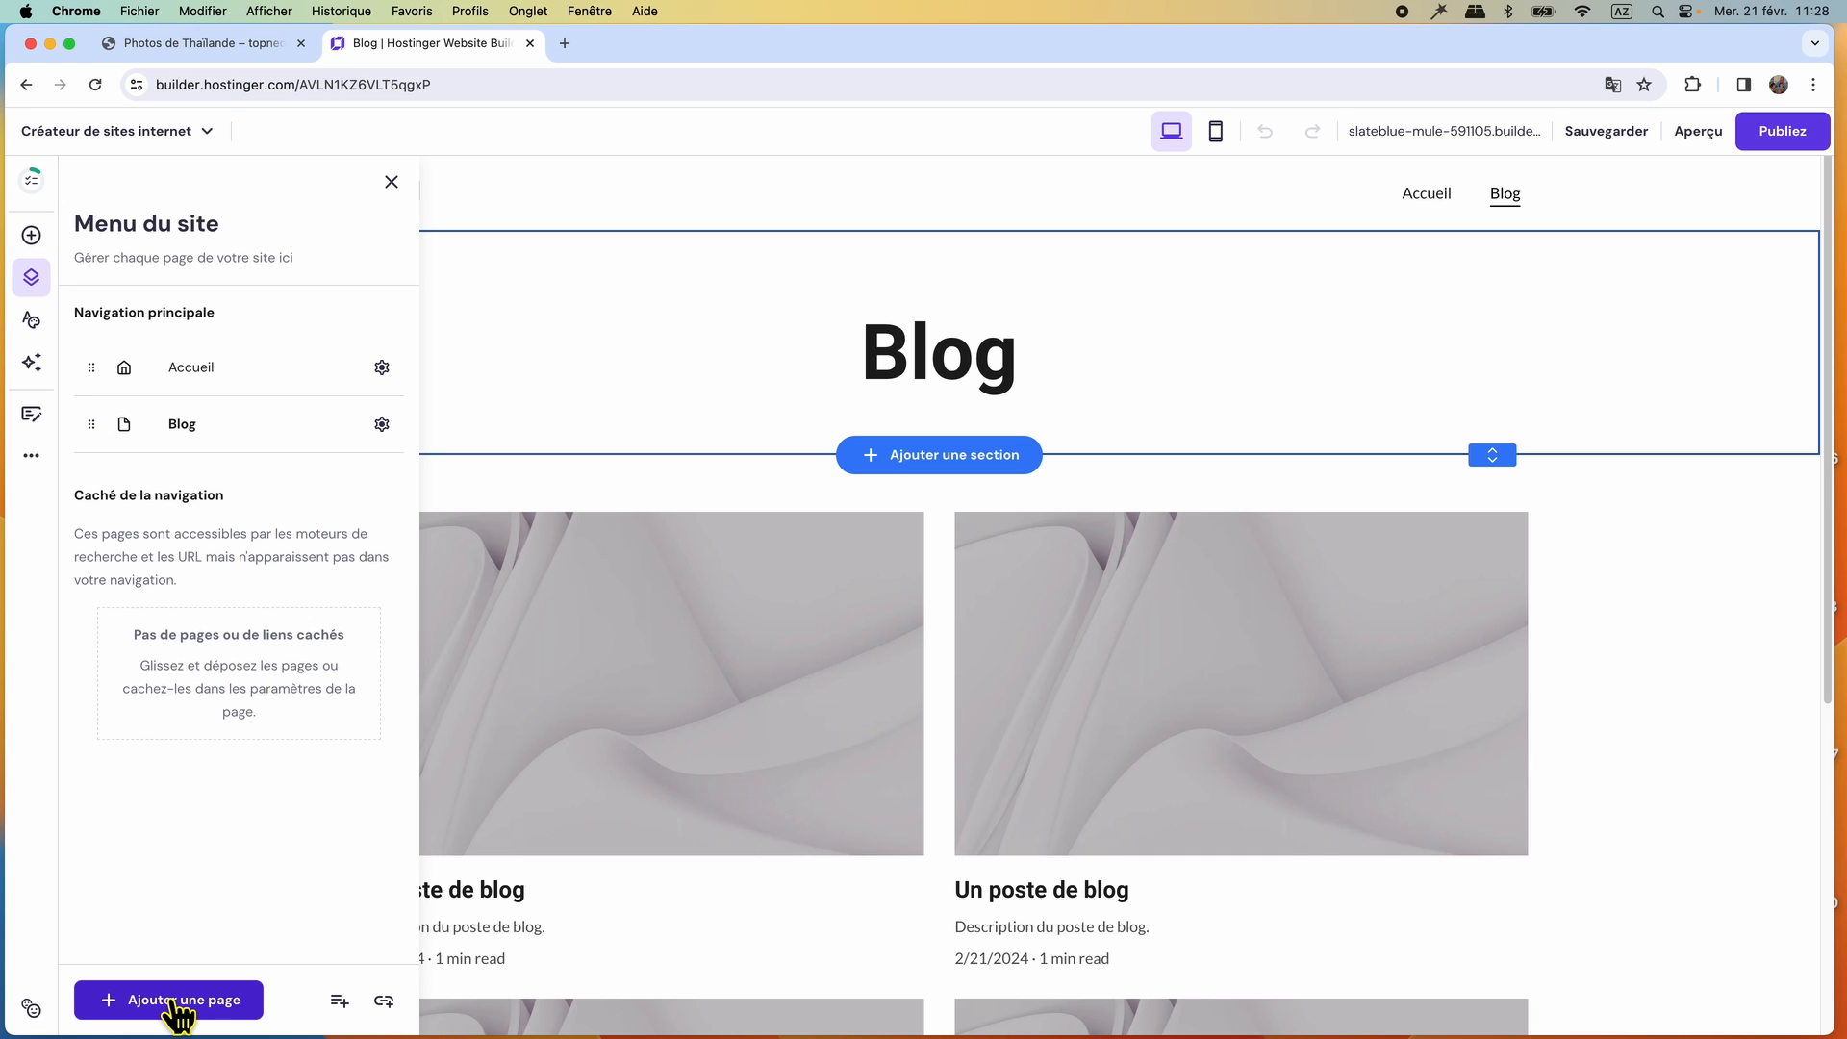
{"action": "left_click", "coordinate": [178, 1006]}
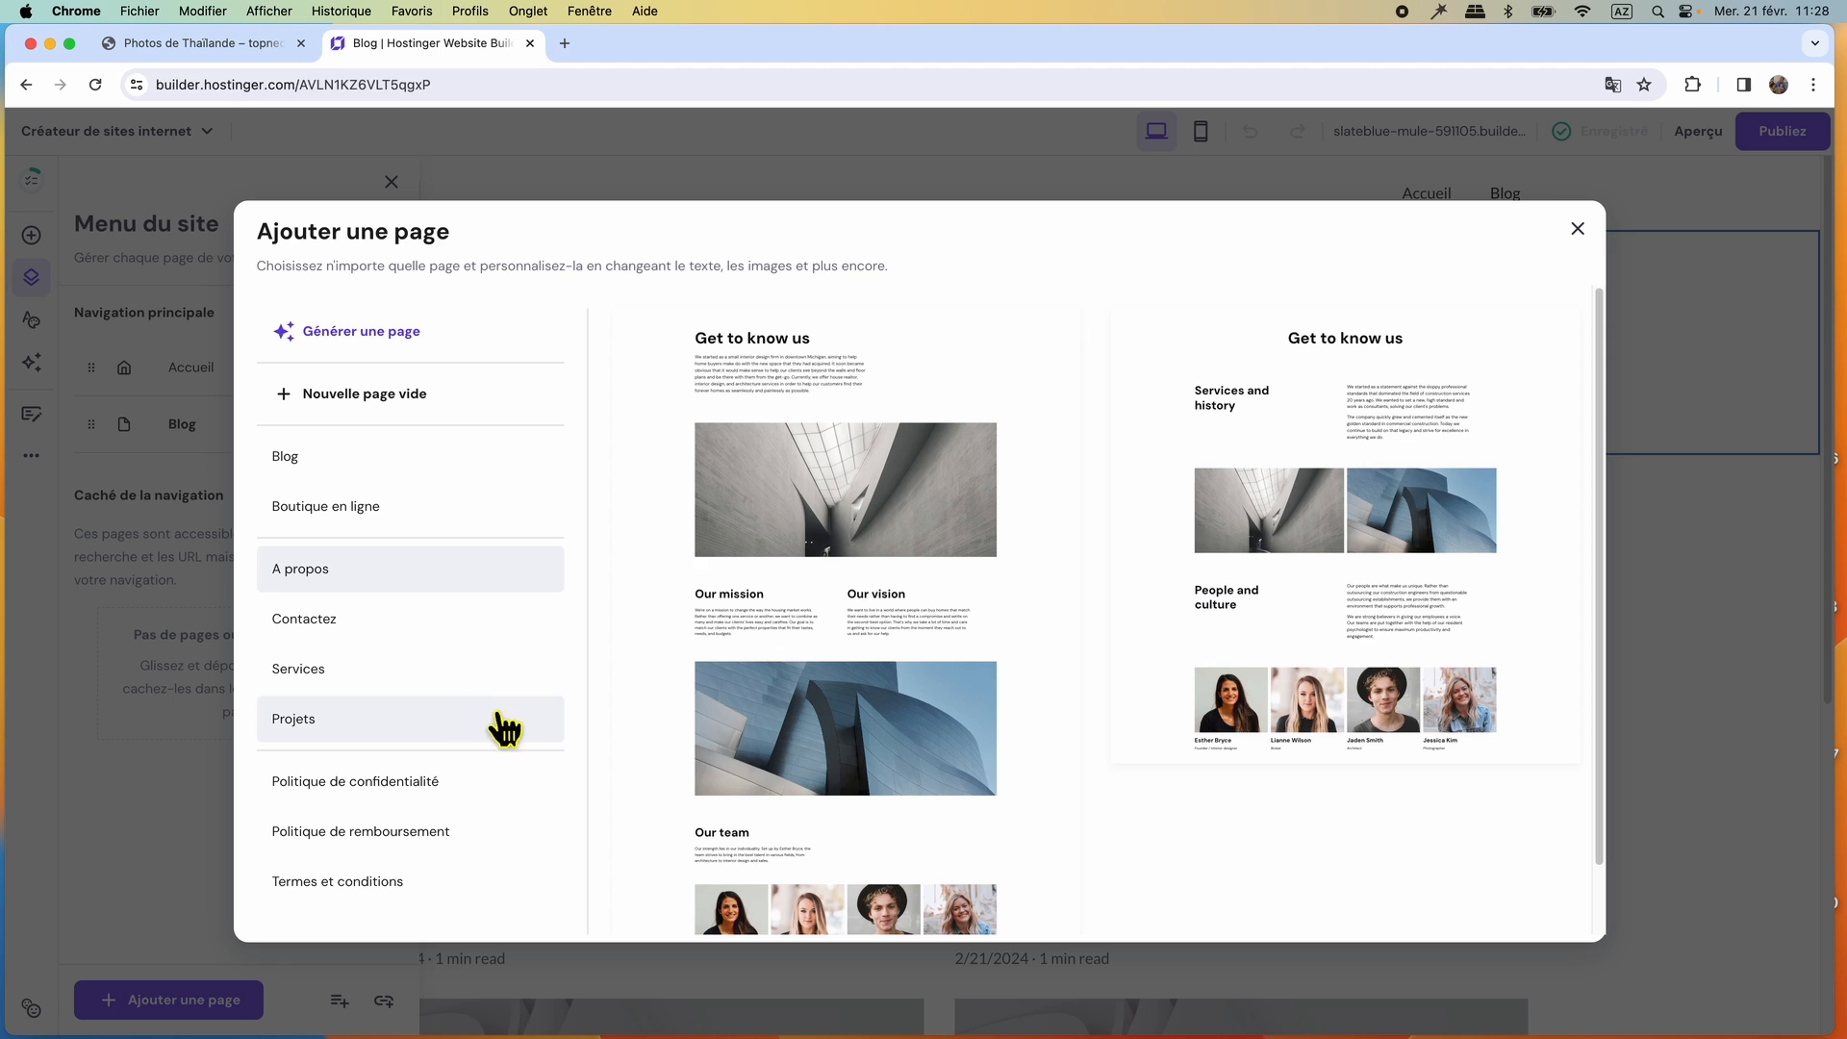
{"action": "left_click", "coordinate": [348, 671]}
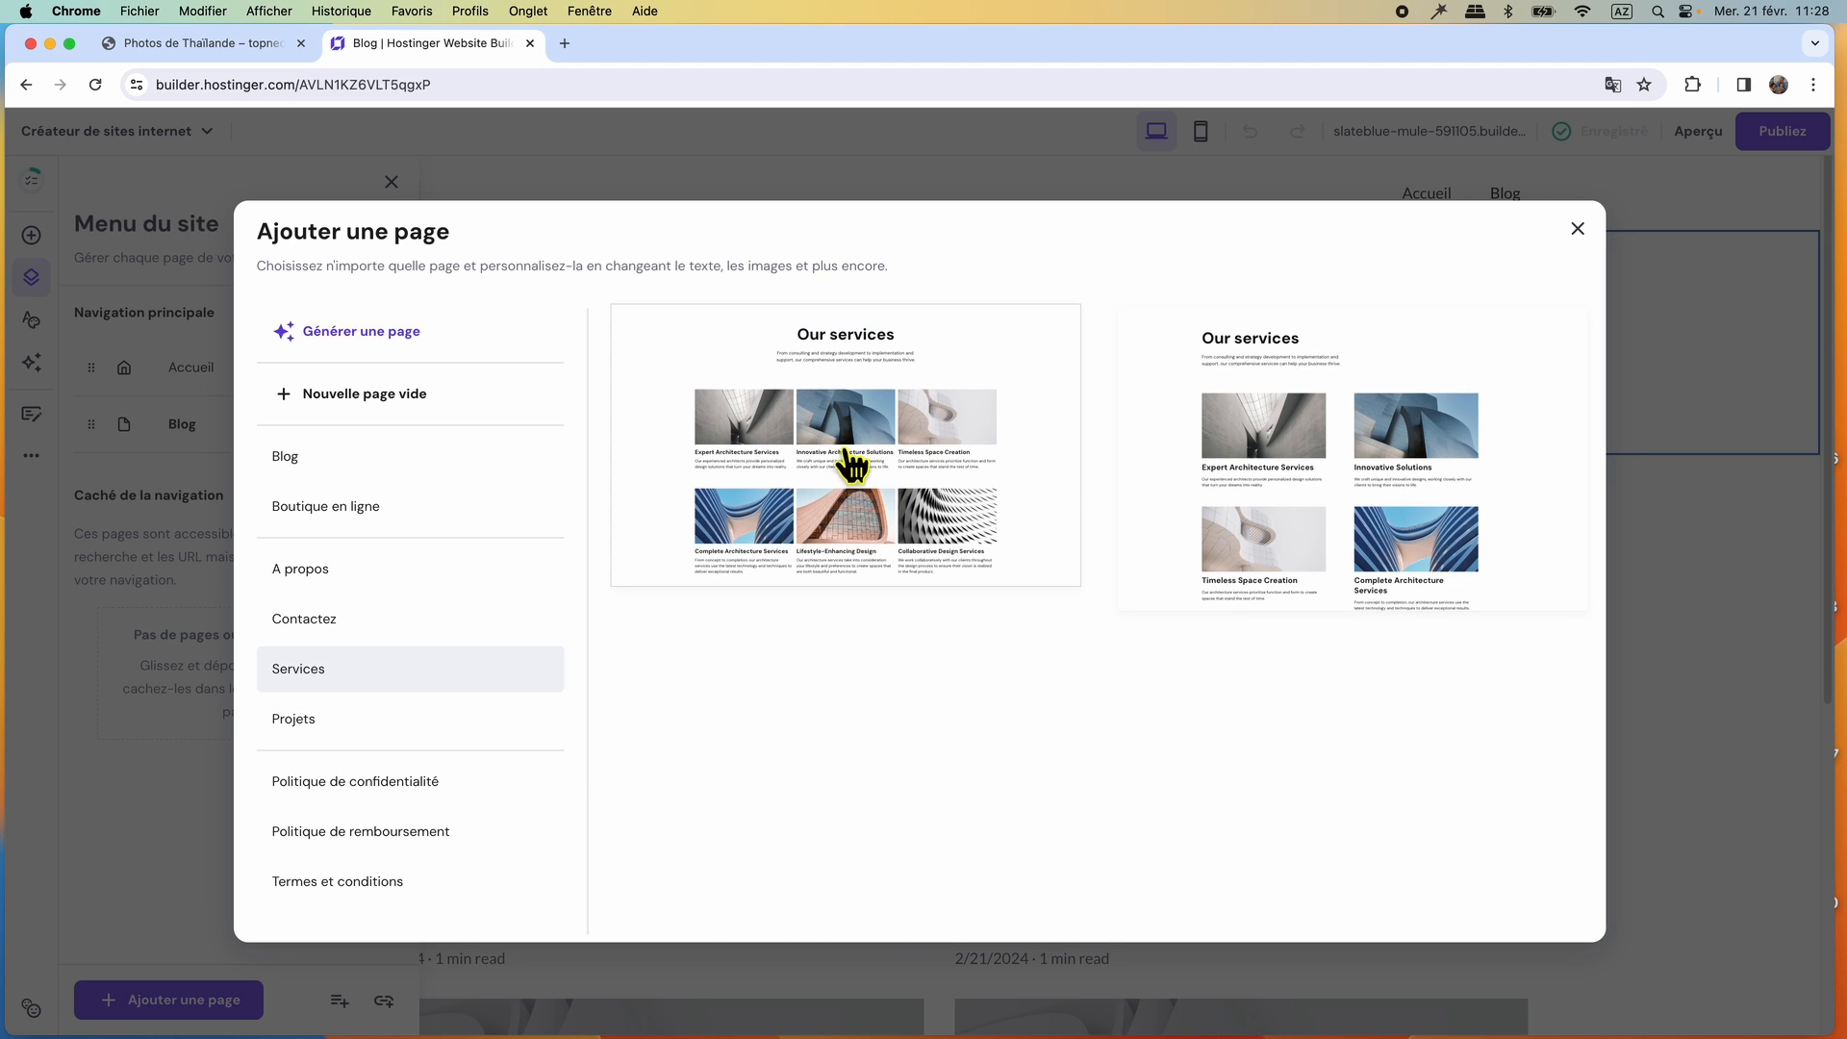
{"action": "left_click", "coordinate": [331, 722]}
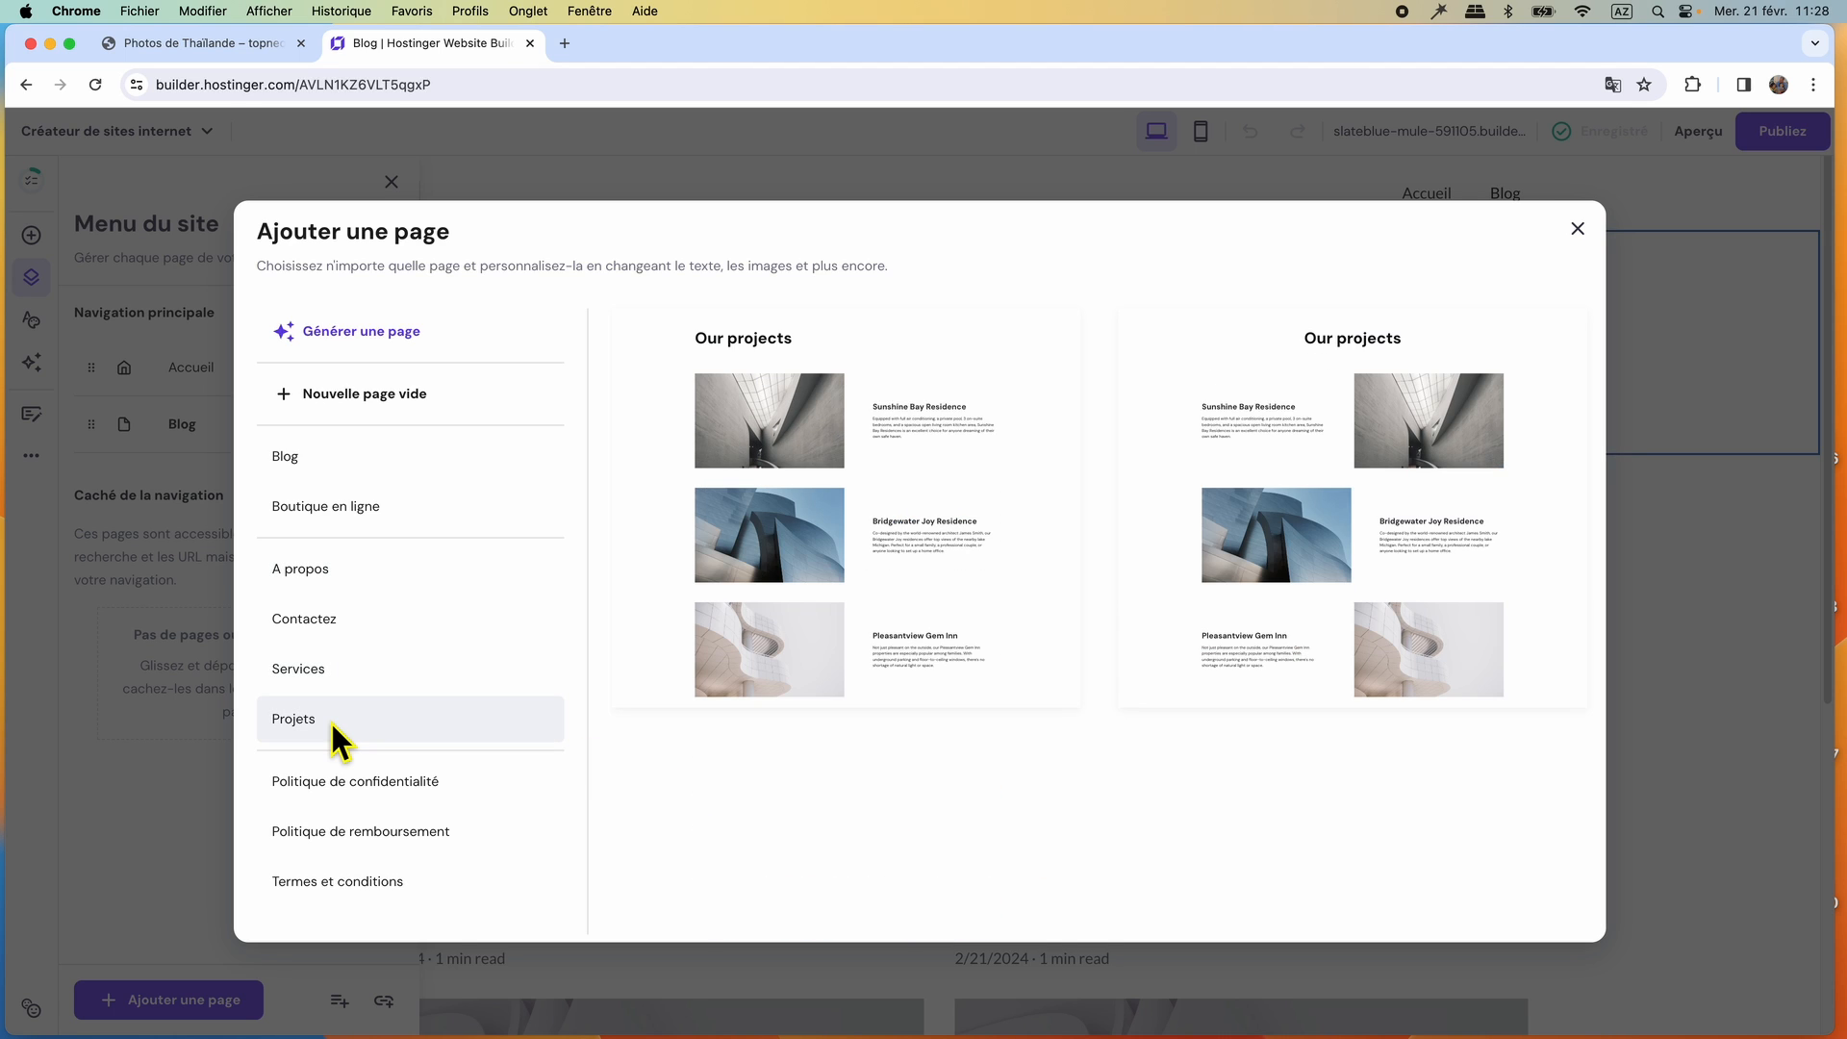
{"action": "left_click", "coordinate": [366, 396]}
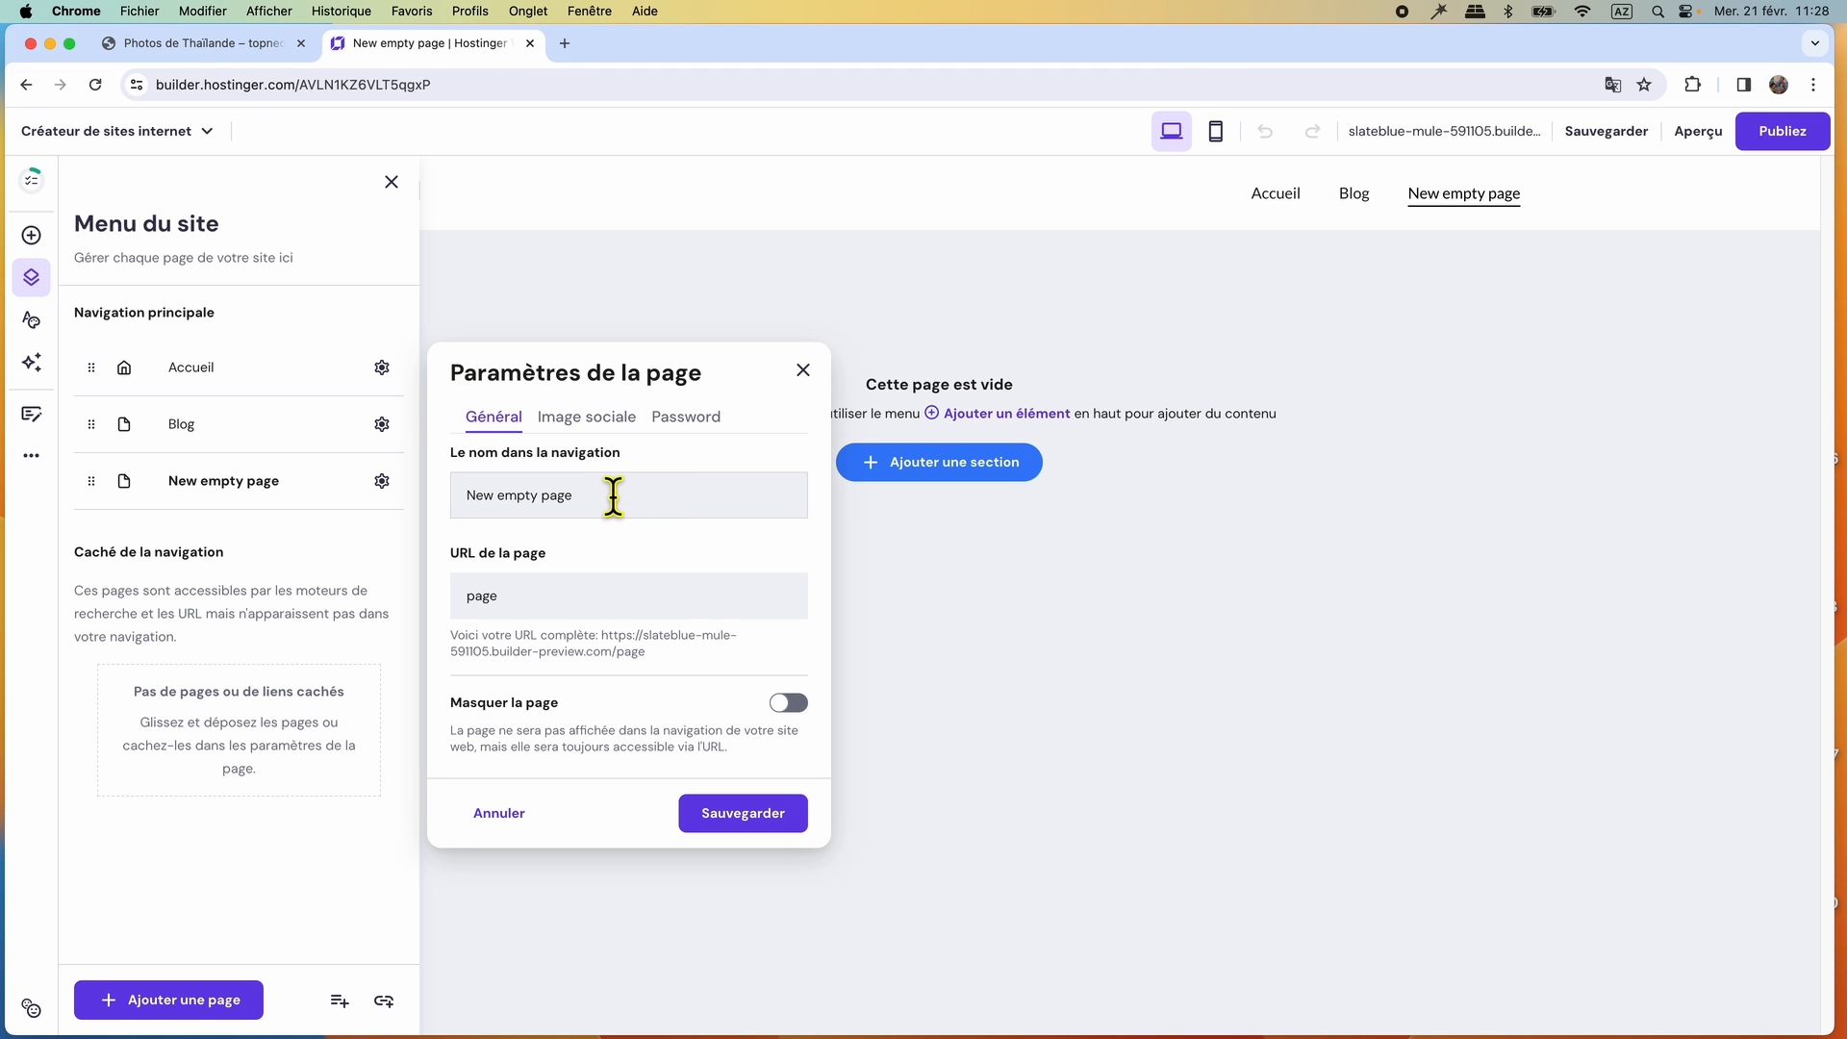
Compare with the reference site's menu and set the new empty page's navigation name to Photos de Thaïlande.
{"action": "left_click", "coordinate": [223, 42]}
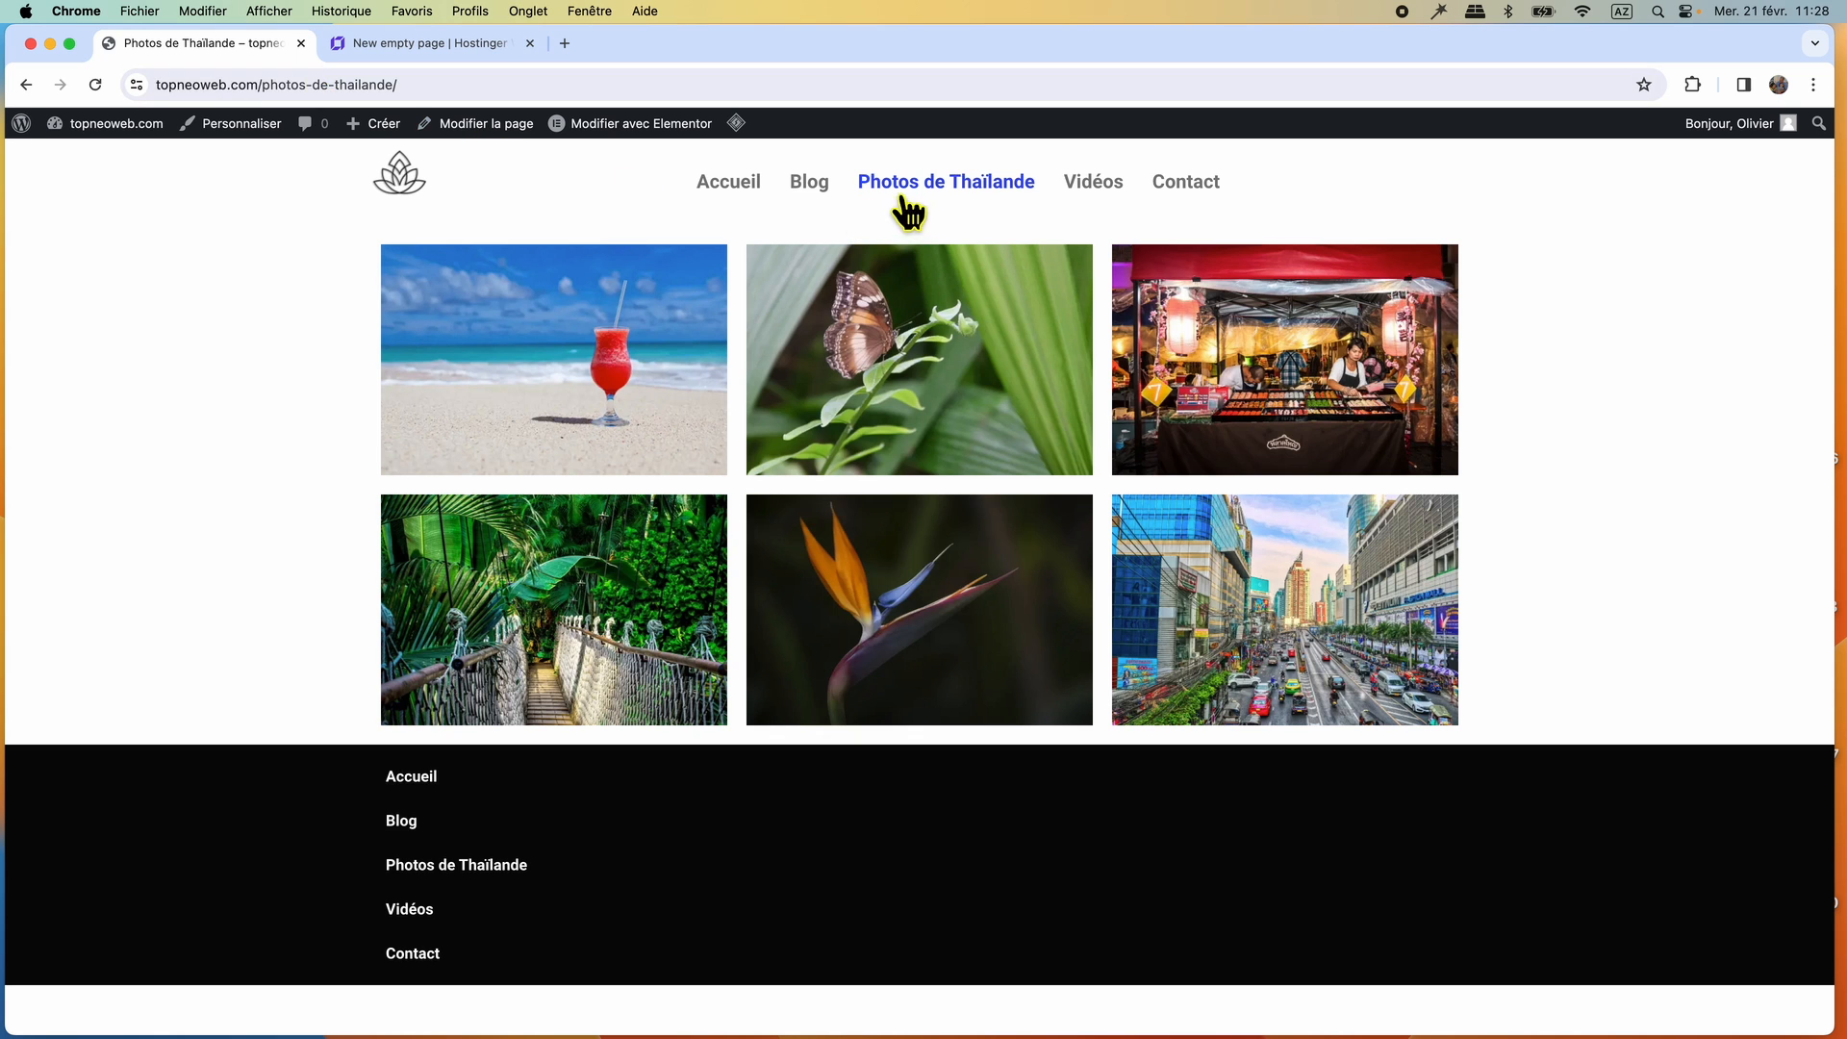
{"action": "left_click", "coordinate": [385, 42]}
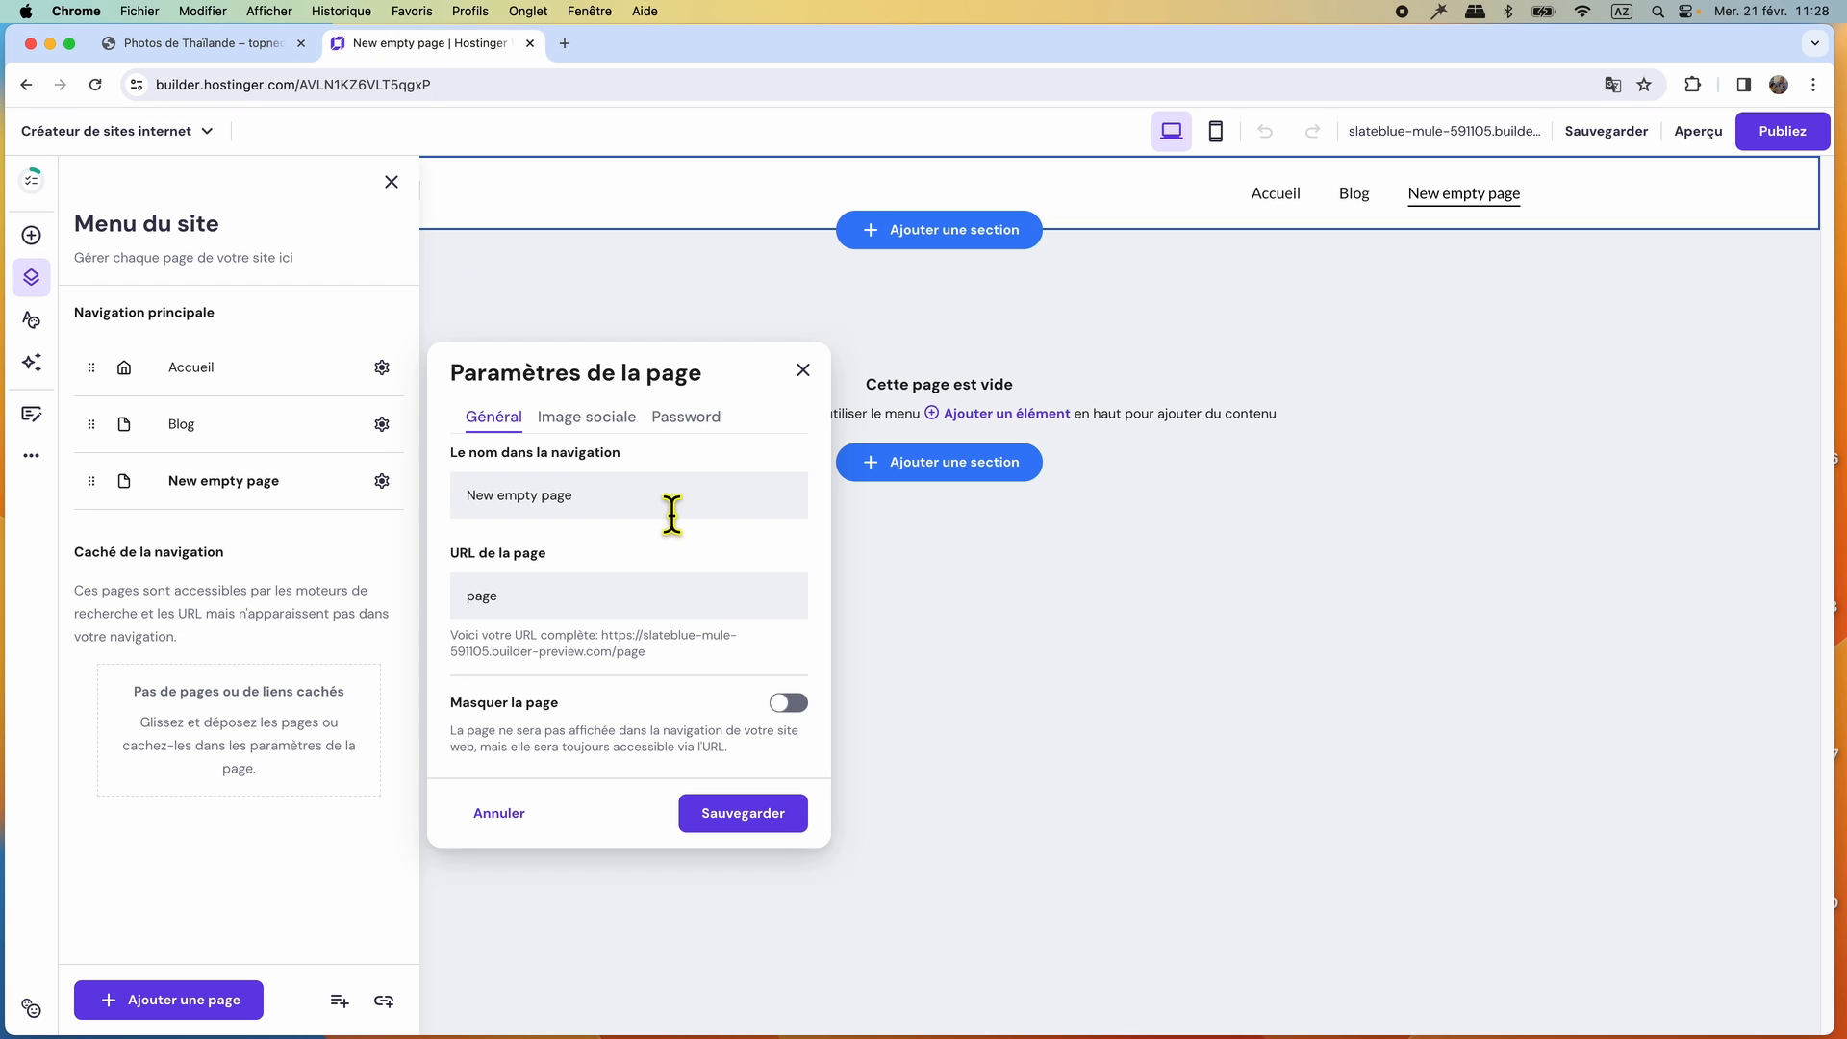
{"action": "left_click_drag", "start_coordinate": [603, 512], "coordinate": [417, 480]}
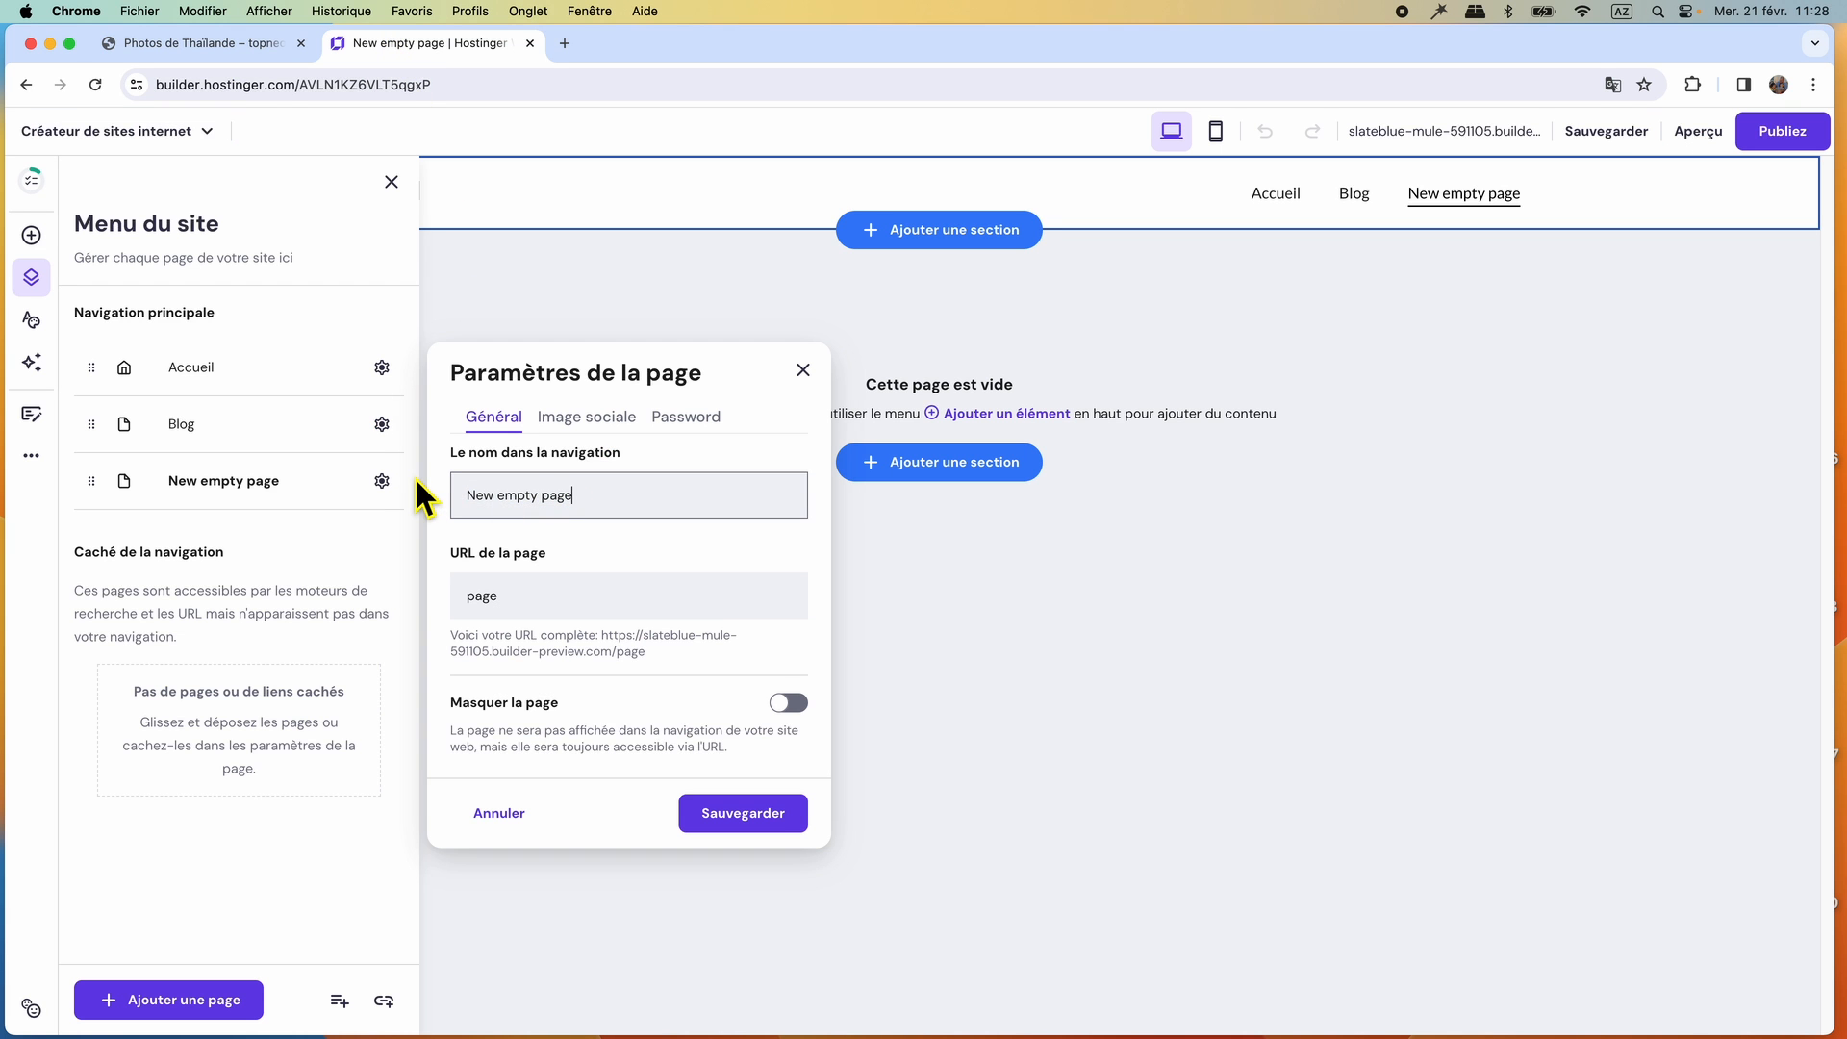
{"action": "key", "text": "super+a"}
{"action": "type", "text": "Photos de Thaïlande"}
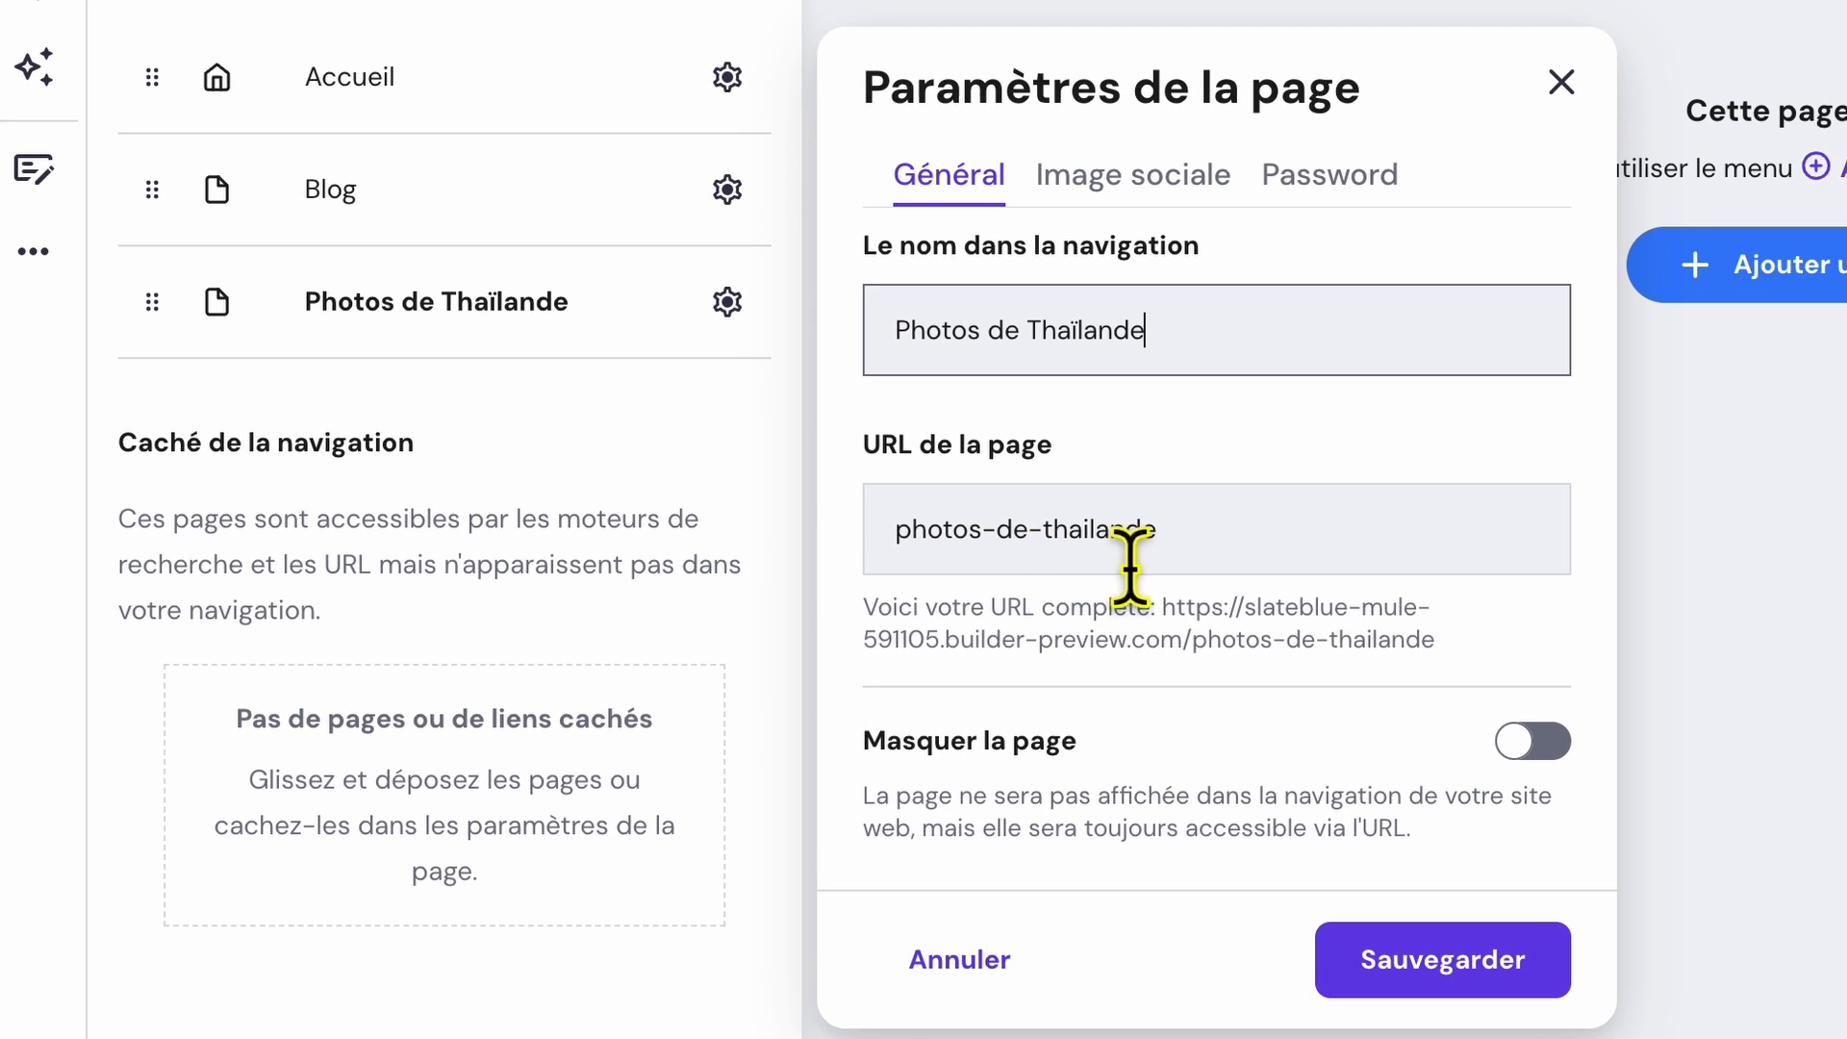
Shorten the Photos de Thaïlande page's URL to photo-thailande and save the page settings.
{"action": "left_click", "coordinate": [1046, 563]}
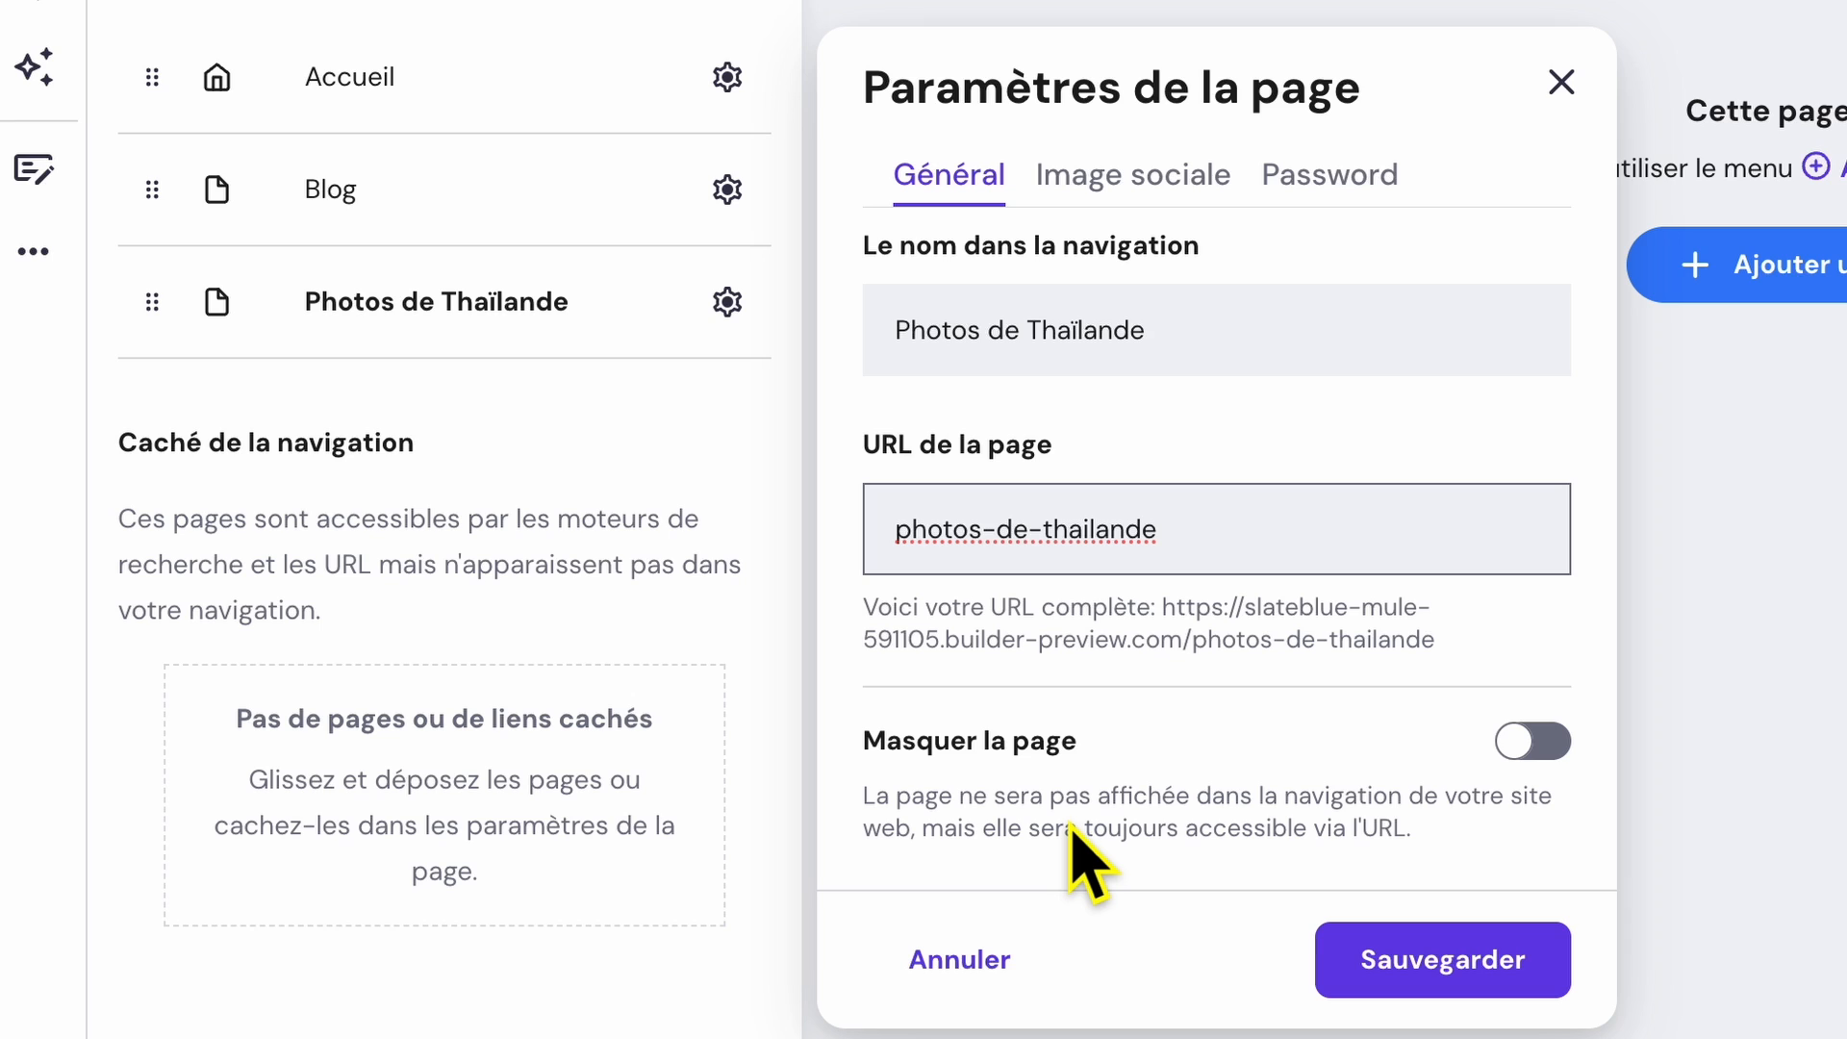
{"action": "key", "text": "BackSpace"}
{"action": "key", "text": "BackSpace"}
{"action": "key", "text": "BackSpace"}
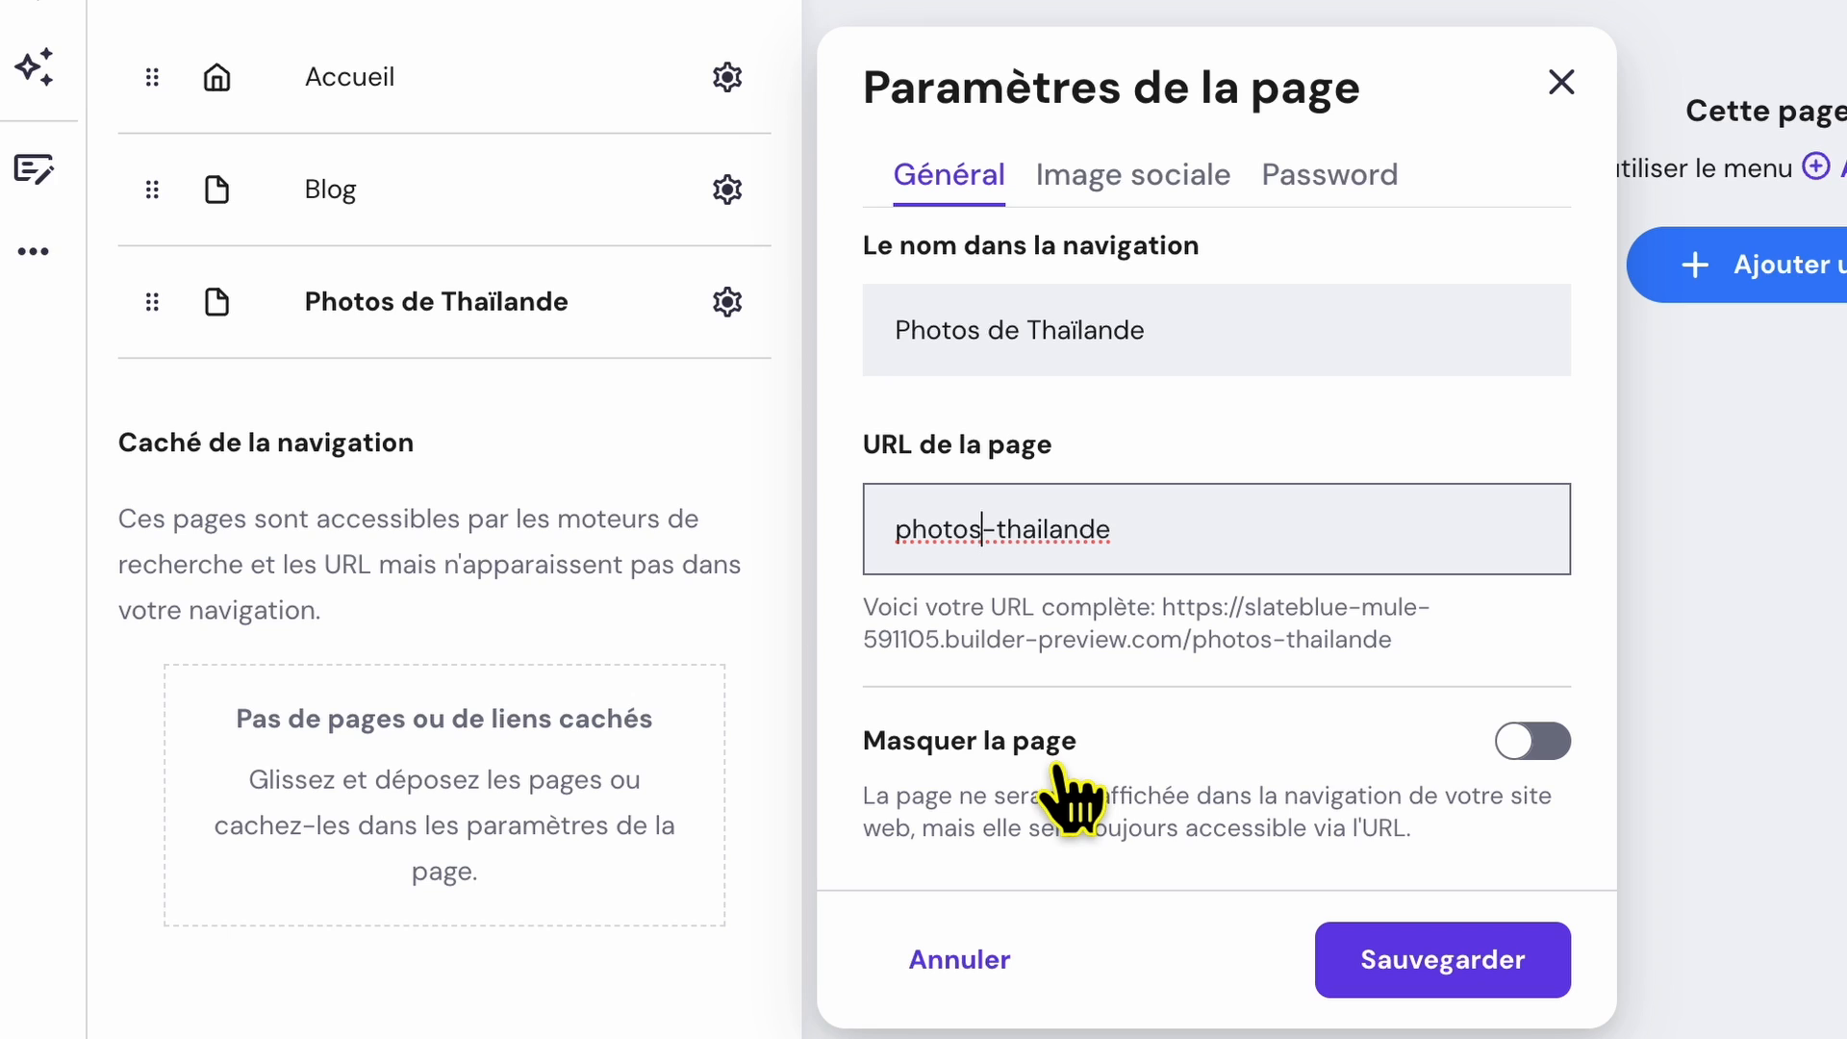
{"action": "key", "text": "BackSpace"}
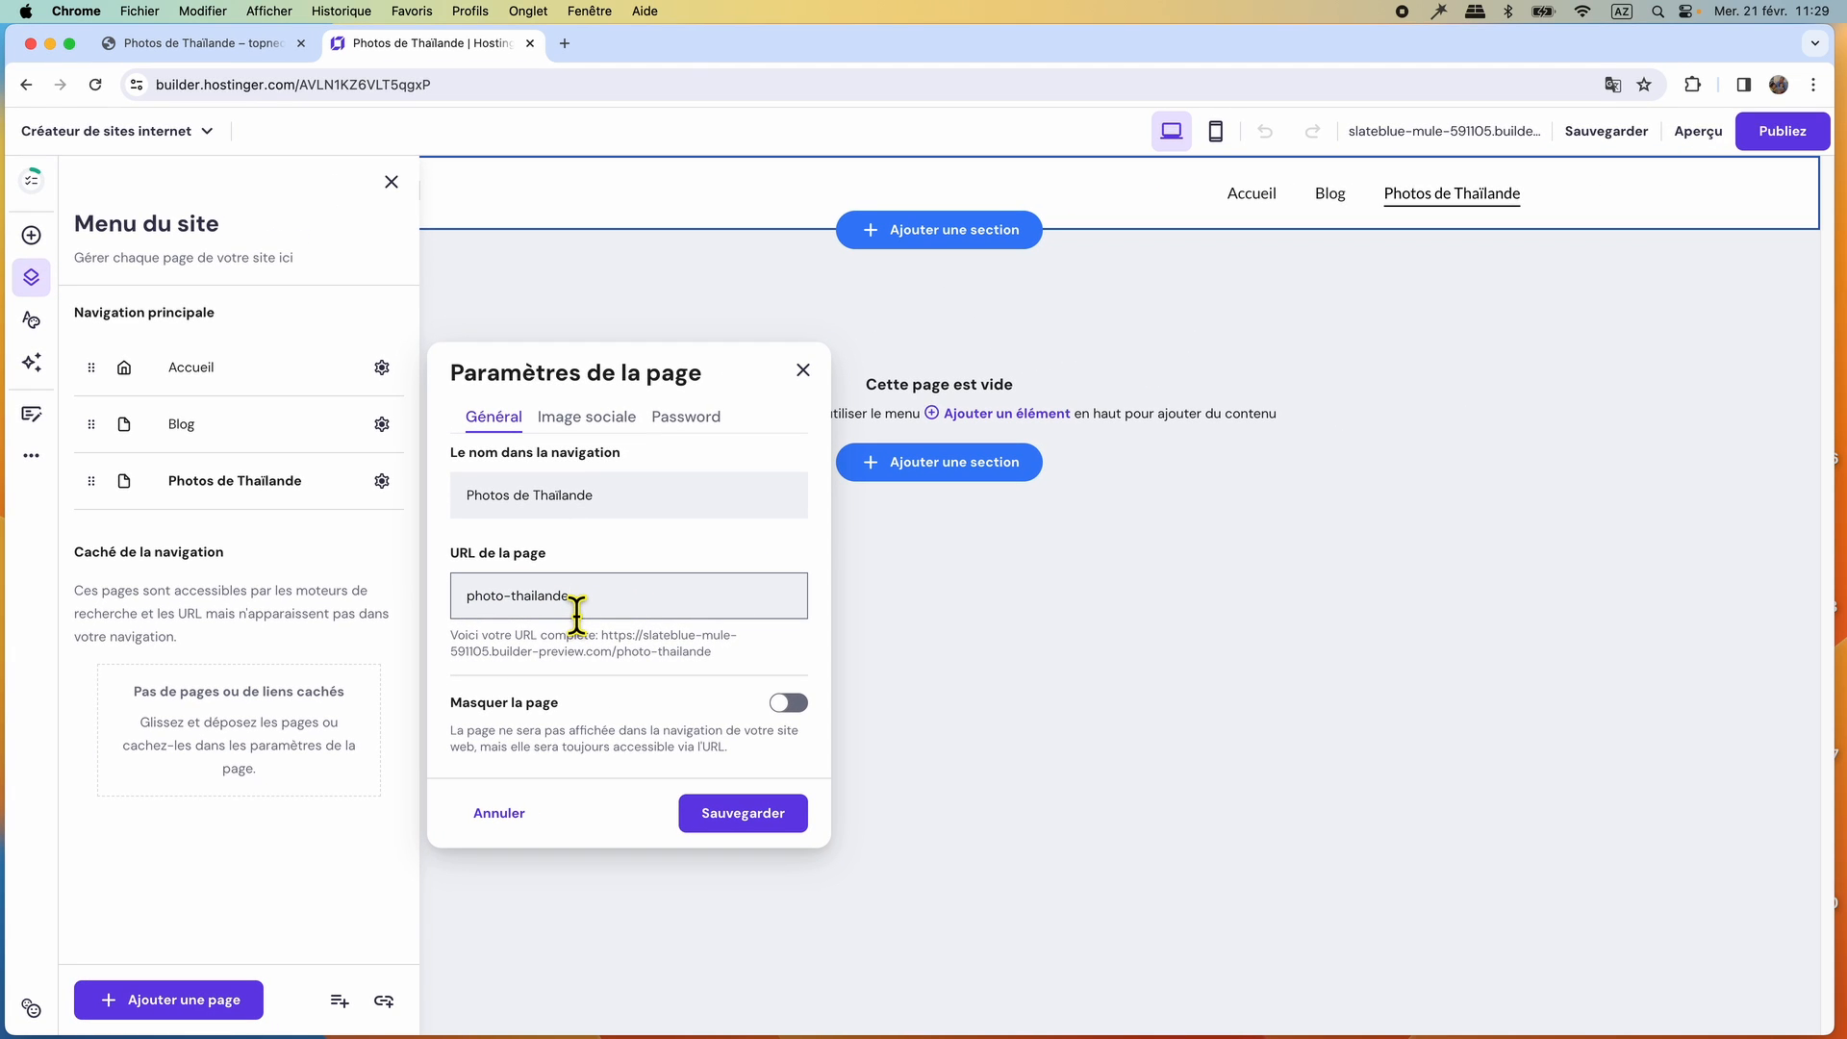
{"action": "left_click", "coordinate": [745, 816]}
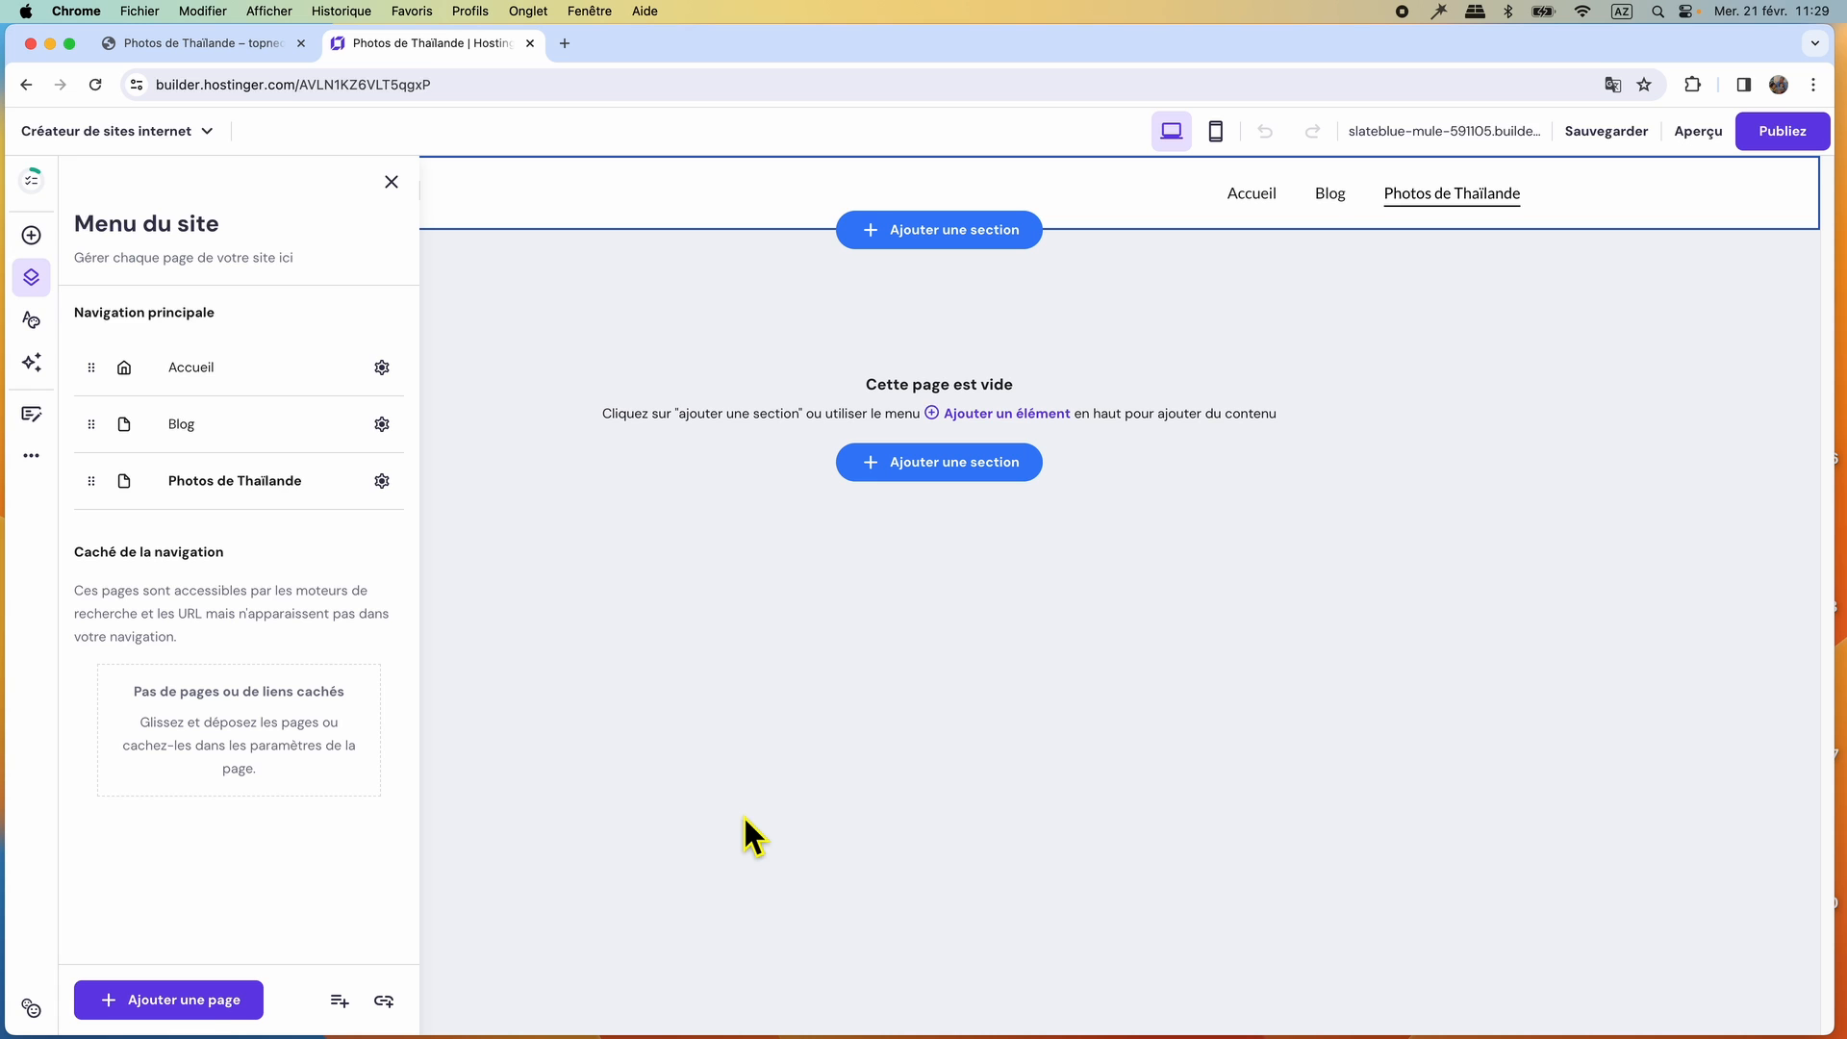
Check the reference site's Vidéos page and add a new empty page with the navigation name Vidéos.
{"action": "left_click", "coordinate": [197, 1001]}
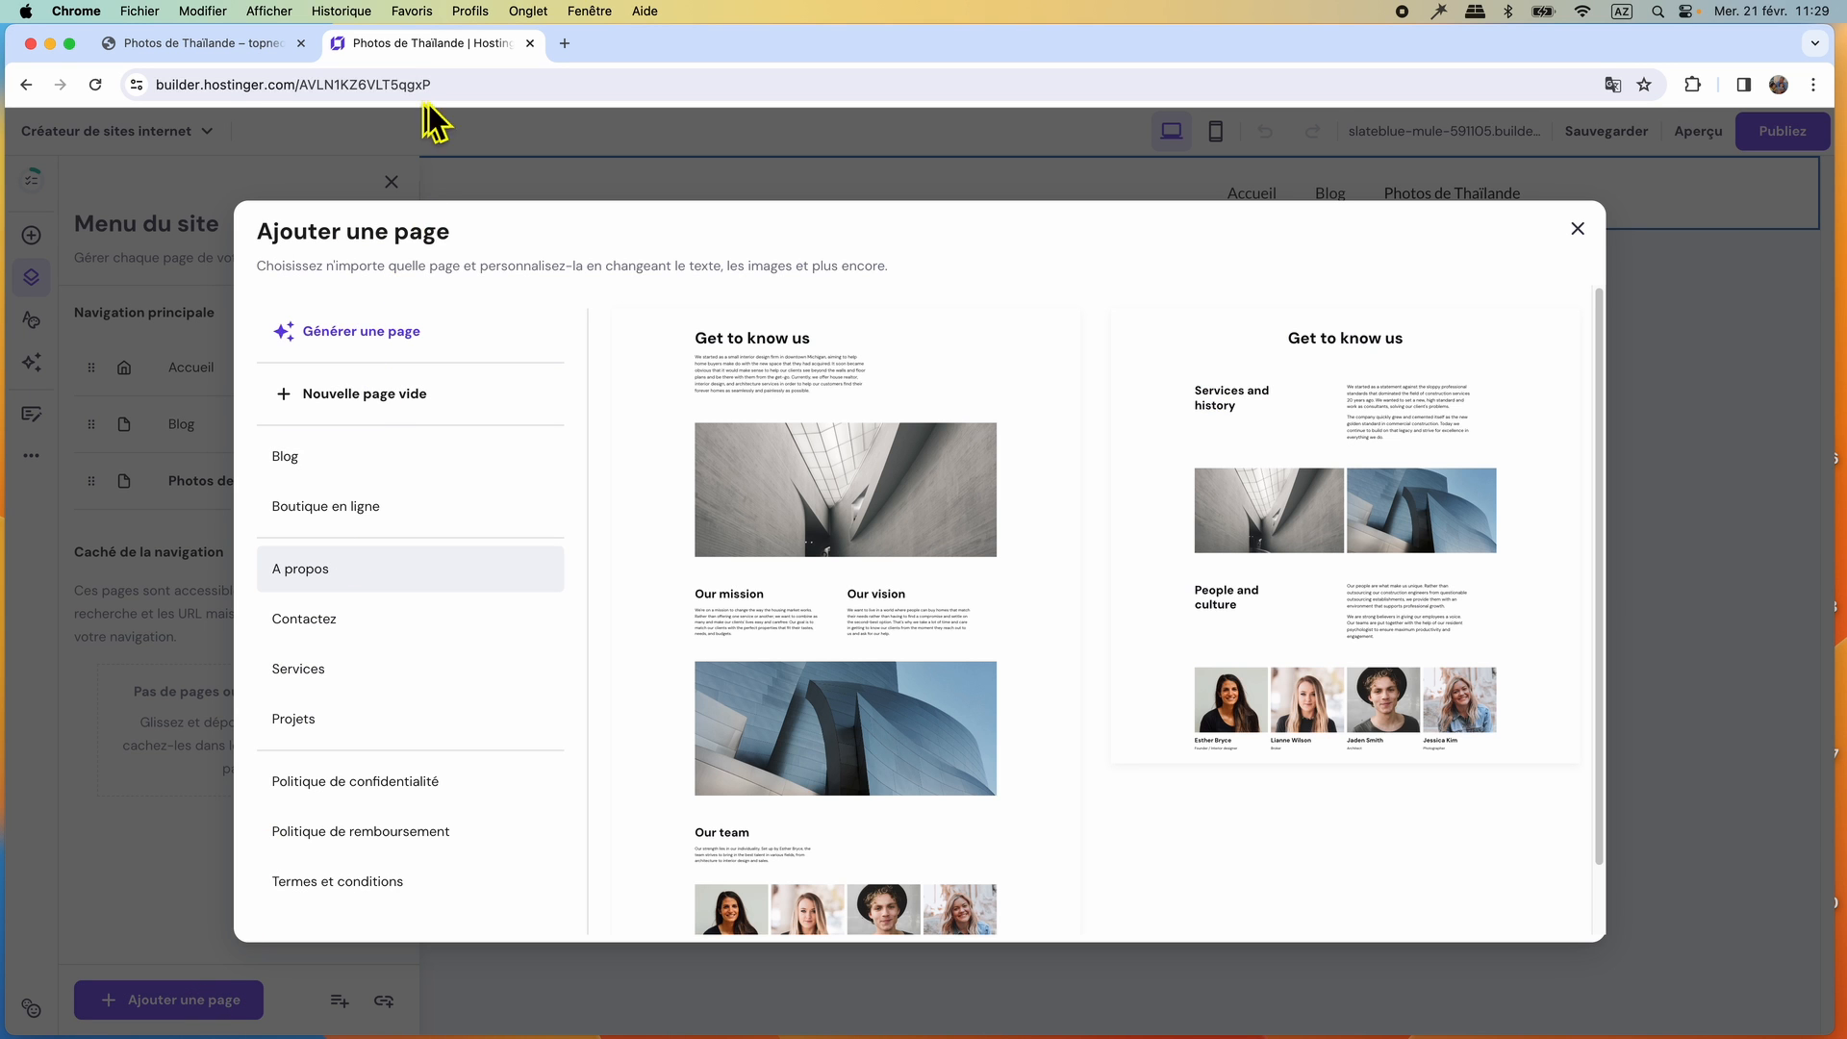
{"action": "left_click", "coordinate": [241, 48]}
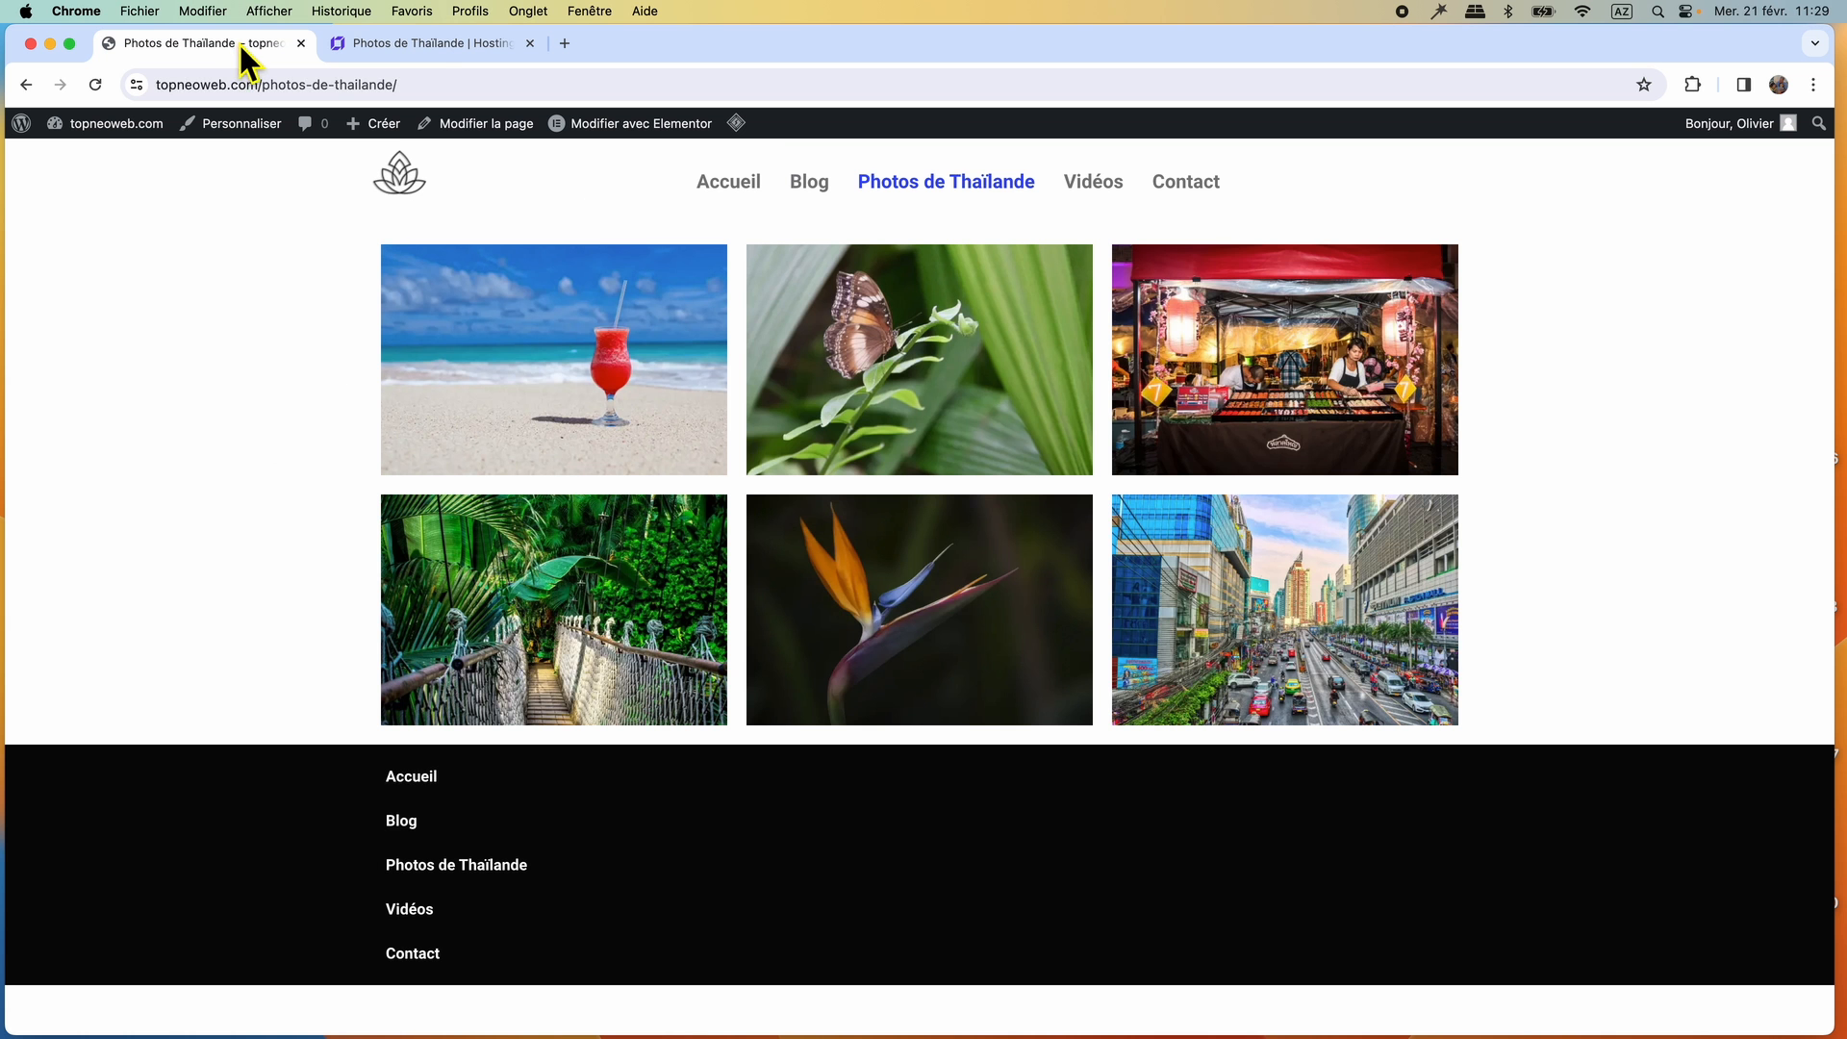
{"action": "left_click", "coordinate": [1085, 185]}
{"action": "left_click", "coordinate": [433, 44]}
{"action": "left_click", "coordinate": [363, 397]}
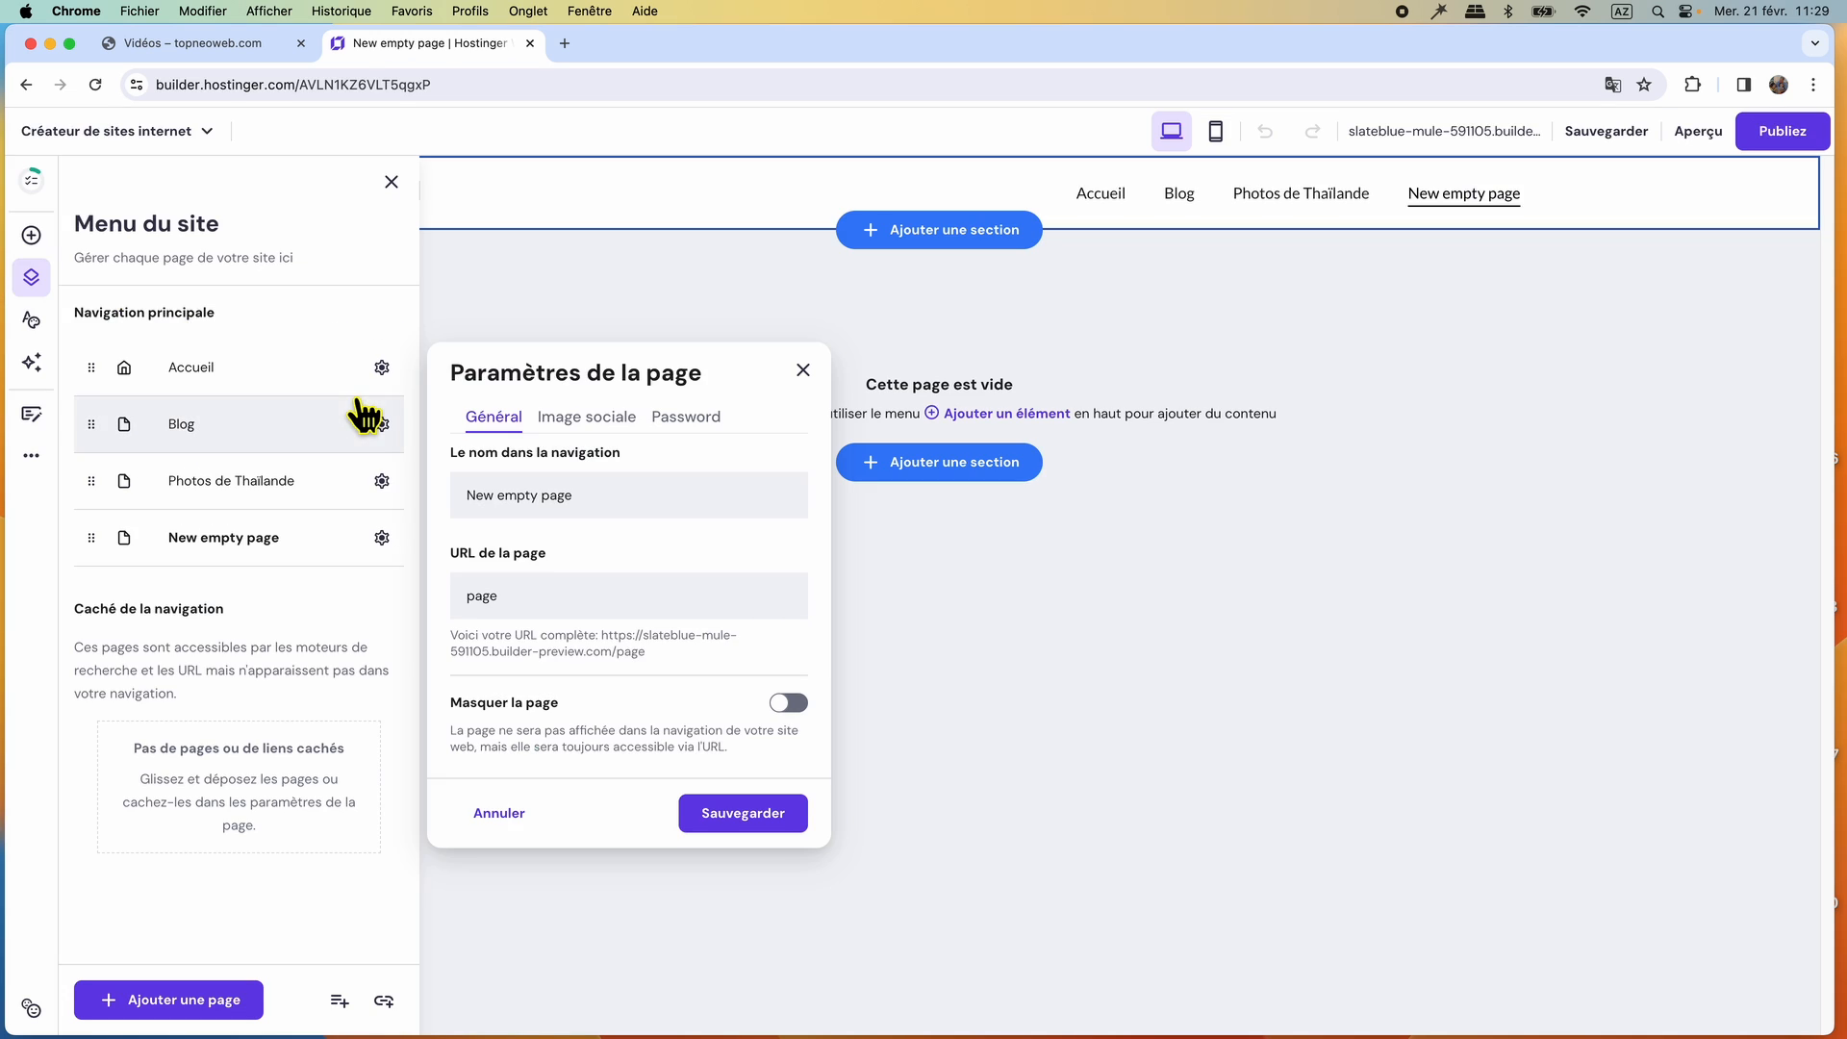
{"action": "type", "text": "Vidéos"}
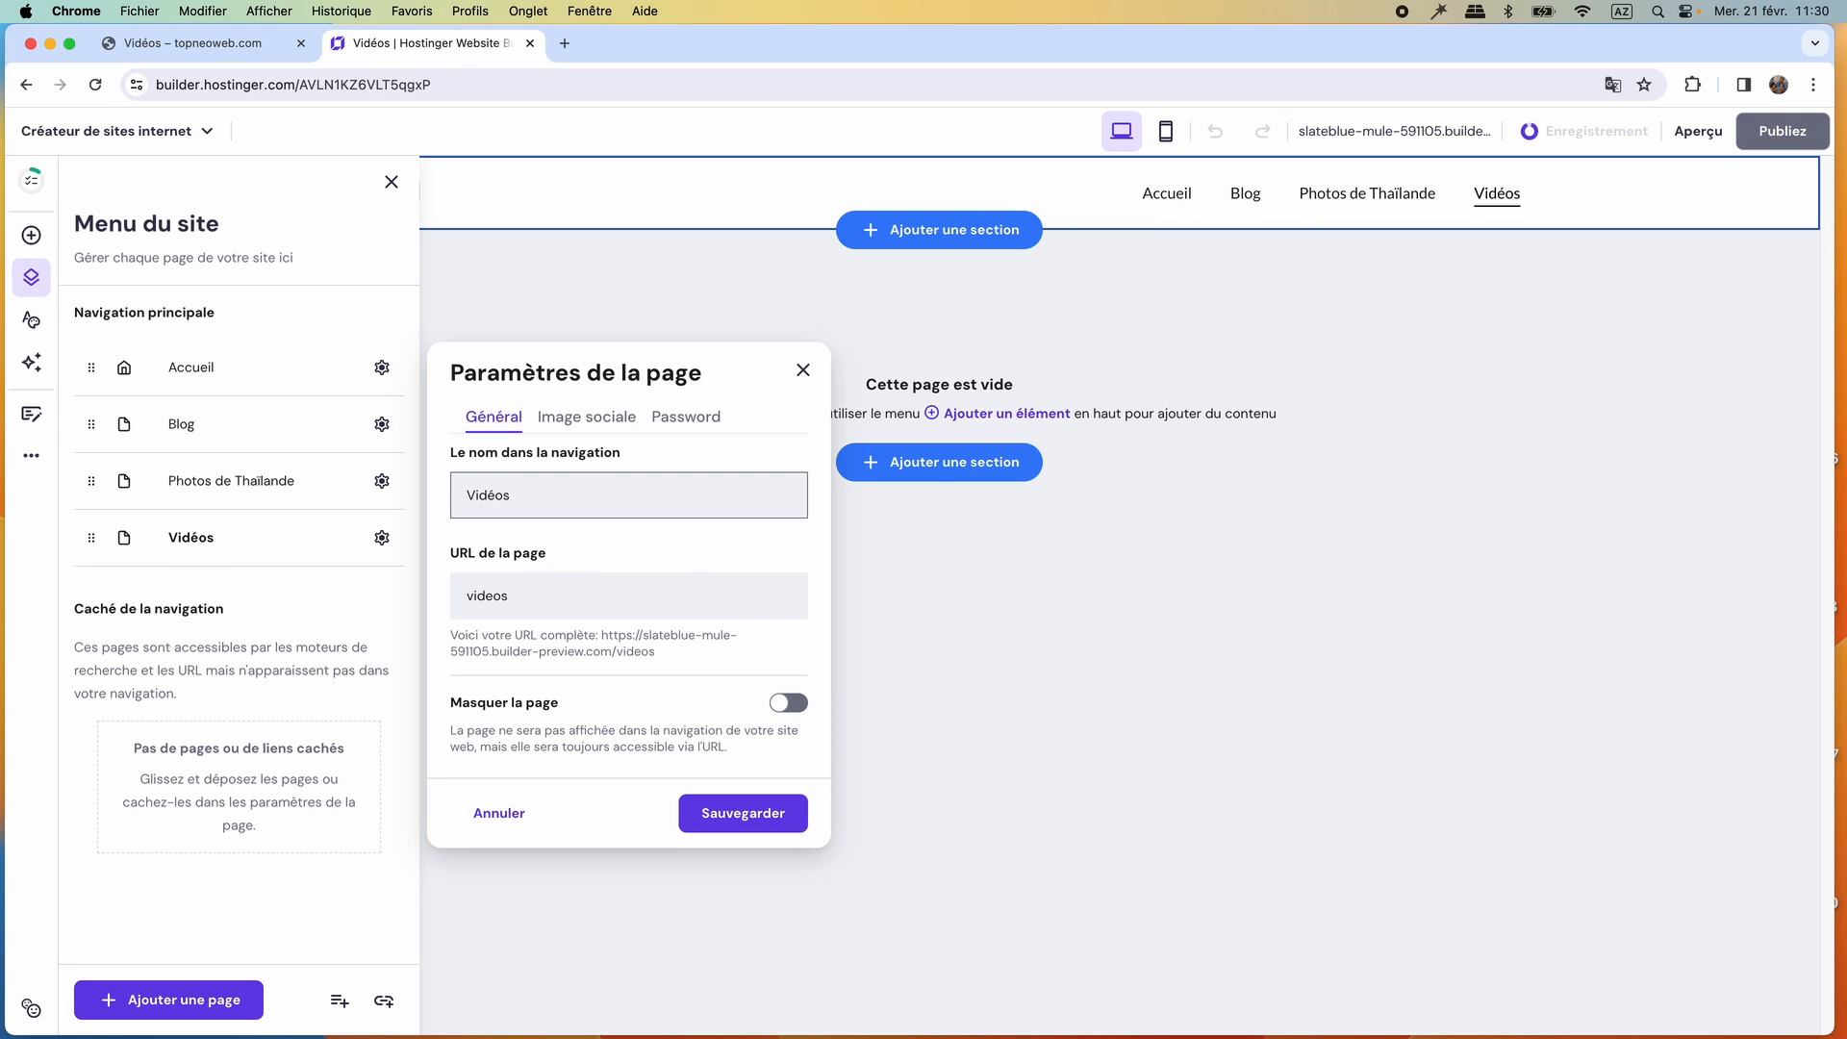
Compare with the reference site's Vidéos page, set the new Vidéos page's URL to video-thailande, and save its settings.
{"action": "left_click", "coordinate": [228, 54]}
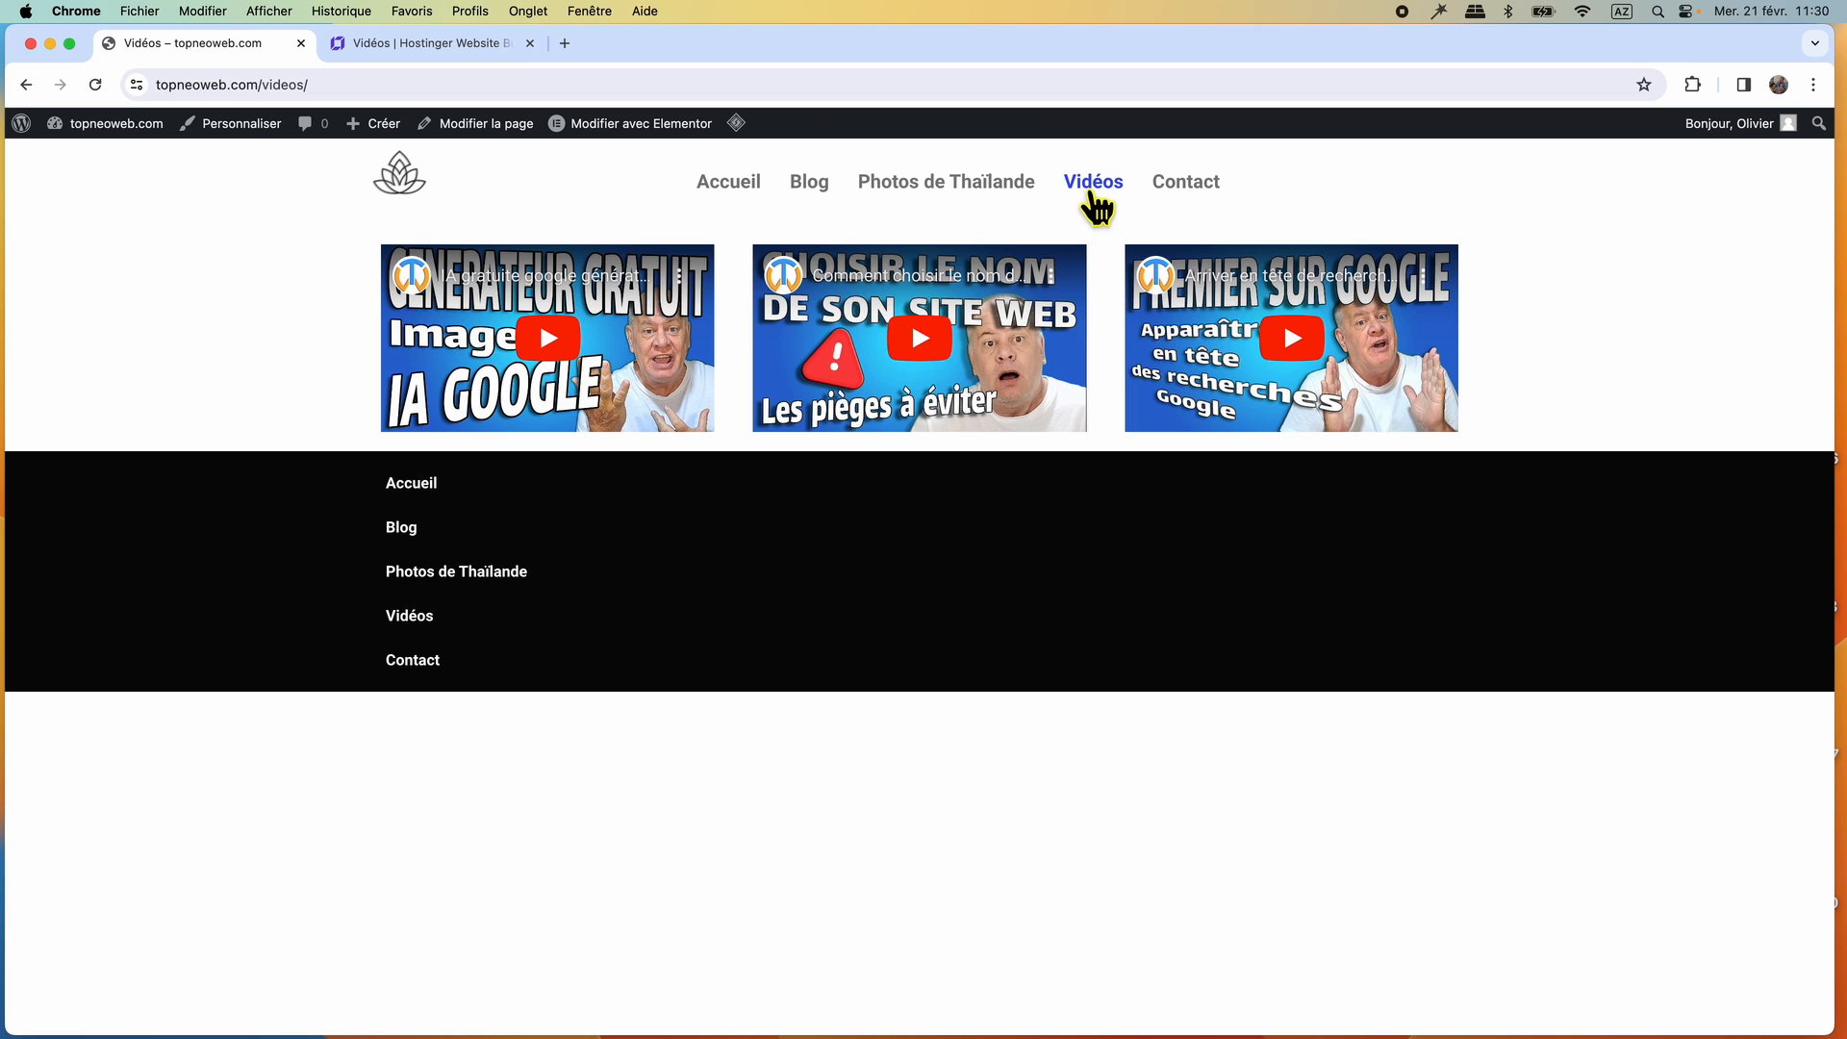
{"action": "left_click", "coordinate": [444, 46]}
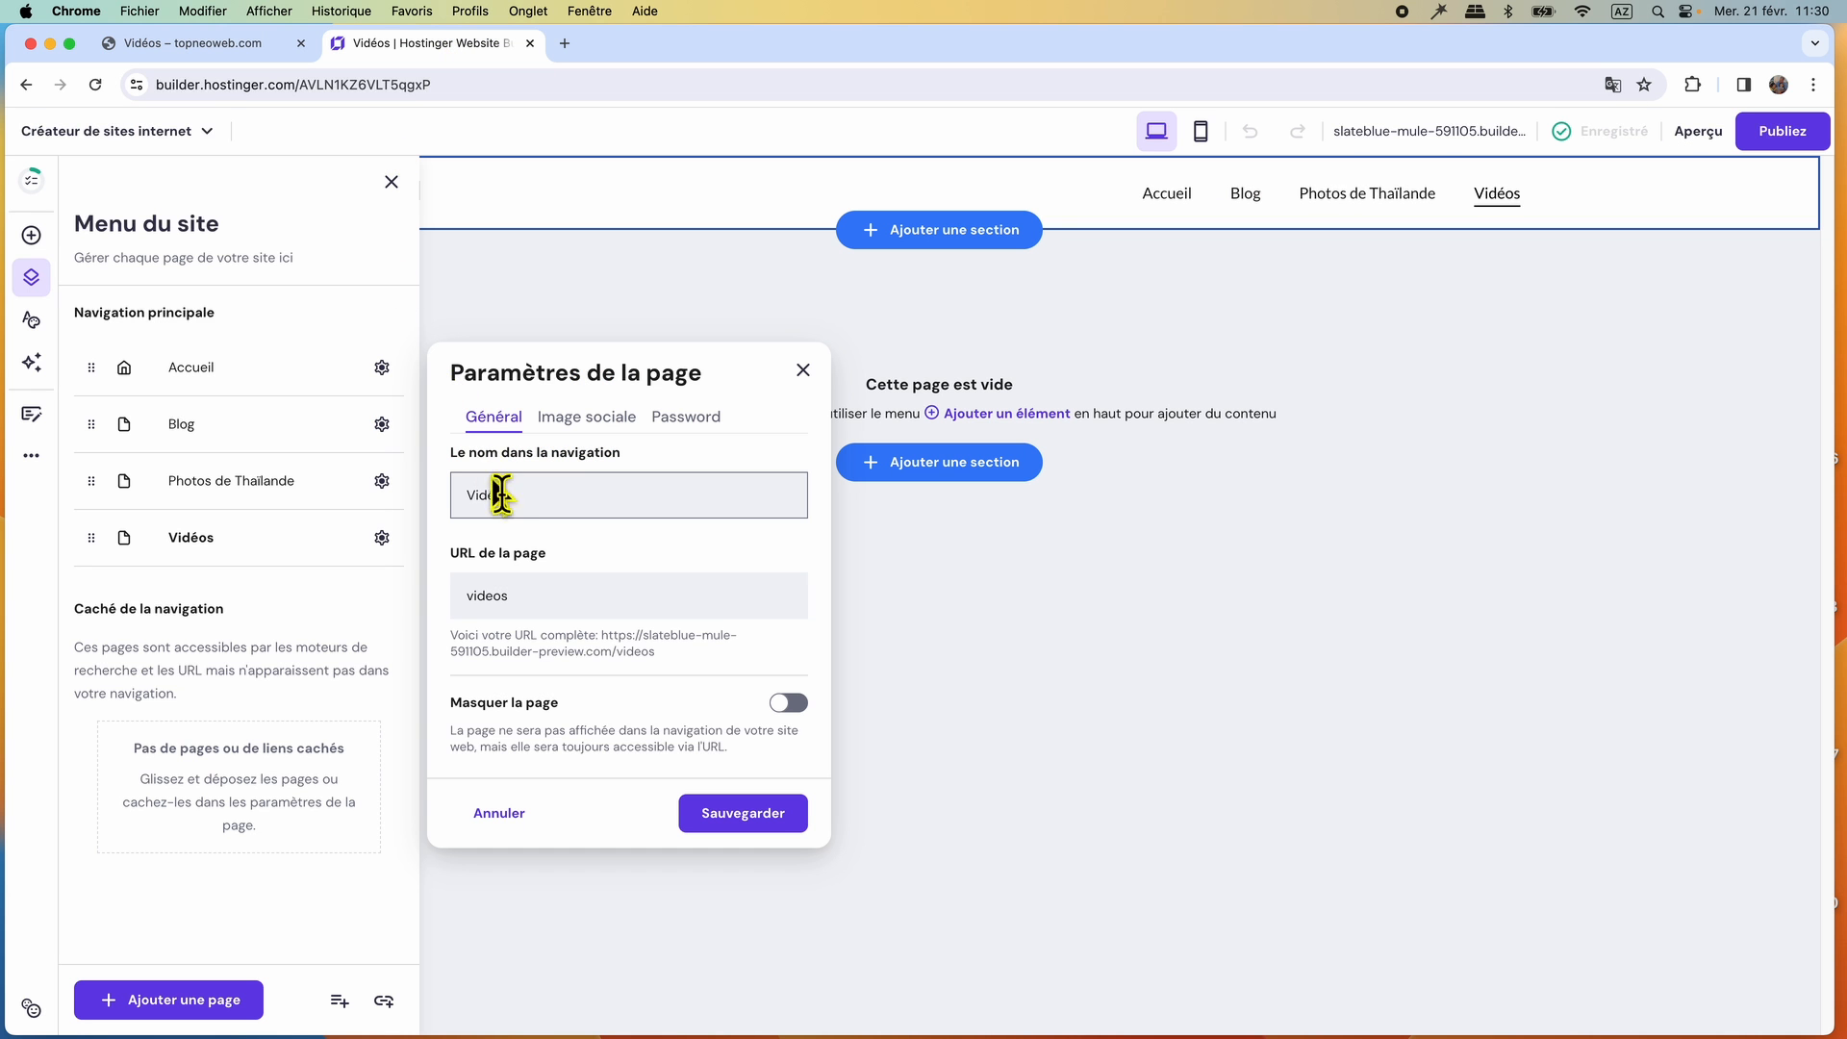
{"action": "left_click", "coordinate": [524, 611]}
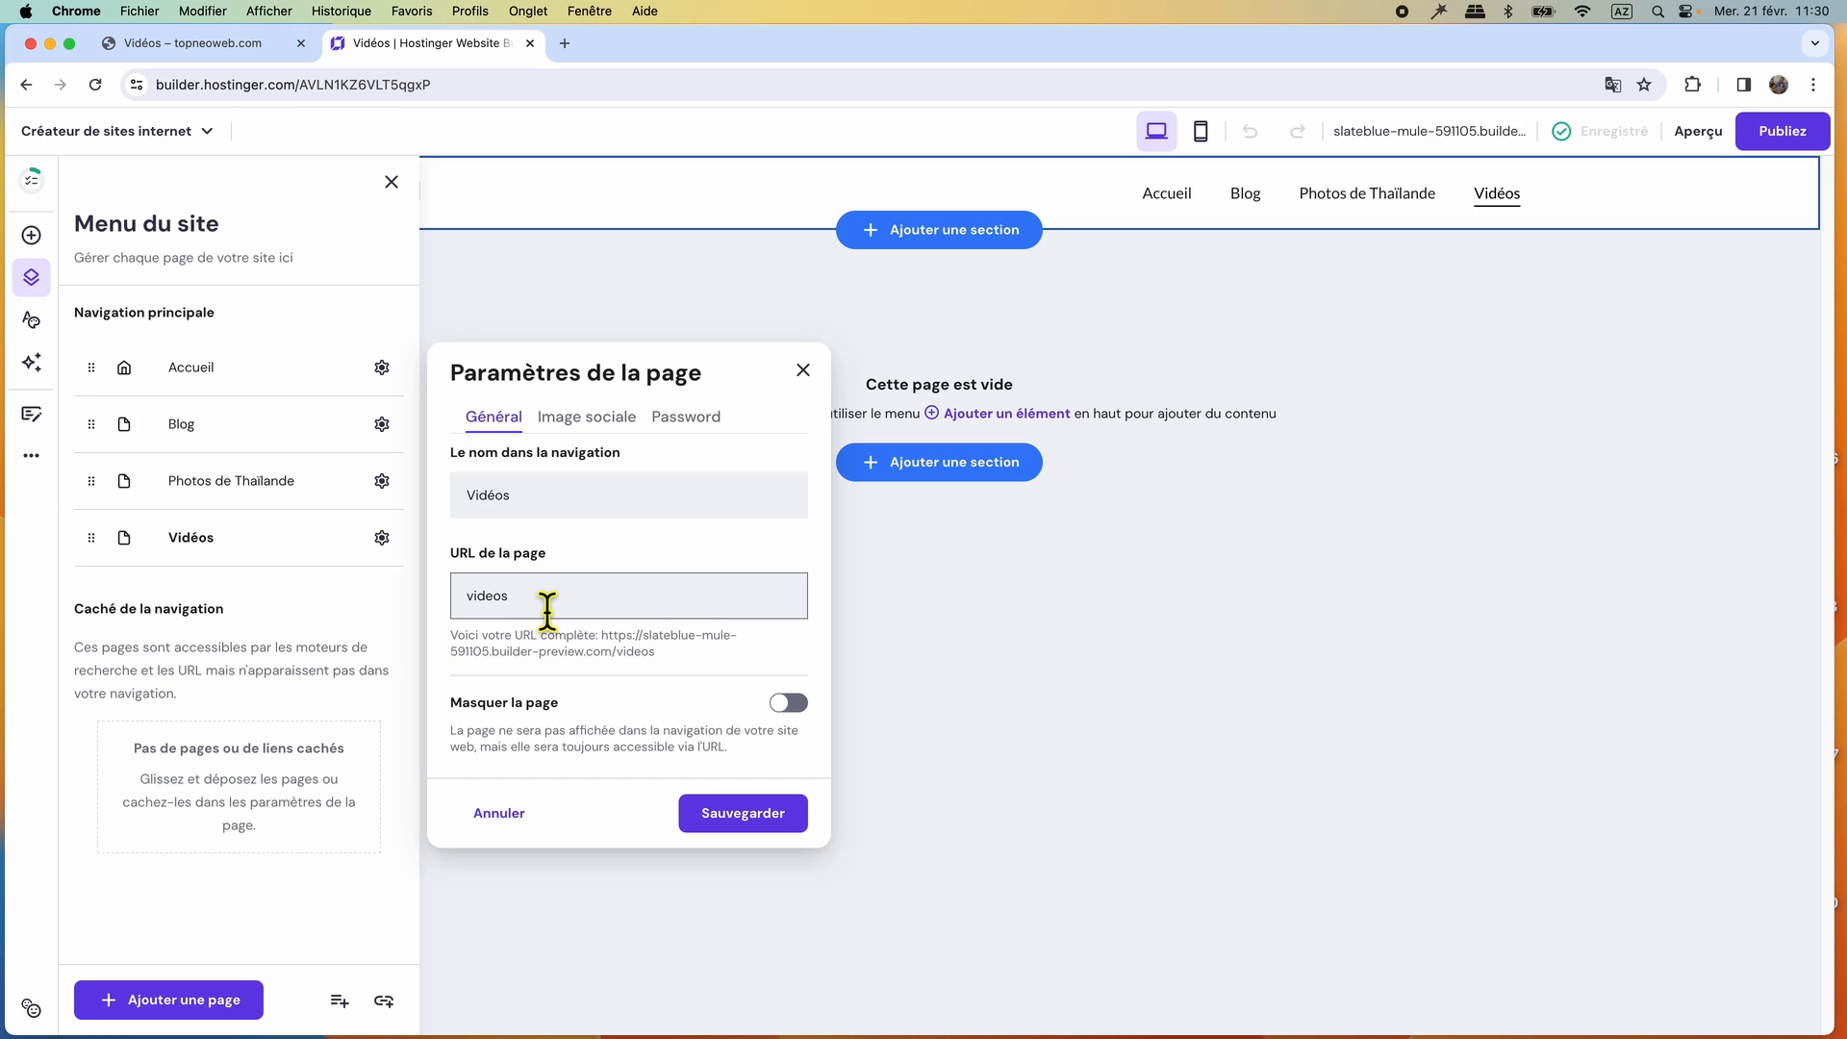
{"action": "key", "text": "BackSpace"}
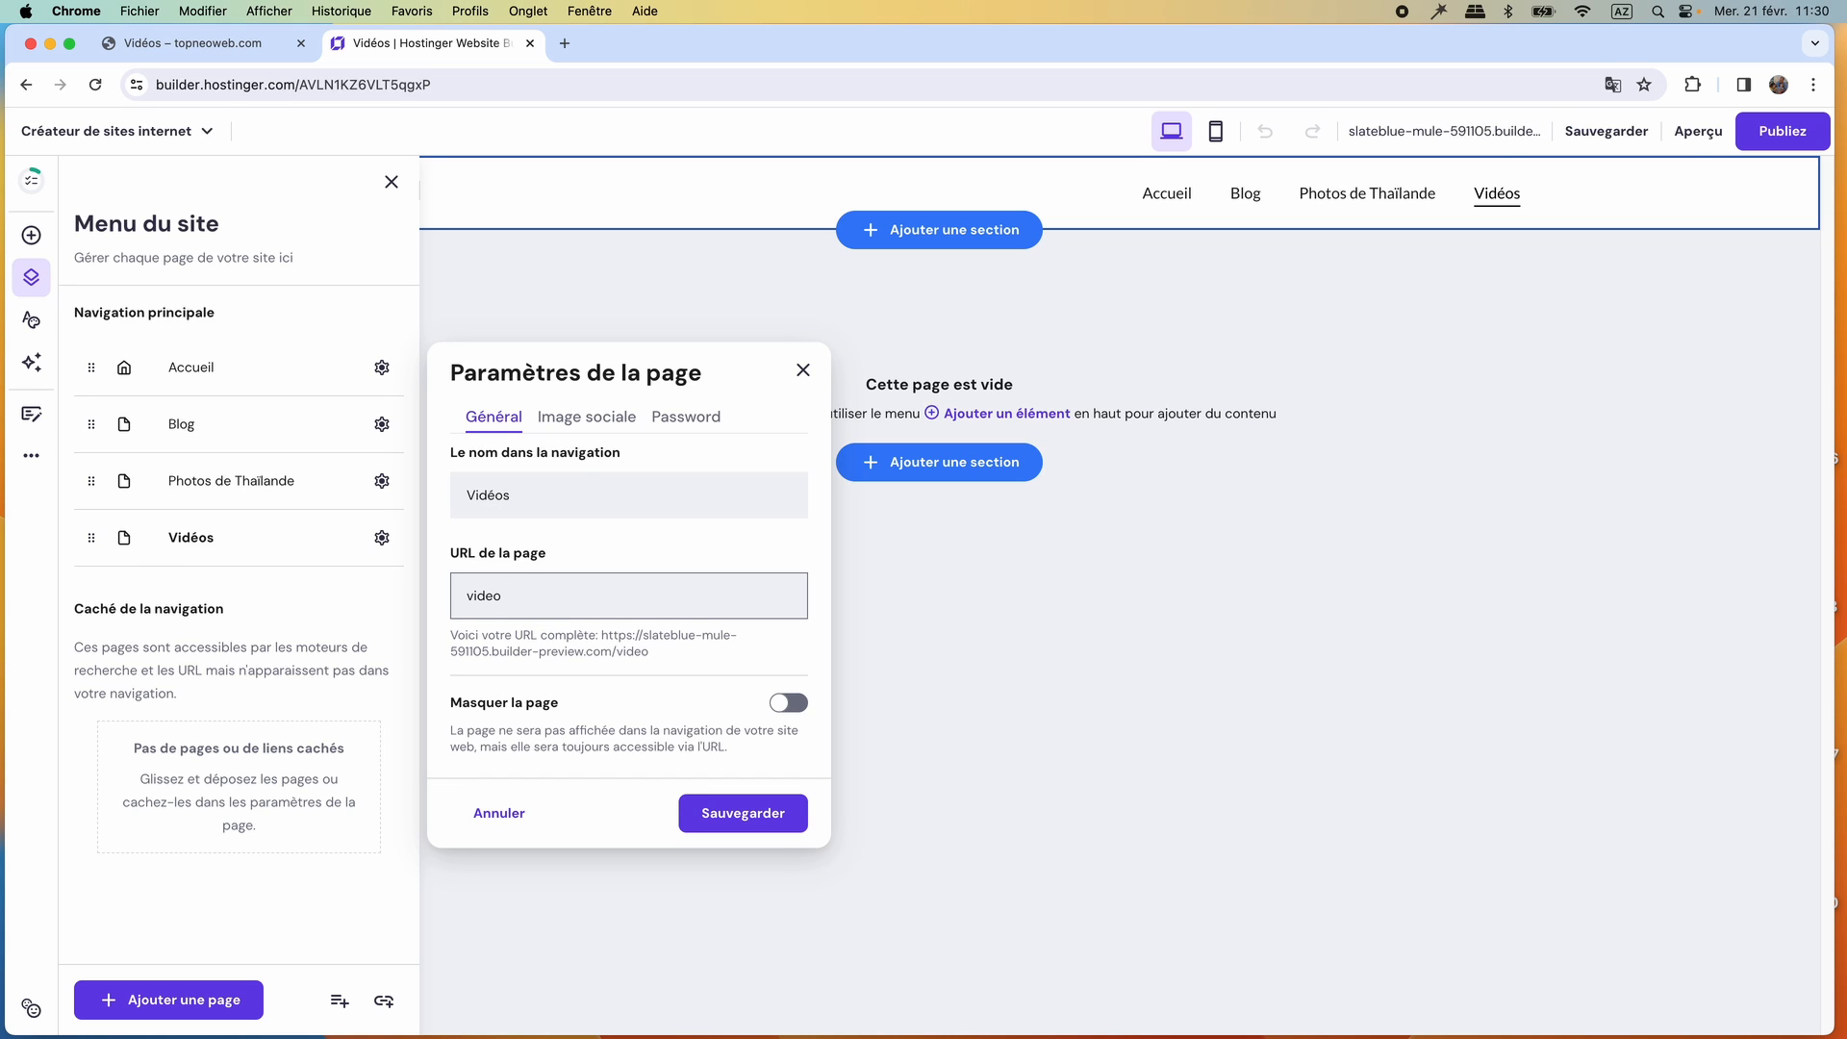
{"action": "type", "text": "-thailande"}
{"action": "left_click", "coordinate": [738, 816]}
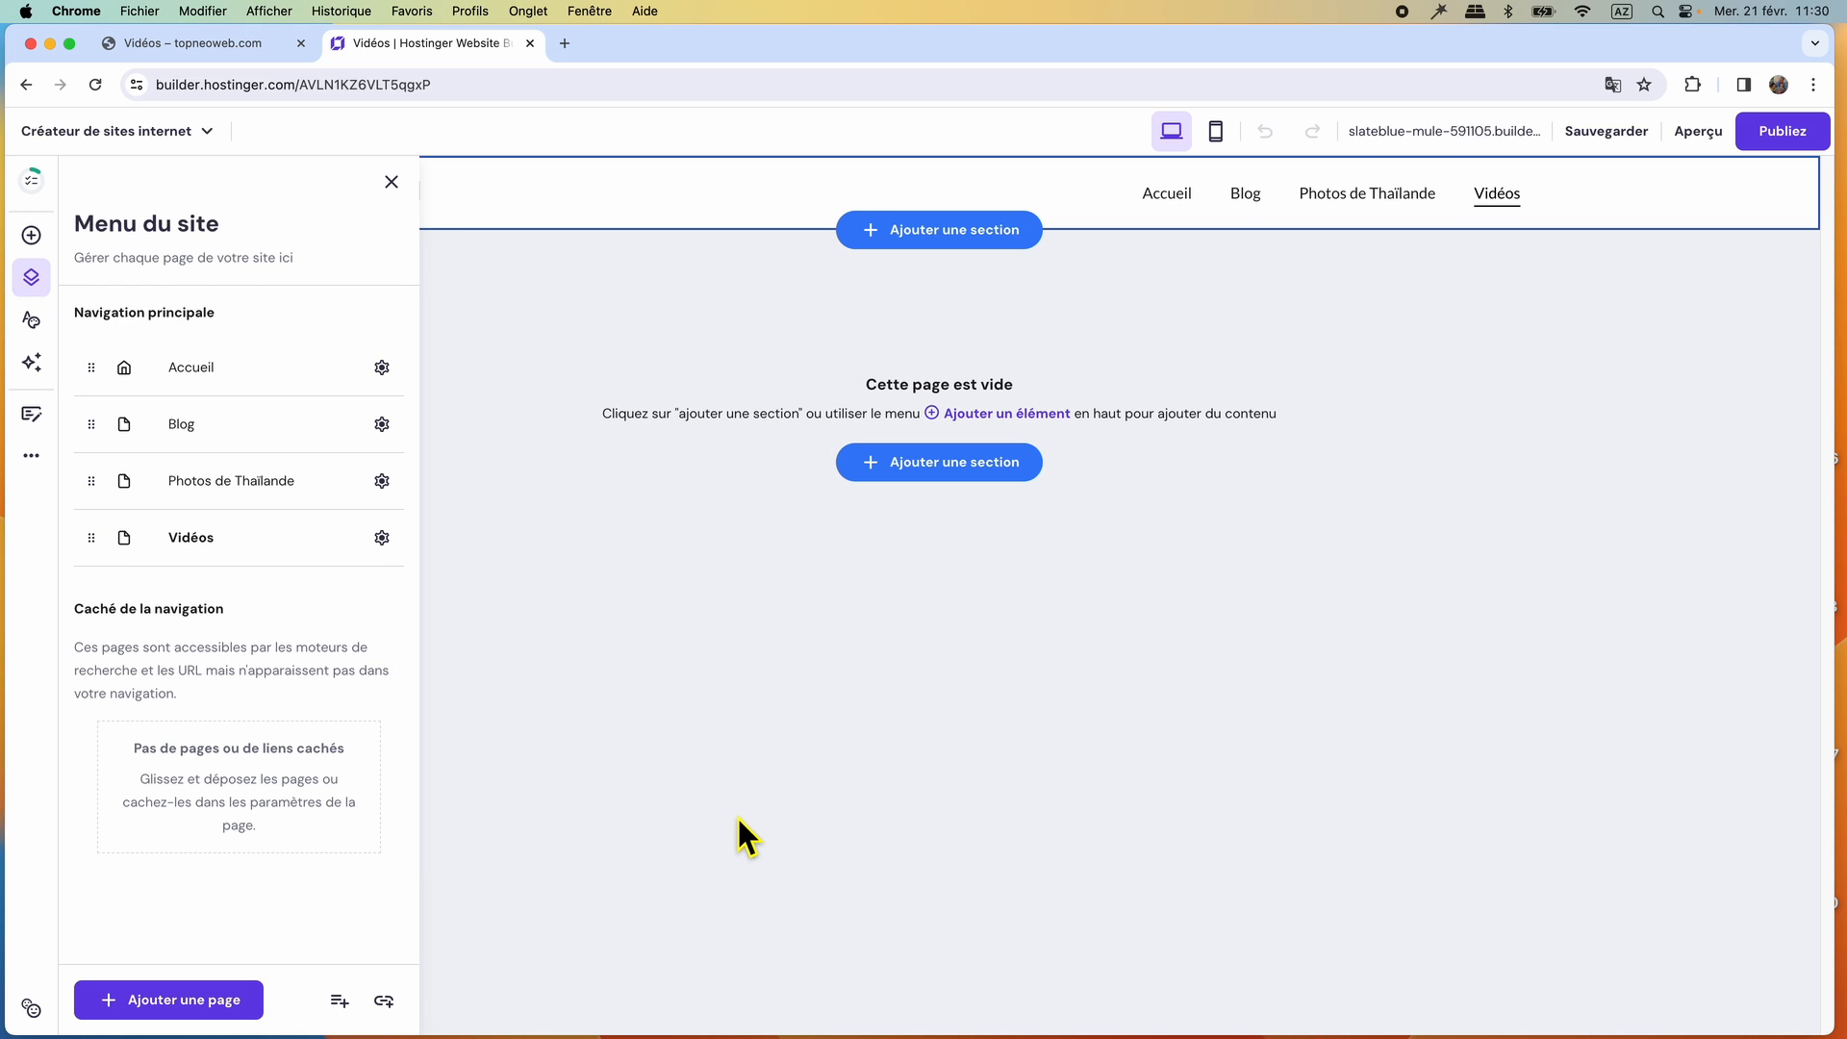
Check the reference site's menu, add a new empty page named Contact, save it, and close the site menu.
{"action": "left_click", "coordinate": [233, 48]}
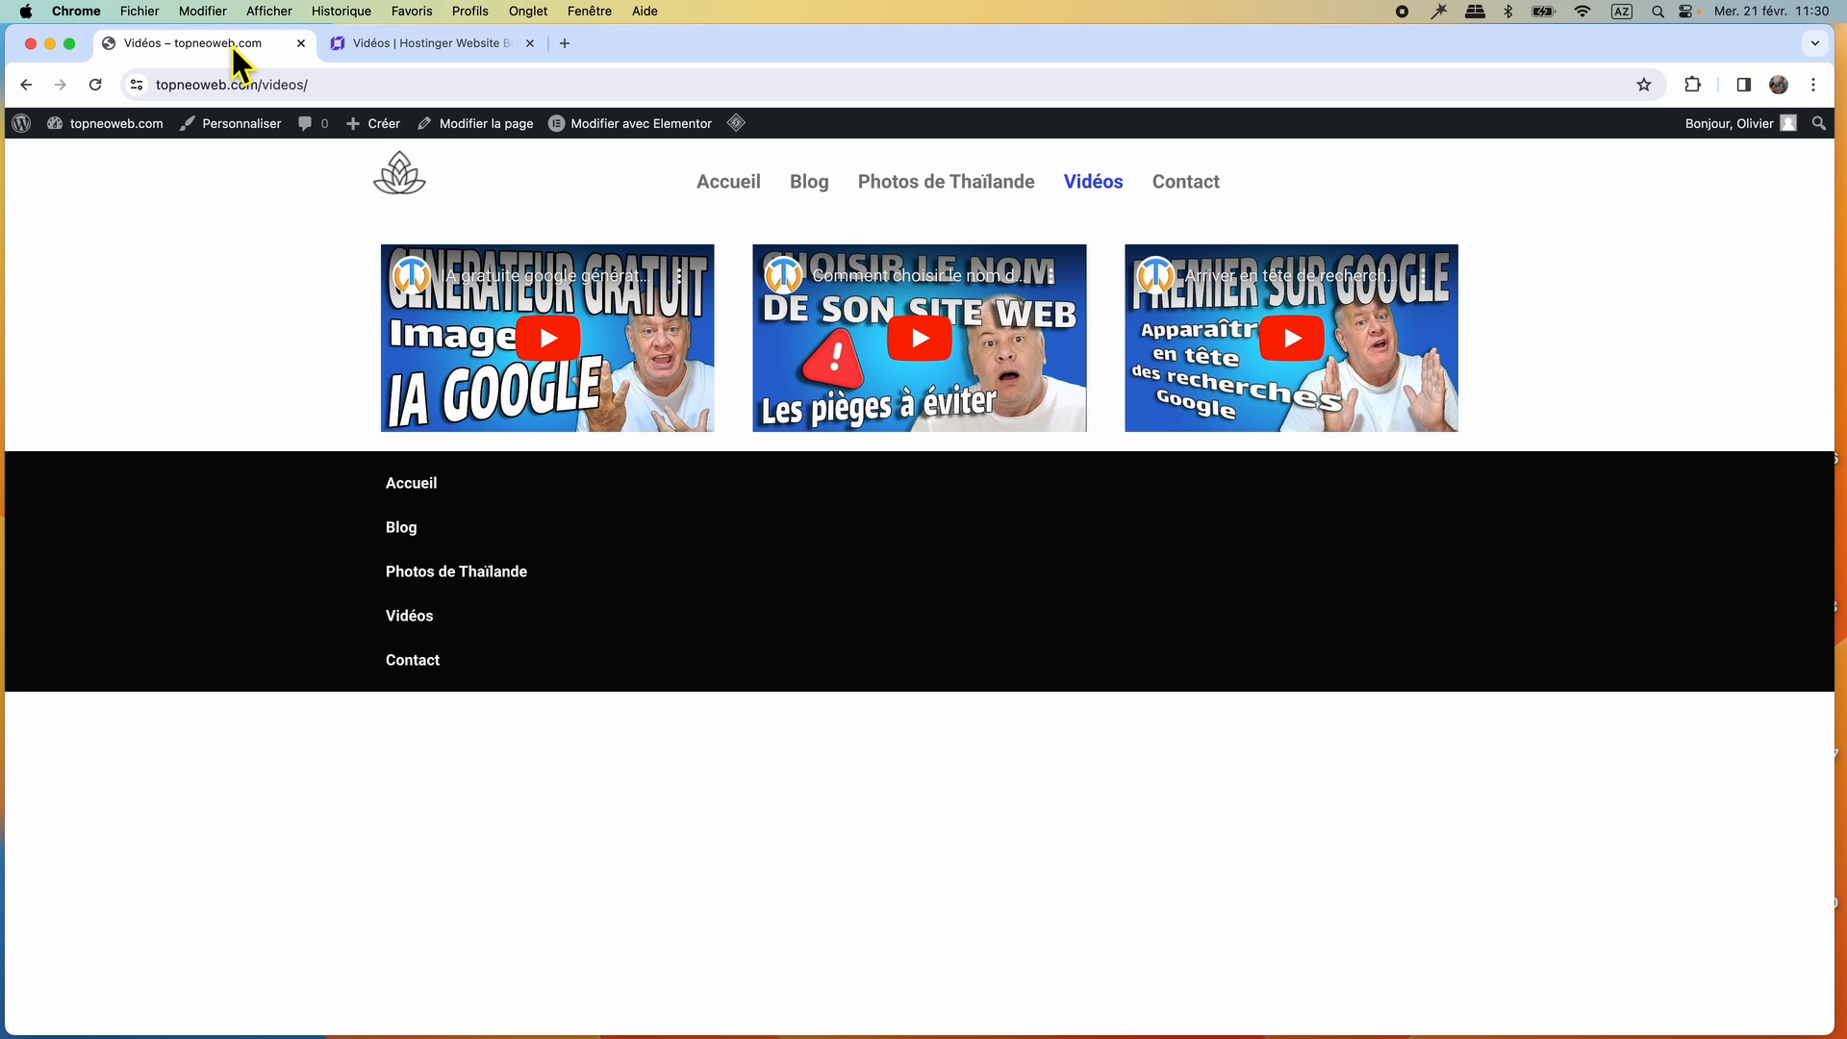
{"action": "left_click", "coordinate": [410, 45]}
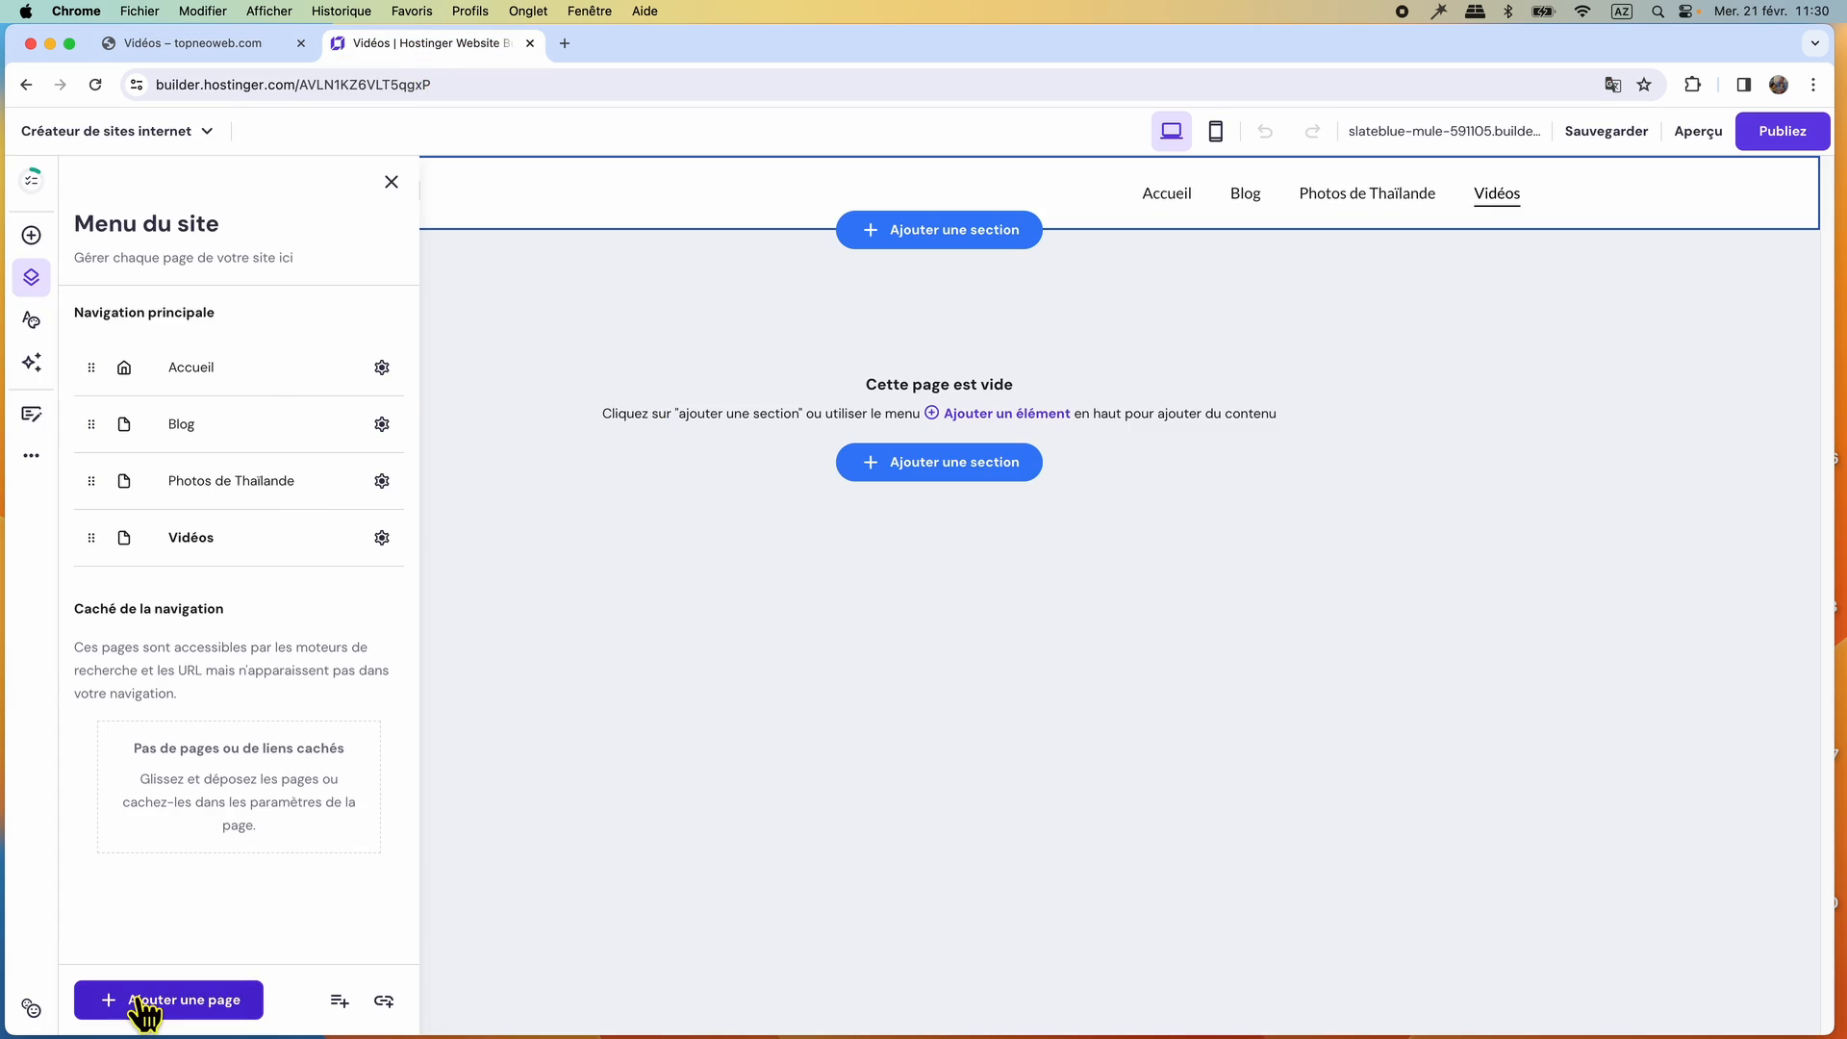
{"action": "left_click", "coordinate": [144, 1003]}
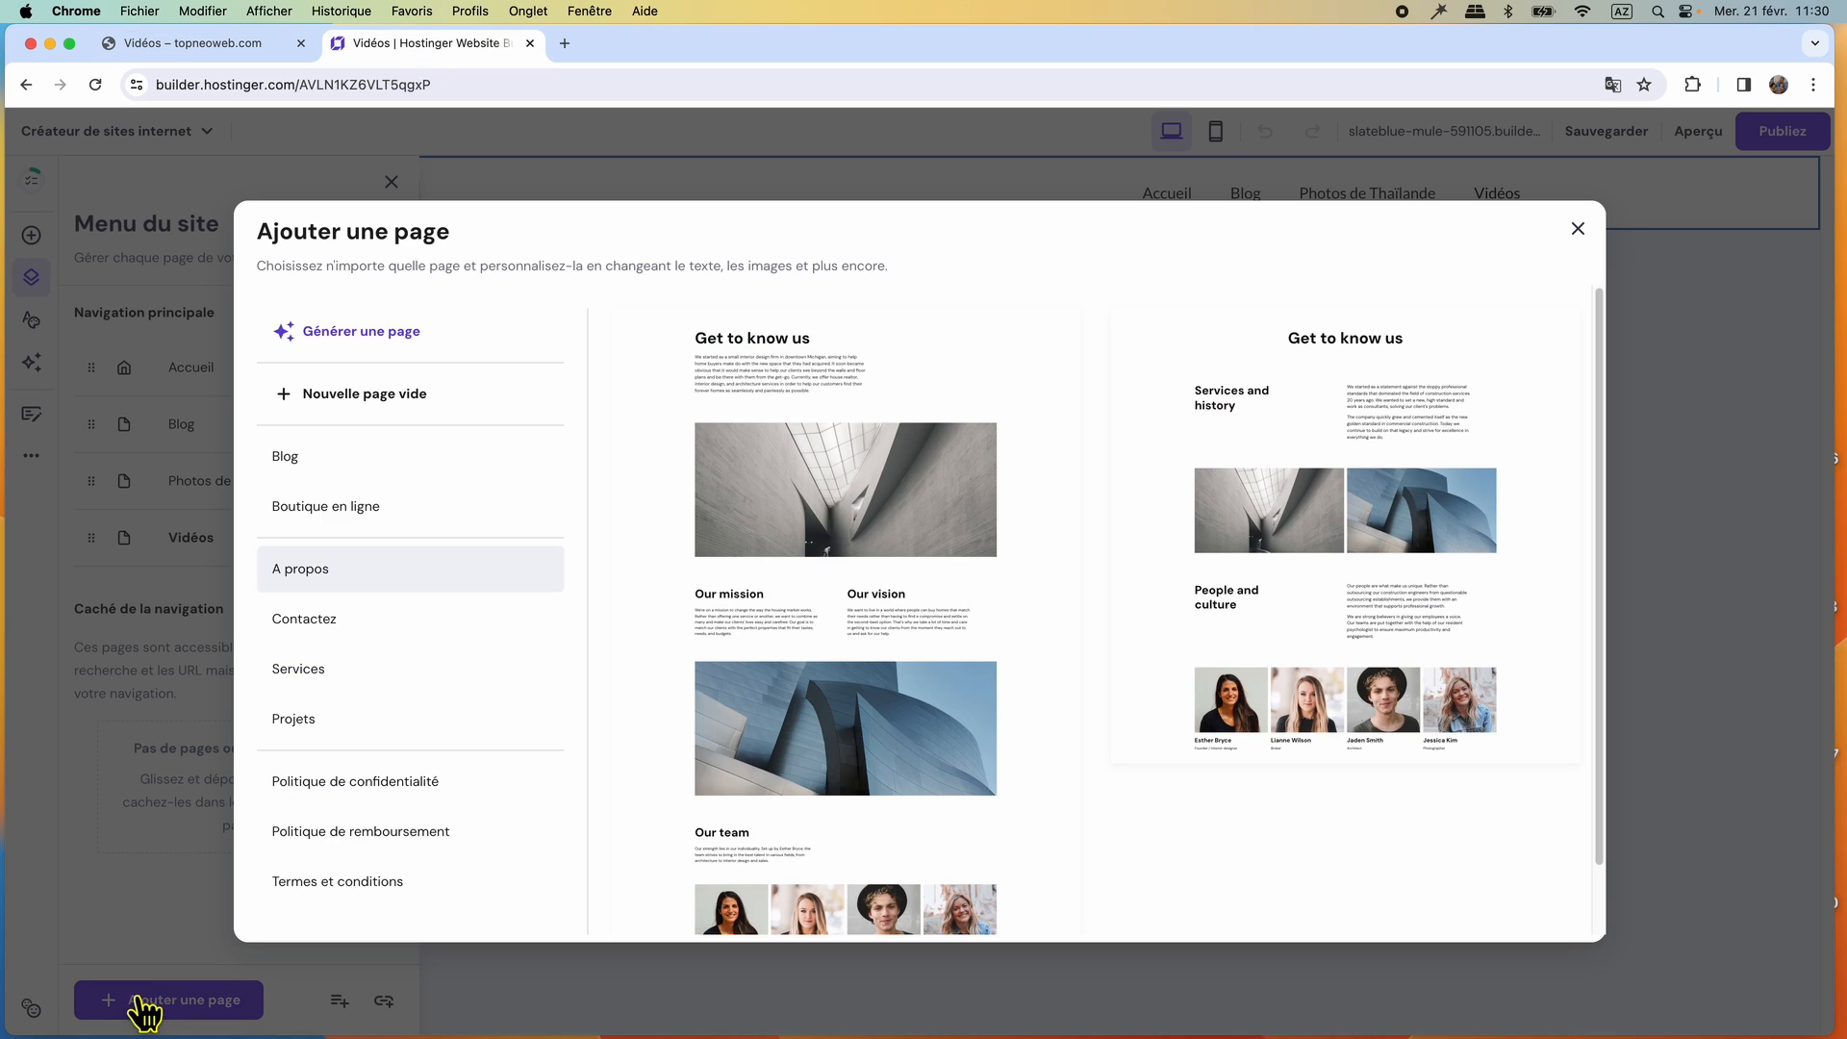
{"action": "left_click", "coordinate": [385, 404]}
{"action": "left_click", "coordinate": [606, 511]}
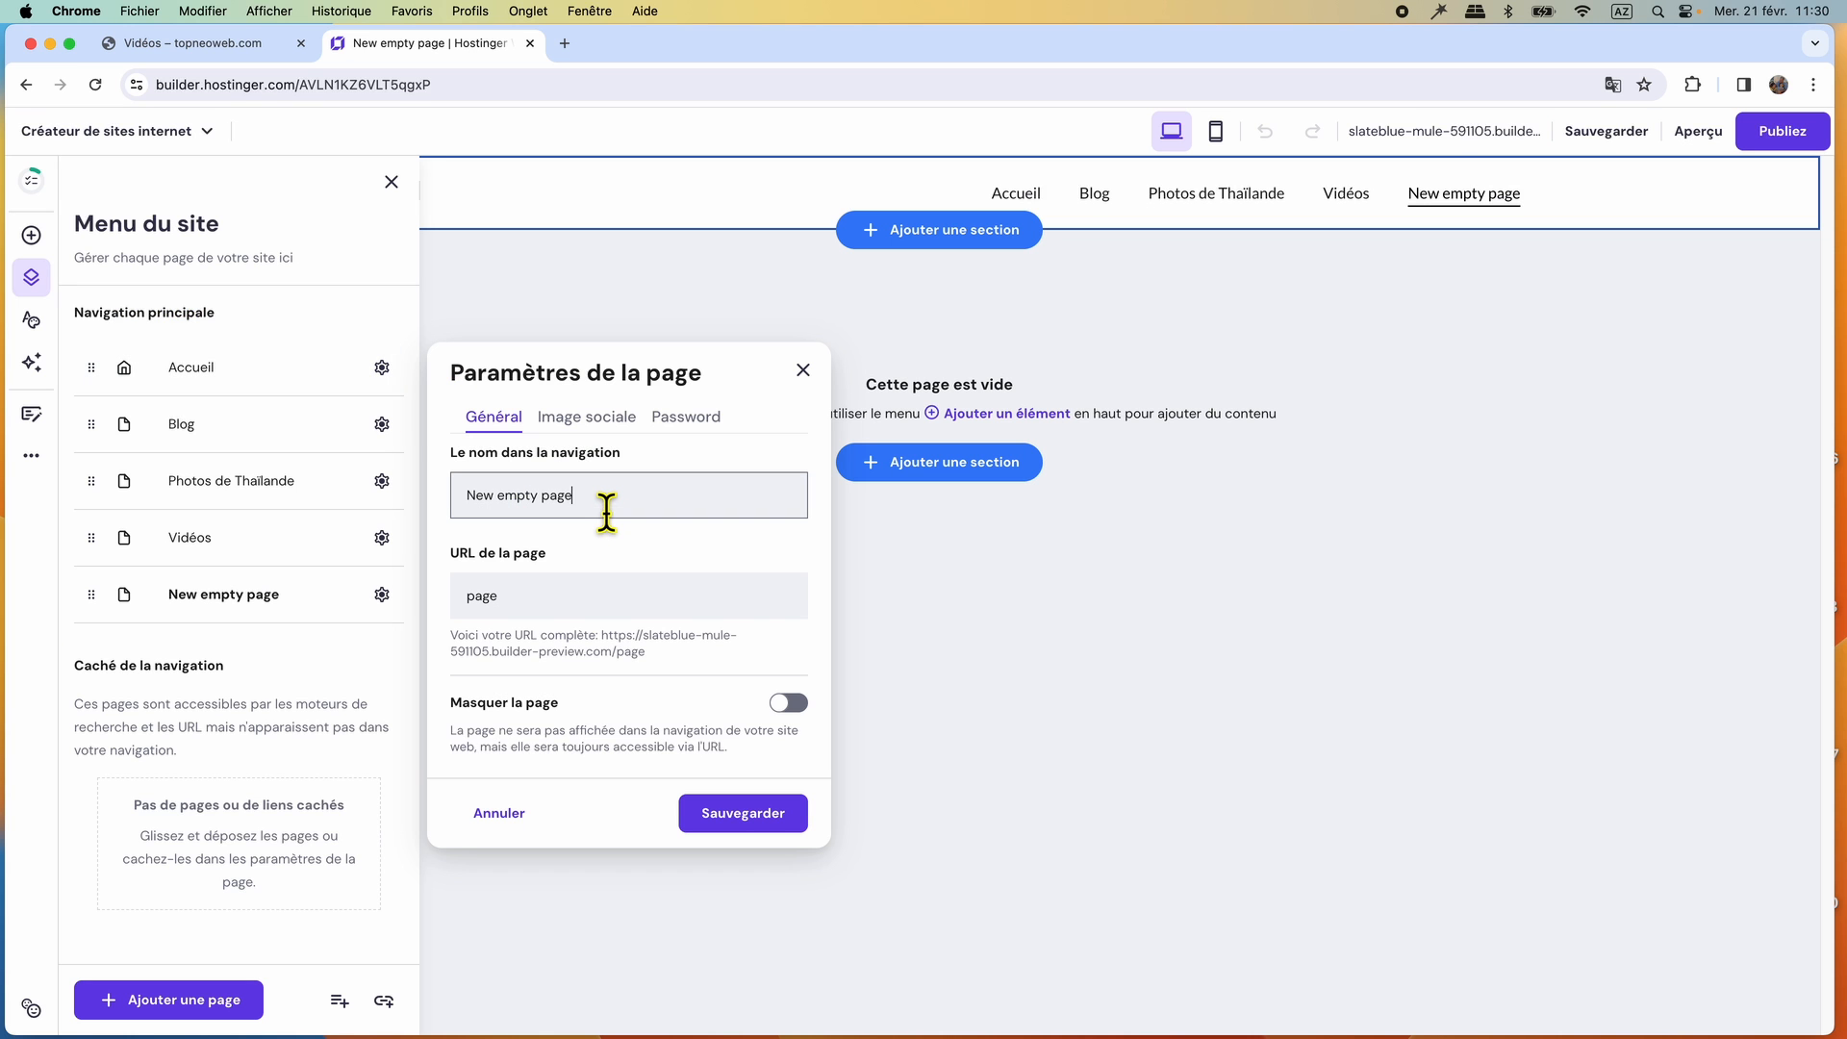
{"action": "key", "text": "super+a"}
{"action": "type", "text": "Contact"}
{"action": "left_click", "coordinate": [733, 816]}
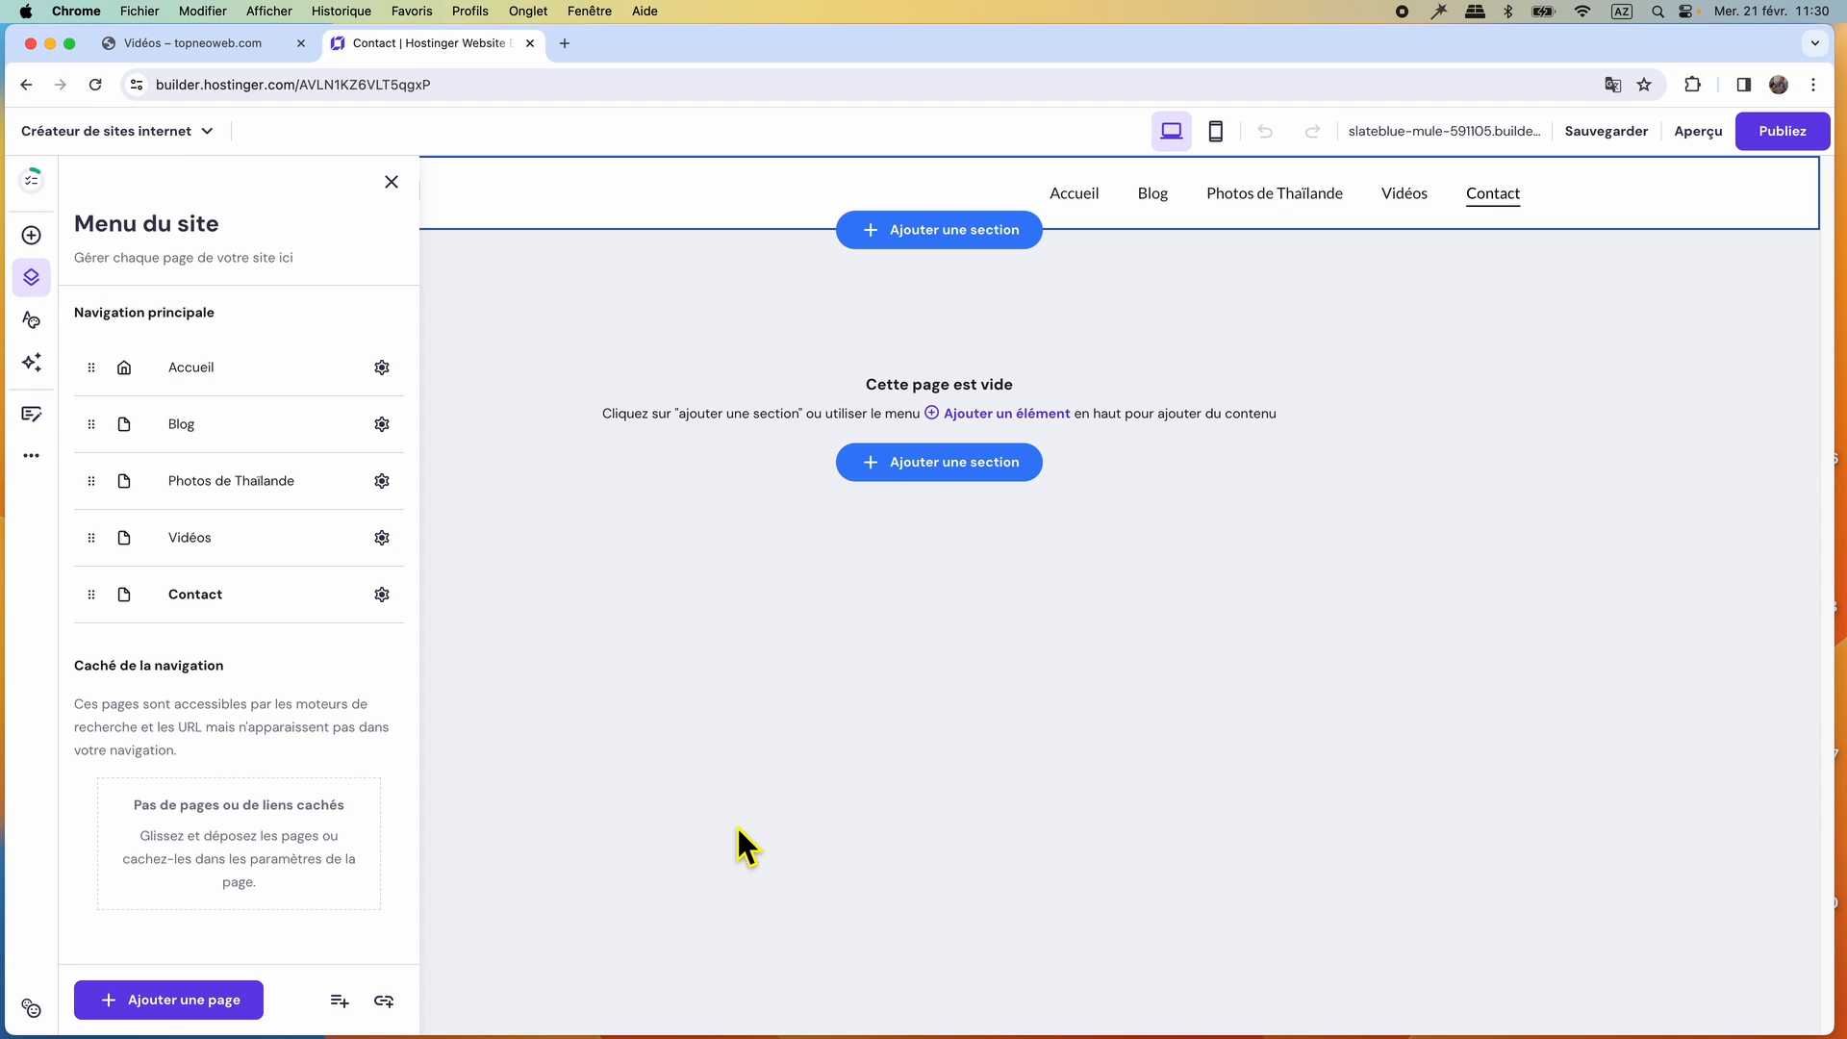
{"action": "left_click", "coordinate": [390, 181]}
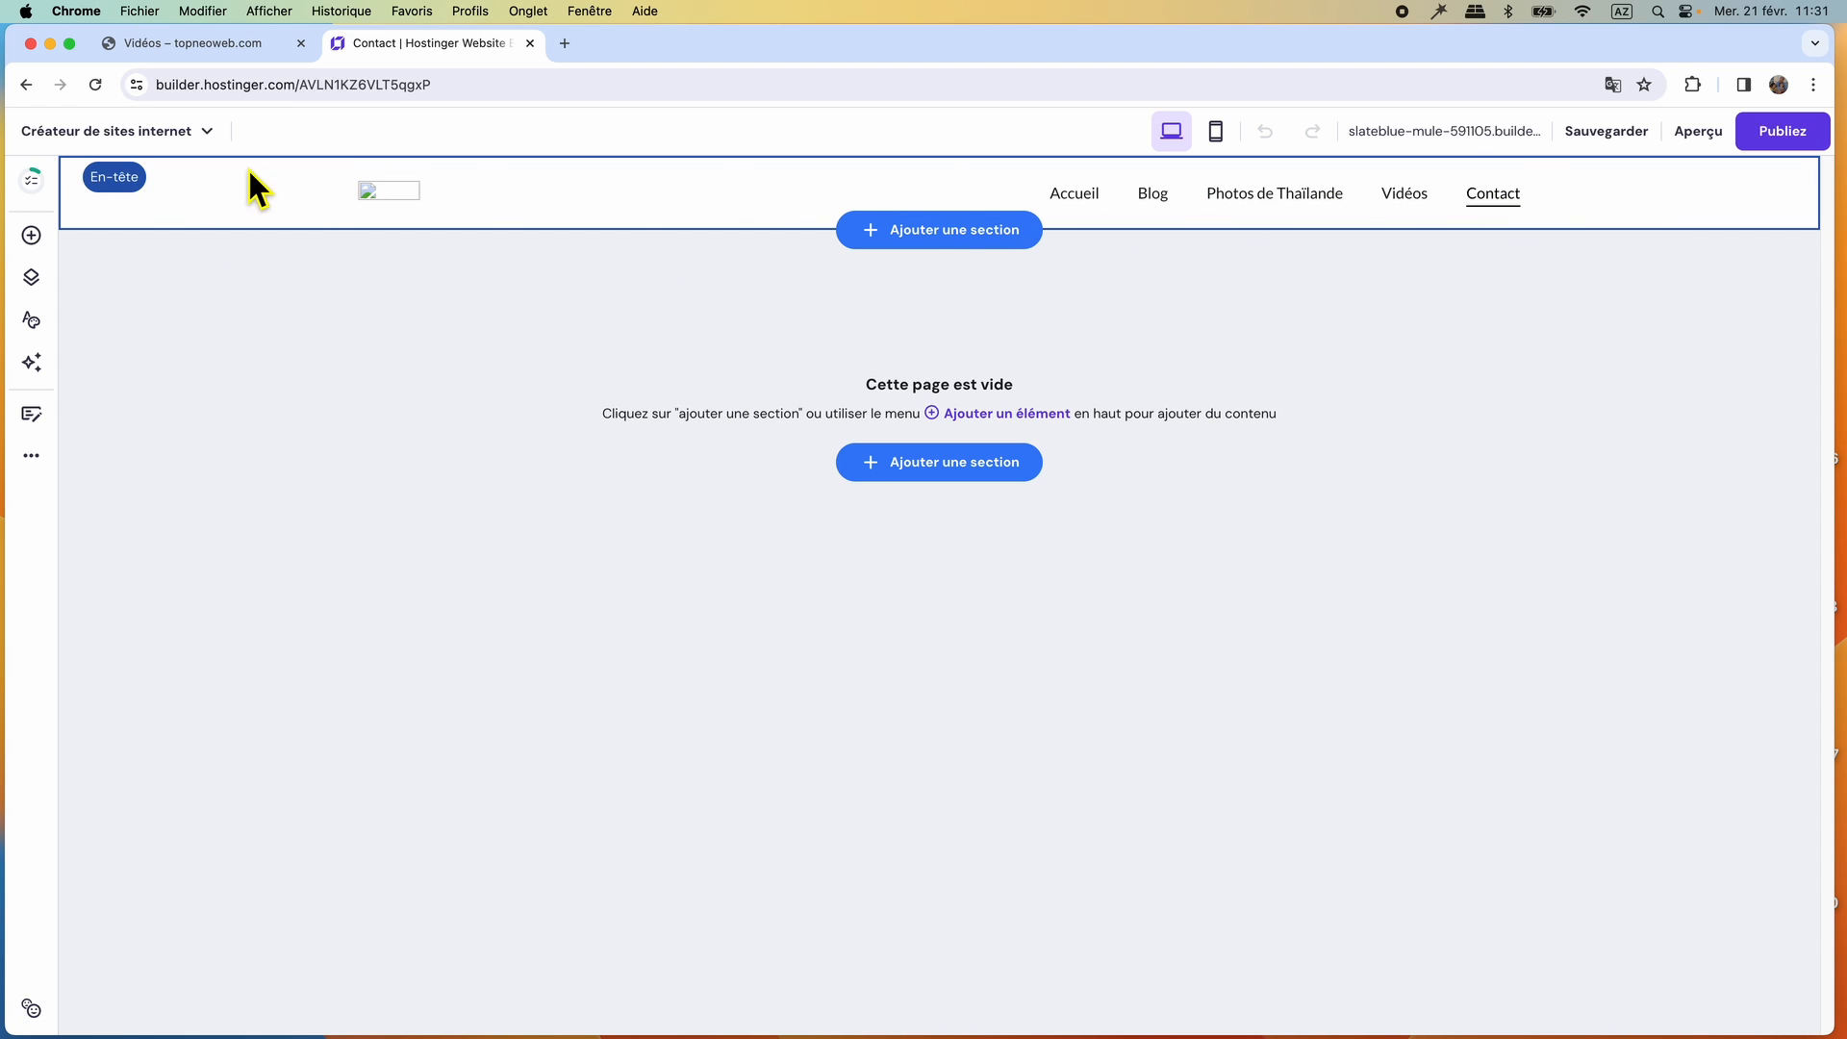
Centre the header's menu, set the menu item spacing to 45 px, and set the top/bottom inner margin to 29 px.
{"action": "left_click", "coordinate": [102, 181]}
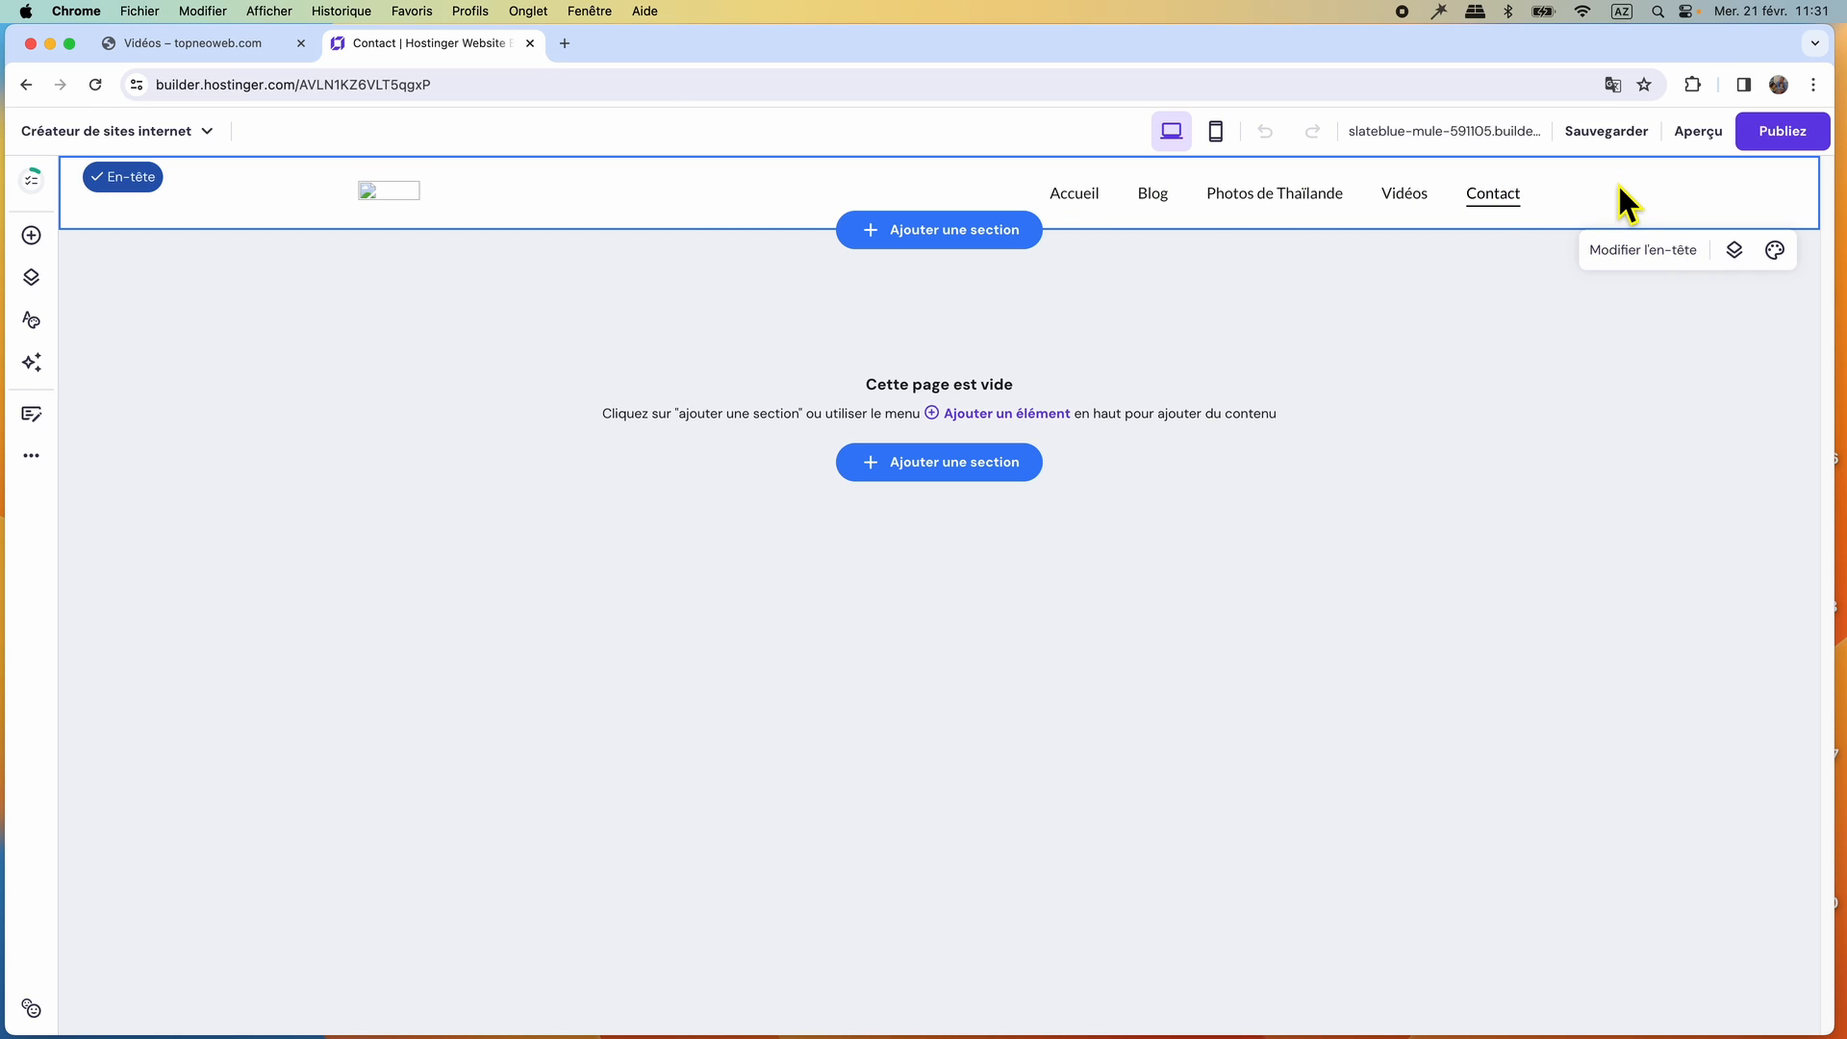
{"action": "left_click", "coordinate": [1671, 253]}
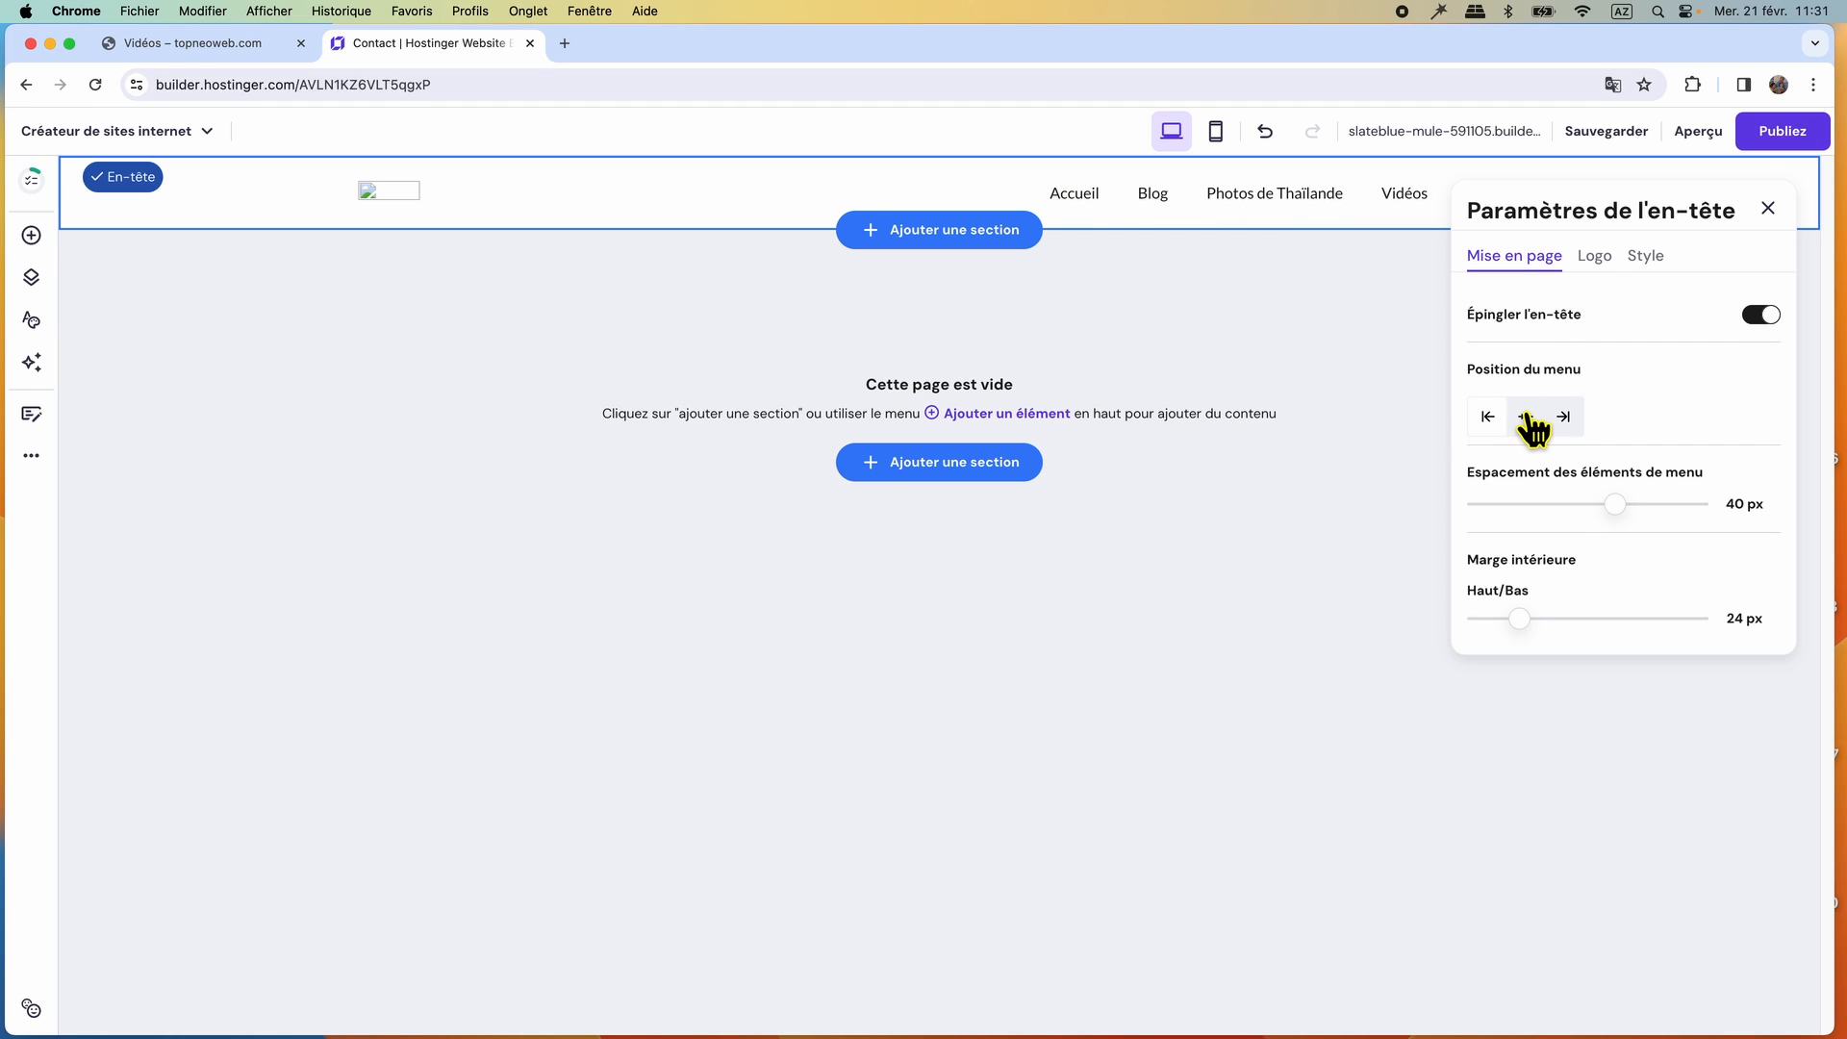
{"action": "left_click", "coordinate": [1525, 416]}
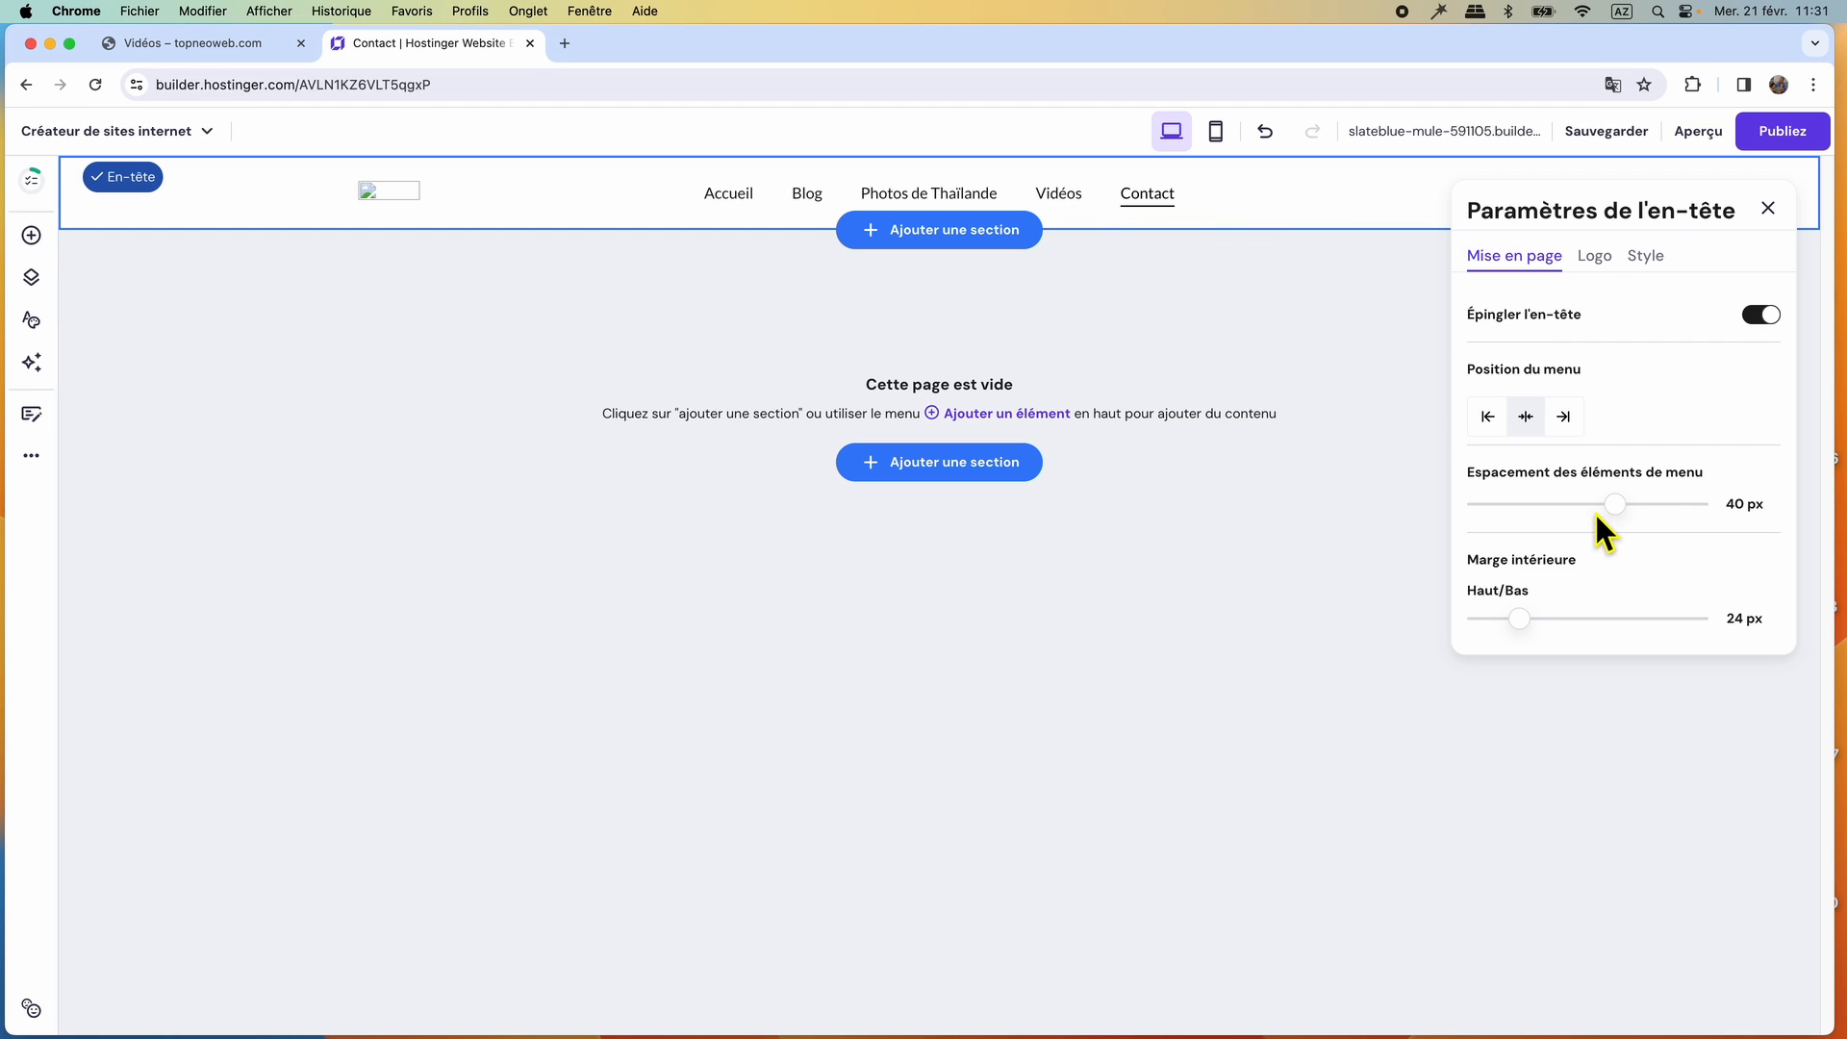
{"action": "left_click_drag", "start_coordinate": [1615, 504], "coordinate": [1635, 511]}
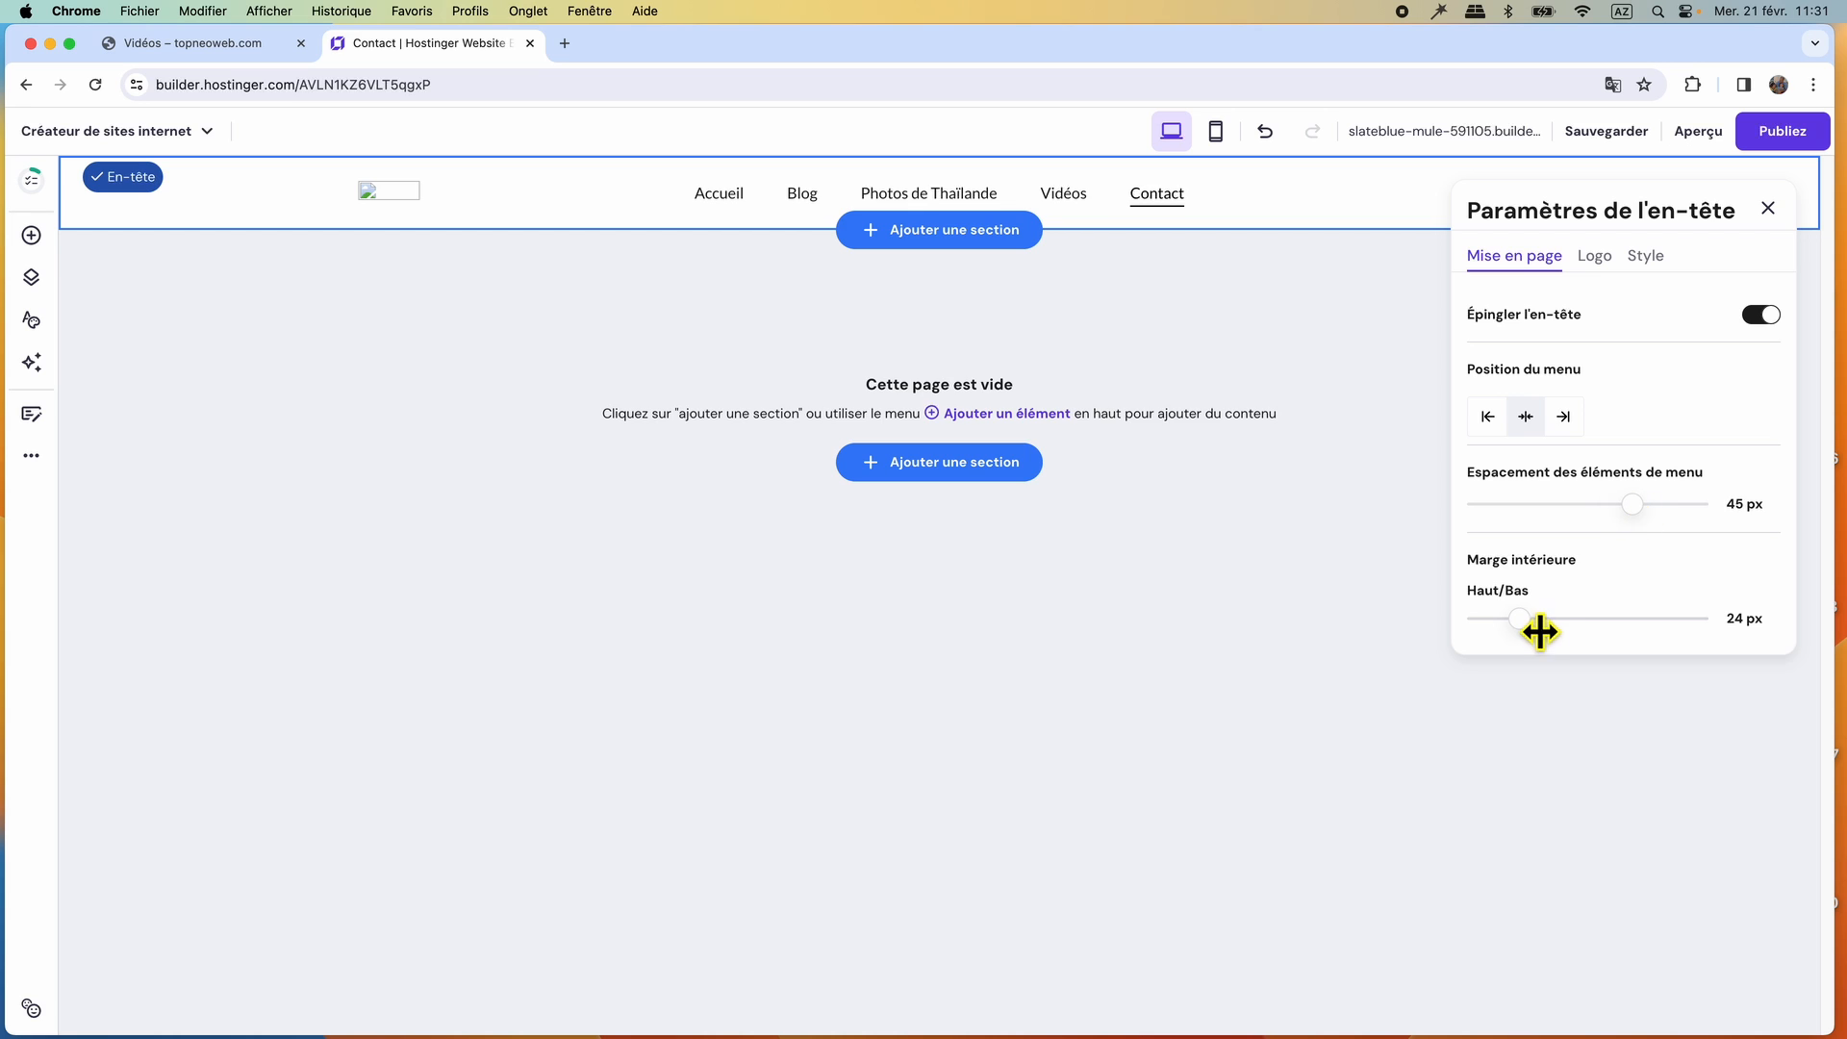
{"action": "mouse_move", "coordinate": [1539, 633]}
{"action": "left_mouse_down"}
{"action": "mouse_move", "coordinate": [1558, 626]}
{"action": "mouse_move", "coordinate": [1542, 626]}
{"action": "left_mouse_up"}
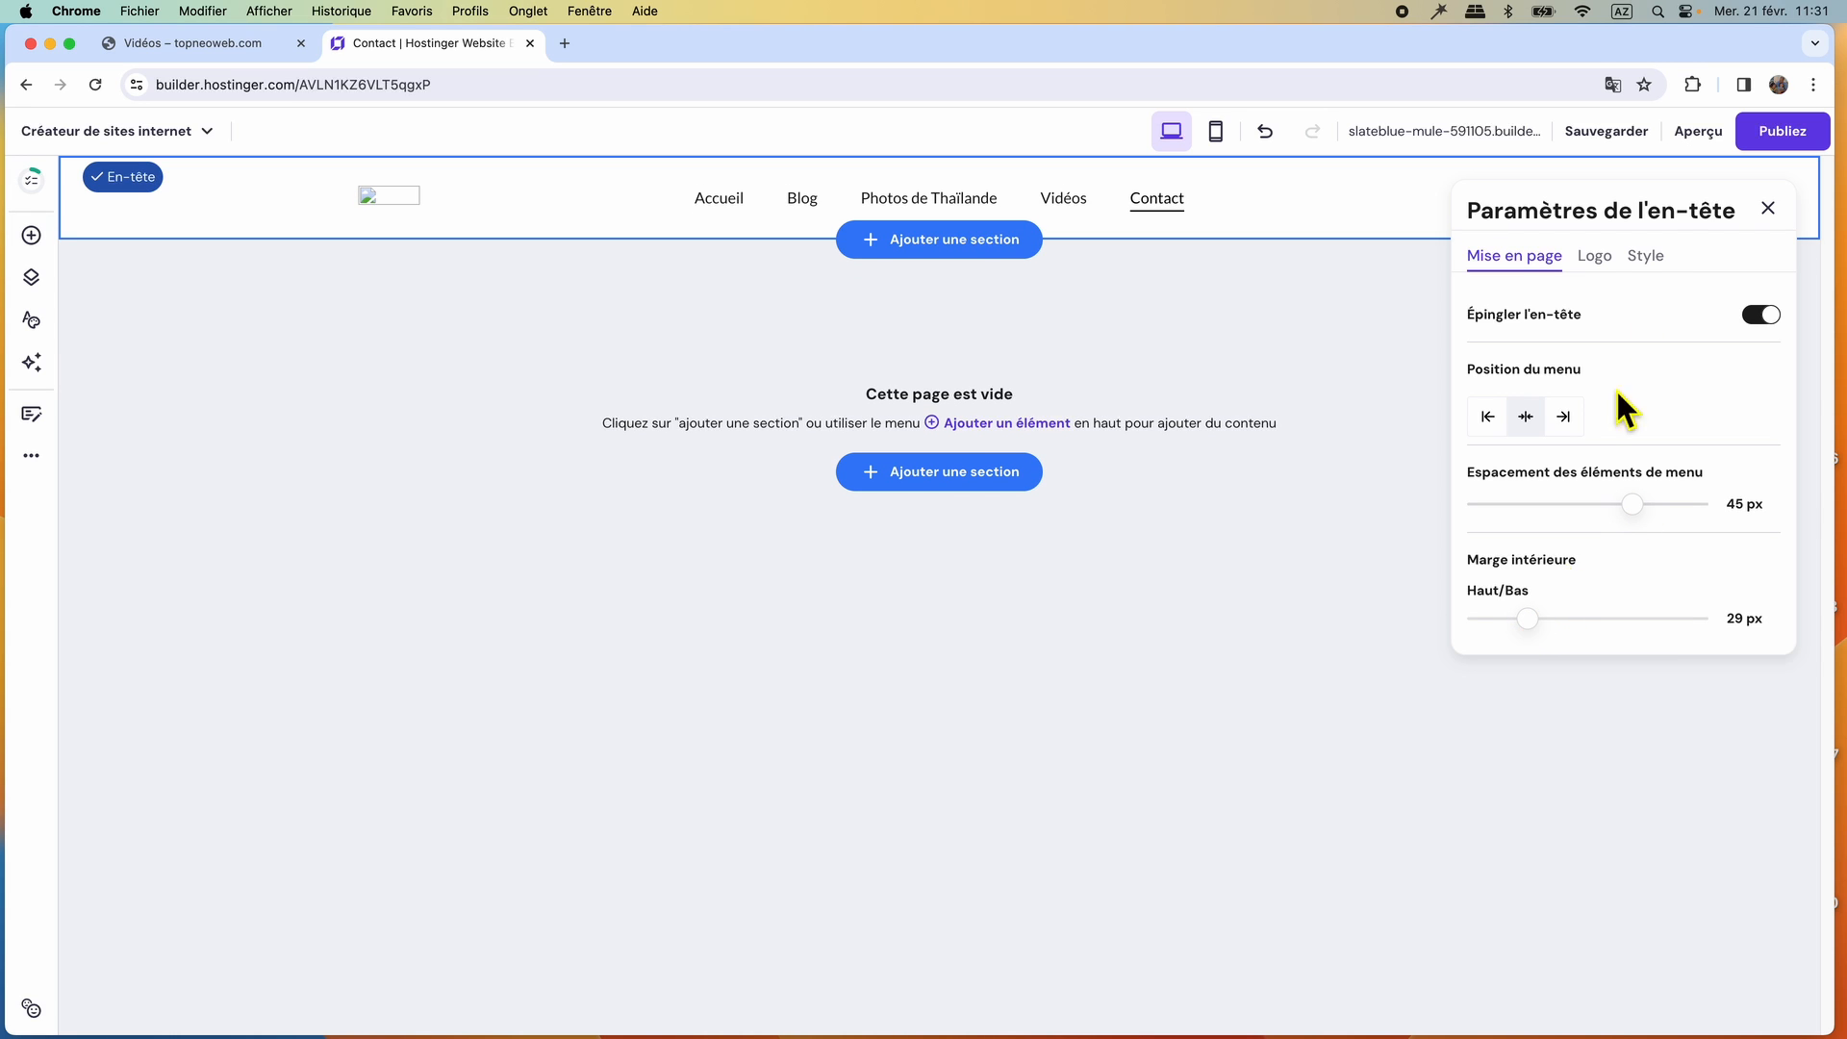
Upload expatsiam.png from the EXPATSIAM website's logo folder to the media library as a replacement image for the header logo.
{"action": "left_click", "coordinate": [1595, 258]}
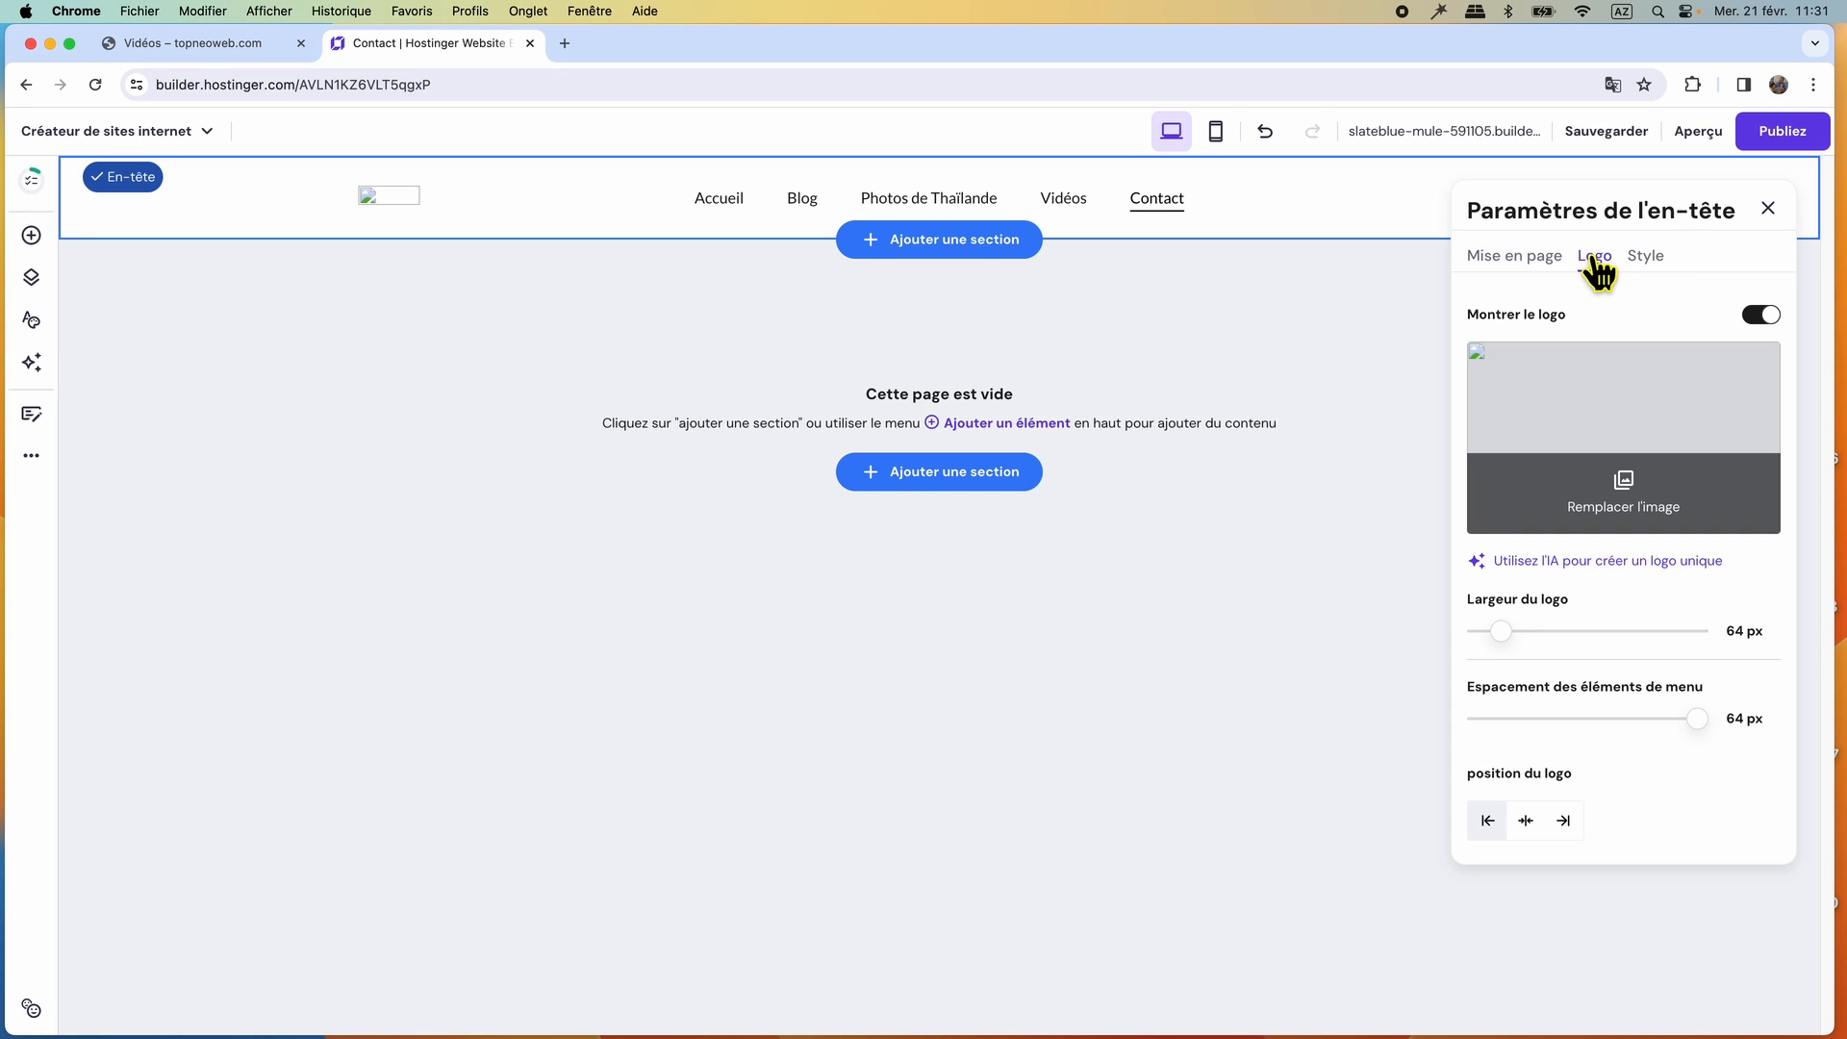
{"action": "left_click", "coordinate": [1615, 416]}
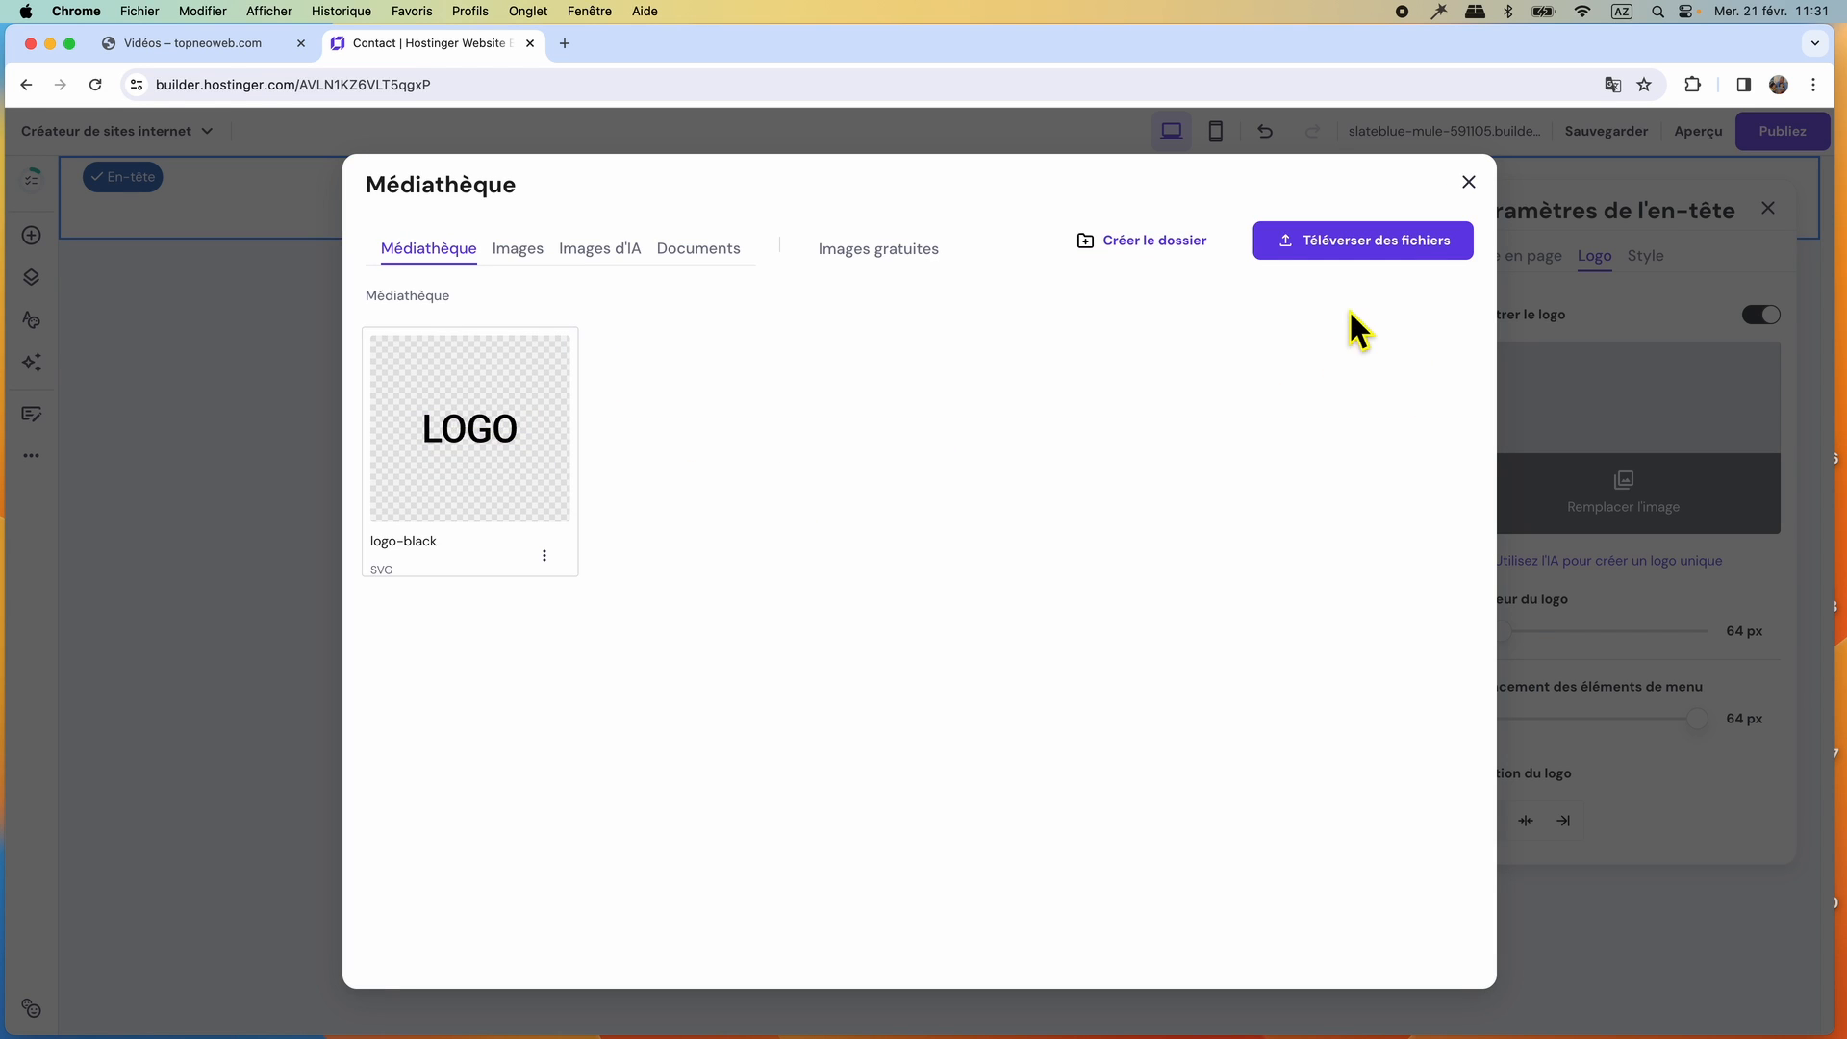
{"action": "left_click", "coordinate": [1357, 252]}
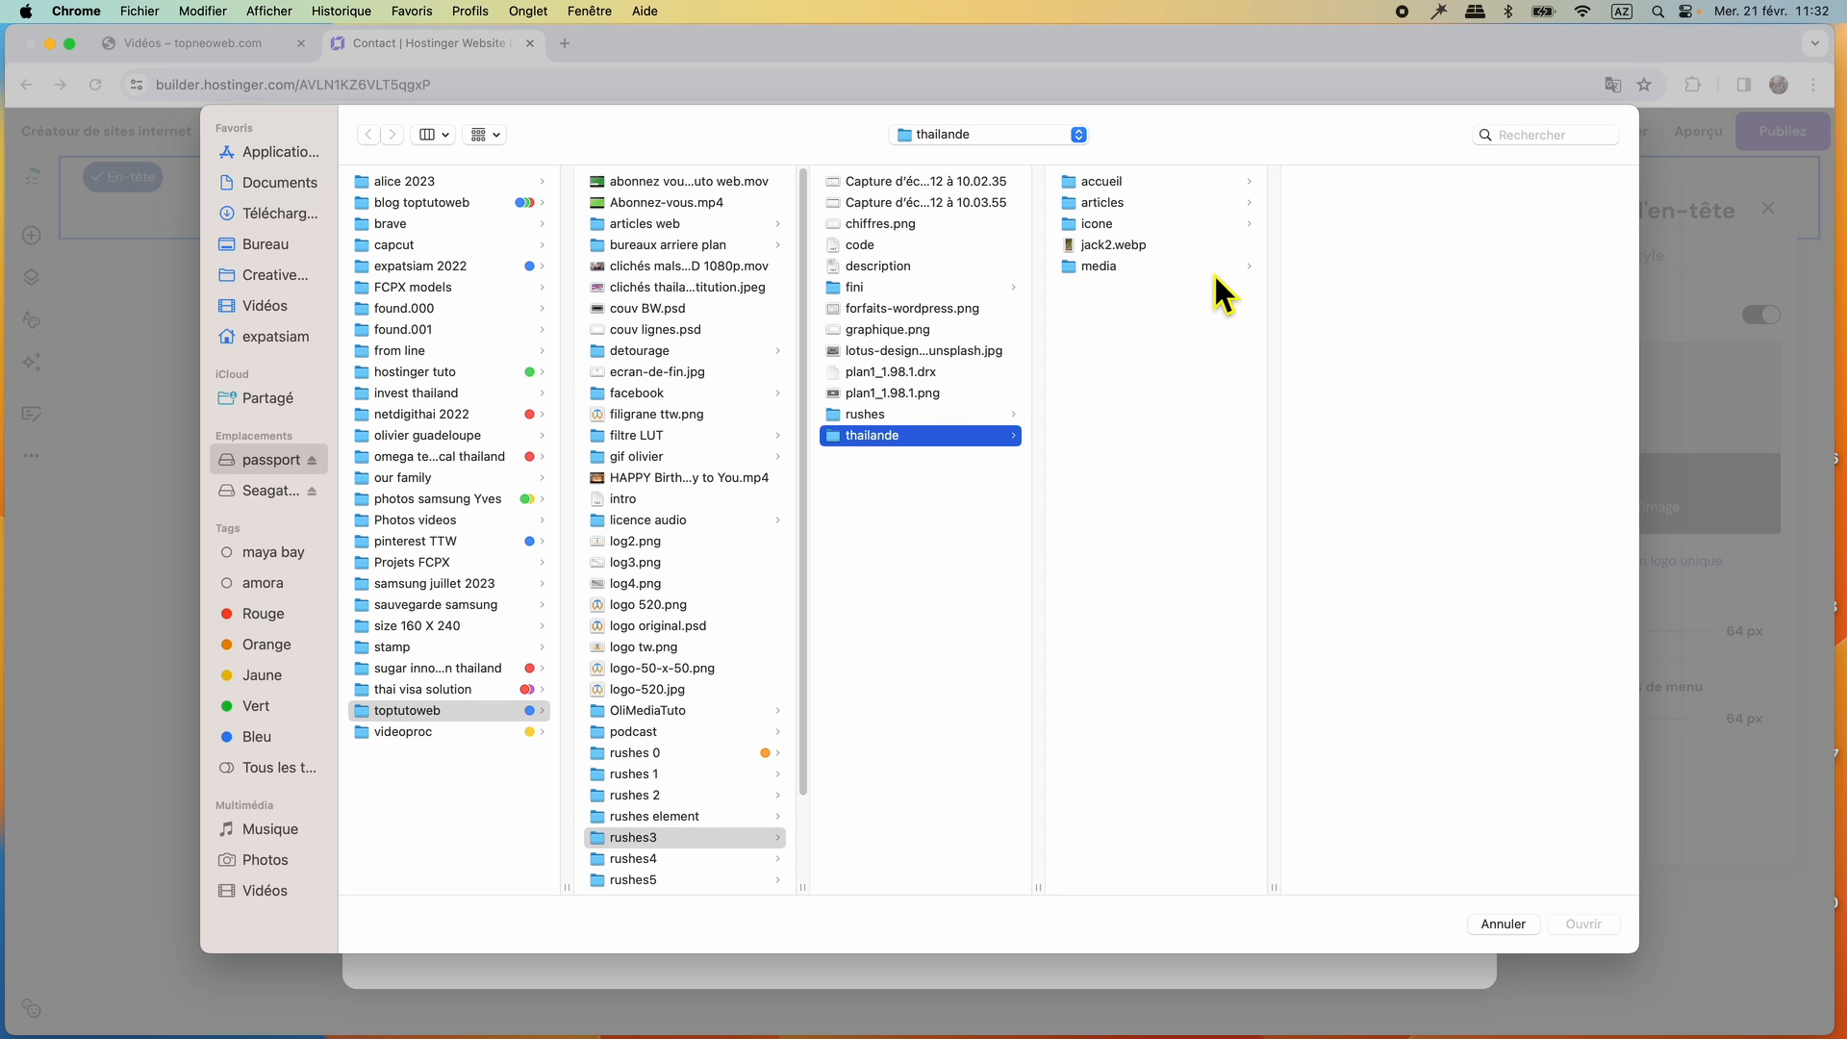
{"action": "left_click", "coordinate": [1184, 182]}
{"action": "left_click", "coordinate": [1361, 178]}
{"action": "left_click", "coordinate": [1359, 180]}
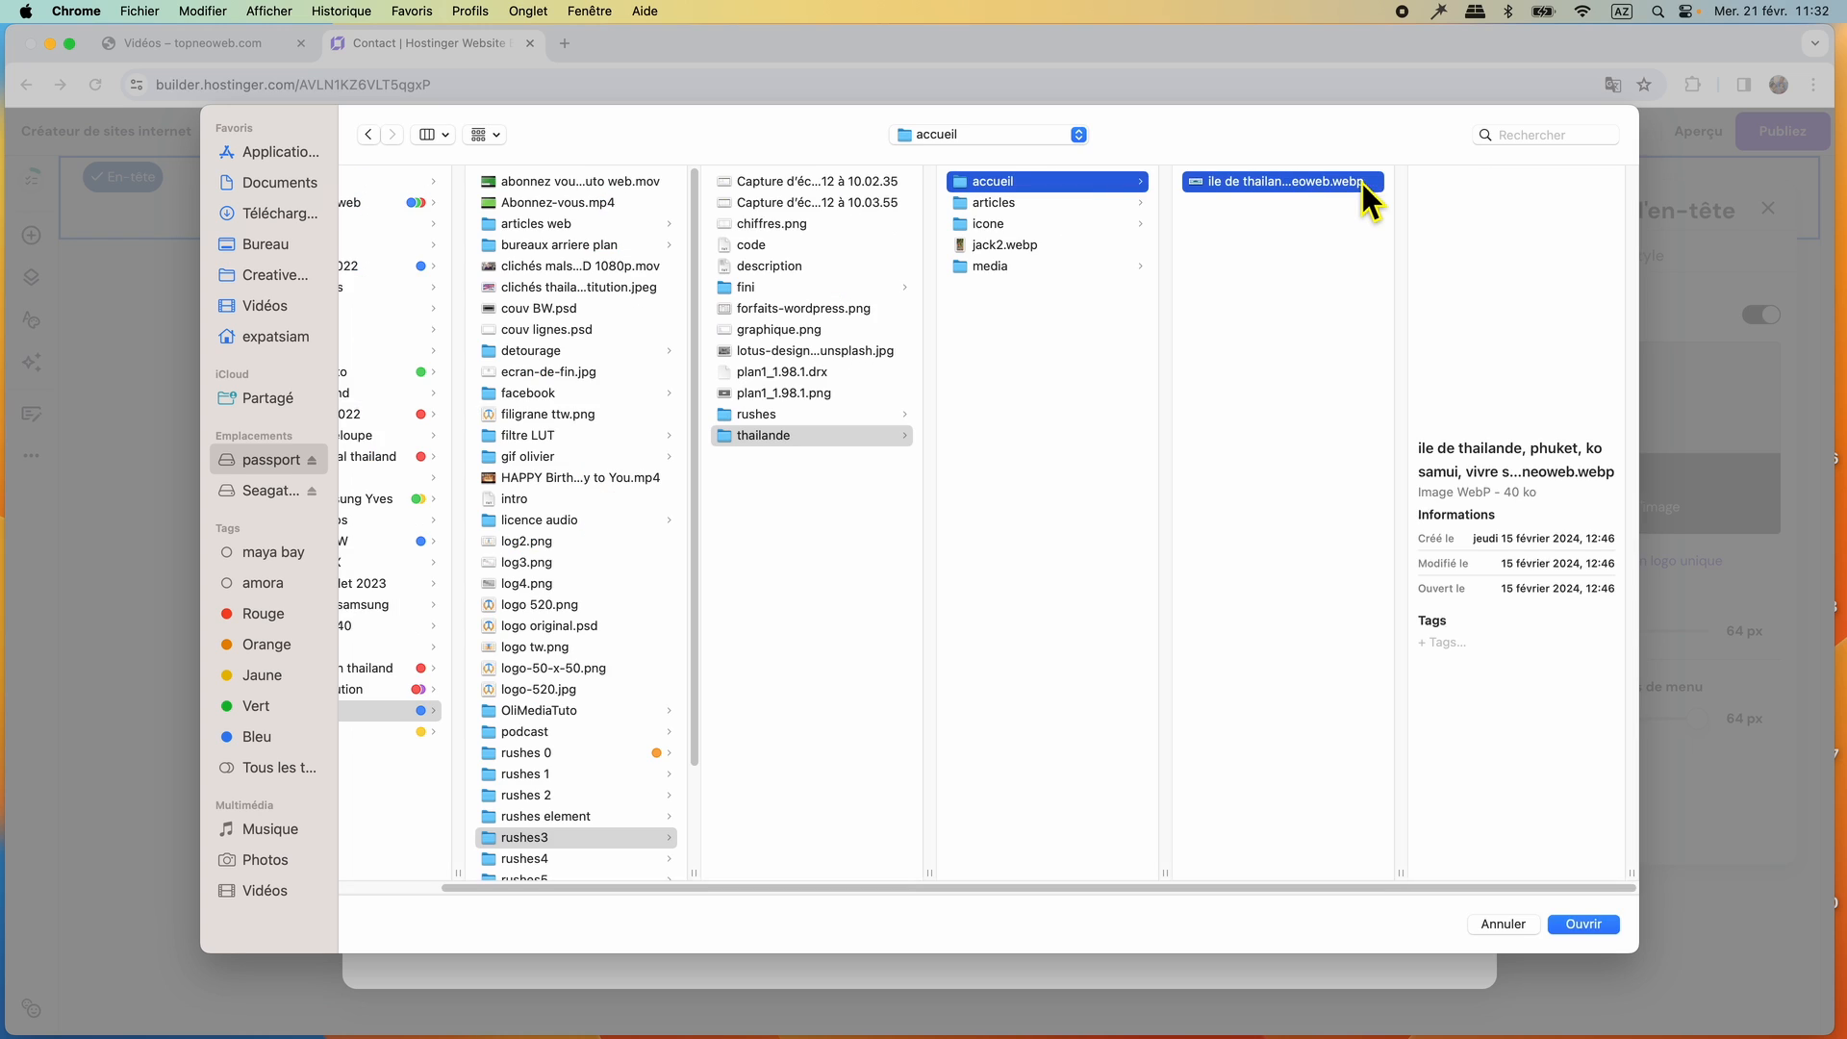
{"action": "left_click", "coordinate": [1006, 202]}
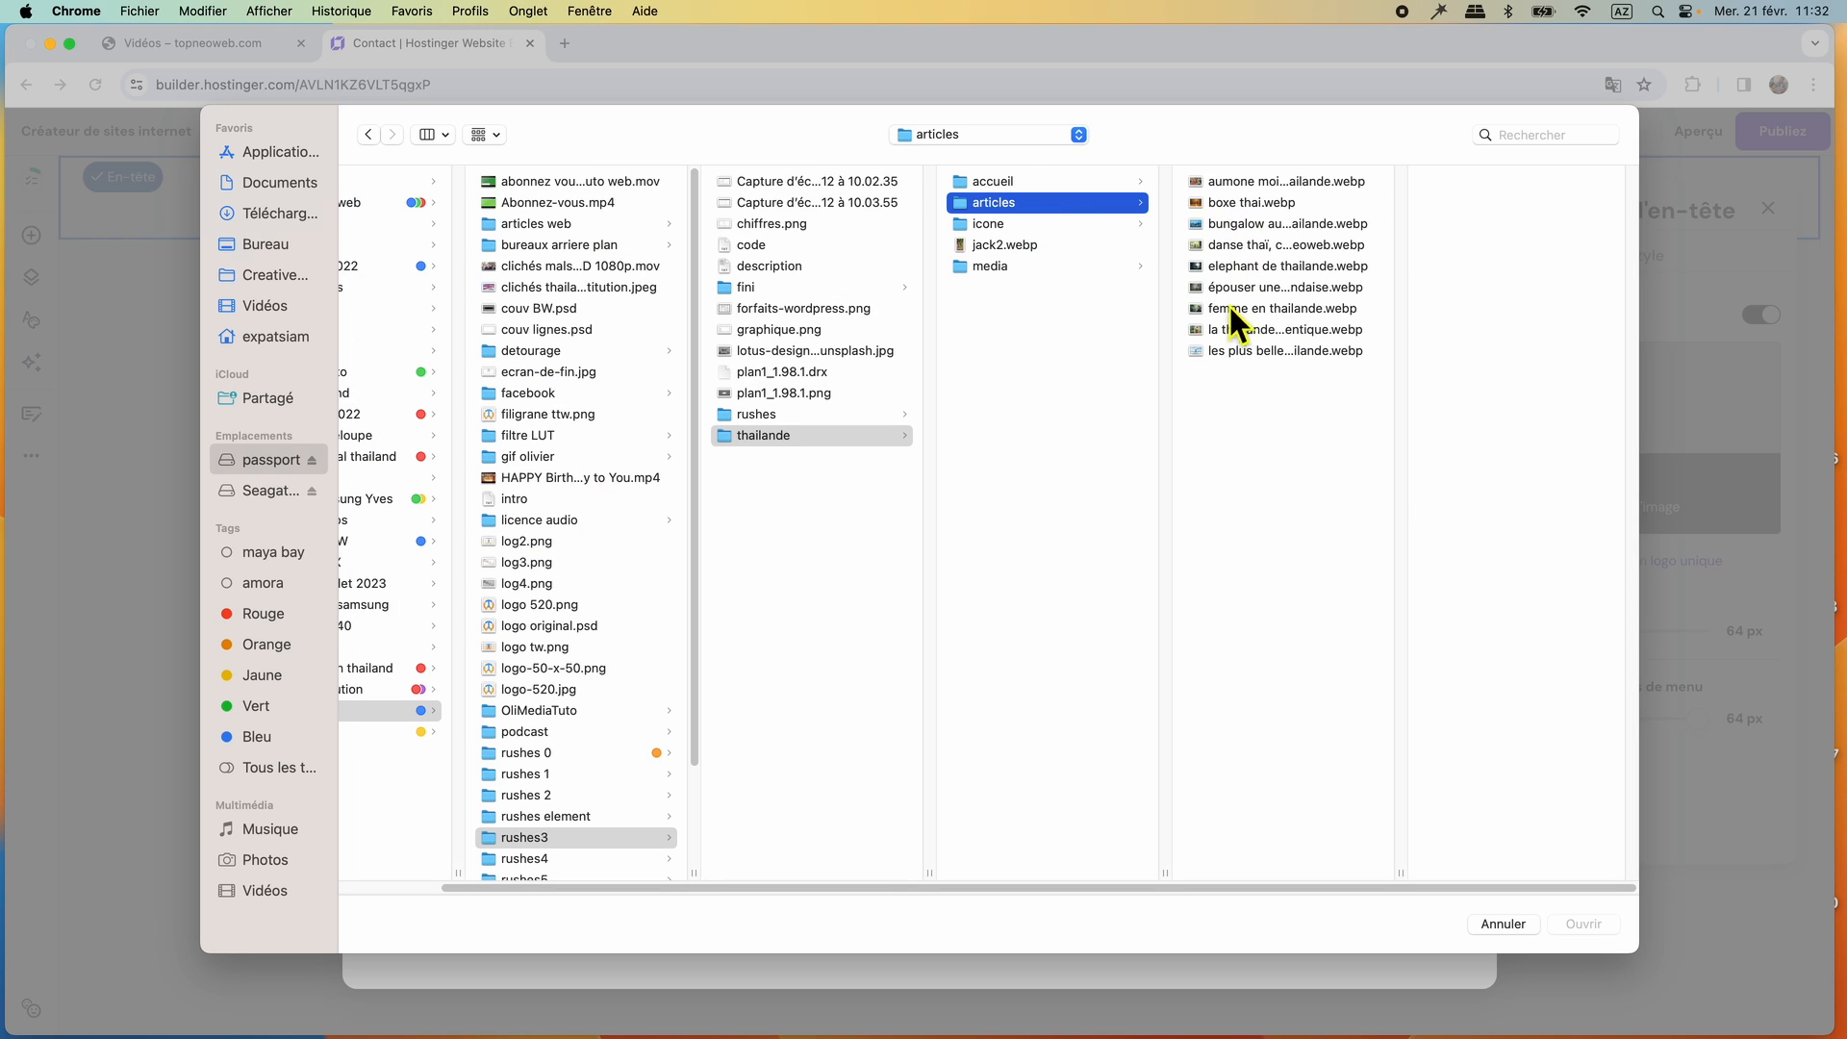
{"action": "left_click", "coordinate": [1018, 225]}
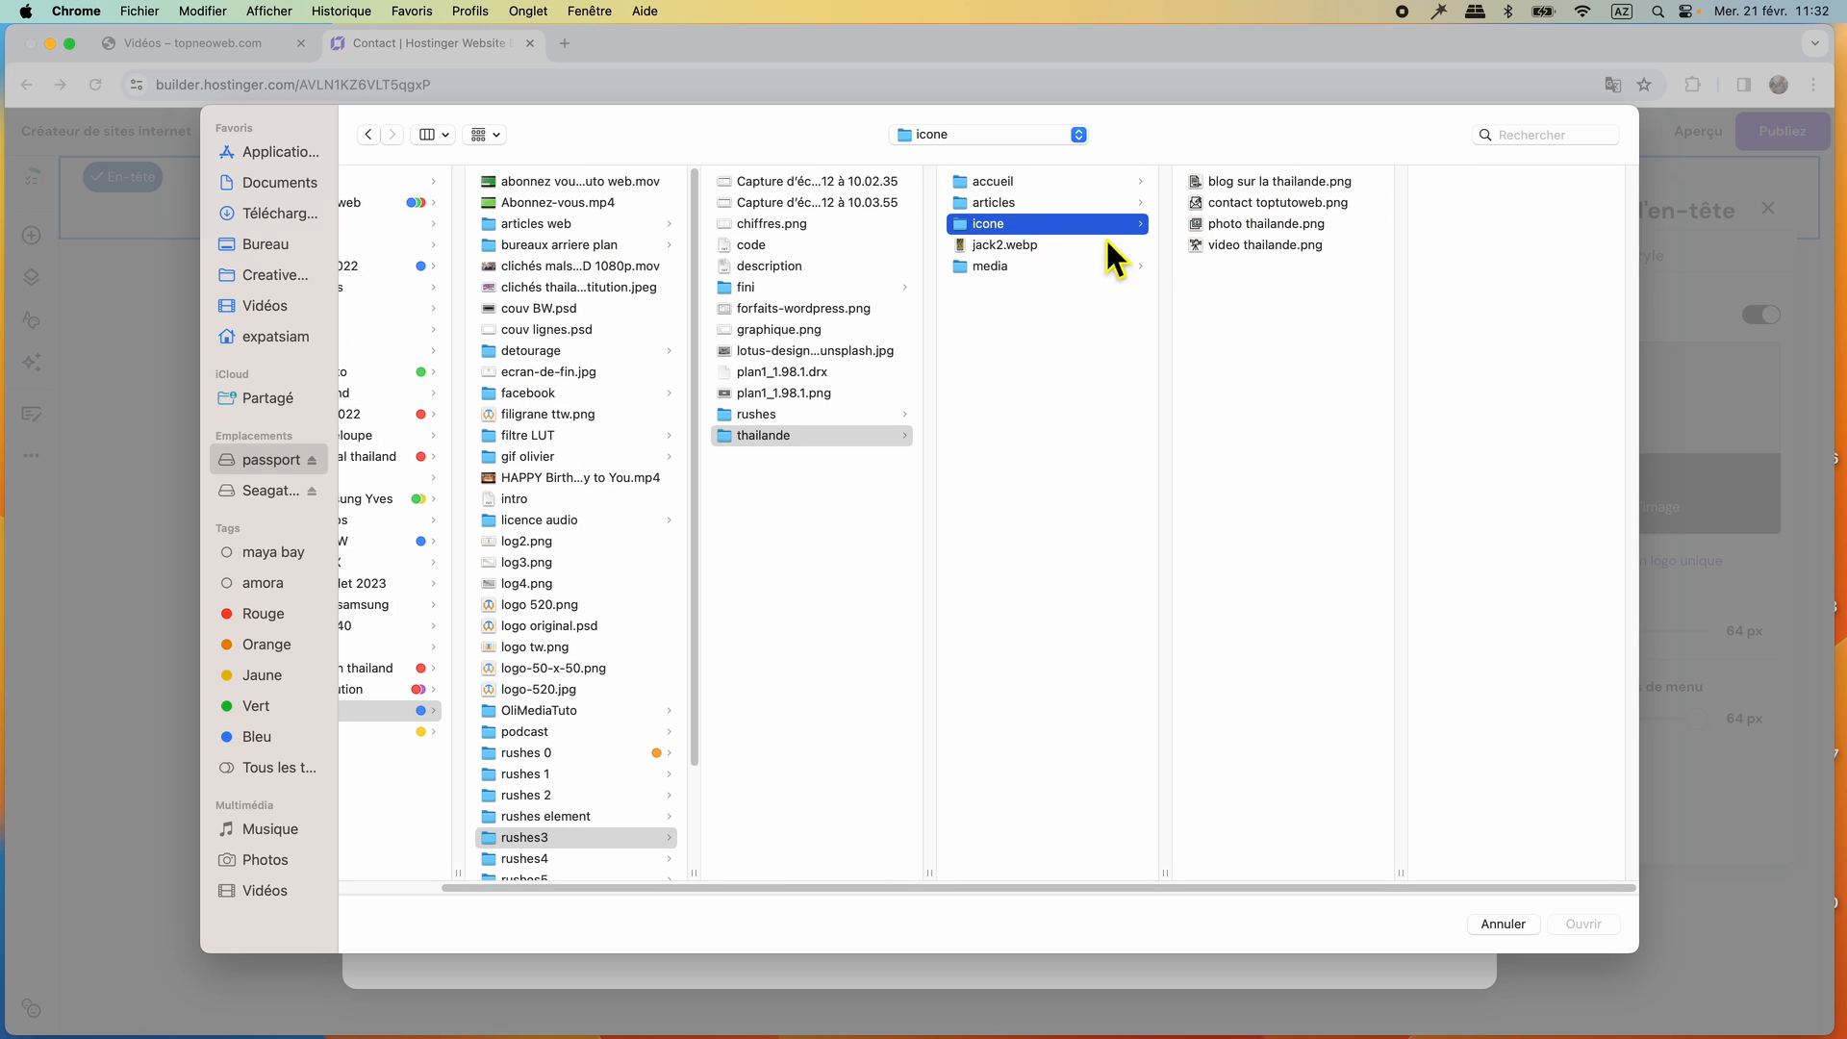
{"action": "left_click", "coordinate": [1024, 246]}
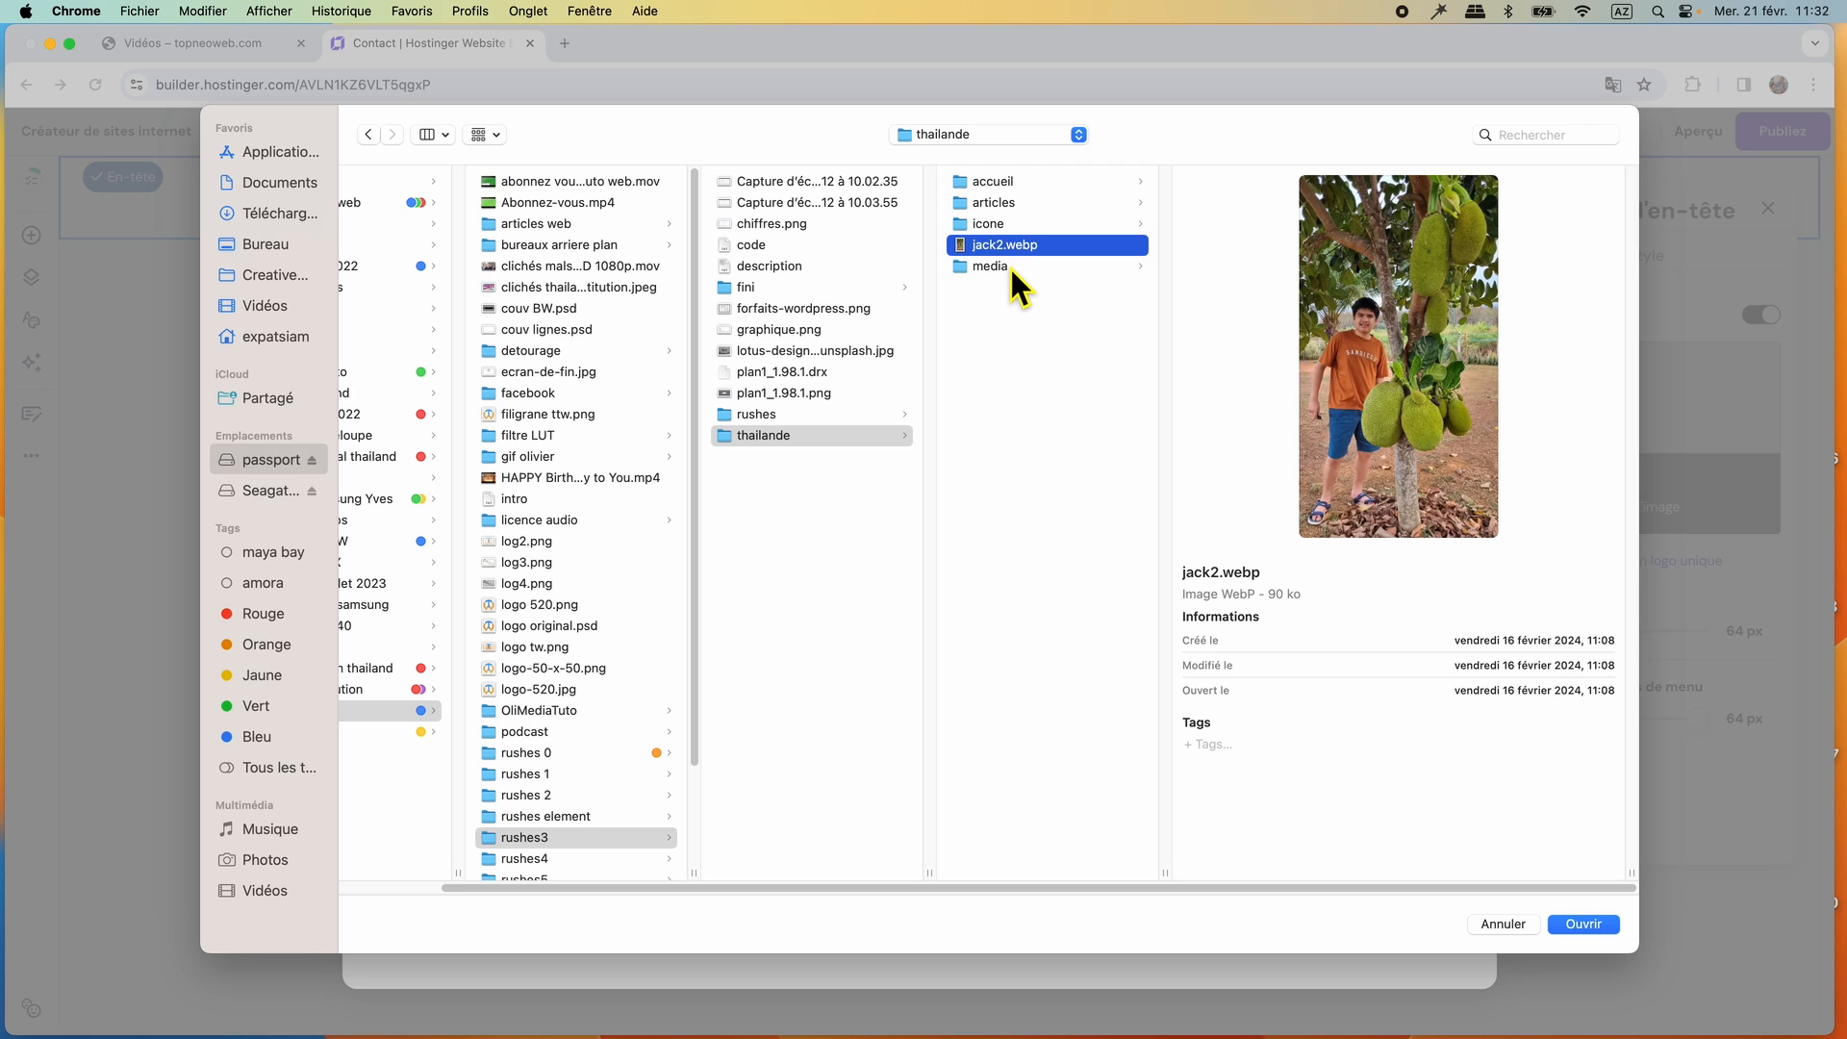
{"action": "left_click", "coordinate": [1008, 267]}
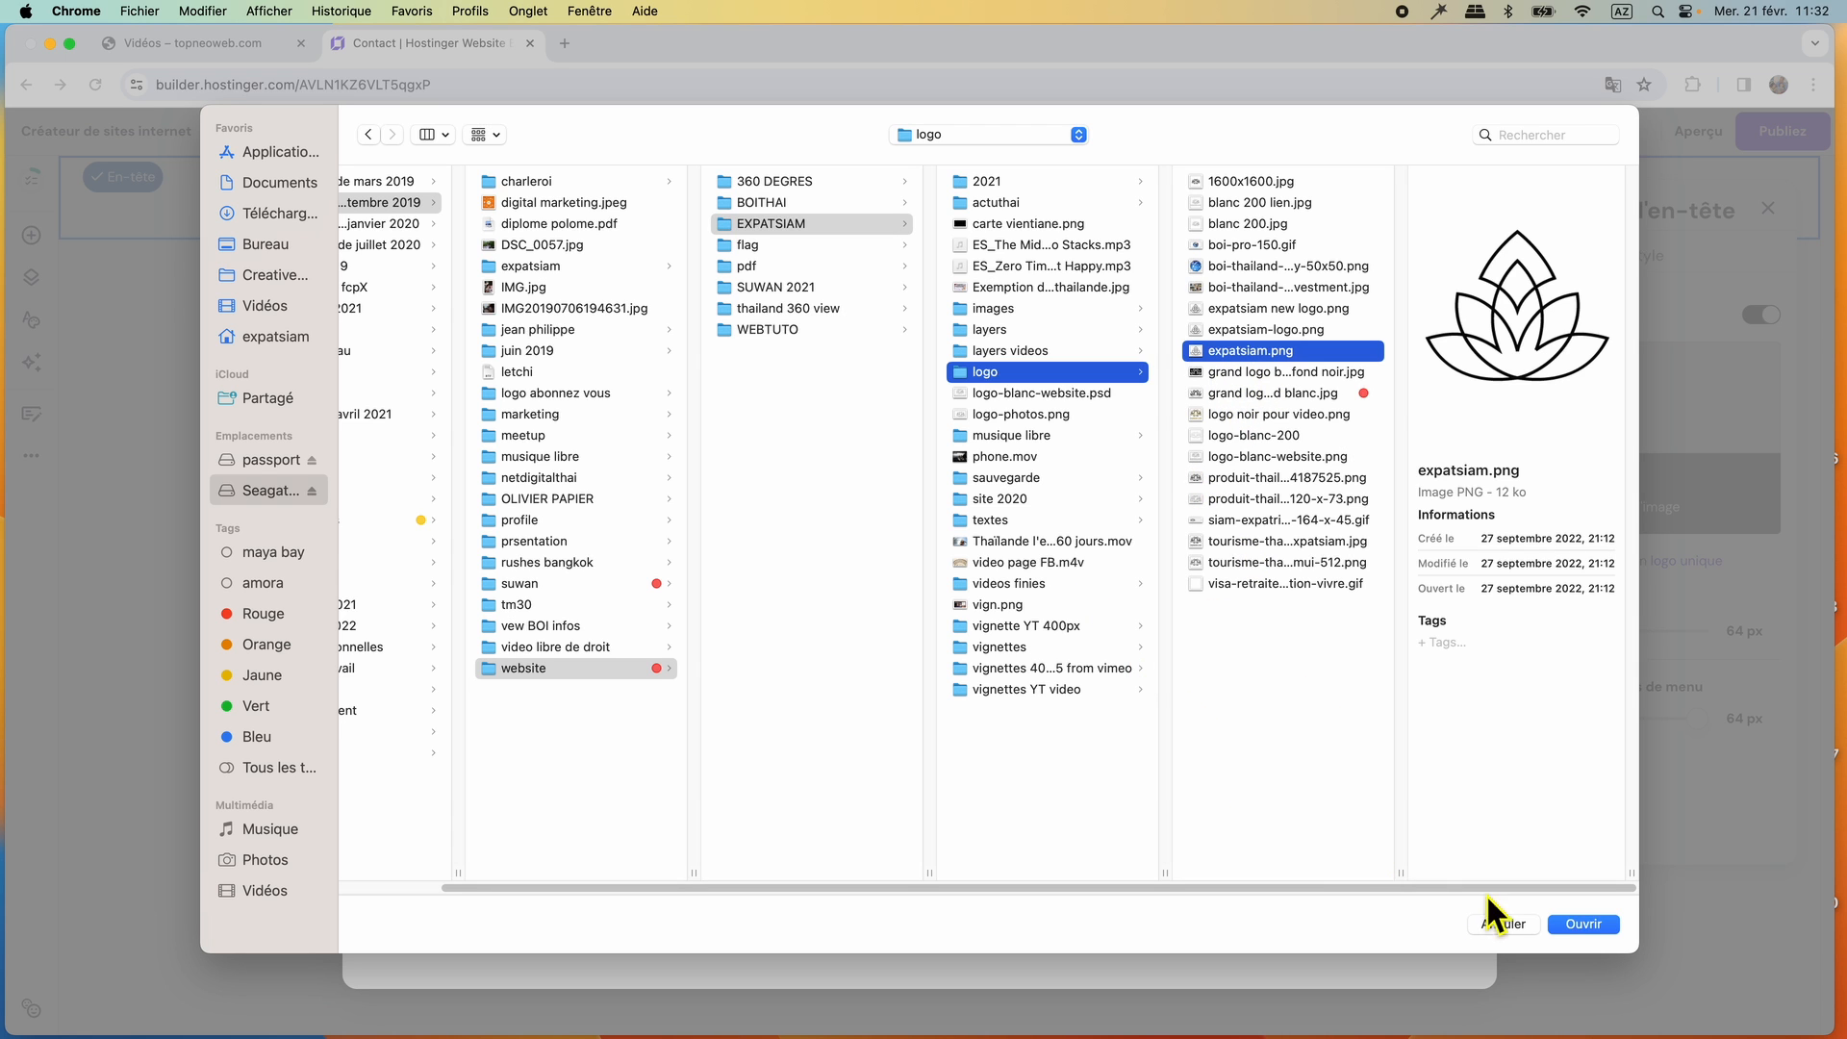
{"action": "left_click", "coordinate": [1600, 929]}
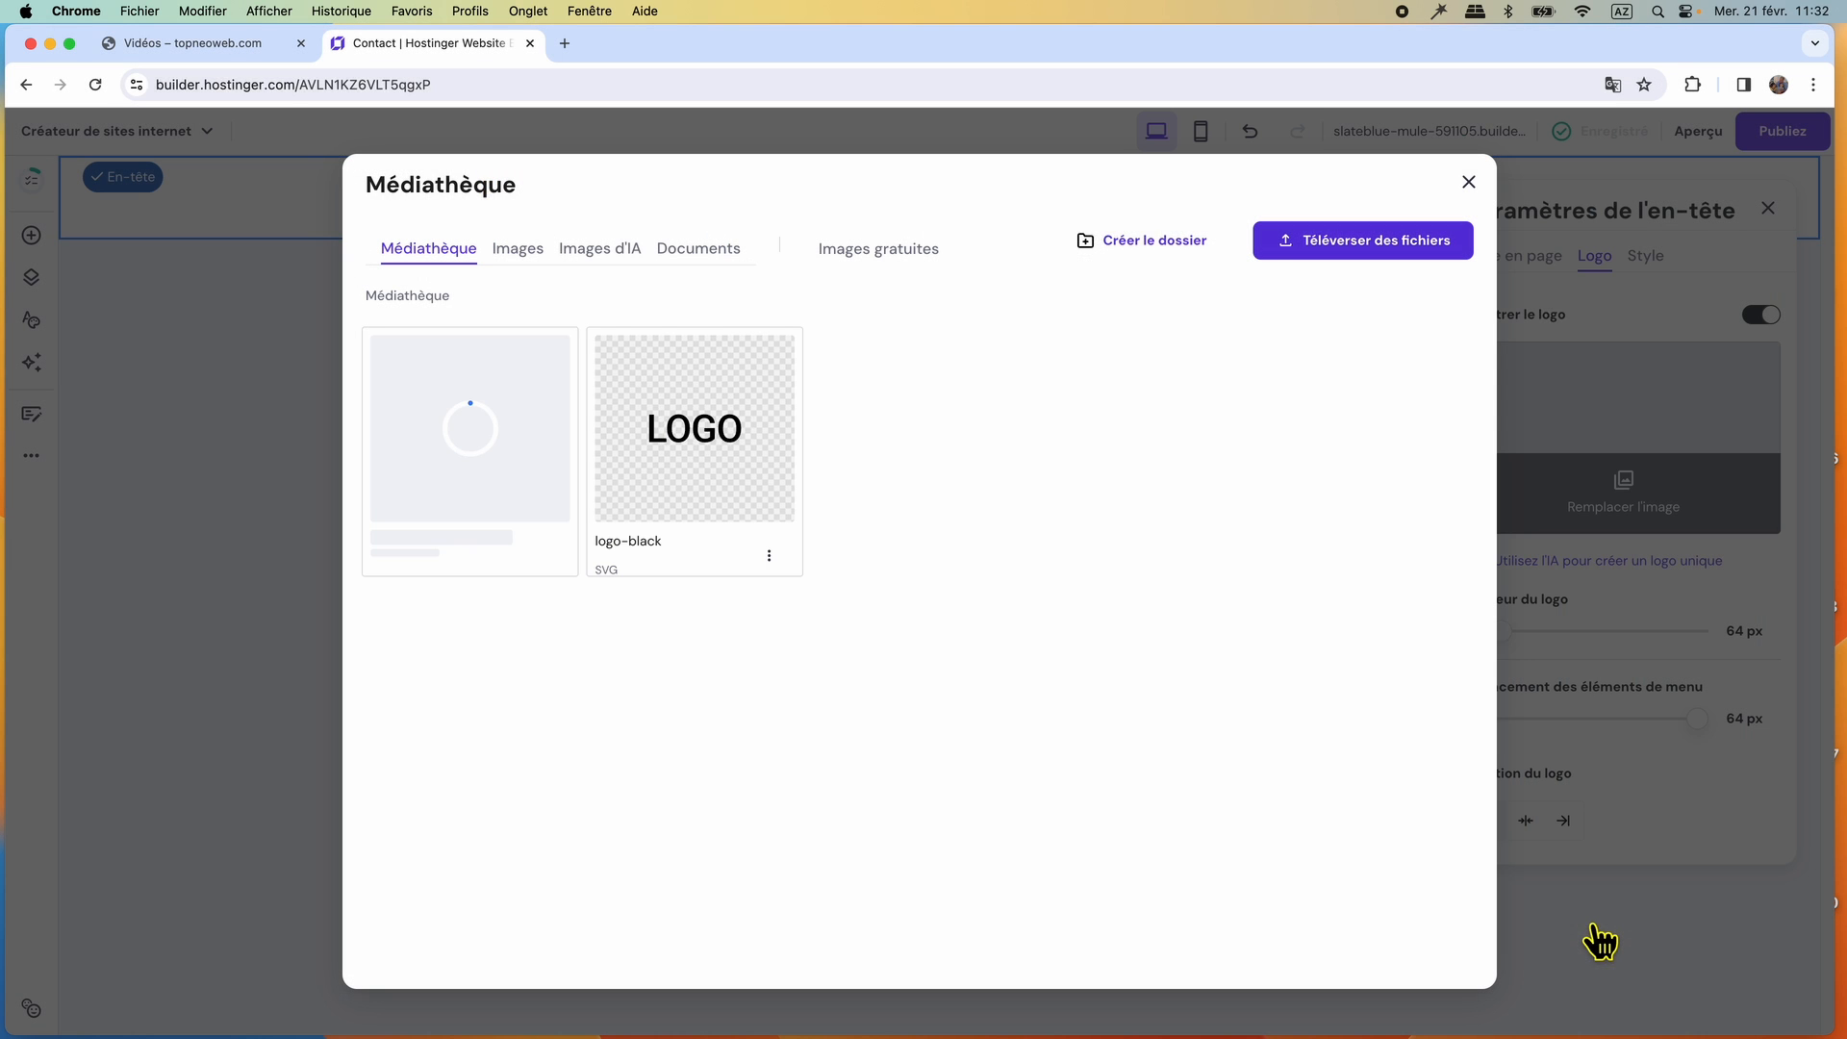
Delete the logo-black image from the media library.
{"action": "mouse_move", "coordinate": [742, 454]}
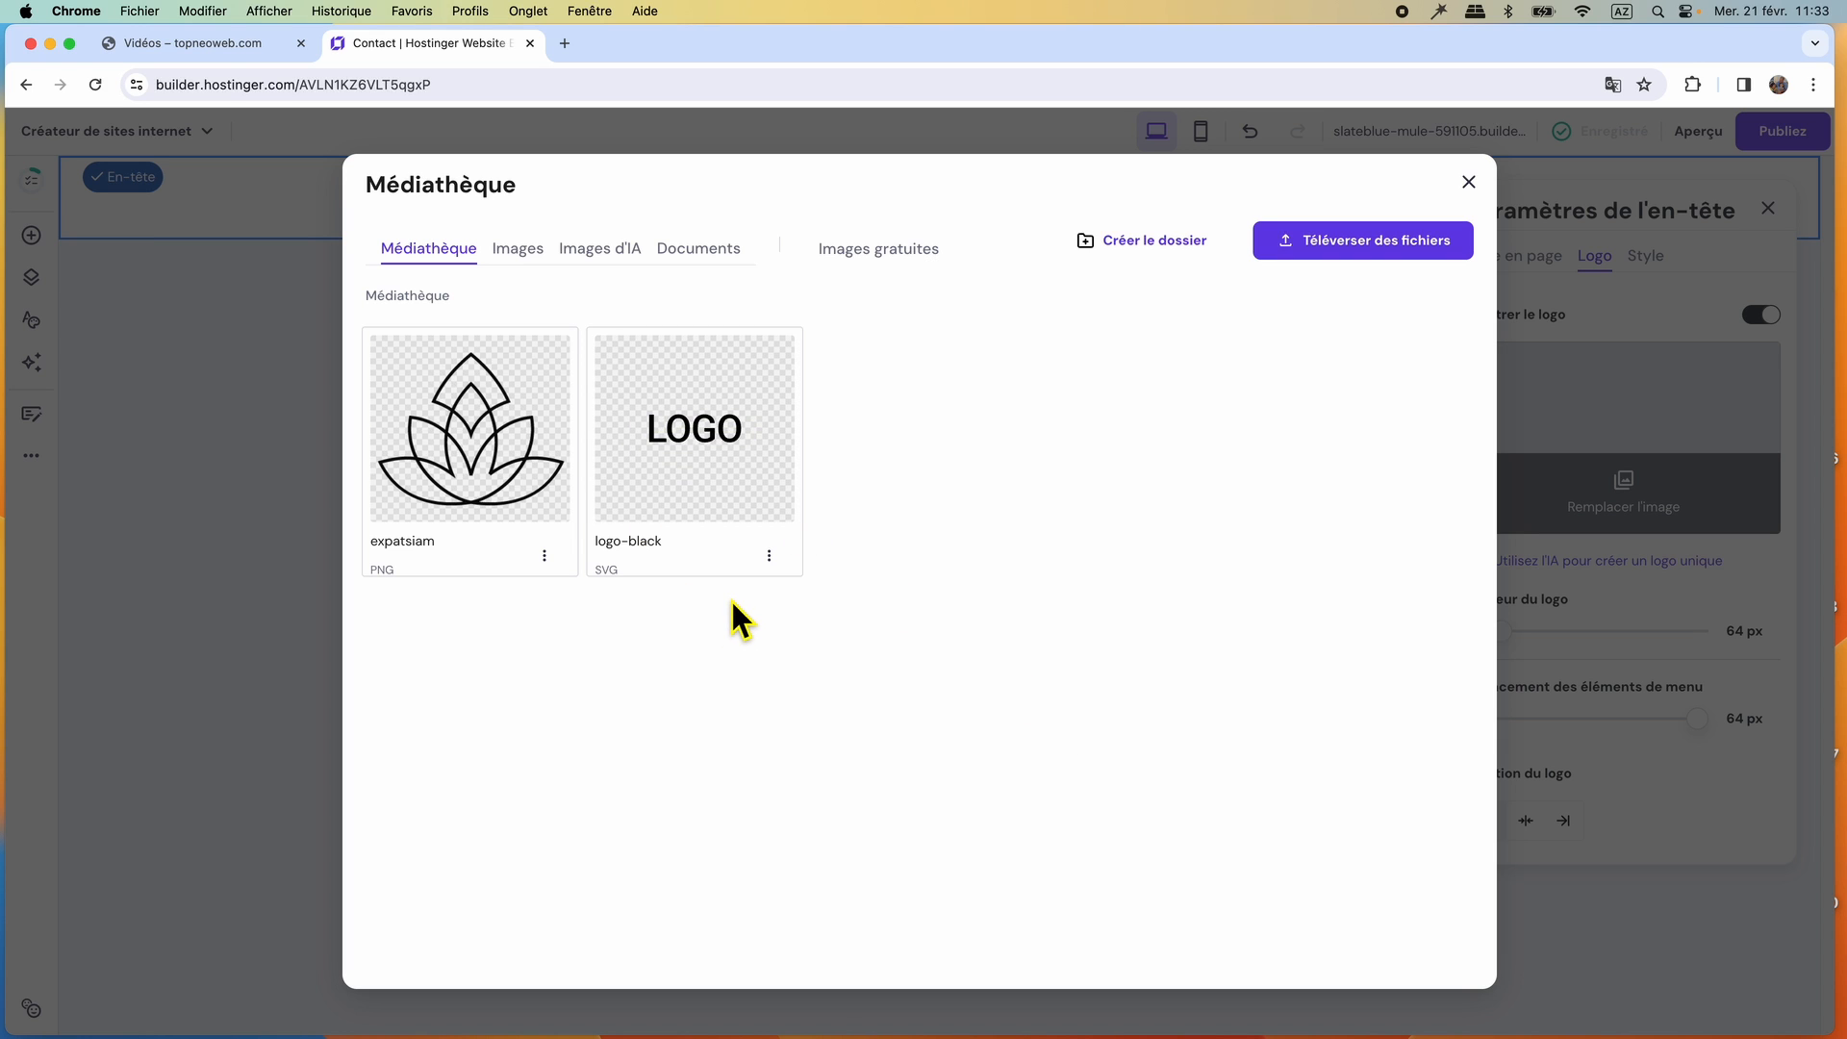
{"action": "left_click", "coordinate": [768, 555]}
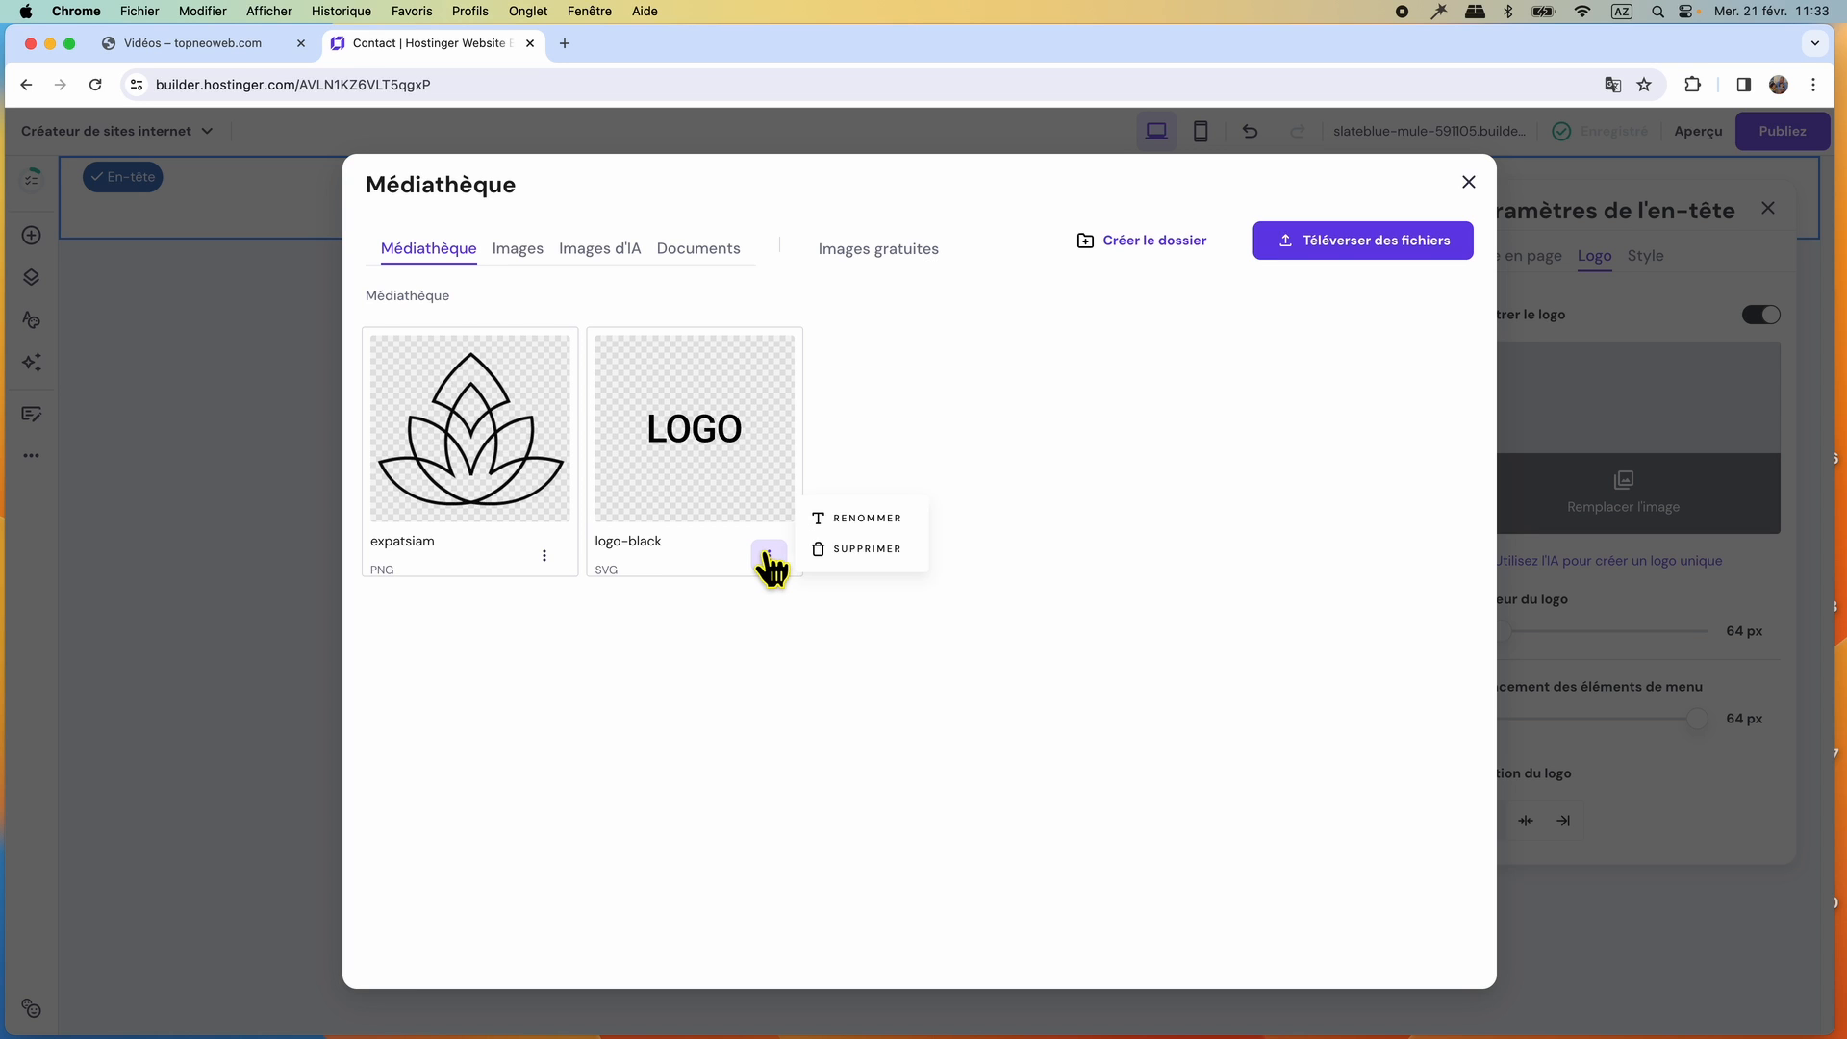
{"action": "left_click", "coordinate": [854, 550]}
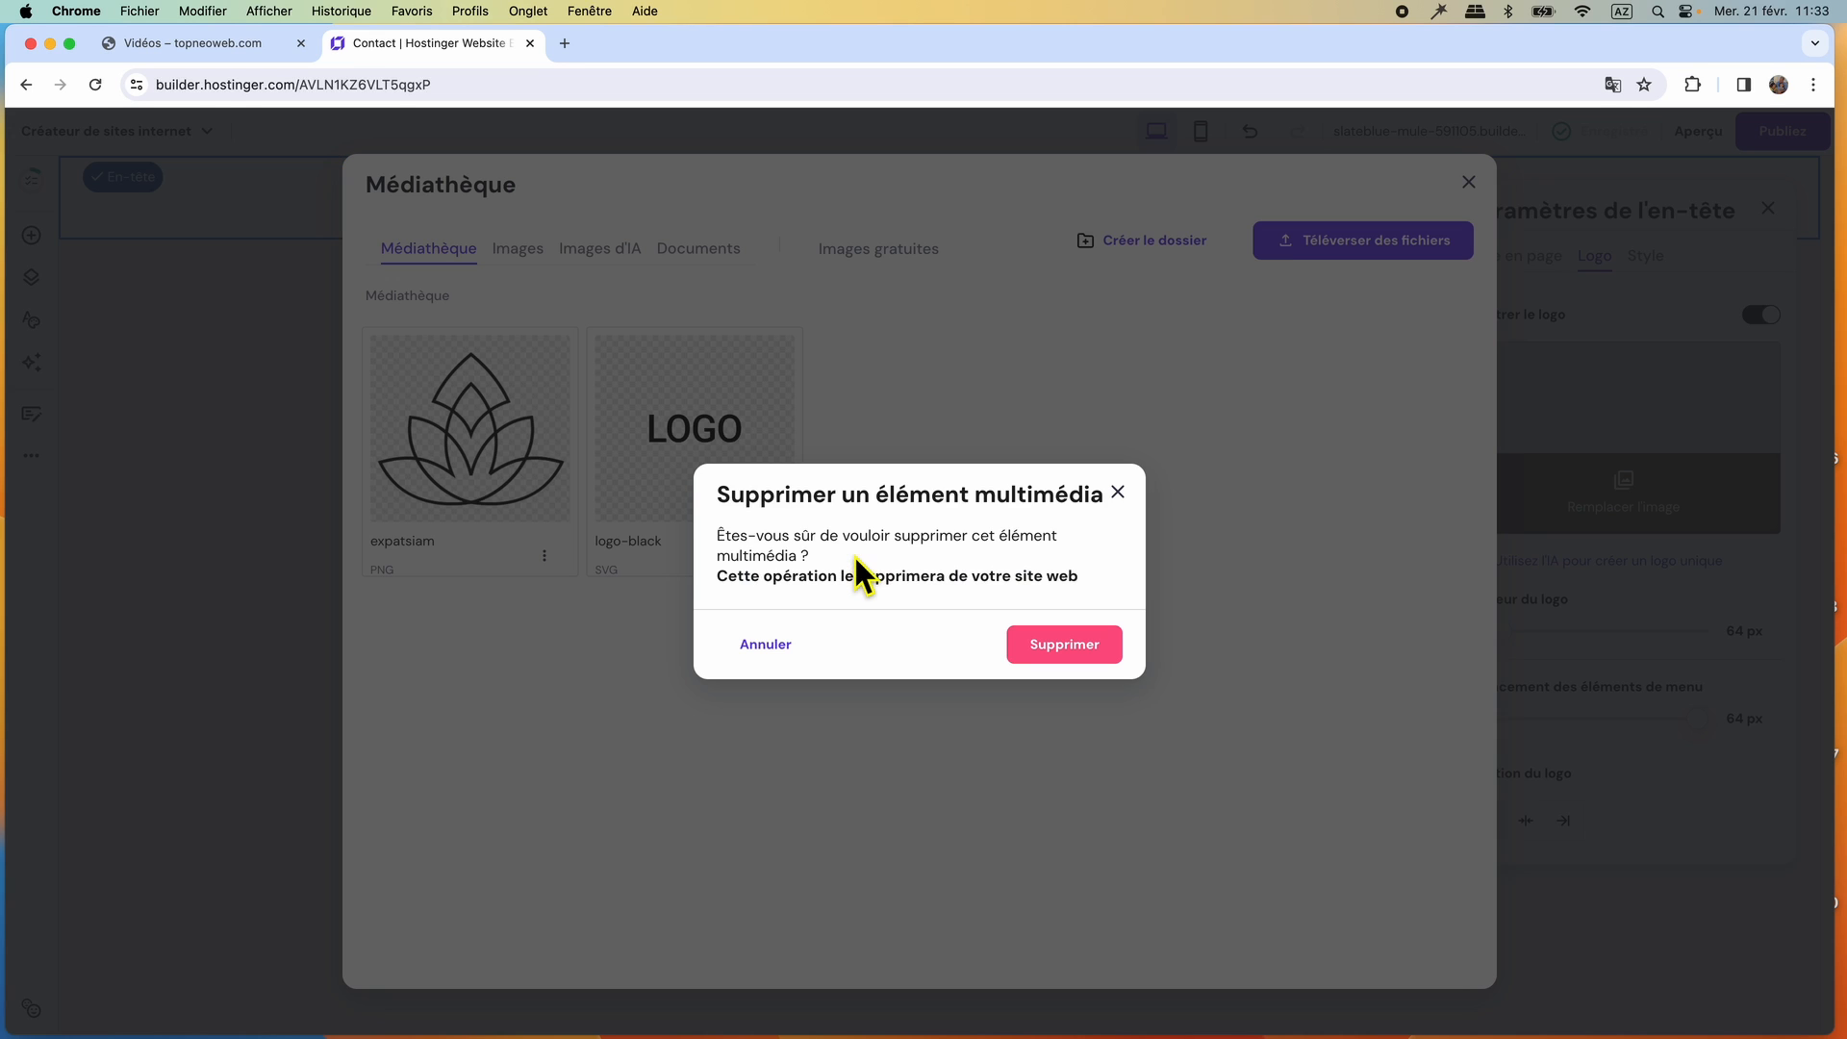
{"action": "left_click", "coordinate": [1084, 650]}
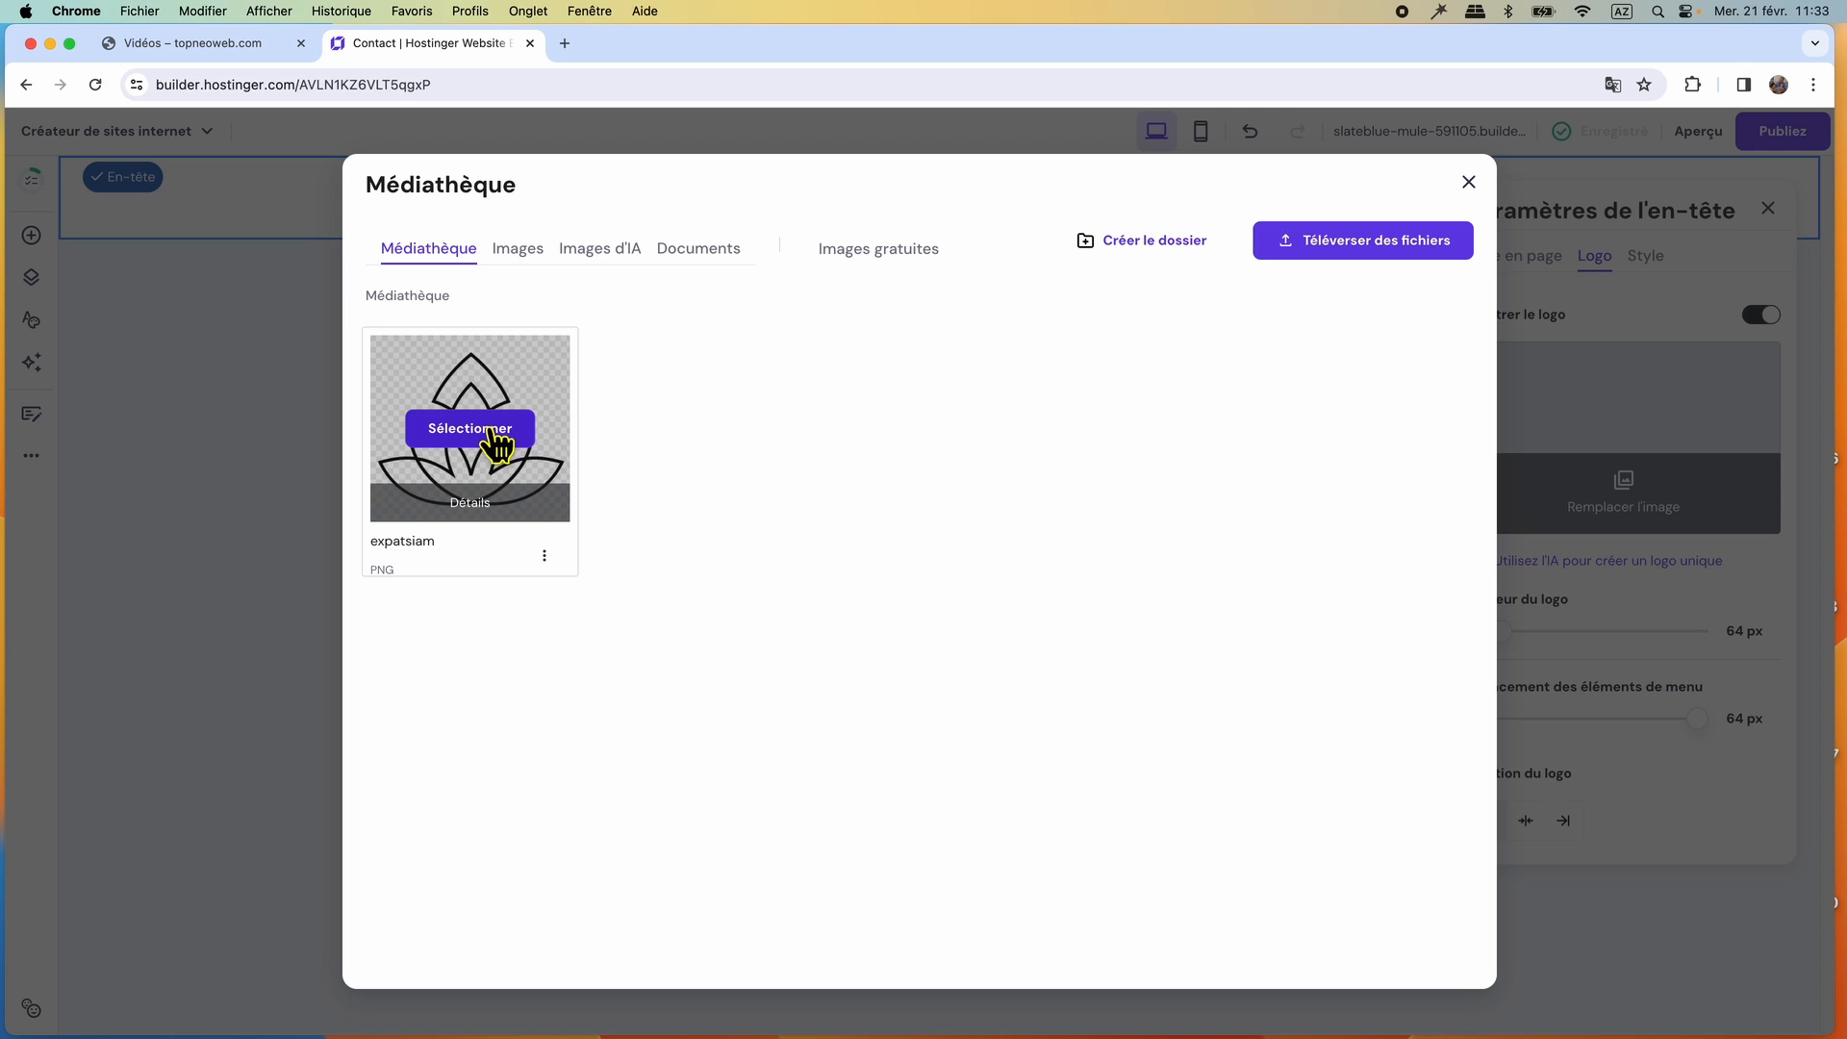
Use the expatsiam image as the header logo and set the logo width to 58 px.
{"action": "left_click", "coordinate": [471, 428]}
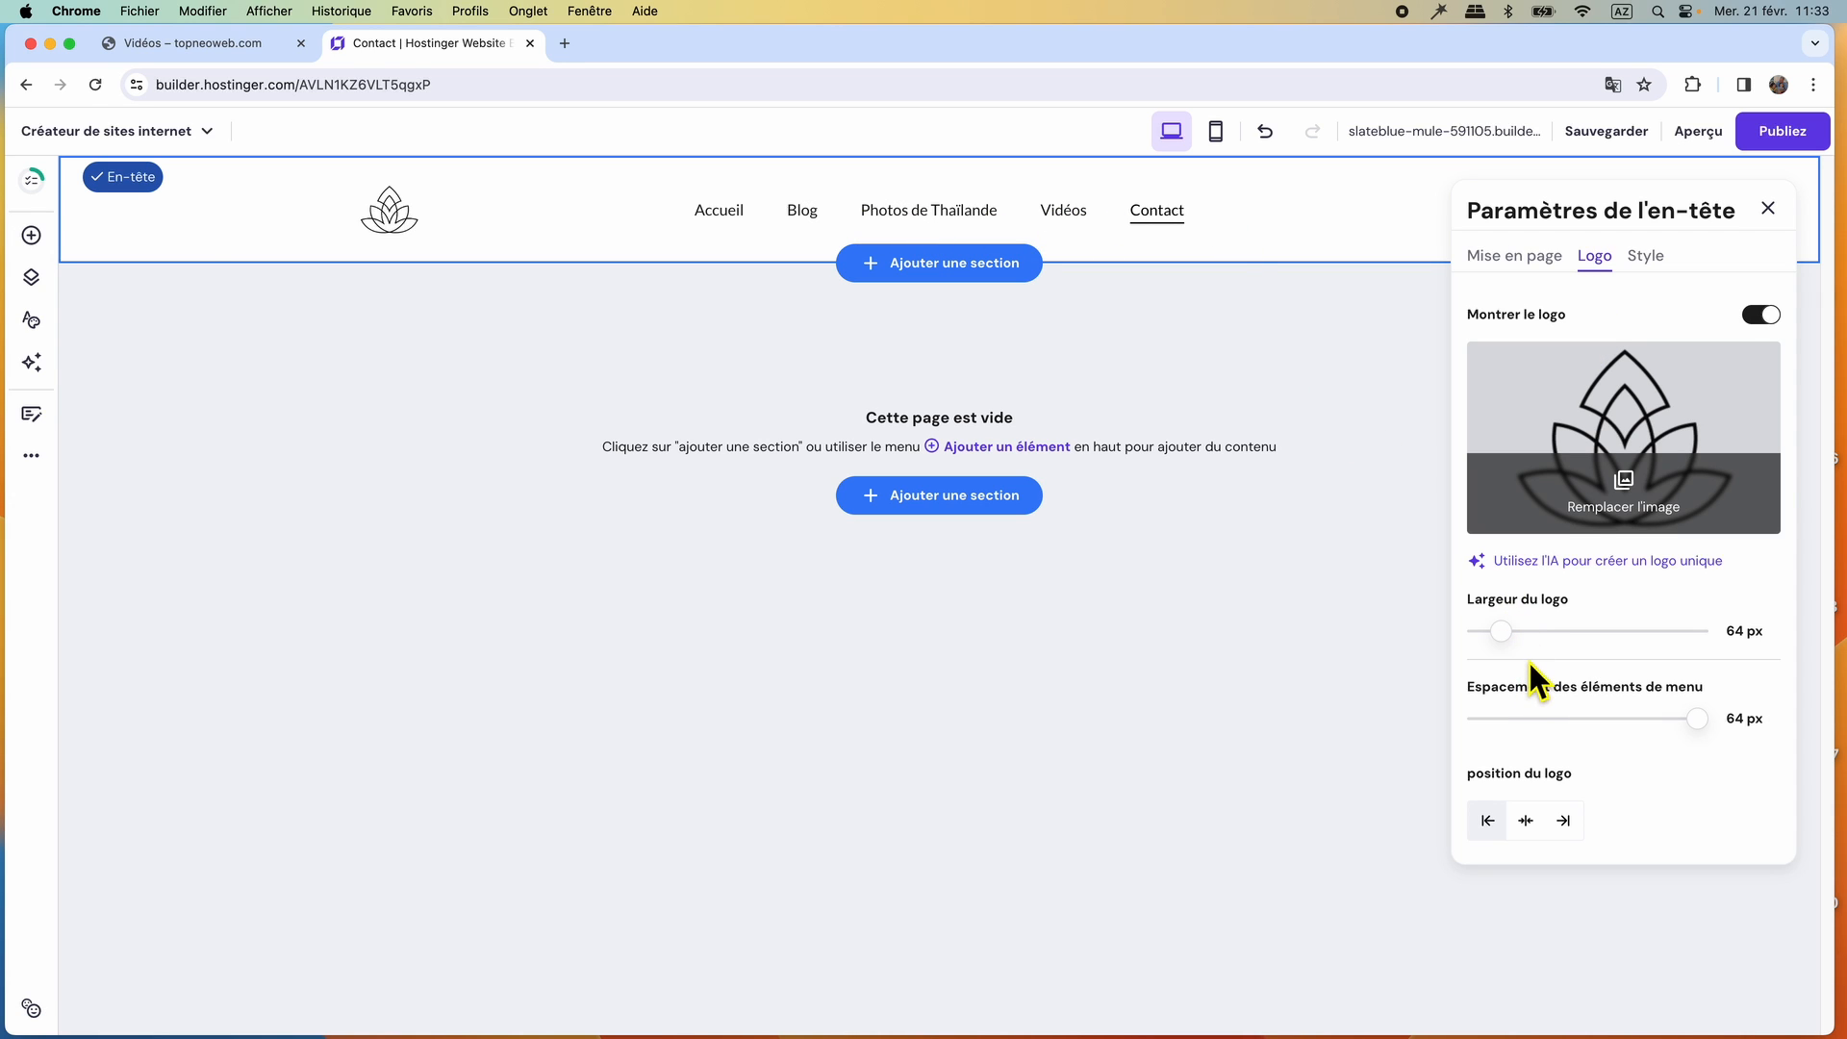
{"action": "left_click_drag", "start_coordinate": [1497, 633], "coordinate": [1515, 641]}
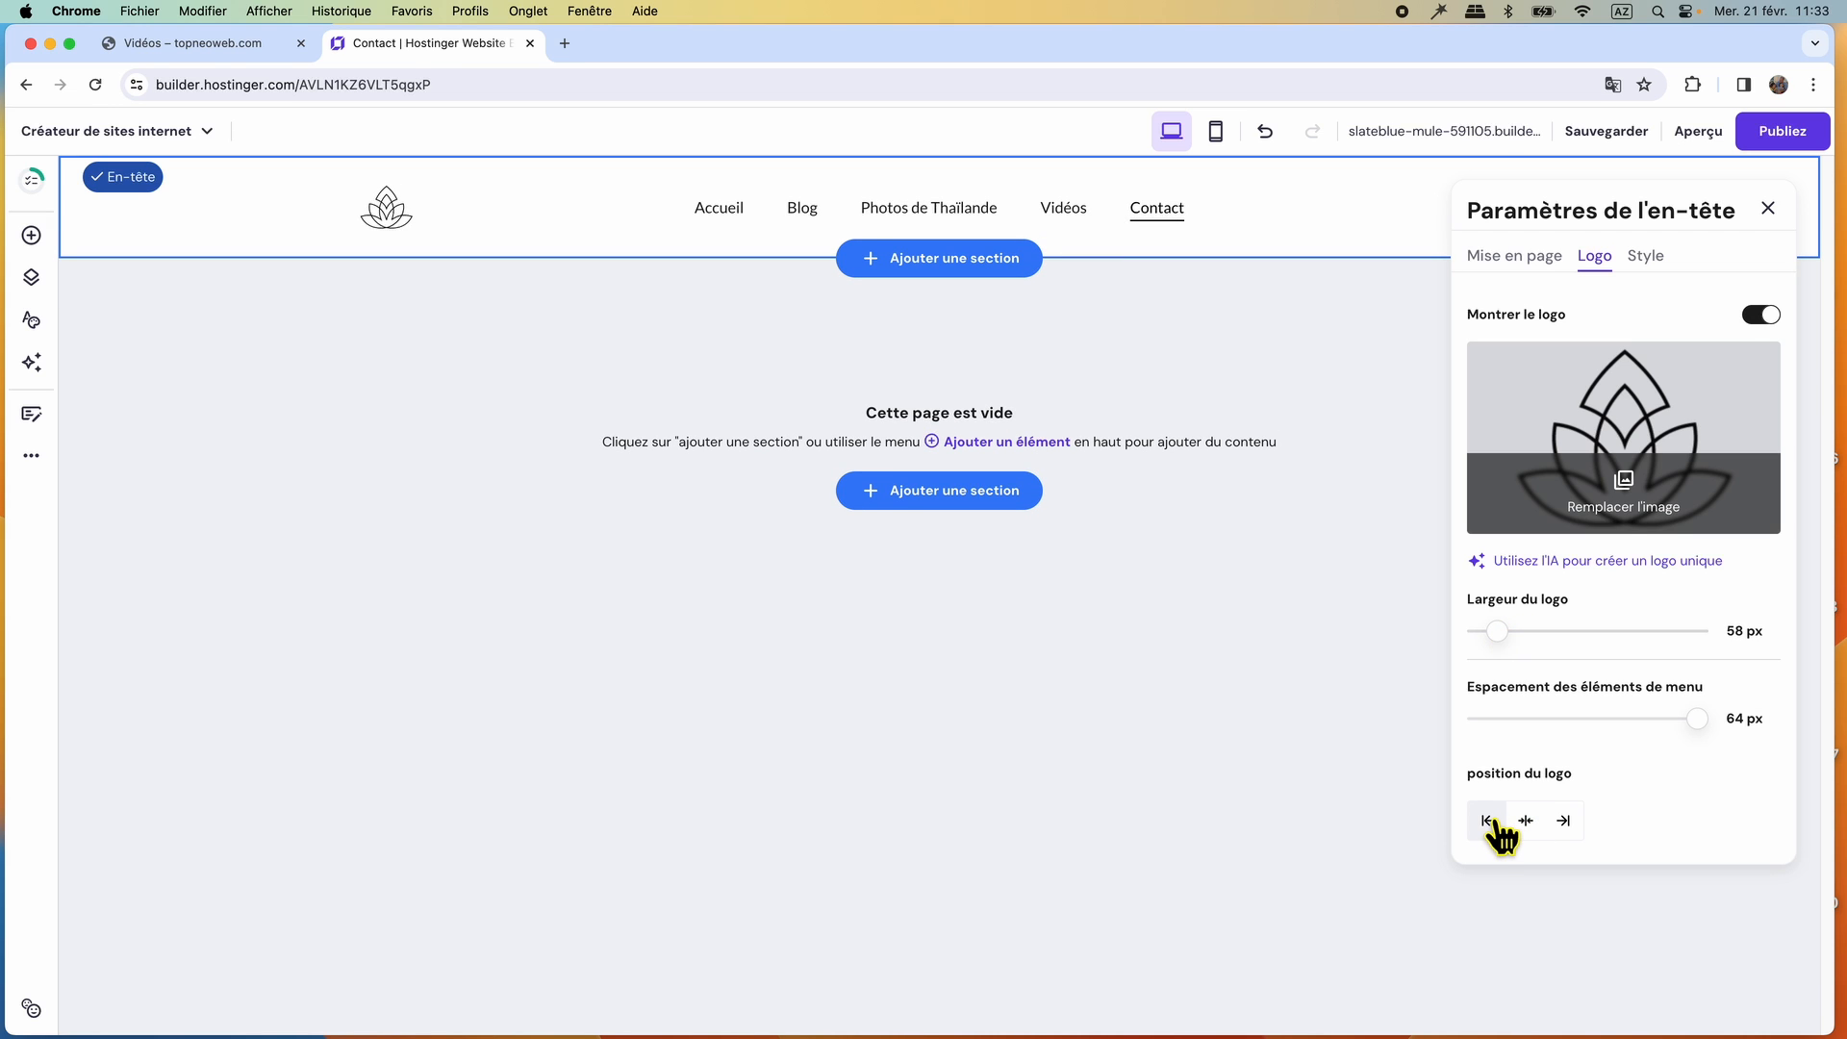
Check the header's style options, set its top/bottom inner margin to 17 px, and close the header settings.
{"action": "left_click", "coordinate": [1645, 257]}
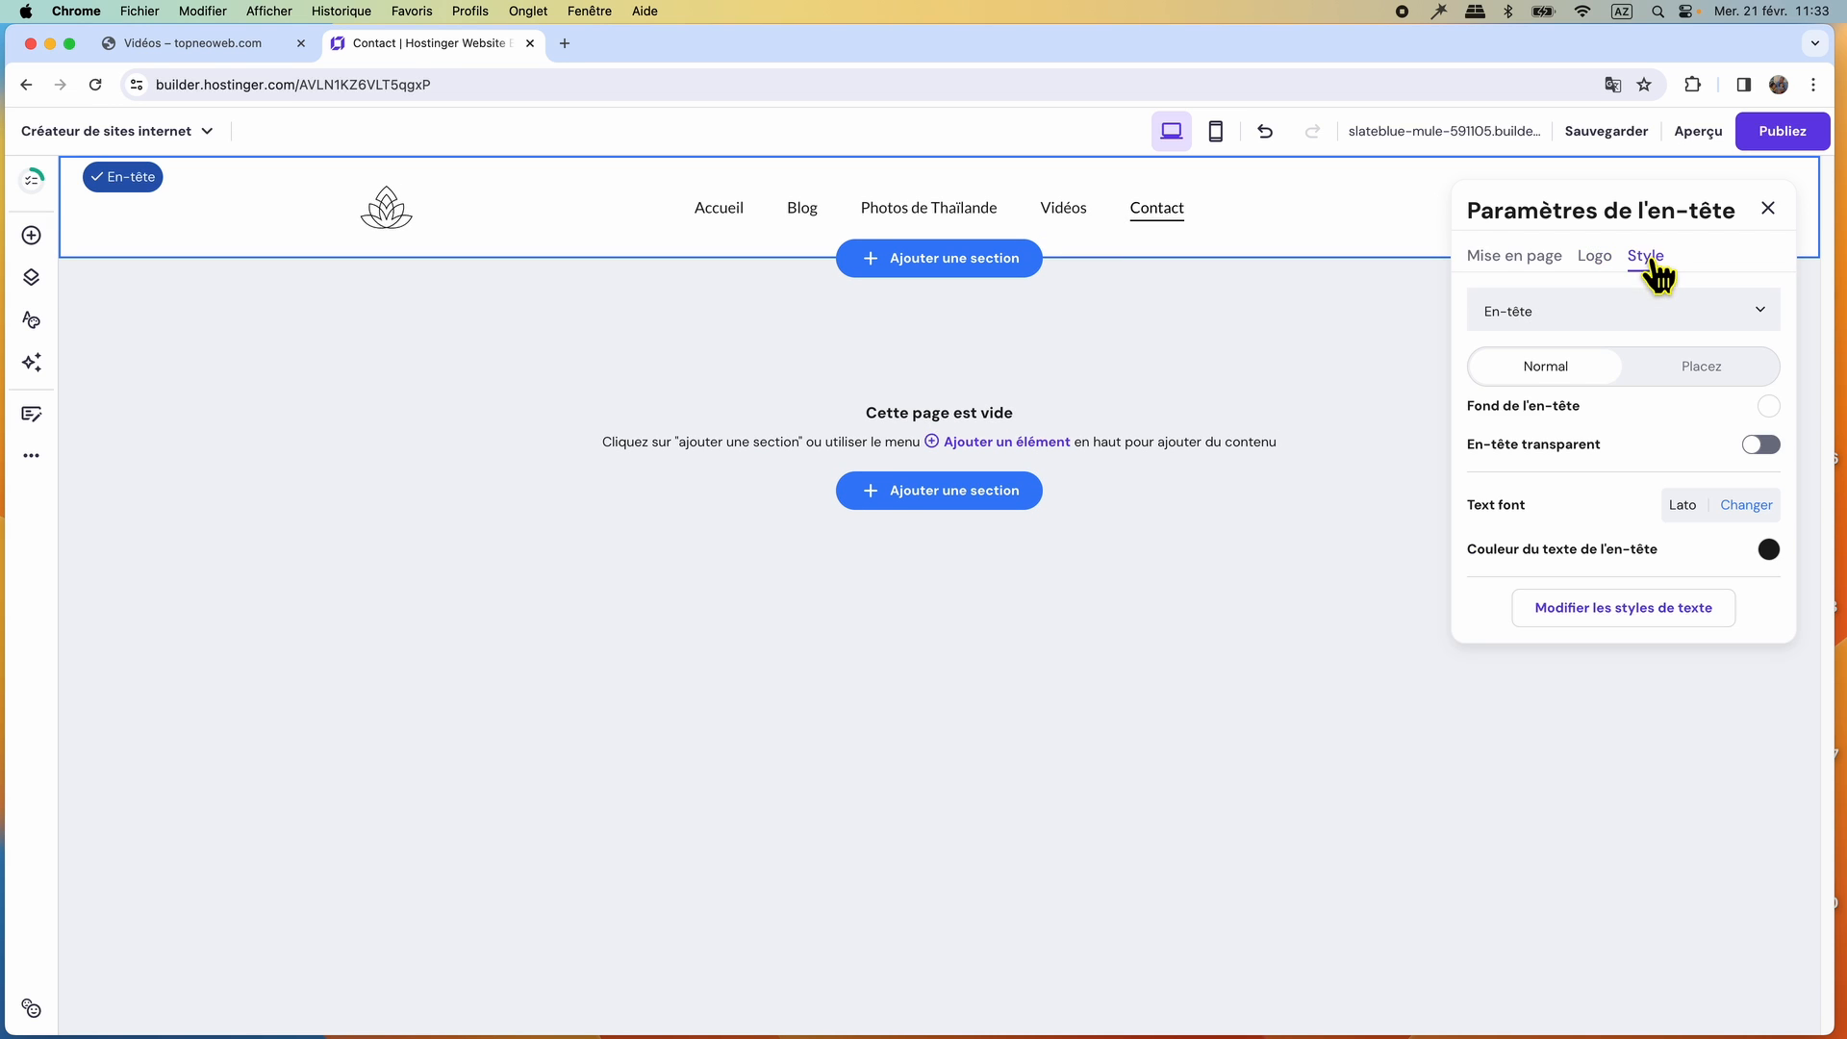
{"action": "left_click", "coordinate": [1526, 260]}
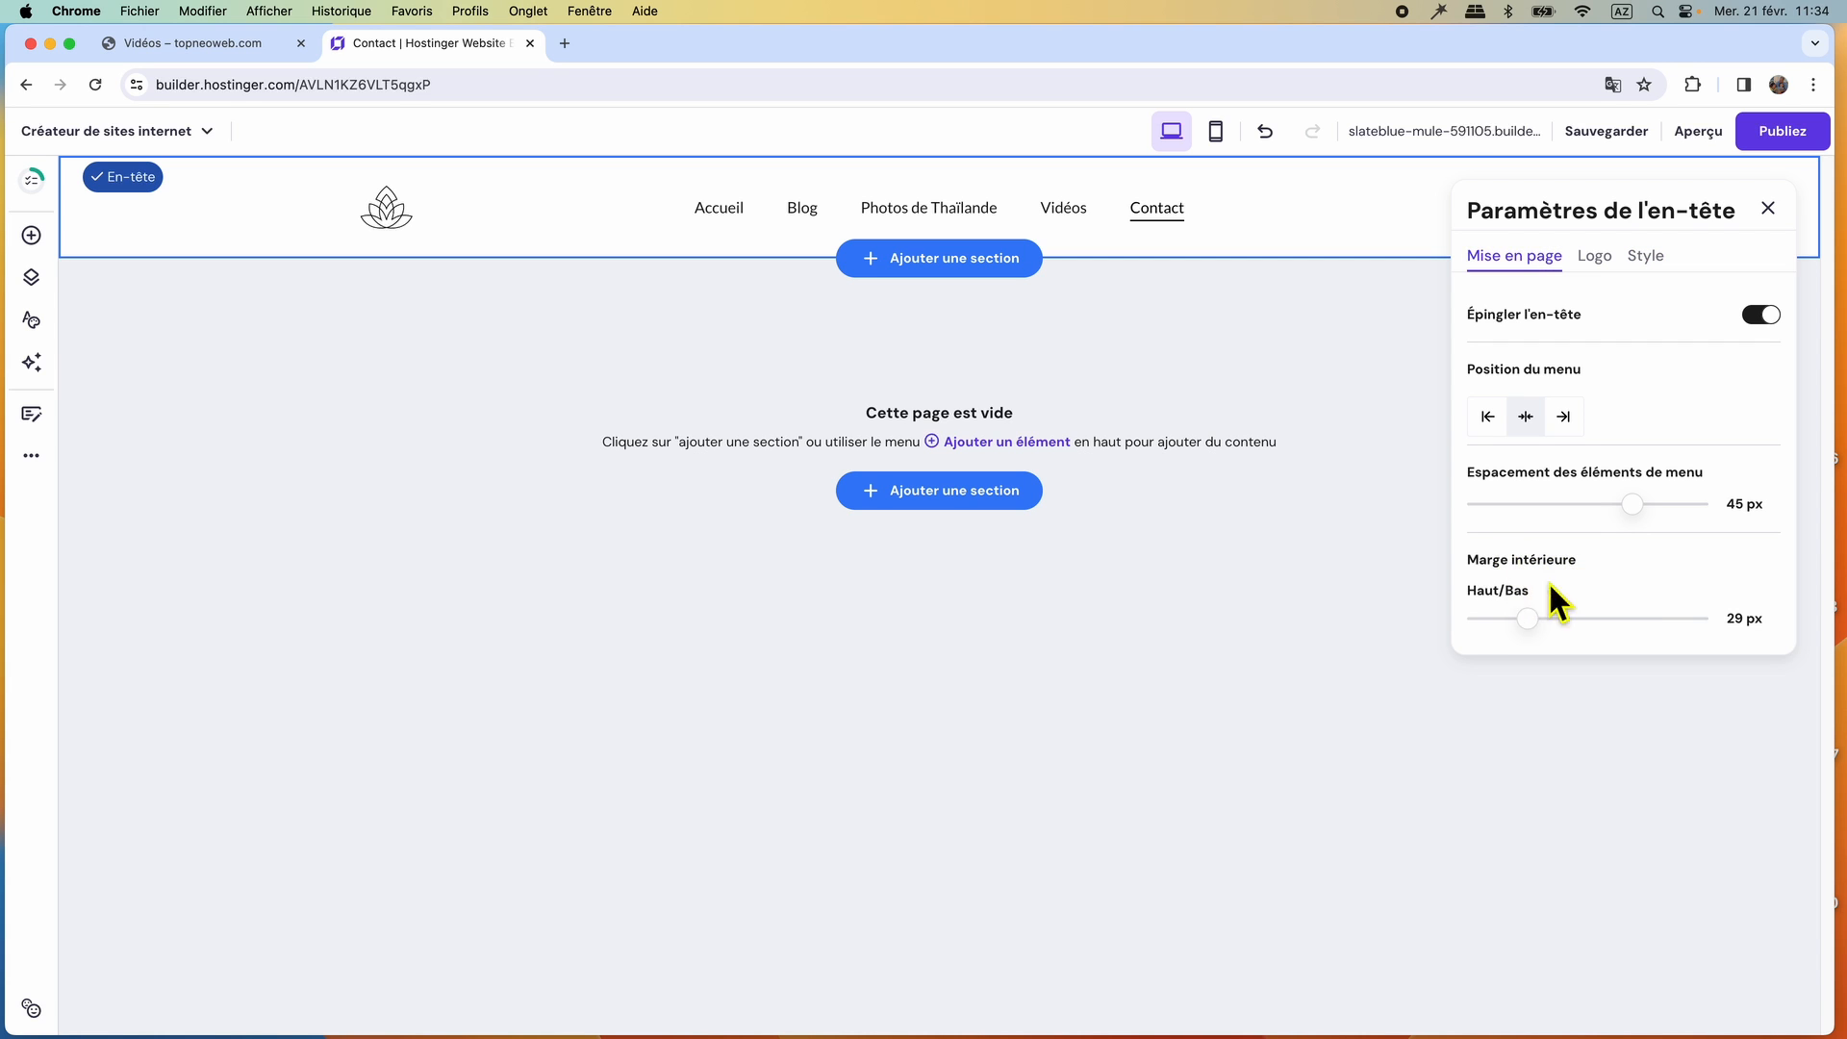
{"action": "mouse_move", "coordinate": [1525, 619]}
{"action": "left_mouse_down"}
{"action": "mouse_move", "coordinate": [1562, 639]}
{"action": "mouse_move", "coordinate": [1524, 639]}
{"action": "left_mouse_up"}
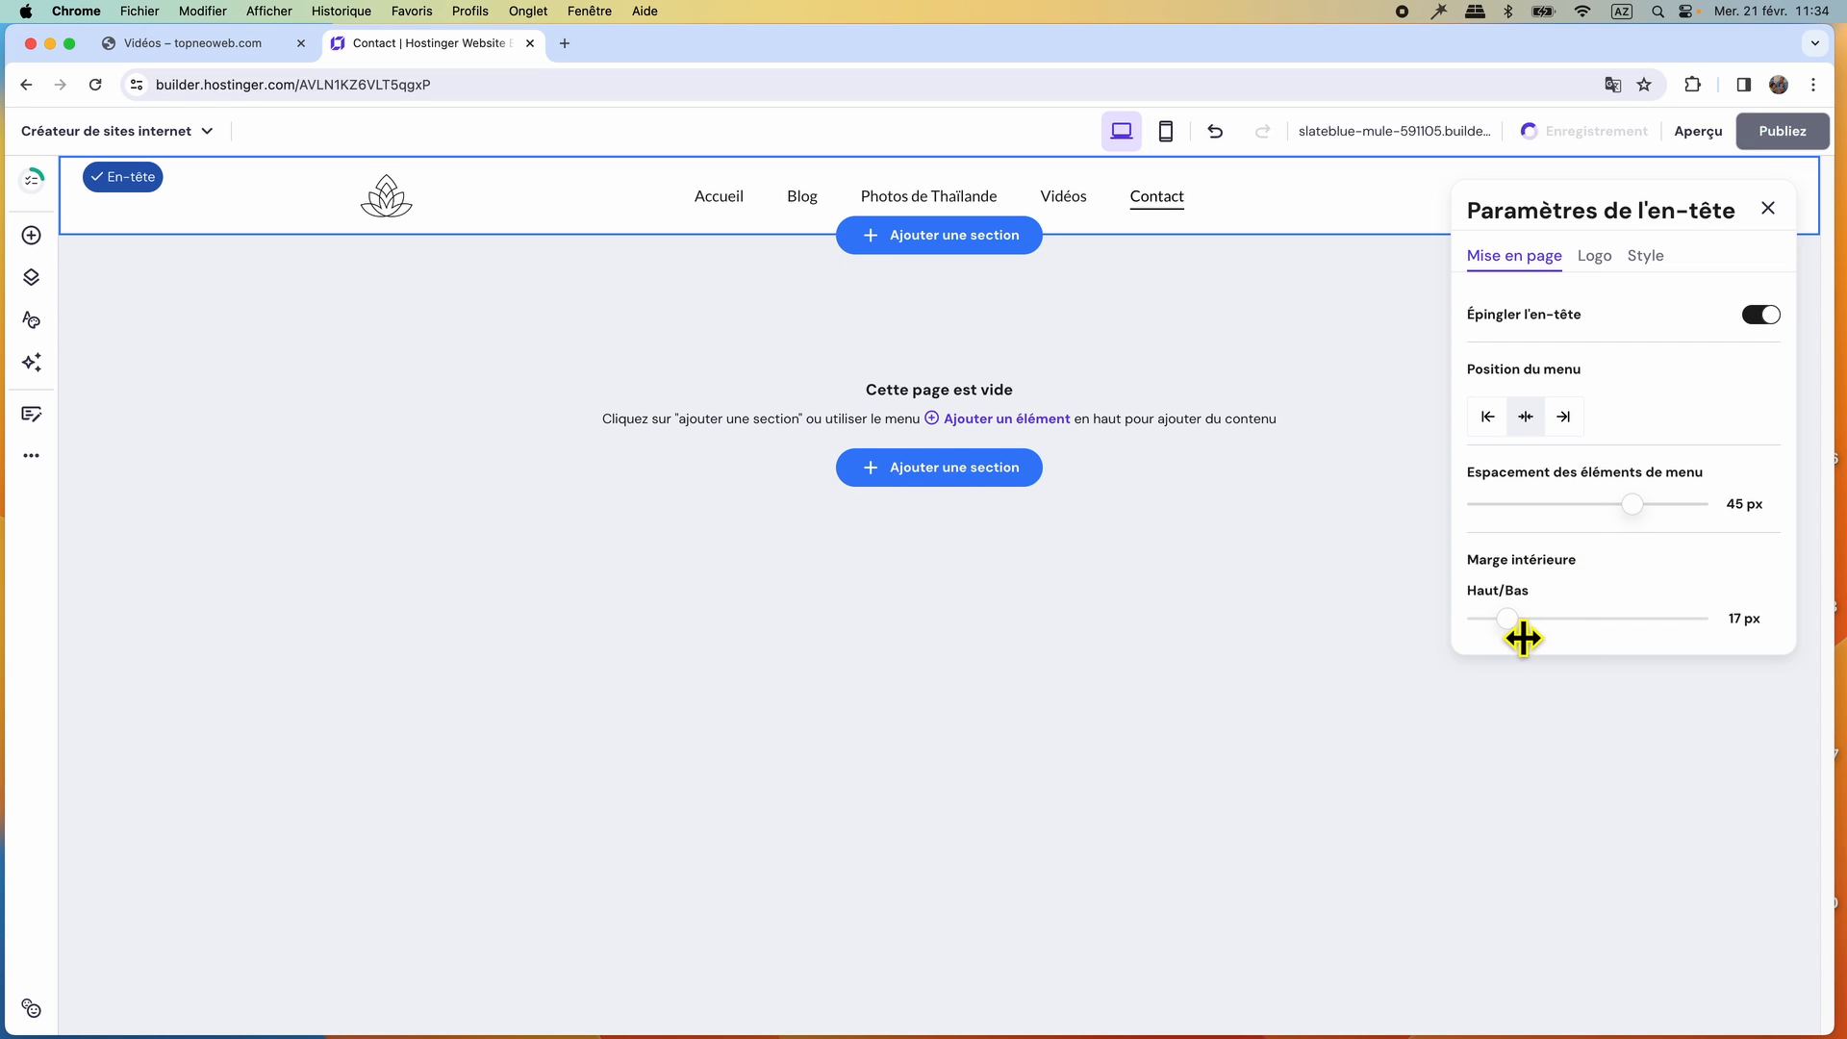
{"action": "left_click", "coordinate": [1768, 209]}
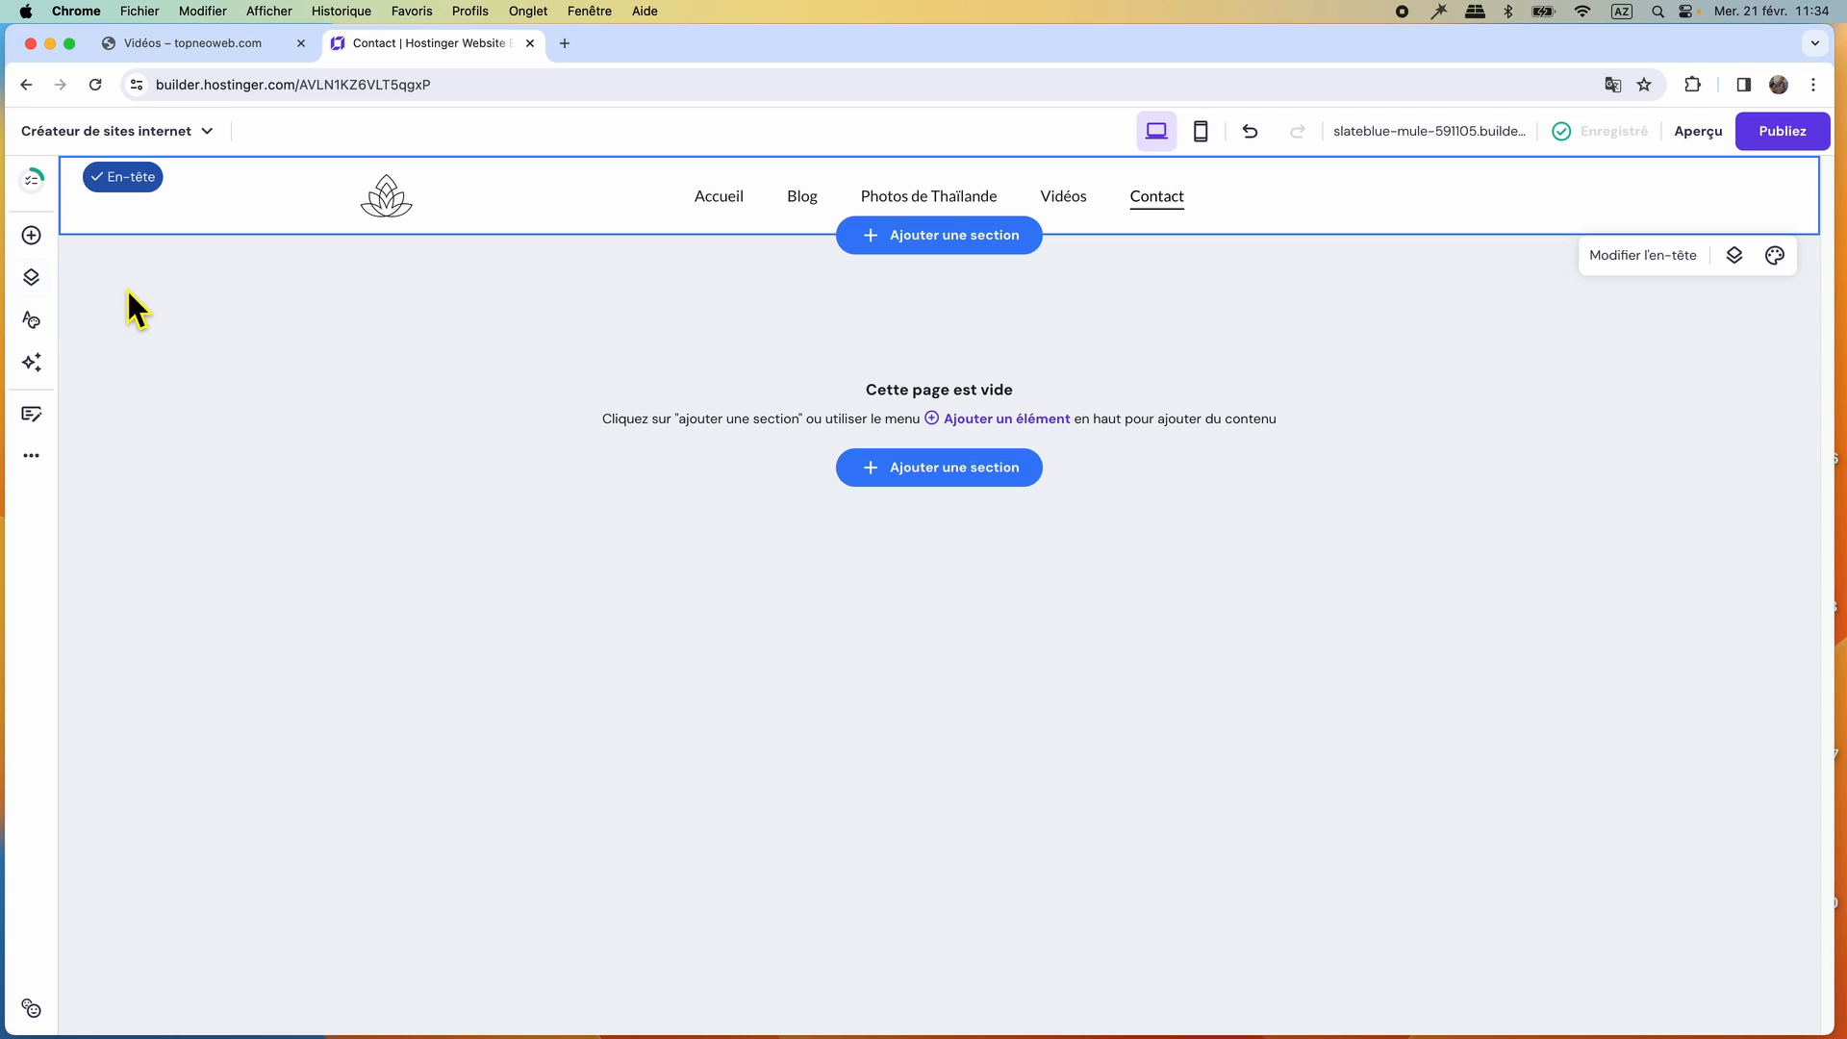
Switch to the Accueil page, copy the title Voyage en Thaïlande from the reference site's home page, and return to the builder.
{"action": "left_click", "coordinate": [31, 277]}
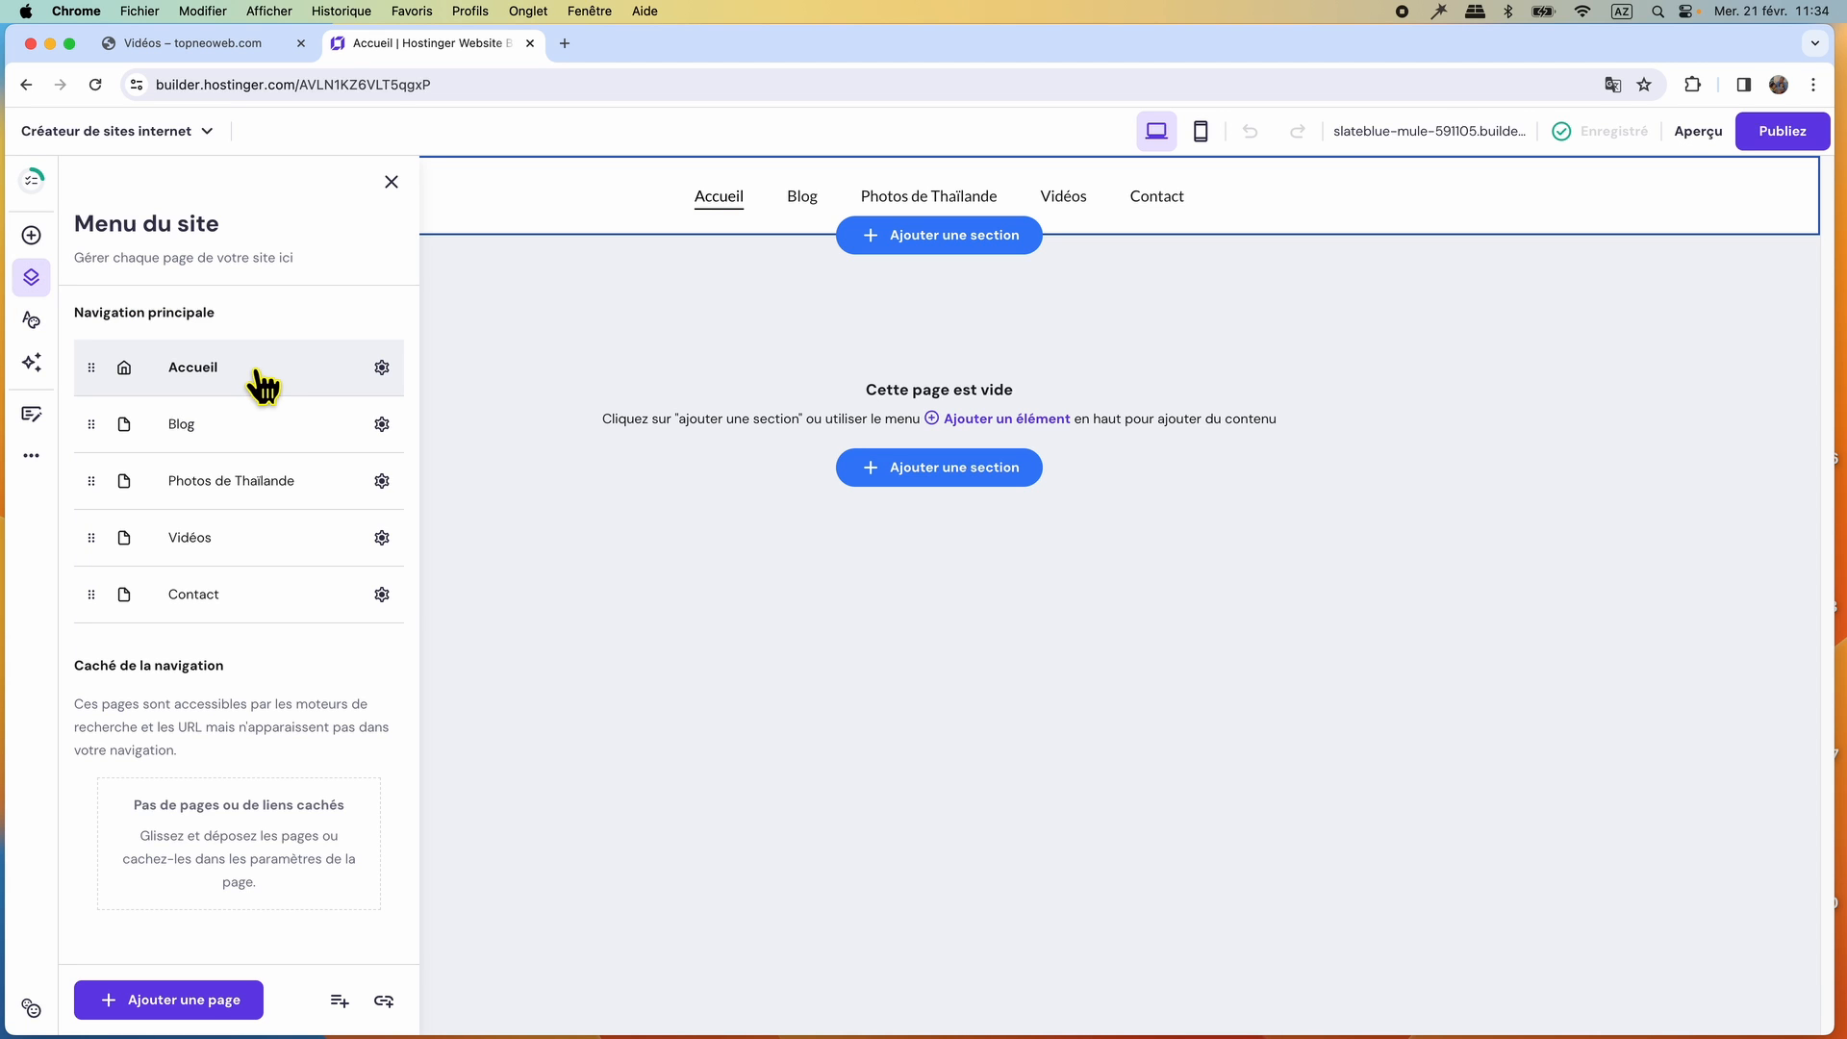
{"action": "left_click", "coordinate": [389, 185]}
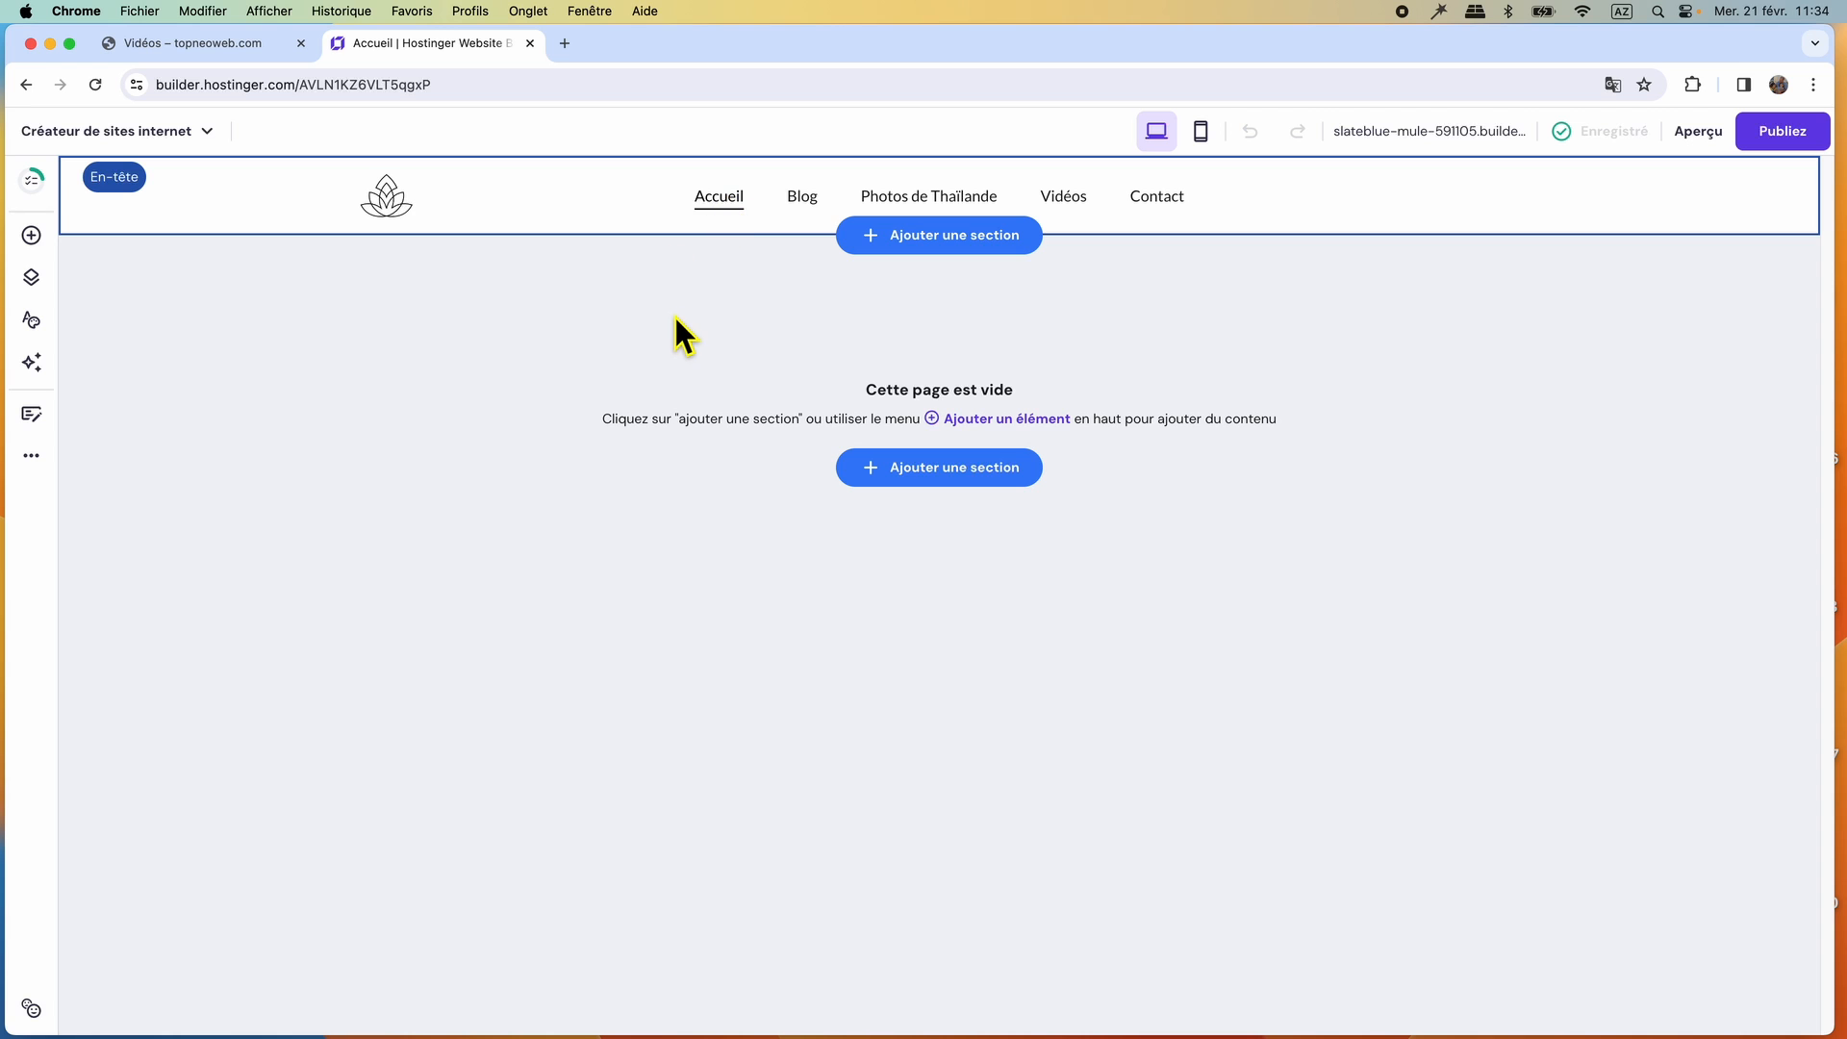
{"action": "left_click", "coordinate": [204, 48]}
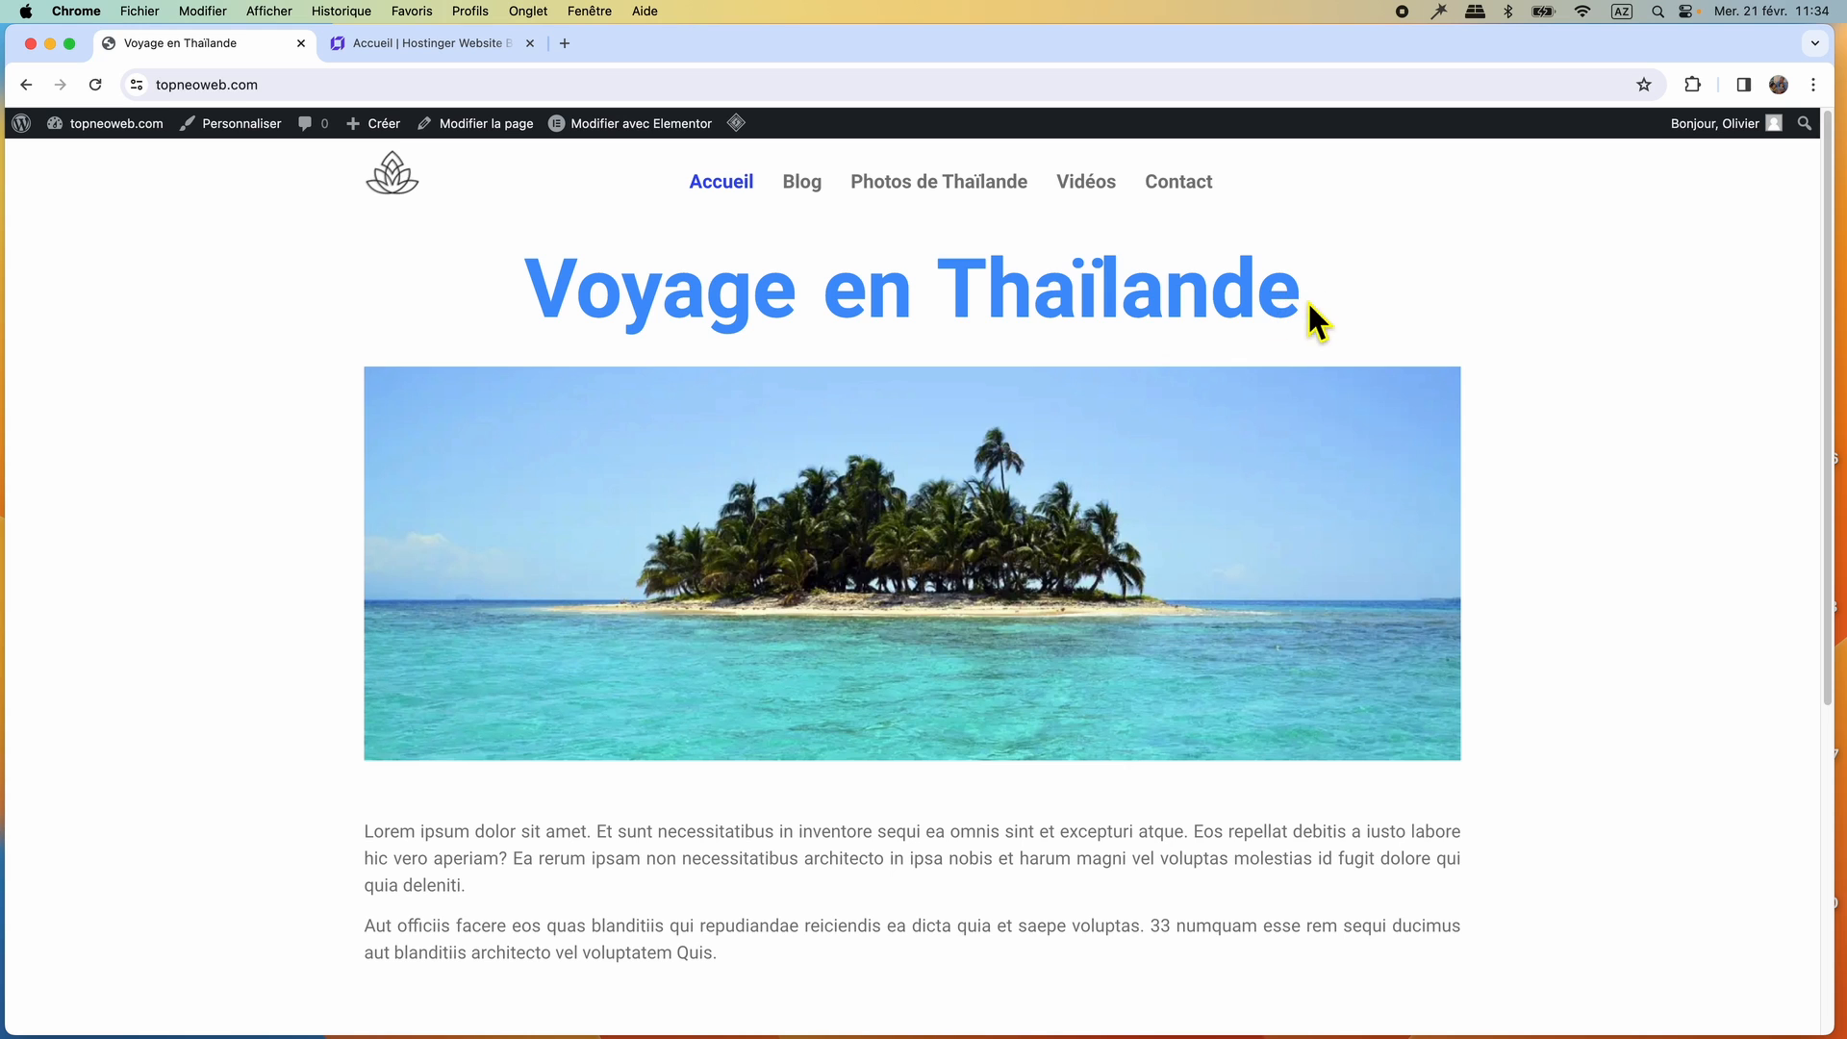
{"action": "left_click_drag", "start_coordinate": [1301, 314], "coordinate": [557, 309]}
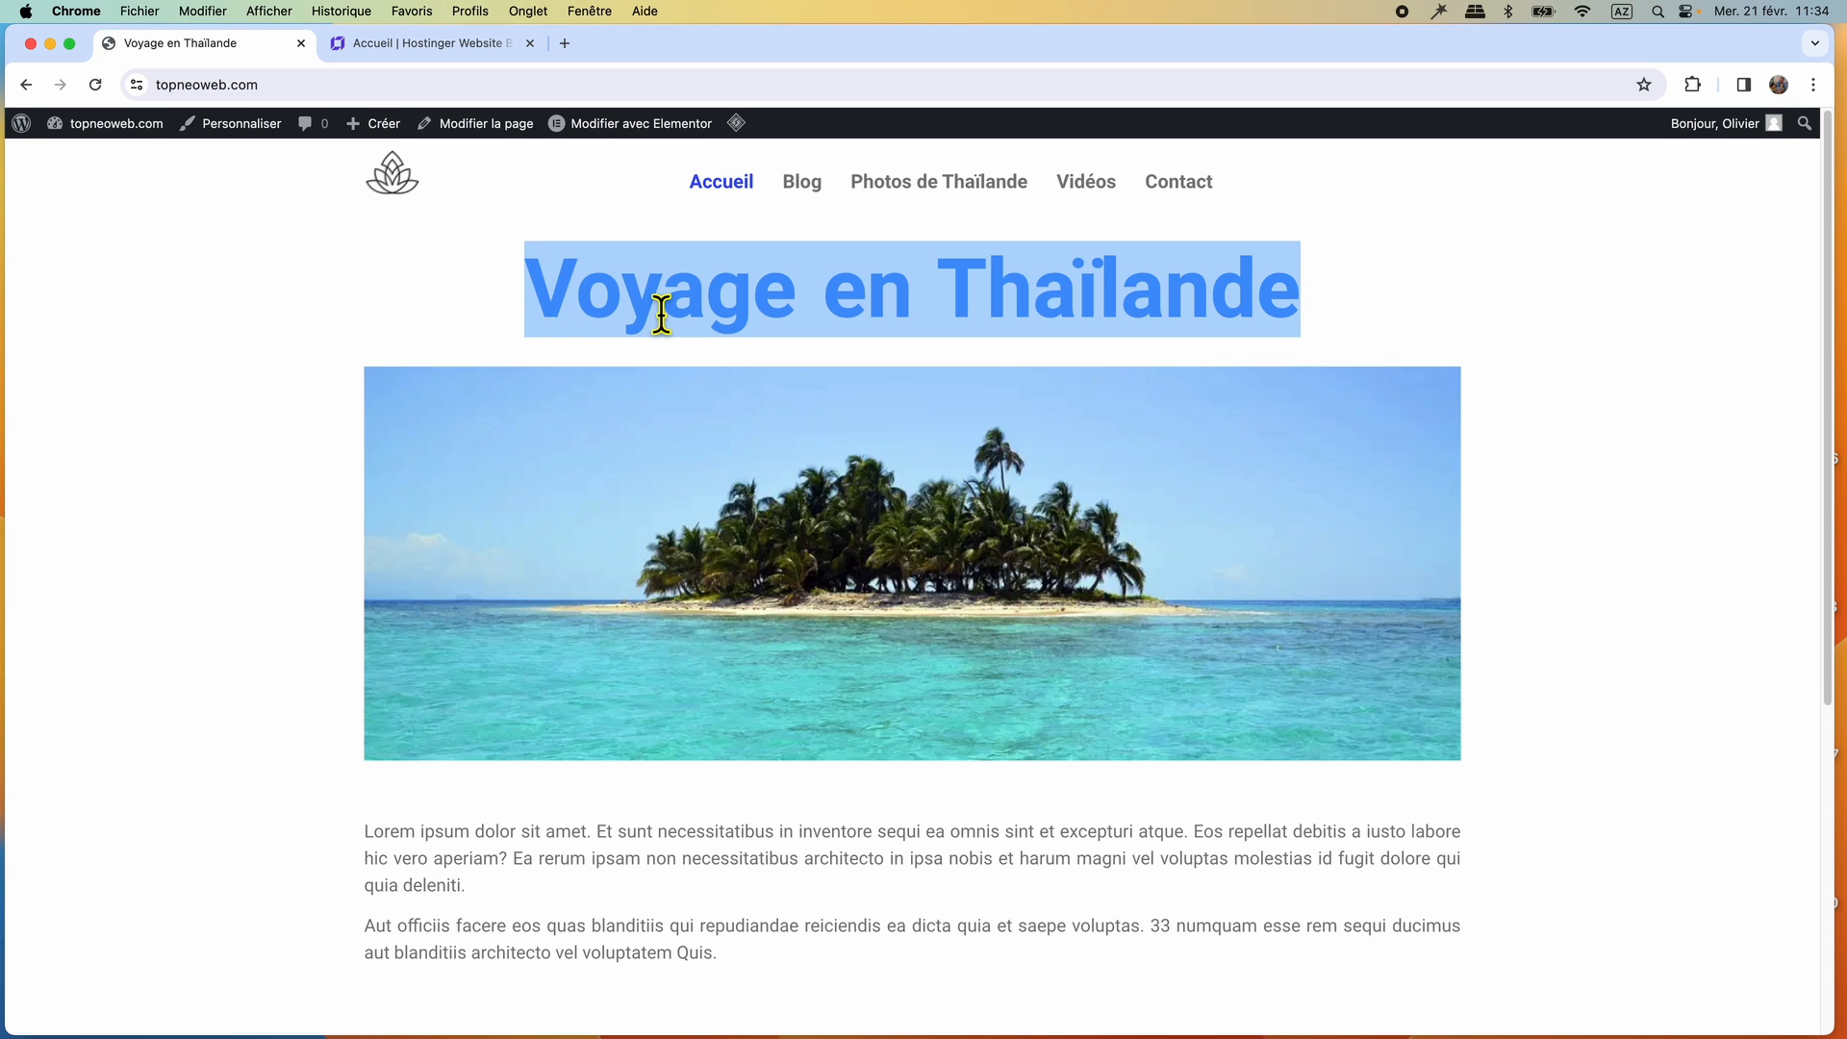
{"action": "left_click", "coordinate": [431, 44]}
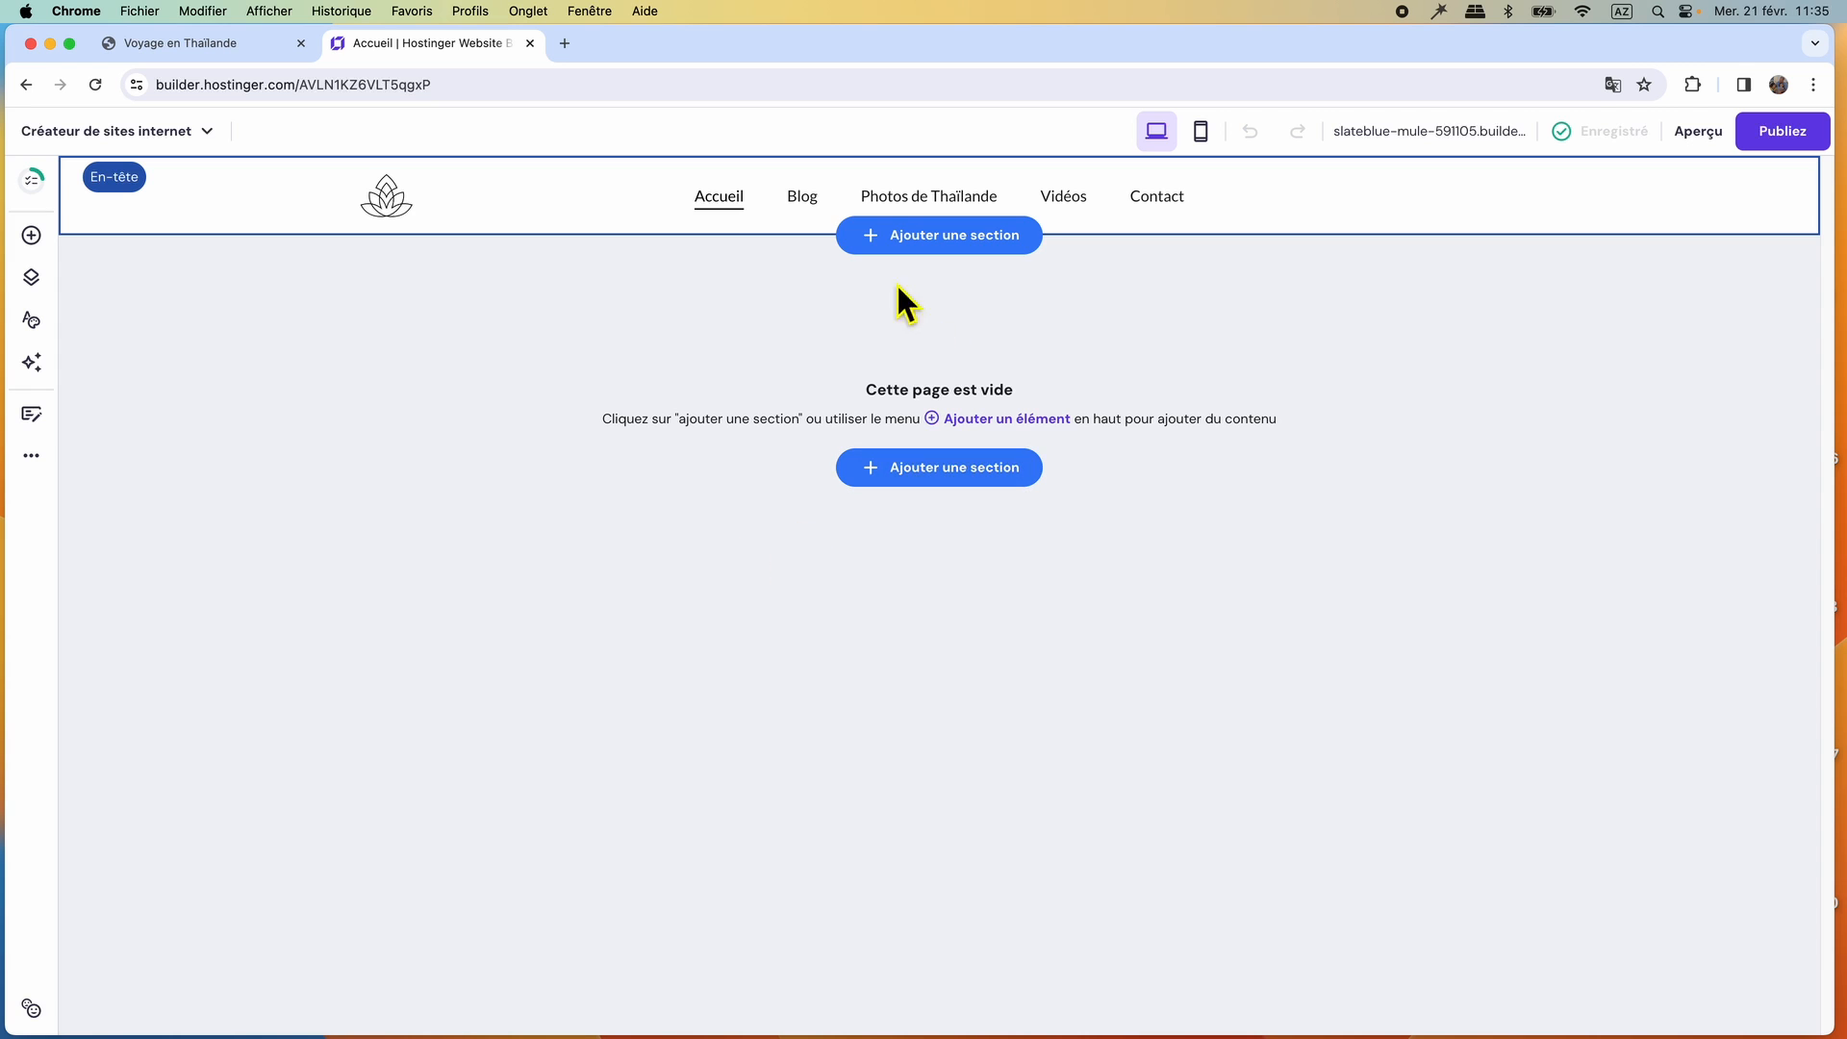
Add an empty section to the Accueil page and place a text element near its upper middle.
{"action": "left_click", "coordinate": [912, 472]}
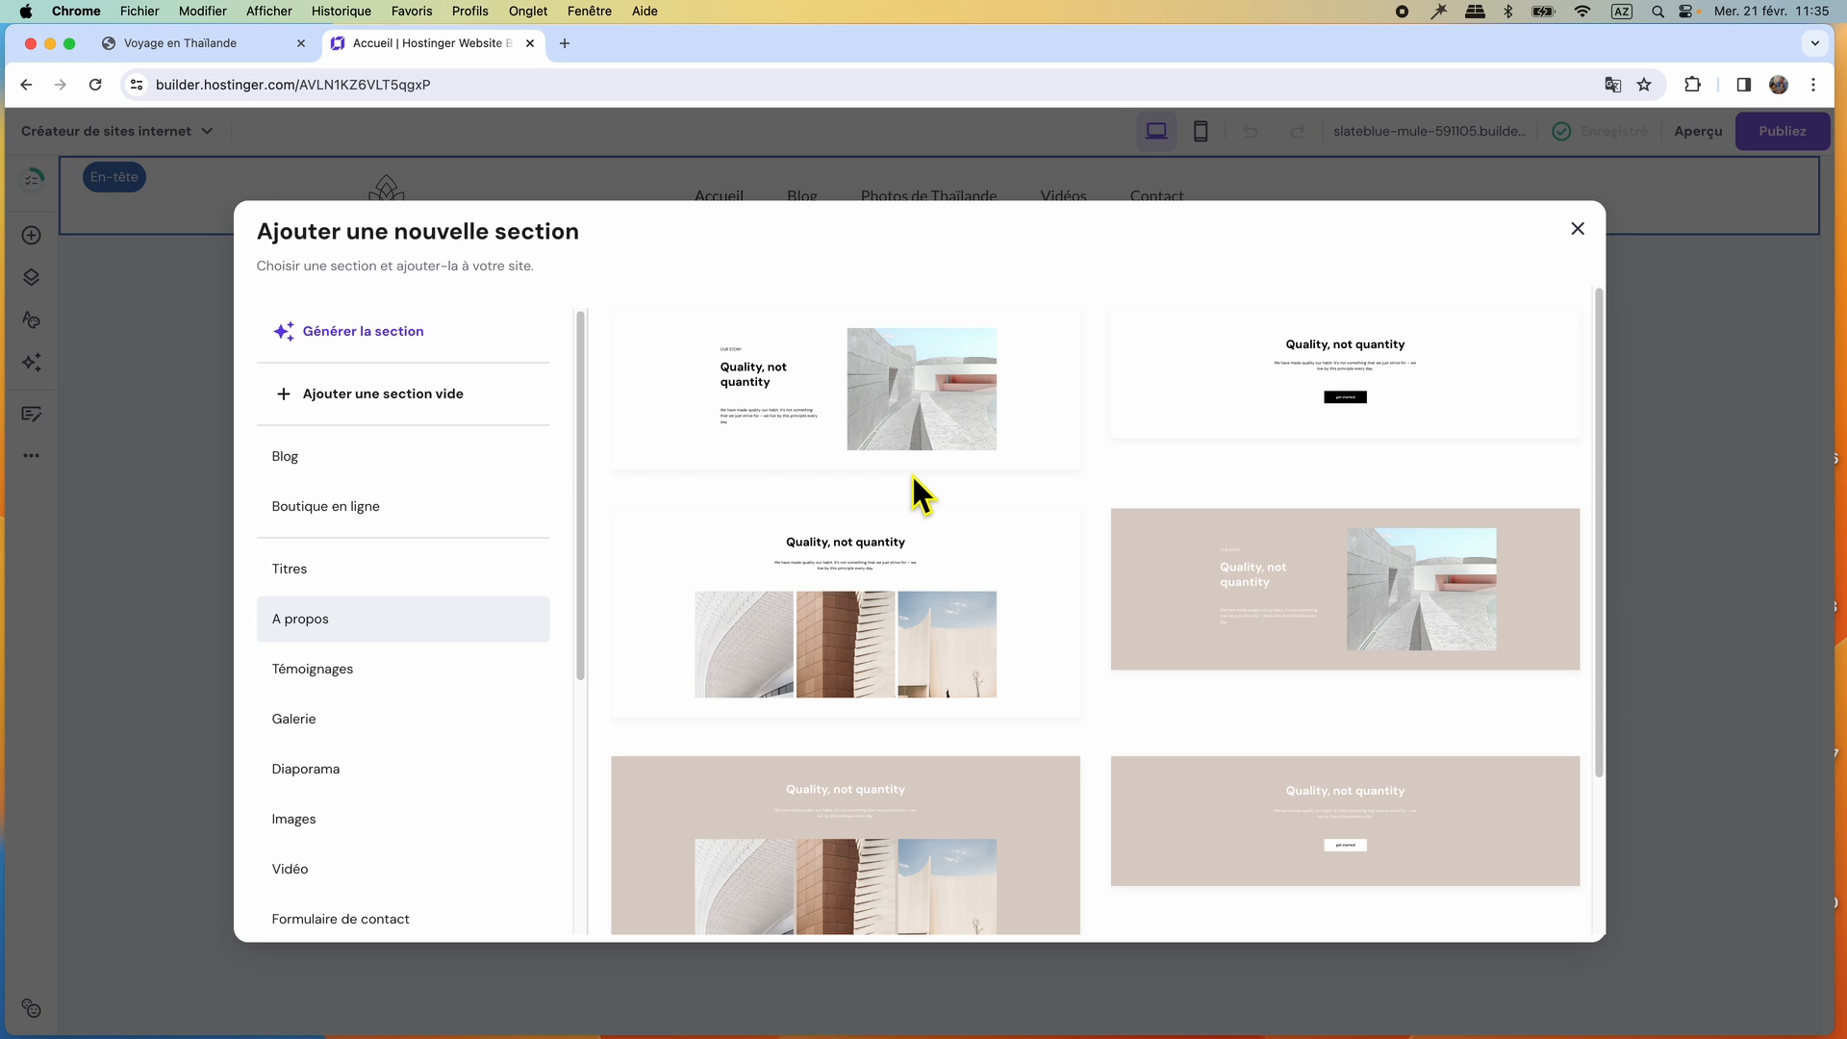
{"action": "left_click", "coordinate": [389, 414]}
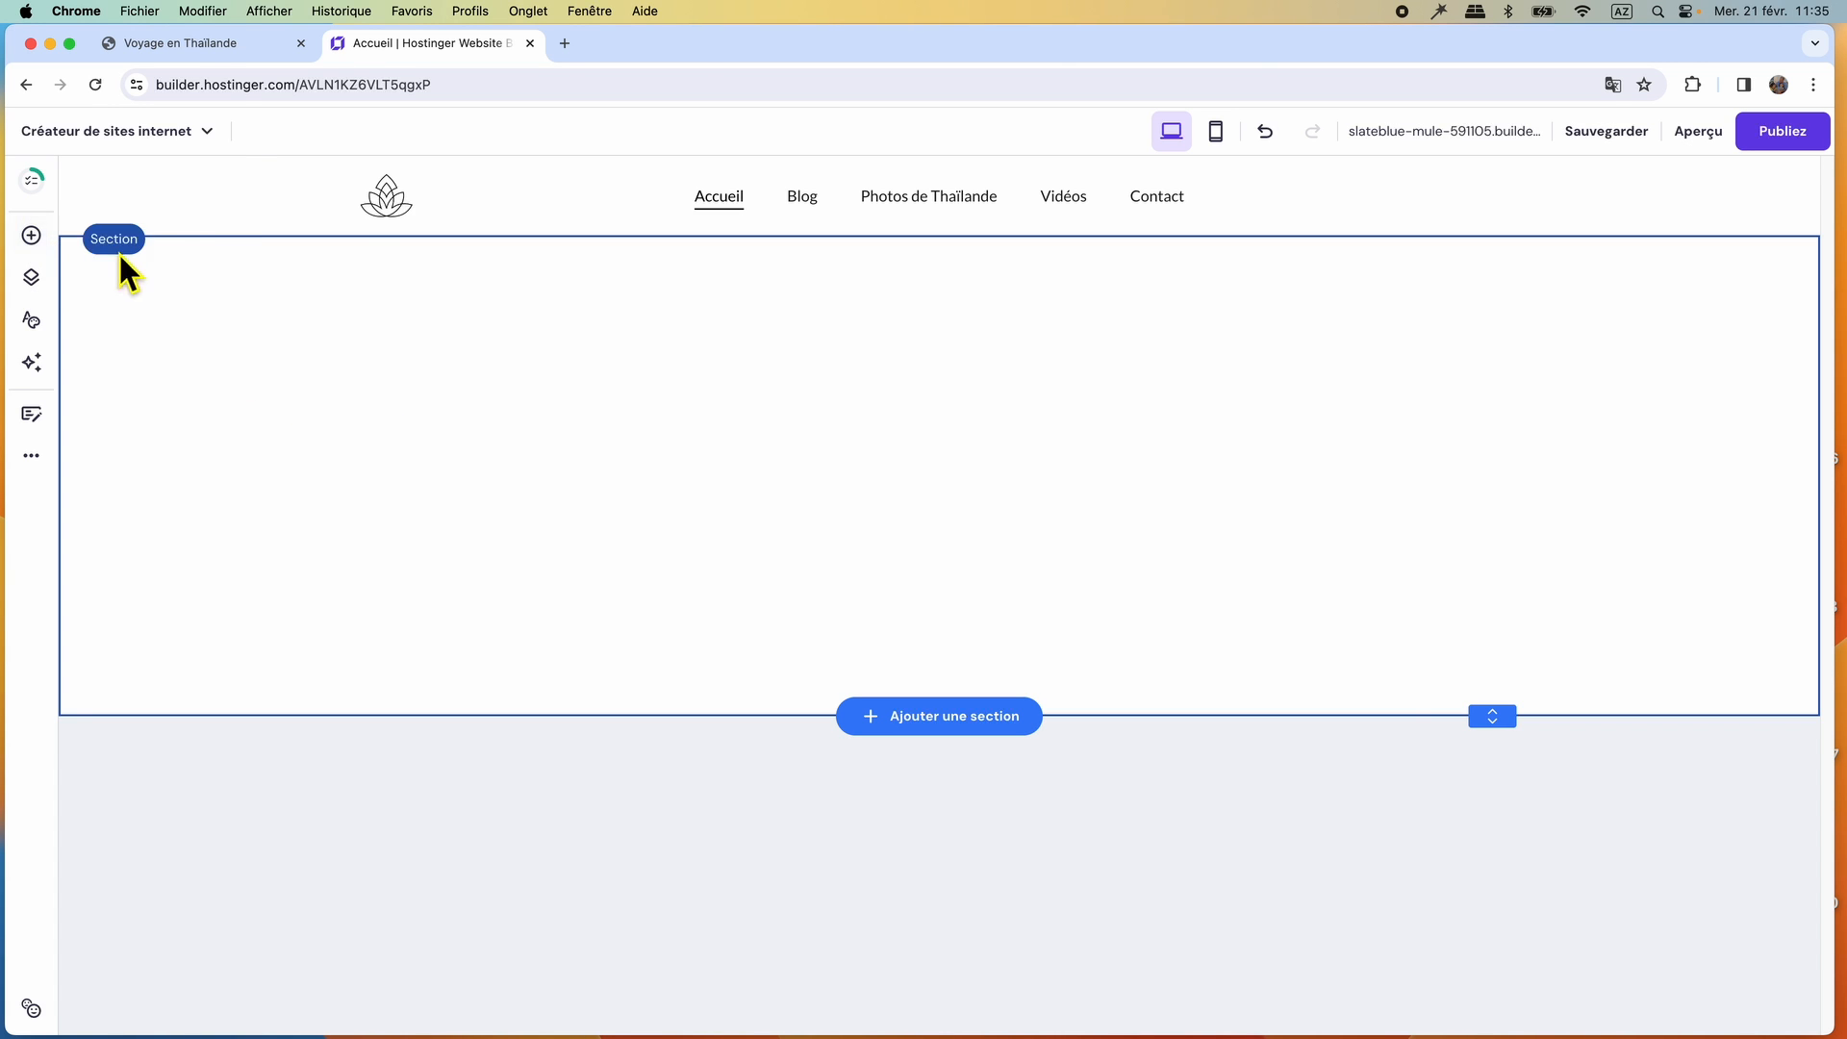
{"action": "left_click", "coordinate": [34, 241]}
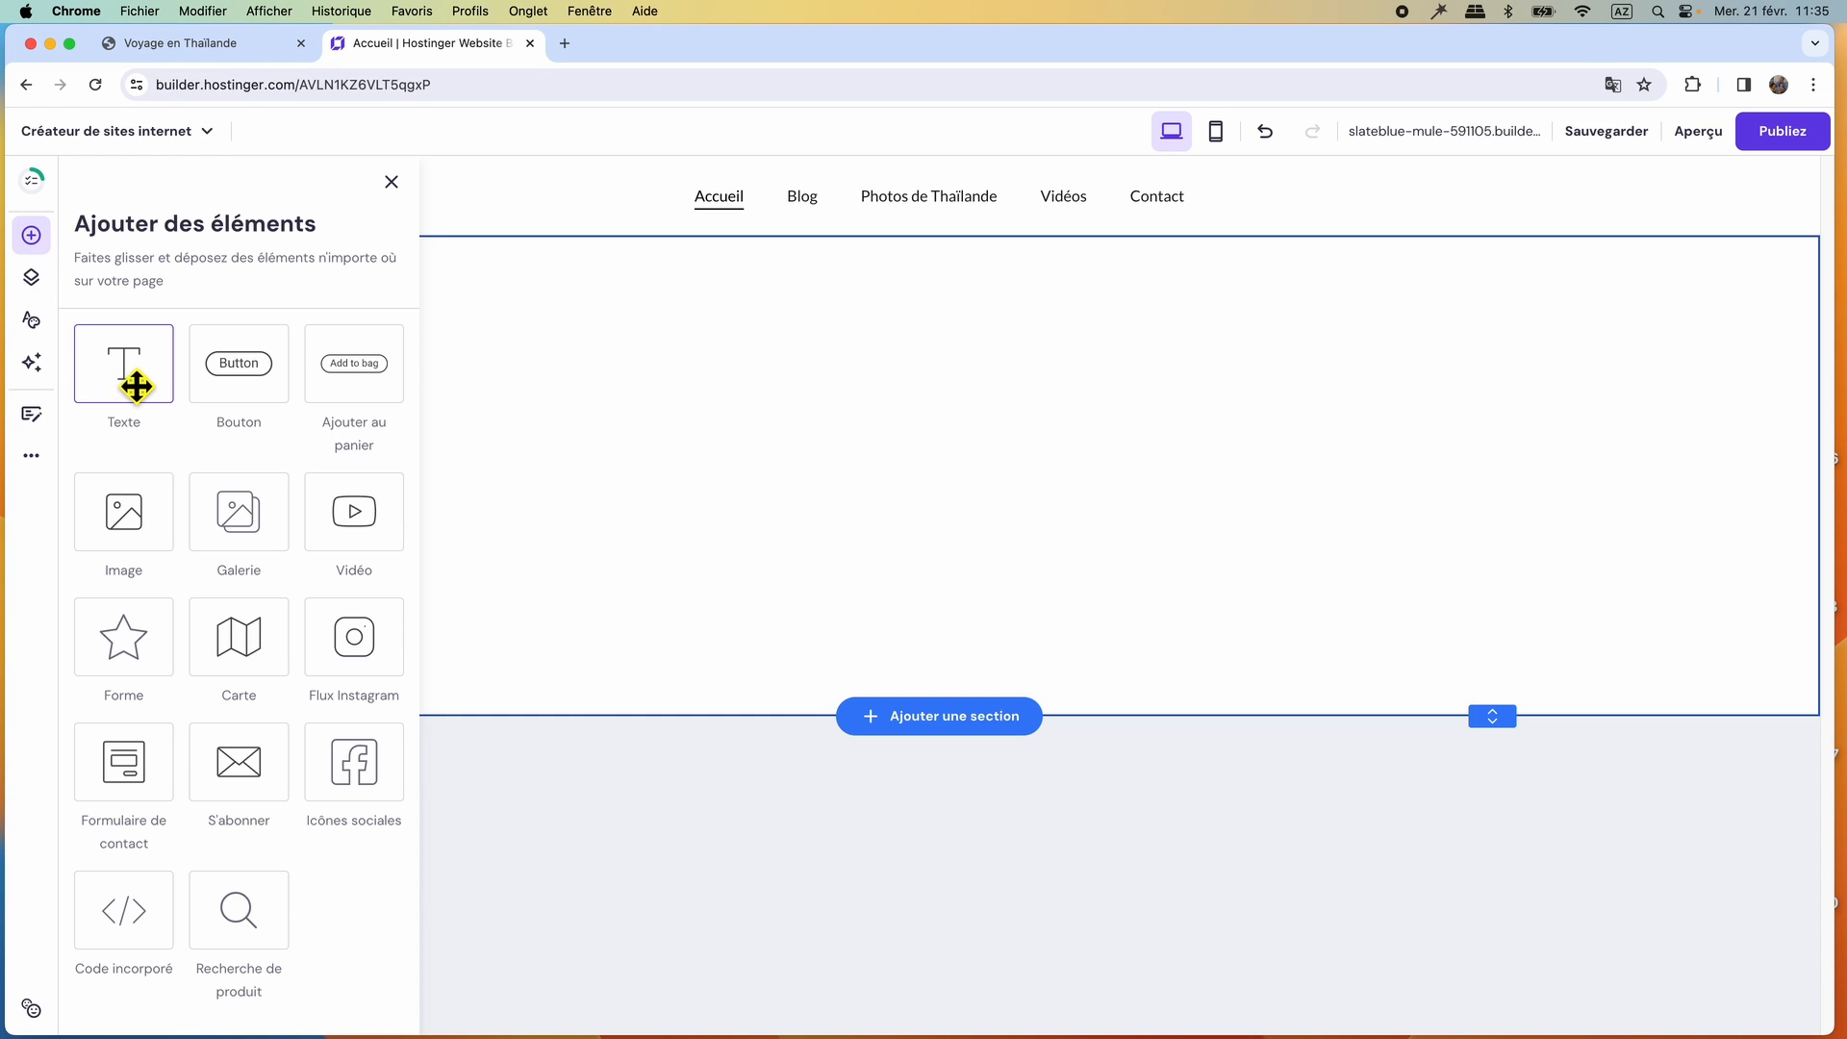
{"action": "left_click_drag", "start_coordinate": [135, 388], "coordinate": [835, 344]}
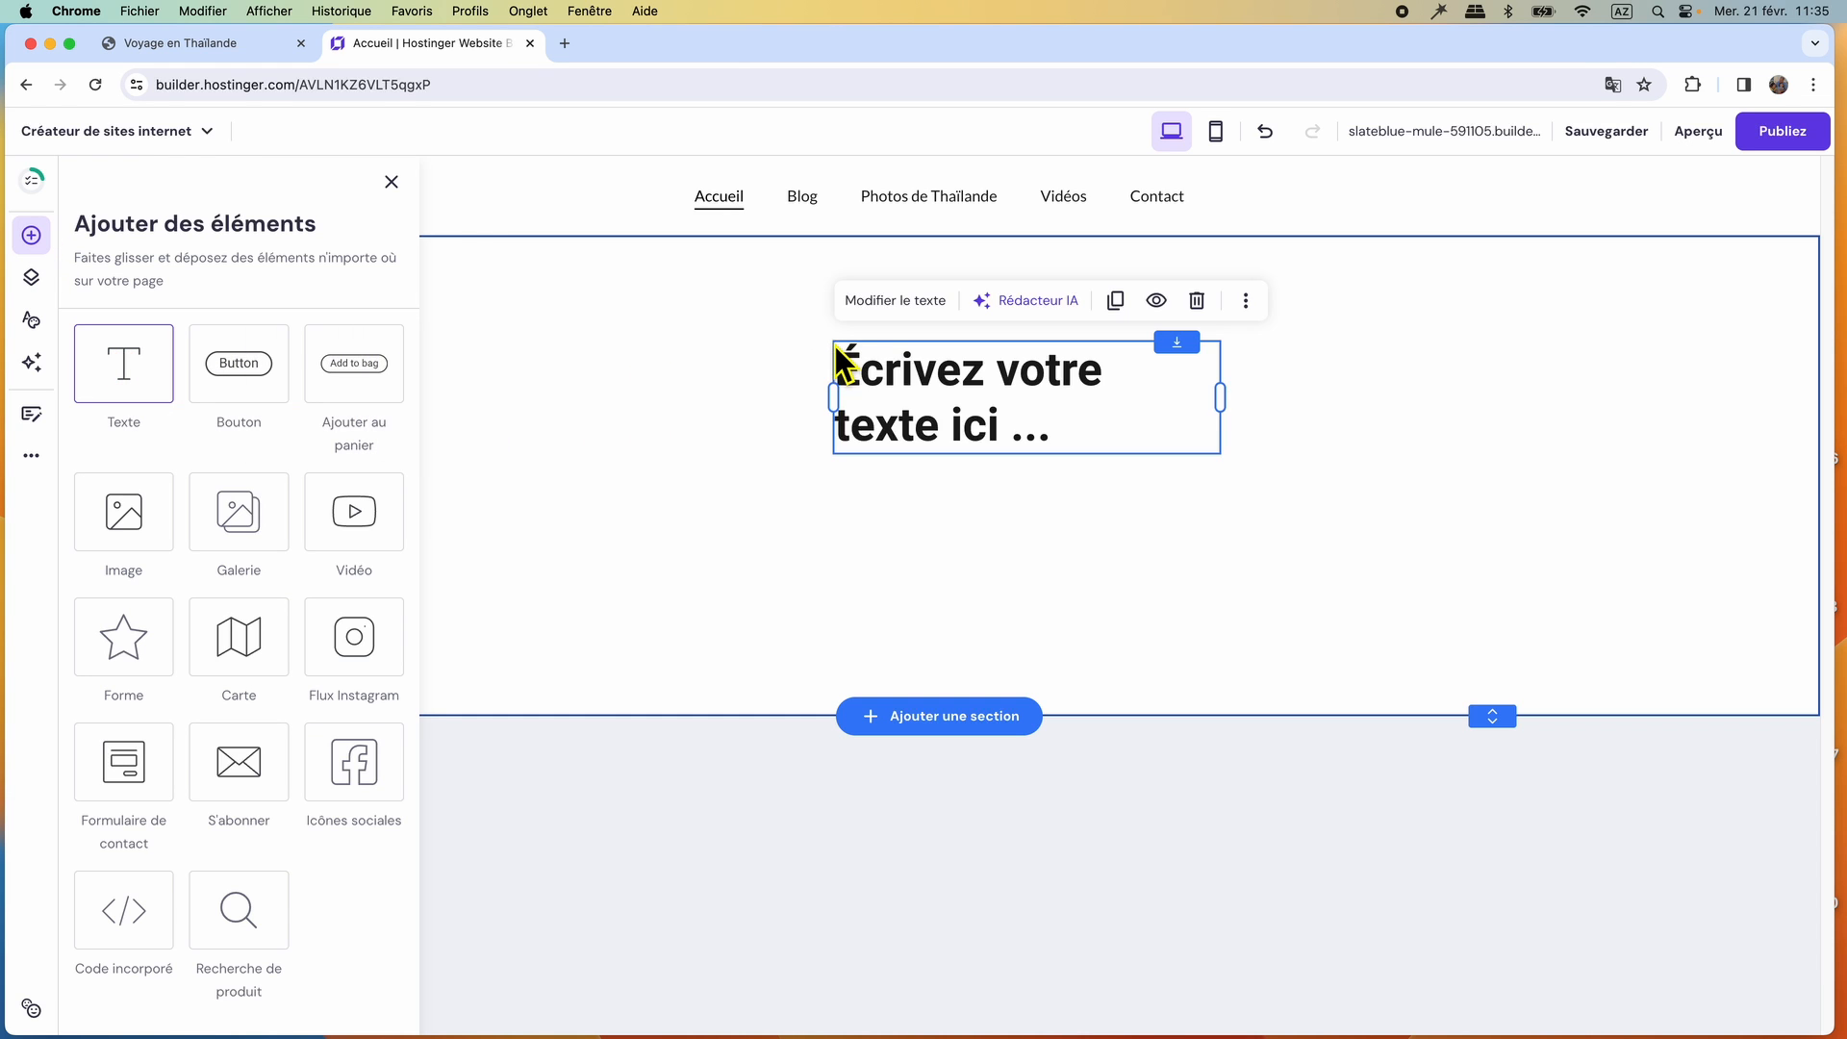
{"action": "left_click", "coordinate": [388, 184]}
Replace the placeholder in the new text element with the copied title Voyage en Thaïlande and finish editing the text.
{"action": "left_click", "coordinate": [914, 301]}
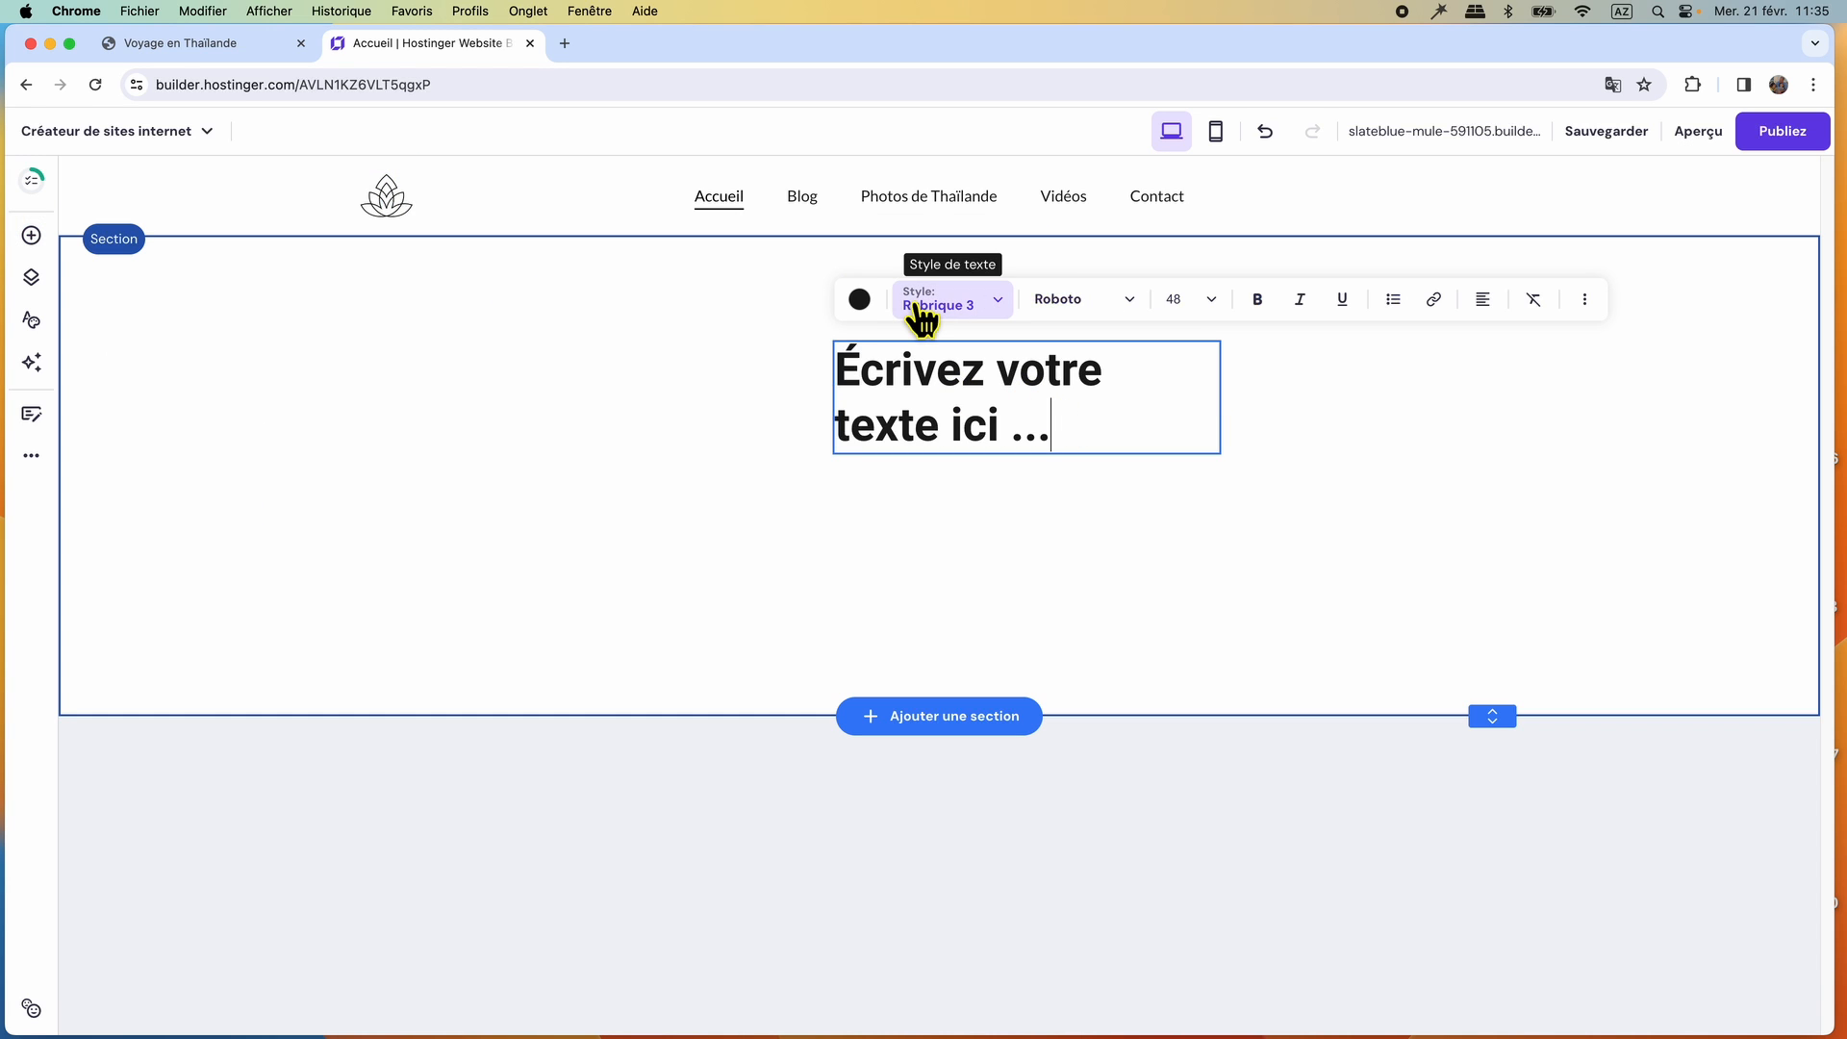
{"action": "left_click_drag", "start_coordinate": [1068, 445], "coordinate": [850, 390]}
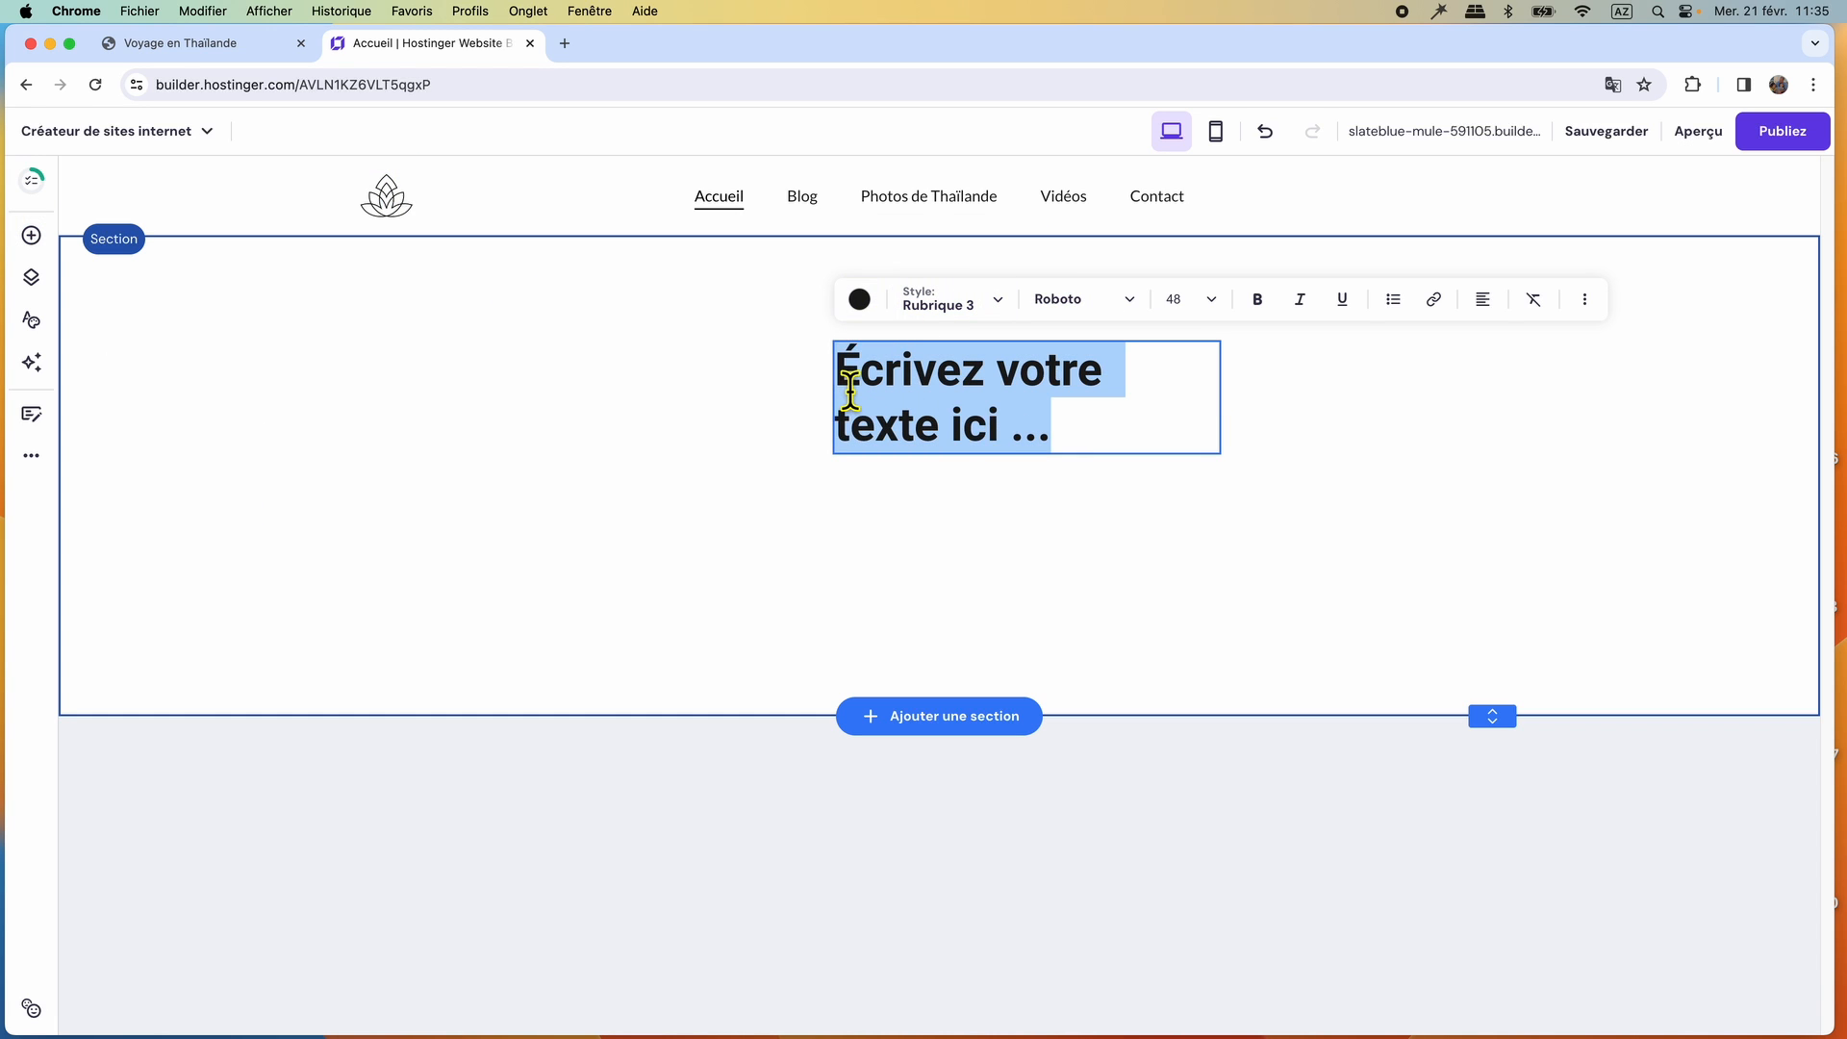
{"action": "right_click", "coordinate": [978, 406]}
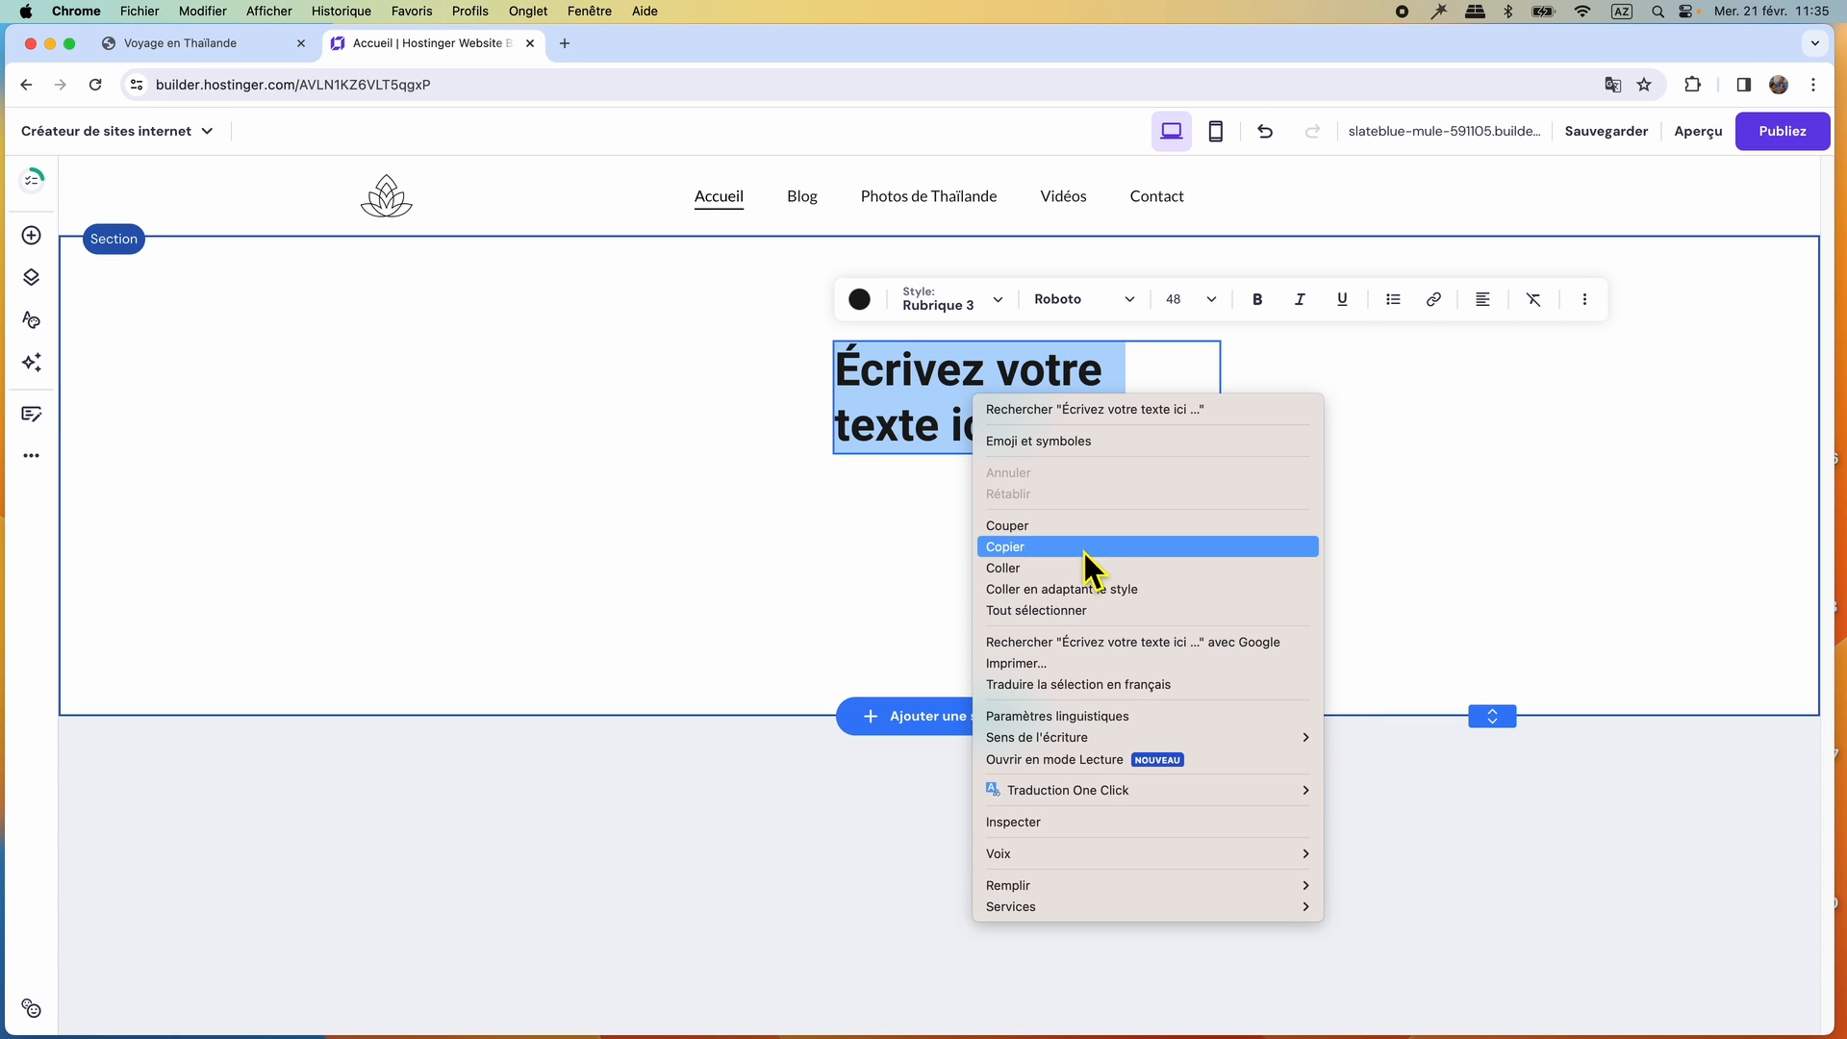
{"action": "left_click", "coordinate": [1059, 568]}
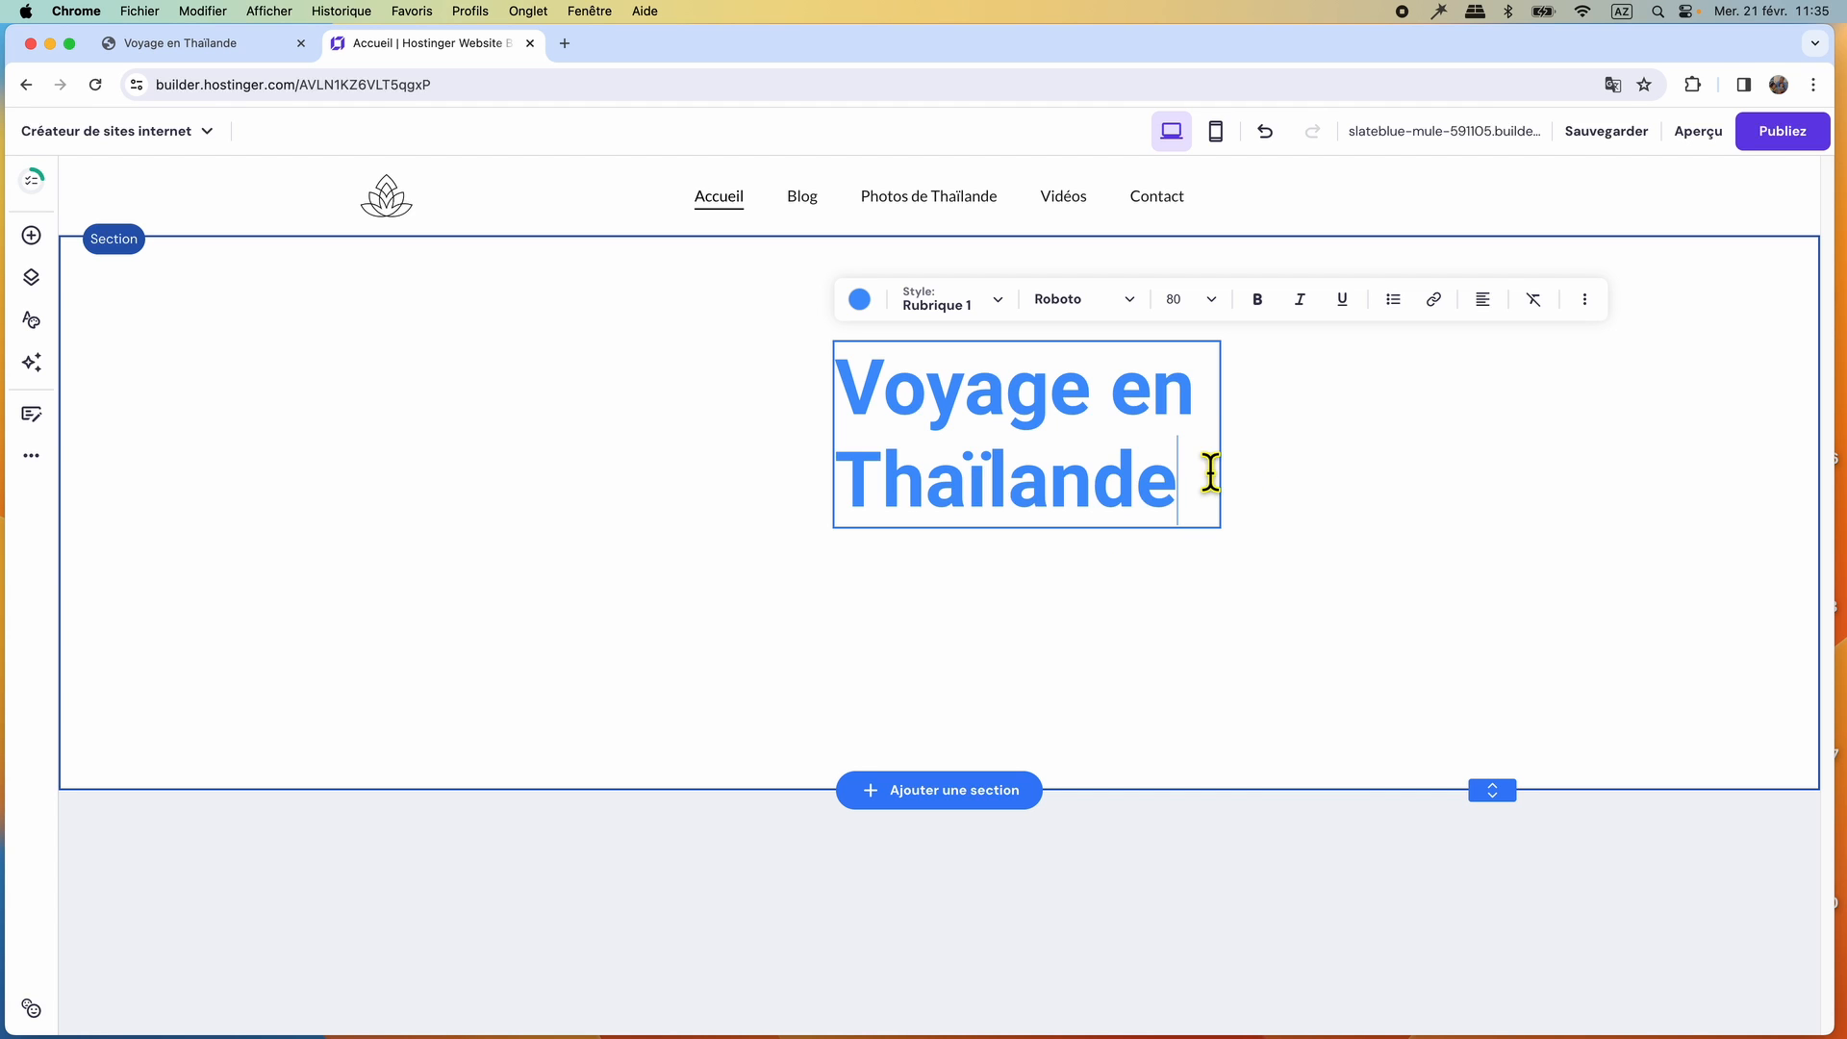
{"action": "key", "text": "Escape"}
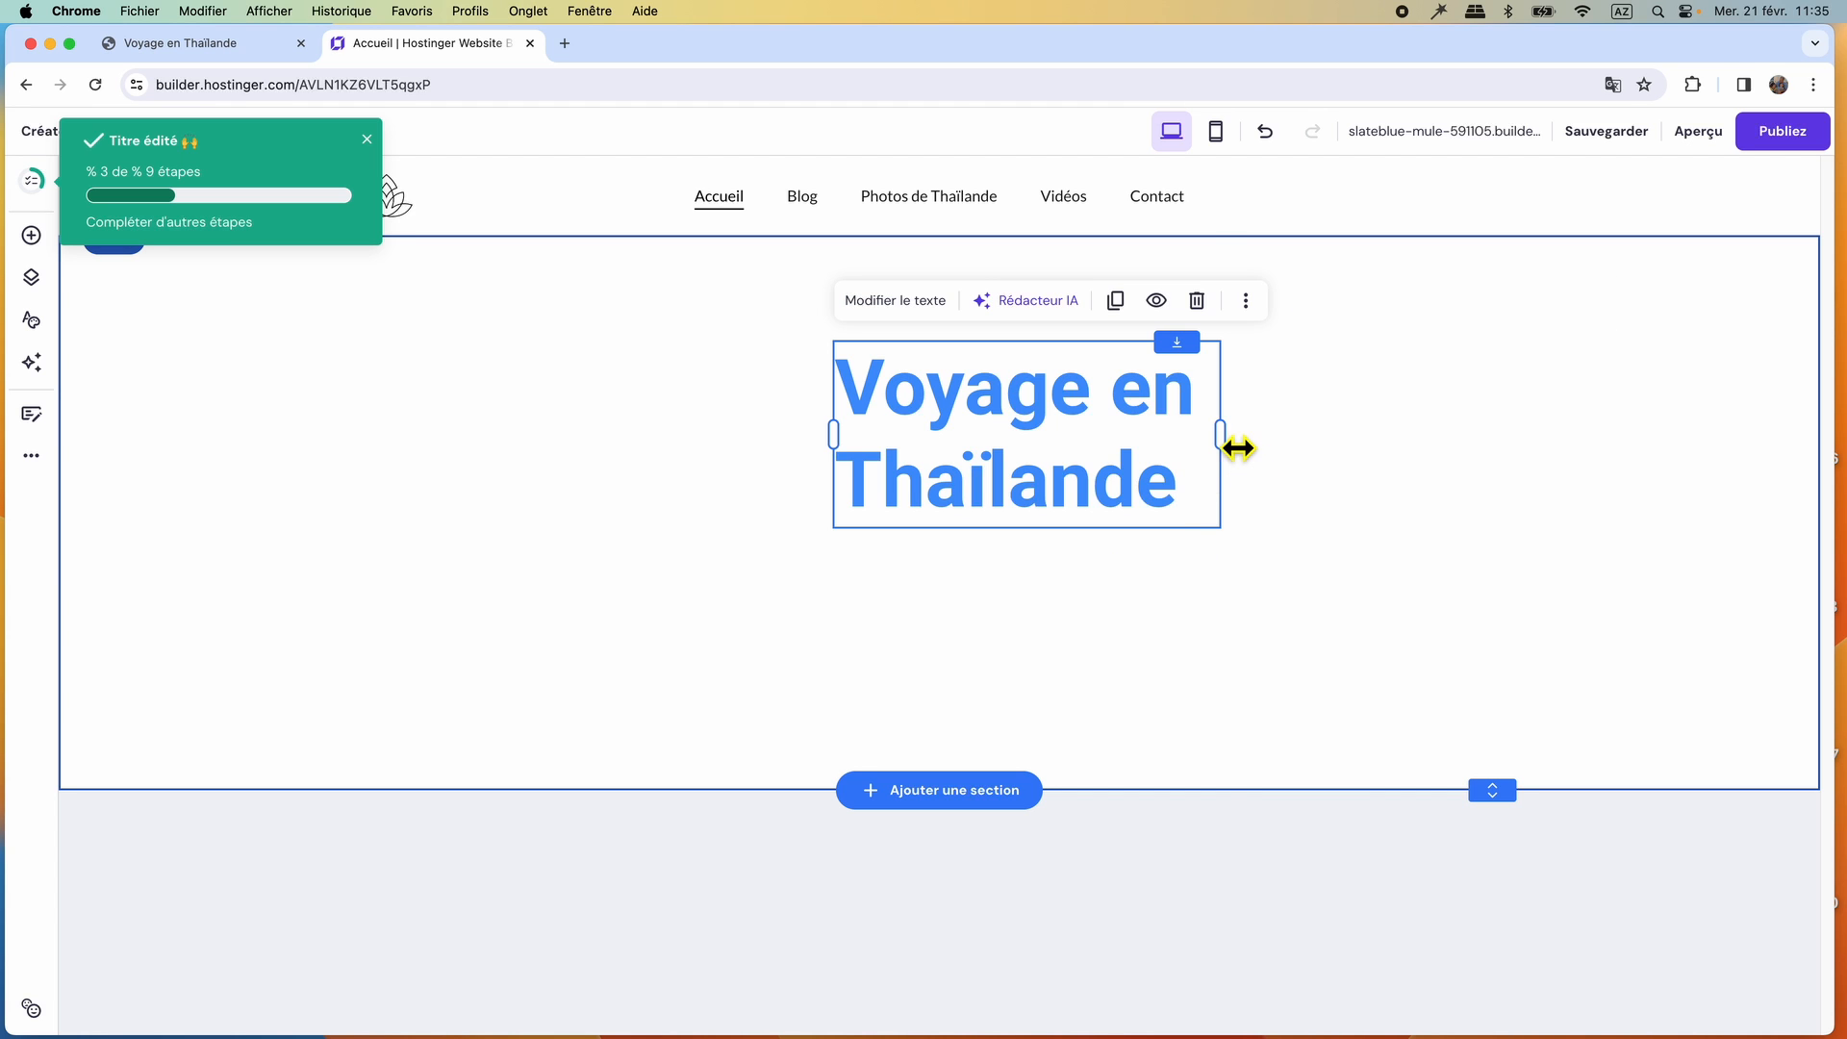
Widen the title's text box so it fits on one line and centre it near the top of the section.
{"action": "left_click_drag", "start_coordinate": [1238, 449], "coordinate": [1509, 441]}
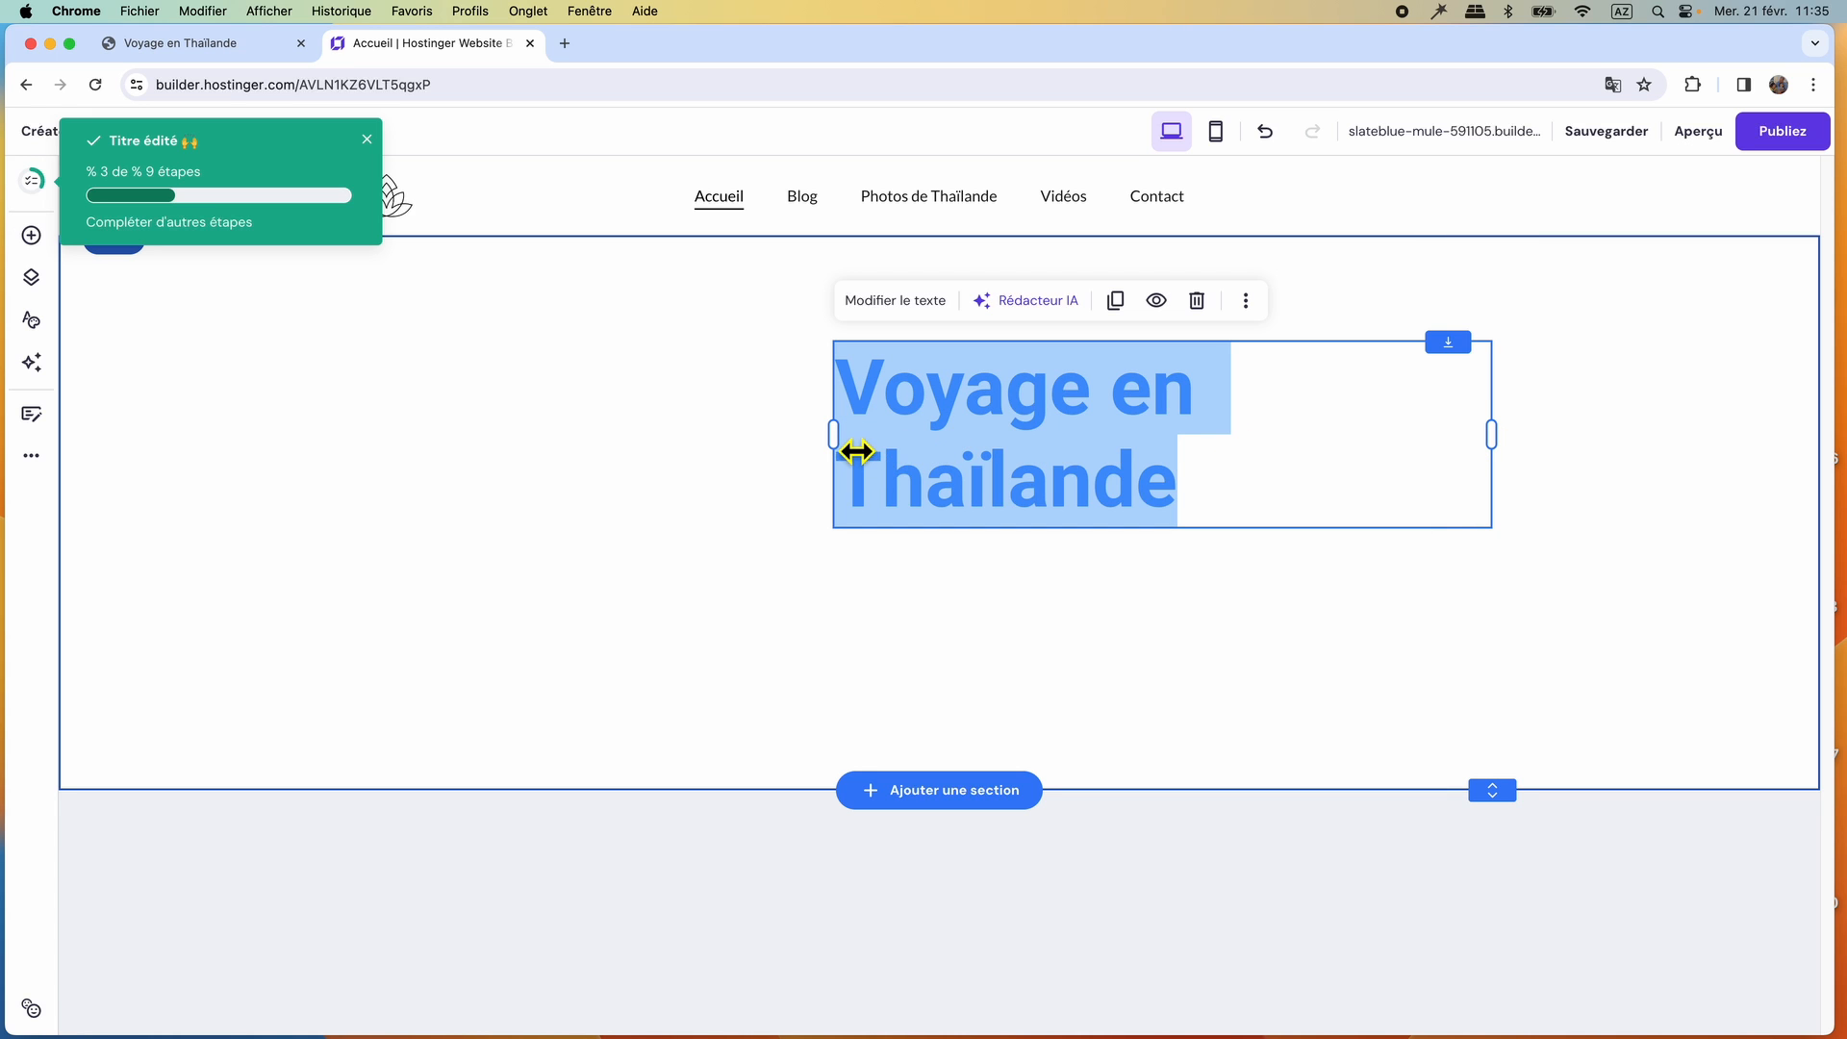
{"action": "left_click_drag", "start_coordinate": [856, 451], "coordinate": [747, 440]}
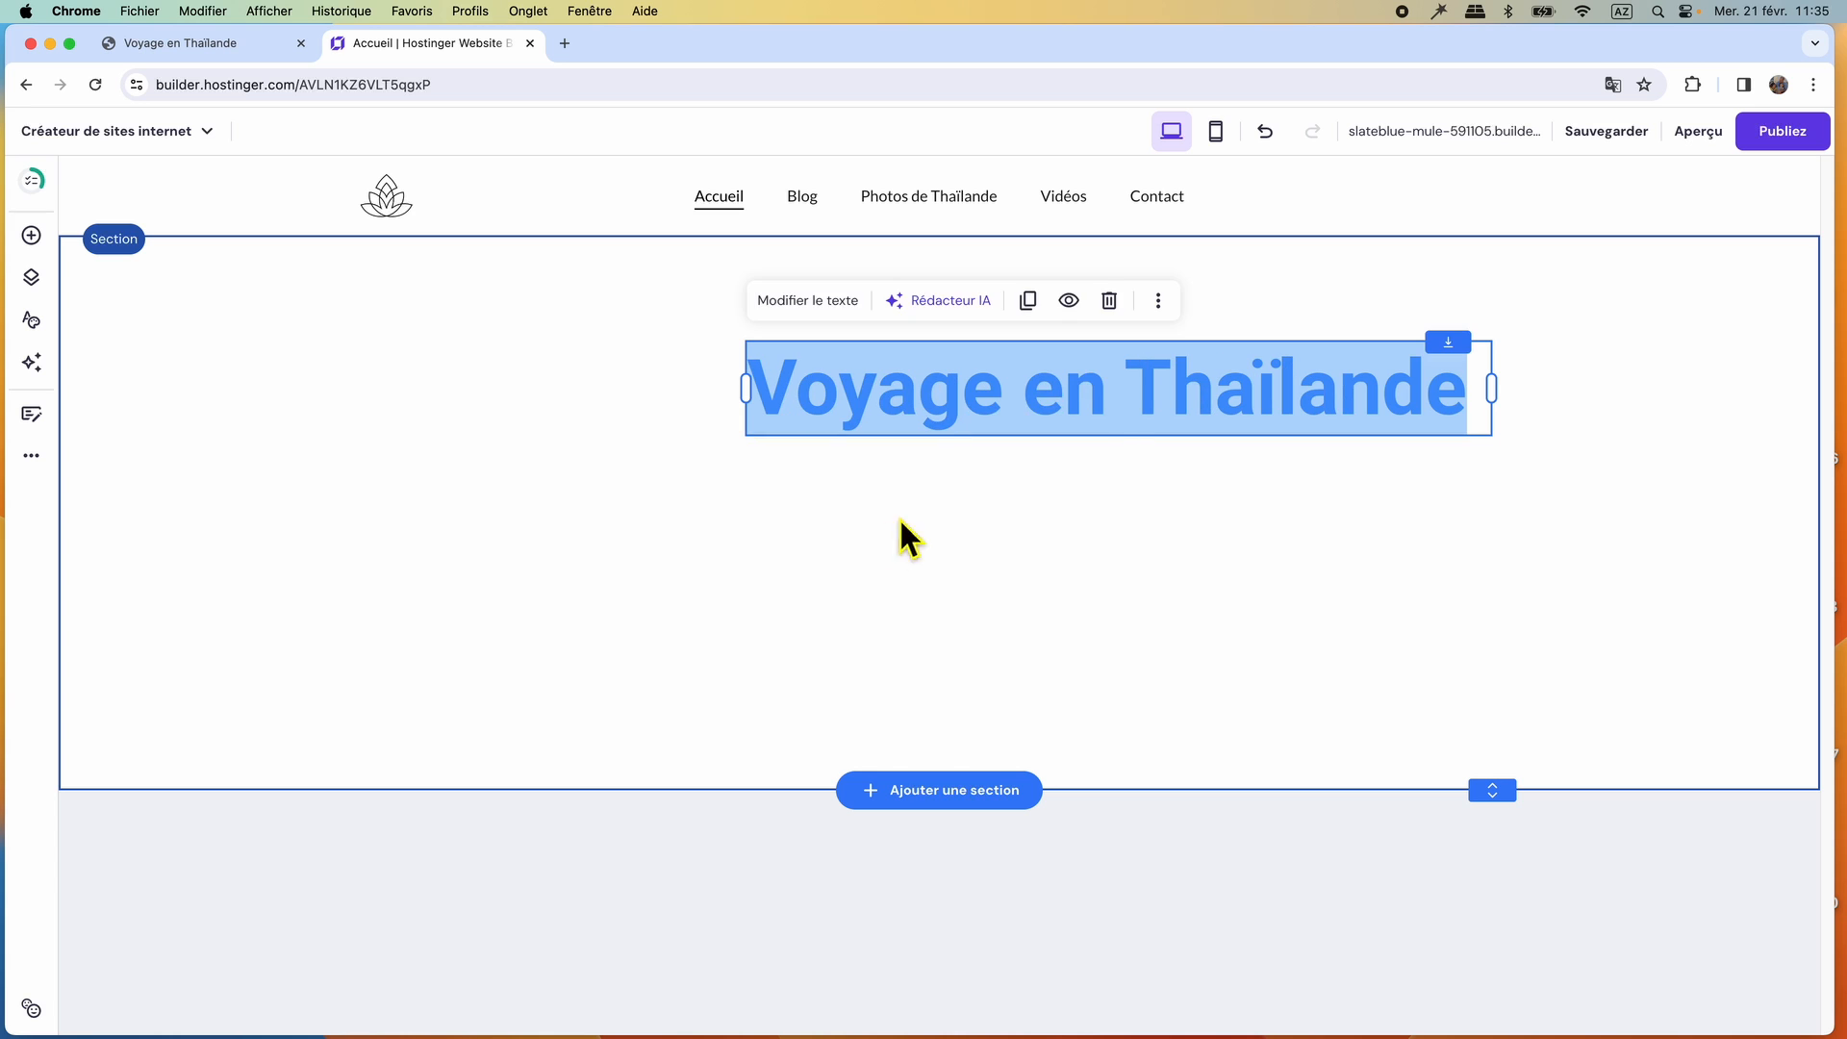
{"action": "left_click_drag", "start_coordinate": [1113, 417], "coordinate": [925, 360]}
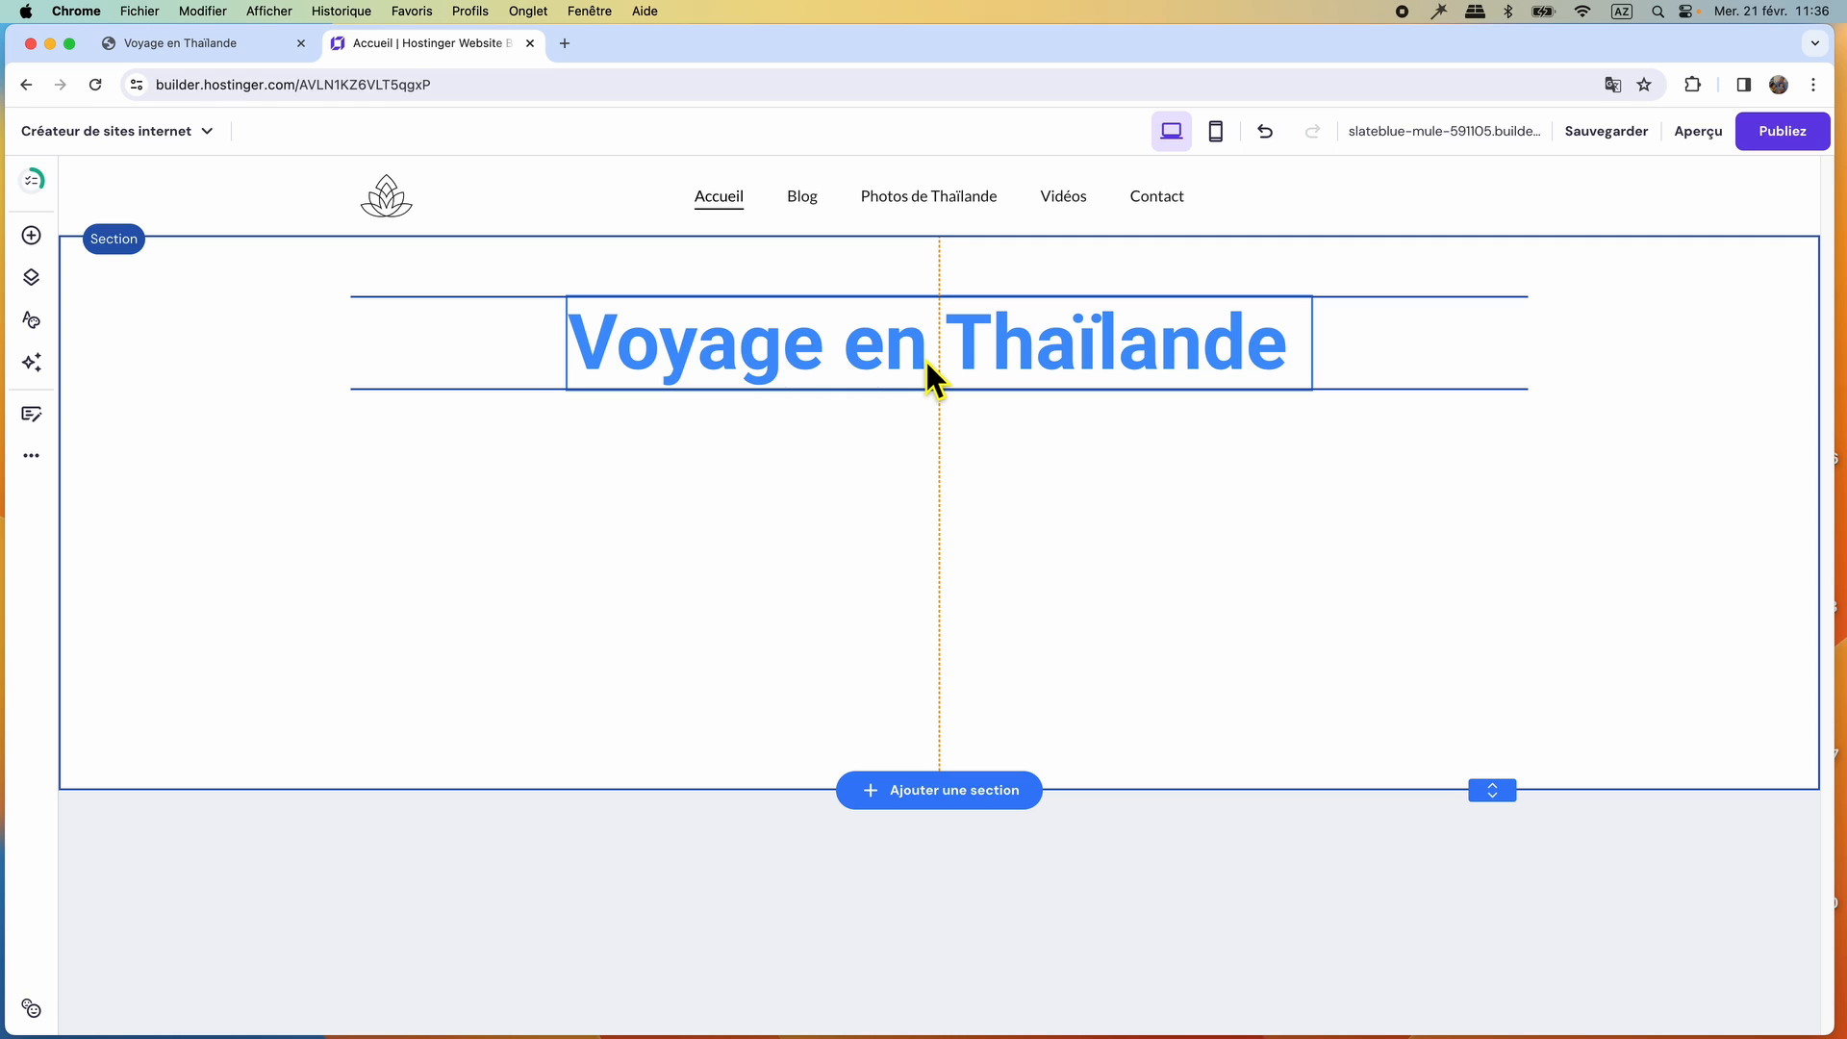
{"action": "left_click_drag", "start_coordinate": [926, 358], "coordinate": [923, 345]}
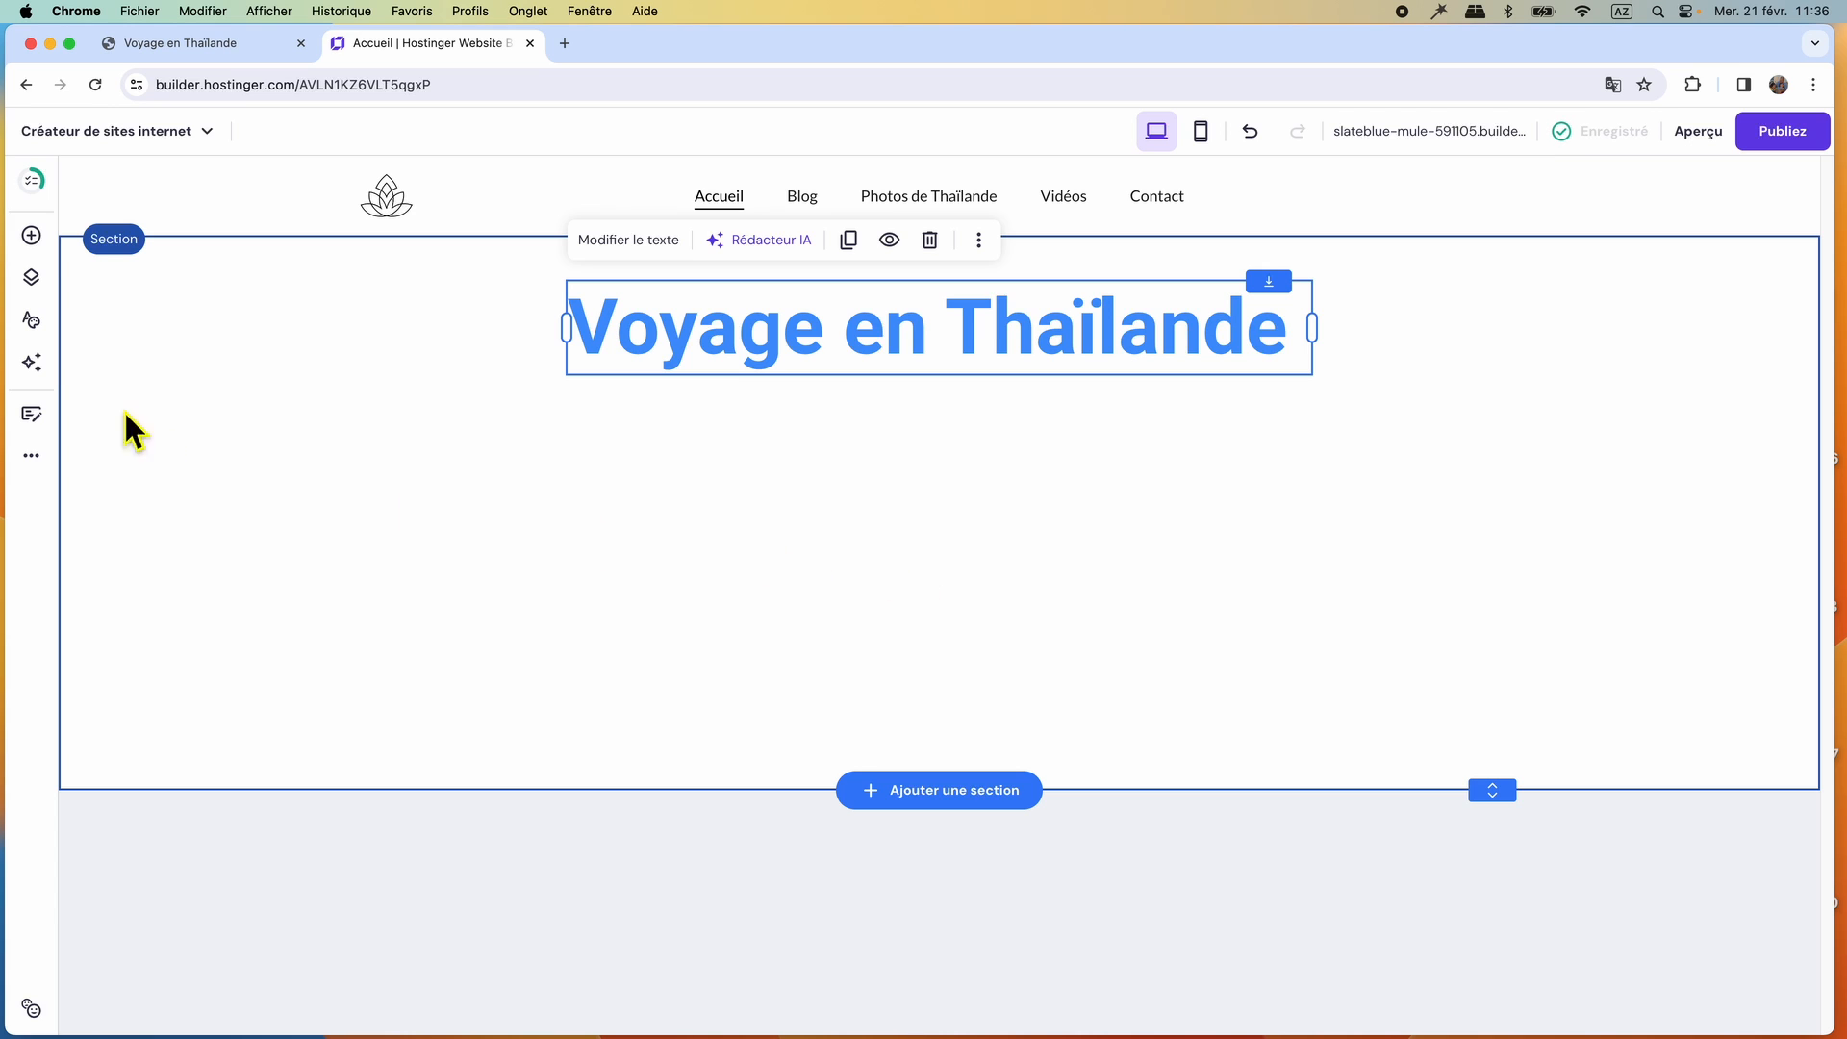
Add an image element to the section and centre it below the title.
{"action": "left_click", "coordinate": [32, 239]}
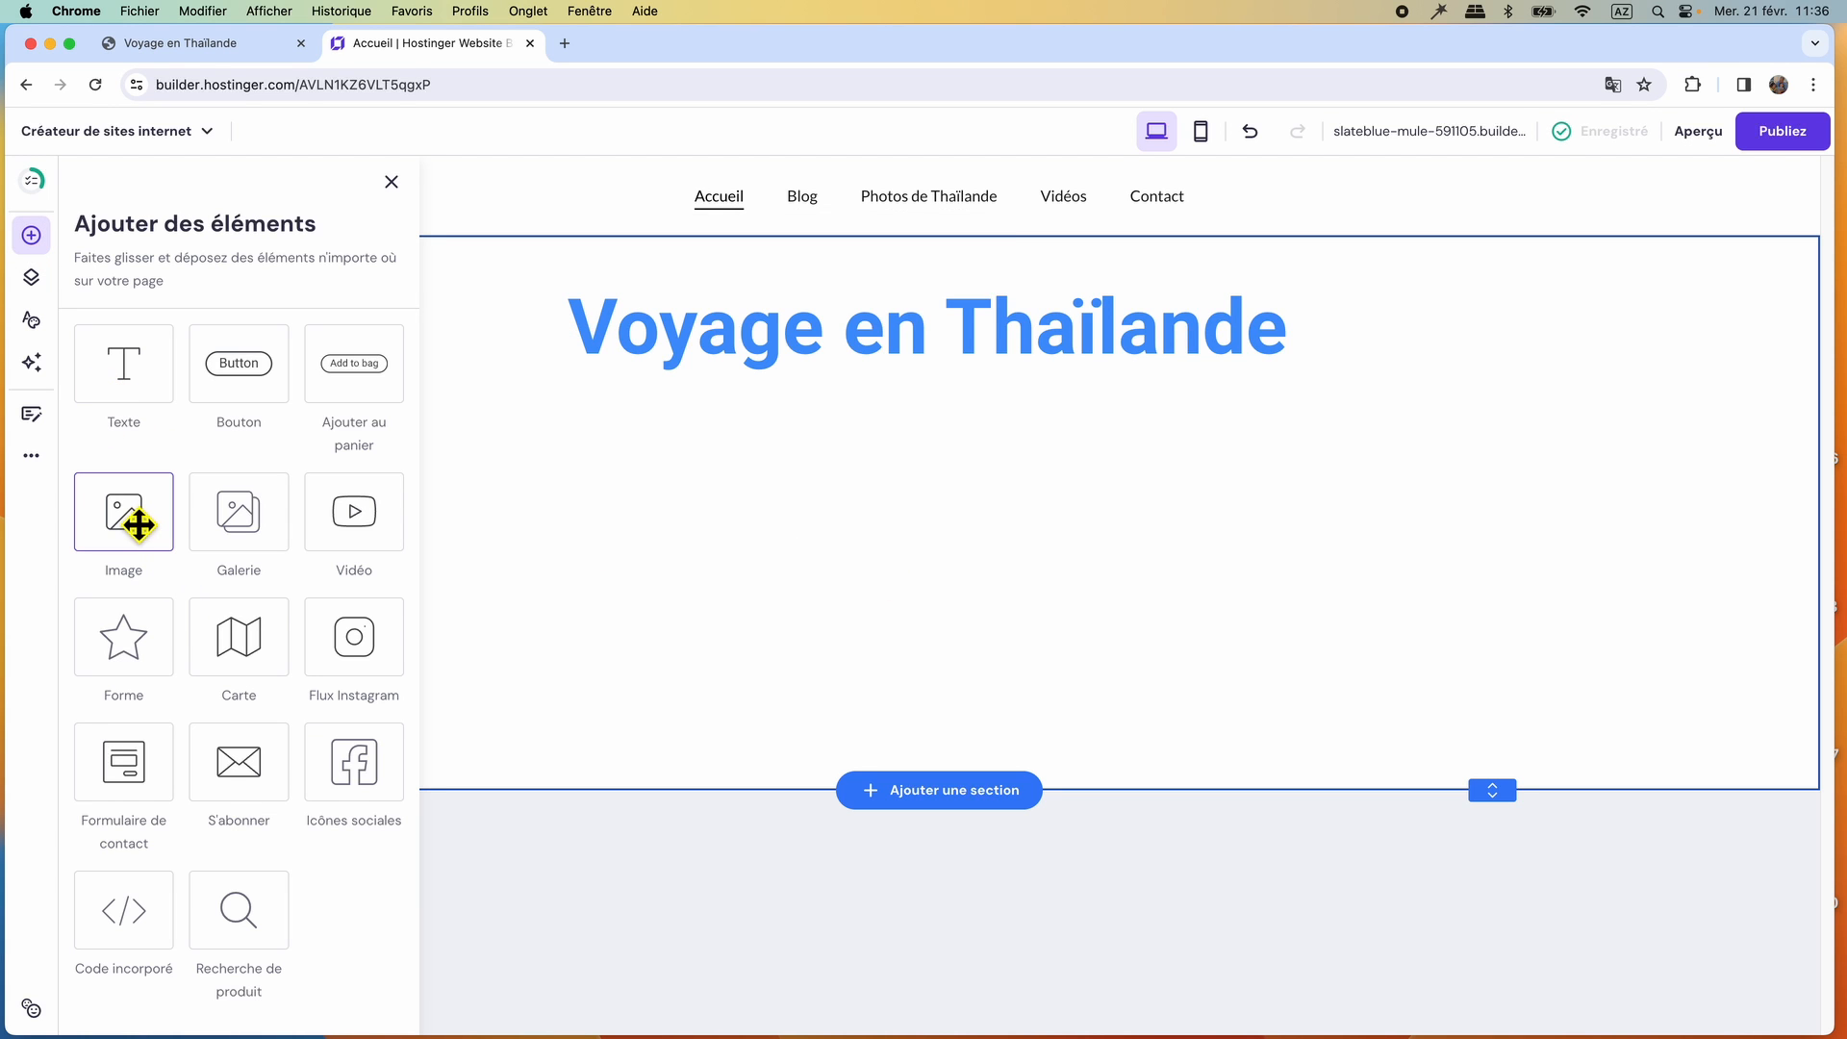
{"action": "left_click_drag", "start_coordinate": [135, 520], "coordinate": [863, 547]}
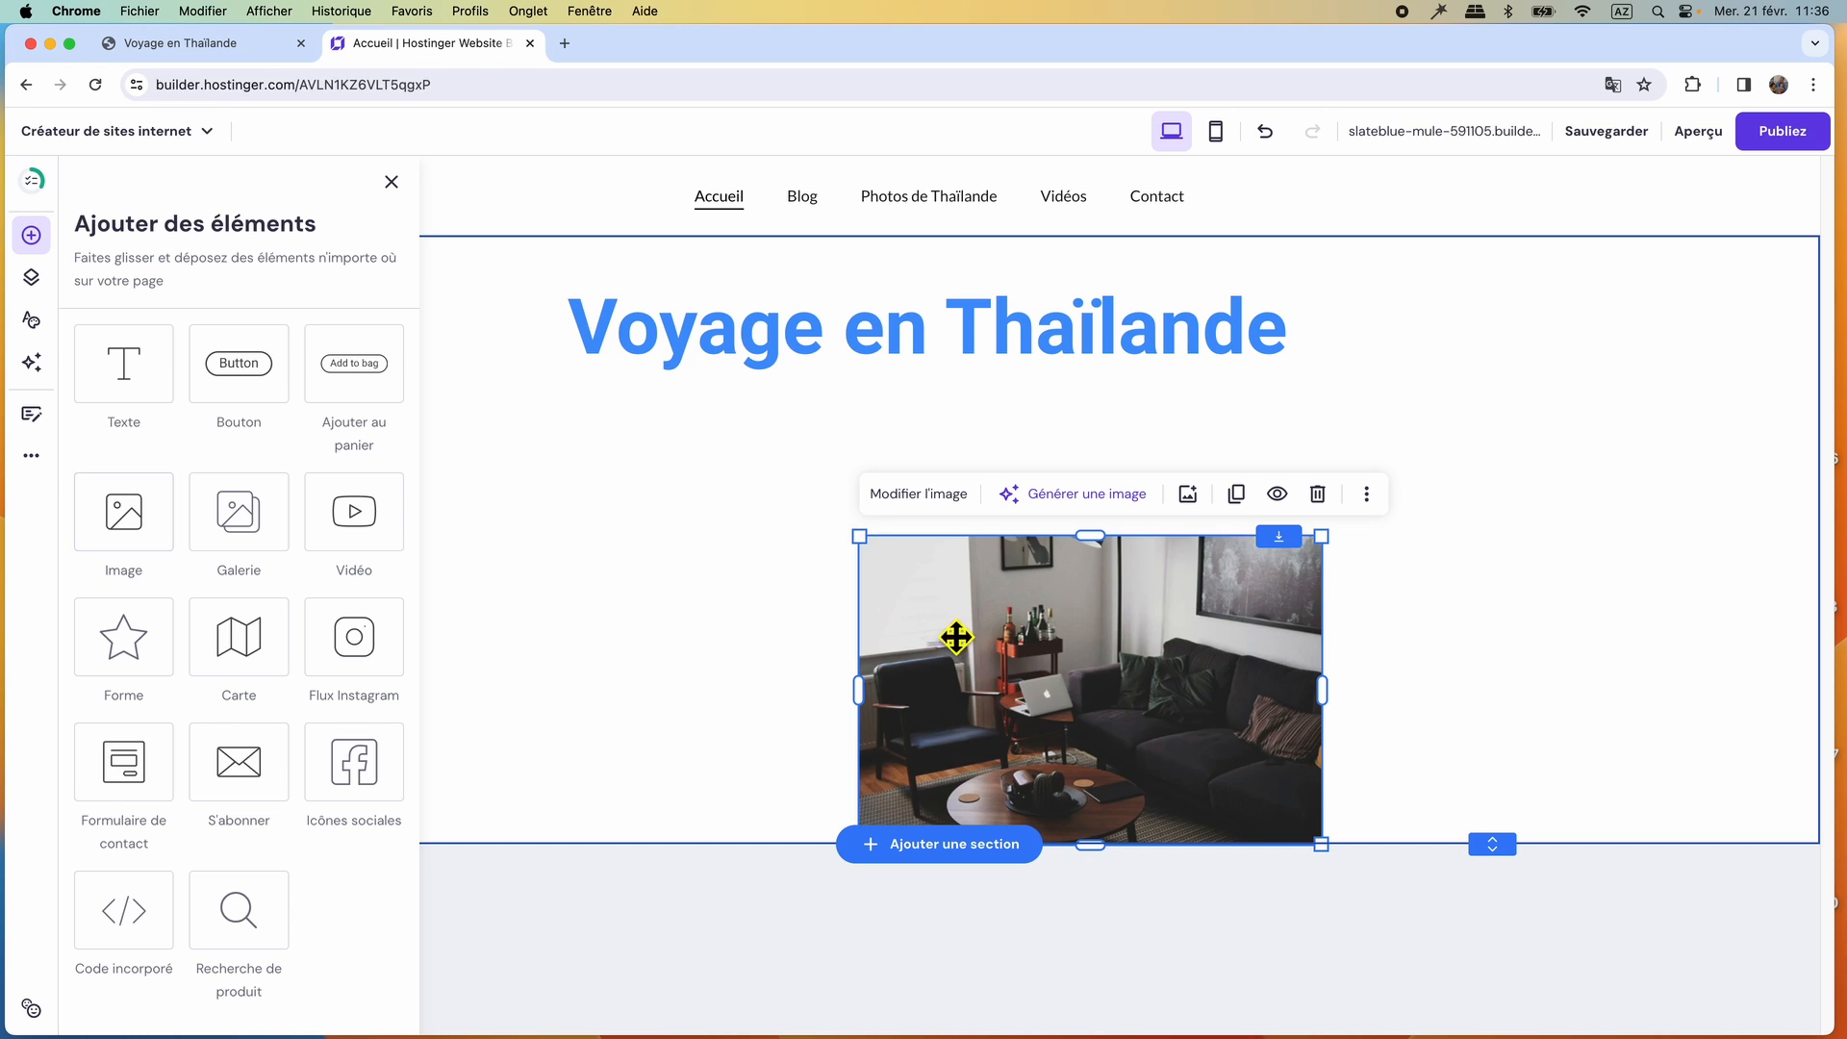
{"action": "left_click_drag", "start_coordinate": [1063, 671], "coordinate": [928, 558]}
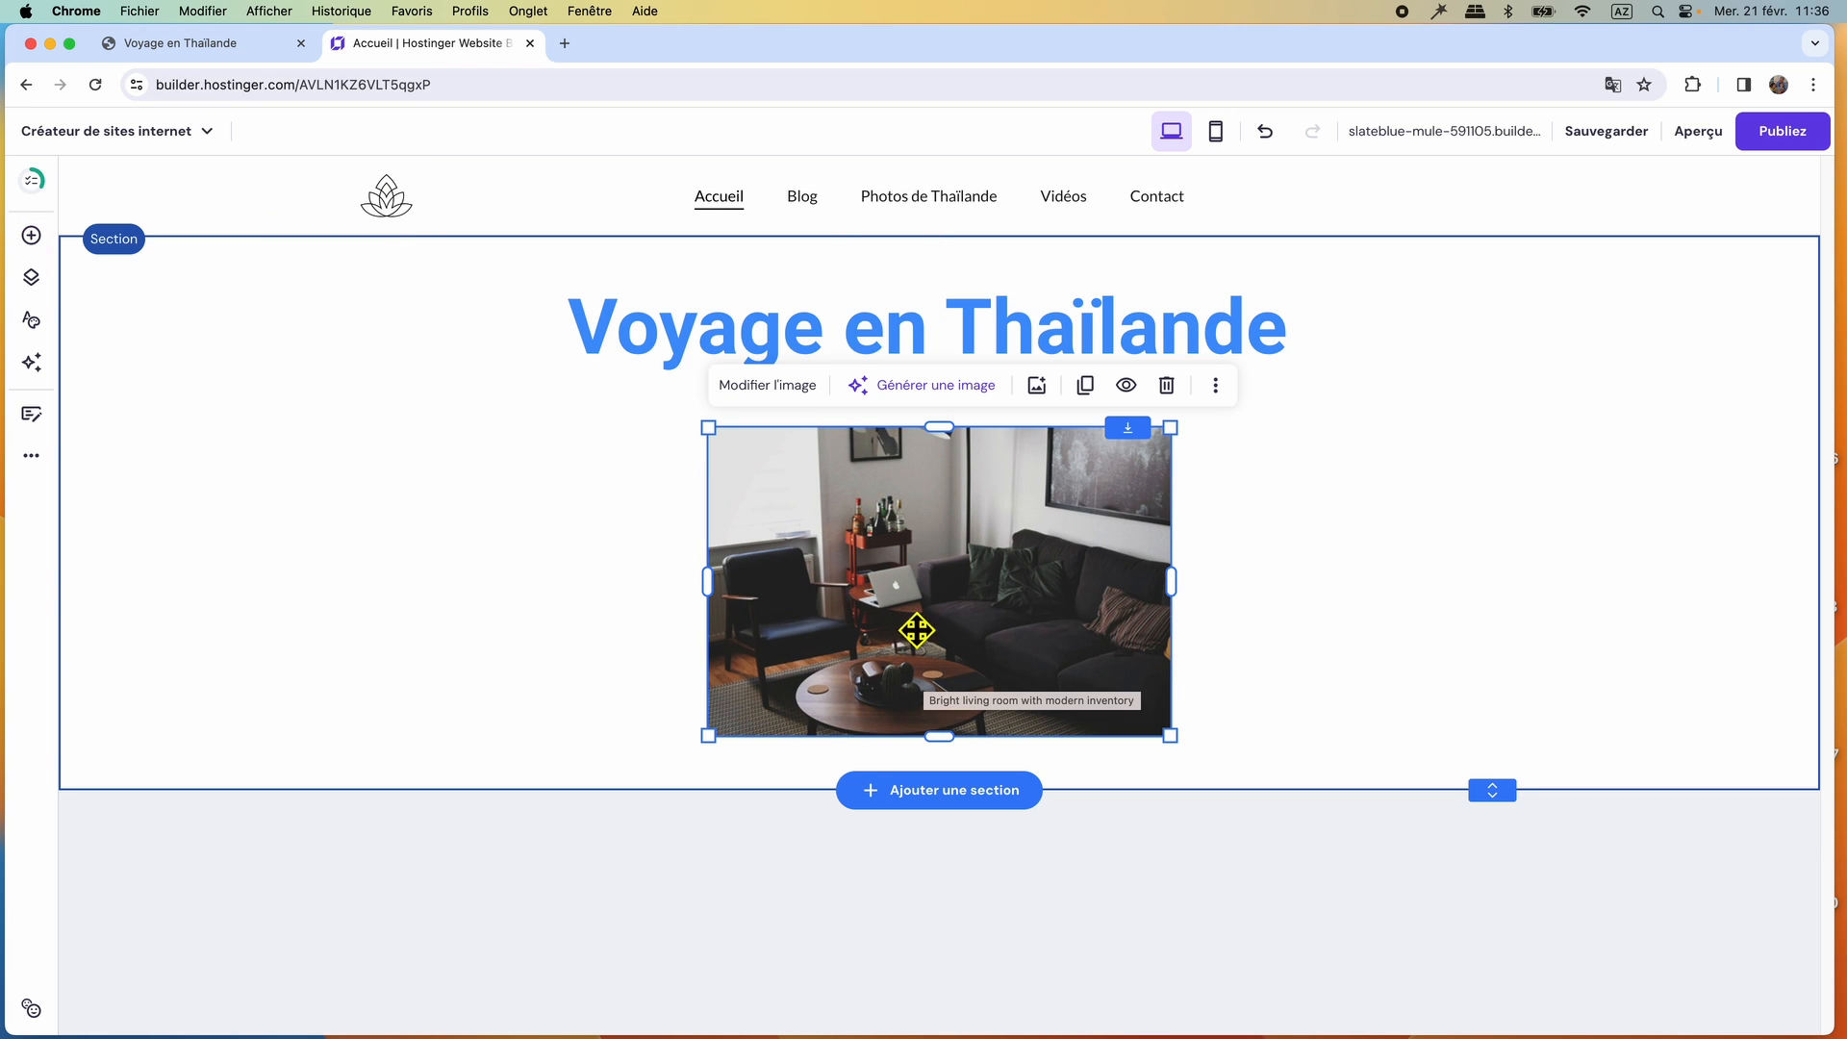
Replace the placeholder image with the ile de thailande WebP file uploaded from toptutoweb/rushes3/thailande/accueil on the passport drive.
{"action": "left_click", "coordinate": [755, 385]}
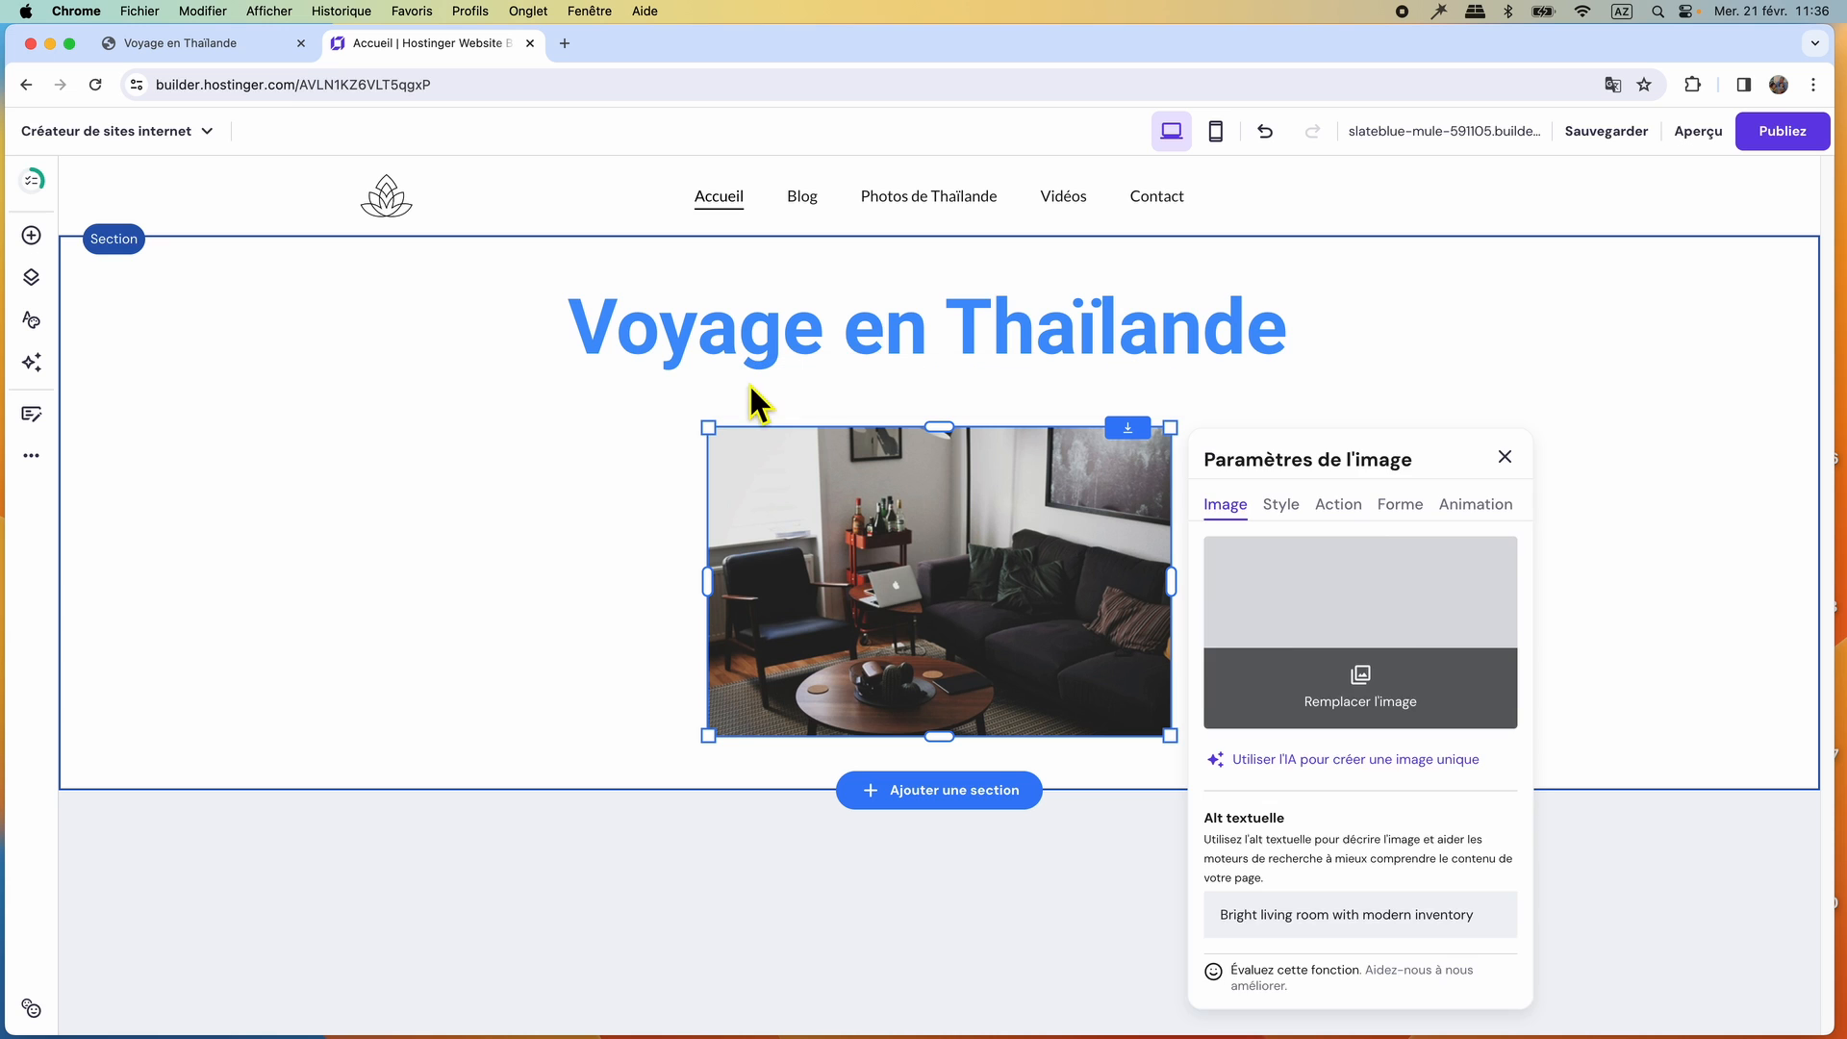
{"action": "left_click", "coordinate": [1295, 591]}
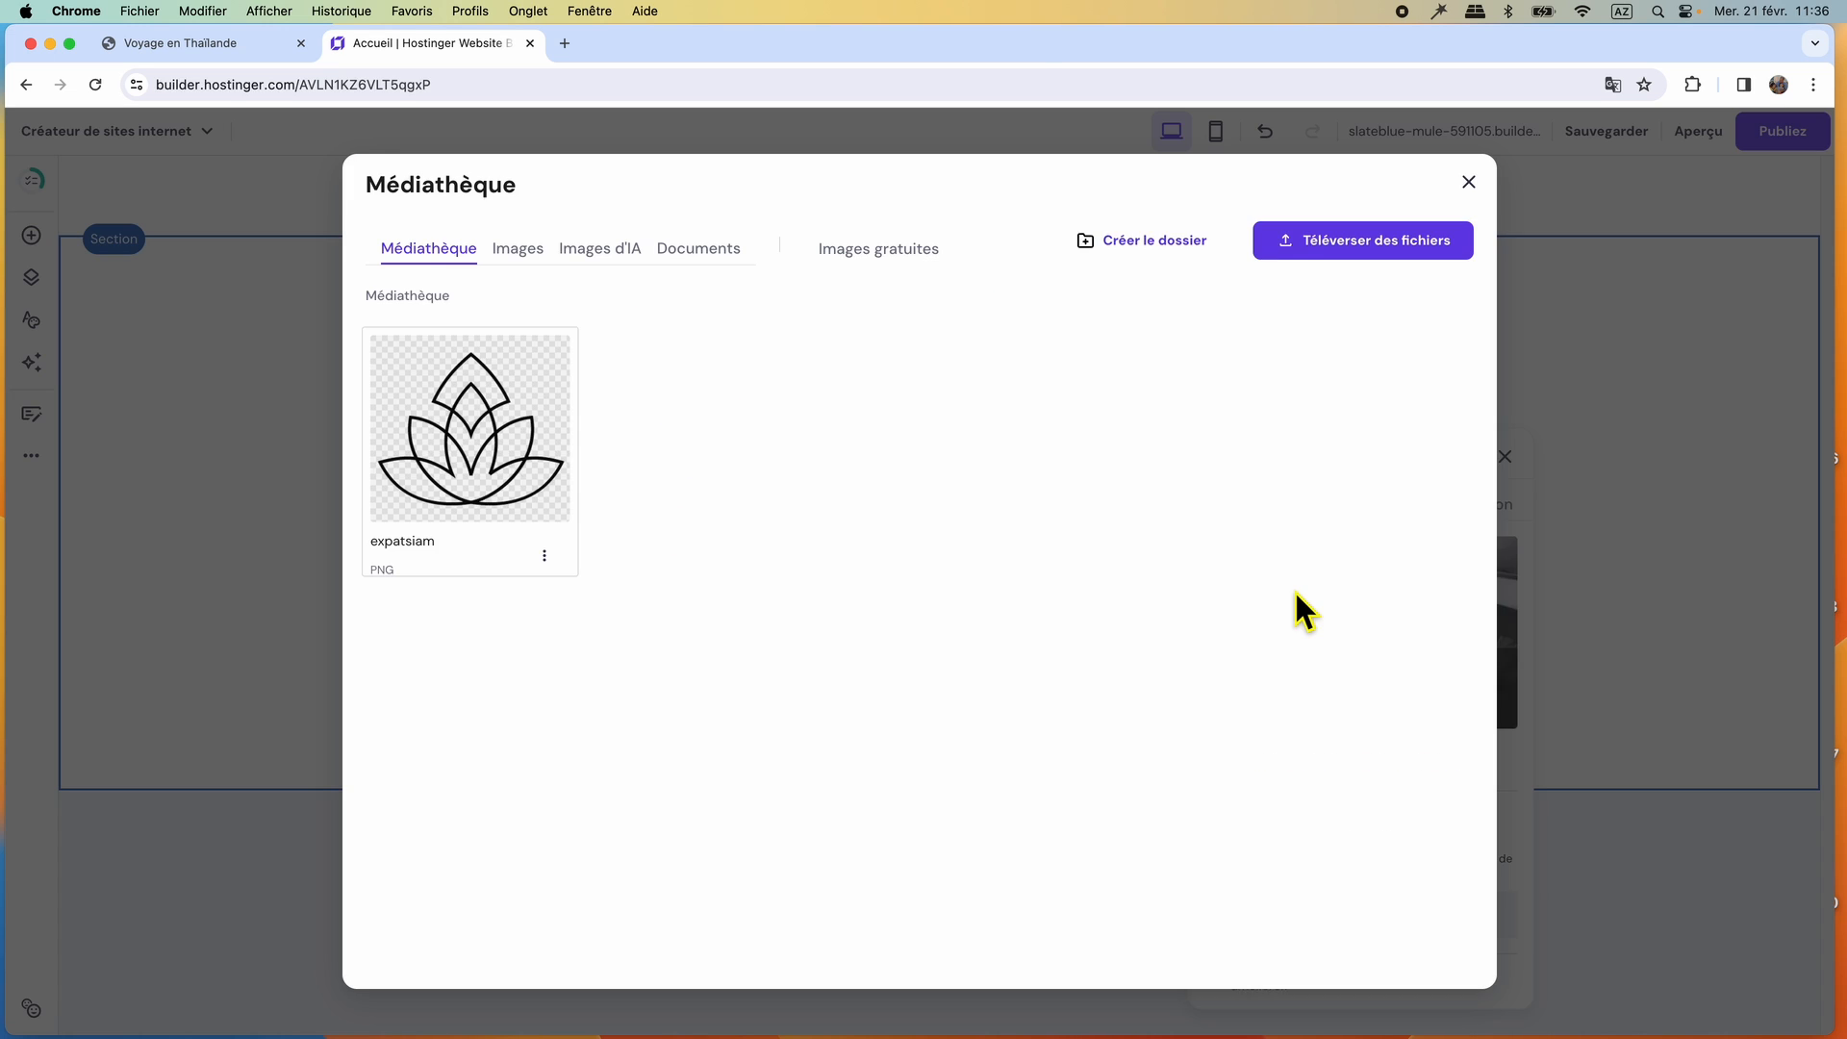
{"action": "left_click", "coordinate": [275, 458]}
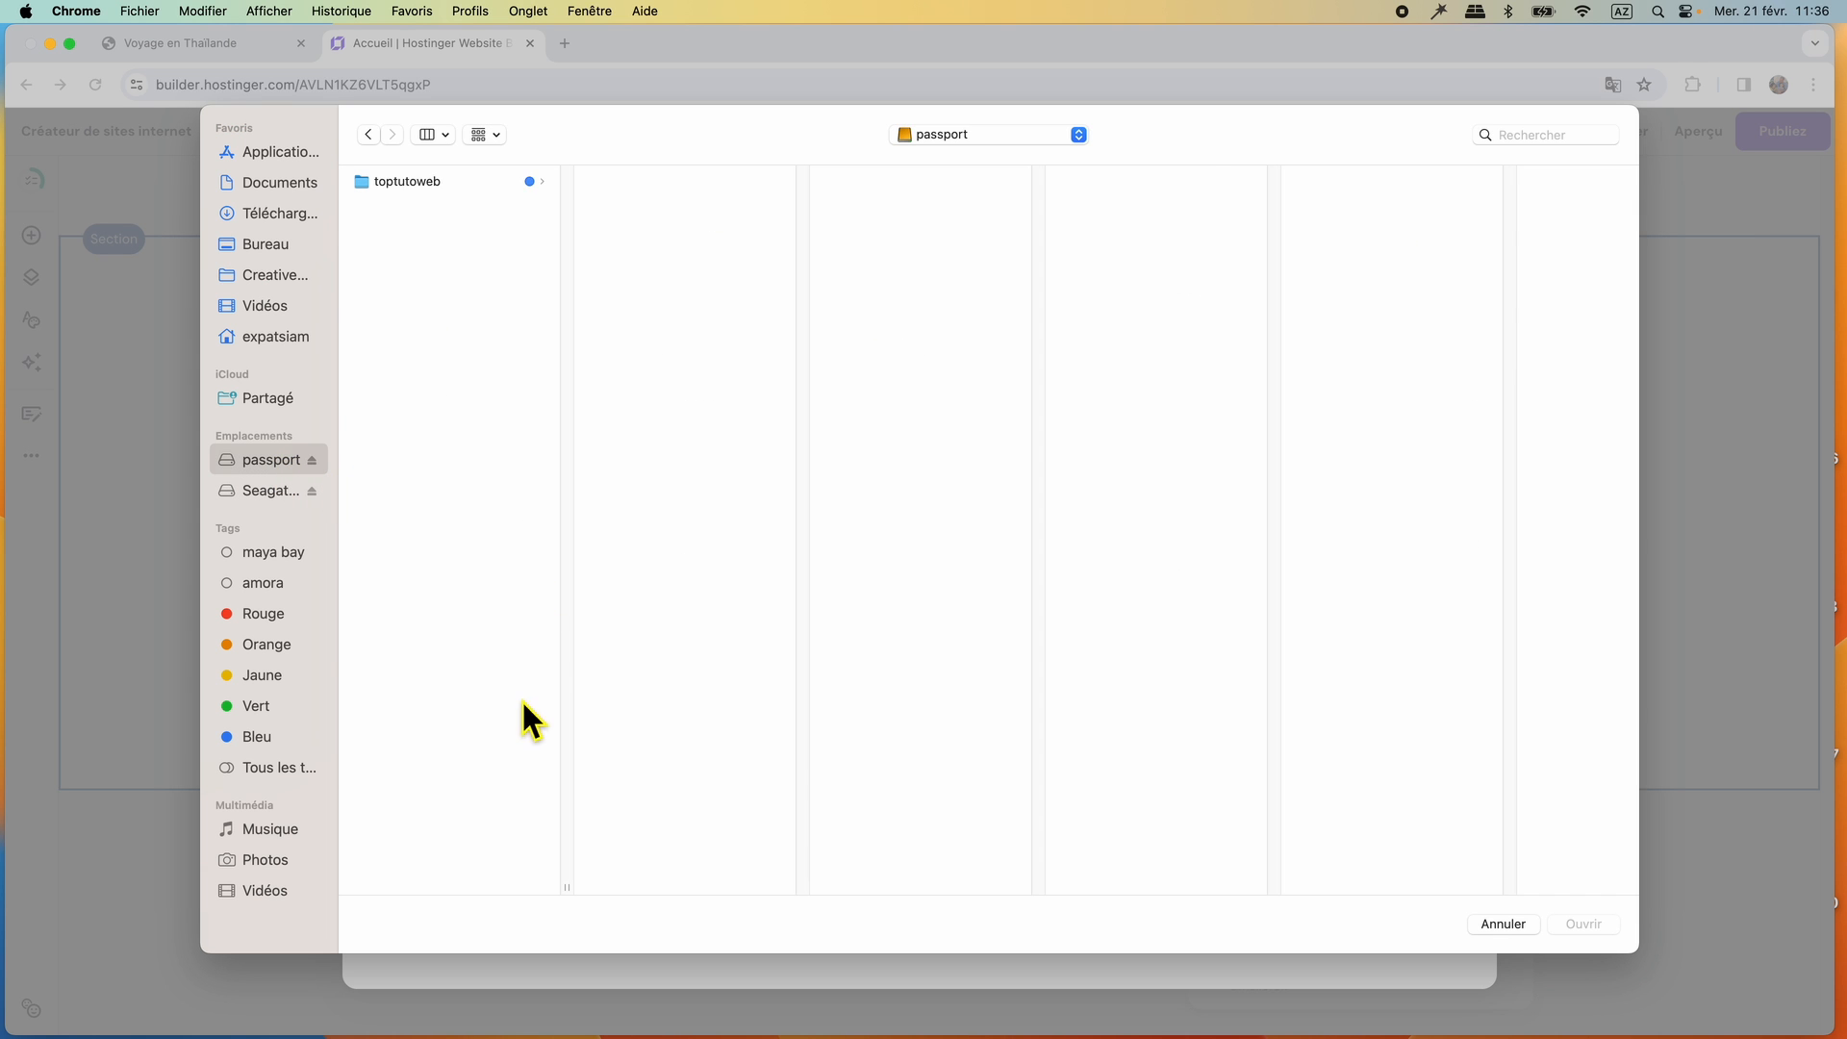
{"action": "left_click", "coordinate": [437, 710]}
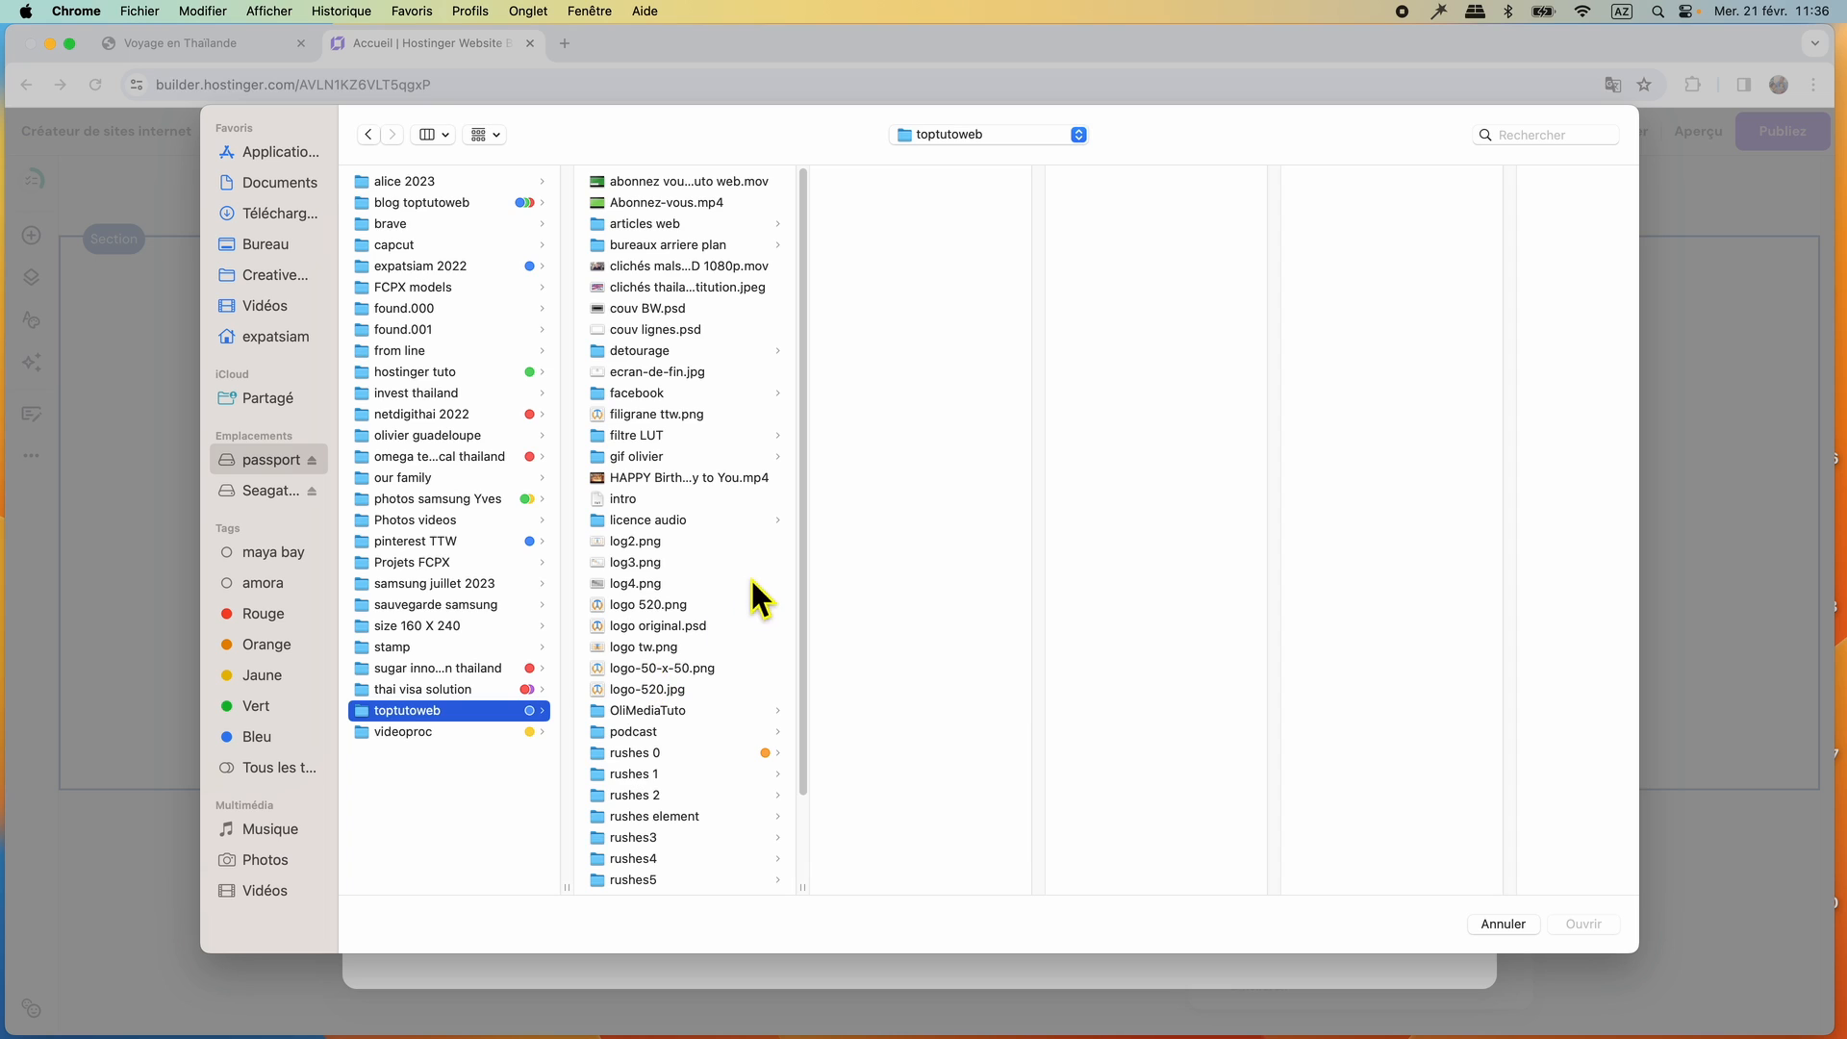
{"action": "left_click", "coordinate": [678, 837]}
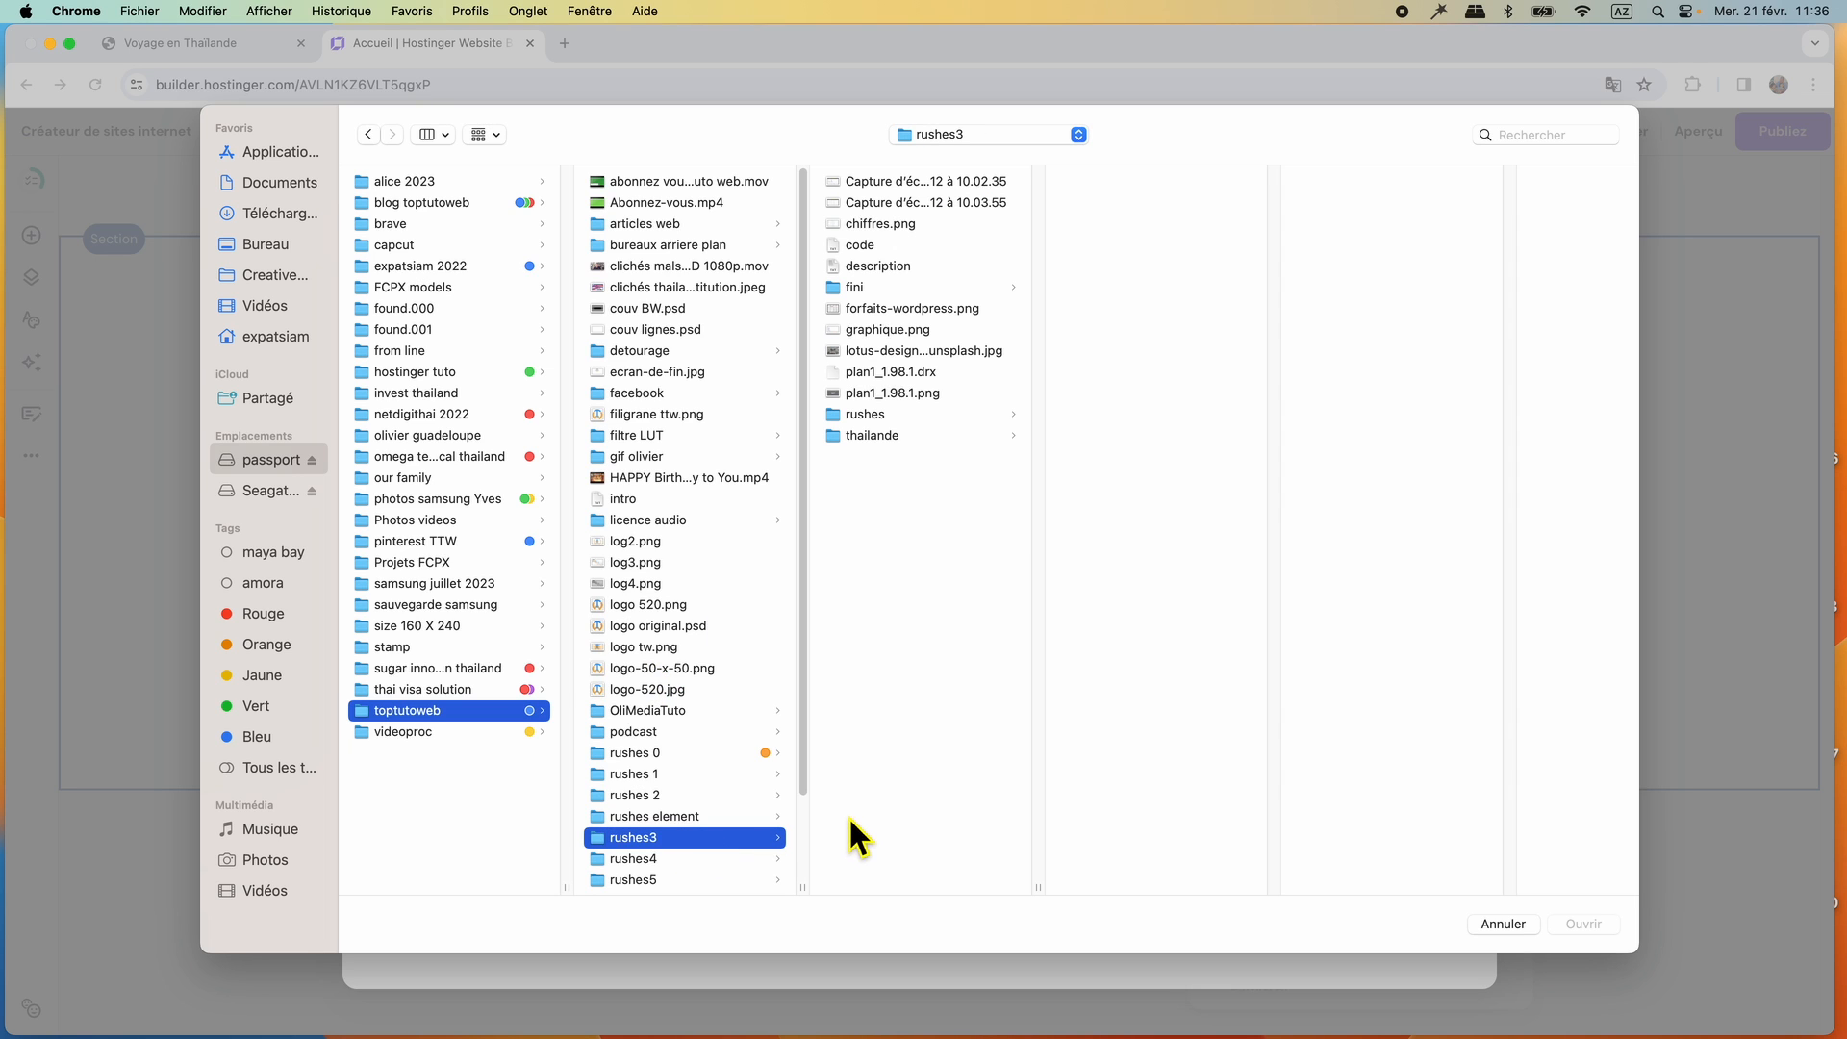
{"action": "left_click", "coordinate": [903, 435]}
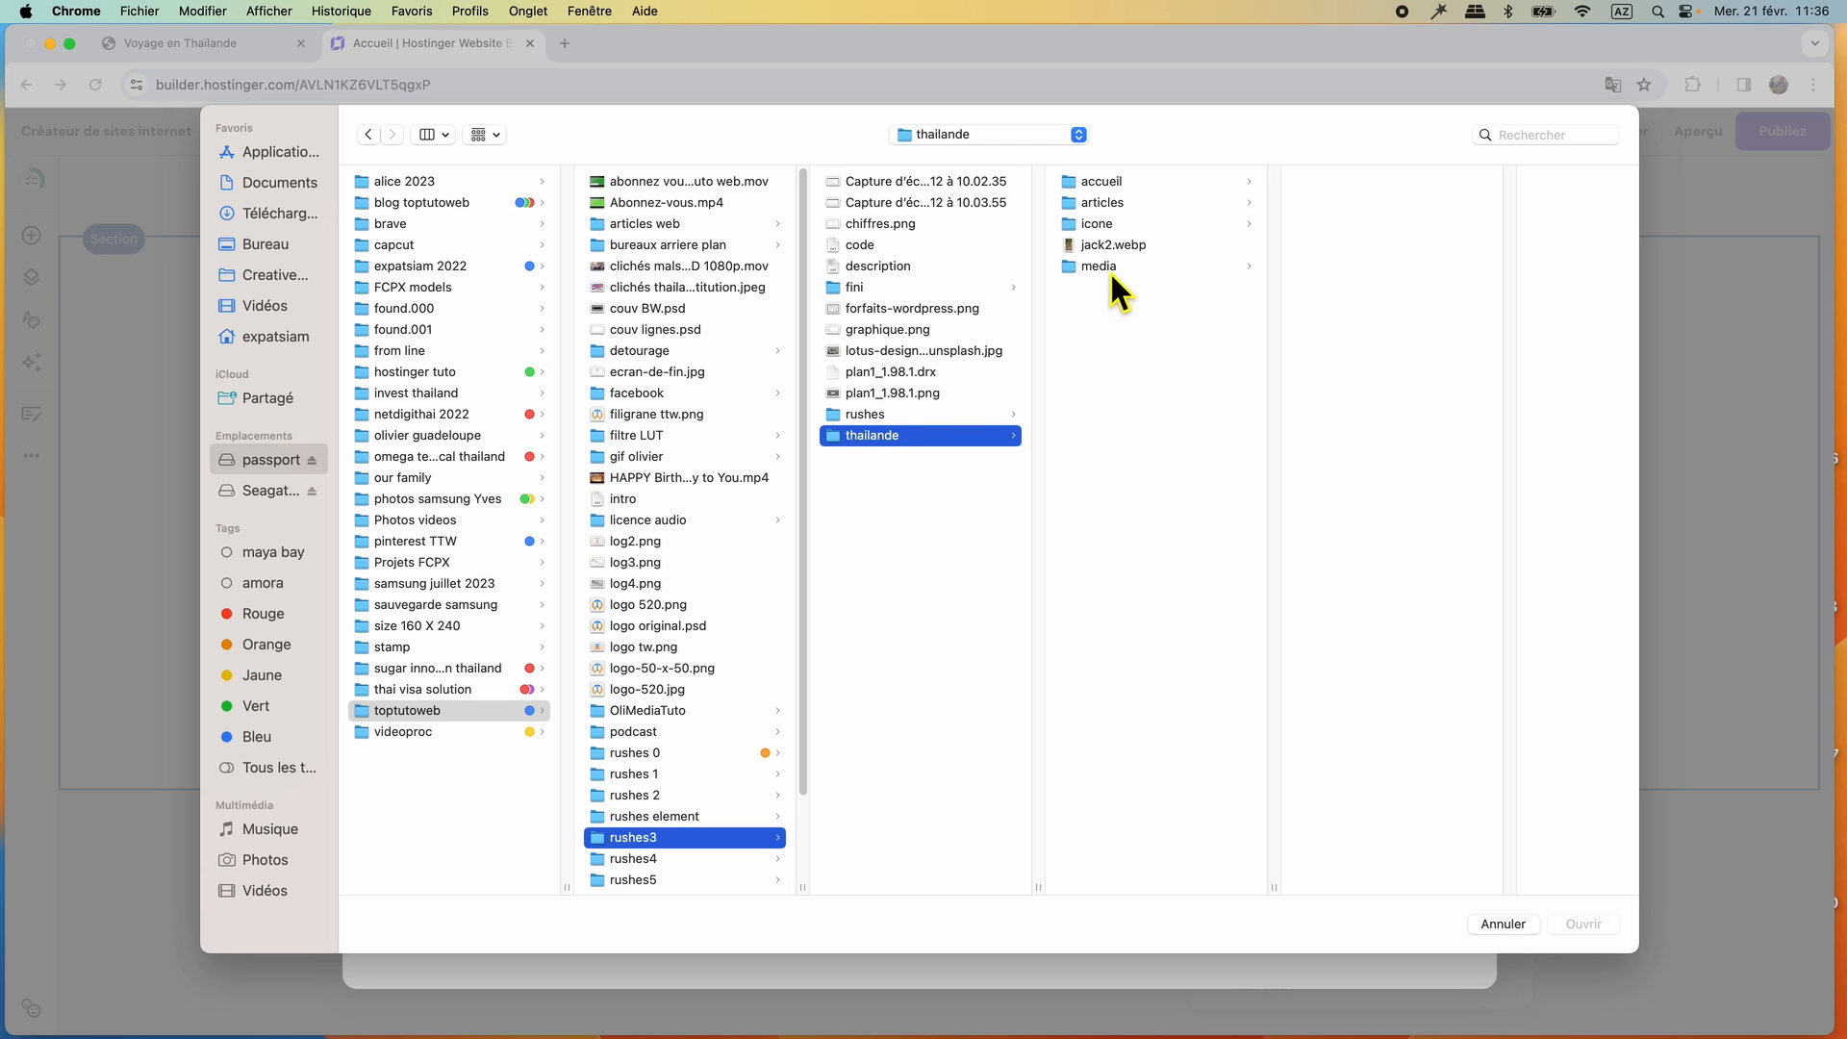
{"action": "left_click", "coordinate": [1107, 183]}
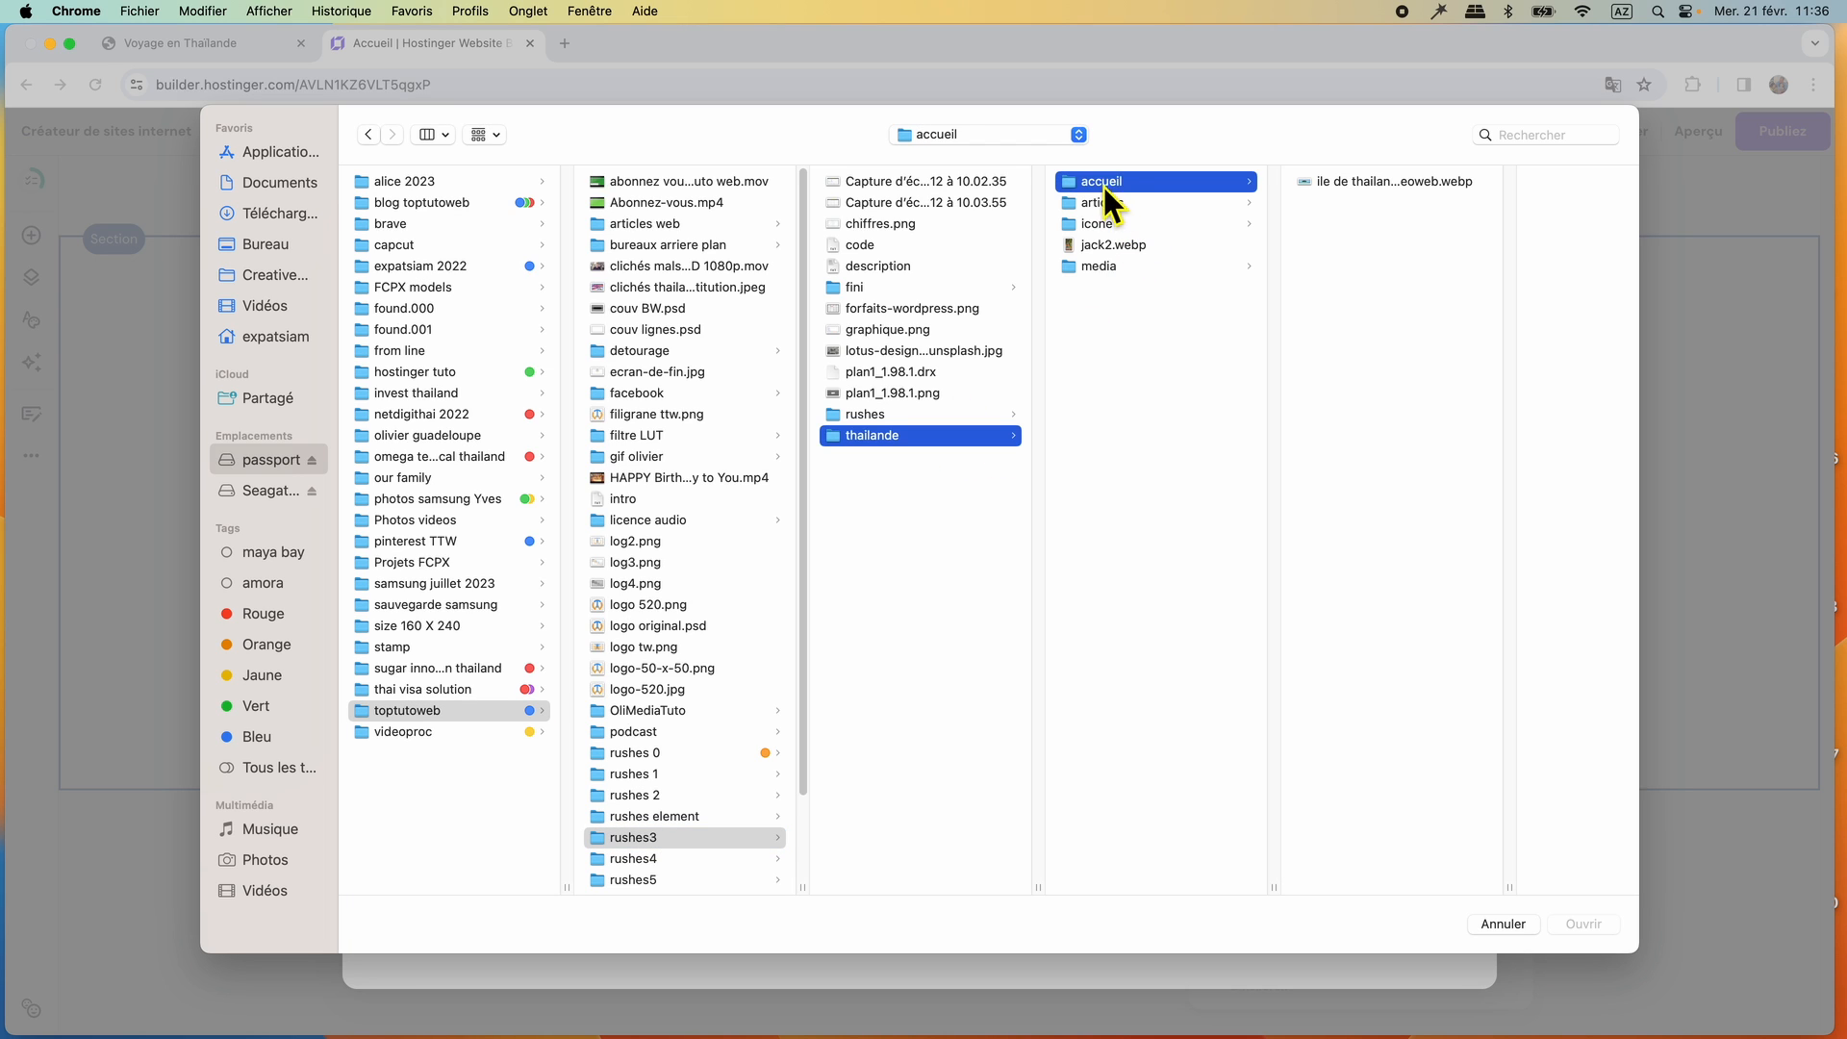
{"action": "left_click", "coordinate": [1398, 181]}
{"action": "left_click", "coordinate": [1585, 926]}
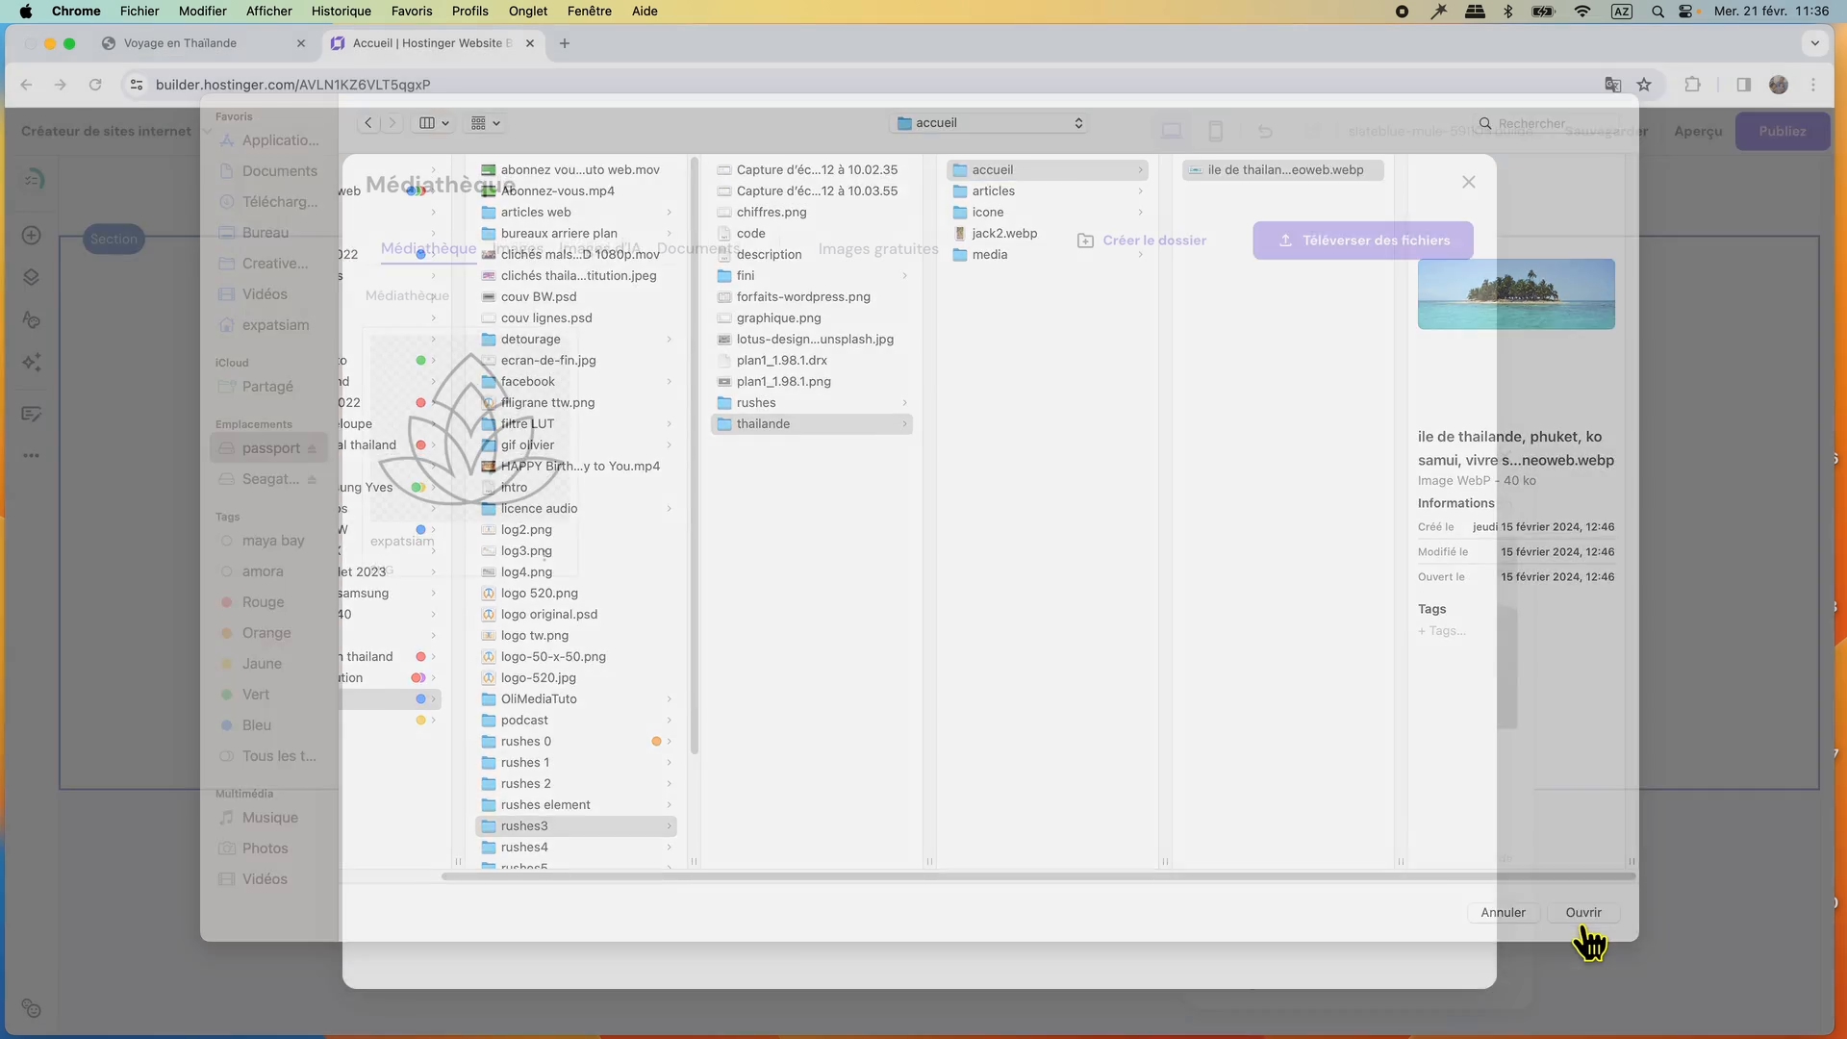
{"action": "mouse_move", "coordinate": [476, 479]}
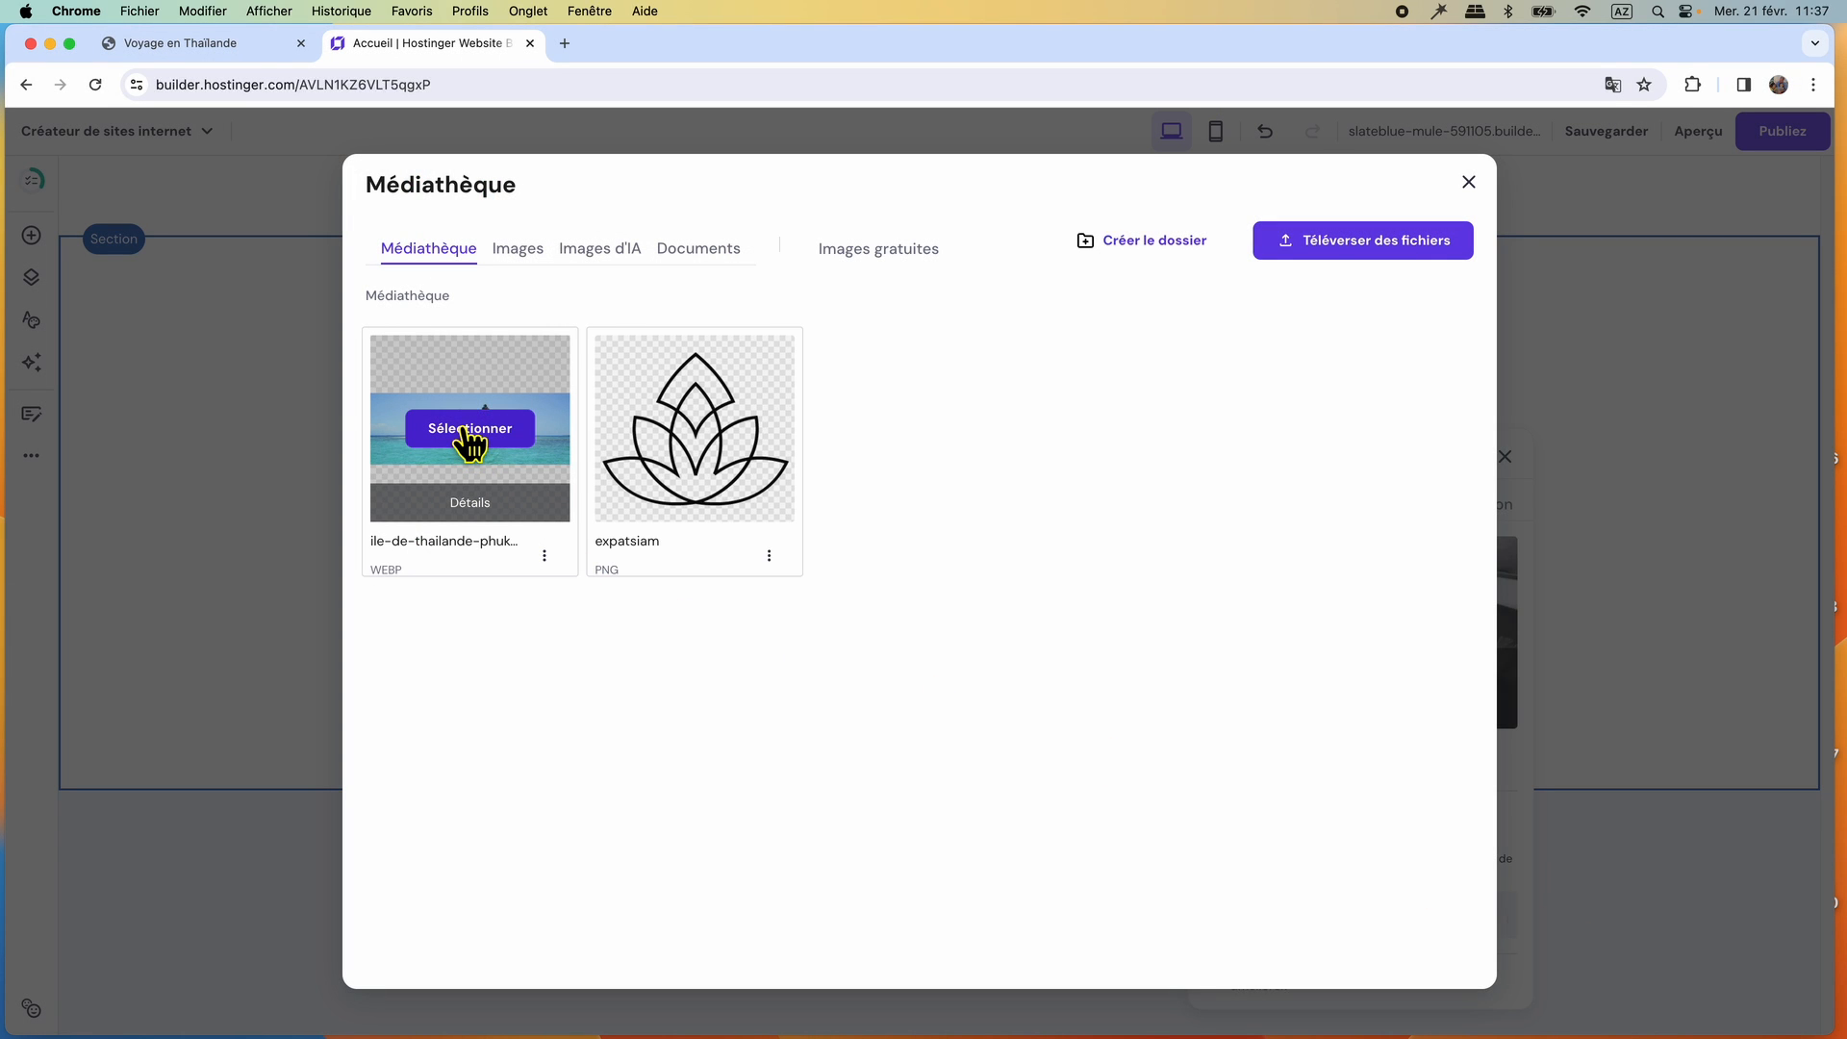
{"action": "left_click", "coordinate": [470, 429]}
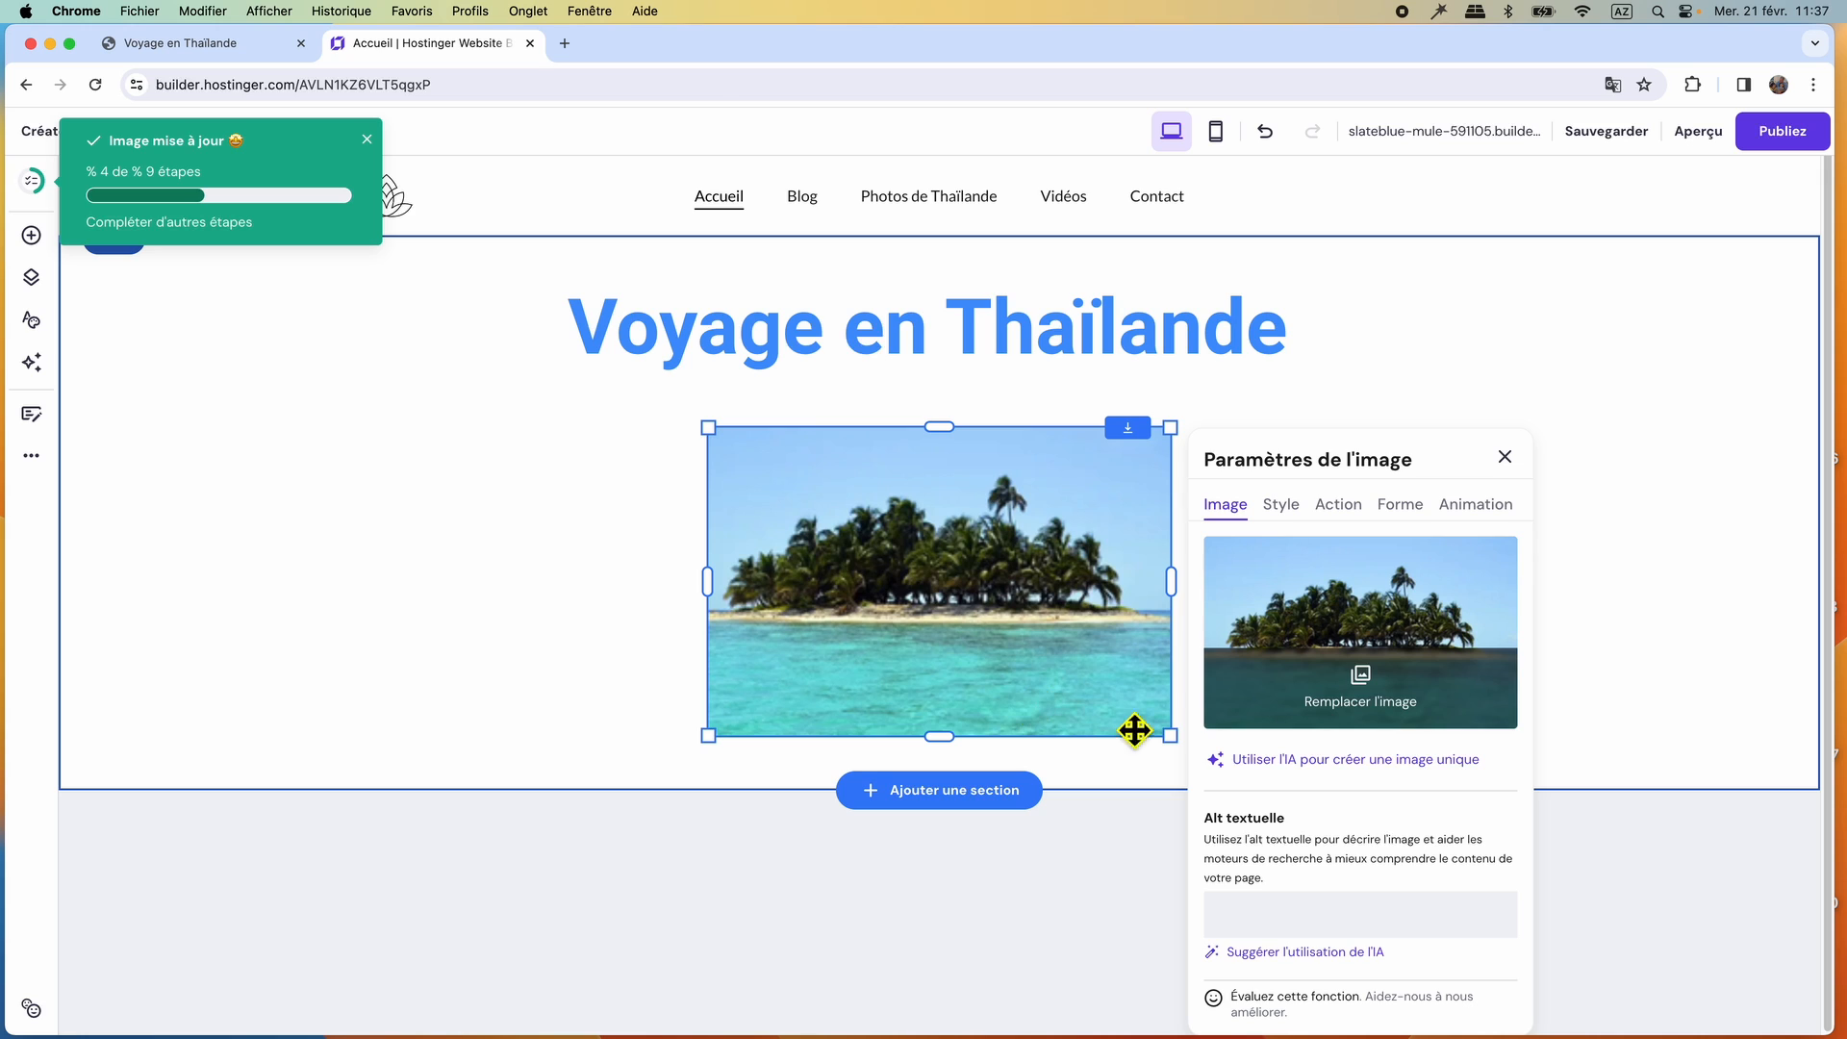
Reset the island image's proportions and enlarge it to the full content width below the title.
{"action": "left_click", "coordinate": [1282, 510]}
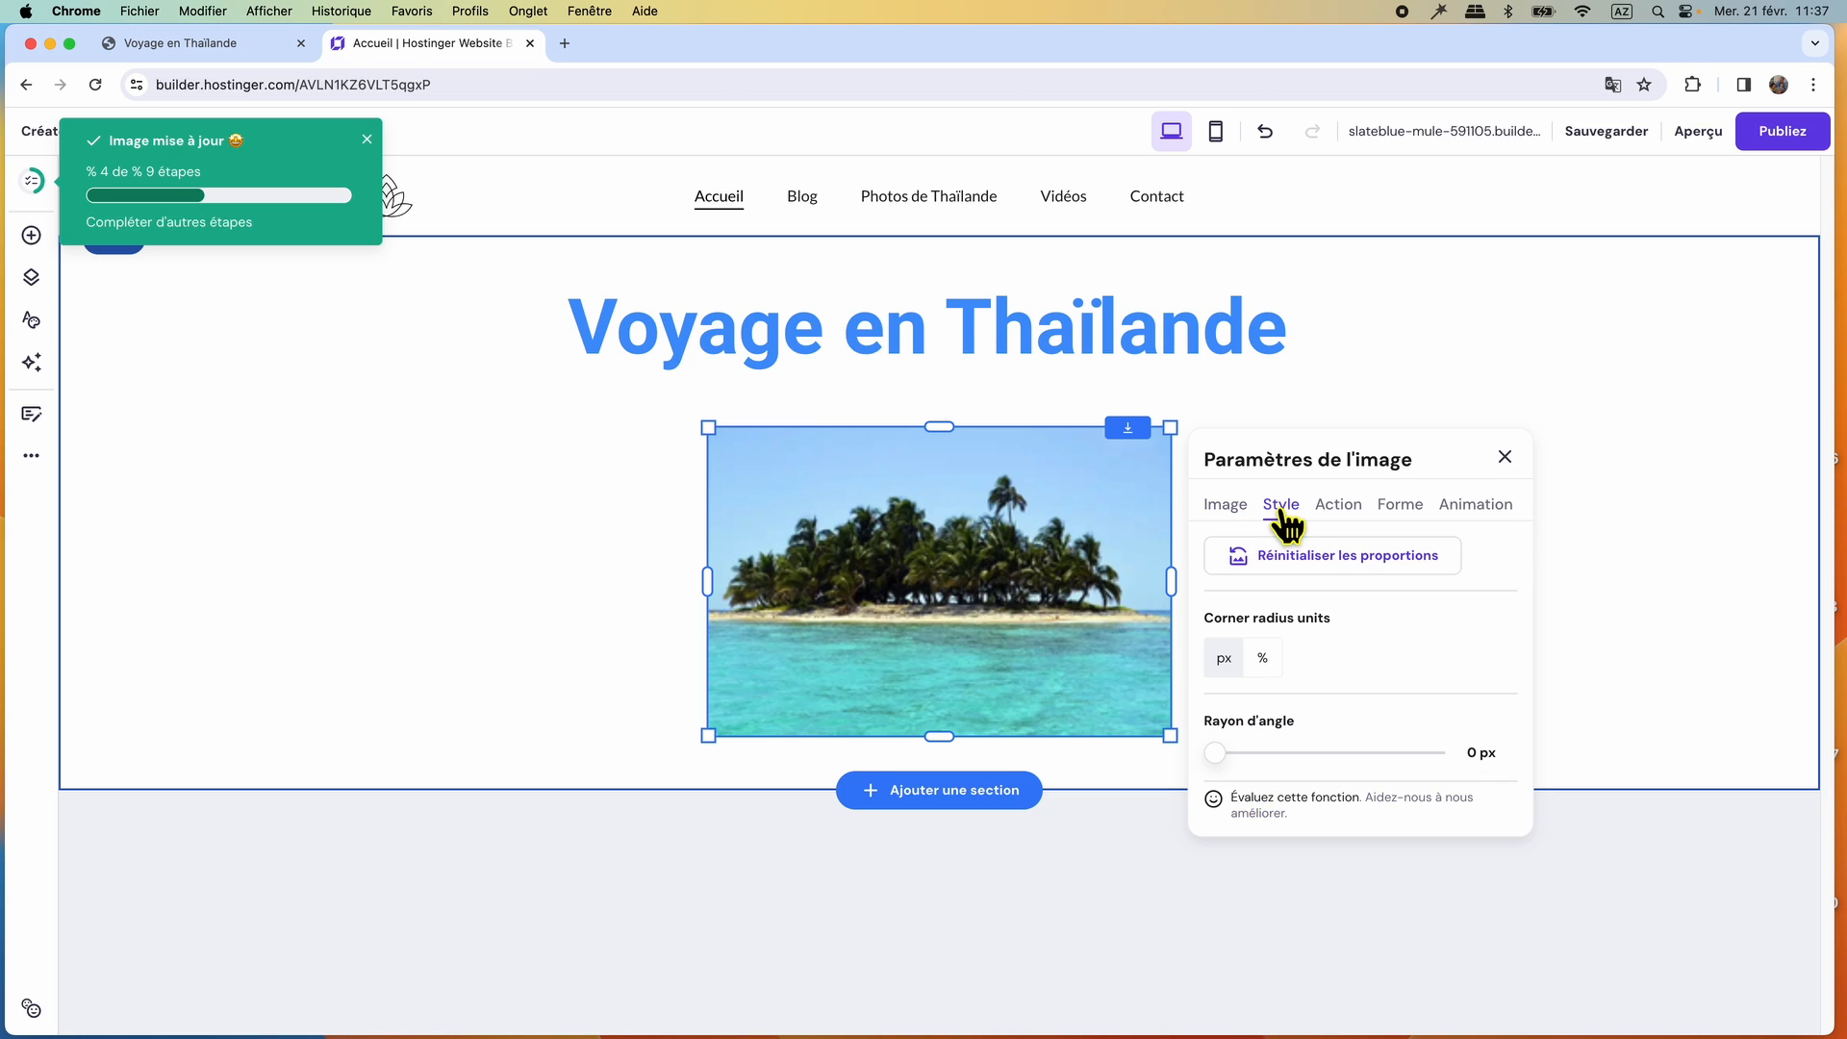
{"action": "left_click", "coordinate": [1333, 567]}
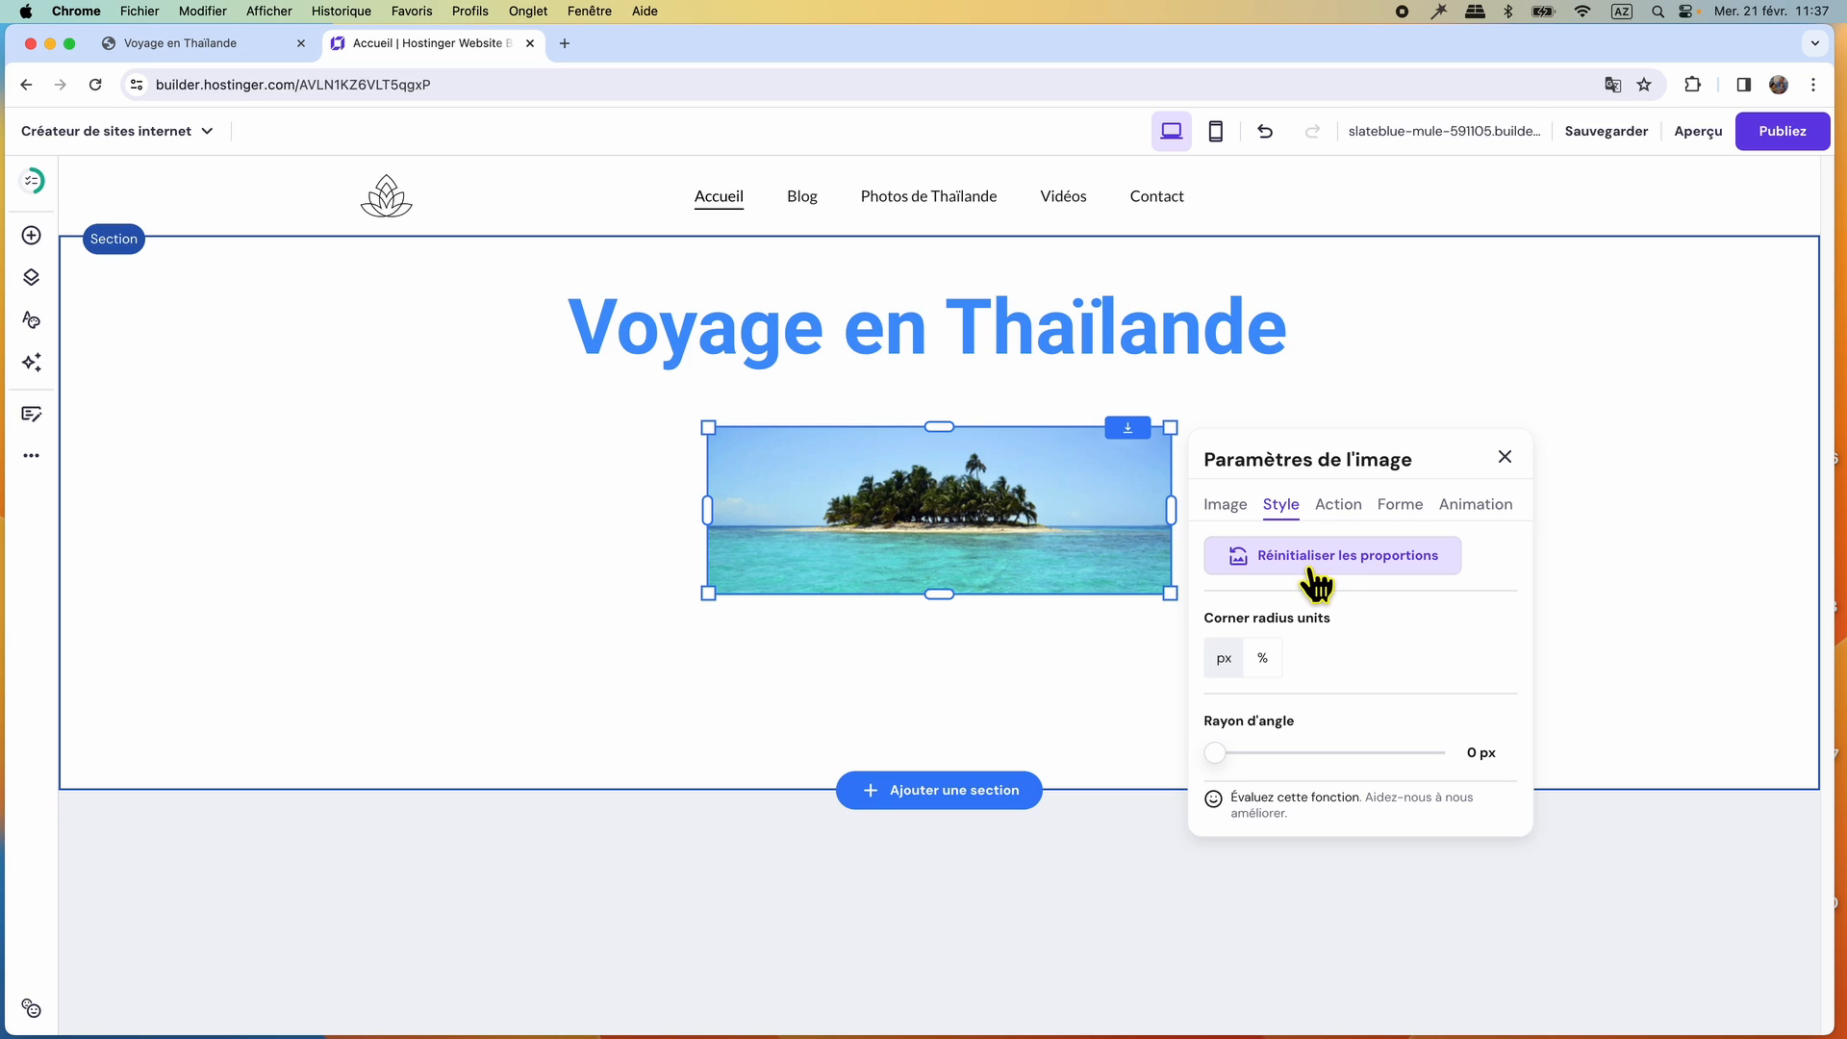
{"action": "left_click", "coordinate": [1505, 458]}
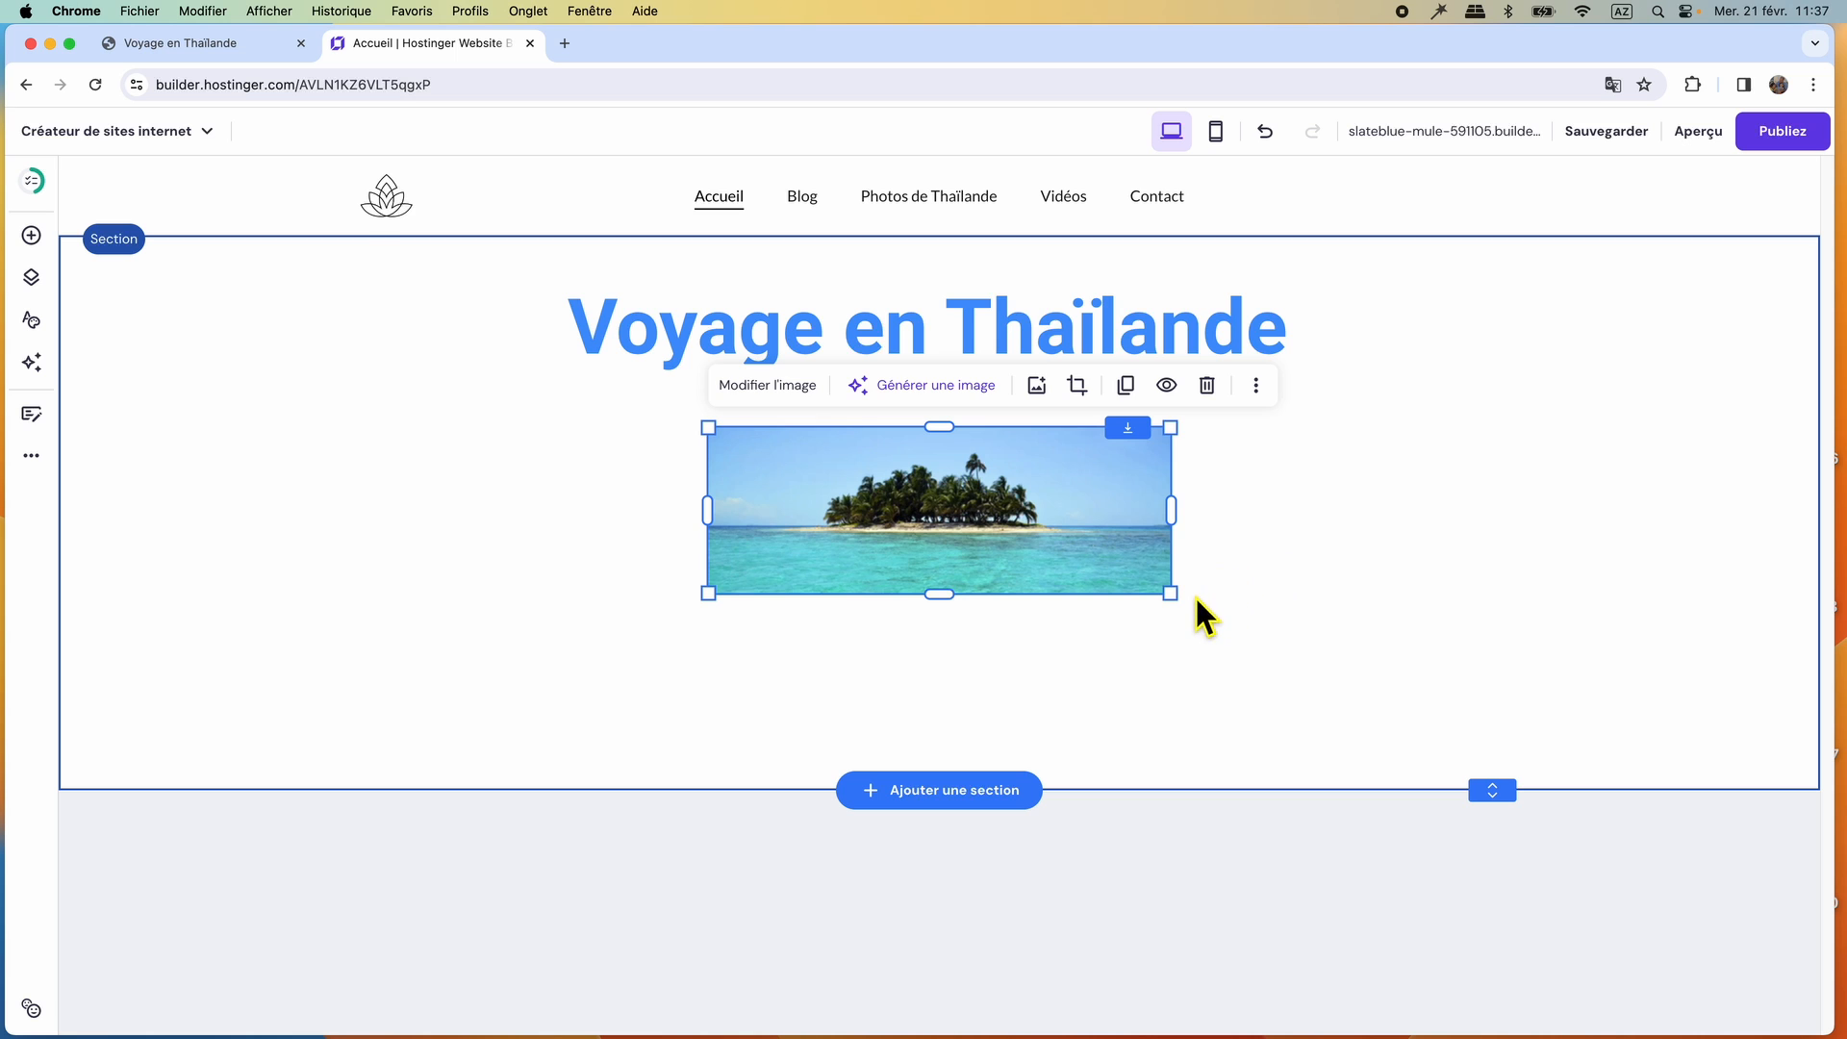
{"action": "left_click_drag", "start_coordinate": [1171, 594], "coordinate": [1434, 779]}
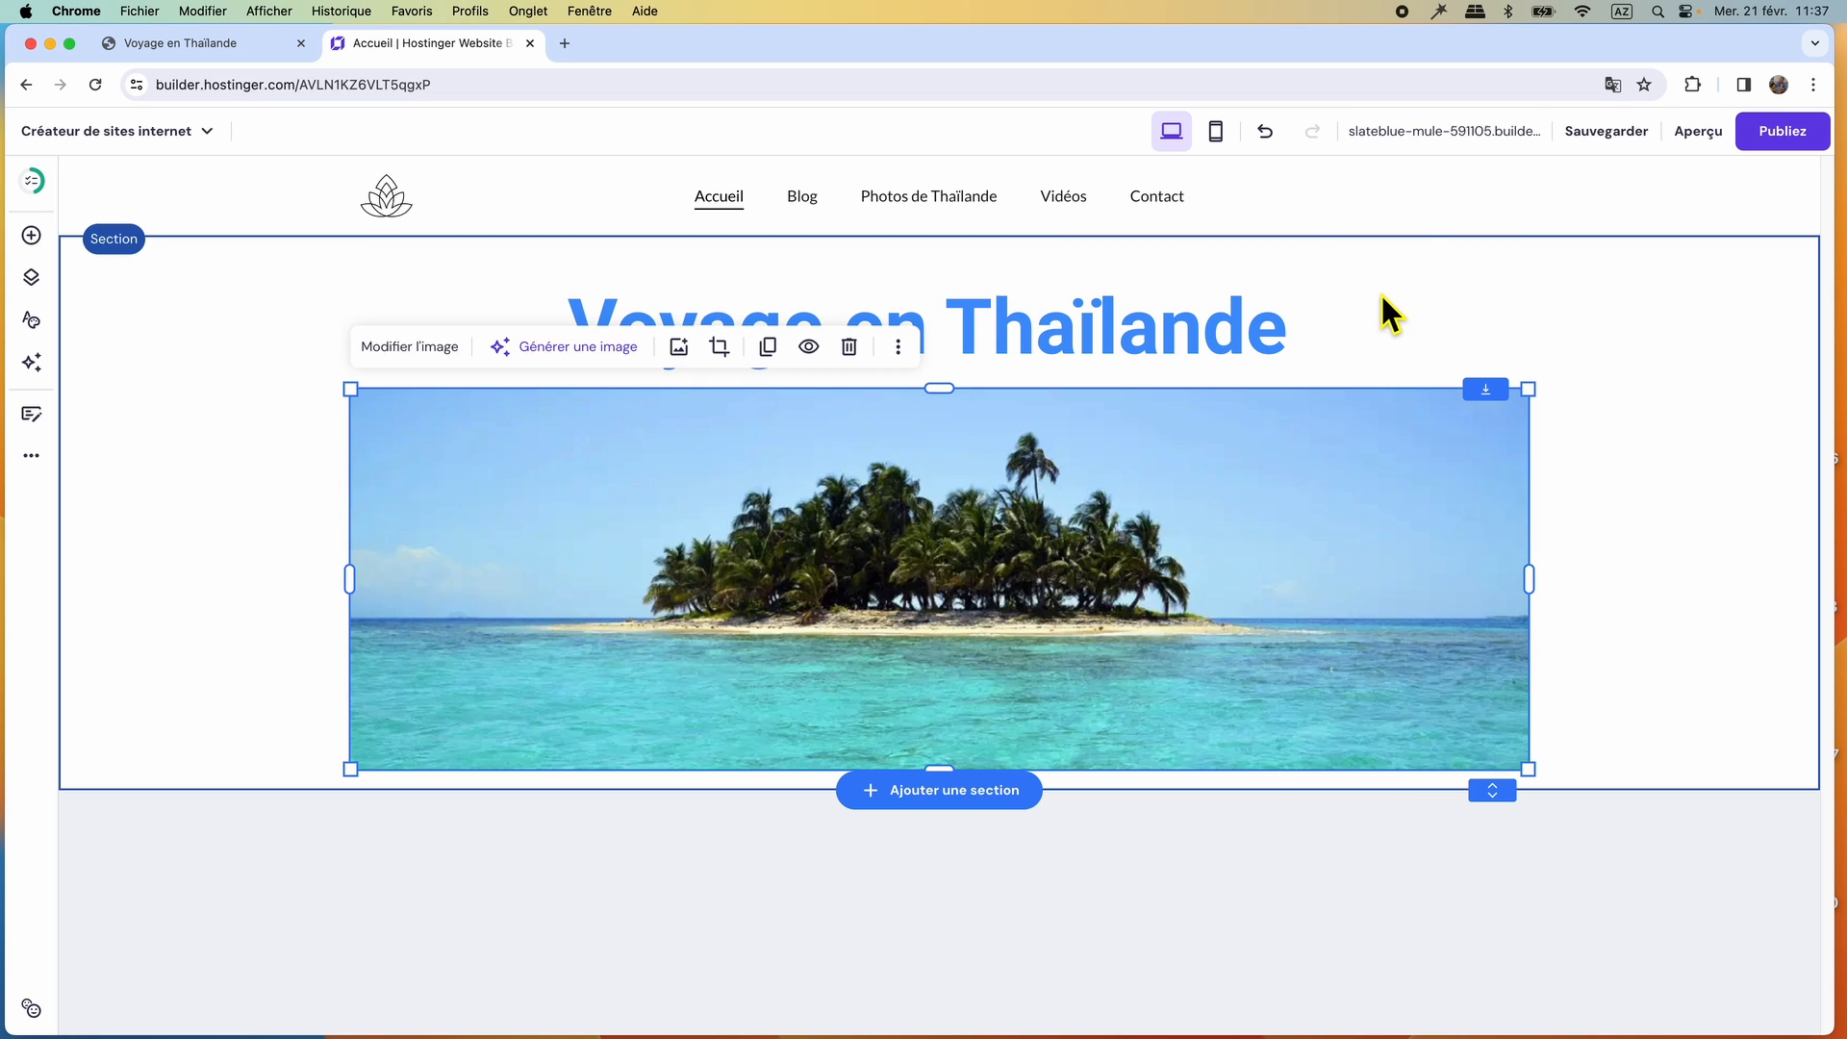
{"action": "left_click", "coordinate": [1382, 298]}
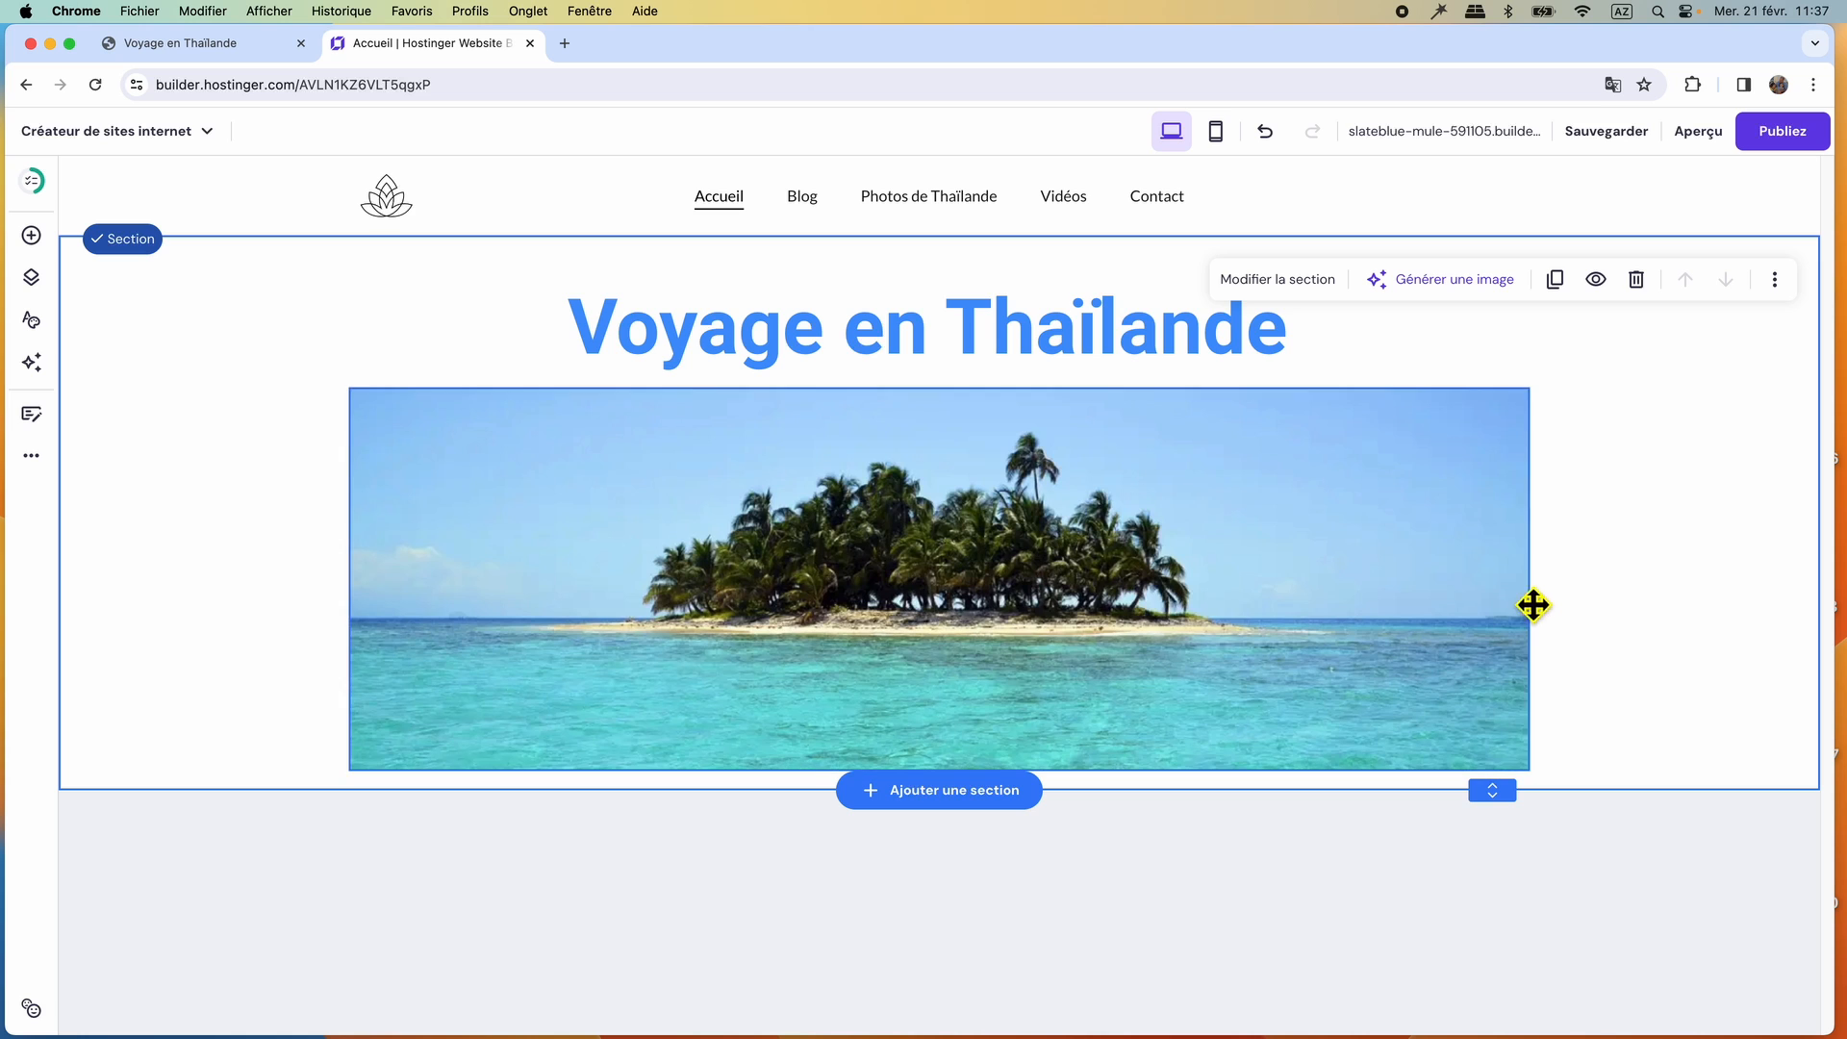
Extend the section downward and make the island image slightly taller.
{"action": "left_click_drag", "start_coordinate": [1506, 806], "coordinate": [1494, 962]}
{"action": "left_click", "coordinate": [1389, 741]}
{"action": "left_click_drag", "start_coordinate": [939, 770], "coordinate": [956, 826]}
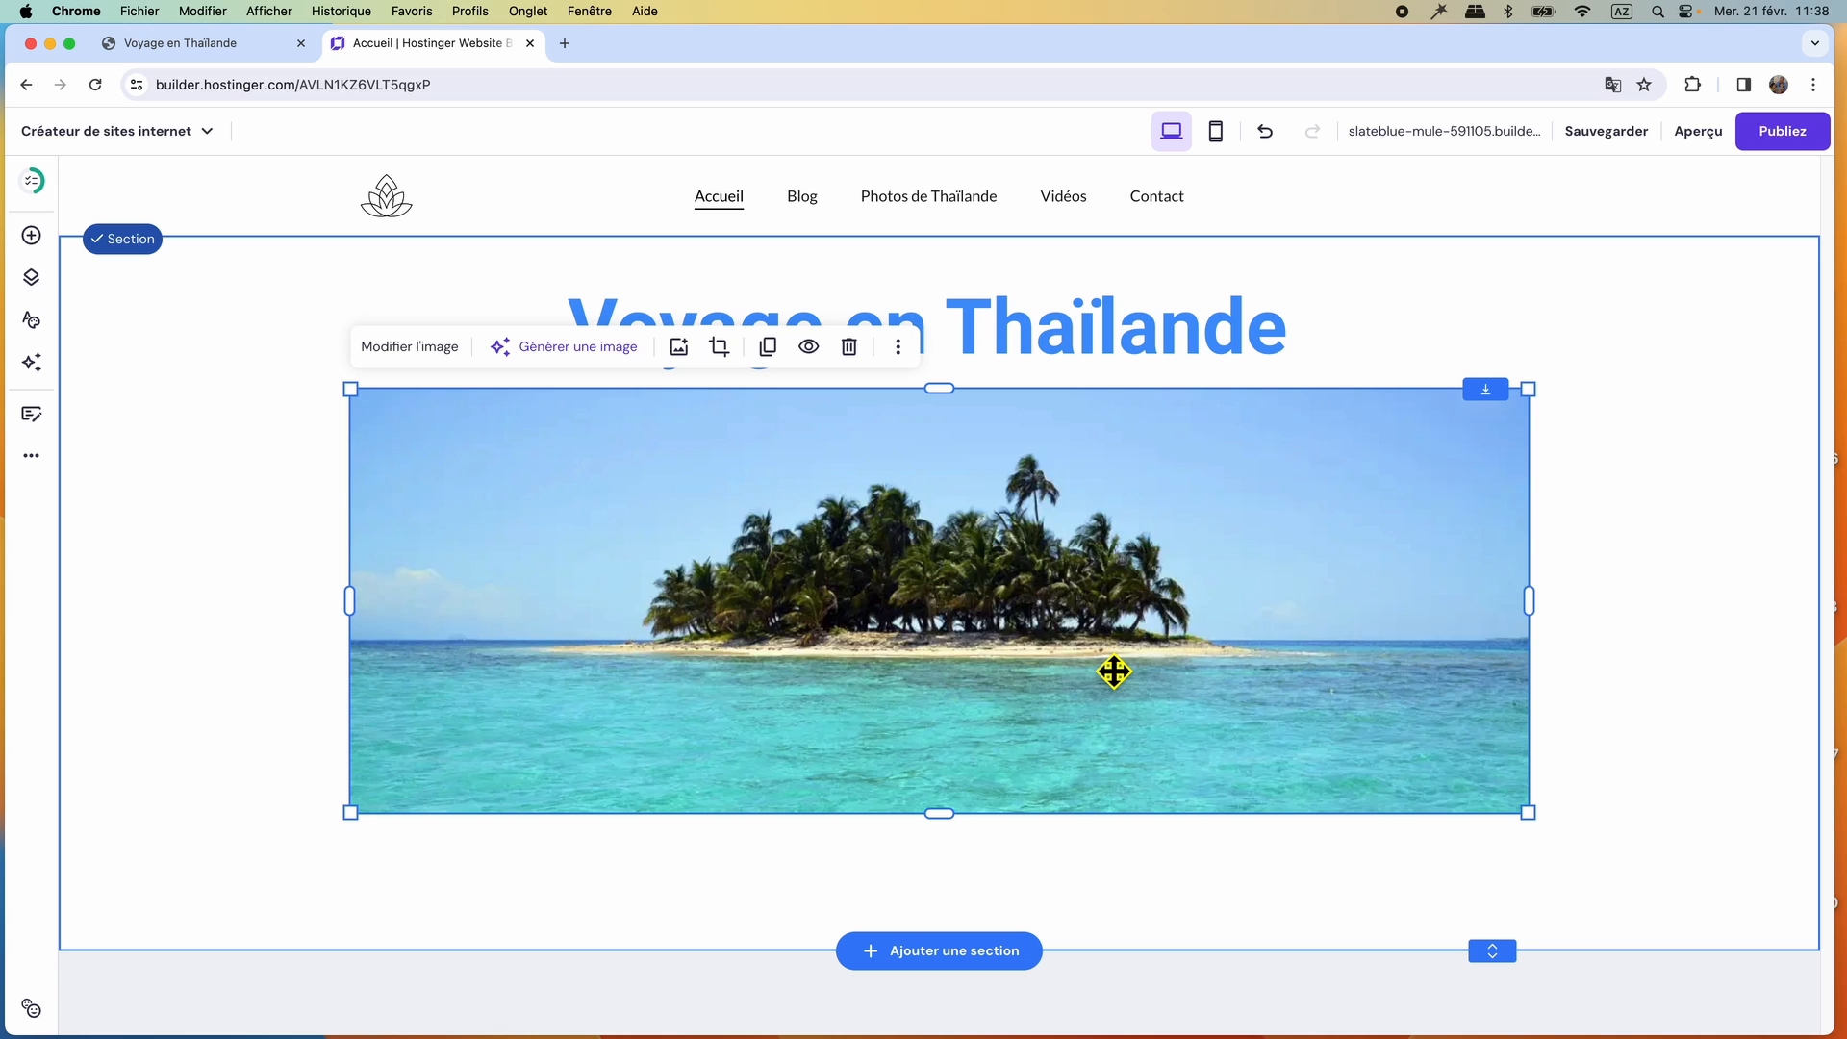
{"action": "left_click", "coordinate": [1062, 856]}
Move the title and the island image slightly higher in the section, keeping both centred.
{"action": "left_click", "coordinate": [1073, 687]}
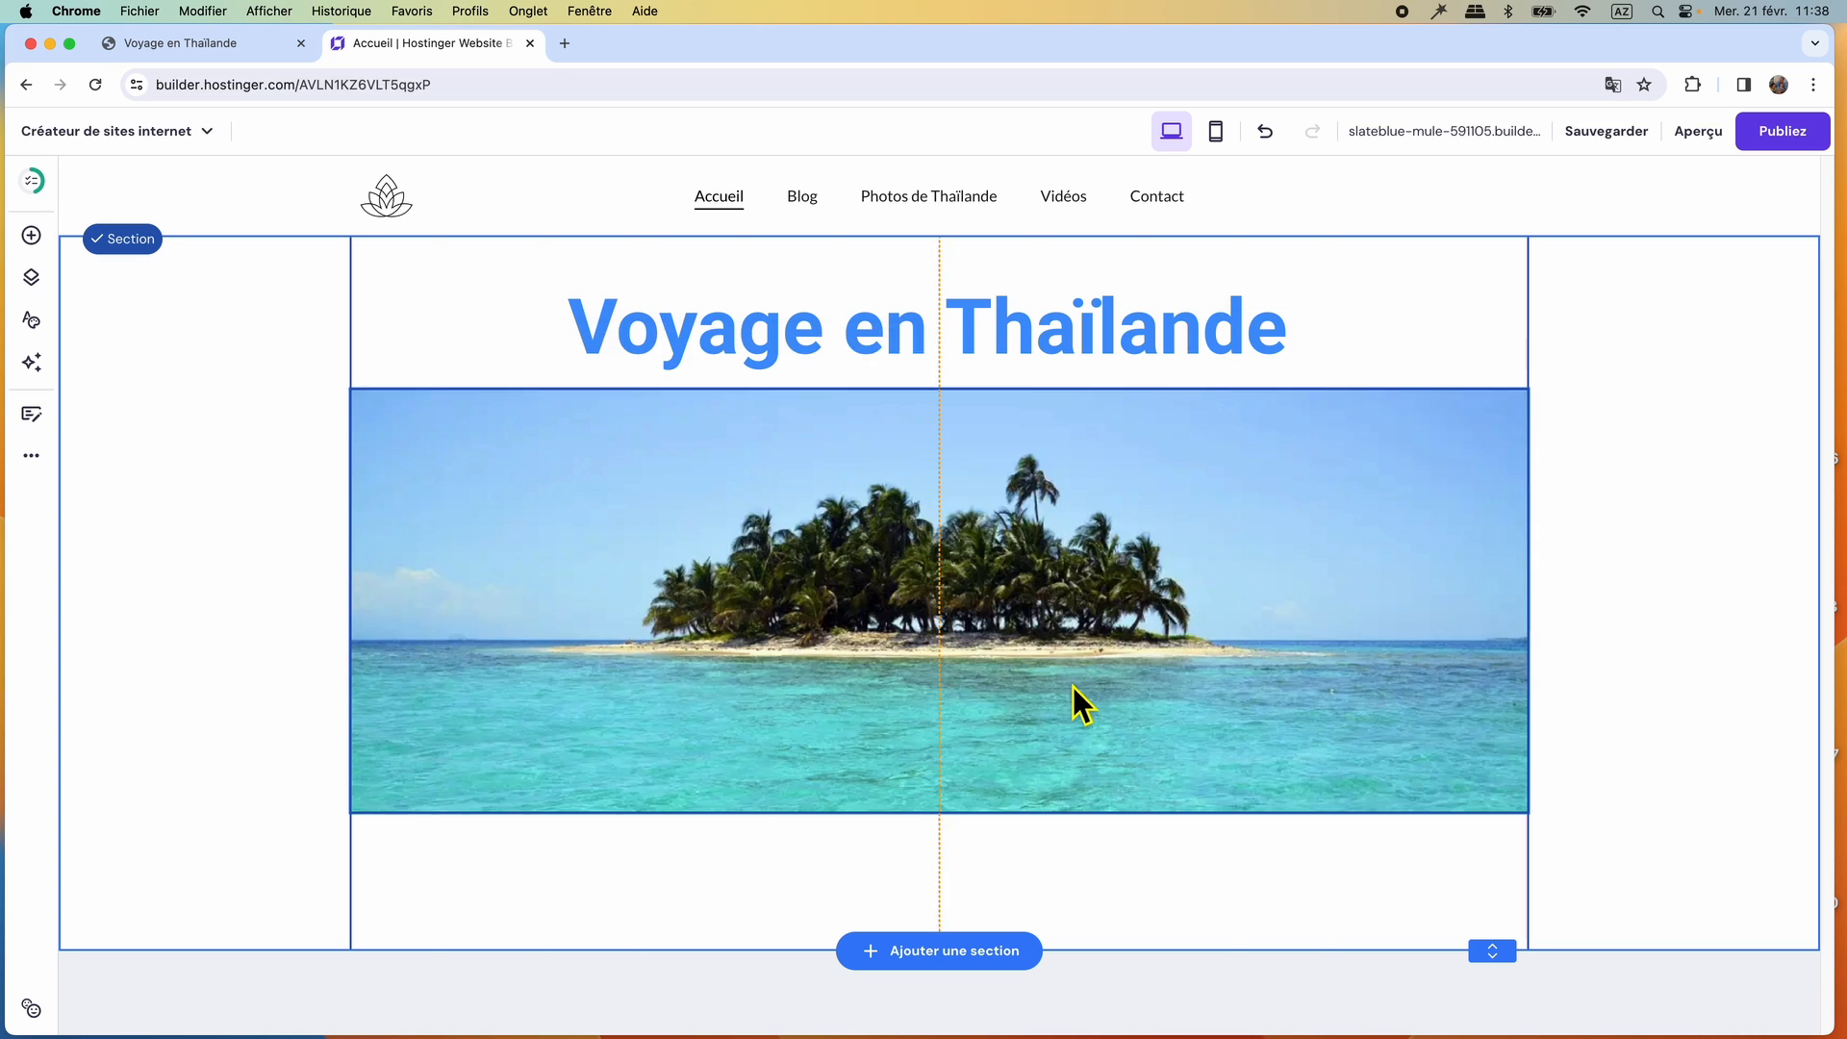
{"action": "mouse_move", "coordinate": [1072, 687]}
{"action": "left_mouse_down"}
{"action": "mouse_move", "coordinate": [1071, 706]}
{"action": "mouse_move", "coordinate": [1072, 689]}
{"action": "left_mouse_up"}
{"action": "left_click", "coordinate": [1085, 358]}
{"action": "left_click_drag", "start_coordinate": [1075, 344], "coordinate": [1085, 342]}
{"action": "left_click_drag", "start_coordinate": [1120, 493], "coordinate": [1116, 487]}
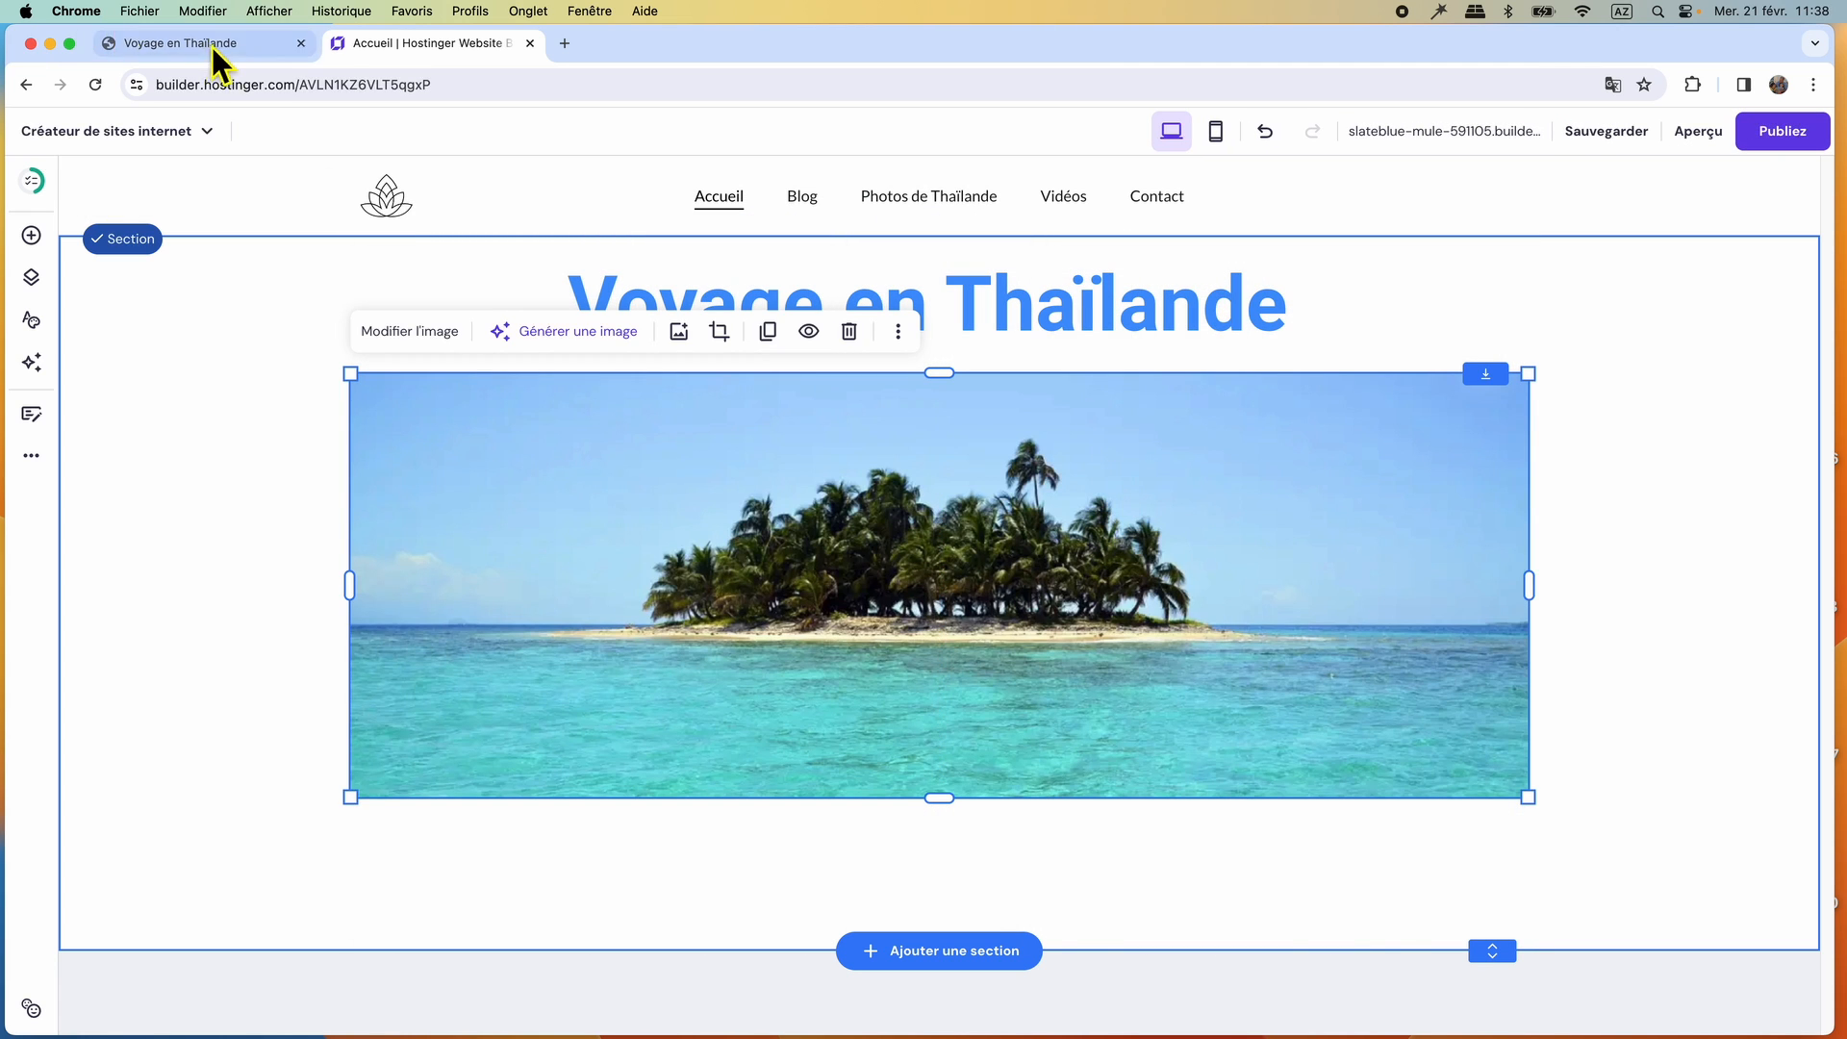
Copy the two Lorem ipsum paragraphs below the island image on the reference site and return to the builder.
{"action": "left_click", "coordinate": [212, 46]}
{"action": "scroll", "coordinate": [872, 692], "scroll_direction": "down", "scroll_amount": 2}
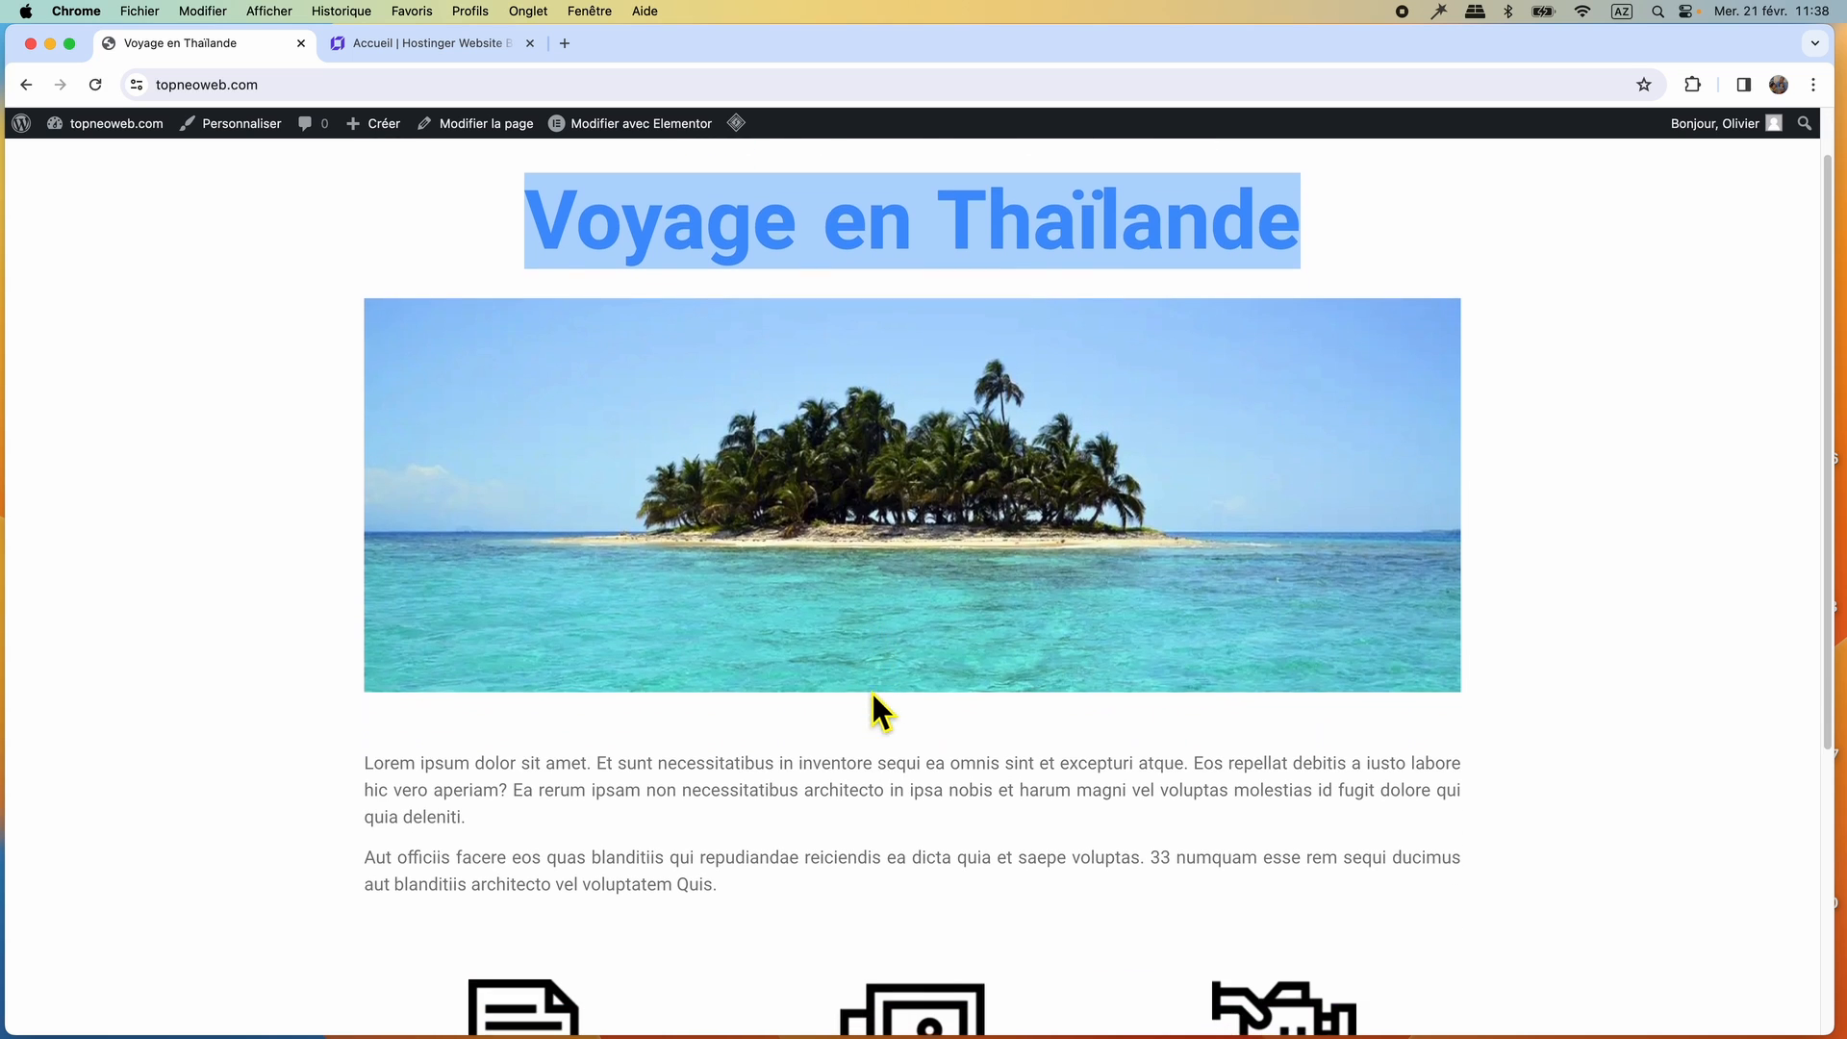
{"action": "scroll", "coordinate": [868, 724], "scroll_direction": "down", "scroll_amount": 2}
{"action": "left_click_drag", "start_coordinate": [732, 806], "coordinate": [366, 701]}
{"action": "key", "text": "super+c"}
{"action": "right_click", "coordinate": [467, 705]}
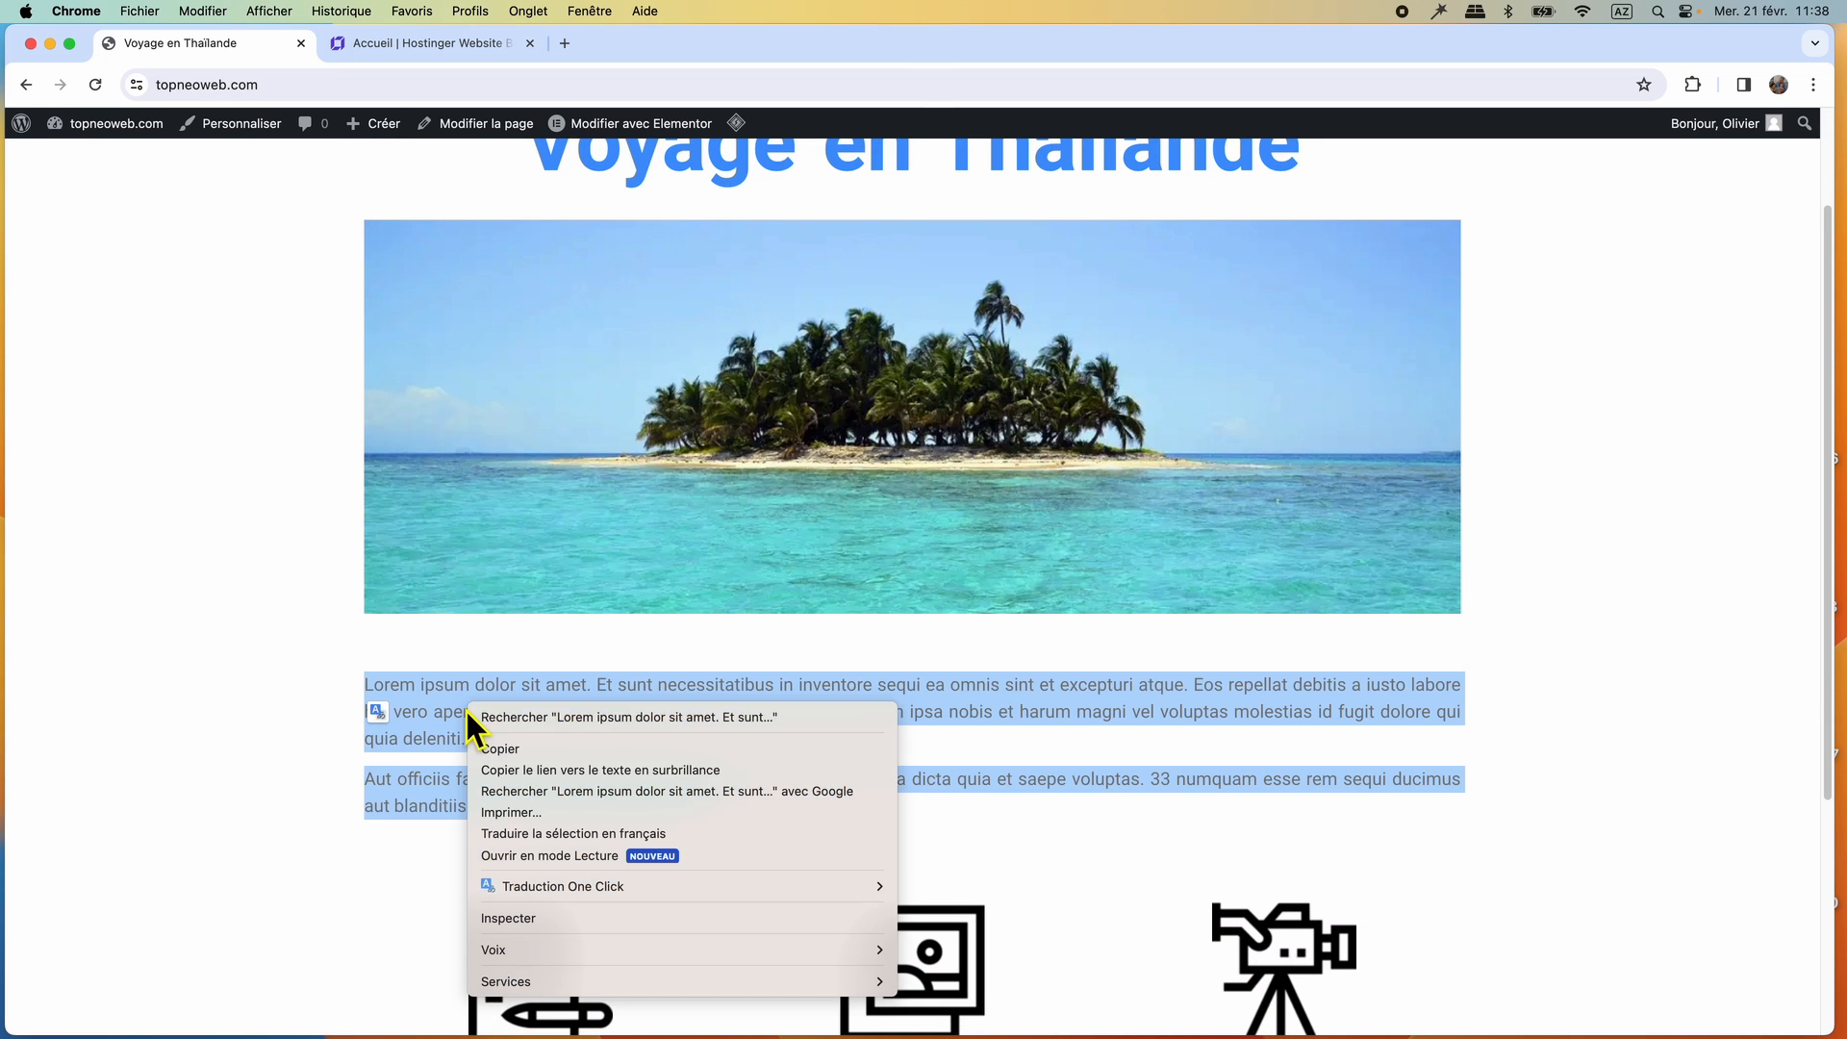
{"action": "left_click", "coordinate": [554, 754]}
{"action": "left_click", "coordinate": [449, 44]}
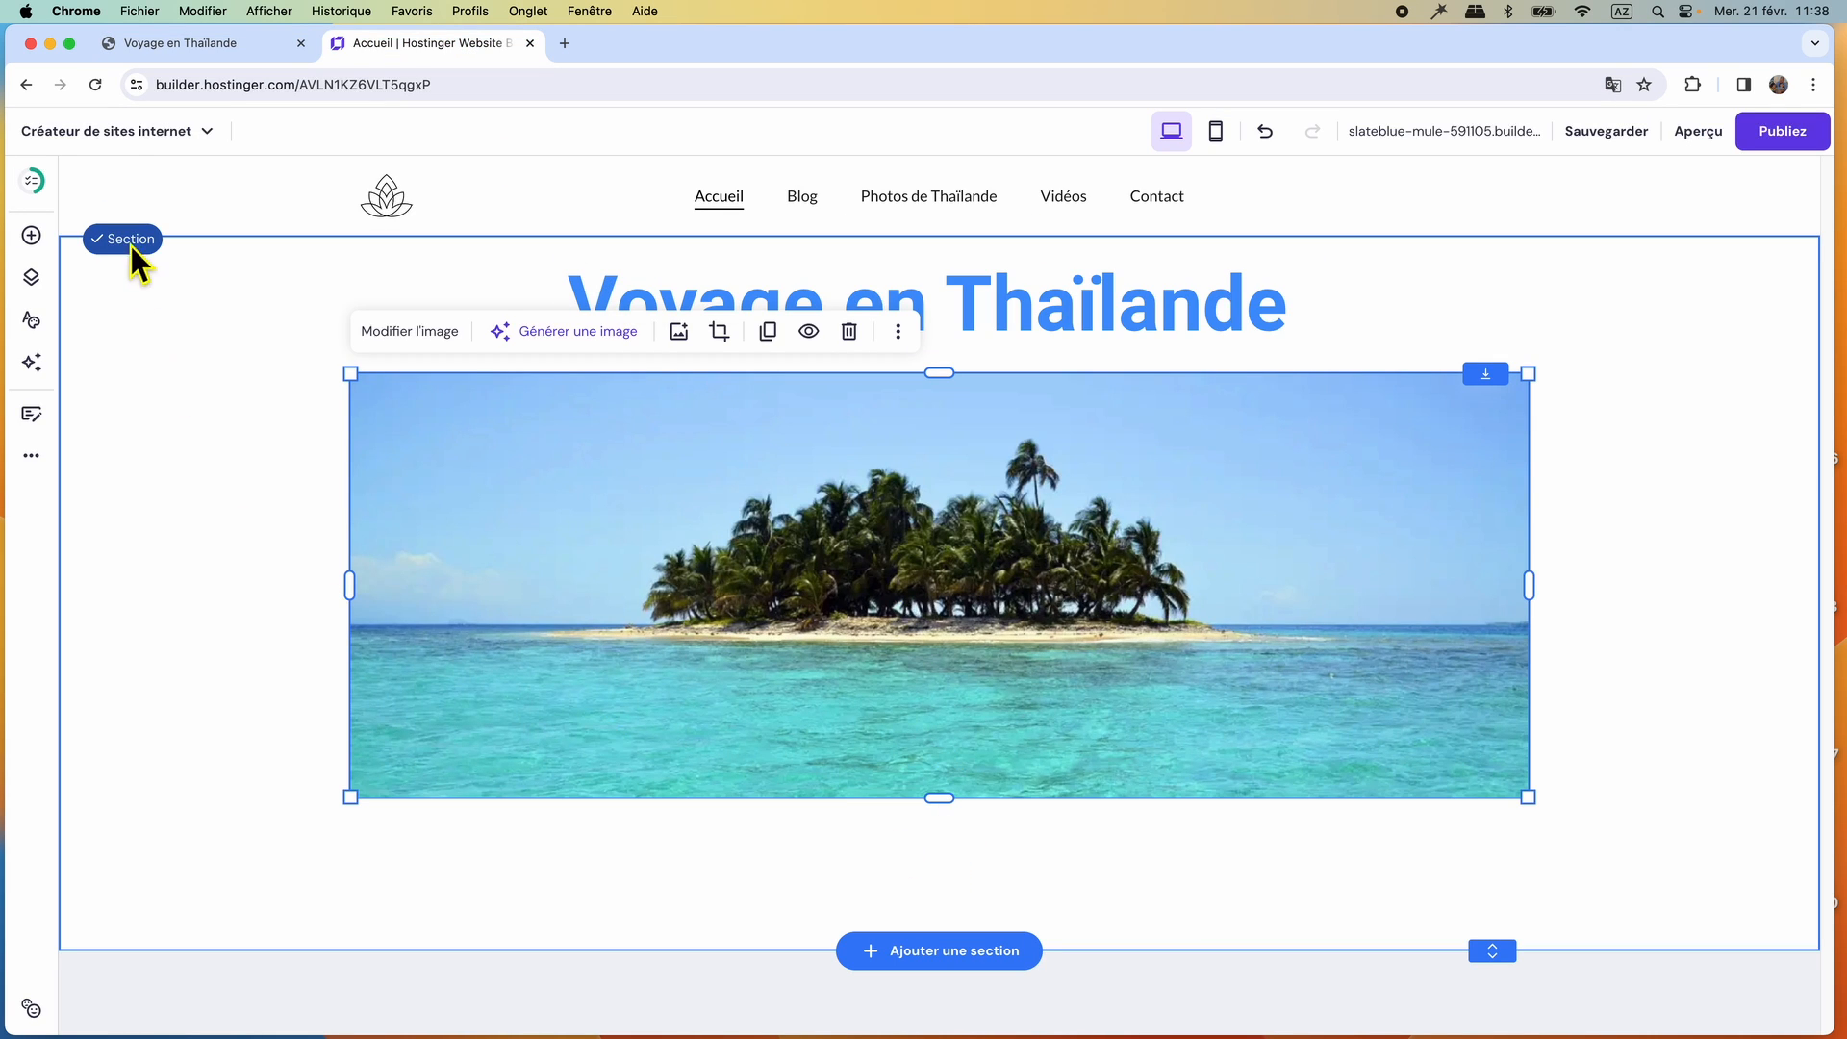
Add a text element to the section just below the island image.
{"action": "left_click", "coordinate": [31, 236]}
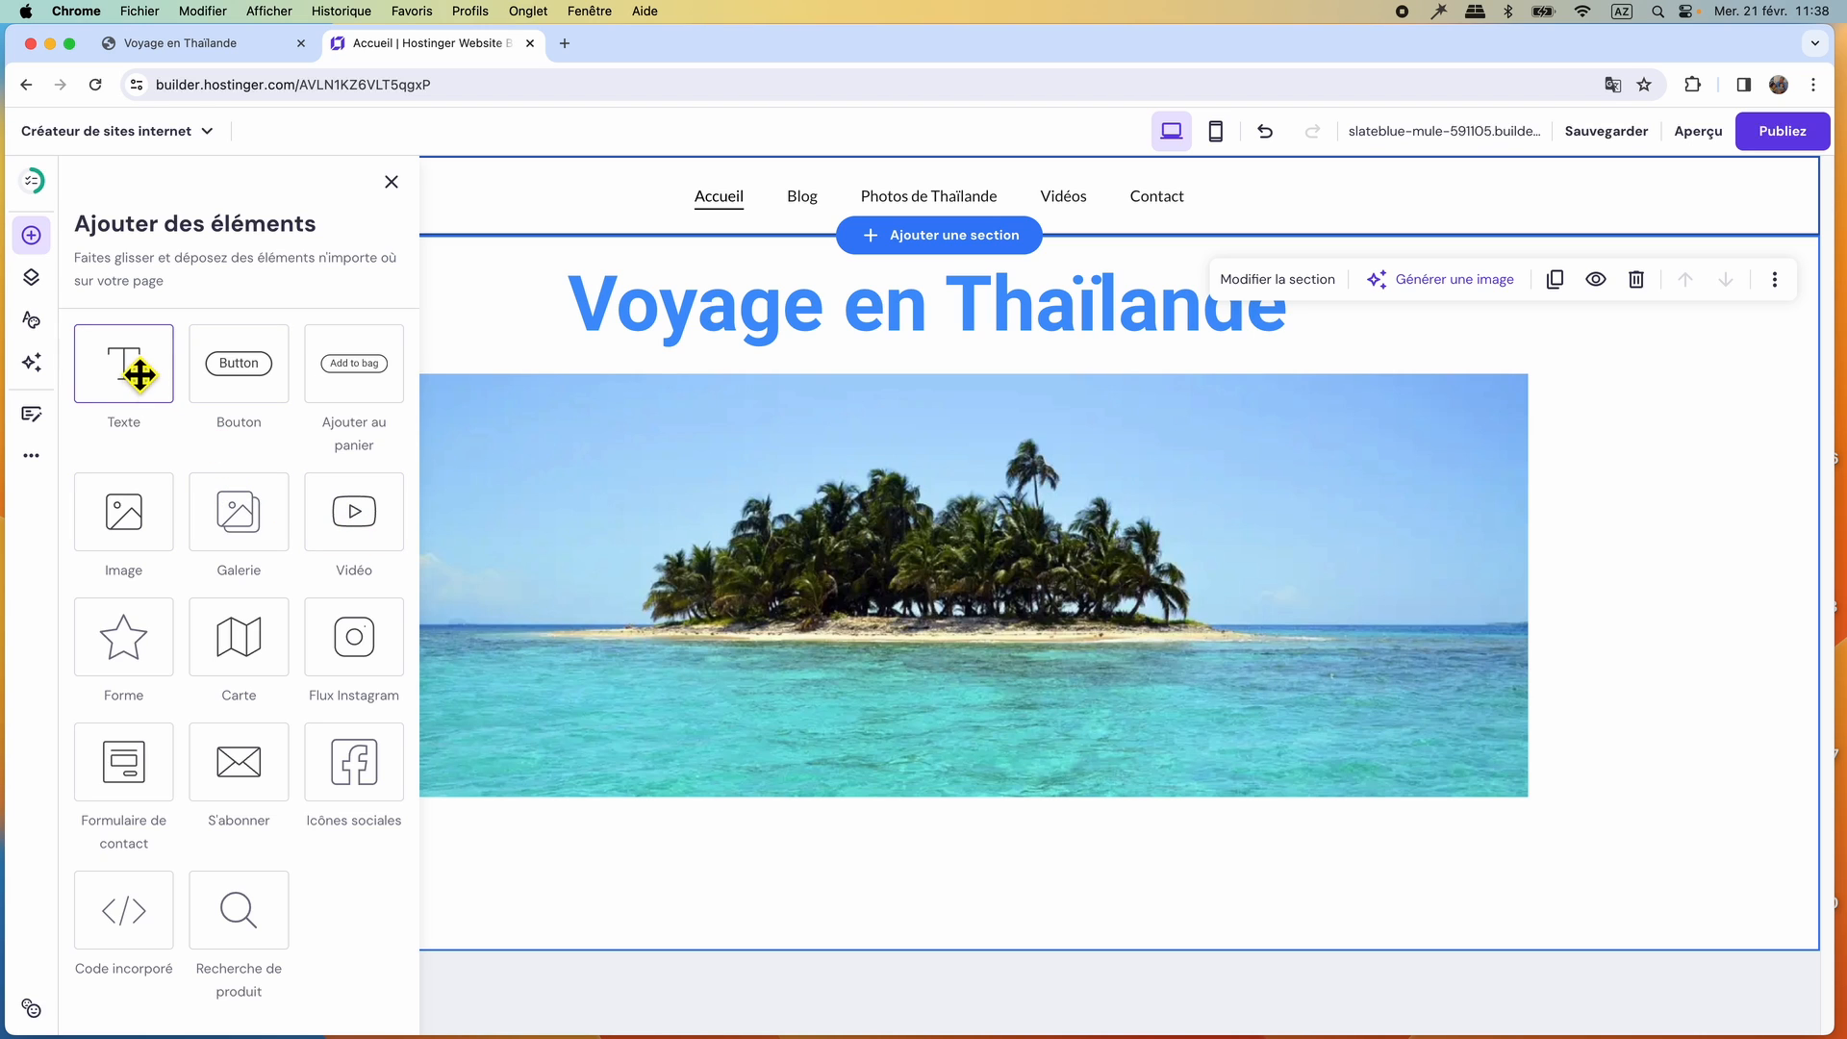
{"action": "left_click_drag", "start_coordinate": [140, 374], "coordinate": [996, 870]}
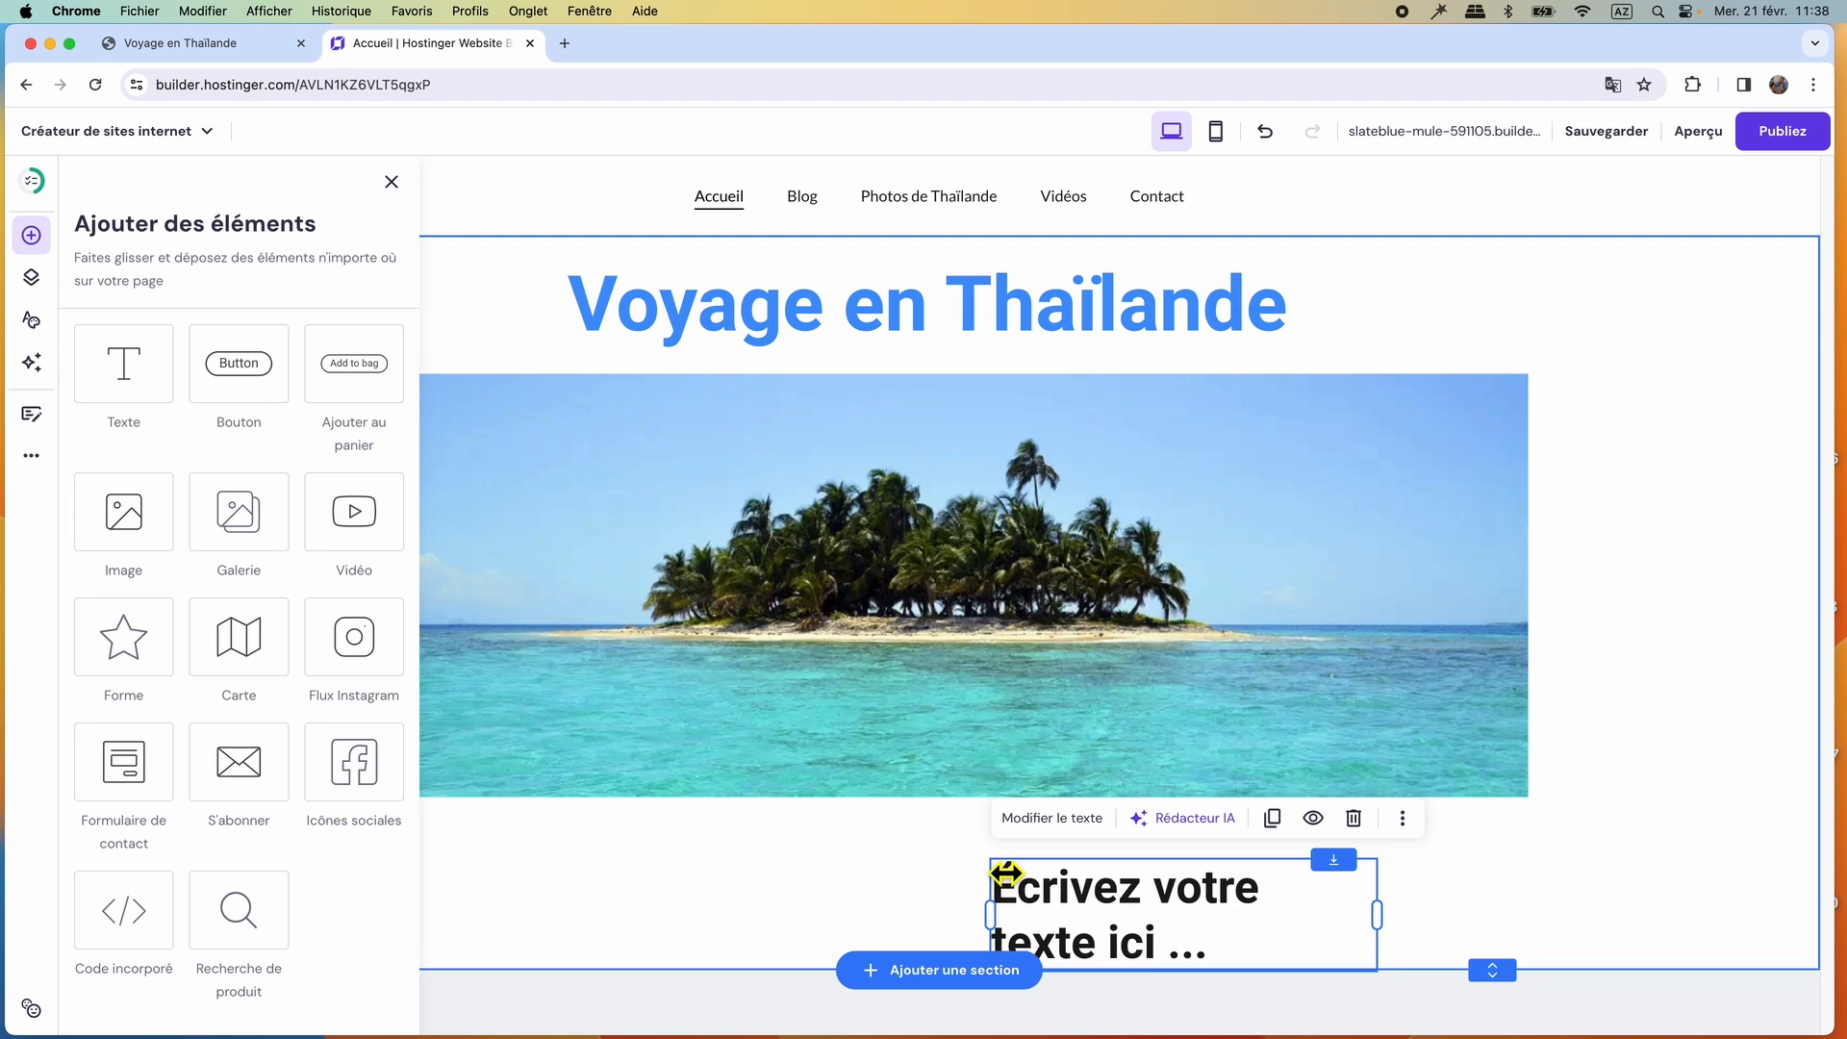
Place the new text element just below the island image and widen it to the image's full width.
{"action": "left_click_drag", "start_coordinate": [1183, 931], "coordinate": [937, 885]}
{"action": "left_click_drag", "start_coordinate": [774, 885], "coordinate": [349, 875]}
{"action": "left_click_drag", "start_coordinate": [1141, 873], "coordinate": [1542, 845]}
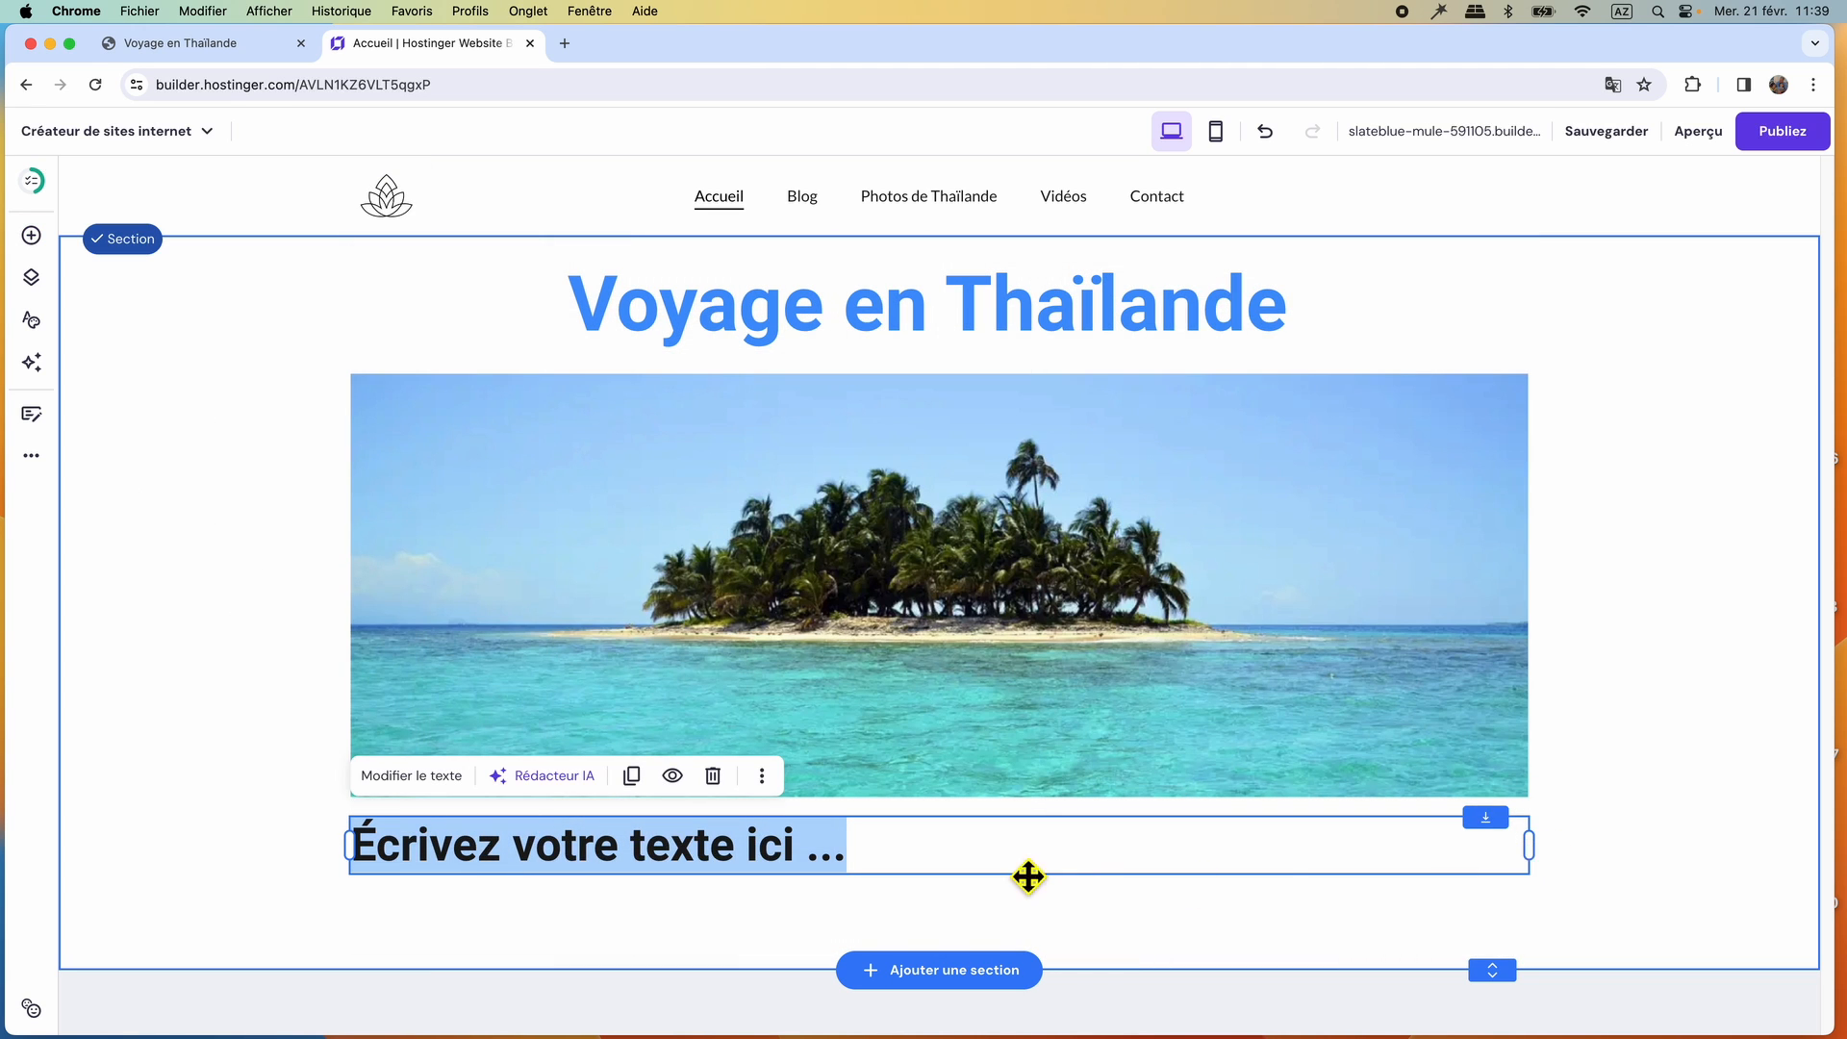
Replace the placeholder text below the island image with the two copied Lorem ipsum paragraphs.
{"action": "left_click", "coordinate": [639, 846]}
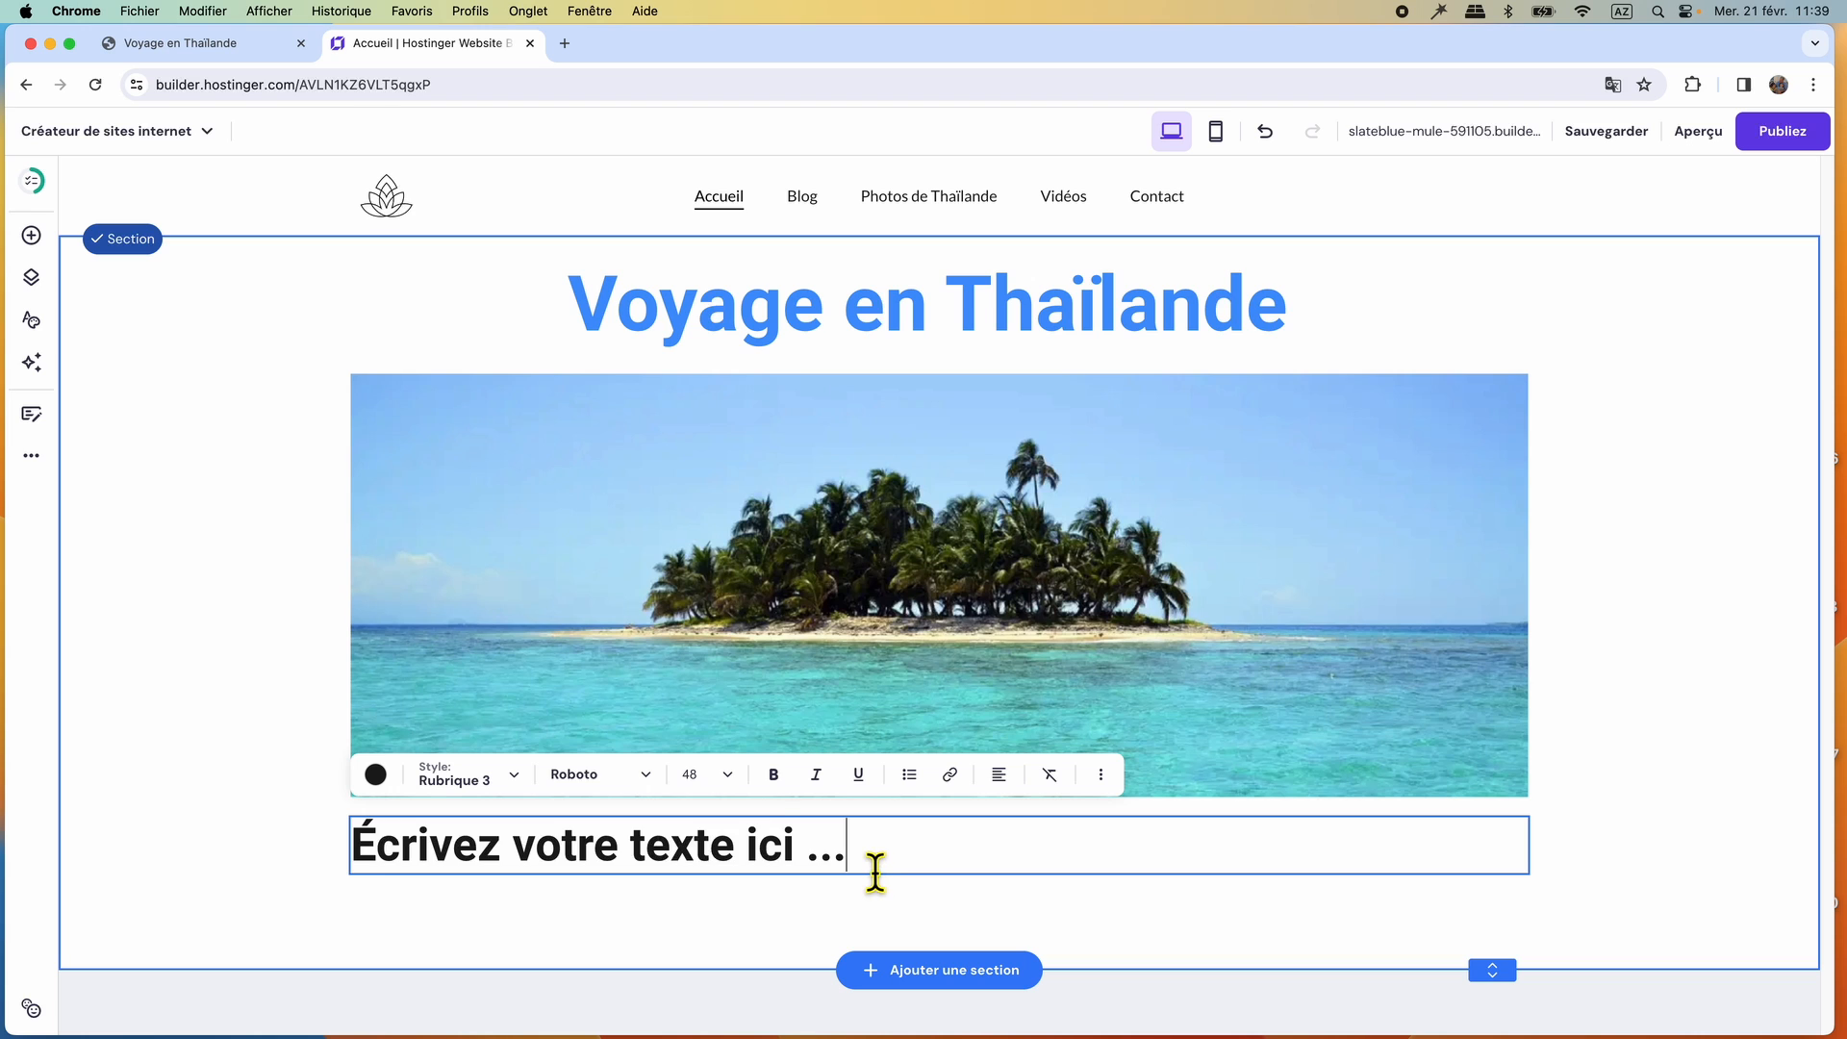
{"action": "right_click", "coordinate": [437, 875]}
{"action": "left_click", "coordinate": [474, 679]}
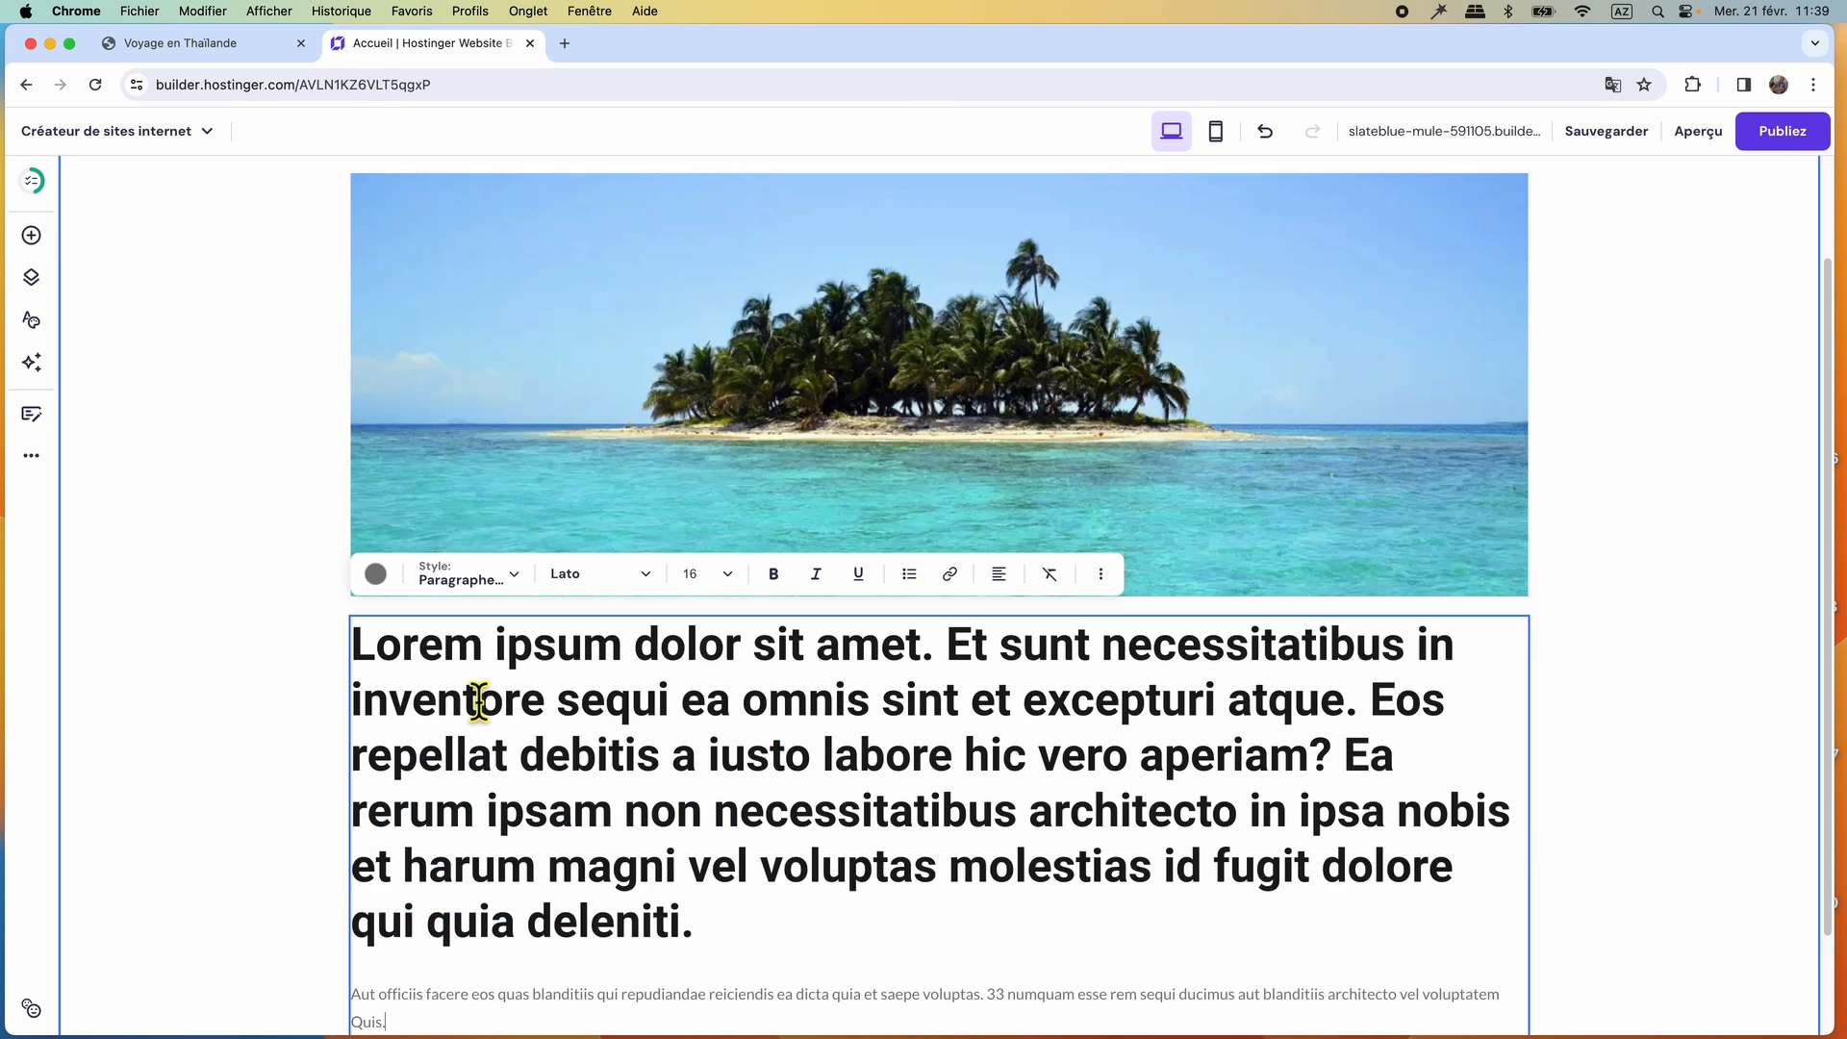
Give both Lorem ipsum paragraphs the Paragraphe 1 style and the Open Sans Regular font.
{"action": "scroll", "coordinate": [779, 828], "scroll_direction": "down", "scroll_amount": 2}
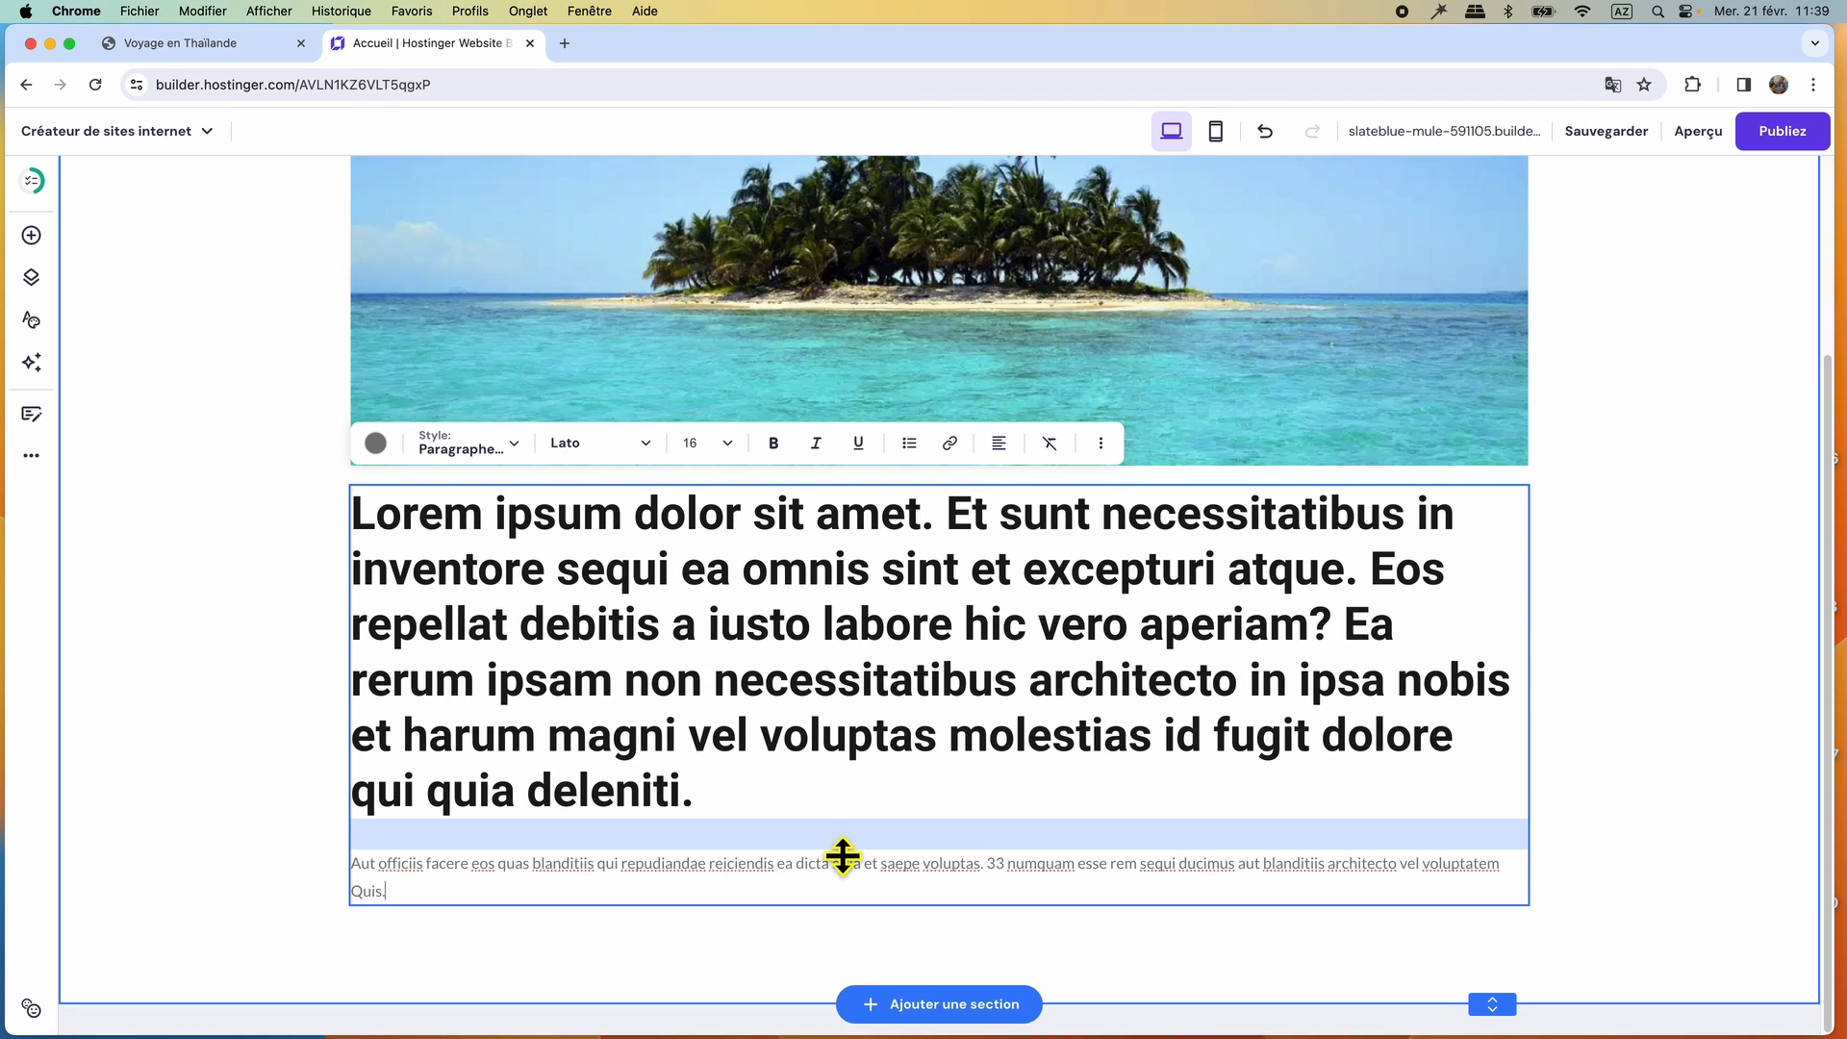
{"action": "left_click_drag", "start_coordinate": [411, 909], "coordinate": [374, 518]}
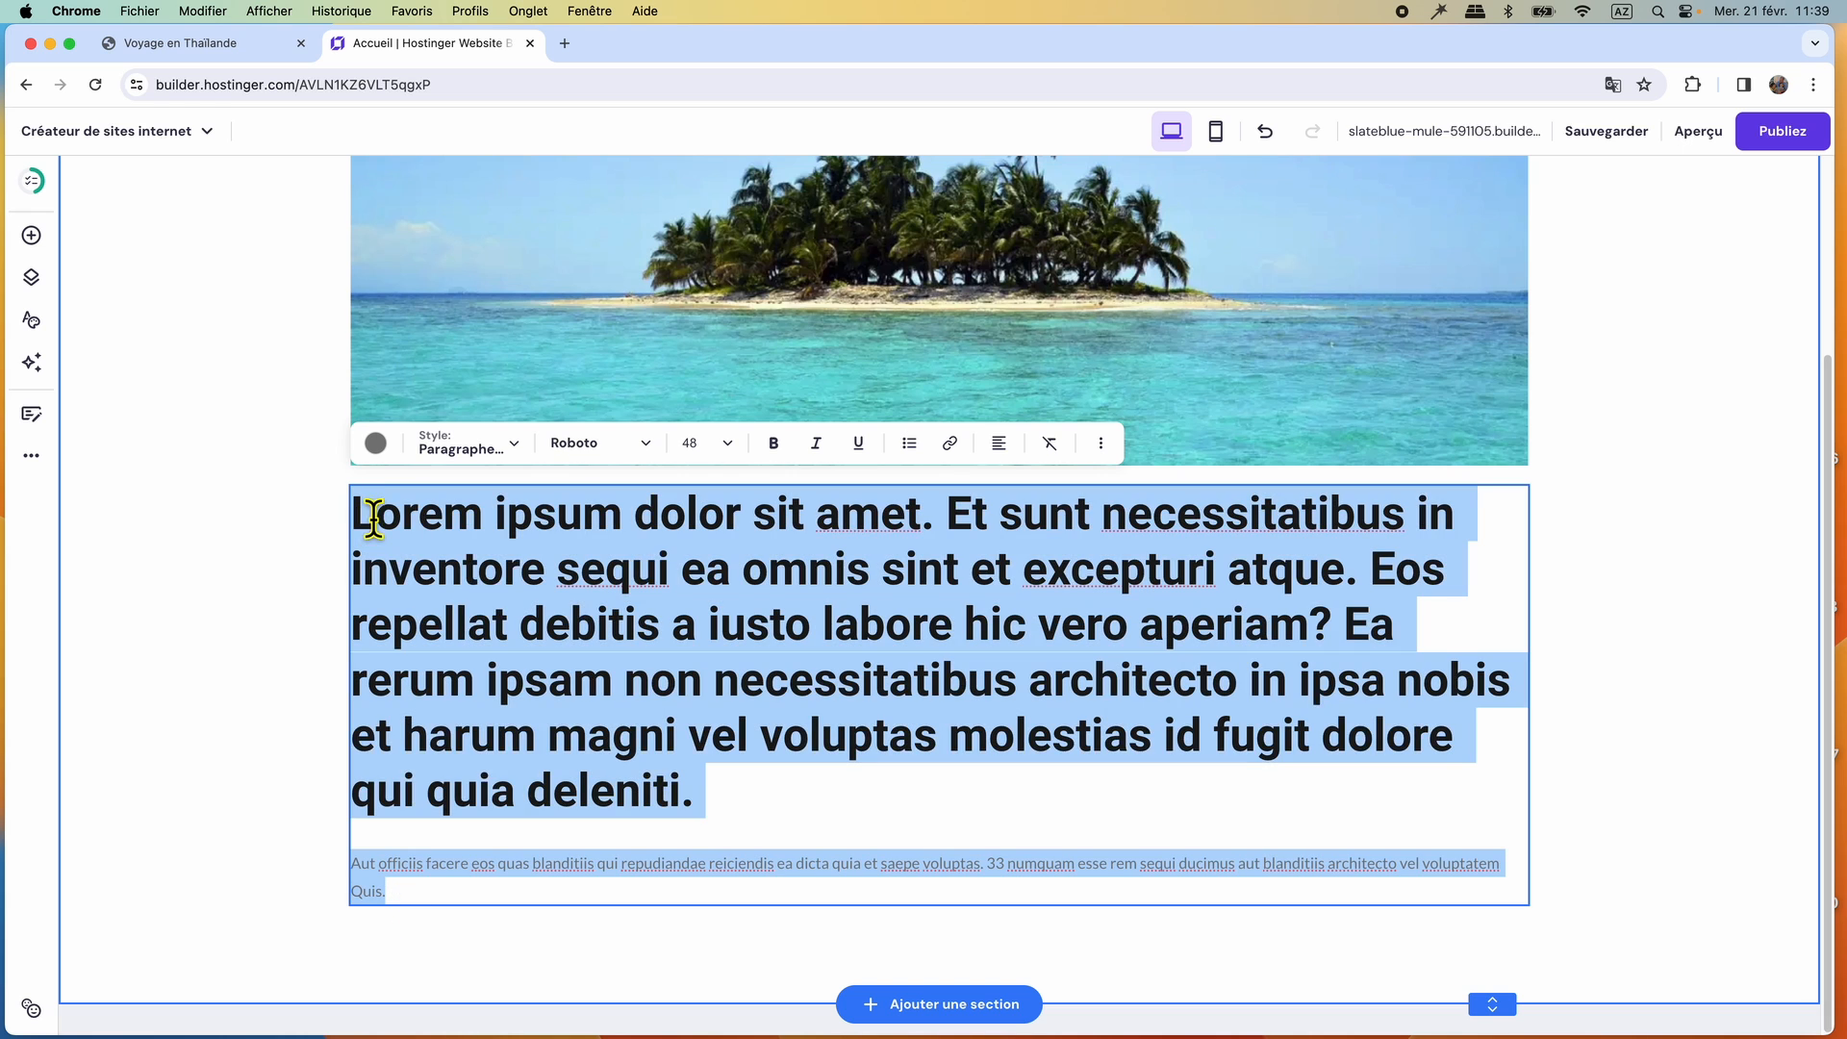
{"action": "left_click", "coordinate": [518, 448]}
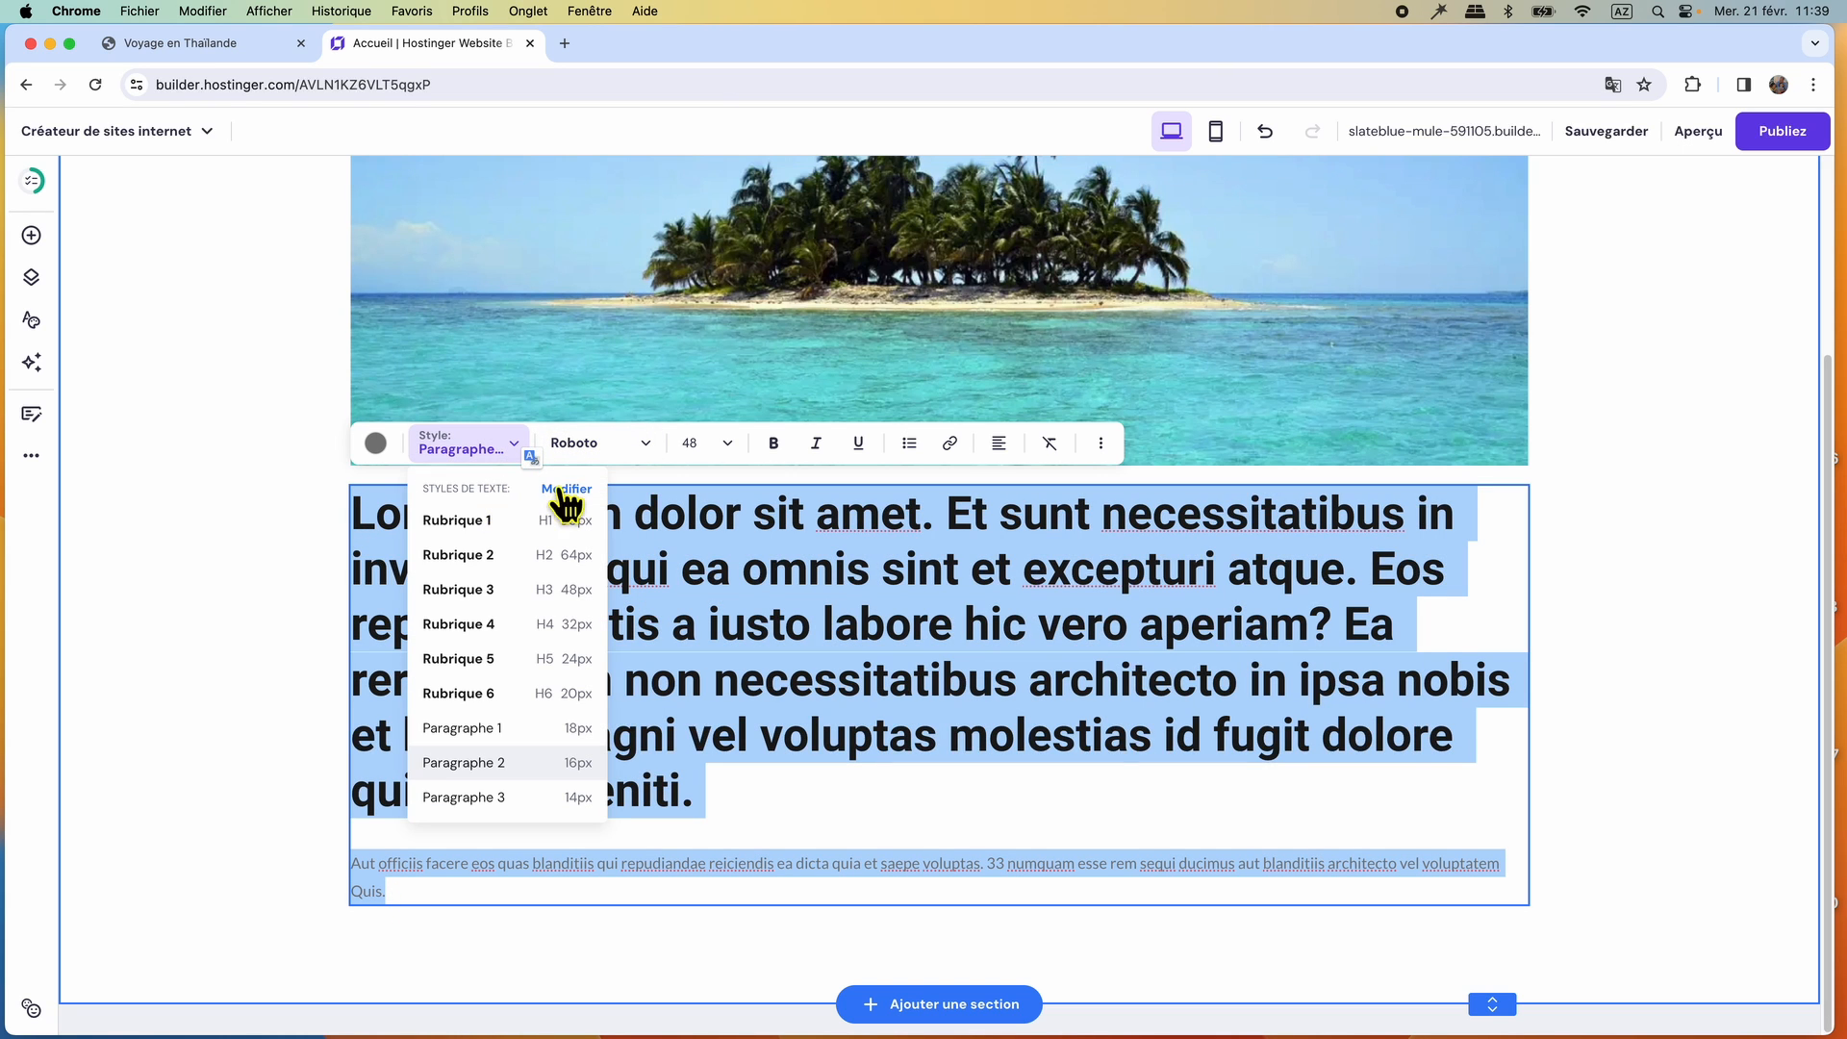
{"action": "left_click", "coordinate": [594, 443]}
{"action": "mouse_move", "coordinate": [587, 525]}
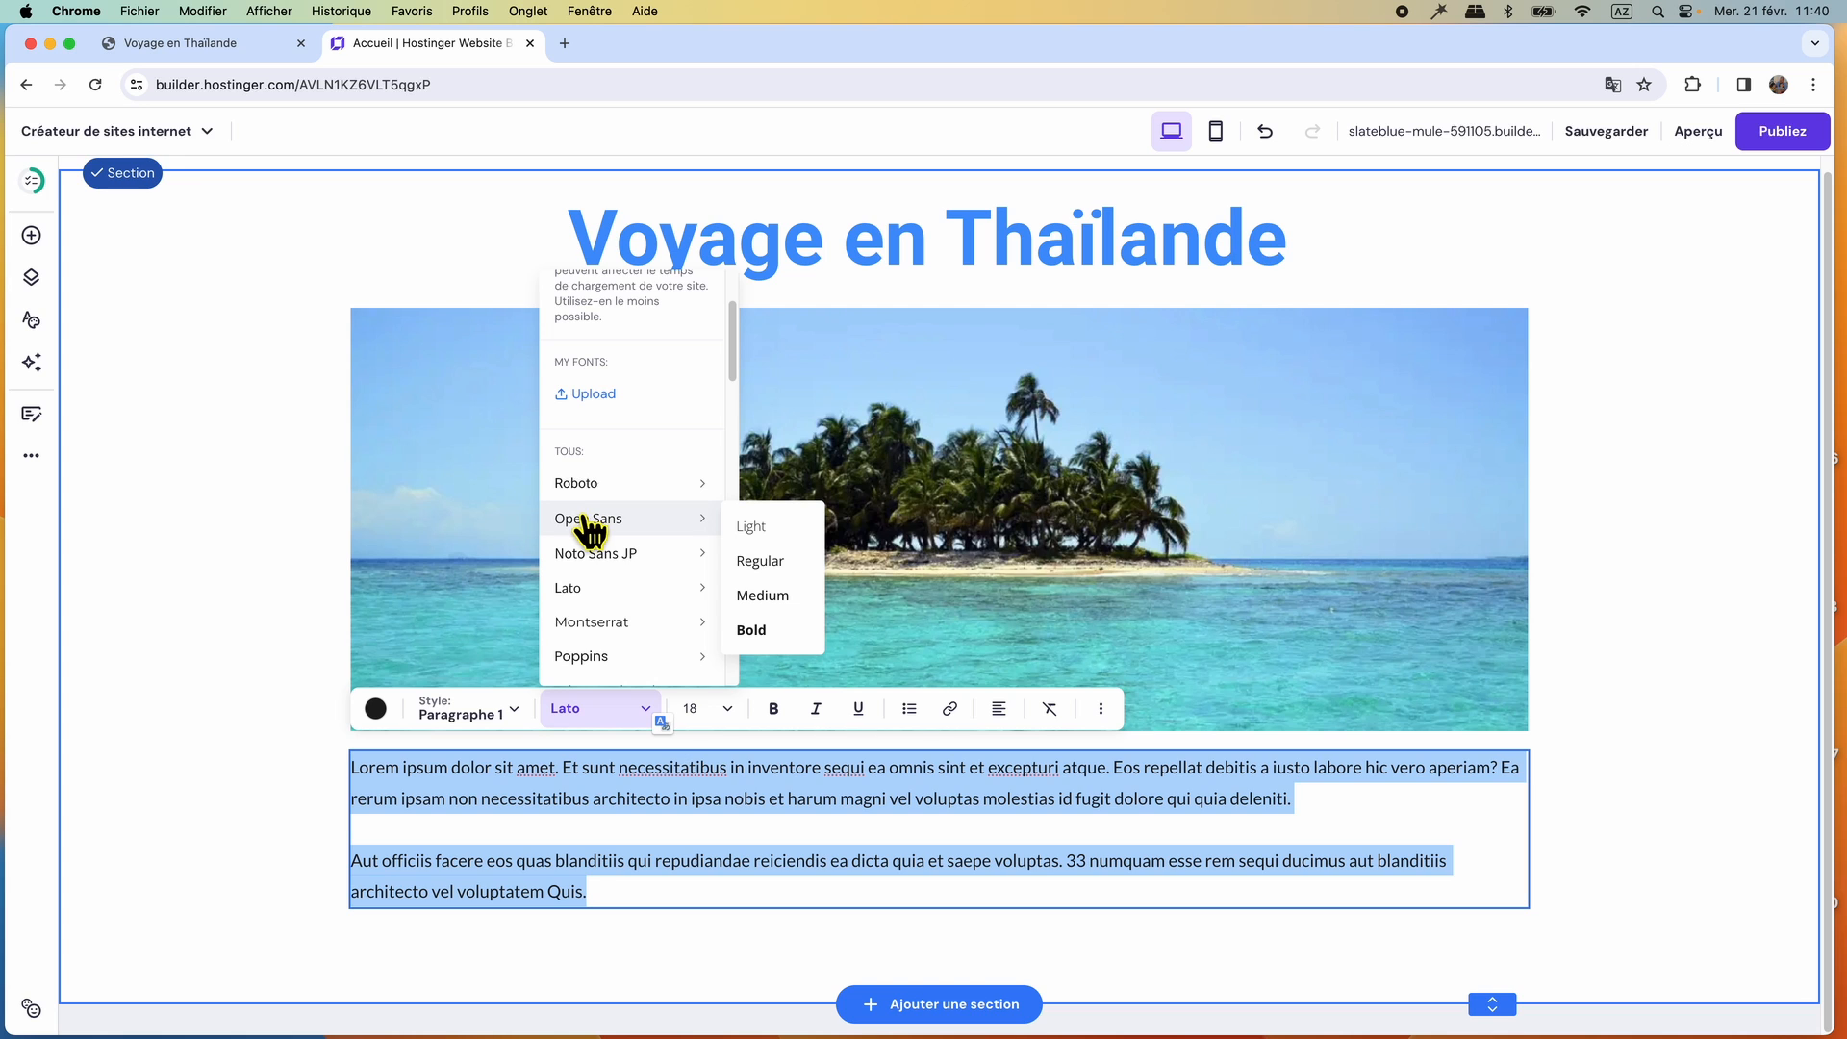
{"action": "left_click", "coordinate": [760, 563]}
Set both paragraphs to font size 16 with justified alignment.
{"action": "left_click", "coordinate": [716, 709]}
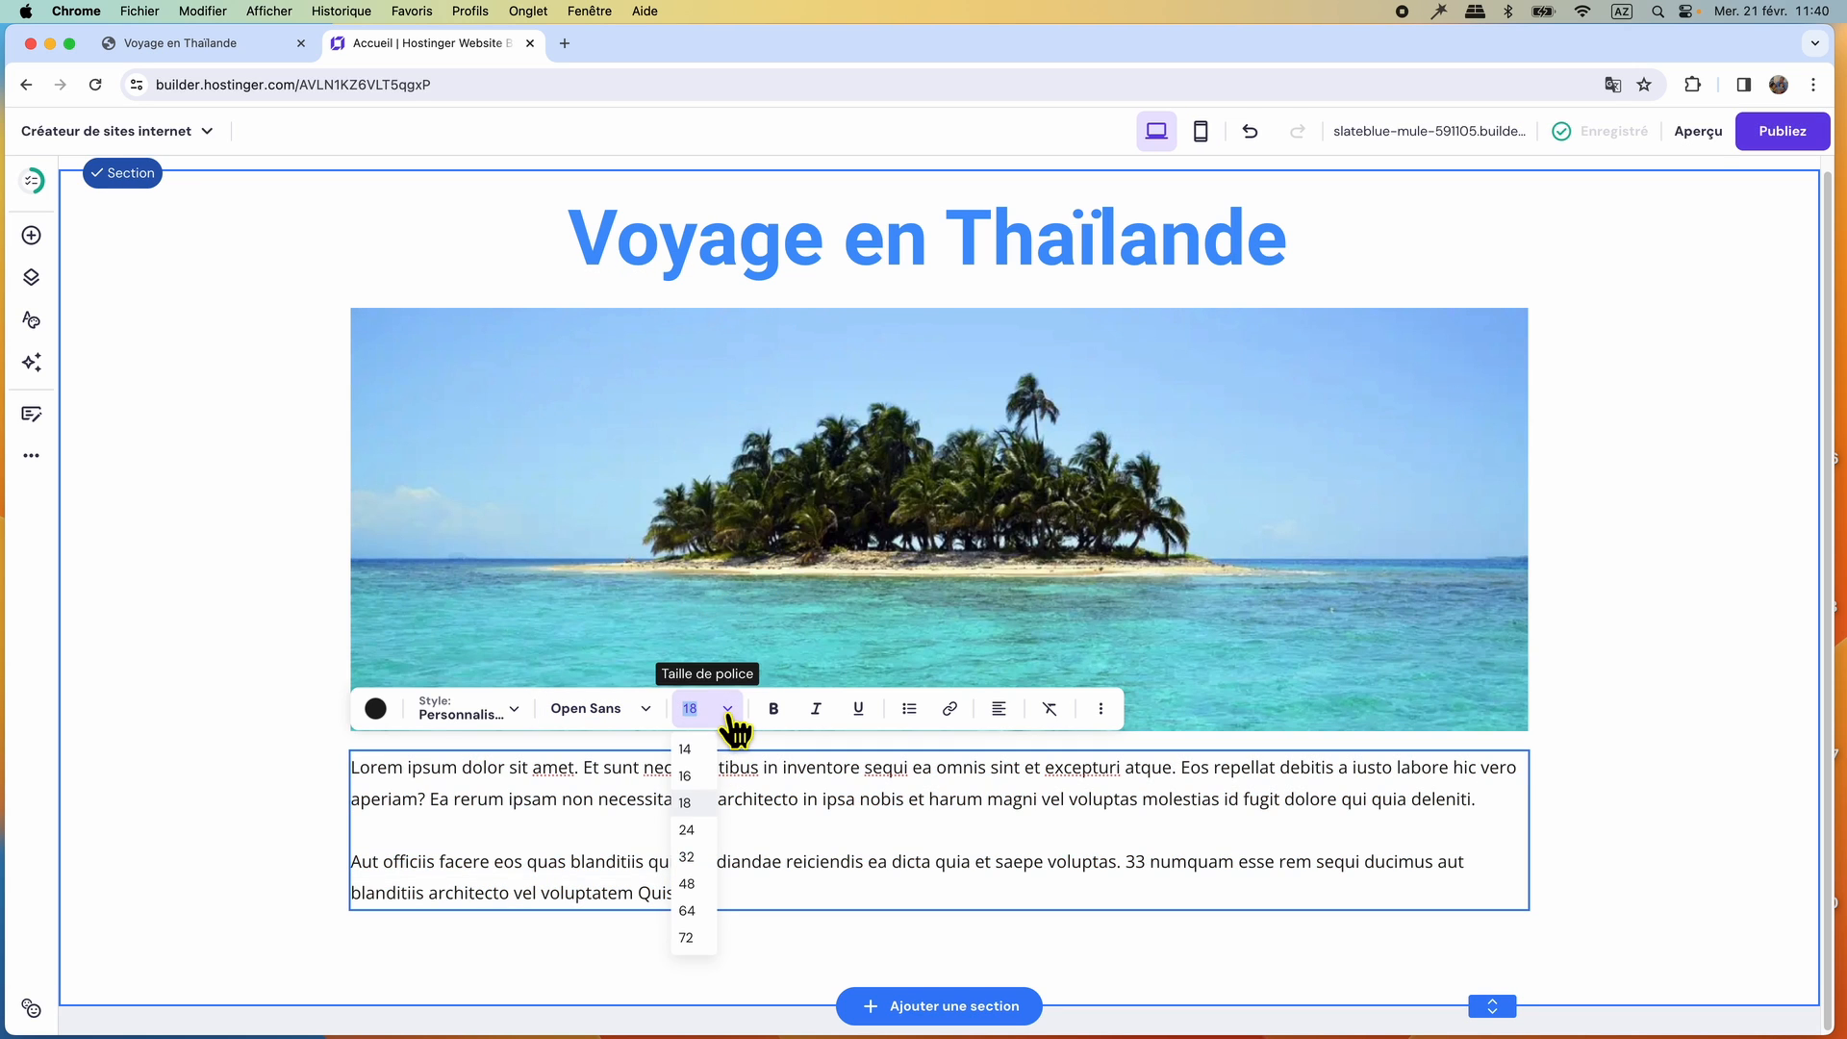
{"action": "left_click", "coordinate": [685, 775]}
{"action": "left_click", "coordinate": [999, 762]}
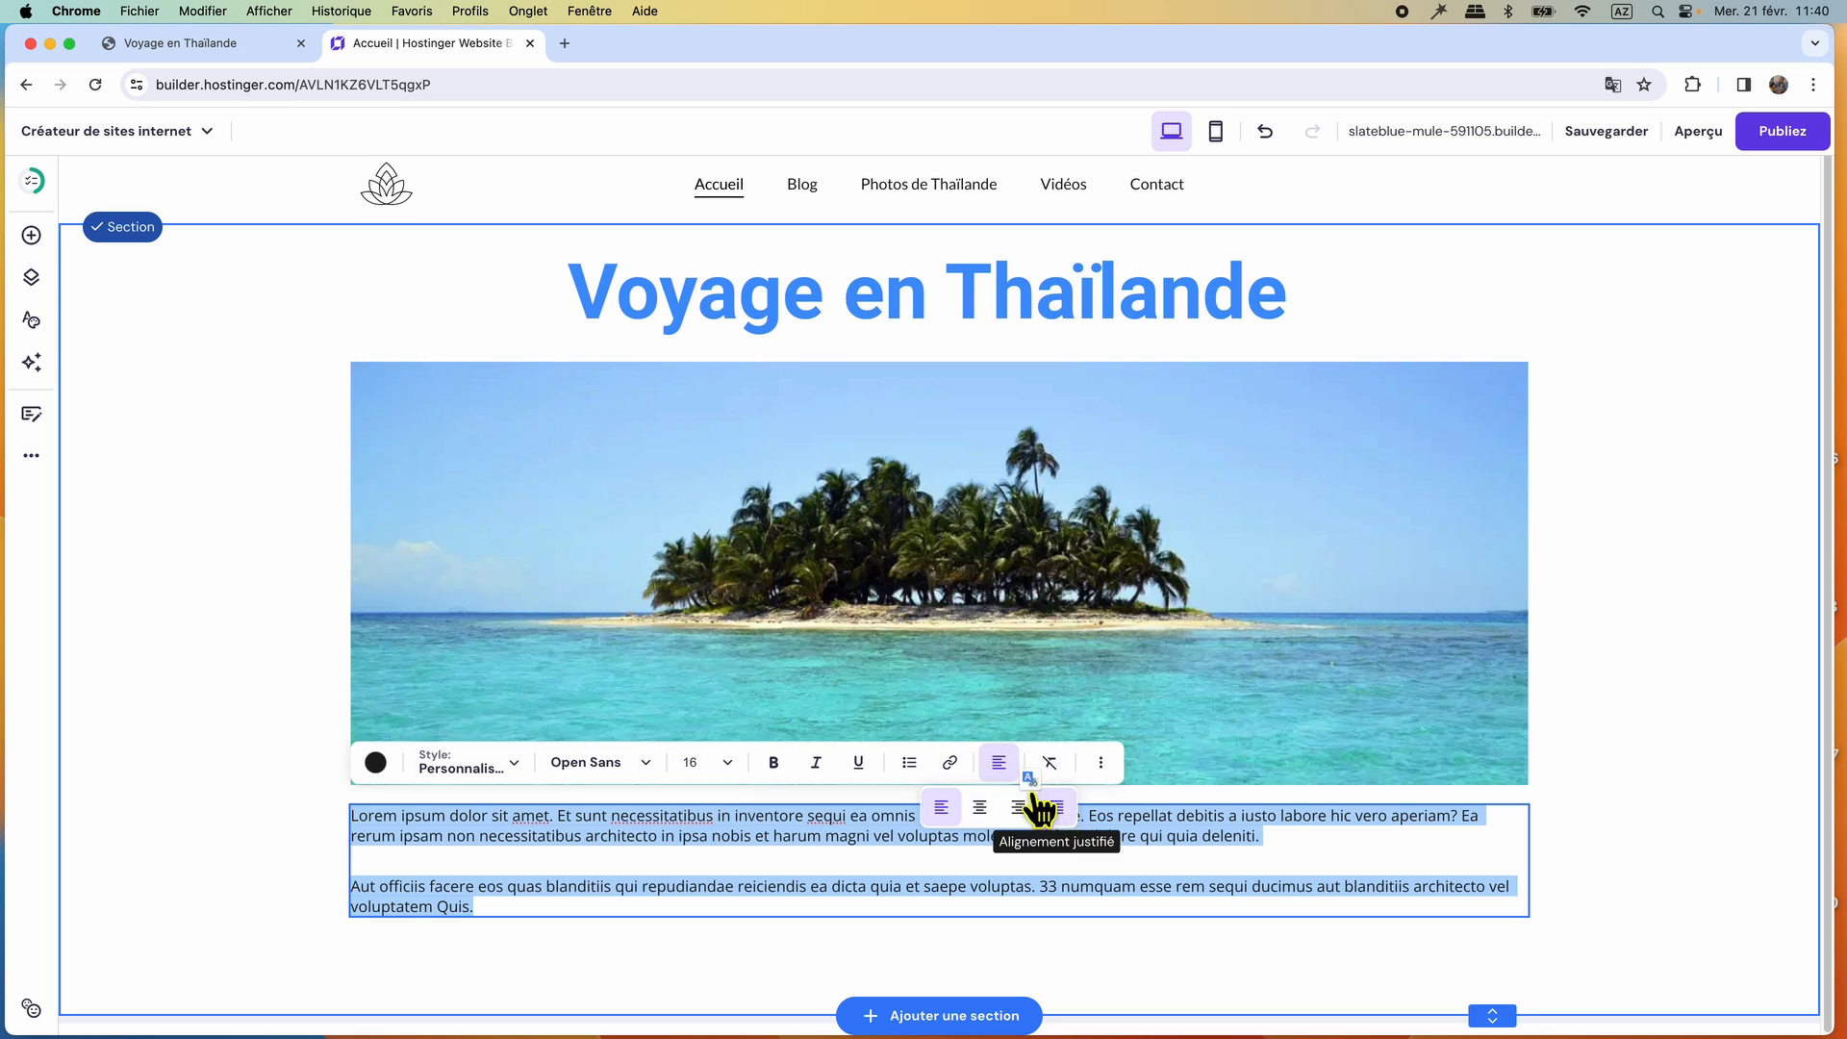
{"action": "left_click", "coordinate": [1058, 810]}
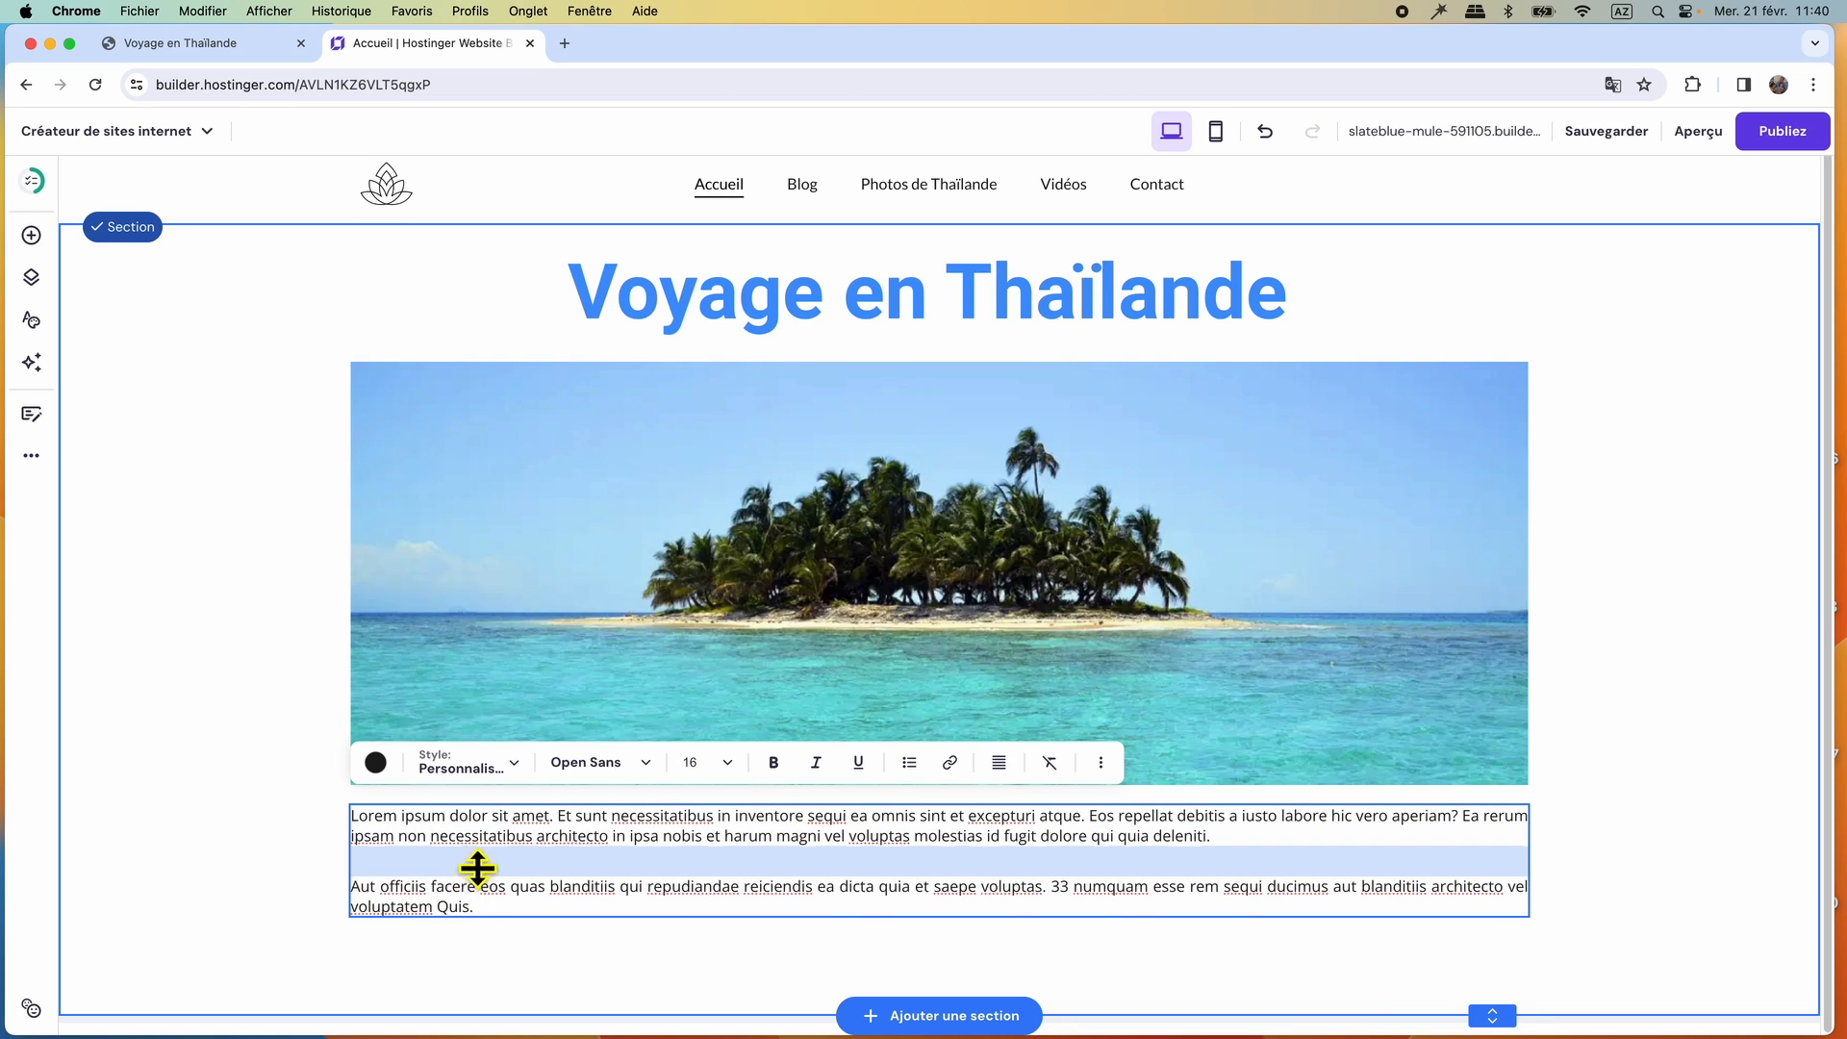
Compare the text with the reference site and set the first Lorem ipsum paragraph's font size to 18.
{"action": "scroll", "coordinate": [383, 326], "scroll_direction": "up", "scroll_amount": 1}
{"action": "left_click", "coordinate": [231, 45]}
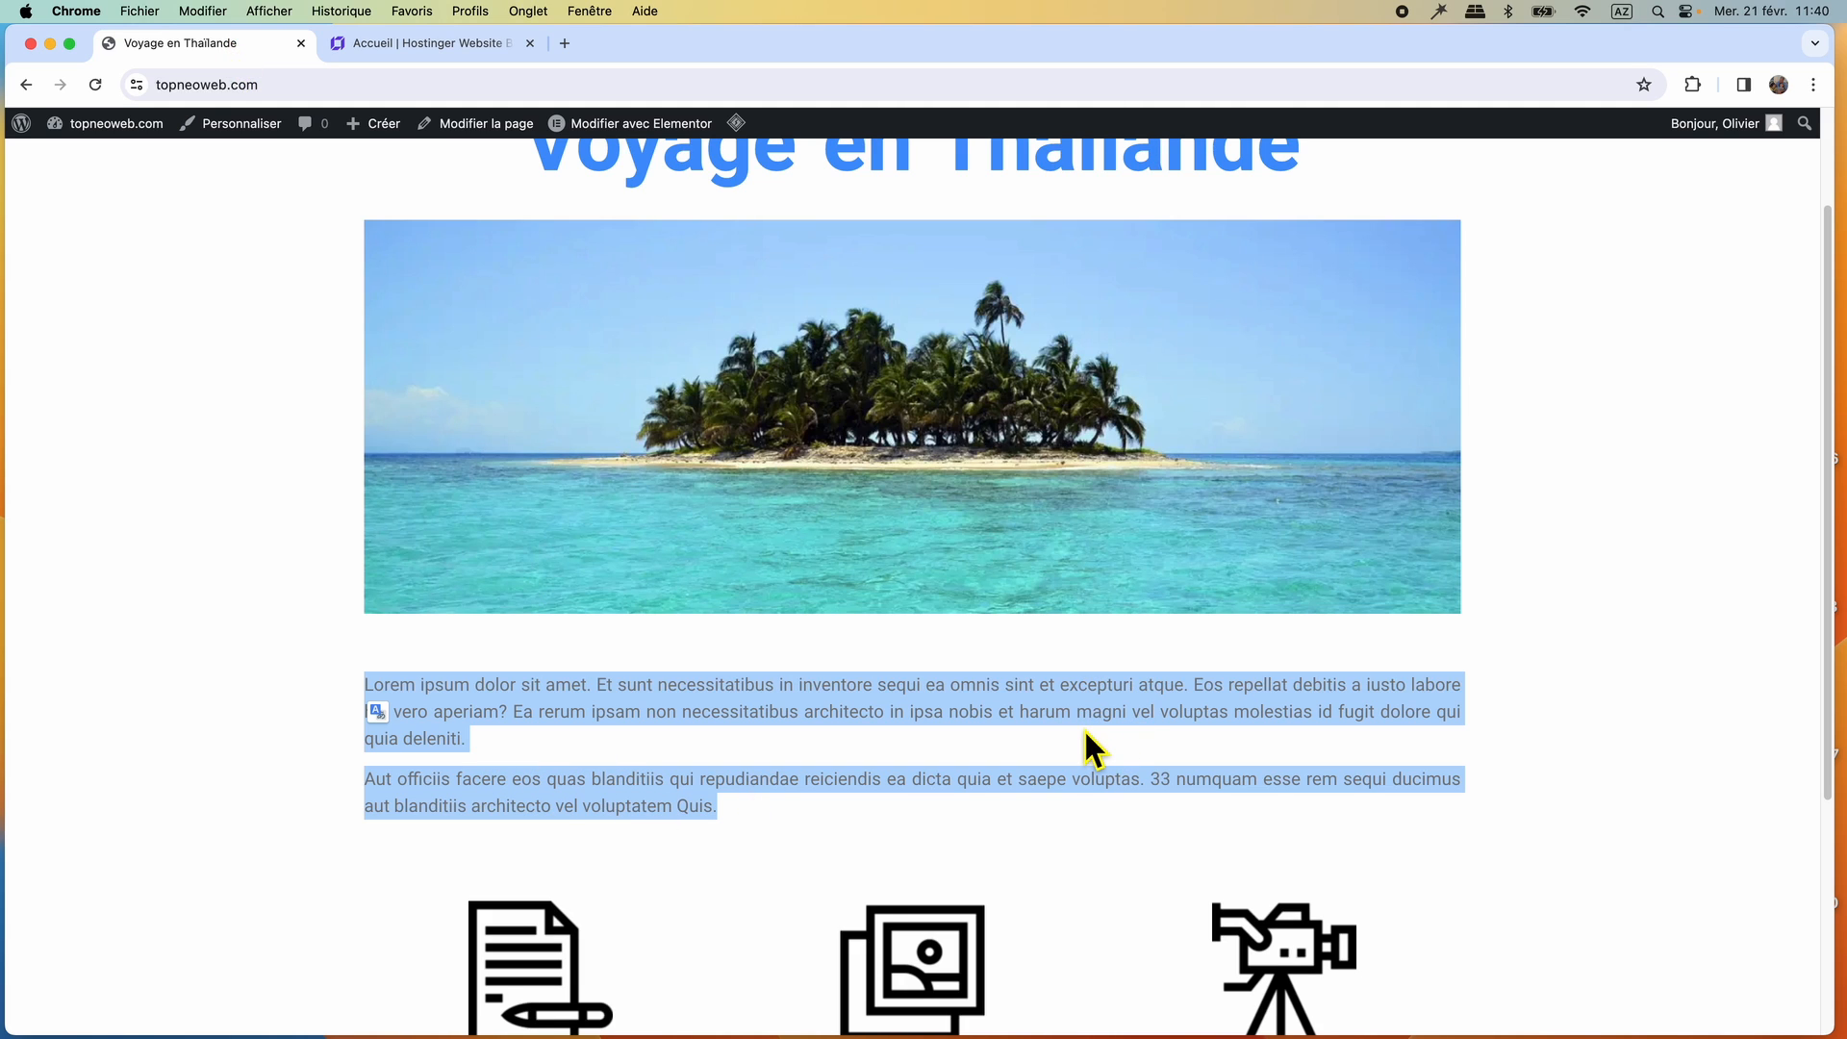
{"action": "left_click", "coordinate": [458, 47]}
{"action": "left_click", "coordinate": [729, 775]}
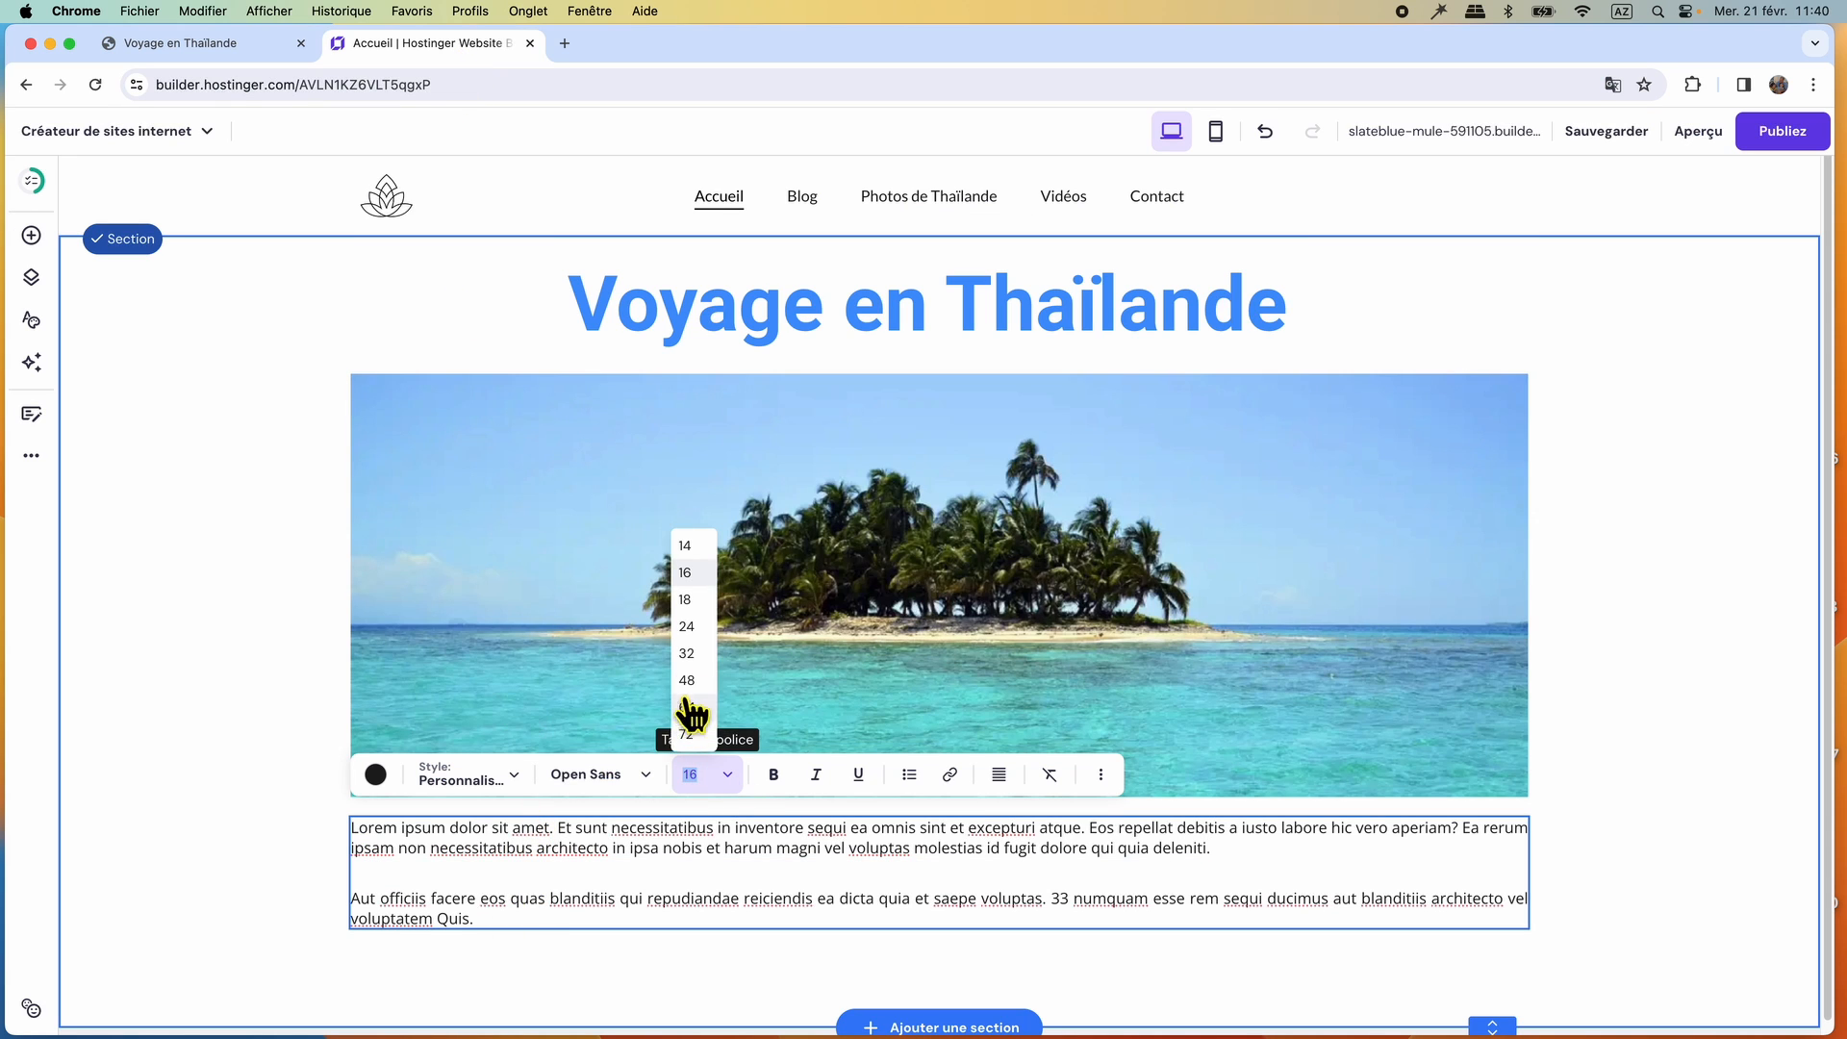
{"action": "left_click", "coordinate": [687, 599]}
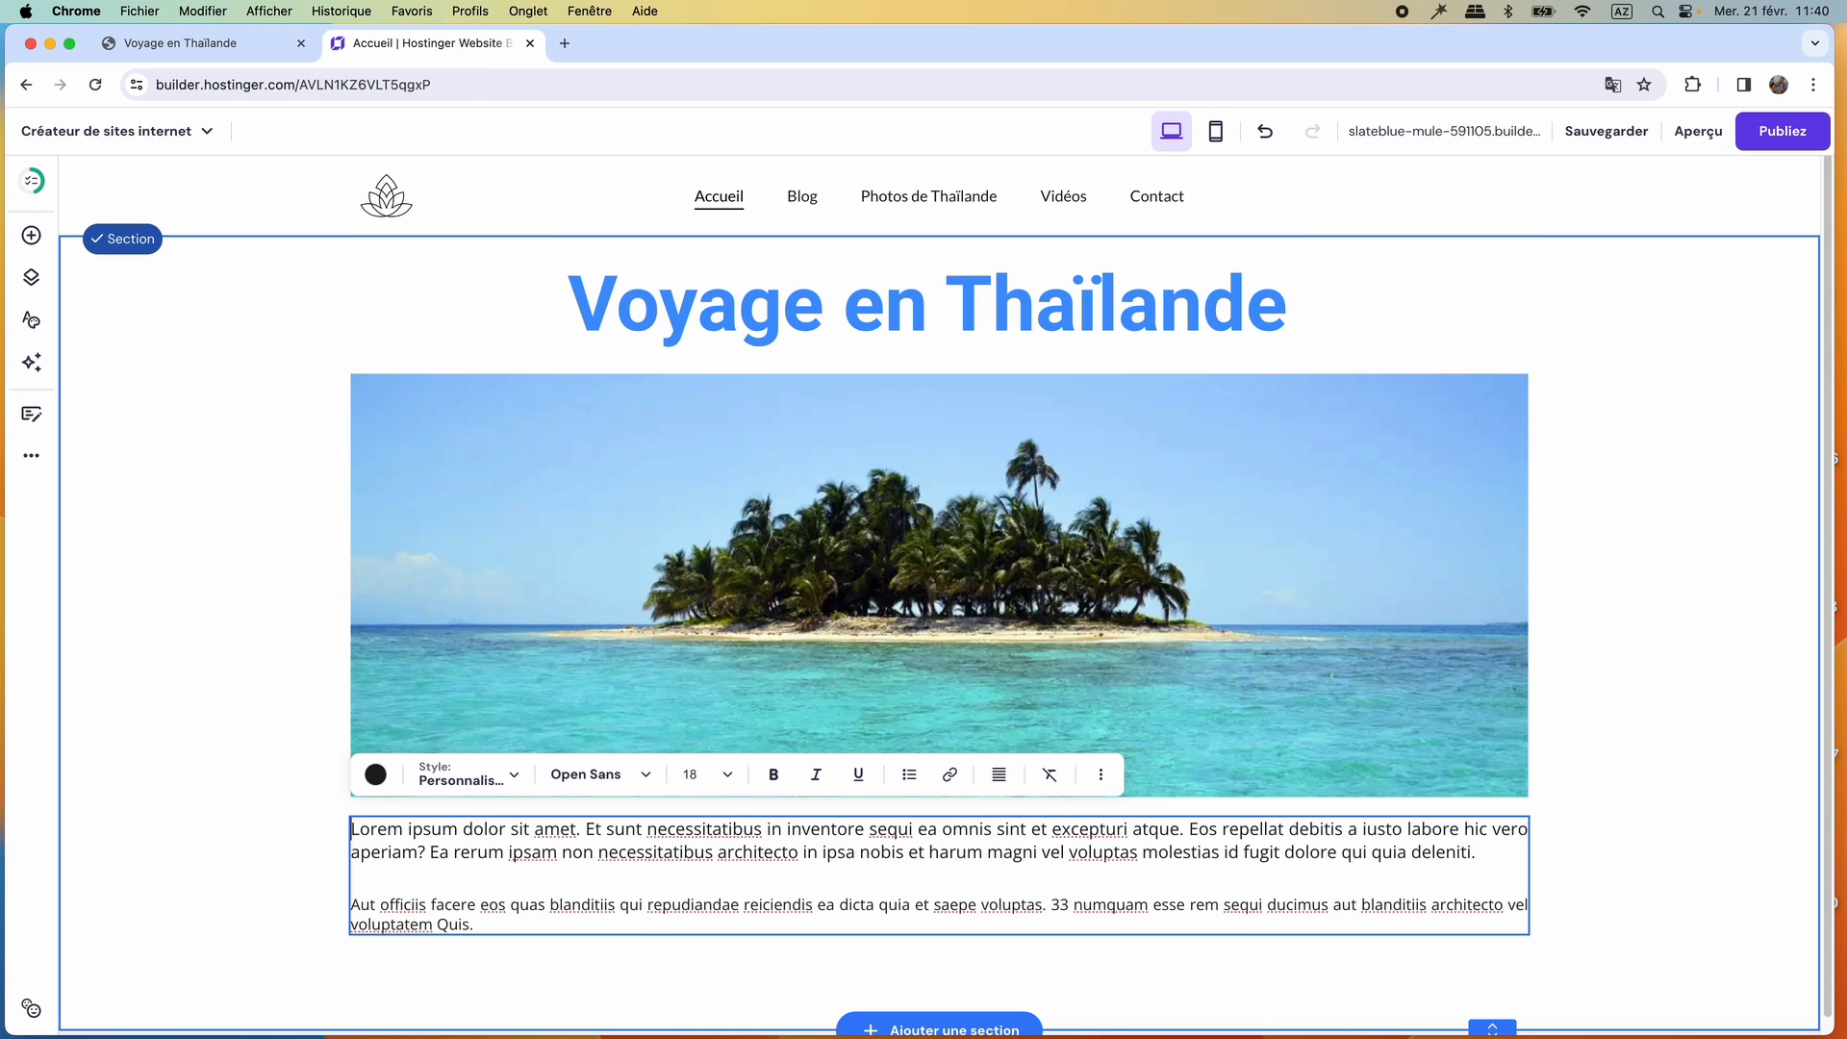
Examine the icon row below the paragraphs on the reference site and return to the builder.
{"action": "left_click", "coordinate": [227, 48]}
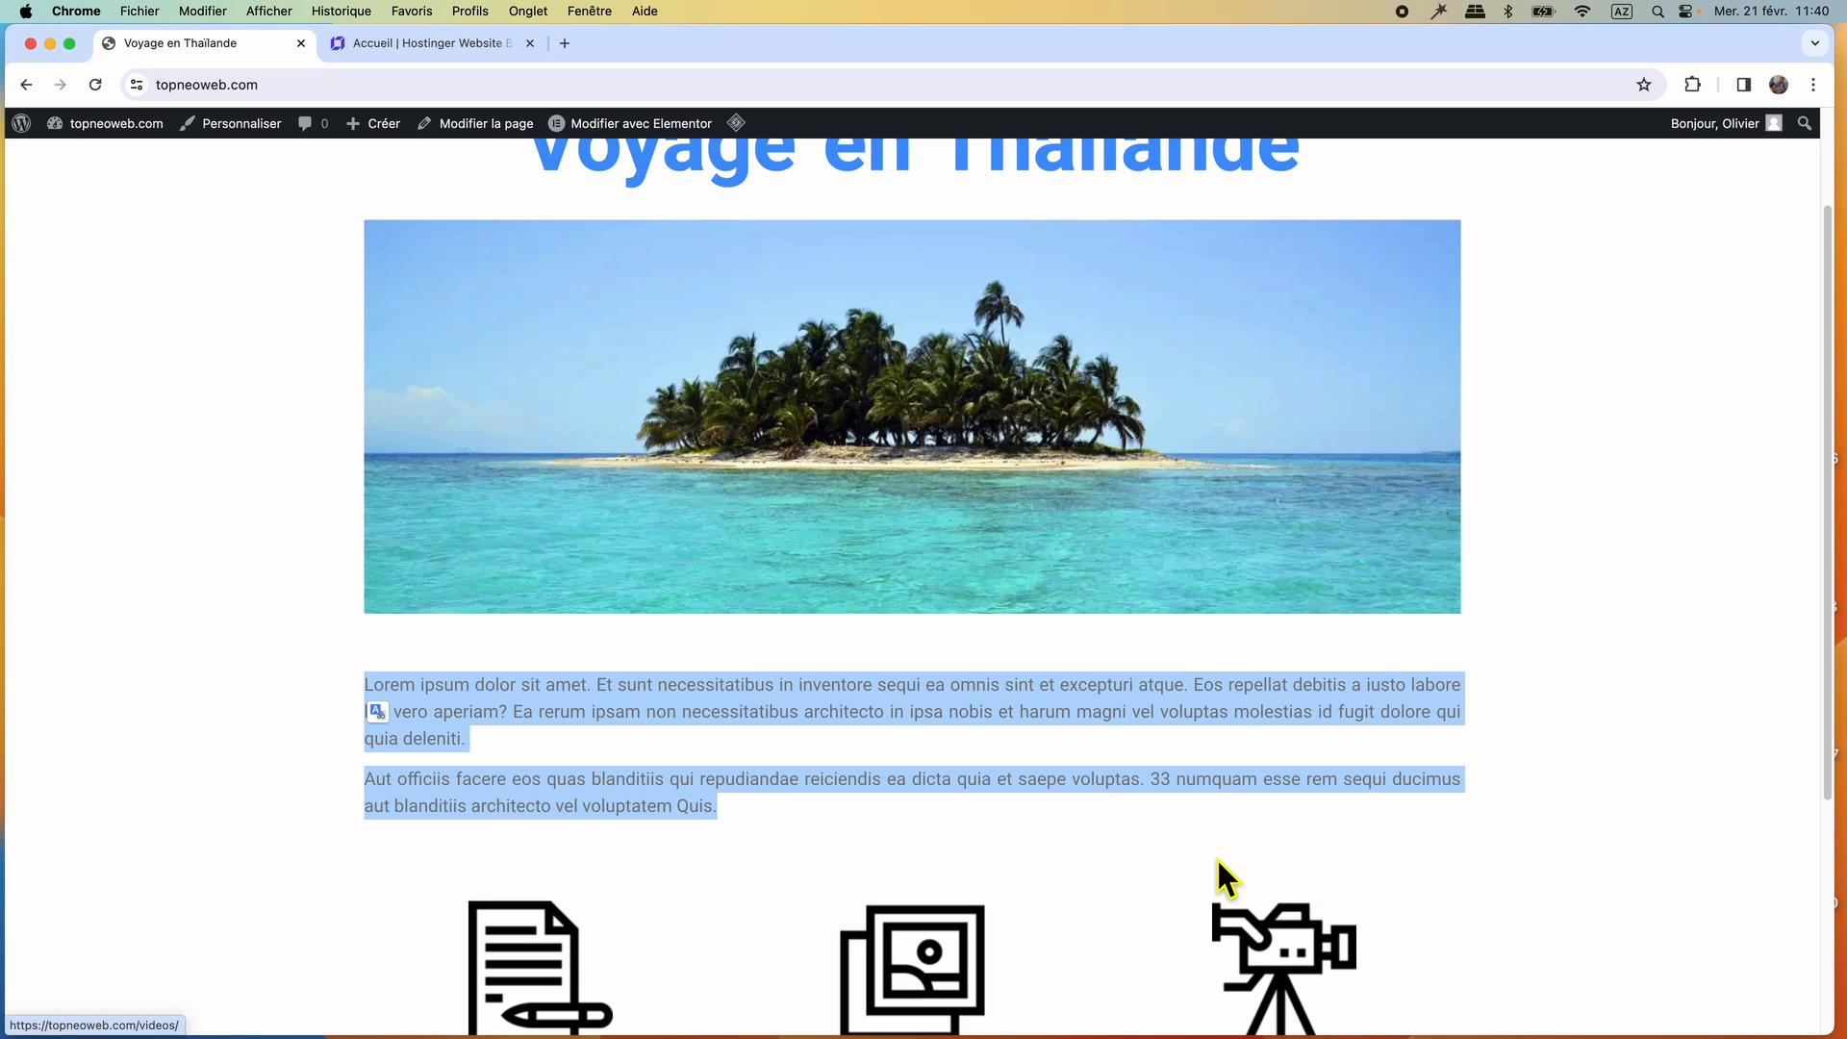
{"action": "scroll", "coordinate": [1220, 873], "scroll_direction": "down", "scroll_amount": 5}
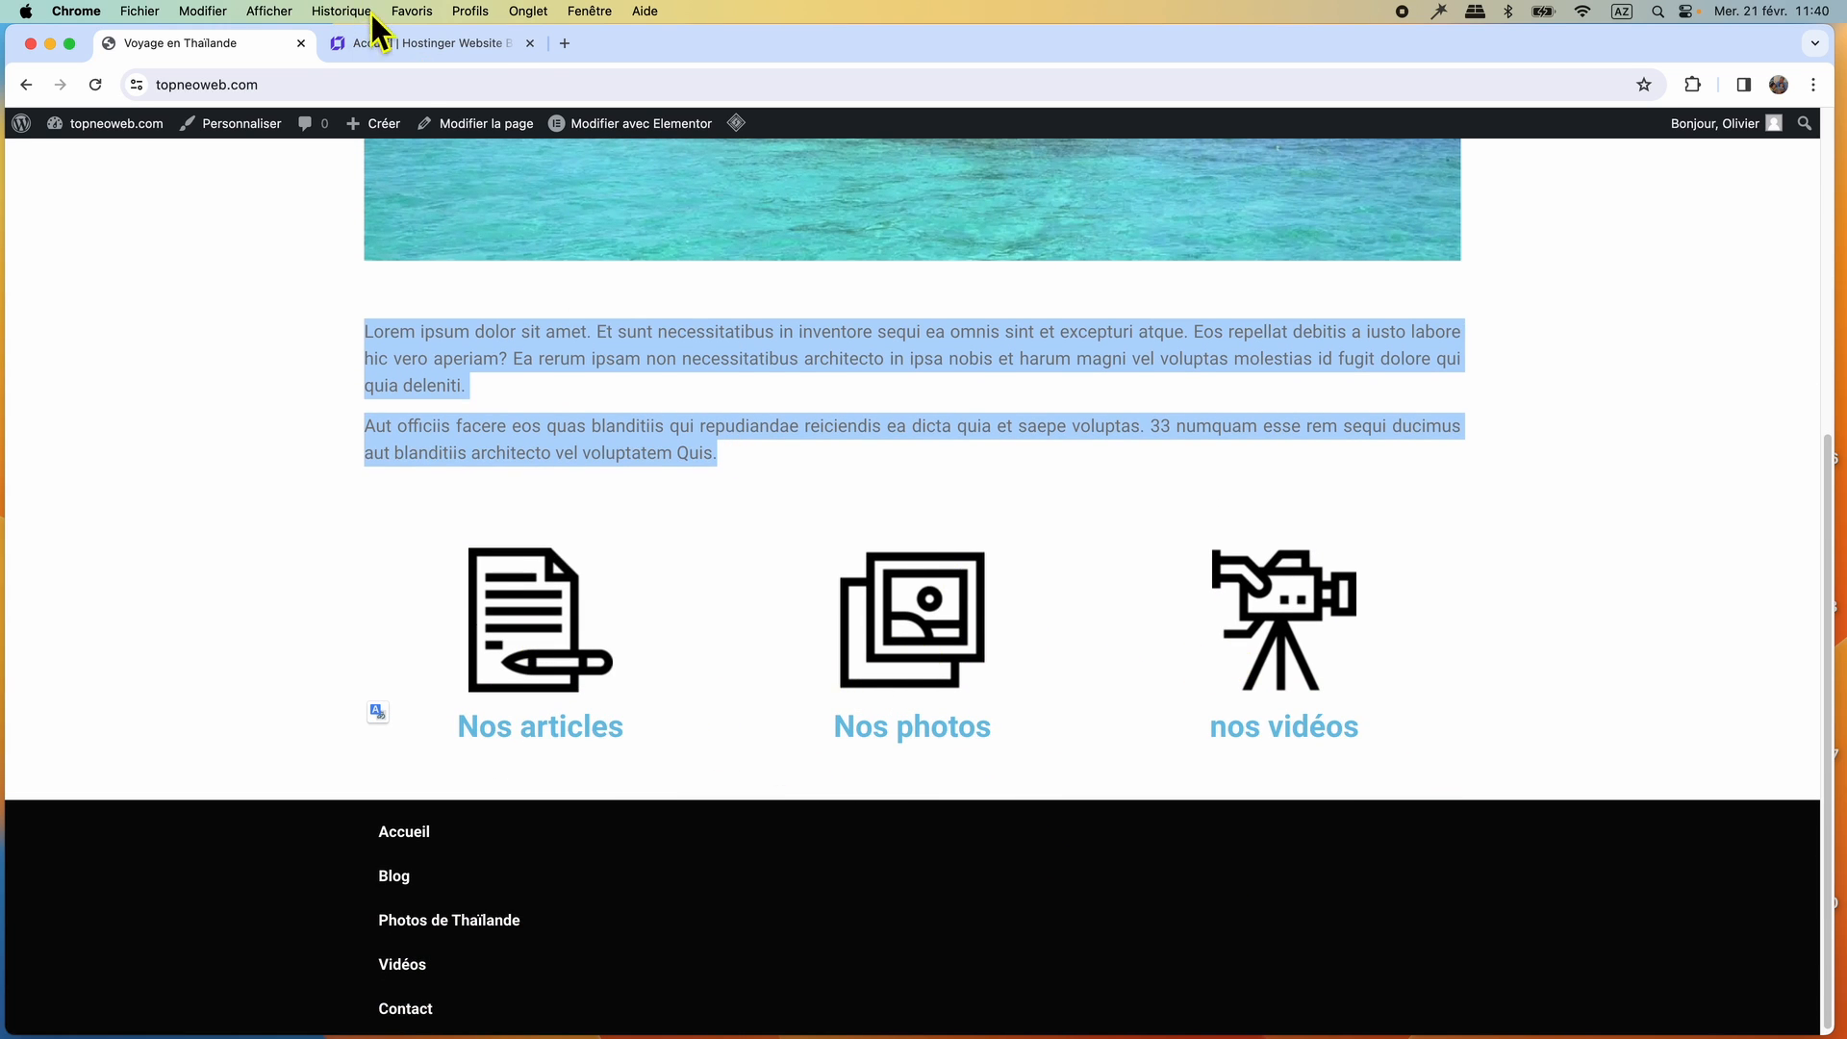
{"action": "left_click", "coordinate": [378, 42]}
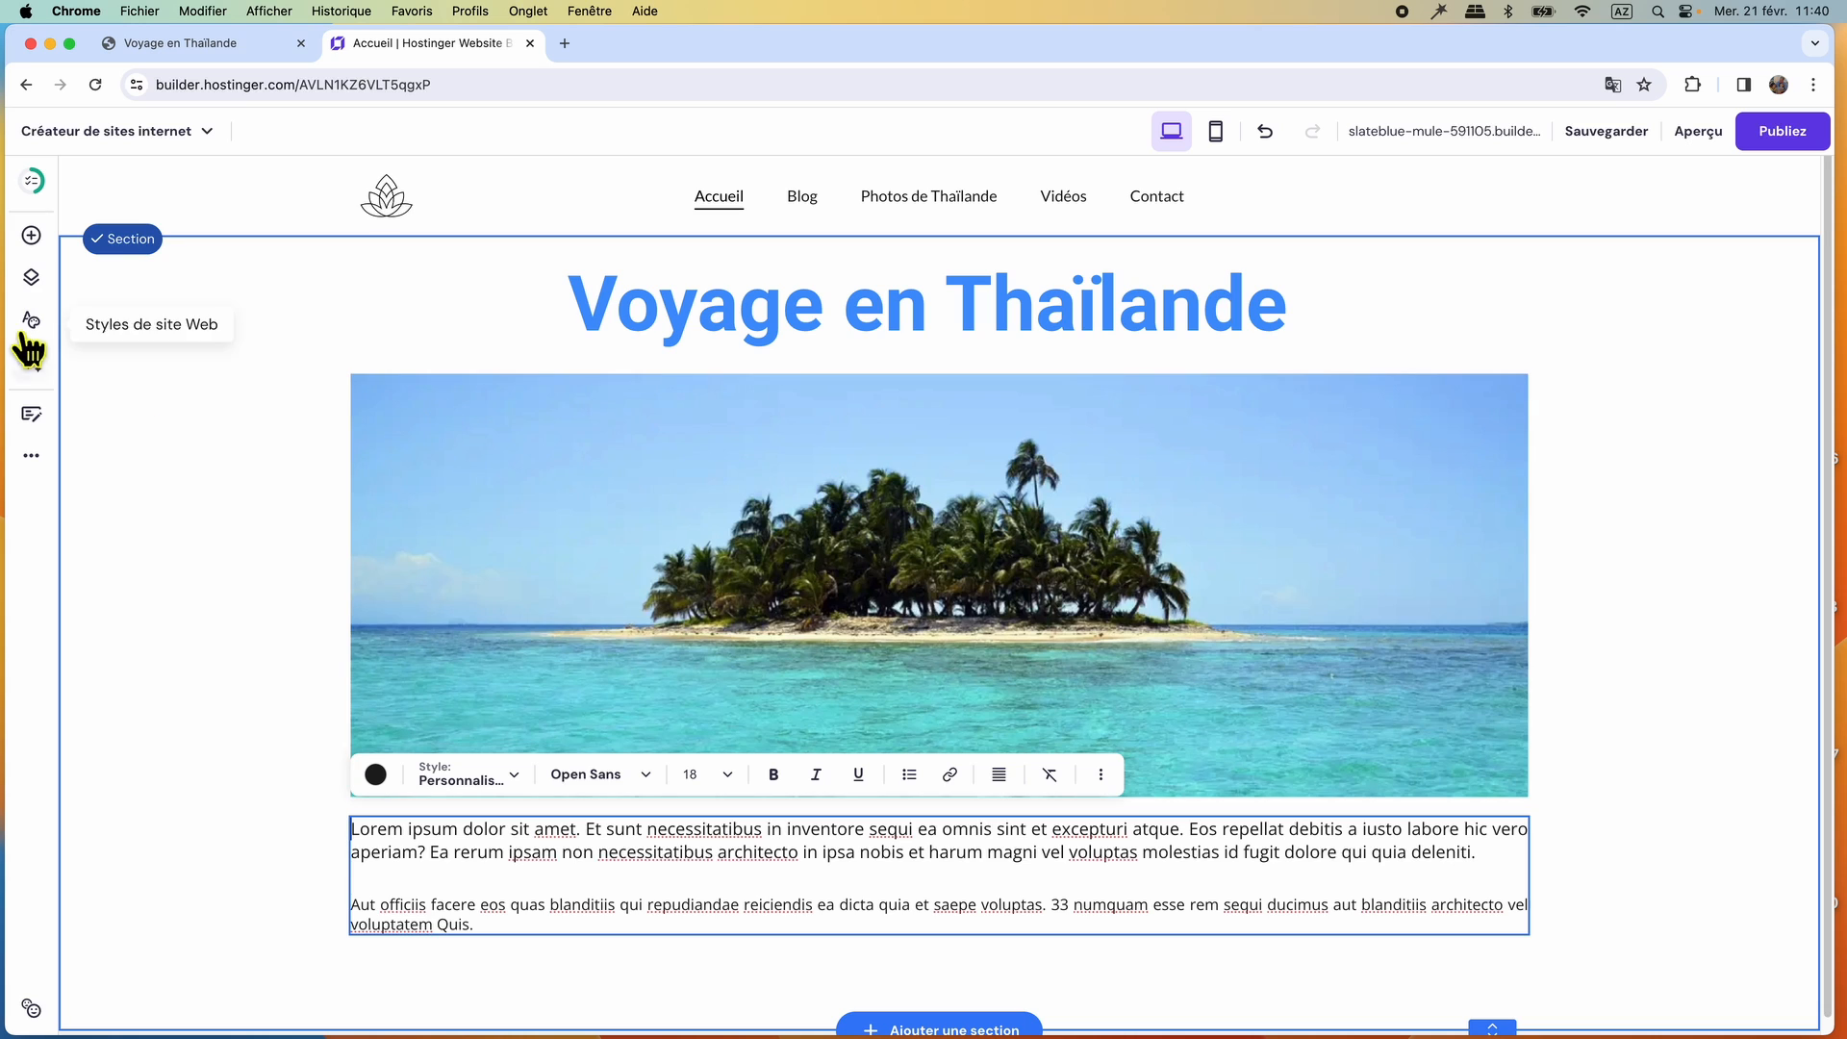
Add a small image element at the left edge below the paragraphs, extending the section downward to make room.
{"action": "left_click", "coordinate": [32, 237]}
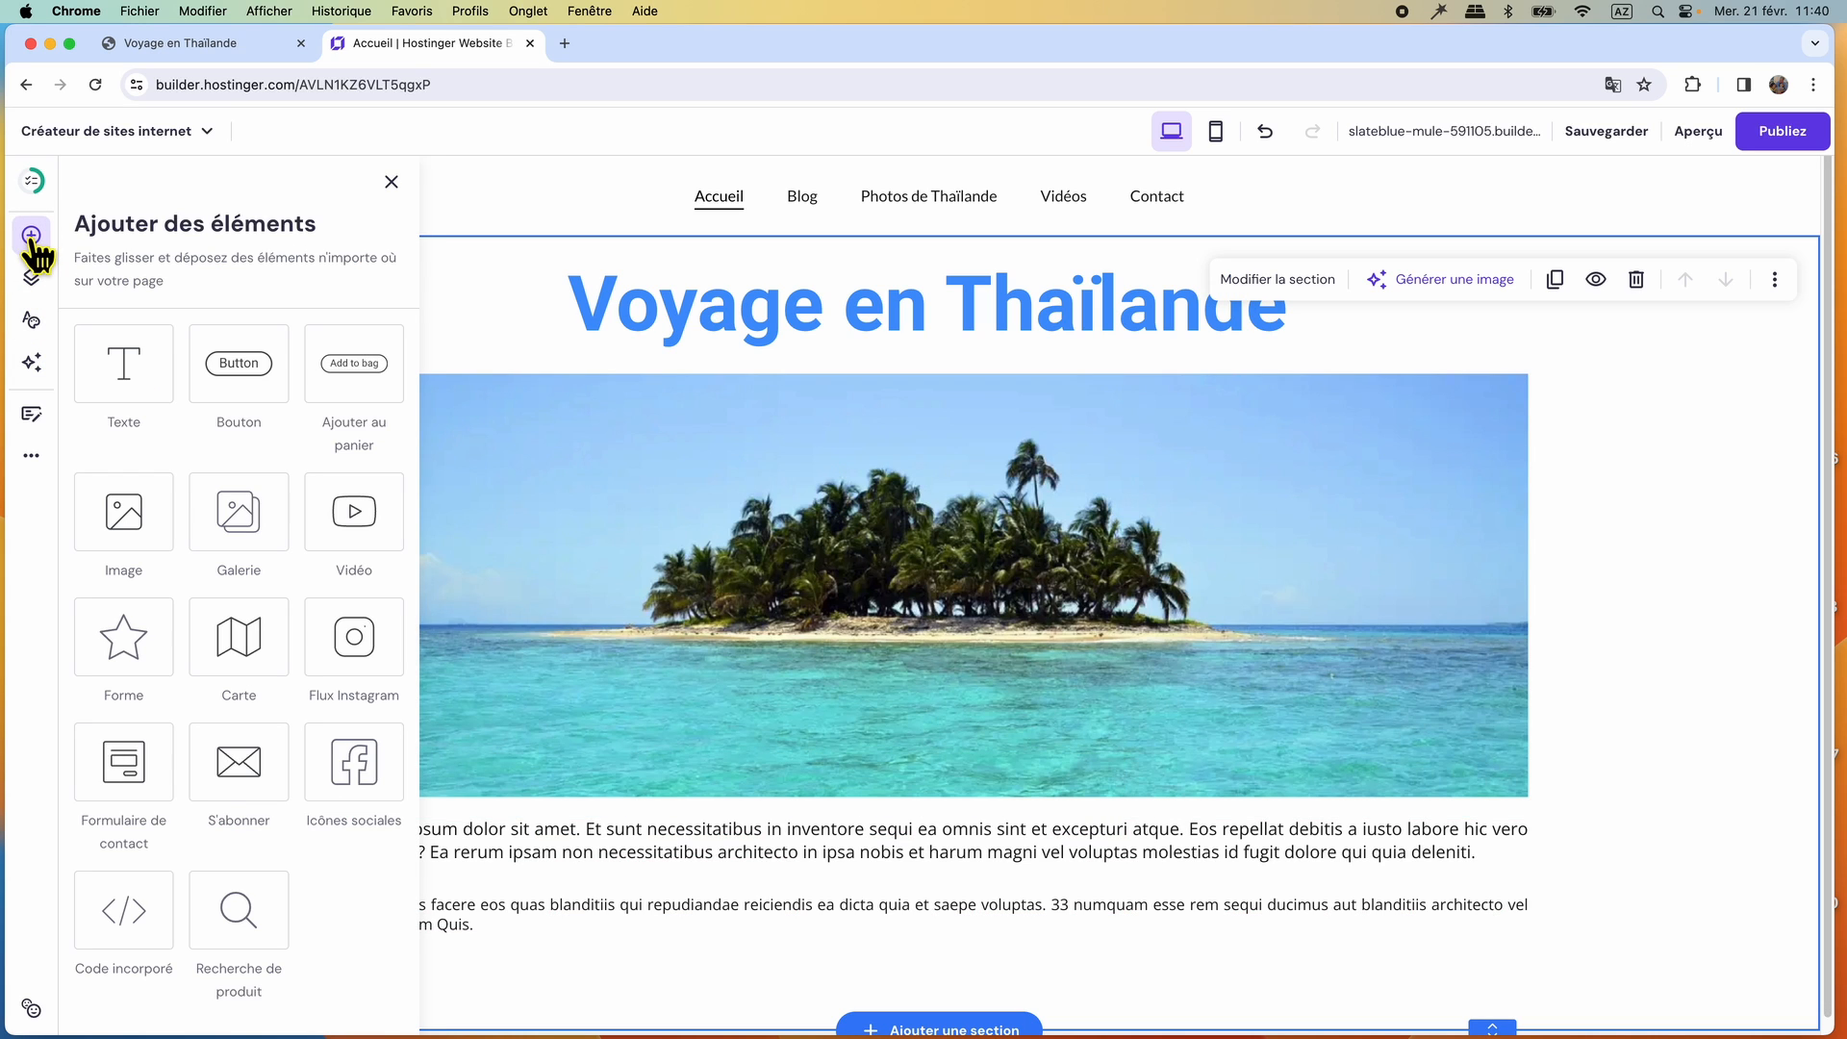
{"action": "left_click", "coordinate": [140, 520]}
{"action": "left_click_drag", "start_coordinate": [903, 861], "coordinate": [565, 878]}
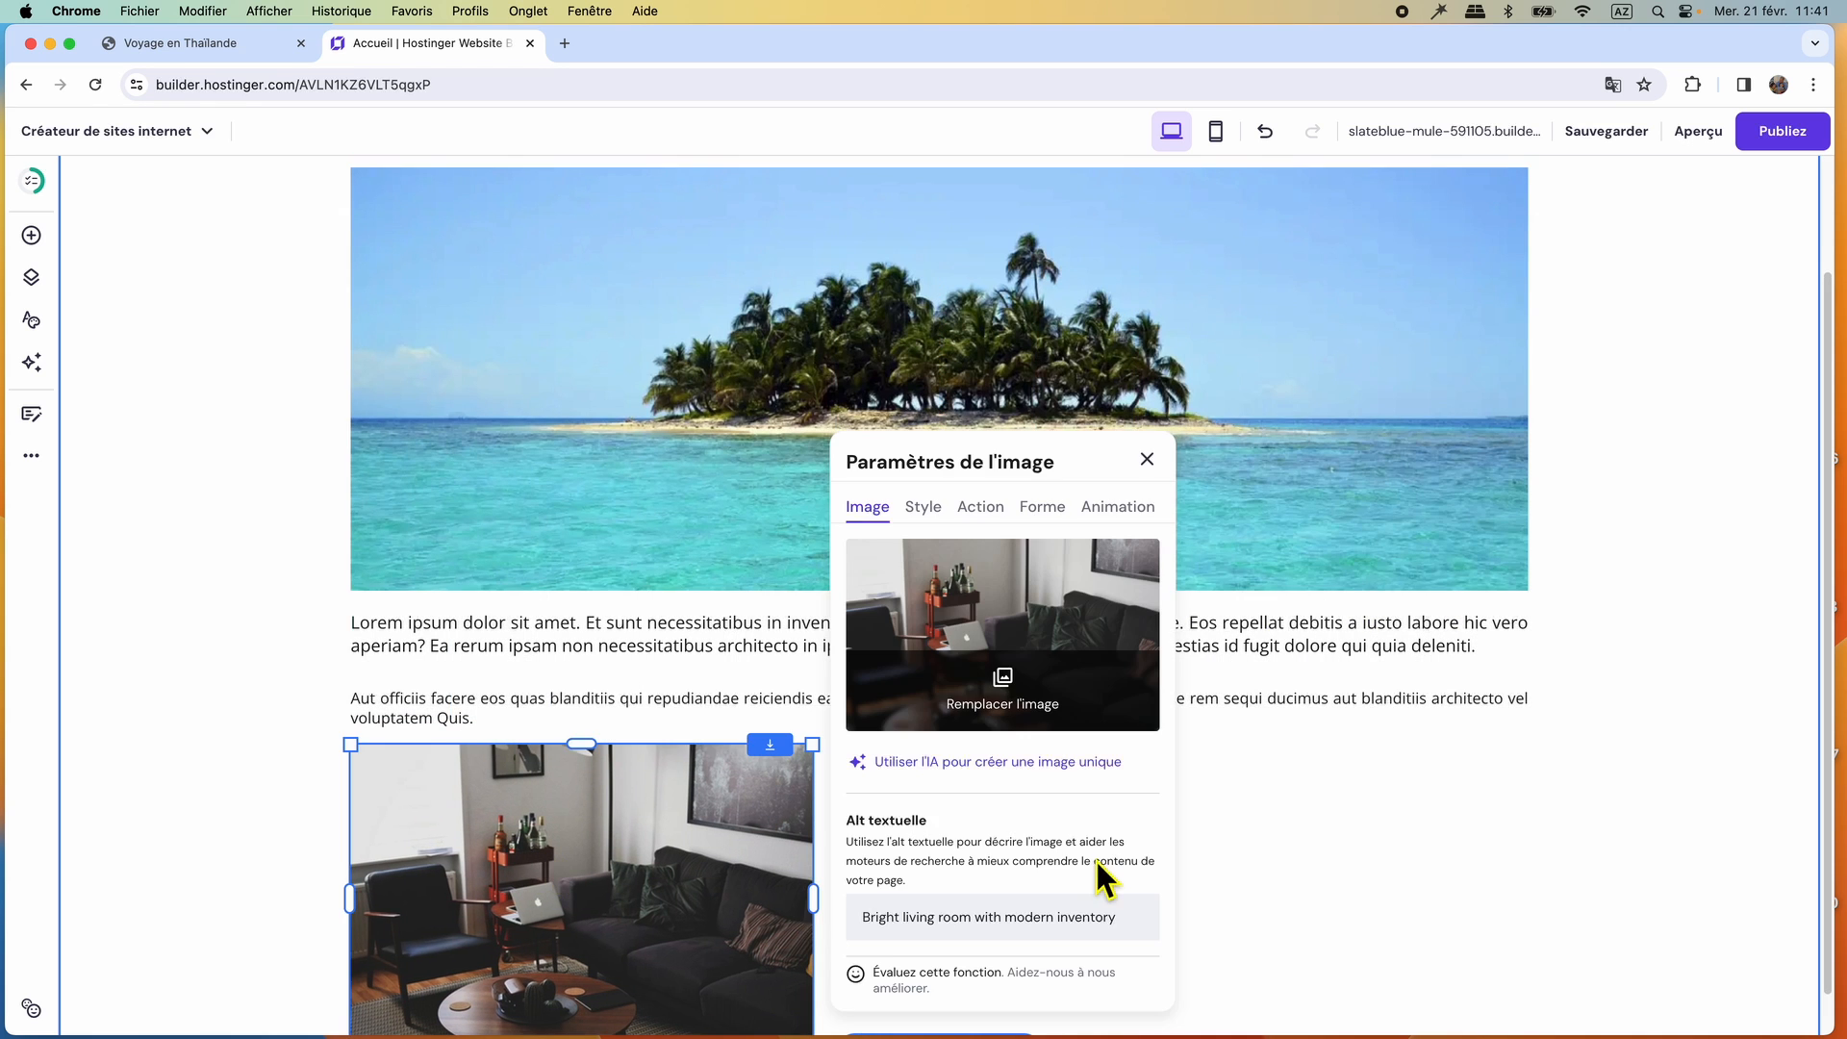
{"action": "scroll", "coordinate": [1099, 848], "scroll_direction": "down", "scroll_amount": 1}
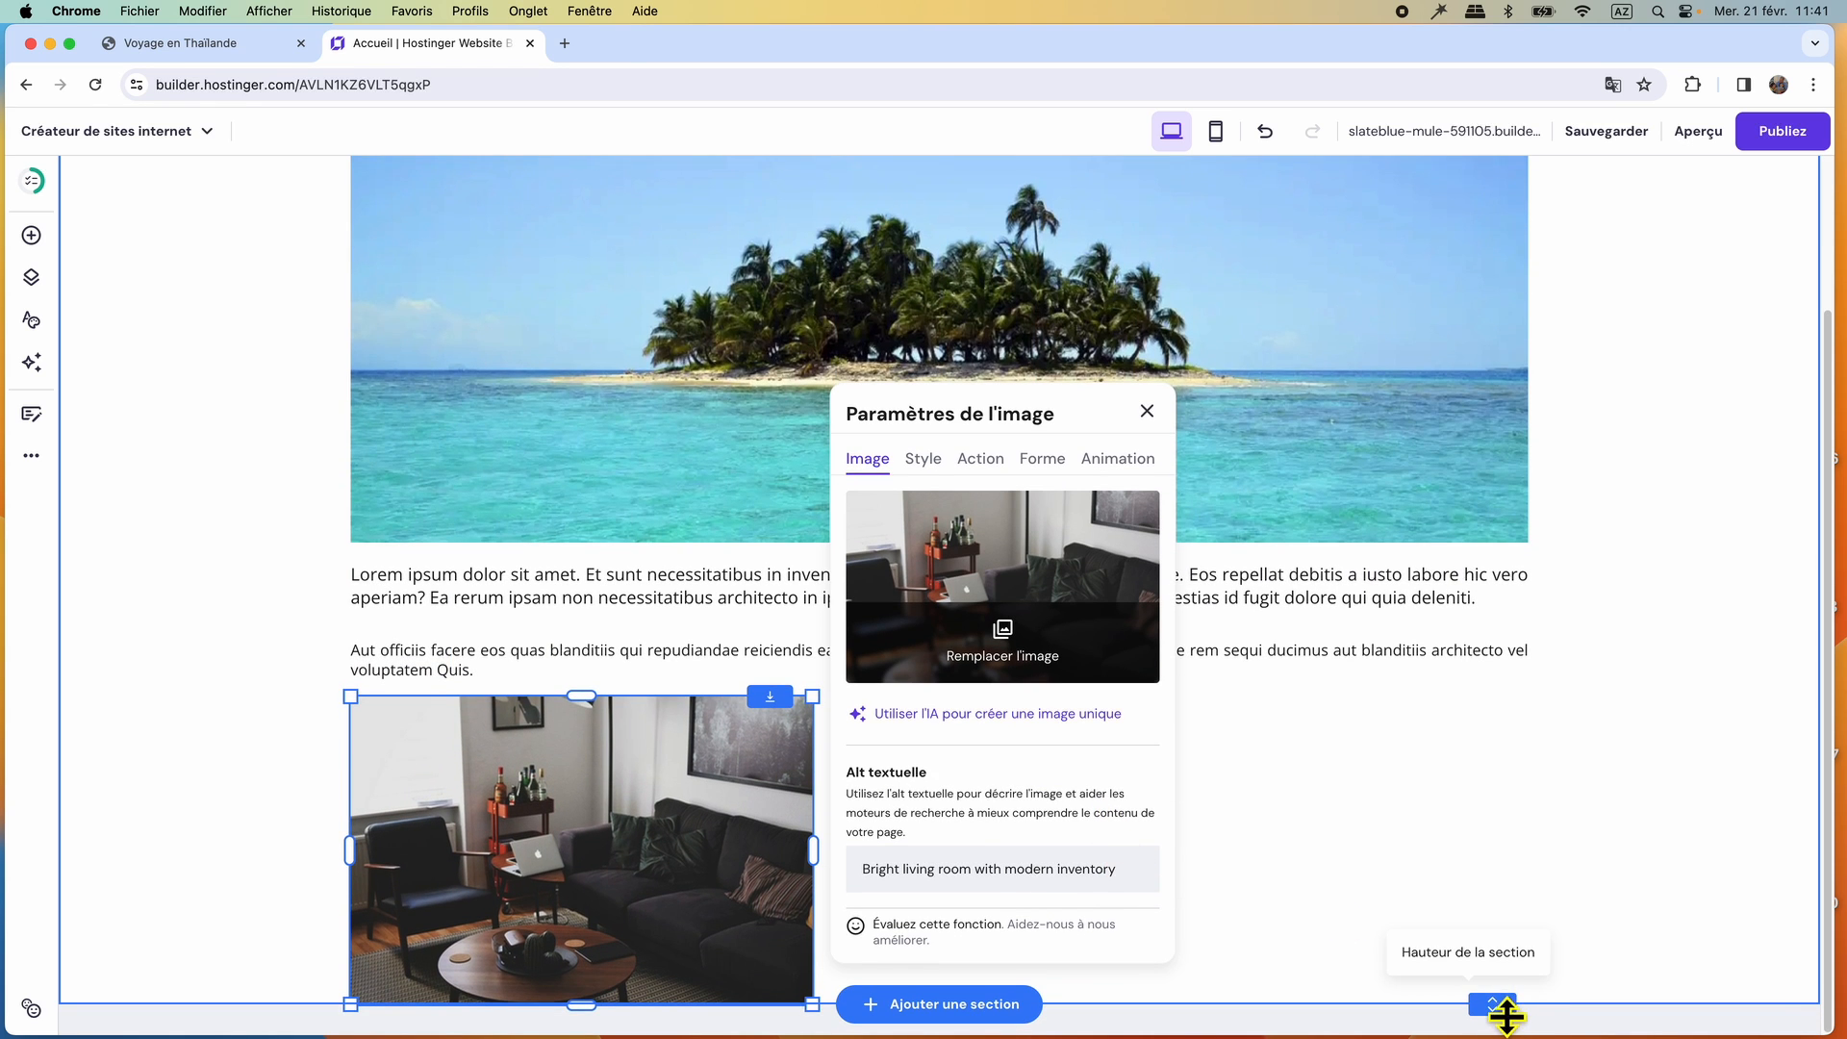
{"action": "left_click_drag", "start_coordinate": [1505, 1015], "coordinate": [1505, 1037]}
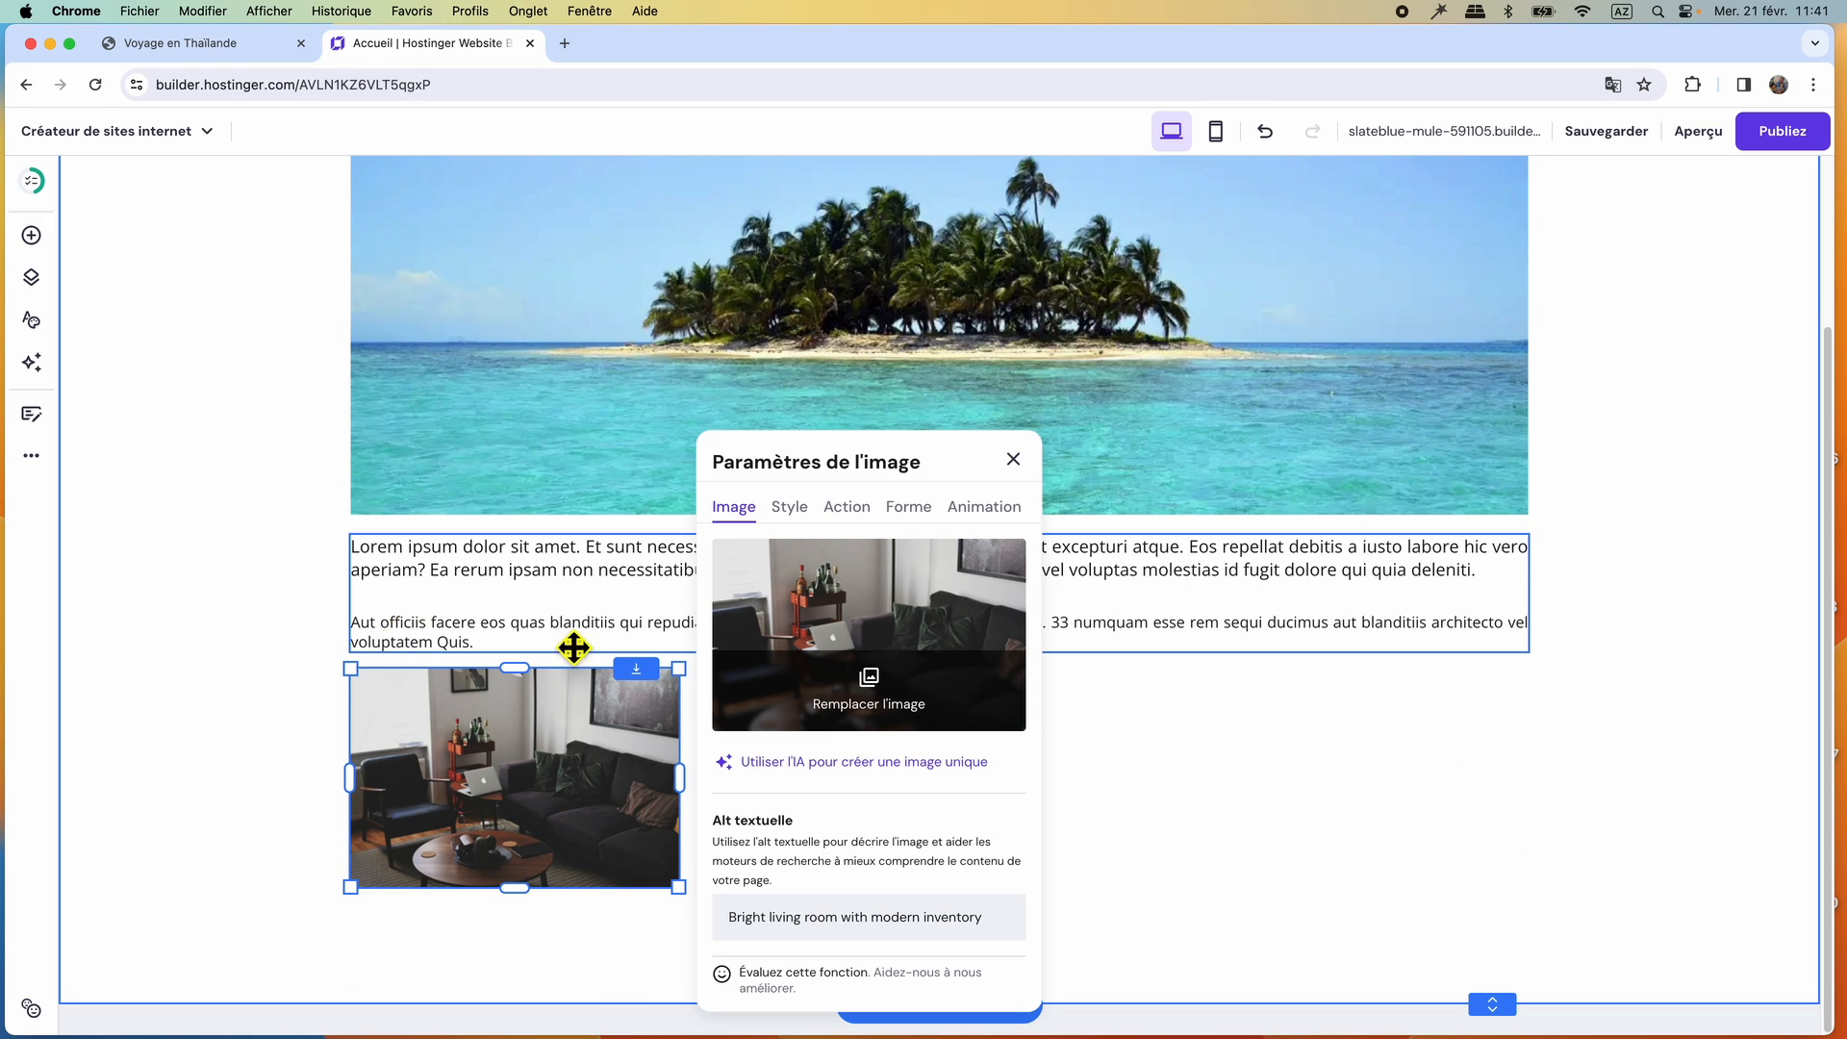
Upload blog sur la thailande.png, photo thailande.png and video thailande.png from the icone folder to the media library.
{"action": "left_click", "coordinate": [869, 690]}
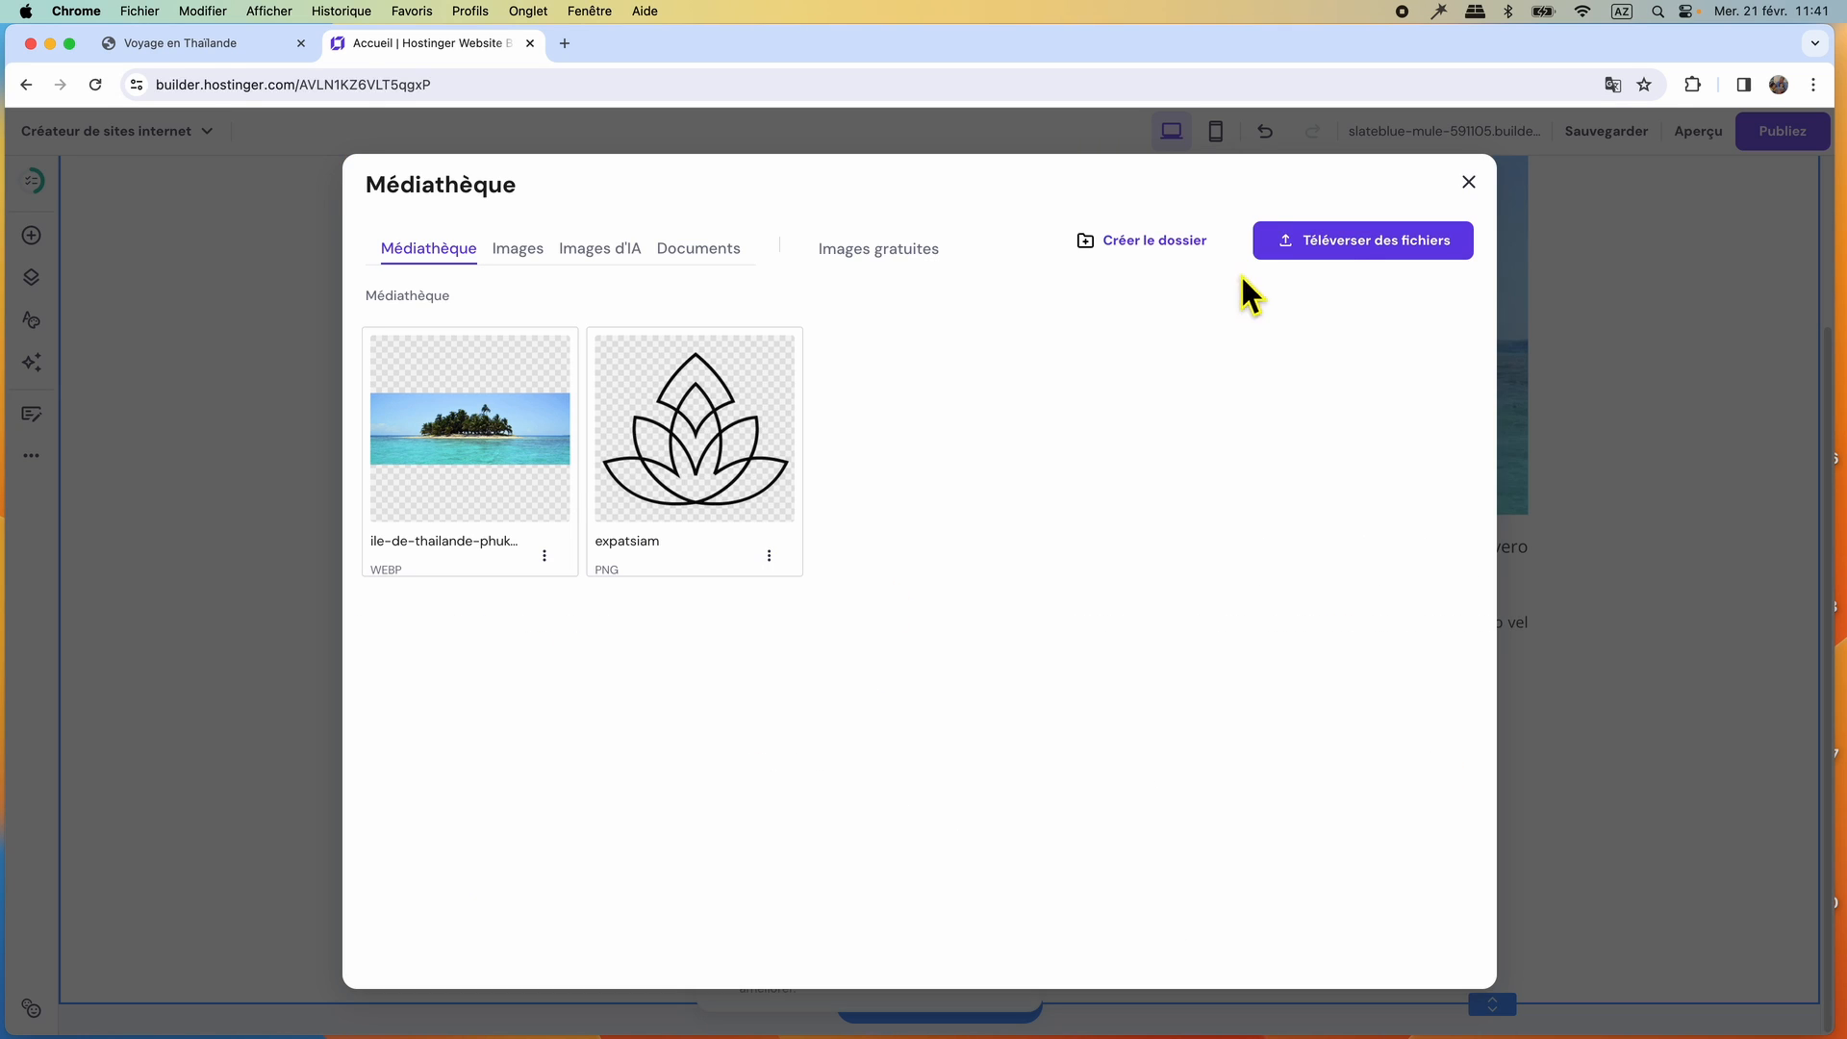
{"action": "left_click", "coordinate": [1356, 254]}
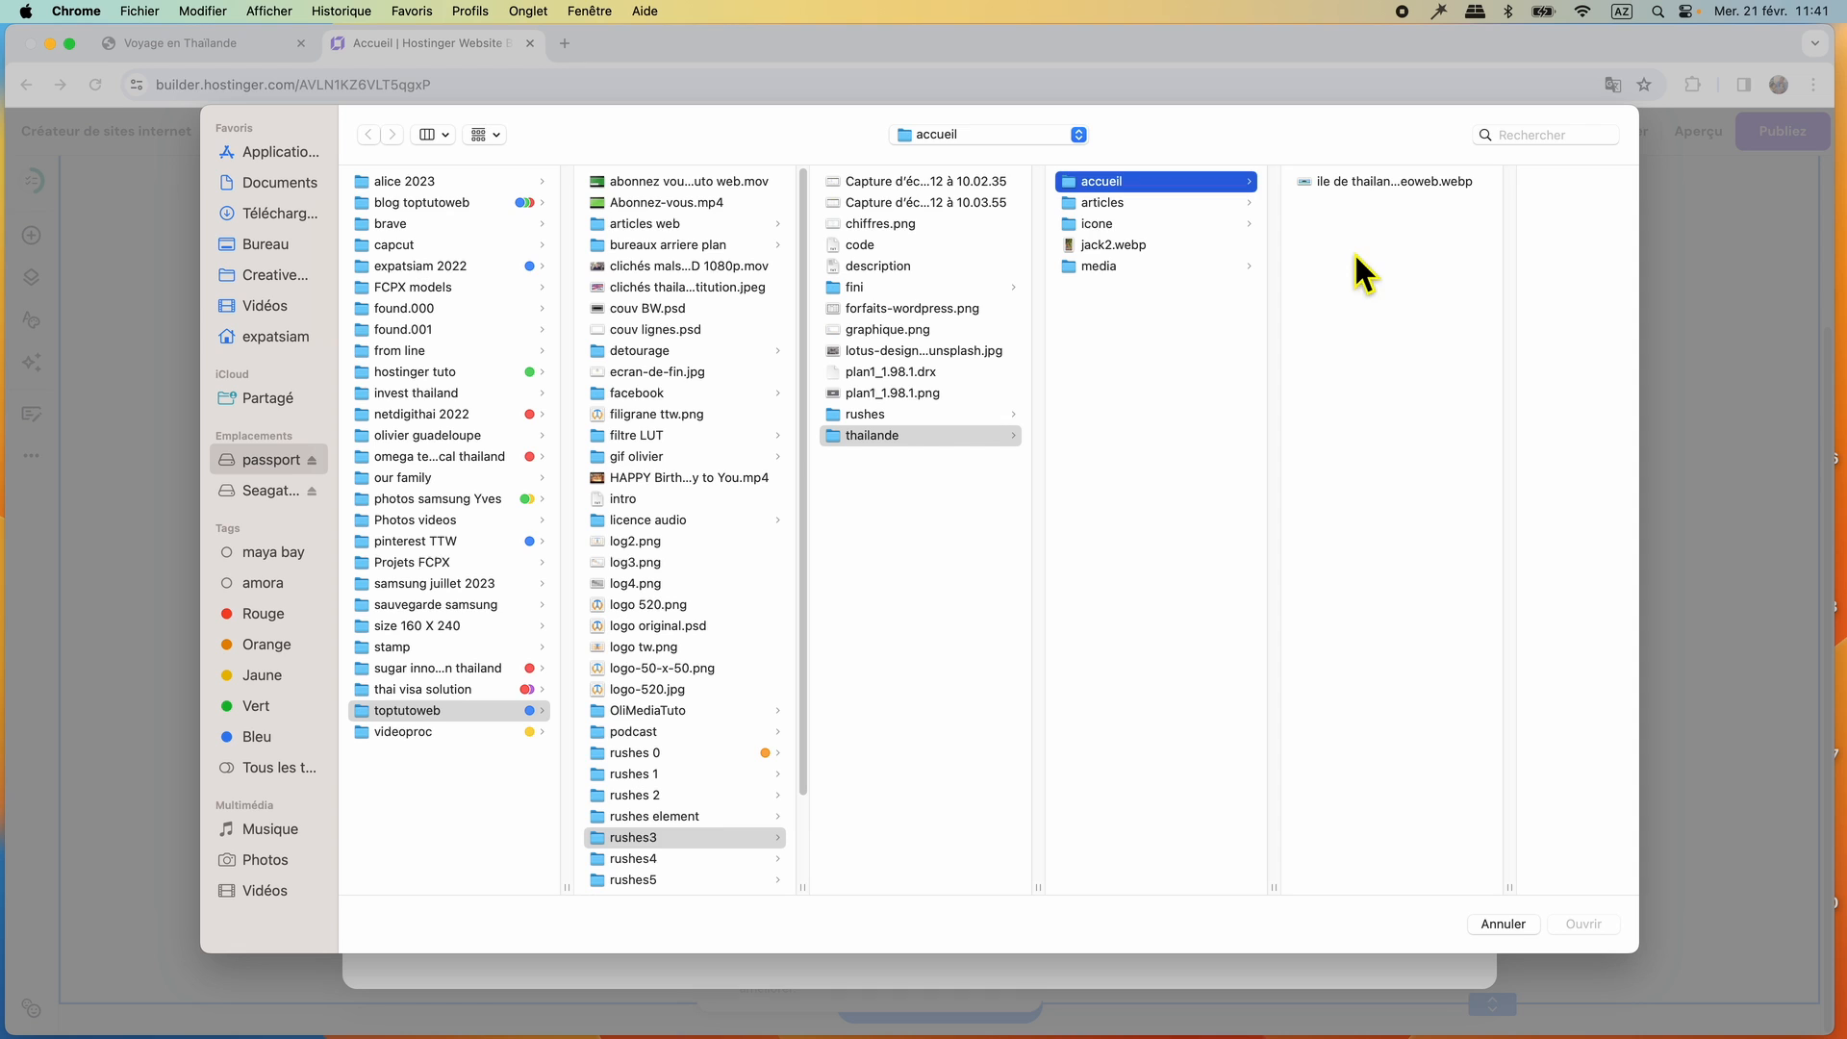
{"action": "left_click", "coordinate": [1150, 225]}
{"action": "left_click", "coordinate": [1417, 186]}
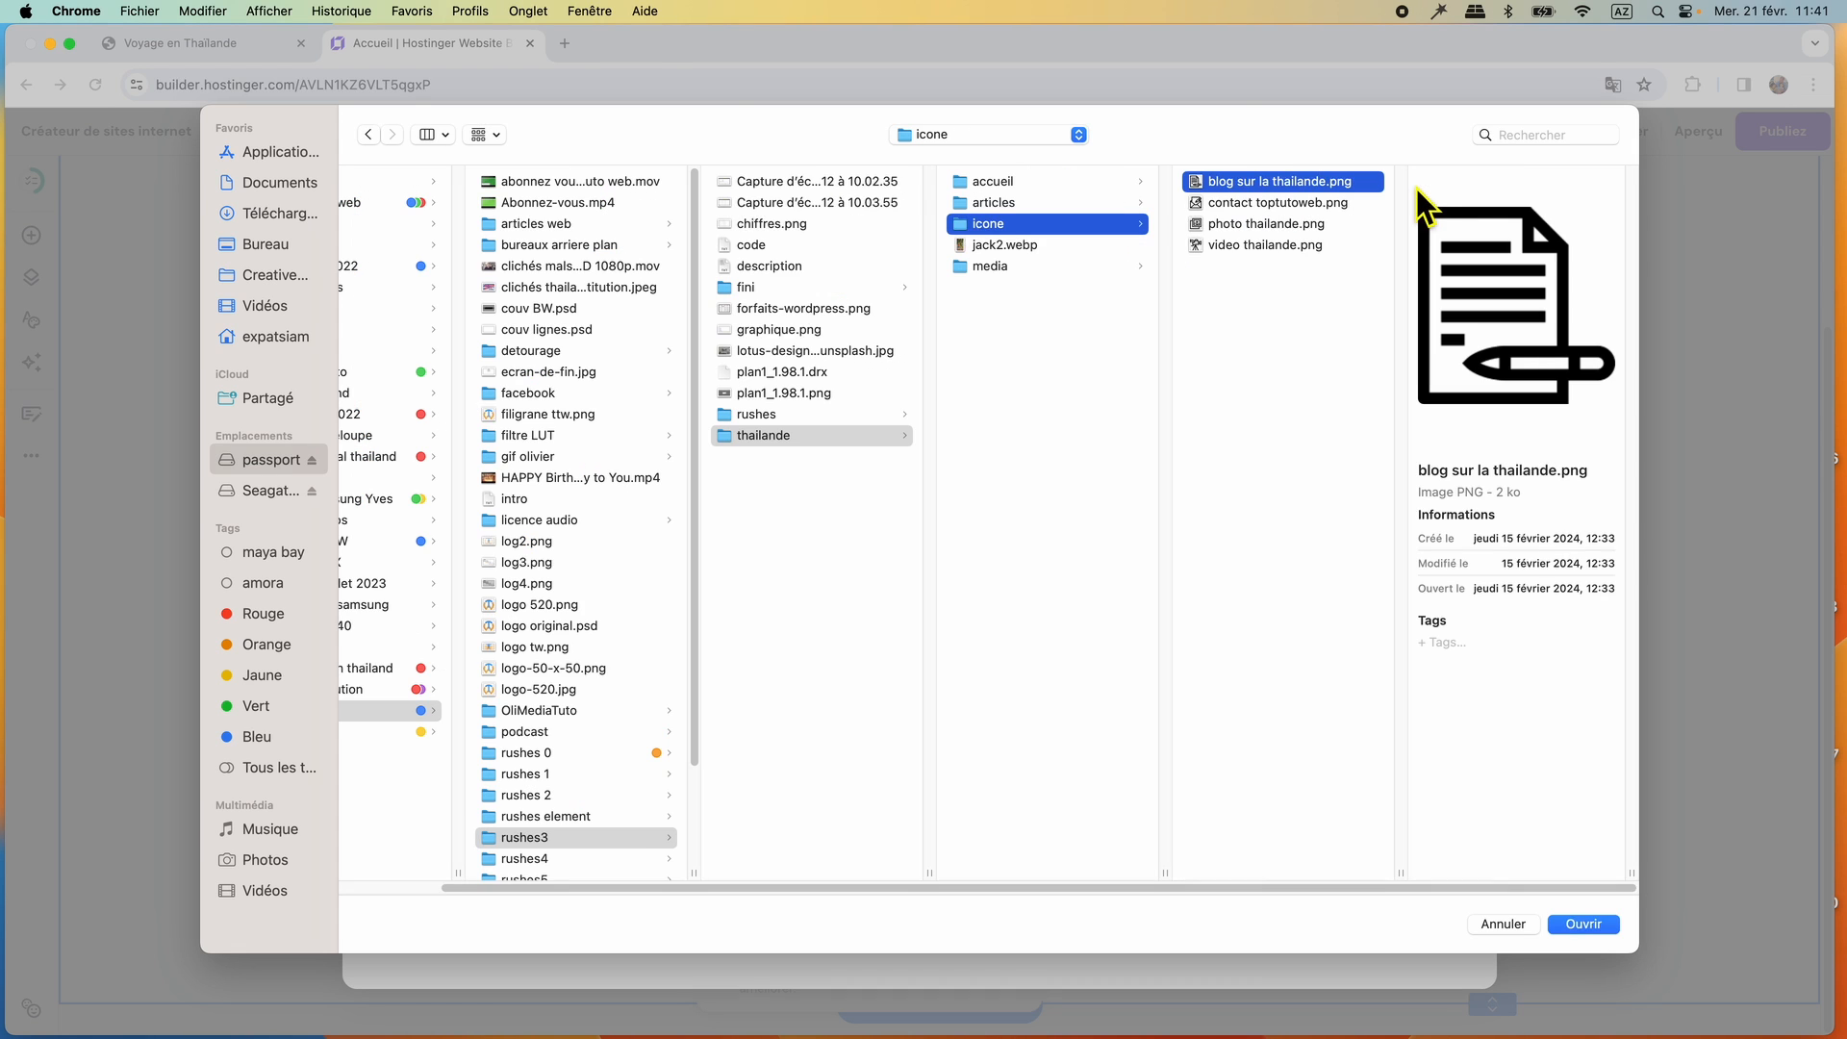
{"action": "left_click", "coordinate": [1324, 203]}
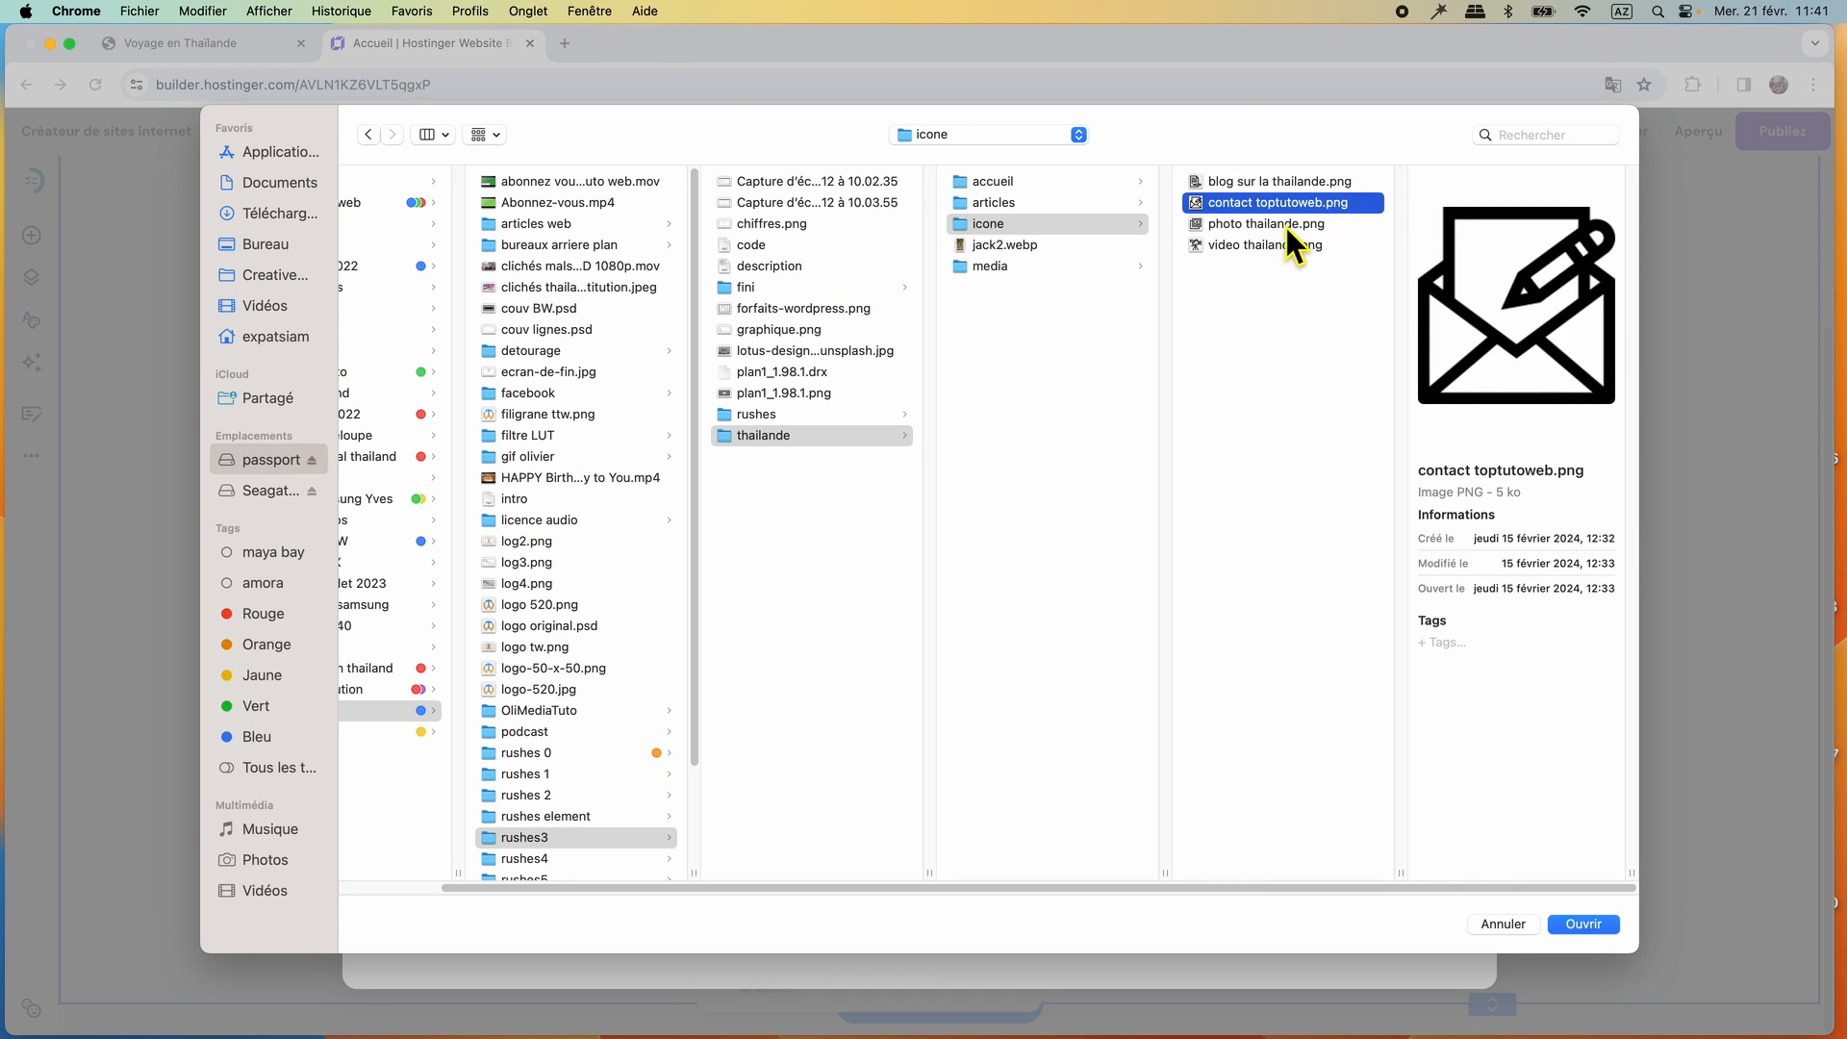
{"action": "left_click", "coordinate": [1286, 227]}
{"action": "left_click", "coordinate": [1287, 248]}
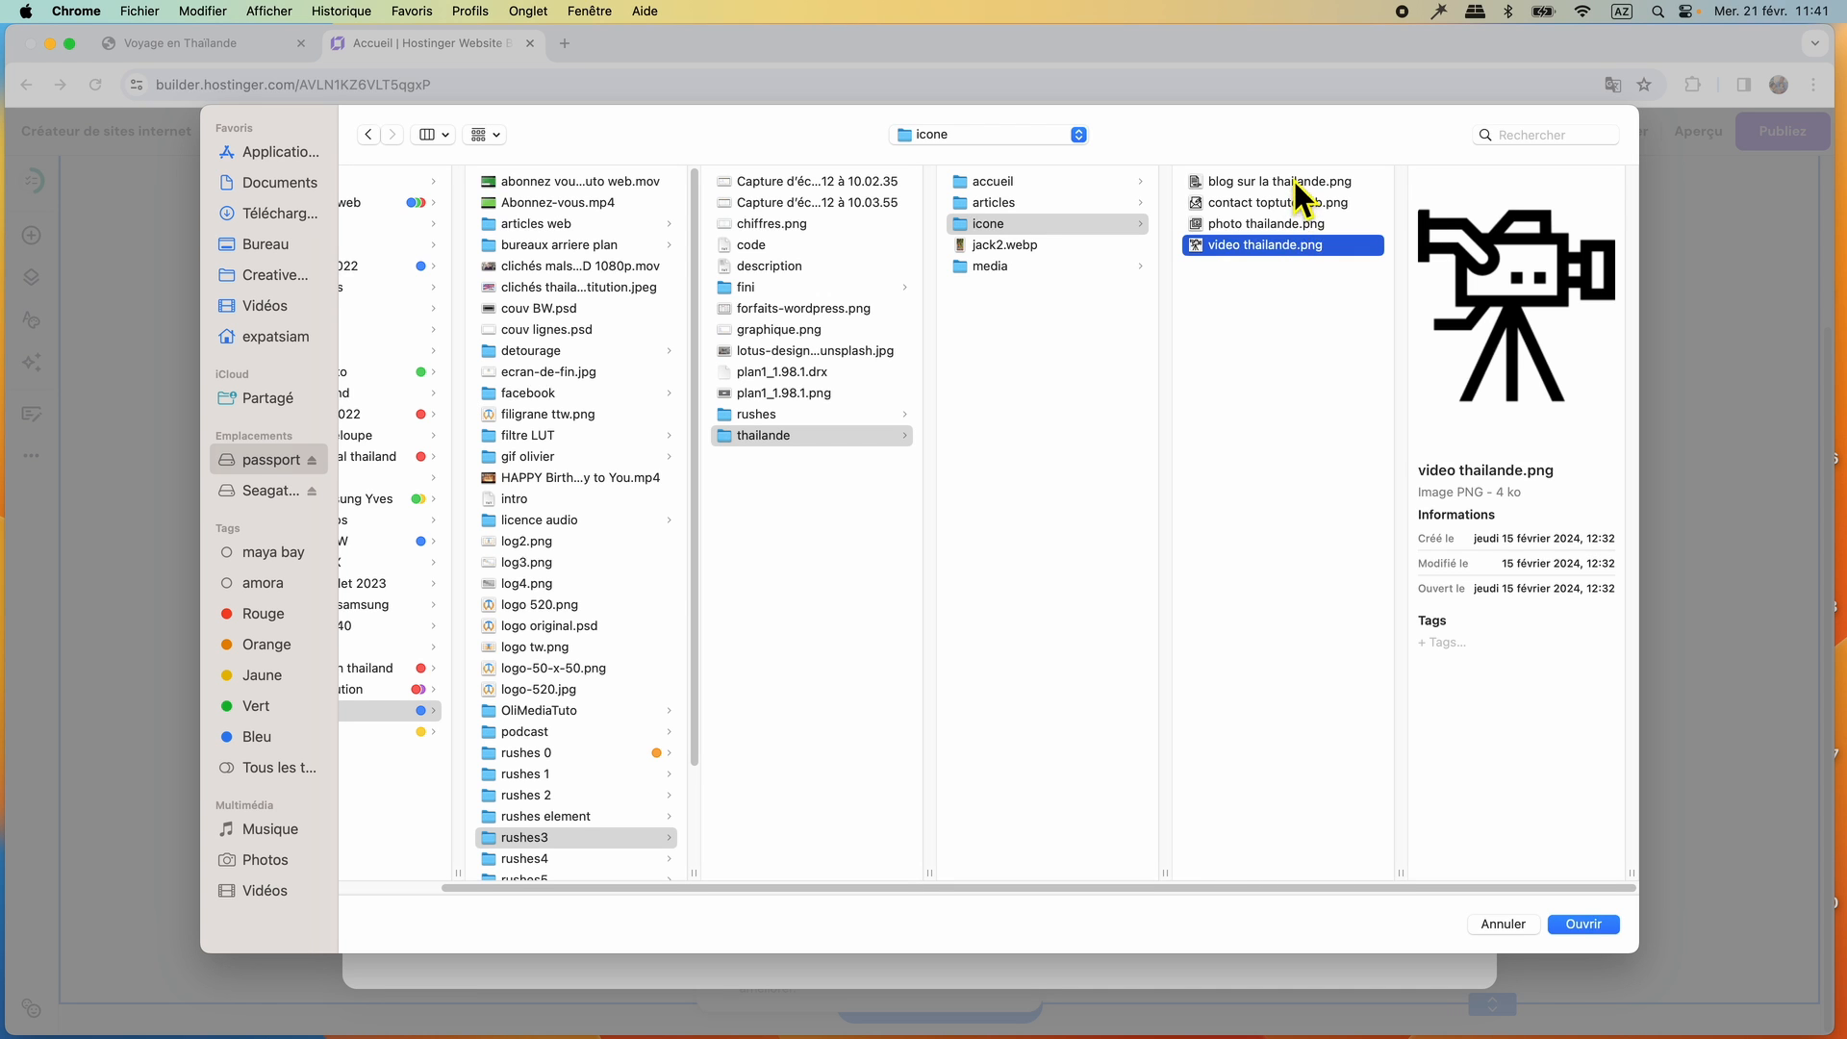
{"action": "left_click", "coordinate": [1295, 180]}
{"action": "left_click", "coordinate": [1276, 226], "text": "super"}
{"action": "left_click", "coordinate": [1289, 244], "text": "super"}
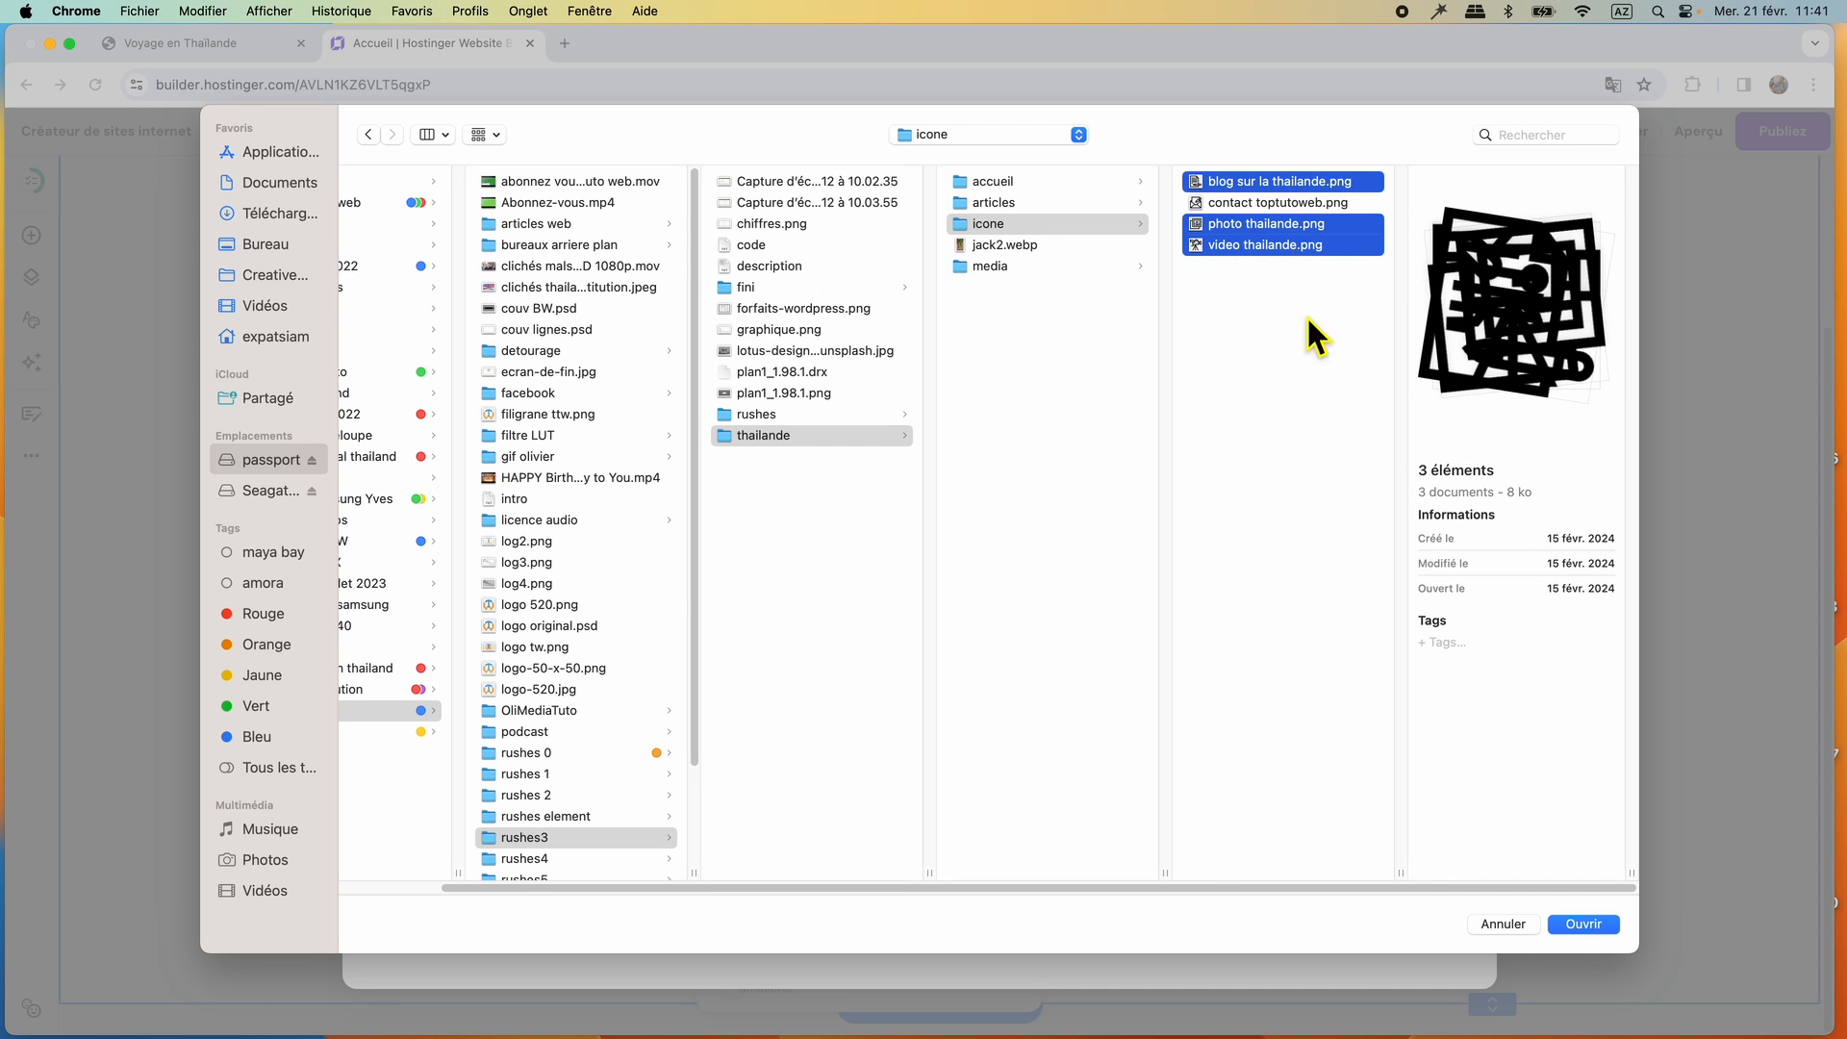
{"action": "left_click", "coordinate": [1584, 924]}
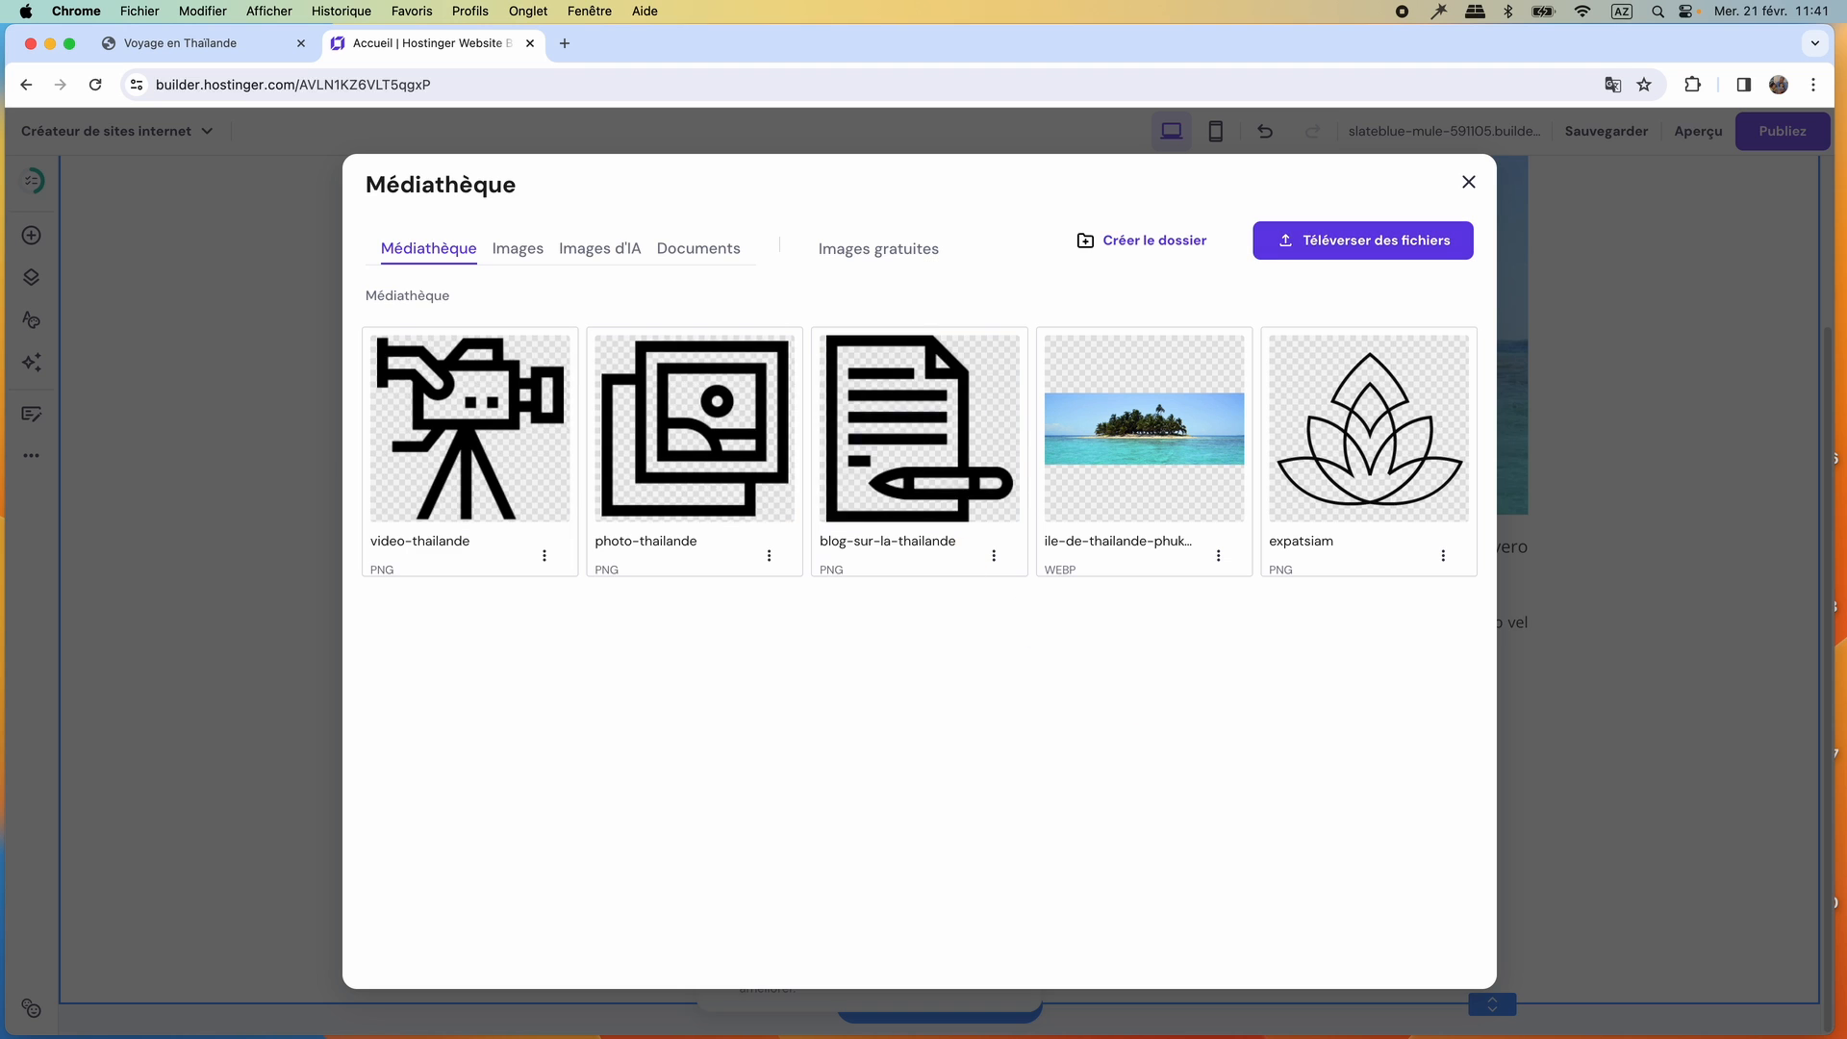
Check the icon order on the reference site and replace the placeholder image with blog-sur-la-thailande.
{"action": "left_click", "coordinate": [166, 43]}
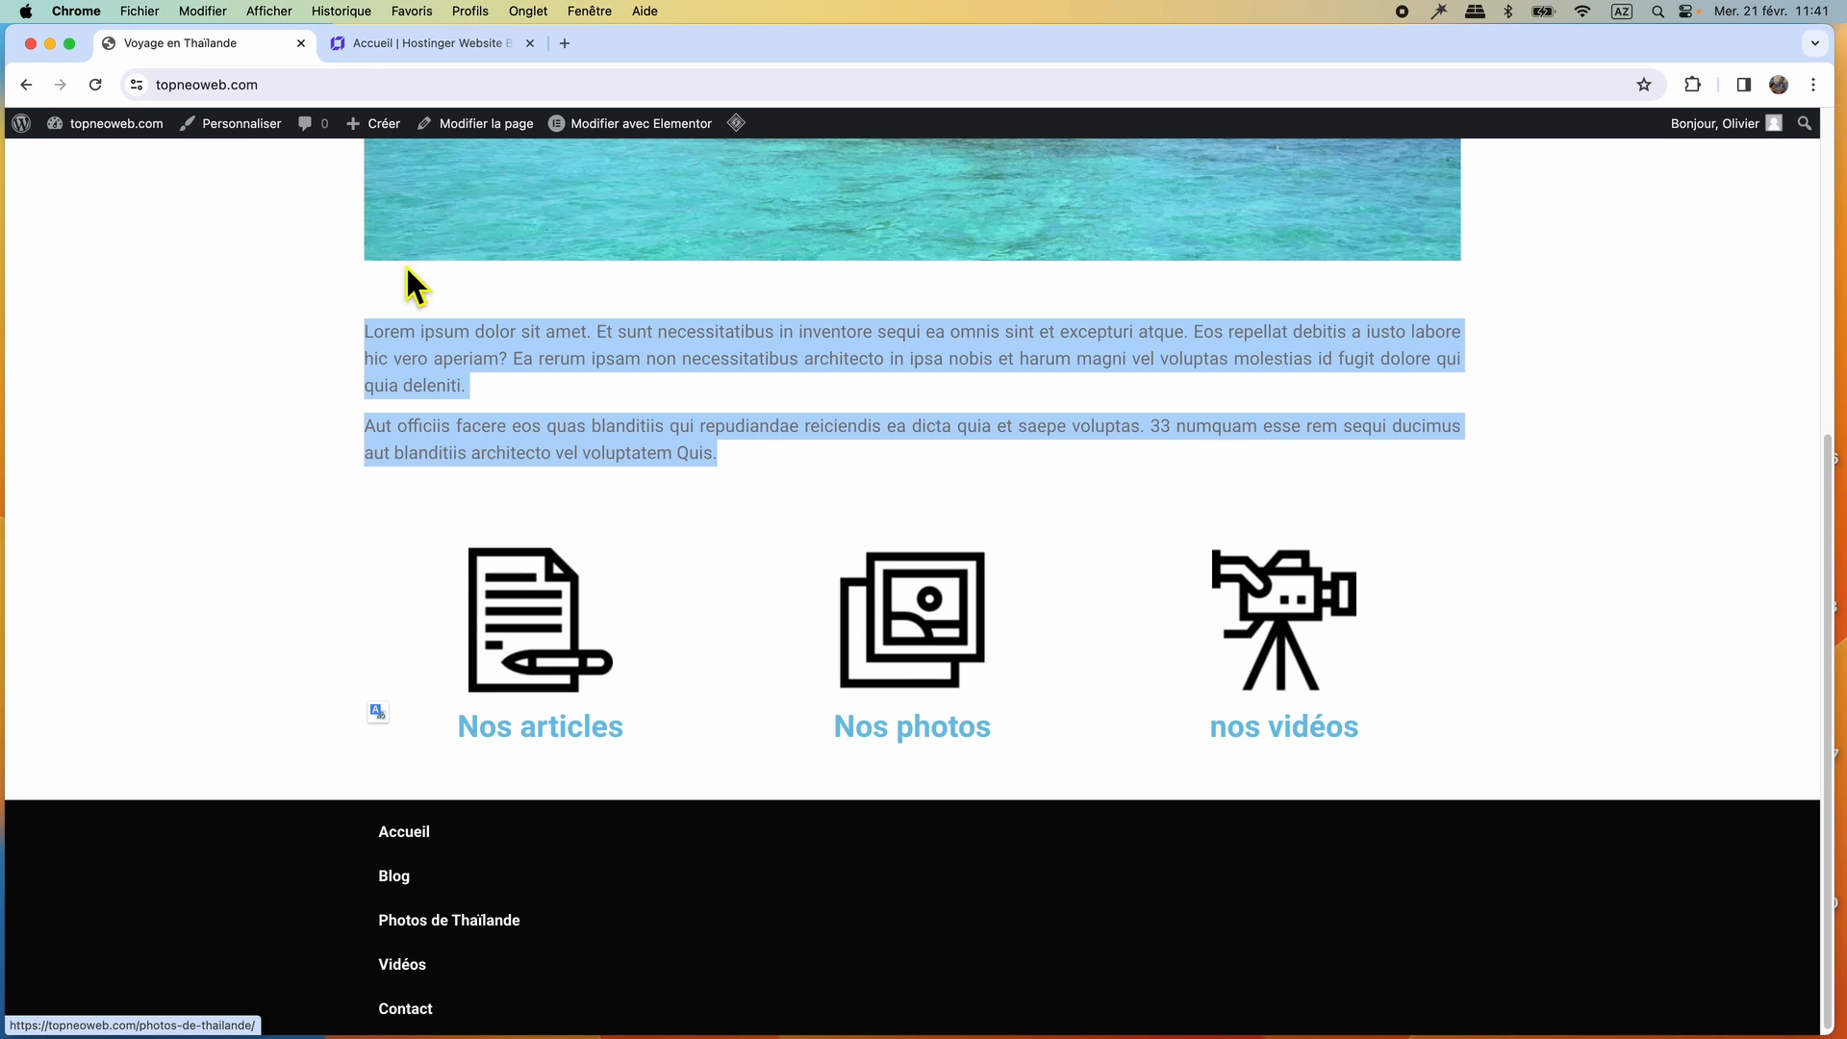
{"action": "left_click", "coordinate": [404, 43]}
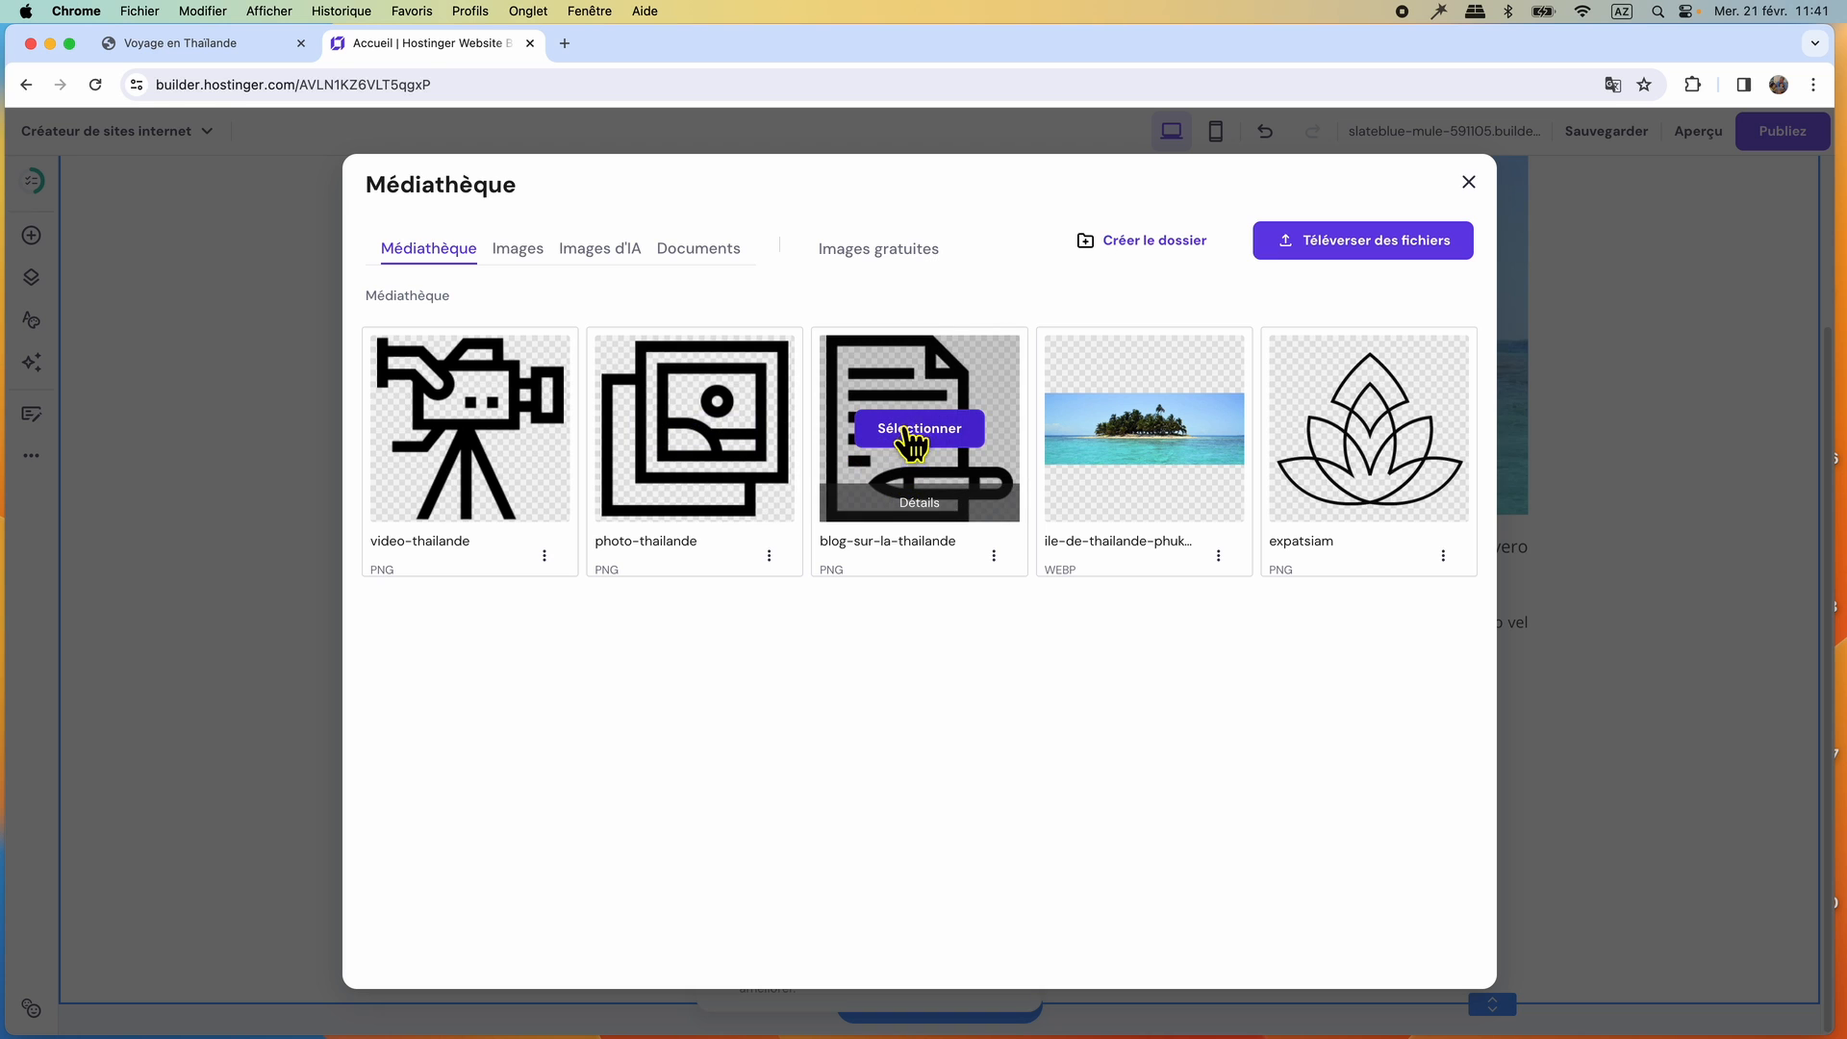
{"action": "left_click", "coordinate": [913, 443]}
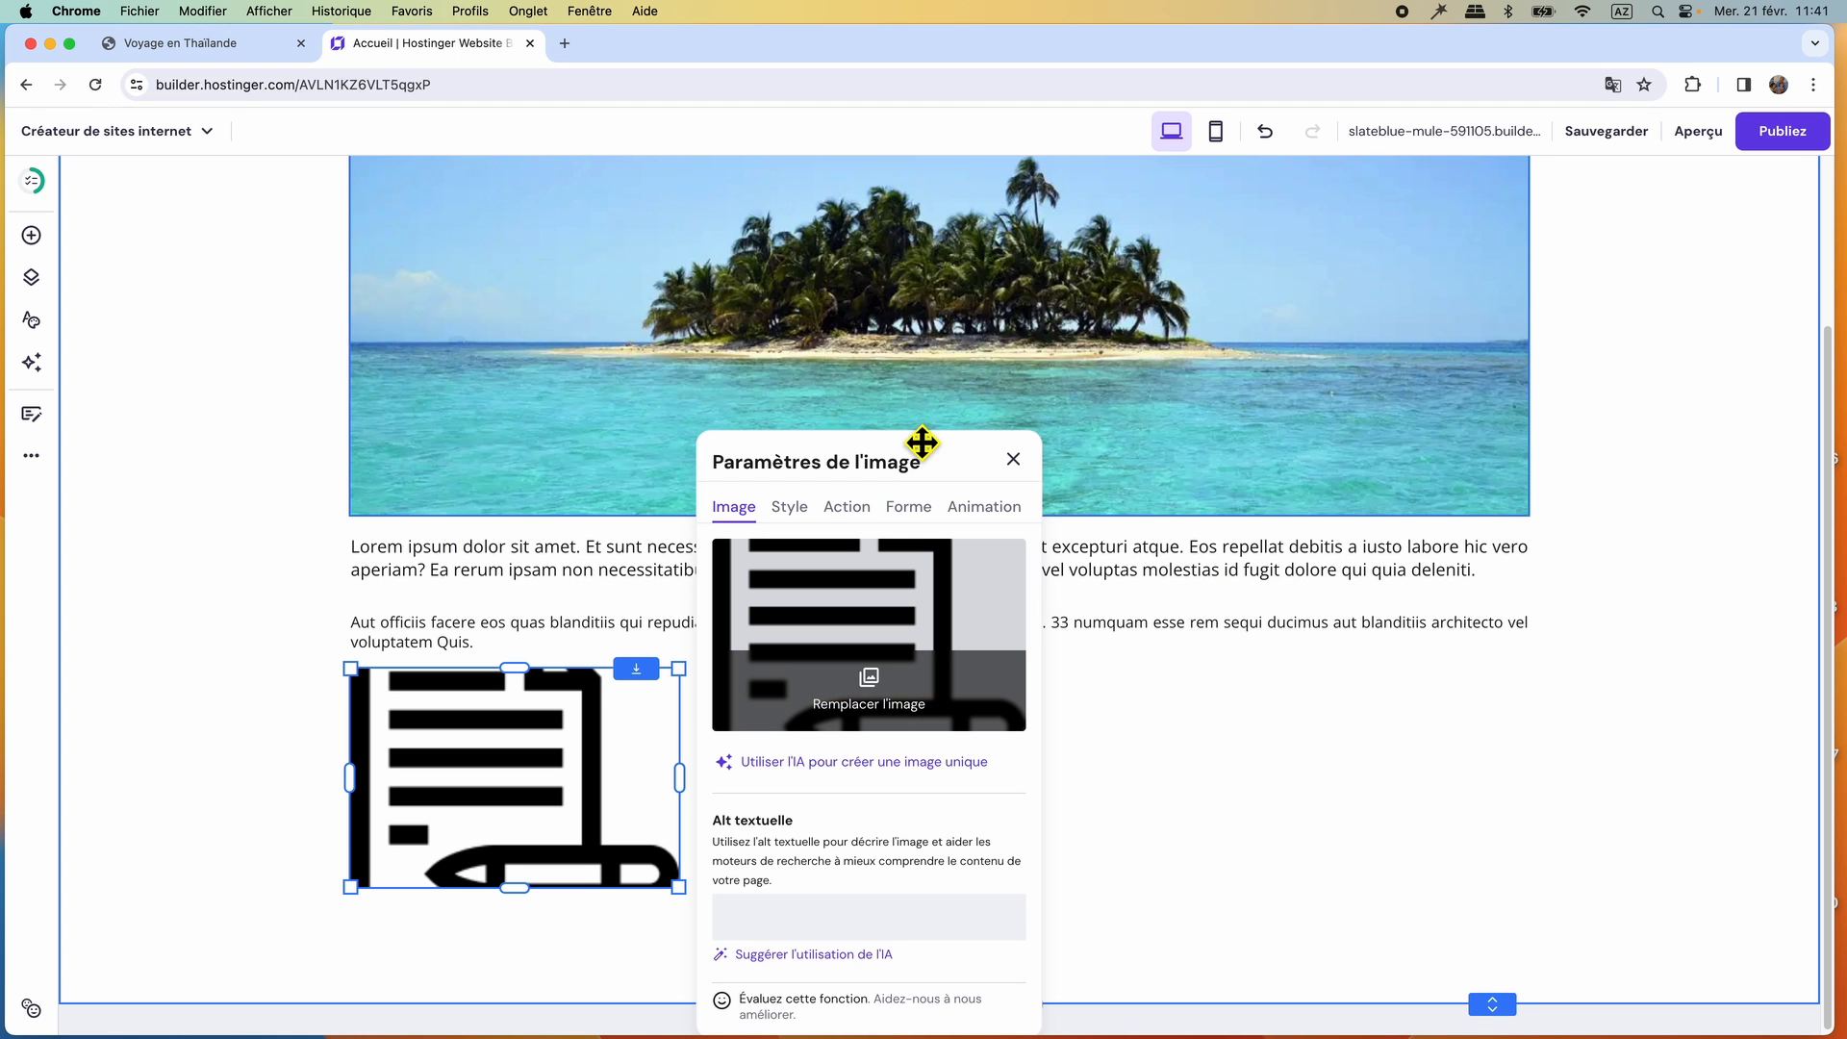
Reset the document icon's proportions, and place it at a smaller size beneath the left part of the paragraphs.
{"action": "left_click", "coordinate": [791, 510]}
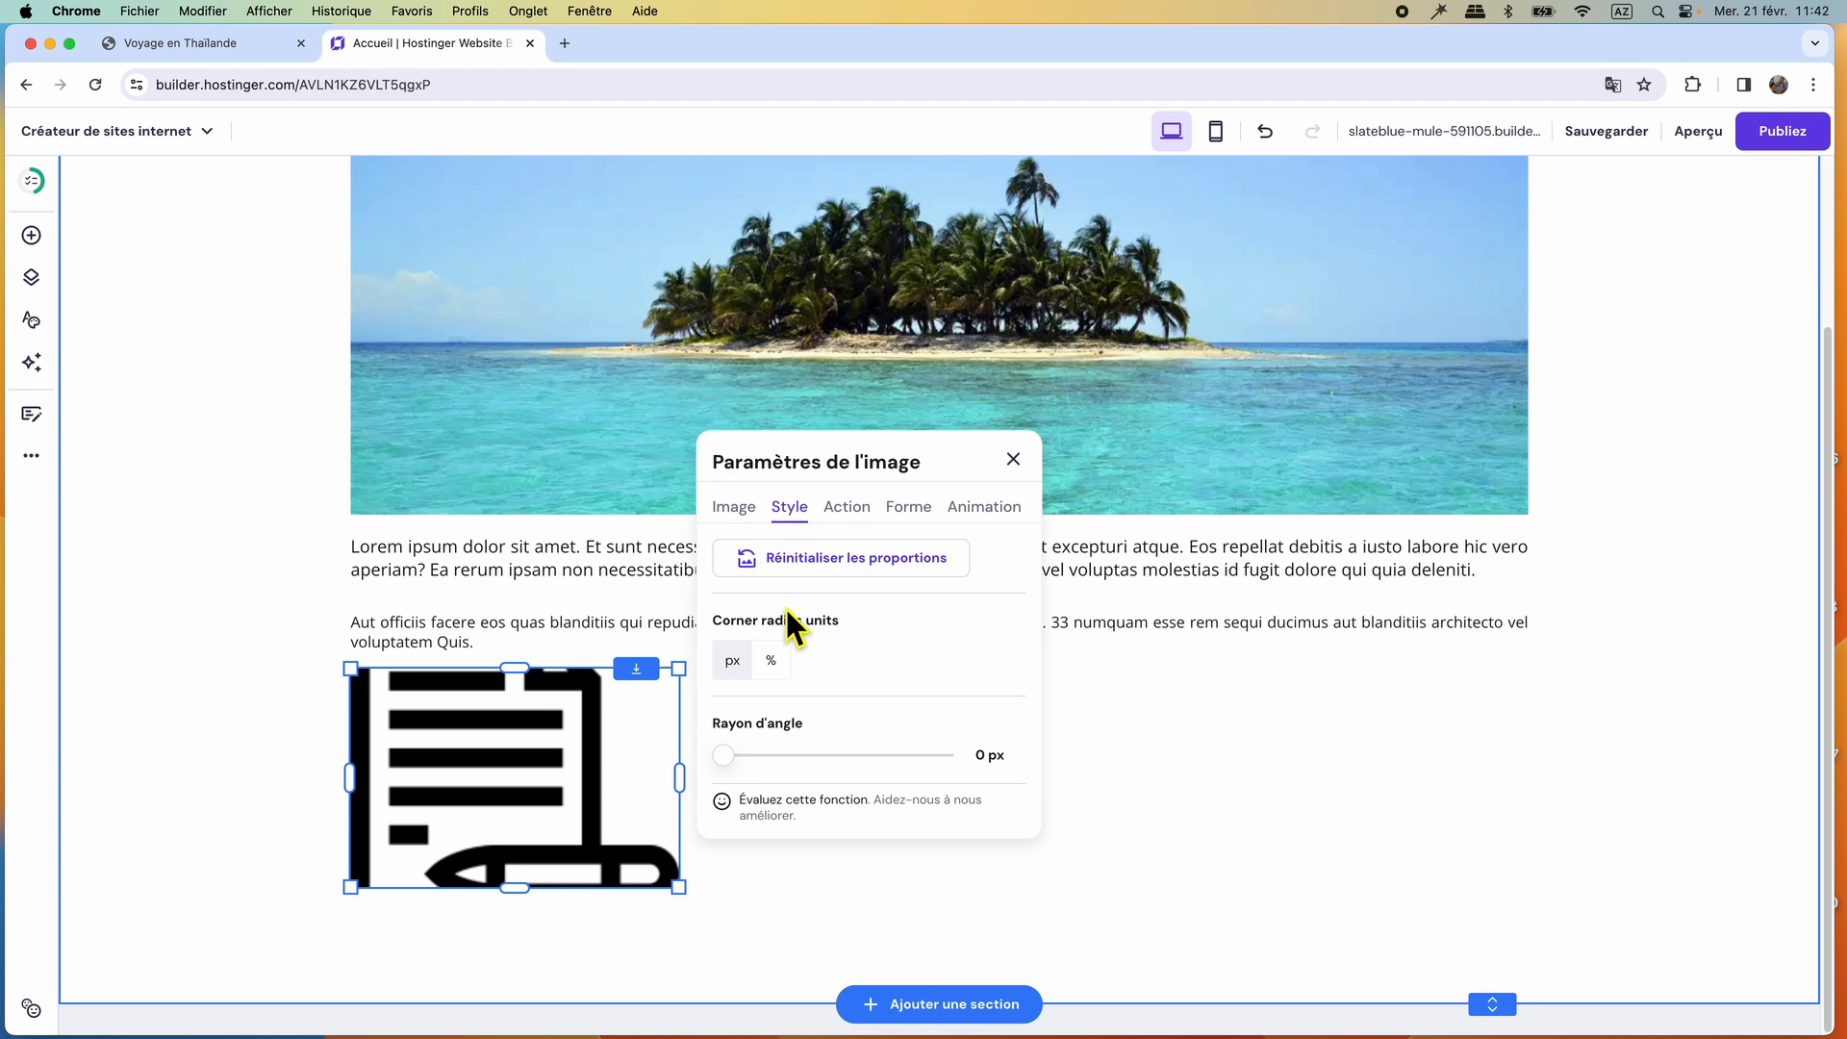
{"action": "left_click", "coordinate": [806, 570]}
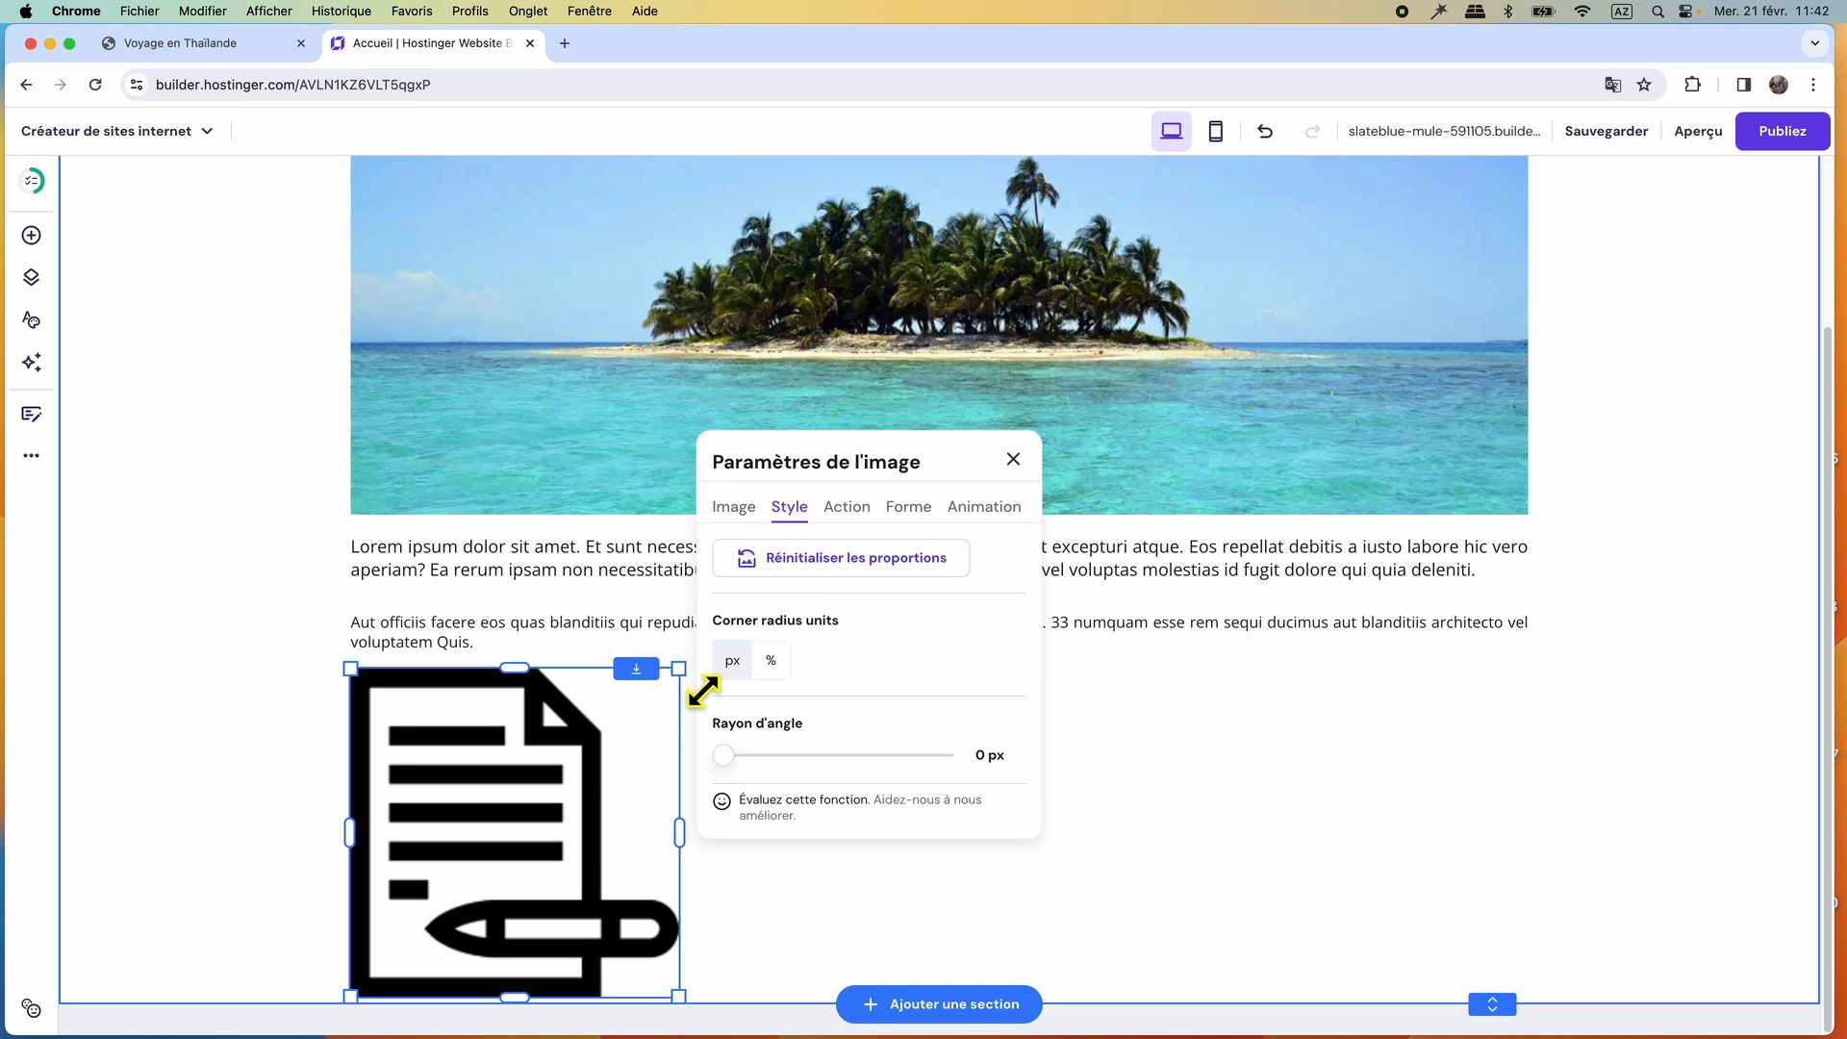
{"action": "left_click_drag", "start_coordinate": [703, 690], "coordinate": [581, 845]}
{"action": "left_click_drag", "start_coordinate": [458, 865], "coordinate": [544, 768]}
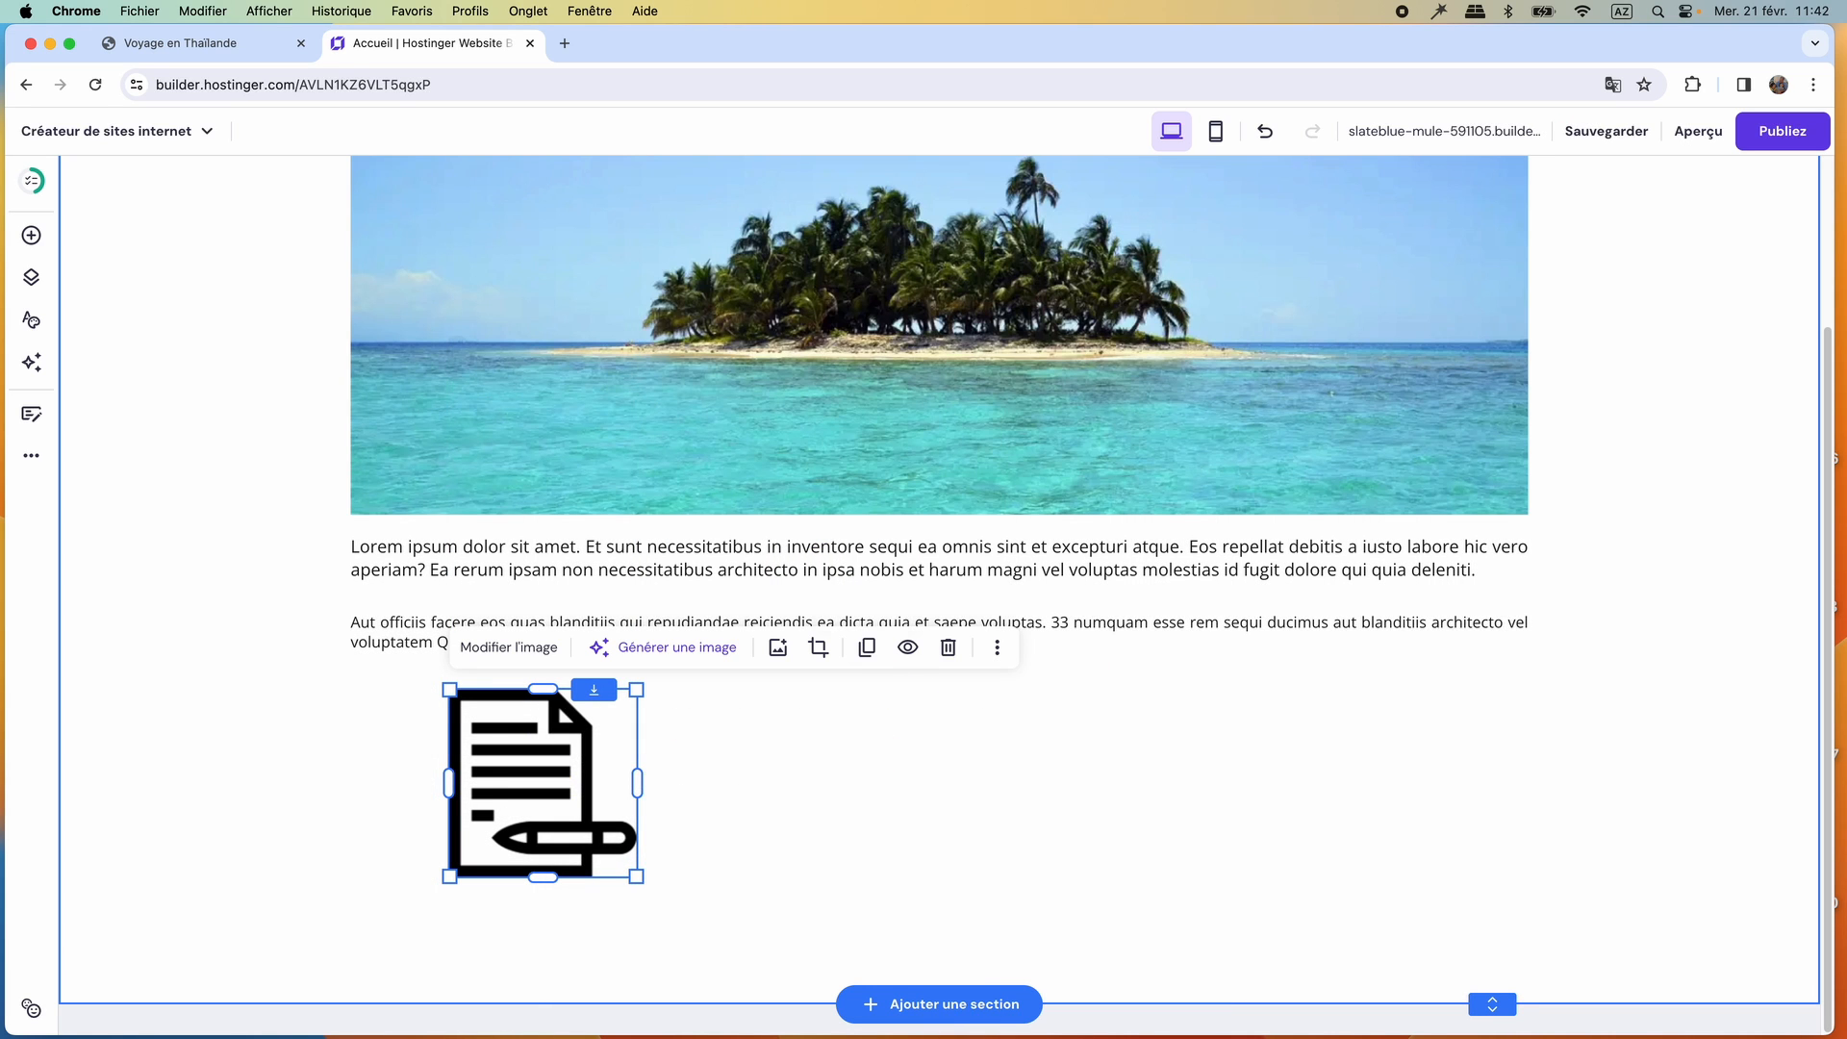
Duplicate the document icon and place the copy level with the original, centred below the paragraphs.
{"action": "left_click", "coordinate": [867, 648]}
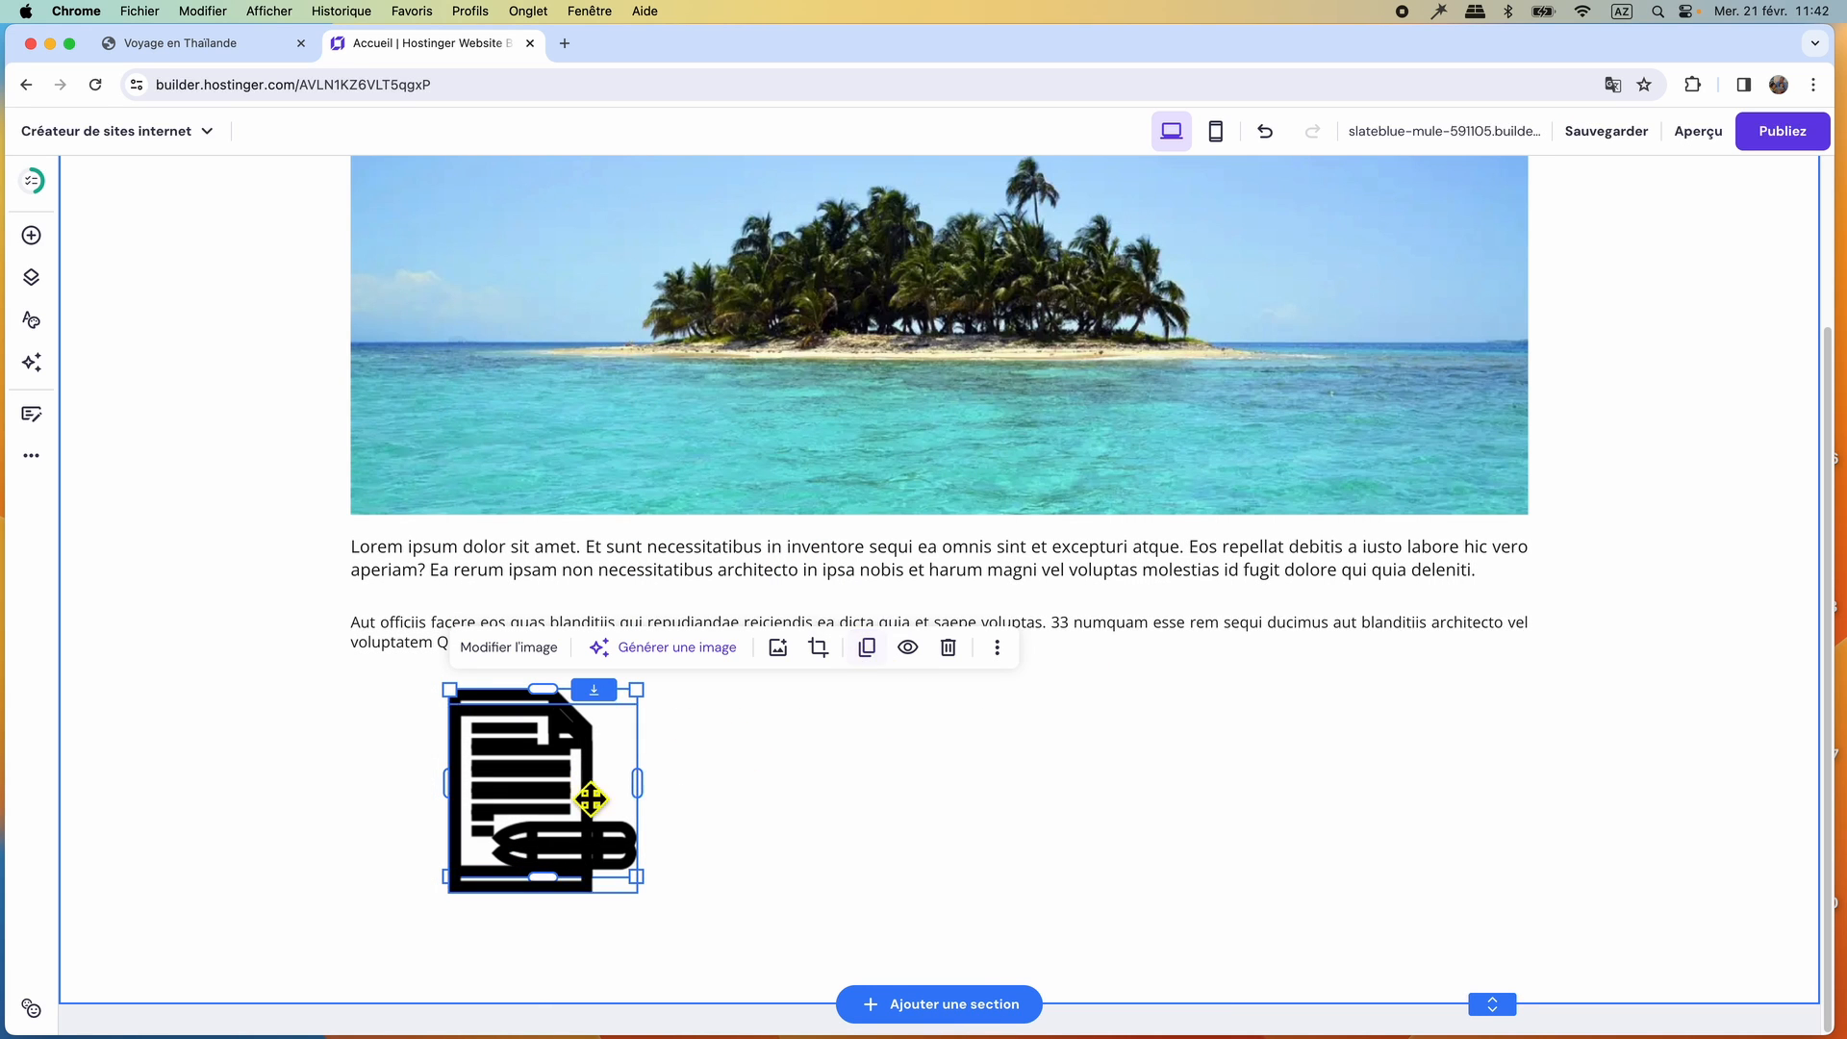
{"action": "left_click_drag", "start_coordinate": [563, 797], "coordinate": [939, 801]}
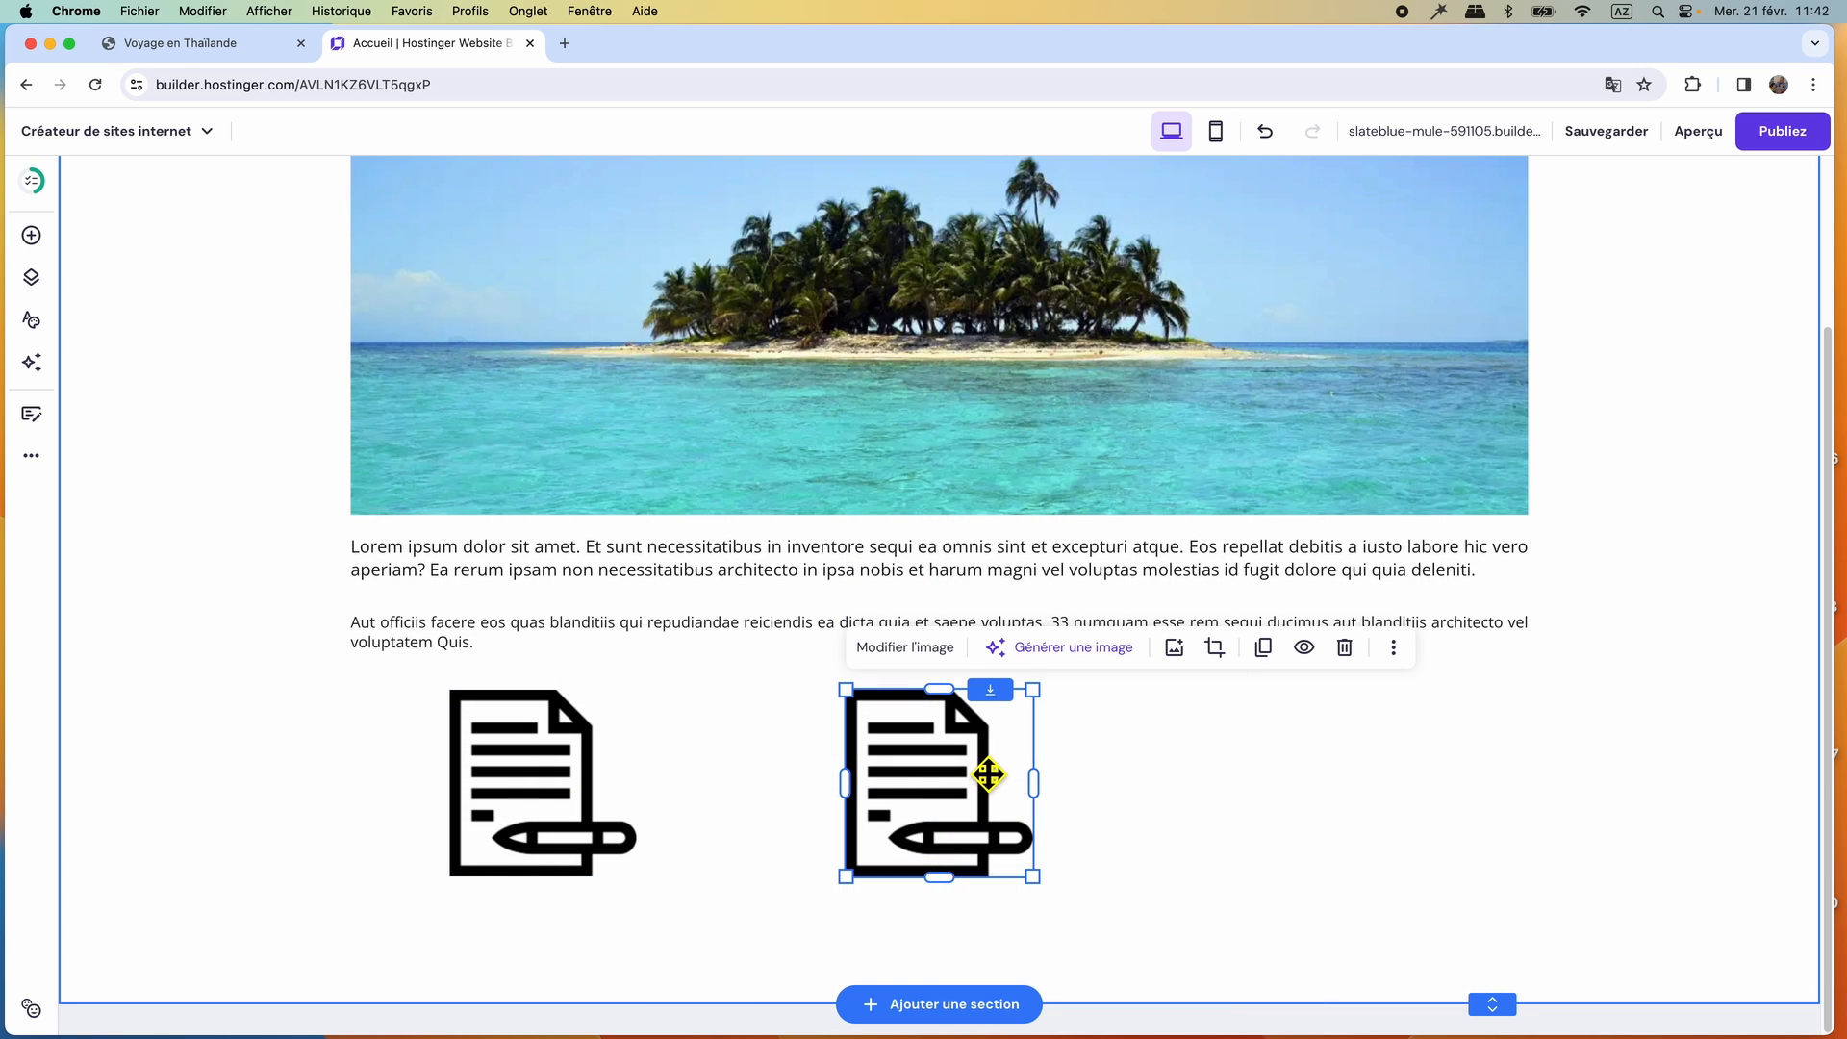
Replace the middle document icon with the photo-thailande image from the media library.
{"action": "left_click", "coordinate": [890, 646]}
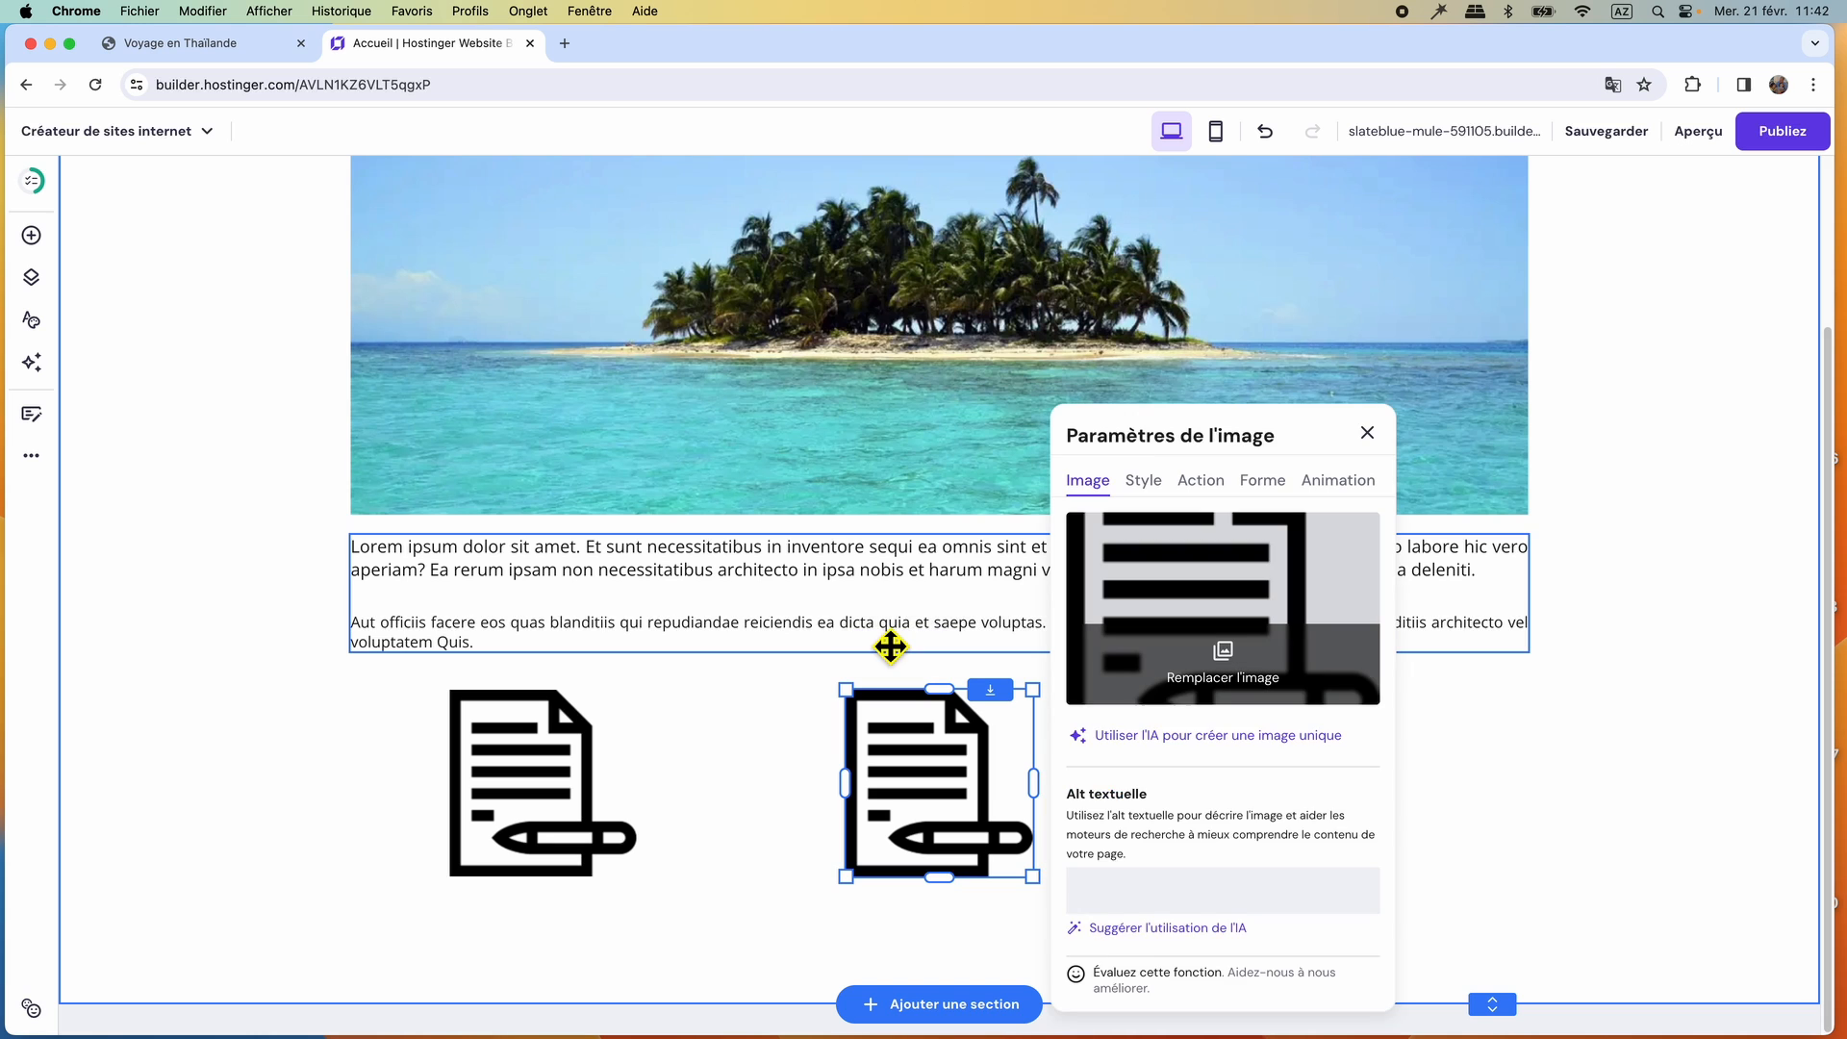
{"action": "left_click", "coordinate": [1239, 678]}
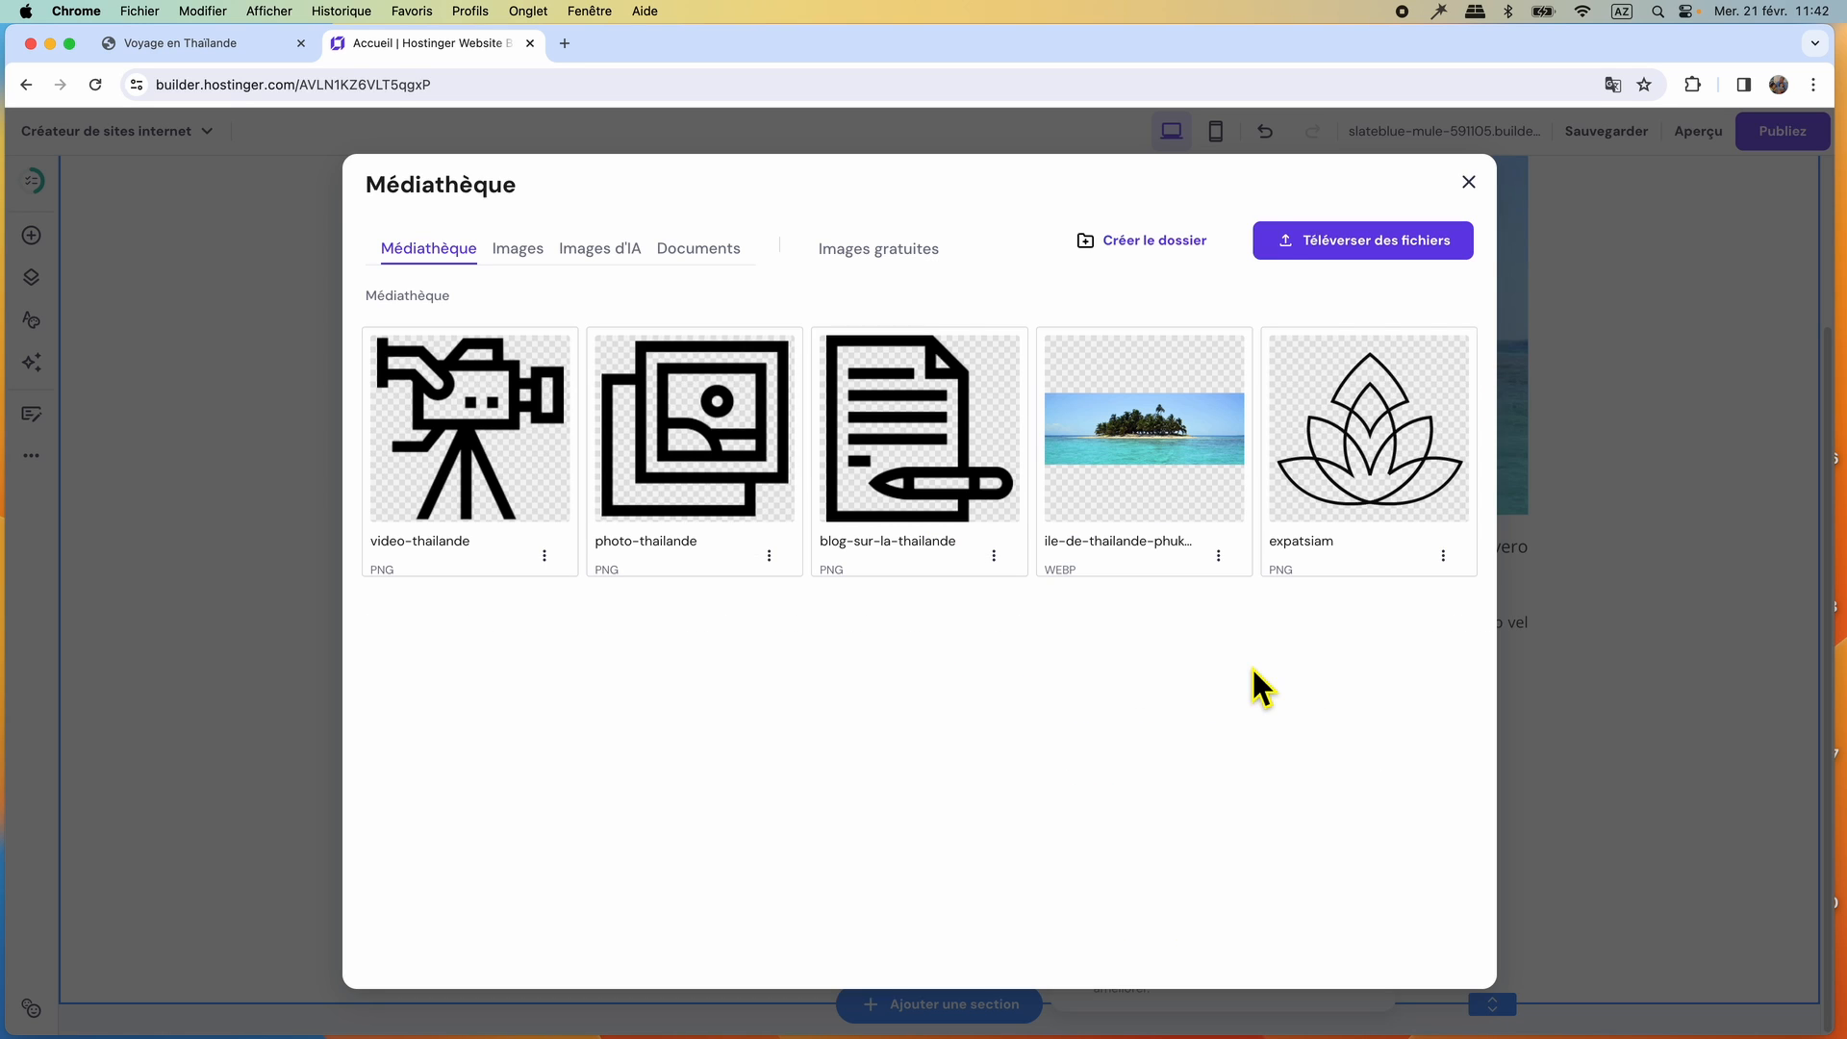
{"action": "mouse_move", "coordinate": [709, 440]}
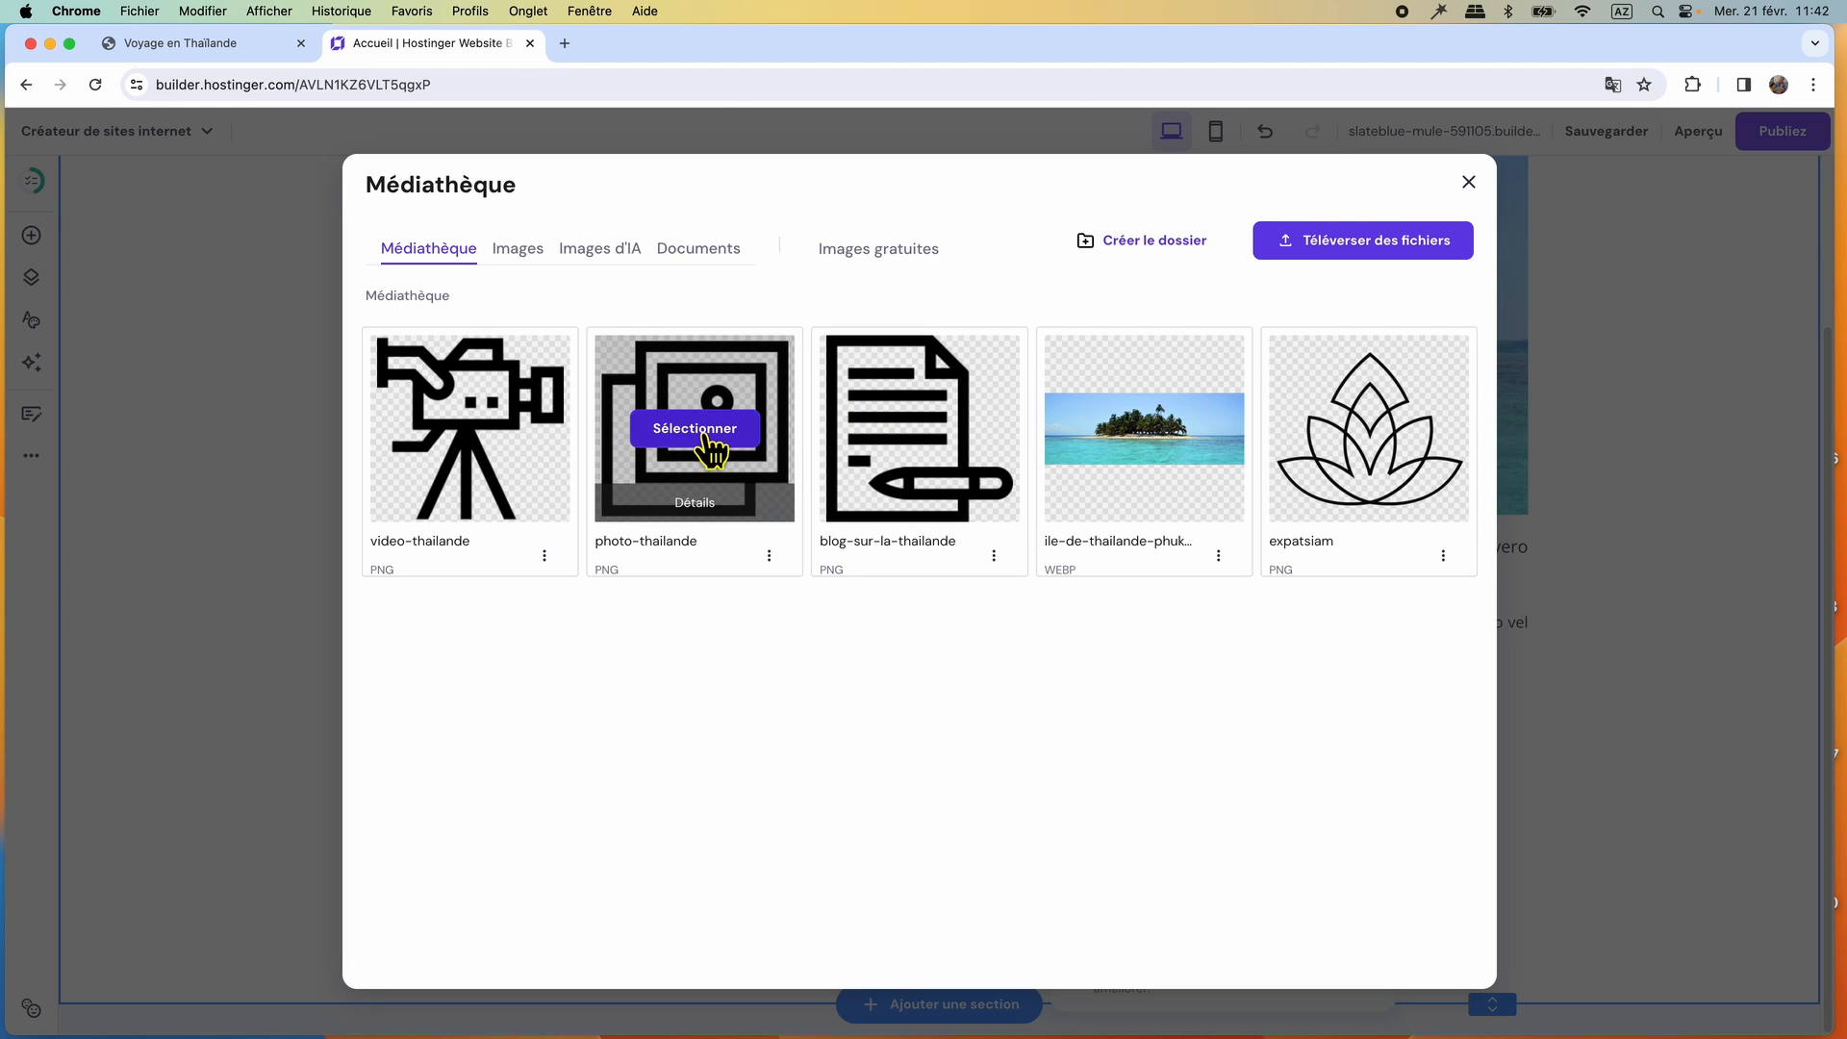
{"action": "left_click", "coordinate": [709, 437]}
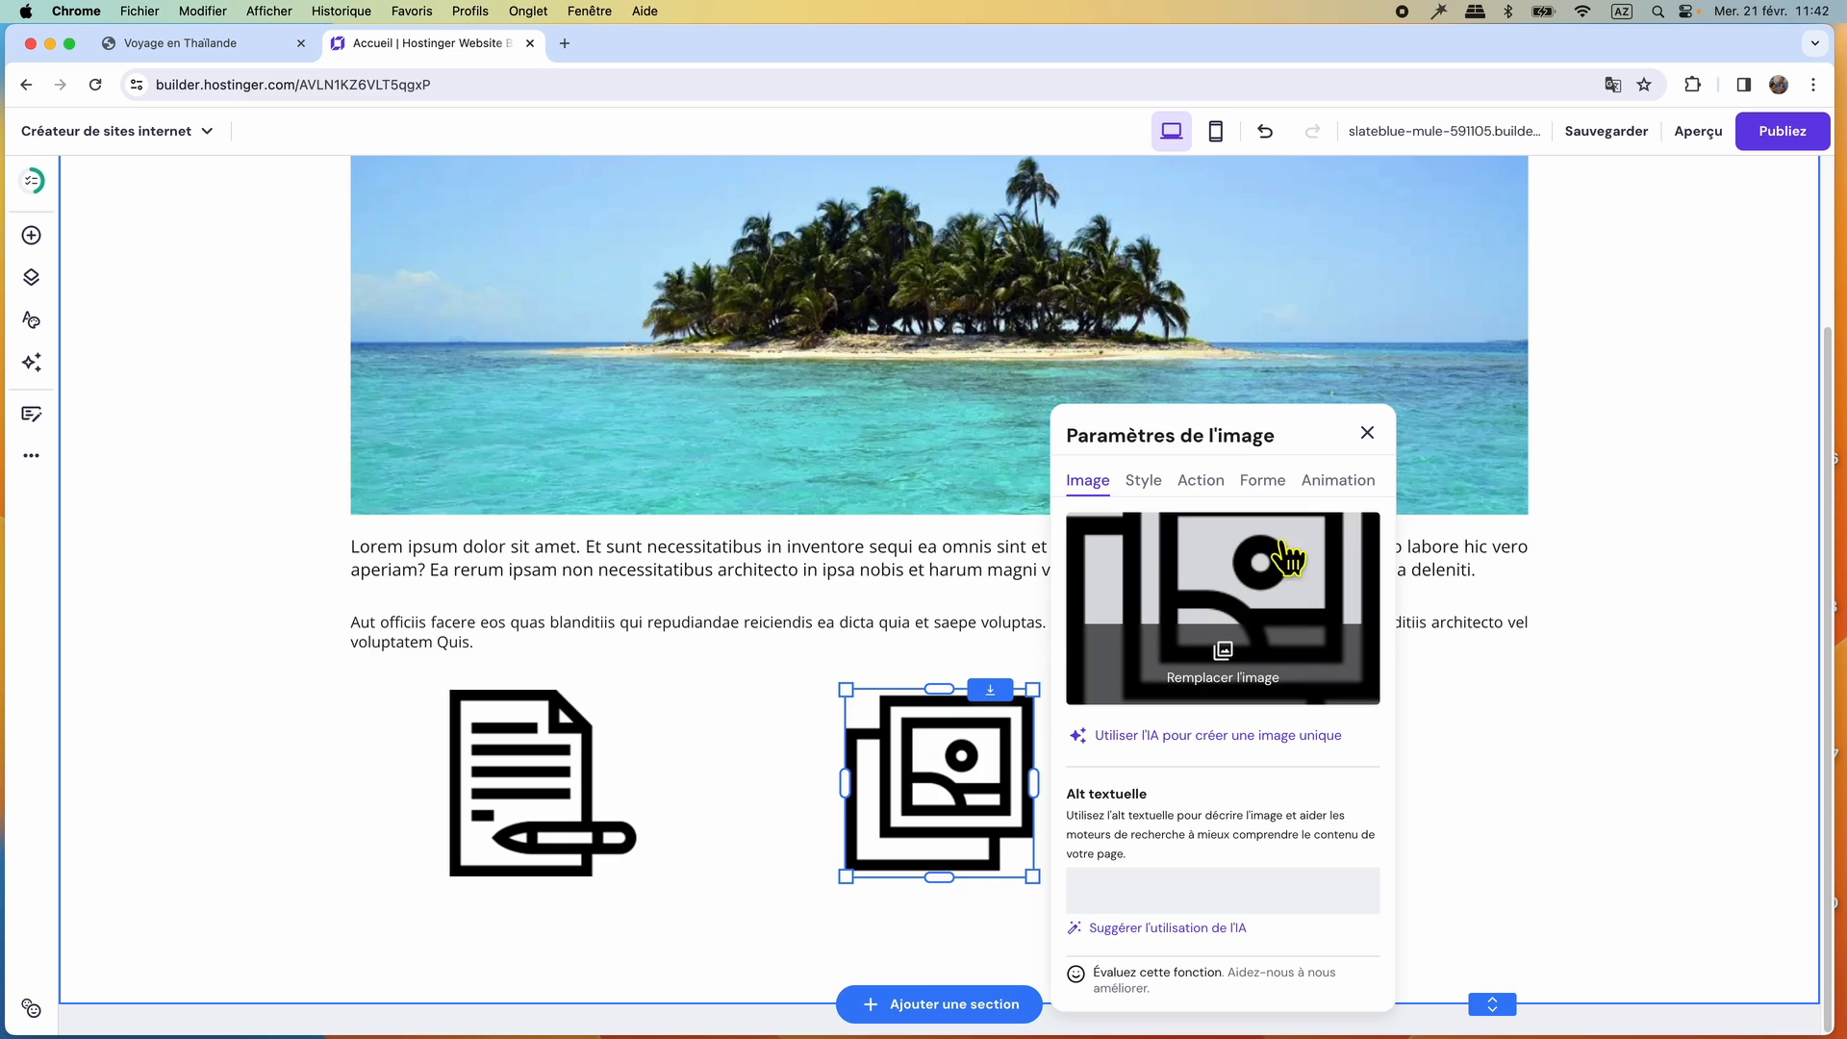
{"action": "left_click", "coordinate": [1367, 434]}
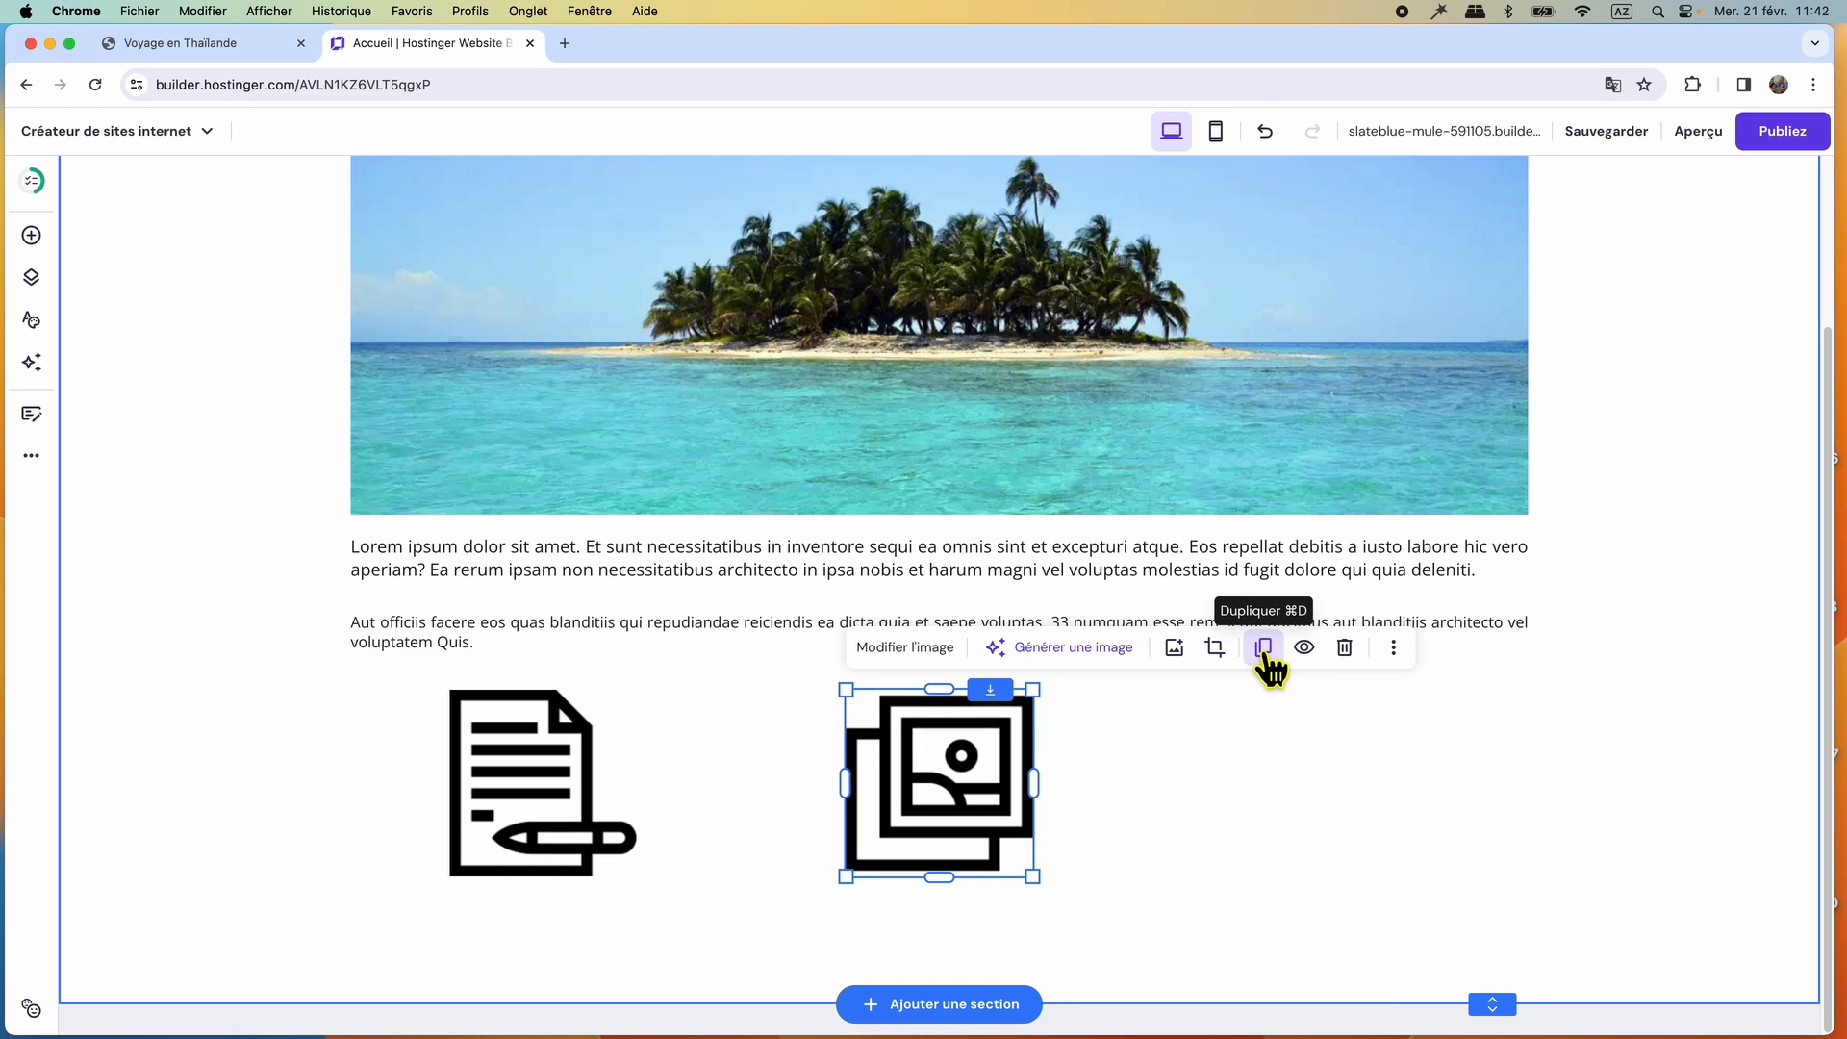
Duplicate the photo icon to its right at the same height and replace the copy with video-thailande.
{"action": "left_click", "coordinate": [1264, 652]}
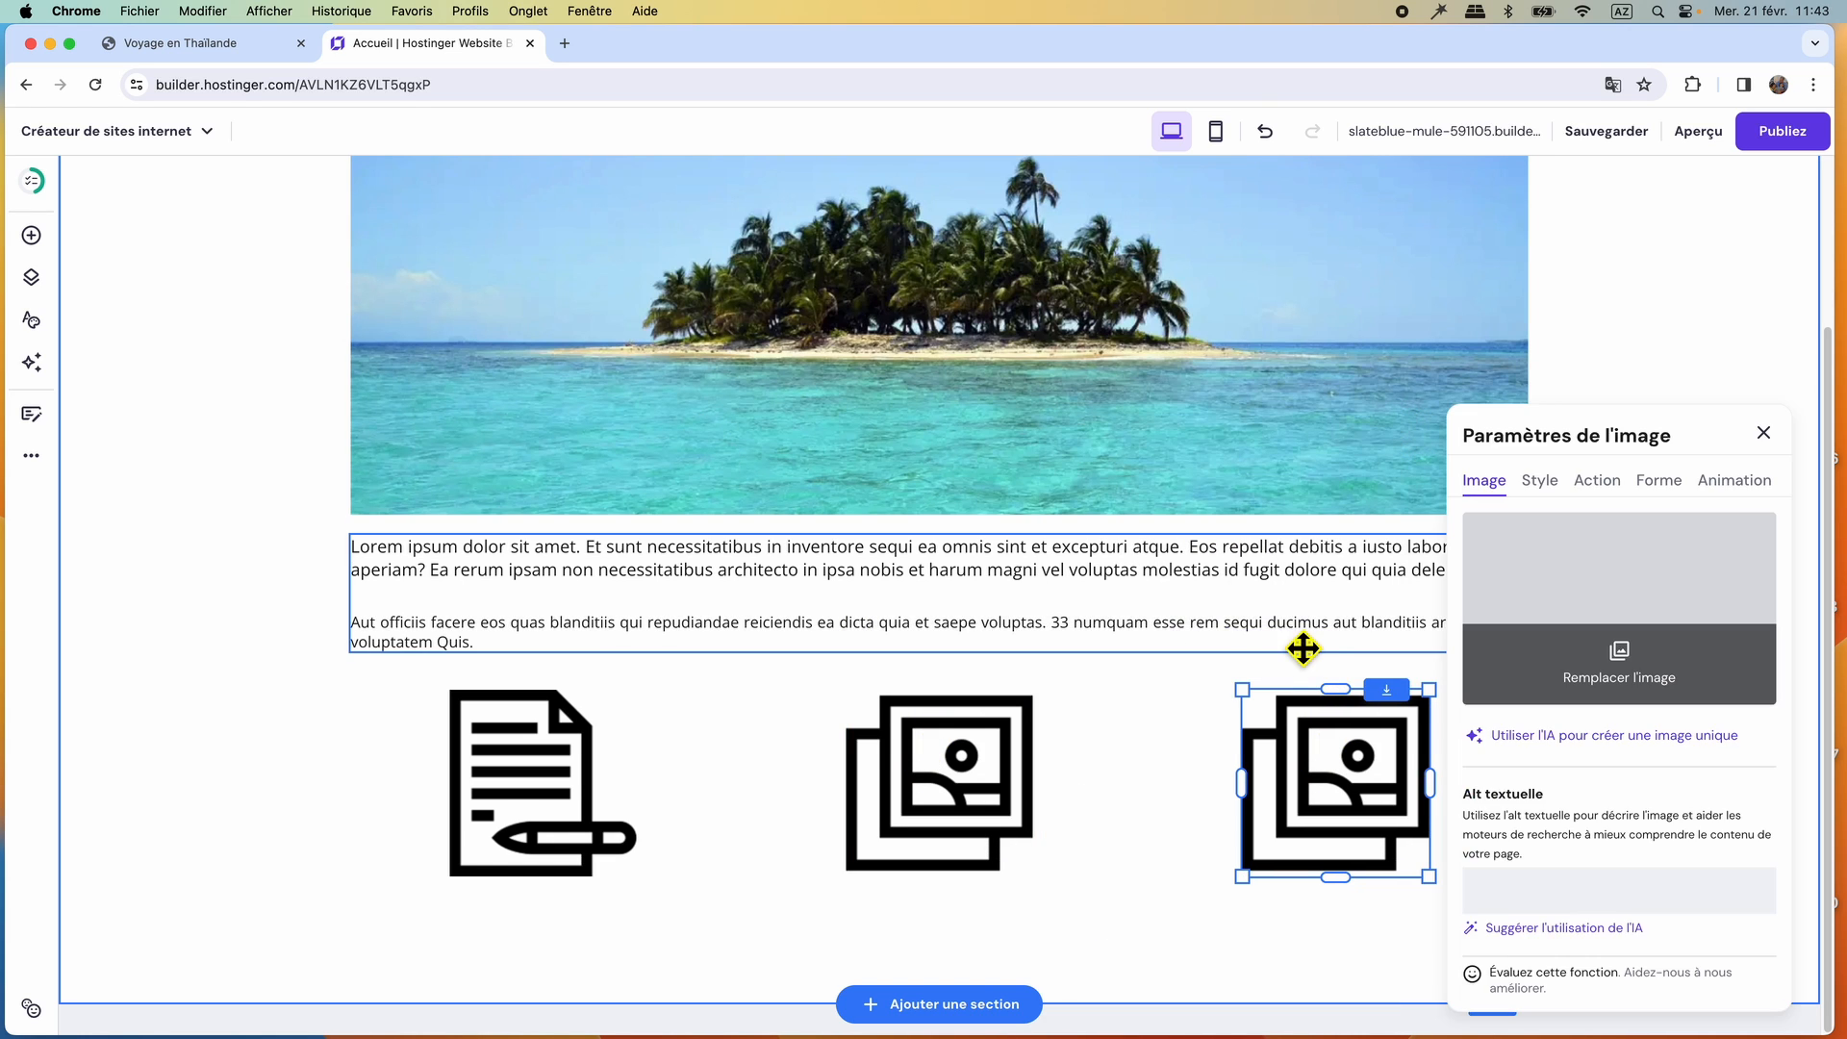
{"action": "left_click", "coordinate": [1574, 690]}
{"action": "mouse_move", "coordinate": [483, 424]}
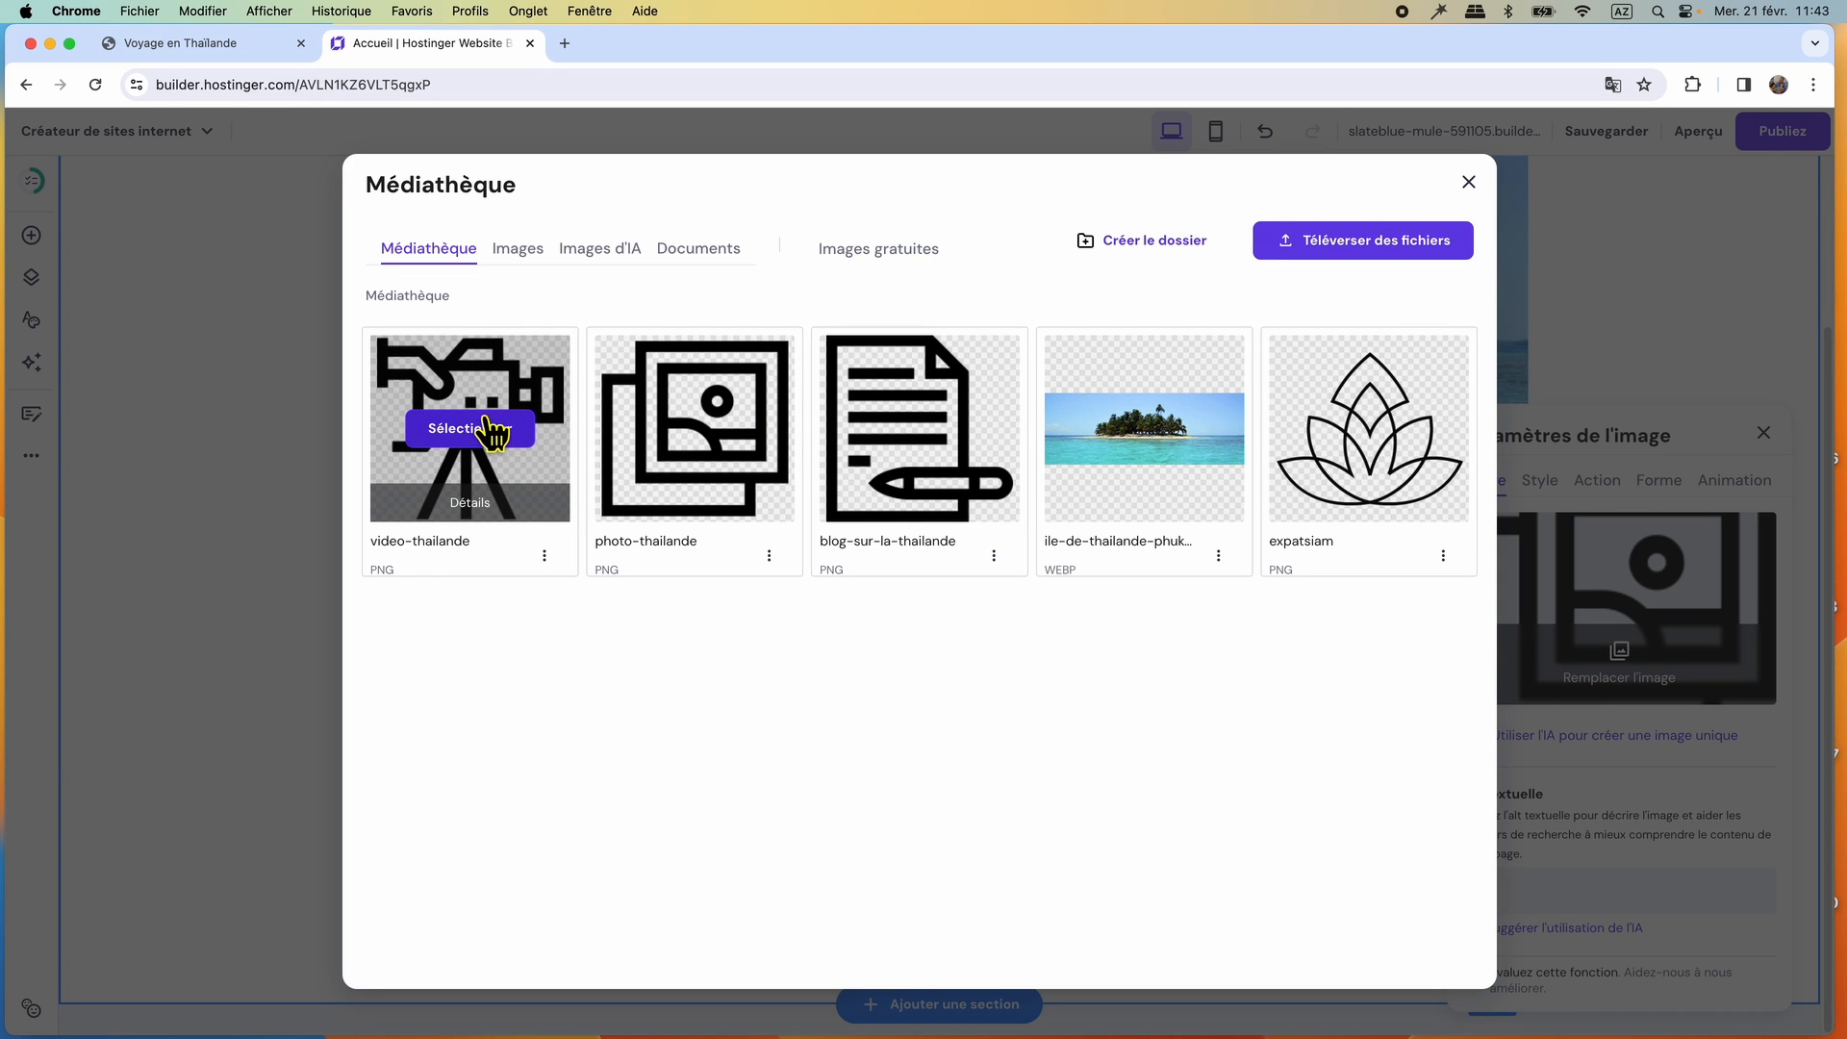
{"action": "left_click", "coordinate": [476, 431]}
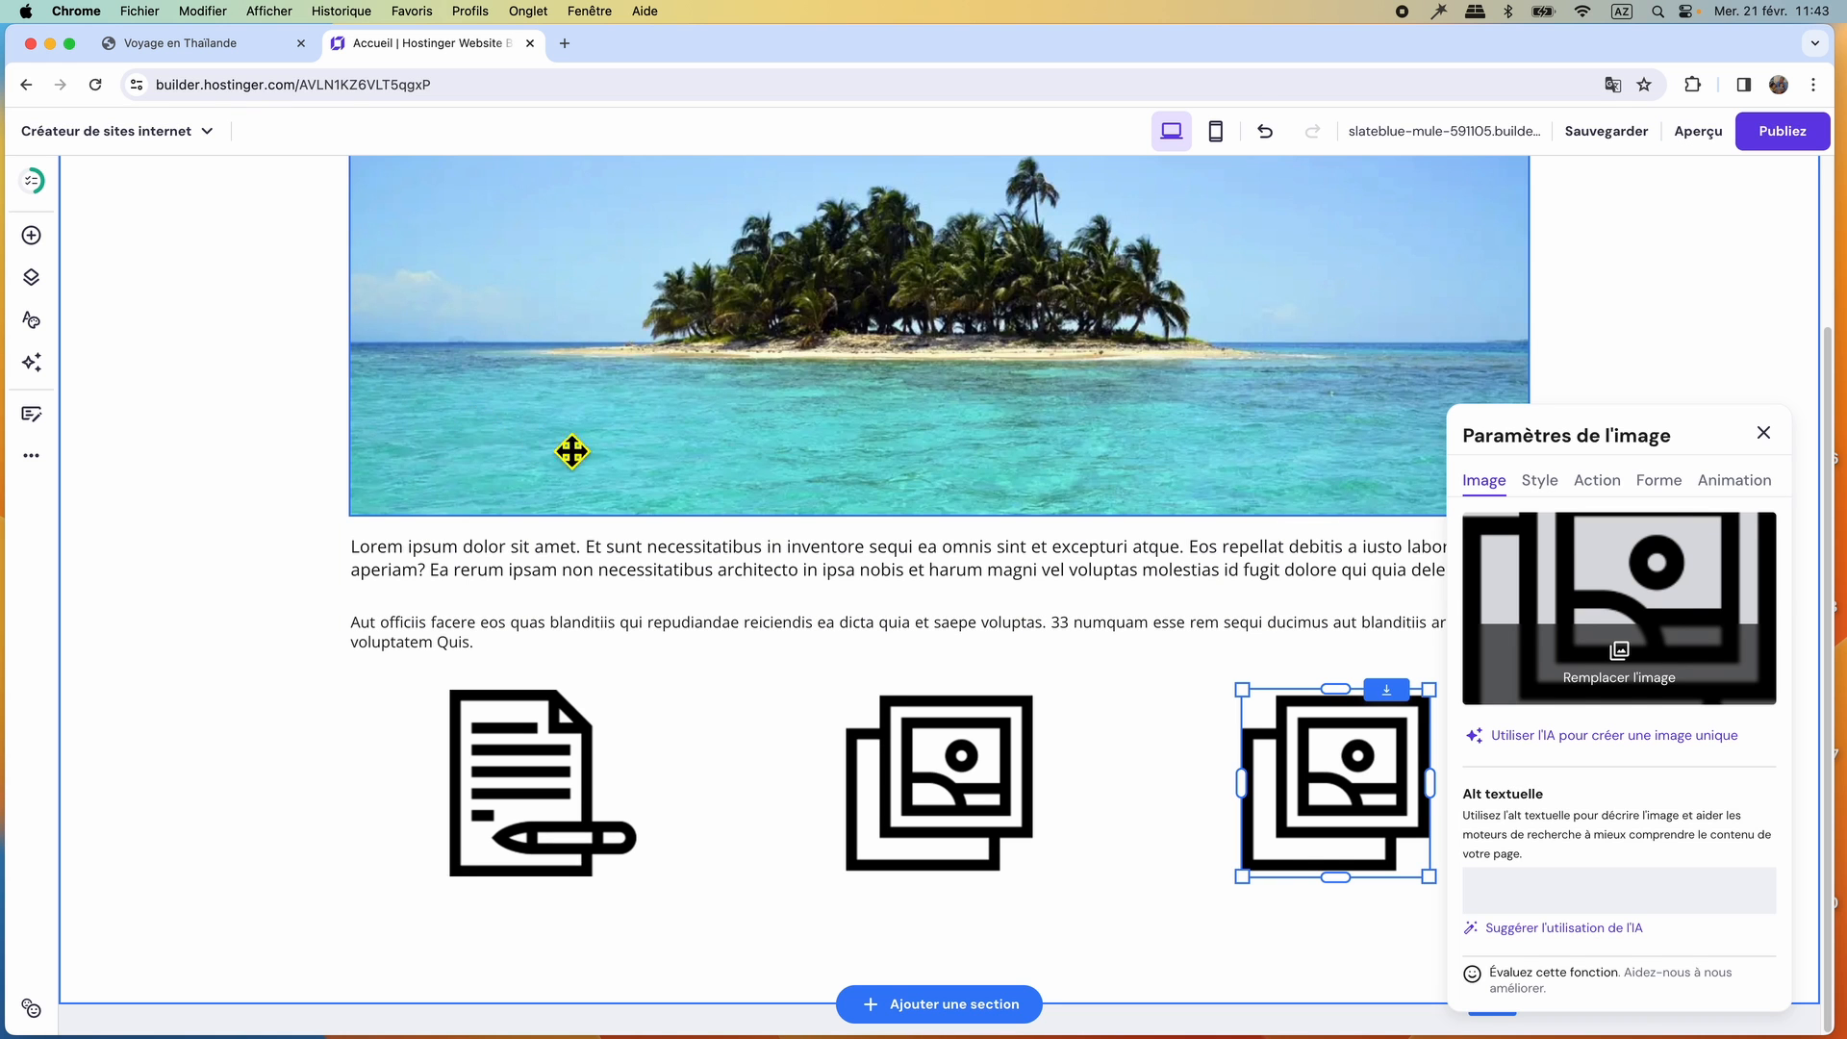
{"action": "left_click", "coordinate": [1763, 433]}
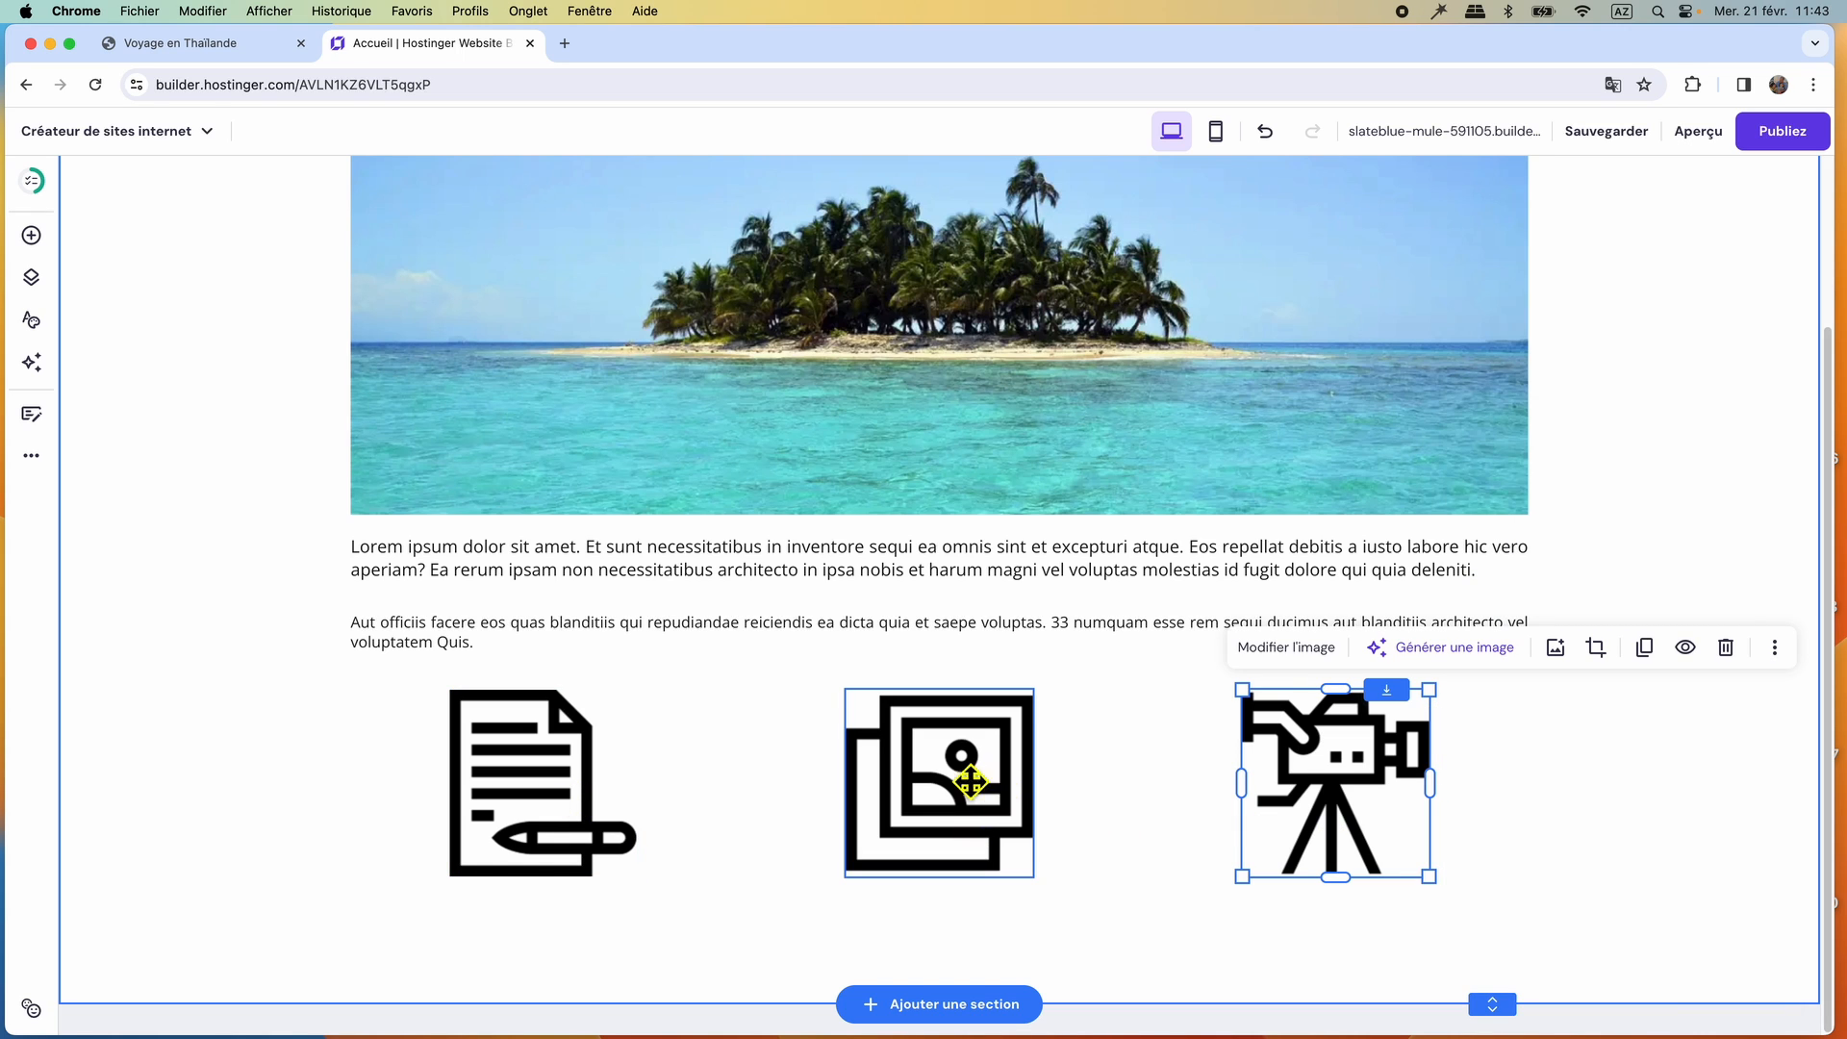
Check the icon row on the reference site and shrink the document, photo and video icons to the same smaller size.
{"action": "left_click", "coordinate": [200, 44]}
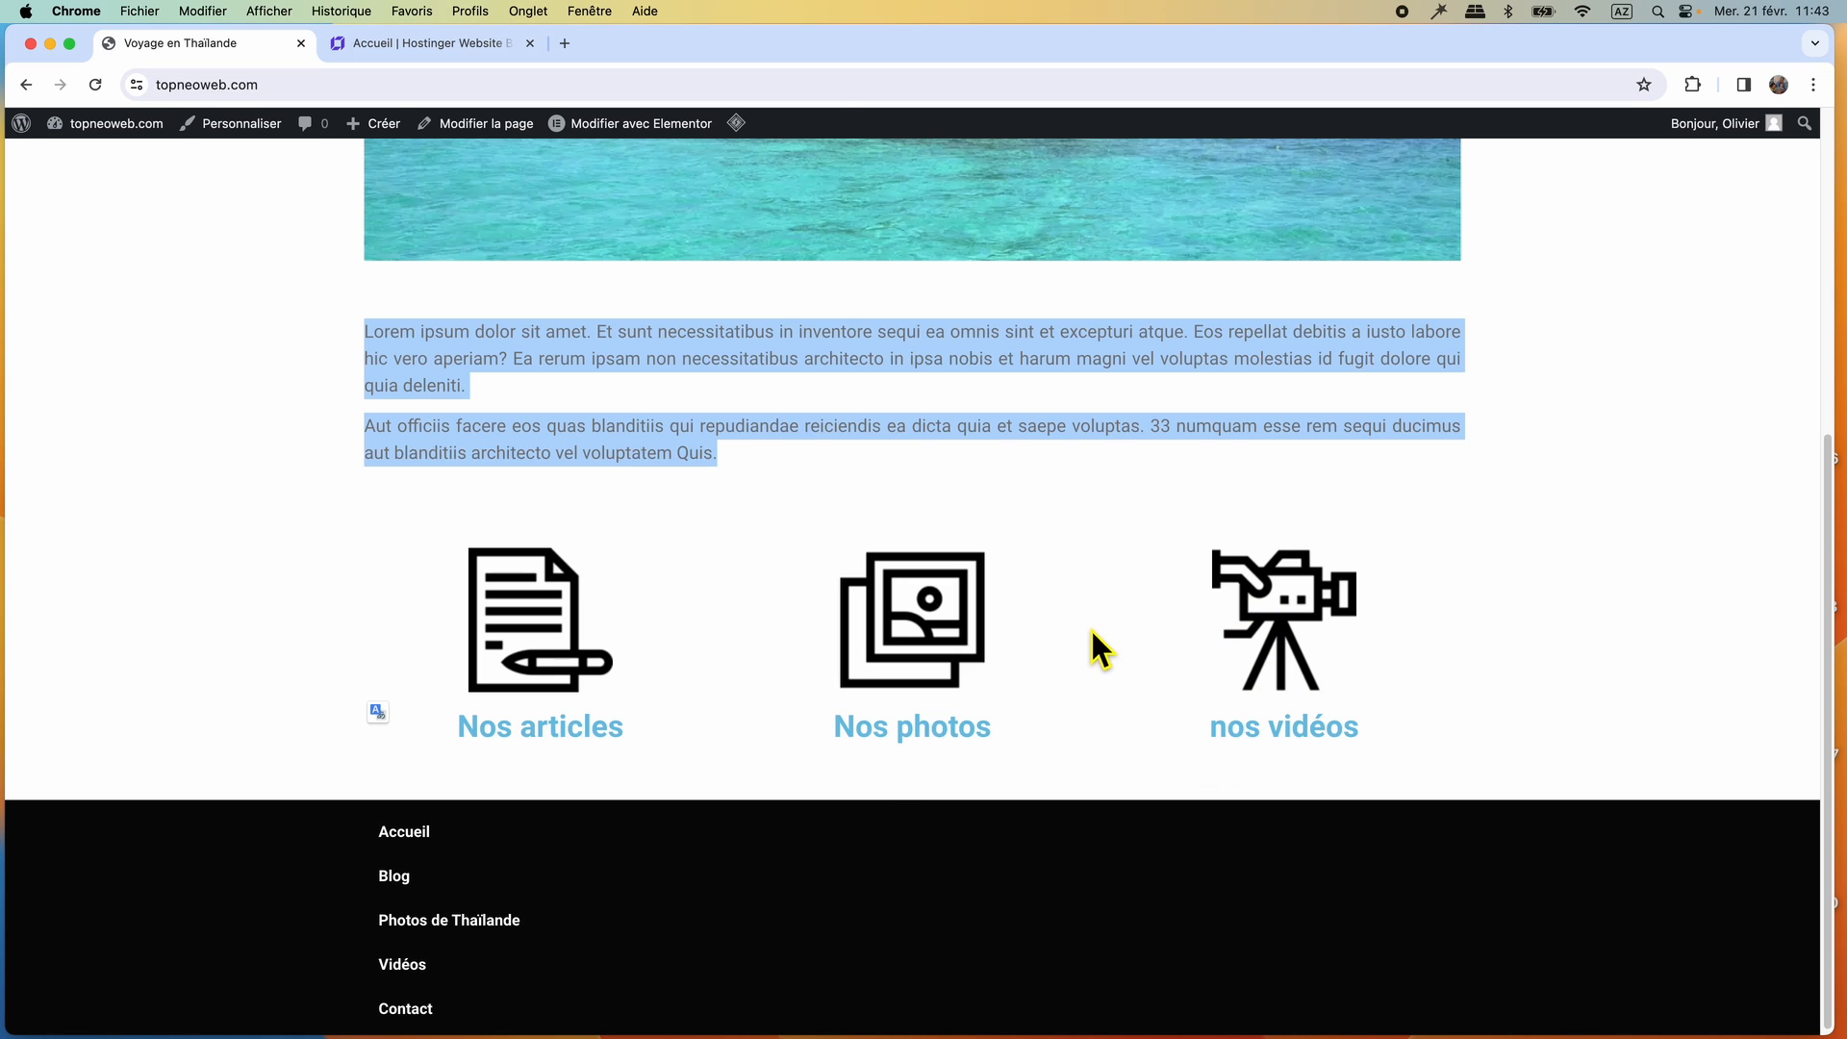
{"action": "left_click", "coordinate": [387, 44]}
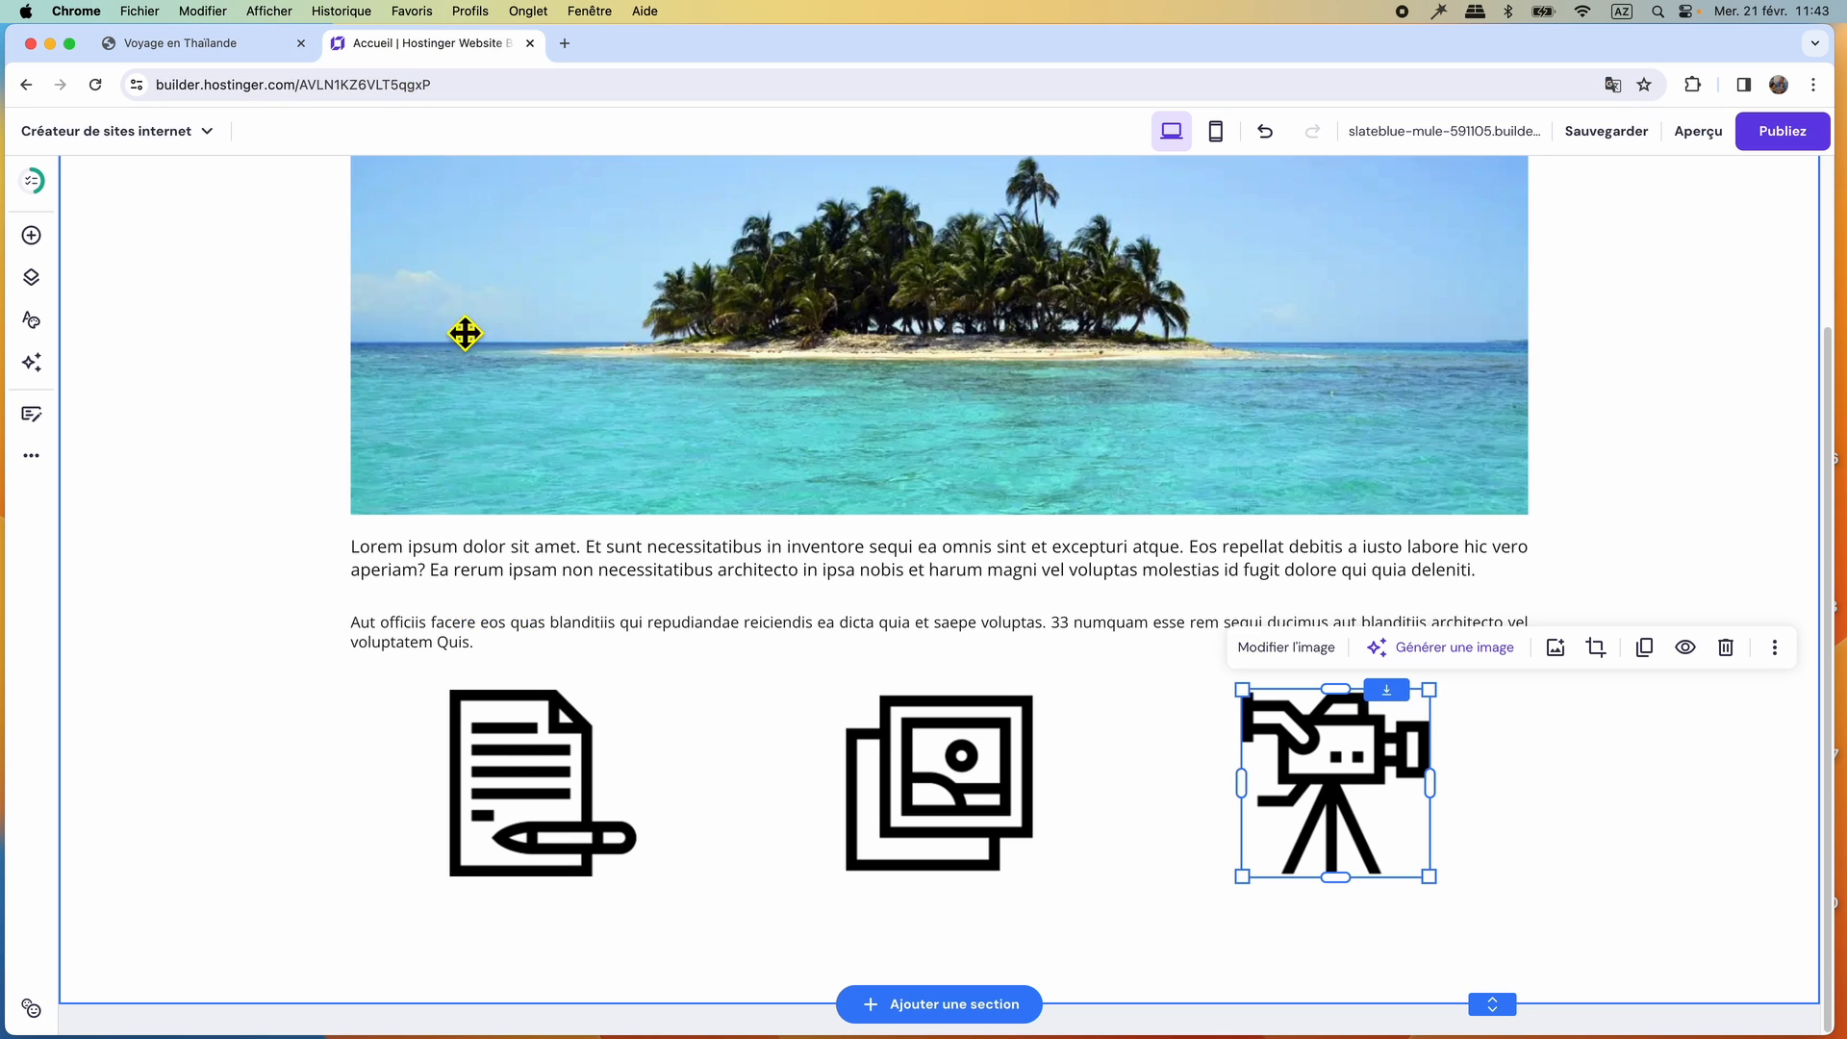
{"action": "left_click", "coordinate": [524, 748]}
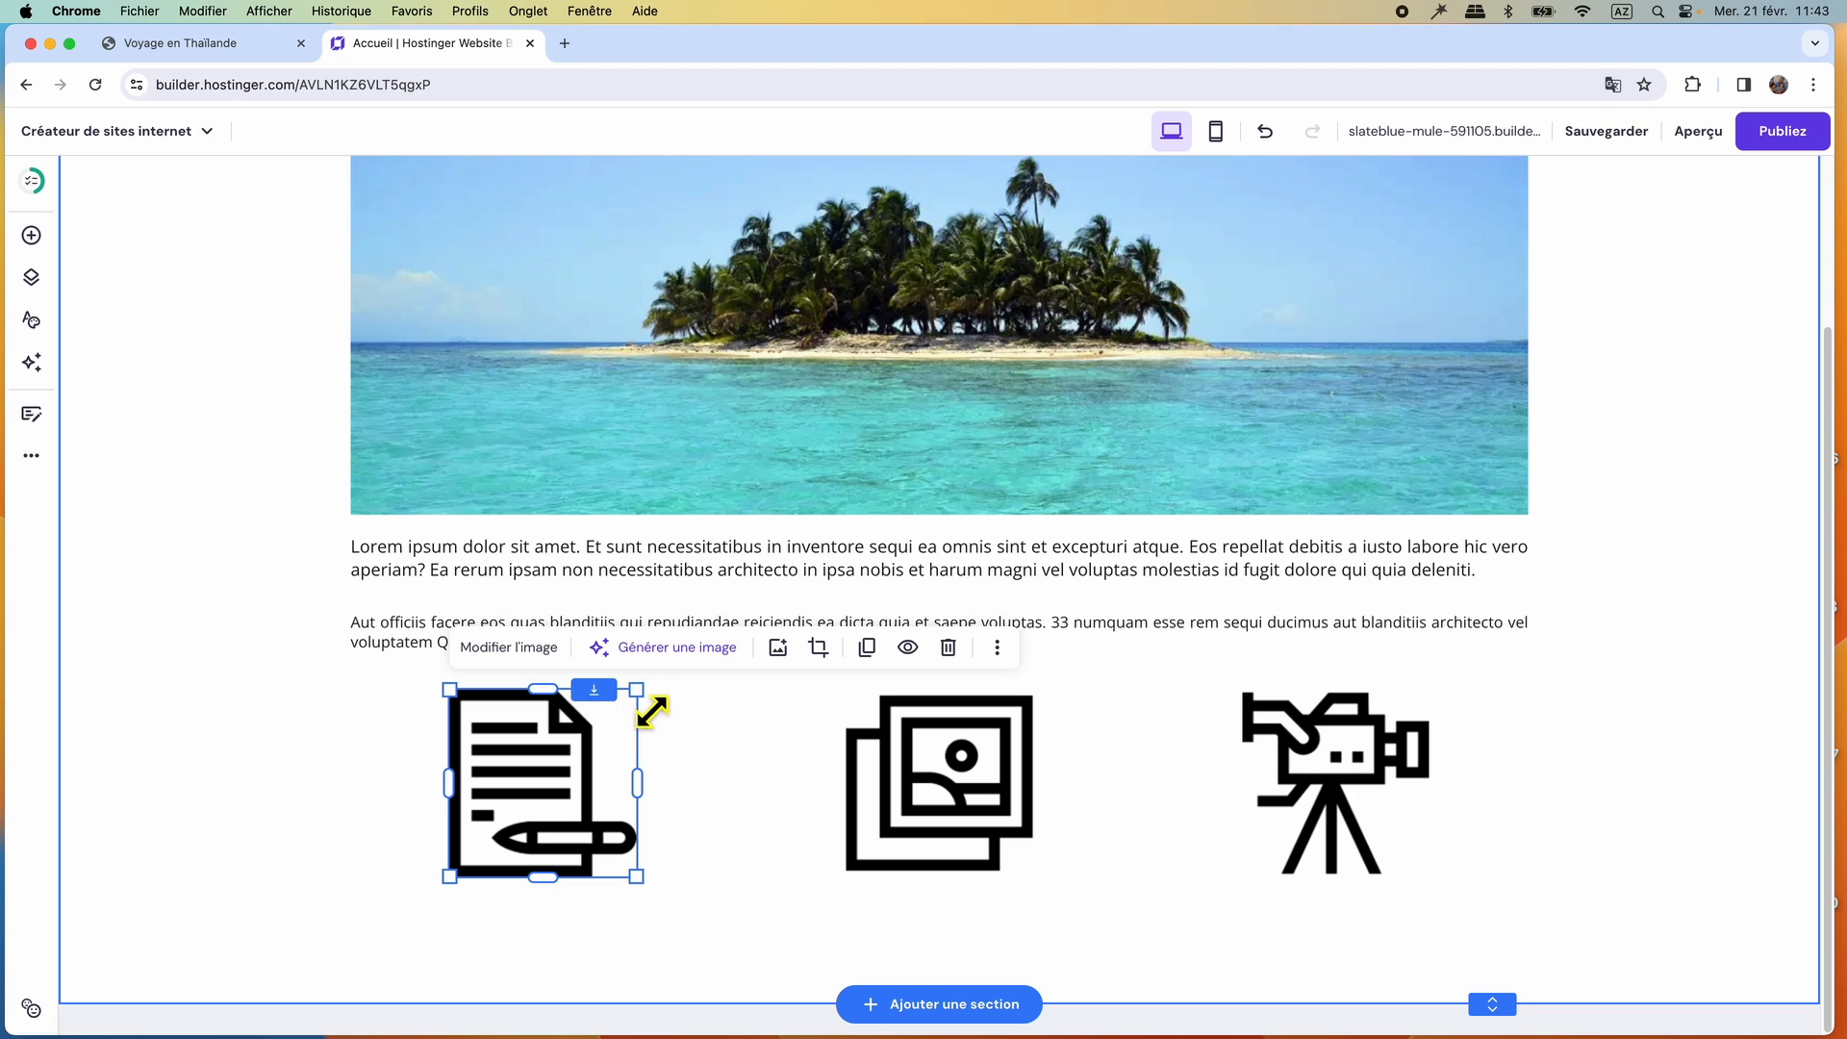
{"action": "left_click_drag", "start_coordinate": [639, 694], "coordinate": [601, 731]}
{"action": "left_click", "coordinate": [935, 799]}
{"action": "left_click_drag", "start_coordinate": [1034, 692], "coordinate": [1002, 729]}
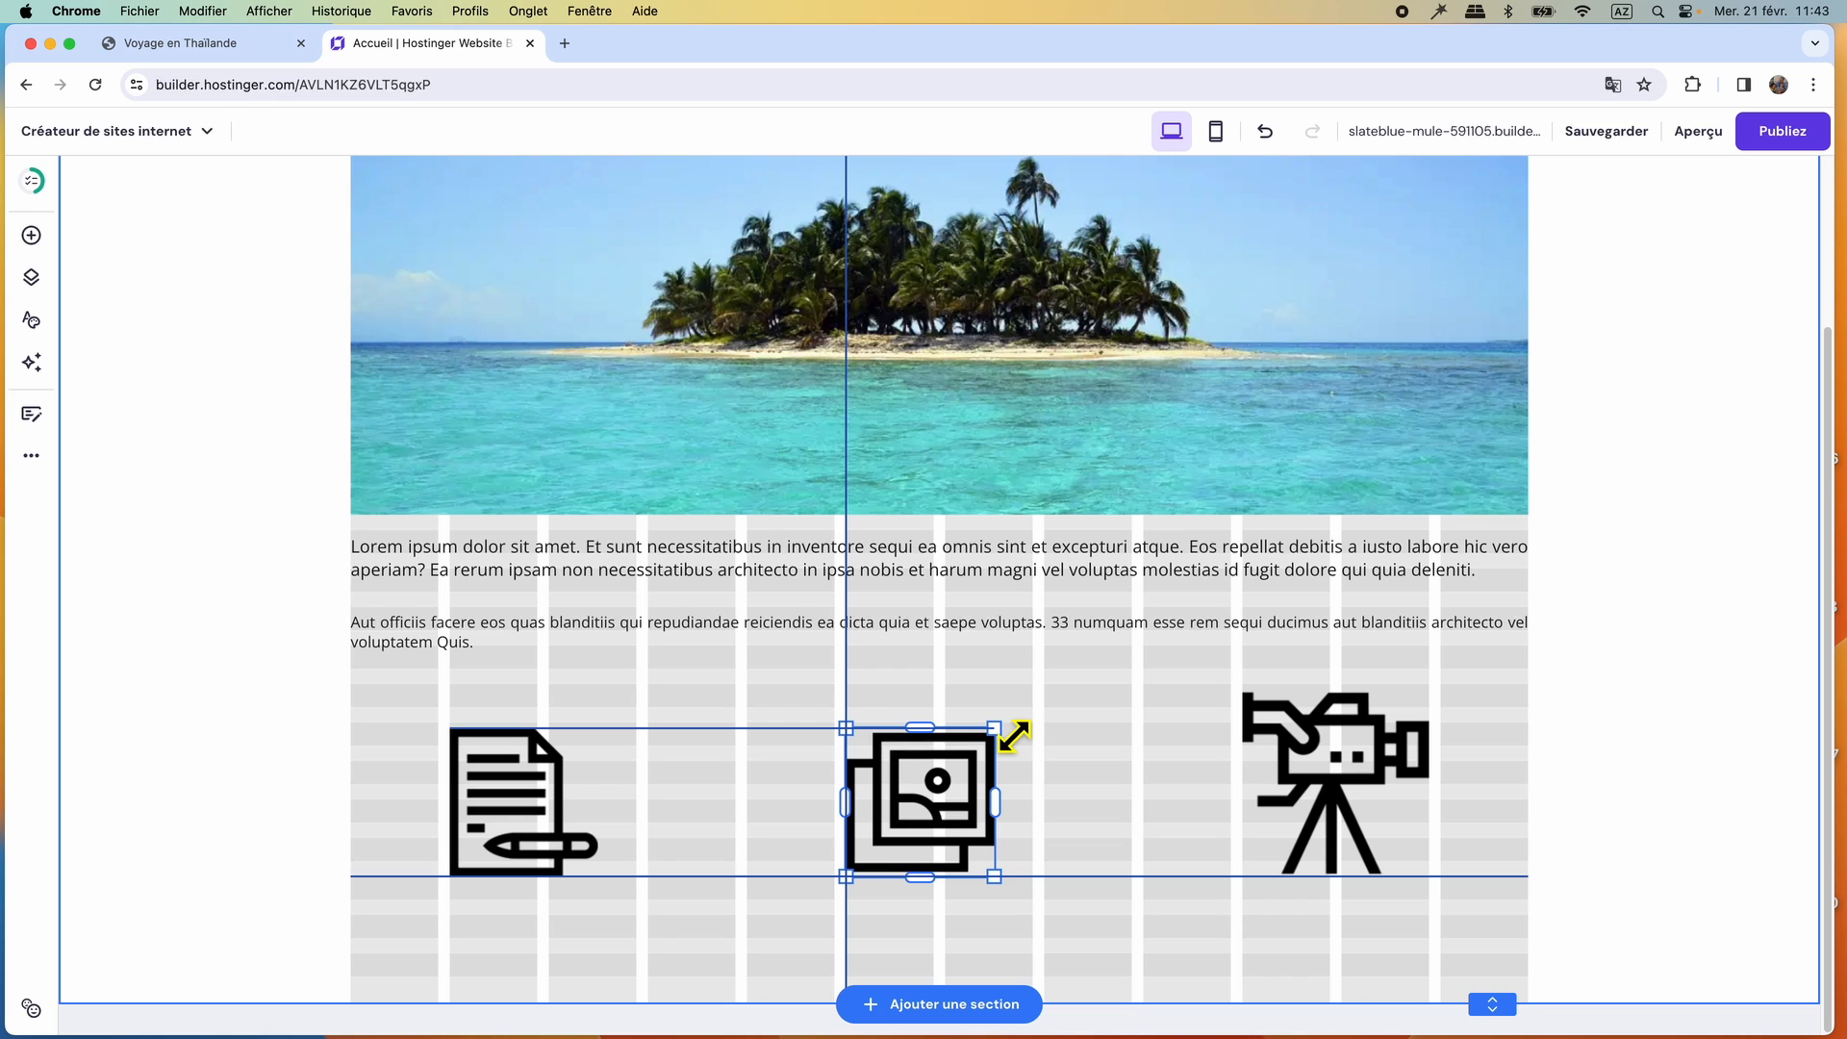
{"action": "left_click_drag", "start_coordinate": [1013, 736], "coordinate": [1013, 735]}
{"action": "left_click", "coordinate": [1279, 805]}
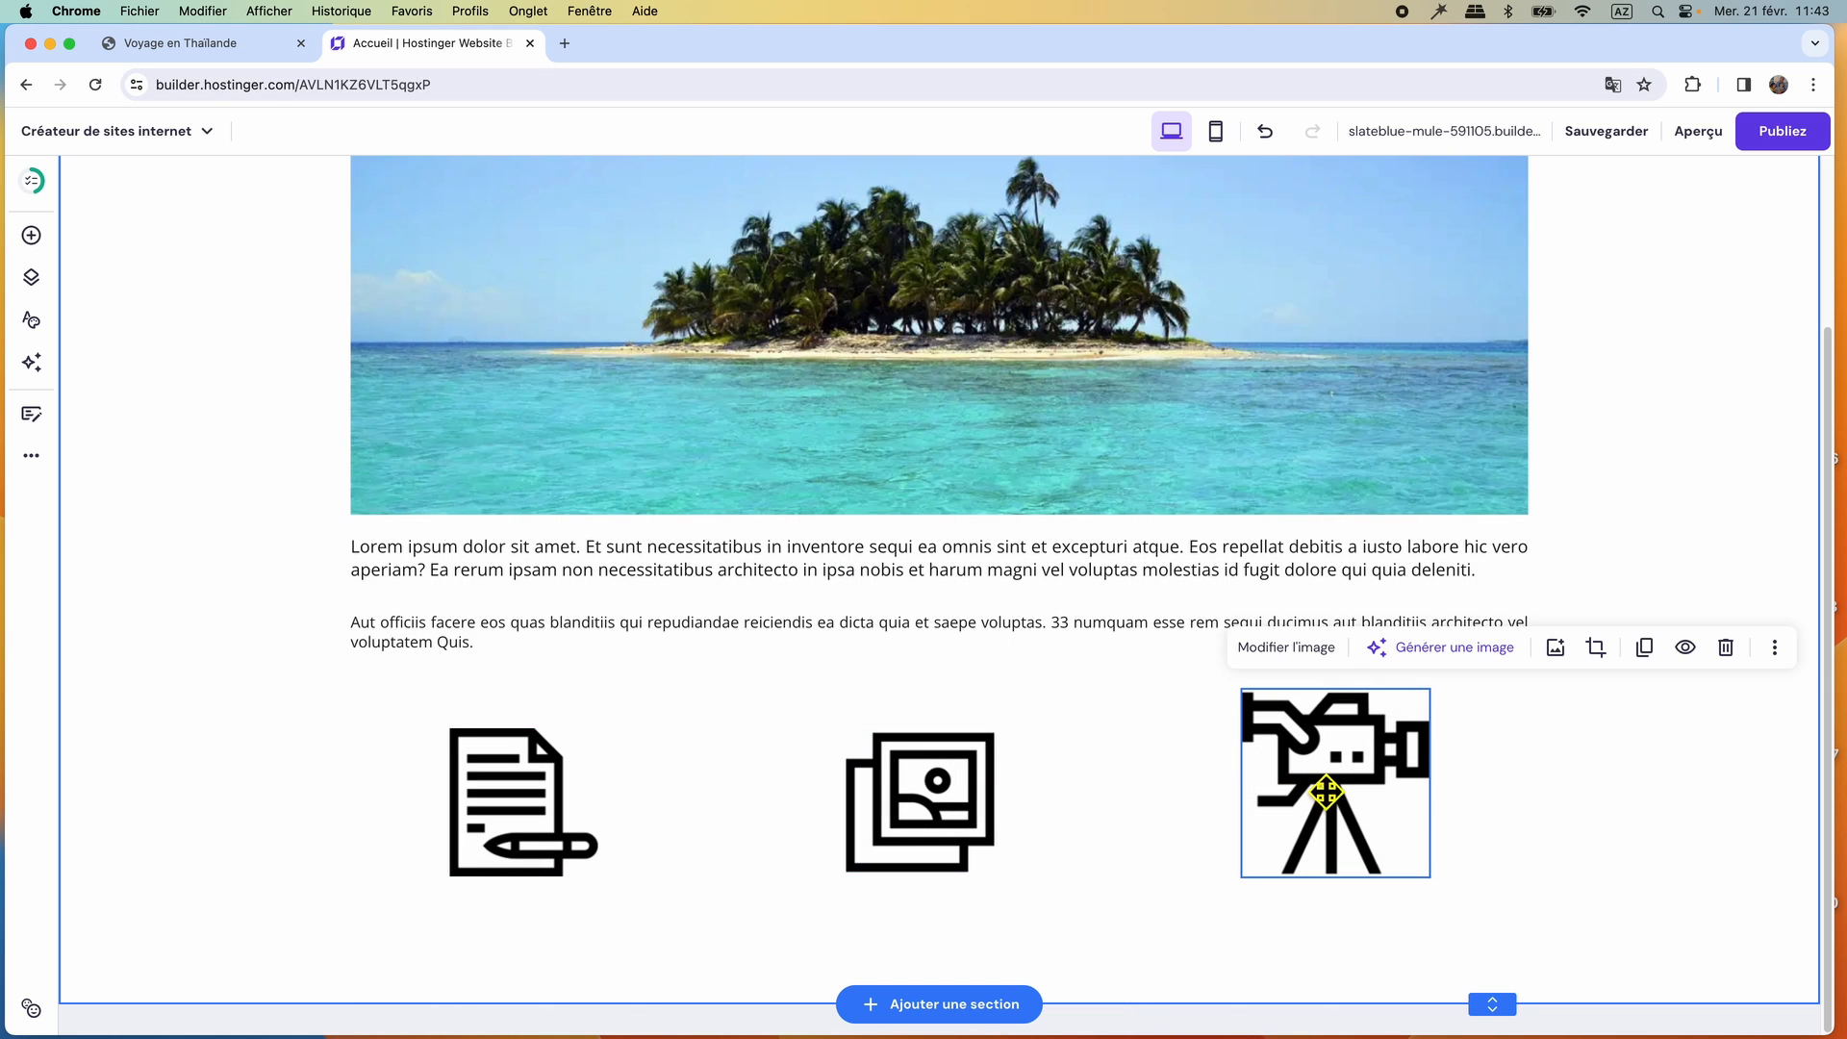
{"action": "left_click_drag", "start_coordinate": [1443, 710], "coordinate": [1408, 755]}
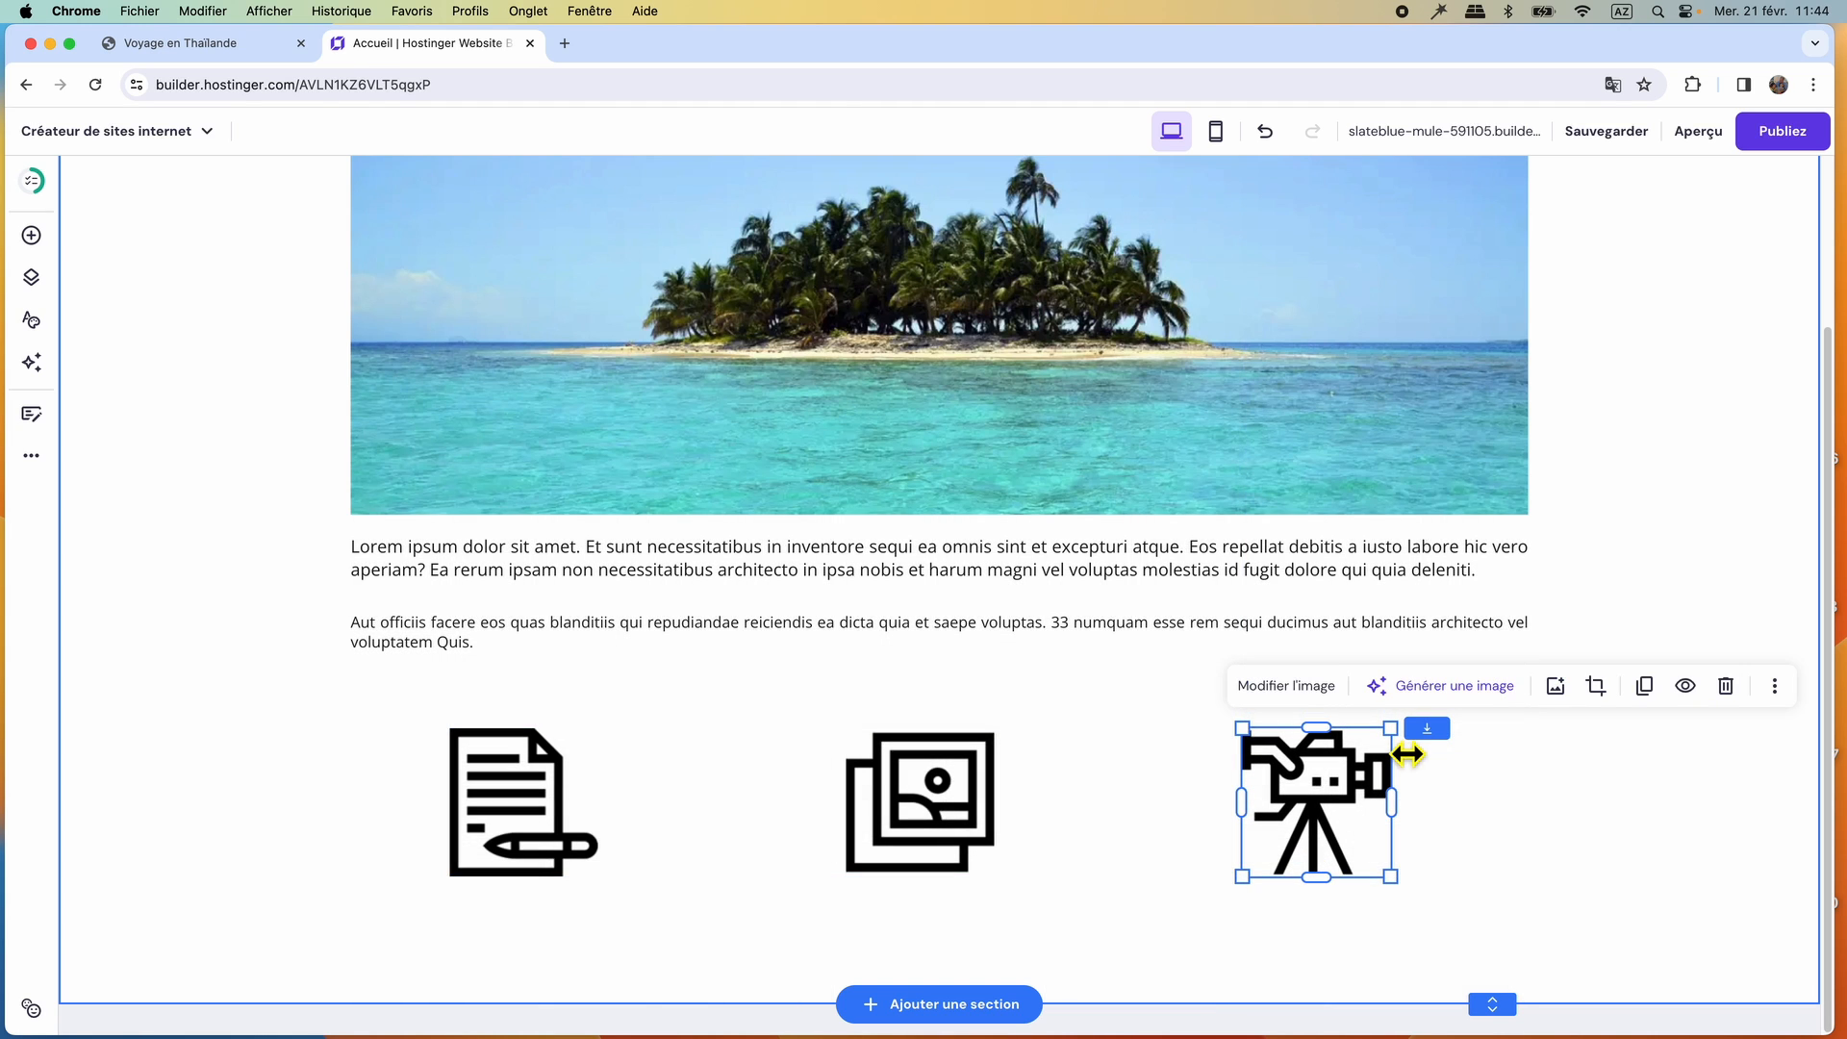
Move the document and video icons inward, closer to the photo icon in the middle.
{"action": "left_click_drag", "start_coordinate": [1311, 799], "coordinate": [1263, 797]}
{"action": "left_click_drag", "start_coordinate": [505, 789], "coordinate": [619, 789]}
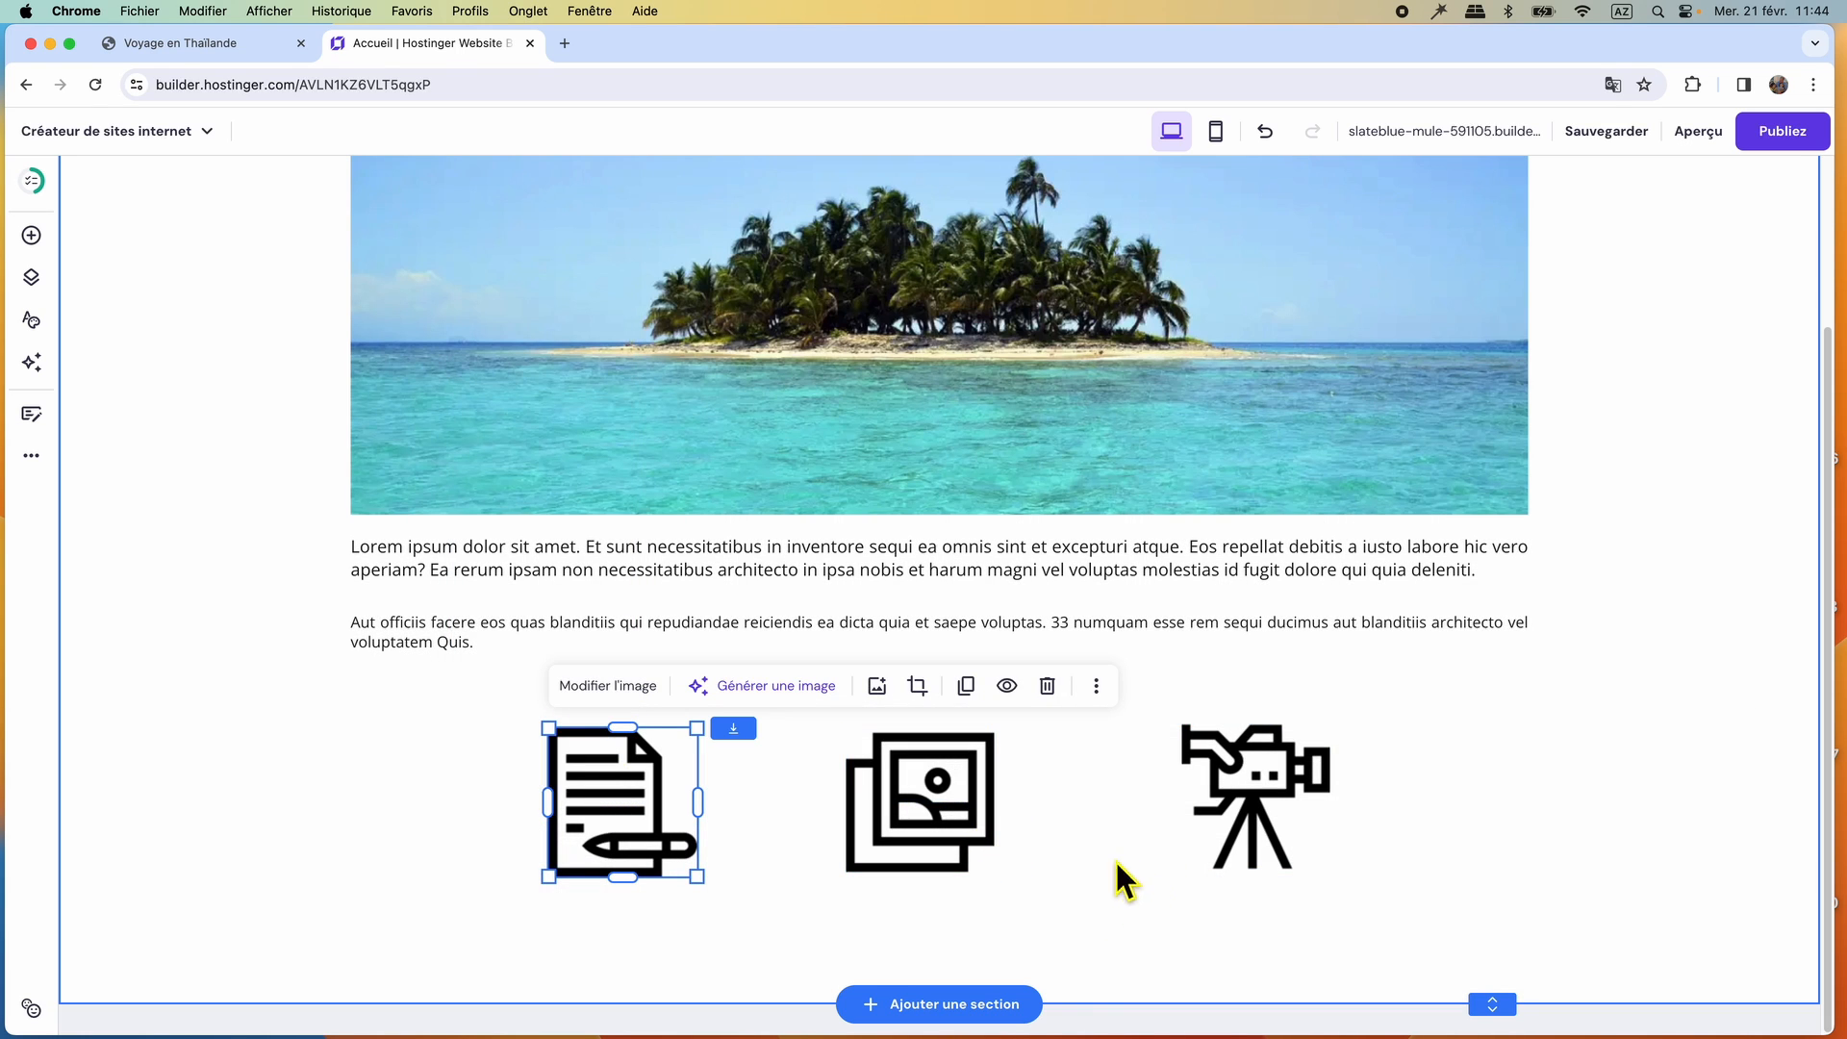
{"action": "left_click_drag", "start_coordinate": [1208, 812], "coordinate": [1184, 812]}
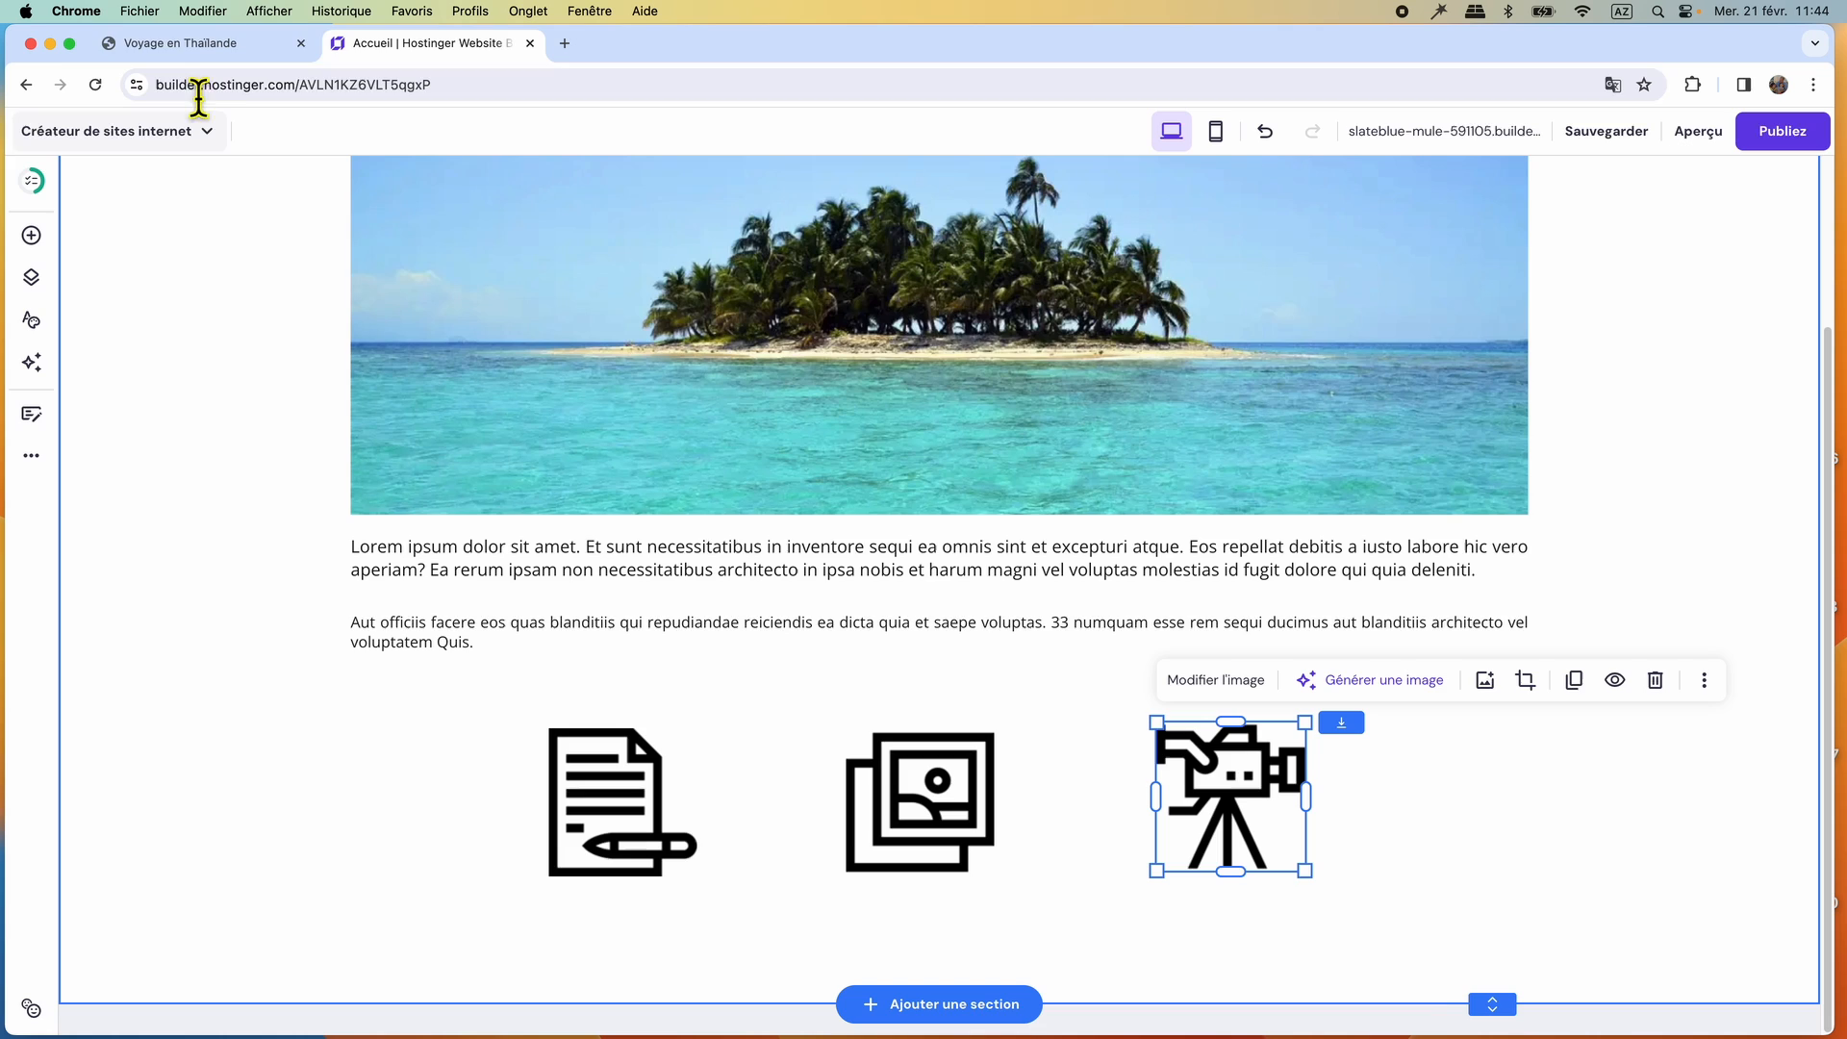
Check the icon labels on the reference site, add a text element beneath the icon row and open it for editing.
{"action": "left_click", "coordinate": [198, 42]}
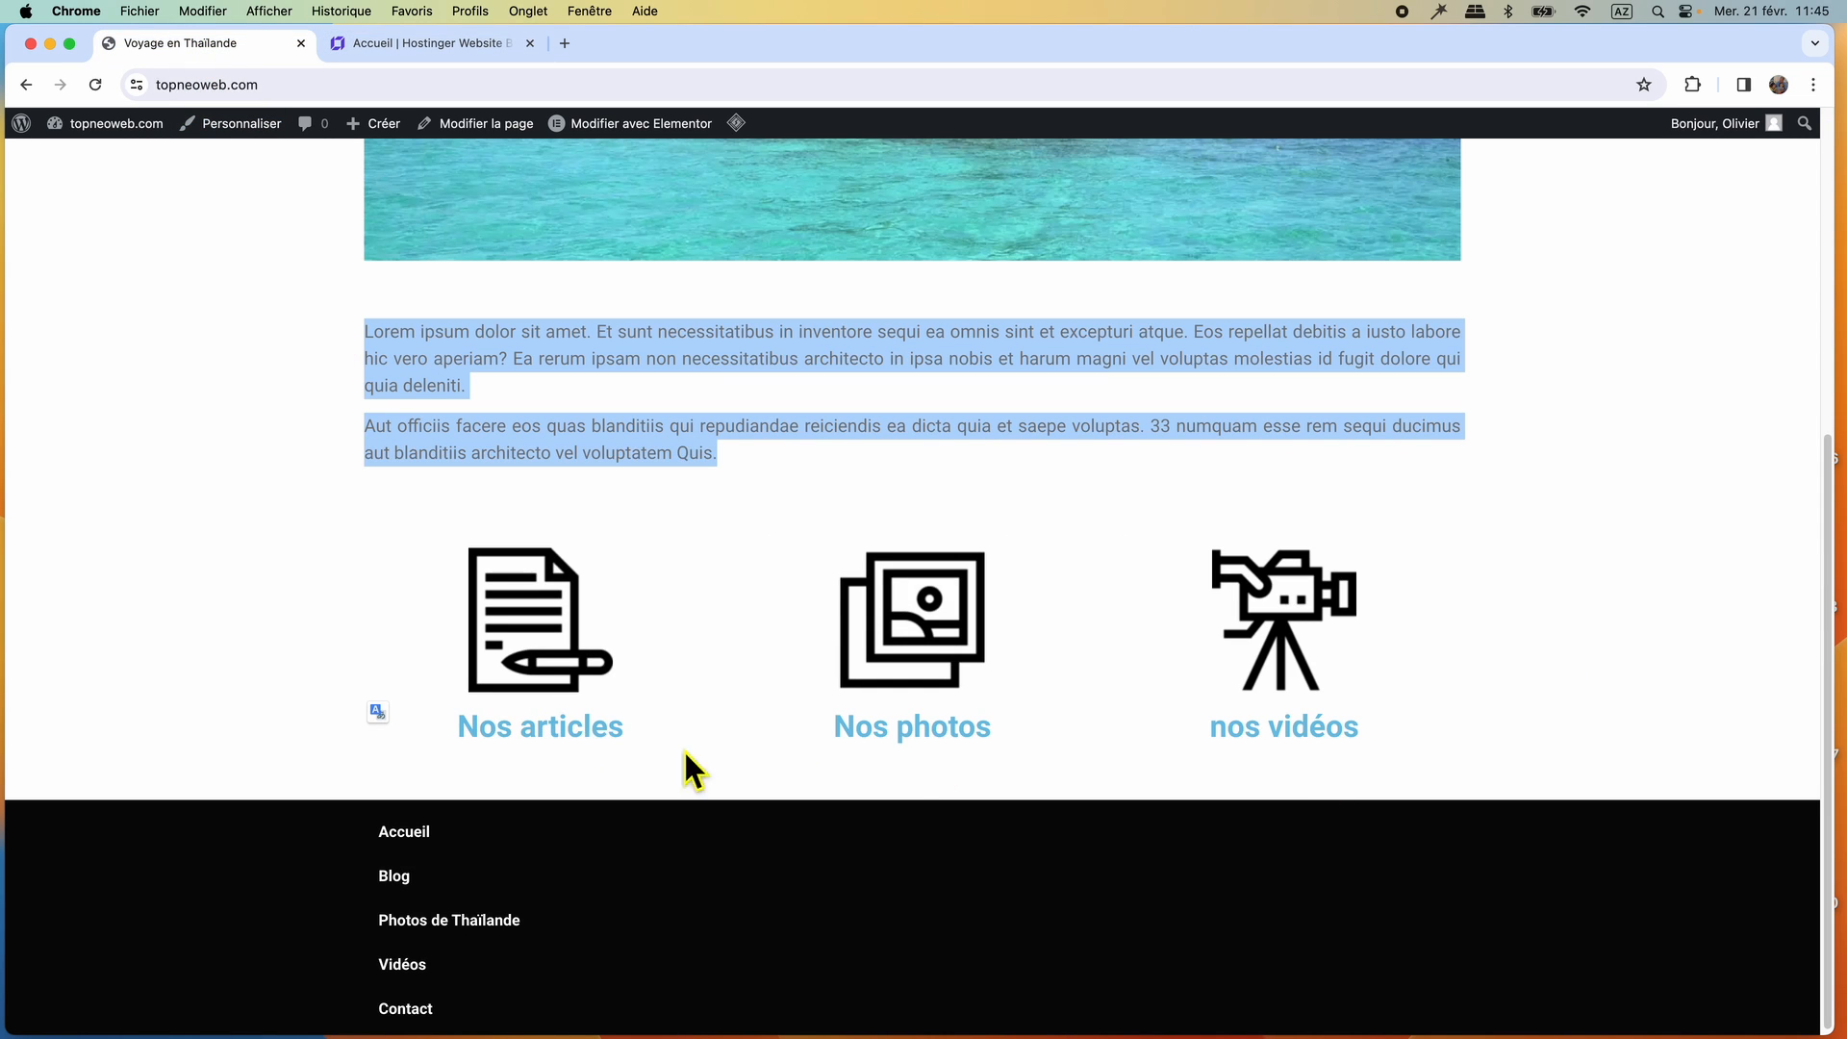
{"action": "left_click", "coordinate": [391, 46]}
{"action": "left_click", "coordinate": [34, 238]}
{"action": "left_click_drag", "start_coordinate": [127, 364], "coordinate": [622, 929]}
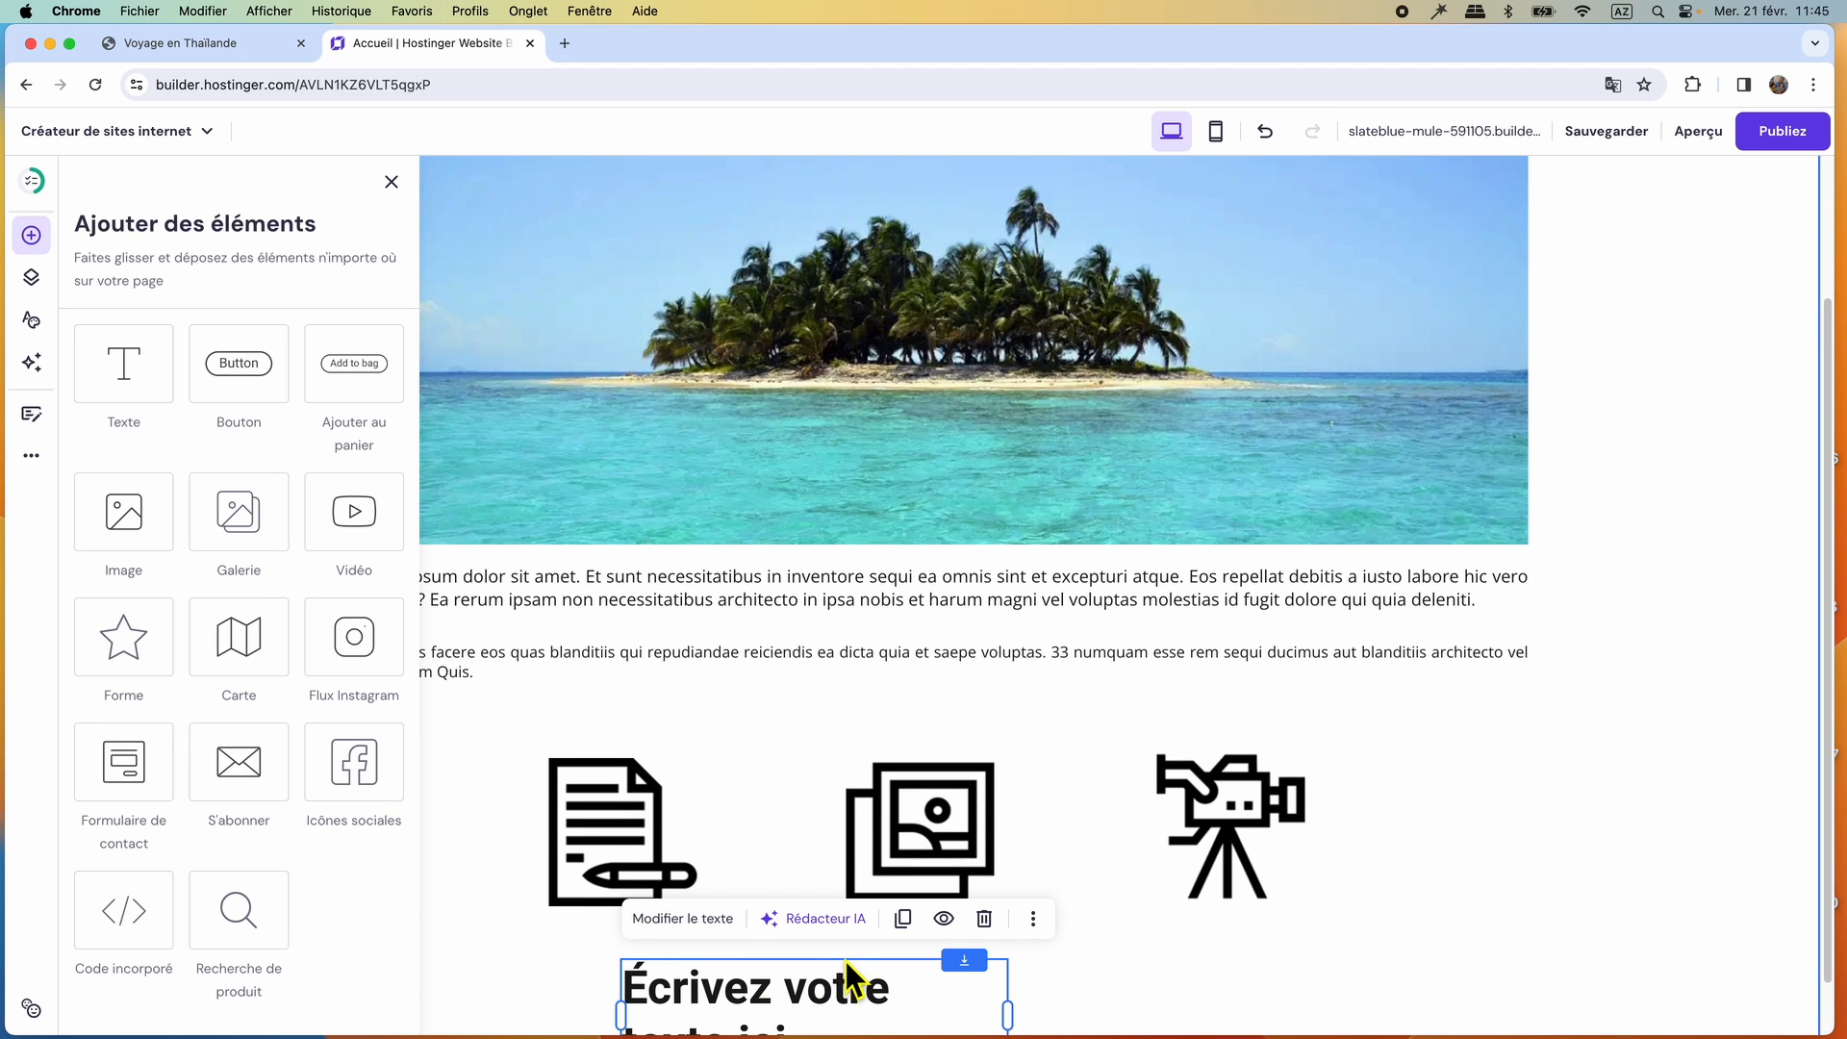
{"action": "scroll", "coordinate": [846, 977], "scroll_direction": "down", "scroll_amount": 1}
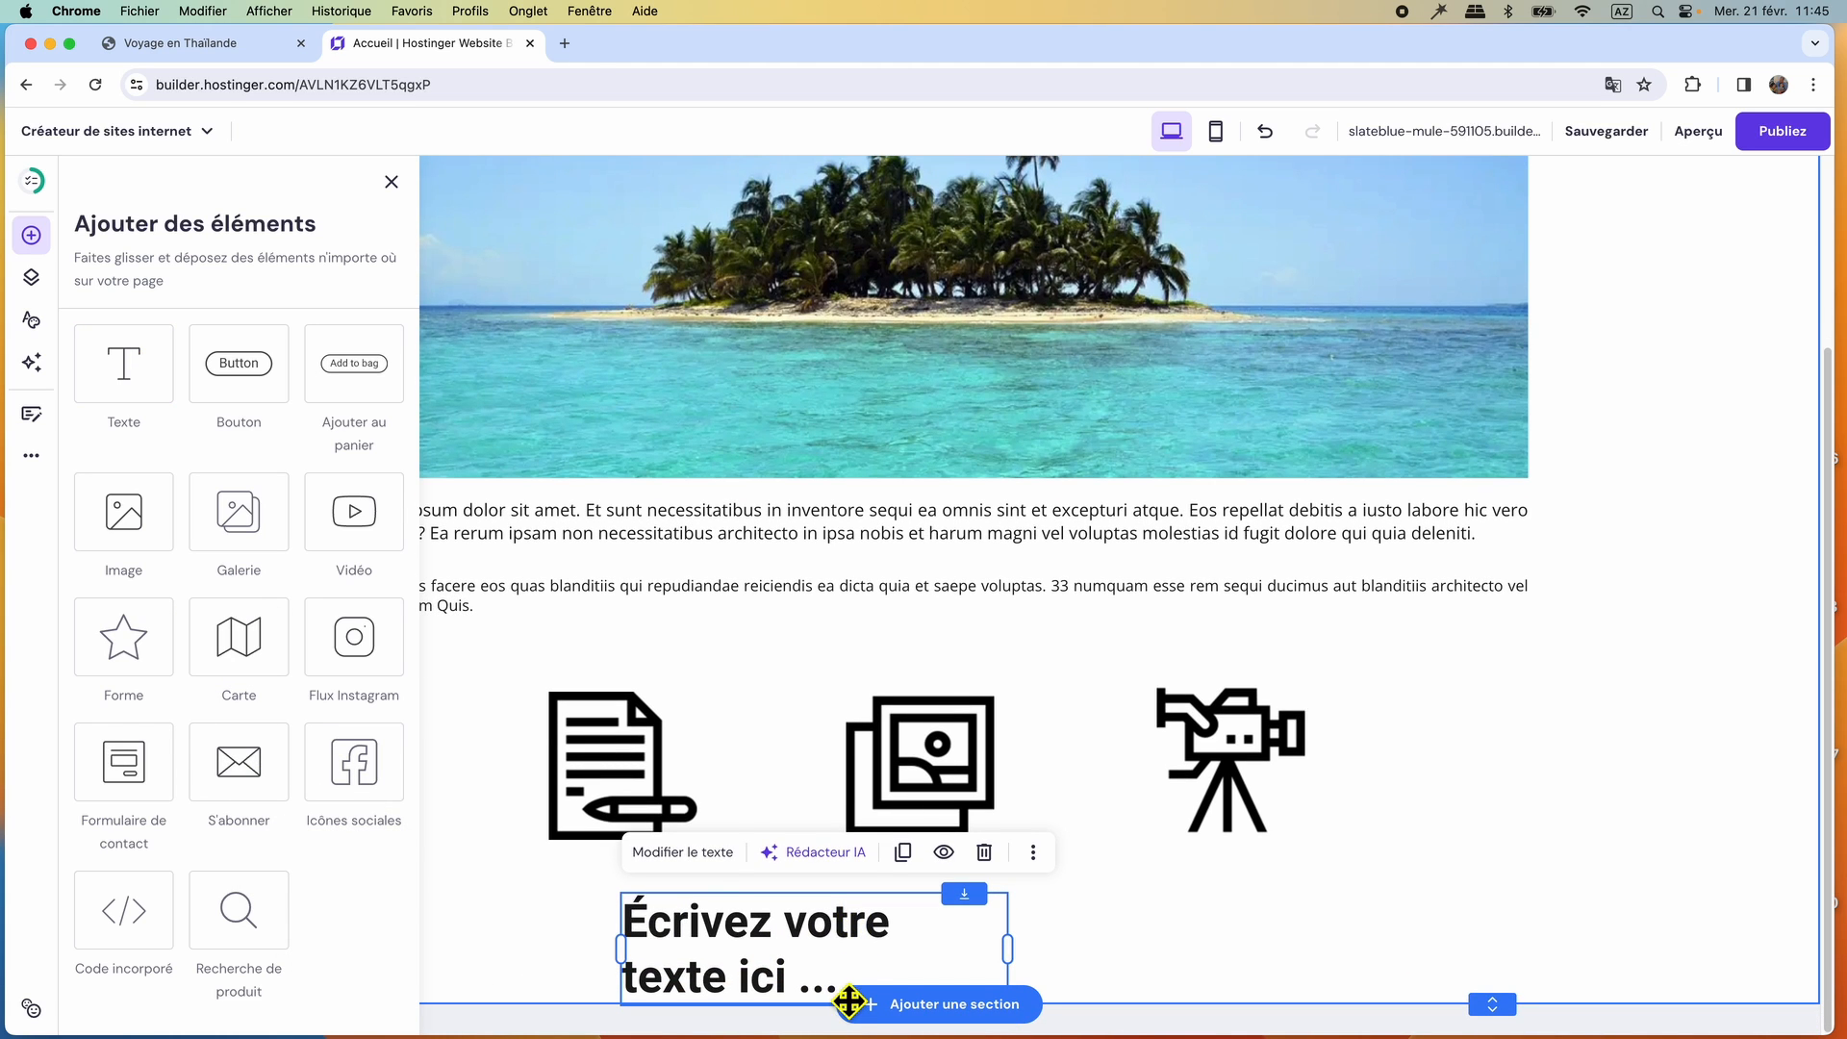
{"action": "left_click", "coordinate": [686, 855]}
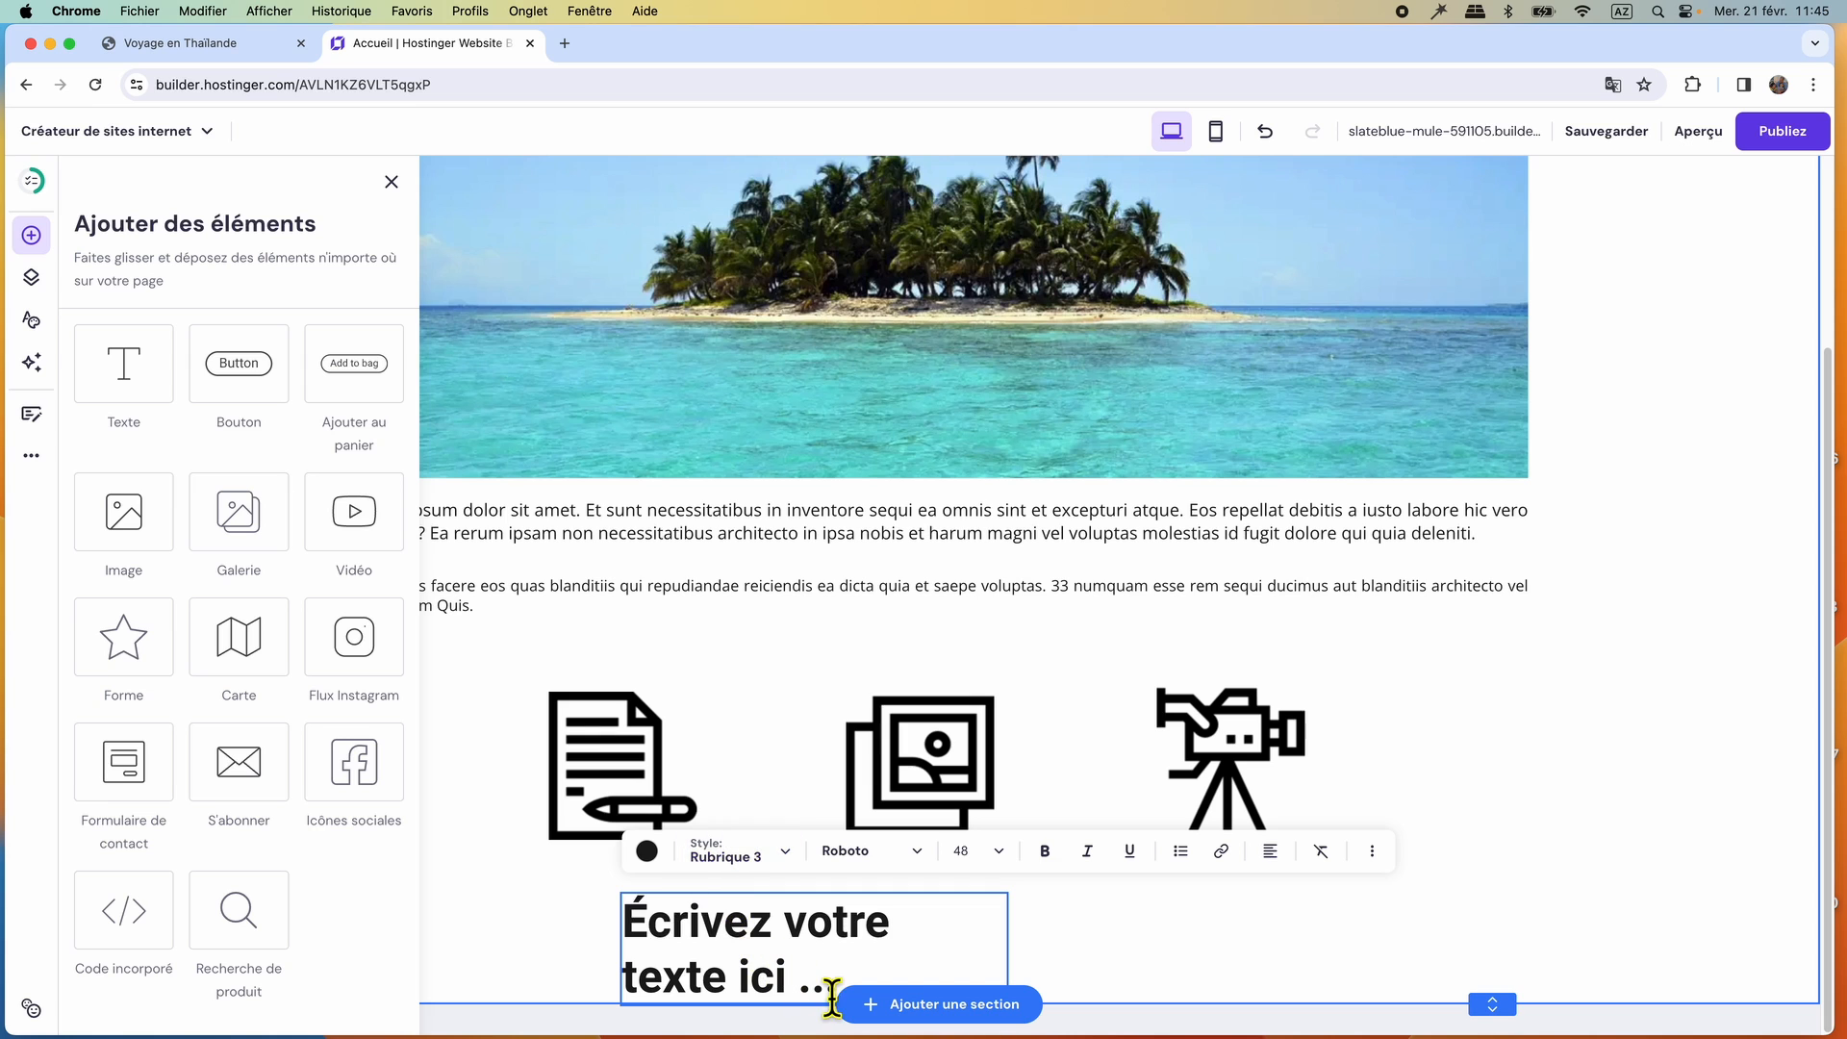
Copy the label "Nos articles" from the reference site and paste it over the new element's placeholder text.
{"action": "left_click", "coordinate": [197, 45]}
{"action": "triple_click", "coordinate": [531, 758]}
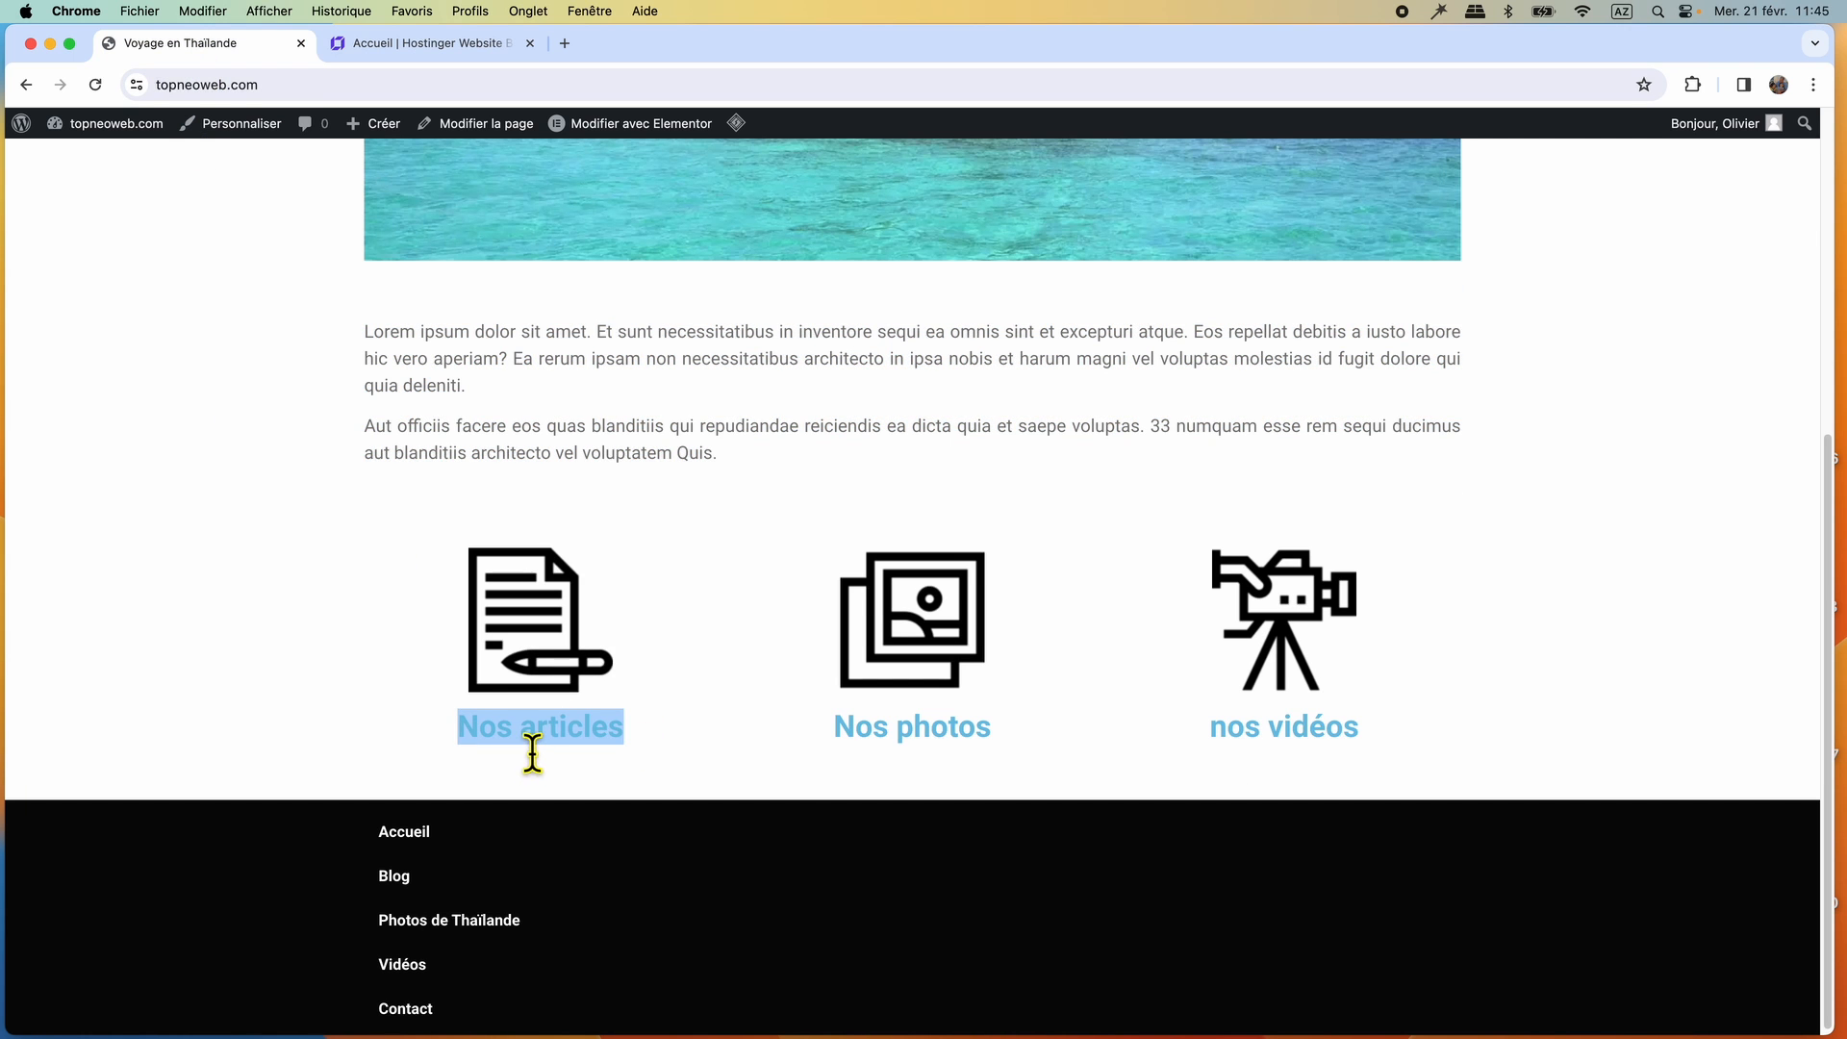
{"action": "right_click", "coordinate": [529, 746]}
{"action": "left_click", "coordinate": [558, 777]}
{"action": "left_click", "coordinate": [429, 48]}
{"action": "right_click", "coordinate": [674, 939]}
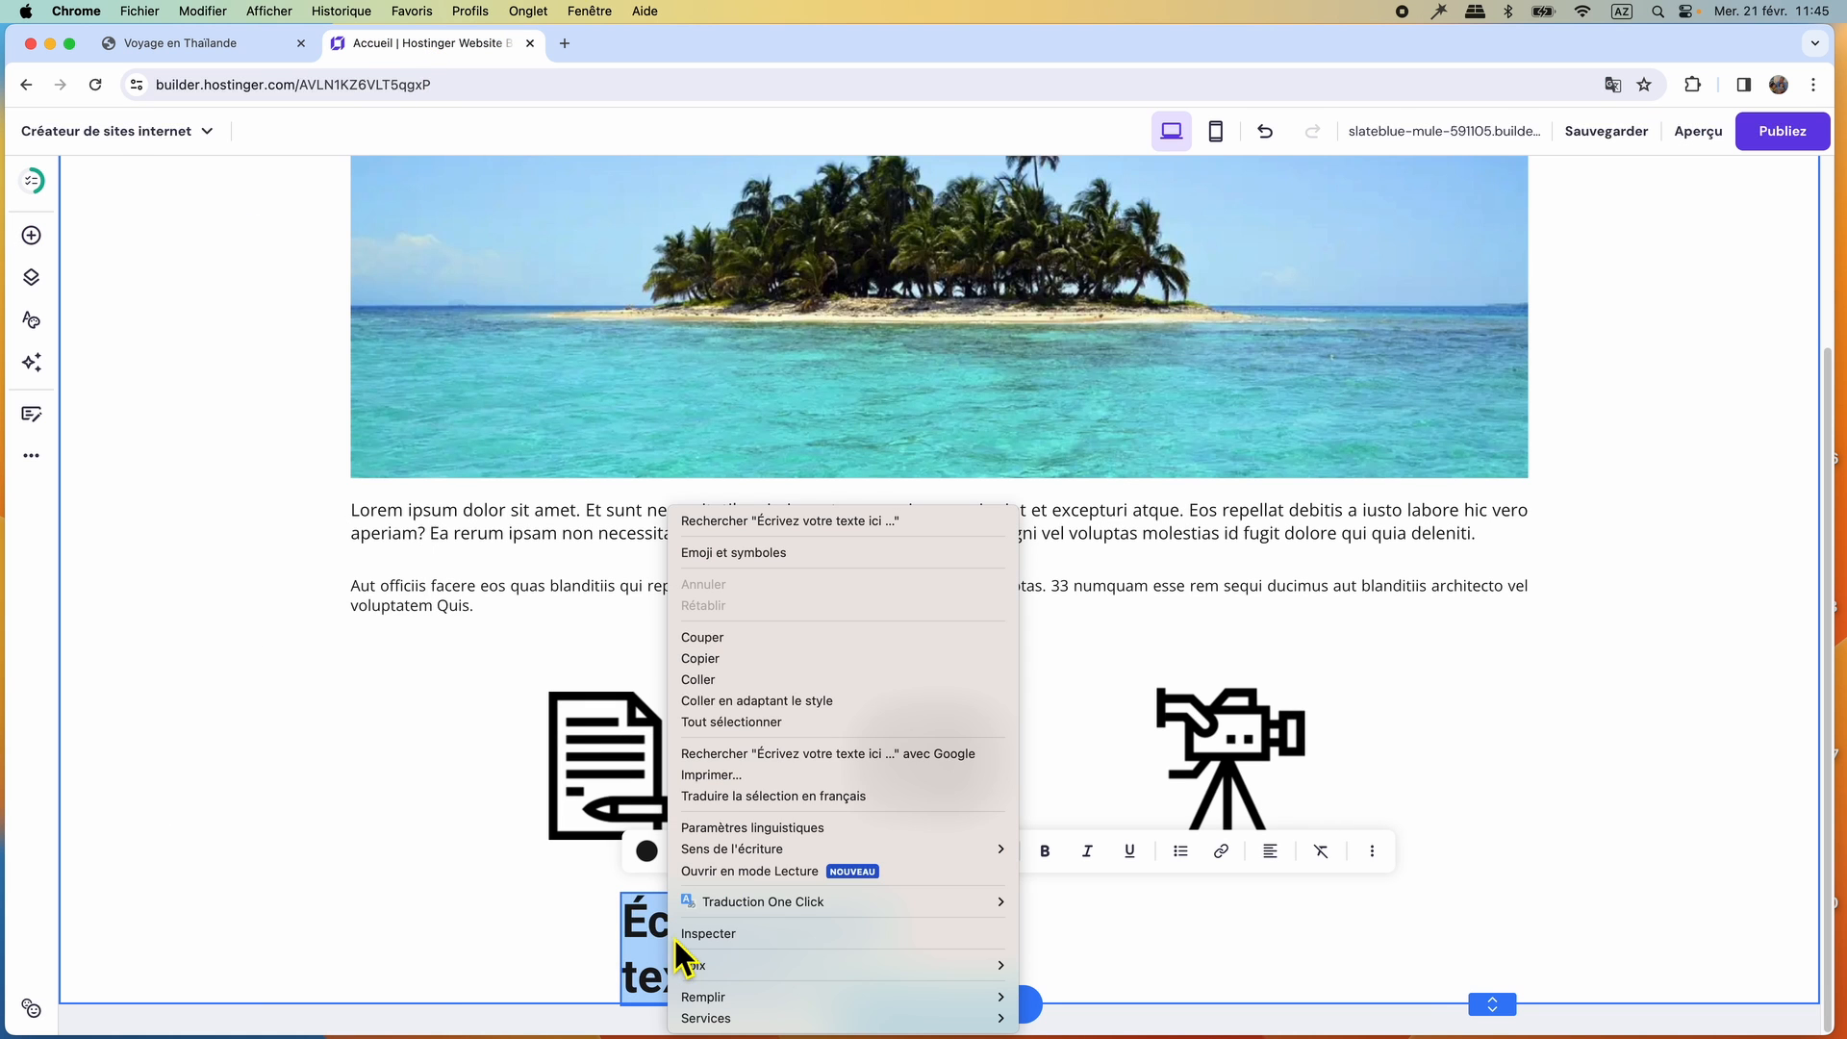
{"action": "left_click", "coordinate": [722, 683]}
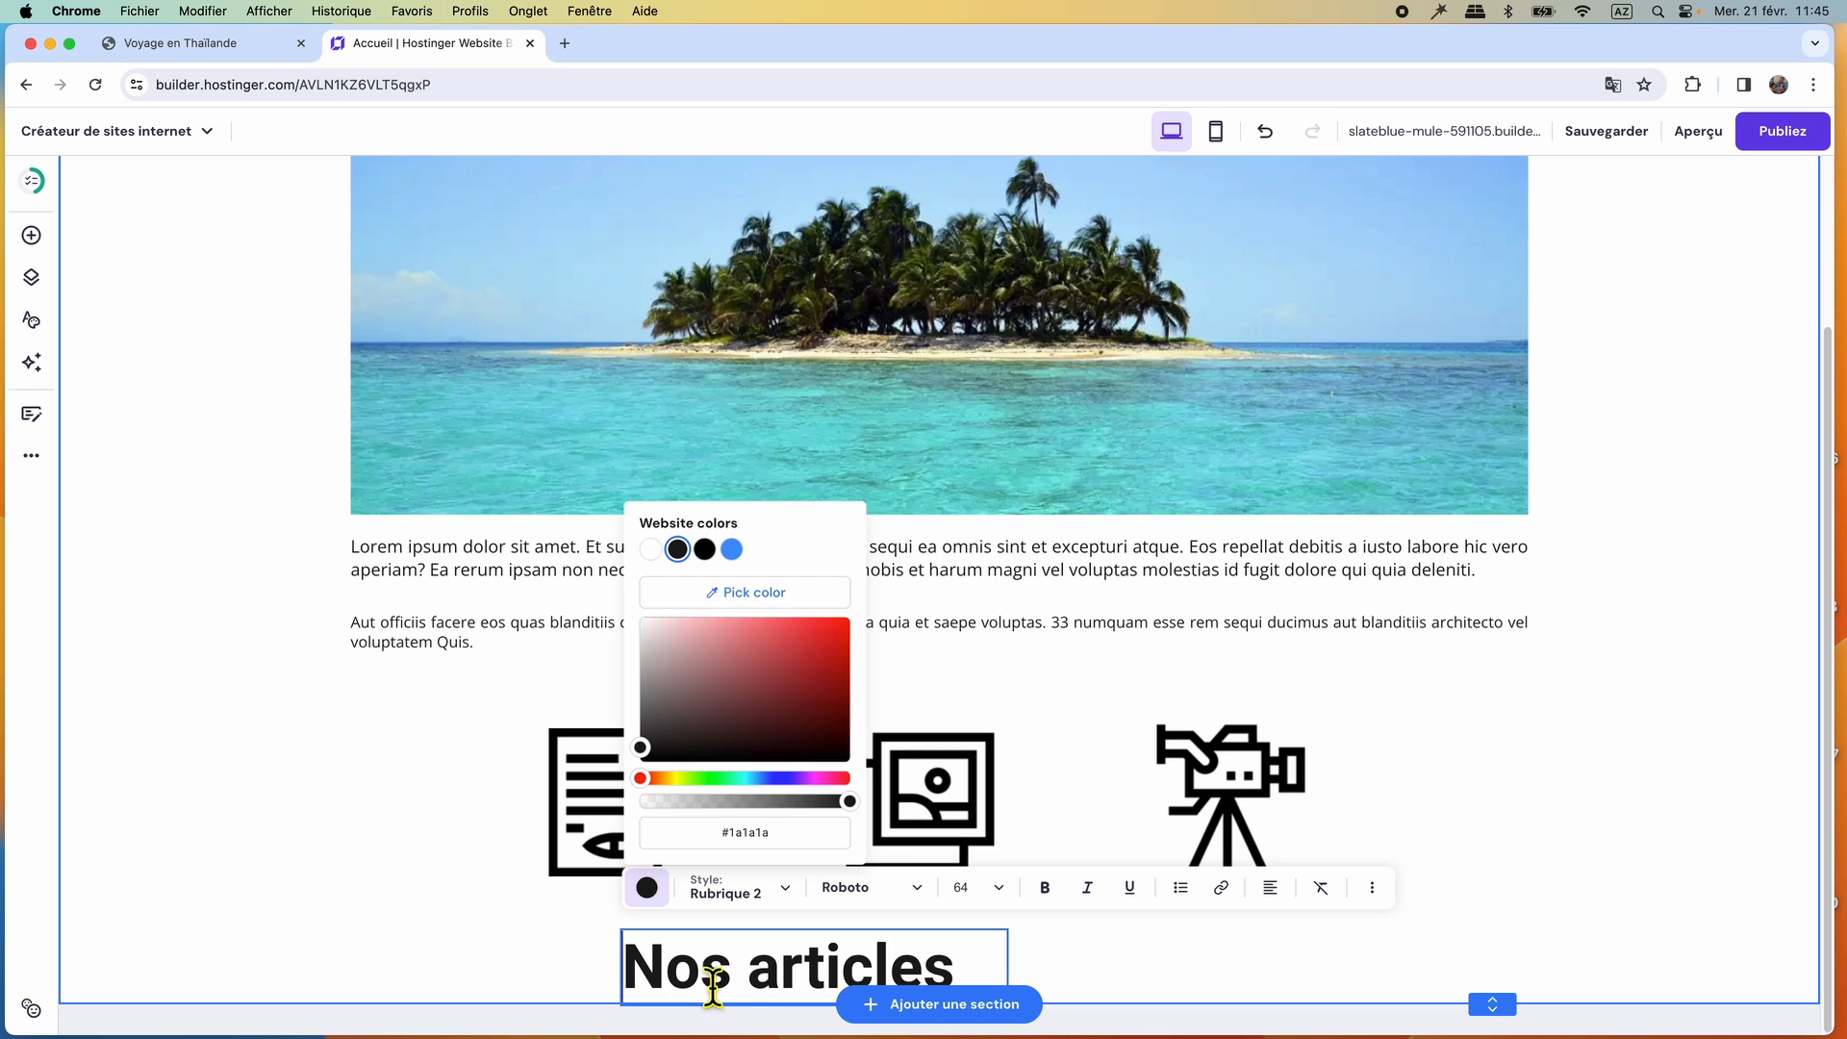
Colour the "Nos articles" label with the website blue #4394fc to match the page title.
{"action": "scroll", "coordinate": [953, 662], "scroll_direction": "up", "scroll_amount": 3}
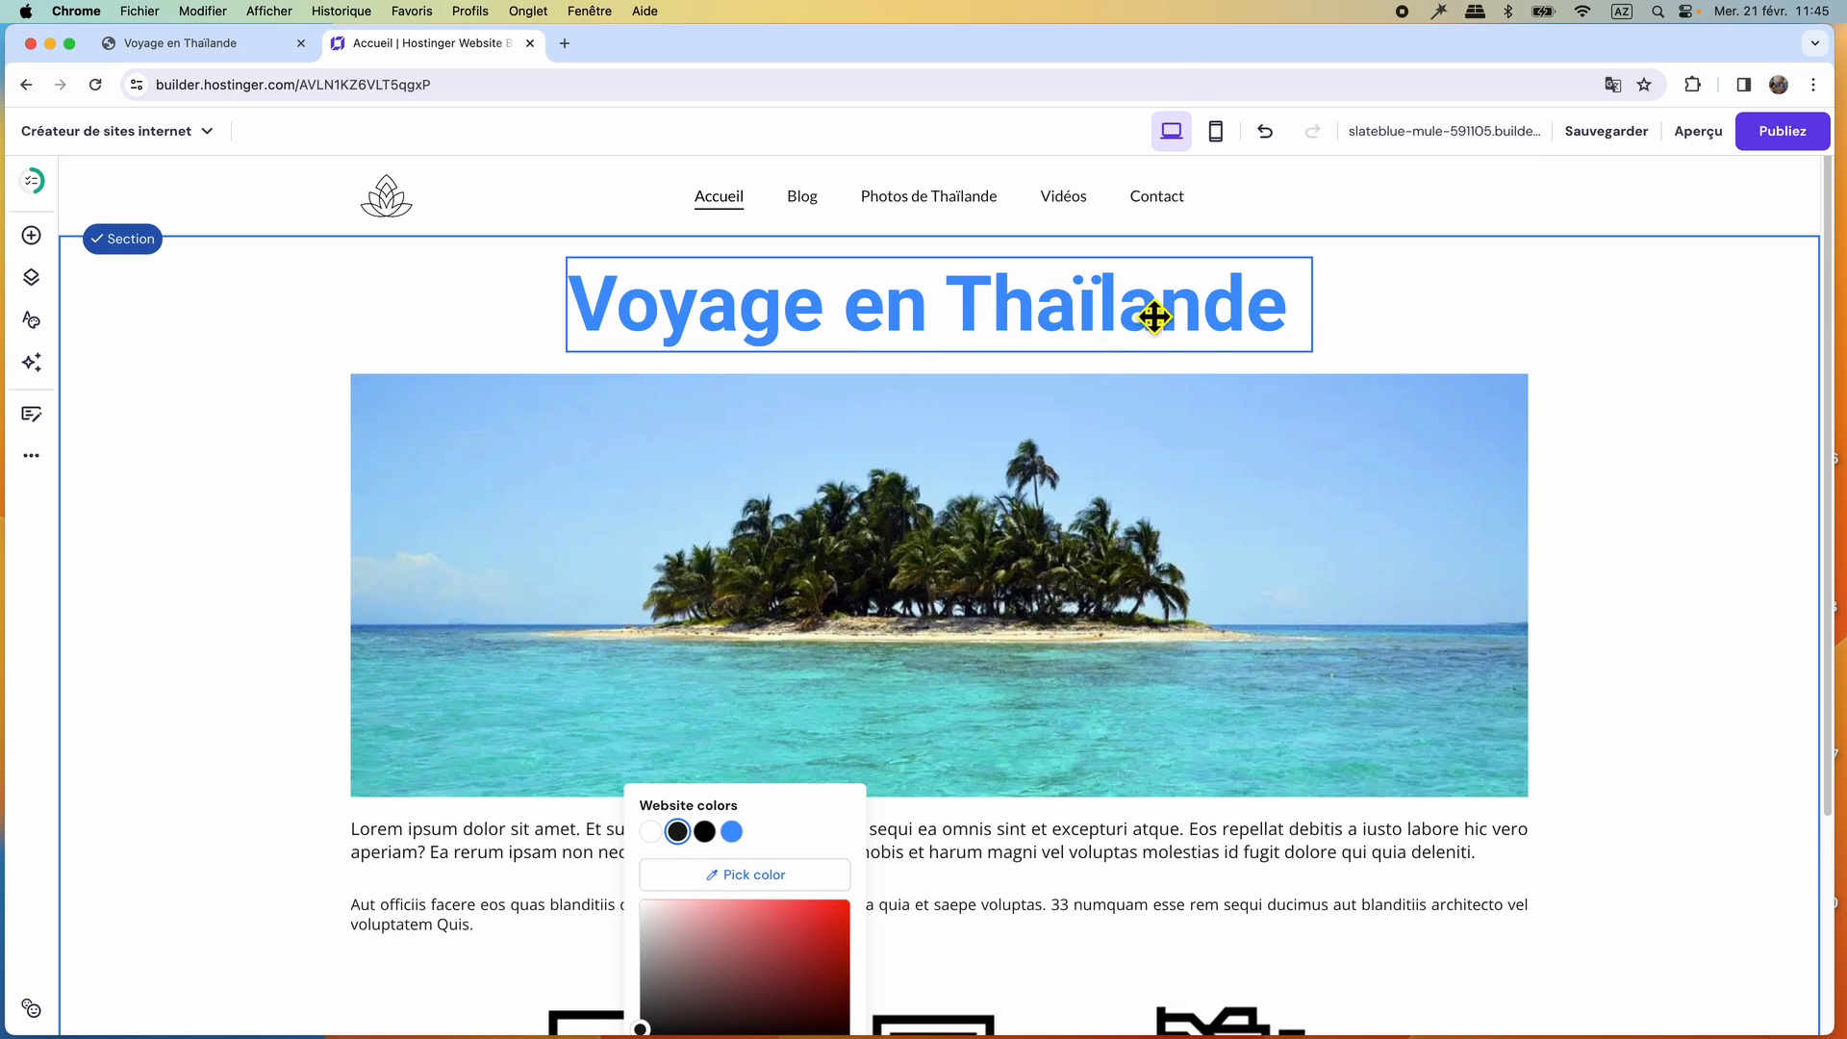
{"action": "scroll", "coordinate": [1079, 579], "scroll_direction": "down", "scroll_amount": 3}
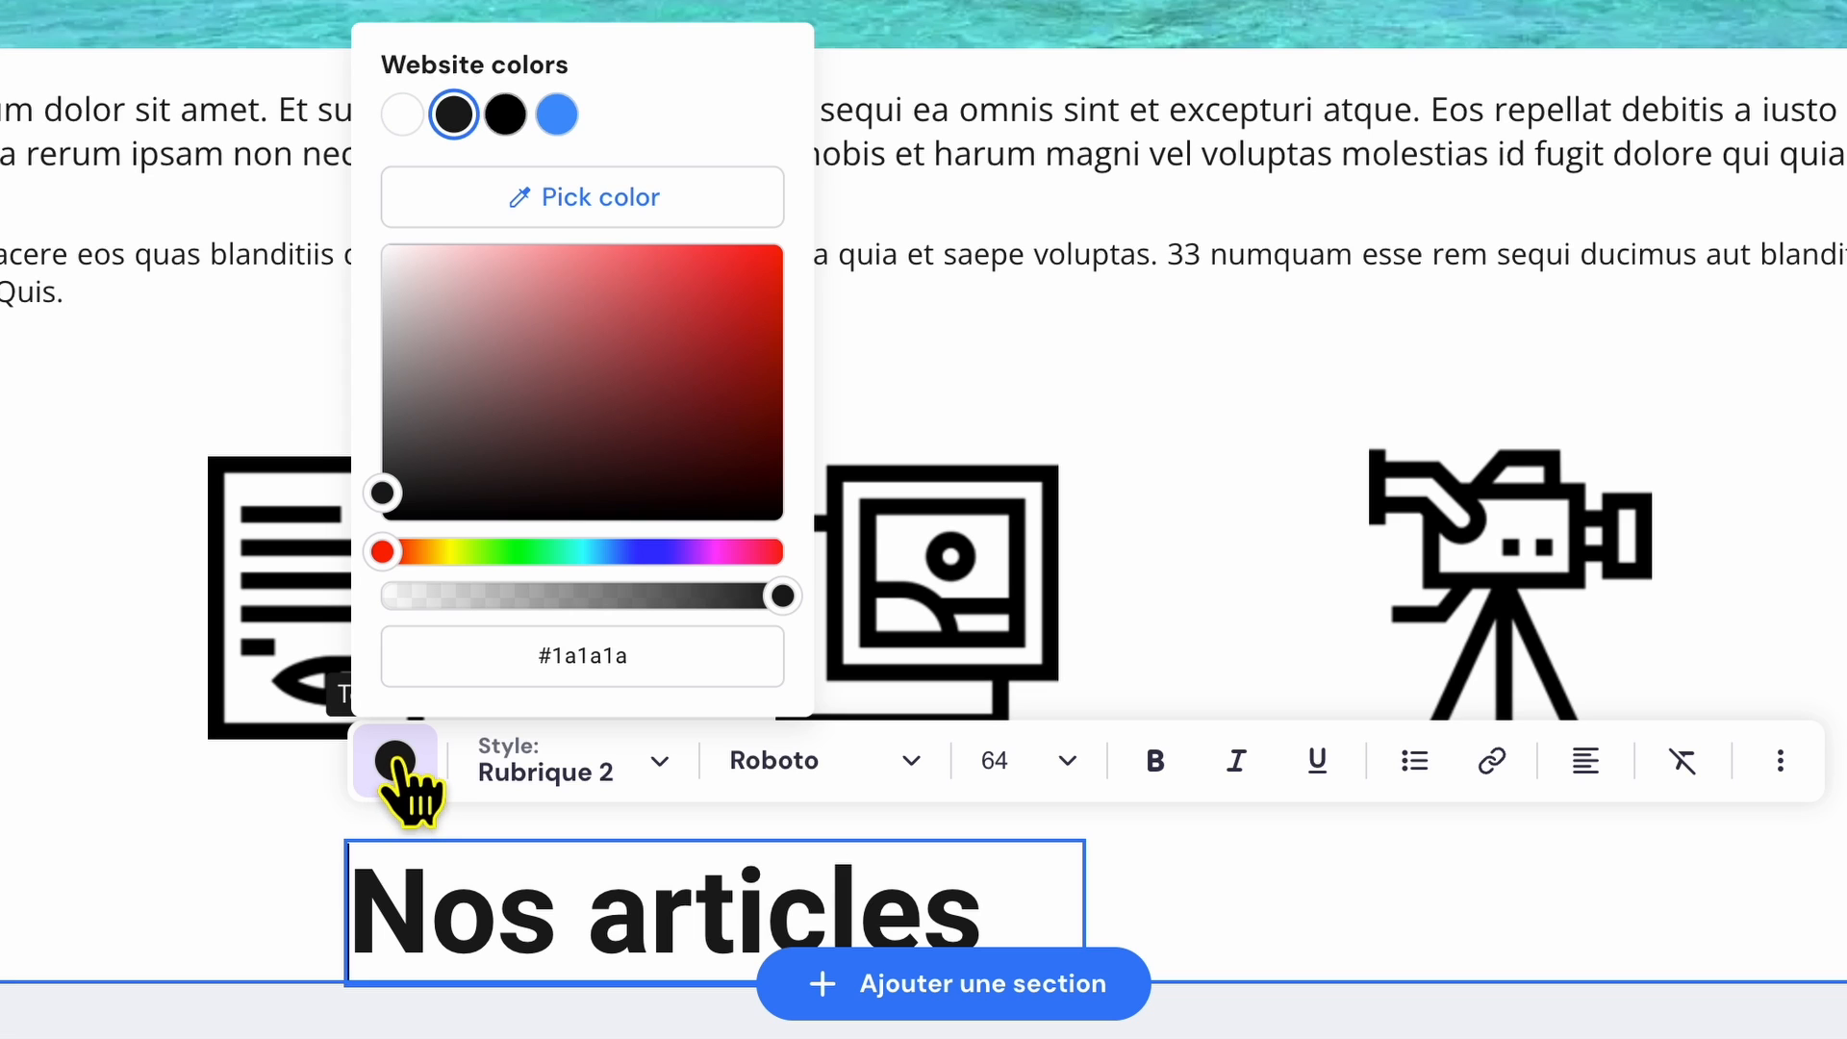
{"action": "left_click", "coordinate": [559, 116]}
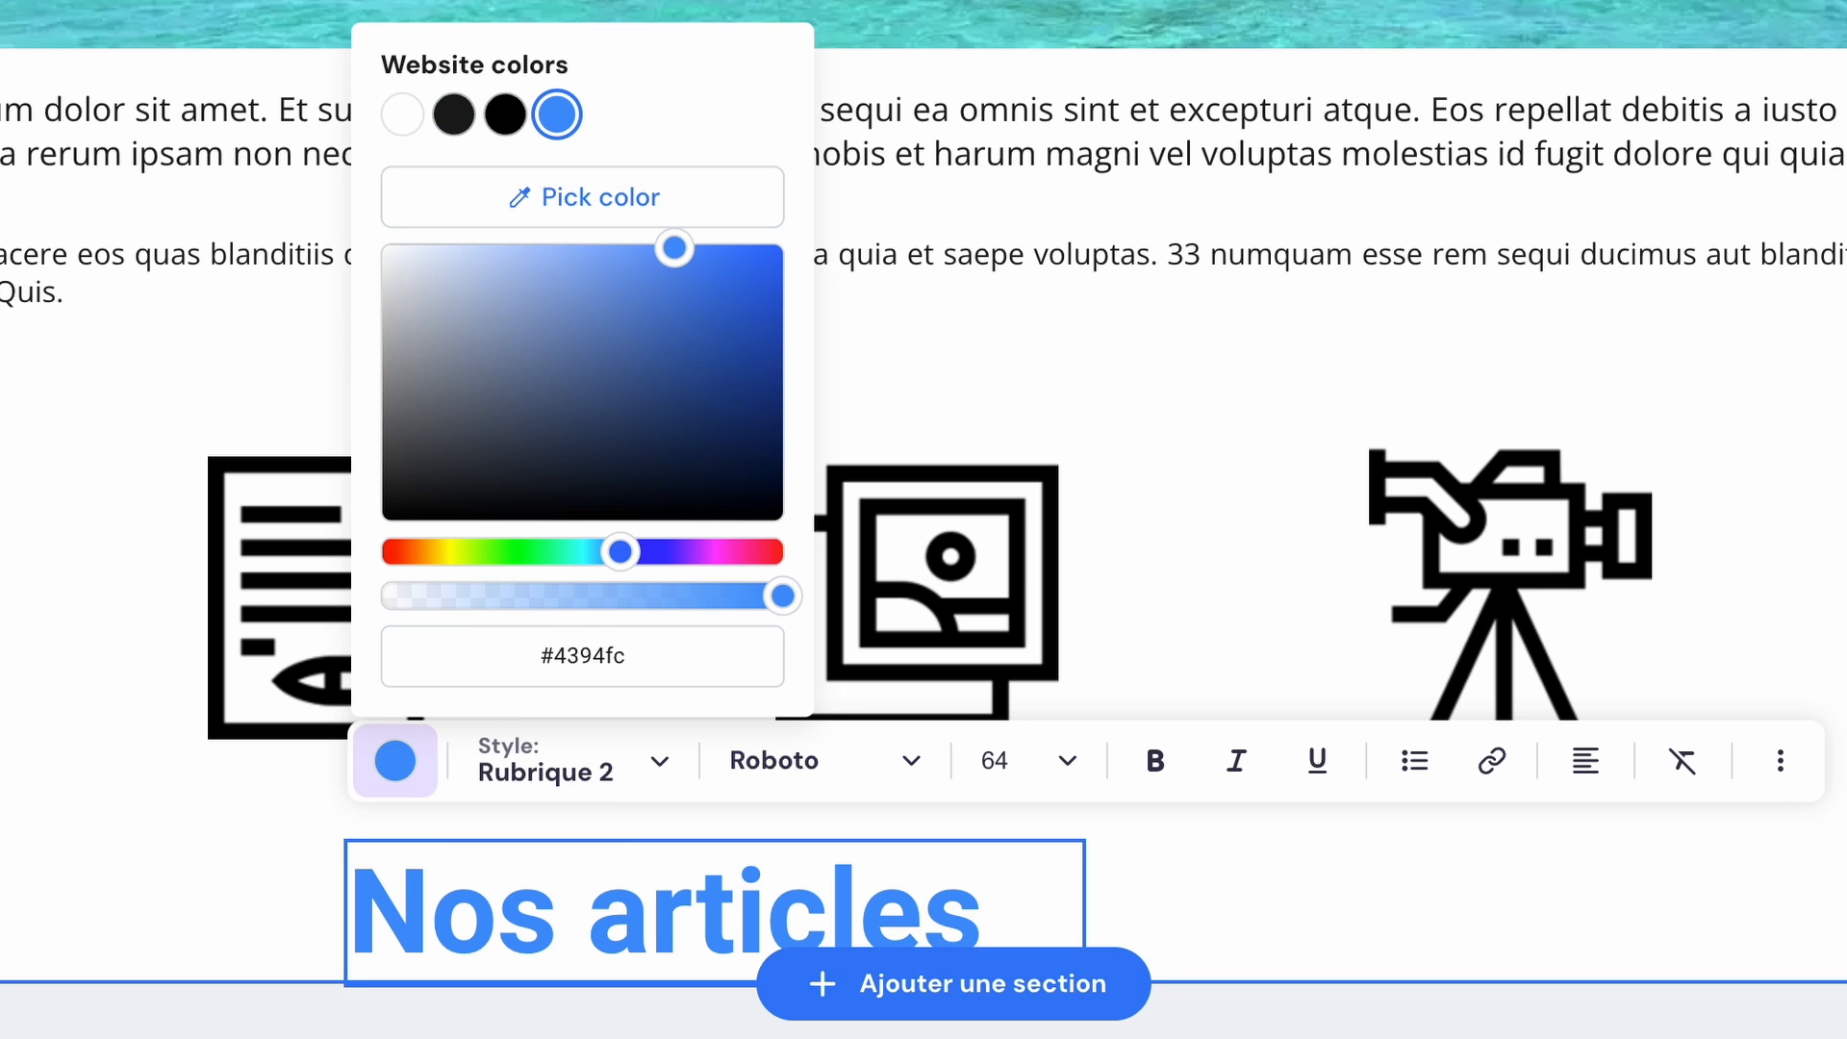
Apply the Paragraphe 1 style to the "Nos articles" label and set its font size to 32.
{"action": "left_click", "coordinate": [563, 761]}
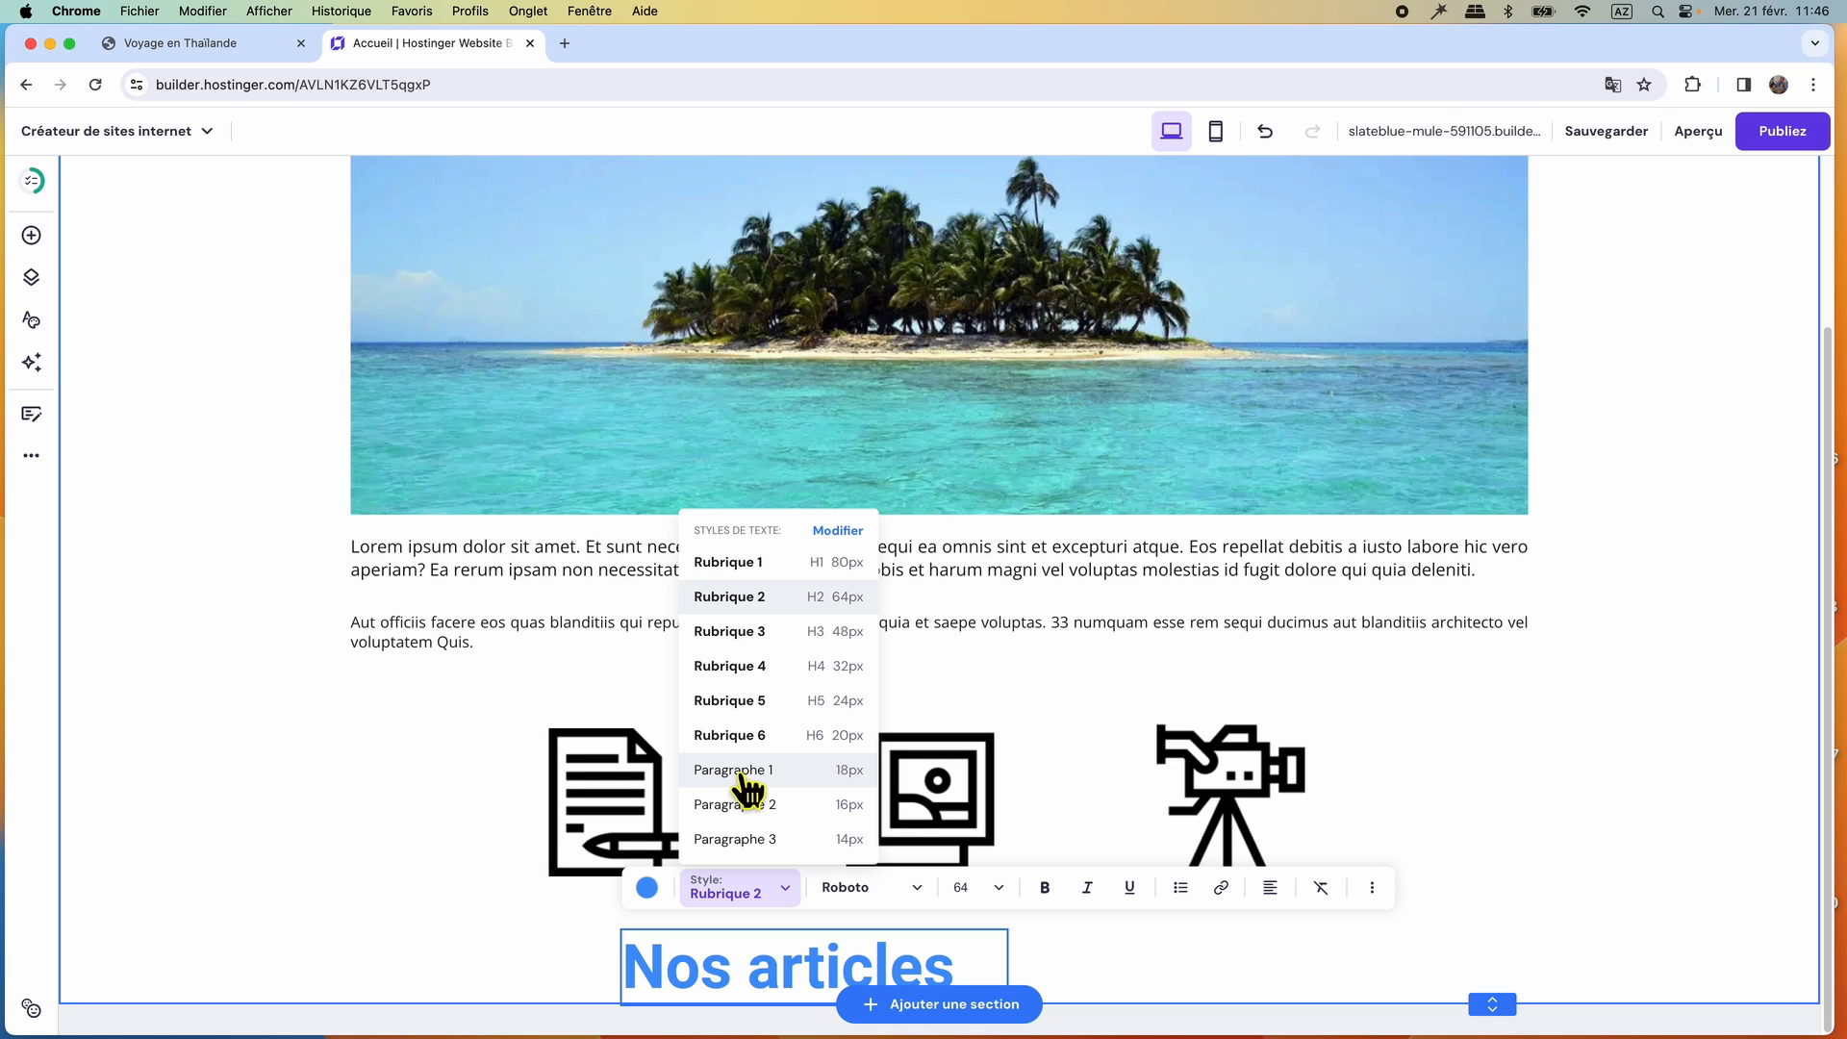
{"action": "left_click", "coordinate": [743, 775]}
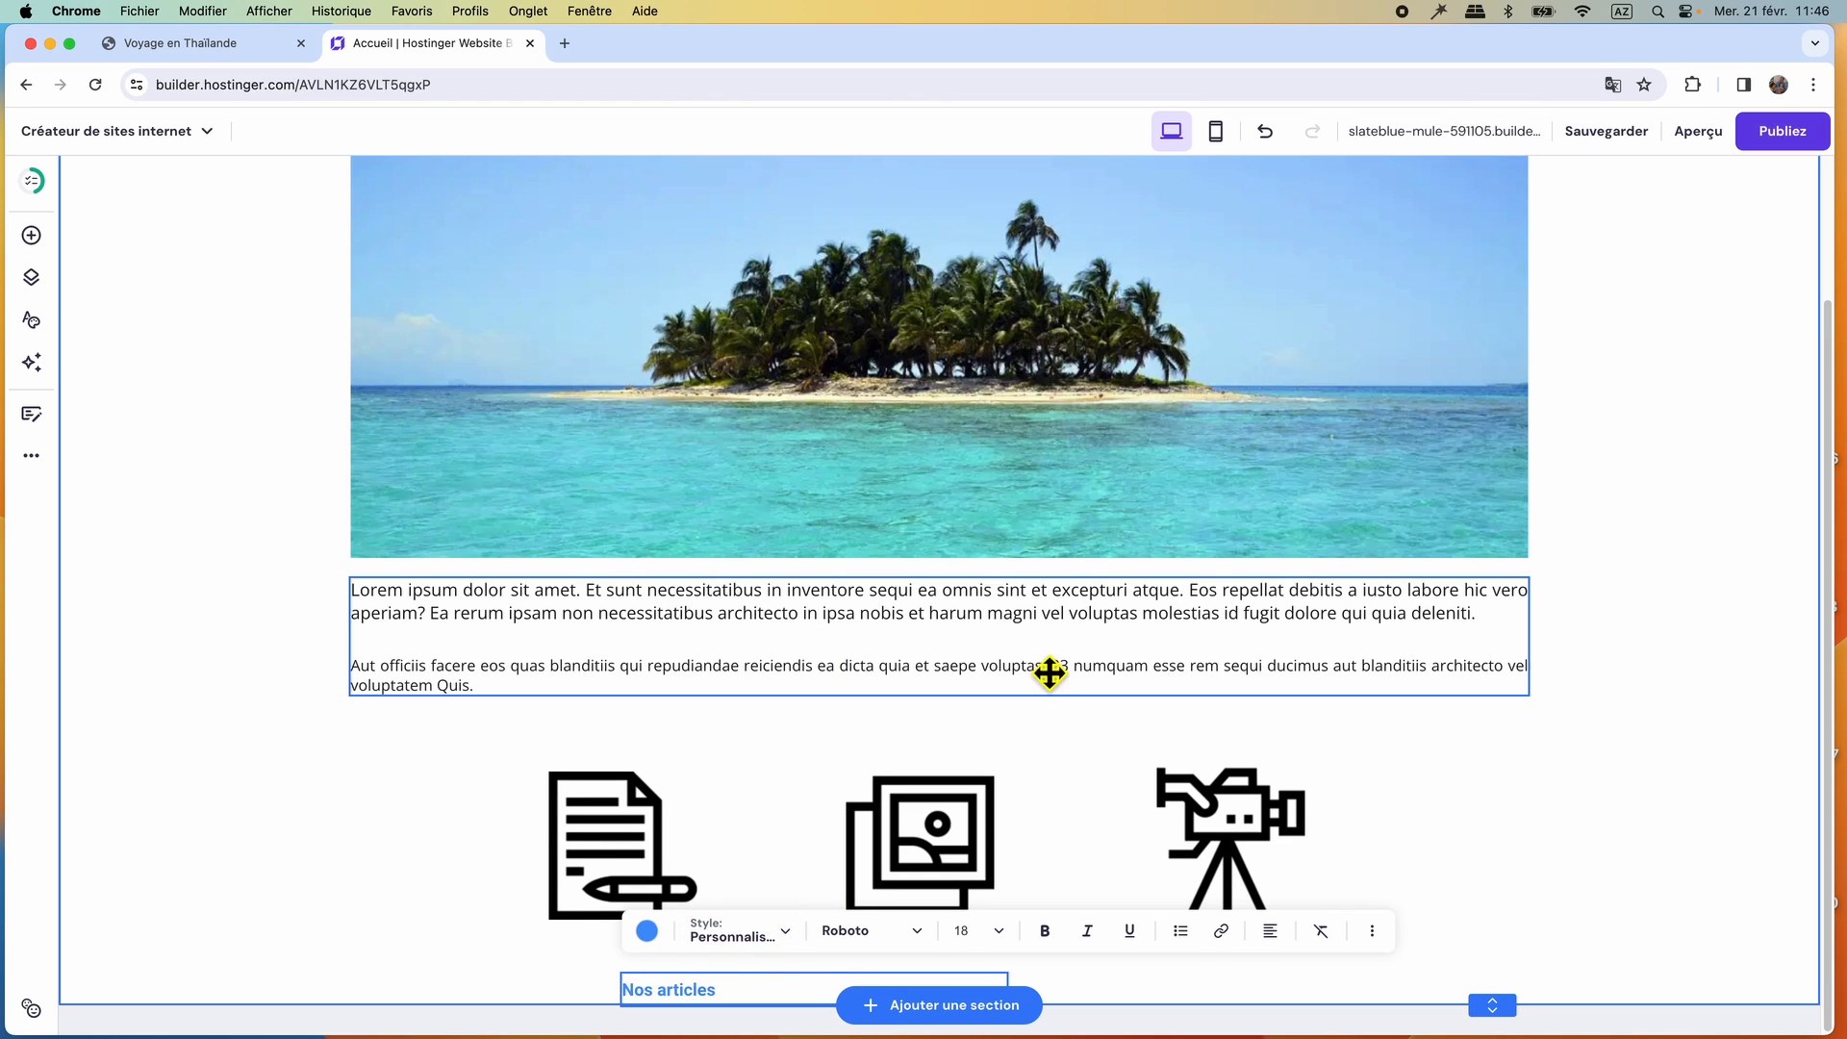
{"action": "left_click", "coordinate": [997, 933]}
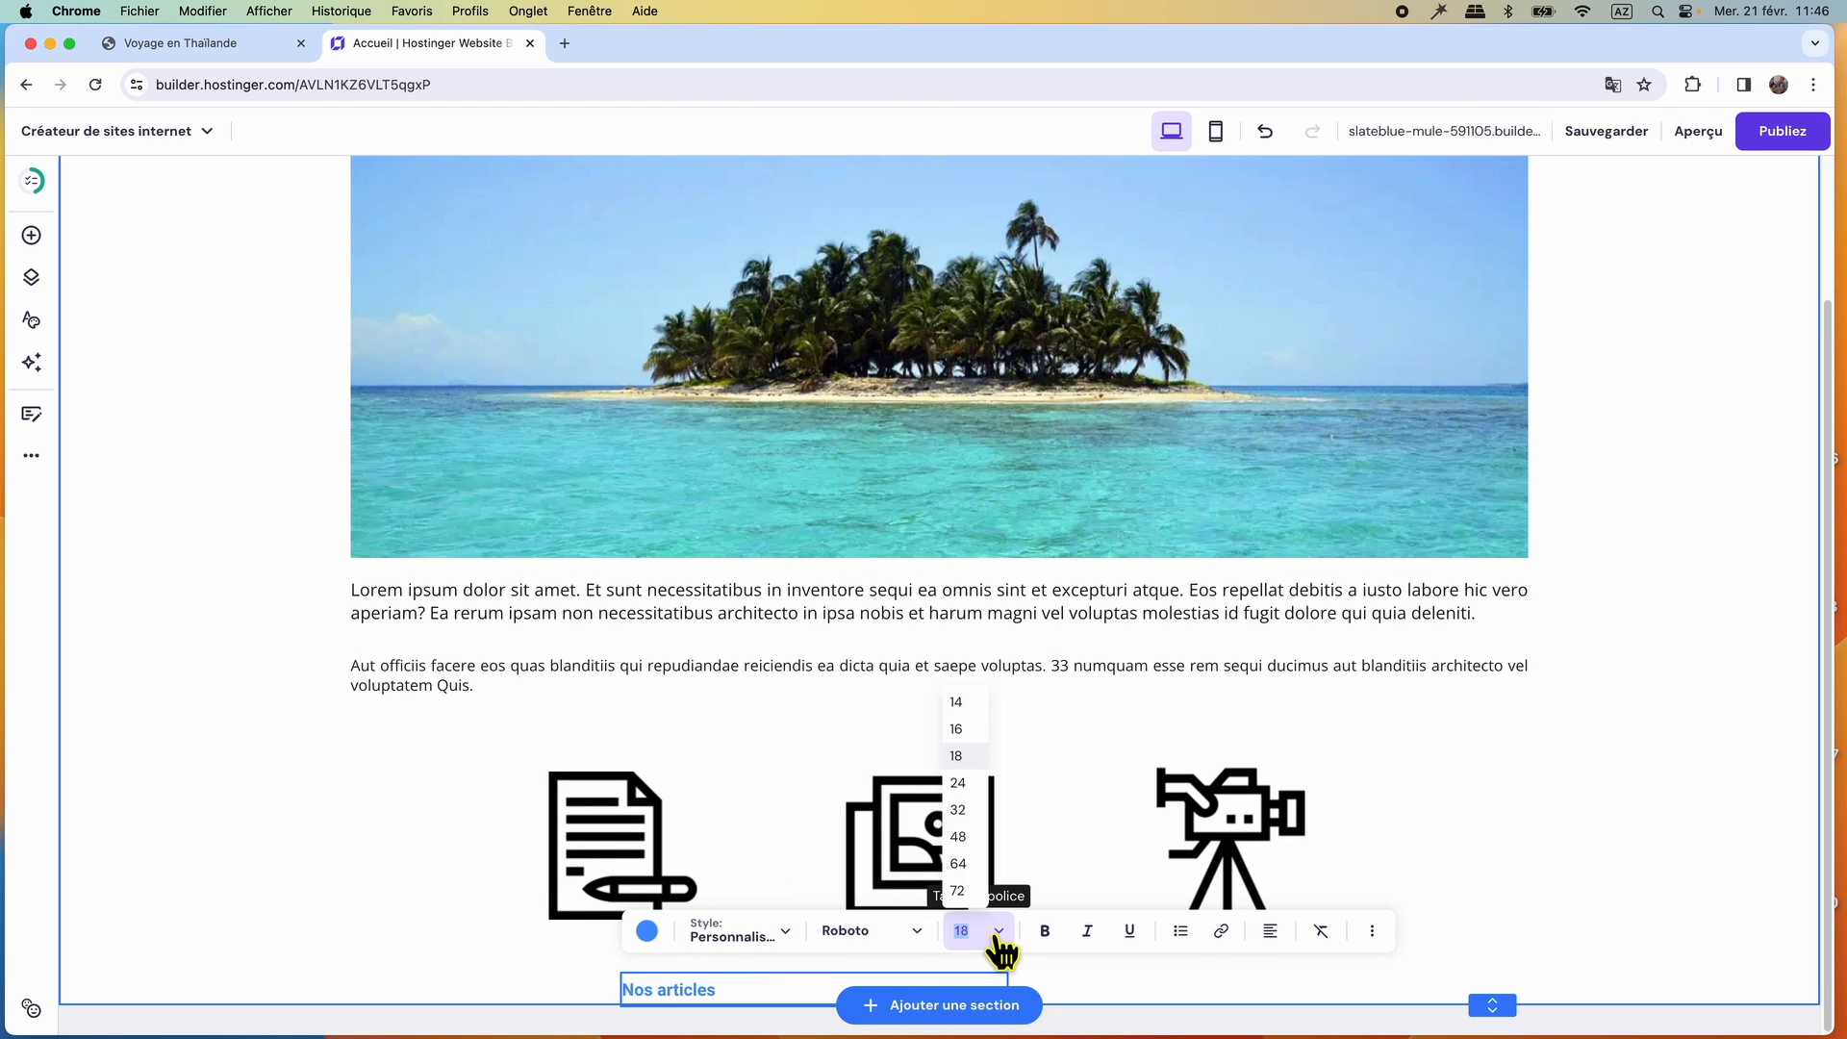
{"action": "left_click", "coordinate": [957, 809]}
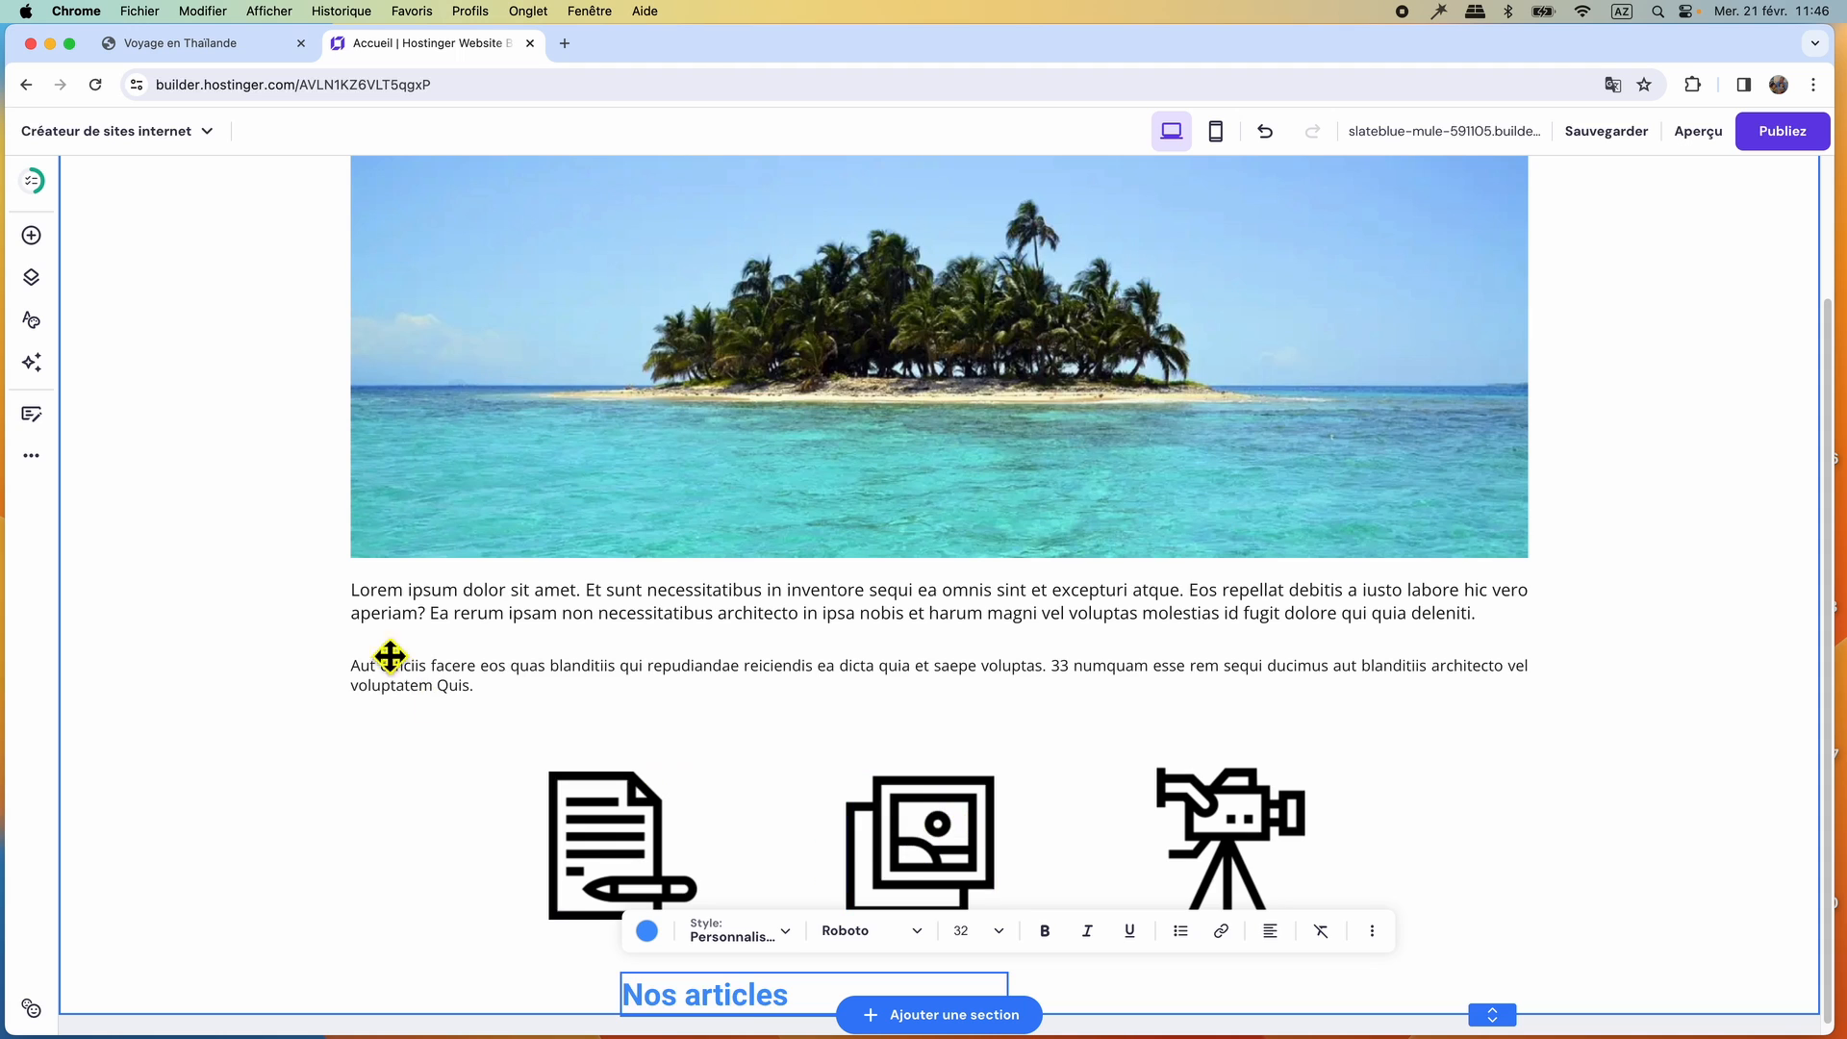
Extend the section downward, narrow the "Nos articles" text box to its text and centre it beneath the document icon.
{"action": "scroll", "coordinate": [1347, 865], "scroll_direction": "down", "scroll_amount": 1}
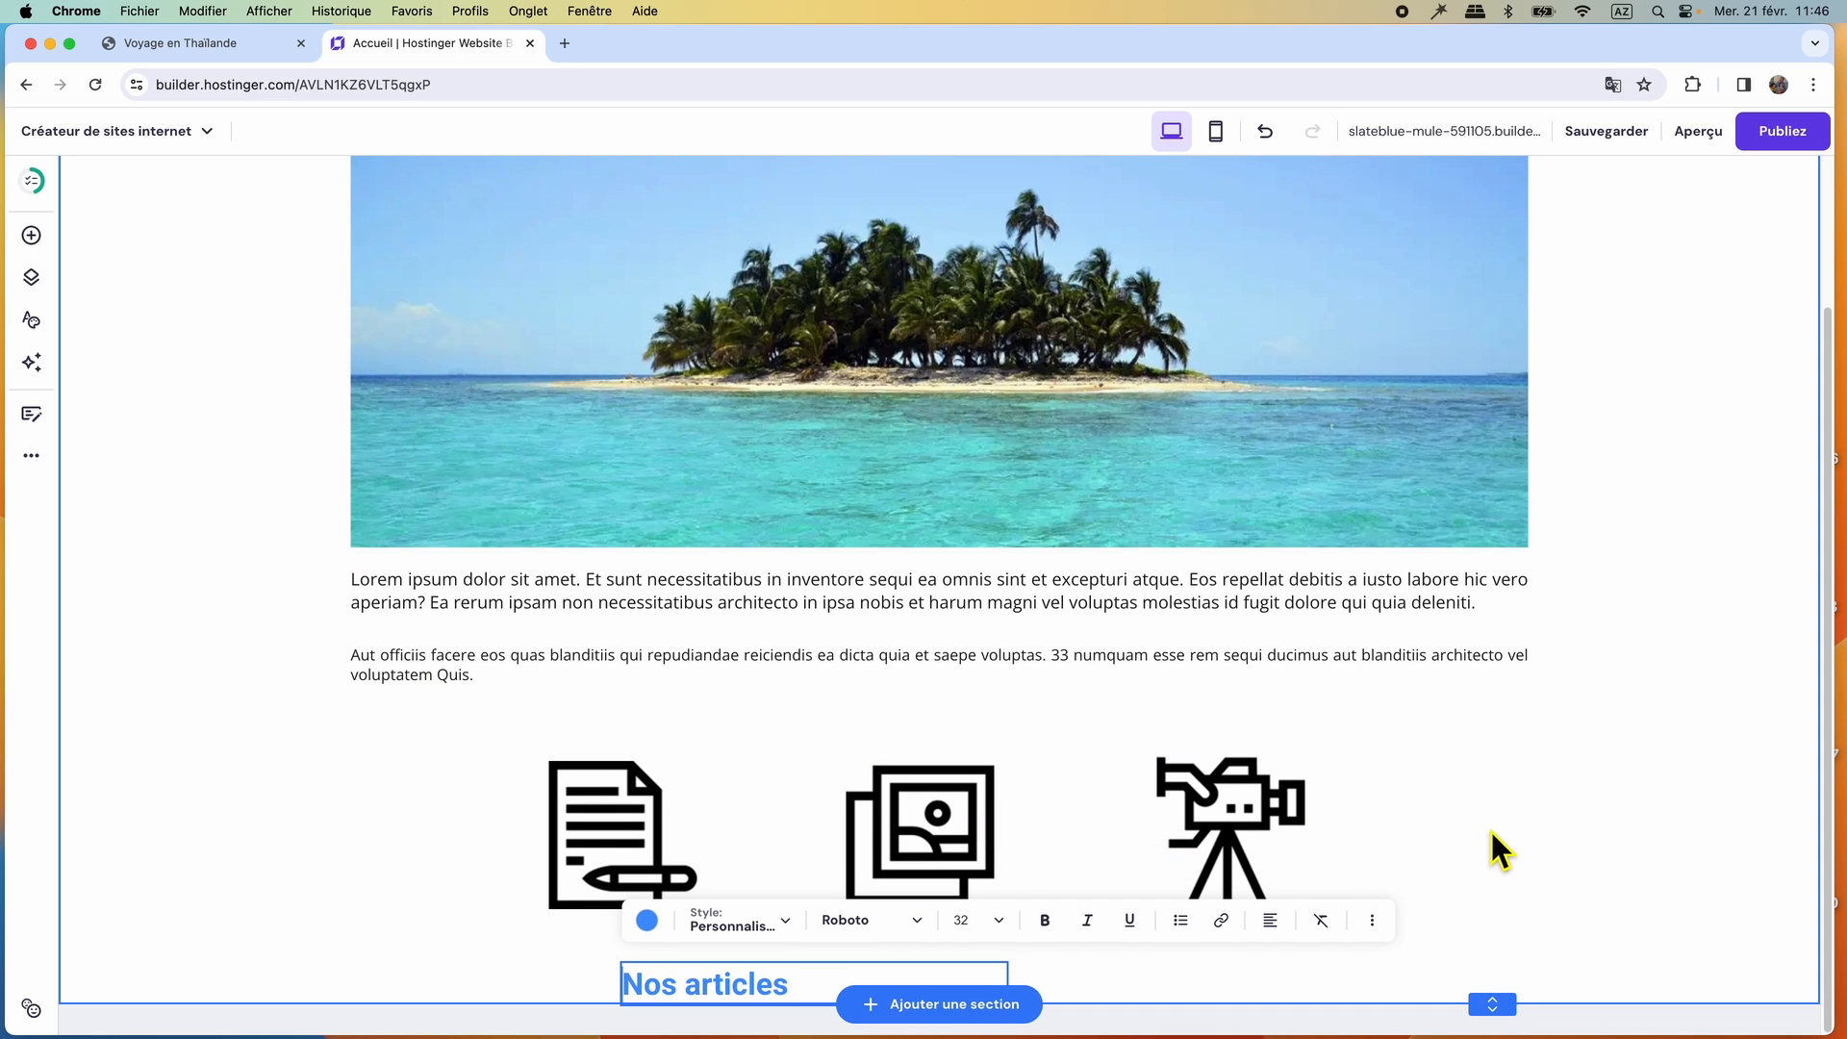
{"action": "left_click_drag", "start_coordinate": [1511, 1017], "coordinate": [1503, 1038]}
{"action": "scroll", "coordinate": [1472, 924], "scroll_direction": "down", "scroll_amount": 1}
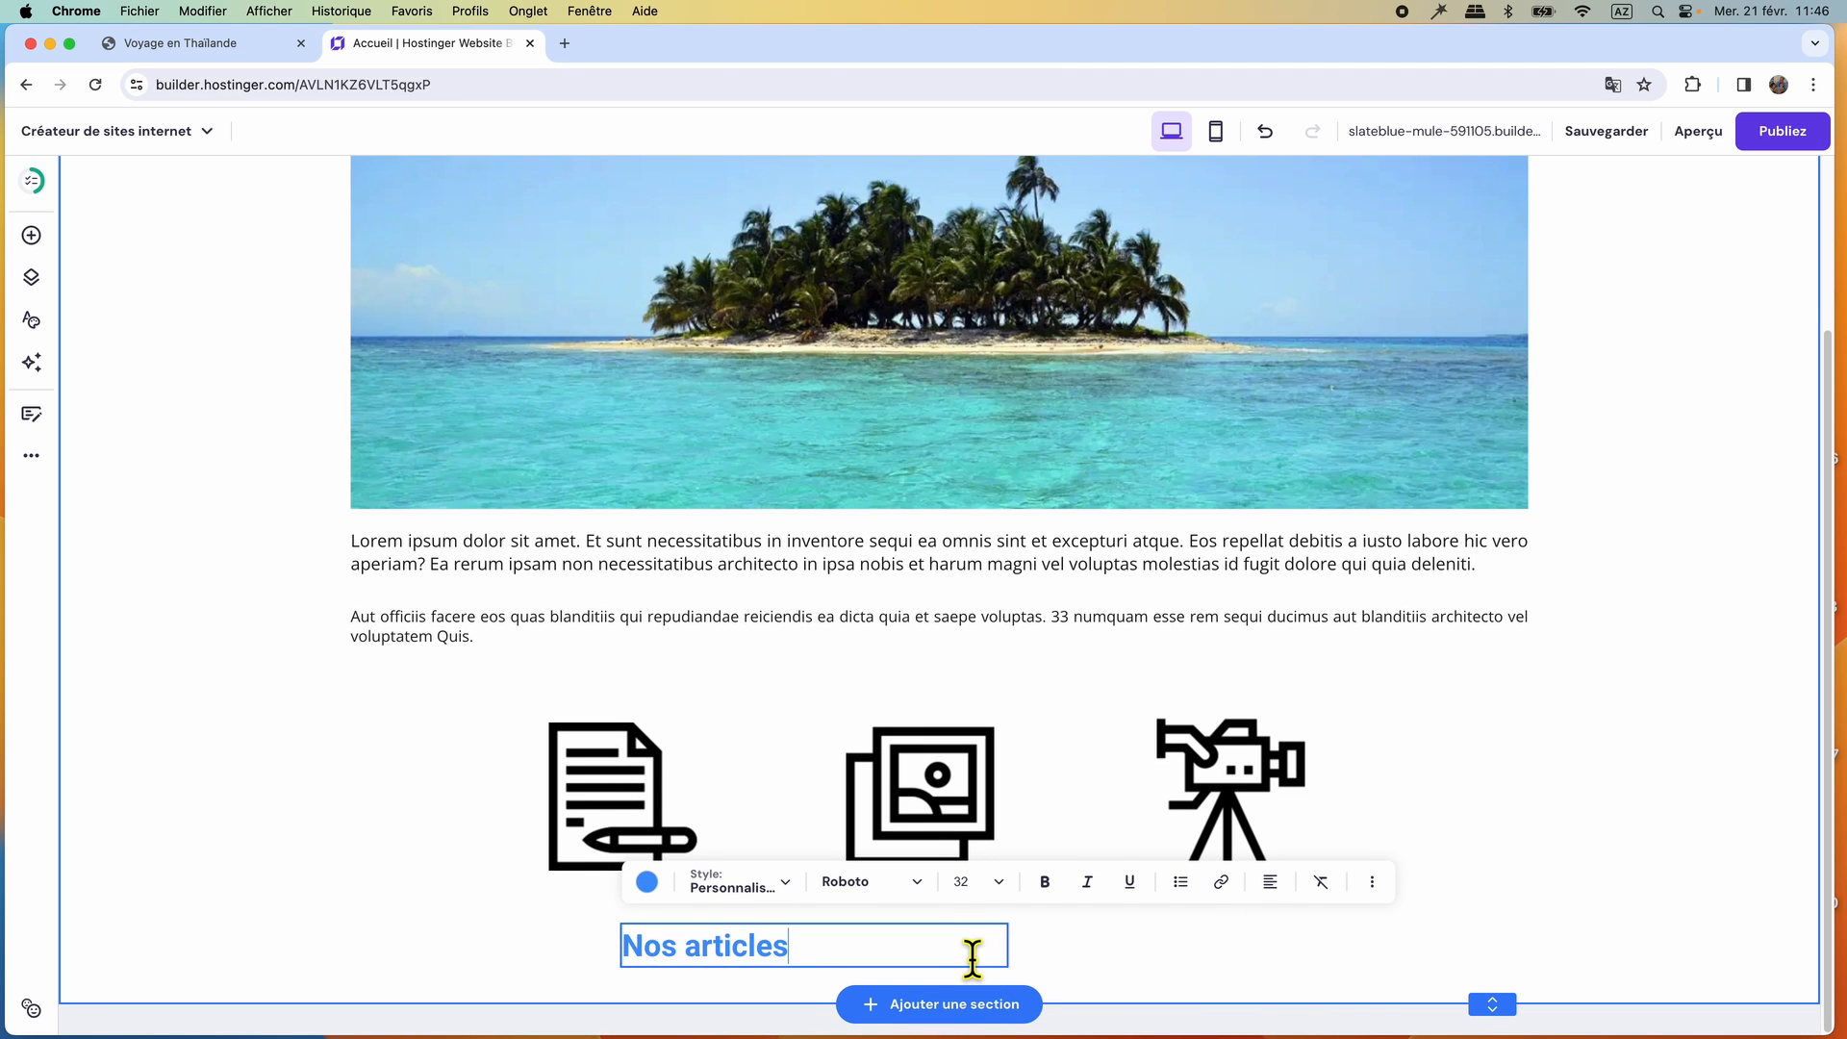
{"action": "key", "text": "Escape"}
{"action": "left_click_drag", "start_coordinate": [1029, 956], "coordinate": [651, 920]}
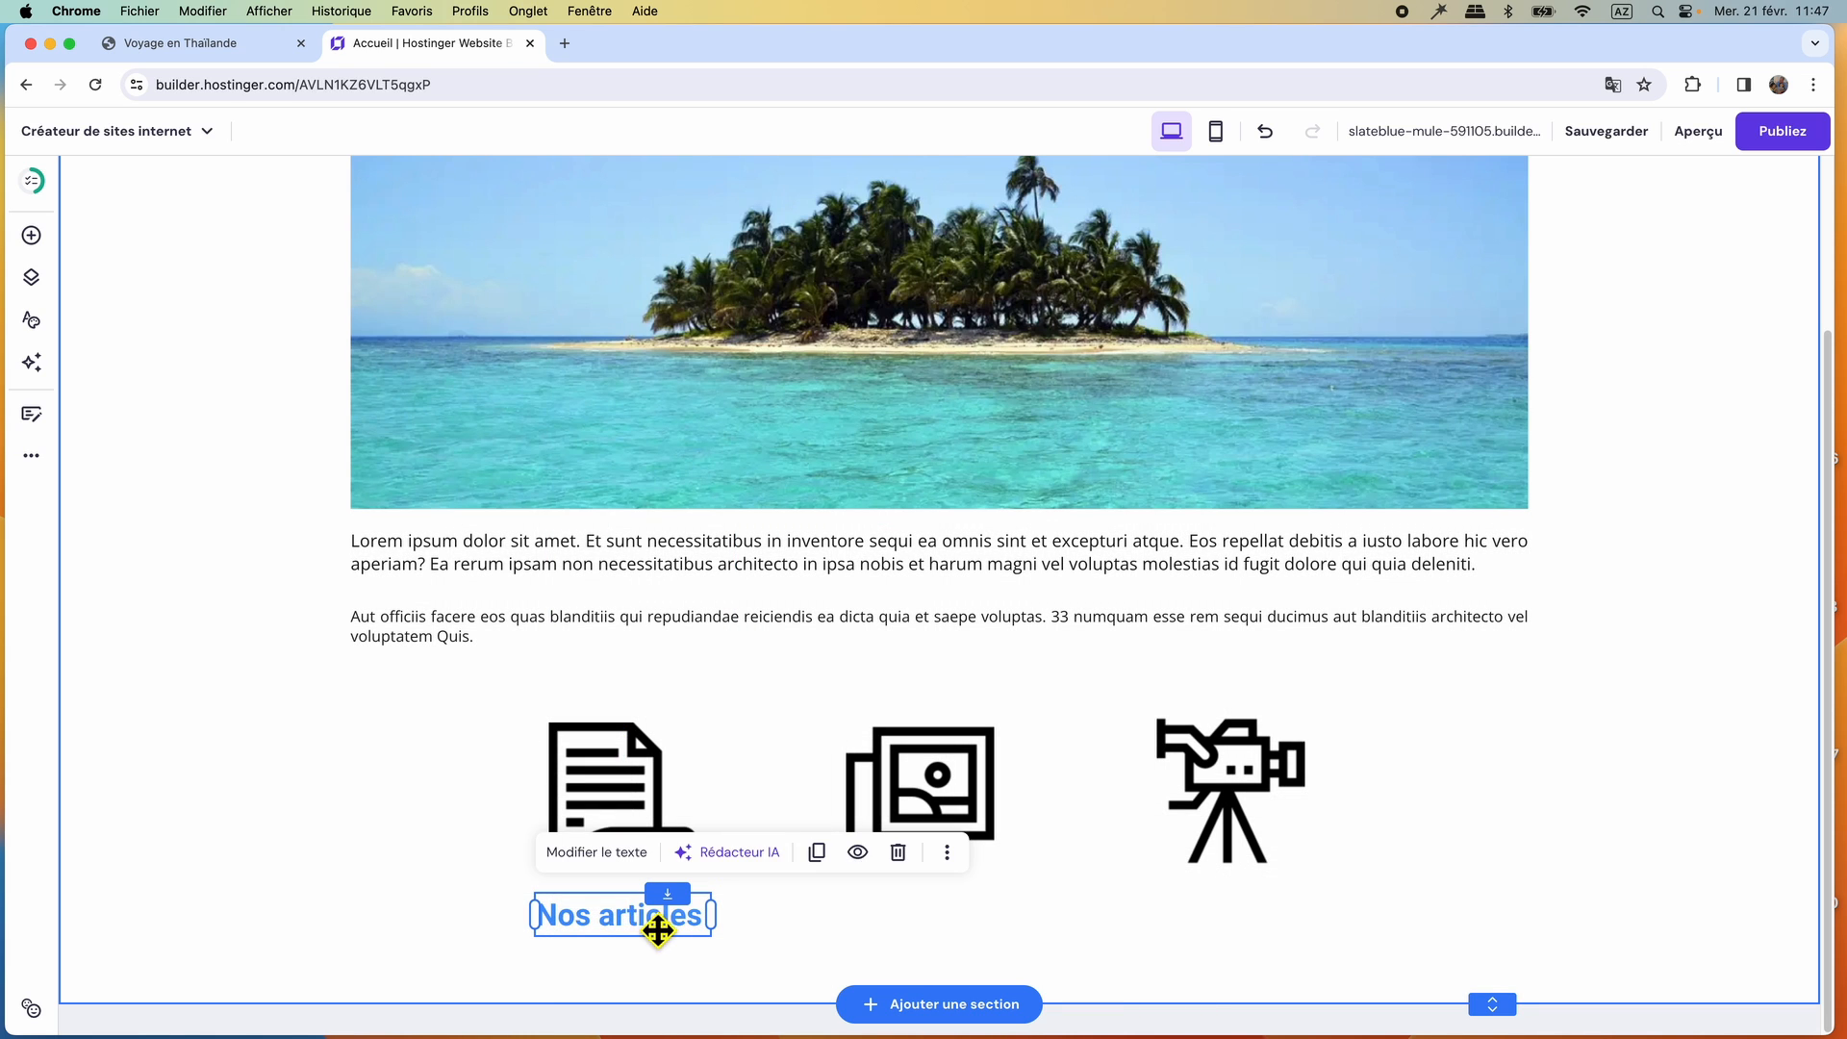
Duplicate the "Nos articles" label and place the copy level with it, centred beneath the photo icon.
{"action": "left_click", "coordinate": [818, 853]}
{"action": "left_click_drag", "start_coordinate": [819, 922], "coordinate": [939, 927]}
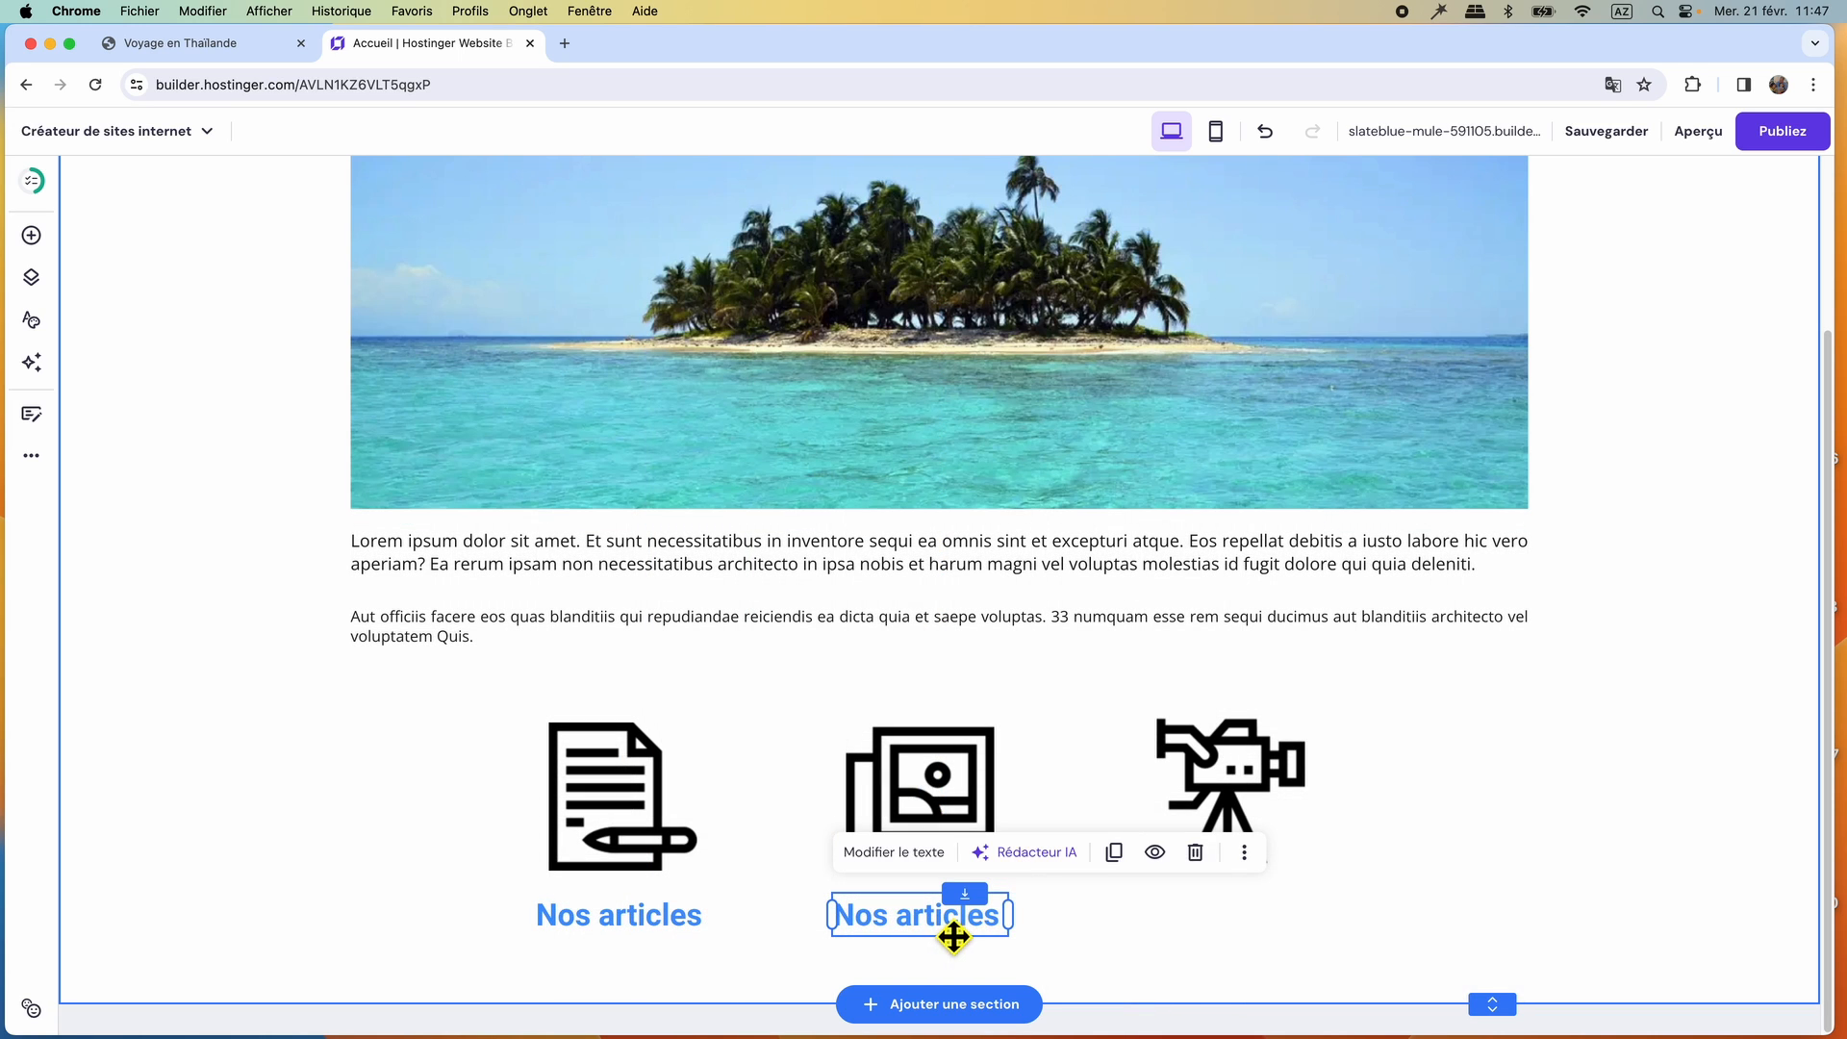
Duplicate the "Nos articles" label beneath the photo icon and place the copy level with it, centred beneath the video camera icon.
{"action": "left_click", "coordinate": [1114, 854]}
{"action": "left_click_drag", "start_coordinate": [965, 927], "coordinate": [1252, 920]}
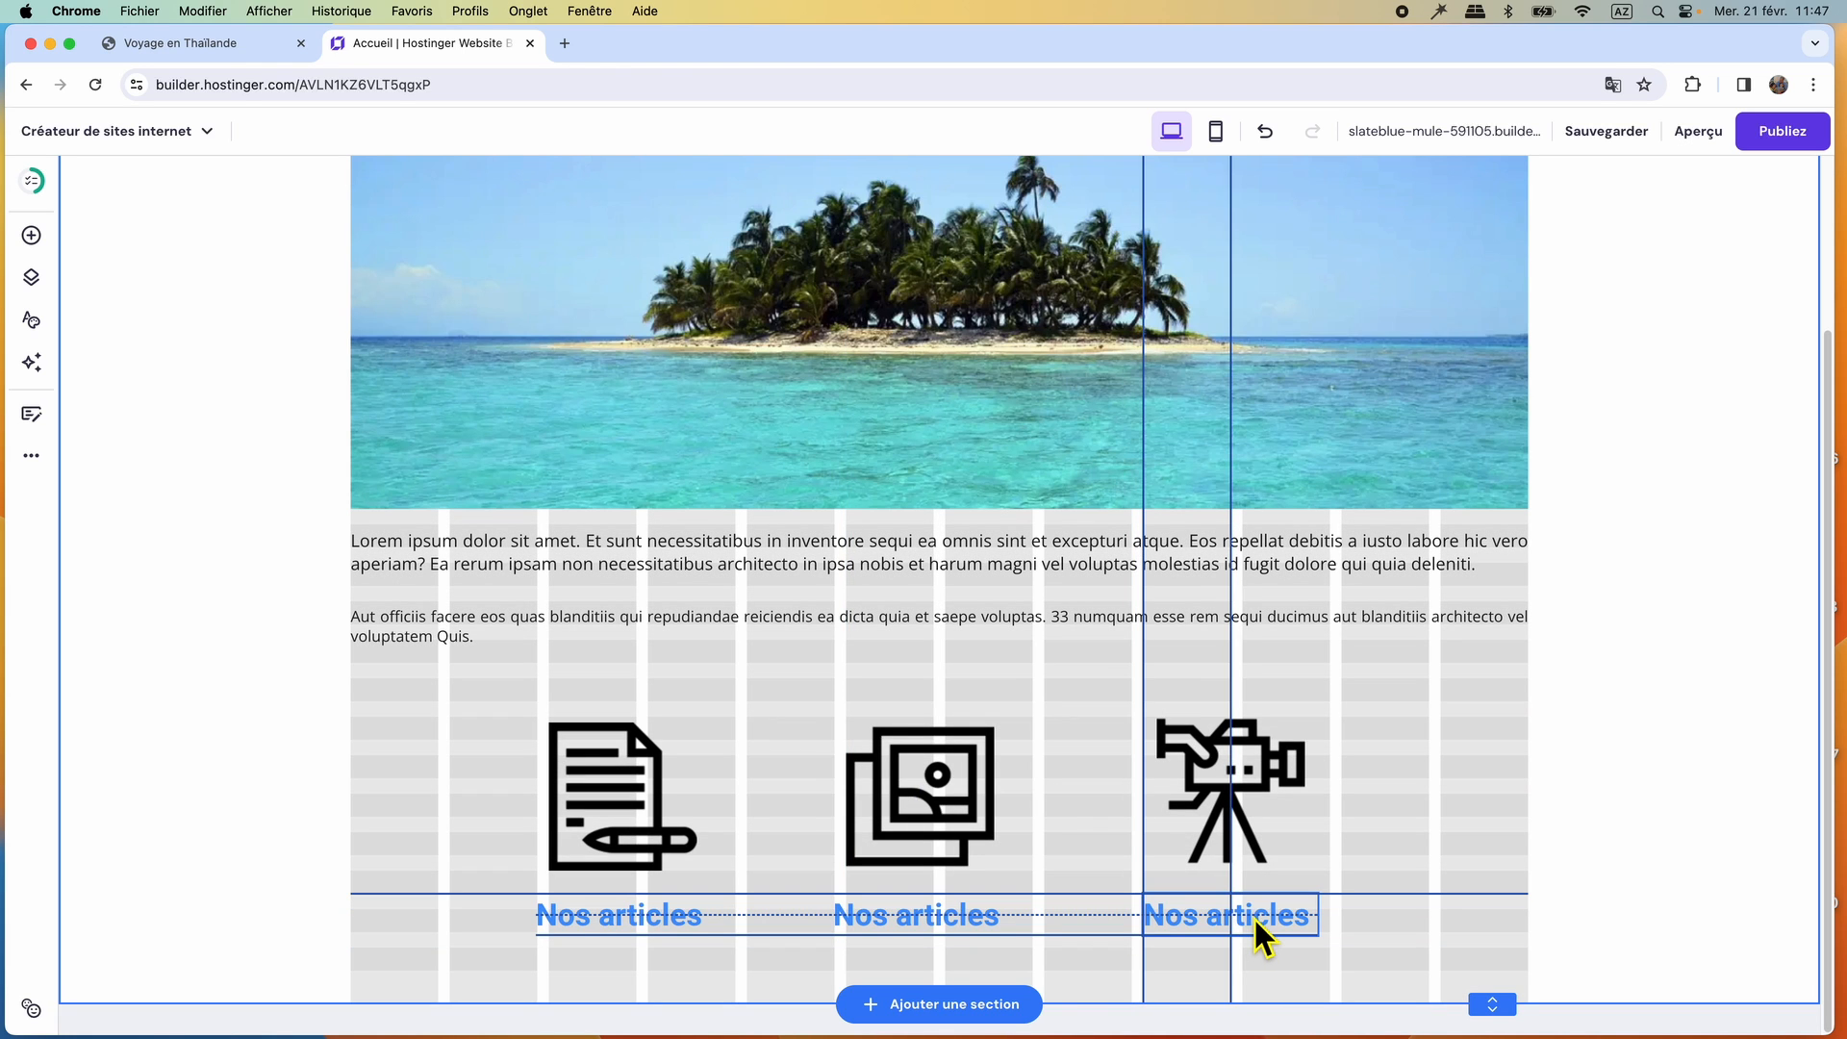
{"action": "left_click_drag", "start_coordinate": [1254, 920], "coordinate": [1257, 922]}
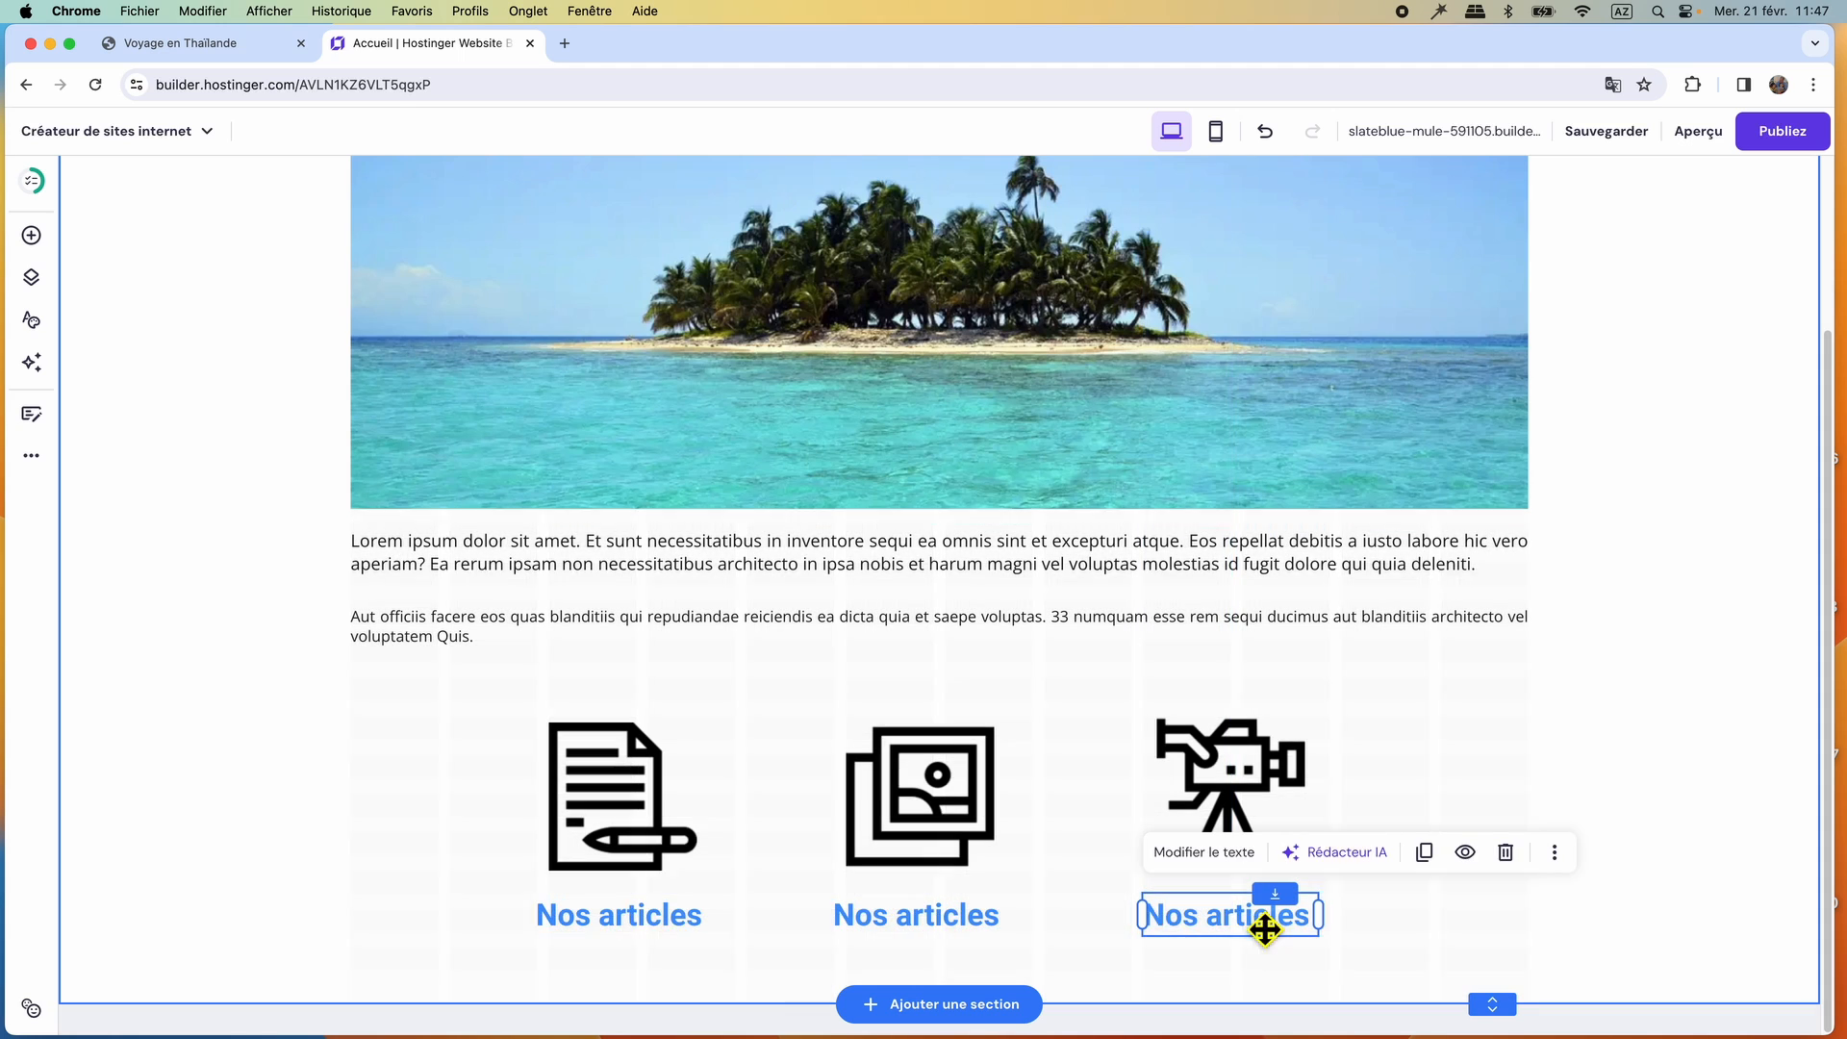
Change the text of the label beneath the photo icon to "Nos photos".
{"action": "left_click", "coordinate": [929, 925]}
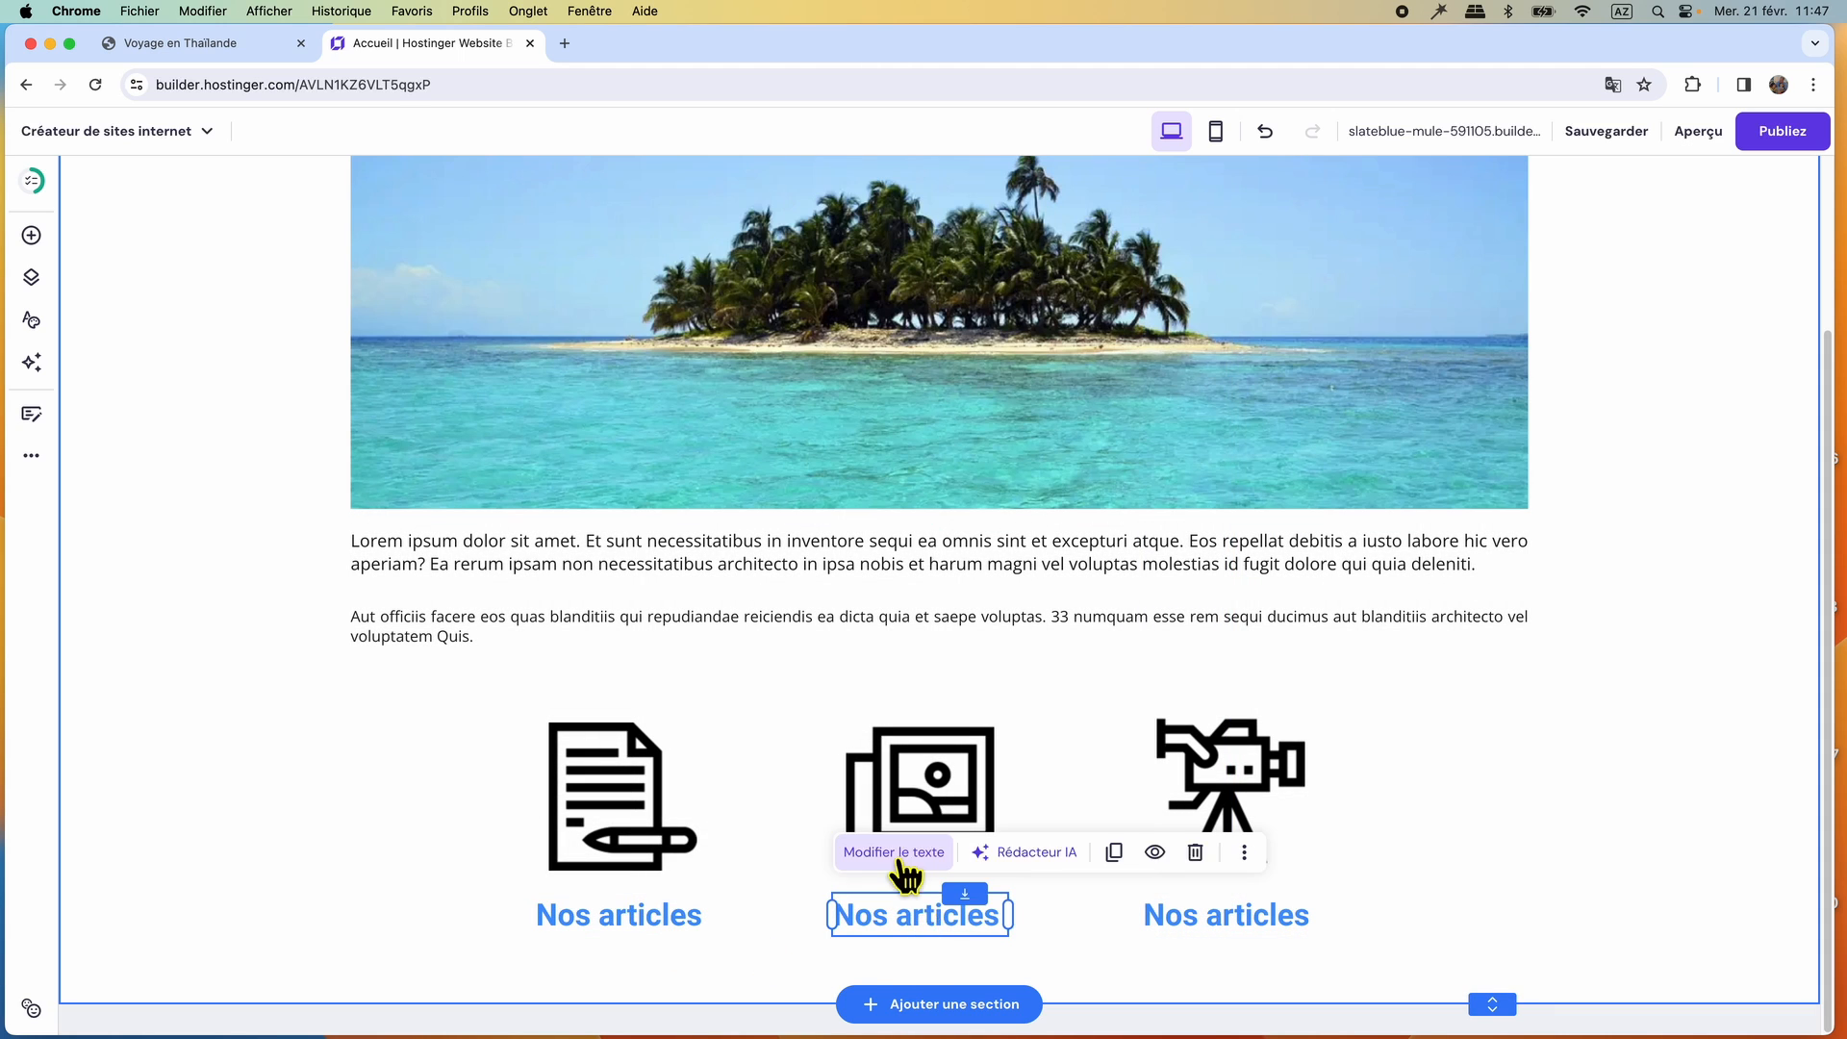
{"action": "left_click", "coordinate": [896, 854]}
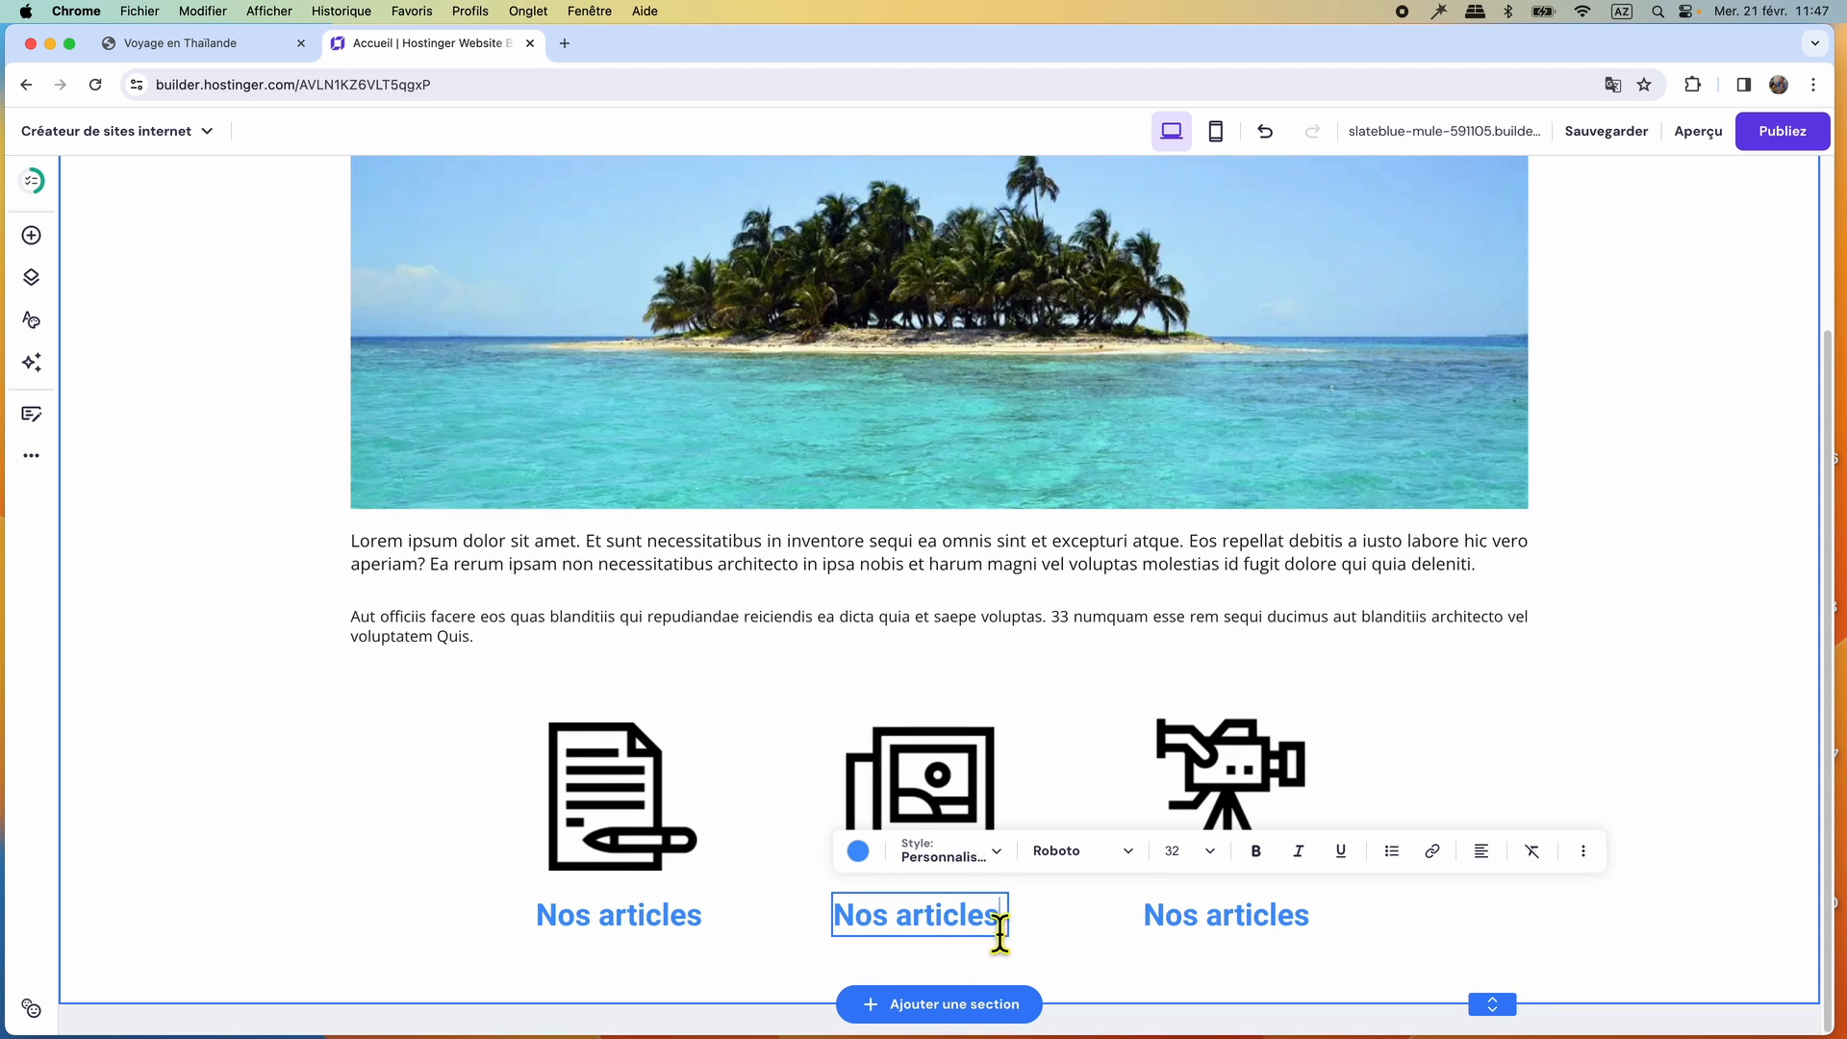
{"action": "double_click", "coordinate": [928, 931]}
{"action": "type", "text": "photos"}
Change the label beneath the video camera icon to "Nos vidéos" and shorten the section to just below the labels.
{"action": "left_click", "coordinate": [1267, 931]}
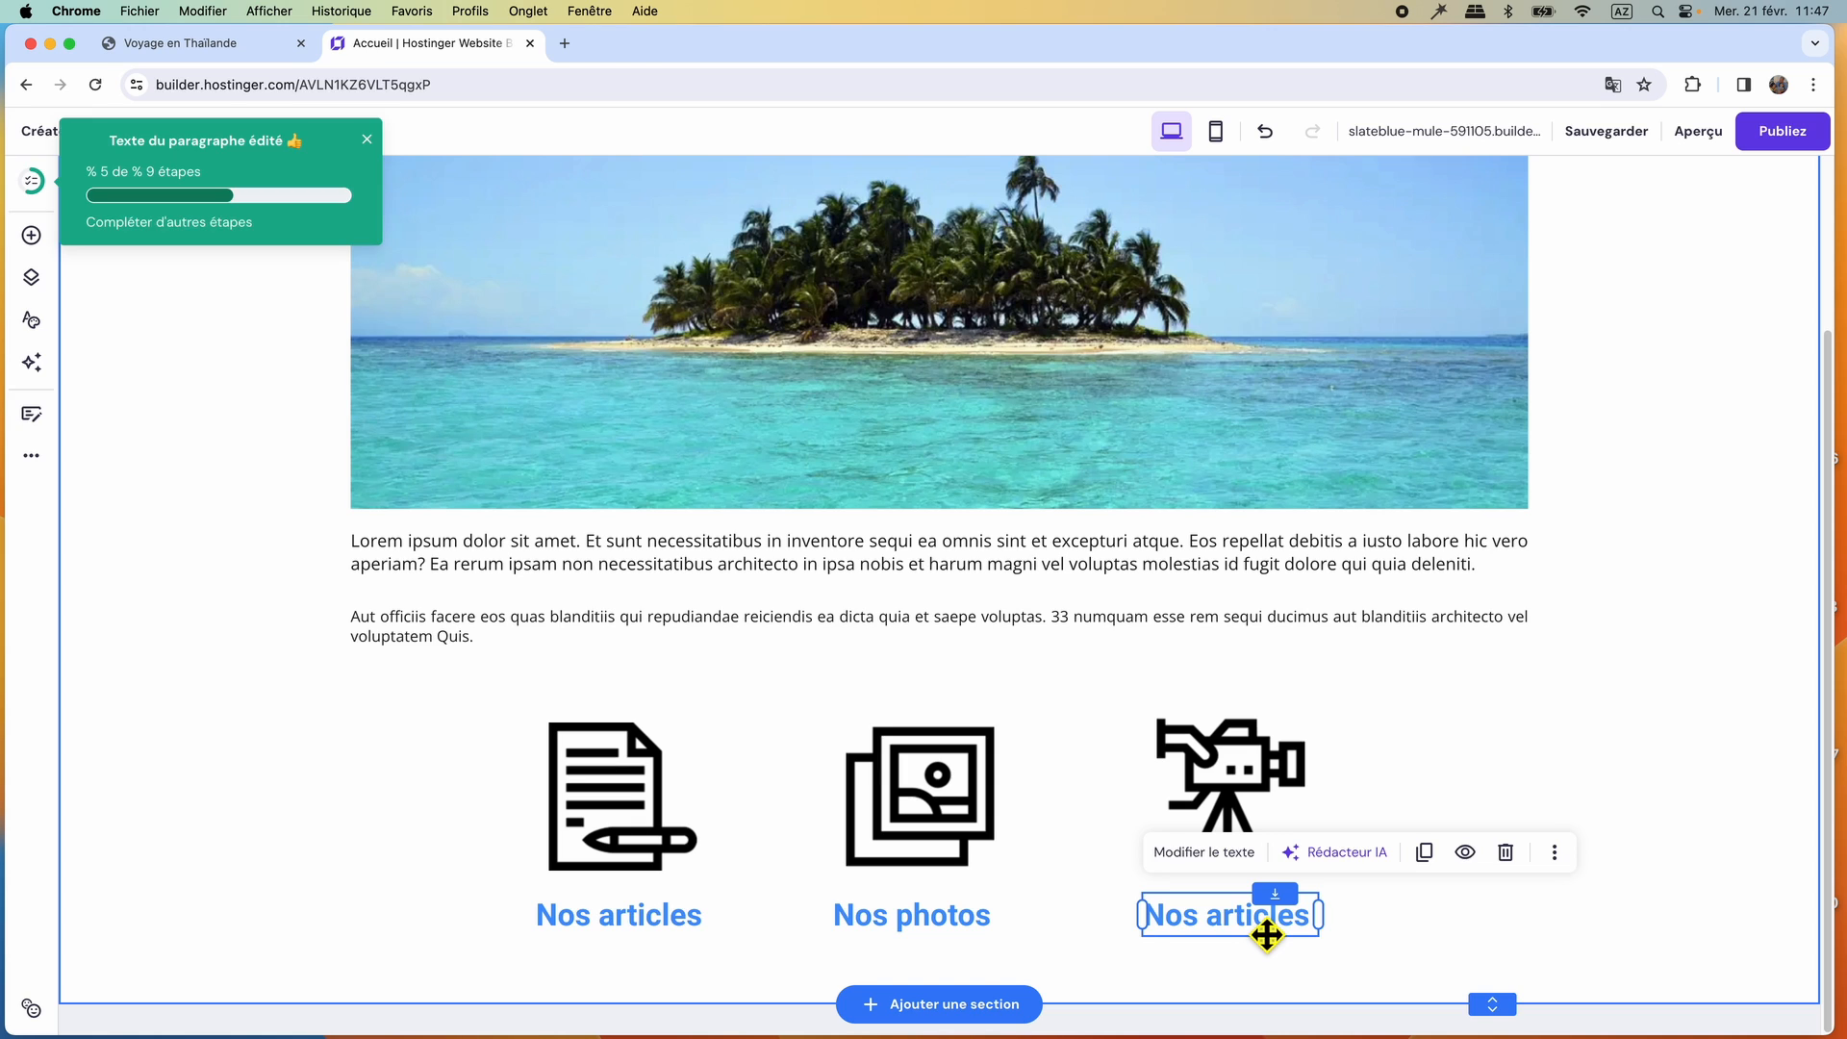
{"action": "left_click", "coordinate": [1216, 858]}
{"action": "left_click_drag", "start_coordinate": [1508, 1014], "coordinate": [1494, 974]}
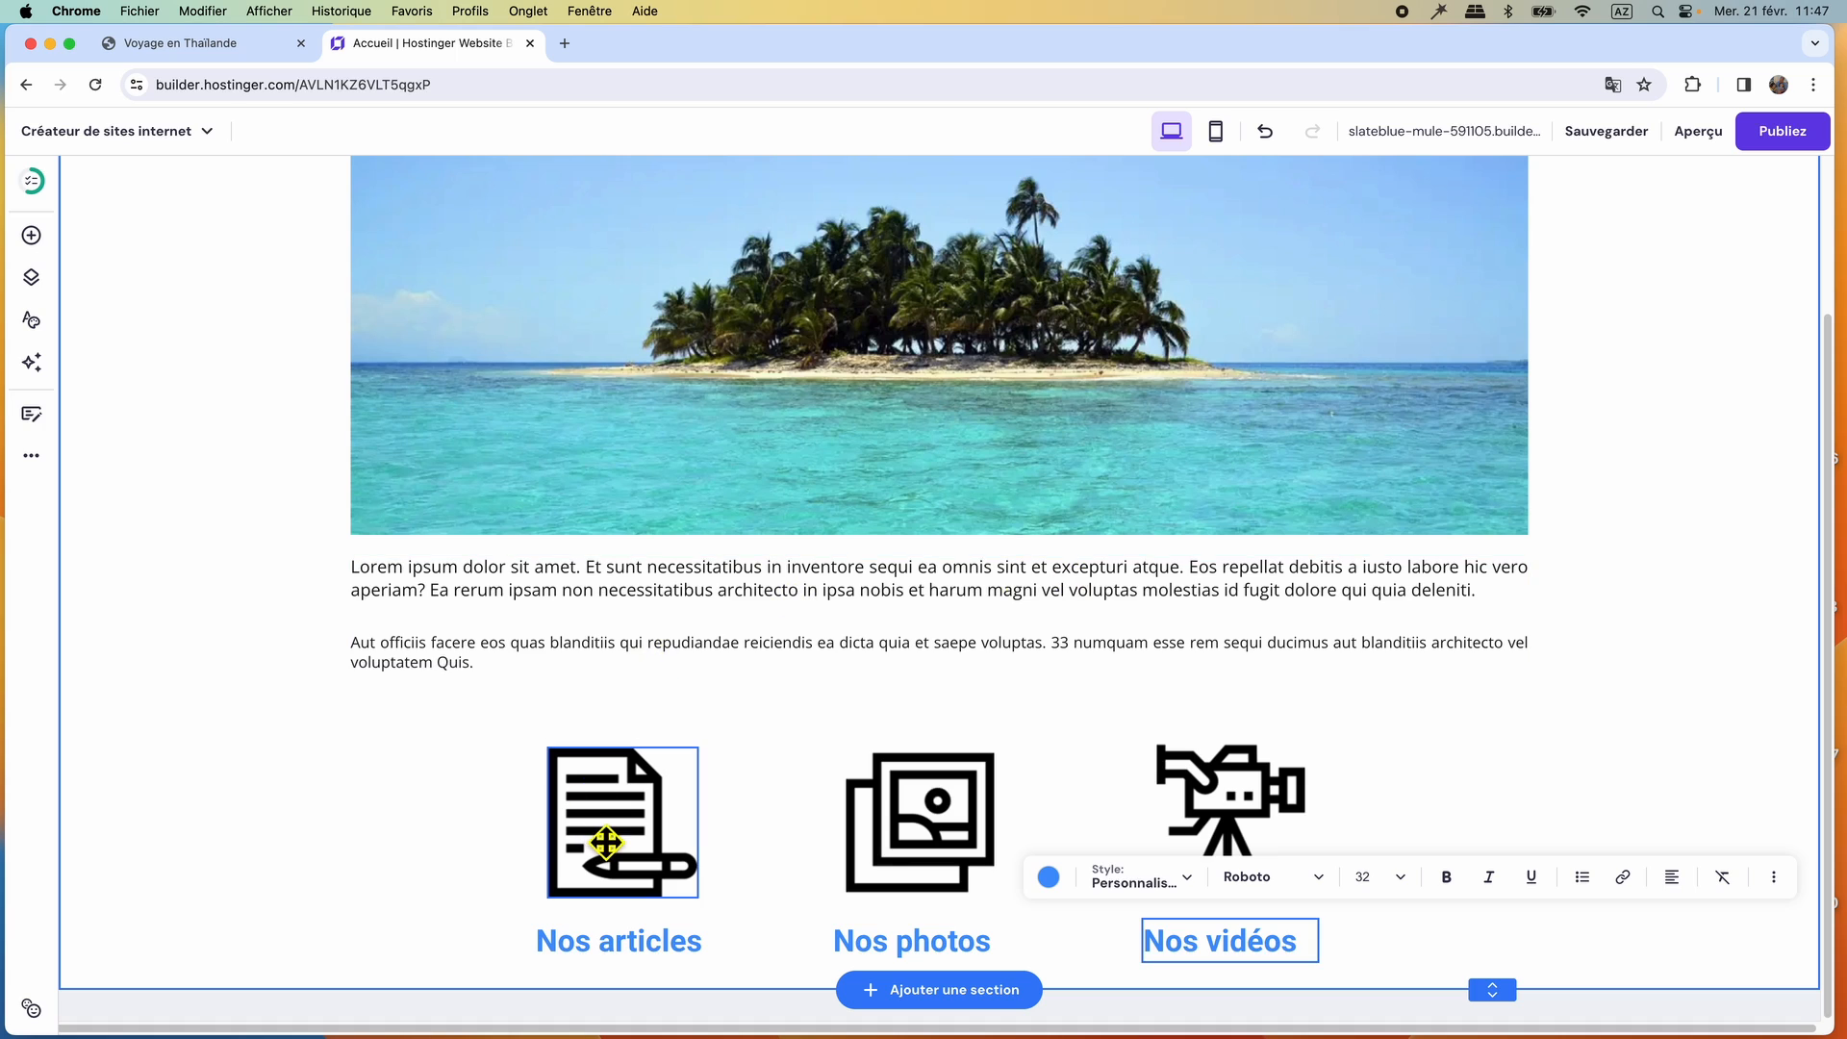
Open the image settings of the document icon and paste the copied keywords as its alt text.
{"action": "left_click", "coordinate": [625, 829]}
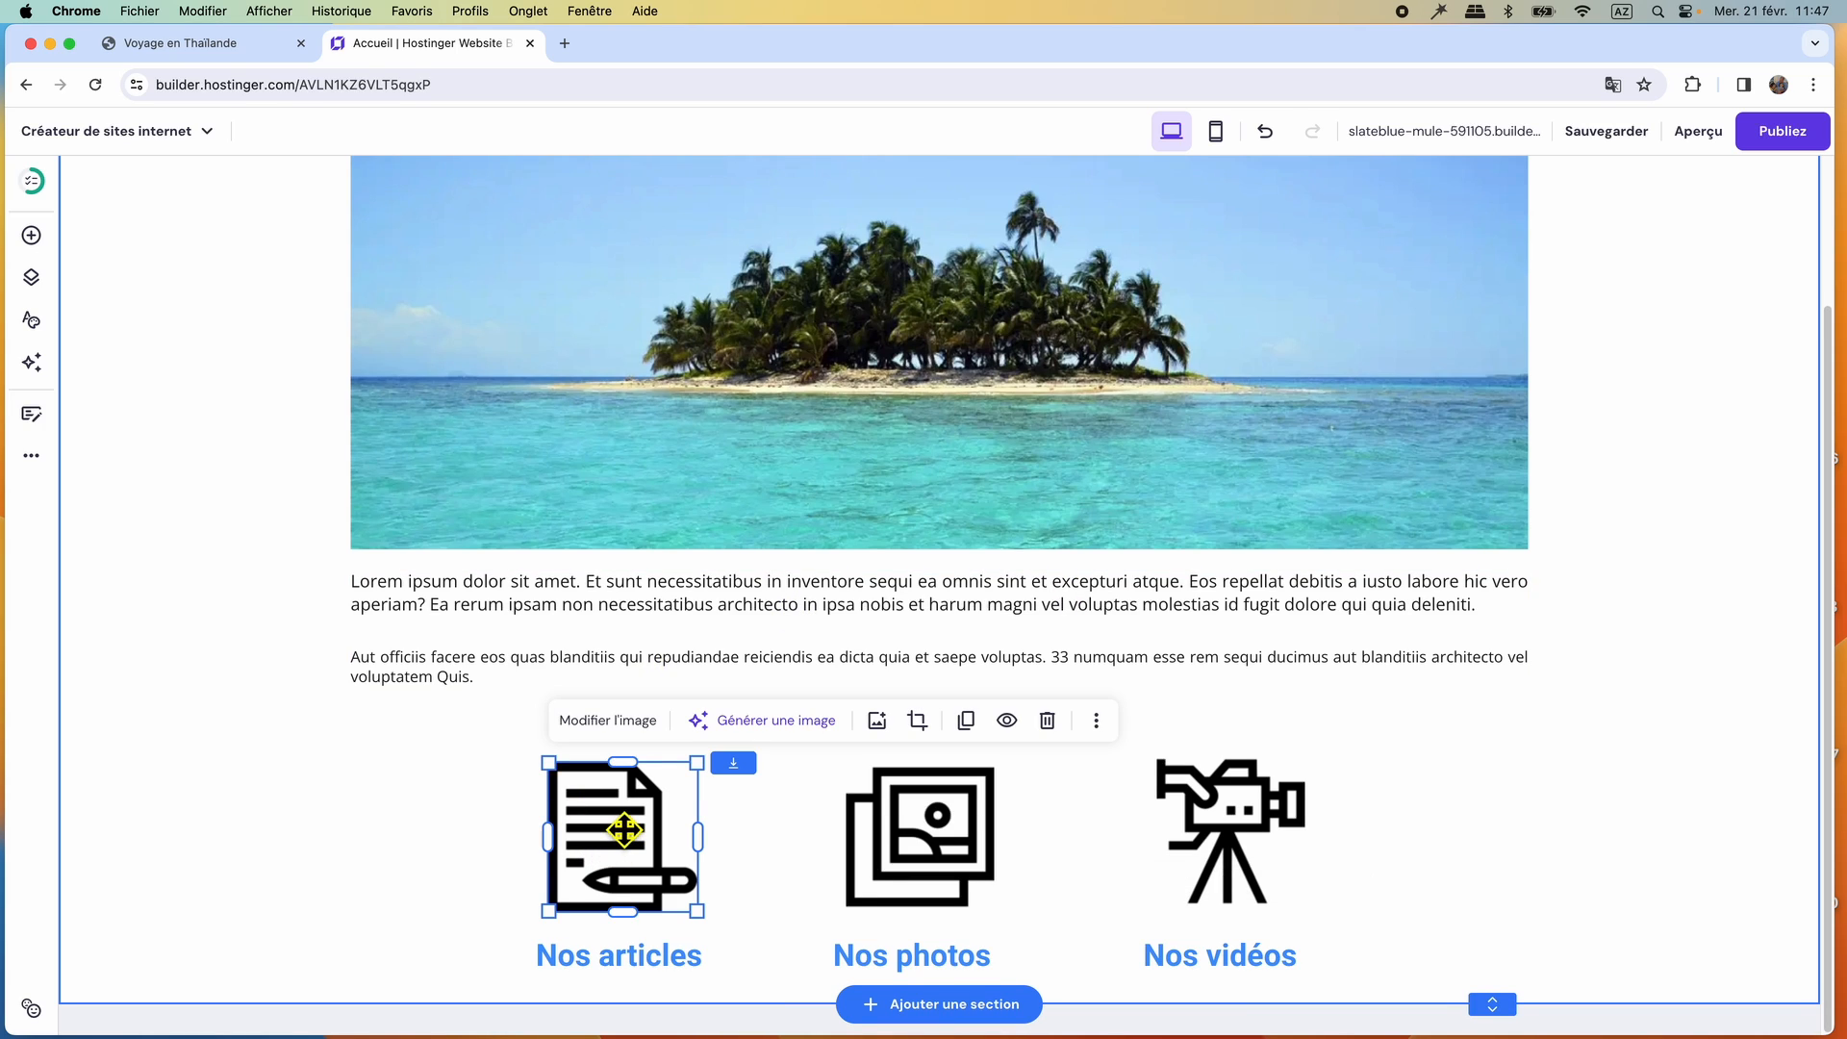
{"action": "double_click", "coordinate": [624, 829]}
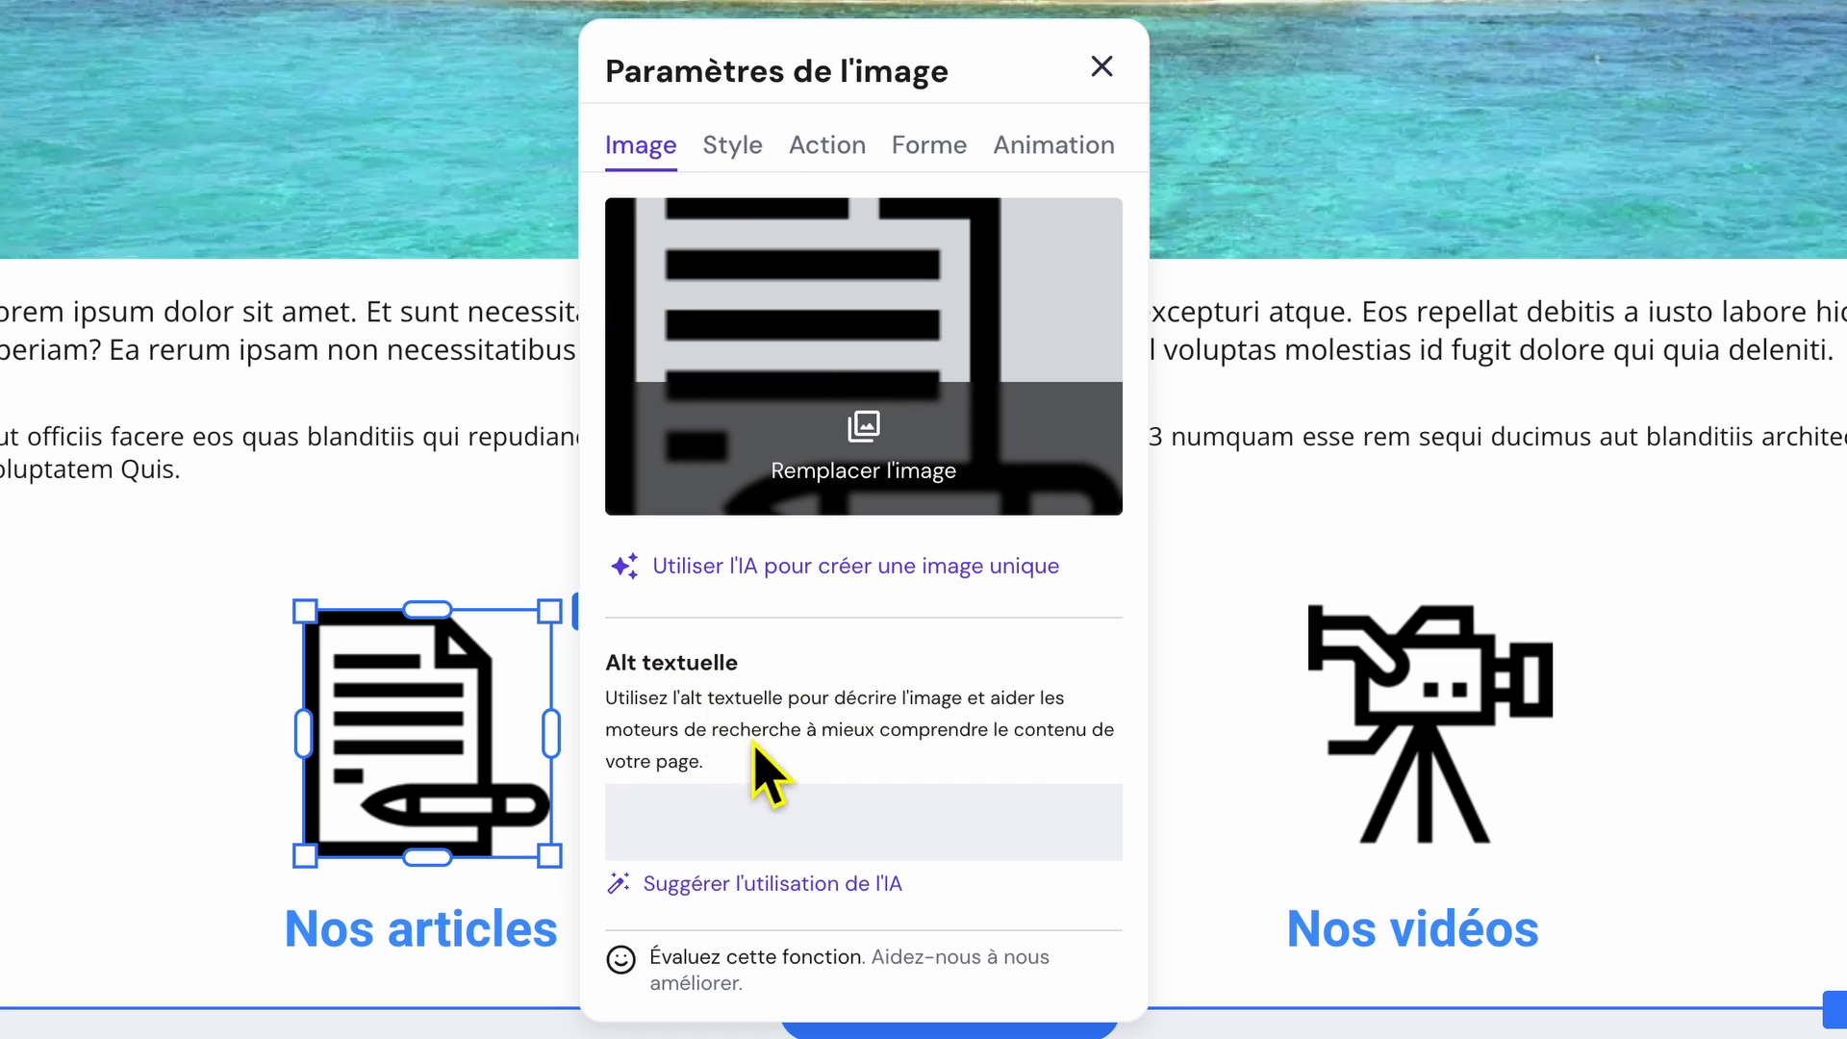
{"action": "left_click", "coordinate": [708, 825]}
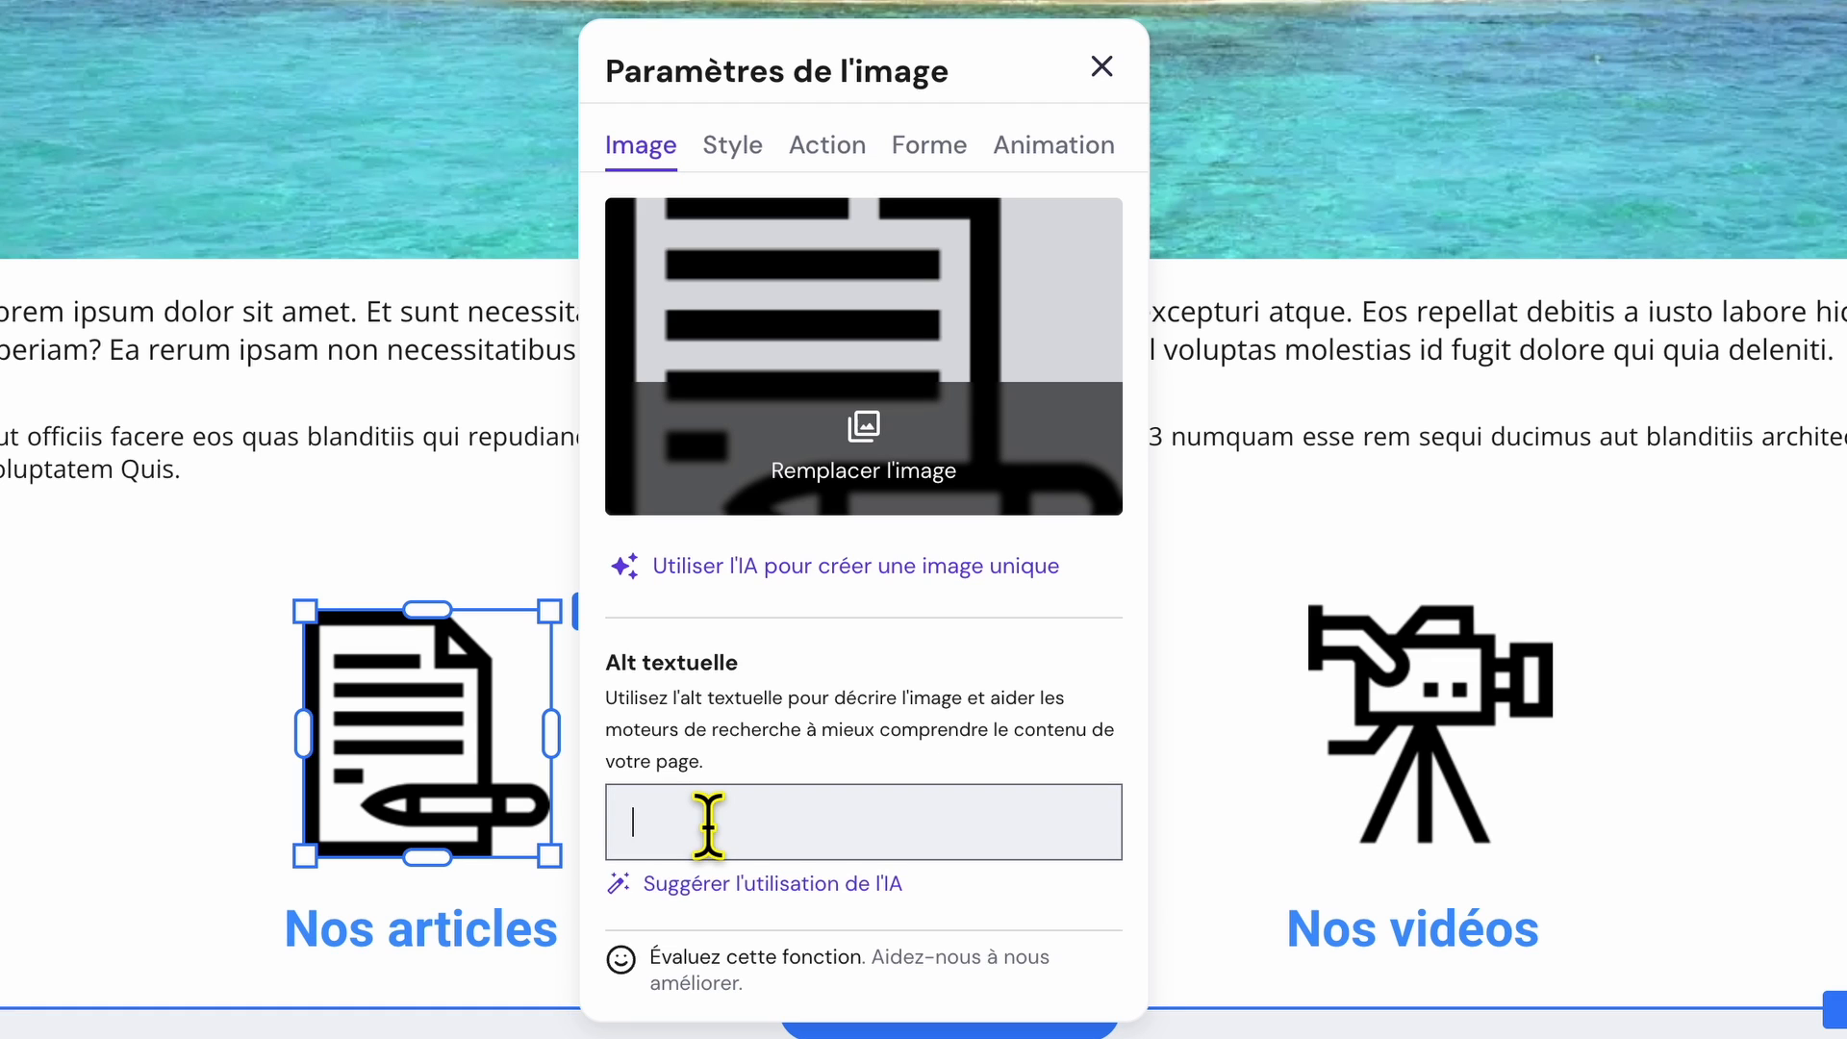
{"action": "type", "text": "article thailande"}
Set the document icon's on-click action to "Ouvrir le lien" and link it to the Blog page.
{"action": "left_click", "coordinate": [737, 152]}
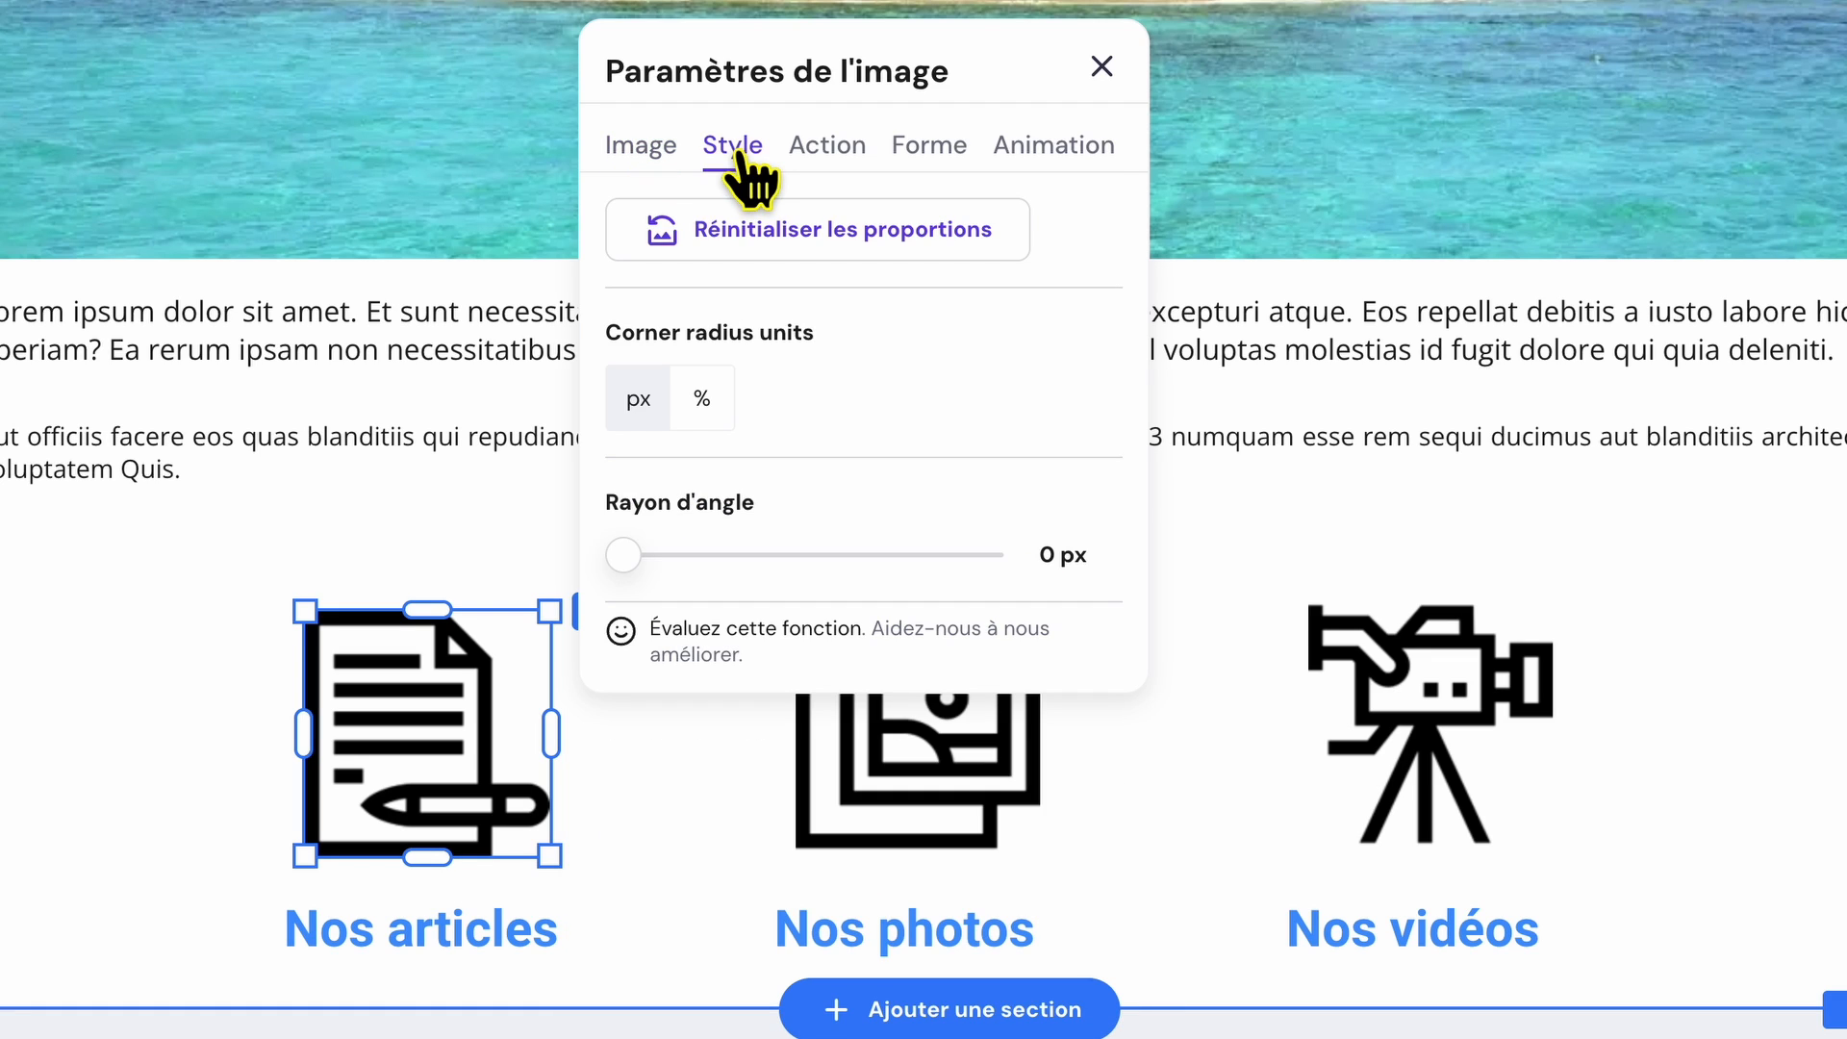
{"action": "left_click", "coordinate": [833, 152]}
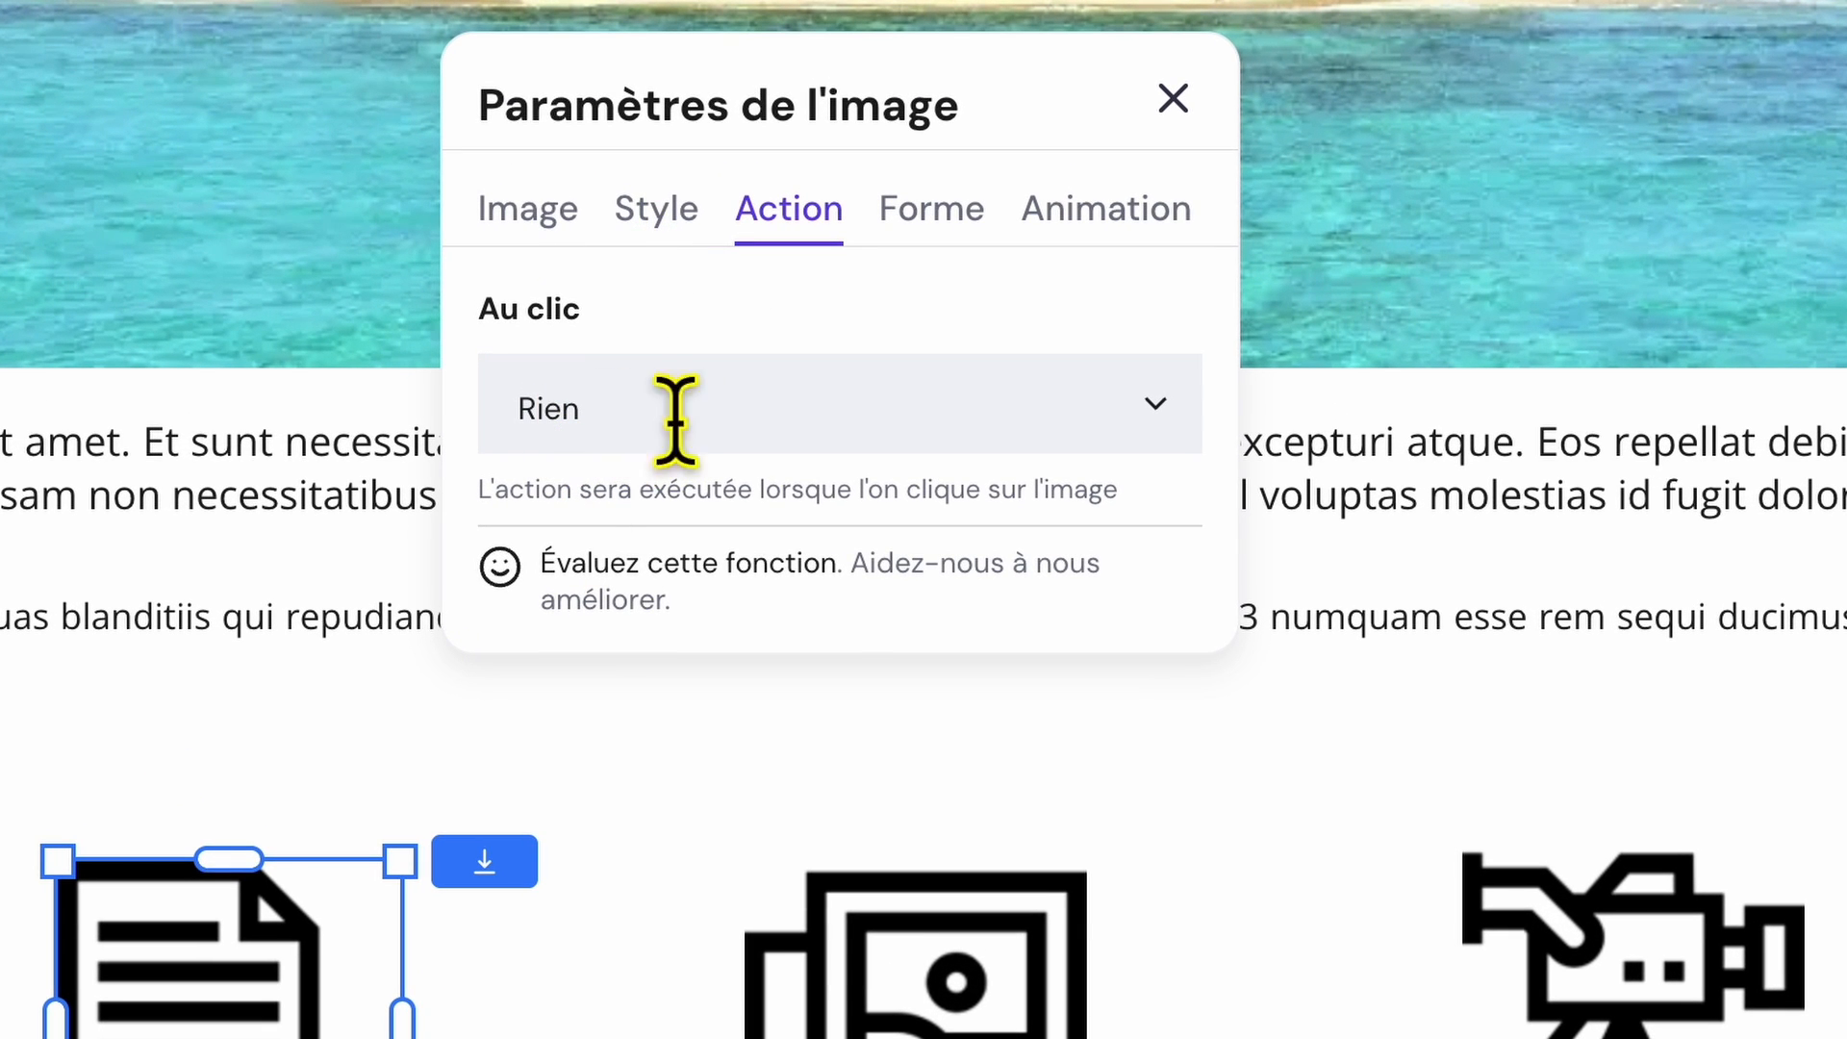
{"action": "left_click", "coordinate": [1159, 409]}
{"action": "left_click", "coordinate": [638, 696]}
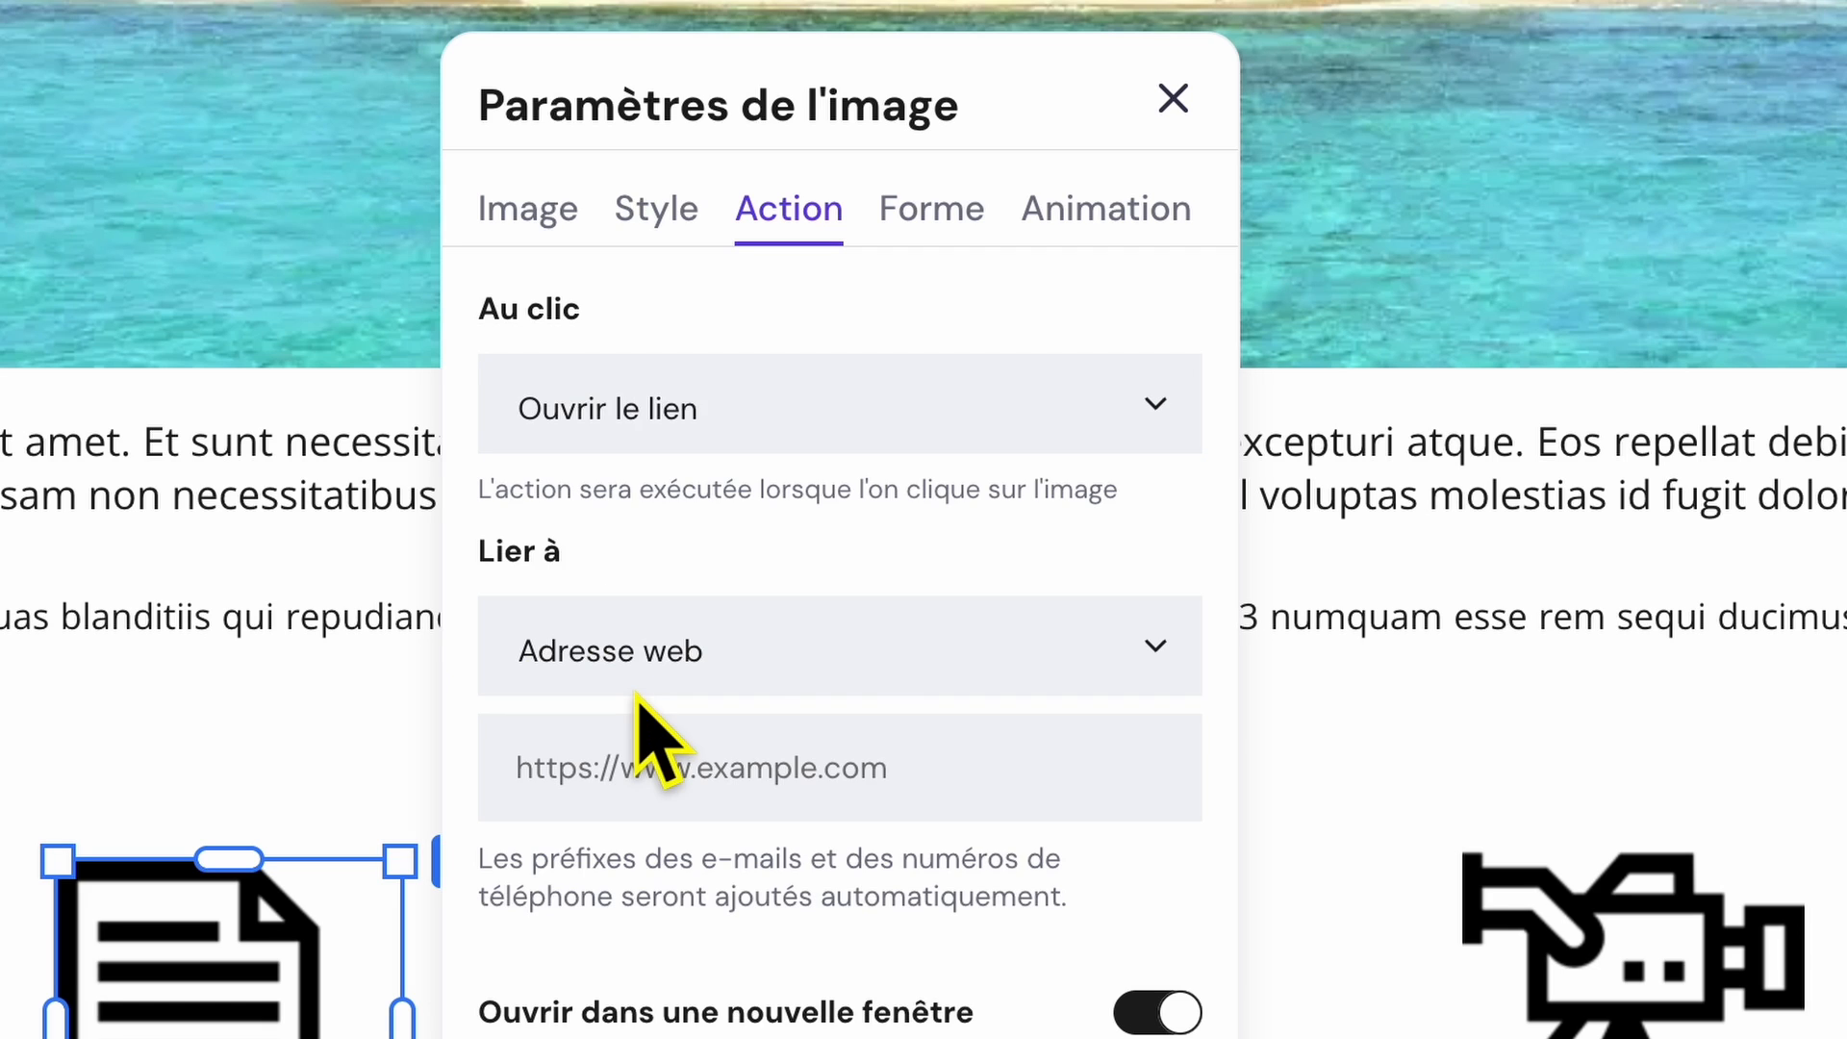
{"action": "left_click", "coordinate": [1174, 658]}
{"action": "scroll", "coordinate": [982, 914], "scroll_direction": "down", "scroll_amount": 2}
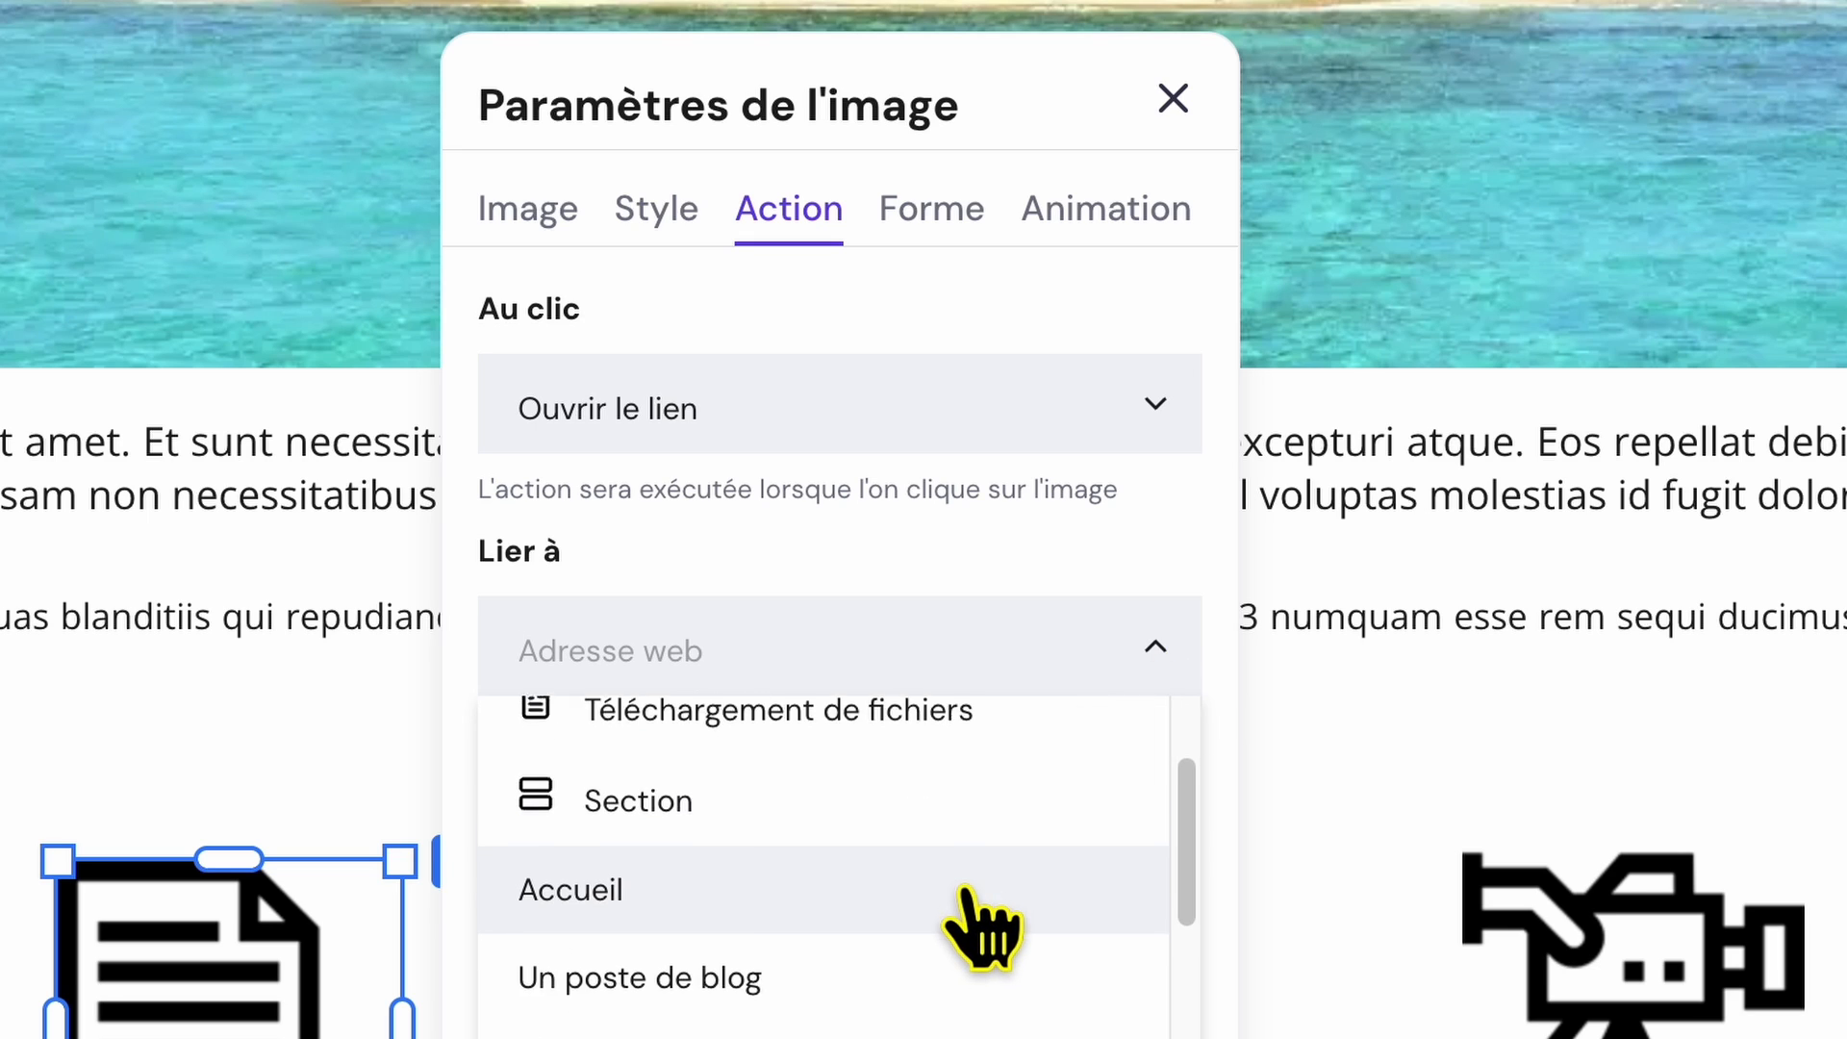
{"action": "scroll", "coordinate": [986, 928], "scroll_direction": "down", "scroll_amount": 3}
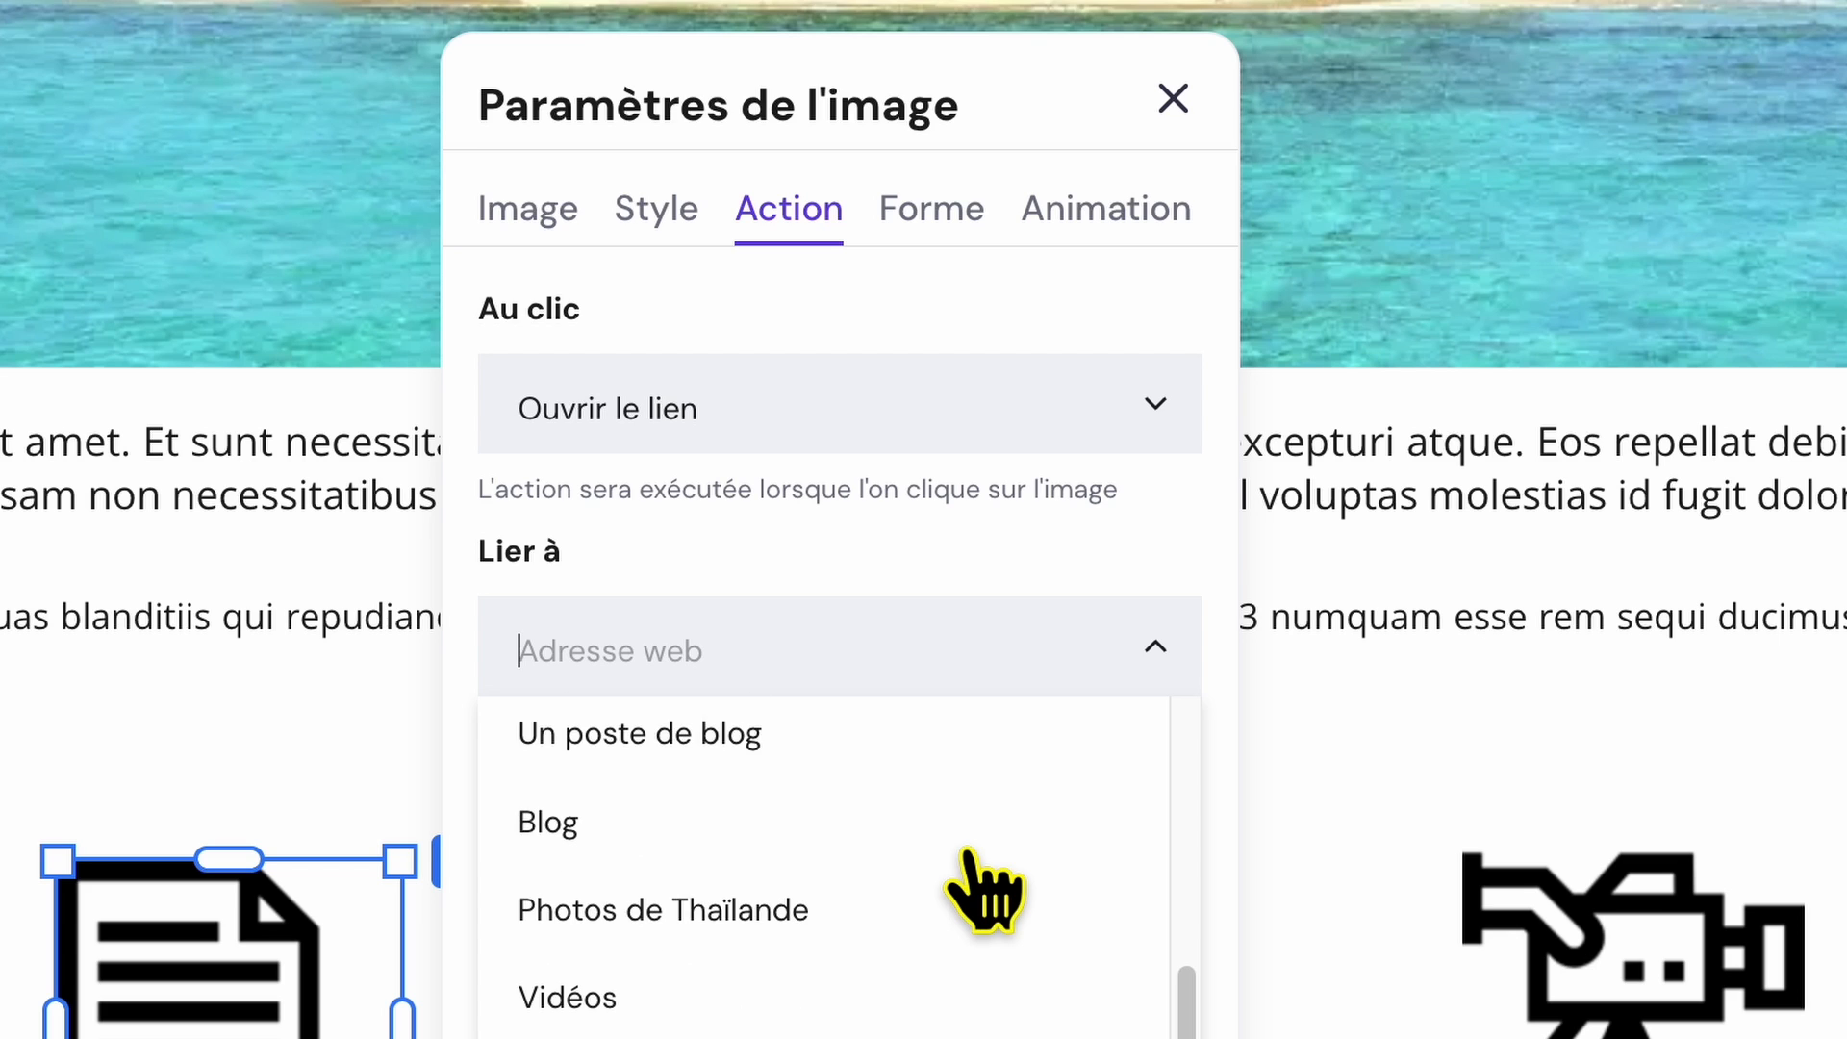
{"action": "scroll", "coordinate": [827, 928], "scroll_direction": "up", "scroll_amount": 1}
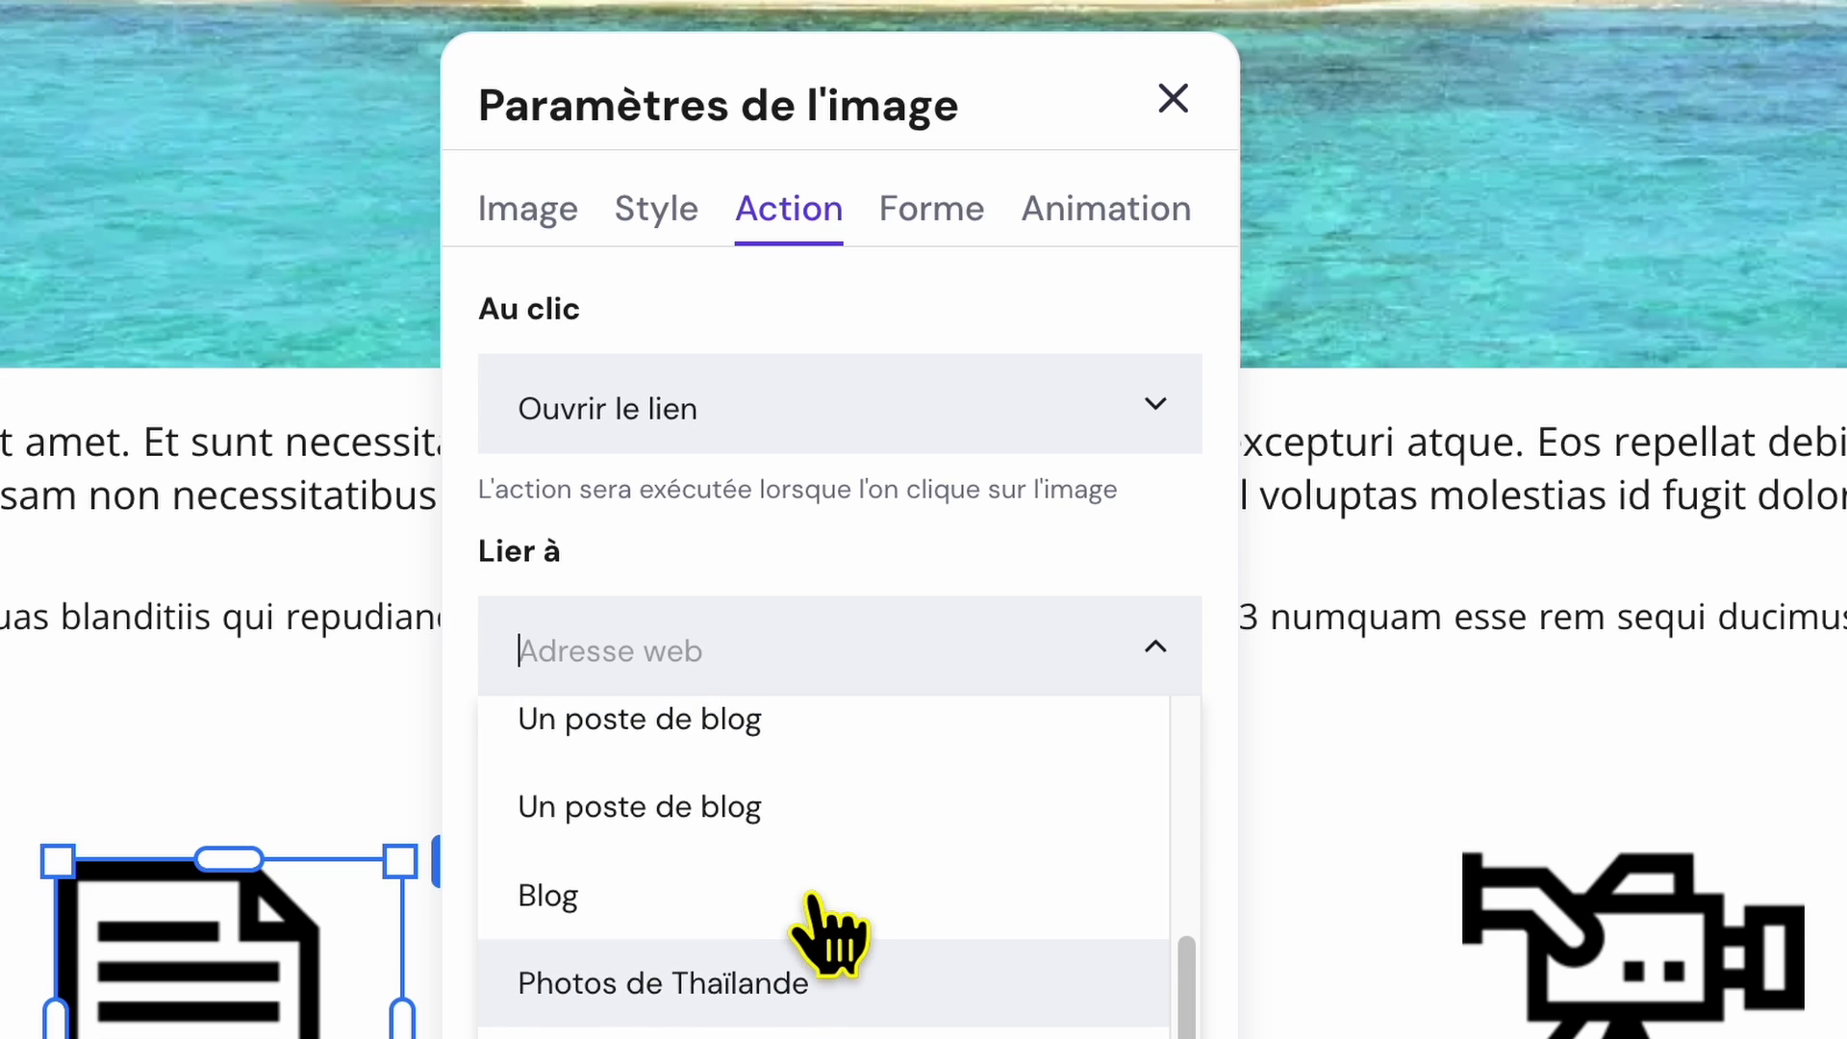
{"action": "scroll", "coordinate": [832, 866], "scroll_direction": "up", "scroll_amount": 3}
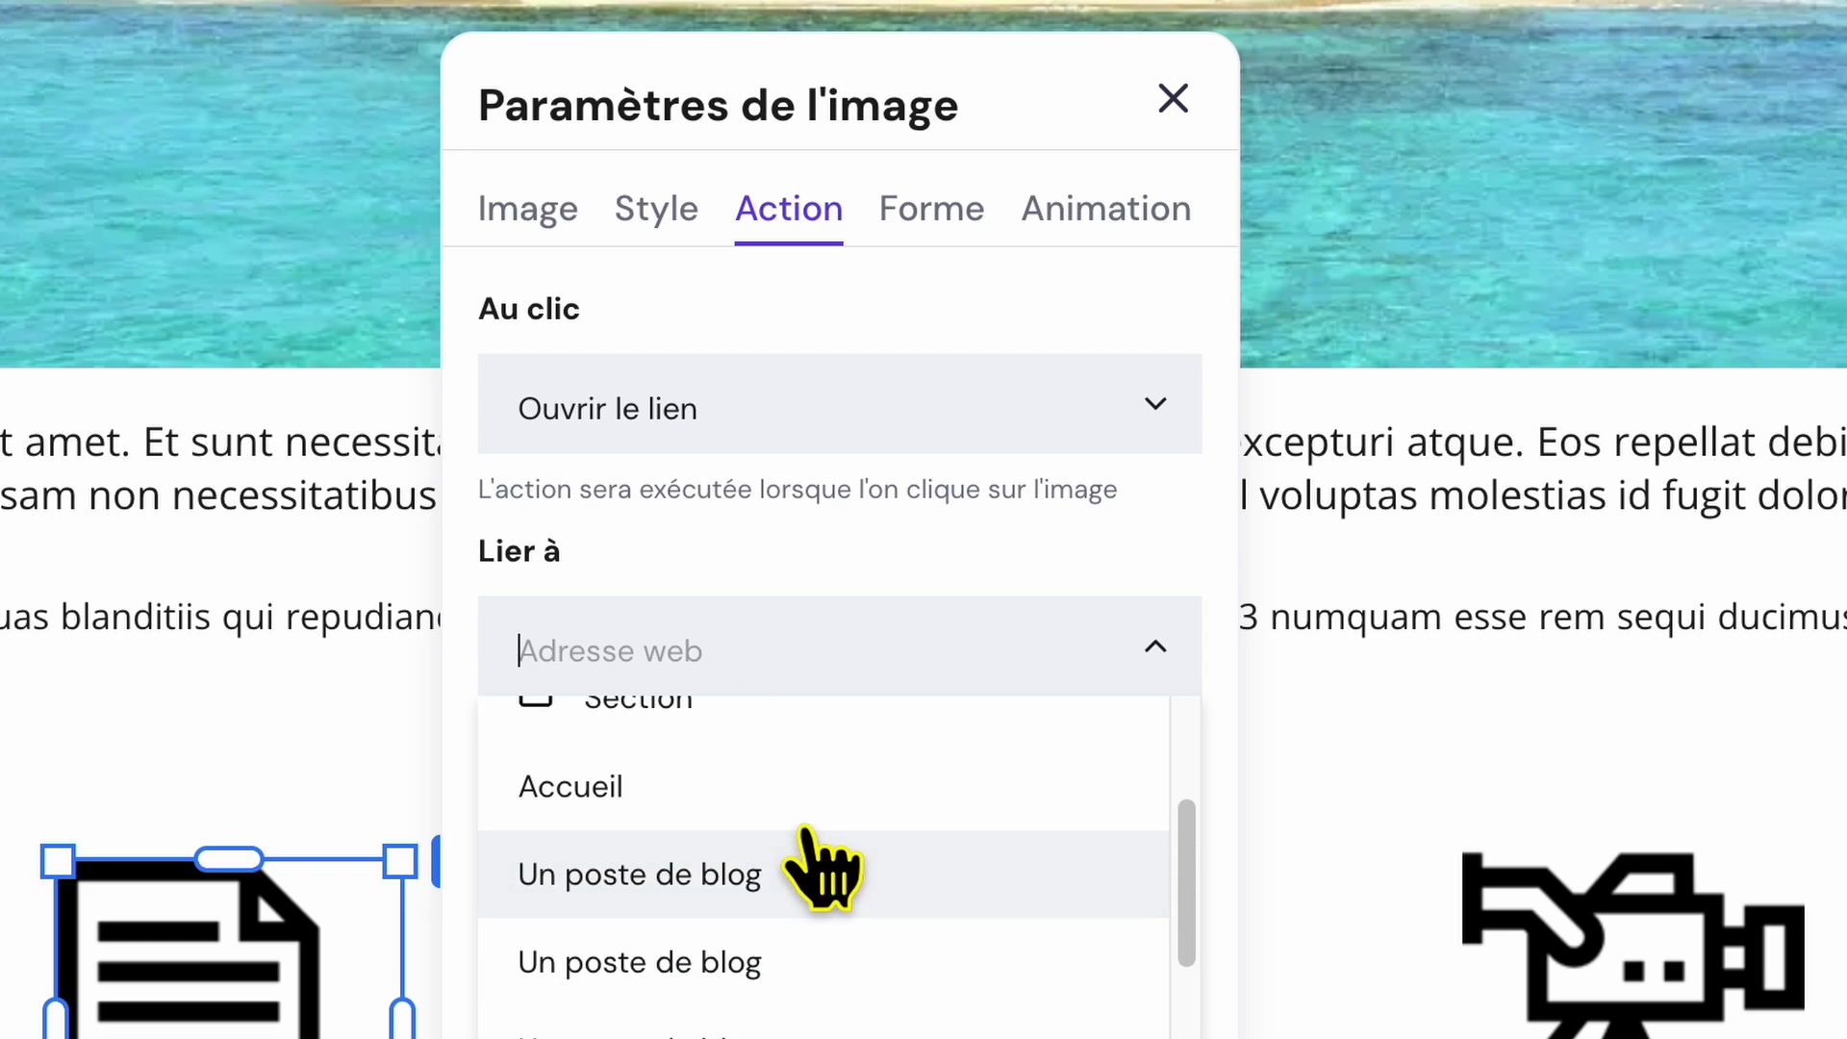
{"action": "scroll", "coordinate": [827, 894], "scroll_direction": "down", "scroll_amount": 3}
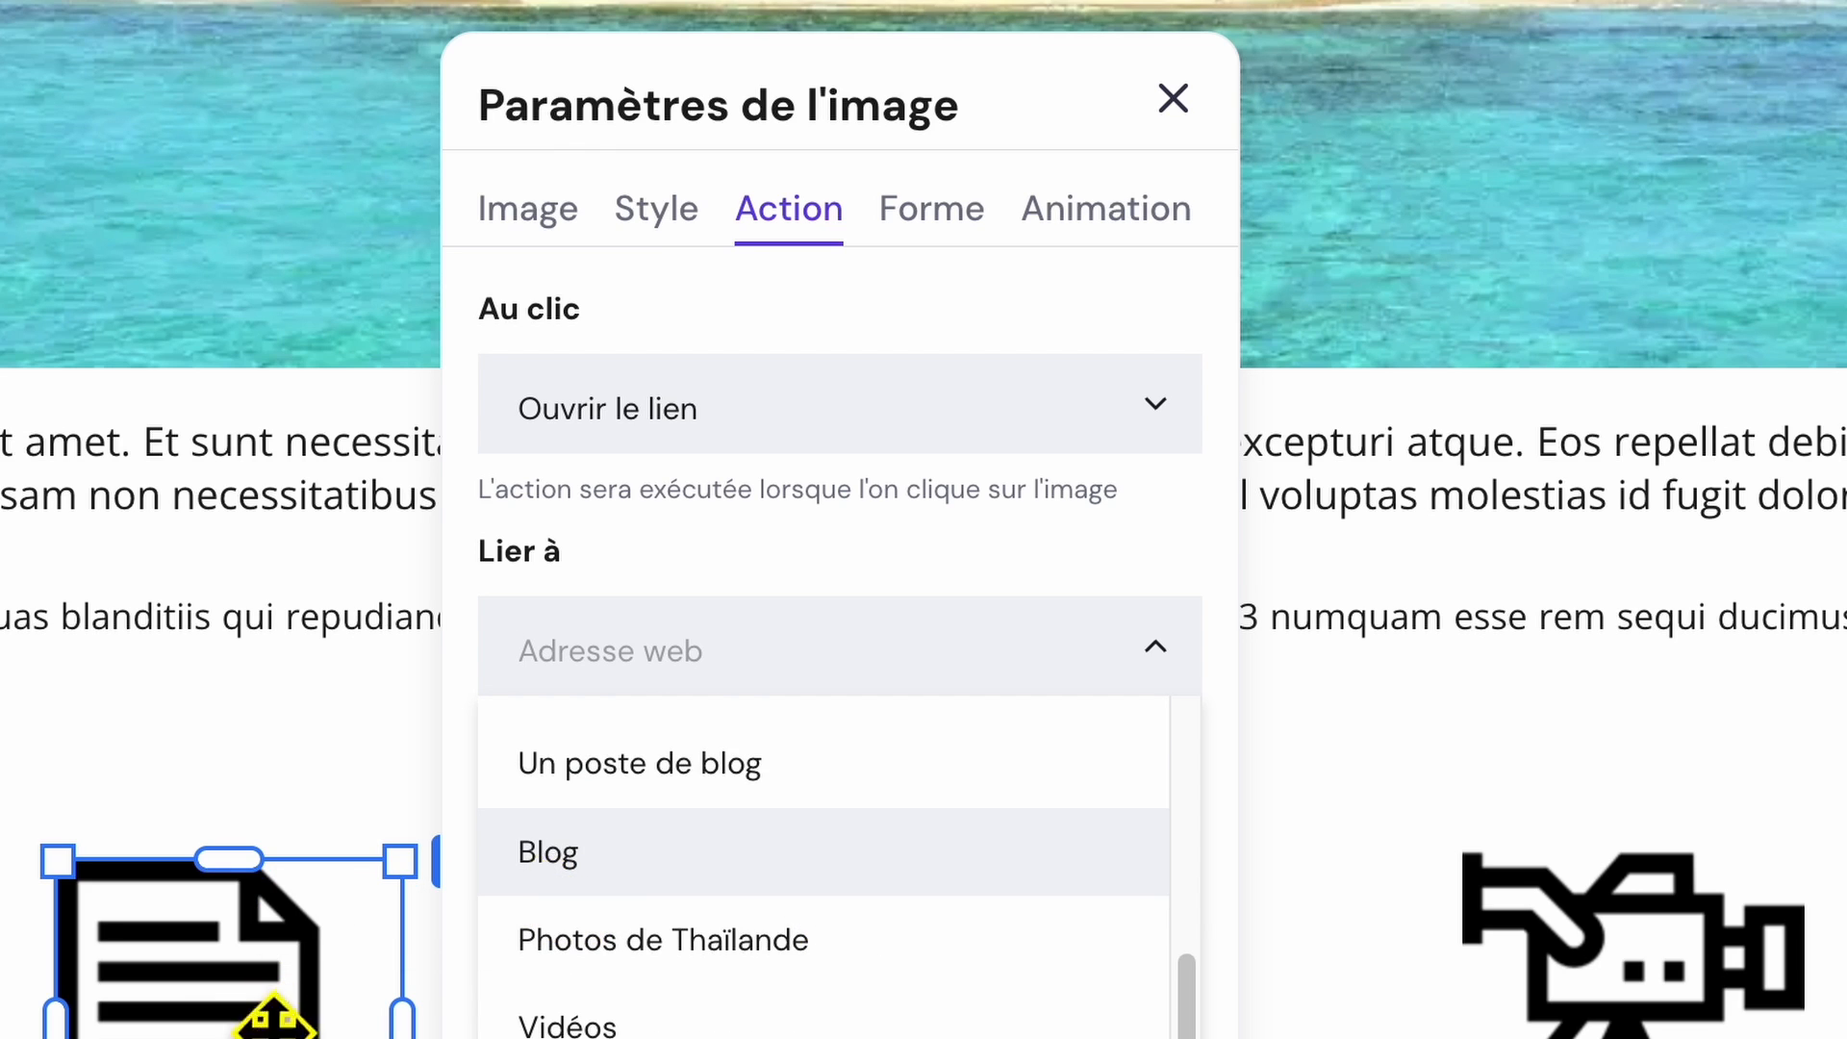
{"action": "left_click", "coordinate": [577, 881]}
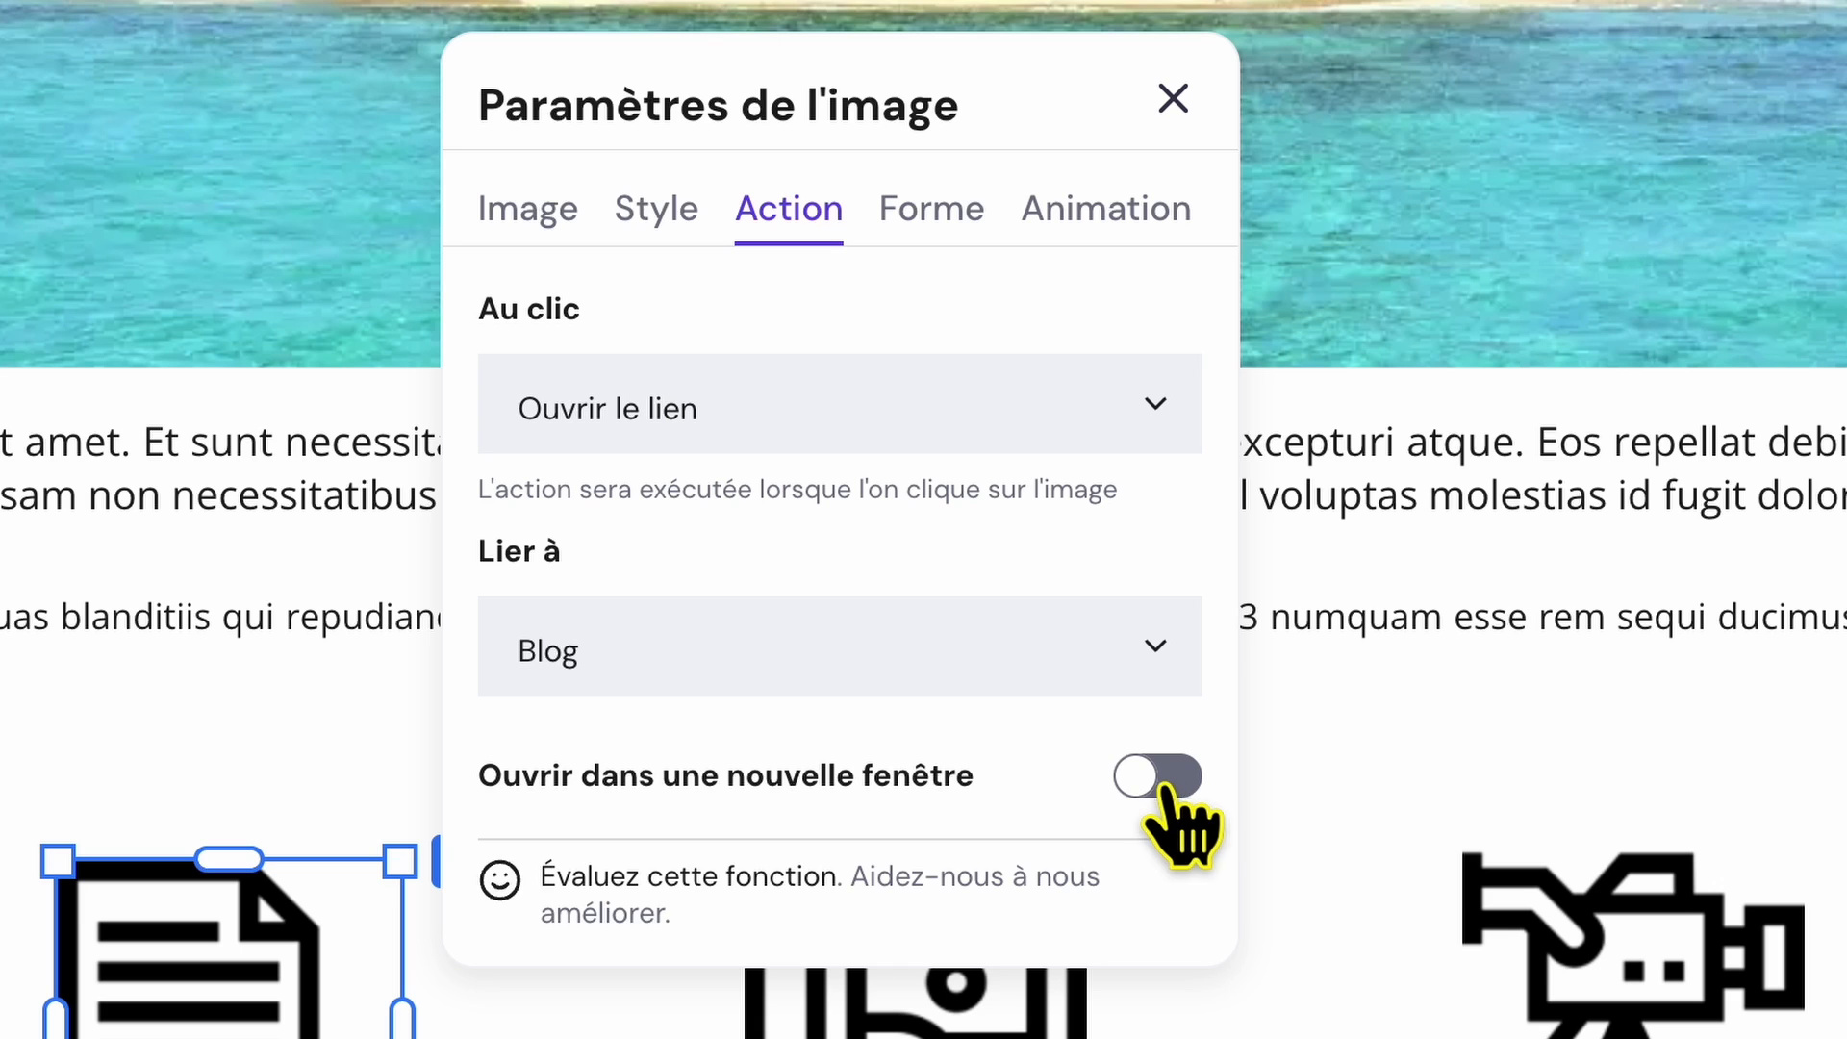
{"action": "left_click", "coordinate": [1173, 98]}
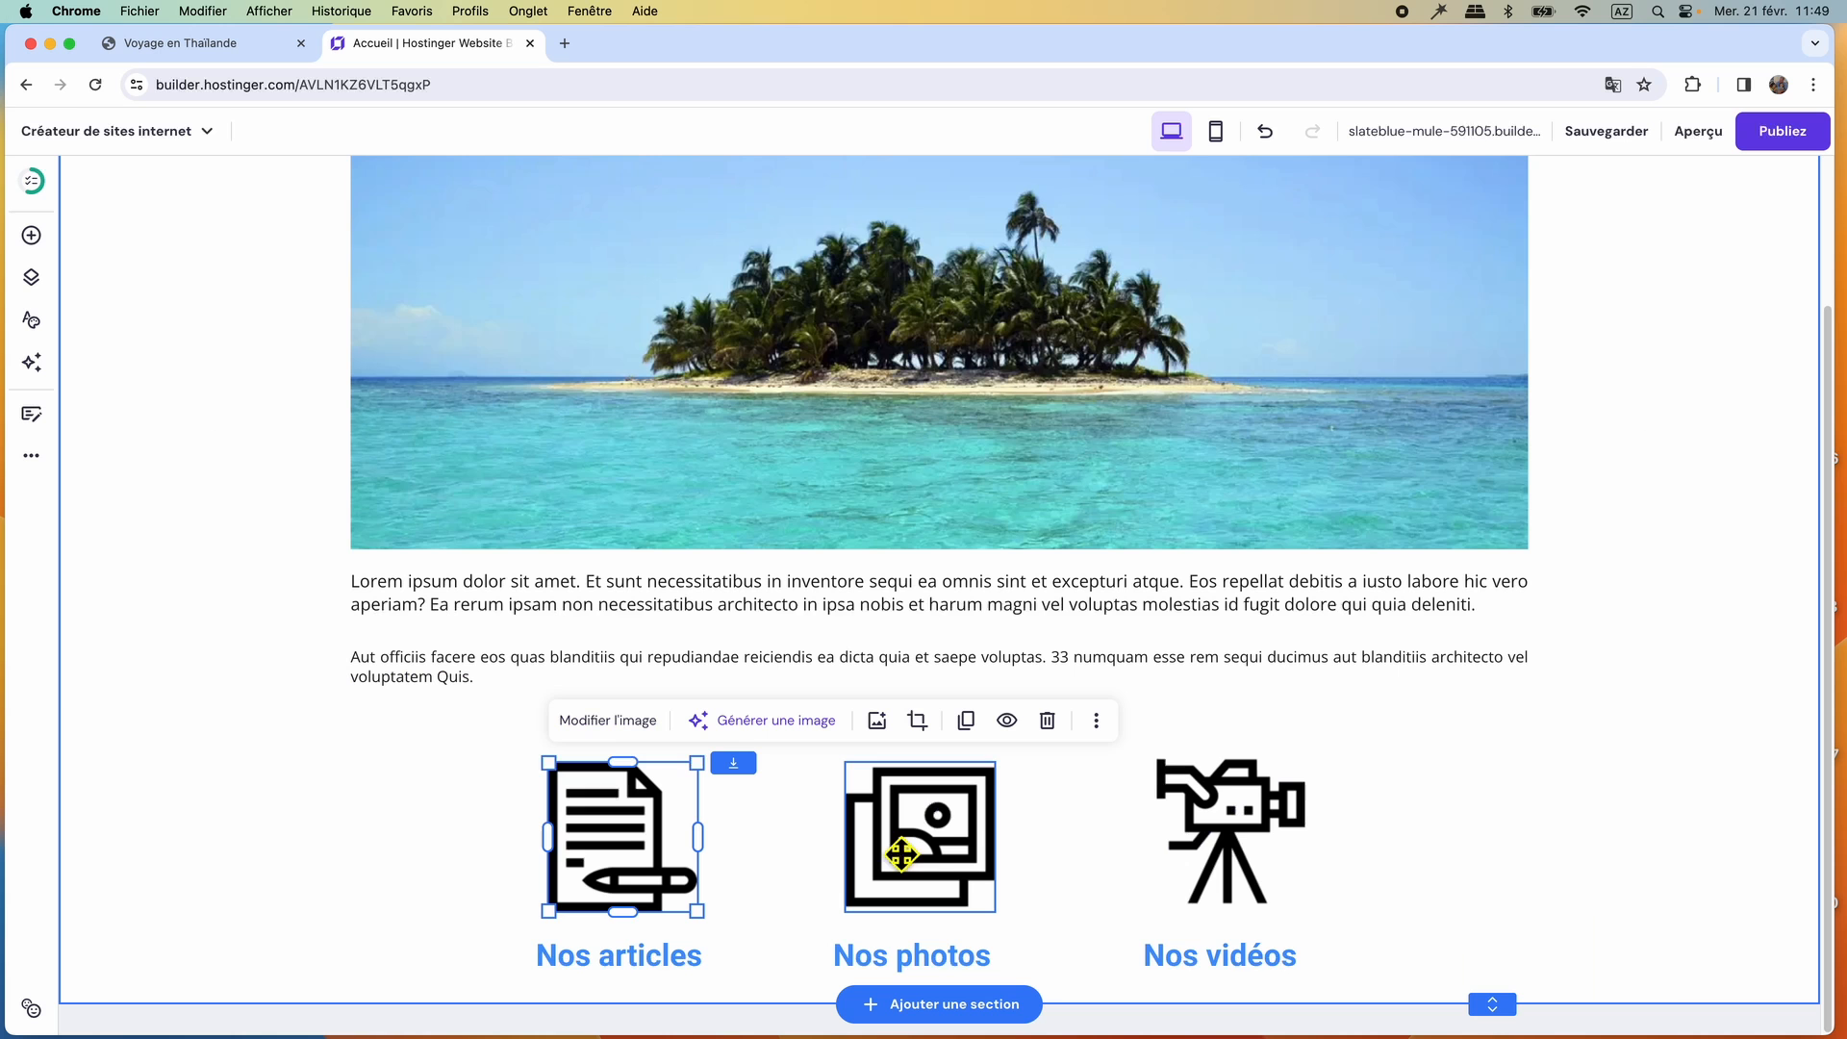
Give the photo icon alt text starting with "photo thailande," followed by the pasted keywords ending in "Ko samui, Bangkok".
{"action": "left_click", "coordinate": [947, 852]}
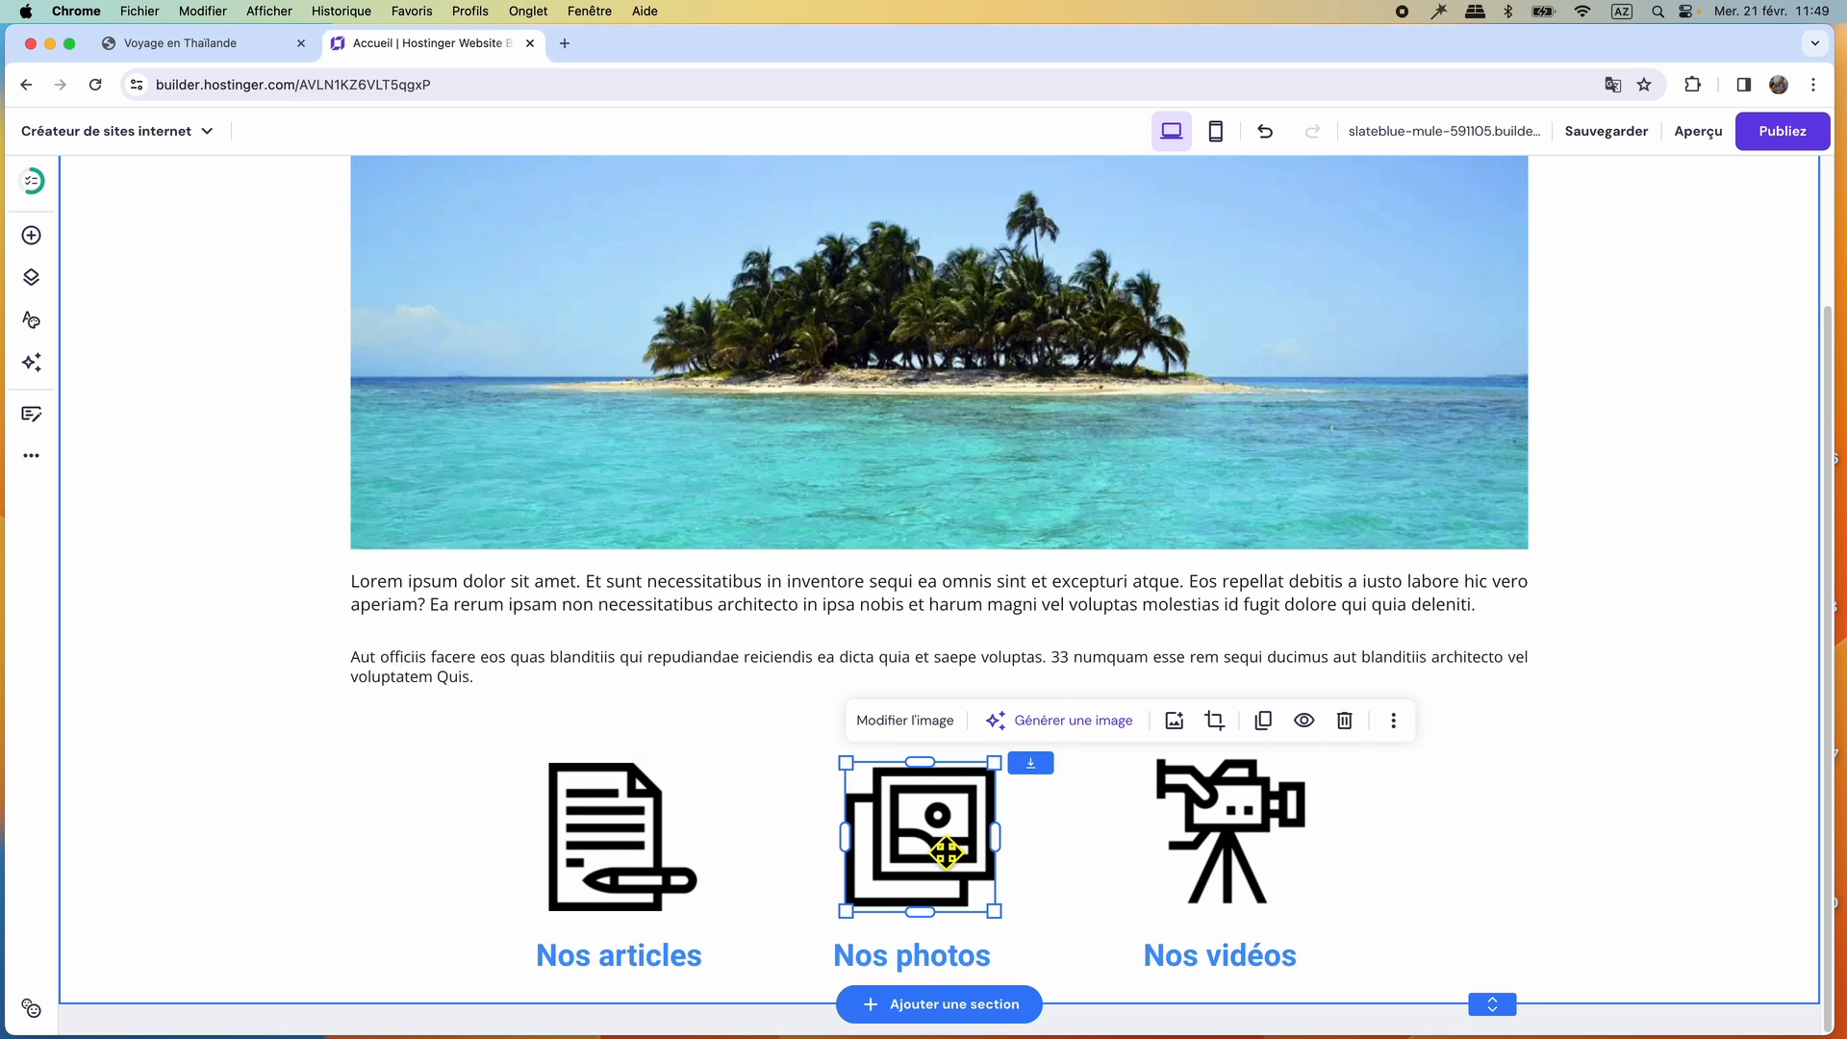
{"action": "left_click", "coordinate": [914, 723]}
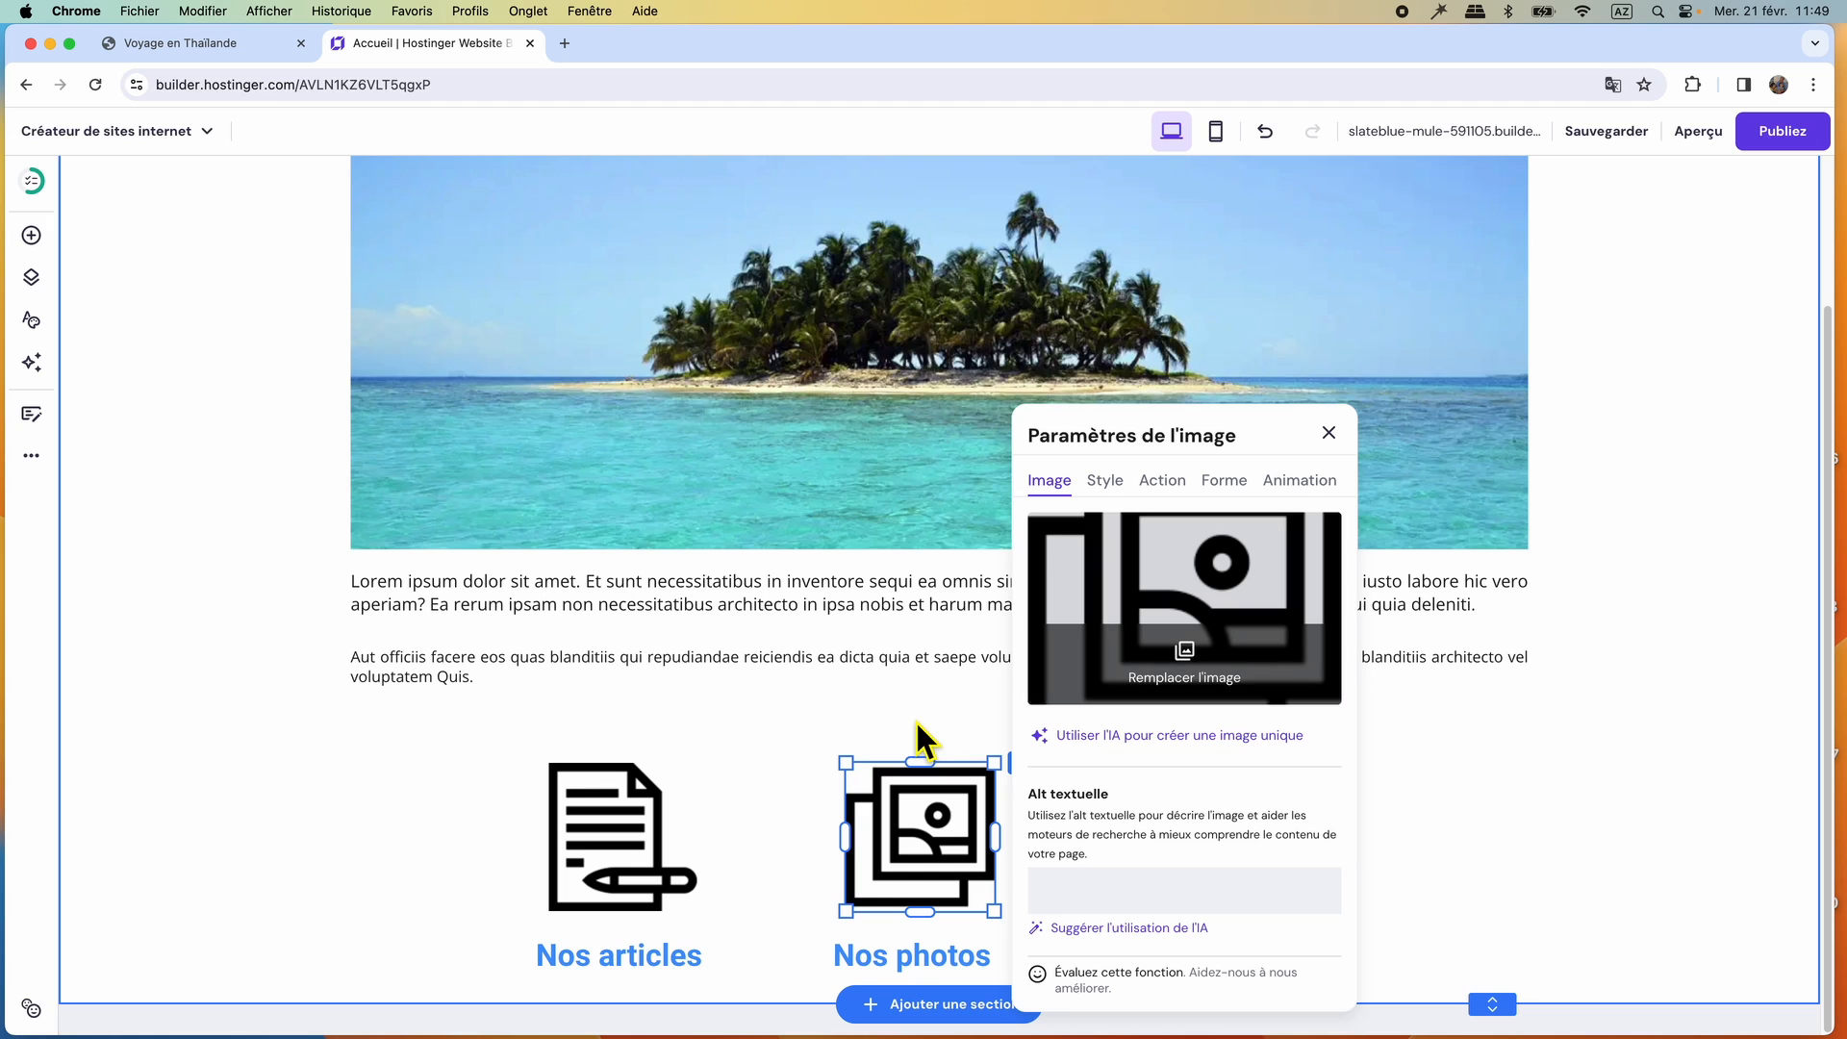
{"action": "left_click", "coordinate": [1164, 481]}
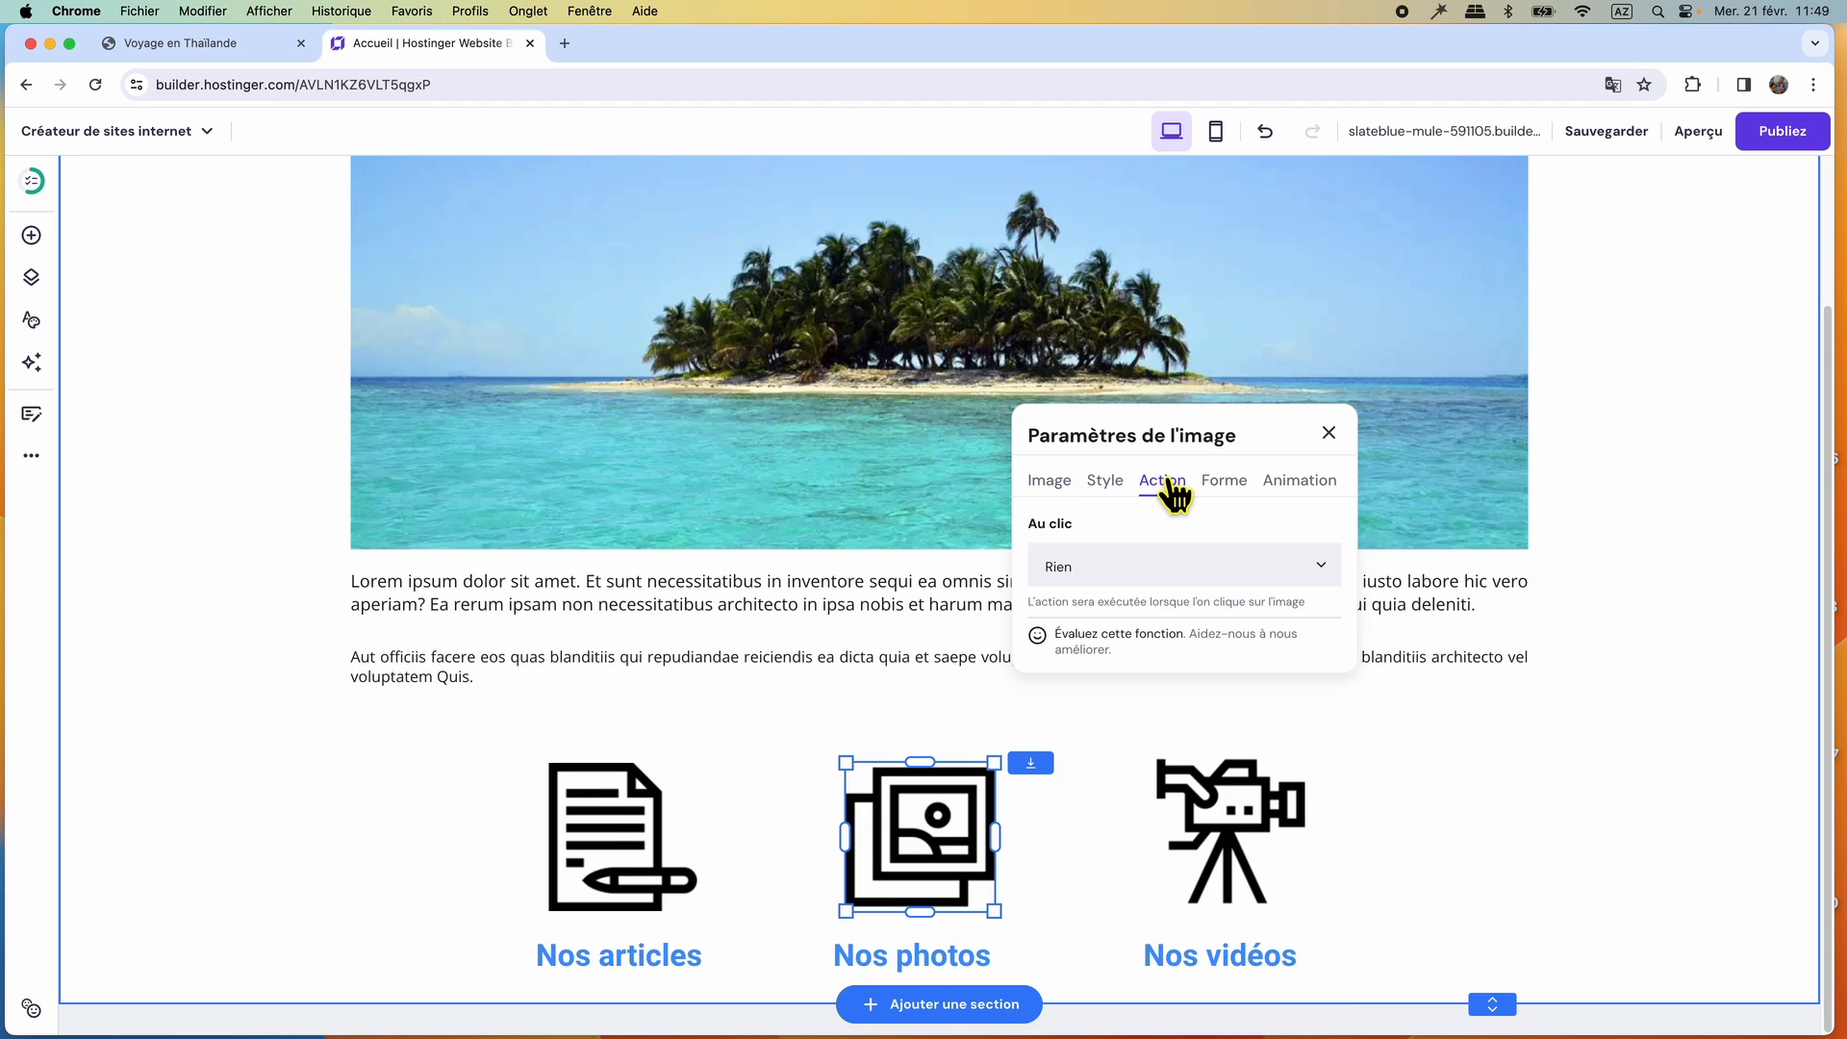
{"action": "left_click", "coordinate": [1054, 481]}
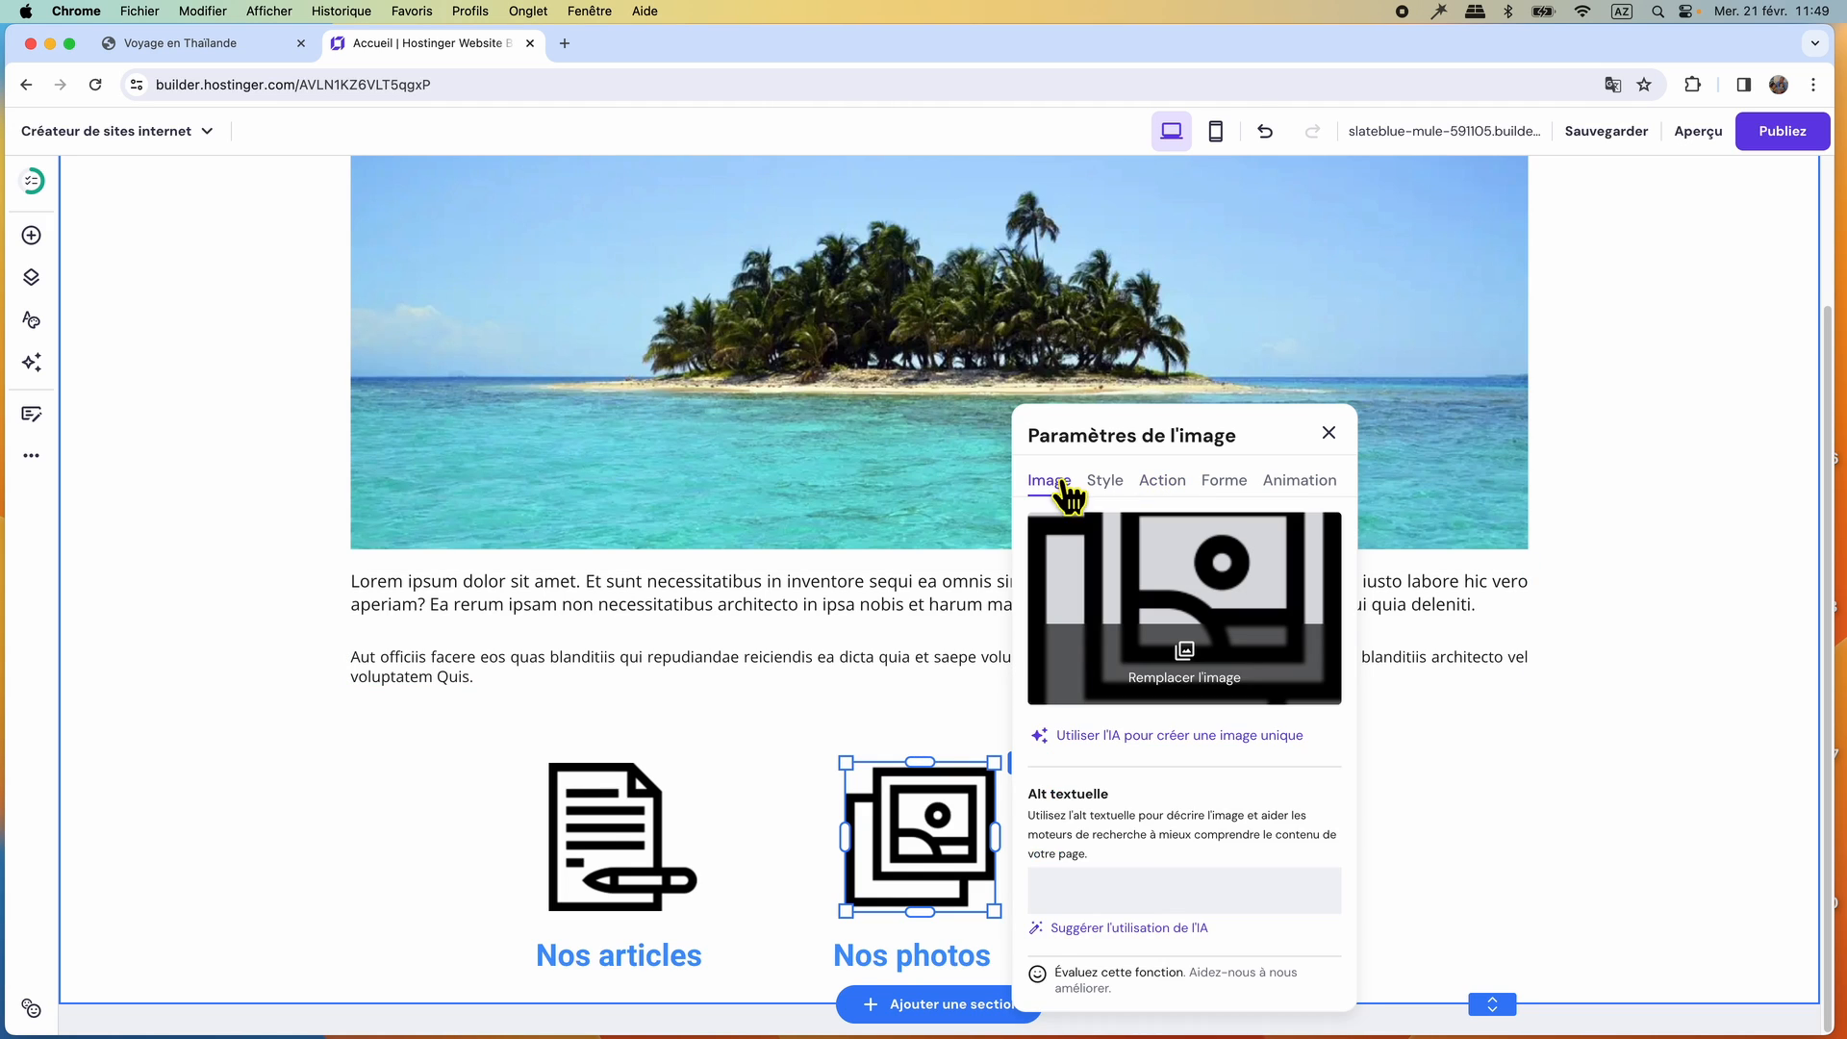
{"action": "left_click", "coordinate": [1081, 906]}
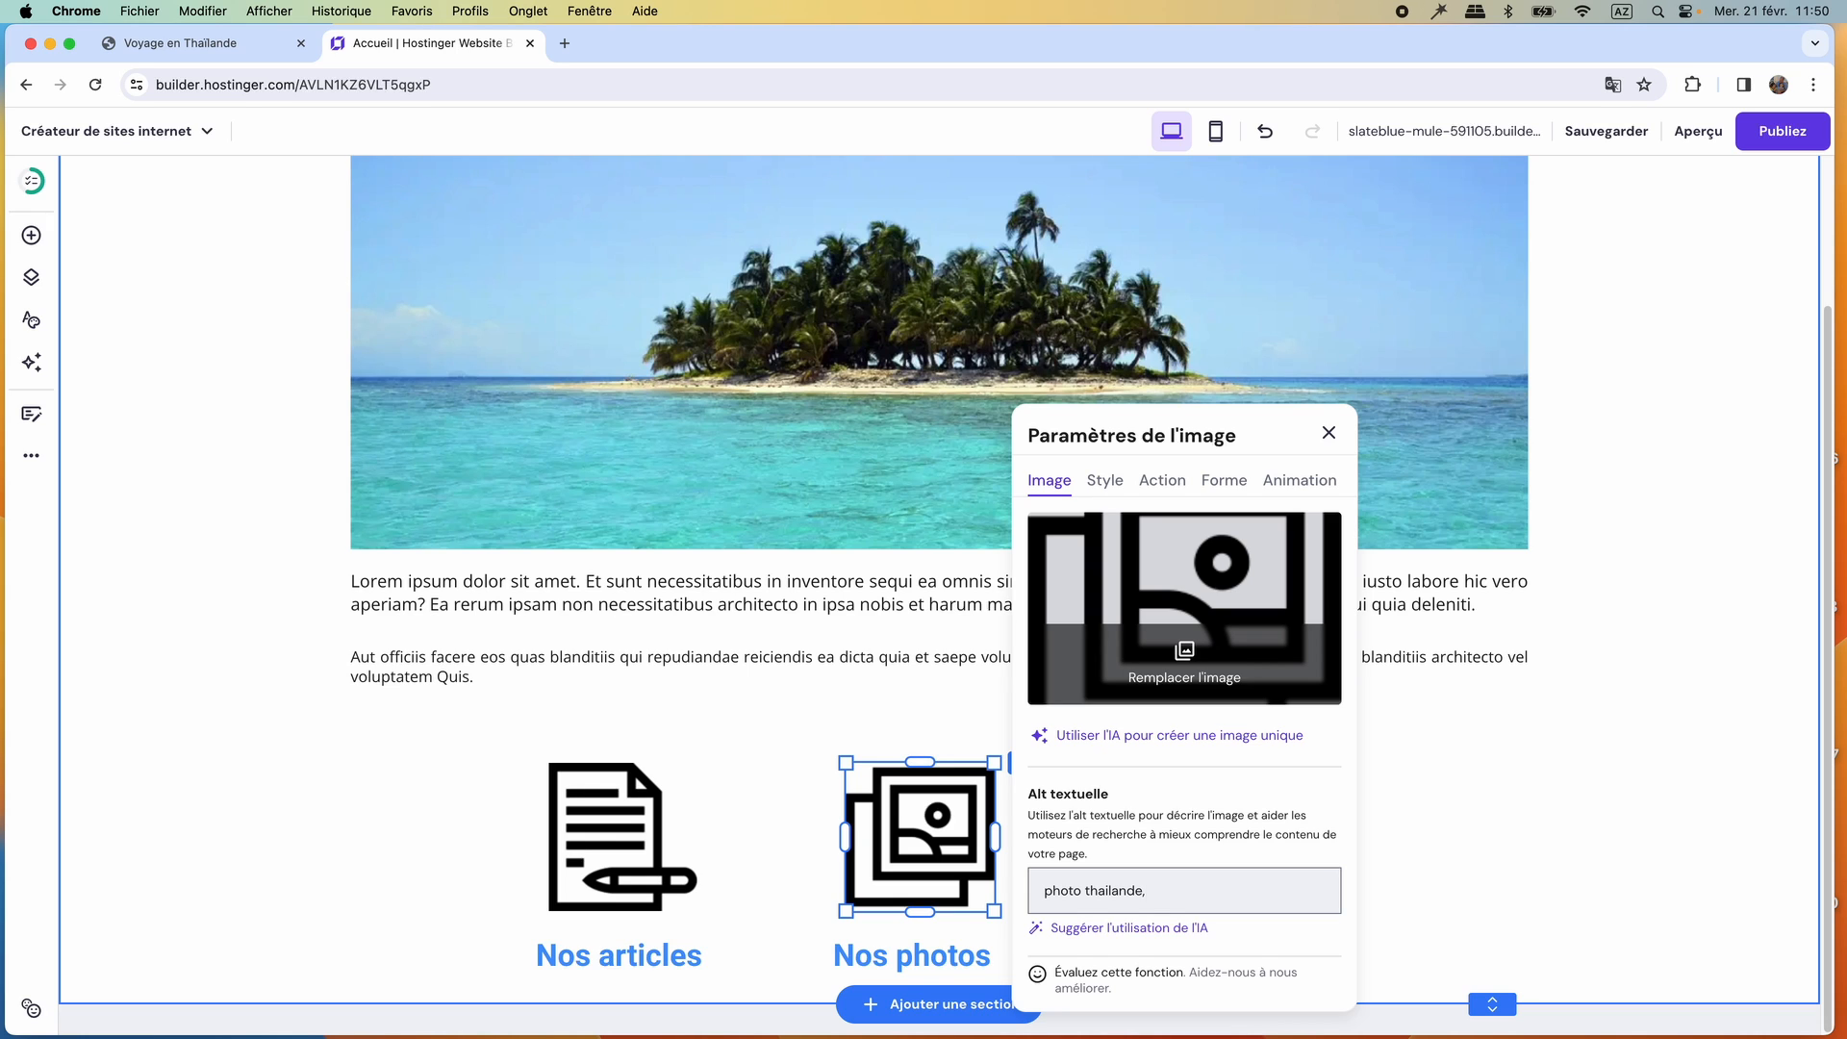
{"action": "type", "text": "image Thaïlande, Phuket, Ko samui, Bangkok"}
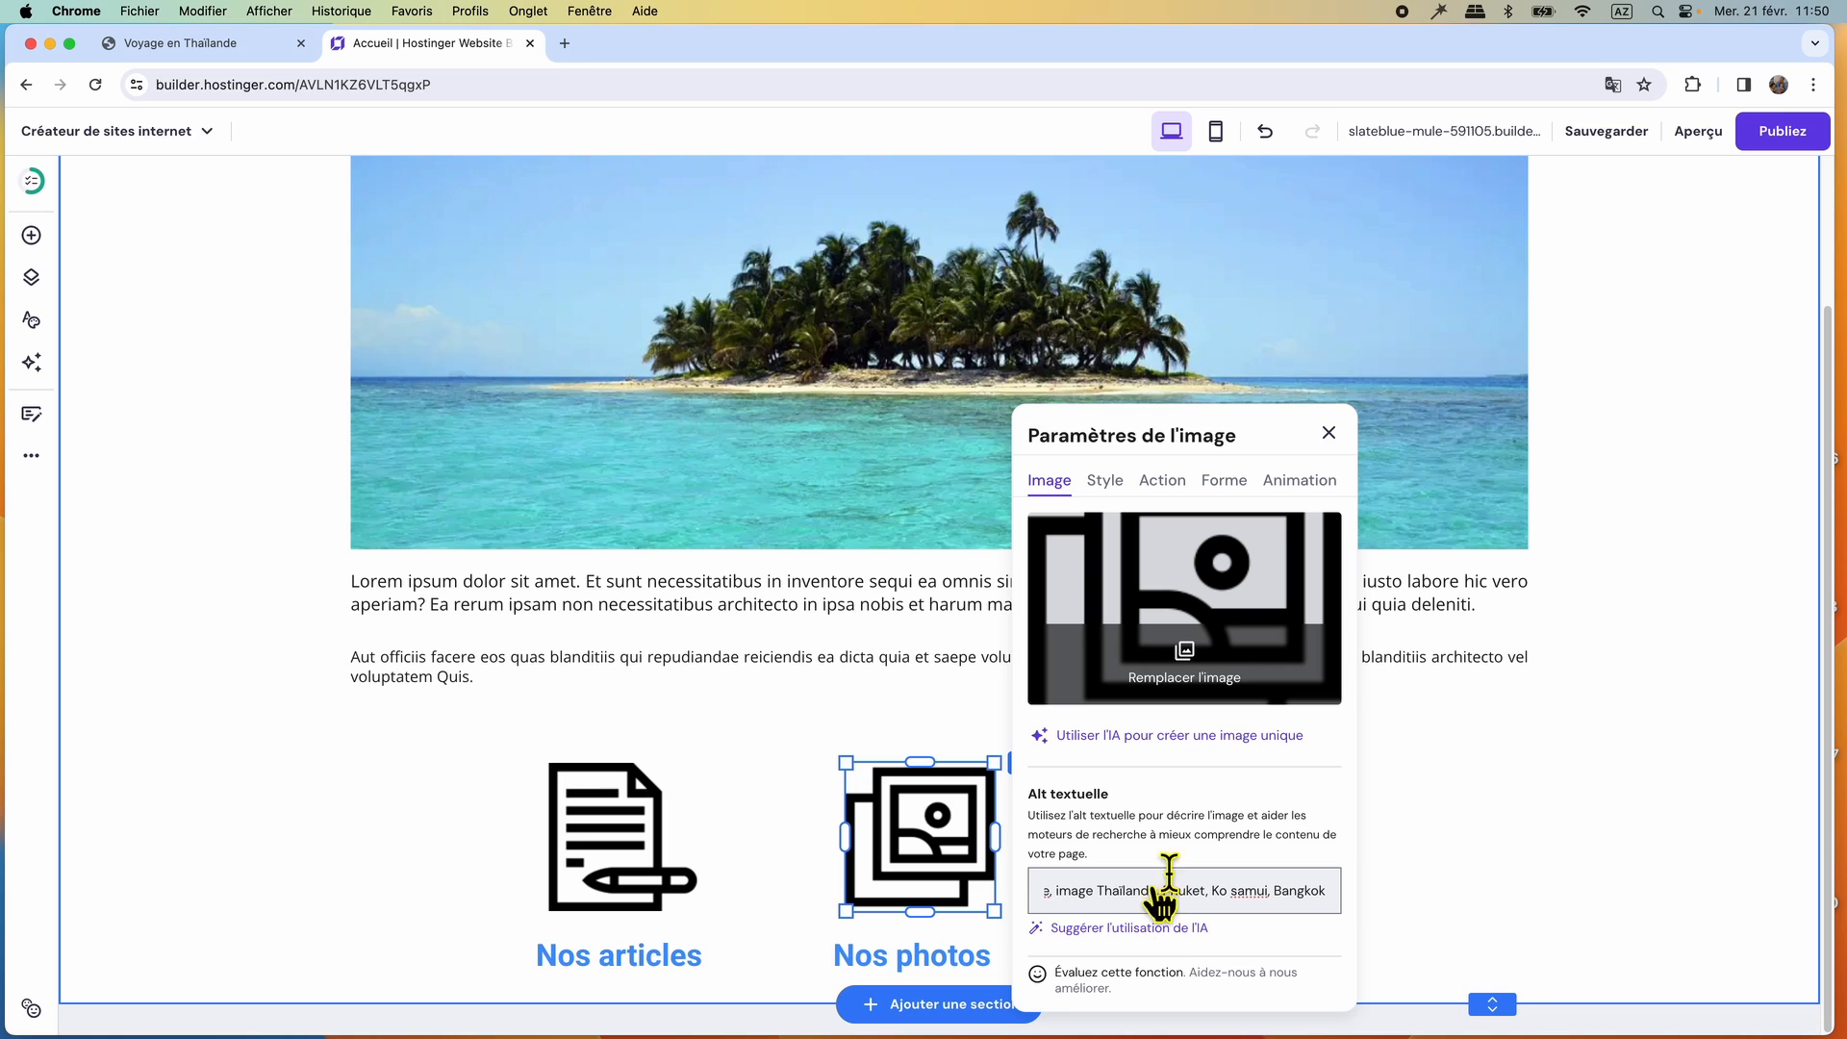
Set the photo icon's on-click action to "Ouvrir le lien" and link it to the "Photos de Thaïlande" page.
{"action": "left_click", "coordinate": [1166, 484]}
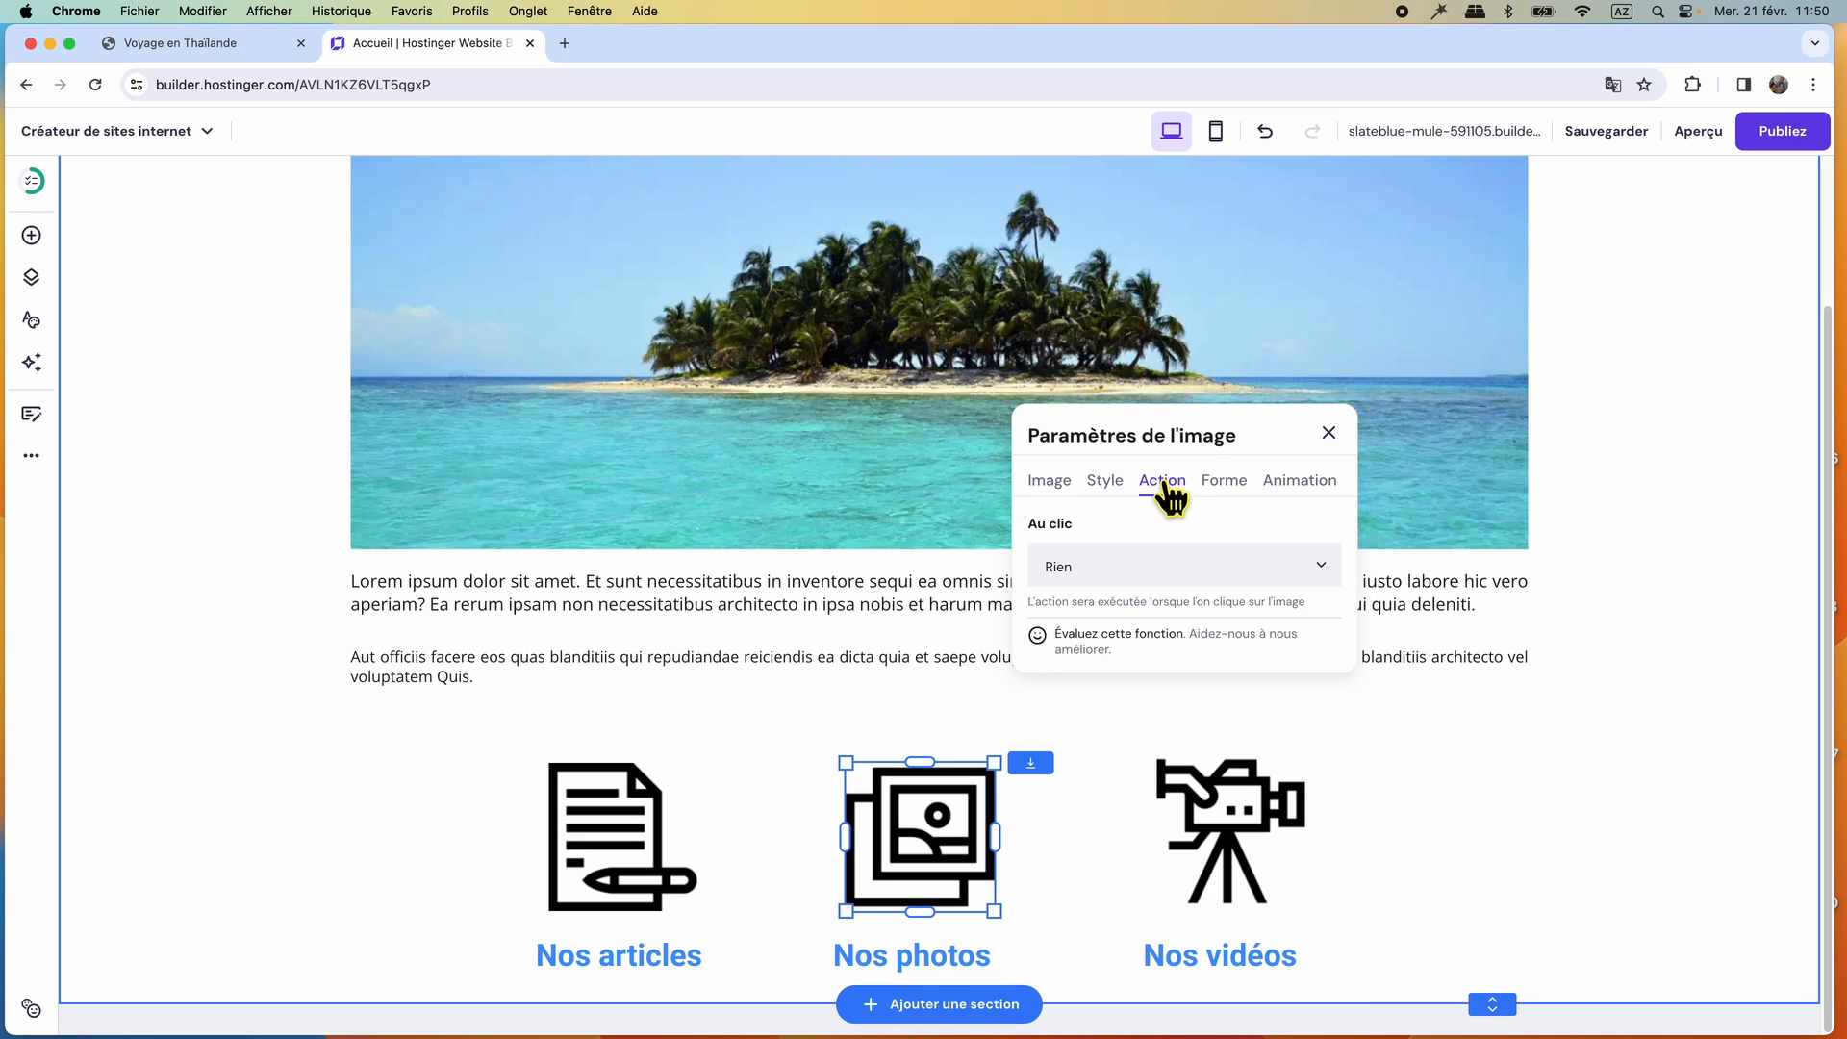
{"action": "left_click", "coordinate": [1324, 570]}
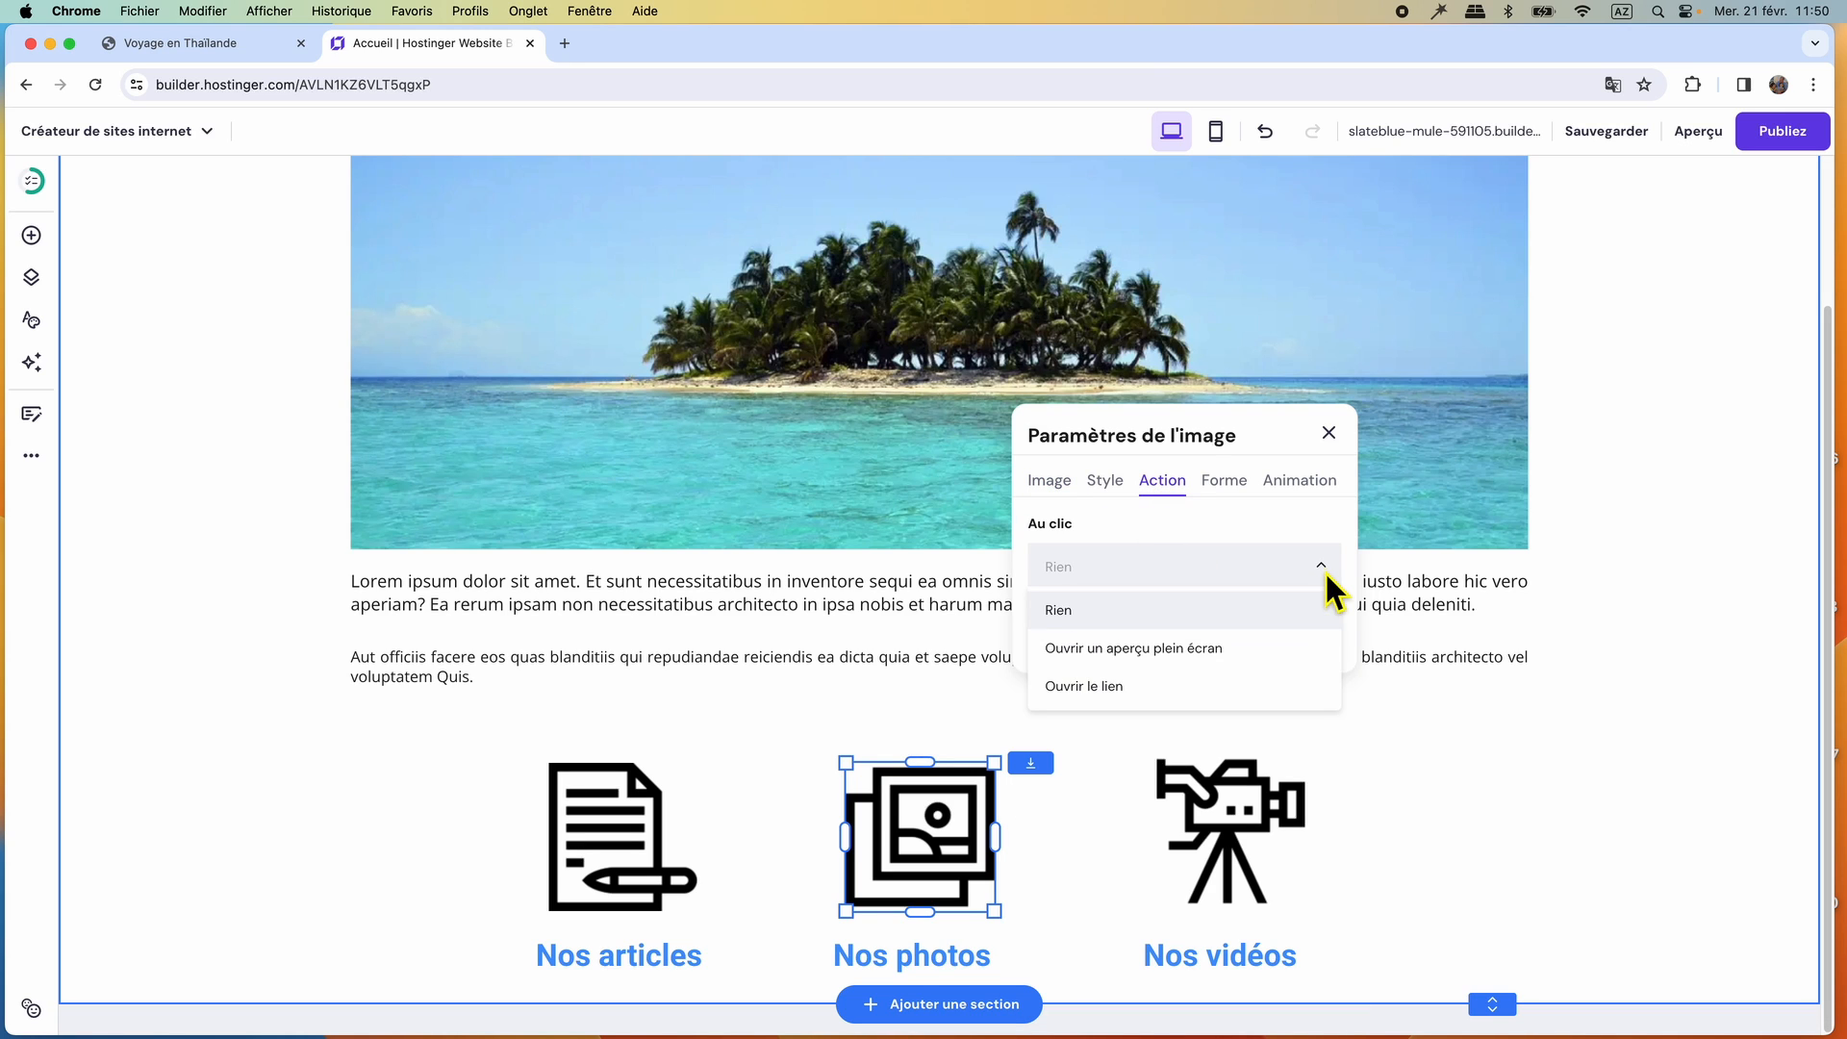
{"action": "left_click", "coordinate": [1108, 685]}
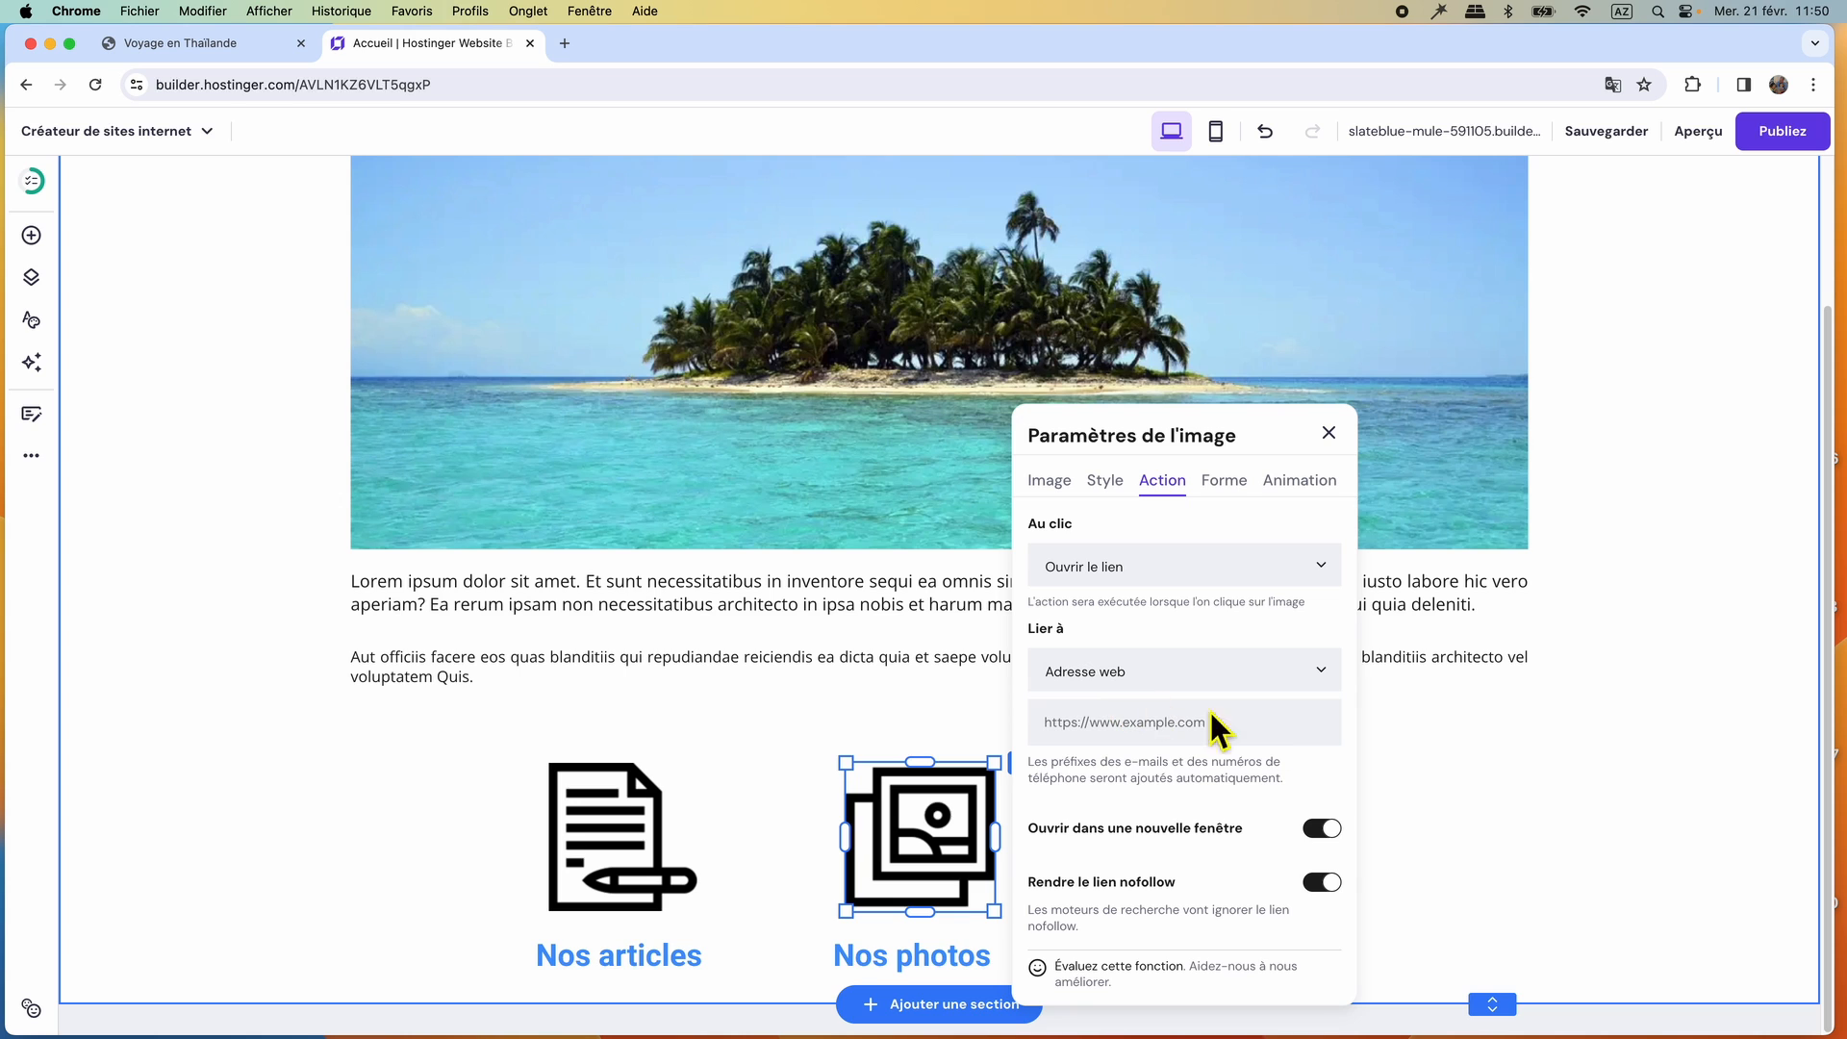
{"action": "left_click", "coordinate": [1241, 673]}
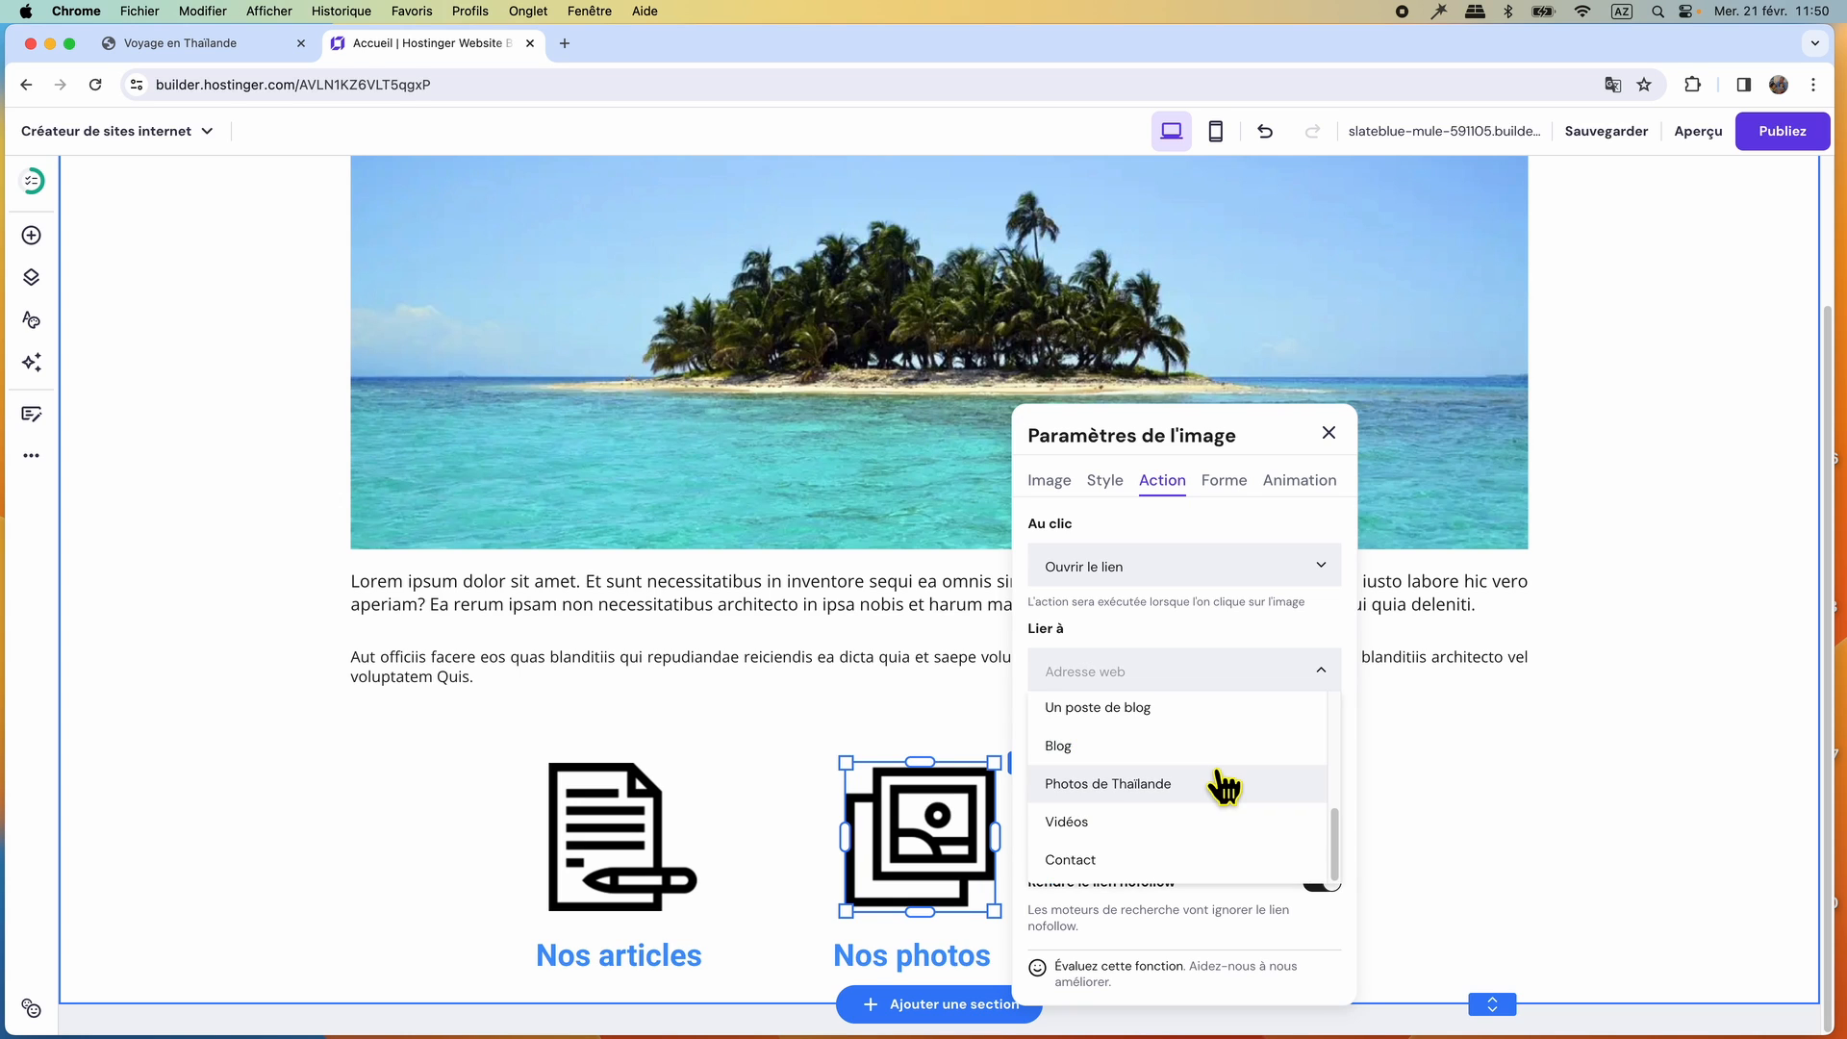
{"action": "left_click", "coordinate": [1126, 785]}
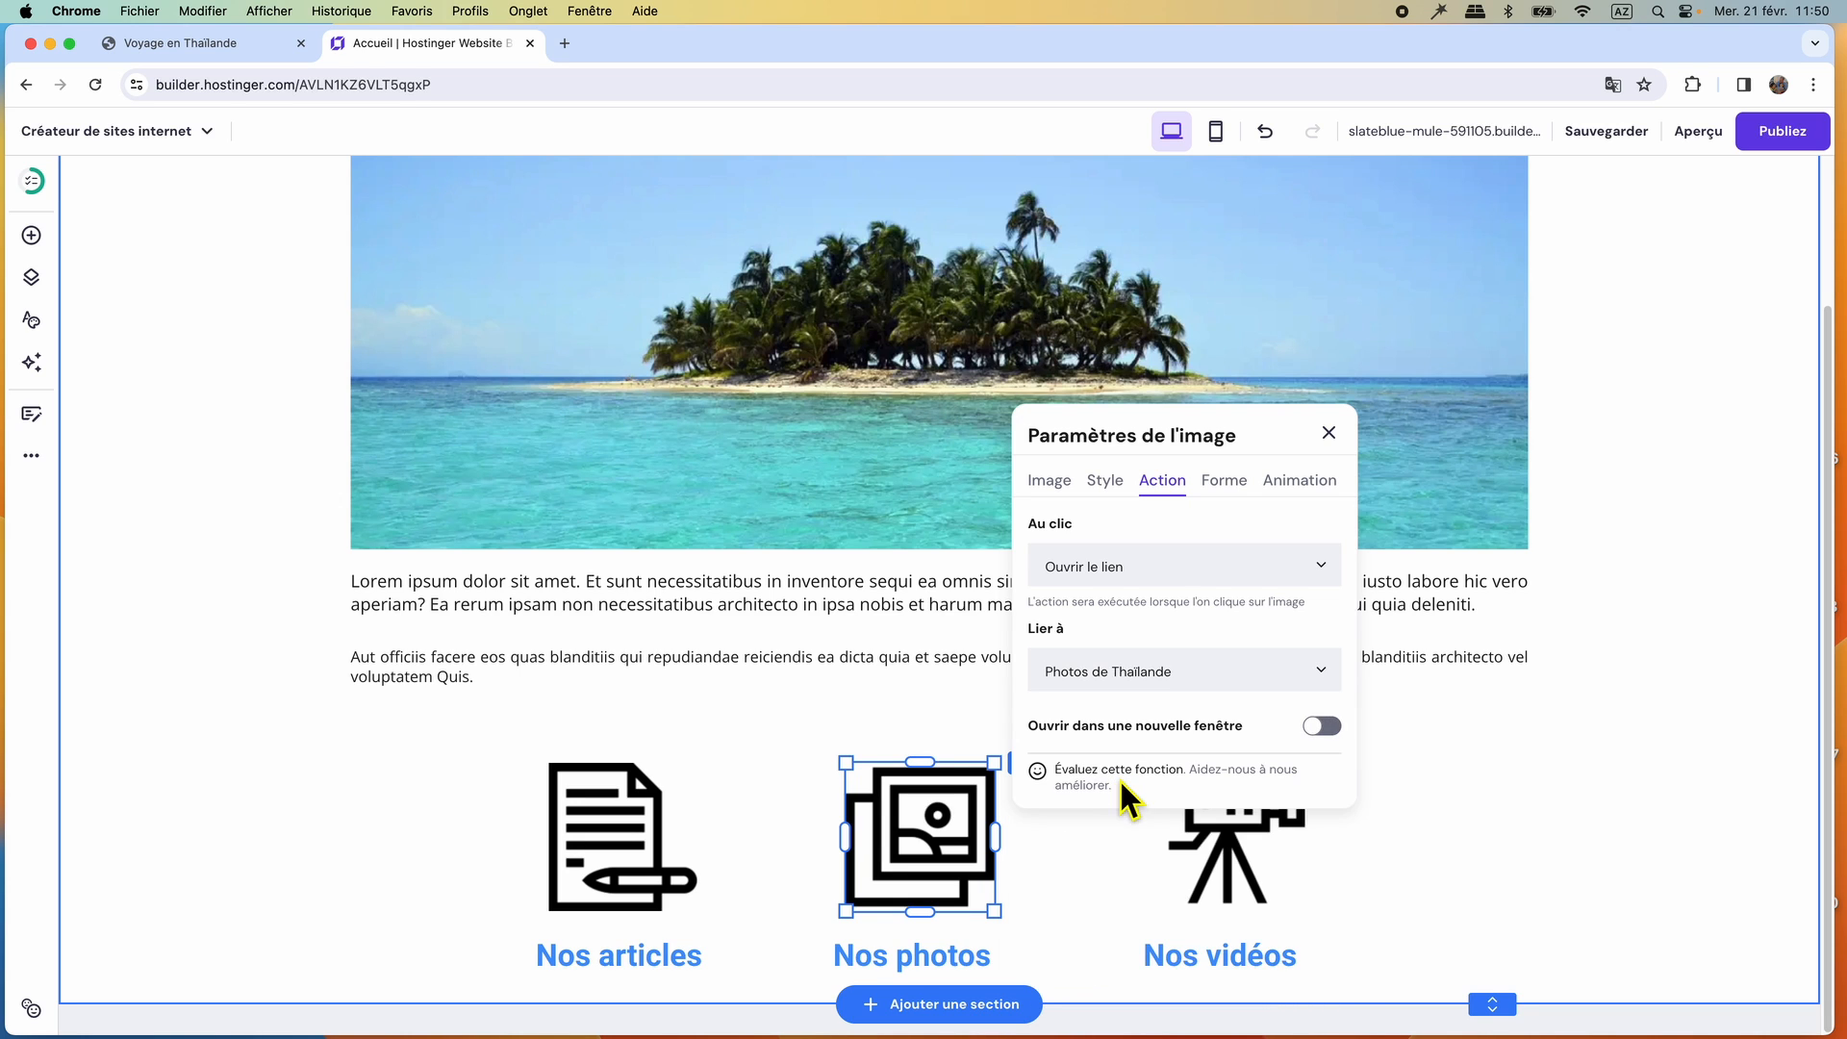
{"action": "left_click", "coordinate": [1328, 434]}
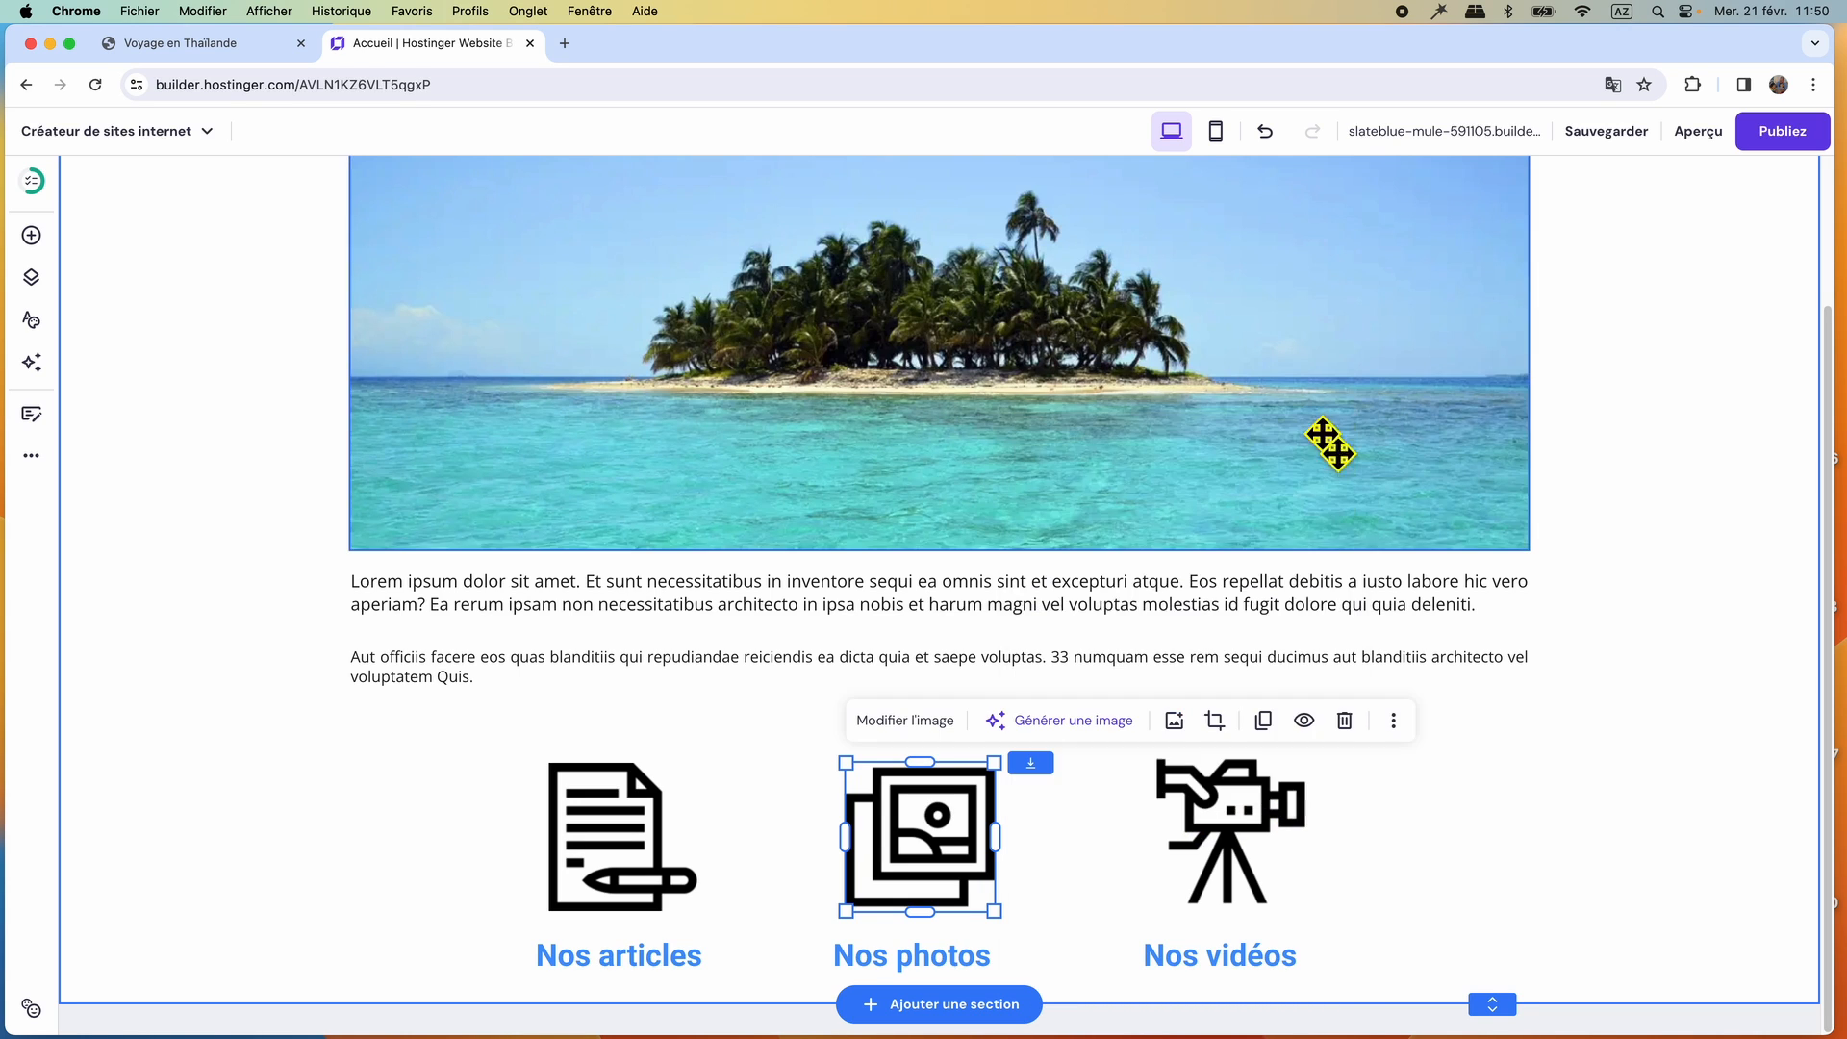
Set the video camera icon's on-click action to "Ouvrir le lien" and link it to the "Vidéos" page.
{"action": "left_click", "coordinate": [1247, 818]}
{"action": "left_click", "coordinate": [1243, 714]}
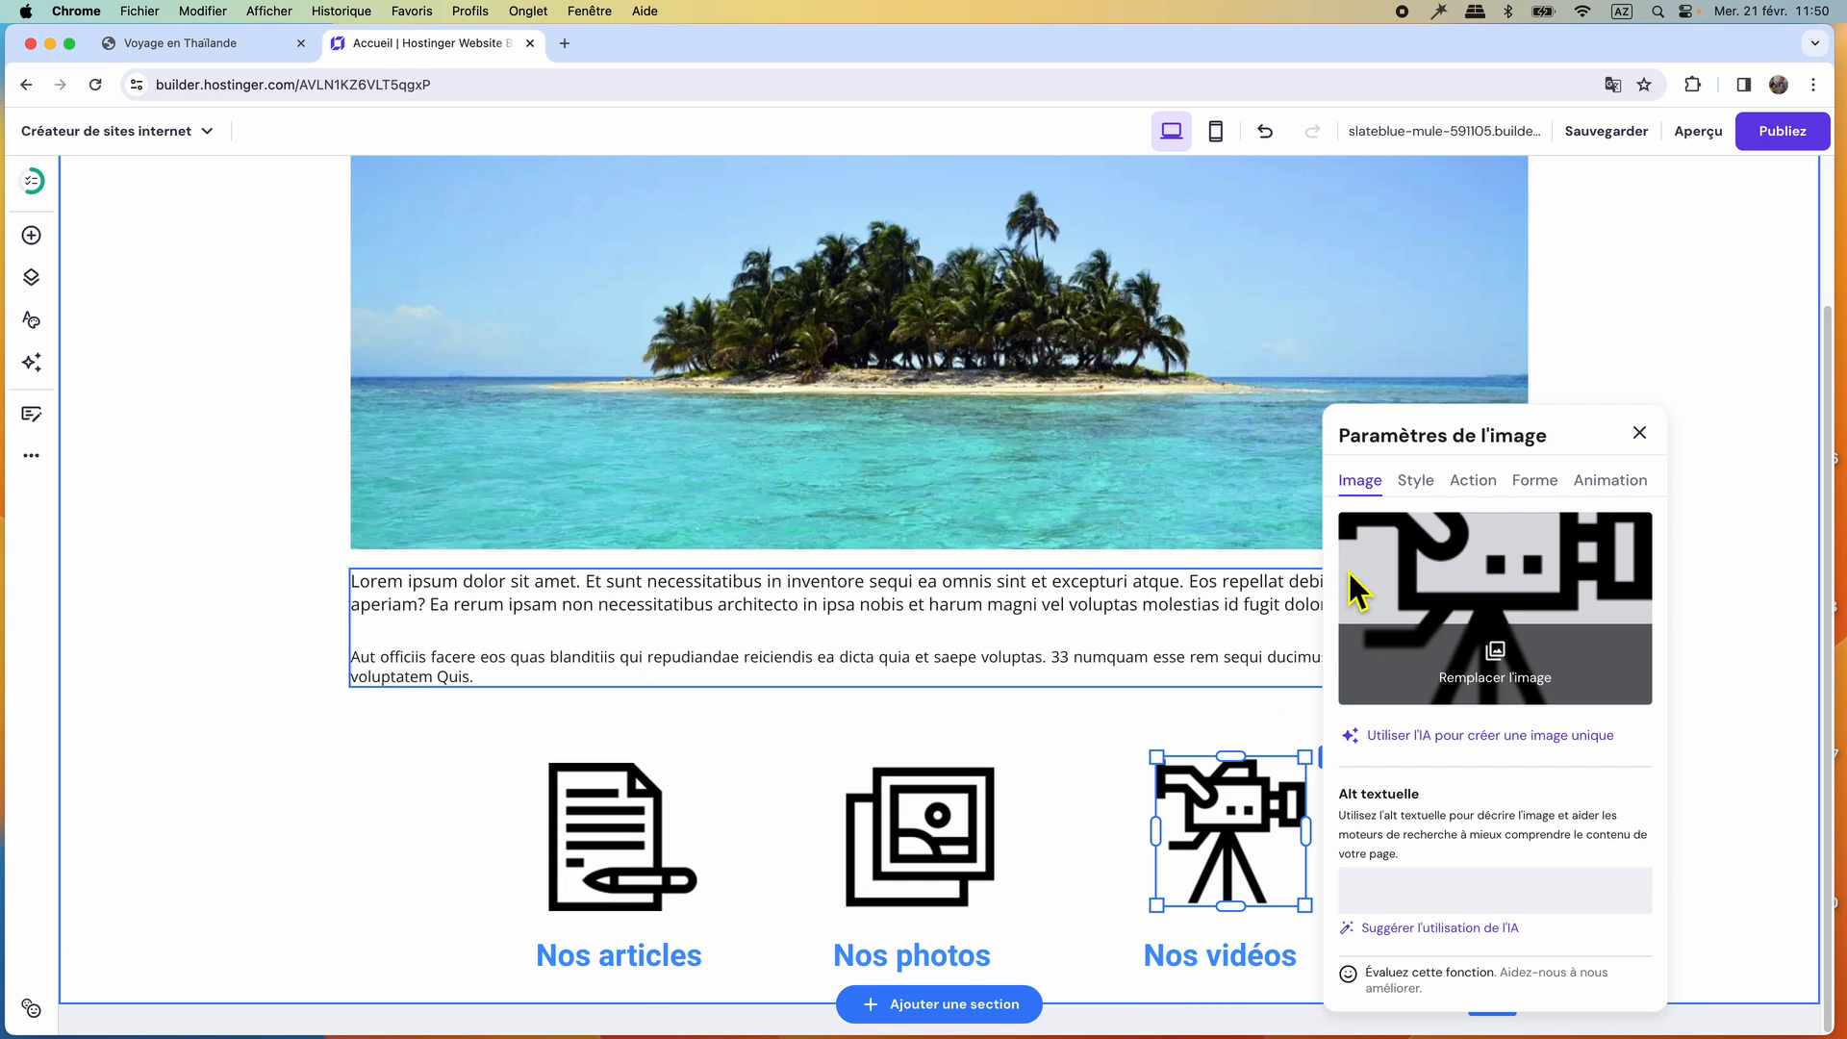
{"action": "left_click", "coordinate": [1482, 489]}
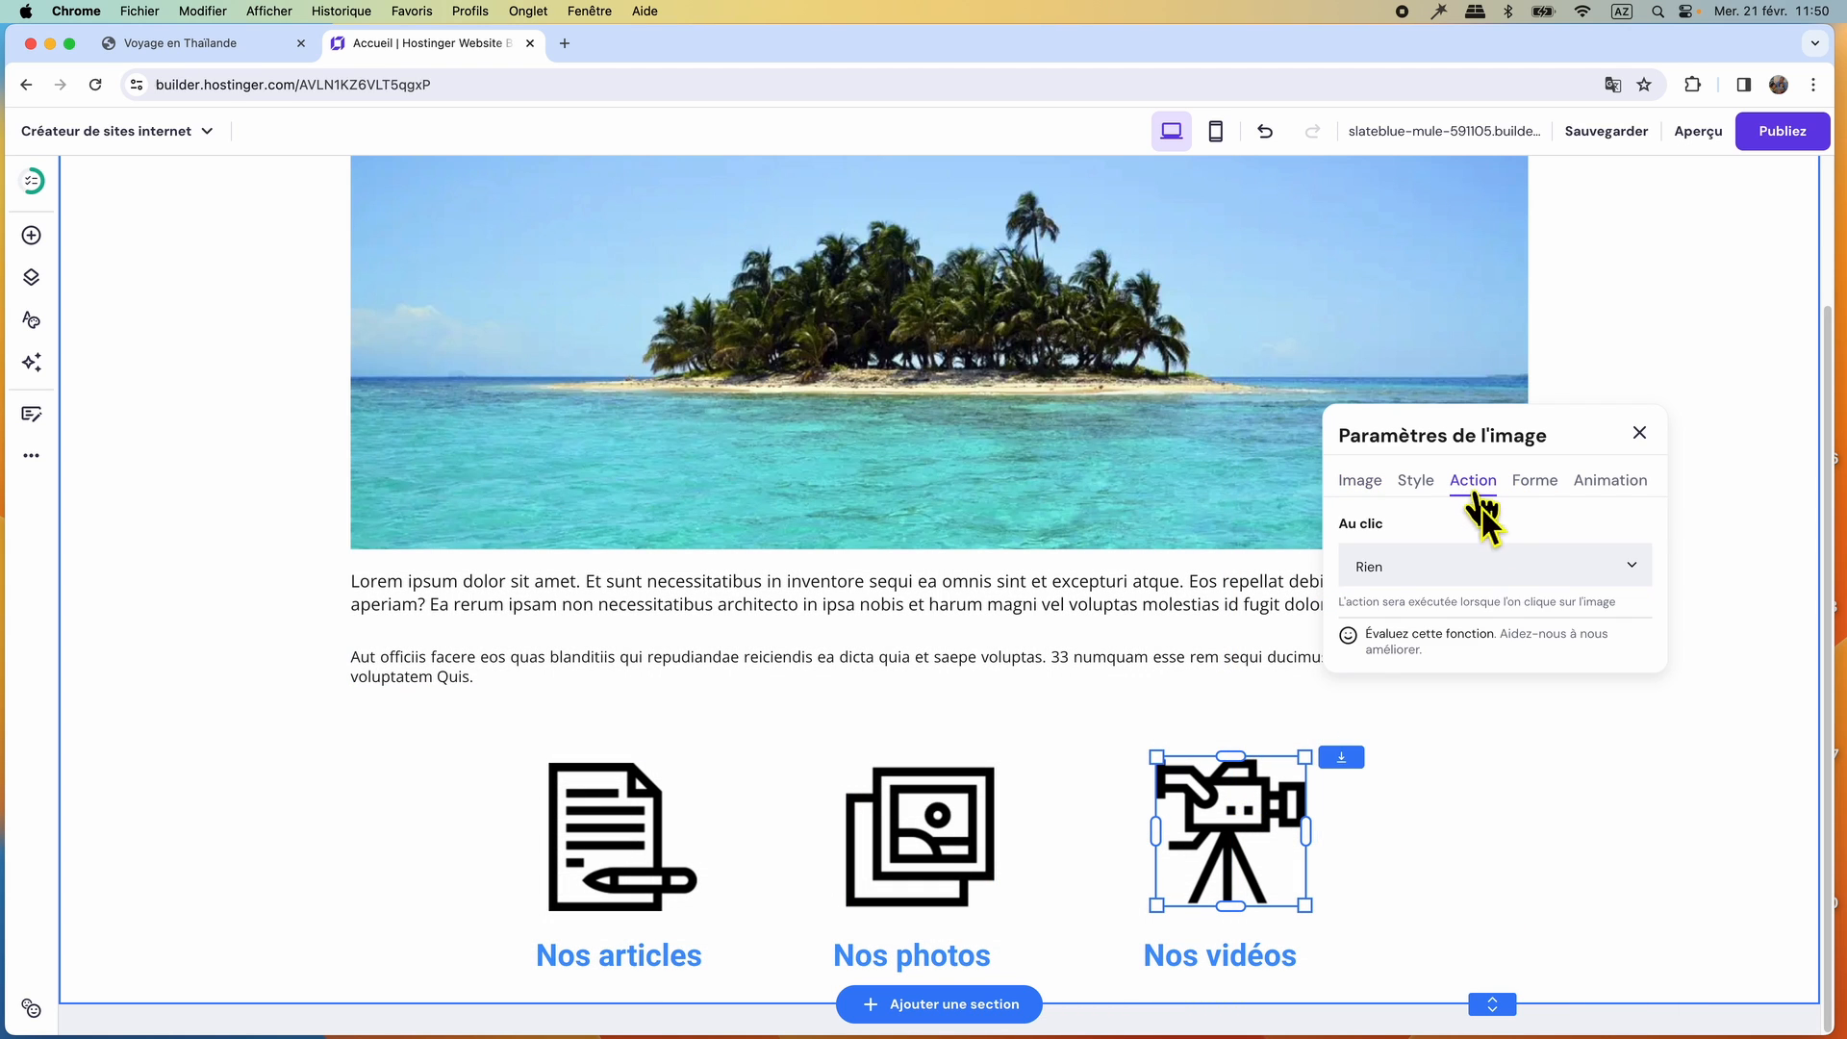
{"action": "left_click", "coordinate": [1522, 582]}
{"action": "left_click", "coordinate": [1437, 695]}
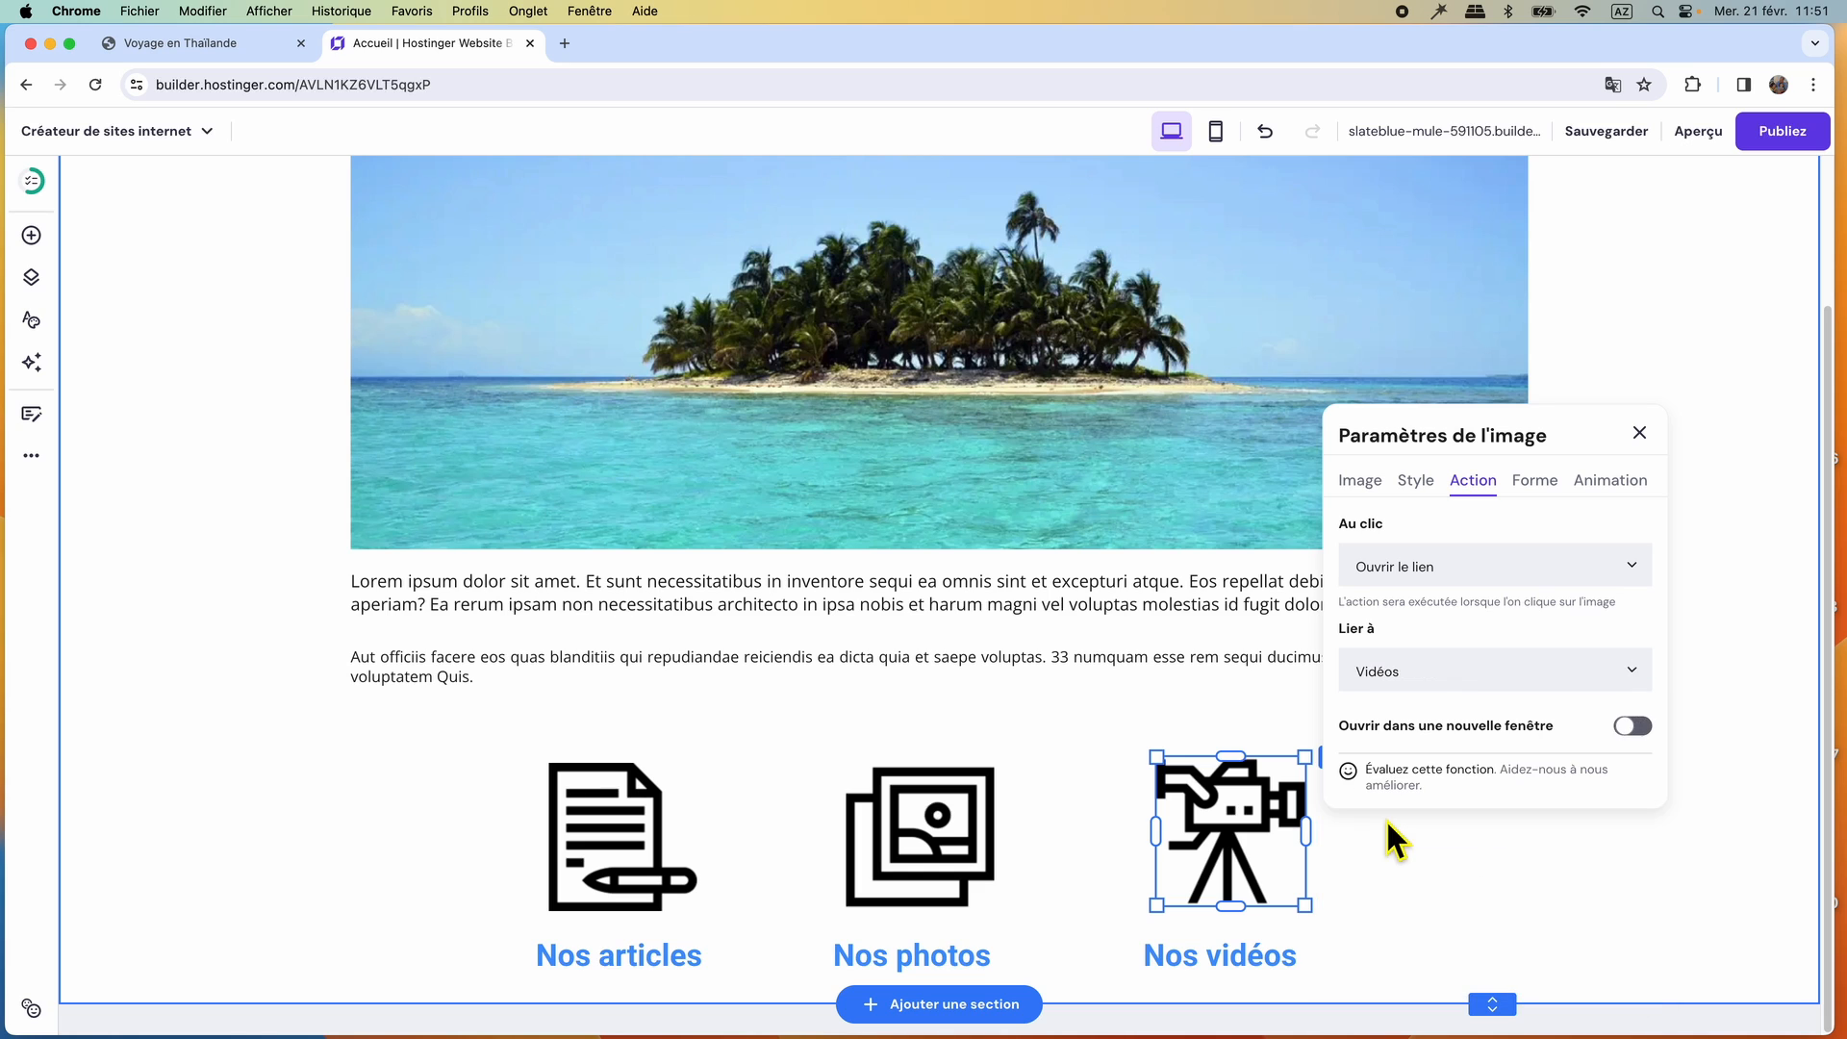
{"action": "left_click", "coordinate": [1639, 433]}
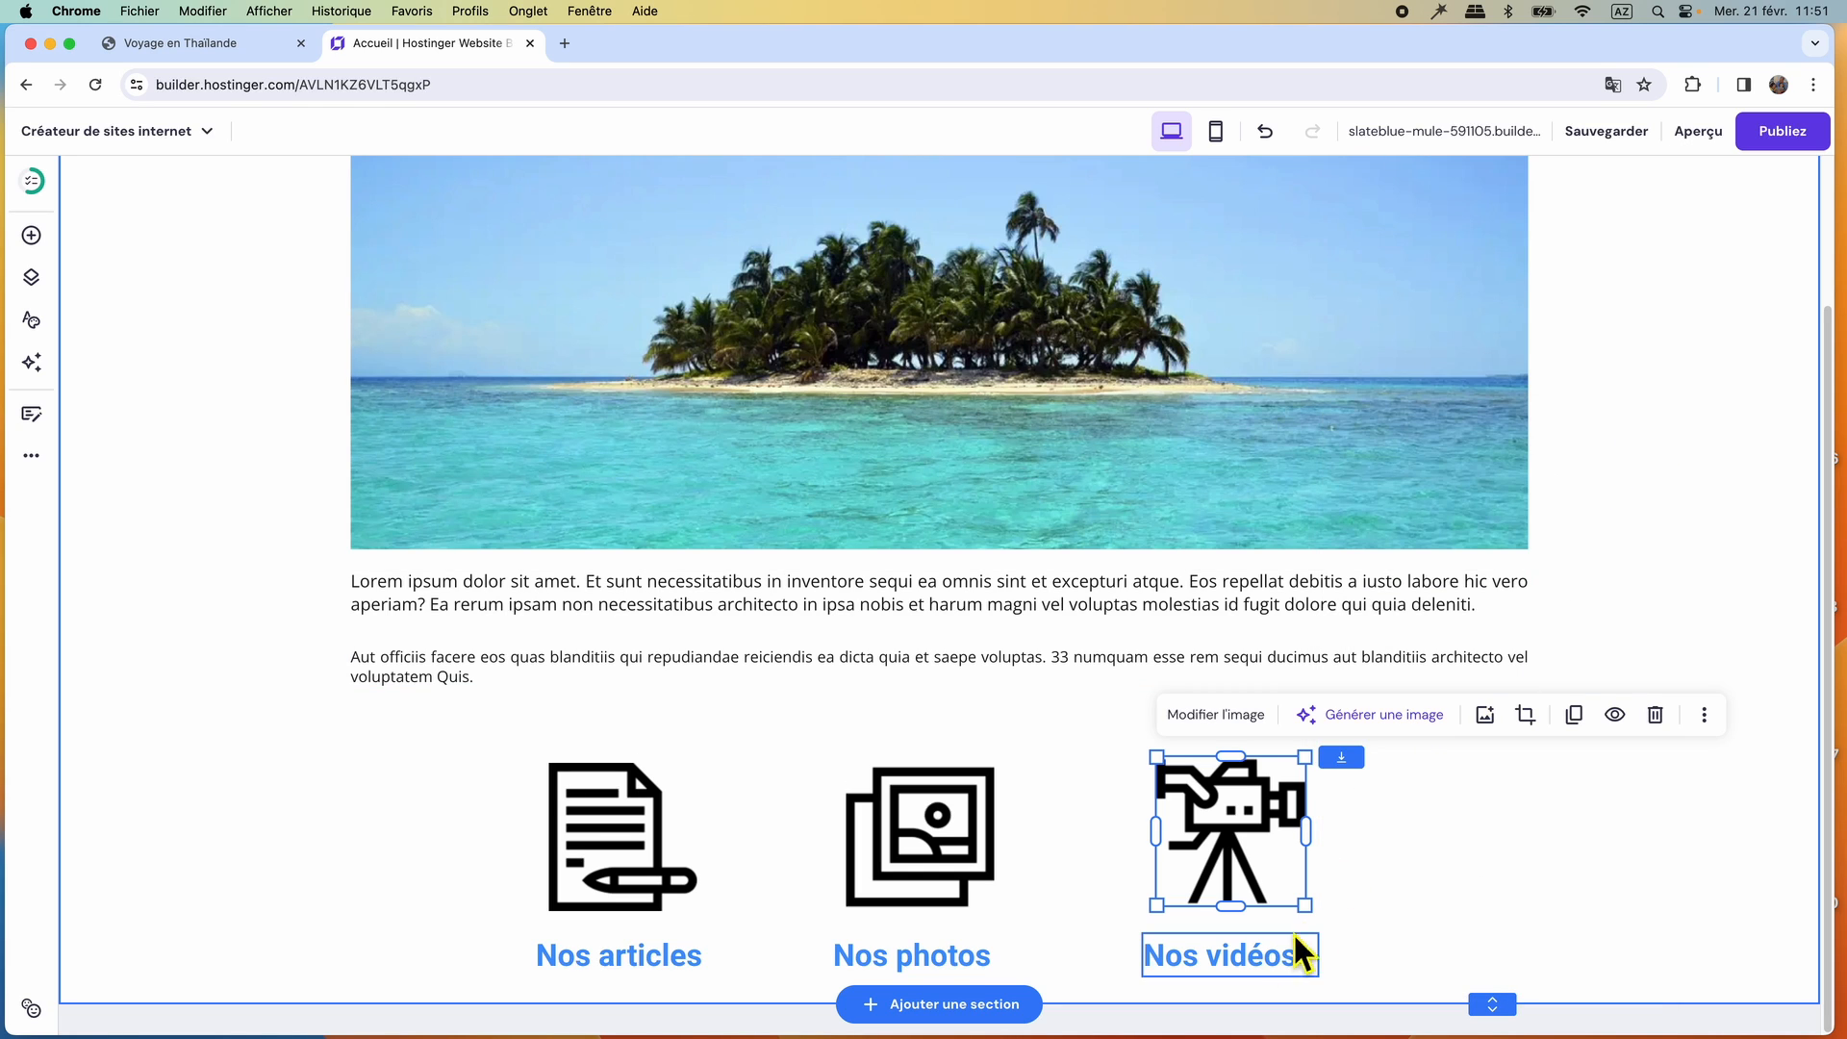
Link the "Nos vidéos" text below the video camera icon to the Vidéos page and save the link.
{"action": "left_click", "coordinate": [1217, 976]}
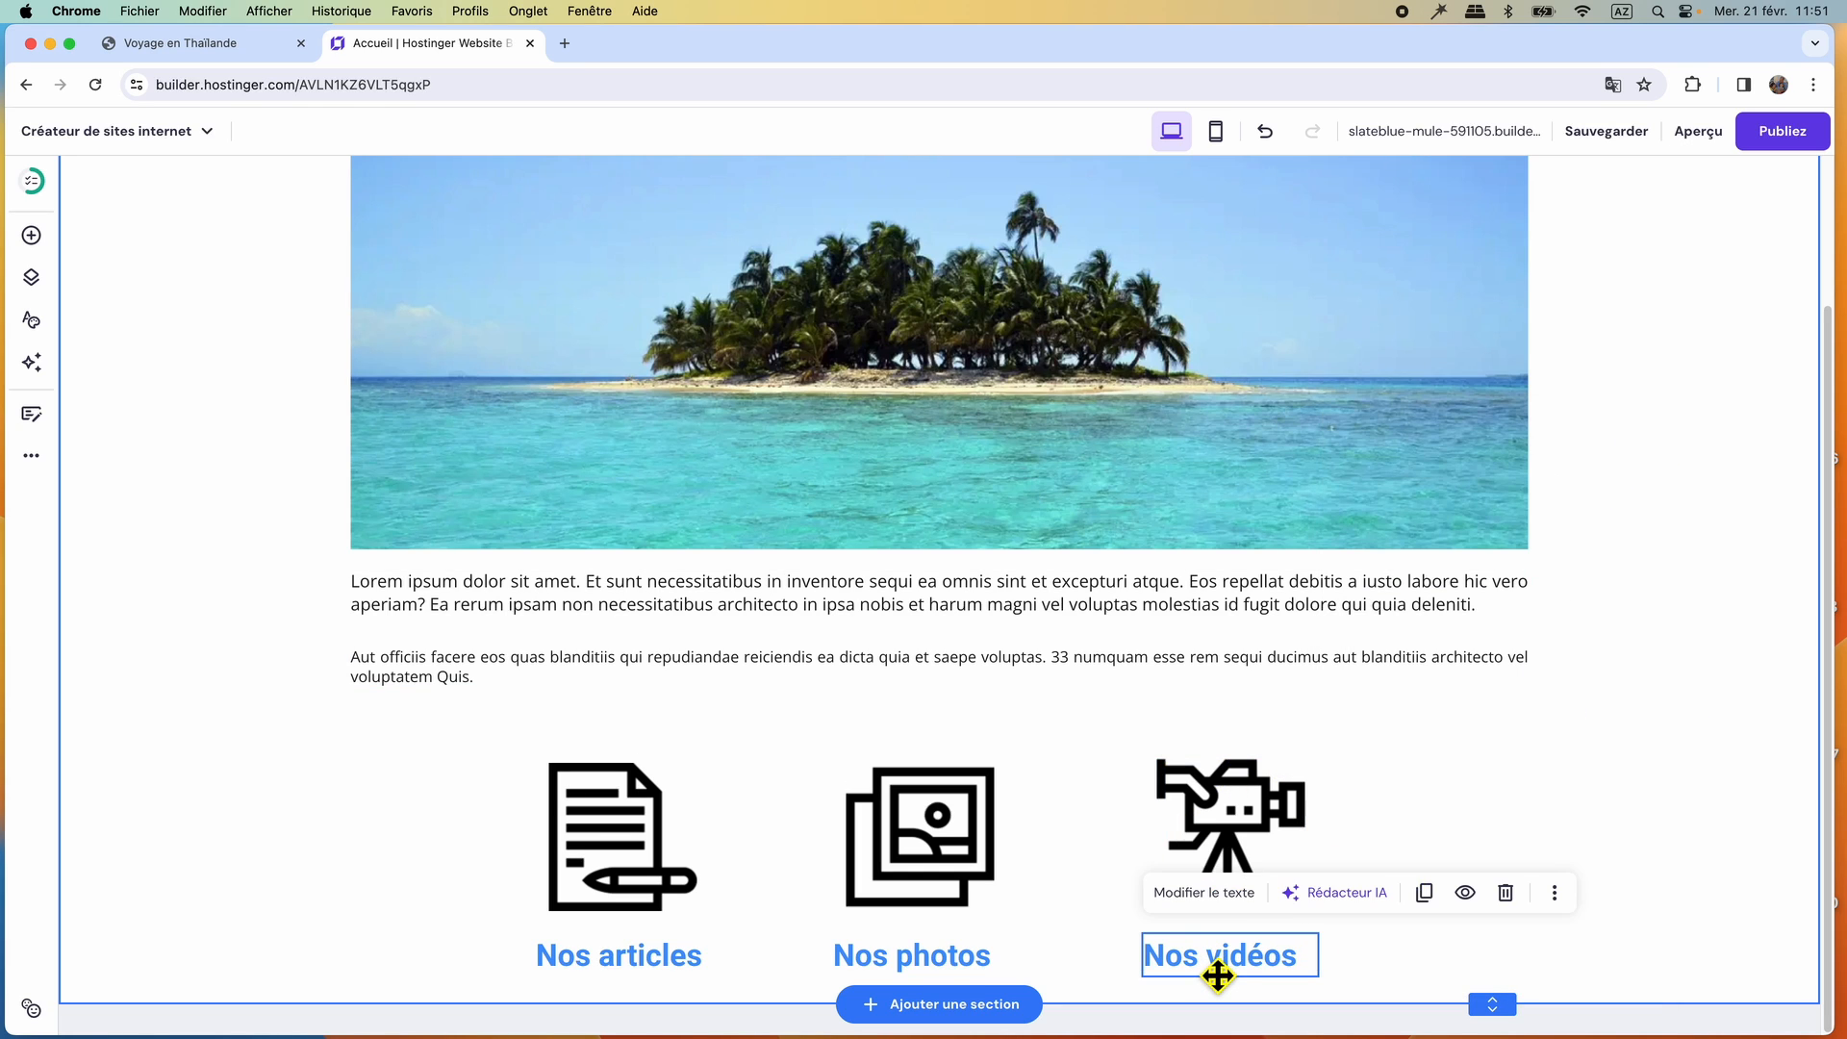
{"action": "left_click", "coordinate": [1208, 895]}
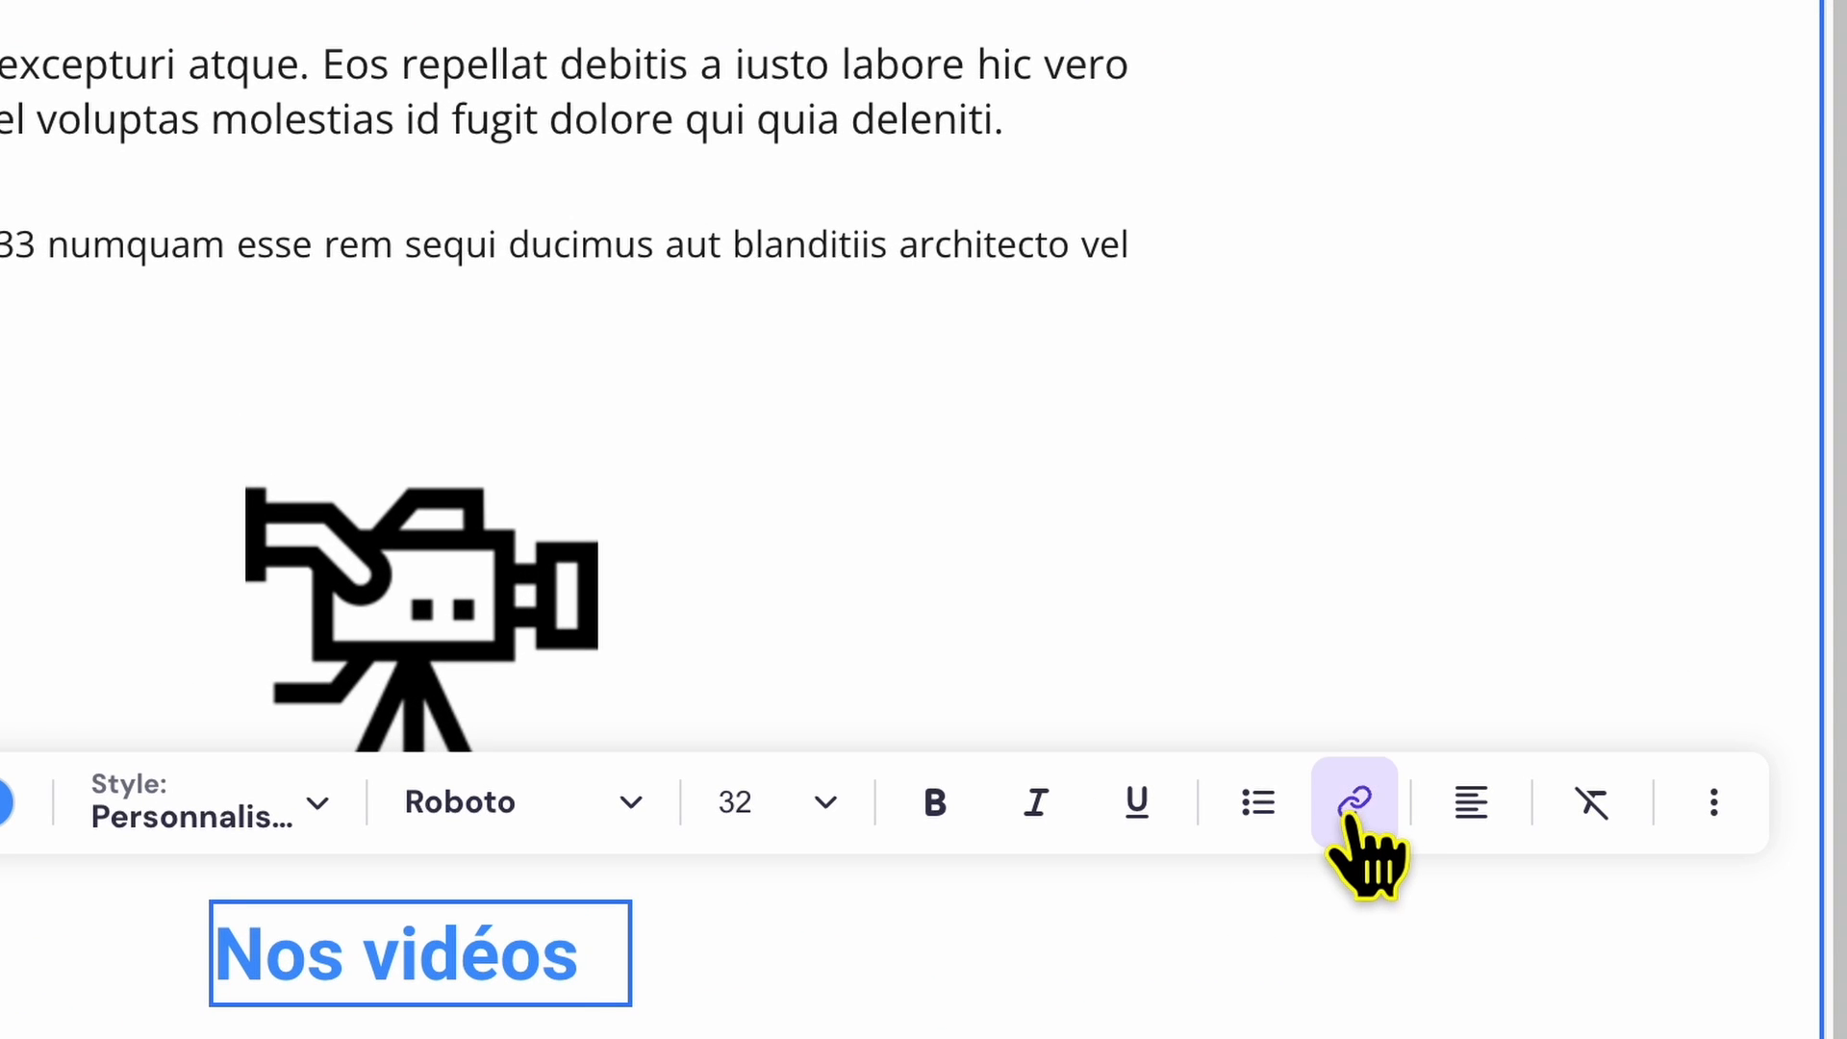
{"action": "left_click", "coordinate": [1347, 806]}
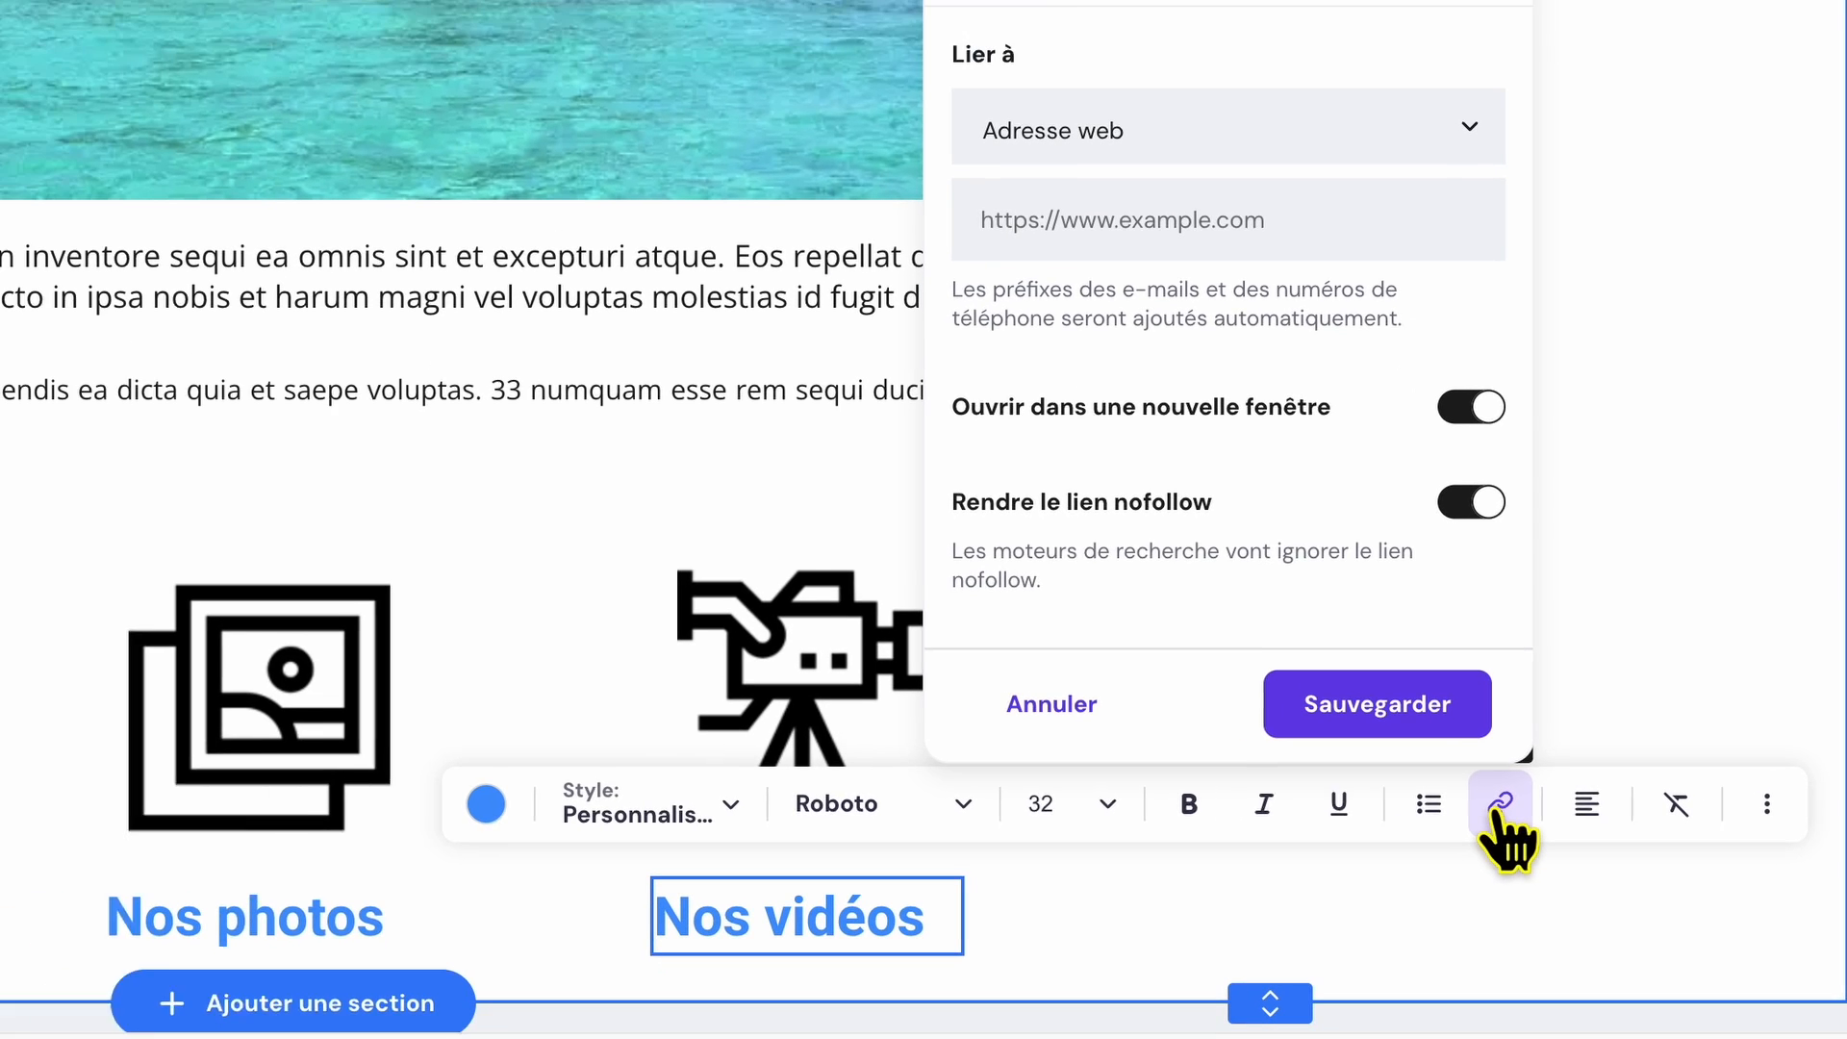
{"action": "left_click", "coordinate": [1496, 154]}
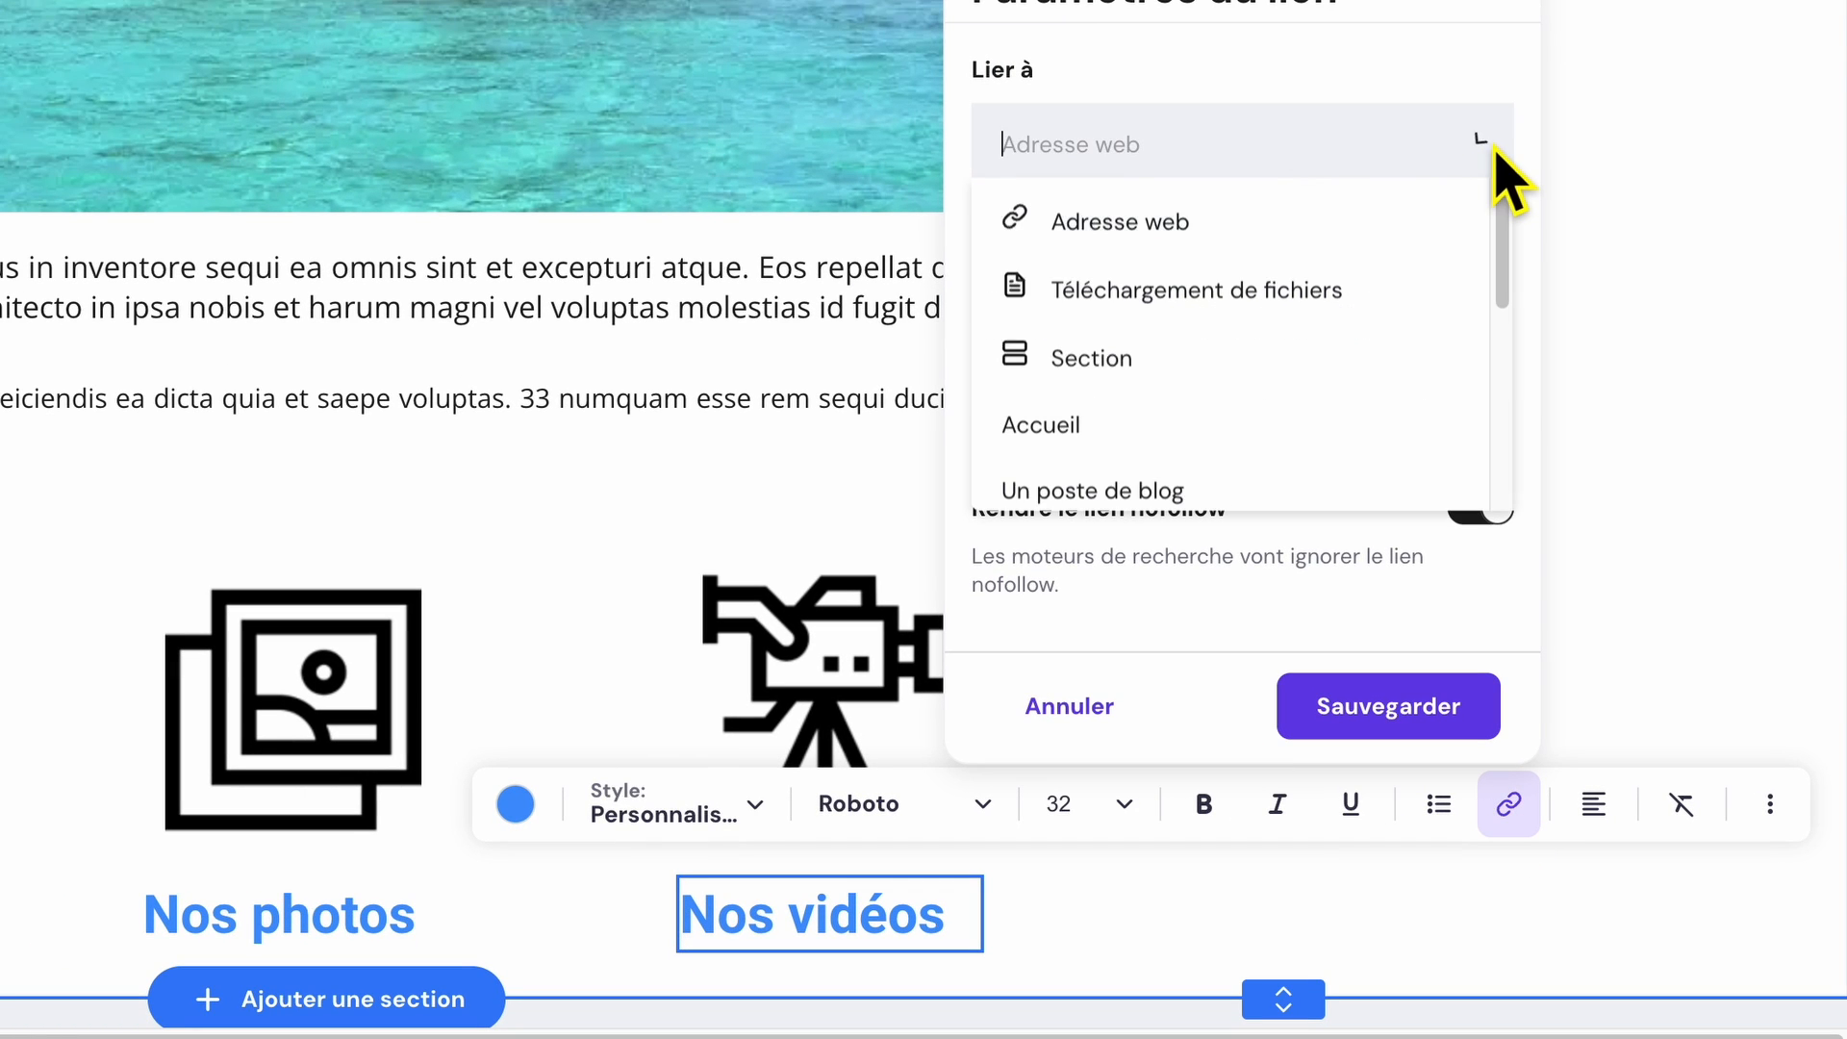
{"action": "scroll", "coordinate": [1303, 359], "scroll_direction": "down", "scroll_amount": 3}
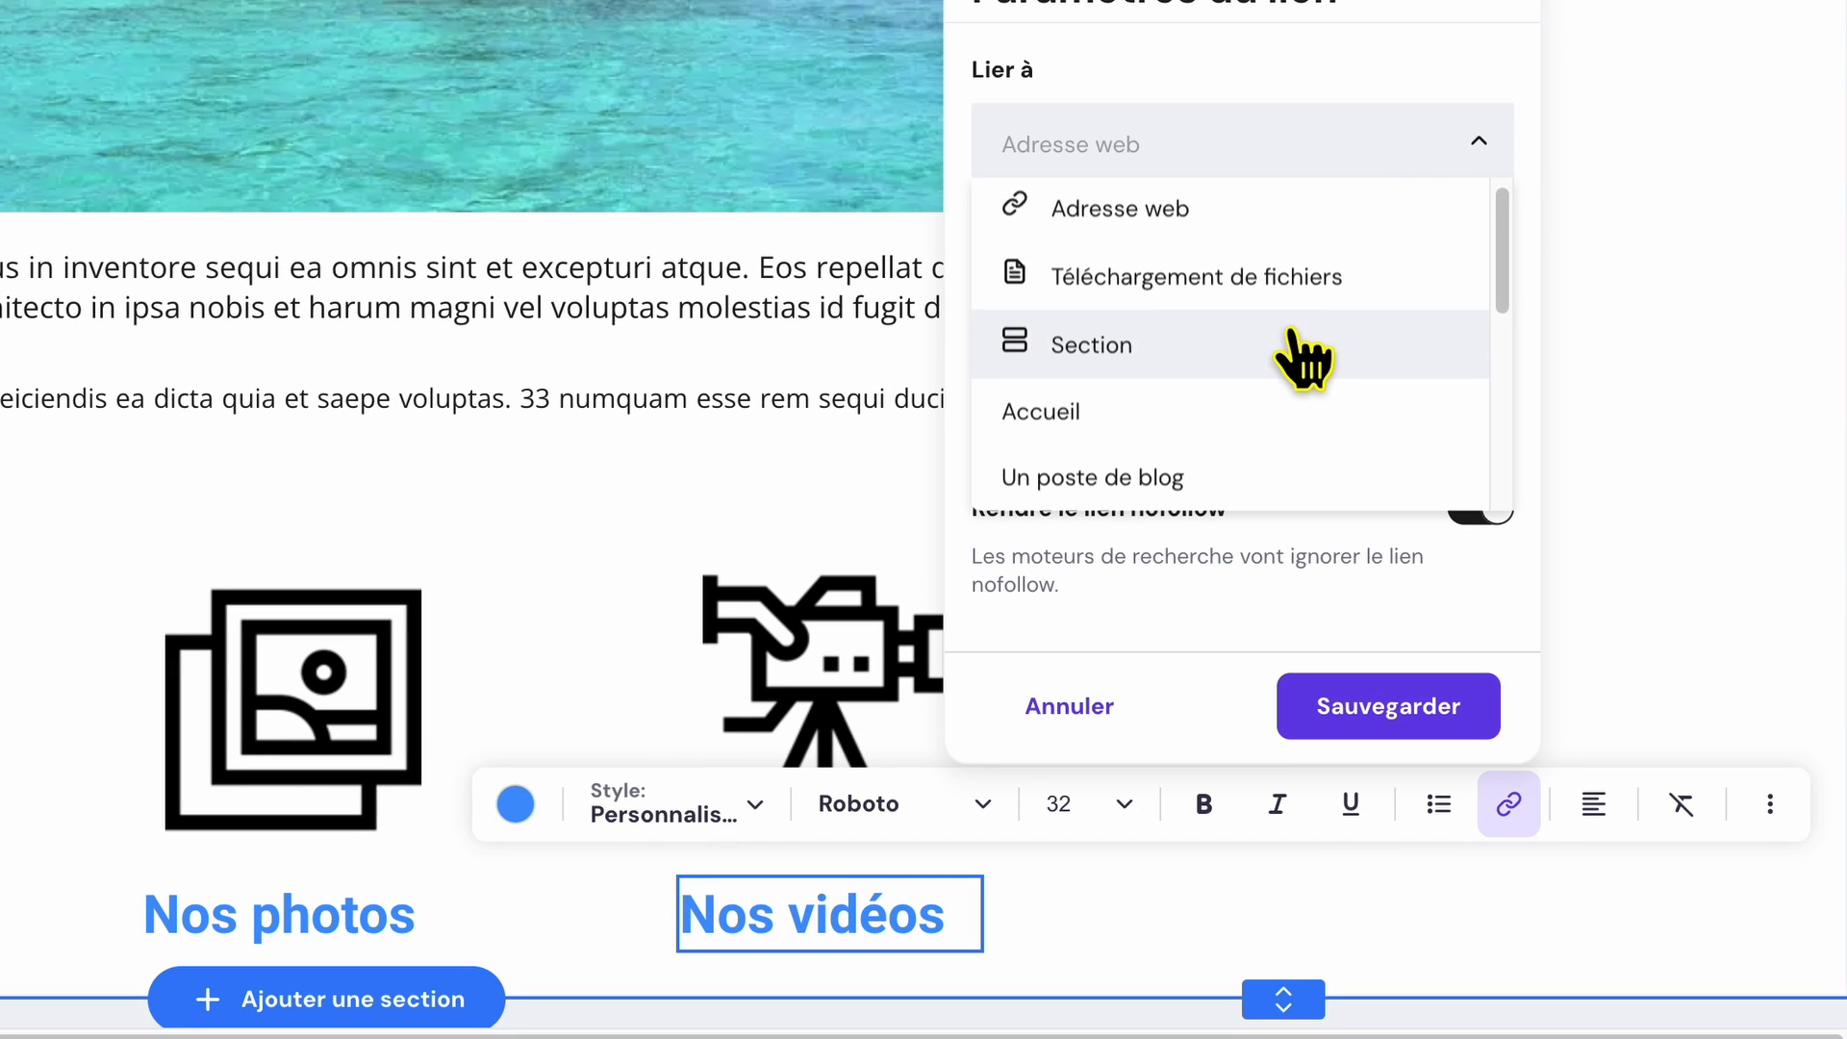
{"action": "scroll", "coordinate": [1302, 365], "scroll_direction": "down", "scroll_amount": 3}
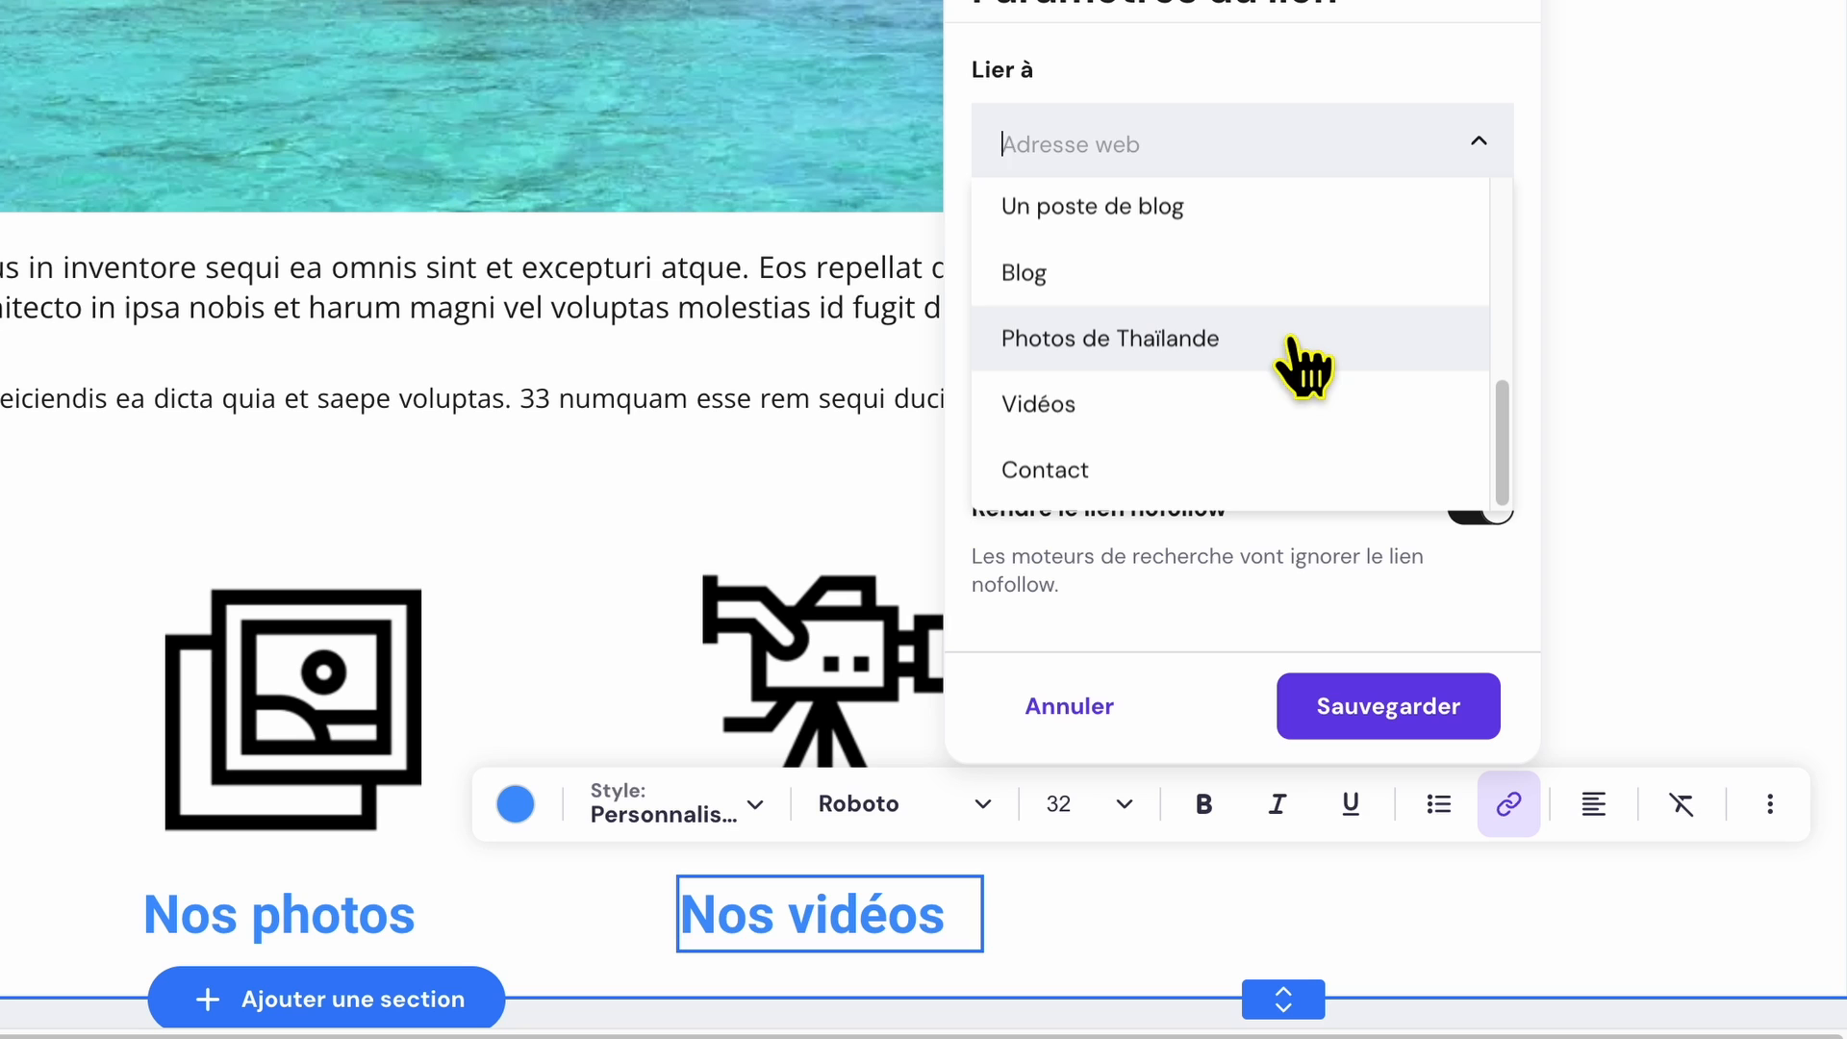
{"action": "left_click", "coordinate": [1058, 409]}
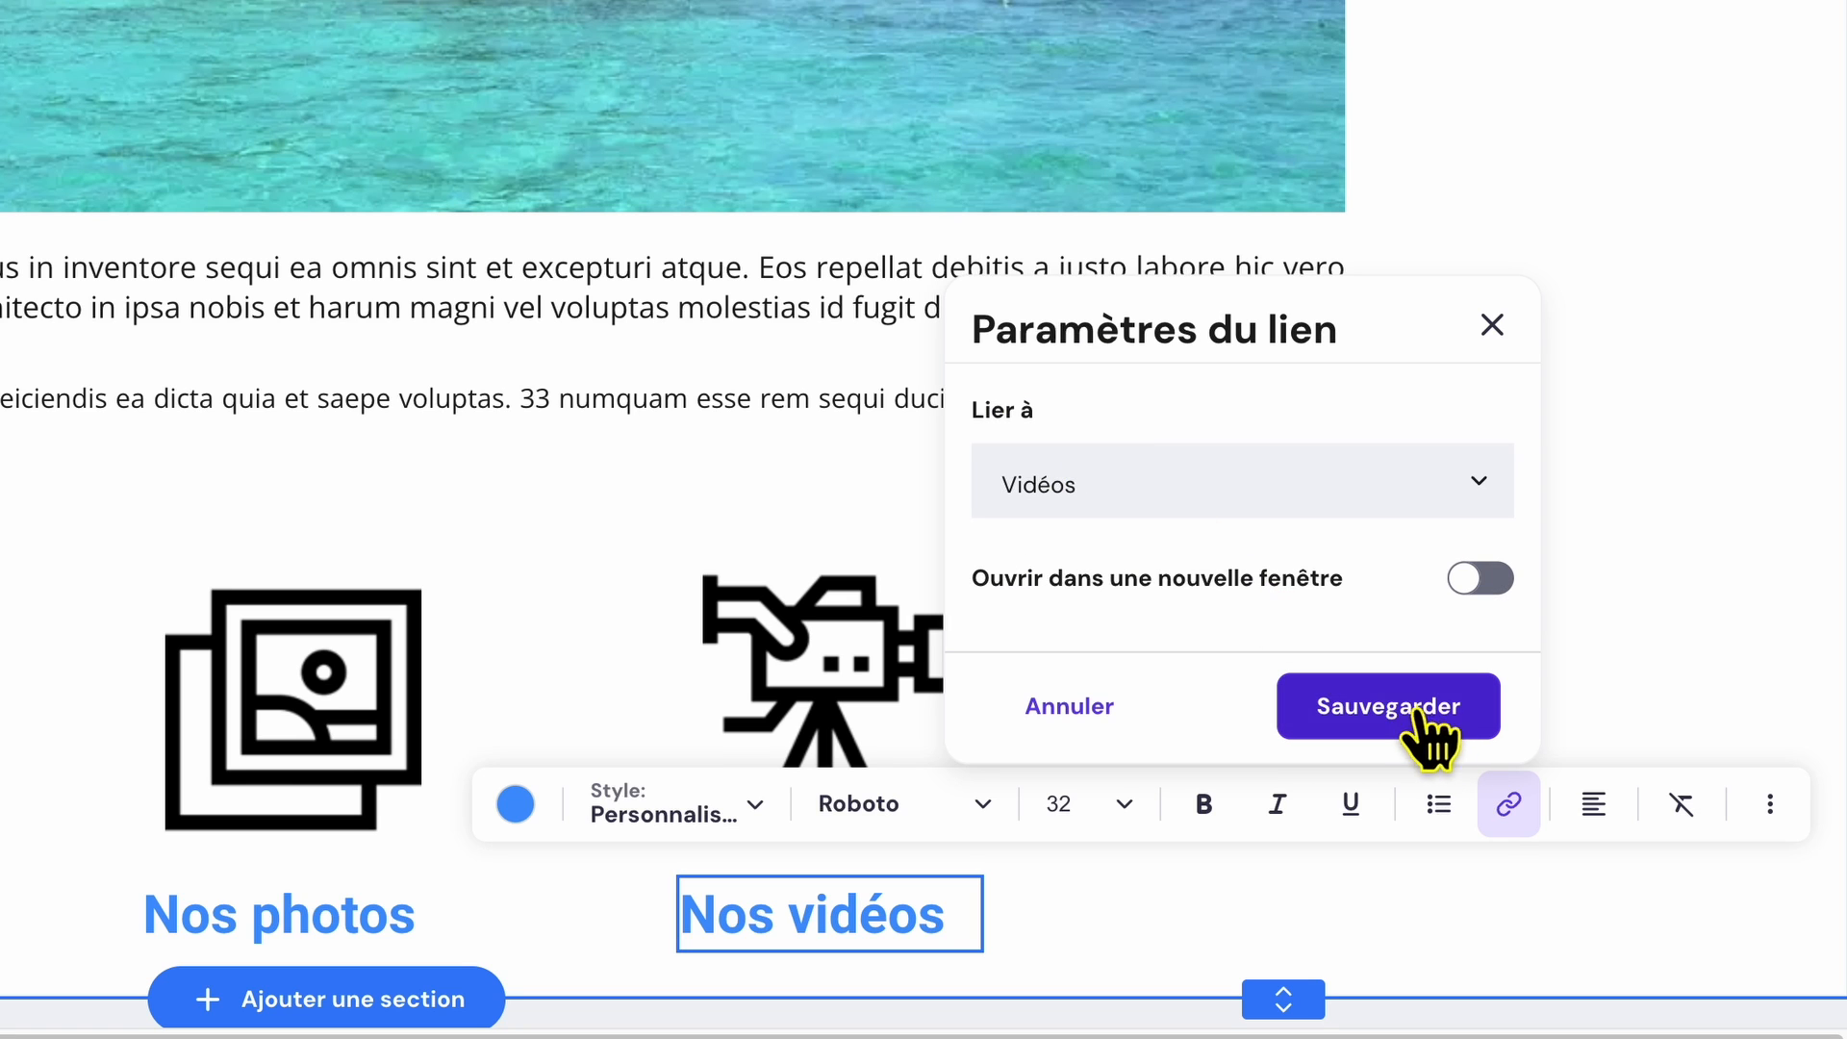
{"action": "left_click", "coordinate": [1424, 734]}
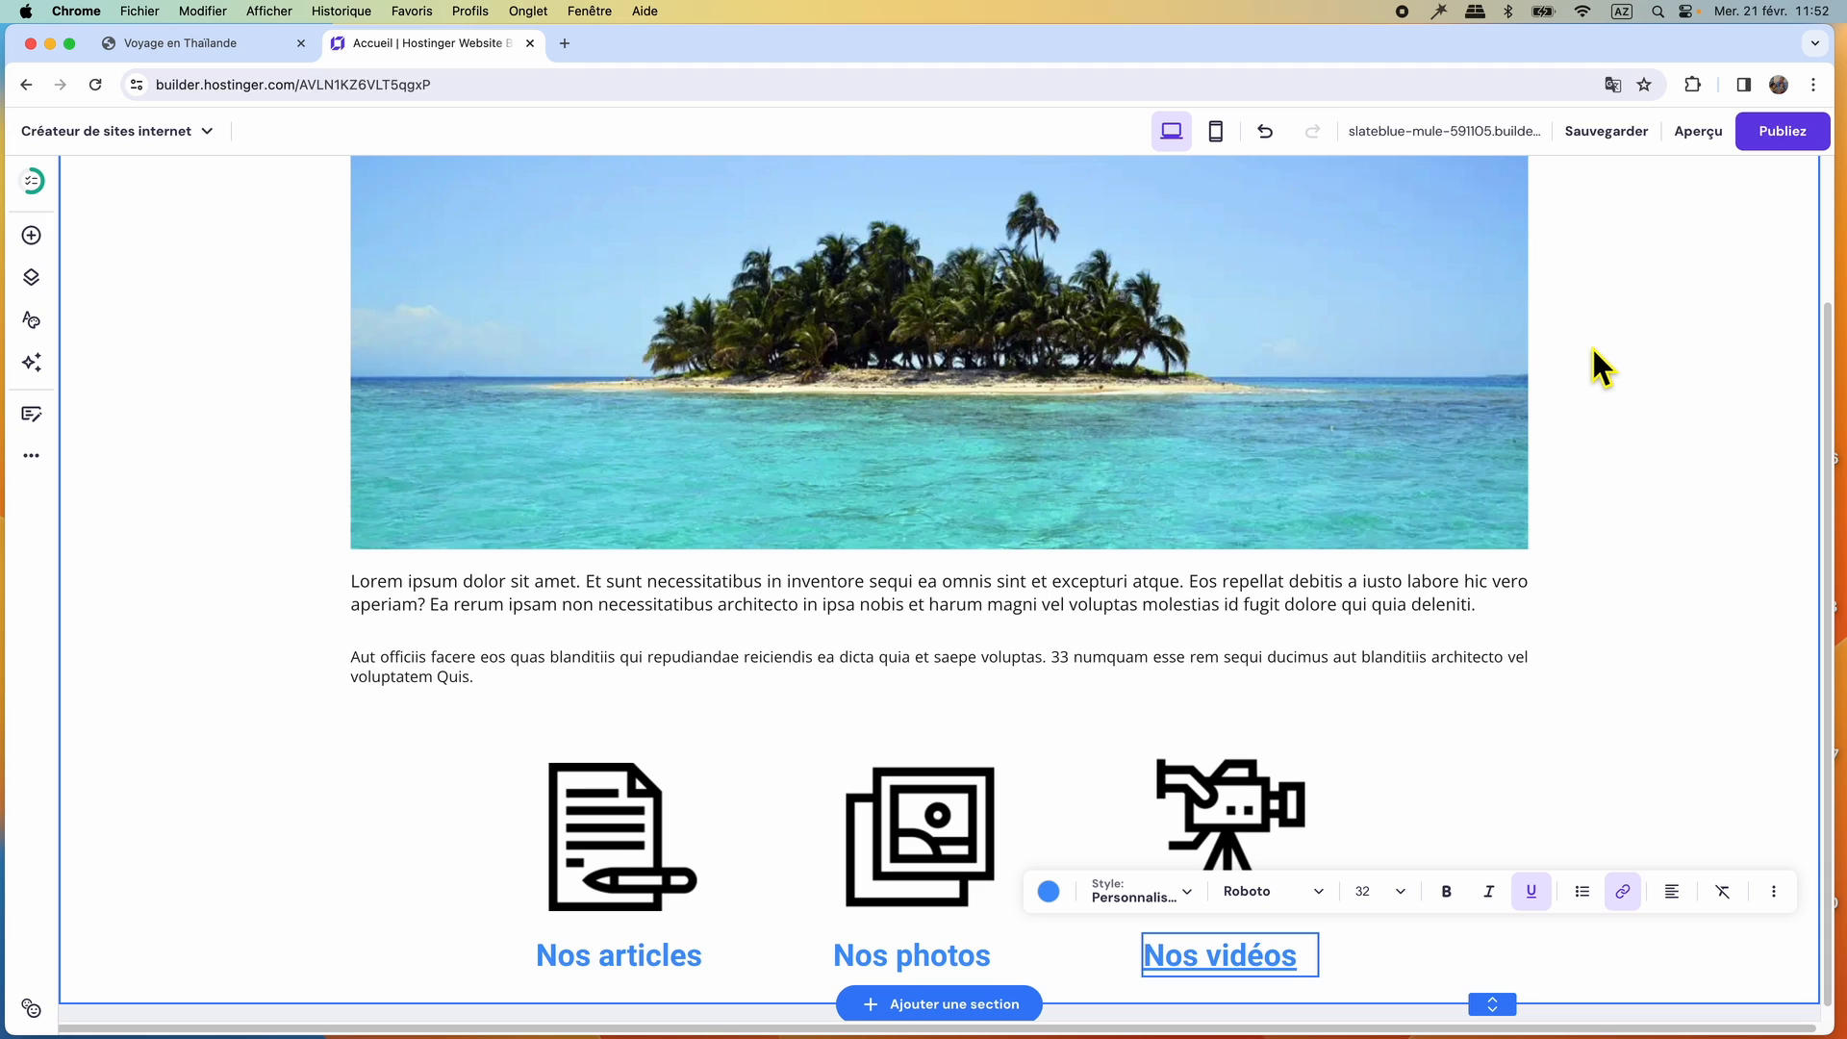
Connect the domain toptutotest.com to the website made with the builder.
{"action": "mouse_move", "coordinate": [1606, 144]}
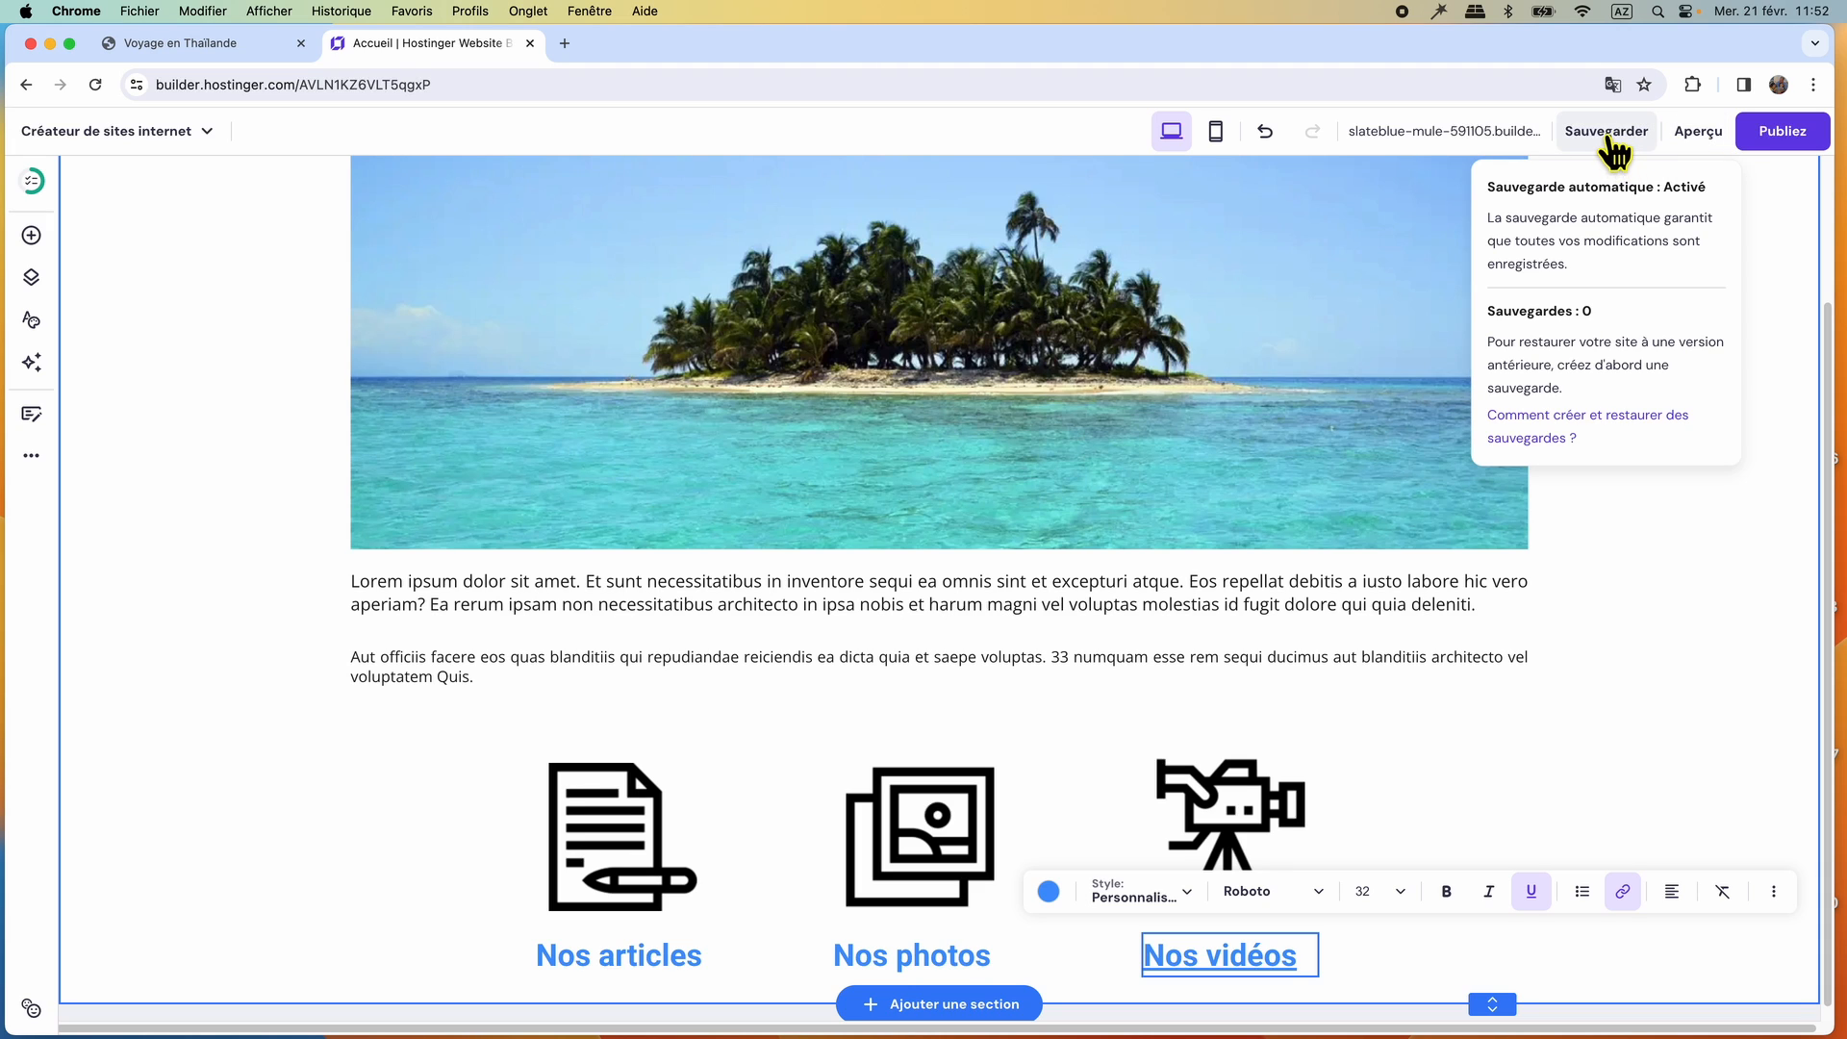
{"action": "mouse_move", "coordinate": [1352, 152]}
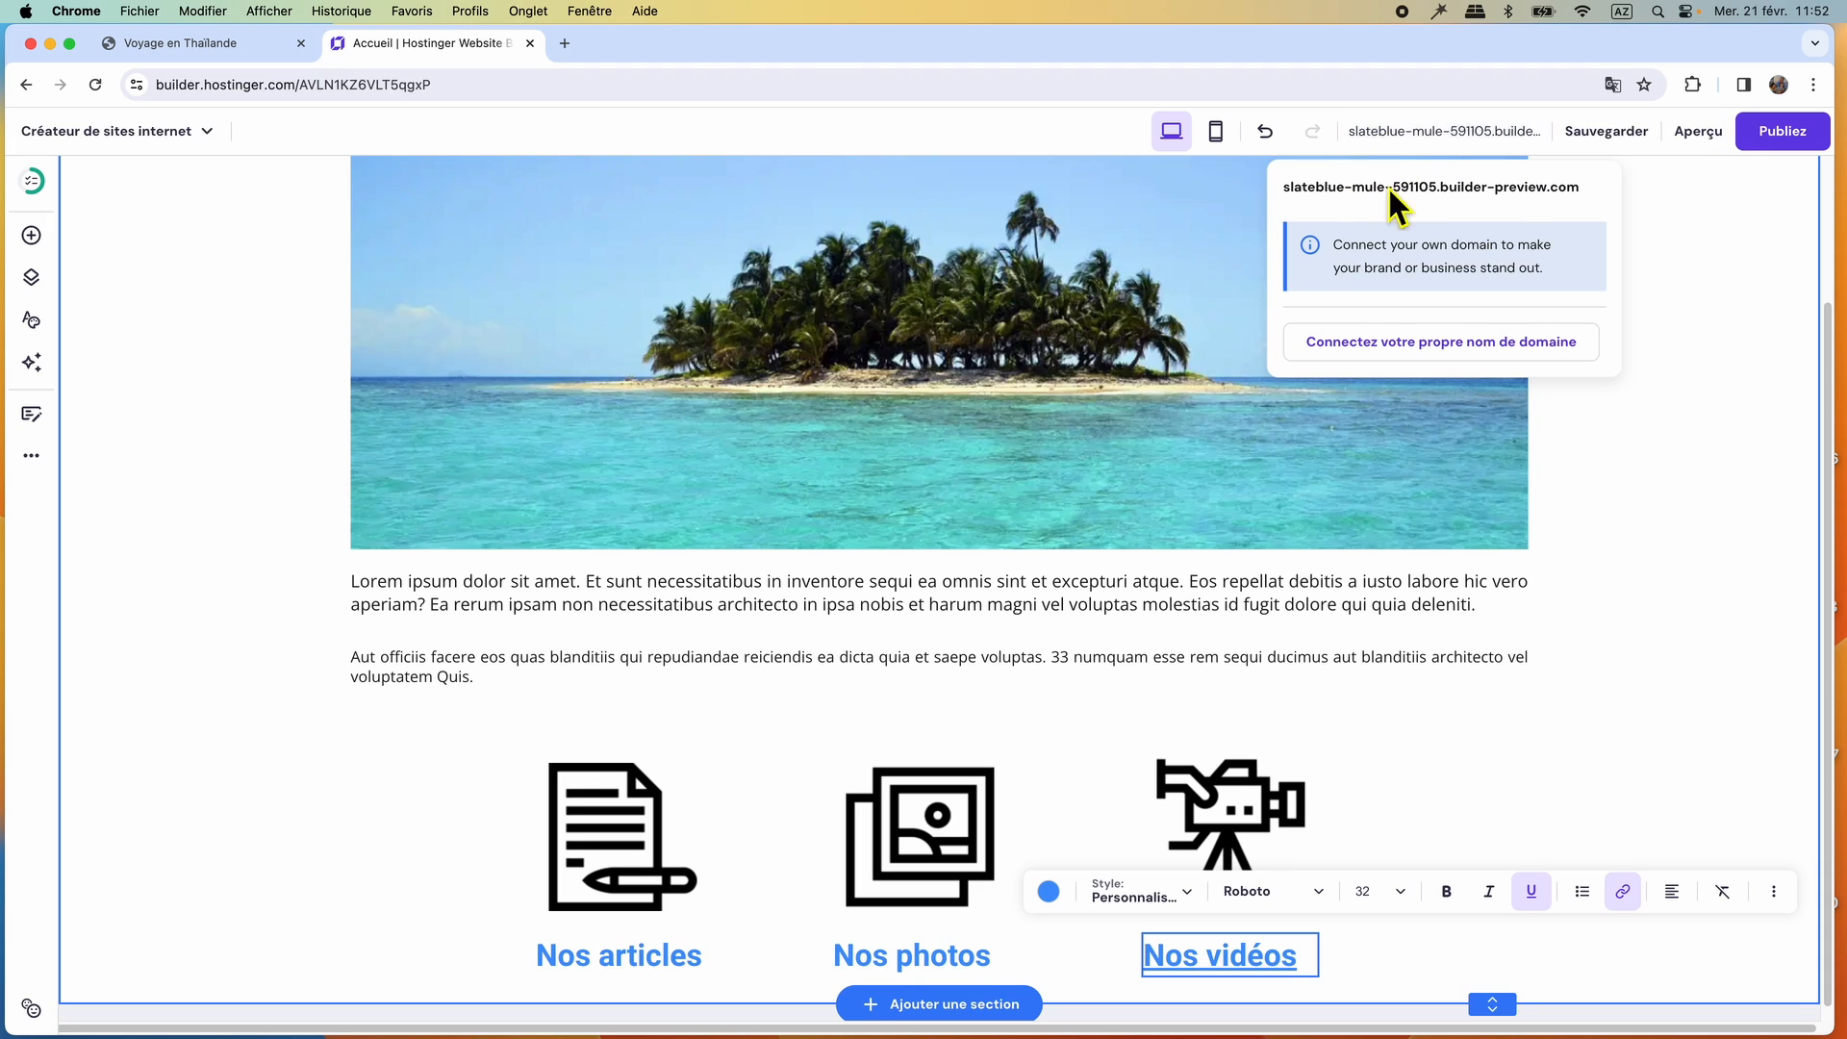
{"action": "left_click", "coordinate": [1782, 134]}
{"action": "mouse_move", "coordinate": [1463, 135]}
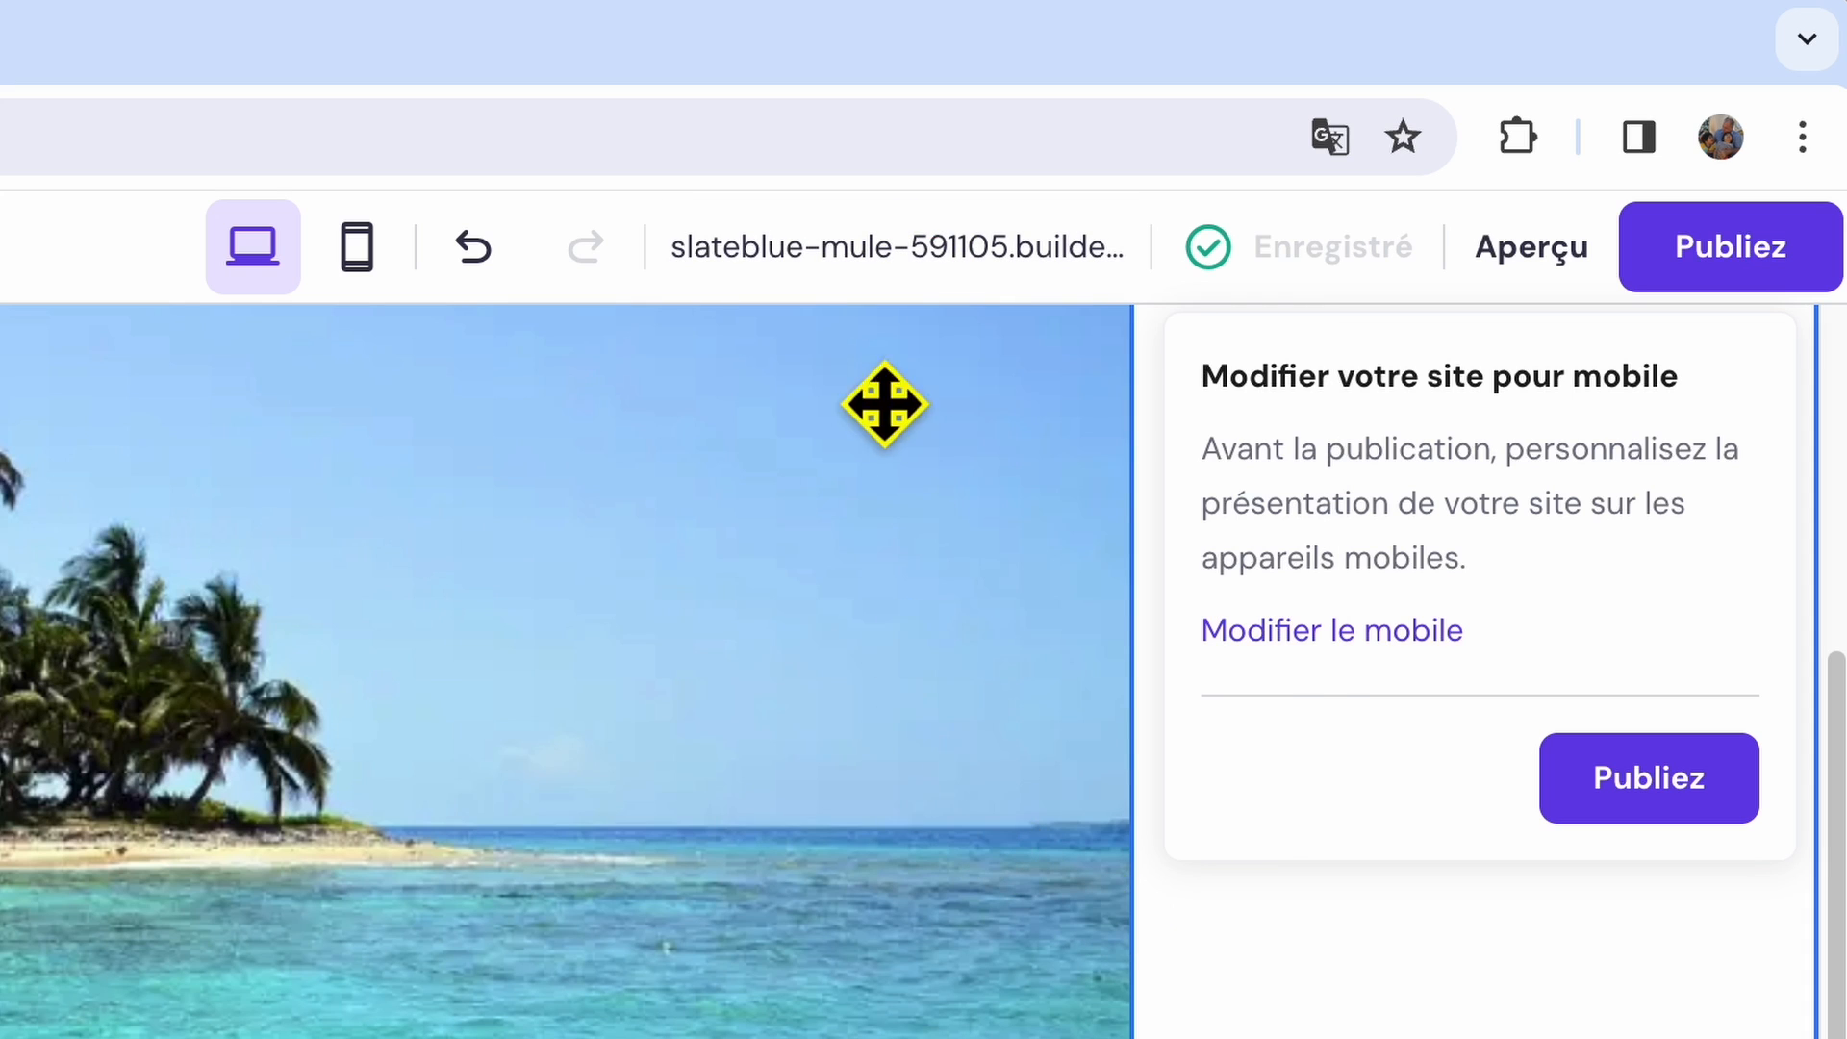
{"action": "mouse_move", "coordinate": [878, 317]}
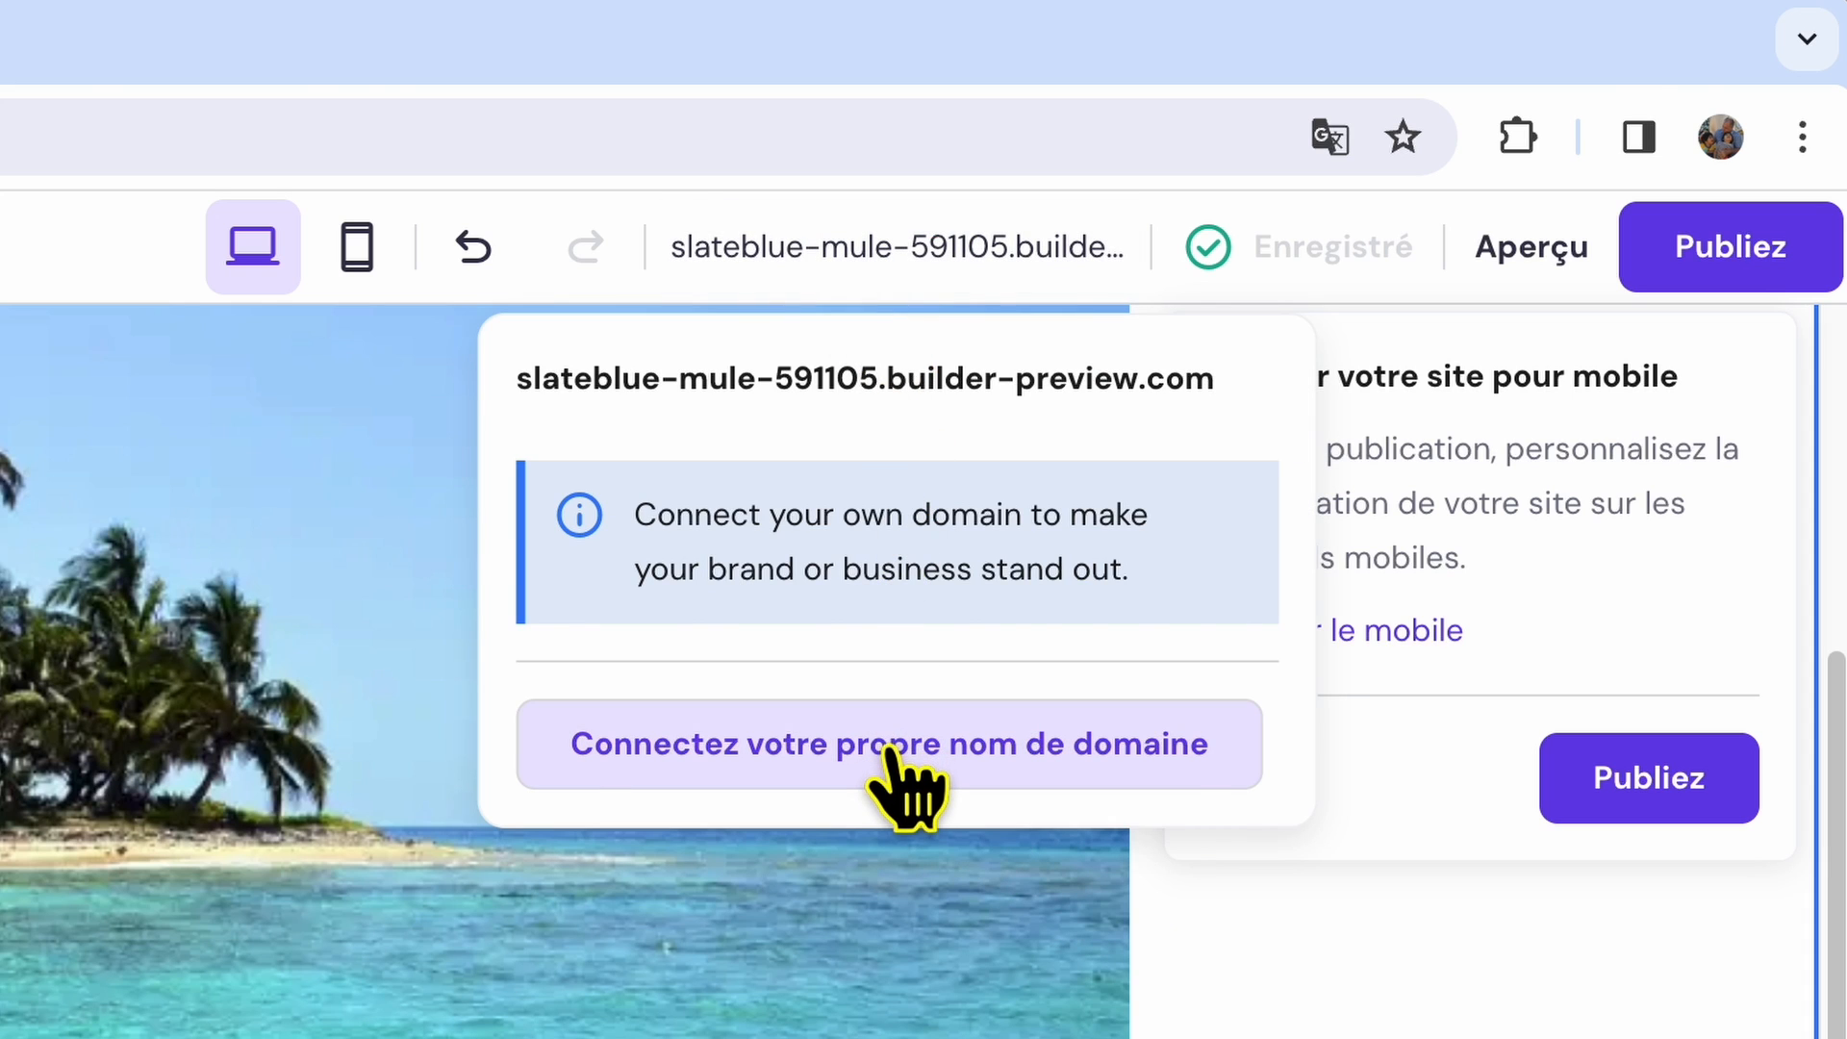
{"action": "left_click", "coordinate": [894, 750]}
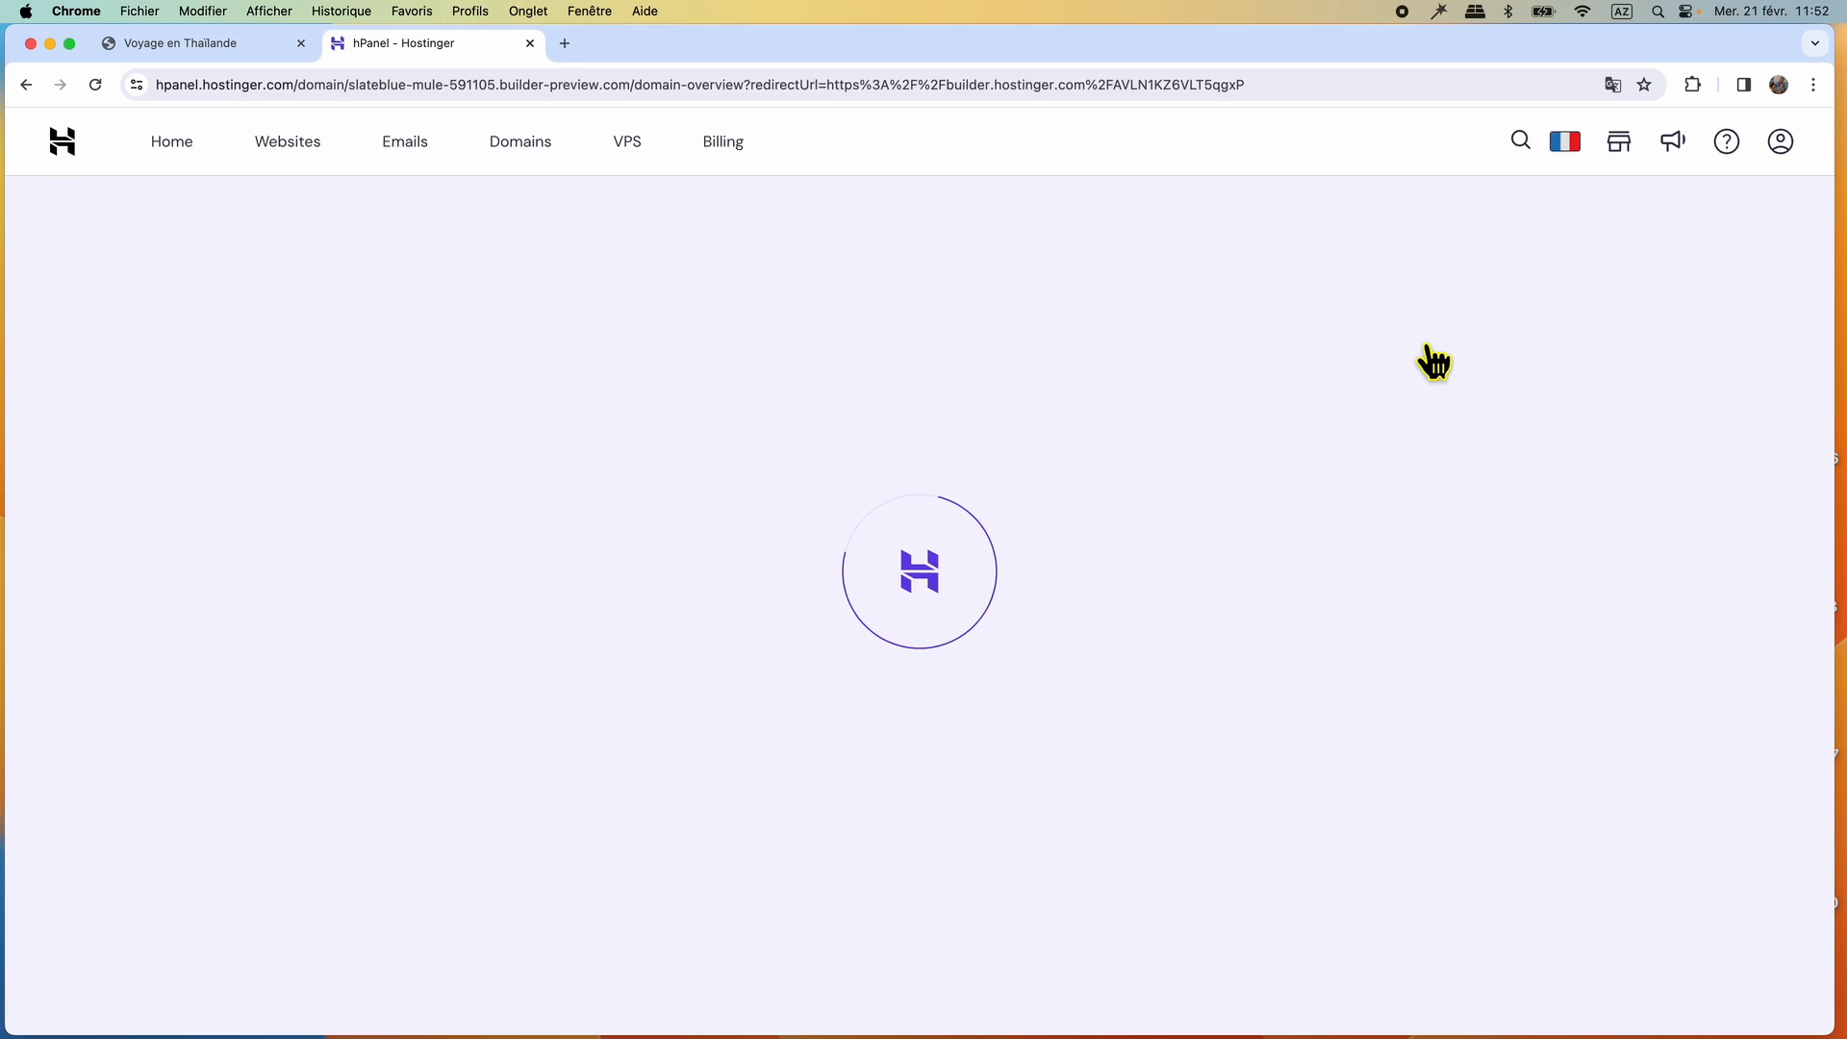
{"action": "left_click", "coordinate": [304, 146]}
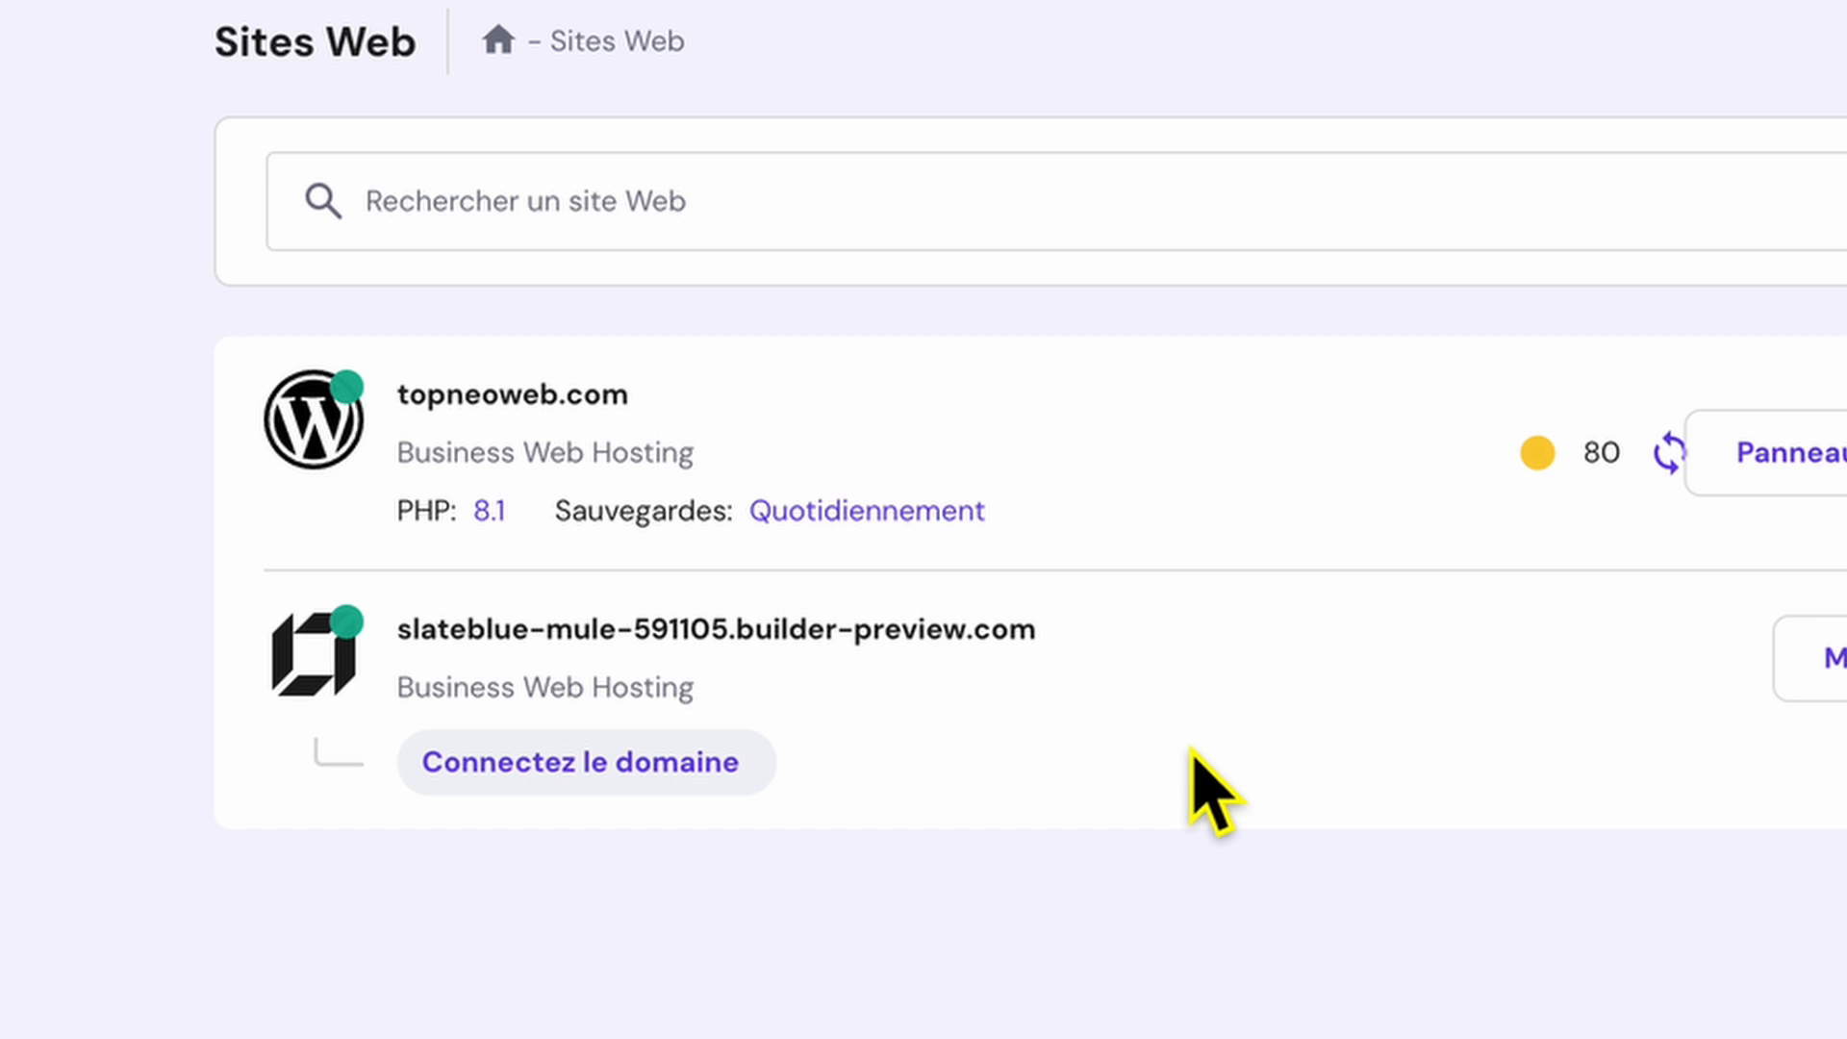
{"action": "left_click", "coordinate": [608, 762]}
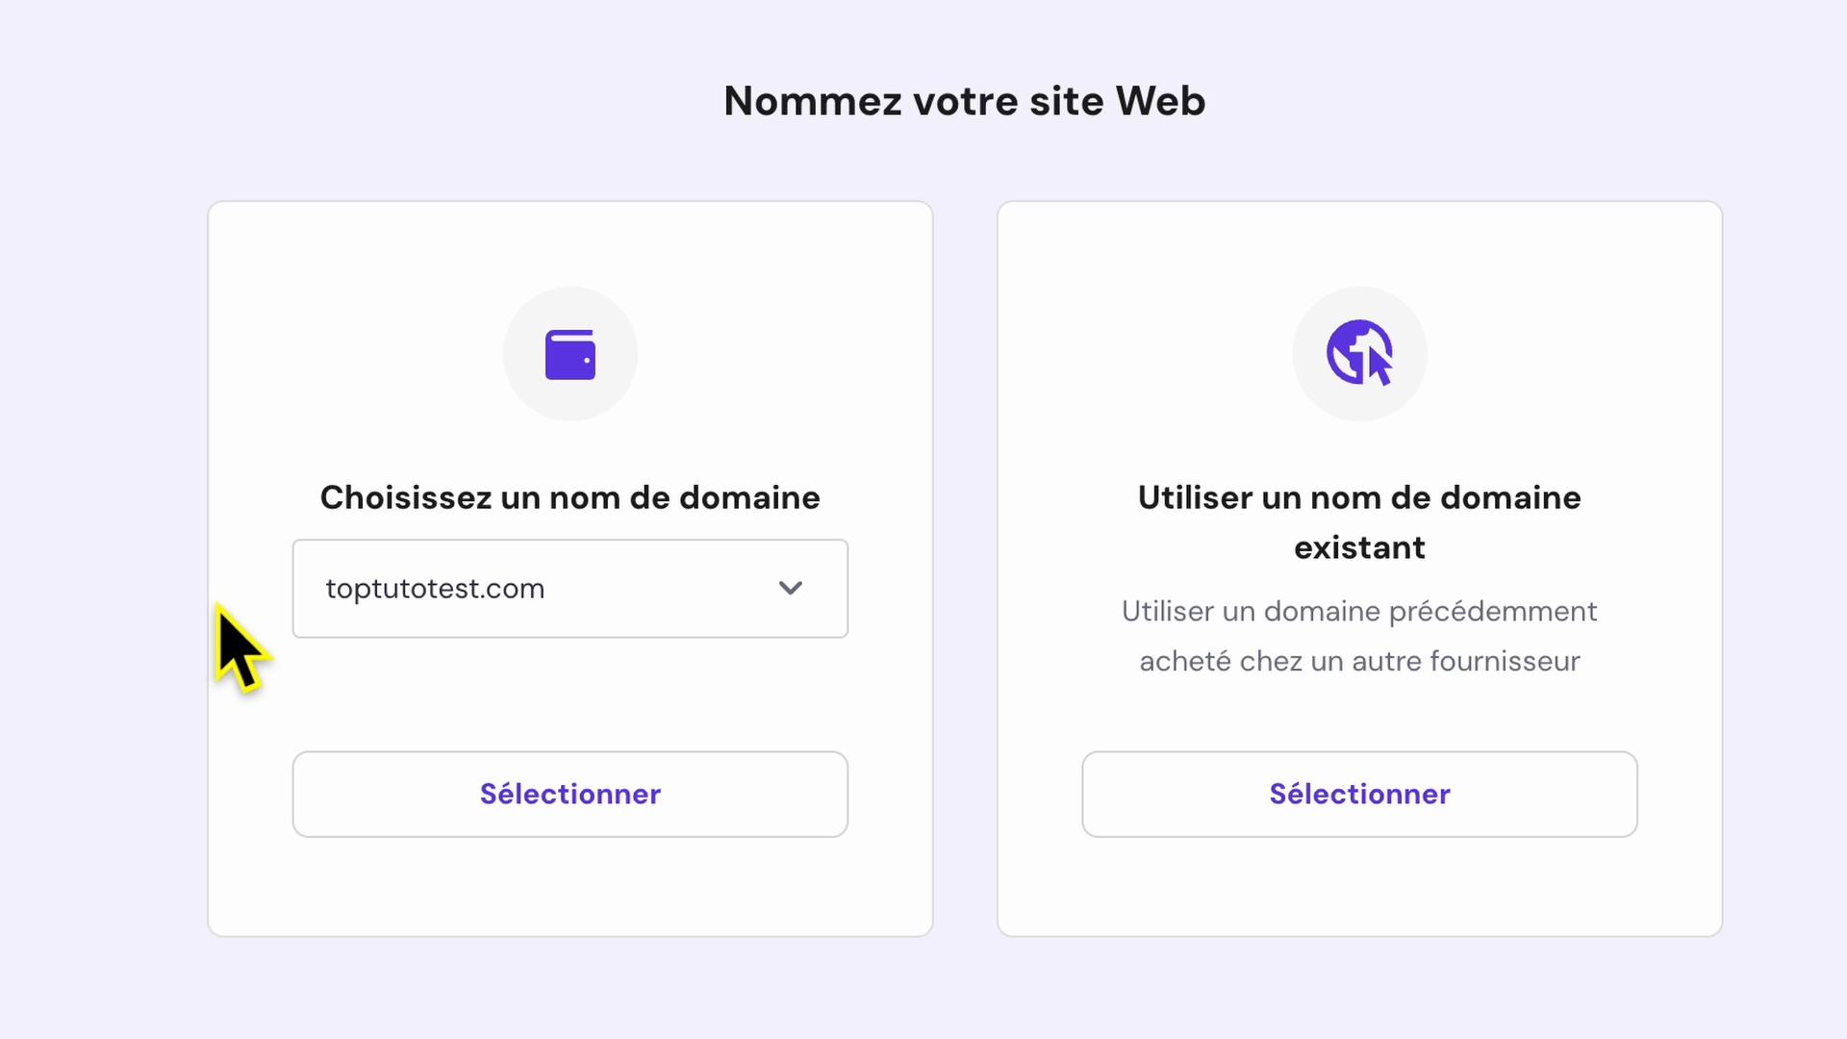
{"action": "left_click", "coordinate": [574, 826]}
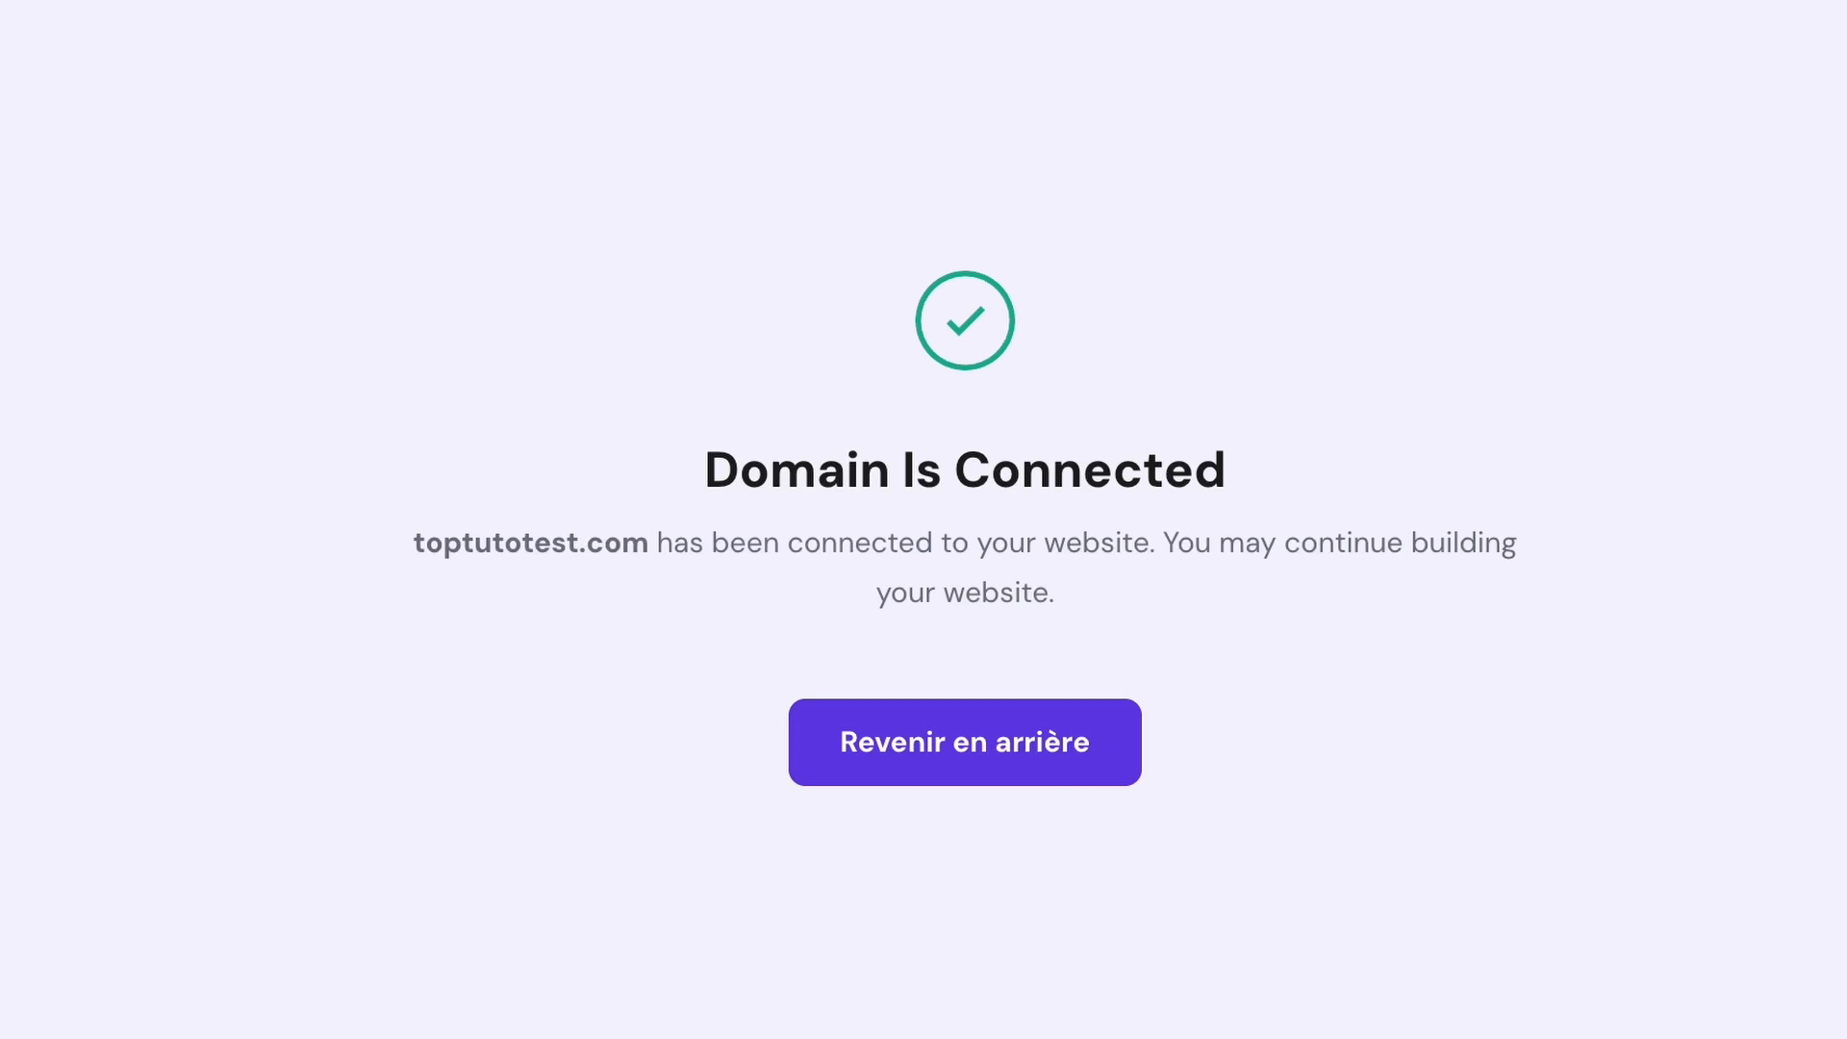
Reopen the toptutotest.com website for editing from the hosting account's list of websites.
{"action": "left_click", "coordinate": [907, 147]}
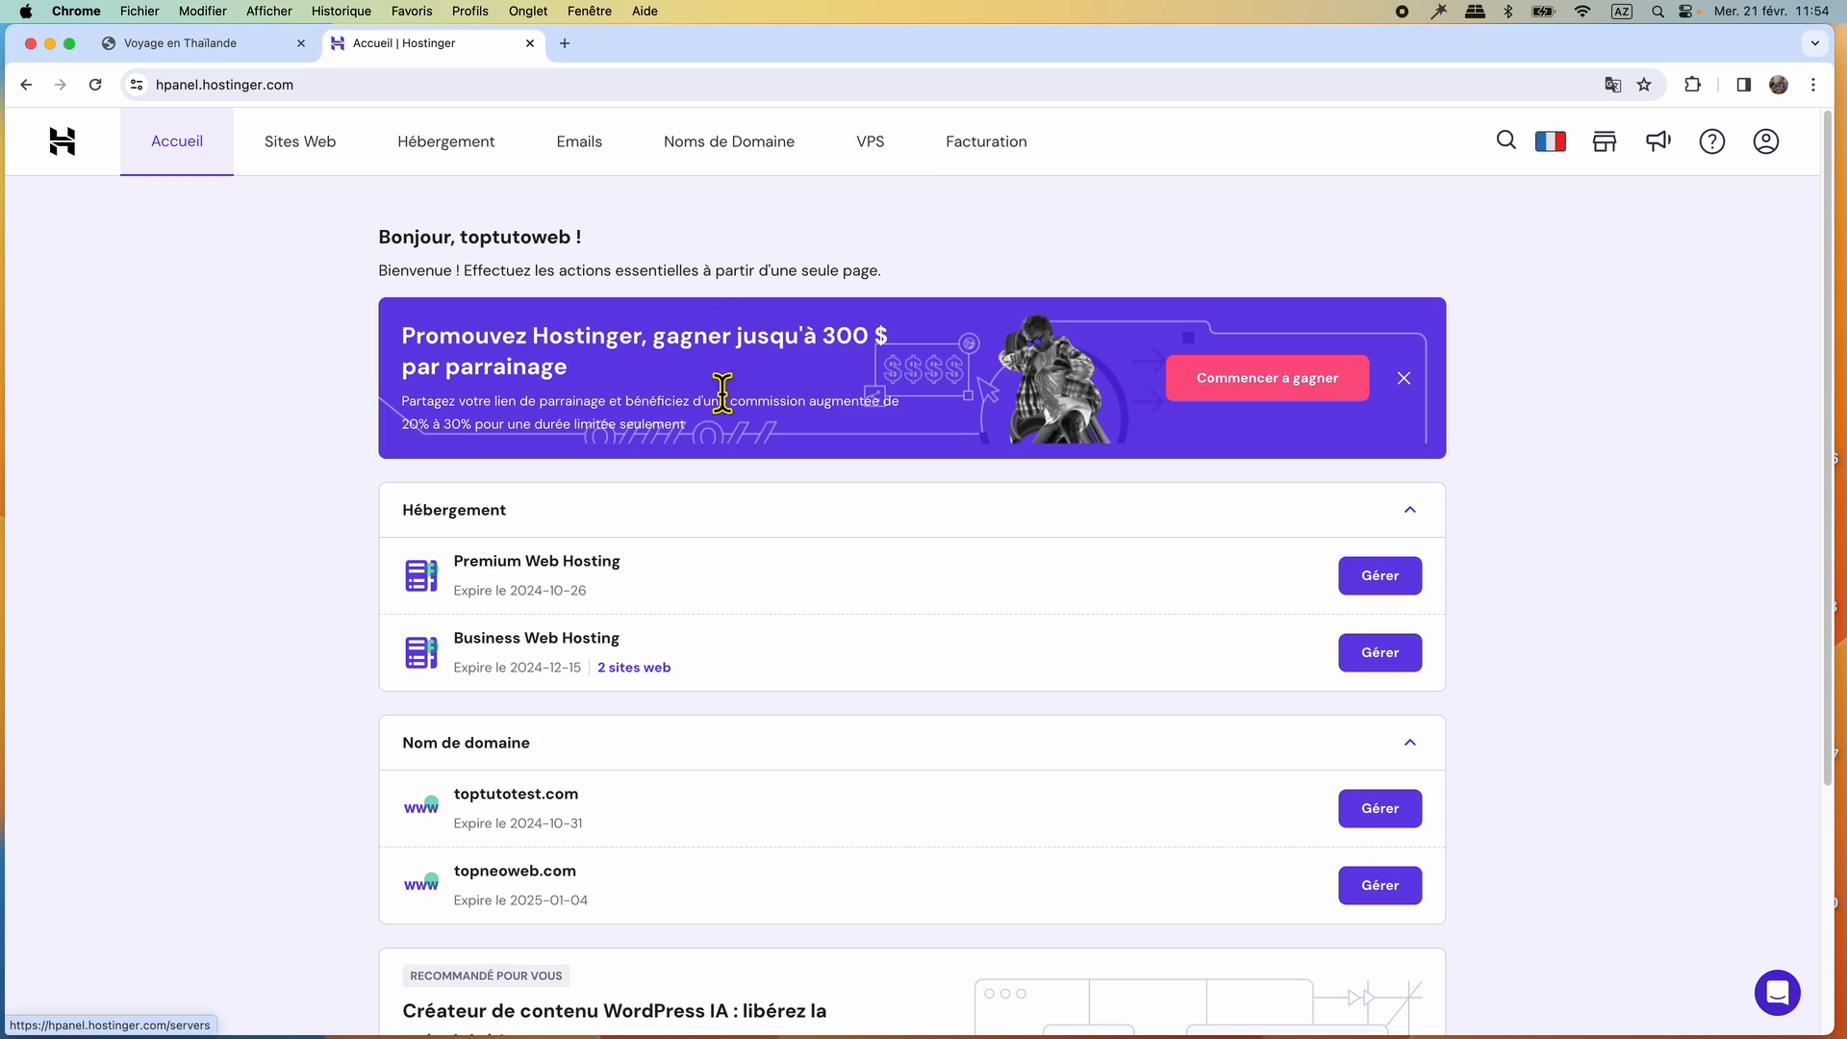
{"action": "left_click", "coordinate": [285, 152]}
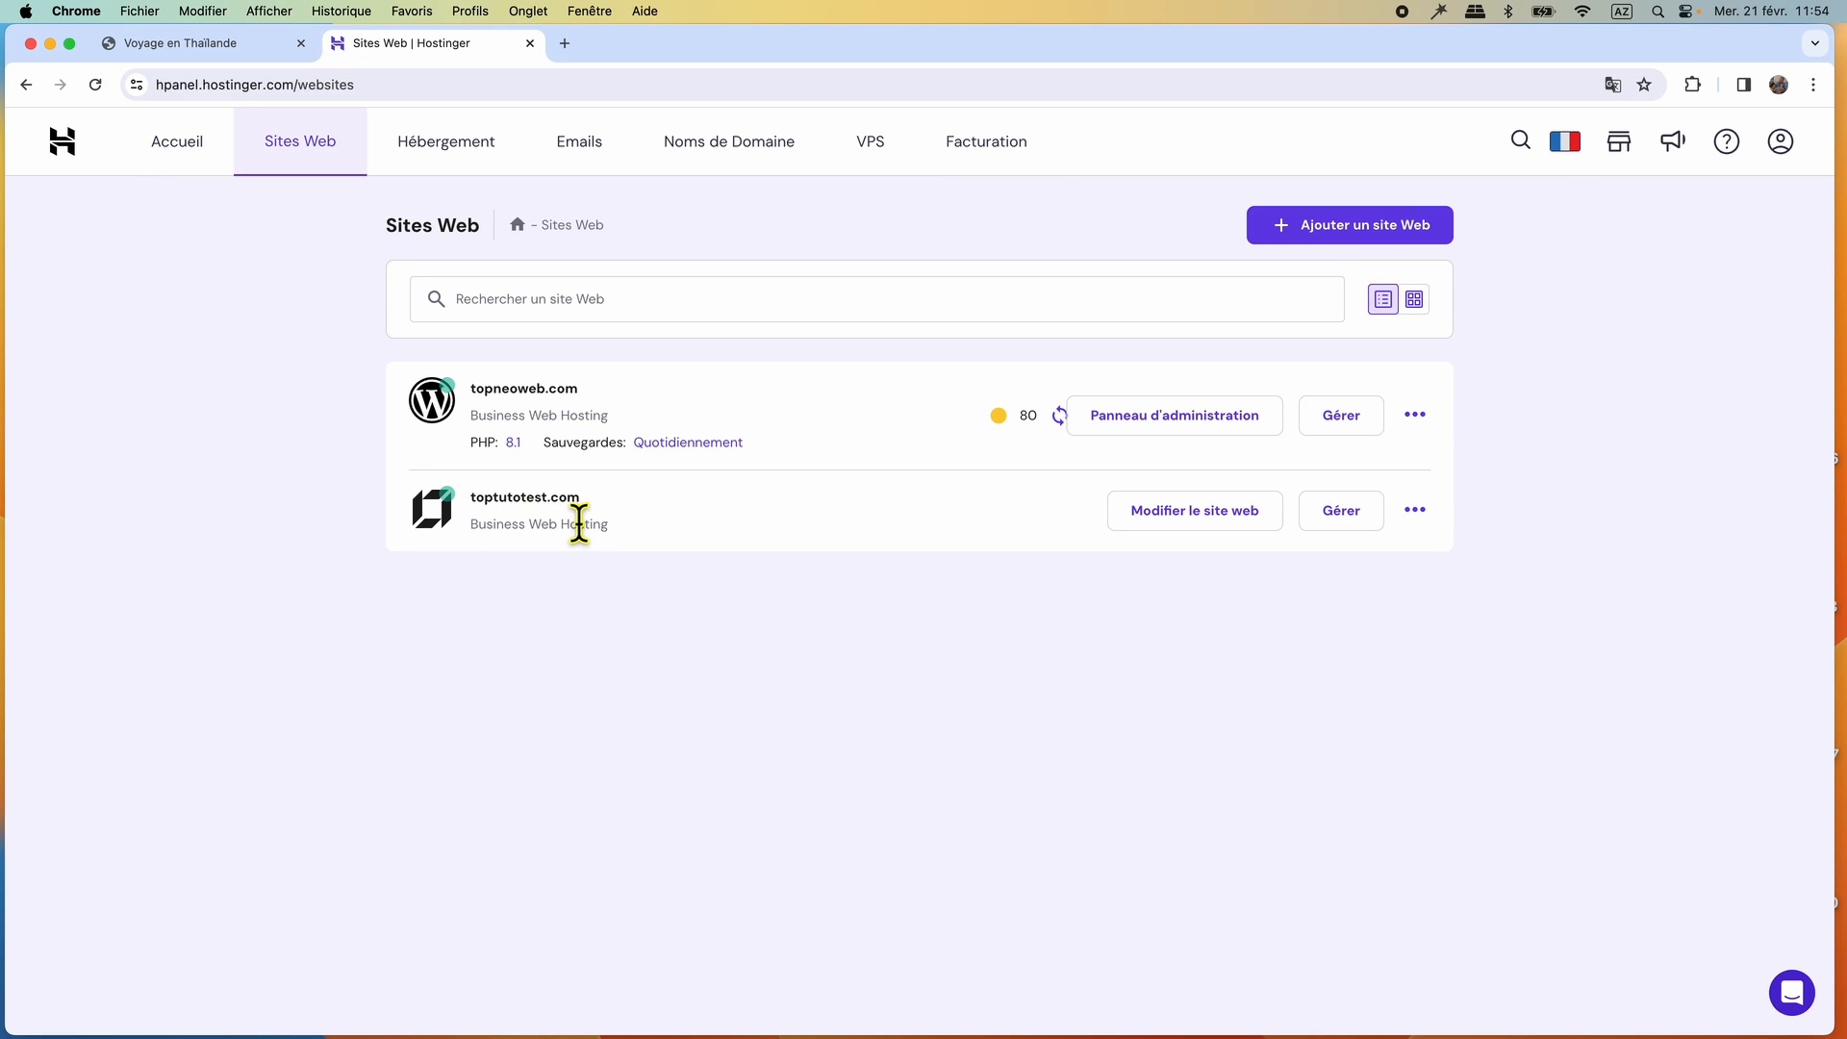
{"action": "left_click", "coordinate": [1195, 515]}
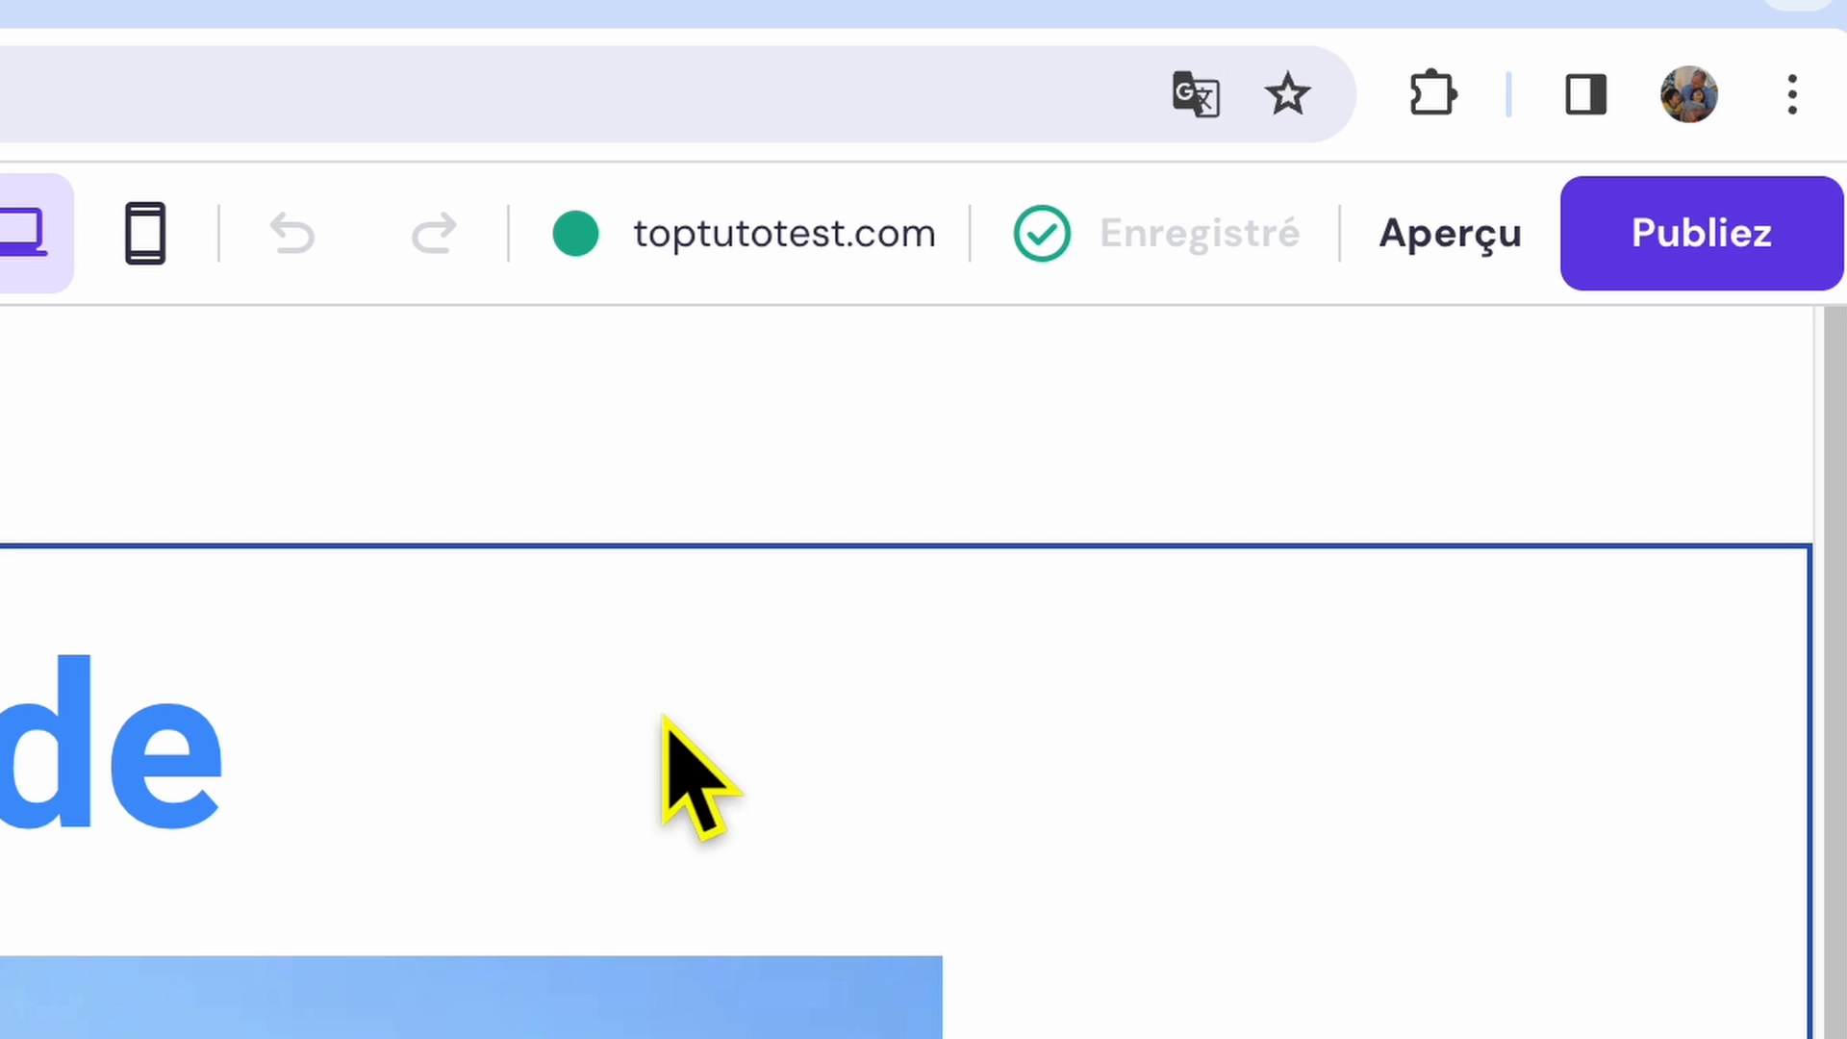
{"action": "left_click", "coordinate": [751, 245]}
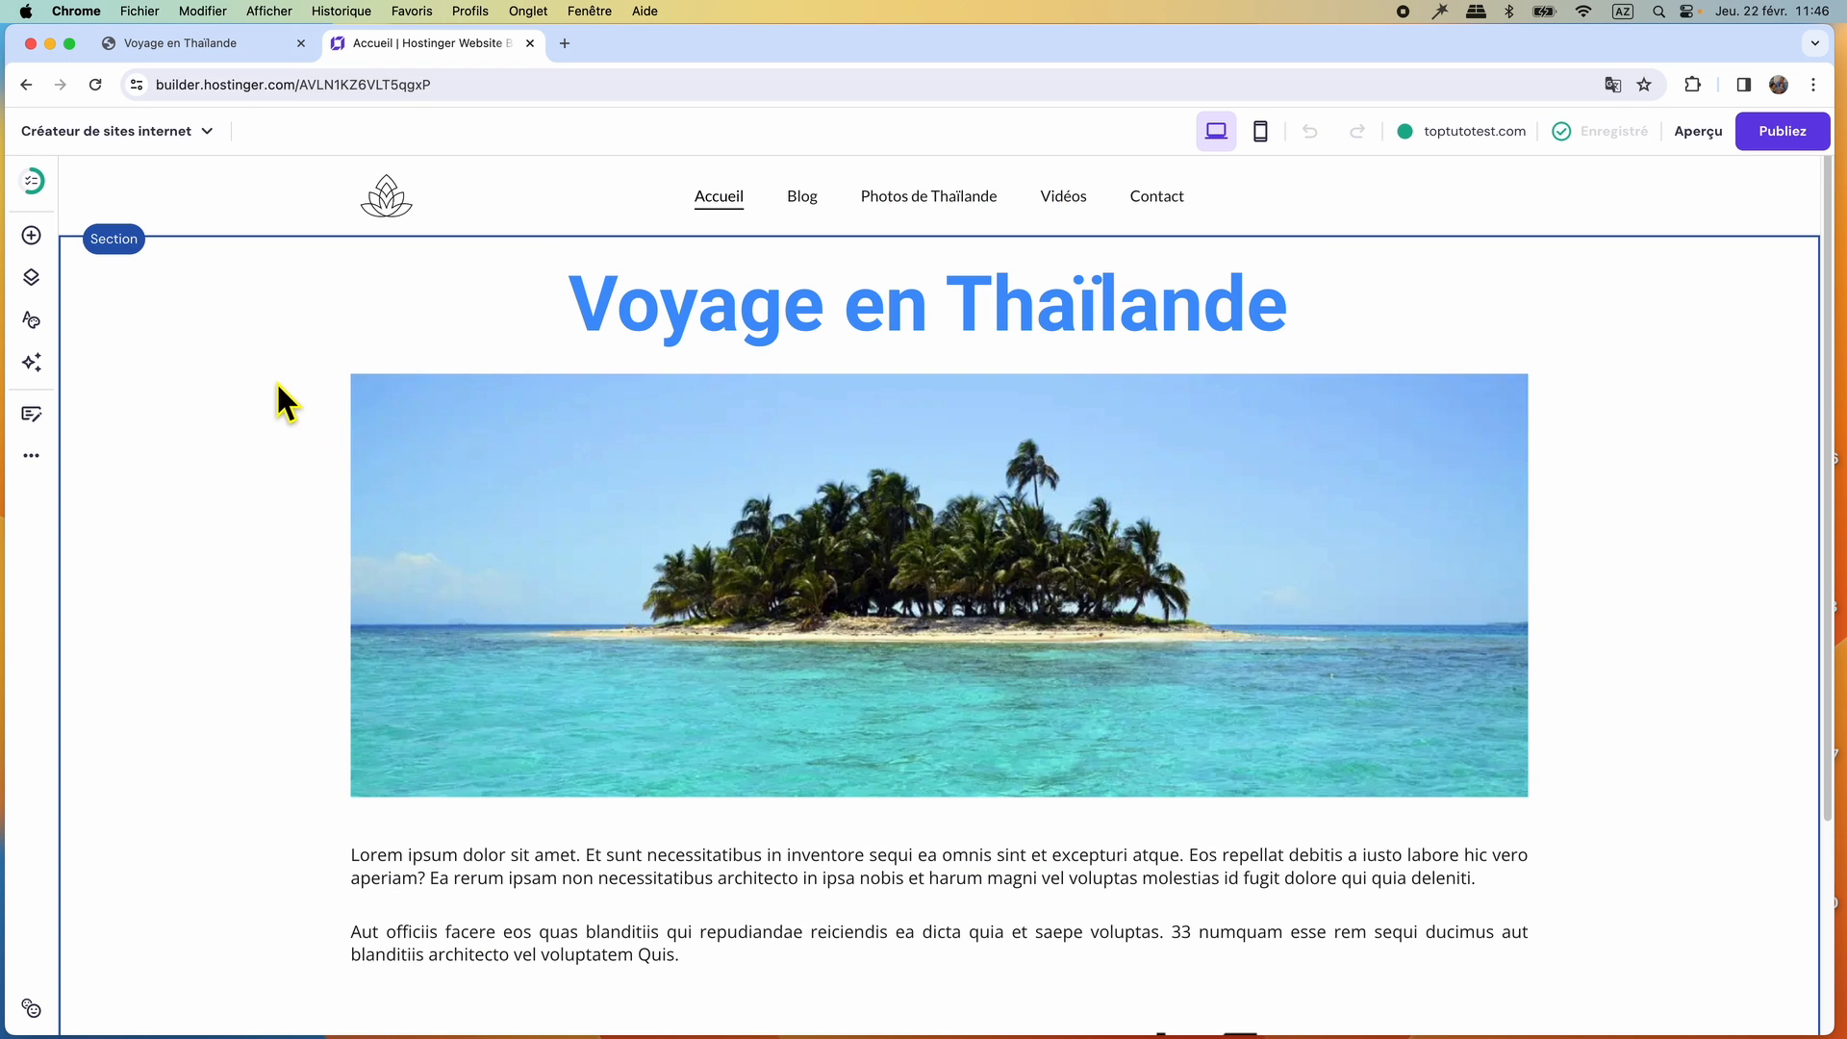
Set the font weight of the header's navigation links to 700 in the site's text styles.
{"action": "left_click", "coordinate": [181, 48]}
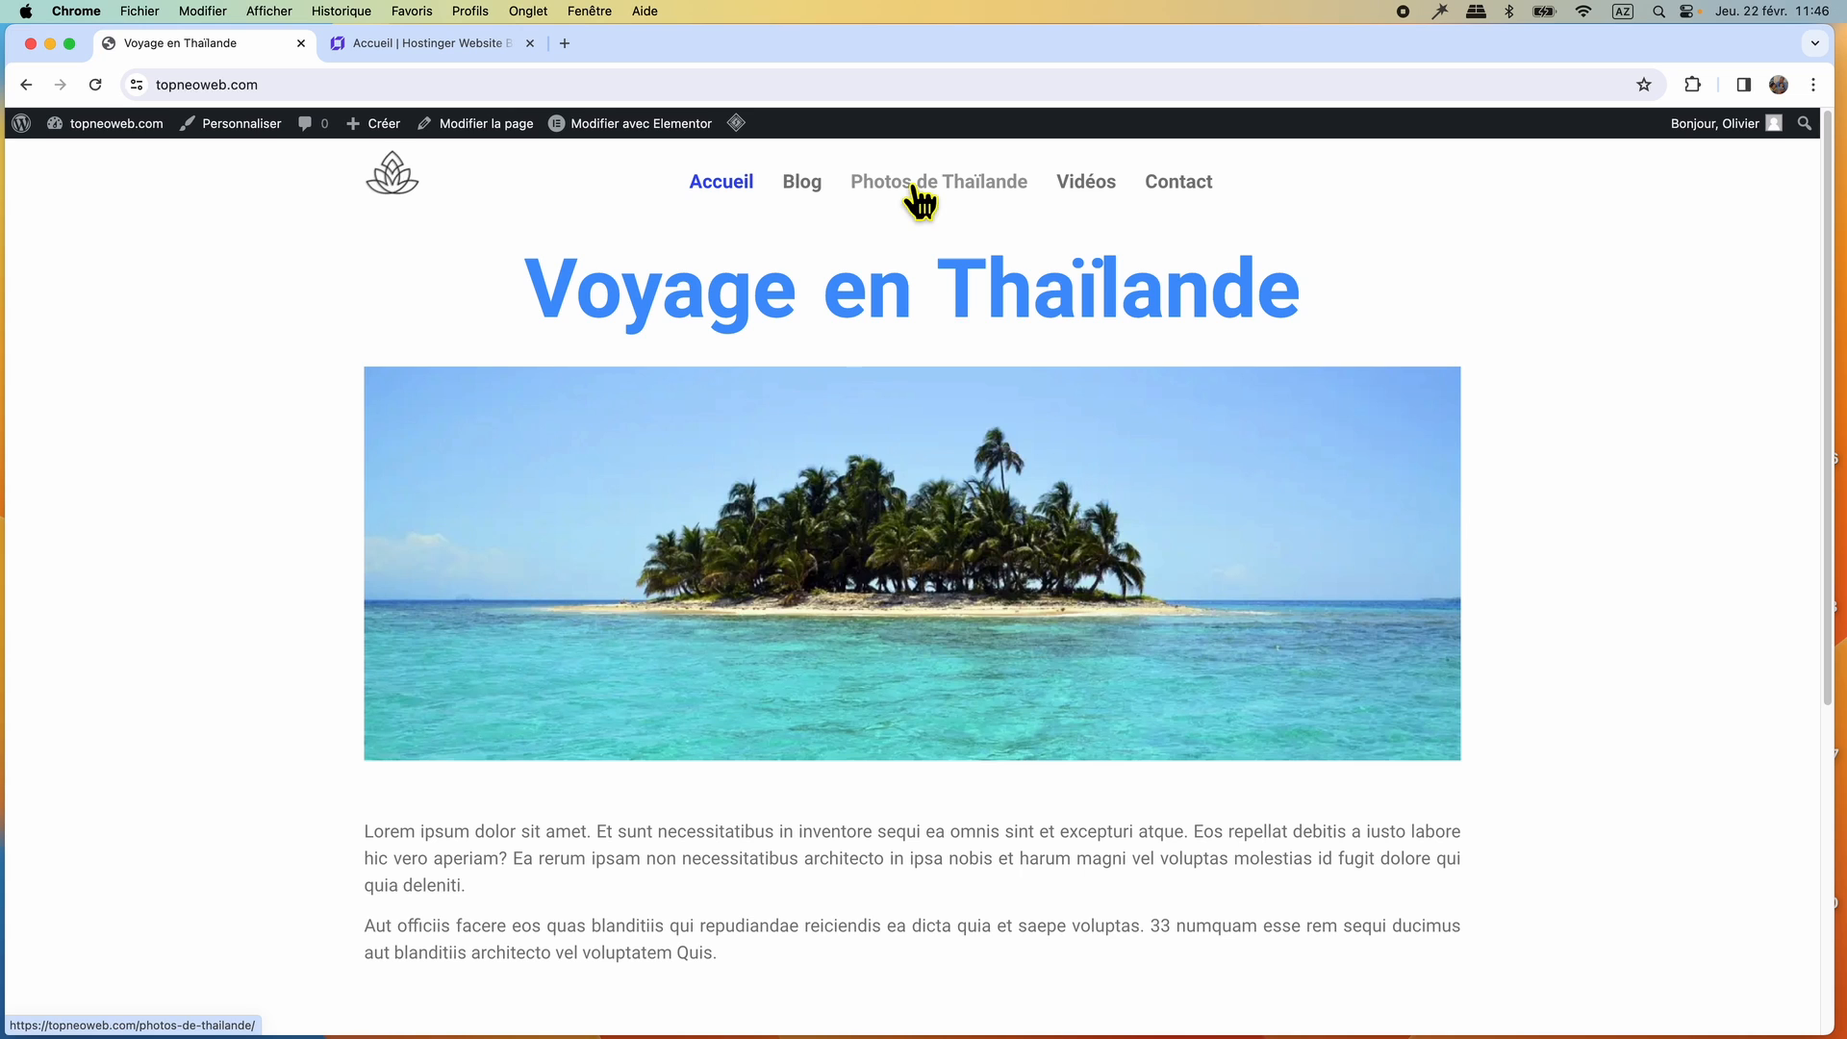
{"action": "left_click", "coordinate": [417, 50]}
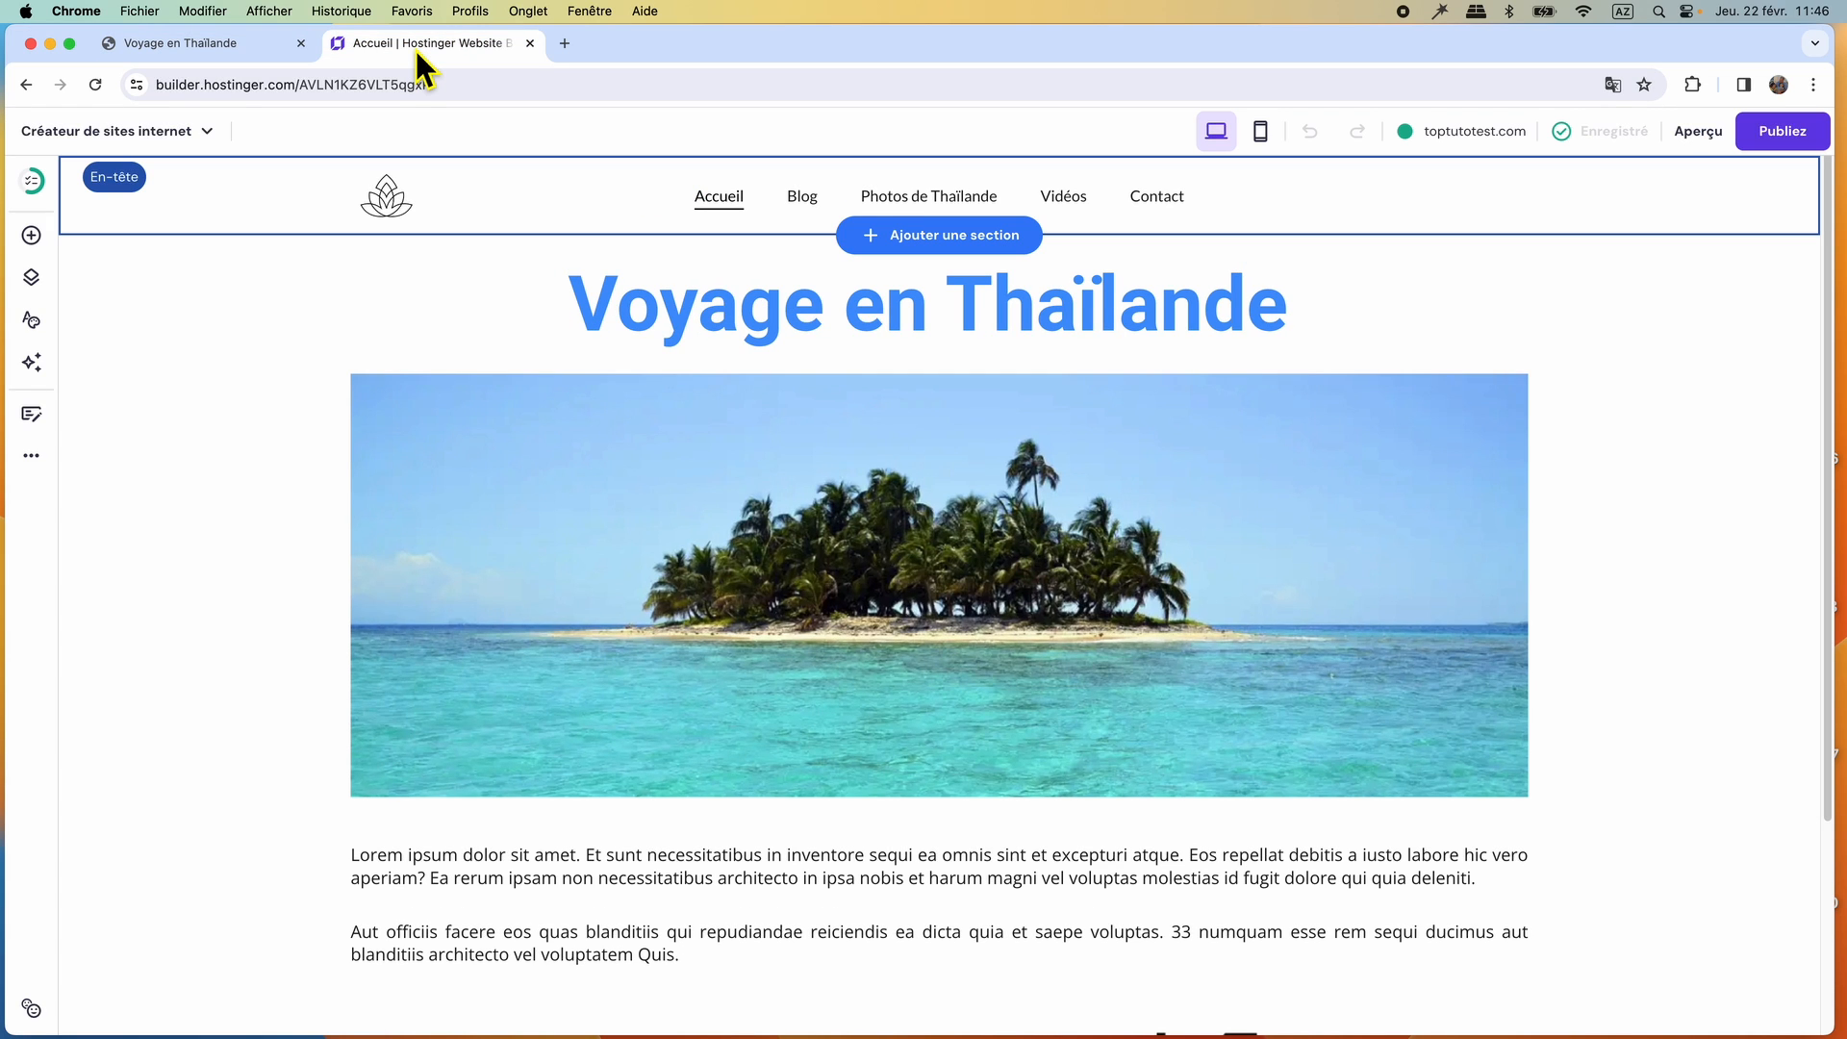
{"action": "left_click", "coordinate": [552, 182]}
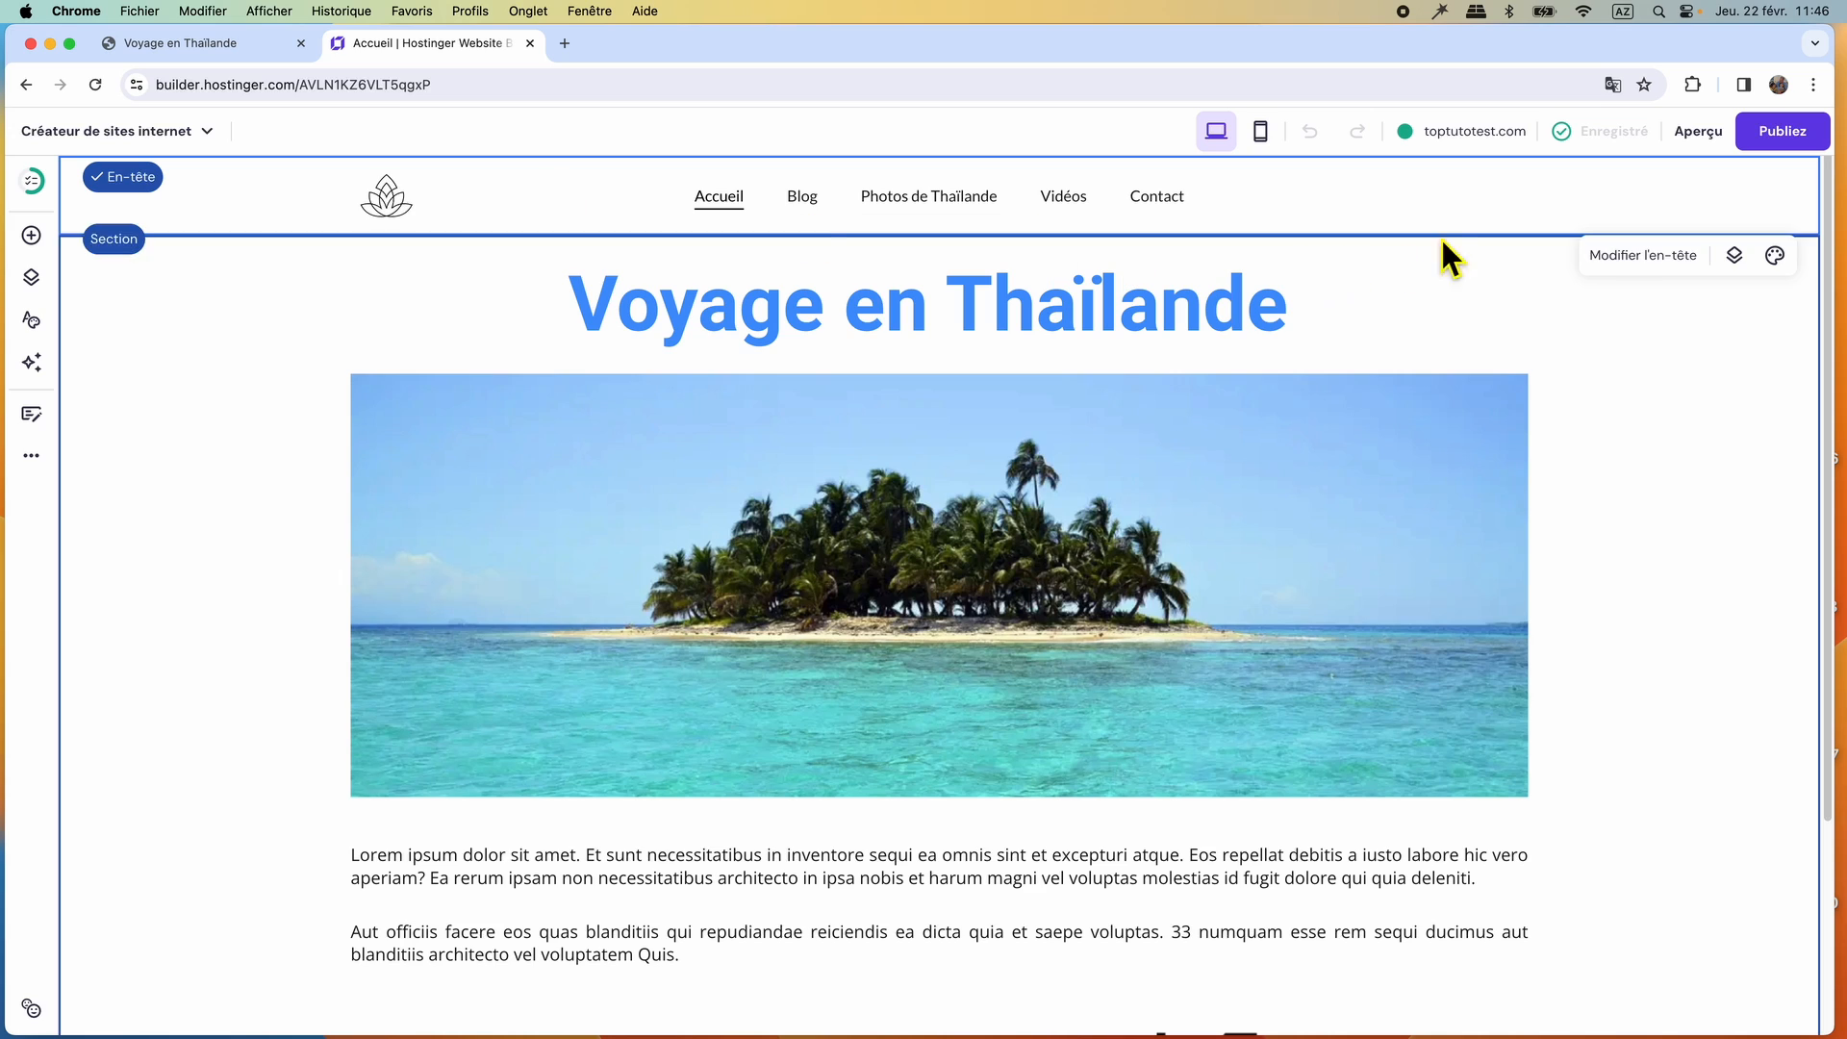
{"action": "left_click", "coordinate": [1628, 258]}
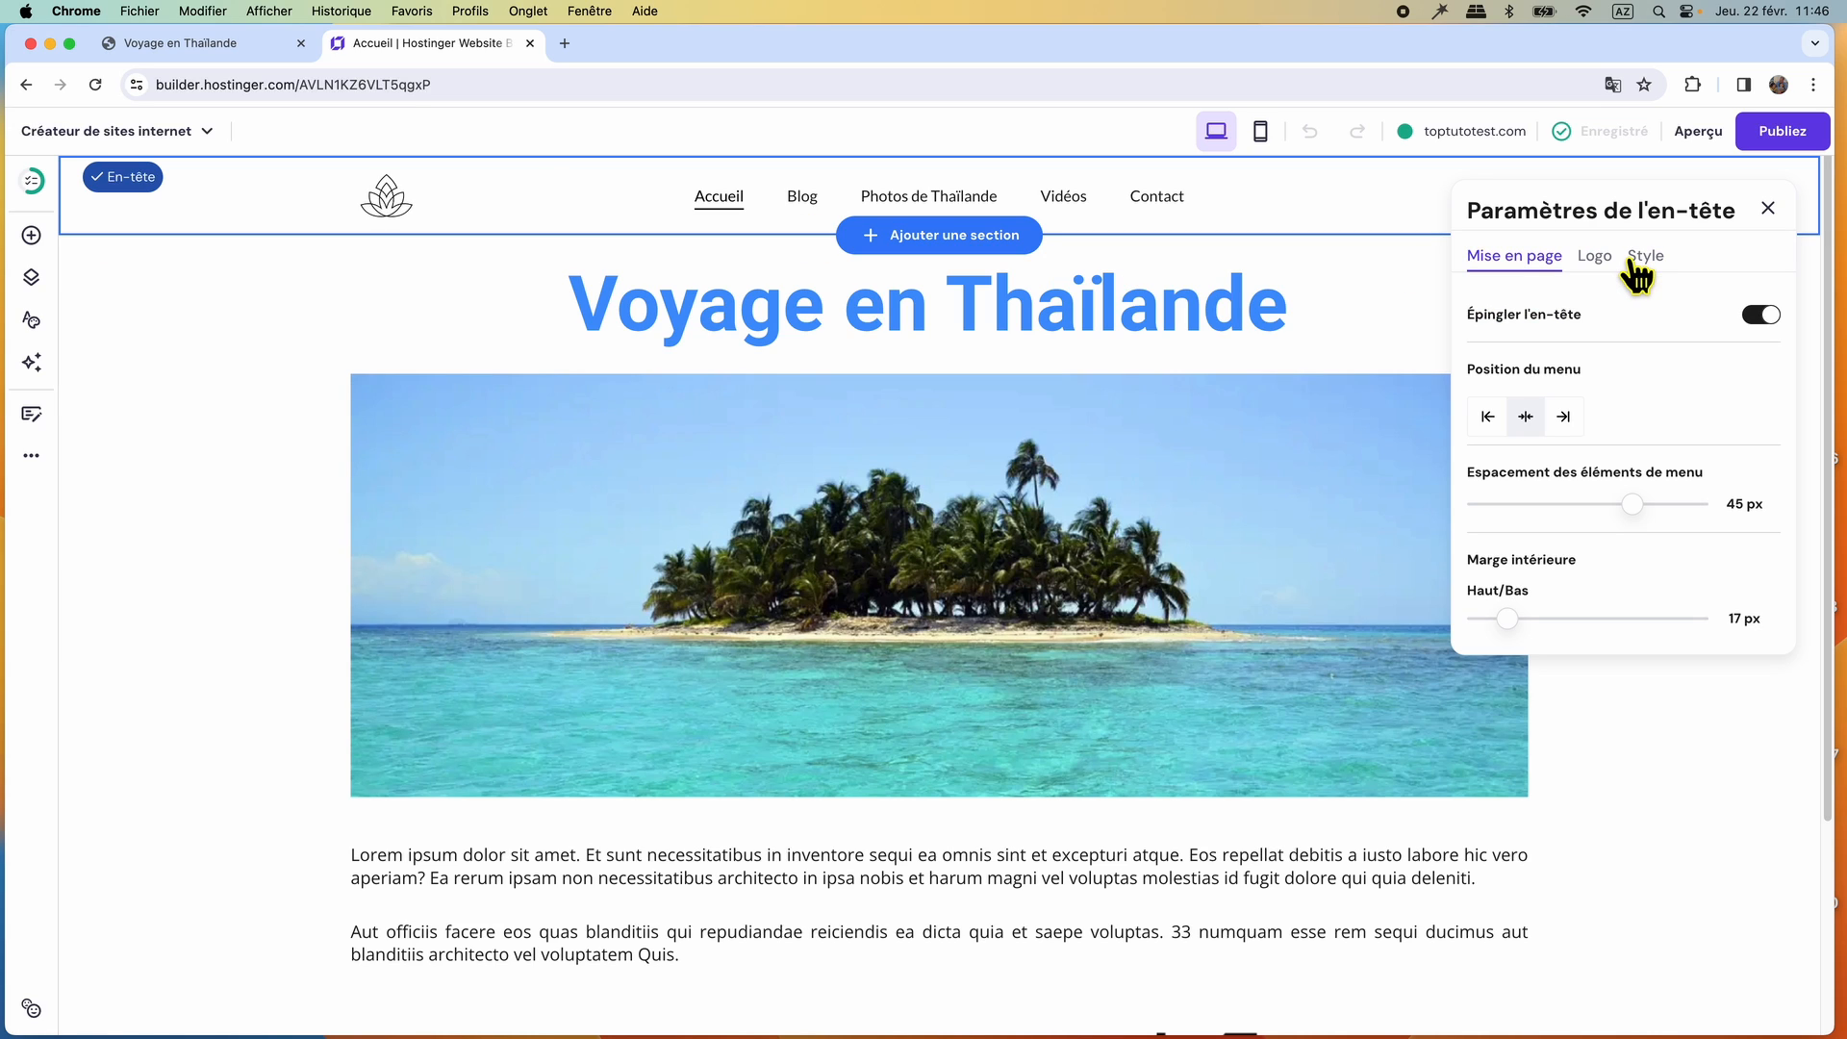
{"action": "left_click", "coordinate": [1656, 264]}
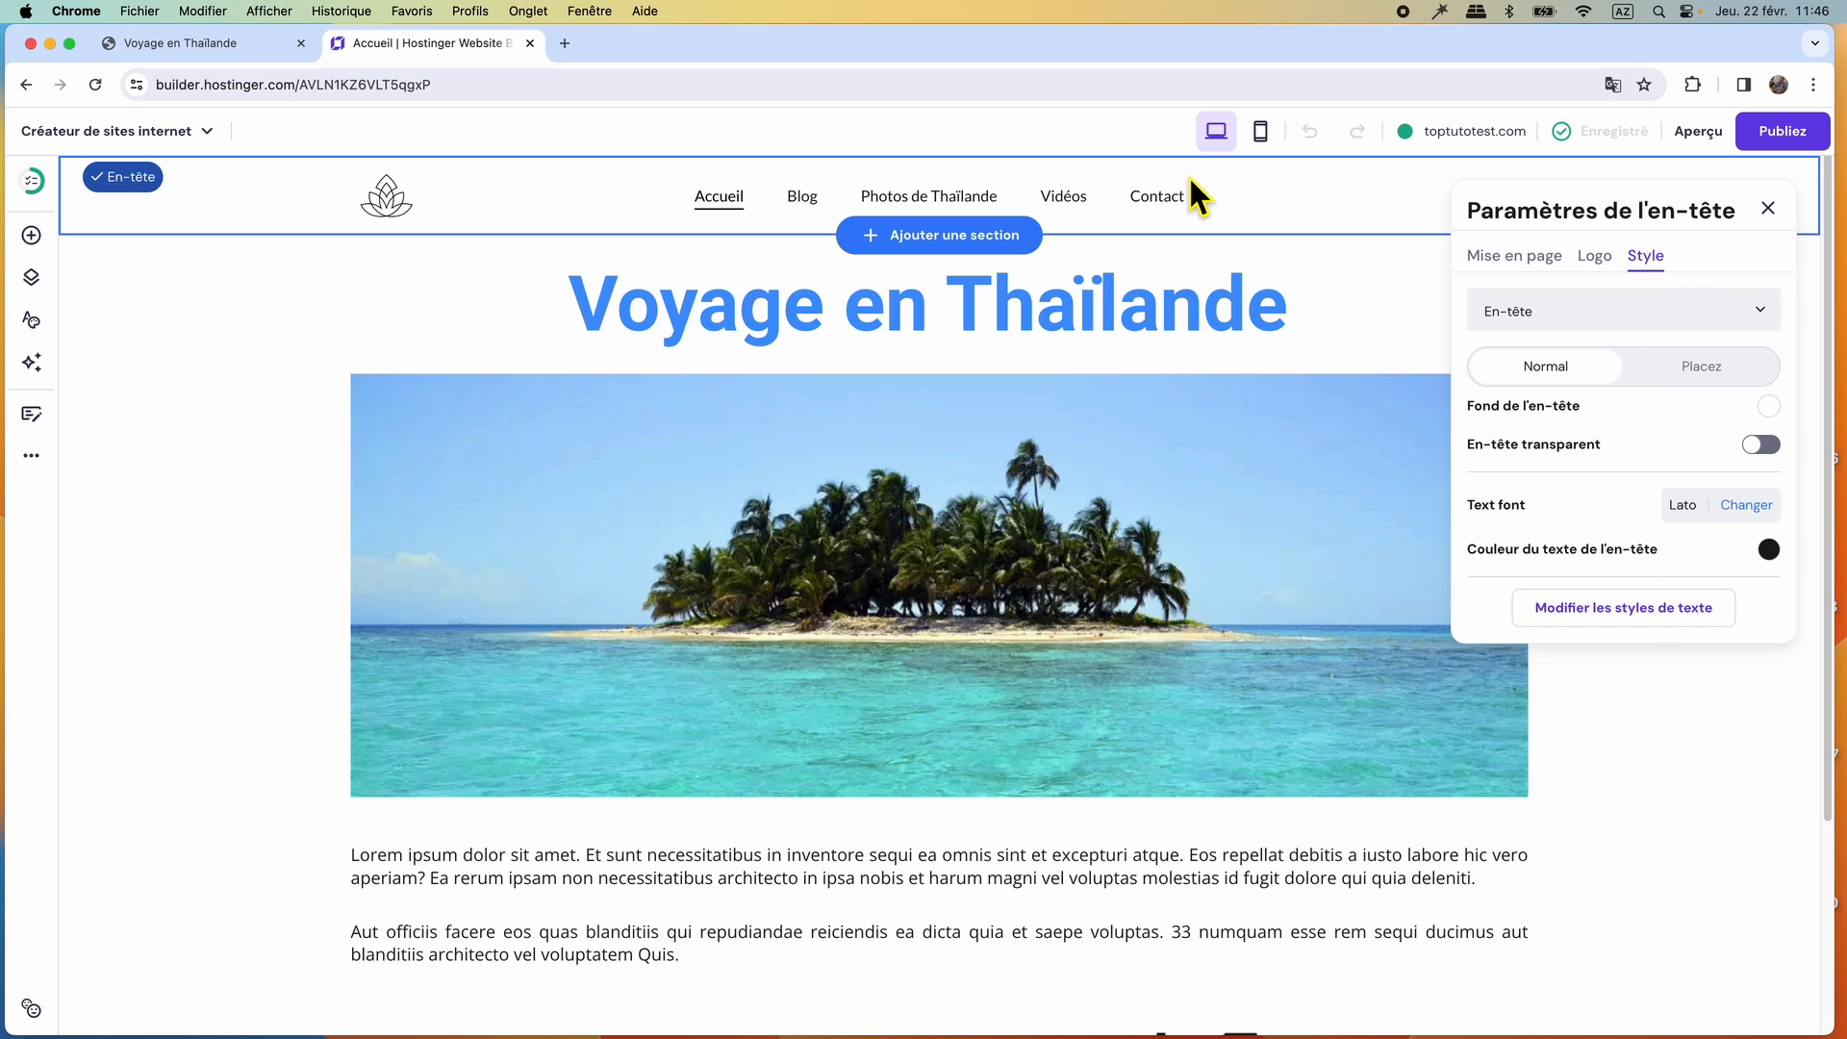
{"action": "left_click", "coordinate": [1647, 611]}
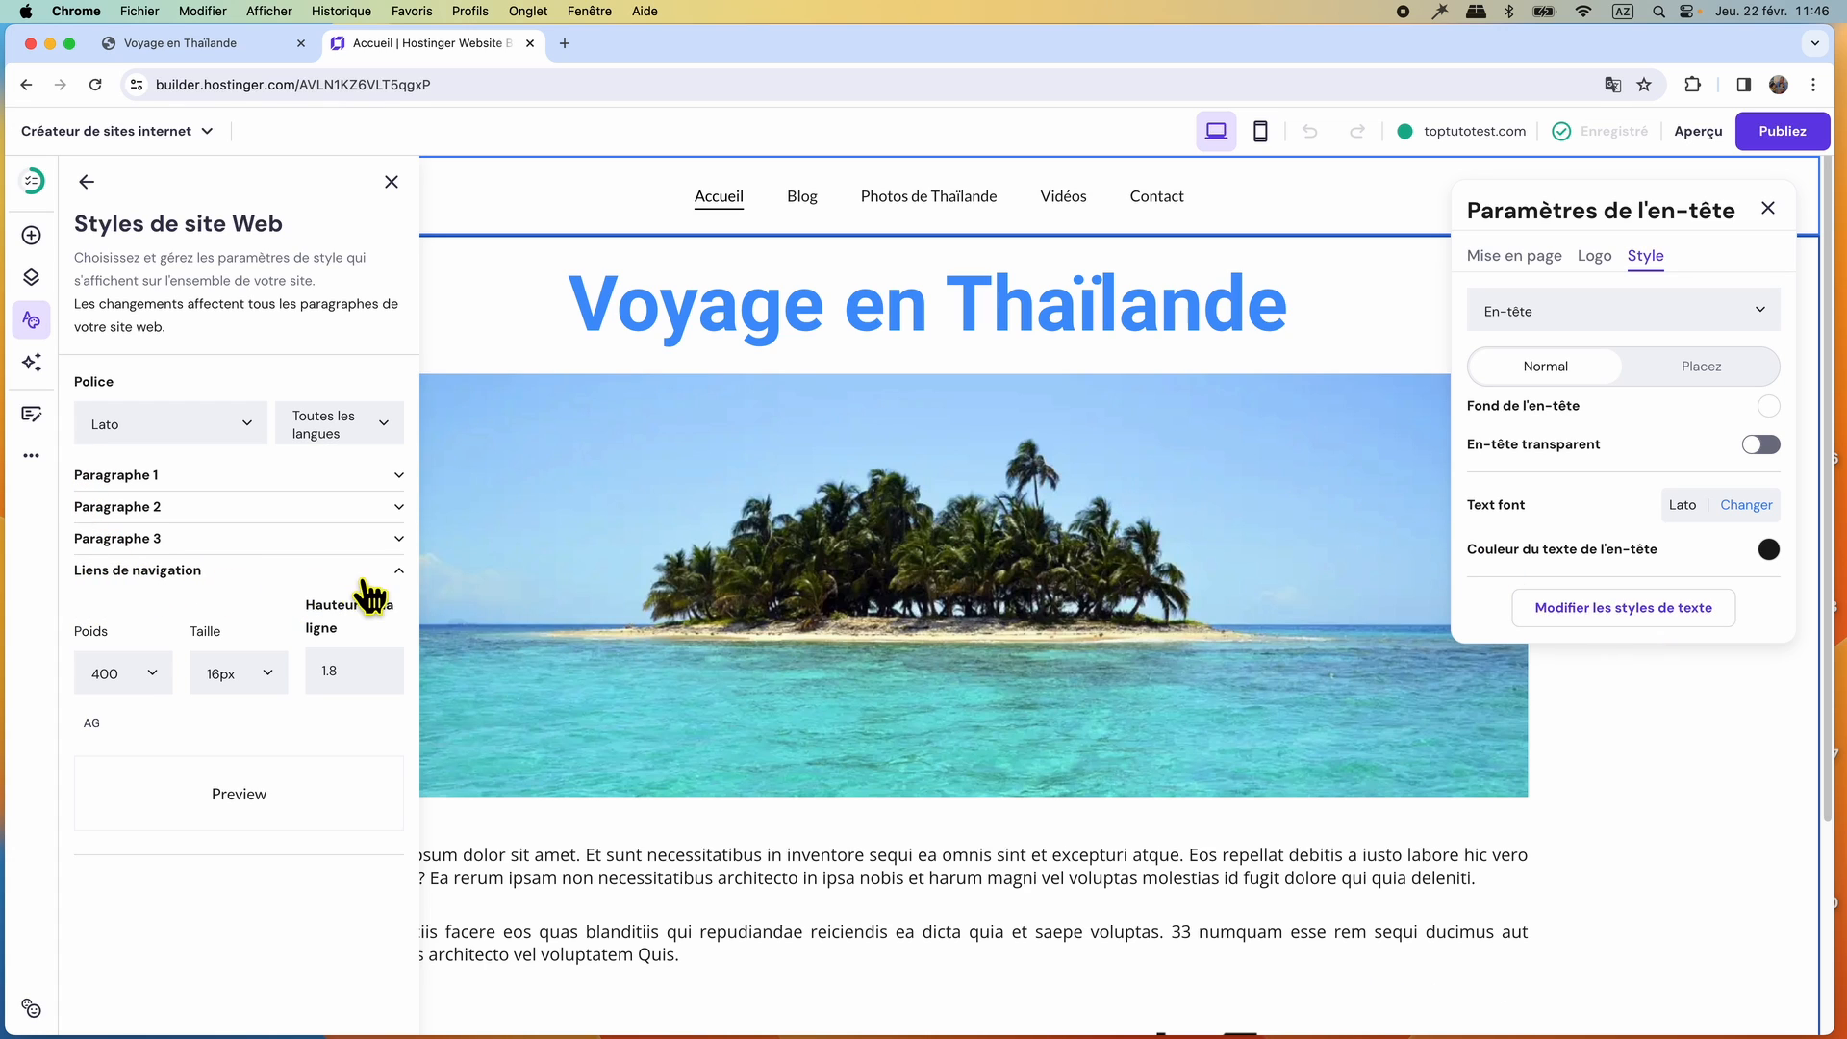
{"action": "left_click", "coordinate": [156, 673]}
{"action": "left_click", "coordinate": [126, 833]}
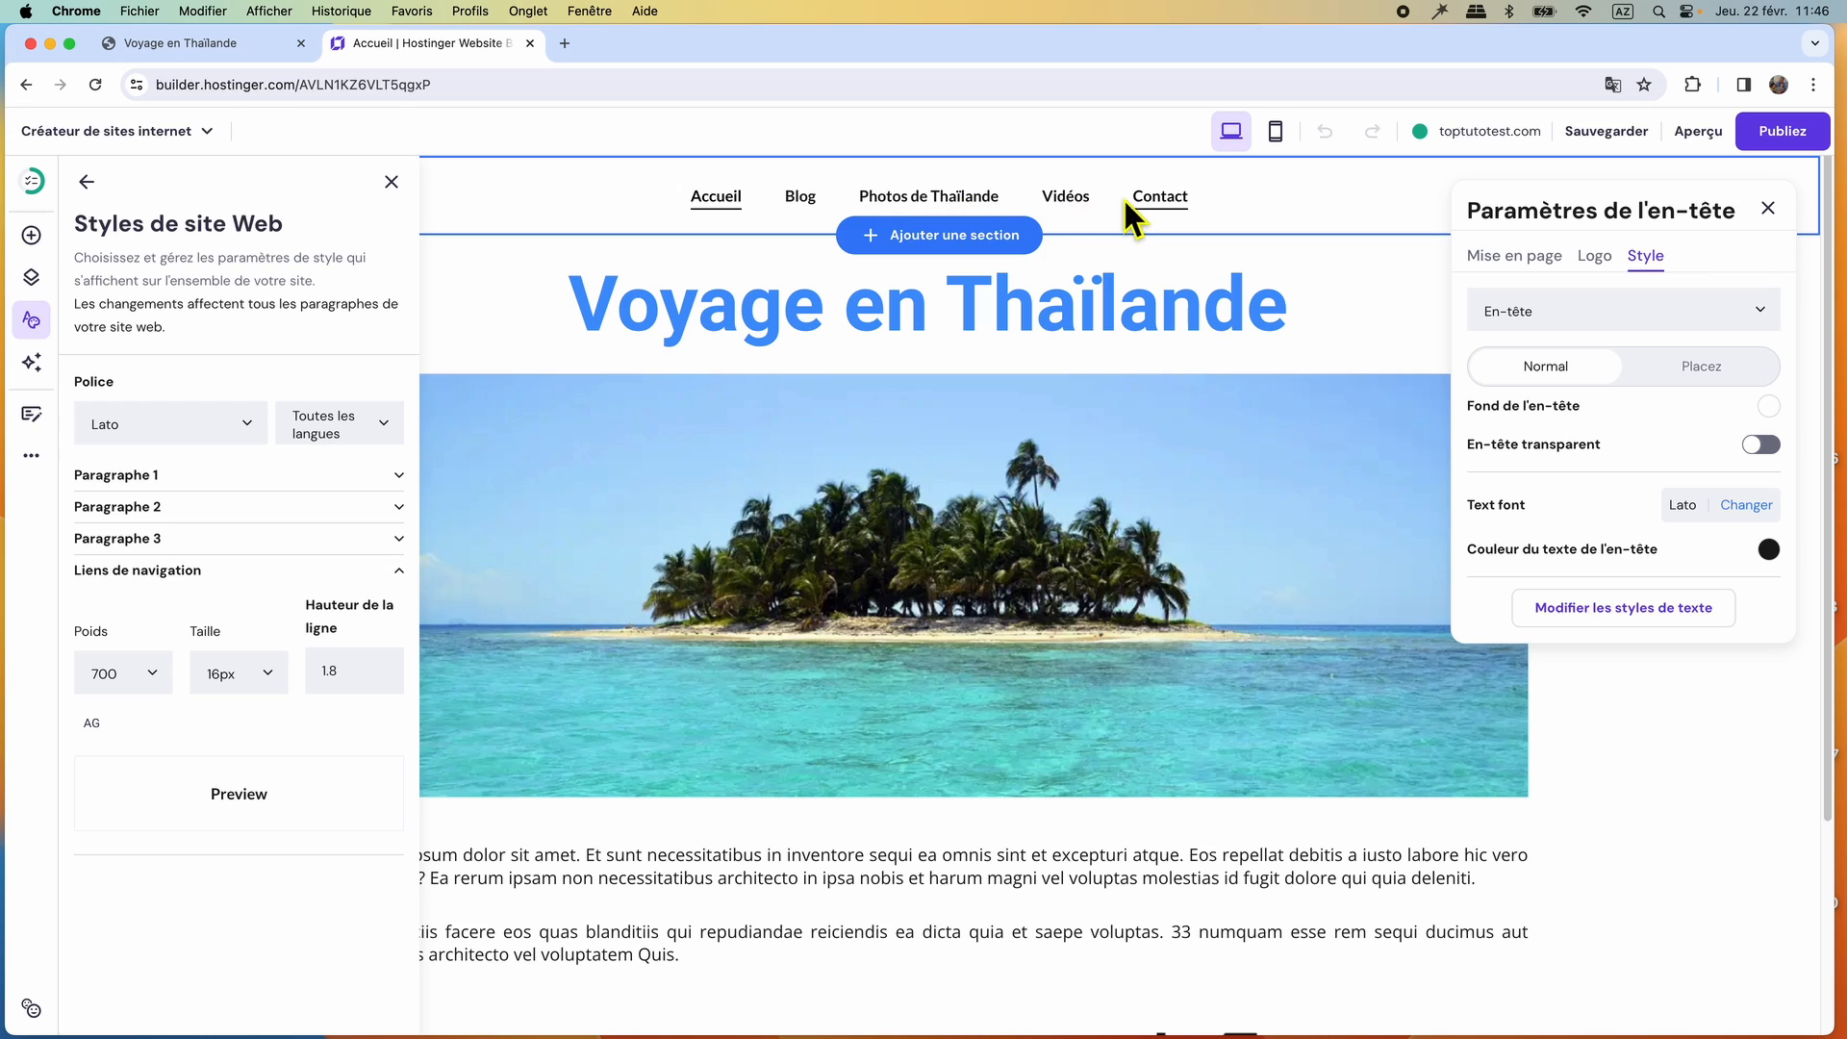
Set the navigation links' font size to 24px and close the text style and header settings.
{"action": "left_click", "coordinate": [272, 673]}
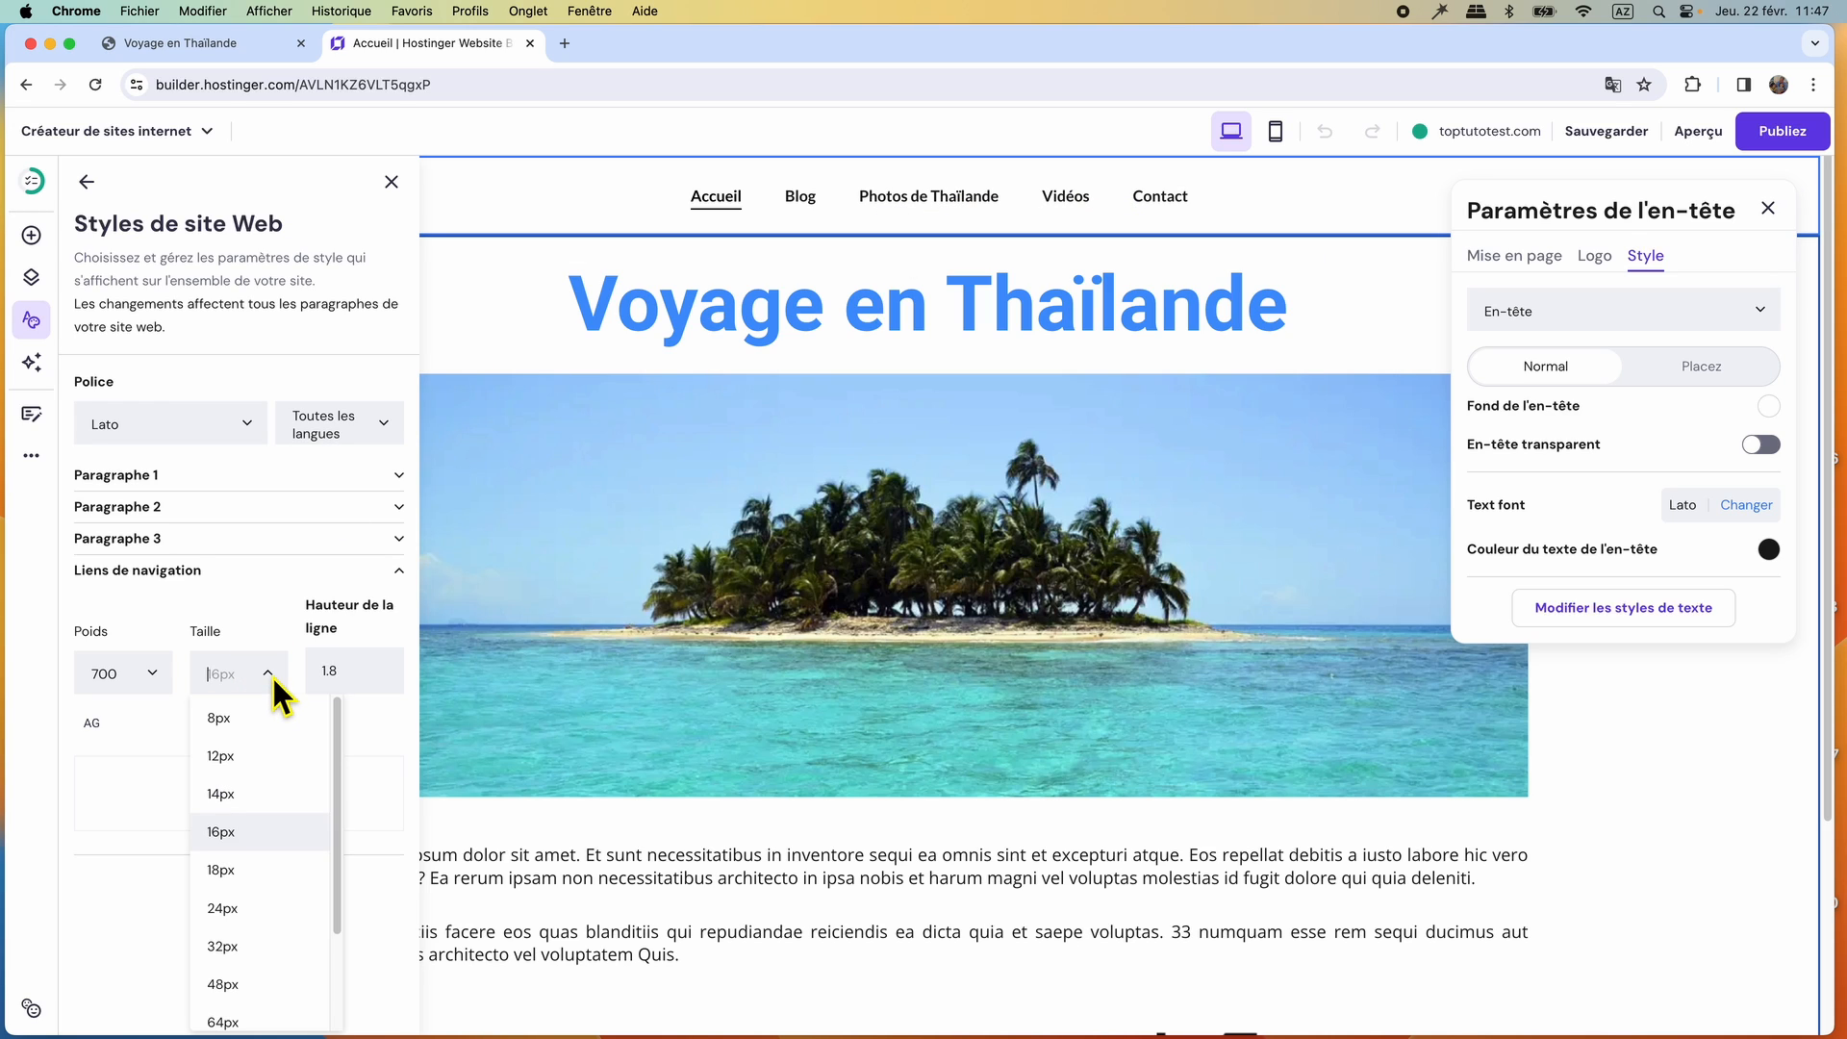
{"action": "left_click", "coordinate": [229, 872]}
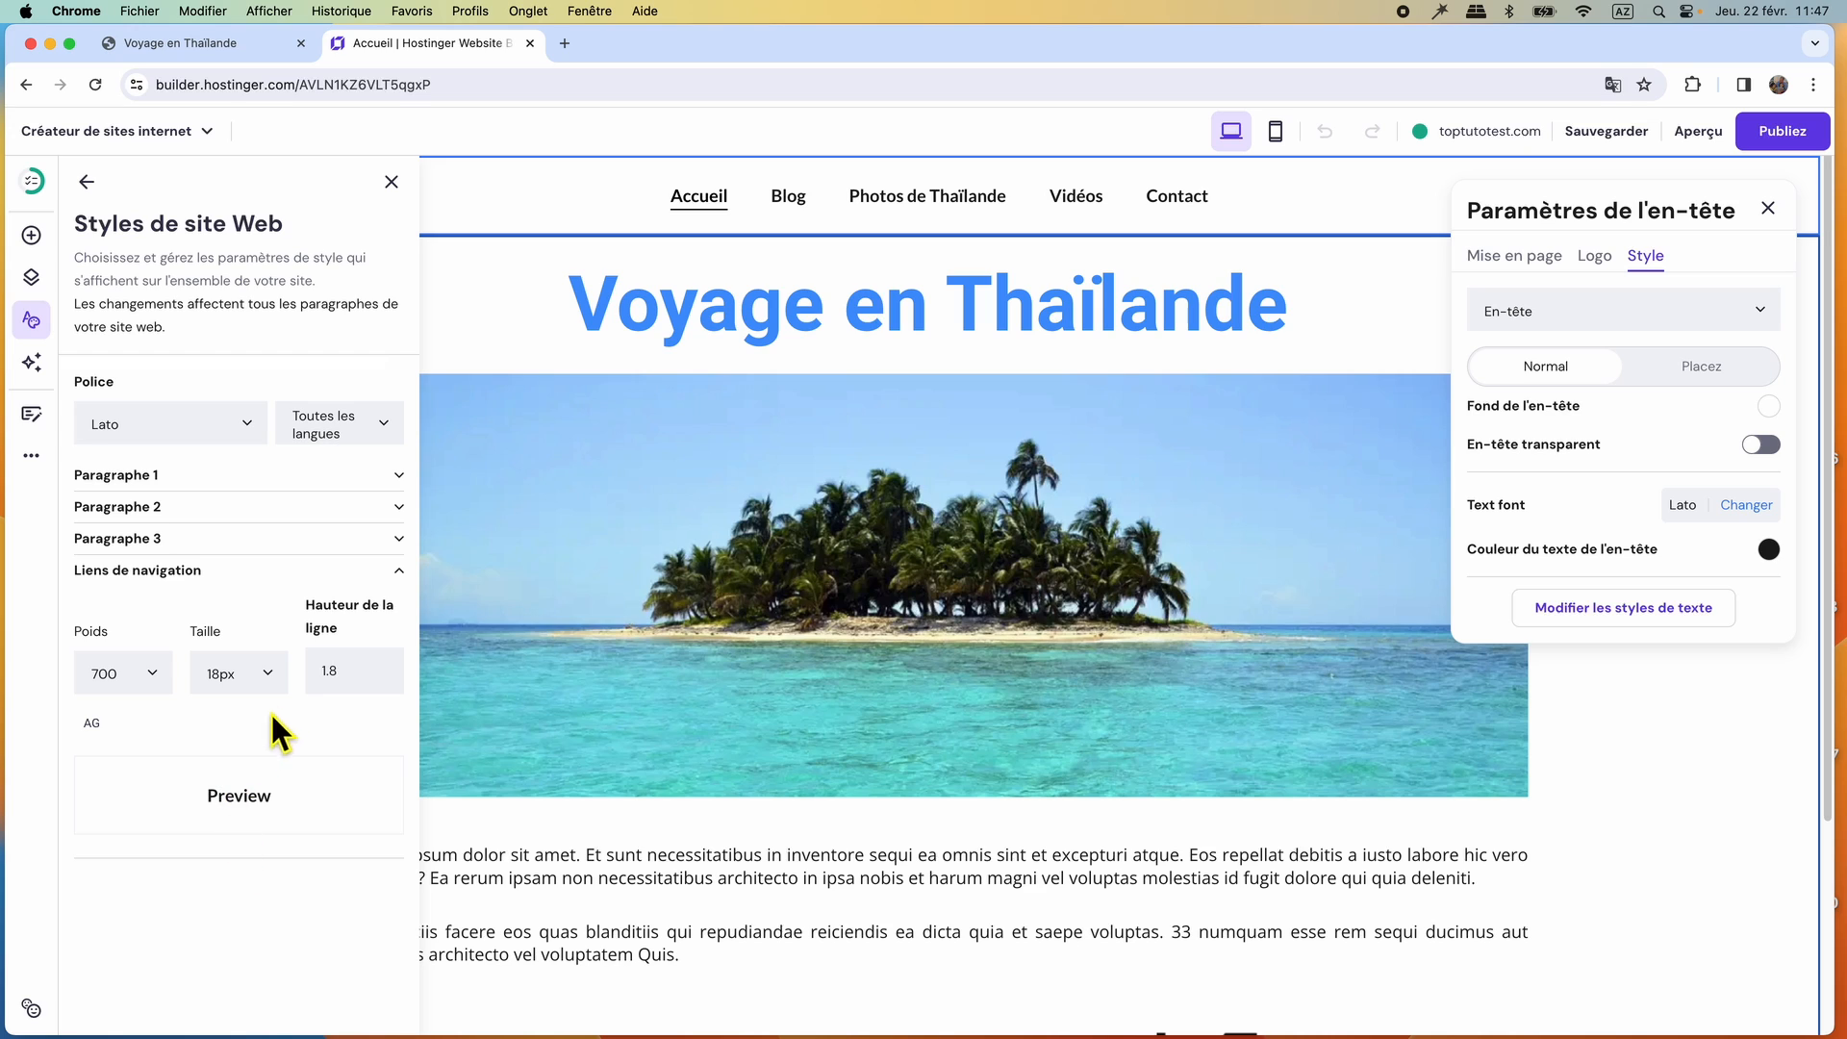
{"action": "left_click", "coordinate": [273, 673]}
{"action": "left_click", "coordinate": [231, 928]}
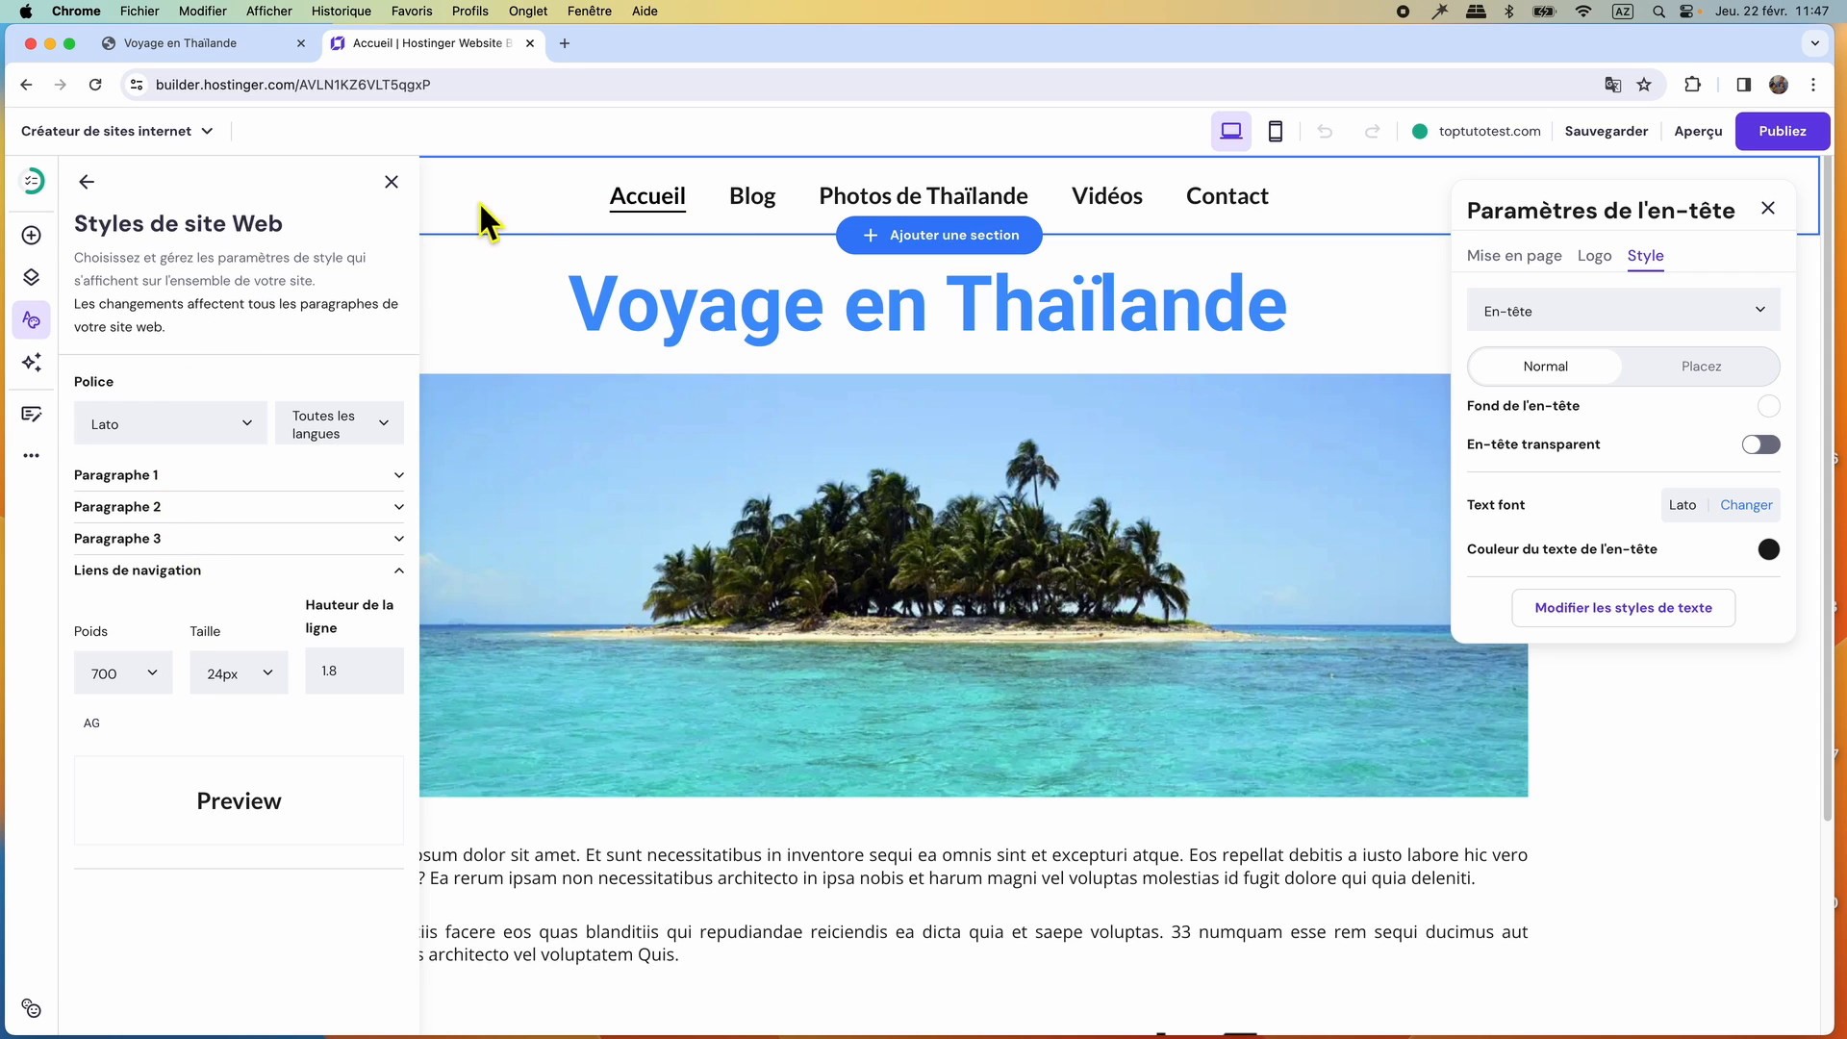
{"action": "left_click", "coordinate": [391, 182]}
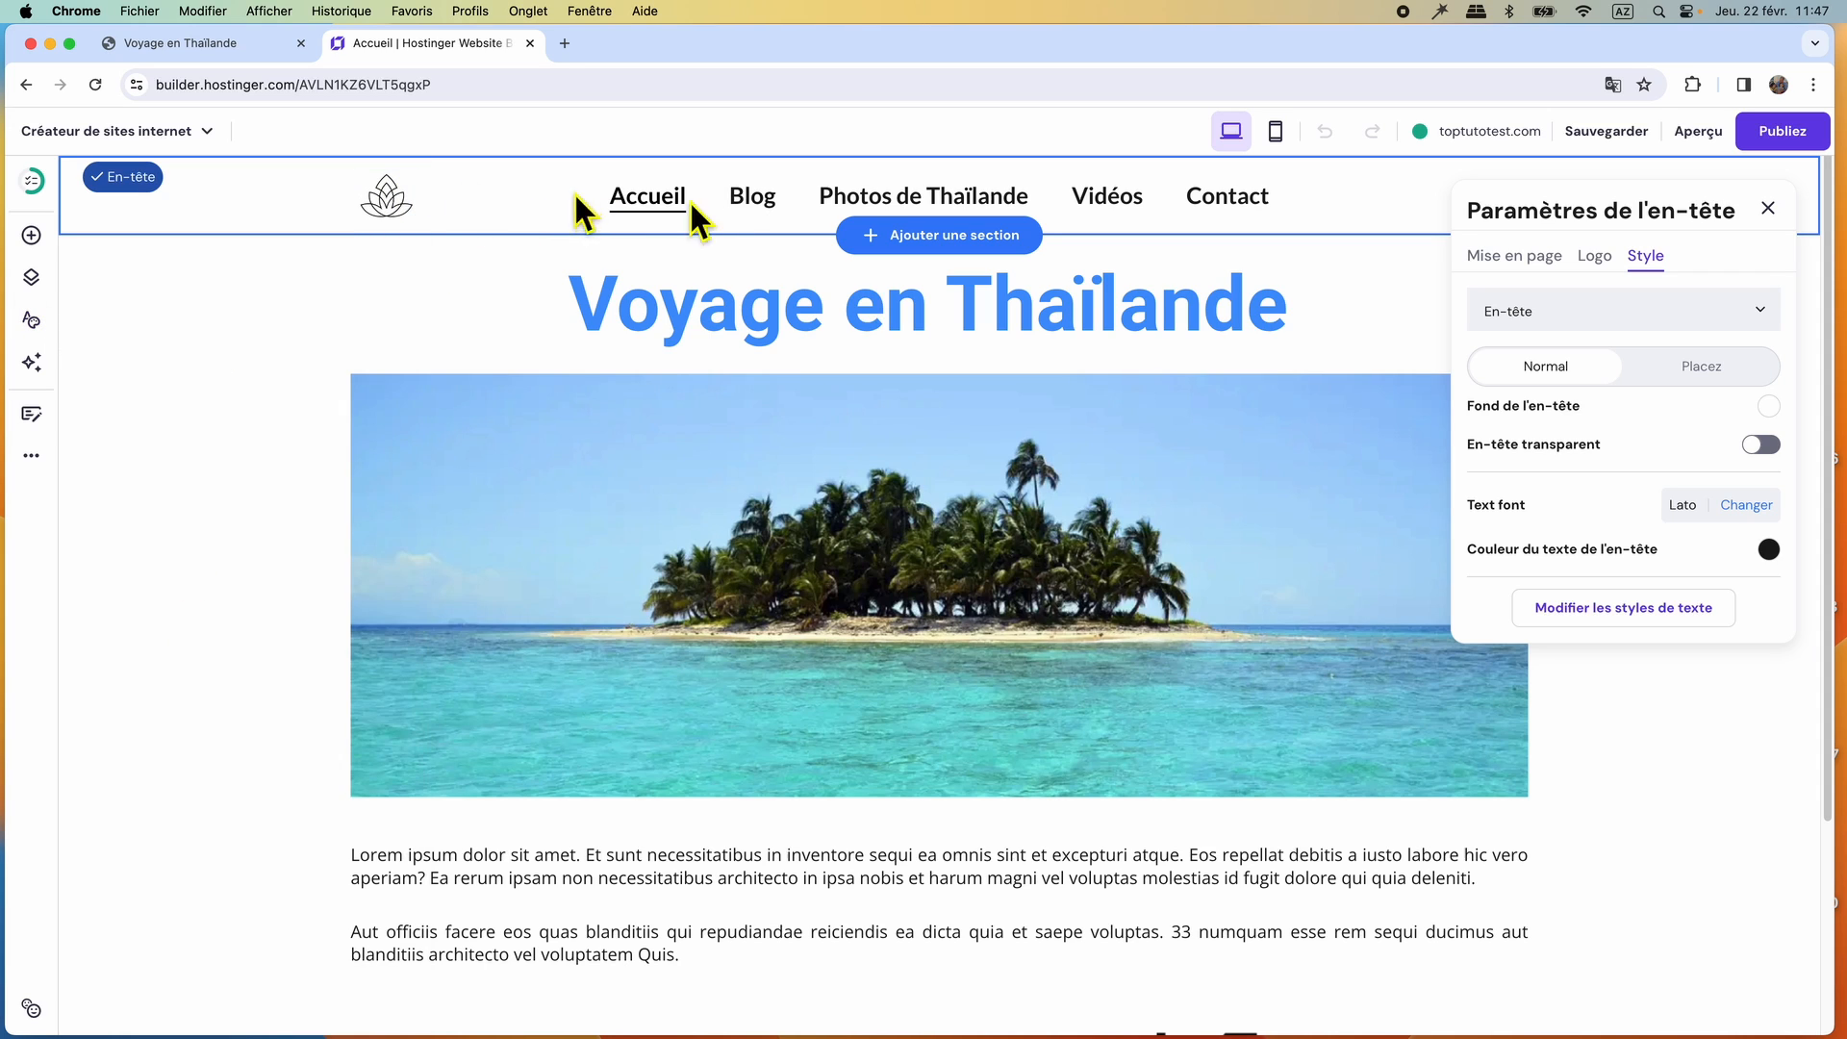
{"action": "left_click", "coordinate": [1767, 210]}
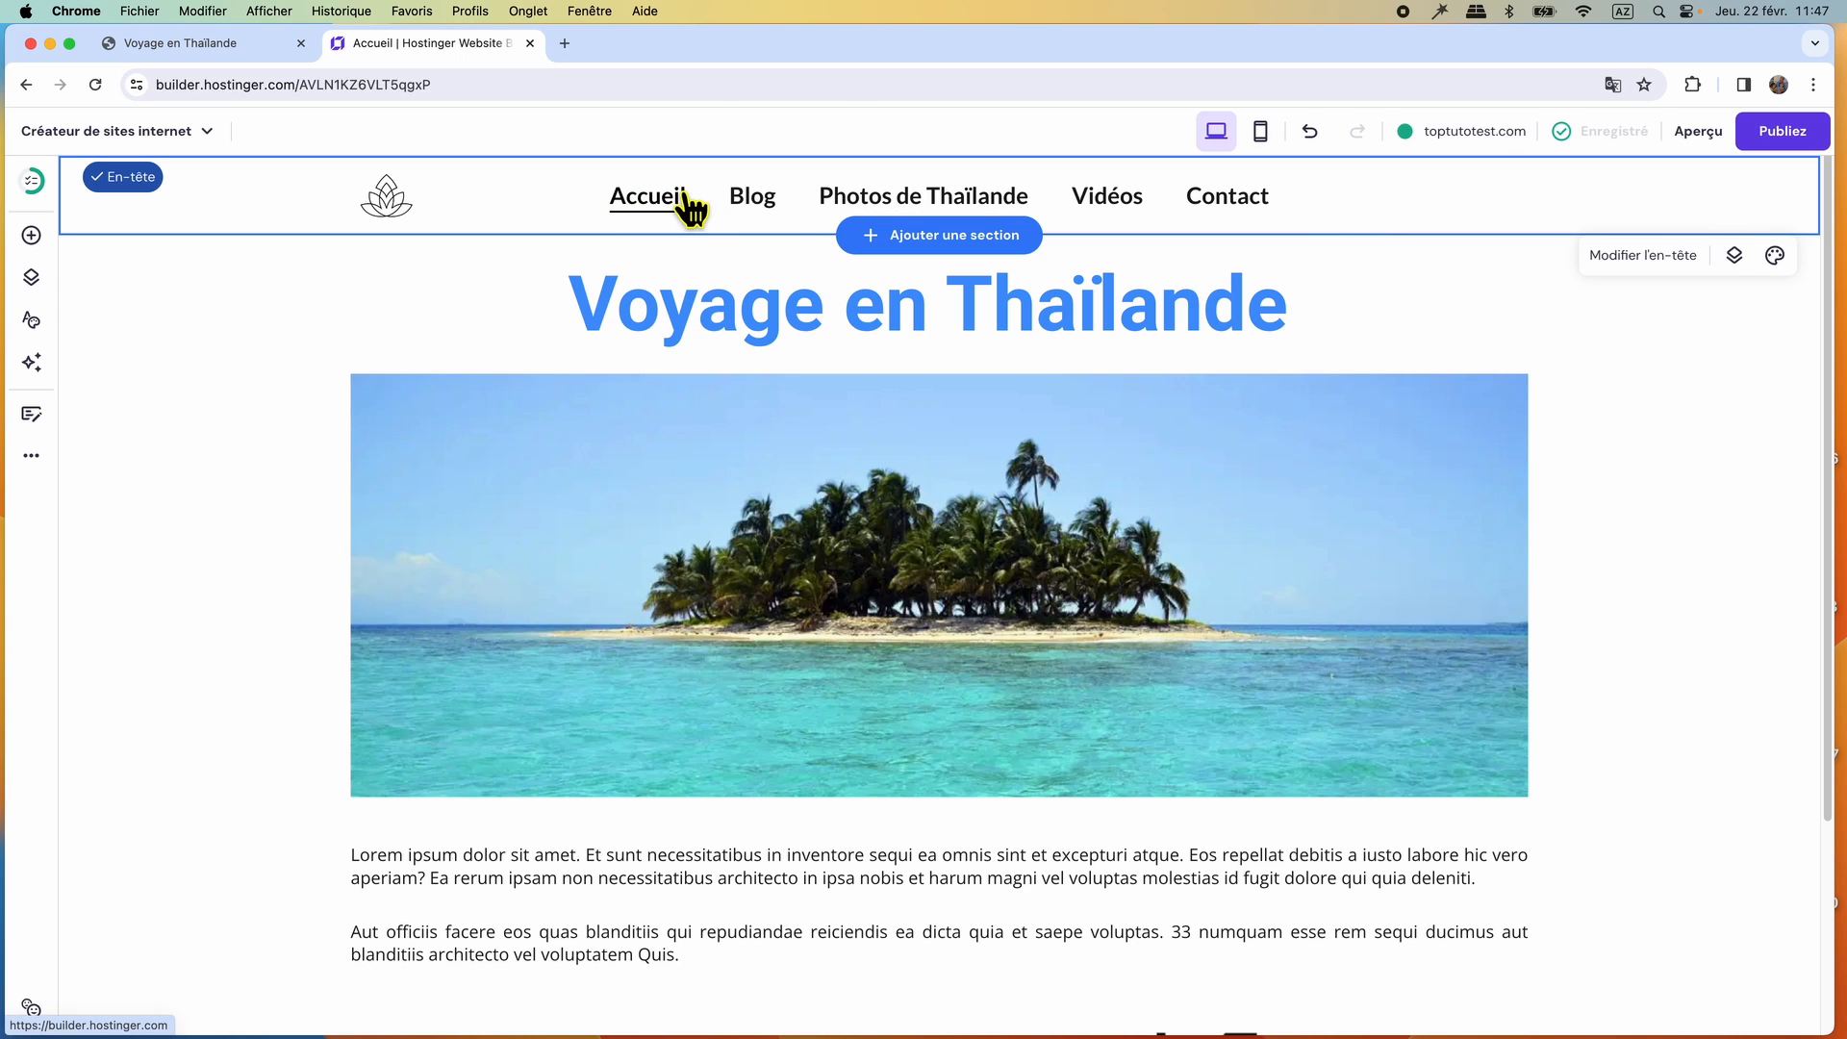
Compare the menu and the labelled icons of the rebuilt Accueil page with the original WordPress home page.
{"action": "left_click", "coordinate": [205, 48]}
{"action": "left_click", "coordinate": [379, 44]}
{"action": "scroll", "coordinate": [808, 557], "scroll_direction": "down", "scroll_amount": 5}
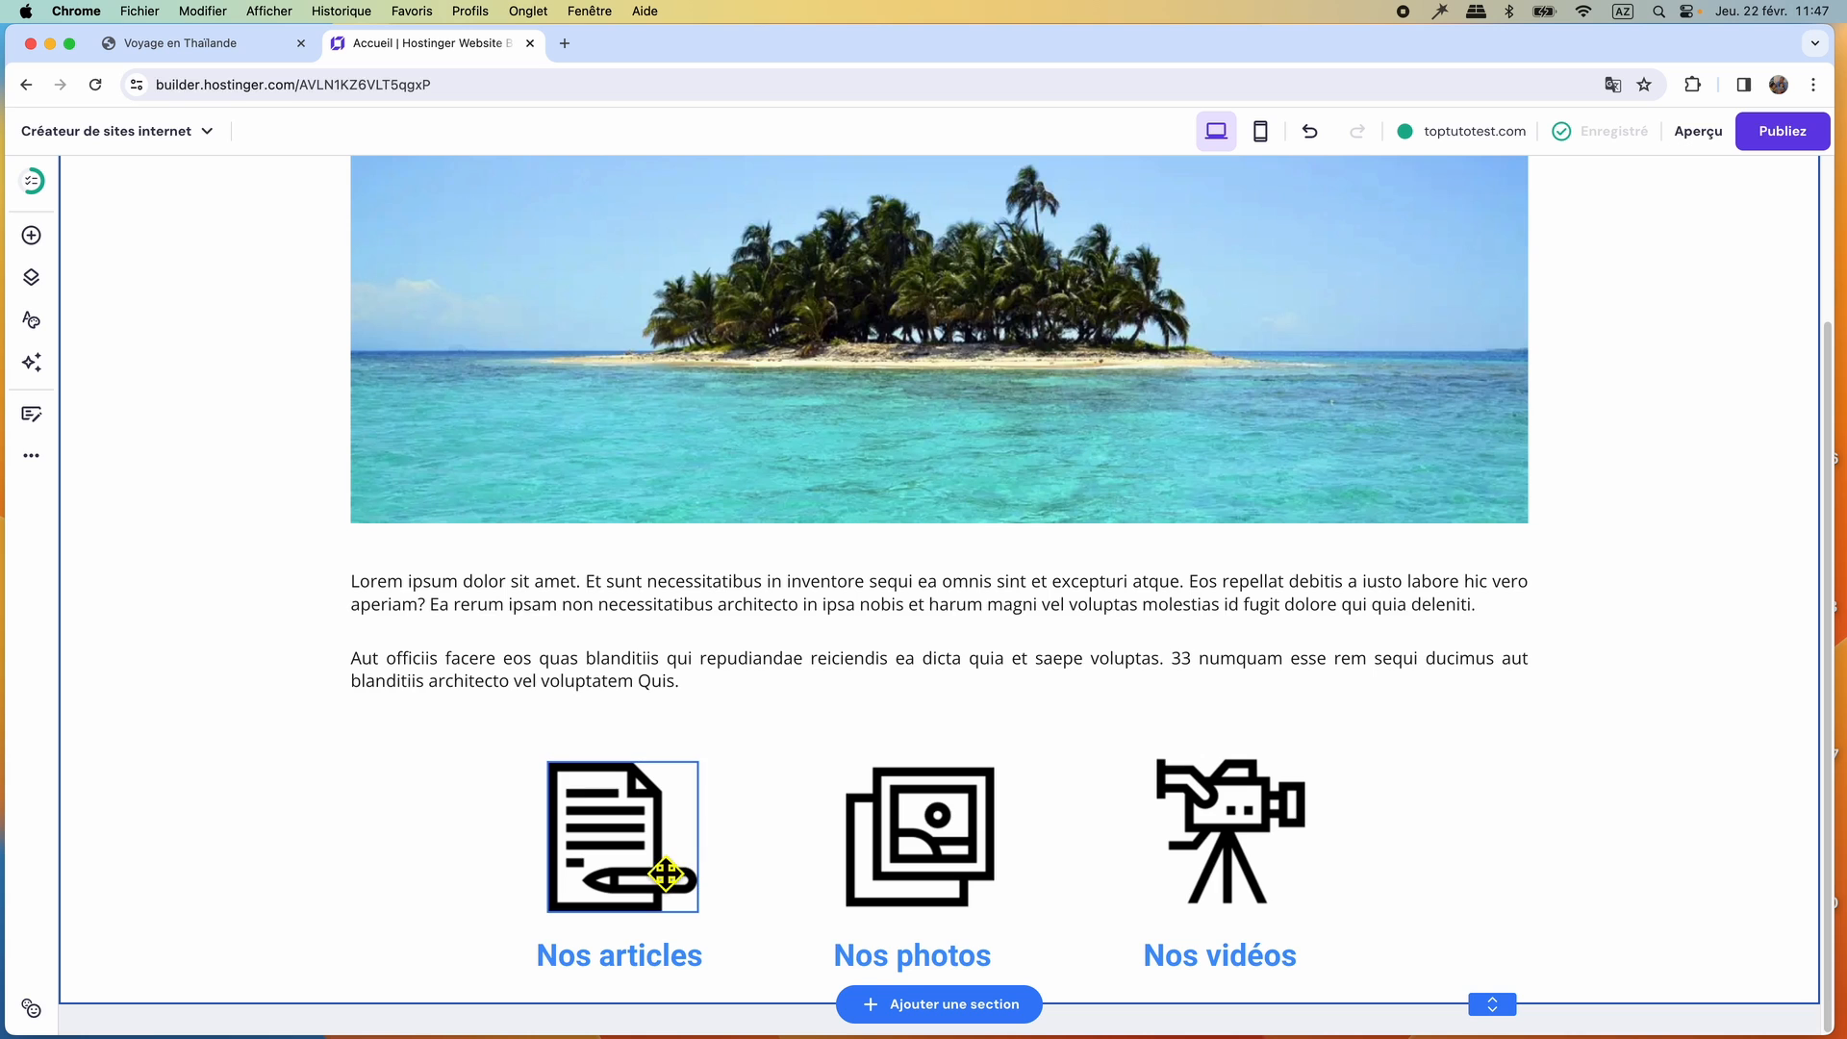
{"action": "left_click", "coordinate": [256, 46]}
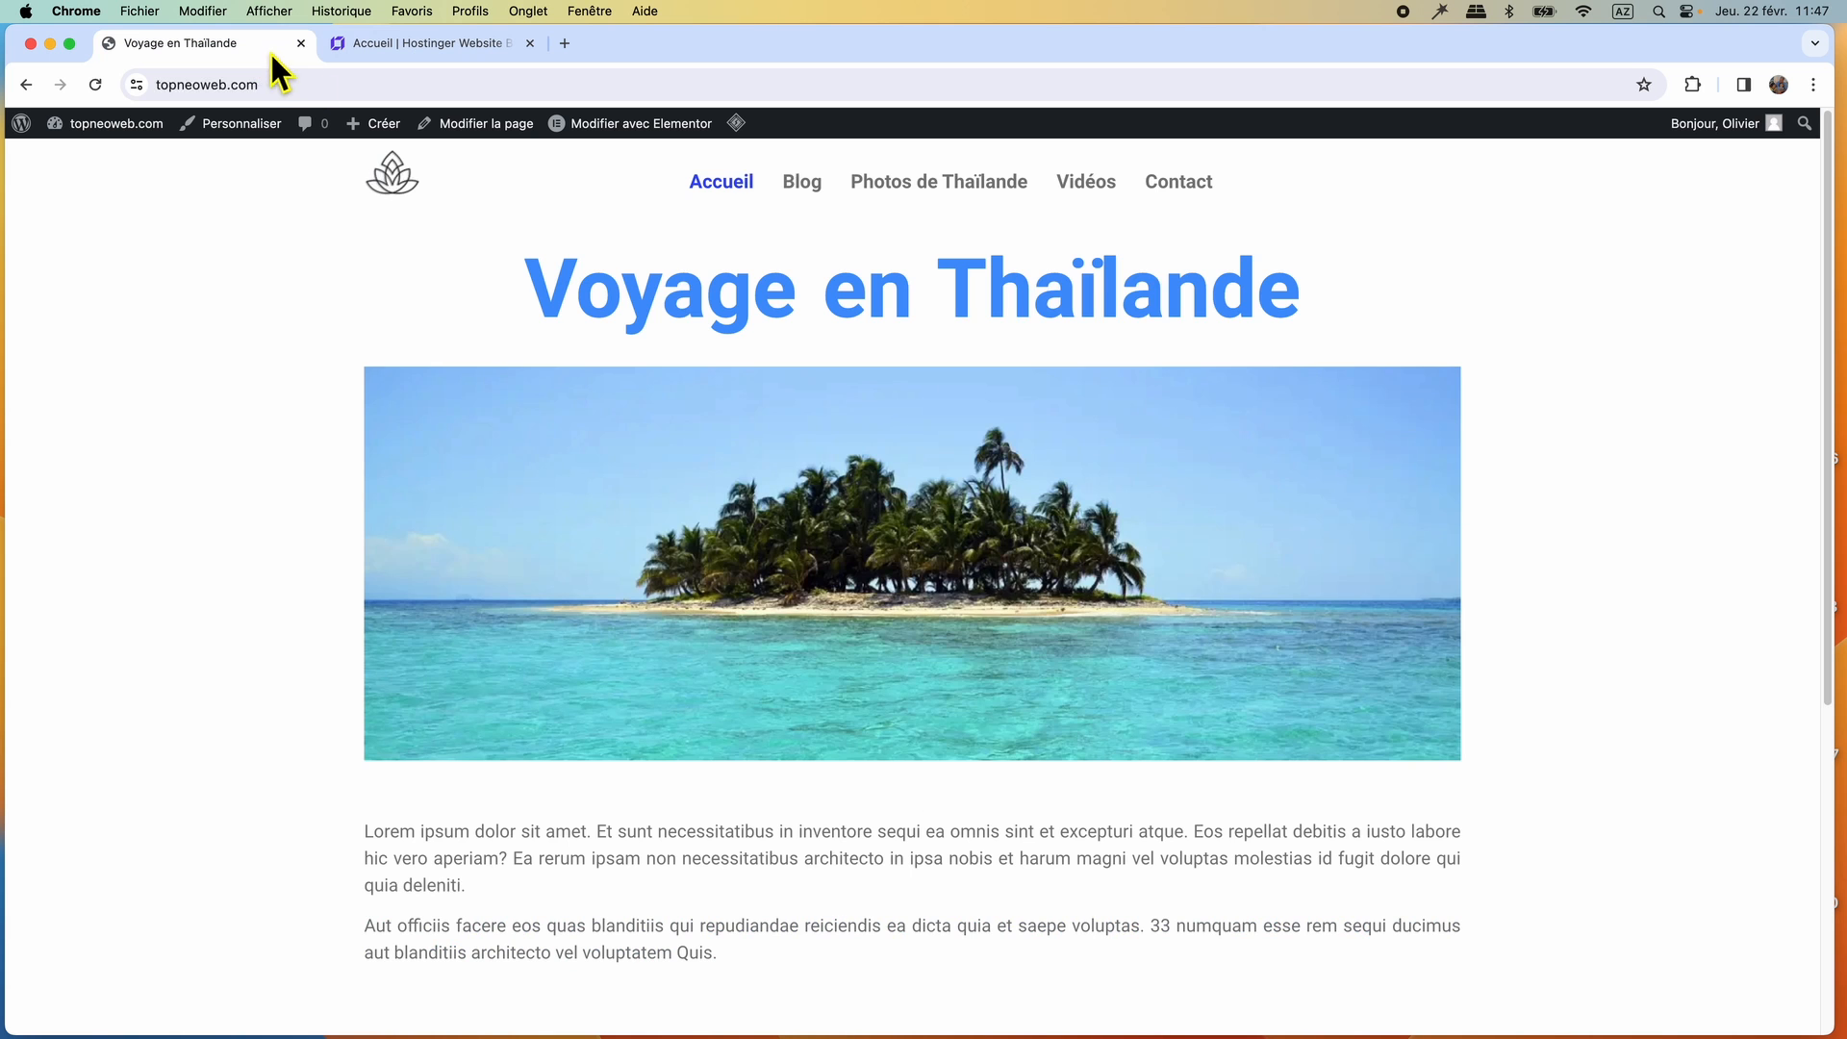
{"action": "scroll", "coordinate": [923, 564], "scroll_direction": "down", "scroll_amount": 5}
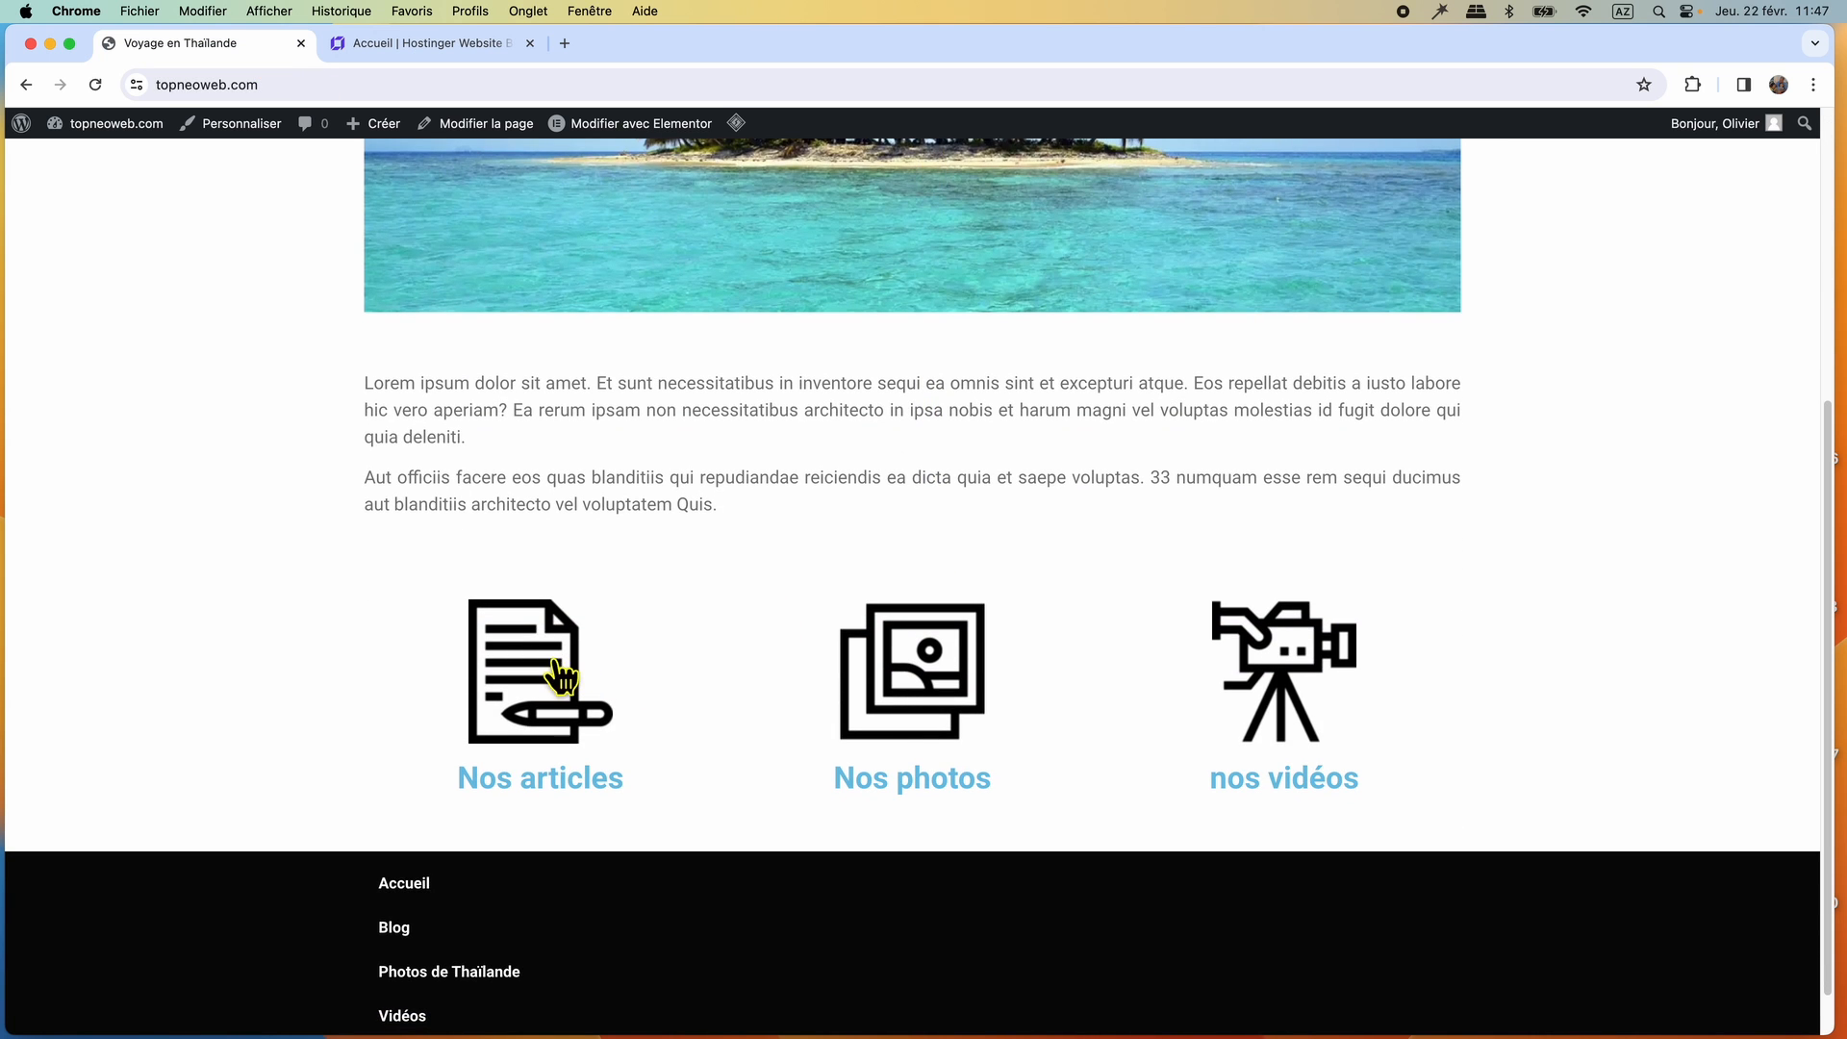
{"action": "left_click", "coordinate": [442, 42]}
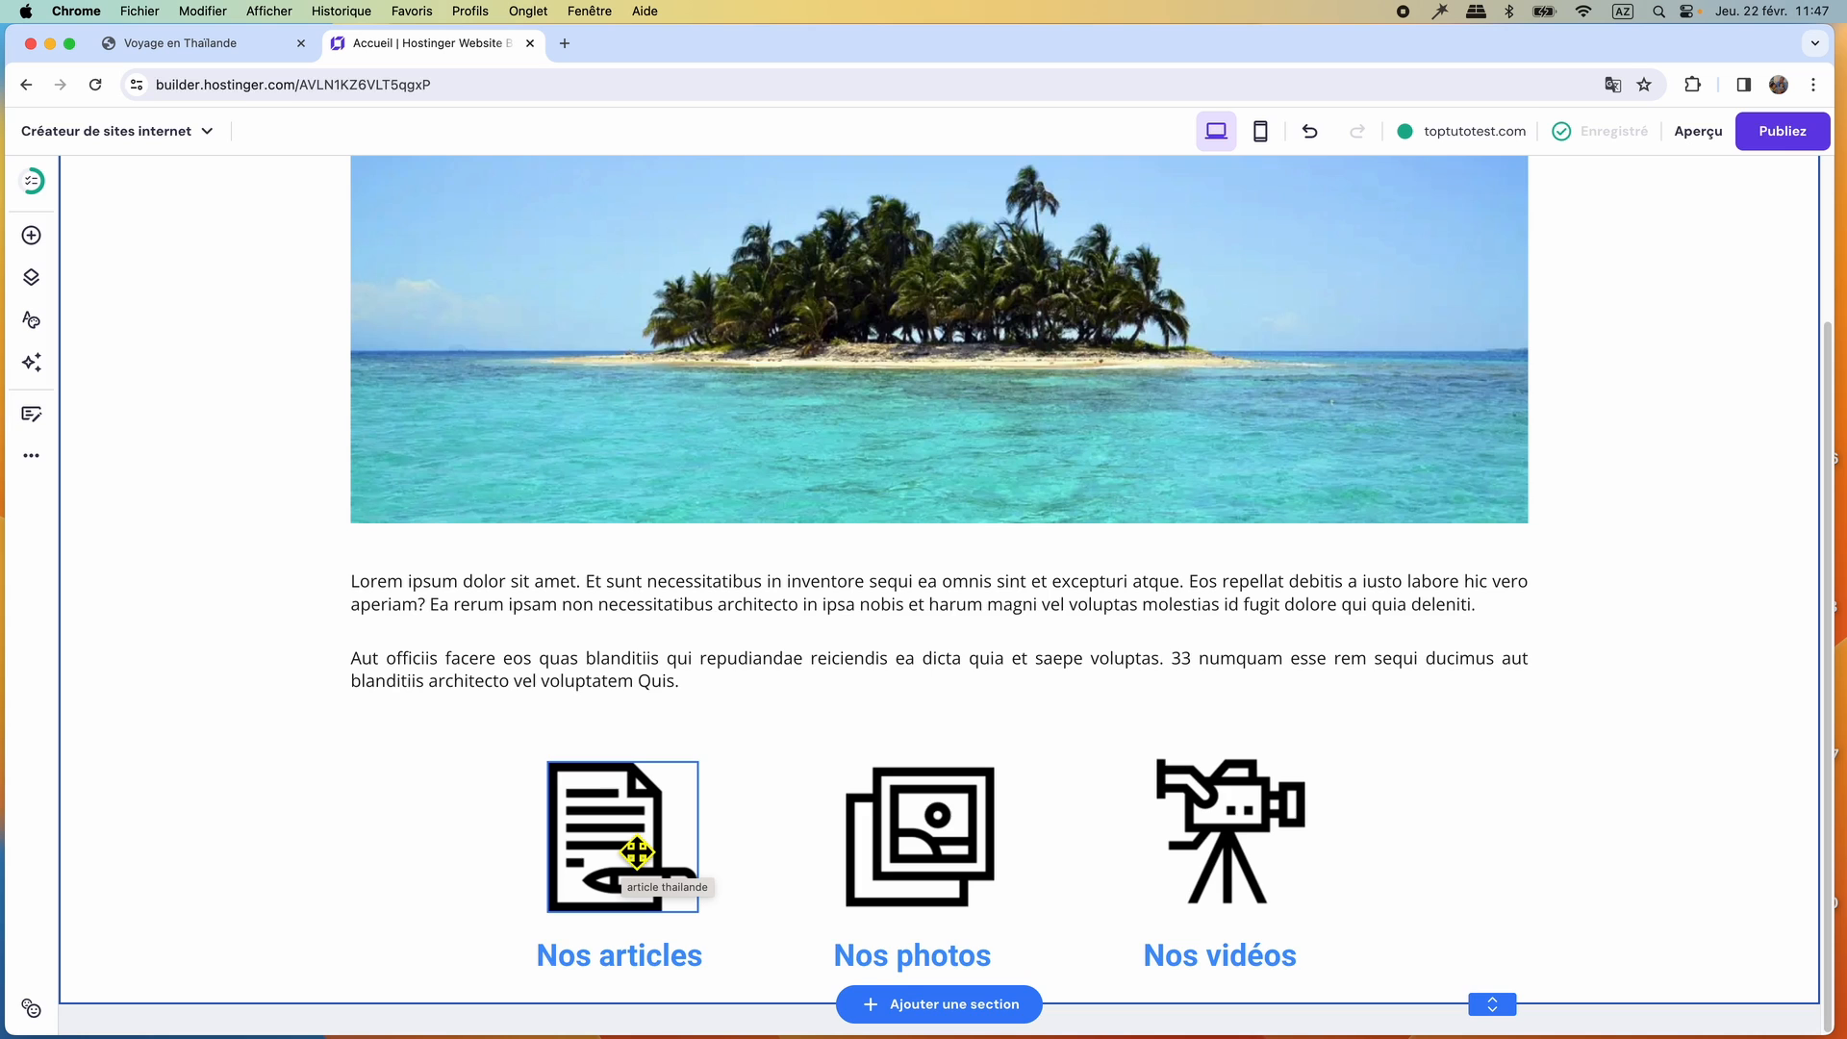
Switch the Accueil page from the desktop view to the mobile view.
{"action": "scroll", "coordinate": [599, 693], "scroll_direction": "up", "scroll_amount": 3}
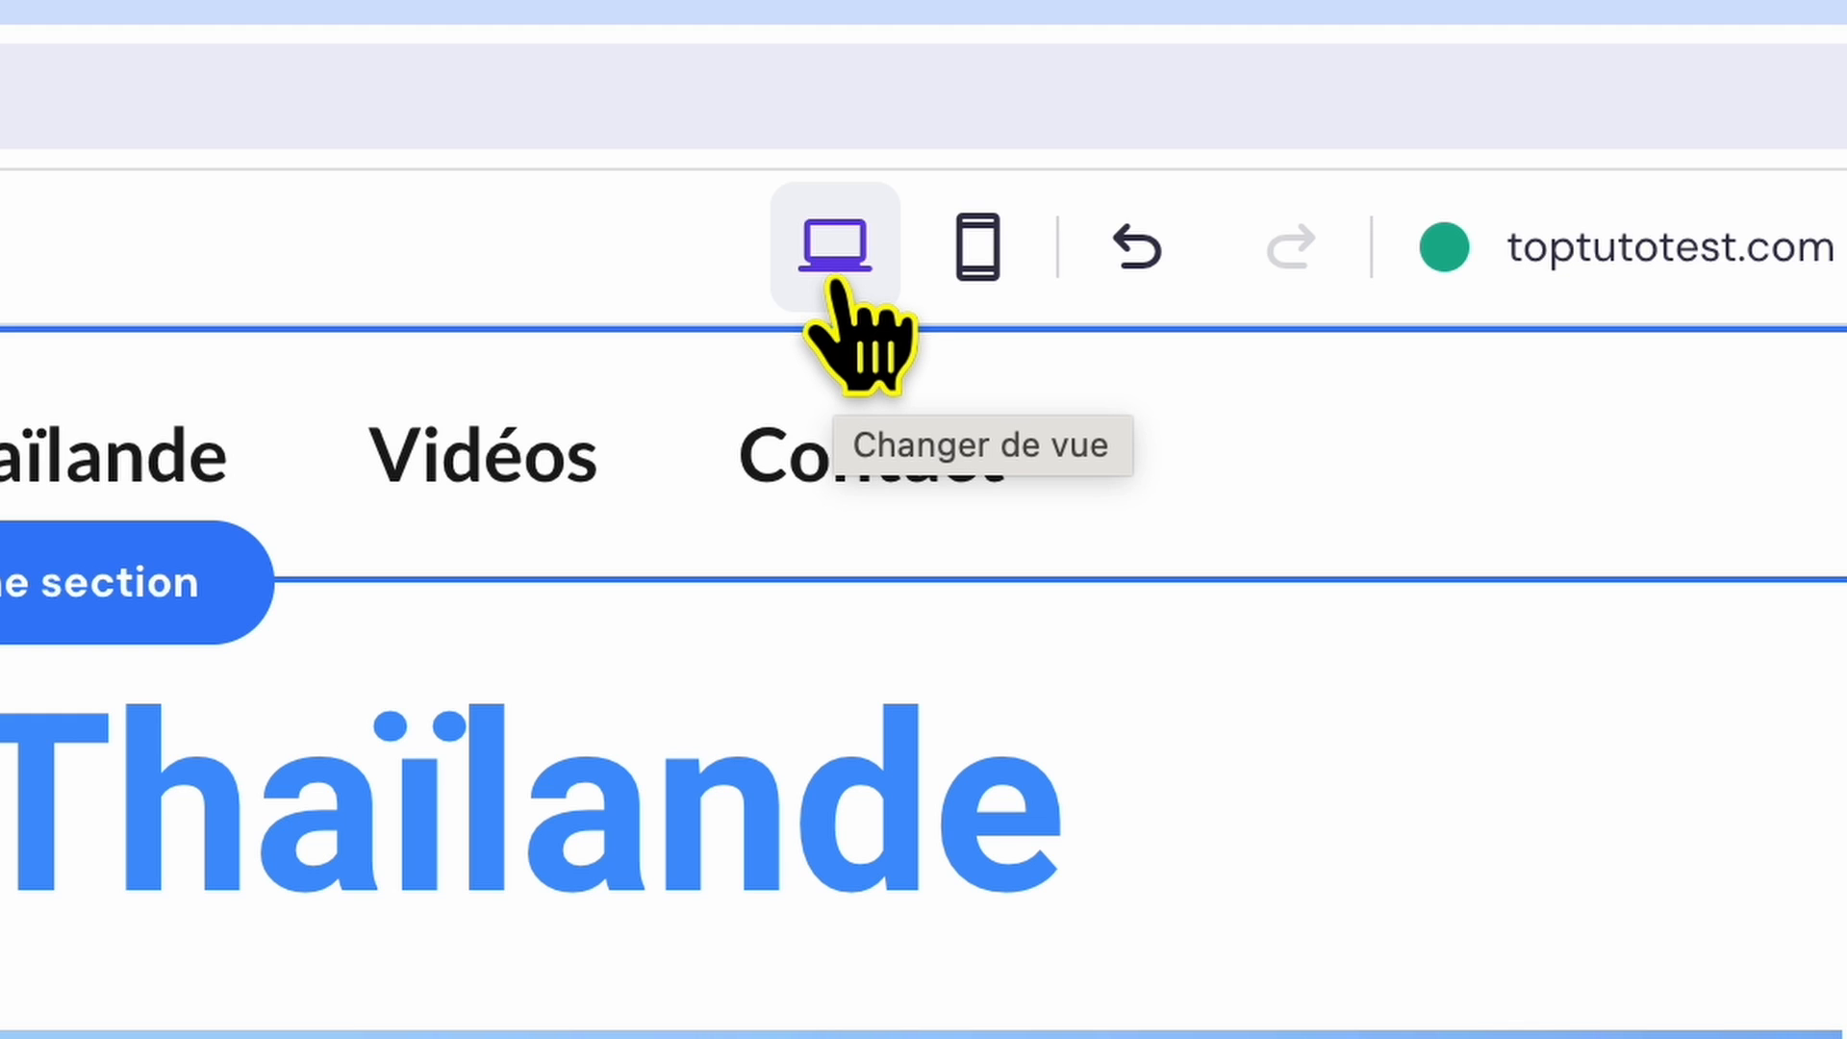
{"action": "left_click", "coordinate": [835, 281]}
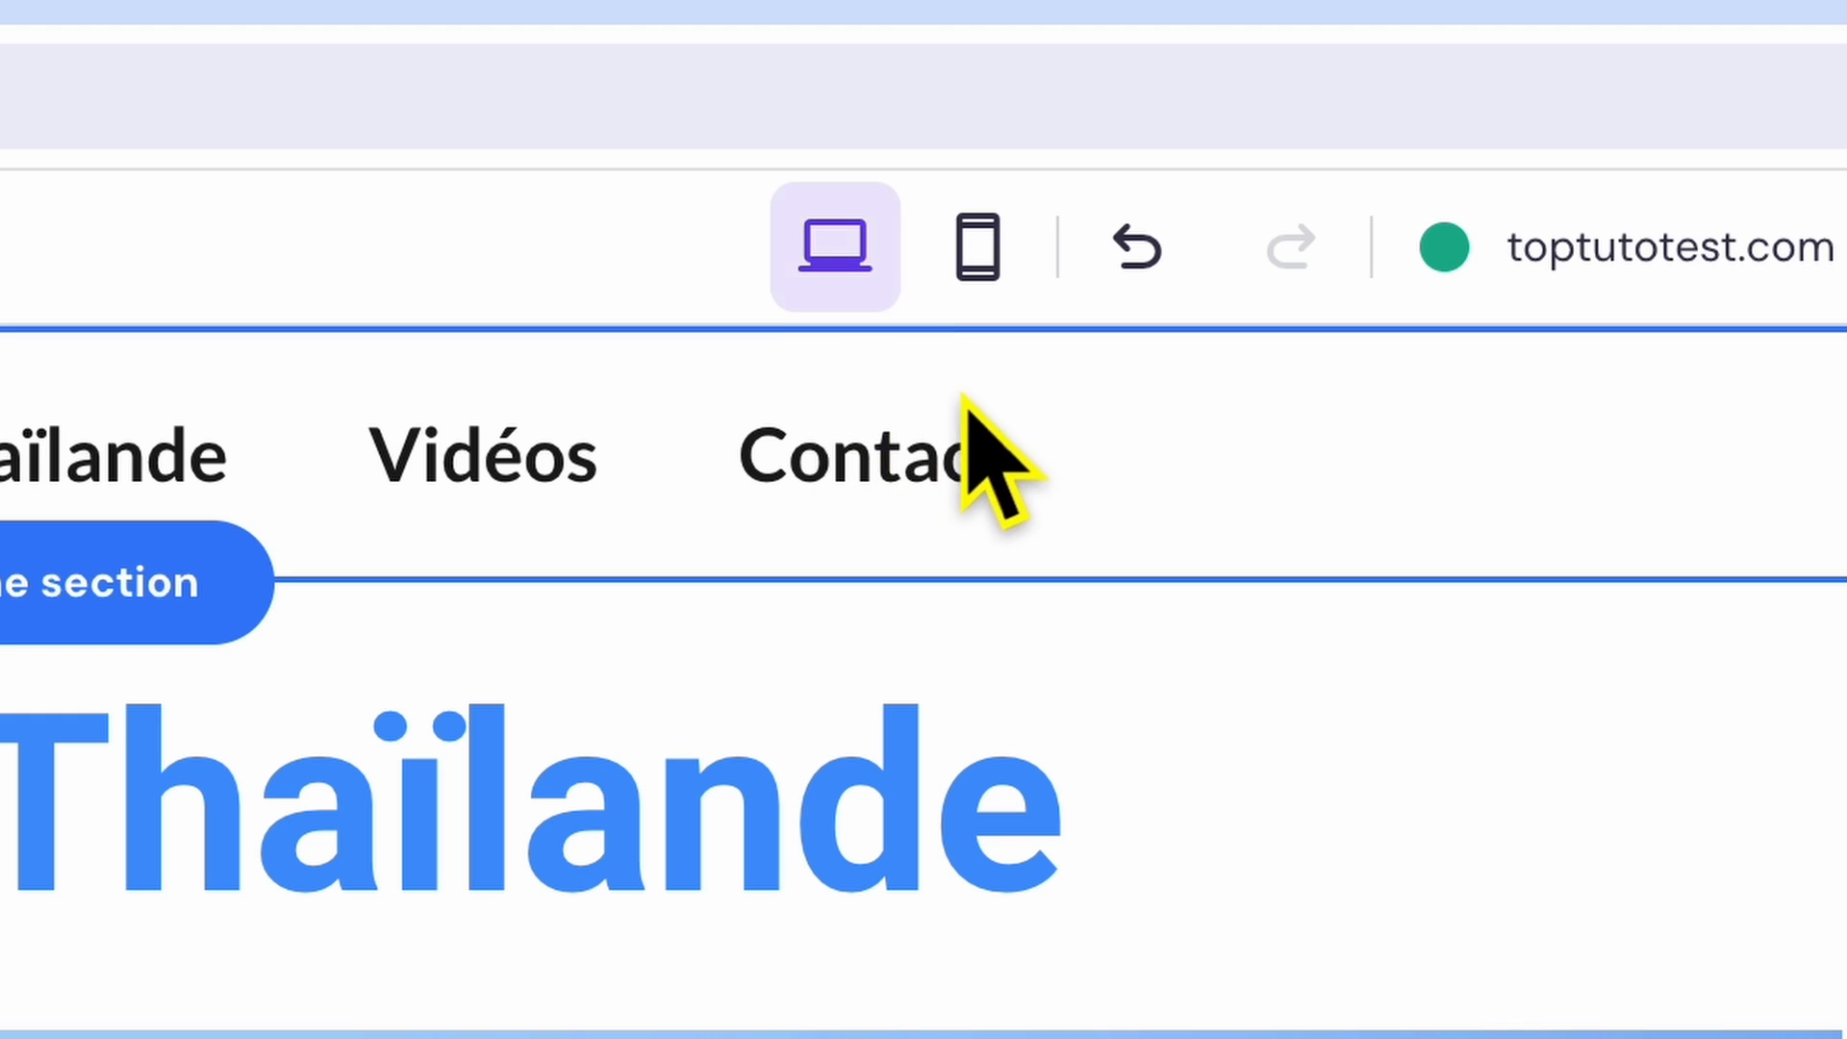
{"action": "left_click", "coordinate": [987, 288]}
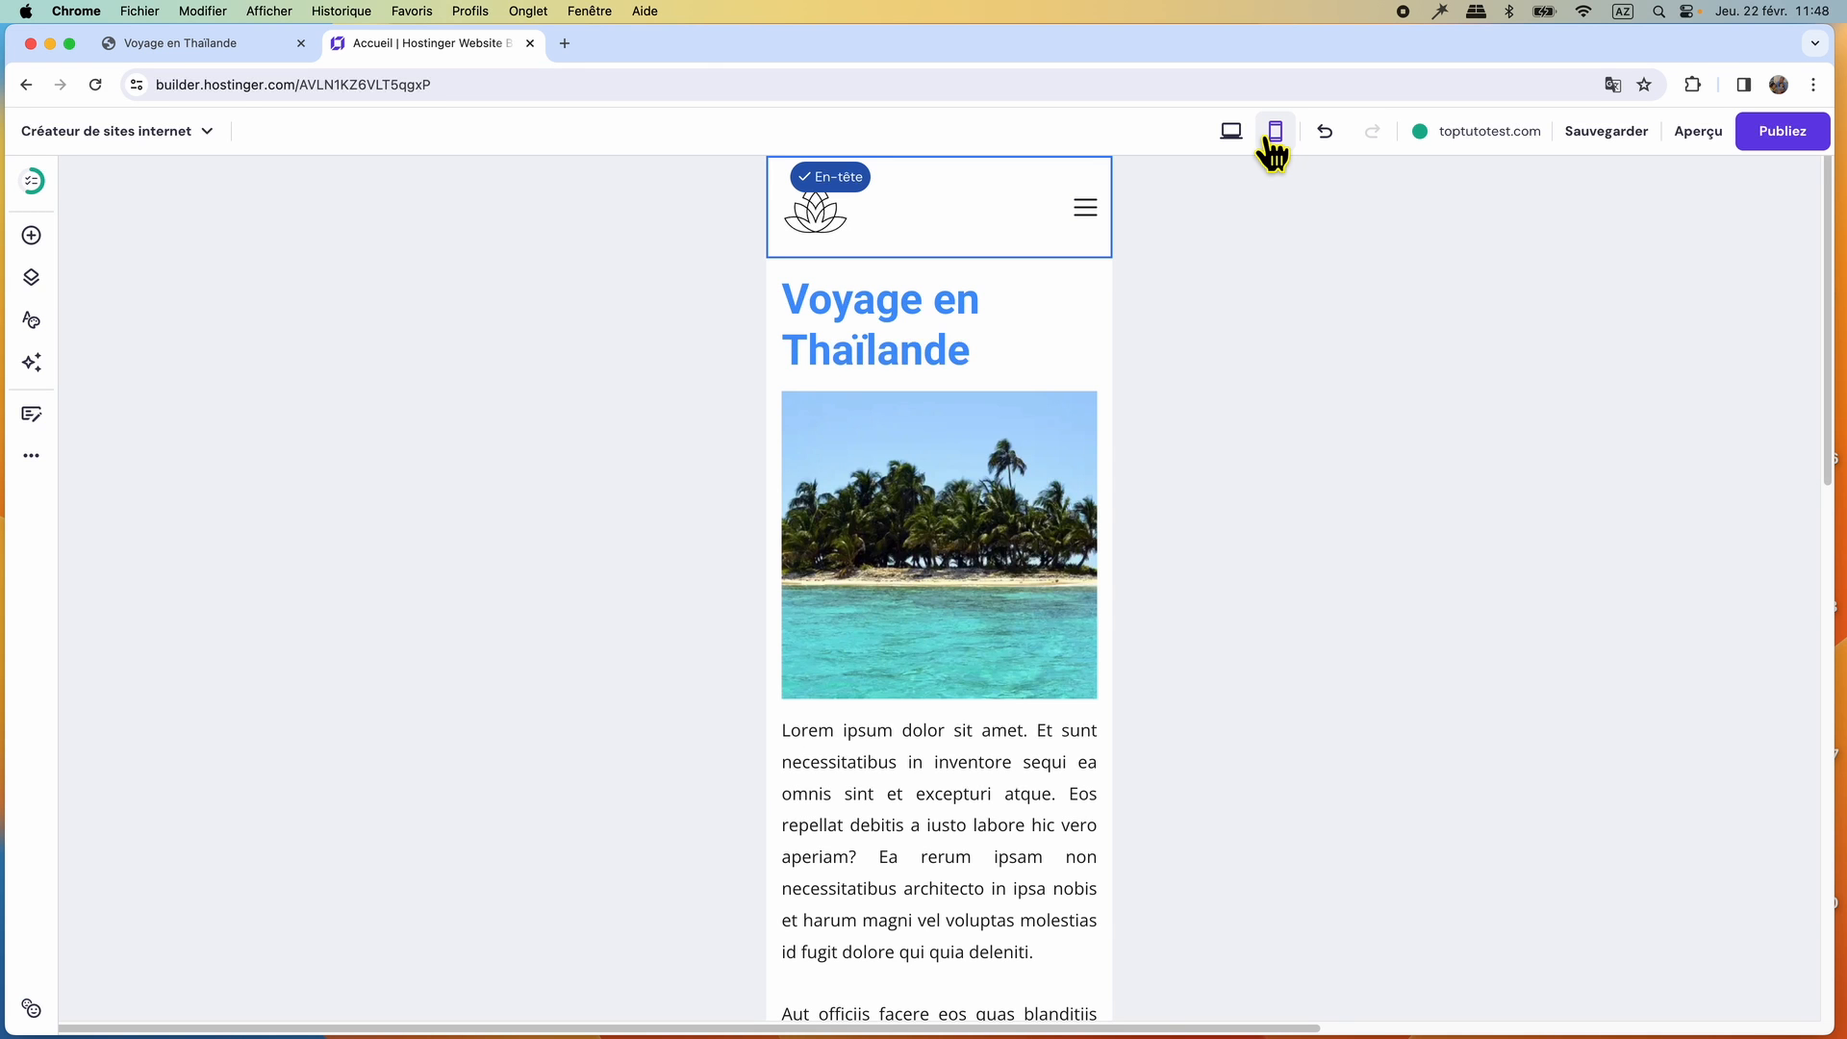
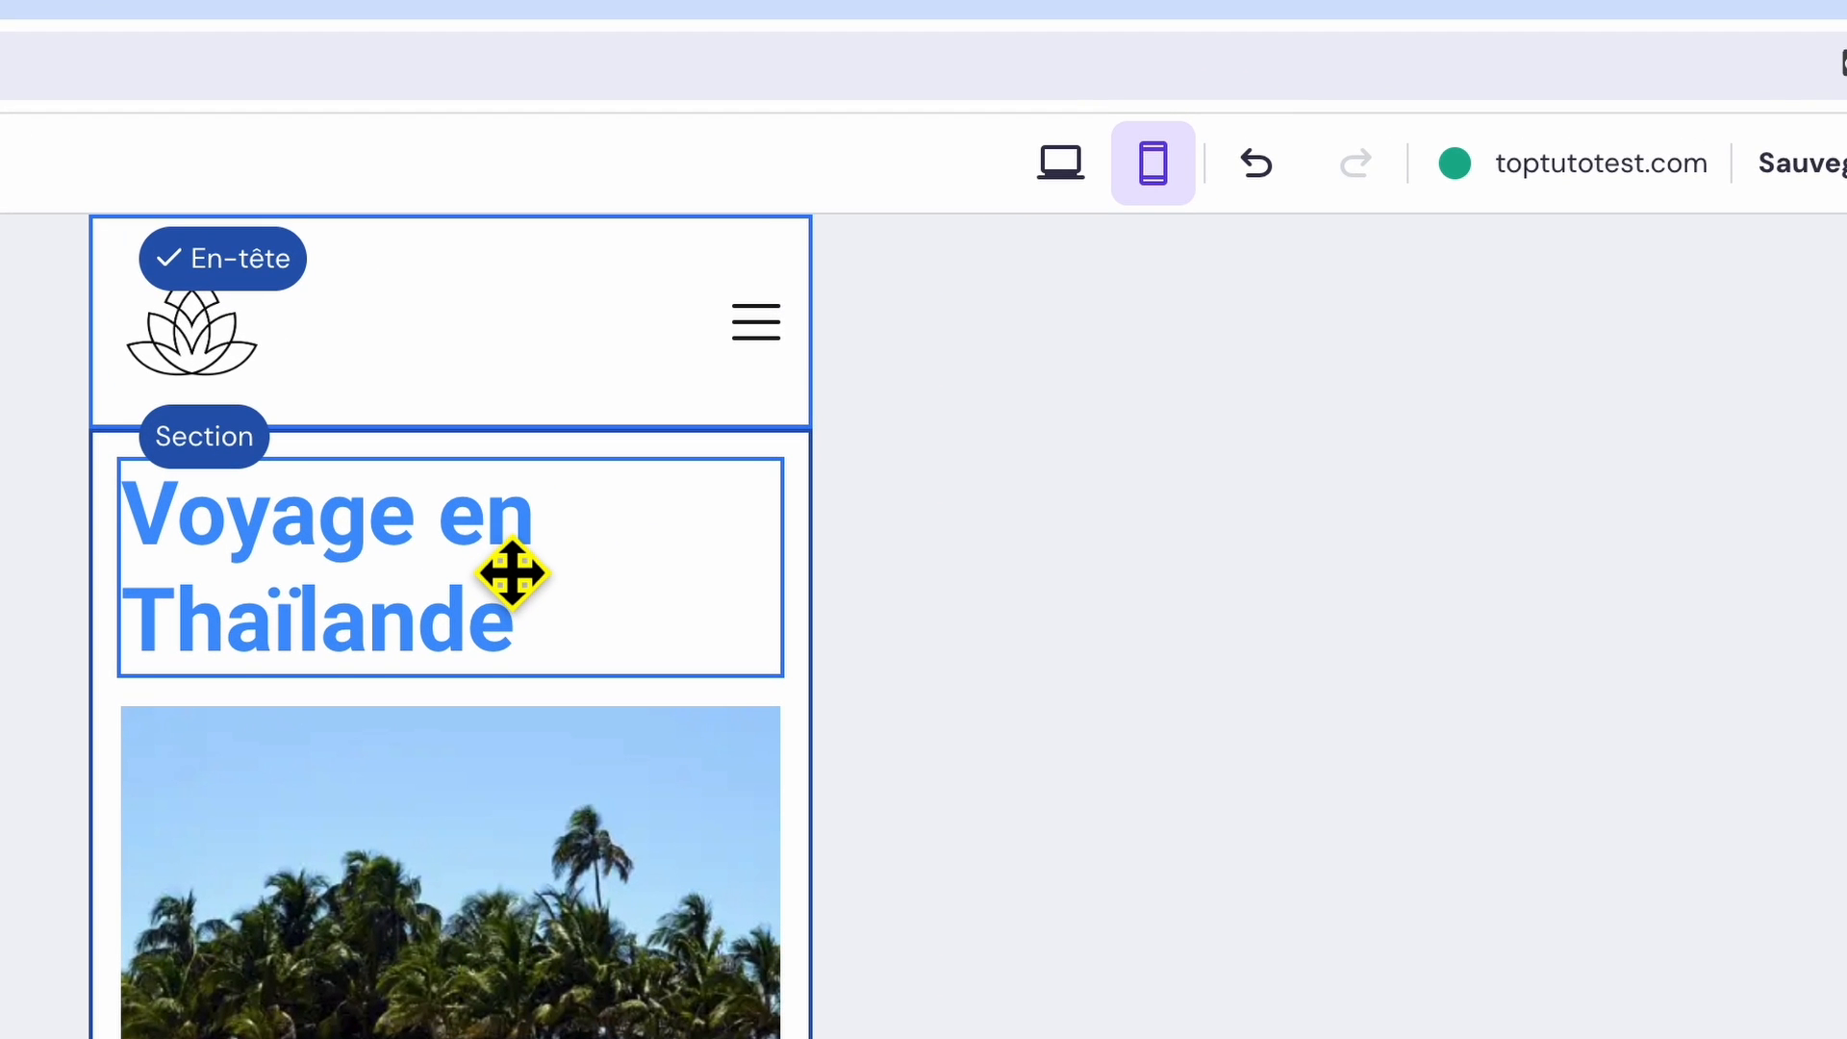
Set the Voyage en Thaïlande title's font size to 24 and centre its text in the mobile view.
{"action": "left_click", "coordinate": [512, 574]}
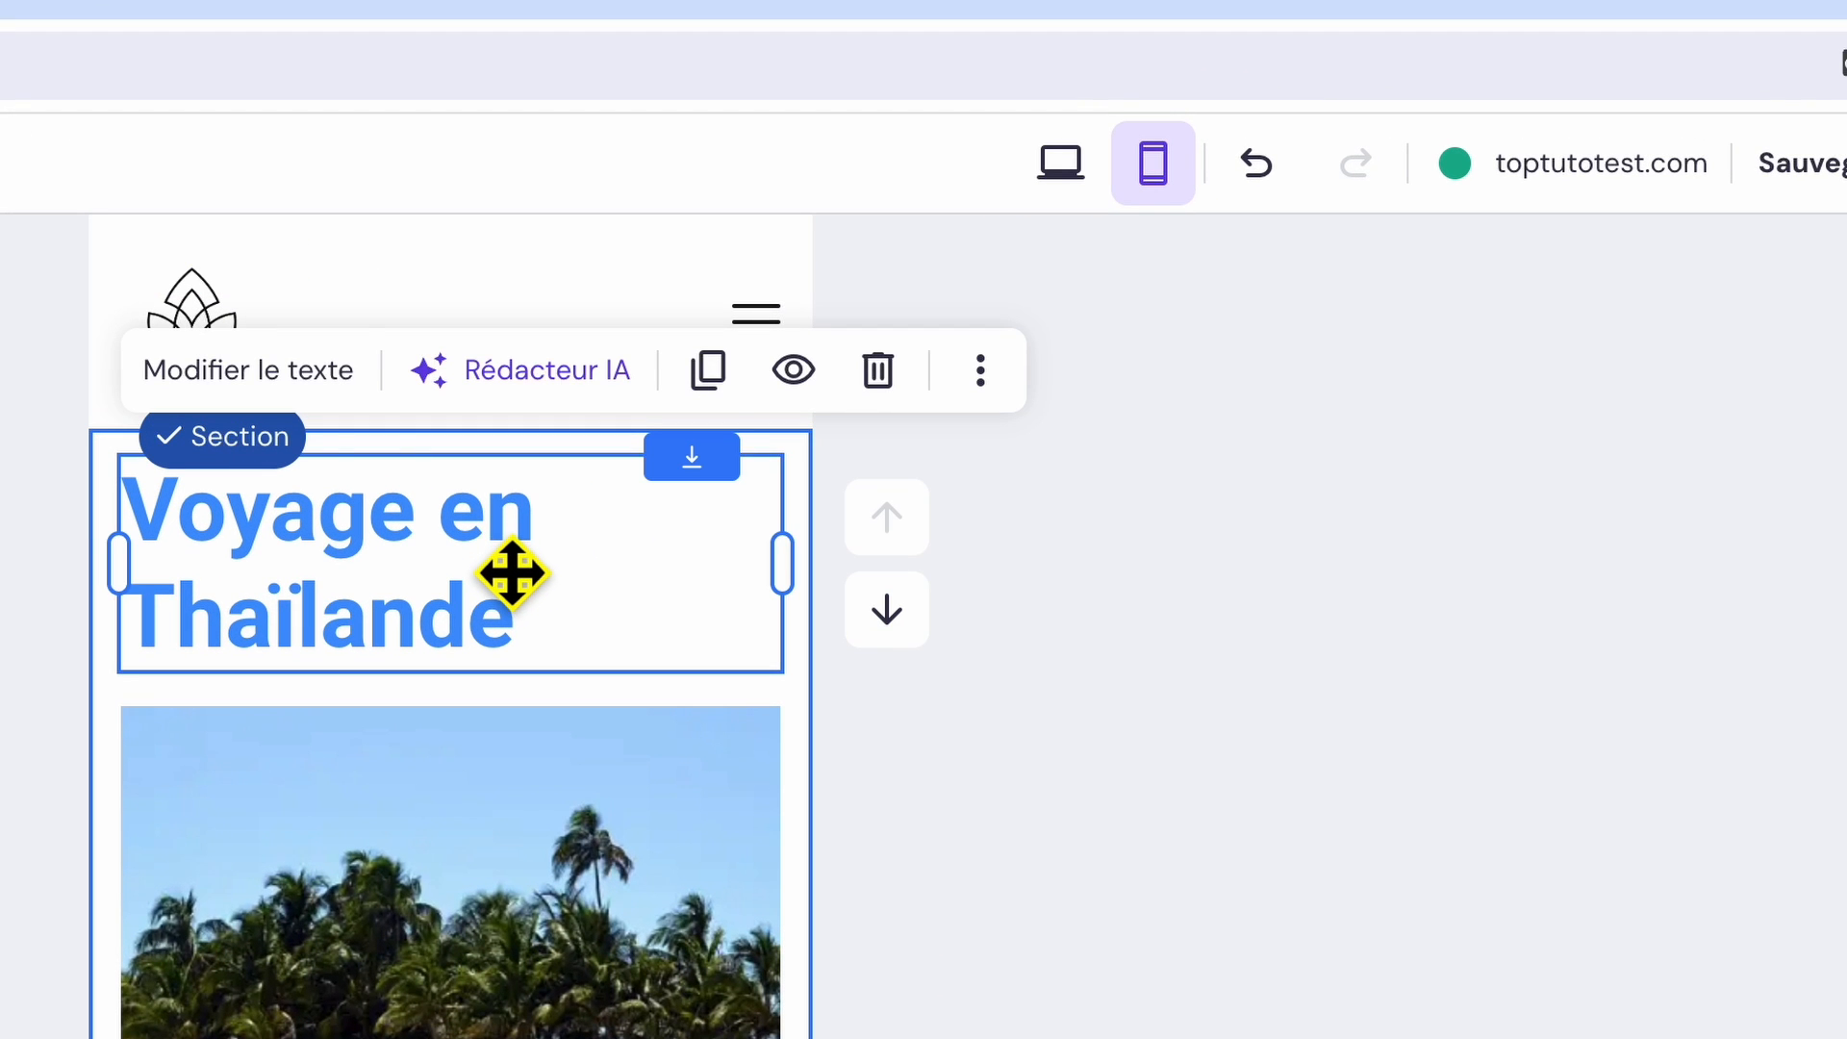
{"action": "left_click", "coordinate": [281, 387]}
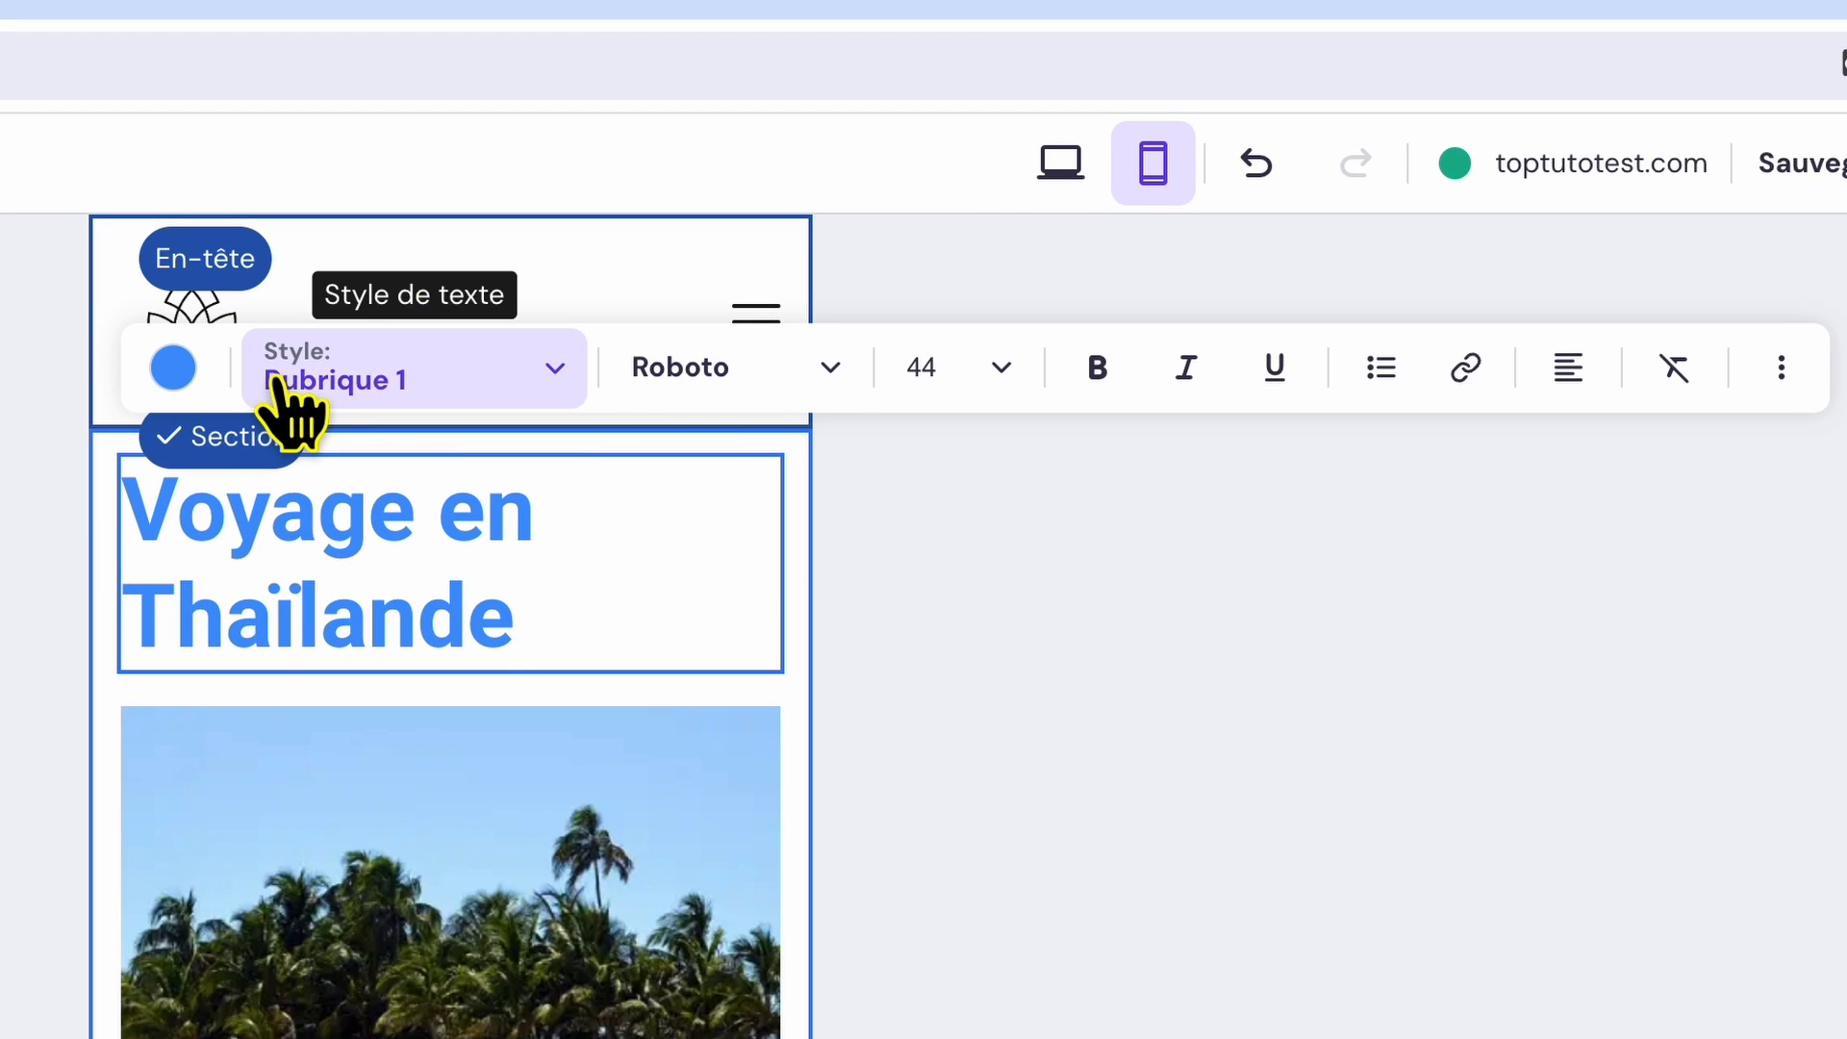
{"action": "left_click", "coordinate": [1000, 368]}
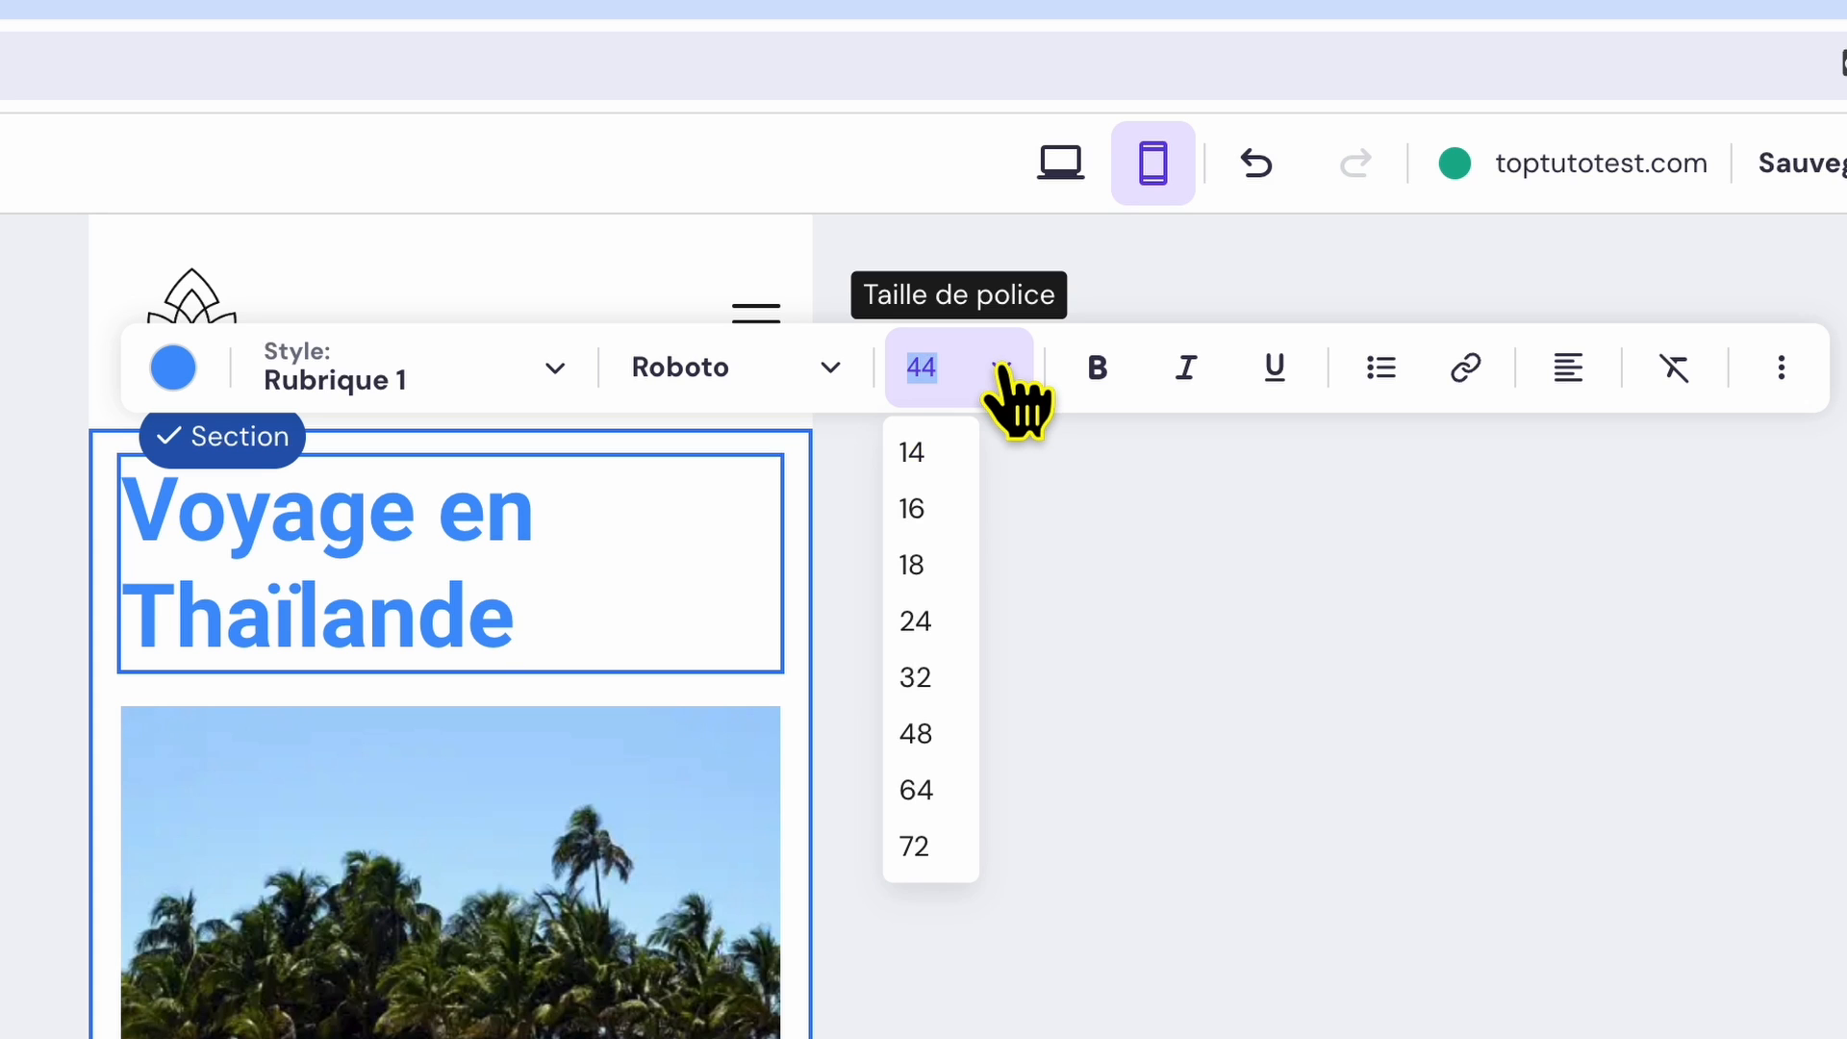
{"action": "left_click", "coordinate": [933, 637]}
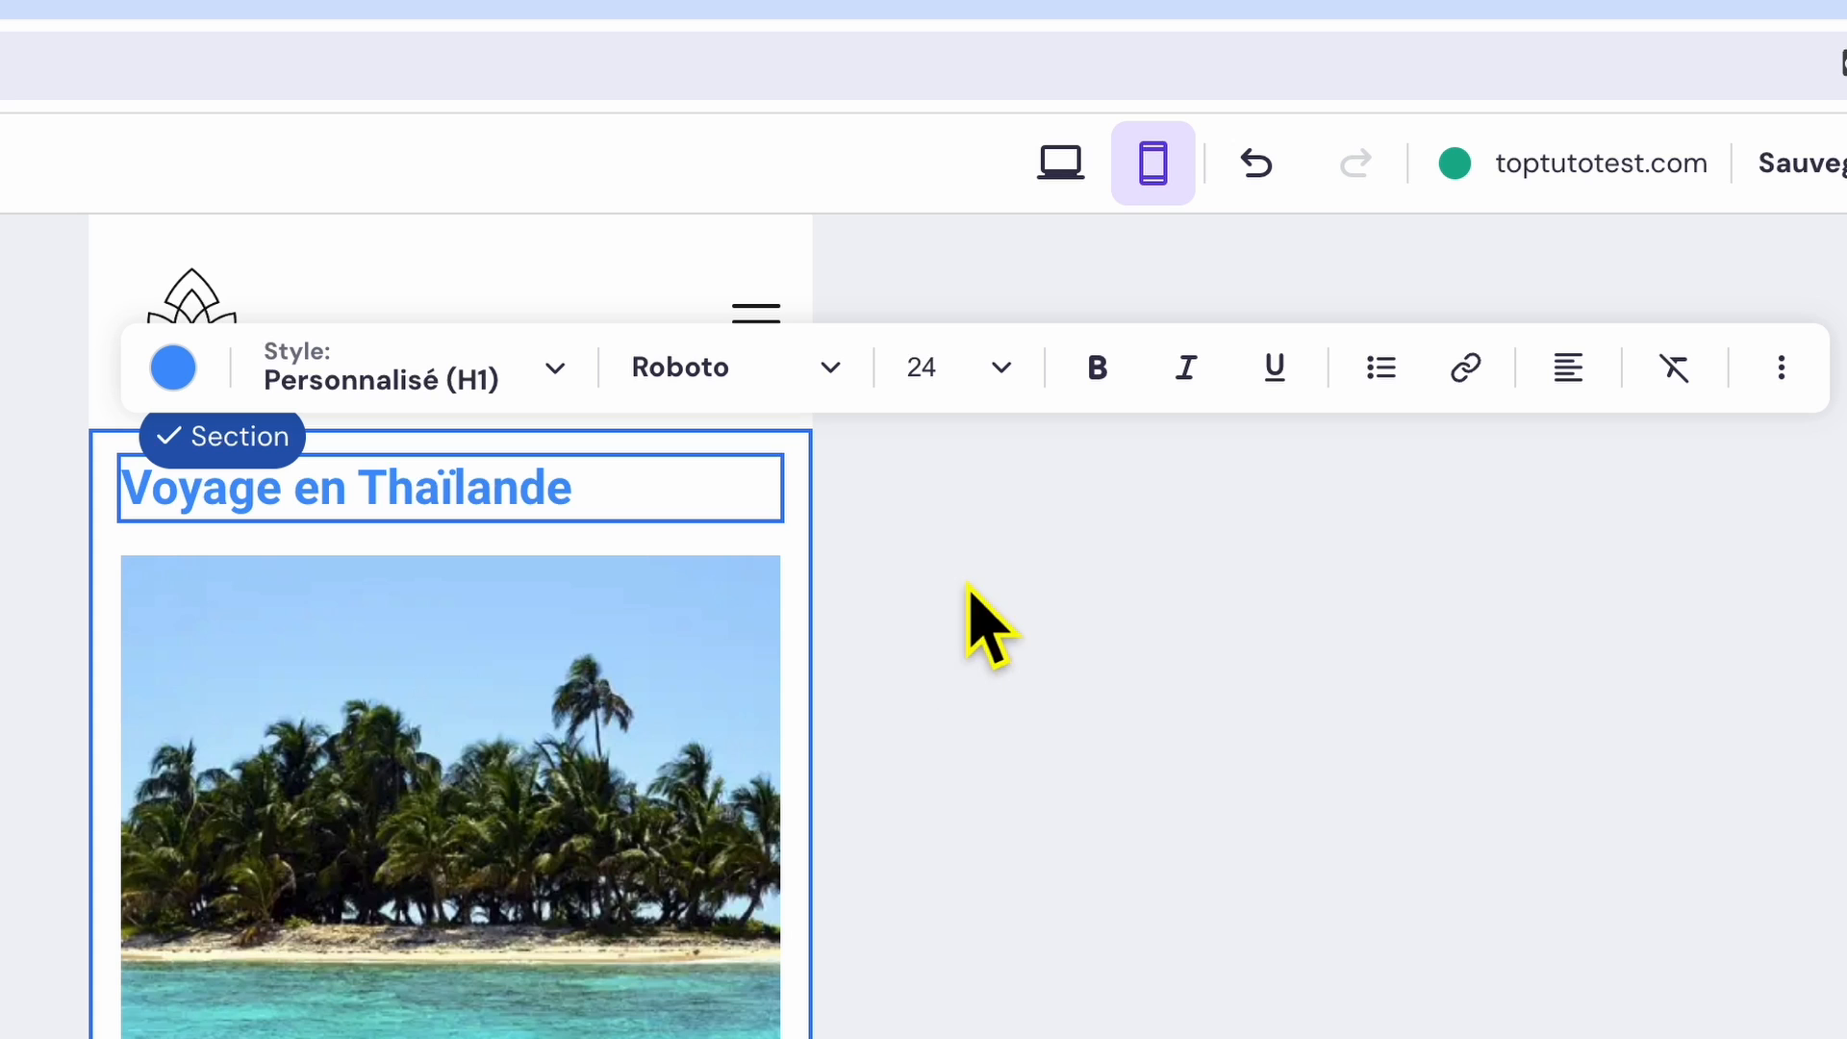
{"action": "left_click", "coordinate": [1558, 385]}
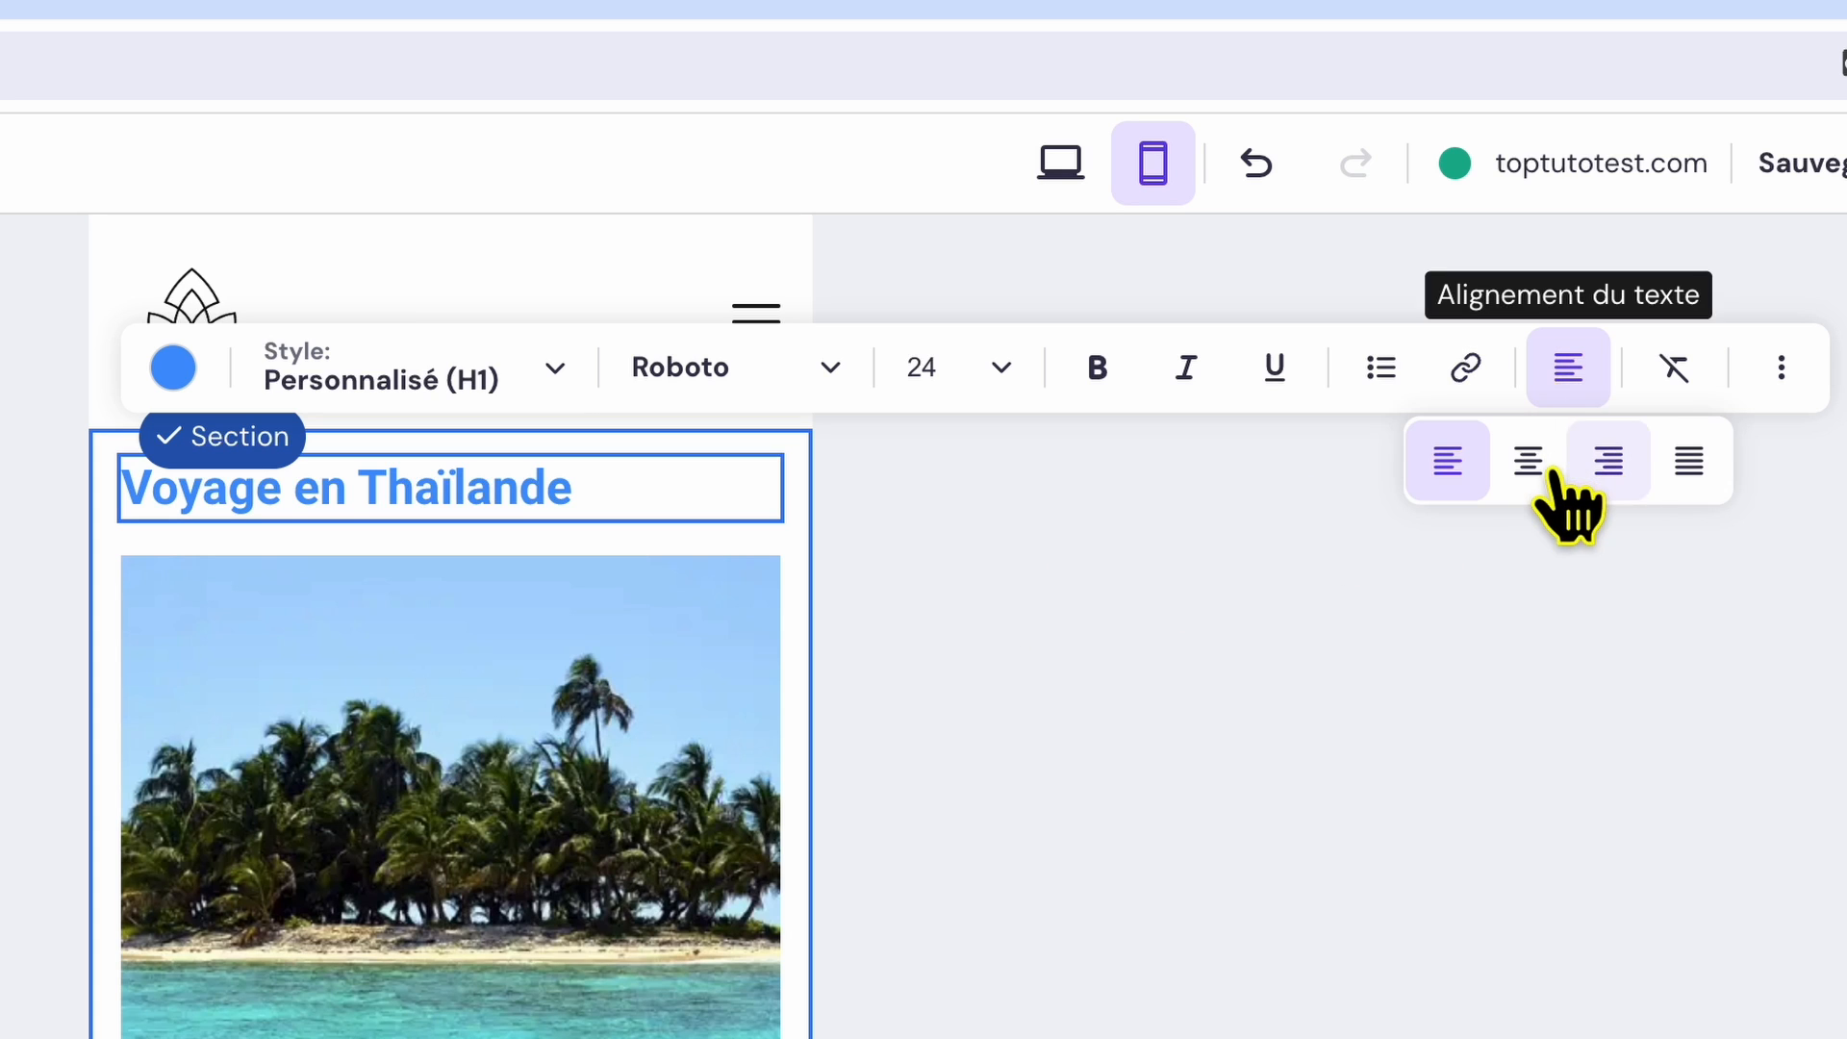
{"action": "left_click", "coordinate": [1536, 469]}
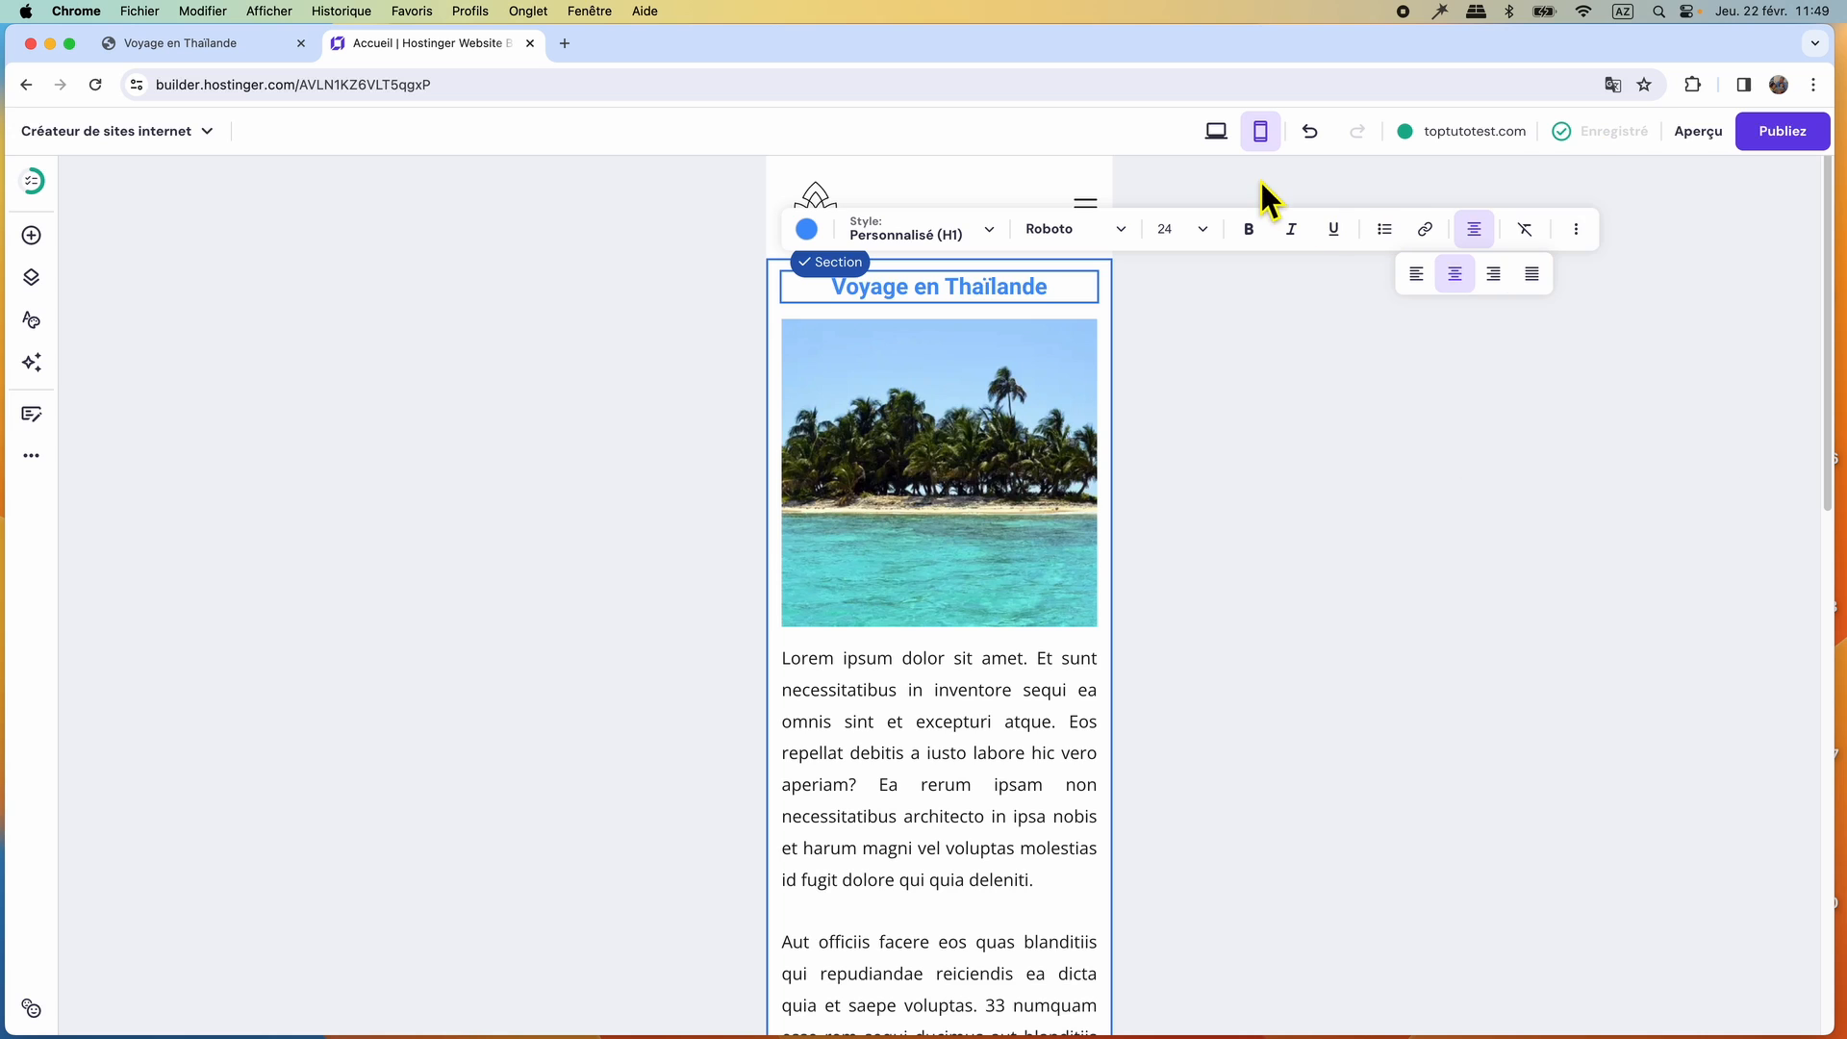
Compare the Voyage en Thaïlande title's font size and appearance between the desktop and mobile views.
{"action": "left_click", "coordinate": [1217, 140]}
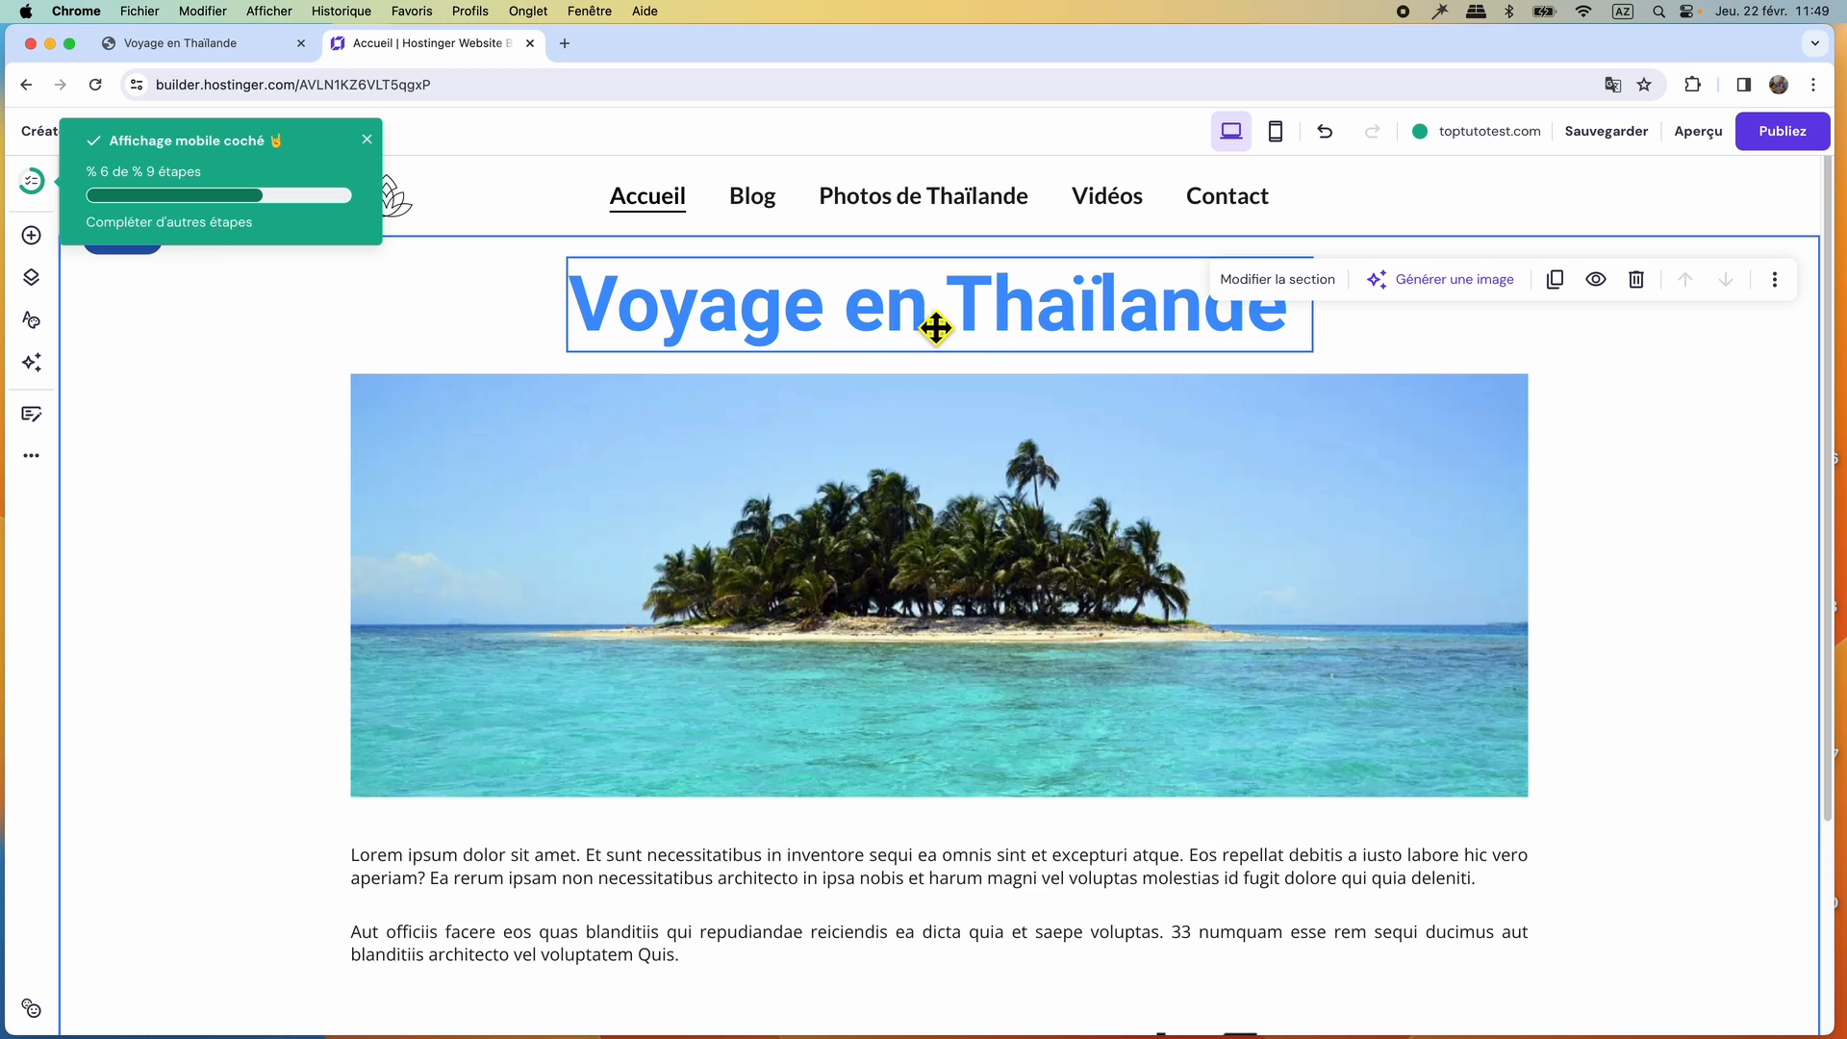
{"action": "left_click", "coordinate": [1078, 332]}
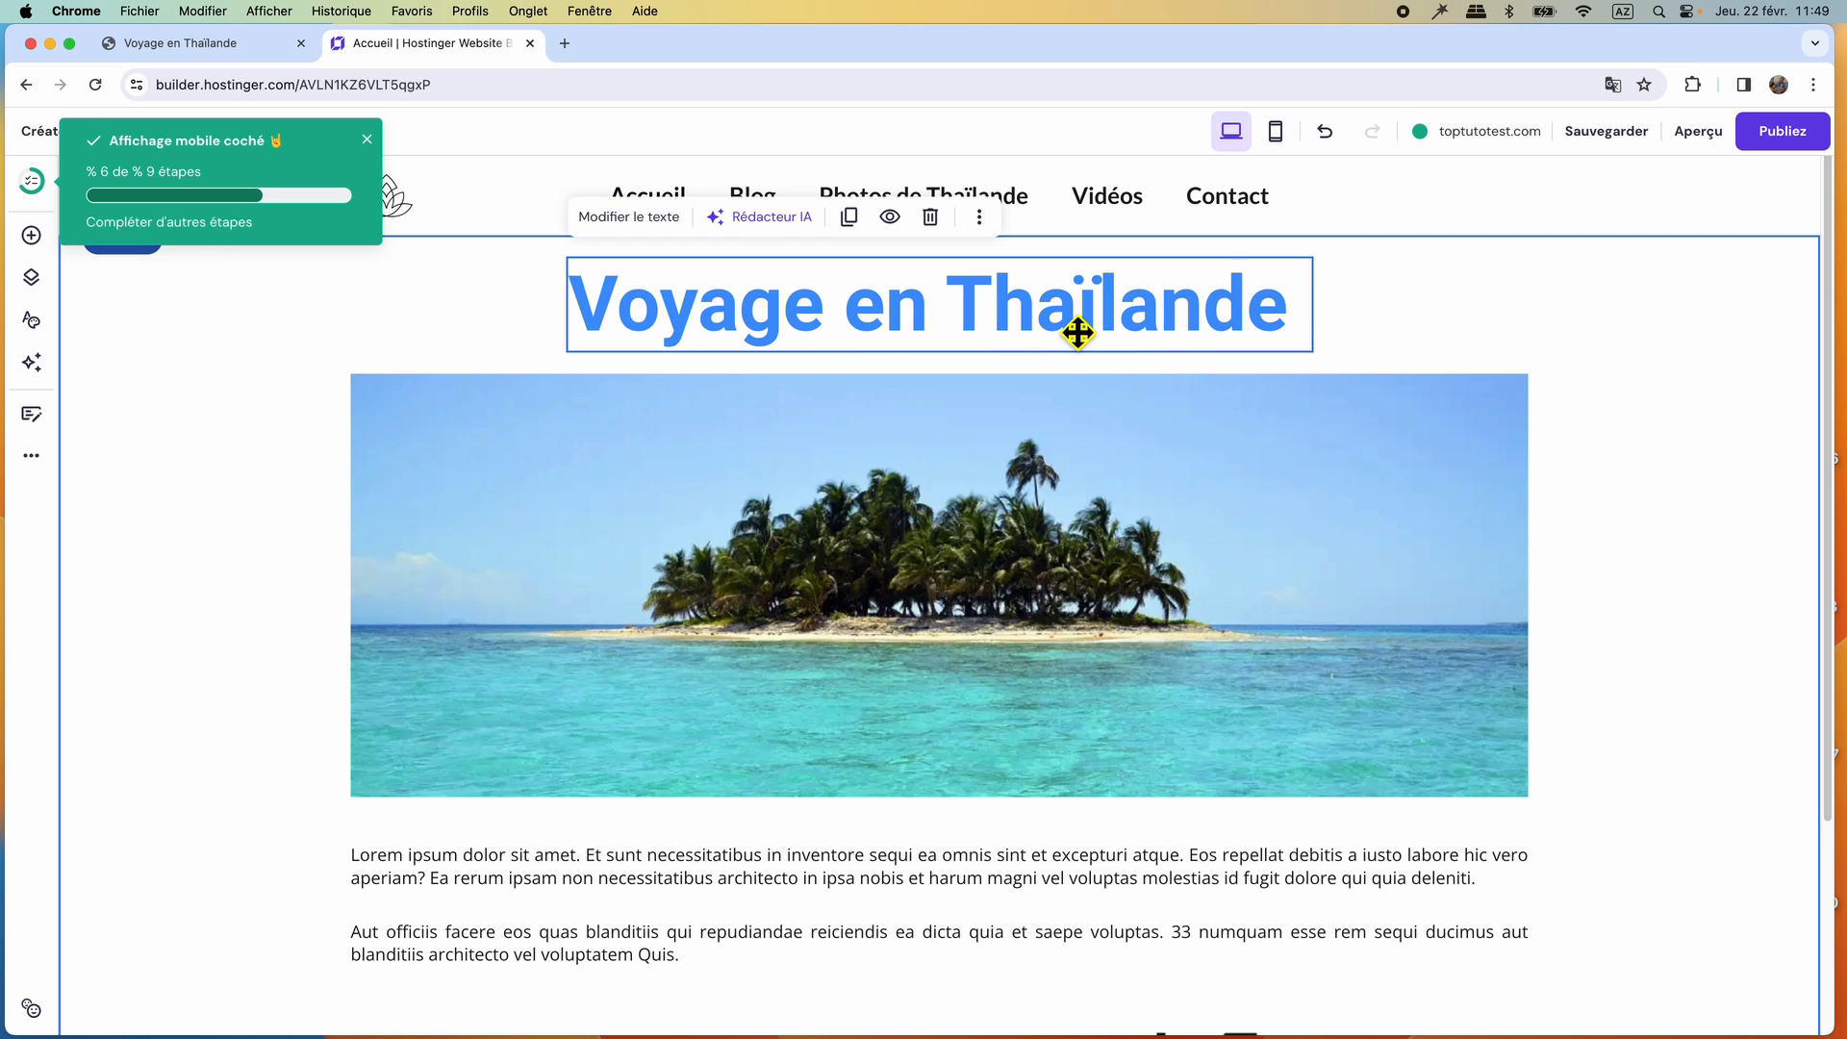
{"action": "left_click", "coordinate": [643, 219]}
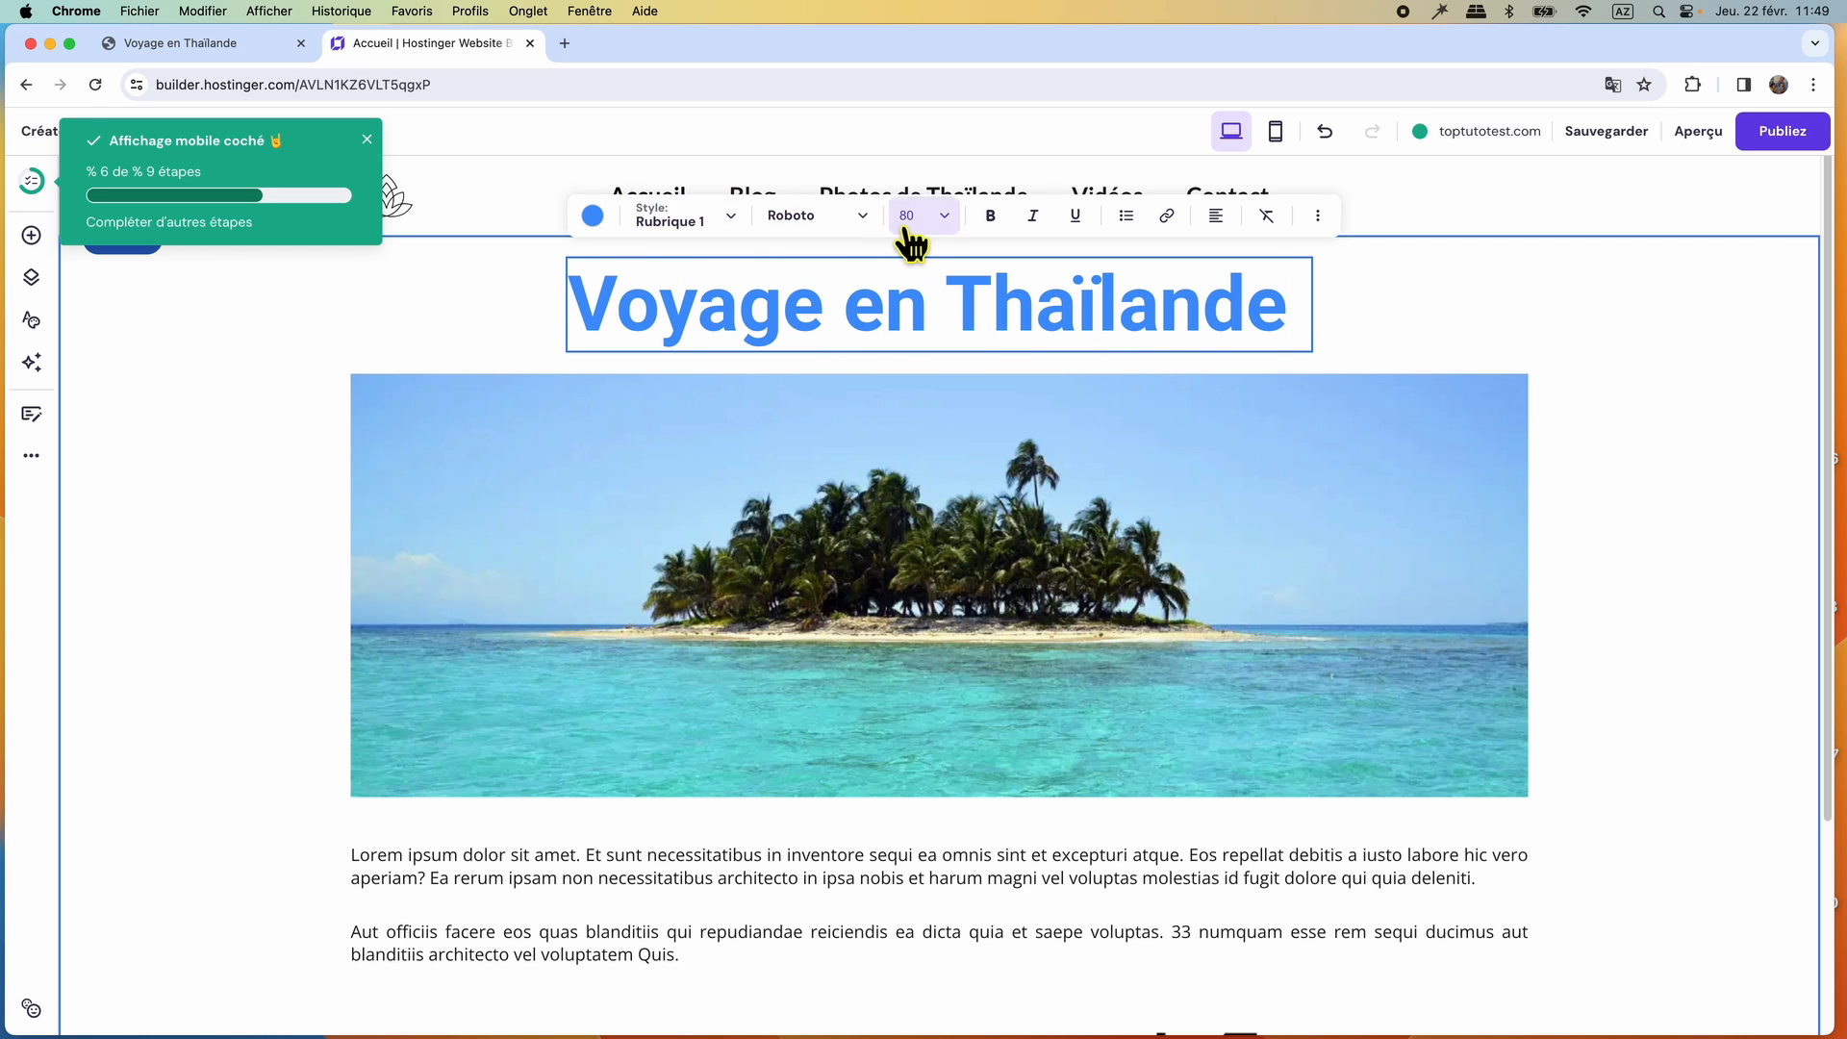
{"action": "left_click", "coordinate": [1276, 134]}
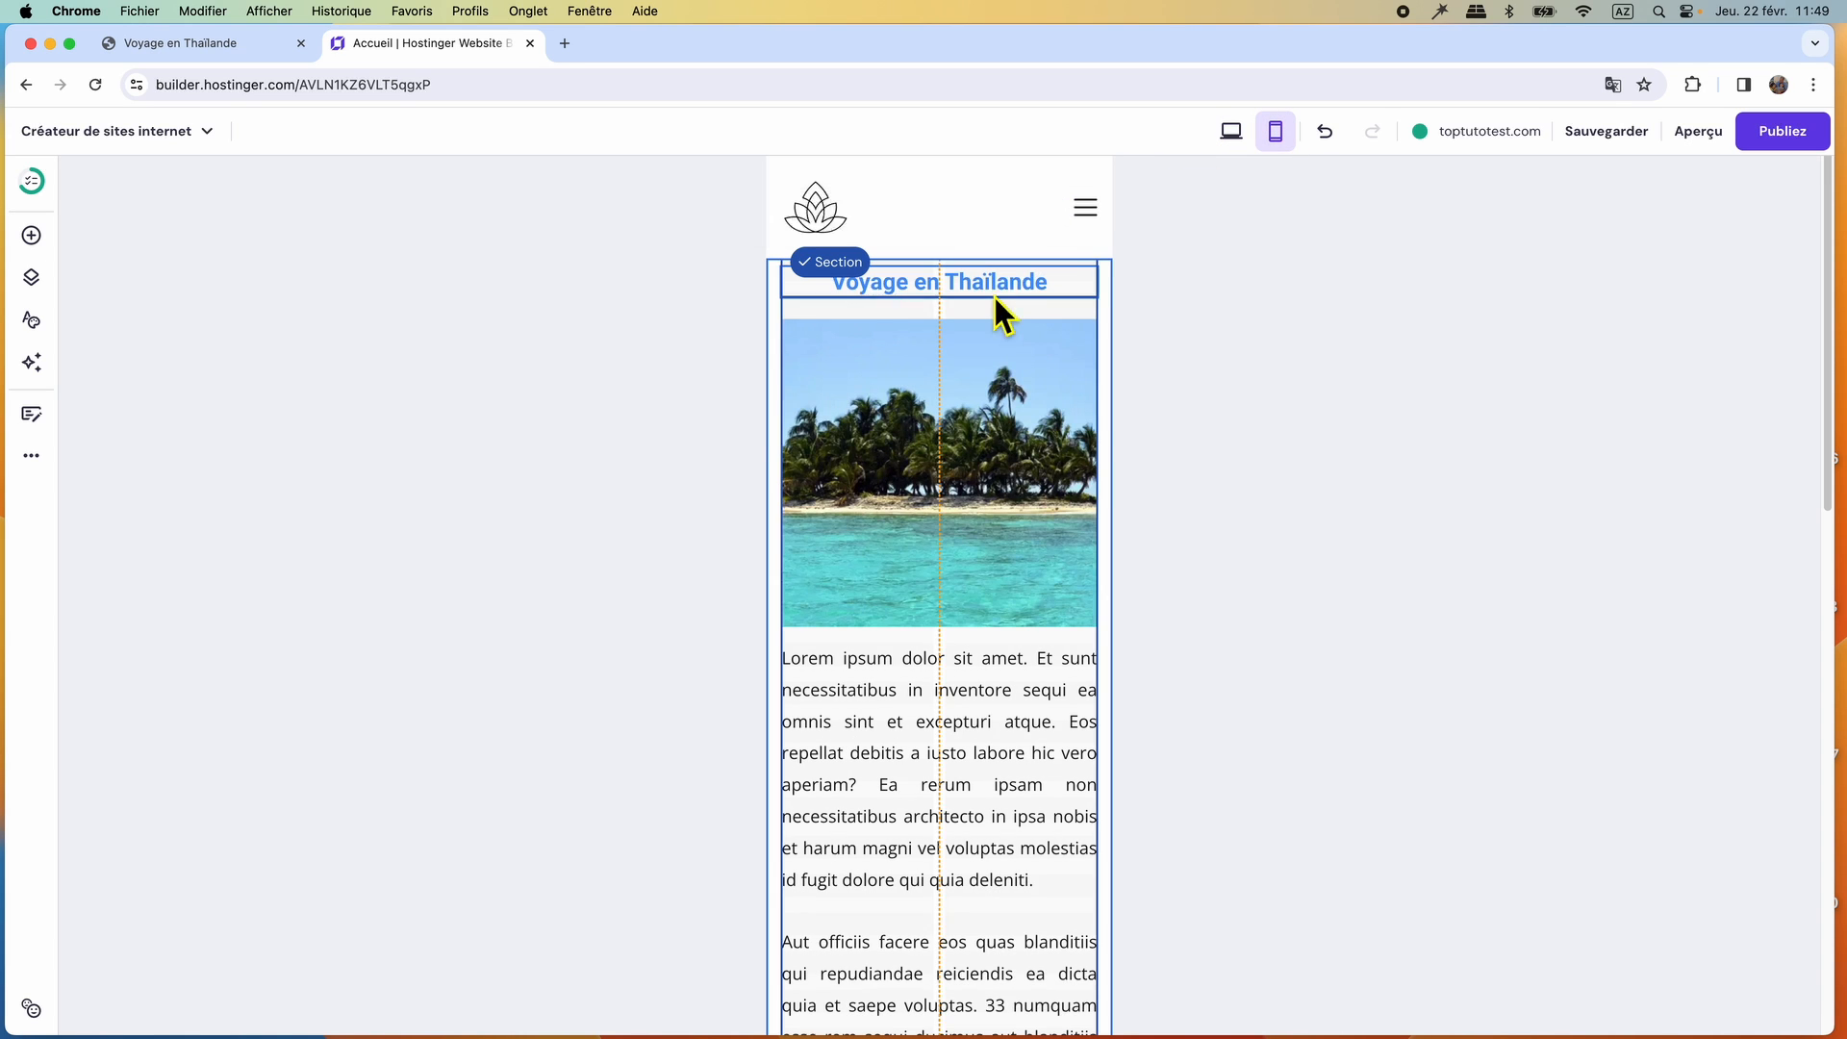
{"action": "left_click", "coordinate": [962, 284]}
{"action": "left_click", "coordinate": [870, 229]}
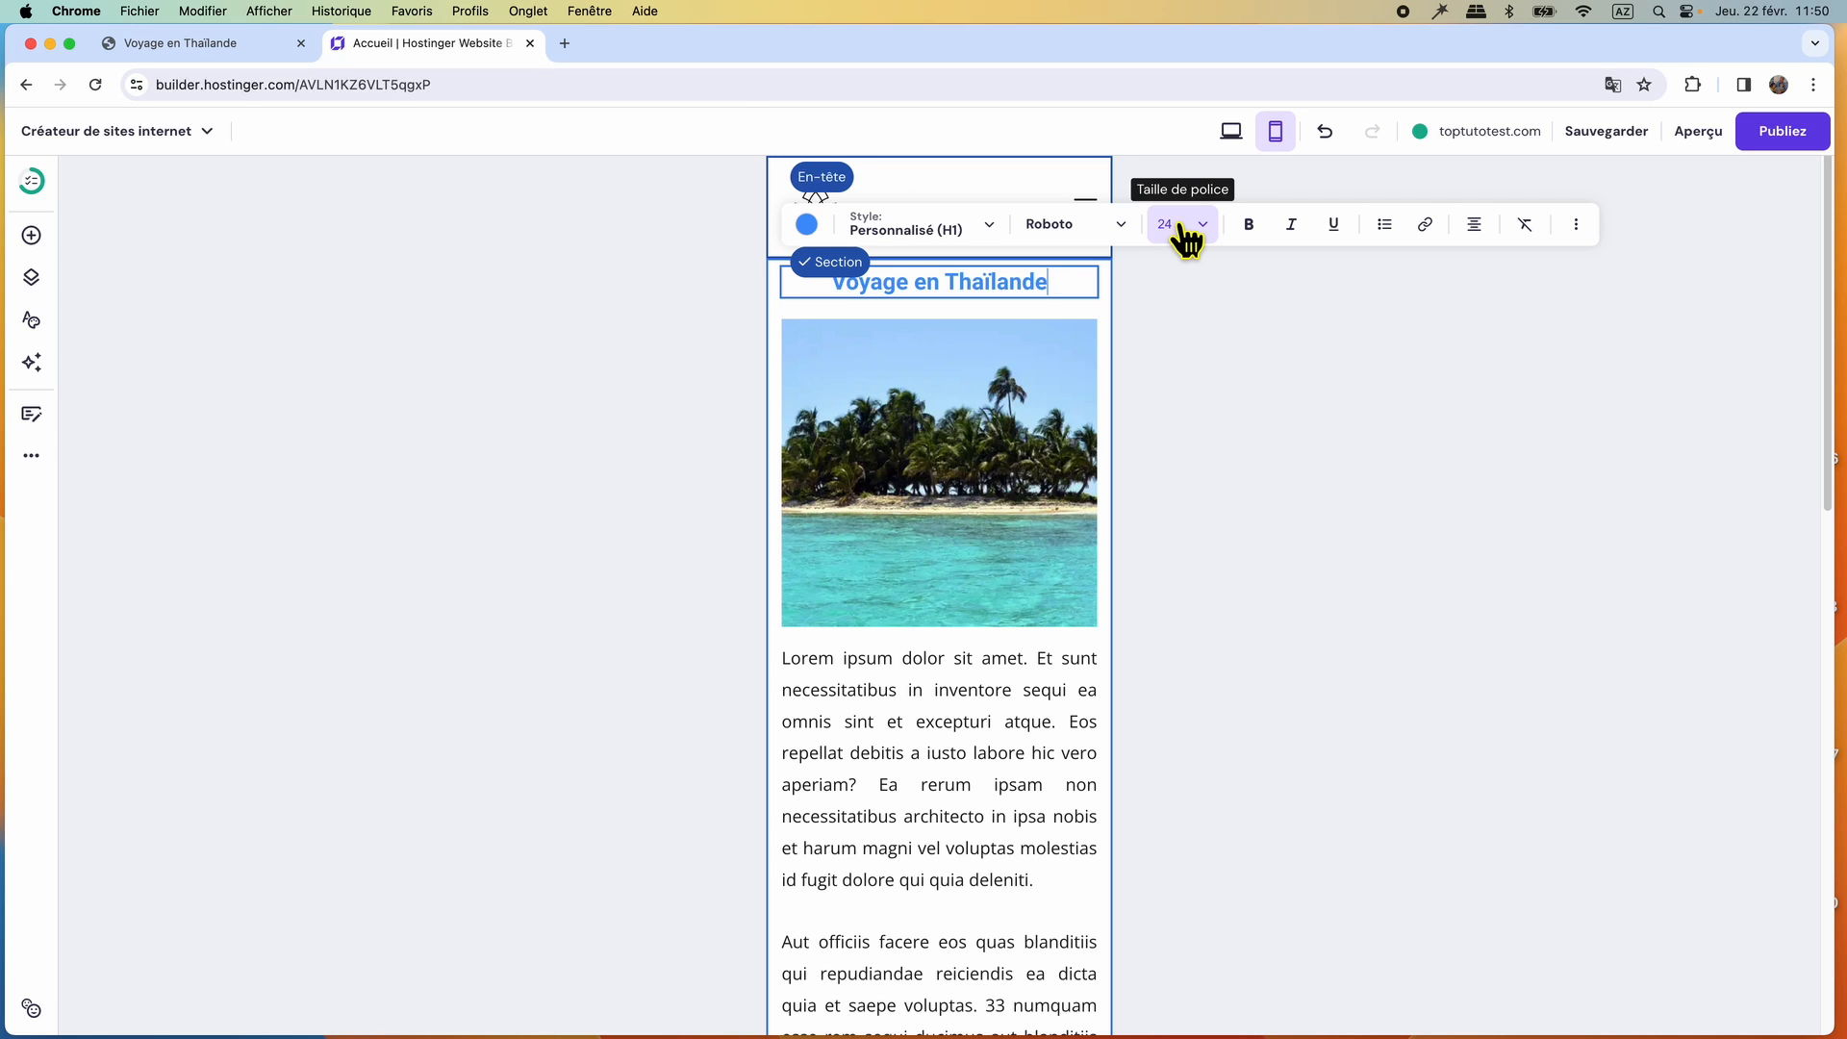
{"action": "left_click", "coordinate": [1231, 132]}
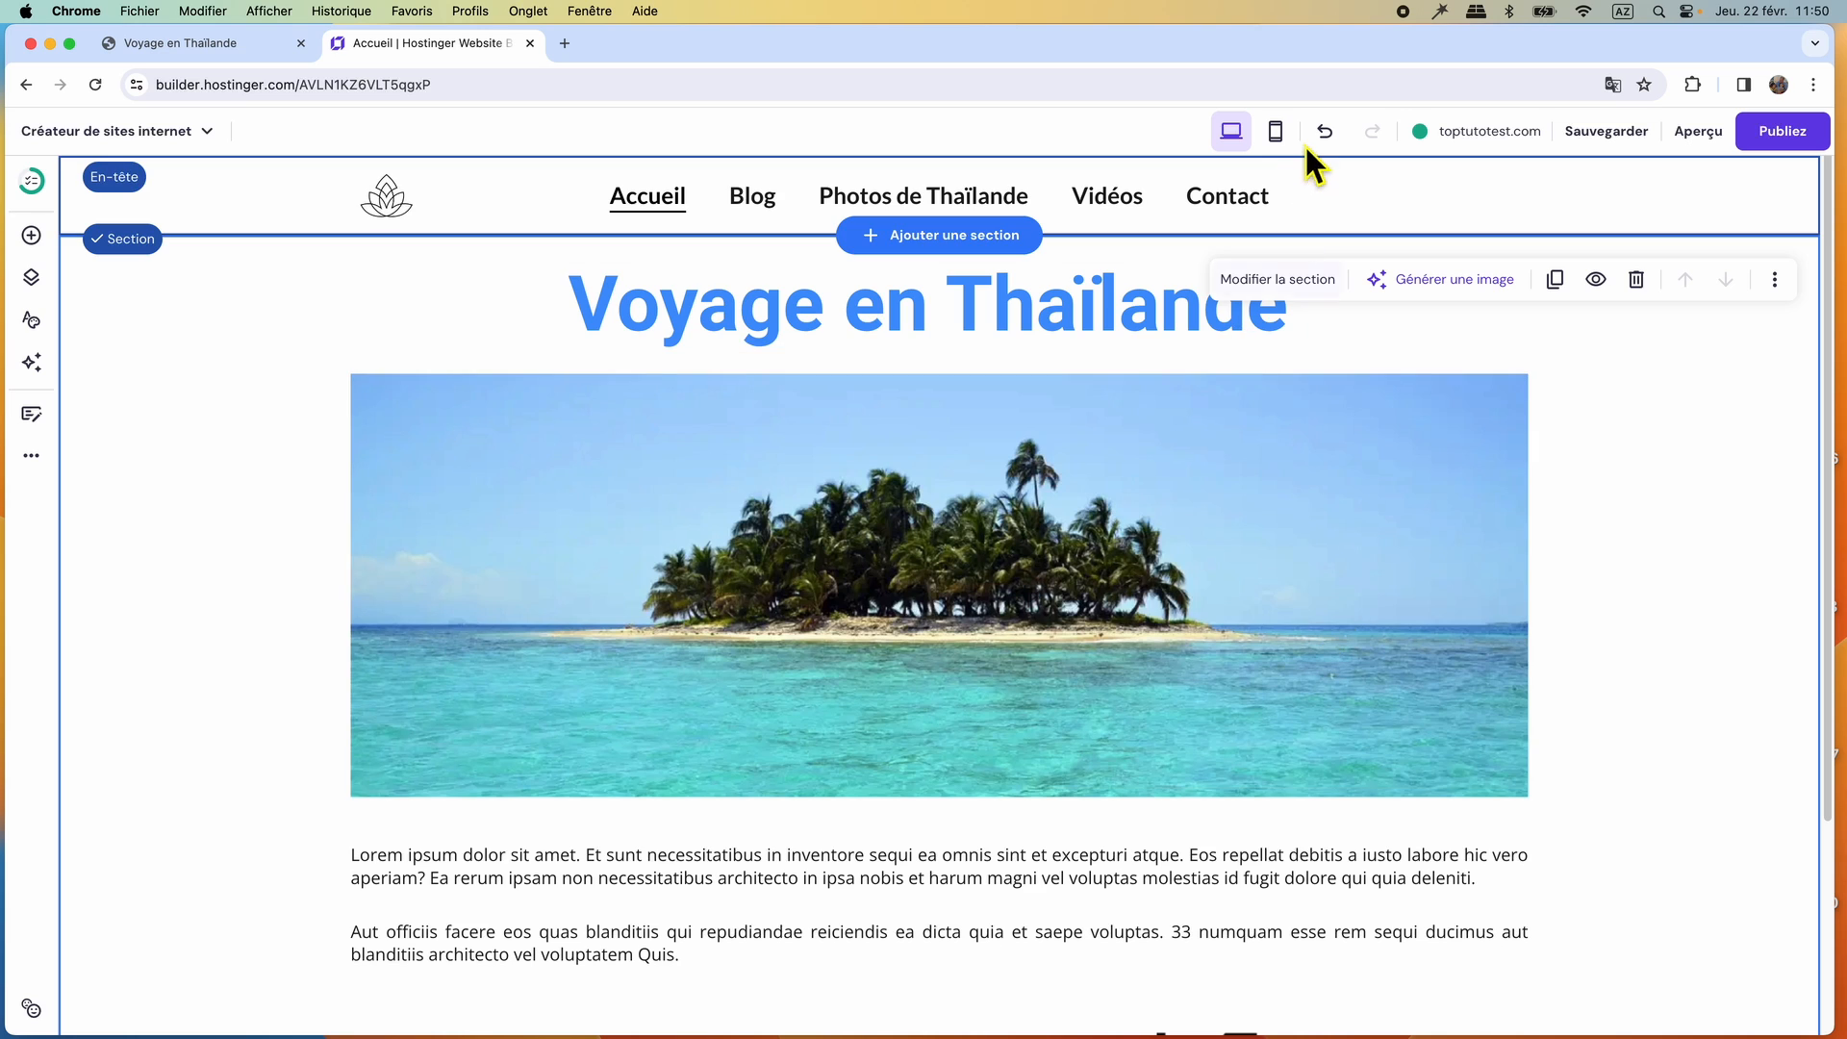
{"action": "left_click", "coordinate": [1277, 134]}
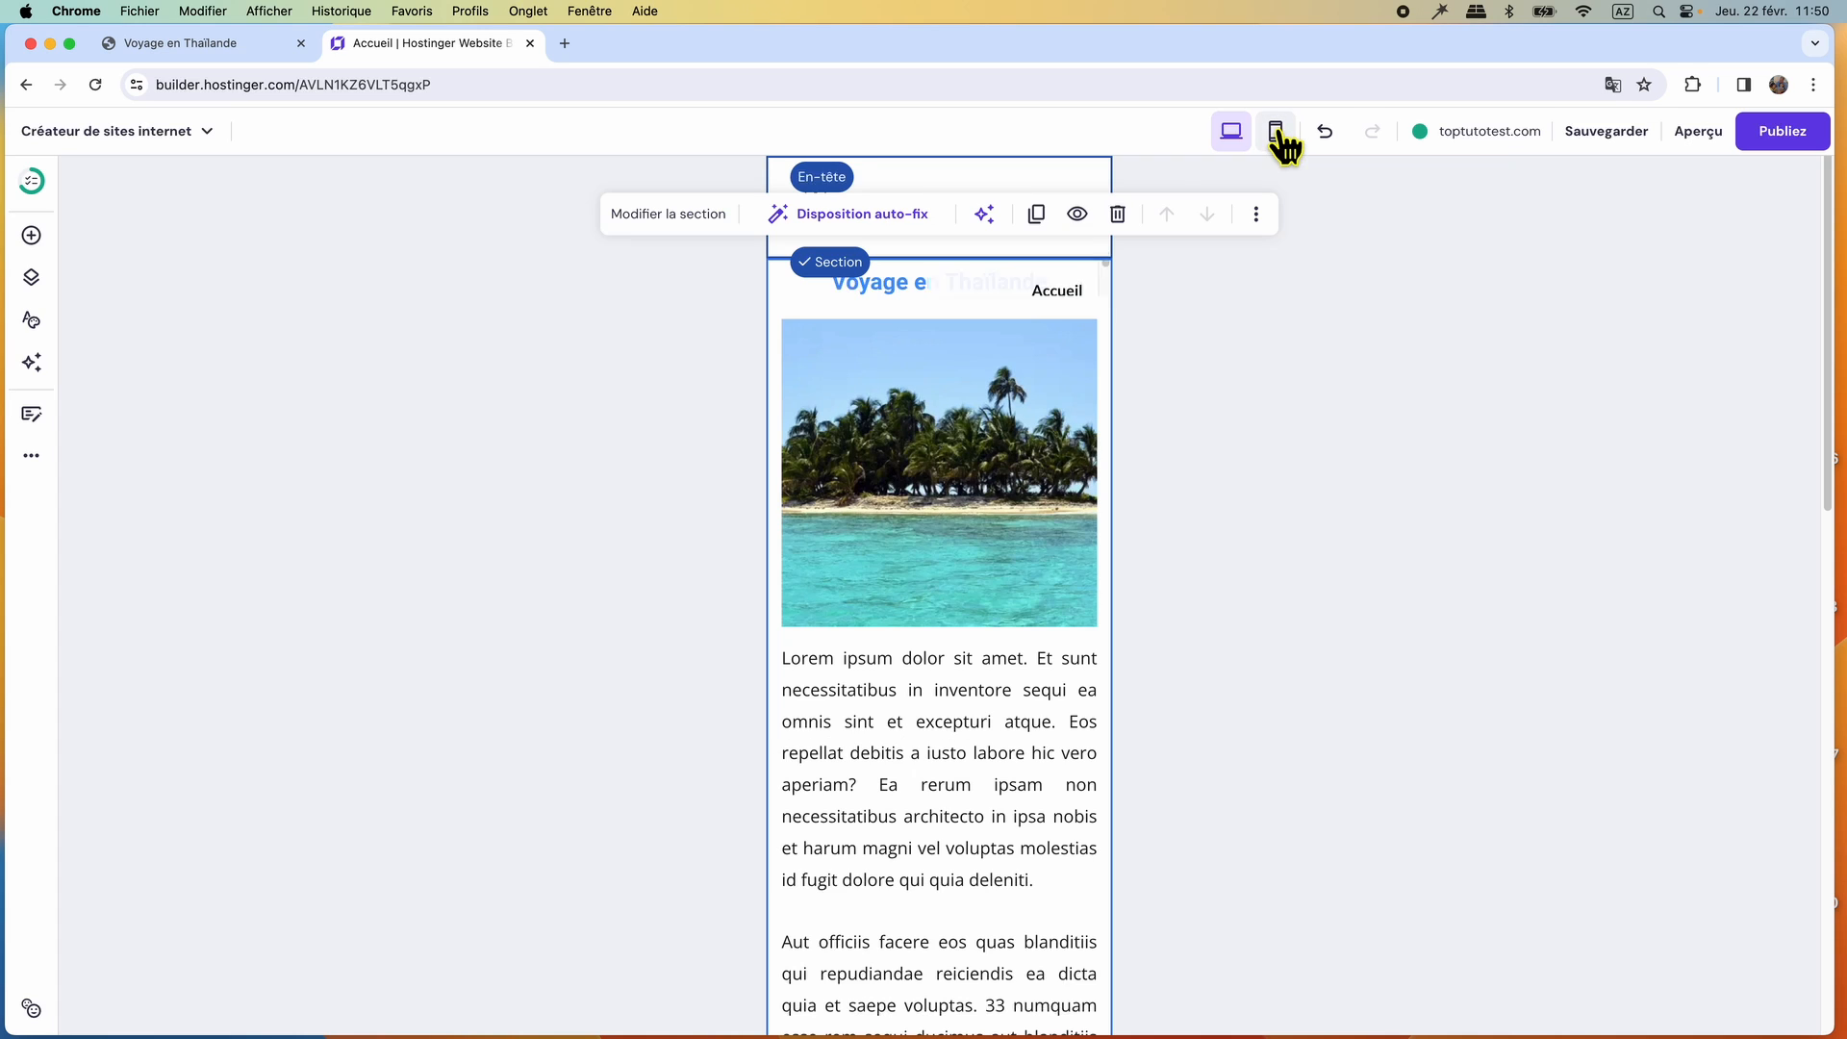
Reset the island image's proportions in the mobile view and move the Lorem ipsum text up beneath it.
{"action": "left_click", "coordinate": [966, 515]}
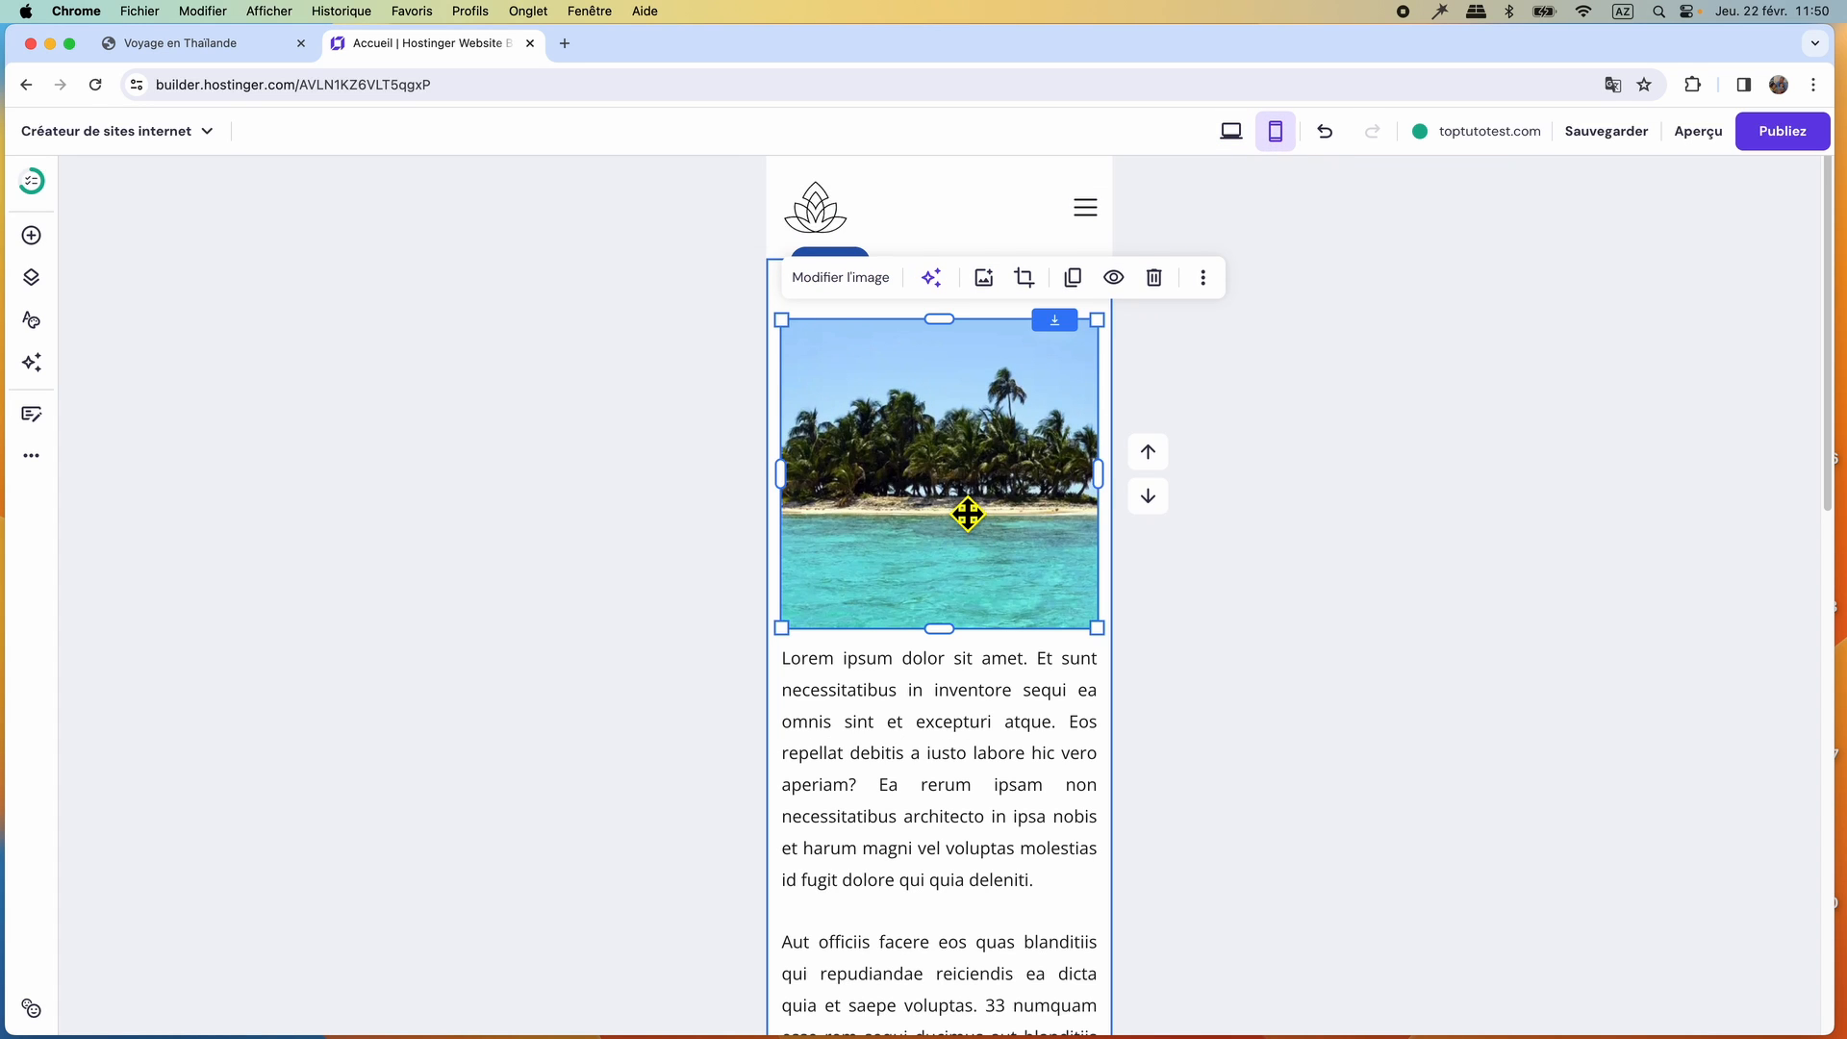
{"action": "left_click", "coordinate": [850, 276]}
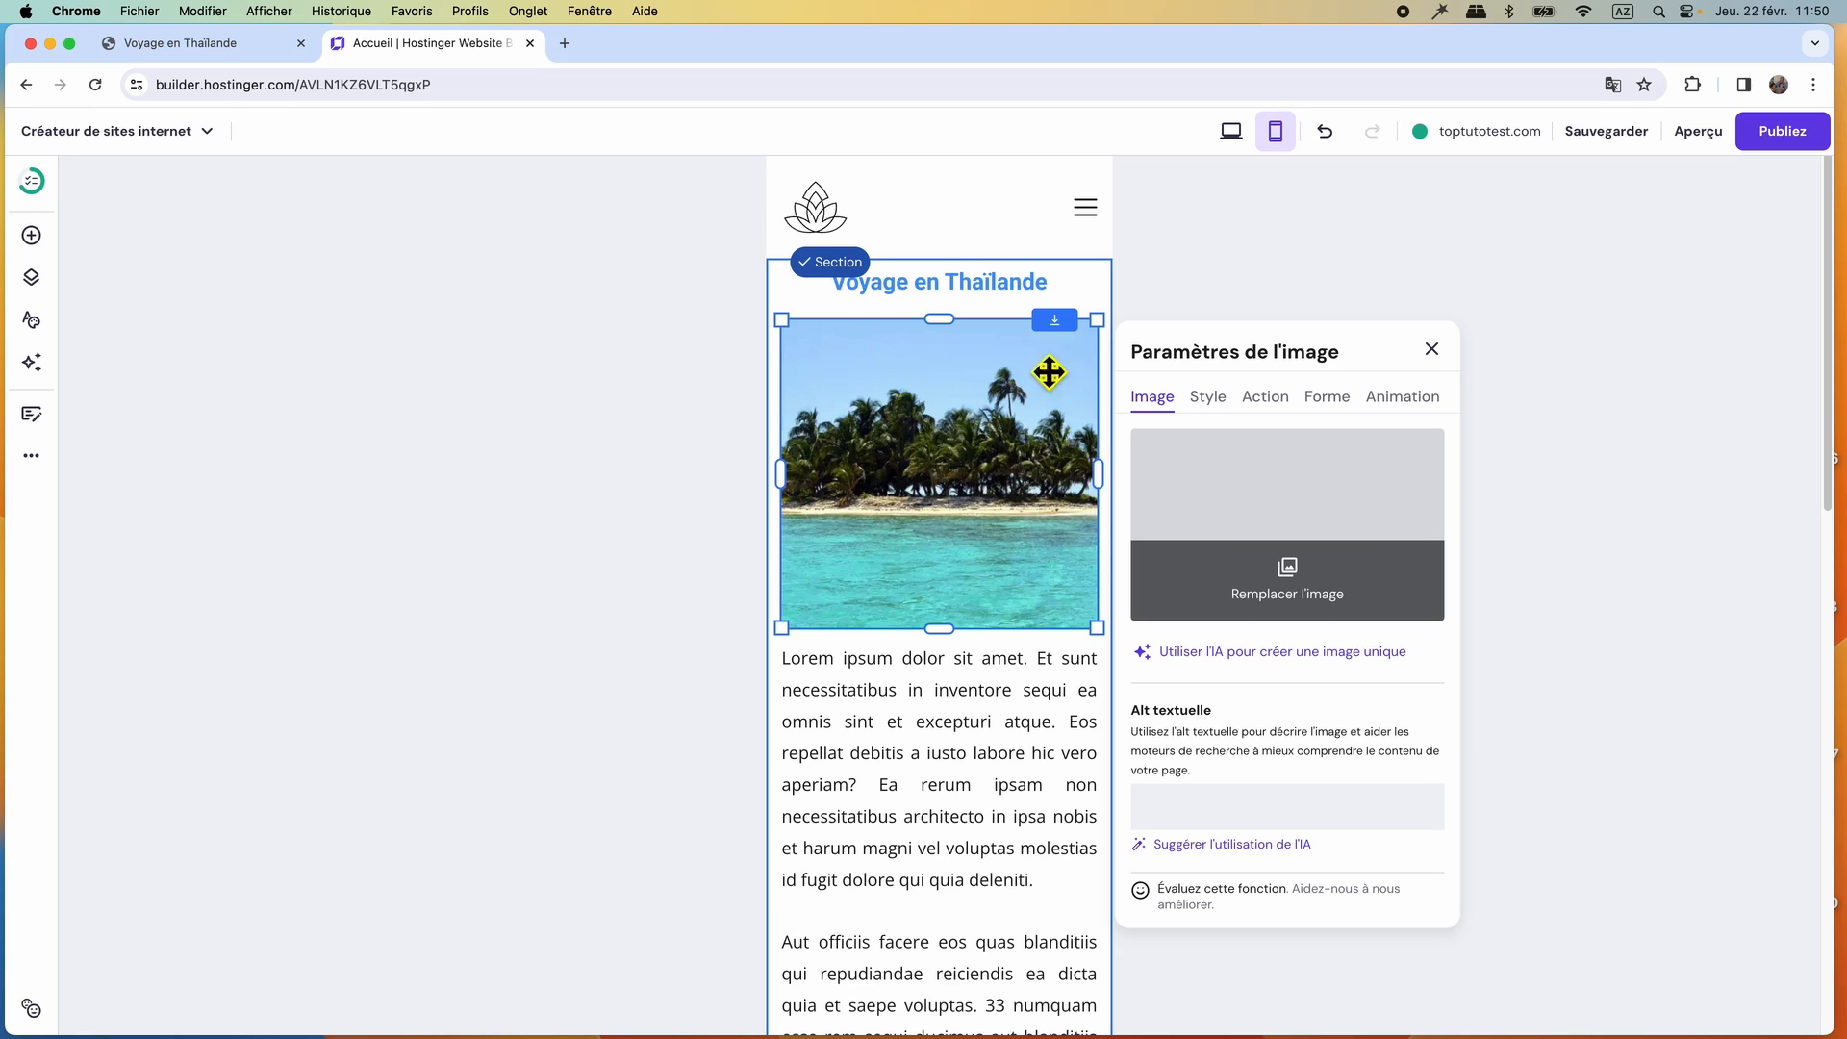
{"action": "left_click", "coordinate": [1208, 402]}
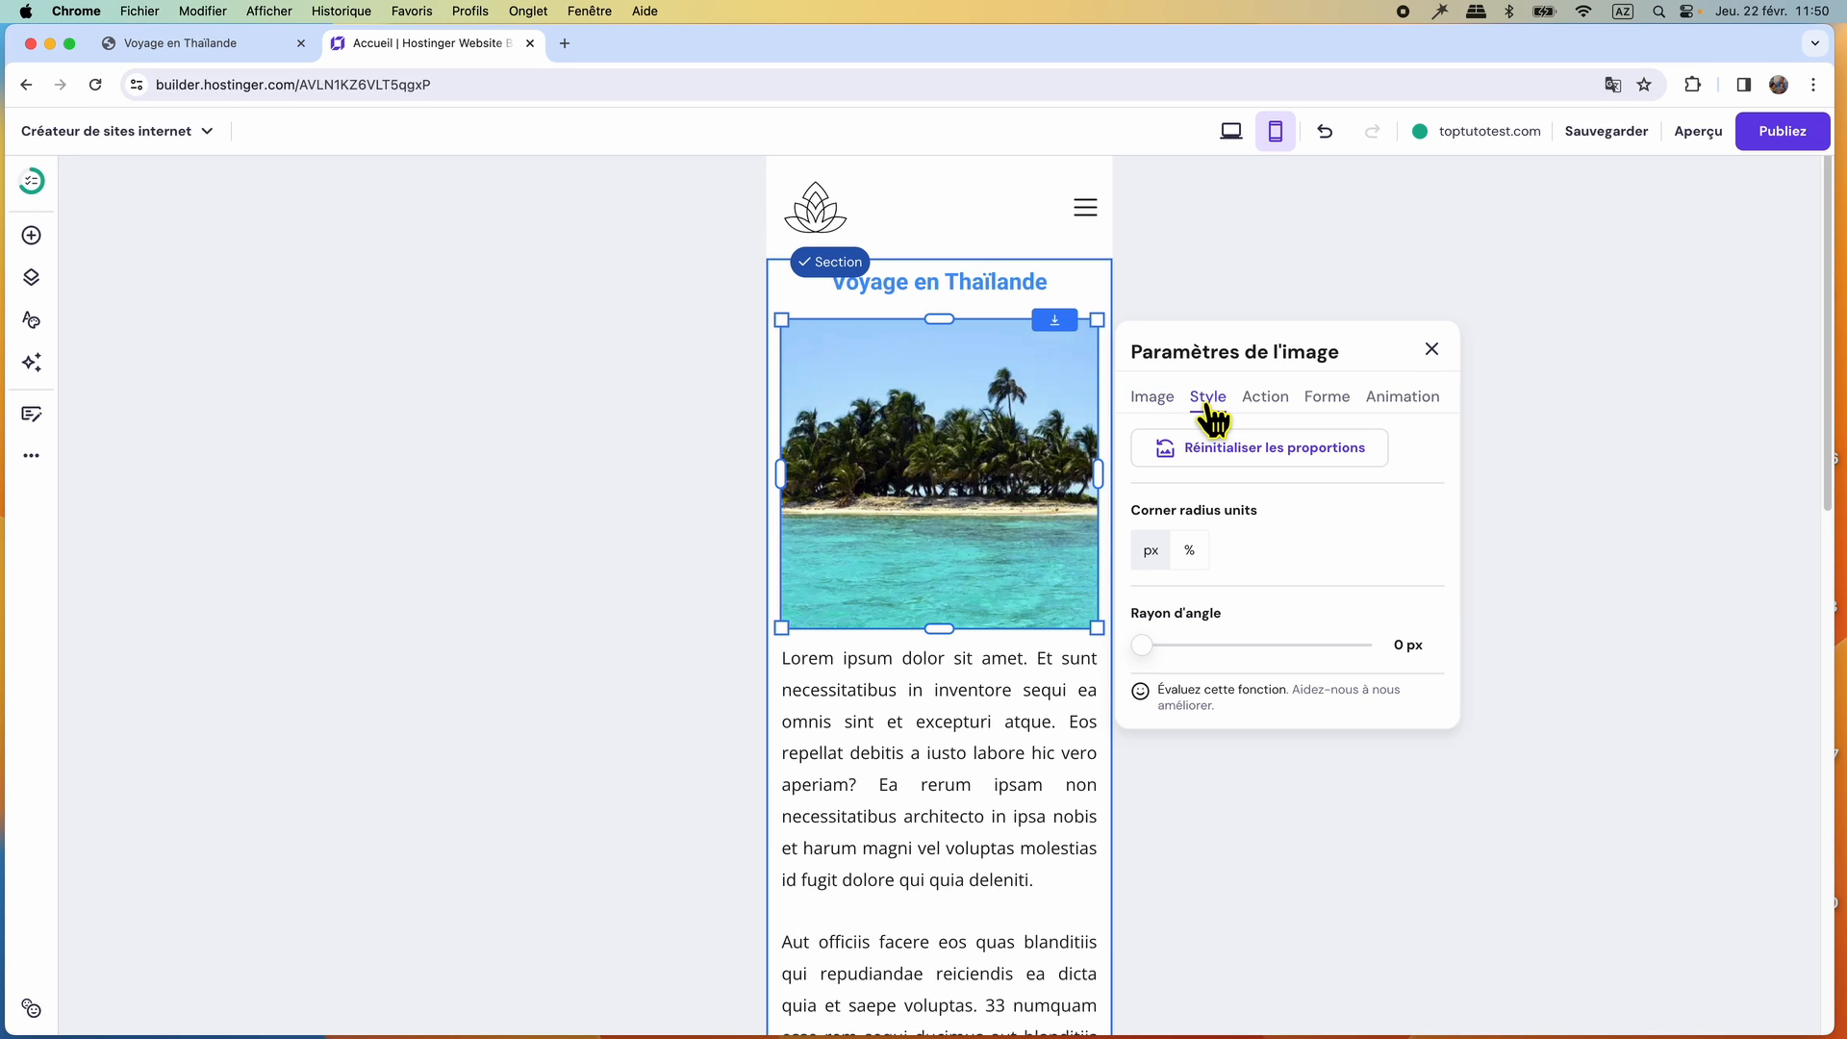
{"action": "left_click", "coordinate": [1310, 469]}
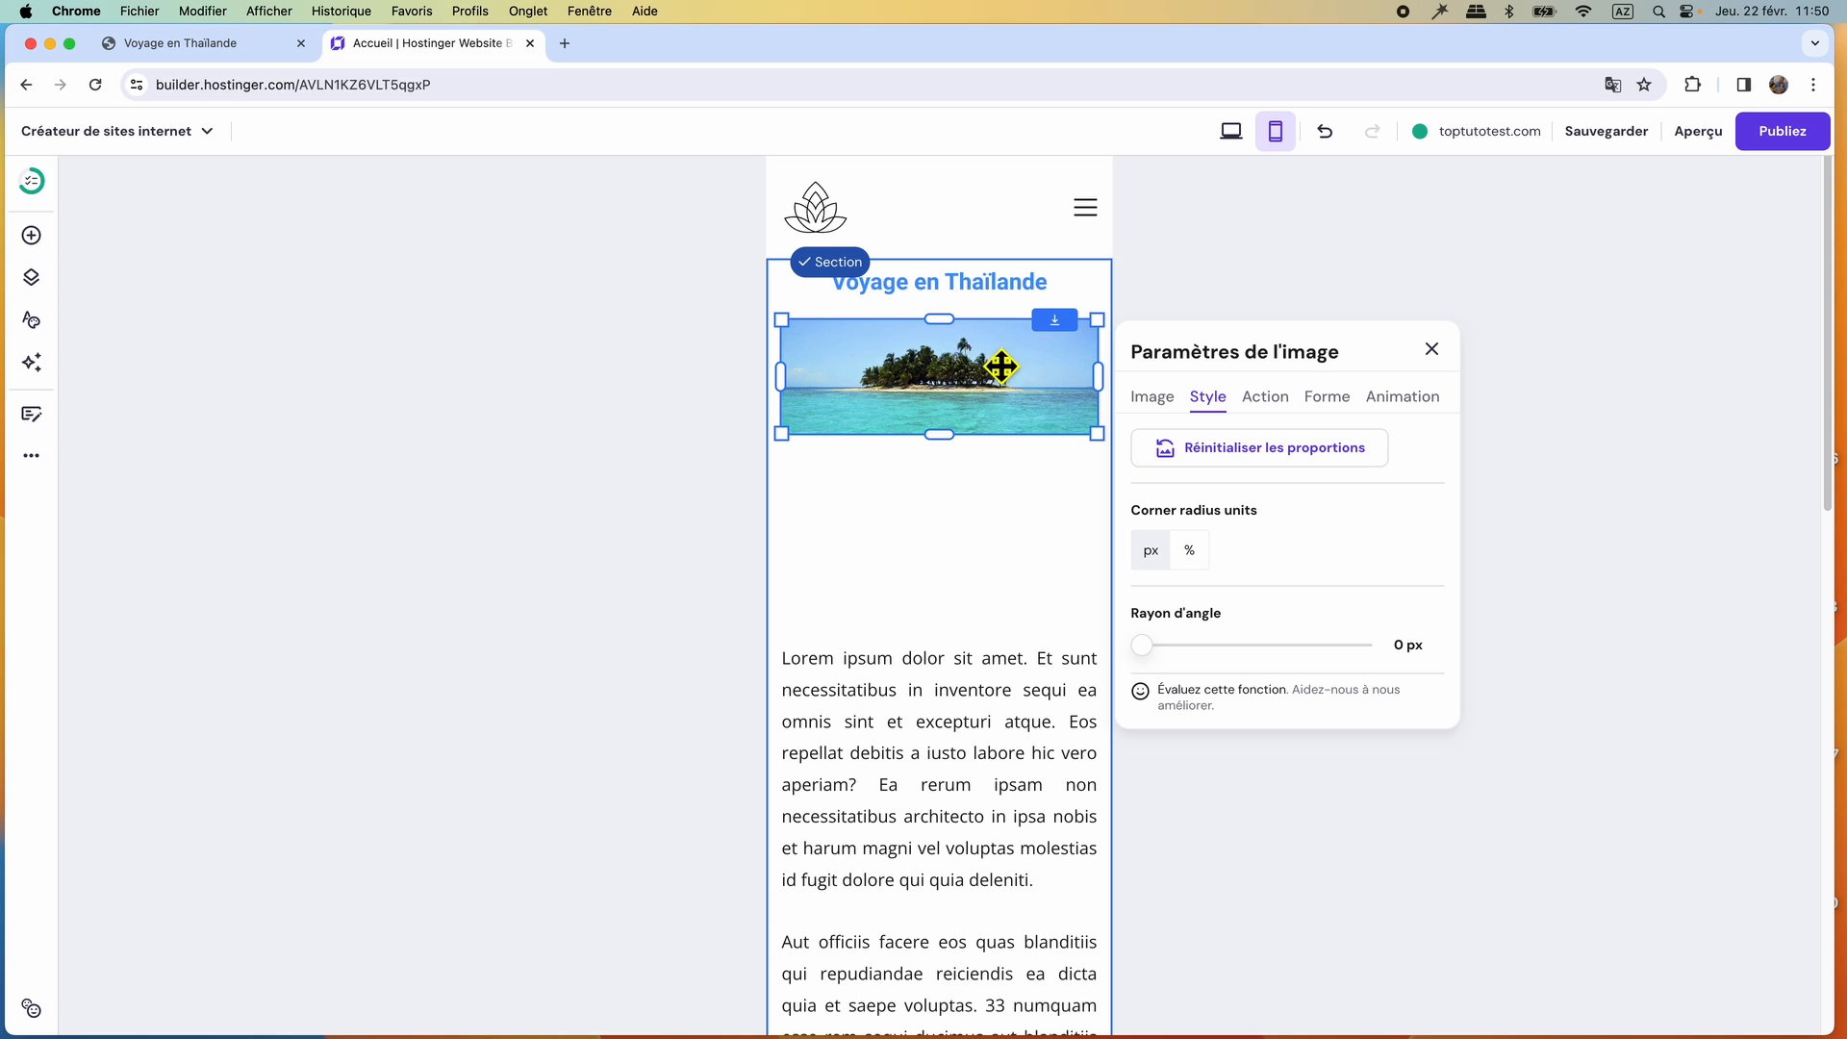
{"action": "left_click", "coordinate": [1431, 350]}
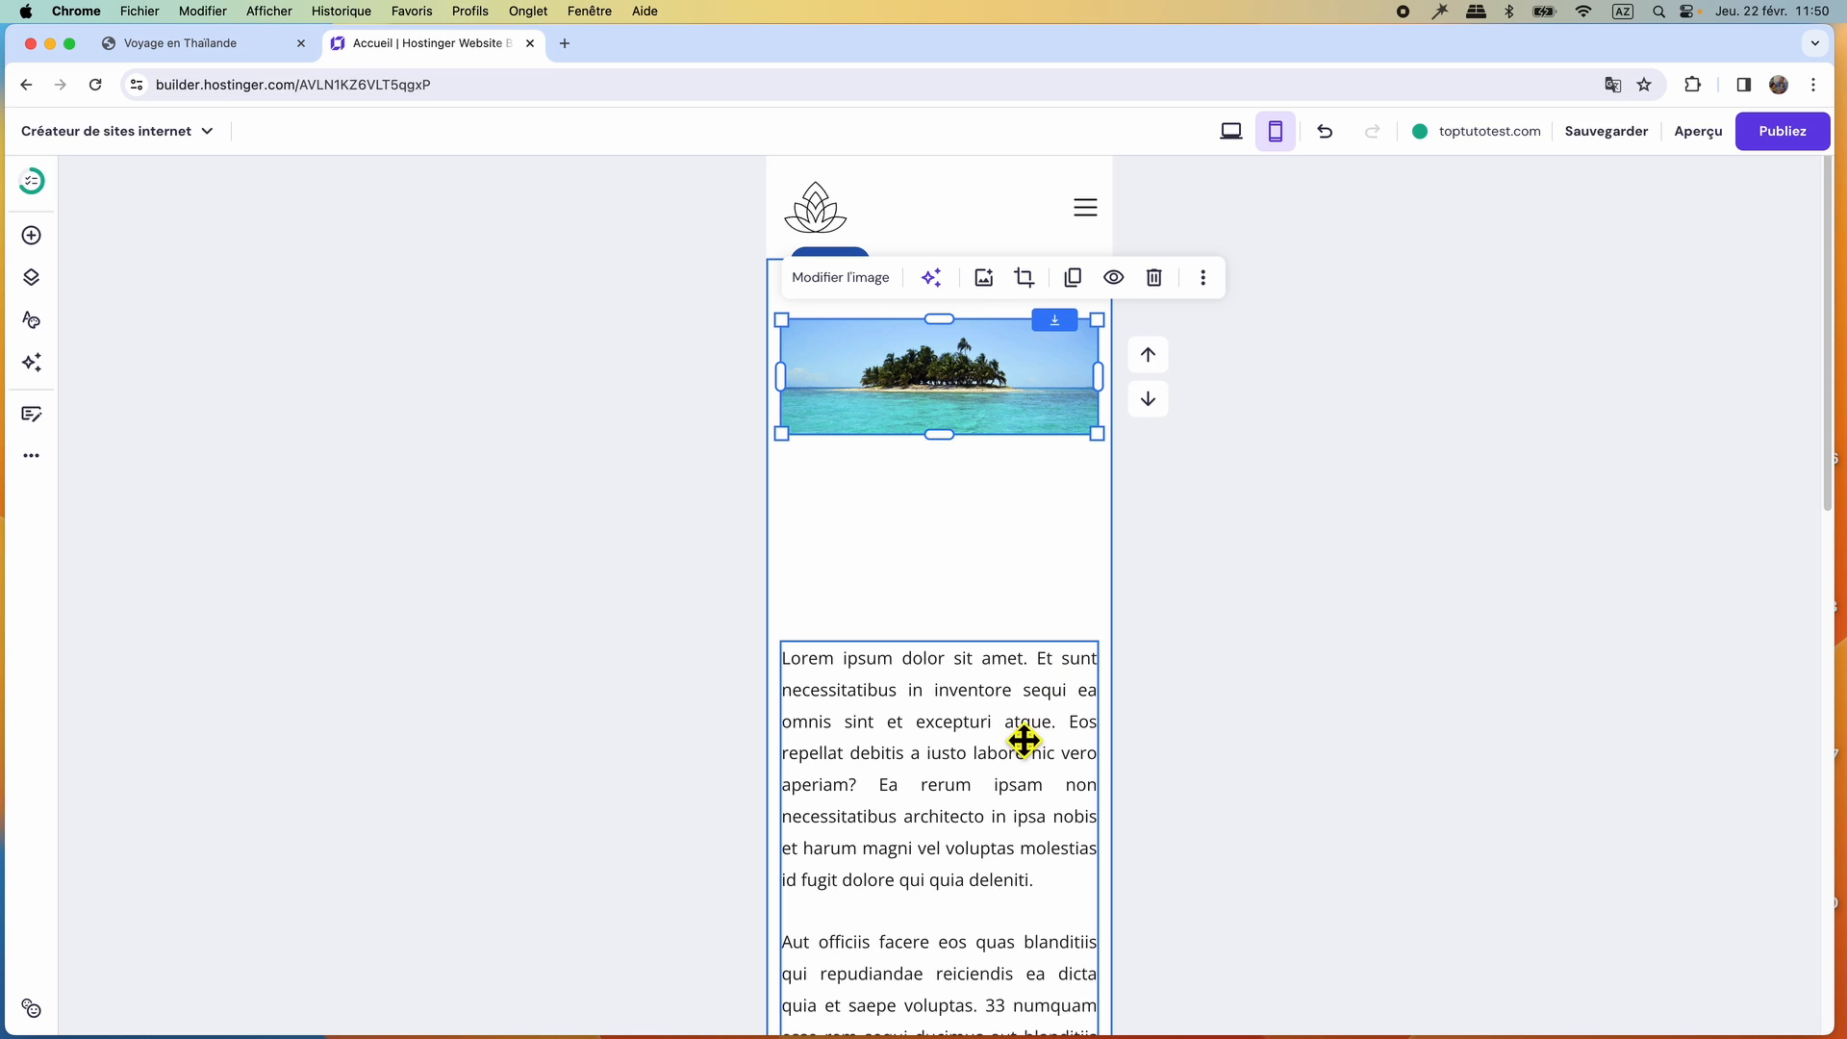
{"action": "left_click_drag", "start_coordinate": [1019, 738], "coordinate": [1029, 544]}
Move the document icon up beneath the Lorem ipsum text, shrink it and centre it.
{"action": "scroll", "coordinate": [1027, 550], "scroll_direction": "down", "scroll_amount": 5}
{"action": "left_click_drag", "start_coordinate": [952, 754], "coordinate": [958, 565]}
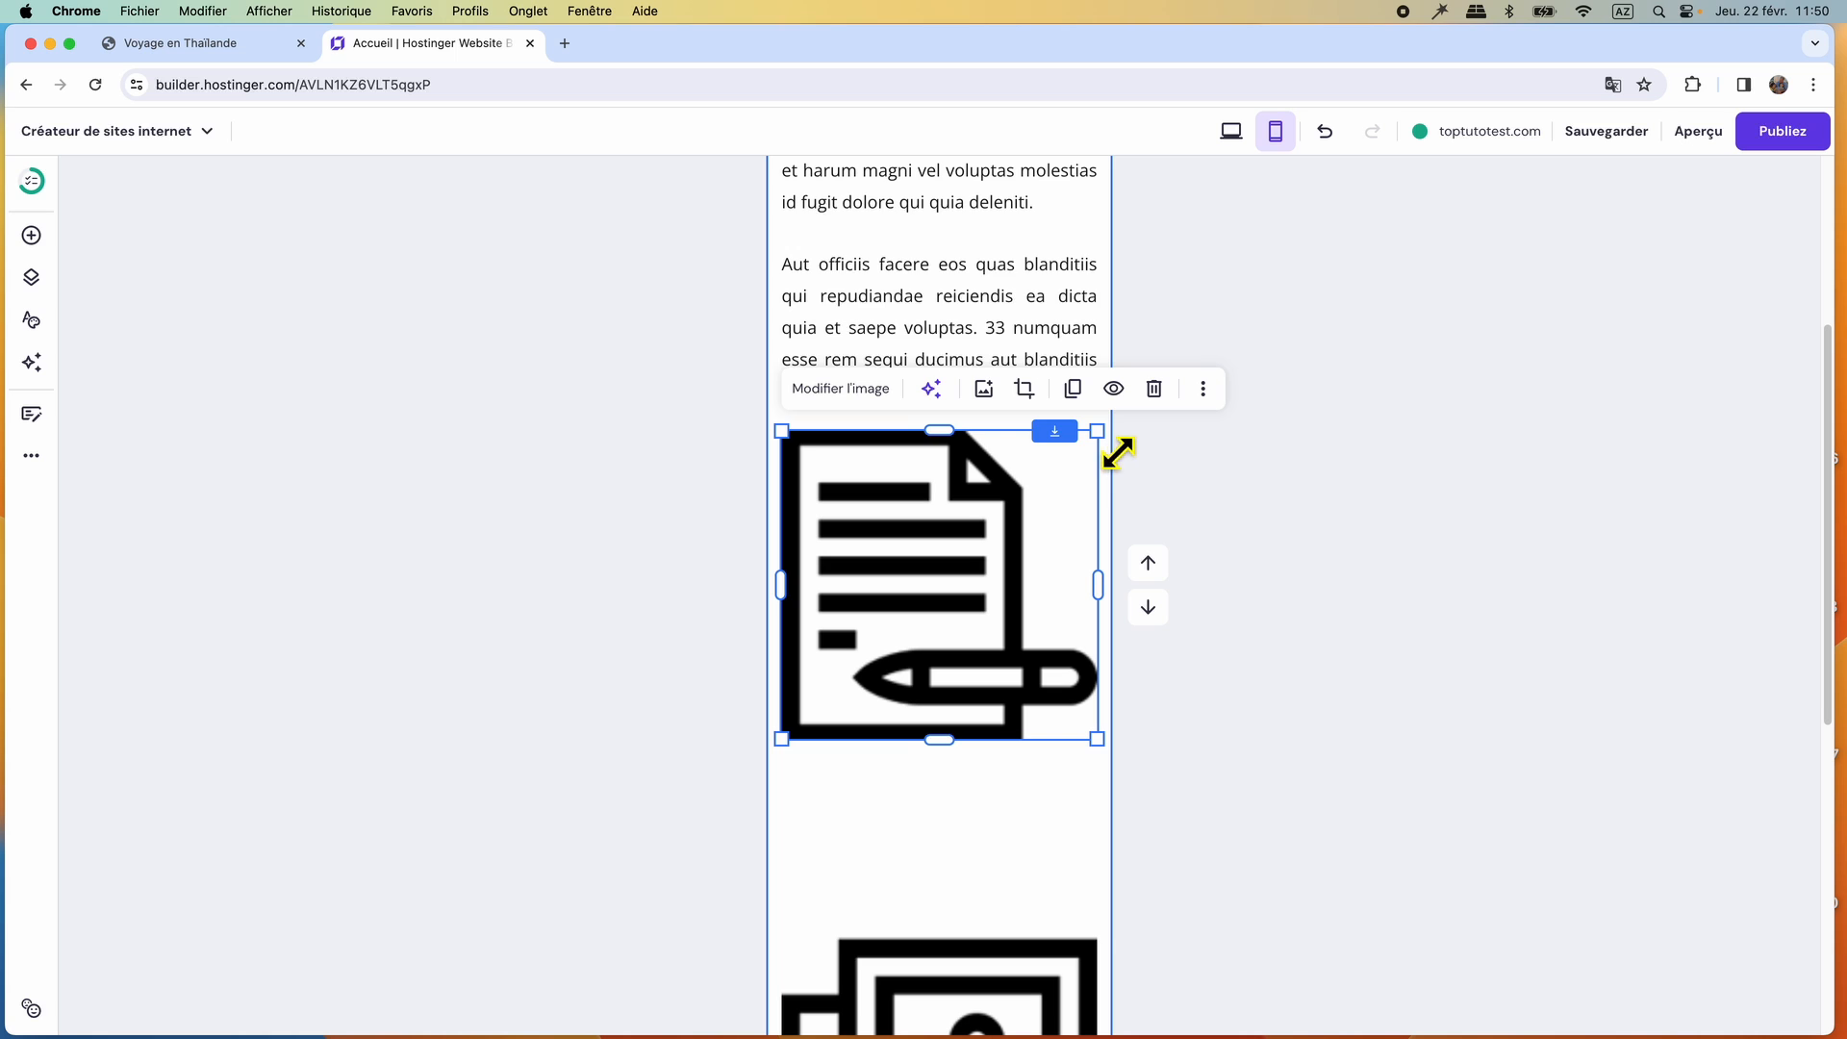
{"action": "left_click_drag", "start_coordinate": [1113, 453], "coordinate": [1039, 539]}
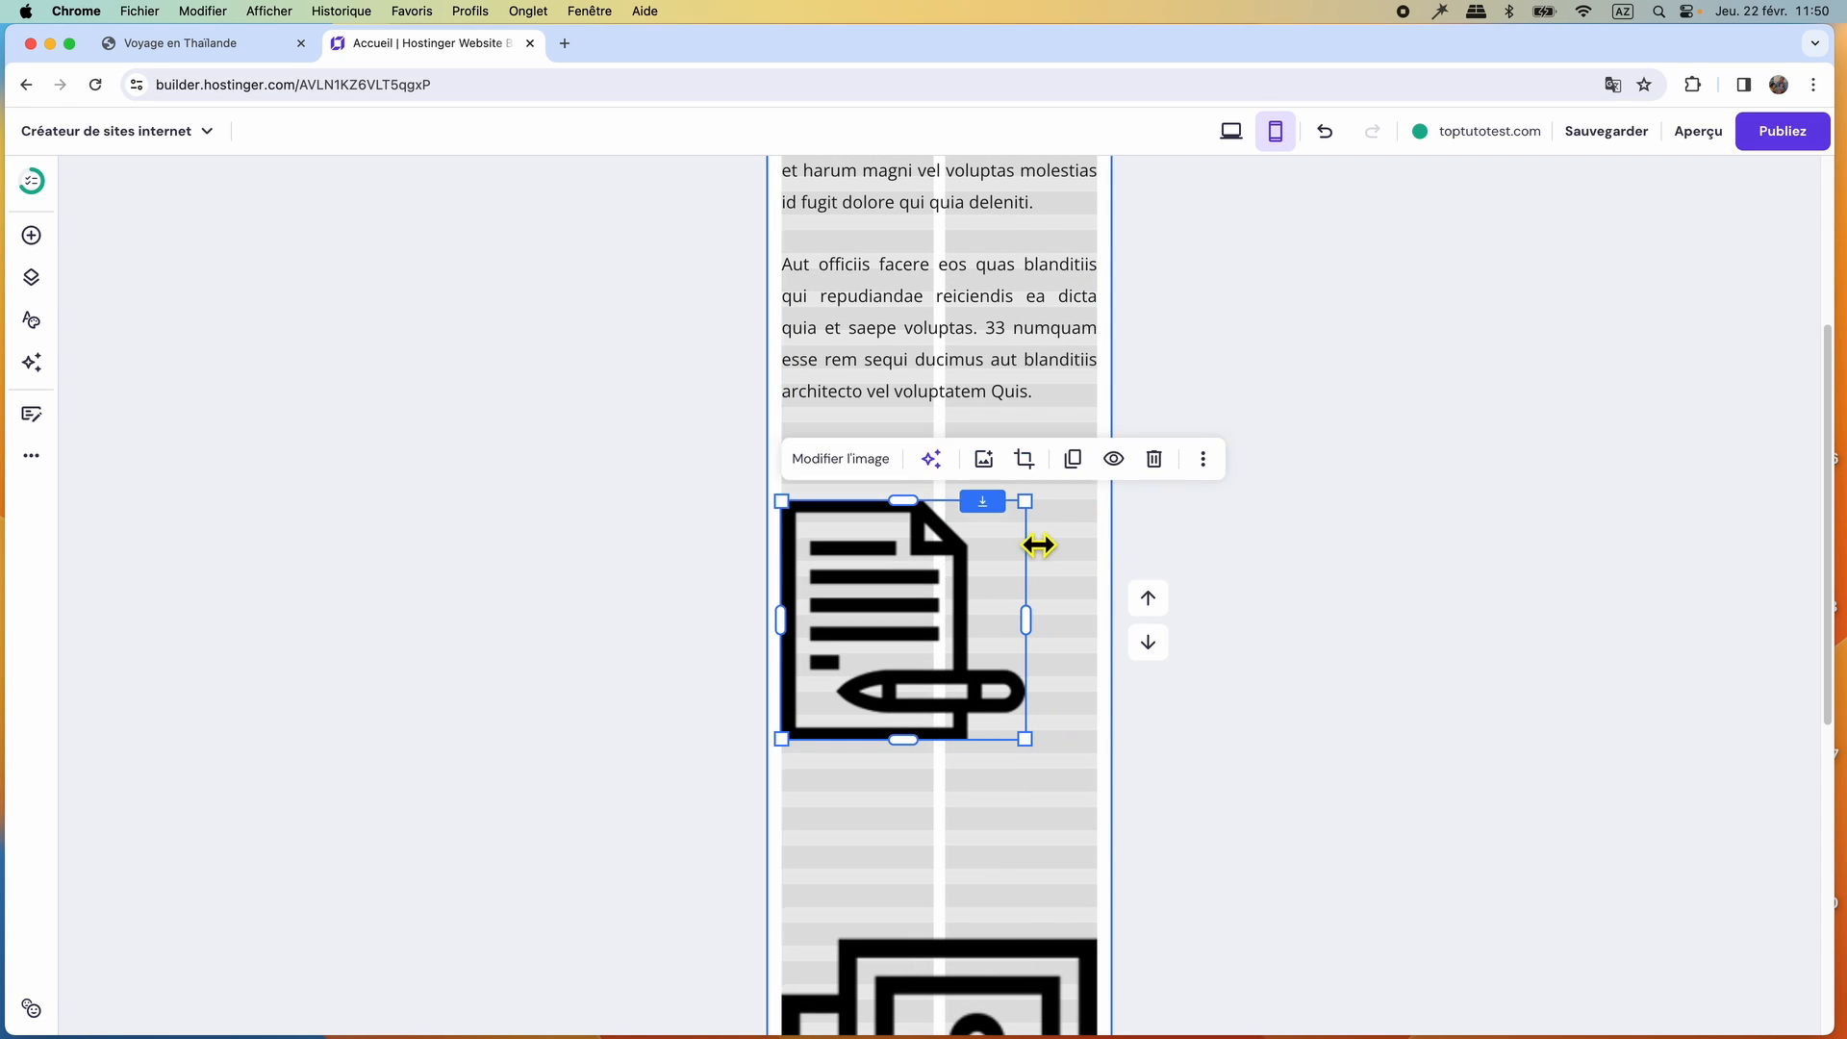
{"action": "left_click_drag", "start_coordinate": [937, 620], "coordinate": [979, 556]}
Move the Nos articles label from the end of the page to just below the document icon.
{"action": "scroll", "coordinate": [928, 813], "scroll_direction": "down", "scroll_amount": 10}
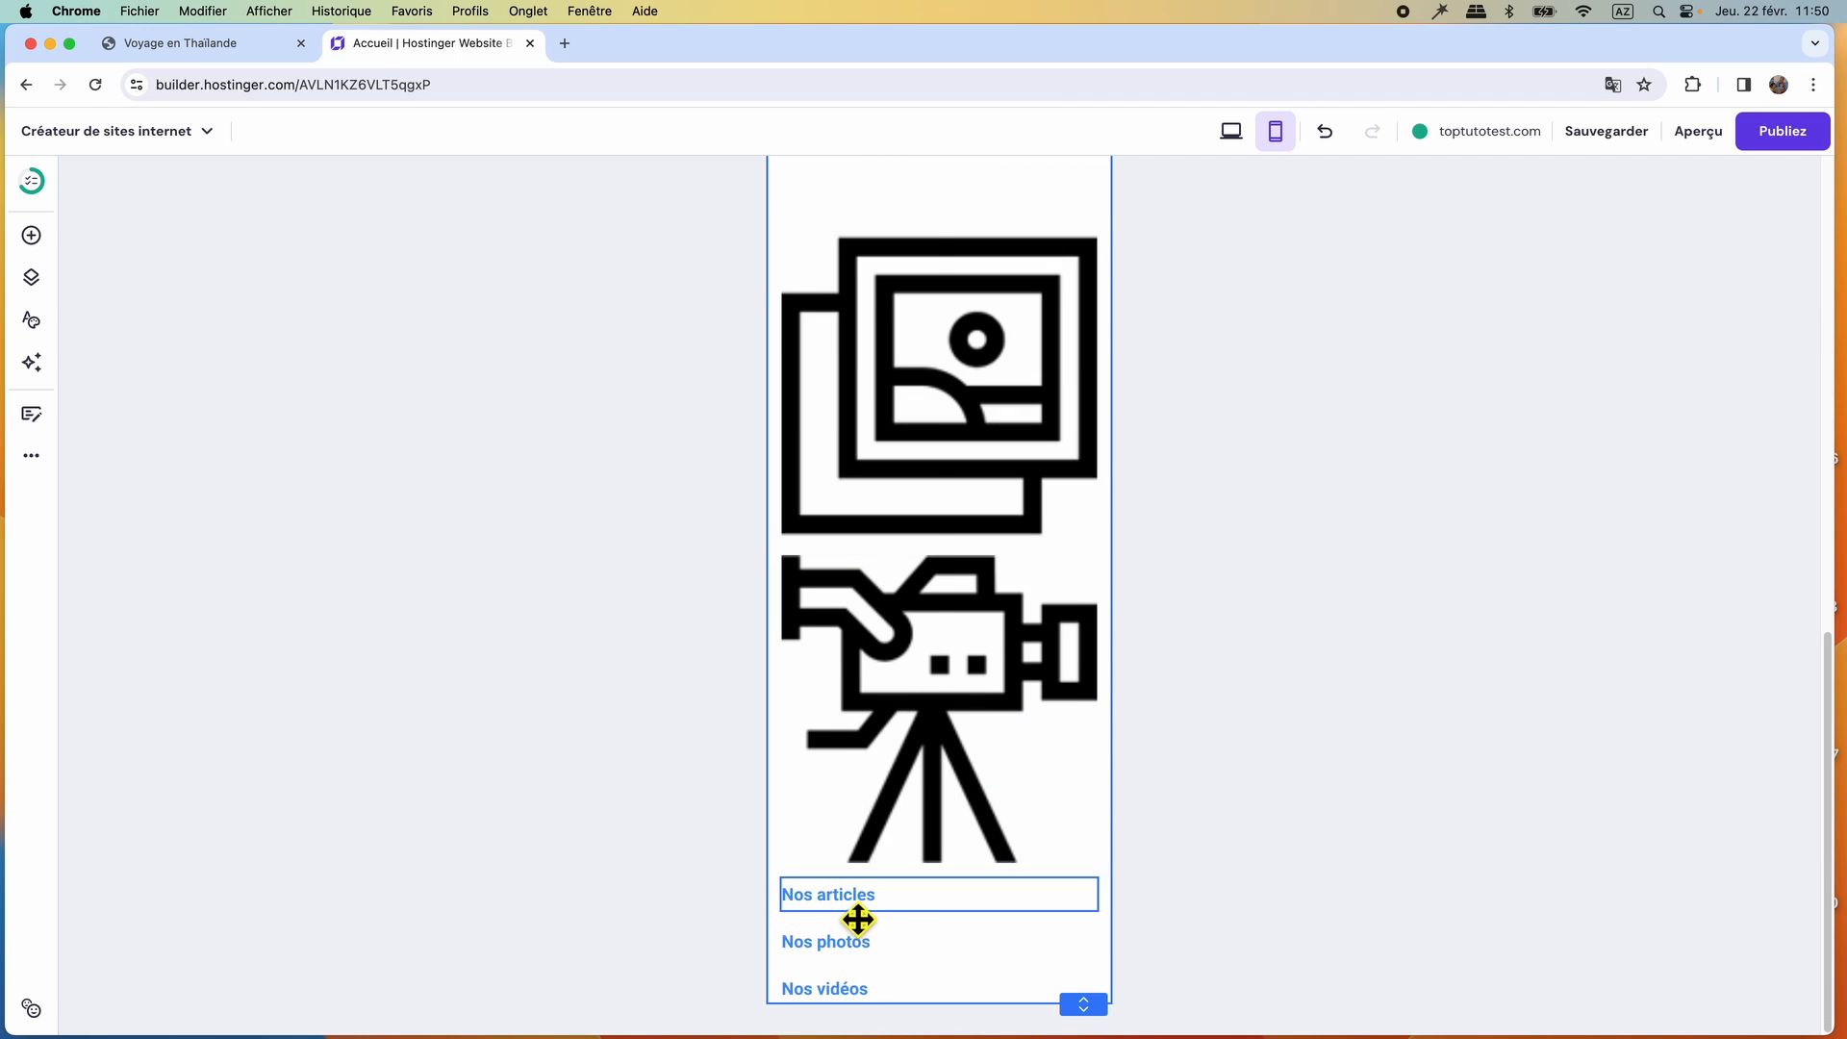
{"action": "left_click_drag", "start_coordinate": [851, 897], "coordinate": [938, 450]}
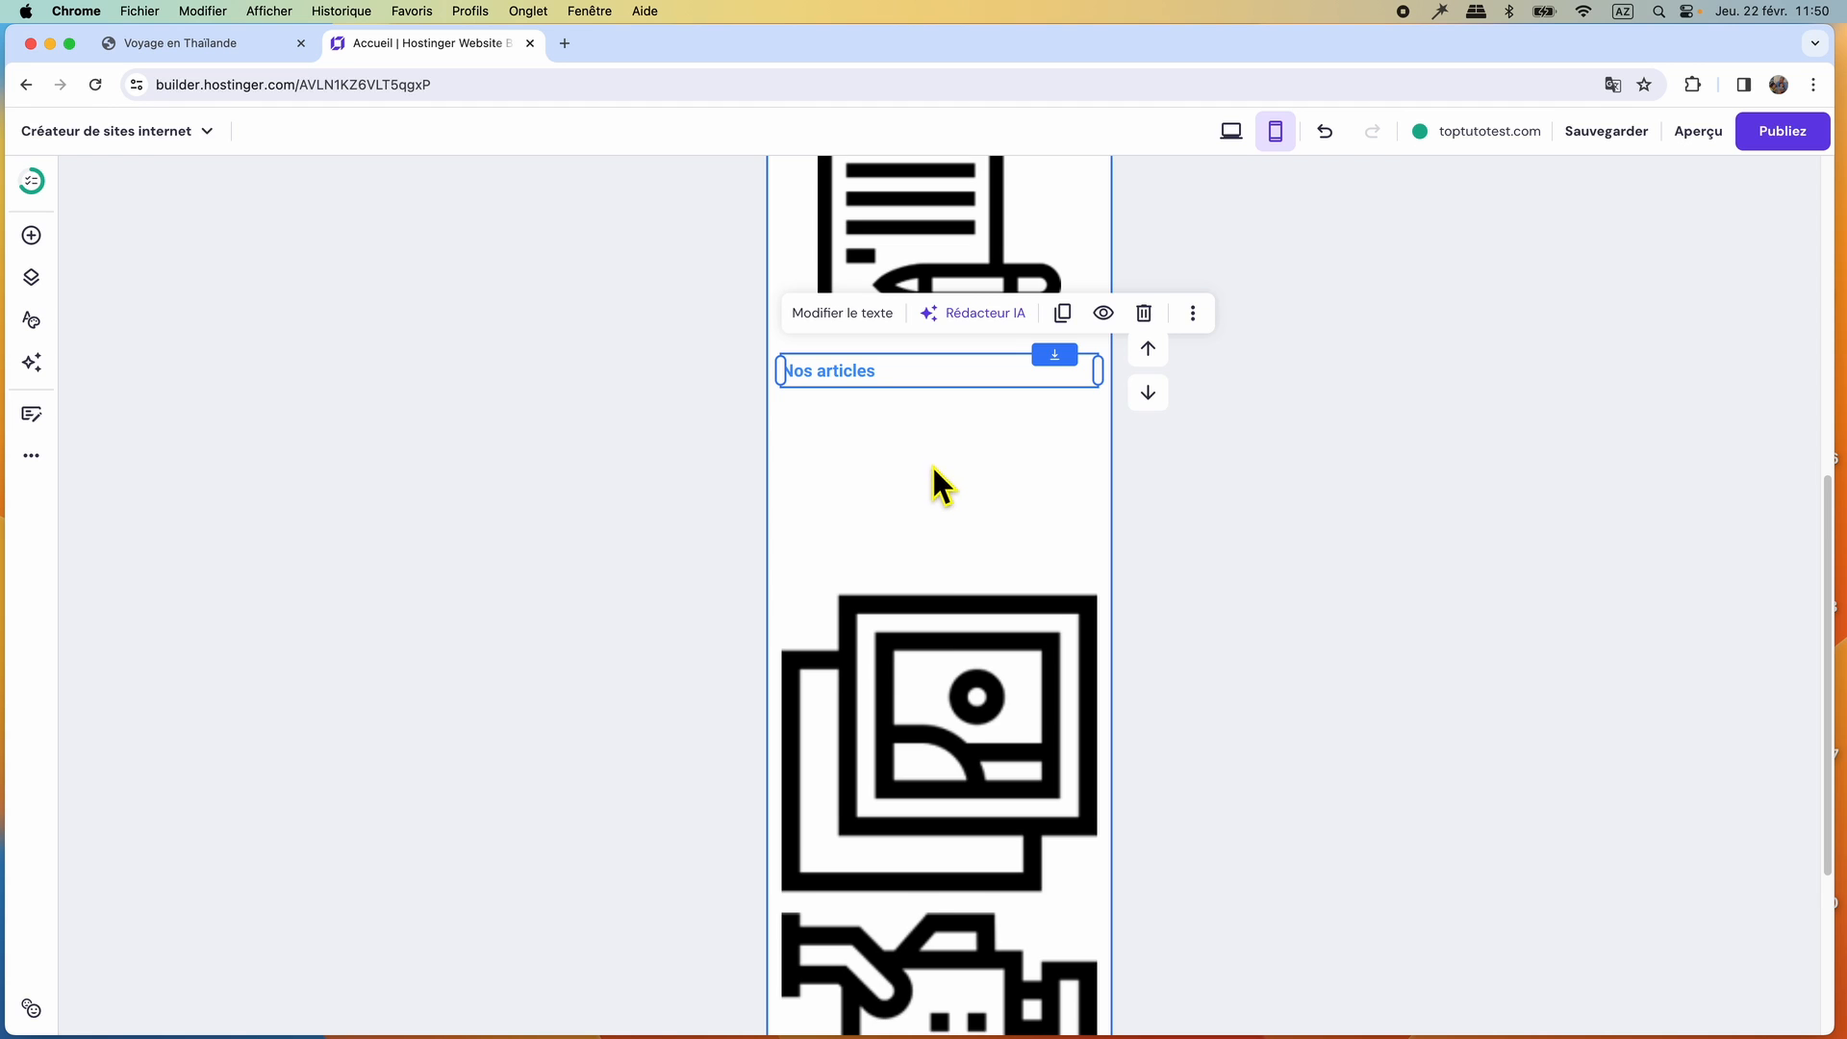
{"action": "scroll", "coordinate": [933, 467], "scroll_direction": "up", "scroll_amount": 5}
Shrink the document icon further, re-centre it below the text and bring the Nos articles label up beneath it.
{"action": "left_click", "coordinate": [943, 542]}
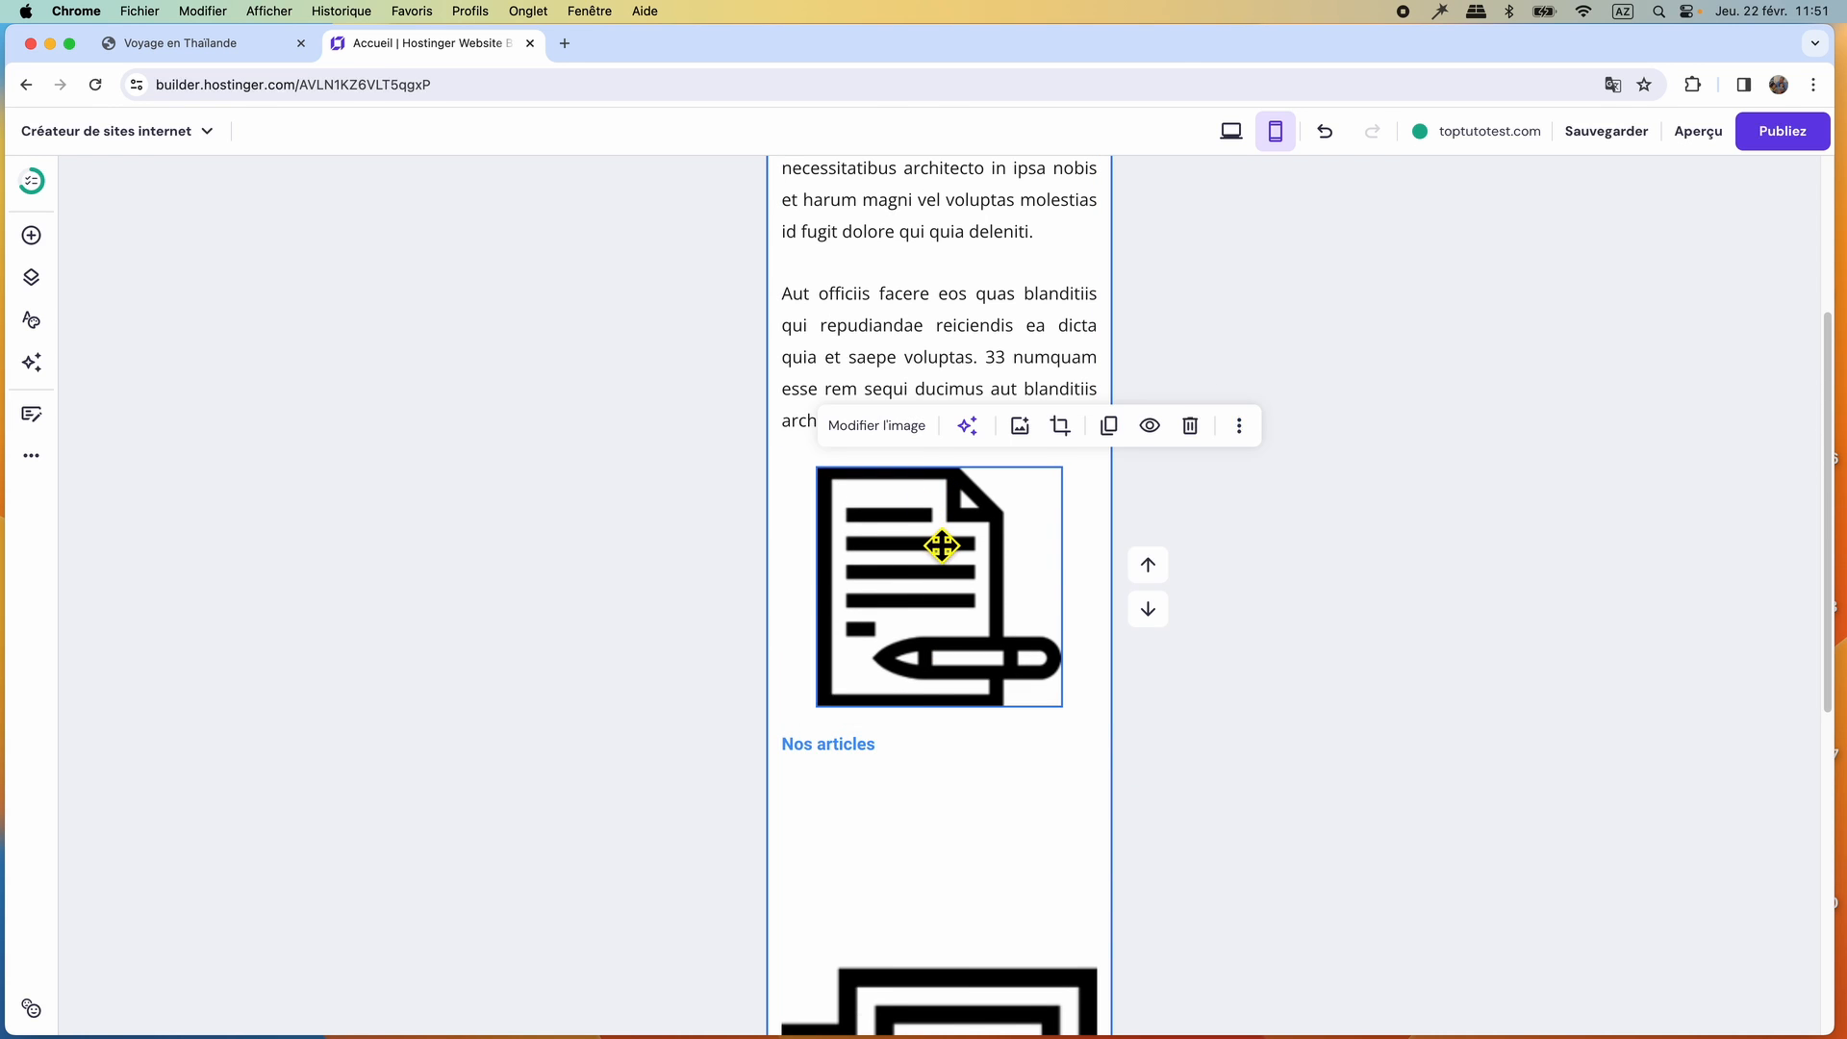
{"action": "left_click_drag", "start_coordinate": [1079, 488], "coordinate": [1030, 536]}
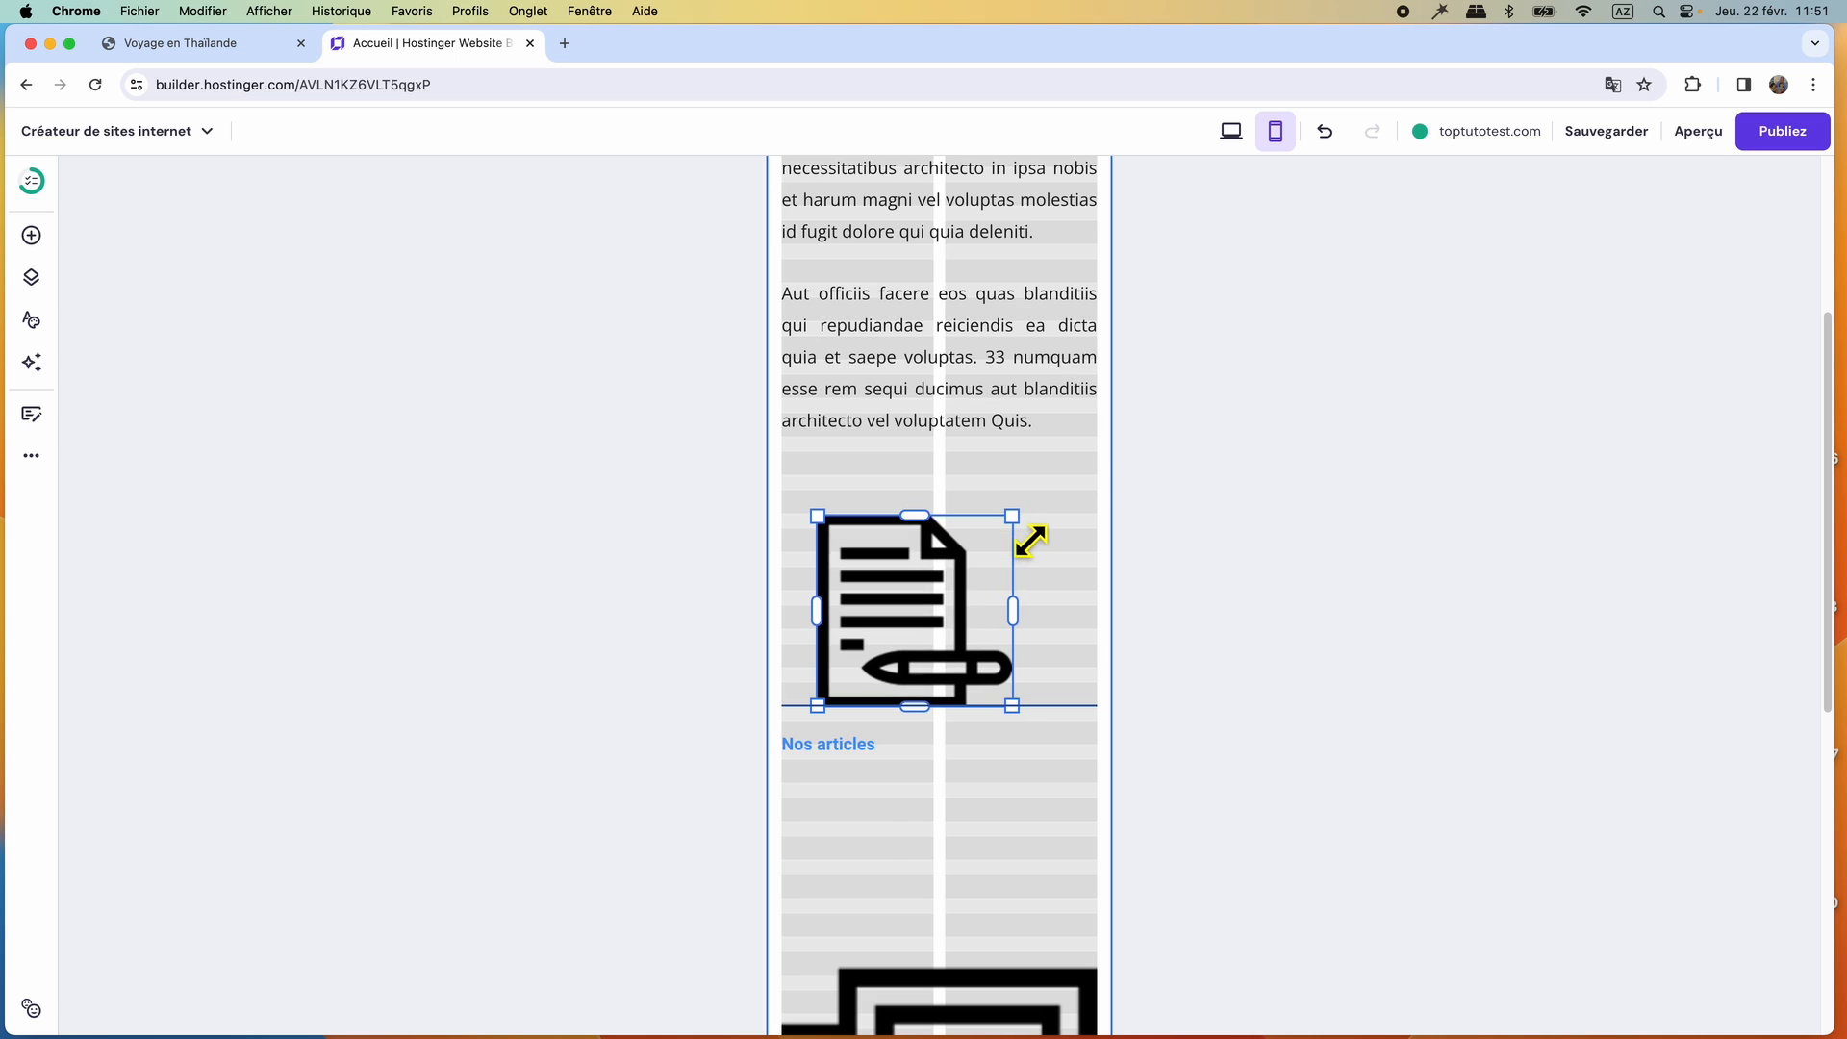
{"action": "left_click_drag", "start_coordinate": [961, 619], "coordinate": [972, 570]}
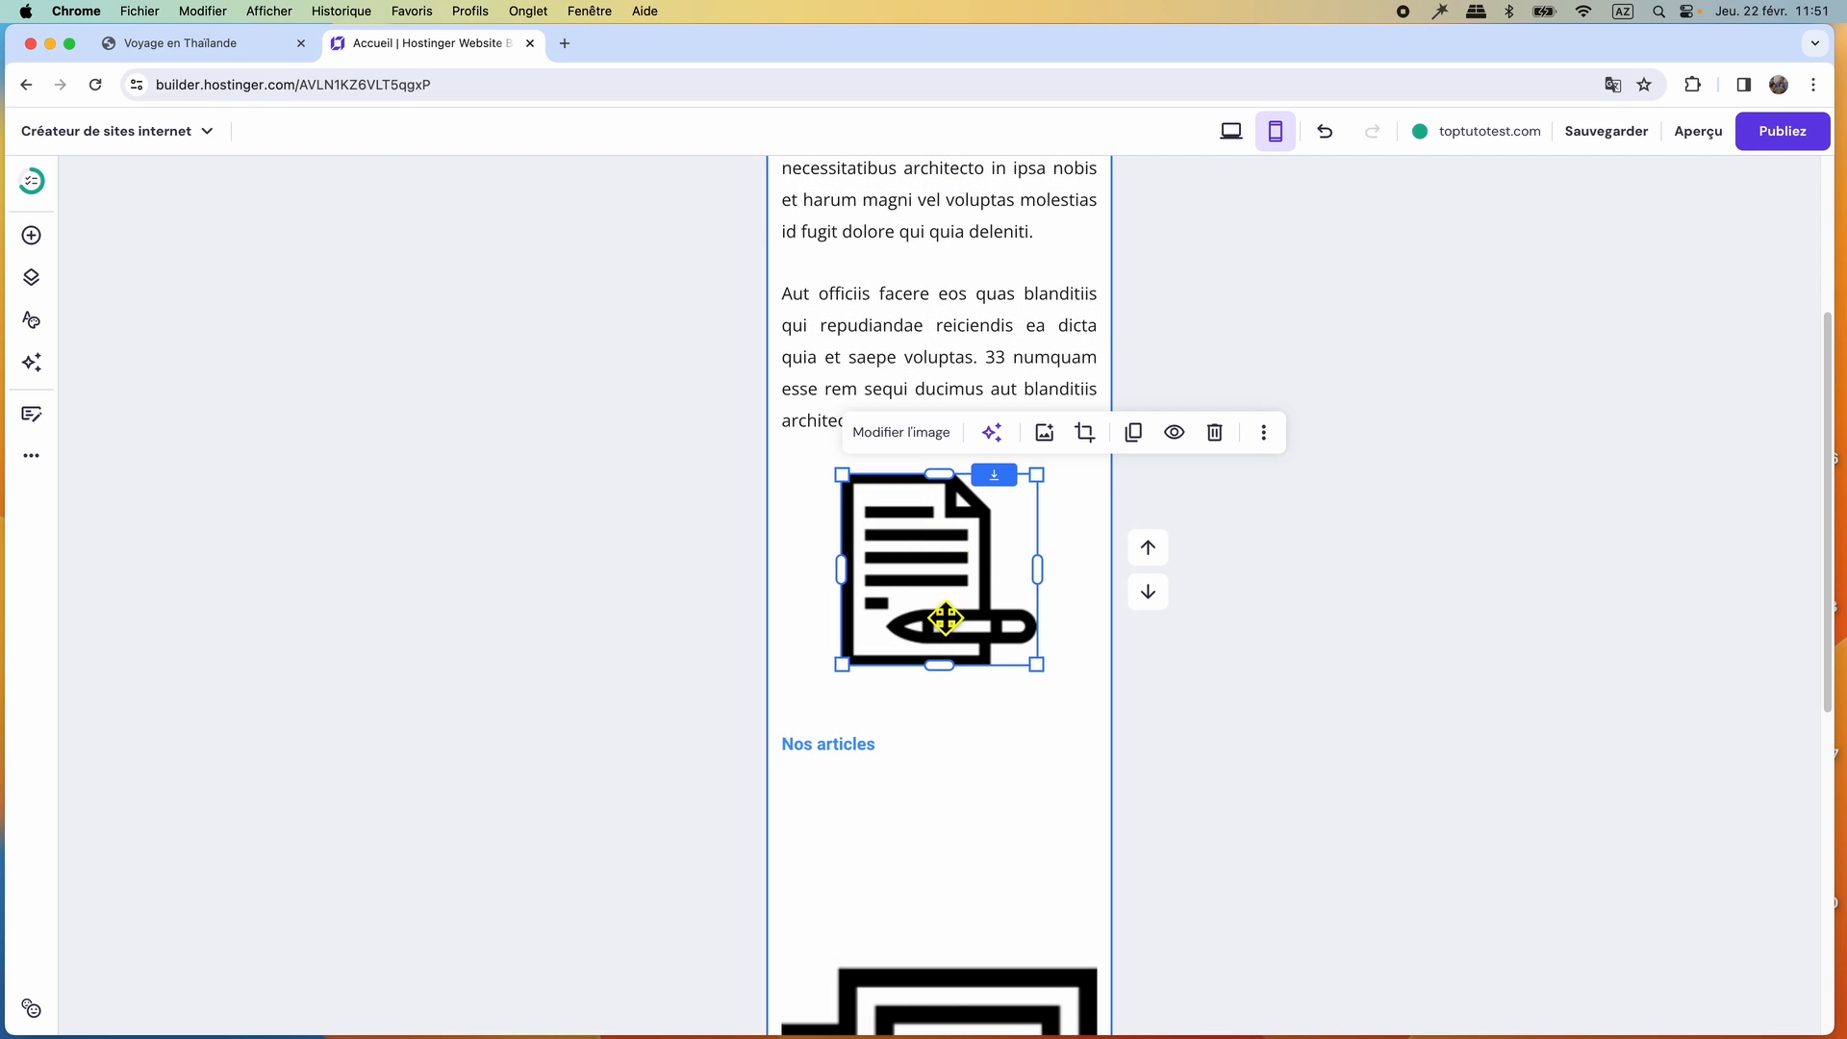
{"action": "left_click_drag", "start_coordinate": [873, 767], "coordinate": [906, 713]}
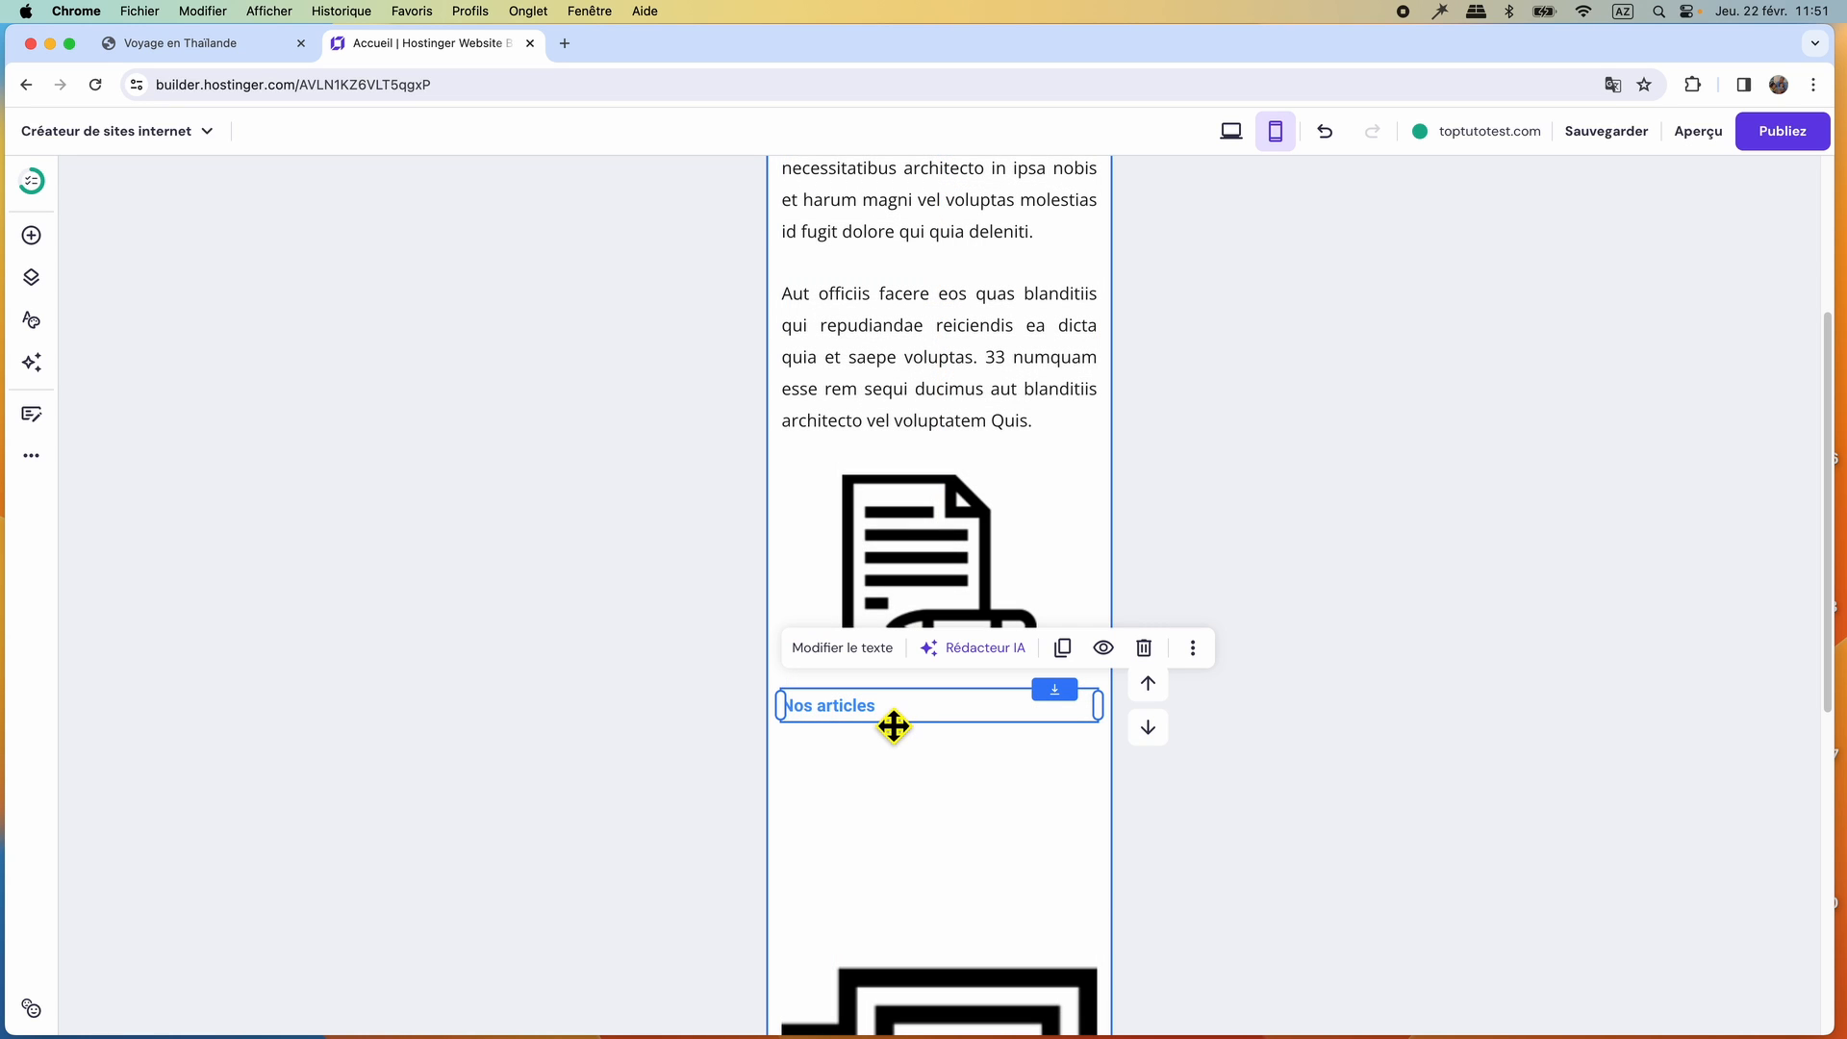
Set the Nos articles label's font size to 32 and centre its text.
{"action": "left_click", "coordinate": [870, 654]}
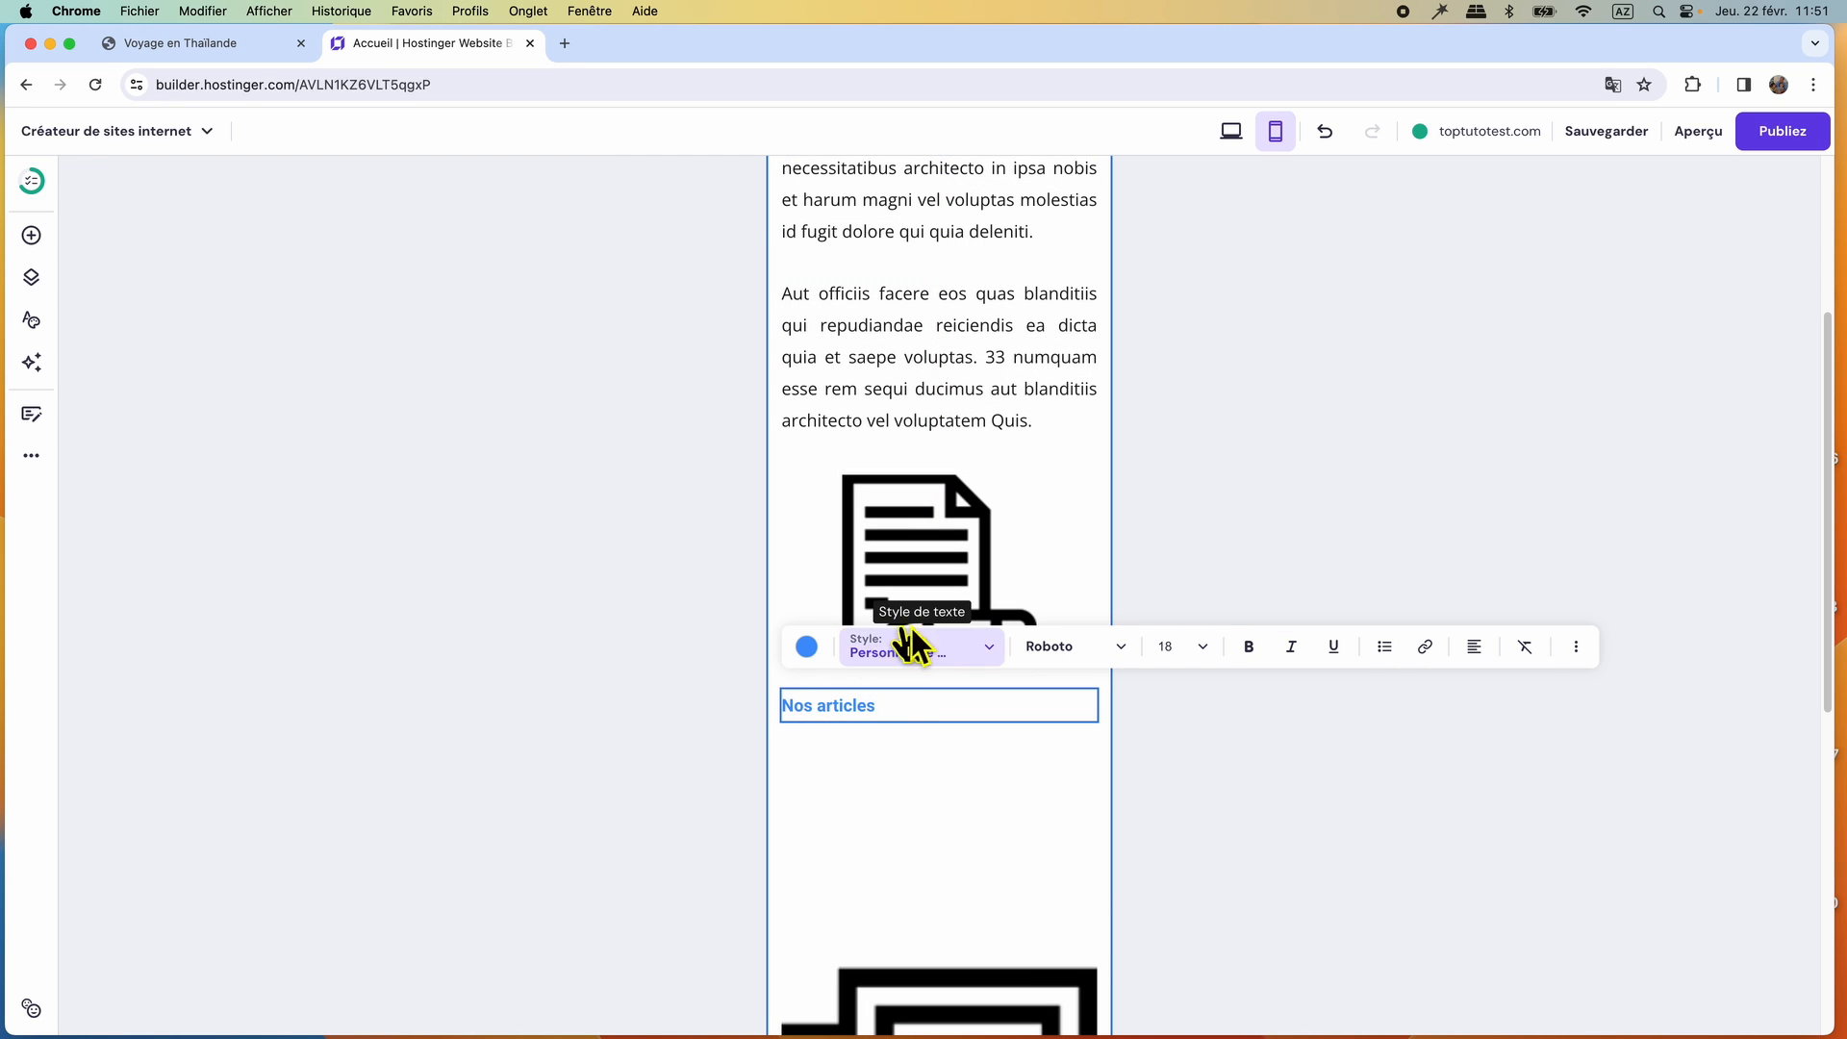
{"action": "left_click", "coordinate": [1202, 646]}
{"action": "left_click", "coordinate": [1166, 767]}
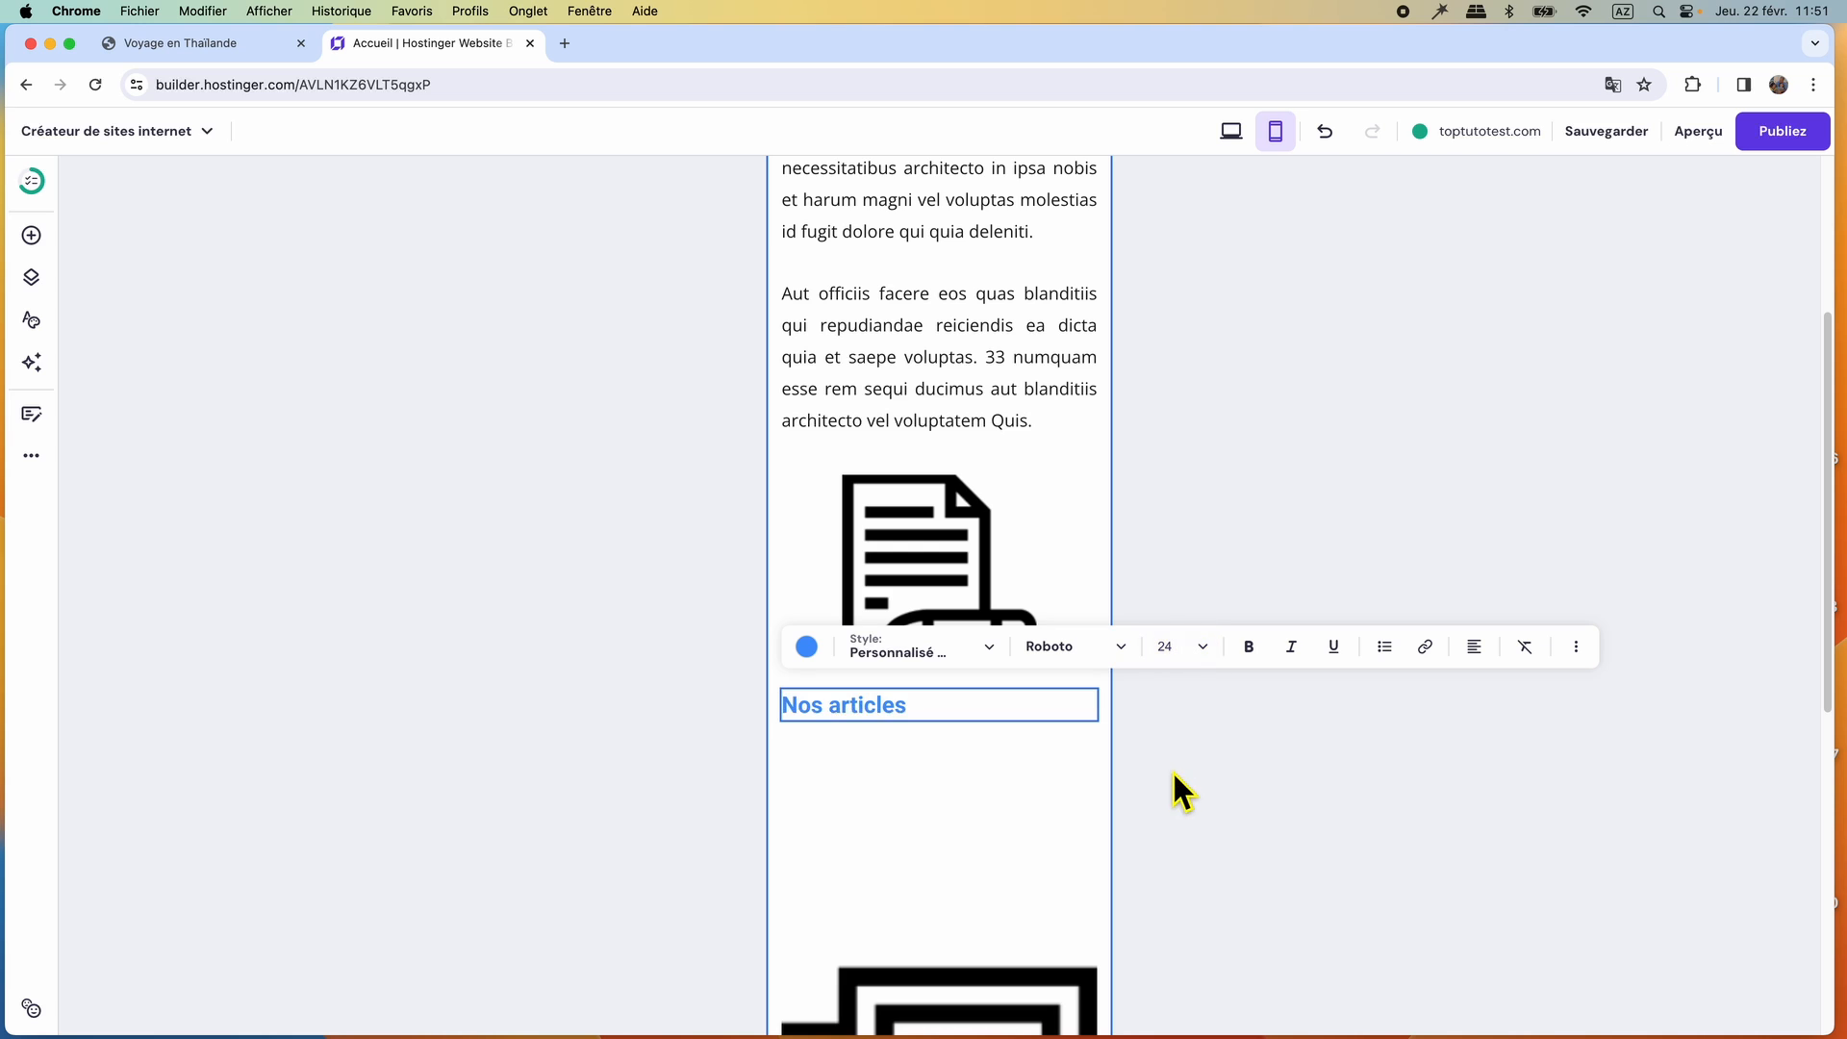
{"action": "left_click", "coordinate": [1166, 795]}
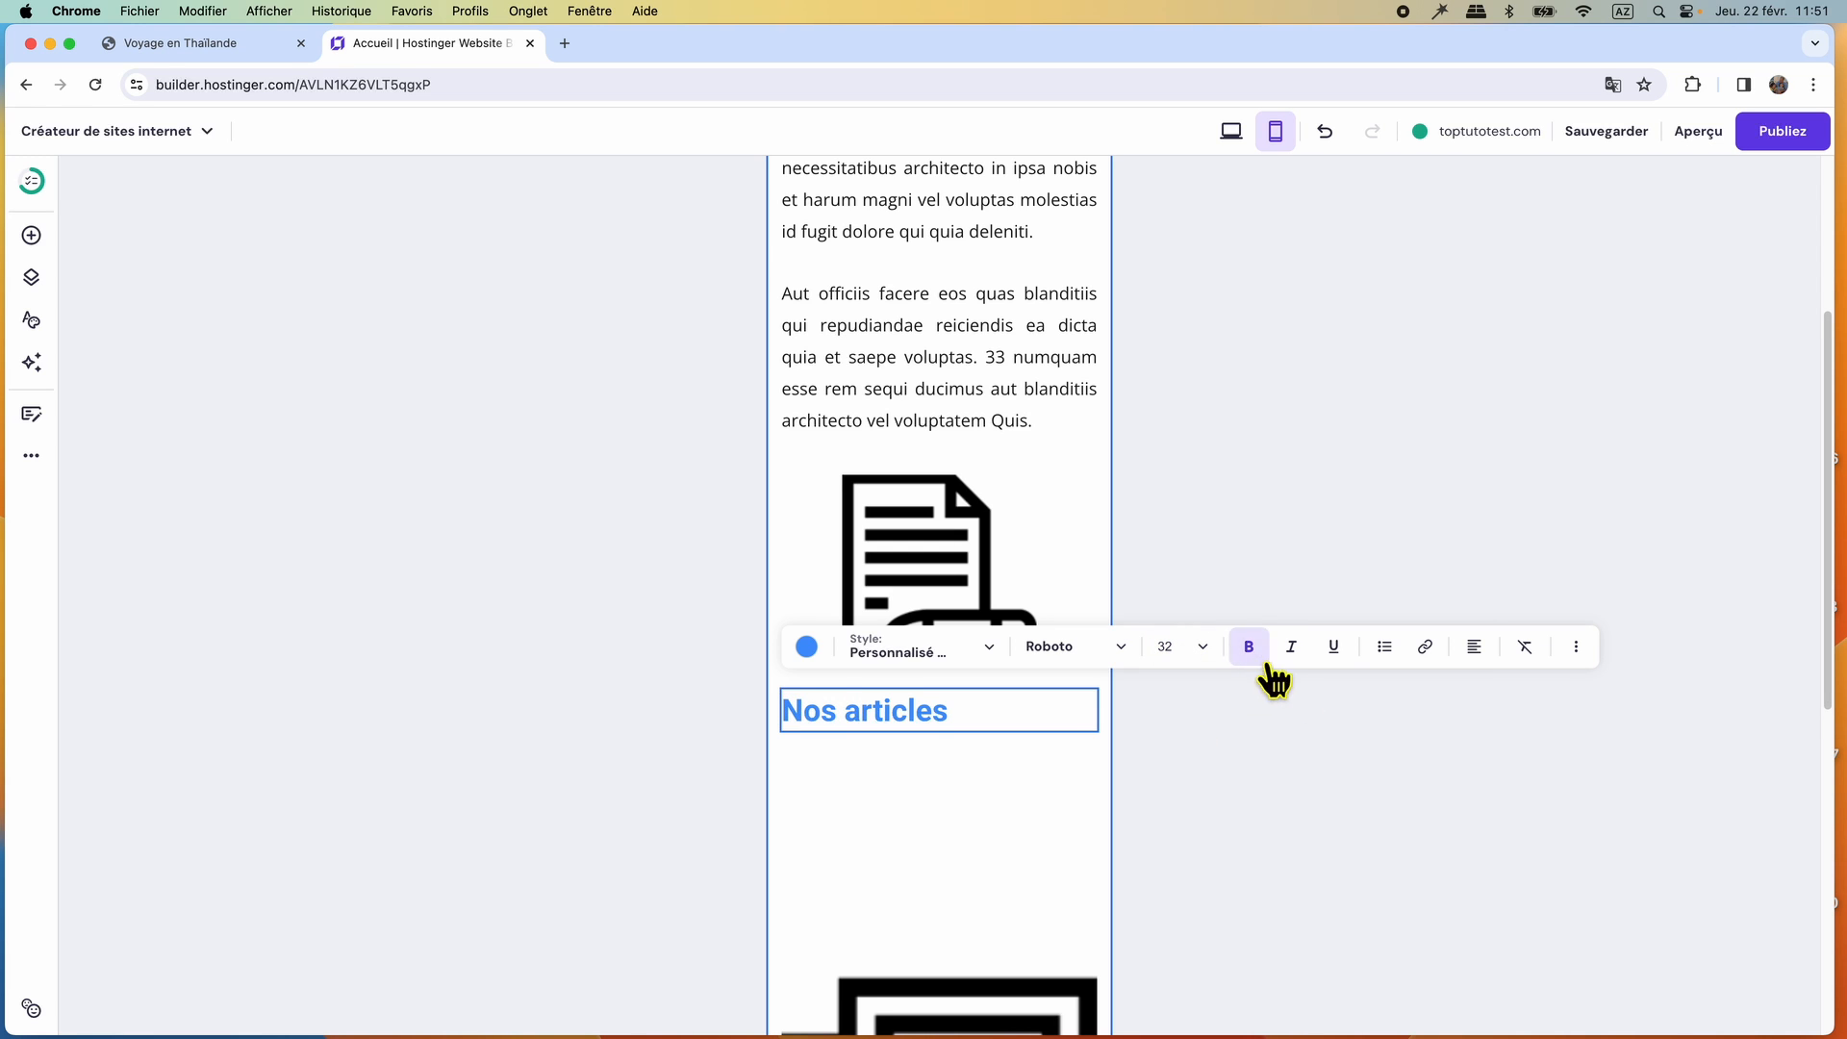
{"action": "left_click", "coordinate": [1472, 660]}
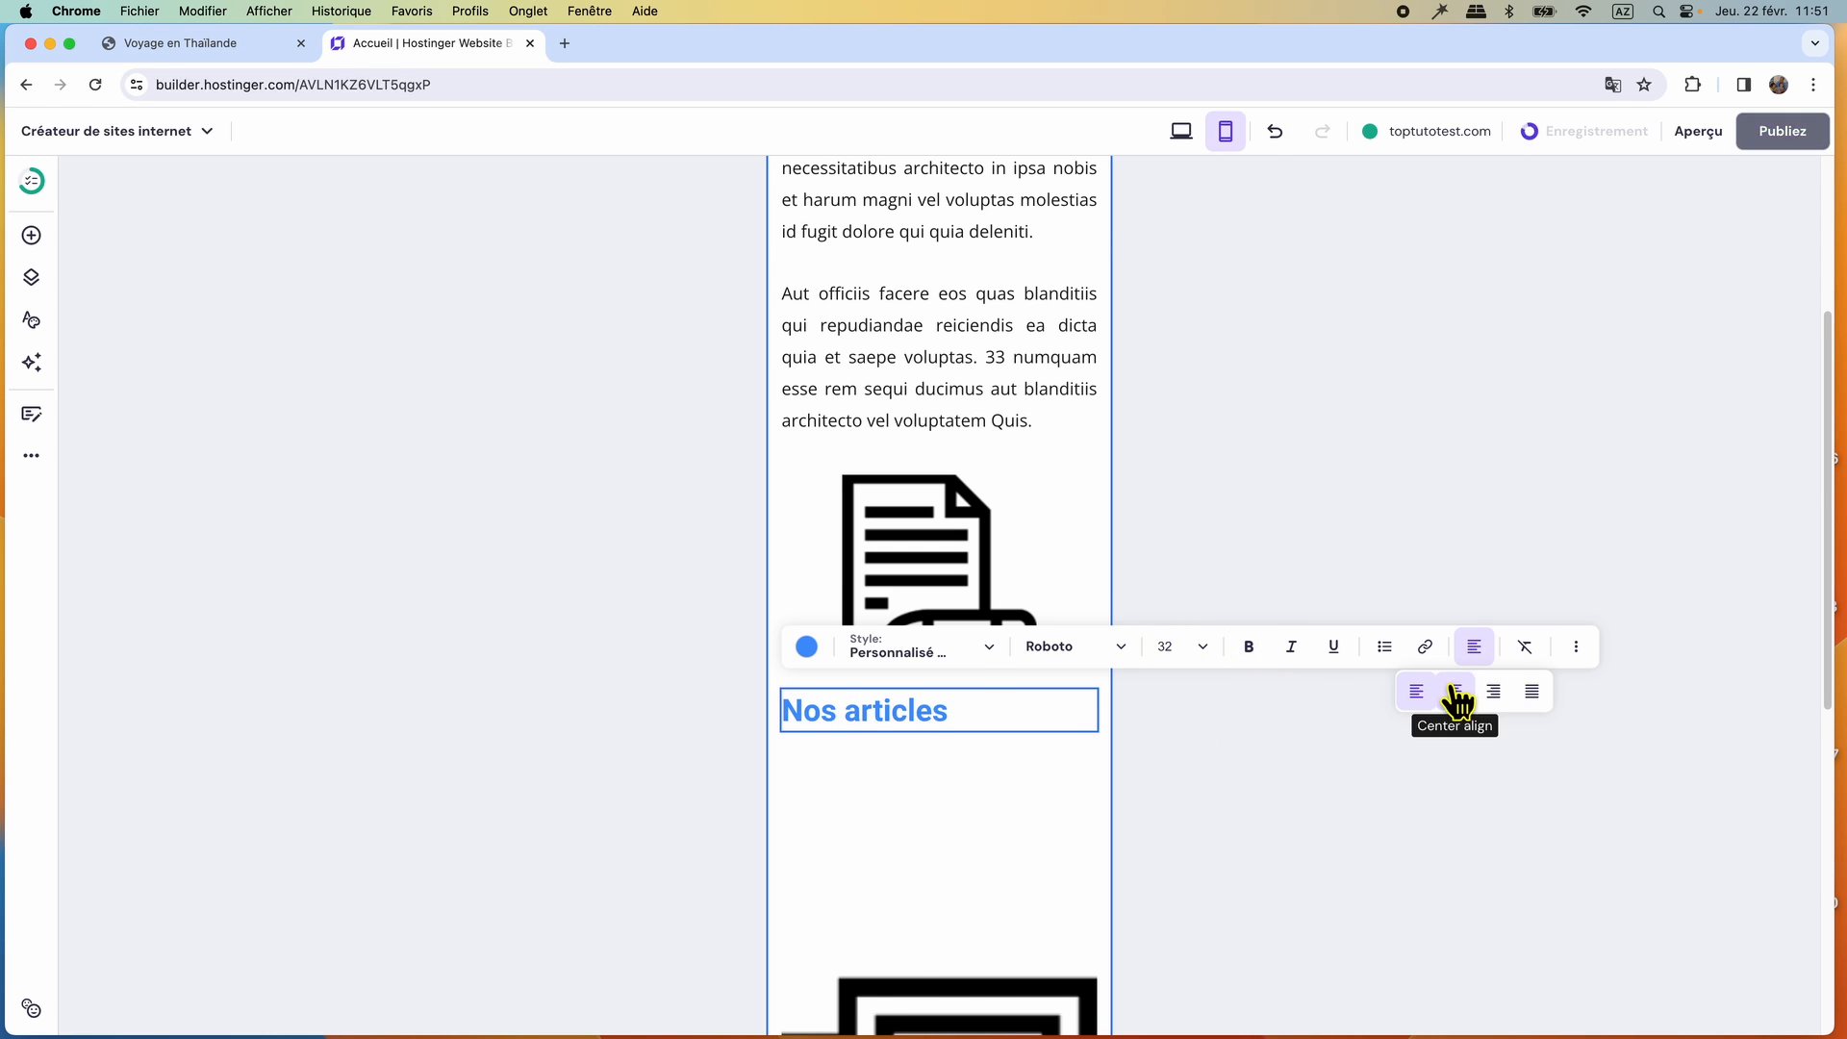
{"action": "left_click", "coordinate": [1455, 692]}
Shrink the photo and video camera icons and stack them centred below the Nos articles label.
{"action": "scroll", "coordinate": [1018, 806], "scroll_direction": "down", "scroll_amount": 4}
{"action": "left_click", "coordinate": [998, 739]}
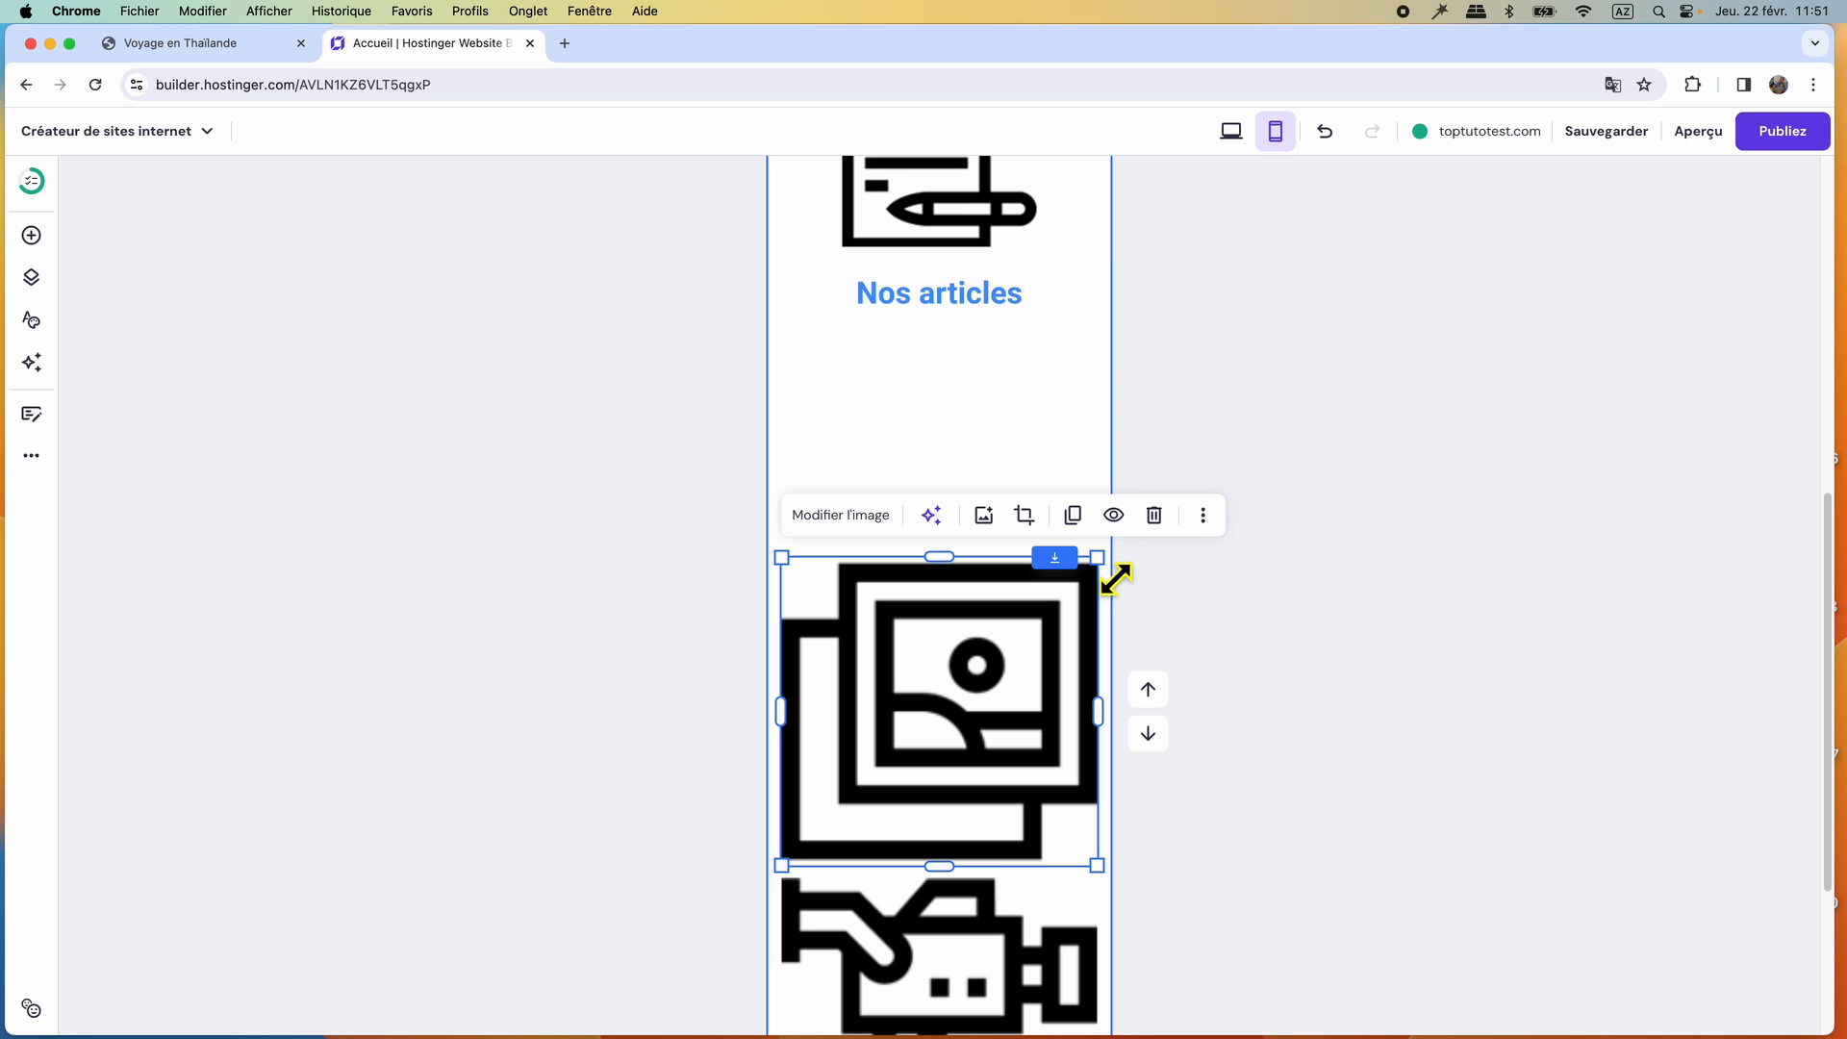
{"action": "left_click_drag", "start_coordinate": [1113, 580], "coordinate": [1000, 693]}
{"action": "left_click_drag", "start_coordinate": [956, 972], "coordinate": [947, 743]}
{"action": "left_click_drag", "start_coordinate": [1116, 650], "coordinate": [1019, 767]}
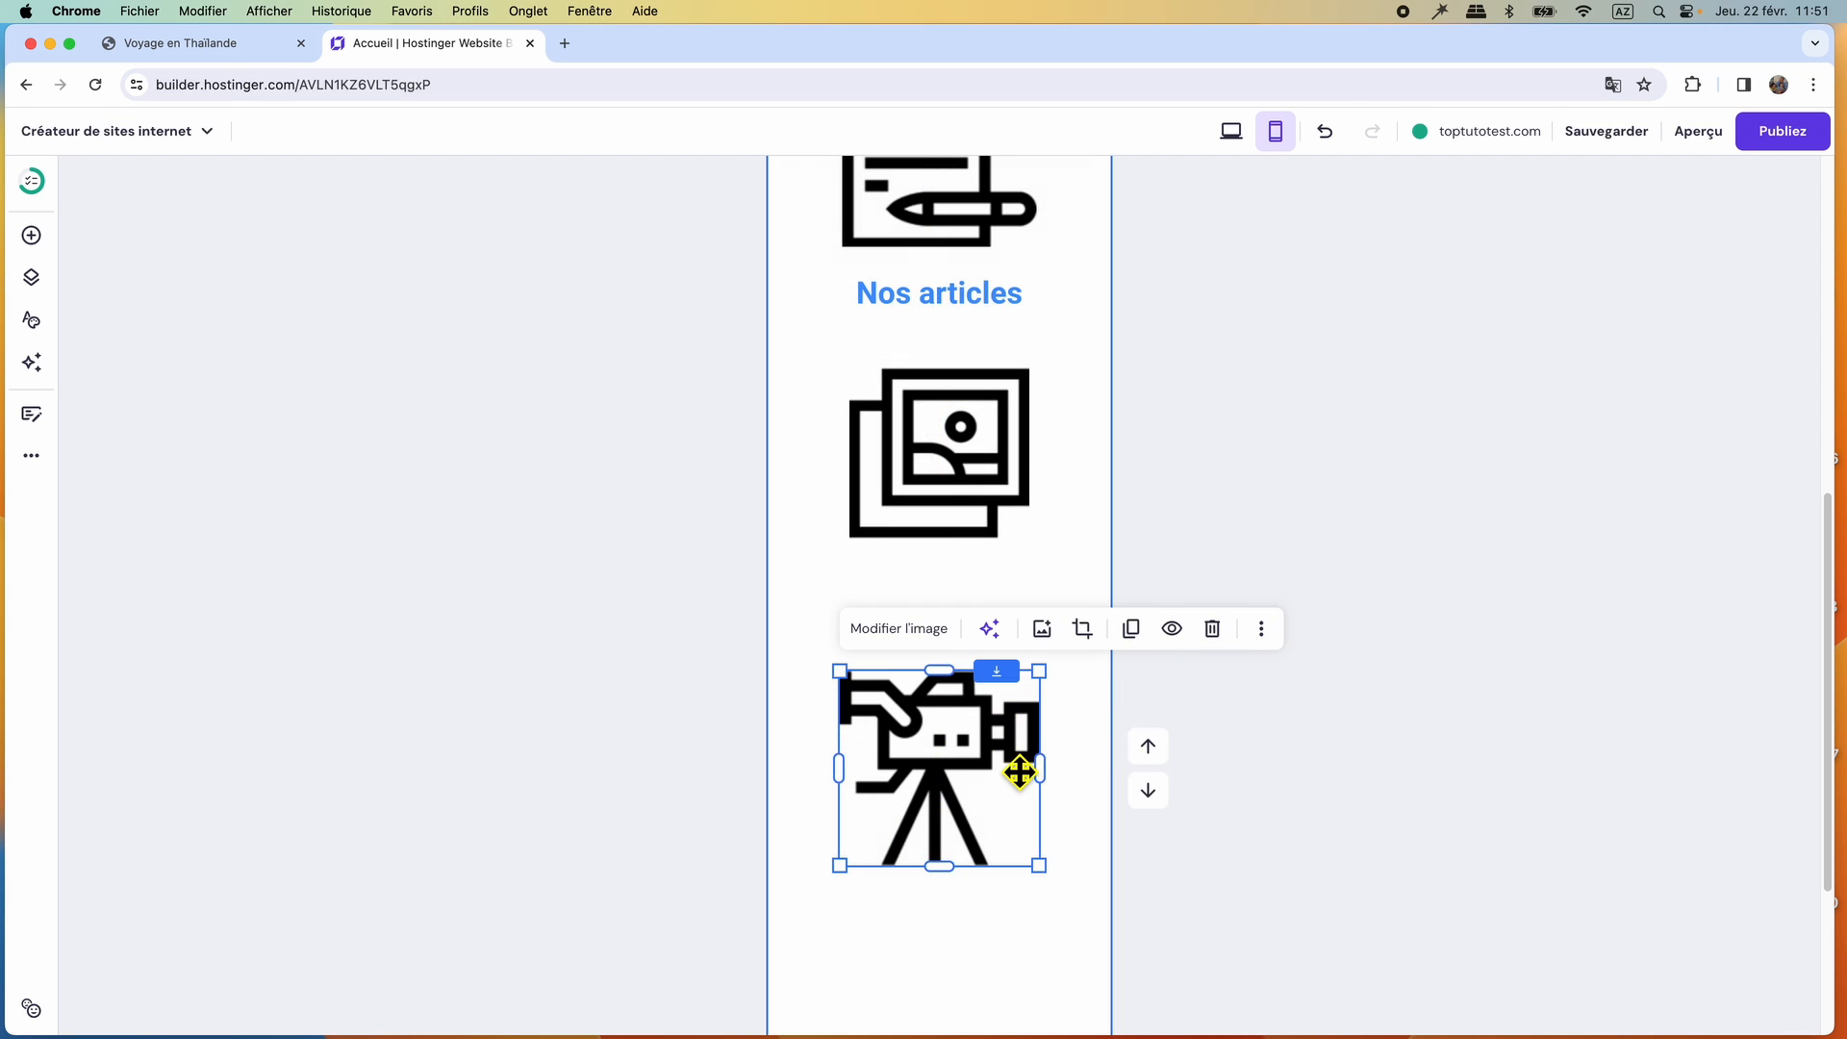
Move the Nos photos and Nos vidéos labels beneath their matching icons and shorten the section to end below them.
{"action": "scroll", "coordinate": [1020, 769], "scroll_direction": "down", "scroll_amount": 3}
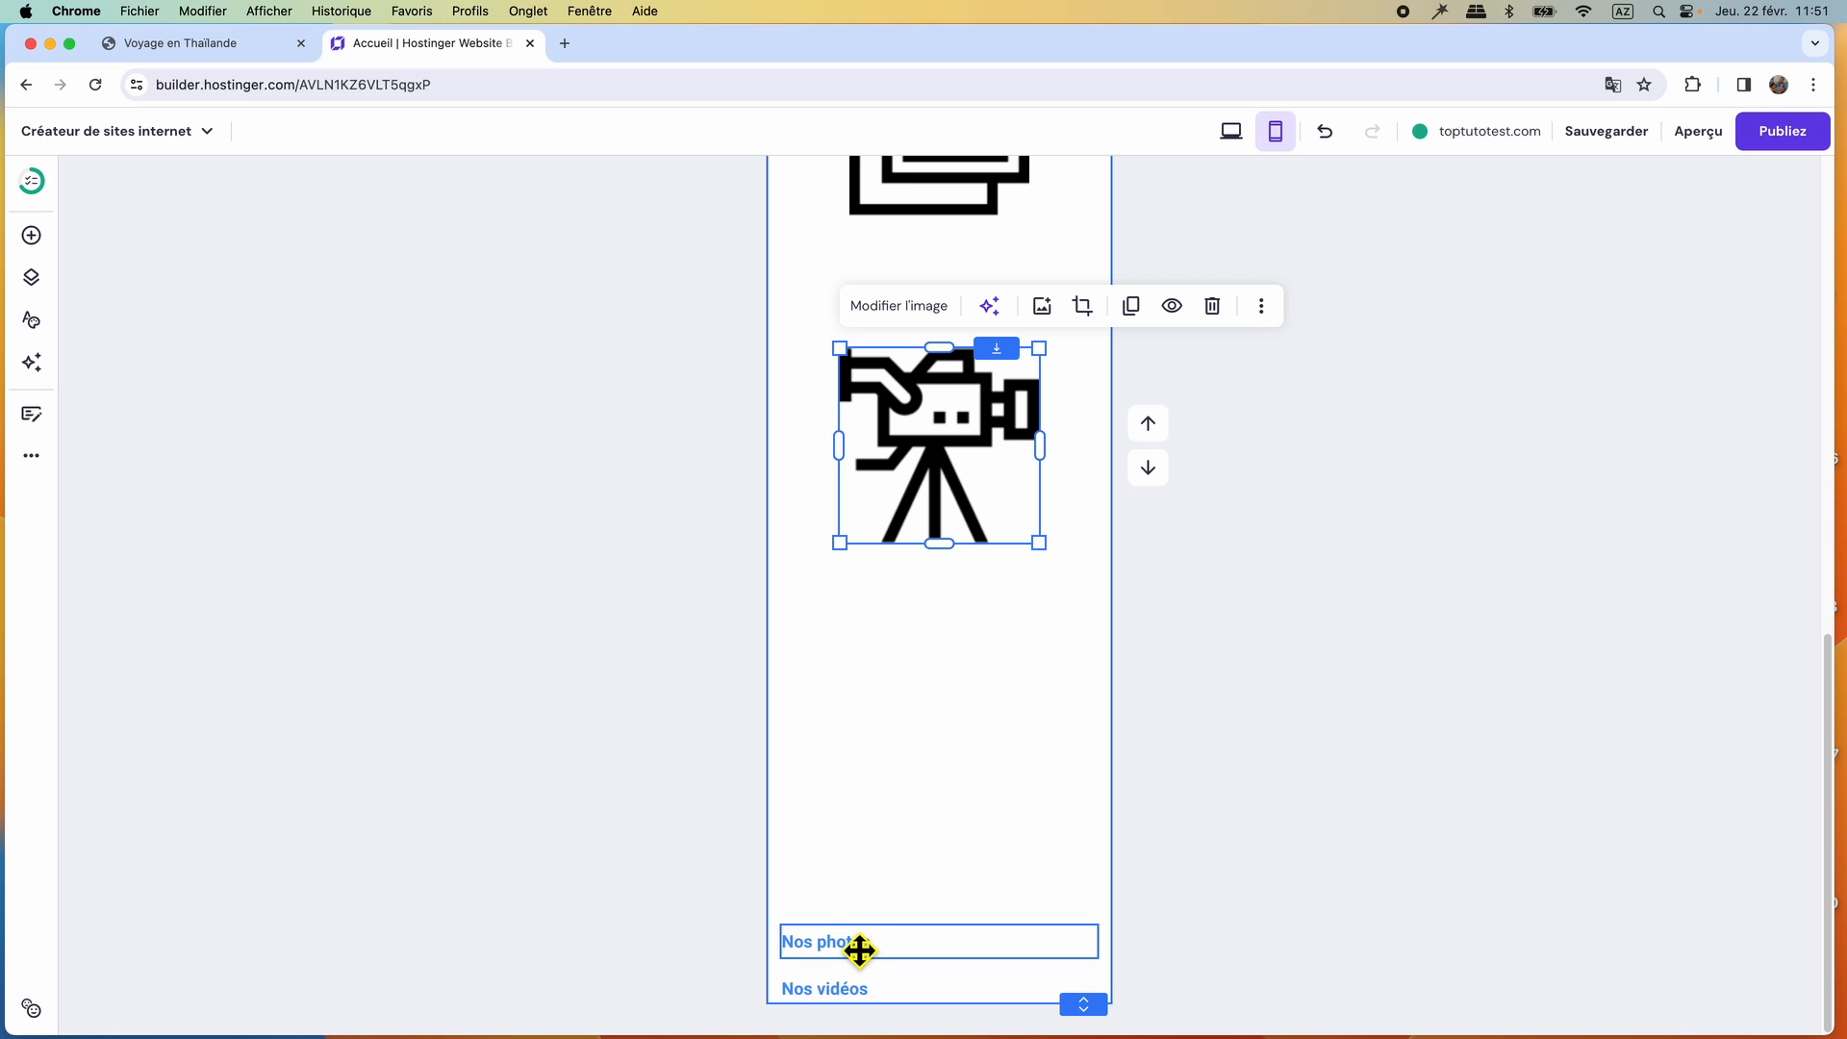
{"action": "left_click_drag", "start_coordinate": [857, 953], "coordinate": [1051, 300]}
{"action": "left_click_drag", "start_coordinate": [878, 1006], "coordinate": [989, 610]}
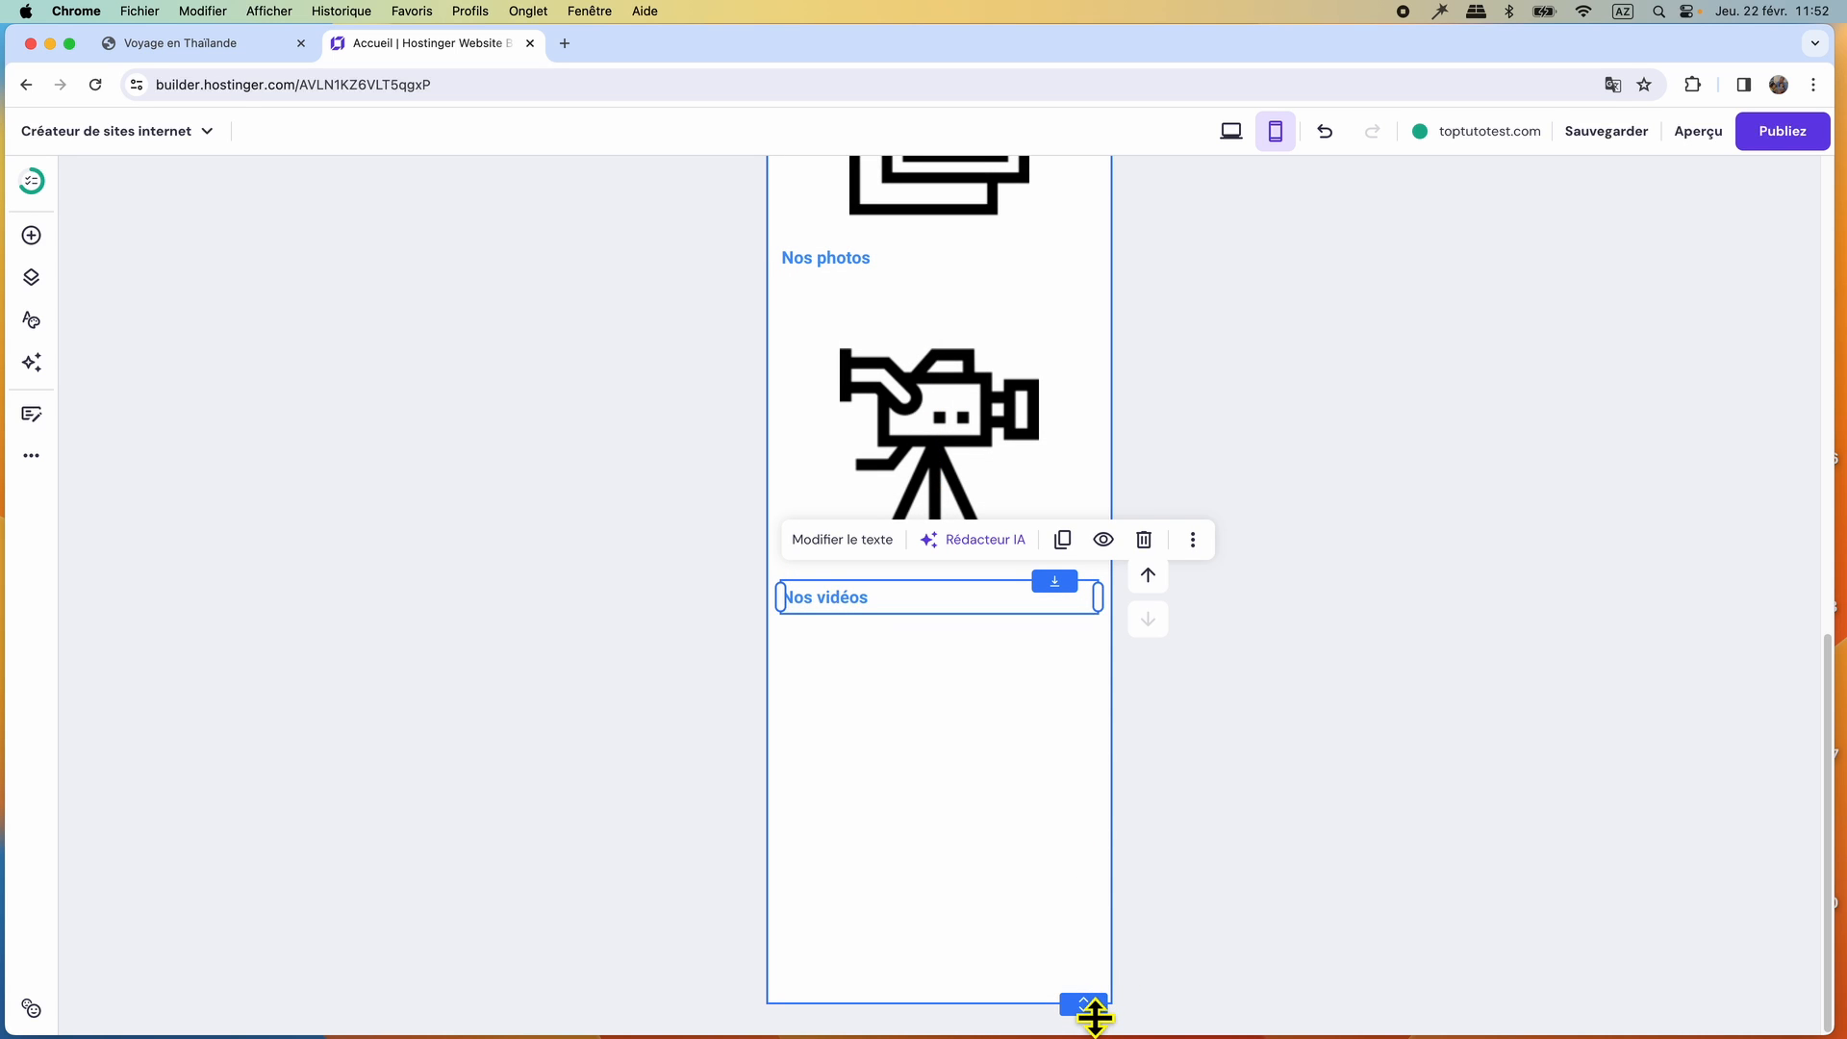
{"action": "left_click_drag", "start_coordinate": [1095, 1017], "coordinate": [1097, 643]}
Set the Nos photos label's font size to 32 and centre its text.
{"action": "left_click", "coordinate": [887, 621]}
{"action": "left_click", "coordinate": [861, 575]}
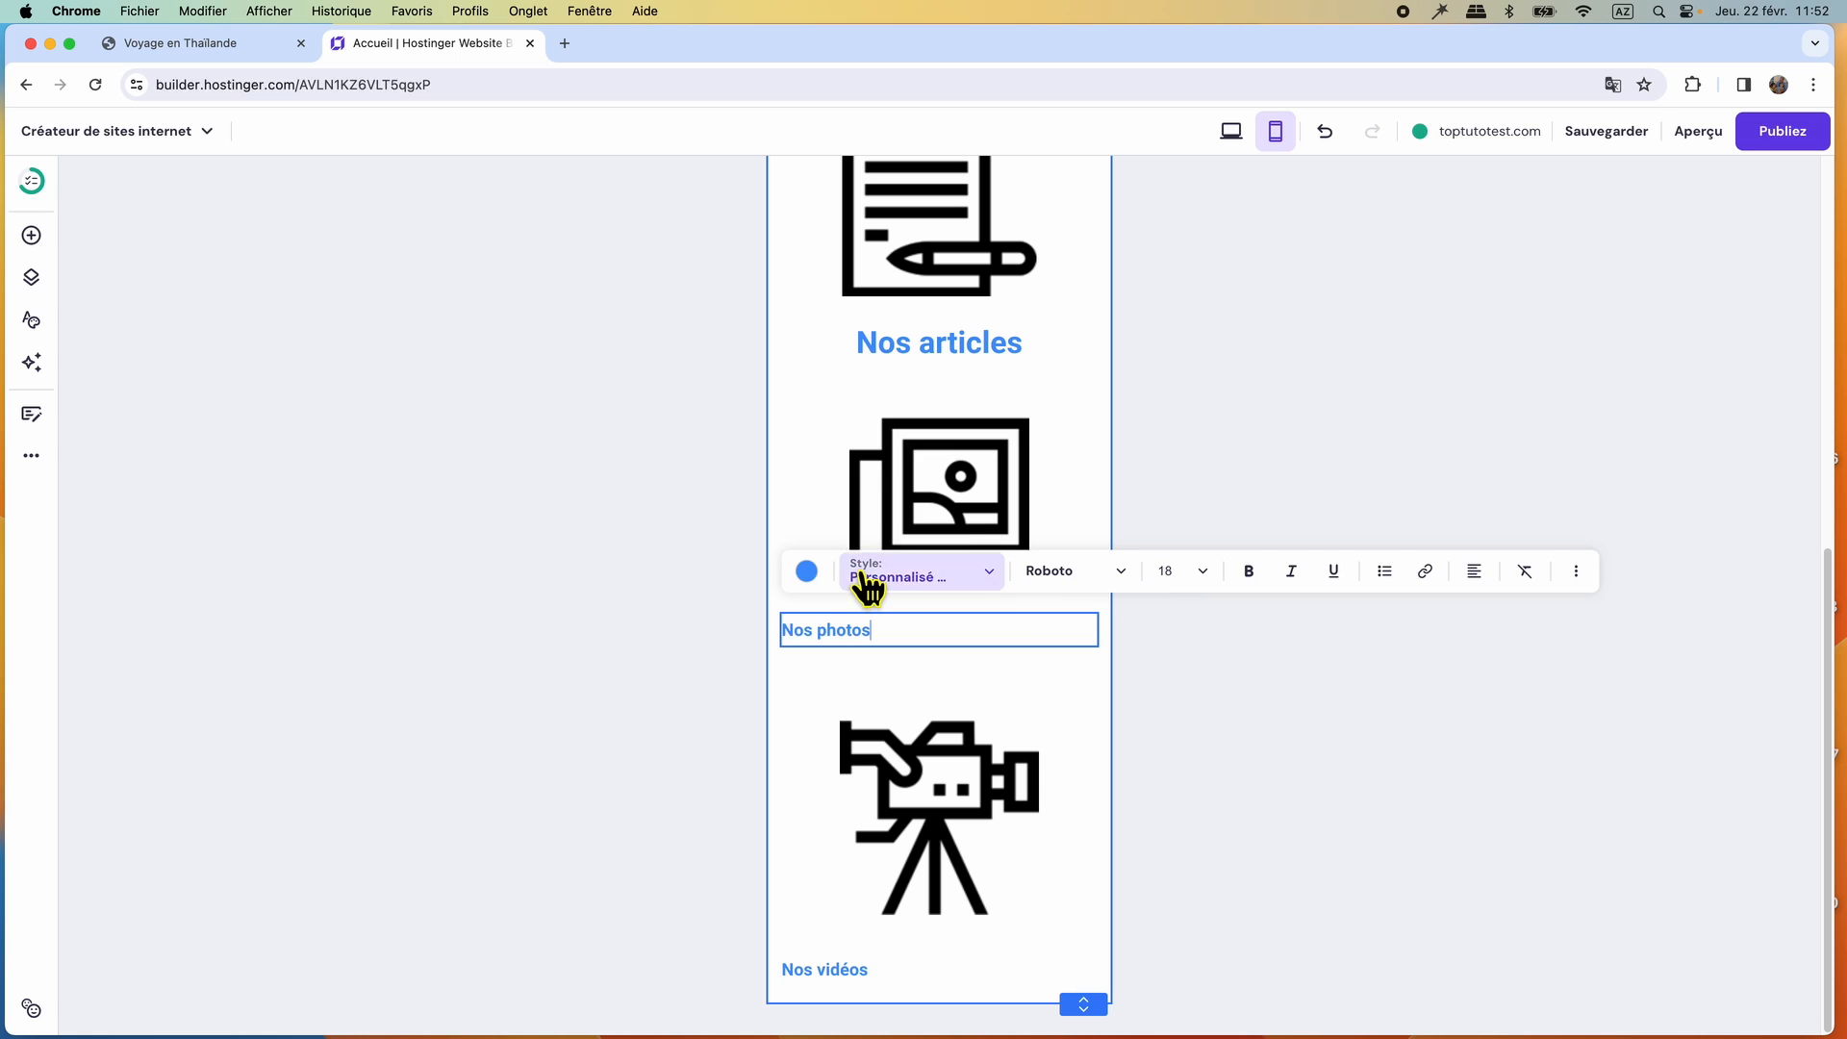
{"action": "left_click", "coordinate": [1214, 585]}
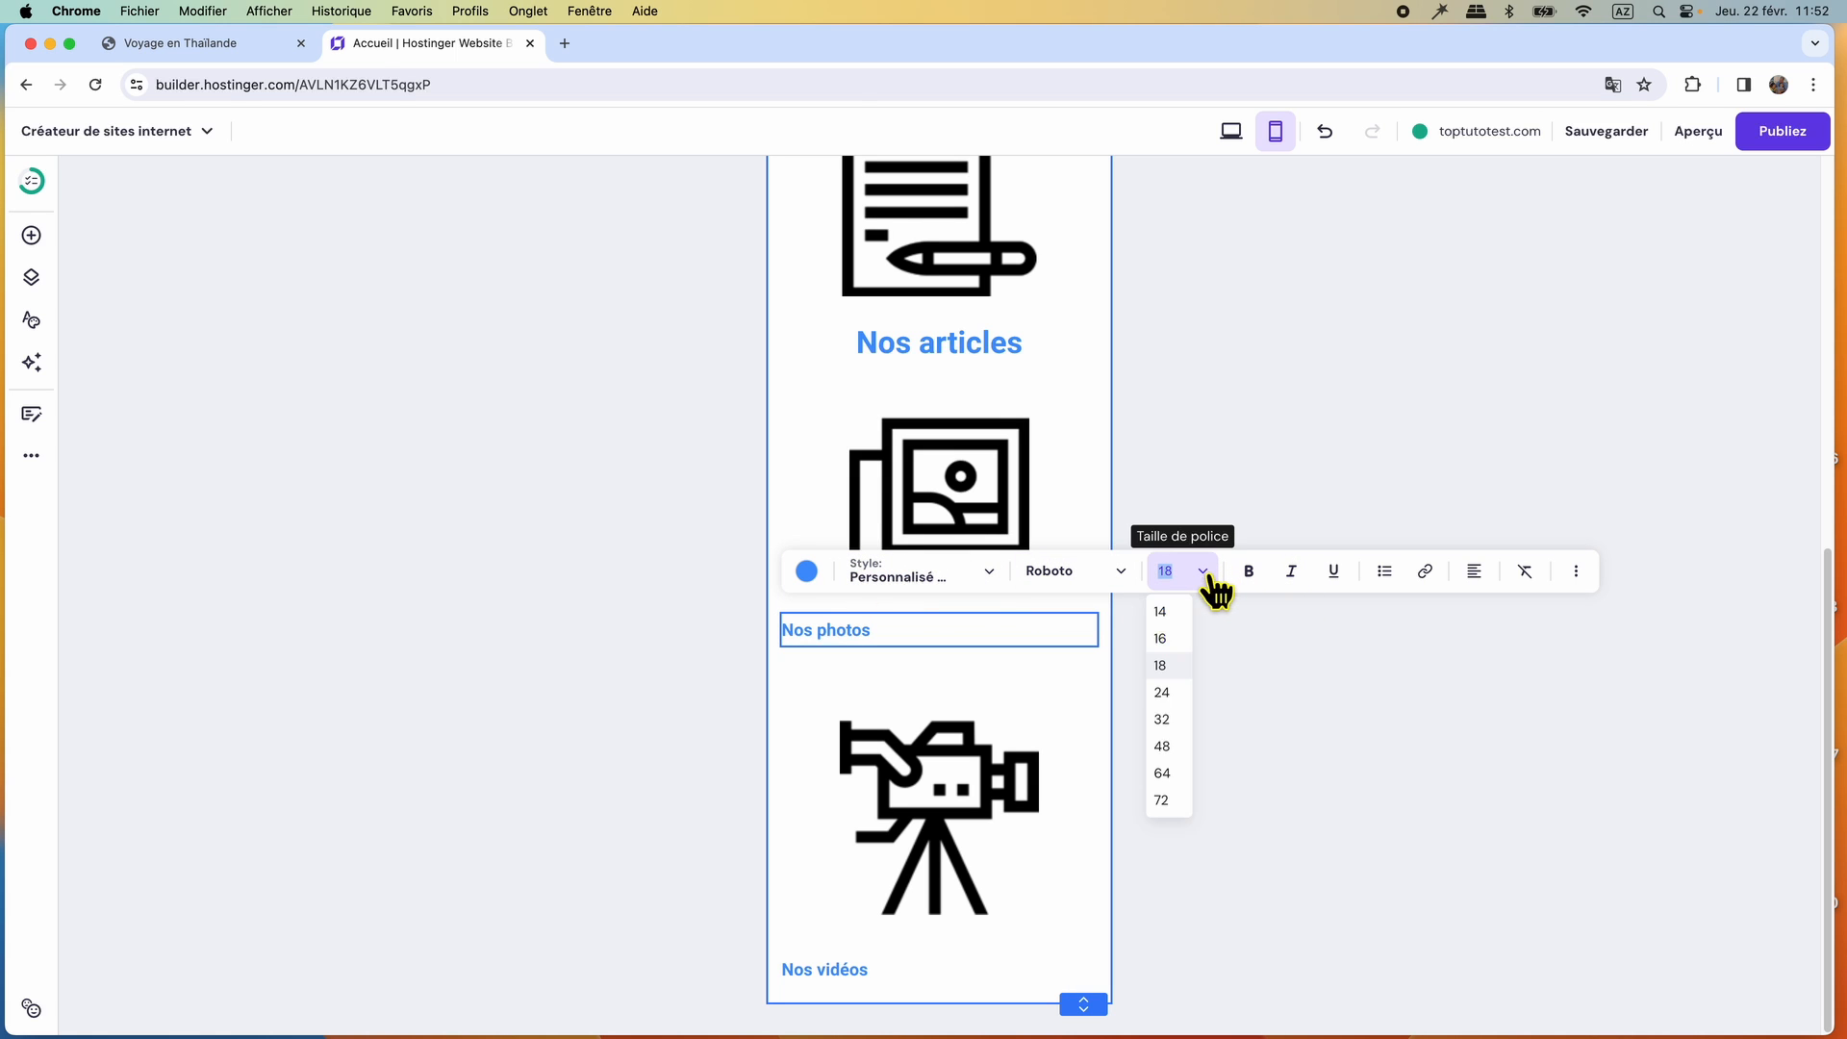
{"action": "left_click", "coordinate": [1163, 720]}
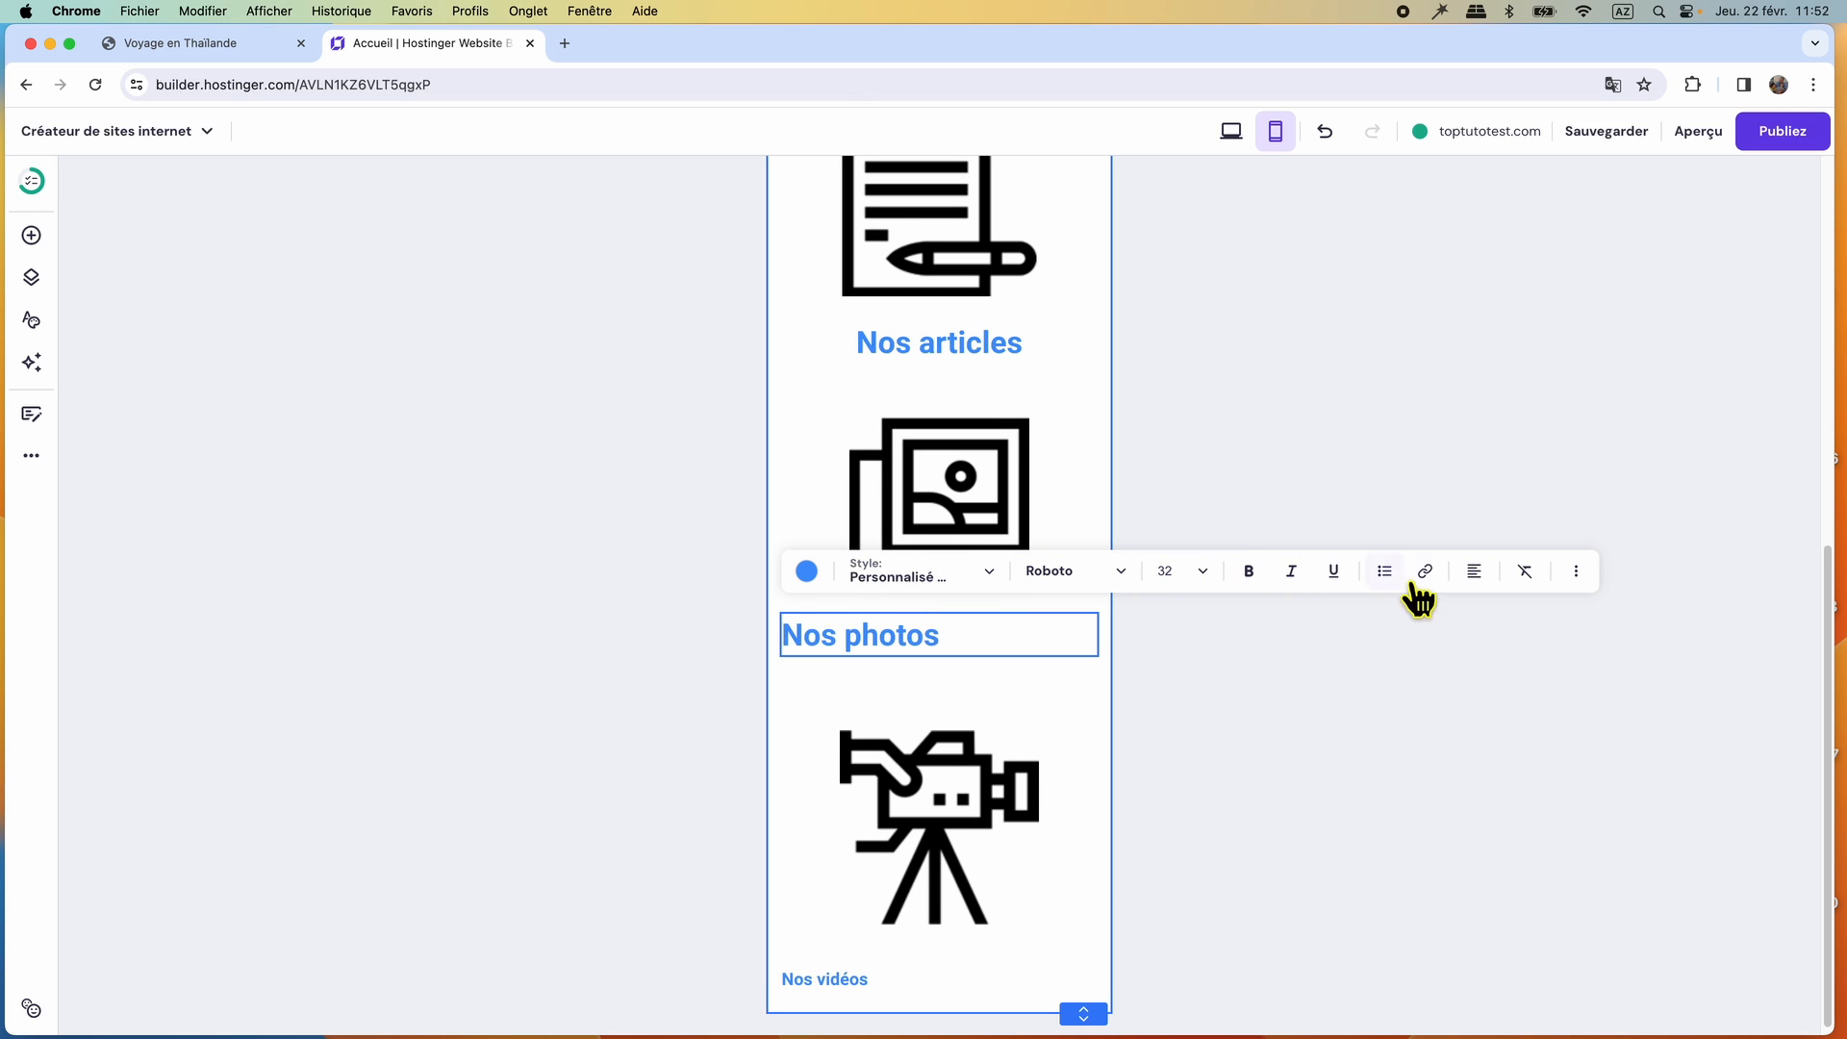
{"action": "left_click", "coordinate": [1474, 571]}
{"action": "left_click", "coordinate": [1450, 615]}
Give the Nos vidéos label font size 32 and centred text.
{"action": "left_click", "coordinate": [865, 979]}
{"action": "left_click", "coordinate": [855, 928]}
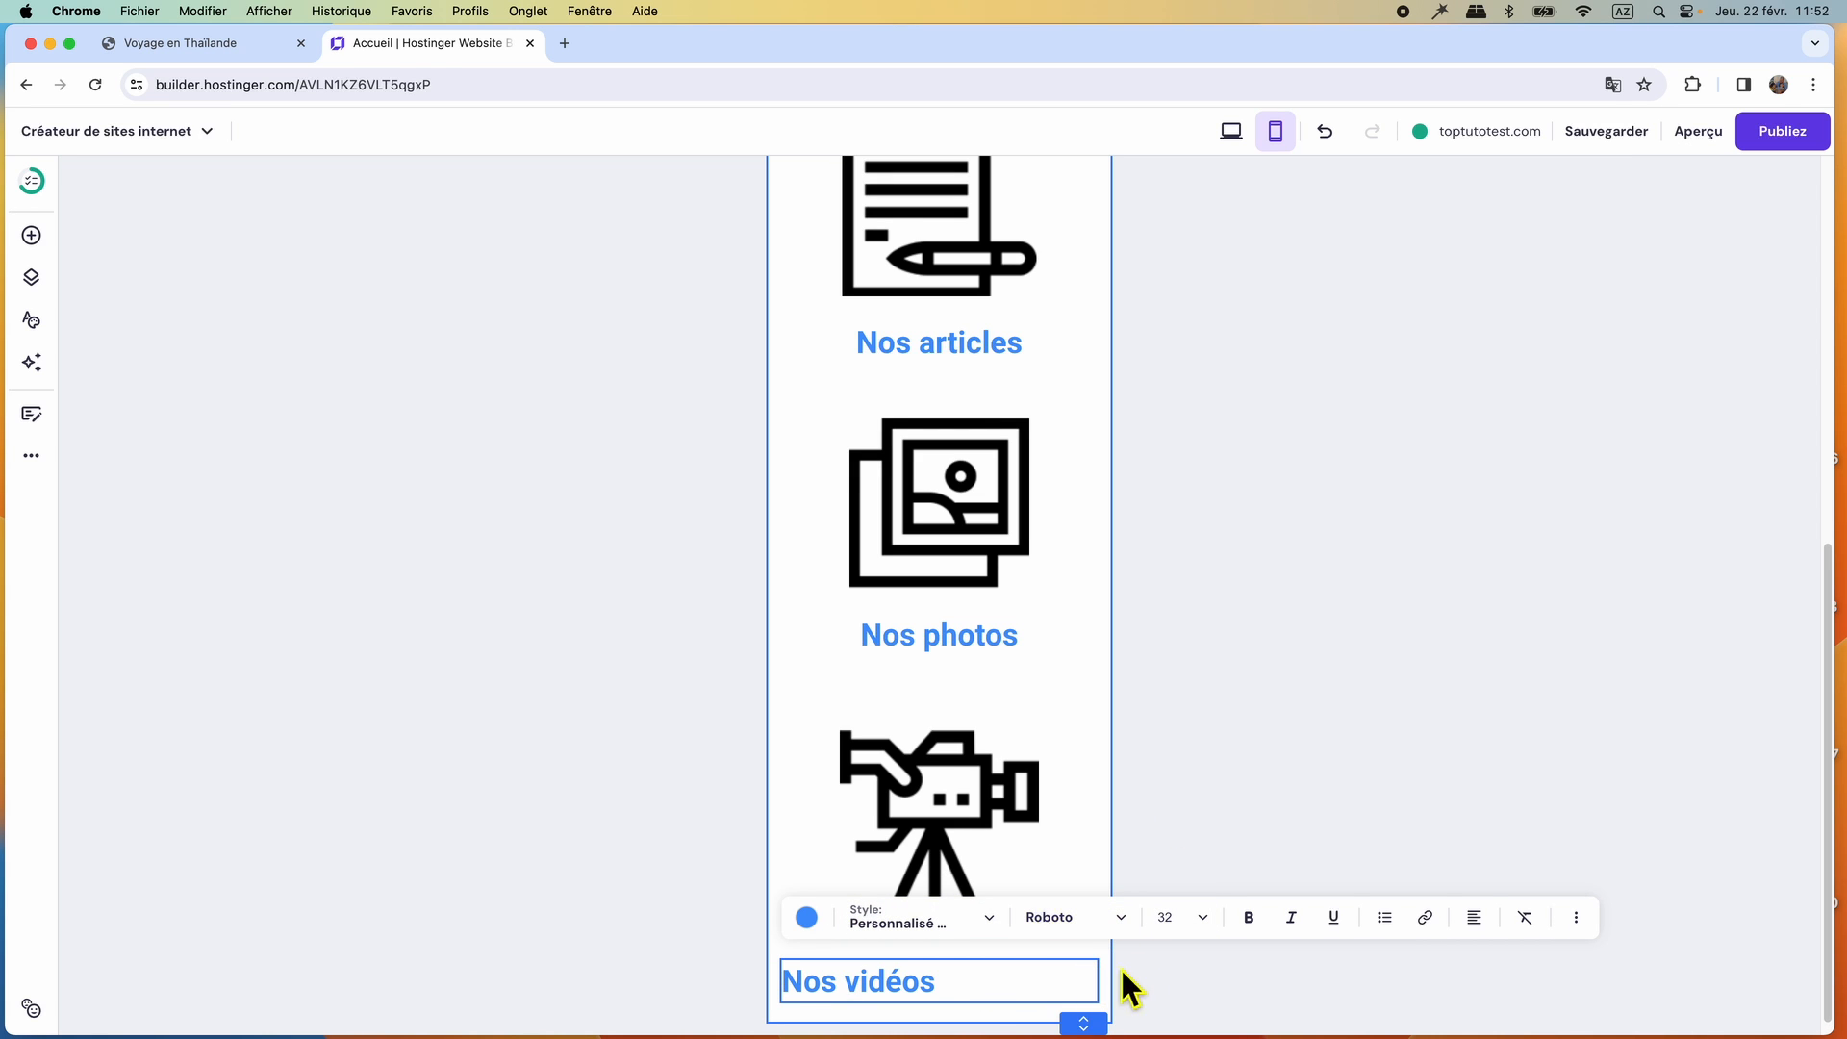
{"action": "left_click", "coordinate": [1474, 916]}
{"action": "left_click", "coordinate": [1452, 958]}
Save the Accueil page's mobile layout changes.
{"action": "scroll", "coordinate": [1279, 837], "scroll_direction": "up", "scroll_amount": 10}
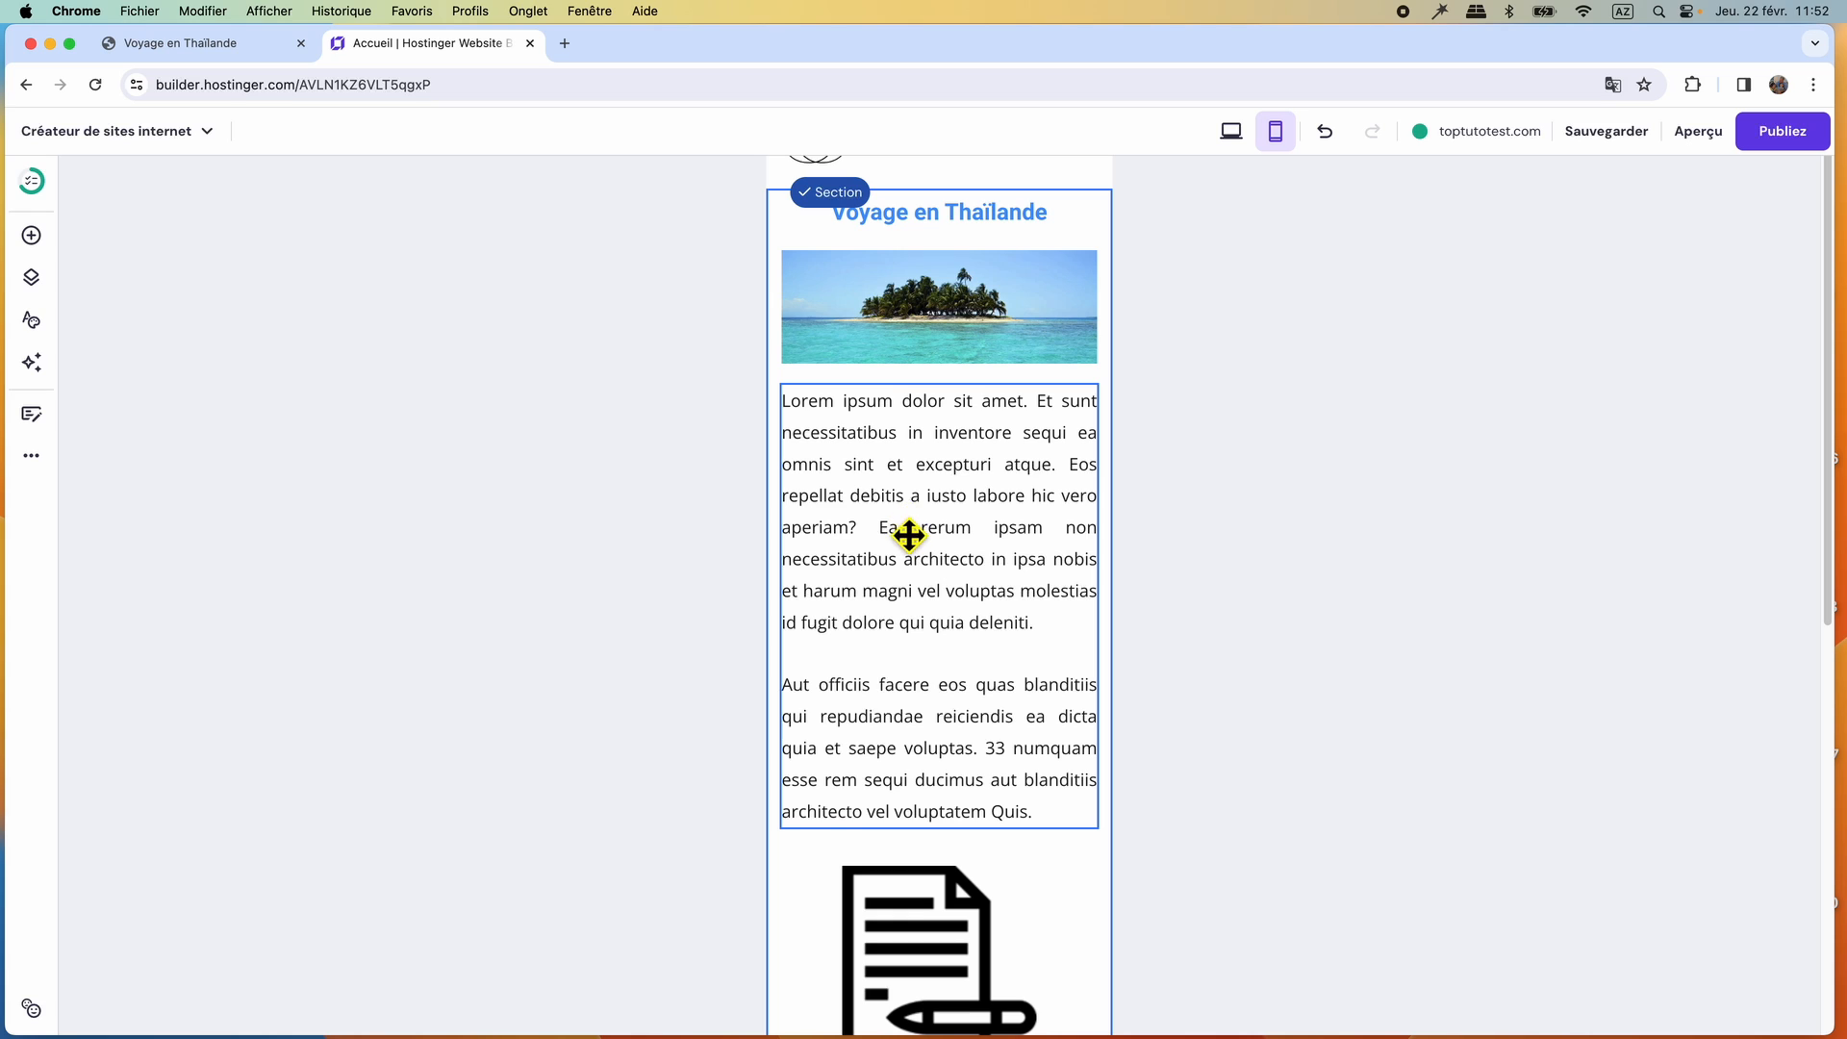
{"action": "scroll", "coordinate": [908, 538], "scroll_direction": "up", "scroll_amount": 2}
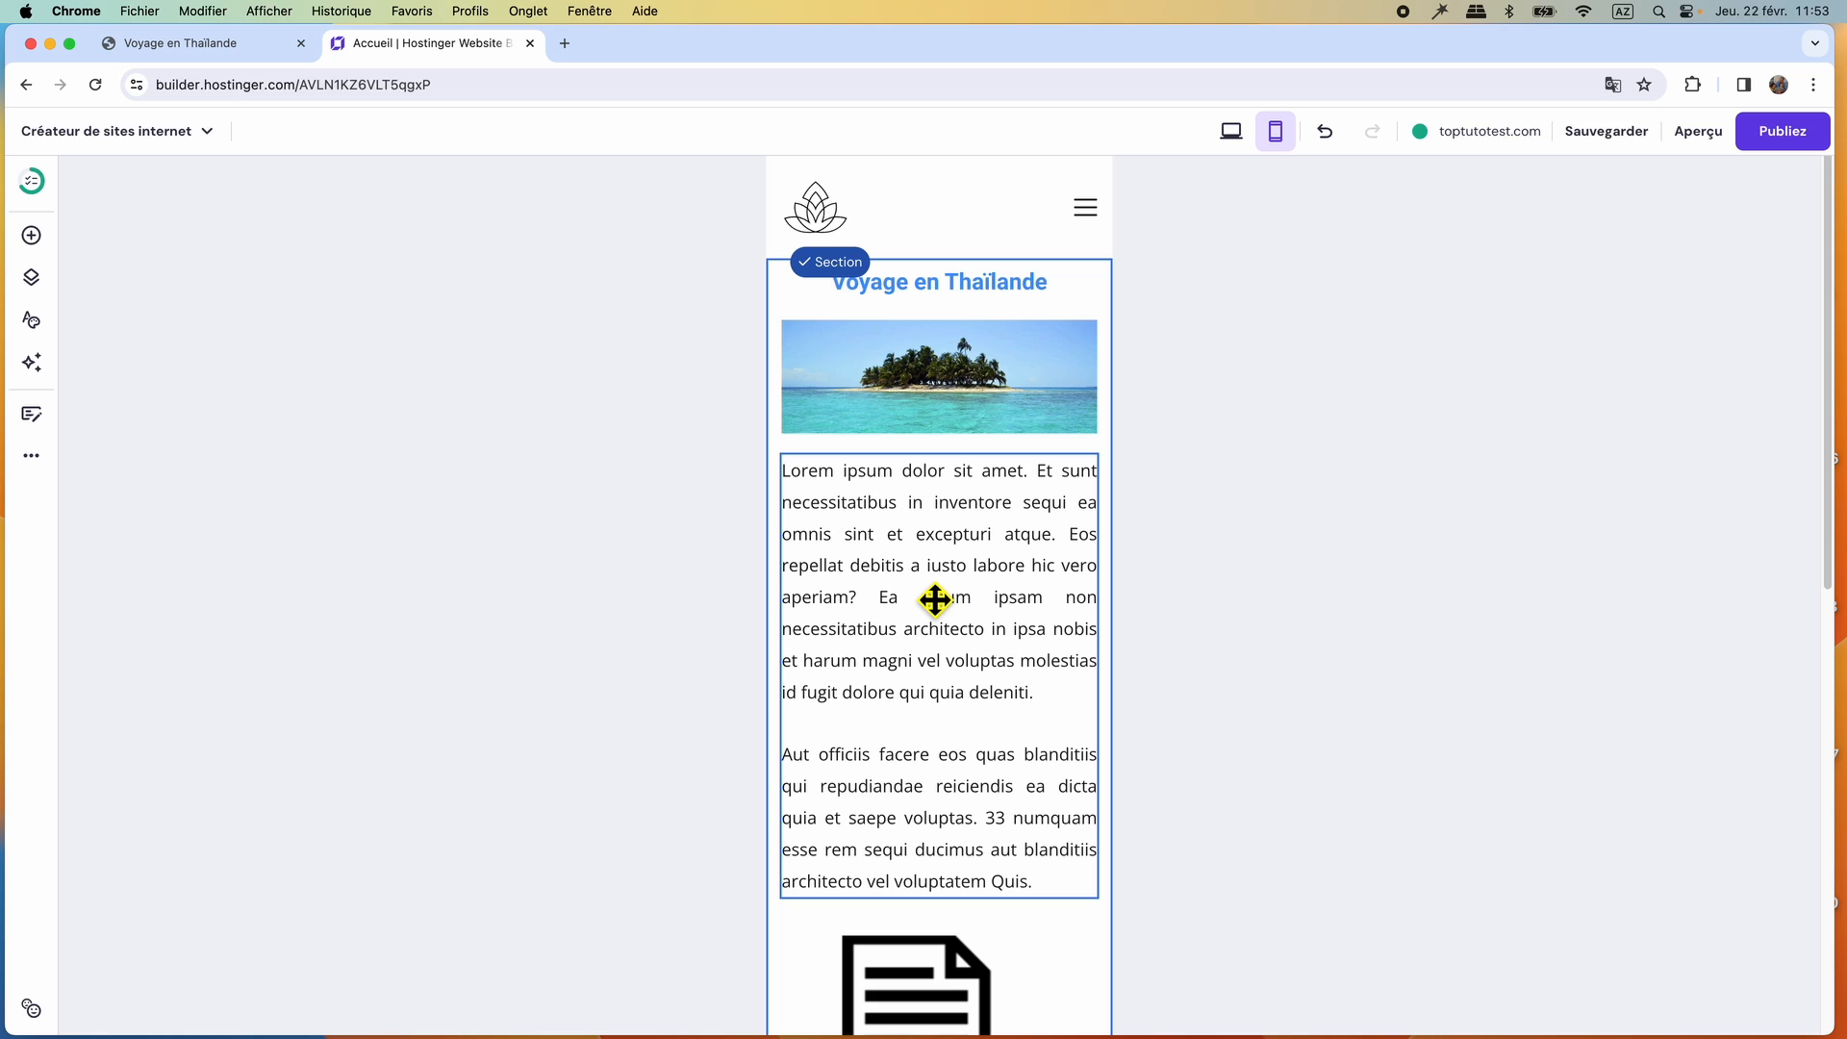
{"action": "left_click", "coordinate": [1605, 133]}
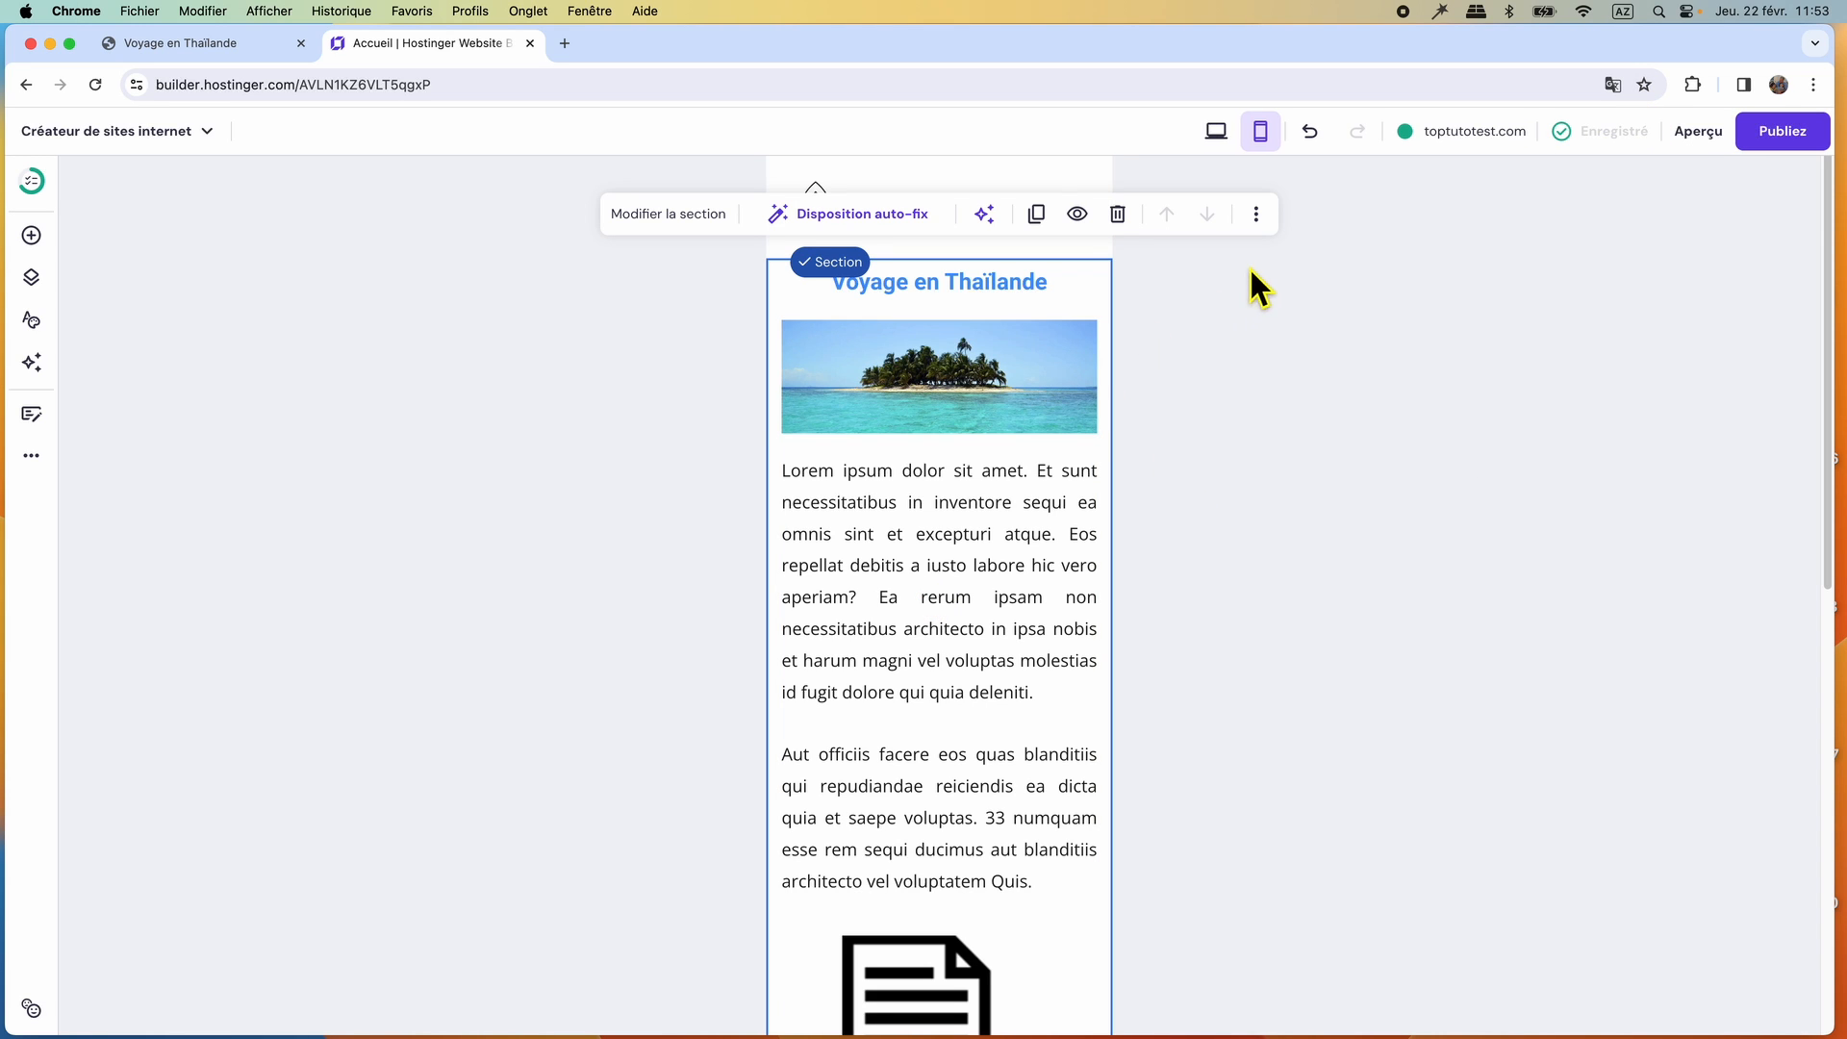
Expand the mobile header's navigation menu to check its entries and return to the desktop layout.
{"action": "left_click", "coordinate": [965, 417]}
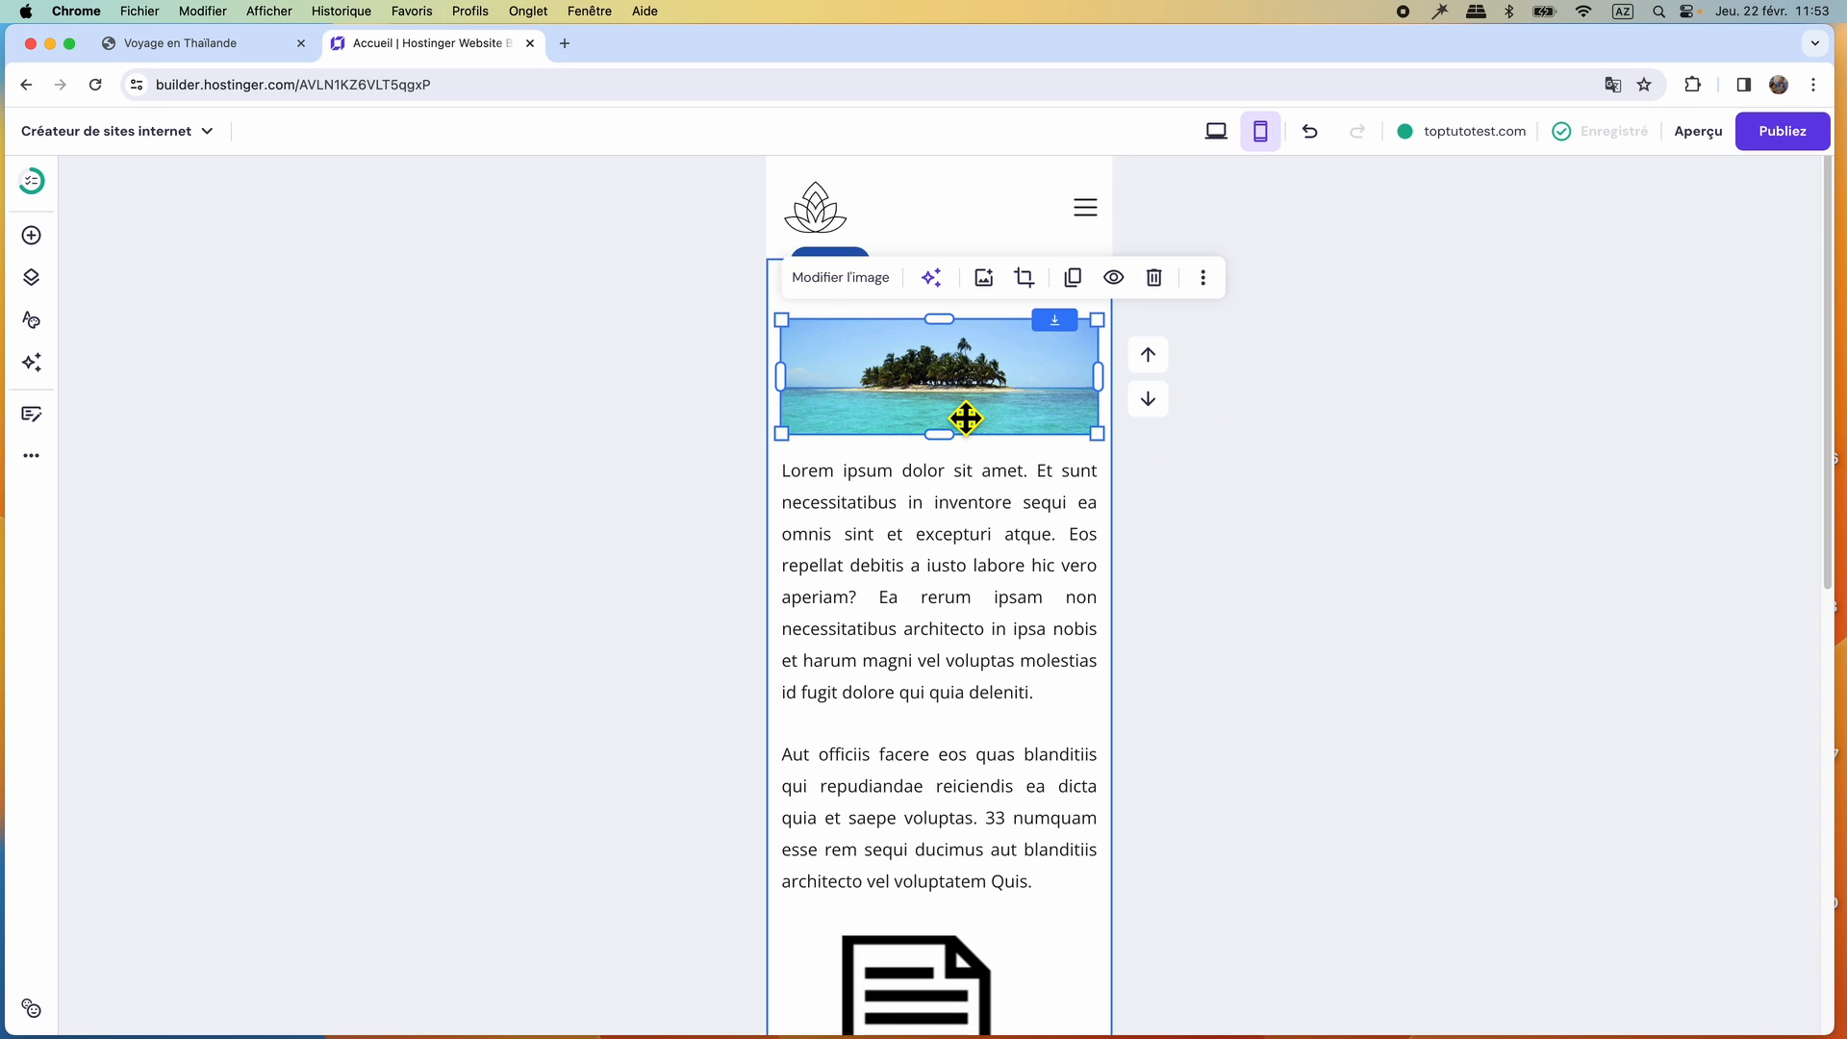
{"action": "left_click", "coordinate": [1083, 204]}
{"action": "left_click", "coordinate": [1087, 210]}
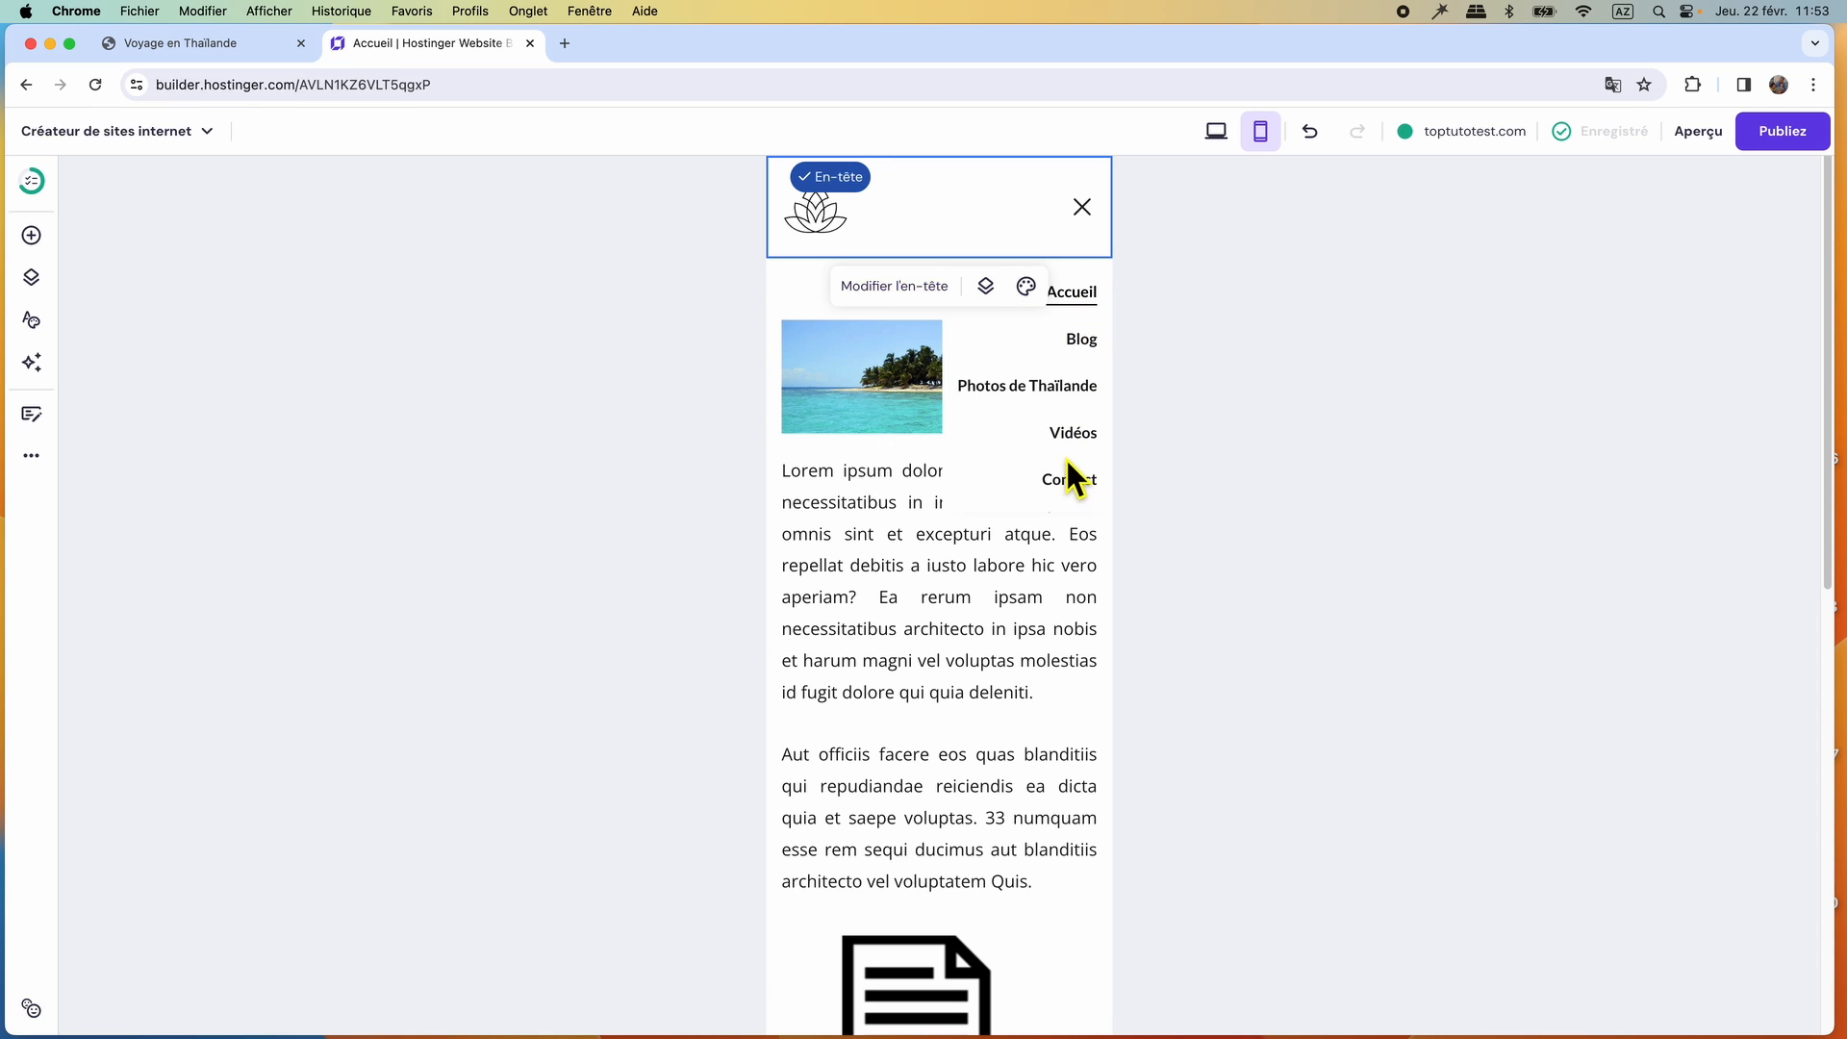
{"action": "left_click", "coordinate": [1216, 132]}
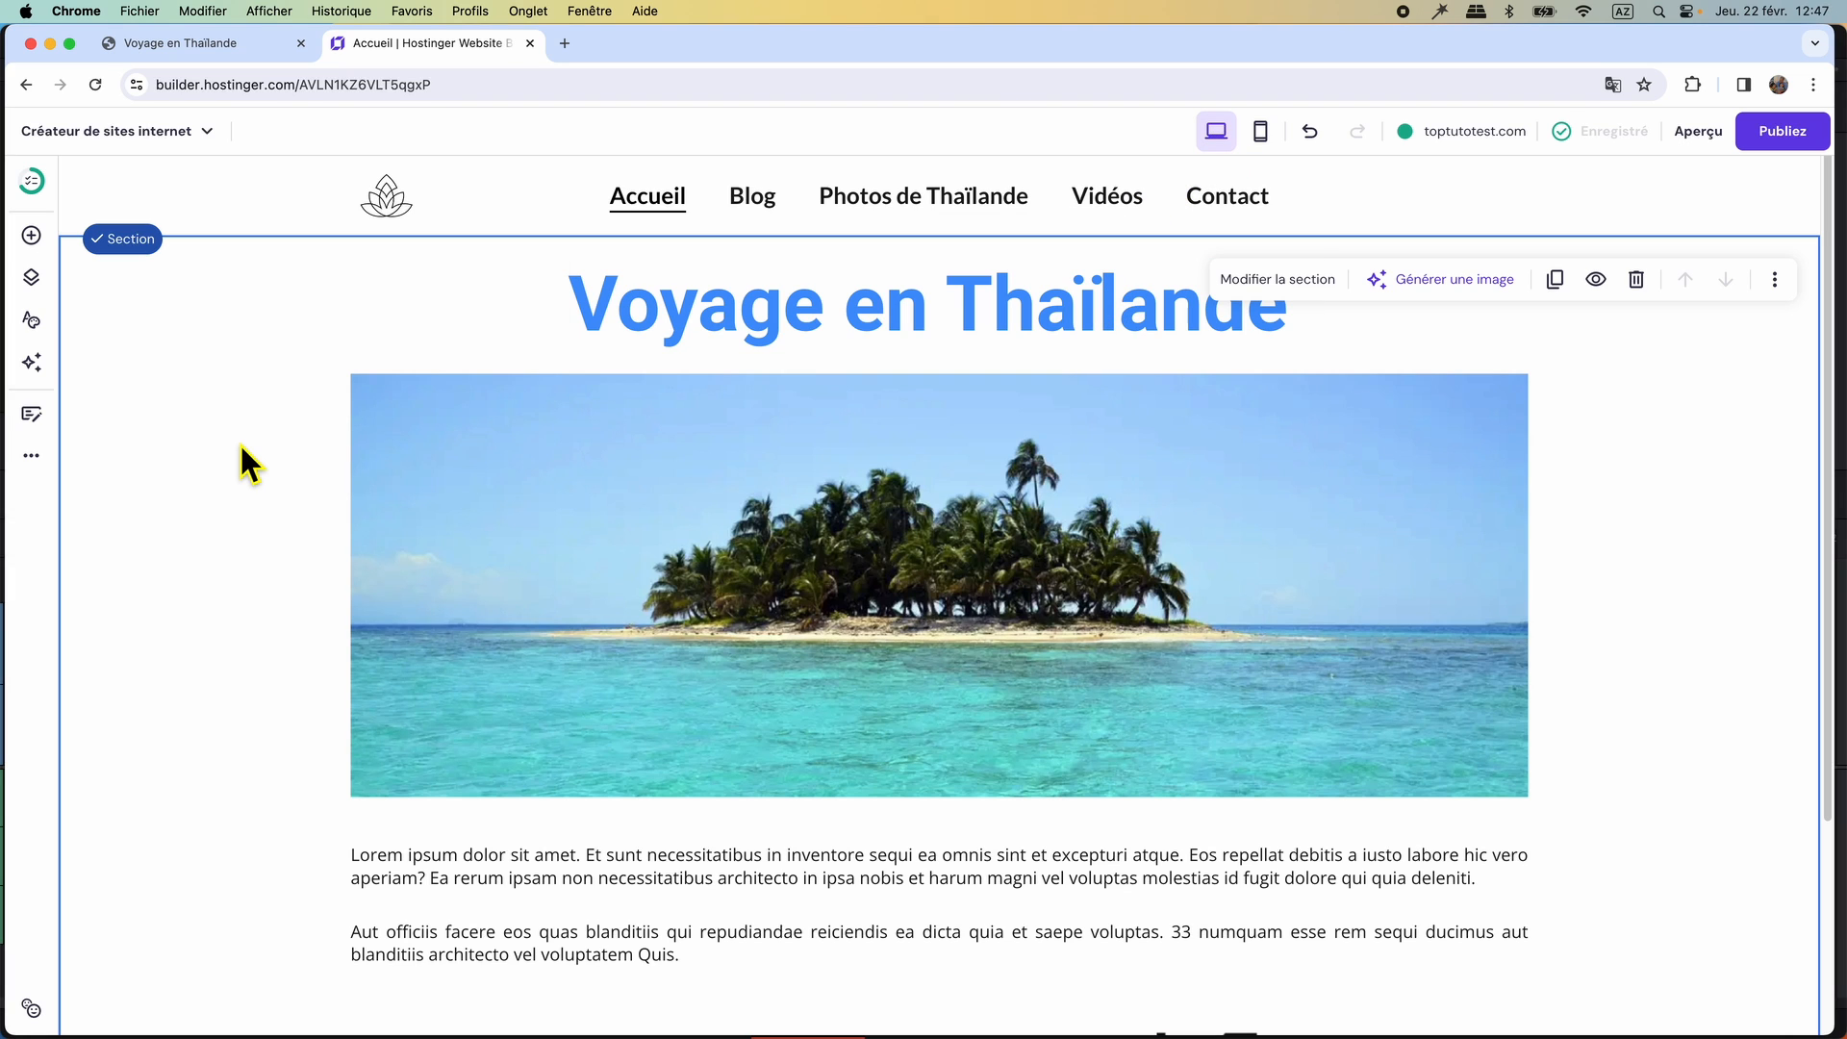
Review the original Voyage en Thaïlande WordPress page down to its footer menu and return to the Hostinger builder.
{"action": "left_click", "coordinate": [175, 48]}
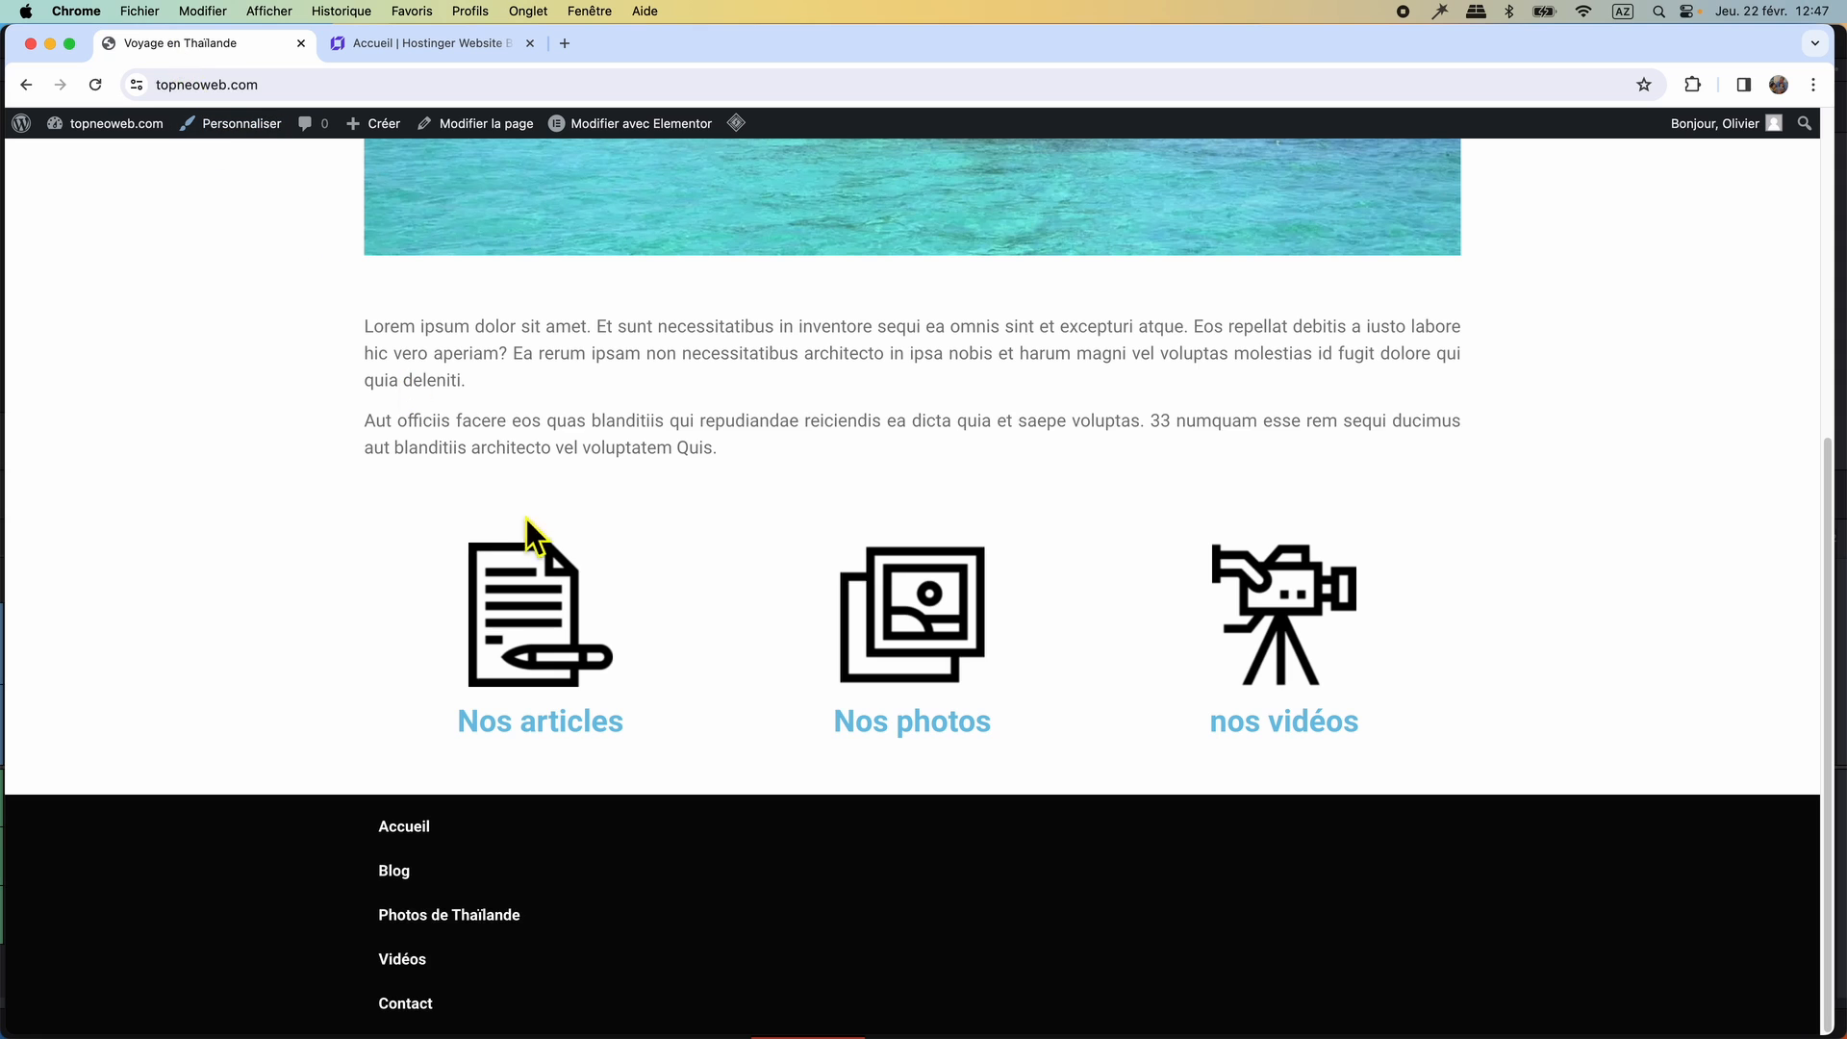
{"action": "scroll", "coordinate": [621, 545], "scroll_direction": "up", "scroll_amount": 5}
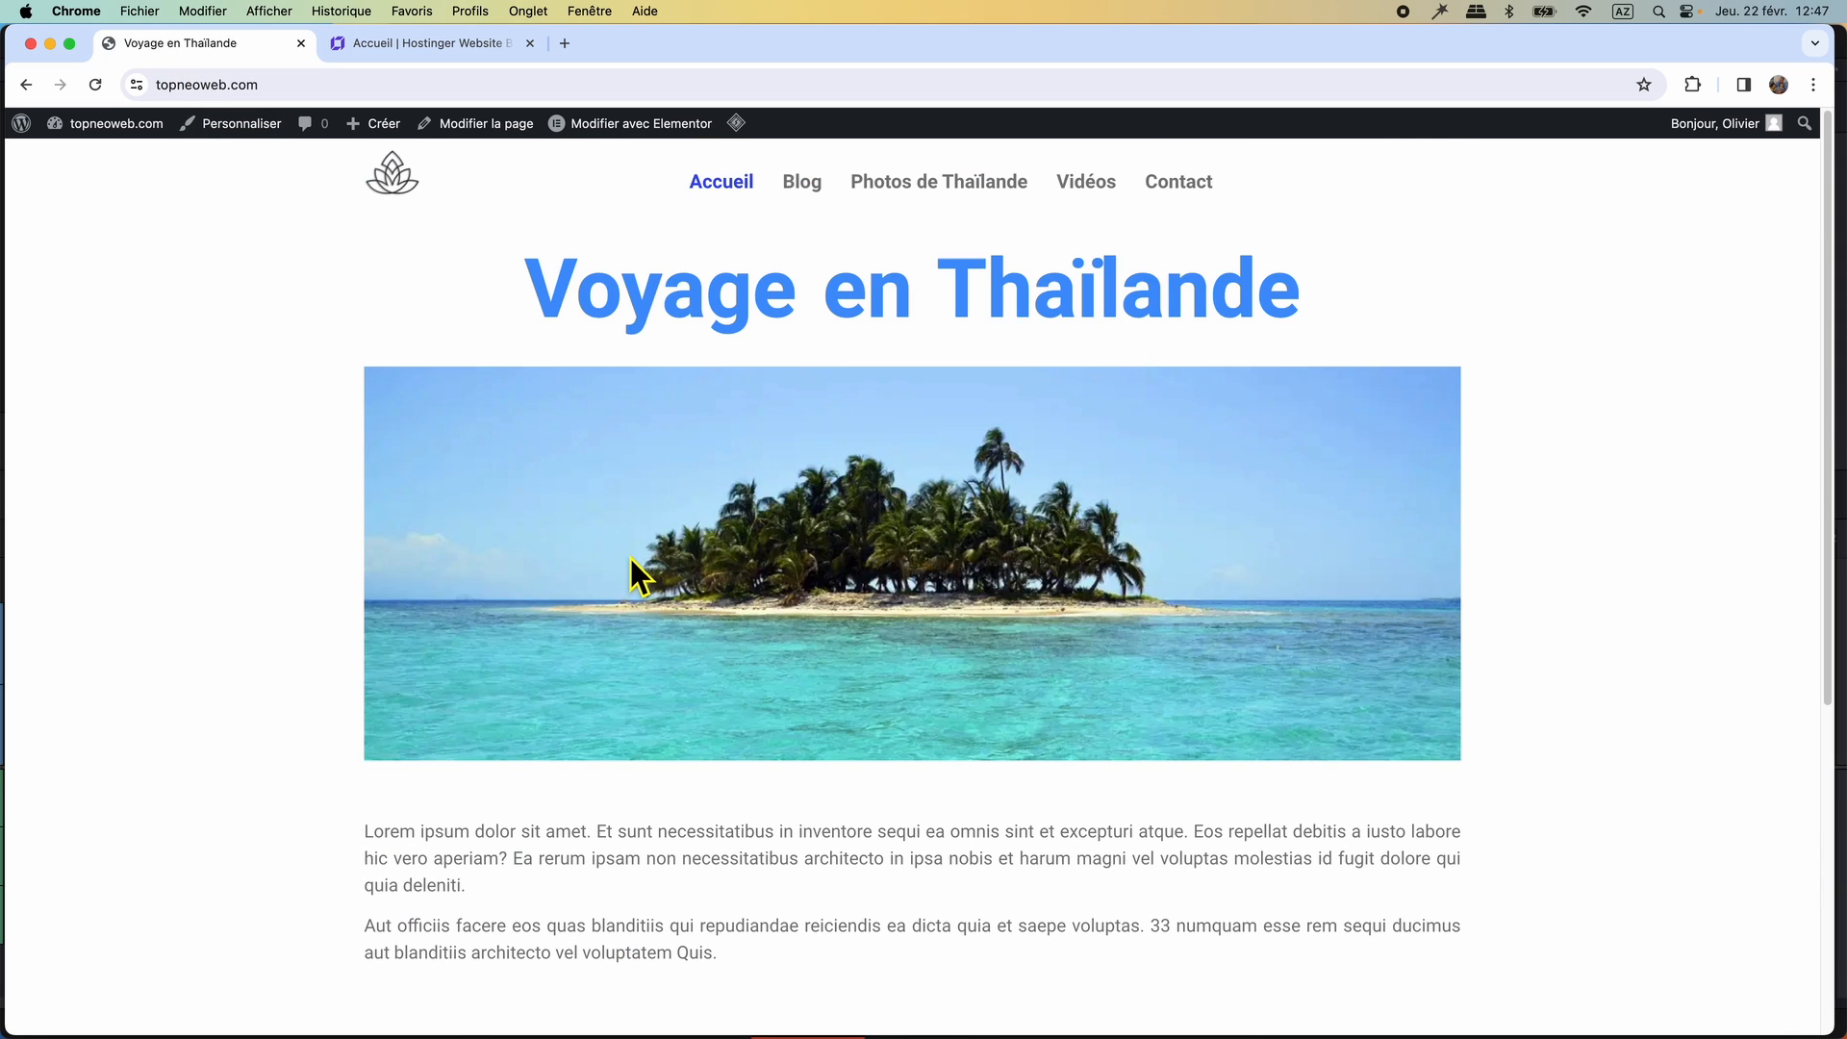
{"action": "scroll", "coordinate": [631, 558], "scroll_direction": "down", "scroll_amount": 5}
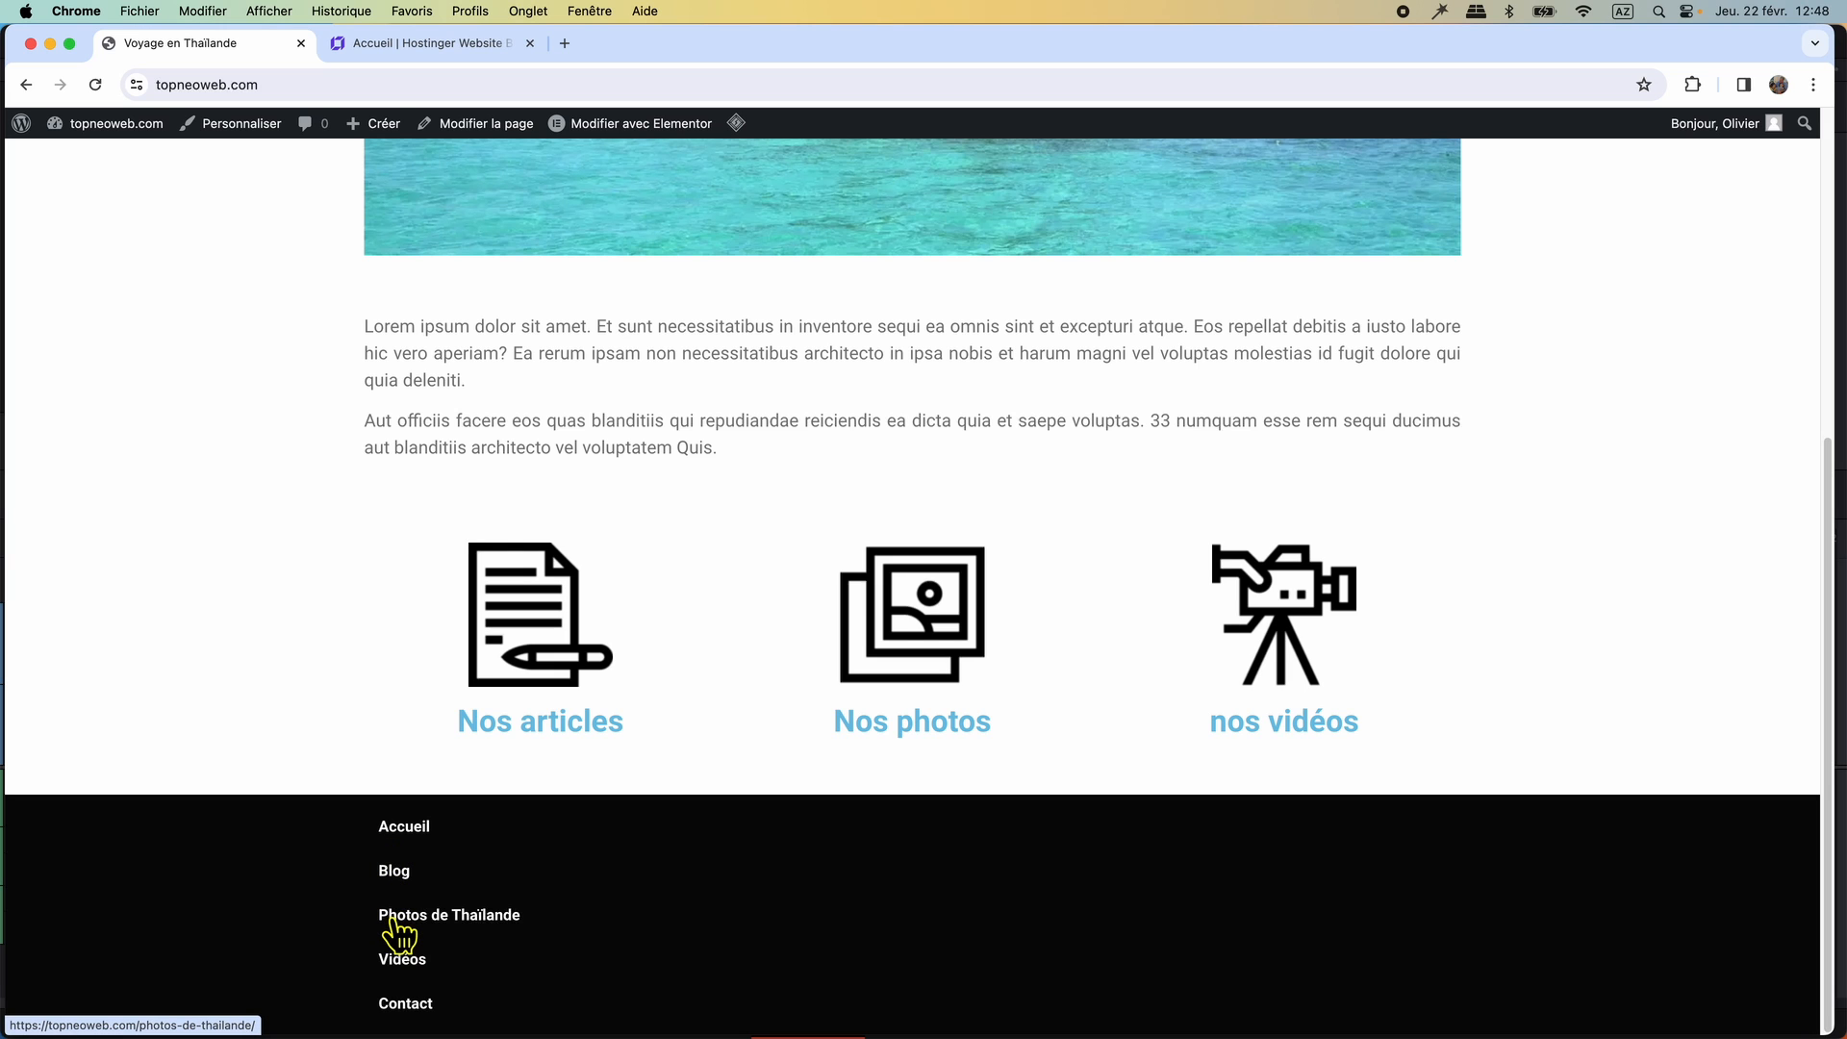
{"action": "left_click", "coordinate": [425, 44]}
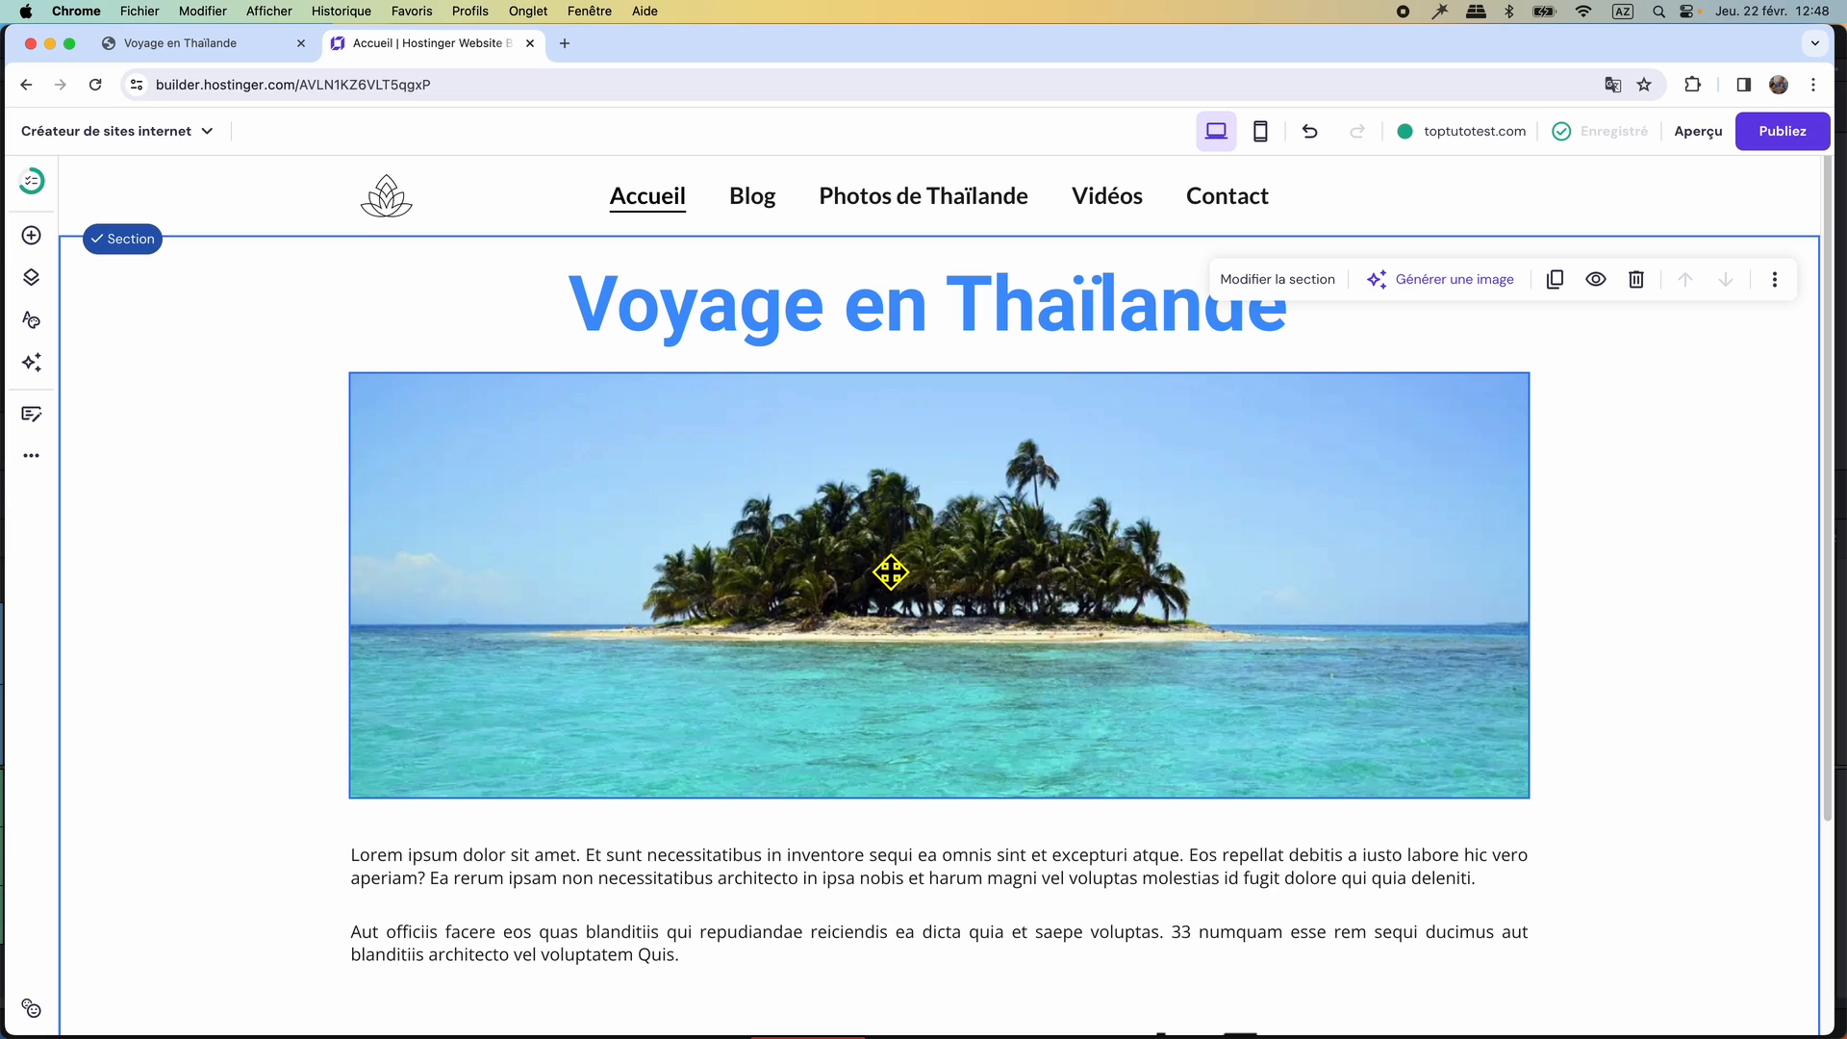
Add an empty section below the row of icons and labels on the Accueil page.
{"action": "scroll", "coordinate": [880, 587], "scroll_direction": "down", "scroll_amount": 3}
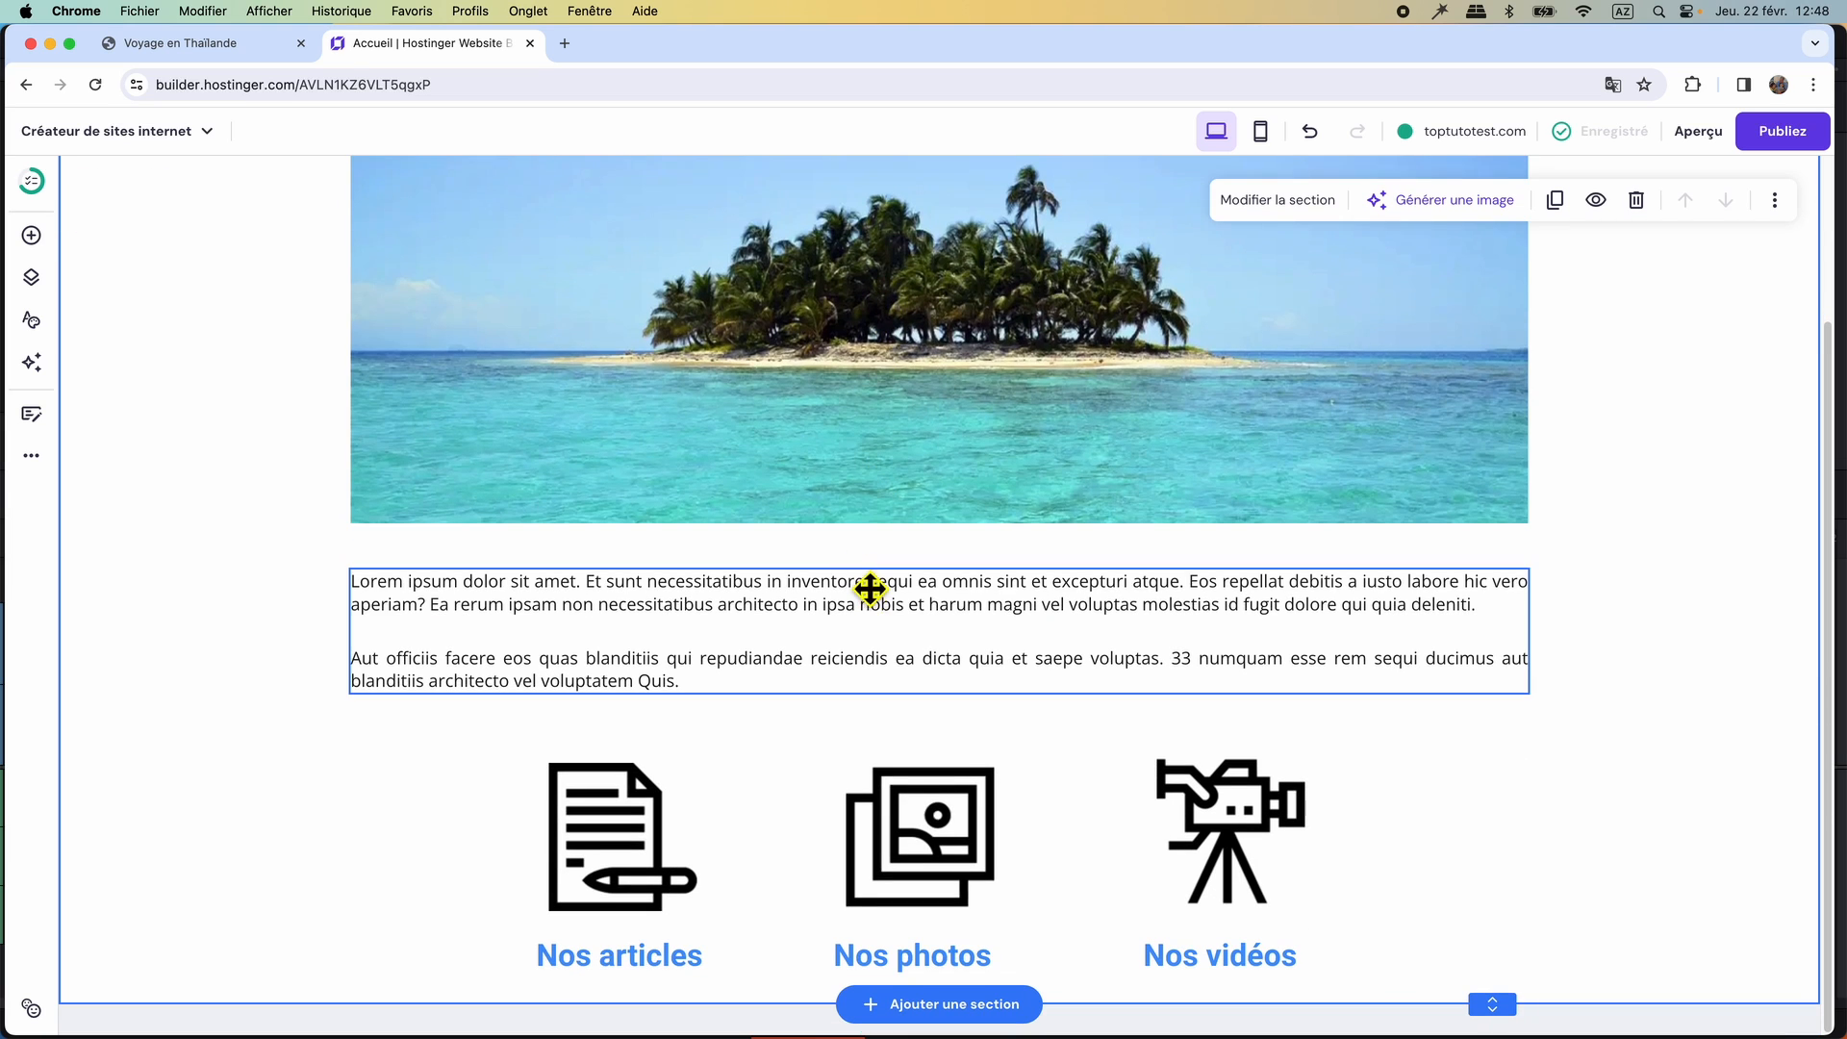
{"action": "left_click", "coordinate": [952, 1005]}
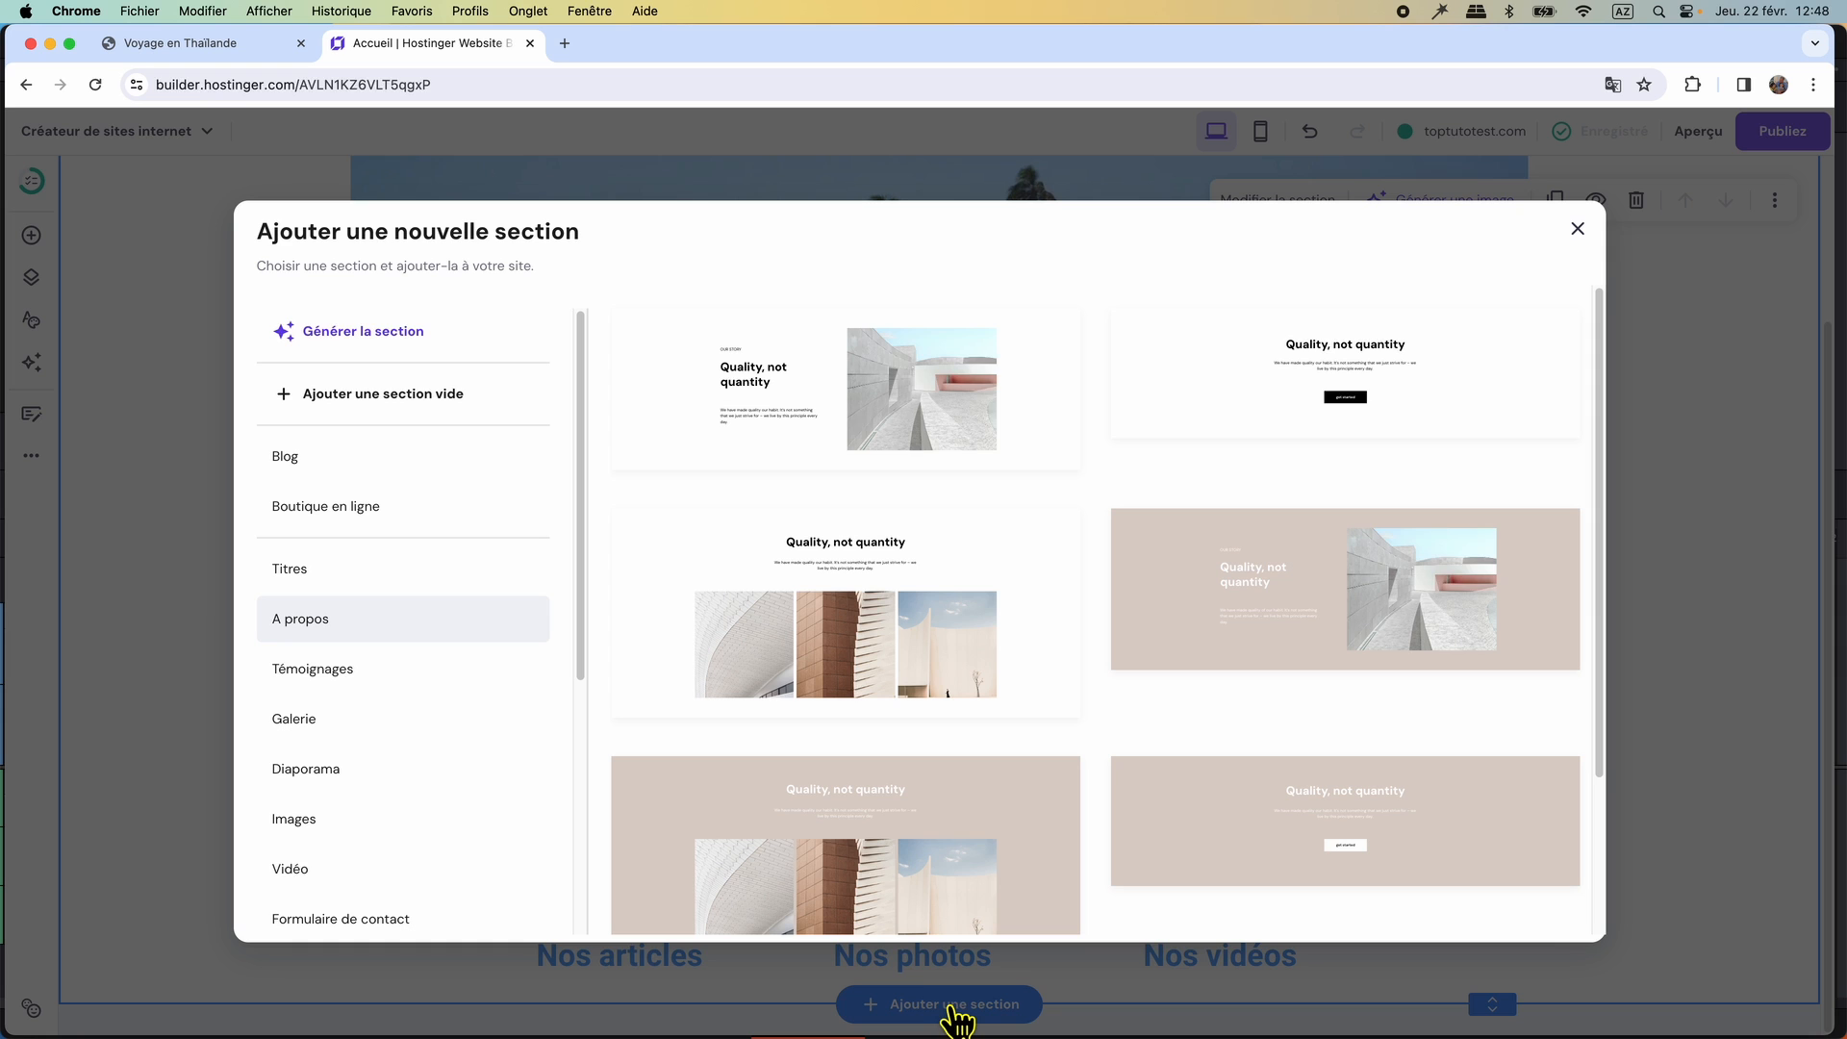
{"action": "left_click", "coordinate": [380, 402]}
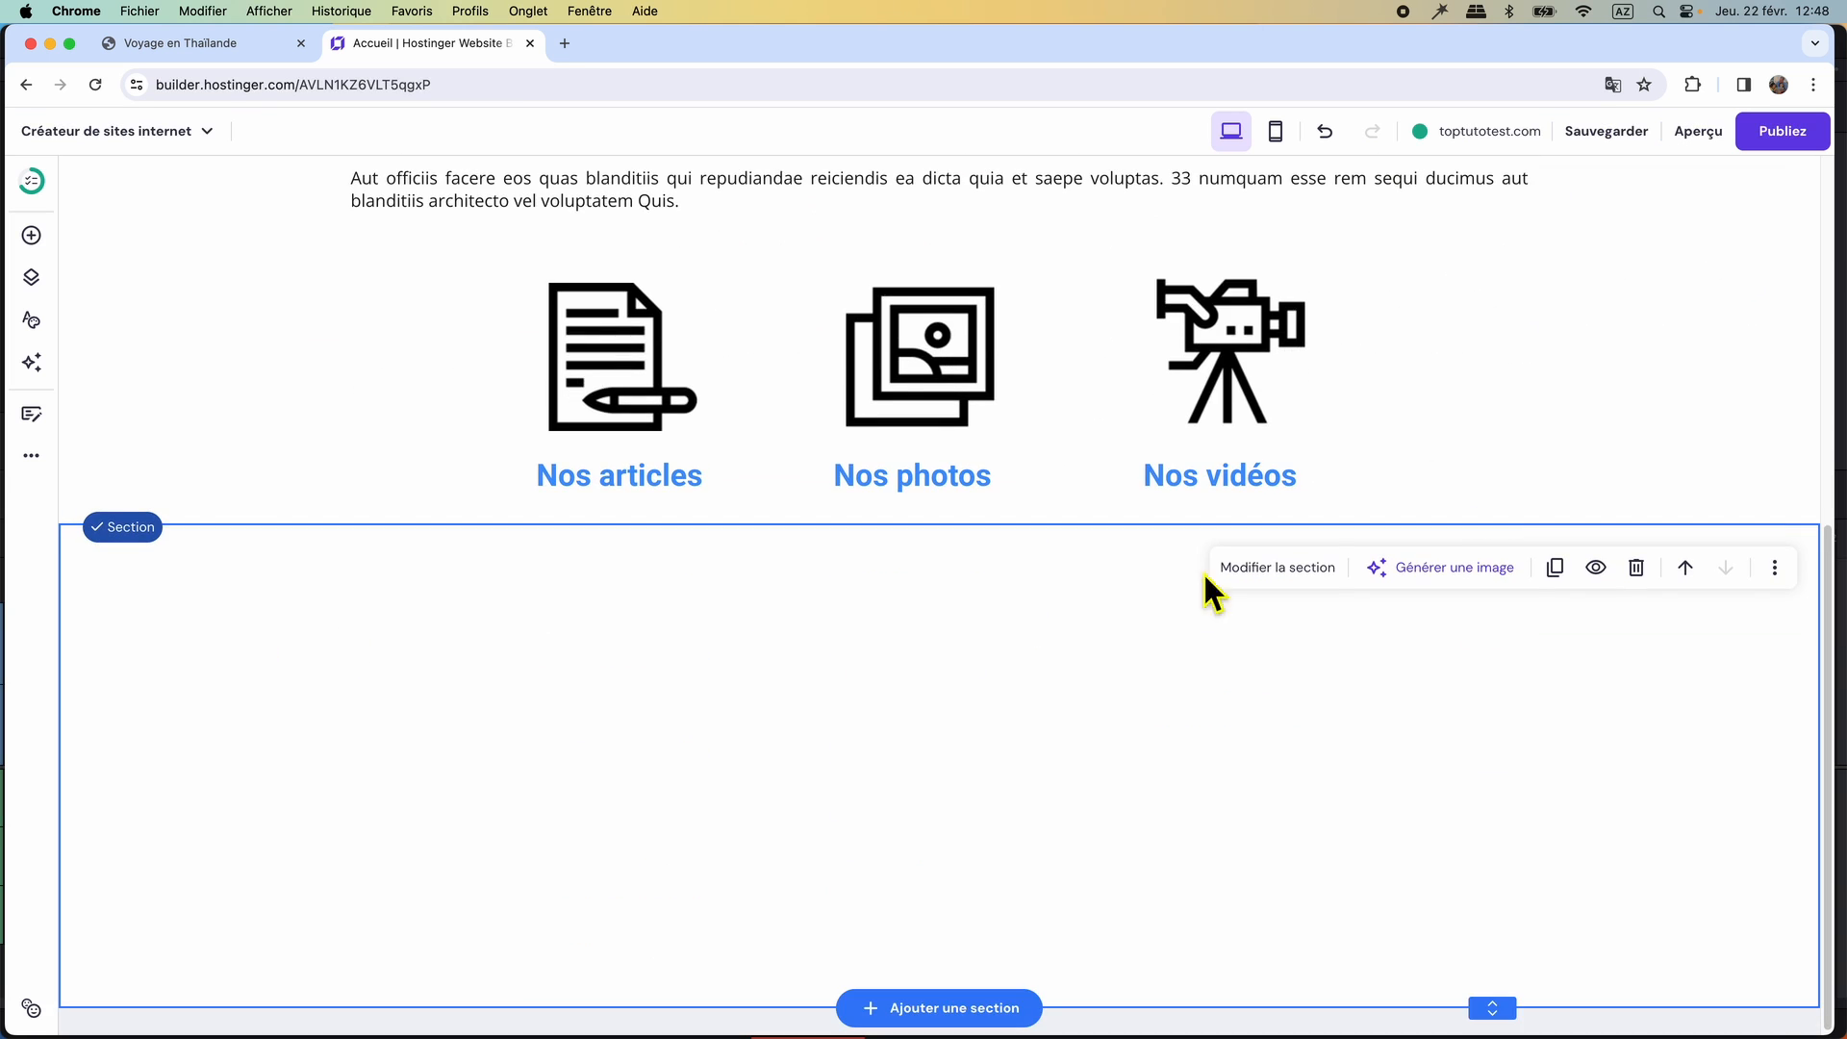
Set the empty section's background colour to #1a1a1a and reduce the section's height.
{"action": "left_click", "coordinate": [1280, 573]}
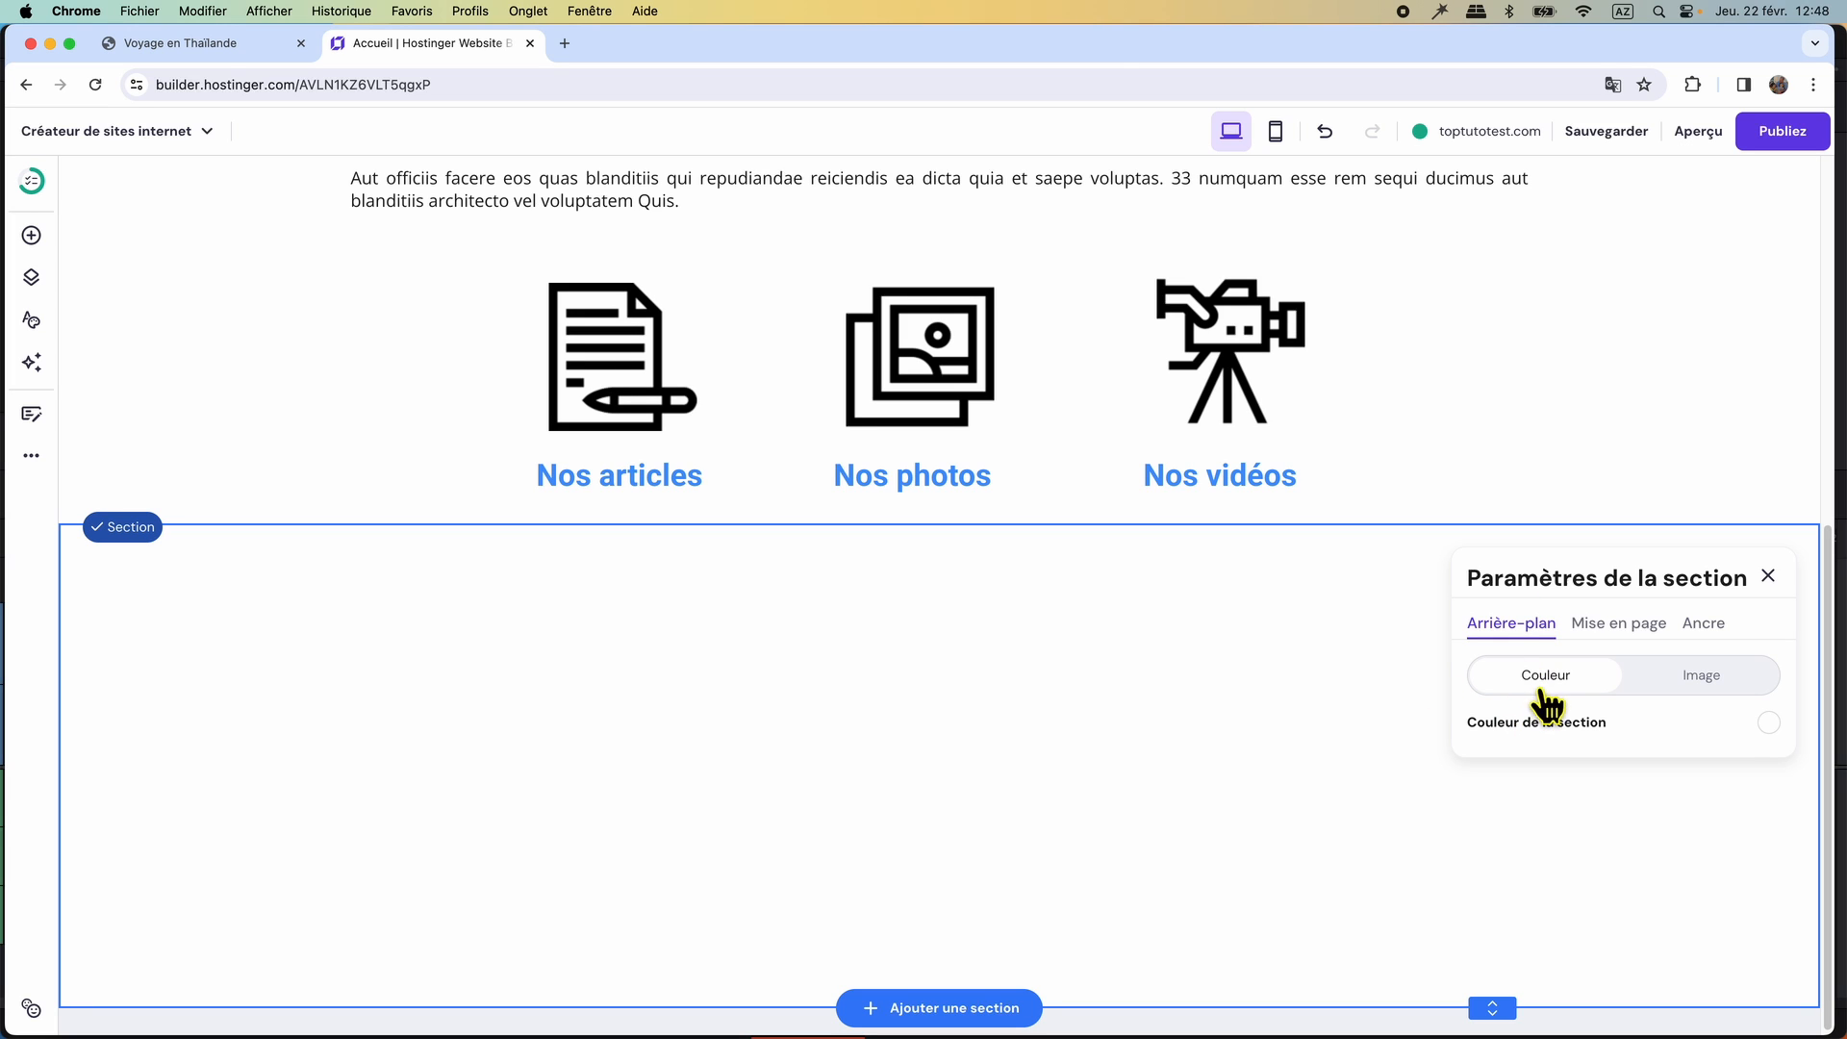
{"action": "left_click", "coordinate": [1773, 726]}
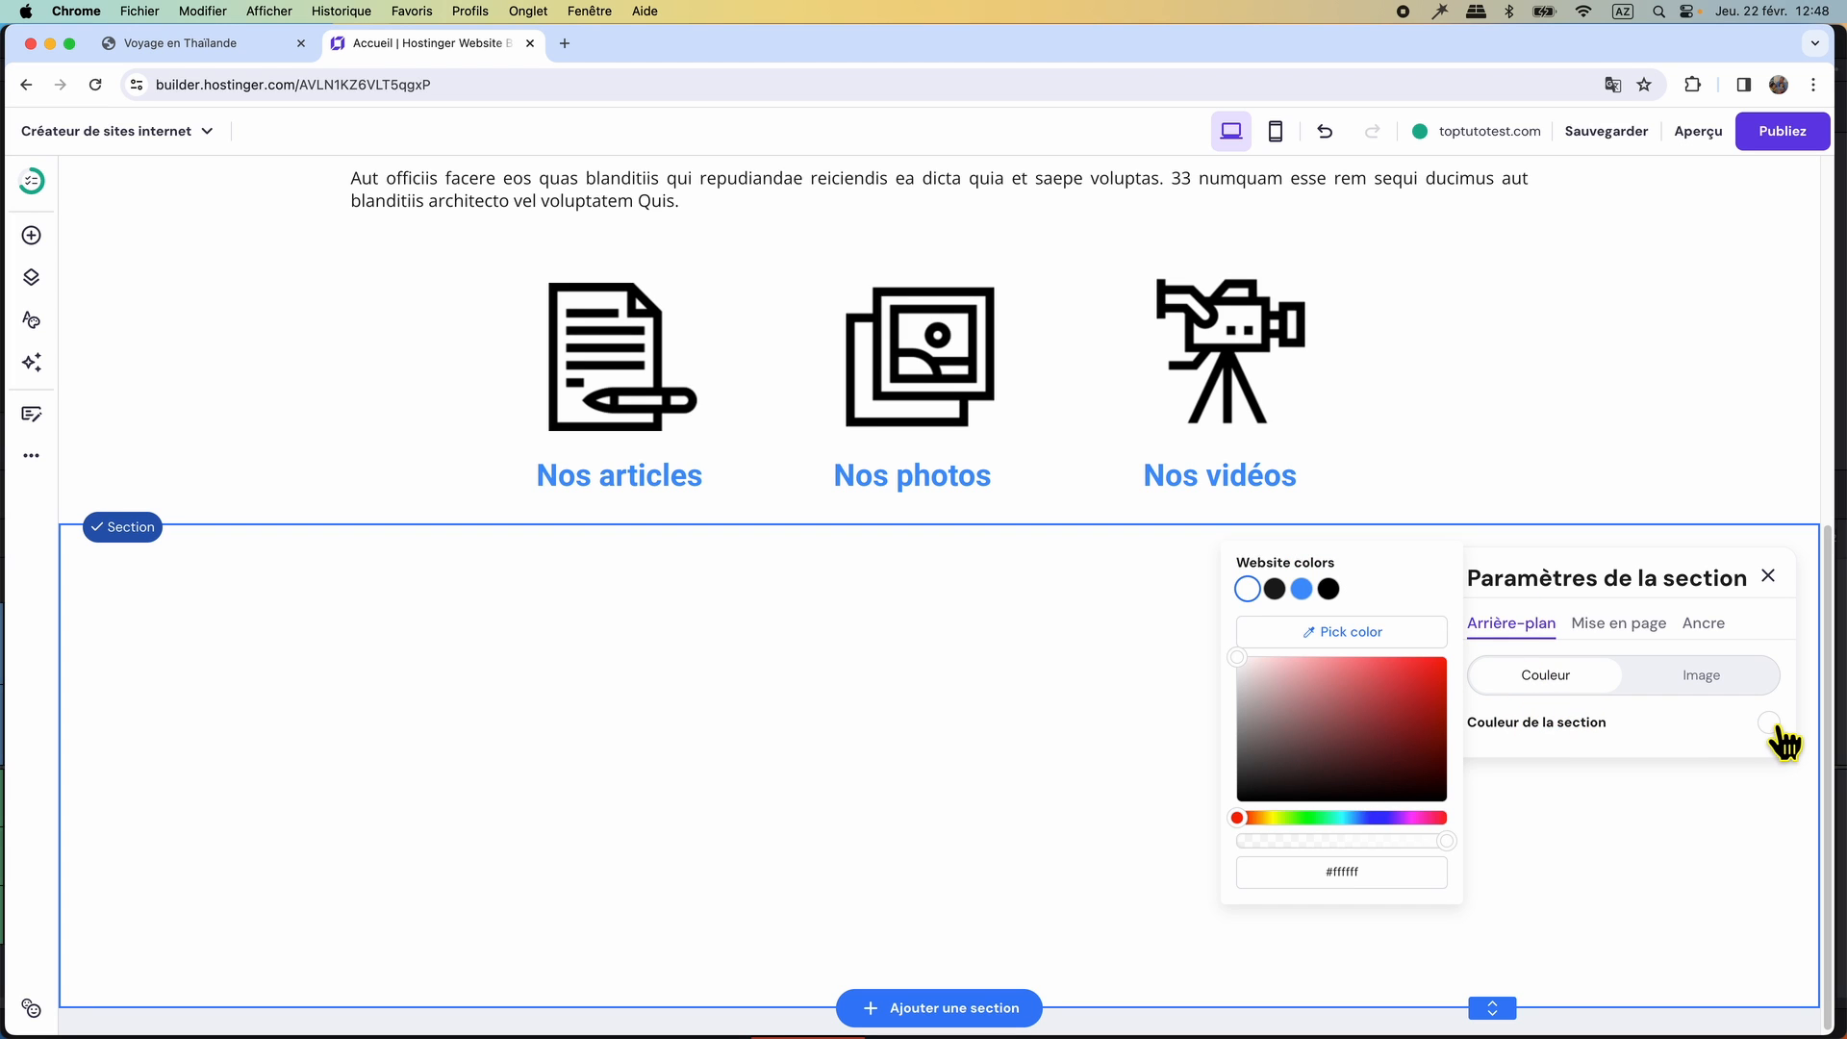
{"action": "left_click", "coordinate": [1274, 589]}
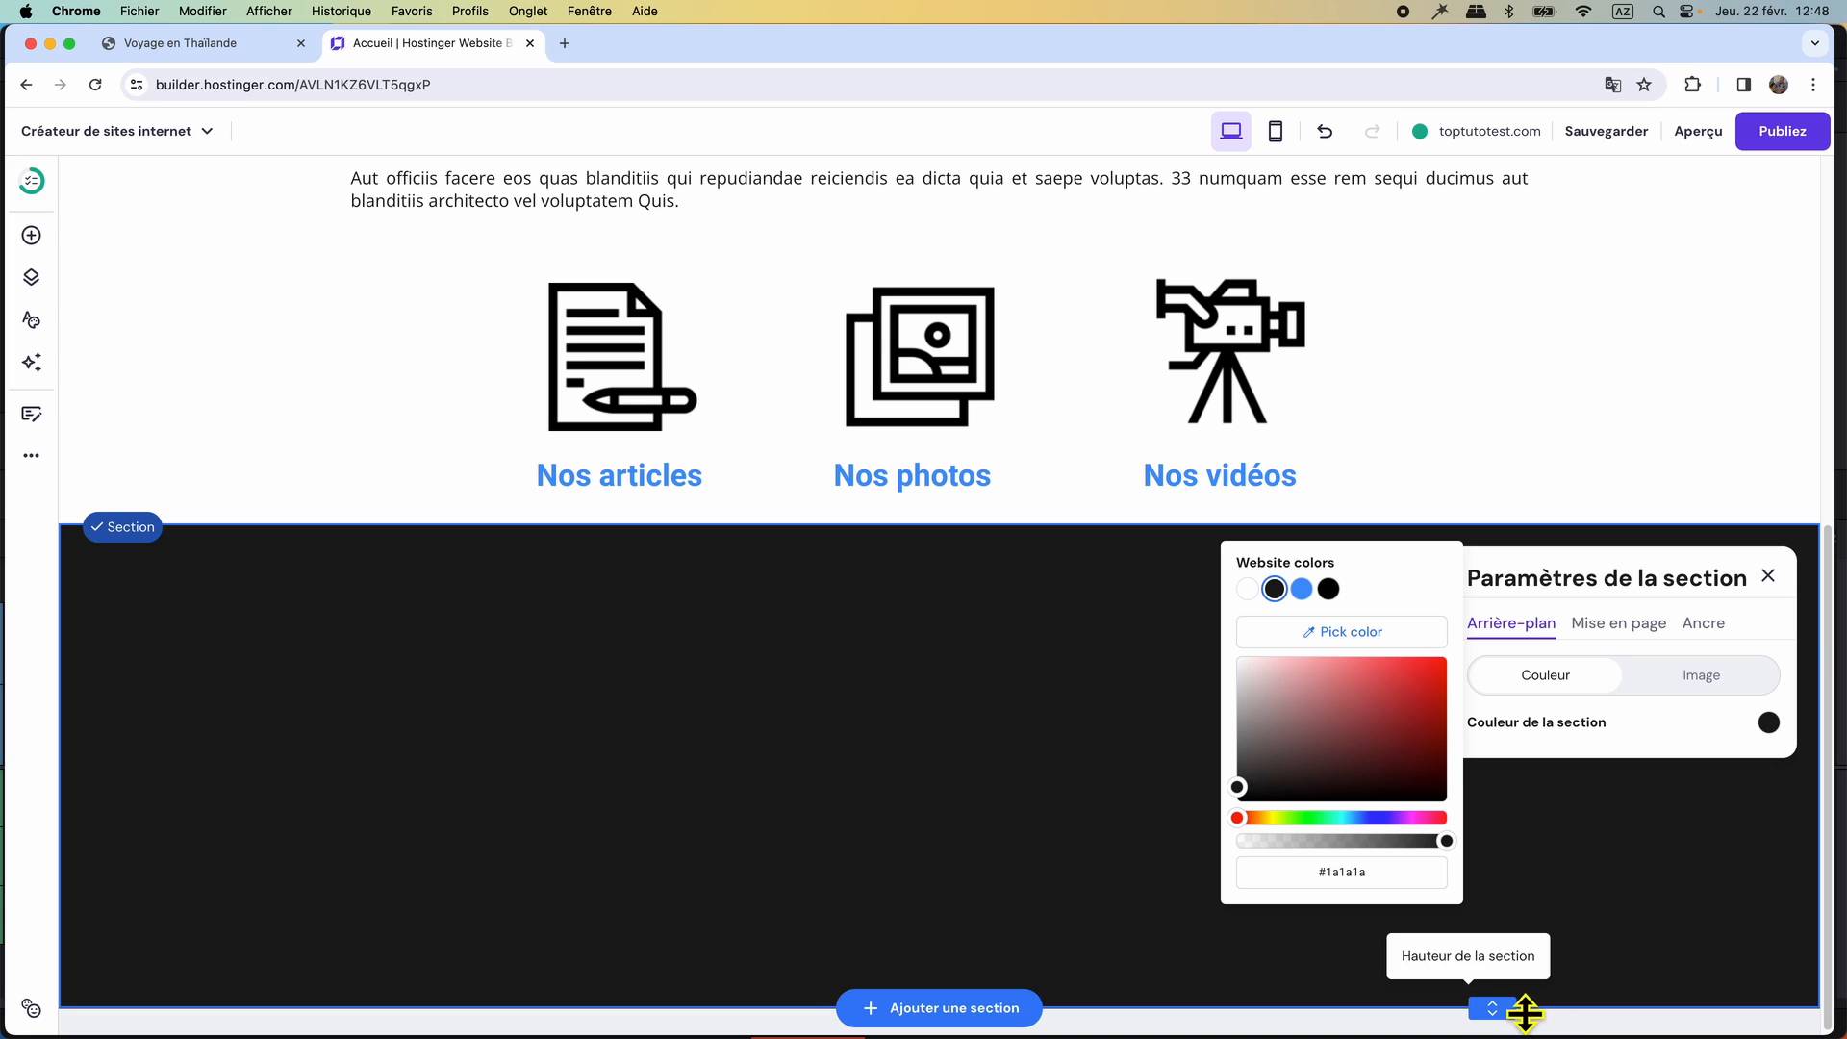
{"action": "left_click_drag", "start_coordinate": [1503, 1005], "coordinate": [1498, 846]}
Add a text element to the dark section and set its text colour to white (#ffffff).
{"action": "left_click", "coordinate": [32, 236]}
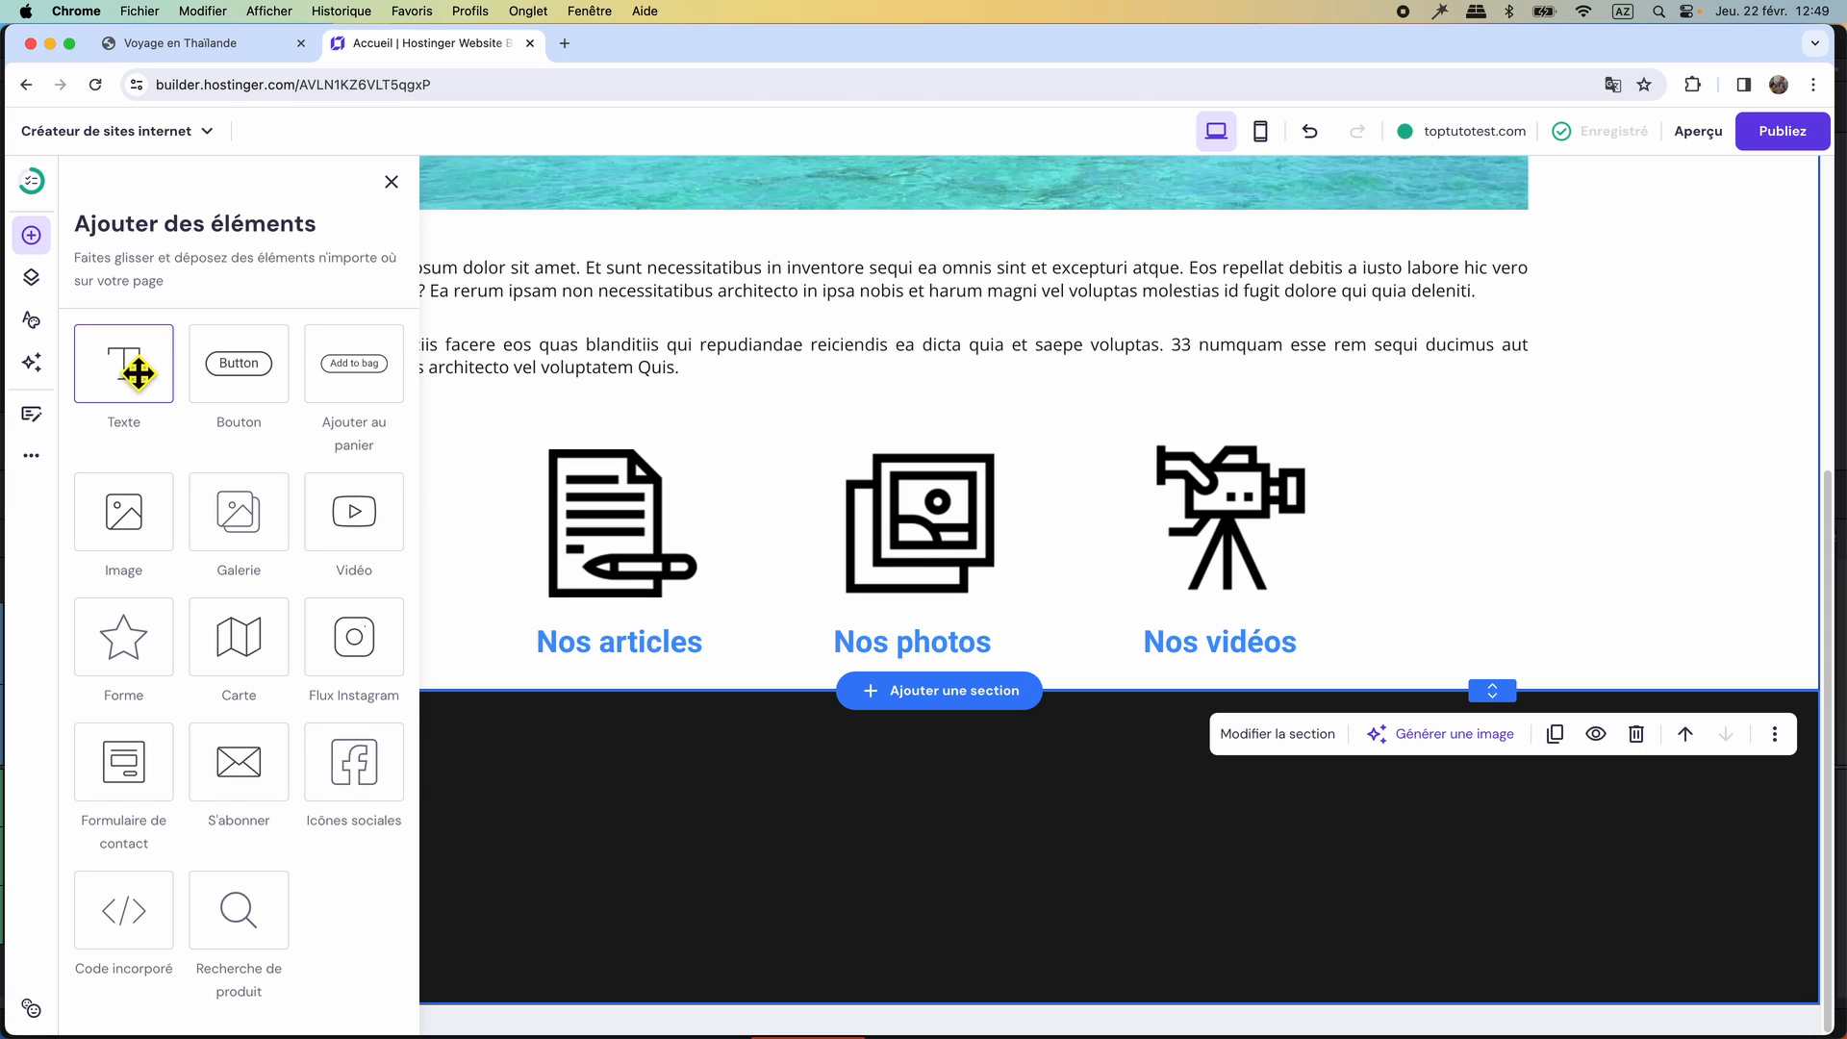
{"action": "left_click_drag", "start_coordinate": [183, 437], "coordinate": [505, 779]}
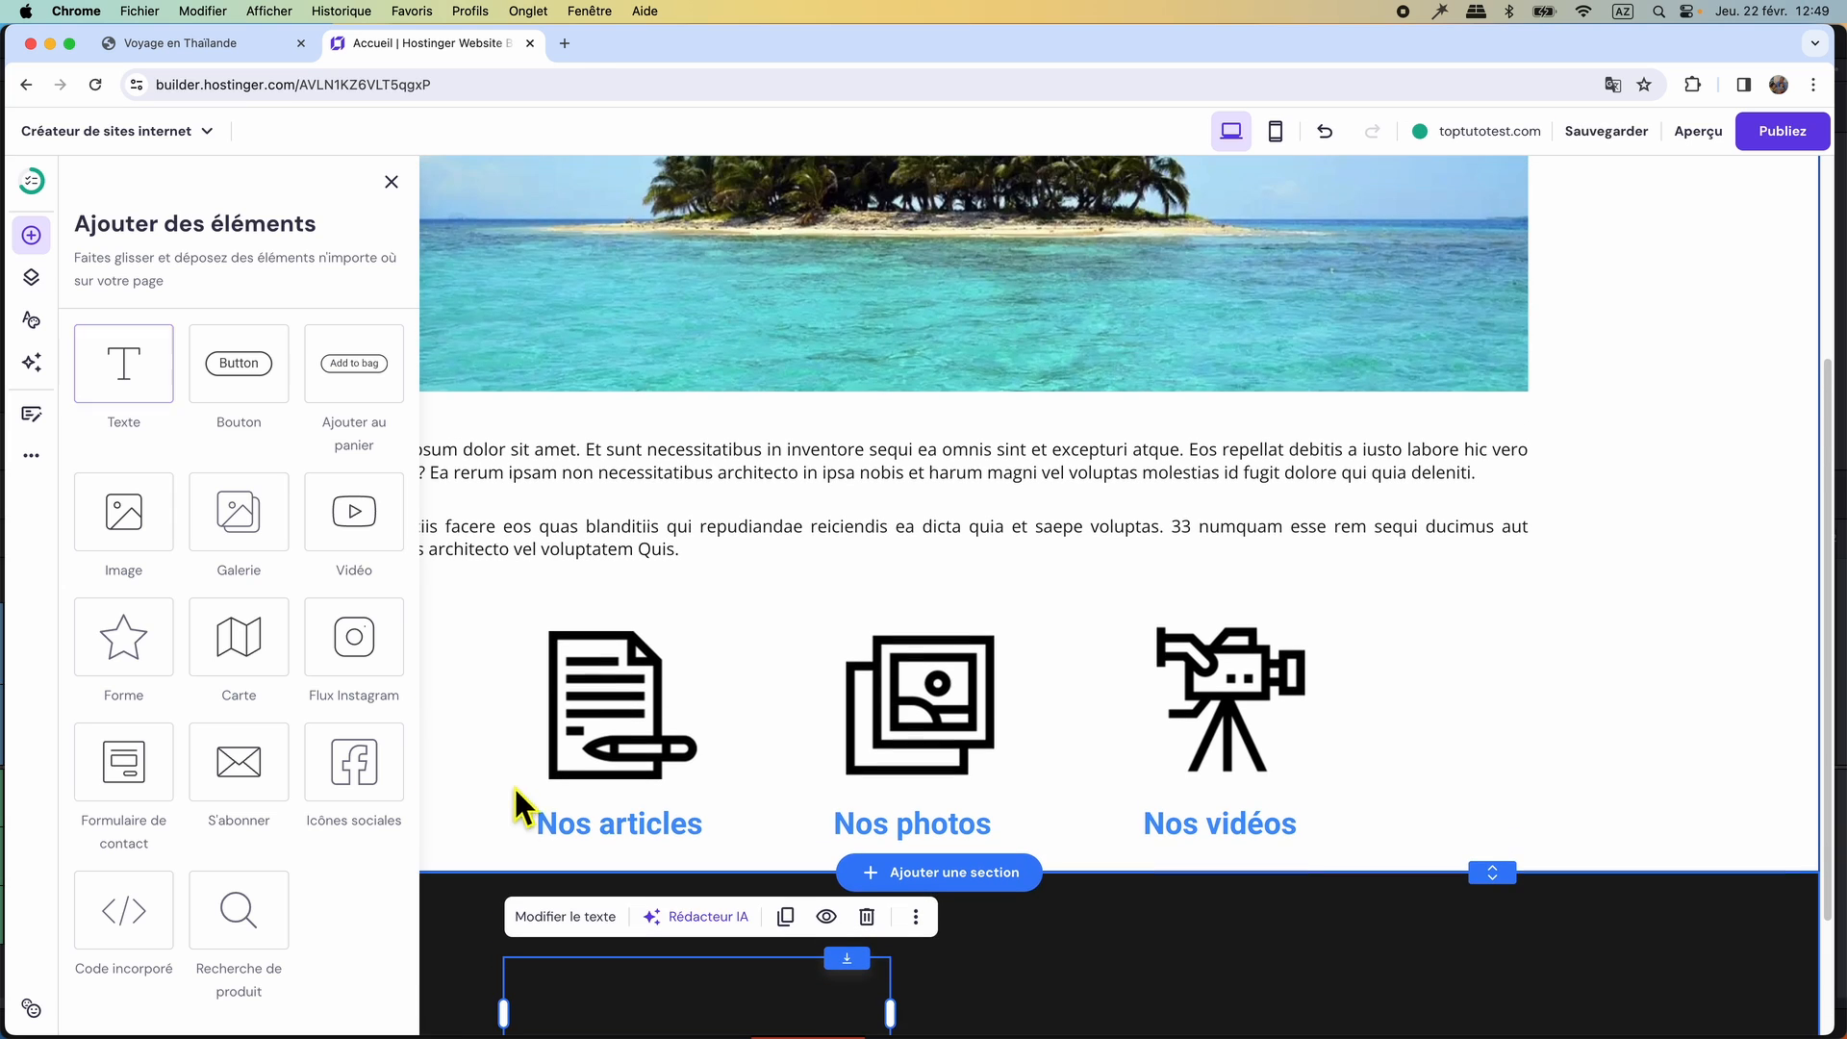
{"action": "scroll", "coordinate": [767, 870], "scroll_direction": "down", "scroll_amount": 2}
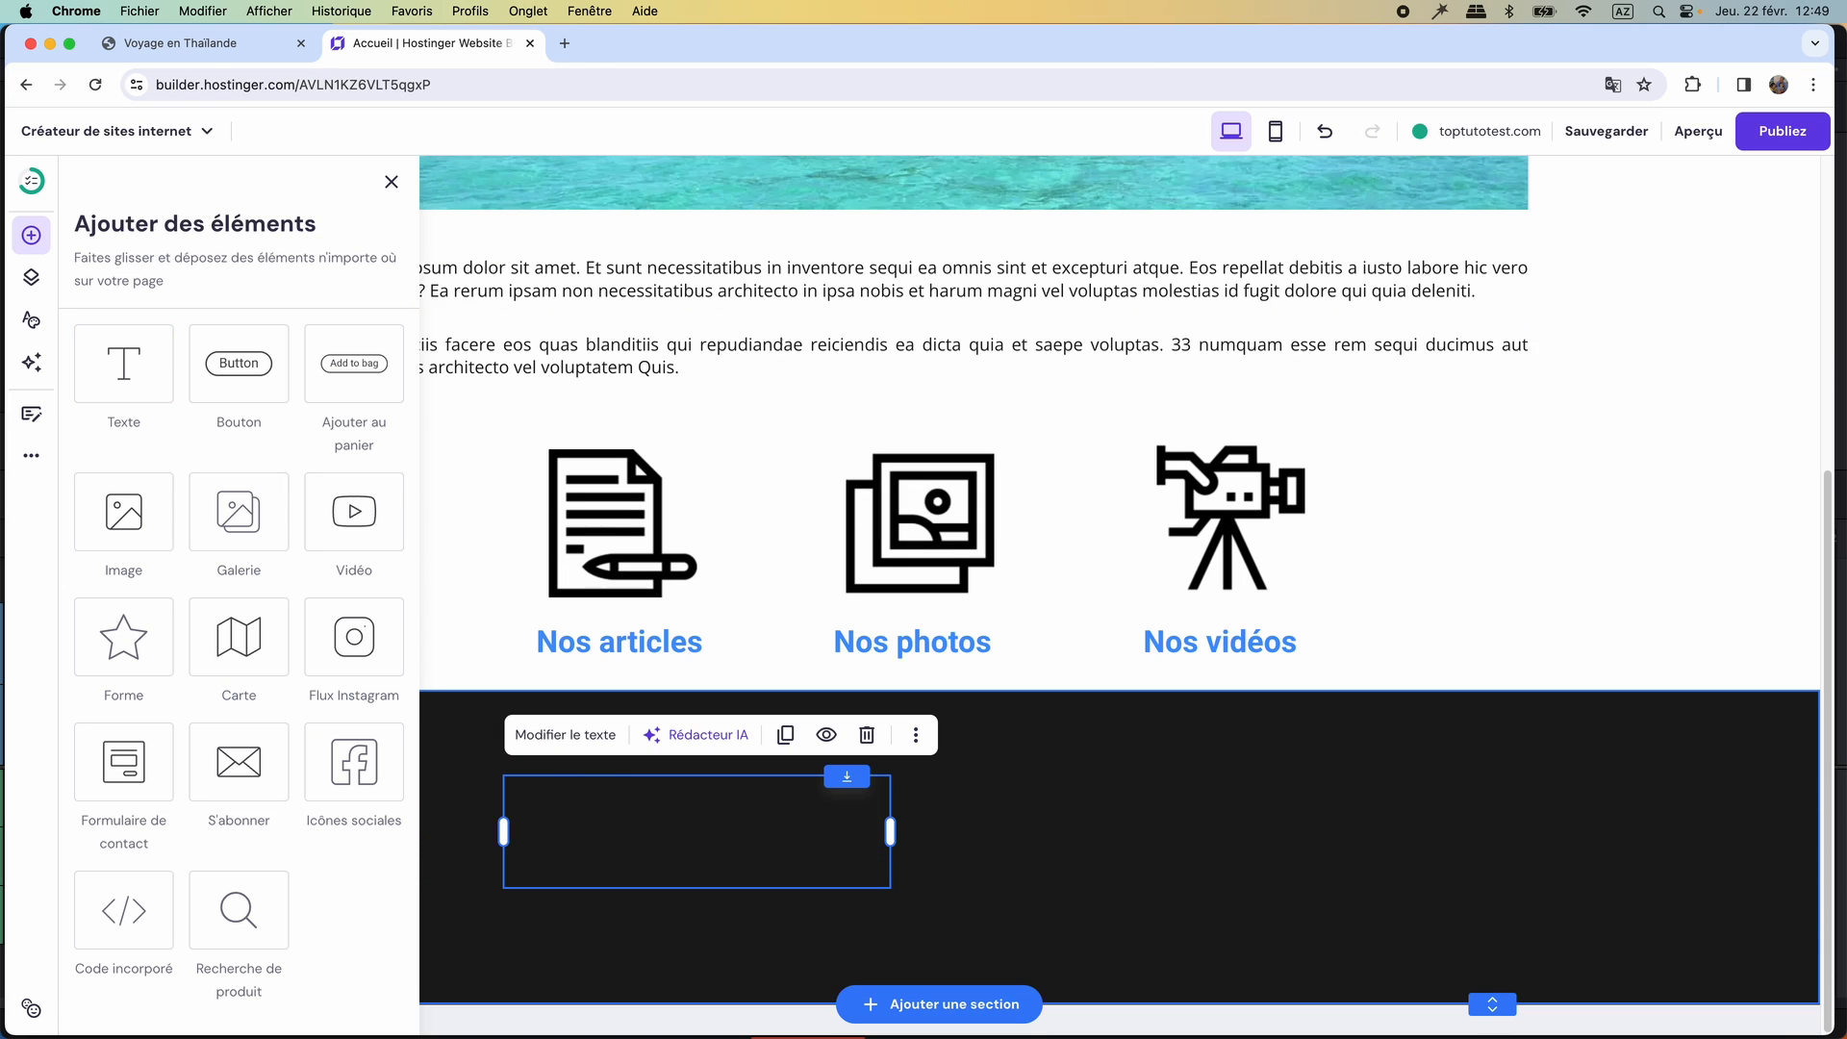
{"action": "left_click", "coordinate": [585, 749]}
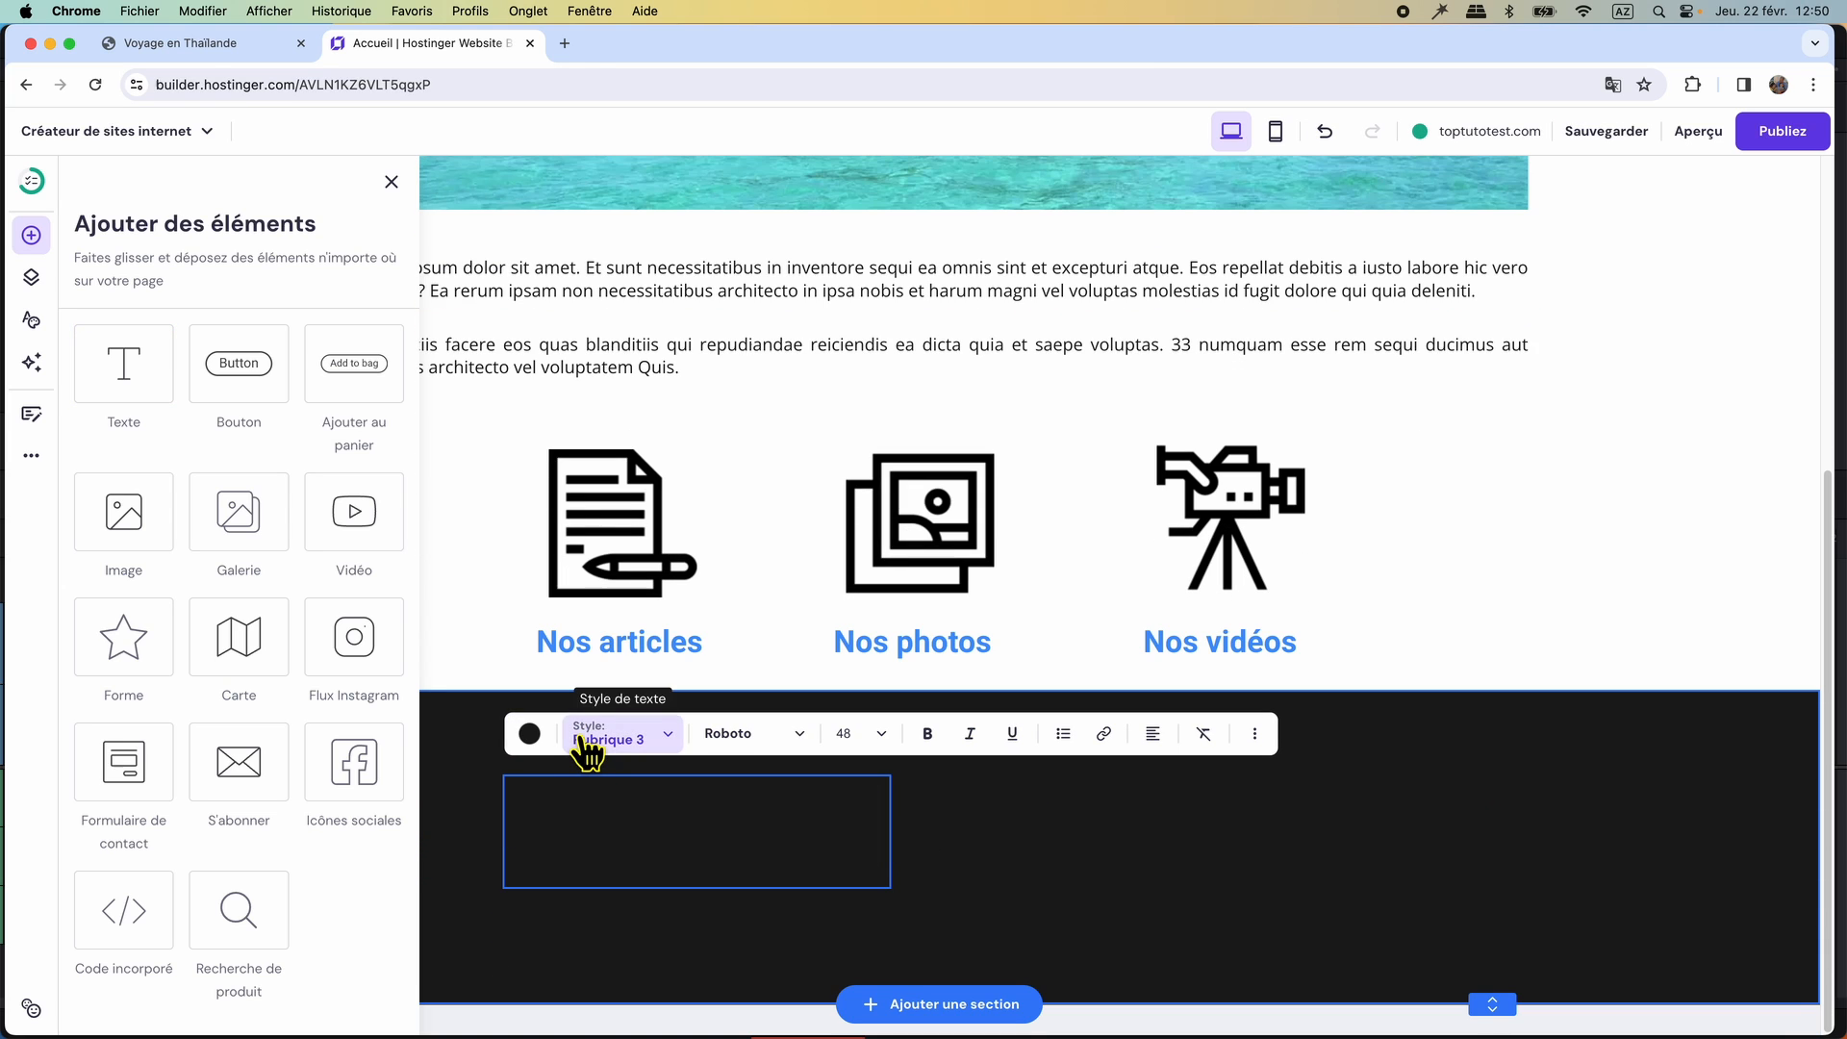
{"action": "left_click", "coordinate": [529, 740]}
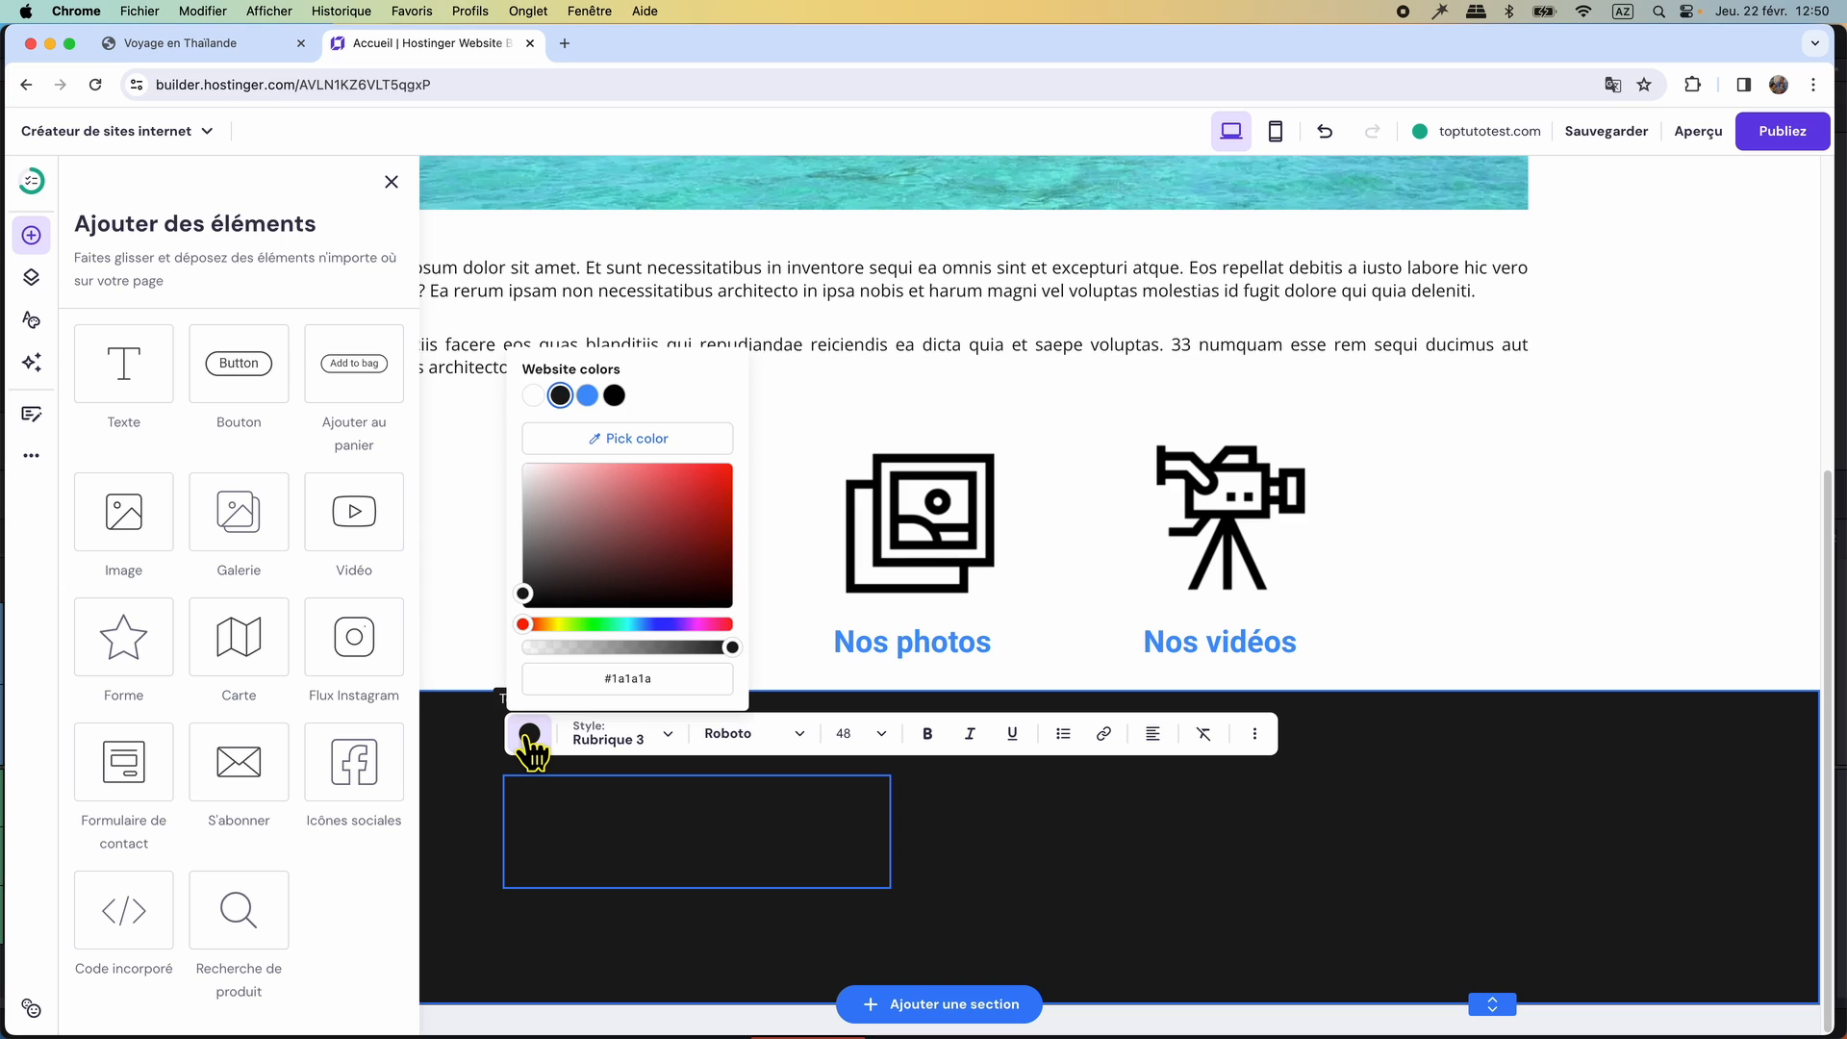
{"action": "left_click", "coordinate": [533, 396]}
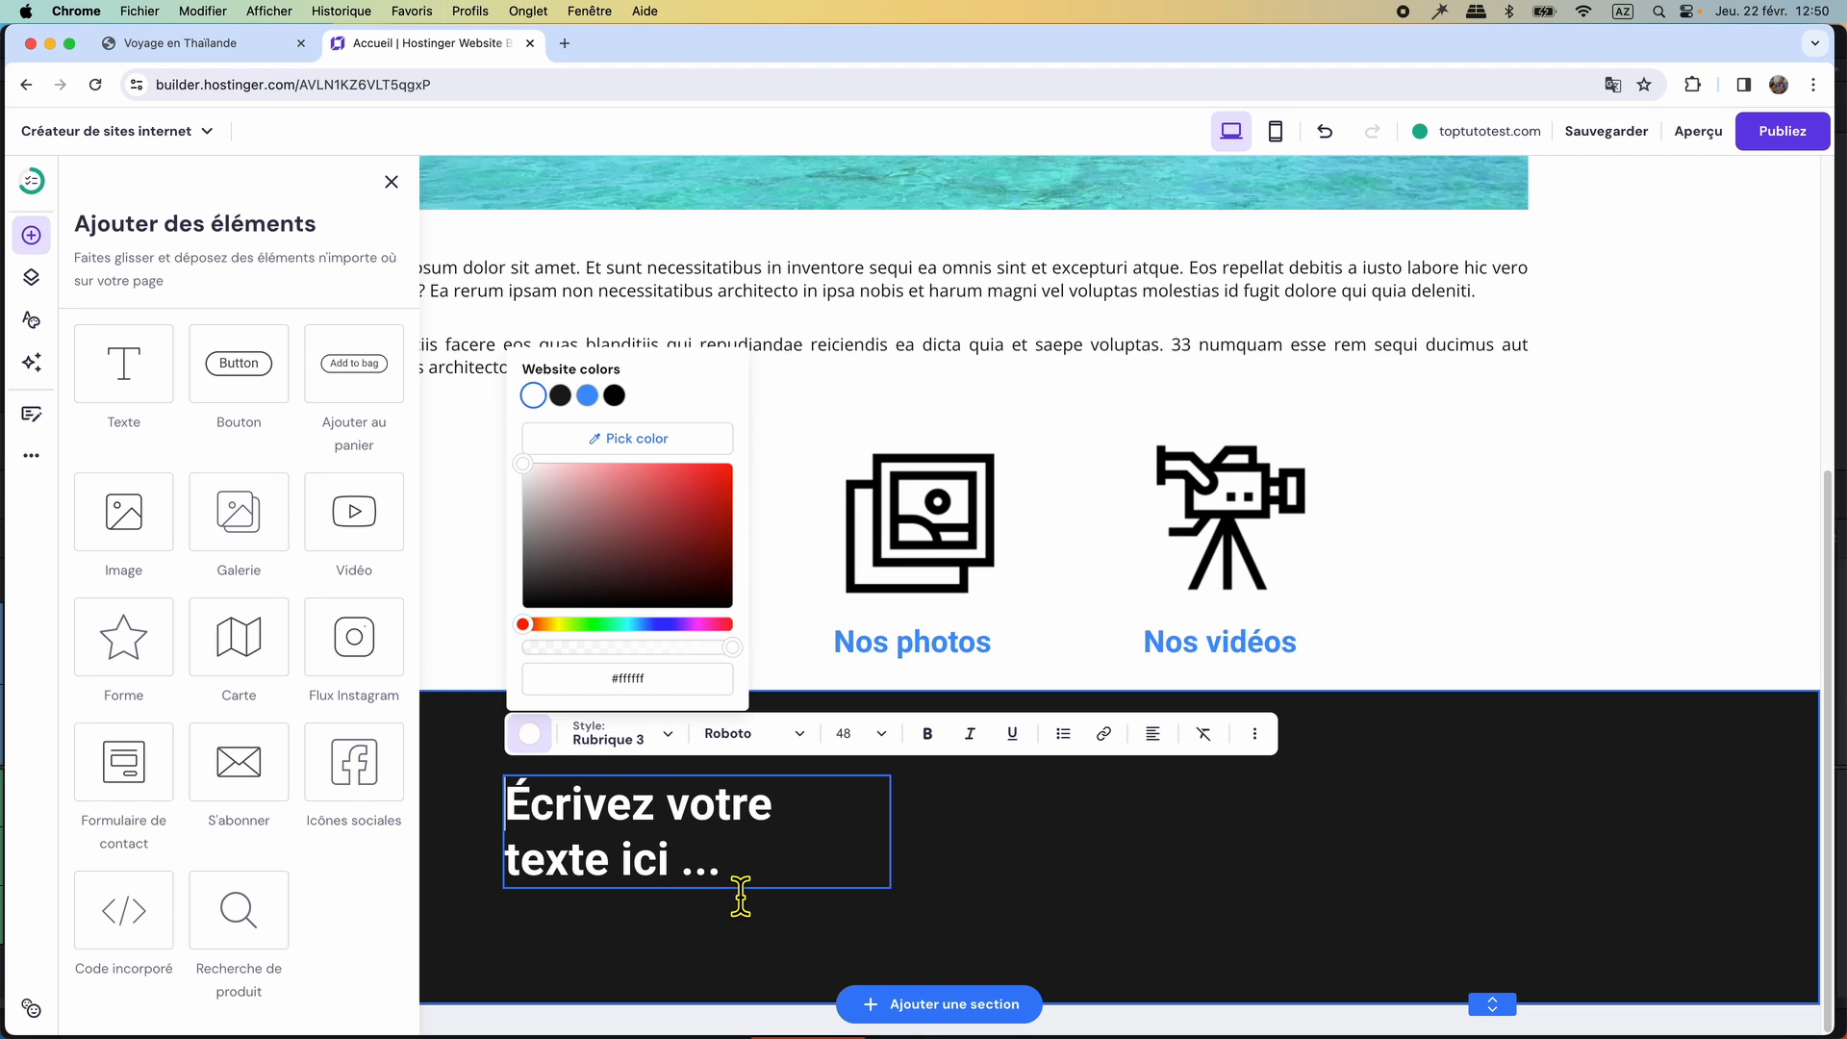
Replace the placeholder text in the dark section with the original footer's first entry, Accueil.
{"action": "left_click_drag", "start_coordinate": [740, 890], "coordinate": [518, 827]}
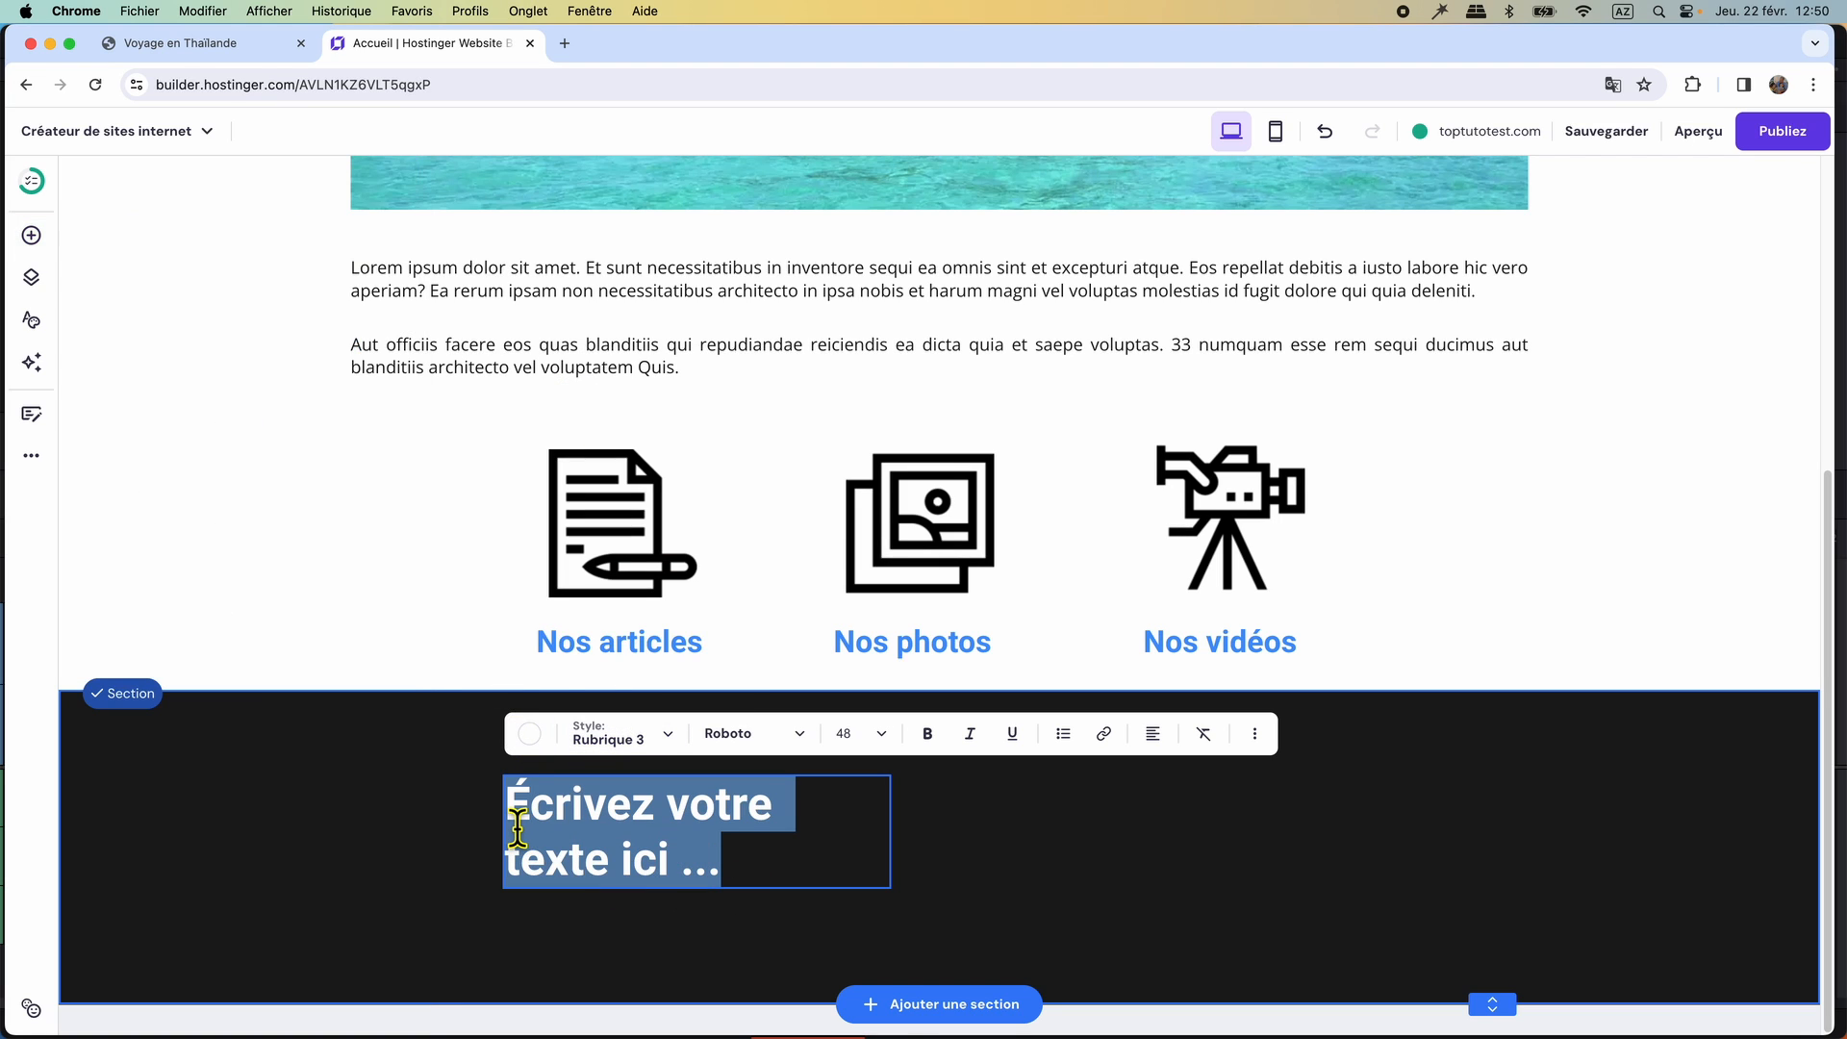
{"action": "left_click", "coordinate": [190, 38]}
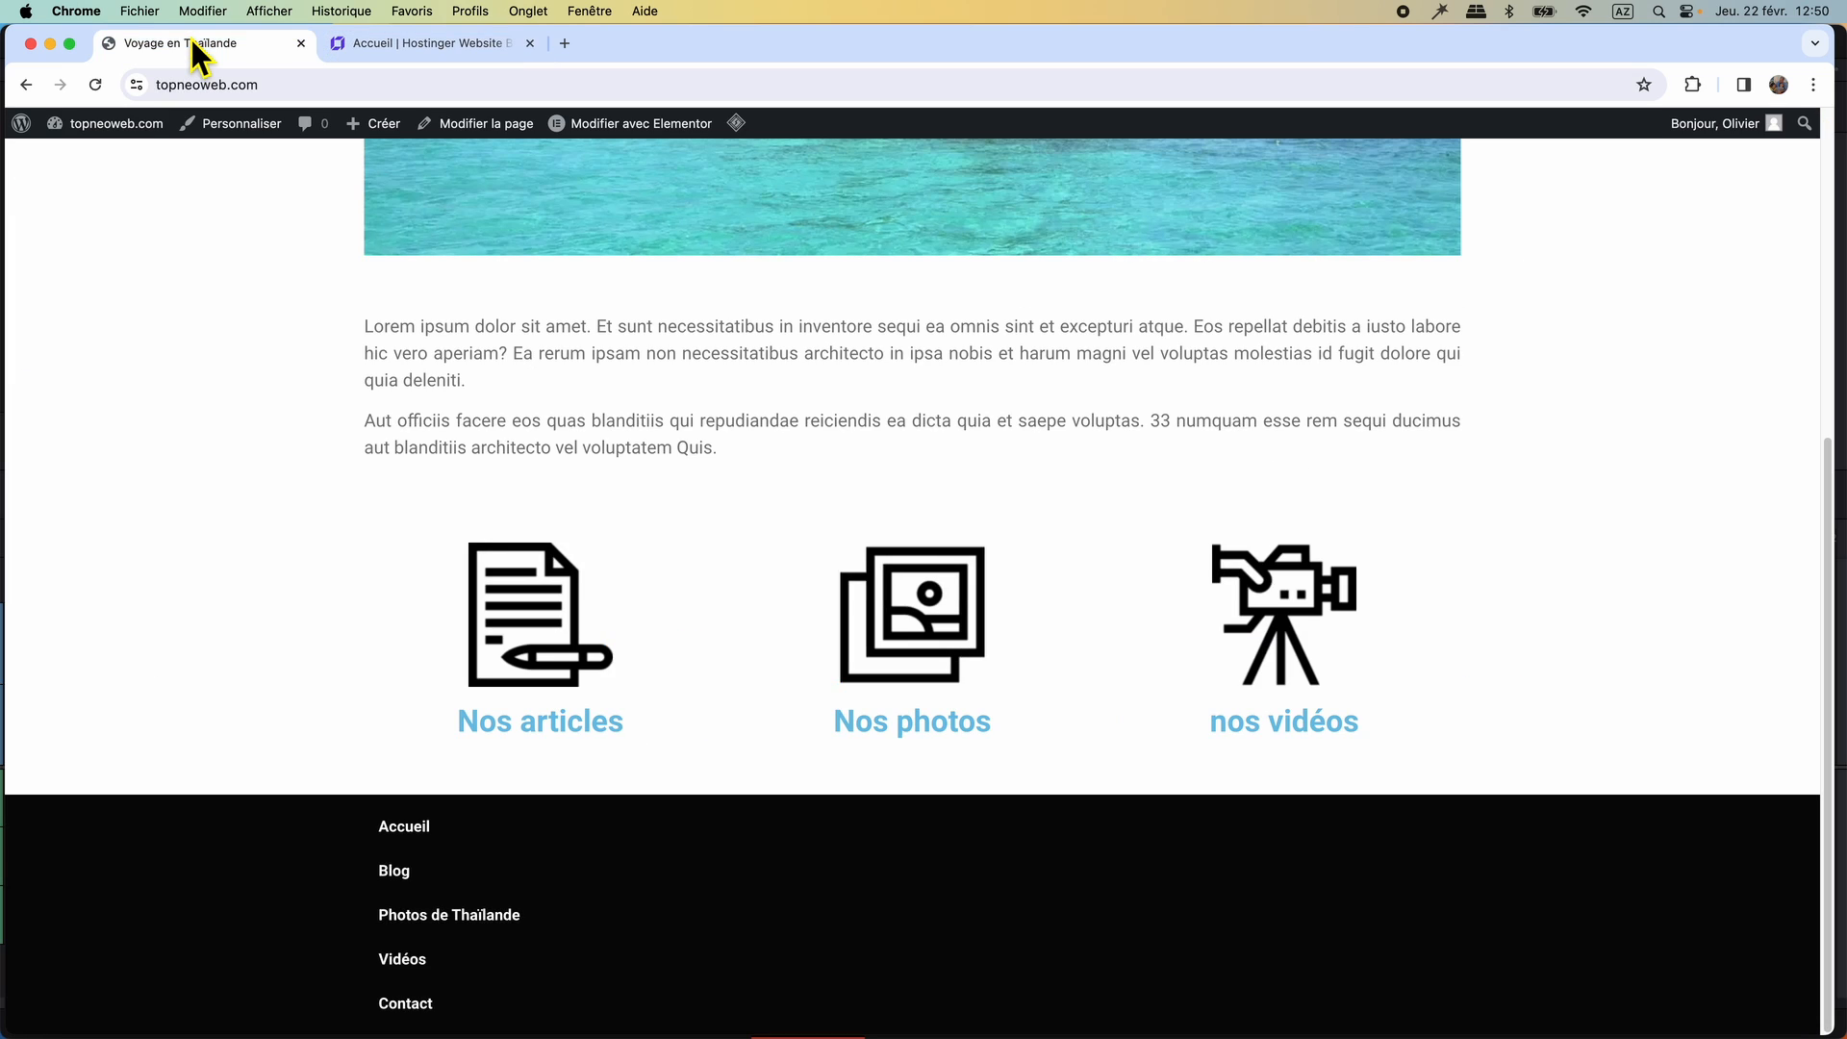
{"action": "left_click", "coordinate": [475, 44]}
{"action": "type", "text": "Accueil"}
Set the Accueil text's font size to 18 and move it to the dark section's upper-left area, aligned with the paragraphs above.
{"action": "left_click", "coordinate": [880, 789]}
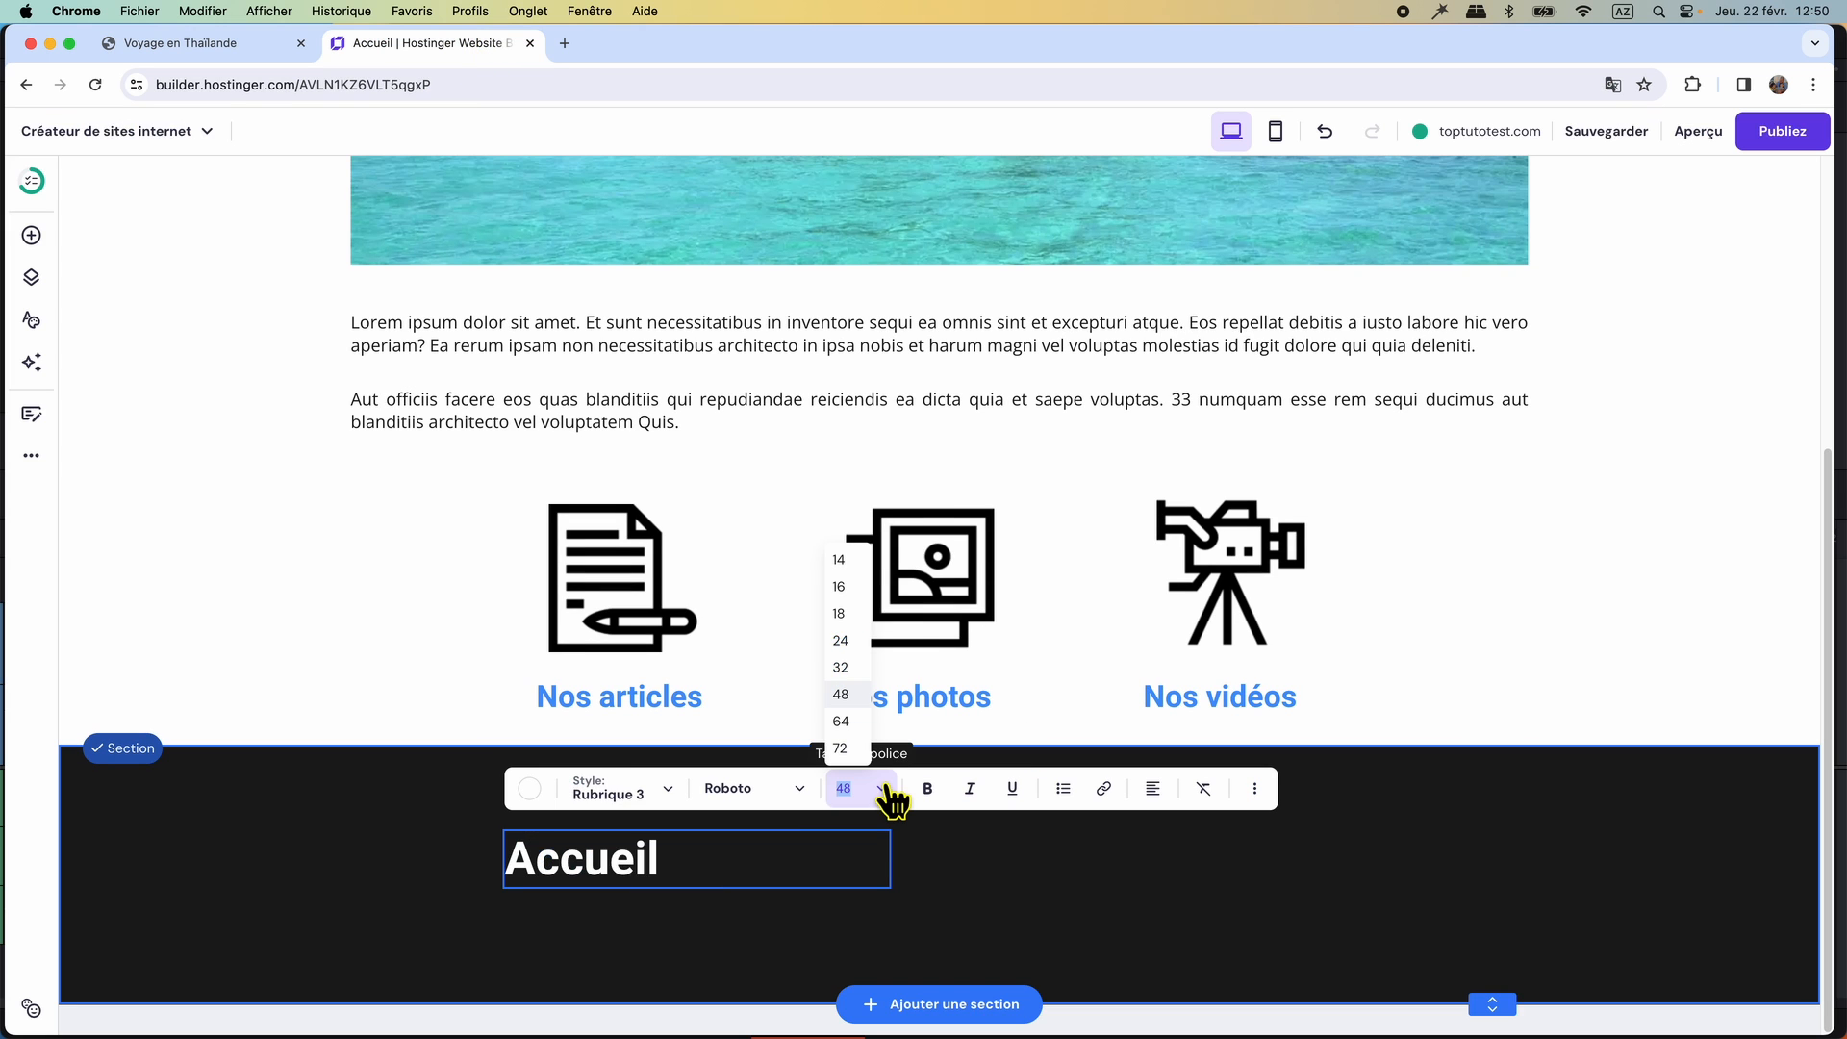
{"action": "left_click", "coordinate": [851, 623]}
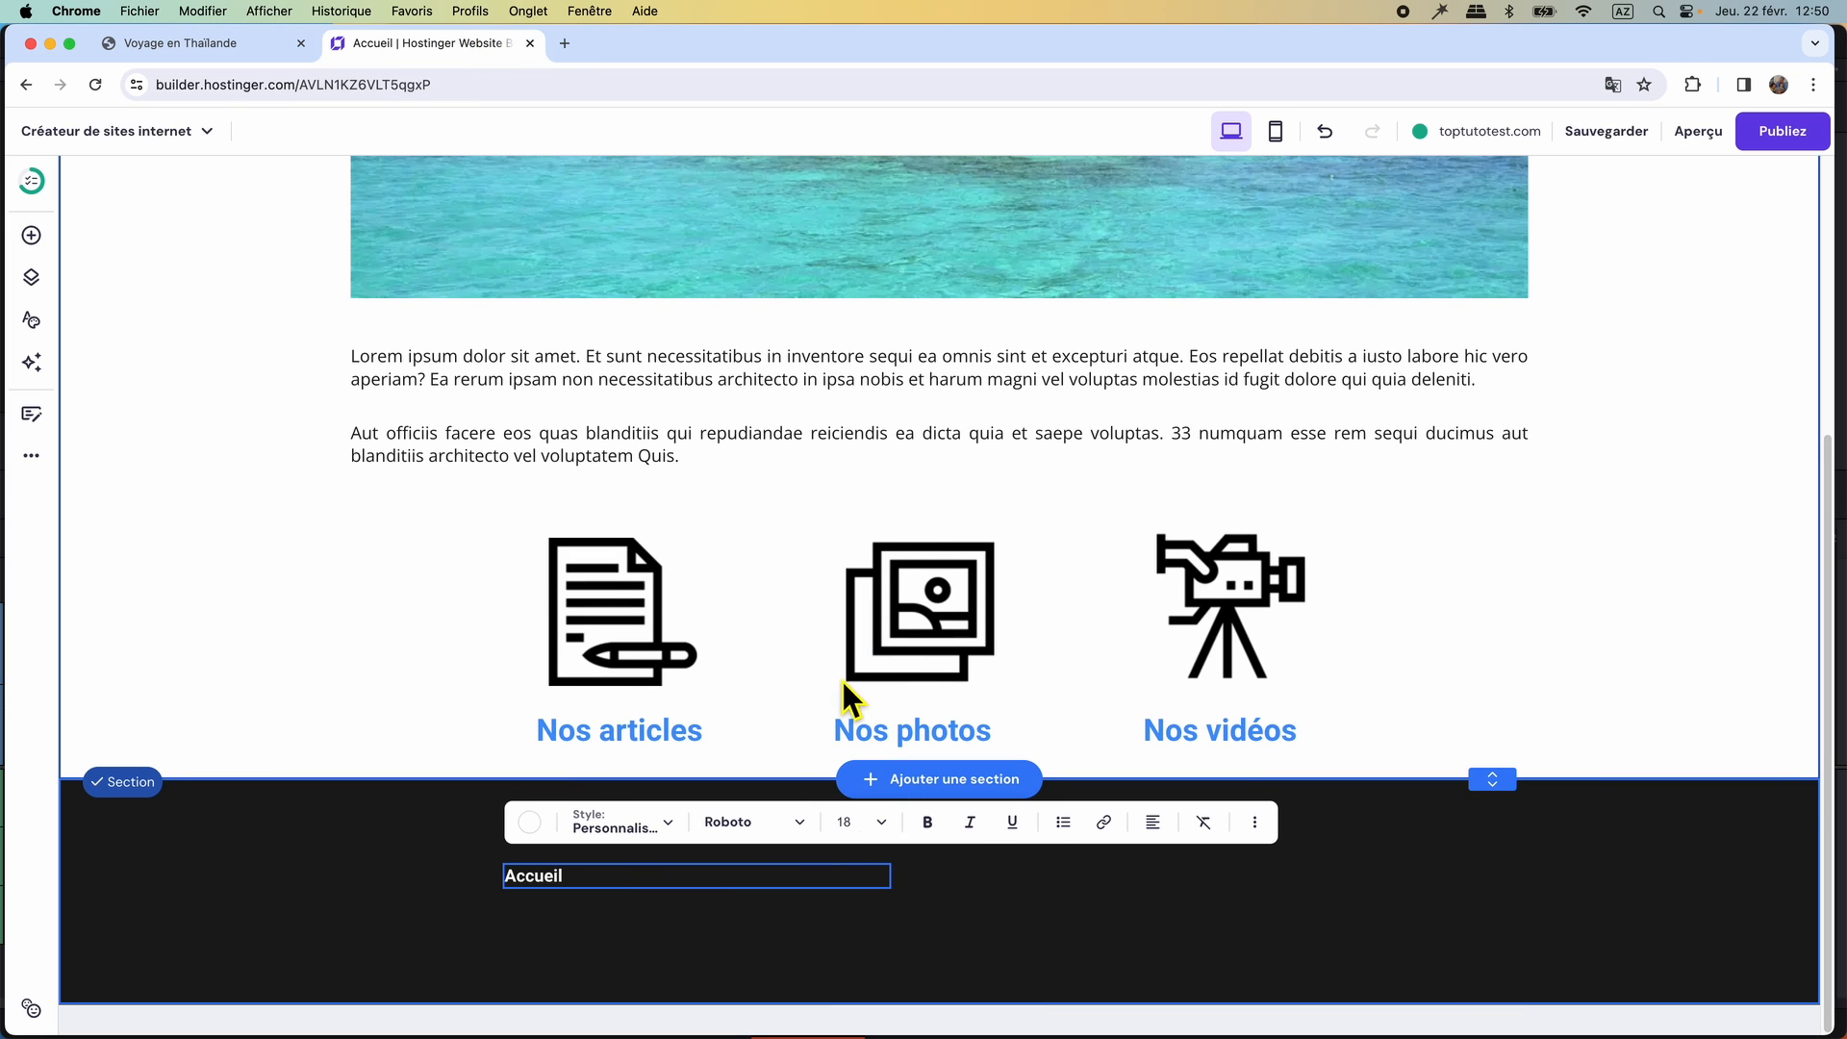
{"action": "left_click", "coordinate": [632, 900]}
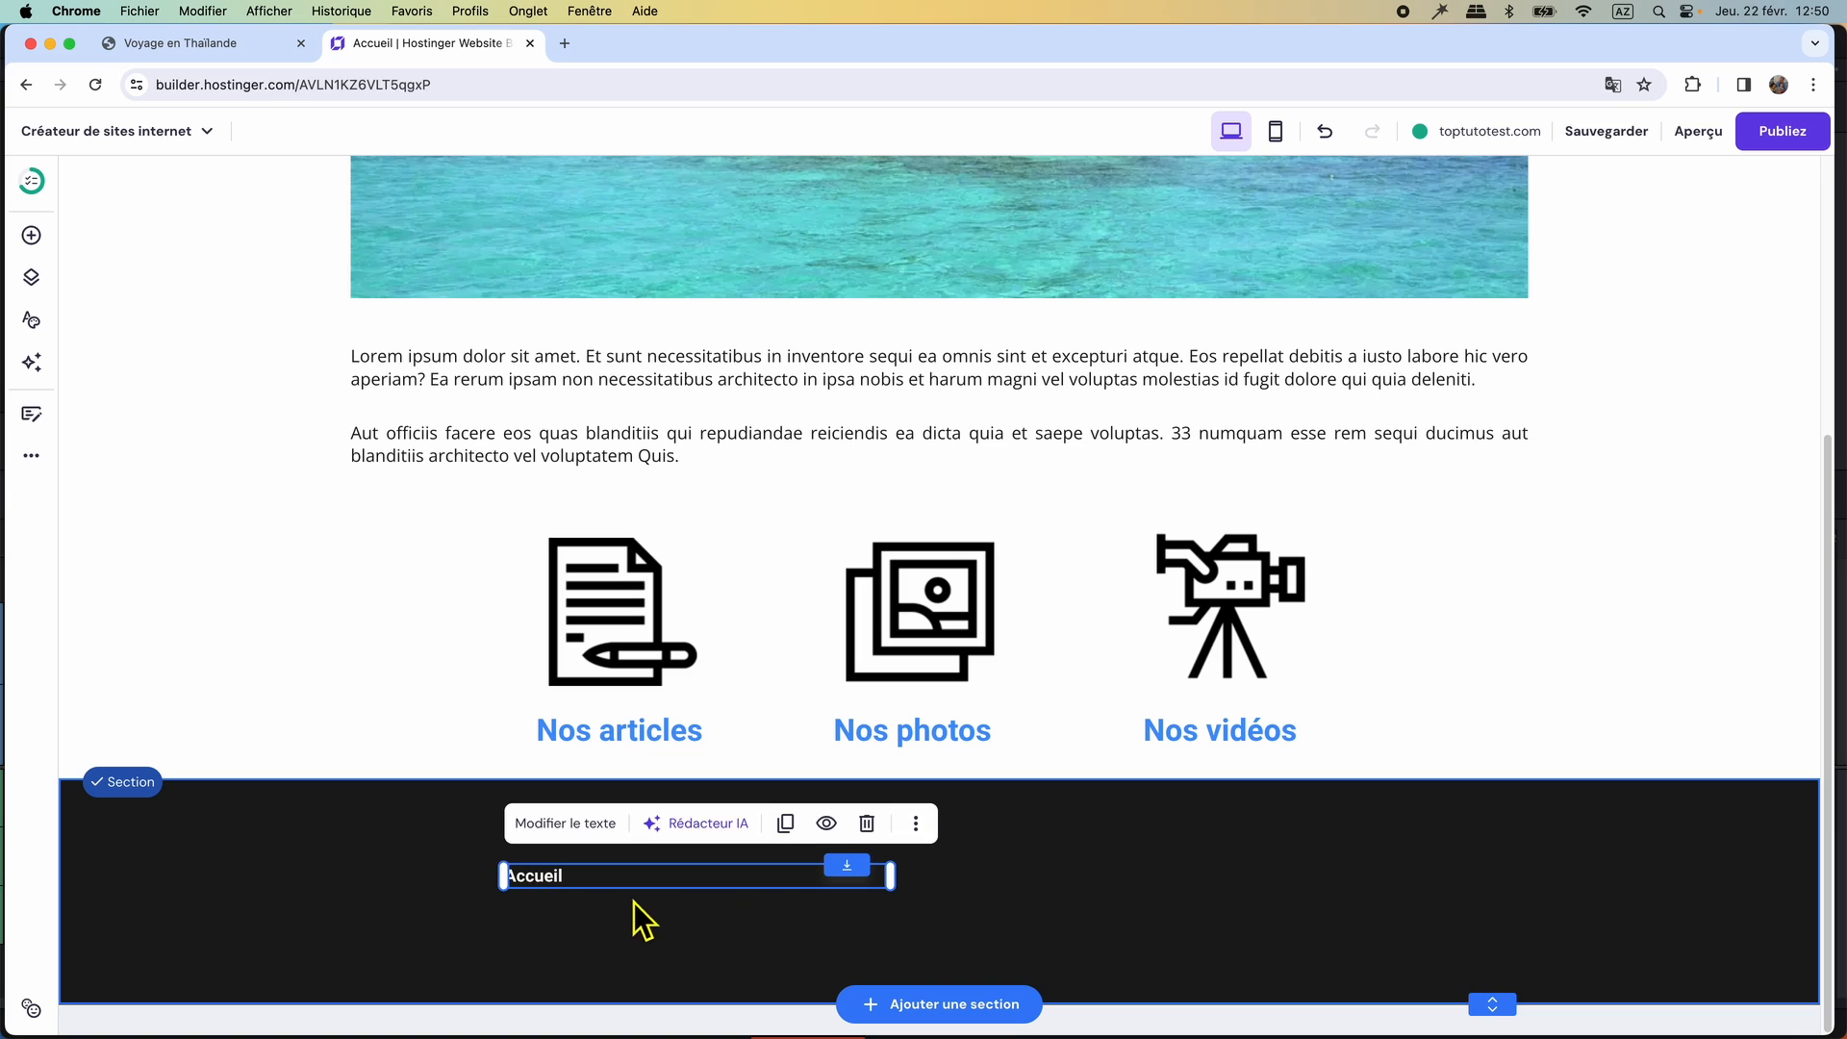
{"action": "left_click_drag", "start_coordinate": [558, 881], "coordinate": [408, 822]}
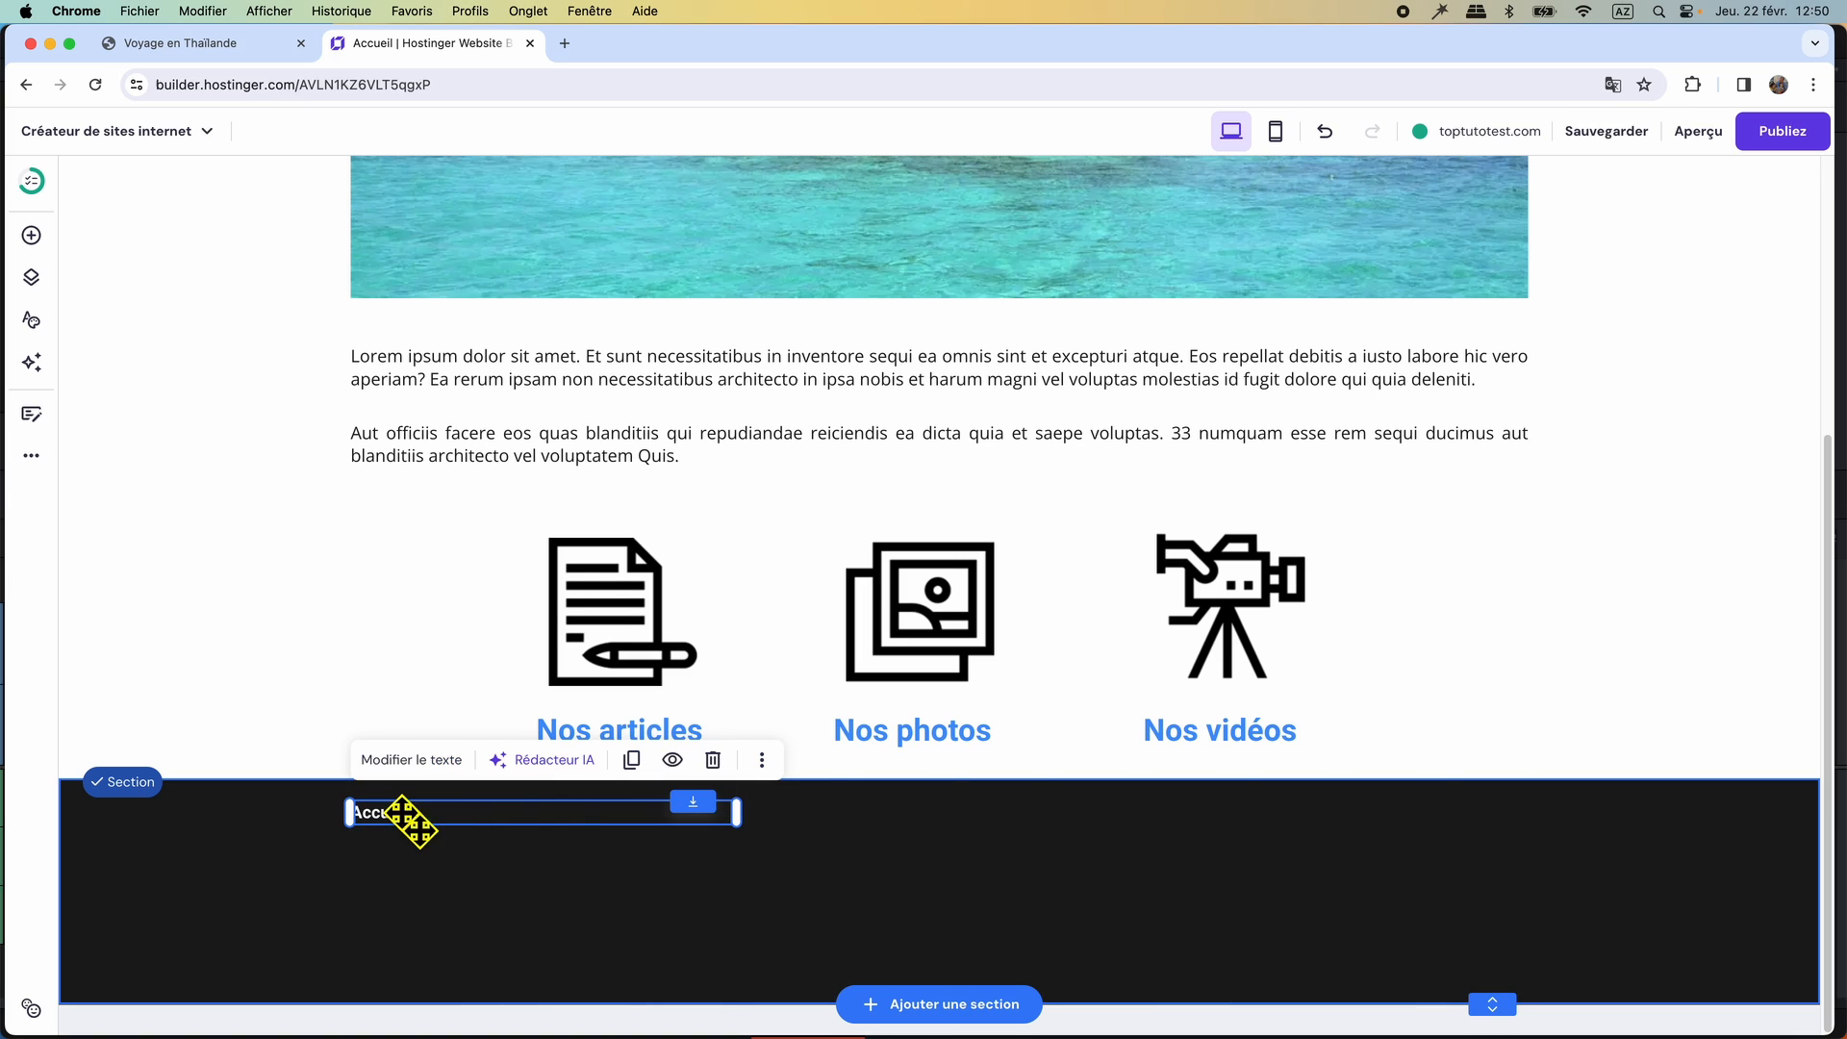
Link the Accueil text in the dark section to the site's Accueil page and save the link.
{"action": "left_click", "coordinate": [420, 762]}
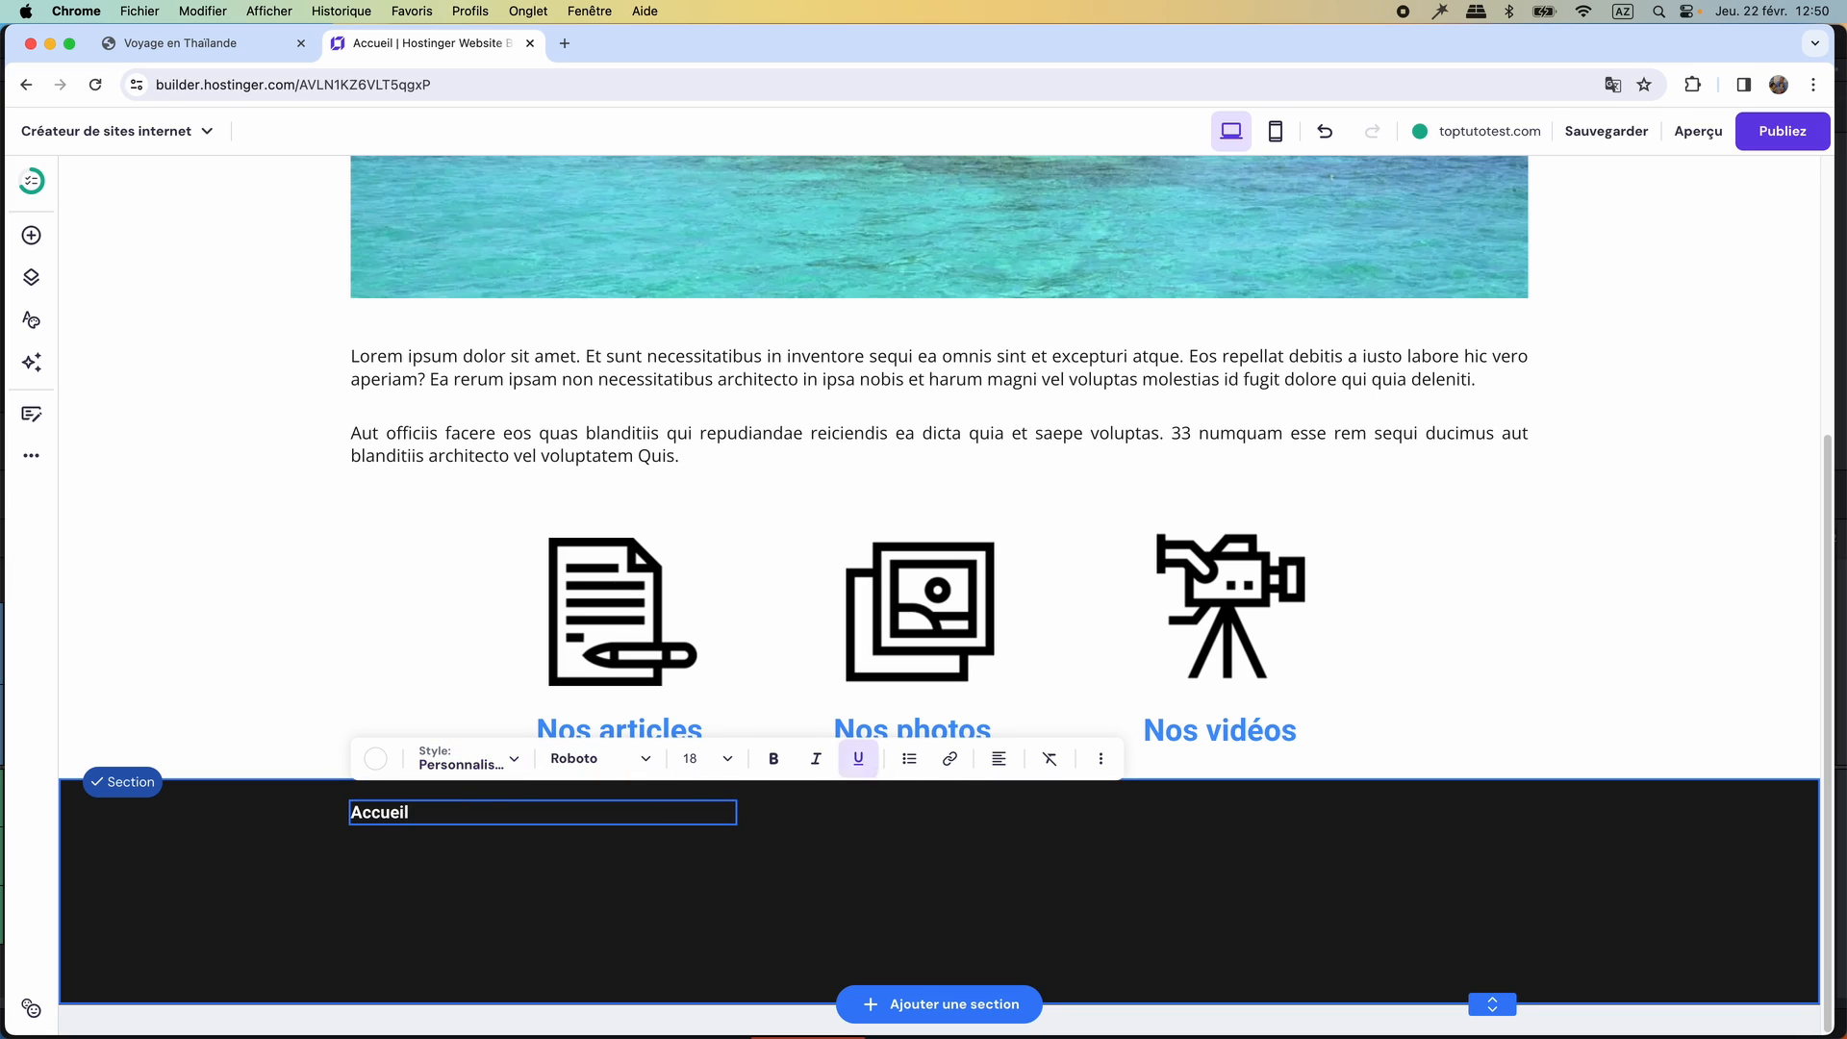
{"action": "left_click", "coordinate": [950, 759]}
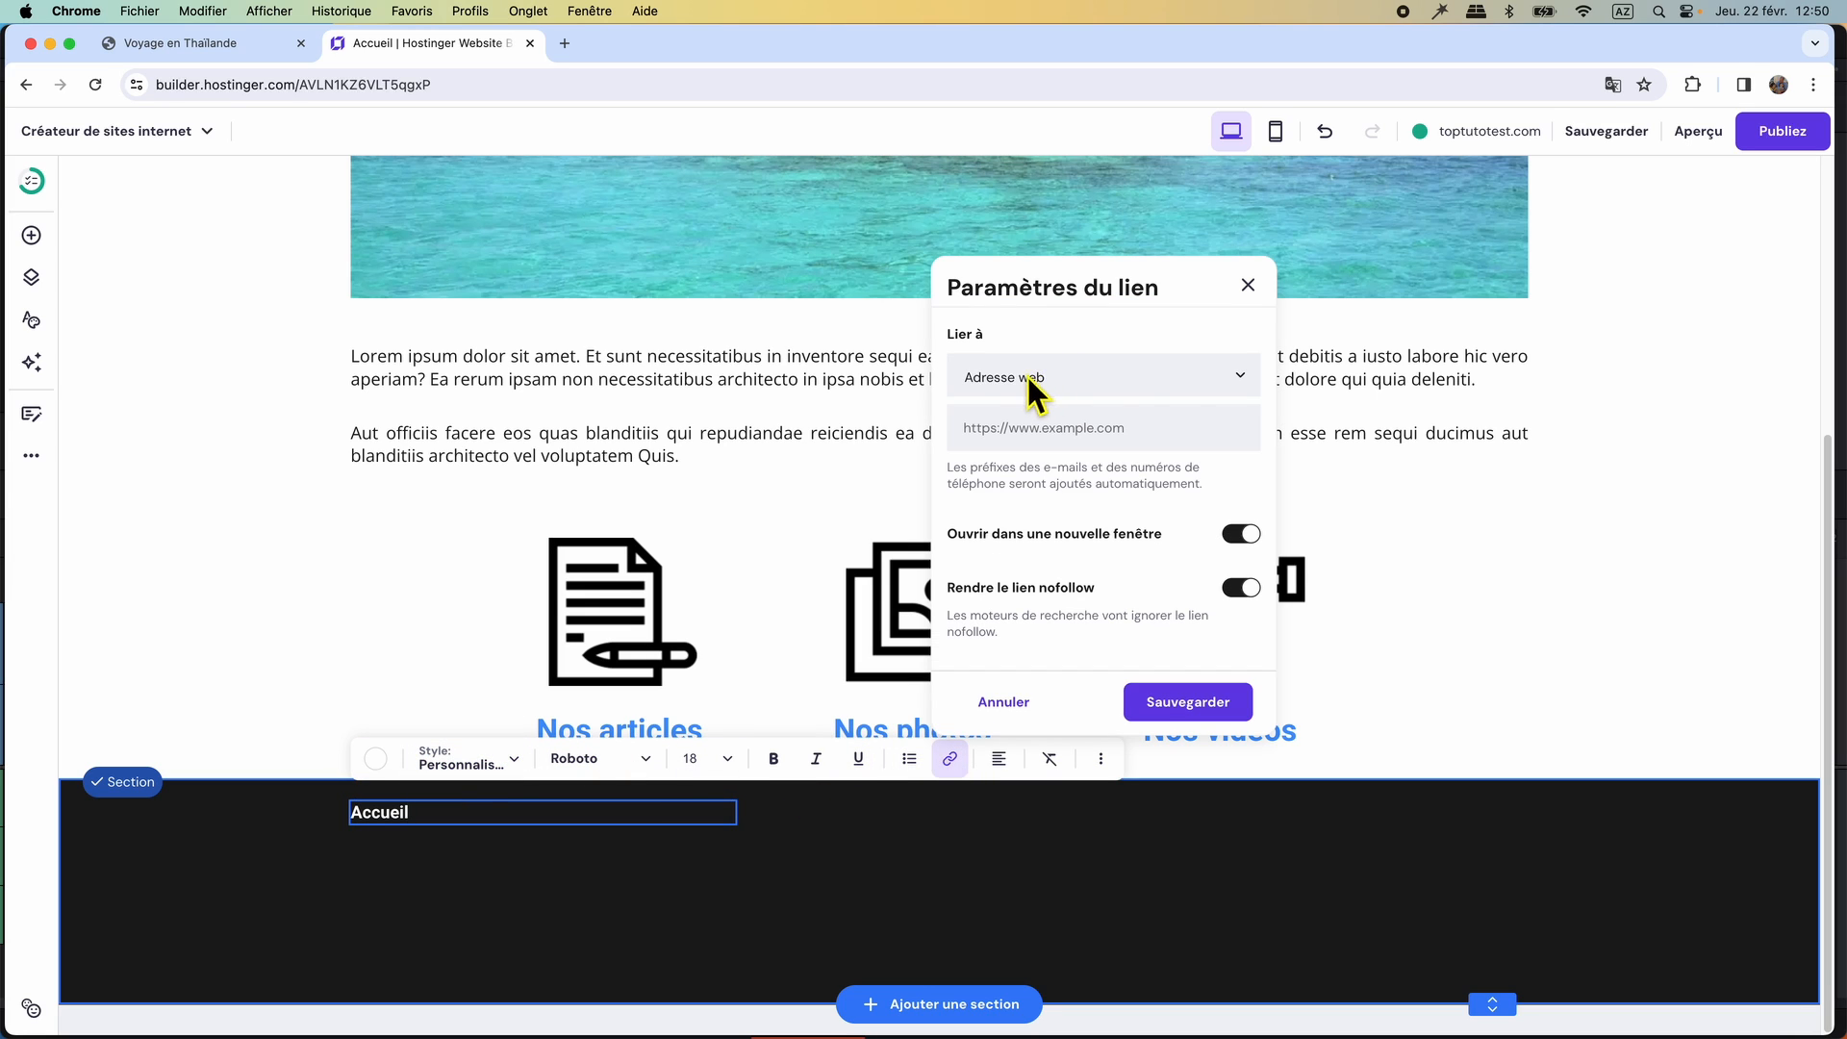
{"action": "left_click", "coordinate": [1240, 385]}
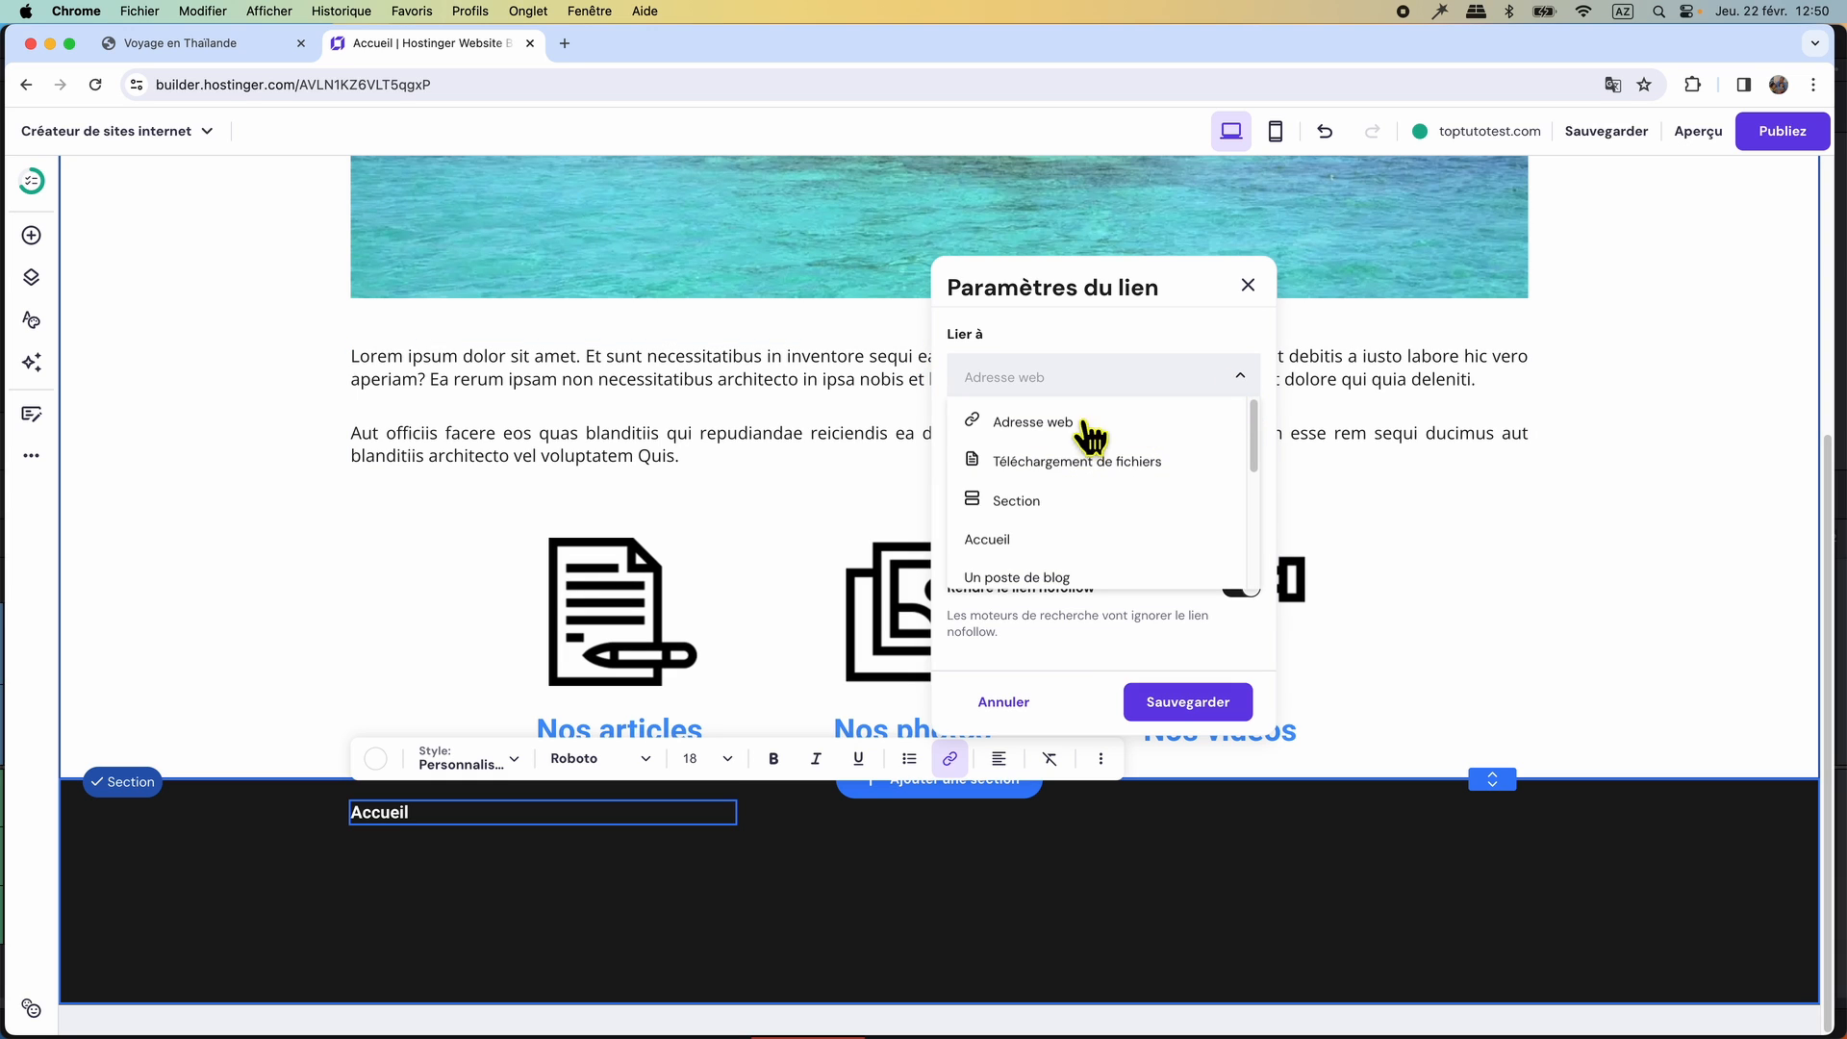
{"action": "scroll", "coordinate": [1014, 500], "scroll_direction": "down", "scroll_amount": 2}
{"action": "left_click", "coordinate": [986, 477]}
{"action": "left_click", "coordinate": [1188, 701]}
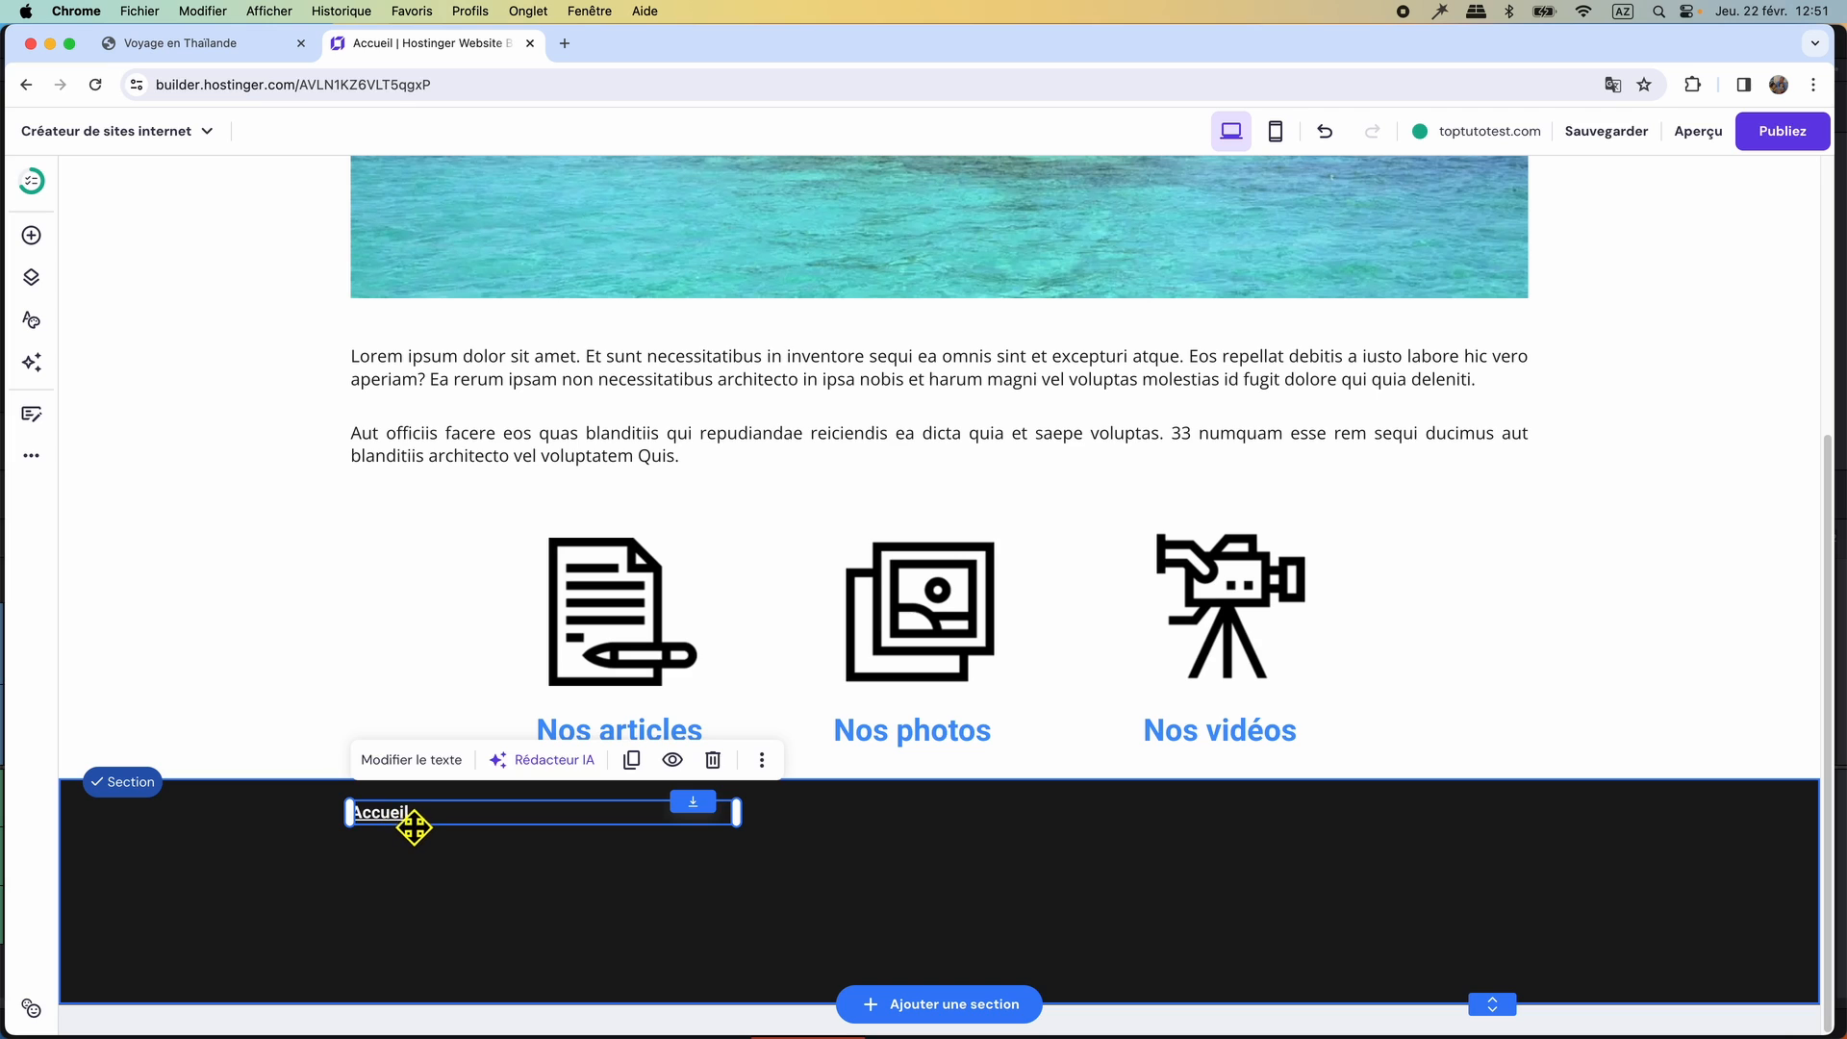
Duplicate the Accueil link text in the dark section and change the copy's wording to Blog.
{"action": "left_click", "coordinate": [632, 760]}
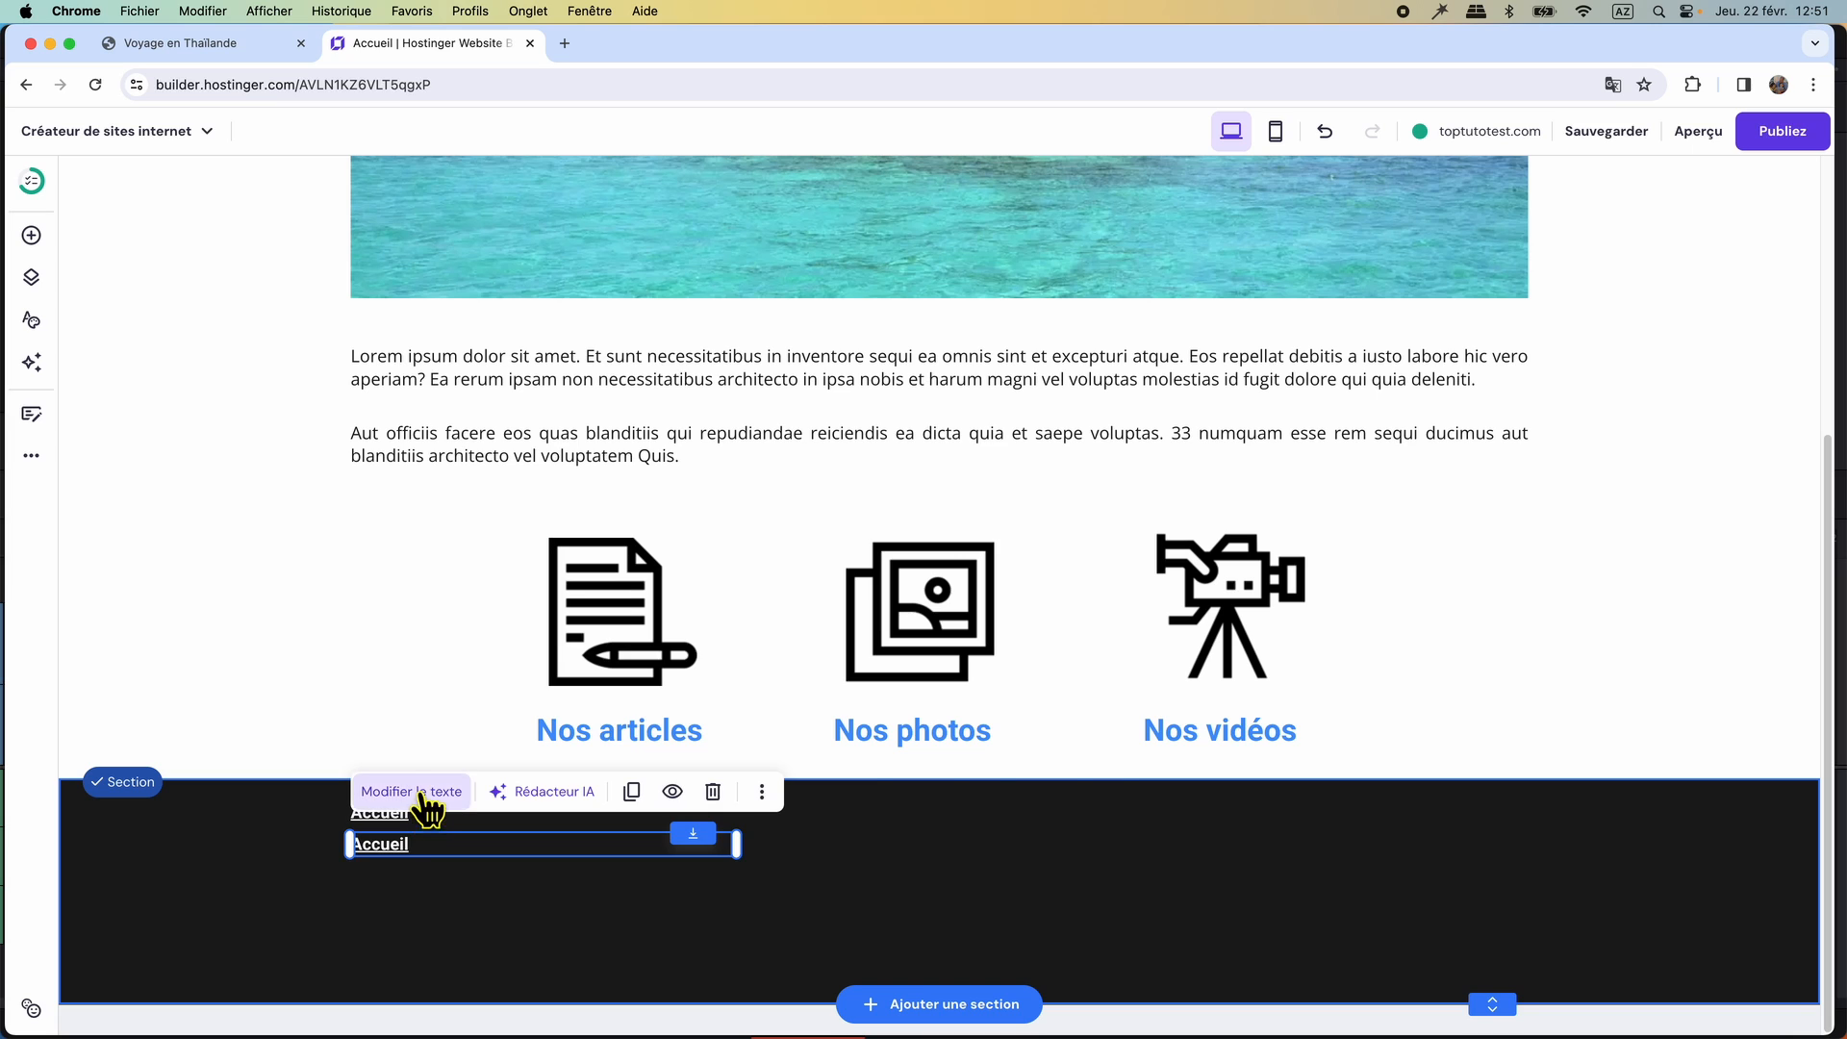
{"action": "left_click", "coordinate": [423, 799]}
{"action": "double_click", "coordinate": [474, 835]}
{"action": "type", "text": "Blog"}
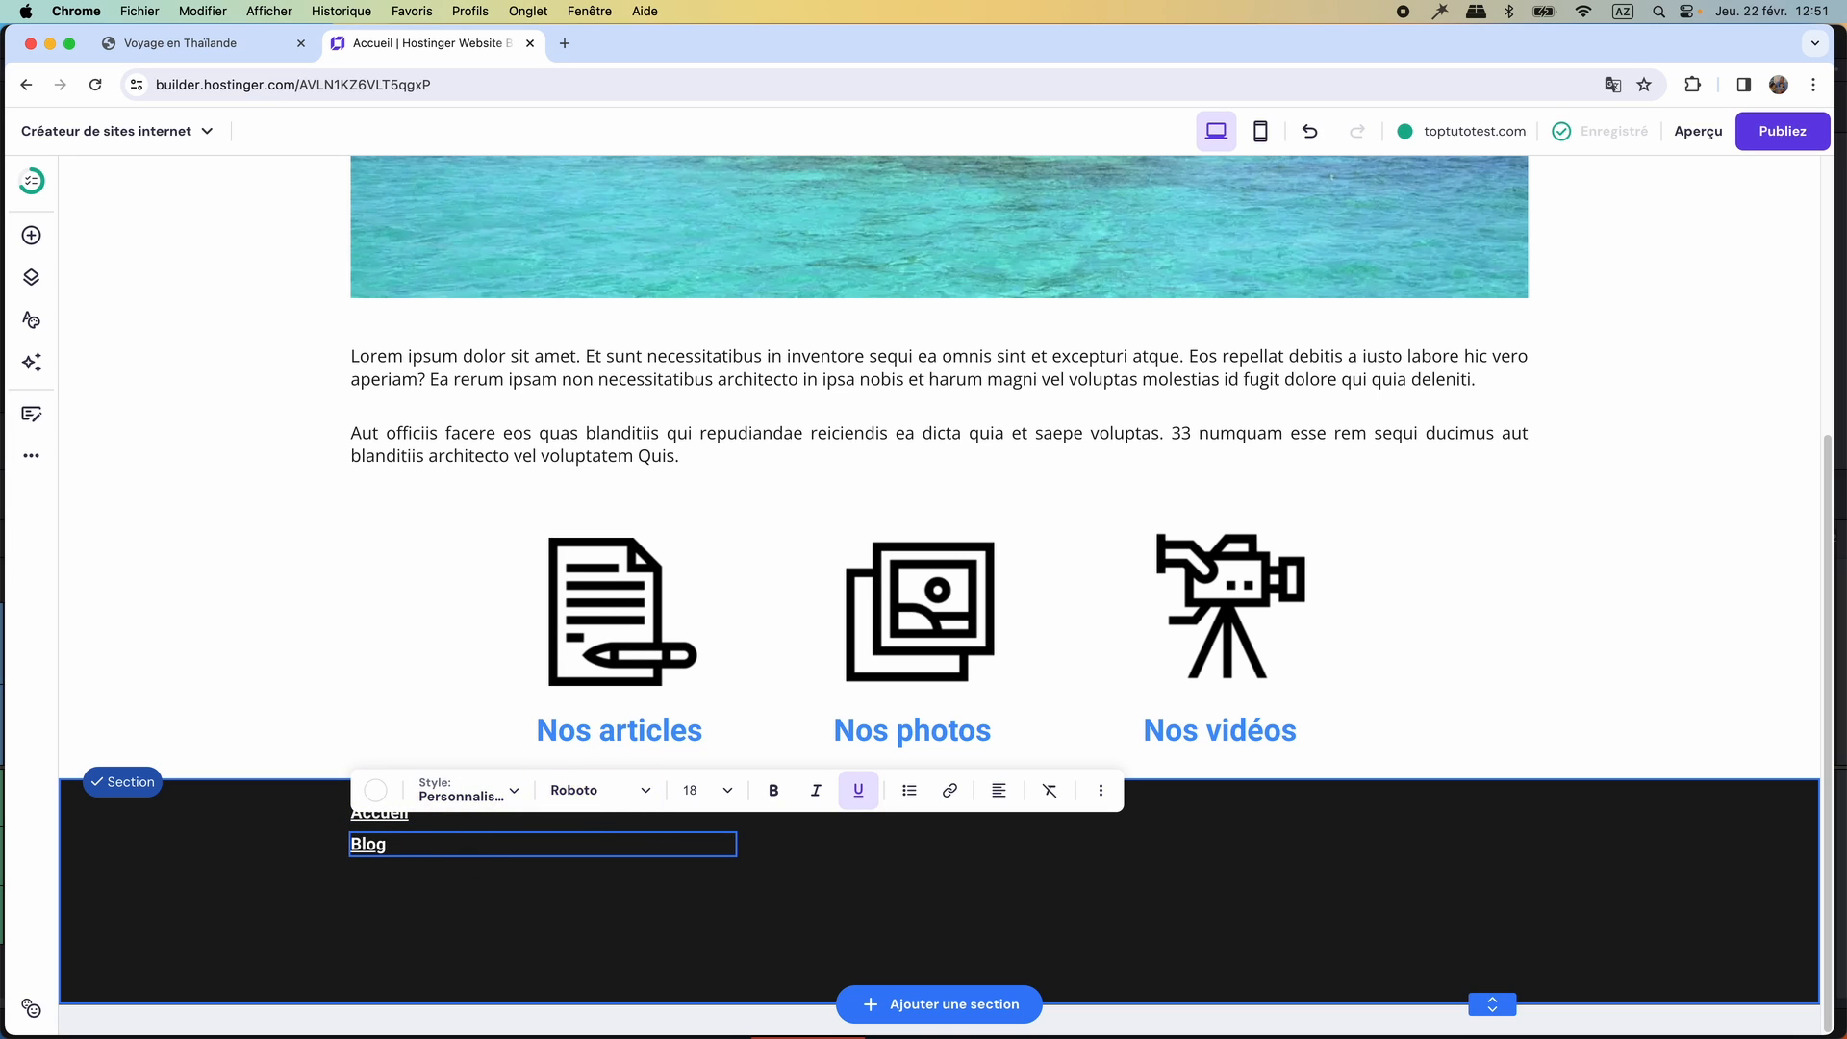
Link the Blog text to the site's Blog page and save the link.
{"action": "left_click", "coordinate": [949, 790]}
{"action": "left_click", "coordinate": [1096, 408]}
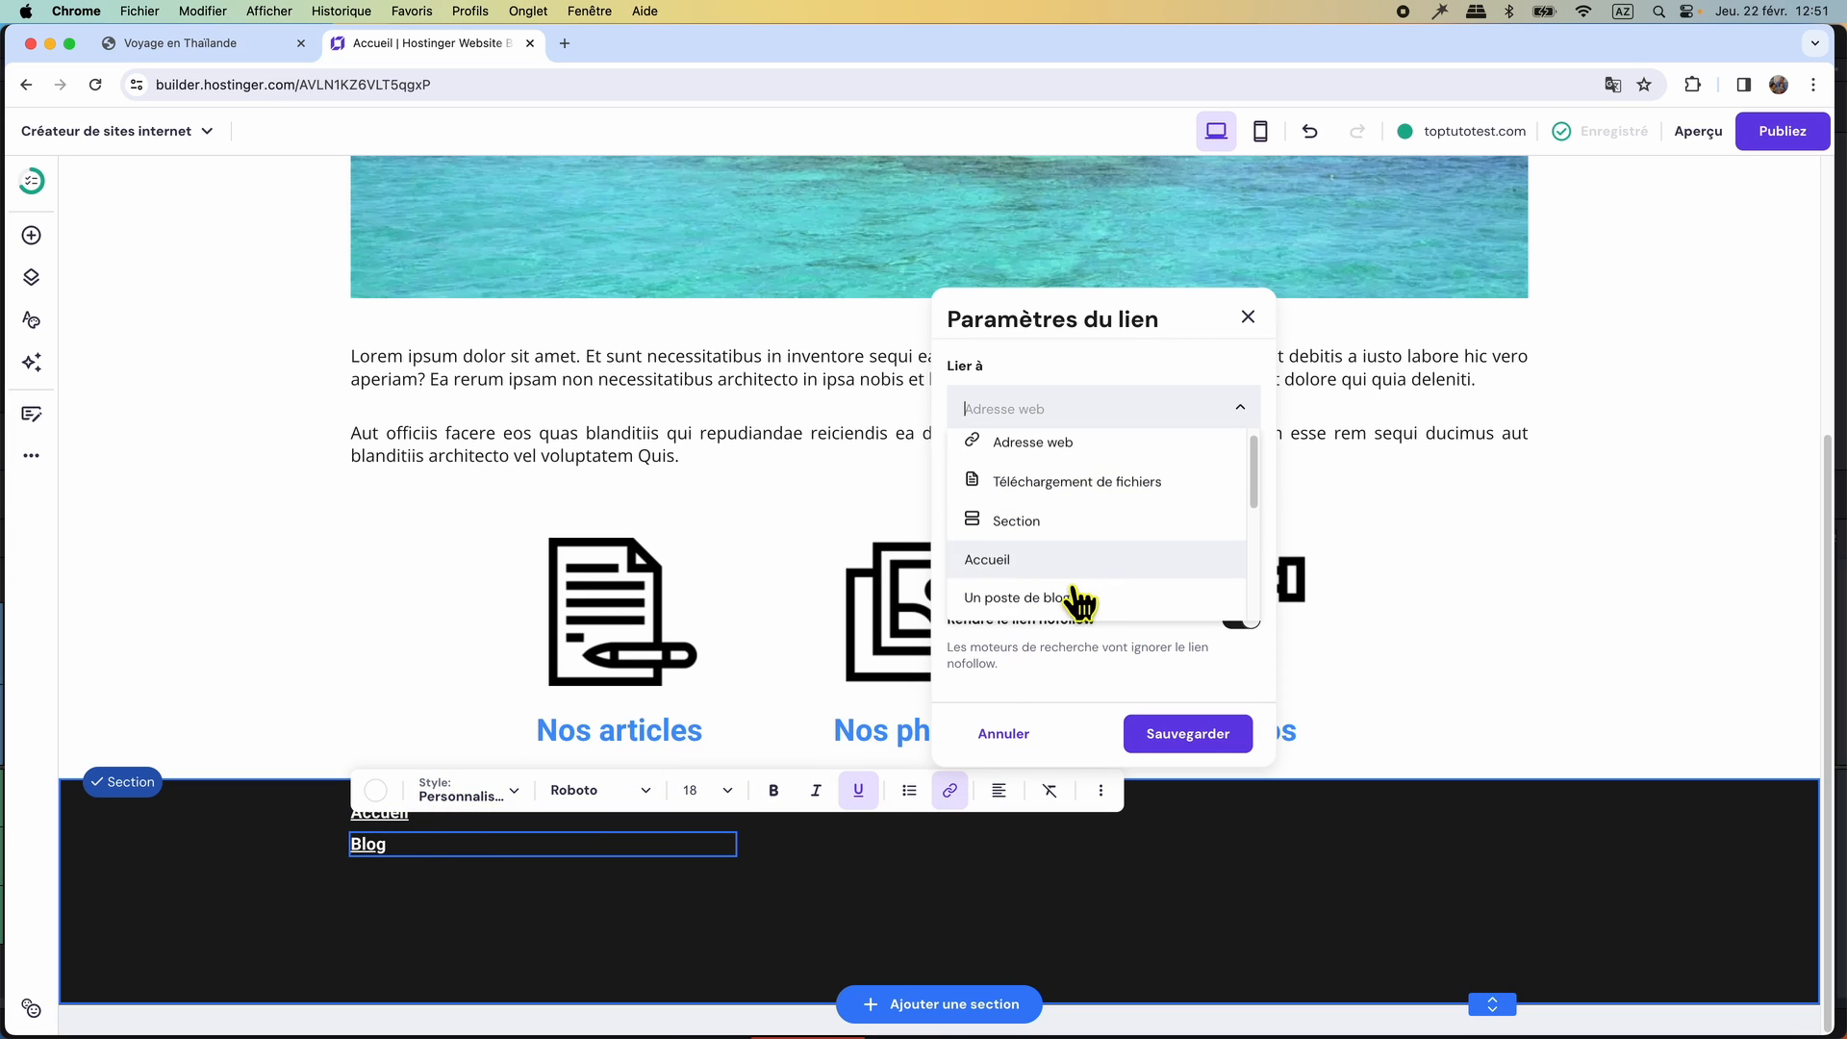
{"action": "scroll", "coordinate": [1075, 601], "scroll_direction": "down", "scroll_amount": 4}
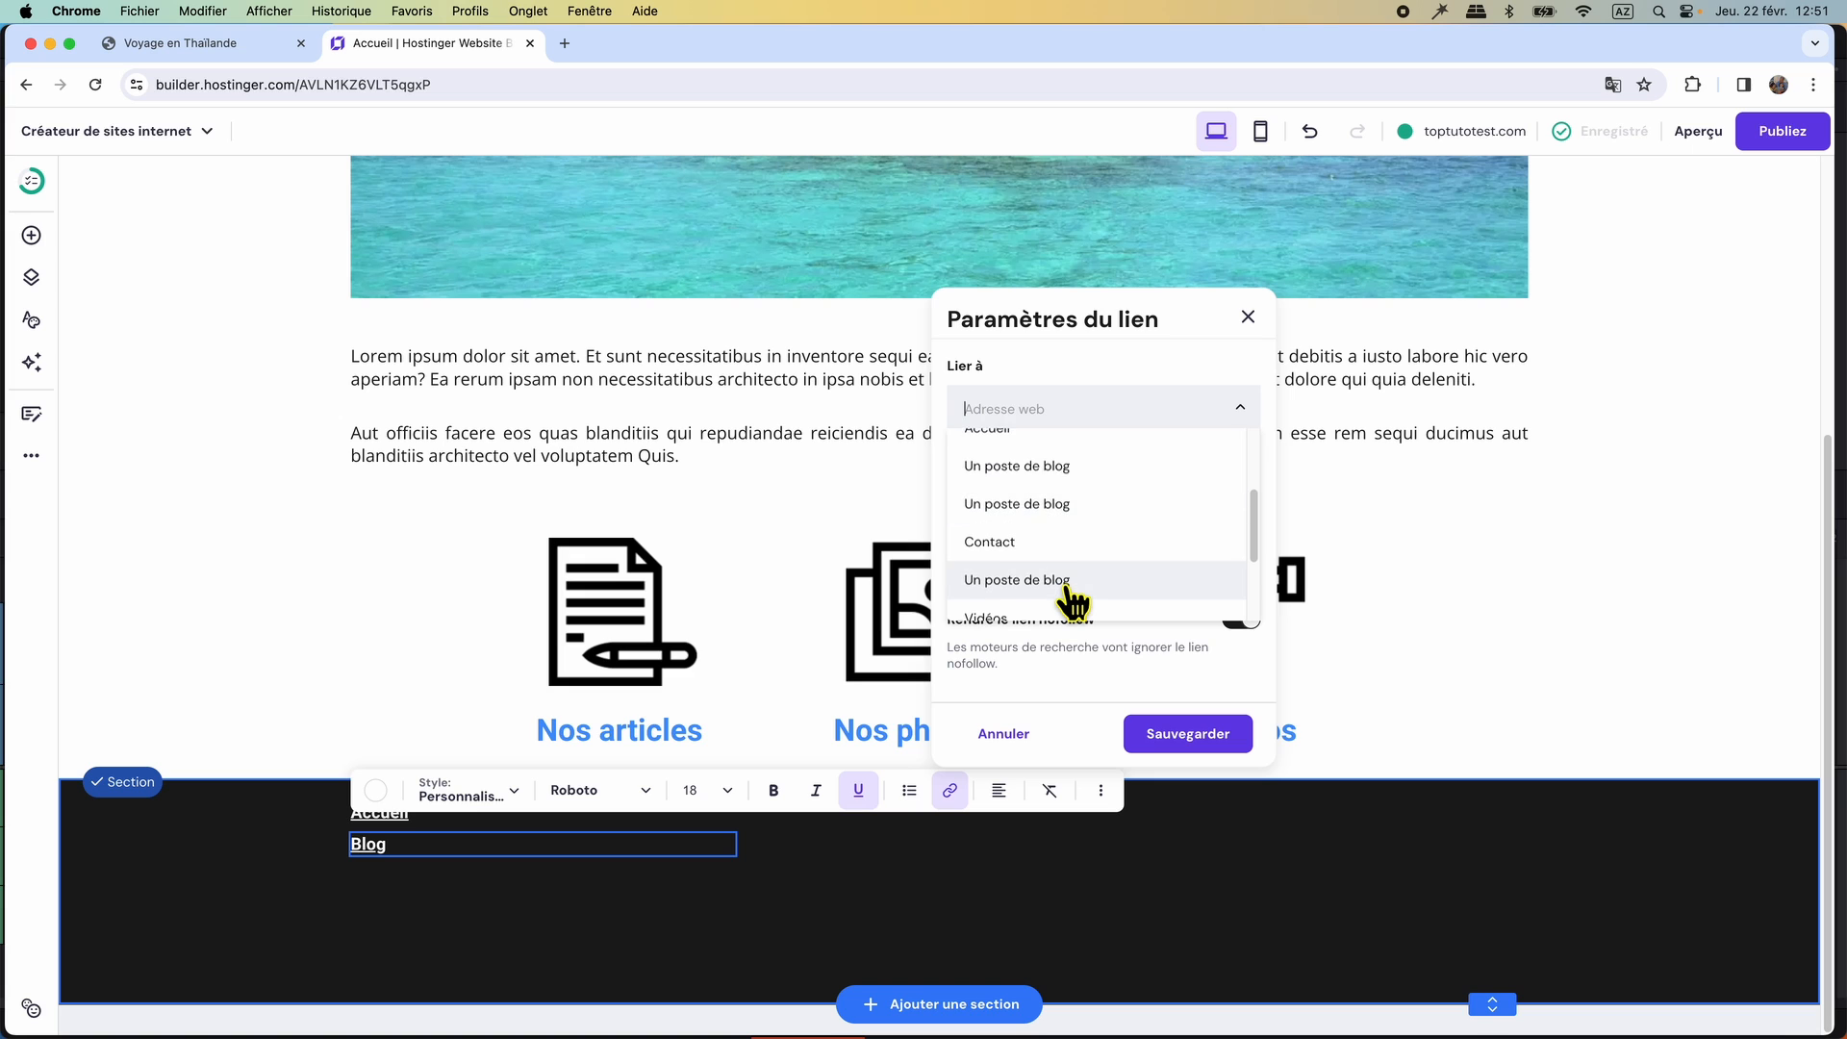
{"action": "scroll", "coordinate": [1071, 601], "scroll_direction": "down", "scroll_amount": 3}
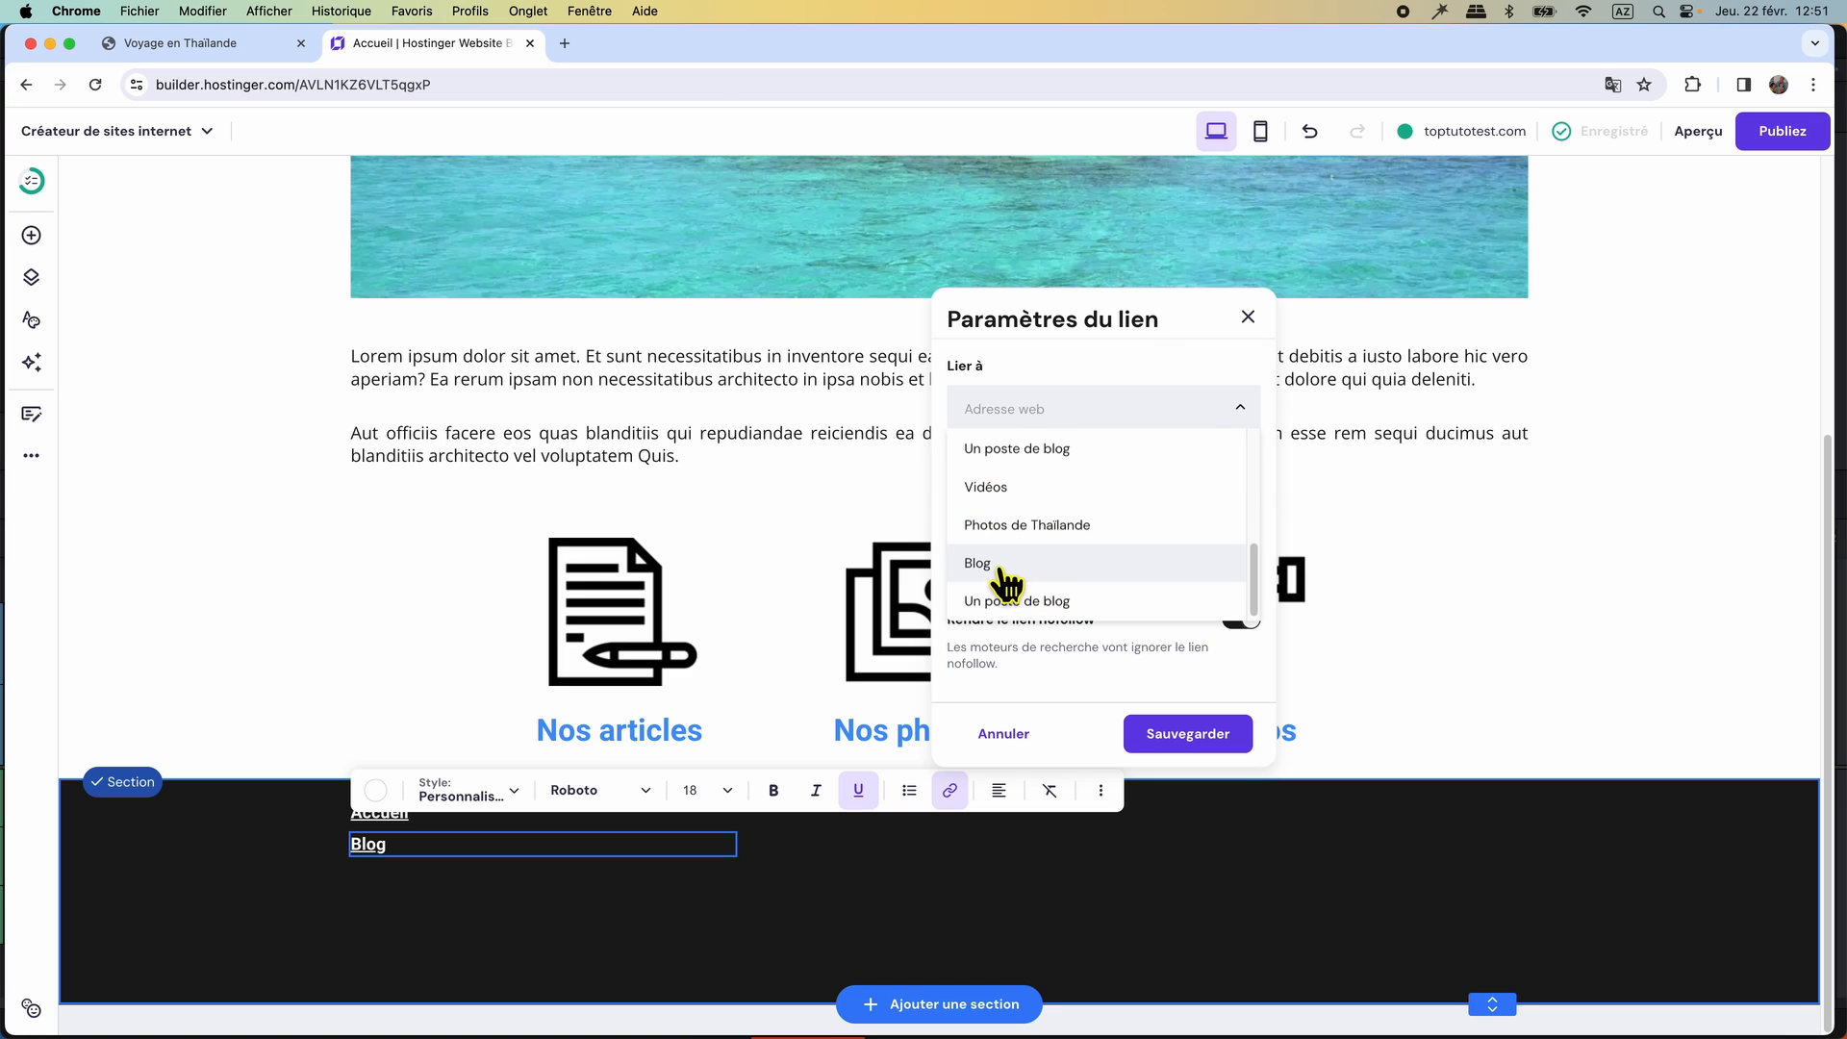
{"action": "left_click", "coordinate": [1001, 570]}
{"action": "left_click", "coordinate": [1175, 734]}
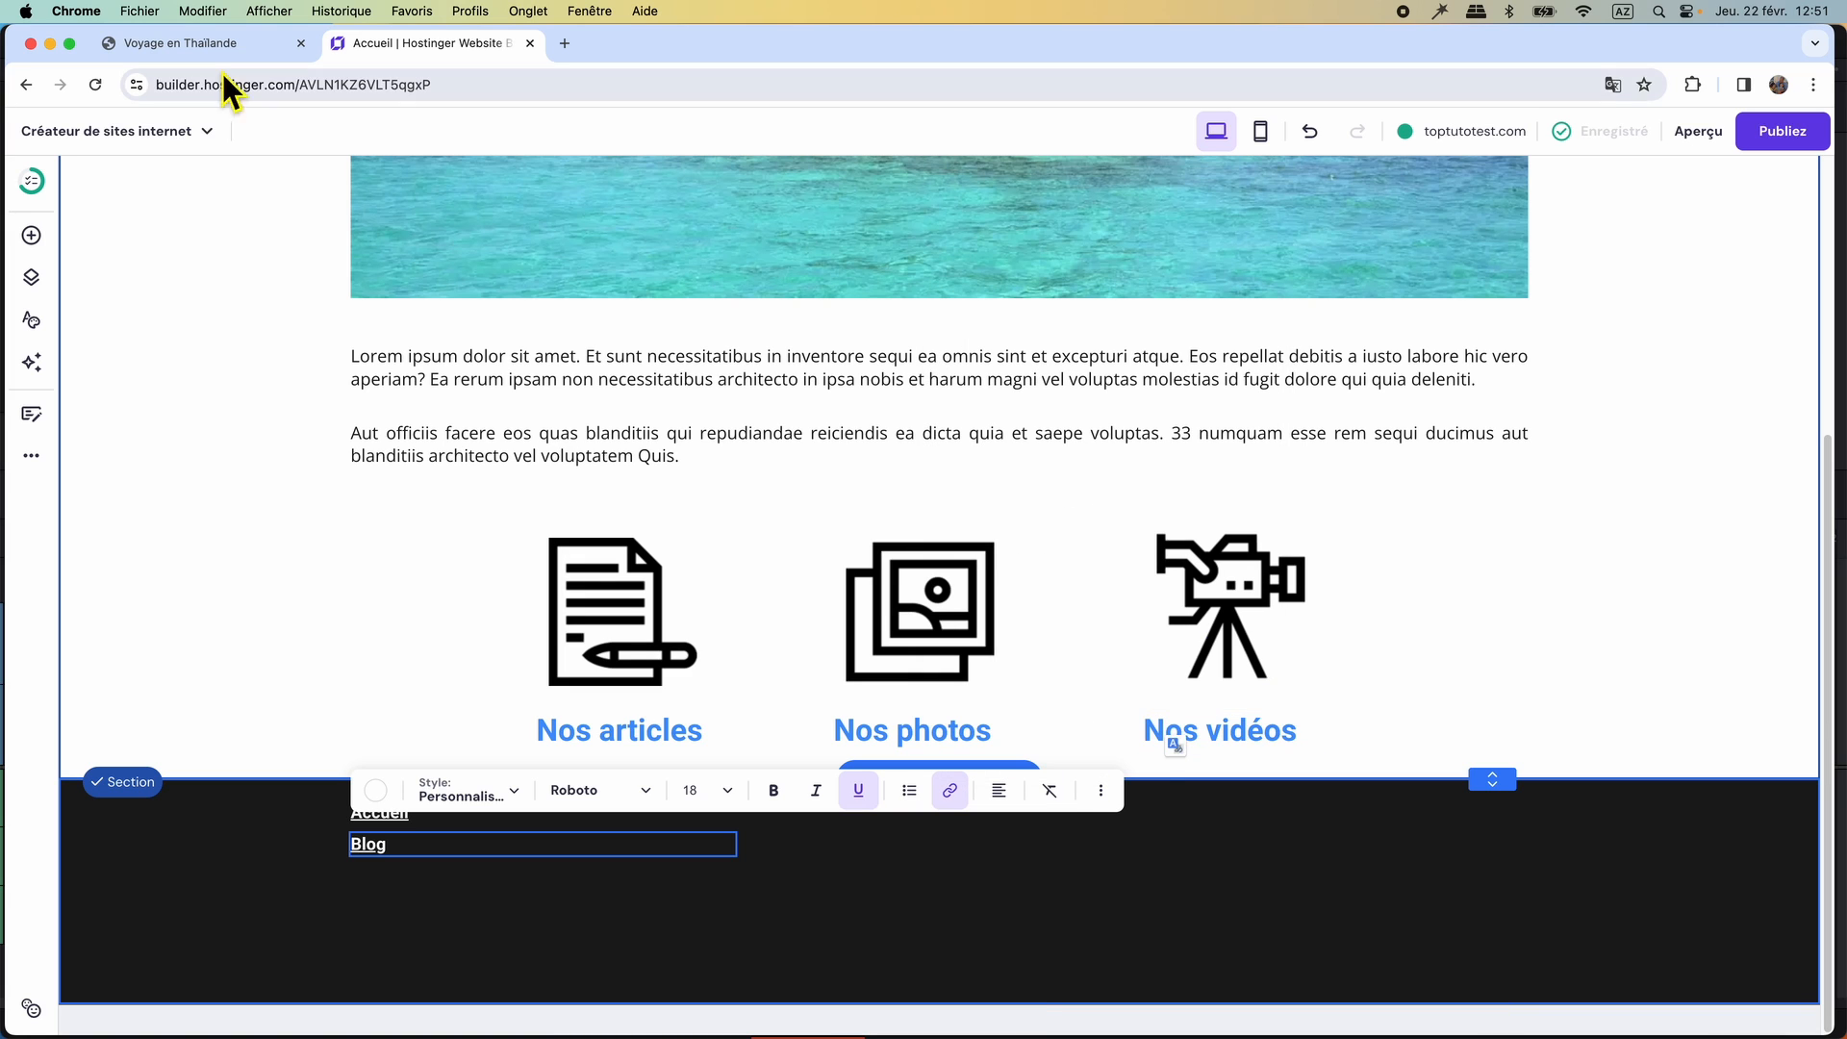
Check the remaining navigation entries in the original Voyage en Thaïlande footer, and return to the builder.
{"action": "left_click", "coordinate": [215, 40]}
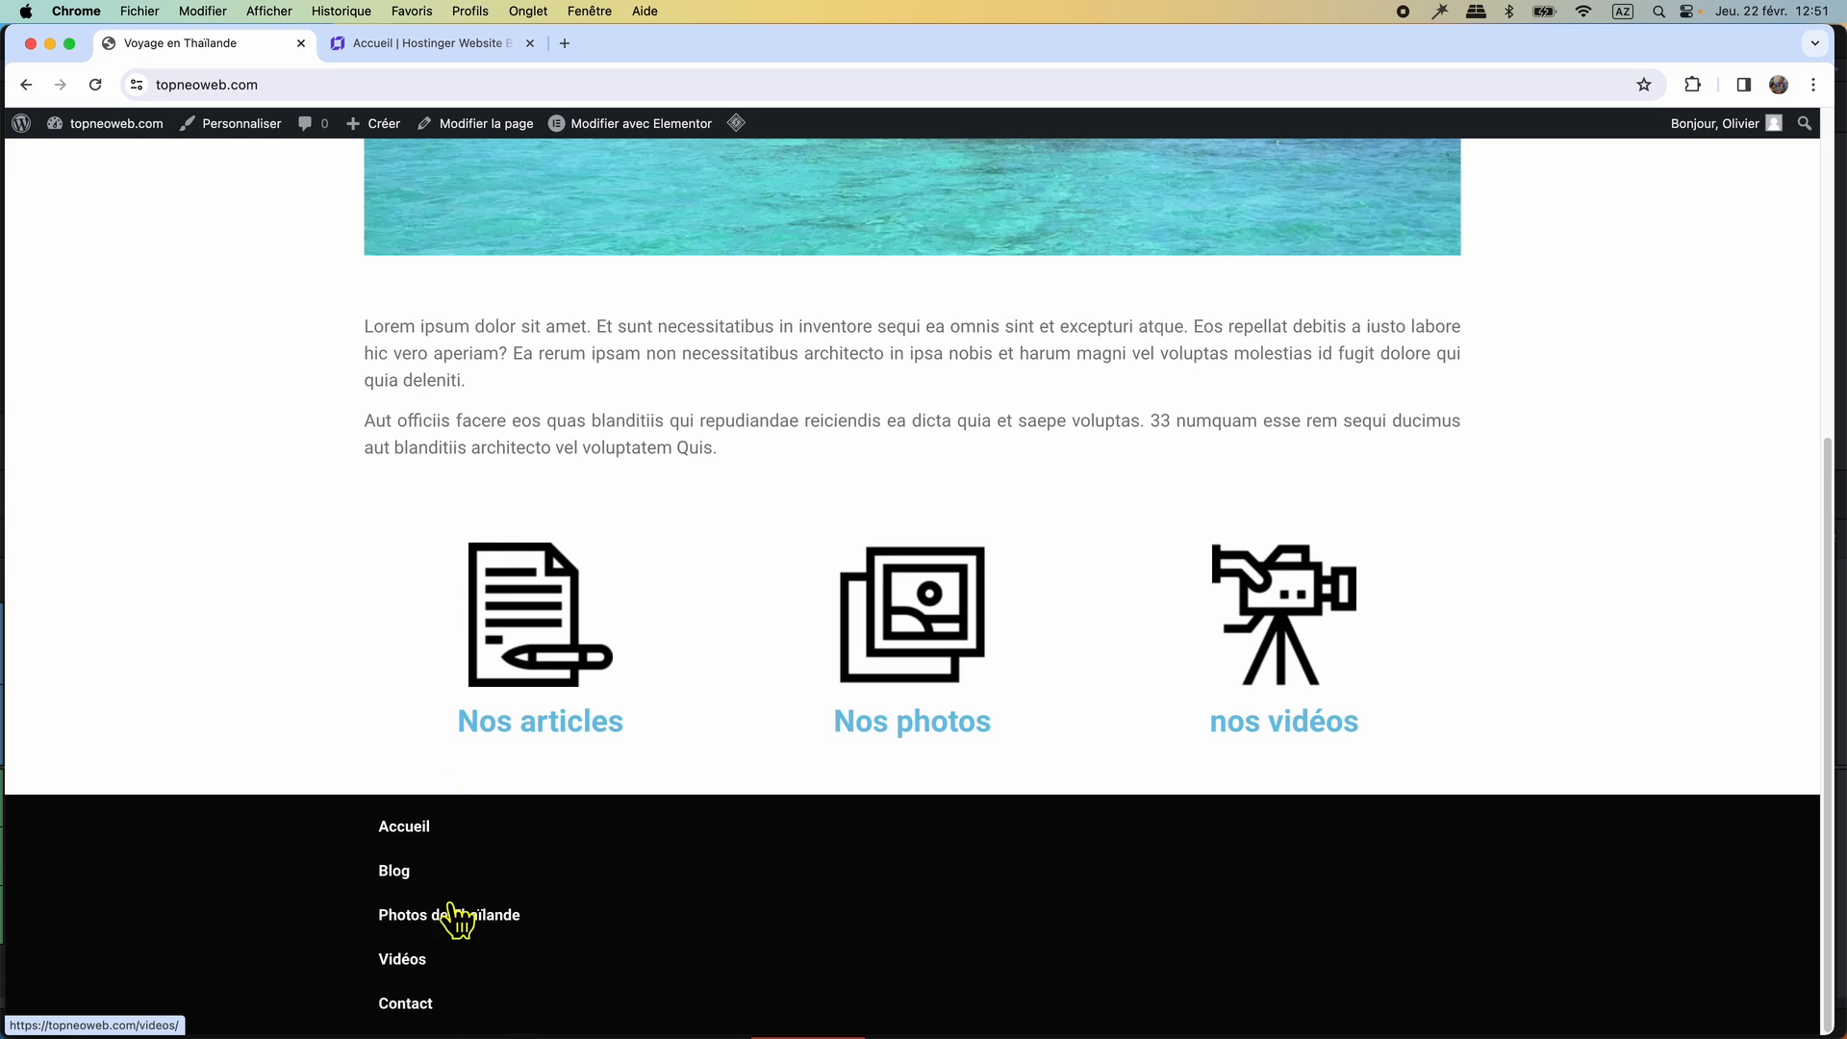
{"action": "left_click", "coordinate": [436, 40]}
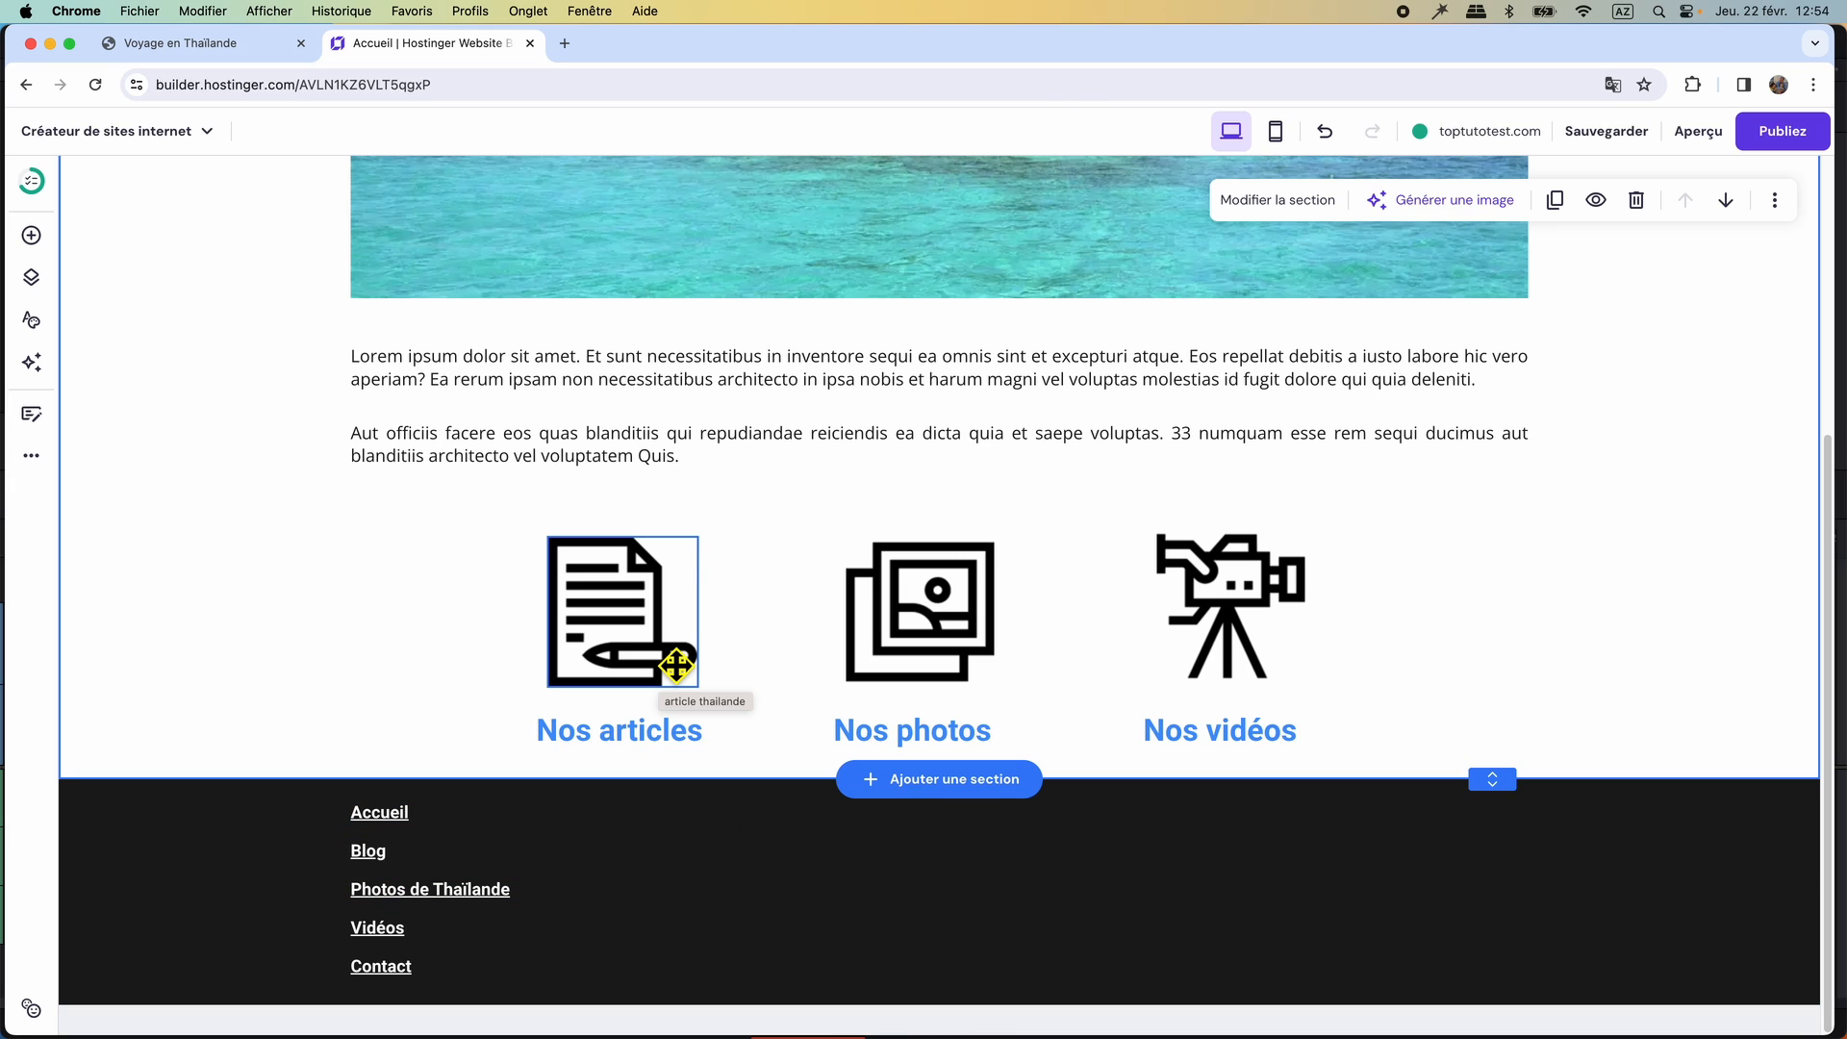
Add a social icons element to the dark section and set its icon colour to white (#ffffff).
{"action": "left_click", "coordinate": [31, 239]}
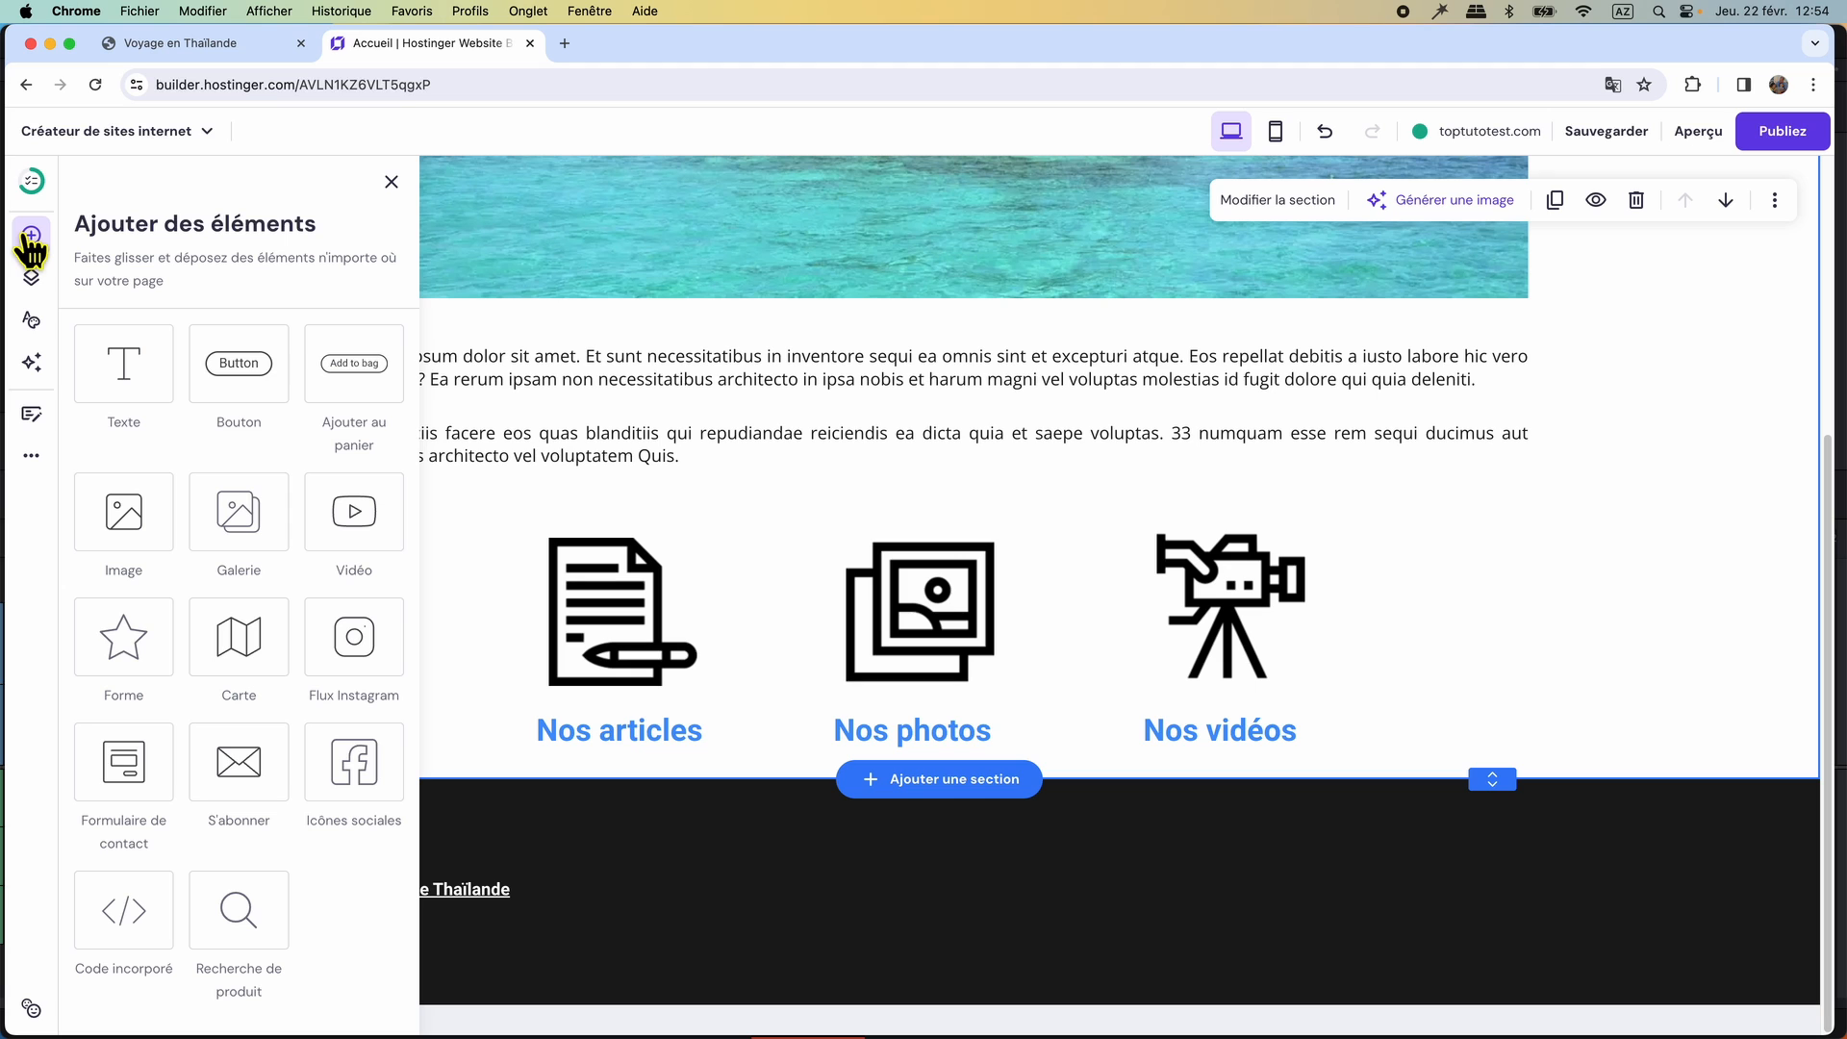
{"action": "left_click_drag", "start_coordinate": [358, 763], "coordinate": [908, 881]}
{"action": "left_click", "coordinate": [1020, 970]}
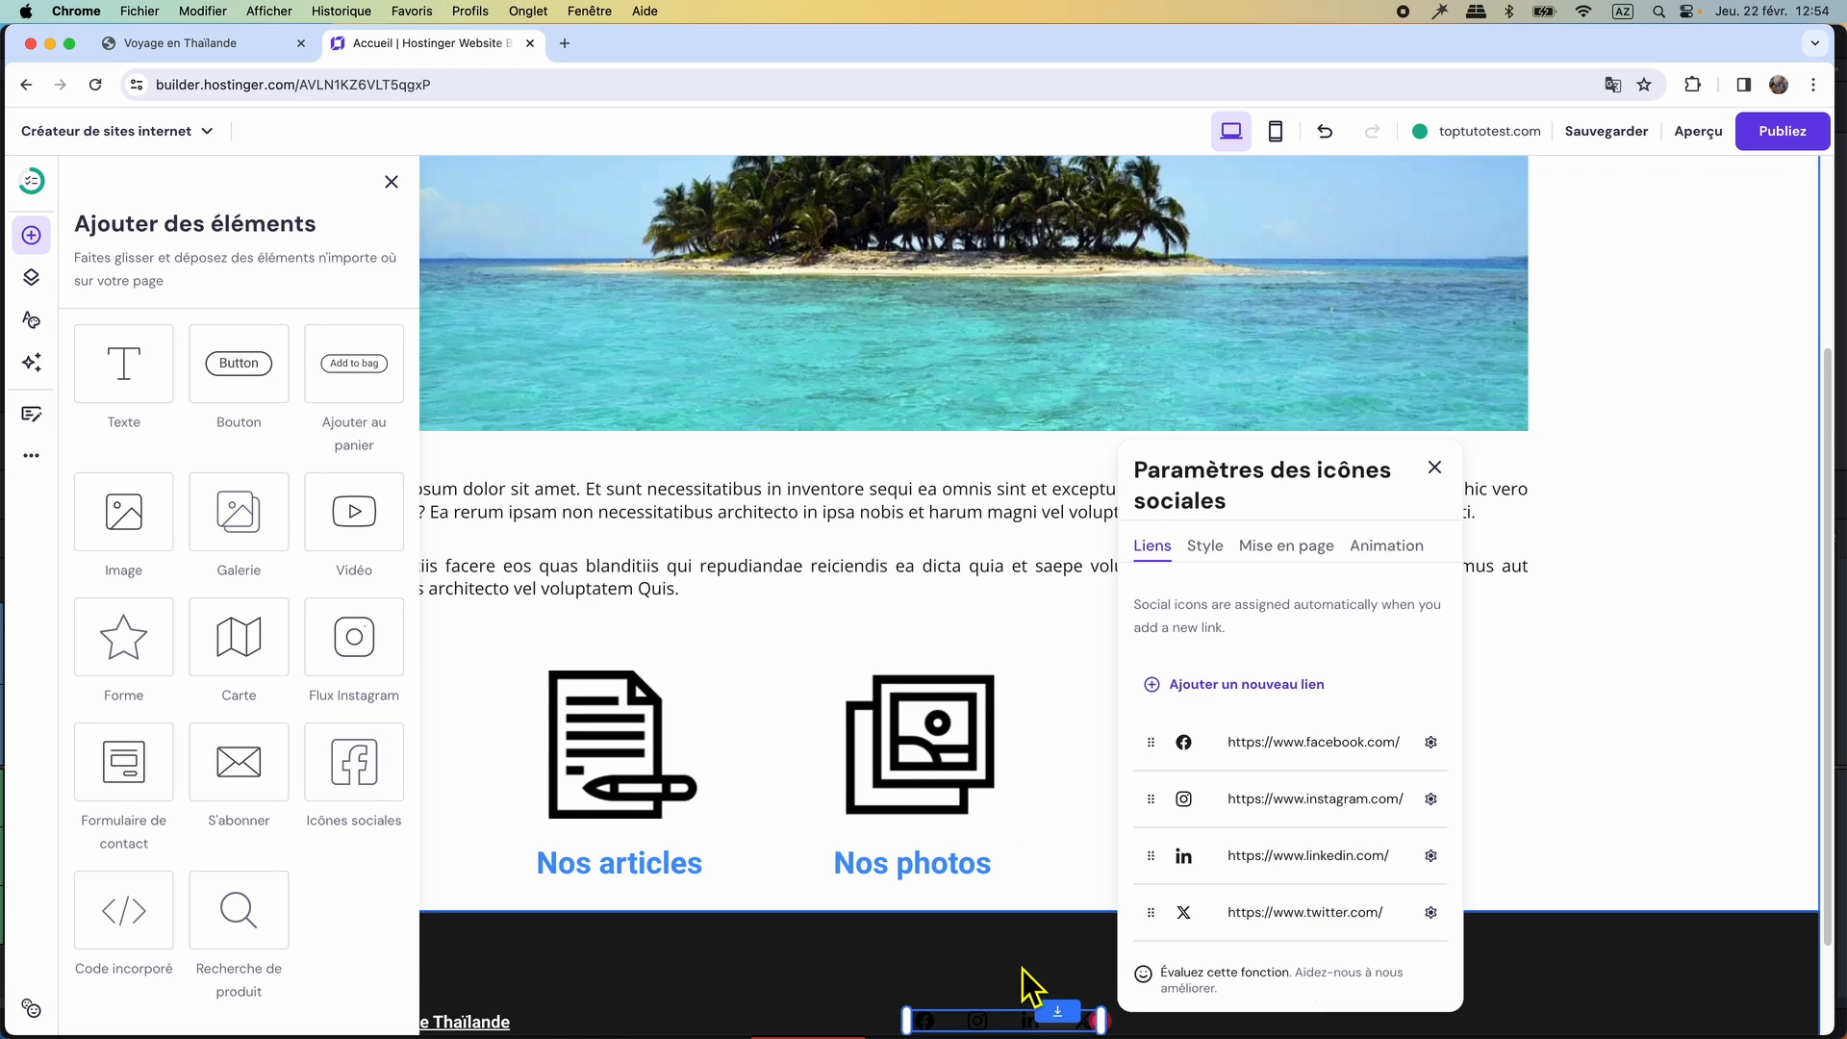
{"action": "left_click", "coordinate": [1205, 547]}
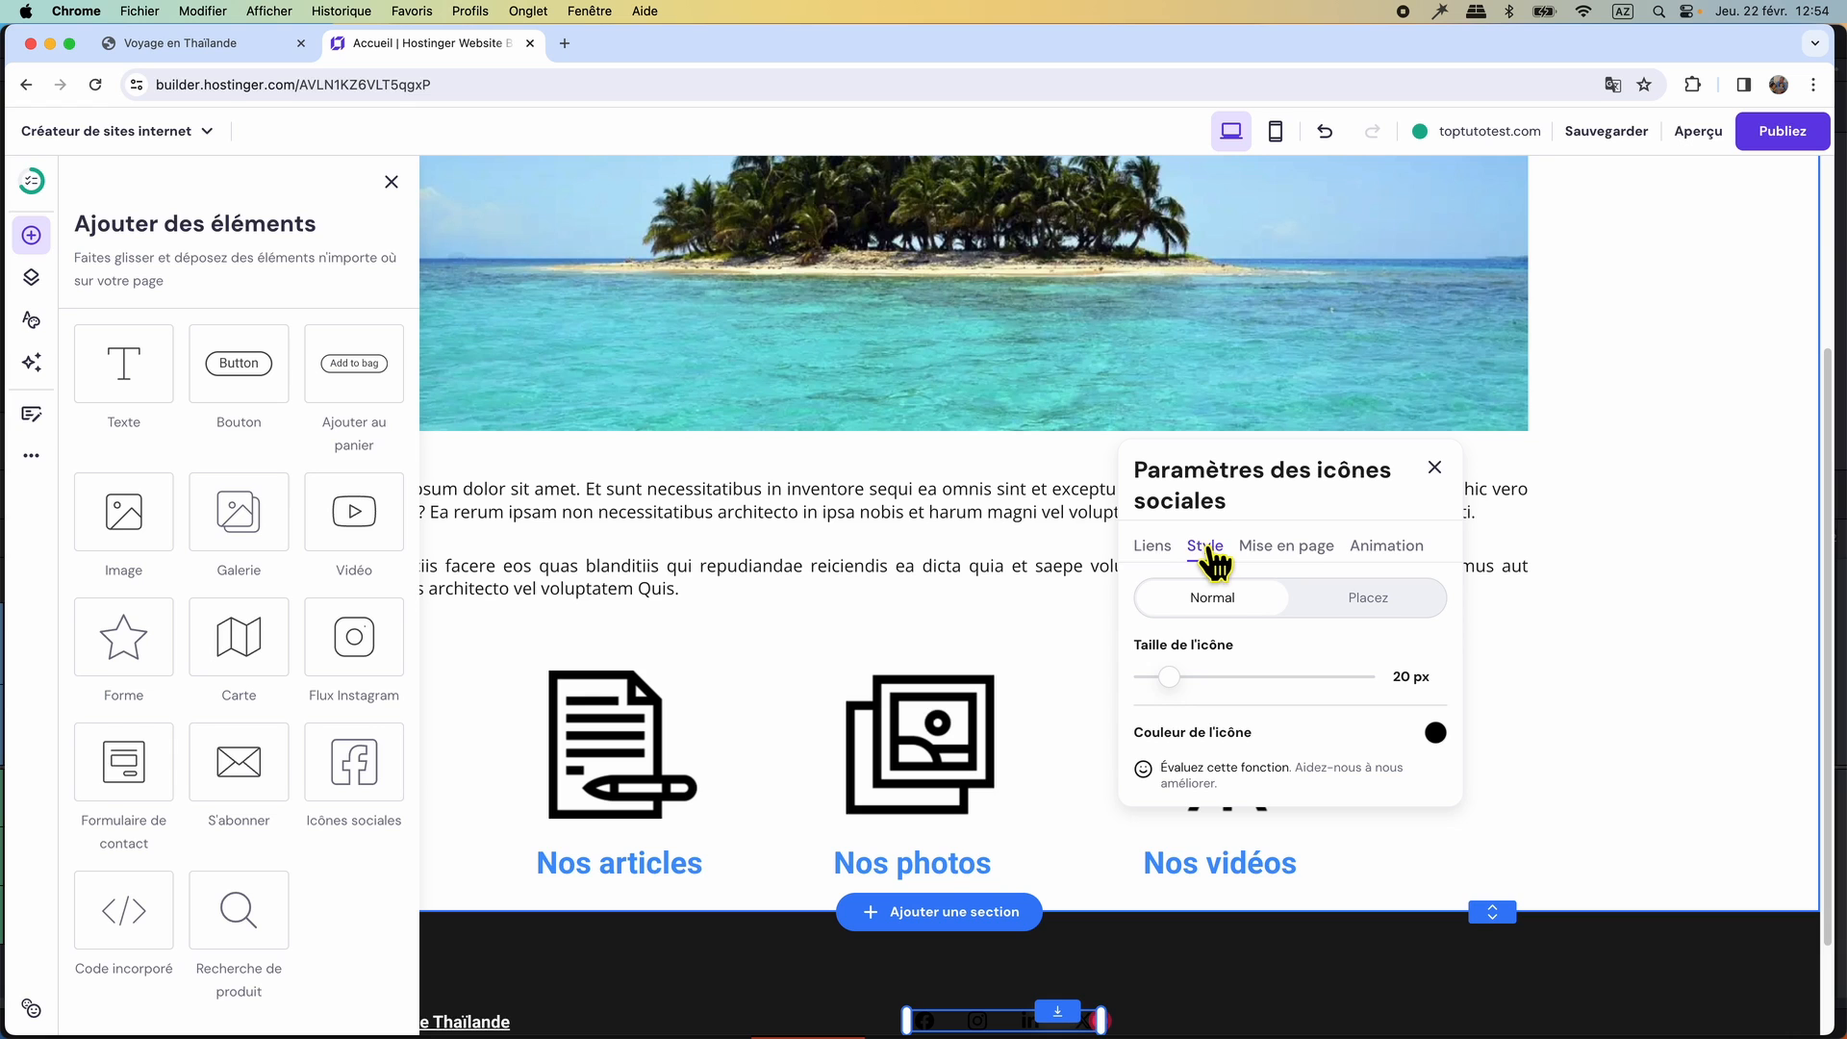
{"action": "left_click", "coordinate": [1435, 733]}
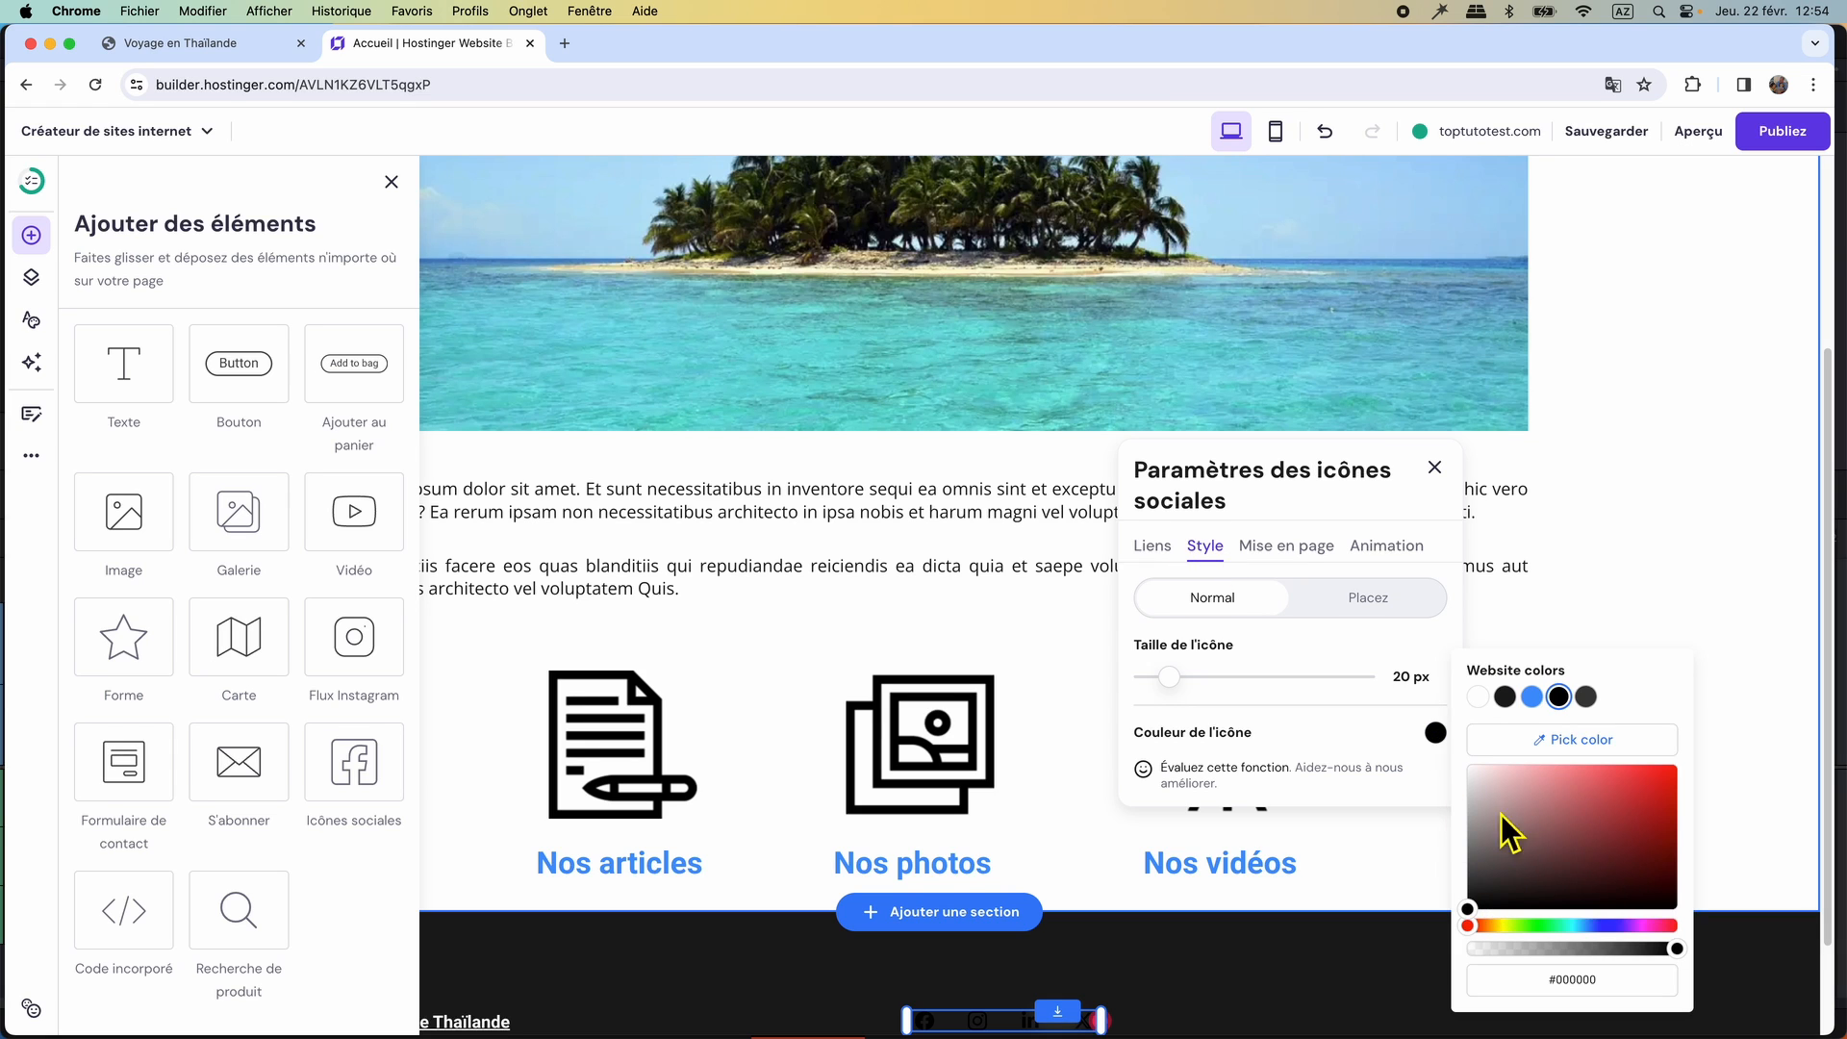
{"action": "left_click", "coordinate": [1471, 770]}
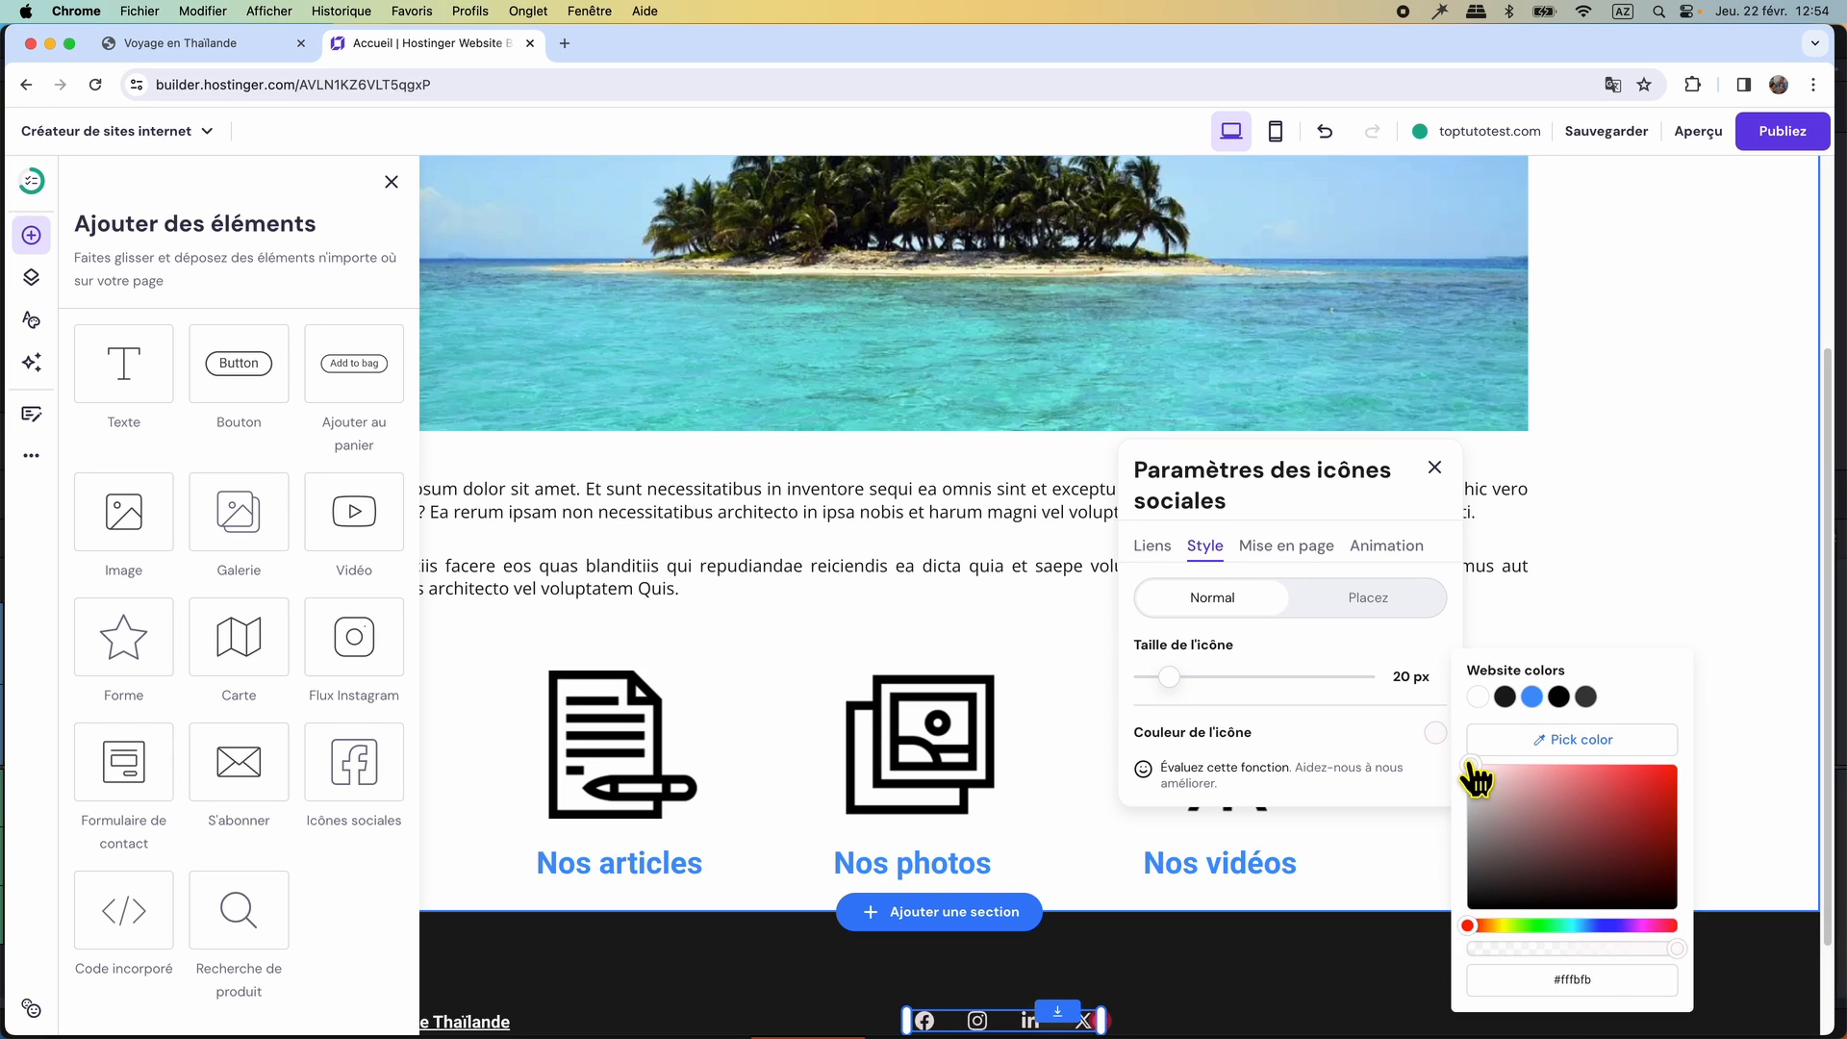
Delete the Facebook, Instagram and LinkedIn links from the social icons element.
{"action": "left_click", "coordinate": [1150, 550]}
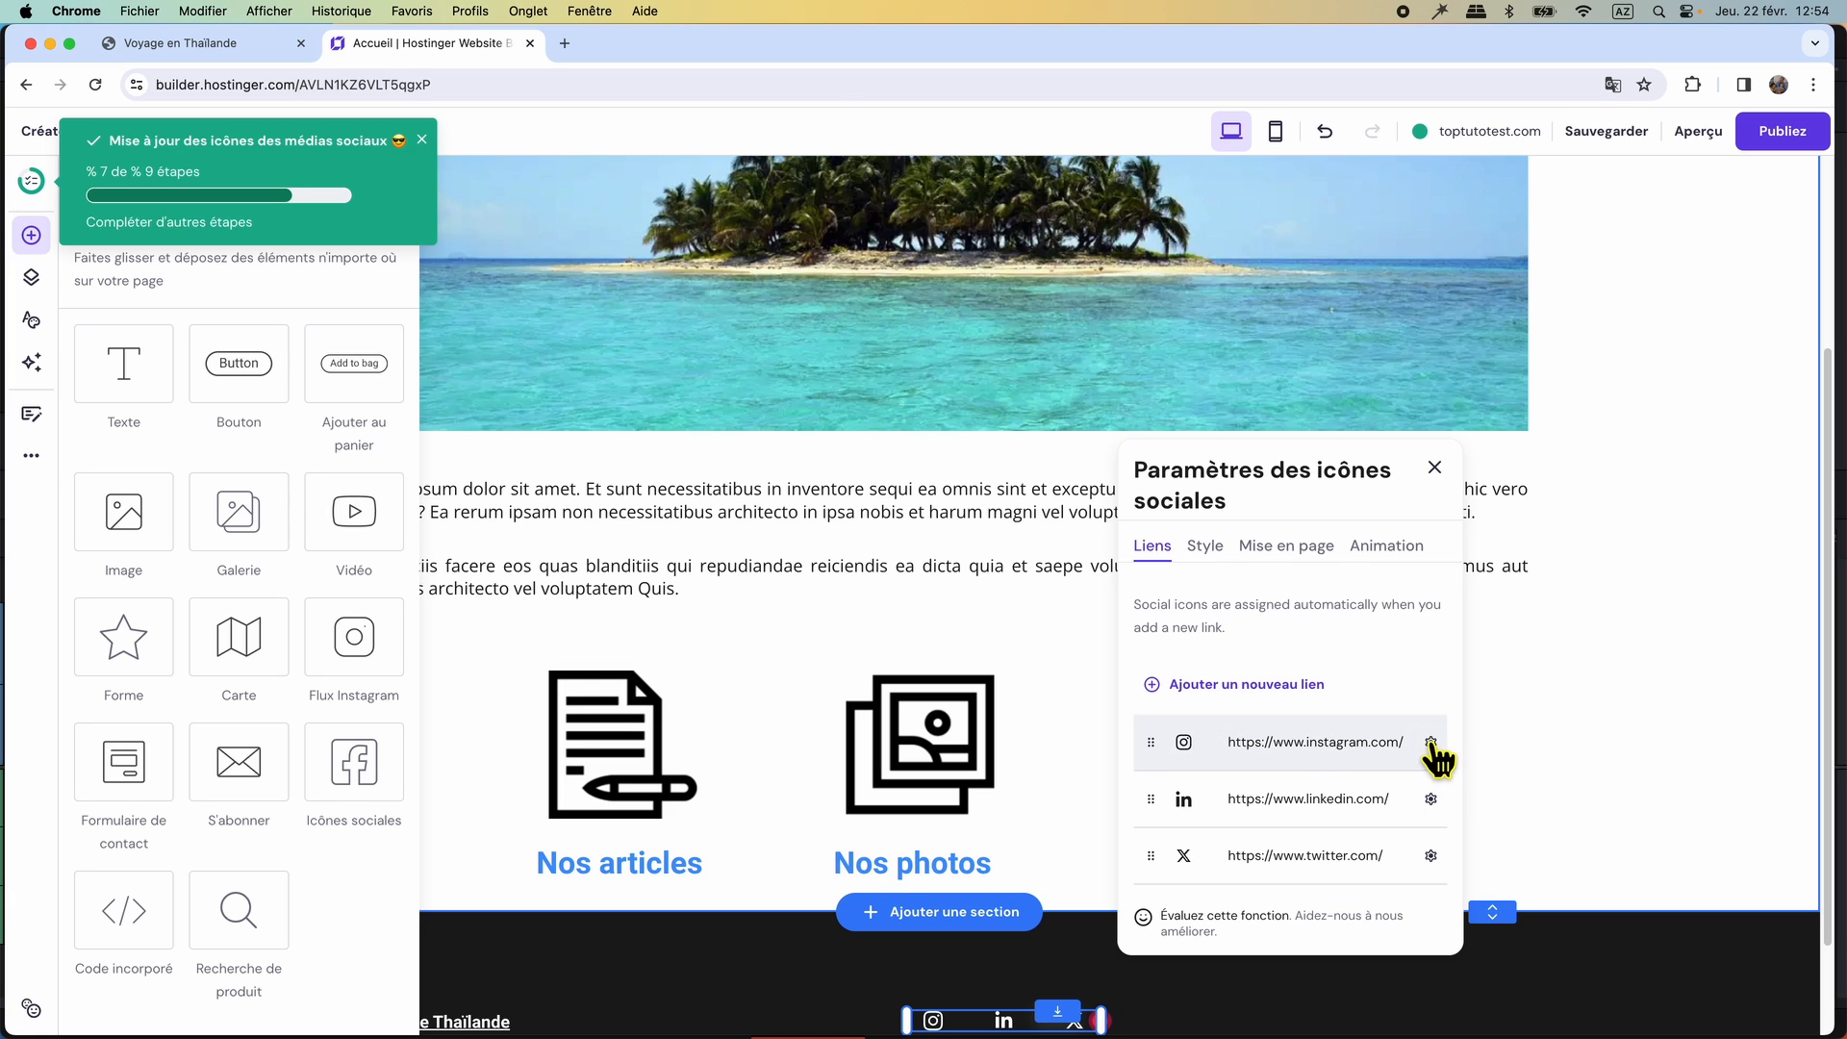
{"action": "left_click", "coordinate": [1431, 744]}
{"action": "left_click", "coordinate": [1392, 827]}
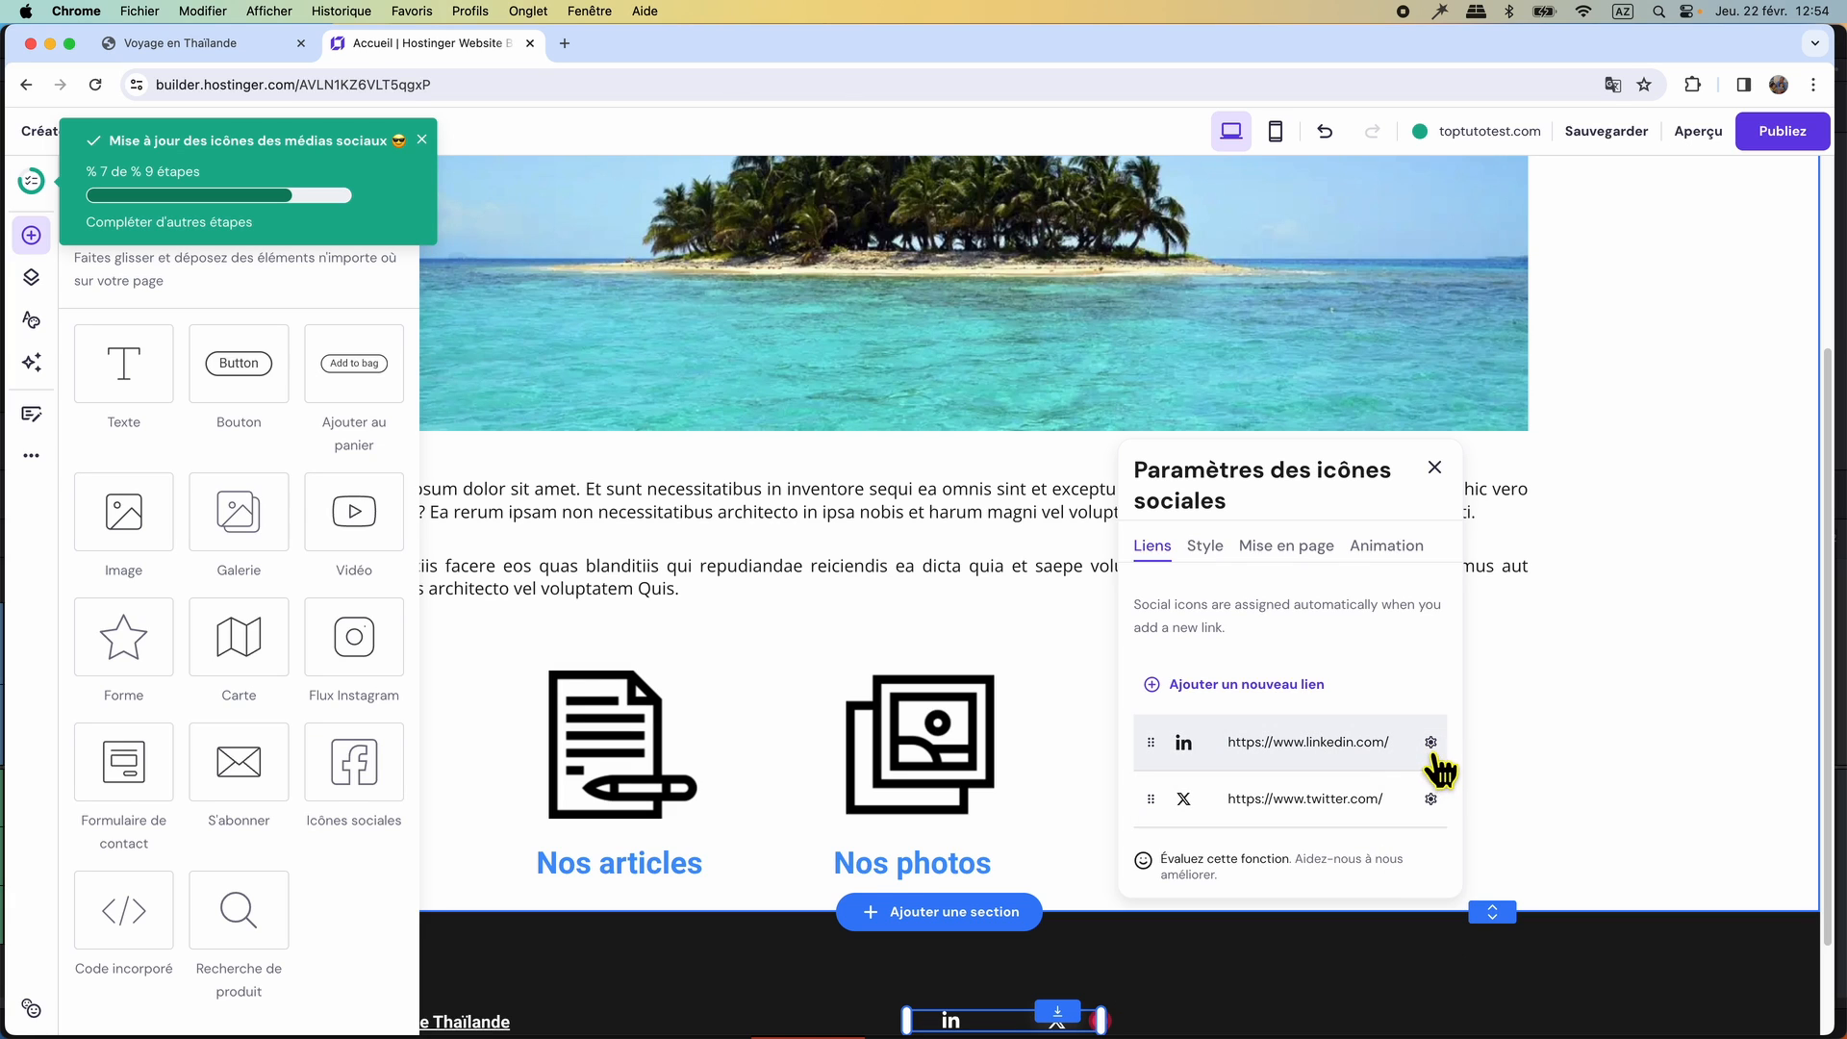
{"action": "left_click", "coordinate": [1430, 742]}
{"action": "left_click", "coordinate": [1393, 827]}
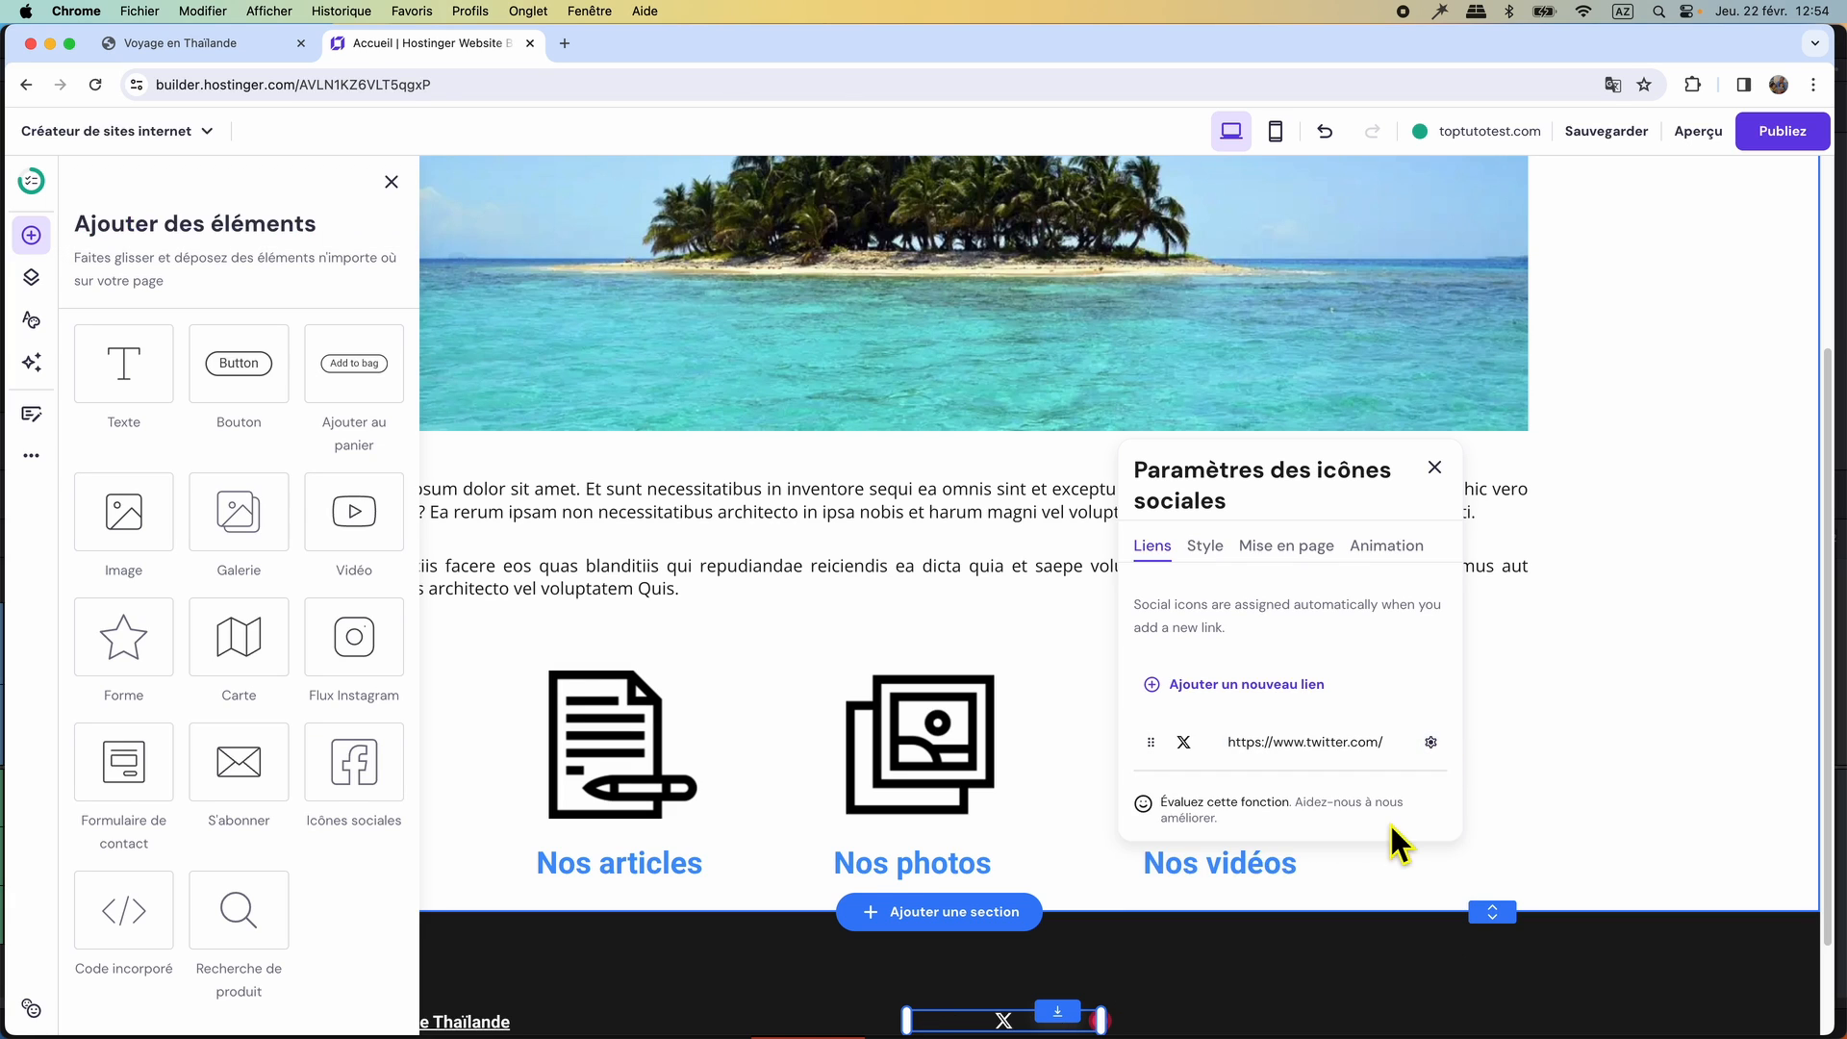
Add the Toptuto Web YouTube channel's address, copied from the Brave window, as a new social link and delete the Twitter link.
{"action": "left_click", "coordinate": [1251, 702]}
{"action": "left_click", "coordinate": [1245, 689]}
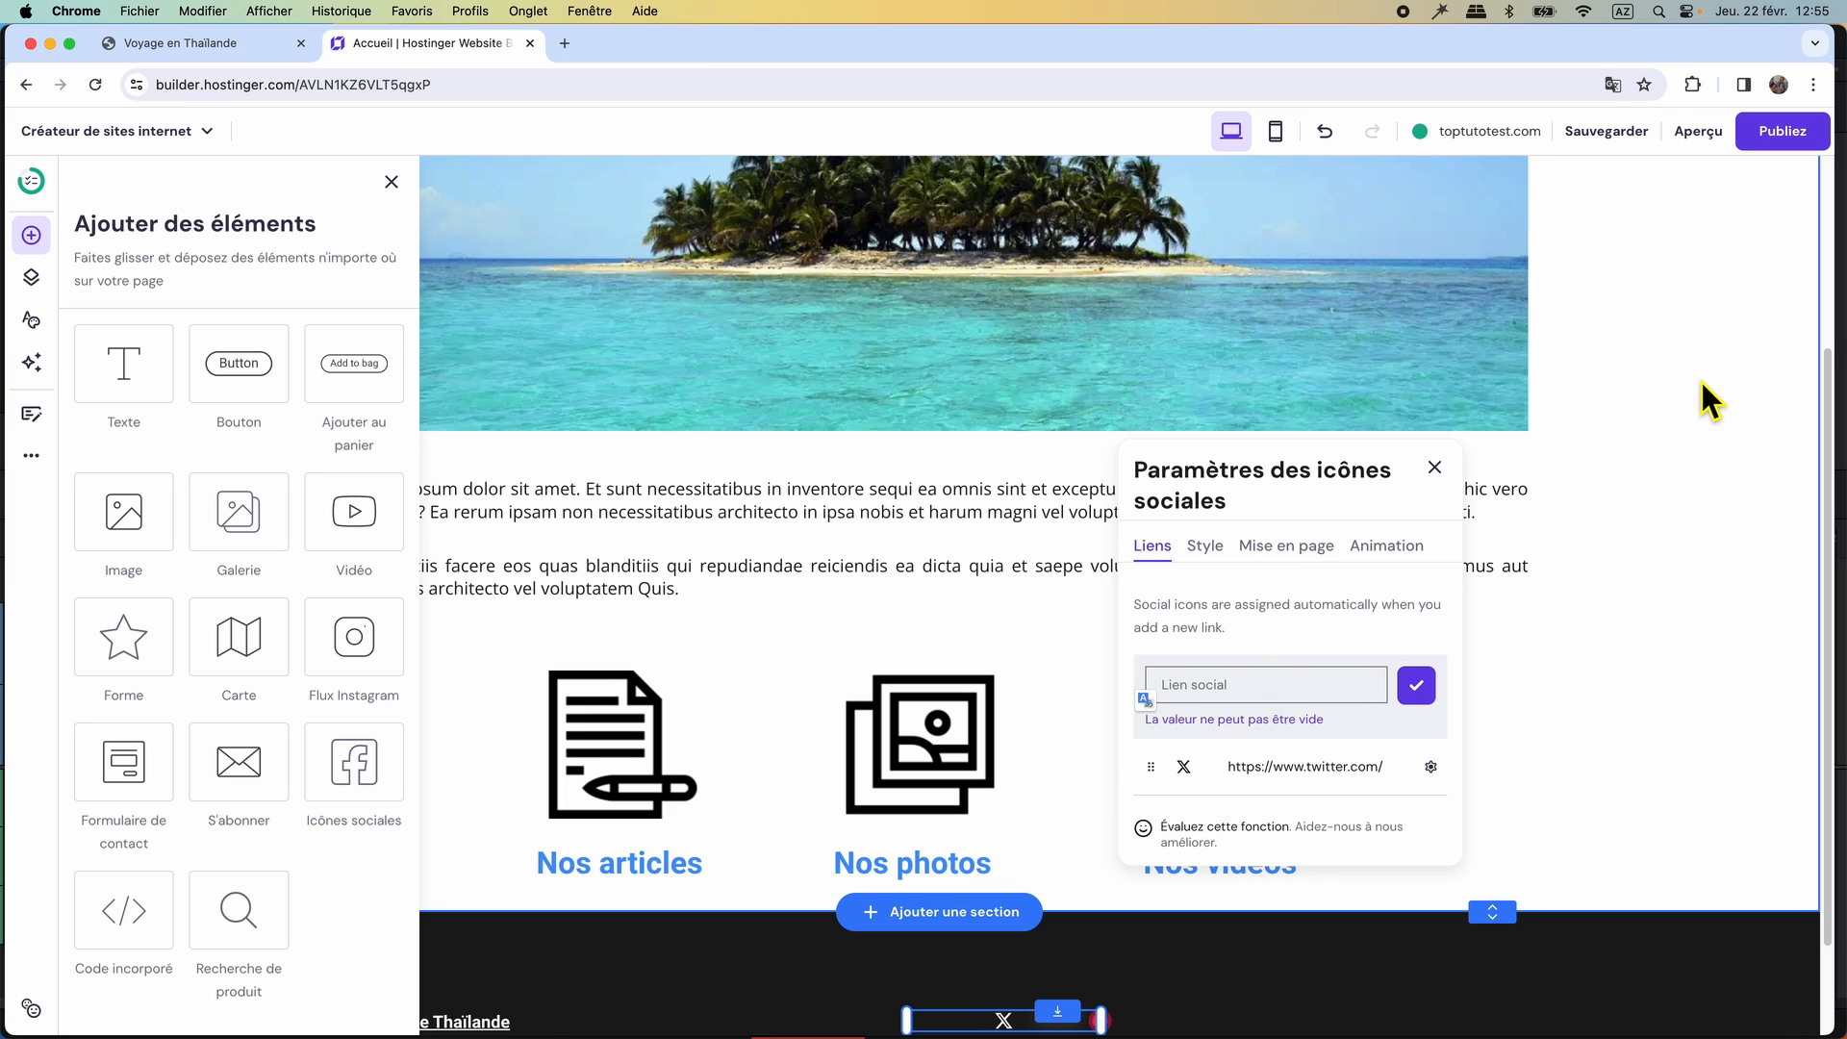
{"action": "left_click", "coordinate": [1815, 263]}
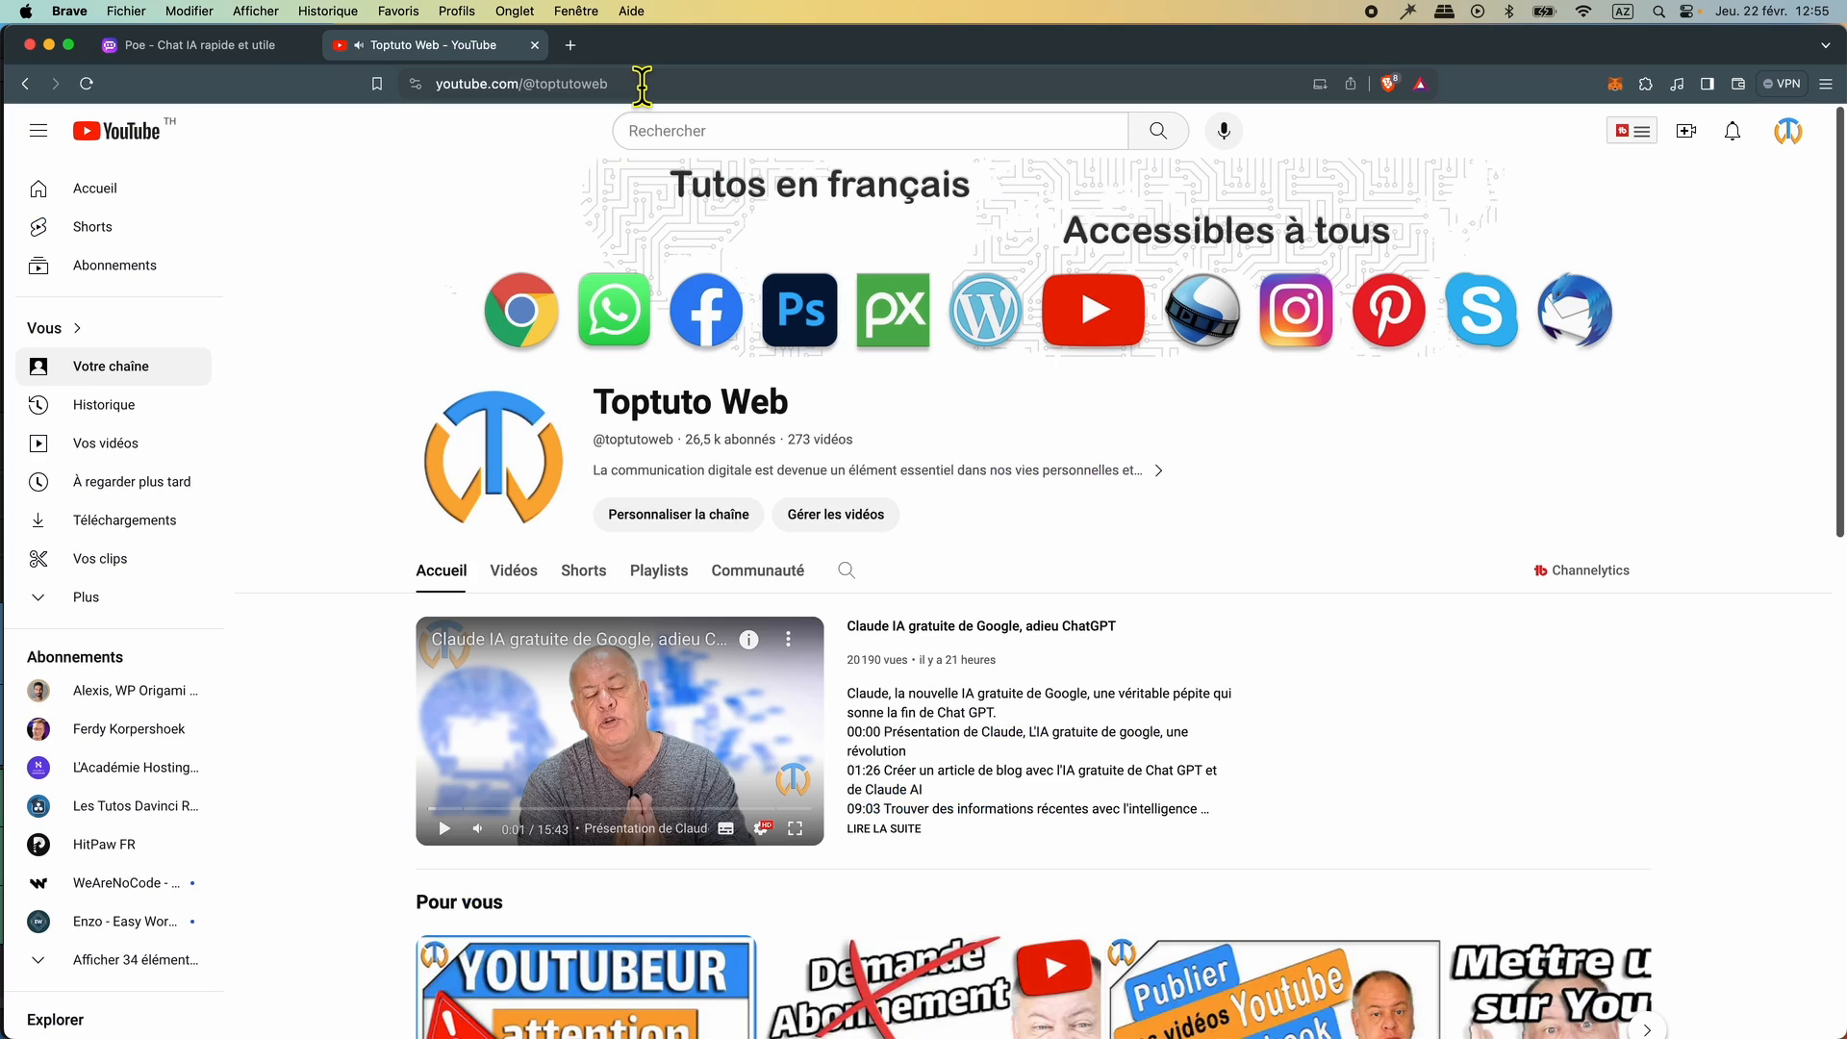
{"action": "left_click", "coordinate": [627, 86]}
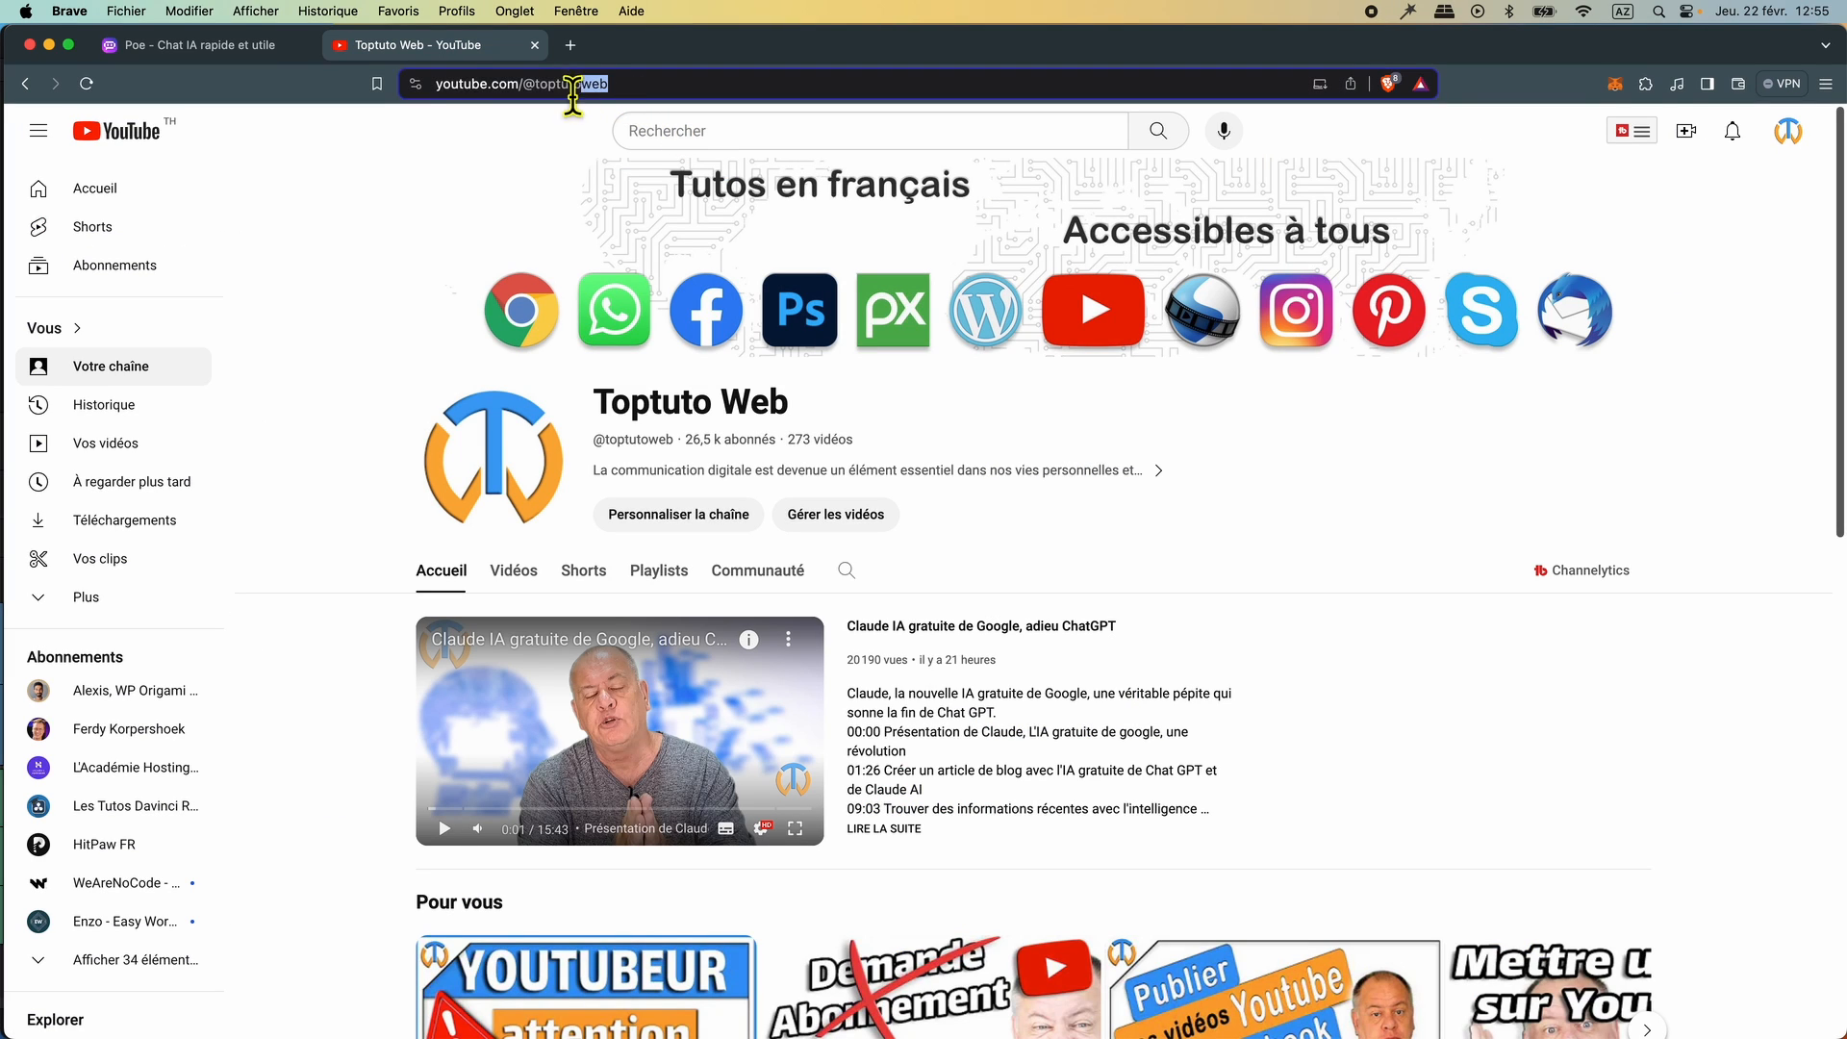
{"action": "right_click", "coordinate": [498, 91]}
{"action": "left_click", "coordinate": [542, 214]}
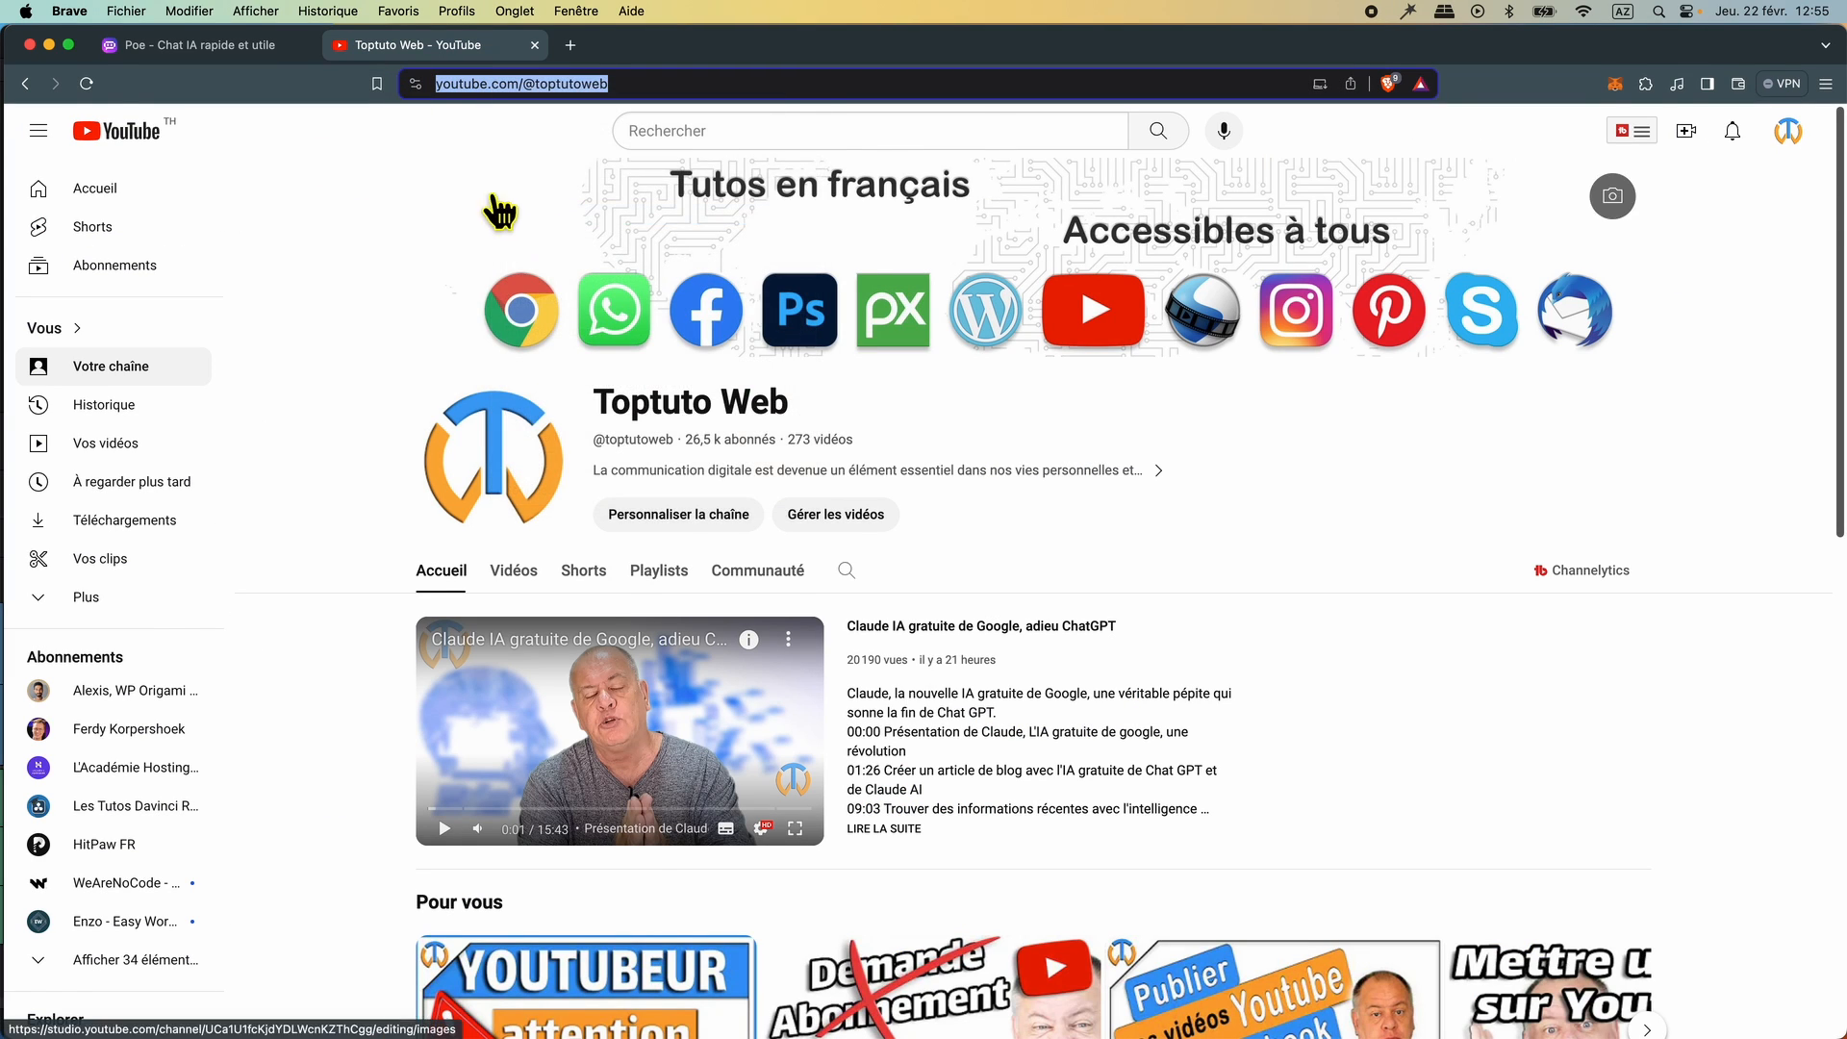
{"action": "key", "text": "super+m"}
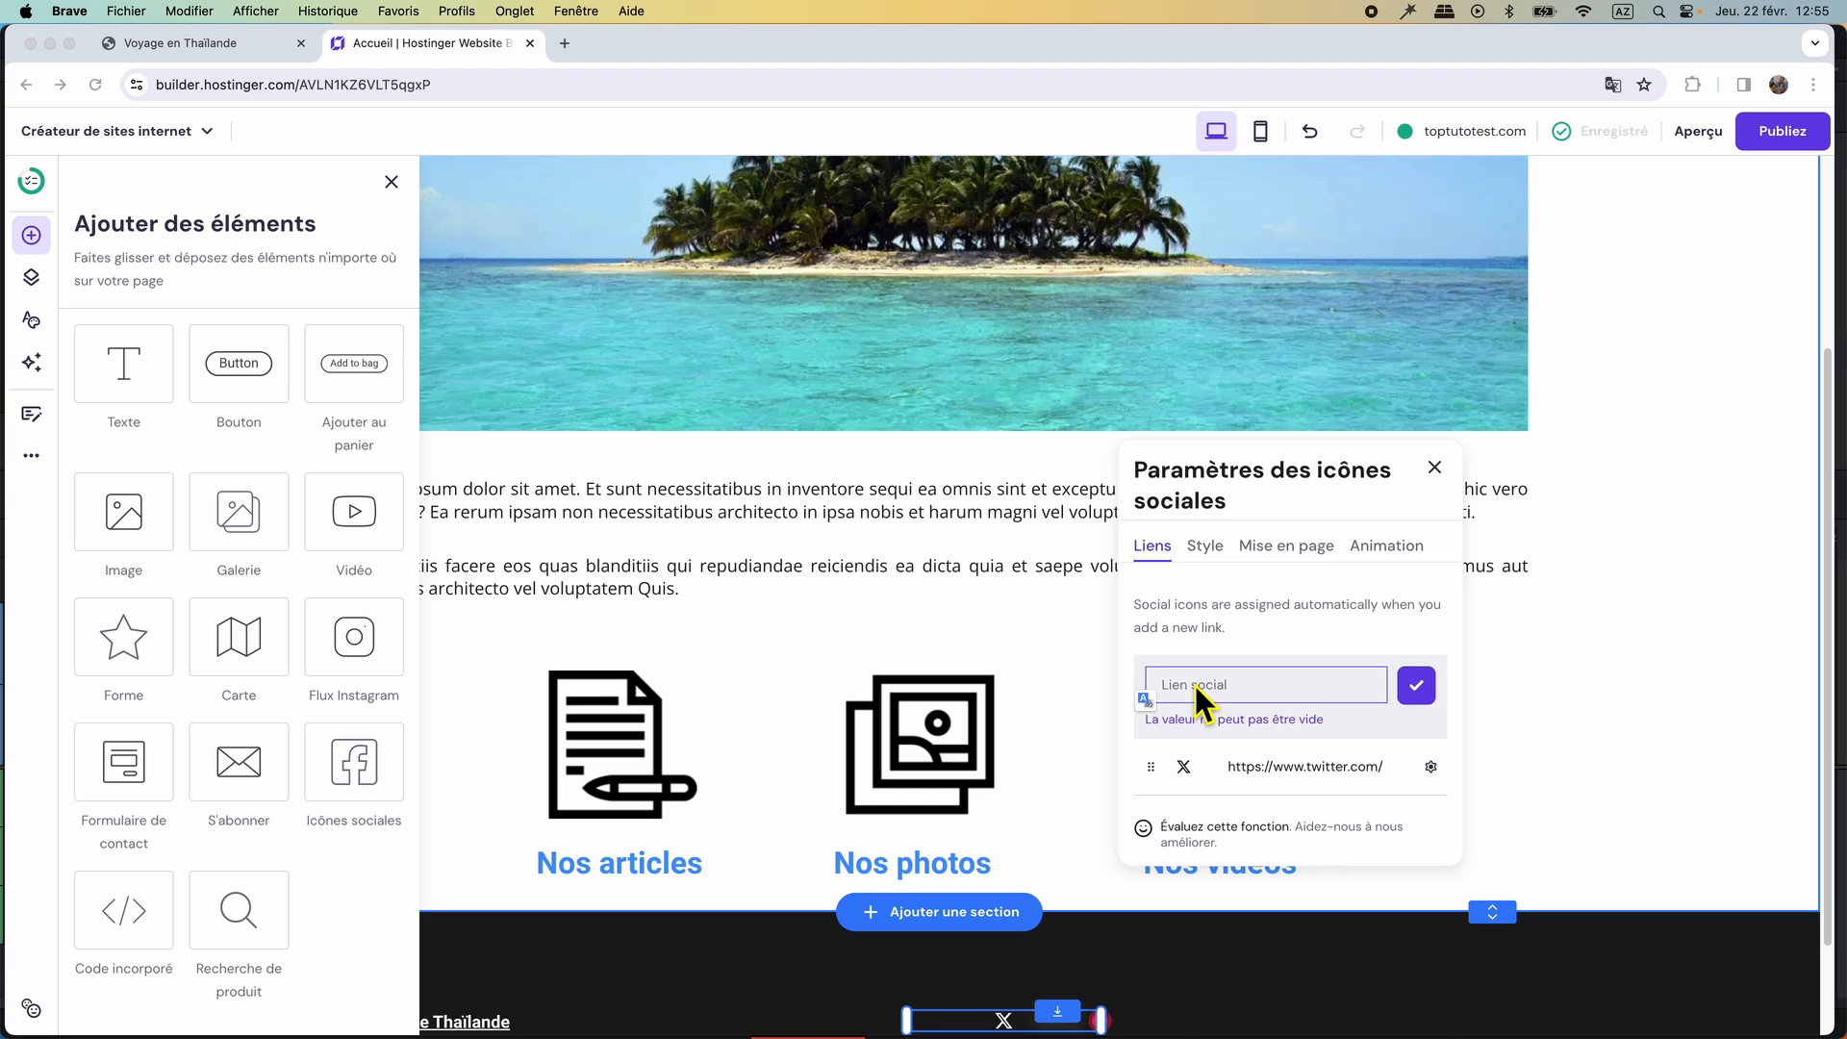
{"action": "right_click", "coordinate": [1195, 685]}
{"action": "left_click", "coordinate": [1239, 809]}
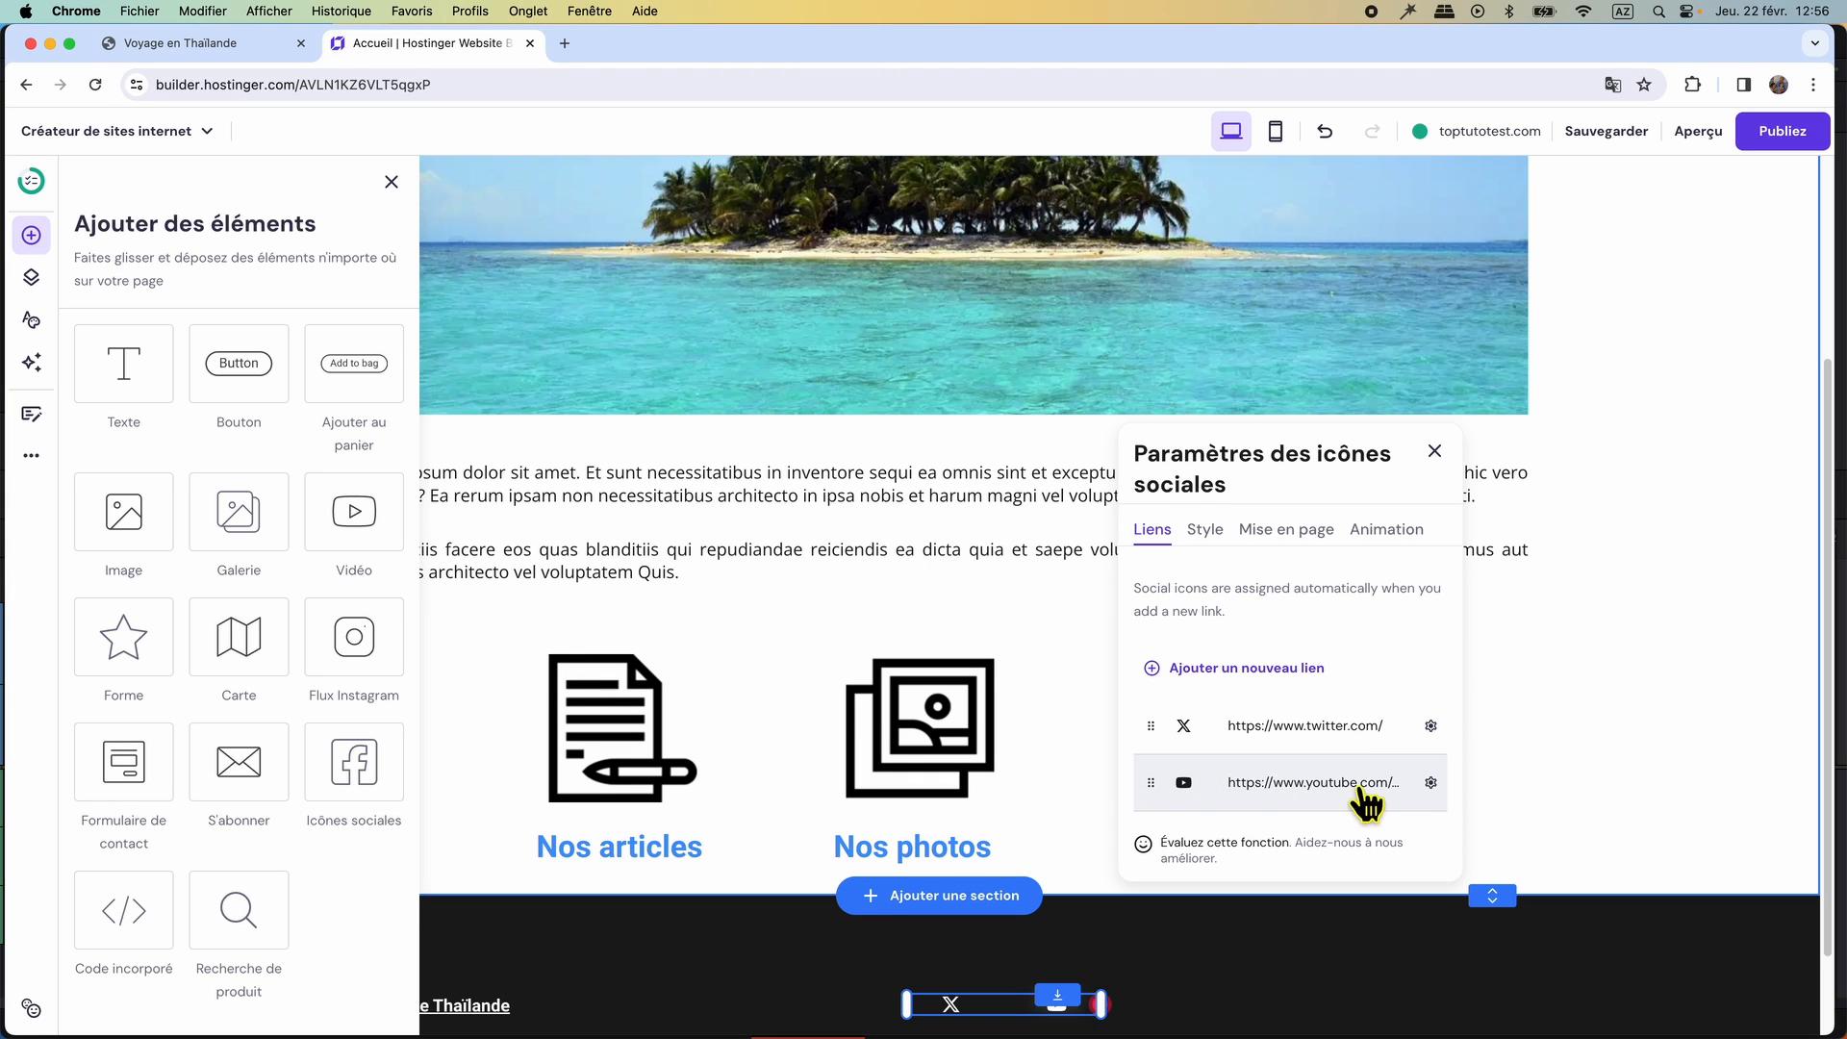
{"action": "left_click", "coordinate": [1430, 726]}
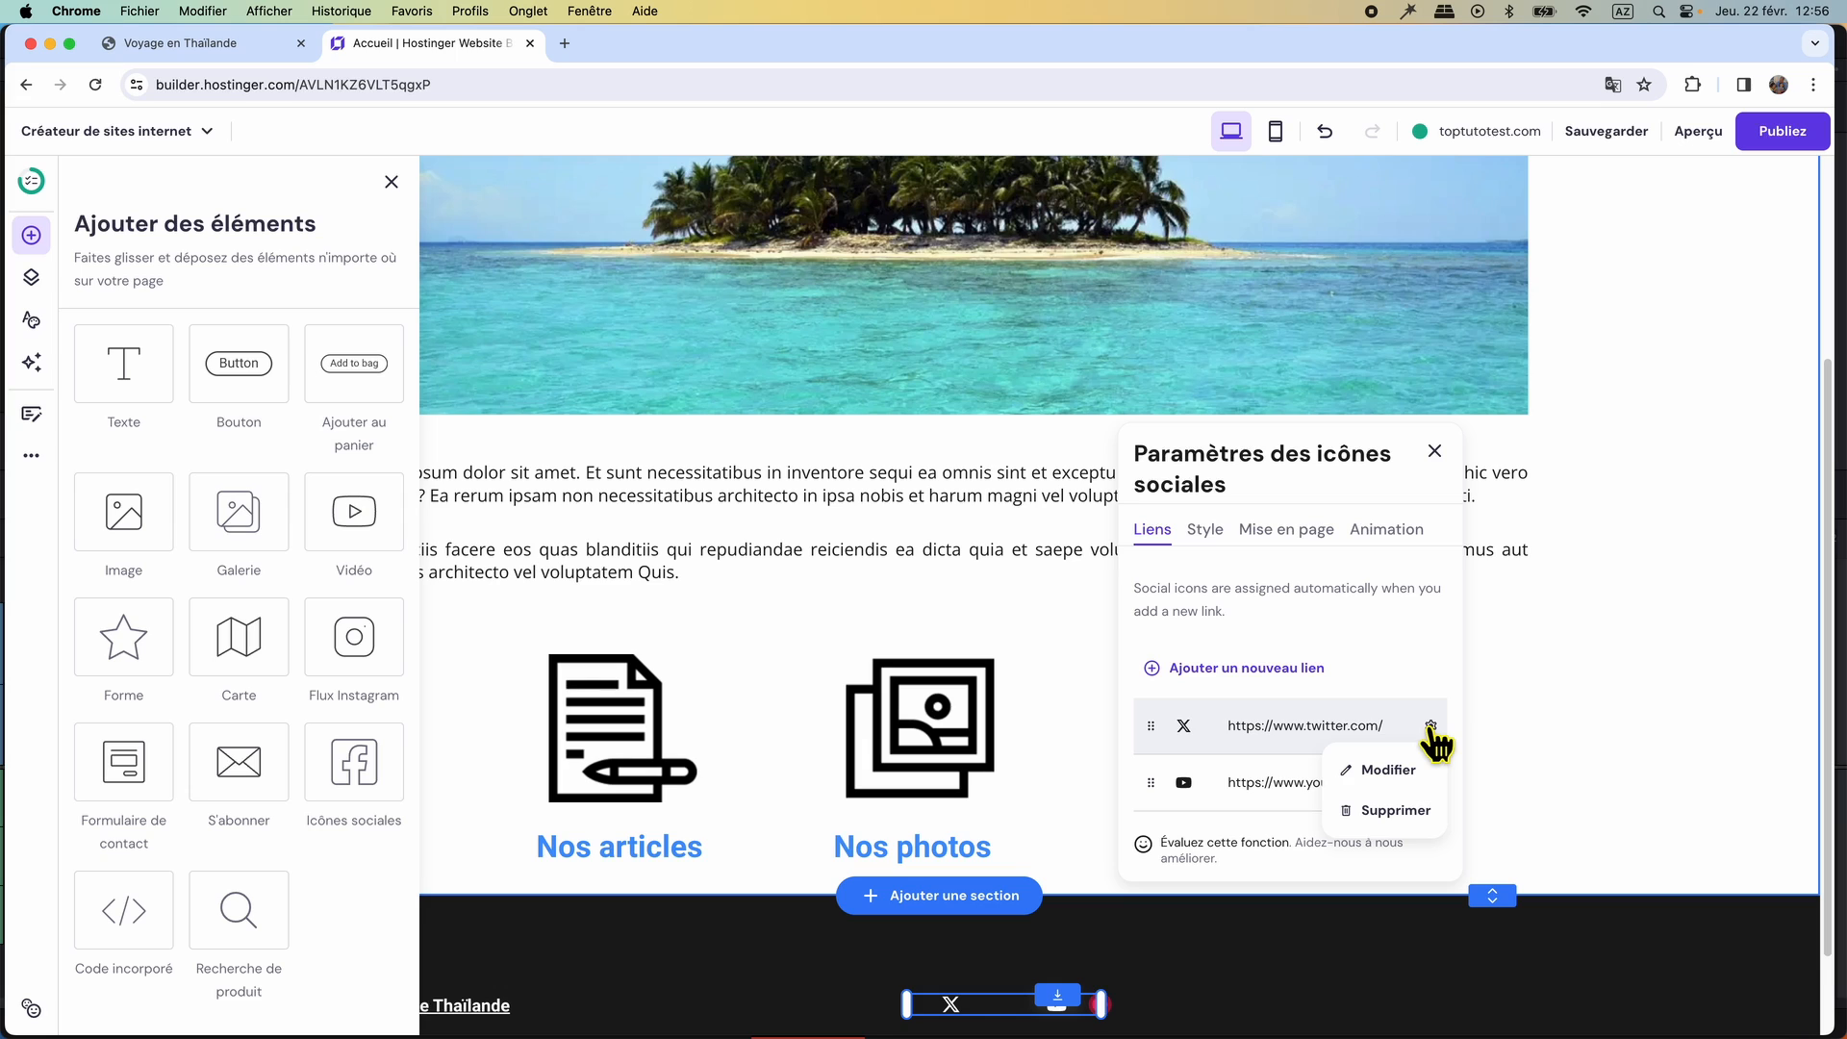
{"action": "left_click", "coordinate": [1391, 811]}
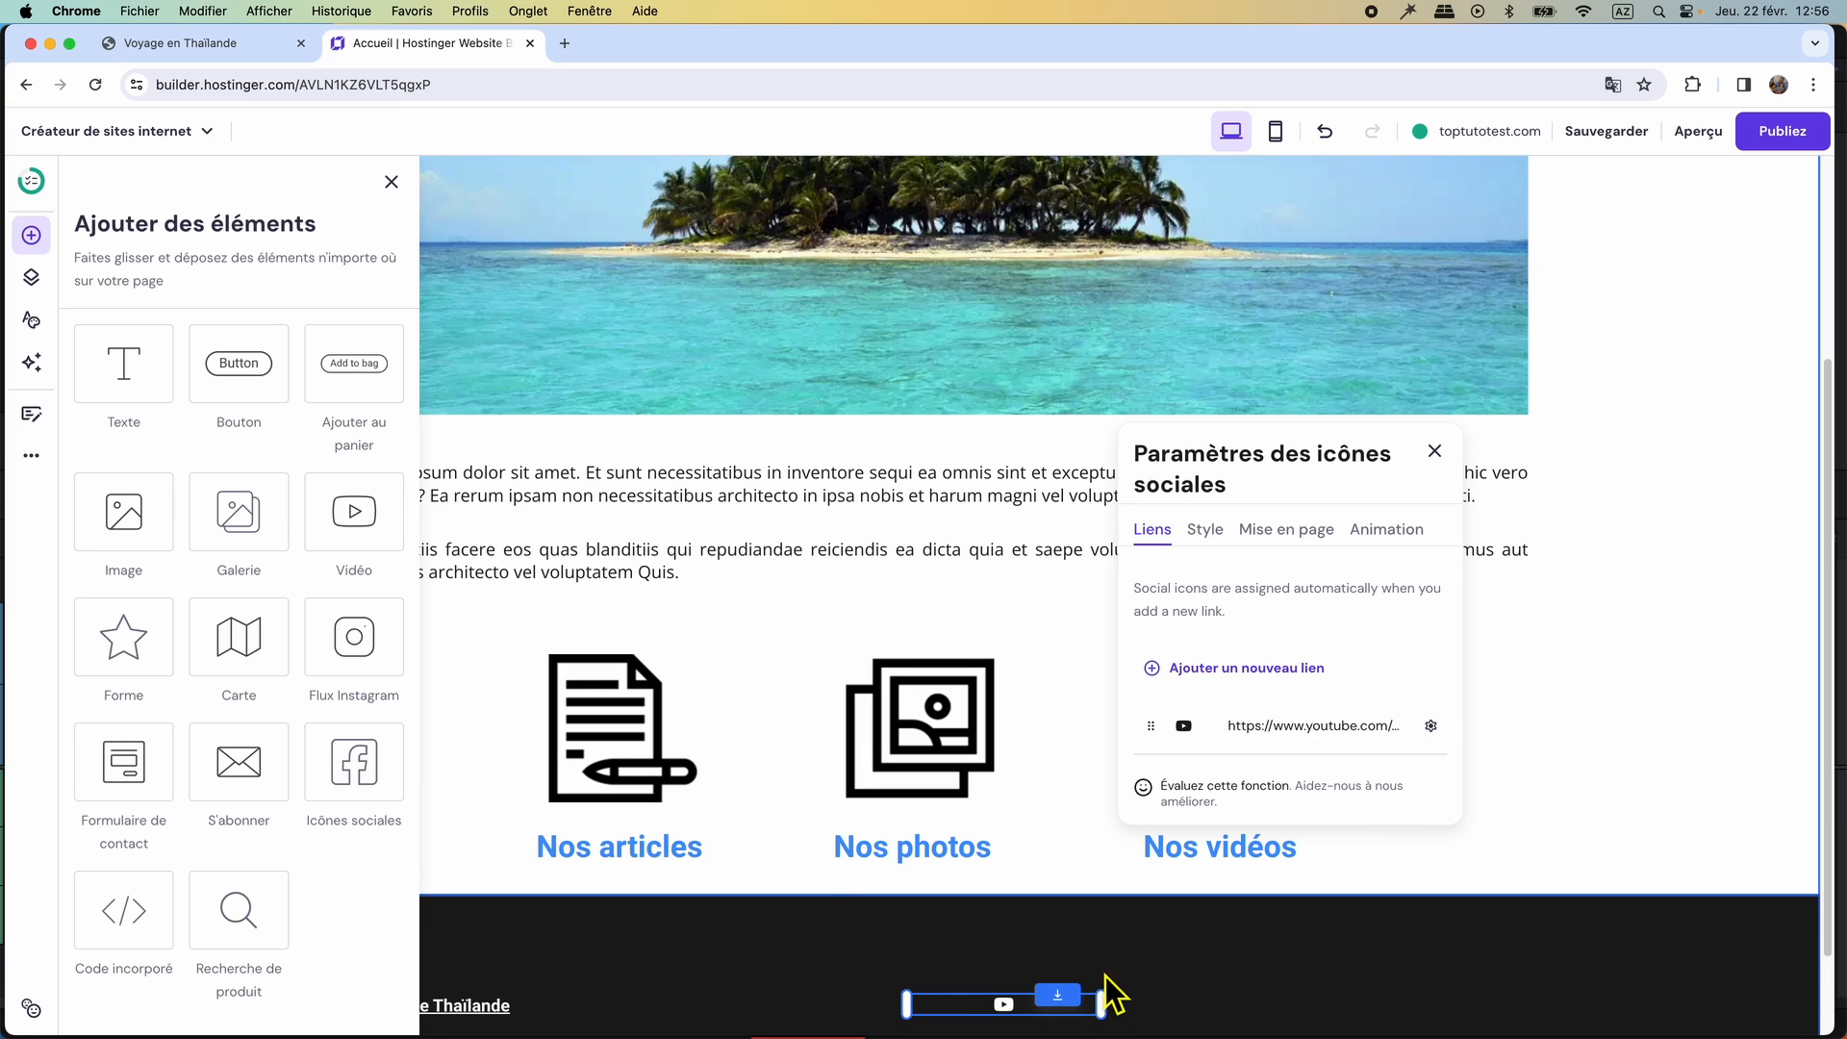
Set the YouTube icon's size to 87 px, move it to the centre of the dark section and close its settings.
{"action": "left_click", "coordinate": [1208, 531]}
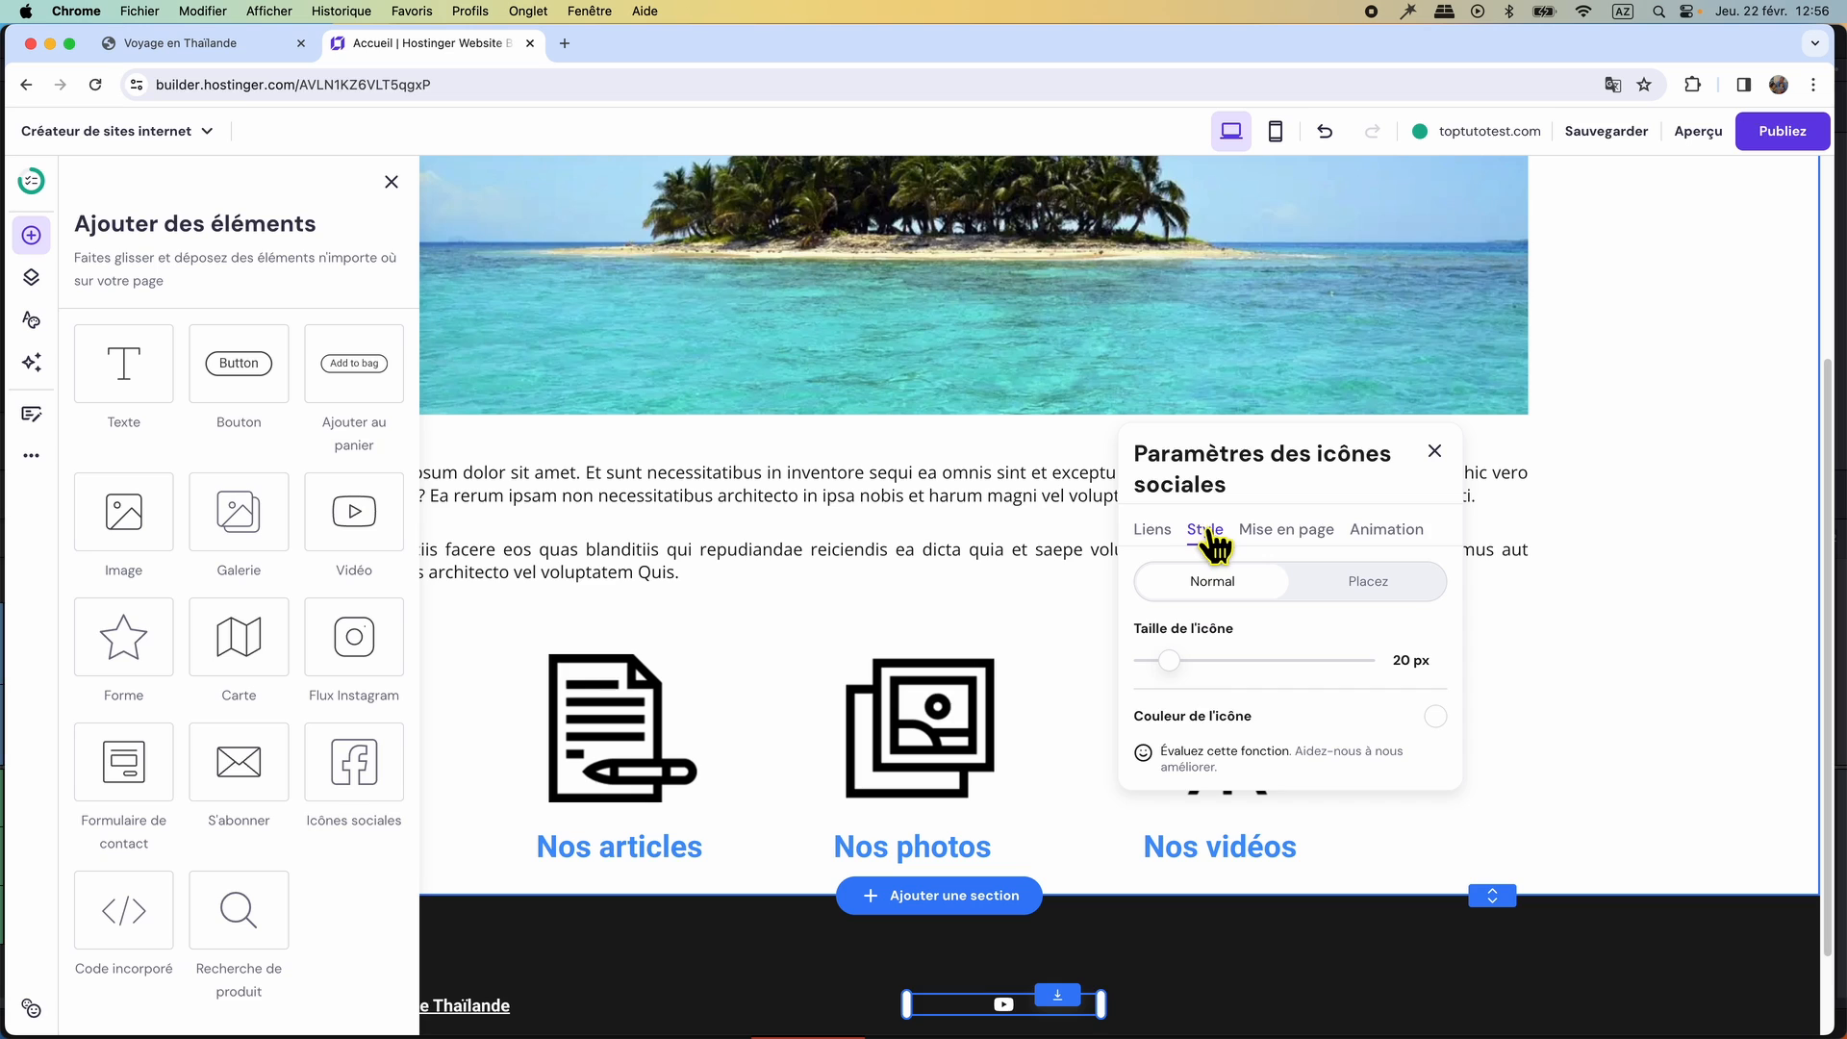
{"action": "left_click_drag", "start_coordinate": [1193, 676], "coordinate": [1347, 670]}
{"action": "scroll", "coordinate": [1335, 810], "scroll_direction": "down", "scroll_amount": 2}
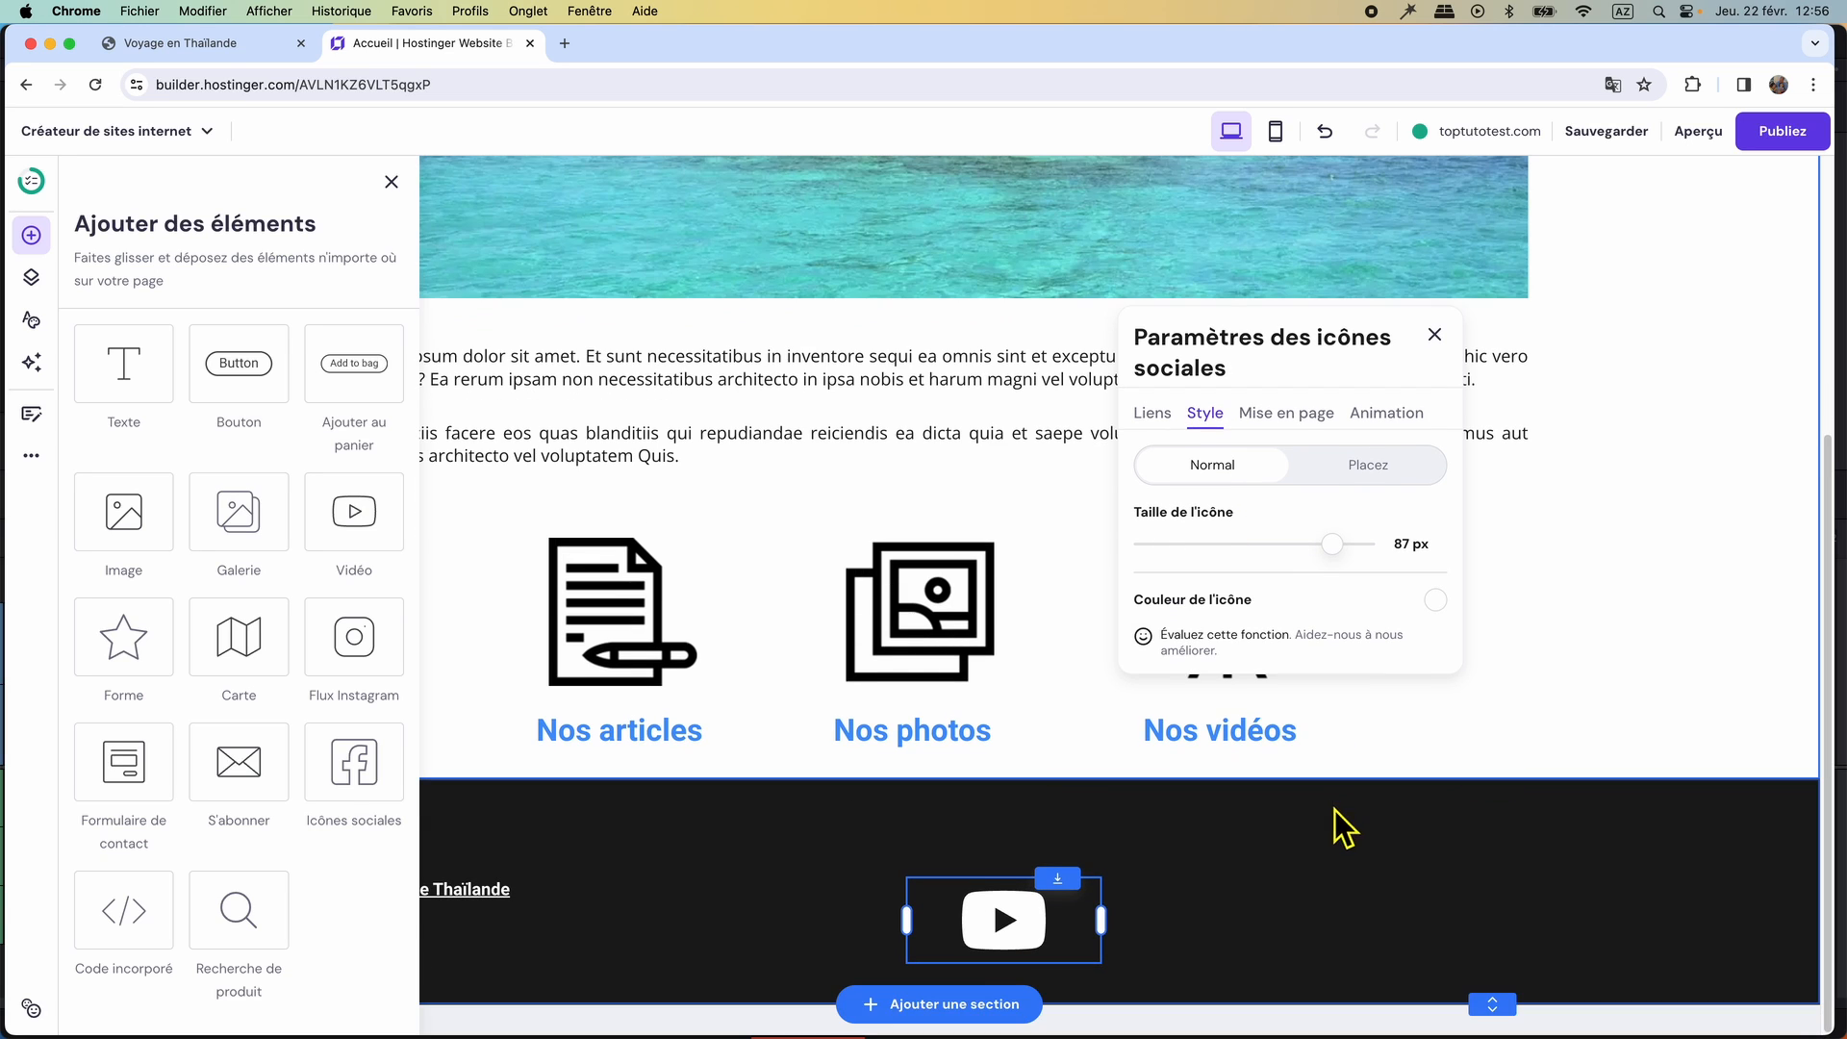
{"action": "left_click_drag", "start_coordinate": [1015, 948], "coordinate": [939, 895]}
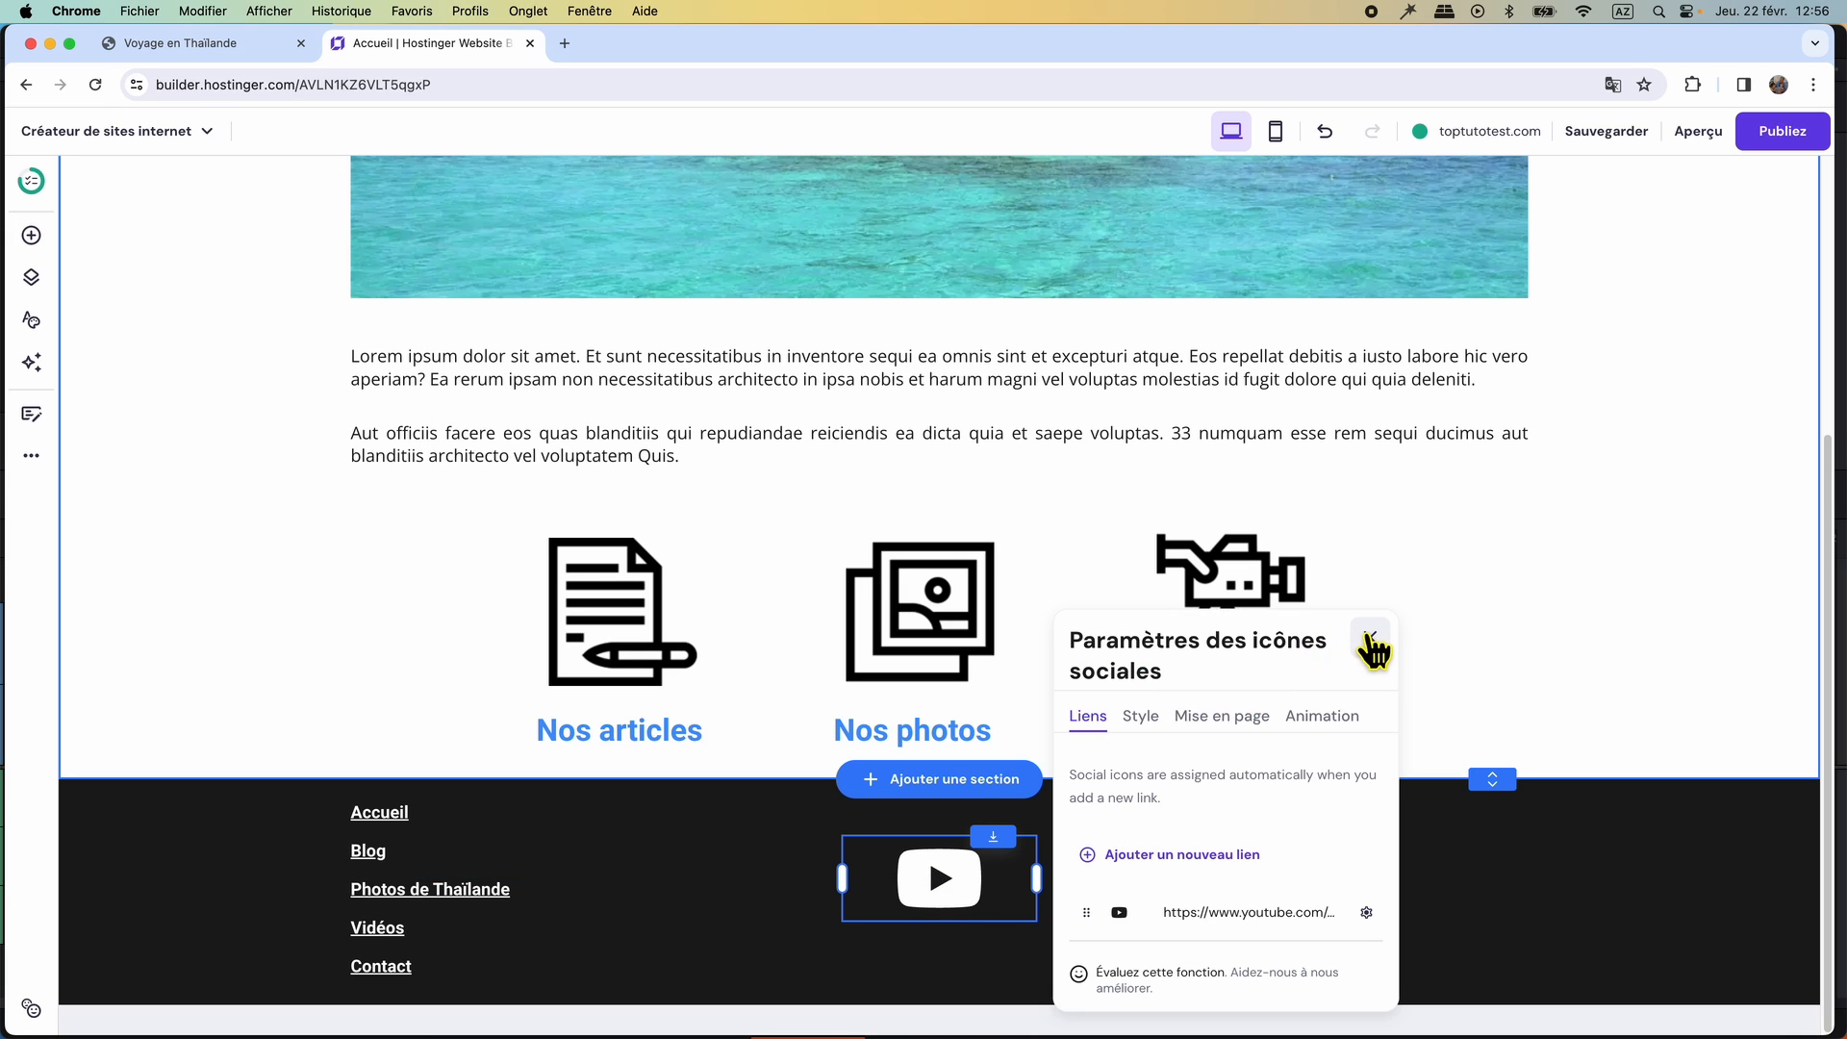
{"action": "left_click", "coordinate": [1371, 637]}
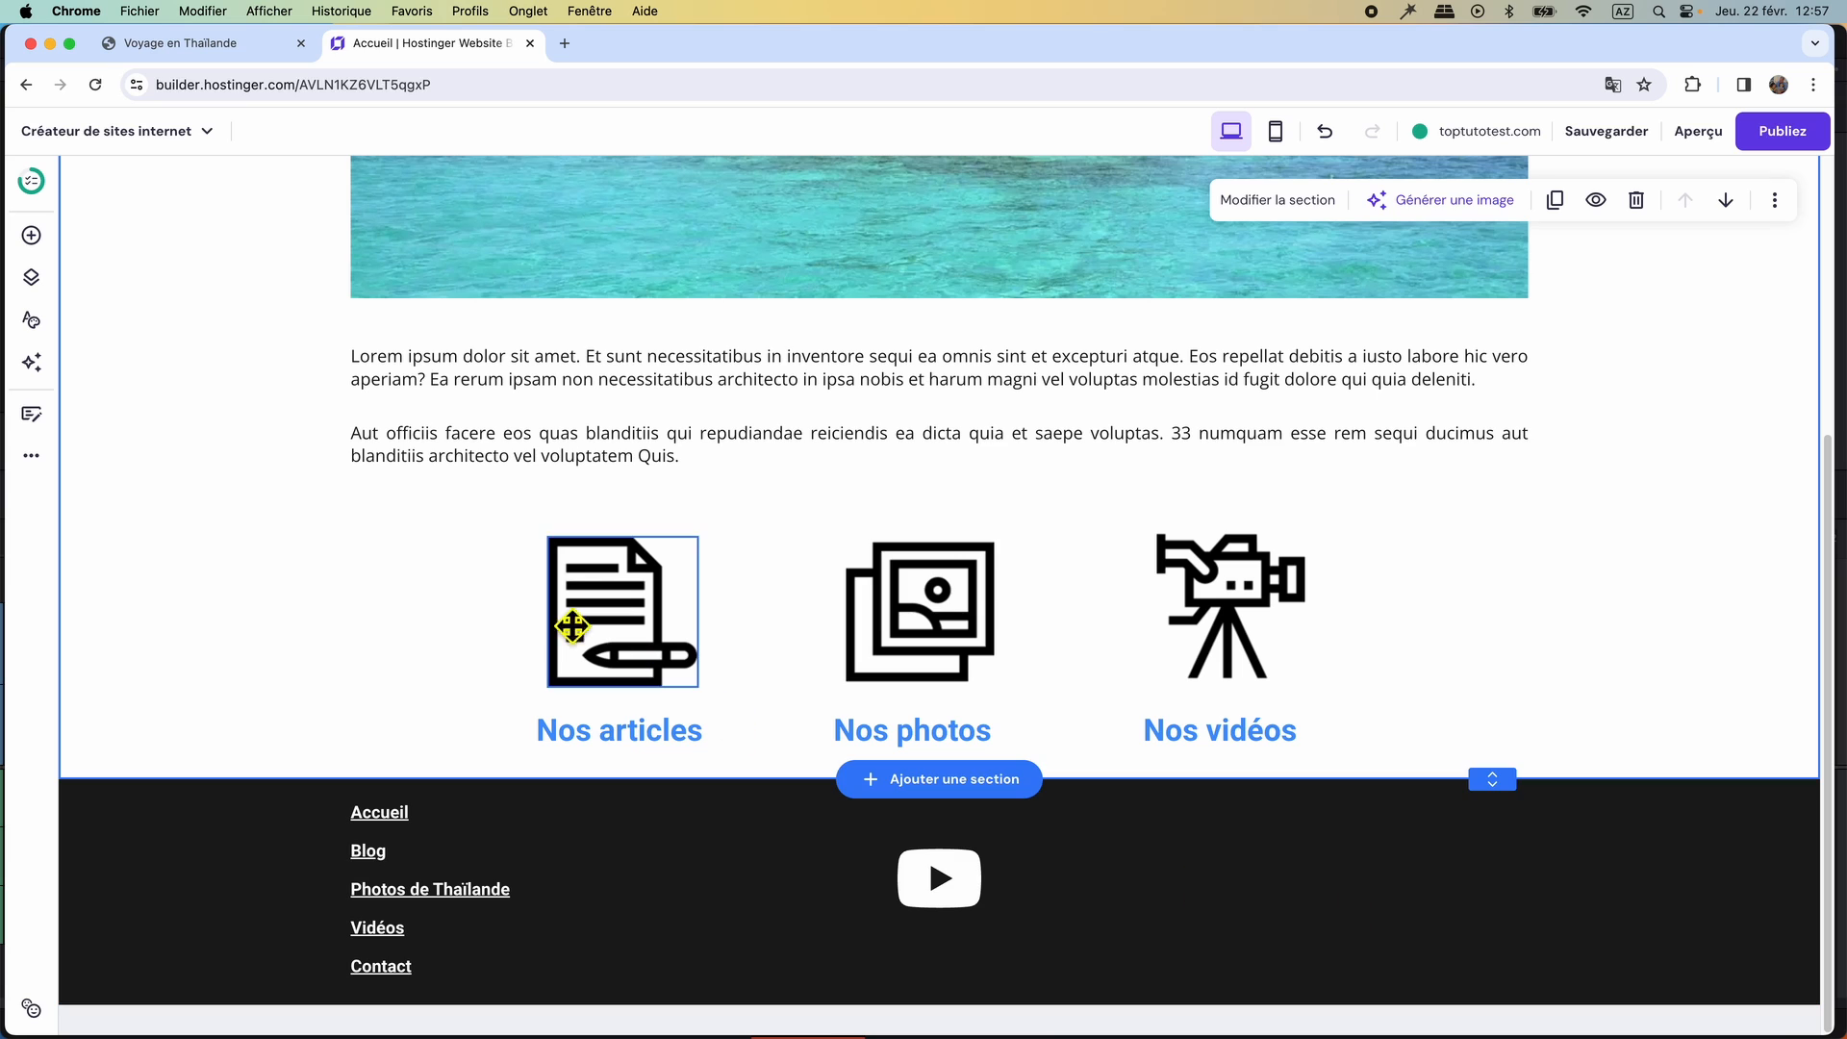
Delete the YouTube social icon from the dark section.
{"action": "left_click", "coordinate": [31, 237]}
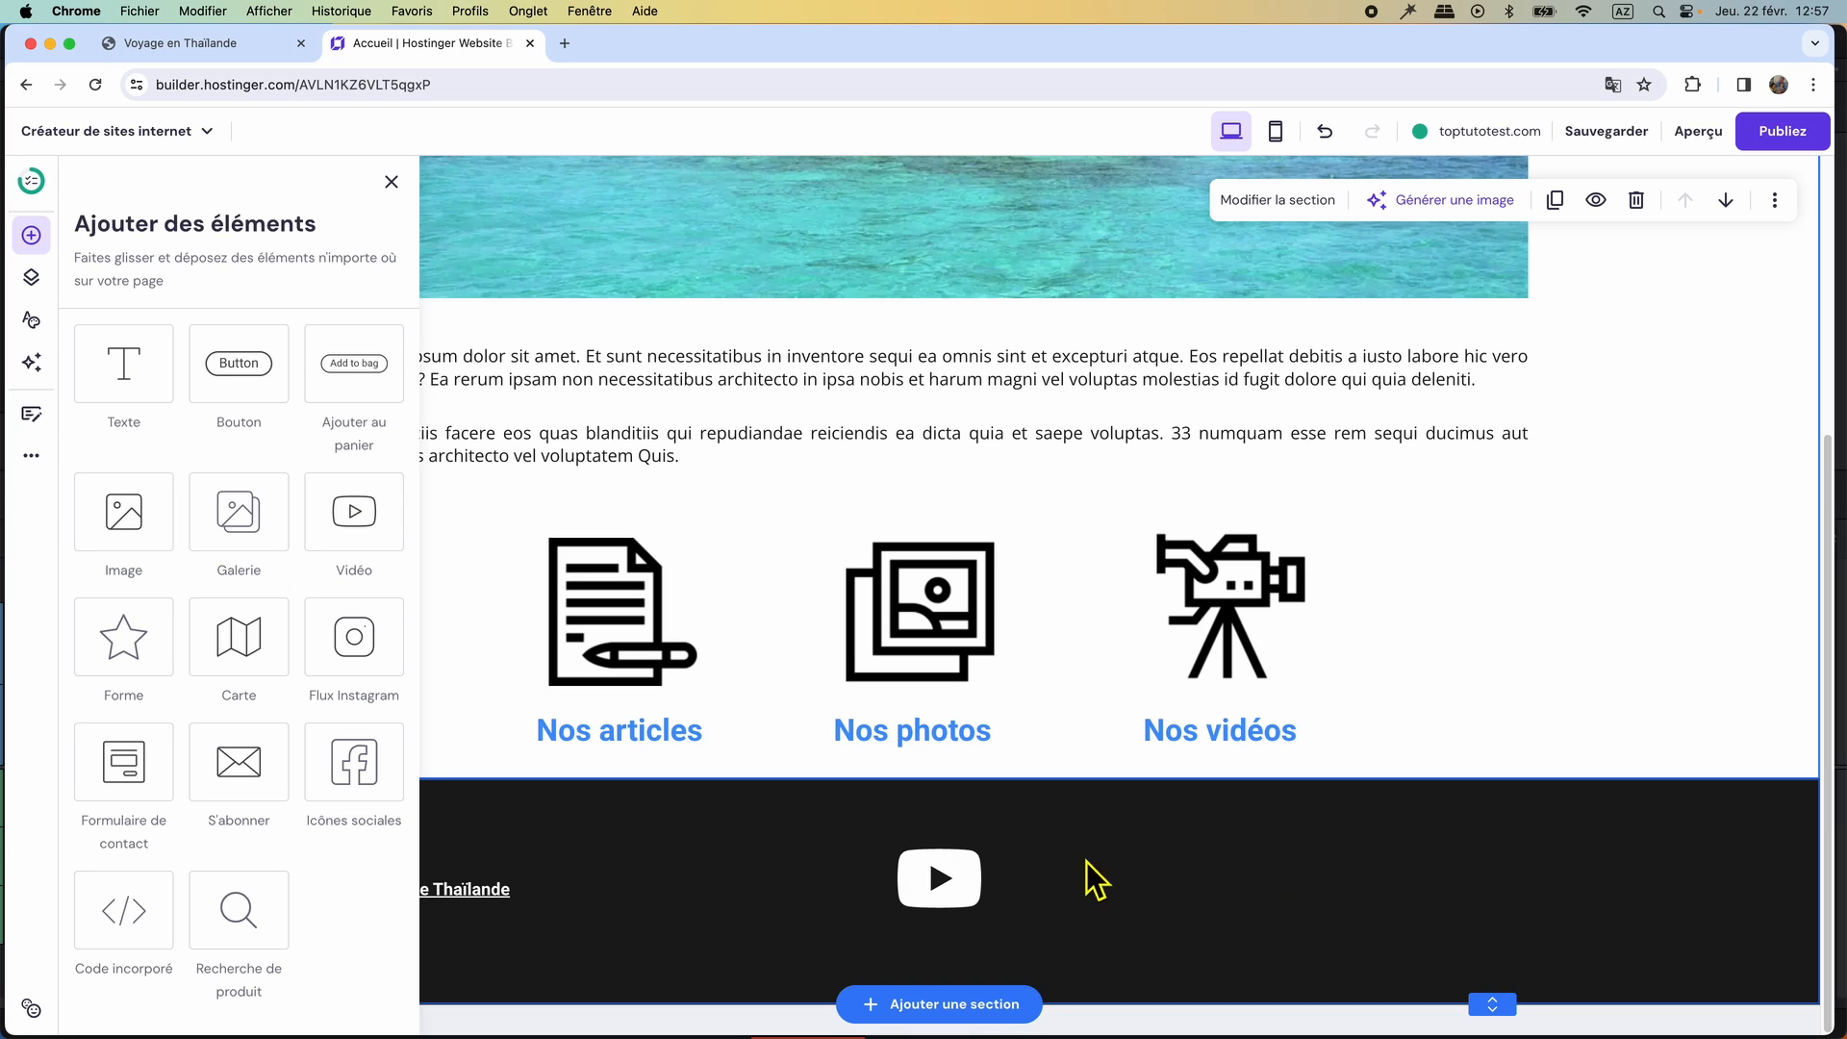
{"action": "left_click", "coordinate": [970, 881]}
{"action": "left_click", "coordinate": [1144, 795]}
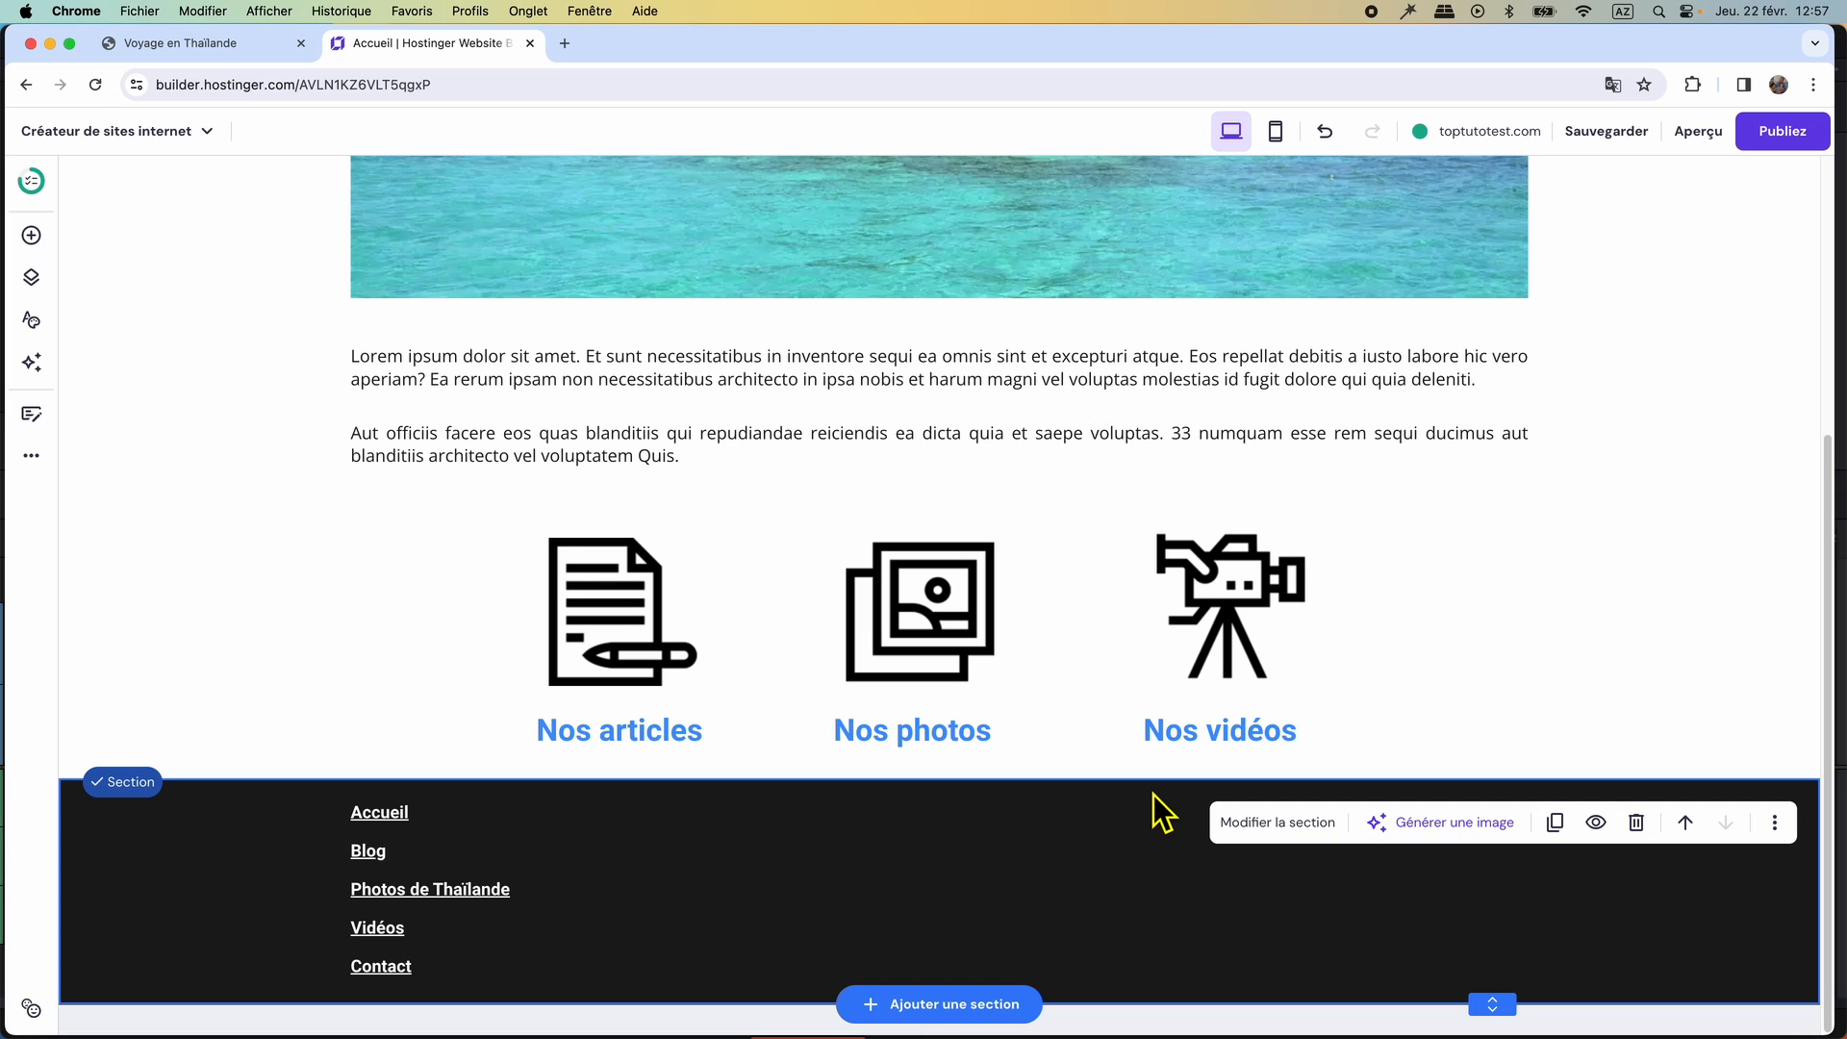
Switch to the original Voyage en Thaïlande page to compare its footer with the rebuilt one.
{"action": "left_click", "coordinate": [223, 52]}
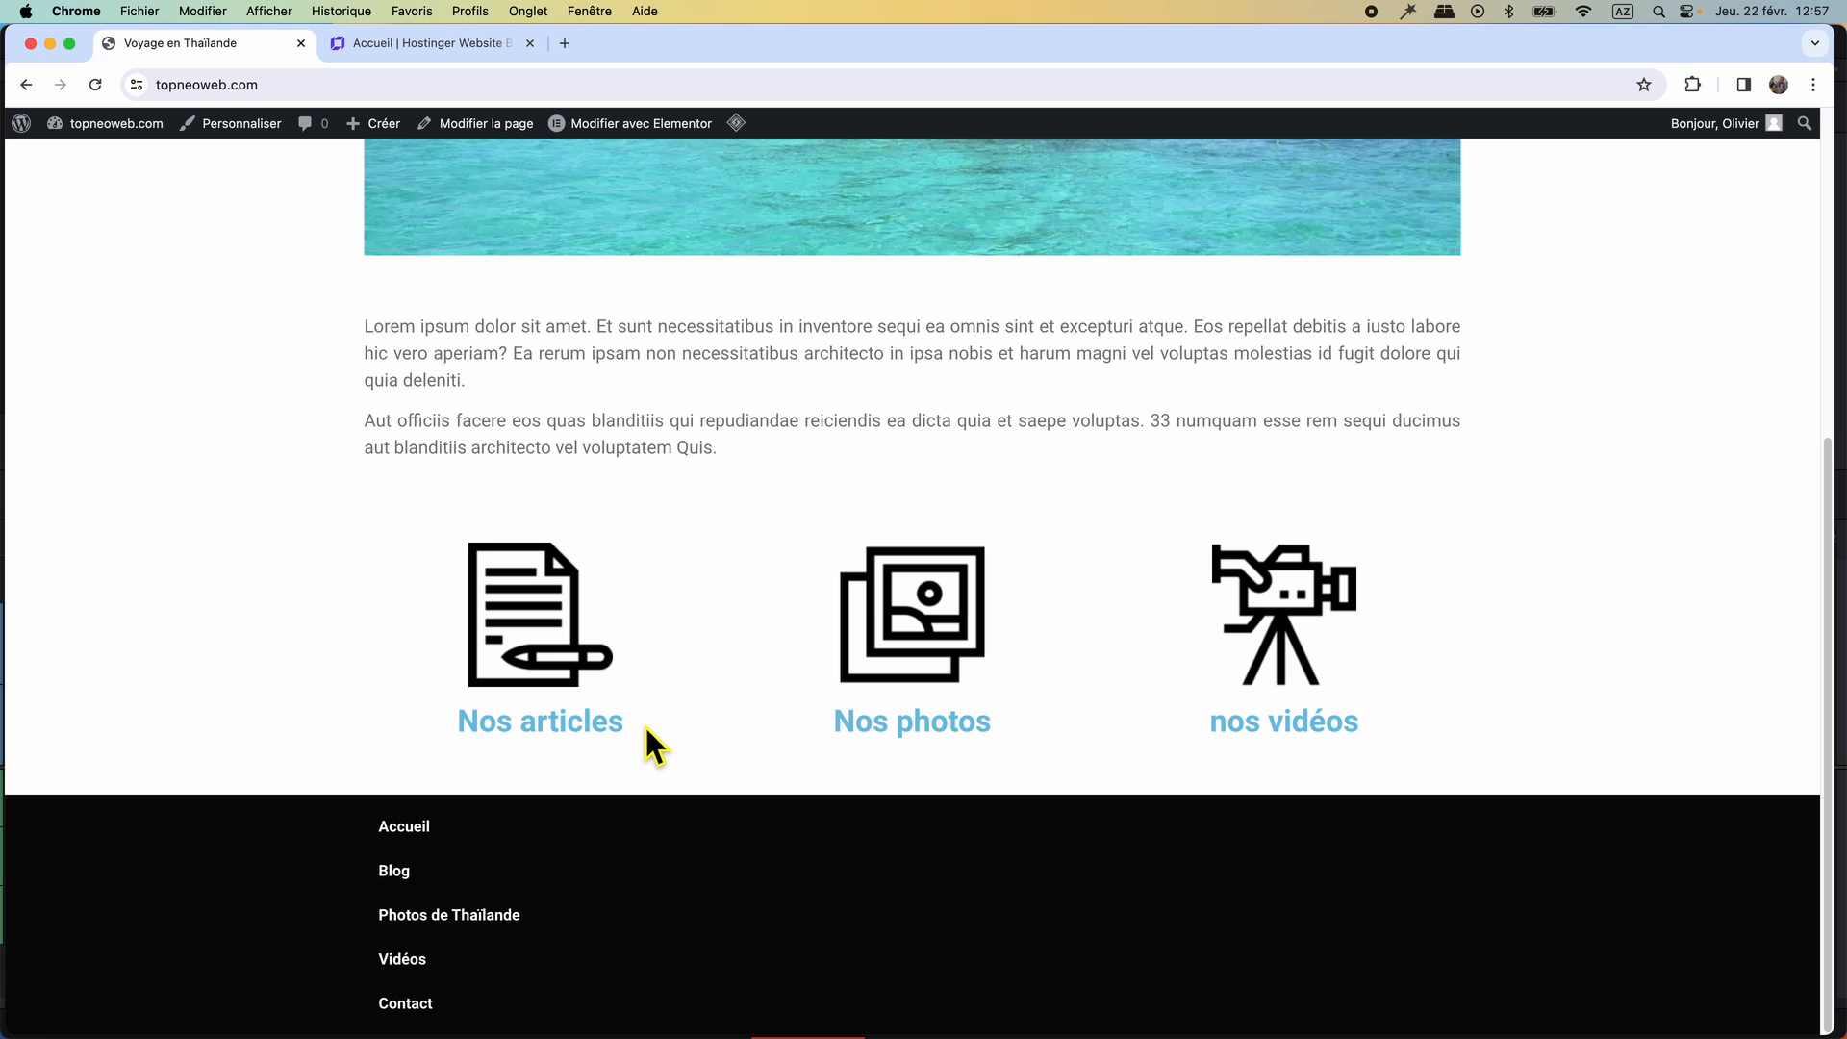
Return to the website builder and open the Blog page for editing.
{"action": "left_click", "coordinate": [452, 40]}
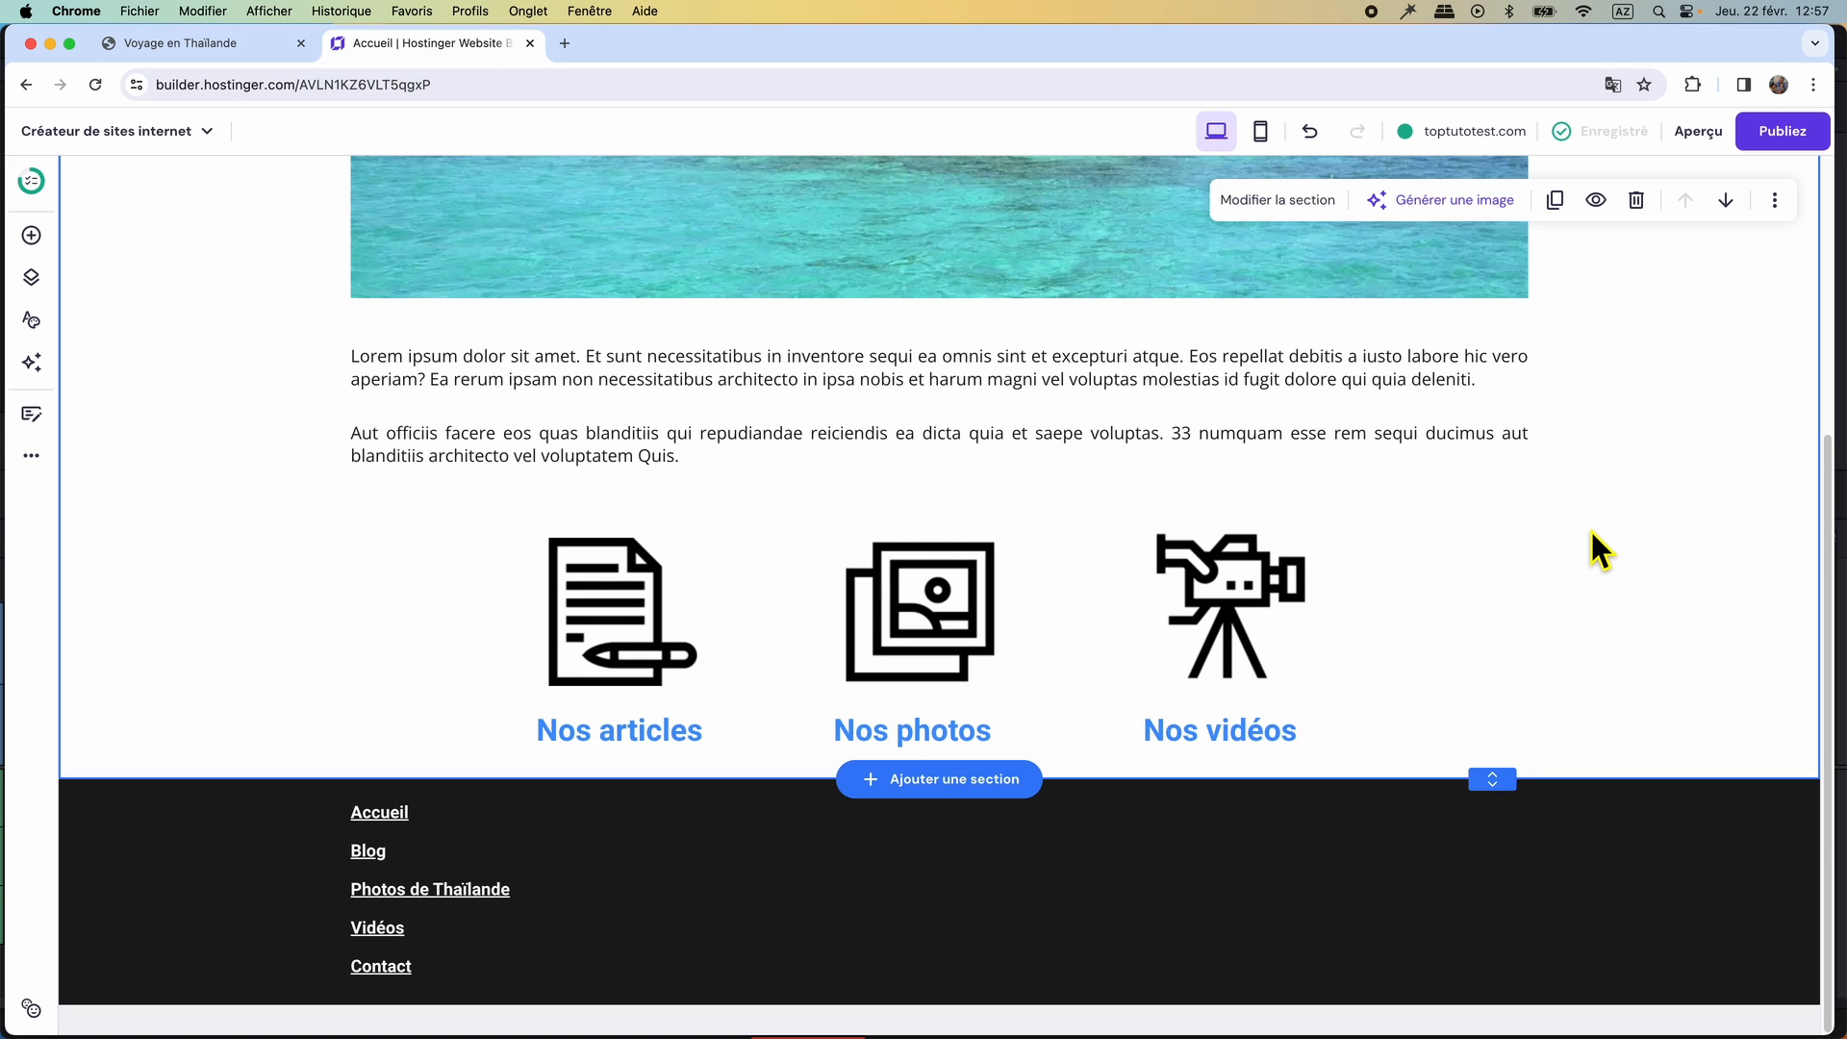
{"action": "scroll", "coordinate": [1592, 531], "scroll_direction": "up", "scroll_amount": 5}
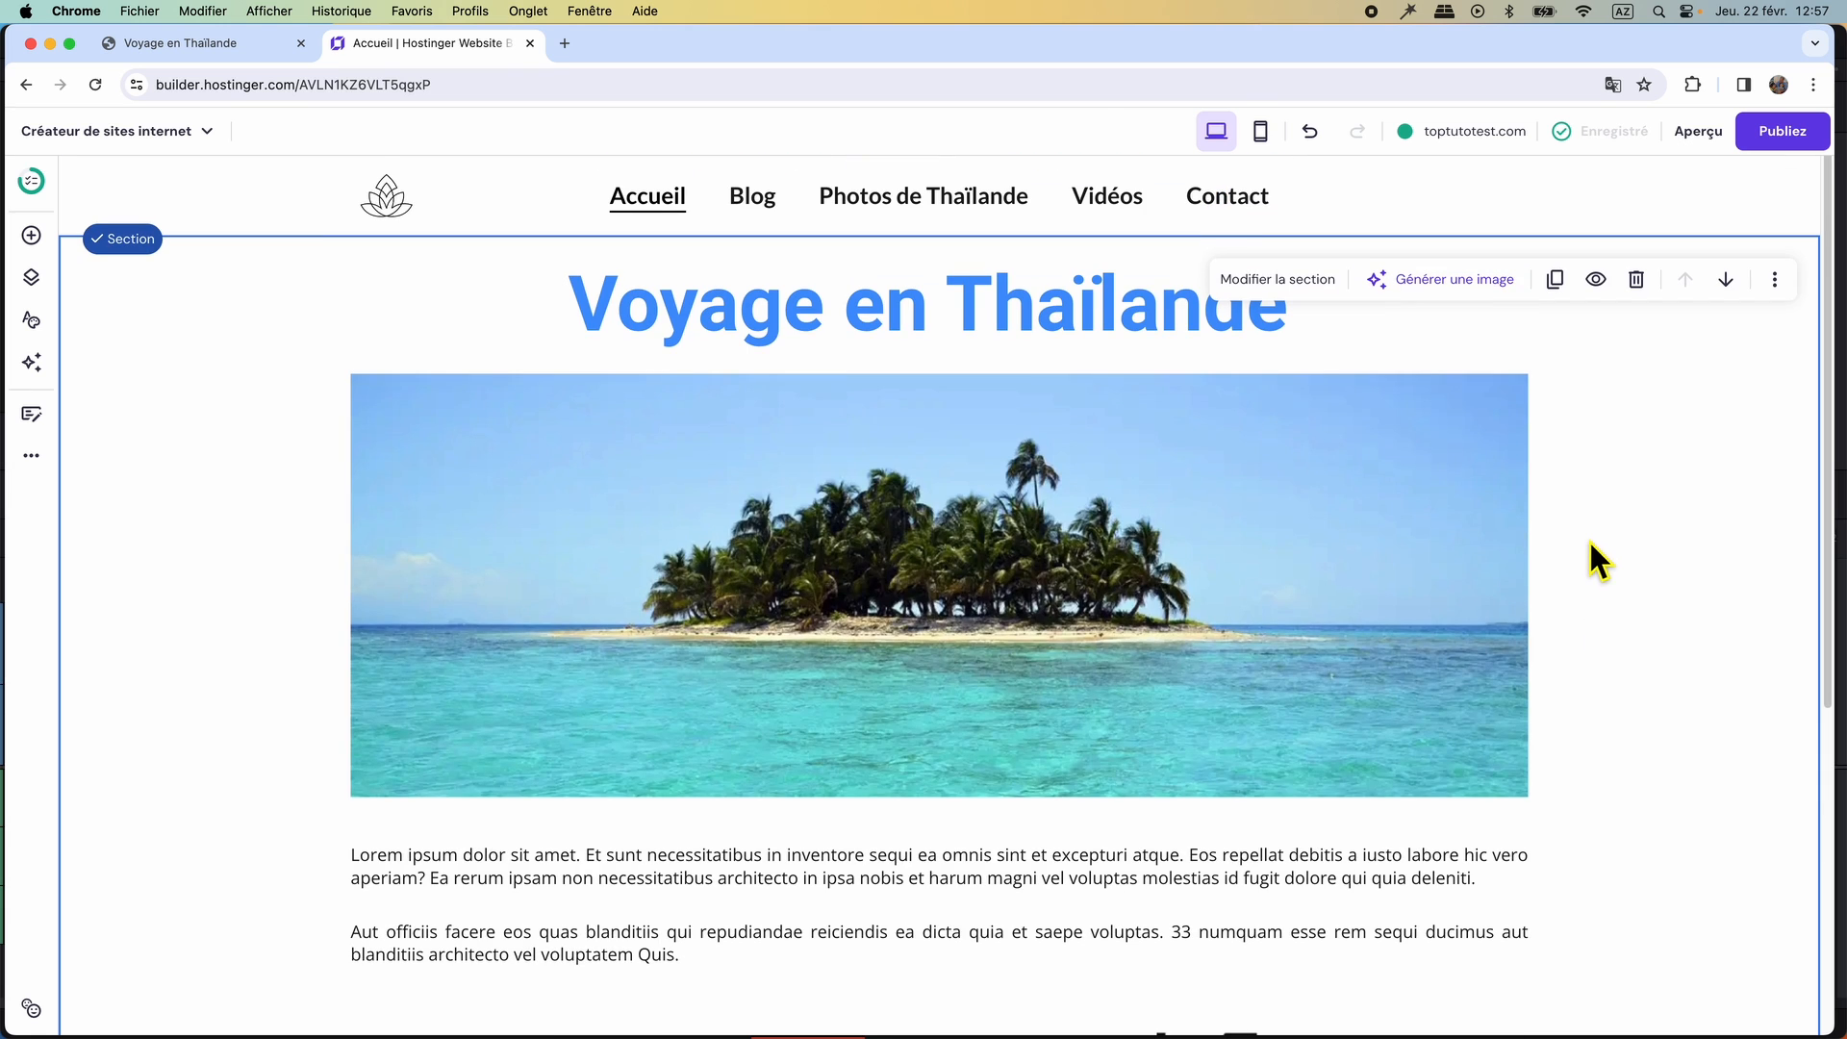
{"action": "left_click", "coordinate": [753, 197]}
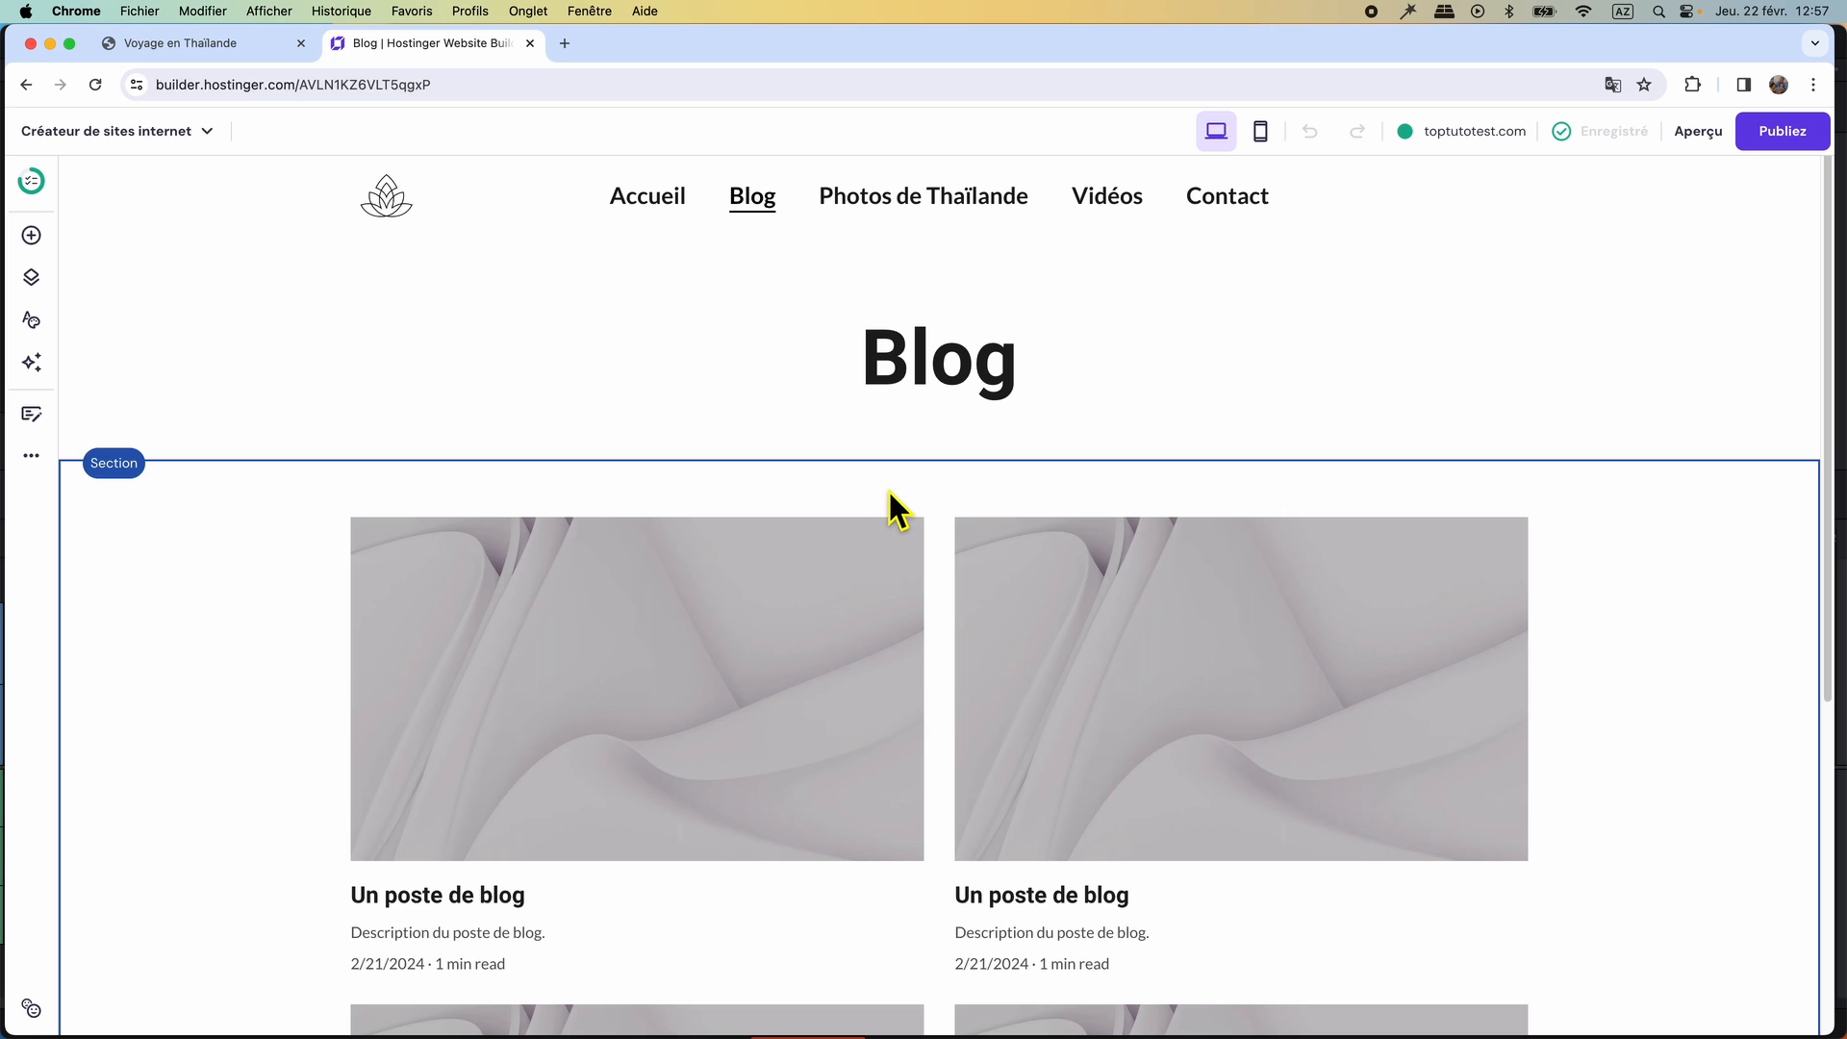
Open the Blog page of the original topneoweb.com site to examine its heading and article layout.
{"action": "left_click", "coordinate": [179, 43]}
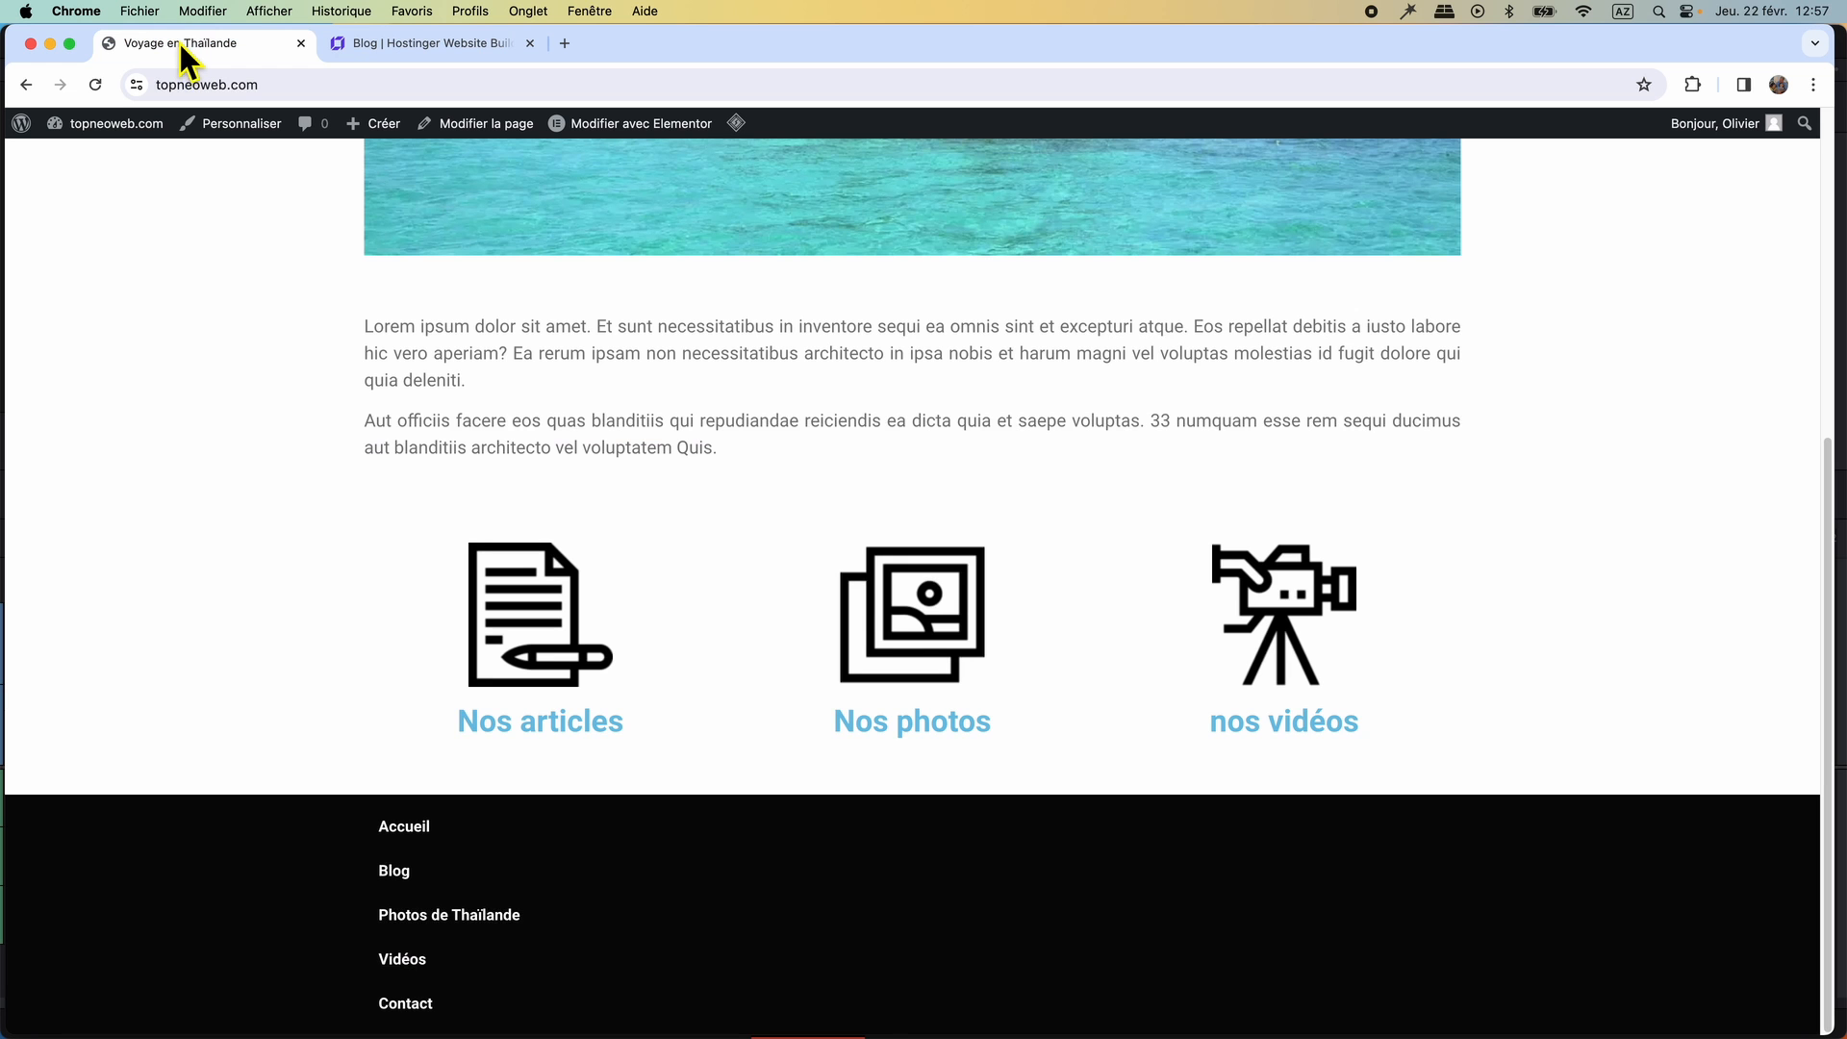
{"action": "scroll", "coordinate": [447, 279], "scroll_direction": "up", "scroll_amount": 10}
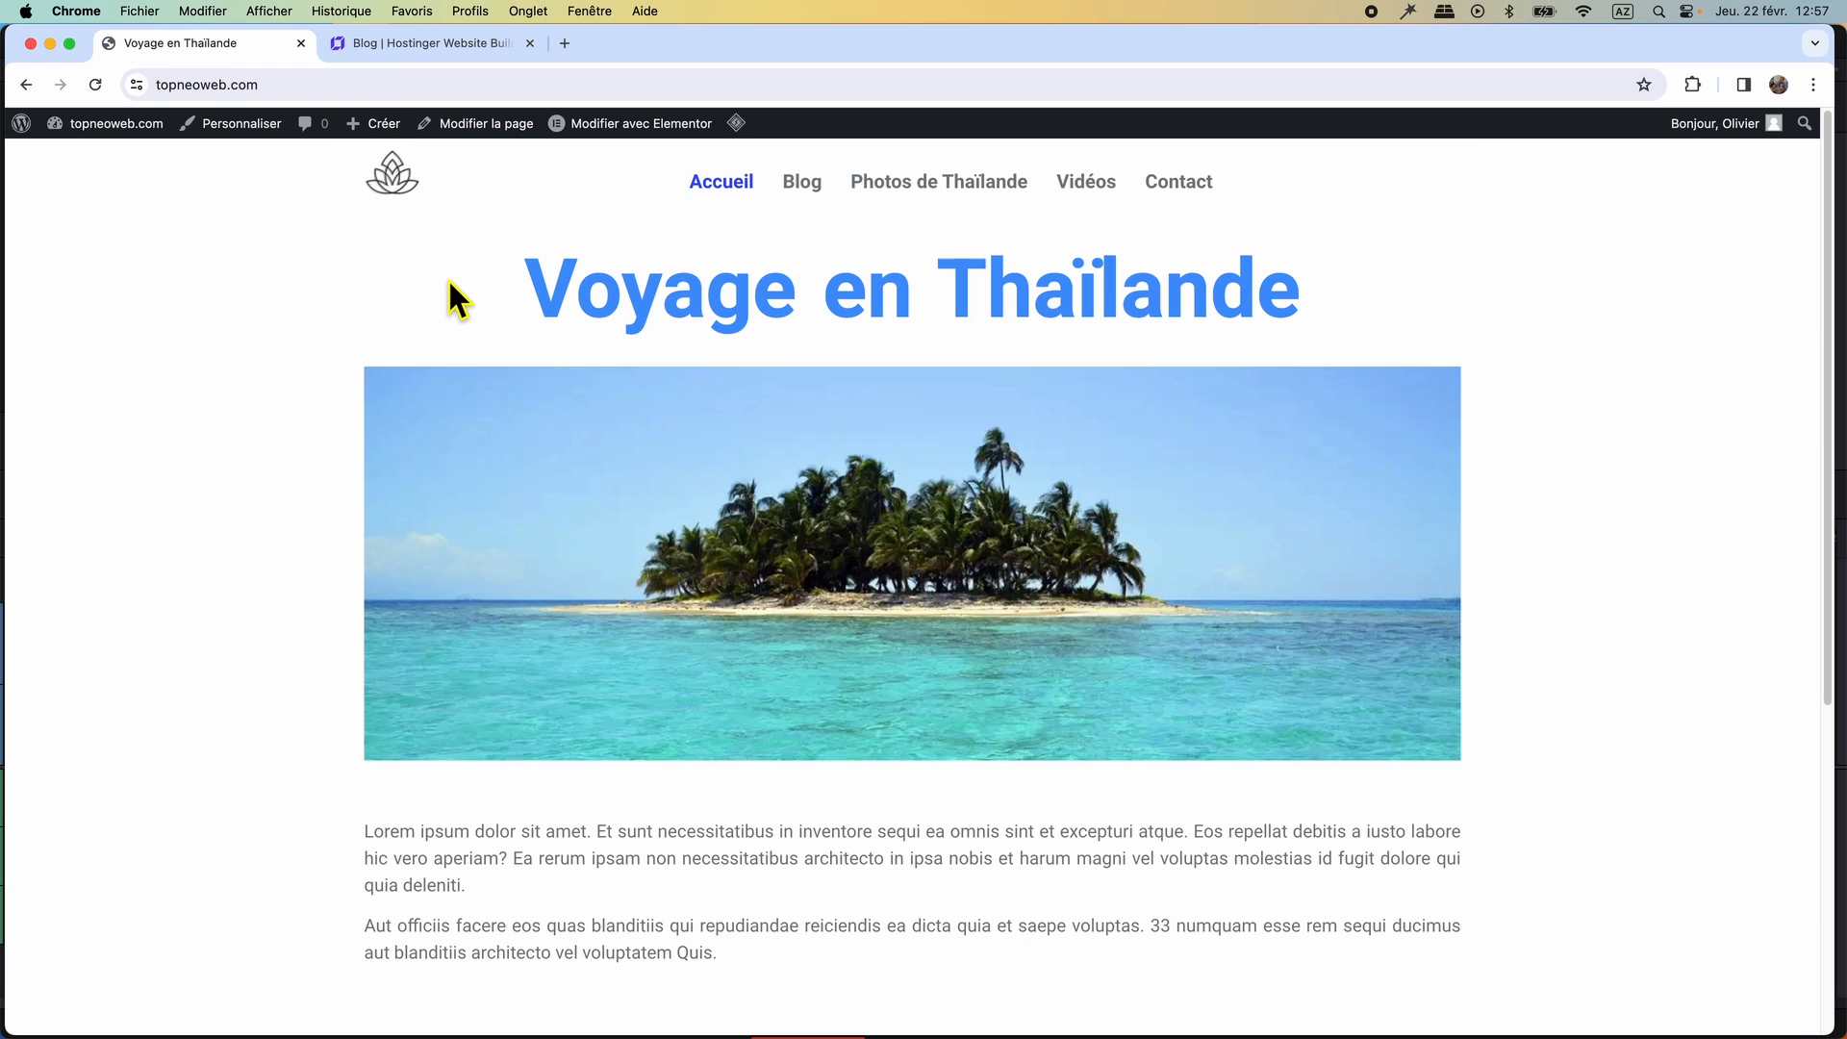
{"action": "left_click", "coordinate": [805, 193]}
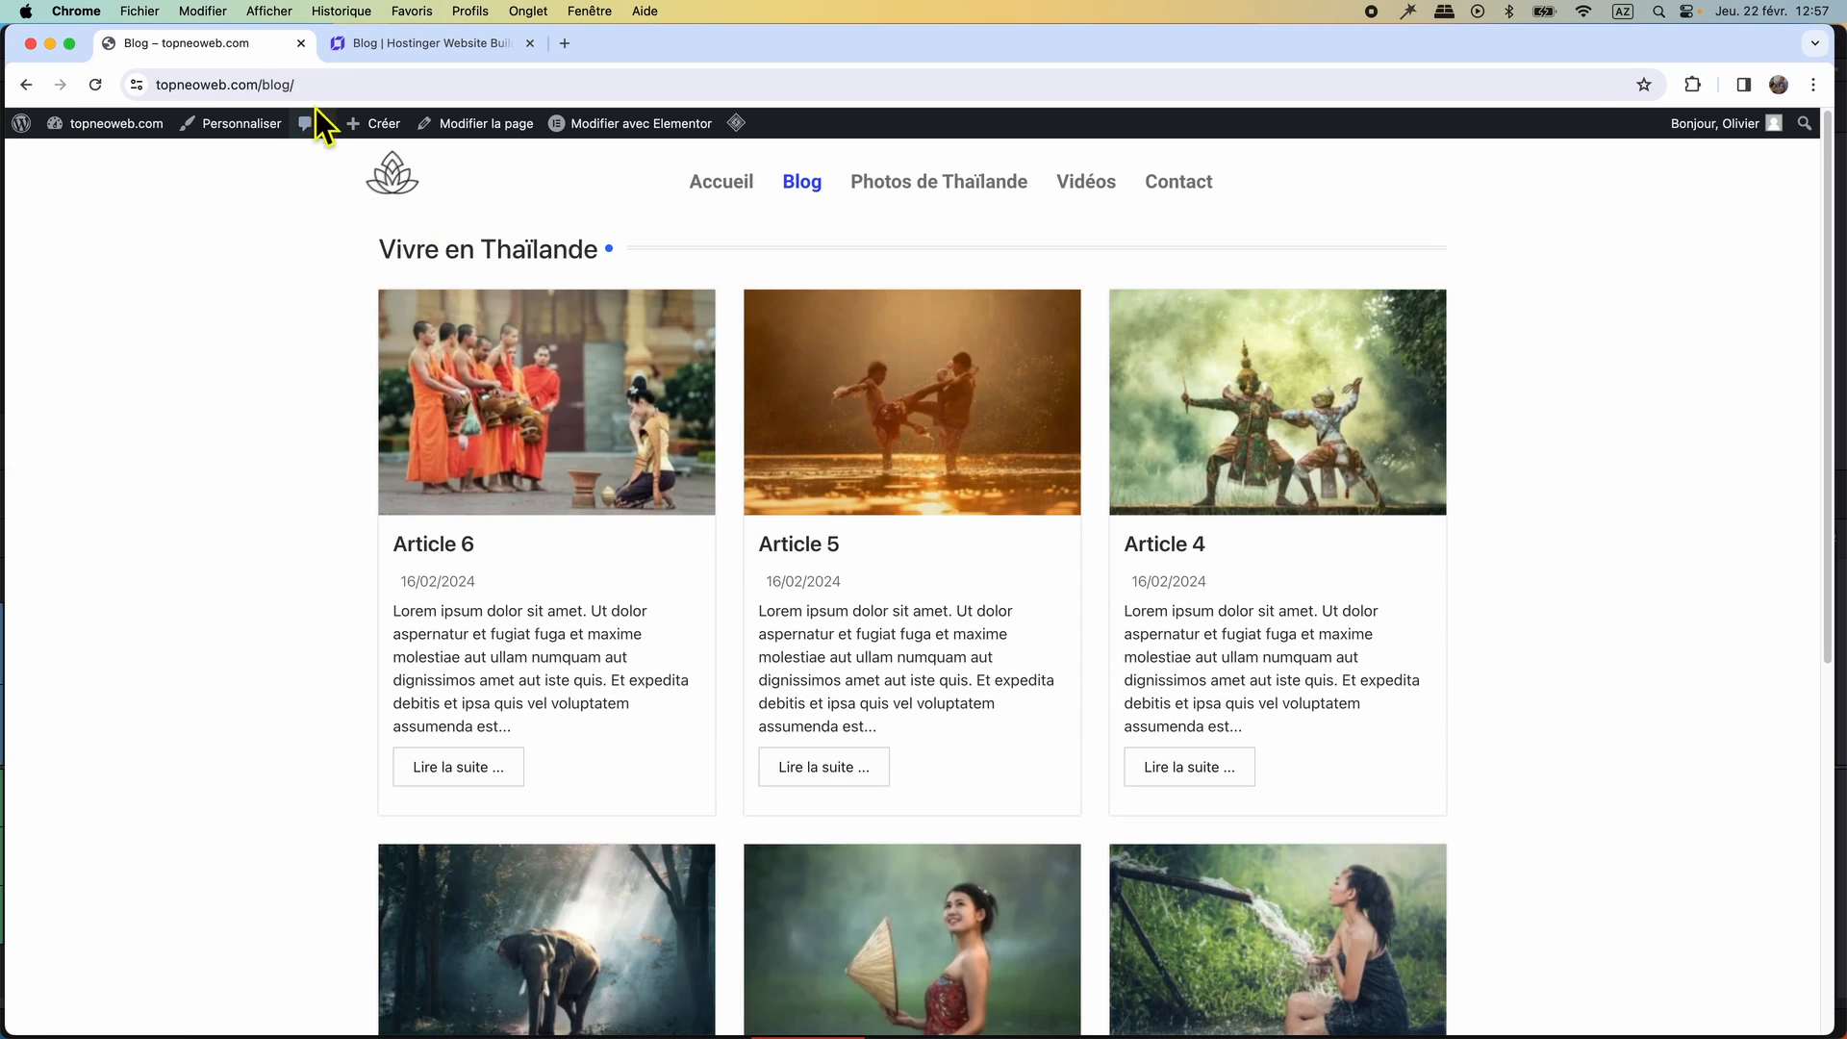
Replace the builder's Blog page heading with "Vivre en Thaïlande" and resize its text box so the title fits on one line.
{"action": "left_click", "coordinate": [413, 44]}
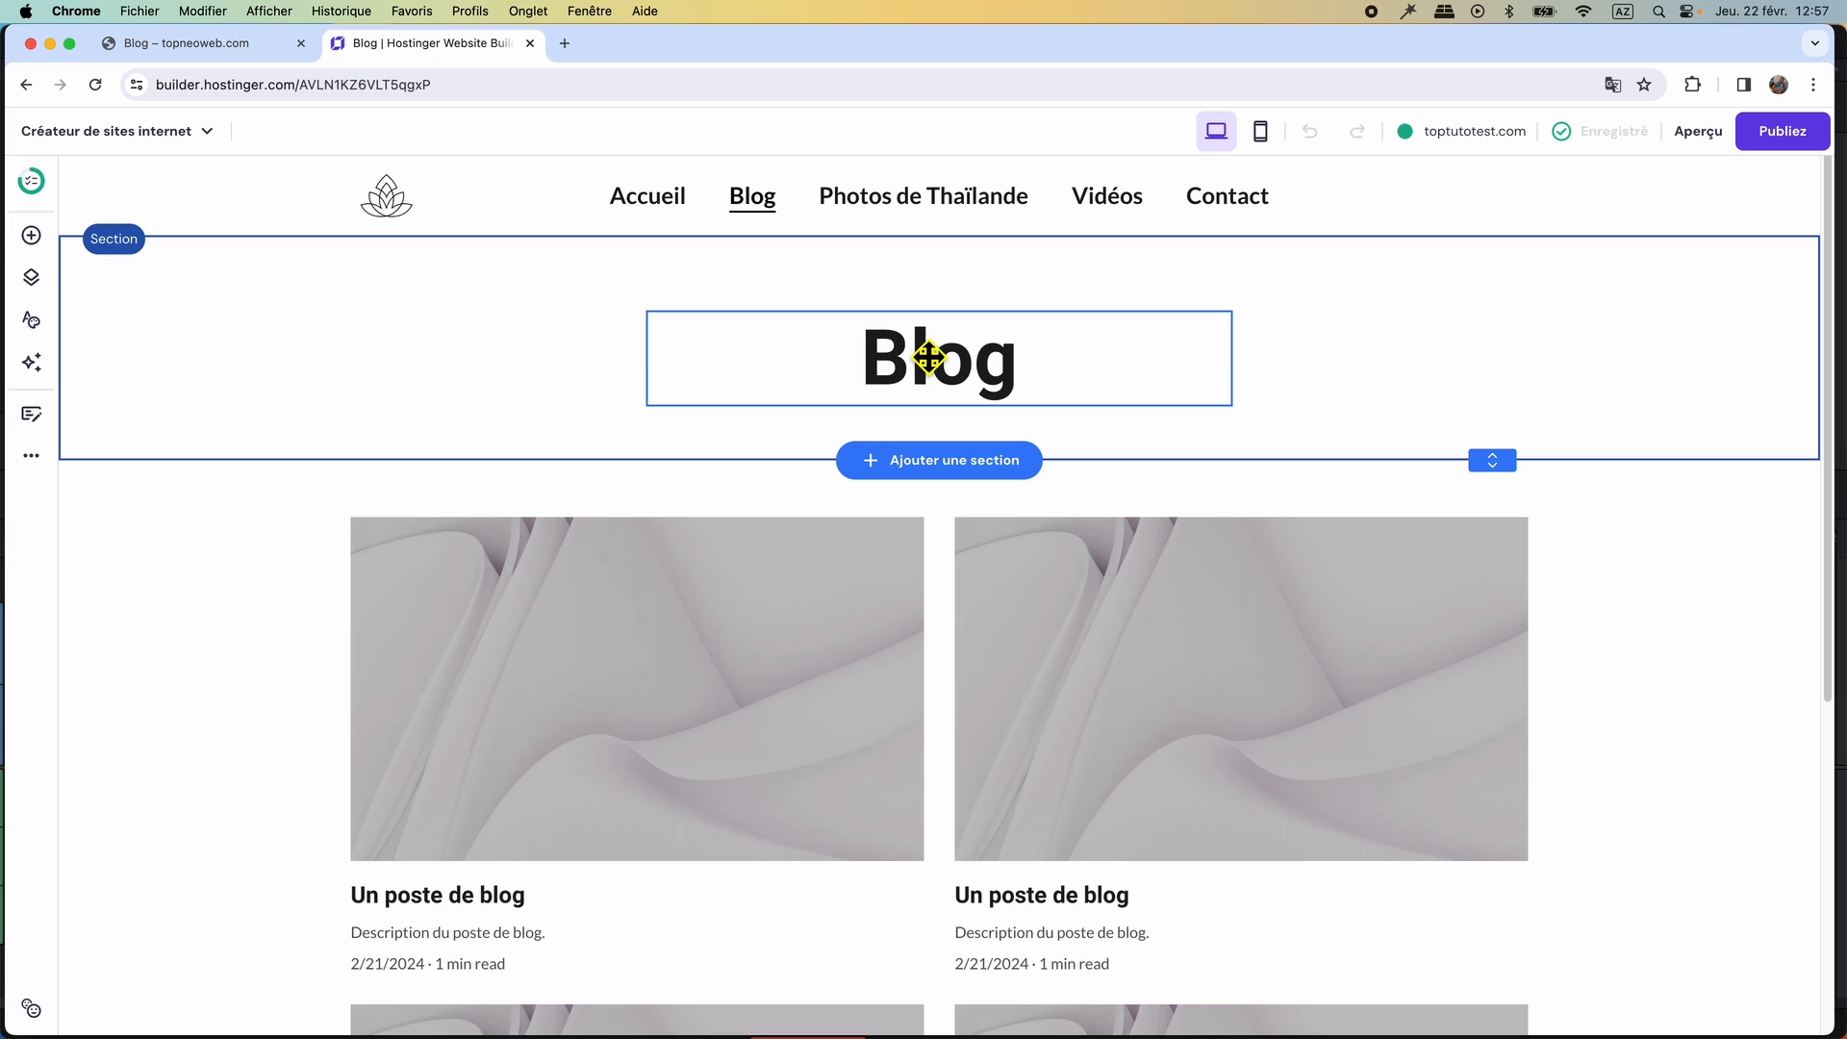
{"action": "left_click", "coordinate": [927, 358]}
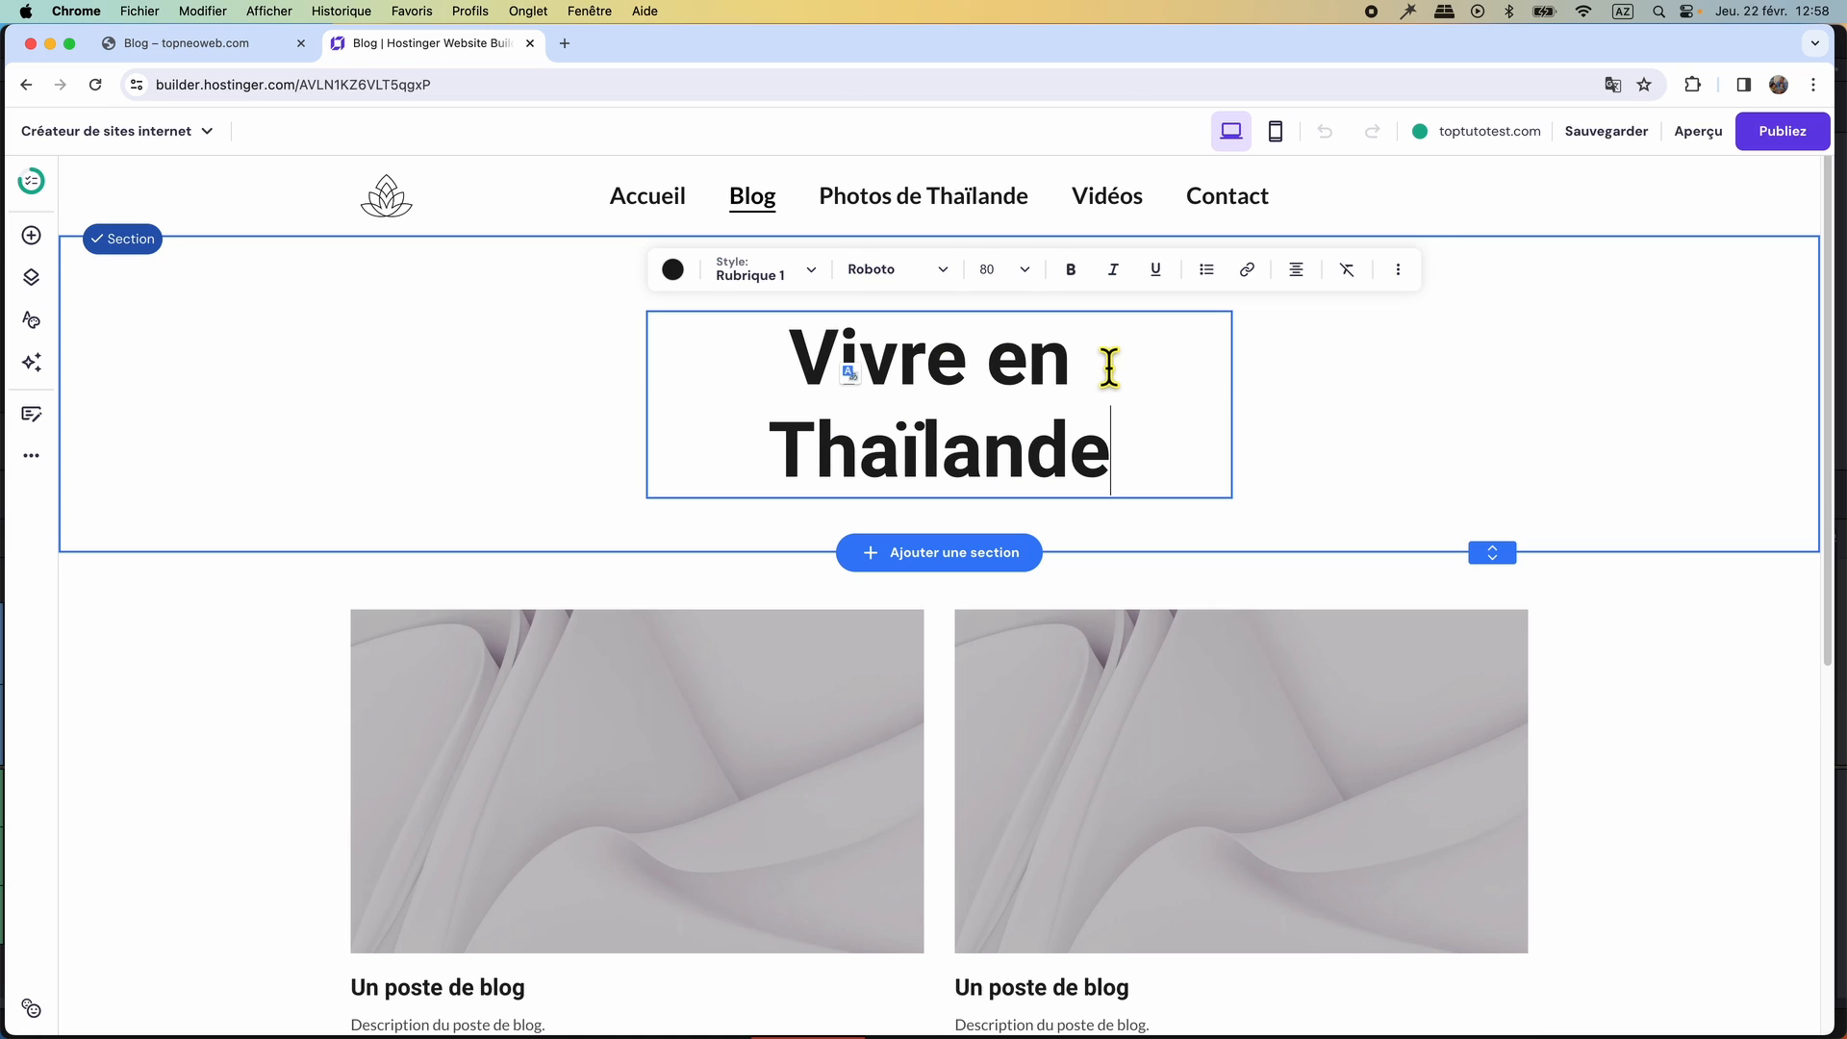
{"action": "key", "text": "Escape"}
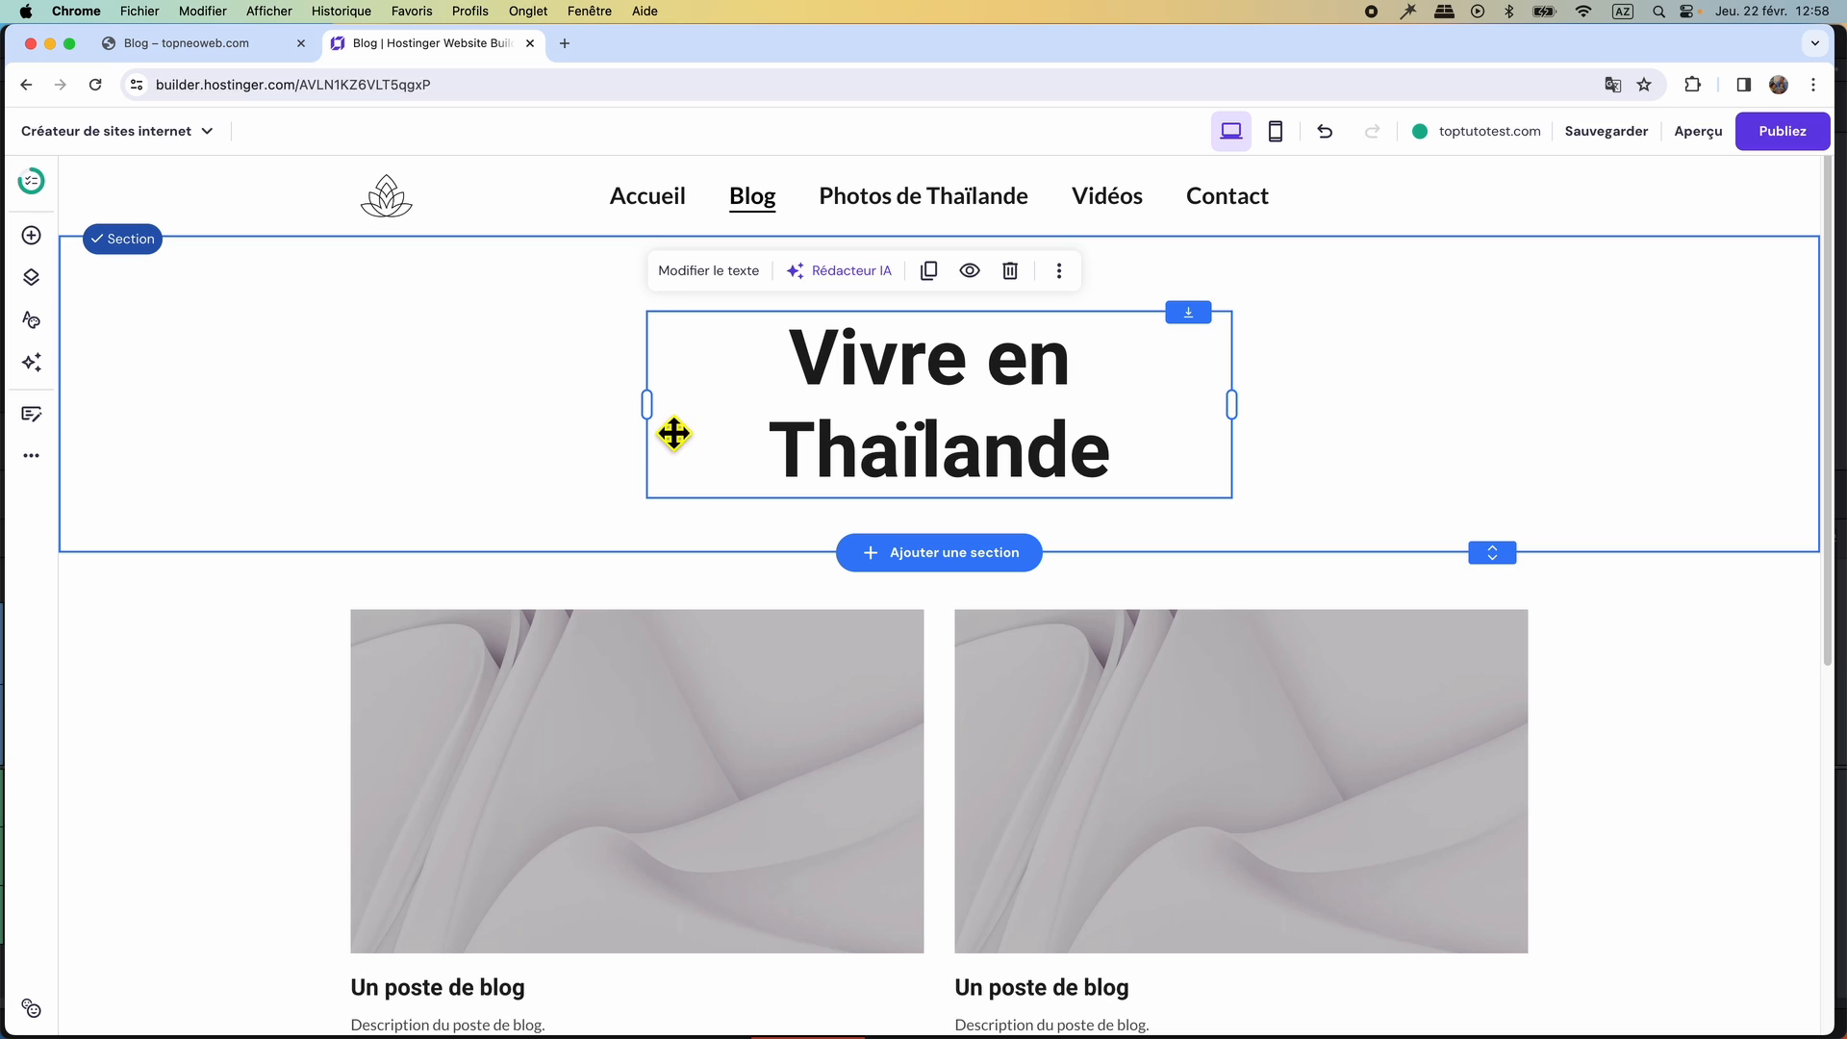
{"action": "left_click_drag", "start_coordinate": [649, 422], "coordinate": [325, 395]}
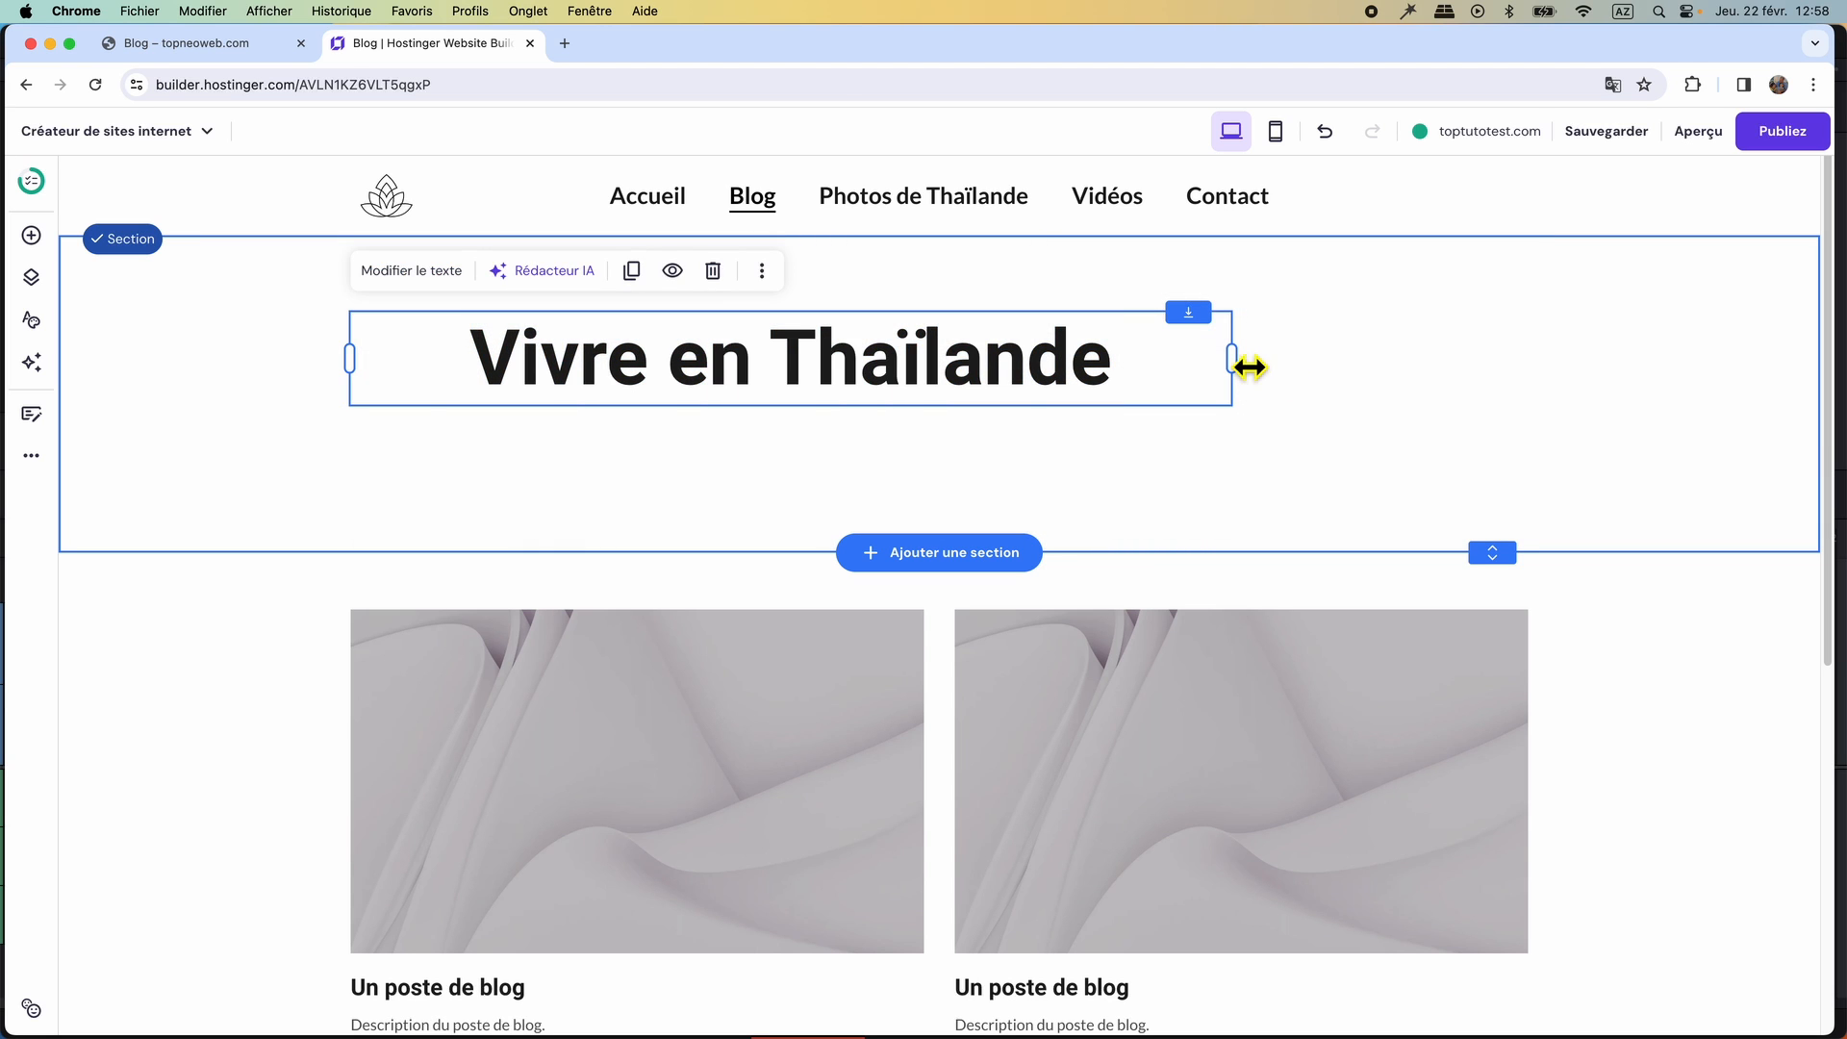
{"action": "left_click_drag", "start_coordinate": [1250, 366], "coordinate": [1040, 367]}
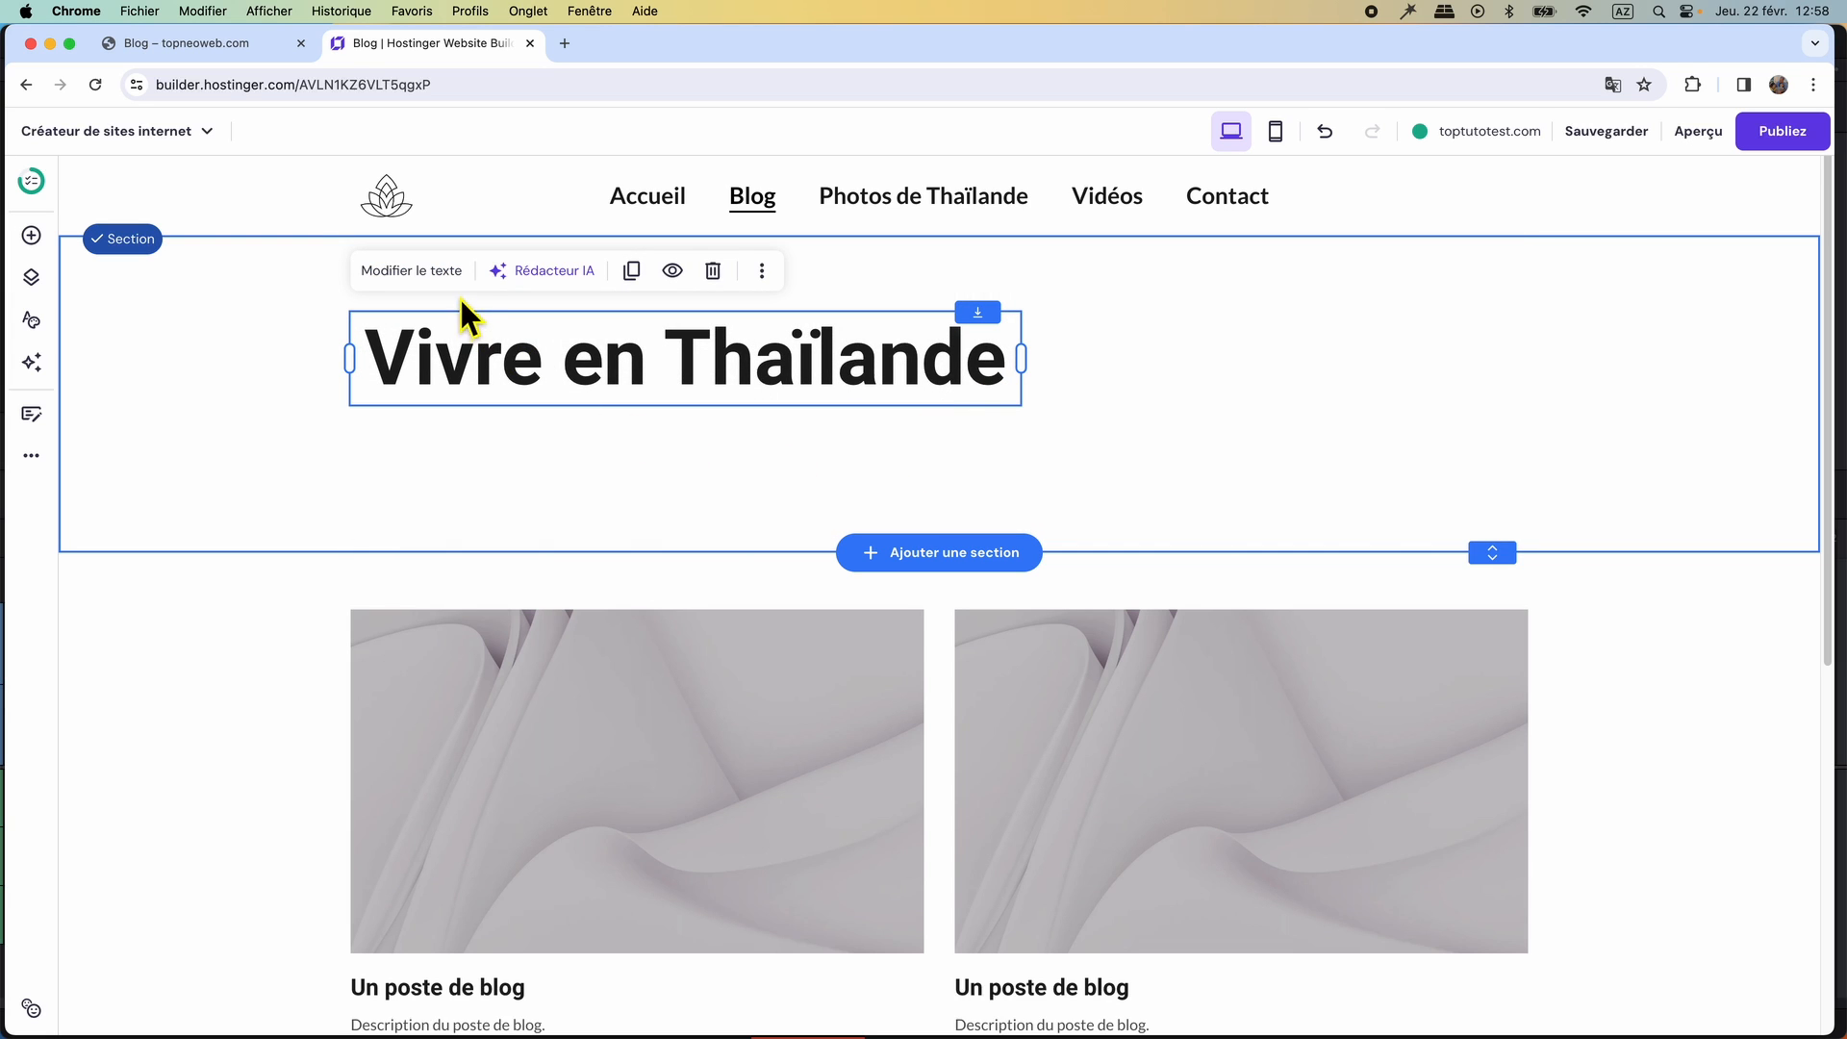
Set the "Vivre en Thaïlande" heading's font size to 24 and align the text left.
{"action": "left_click", "coordinate": [419, 272]}
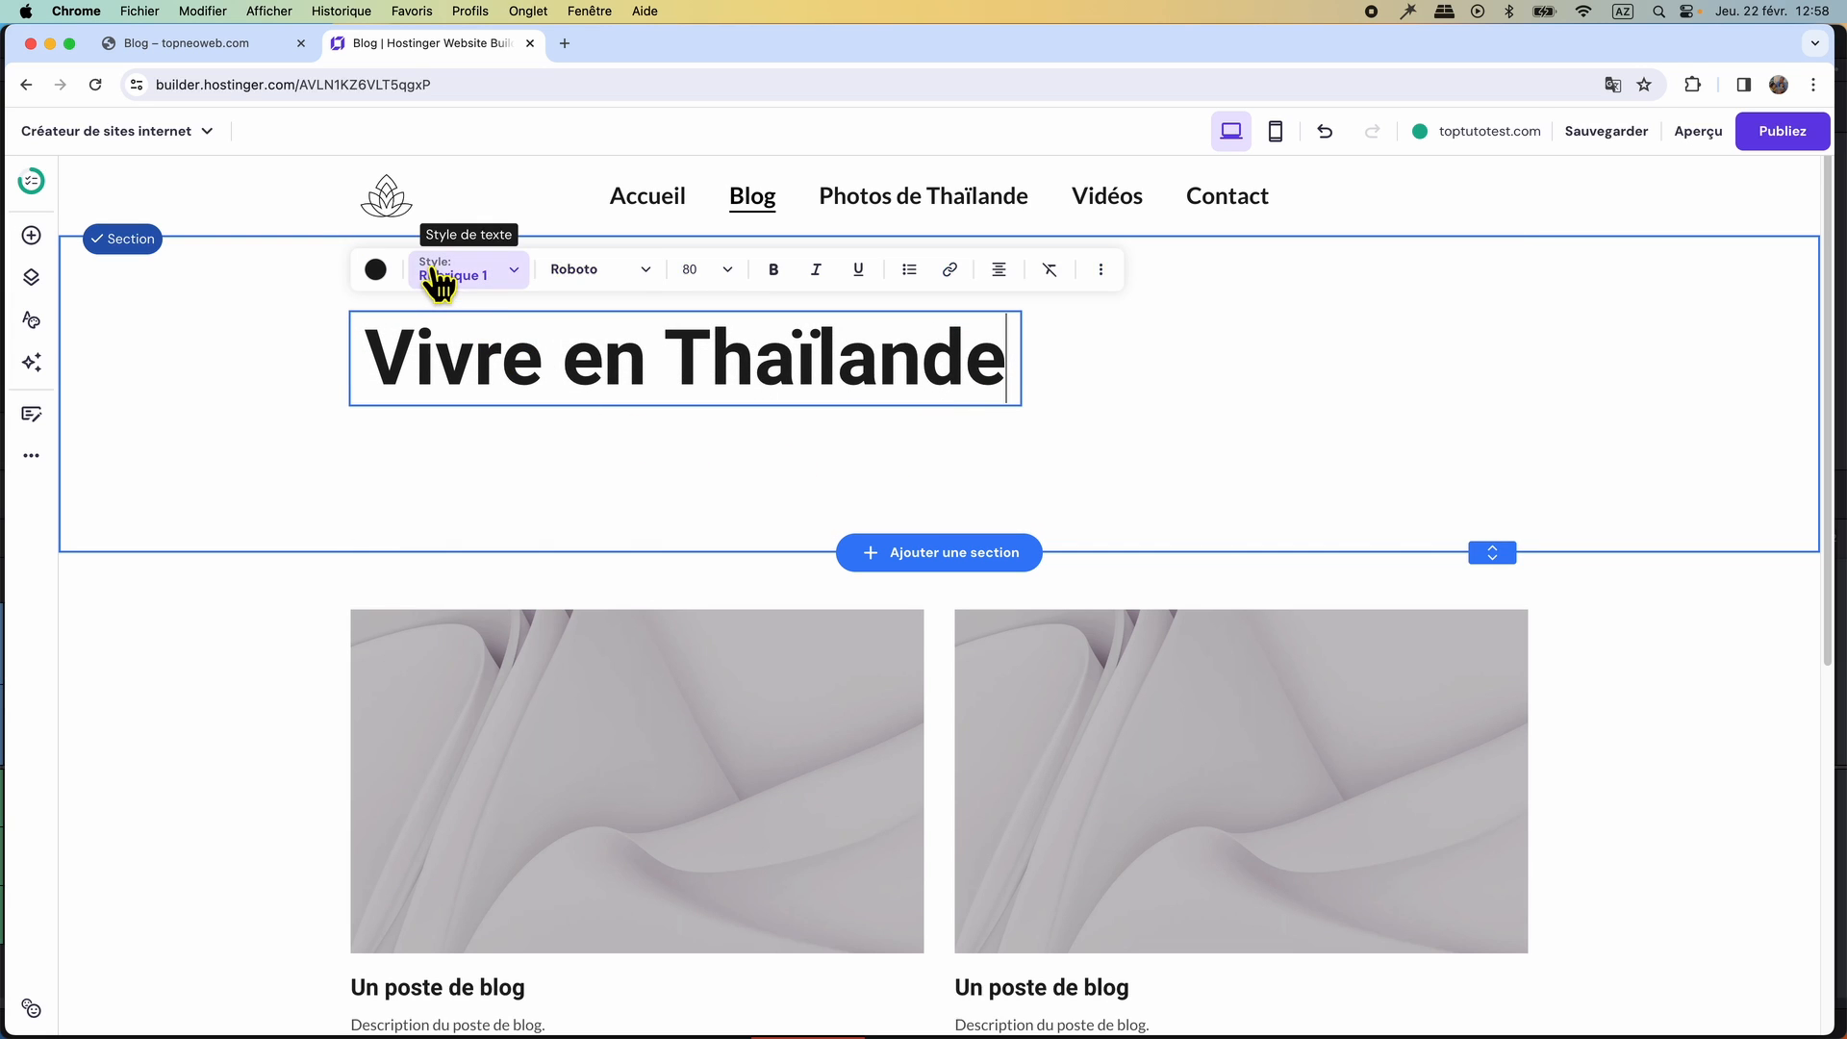
{"action": "left_click", "coordinate": [726, 272]}
{"action": "left_click", "coordinate": [685, 372]}
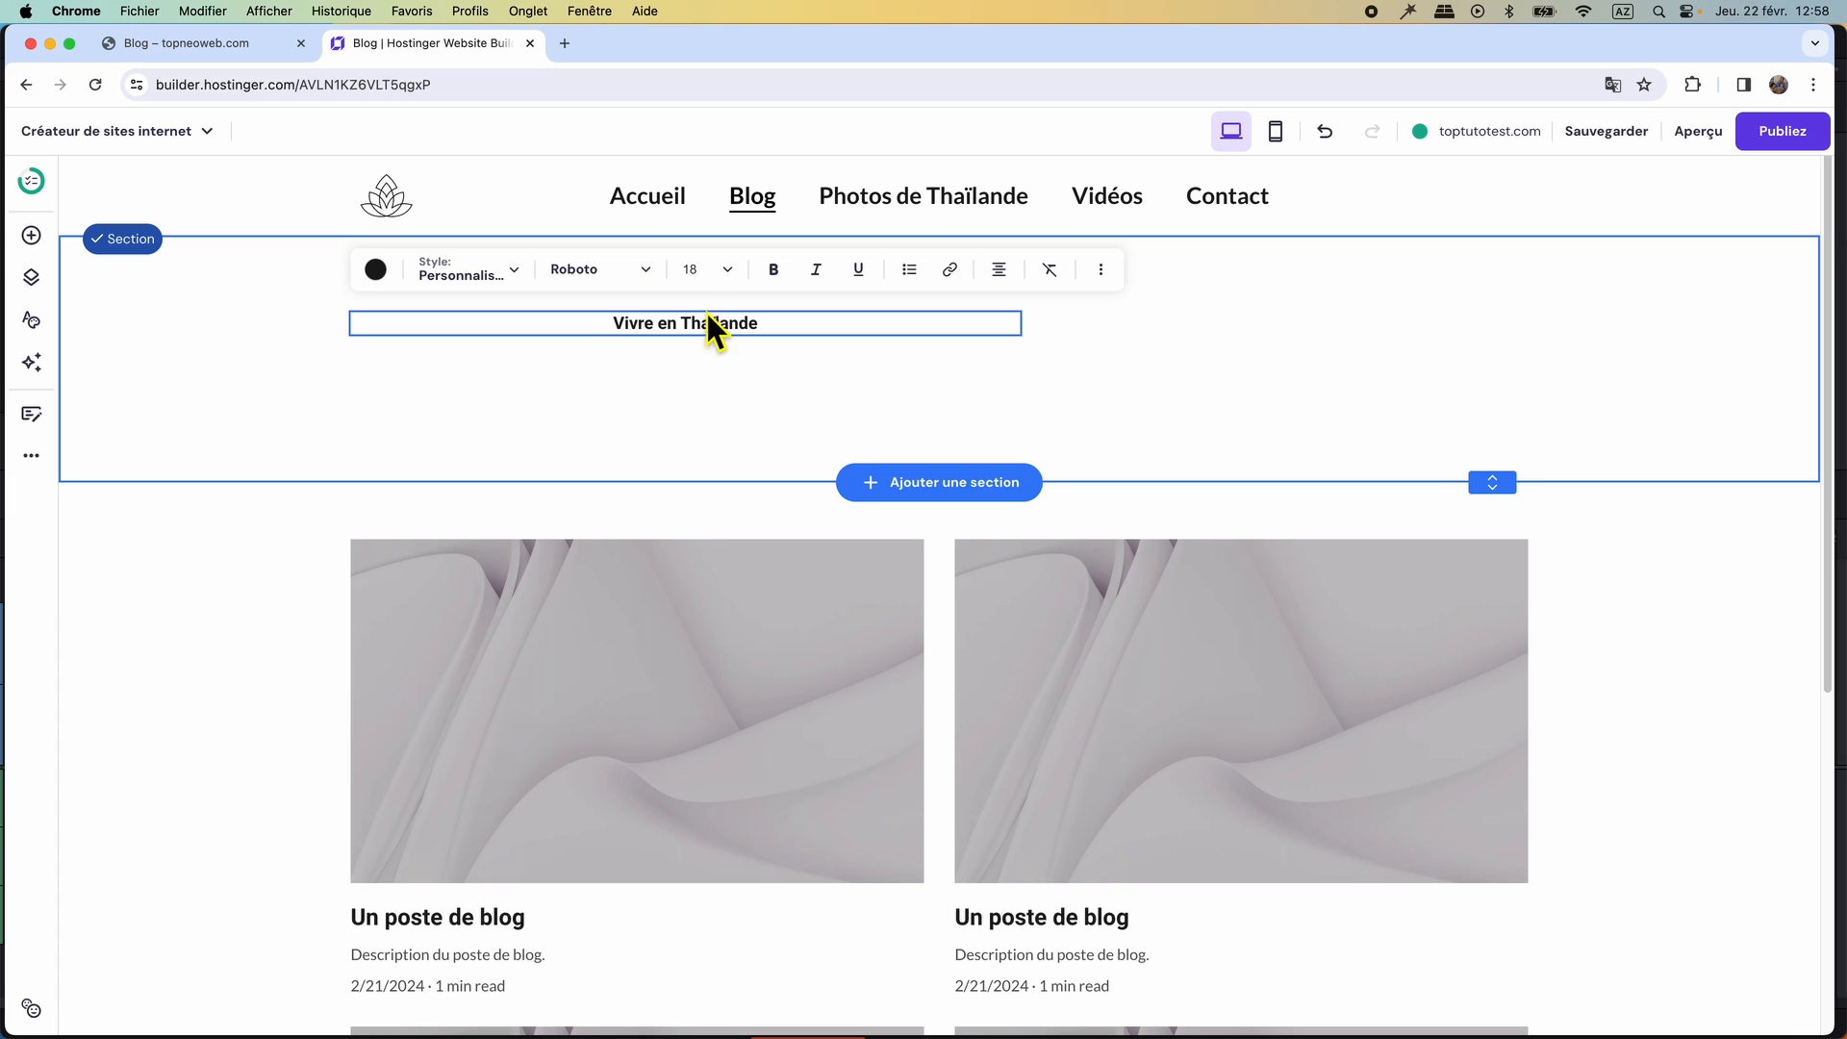
{"action": "left_click", "coordinate": [727, 272]}
{"action": "left_click", "coordinate": [702, 397]}
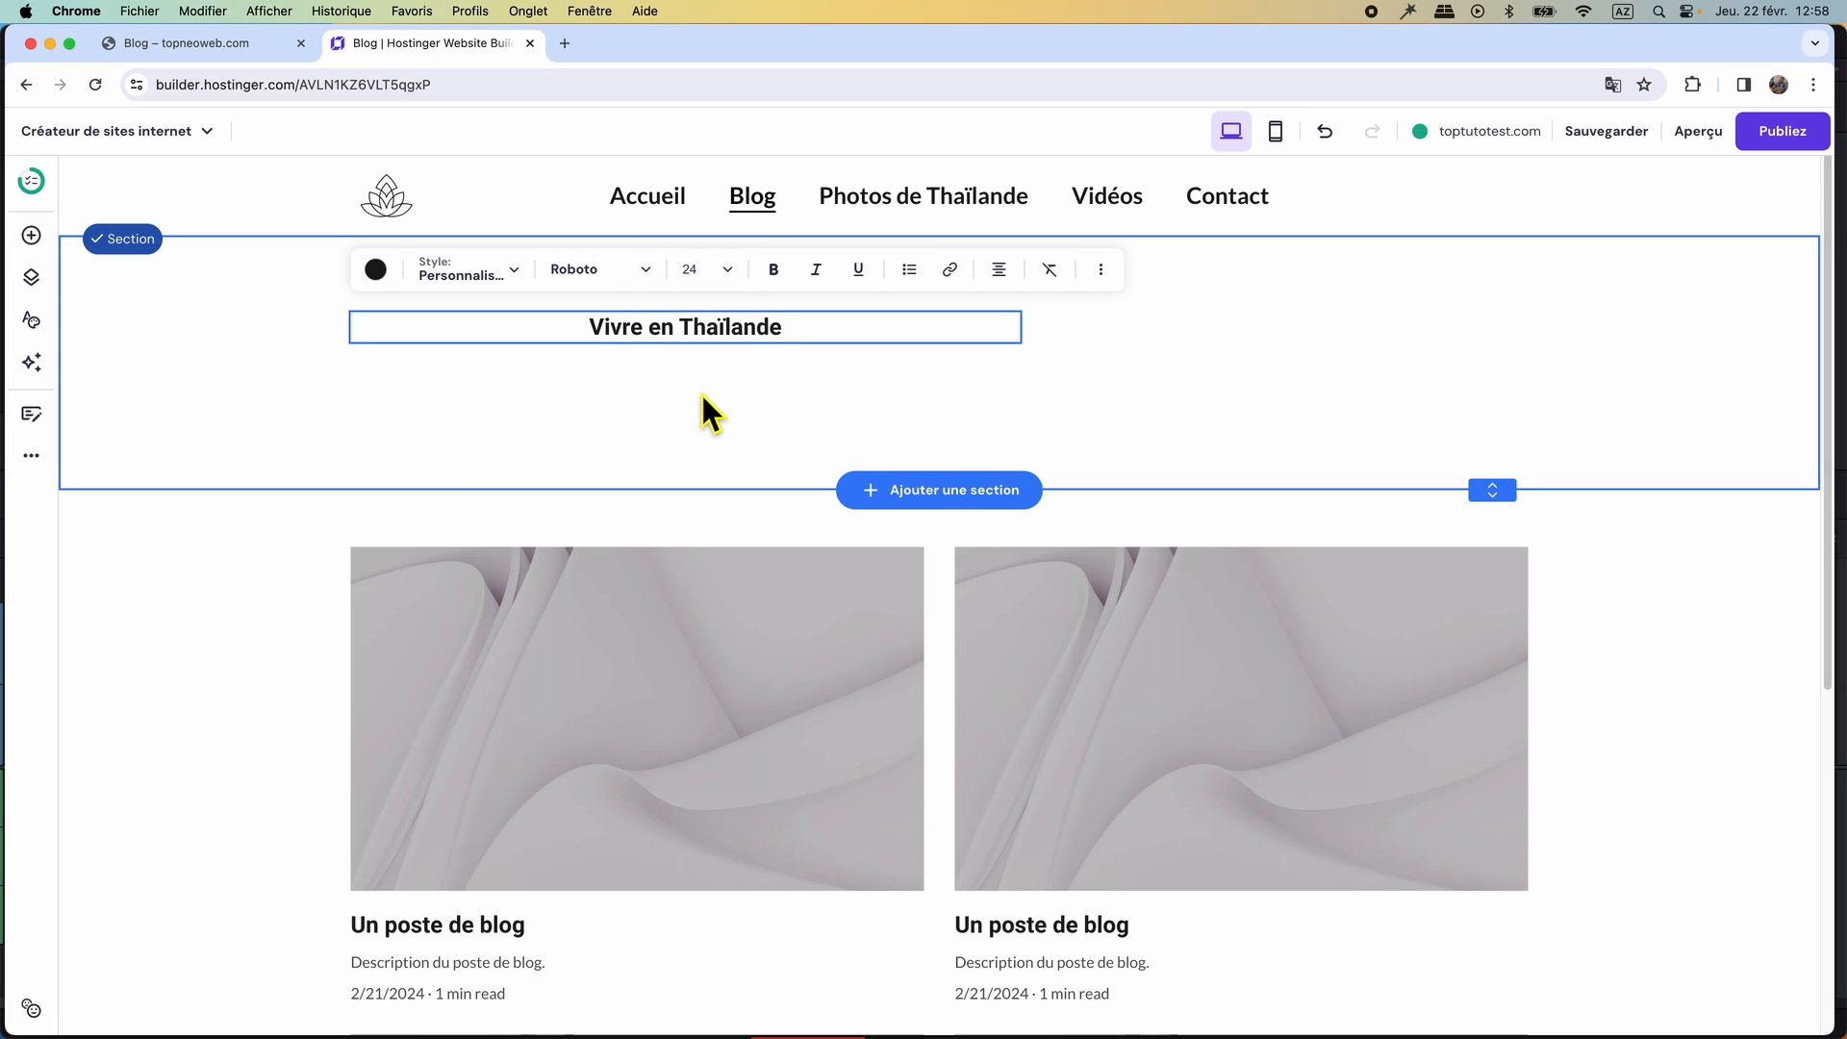
{"action": "left_click", "coordinate": [999, 270]}
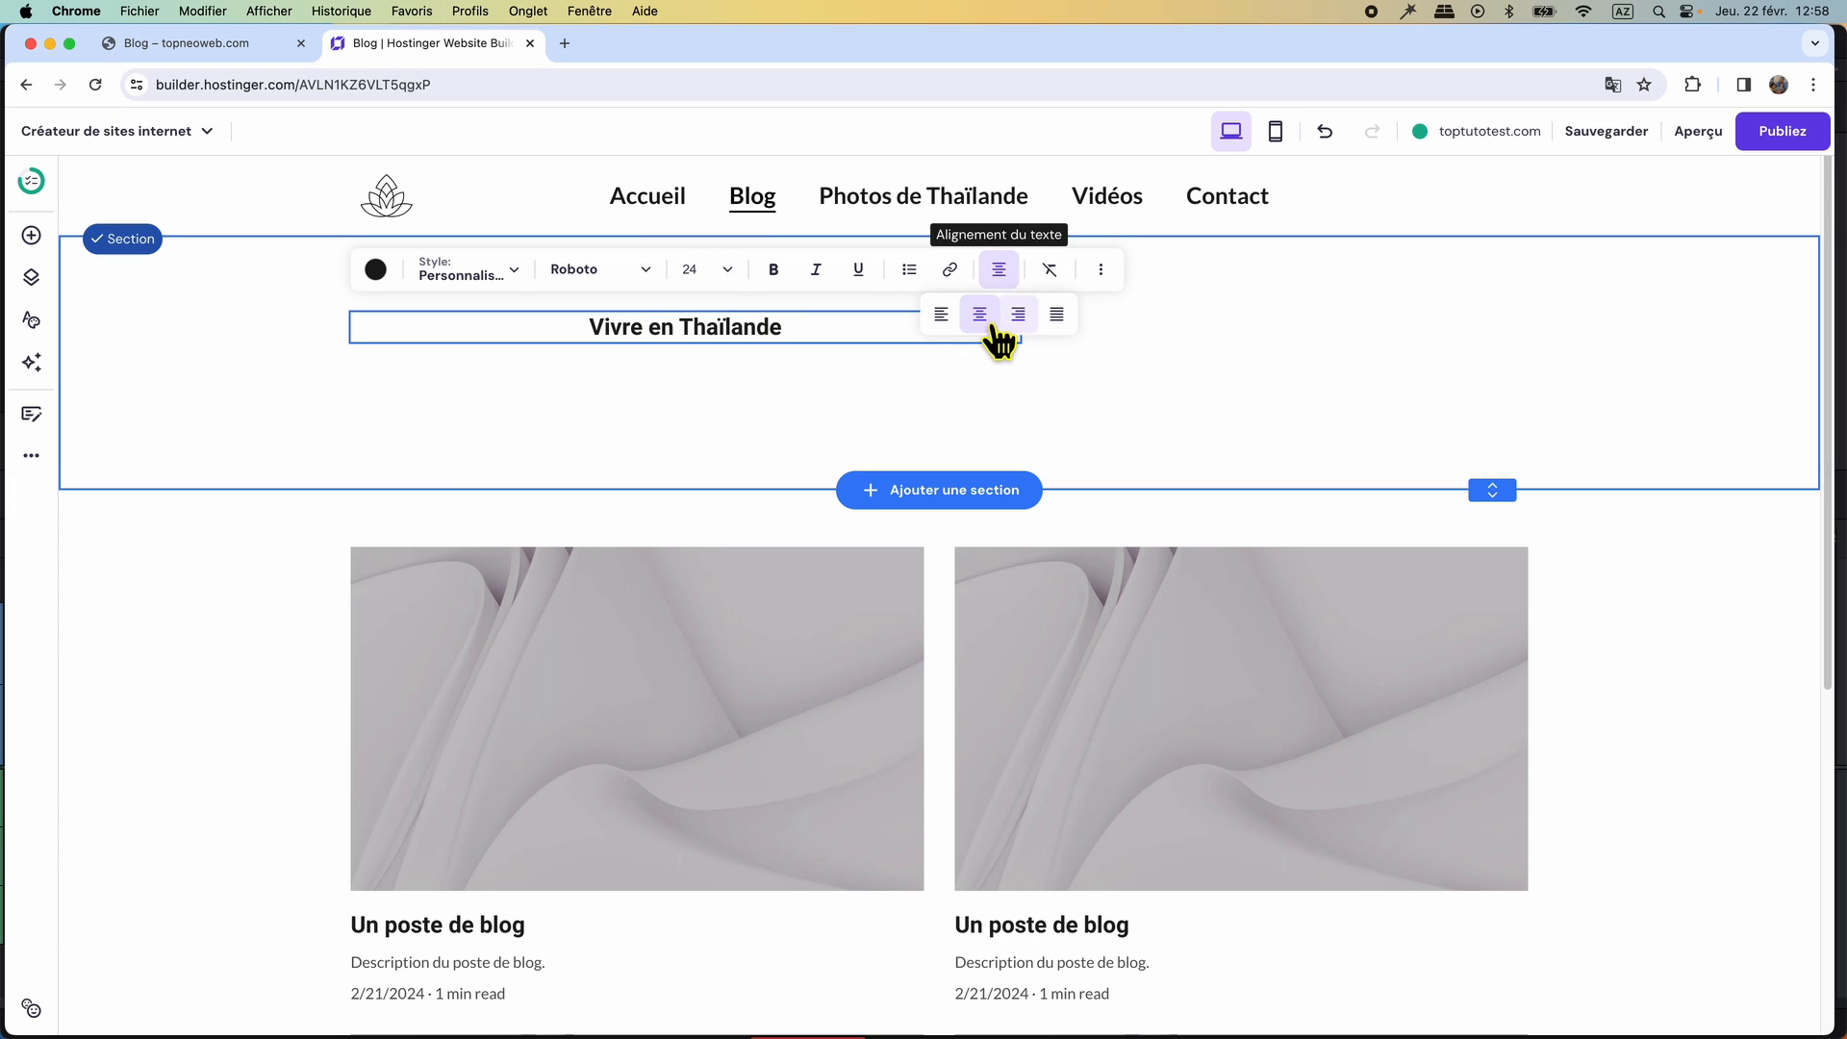
{"action": "left_click", "coordinate": [941, 314]}
Narrow the heading's text box, move it up under the site menu, and shorten its section to fit.
{"action": "left_click_drag", "start_coordinate": [1024, 341], "coordinate": [585, 338]}
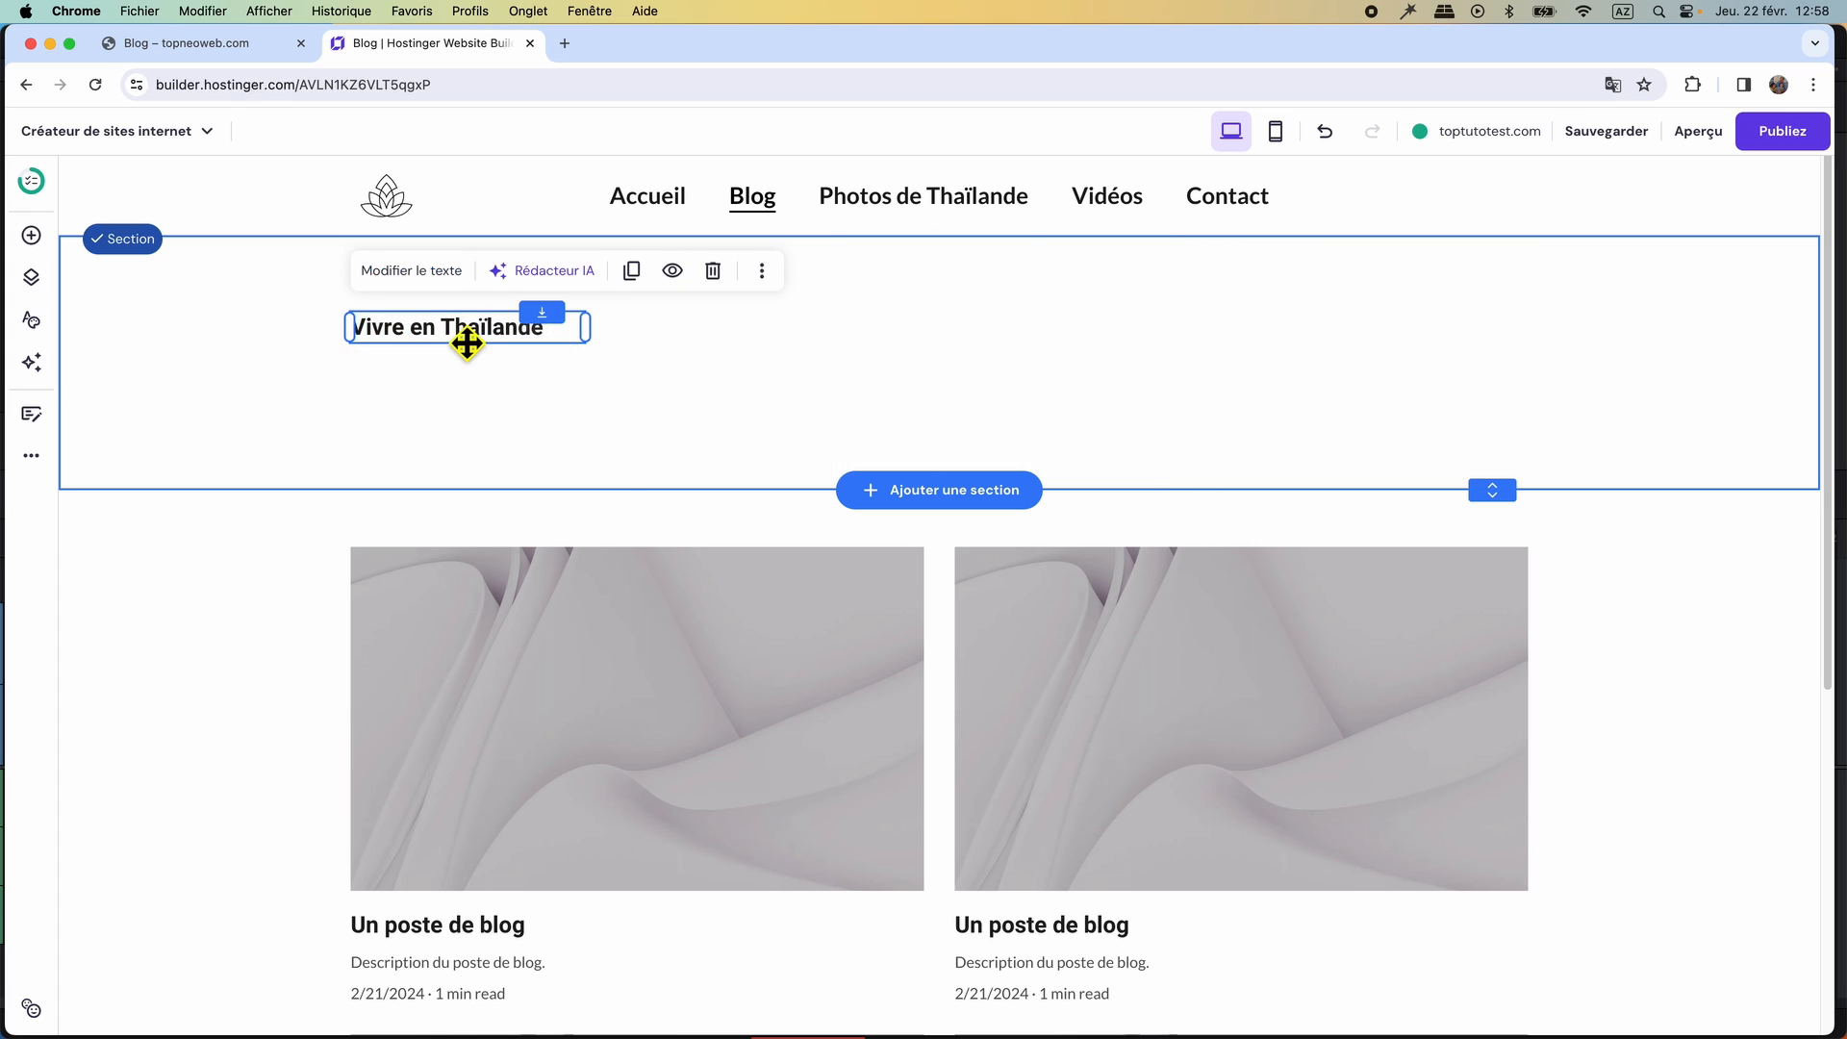
{"action": "left_click_drag", "start_coordinate": [467, 342], "coordinate": [465, 288]}
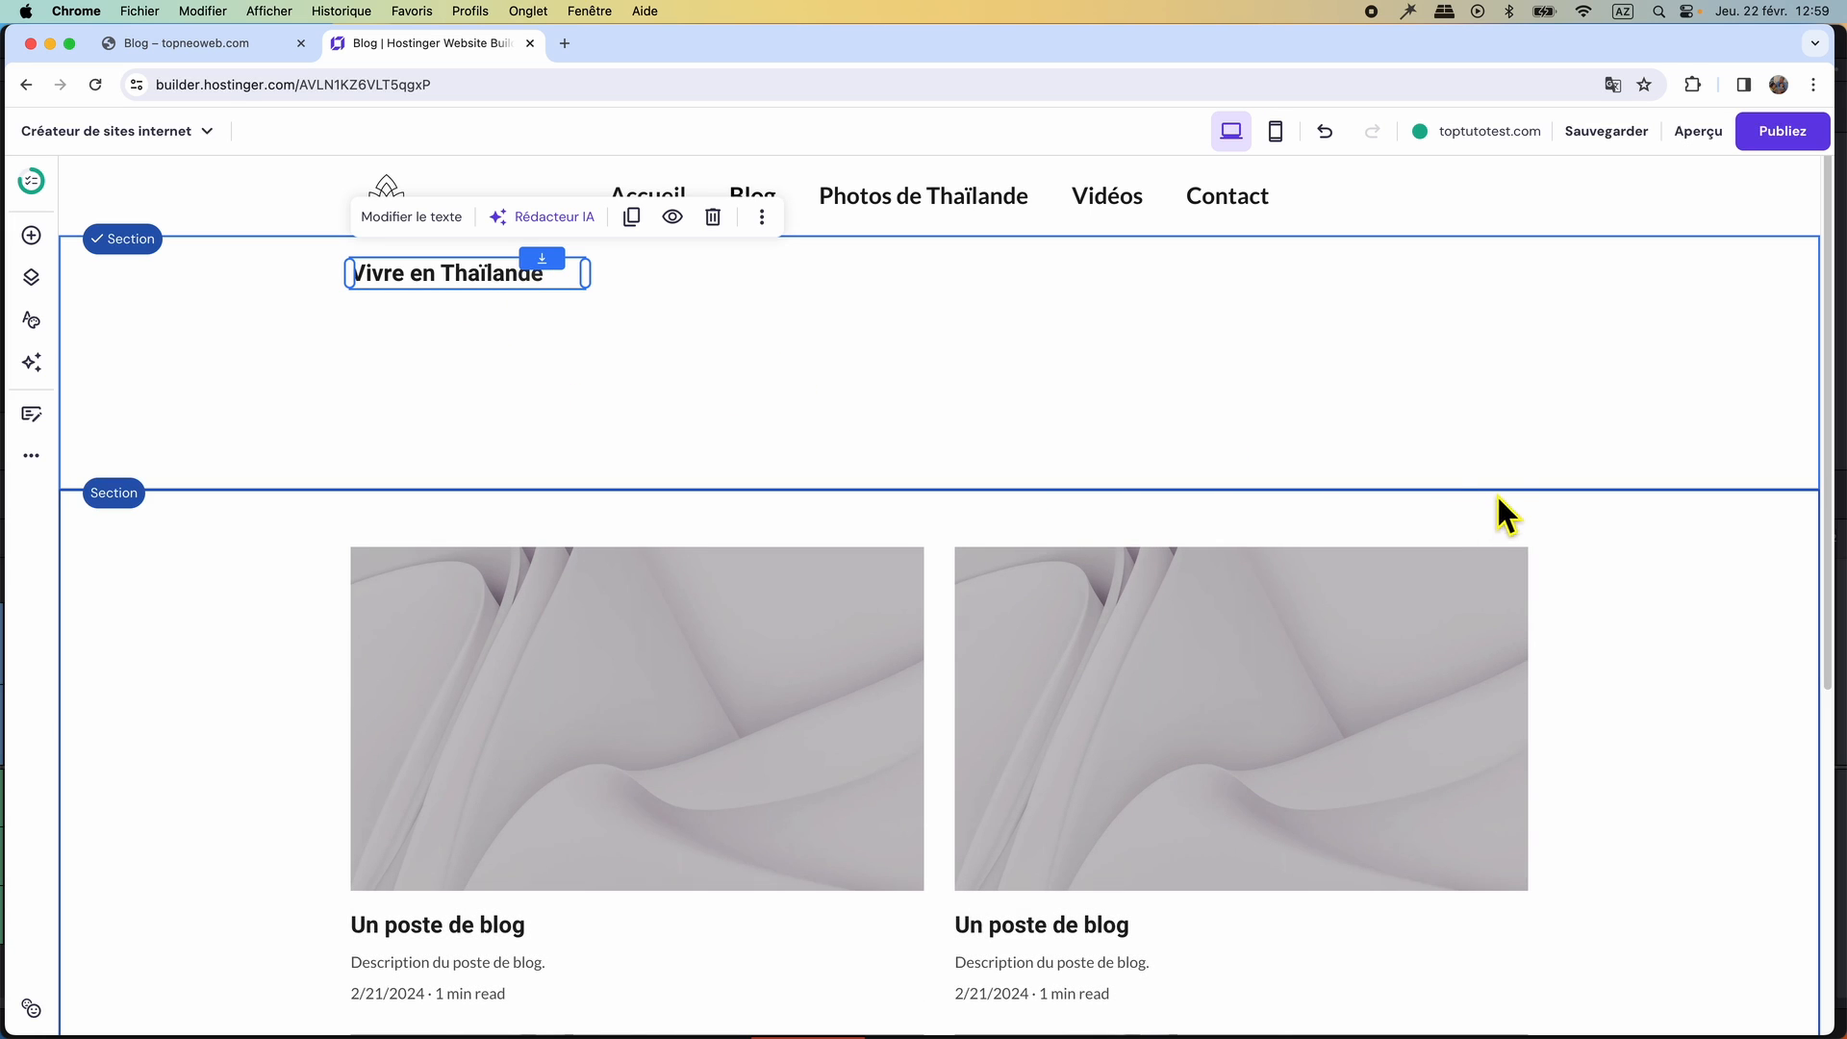
{"action": "left_click_drag", "start_coordinate": [1494, 493], "coordinate": [1501, 308]}
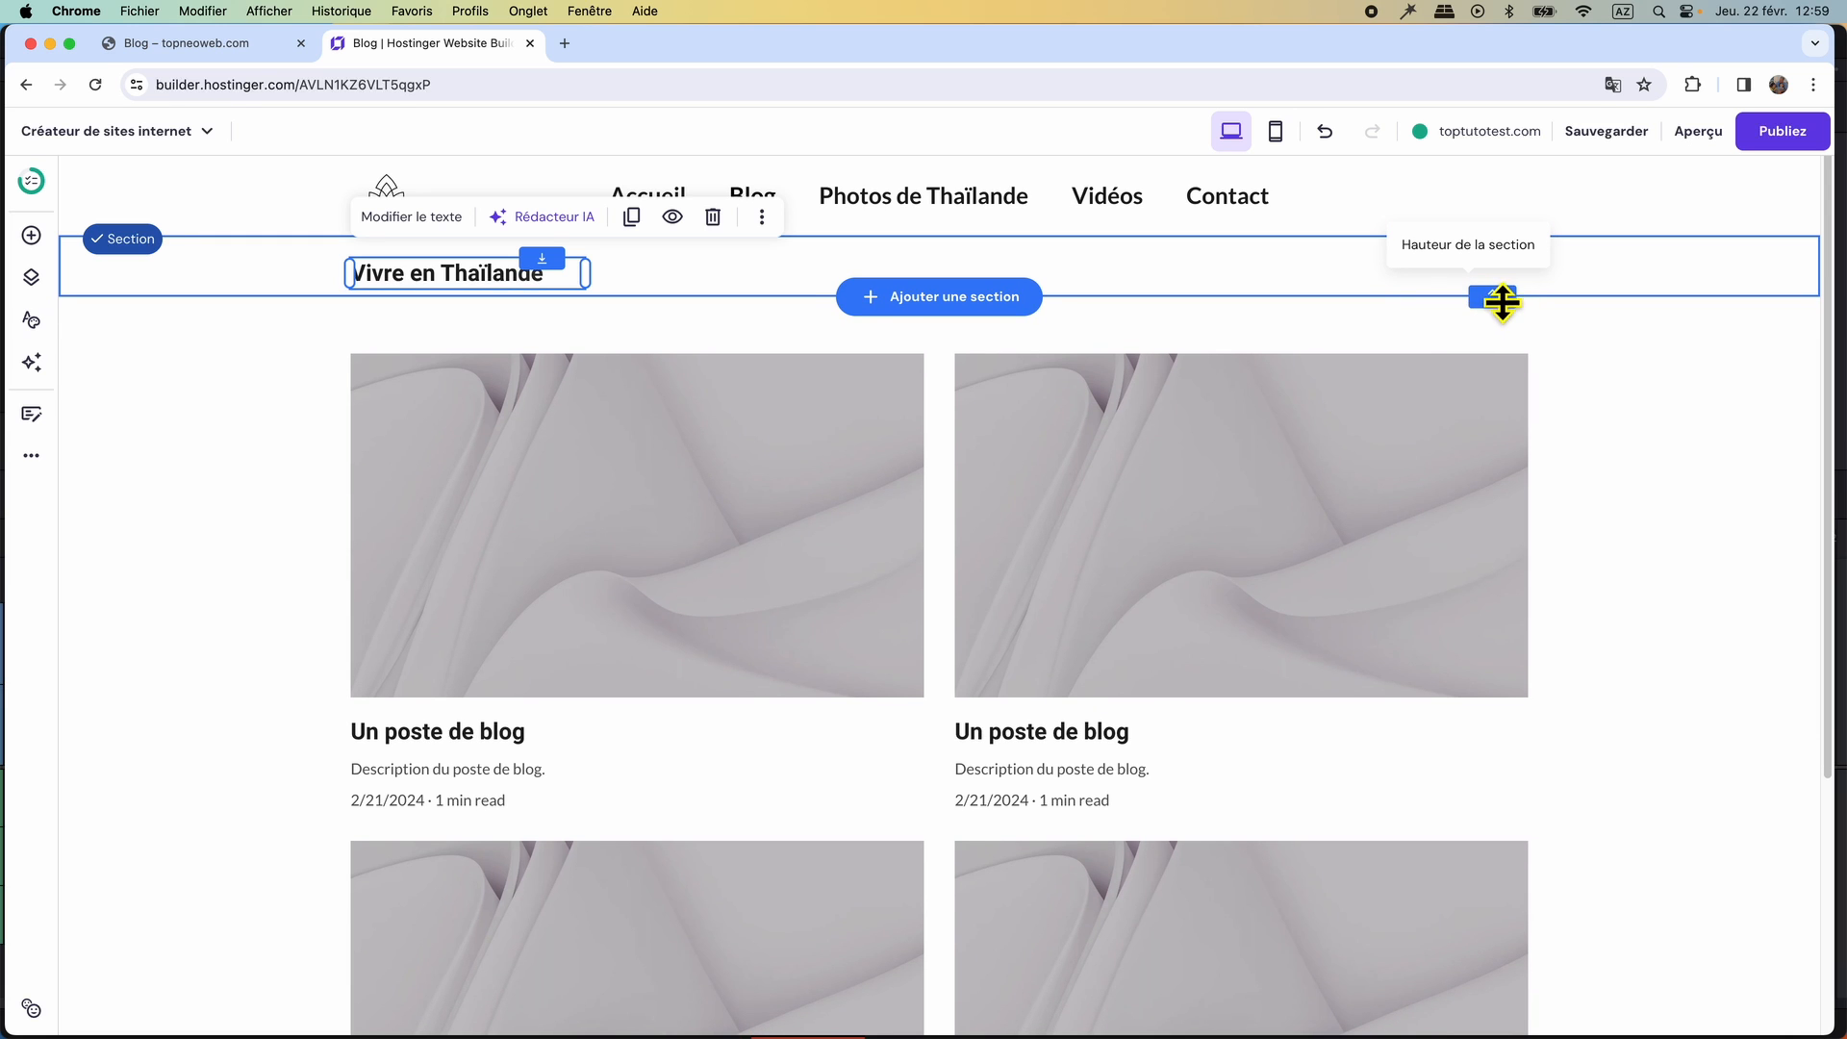
Check the original Blog layout, set the rebuilt blog list to 3 columns and close its settings.
{"action": "left_click", "coordinate": [178, 51]}
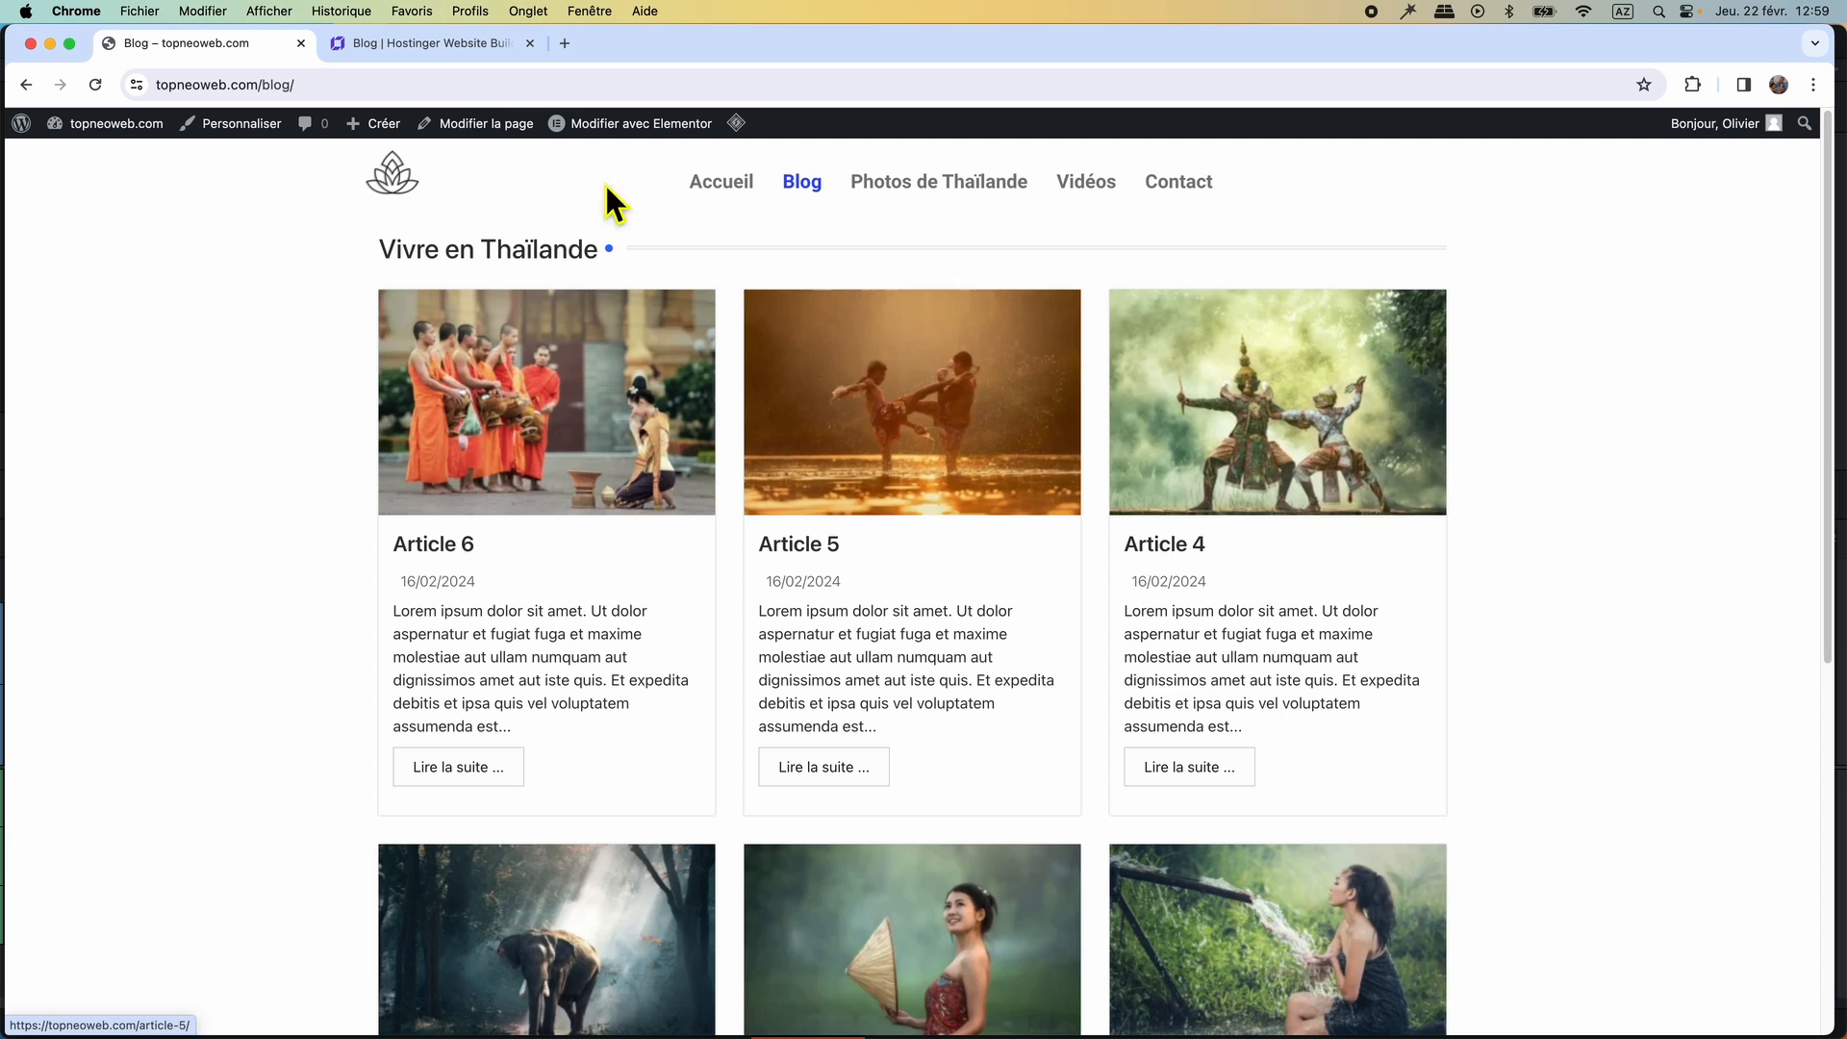
{"action": "left_click", "coordinate": [448, 47]}
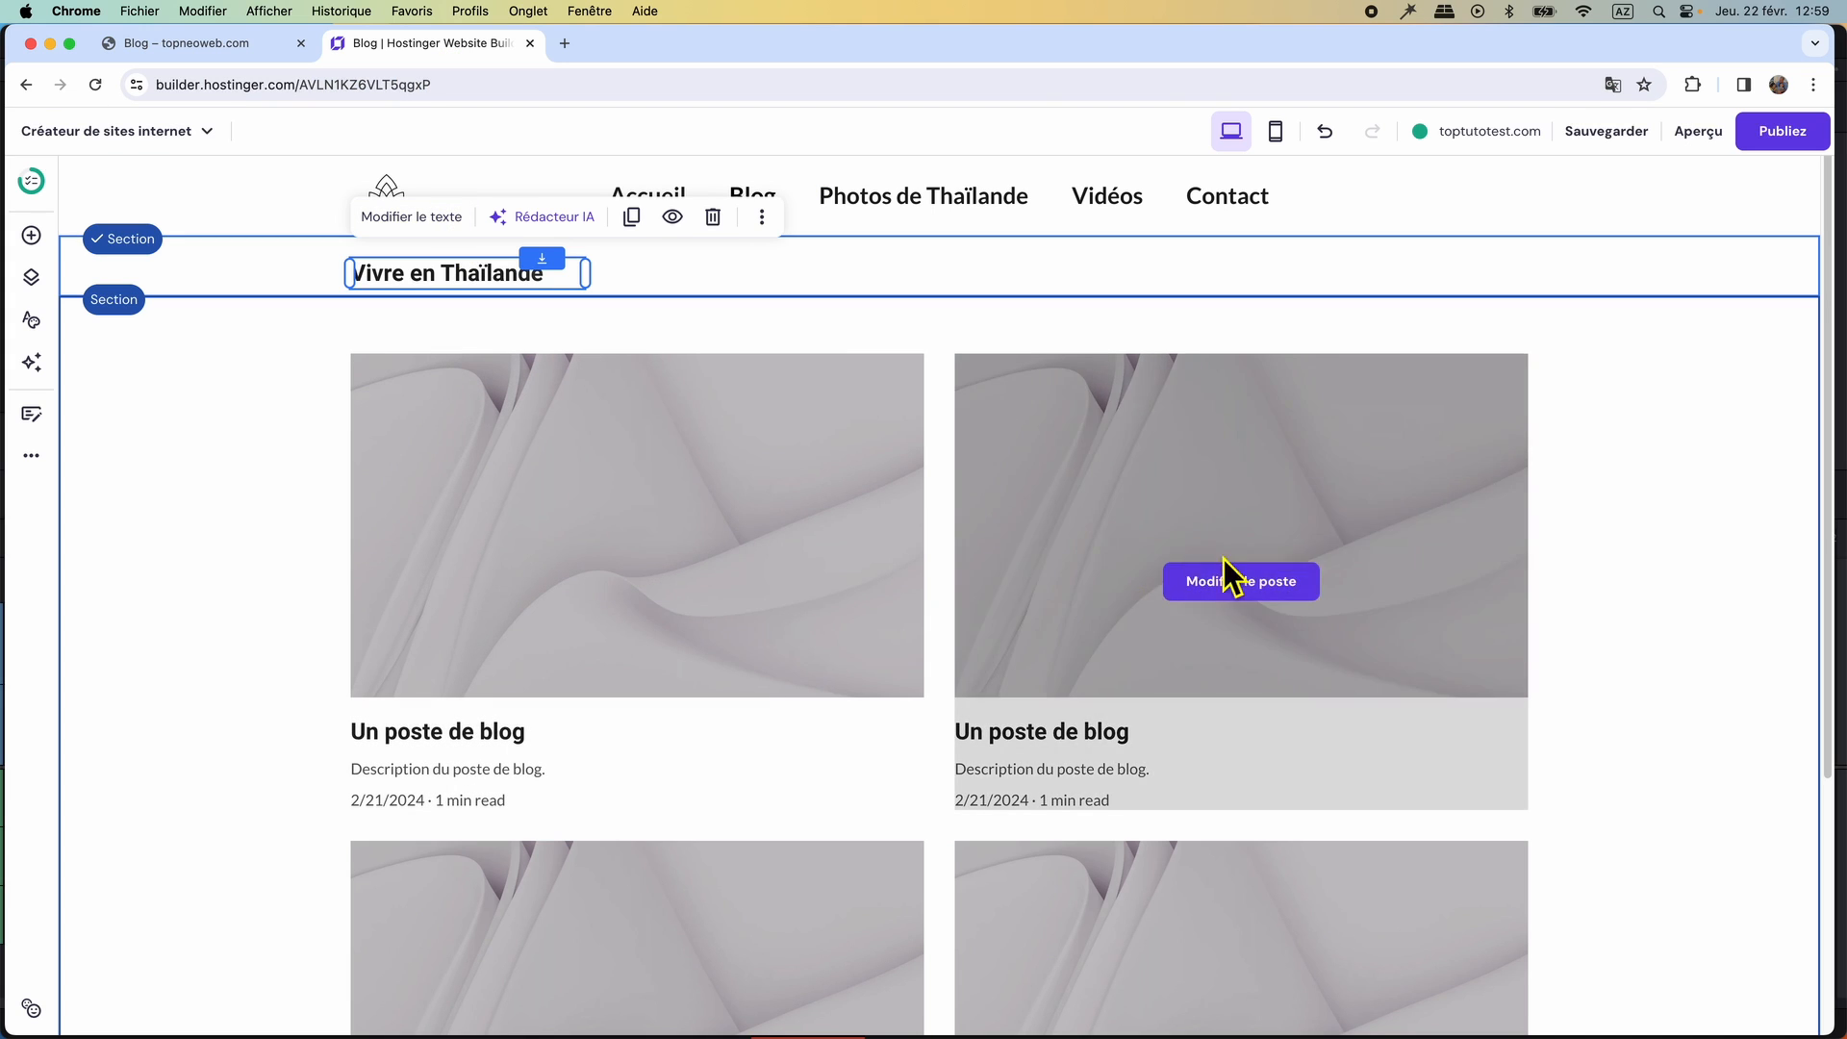
{"action": "left_click", "coordinate": [1604, 493]}
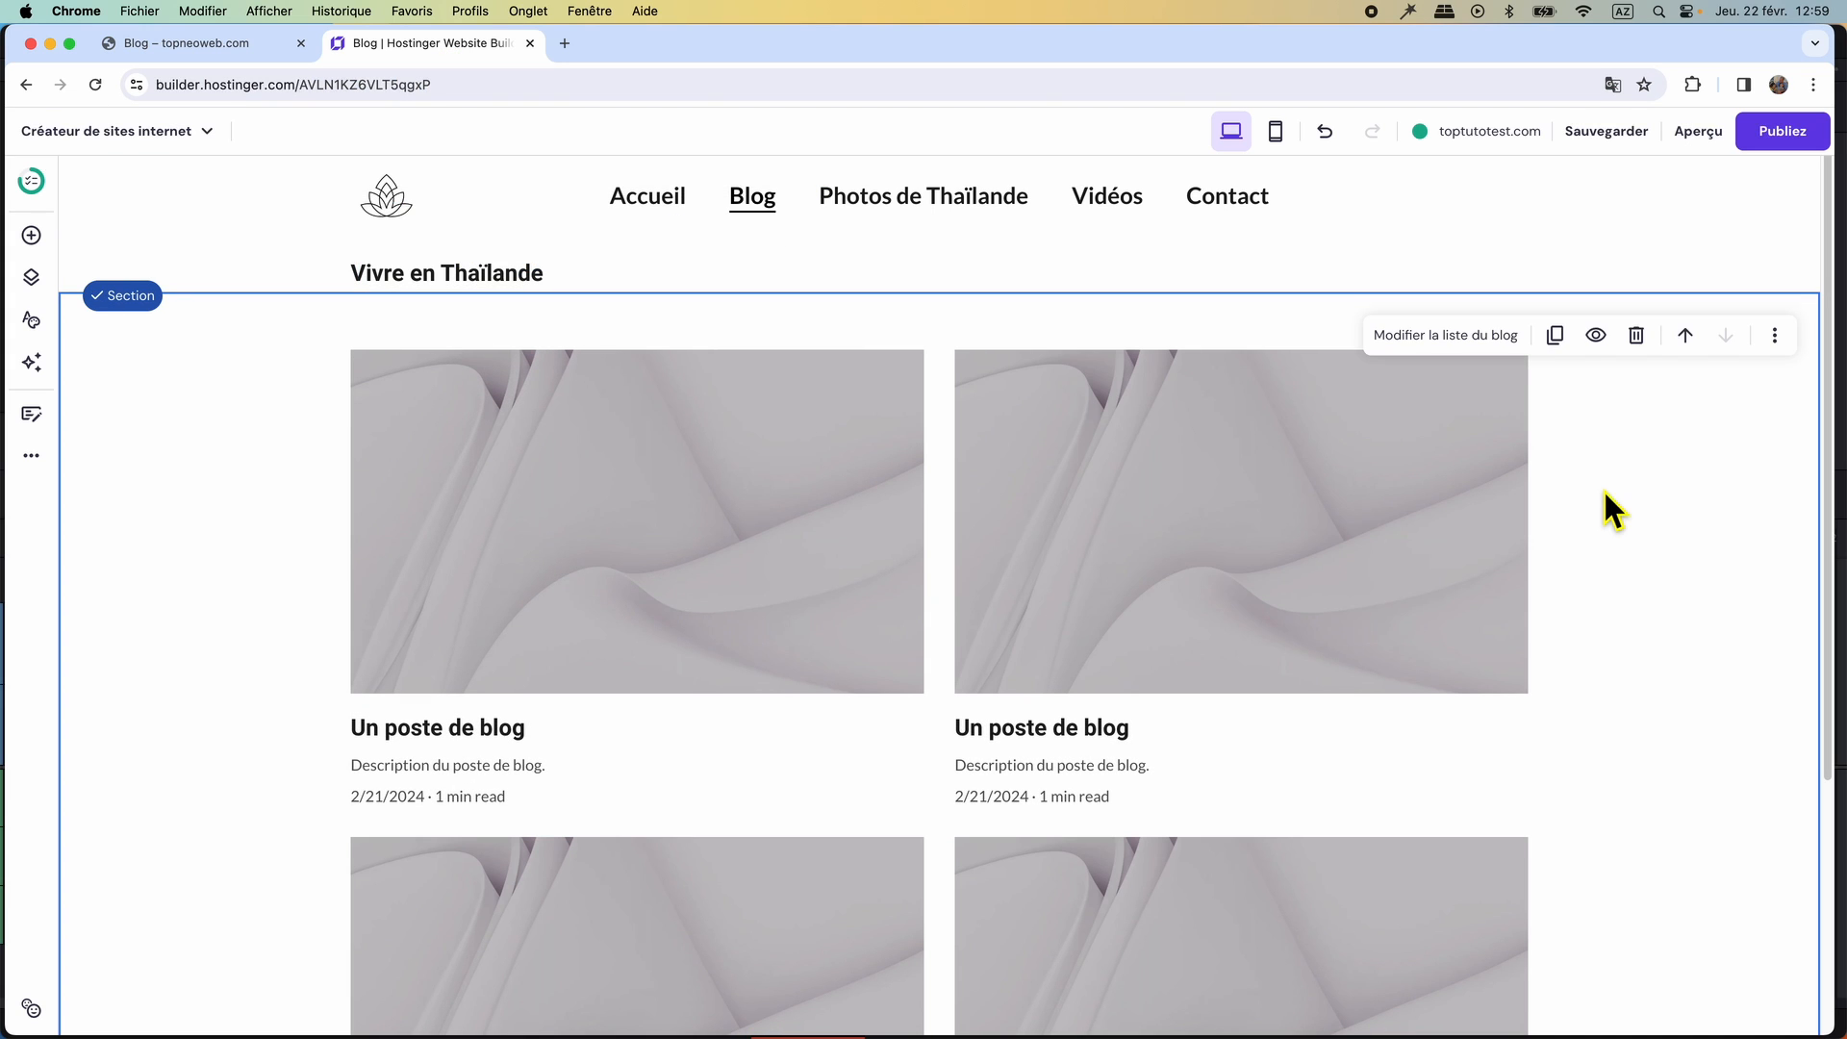
{"action": "left_click", "coordinate": [1448, 339]}
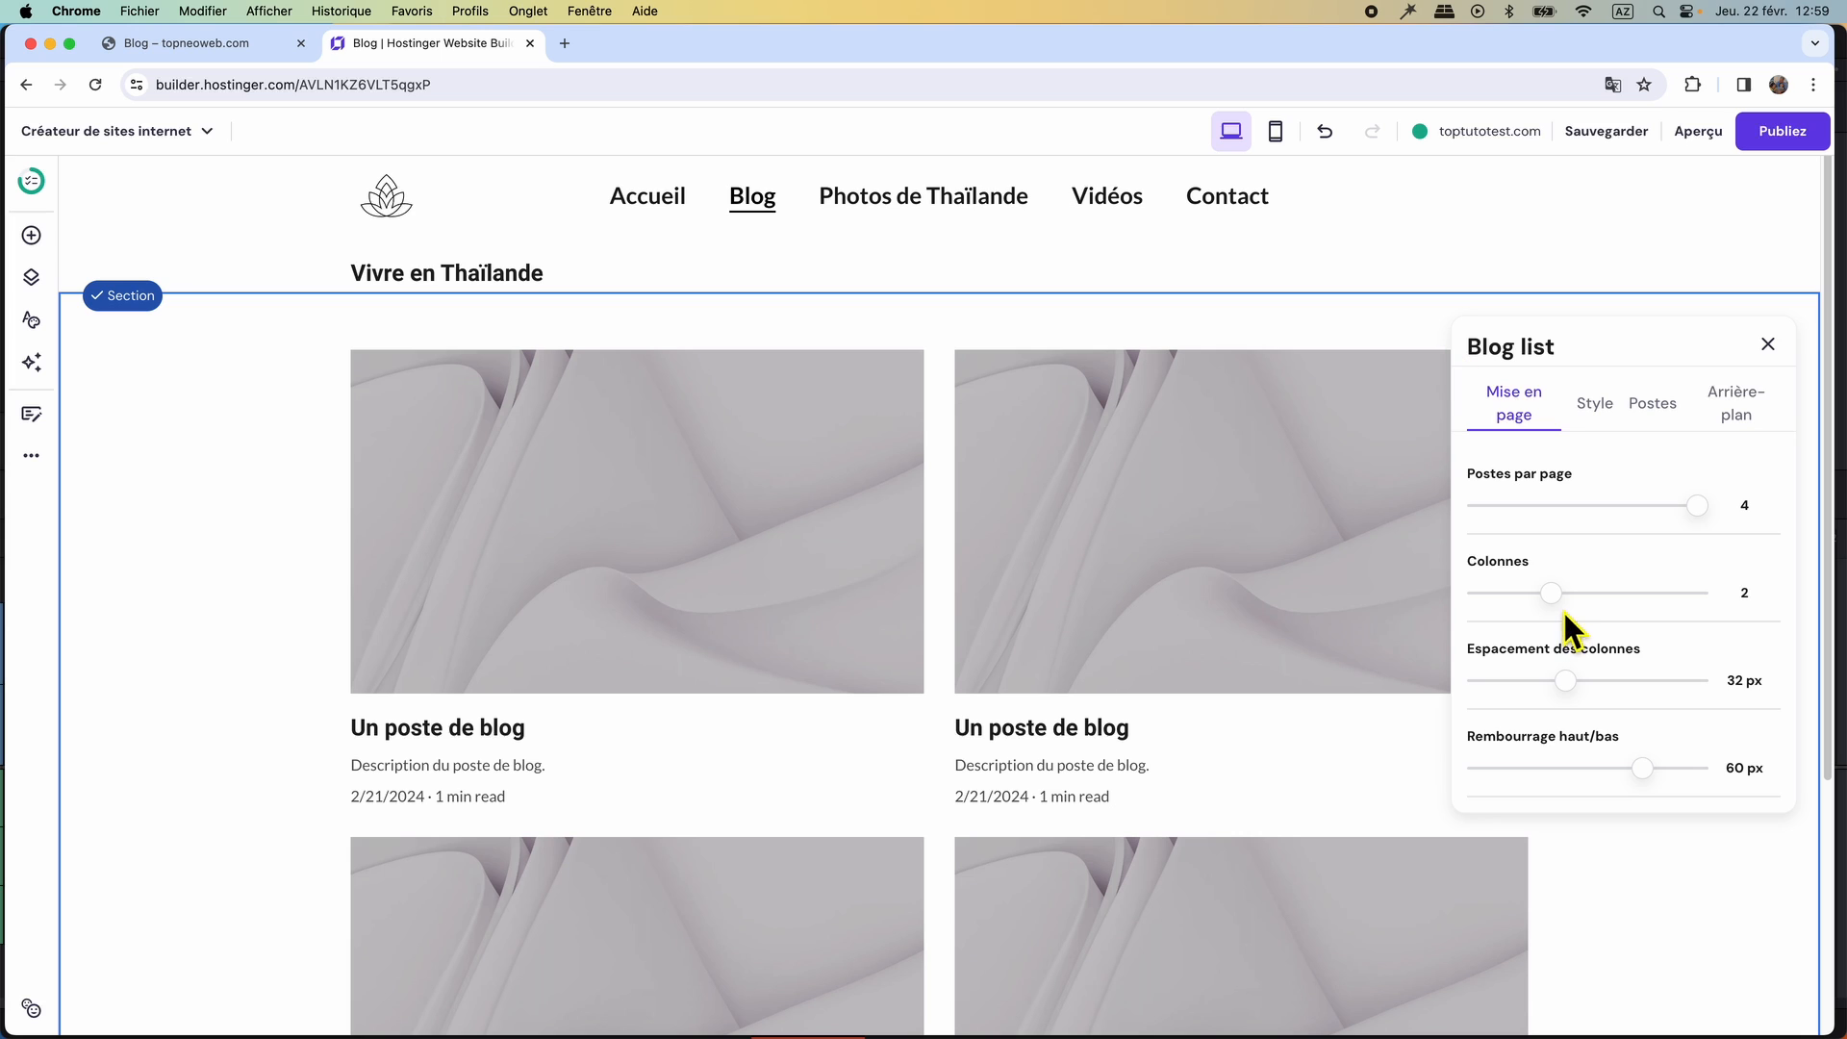
{"action": "left_click_drag", "start_coordinate": [1562, 609], "coordinate": [1608, 612]}
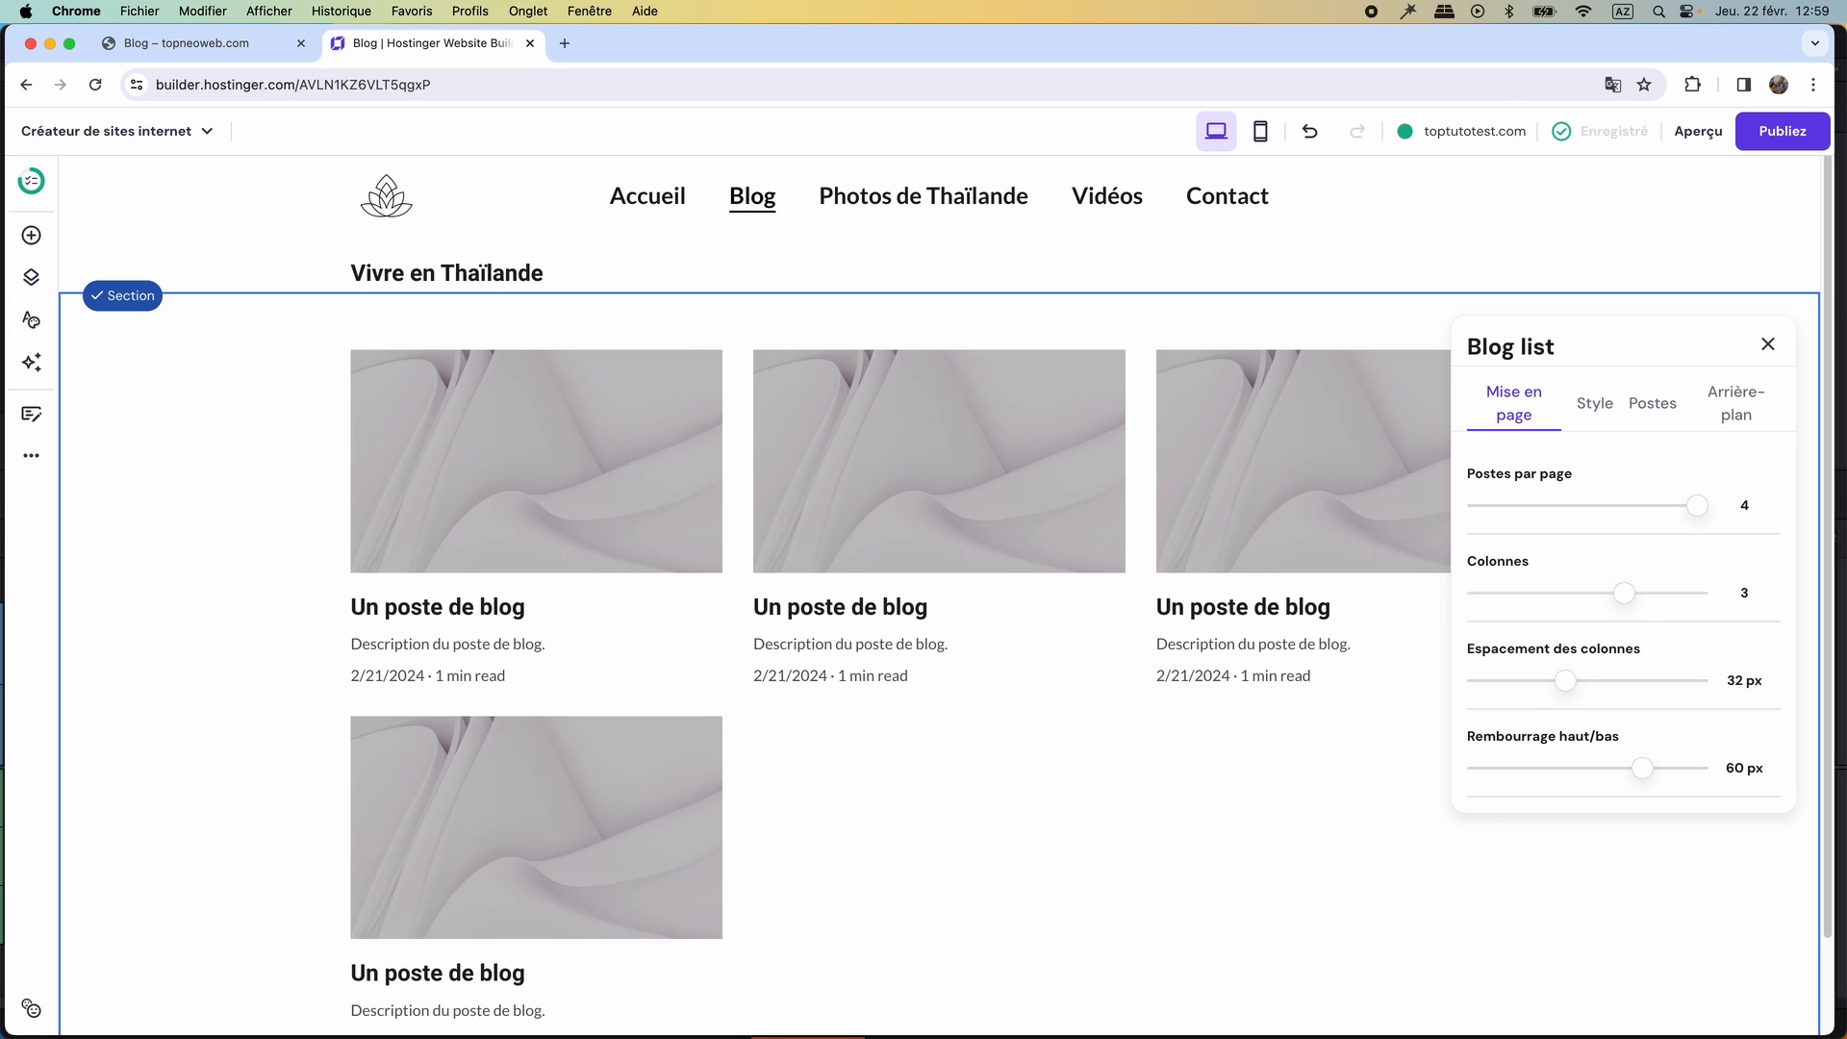
{"action": "left_click", "coordinate": [1768, 346]}
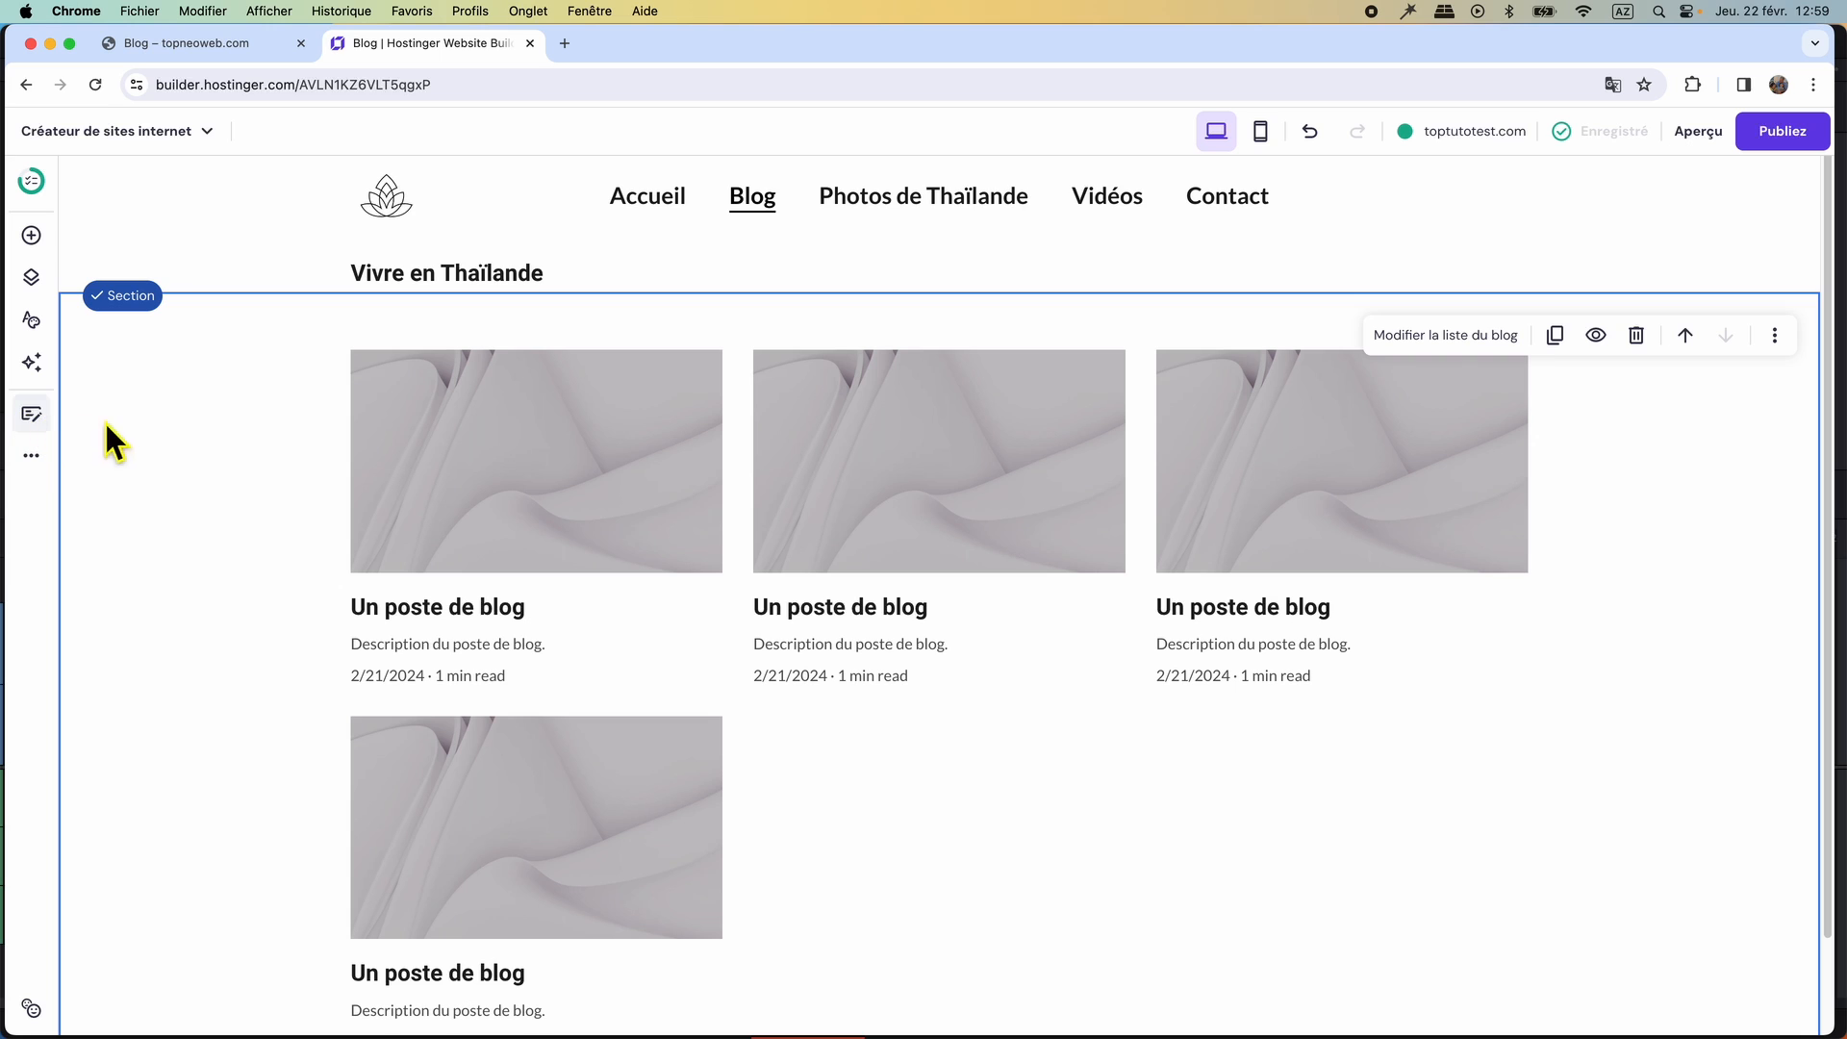
Open the first "Un poste de blog" entry in the blog's post list for editing.
{"action": "left_click", "coordinate": [33, 416]}
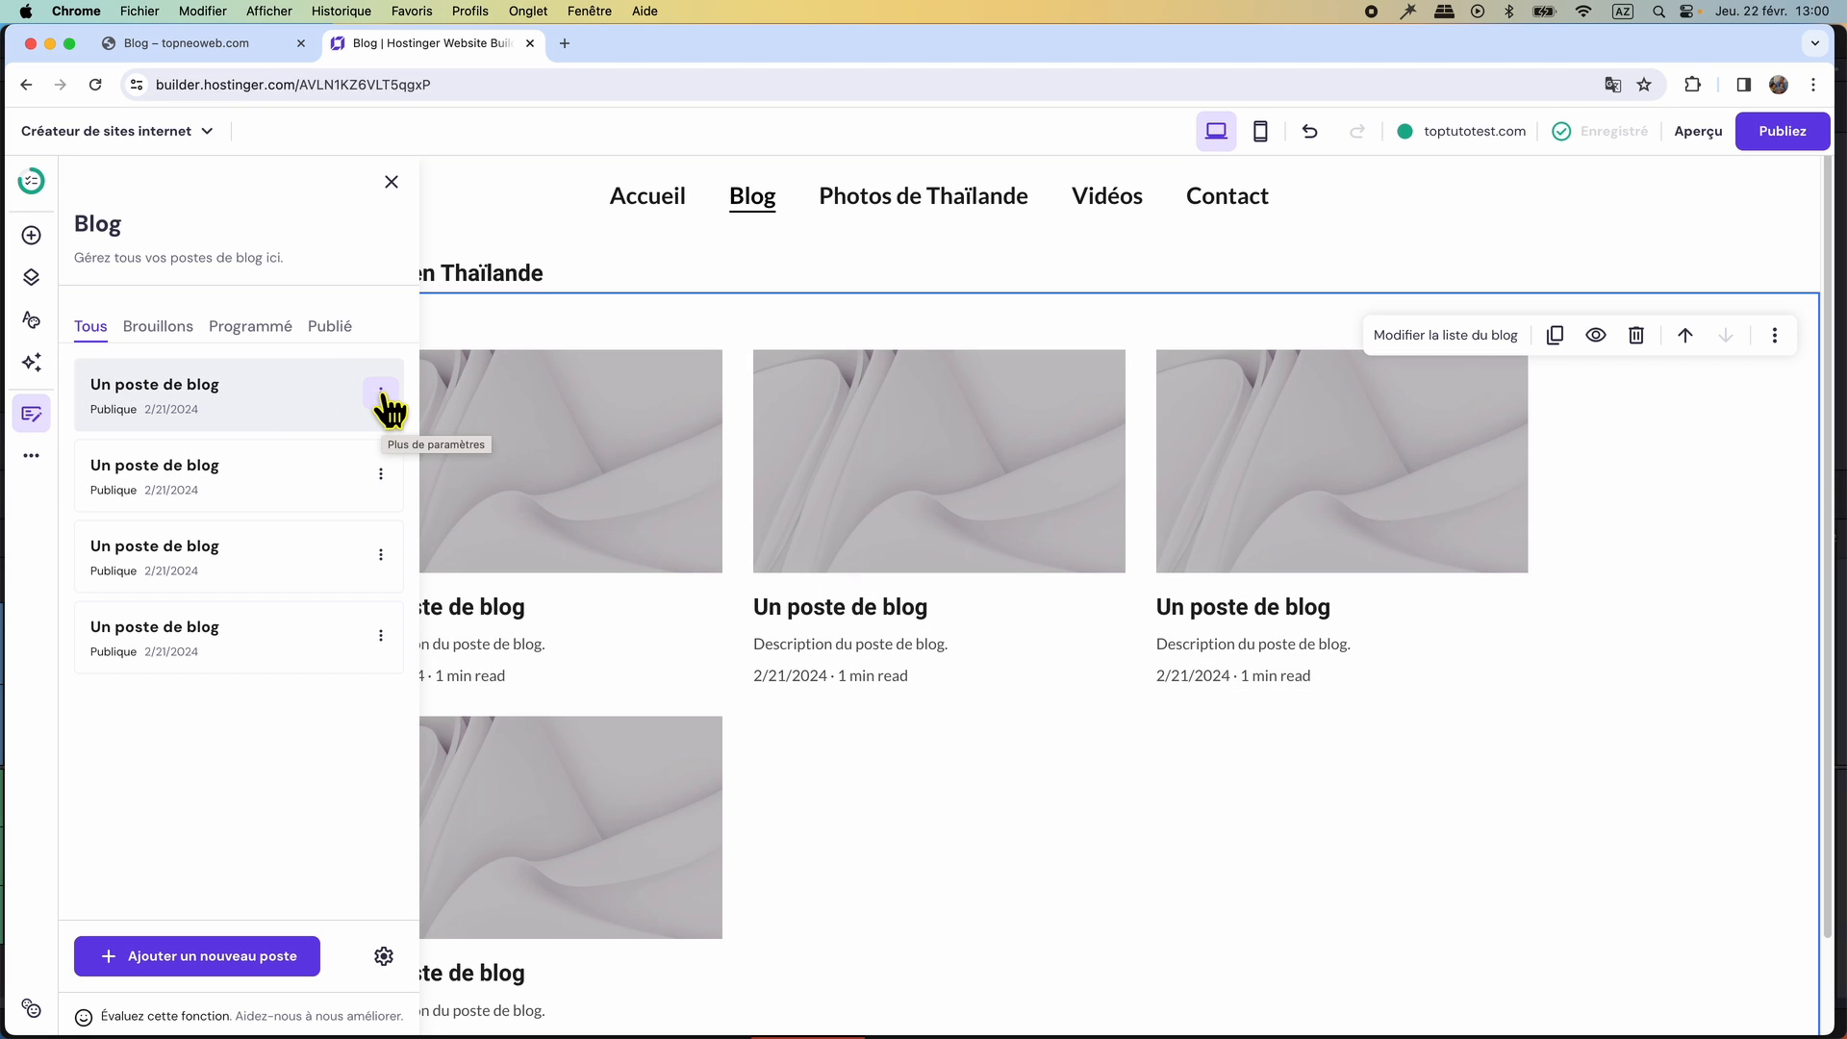
{"action": "left_click", "coordinate": [381, 394]}
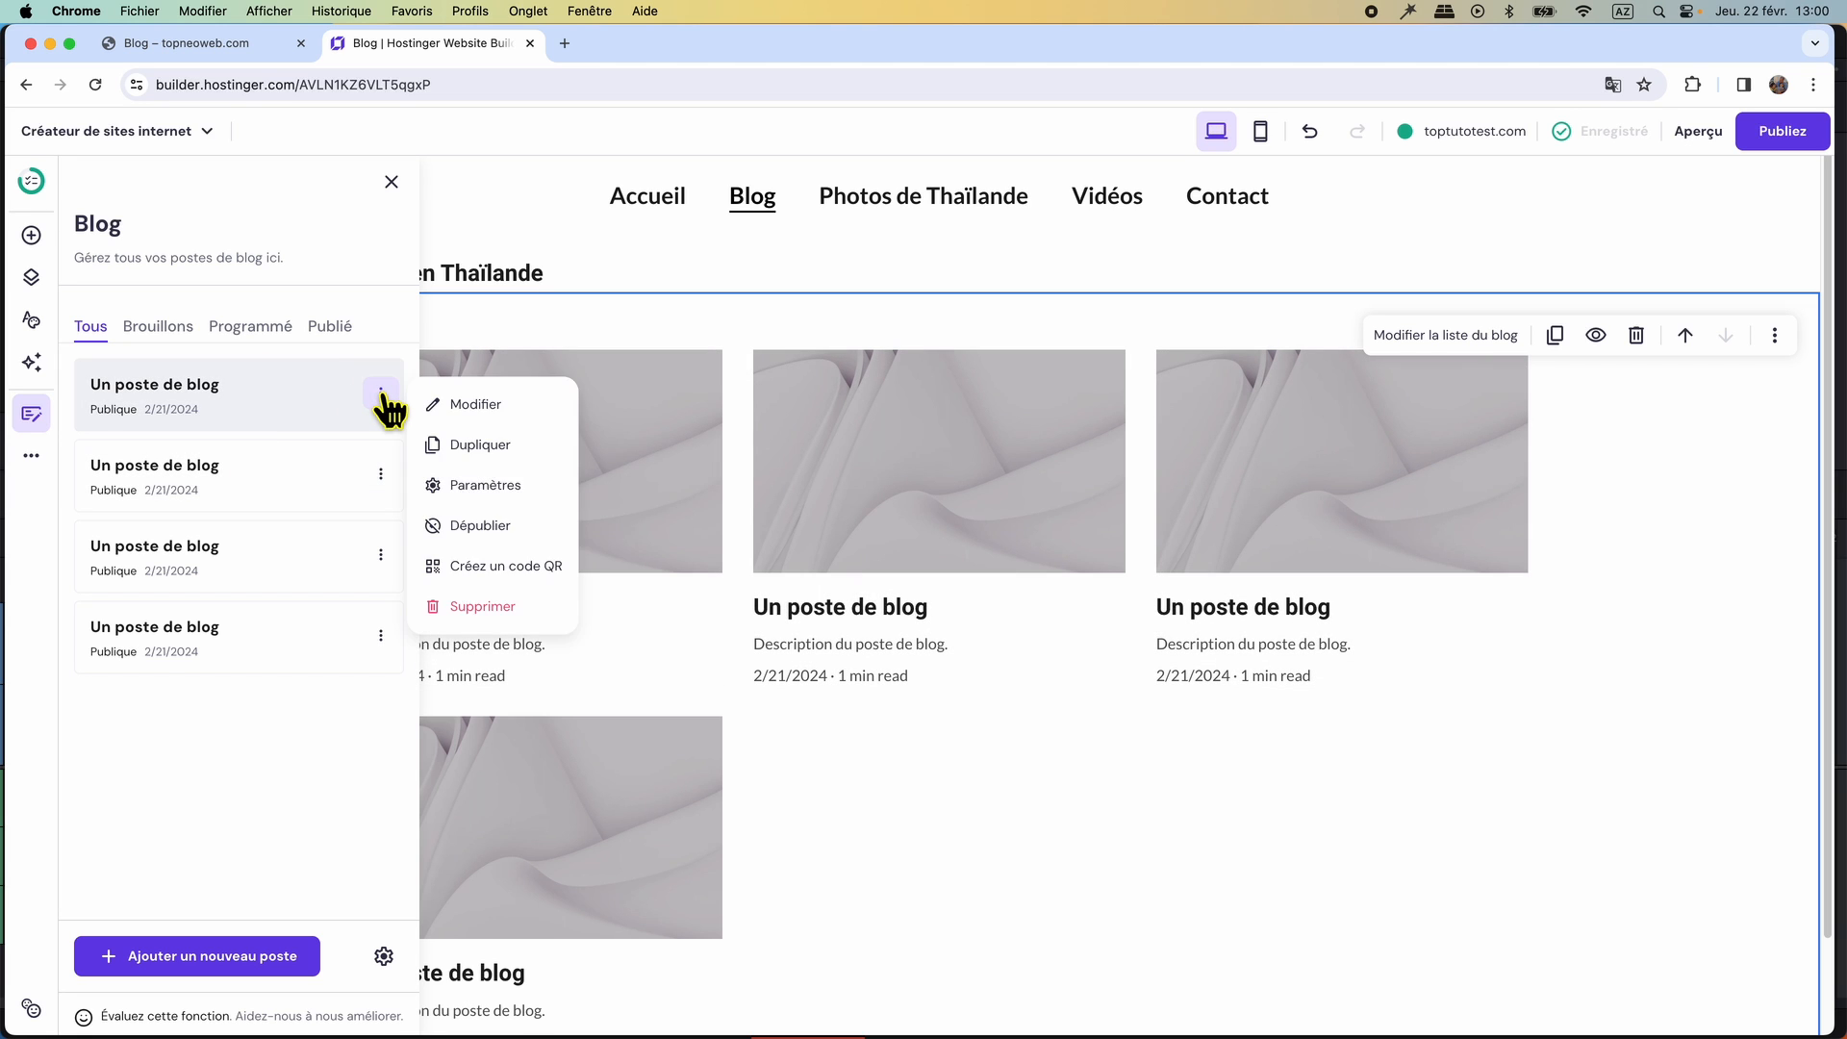
{"action": "left_click", "coordinate": [466, 404]}
Examine all articles on the original Blog page and return to the post being edited.
{"action": "left_click", "coordinate": [228, 42]}
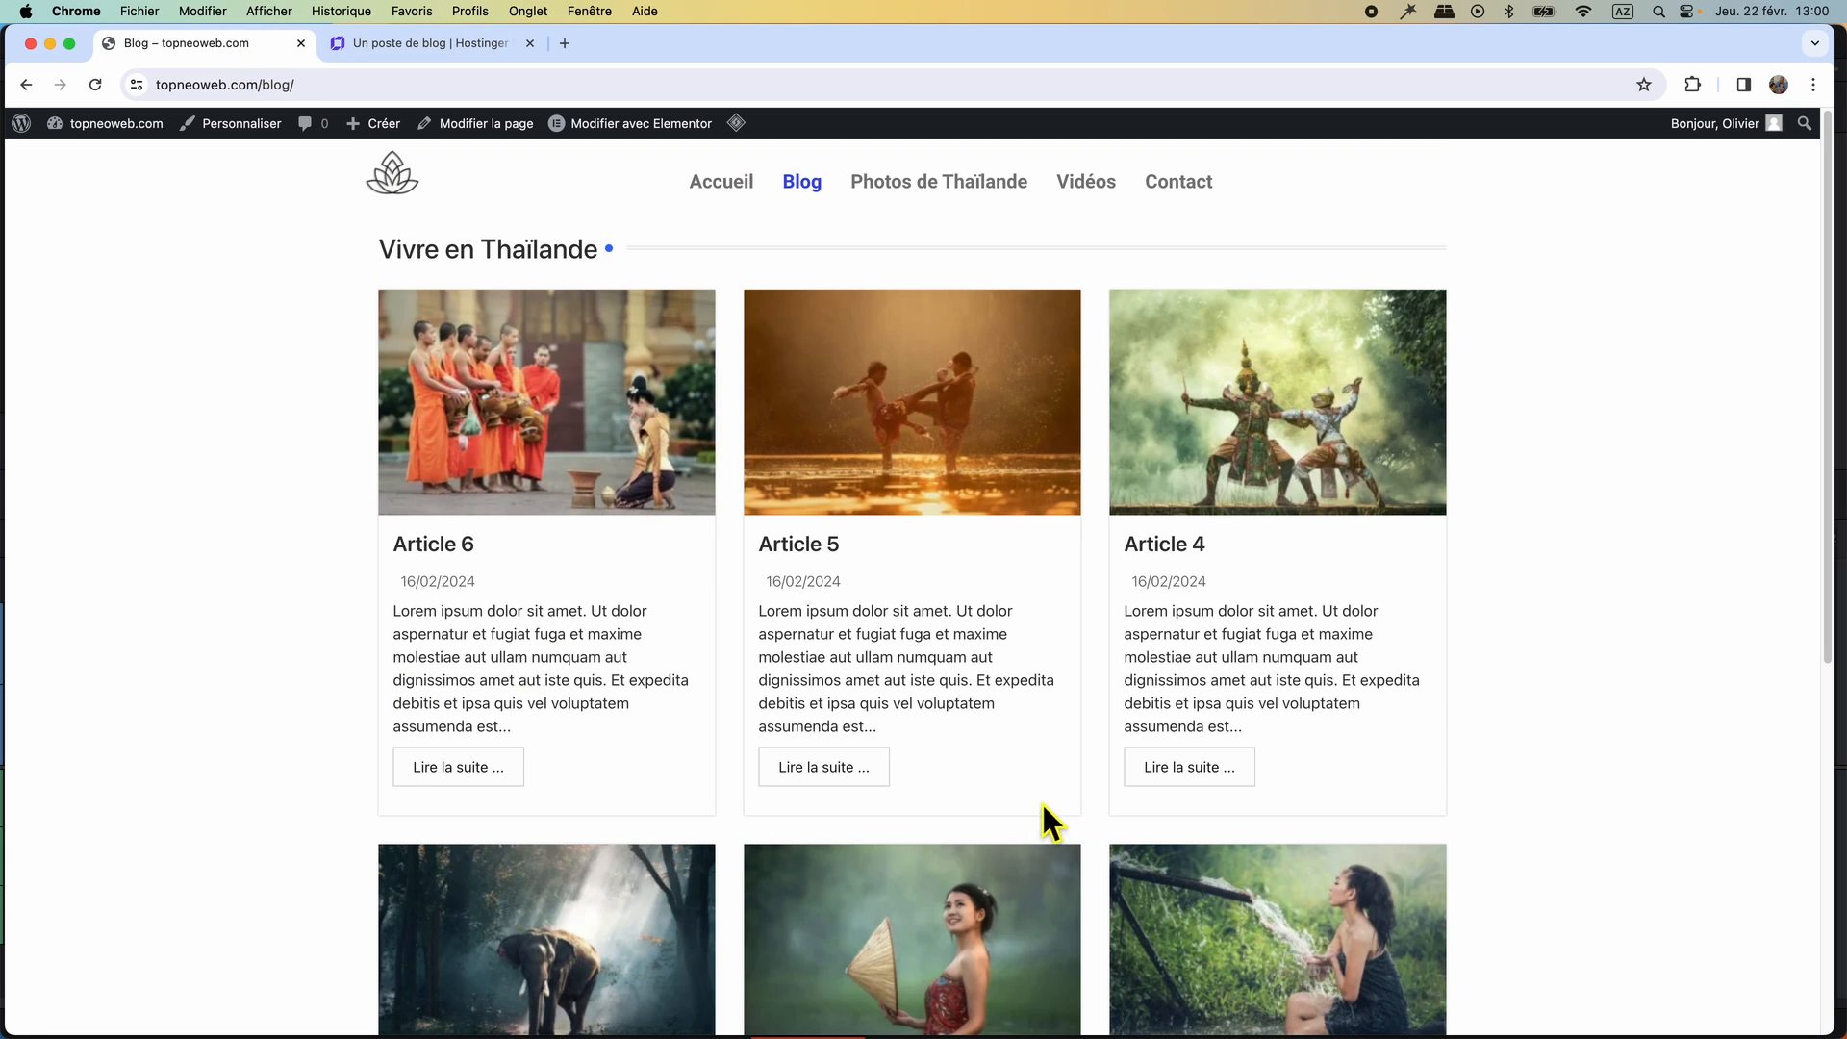
{"action": "scroll", "coordinate": [1042, 807], "scroll_direction": "down", "scroll_amount": 6}
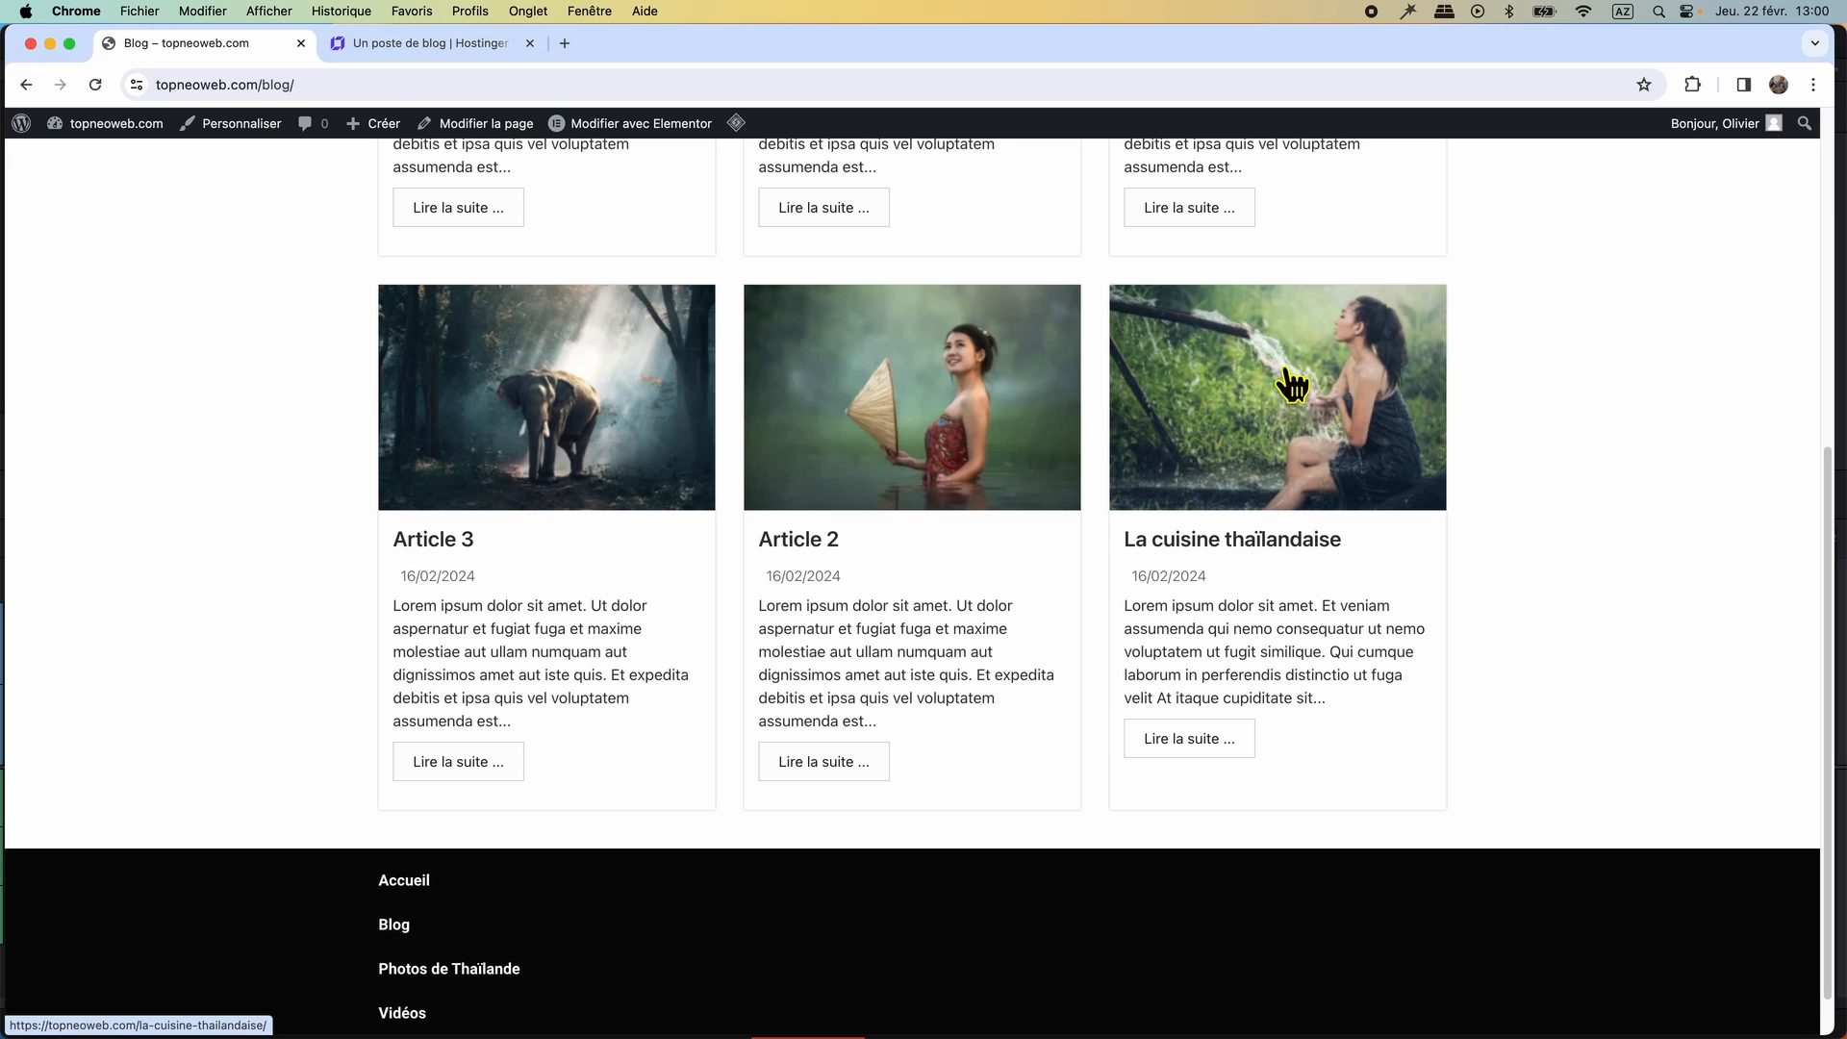
{"action": "left_click", "coordinate": [448, 46]}
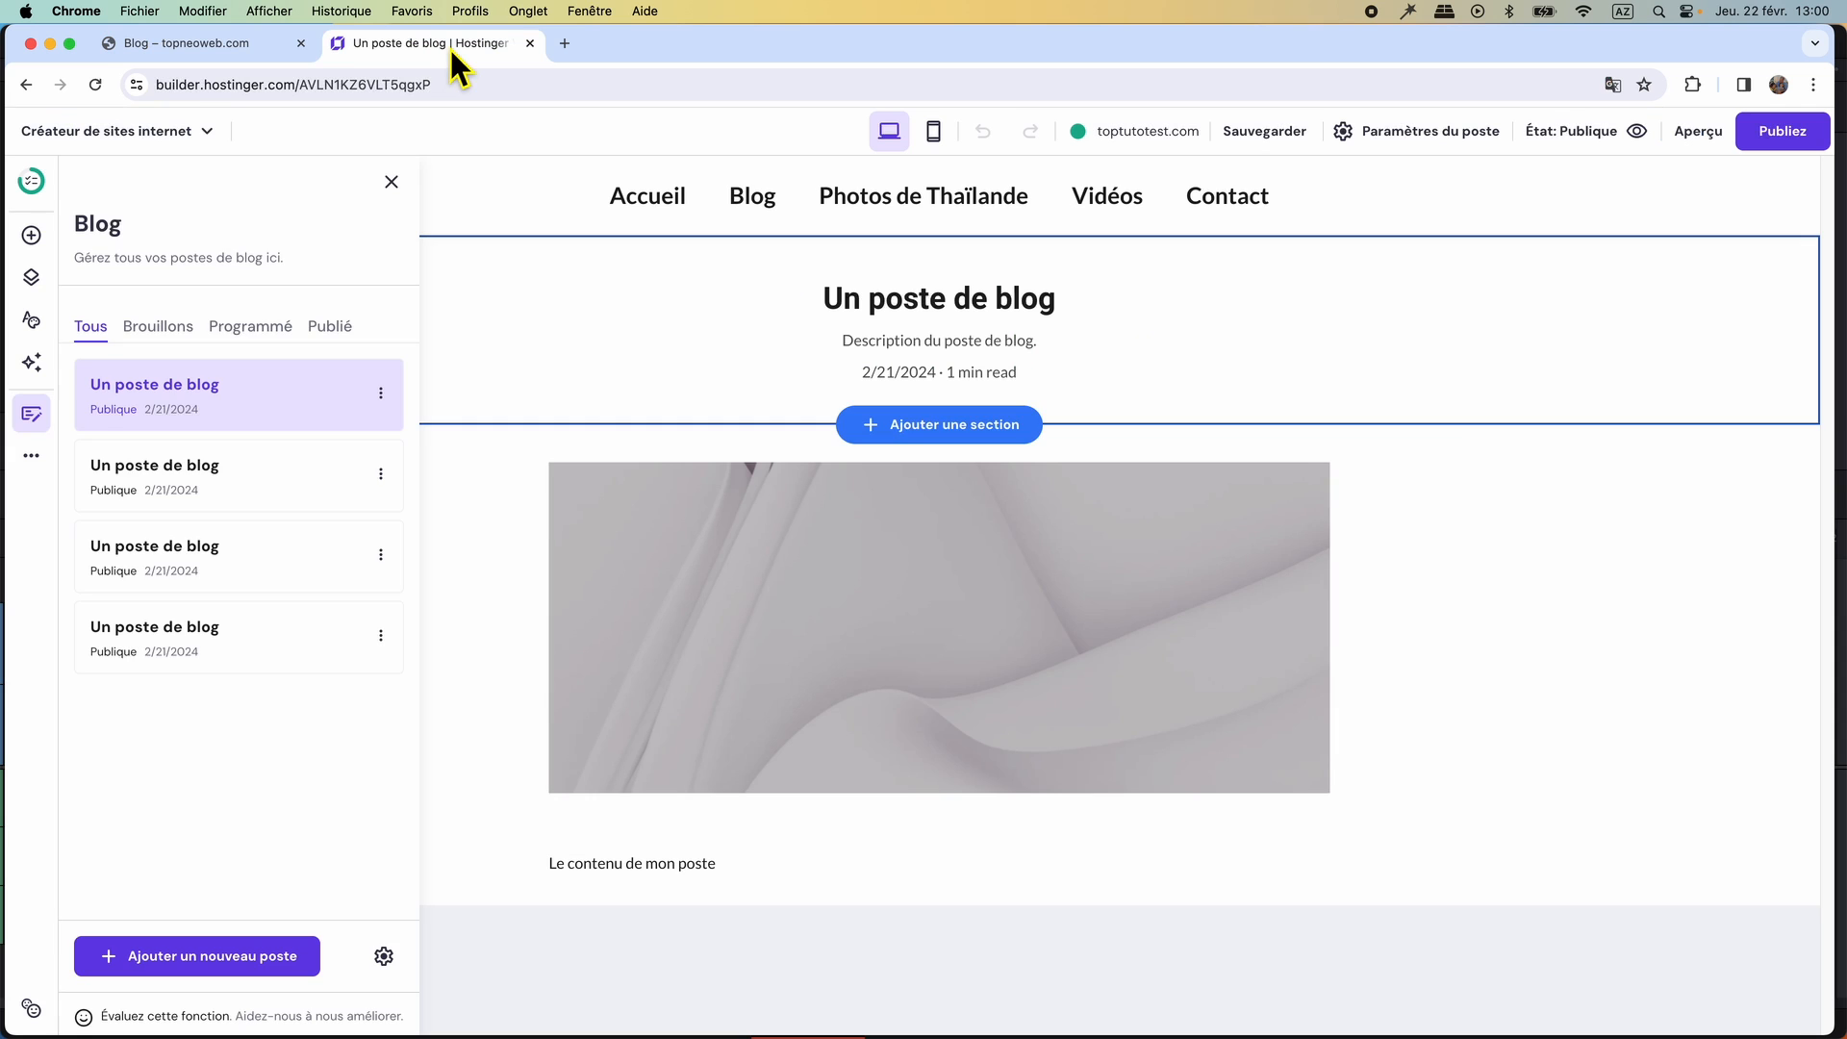
Start replacing the post's image and upload all nine WebP files from the thailande "articles" folder to the media library.
{"action": "left_click", "coordinate": [1001, 622]}
{"action": "left_click", "coordinate": [618, 423]}
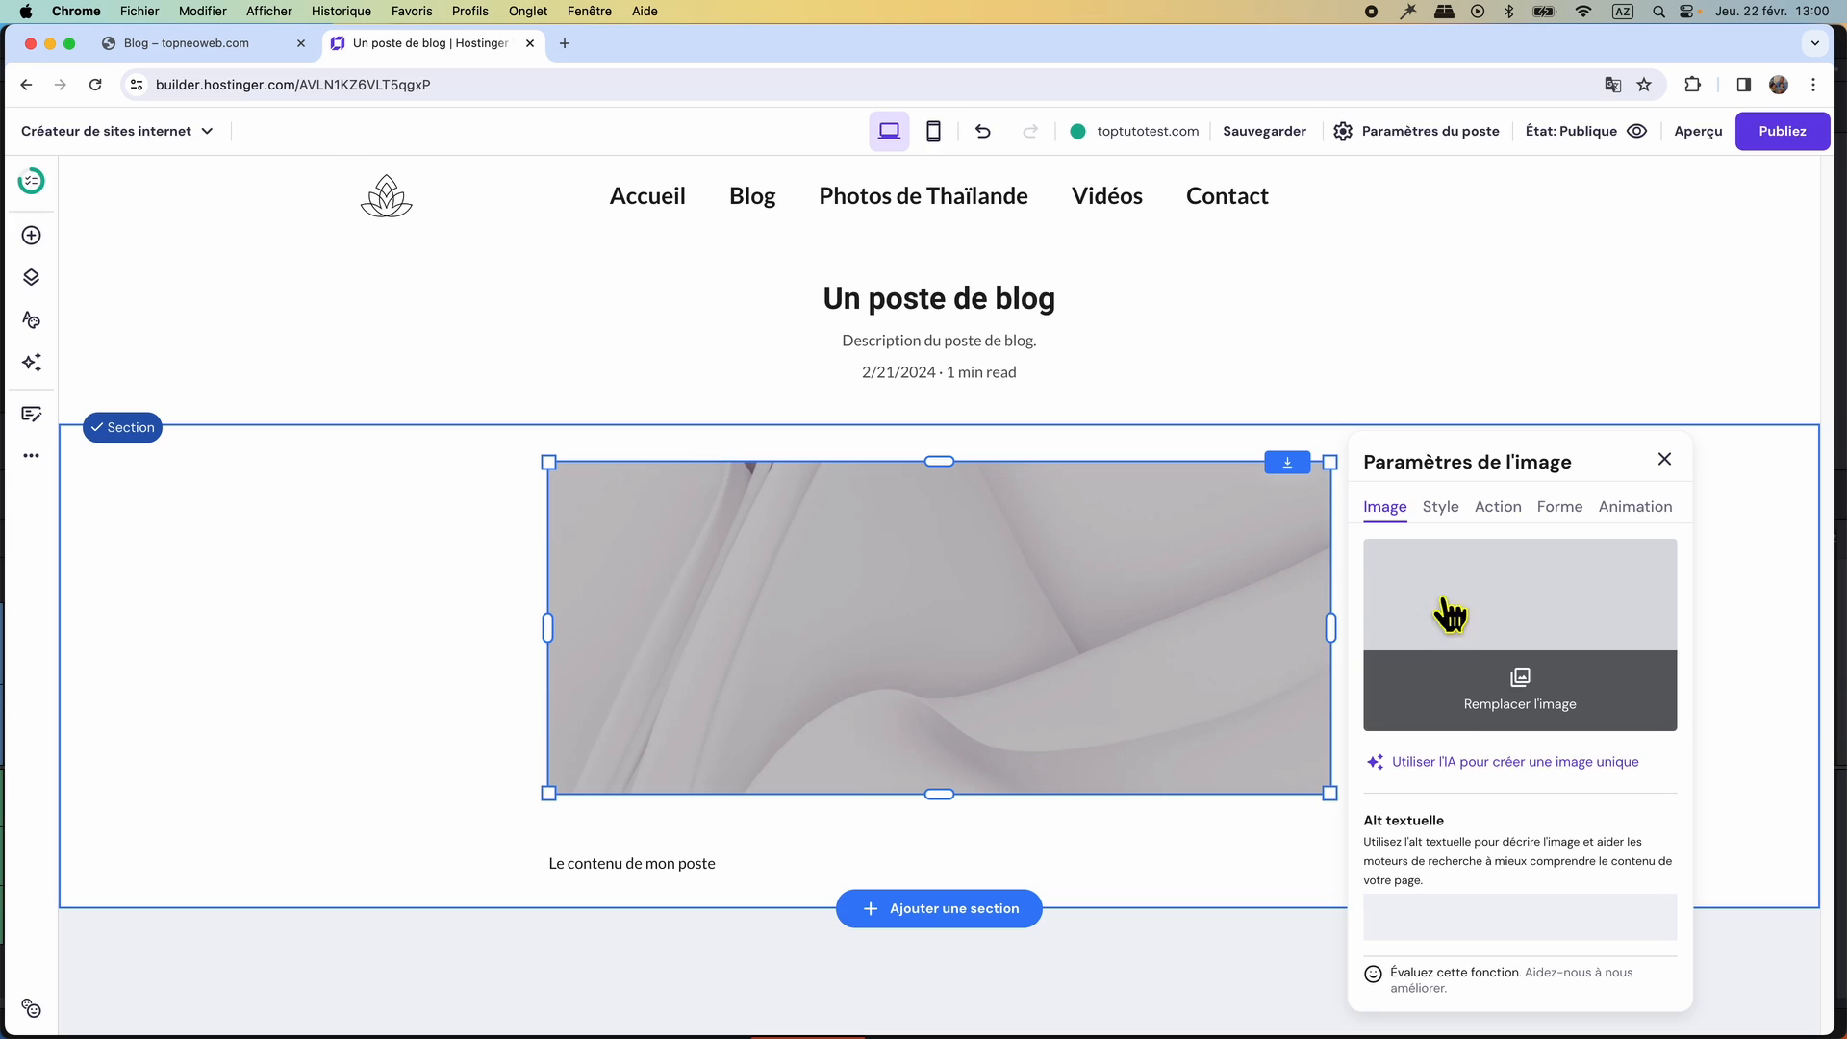
{"action": "left_click", "coordinate": [1473, 691]}
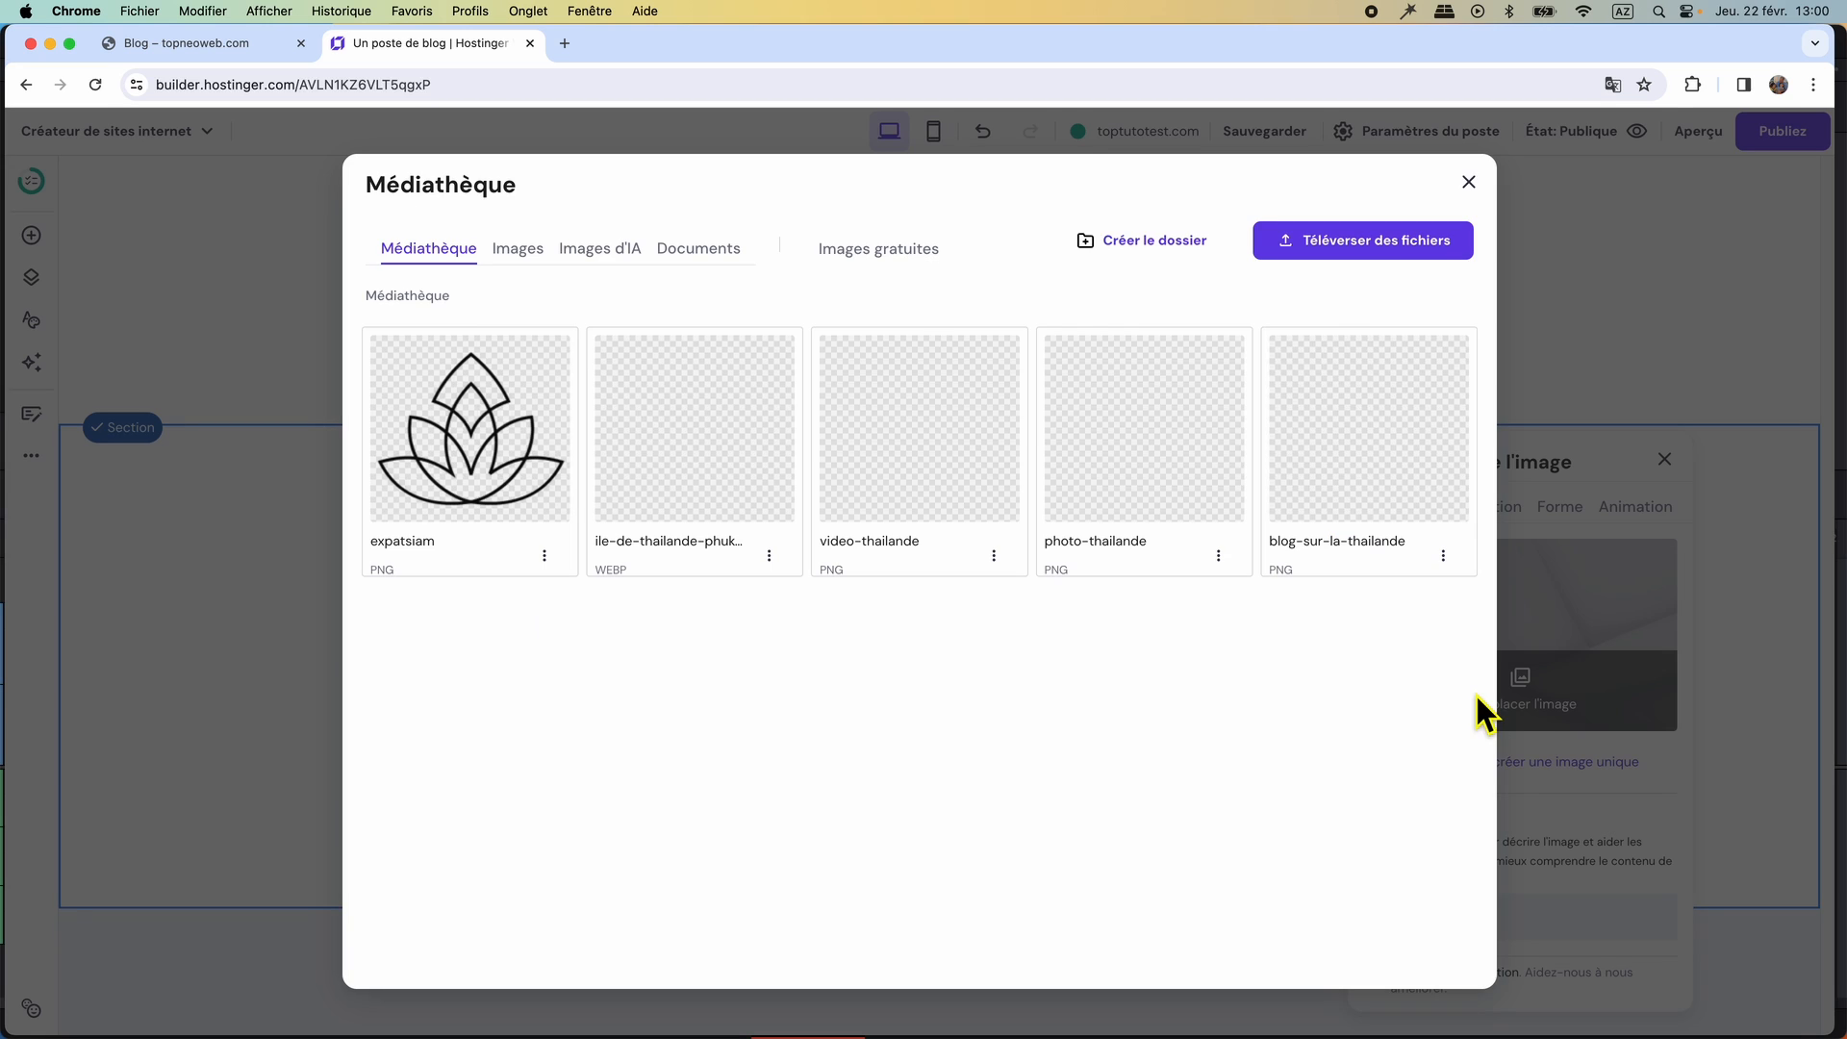
{"action": "left_click", "coordinate": [1363, 246]}
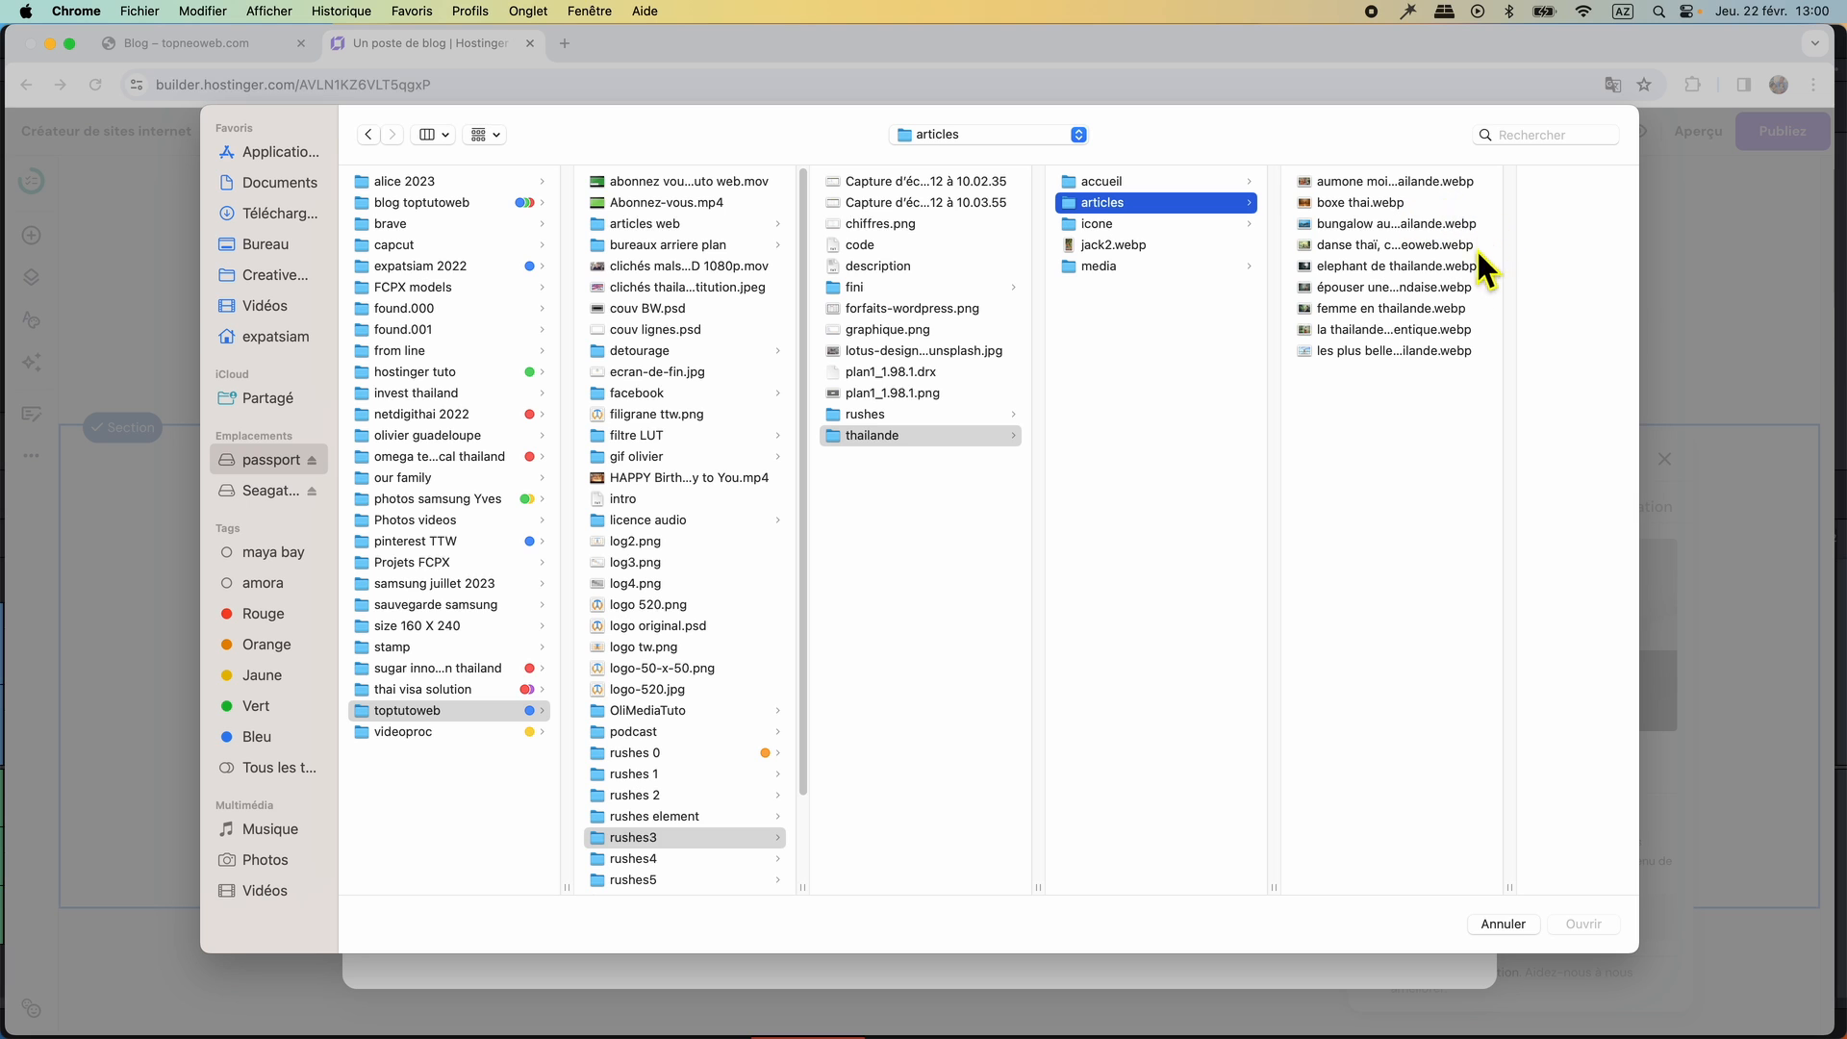
{"action": "left_click_drag", "start_coordinate": [1484, 339], "coordinate": [1272, 354]}
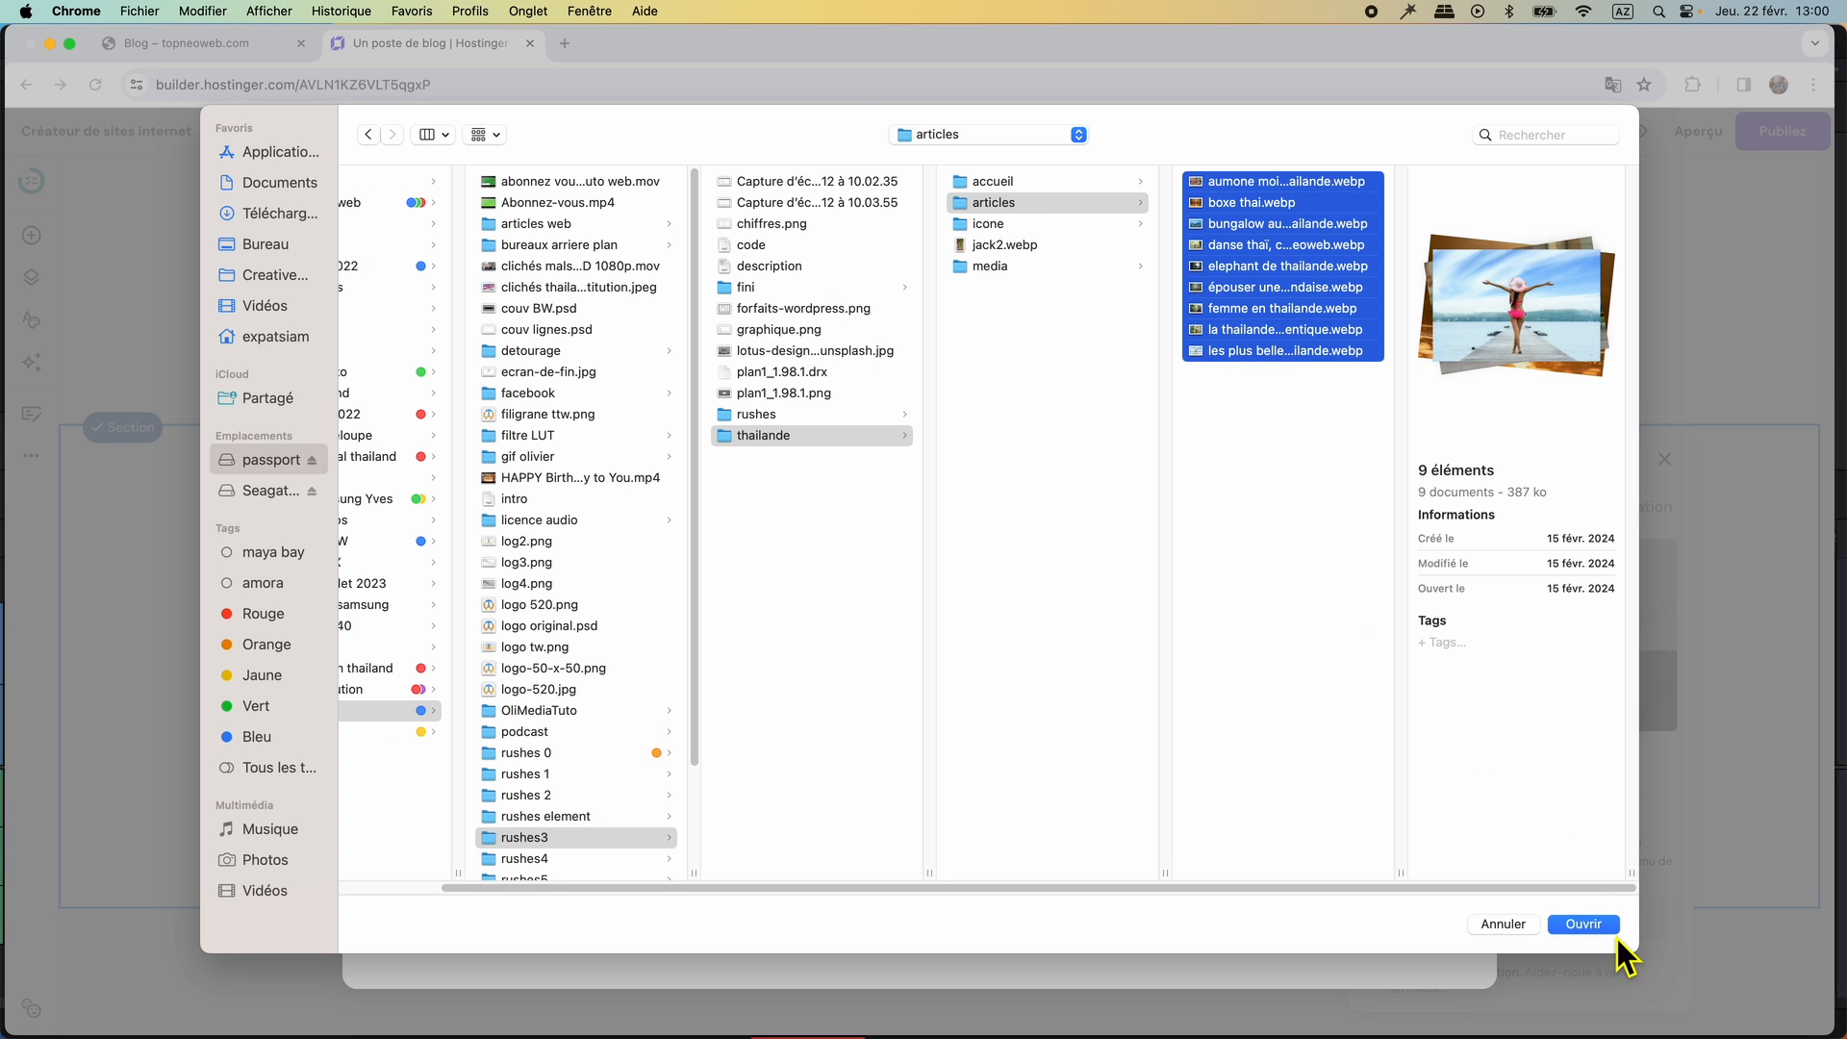
{"action": "left_click", "coordinate": [1584, 926]}
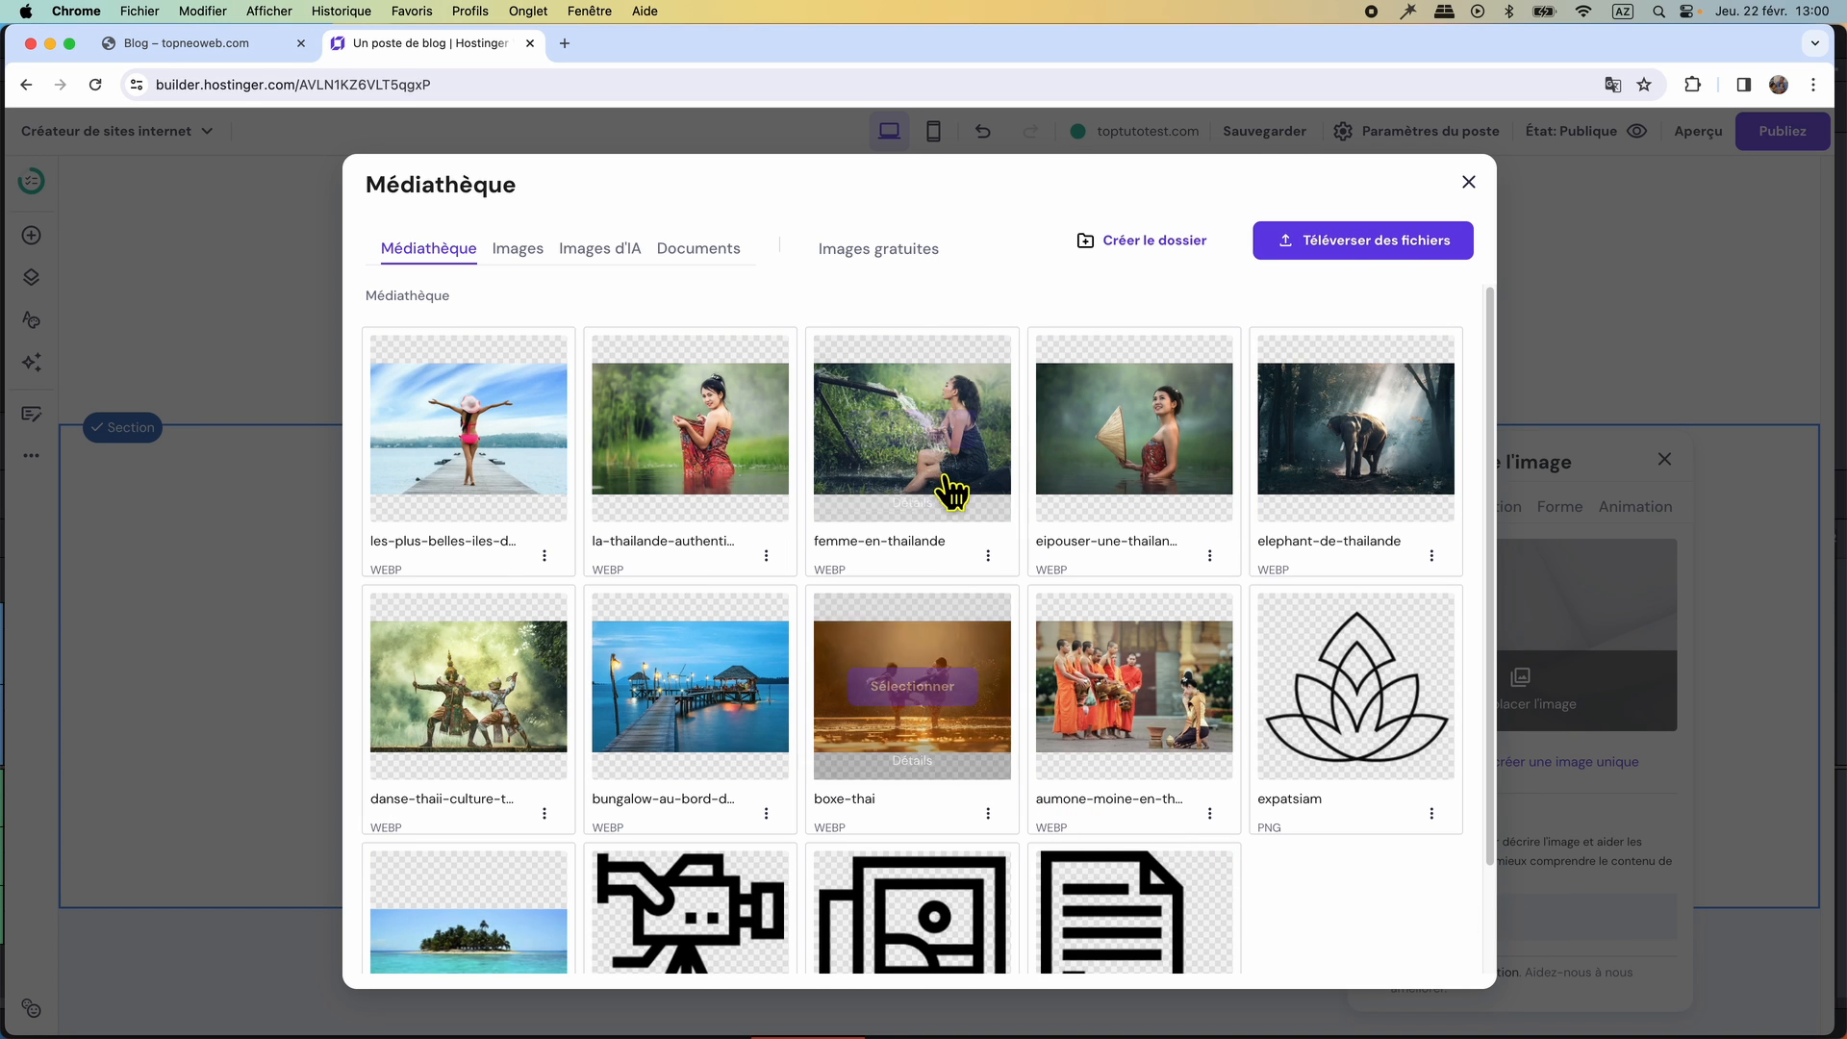
Give the femme-en-thailande image the alt text "Cuisine en Thaïlande, street food," and use it as the post's image.
{"action": "mouse_move", "coordinate": [947, 508]}
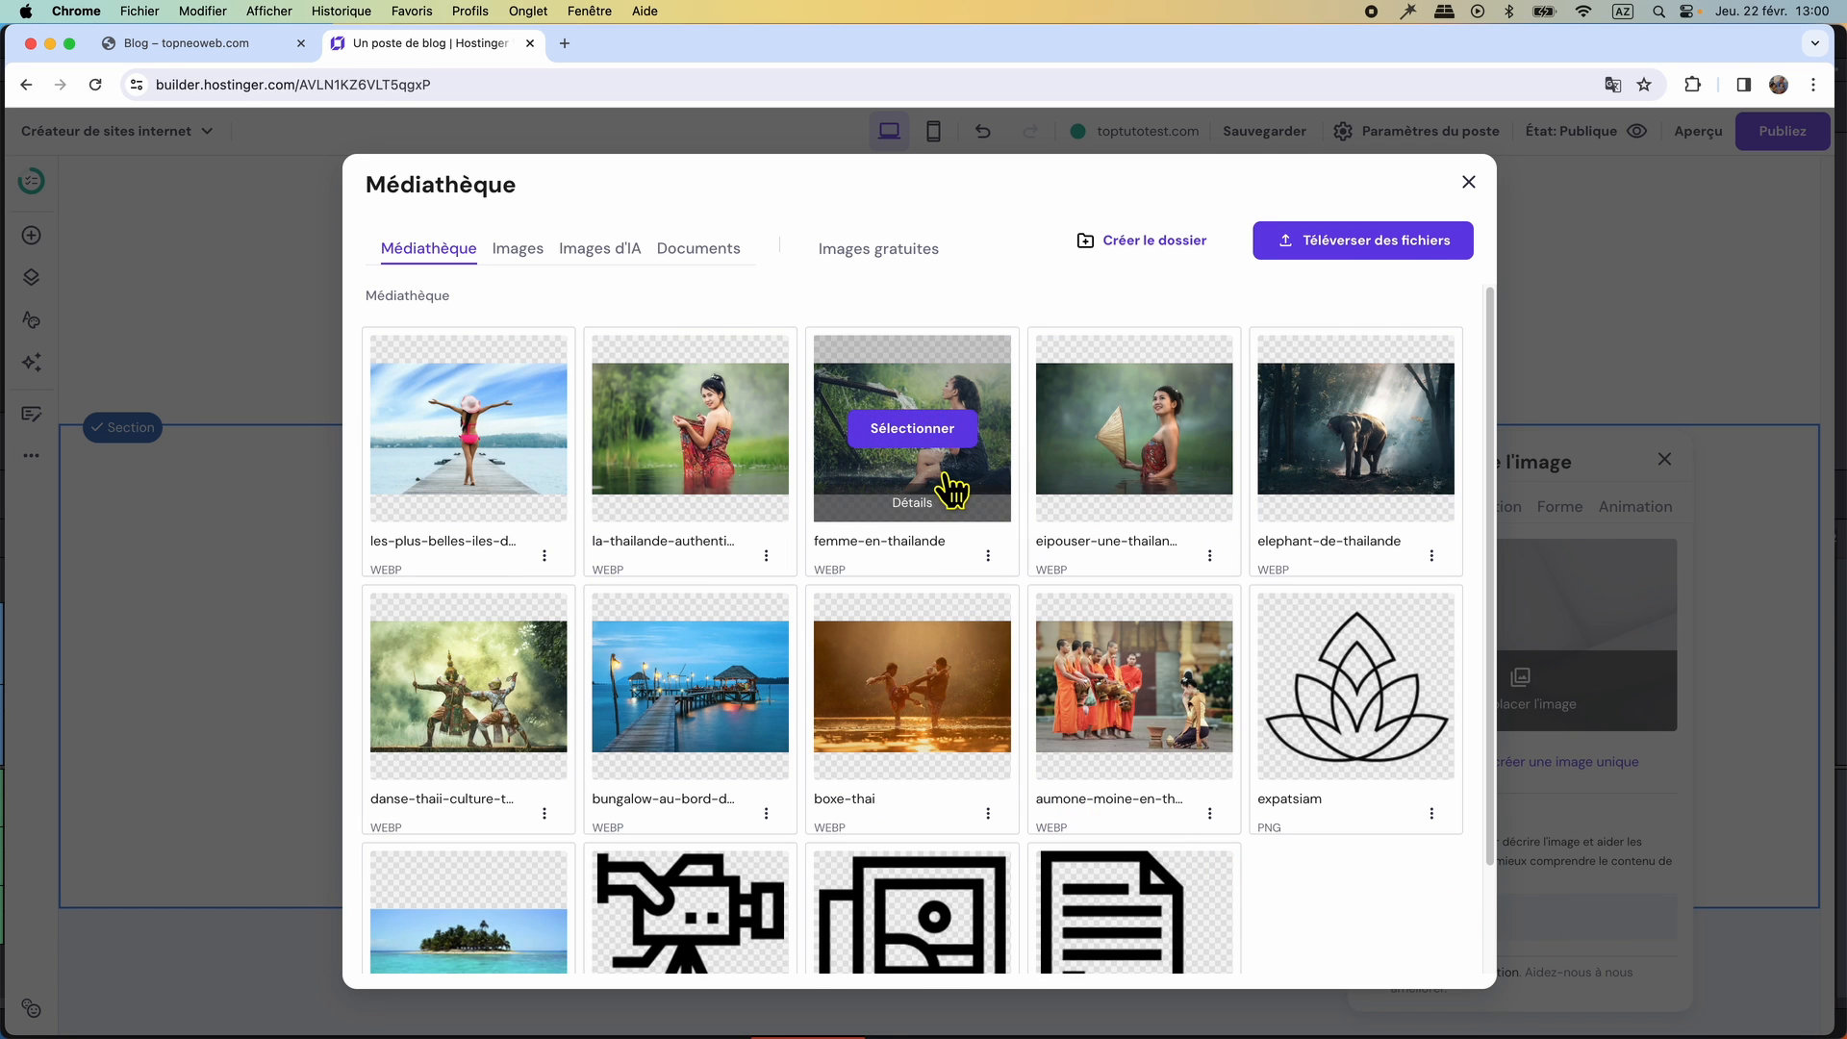
{"action": "left_click", "coordinate": [926, 524]}
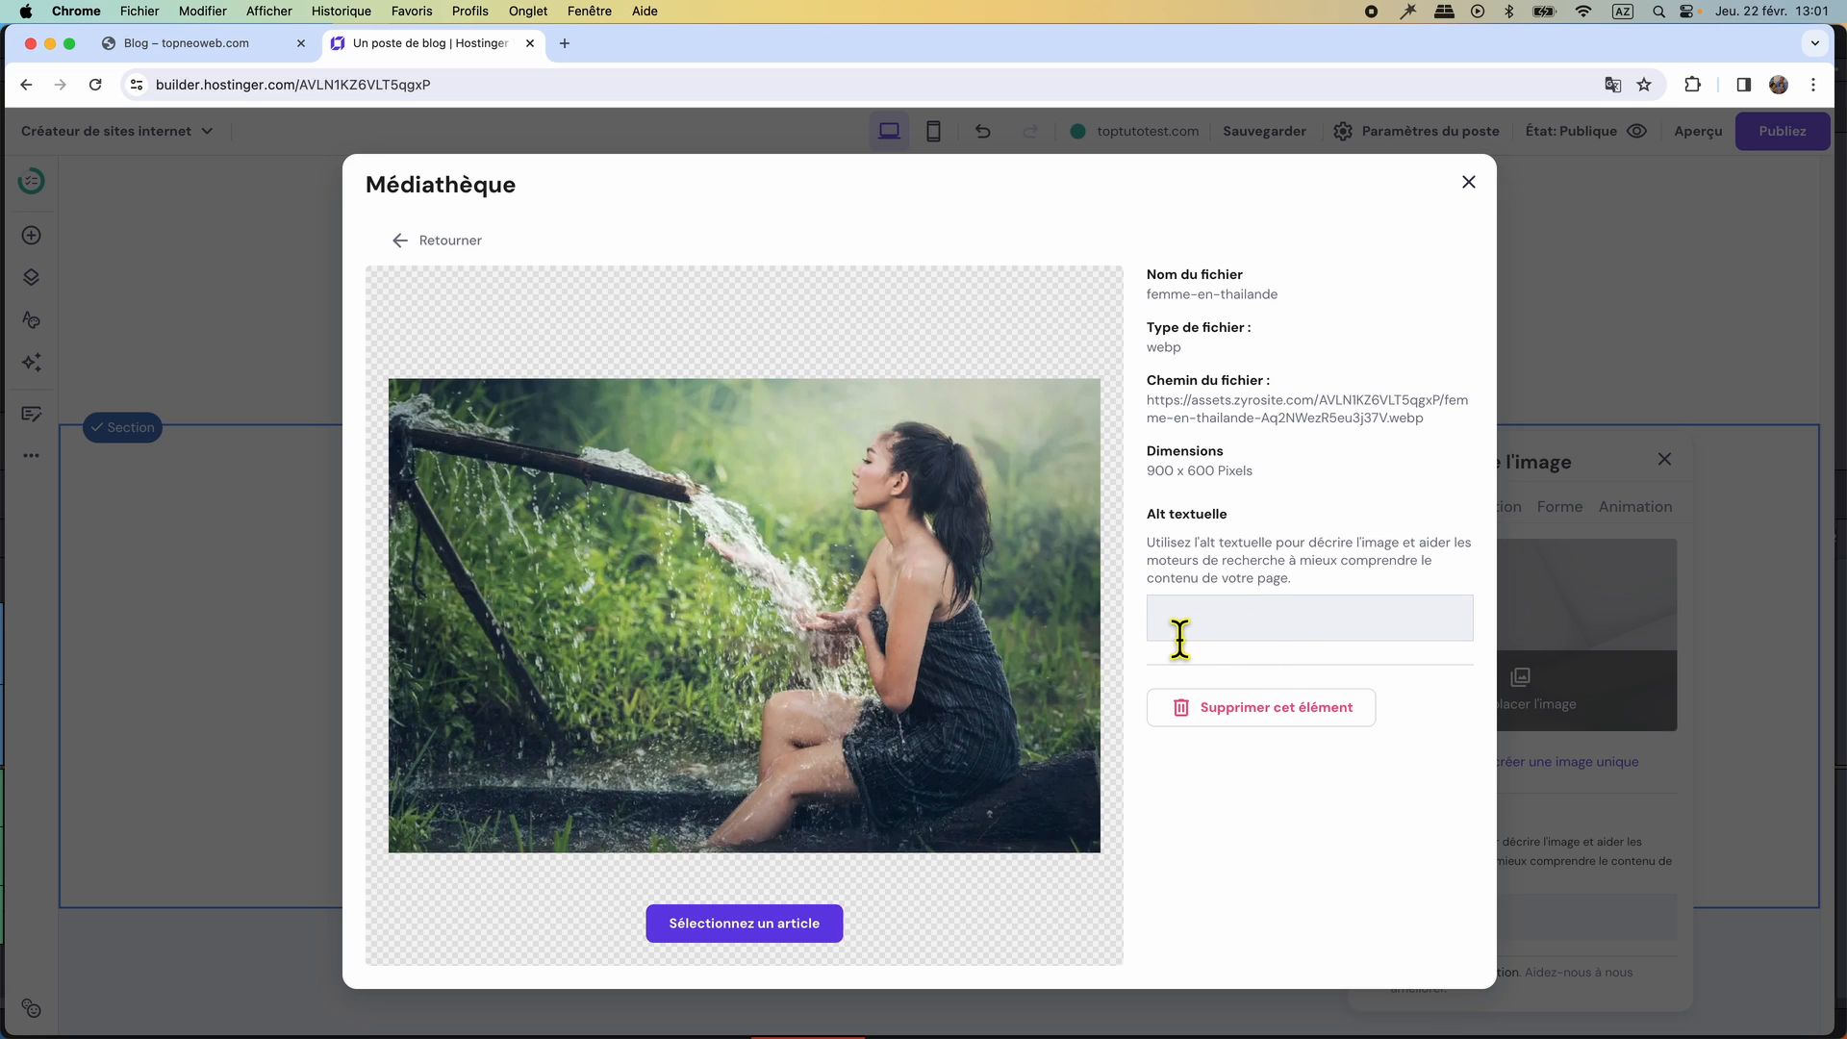
{"action": "left_click", "coordinate": [1336, 635]}
{"action": "type", "text": "Cuisine en Thaïlande, street food"}
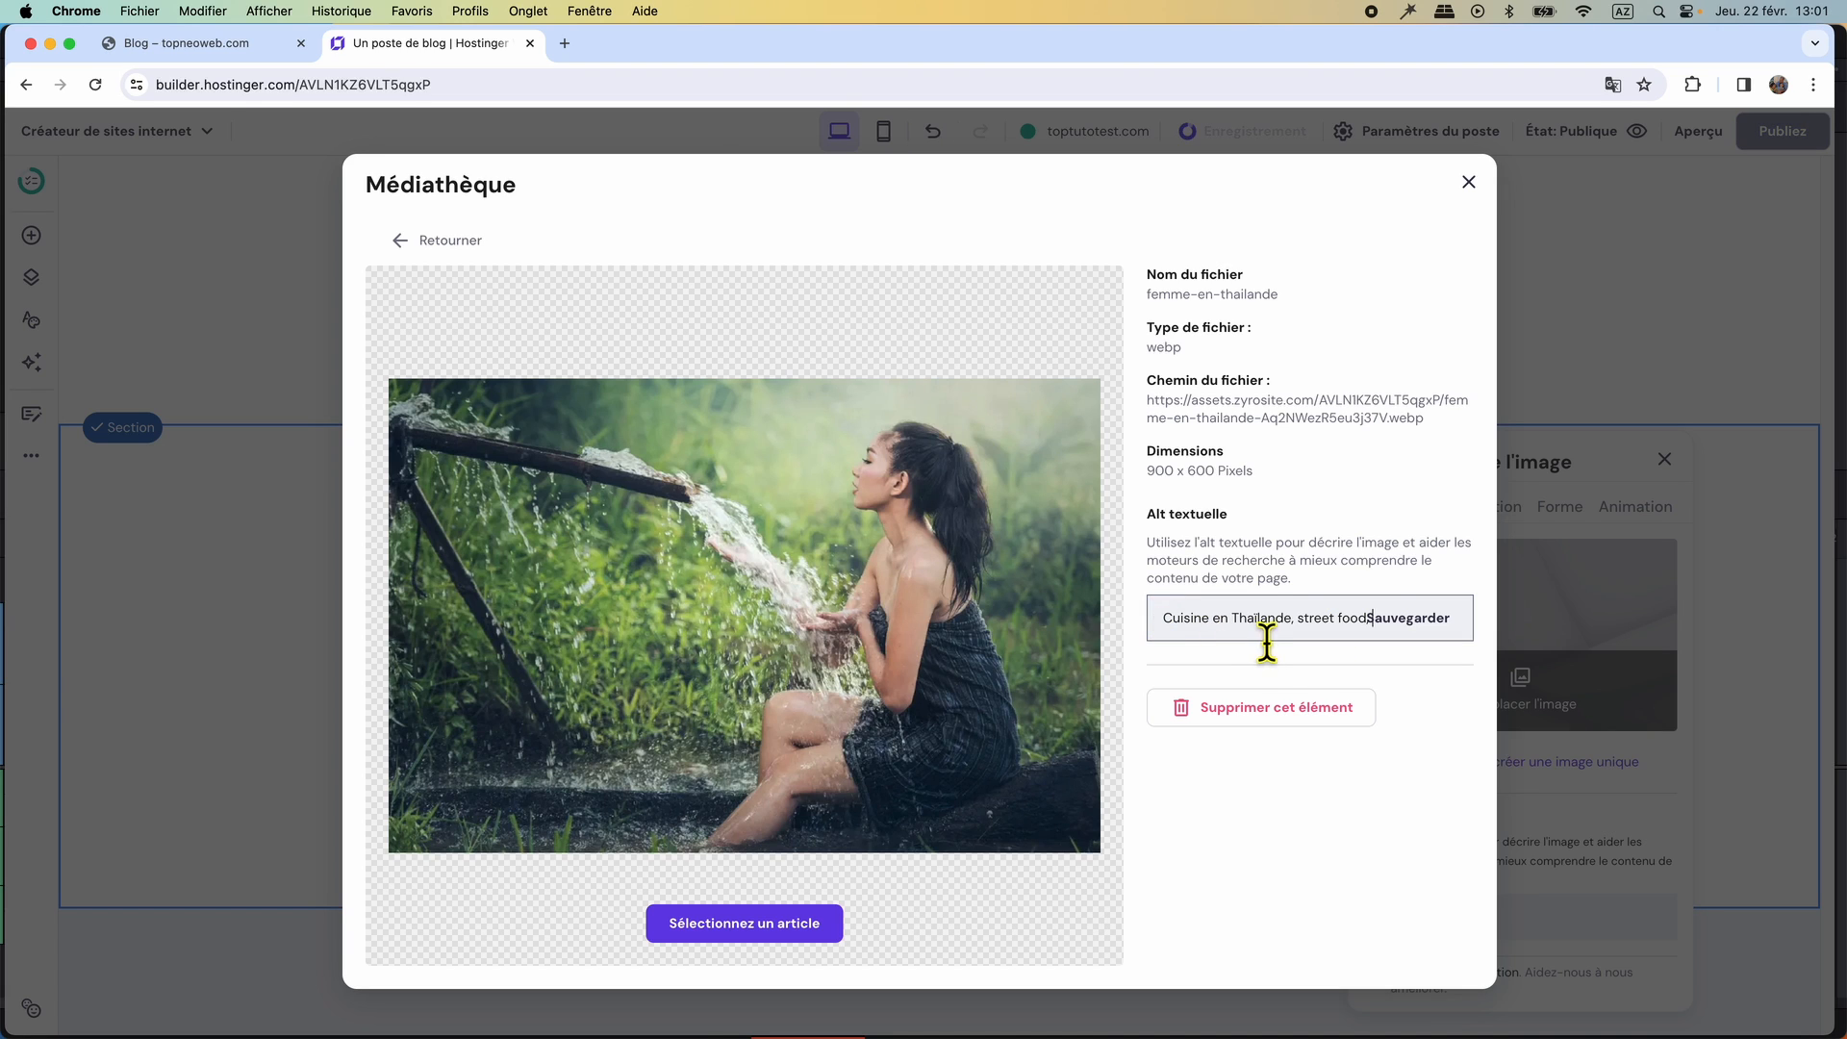
{"action": "left_click", "coordinate": [1475, 625]}
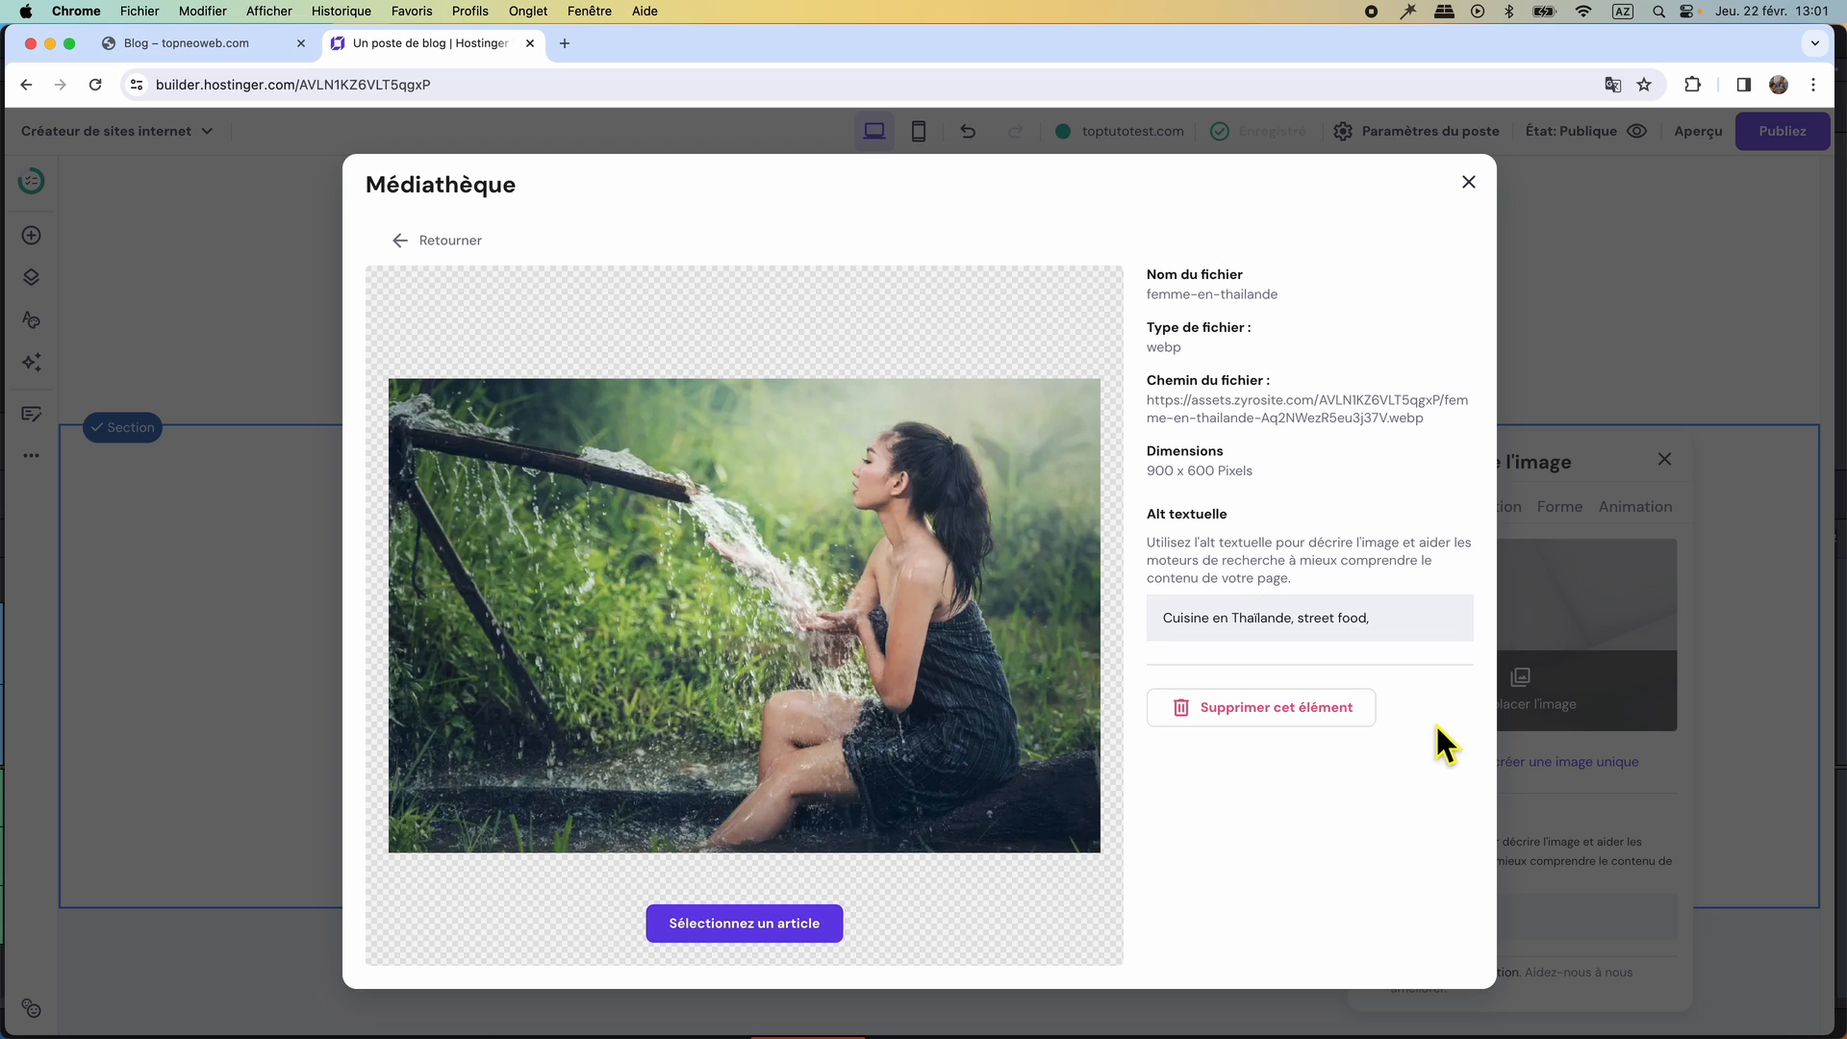
{"action": "left_click", "coordinate": [785, 926]}
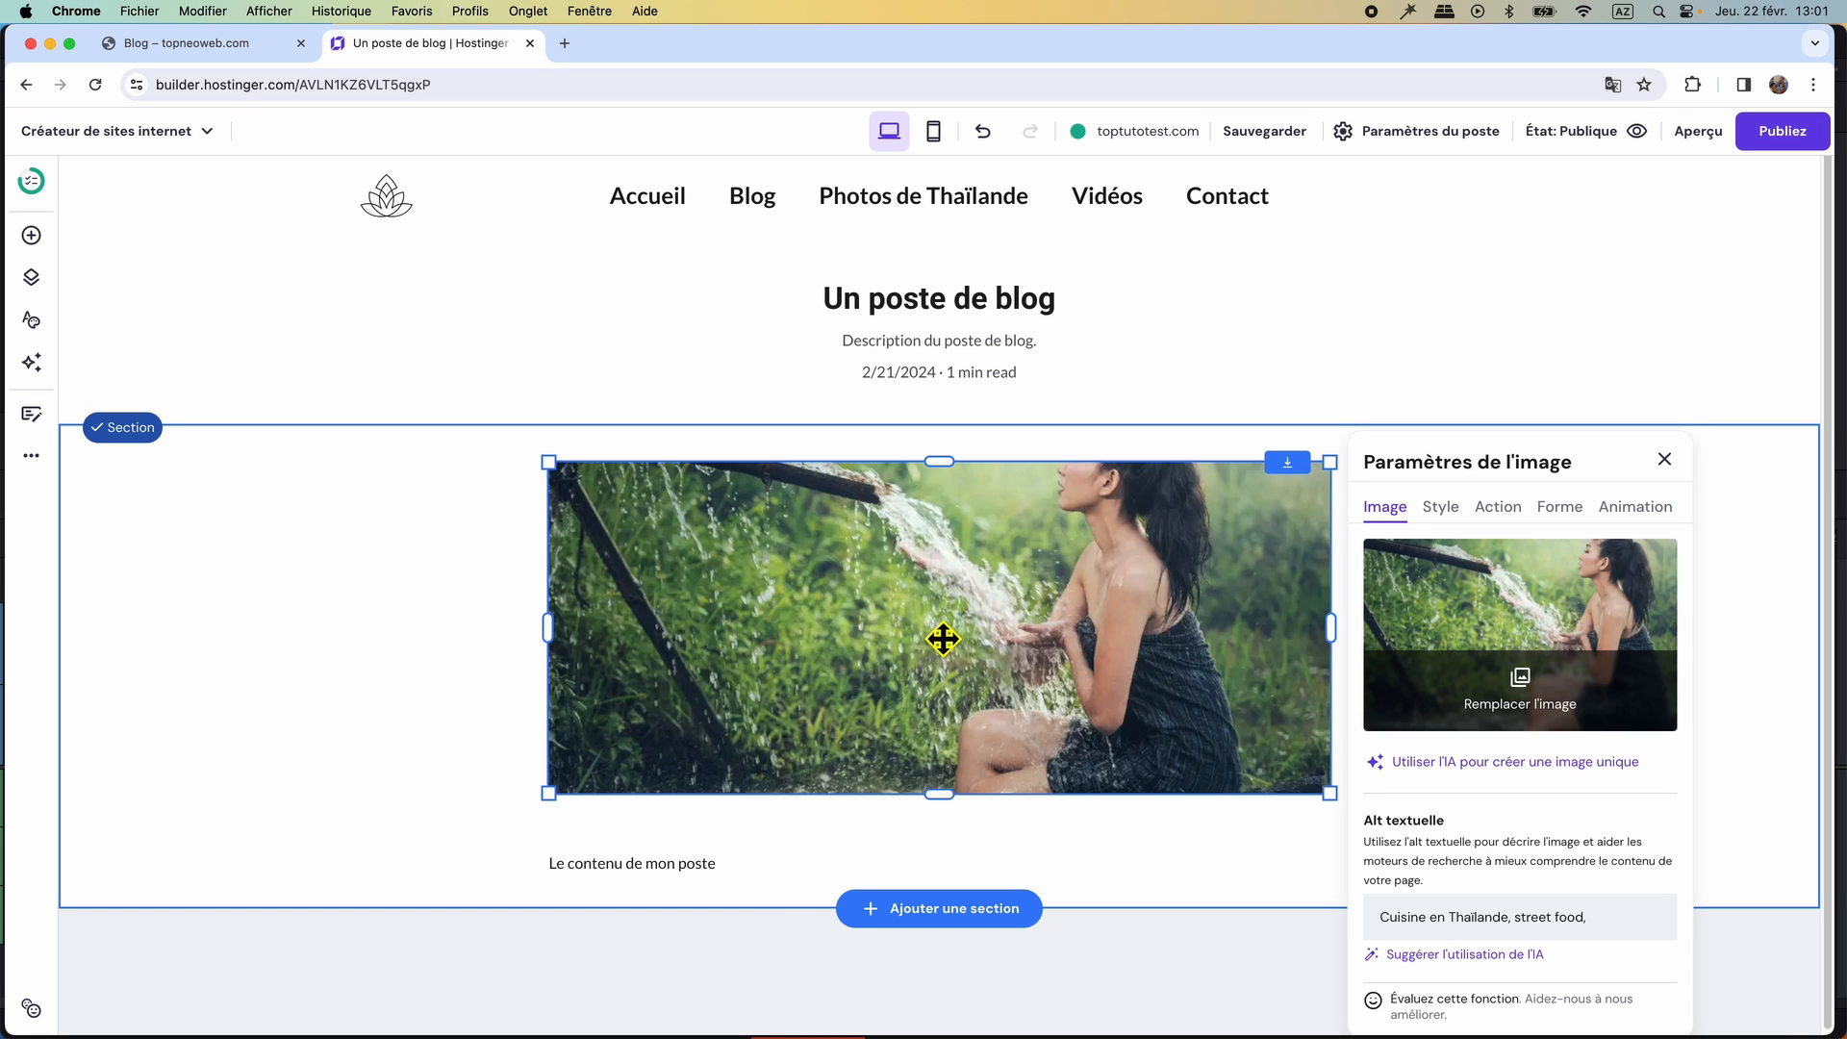
Reset the post image's proportions and move it up against the lower edge of the post header.
{"action": "left_click", "coordinate": [1451, 519]}
{"action": "left_click", "coordinate": [1489, 571]}
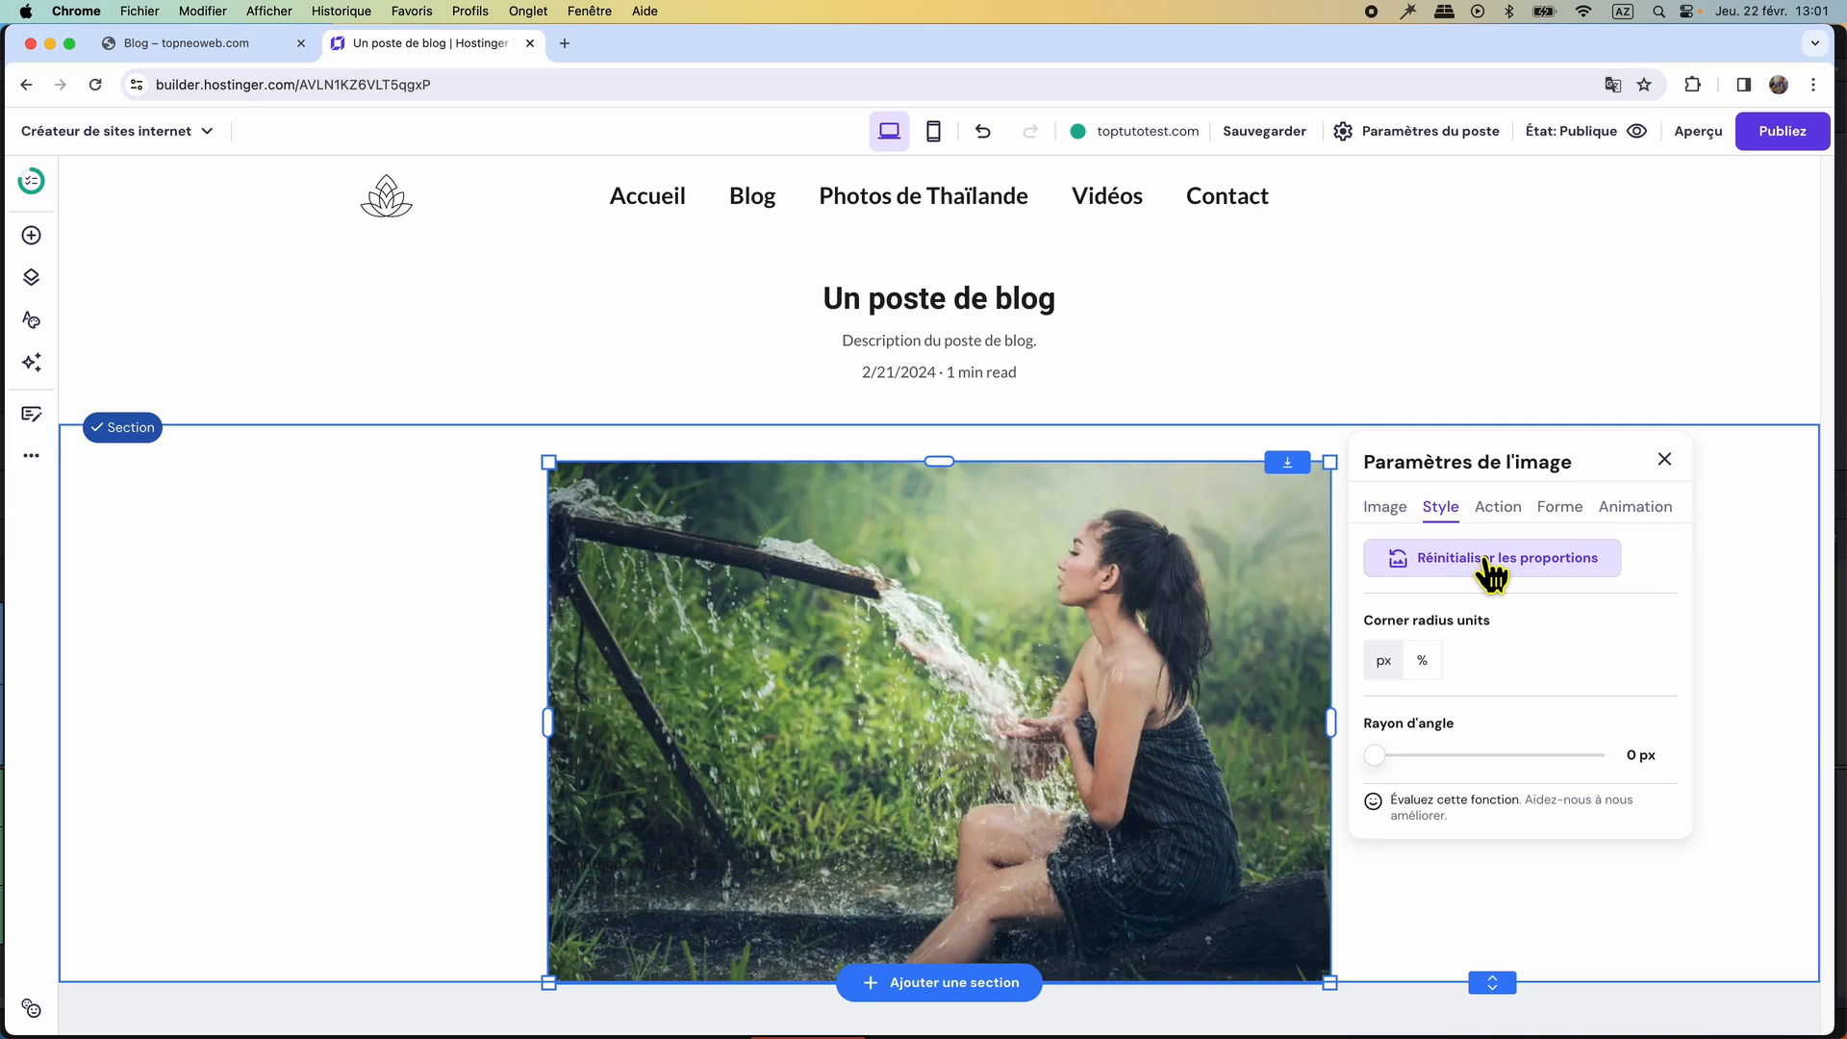
{"action": "left_click_drag", "start_coordinate": [1064, 598], "coordinate": [1064, 564]}
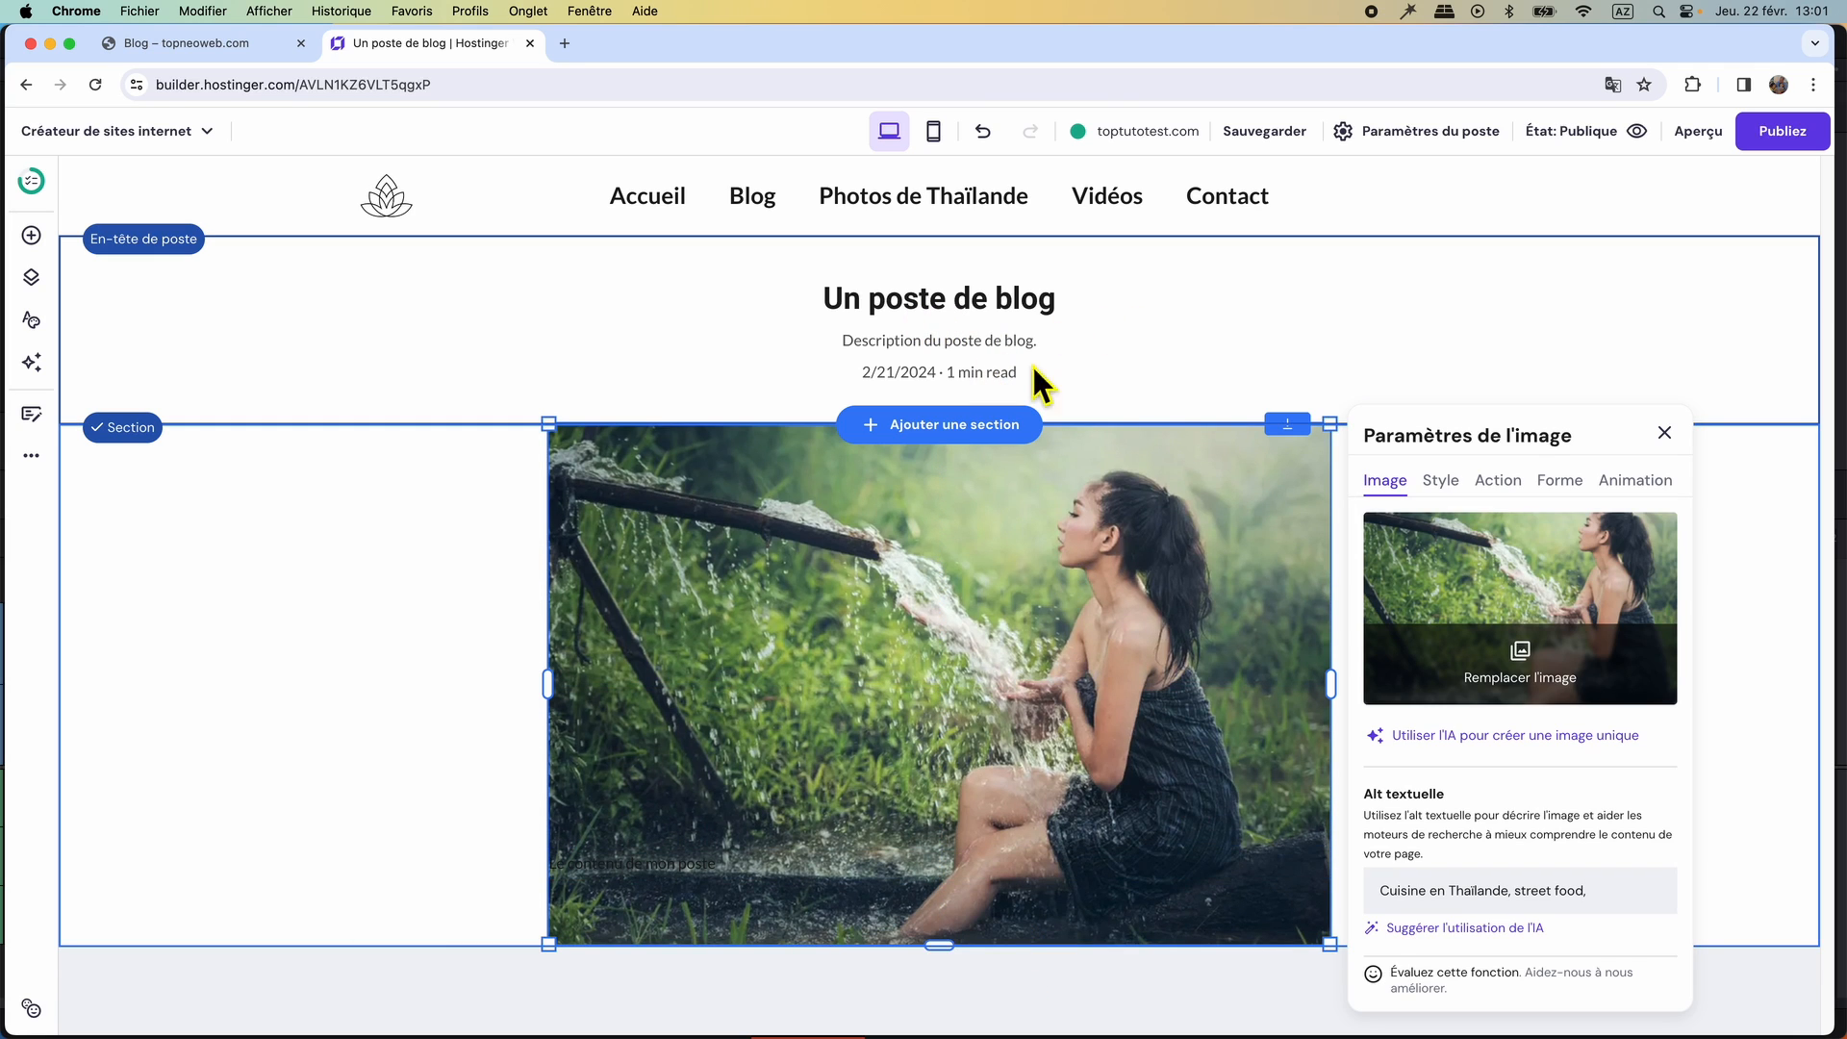
Examine the original Thai cuisine article's image and text layout on topneoweb.com, and return to the post in the builder.
{"action": "left_click", "coordinate": [242, 44]}
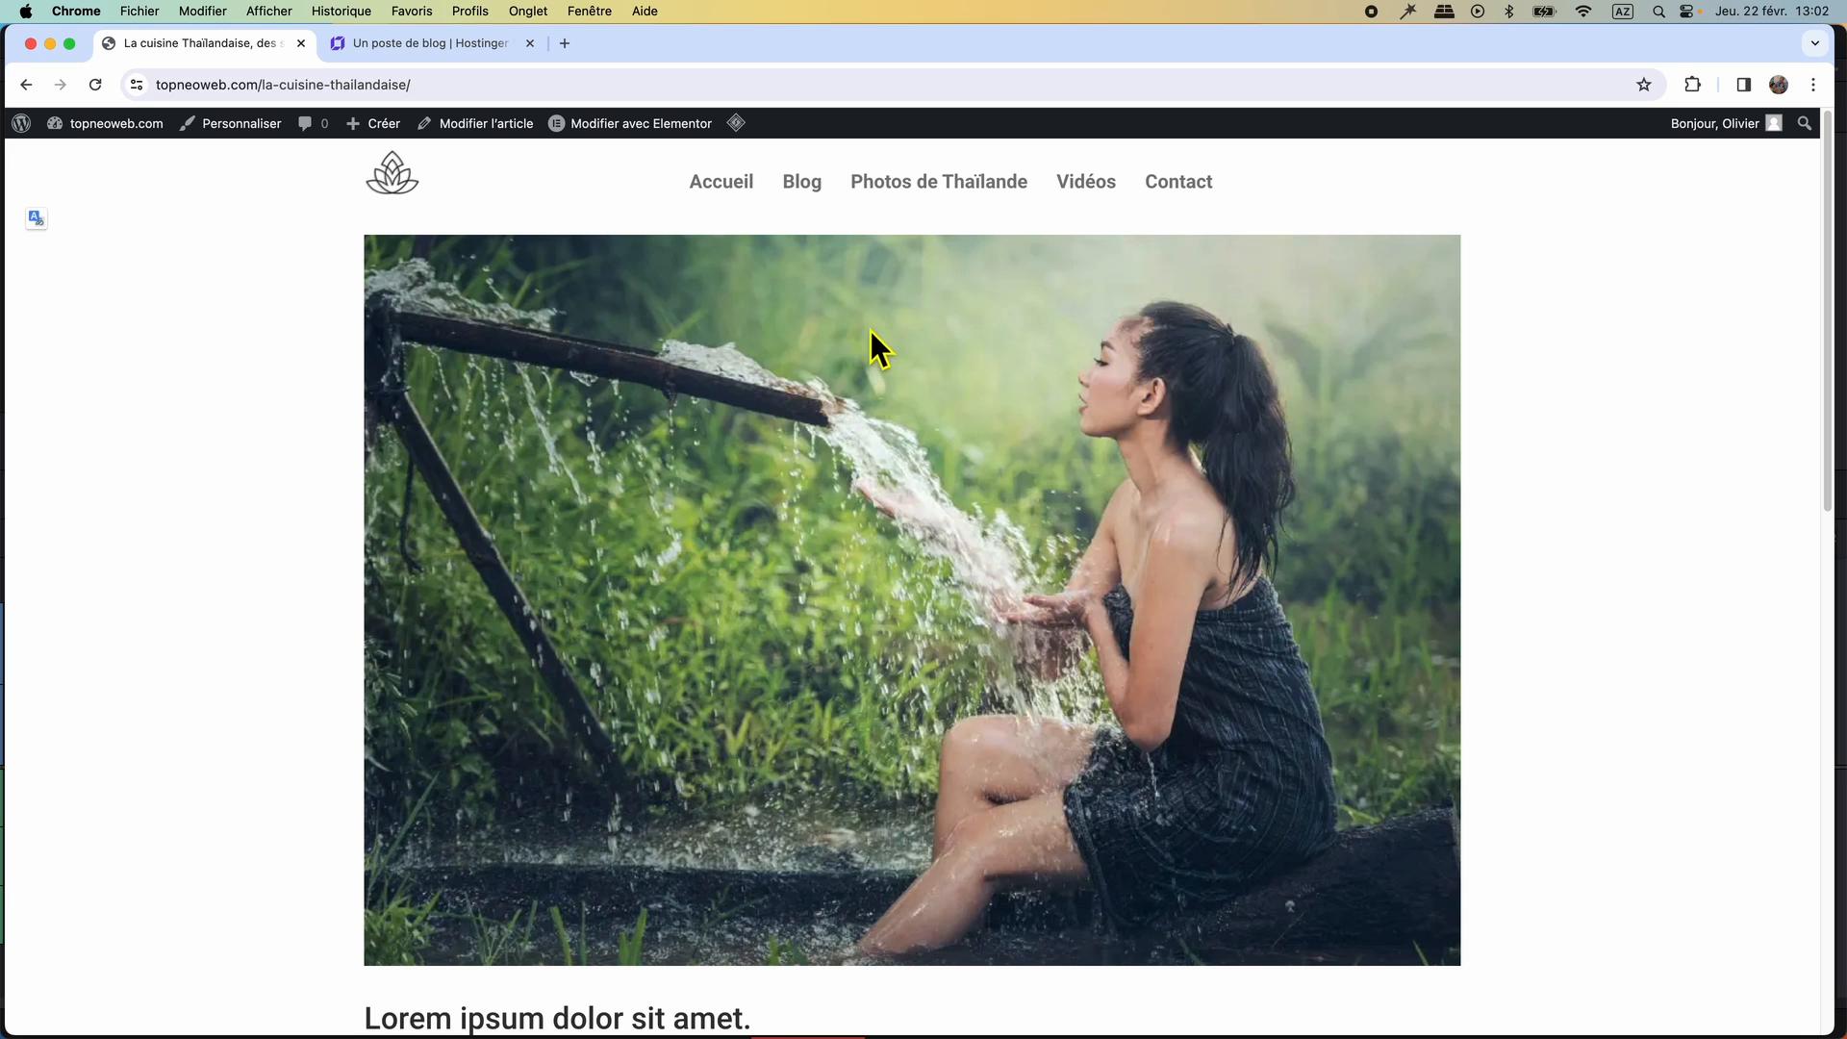
{"action": "scroll", "coordinate": [994, 614], "scroll_direction": "down", "scroll_amount": 5}
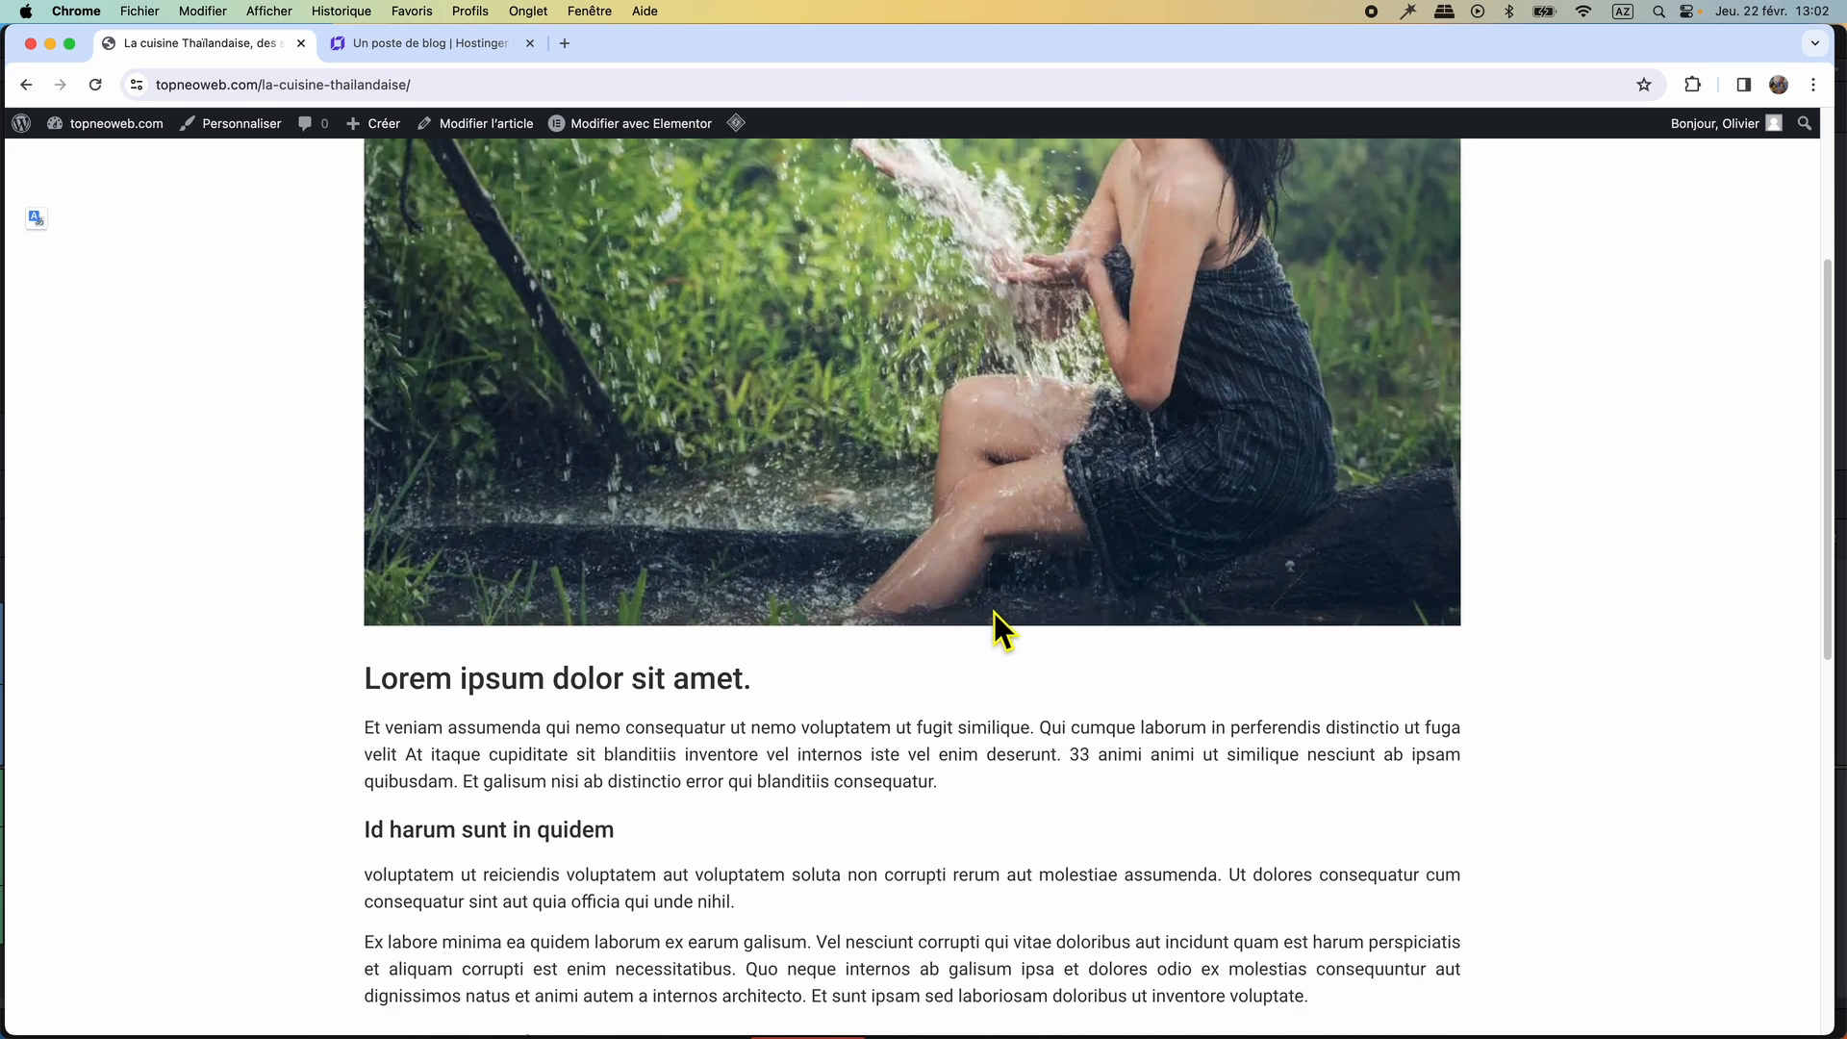
{"action": "scroll", "coordinate": [614, 781], "scroll_direction": "up", "scroll_amount": 5}
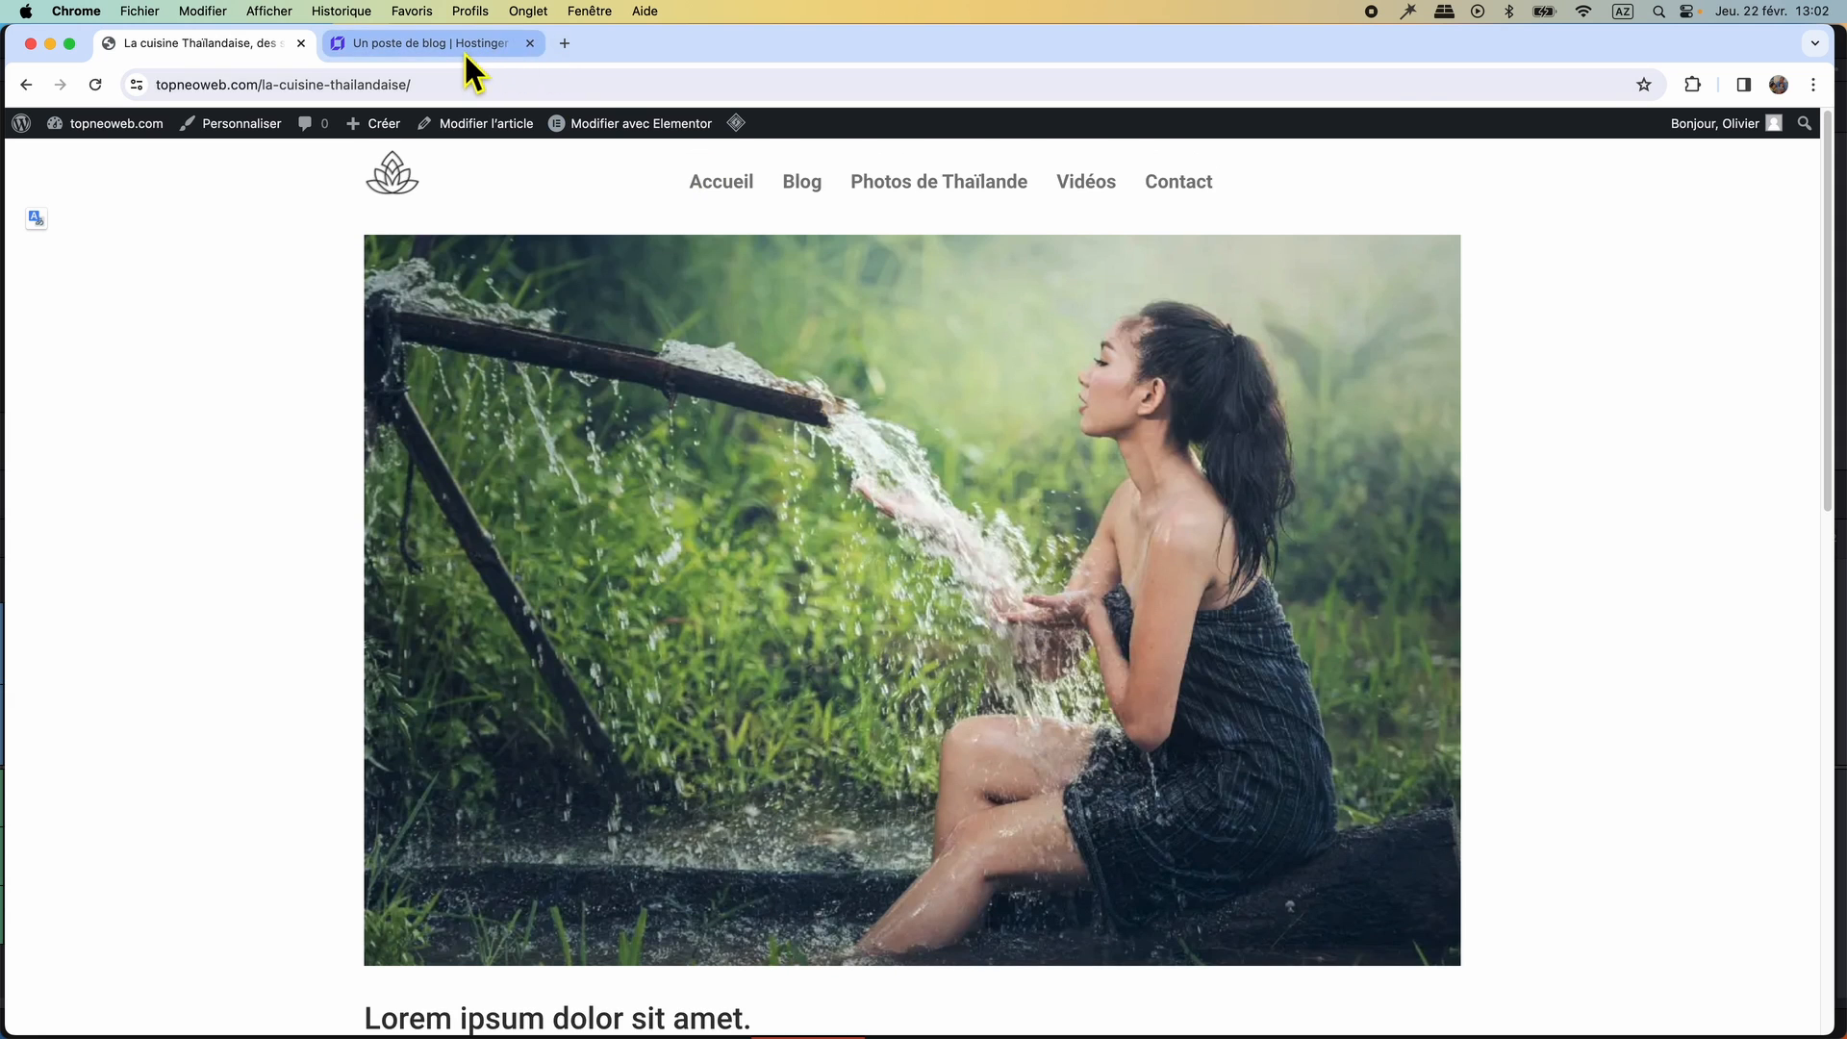
{"action": "left_click", "coordinate": [452, 42]}
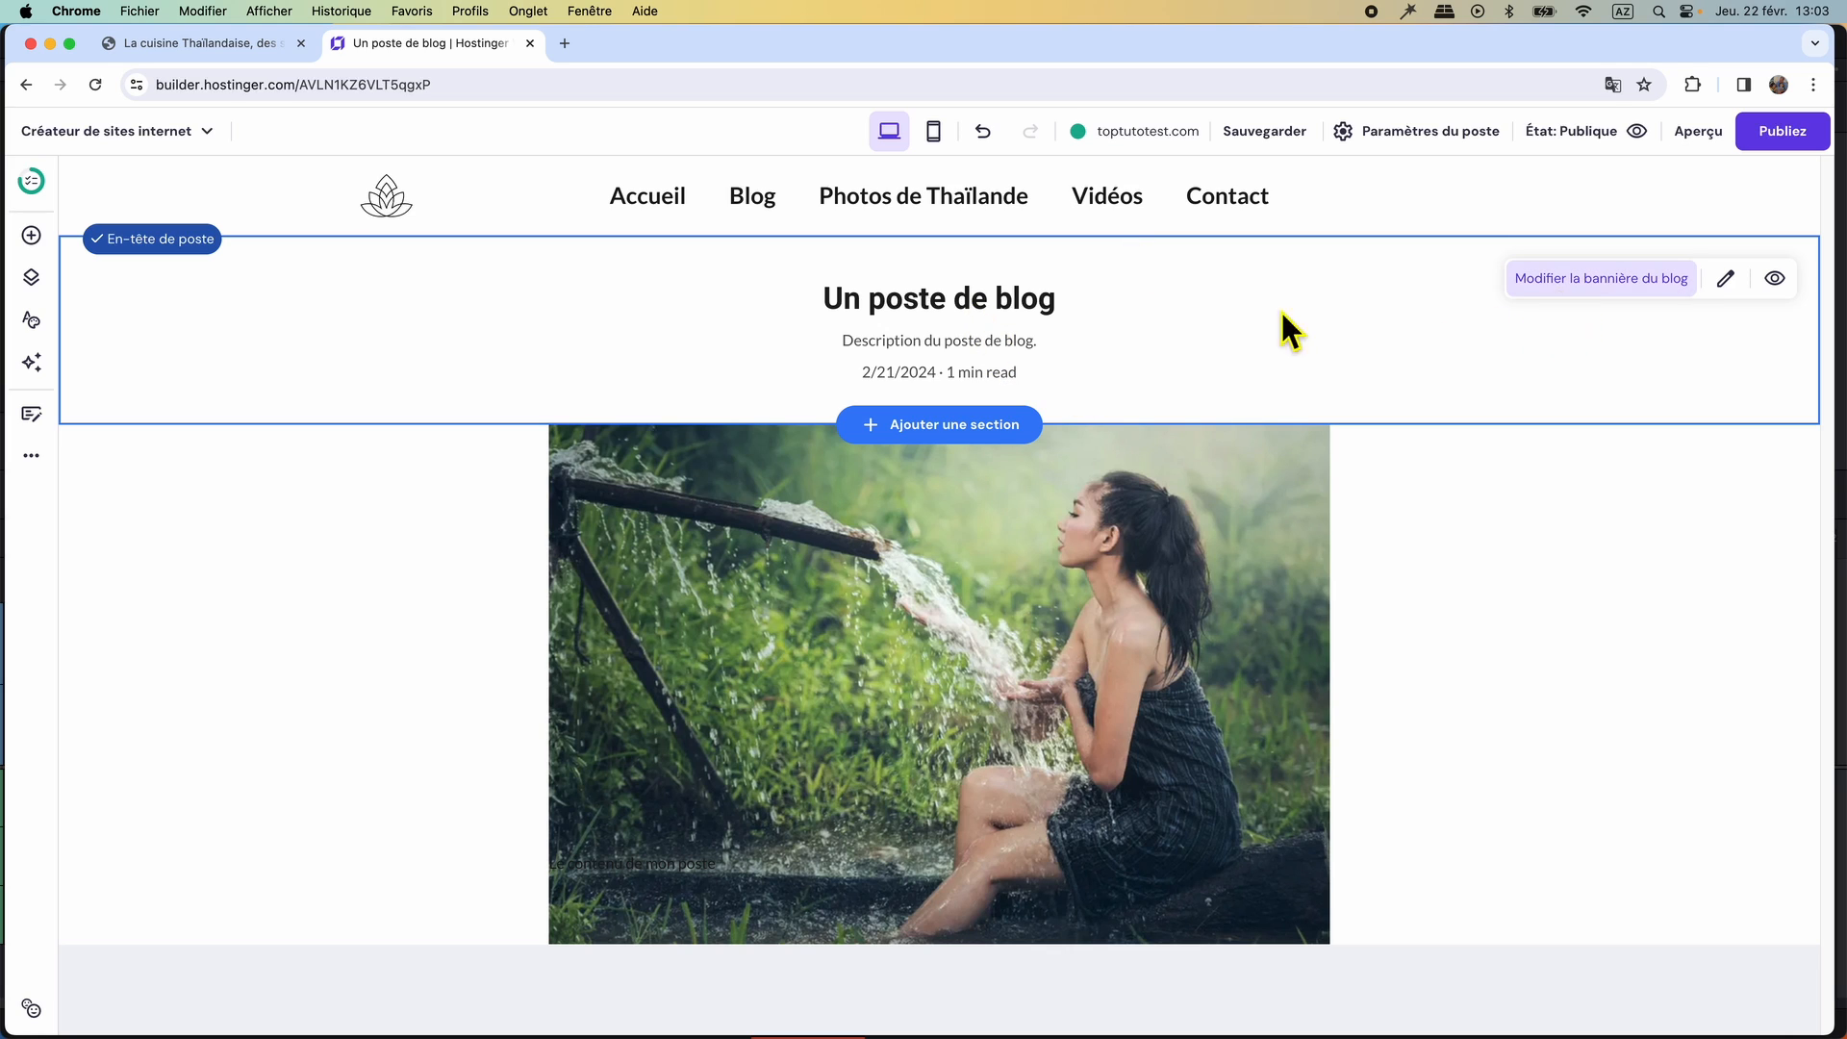
Title the post "La cuisine thaïlandaise" and enter the description starting "Partons à la découverte des saveurs de Thaïlande" in its settings.
{"action": "left_click", "coordinate": [1727, 281]}
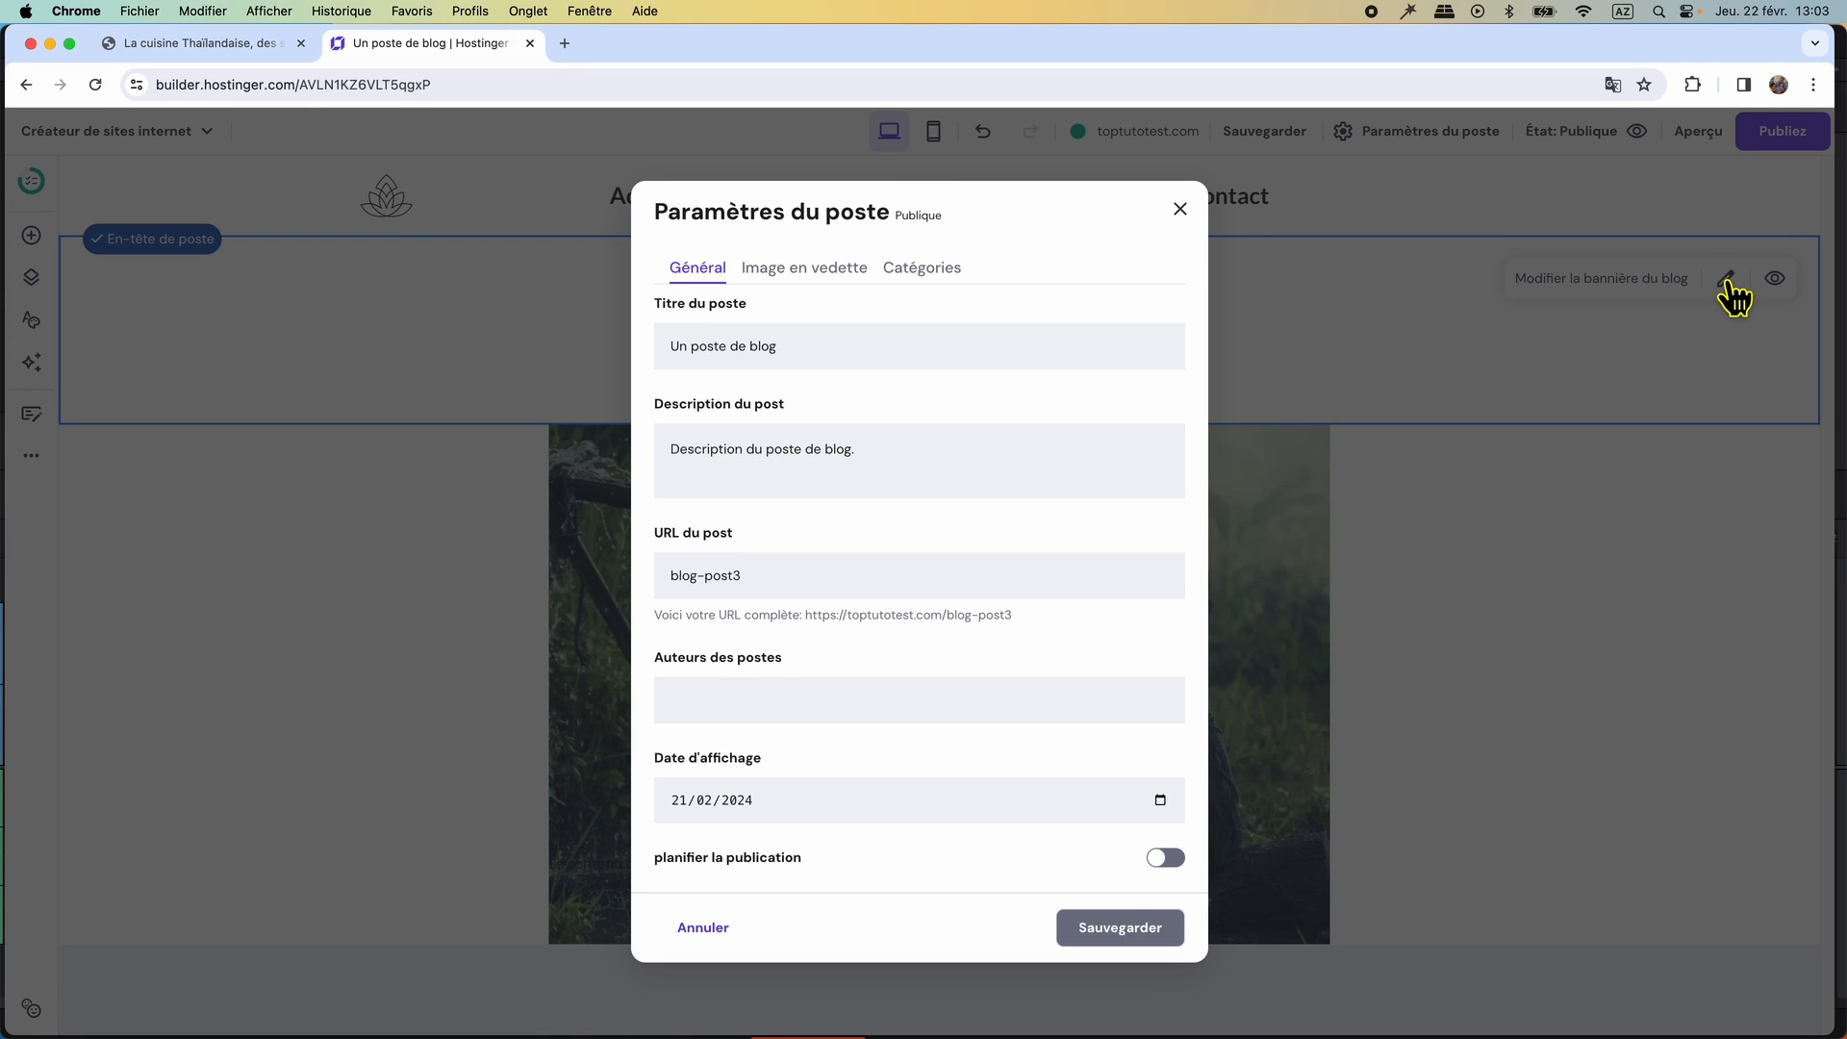
{"action": "triple_click", "coordinate": [799, 371]}
{"action": "left_click", "coordinate": [177, 48]}
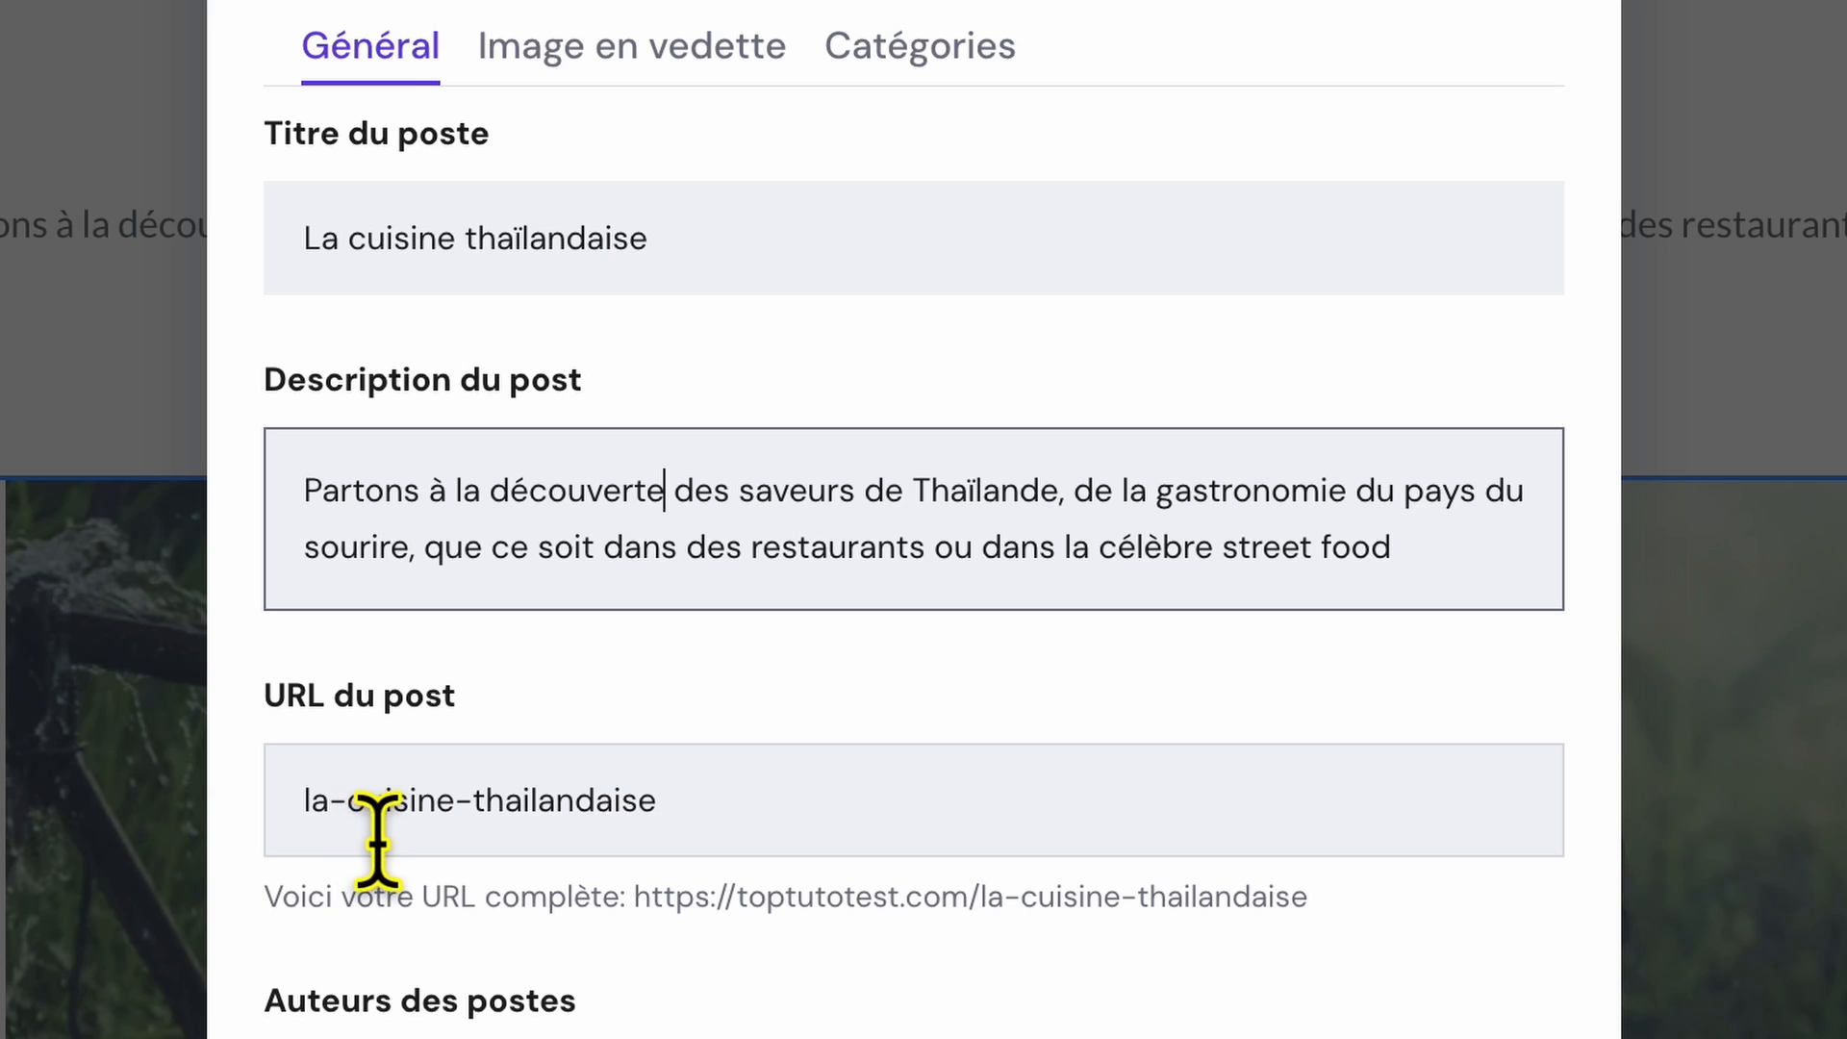
Set the post's URL to cuisine-thailandaise-street-food-thai.
{"action": "left_click_drag", "start_coordinate": [348, 835], "coordinate": [288, 842]}
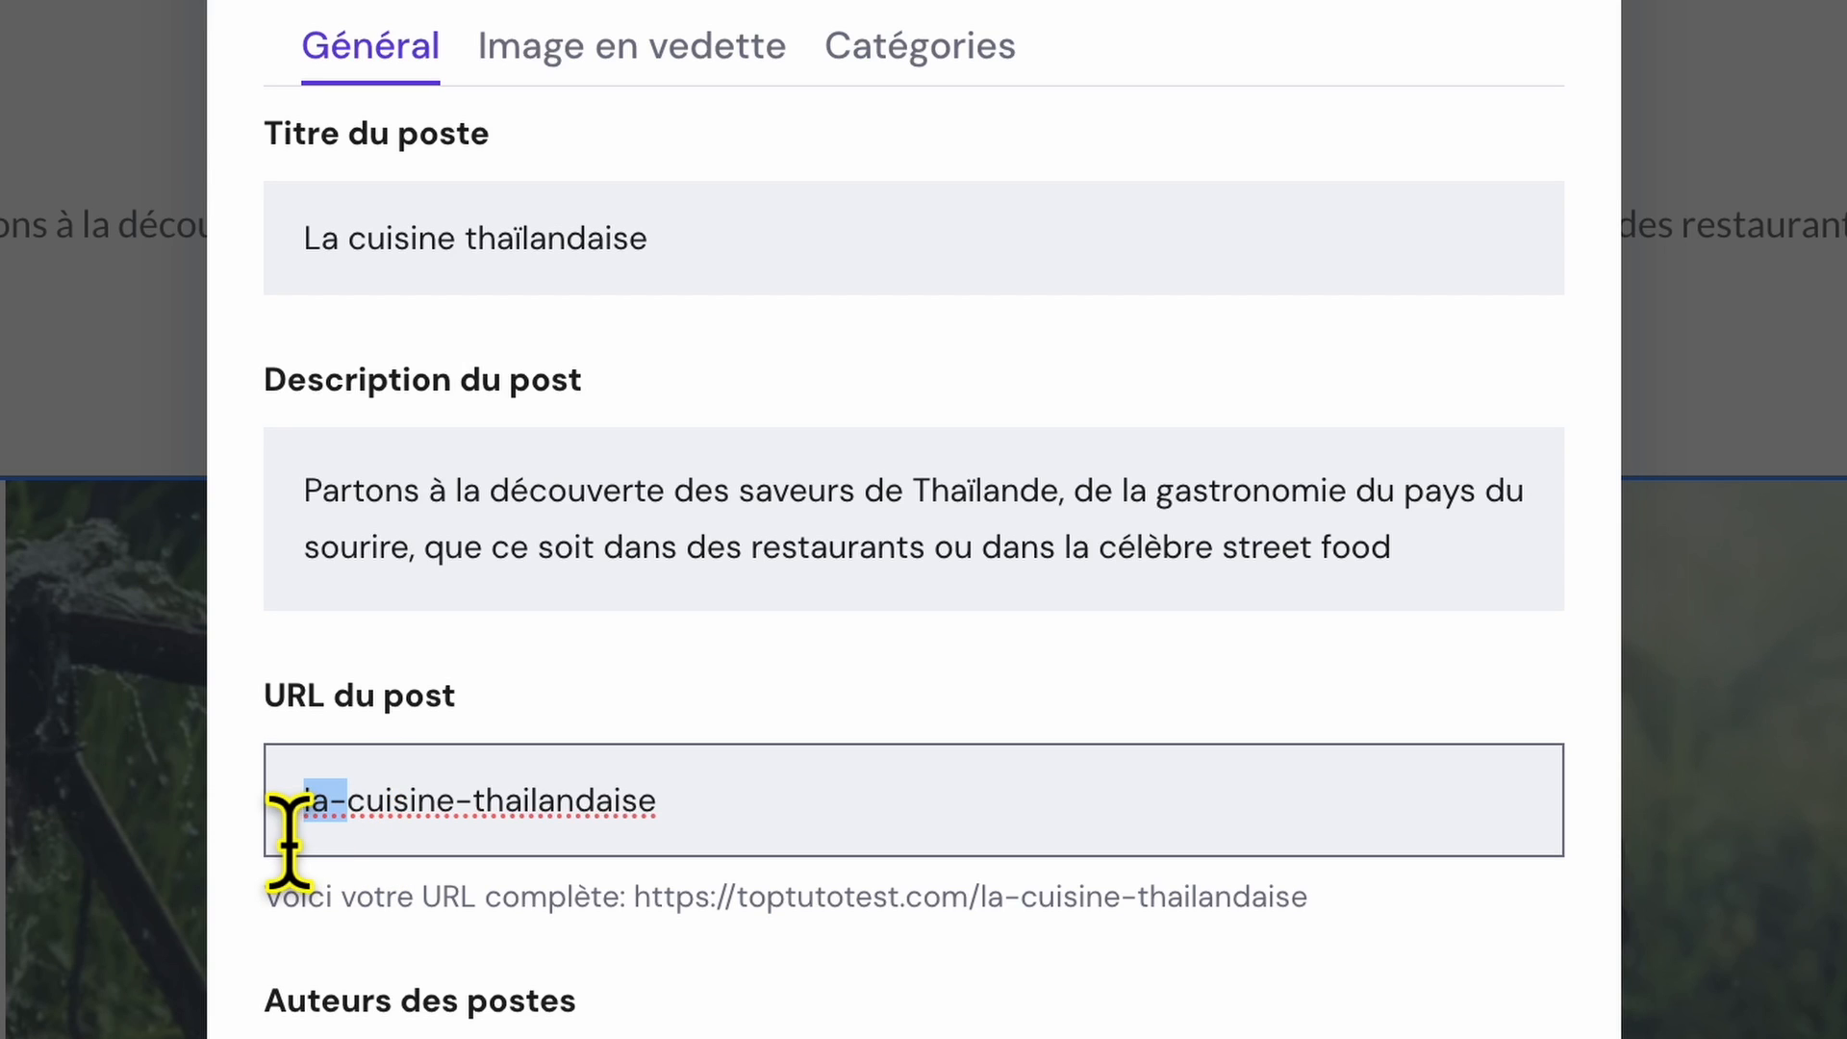
{"action": "key", "text": "BackSpace"}
{"action": "key", "text": "End"}
{"action": "type", "text": "-street-"}
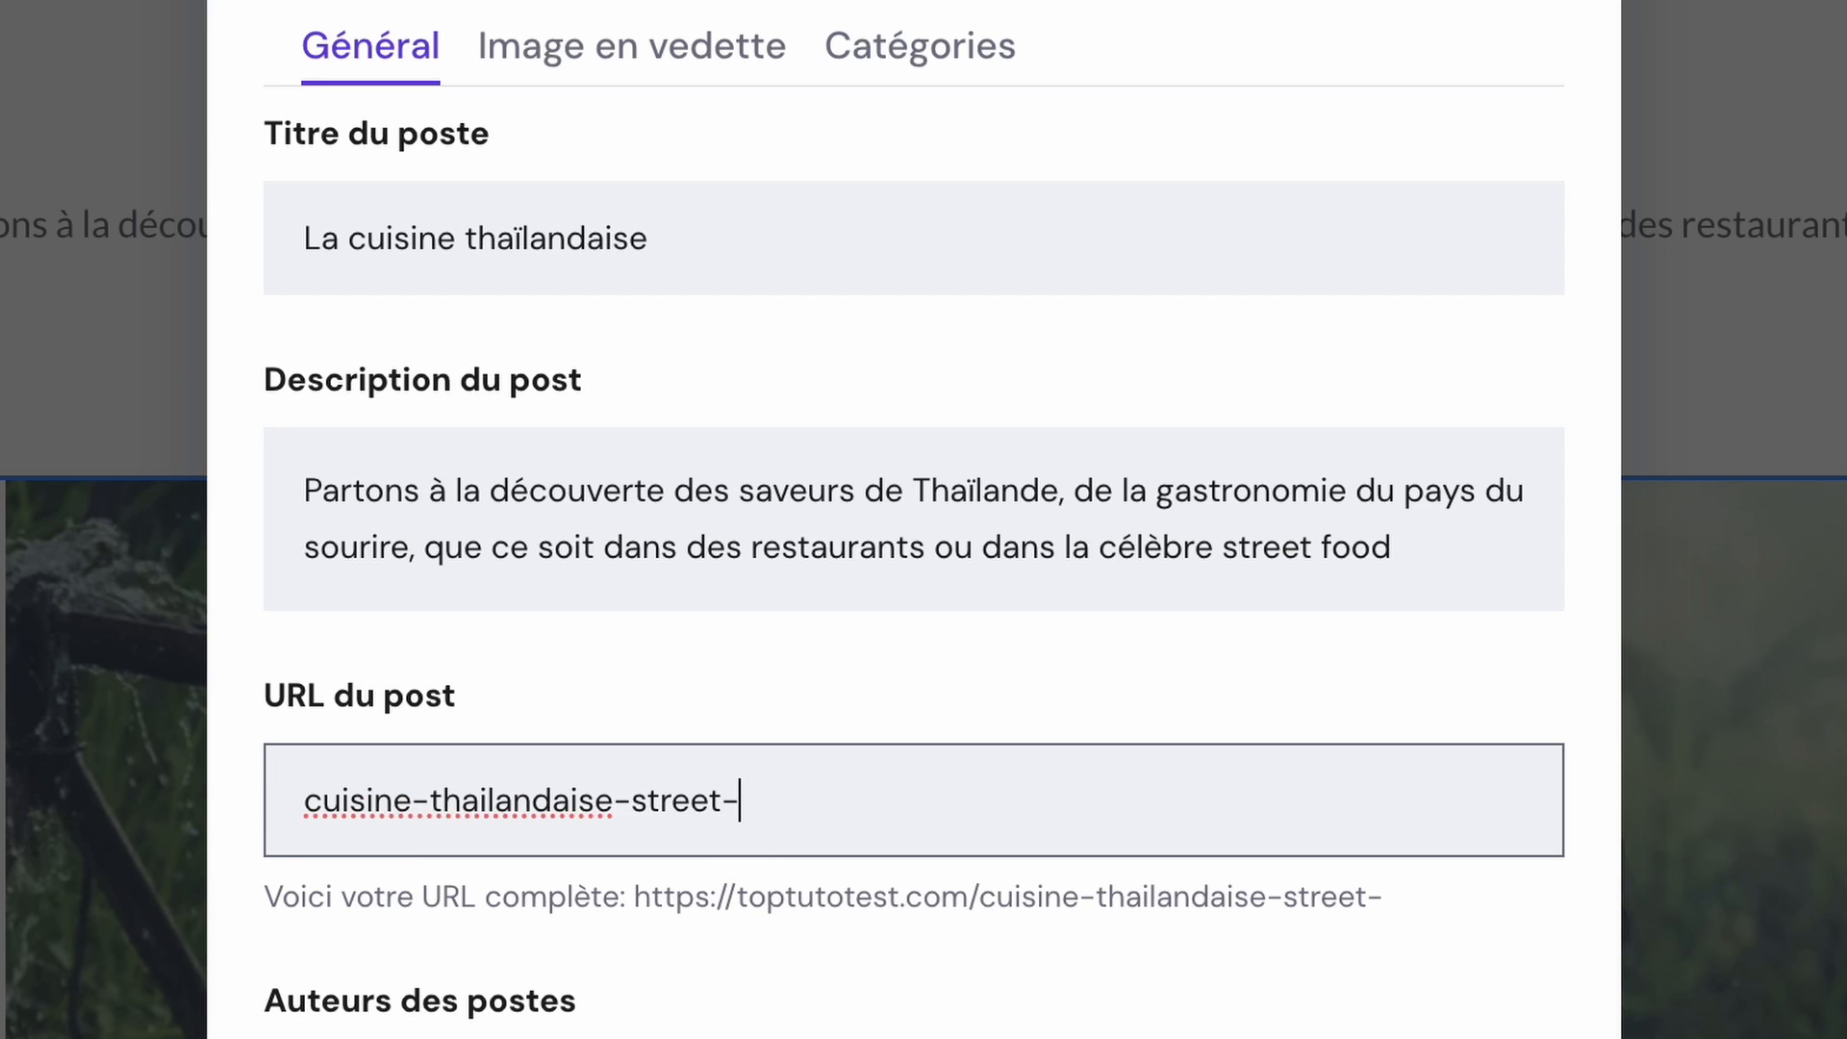
{"action": "type", "text": "food-thai"}
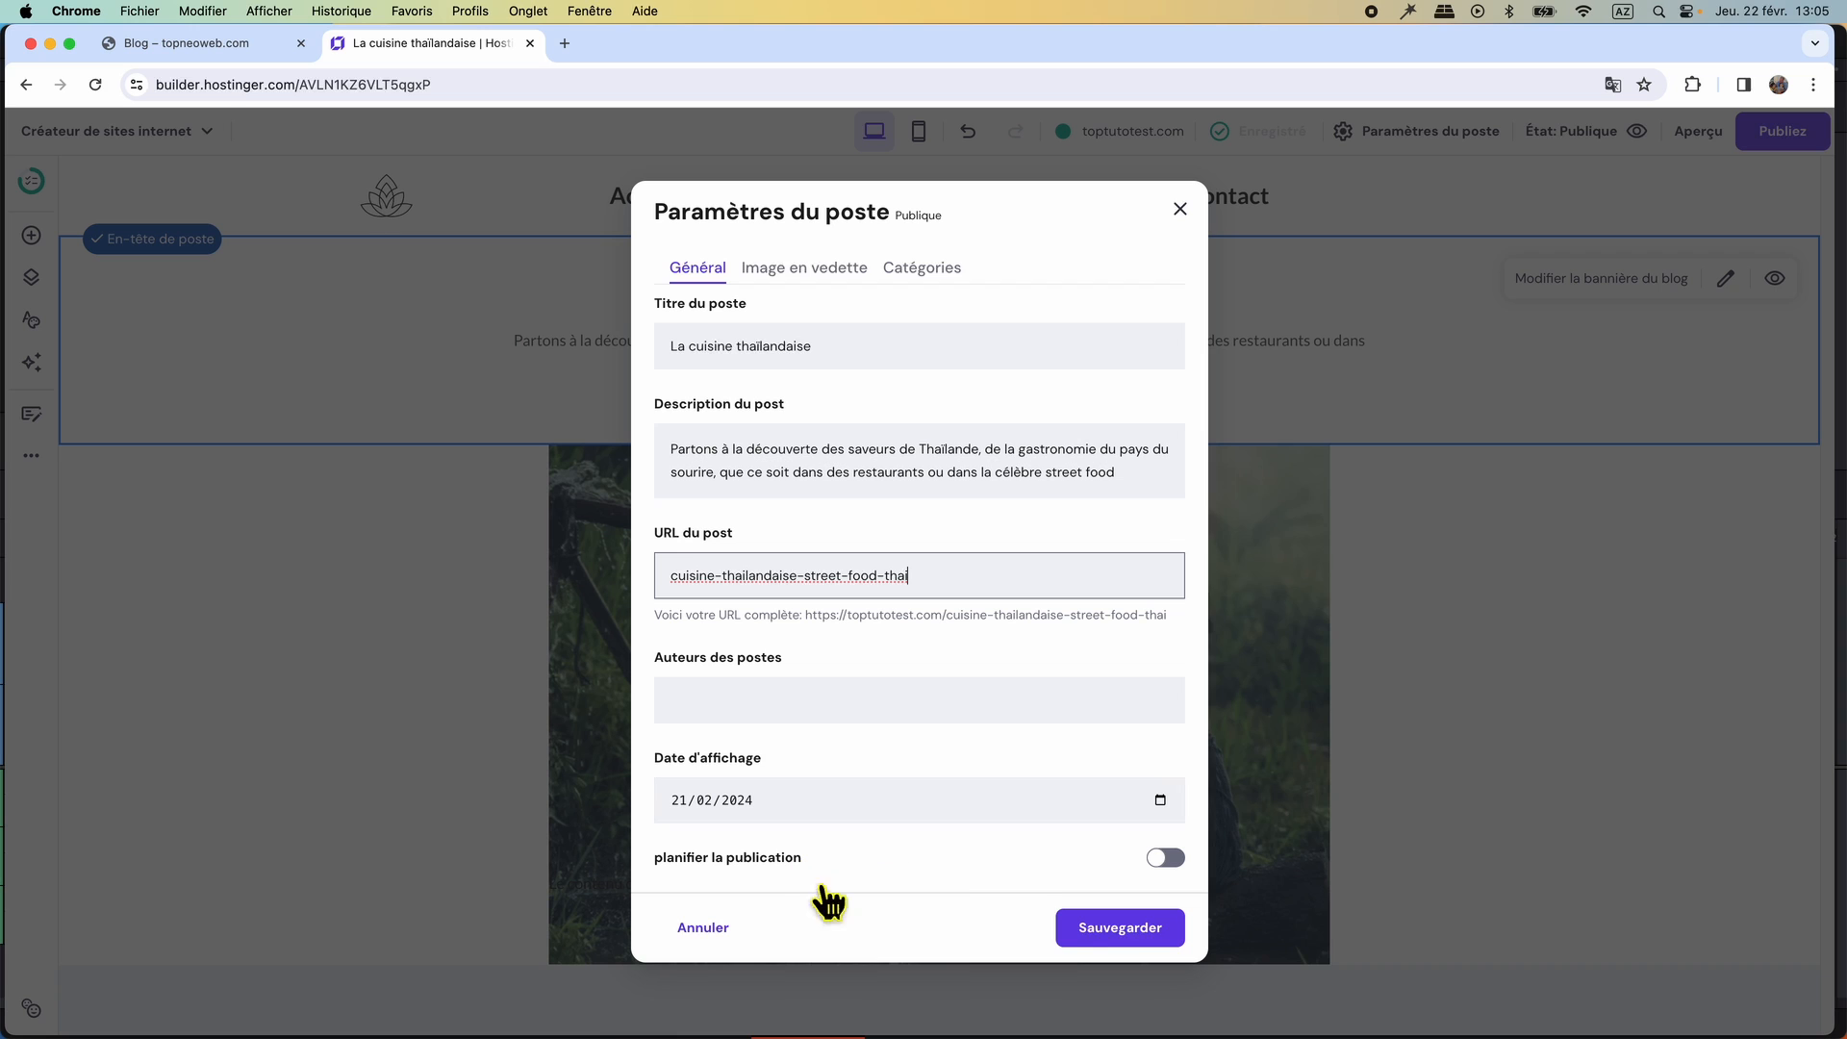
Set femme-en-thailande as the post's featured image and save the post settings.
{"action": "left_click", "coordinate": [818, 270]}
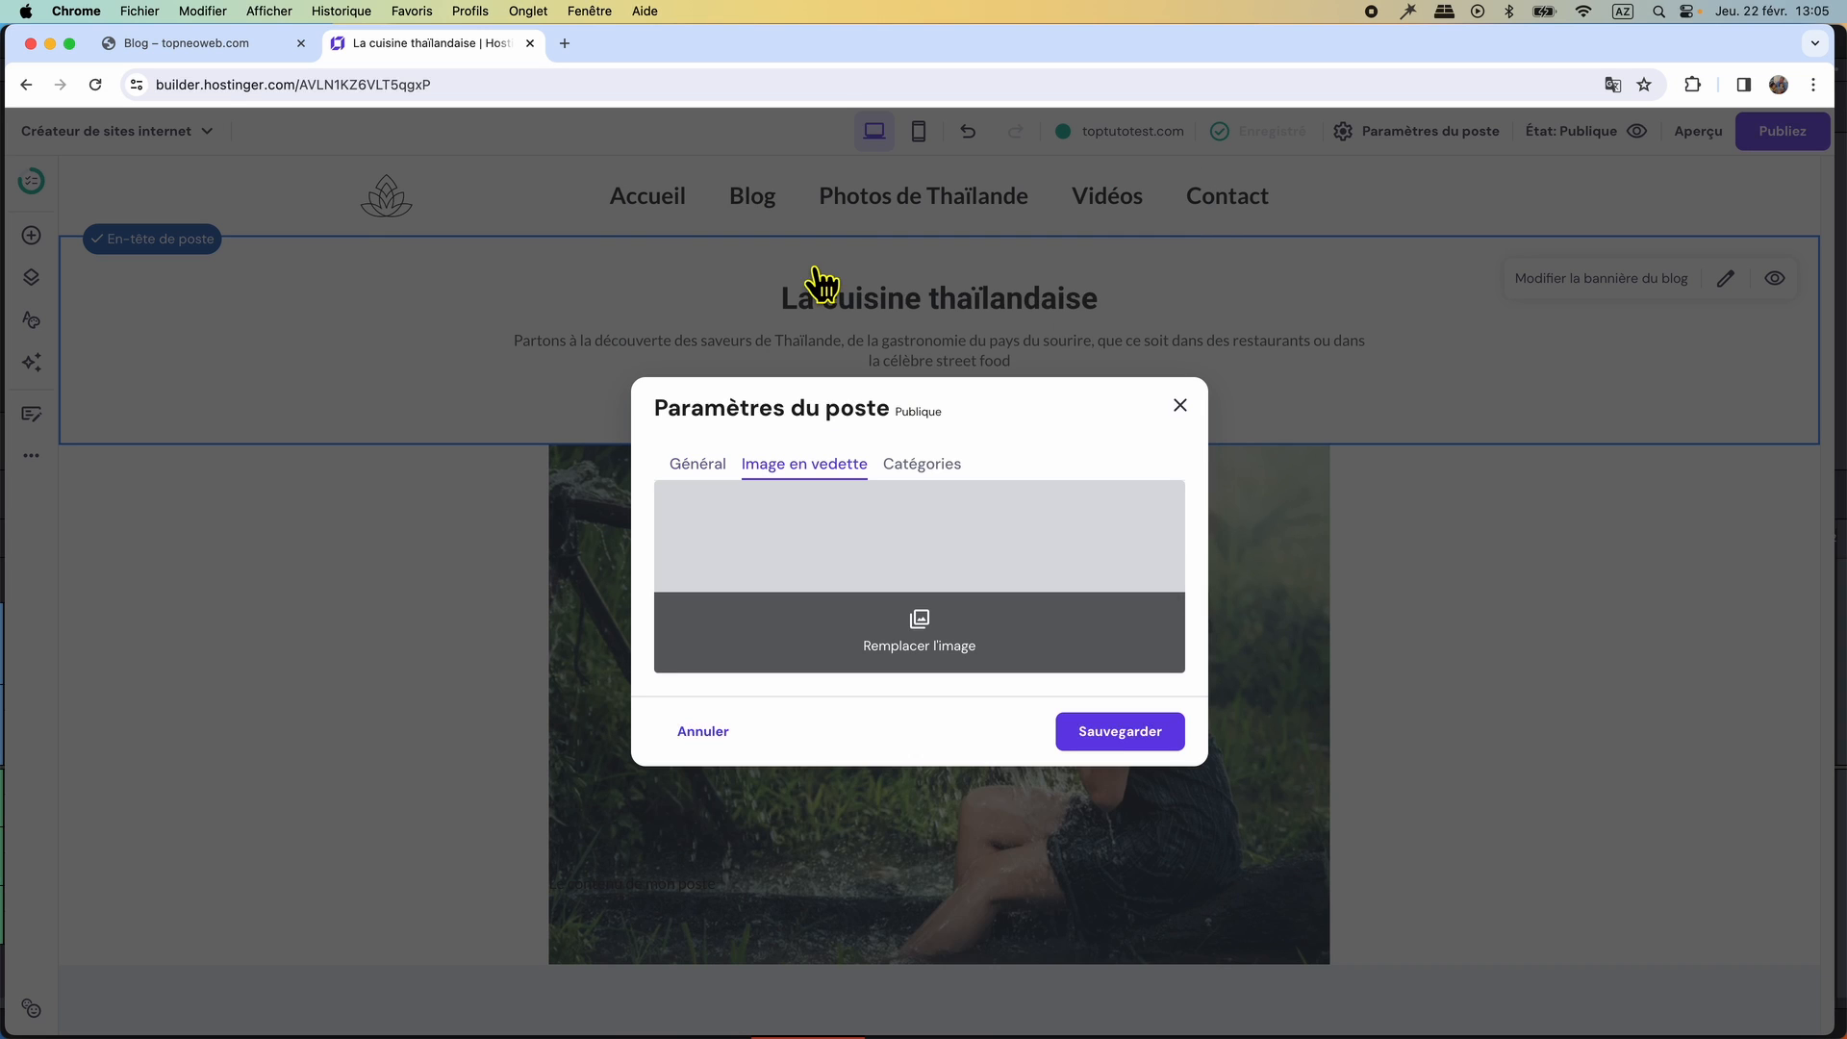
{"action": "left_click", "coordinate": [986, 563]}
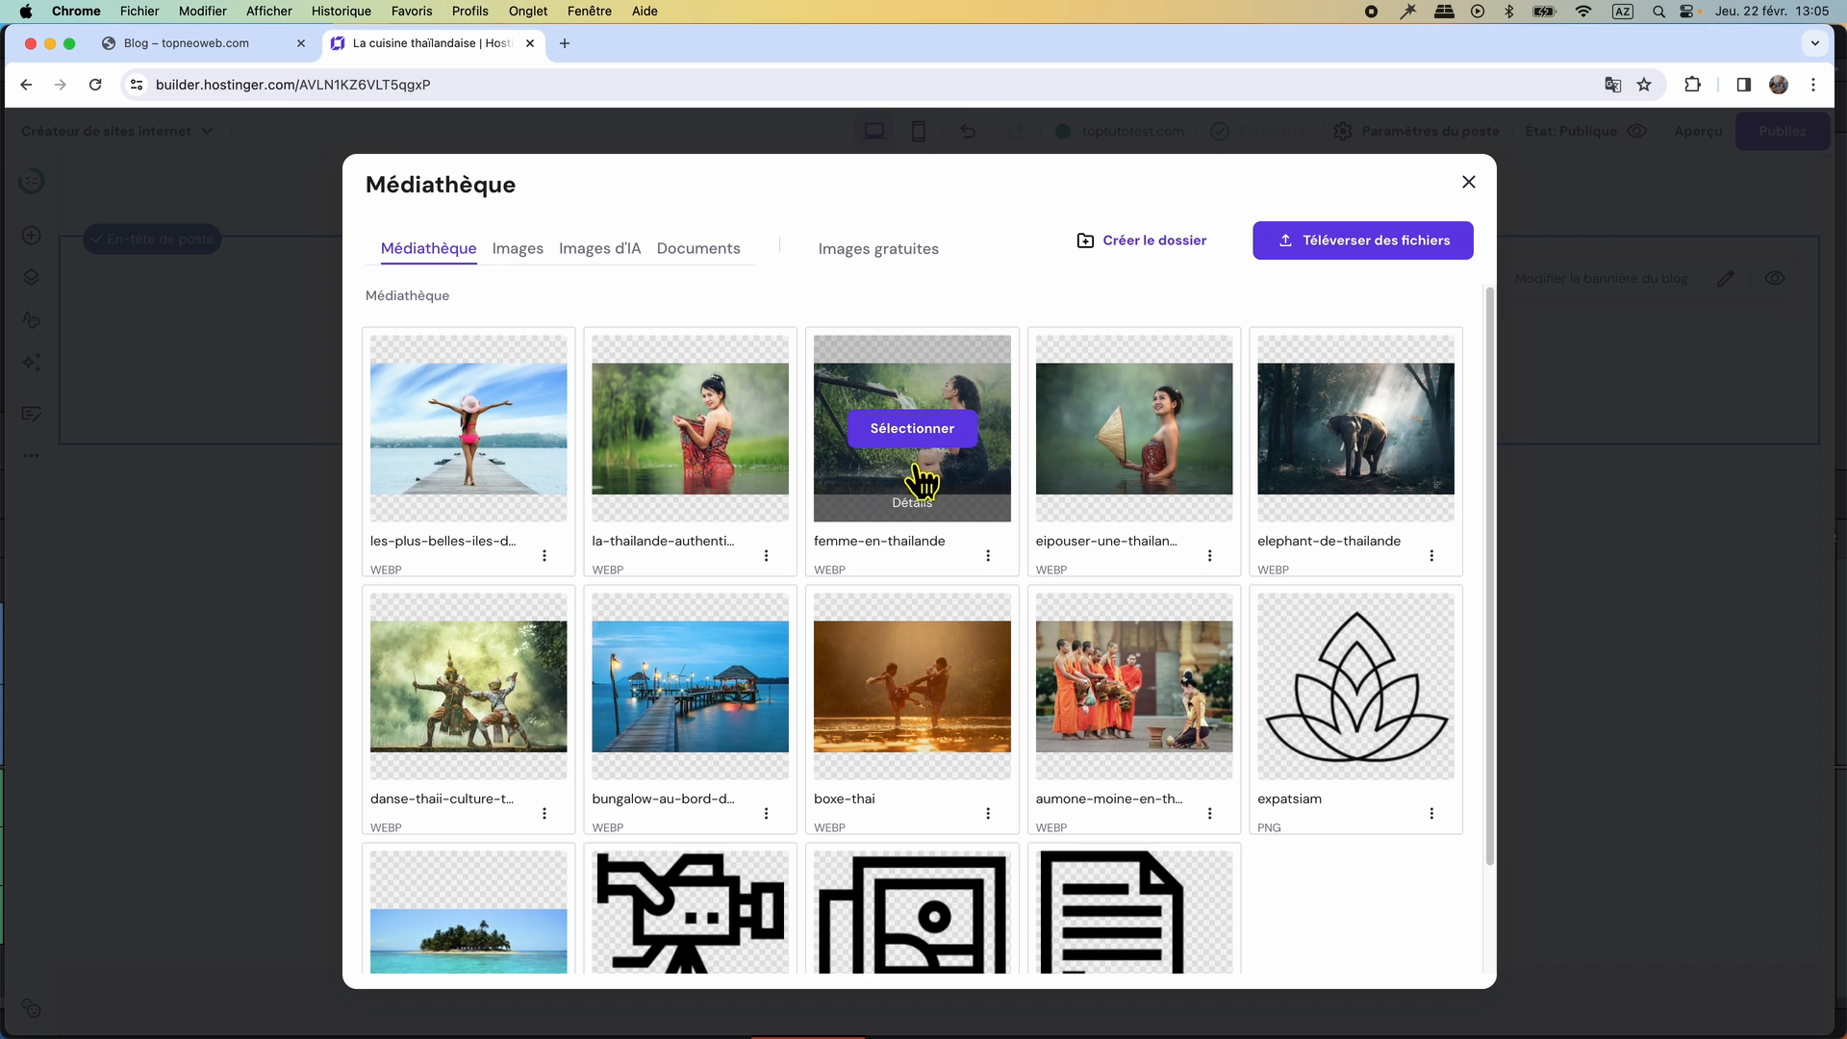
{"action": "left_click", "coordinate": [914, 427]}
{"action": "left_click", "coordinate": [1102, 728]}
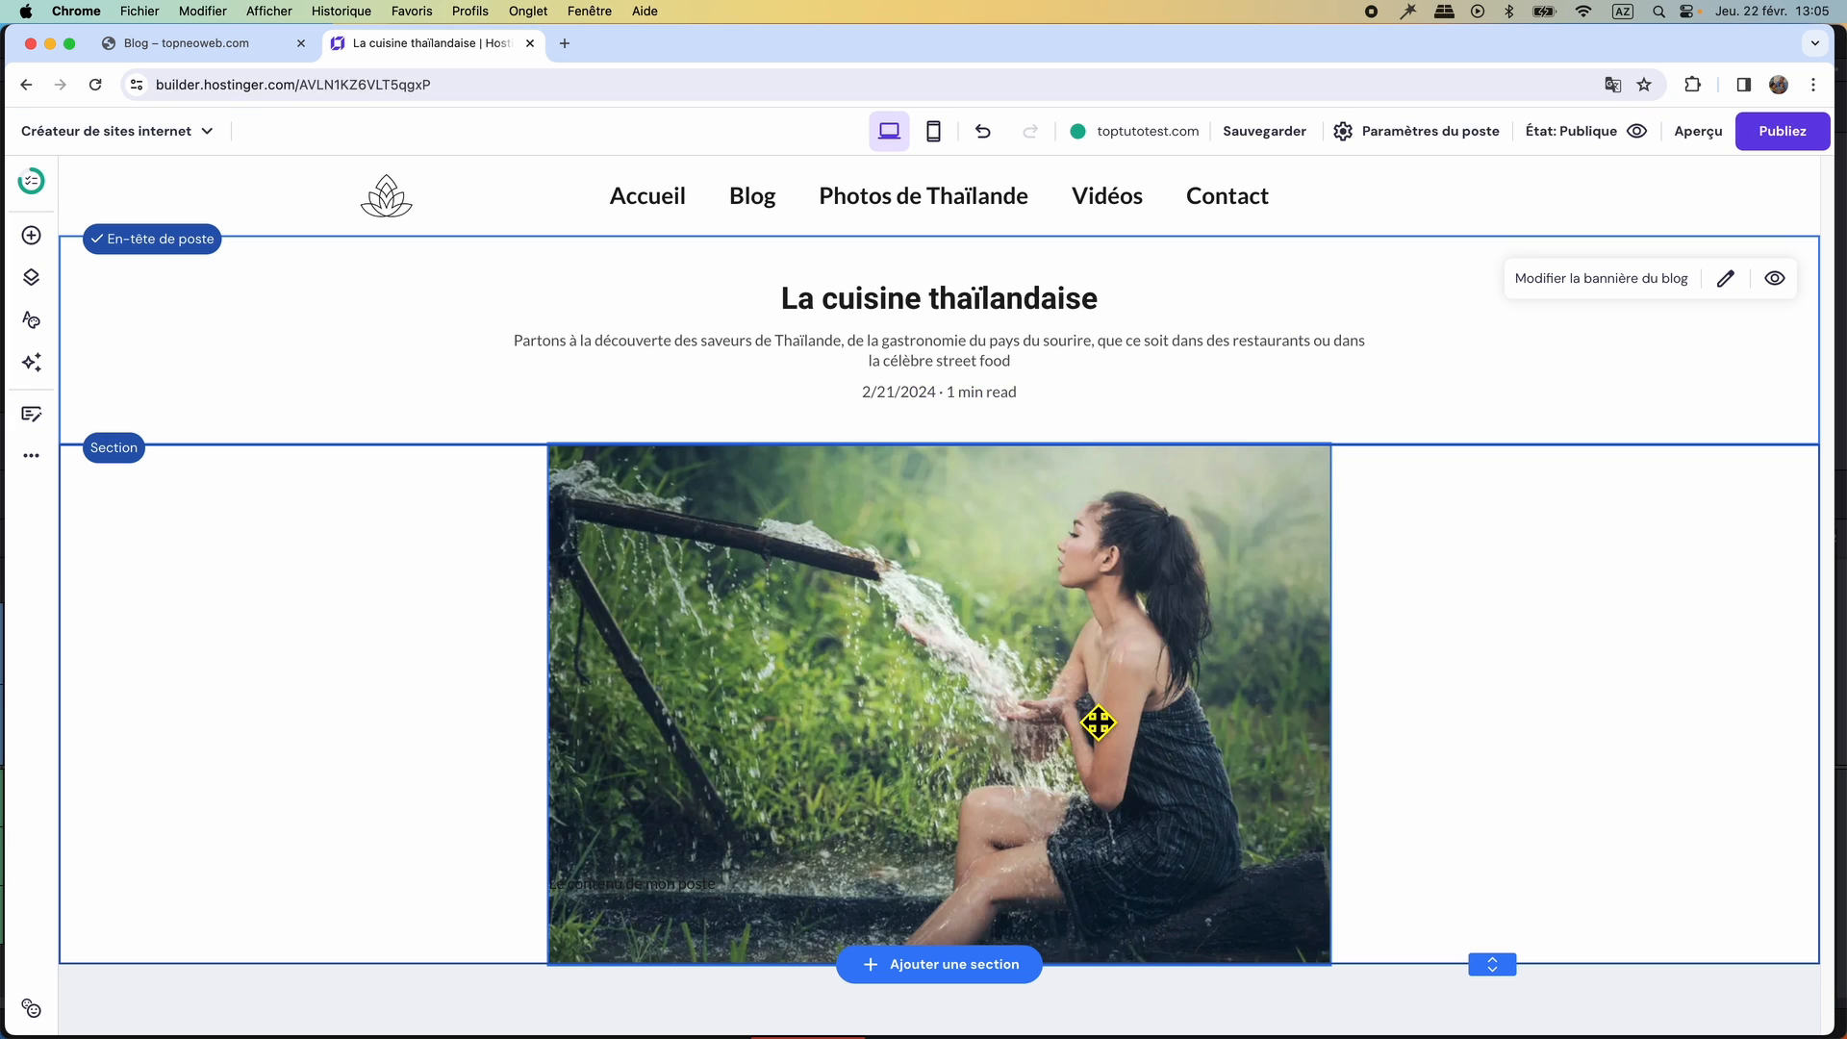
Create the category "cuisine thailandaise" in the post settings, assign it to the post and save.
{"action": "left_click", "coordinate": [1727, 284]}
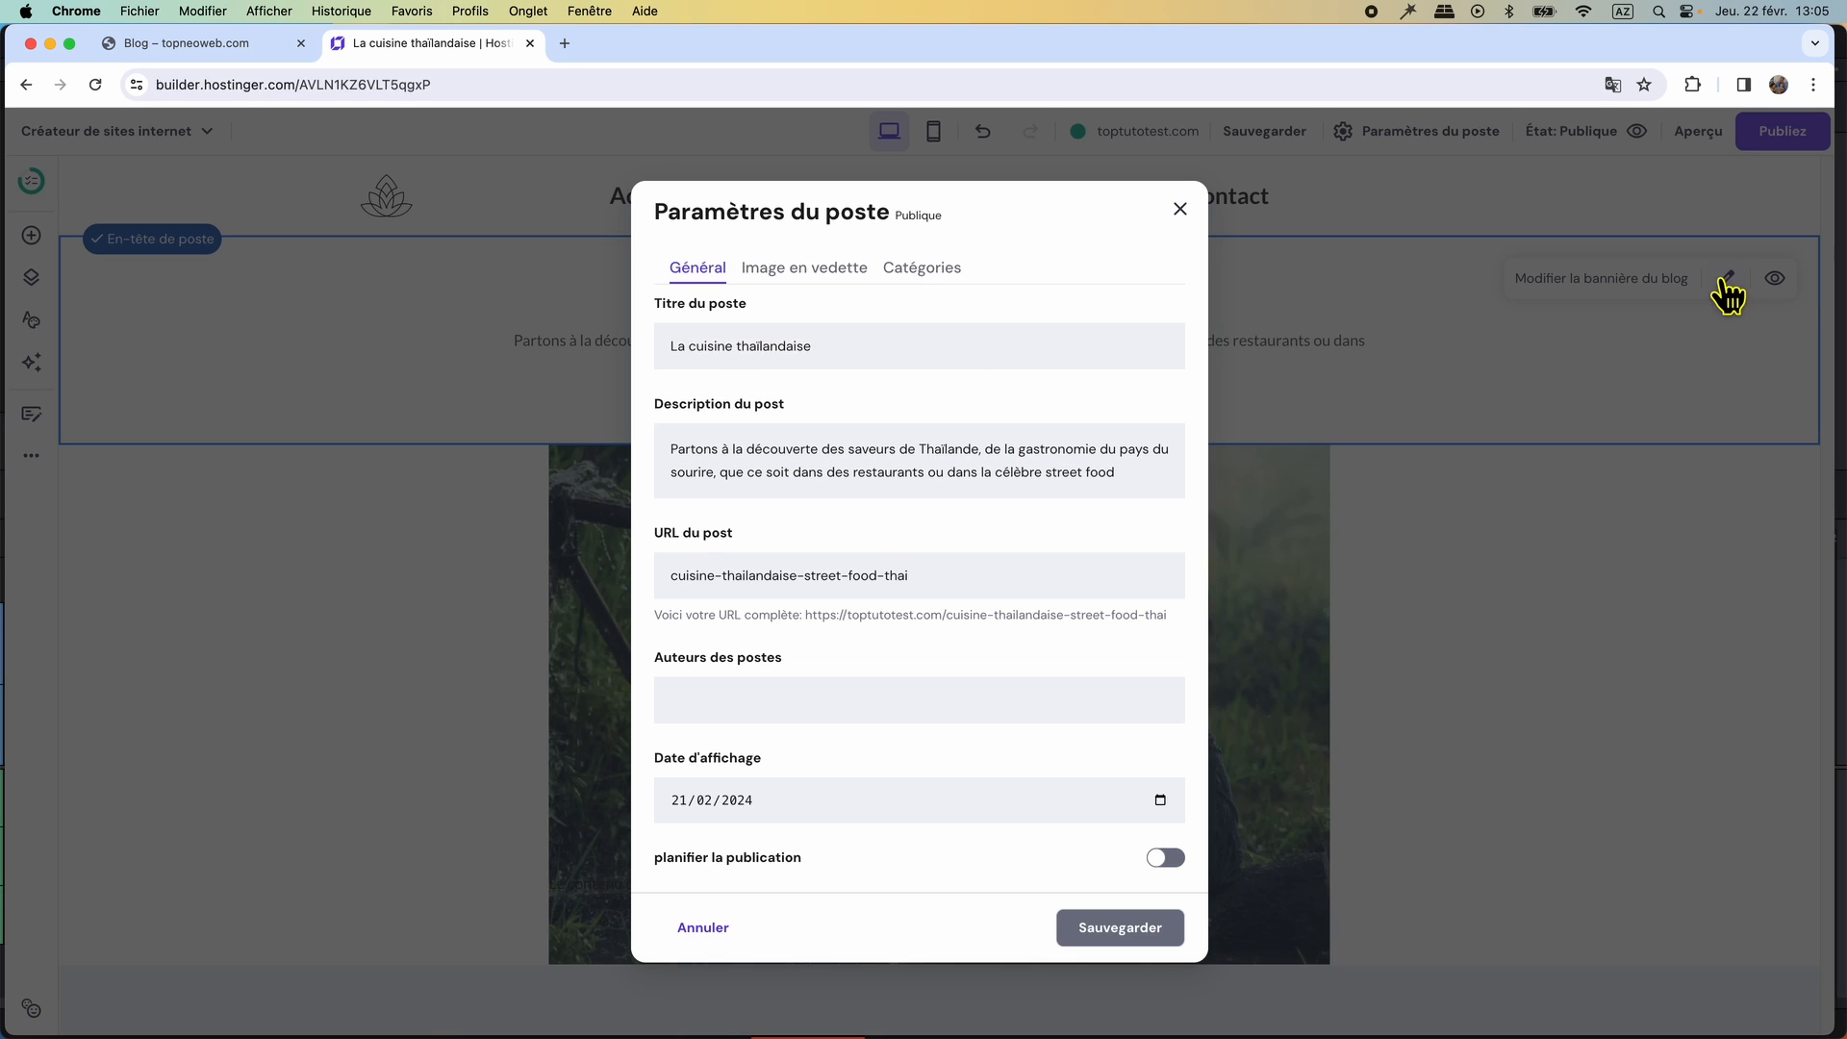
{"action": "left_click", "coordinate": [954, 287]}
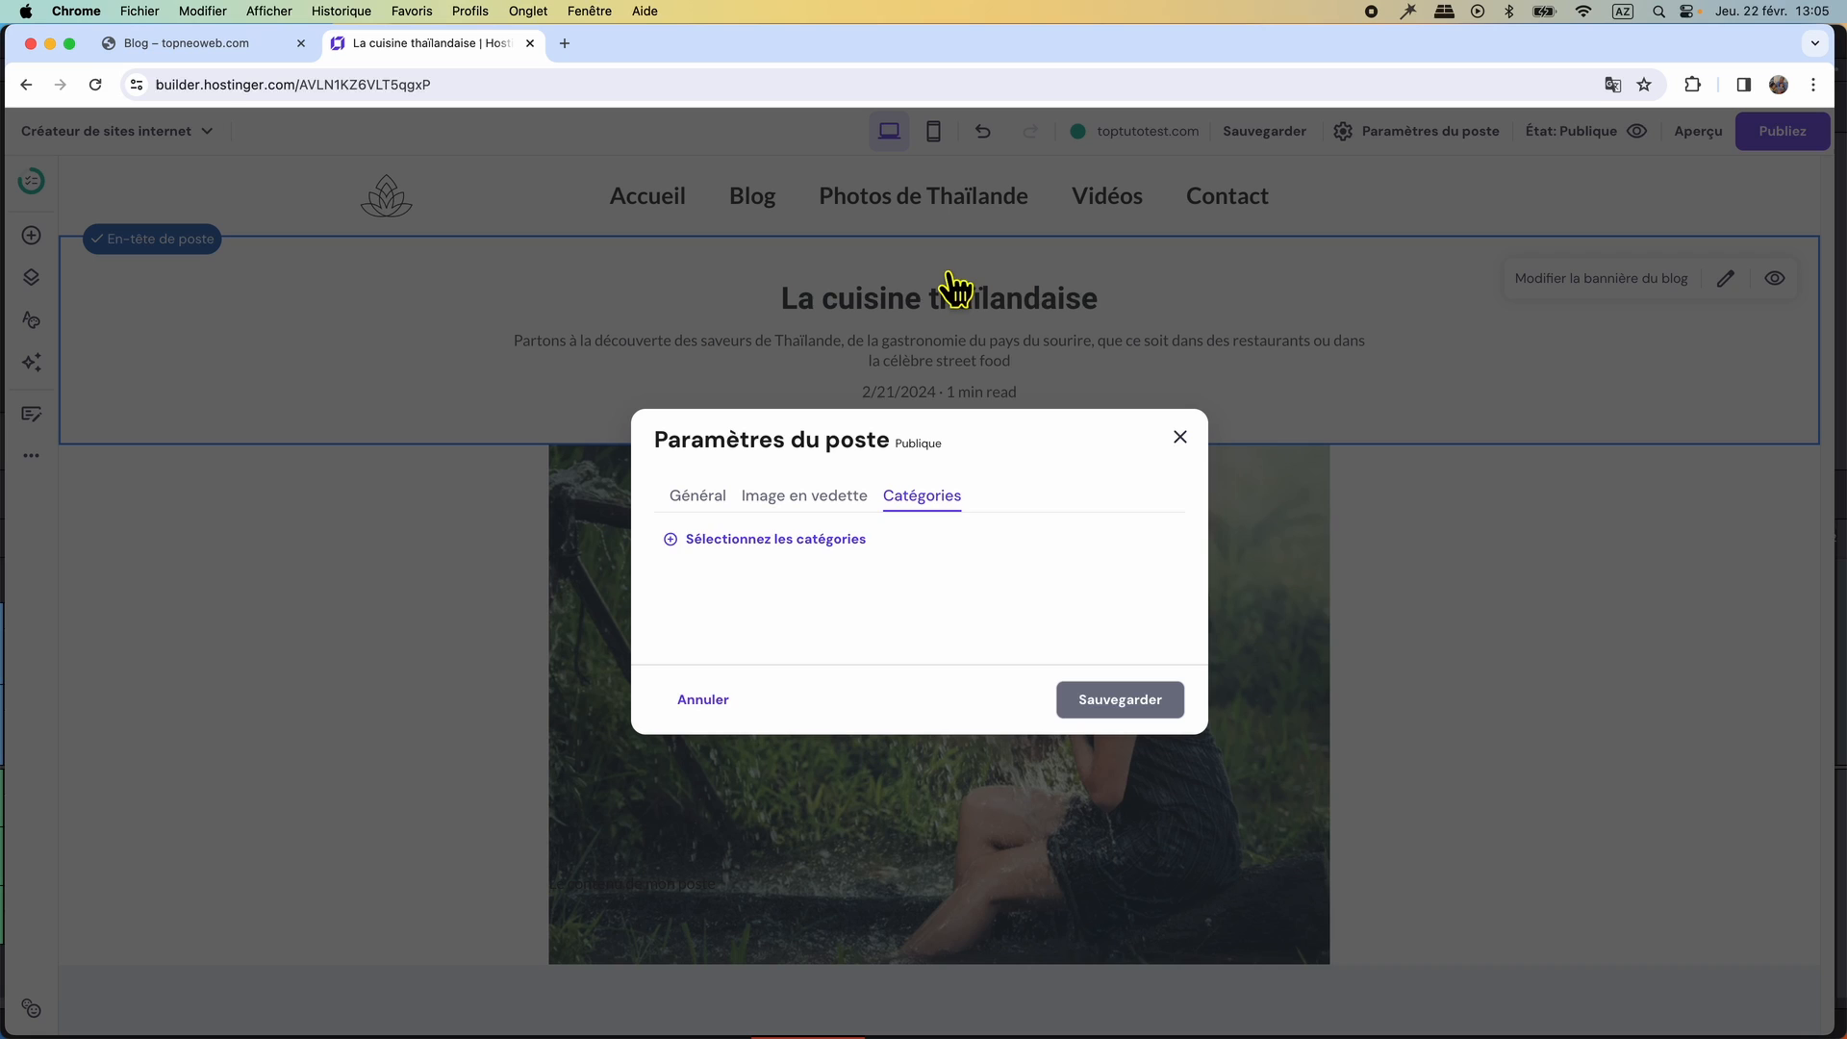
{"action": "left_click", "coordinate": [731, 548]}
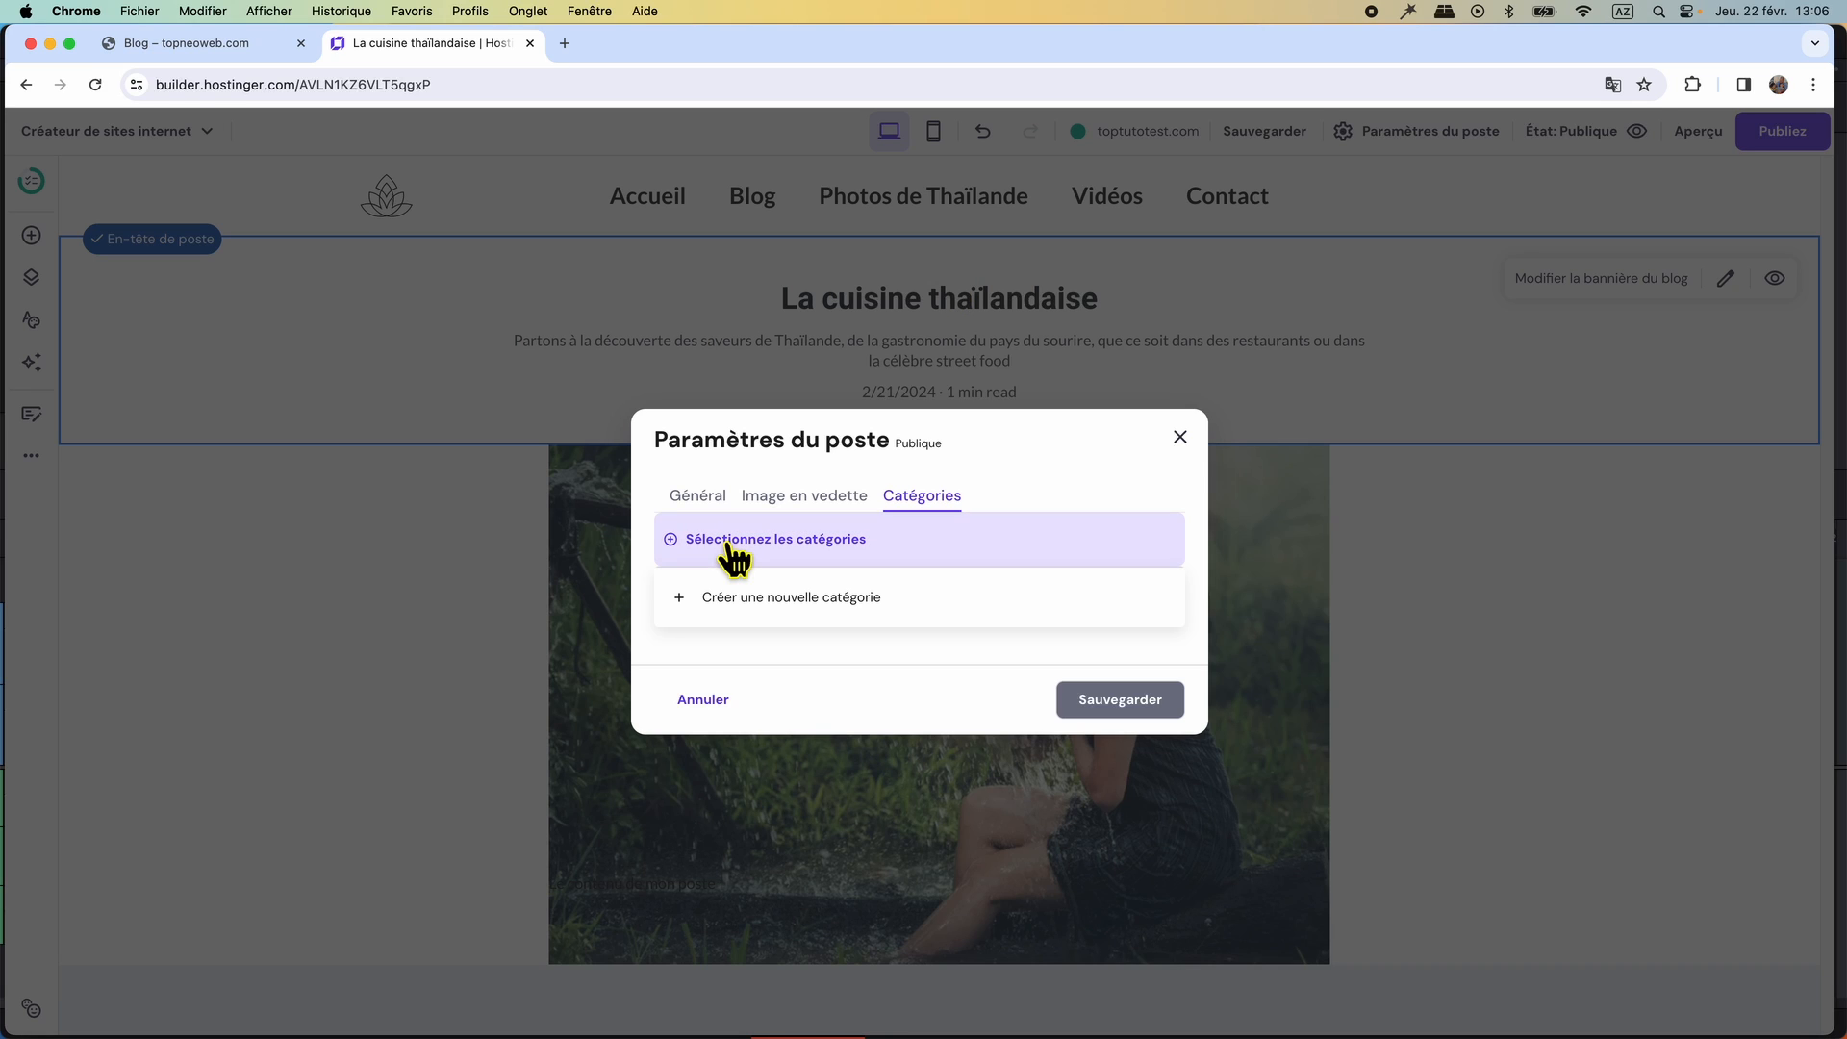
{"action": "left_click", "coordinate": [744, 601]}
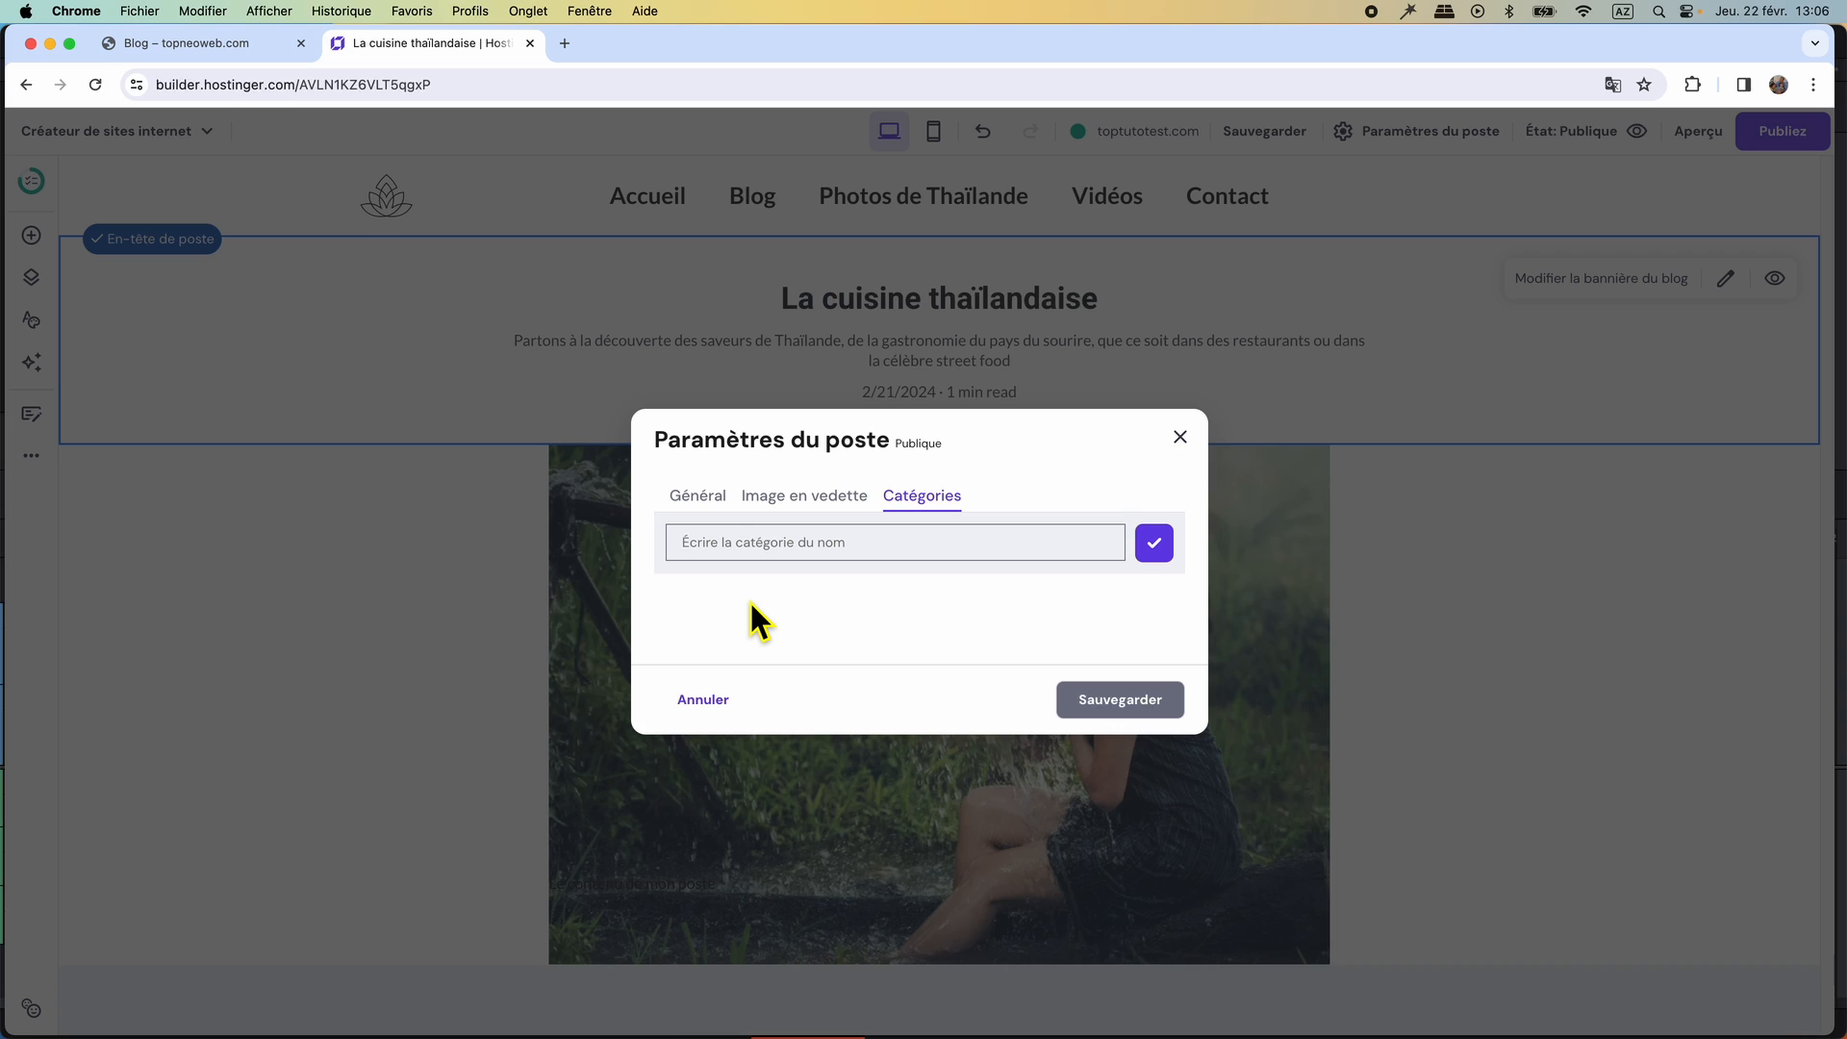
{"action": "type", "text": "cuisine thailandaise"}
{"action": "key", "text": "Return"}
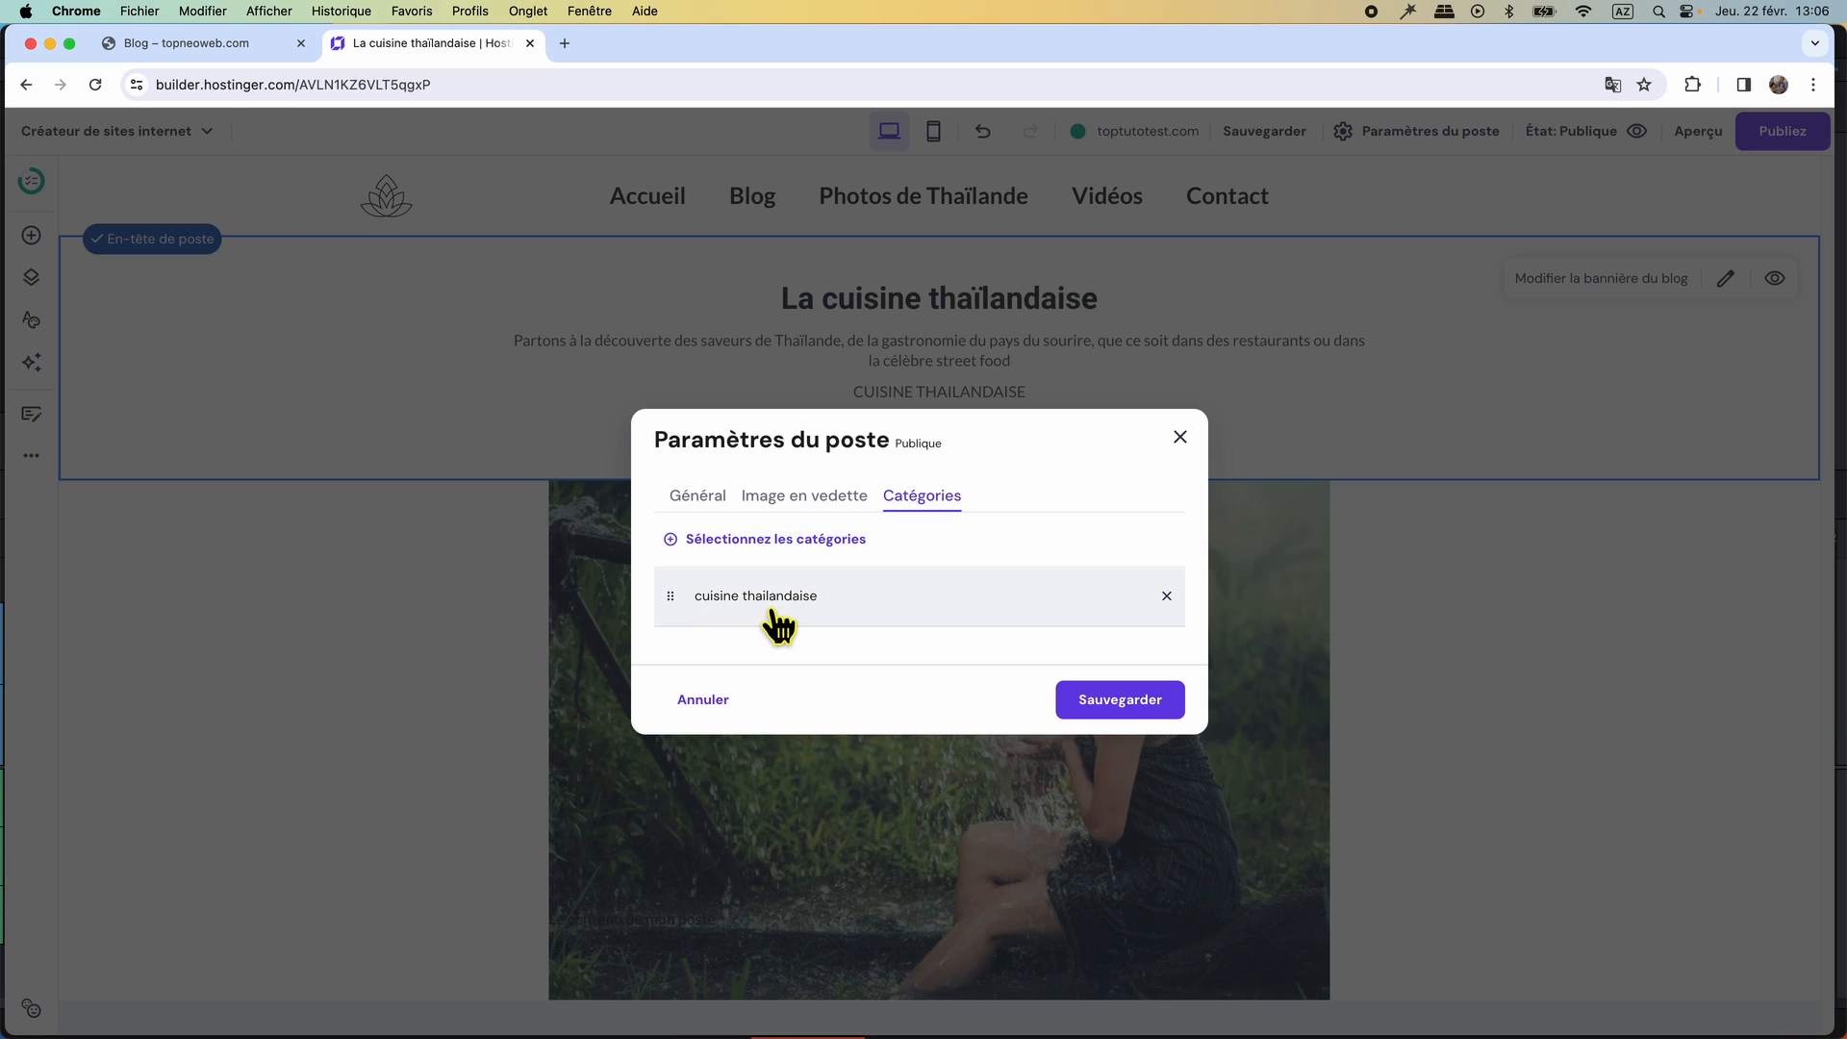
{"action": "left_click", "coordinate": [1110, 702]}
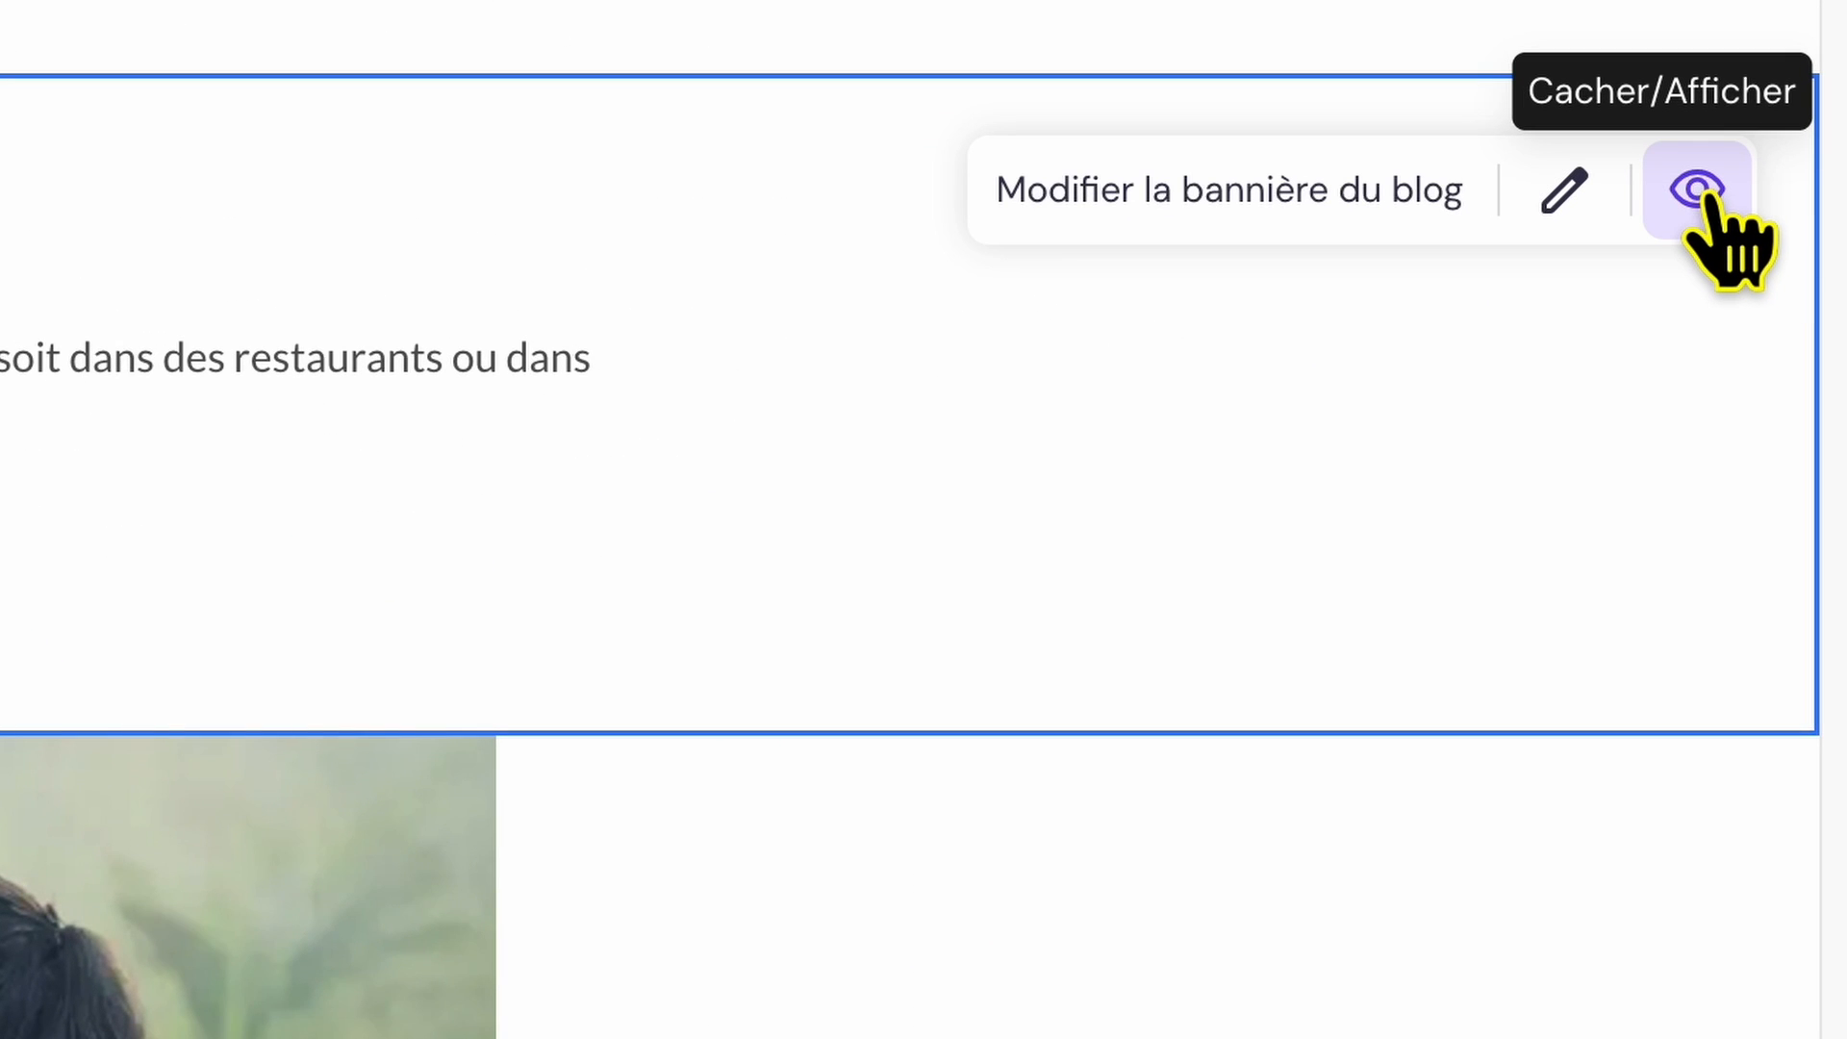
Hide the post header on both mobile and desktop, preview the post, and return to the editor.
{"action": "left_click", "coordinate": [1703, 197]}
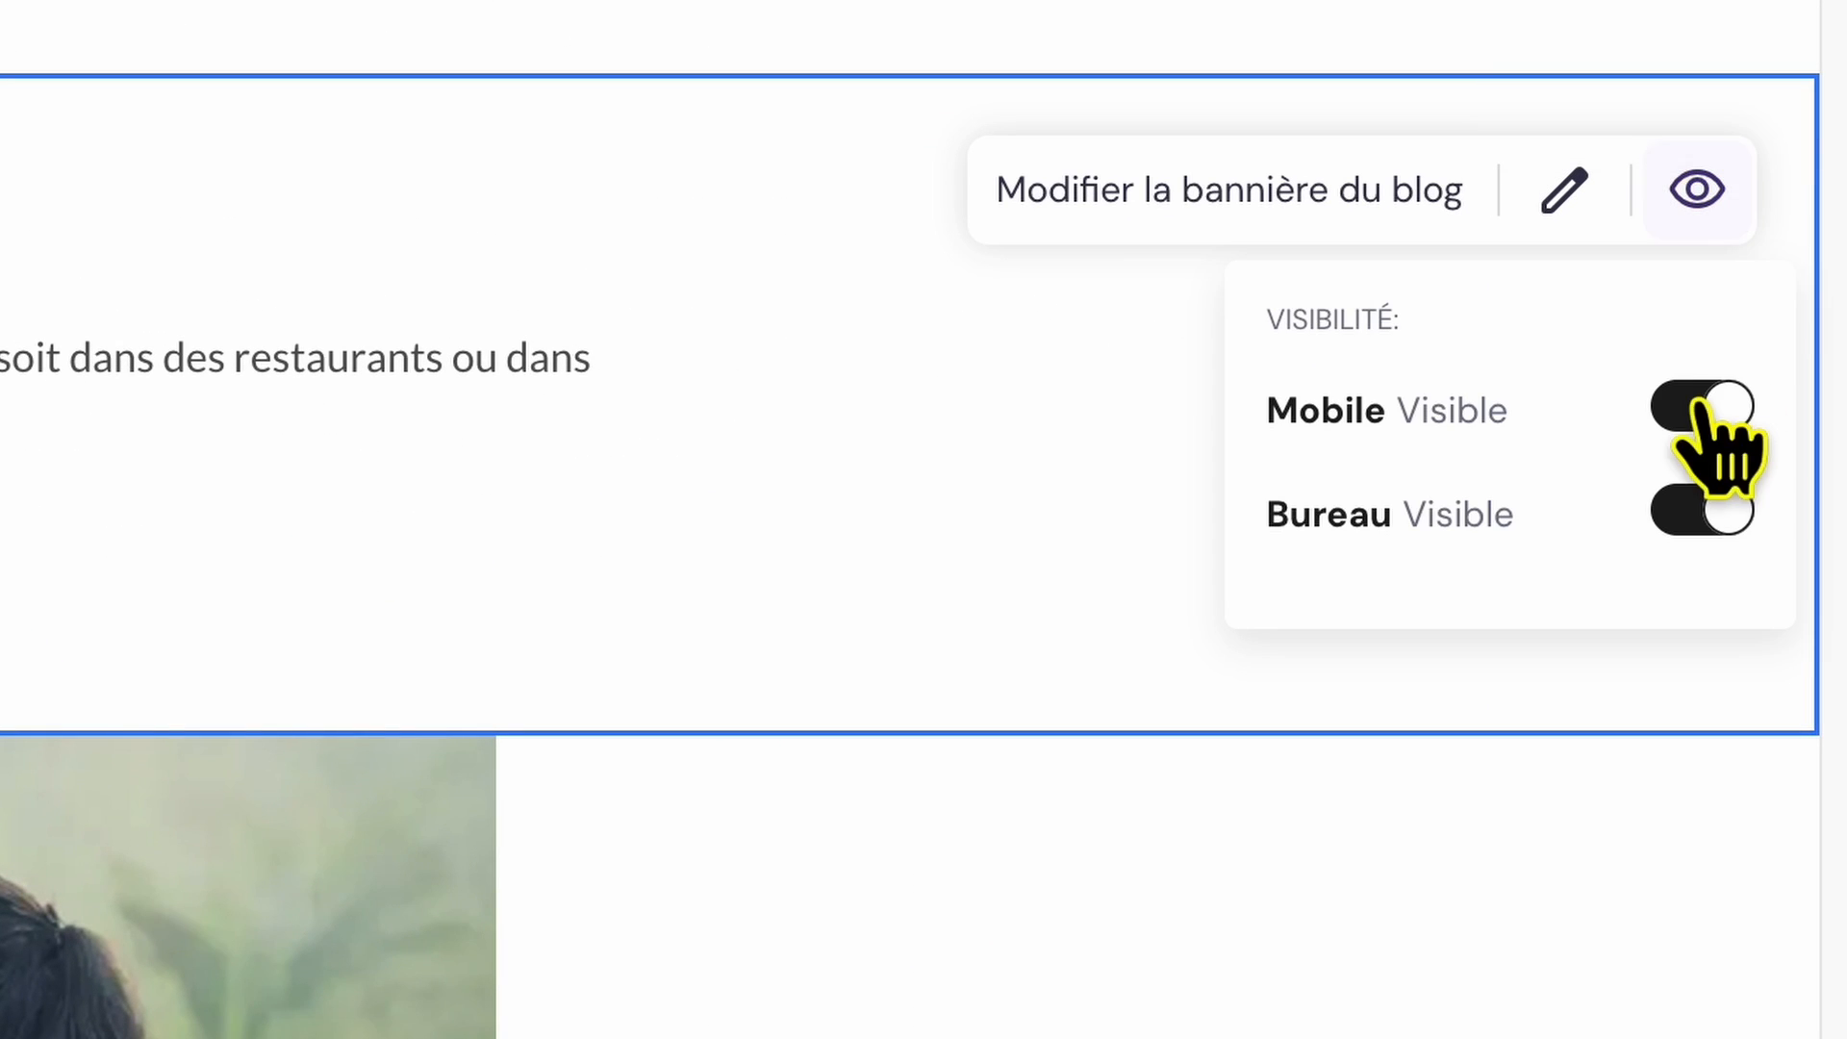
{"action": "left_click", "coordinate": [1671, 416]}
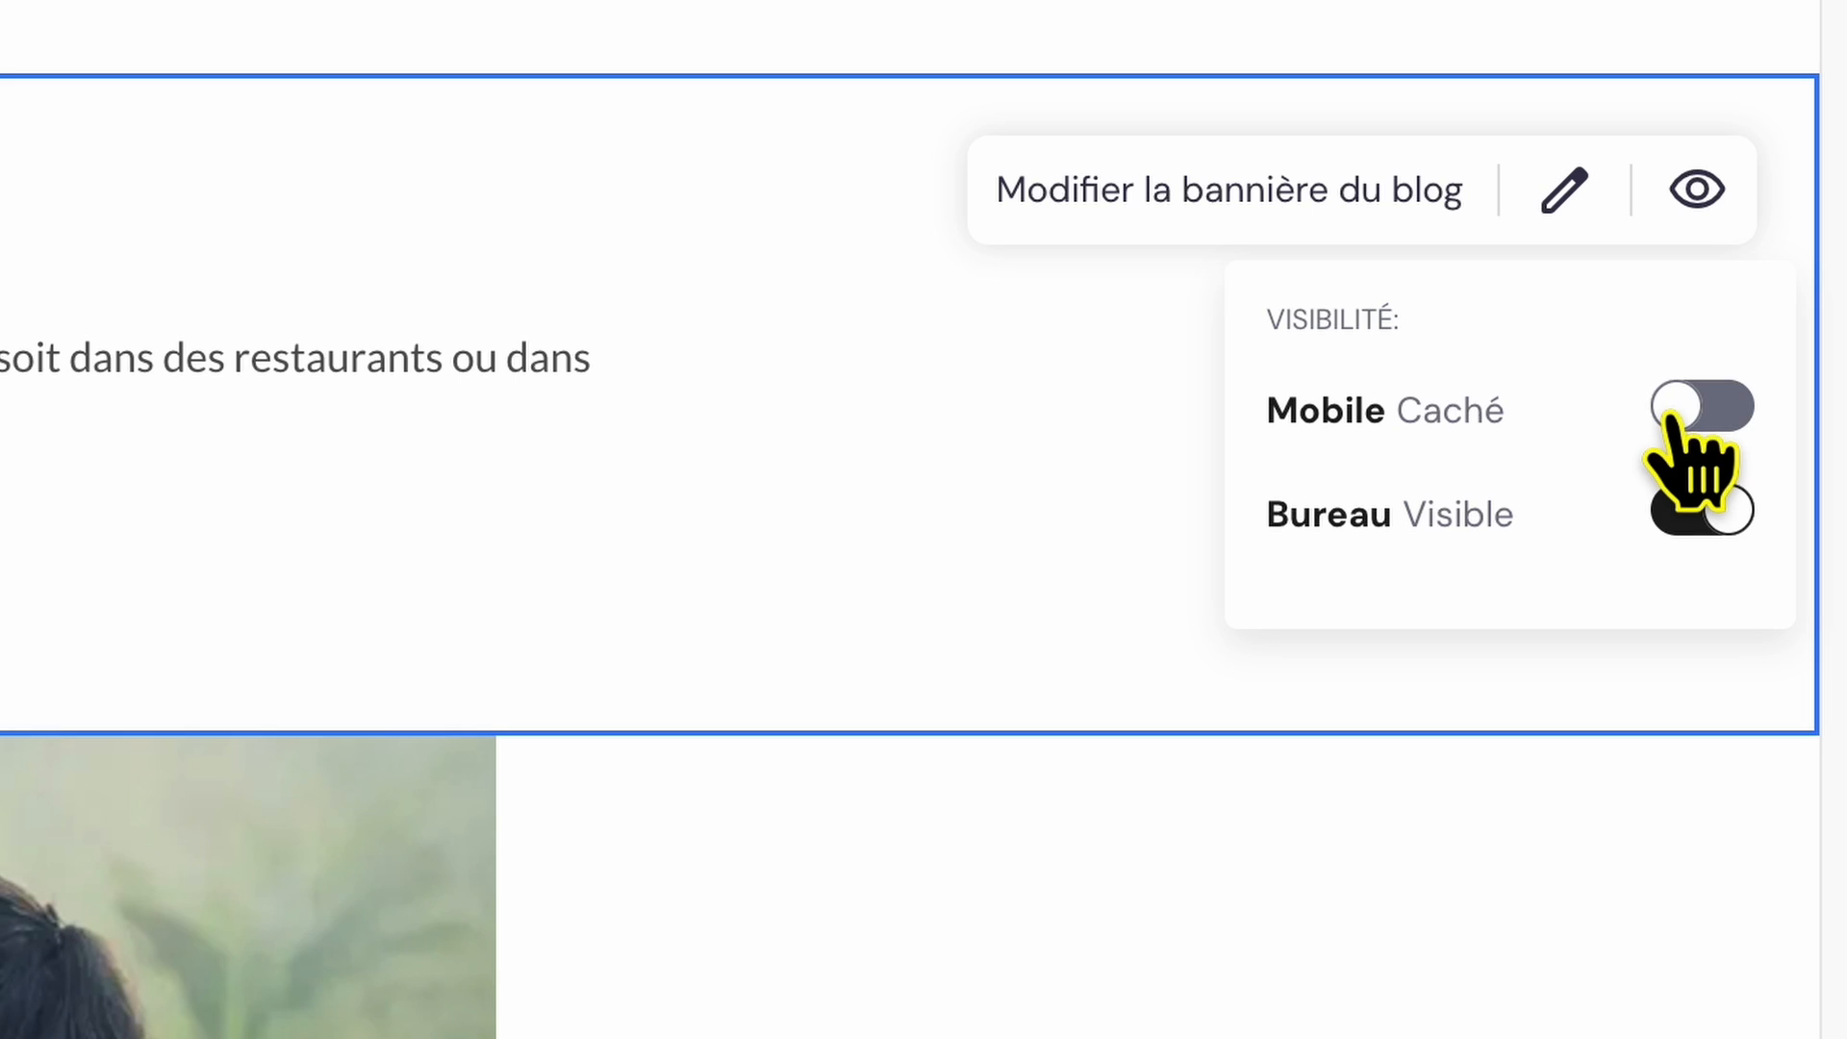
{"action": "left_click", "coordinate": [1679, 520]}
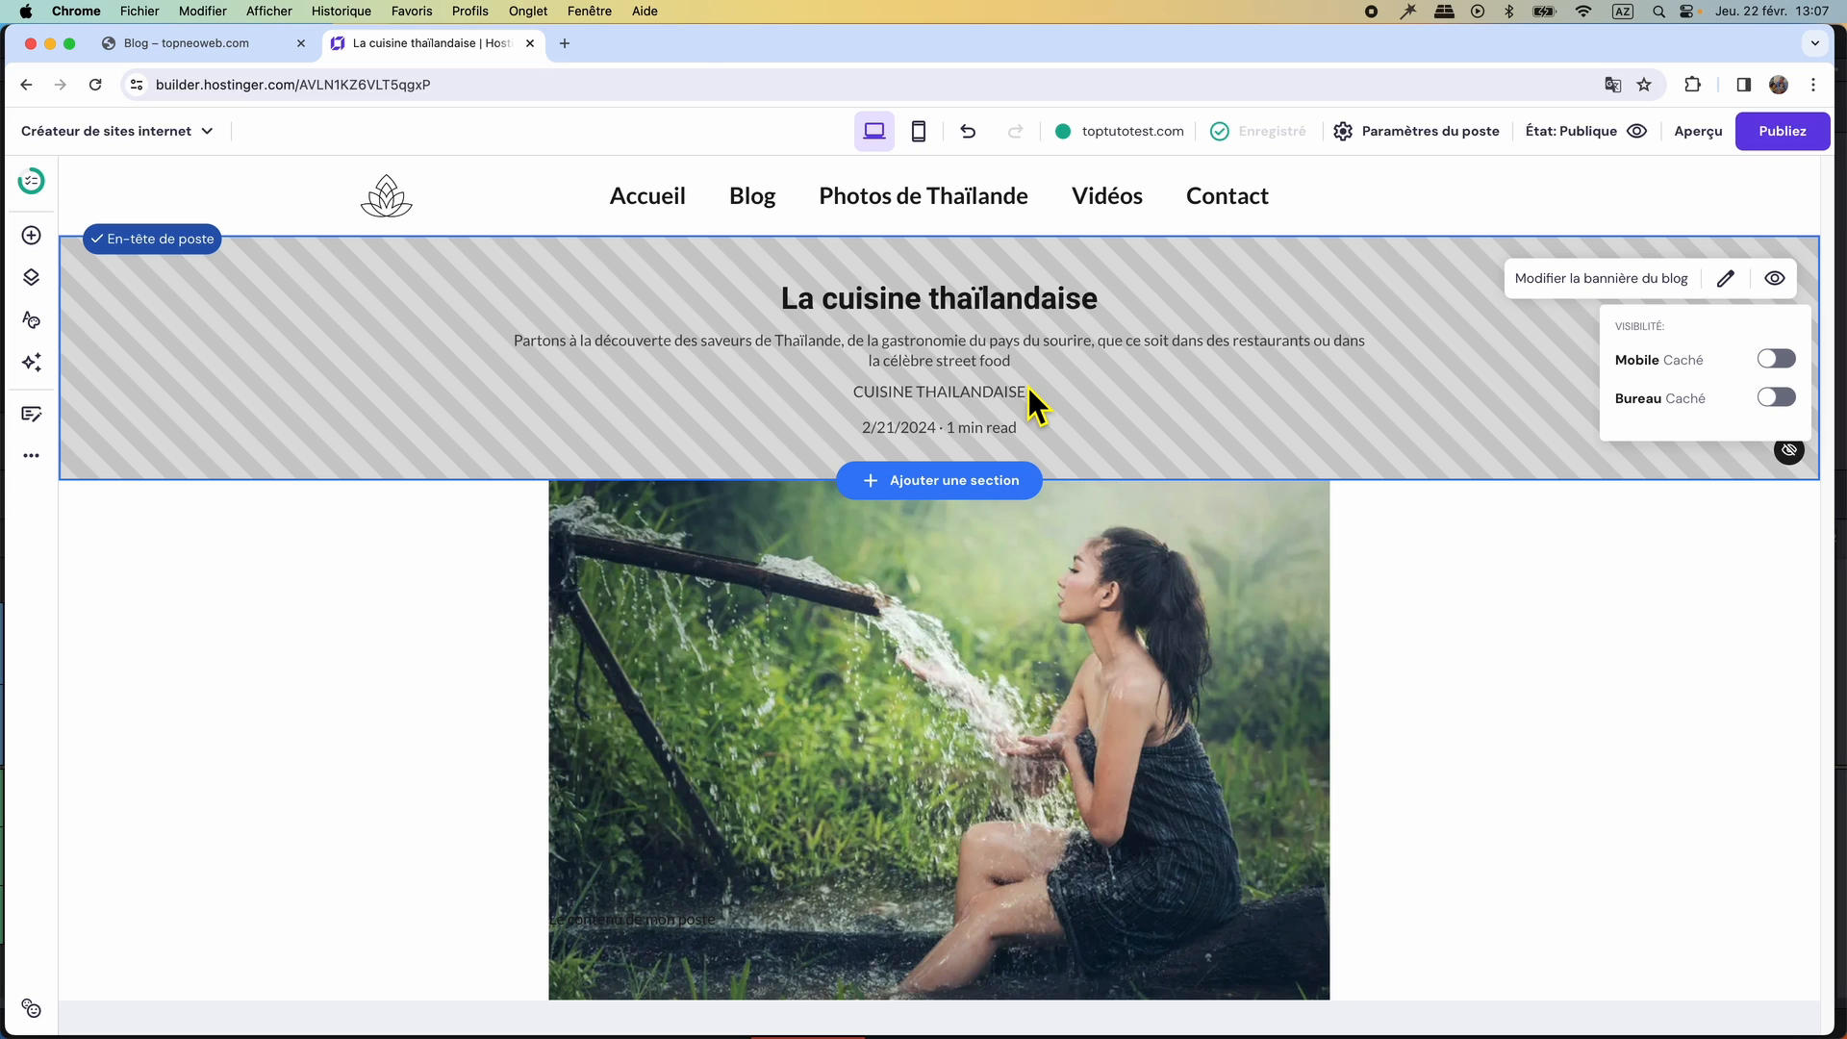
{"action": "left_click", "coordinate": [1699, 135]}
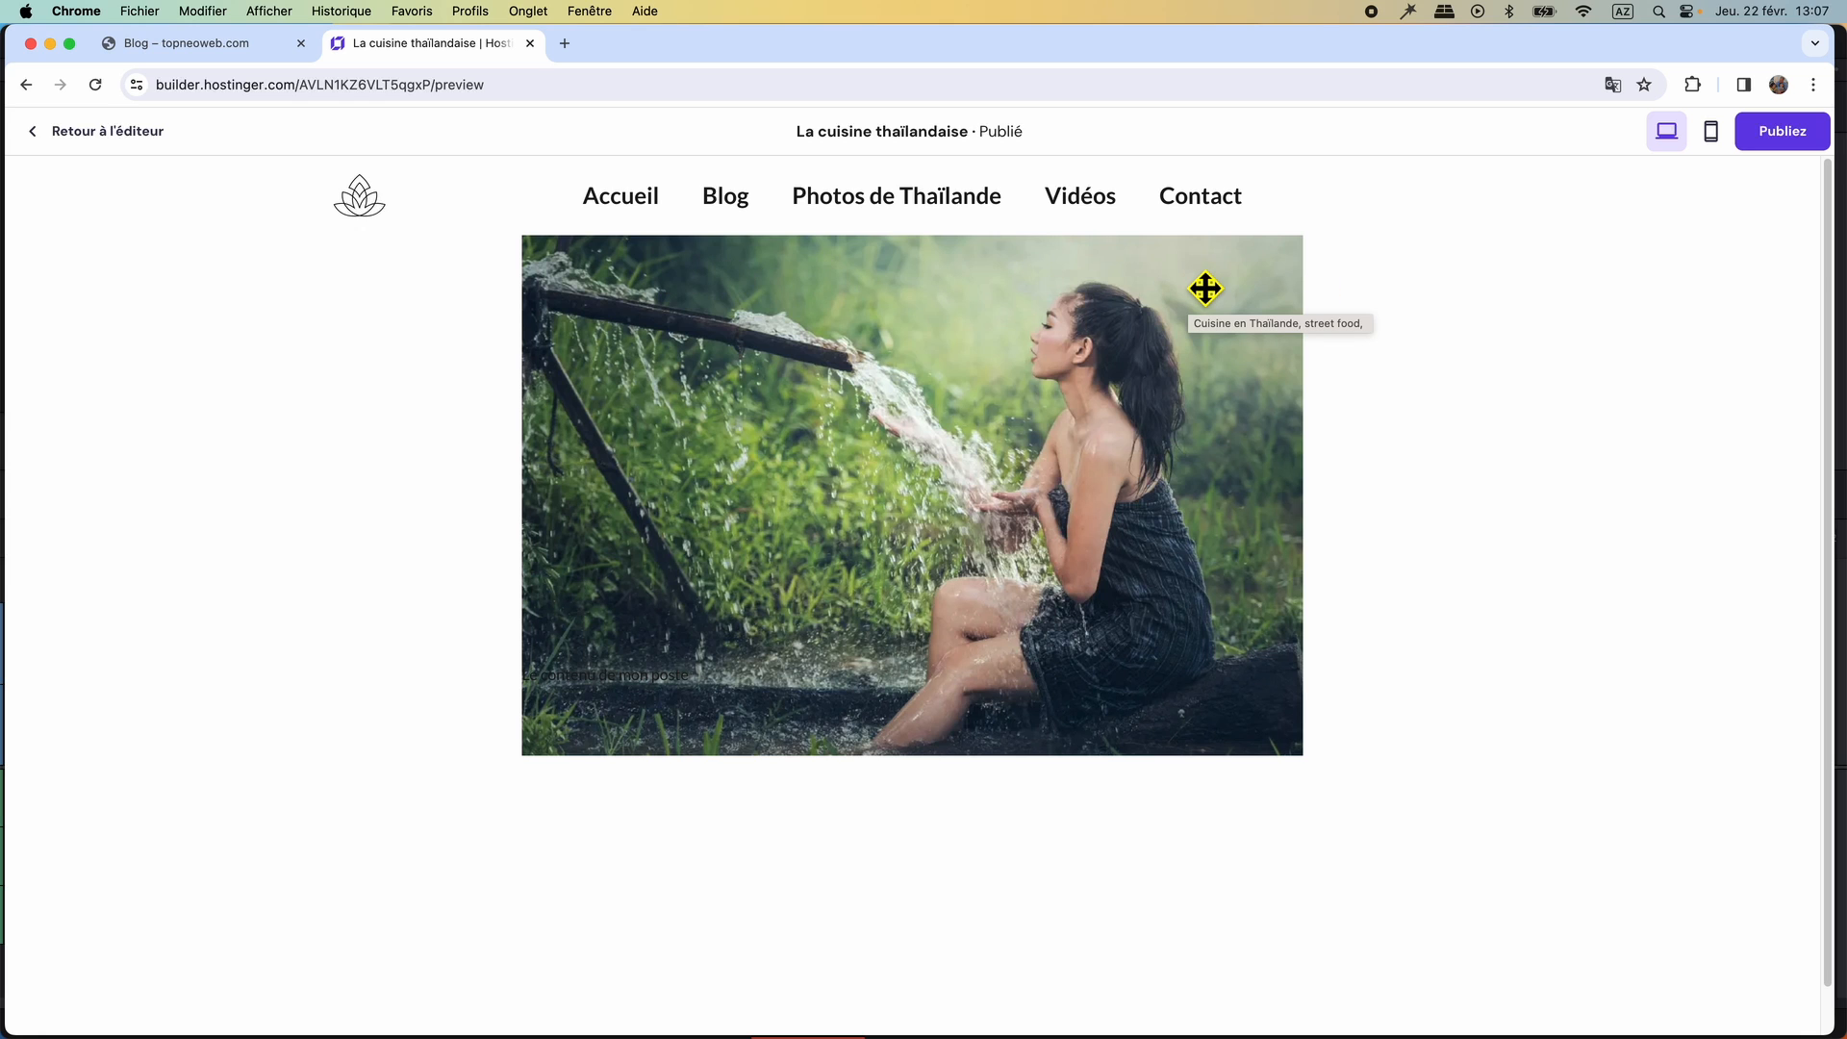
{"action": "left_click", "coordinate": [115, 133]}
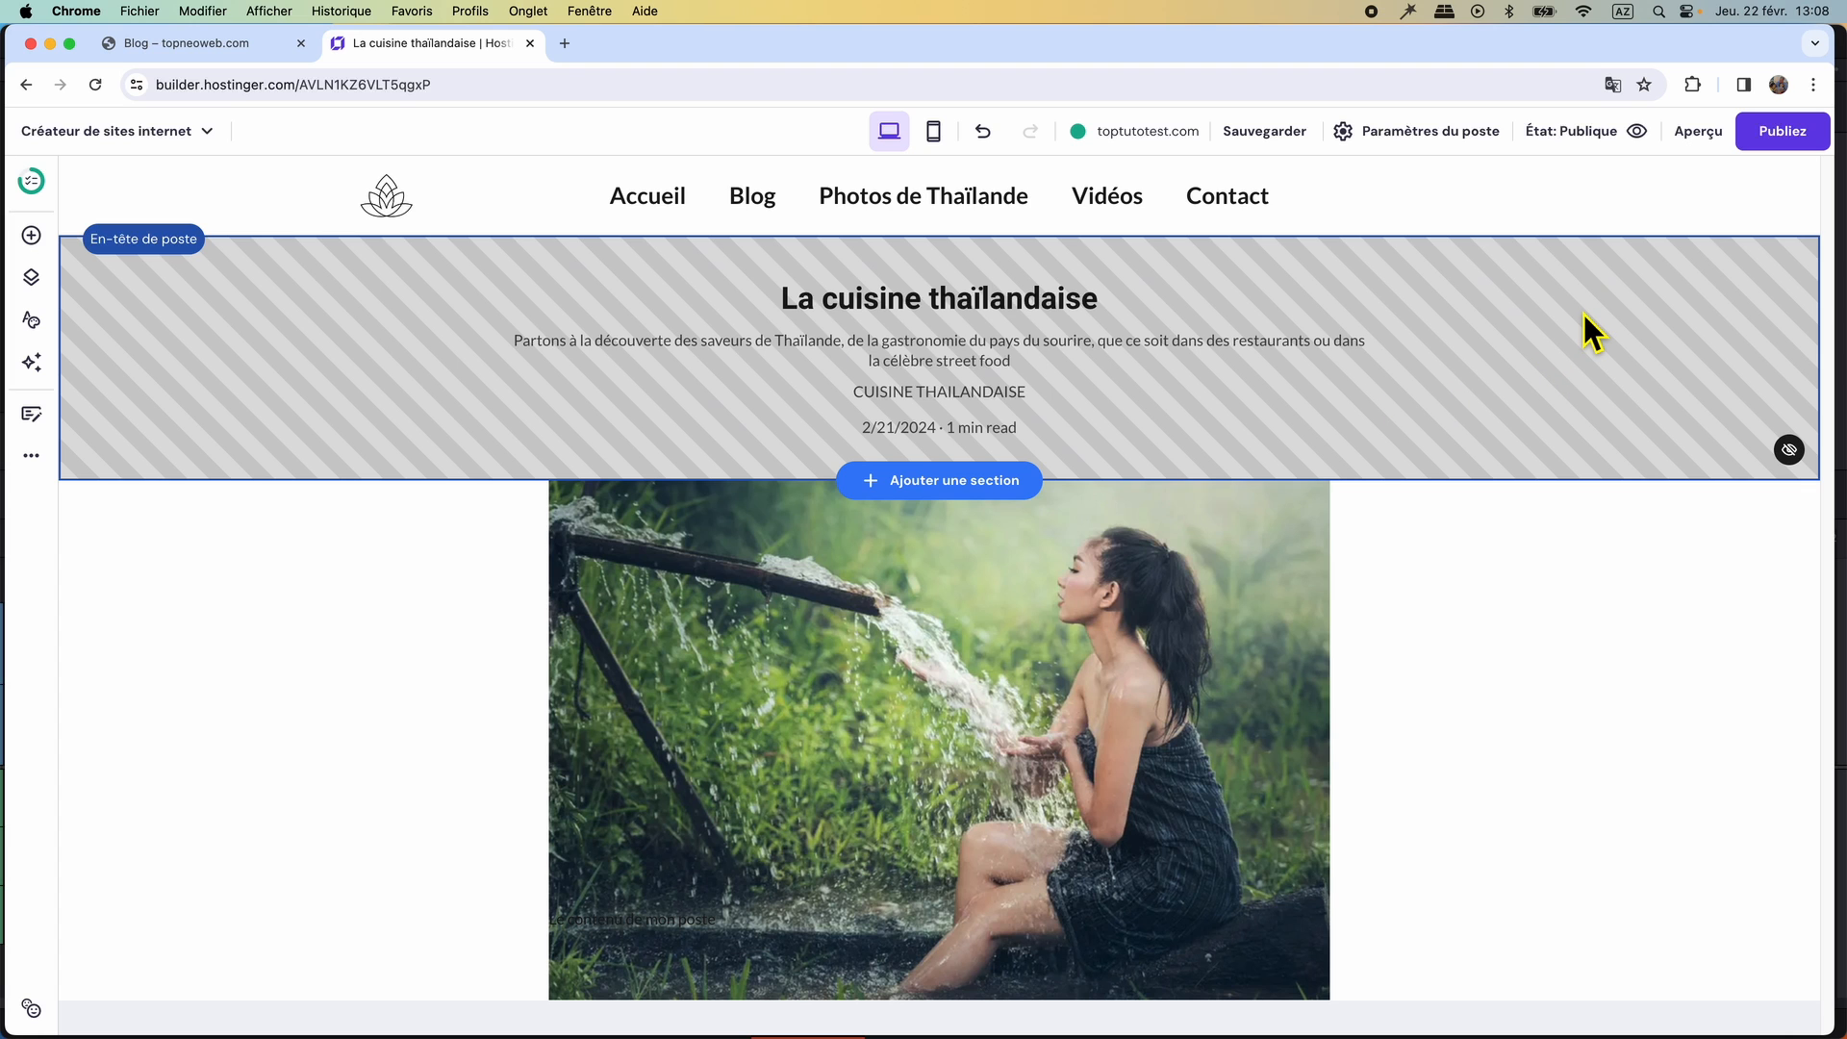
Open the La cuisine thaïlandaise article on the original WordPress site and copy its full body text, including headings.
{"action": "left_click", "coordinate": [163, 42]}
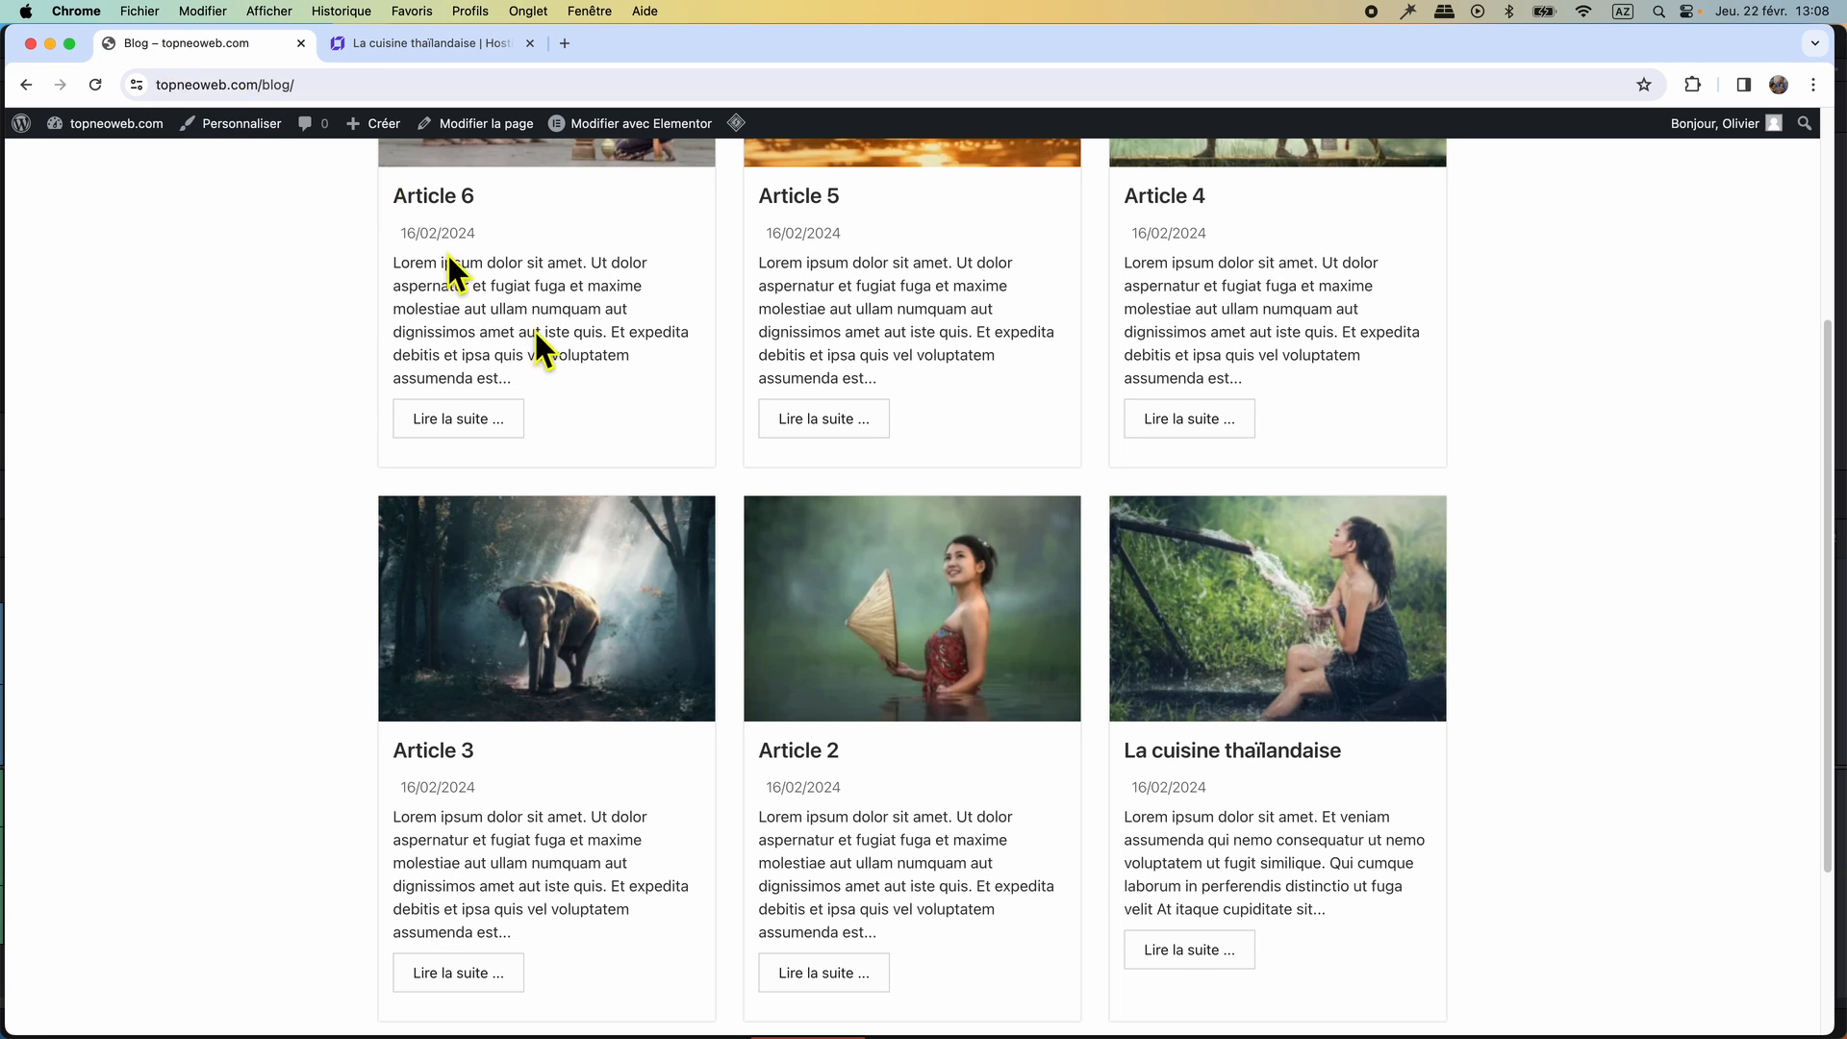
{"action": "left_click", "coordinate": [1248, 752]}
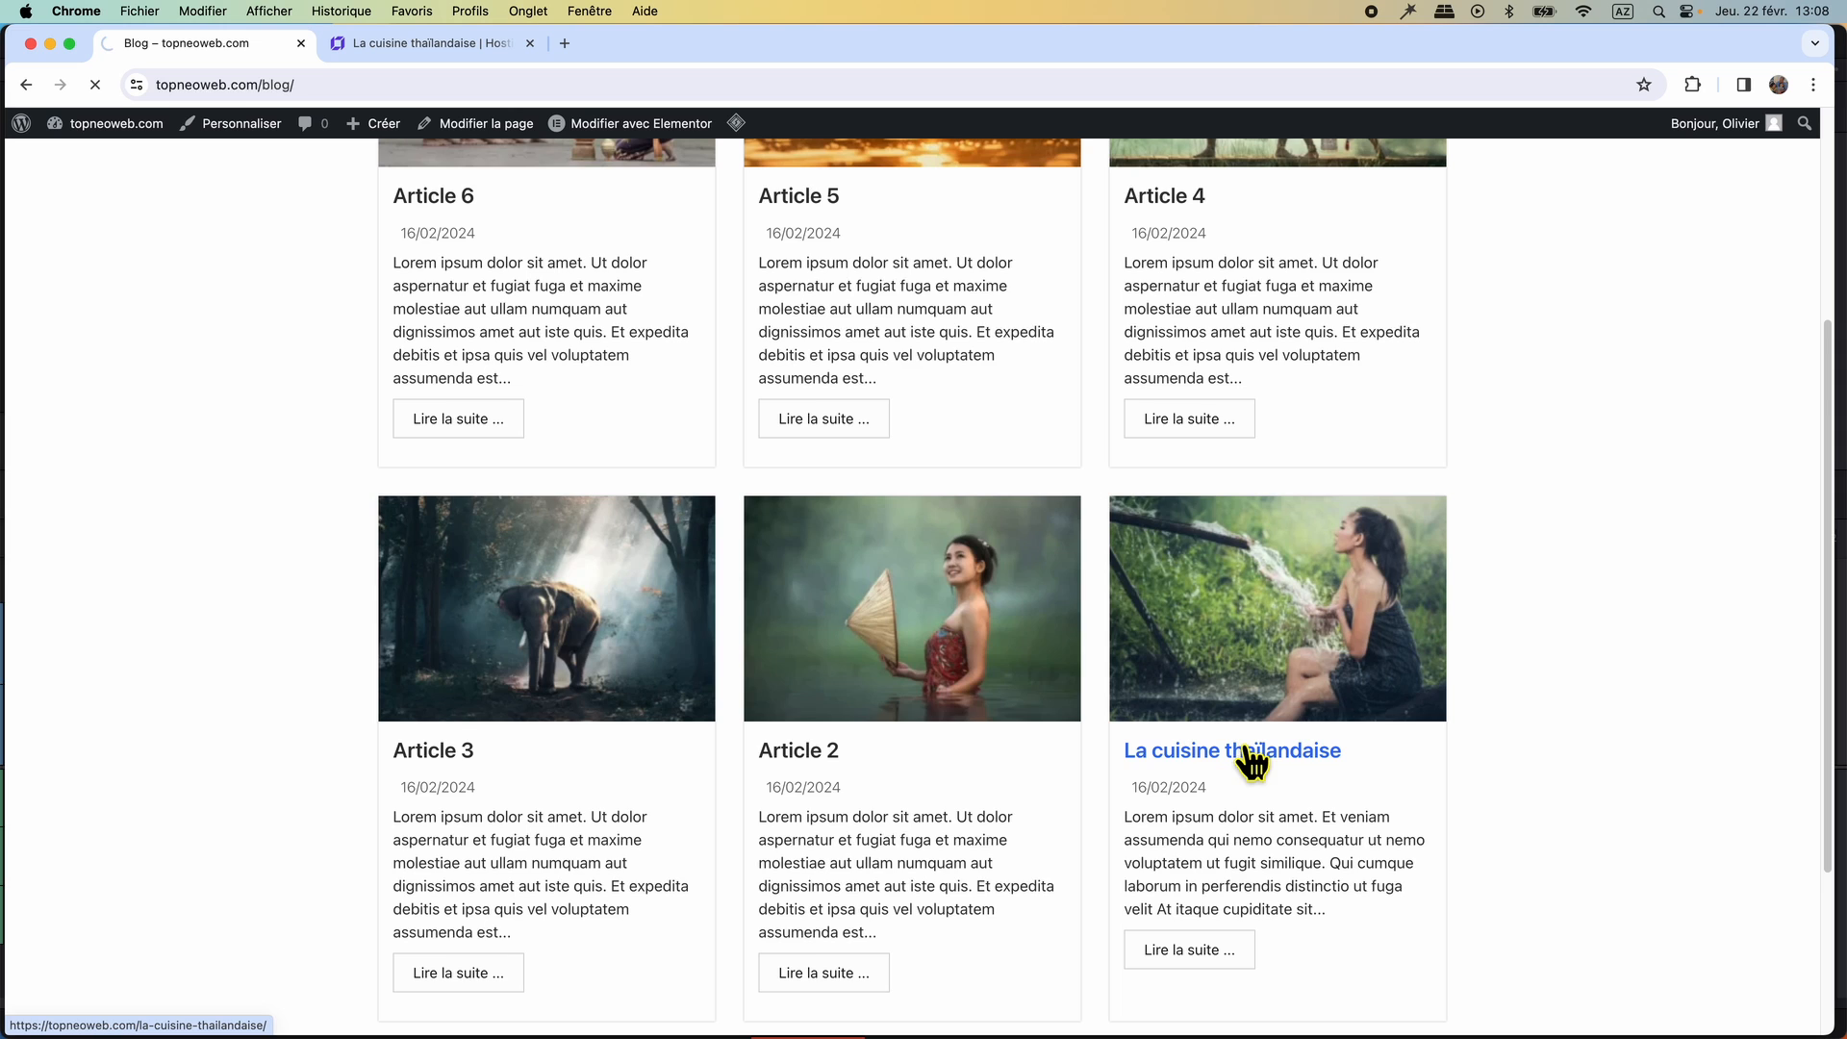
{"action": "scroll", "coordinate": [932, 660], "scroll_direction": "down", "scroll_amount": 10}
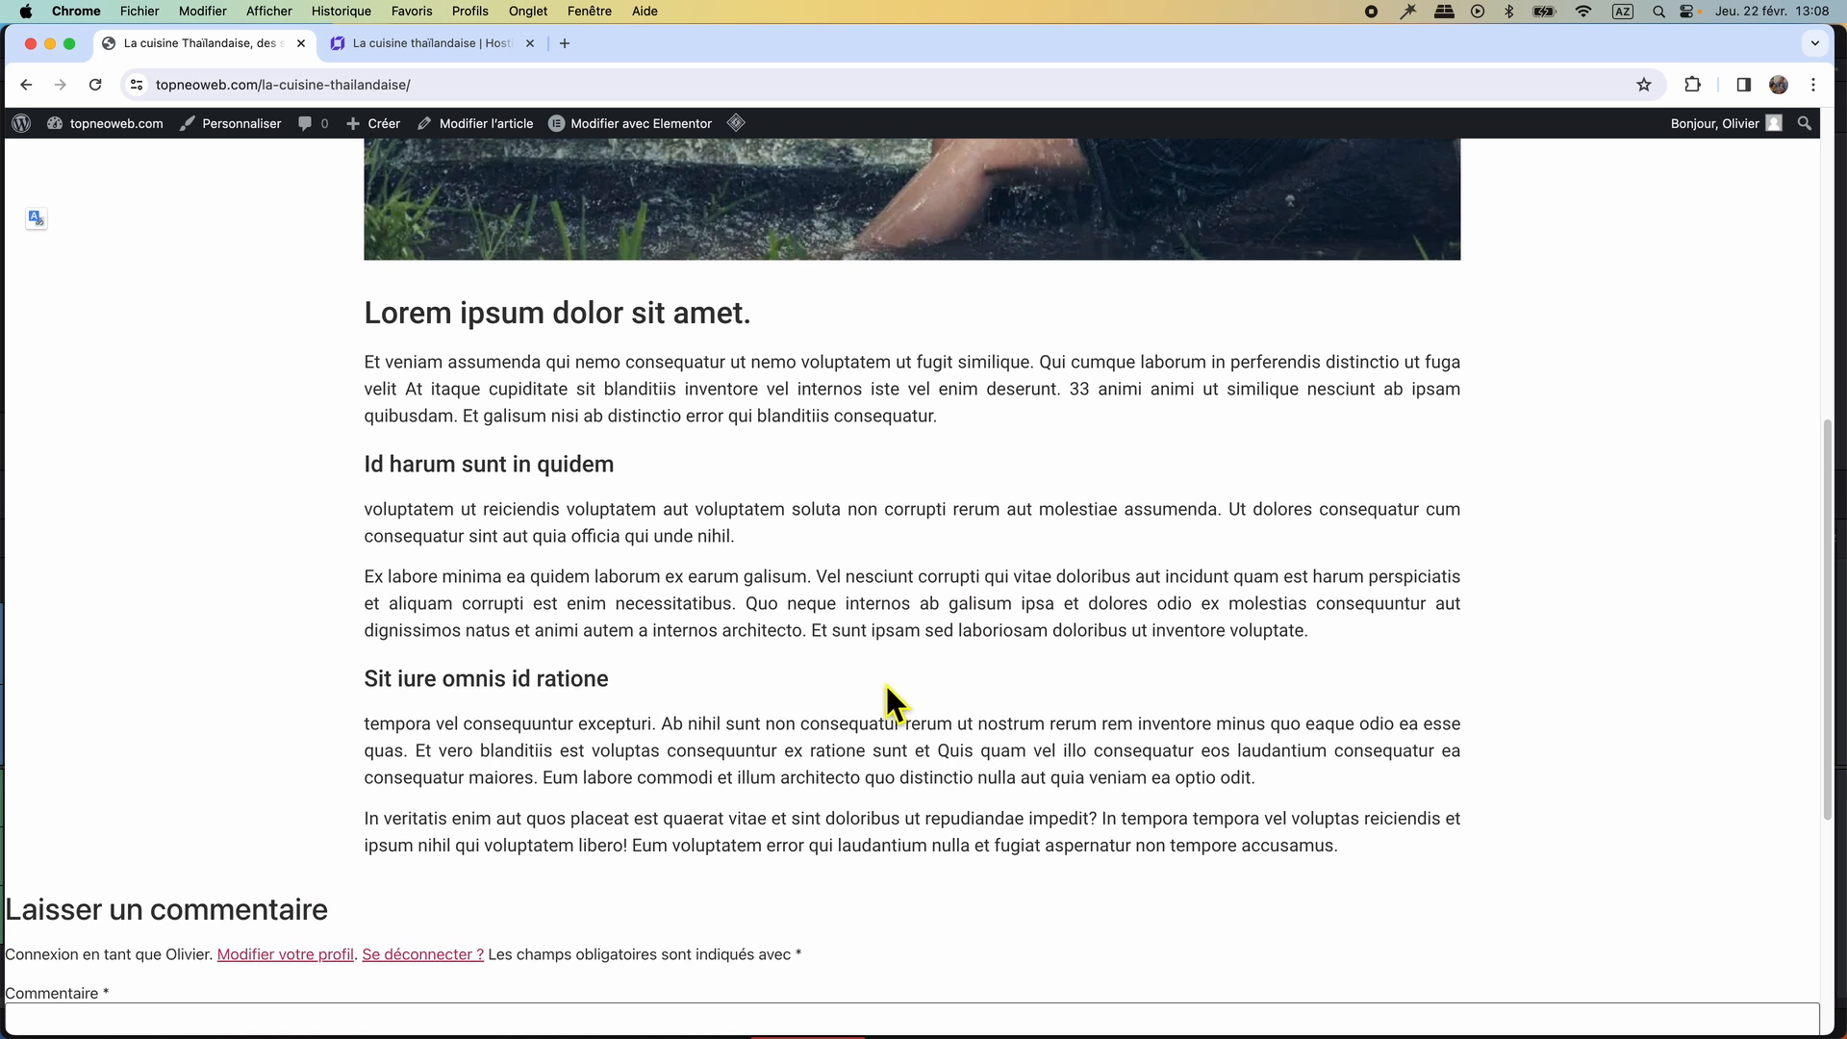
{"action": "left_click_drag", "start_coordinate": [1347, 851], "coordinate": [333, 284]}
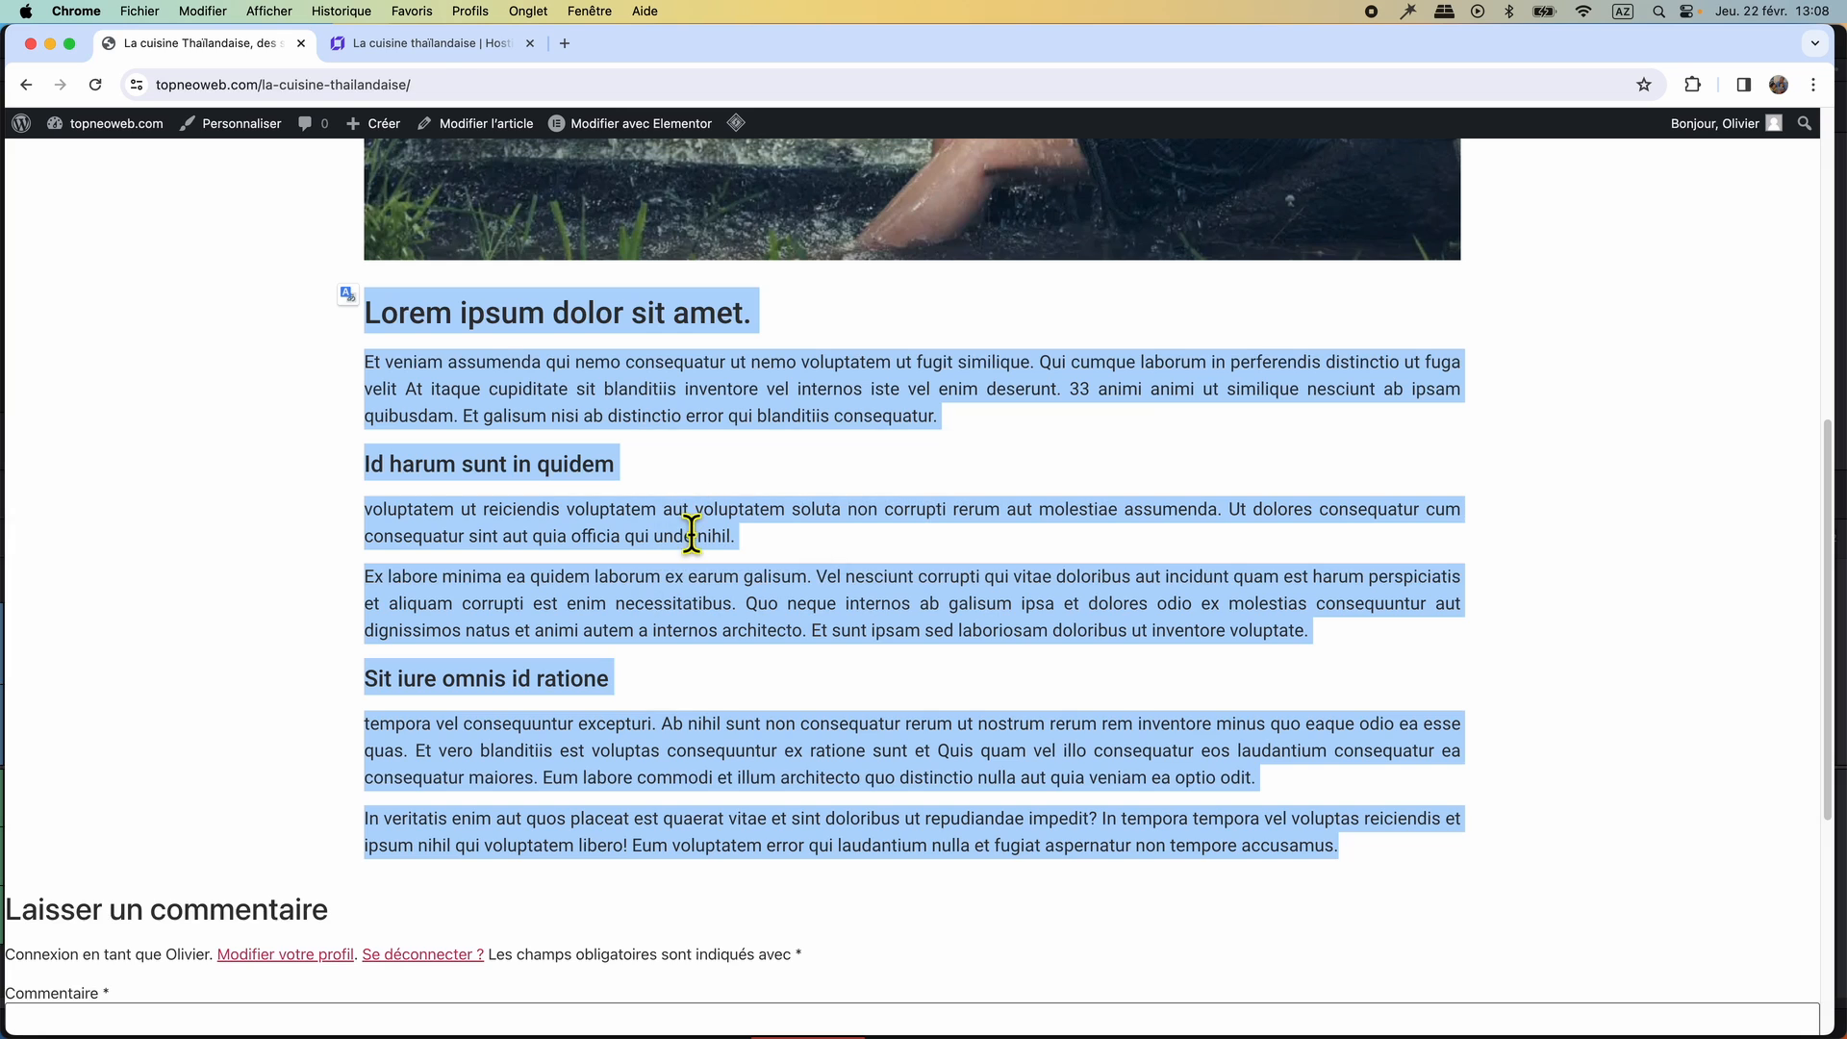
Return to the builder post, add an empty section below the photo and place a text element in it.
{"action": "left_click", "coordinate": [429, 43]}
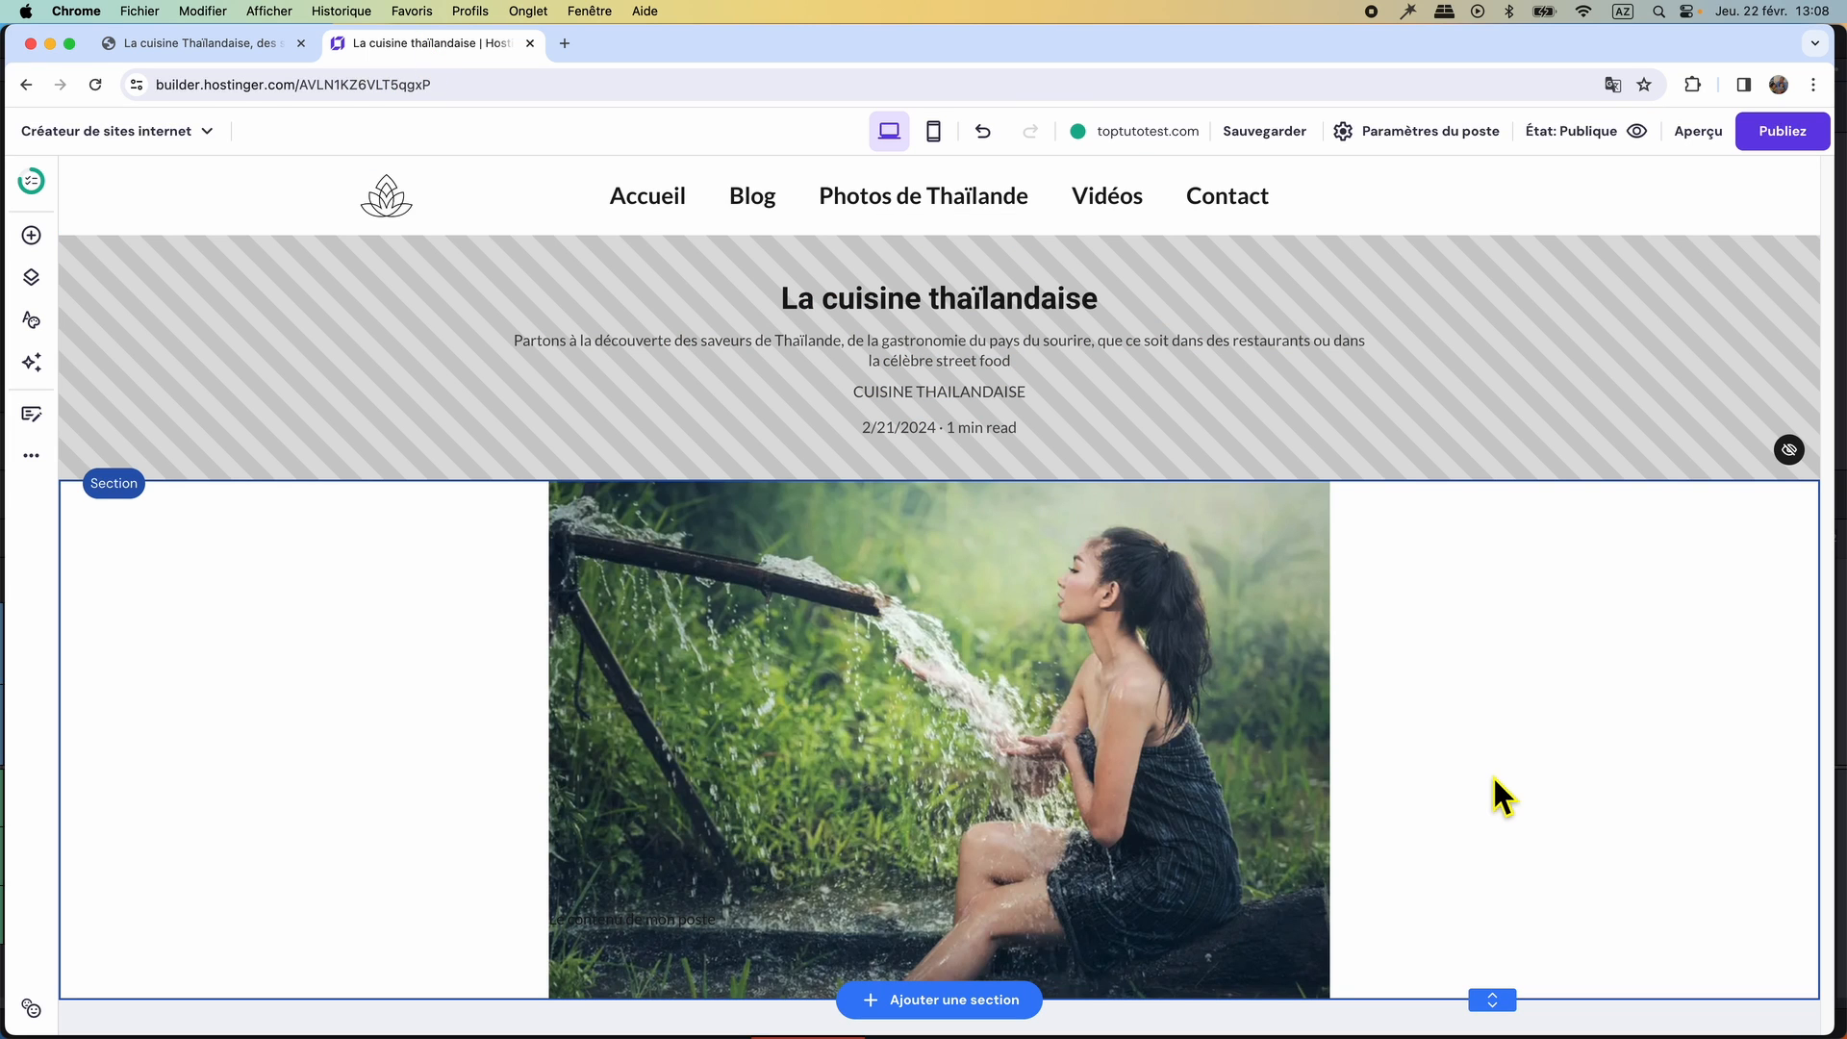
{"action": "left_click", "coordinate": [1000, 1011]}
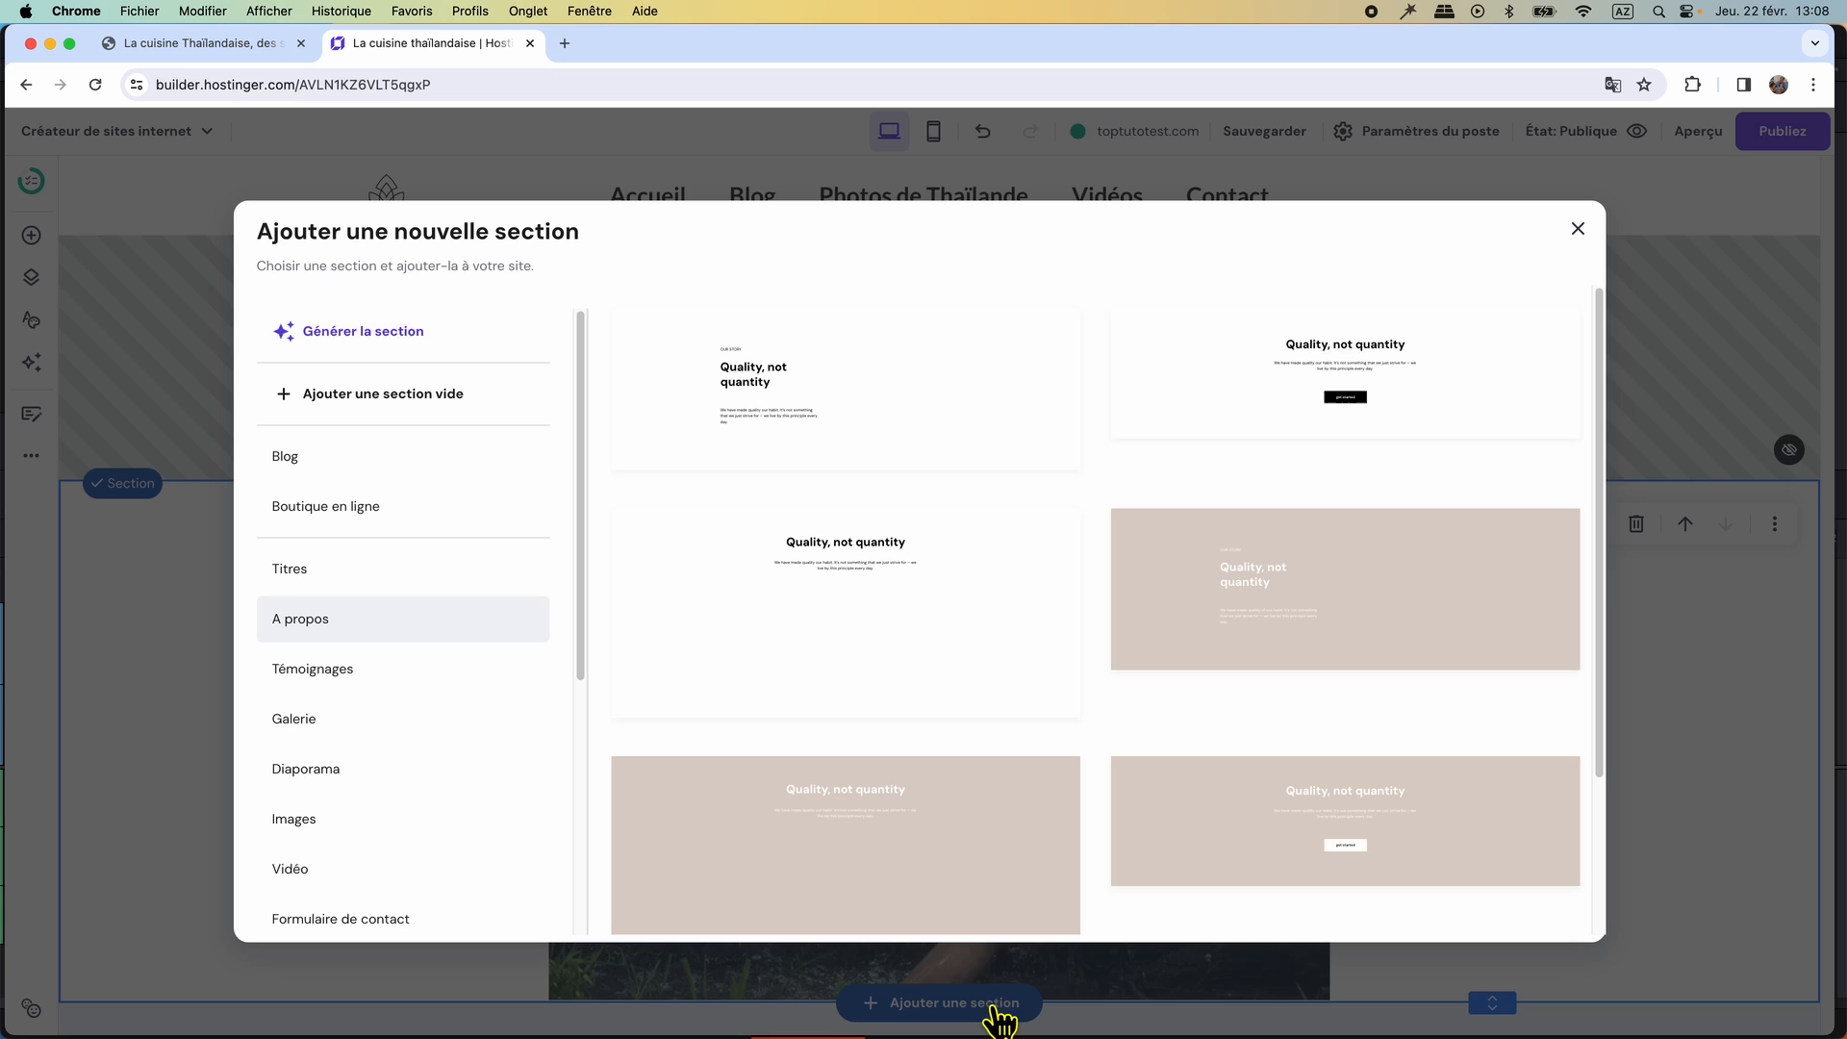
{"action": "left_click", "coordinate": [351, 392]}
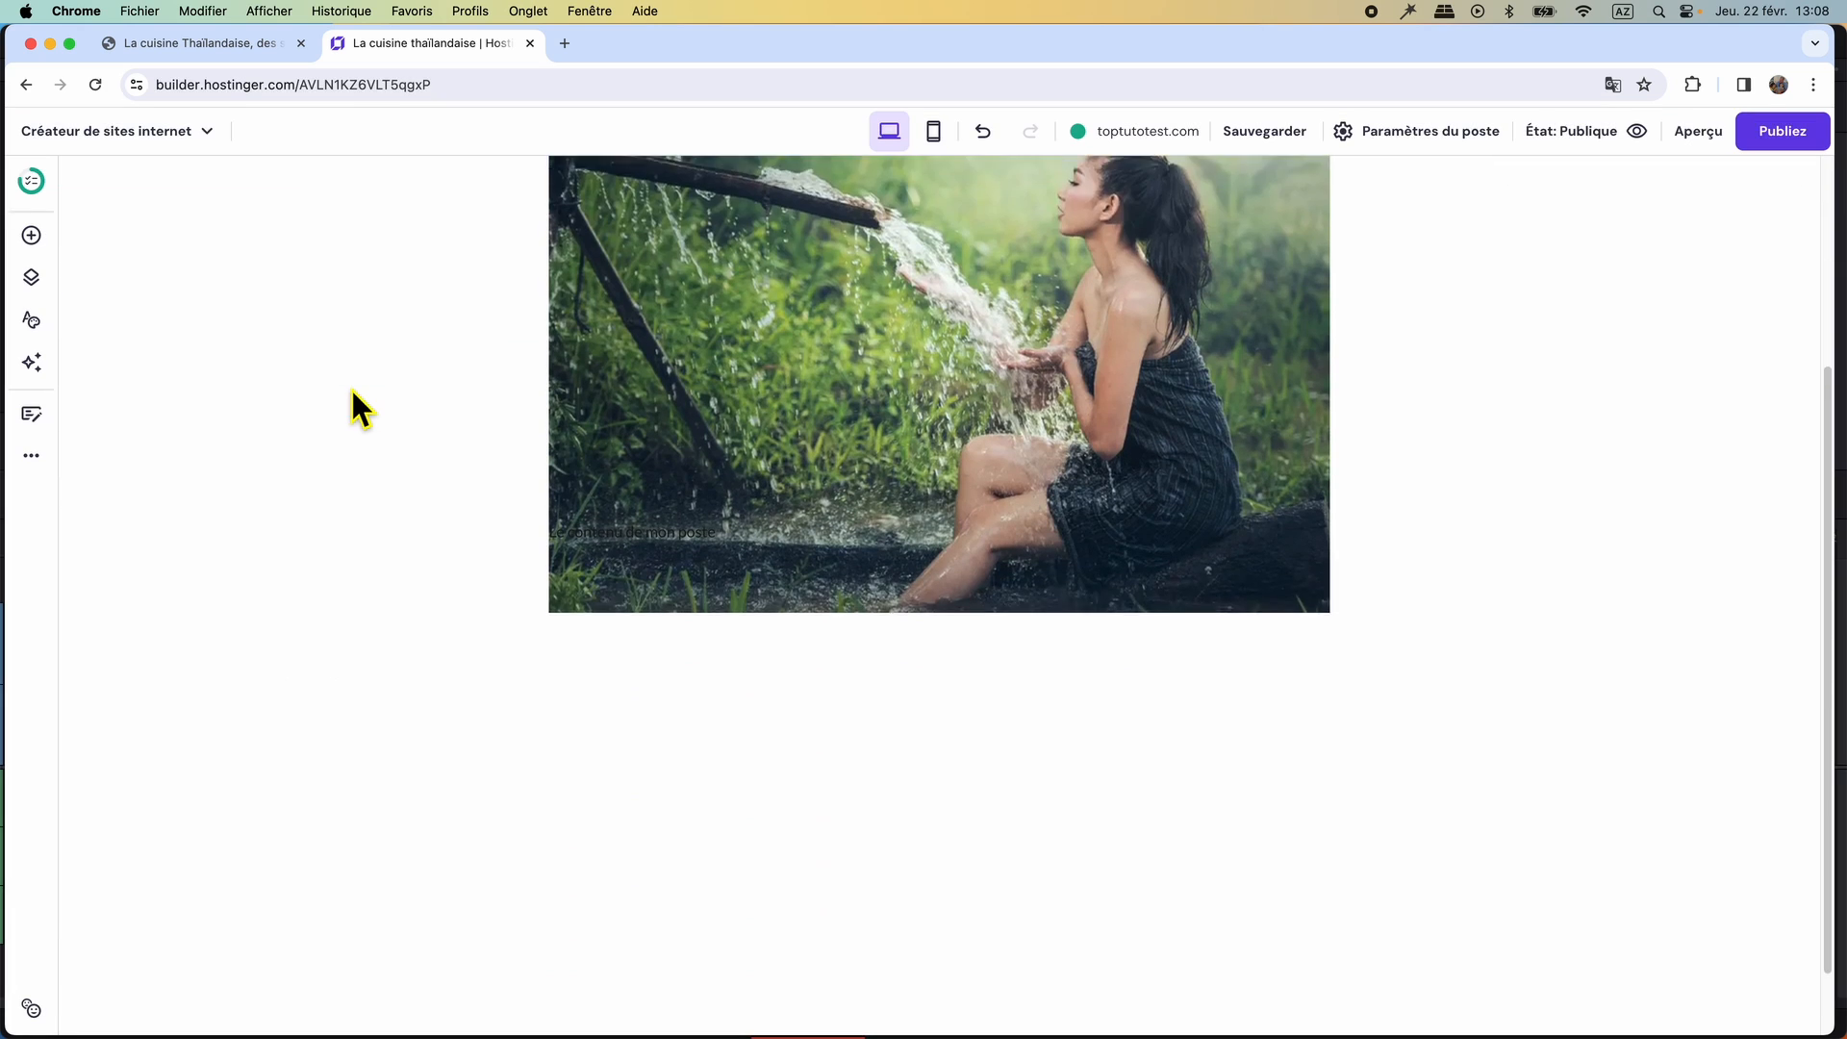
{"action": "left_click", "coordinate": [30, 236]}
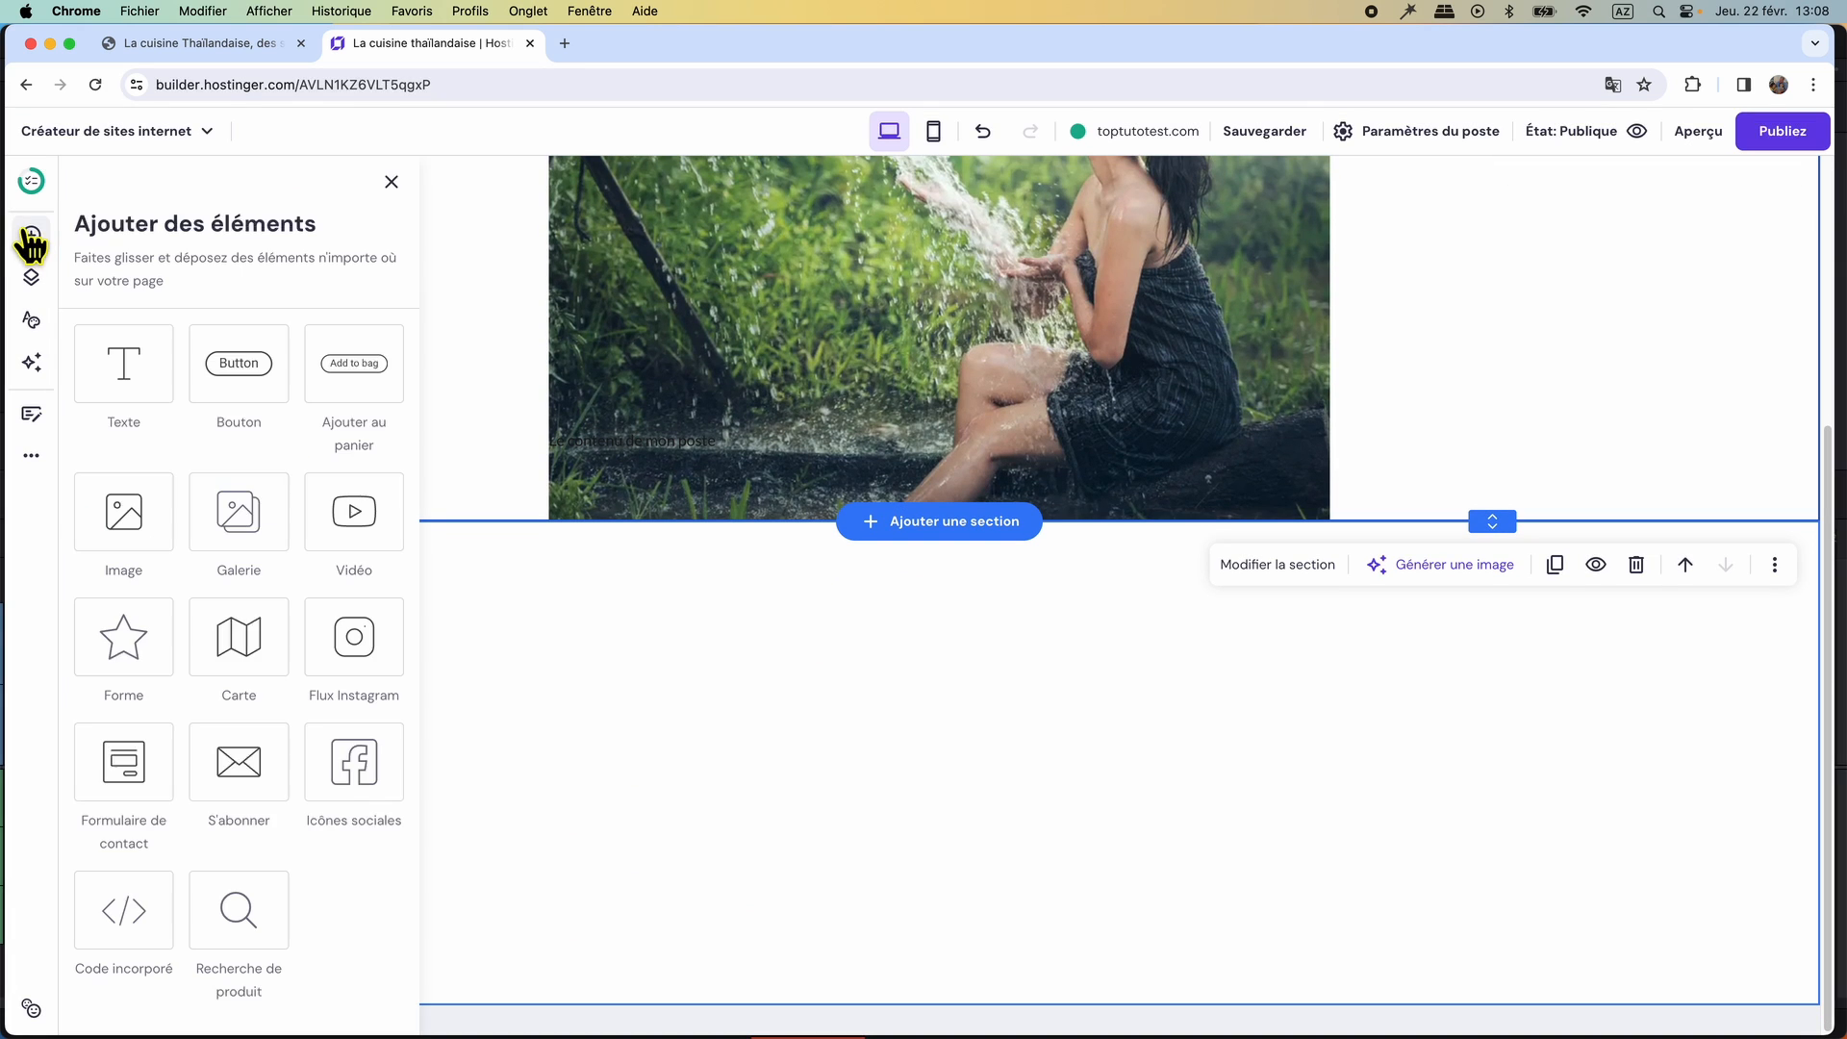
{"action": "left_click_drag", "start_coordinate": [125, 362], "coordinate": [724, 673]}
Replace the new text element's placeholder with the copied article text.
{"action": "scroll", "coordinate": [724, 674], "scroll_direction": "up", "scroll_amount": 3}
{"action": "scroll", "coordinate": [724, 673], "scroll_direction": "down", "scroll_amount": 2}
{"action": "left_click", "coordinate": [807, 705]}
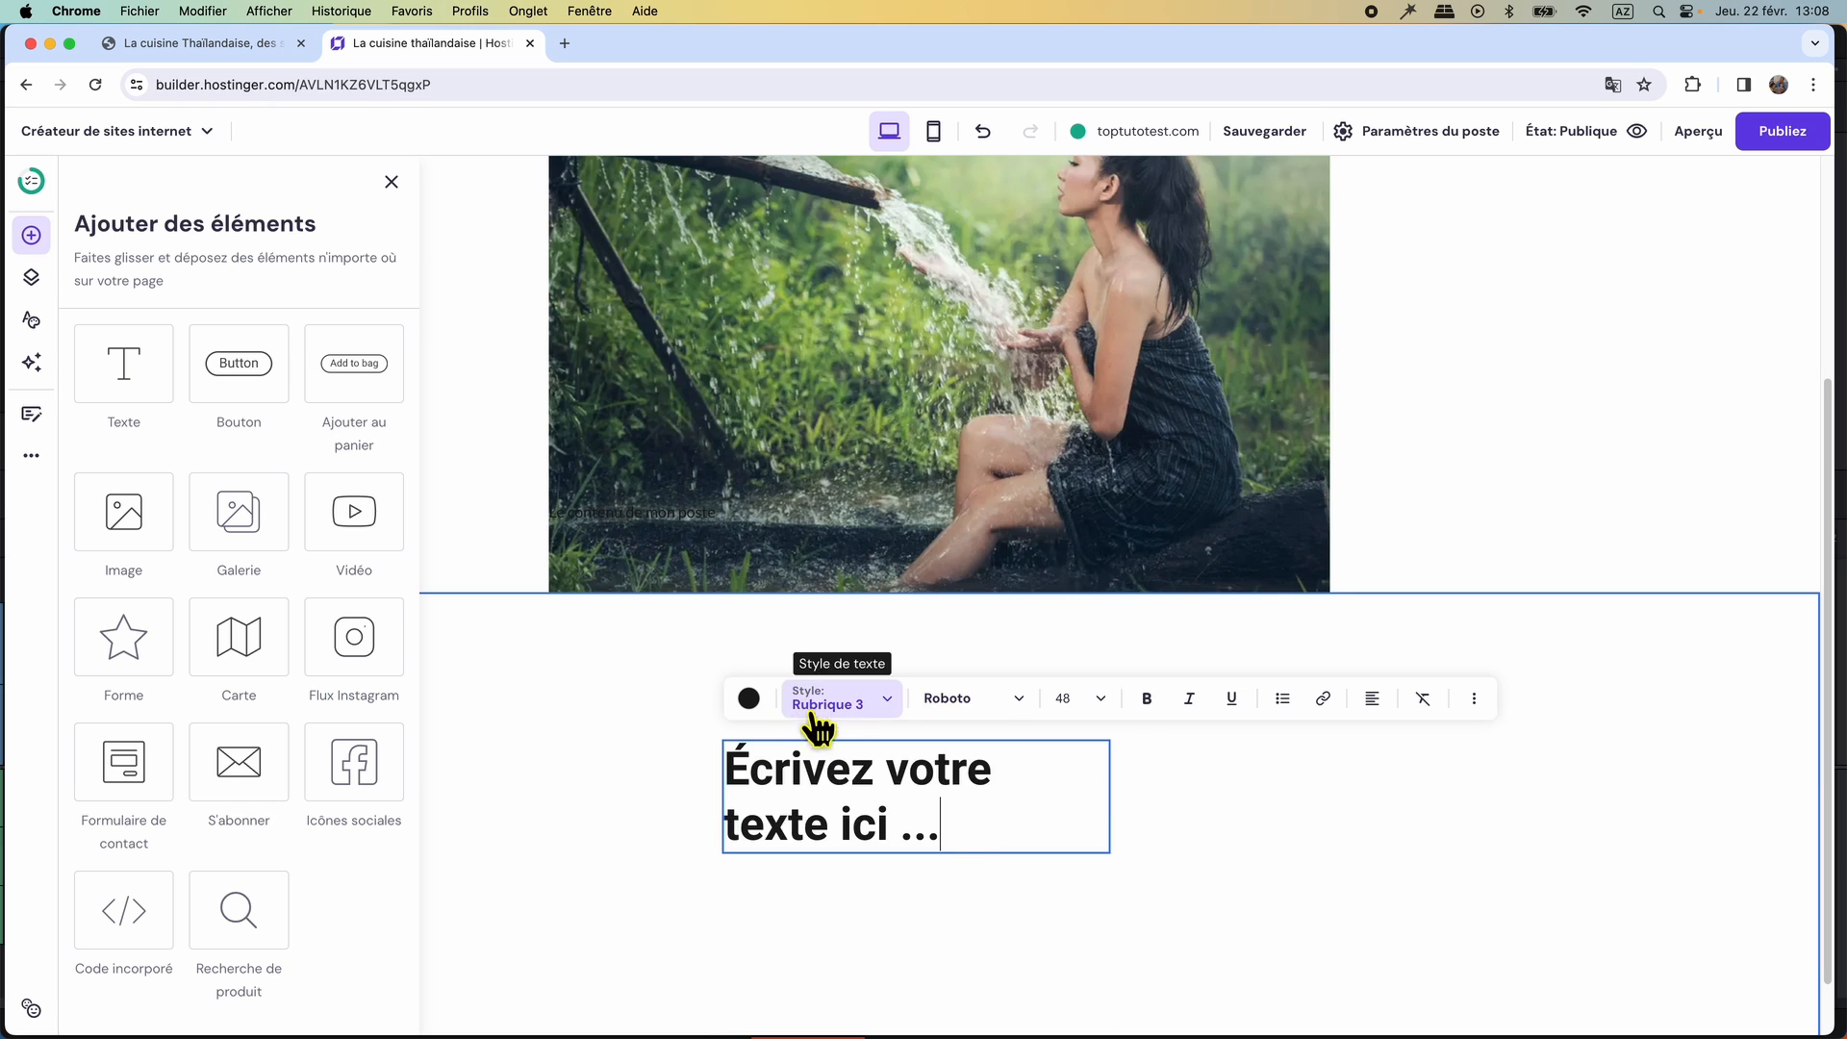
{"action": "left_click_drag", "start_coordinate": [964, 843], "coordinate": [728, 765]}
{"action": "right_click", "coordinate": [822, 795]}
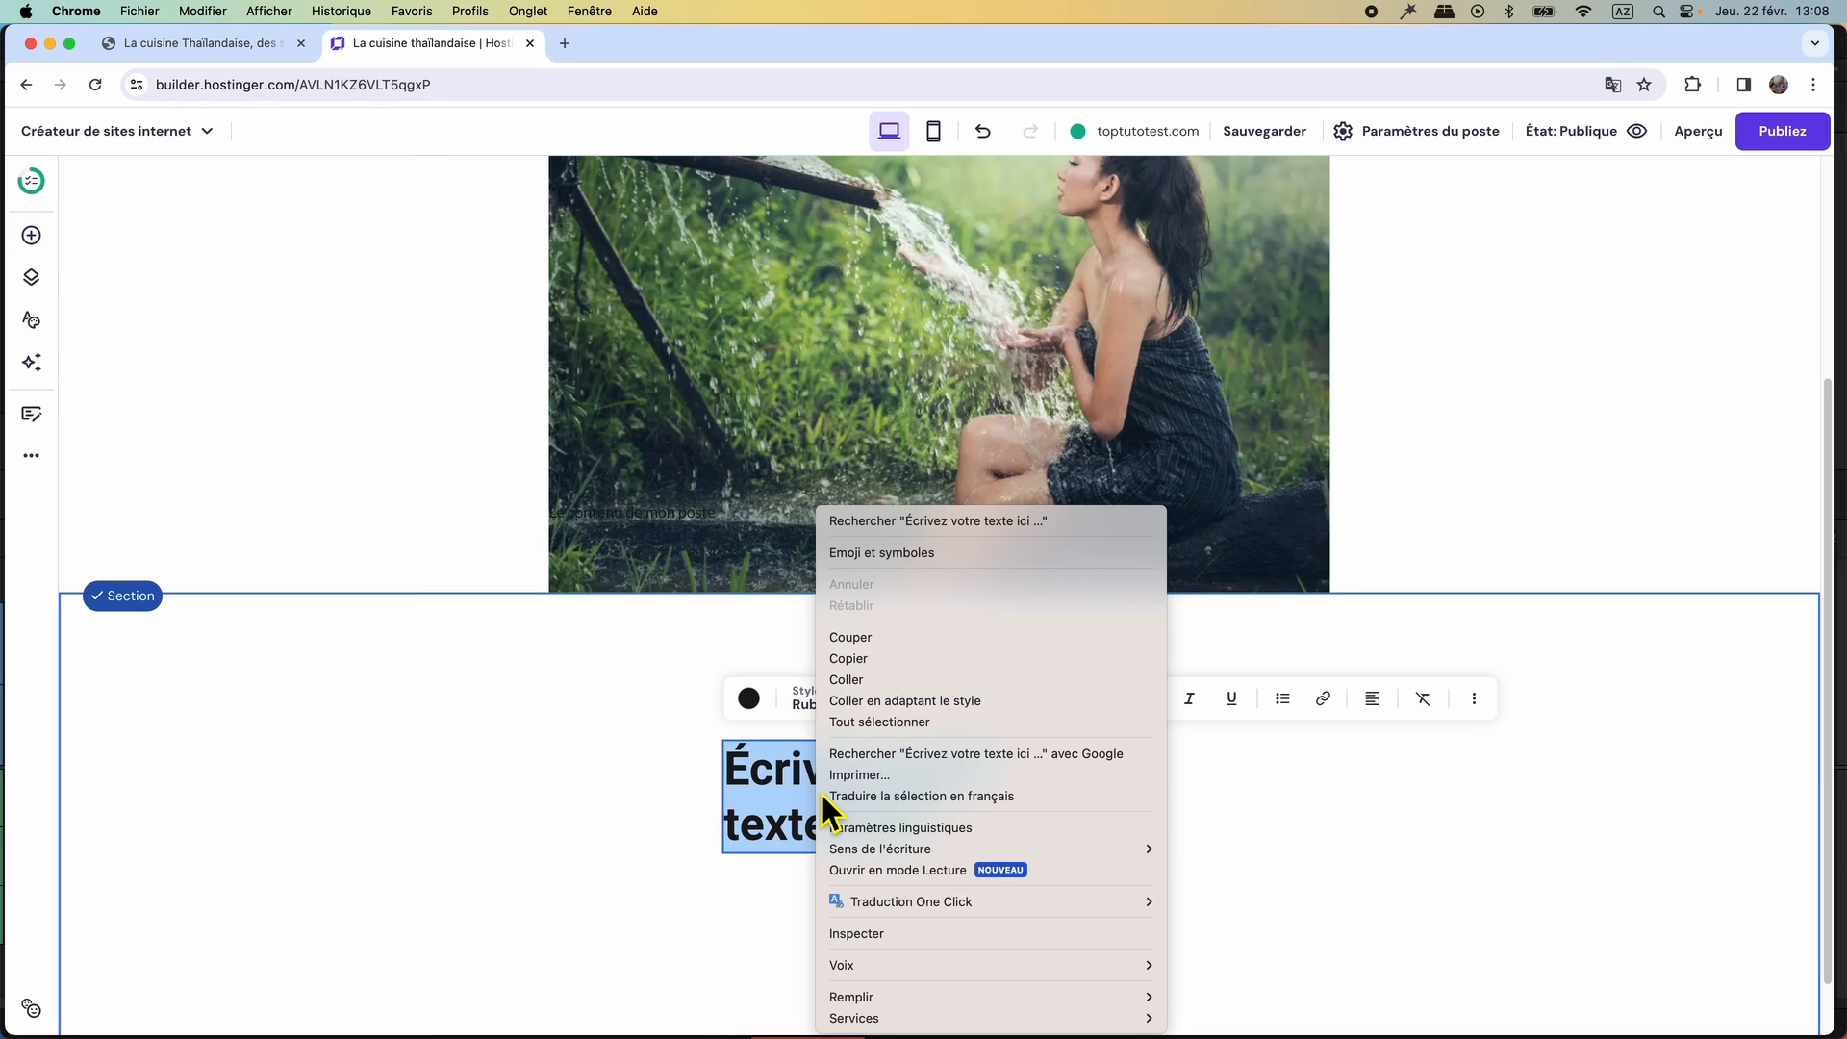
{"action": "left_click", "coordinate": [854, 682]}
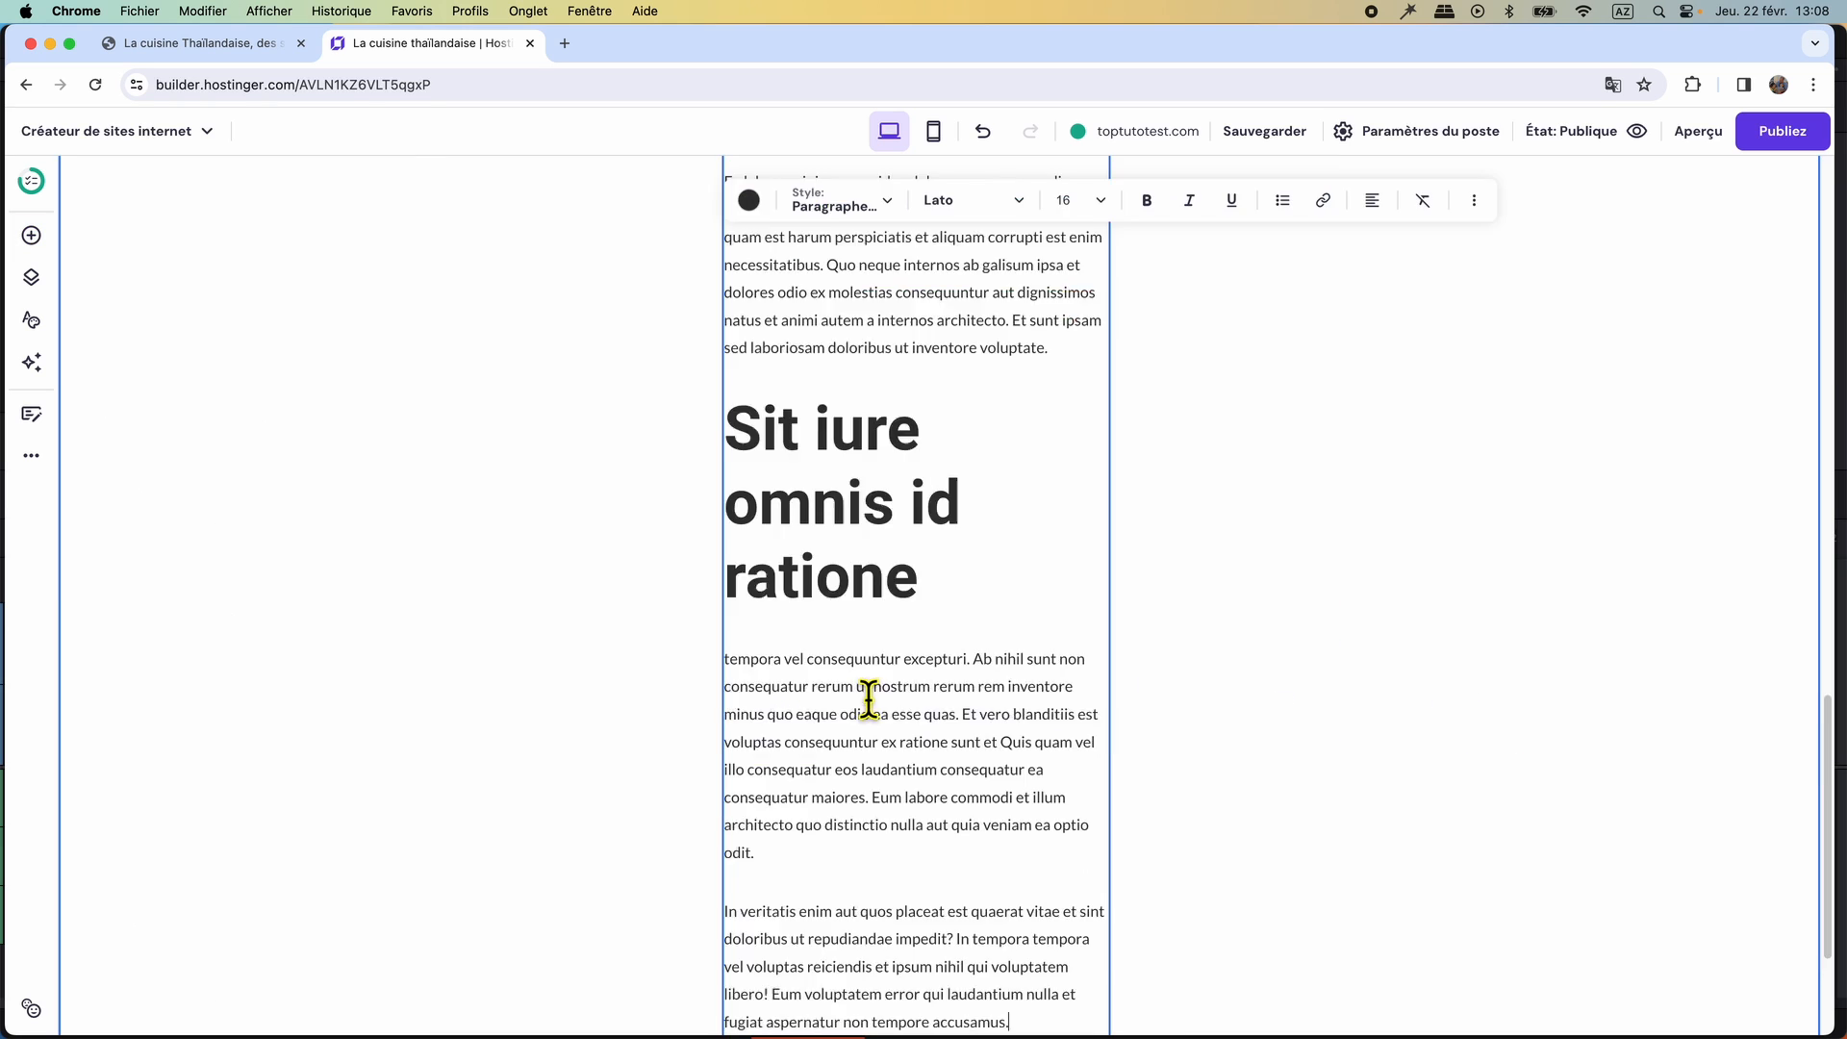
Widen the text block on both sides to the full grid width and move it up to the section's upper edge.
{"action": "scroll", "coordinate": [873, 707], "scroll_direction": "up", "scroll_amount": 12}
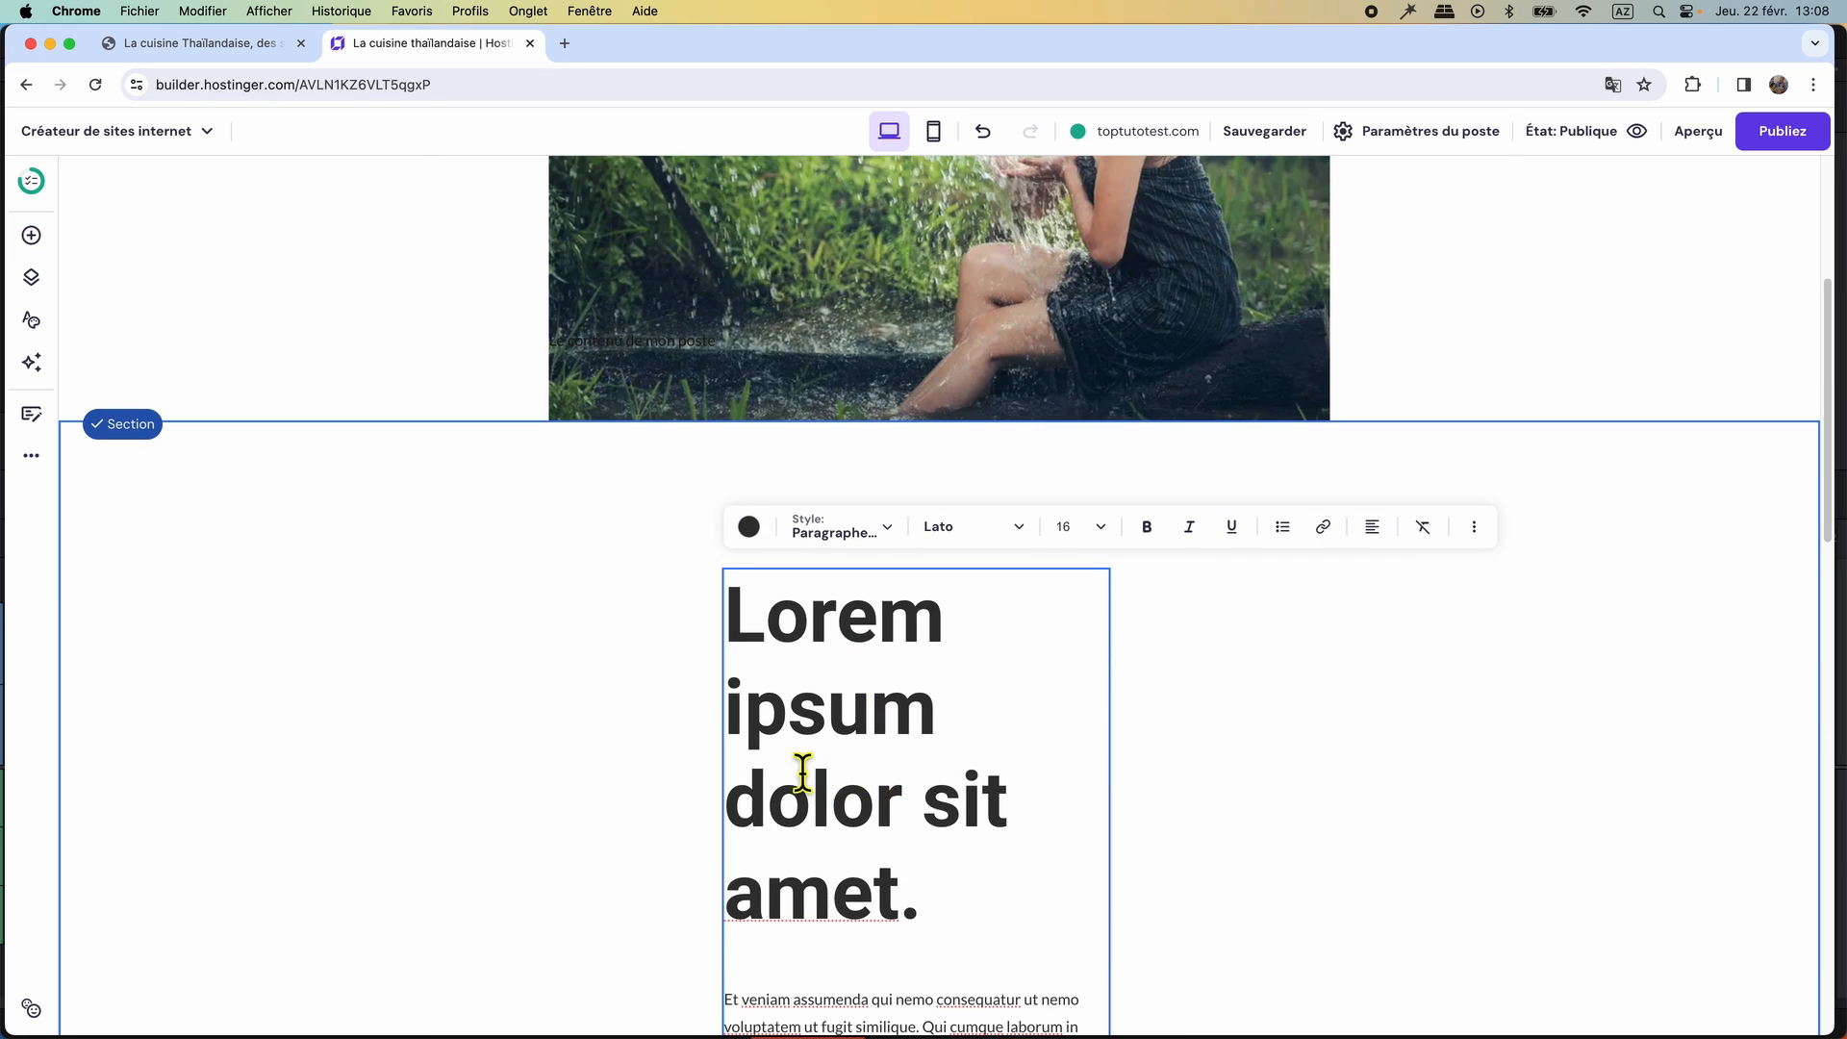
{"action": "left_click", "coordinate": [625, 741]}
{"action": "scroll", "coordinate": [1183, 870], "scroll_direction": "down", "scroll_amount": 10}
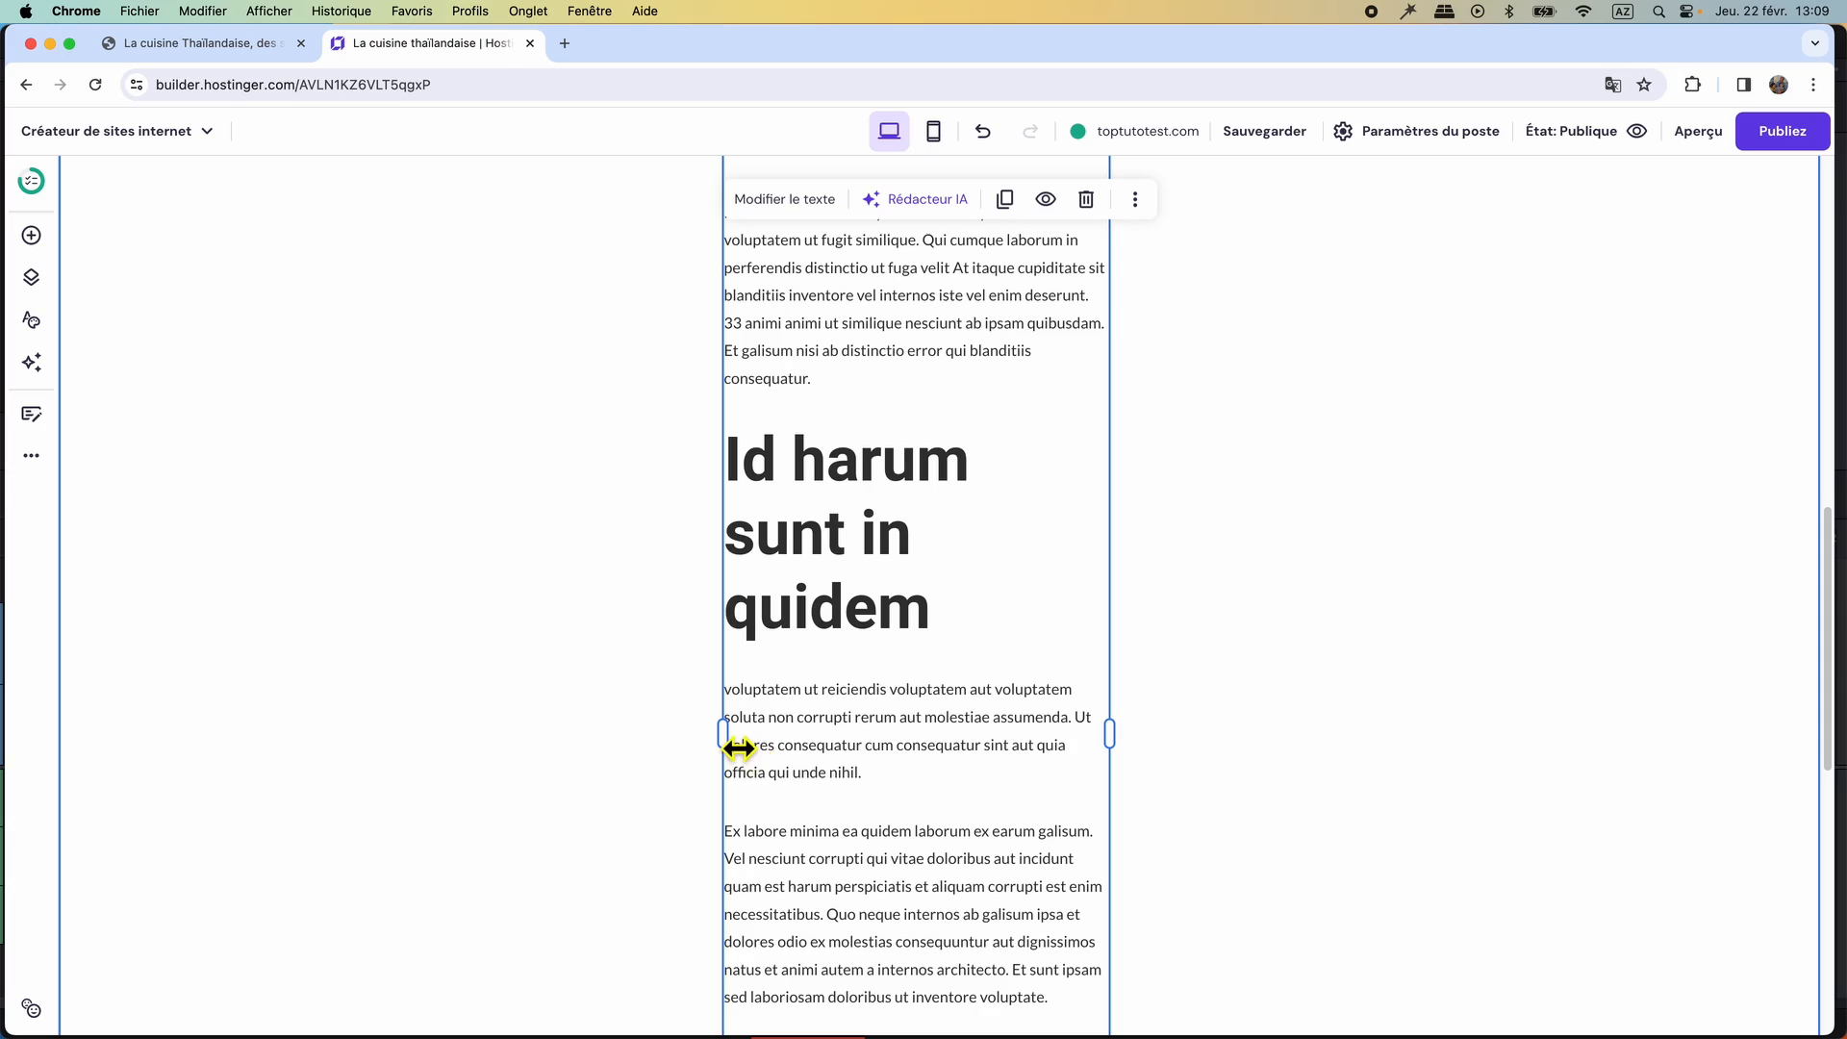
{"action": "left_click_drag", "start_coordinate": [731, 747], "coordinate": [349, 751]}
{"action": "left_click_drag", "start_coordinate": [1126, 817], "coordinate": [1546, 825]}
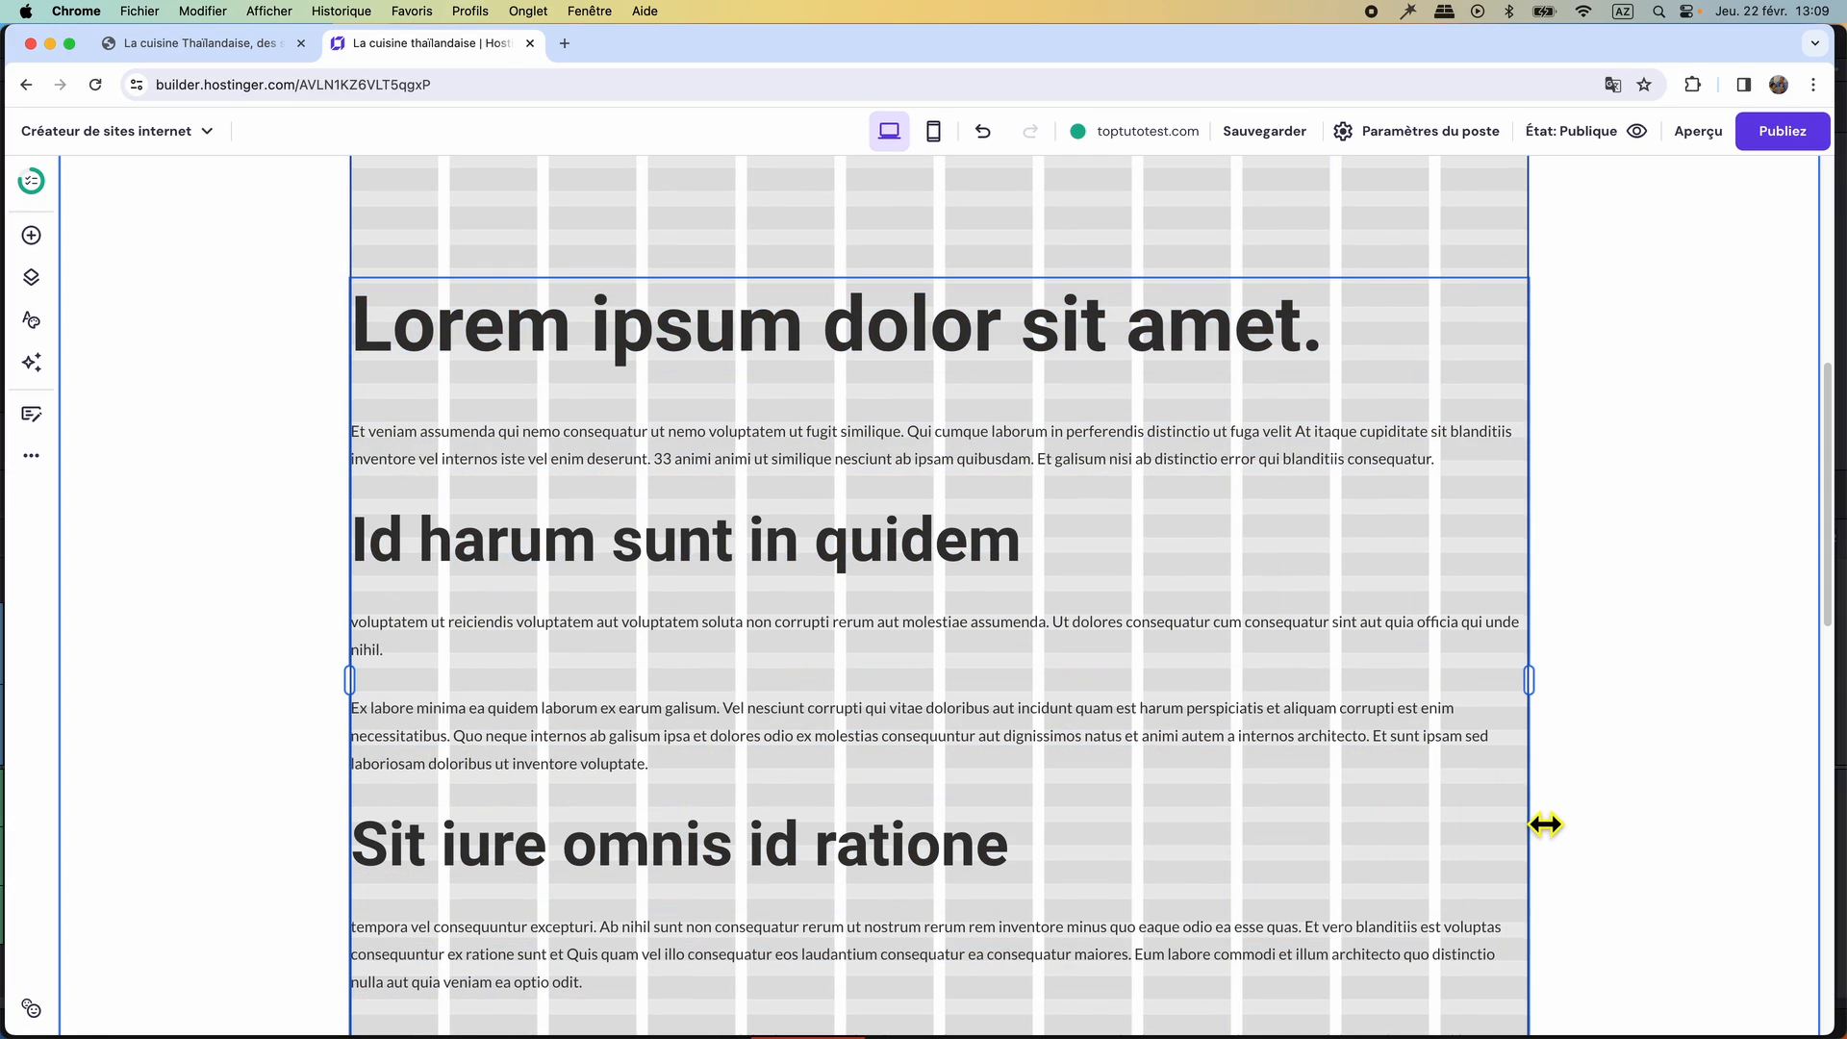
{"action": "scroll", "coordinate": [1164, 747], "scroll_direction": "up", "scroll_amount": 4}
{"action": "left_click_drag", "start_coordinate": [1167, 747], "coordinate": [1018, 658]}
{"action": "scroll", "coordinate": [982, 906], "scroll_direction": "down", "scroll_amount": 4}
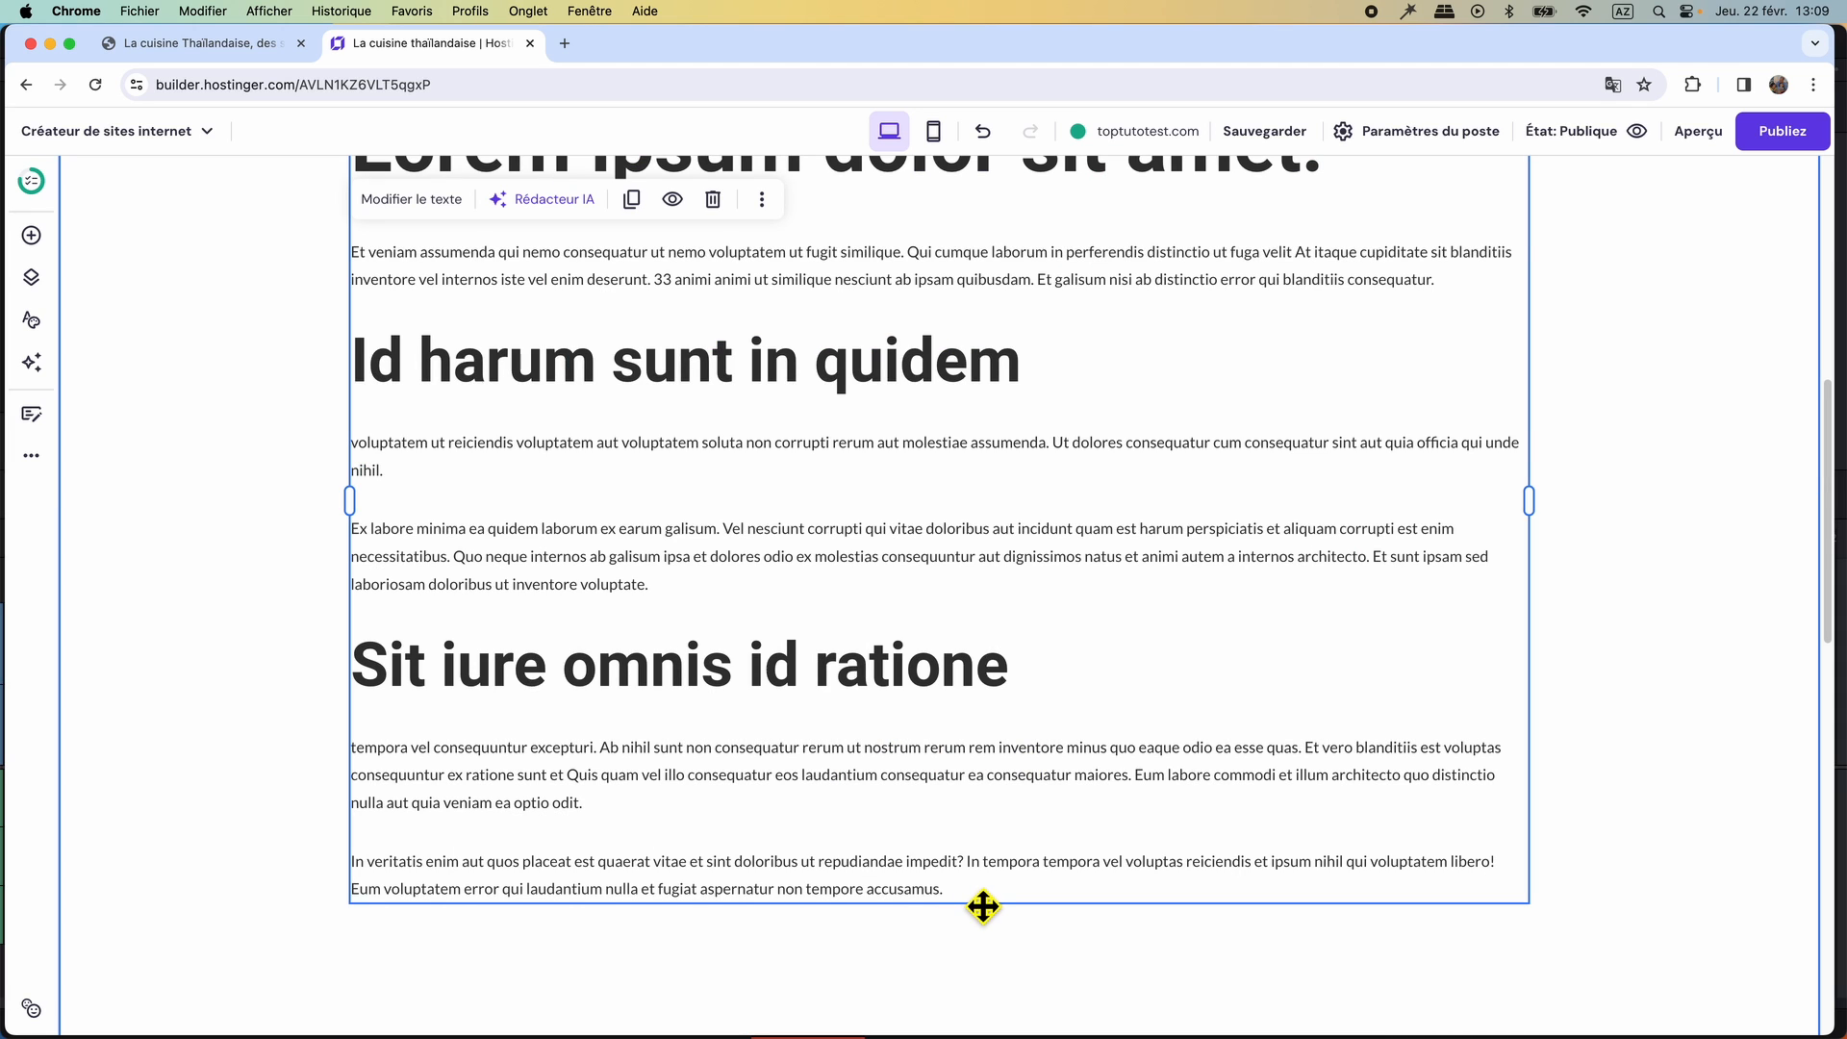
Apply the Paragraphe 1 style to all of the article text.
{"action": "left_click", "coordinate": [421, 203]}
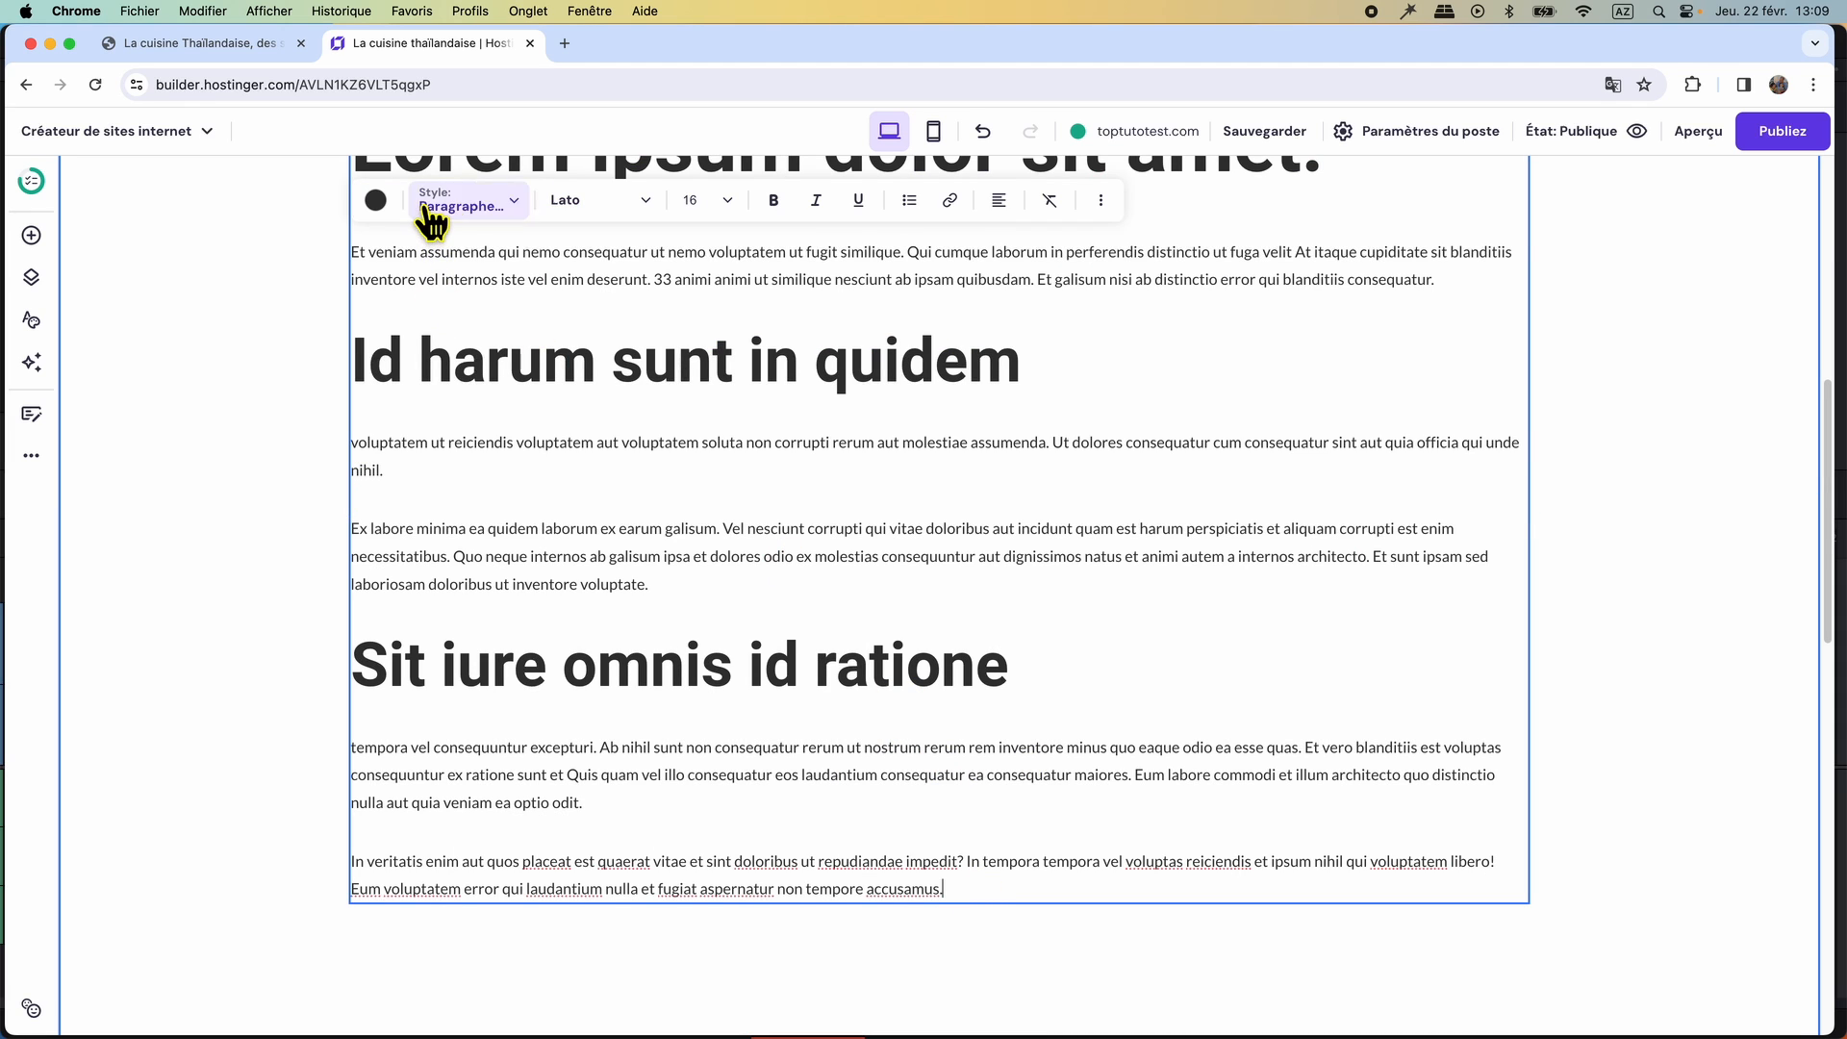
{"action": "left_click_drag", "start_coordinate": [978, 899], "coordinate": [363, 558]}
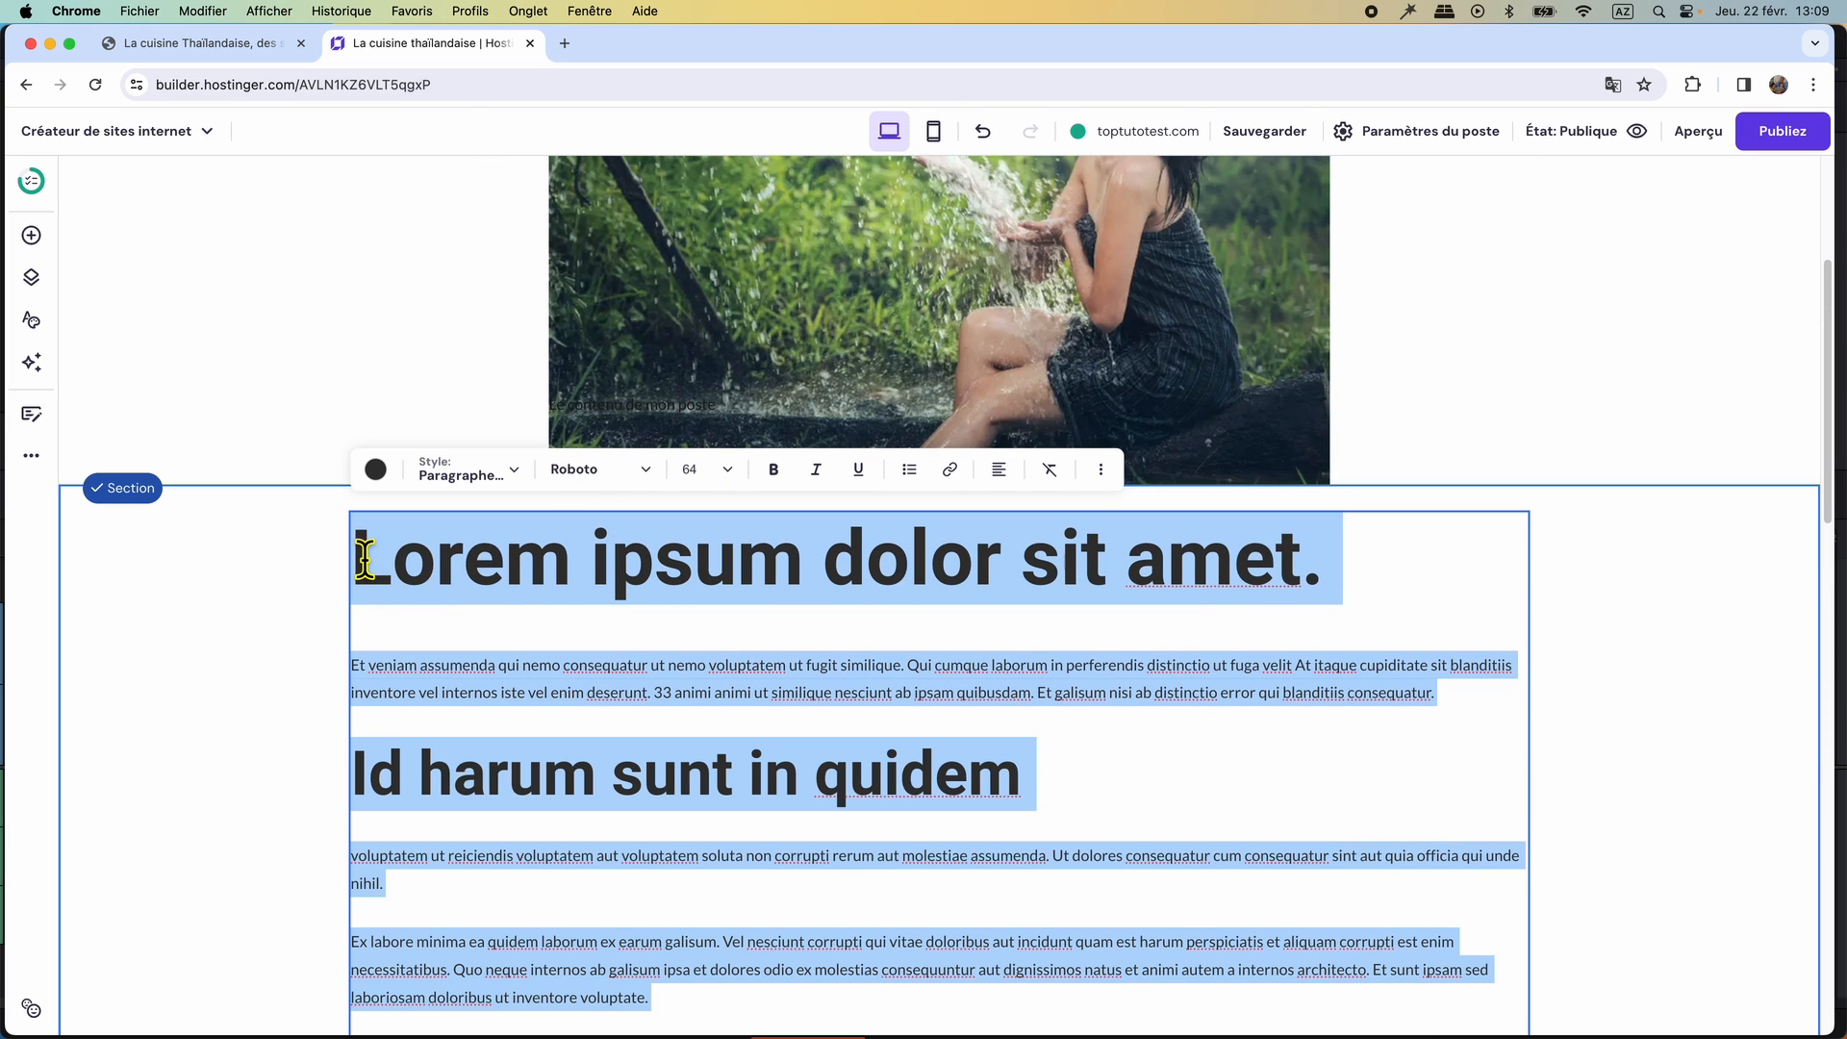
{"action": "left_click", "coordinate": [515, 472]}
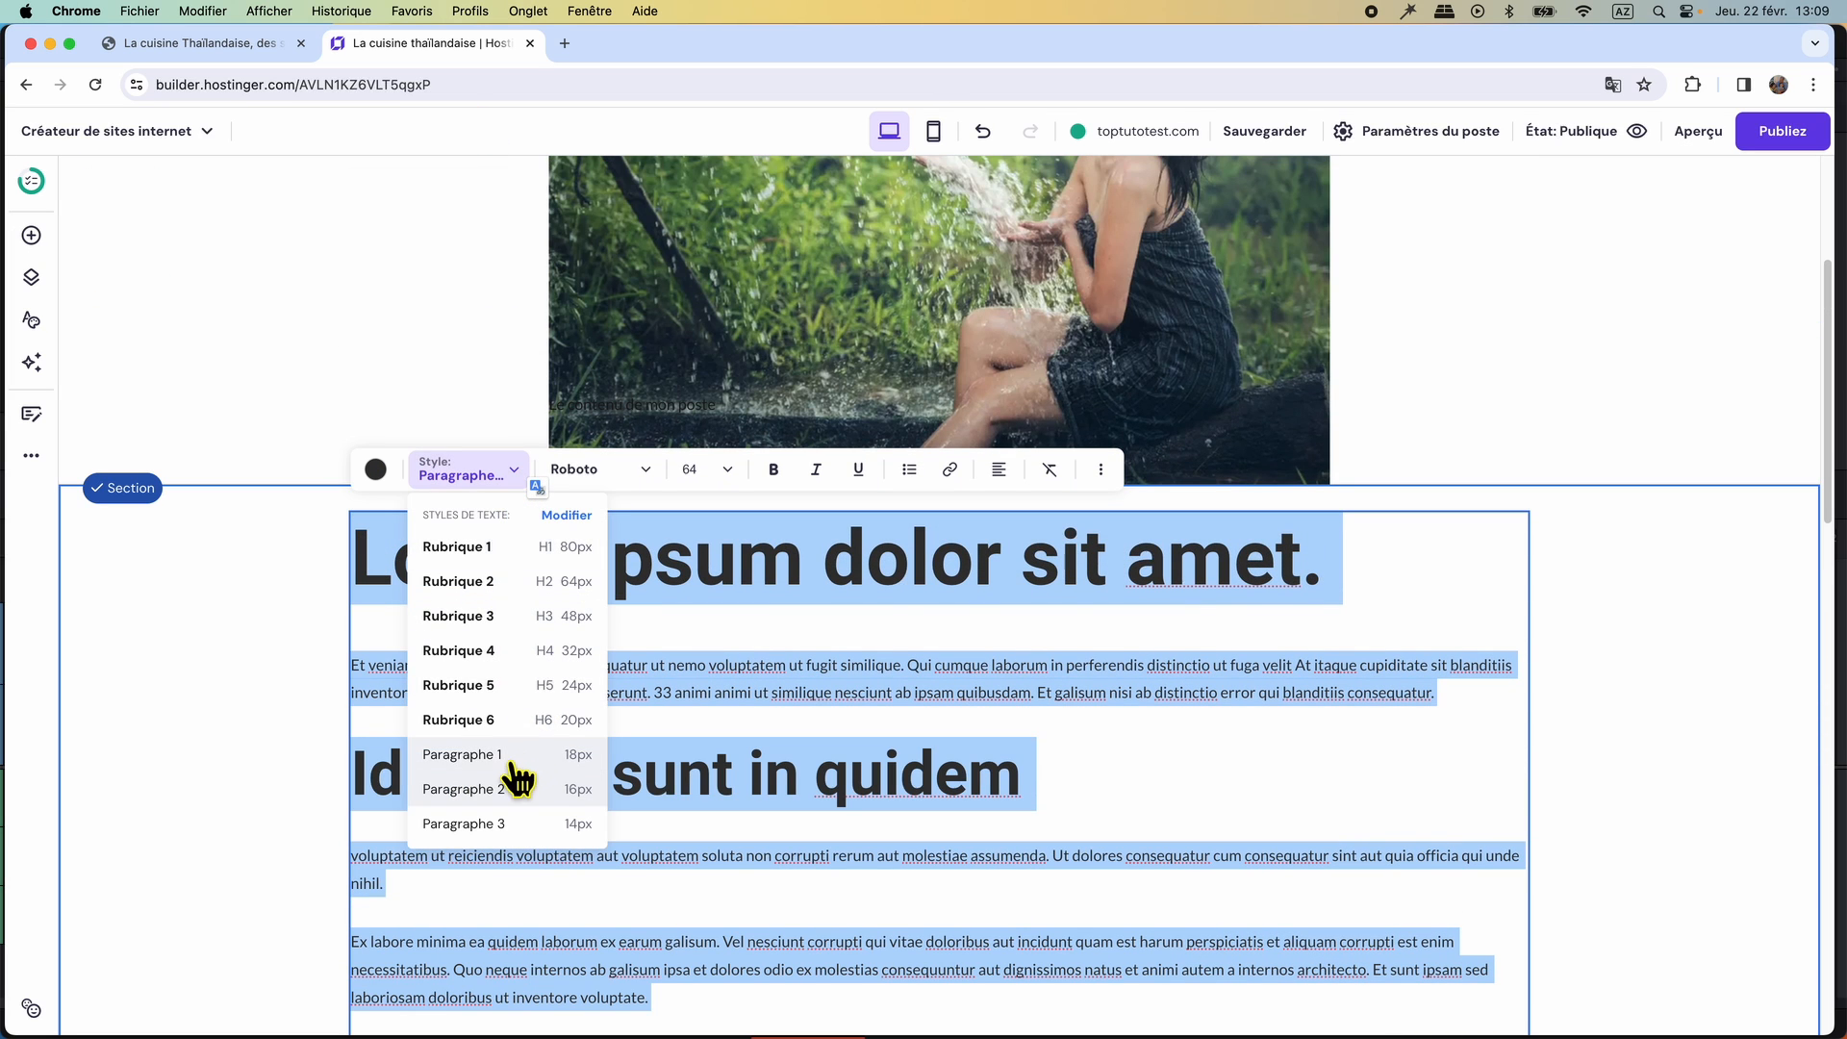
{"action": "left_click", "coordinate": [510, 760]}
Format the heading "Lorem ipsum dolor sit amet." with the Rubrique 2 style at font size 32.
{"action": "left_click_drag", "start_coordinate": [566, 535], "coordinate": [354, 530]}
{"action": "left_click", "coordinate": [516, 481]}
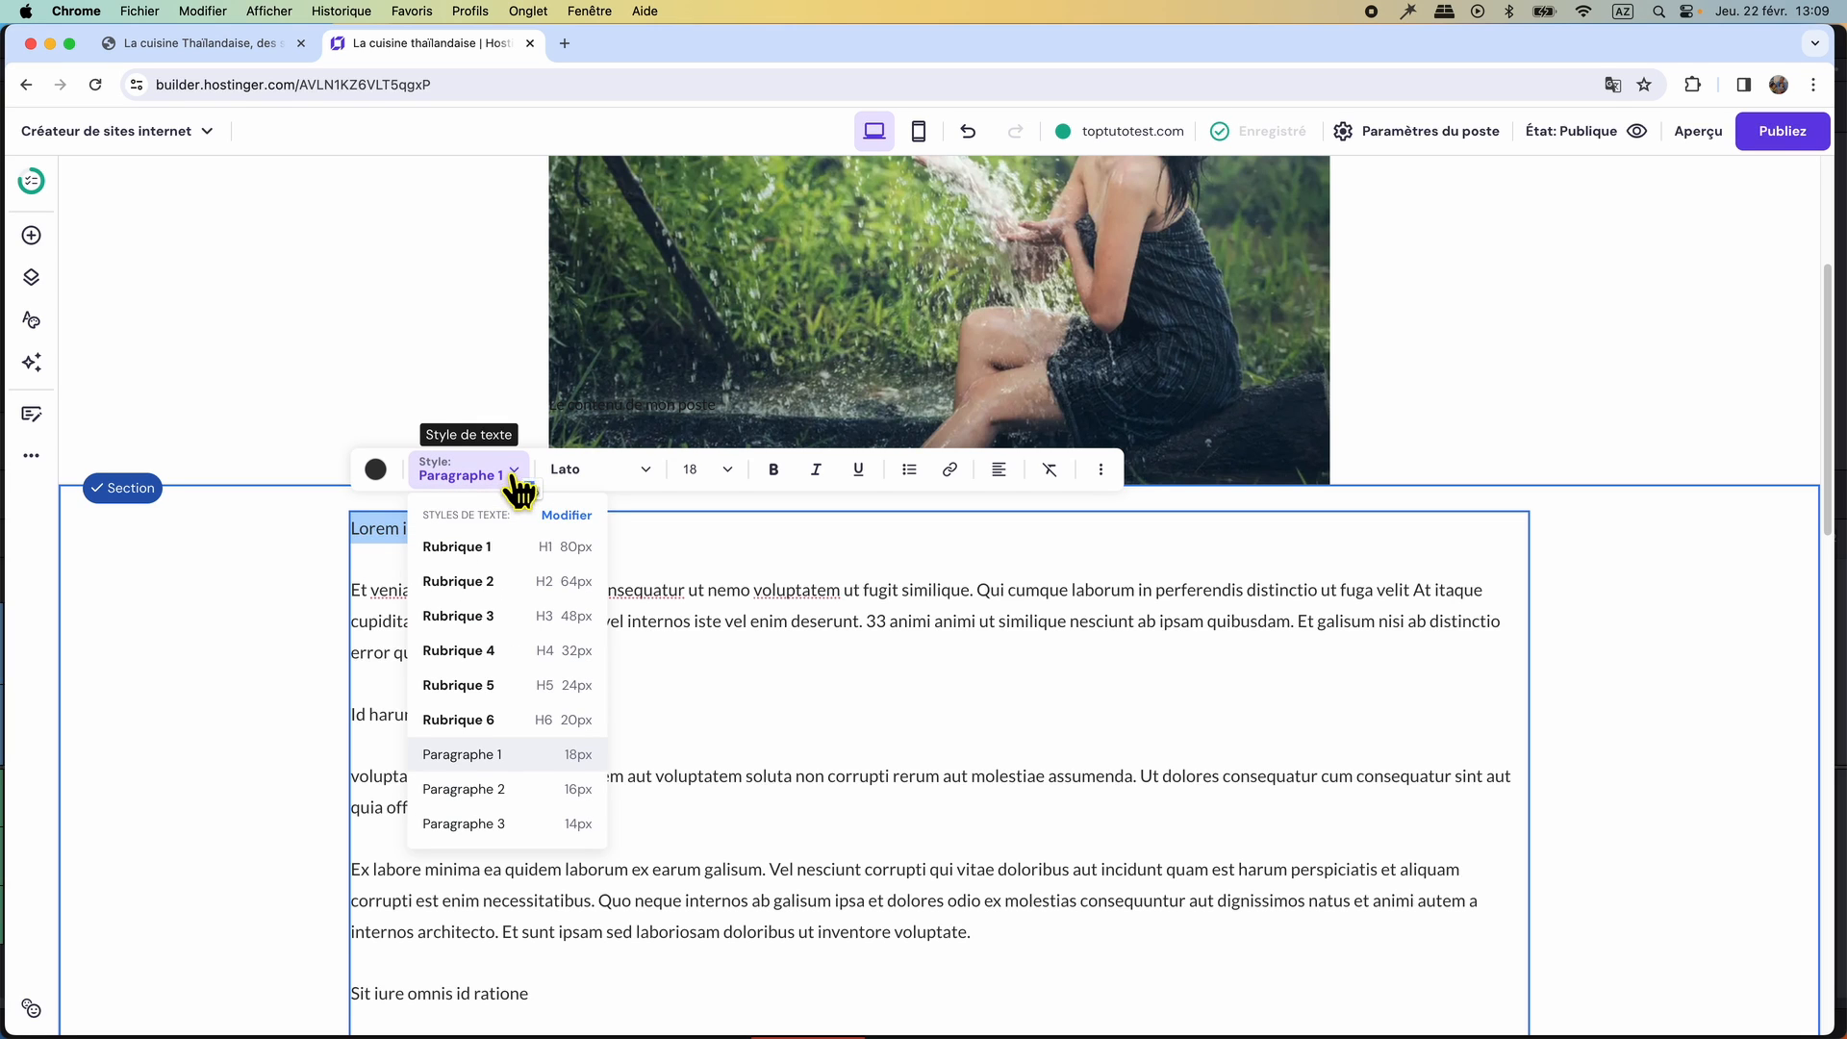
{"action": "left_click", "coordinate": [520, 582]}
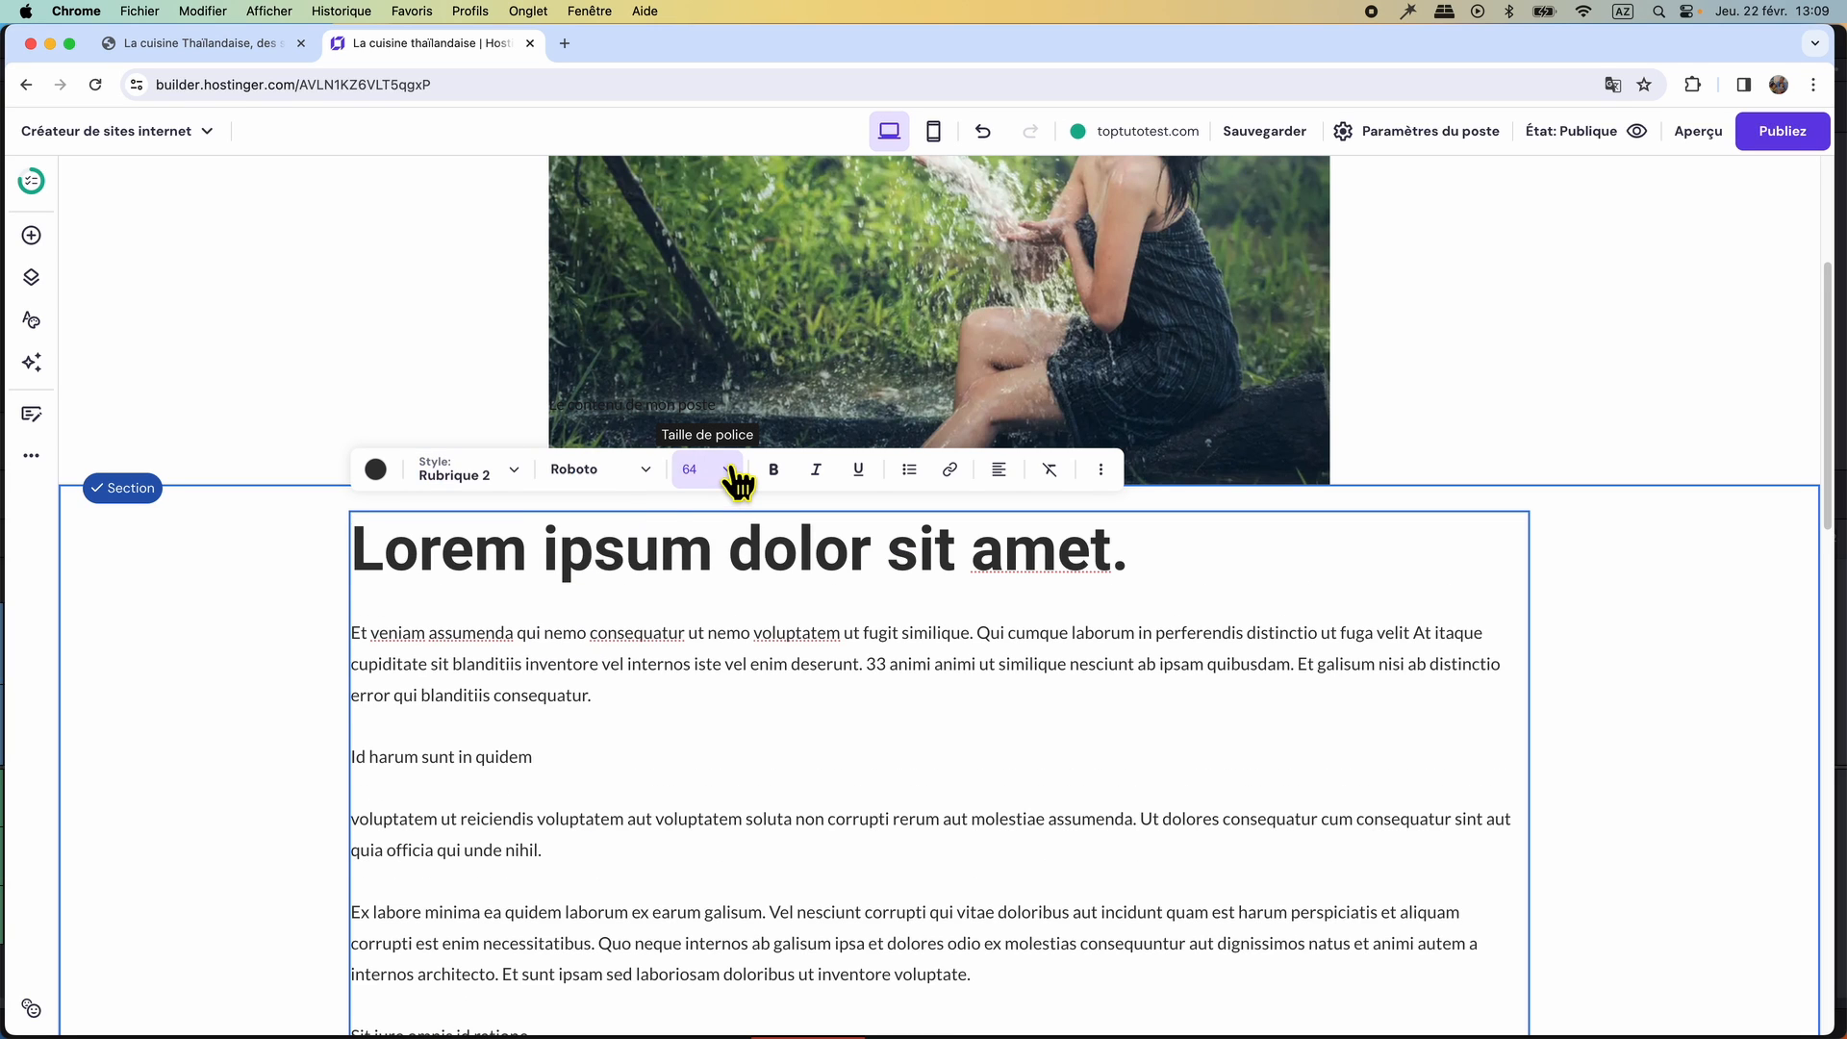
{"action": "left_click", "coordinate": [729, 471]}
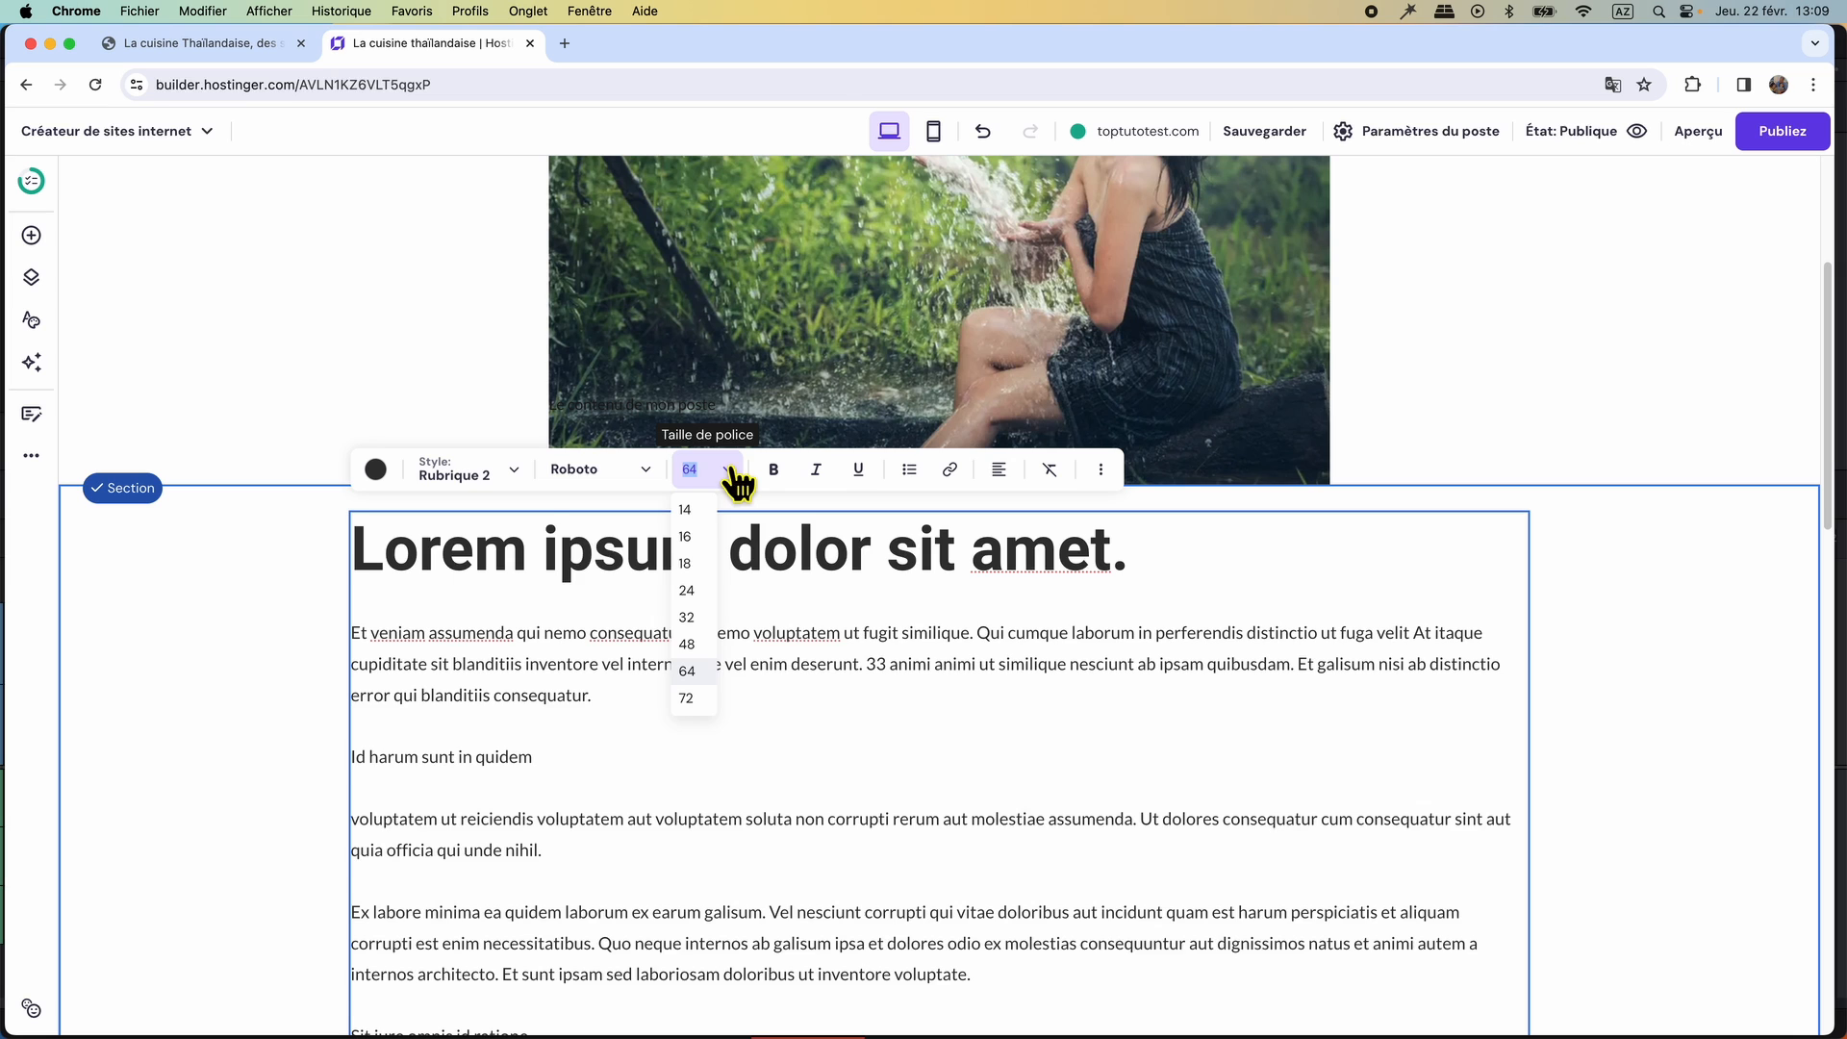
{"action": "left_click", "coordinate": [707, 618]}
Format the subheading "Id harum sunt in quidem" as a bold Roboto heading at font size 24.
{"action": "scroll", "coordinate": [709, 631], "scroll_direction": "down", "scroll_amount": 3}
{"action": "left_click_drag", "start_coordinate": [534, 472], "coordinate": [354, 472]}
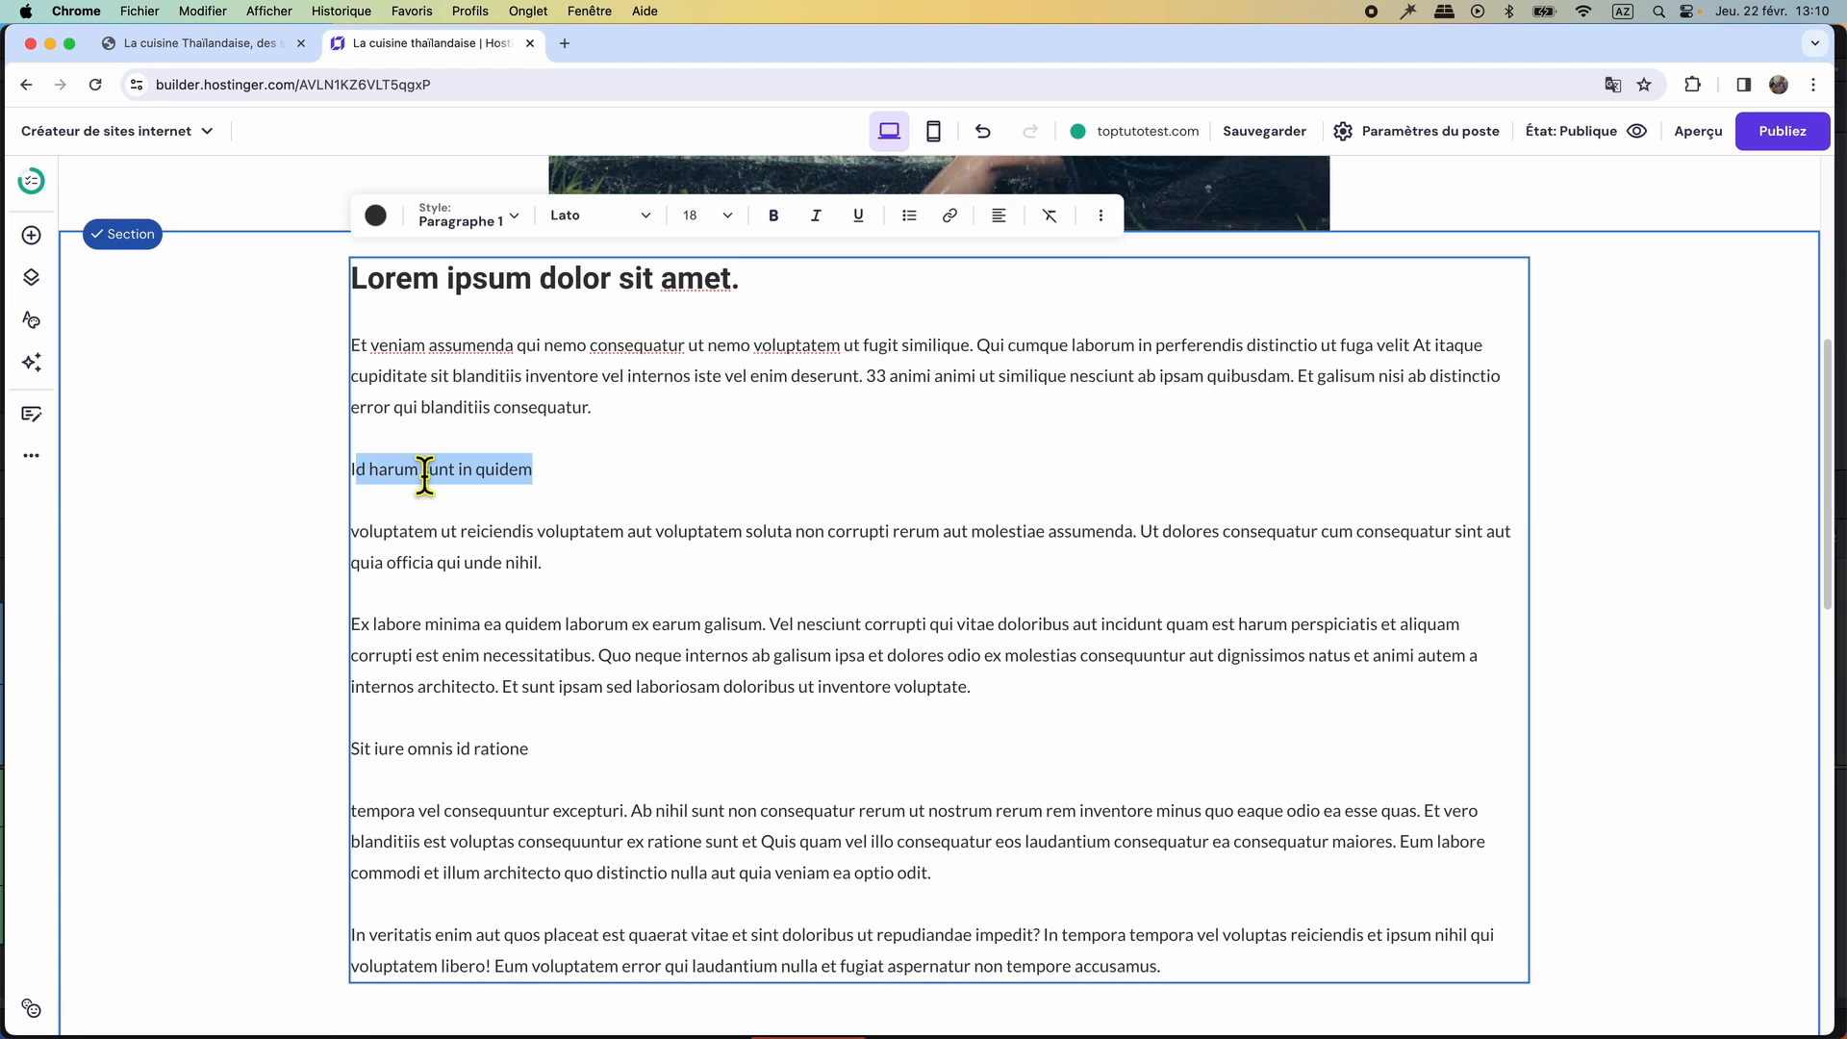
{"action": "left_click", "coordinate": [528, 501]}
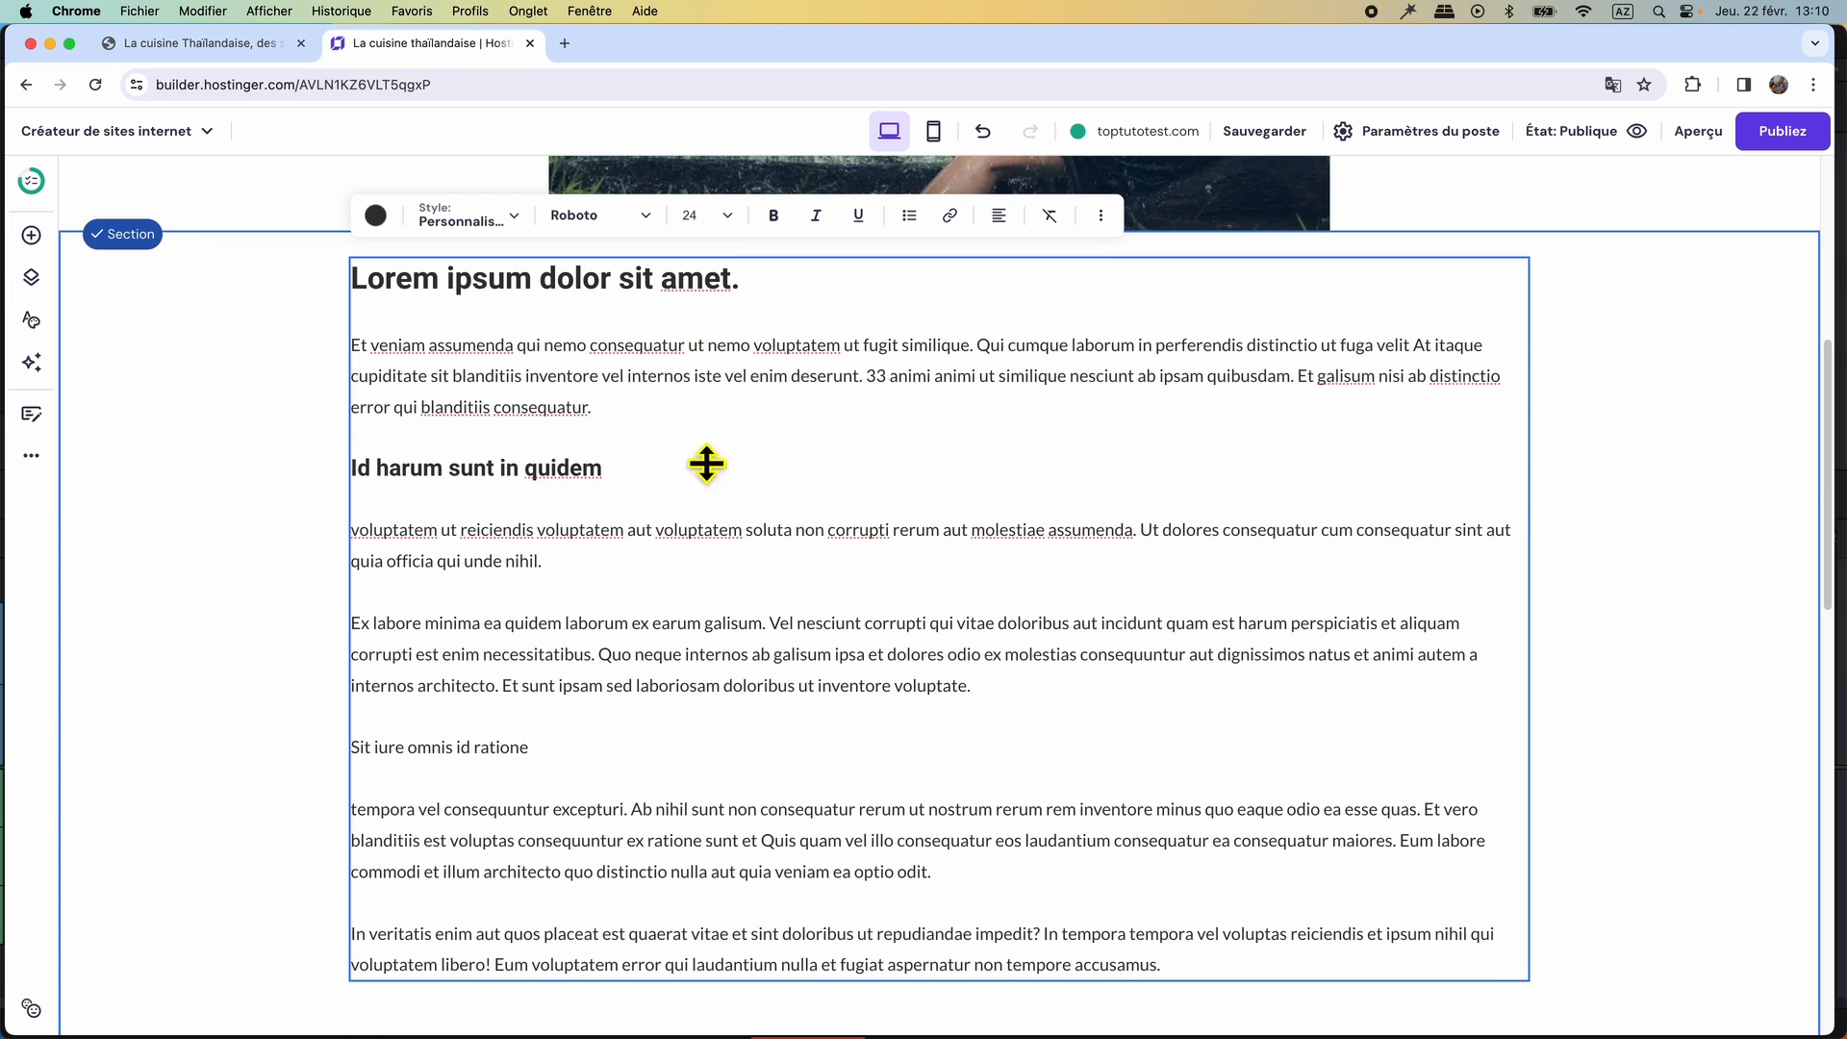
Shorten the text section so that it ends just below the last paragraph.
{"action": "scroll", "coordinate": [935, 664], "scroll_direction": "down", "scroll_amount": 7}
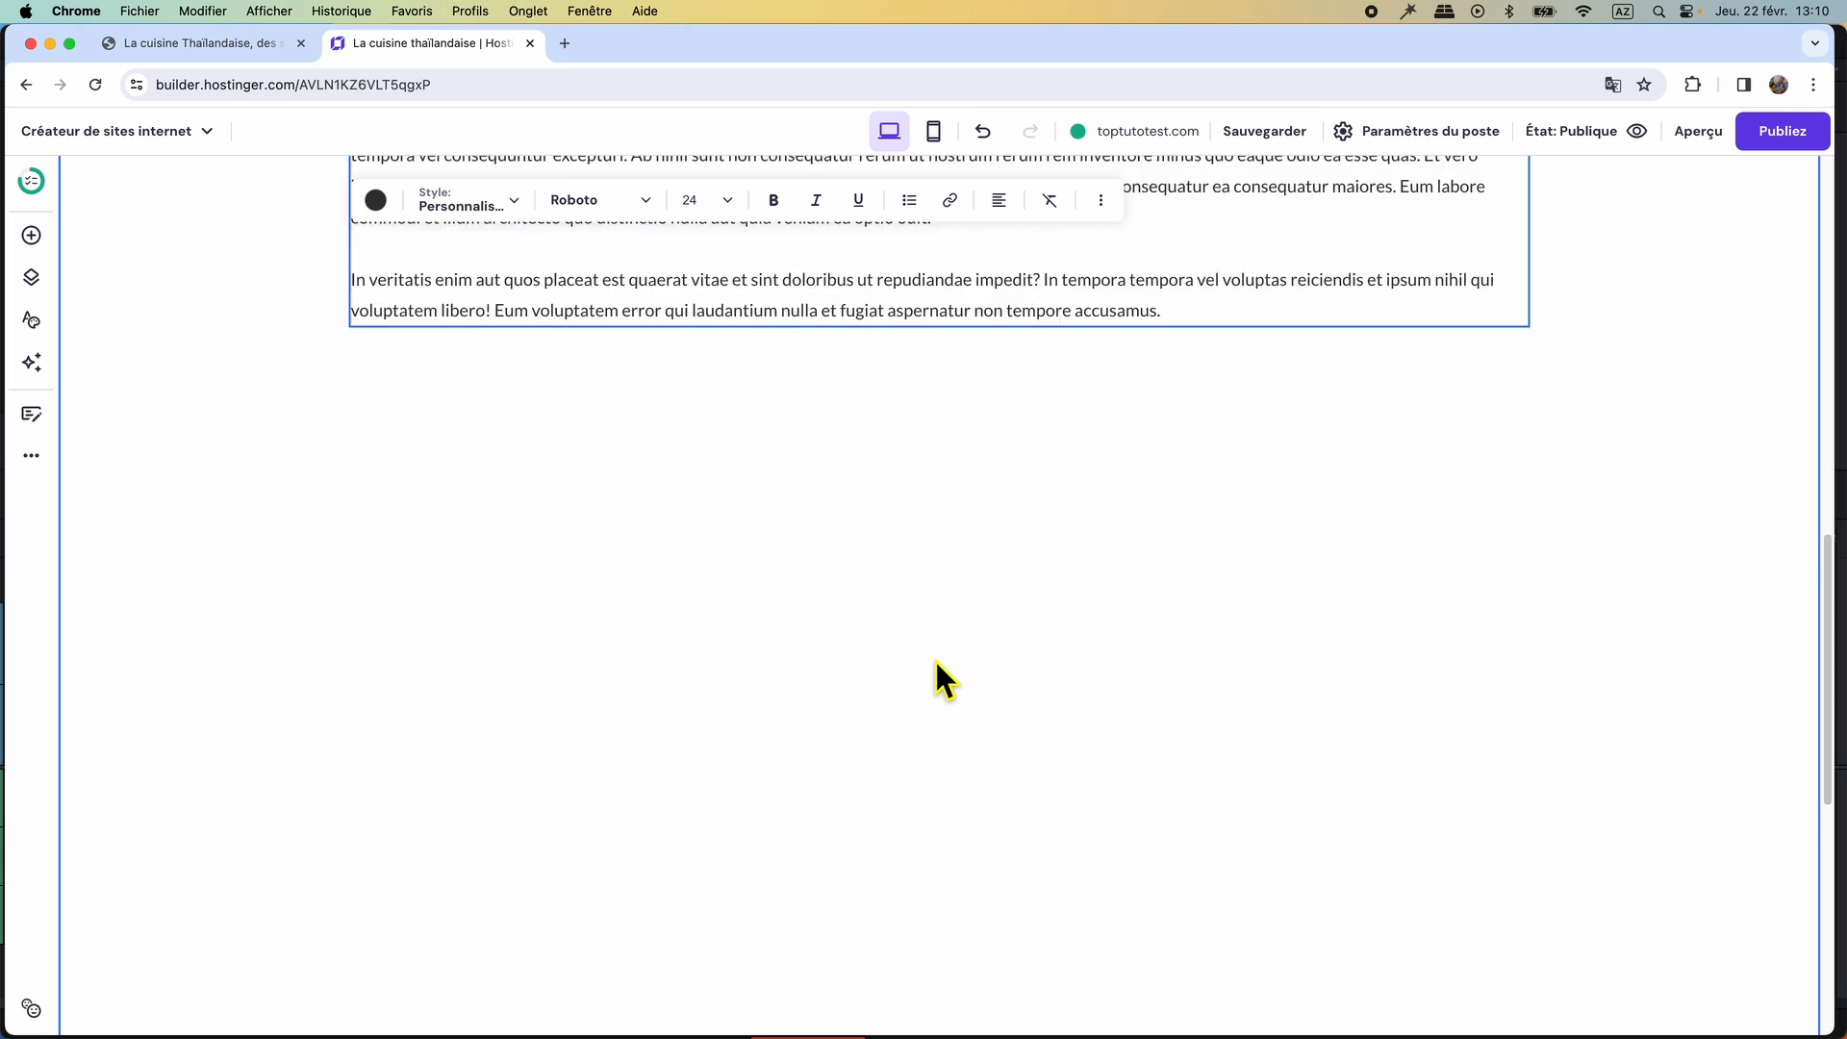
{"action": "scroll", "coordinate": [933, 660], "scroll_direction": "down", "scroll_amount": 5}
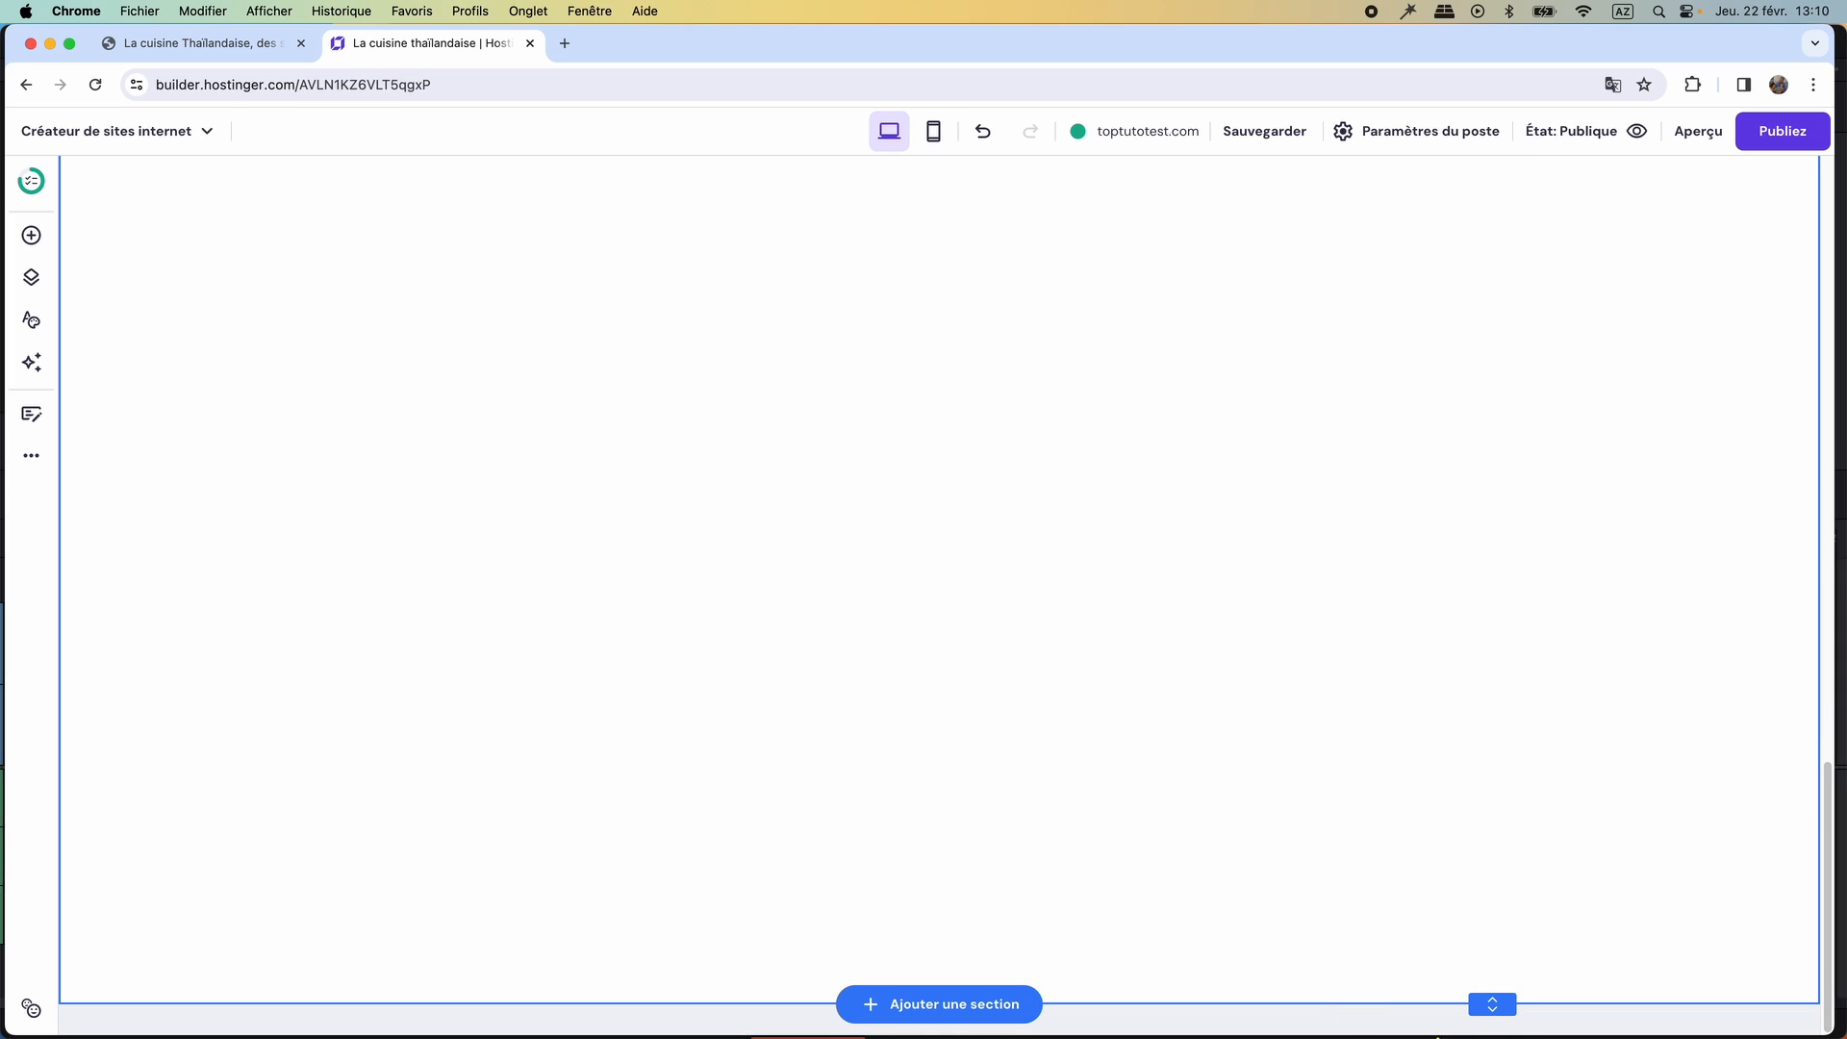
{"action": "left_click_drag", "start_coordinate": [1501, 1015], "coordinate": [1448, 337]}
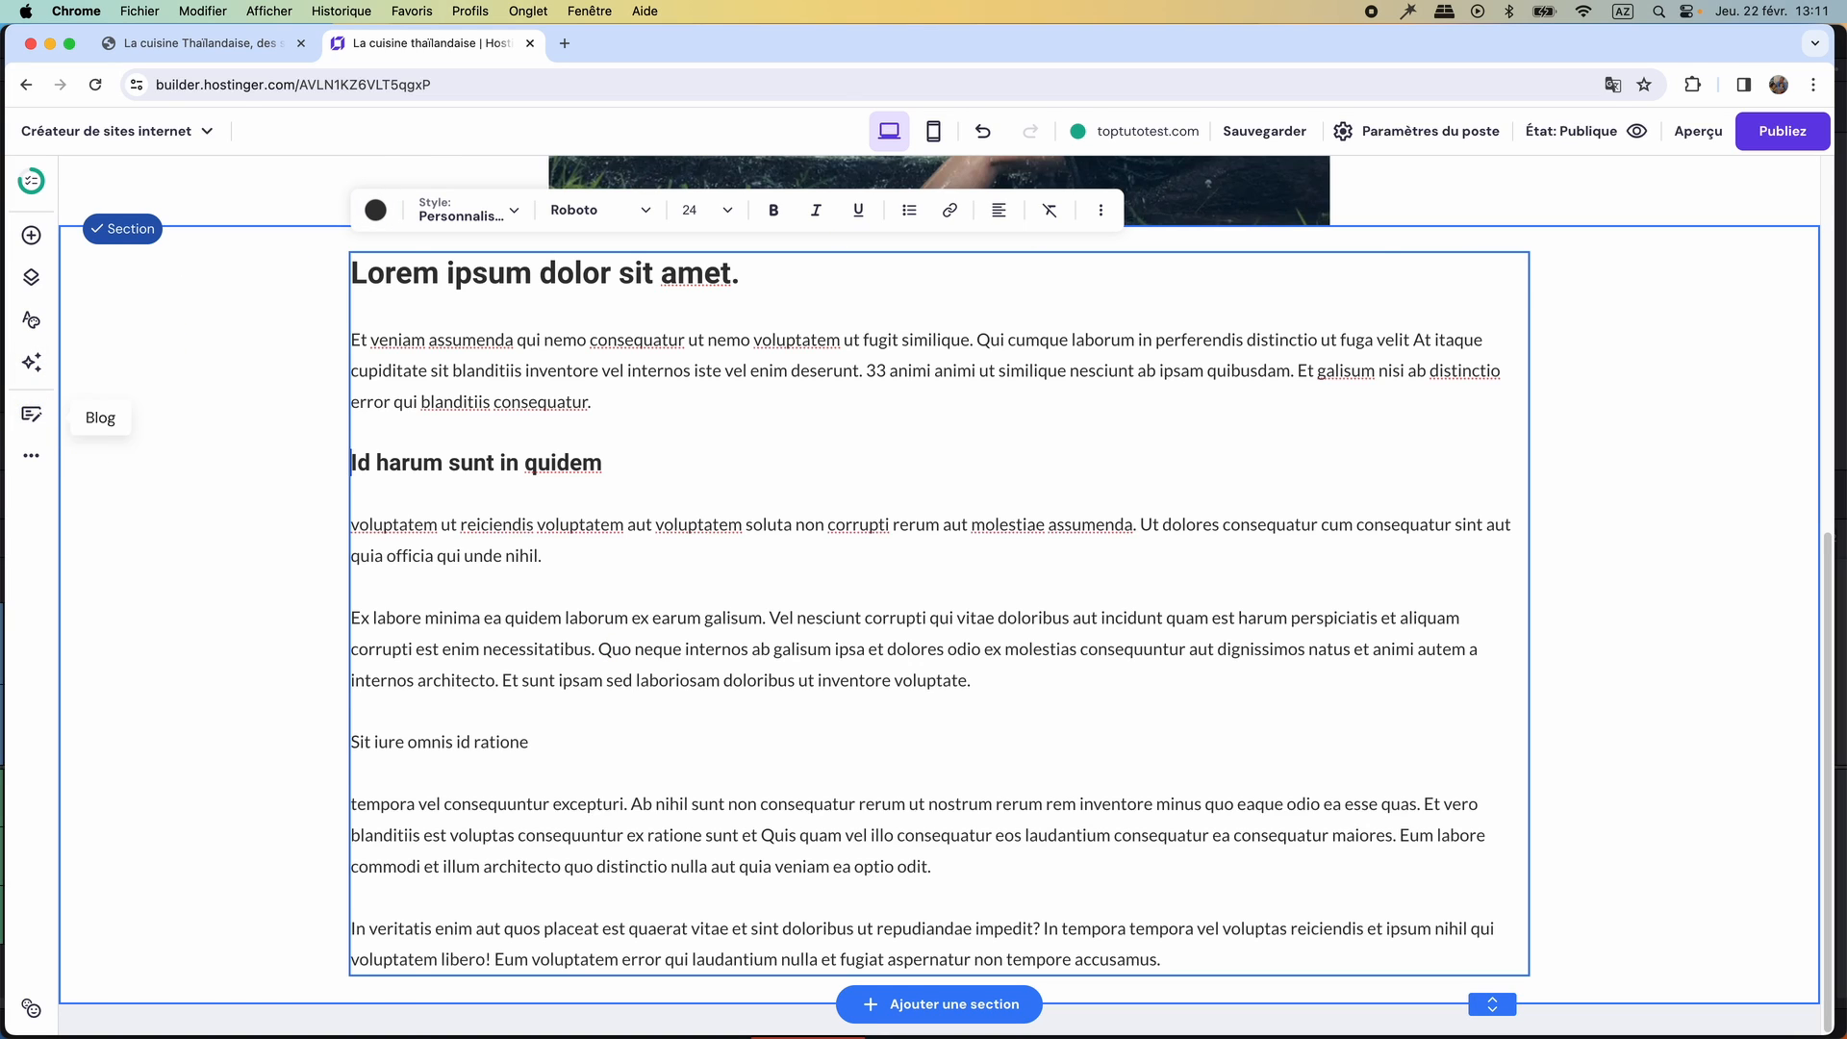
Check the list of blog posts, then go to the site's Blog page and review its post cards.
{"action": "left_click", "coordinate": [30, 413]}
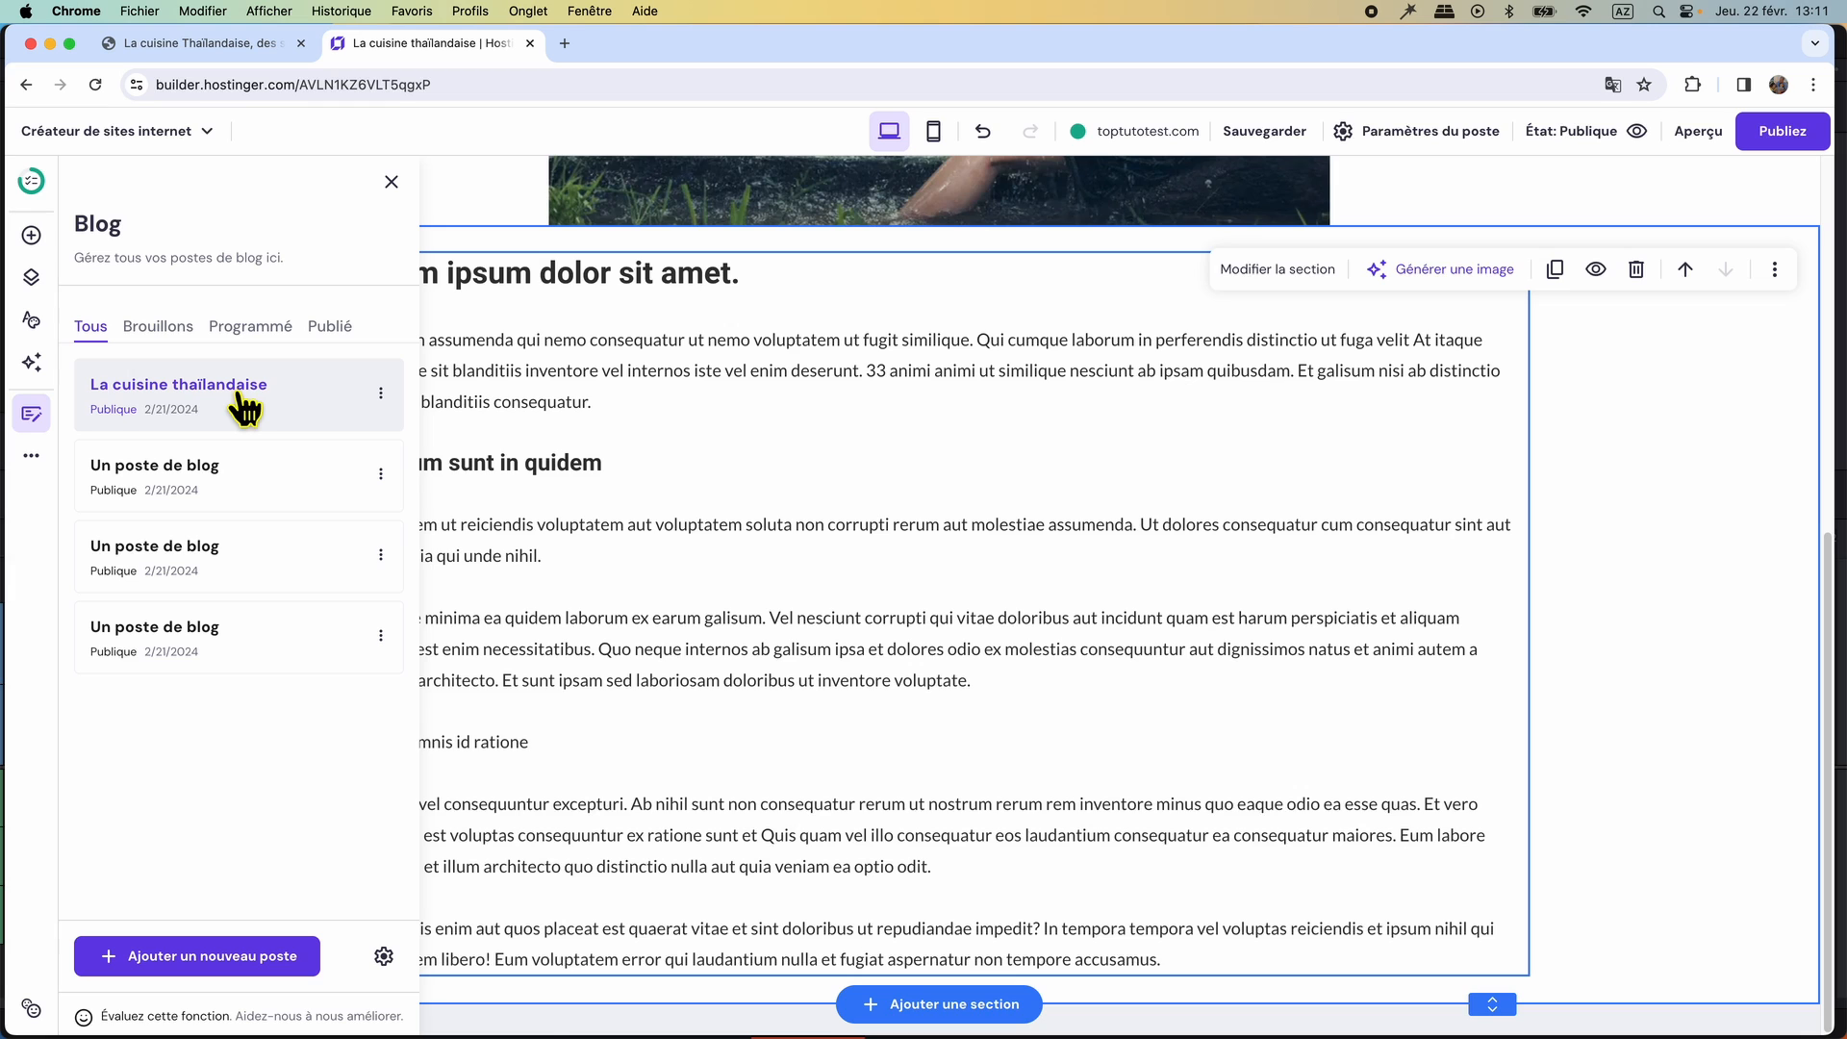
{"action": "left_click", "coordinate": [245, 406]}
{"action": "left_click", "coordinate": [755, 203]}
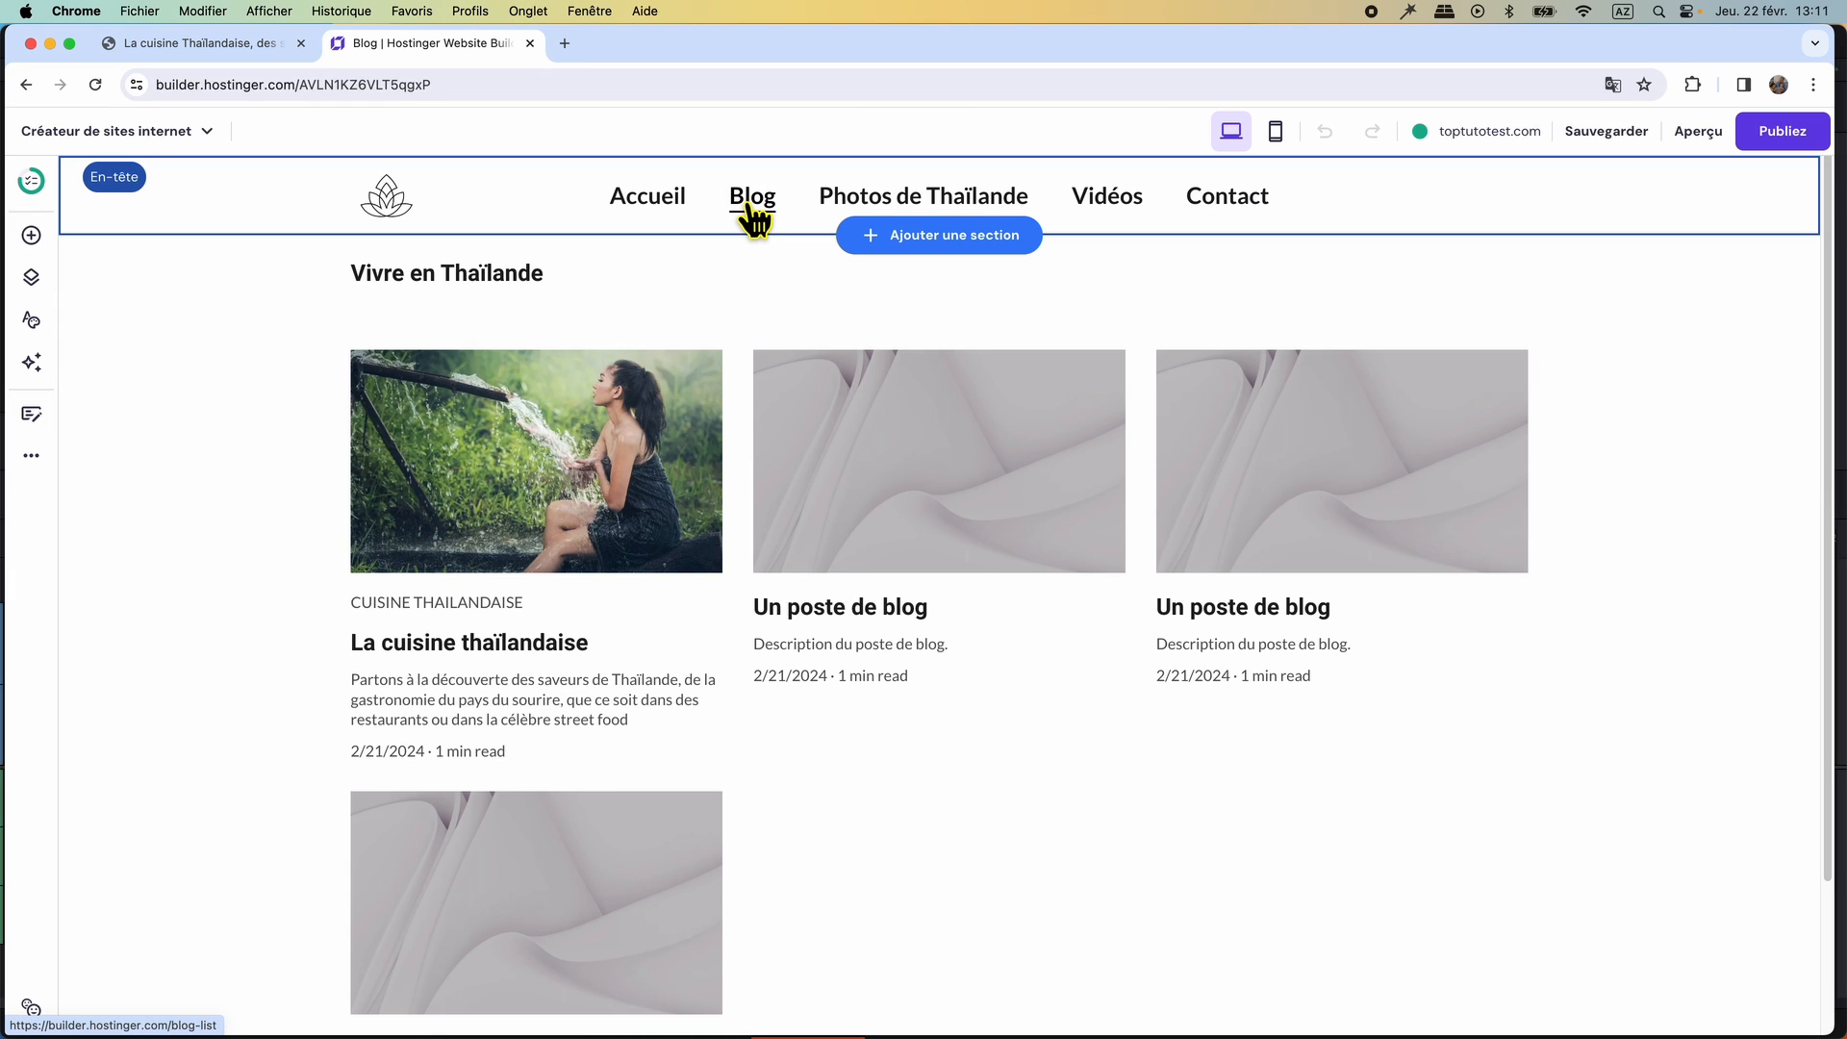
{"action": "mouse_move", "coordinate": [496, 464]}
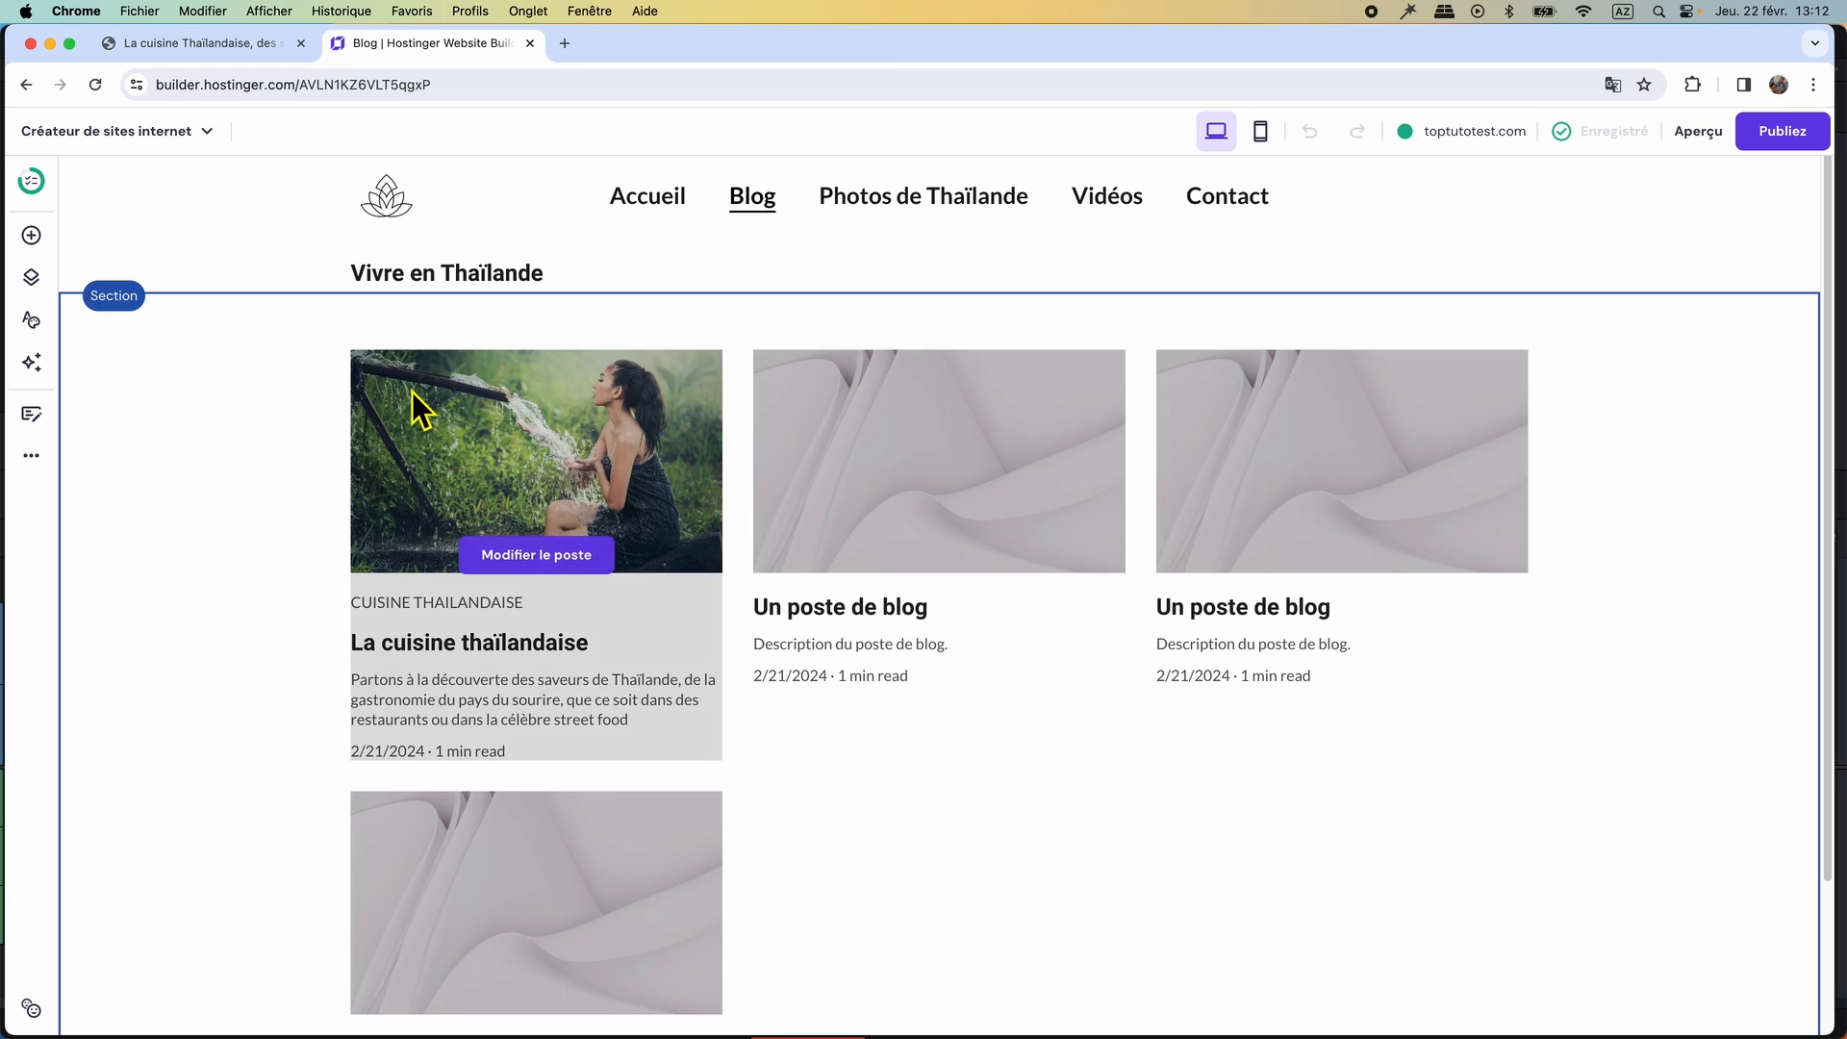
{"action": "mouse_move", "coordinate": [973, 527]}
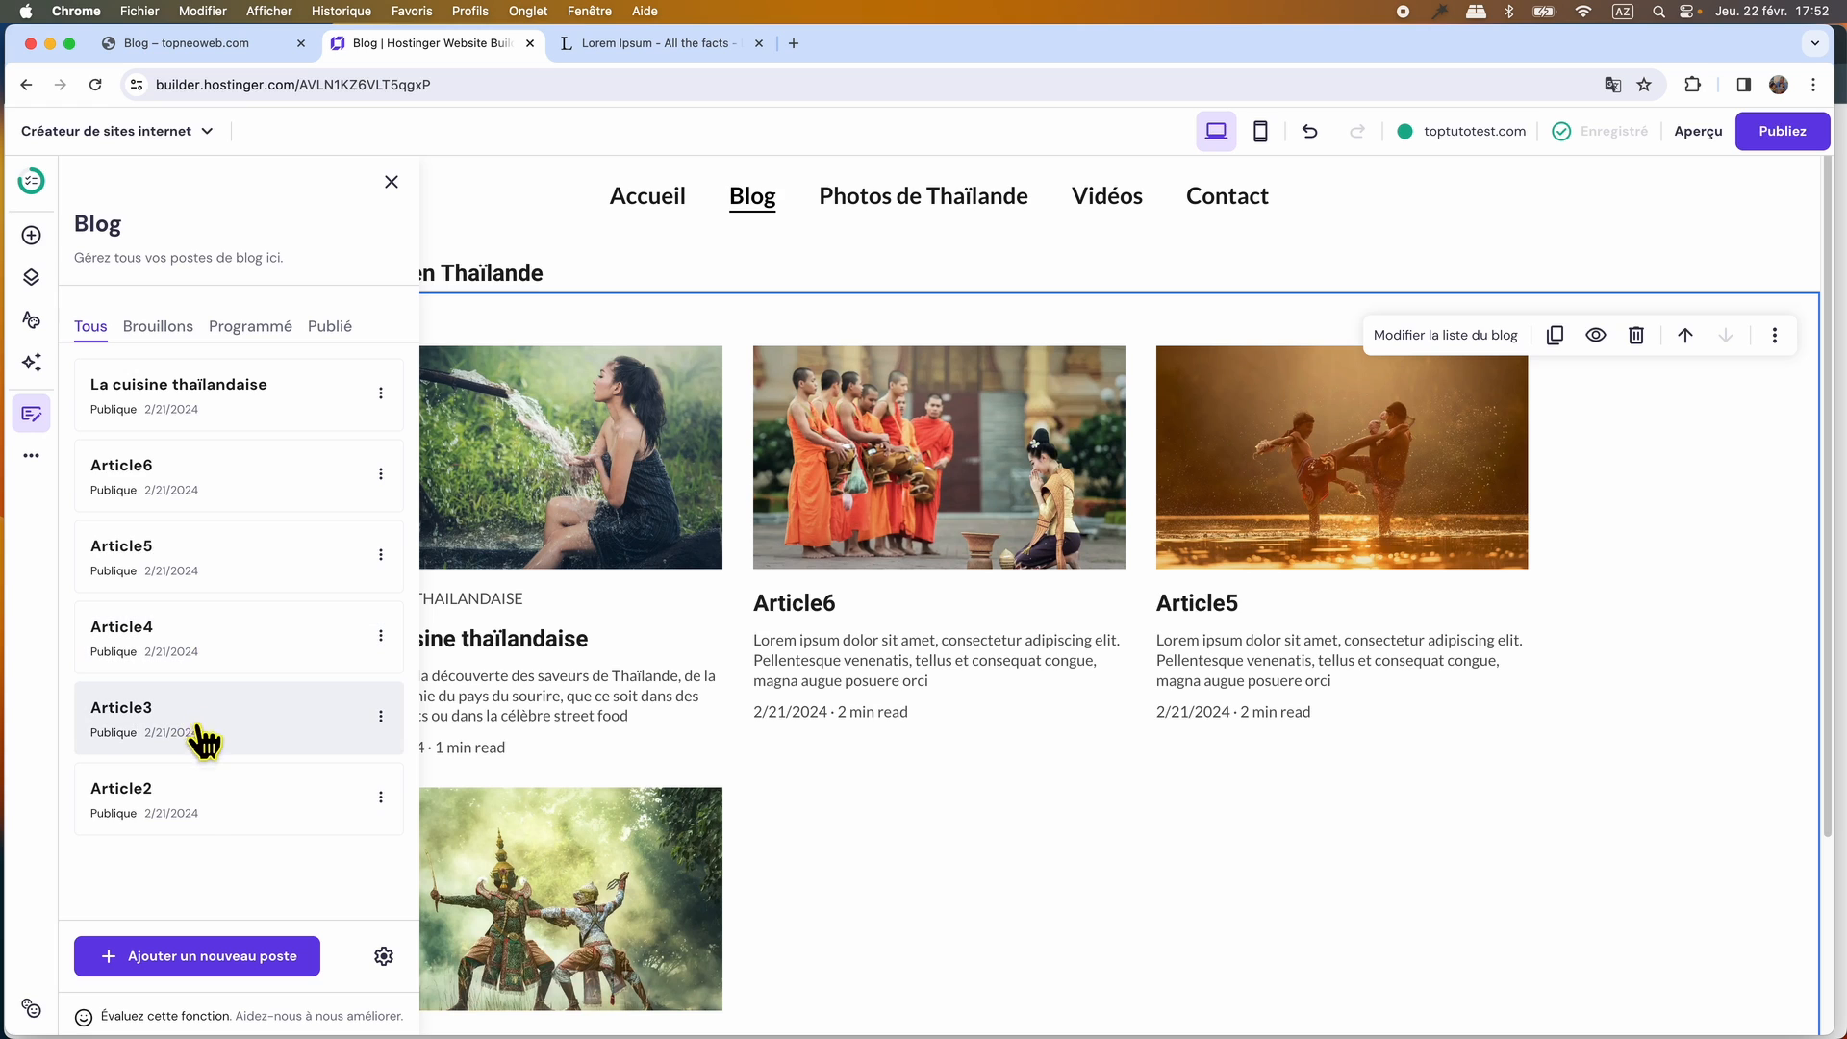
Examine the article grid on the original WordPress Blog page and return to the builder's Blog page.
{"action": "left_click", "coordinate": [175, 46]}
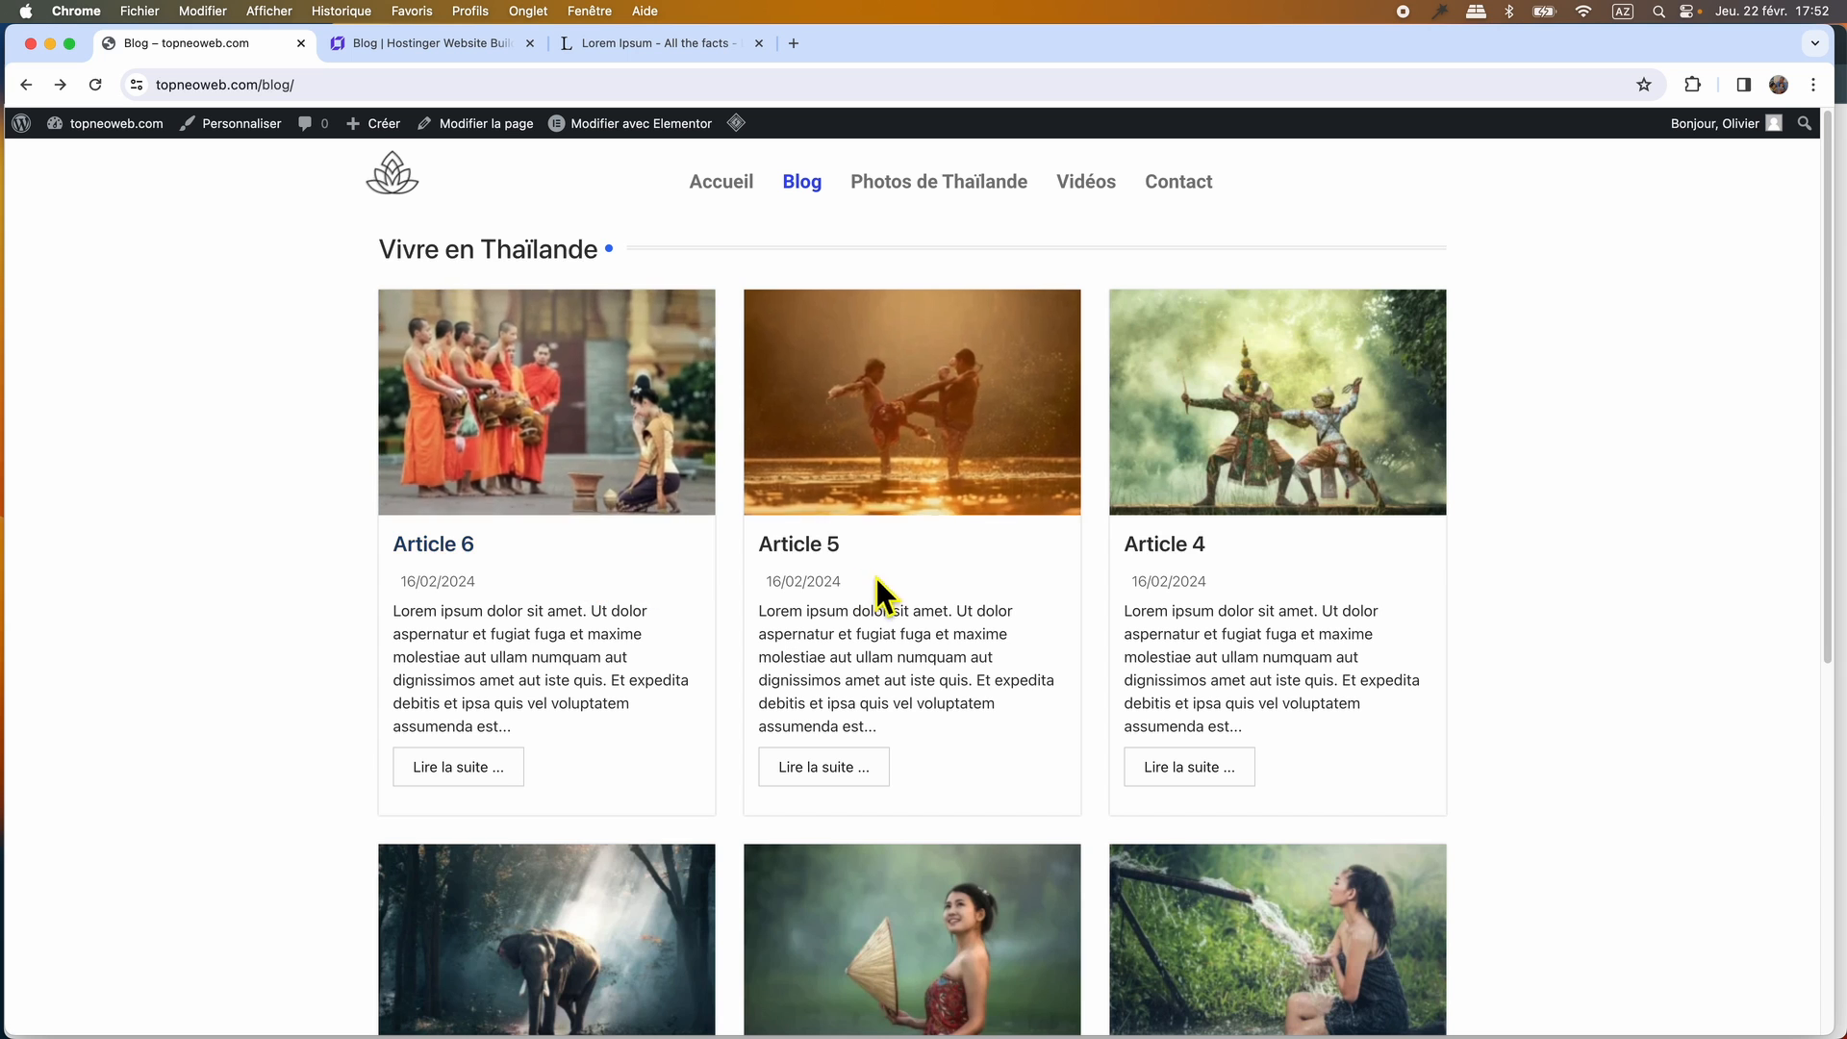
{"action": "scroll", "coordinate": [655, 857], "scroll_direction": "down", "scroll_amount": 5}
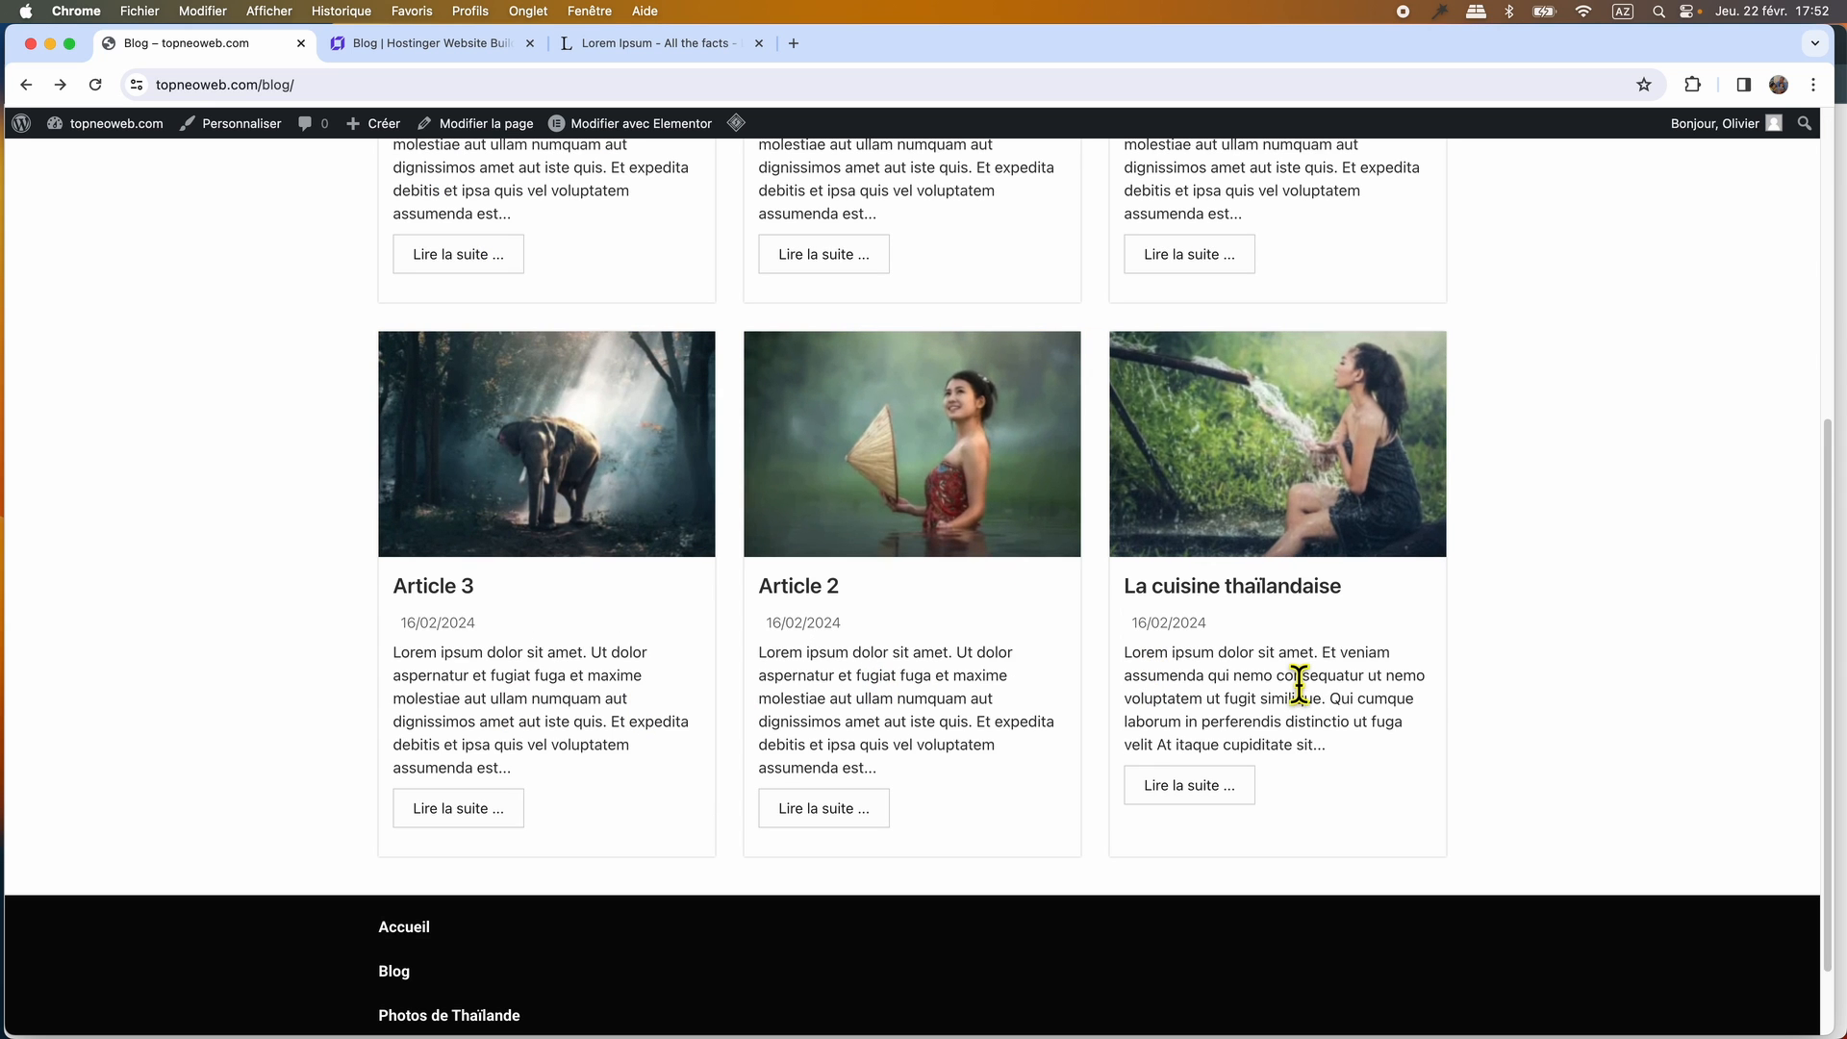
{"action": "scroll", "coordinate": [1301, 681], "scroll_direction": "up", "scroll_amount": 5}
{"action": "left_click", "coordinate": [429, 44]}
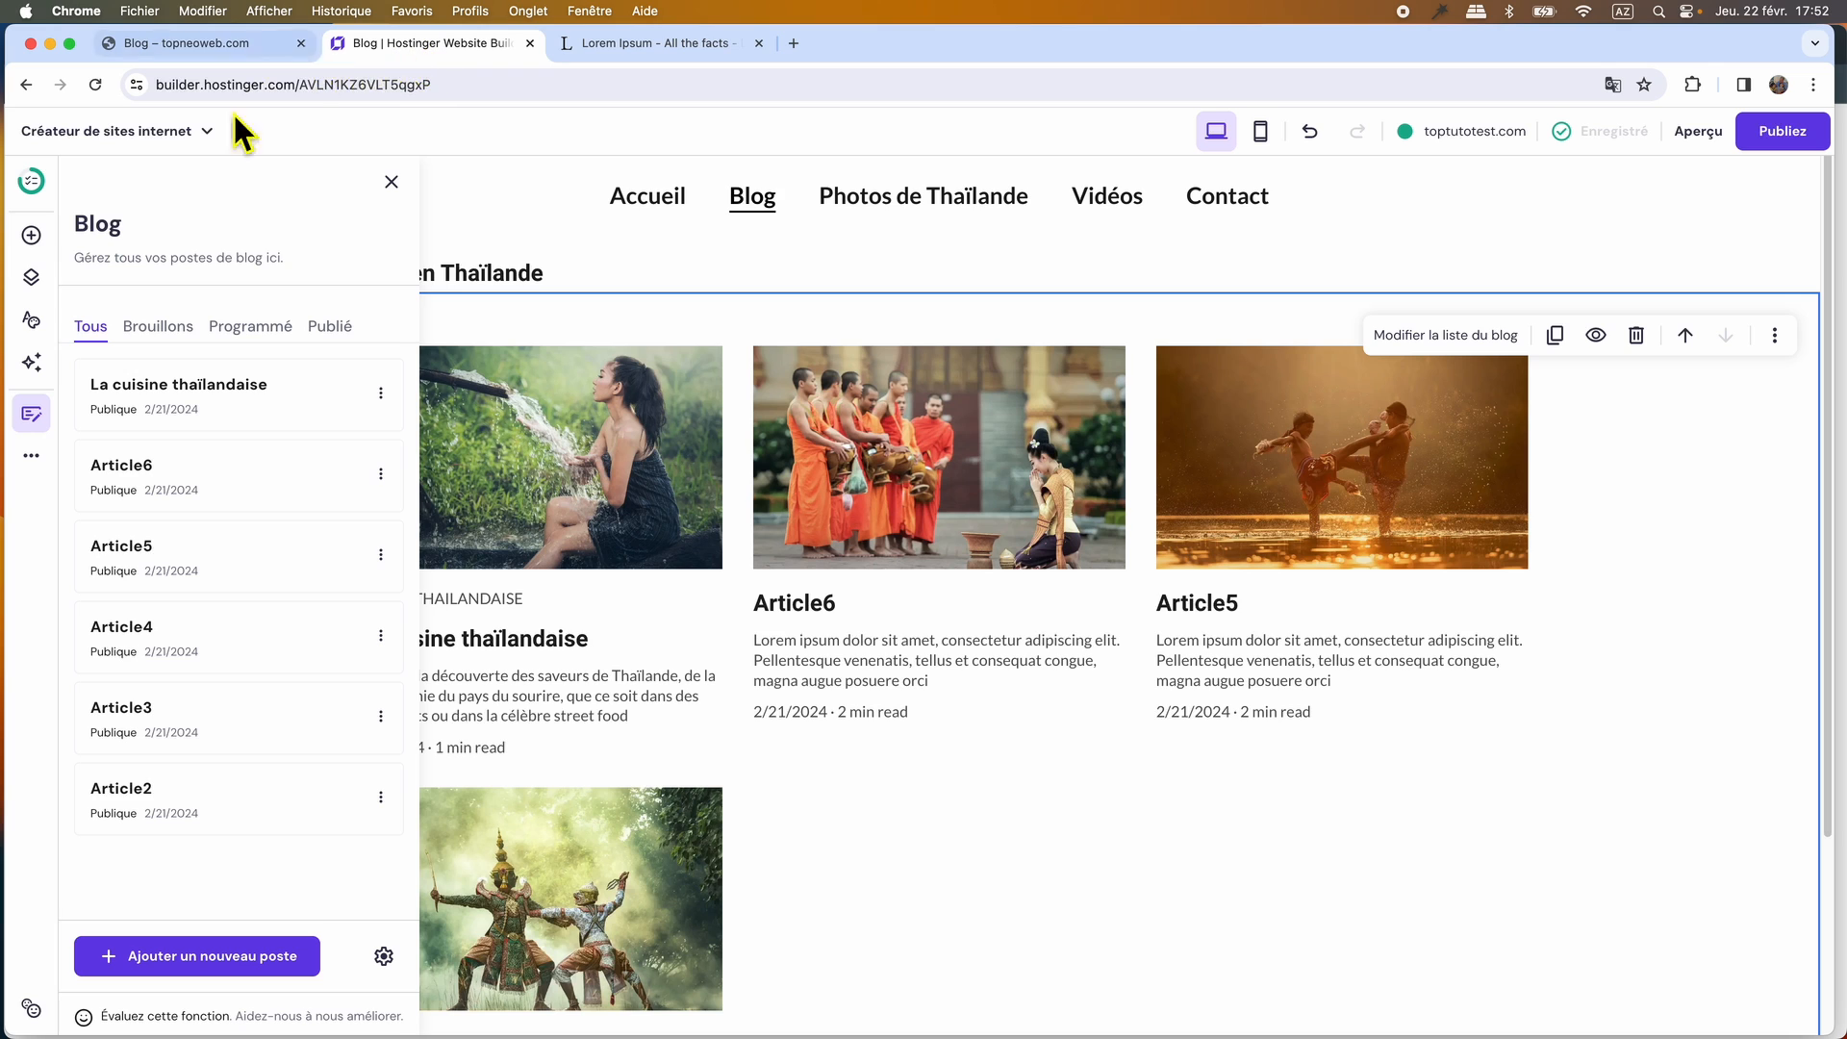
Set the blog list on the Blog page to show 6 posts per page.
{"action": "left_click", "coordinate": [391, 183]}
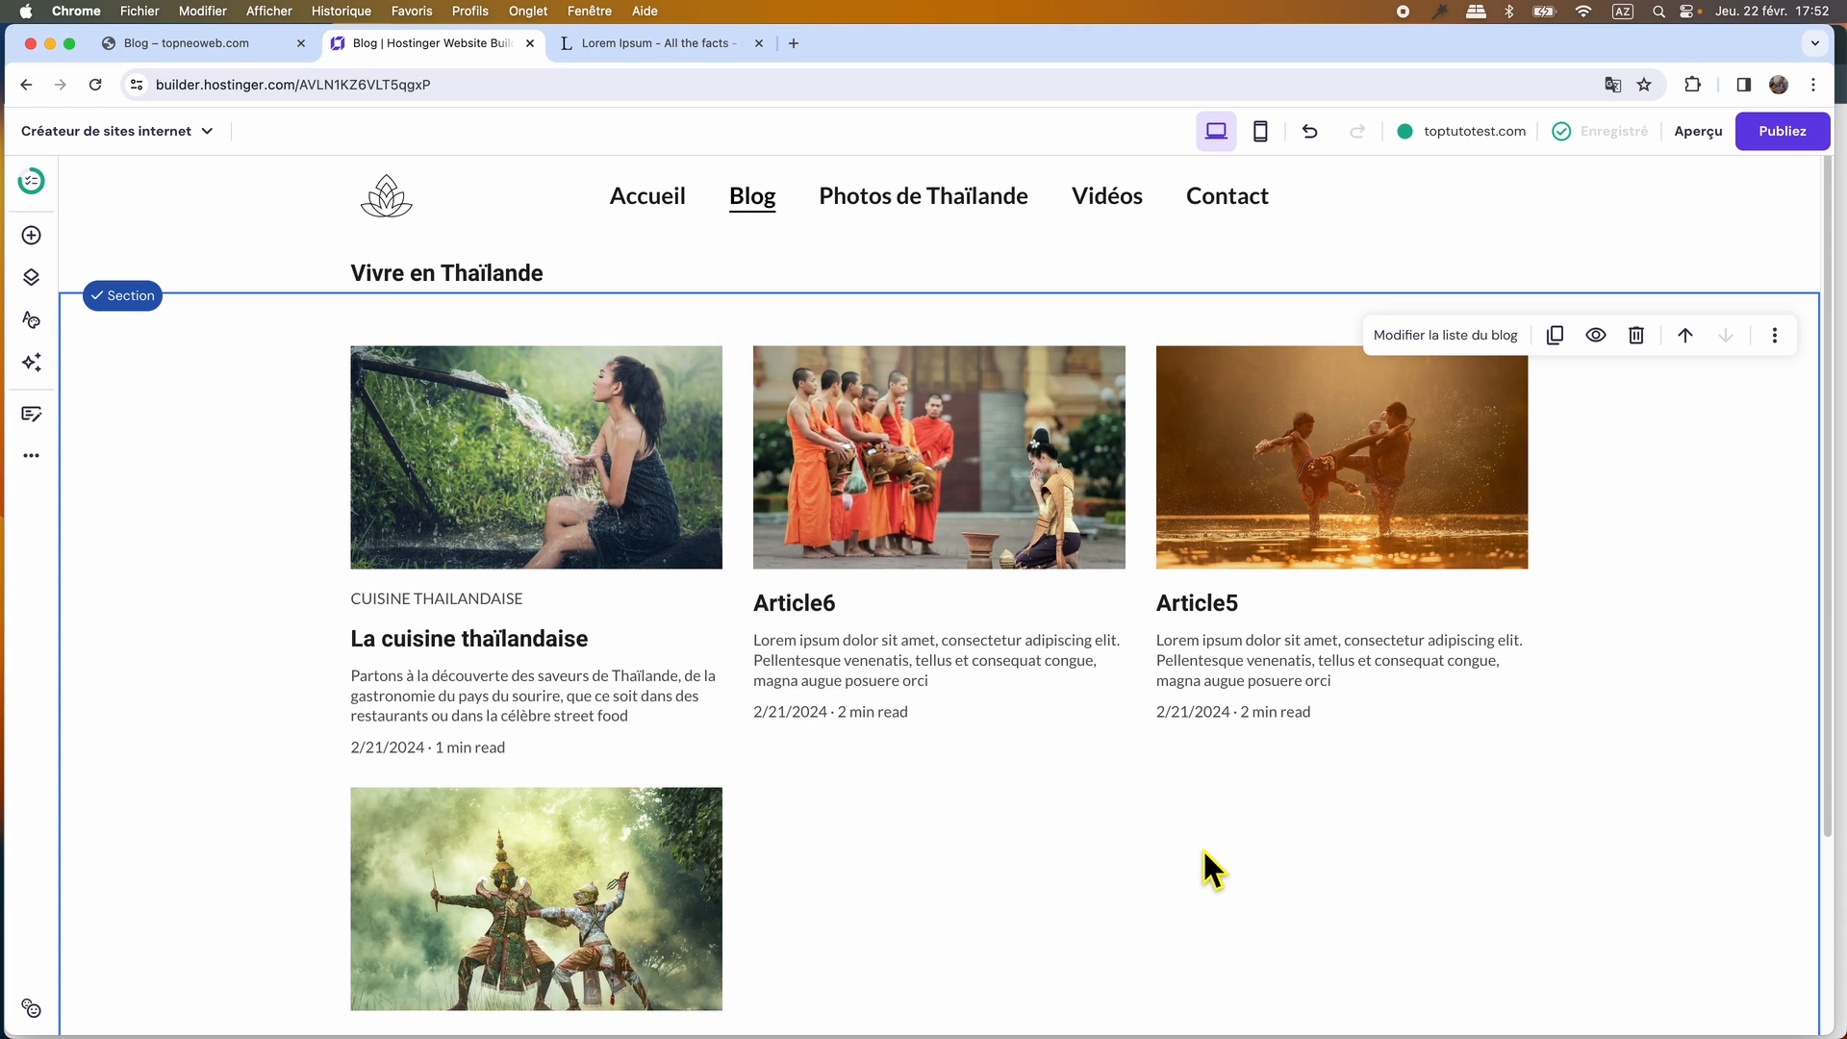
{"action": "left_click", "coordinate": [1443, 337]}
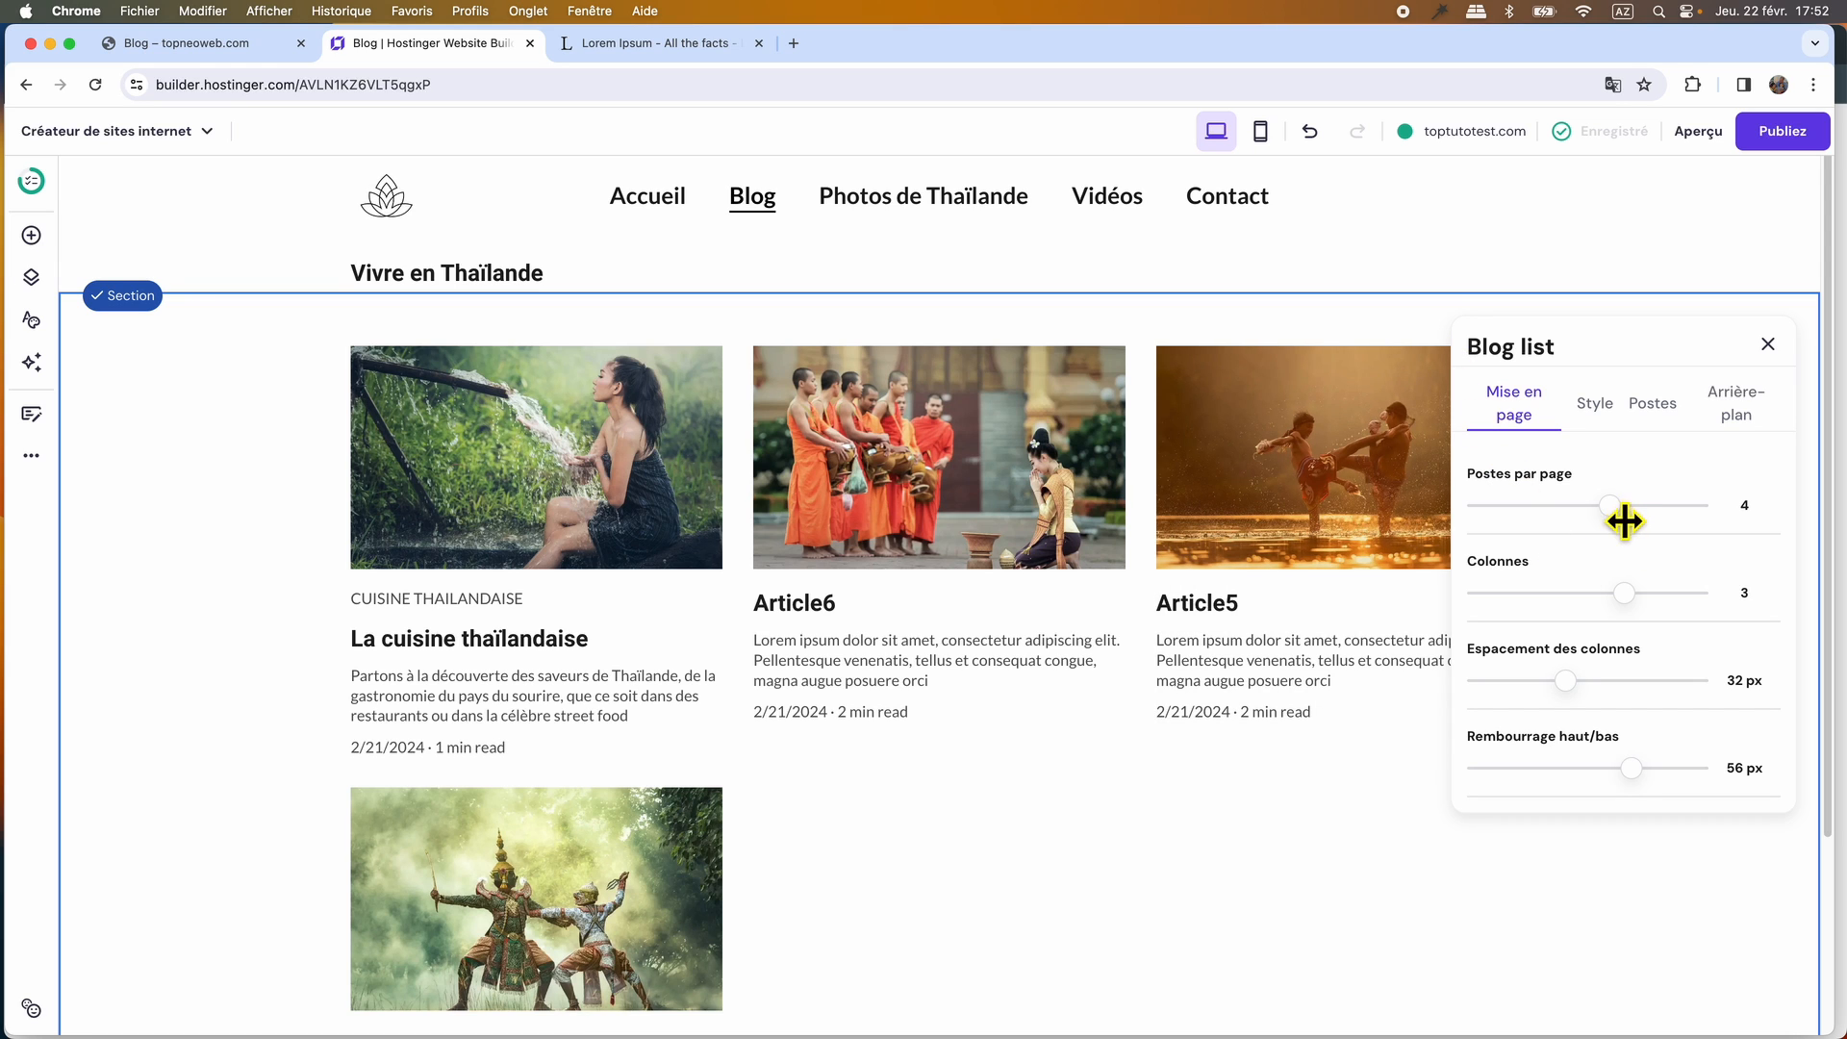
{"action": "left_click_drag", "start_coordinate": [1625, 519], "coordinate": [1712, 527]}
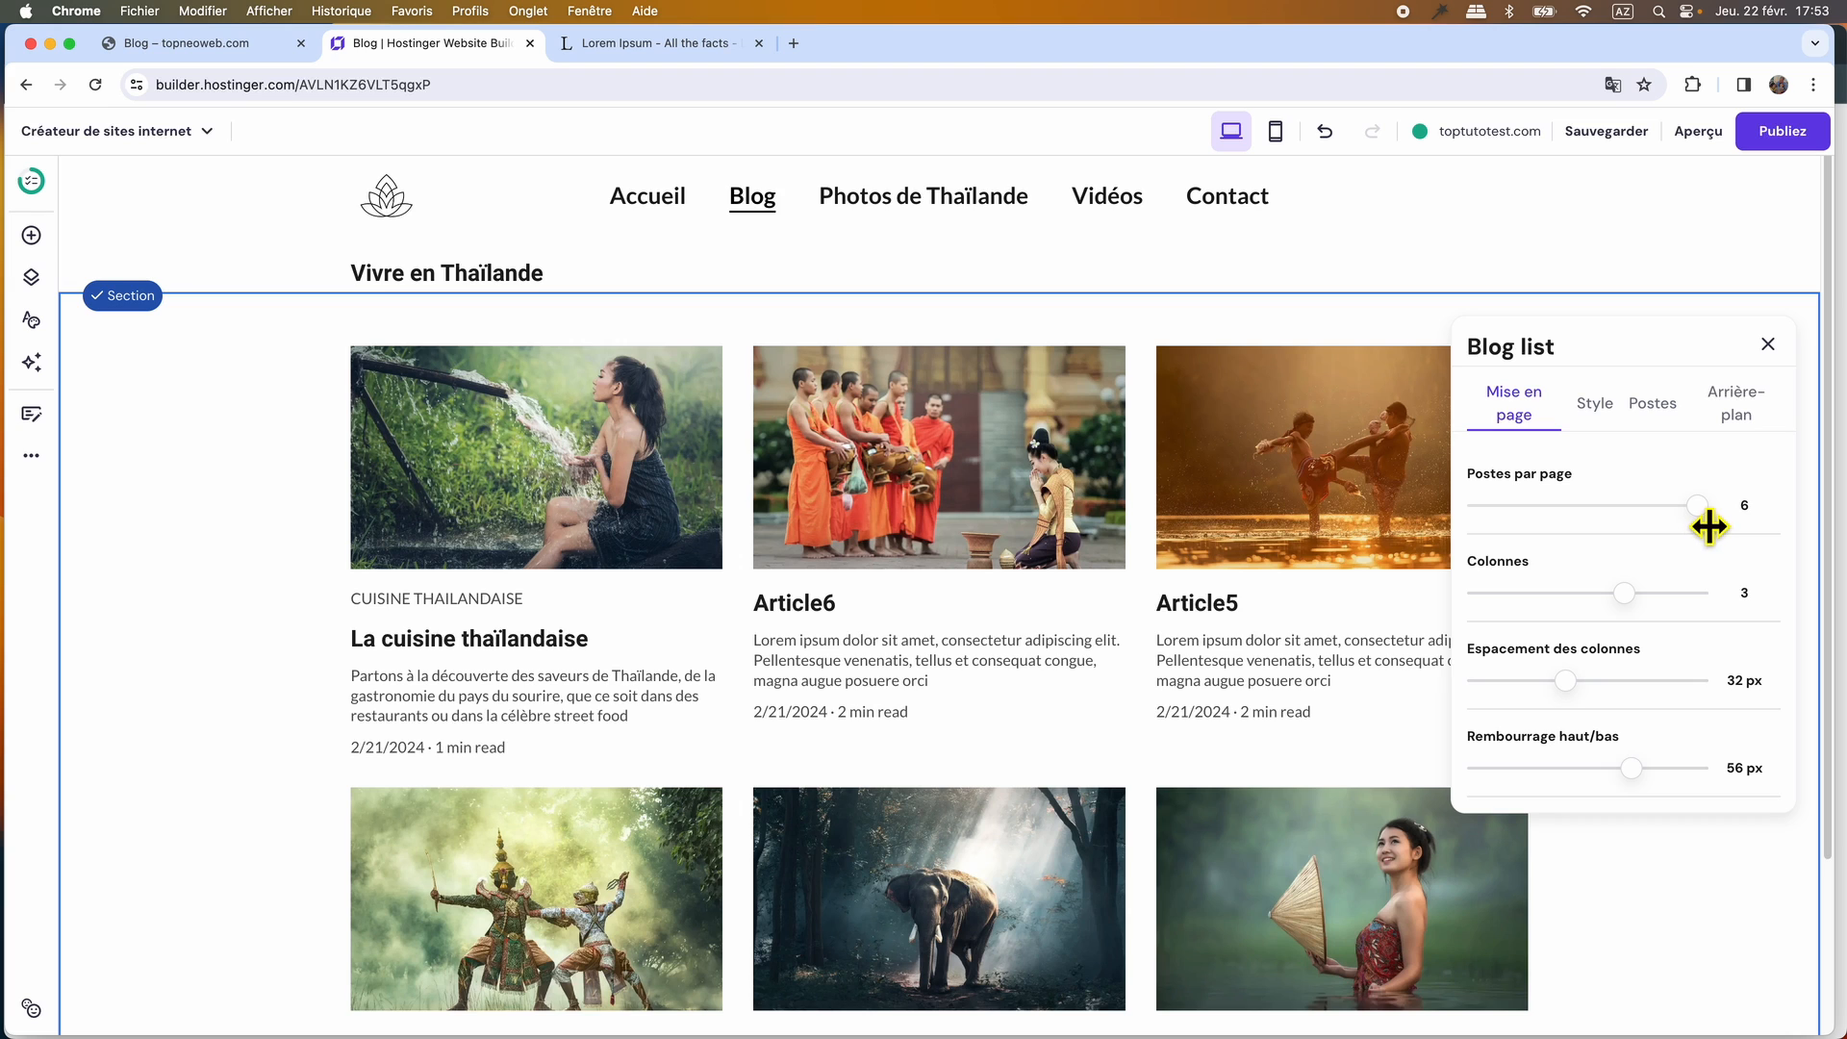
Try the blog list with 3 posts per page, test its pagination, and restore 6 posts per page.
{"action": "left_click_drag", "start_coordinate": [1710, 527], "coordinate": [1566, 528]}
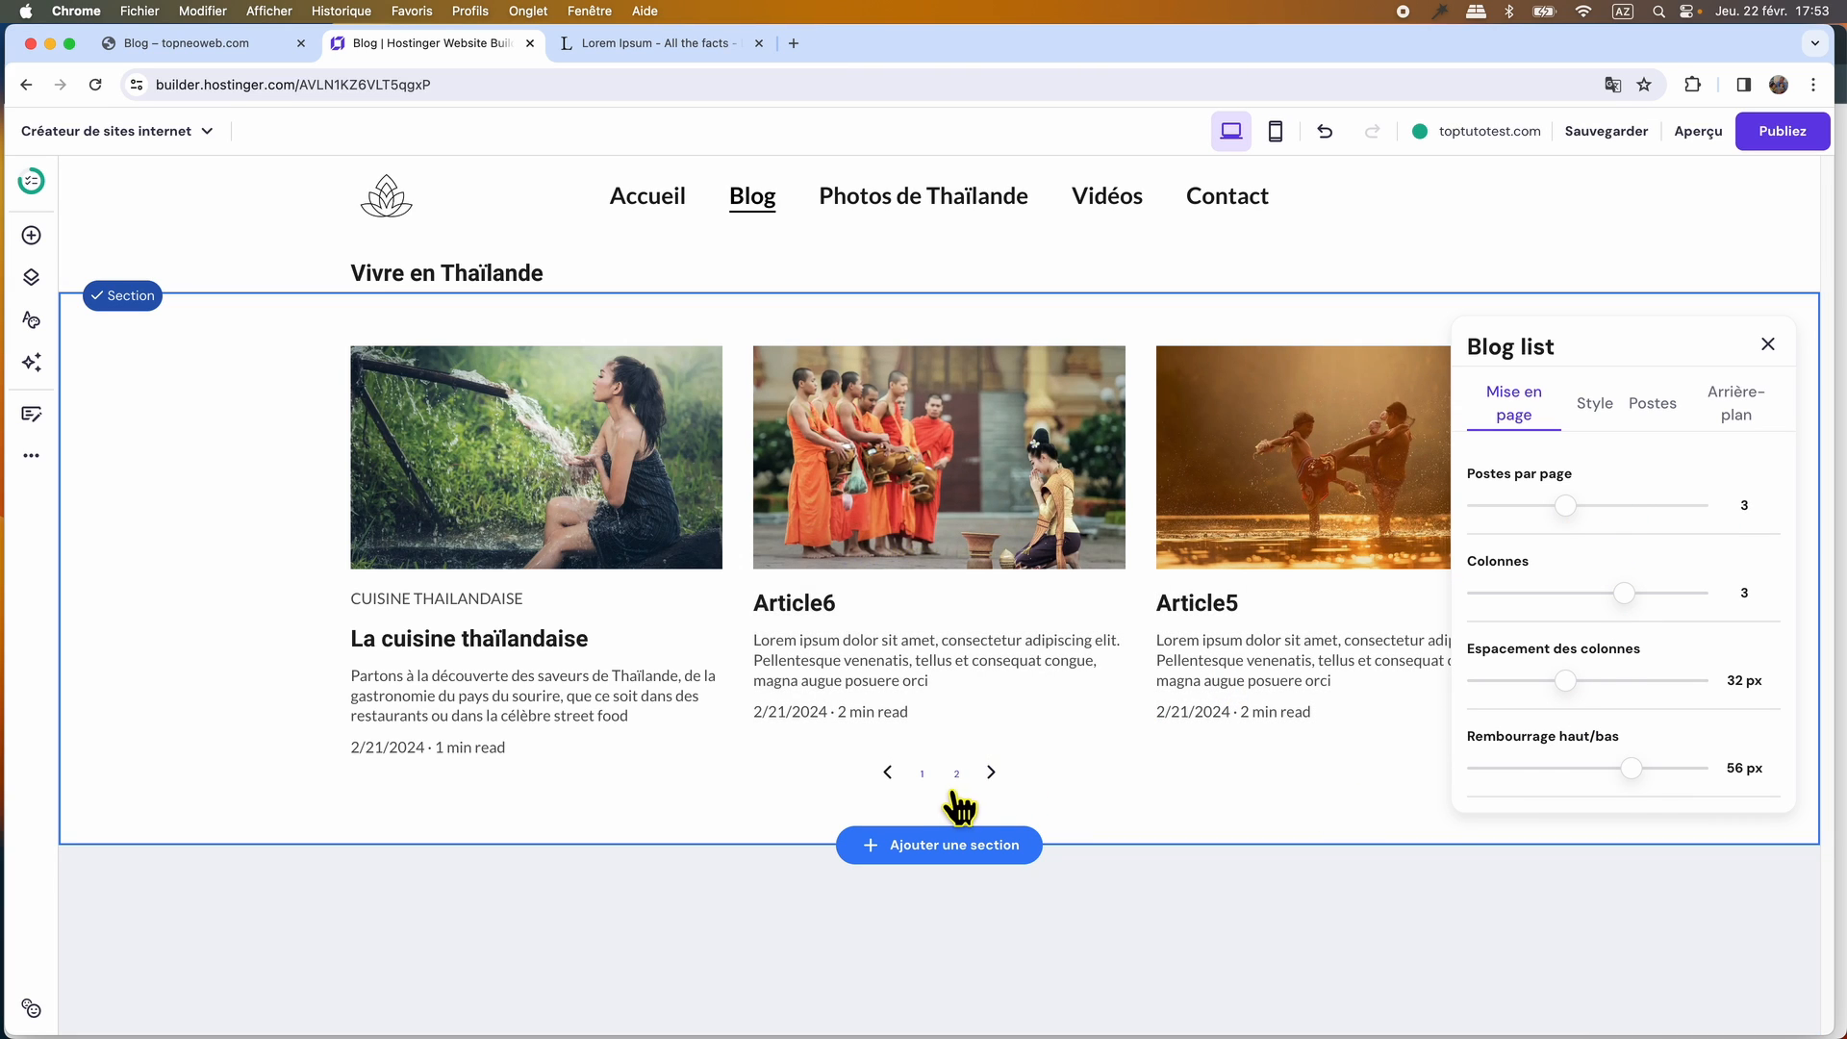
{"action": "left_click", "coordinate": [956, 775]}
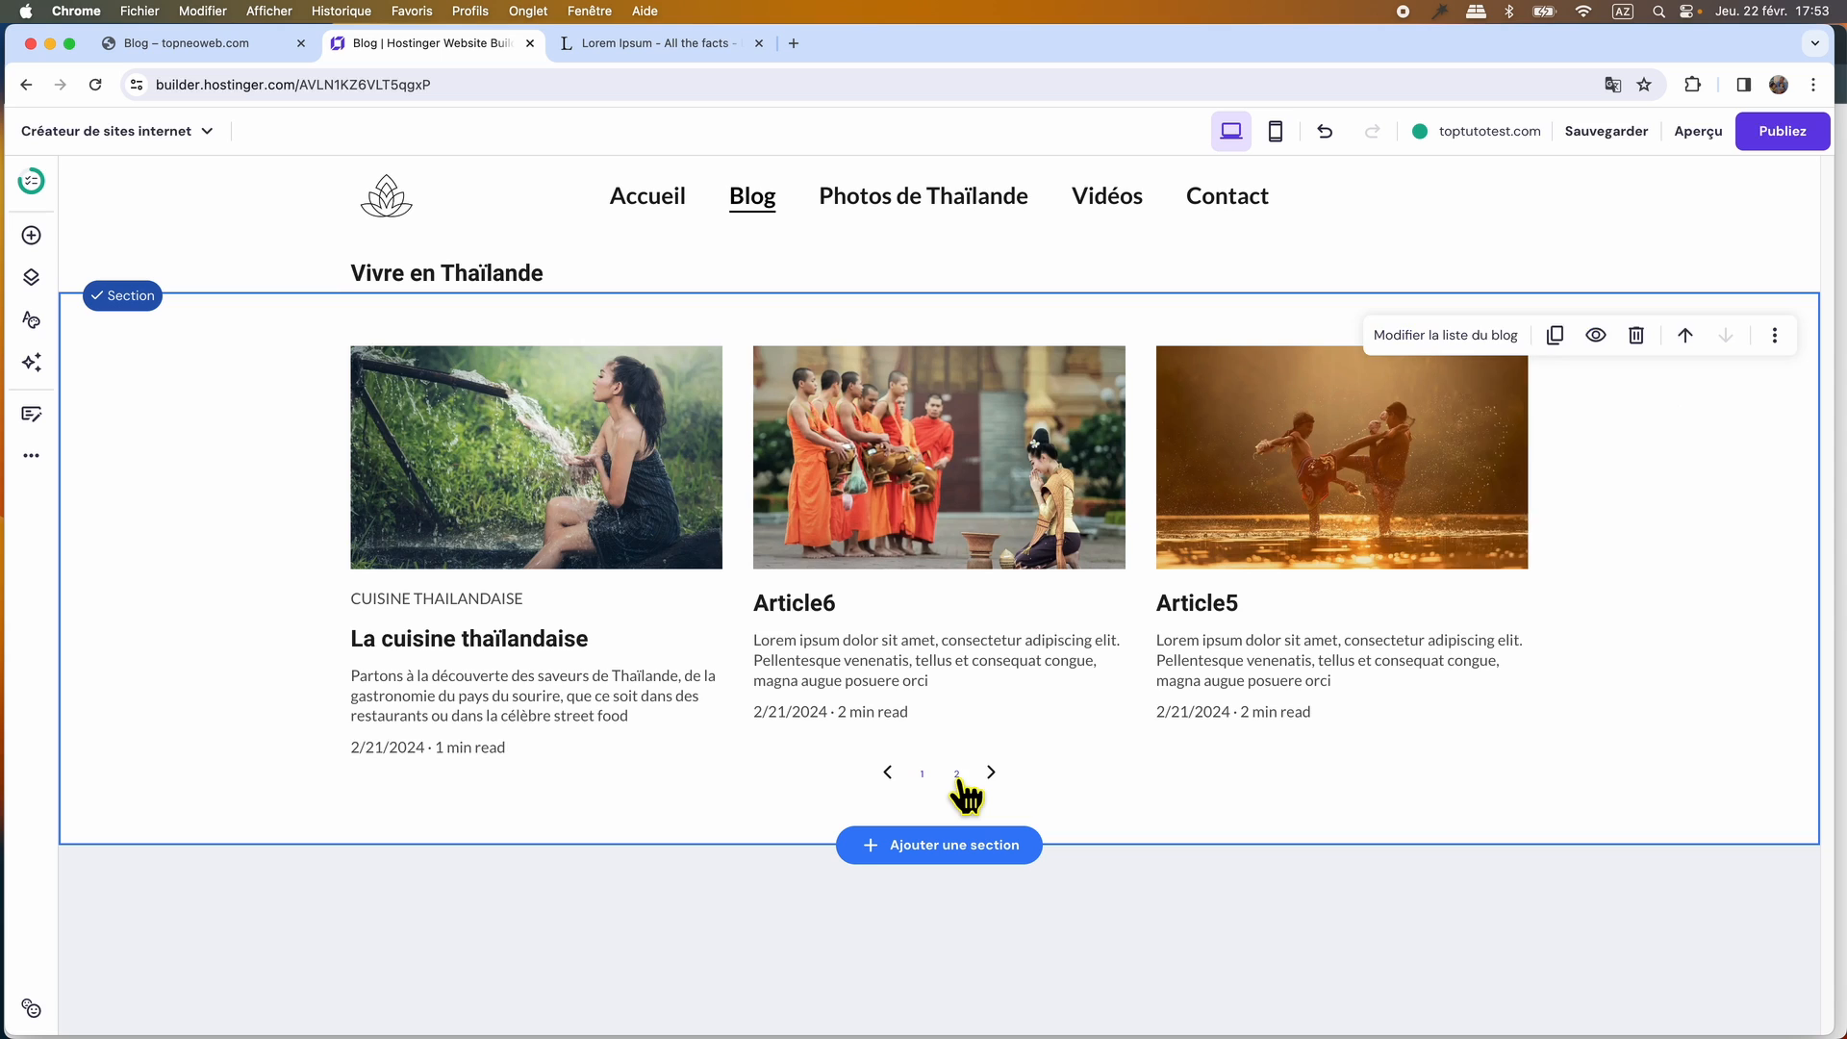
{"action": "left_click", "coordinate": [923, 740]}
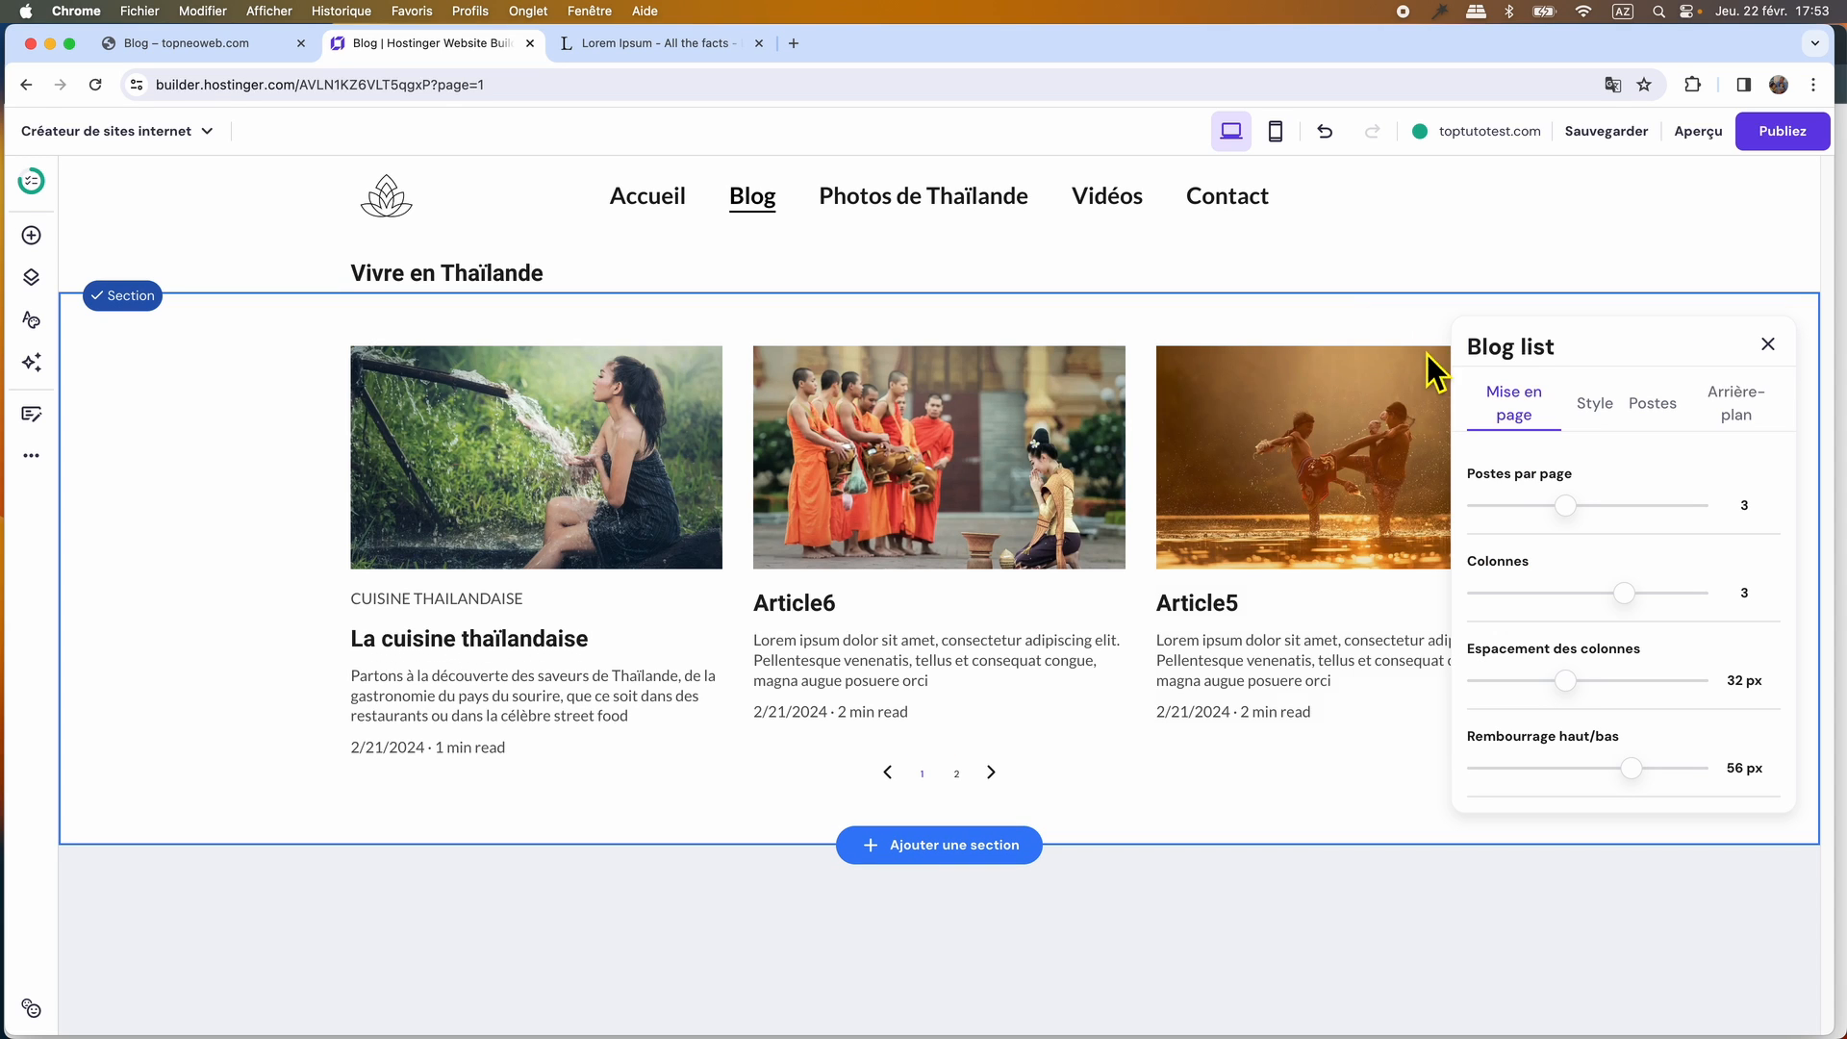
{"action": "left_click_drag", "start_coordinate": [1563, 508], "coordinate": [1697, 505]}
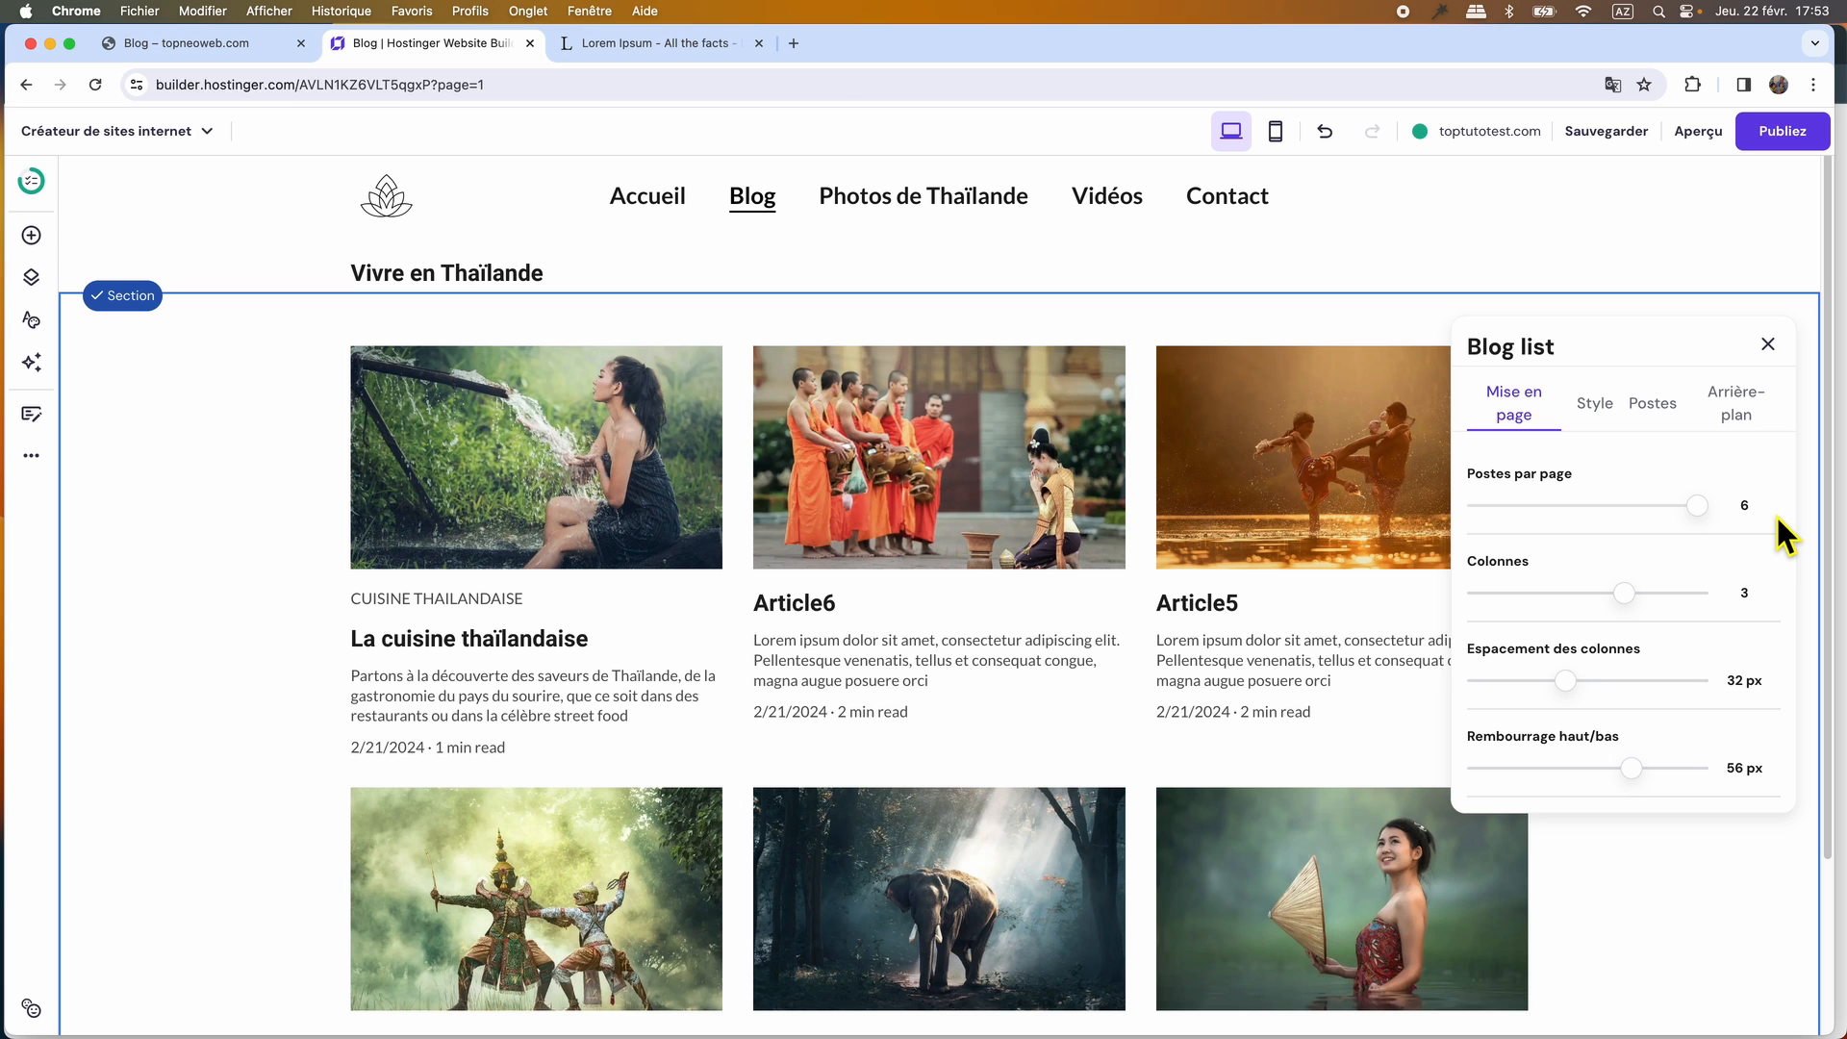
Set the blog list's column spacing to 20 px and its vertical padding (Rembourrage haut/bas) to 20 px.
{"action": "mouse_move", "coordinate": [1208, 508]}
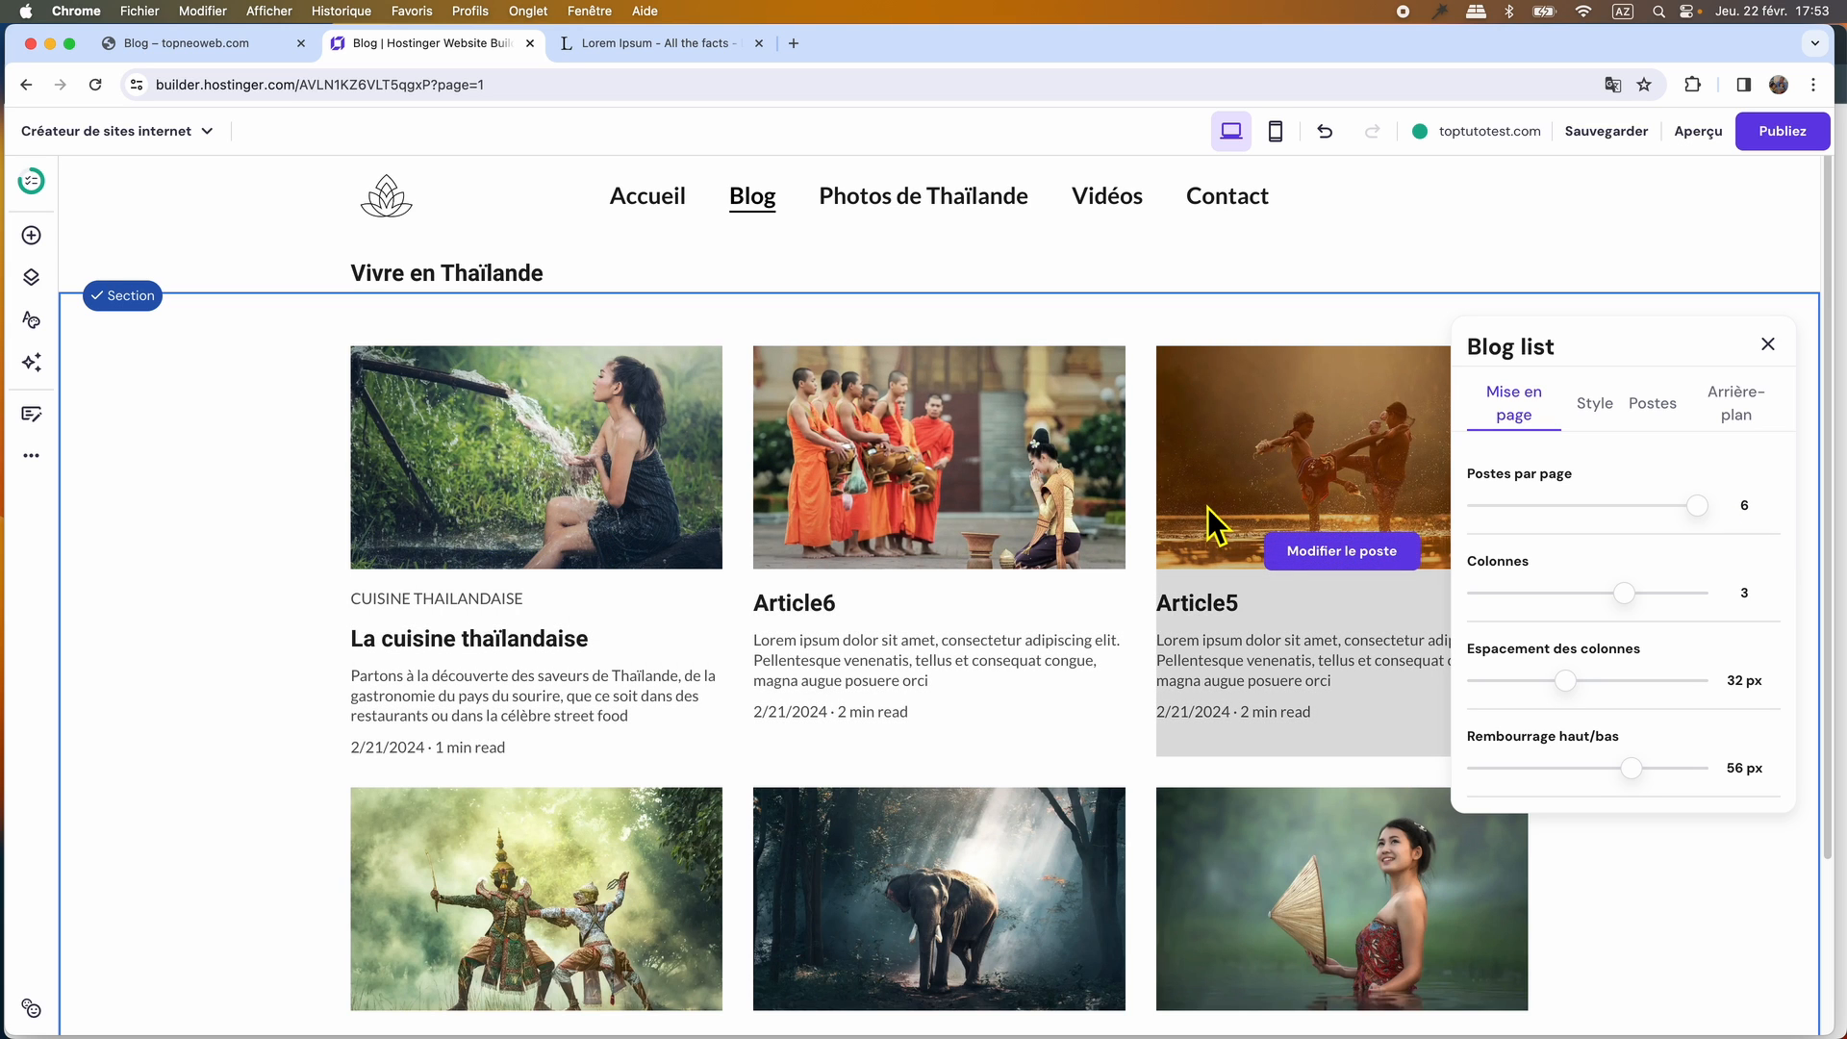
{"action": "mouse_move", "coordinate": [1577, 699]}
{"action": "left_mouse_down"}
{"action": "mouse_move", "coordinate": [1603, 700]}
{"action": "mouse_move", "coordinate": [1552, 709]}
{"action": "left_mouse_up"}
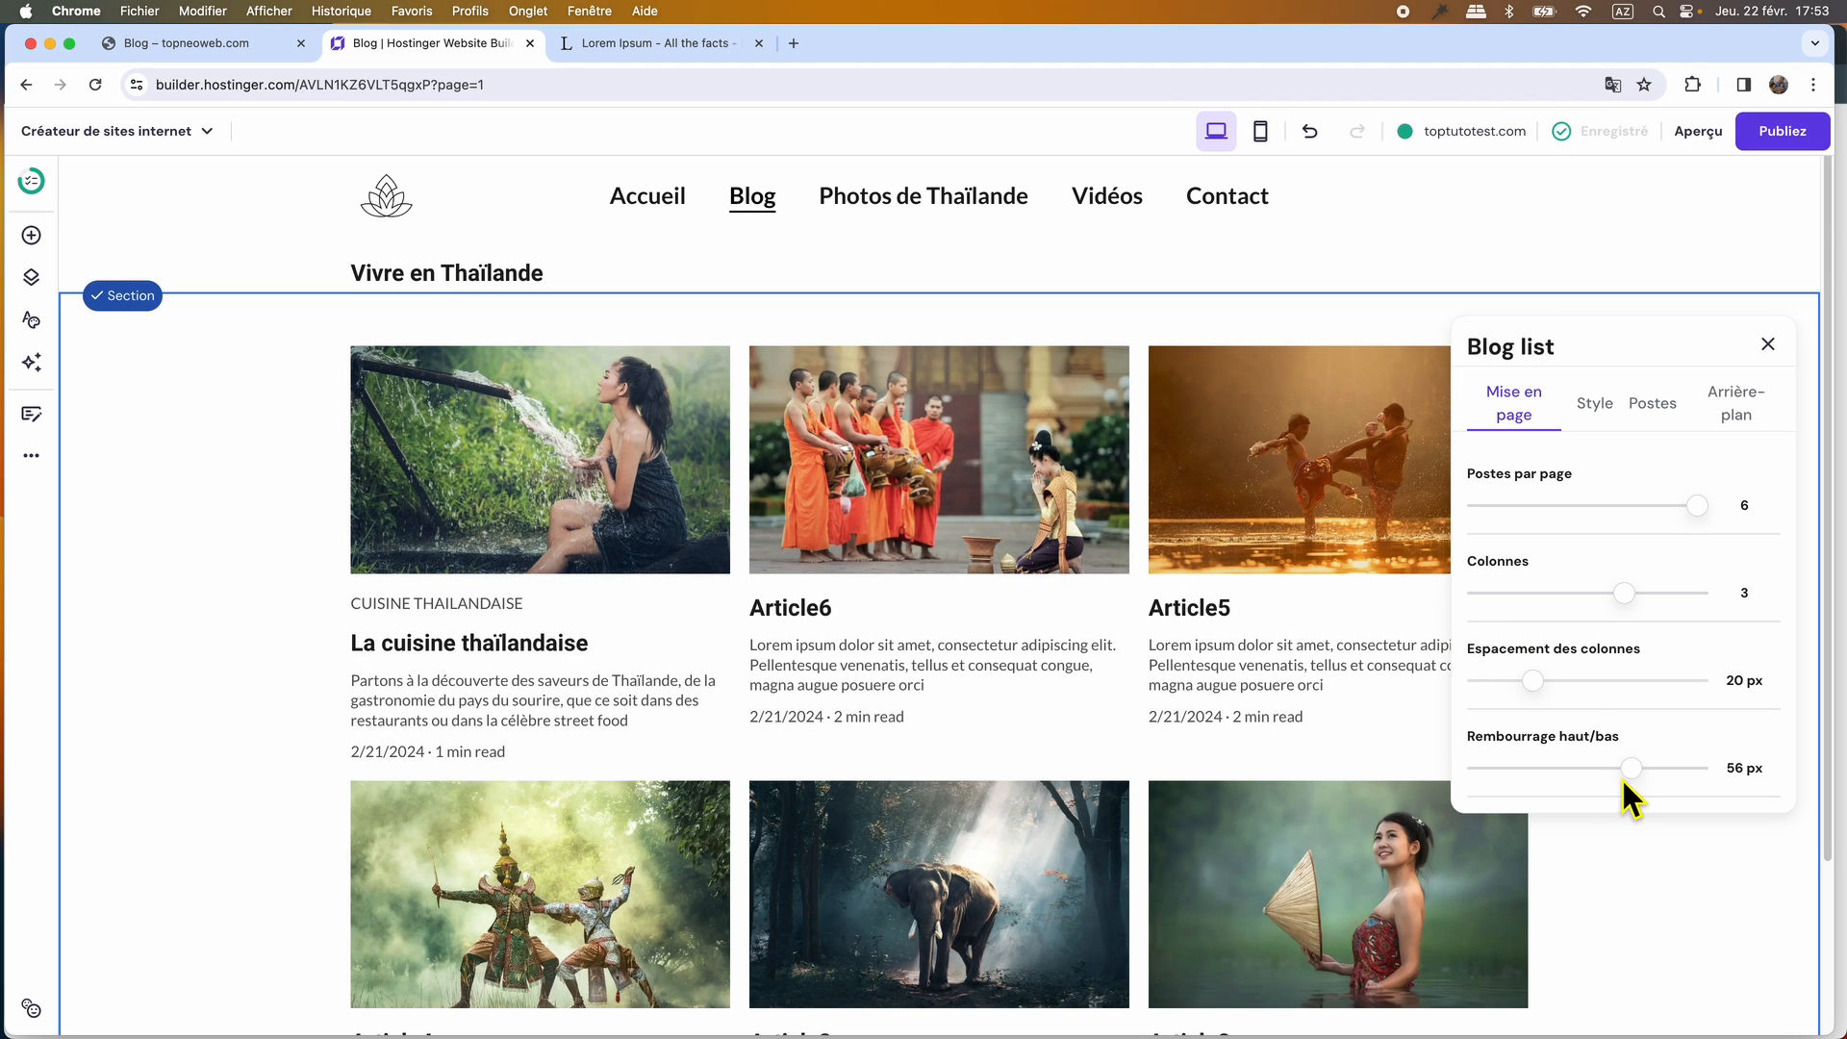
{"action": "left_click_drag", "start_coordinate": [1648, 791], "coordinate": [1549, 792]}
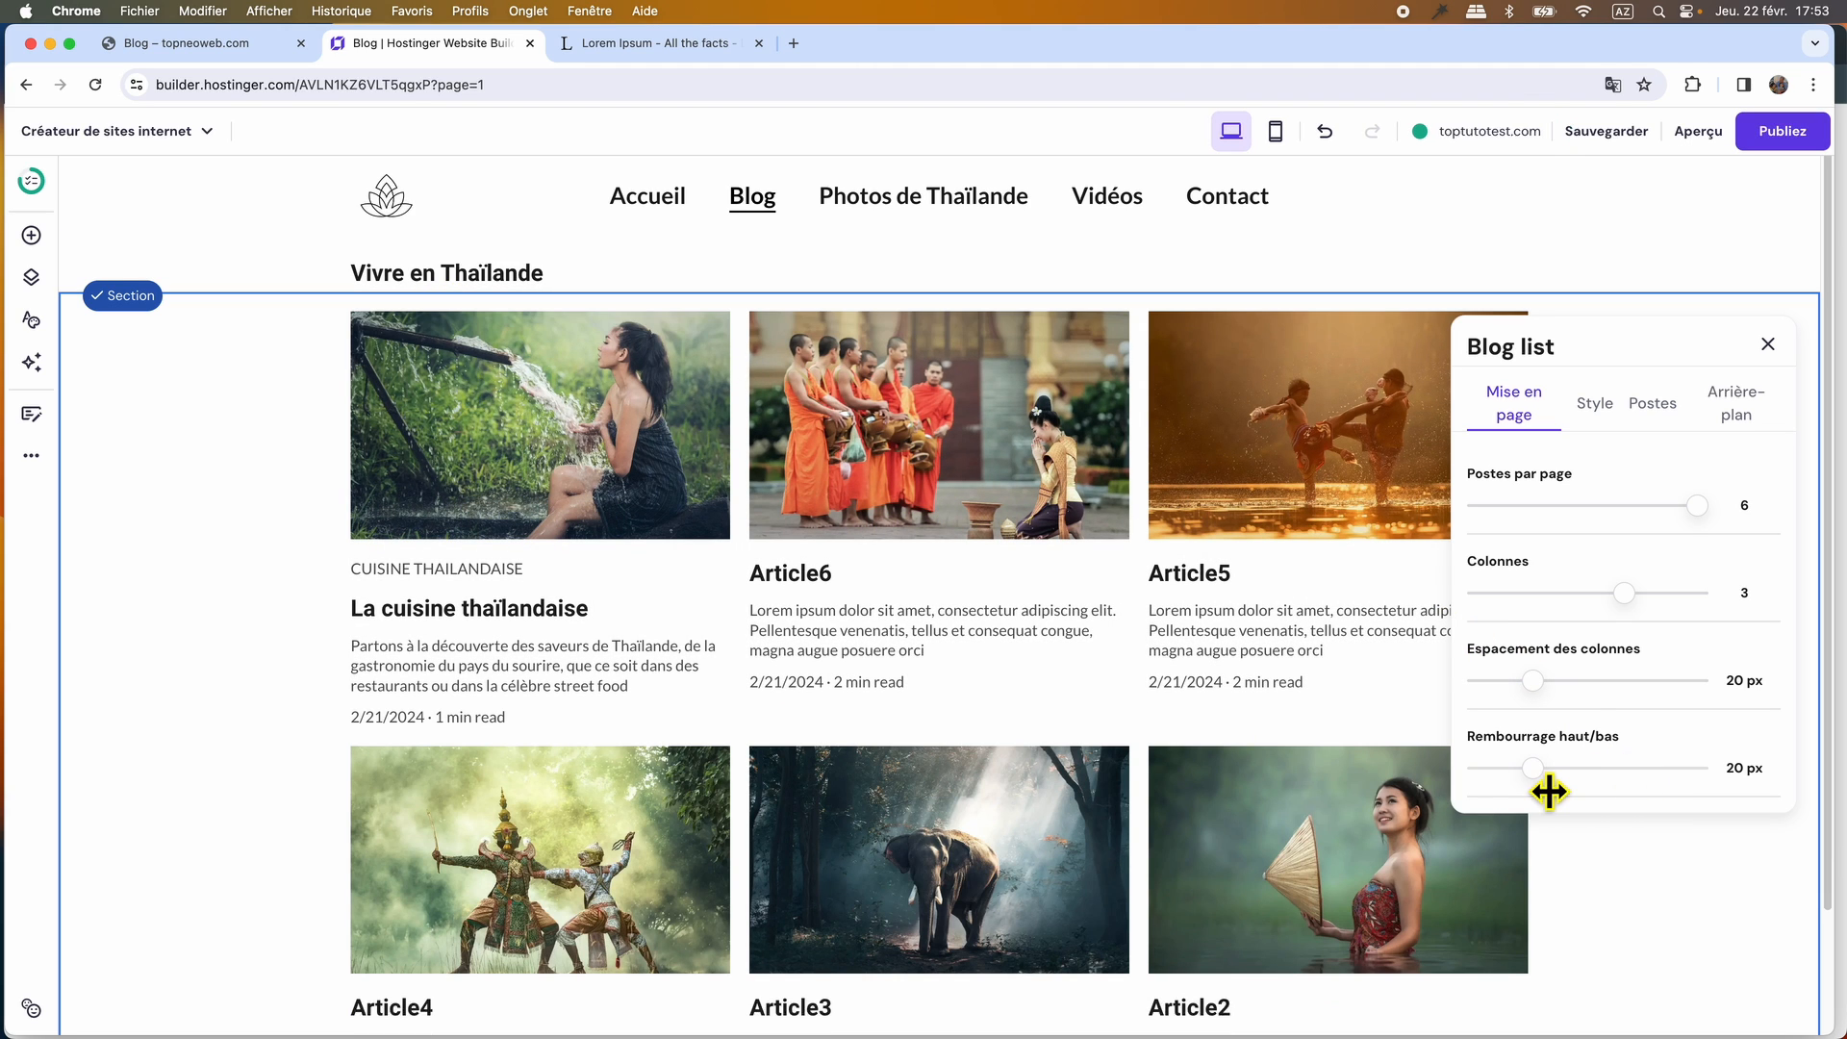
Compare the post cards with the original WordPress Blog page and hide the post categories, author and reading time in the blog list.
{"action": "left_click", "coordinate": [1594, 406]}
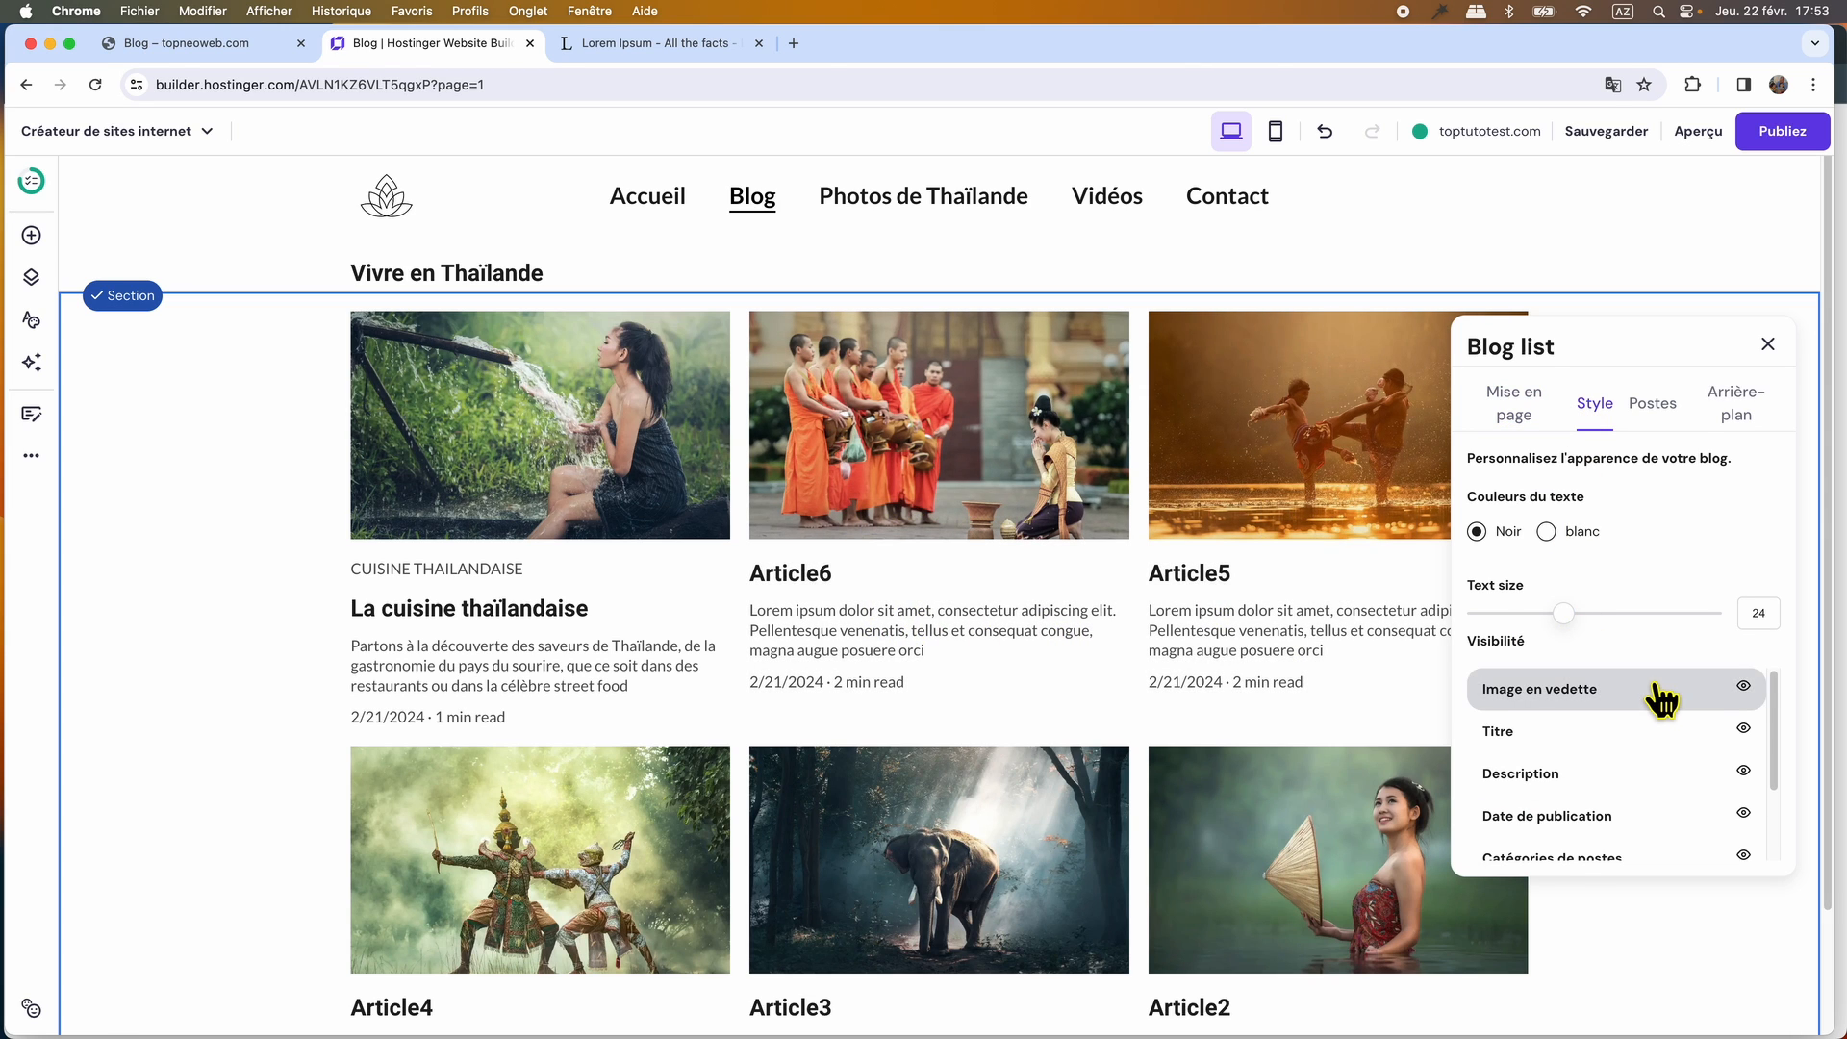
{"action": "scroll", "coordinate": [1662, 700], "scroll_direction": "down", "scroll_amount": 1}
{"action": "scroll", "coordinate": [1663, 701], "scroll_direction": "up", "scroll_amount": 1}
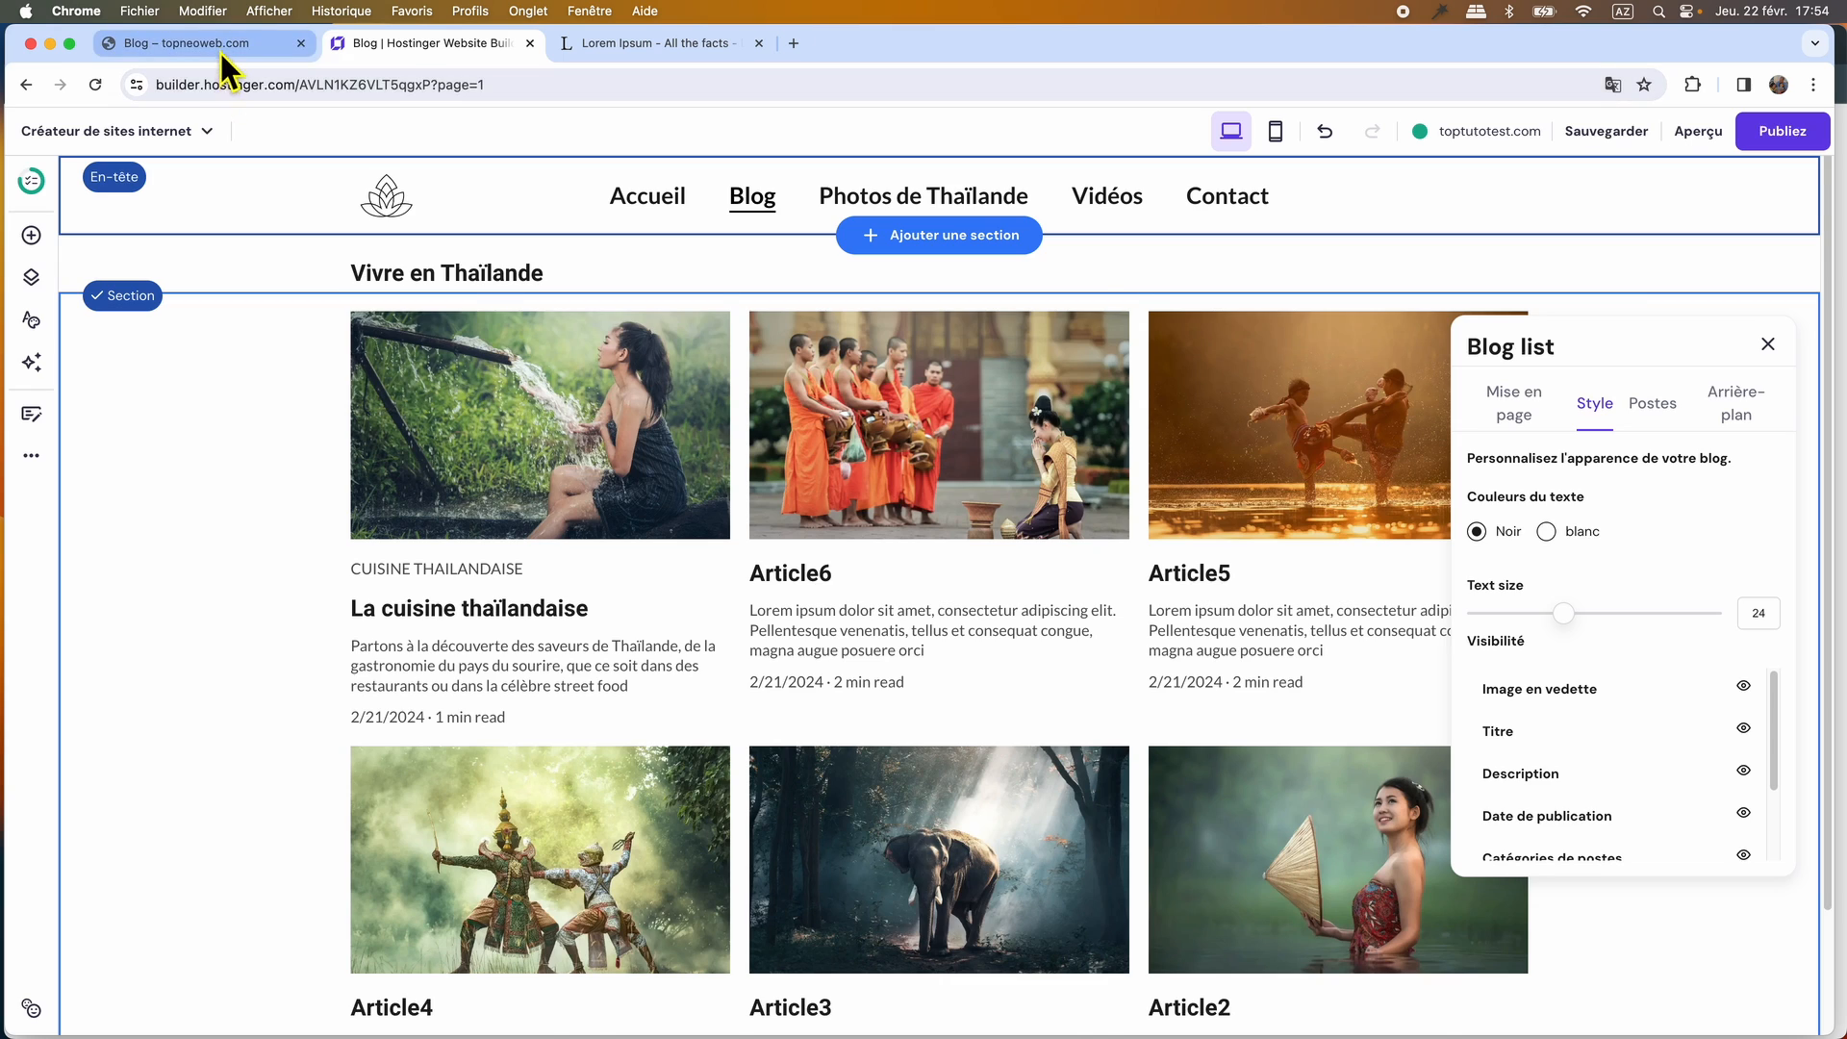
{"action": "left_click", "coordinate": [222, 50]}
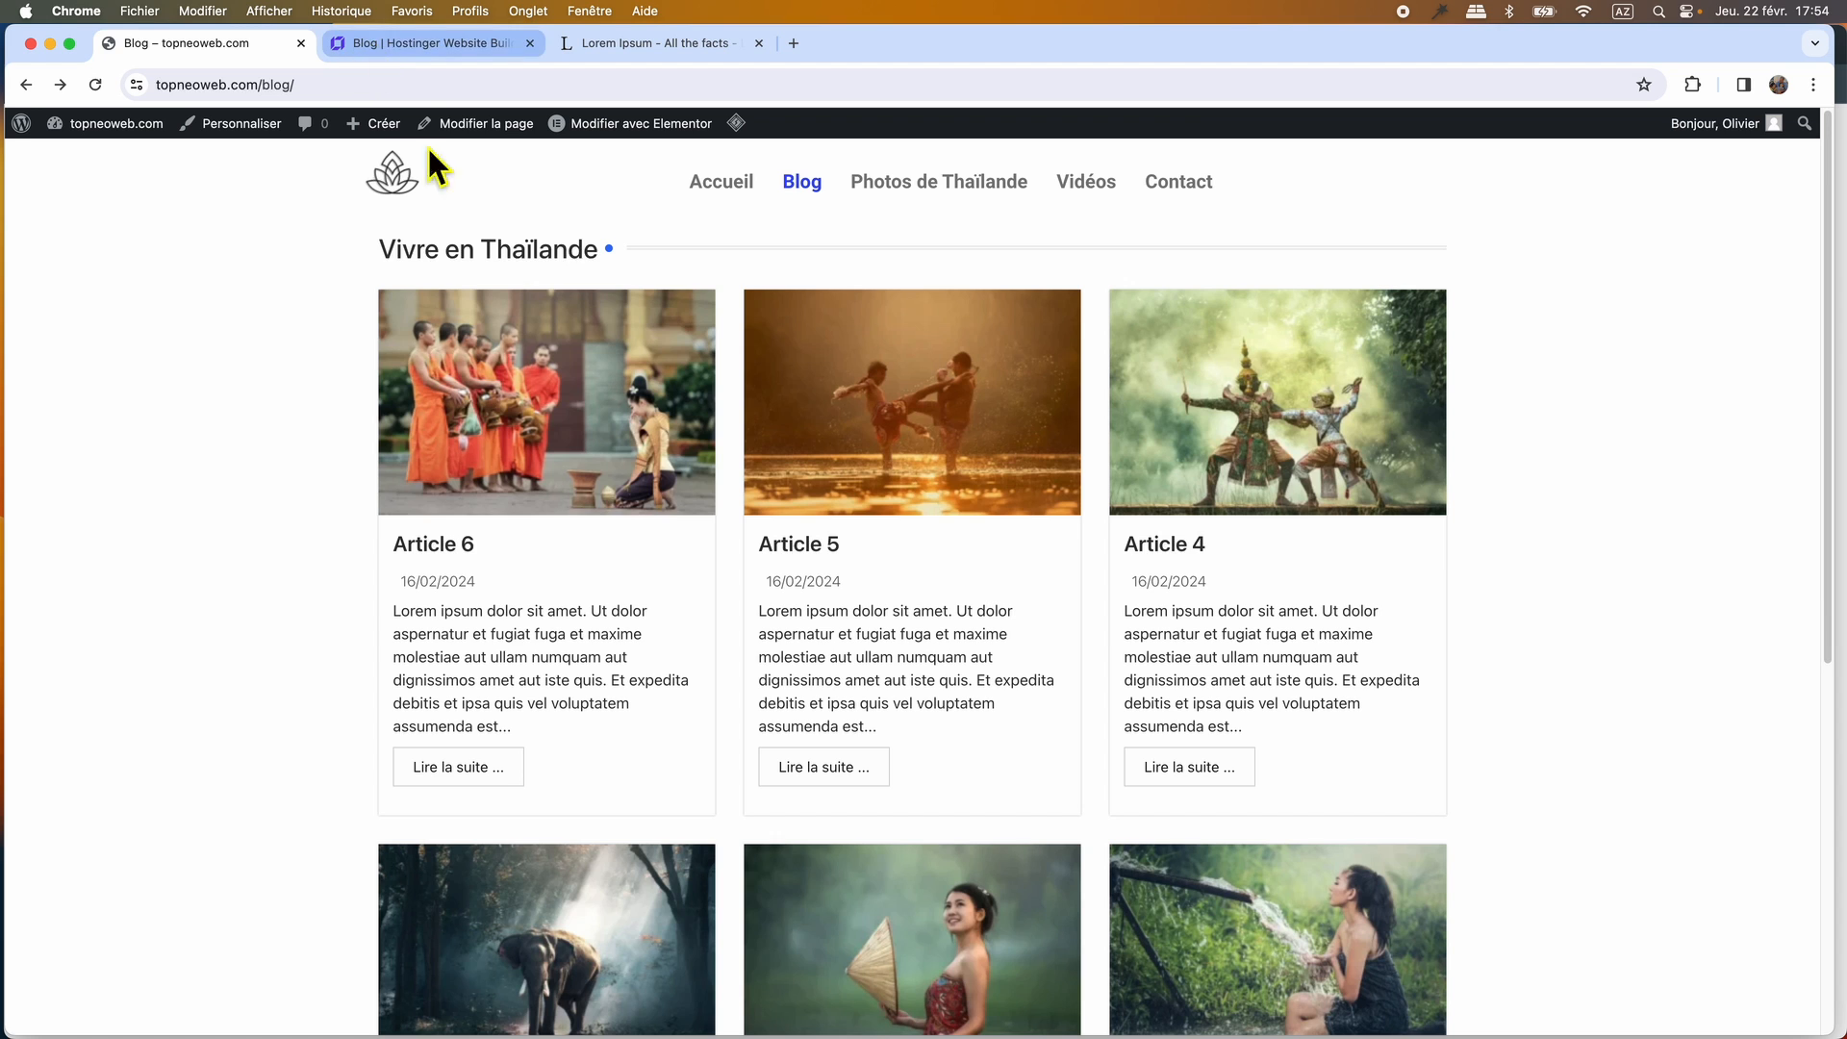
{"action": "left_click", "coordinate": [433, 47]}
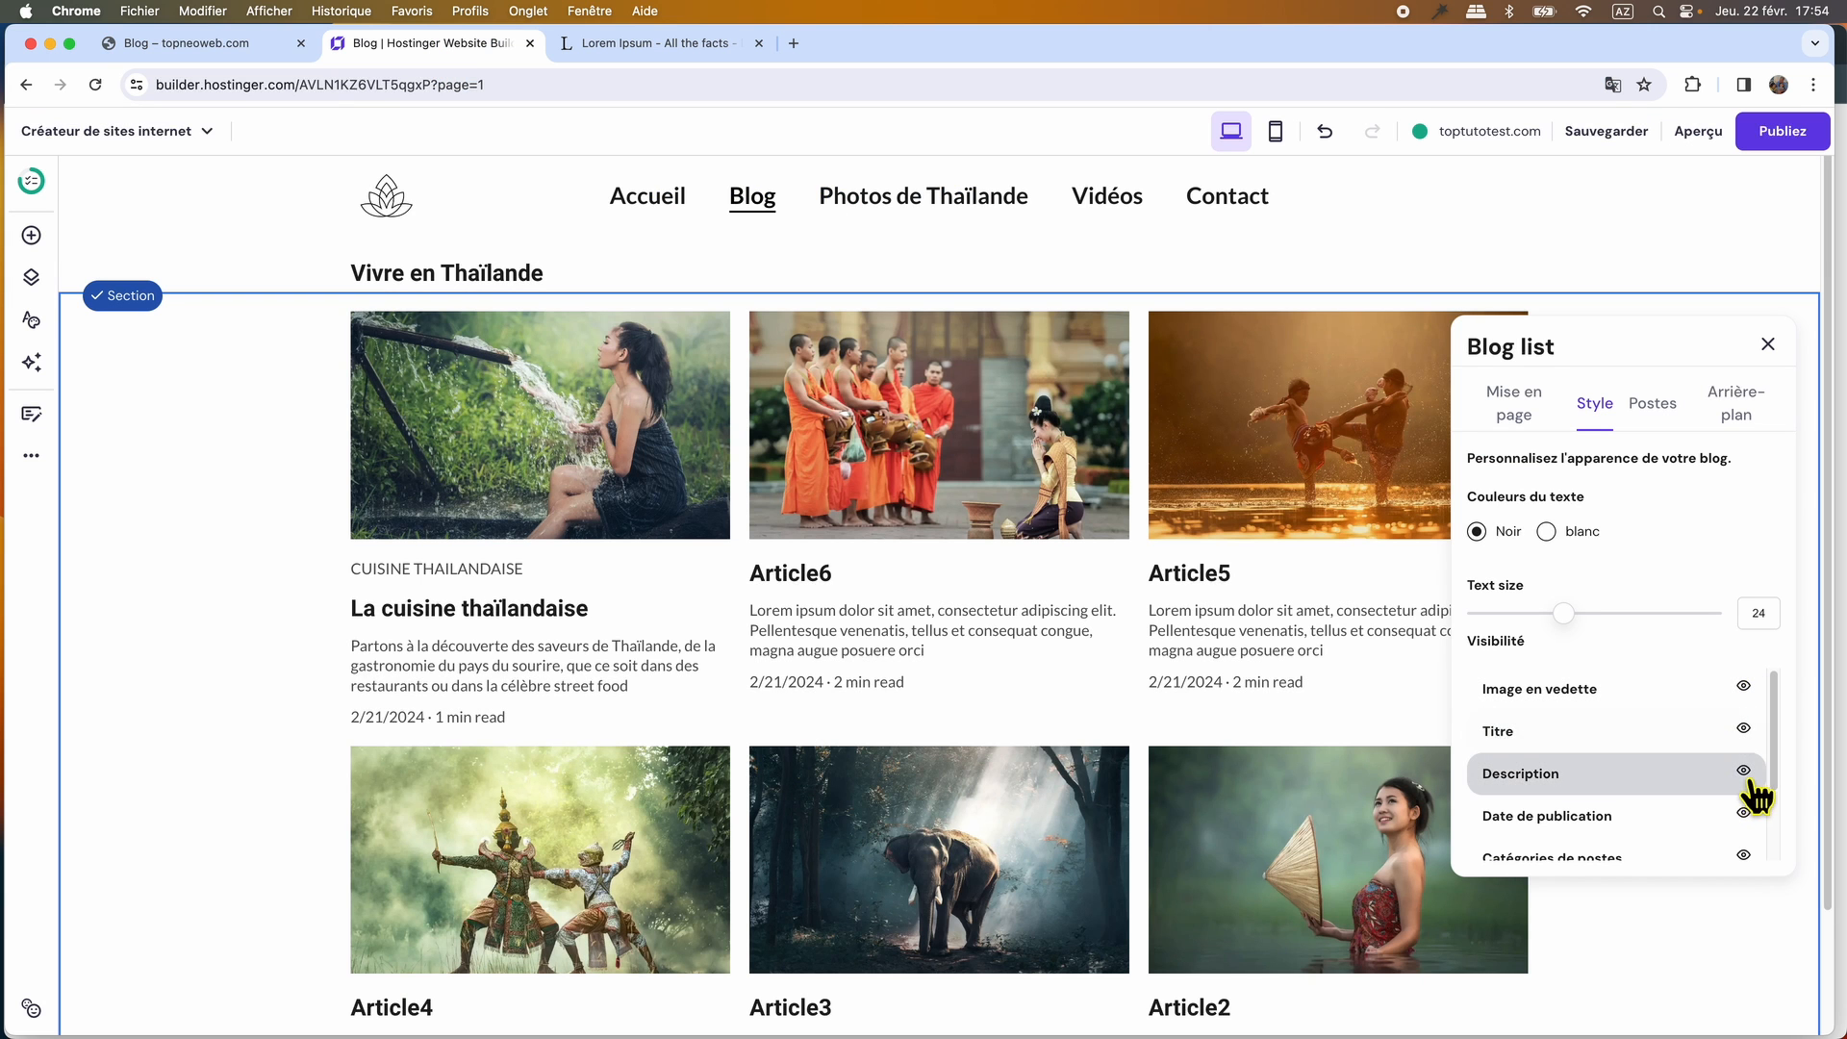
{"action": "scroll", "coordinate": [1615, 775], "scroll_direction": "down", "scroll_amount": 1}
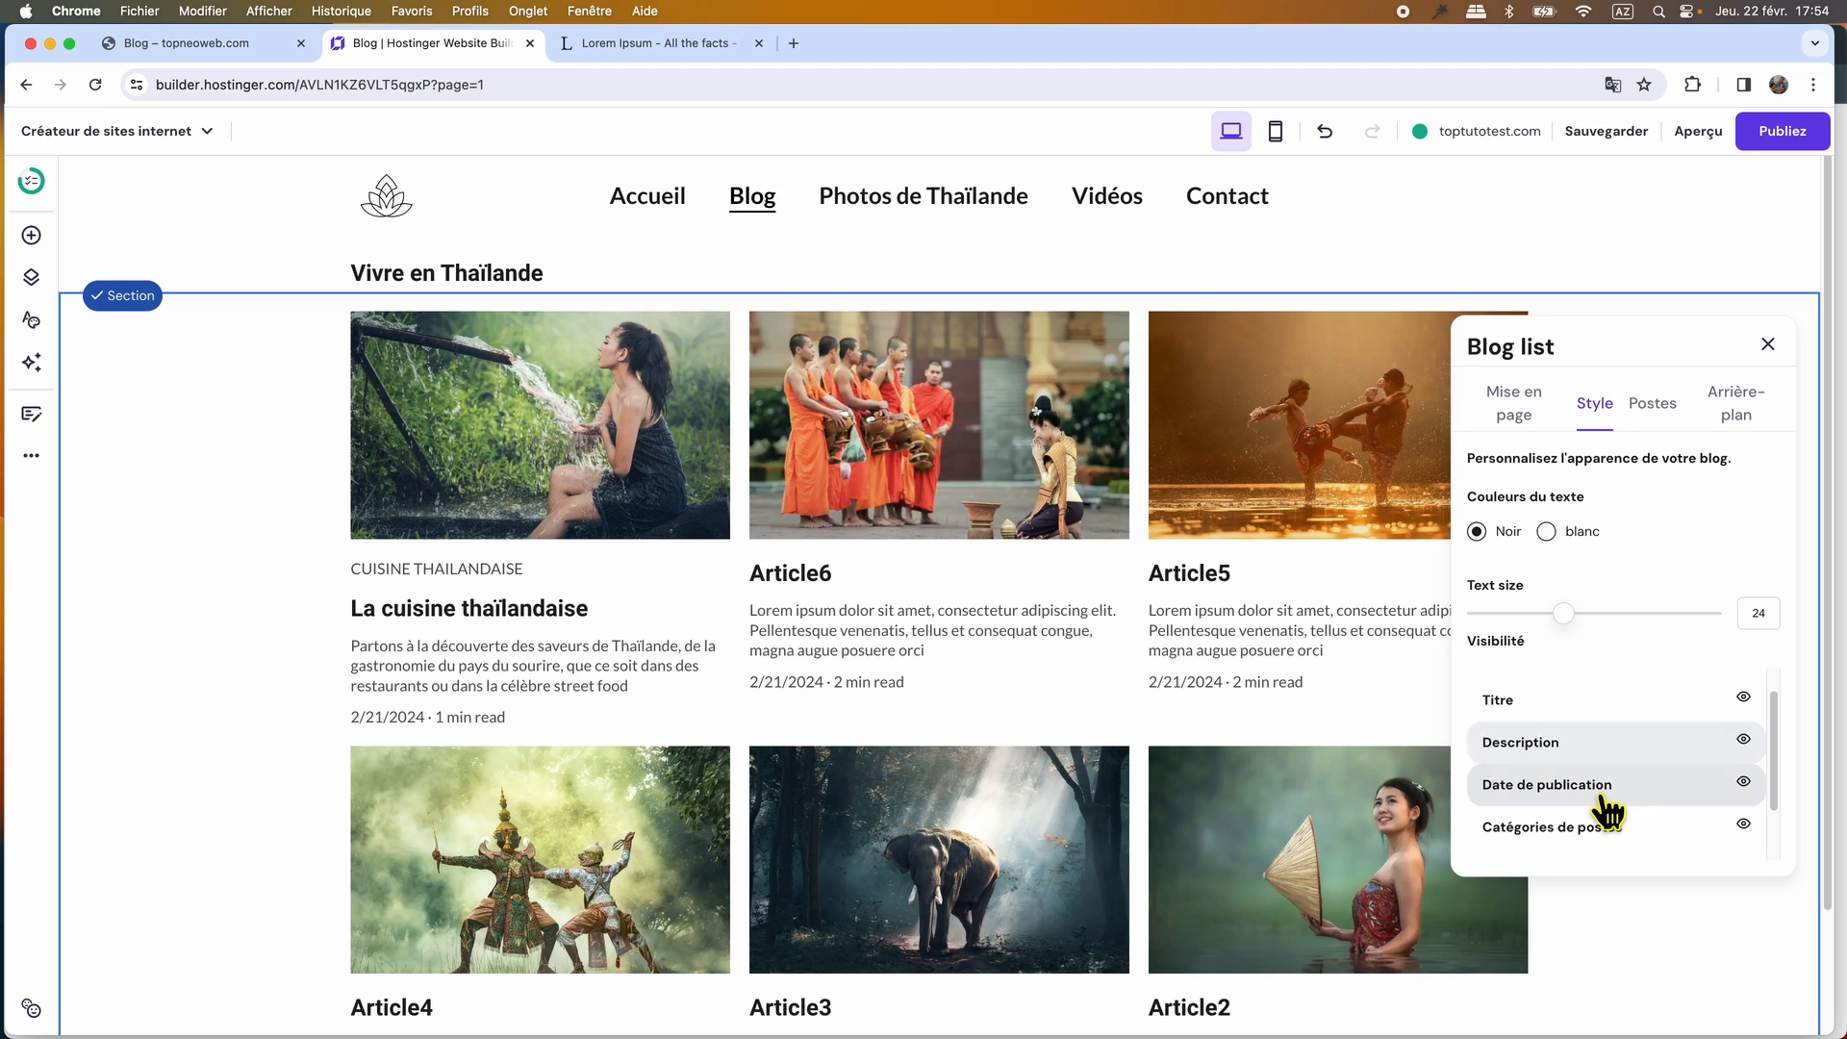
{"action": "scroll", "coordinate": [1626, 806], "scroll_direction": "down", "scroll_amount": 2}
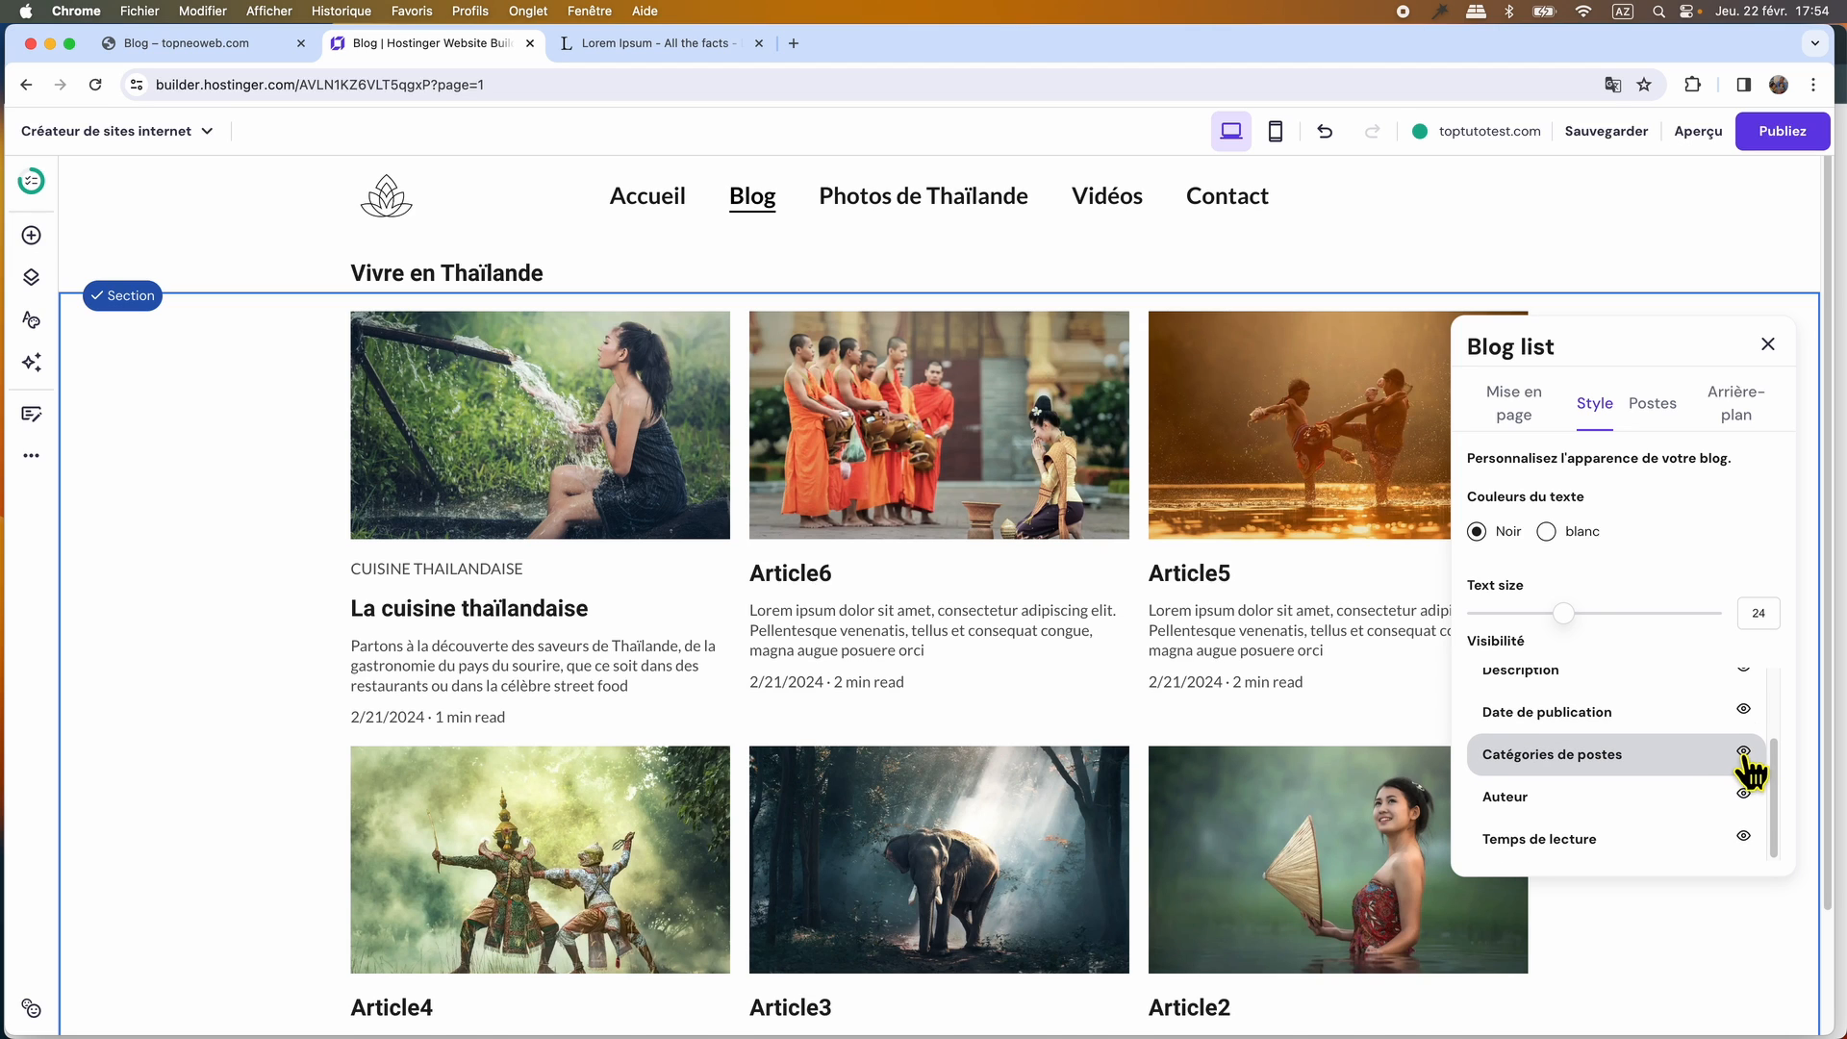
{"action": "left_click", "coordinate": [1743, 752]}
{"action": "left_click", "coordinate": [1743, 794]}
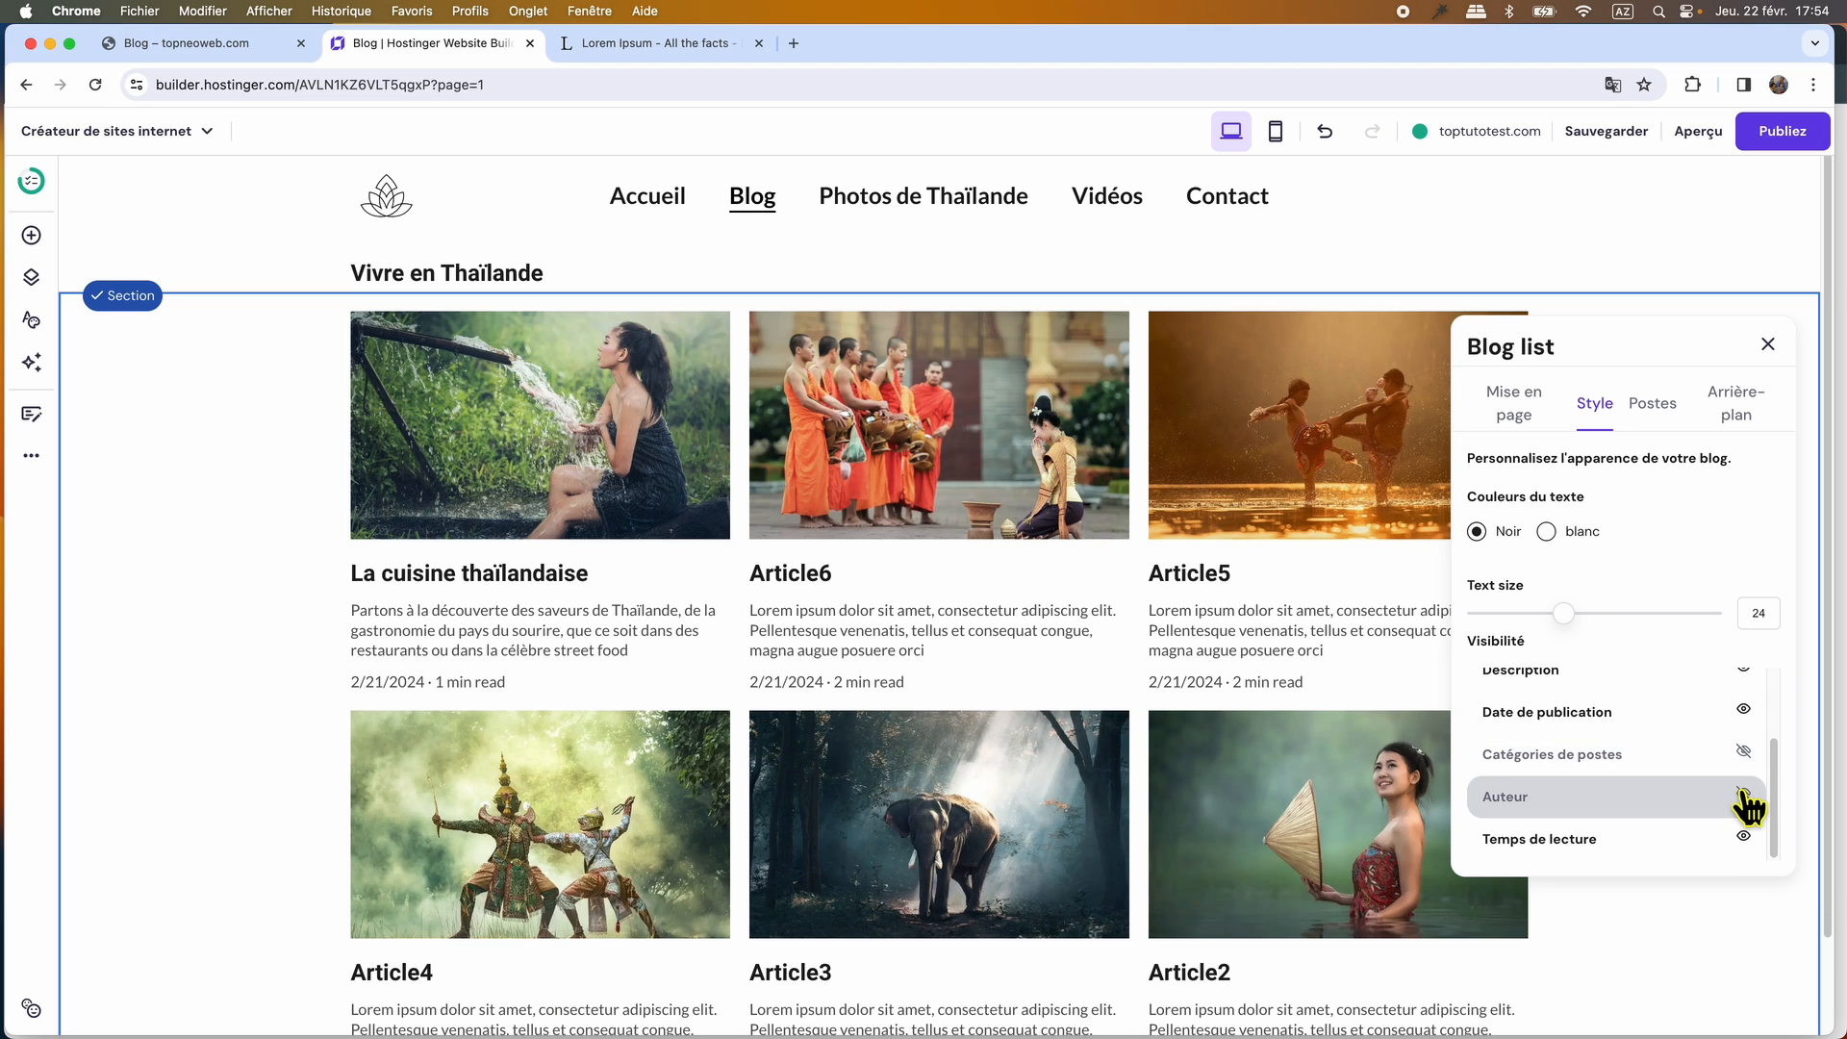
{"action": "scroll", "coordinate": [1632, 766], "scroll_direction": "down", "scroll_amount": 1}
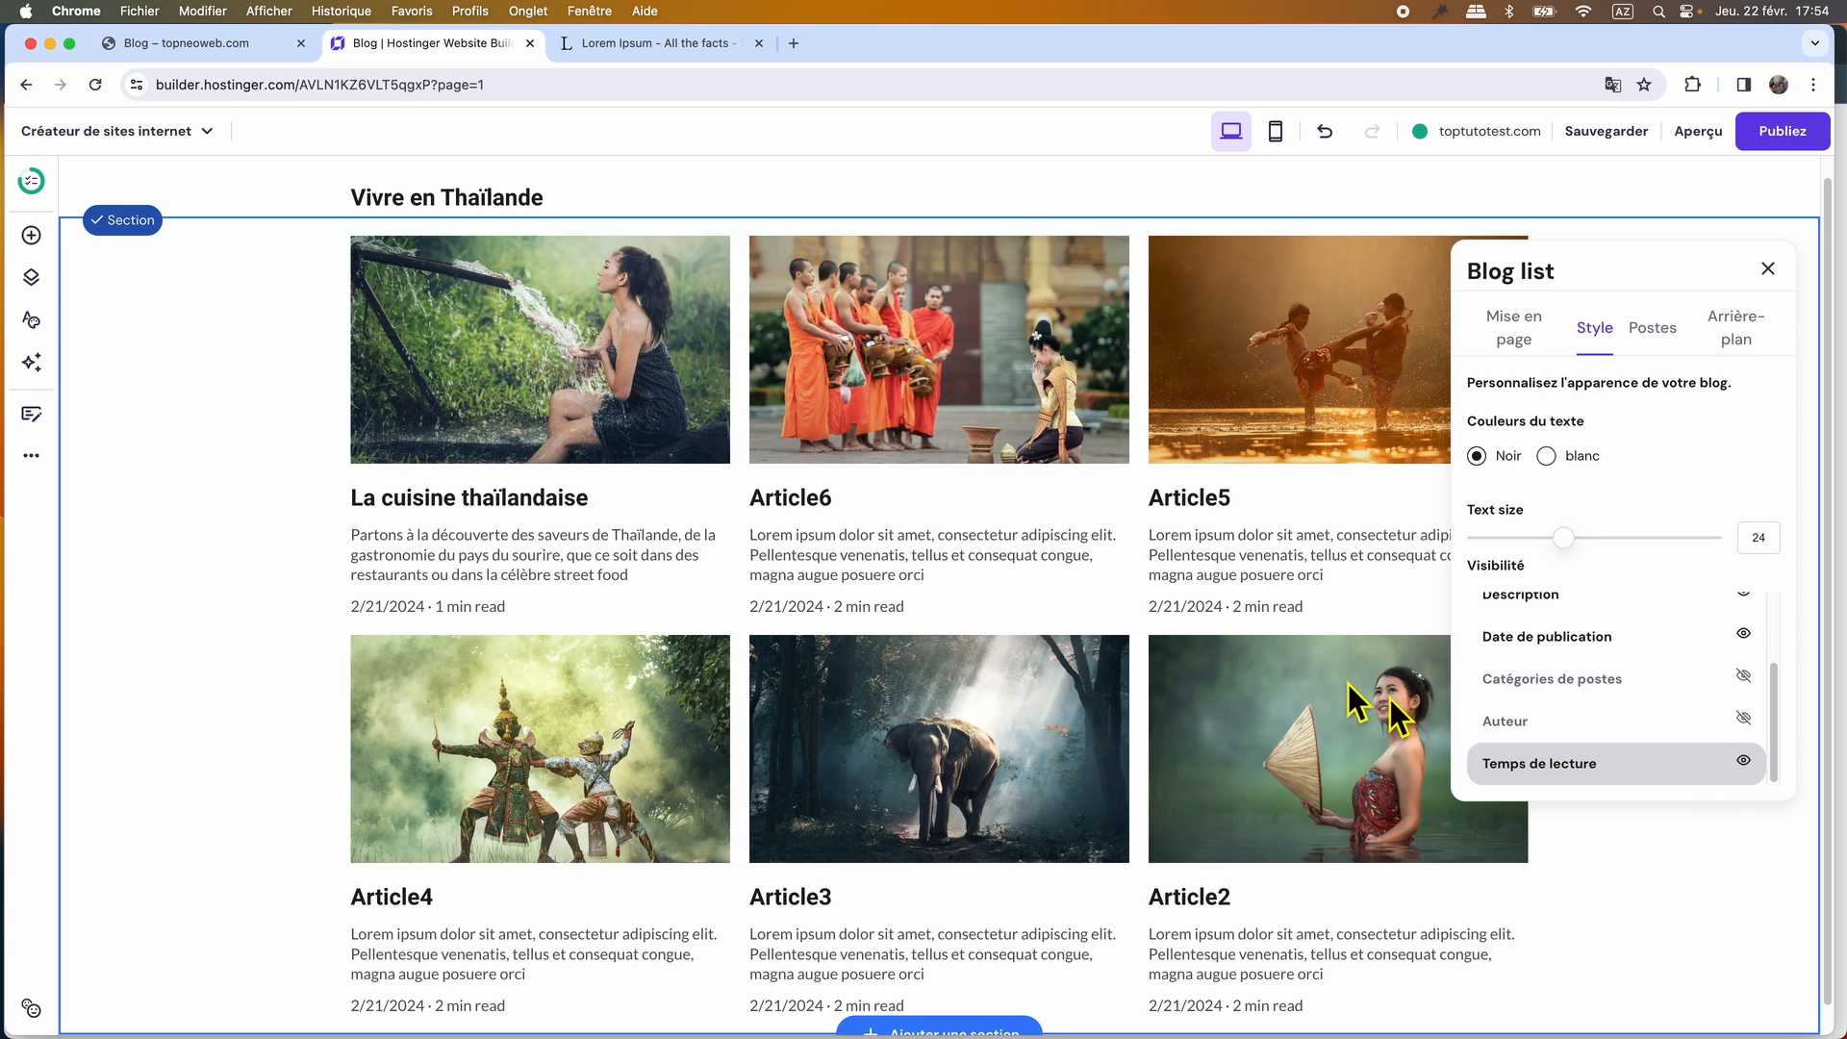
{"action": "left_click", "coordinate": [1744, 761]}
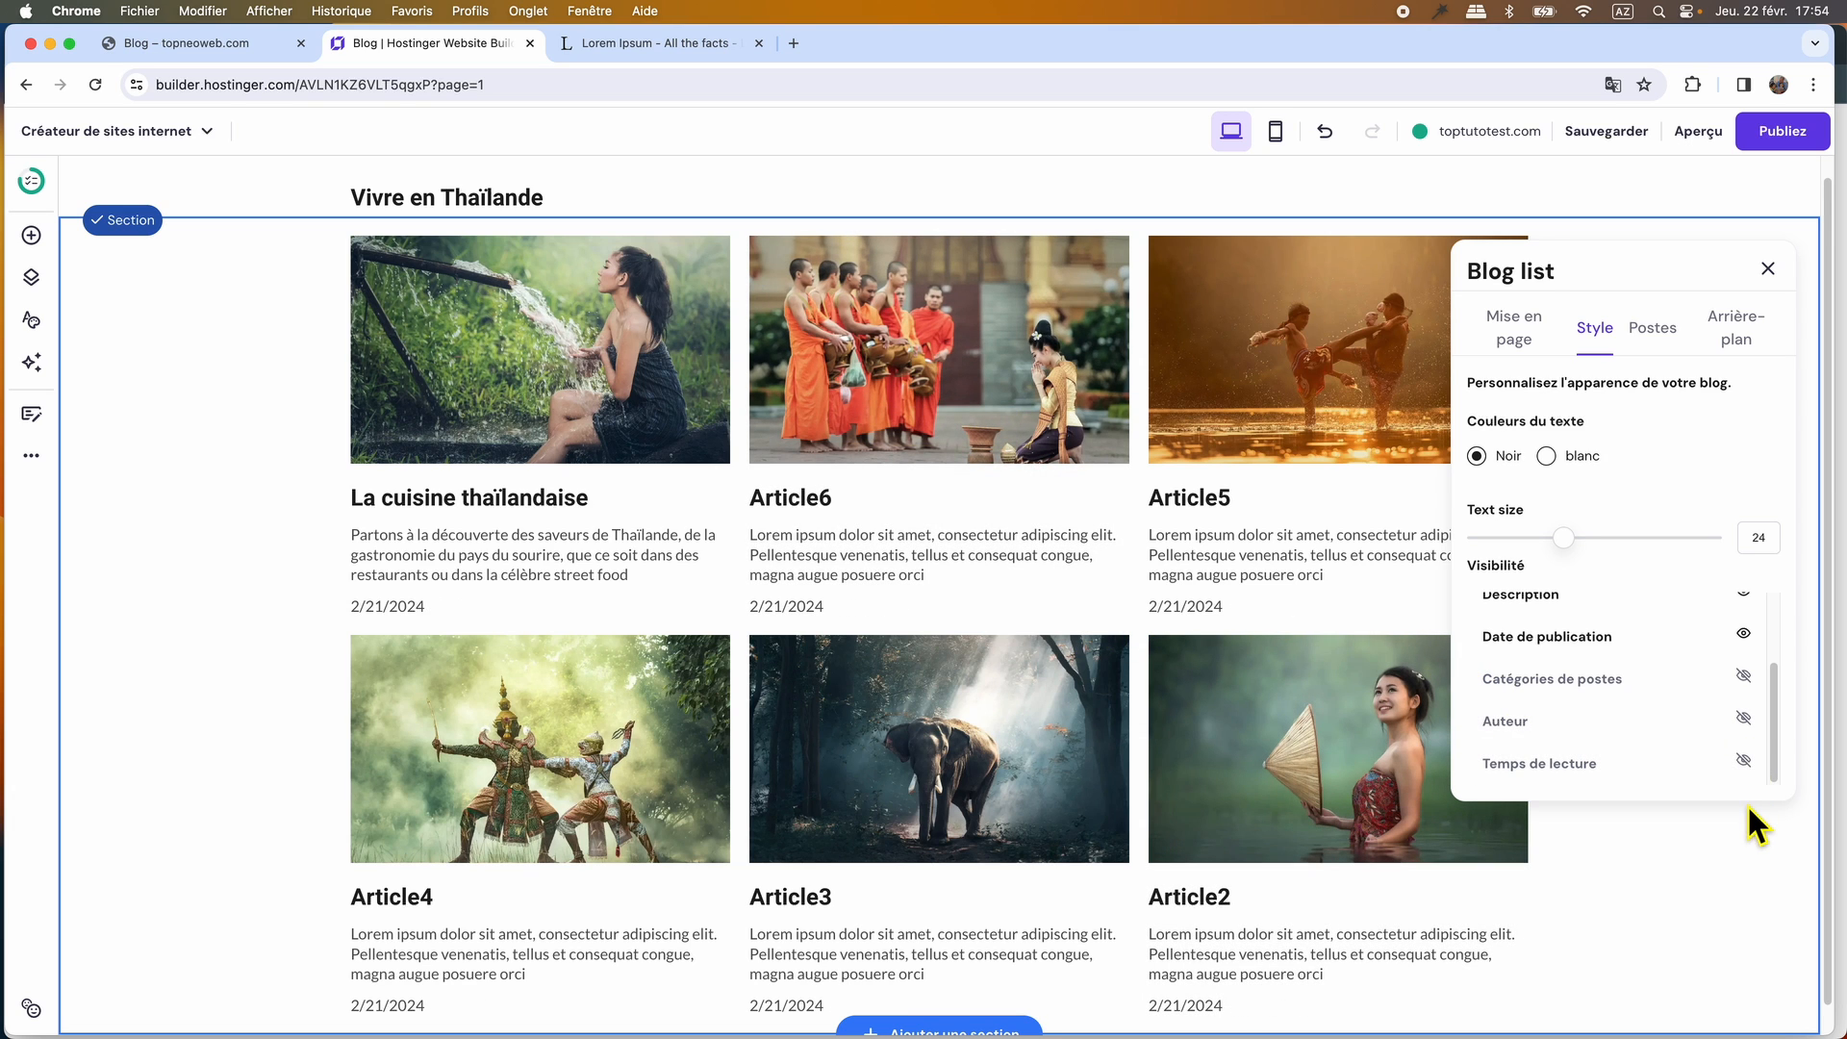
Try other section background colors for the blog list, including blue #4394fc, and restore white #ffffff.
{"action": "left_click", "coordinate": [1652, 330]}
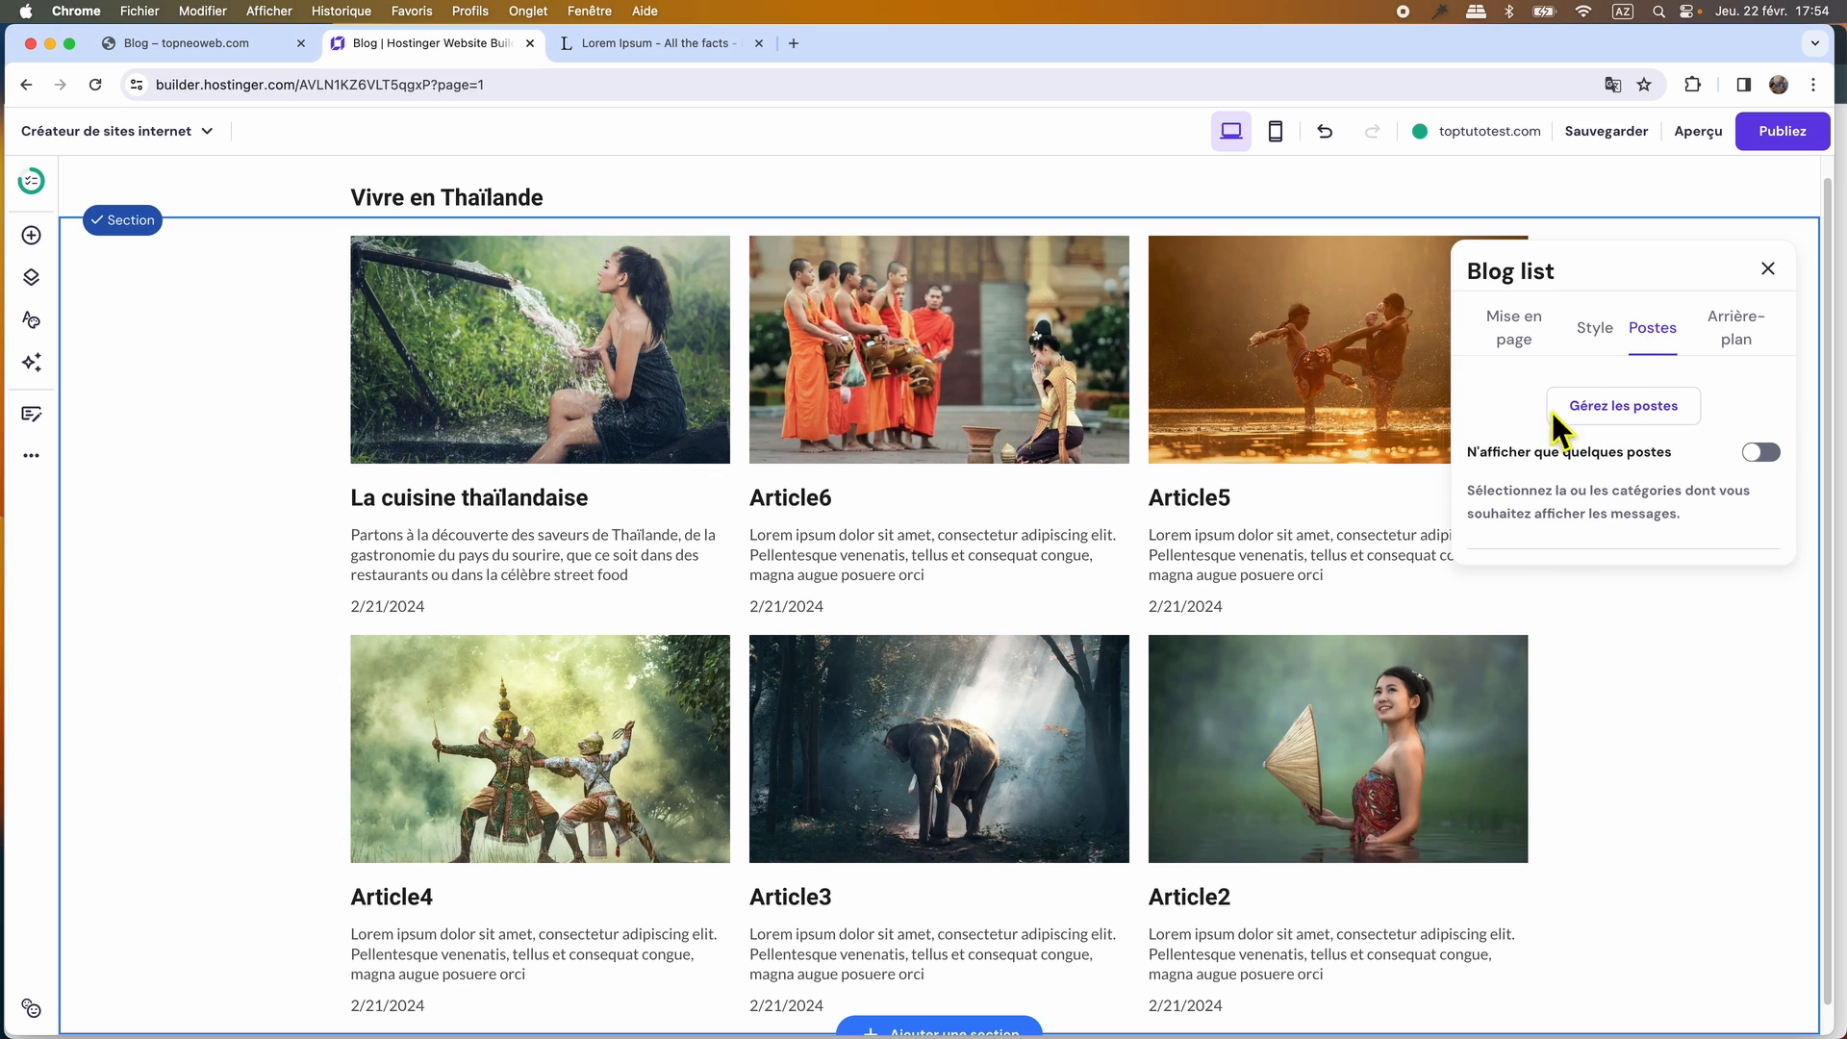
{"action": "left_click", "coordinate": [1741, 351]}
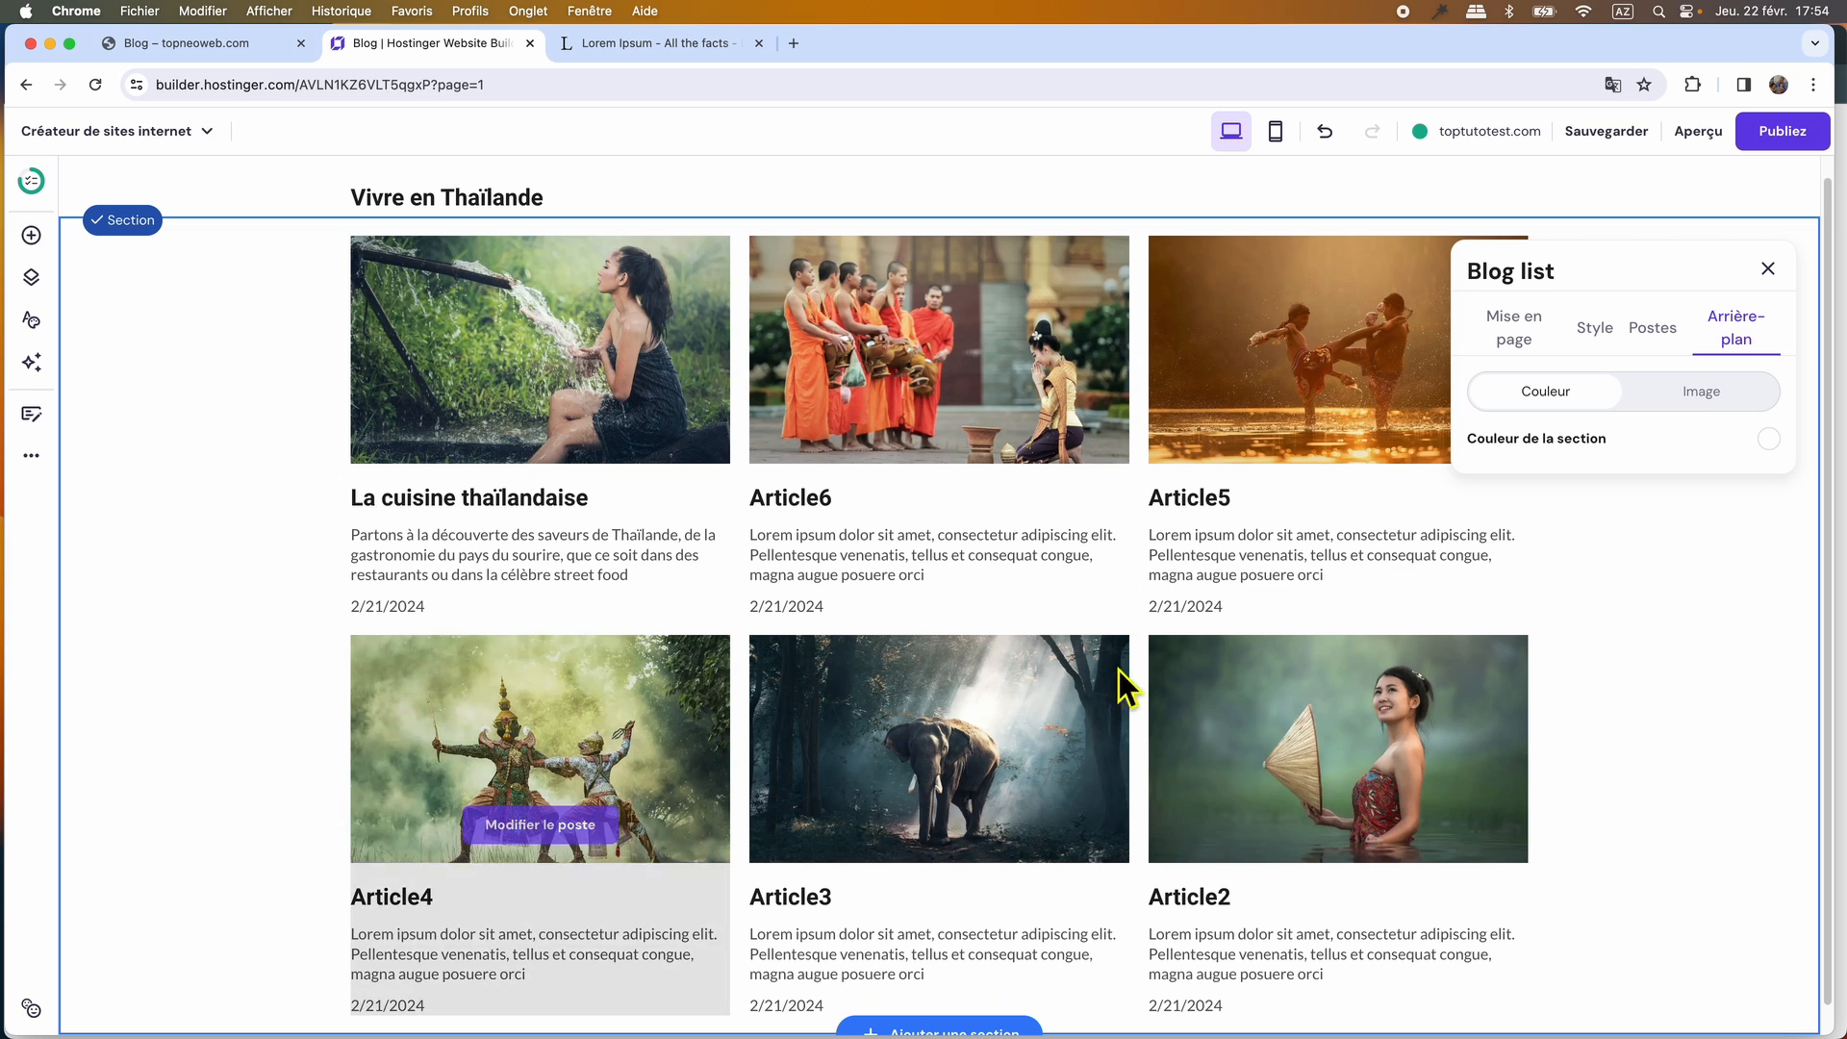
{"action": "left_click", "coordinate": [1769, 439]}
{"action": "left_click", "coordinate": [1275, 305]}
{"action": "left_click", "coordinate": [1302, 305]}
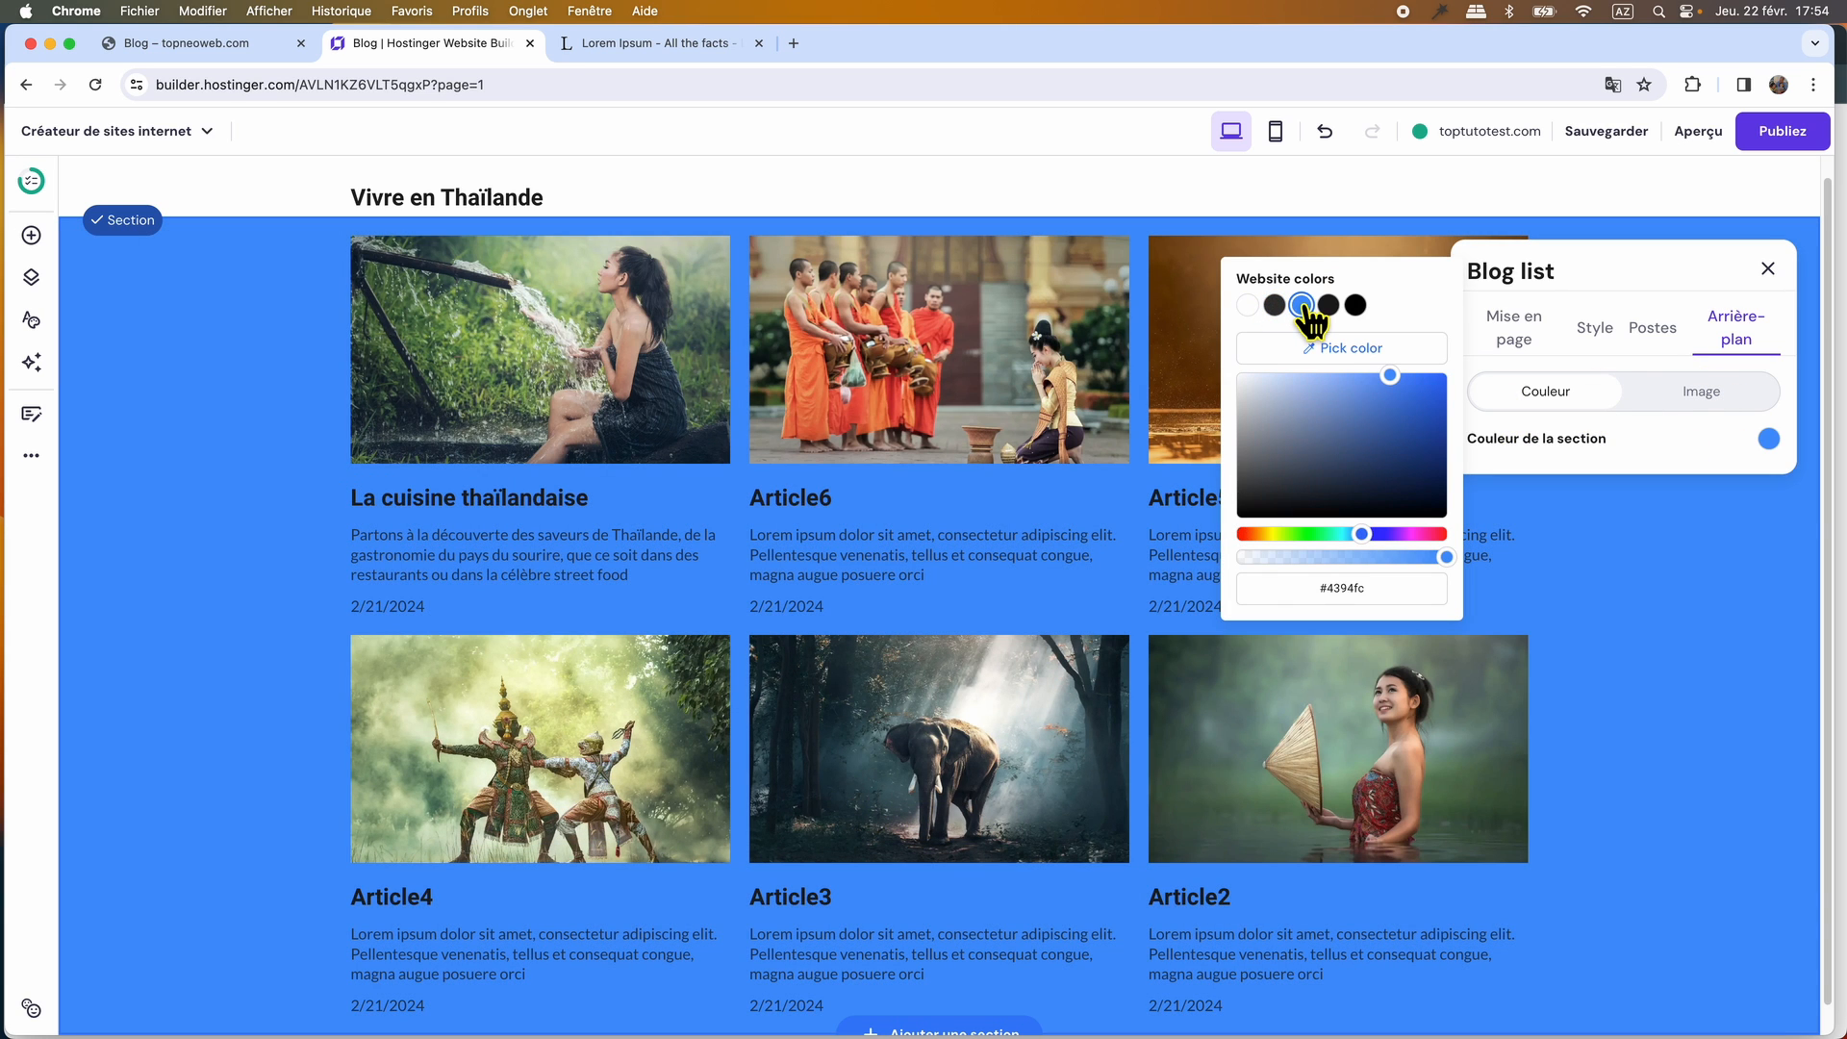
{"action": "left_click_drag", "start_coordinate": [1394, 390], "coordinate": [1268, 433]}
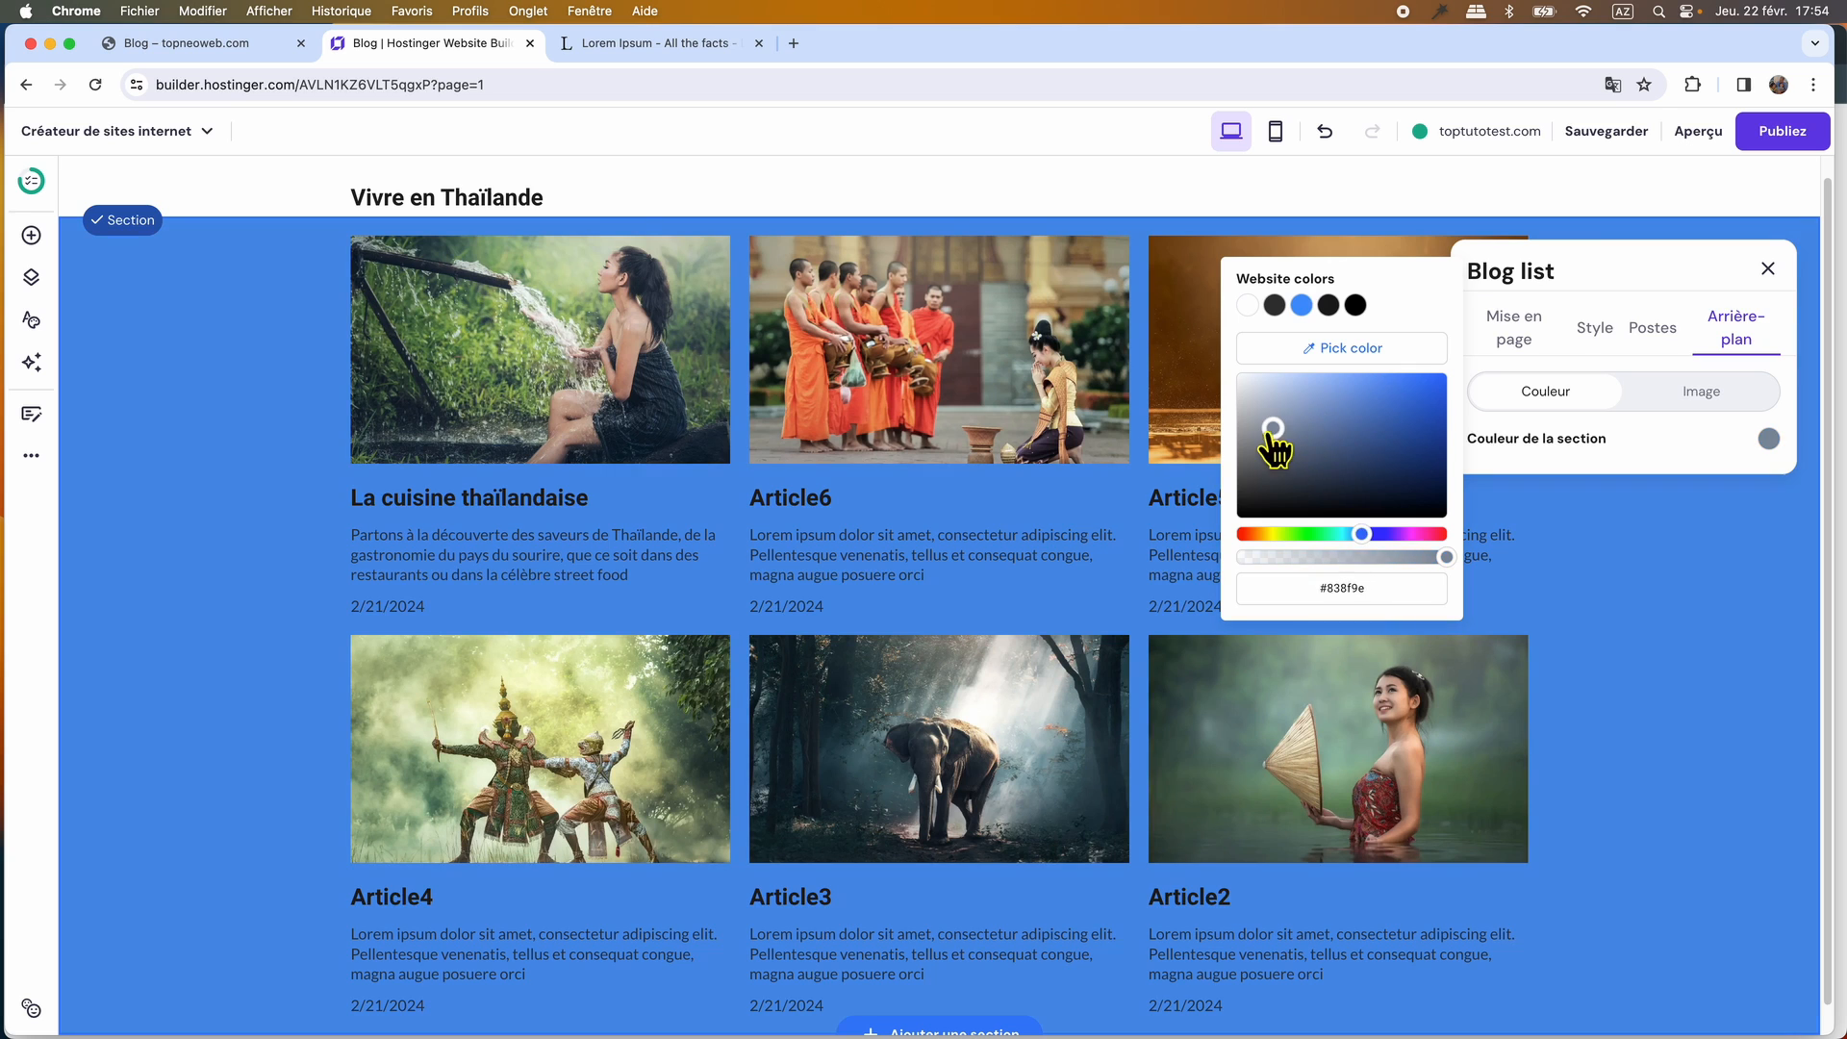
{"action": "left_click_drag", "start_coordinate": [1361, 533], "coordinate": [1249, 534]}
{"action": "left_click", "coordinate": [1247, 304]}
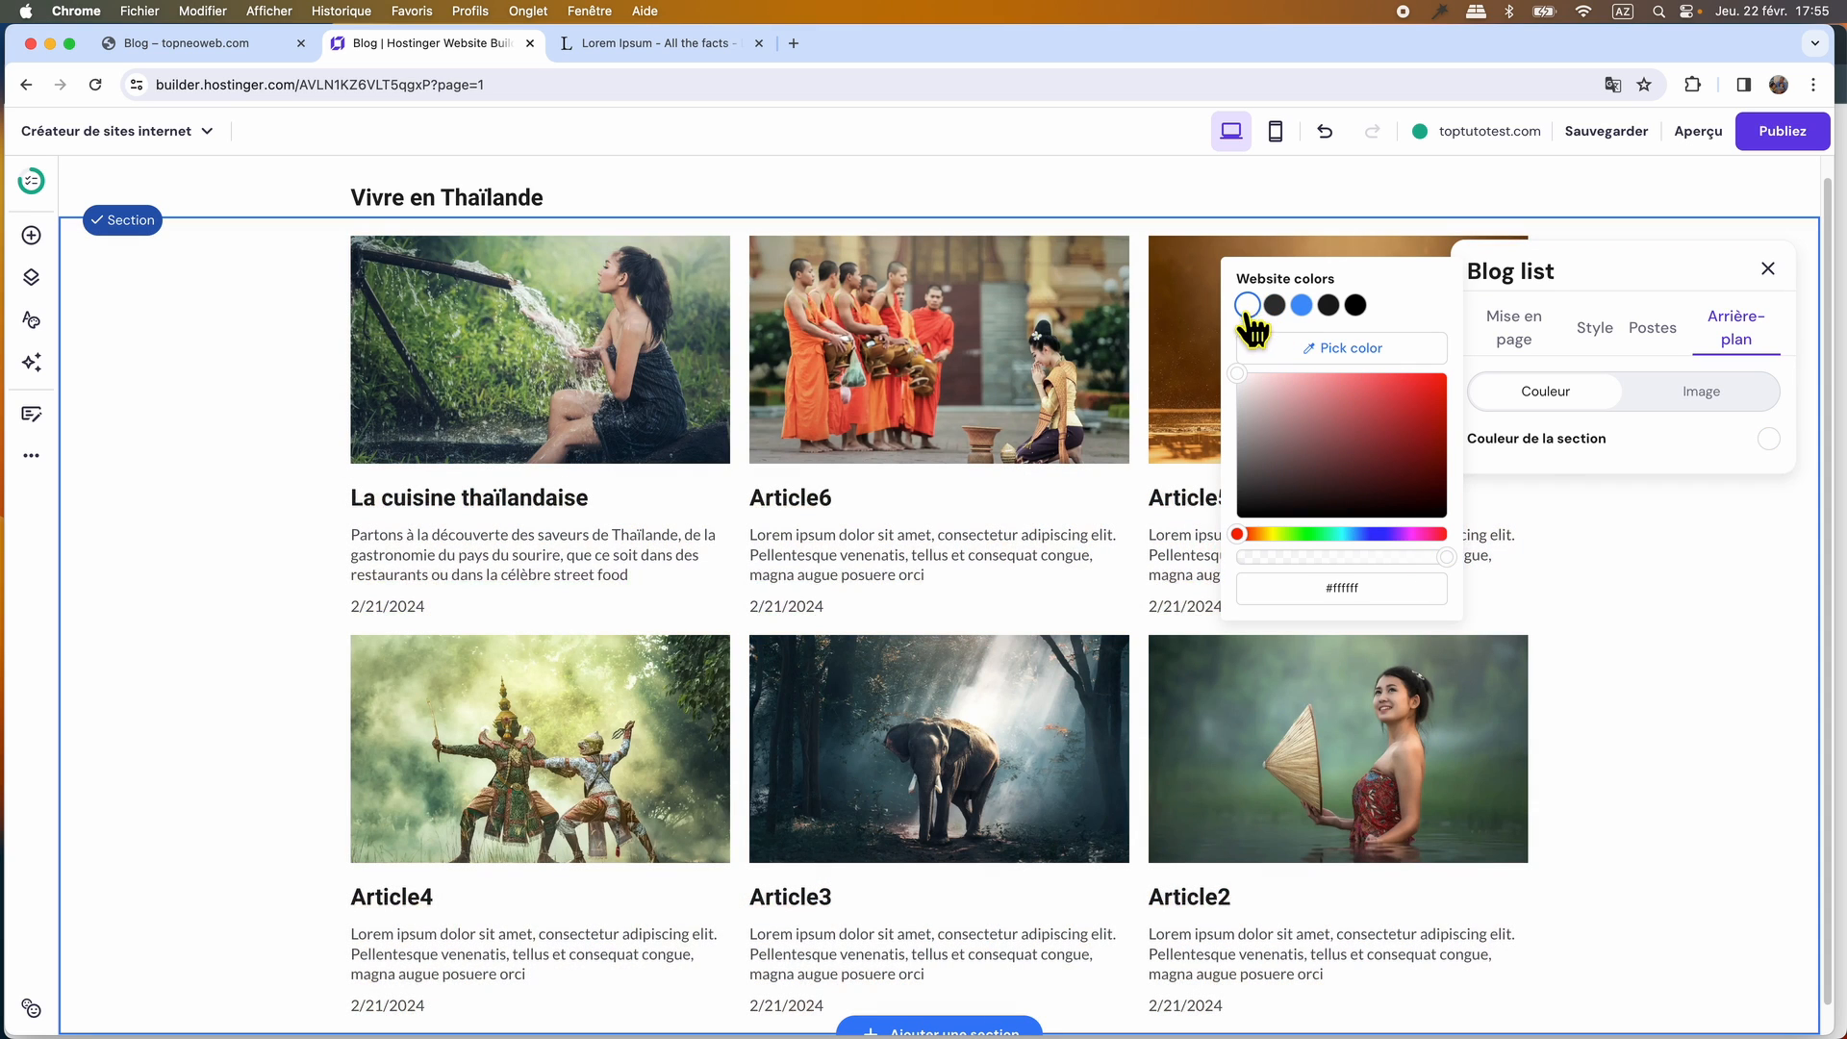
{"action": "left_click", "coordinate": [1768, 269]}
{"action": "scroll", "coordinate": [1655, 626], "scroll_direction": "down", "scroll_amount": 1}
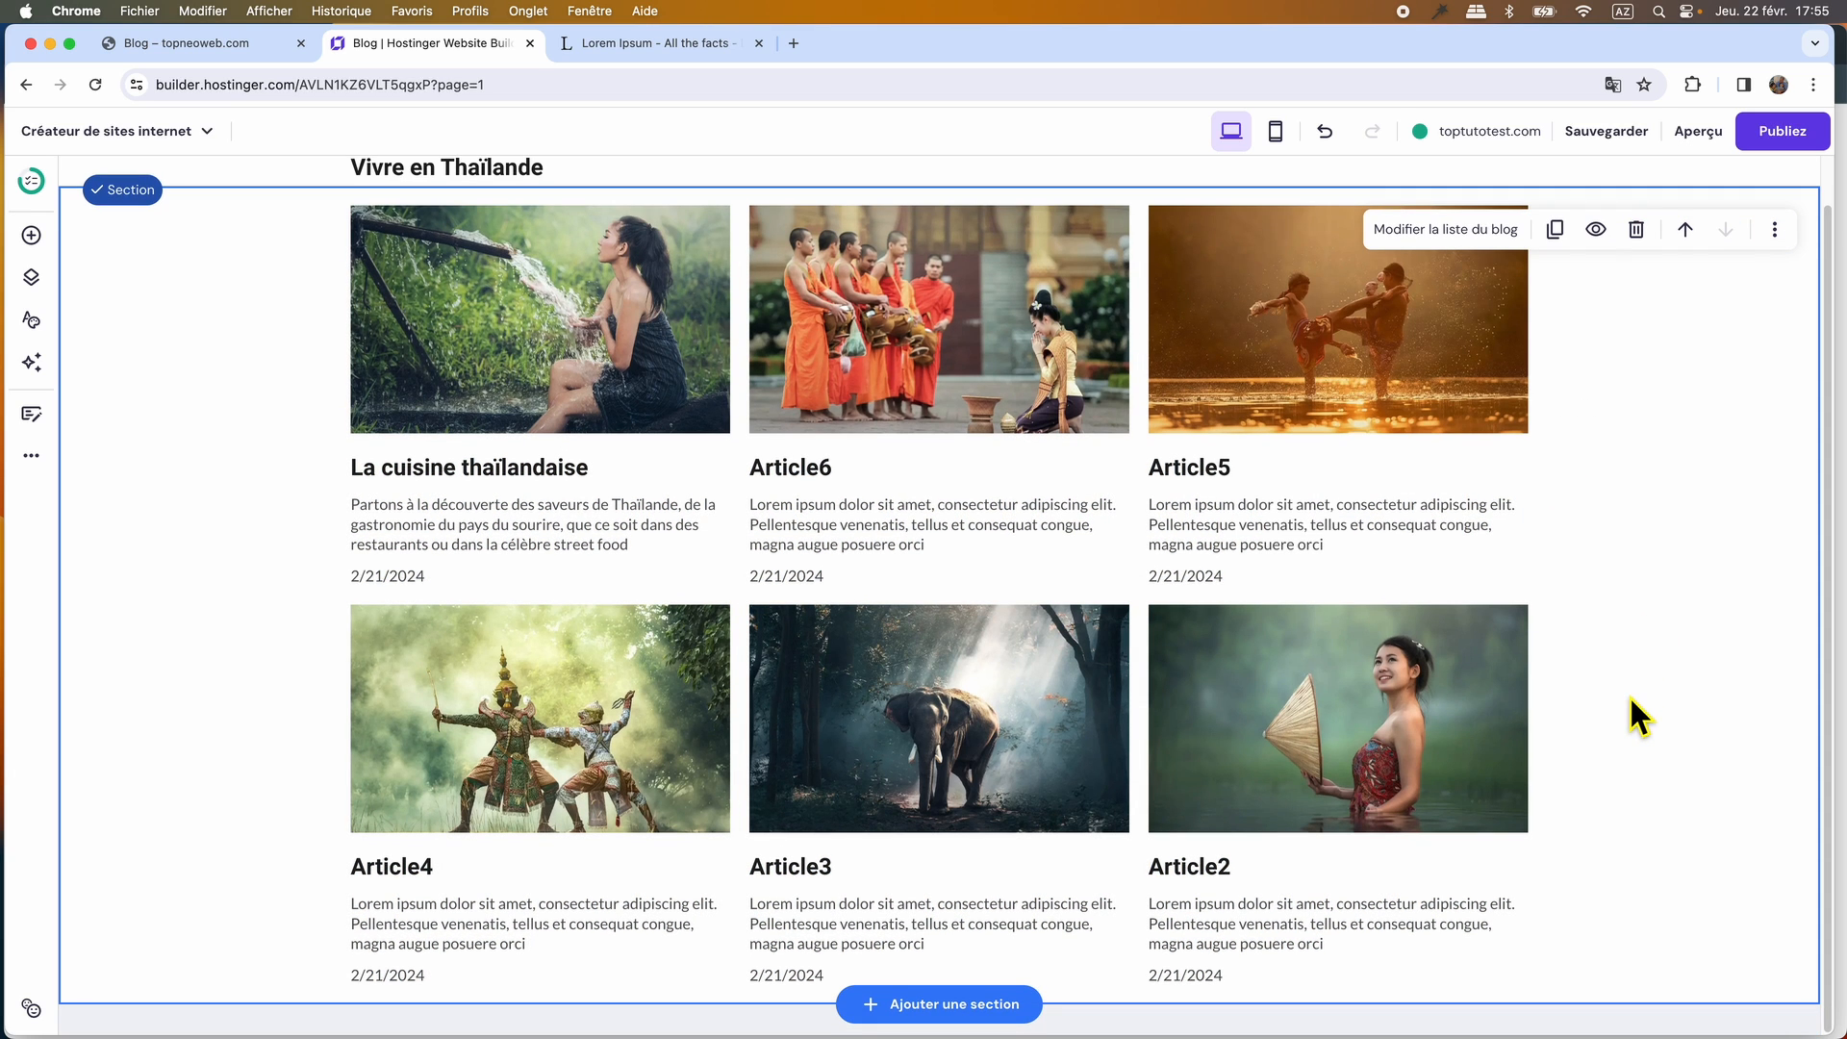
{"action": "scroll", "coordinate": [1629, 702], "scroll_direction": "up", "scroll_amount": 3}
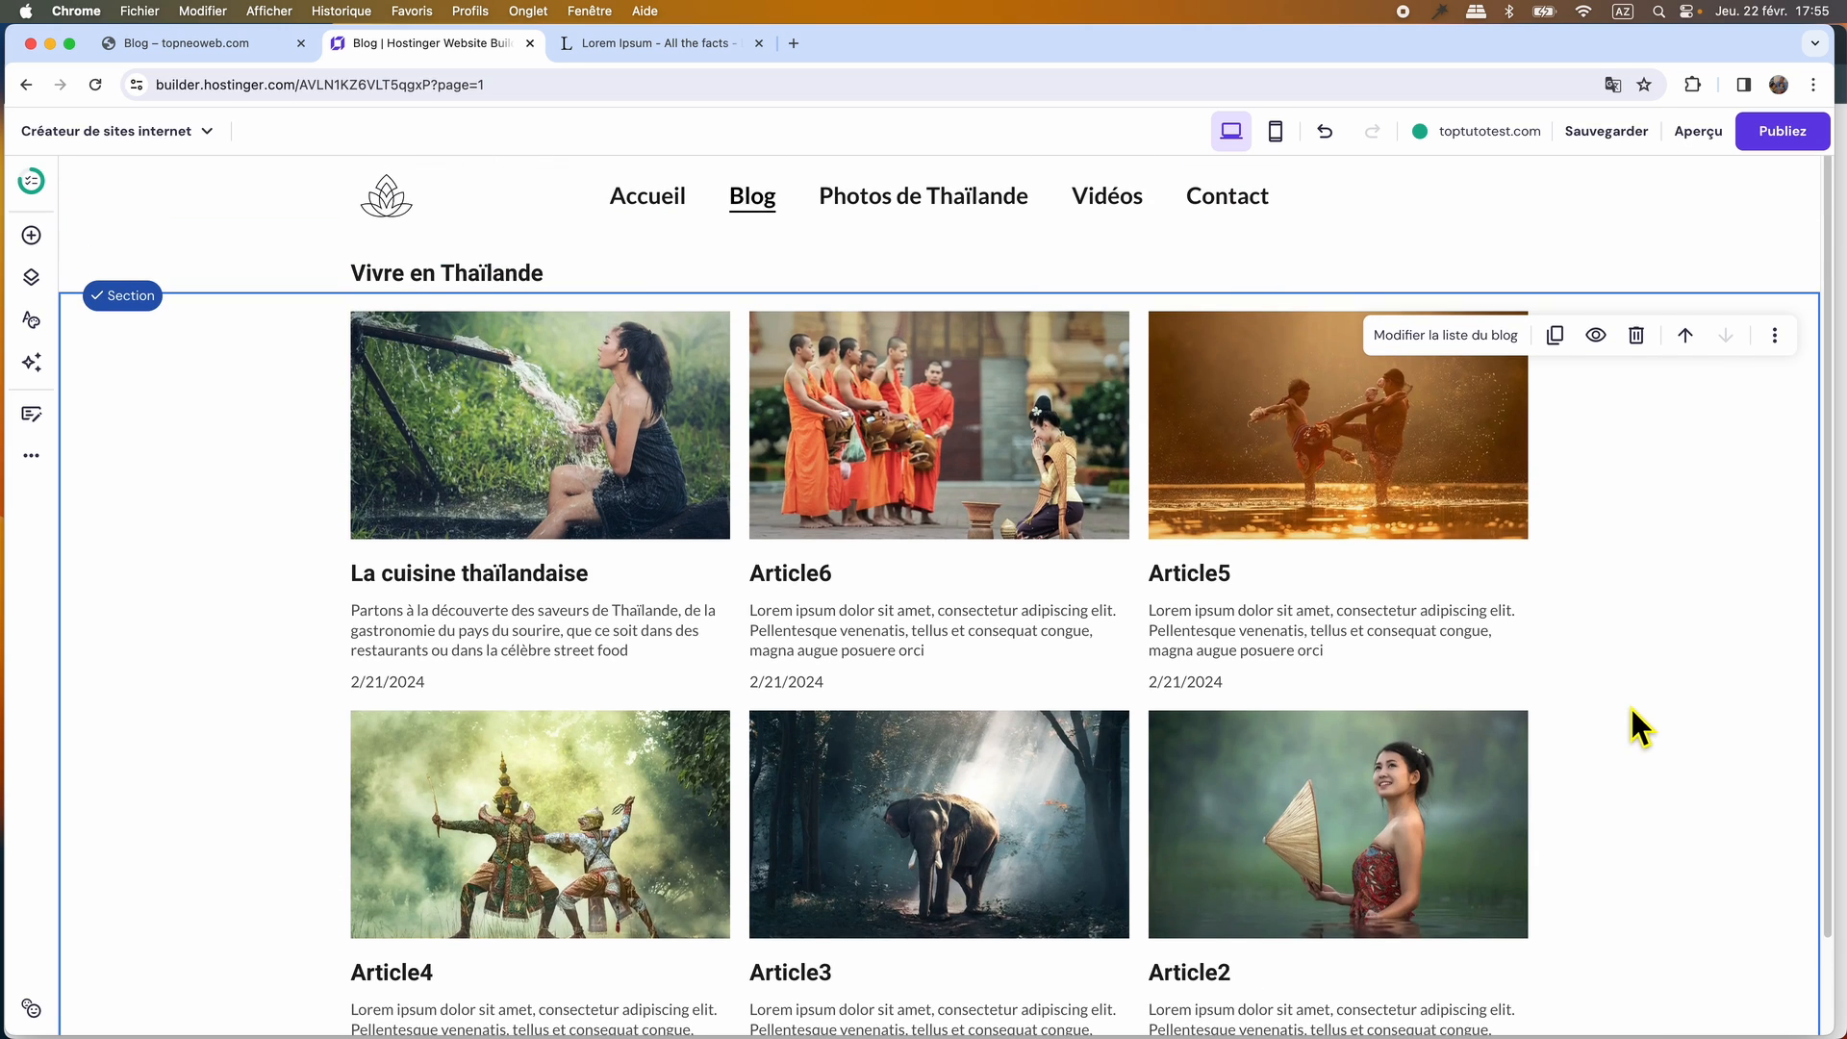
In the mobile view of the Blog page, set the heading "Vivre en Thaïlande" to size 24, centre it, and check the stacked articles.
{"action": "left_click", "coordinate": [1274, 132]}
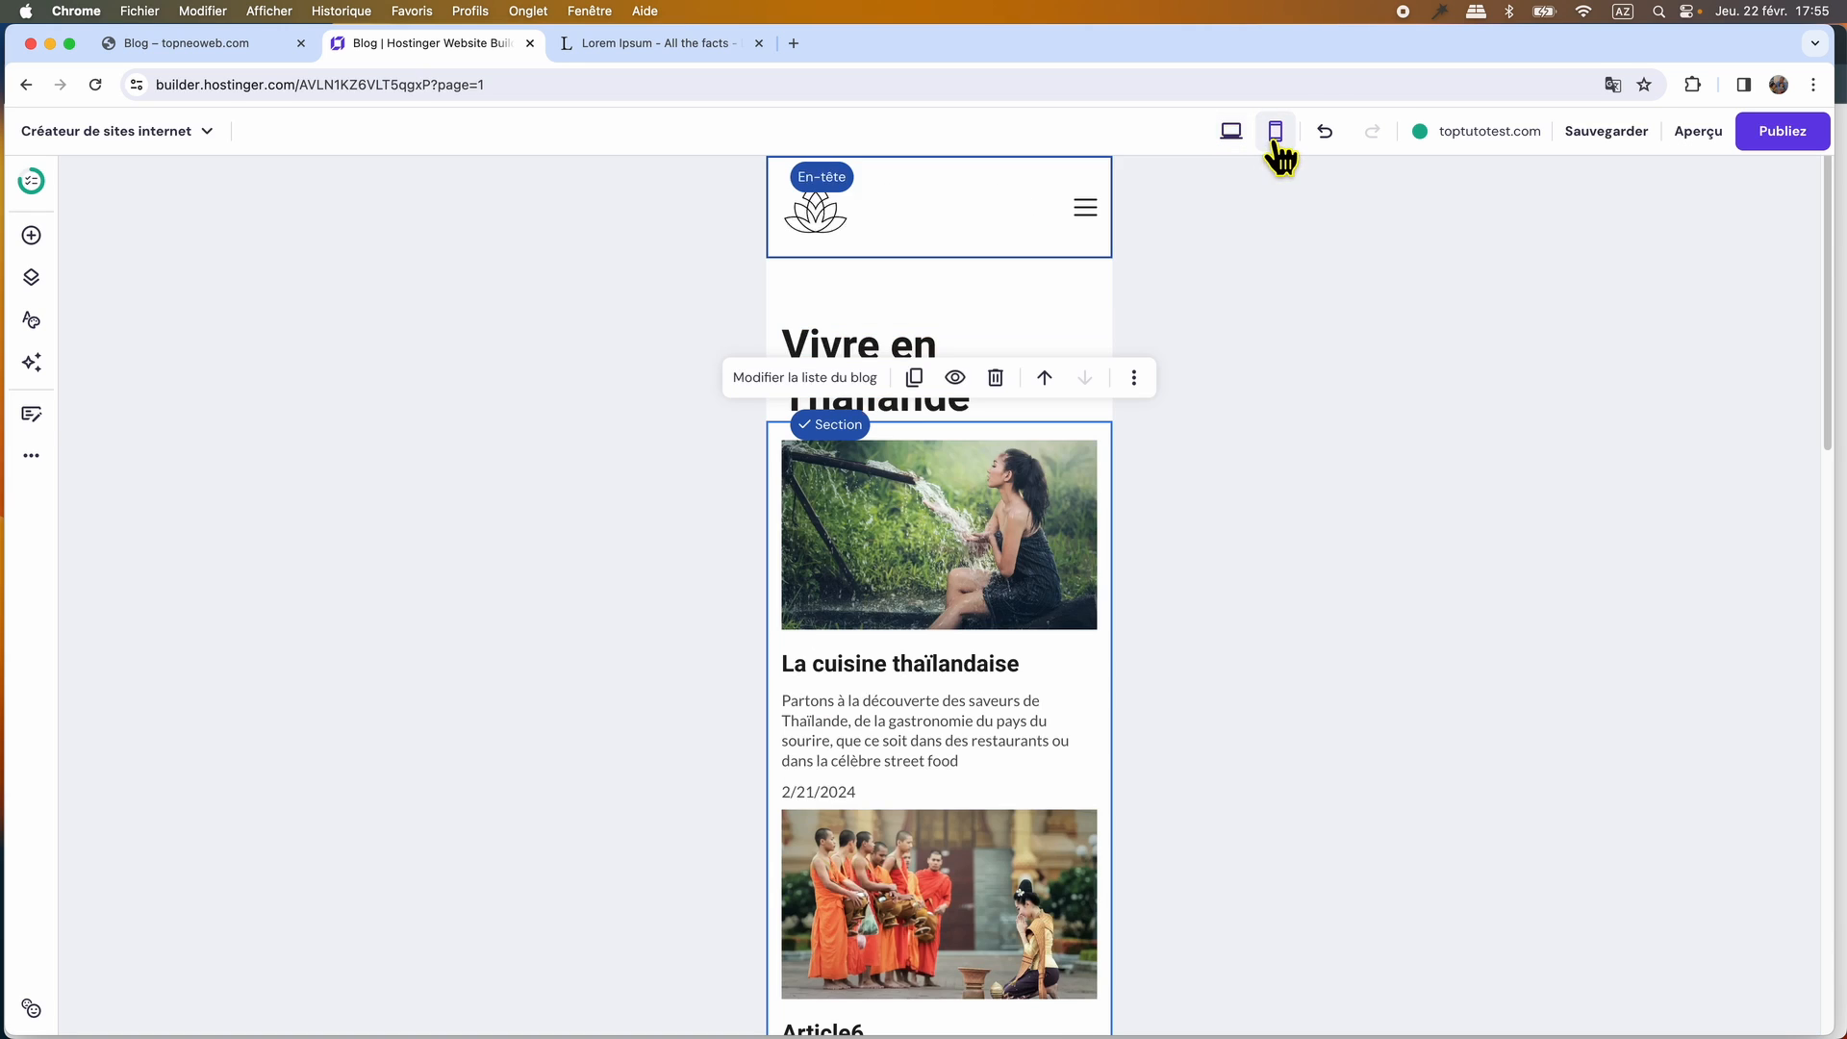
{"action": "mouse_move", "coordinate": [1005, 674]}
{"action": "scroll", "coordinate": [996, 673], "scroll_direction": "down", "scroll_amount": 1}
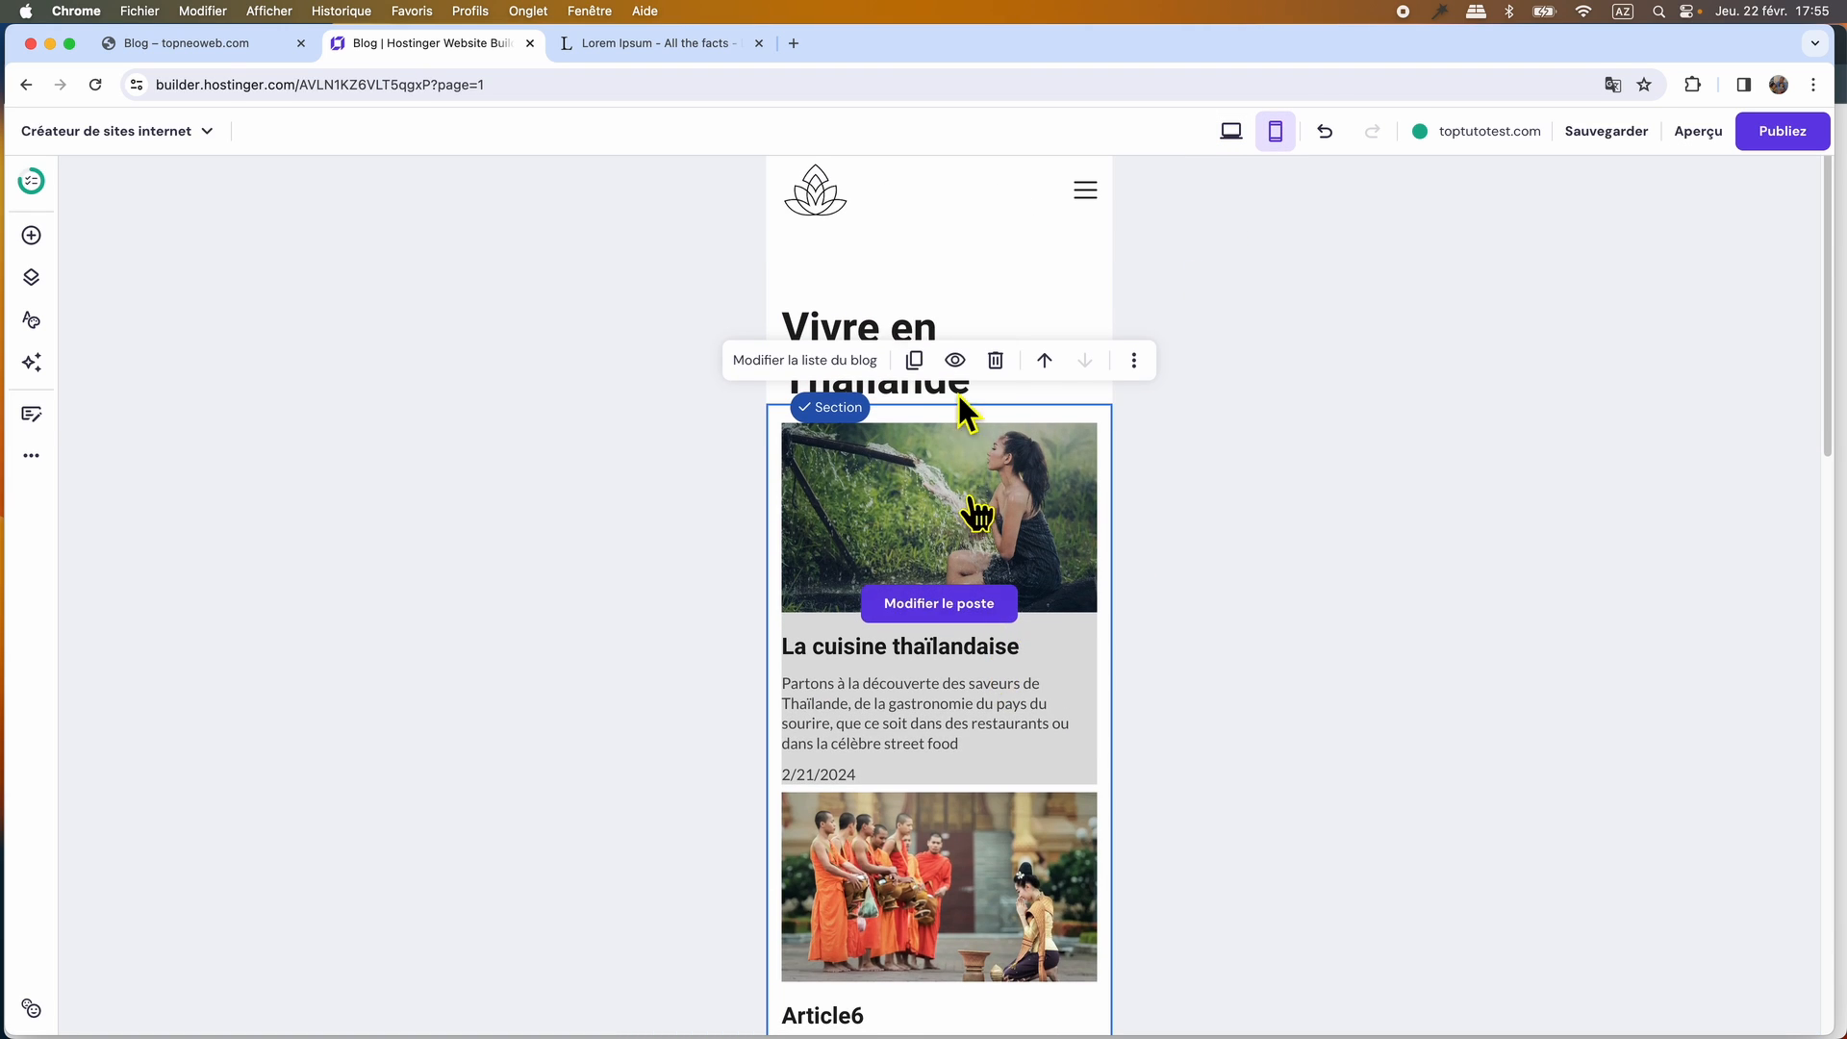
{"action": "left_click", "coordinate": [909, 334]}
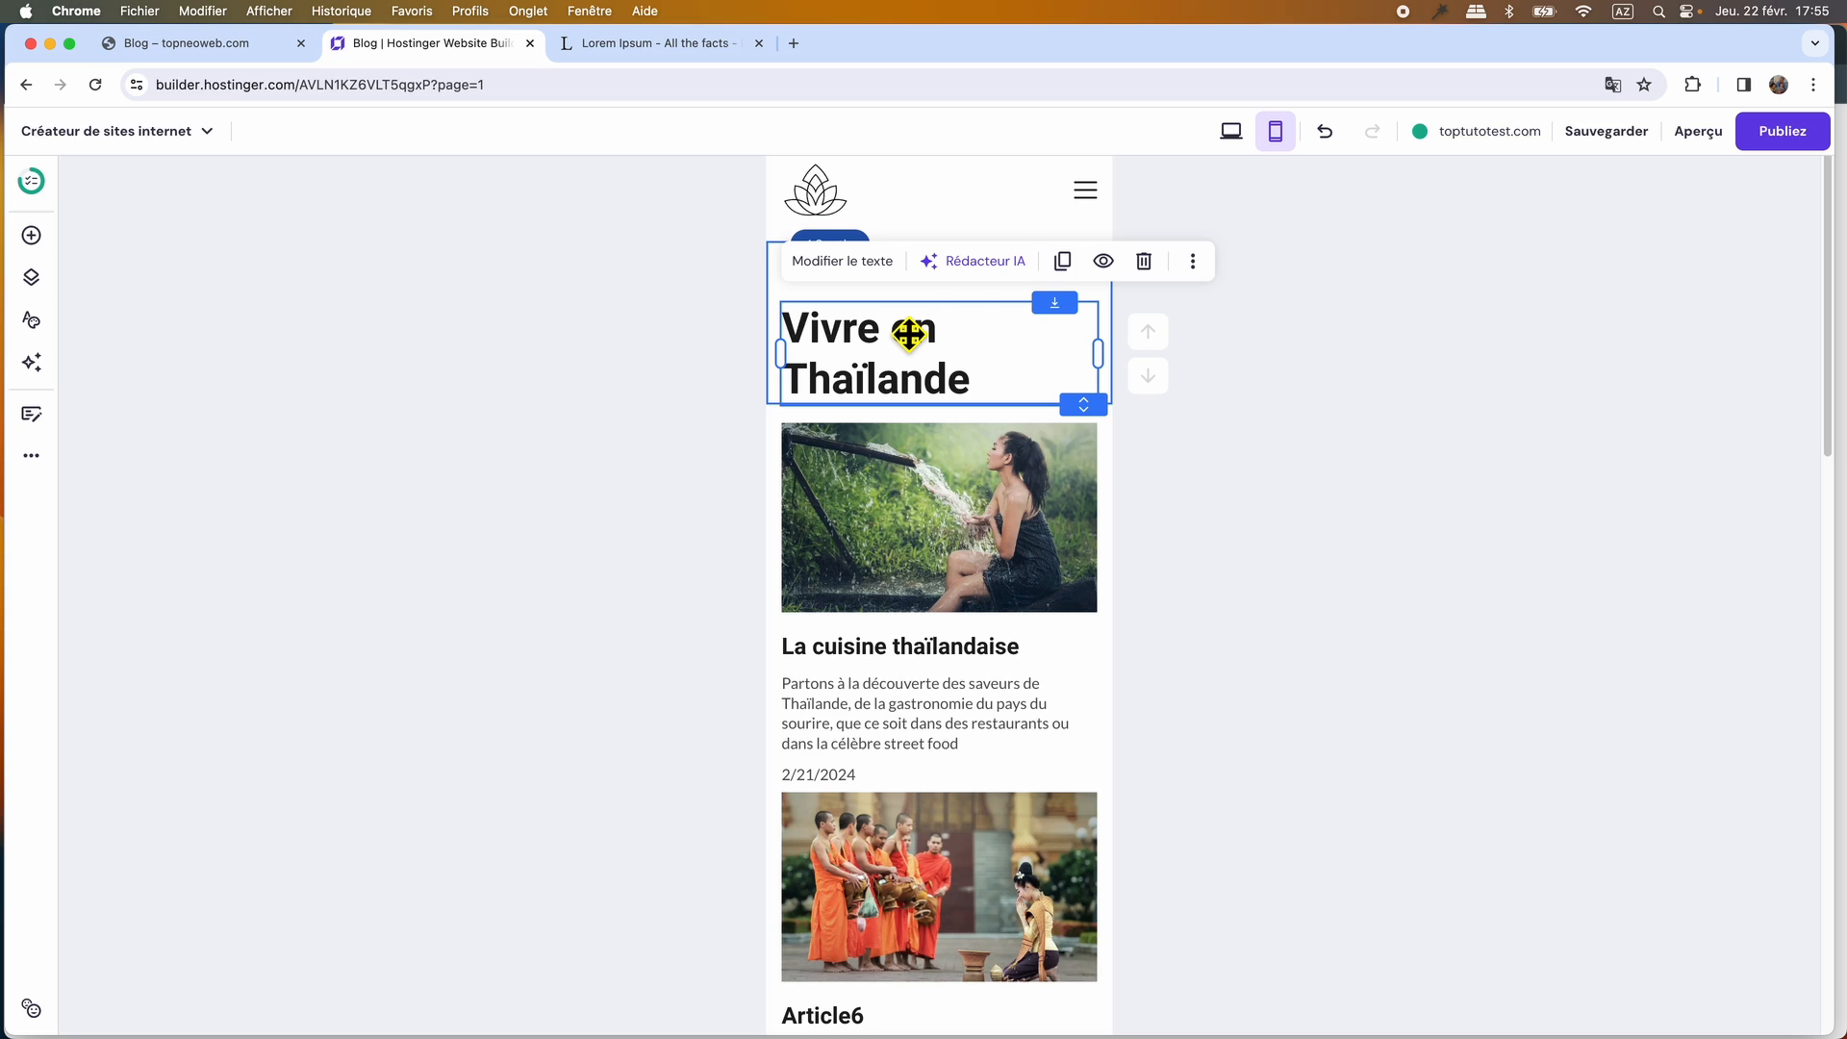
{"action": "left_click", "coordinate": [842, 261]}
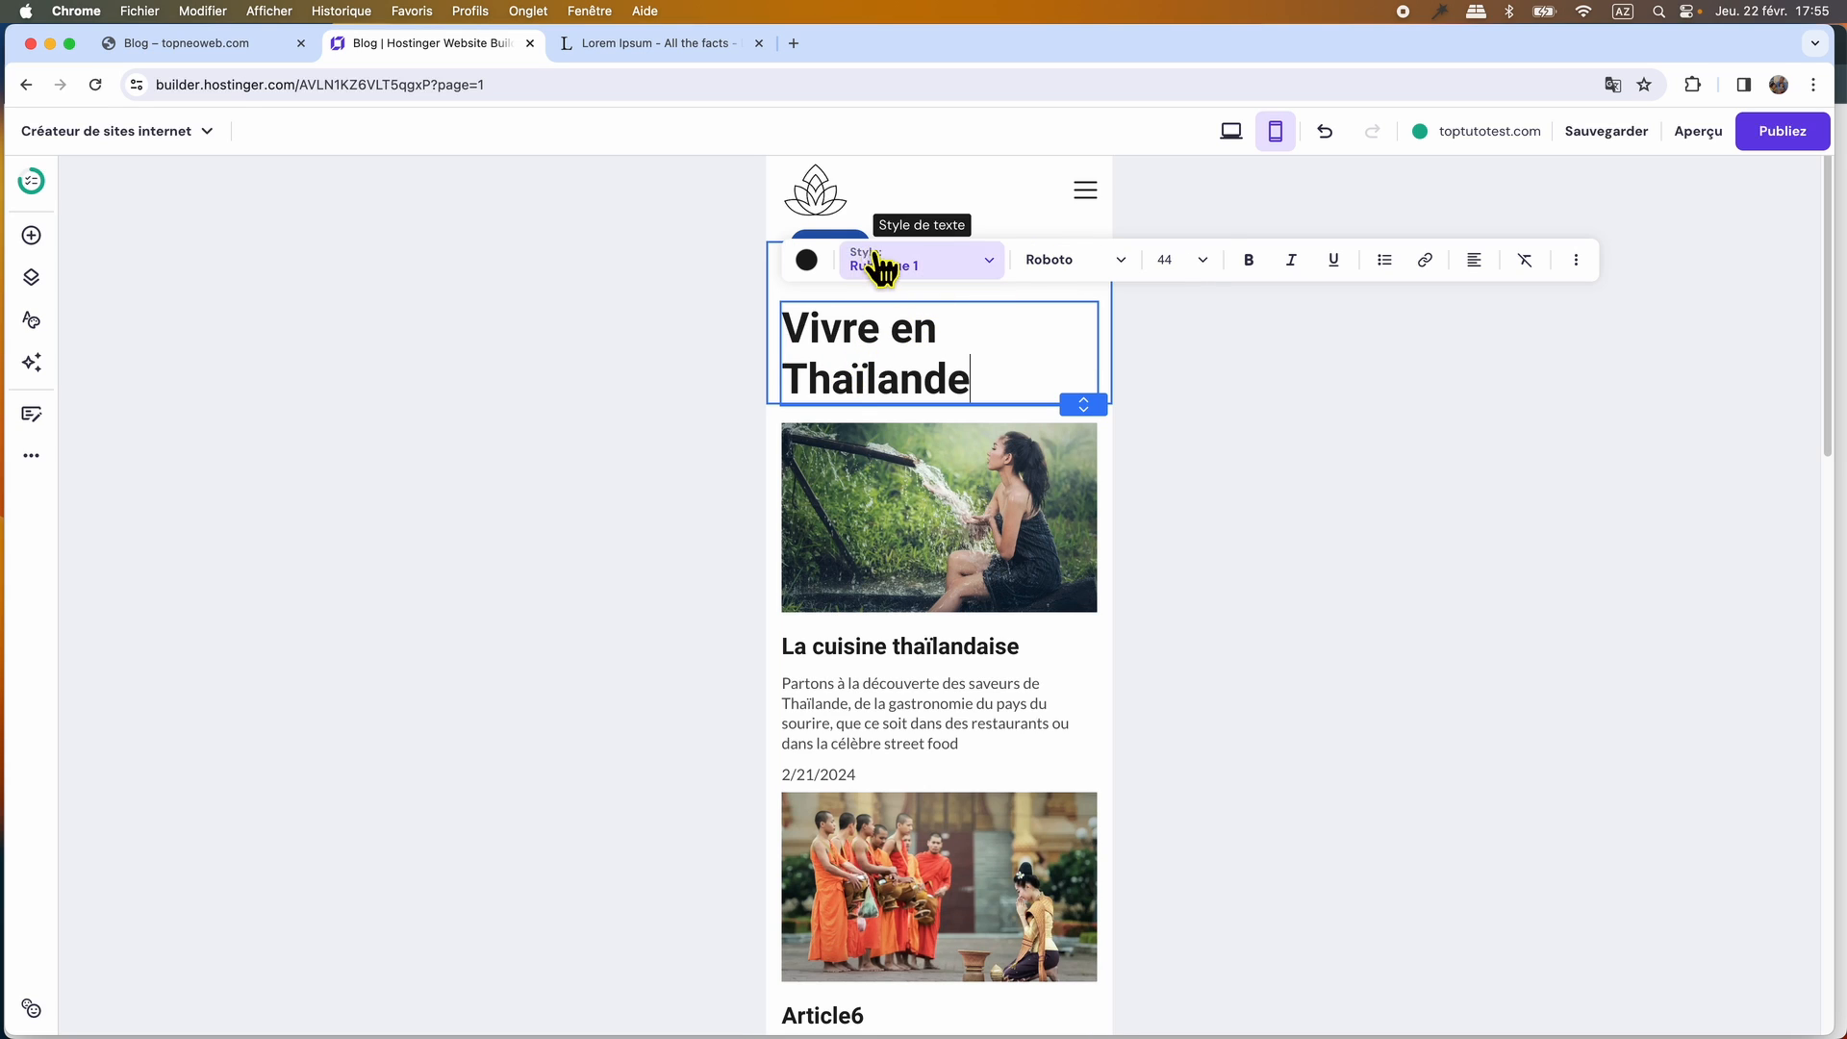
{"action": "left_click", "coordinate": [1201, 262]}
{"action": "left_click", "coordinate": [1179, 293]}
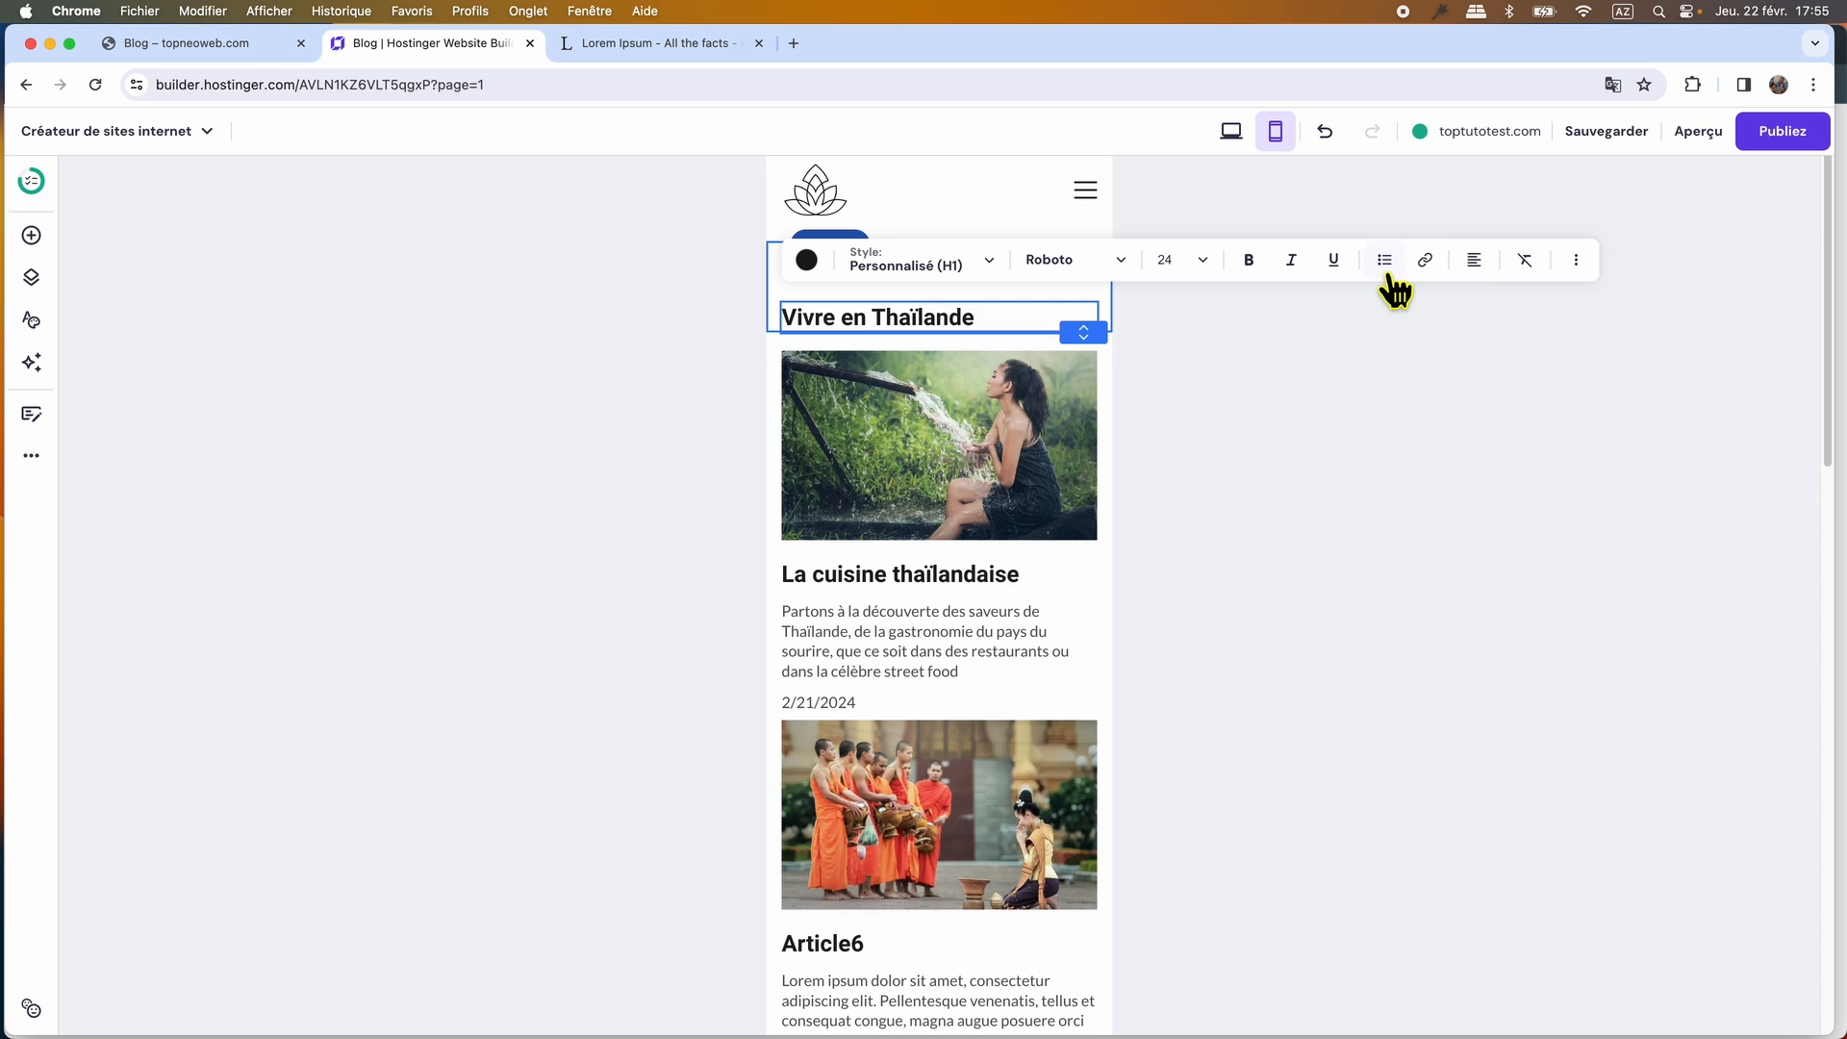
{"action": "left_click", "coordinate": [1473, 265]}
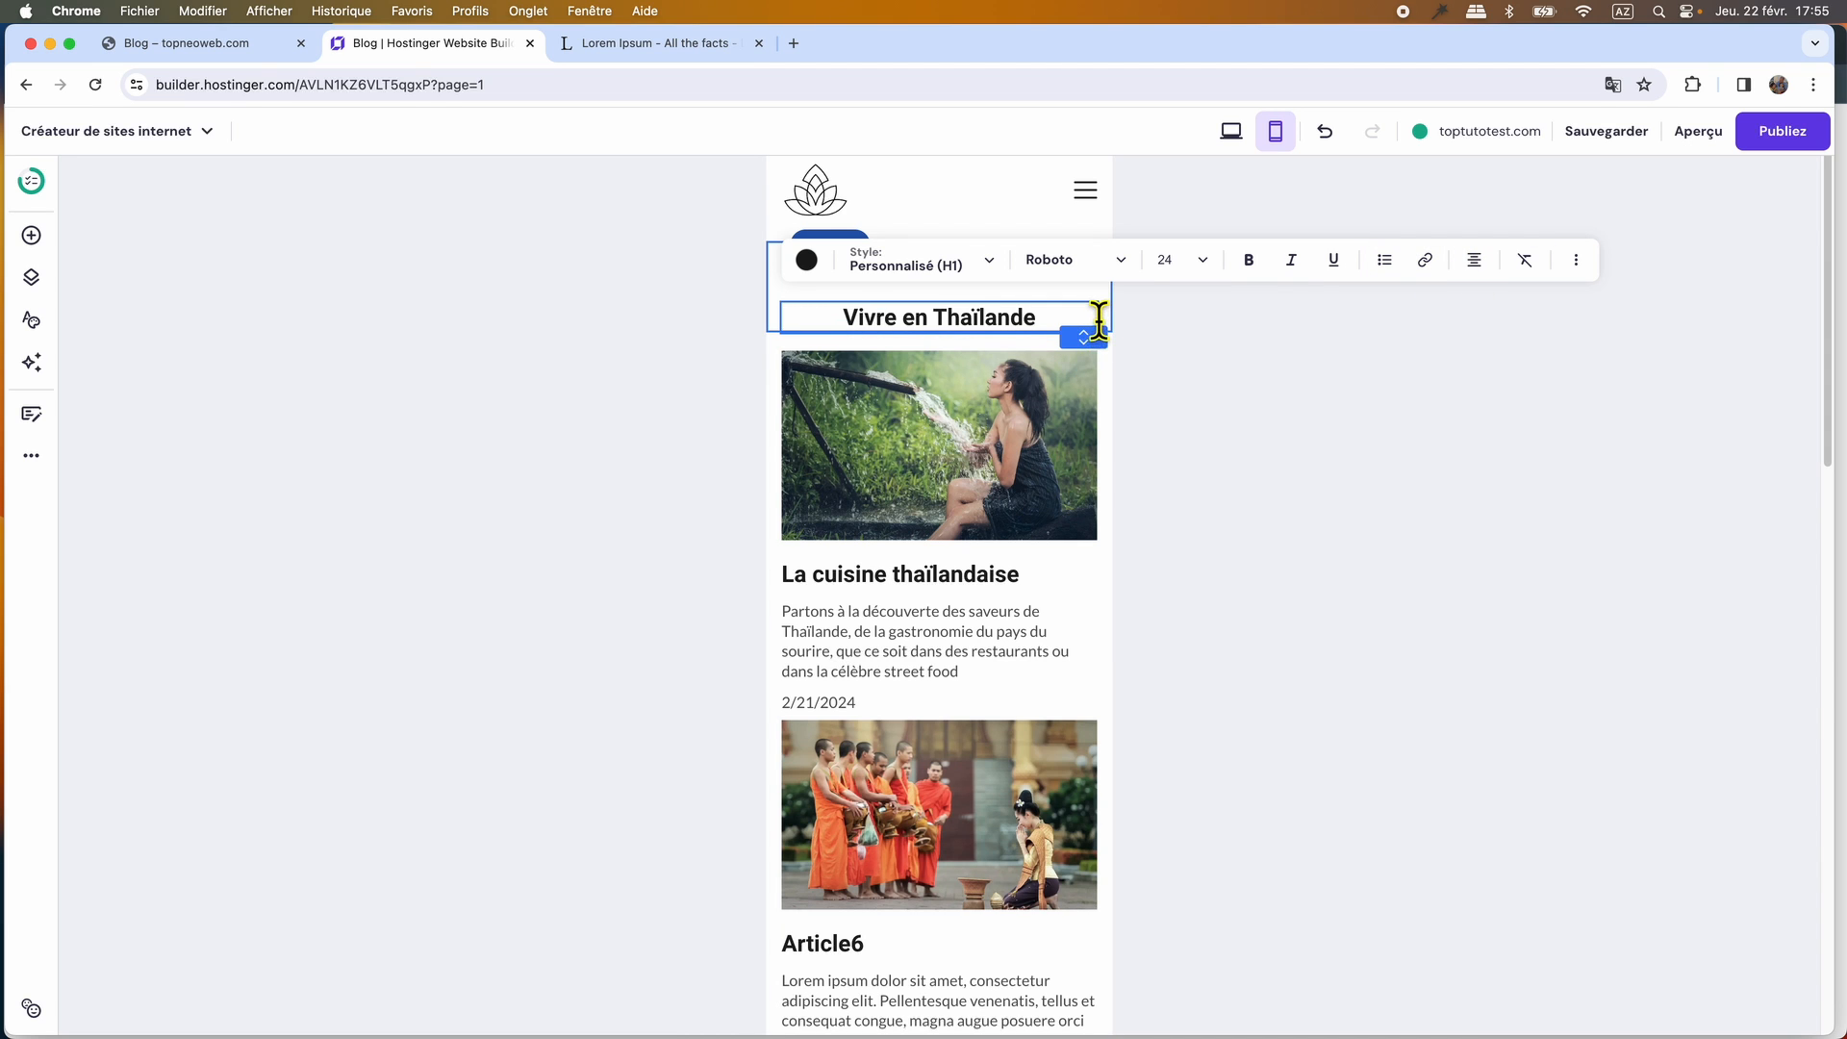
{"action": "left_click", "coordinate": [1075, 385]}
{"action": "scroll", "coordinate": [1026, 639], "scroll_direction": "down", "scroll_amount": 5}
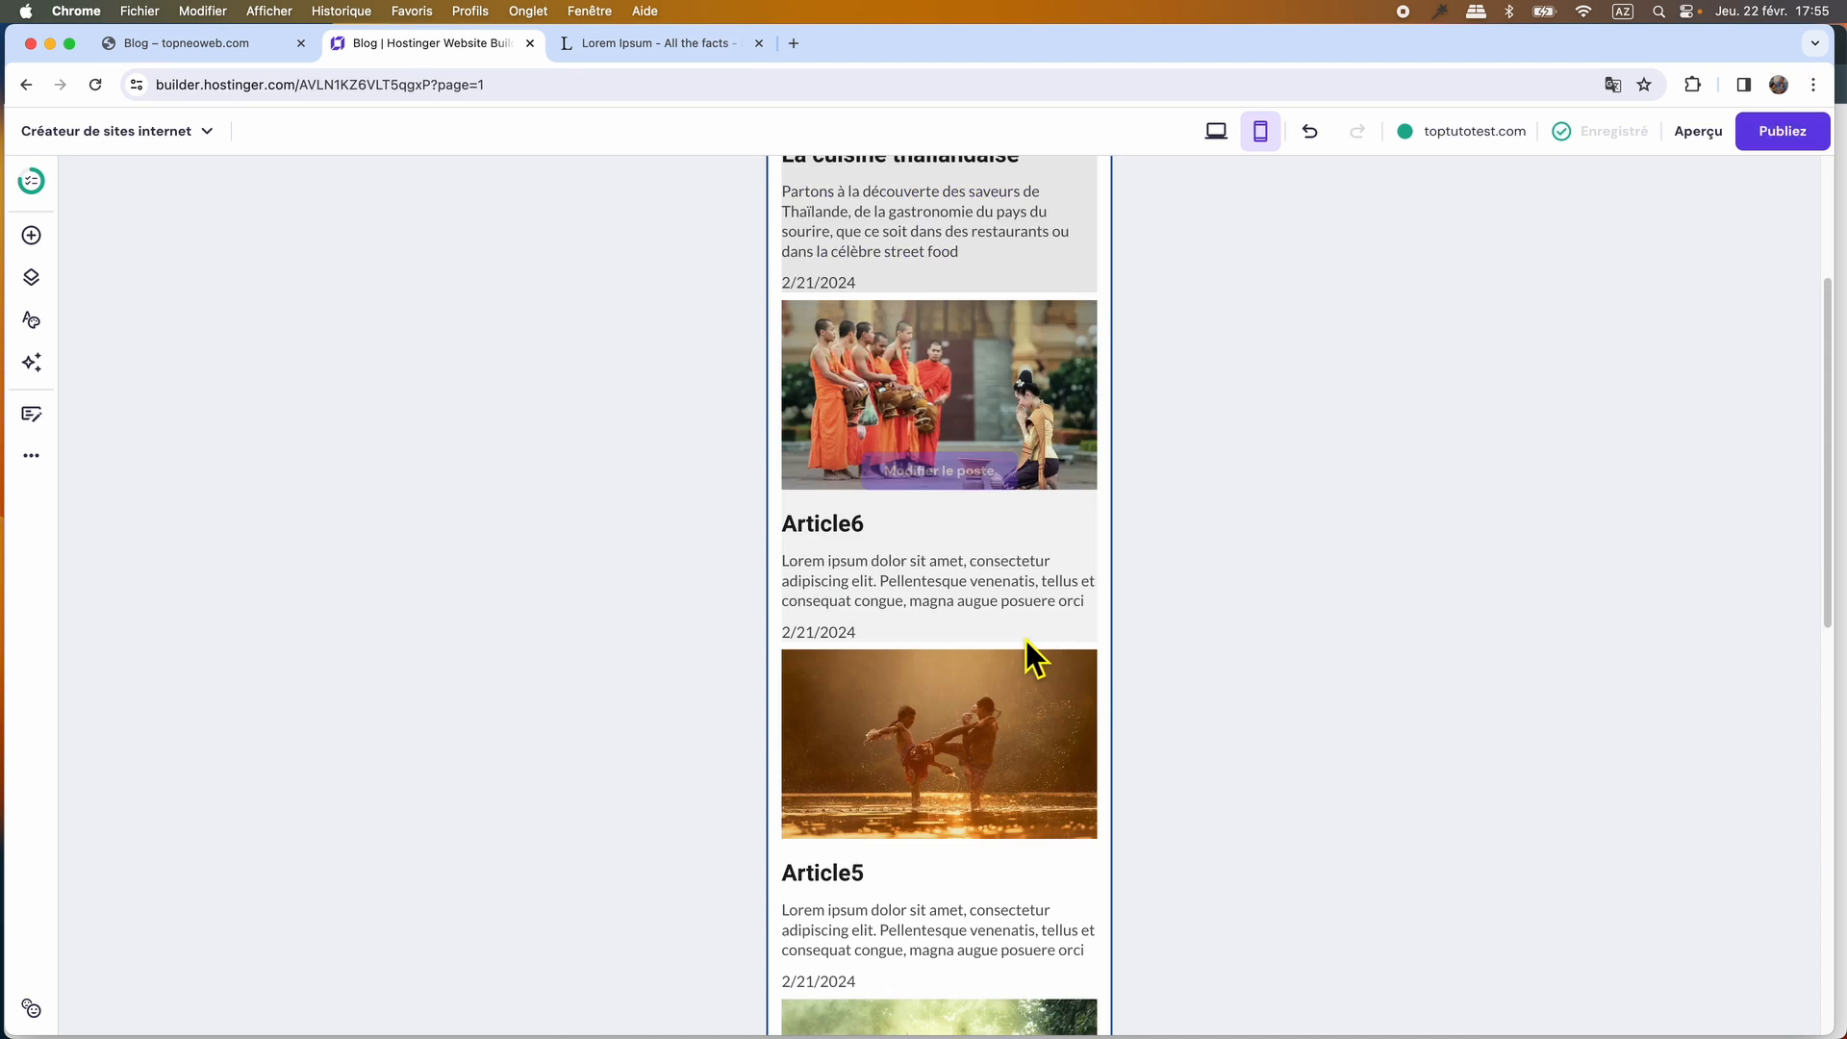
{"action": "scroll", "coordinate": [1026, 639], "scroll_direction": "down", "scroll_amount": 8}
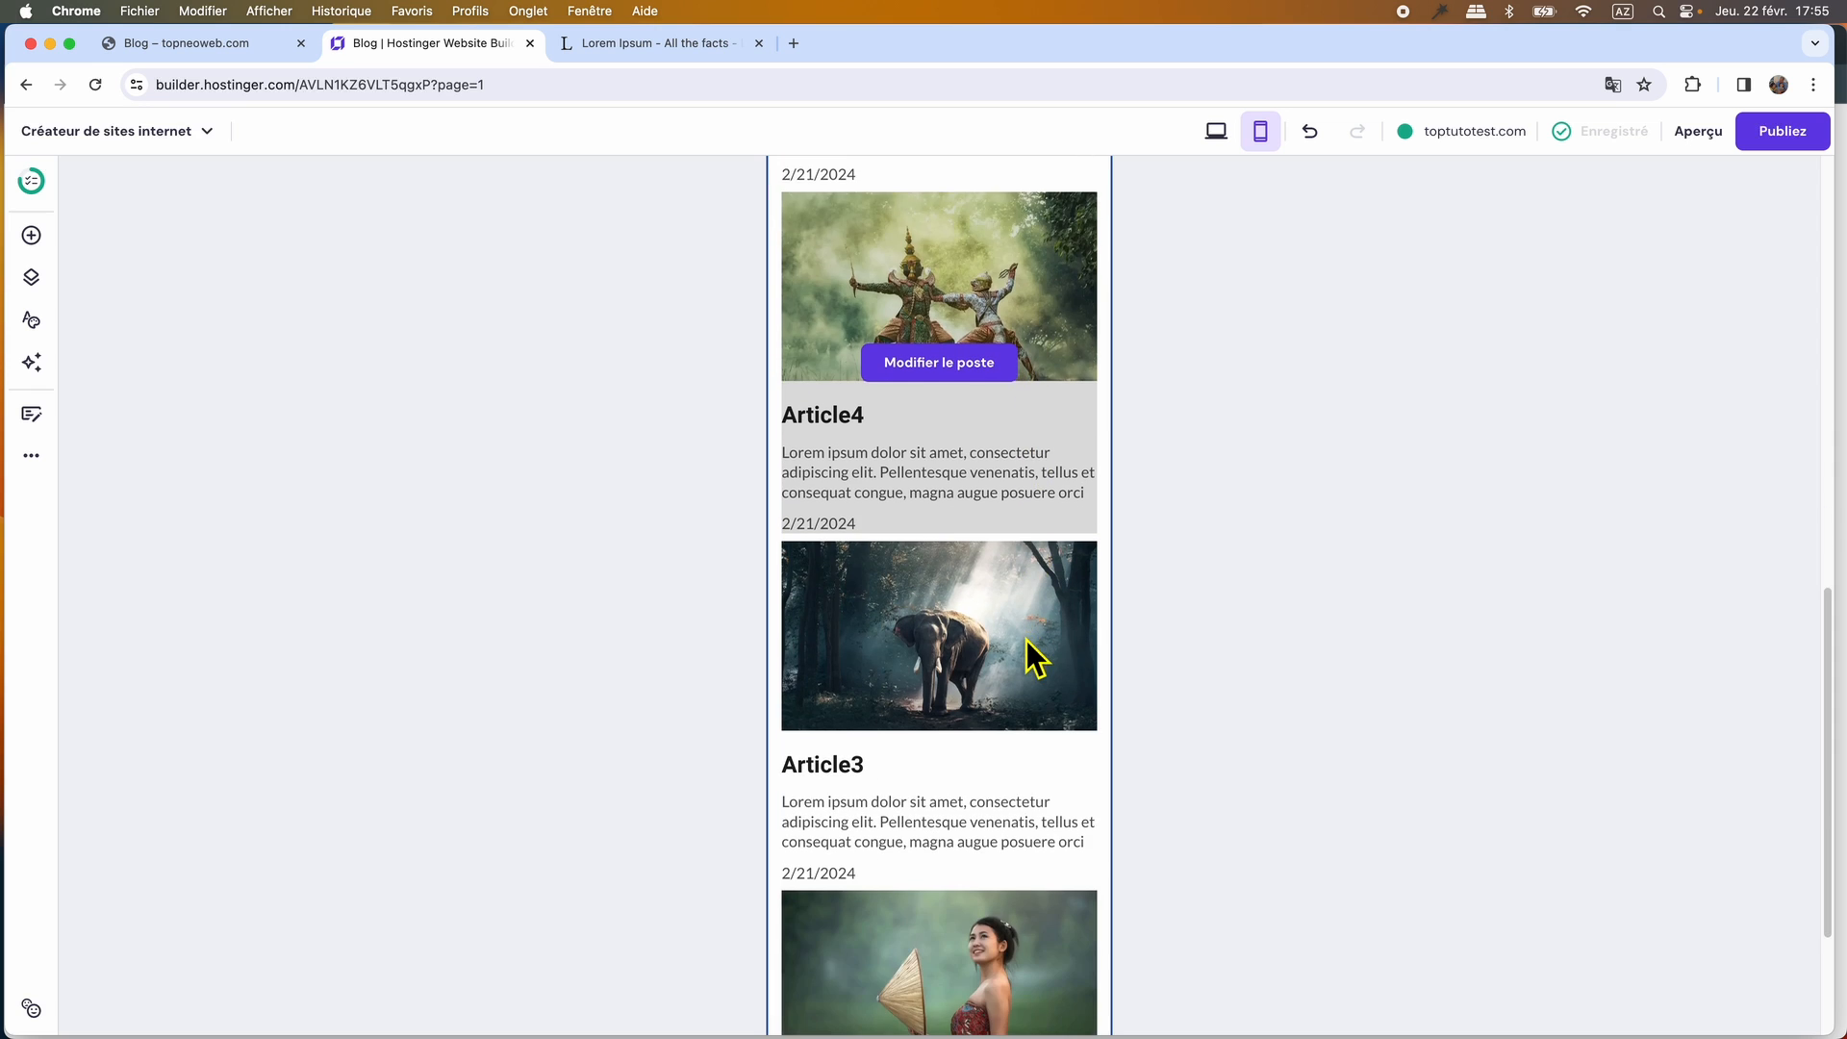
{"action": "scroll", "coordinate": [1027, 645], "scroll_direction": "up", "scroll_amount": 15}
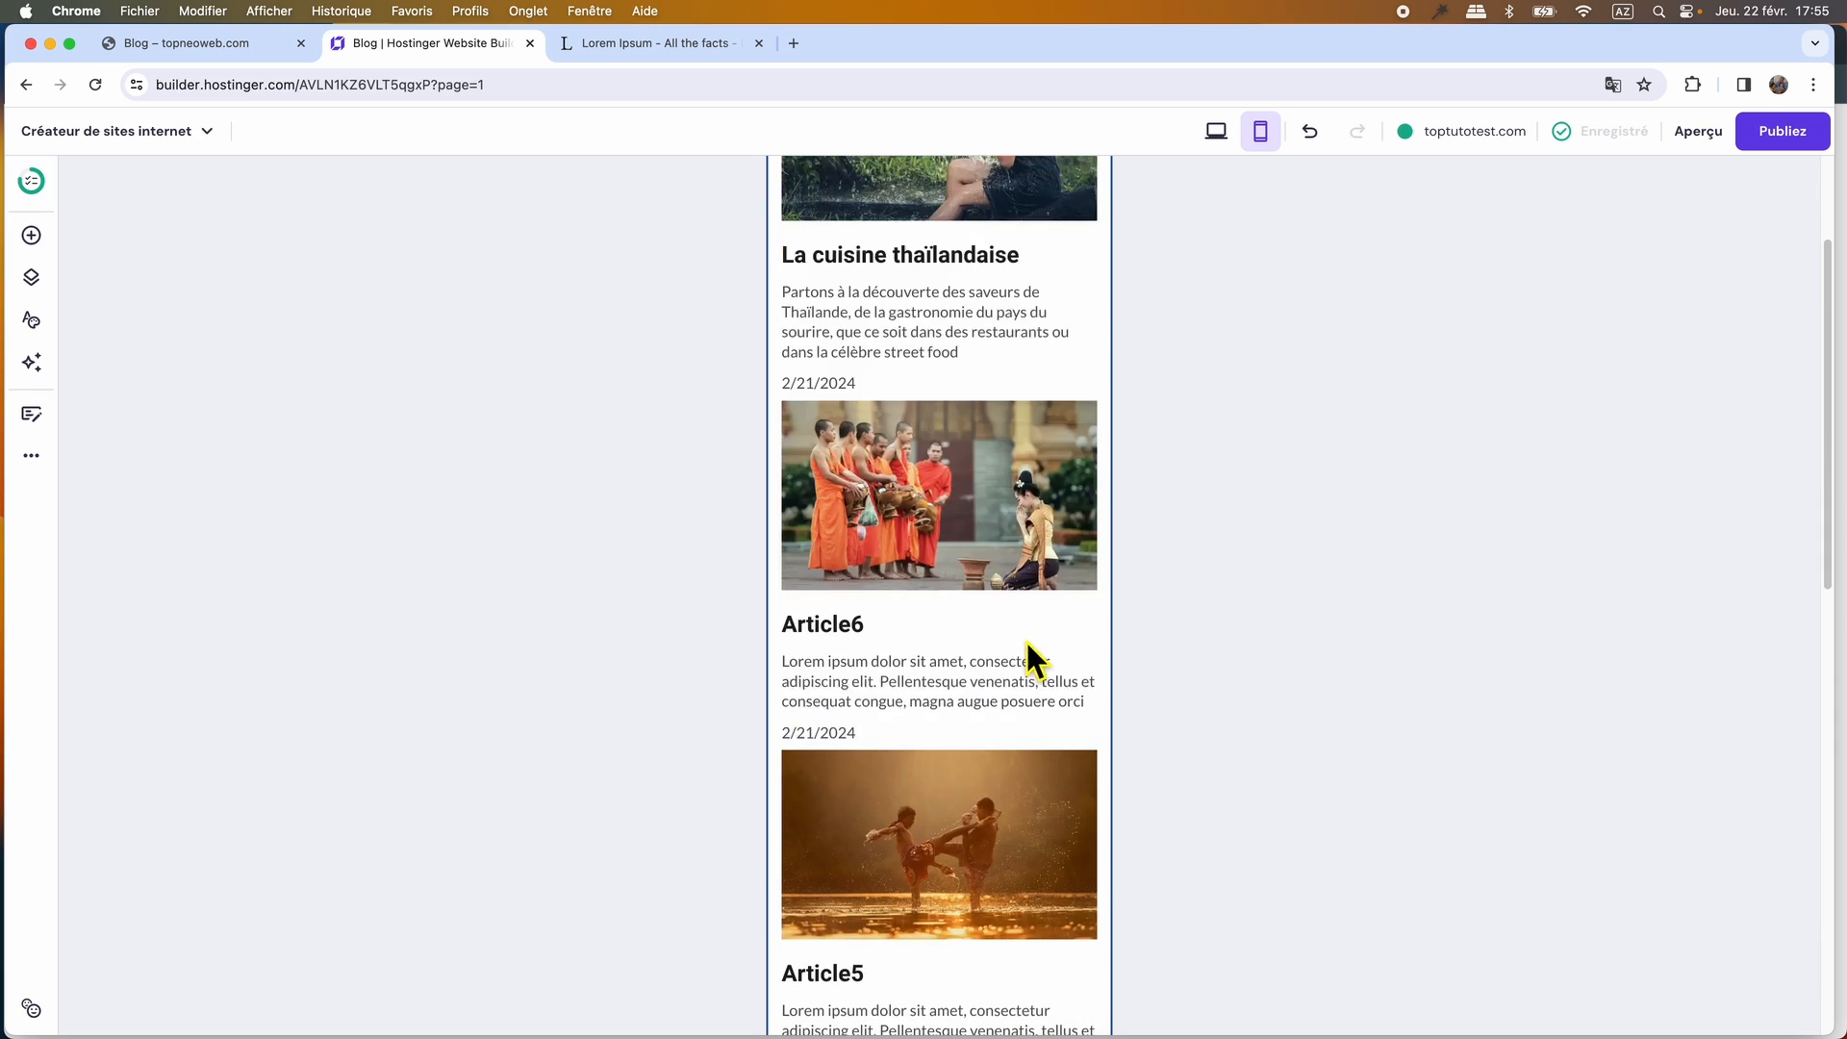
Check the Photos de Thaïlande page on the original WordPress site and open the matching page in the builder's desktop view.
{"action": "left_click", "coordinate": [231, 50]}
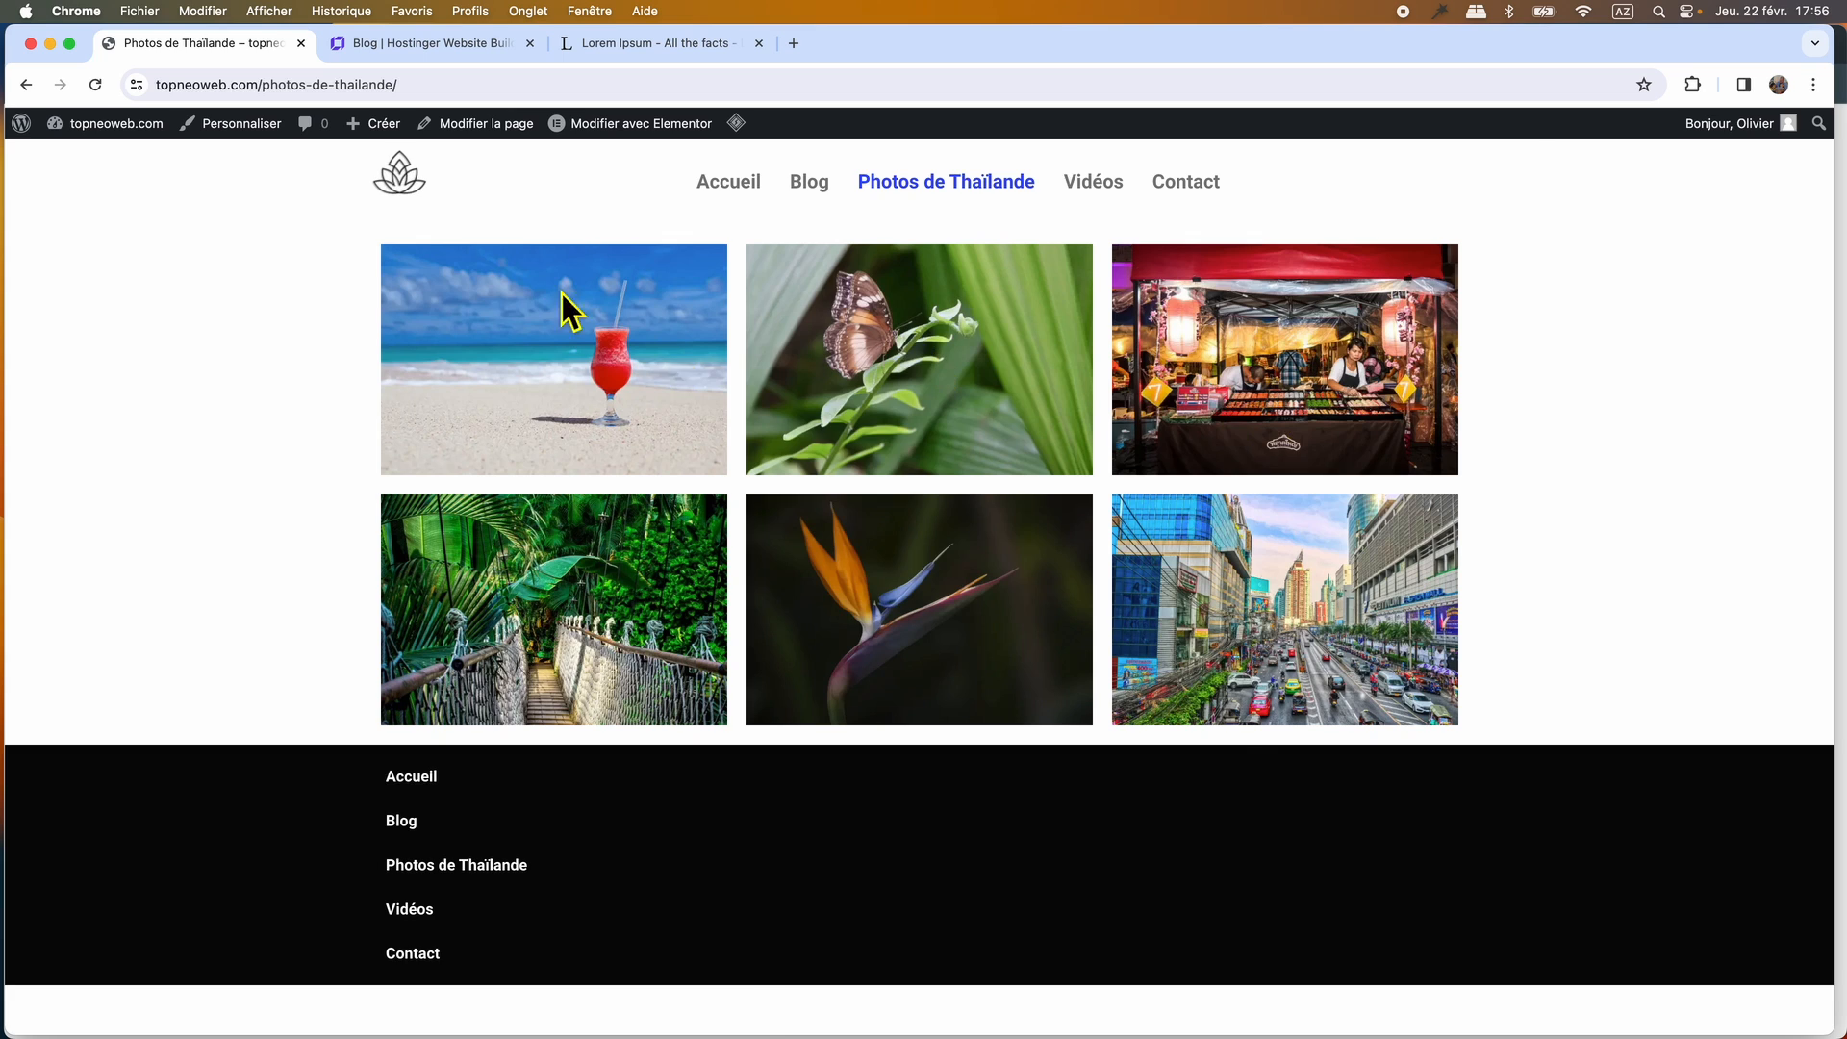
{"action": "left_click", "coordinate": [427, 49]}
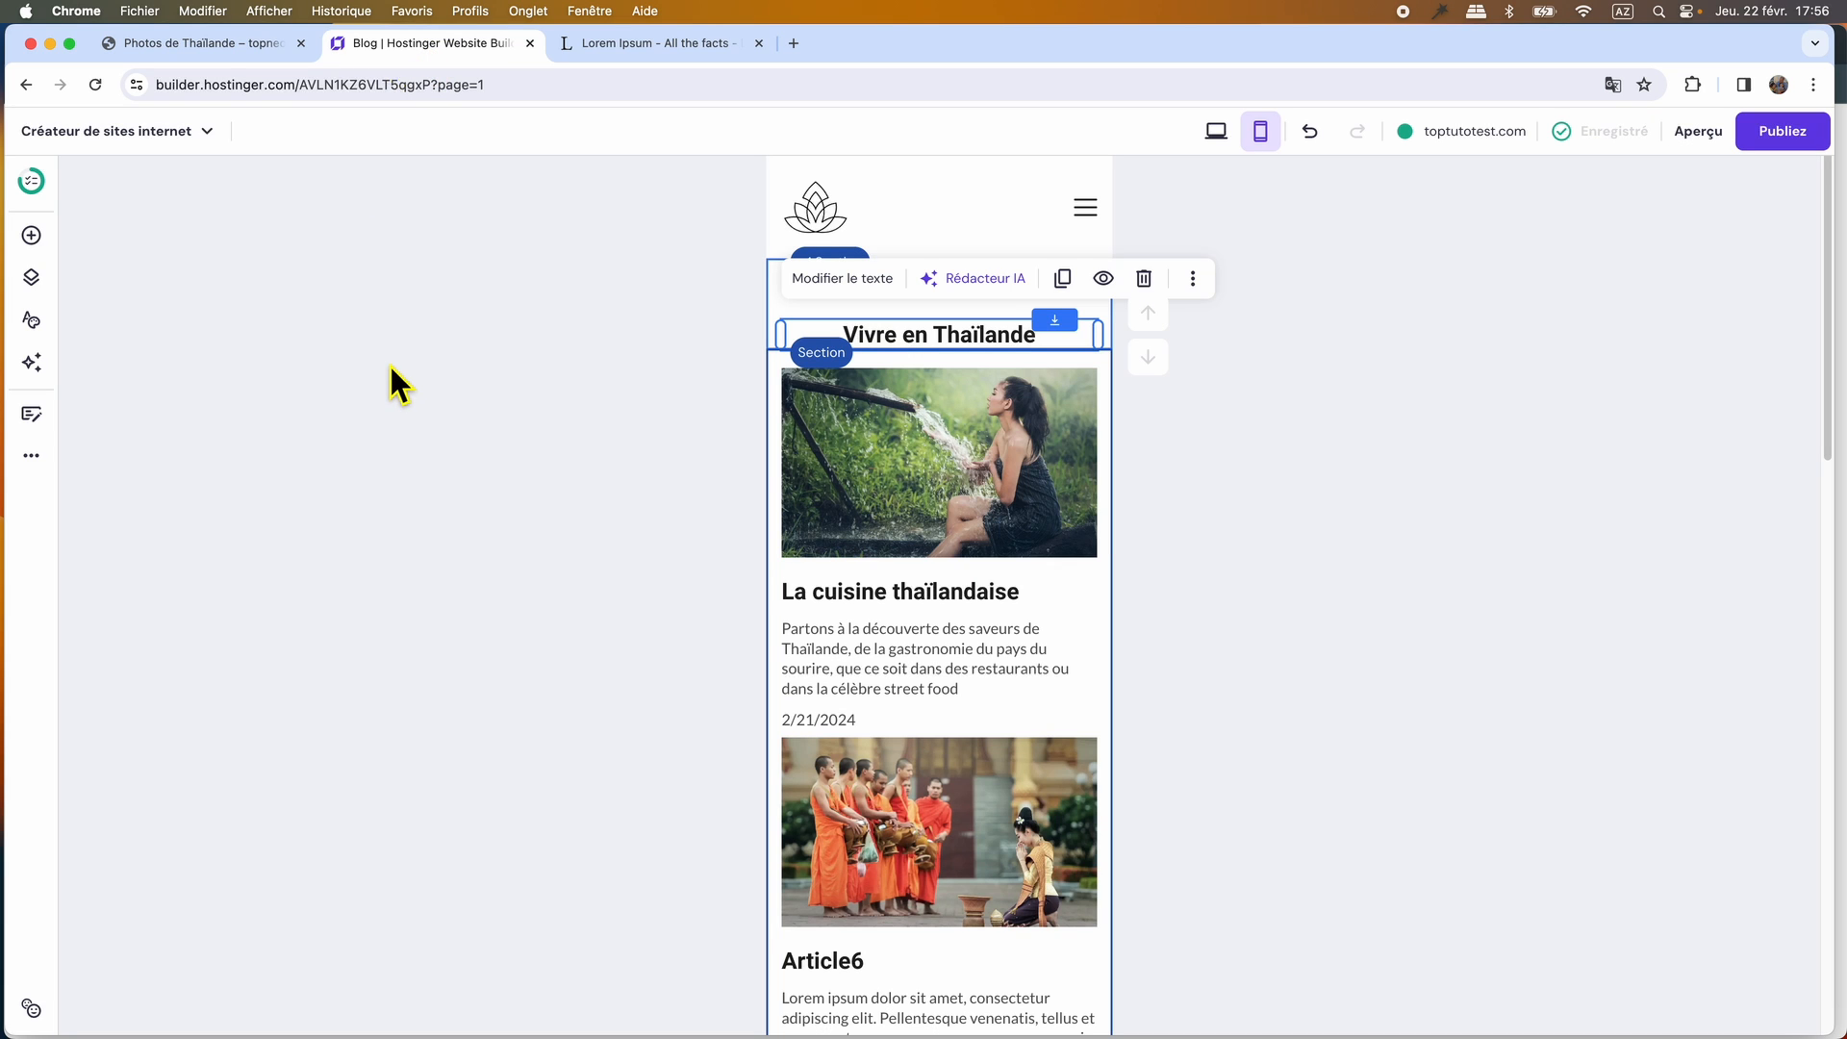
{"action": "left_click", "coordinate": [1216, 130]}
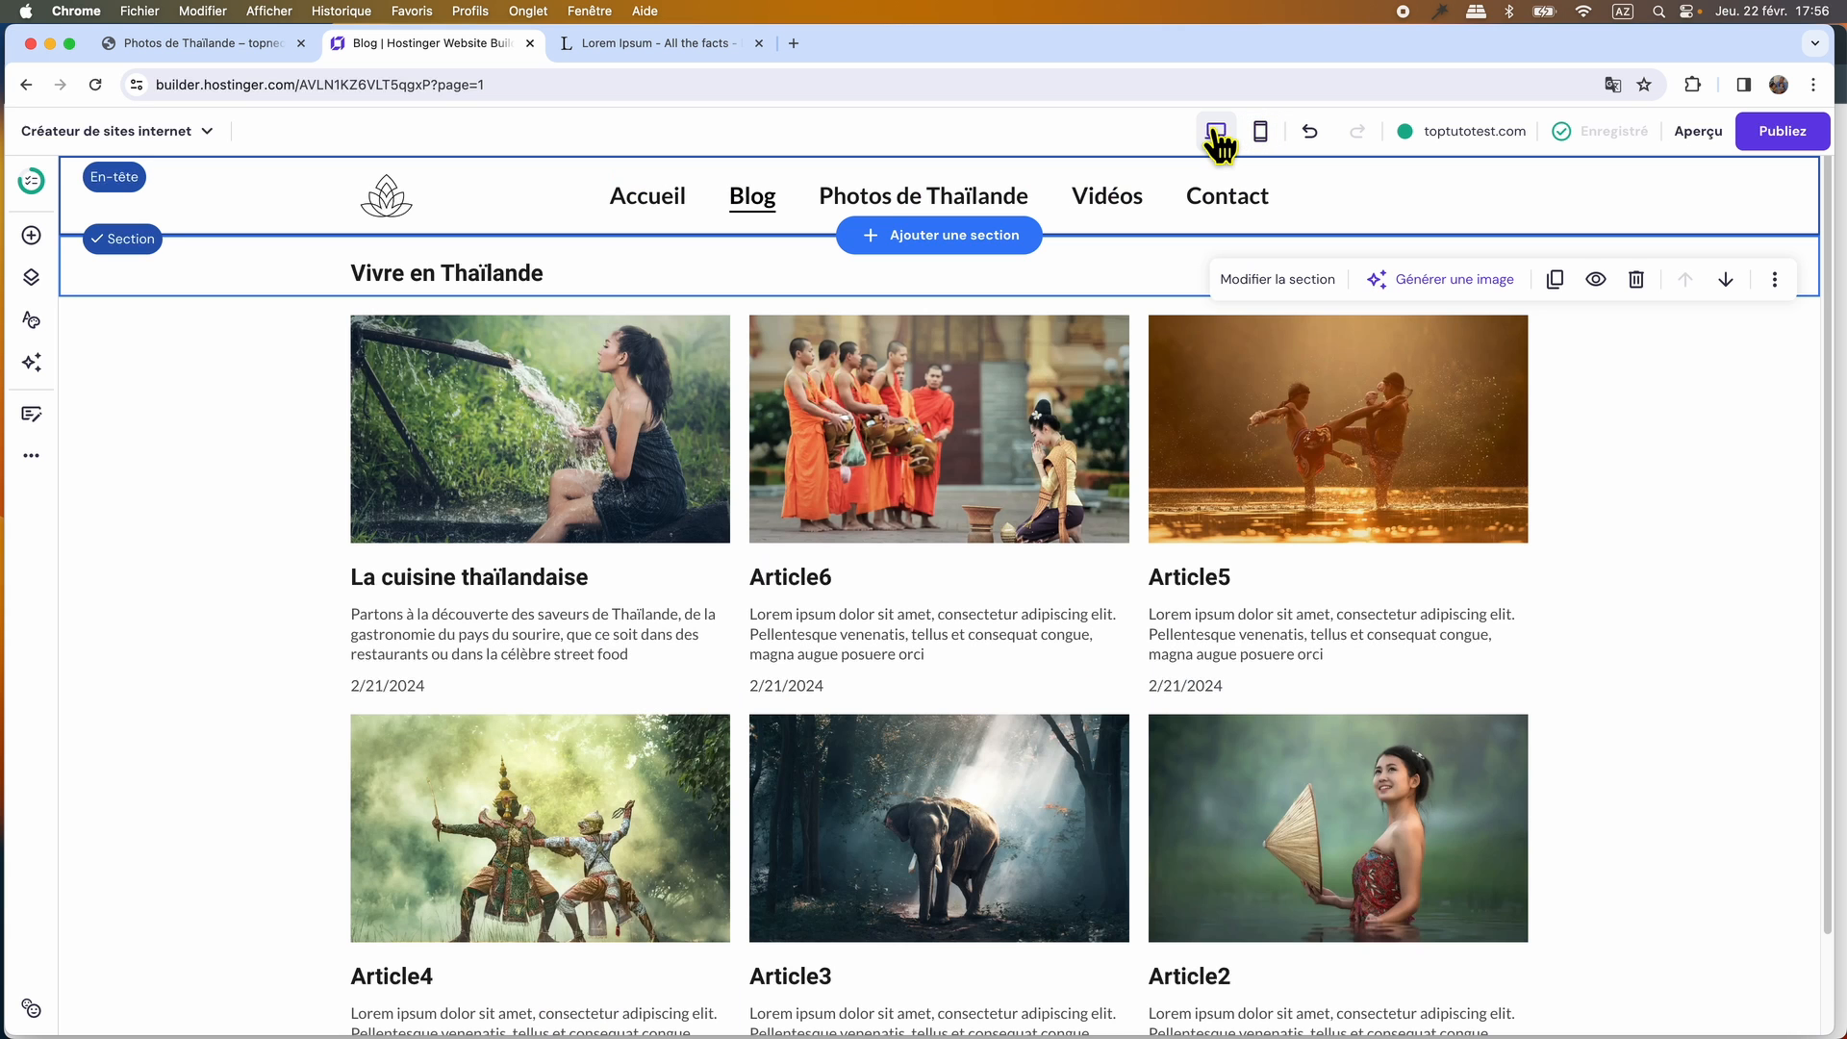
{"action": "left_click", "coordinate": [898, 198]}
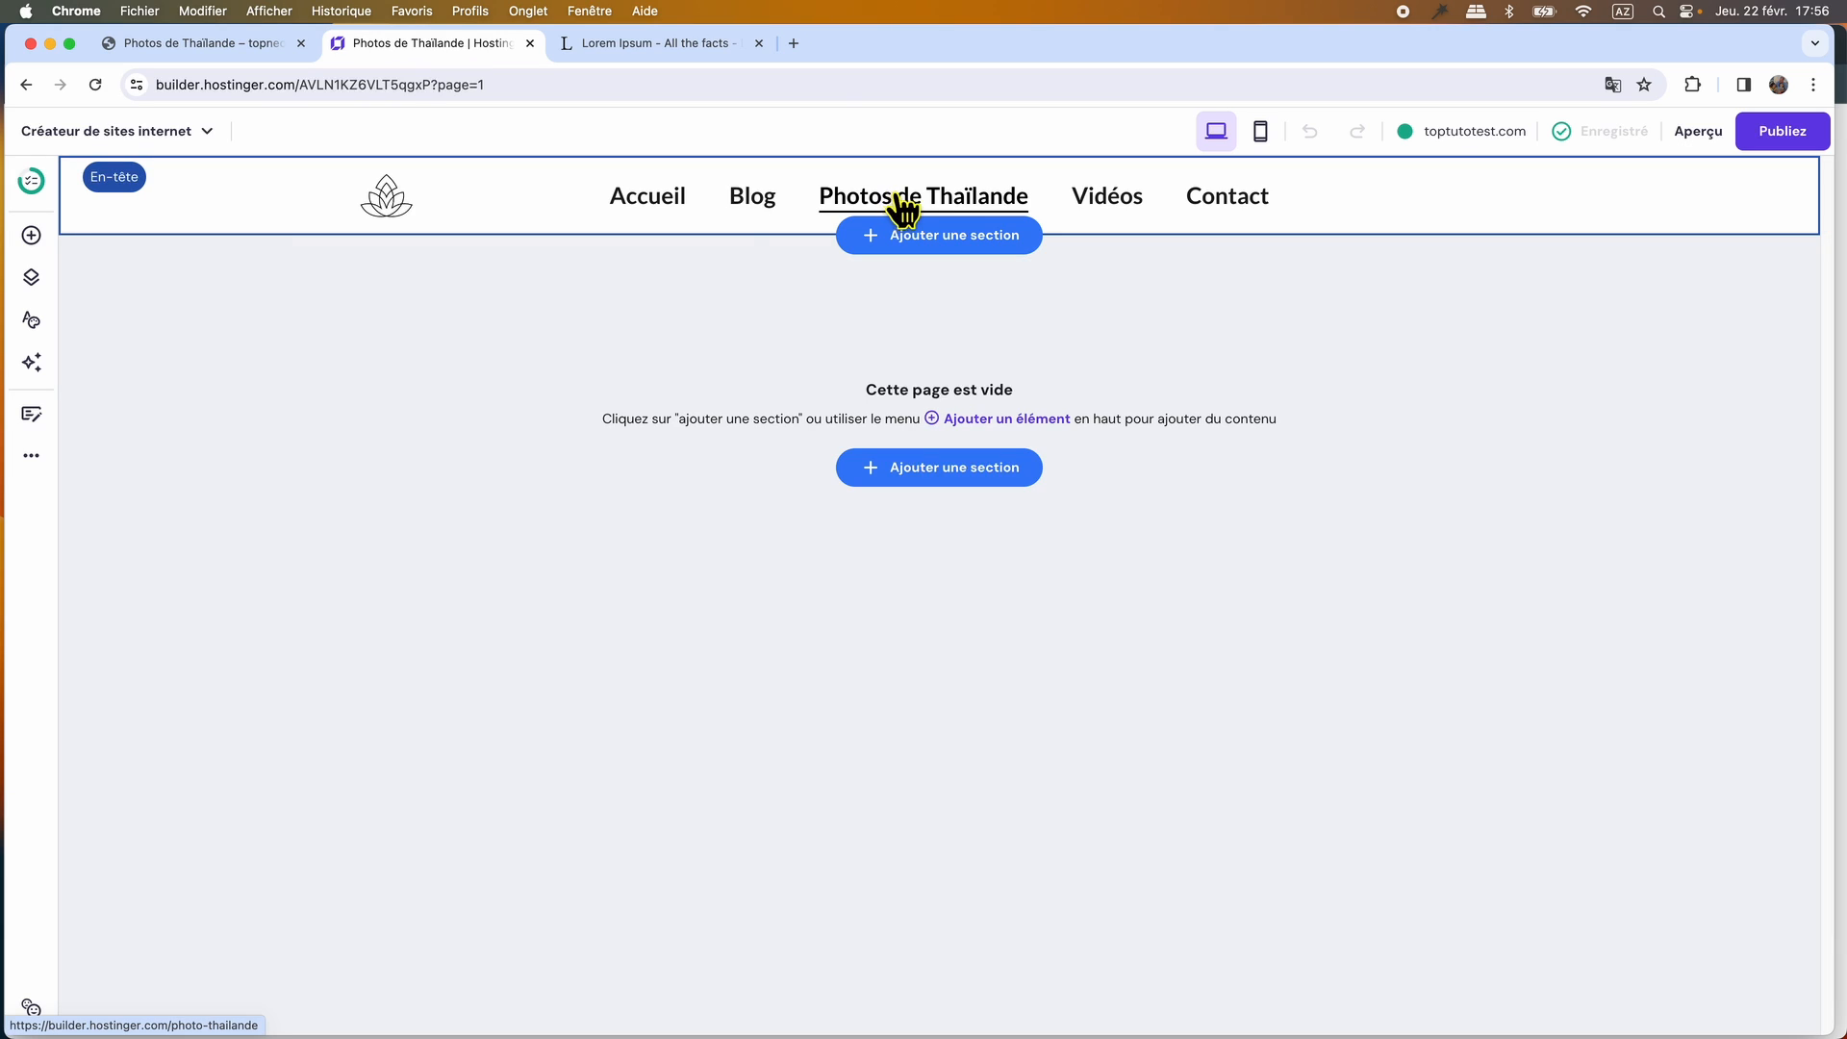
Check the gallery section templates and add an empty section to the Photos de Thaïlande page instead.
{"action": "left_click", "coordinate": [931, 474]}
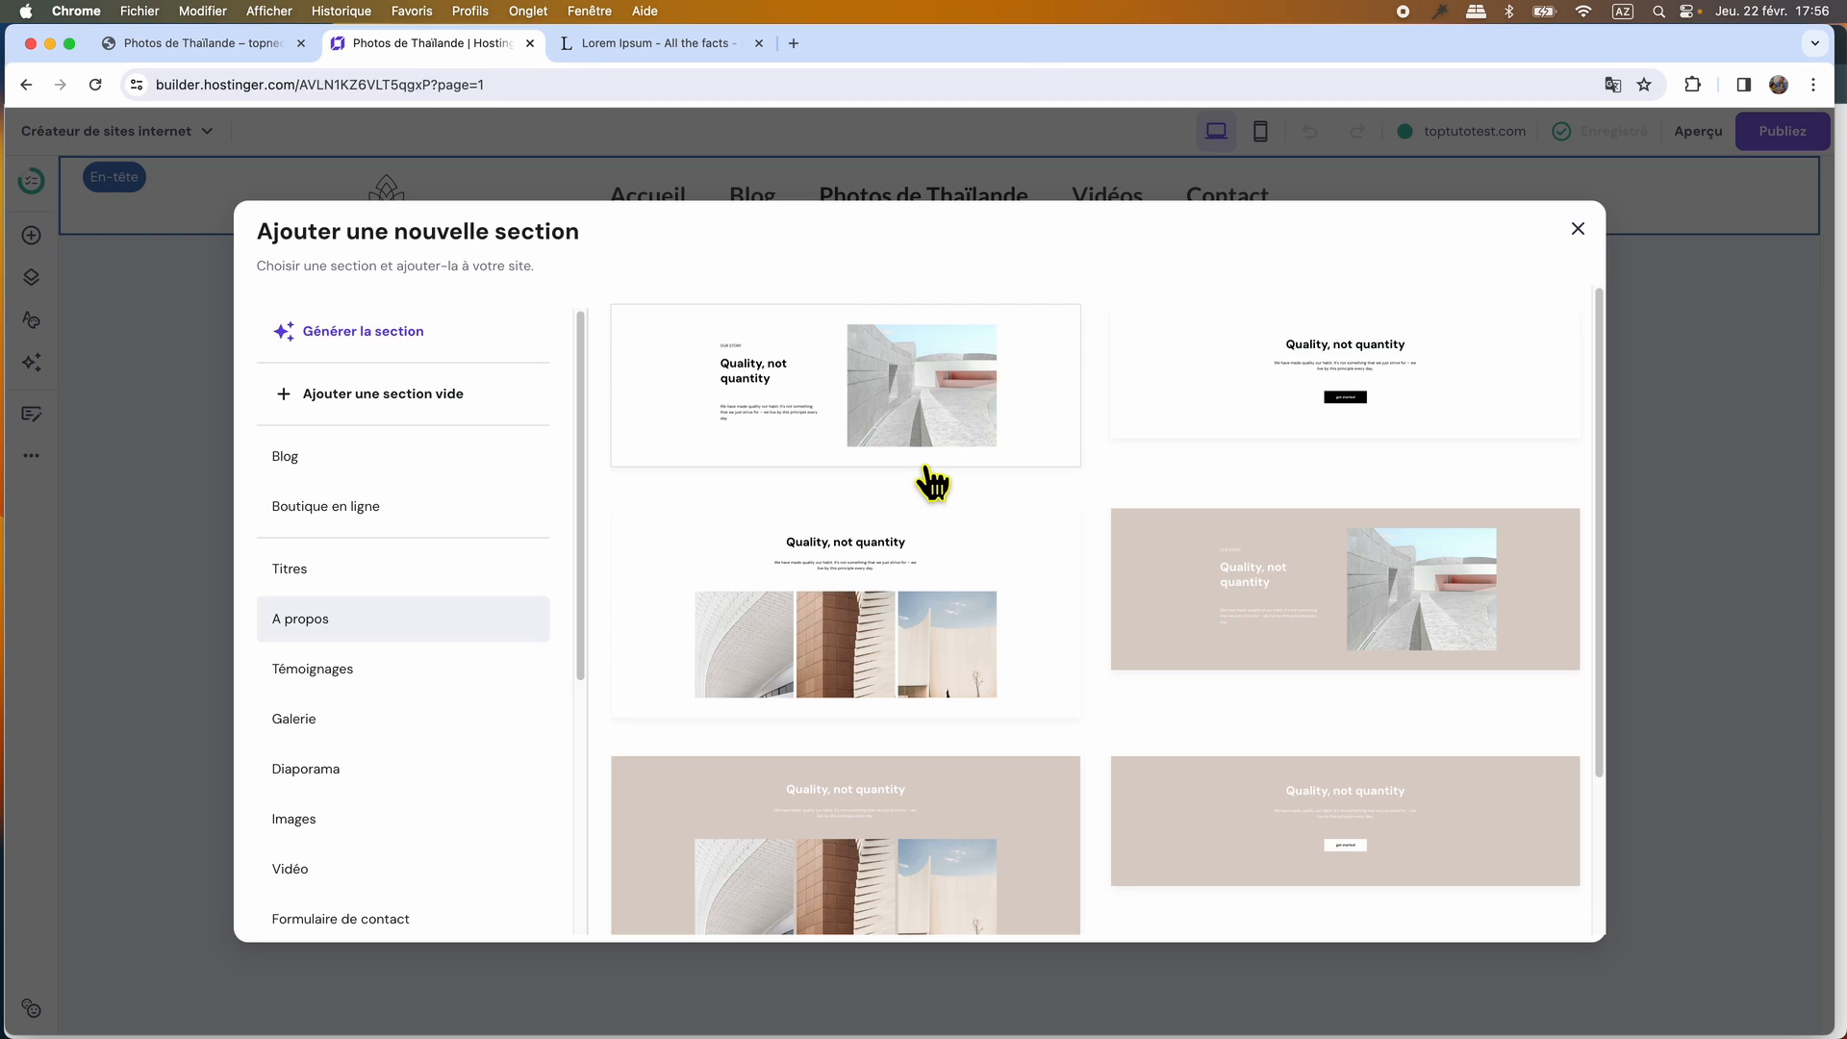
{"action": "left_click", "coordinate": [298, 720]}
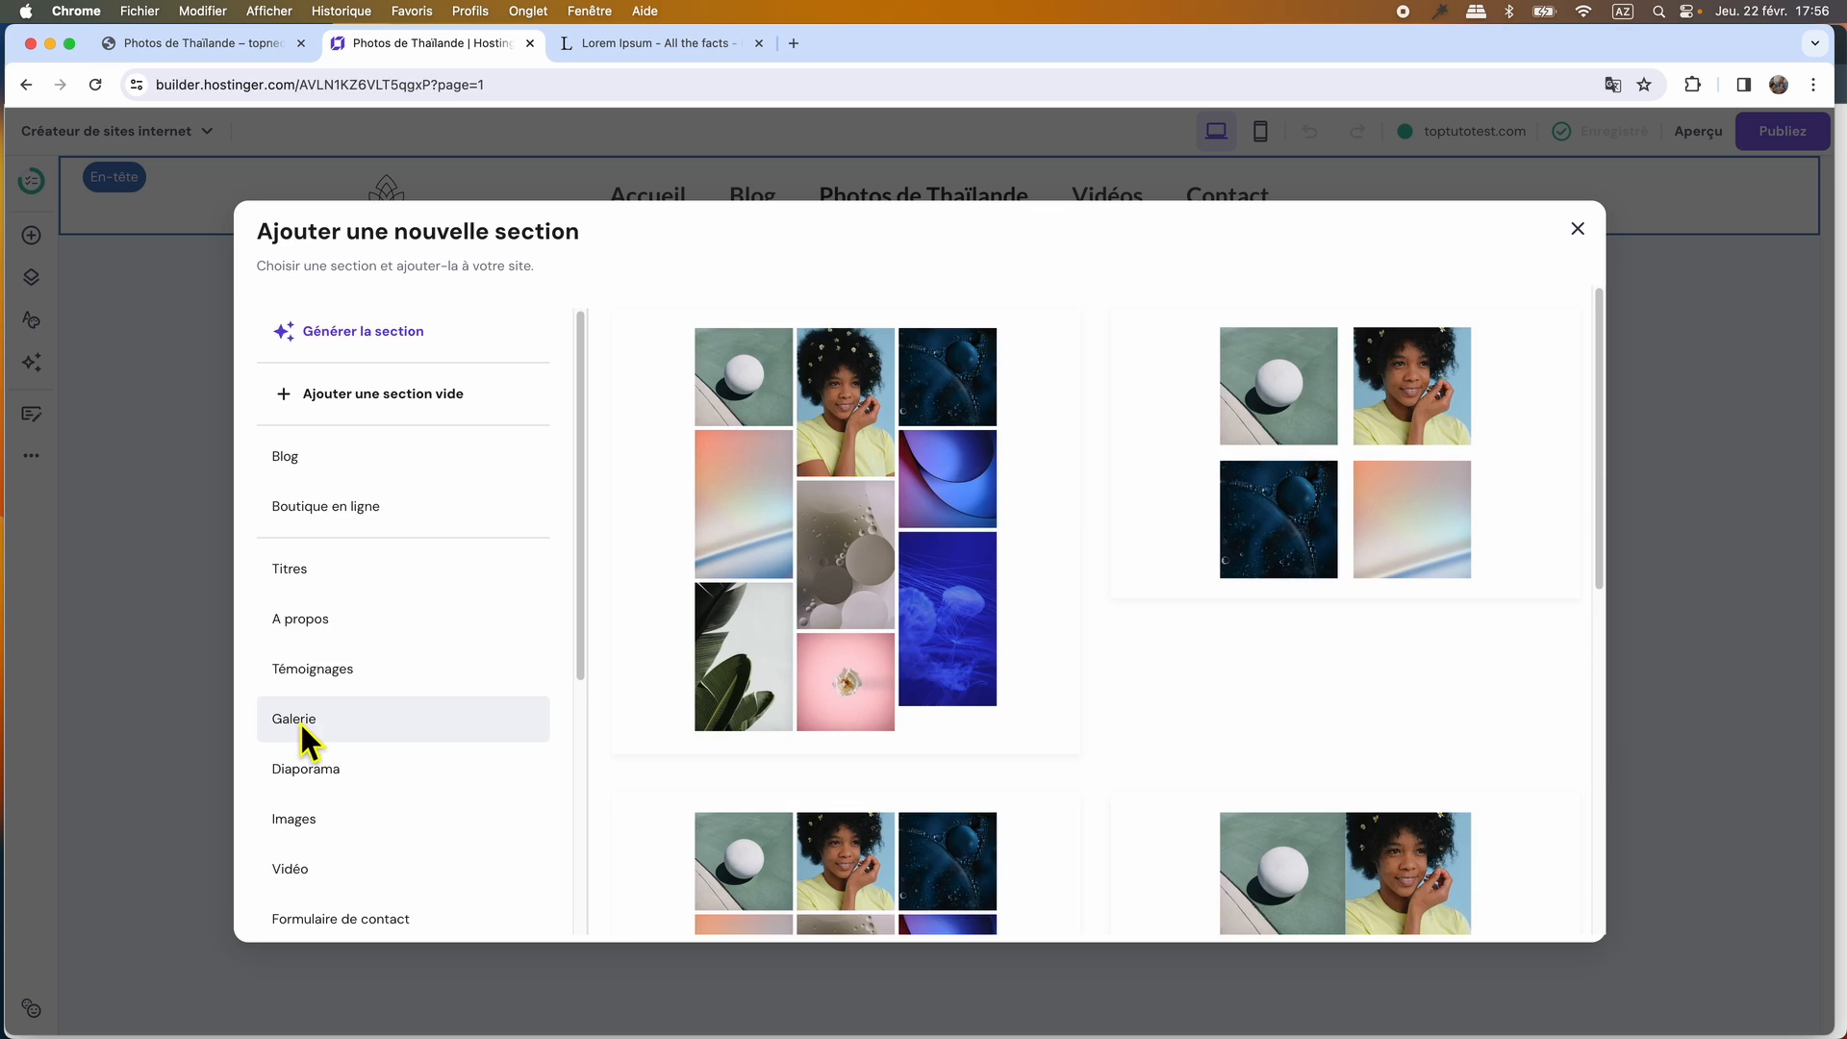
{"action": "scroll", "coordinate": [1122, 661], "scroll_direction": "down", "scroll_amount": 4}
{"action": "scroll", "coordinate": [1116, 661], "scroll_direction": "up", "scroll_amount": 4}
{"action": "left_click", "coordinate": [387, 397]}
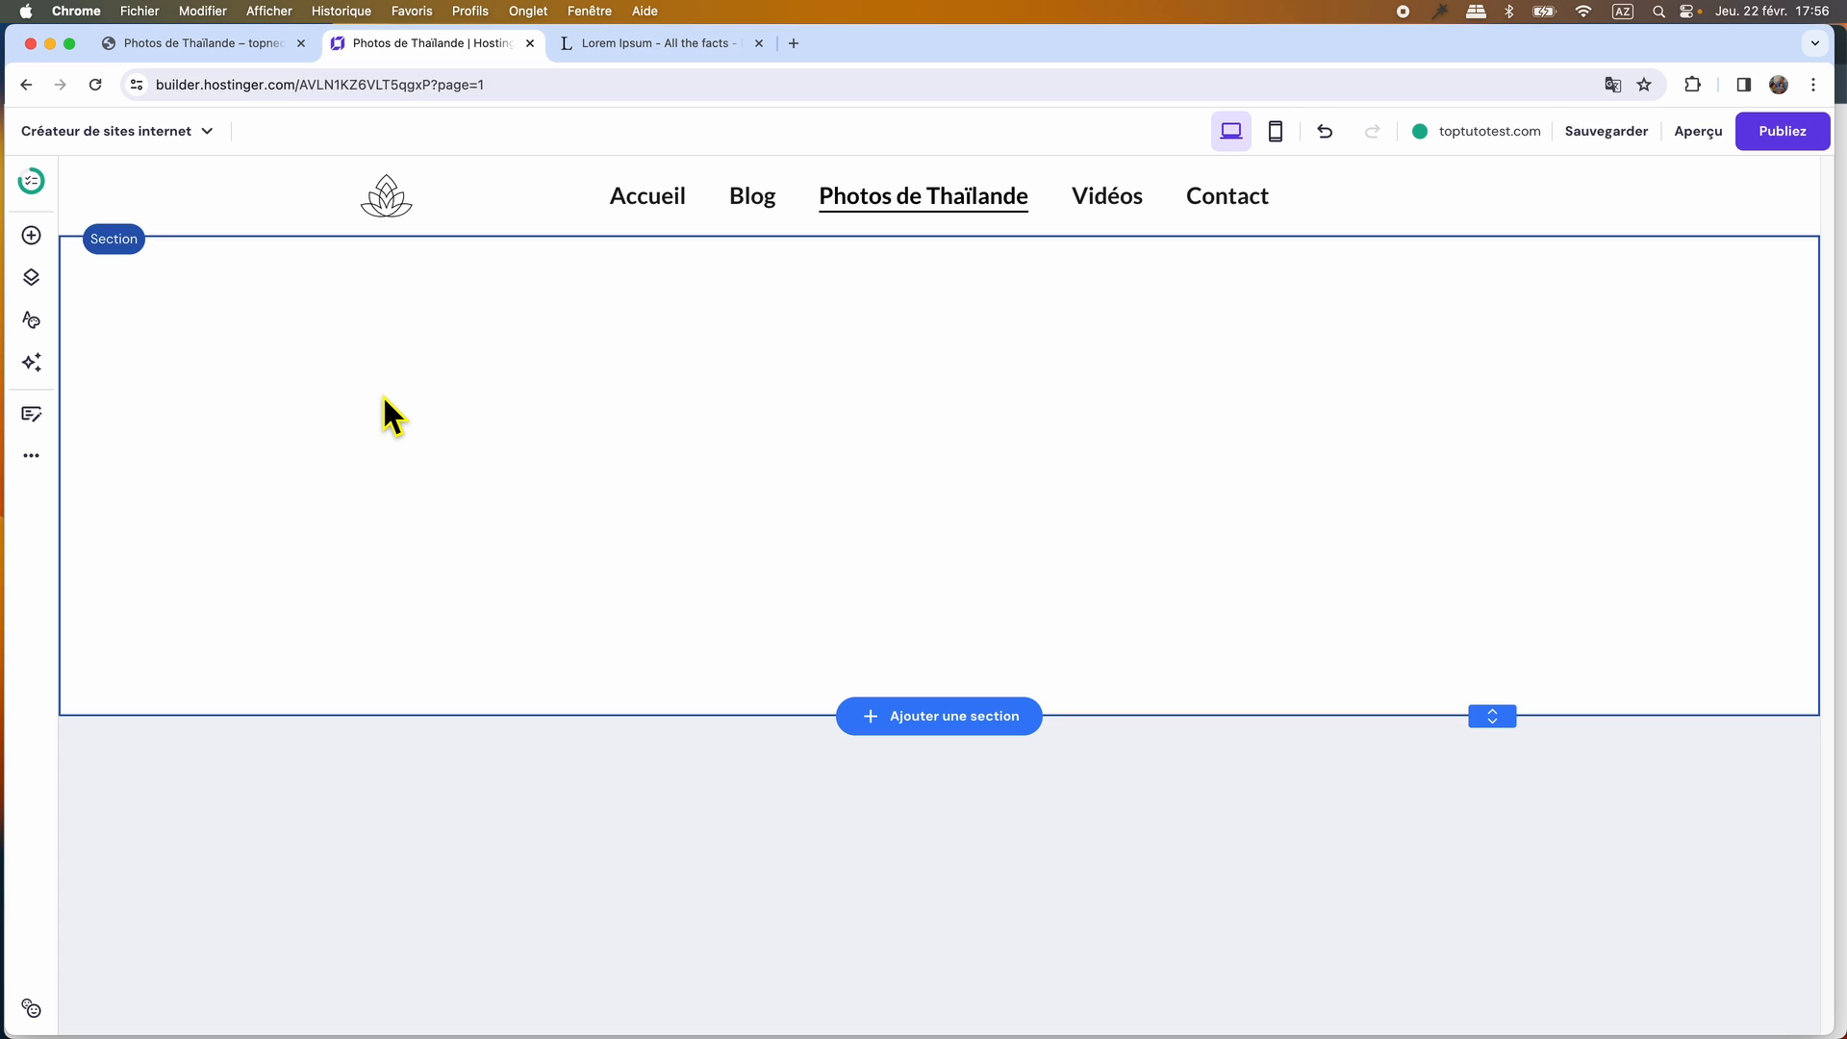
Add an image element to the empty section and place it in the section's upper-left corner.
{"action": "left_click", "coordinate": [30, 235]}
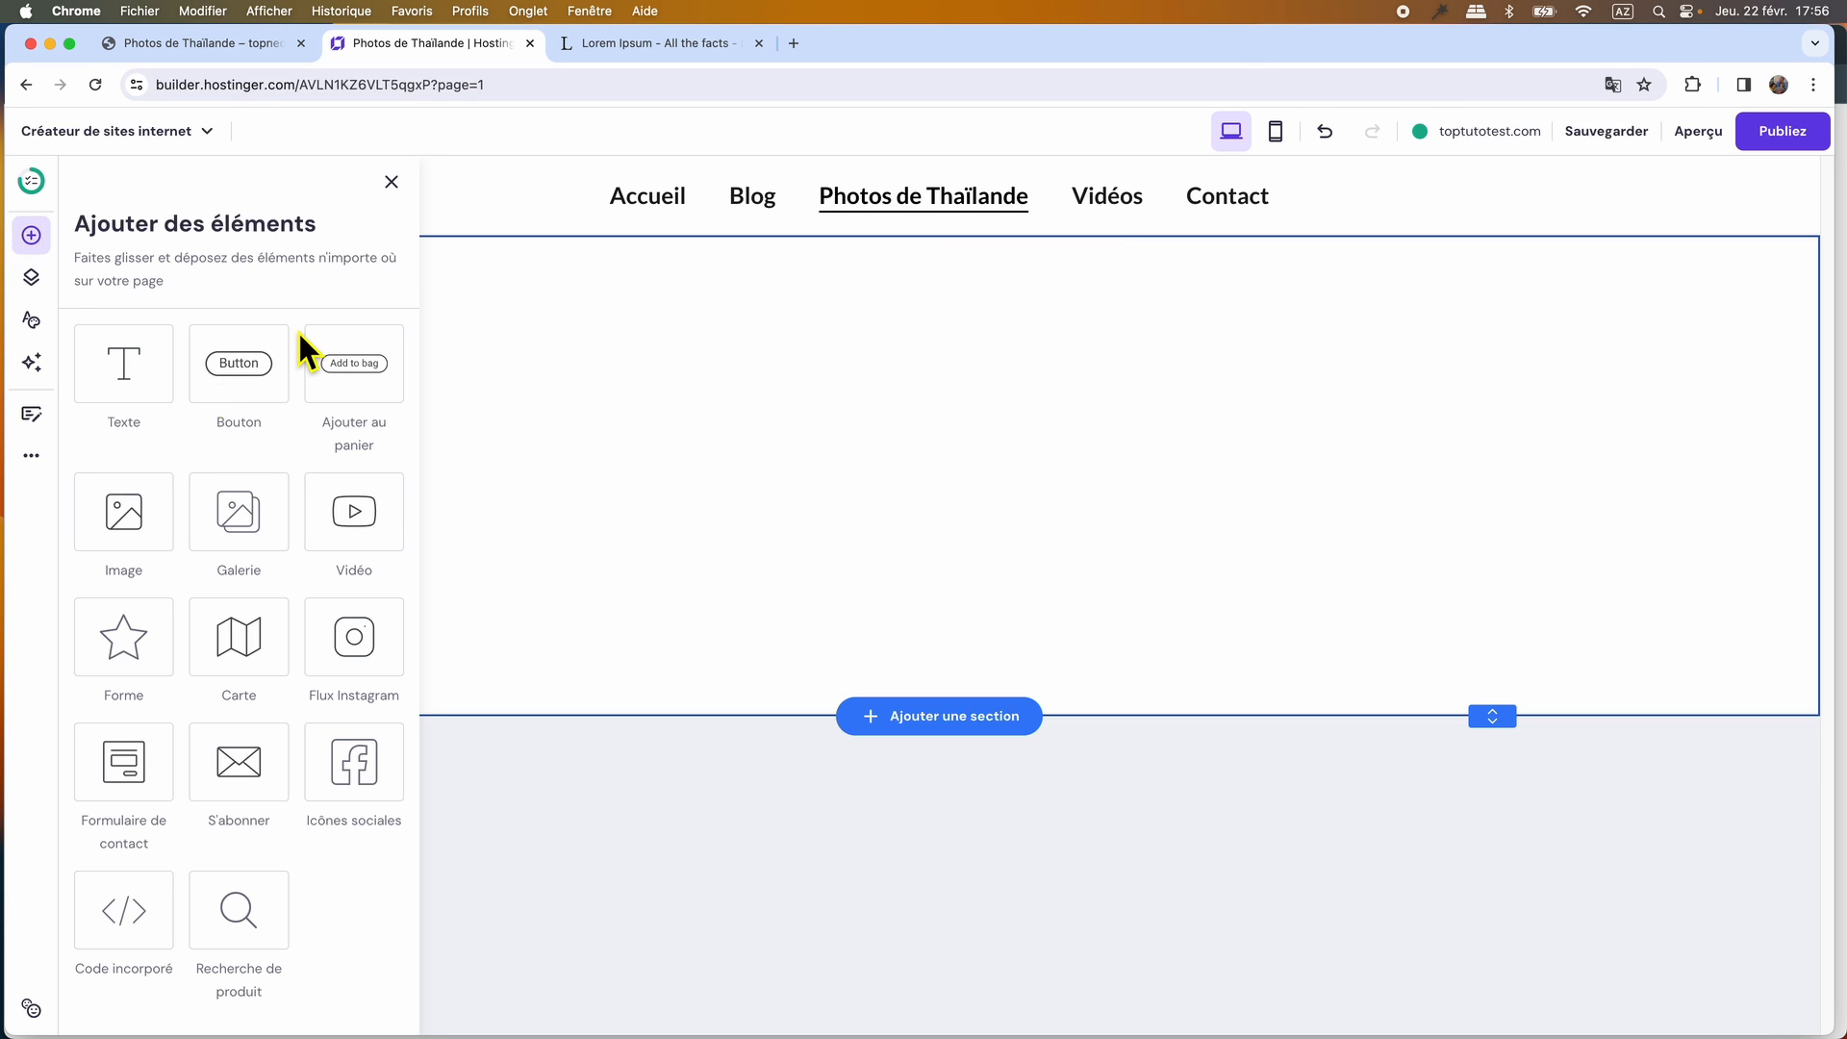
{"action": "left_click_drag", "start_coordinate": [148, 523], "coordinate": [544, 372]}
{"action": "left_click", "coordinate": [391, 183]}
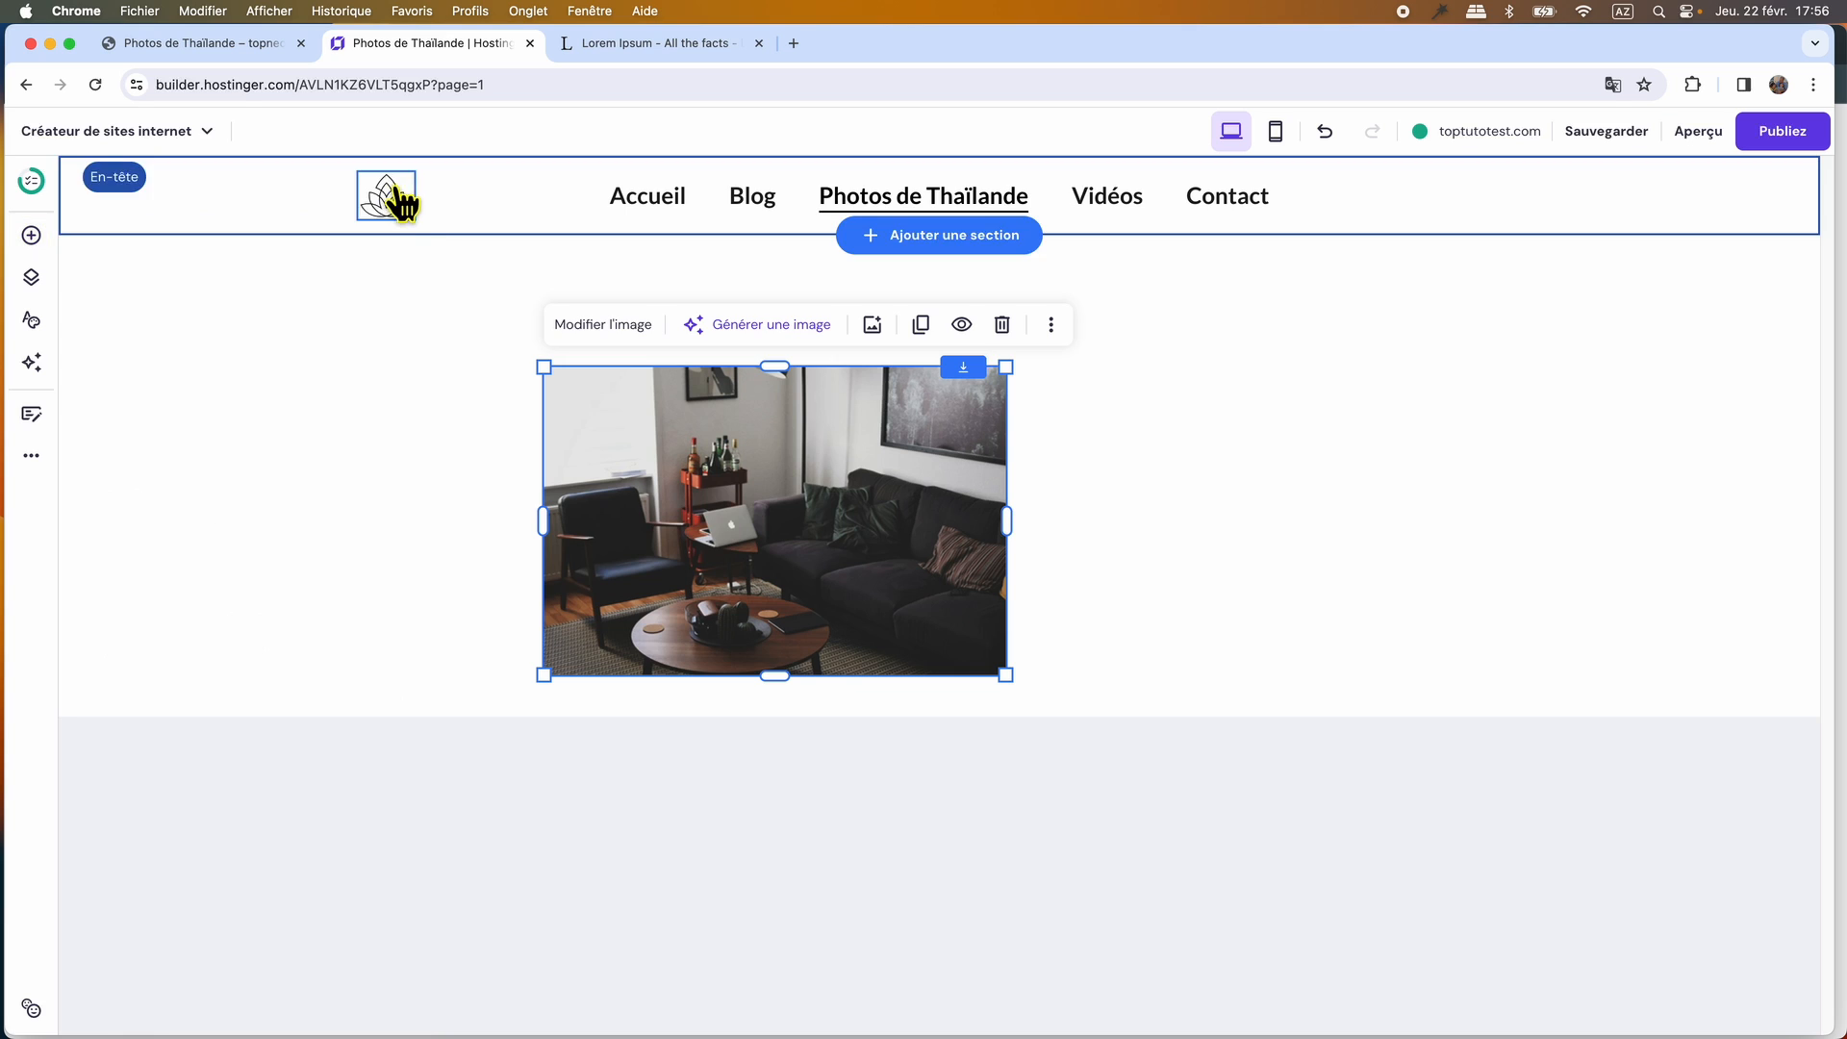
{"action": "left_click_drag", "start_coordinate": [755, 539], "coordinate": [558, 418]}
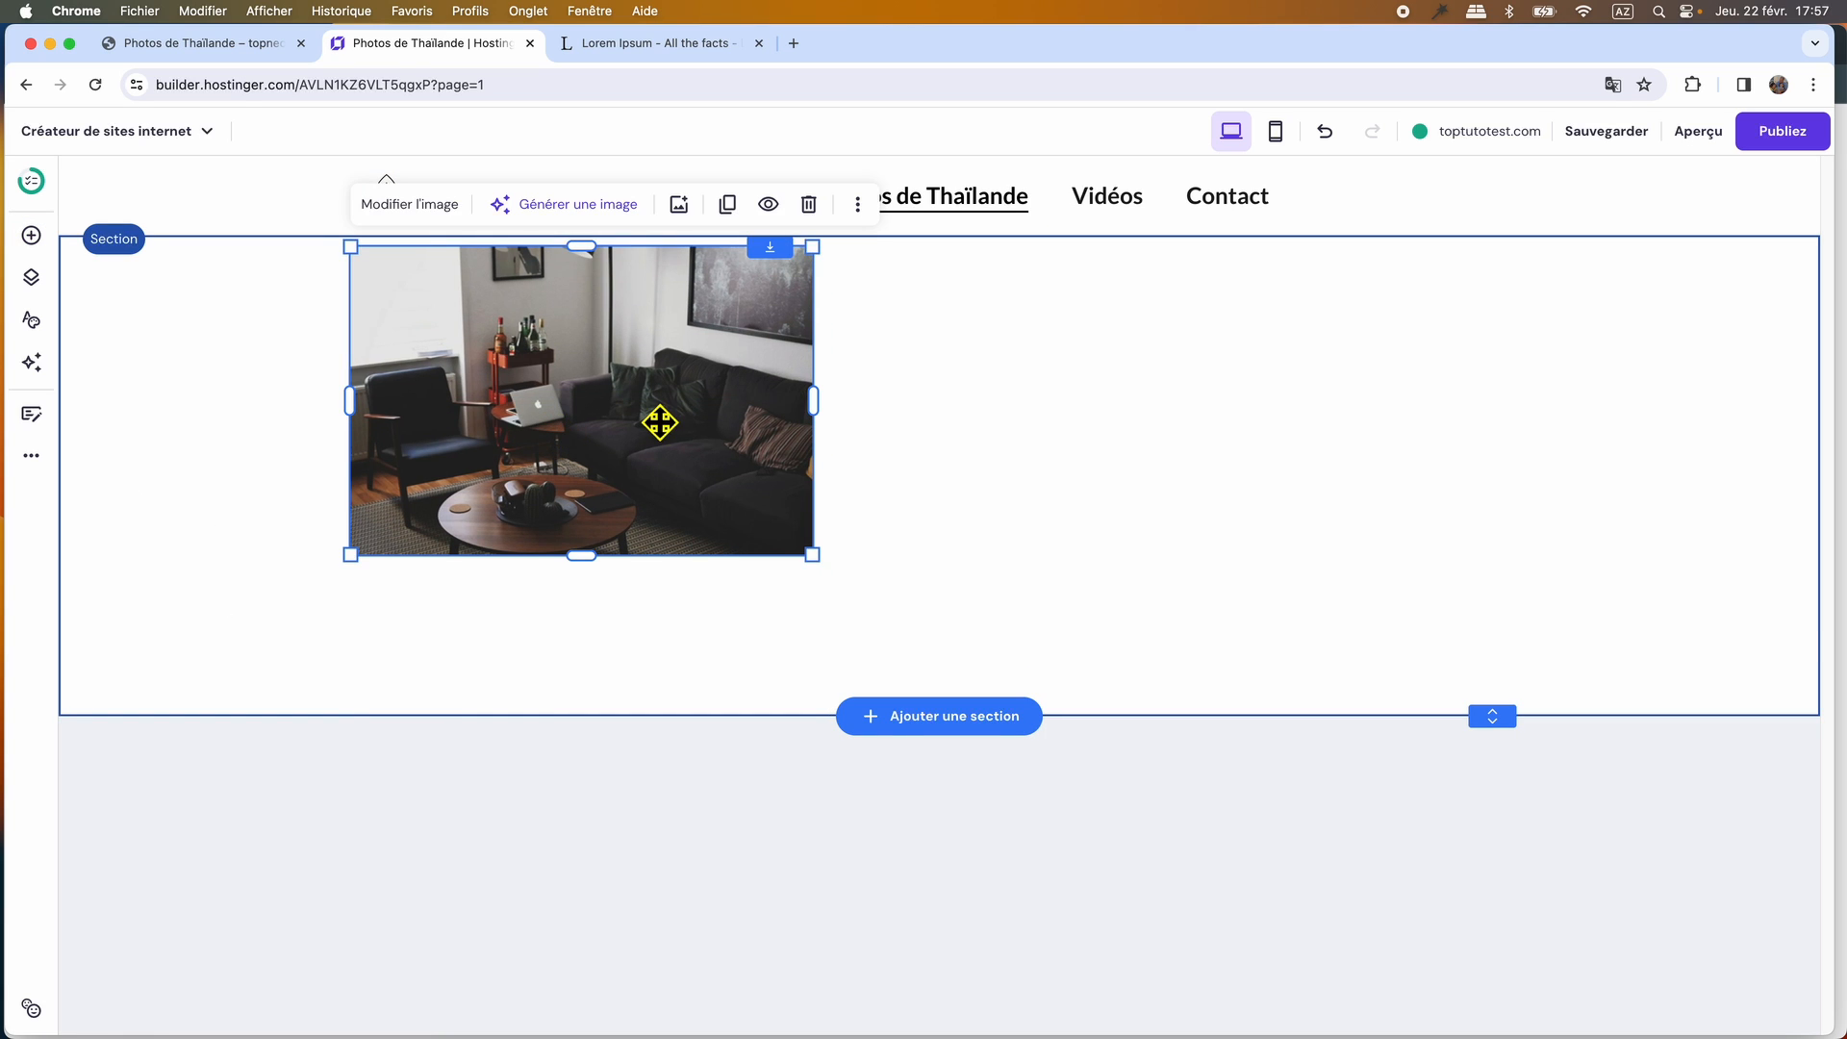
Open the media library to replace the placeholder image and upload all eight WEBP photos from the media folder.
{"action": "left_click", "coordinate": [421, 202]}
{"action": "left_click", "coordinate": [1036, 520]}
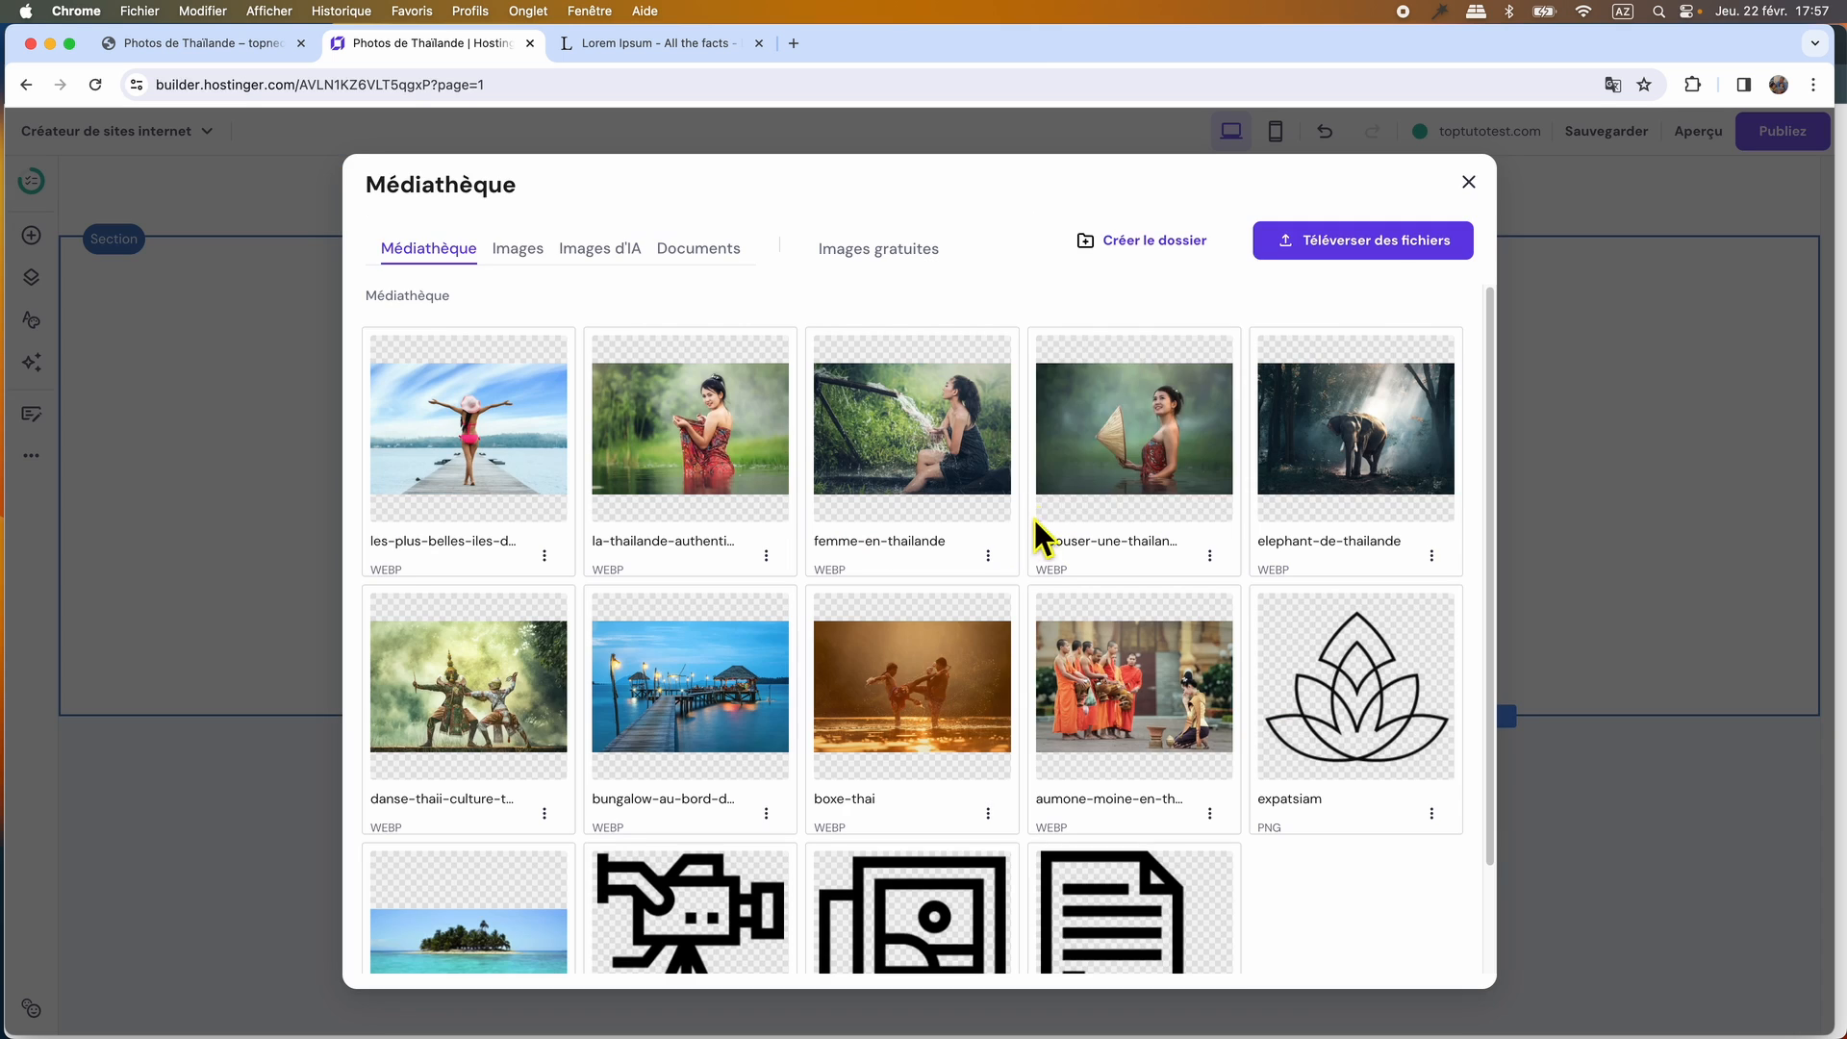
{"action": "left_click", "coordinate": [1385, 256]}
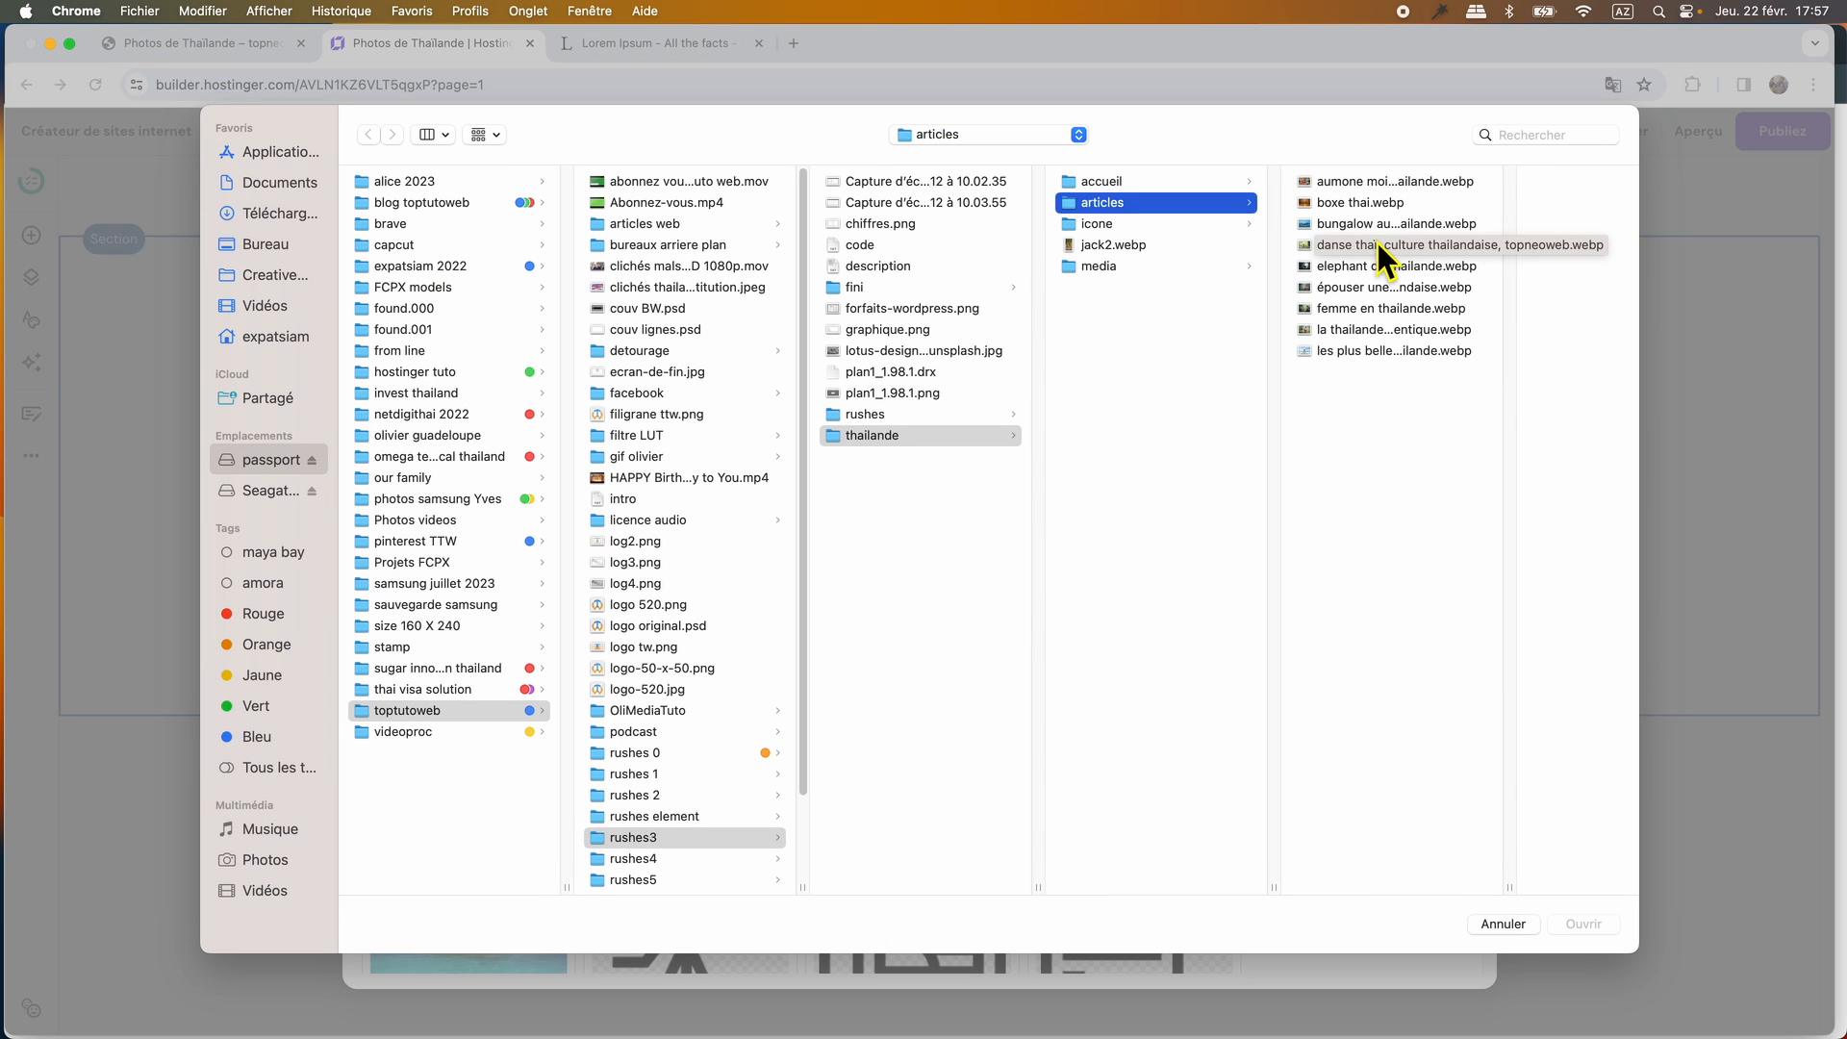
{"action": "left_click", "coordinate": [1145, 267]}
{"action": "key", "text": "super+a"}
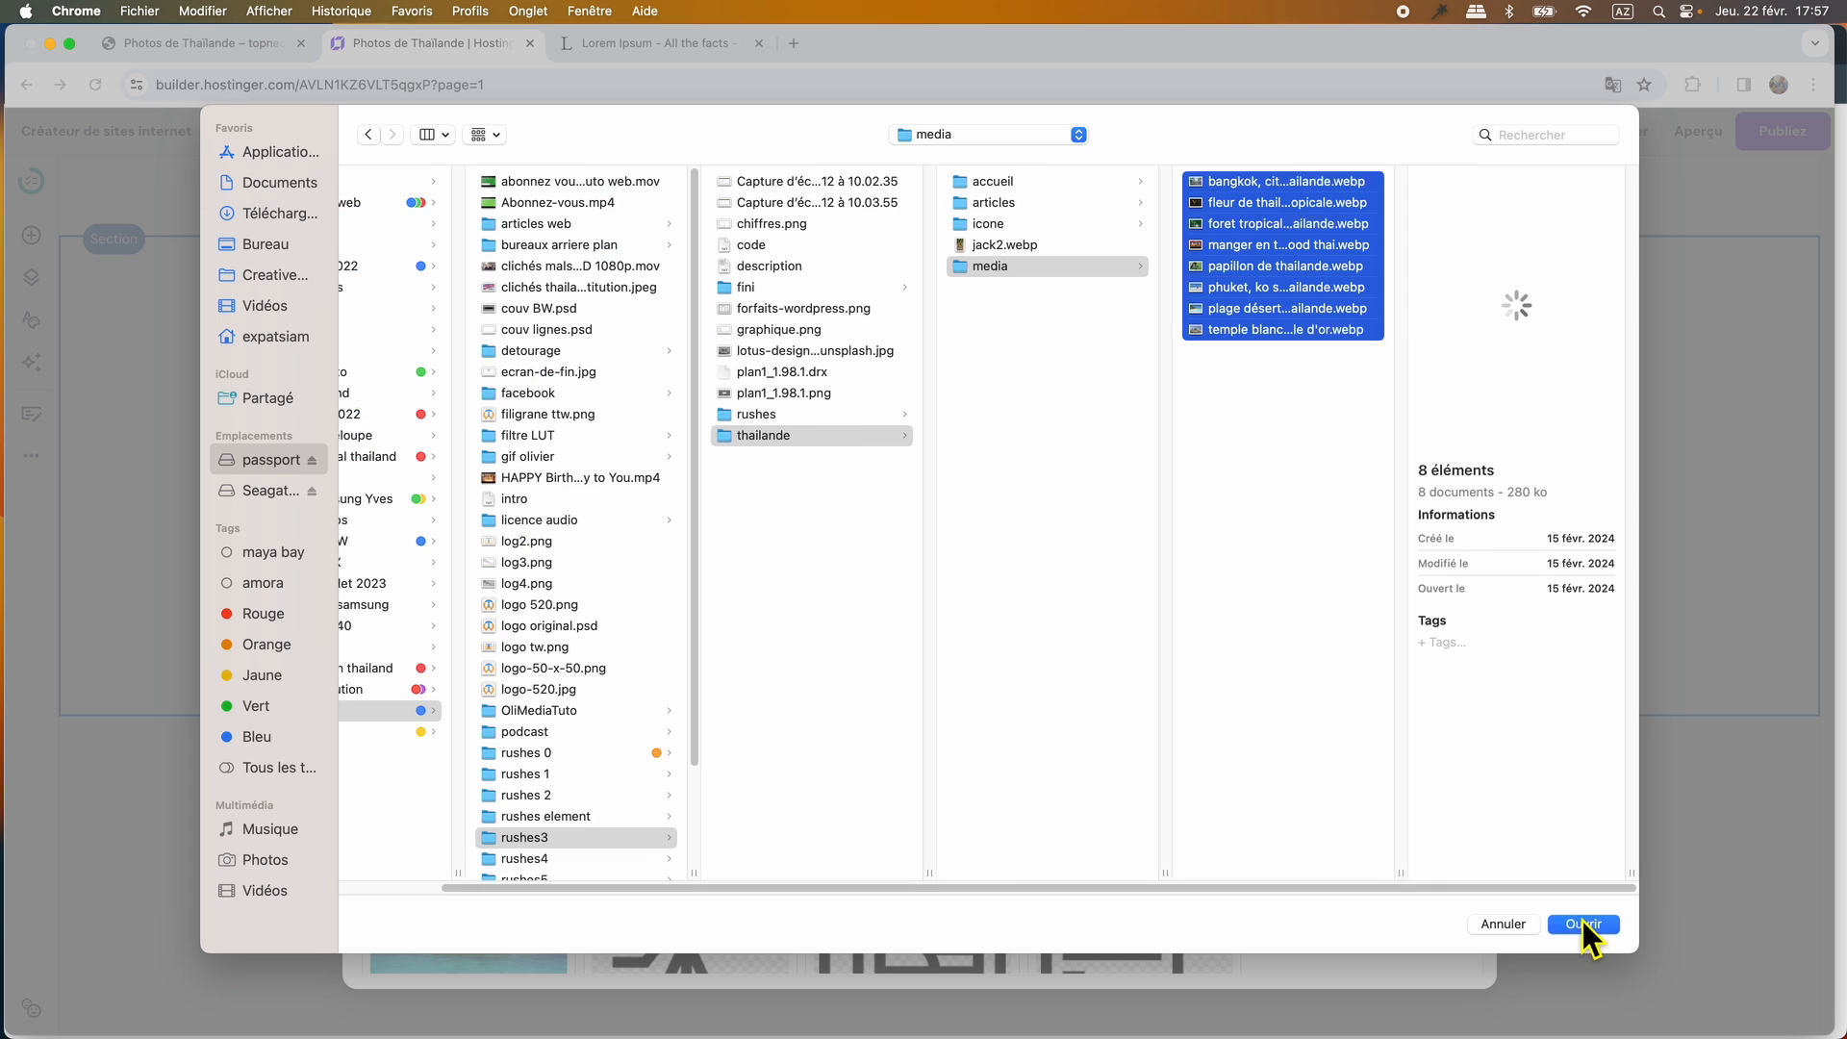
{"action": "left_click", "coordinate": [1592, 927]}
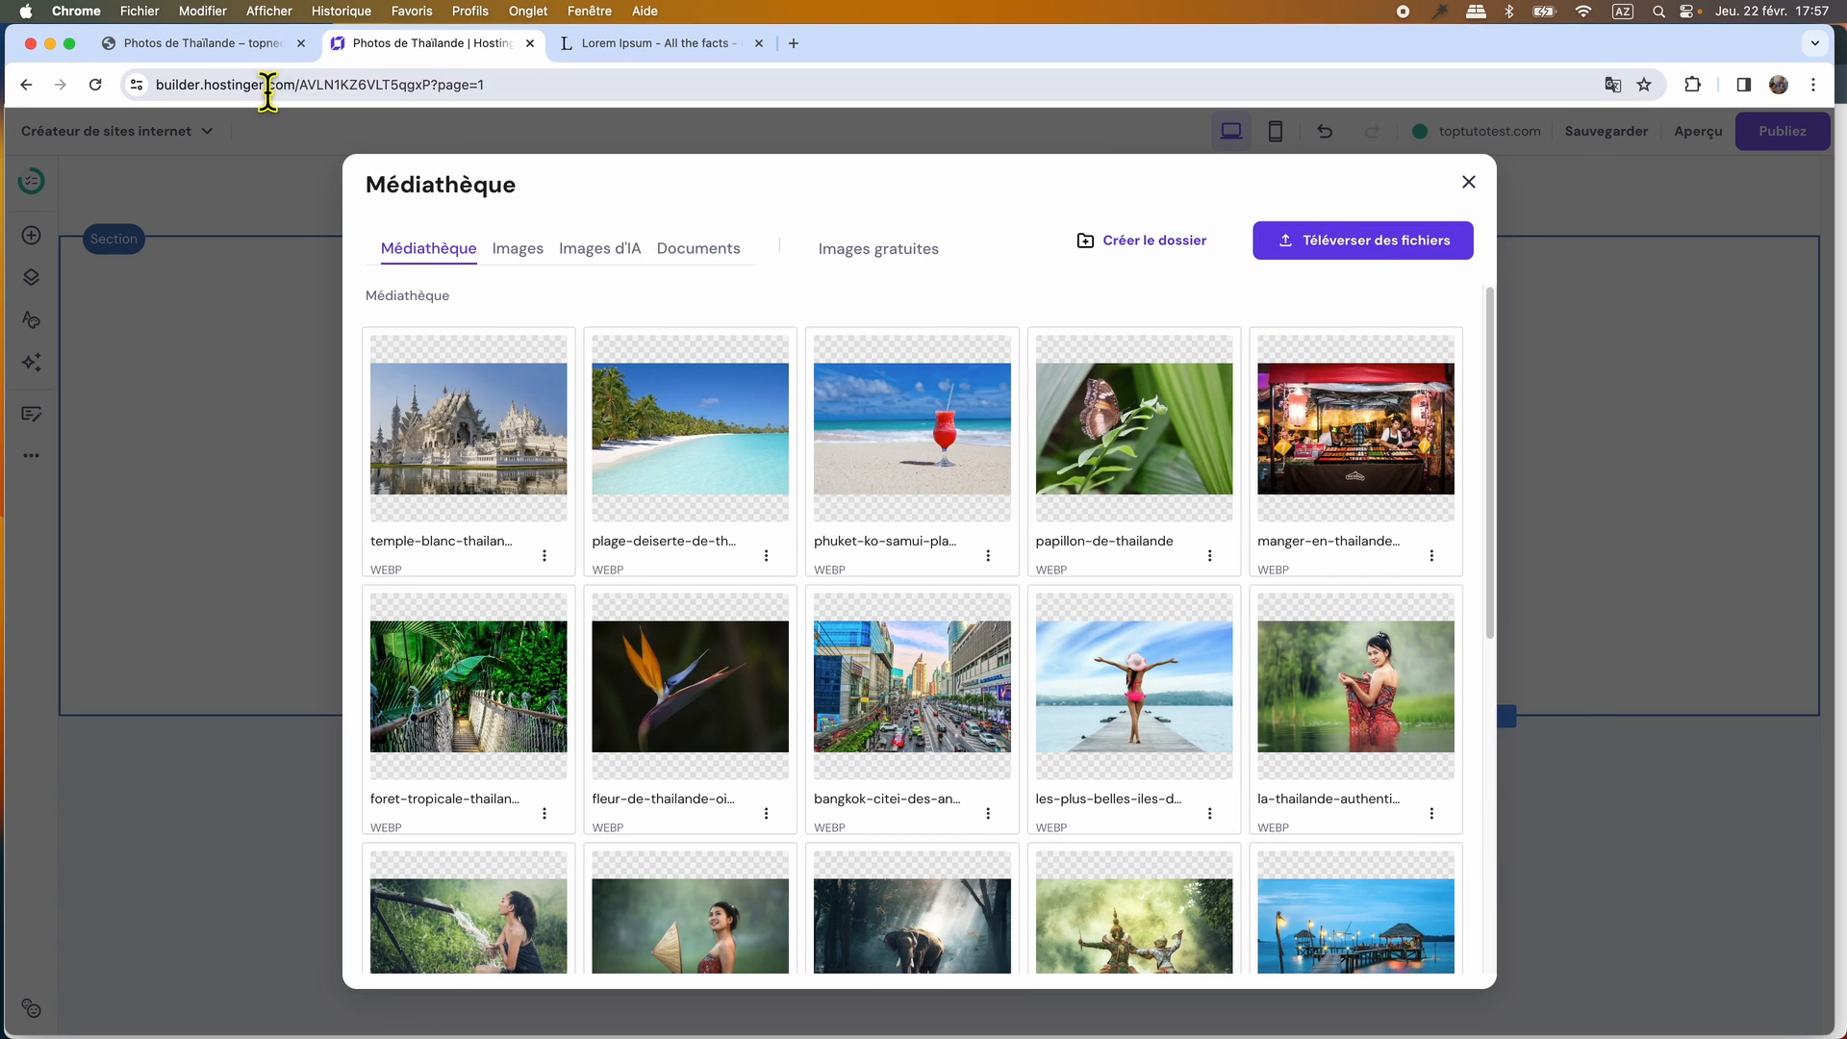
Check the photo order on the original WordPress page and replace the placeholder with the red cocktail beach photo.
{"action": "left_click", "coordinate": [222, 47]}
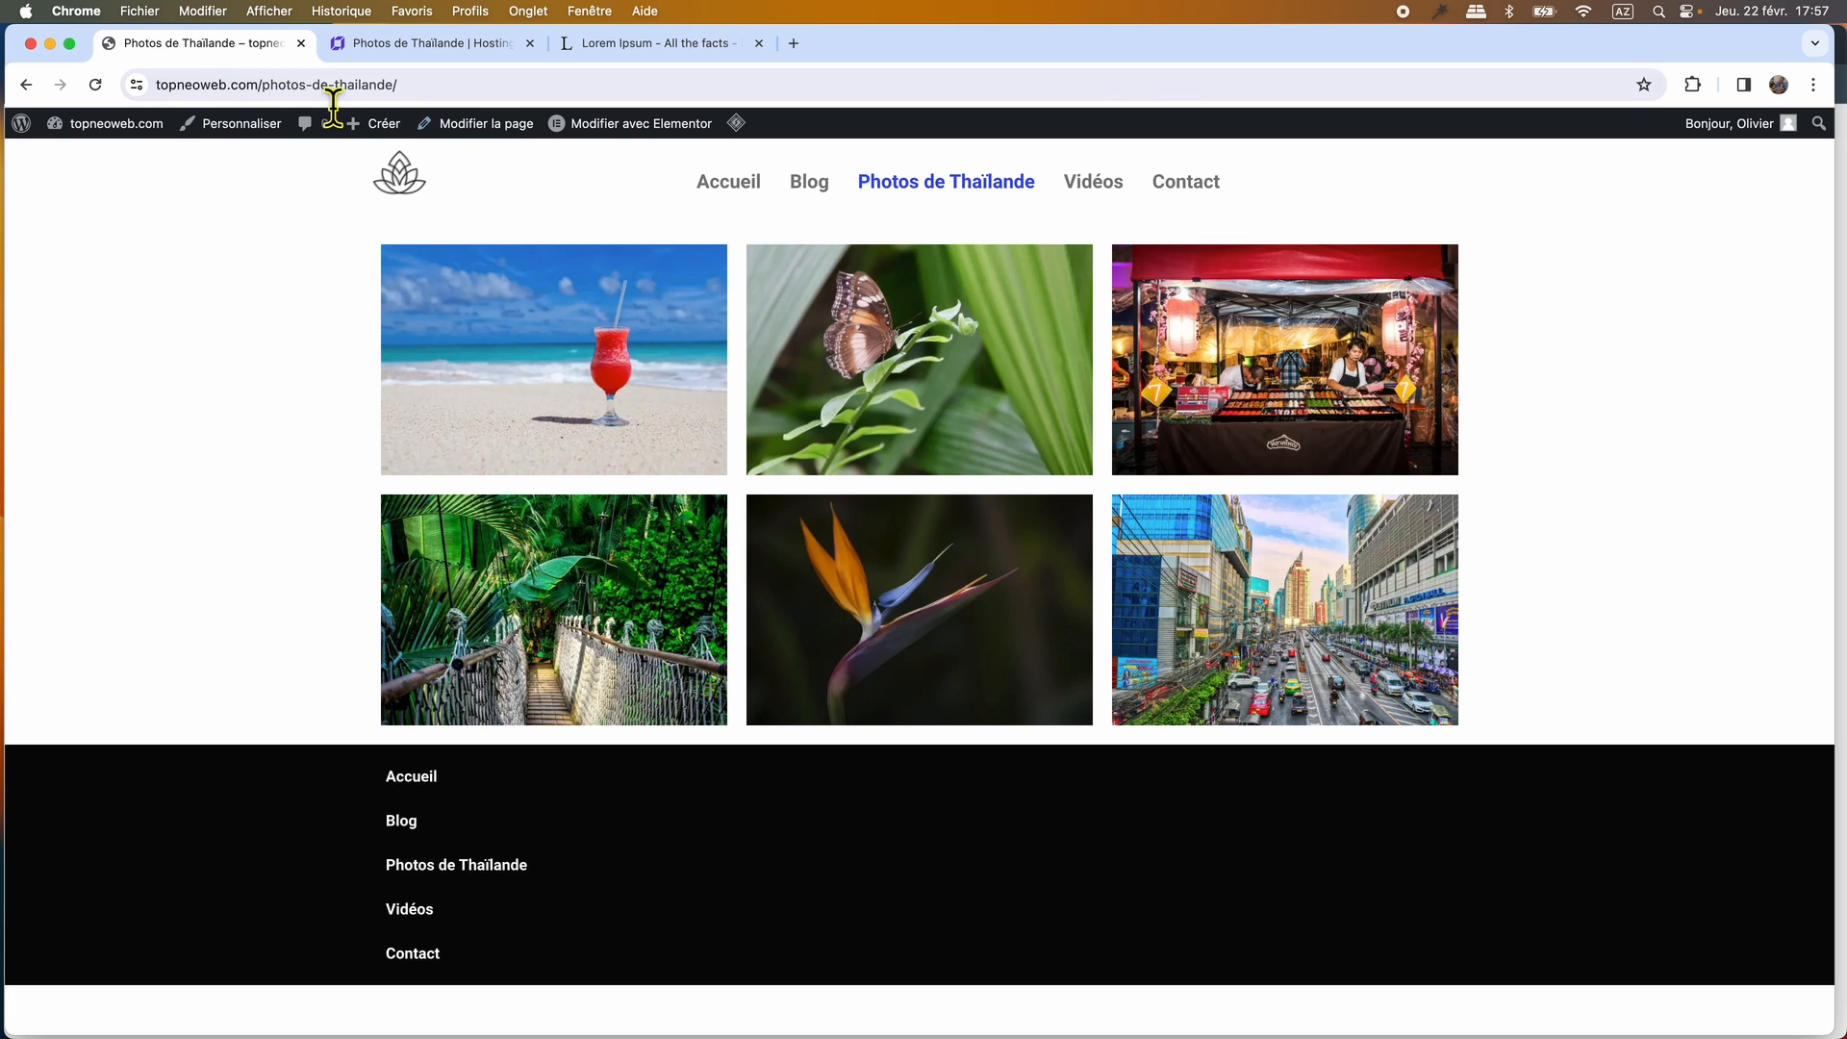
{"action": "left_click", "coordinate": [424, 46]}
{"action": "left_click", "coordinate": [917, 430]}
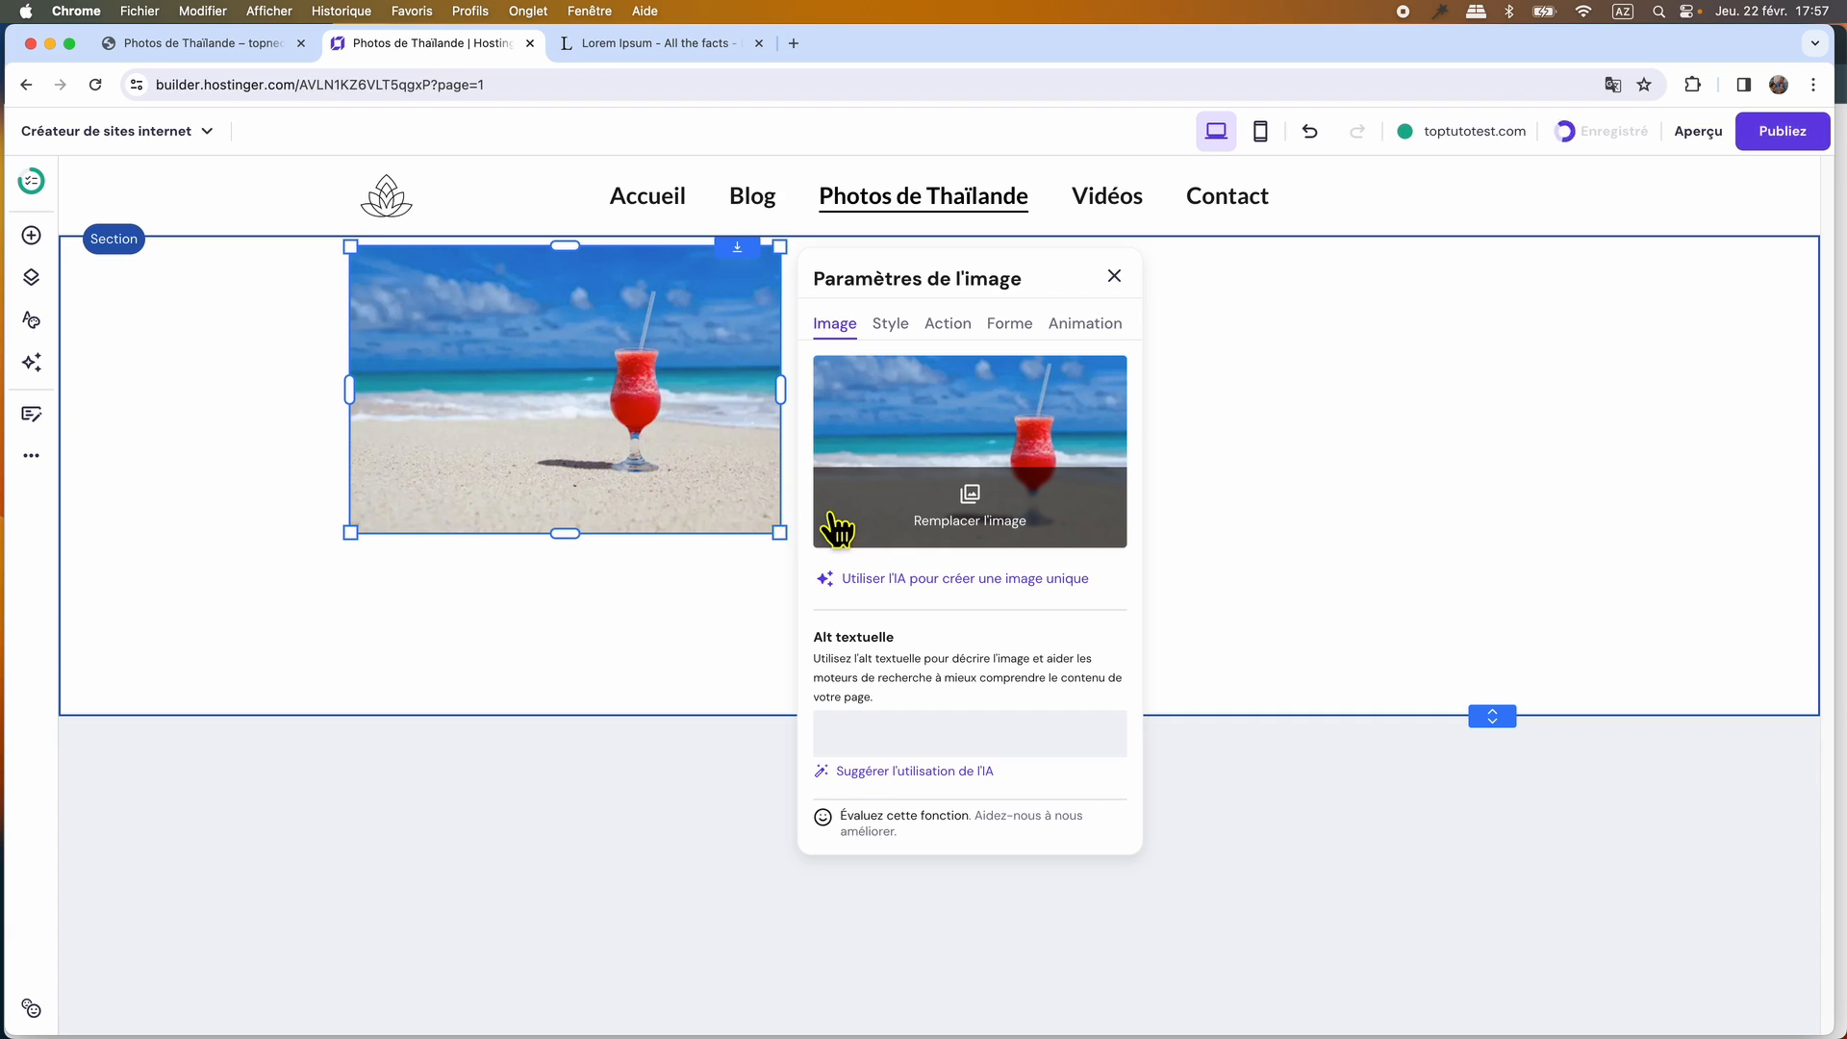
{"action": "left_click", "coordinate": [895, 325]}
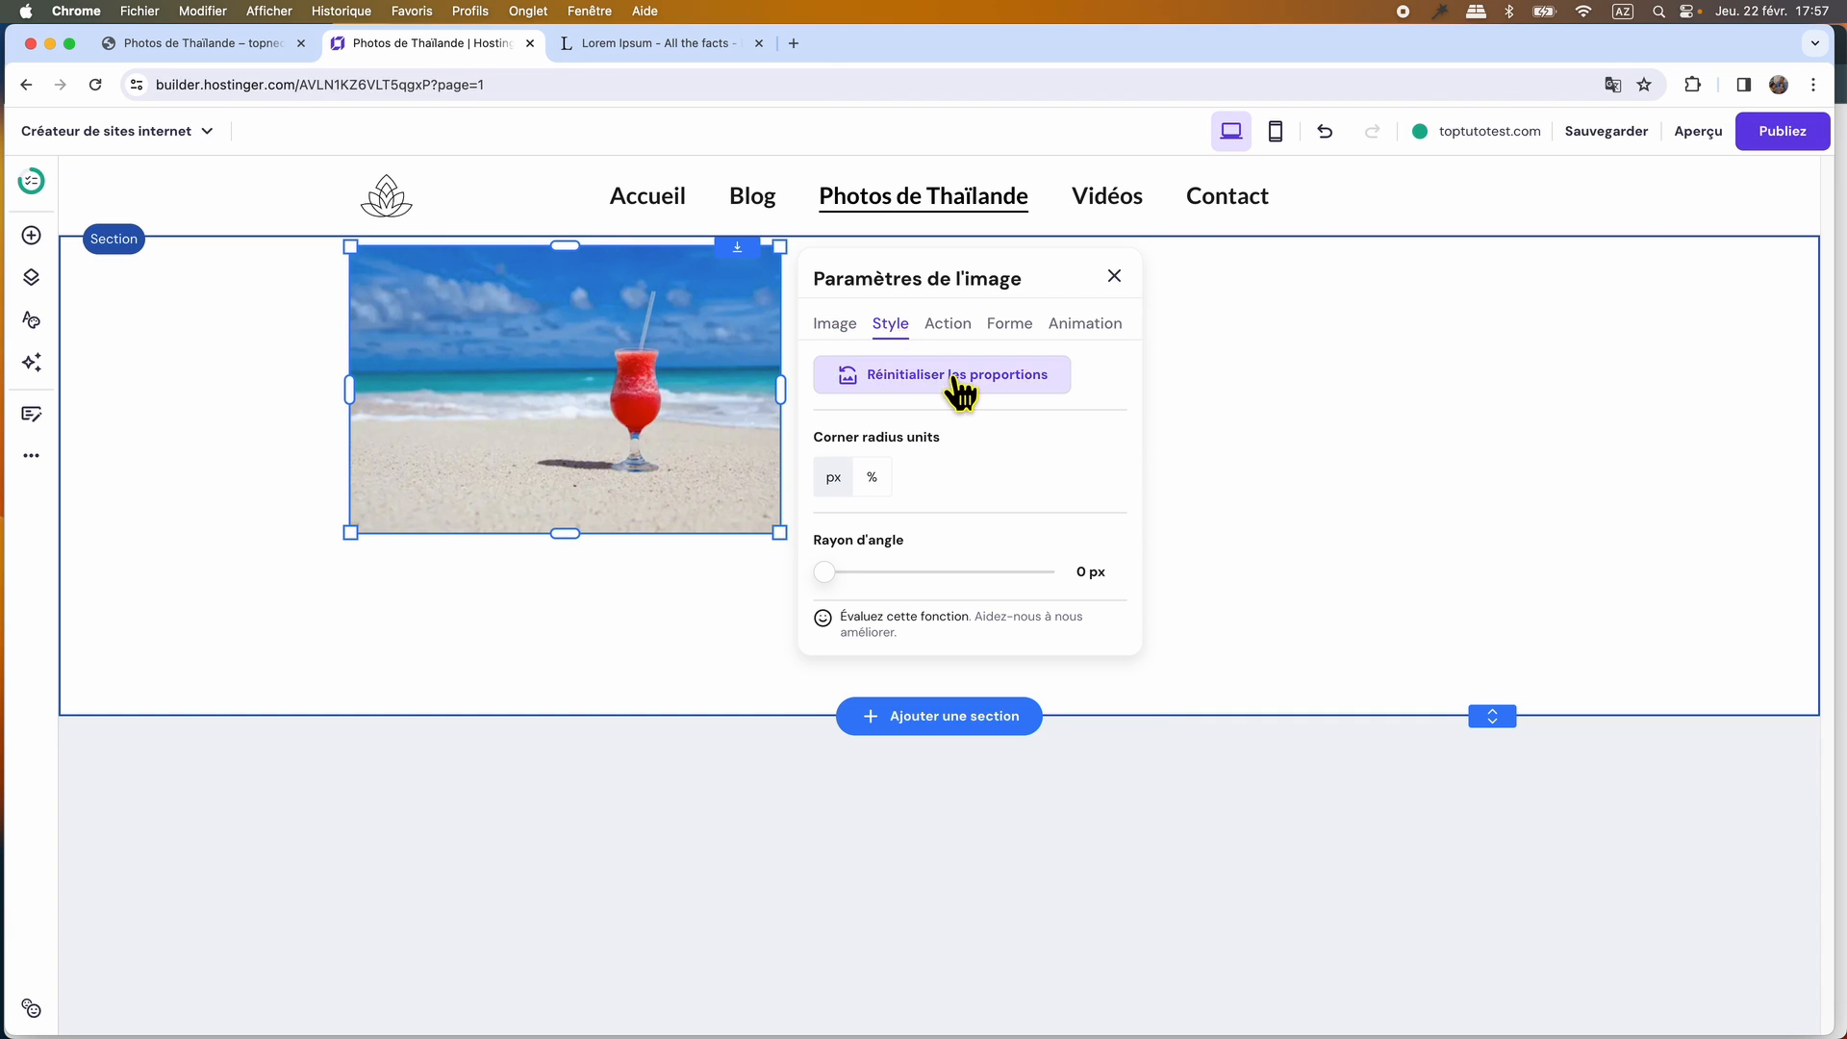
{"action": "left_click", "coordinate": [1113, 277]}
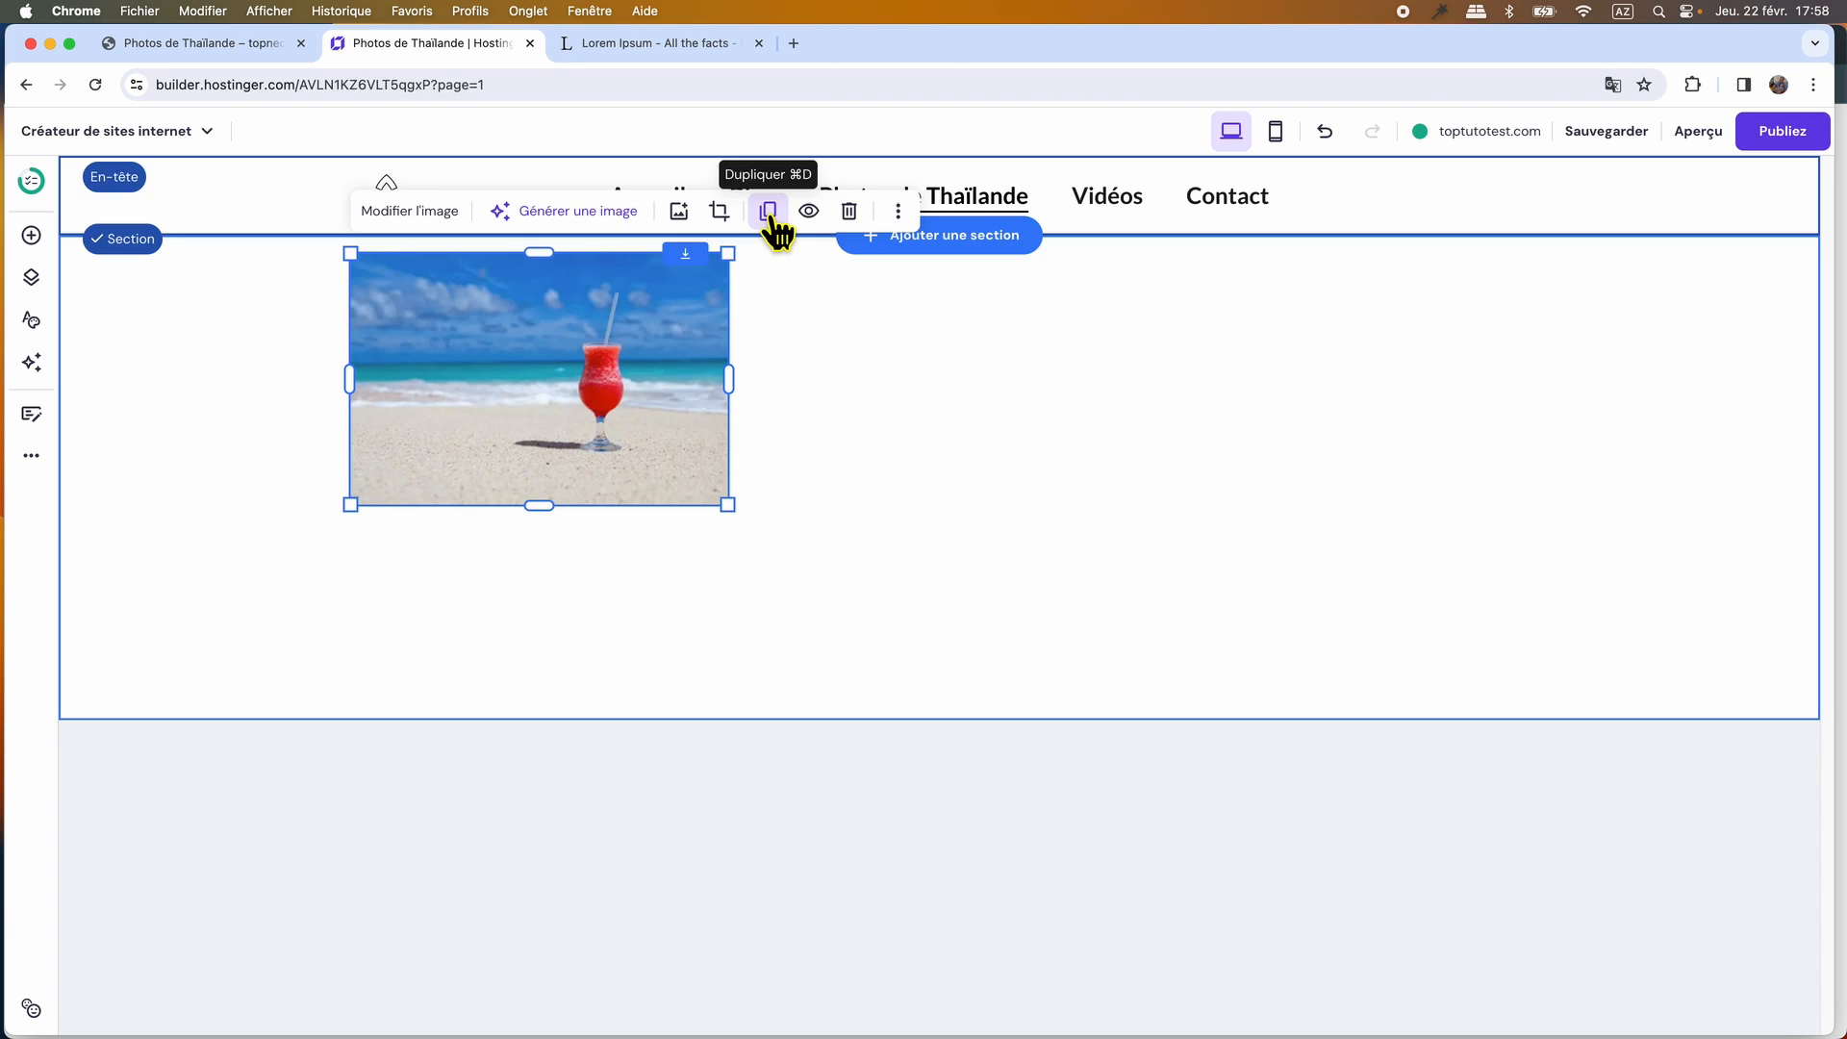
Shrink the cocktail photo and duplicate it into a row of three, extending the section below the row.
{"action": "left_click", "coordinate": [771, 214]}
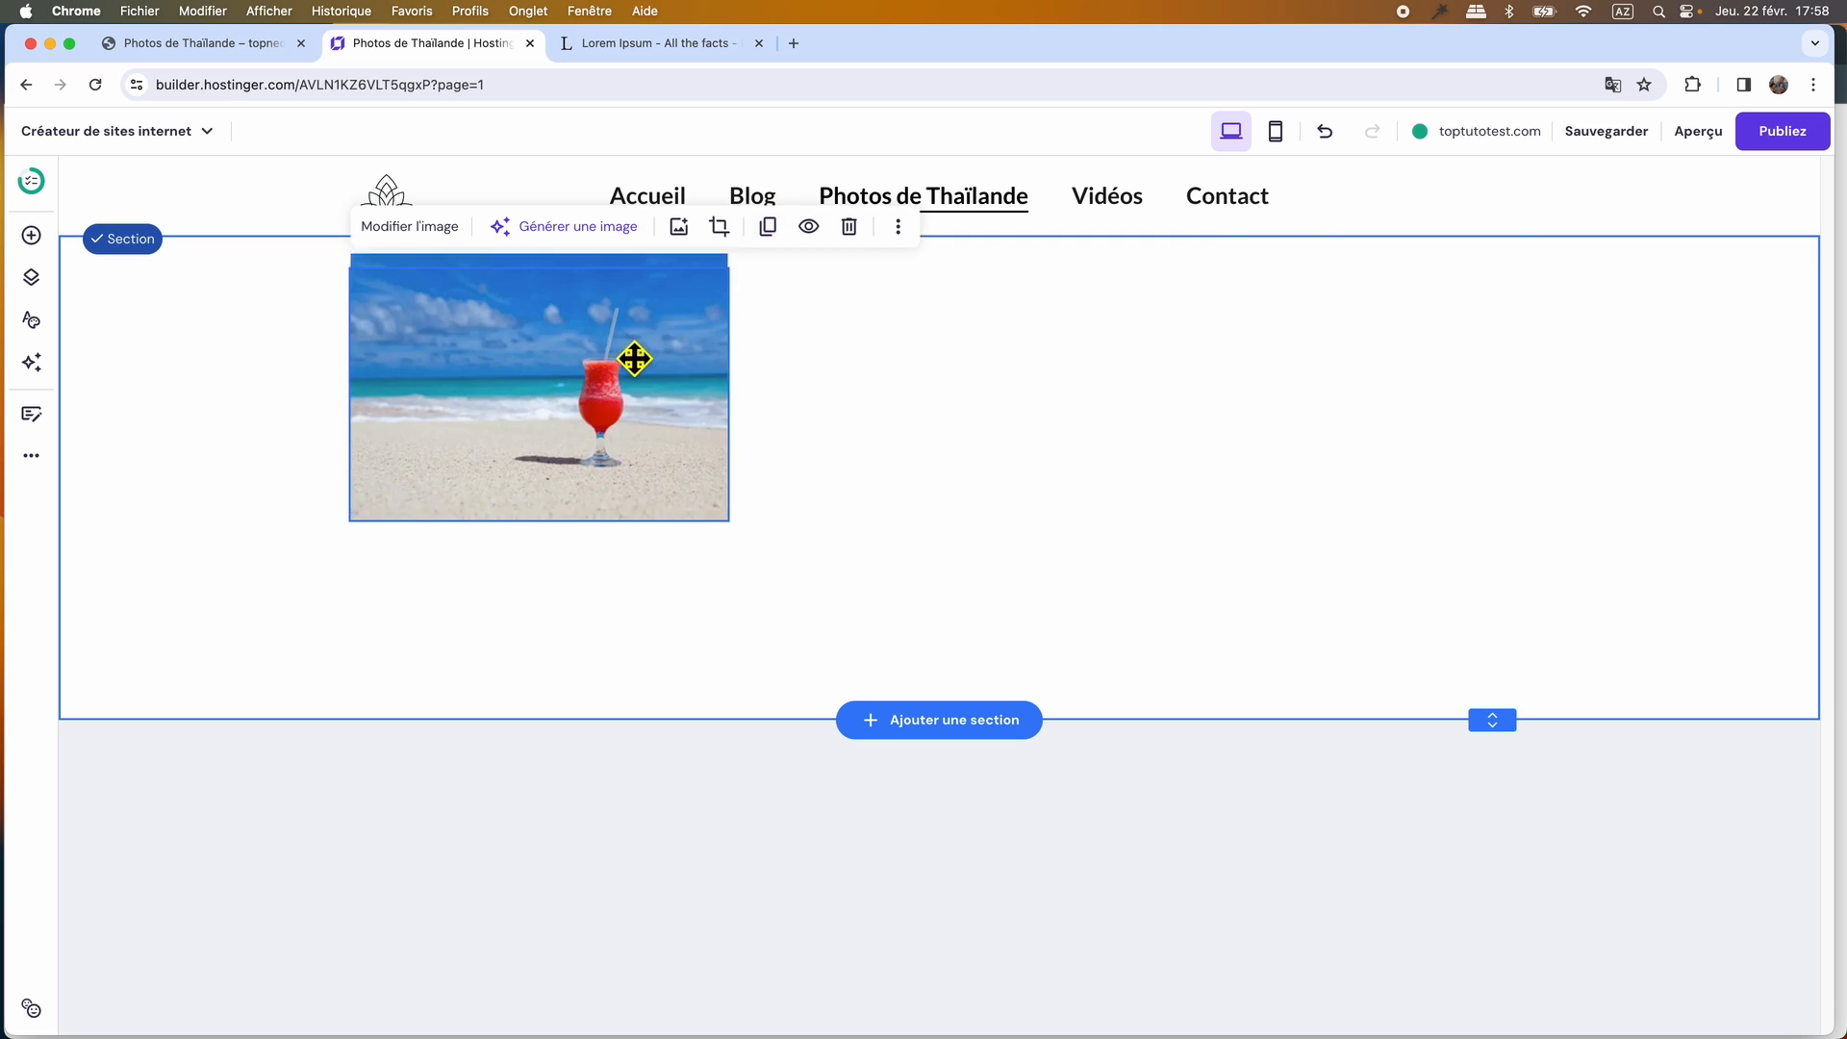
{"action": "left_click_drag", "start_coordinate": [631, 359], "coordinate": [1032, 343]}
{"action": "left_click", "coordinate": [1170, 213]}
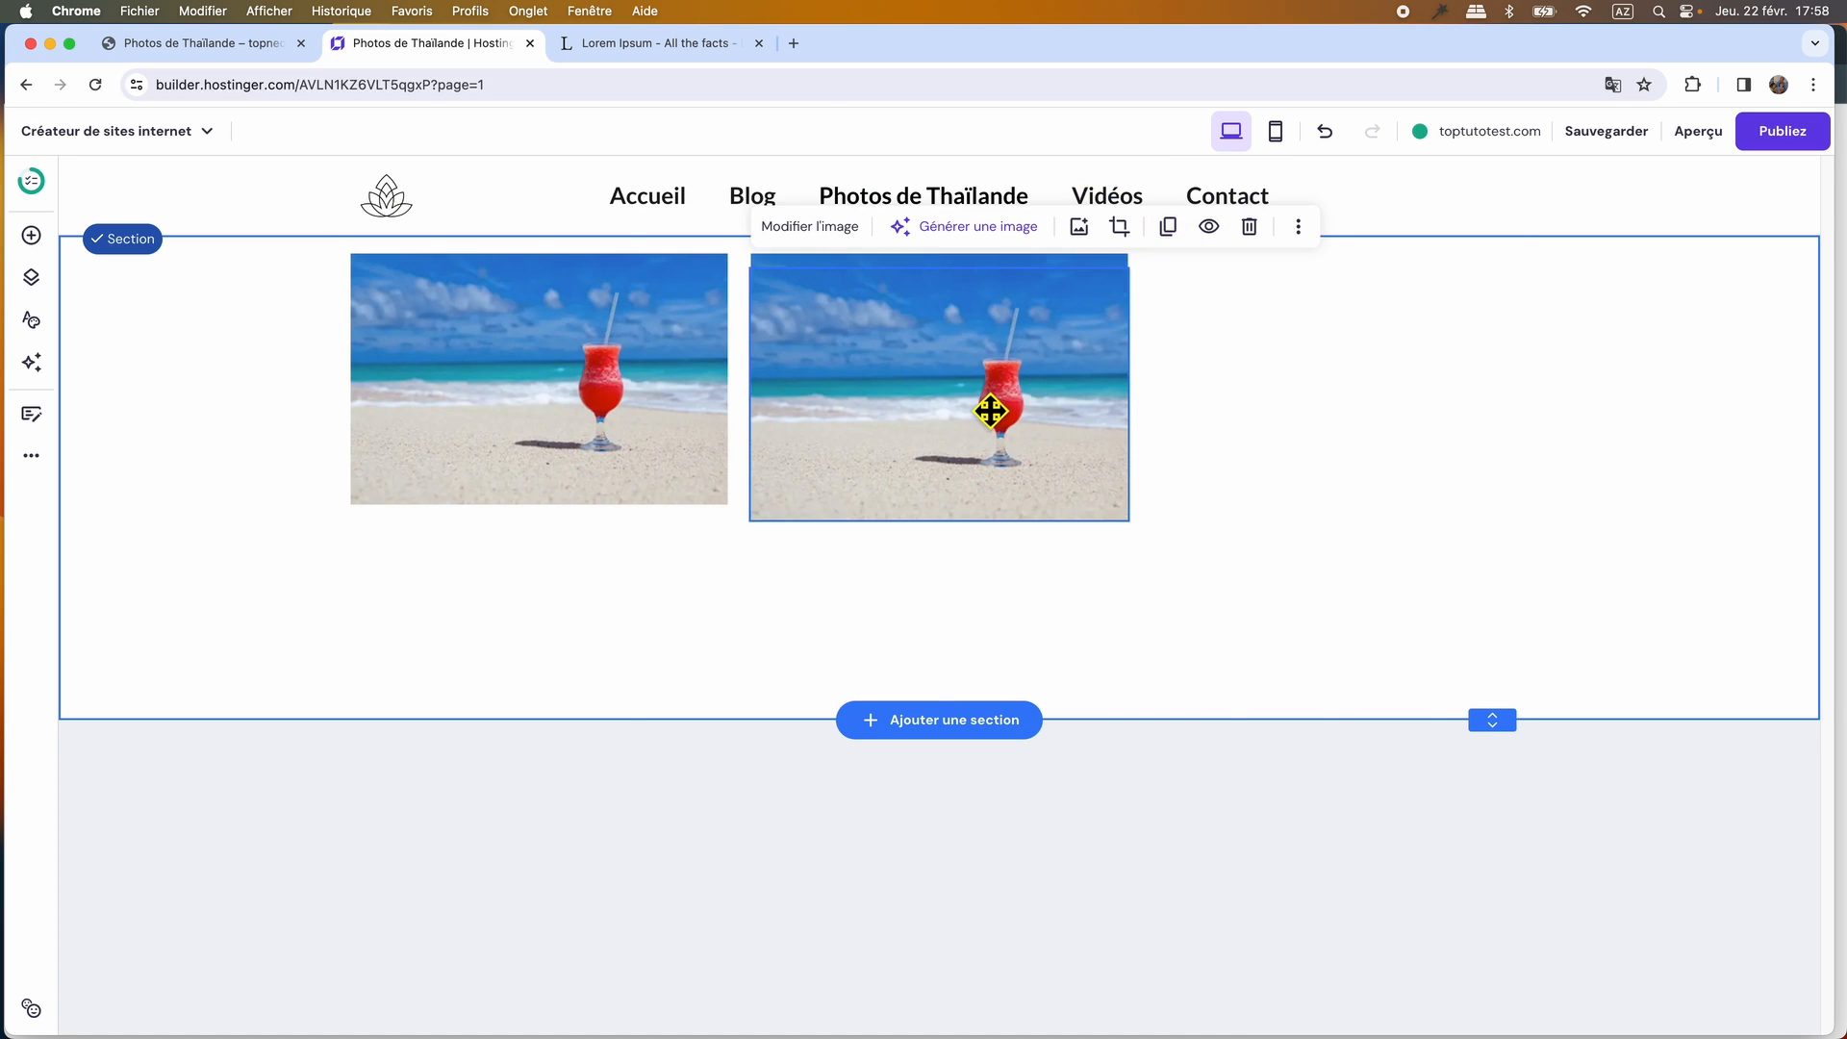
{"action": "left_click_drag", "start_coordinate": [990, 408], "coordinate": [1393, 406]}
{"action": "left_click_drag", "start_coordinate": [1497, 733], "coordinate": [1472, 864]}
Duplicate the cocktail photo into a second row of three and shorten the section to just below it.
{"action": "left_click", "coordinate": [539, 384]}
{"action": "left_click", "coordinate": [771, 214]}
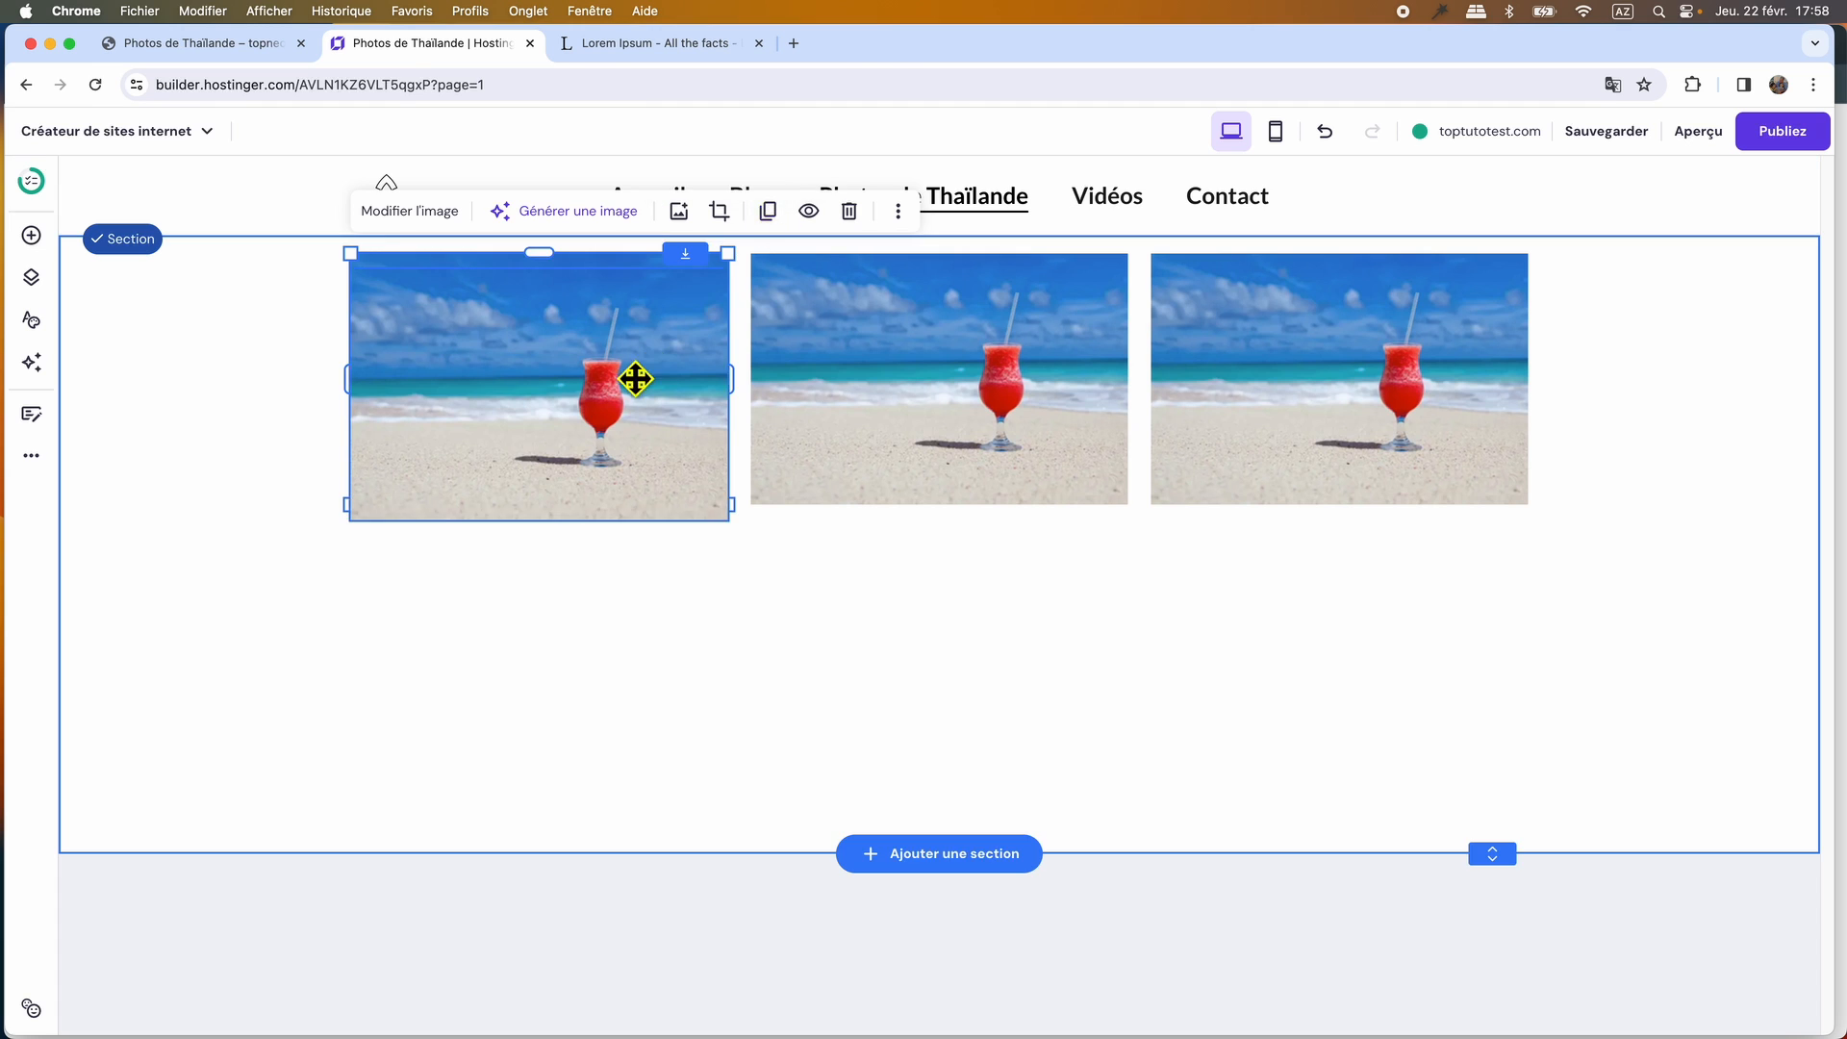
{"action": "left_click_drag", "start_coordinate": [639, 375], "coordinate": [1459, 606]}
{"action": "left_click", "coordinate": [1171, 474]}
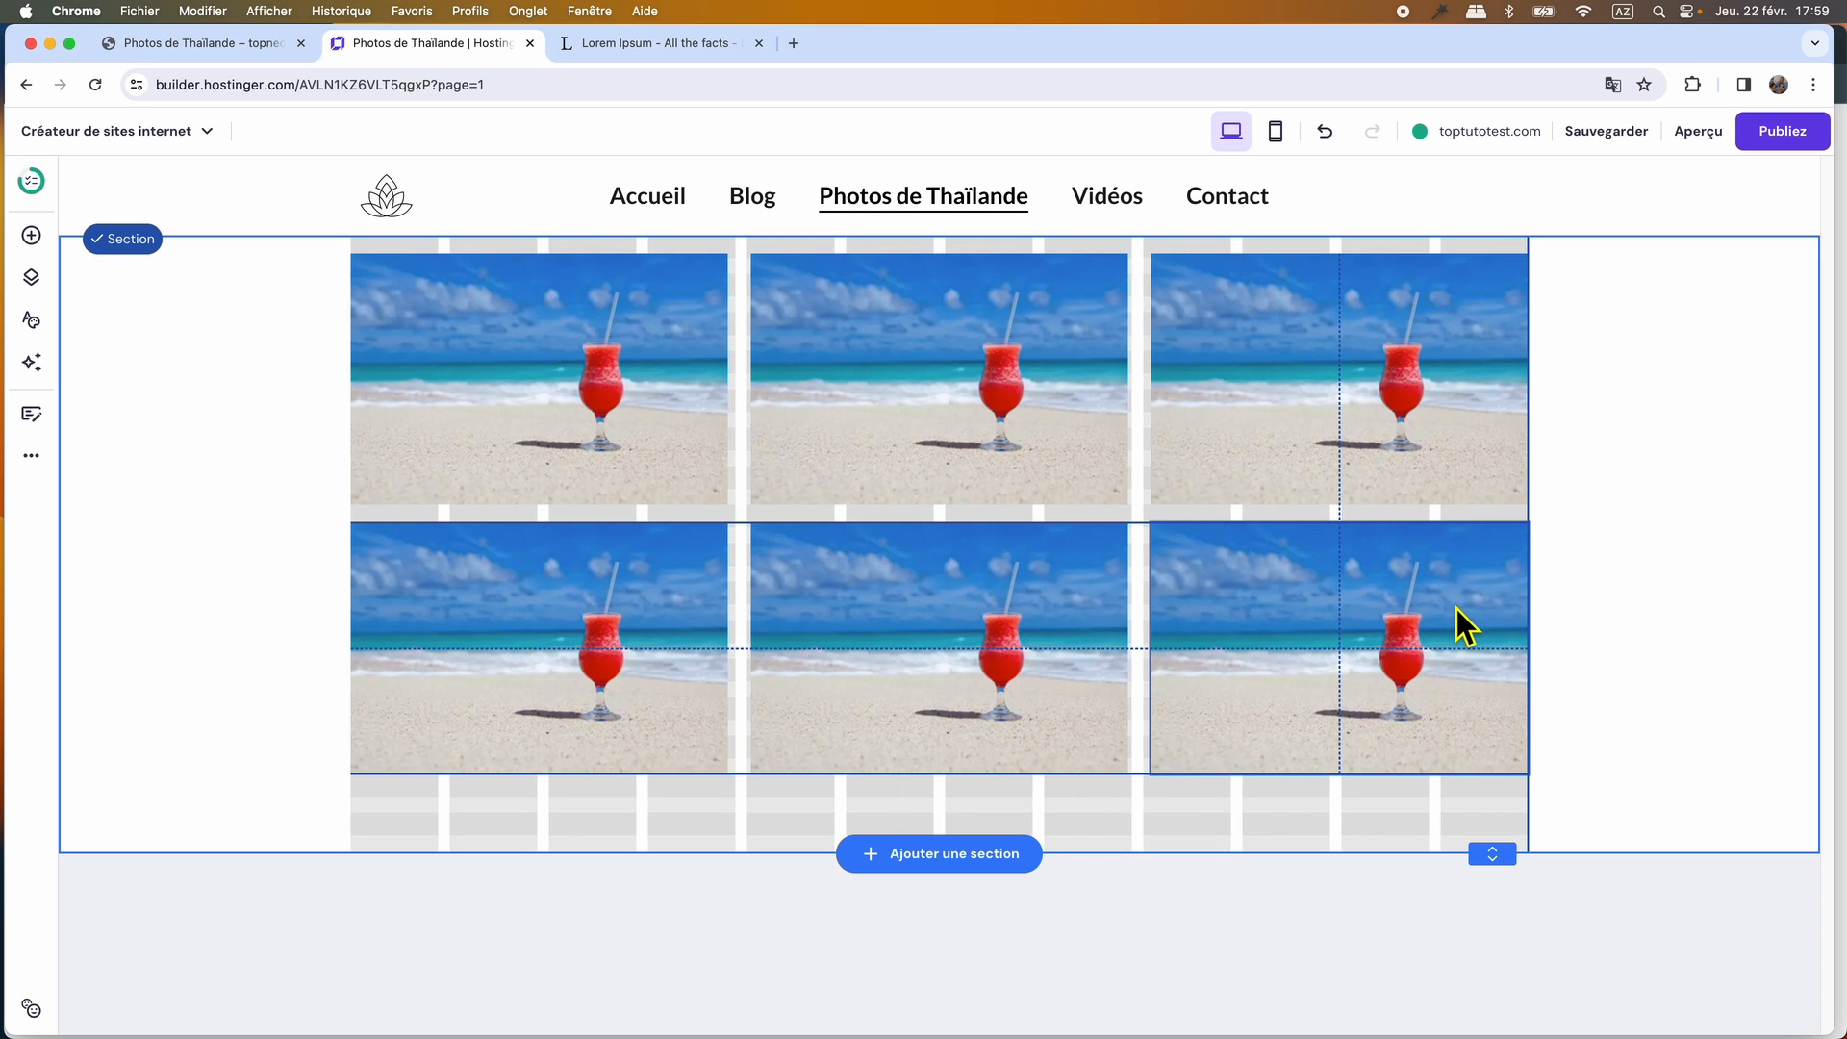
{"action": "left_click_drag", "start_coordinate": [1463, 625], "coordinate": [1464, 625]}
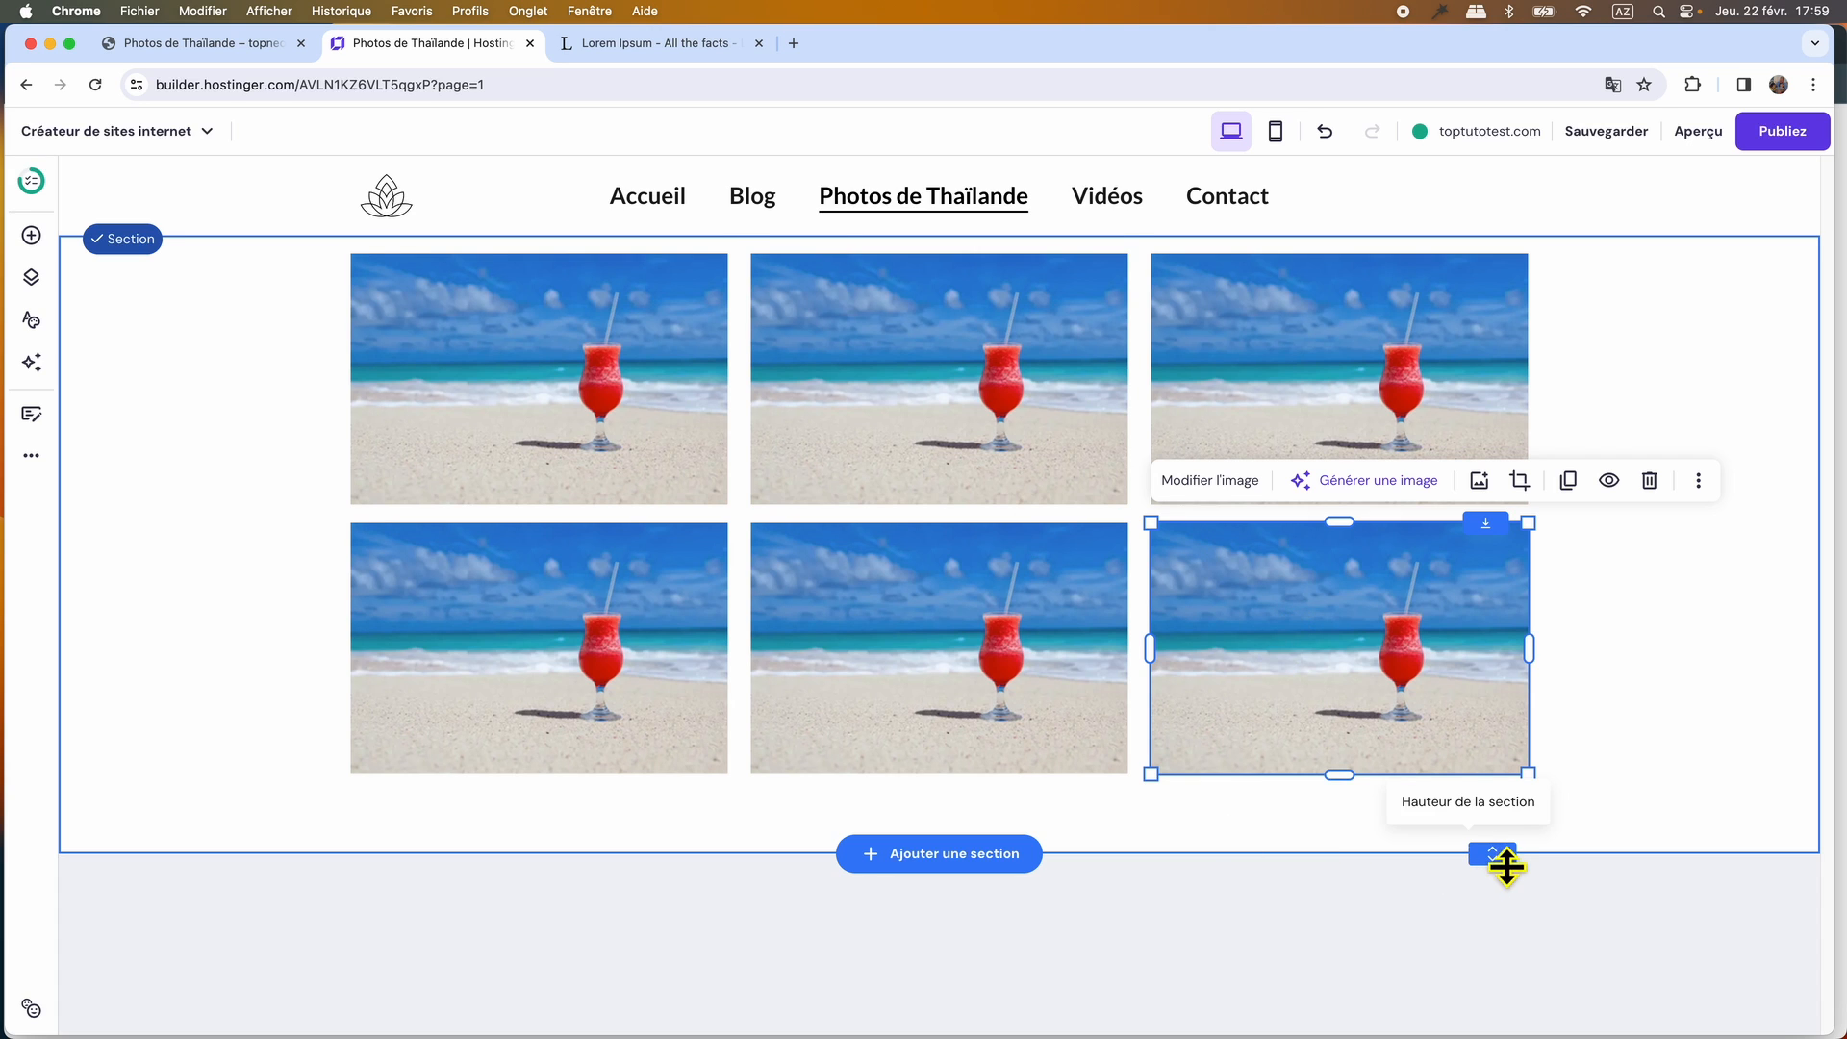
{"action": "left_click_drag", "start_coordinate": [1506, 867], "coordinate": [1513, 813]}
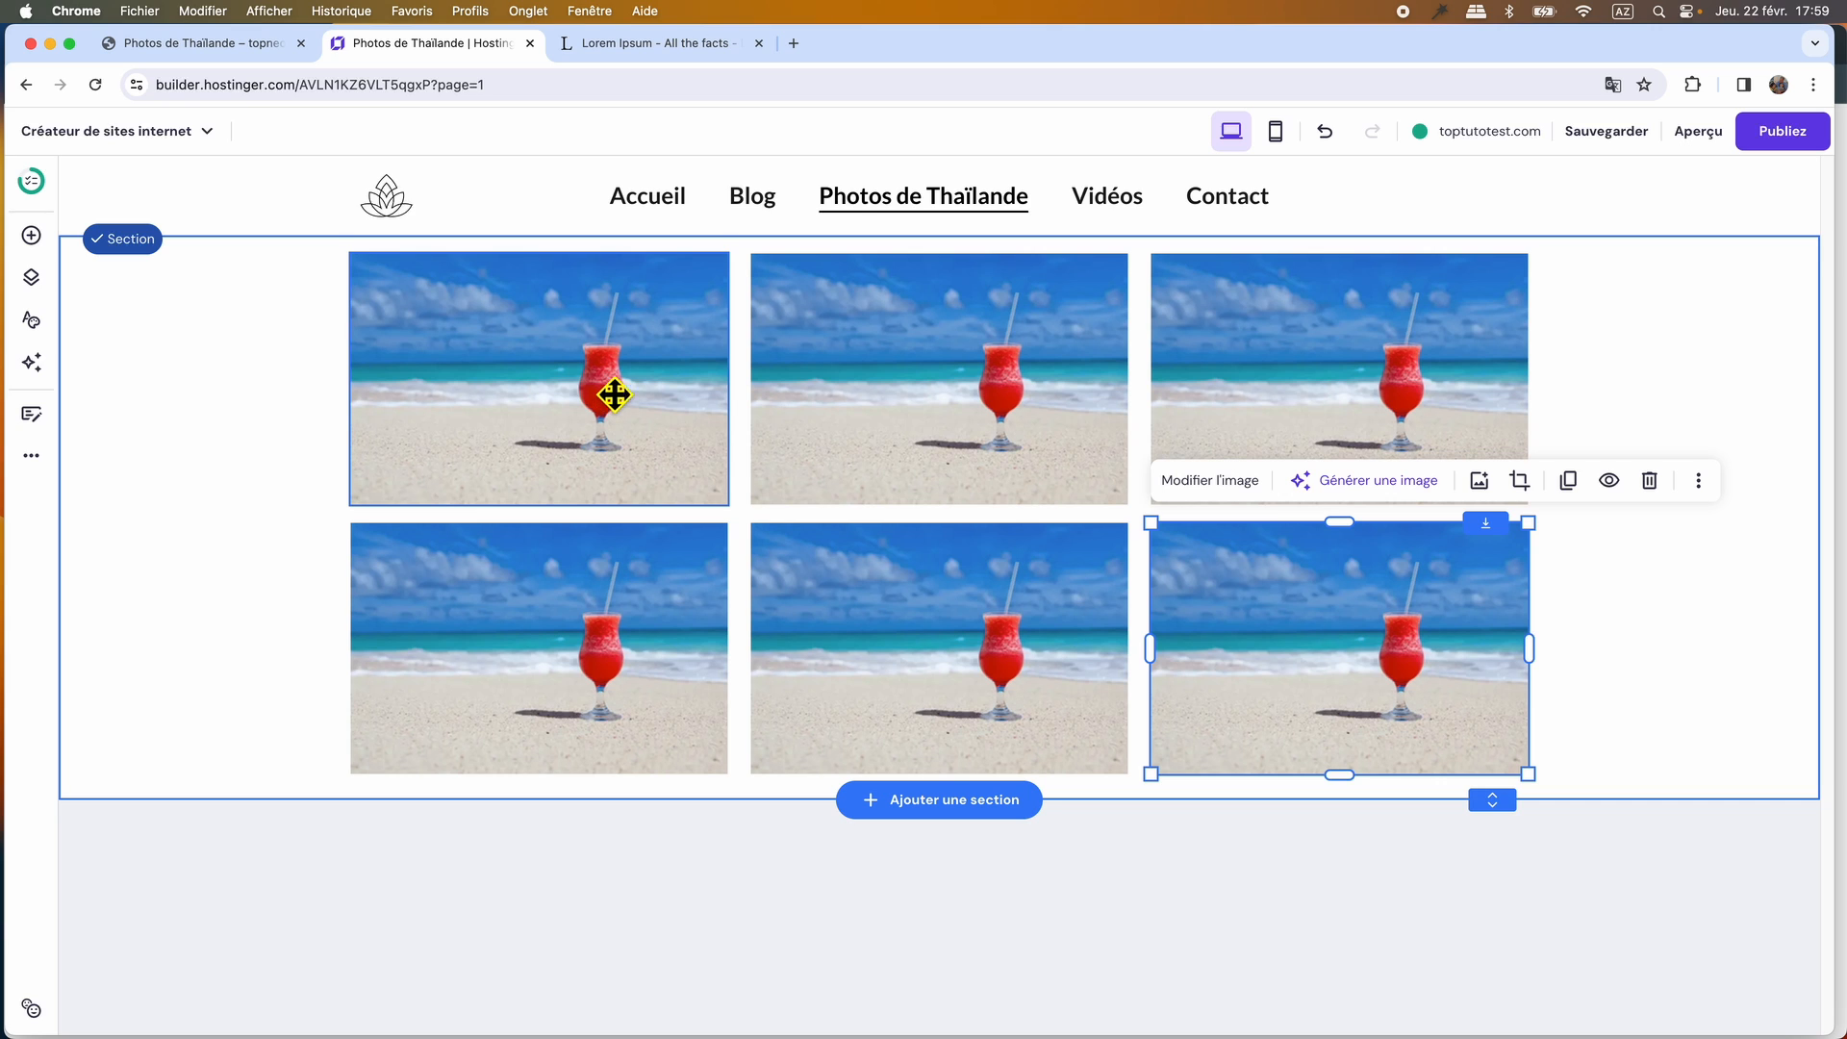
Replace the middle photo of the upper row with the butterfly photo papillon-de-thailande.
{"action": "left_click", "coordinate": [1051, 401]}
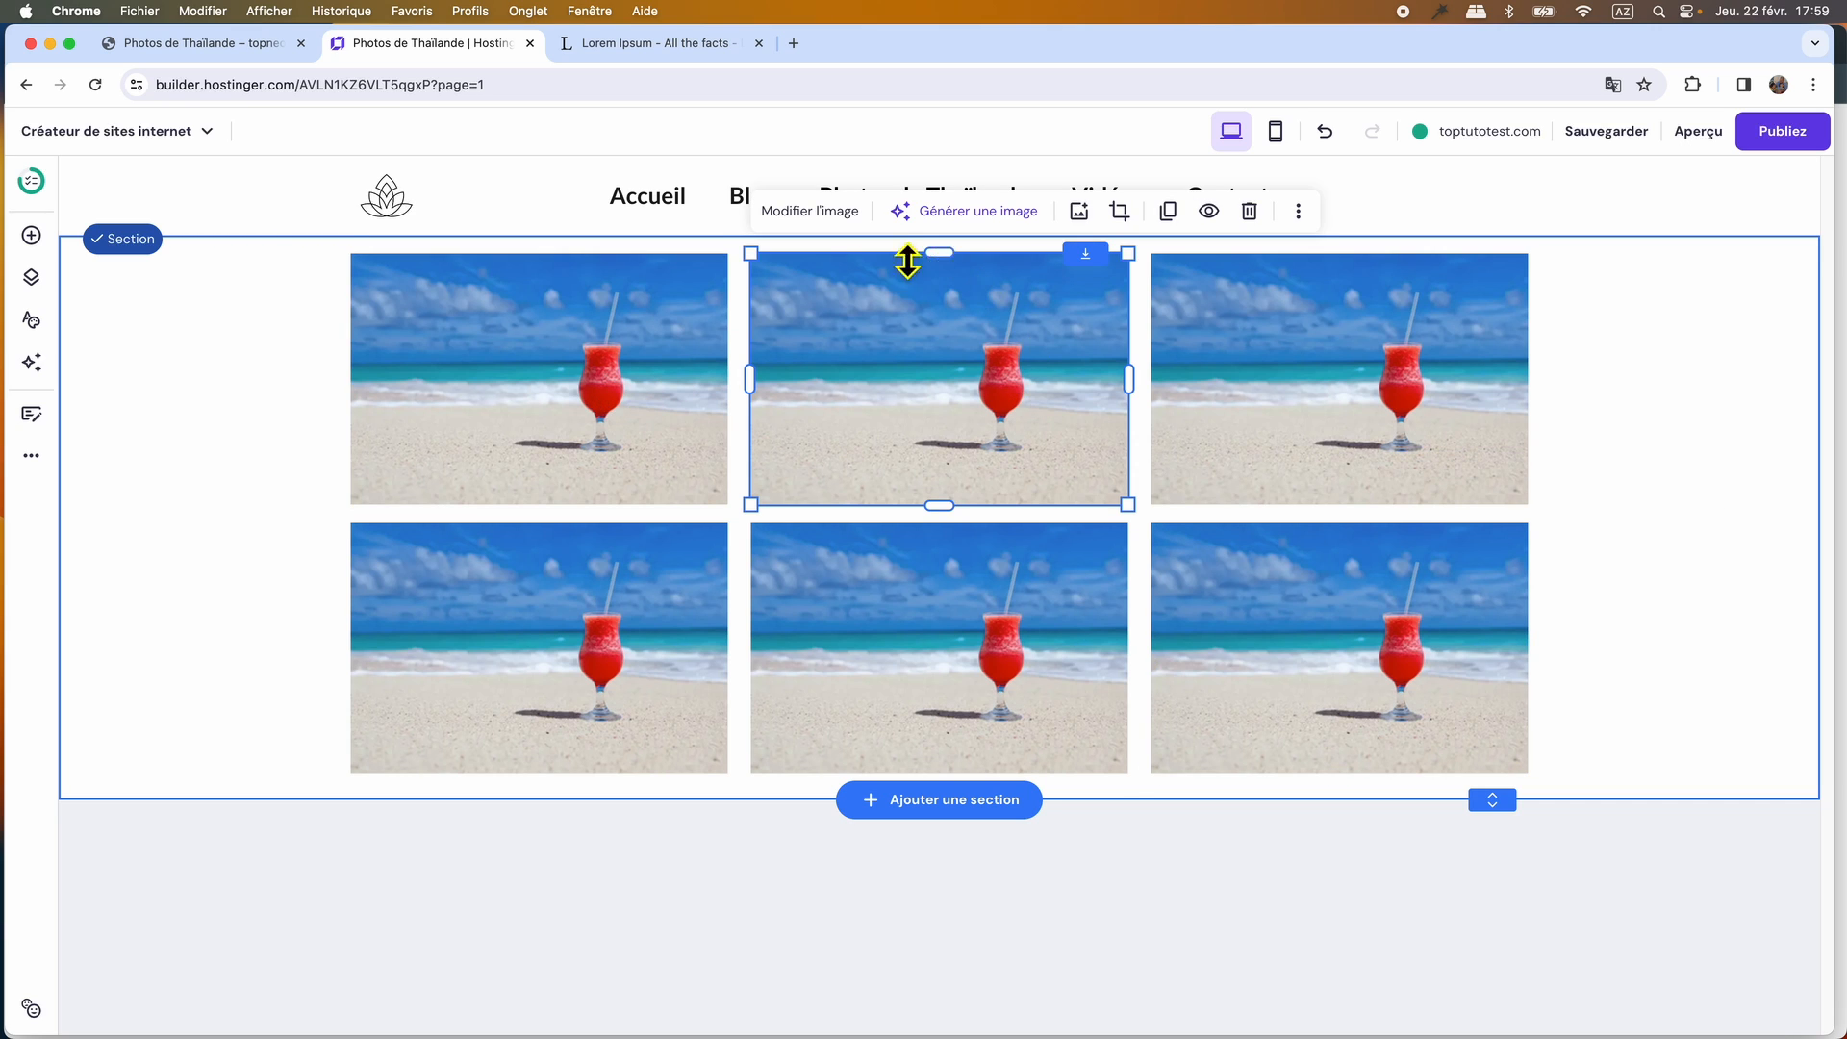
{"action": "left_click", "coordinate": [819, 220]}
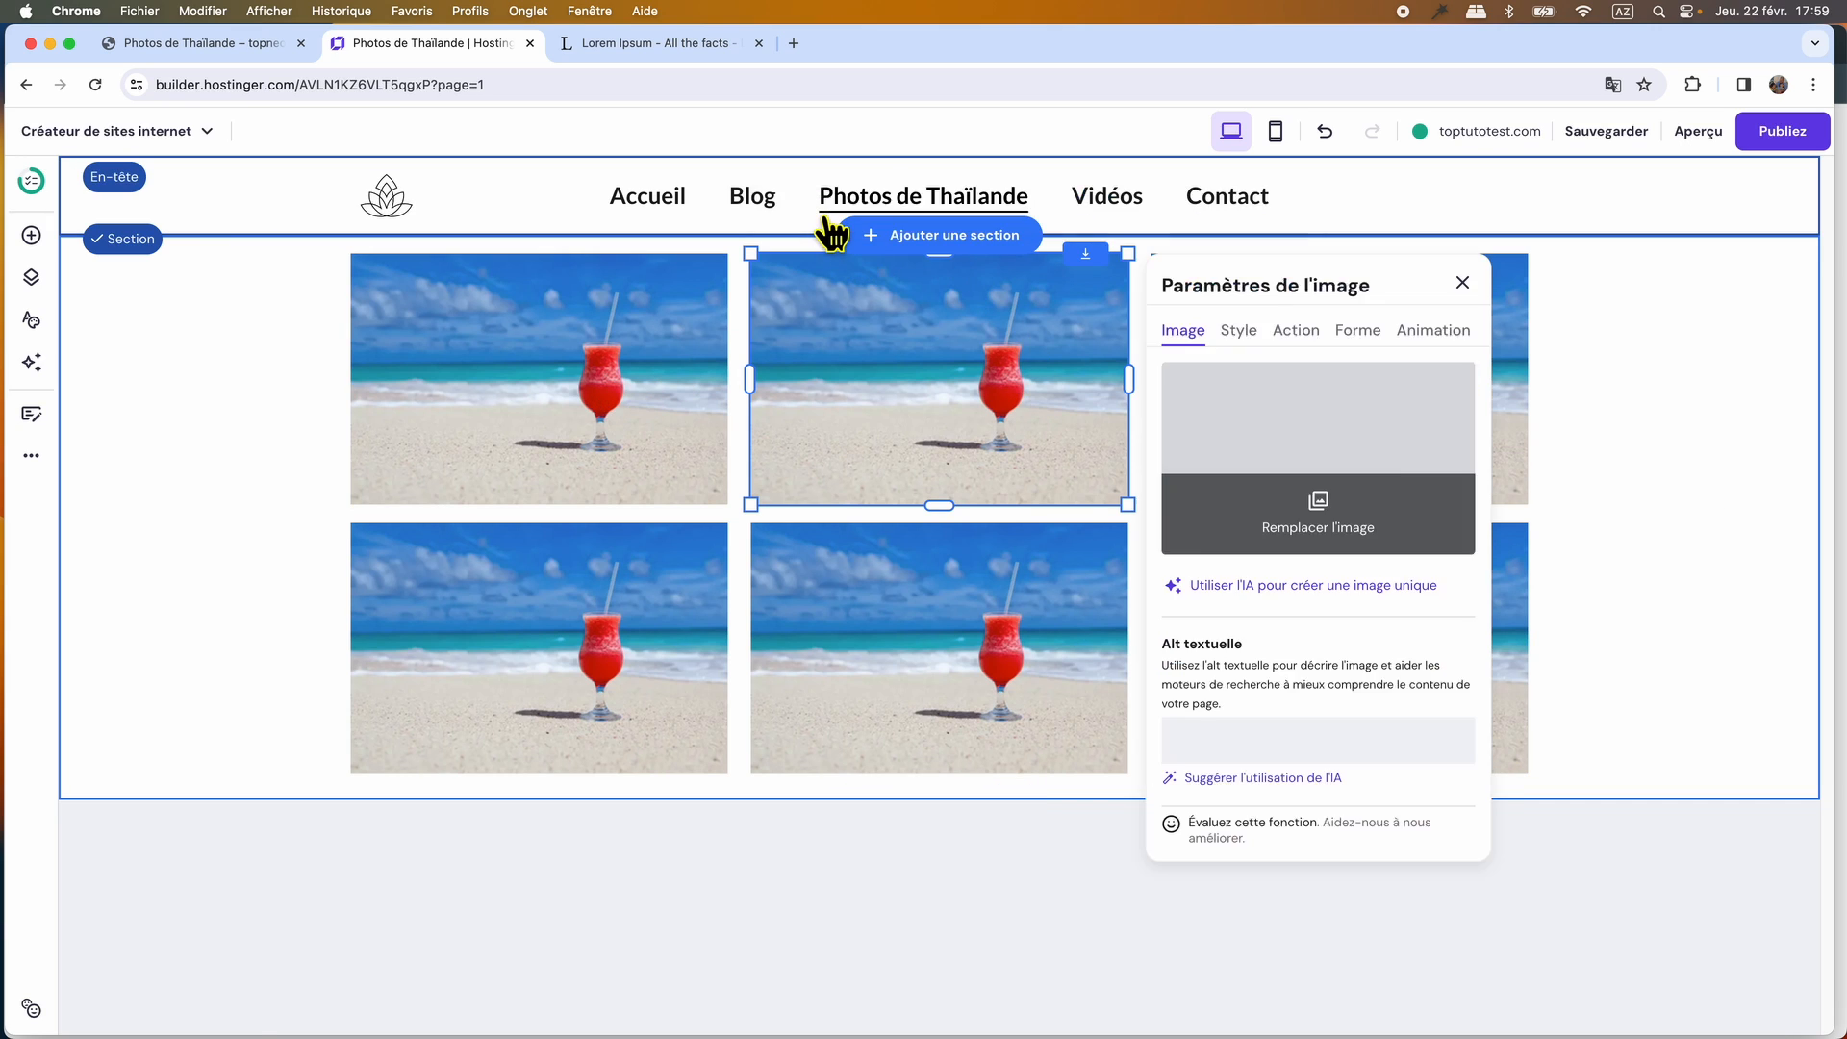
{"action": "left_click", "coordinate": [1310, 524]}
{"action": "left_click", "coordinate": [1306, 519]}
Replace the other four duplicates with the food stall, jungle bridge, flower and Bangkok photos, matching the original WordPress page.
{"action": "left_click", "coordinate": [1462, 358]}
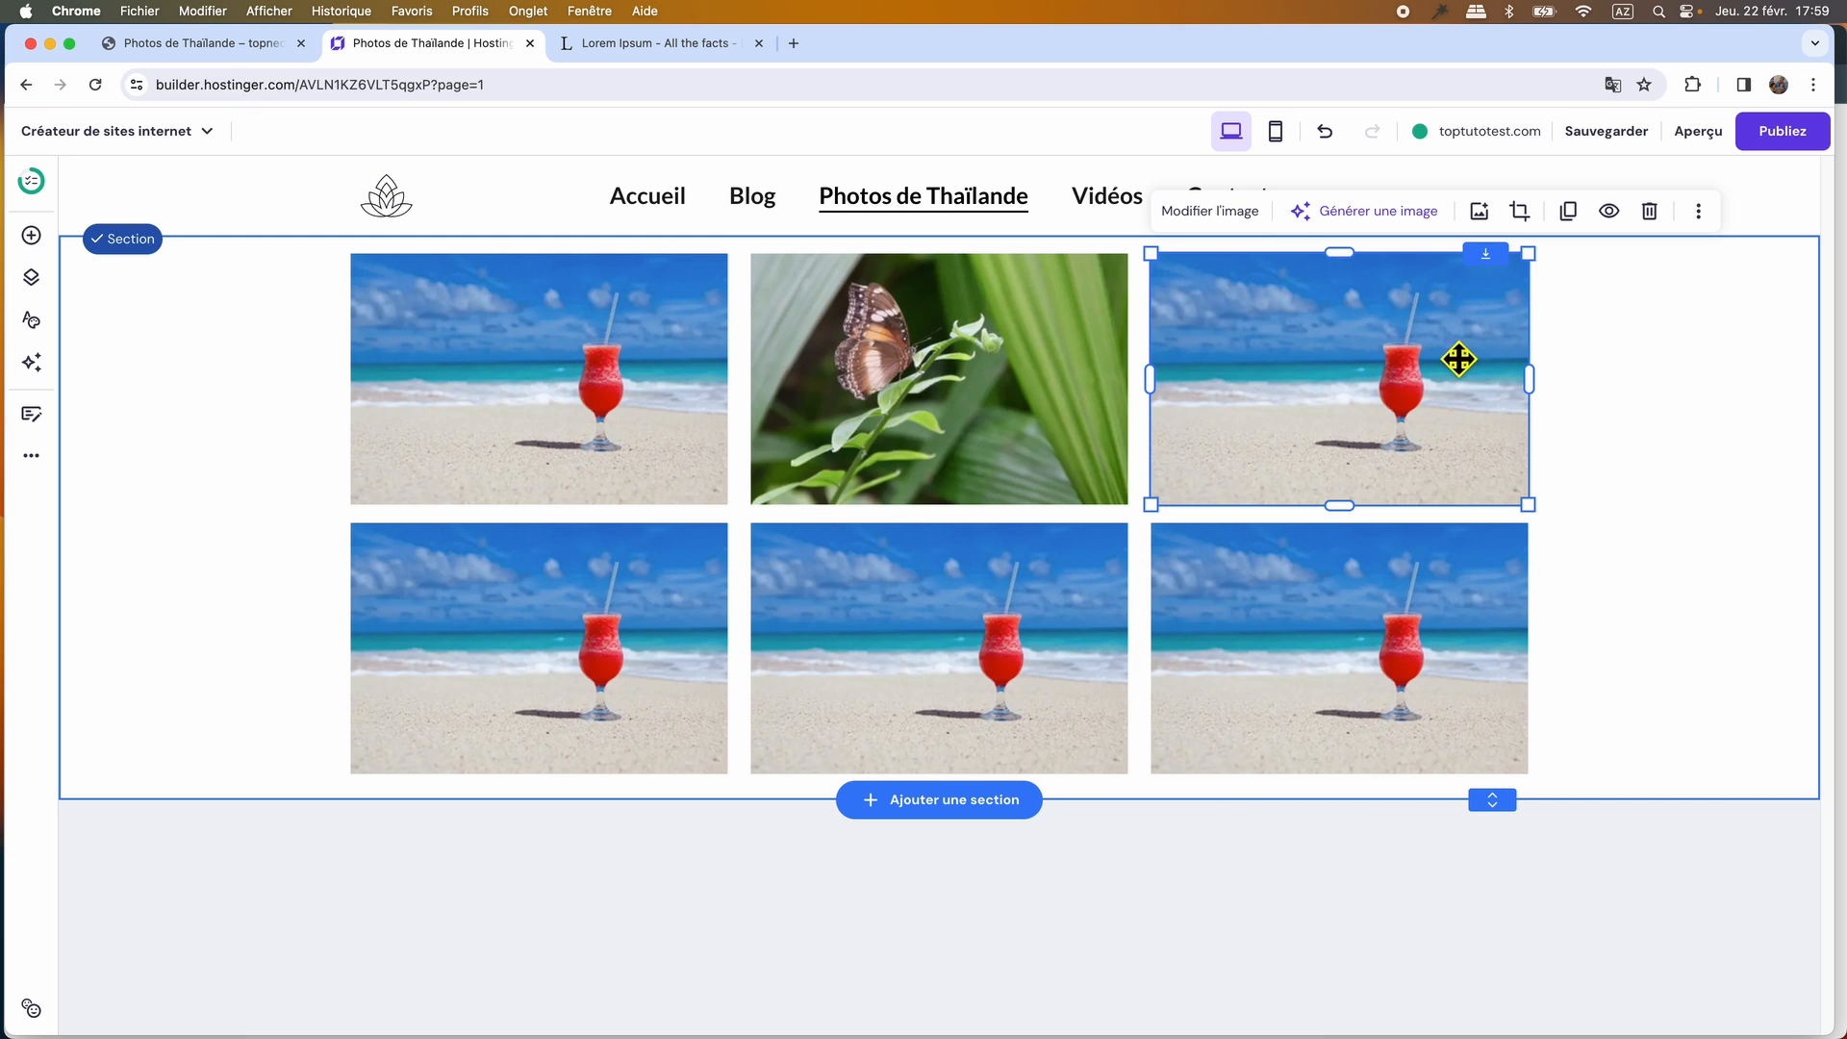
{"action": "left_click", "coordinate": [233, 43]}
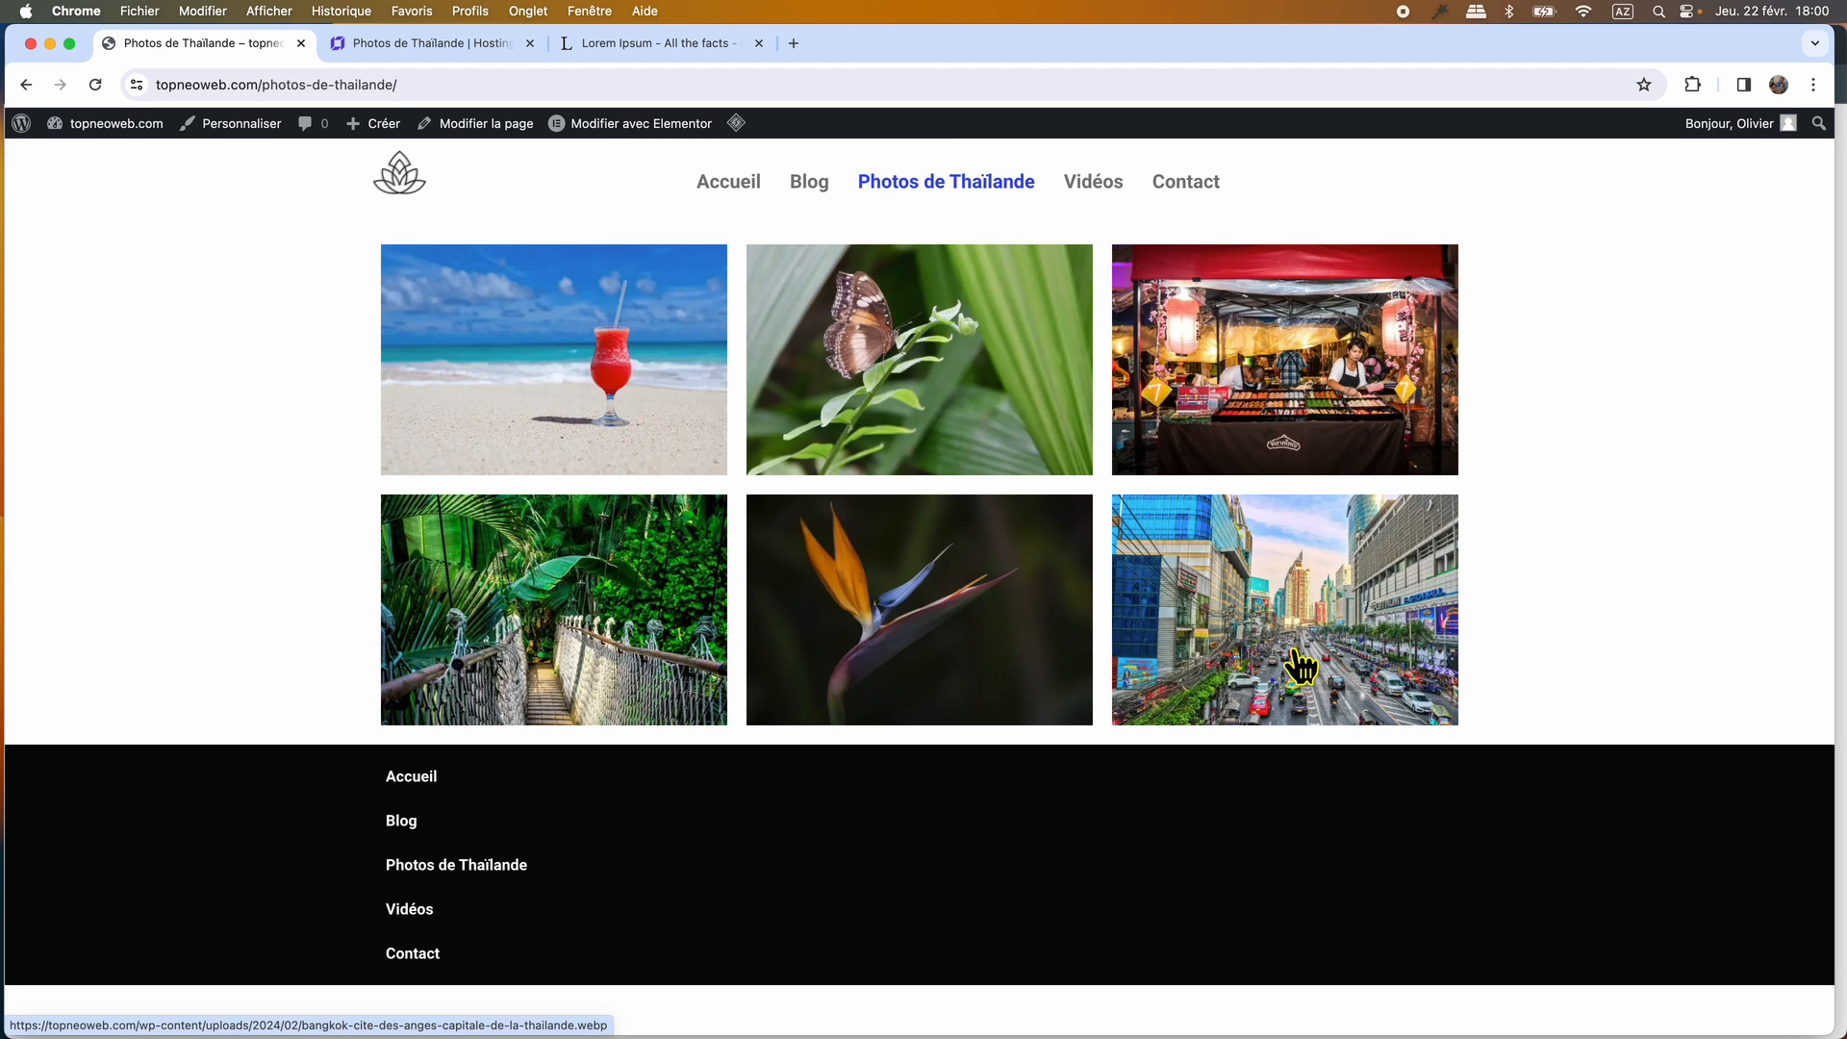
{"action": "key", "text": "ctrl+Tab"}
{"action": "left_click", "coordinate": [227, 48]}
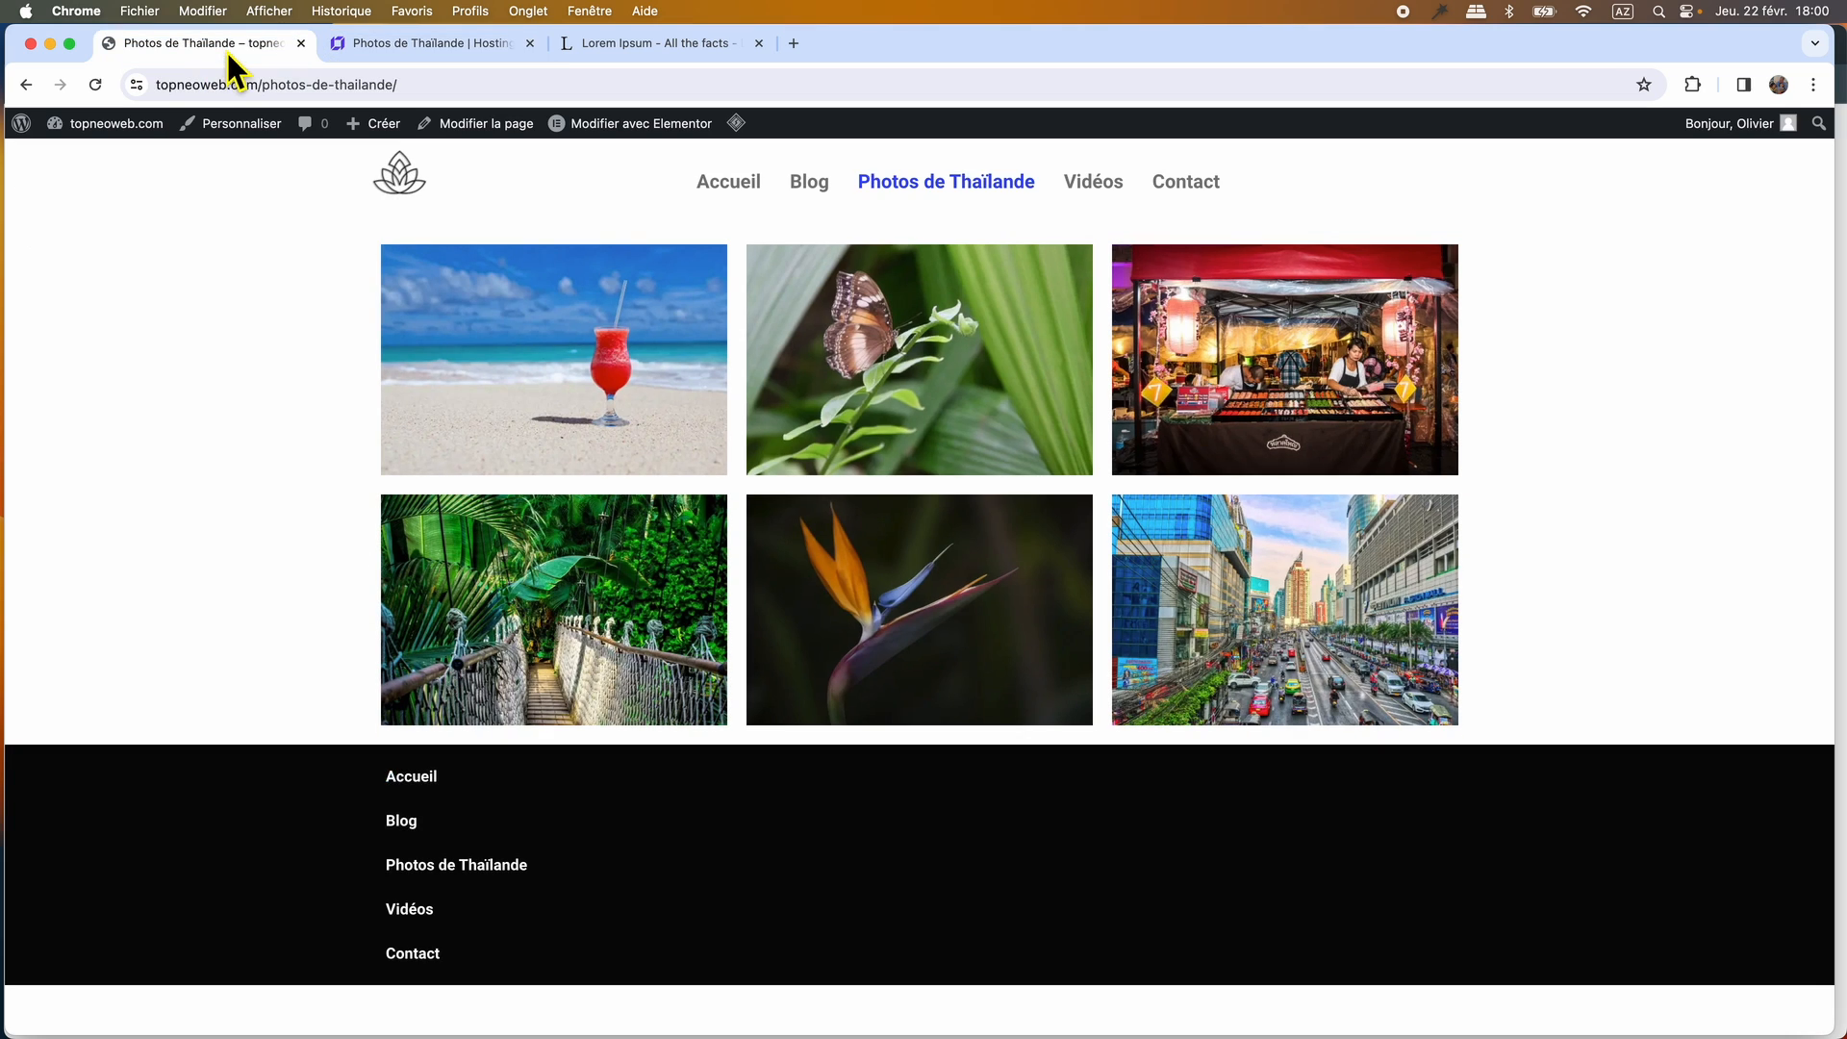
{"action": "left_click", "coordinate": [415, 44]}
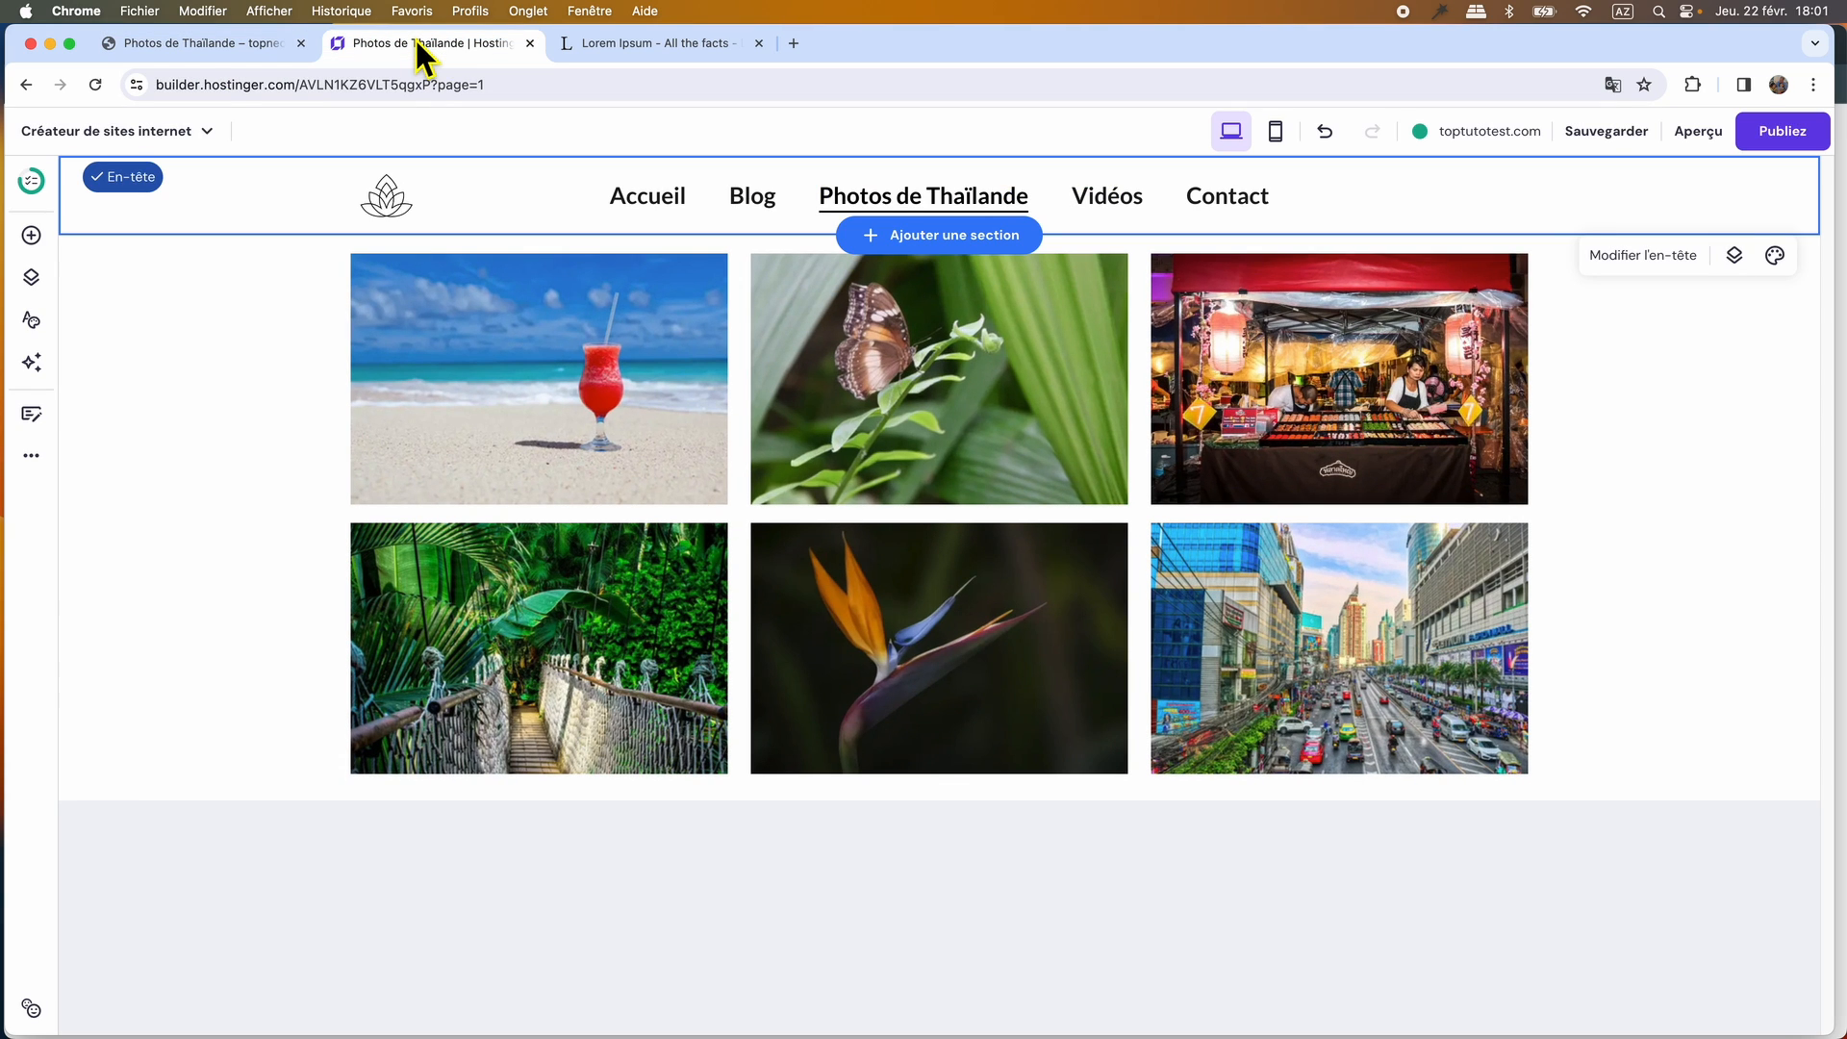
Open the Vidéos page, add an empty section and place a video element in it.
{"action": "left_click", "coordinate": [1119, 206]}
{"action": "left_click", "coordinate": [952, 238]}
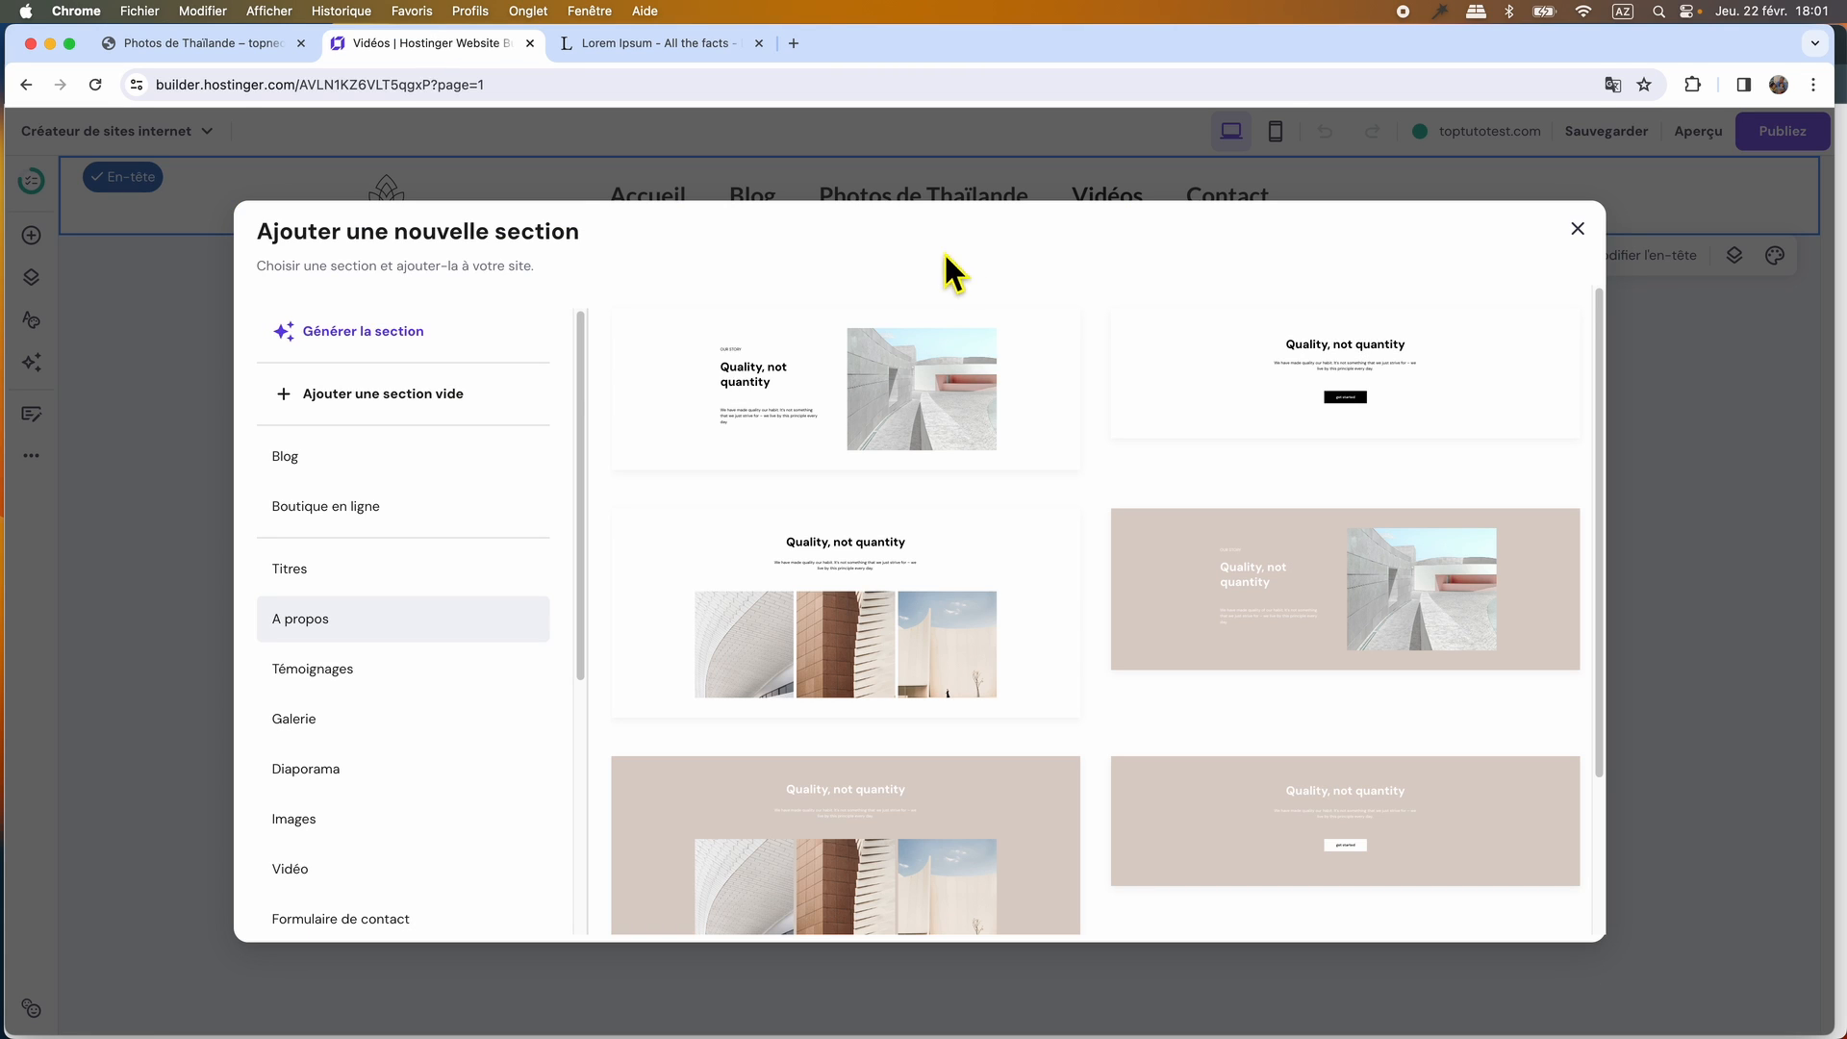
{"action": "left_click", "coordinate": [375, 395]}
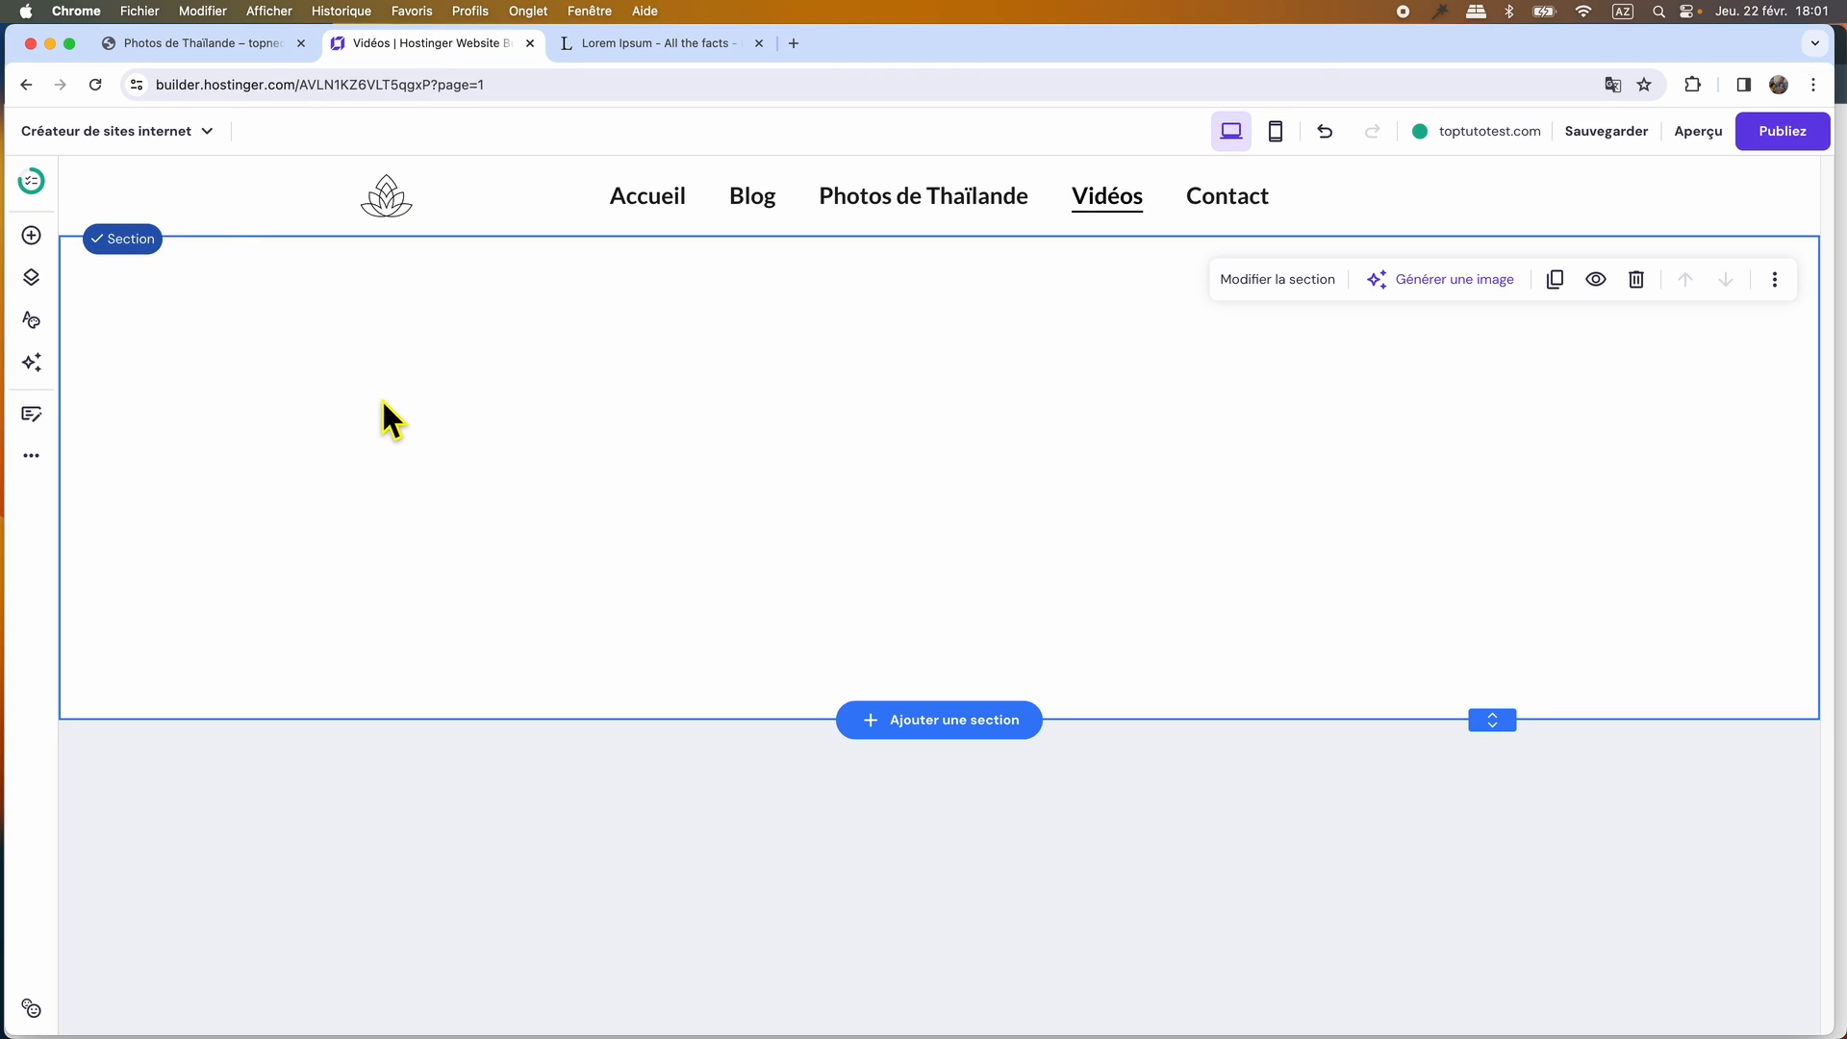
{"action": "left_click", "coordinate": [32, 241]}
{"action": "left_click_drag", "start_coordinate": [356, 529], "coordinate": [750, 456]}
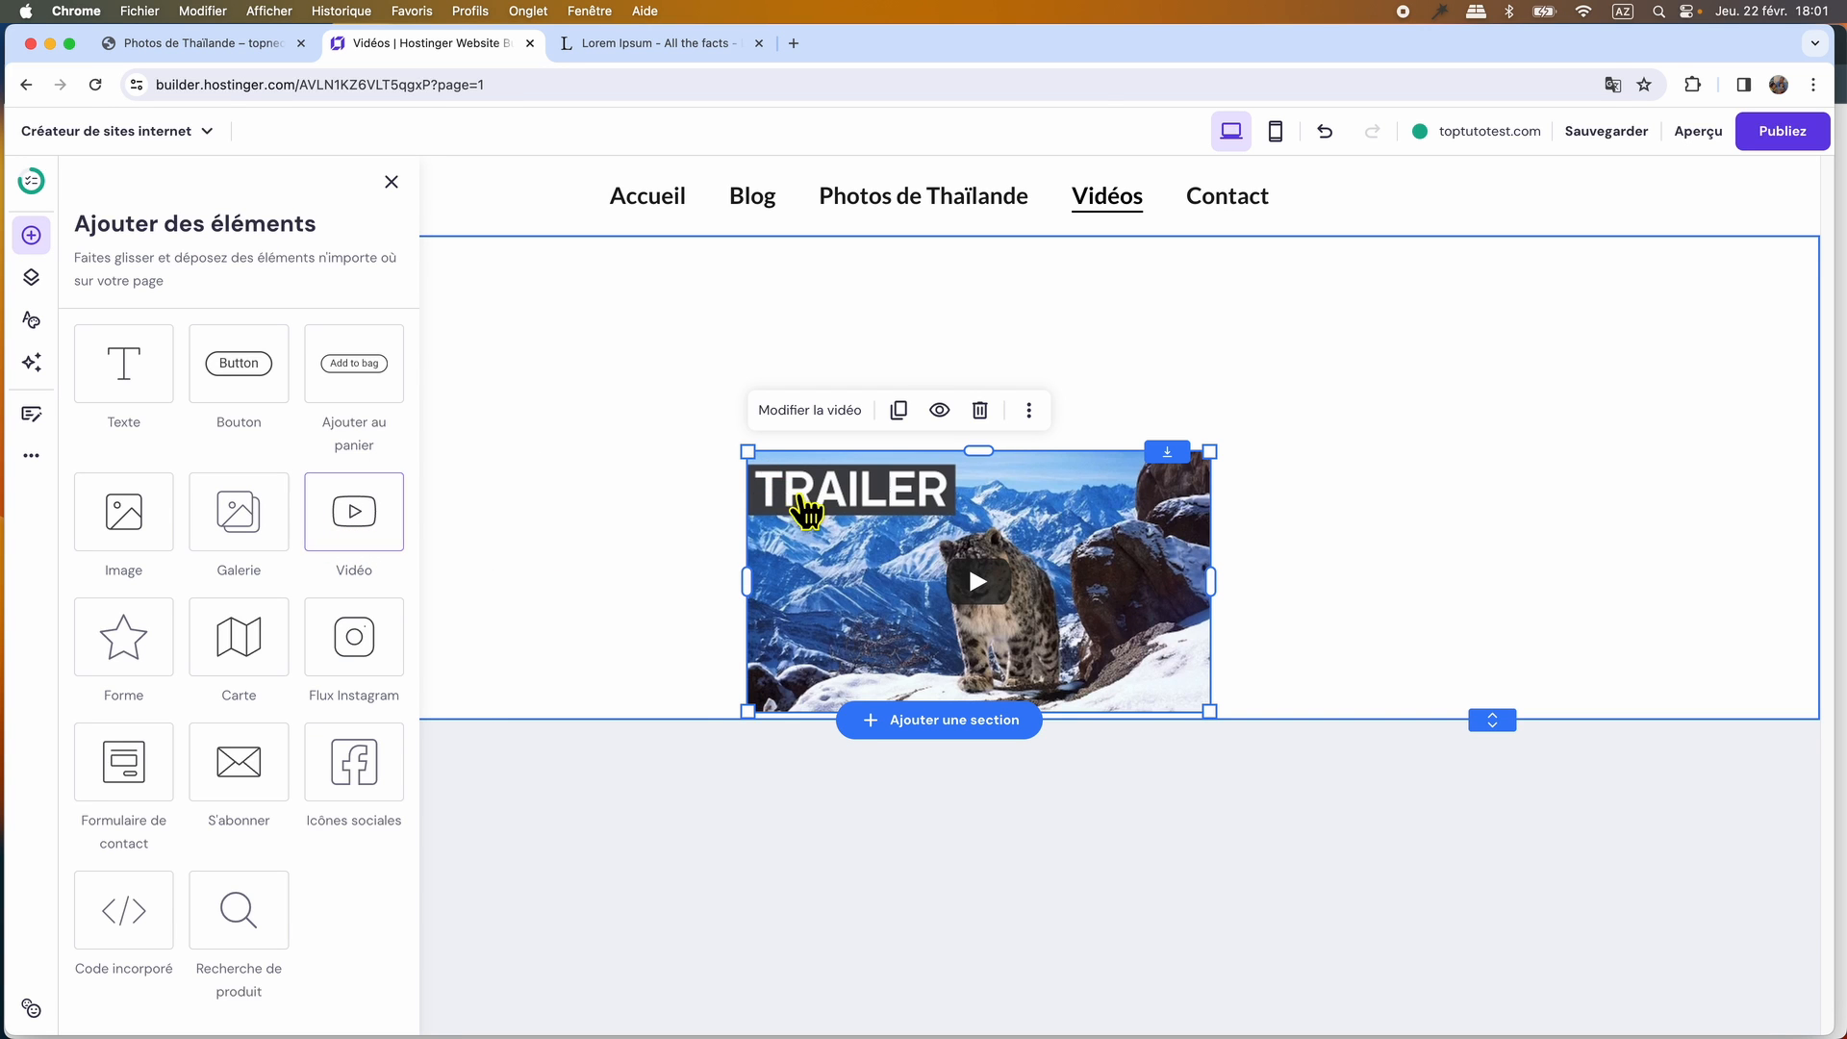
{"action": "left_click", "coordinate": [392, 182]}
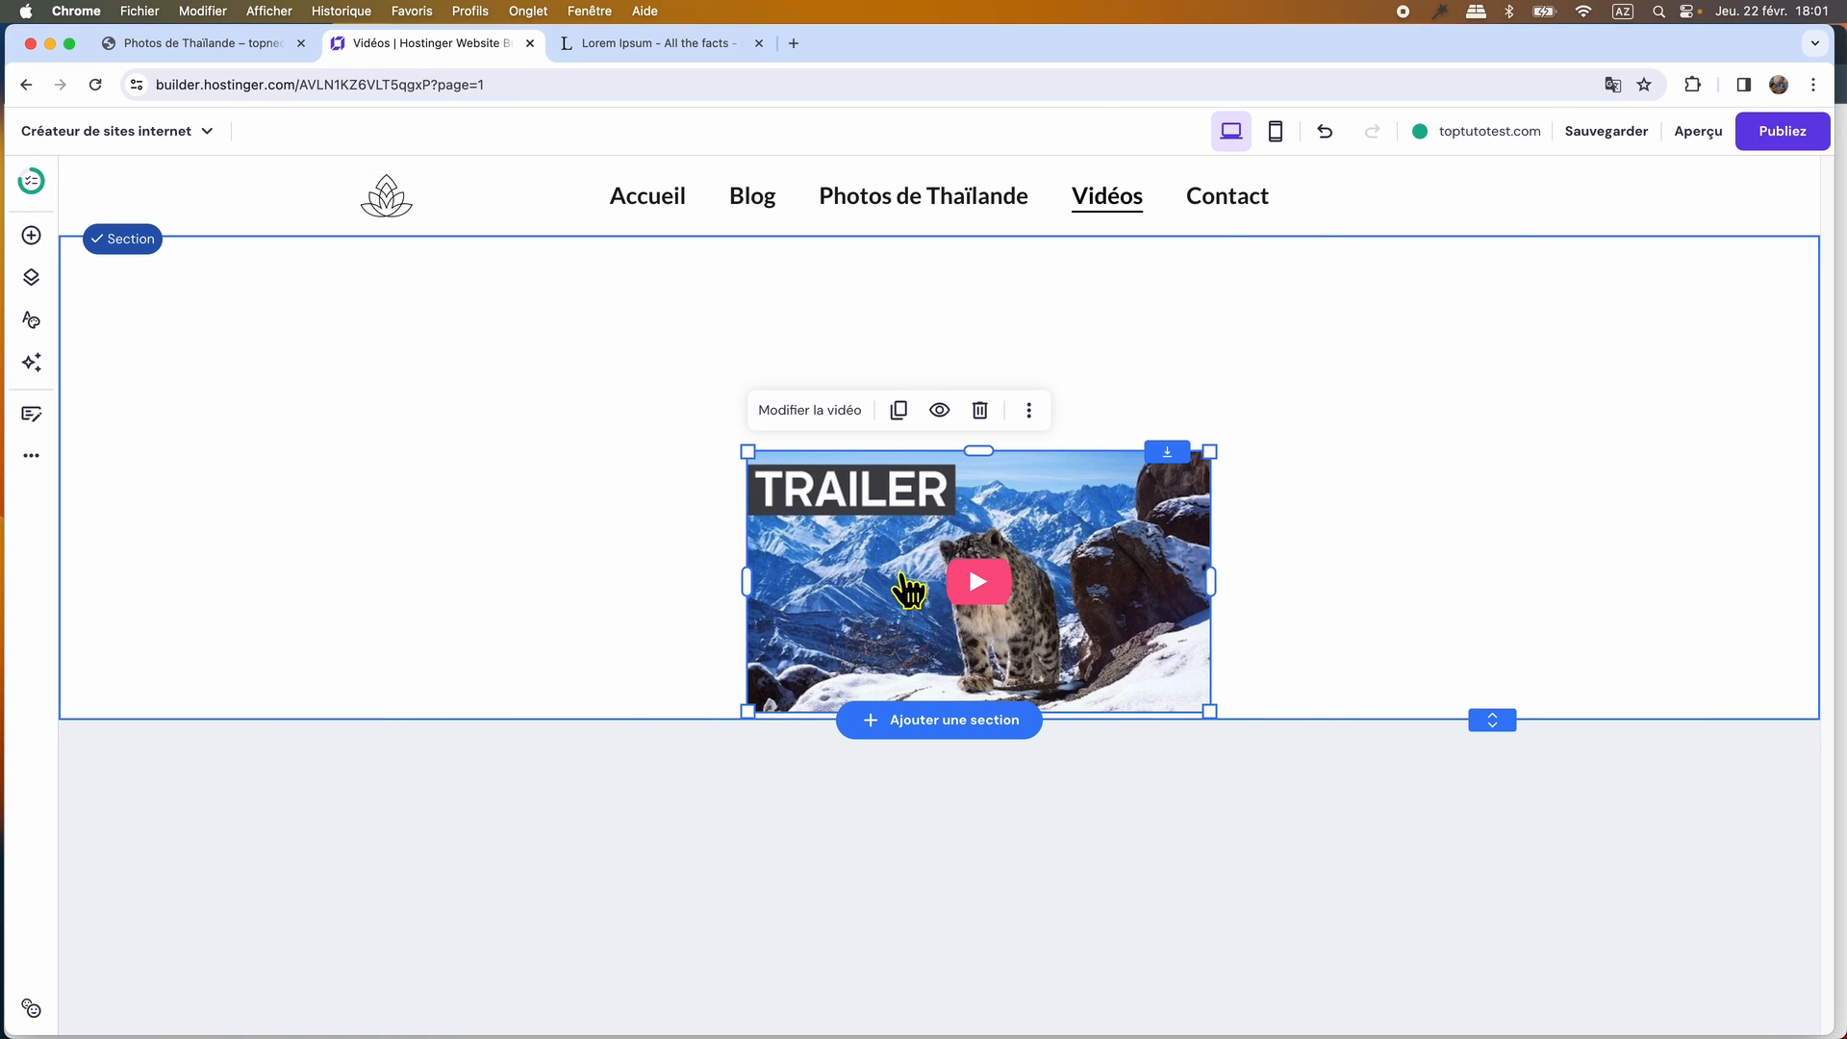
Shrink the video to about a third of the content width and align it in the section's upper-left corner.
{"action": "left_click_drag", "start_coordinate": [911, 590], "coordinate": [520, 416]}
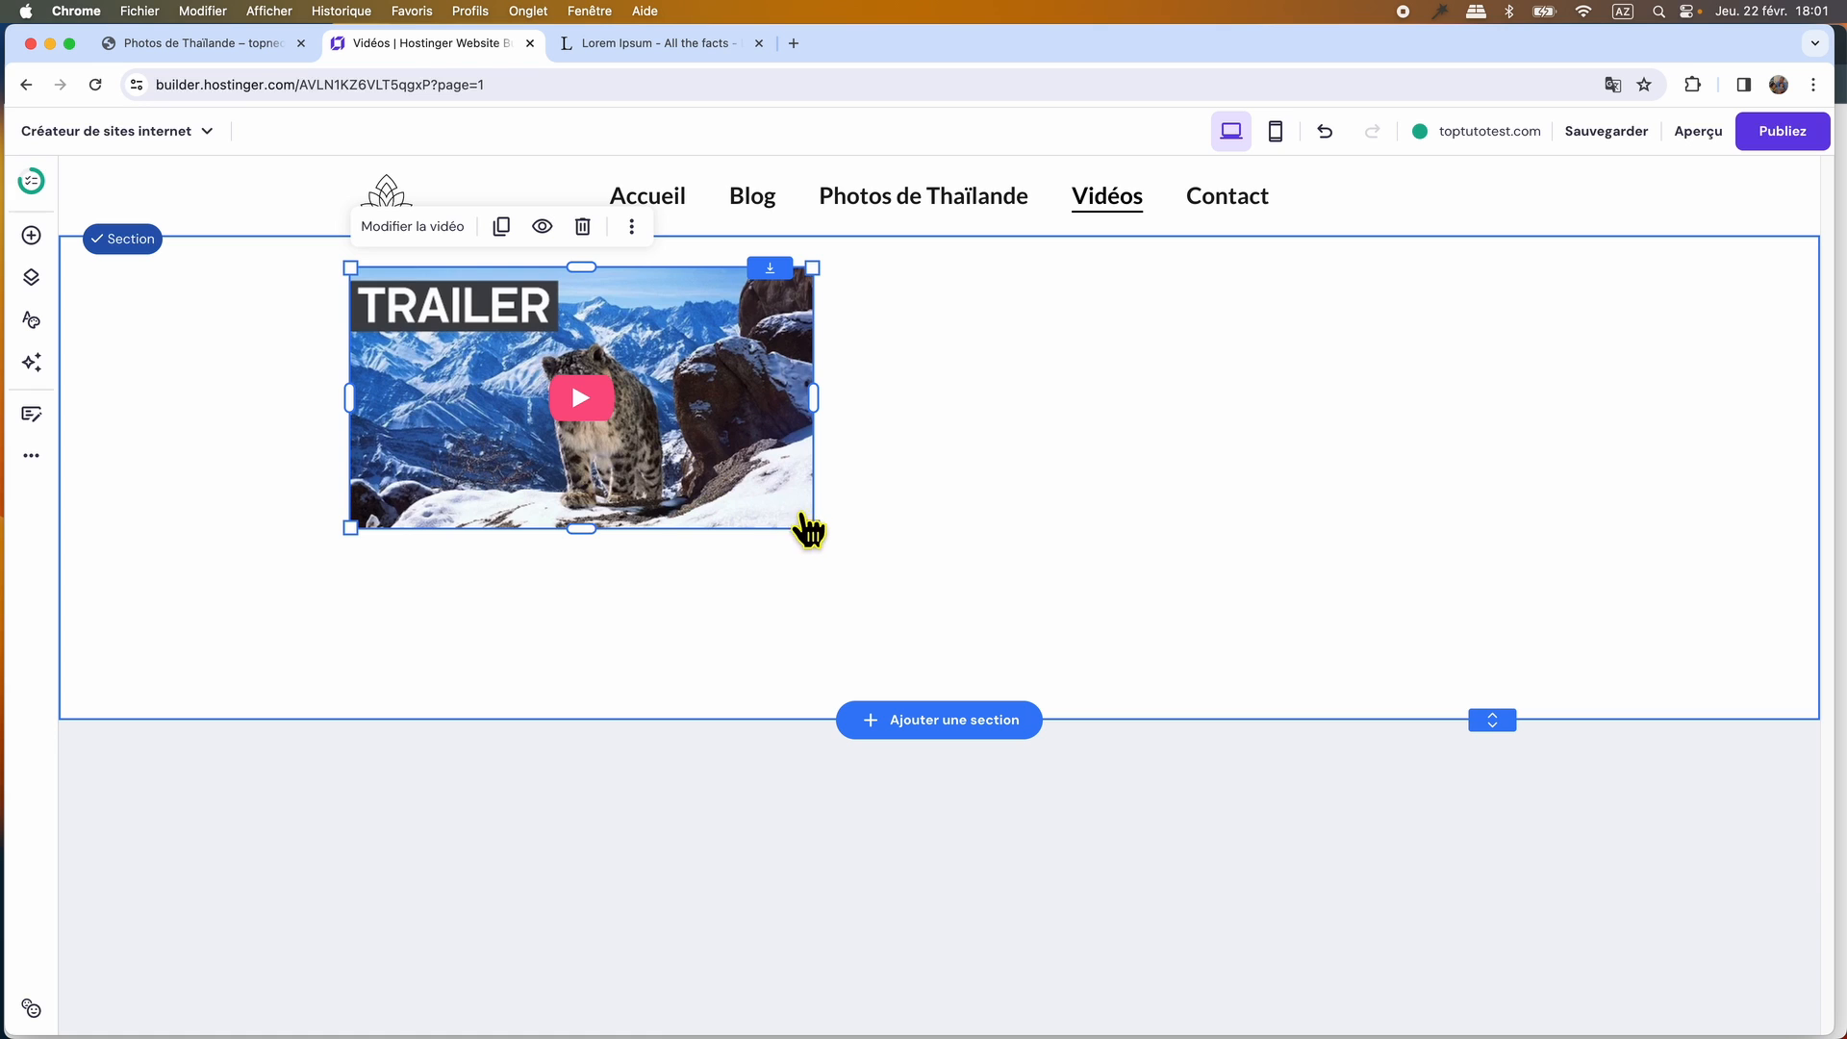
{"action": "left_click_drag", "start_coordinate": [819, 532], "coordinate": [734, 449]}
{"action": "left_click_drag", "start_coordinate": [627, 414], "coordinate": [558, 374]}
Duplicate the video into a row of three and shorten the section to just below the row.
{"action": "left_click", "coordinate": [502, 227]}
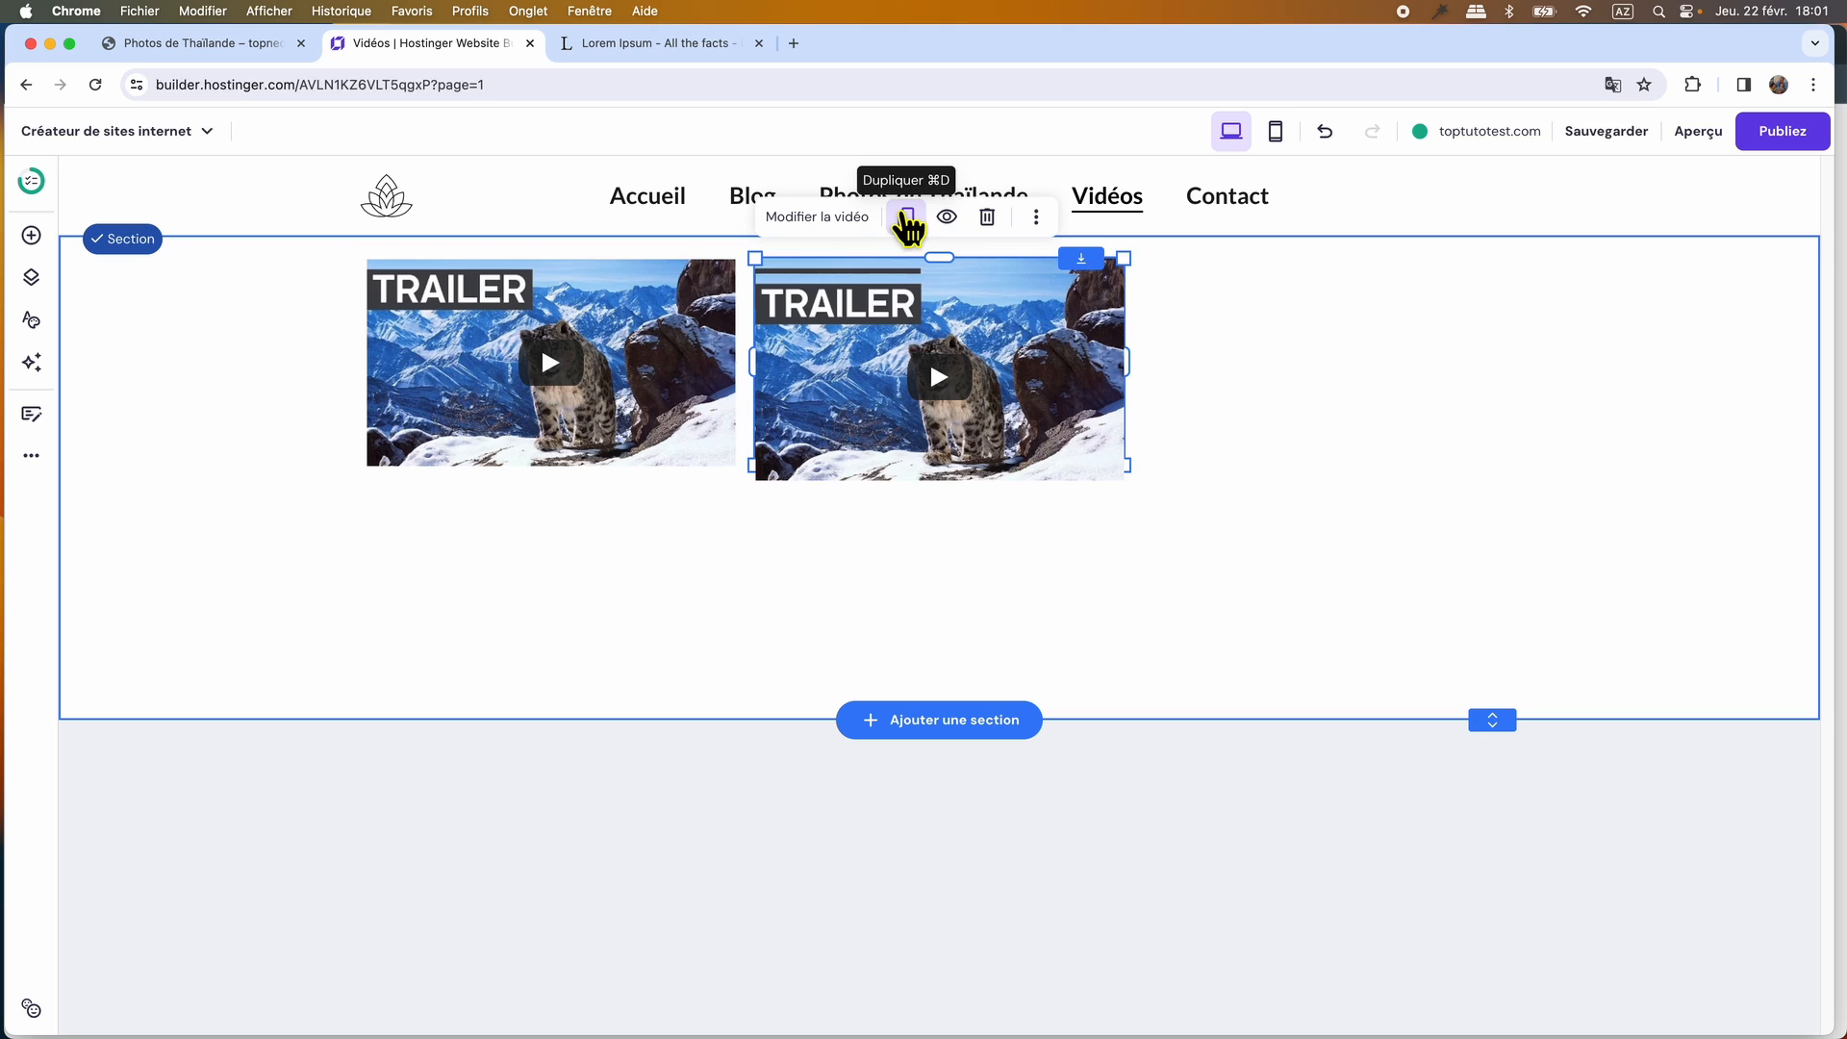
{"action": "left_click", "coordinate": [907, 219]}
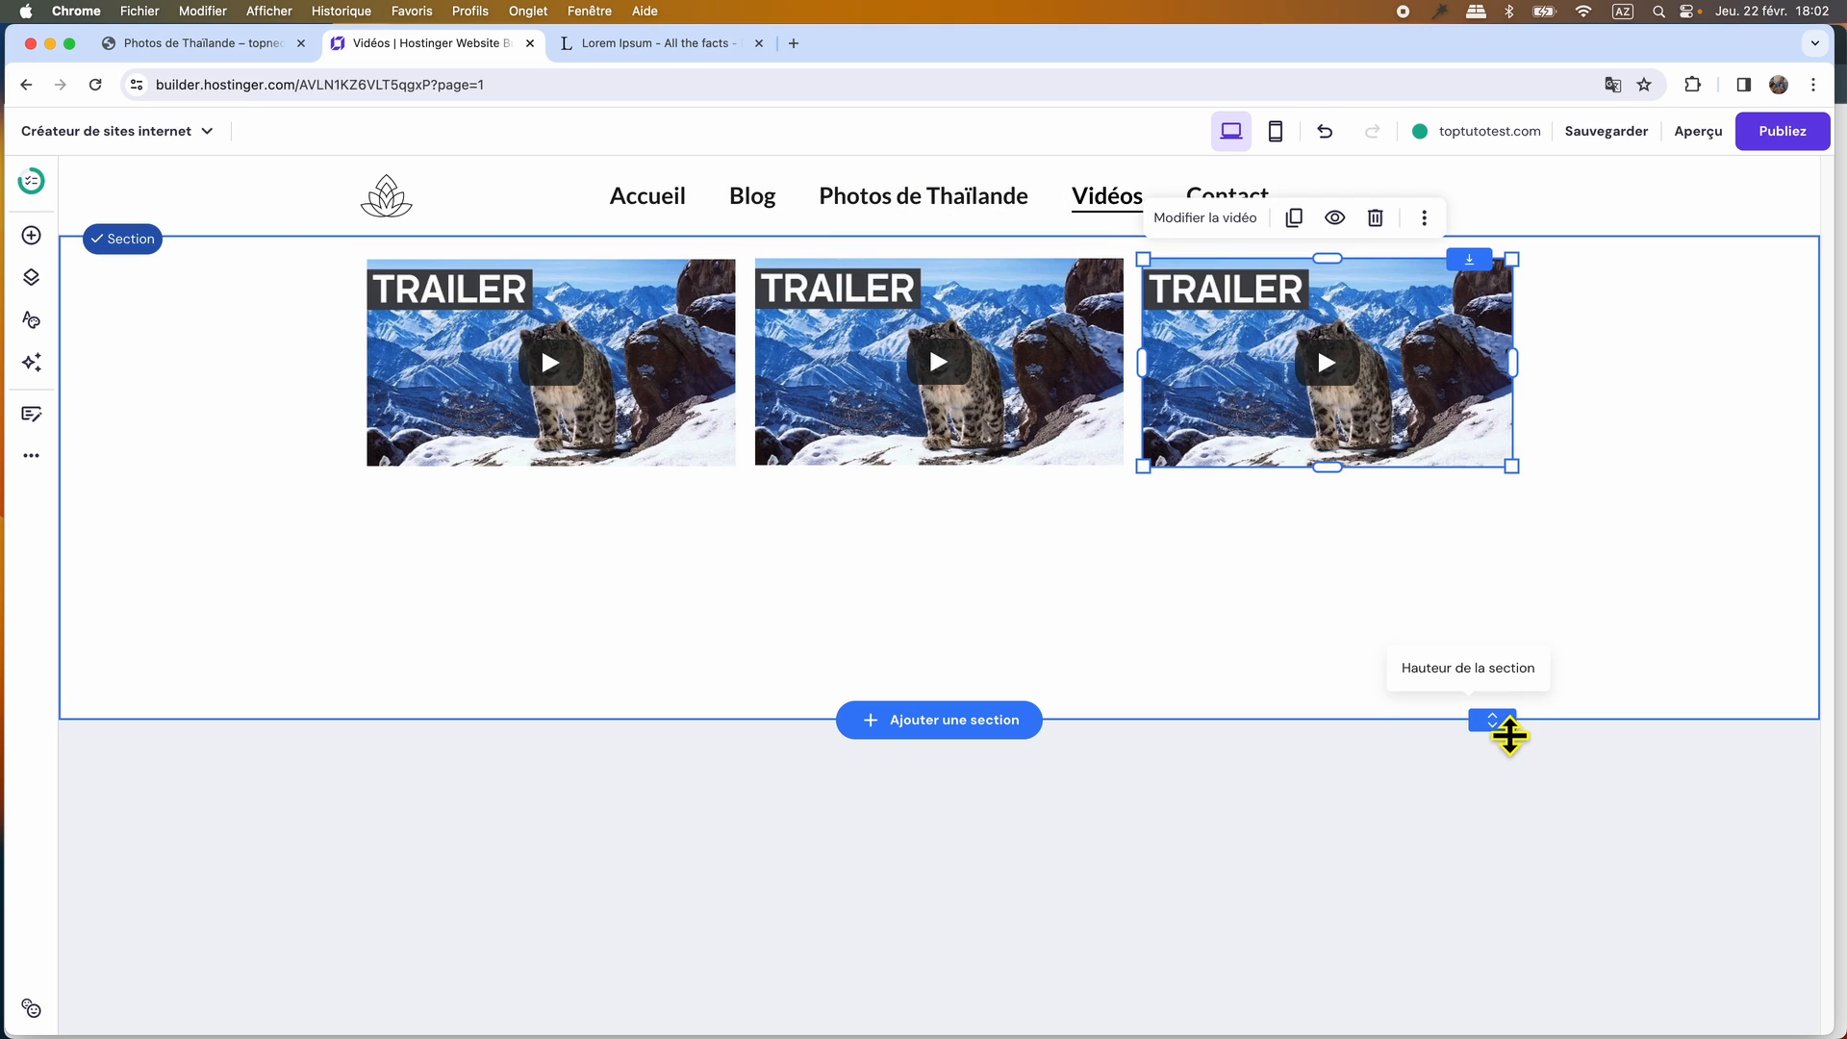
{"action": "left_click_drag", "start_coordinate": [1509, 727], "coordinate": [1509, 498]}
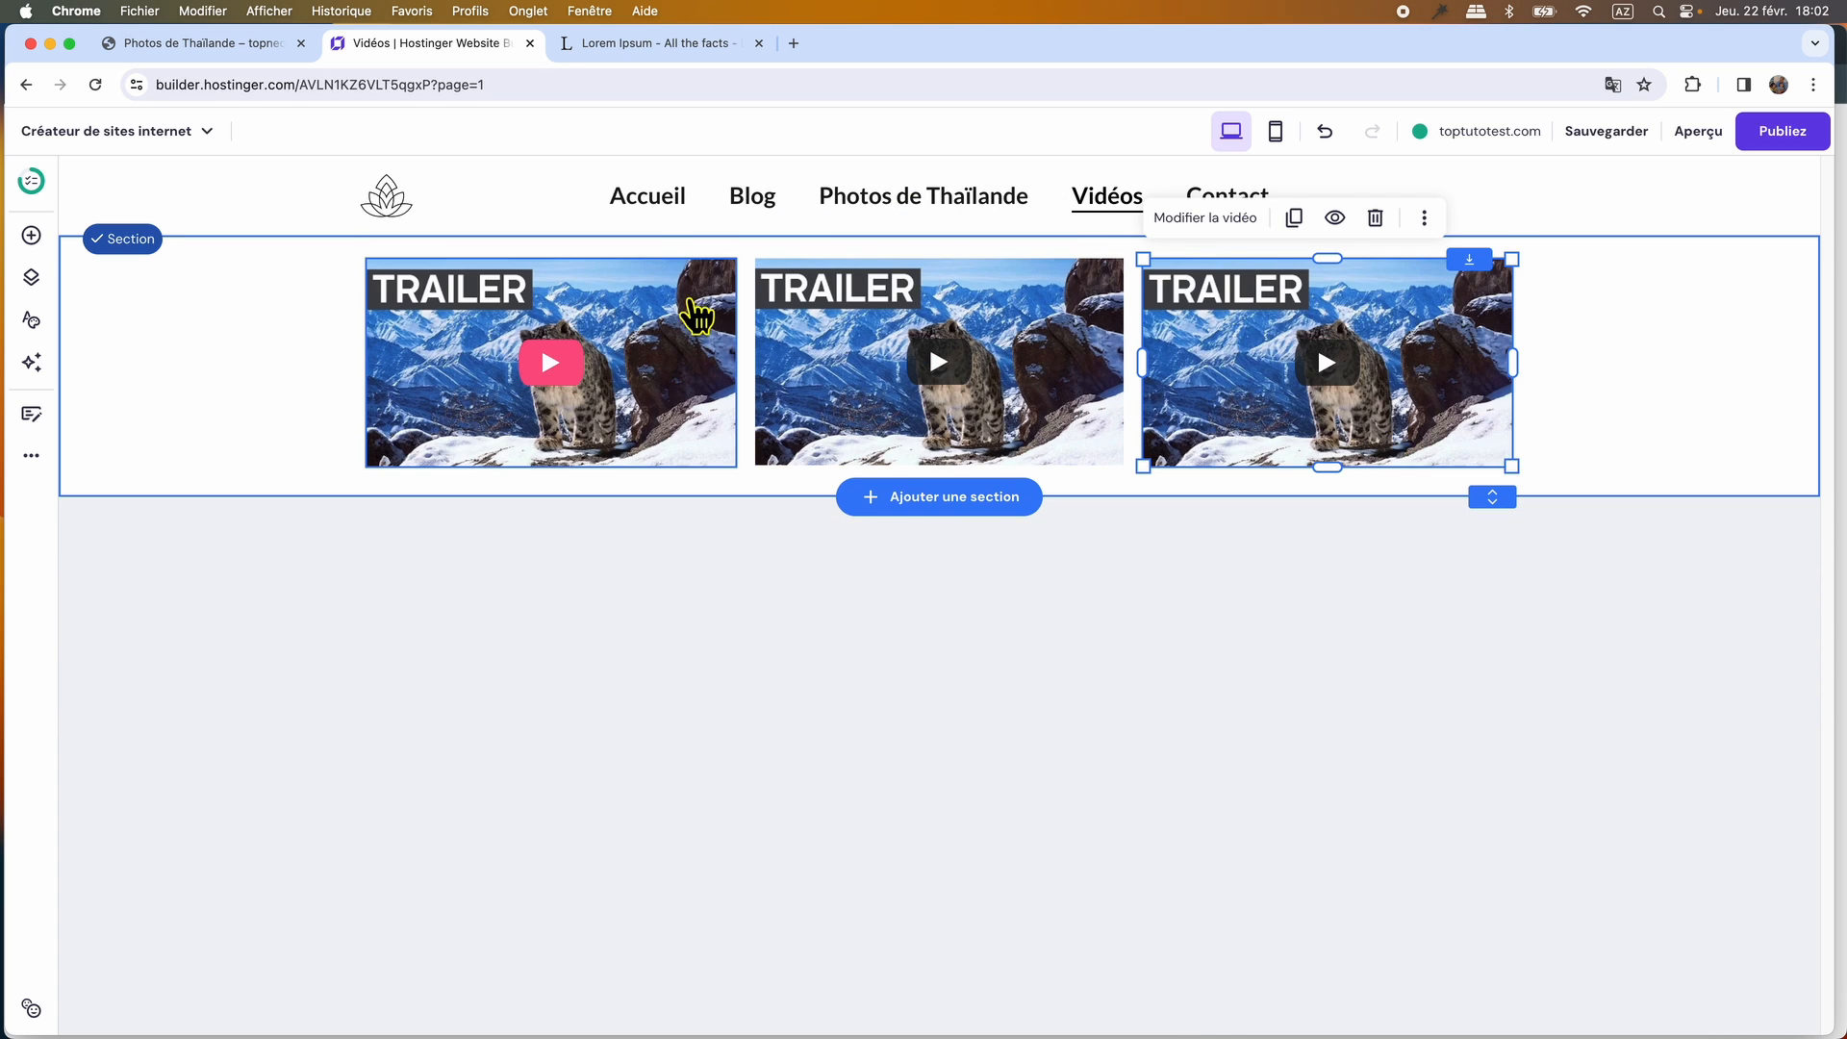
{"action": "left_click", "coordinate": [643, 307]}
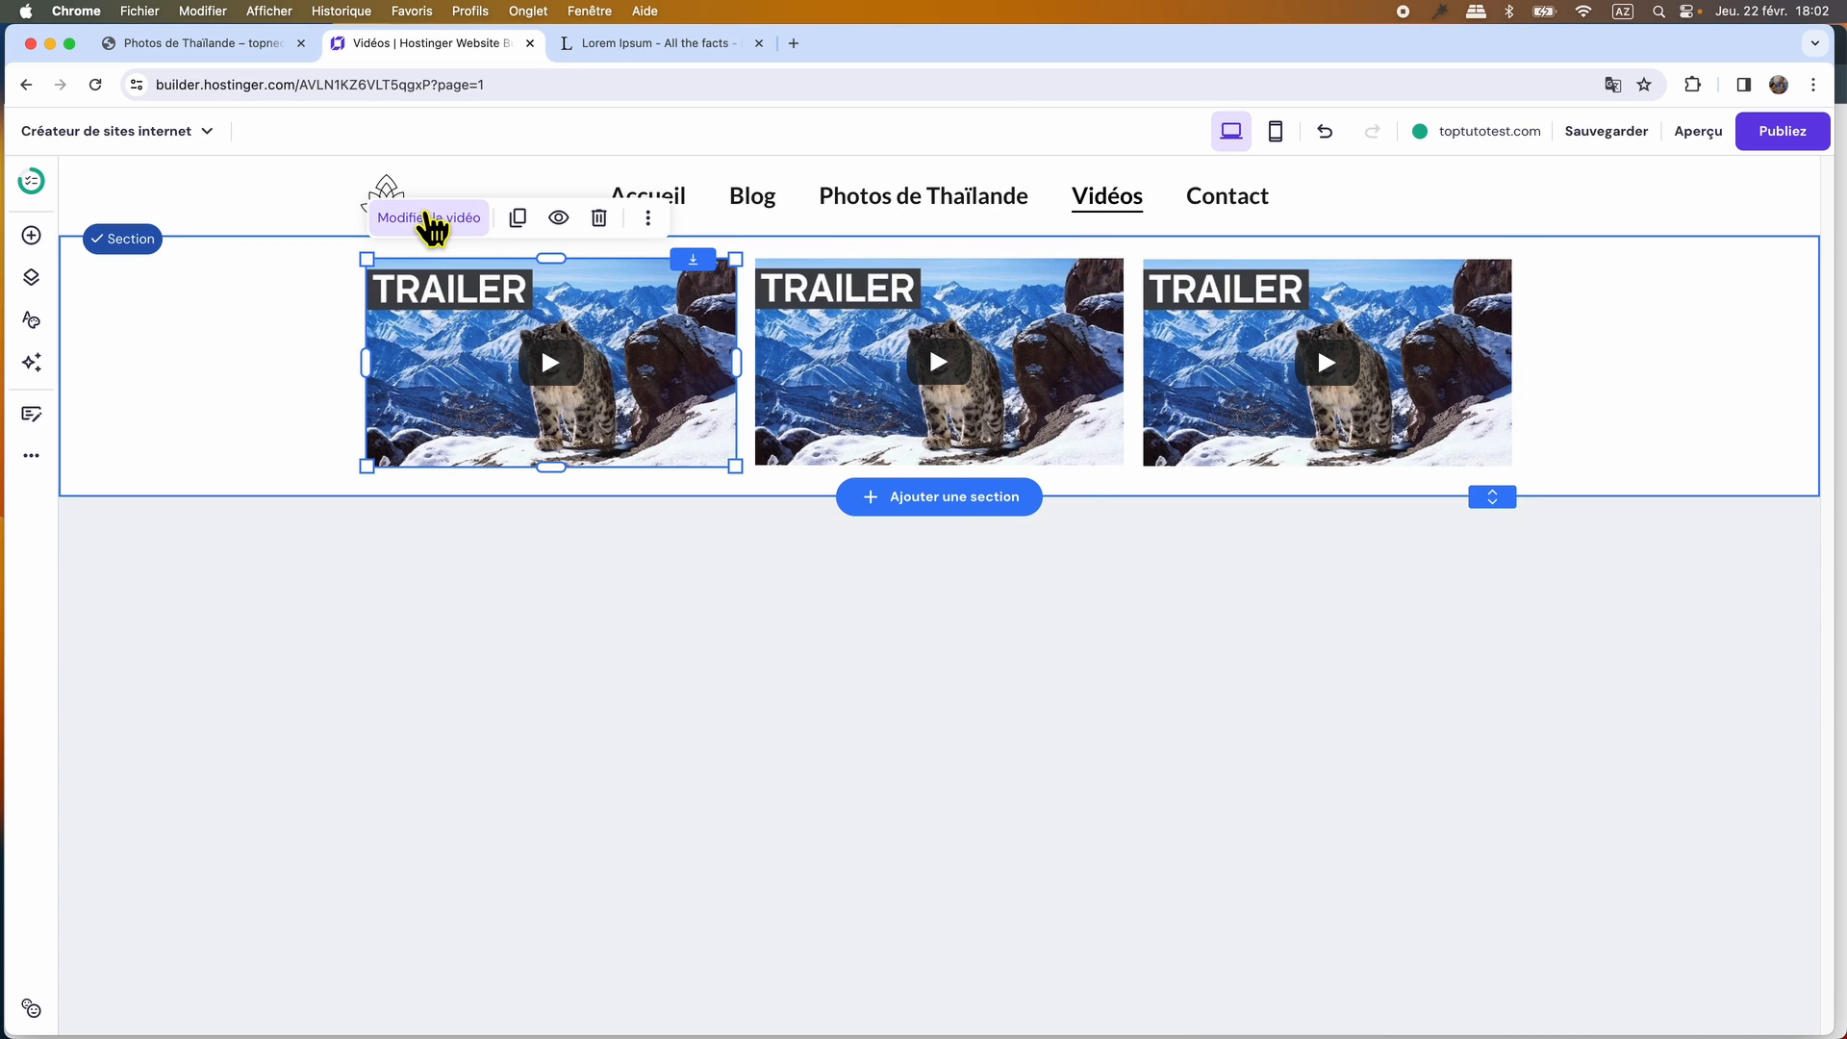
{"action": "left_click", "coordinate": [427, 216]}
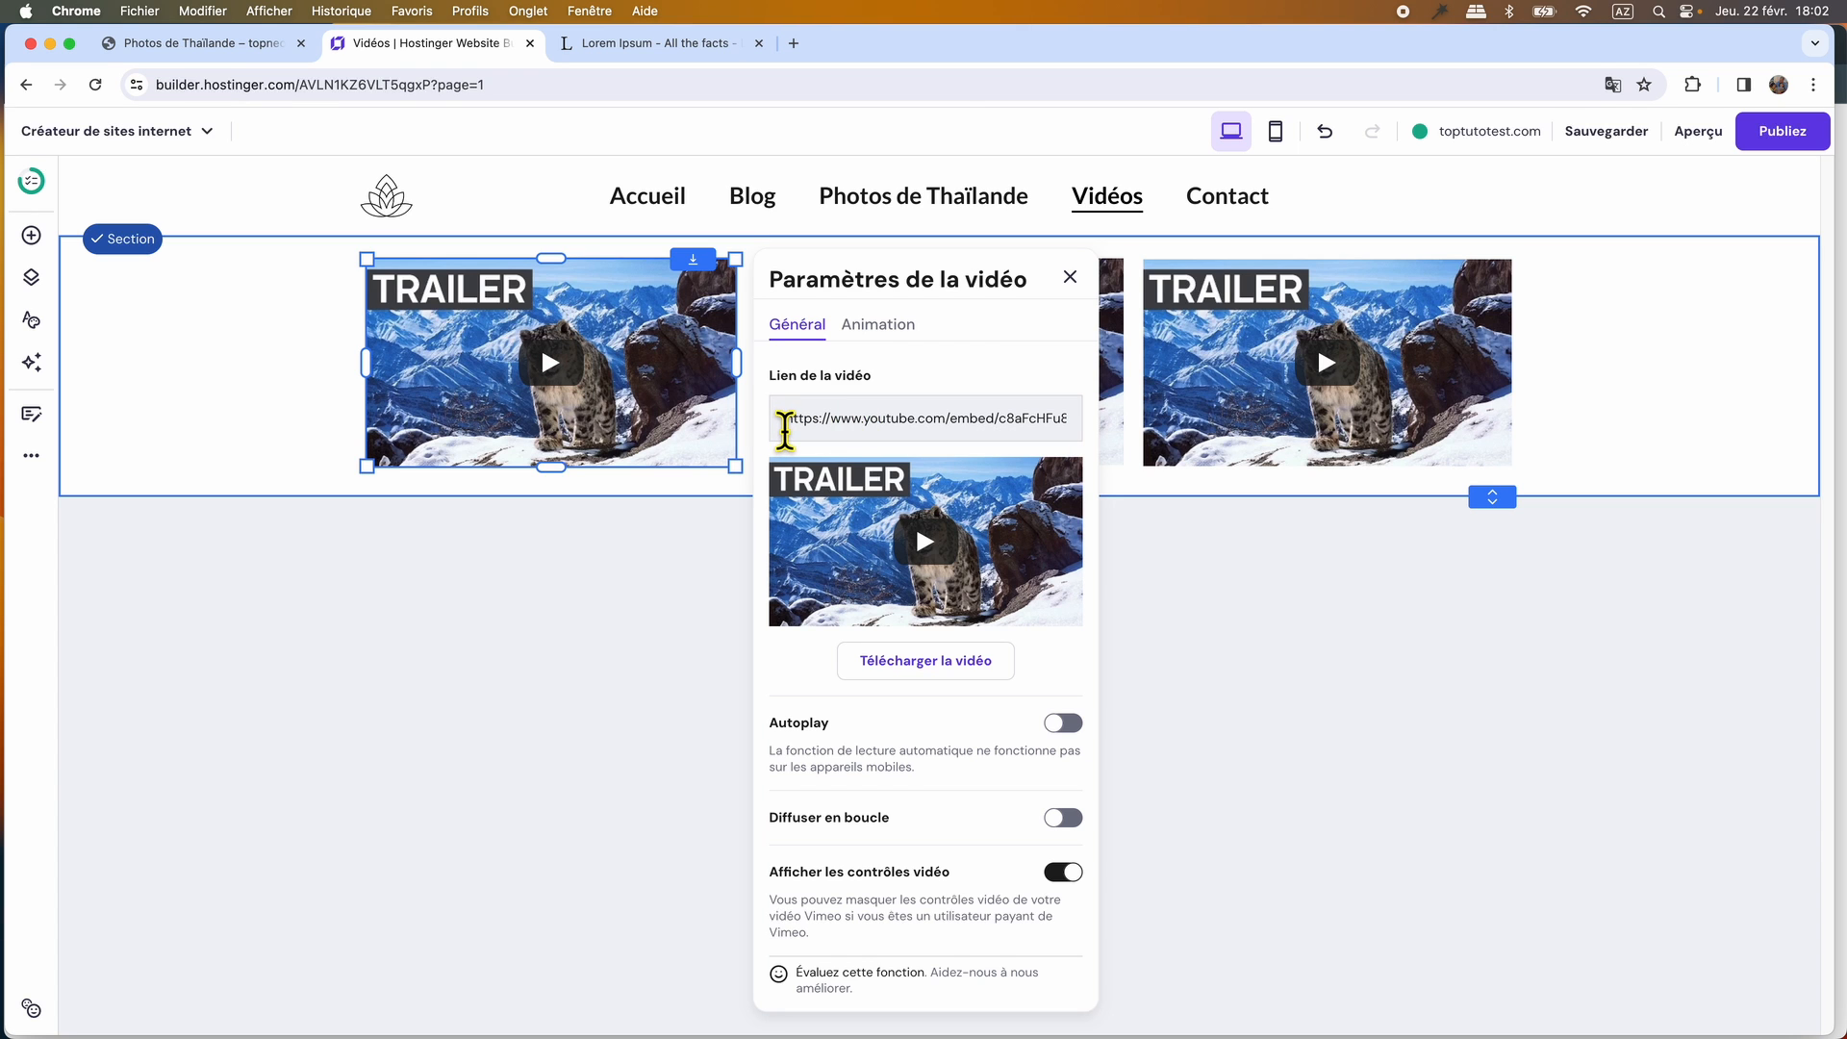
{"action": "left_click", "coordinate": [785, 428]}
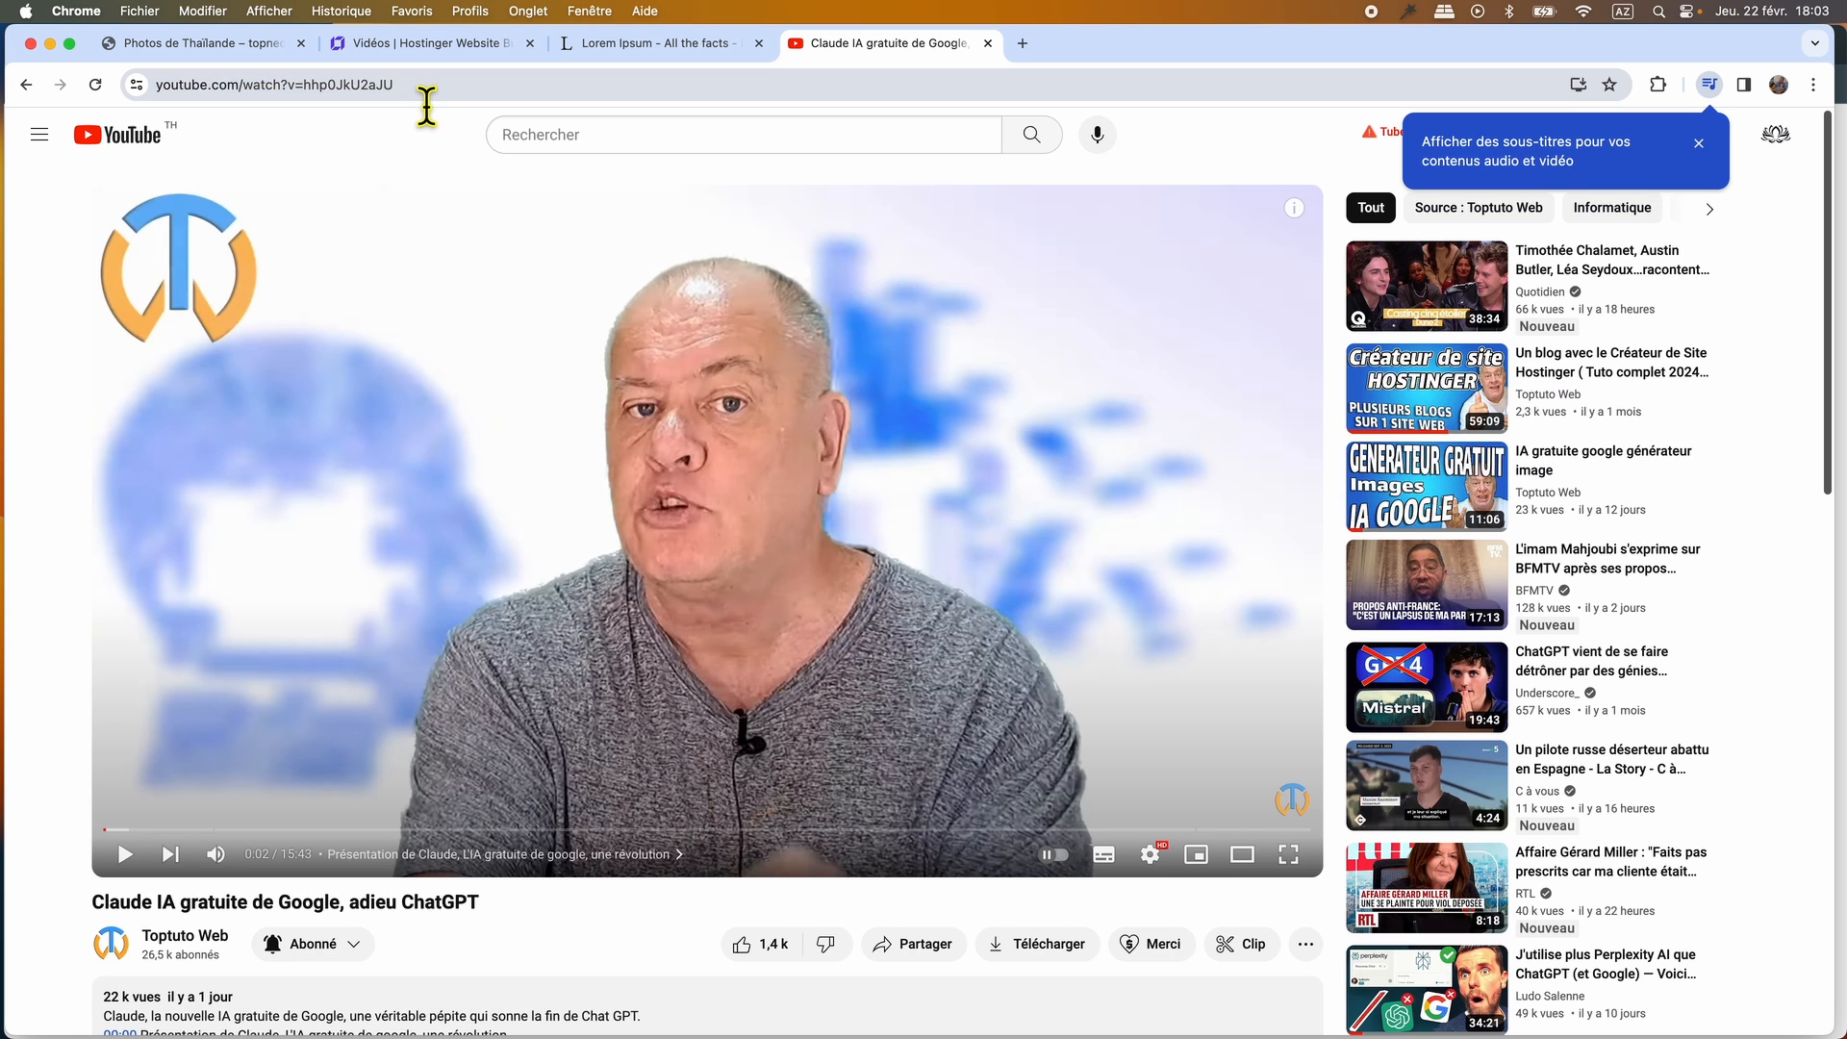
{"action": "left_click", "coordinate": [181, 89]}
{"action": "key", "text": "super+c"}
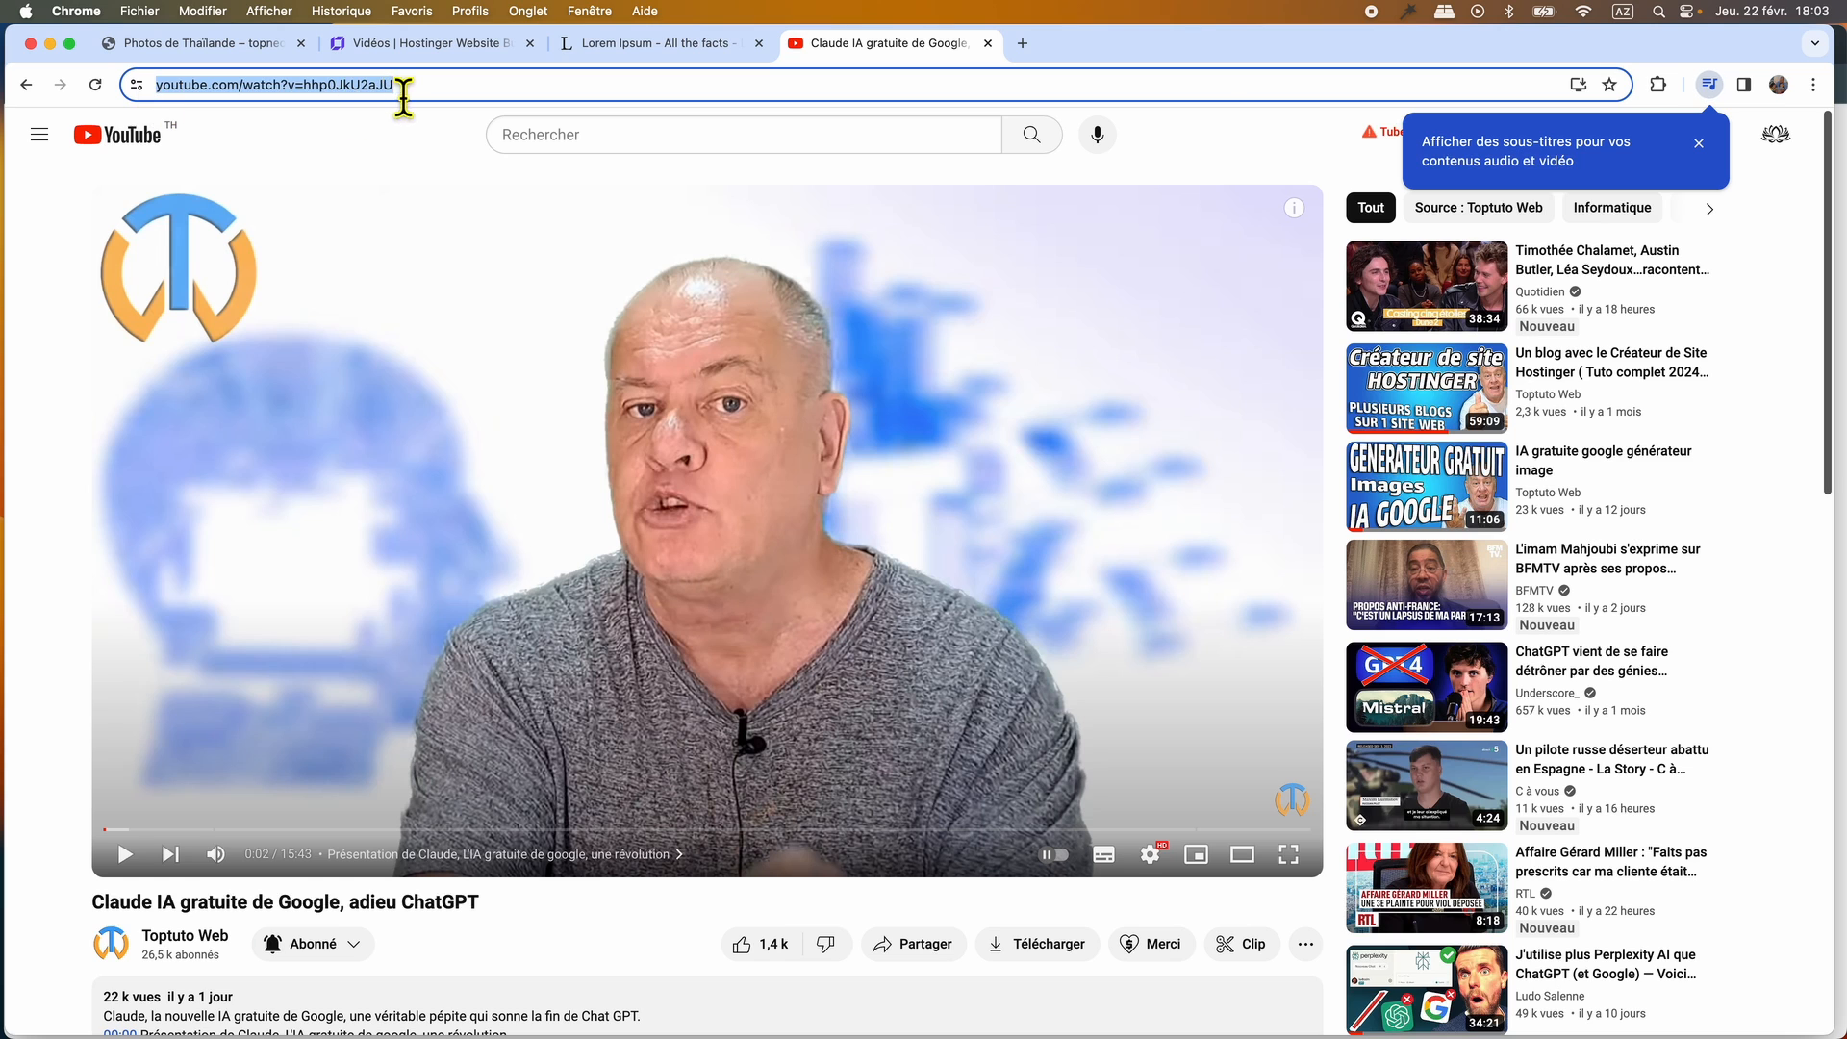
{"action": "right_click", "coordinate": [437, 106]}
{"action": "left_click", "coordinate": [487, 250]}
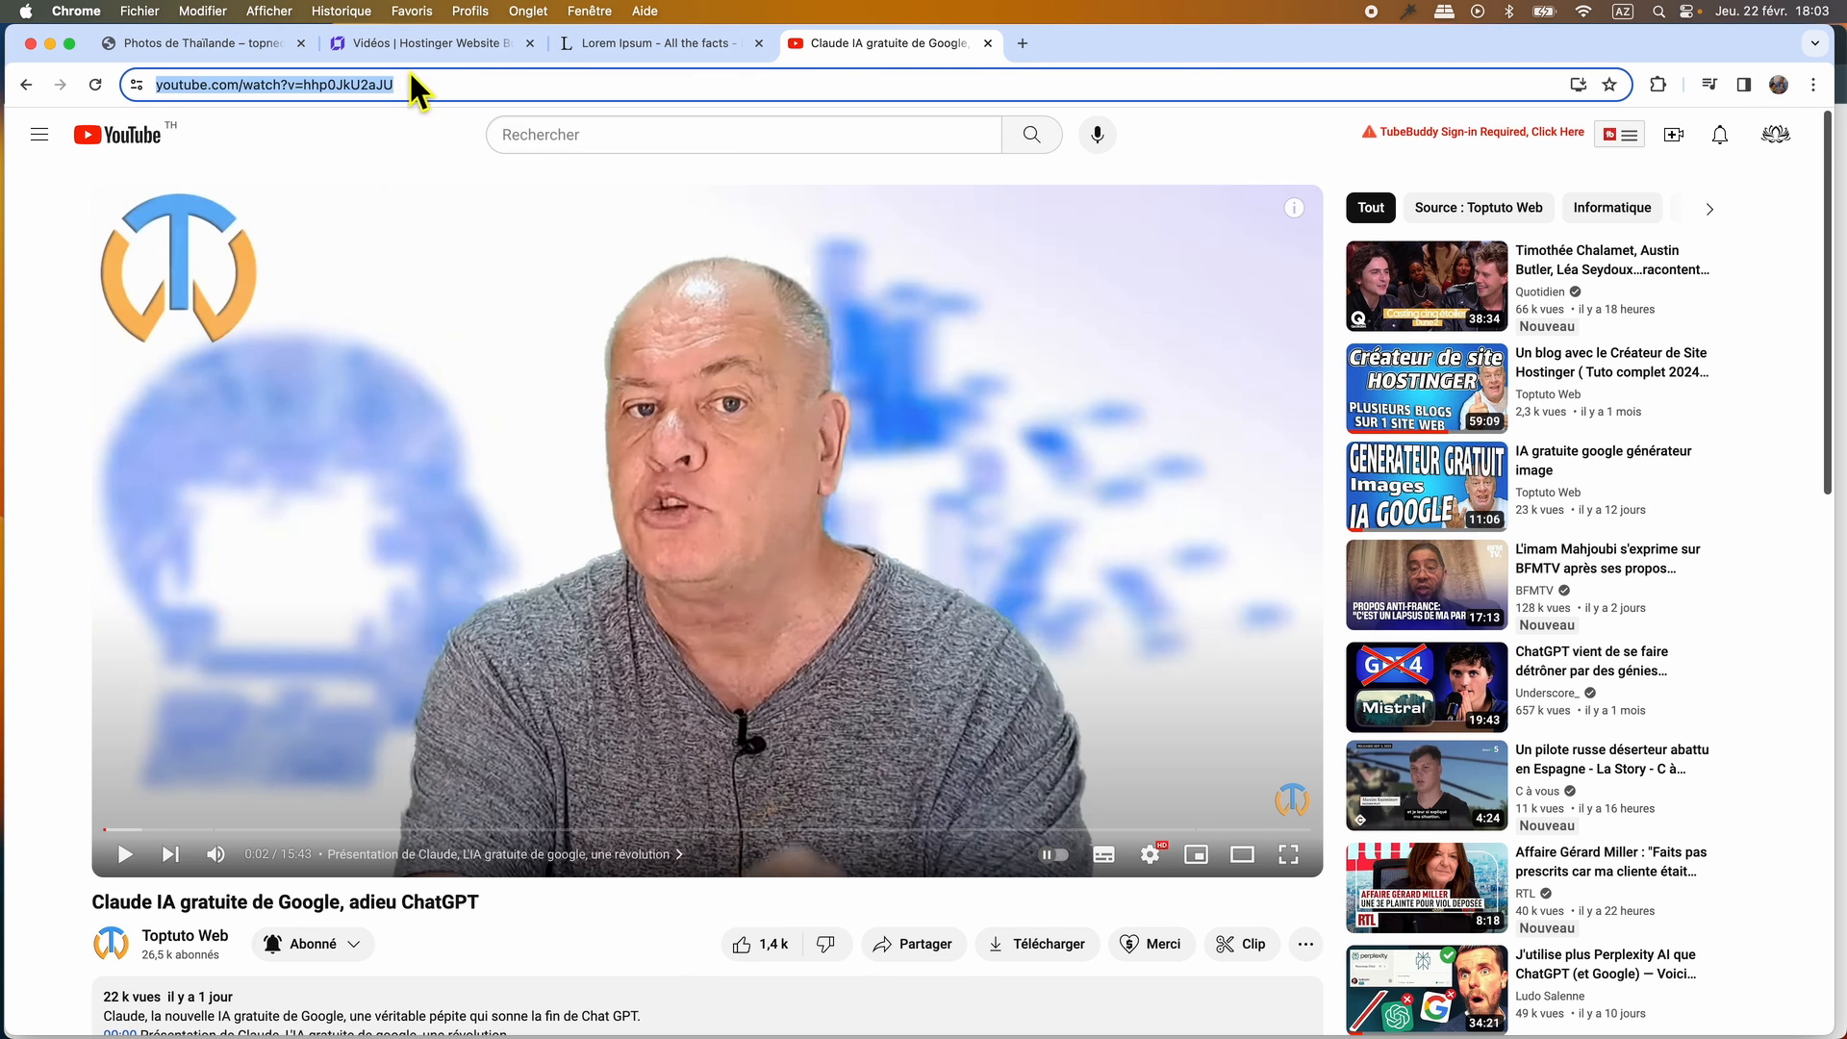
{"action": "left_click", "coordinate": [423, 42]}
{"action": "key", "text": "super+v"}
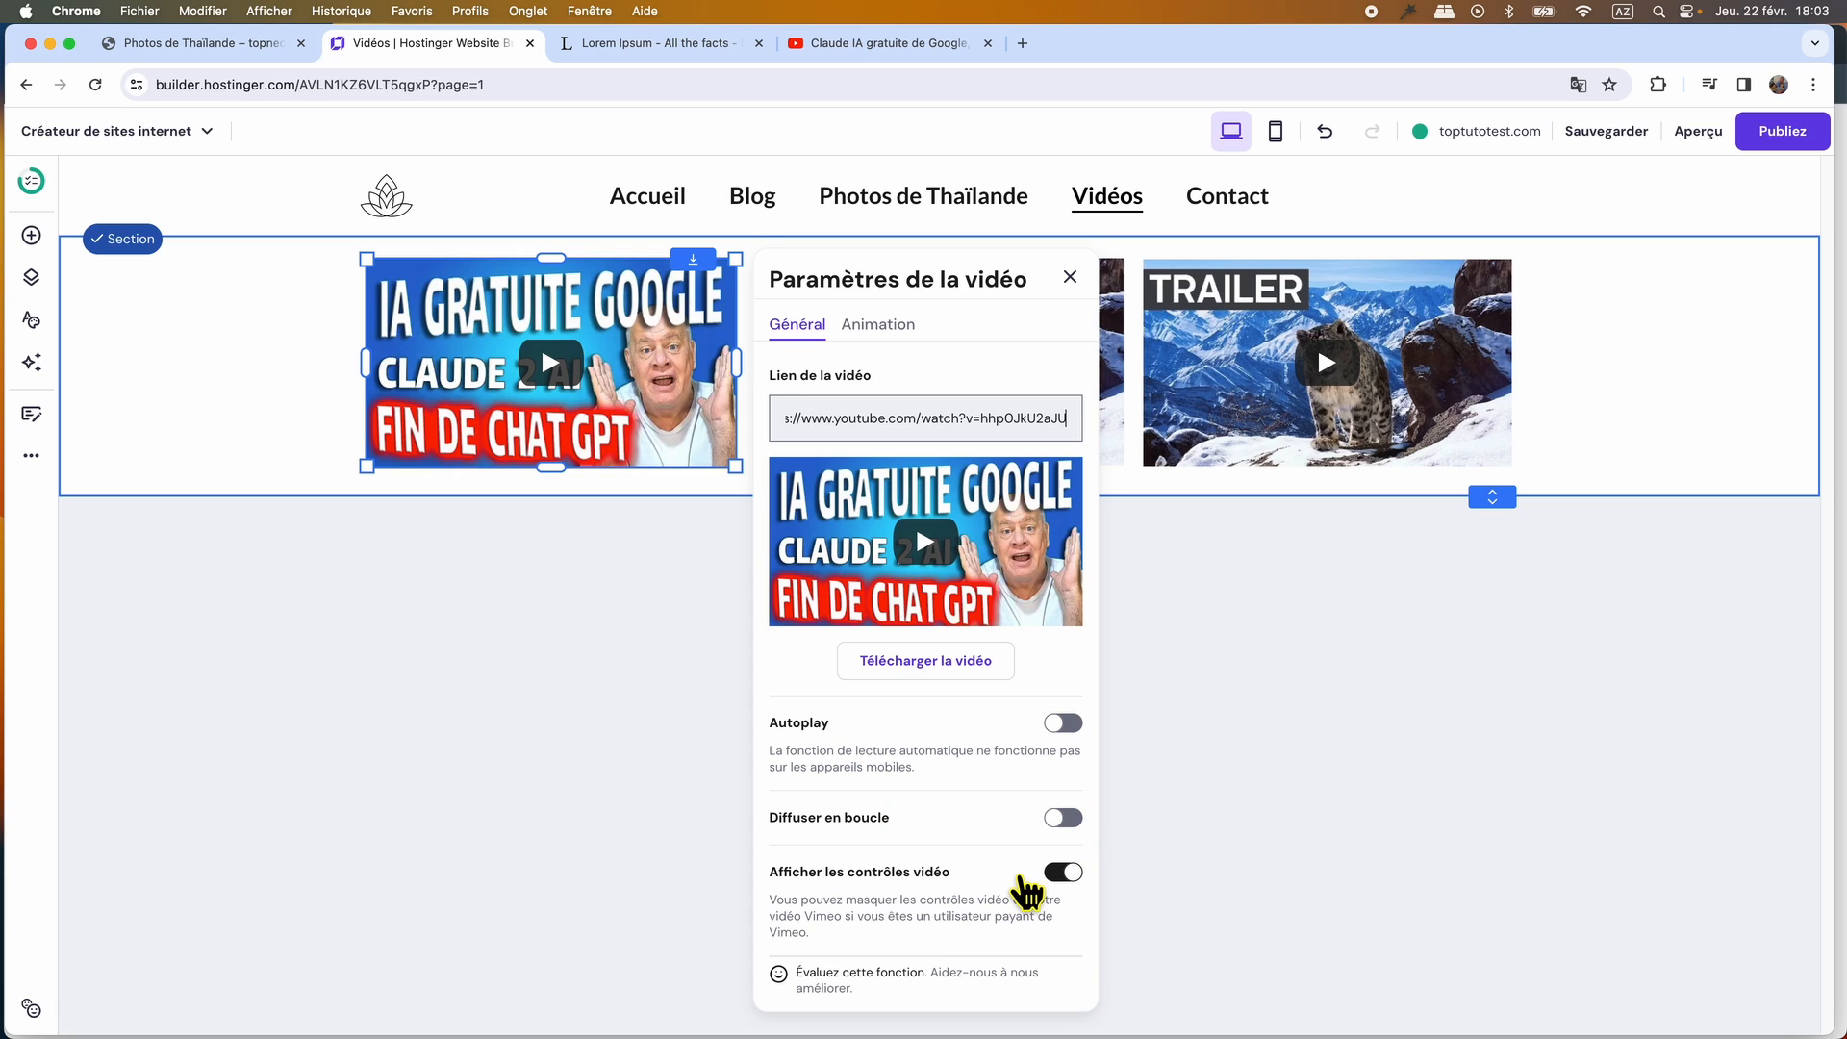
{"action": "left_click", "coordinate": [1070, 277]}
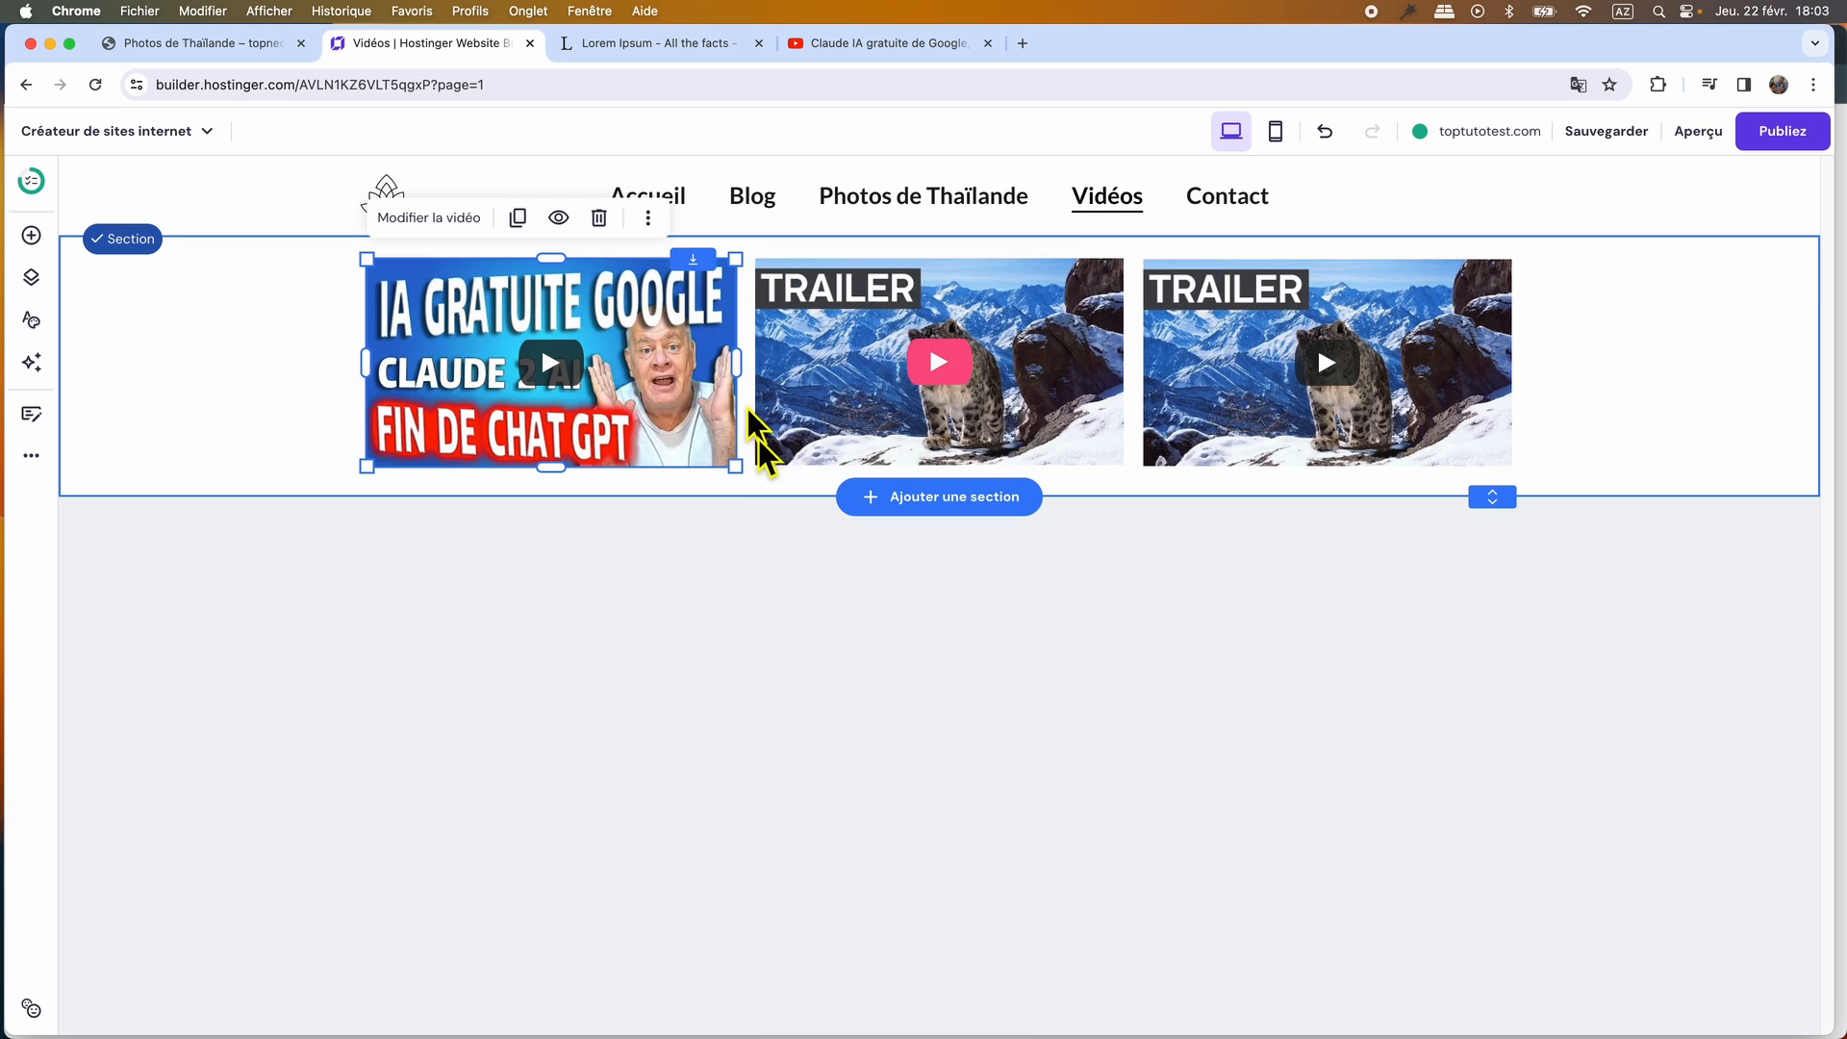
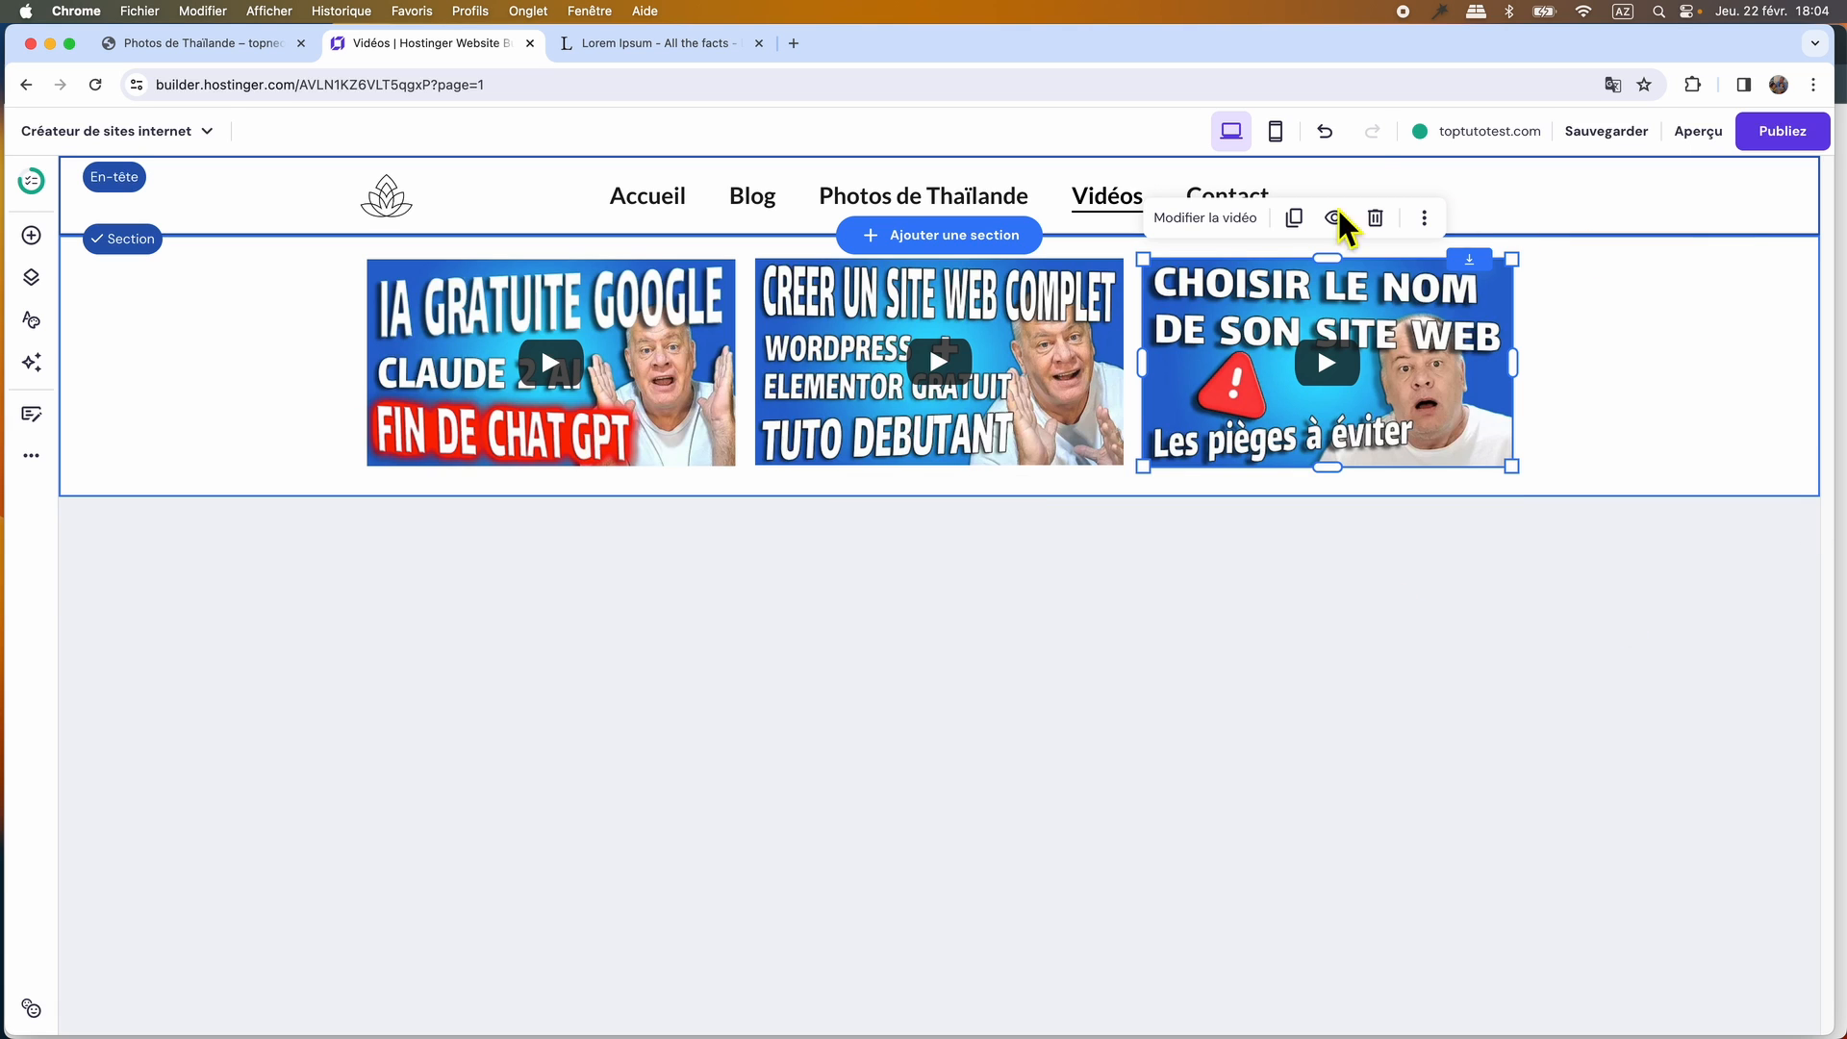
Open the Contact page in the builder and bring up the original WordPress Contact page as the reference.
{"action": "left_click", "coordinate": [1551, 245]}
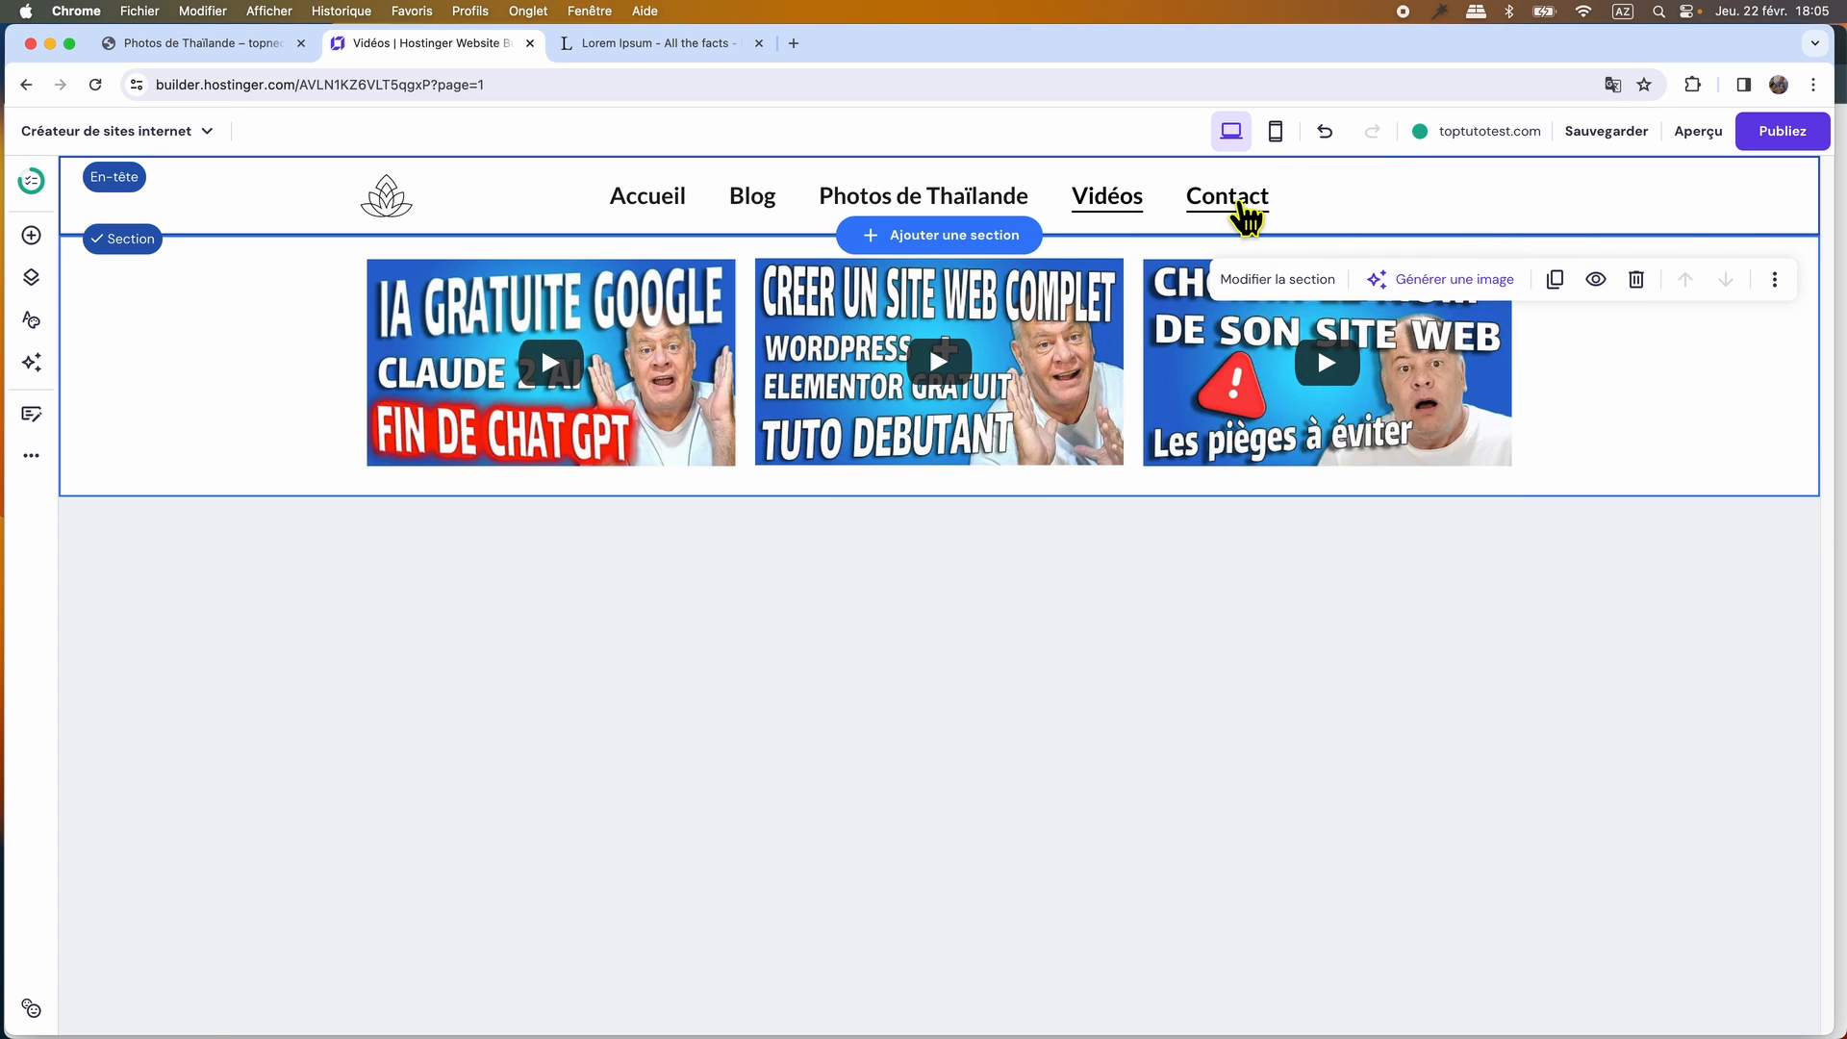
{"action": "left_click", "coordinate": [1241, 204]}
{"action": "left_click", "coordinate": [234, 44]}
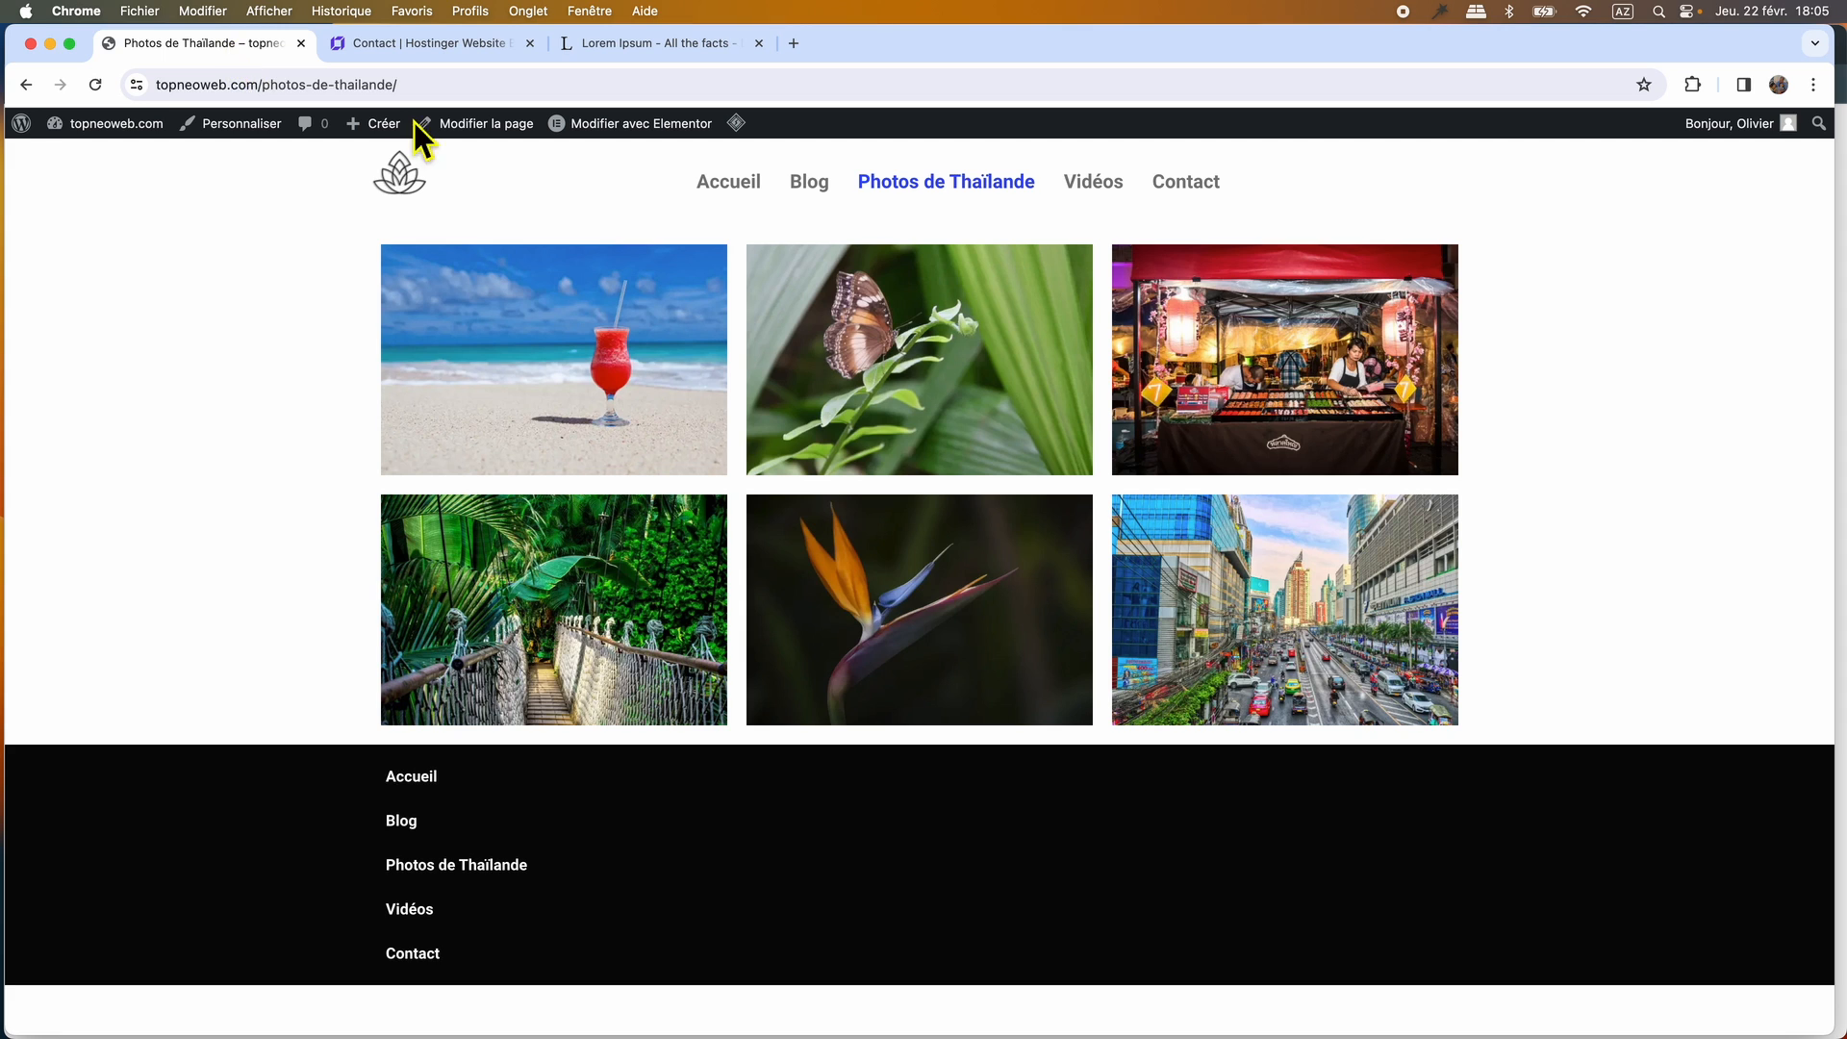
{"action": "left_click", "coordinate": [1190, 203]}
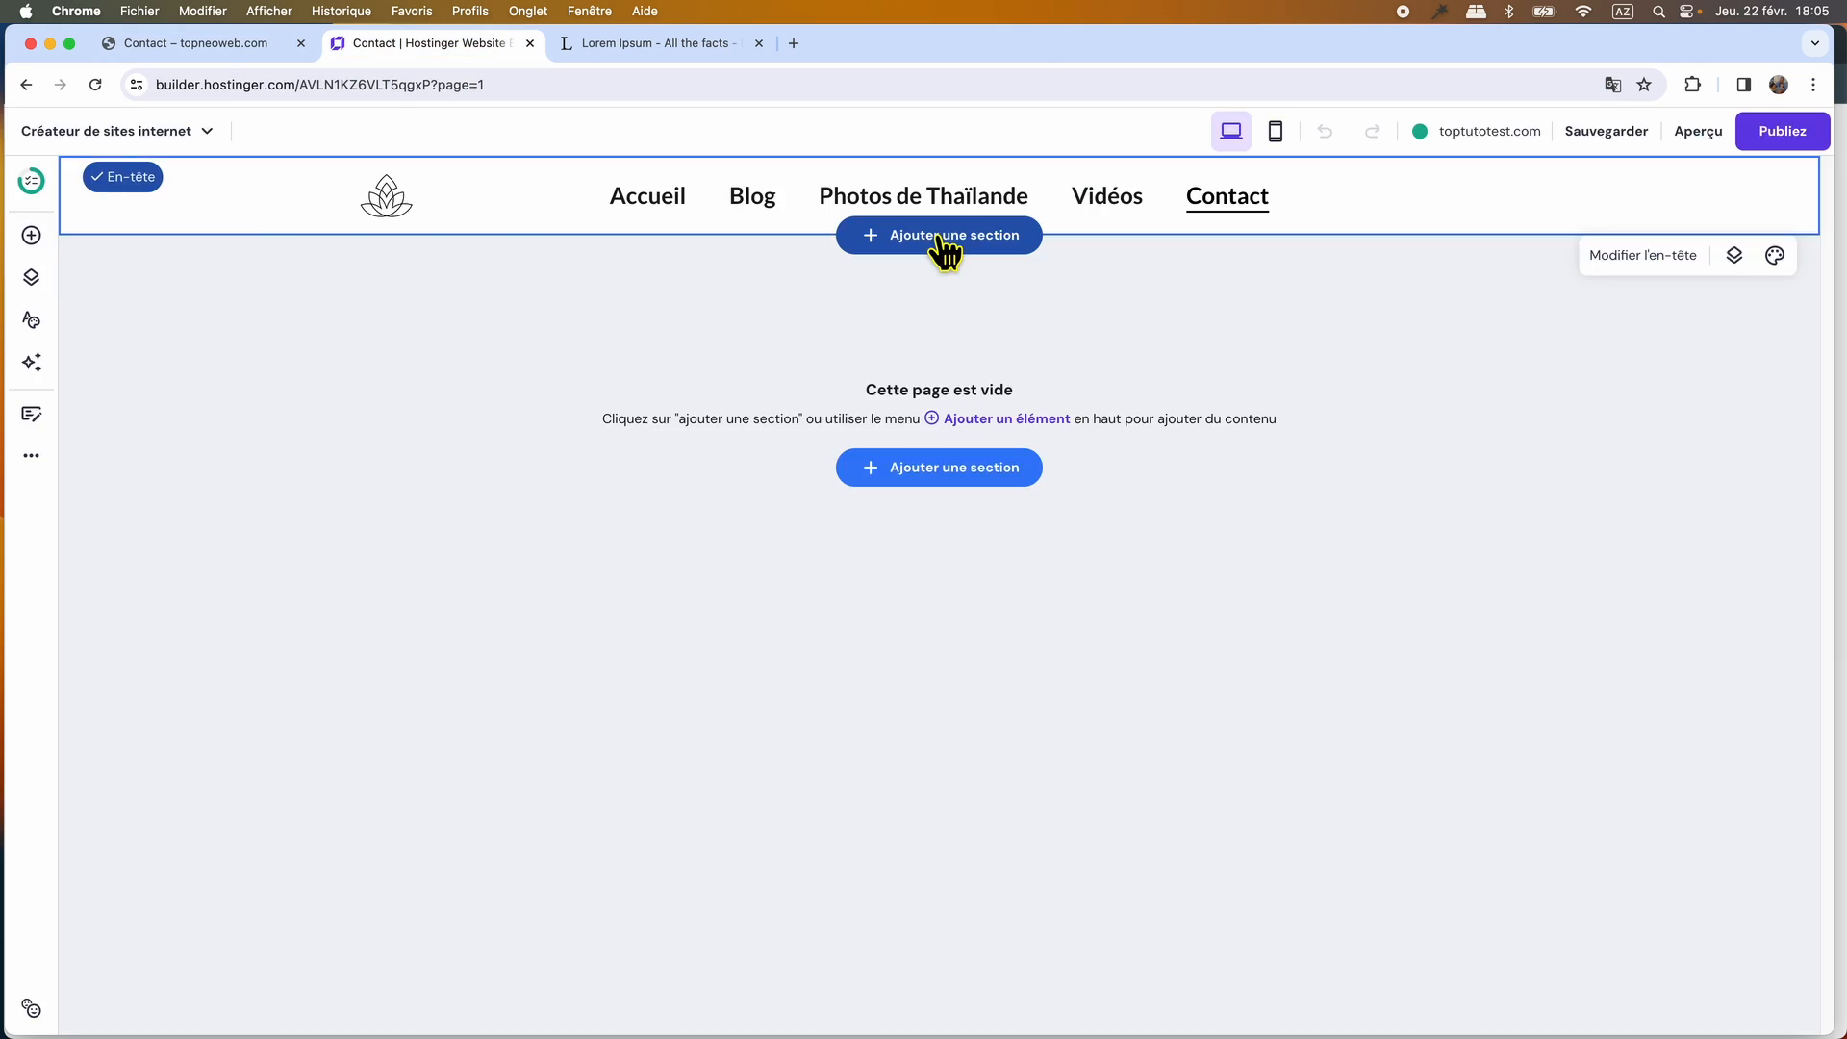
Add the contact form section template with an image beside a "Get in touch" form to the builder's empty Contact page.
{"action": "left_click", "coordinate": [943, 241]}
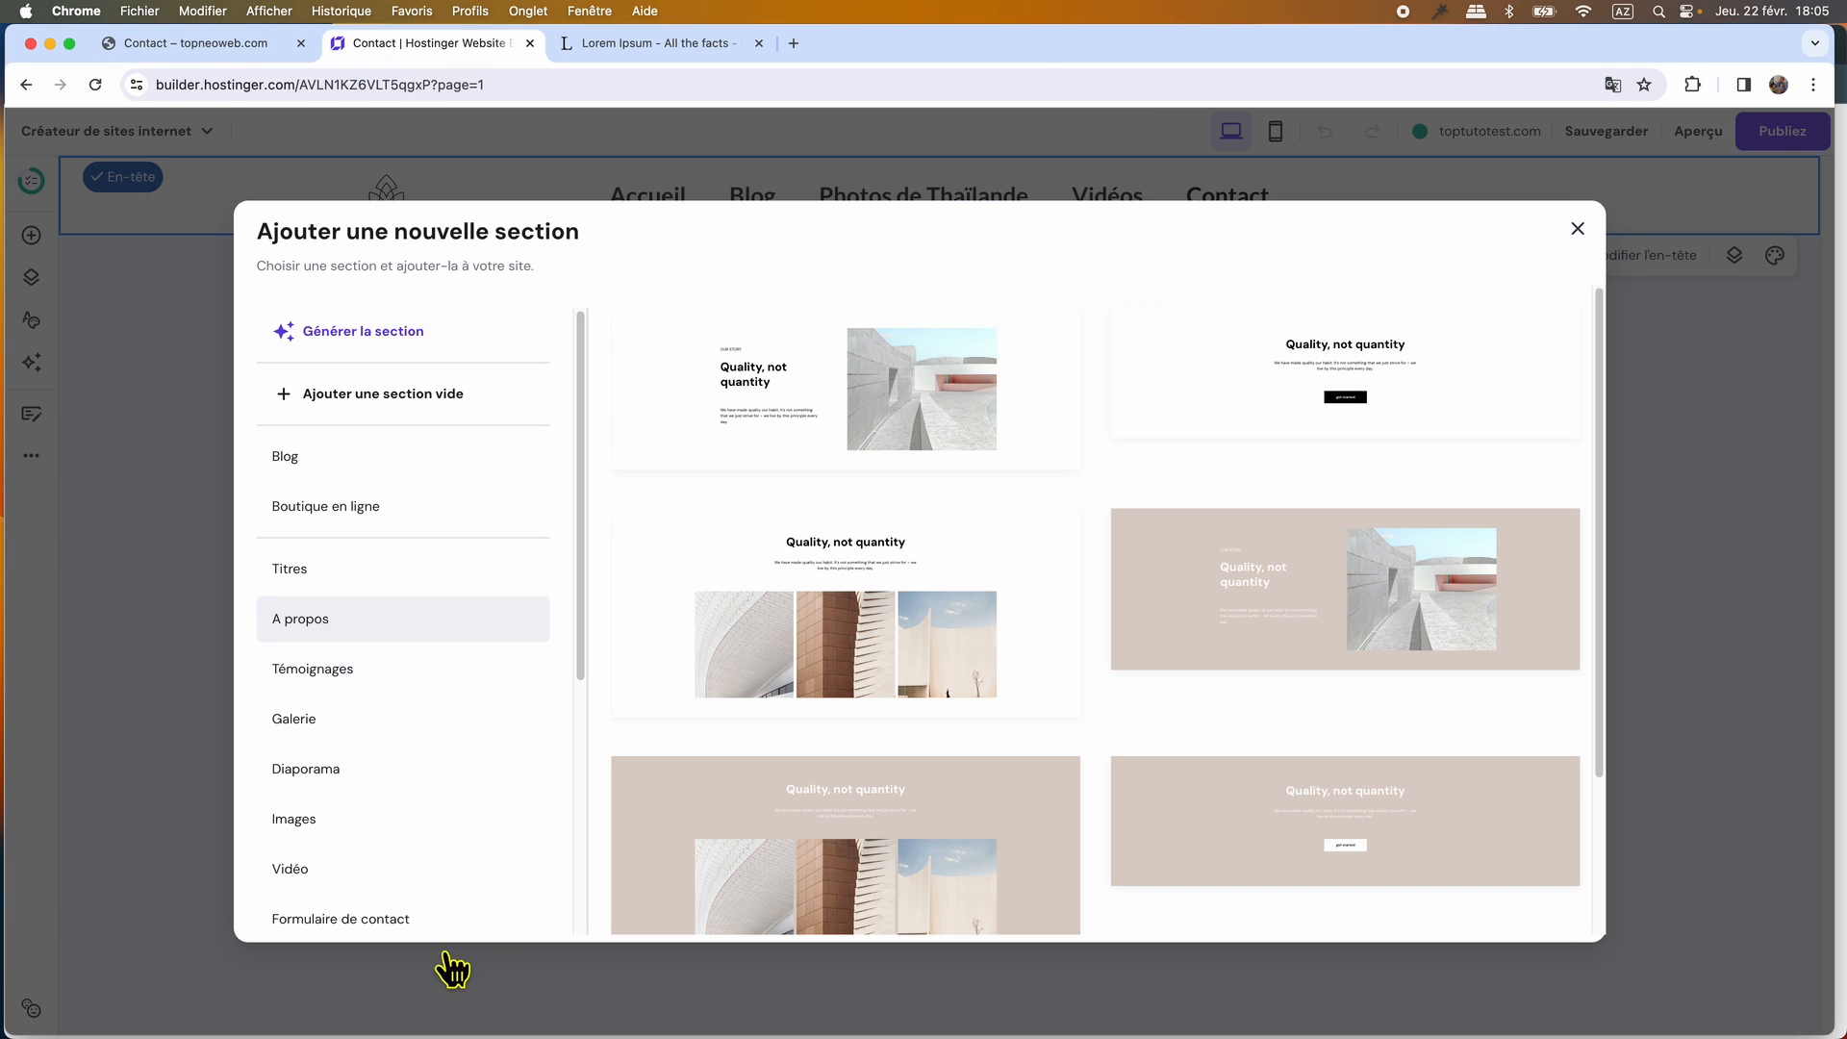
{"action": "scroll", "coordinate": [474, 898], "scroll_direction": "down", "scroll_amount": 5}
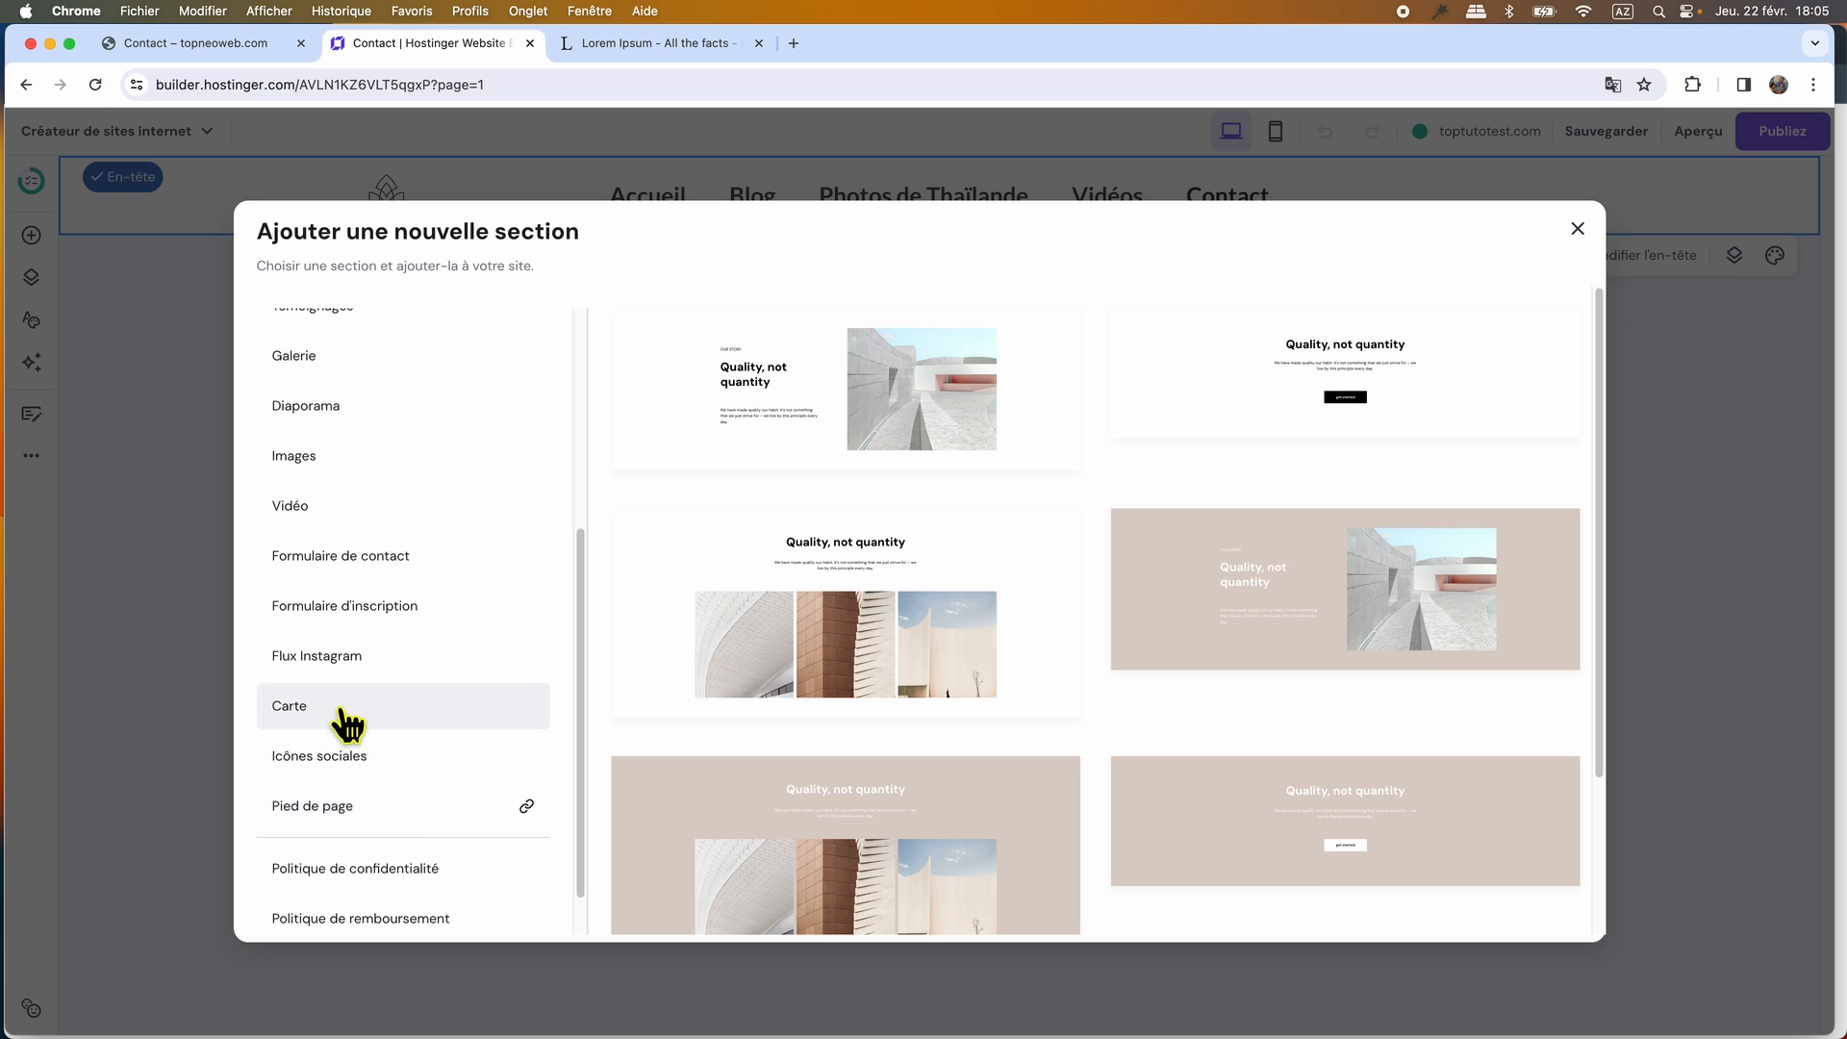
{"action": "left_click", "coordinate": [342, 710]}
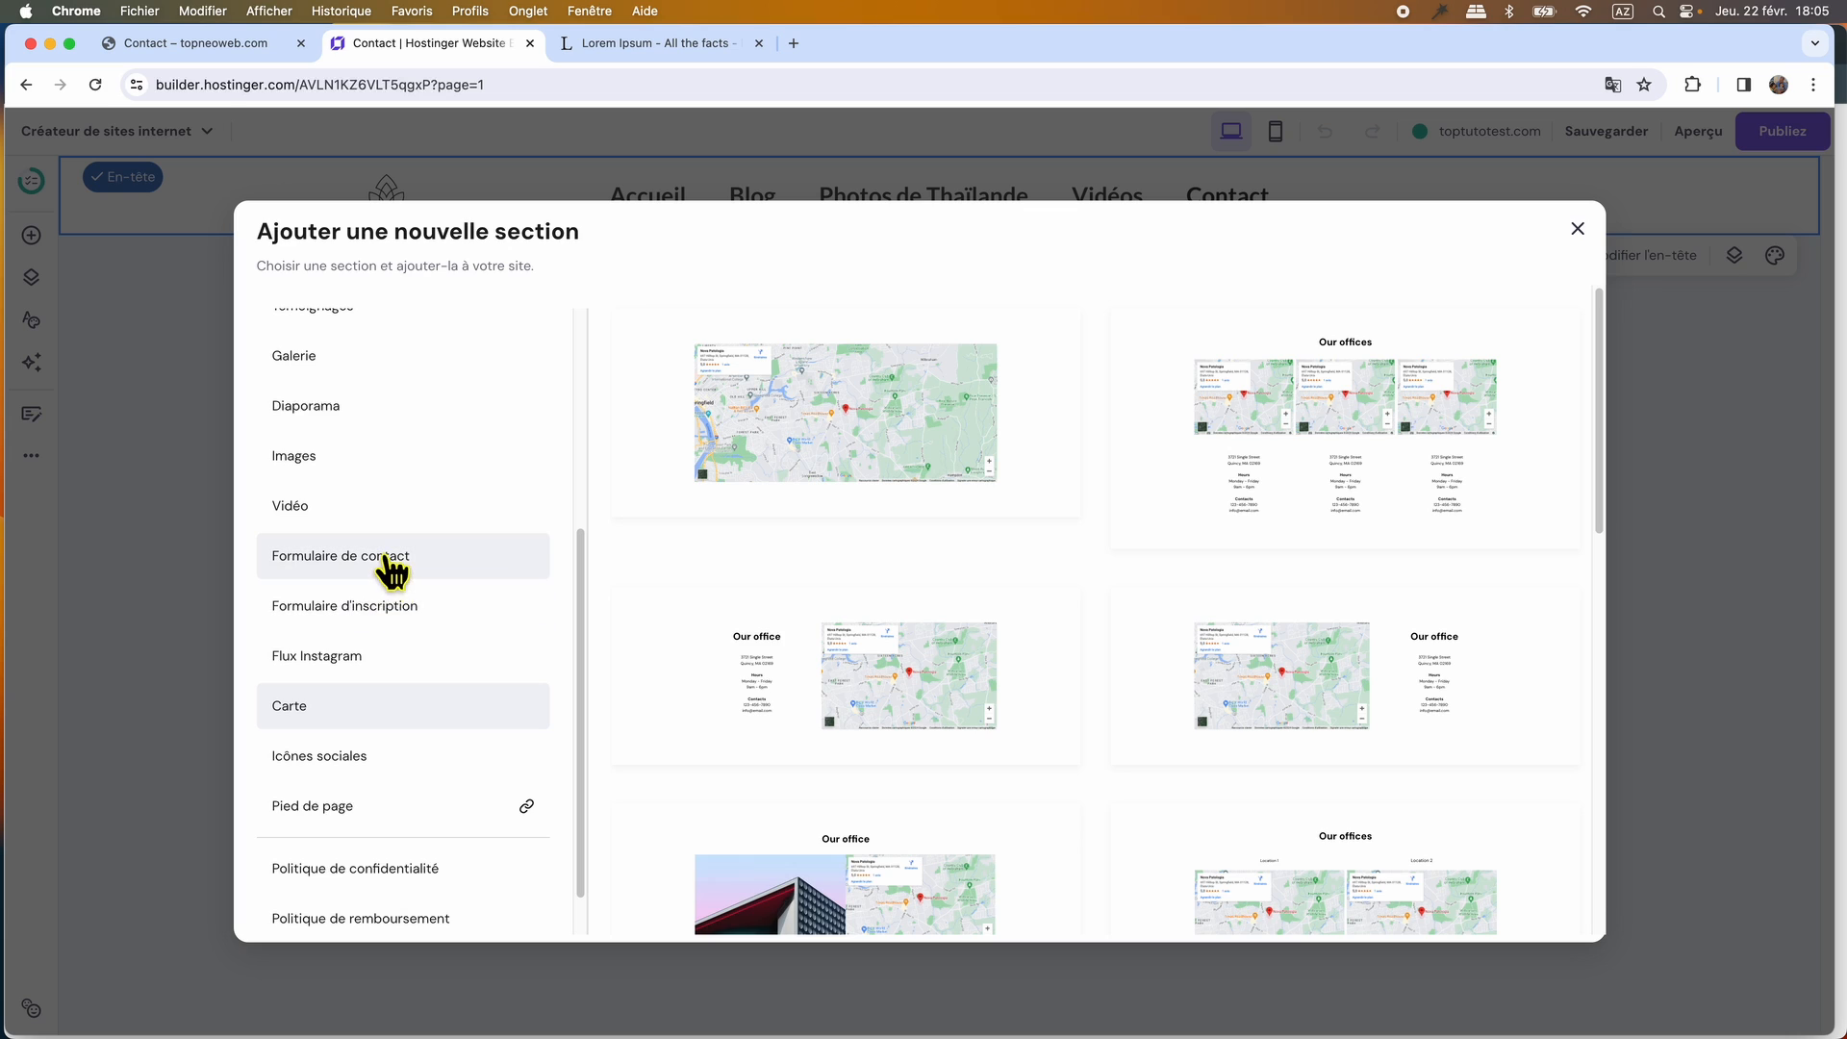
{"action": "left_click", "coordinate": [385, 558]}
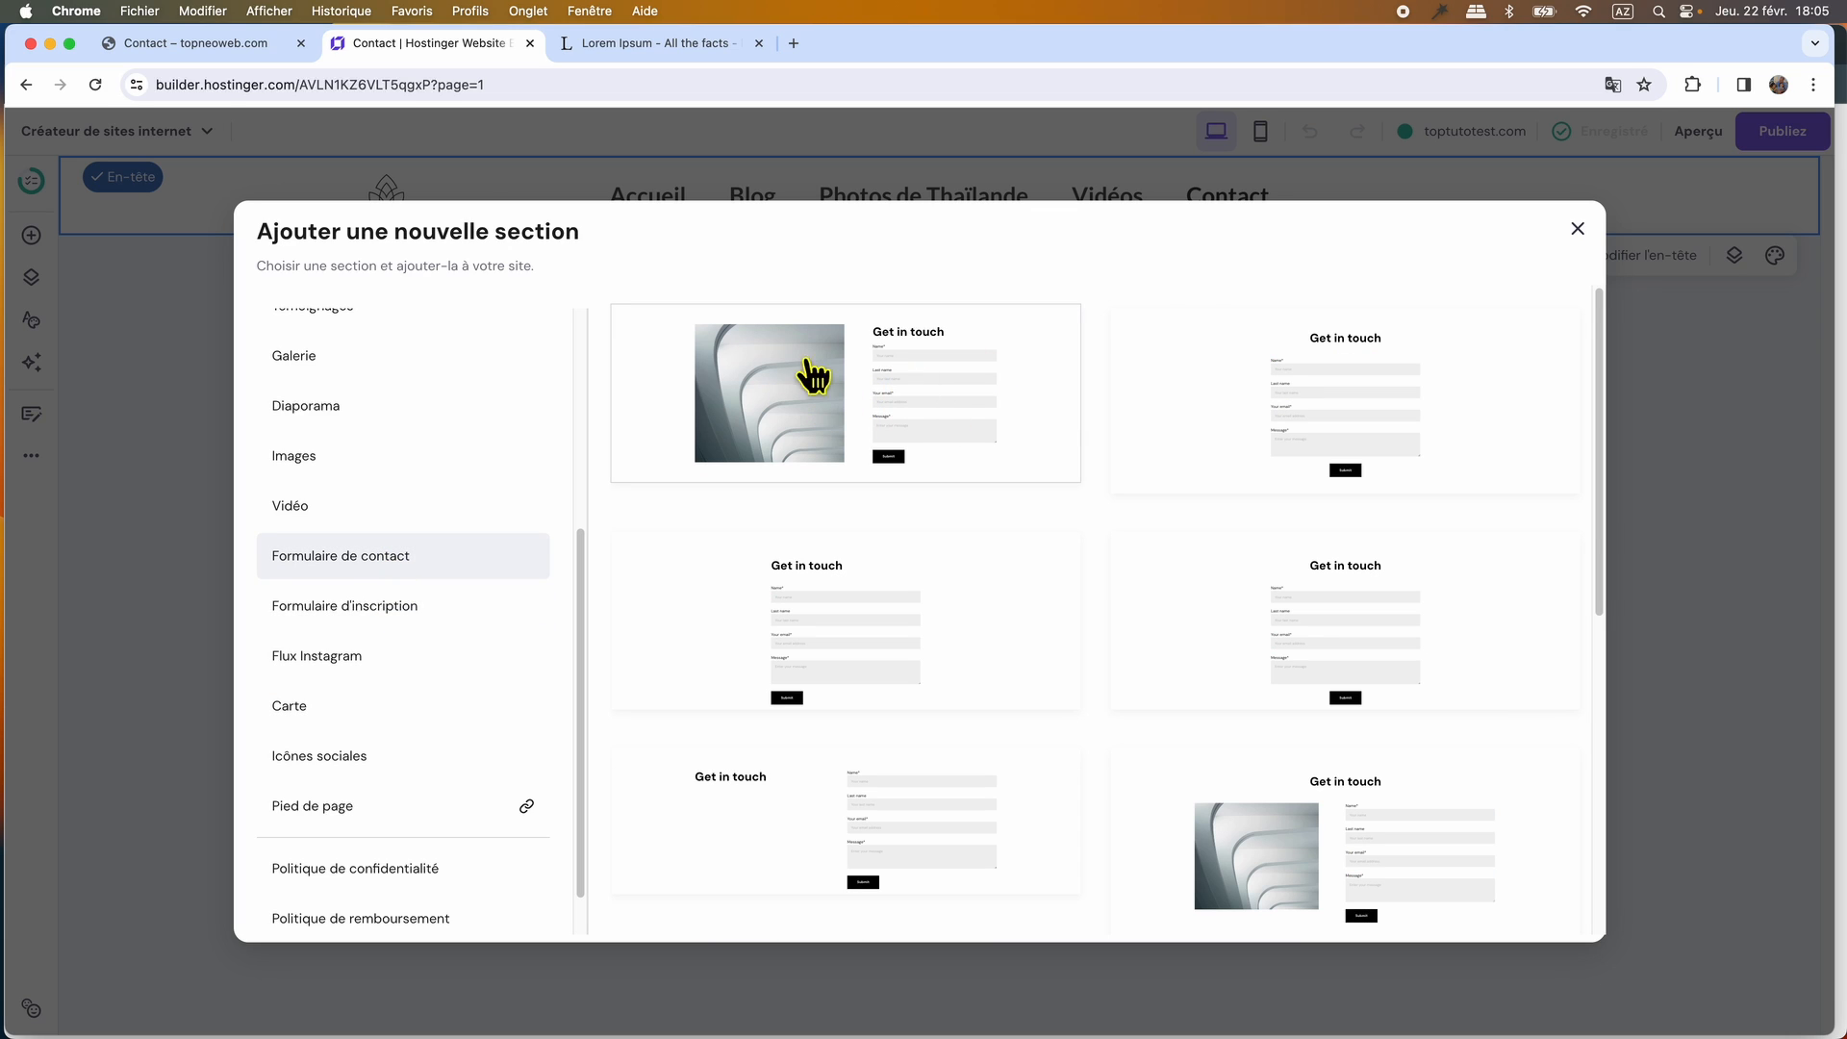
{"action": "left_click", "coordinate": [874, 422]}
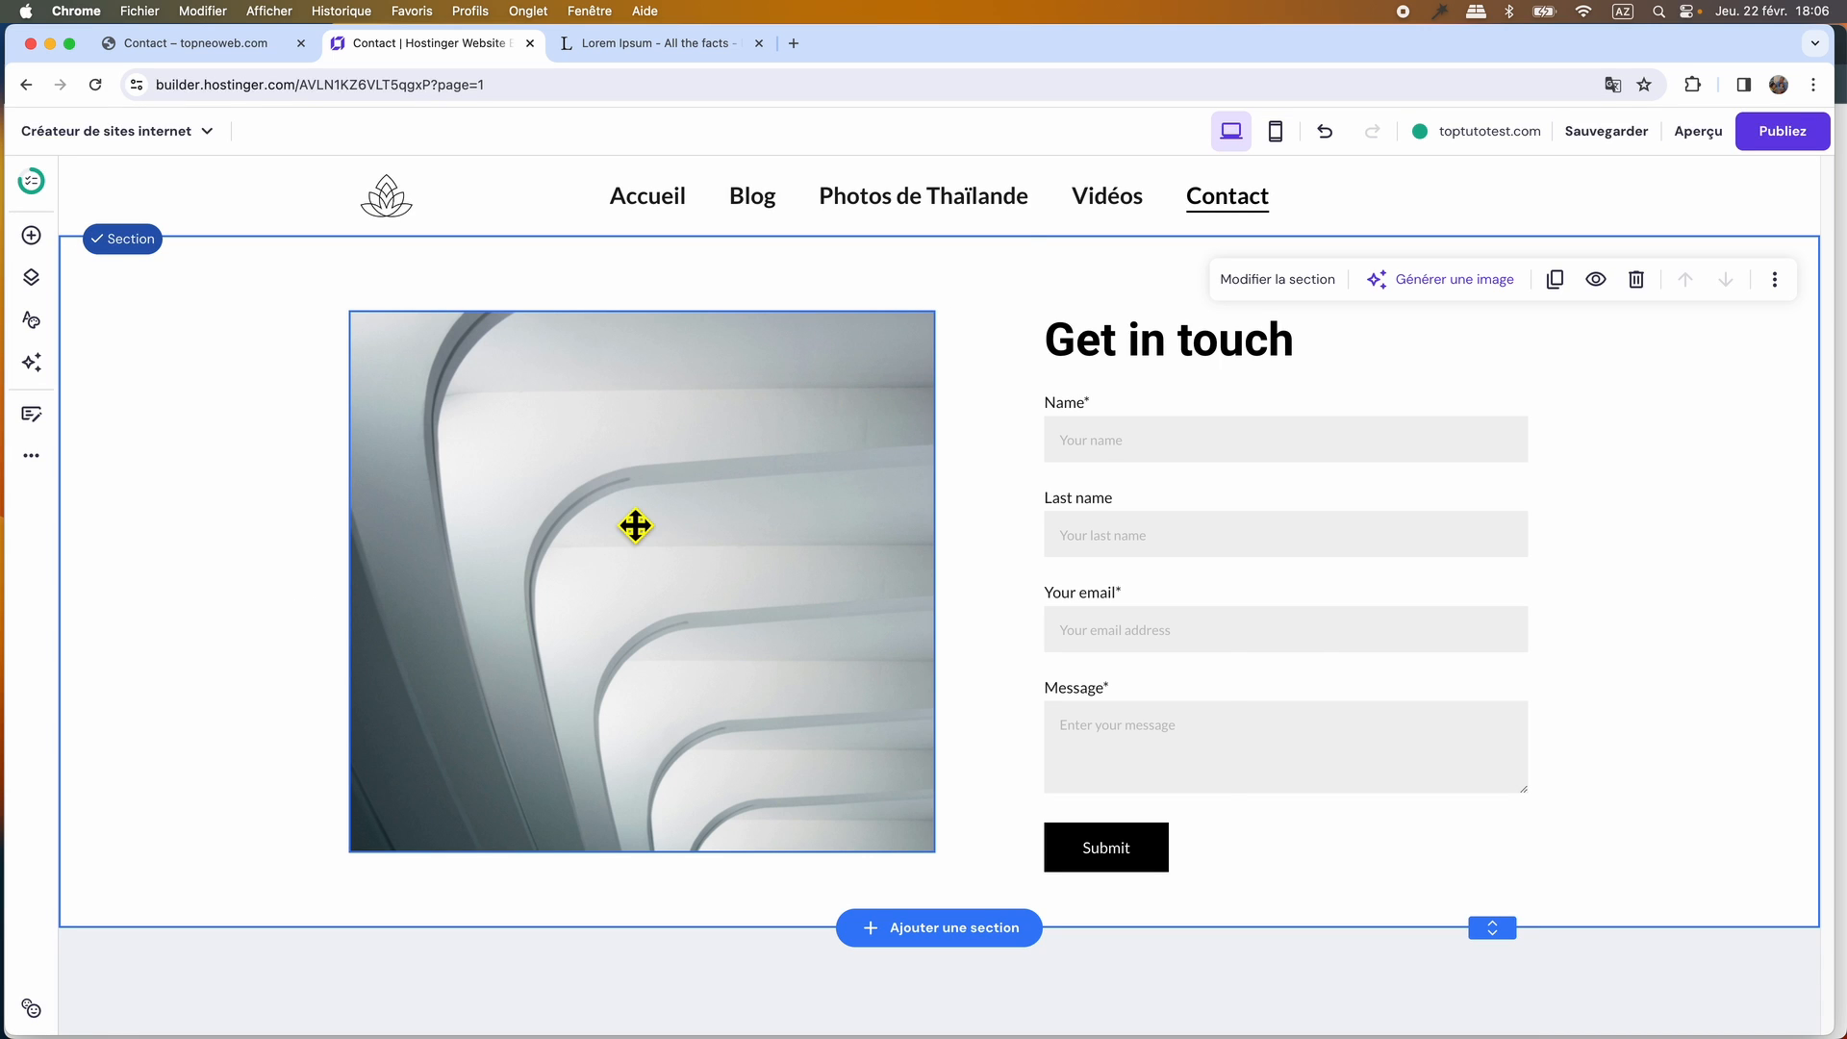
Swap the section's layout so the heading and form sit on the left and the image on the right, near the section's upper edge.
{"action": "left_click_drag", "start_coordinate": [635, 525], "coordinate": [1274, 770]}
{"action": "left_click_drag", "start_coordinate": [1224, 469], "coordinate": [597, 453]}
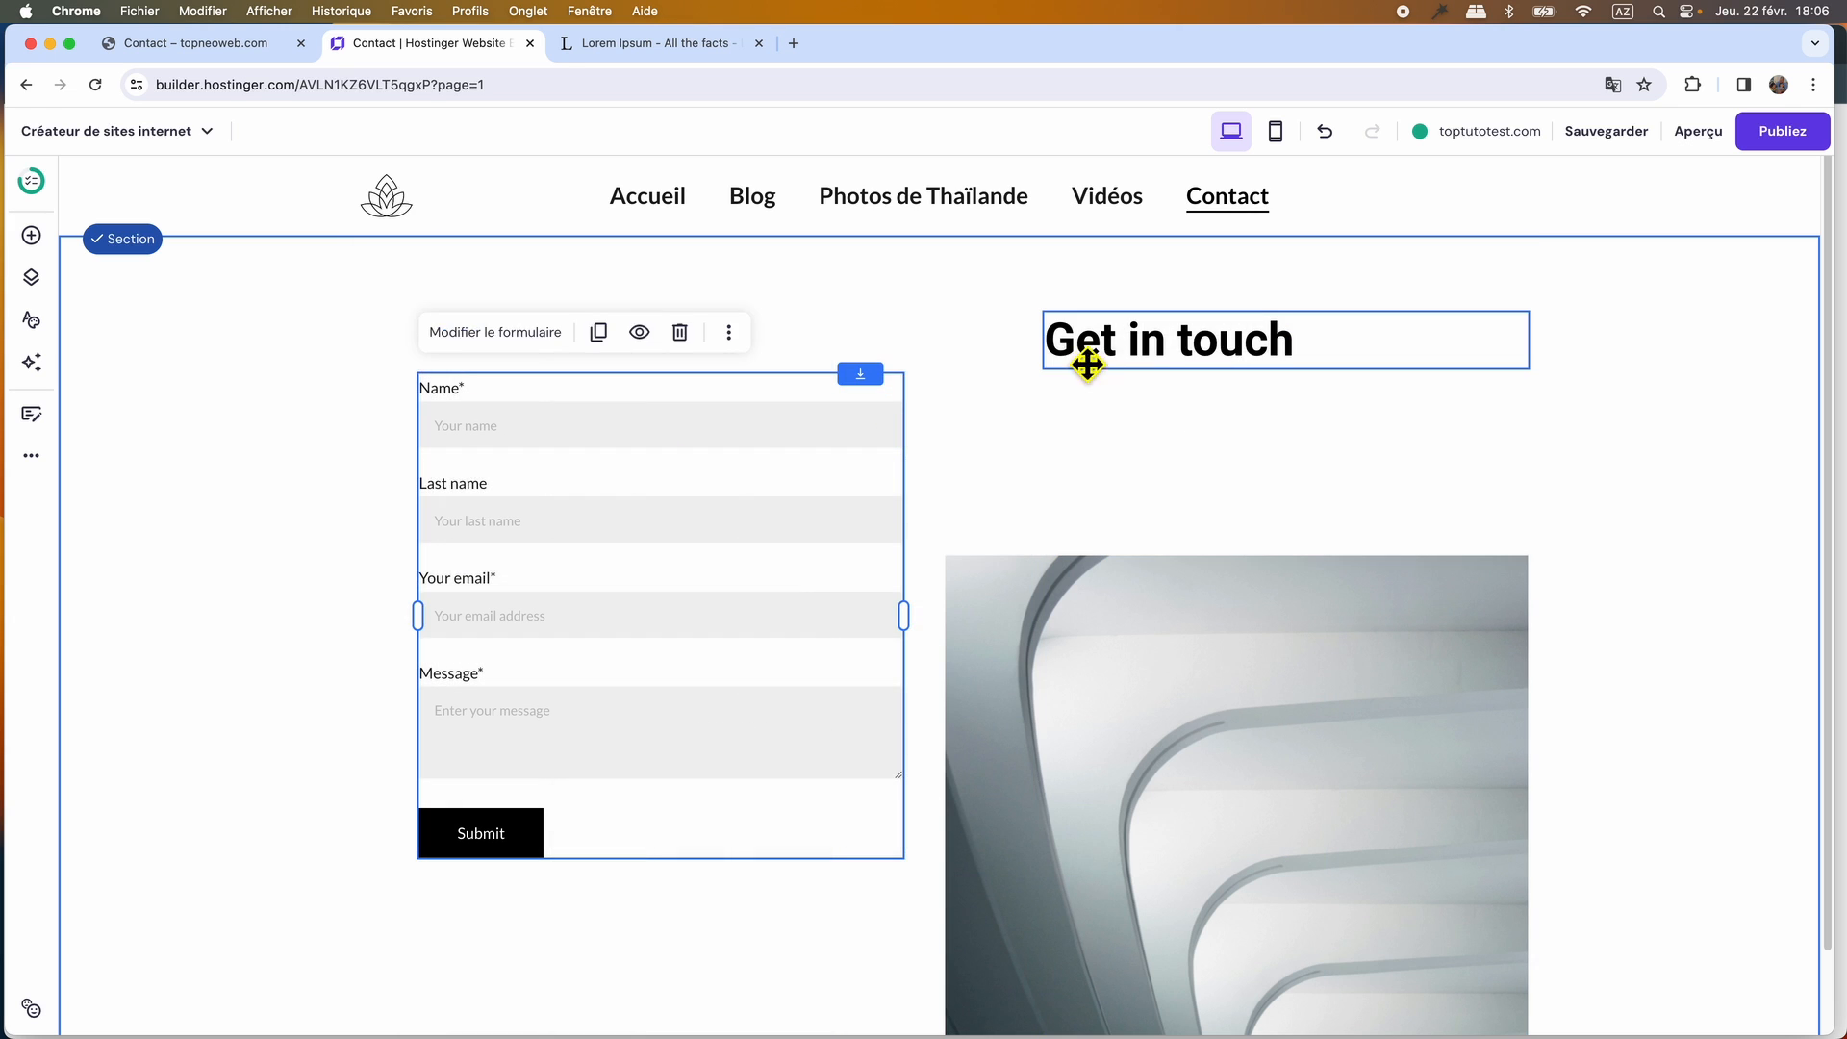
{"action": "left_click_drag", "start_coordinate": [1145, 356], "coordinate": [528, 318]}
{"action": "left_click", "coordinate": [1173, 458]}
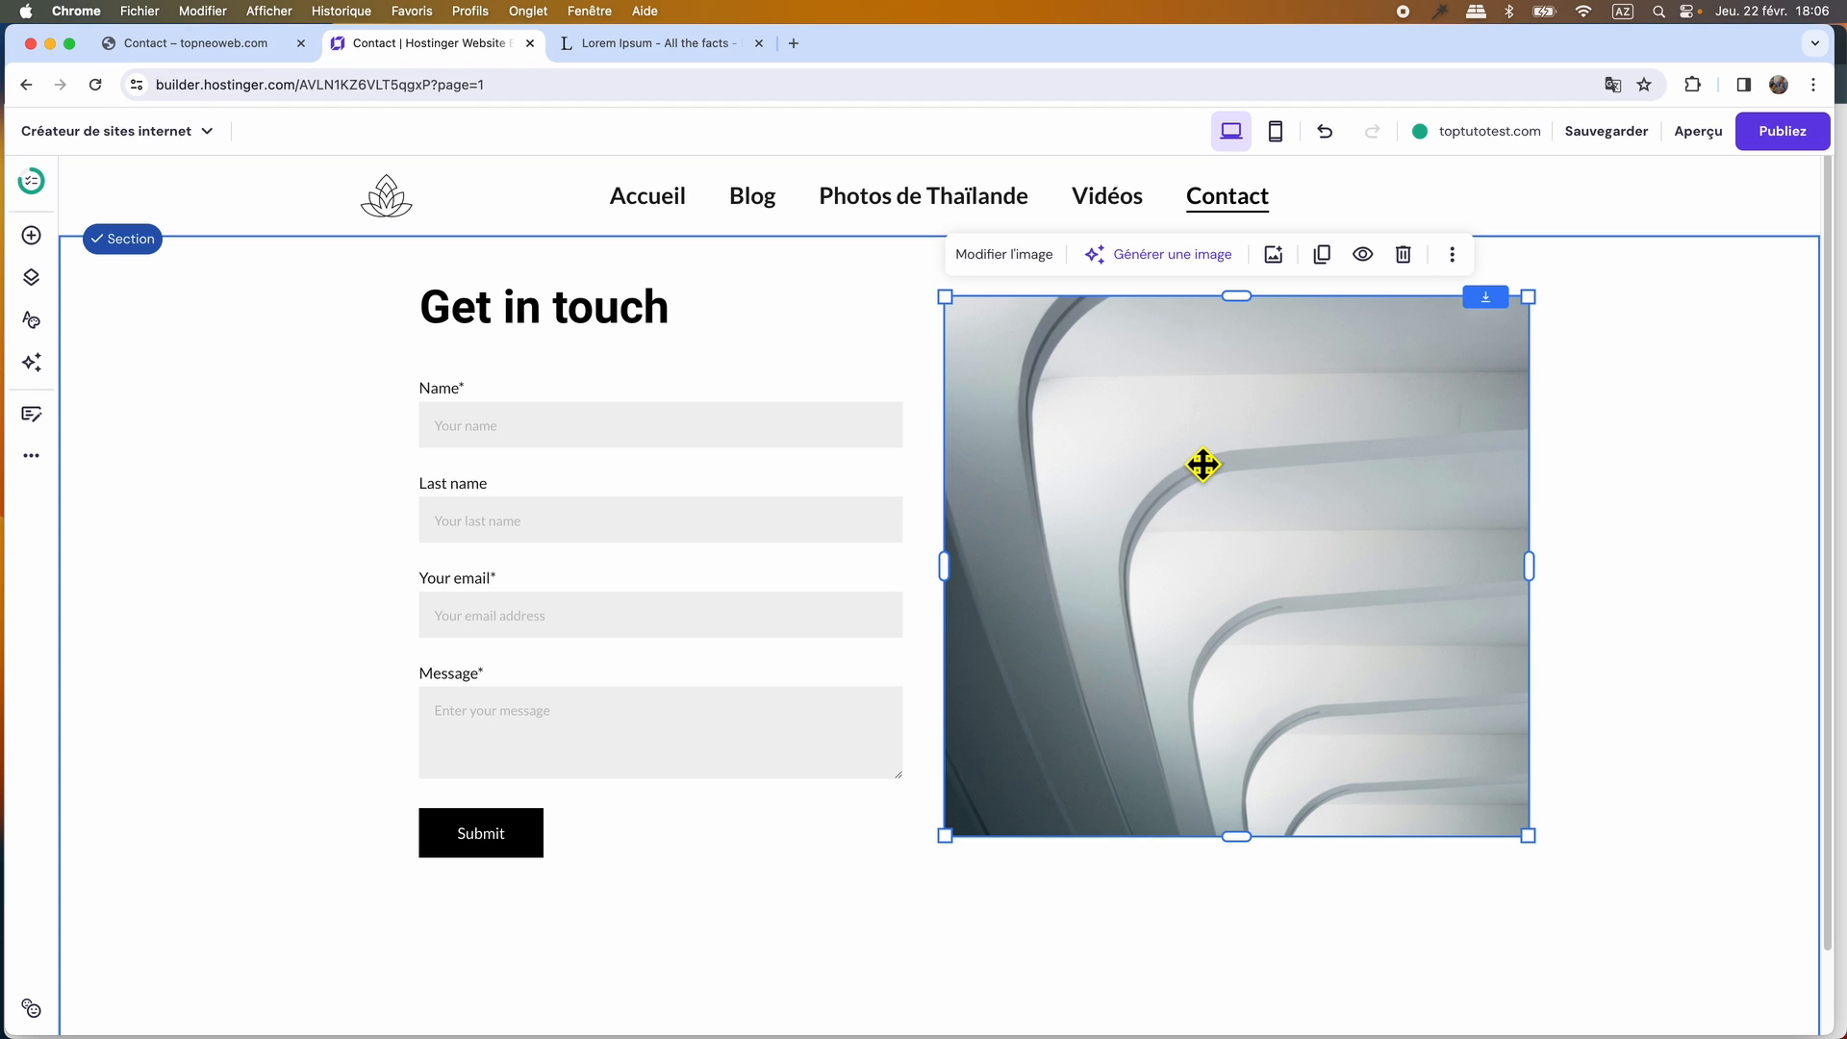
Compare with the original Contact page, delete the "Get in touch" heading and move the form up into its place.
{"action": "left_click", "coordinate": [245, 49]}
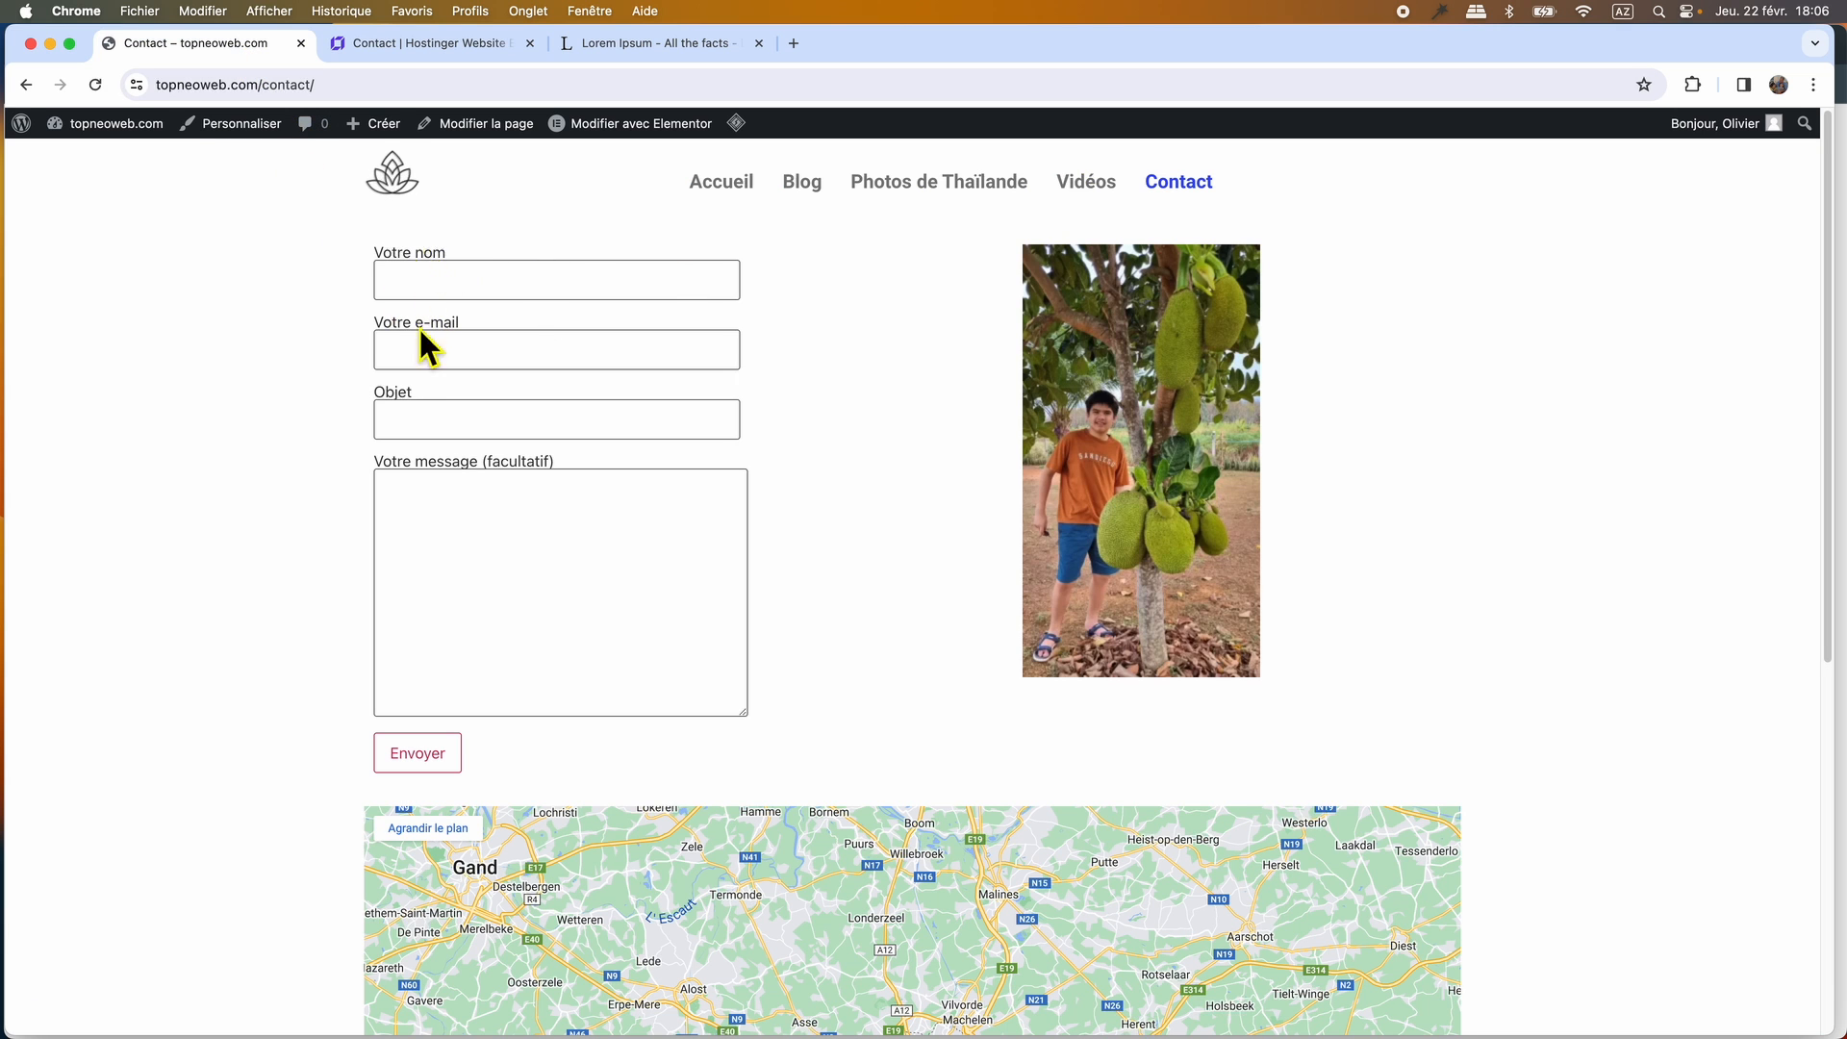
{"action": "left_click", "coordinate": [402, 44]}
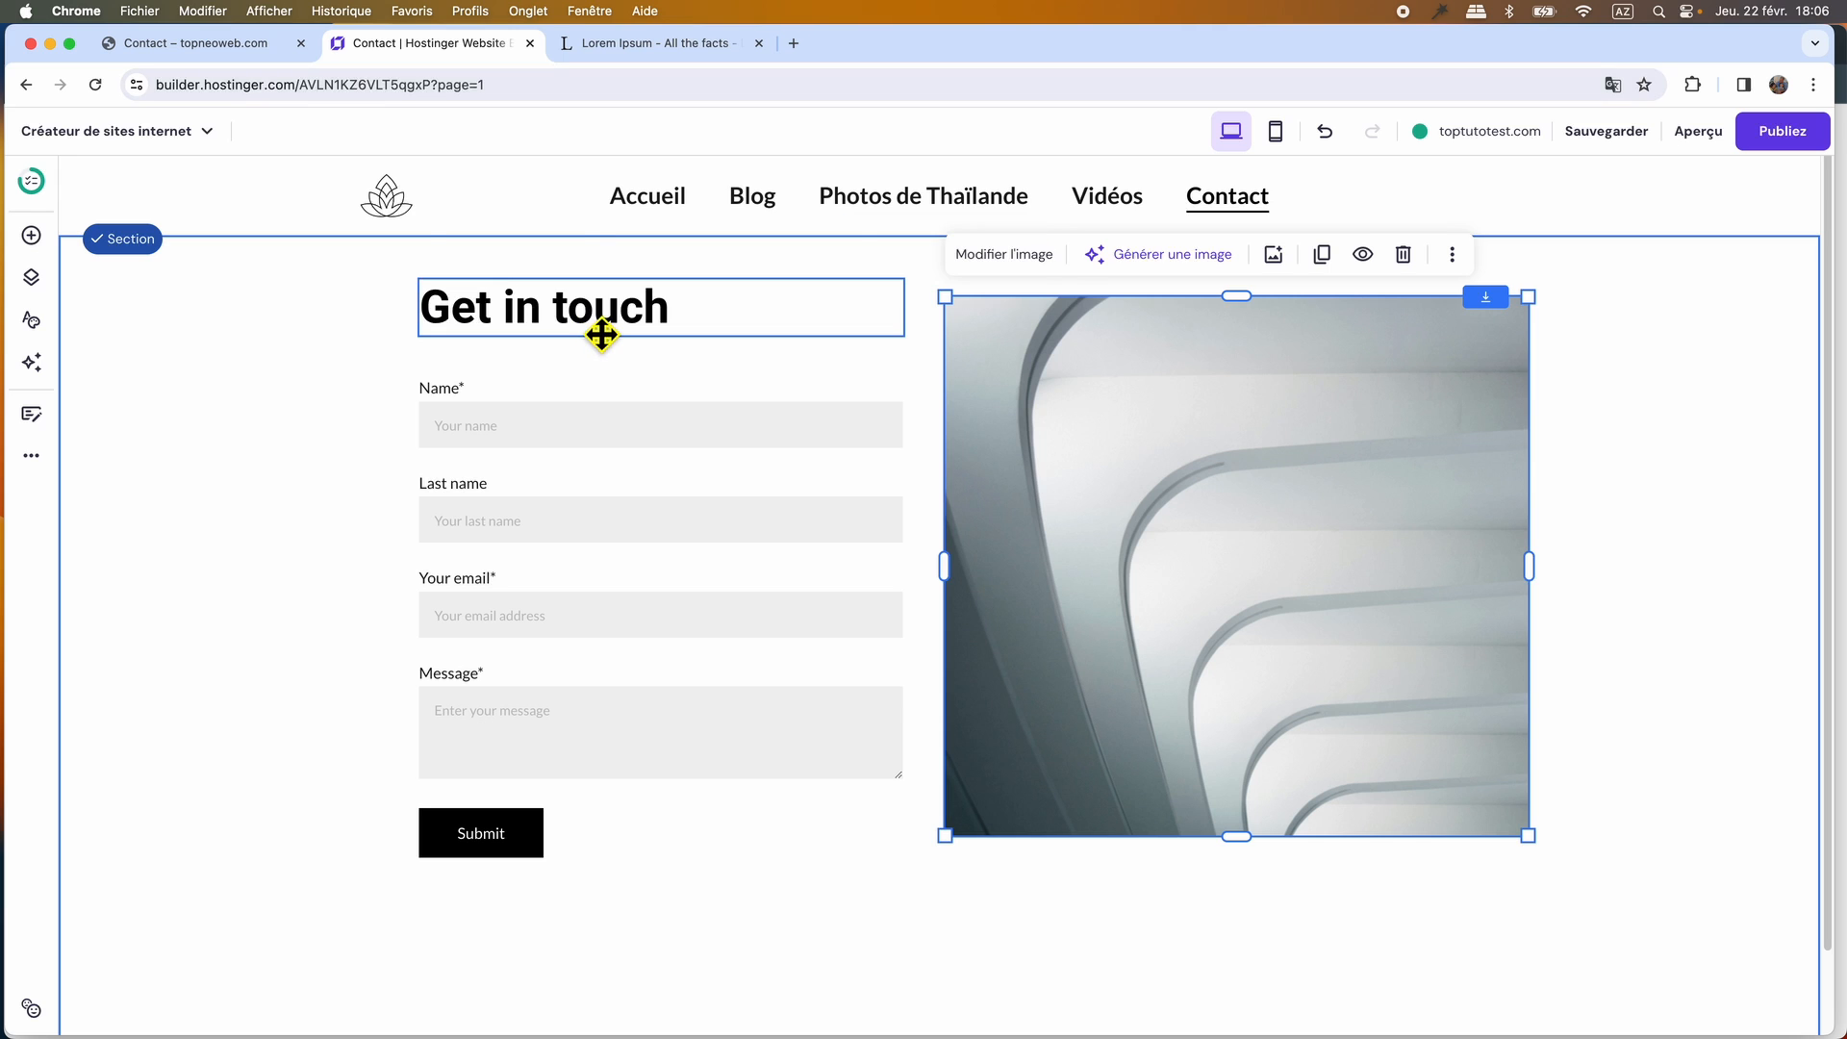
{"action": "left_click", "coordinate": [602, 335]}
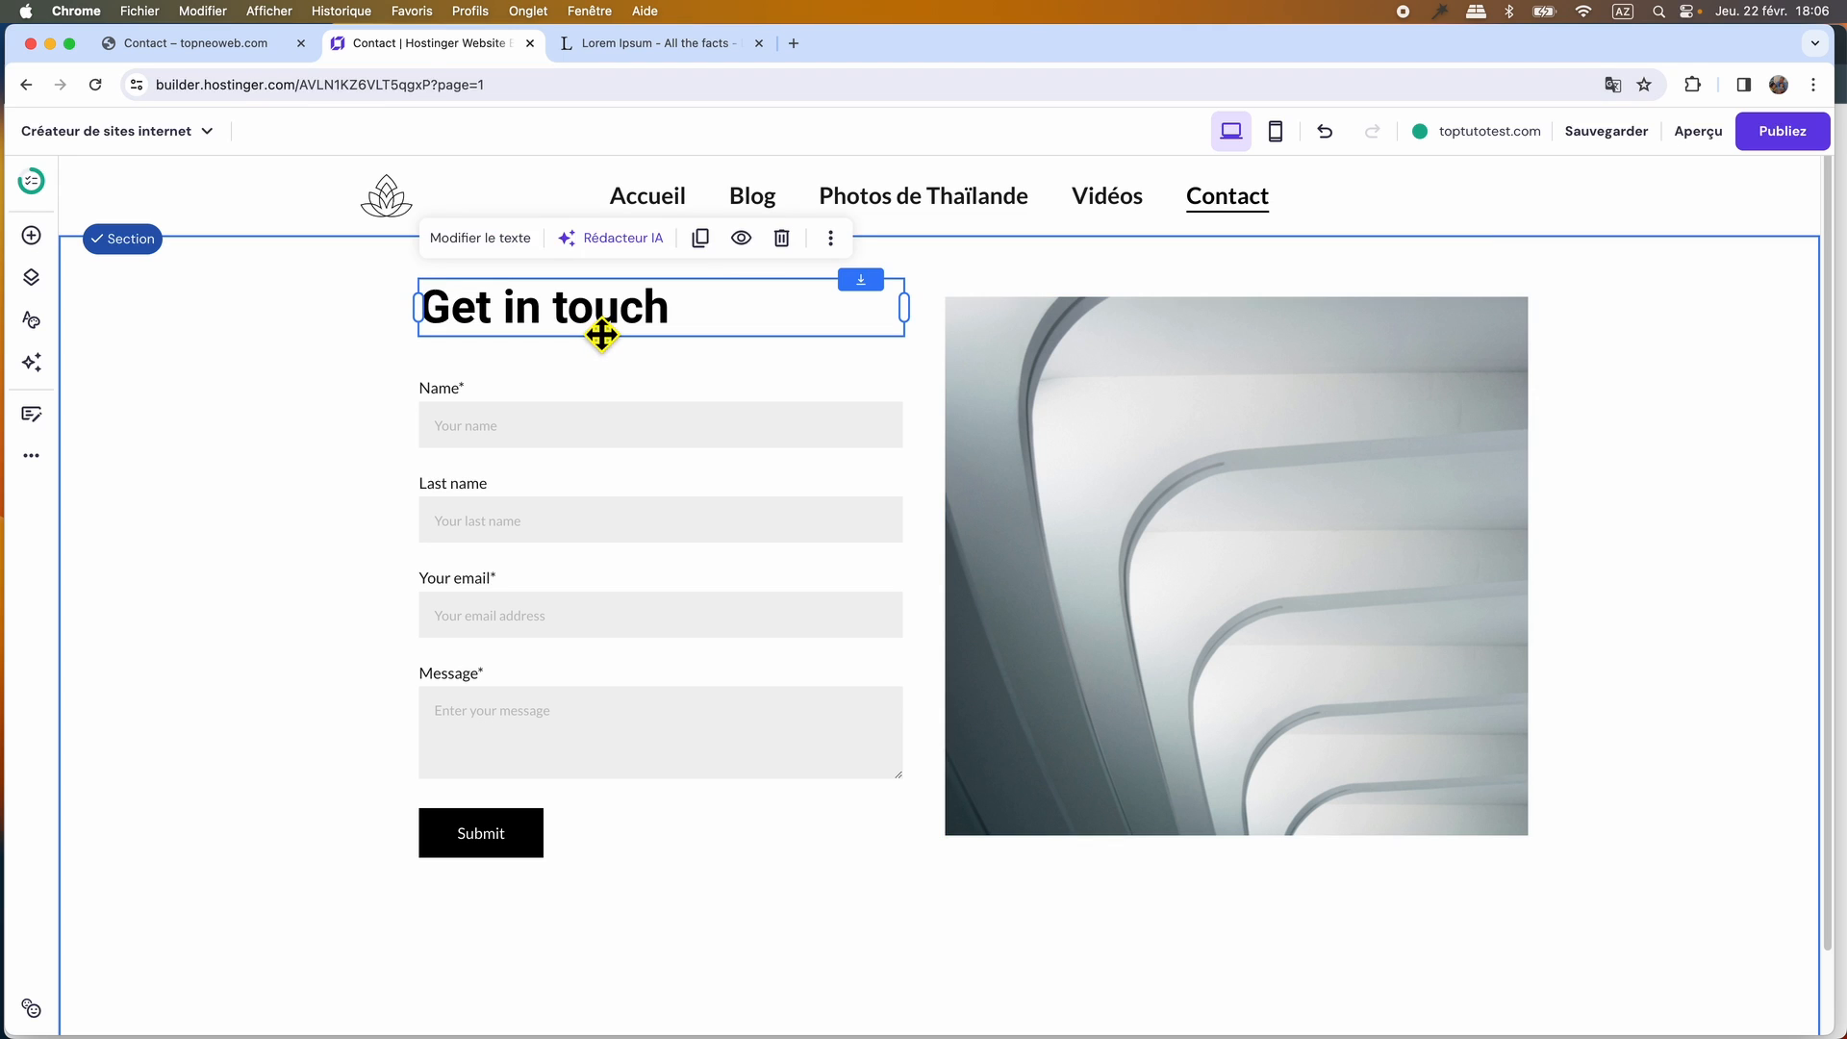
{"action": "left_click", "coordinate": [781, 239]}
{"action": "left_click_drag", "start_coordinate": [602, 431], "coordinate": [580, 360]}
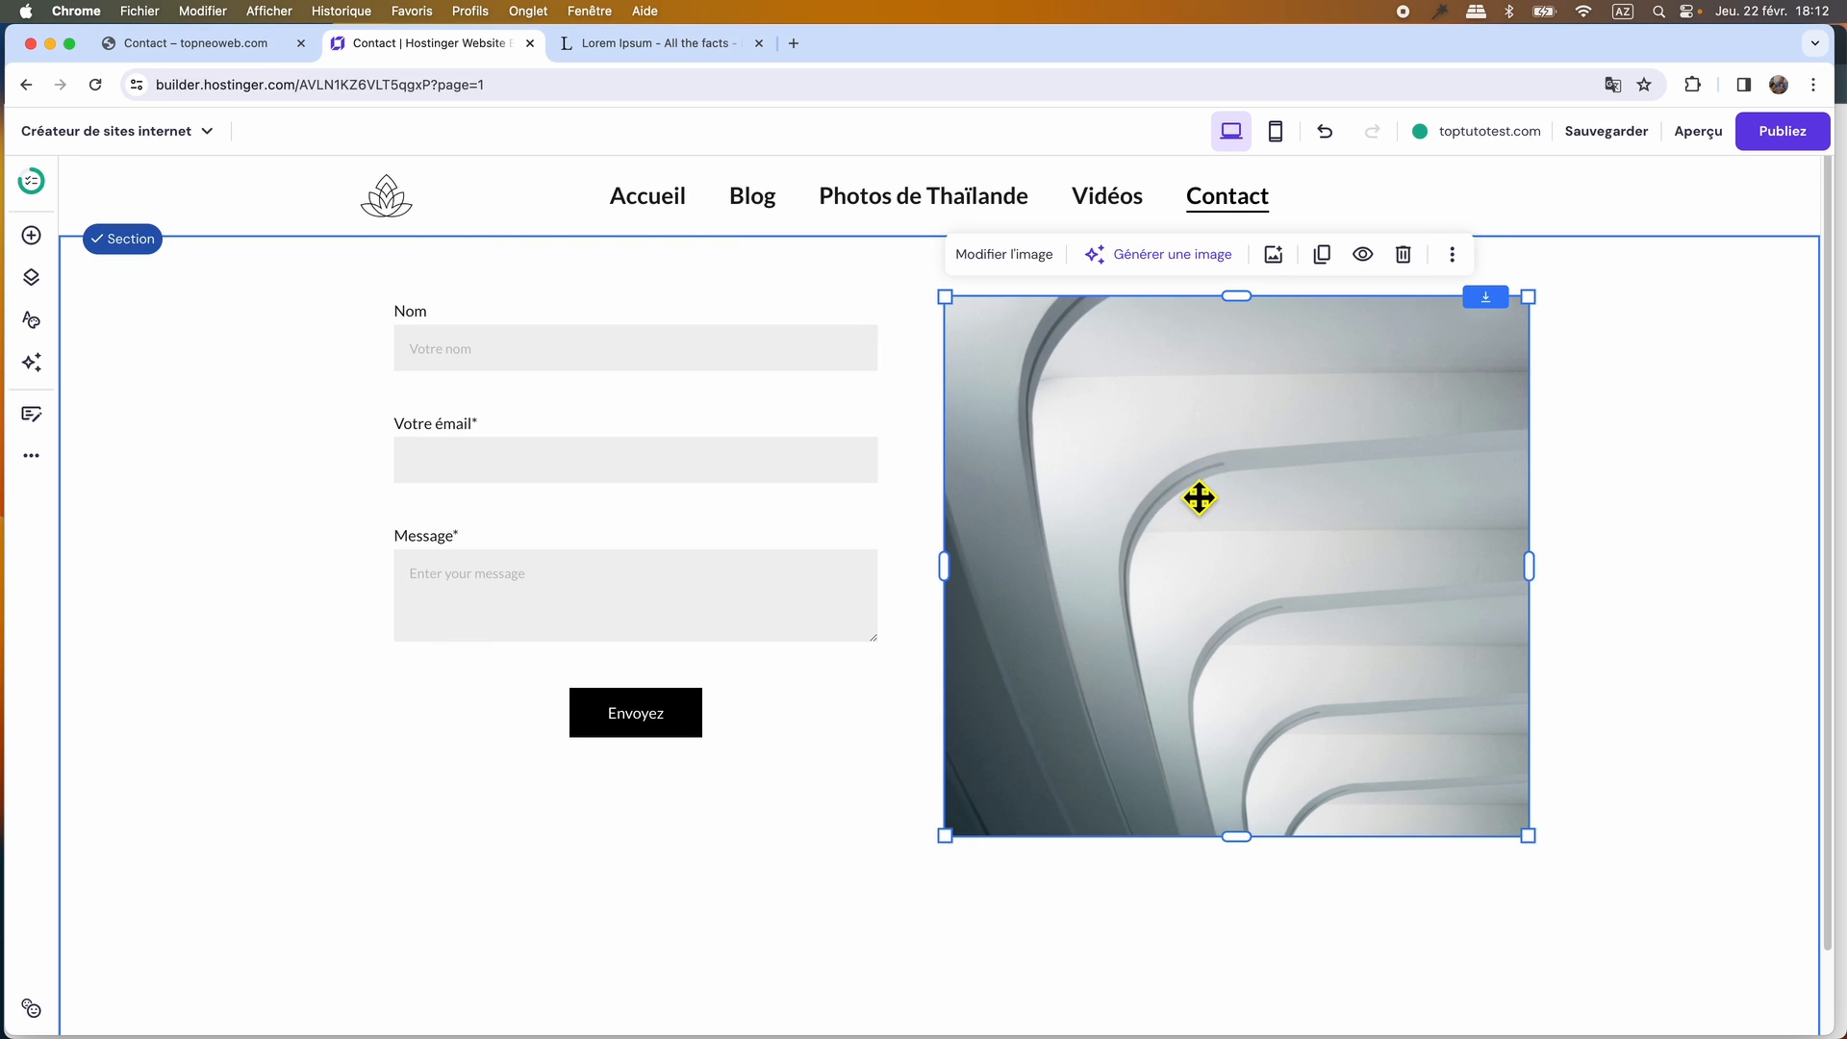
Replace the placeholder image beside the form with jack2.webp, uploaded from the thailande folder.
{"action": "left_click", "coordinate": [1009, 255]}
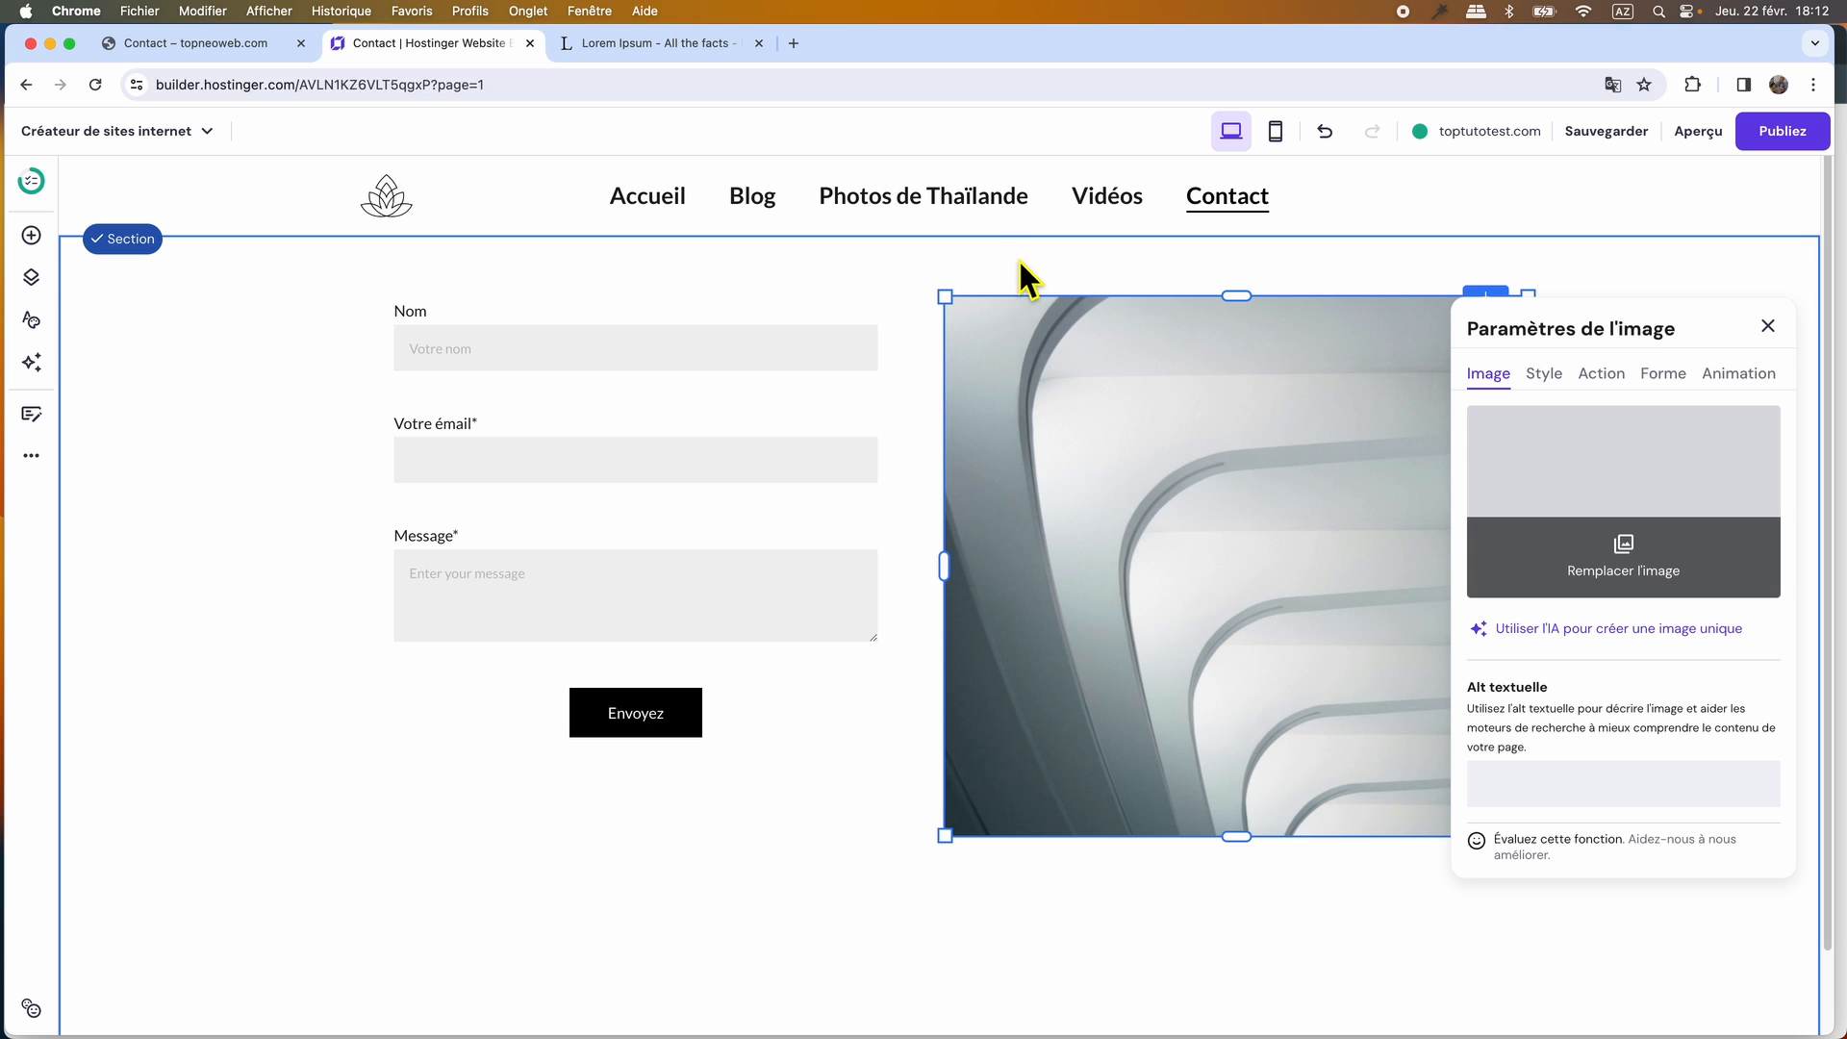
{"action": "left_click", "coordinate": [1626, 558]}
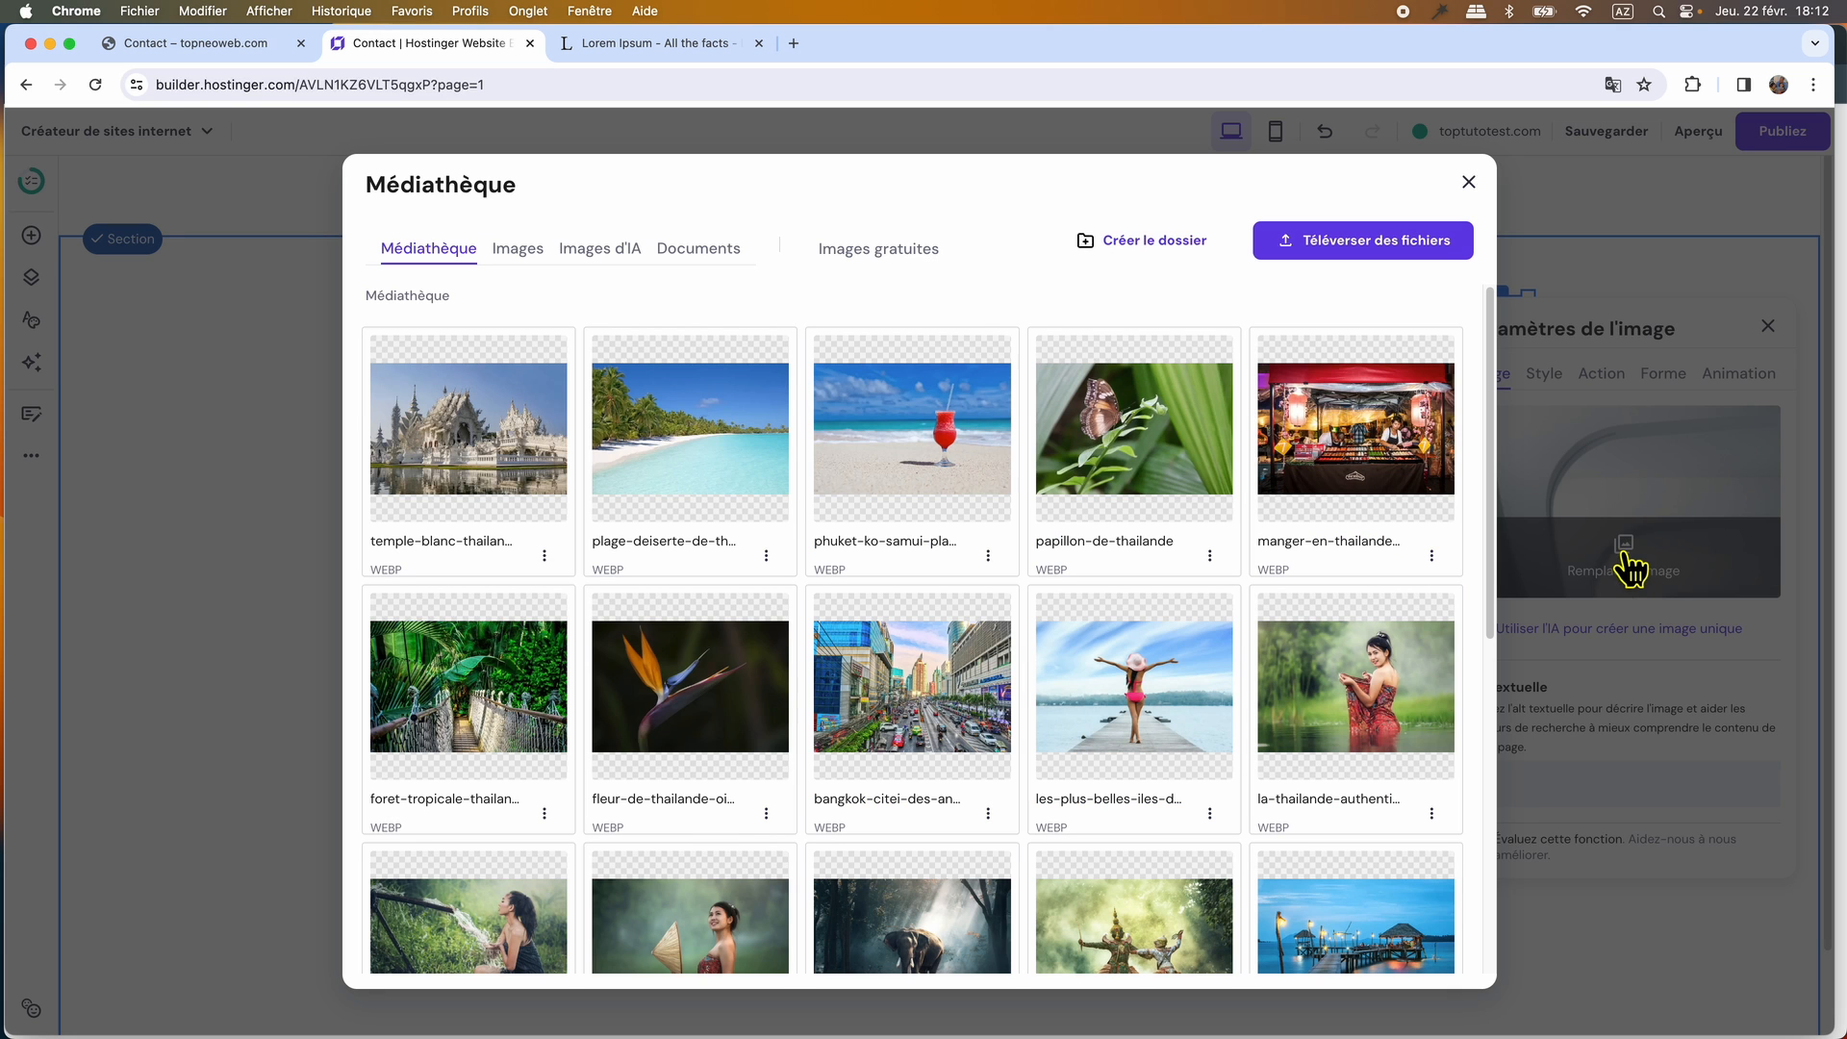
{"action": "left_click", "coordinate": [1330, 239]}
{"action": "left_click", "coordinate": [1139, 243]}
{"action": "left_click", "coordinate": [1581, 922]}
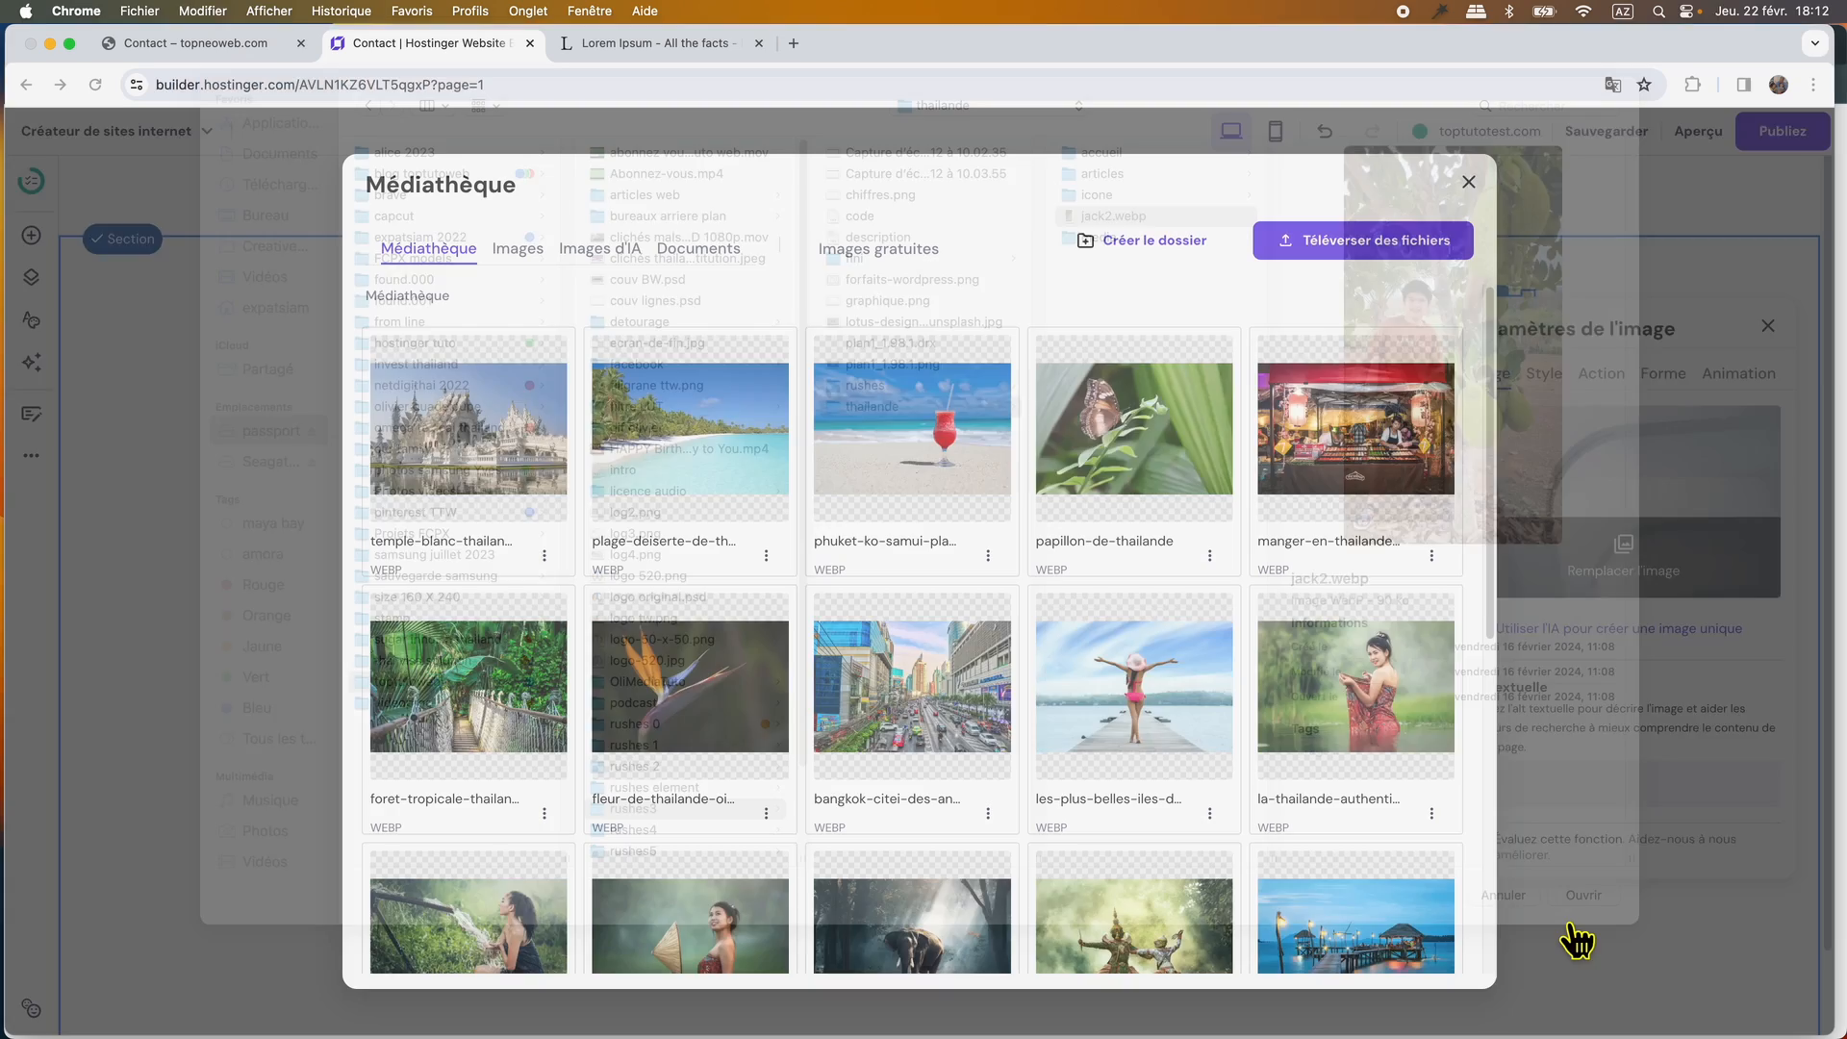
{"action": "left_click", "coordinate": [1370, 239]}
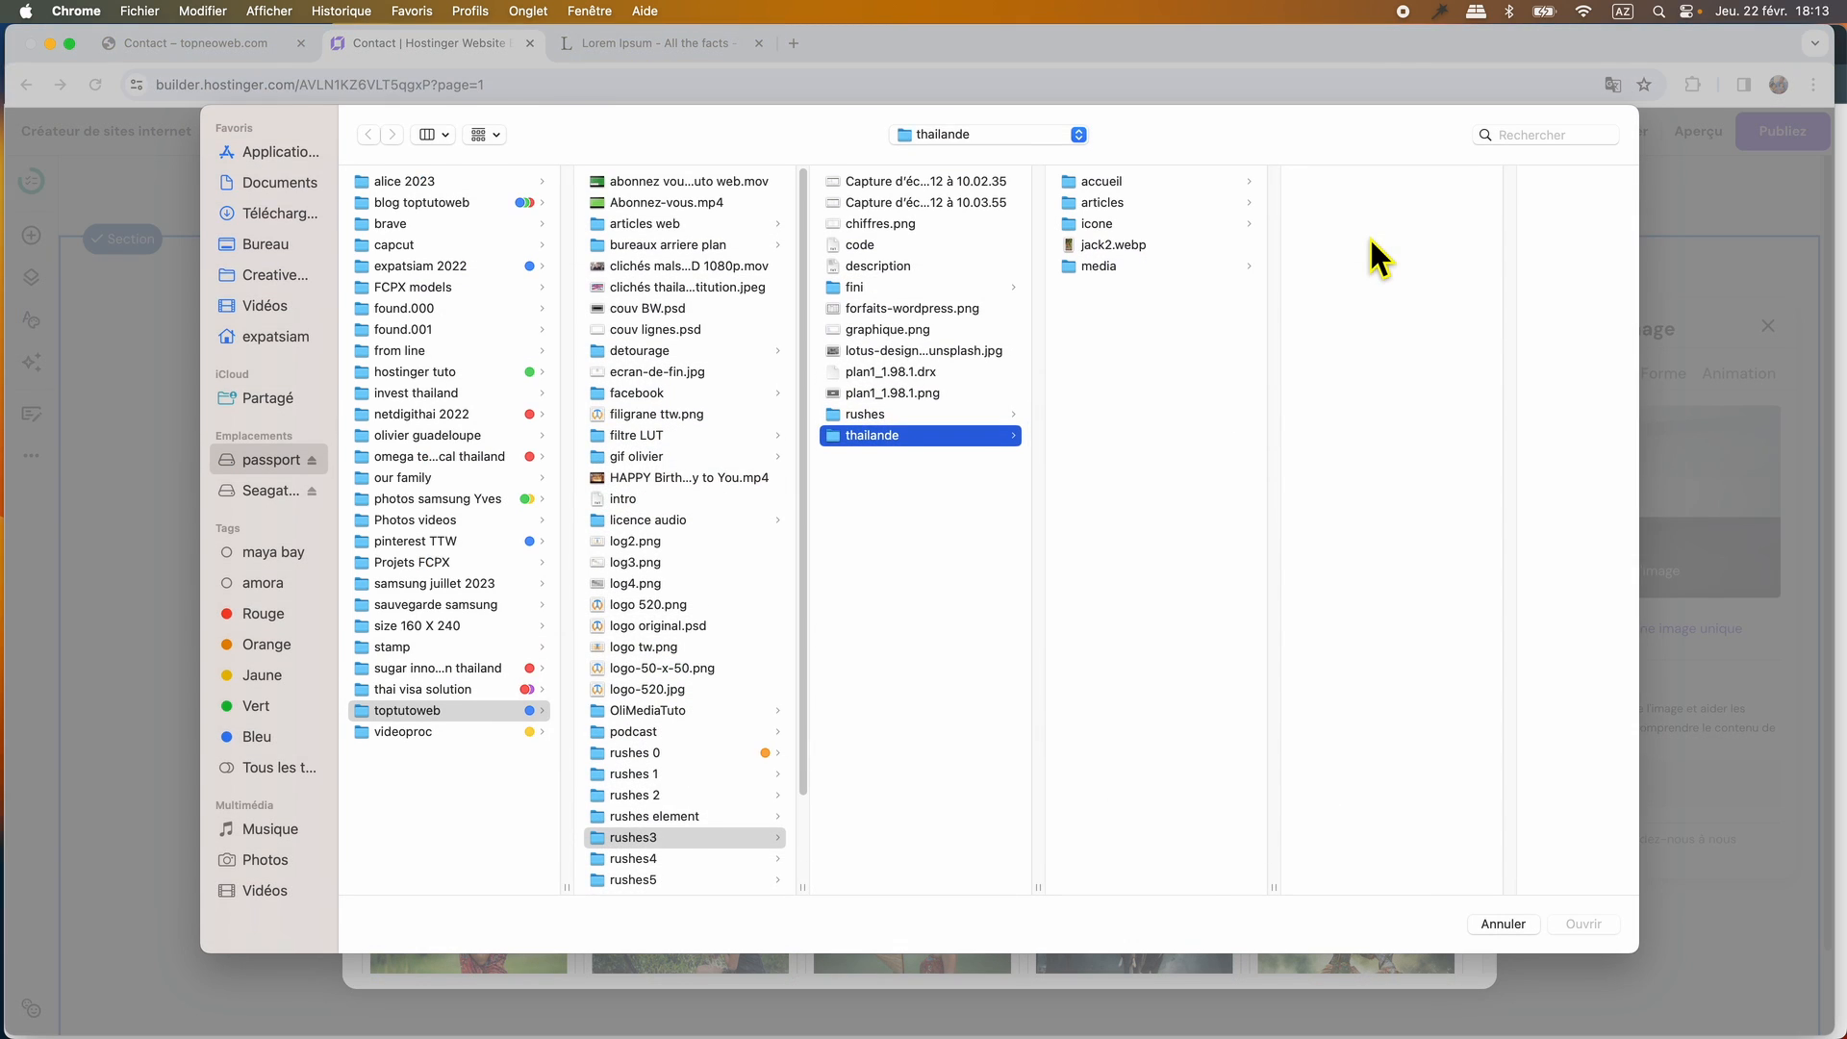
{"action": "key", "text": "Escape"}
{"action": "left_click", "coordinate": [468, 428]}
Reset the photo's proportions, shrink it to about the form's height and shorten the section to just below it.
{"action": "left_click", "coordinate": [1543, 374]}
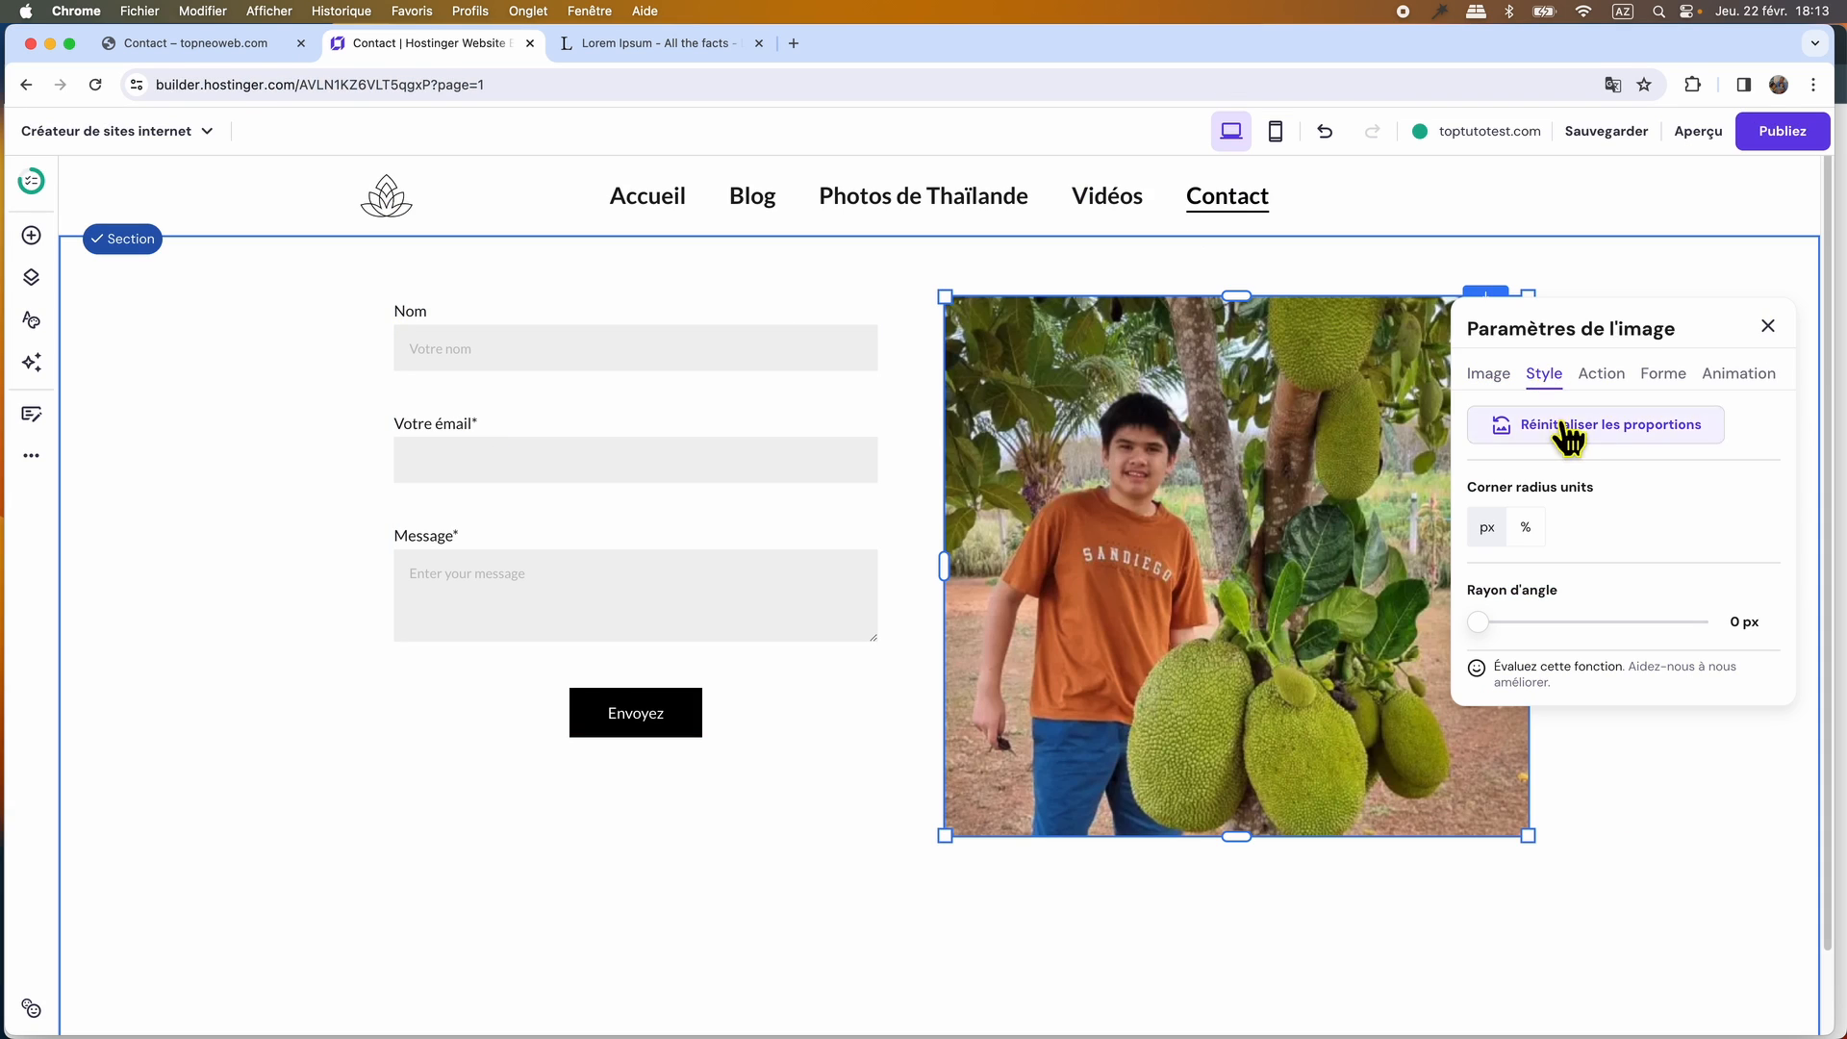
{"action": "left_click", "coordinate": [1565, 430]}
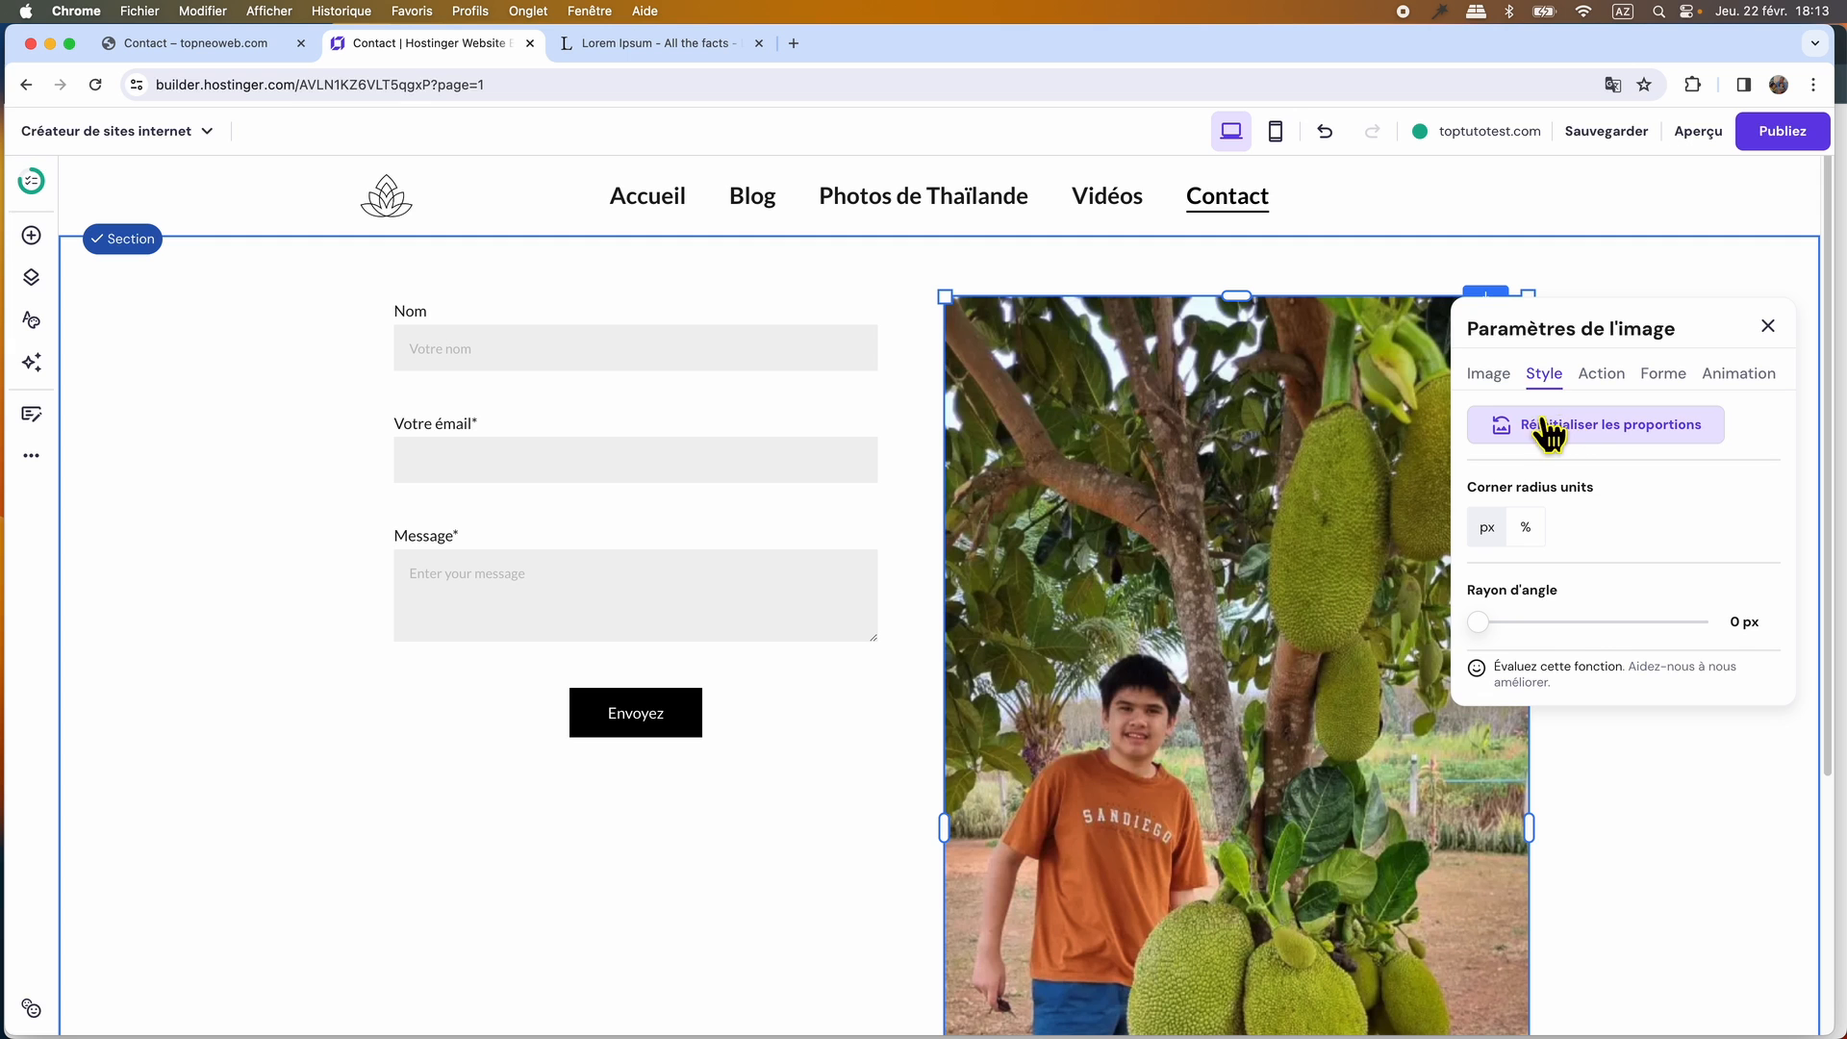
{"action": "scroll", "coordinate": [1303, 676], "scroll_direction": "down", "scroll_amount": 5}
{"action": "left_click_drag", "start_coordinate": [1531, 1004], "coordinate": [1257, 188]}
{"action": "scroll", "coordinate": [1402, 602], "scroll_direction": "up", "scroll_amount": 2}
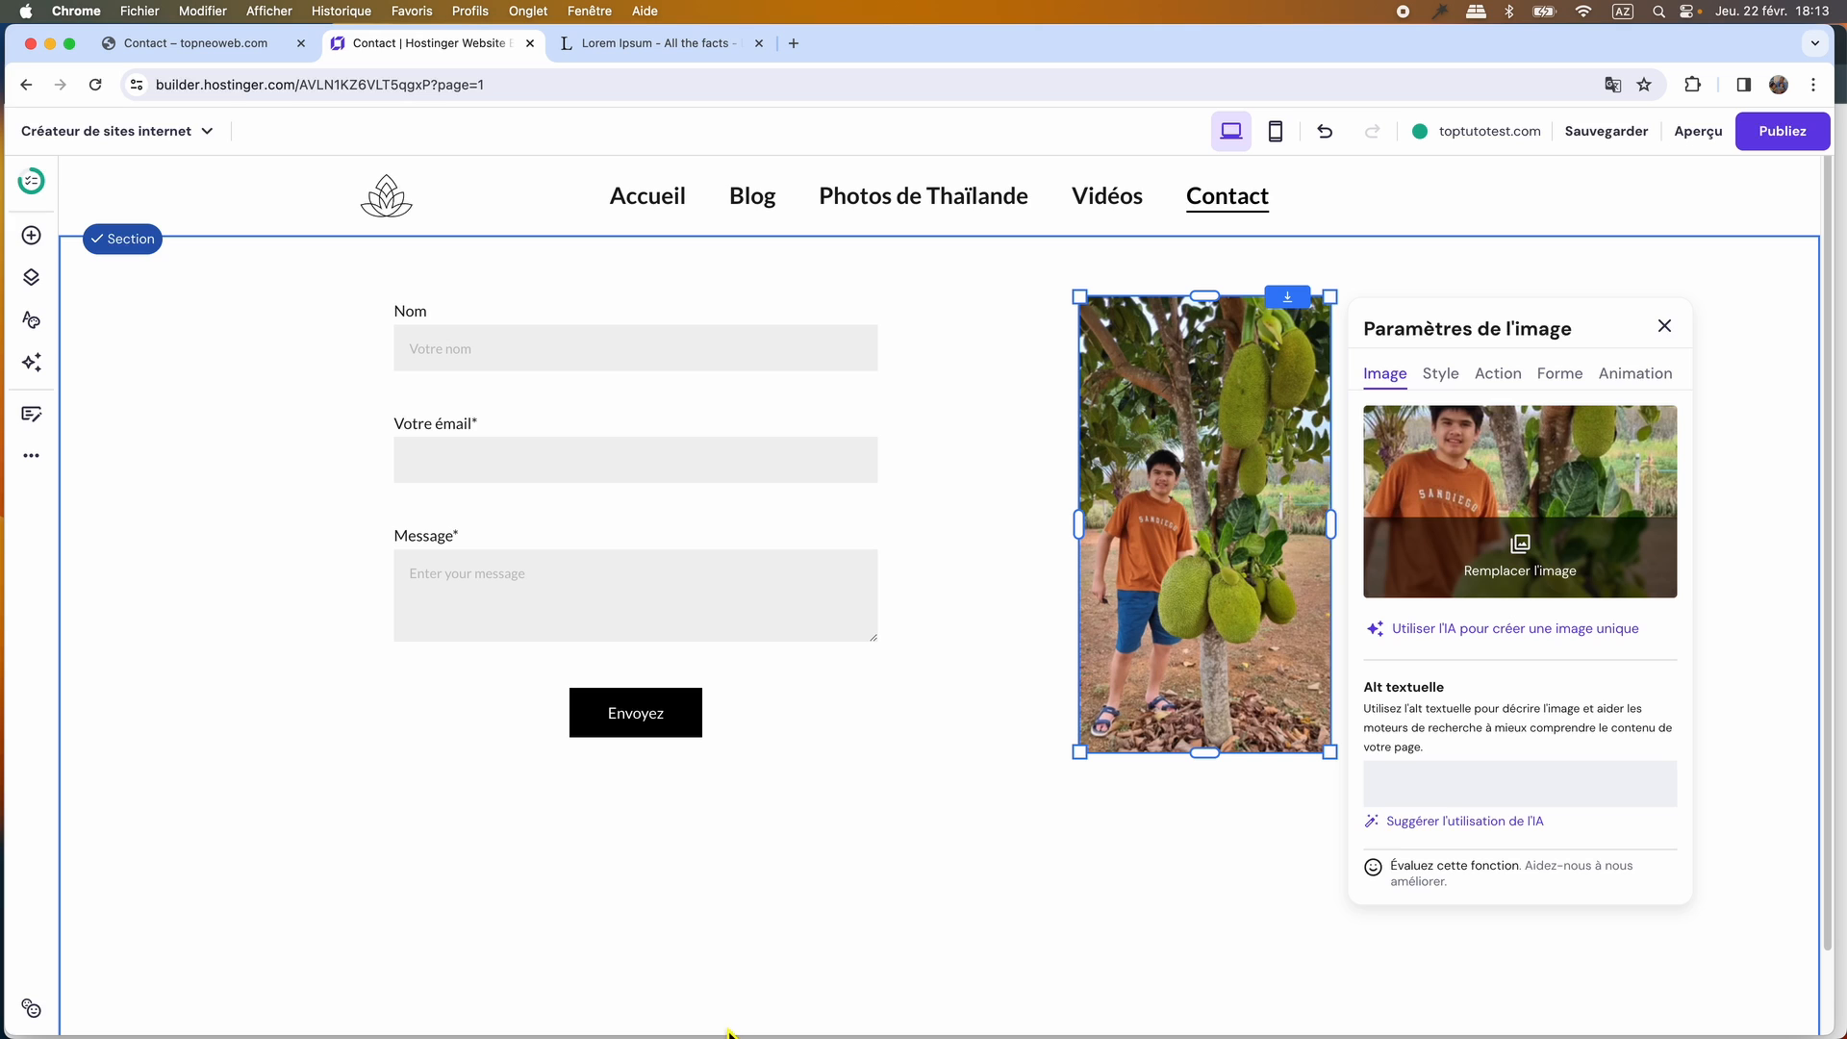
{"action": "scroll", "coordinate": [725, 1002], "scroll_direction": "down", "scroll_amount": 2}
{"action": "left_click_drag", "start_coordinate": [1492, 1005], "coordinate": [1497, 689]}
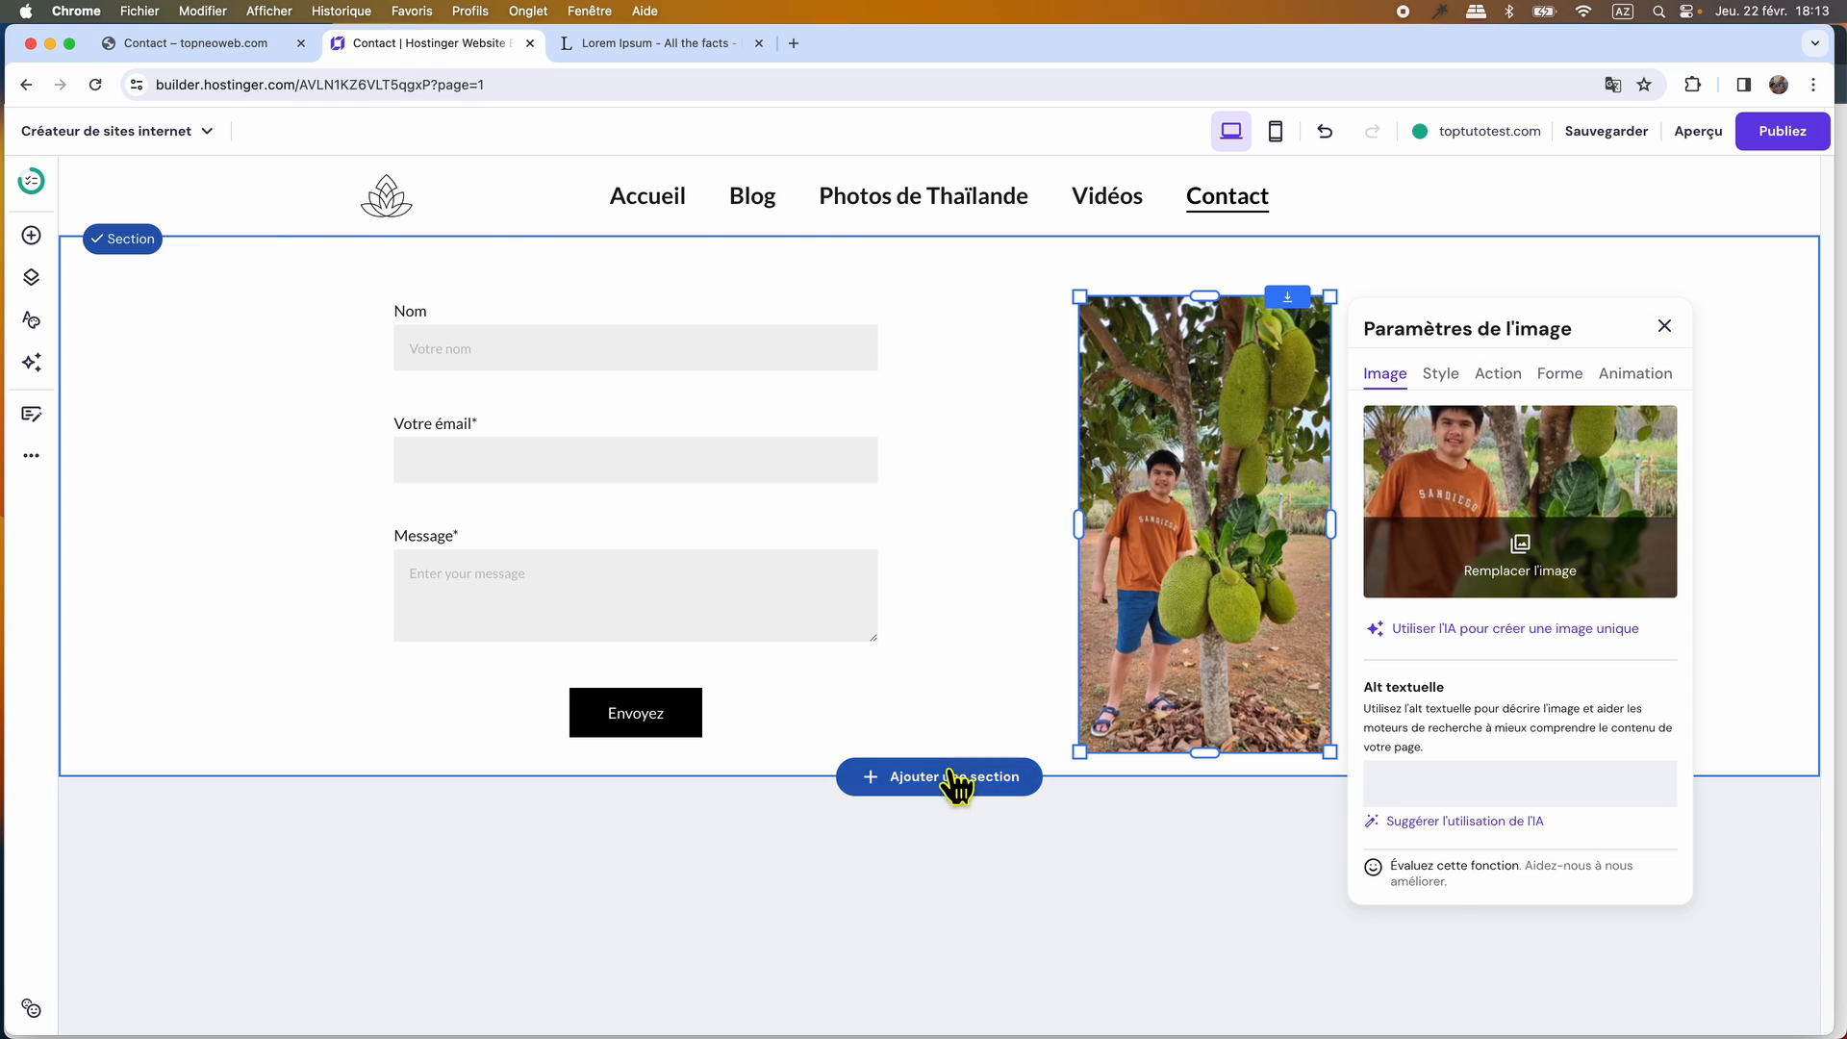
Browse the ready-made video templates offered for a new section below the contact form.
{"action": "left_click", "coordinate": [957, 780]}
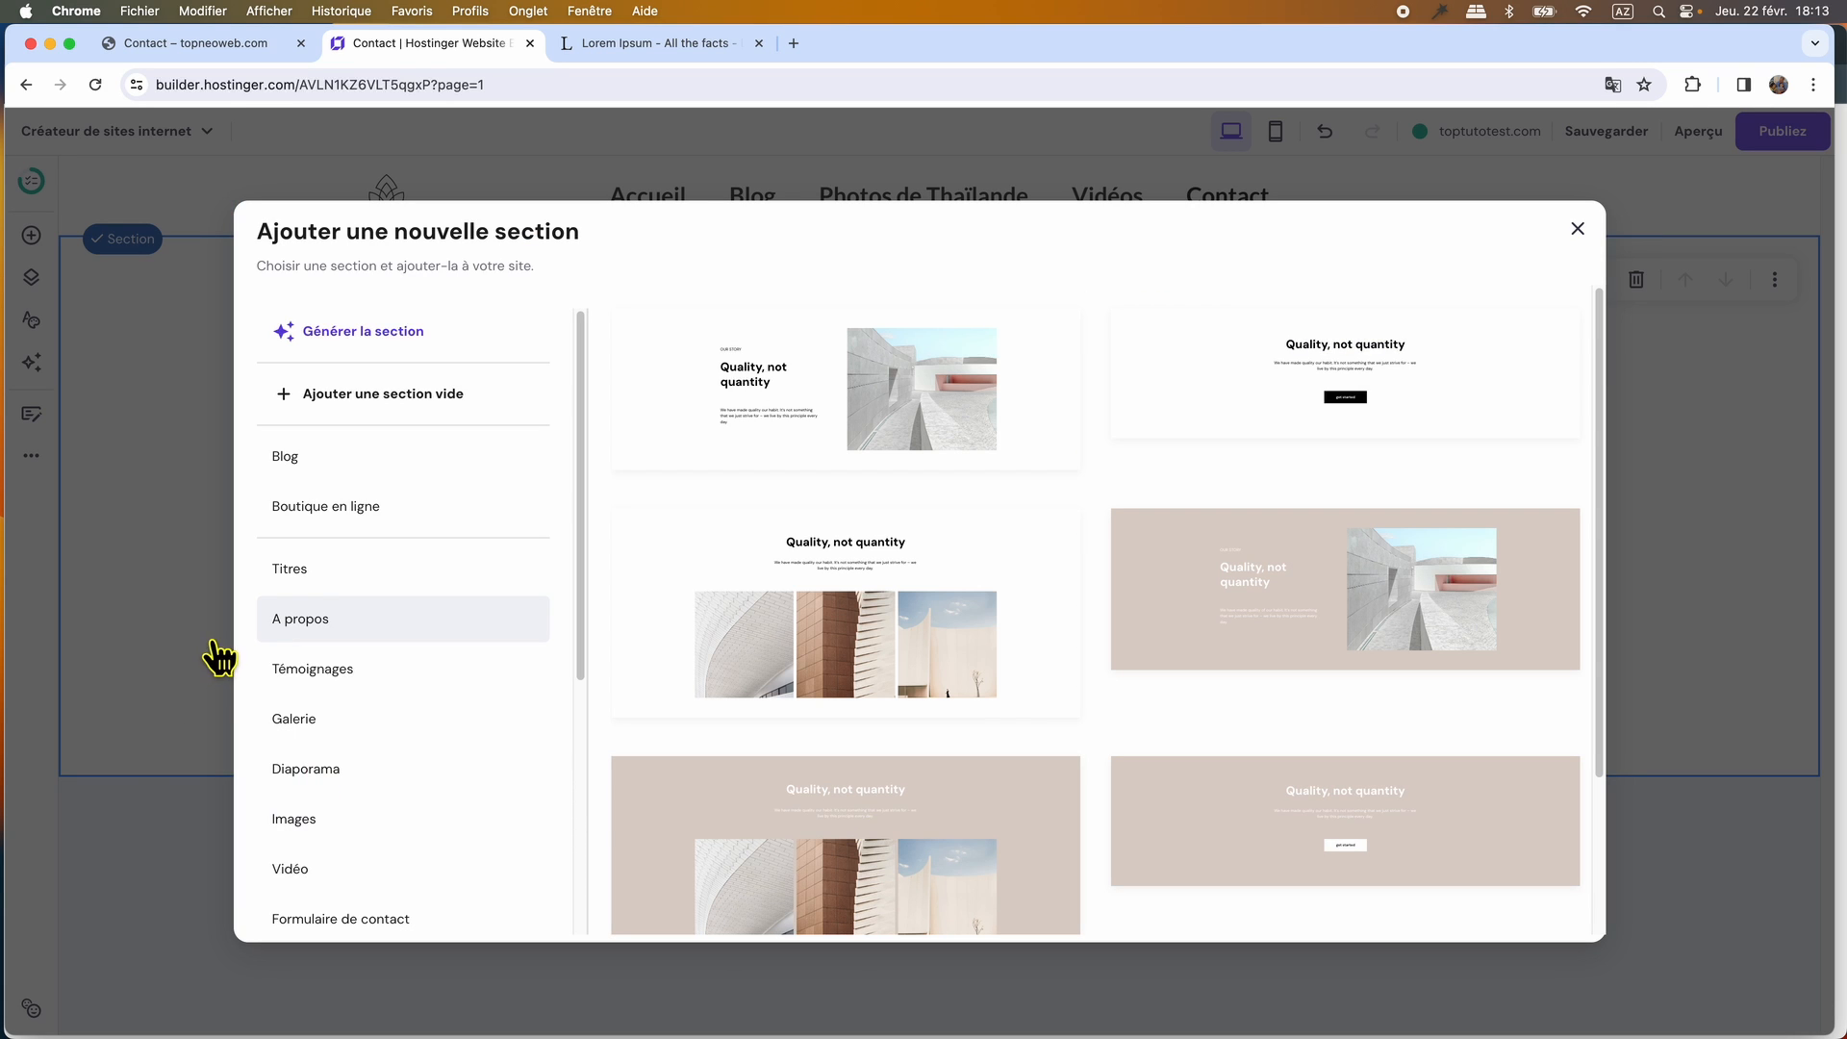
{"action": "scroll", "coordinate": [351, 695], "scroll_direction": "down", "scroll_amount": 5}
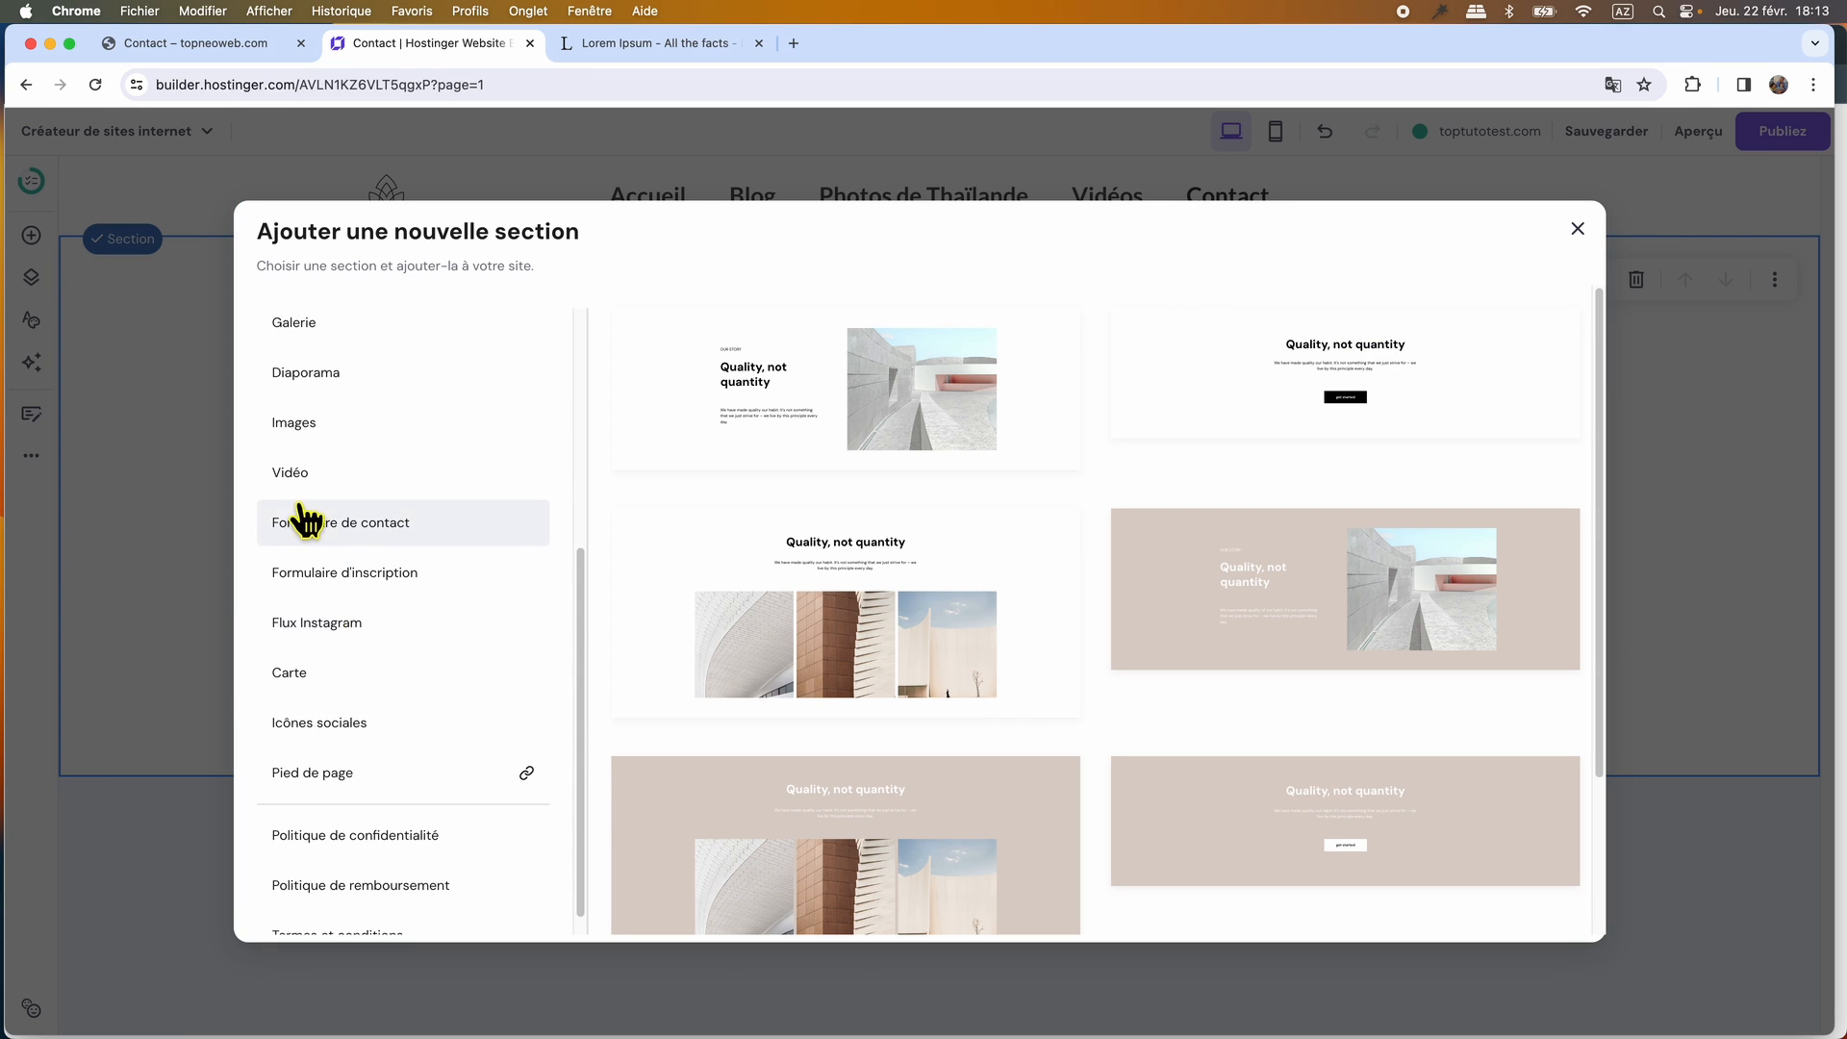
{"action": "left_click", "coordinate": [297, 471]}
{"action": "scroll", "coordinate": [1333, 770], "scroll_direction": "down", "scroll_amount": 5}
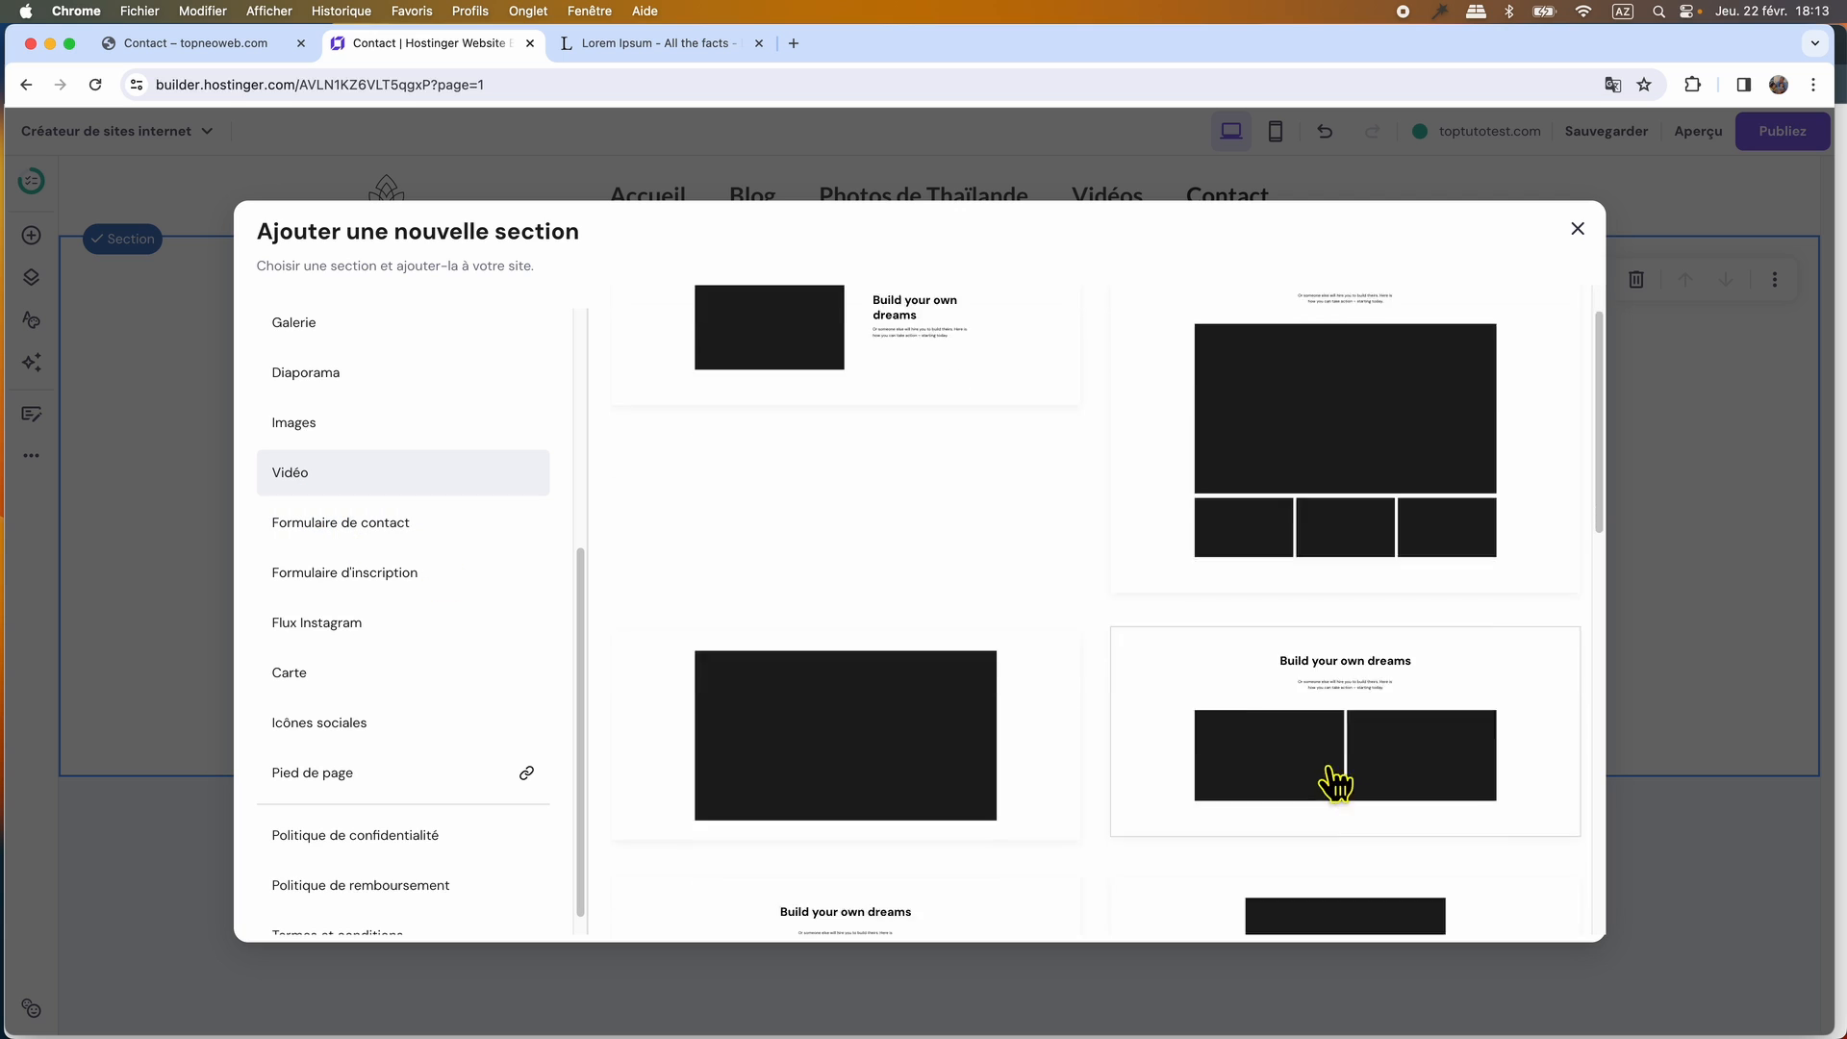
{"action": "scroll", "coordinate": [1211, 741], "scroll_direction": "down", "scroll_amount": 3}
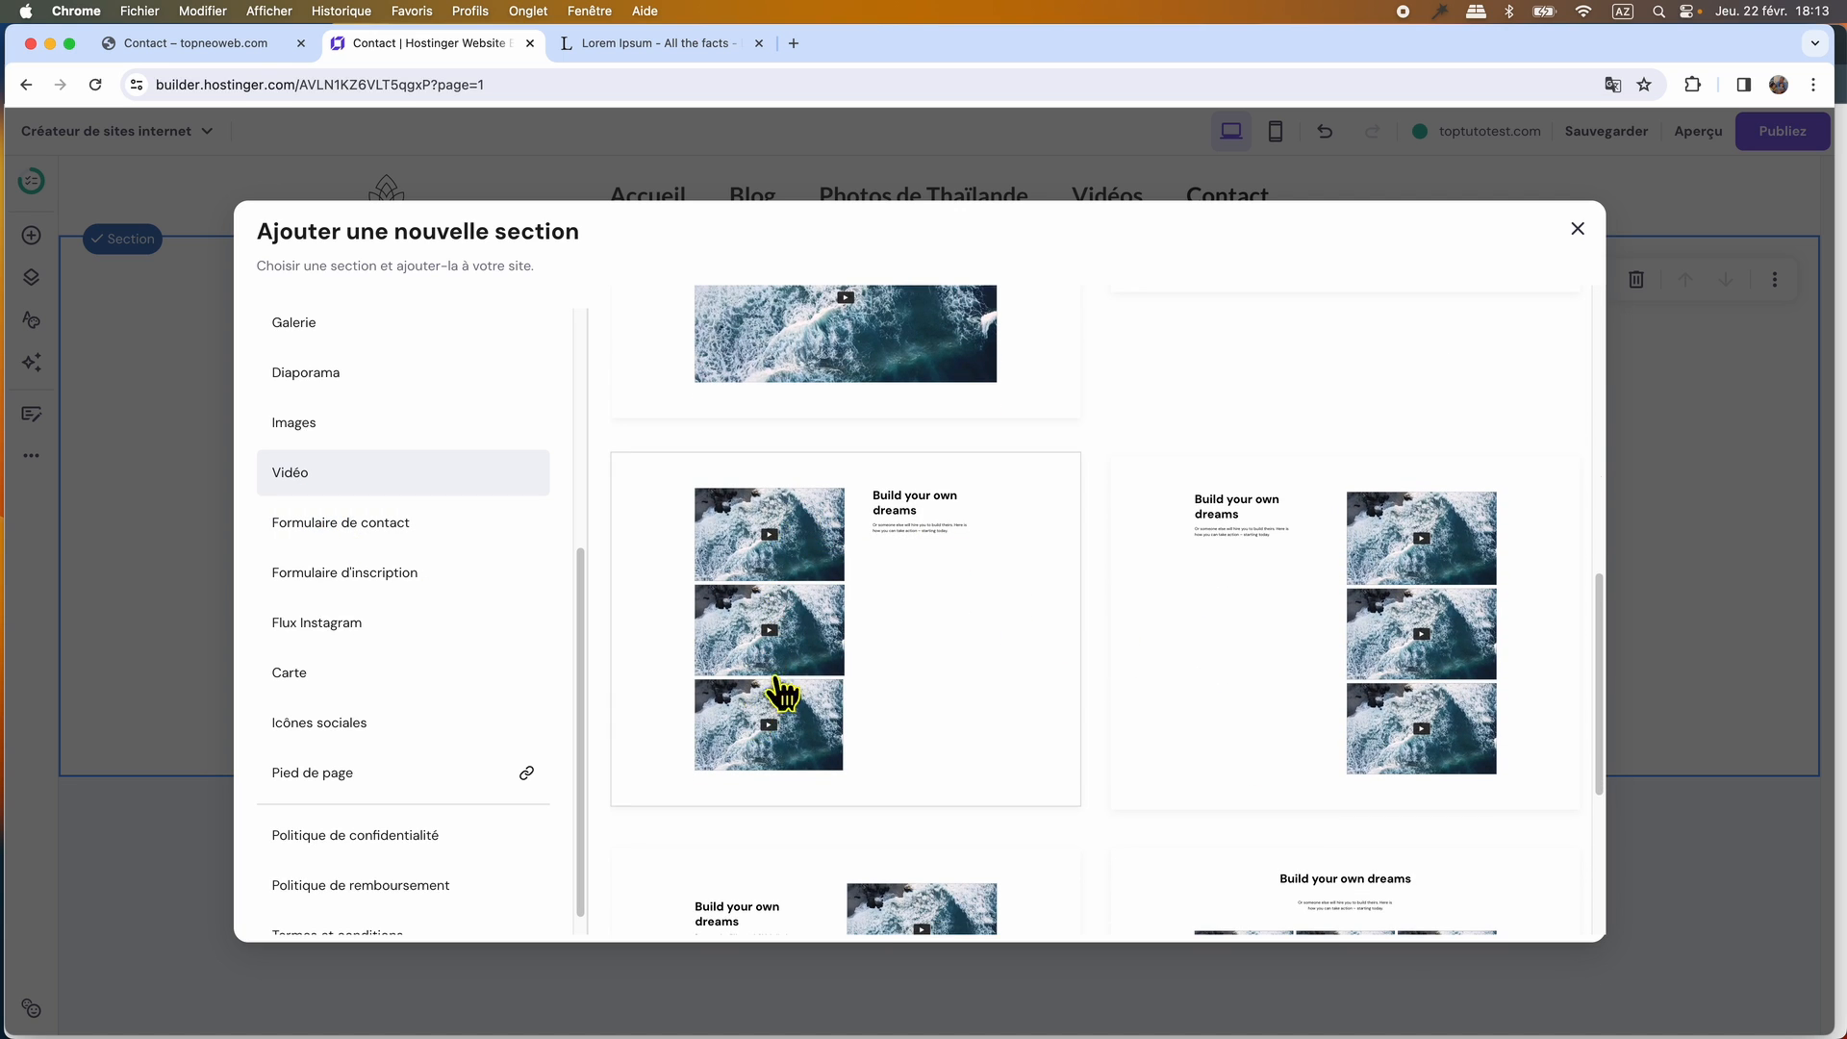
{"action": "scroll", "coordinate": [1443, 606], "scroll_direction": "down", "scroll_amount": 4}
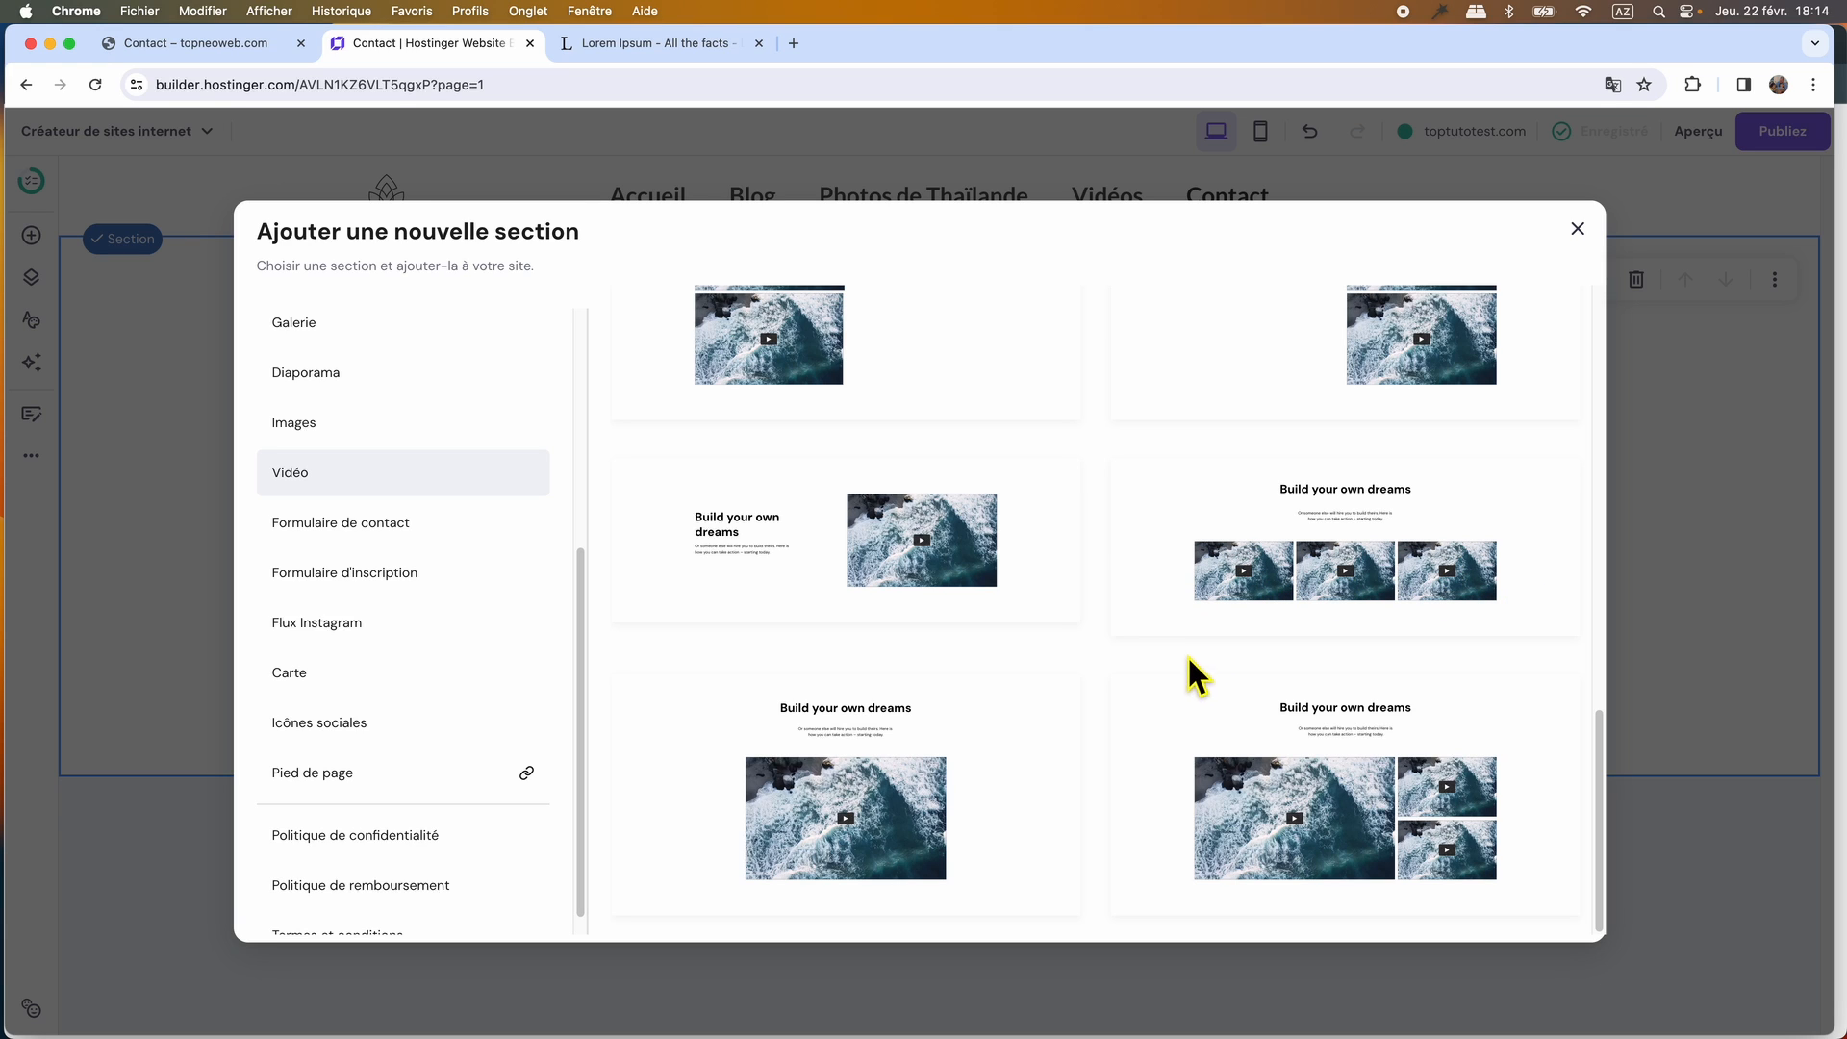
{"action": "scroll", "coordinate": [420, 471], "scroll_direction": "up", "scroll_amount": 5}
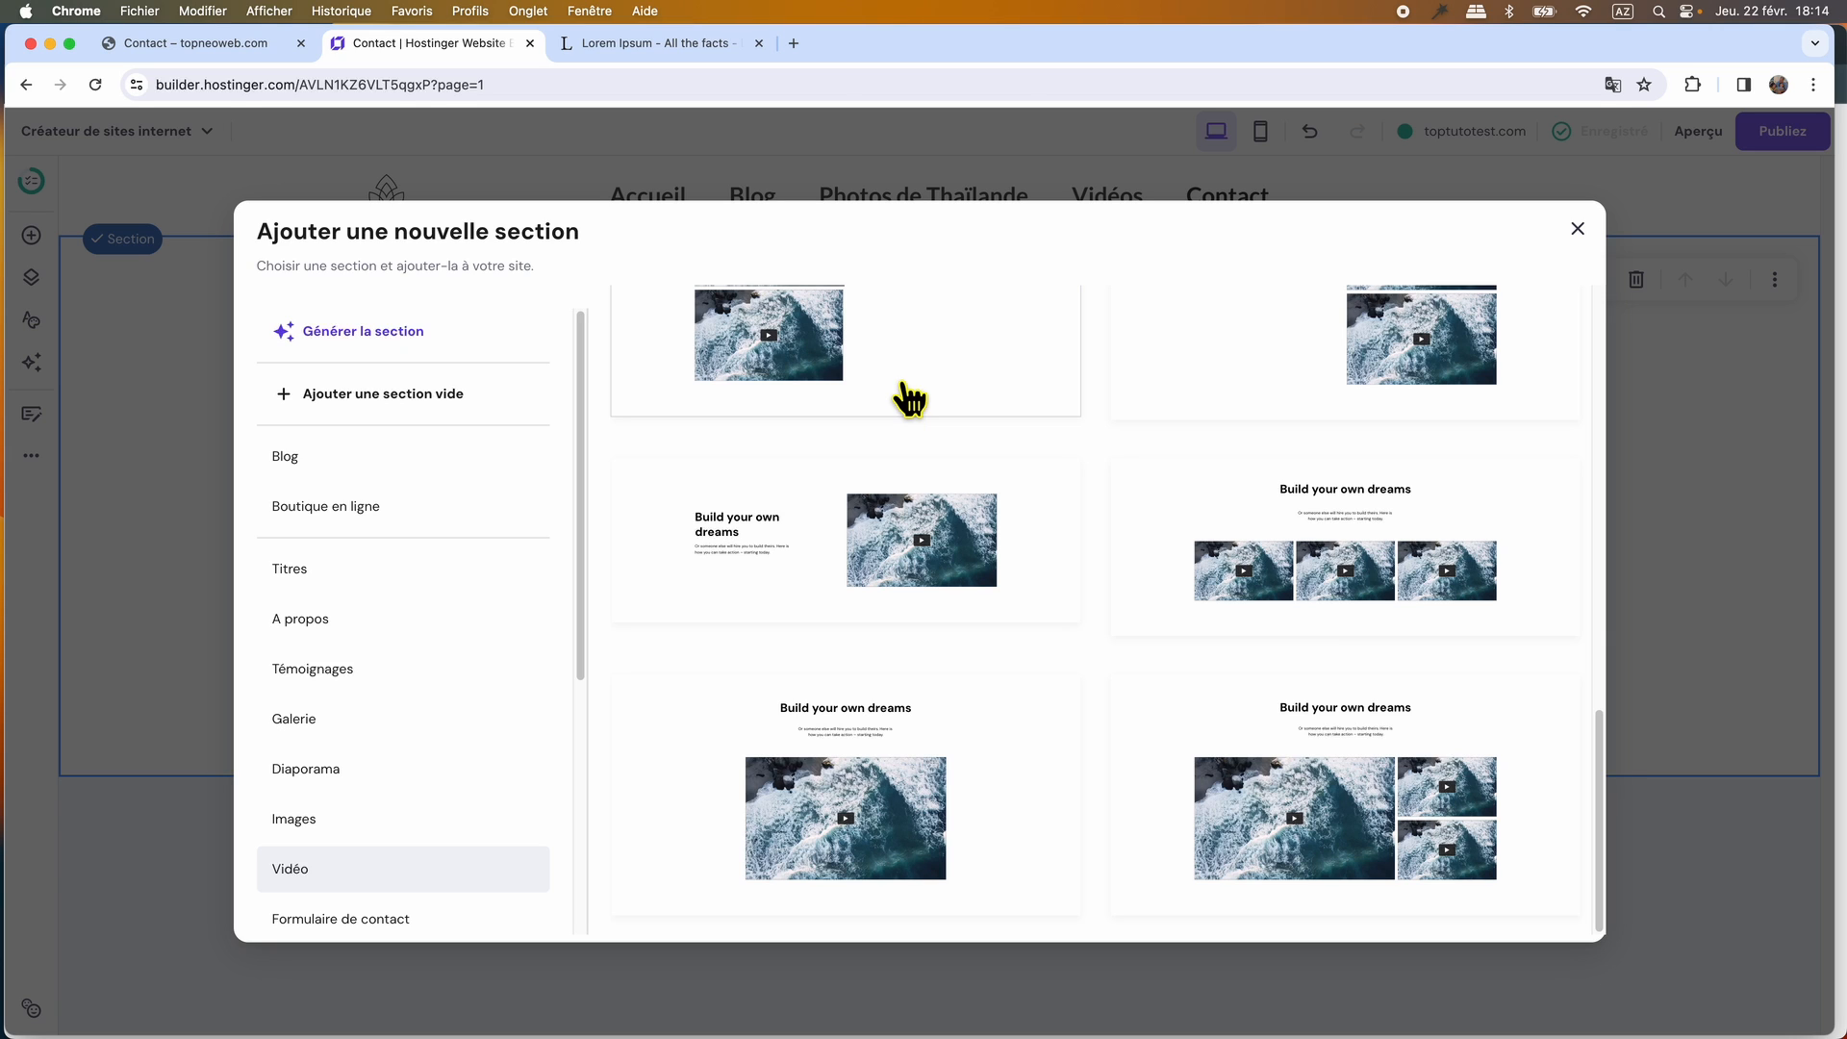
{"action": "scroll", "coordinate": [359, 731], "scroll_direction": "down", "scroll_amount": 5}
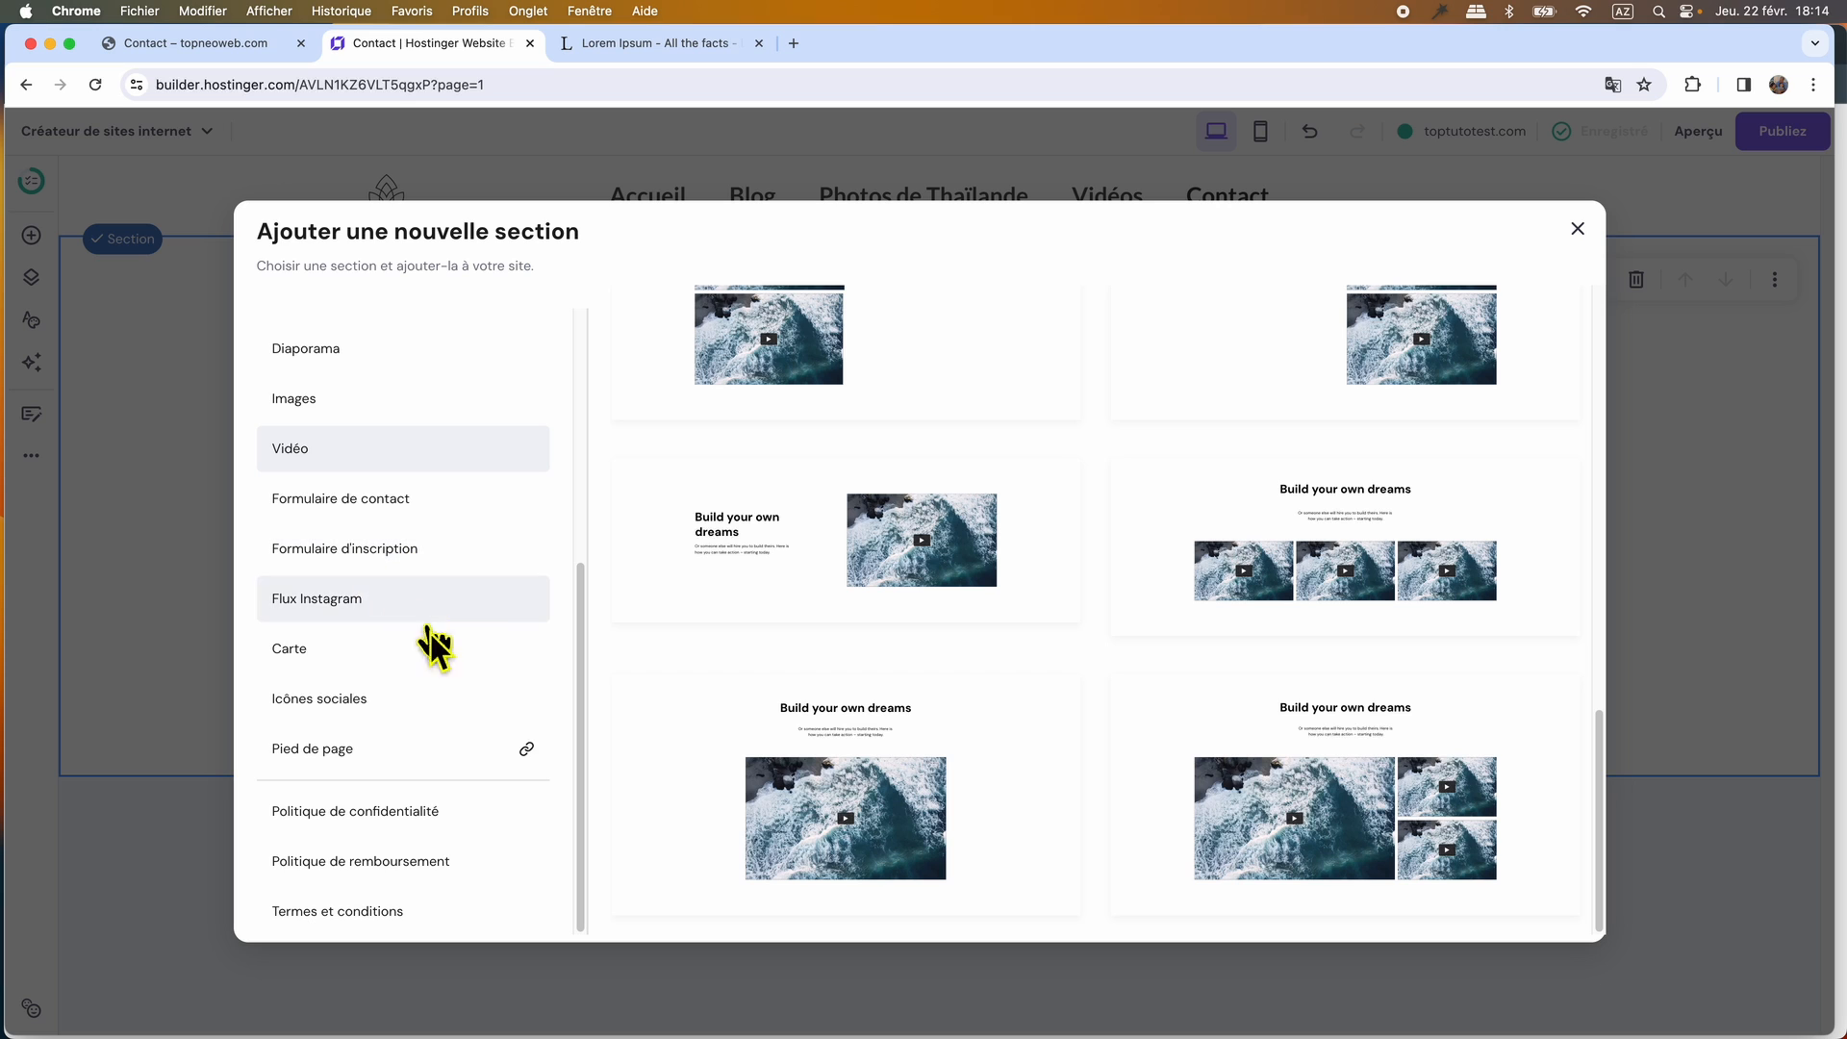
Add the single wide map section template below the contact form, matching the map on the original Contact page.
{"action": "left_click", "coordinate": [327, 649]}
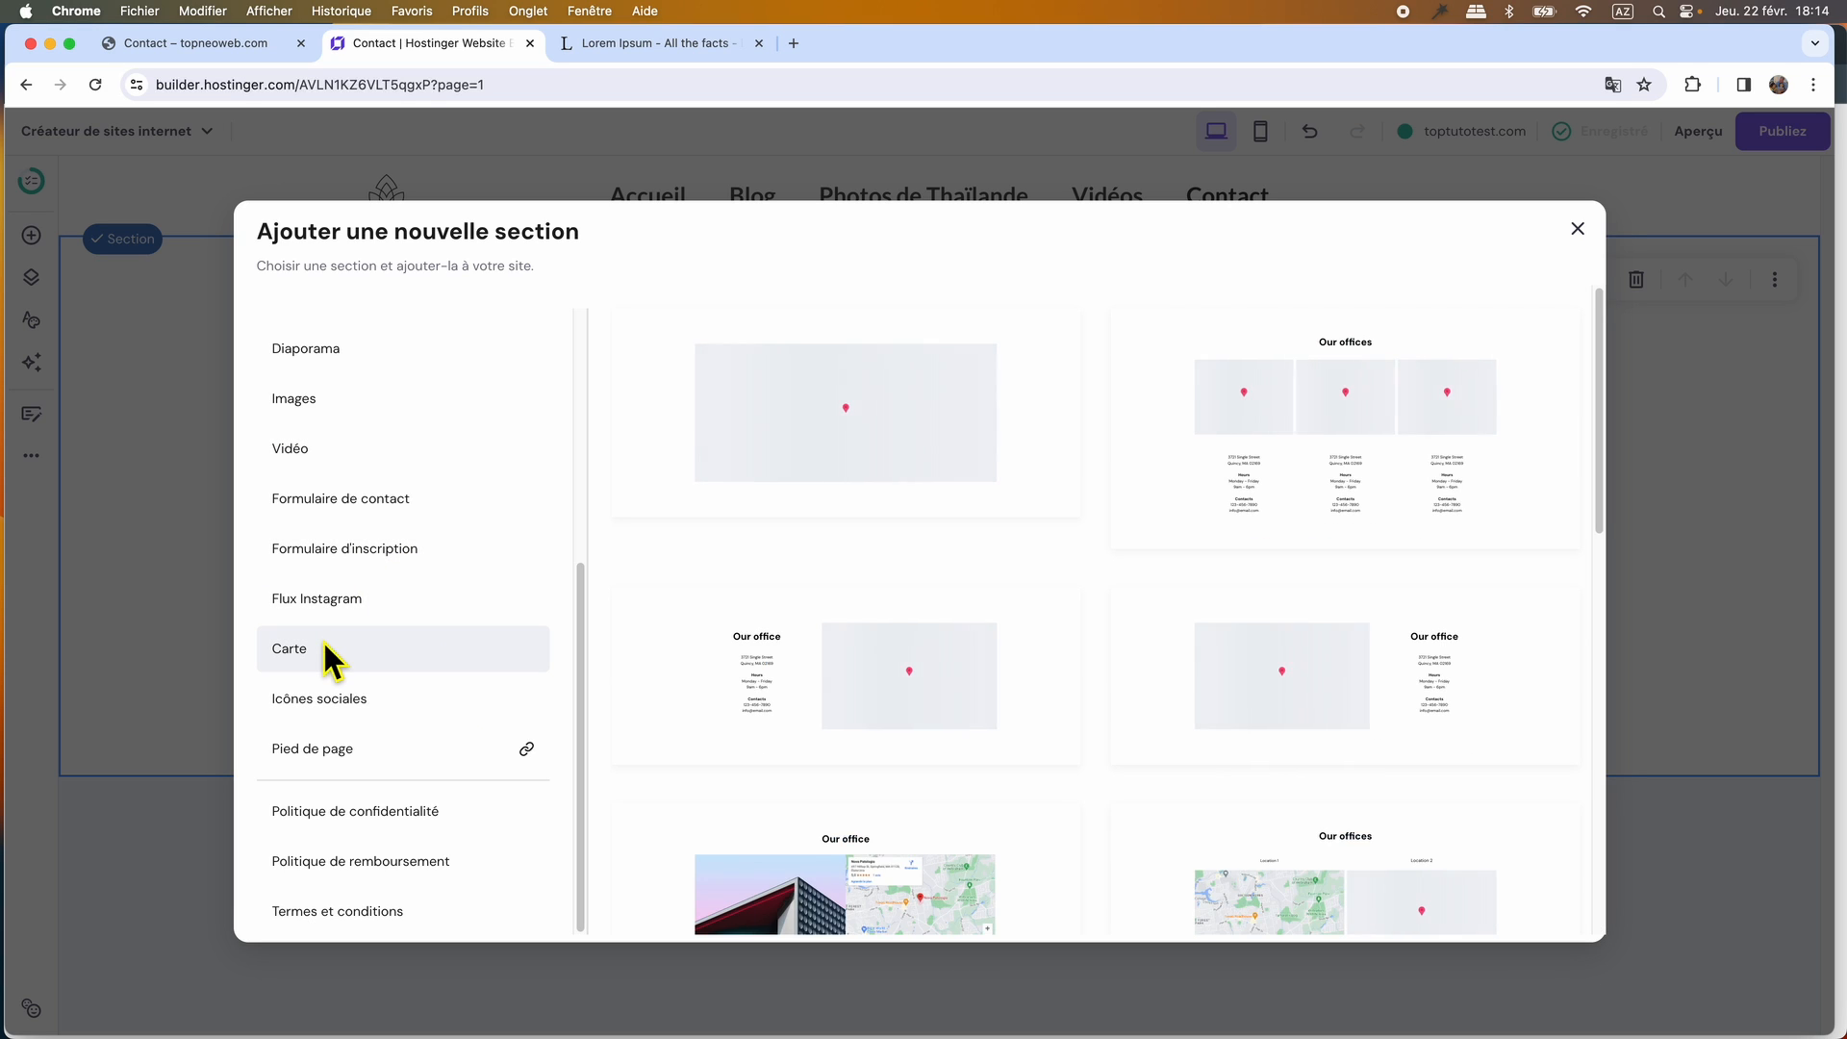
{"action": "scroll", "coordinate": [1143, 692], "scroll_direction": "down", "scroll_amount": 2}
{"action": "scroll", "coordinate": [1143, 693], "scroll_direction": "down", "scroll_amount": 3}
{"action": "scroll", "coordinate": [1143, 697], "scroll_direction": "up", "scroll_amount": 5}
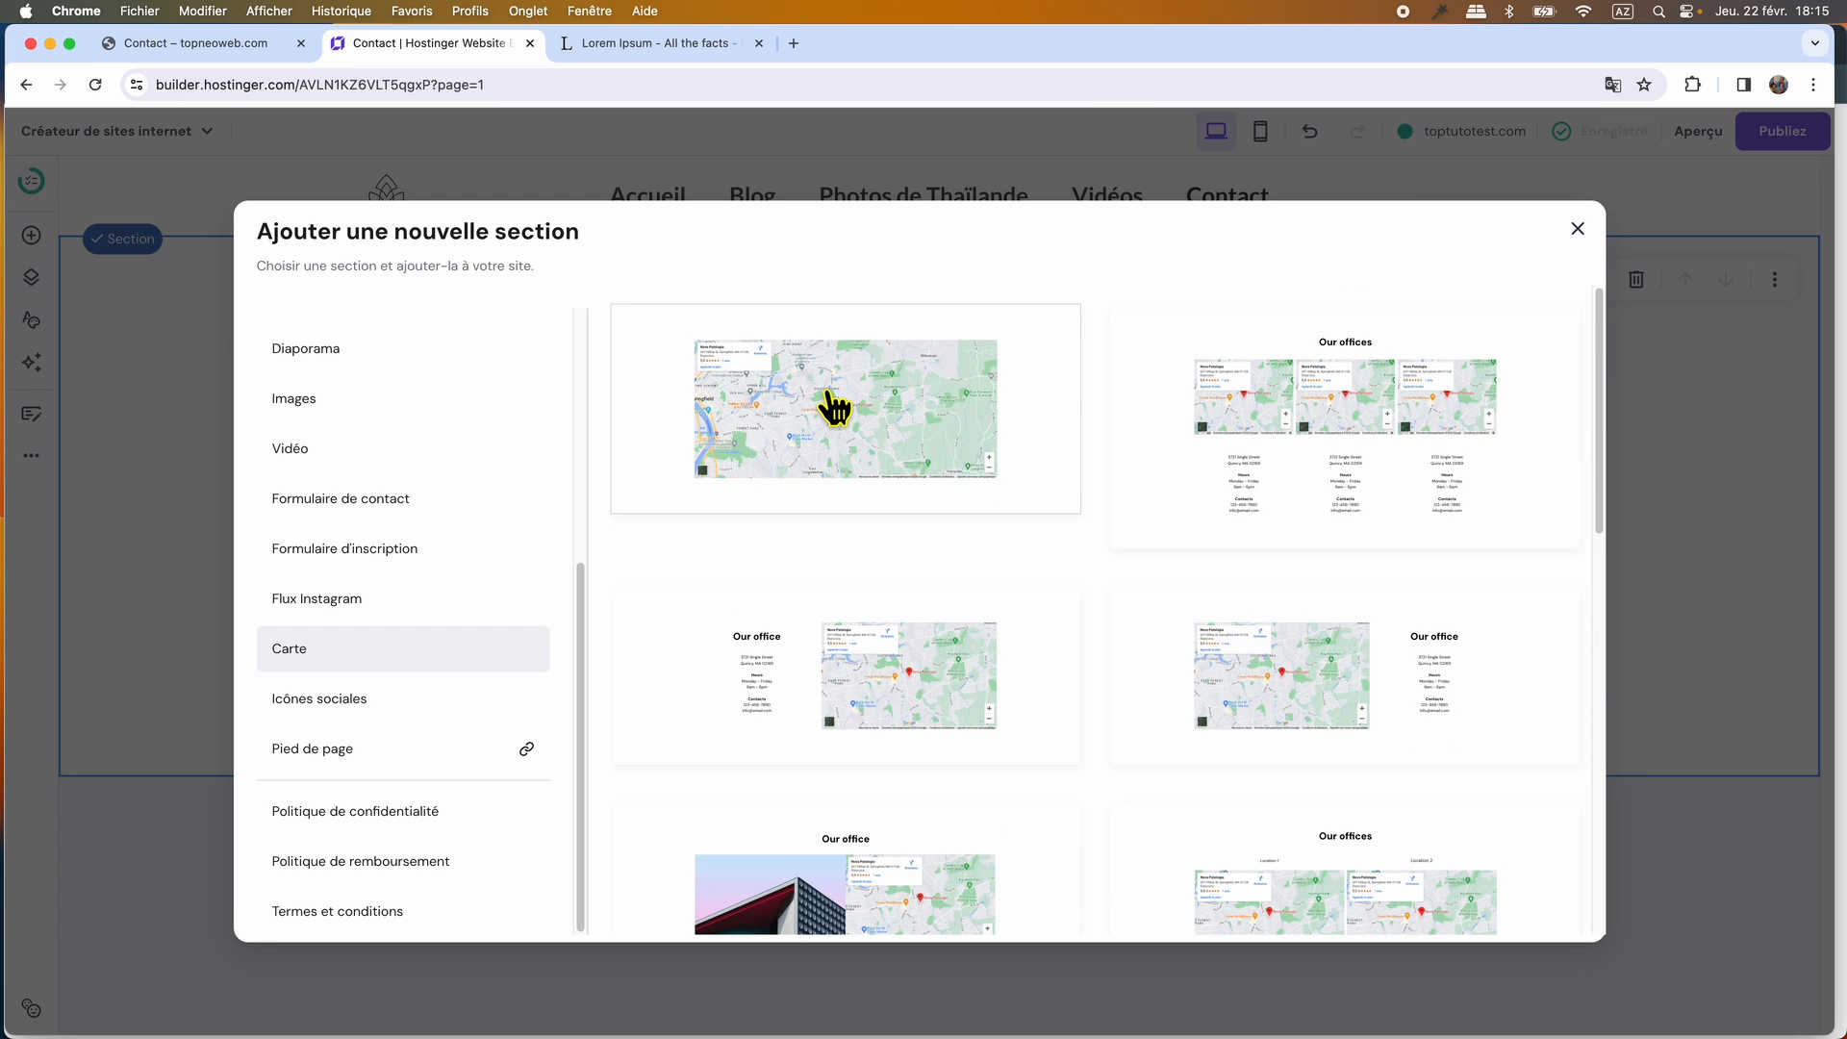
{"action": "left_click", "coordinate": [252, 38]}
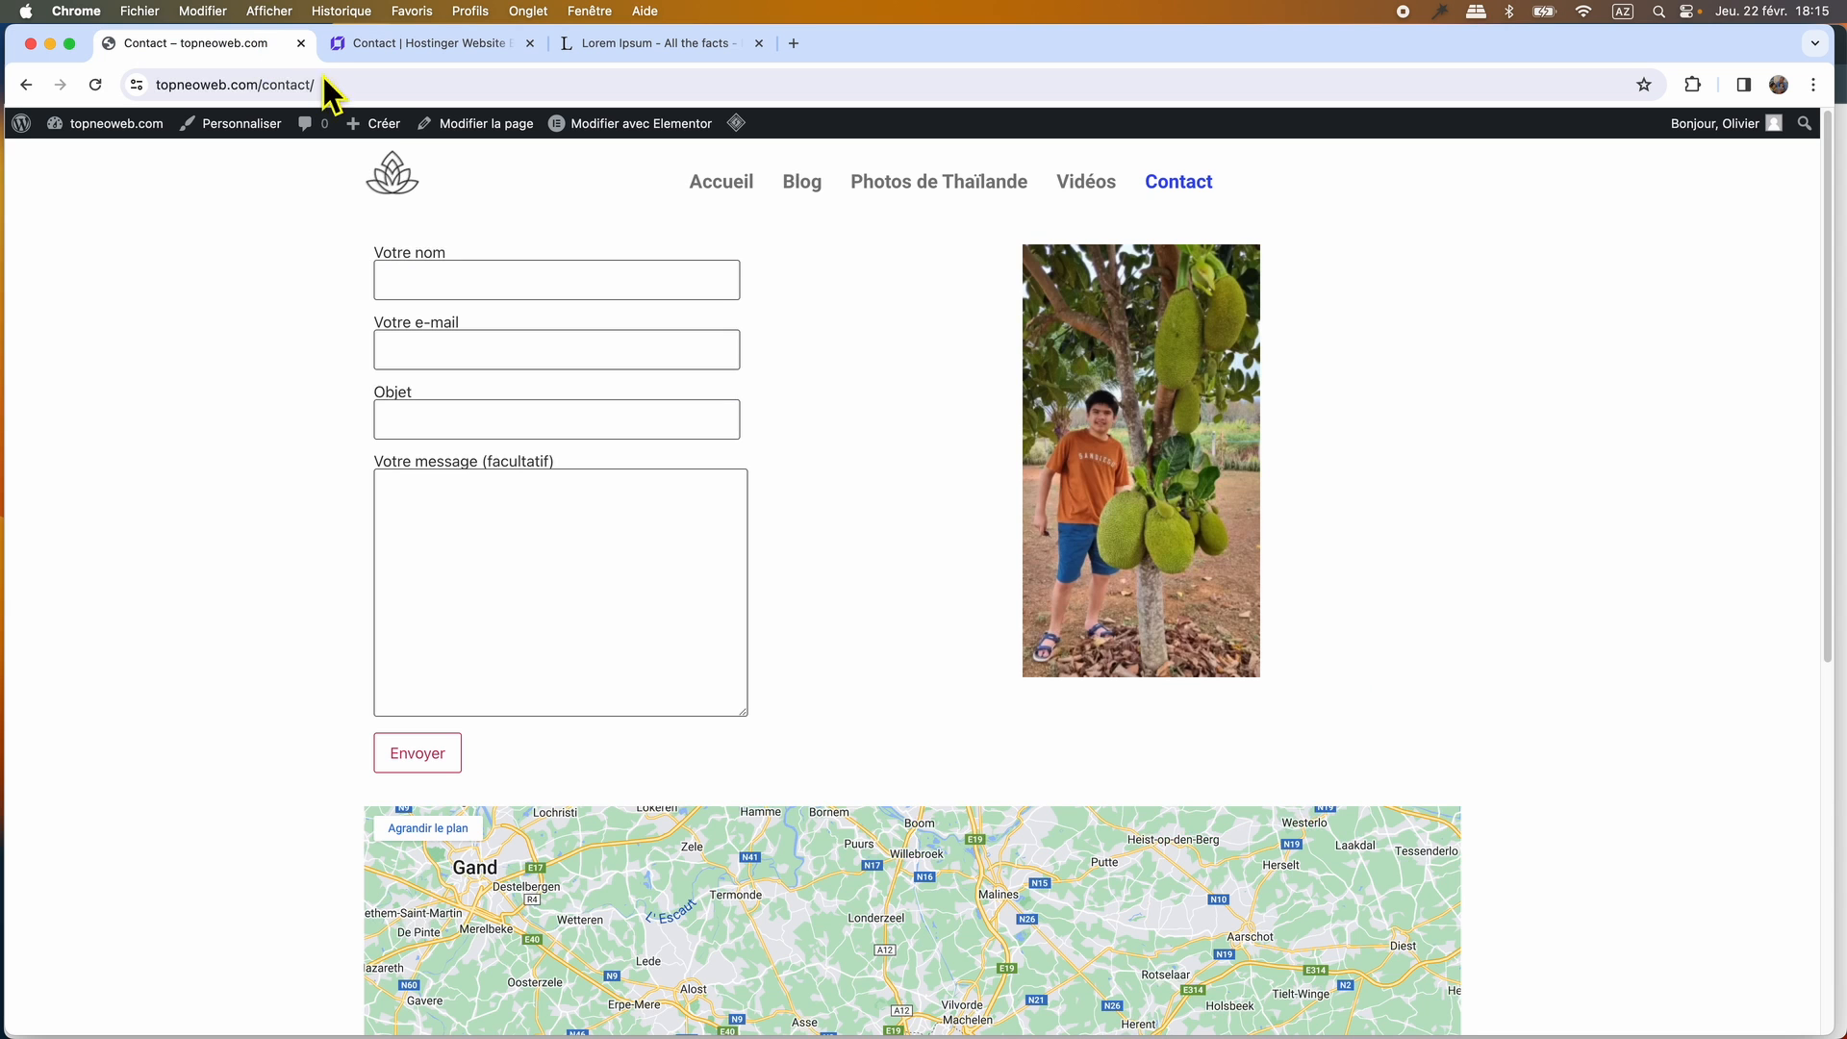
{"action": "scroll", "coordinate": [902, 498], "scroll_direction": "down", "scroll_amount": 3}
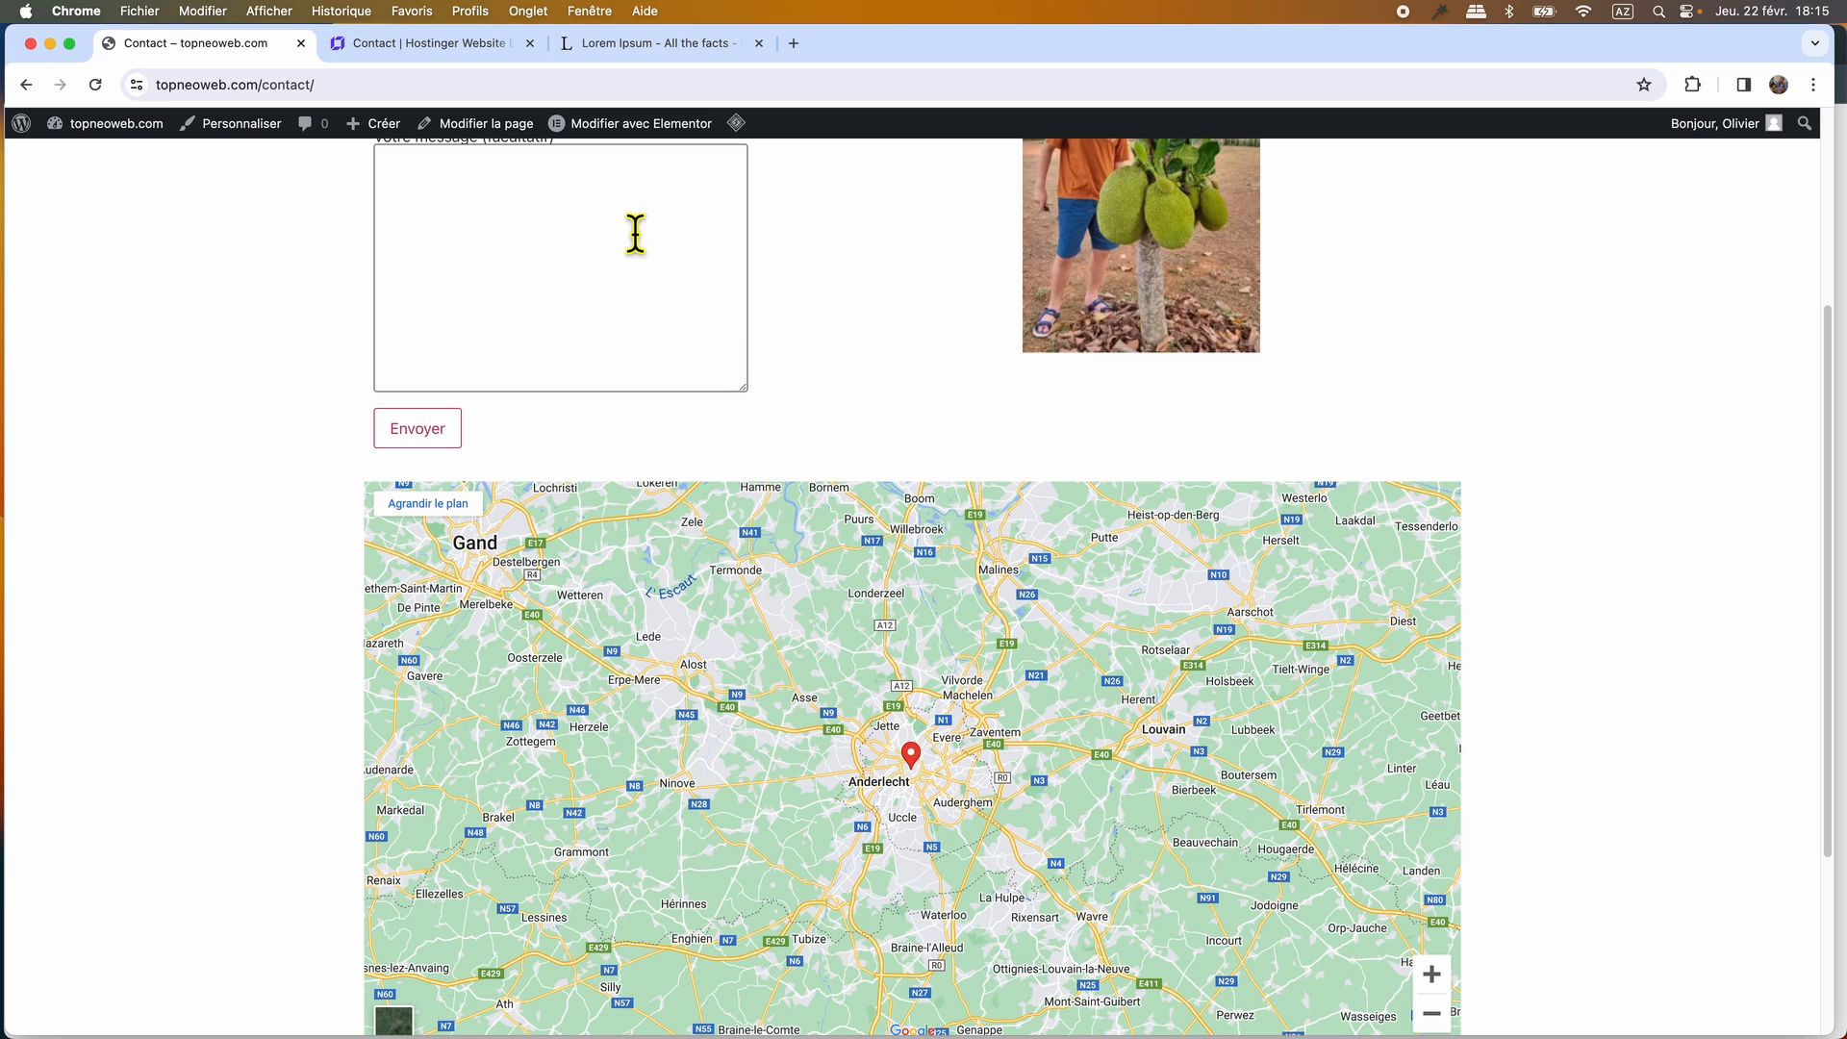
{"action": "left_click", "coordinate": [447, 42]}
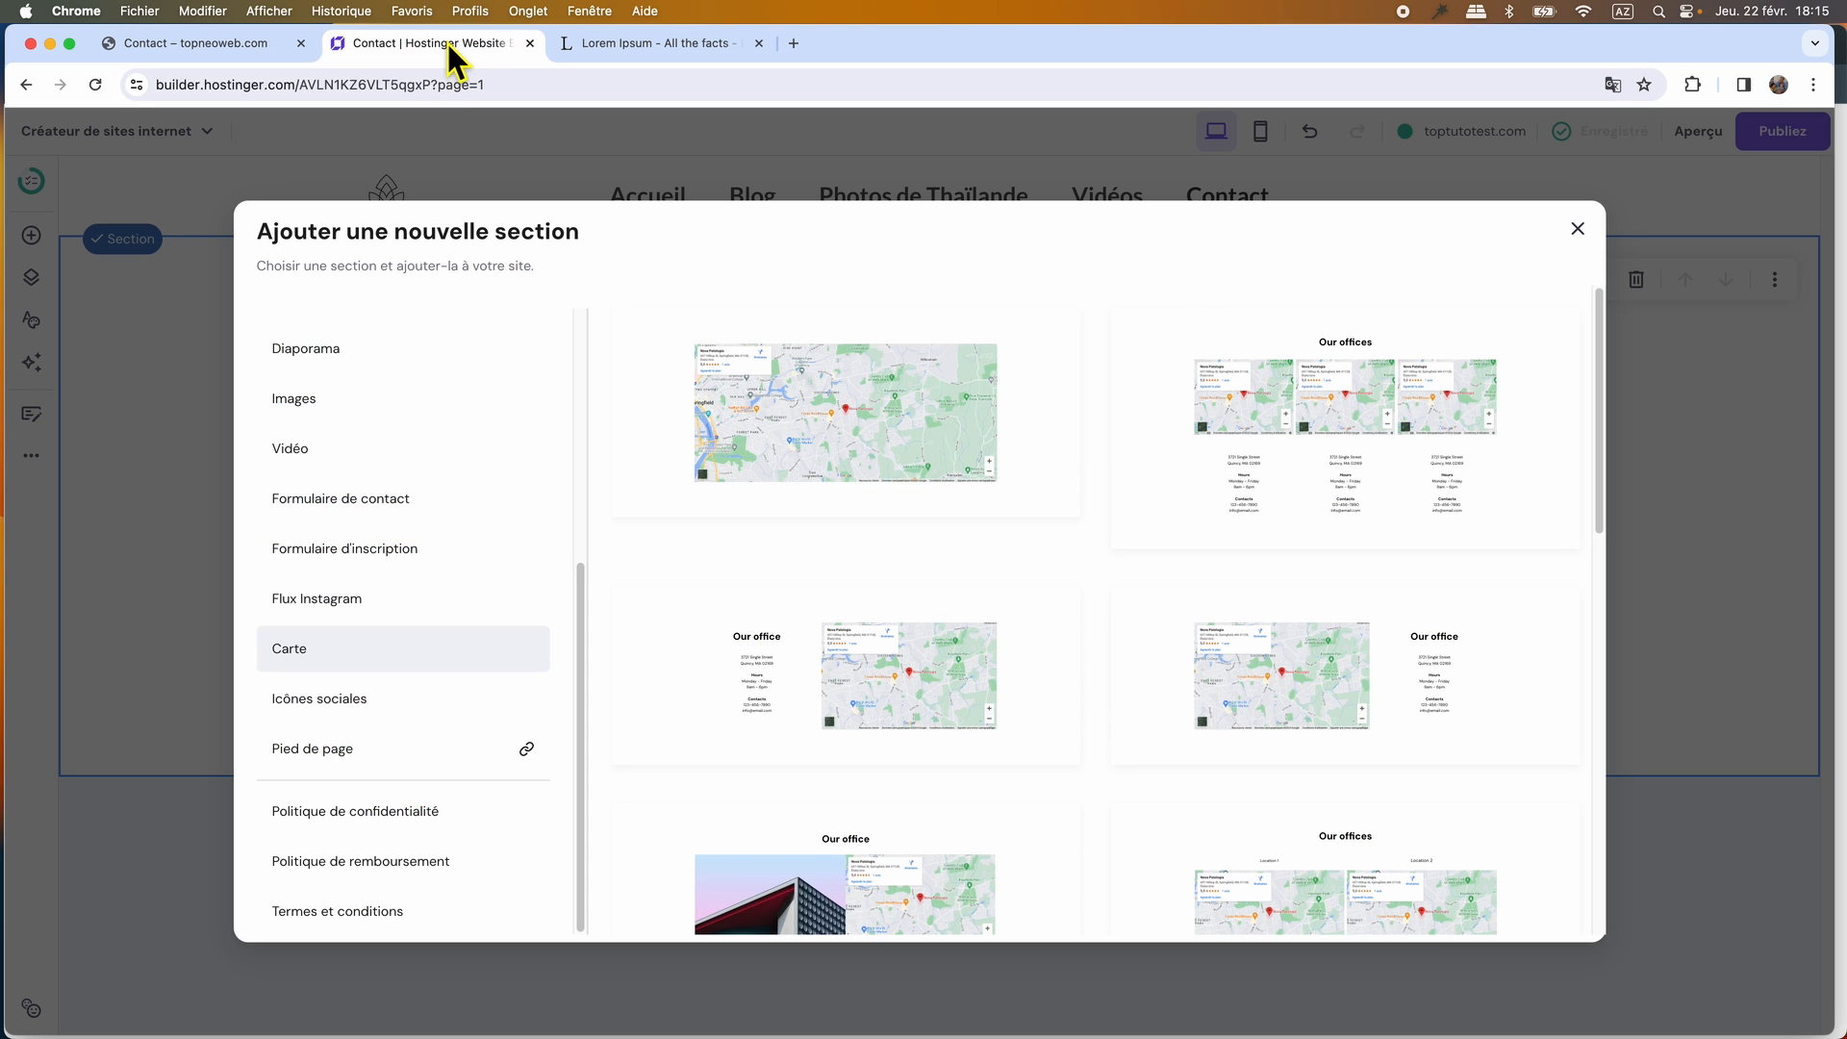
{"action": "left_click", "coordinate": [860, 440]}
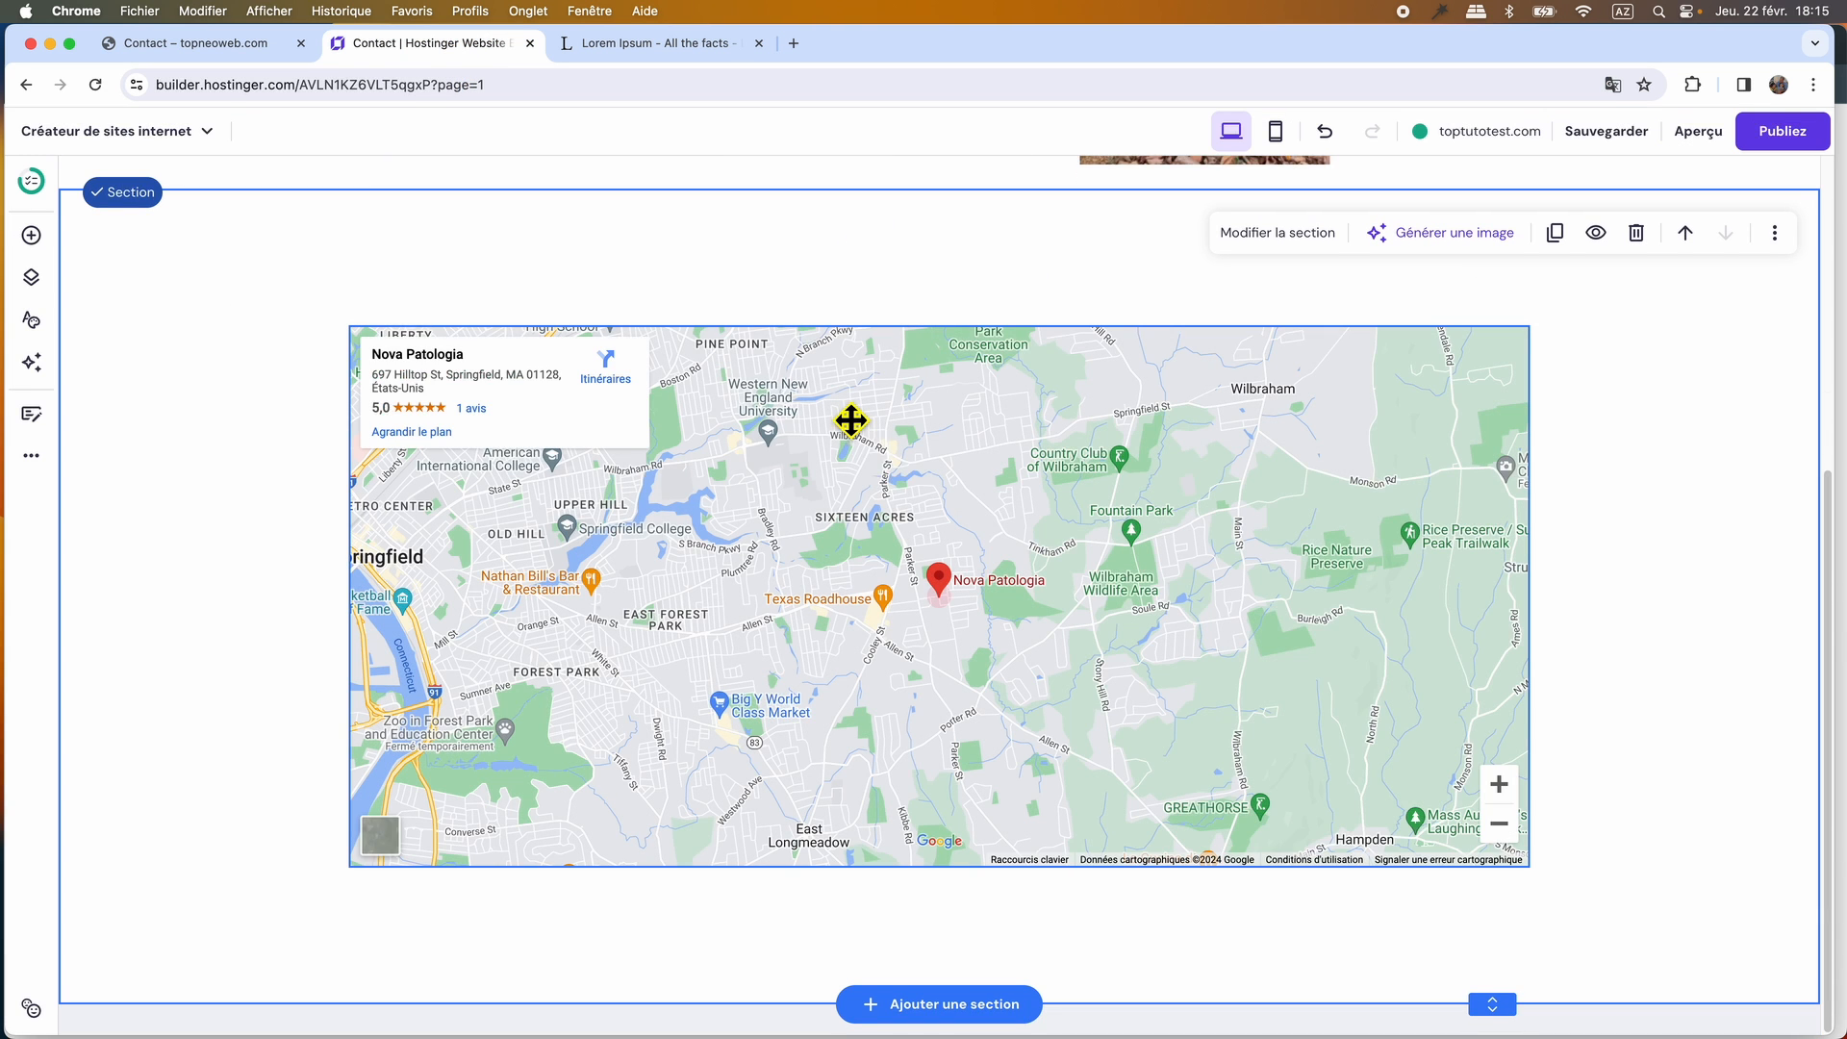
Move the map to the top of its section and shorten the section to end just below the map.
{"action": "scroll", "coordinate": [1016, 532], "scroll_direction": "up", "scroll_amount": 3}
{"action": "left_click_drag", "start_coordinate": [1014, 565], "coordinate": [926, 555]}
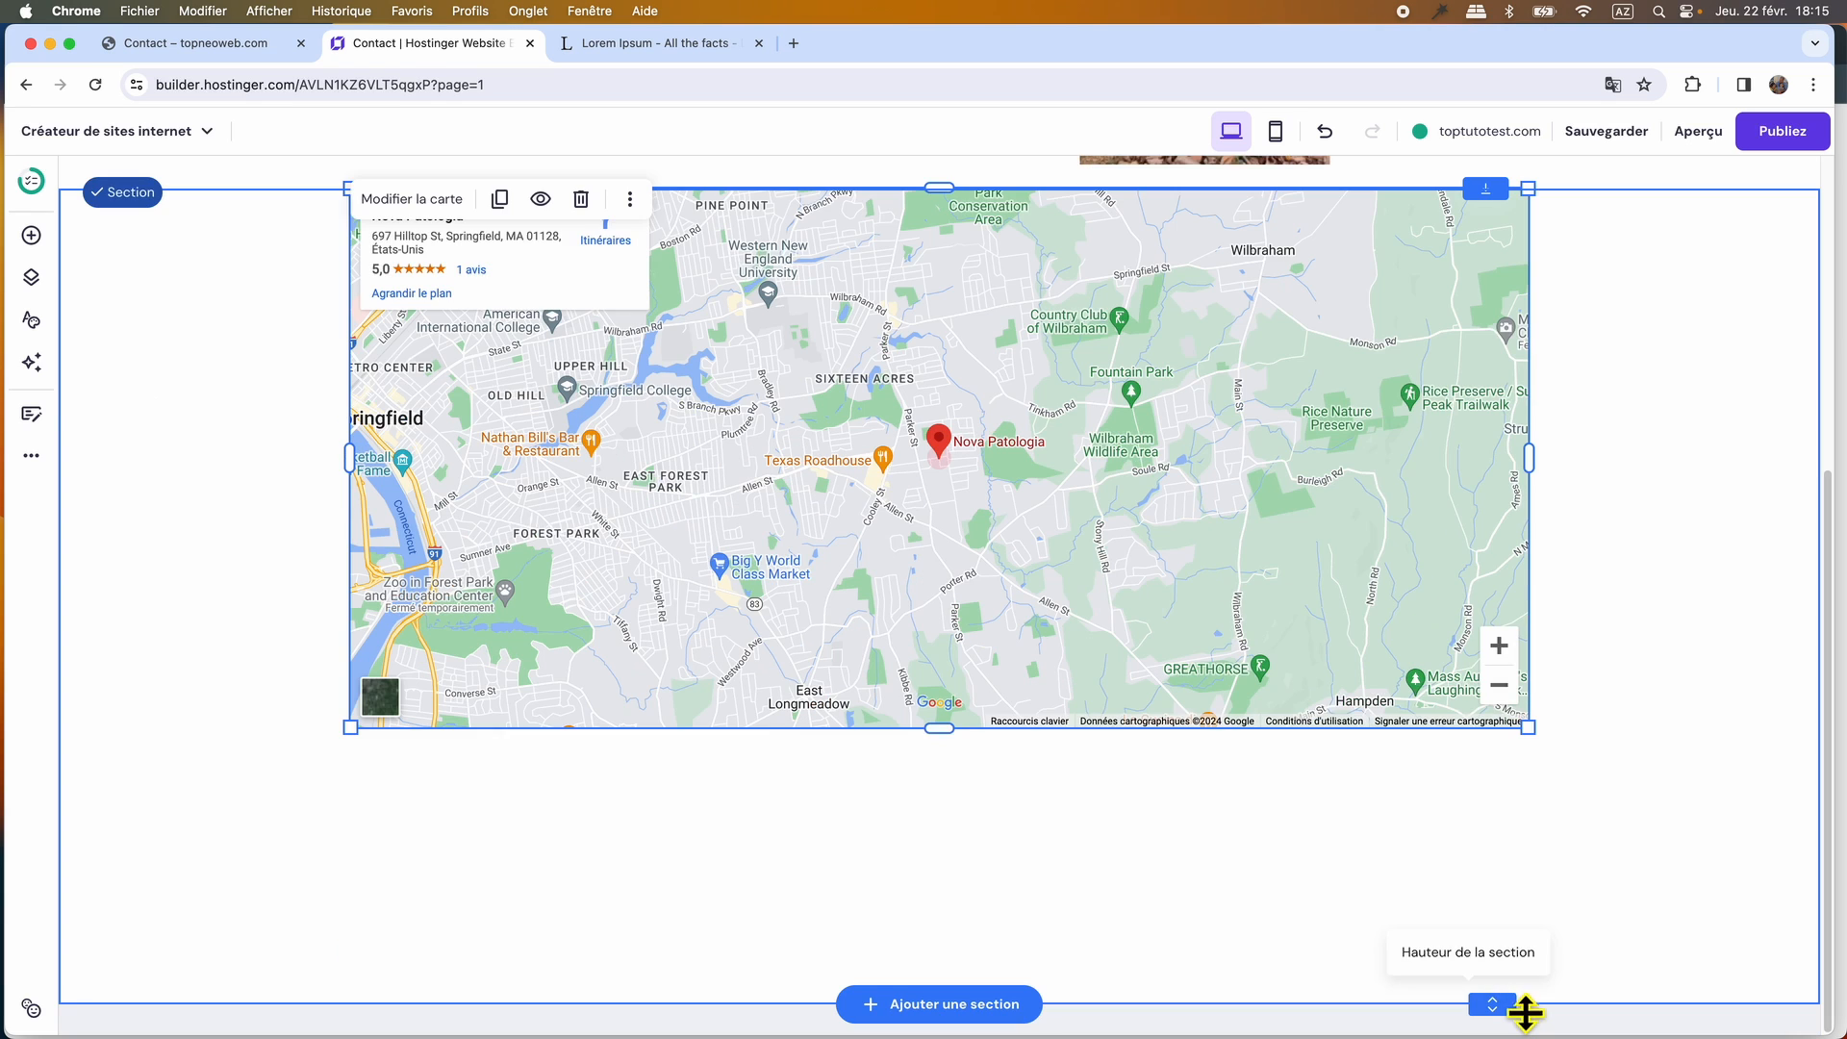
{"action": "left_click_drag", "start_coordinate": [1517, 1014], "coordinate": [1499, 767]}
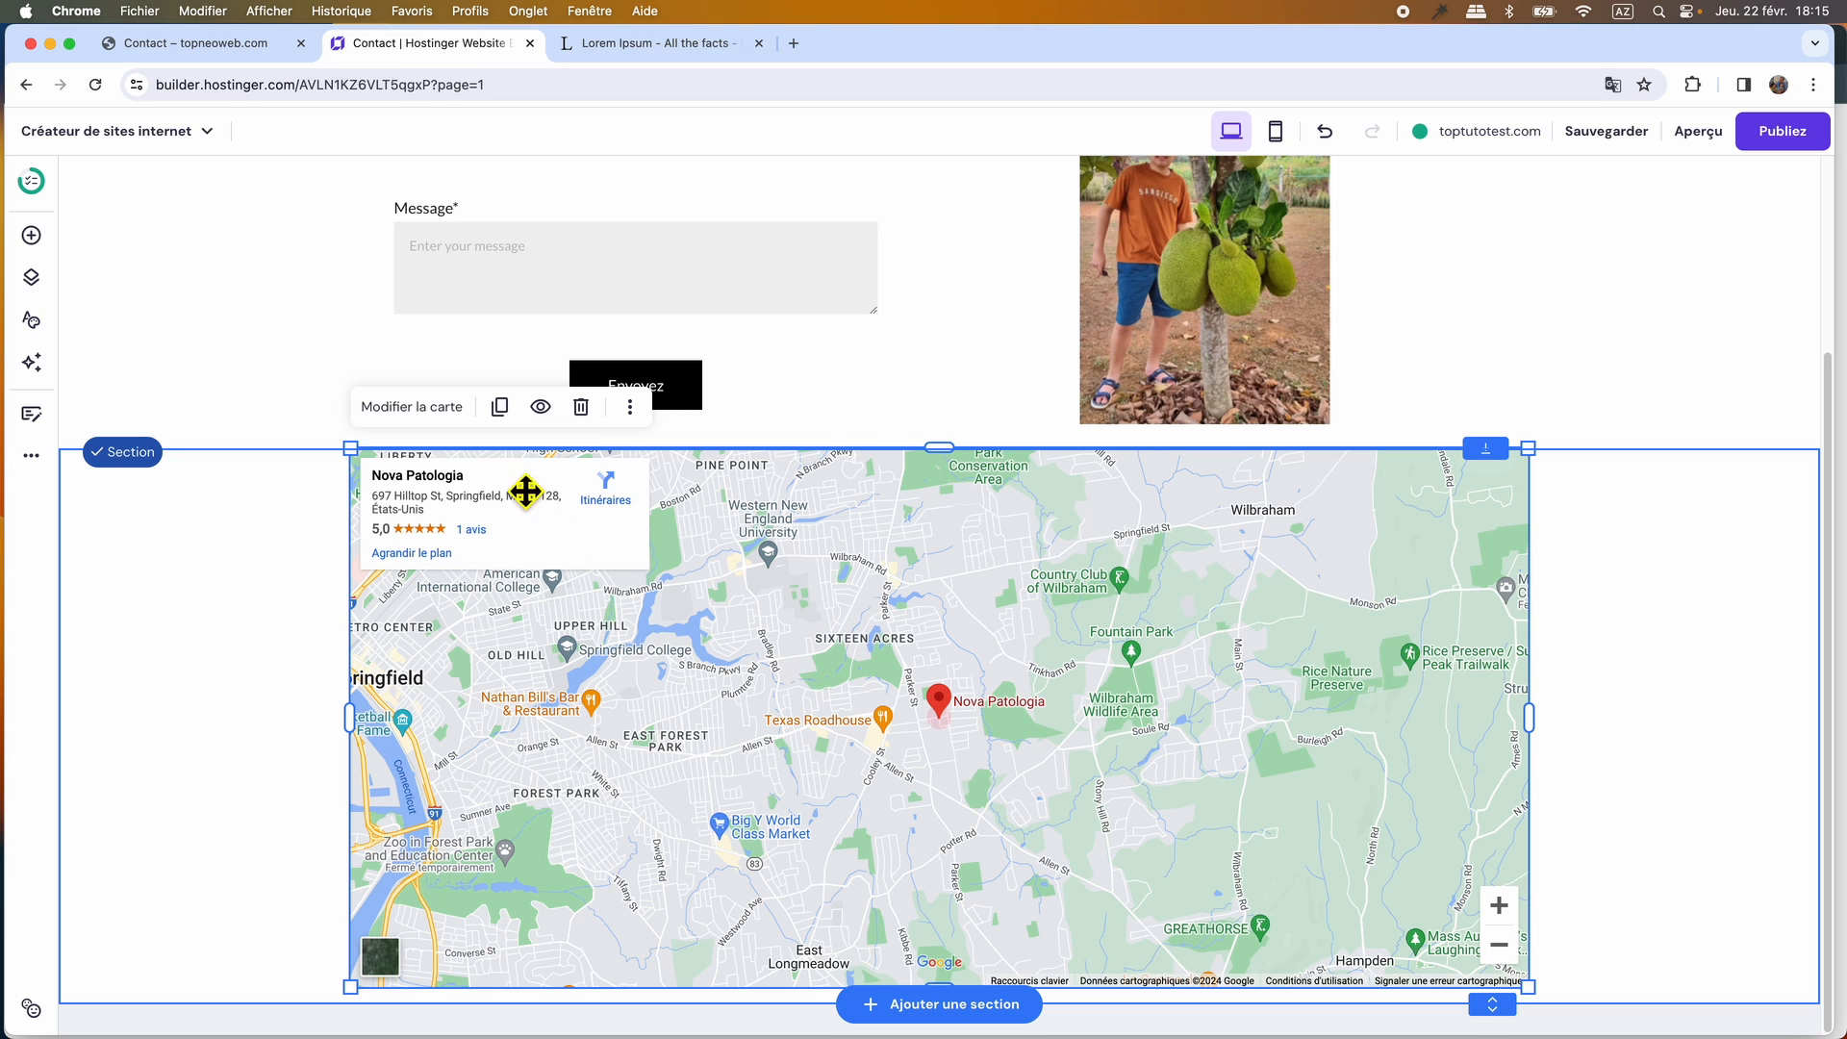
Set the map's address to "grand place de bruxelles" and close its settings.
{"action": "left_click", "coordinate": [429, 411]}
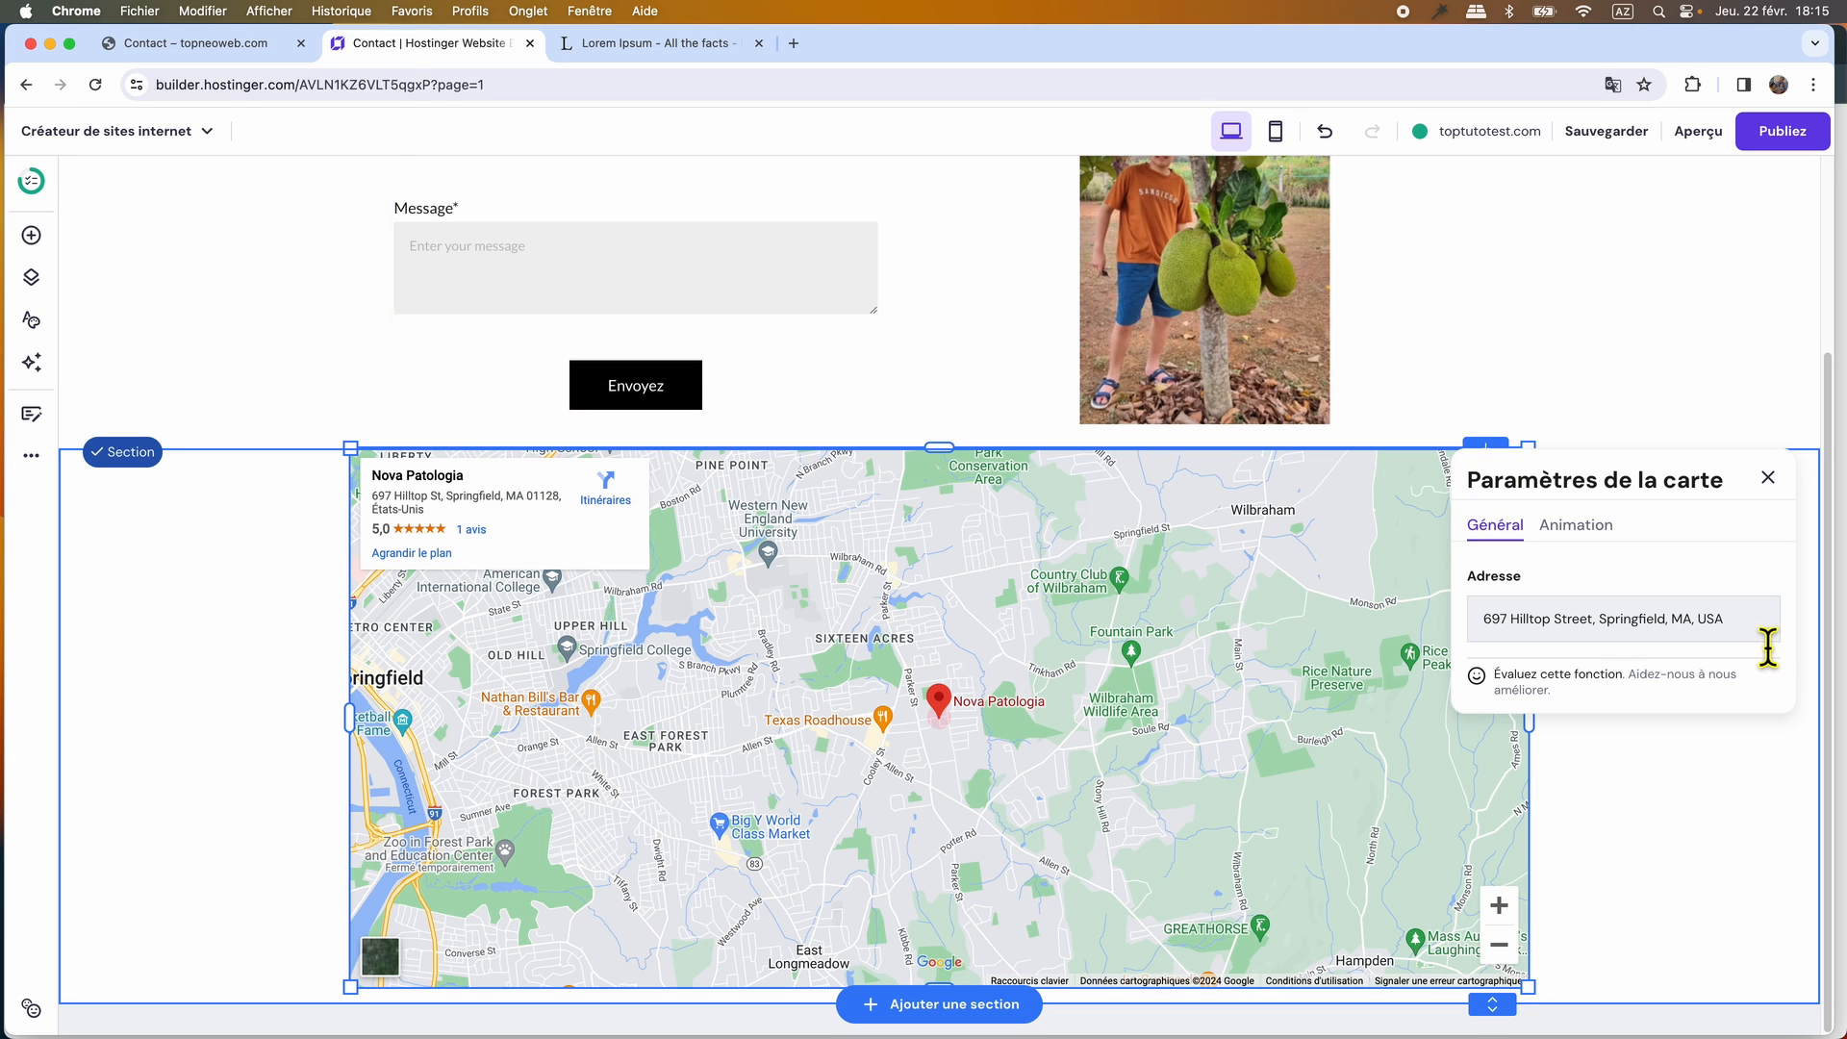
{"action": "left_click_drag", "start_coordinate": [1748, 631], "coordinate": [1515, 628]}
{"action": "type", "text": "grand place de bruxelles"}
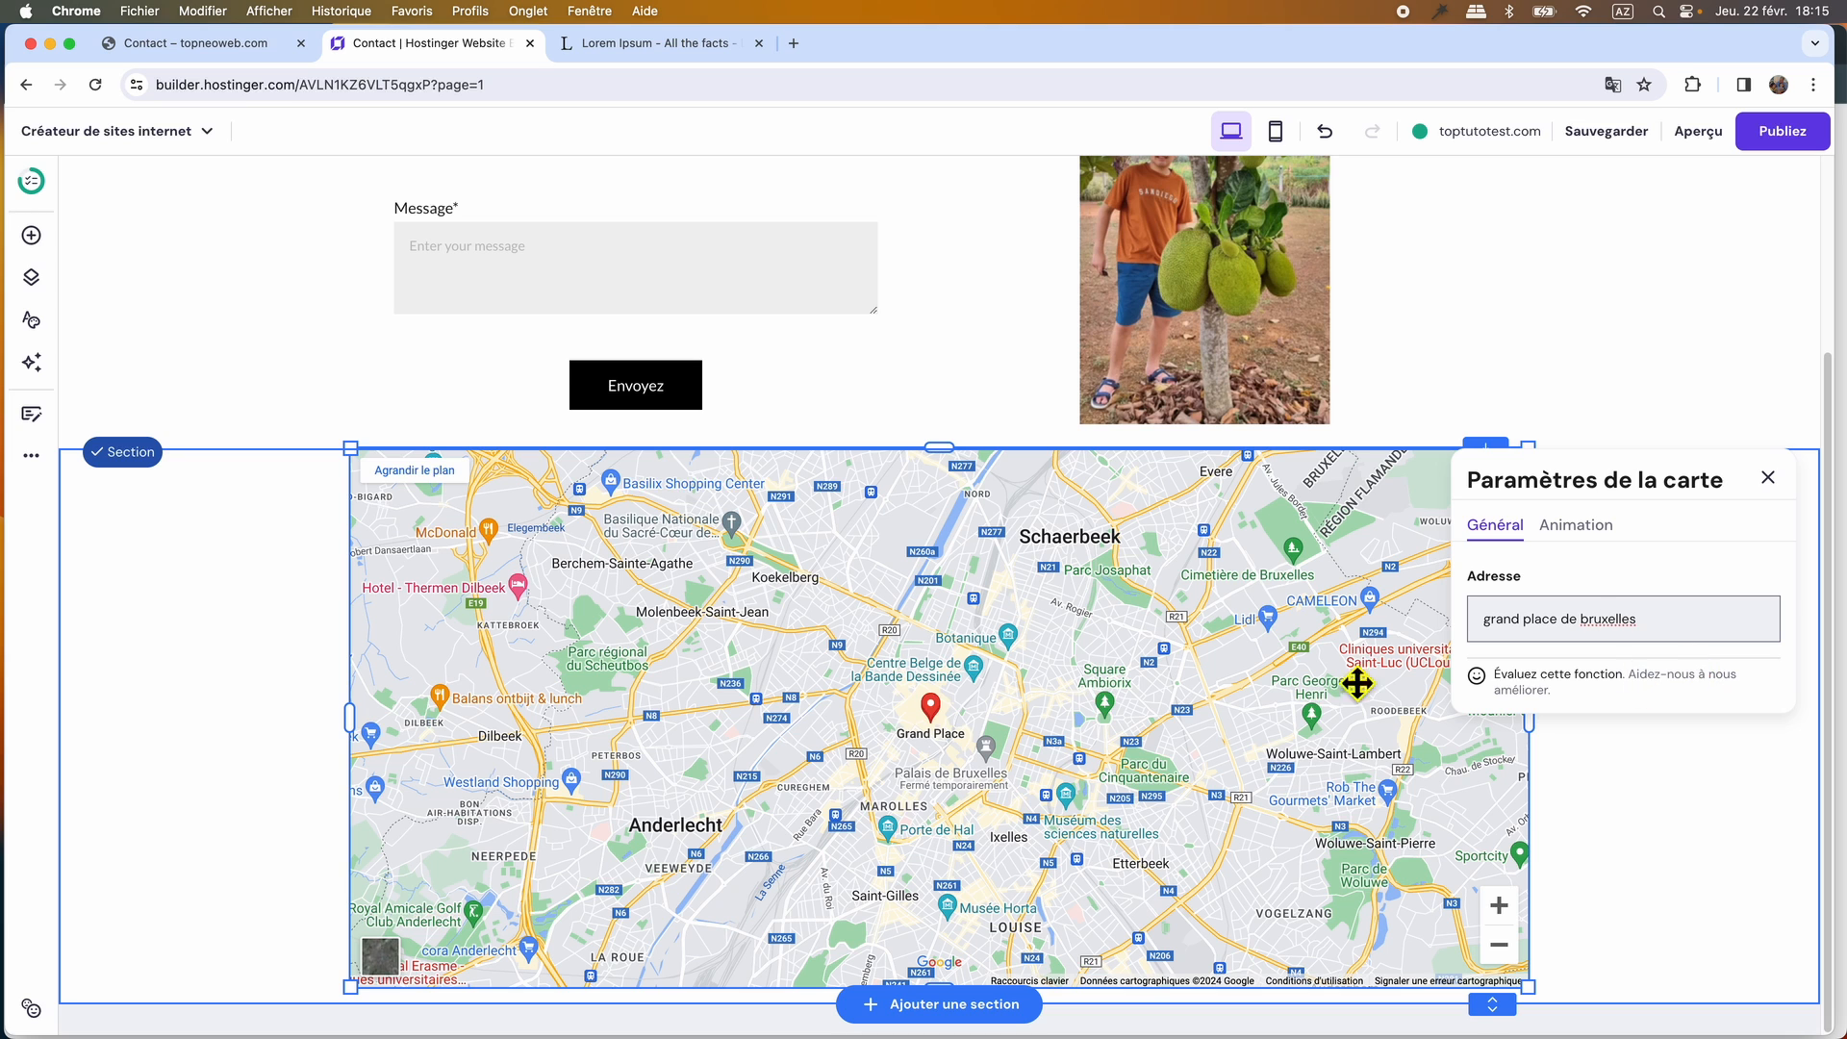
{"action": "scroll", "coordinate": [987, 789], "scroll_direction": "up", "scroll_amount": 3}
{"action": "scroll", "coordinate": [987, 788], "scroll_direction": "down", "scroll_amount": 3}
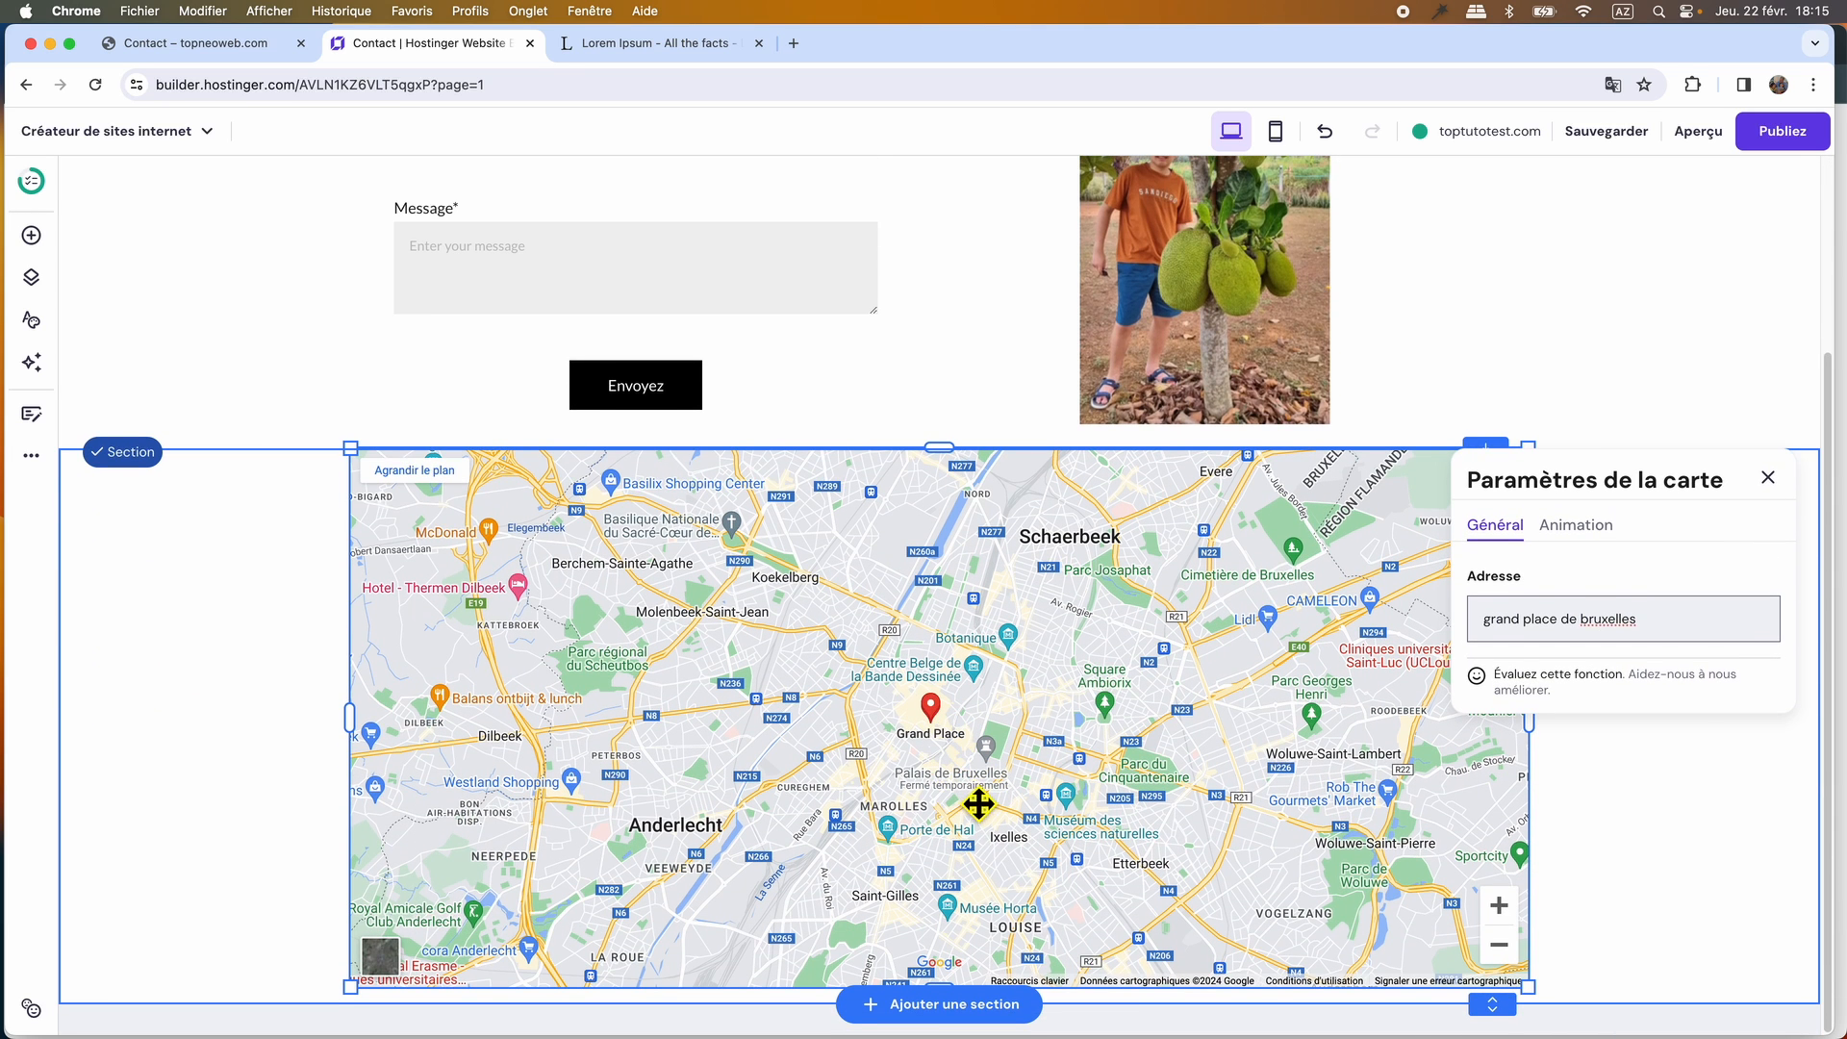
{"action": "left_click", "coordinate": [1768, 478]}
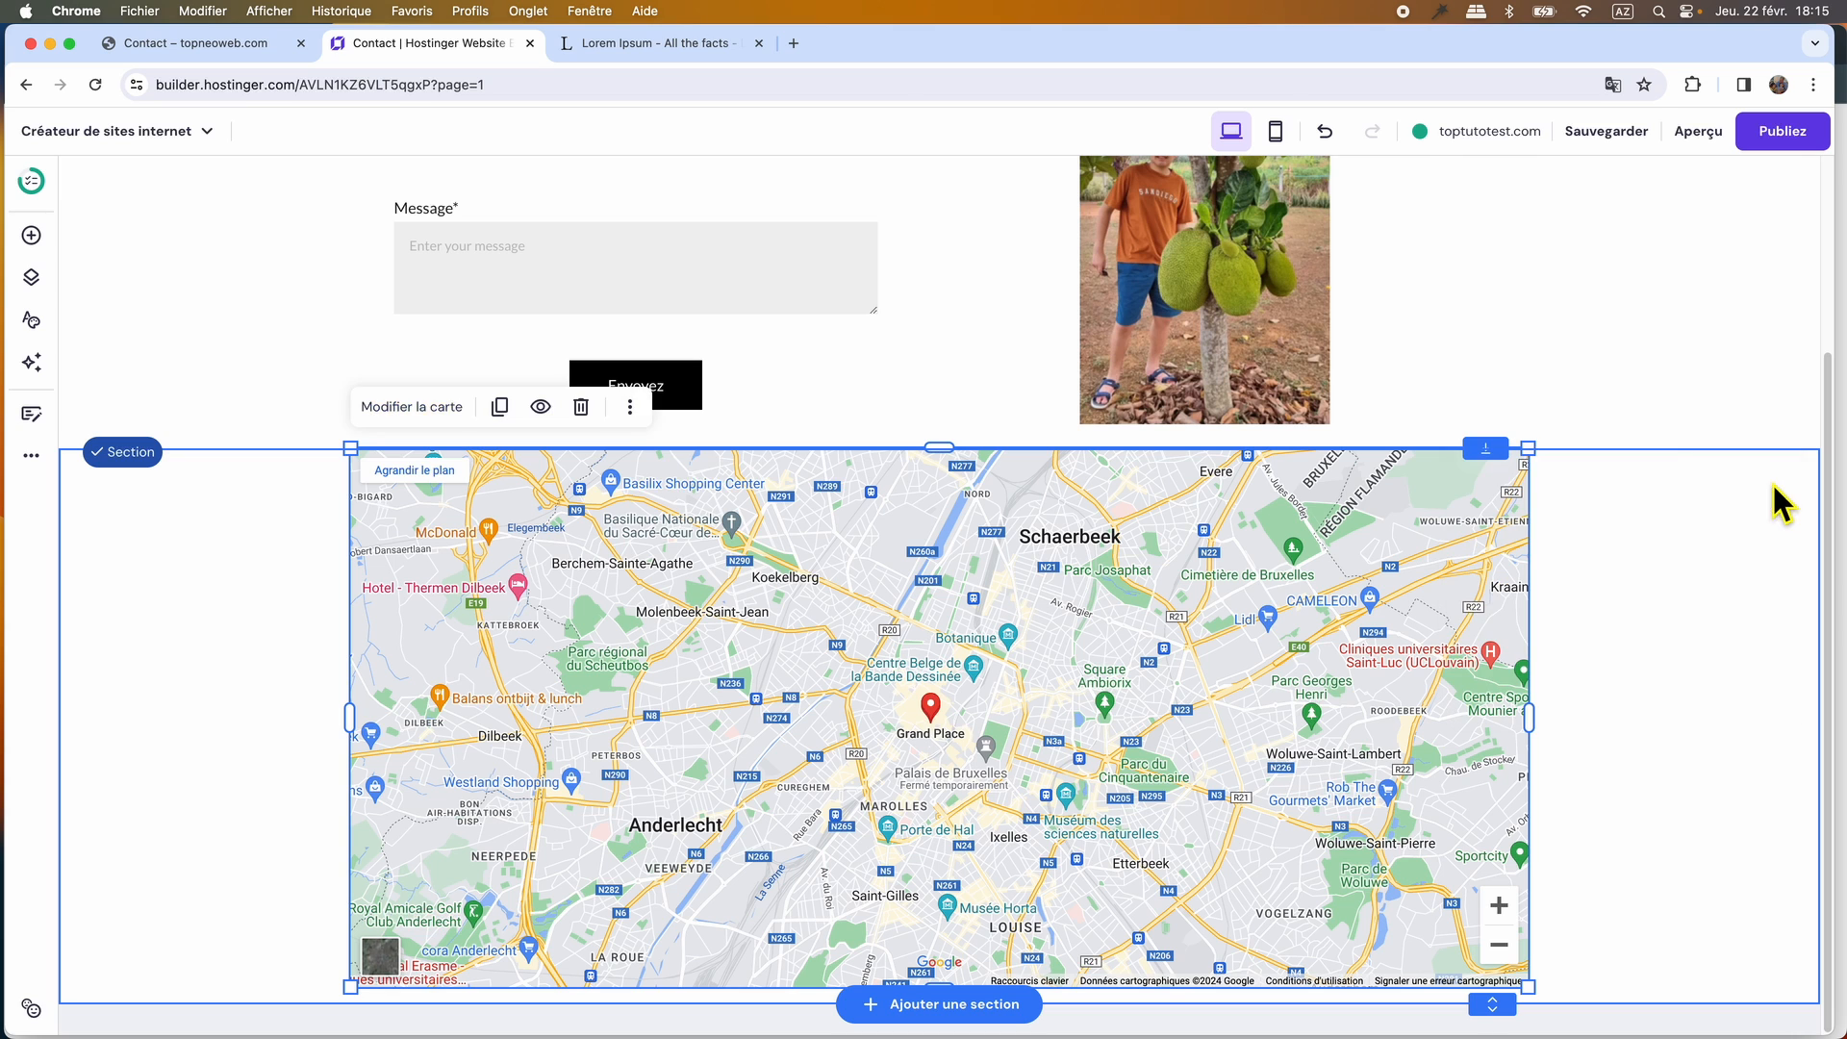
Narrow the map slightly on both sides to align it with the contact form above, and save the site.
{"action": "scroll", "coordinate": [1626, 788], "scroll_direction": "up", "scroll_amount": 3}
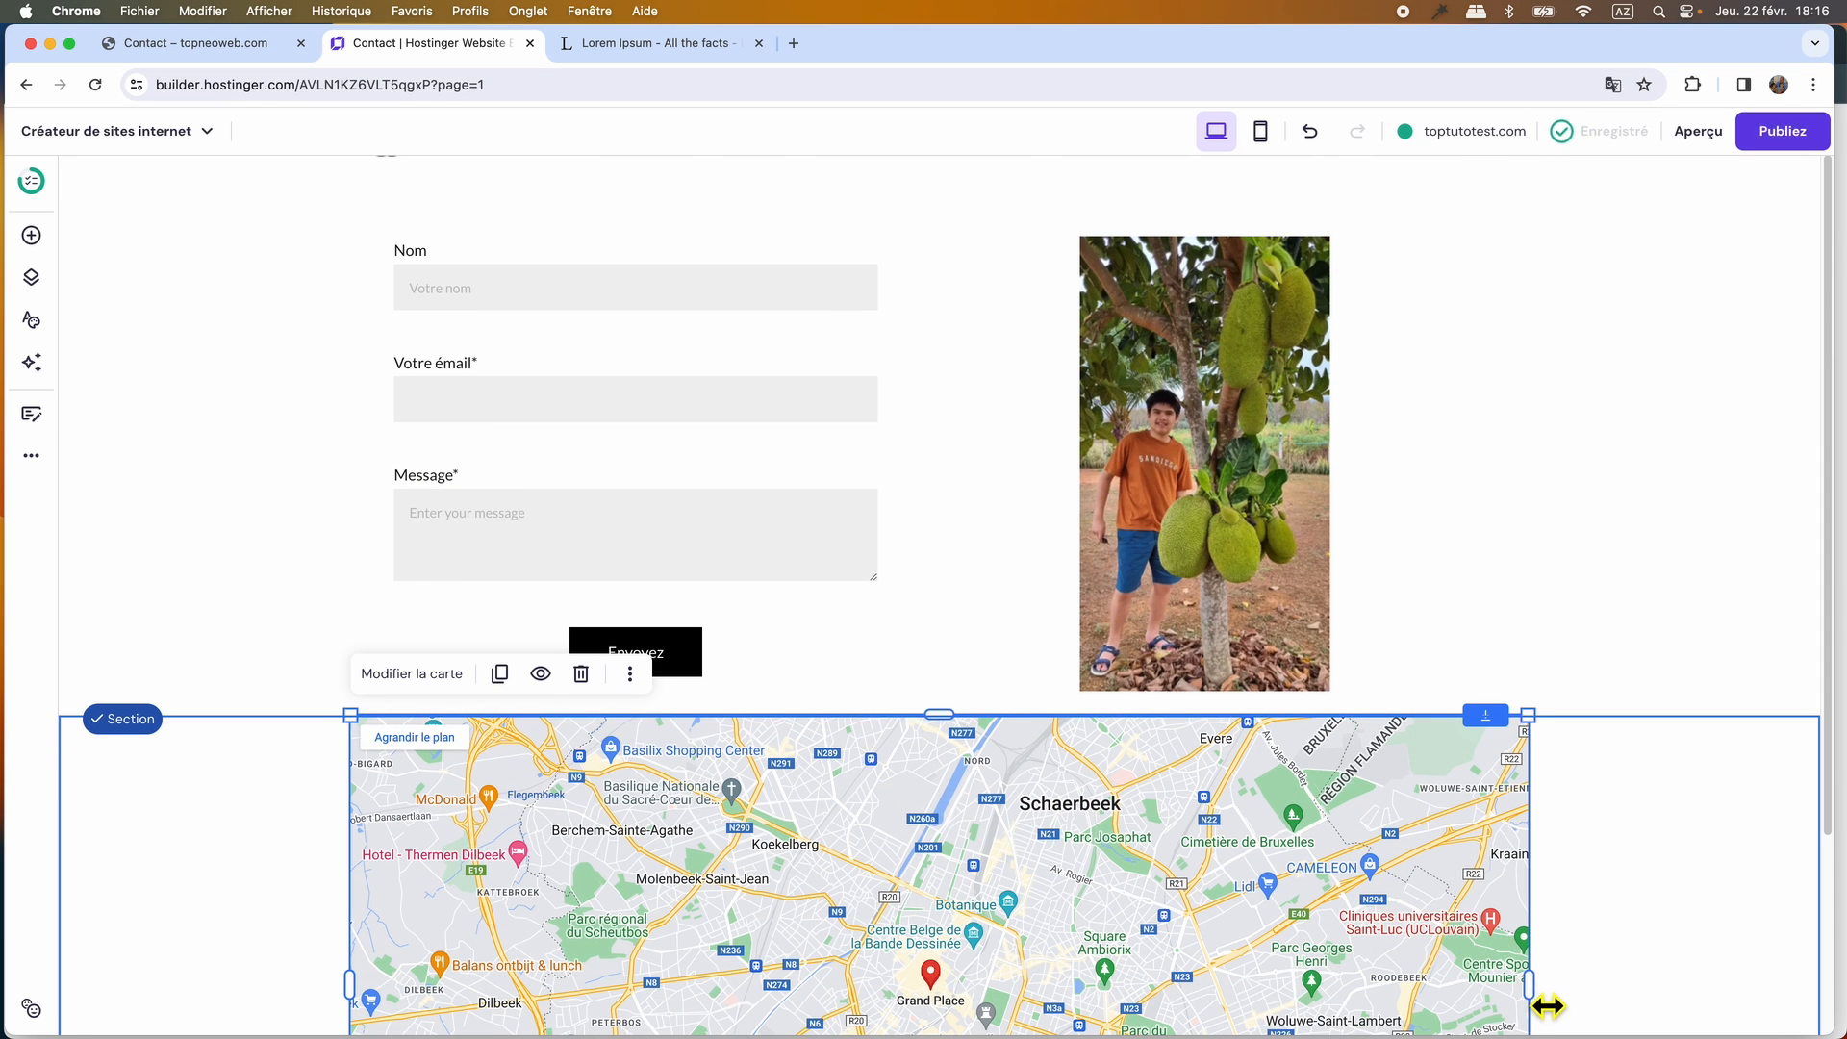
{"action": "left_click_drag", "start_coordinate": [1546, 1002], "coordinate": [1481, 994]}
{"action": "scroll", "coordinate": [1385, 651], "scroll_direction": "down", "scroll_amount": 3}
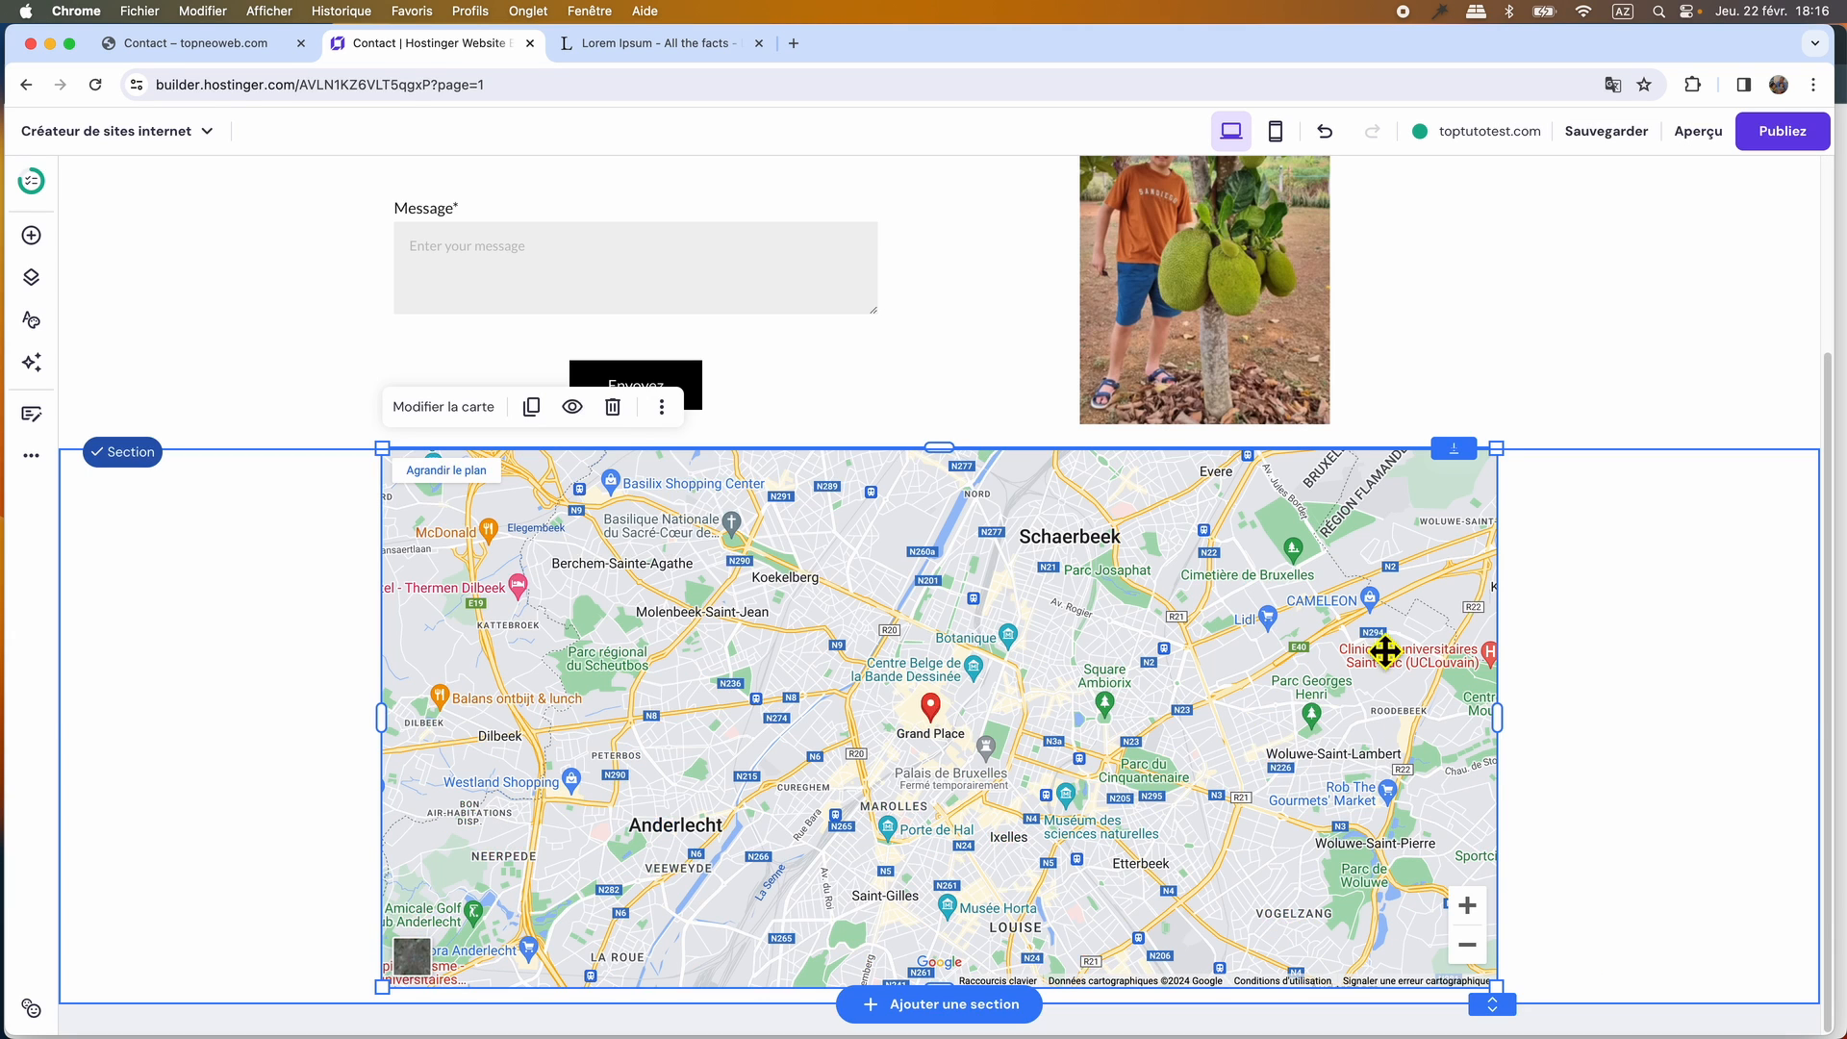
{"action": "left_click", "coordinate": [1613, 132]}
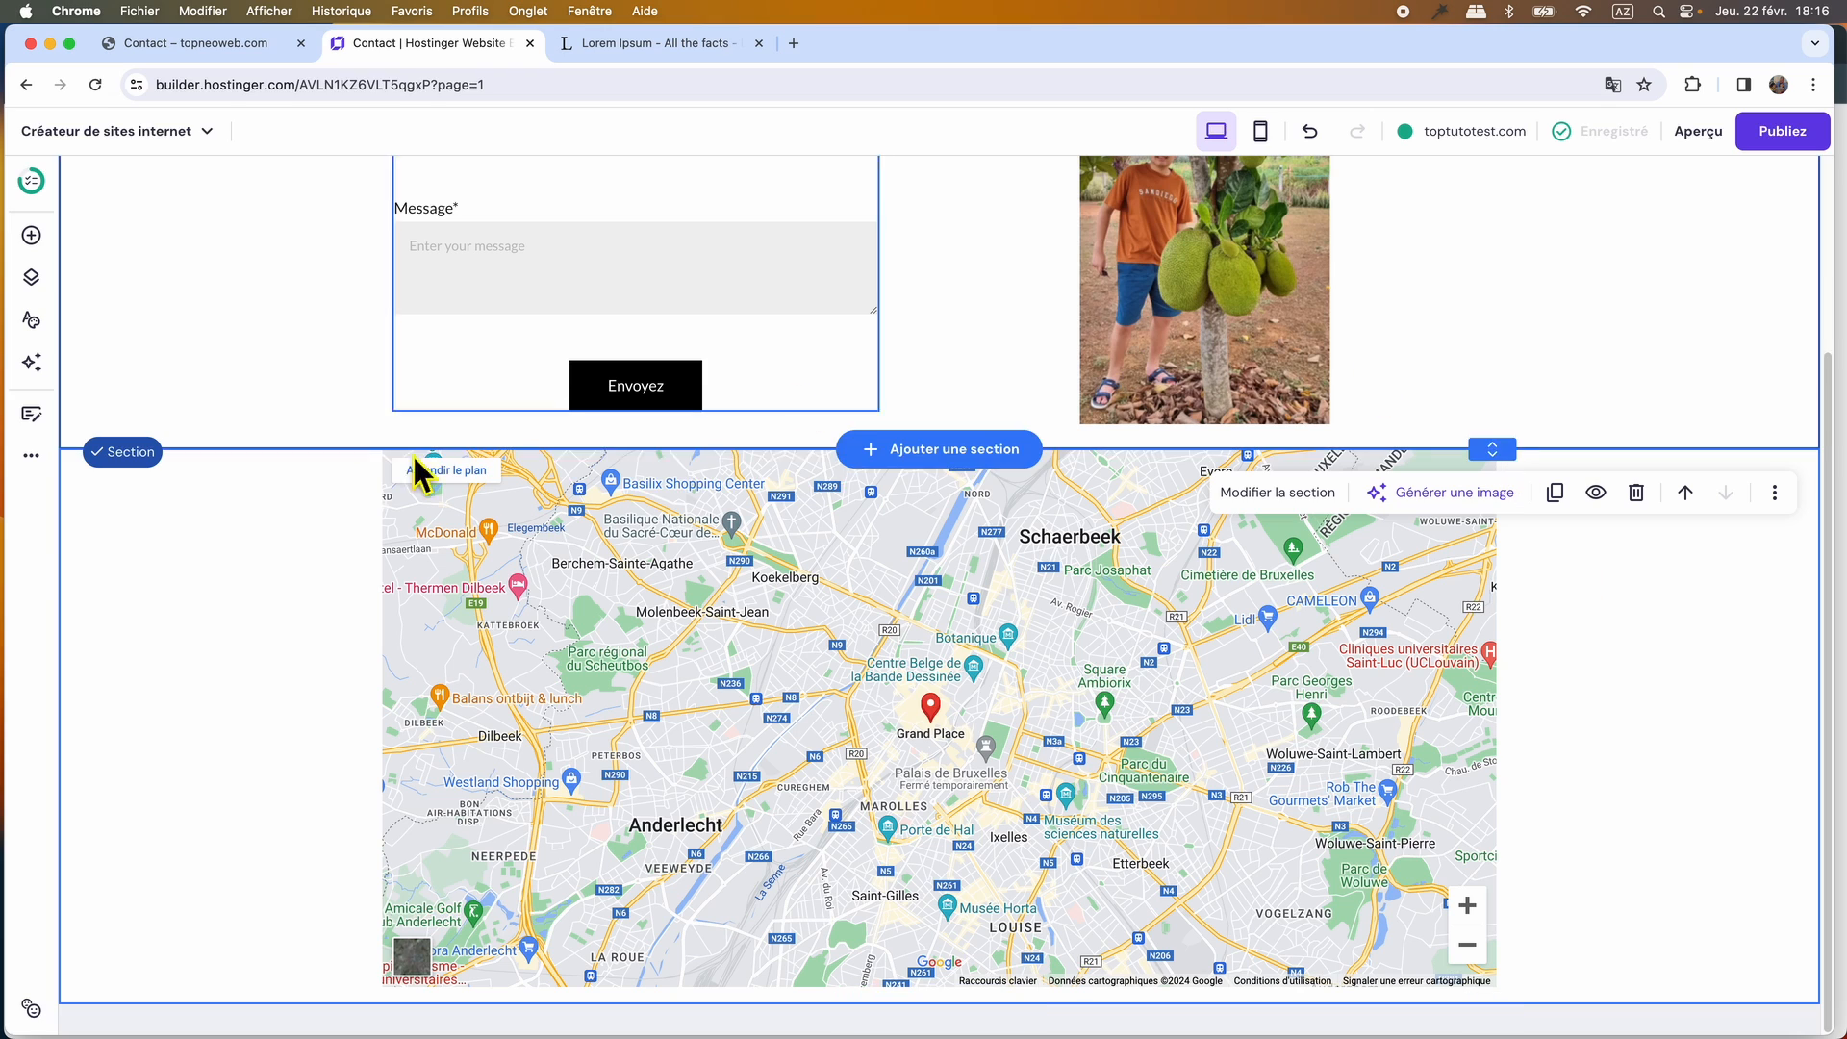
Start the SEO setup for the Accueil page and enter the business or brand name.
{"action": "left_click", "coordinate": [34, 464]}
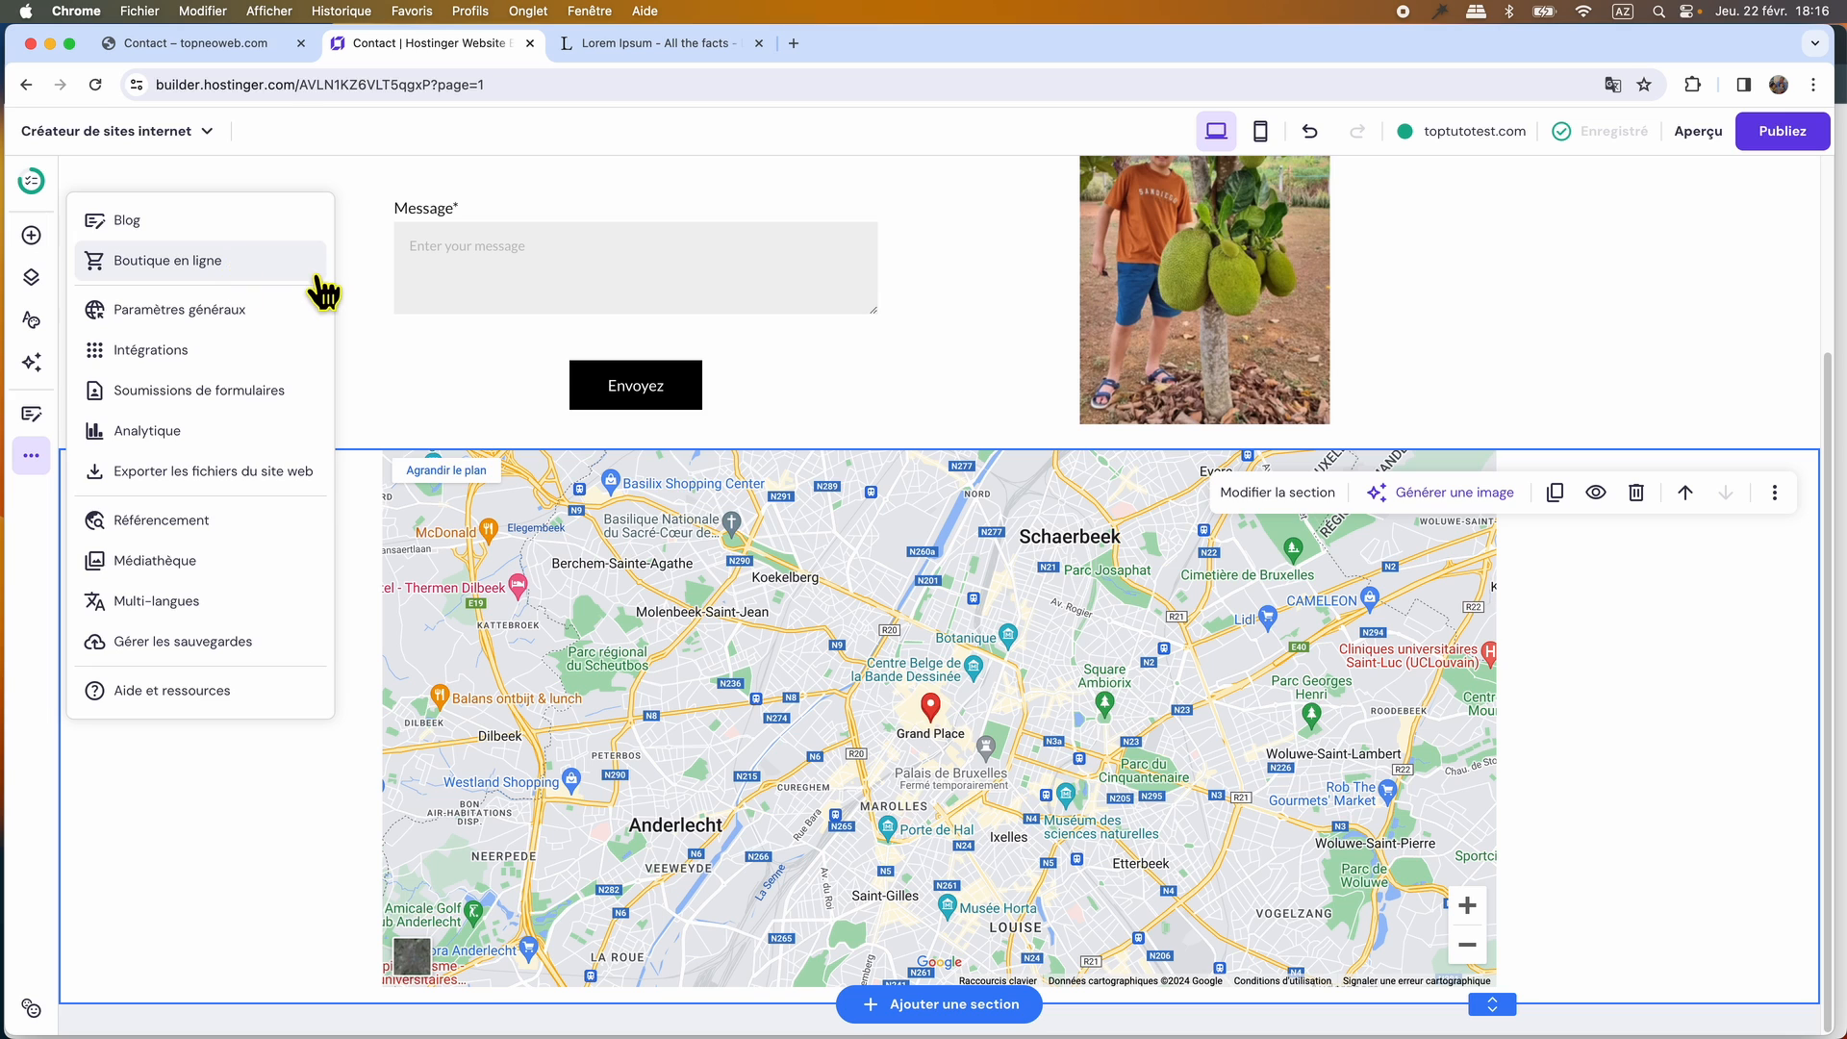
{"action": "left_click", "coordinate": [162, 521]}
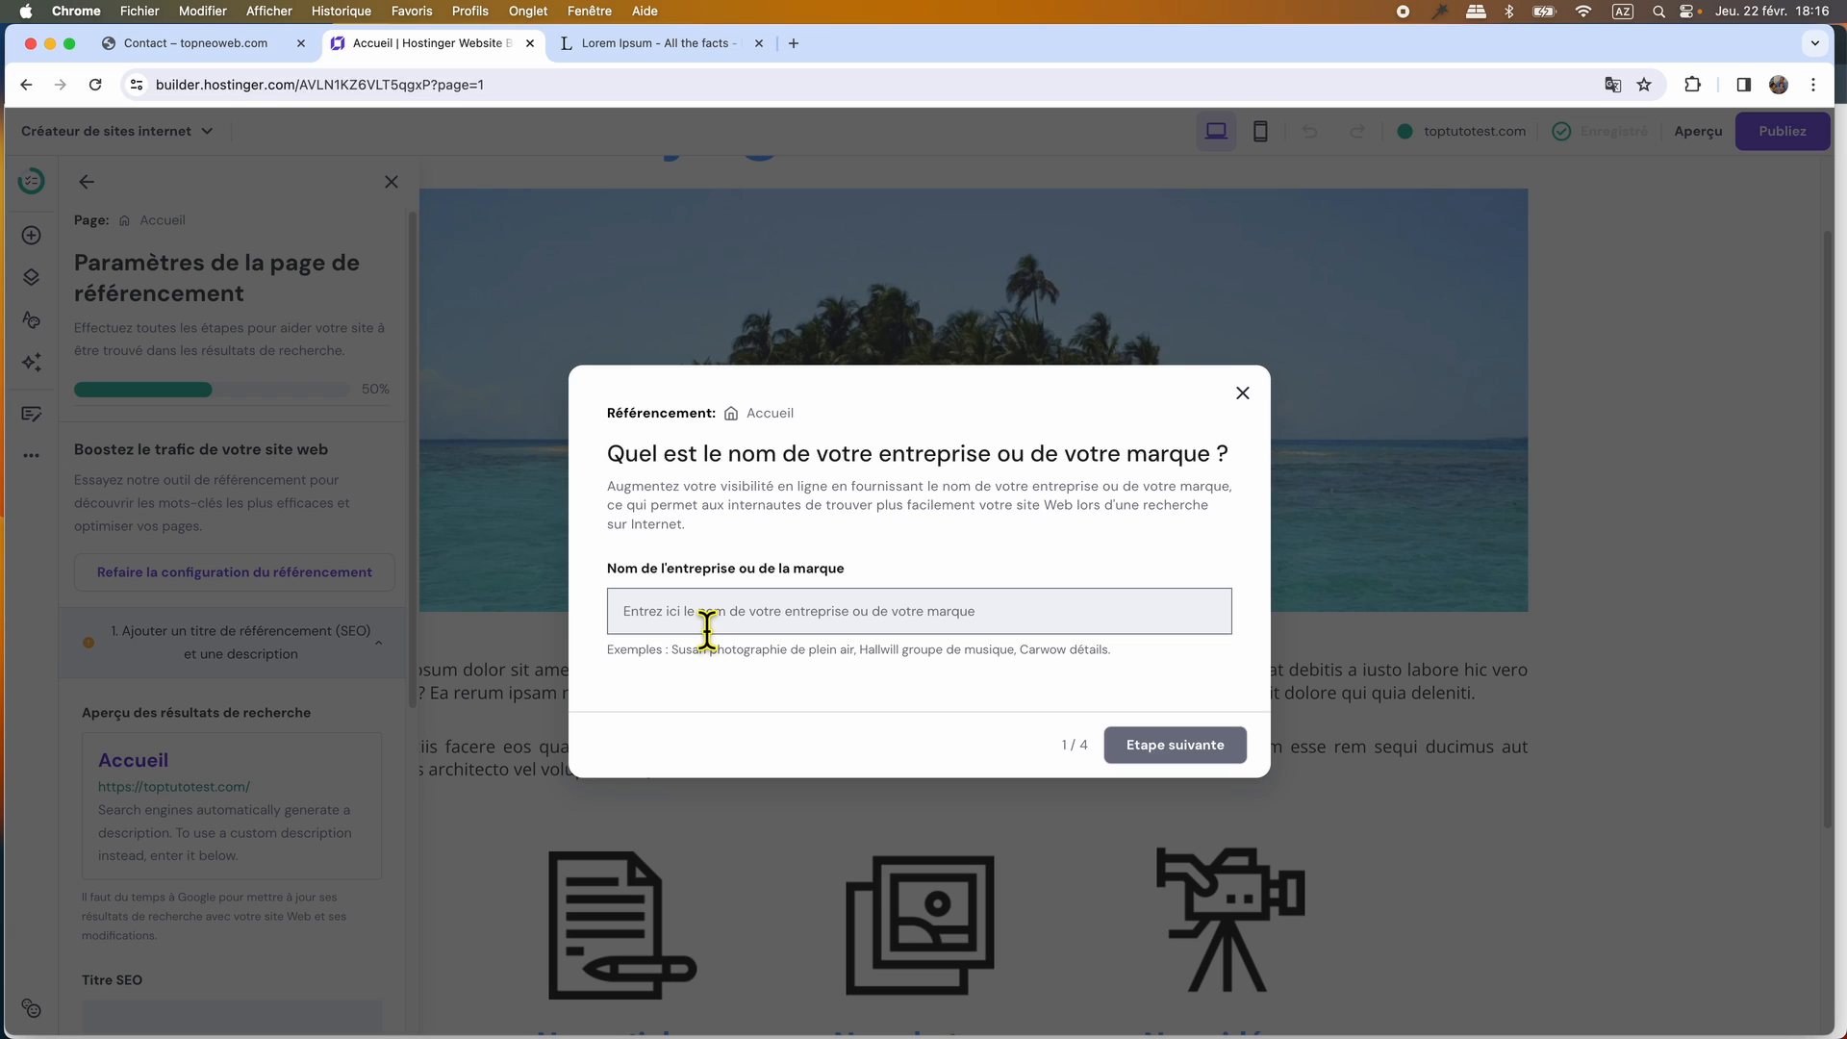
{"action": "type", "text": "T"}
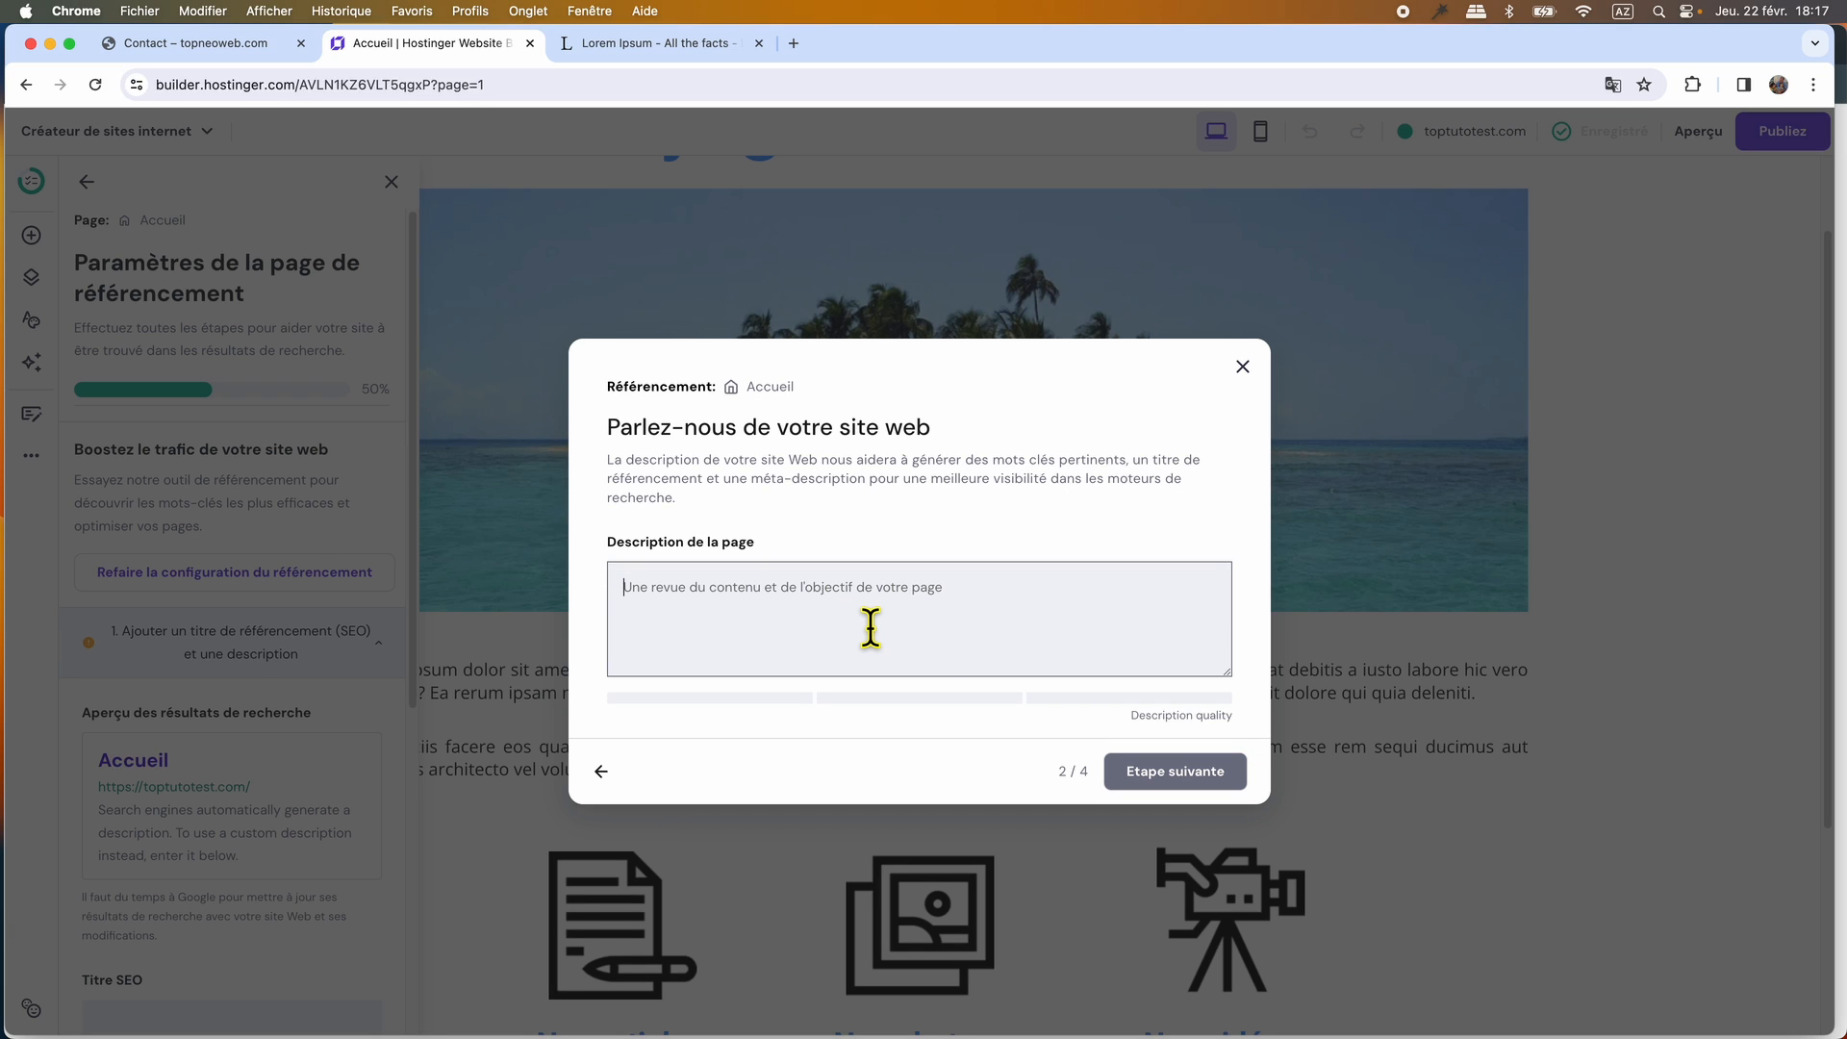
Describe the Accueil page as a free TopTutoWeb tutorial comparing a Hostinger builder site with one made with wordpress and free elementor.
{"action": "type", "text": "Comparer un site généré avec le créateur de site de Hostinger avec un site créé avec wordpress et elementor gratuit"}
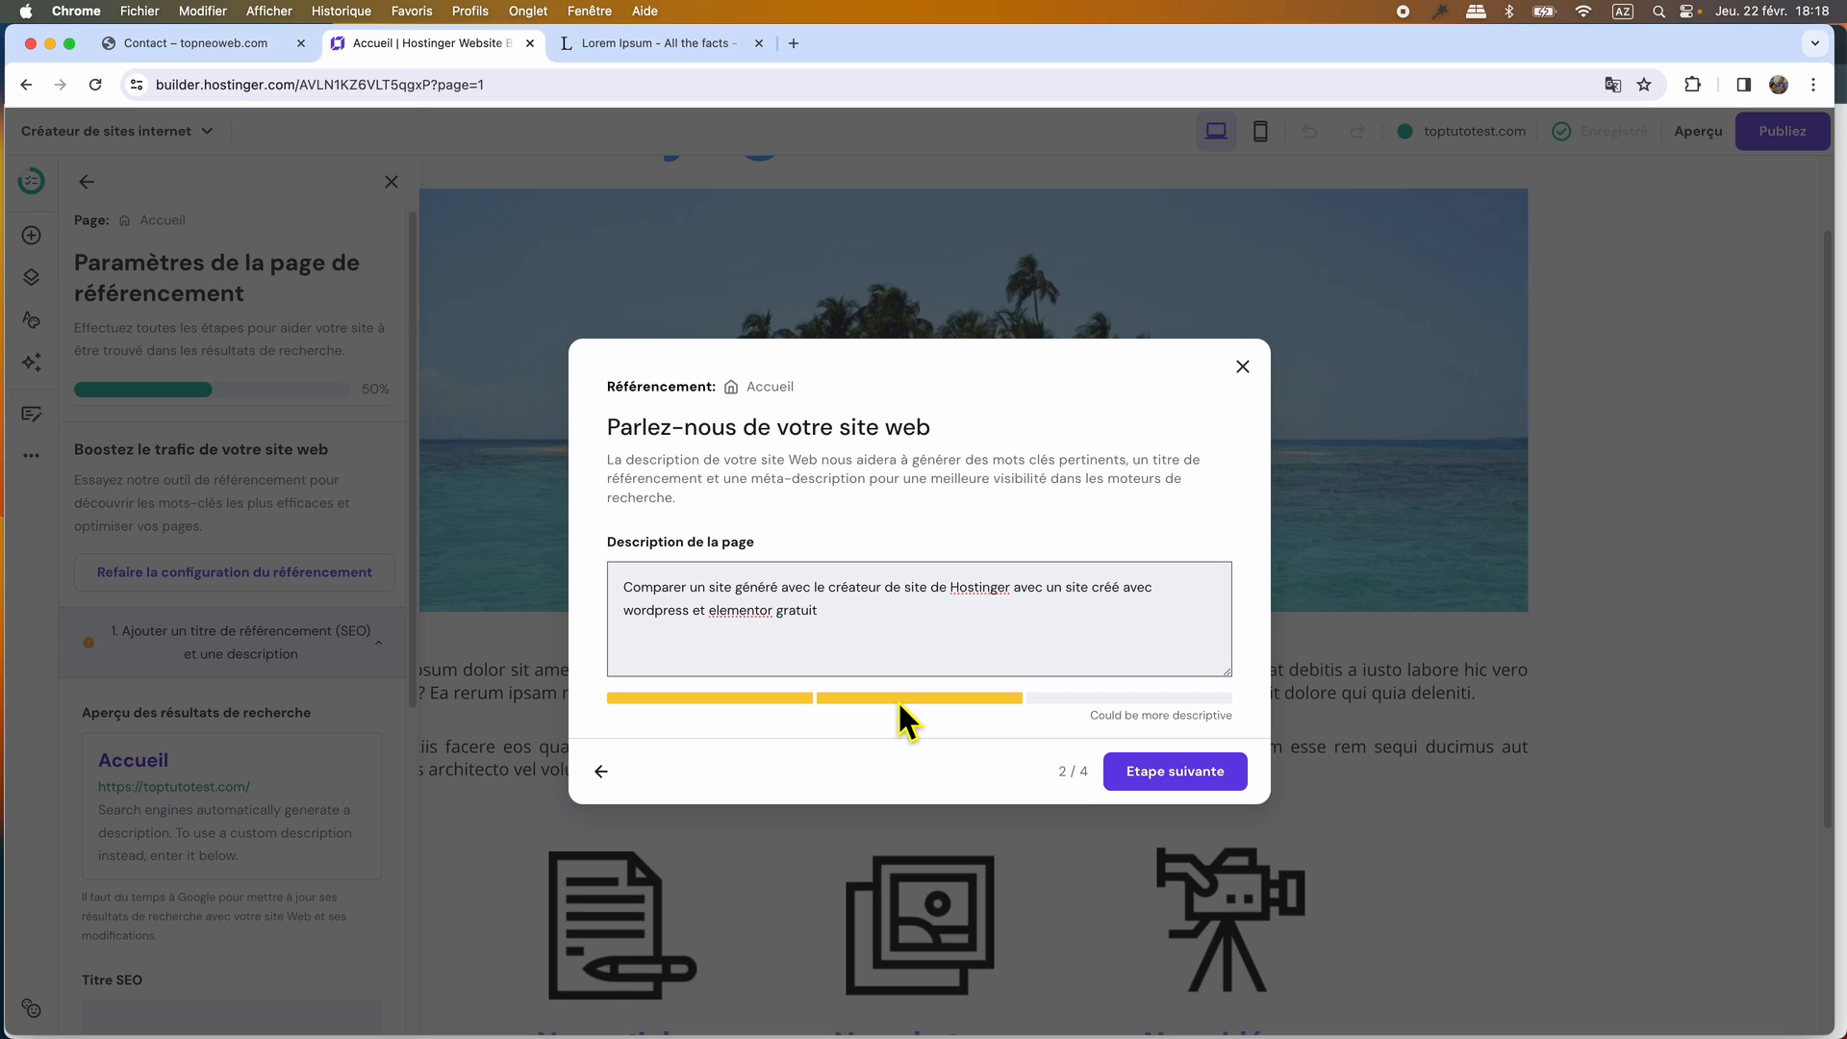
{"action": "type", "text": ". Tuto gratuit grâce à l'aimable participation de TopTutoWeb et de sa chaine youtube"}
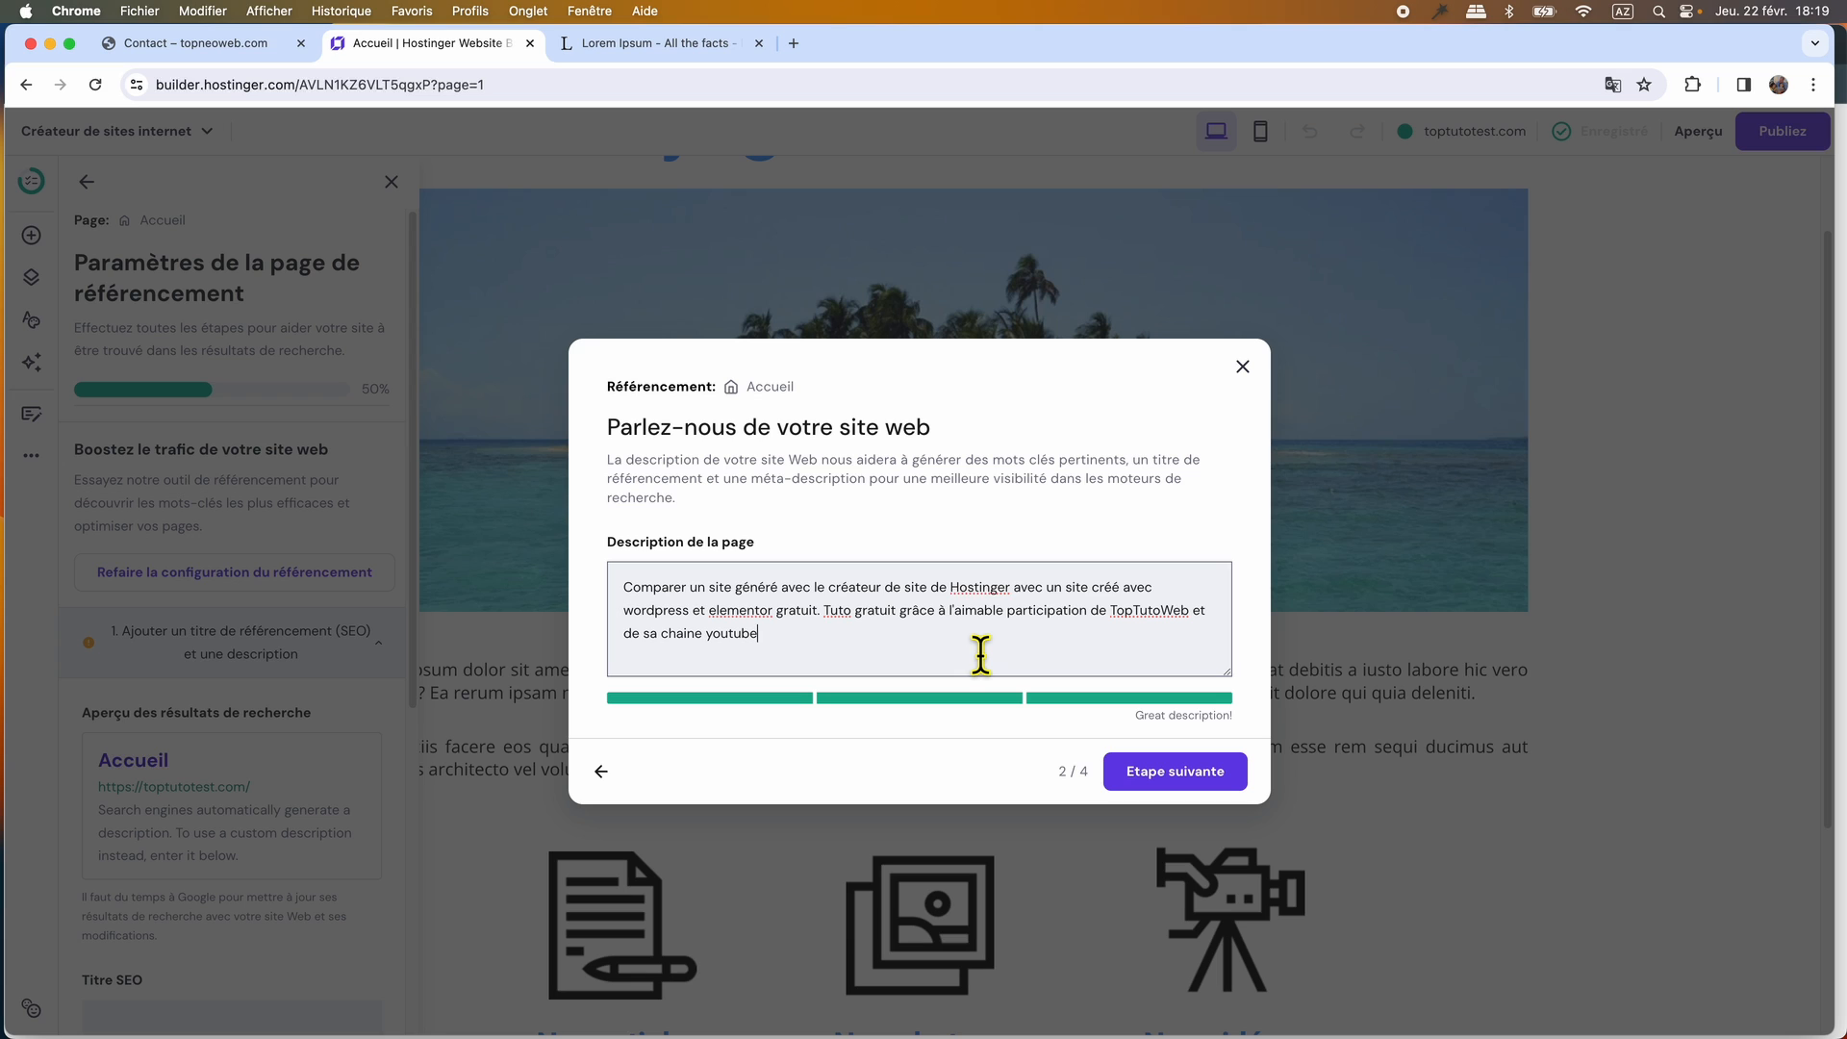
{"action": "left_click", "coordinate": [1162, 772]}
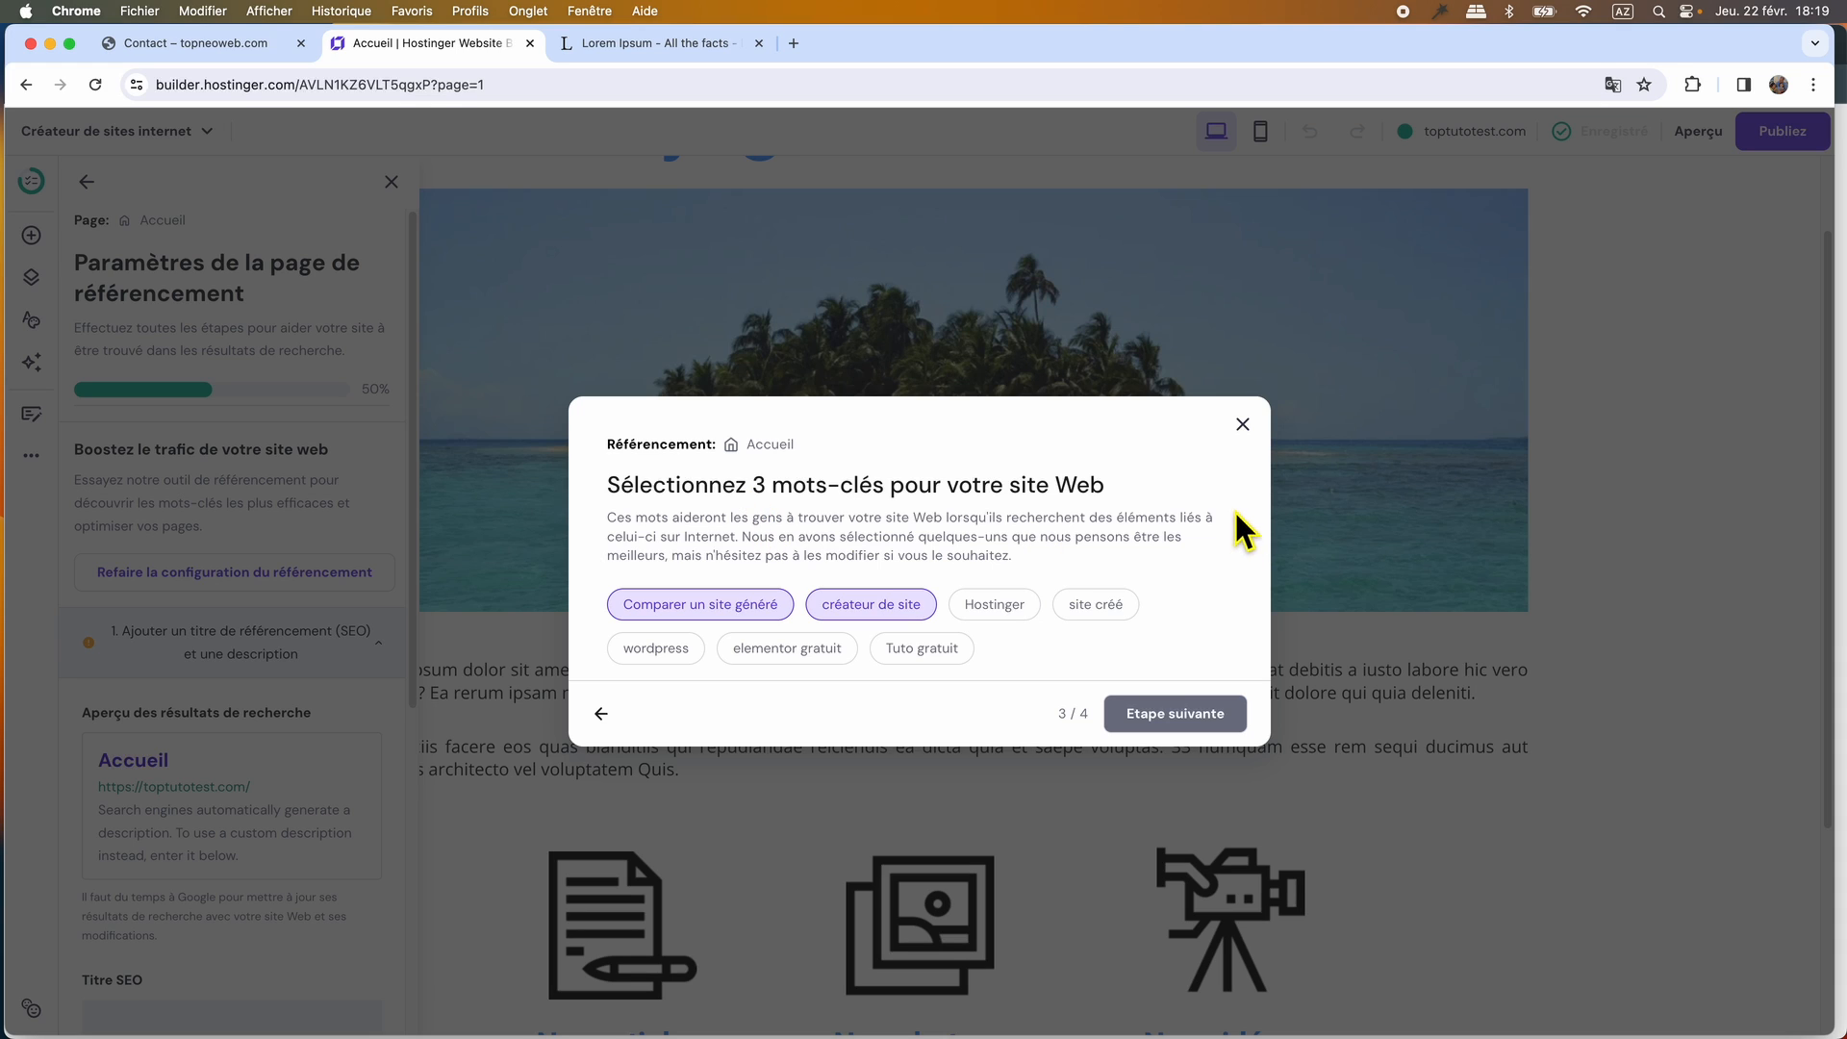
Choose créateur de site, Hostinger and wordpress as the Accueil keywords and accept the generated SEO title and meta description.
{"action": "left_click", "coordinate": [746, 621]}
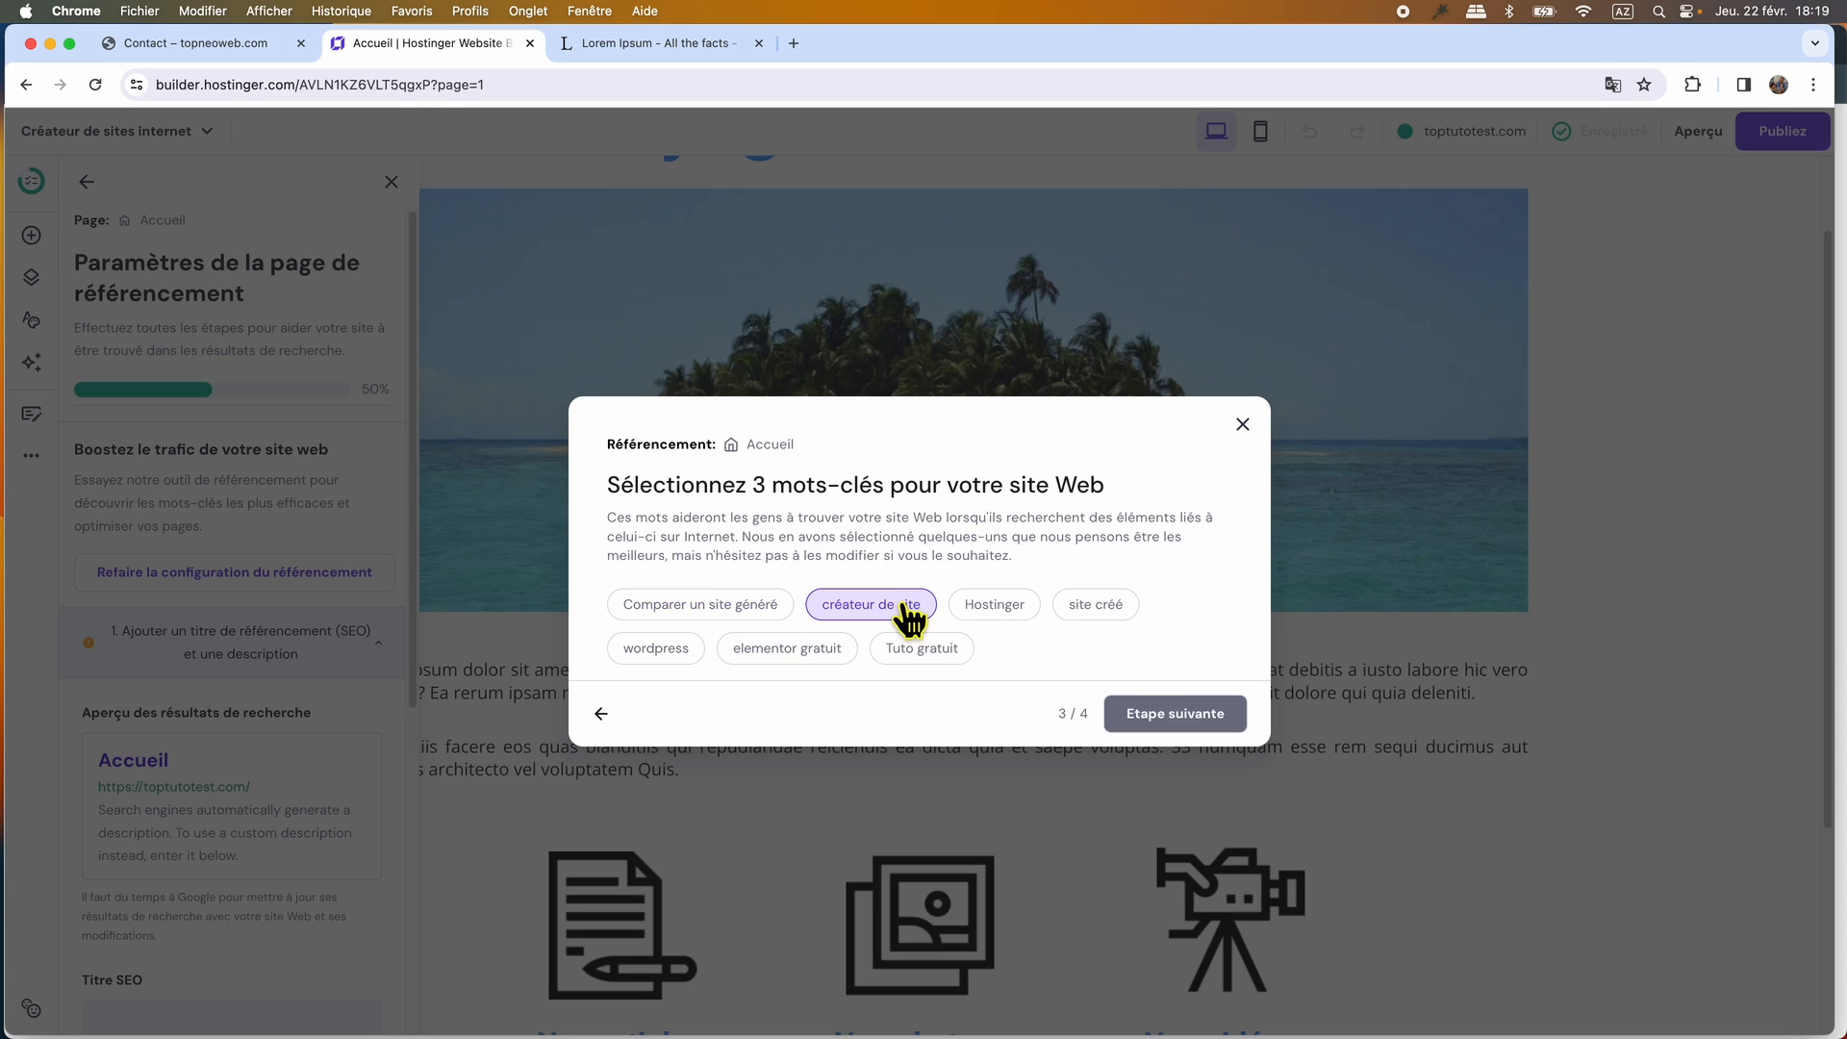
{"action": "left_click", "coordinate": [1020, 621]}
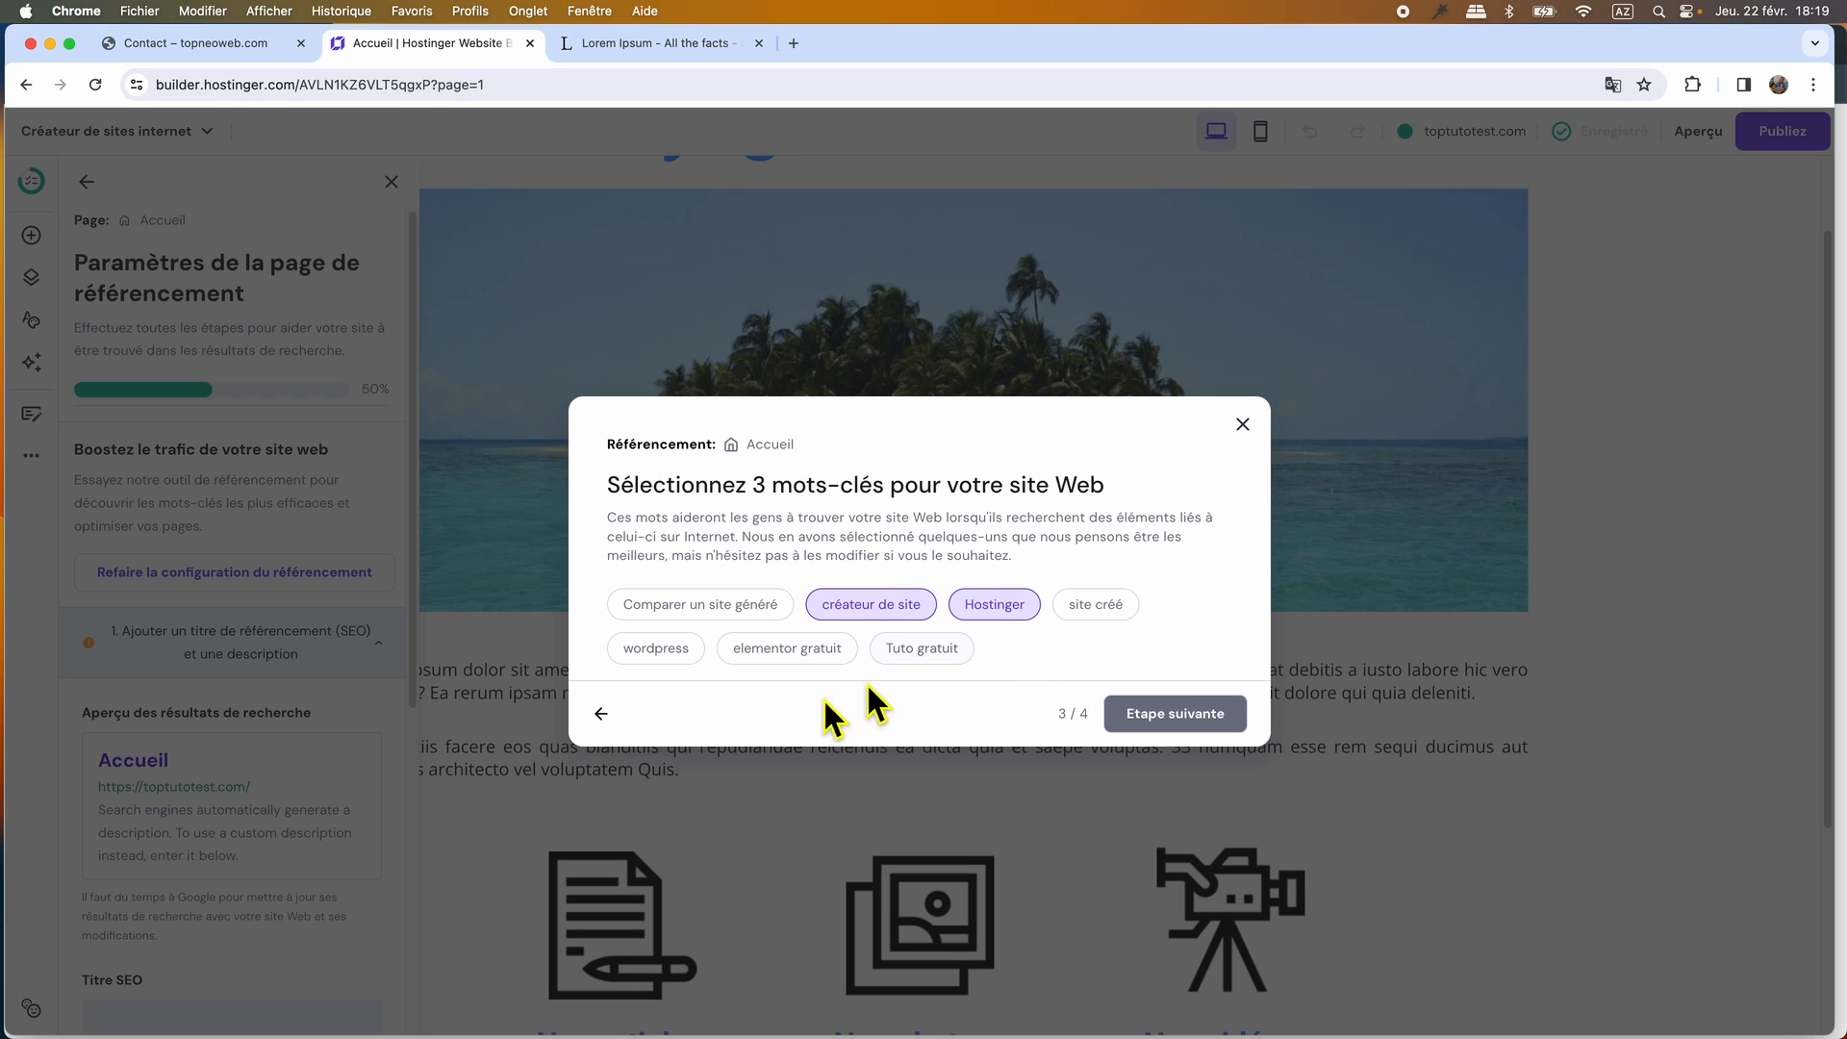
{"action": "left_click", "coordinate": [660, 656]}
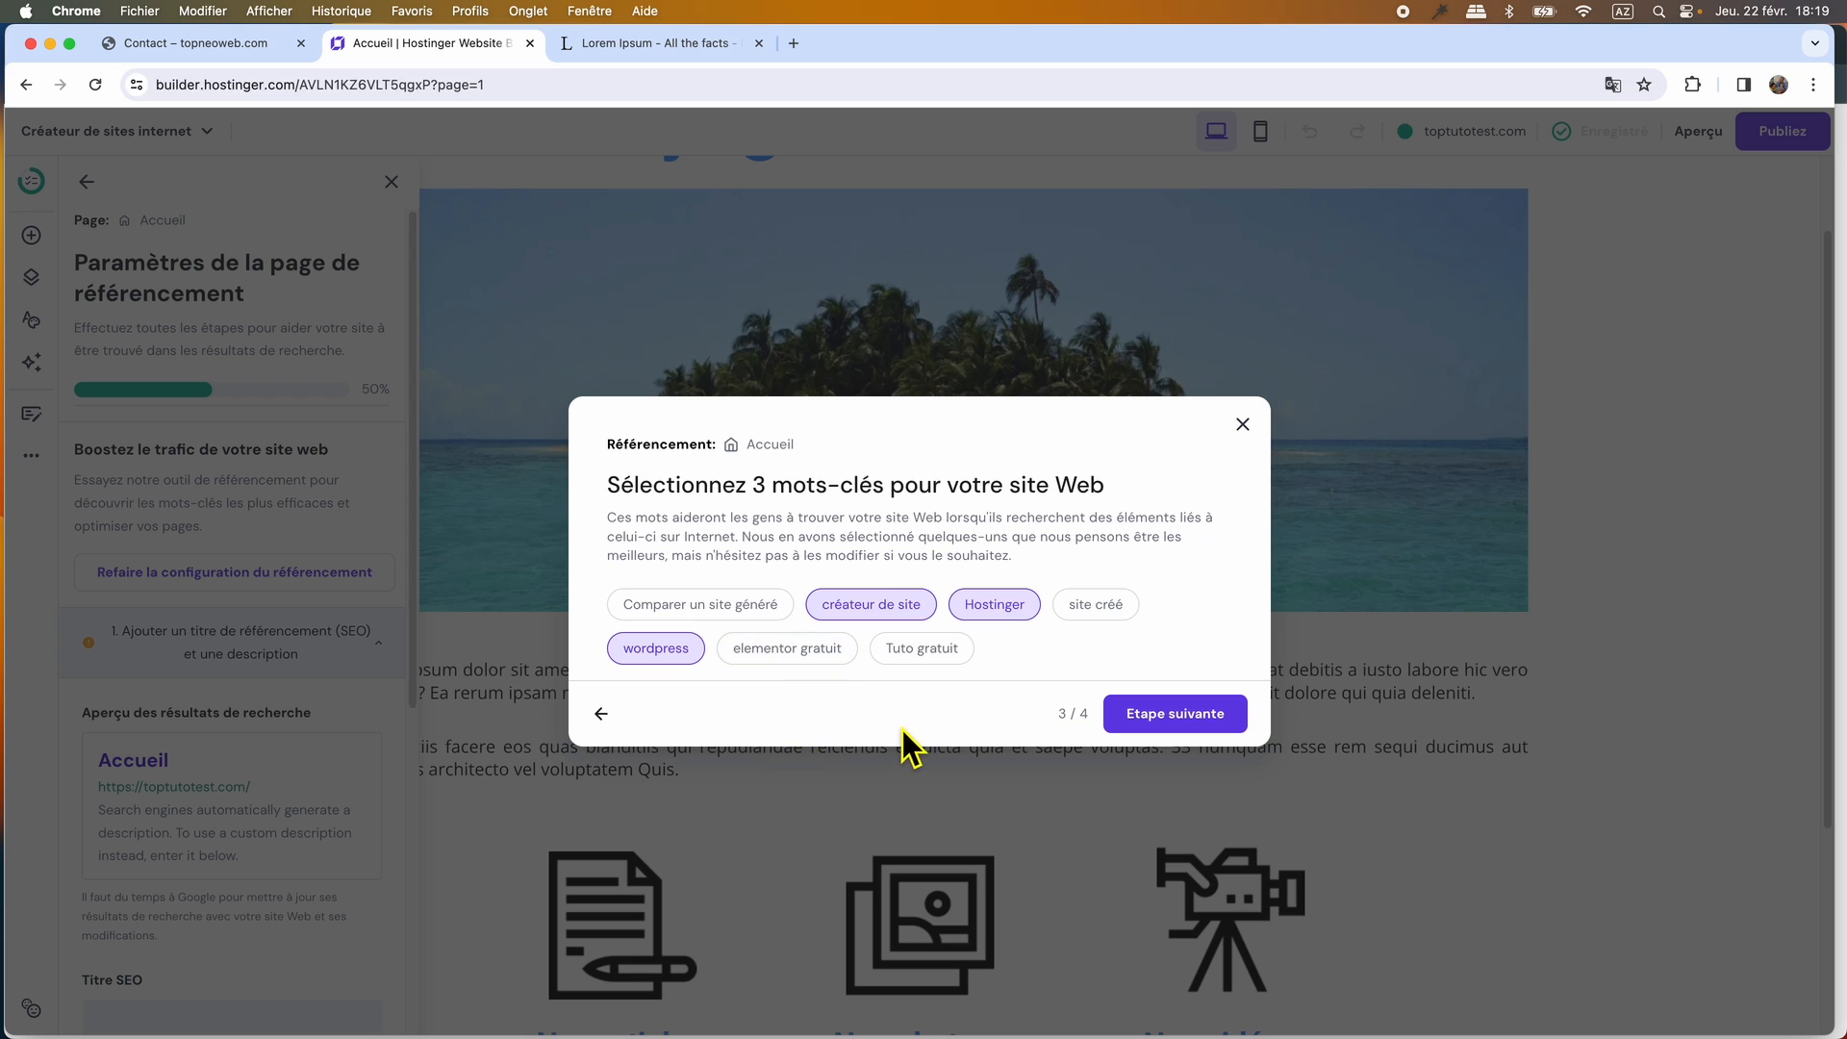
{"action": "left_click", "coordinate": [1184, 719]}
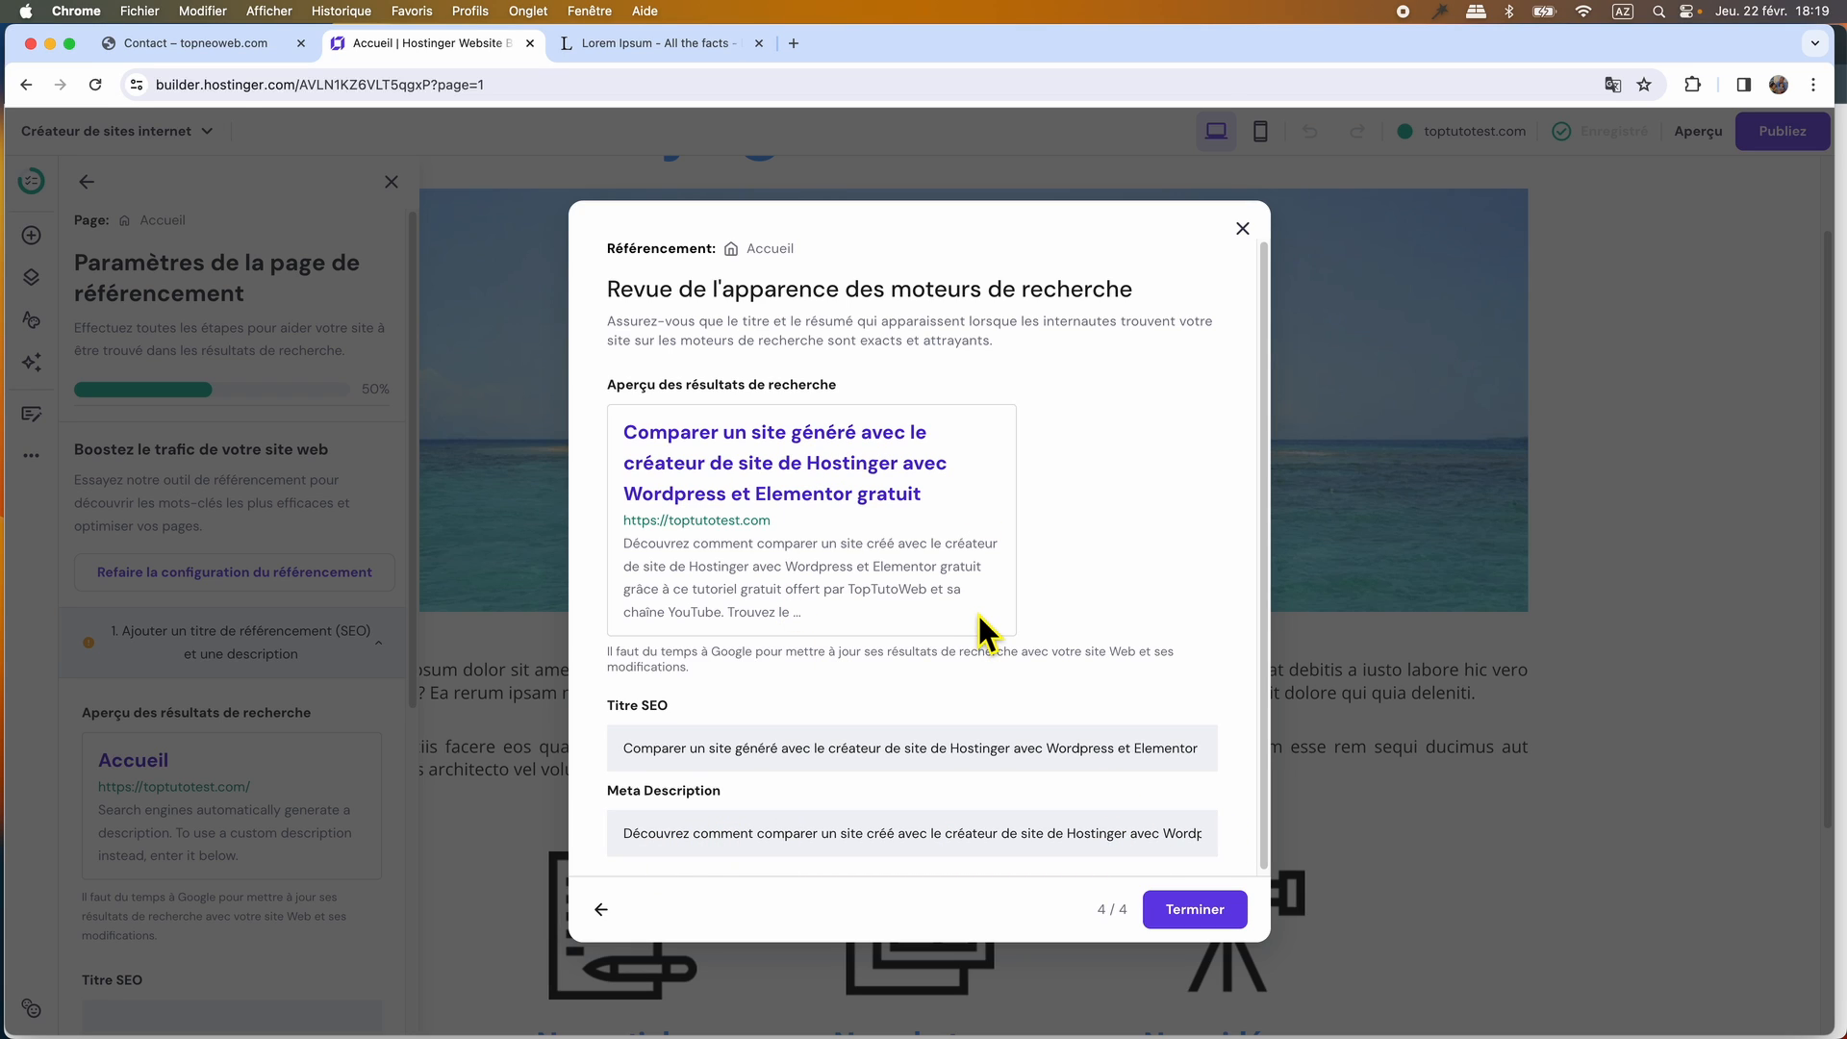
{"action": "left_click", "coordinate": [1214, 909]}
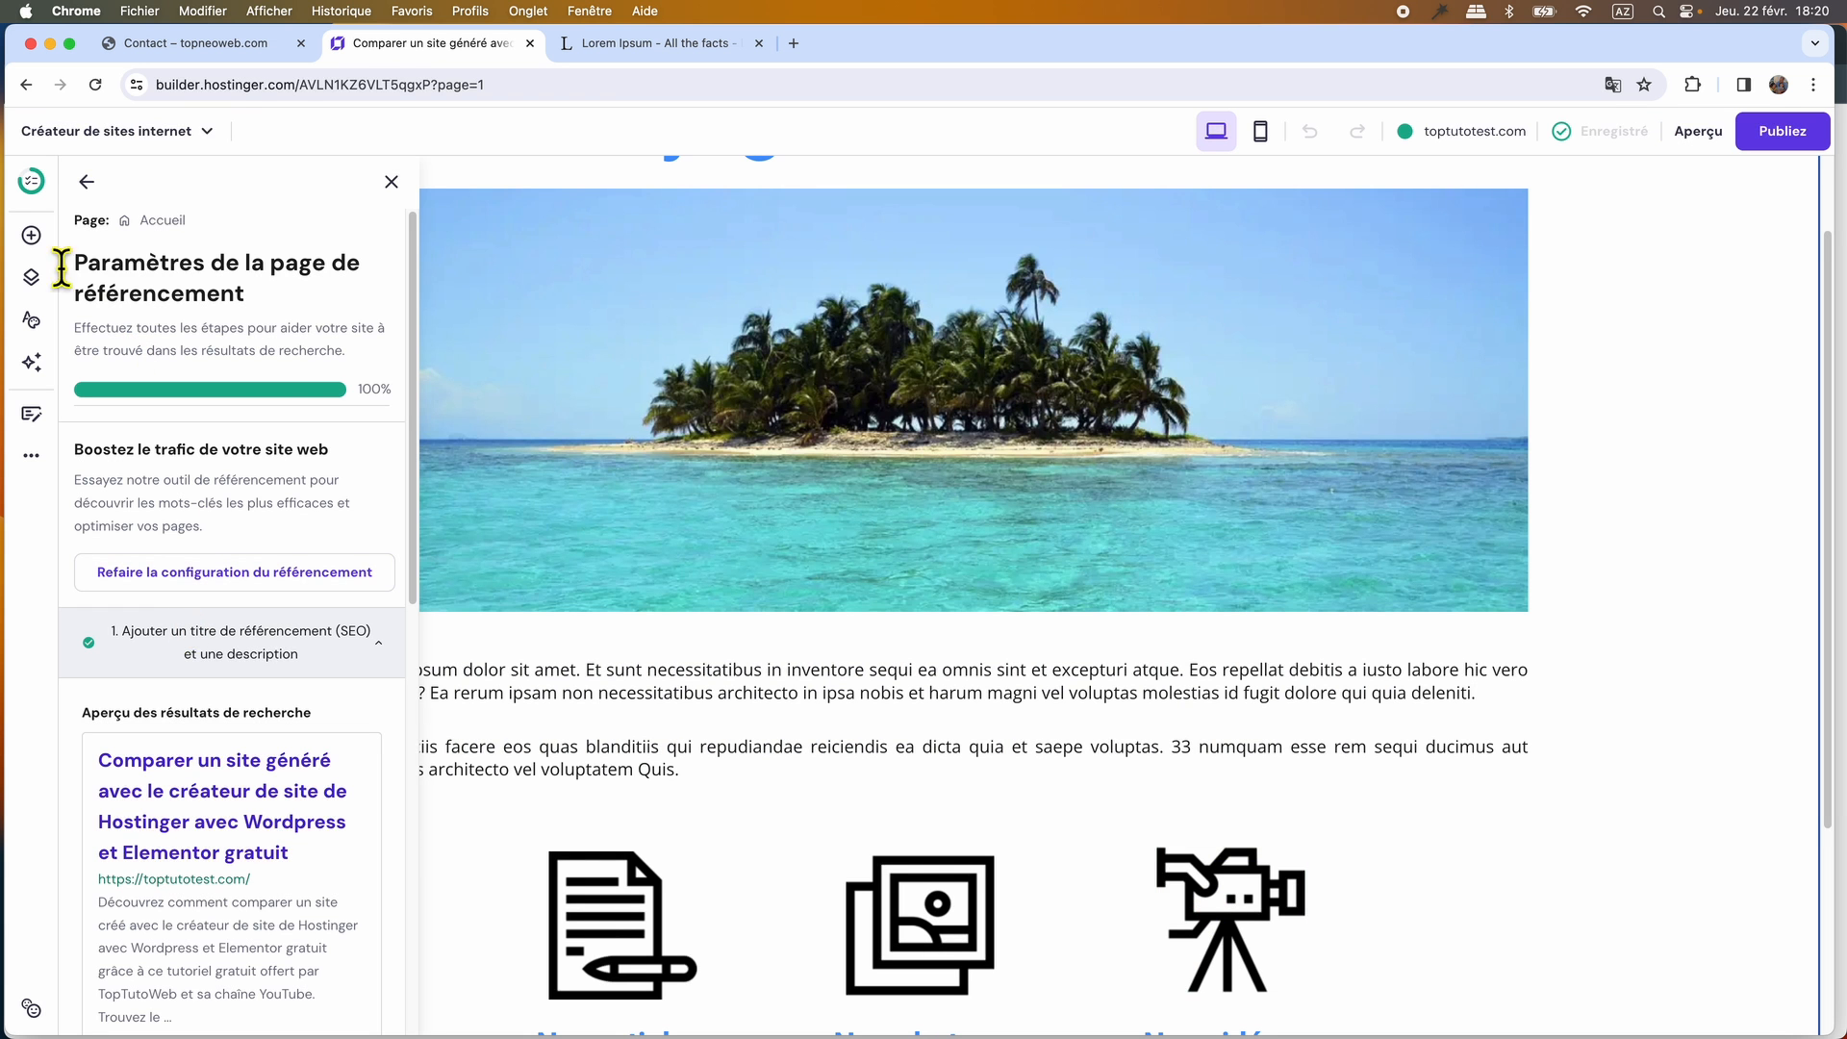
Start the Contact page's SEO setup from the site checklist and describe its website creation, video editing and photo restoration topics.
{"action": "left_click", "coordinate": [35, 187]}
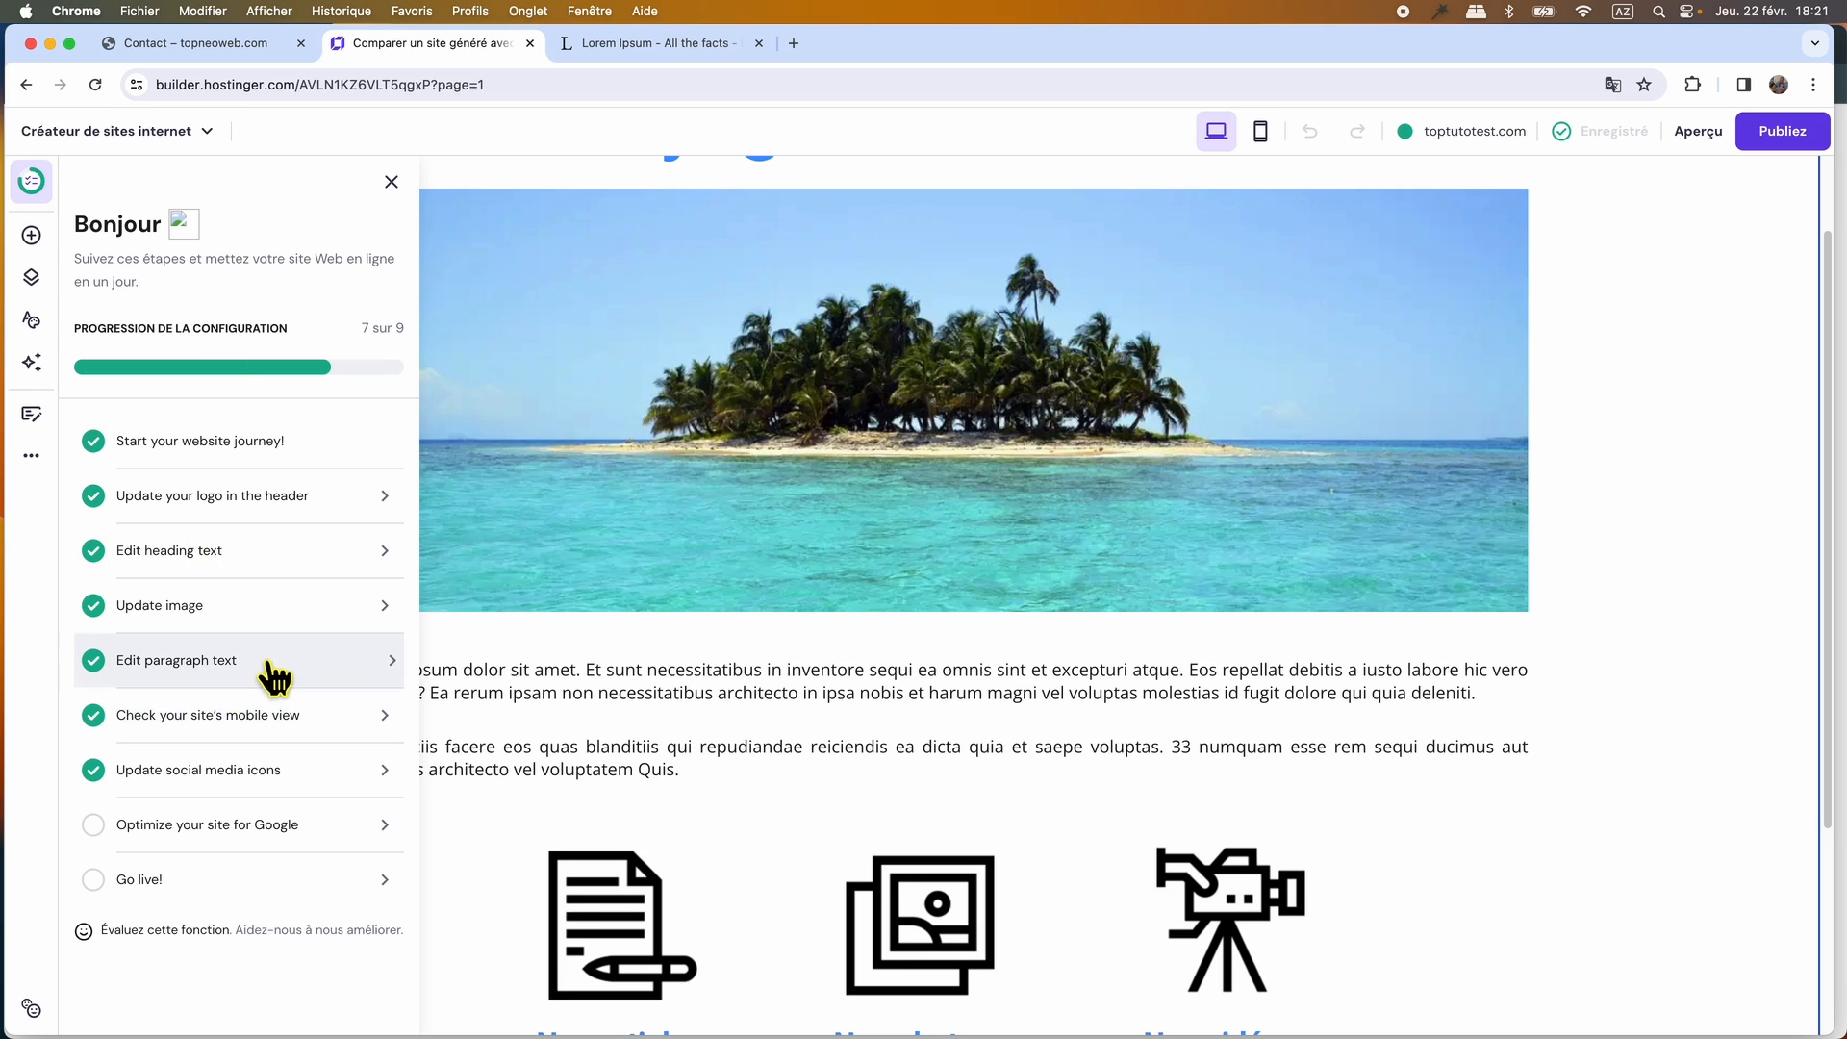
{"action": "left_click", "coordinate": [356, 827]}
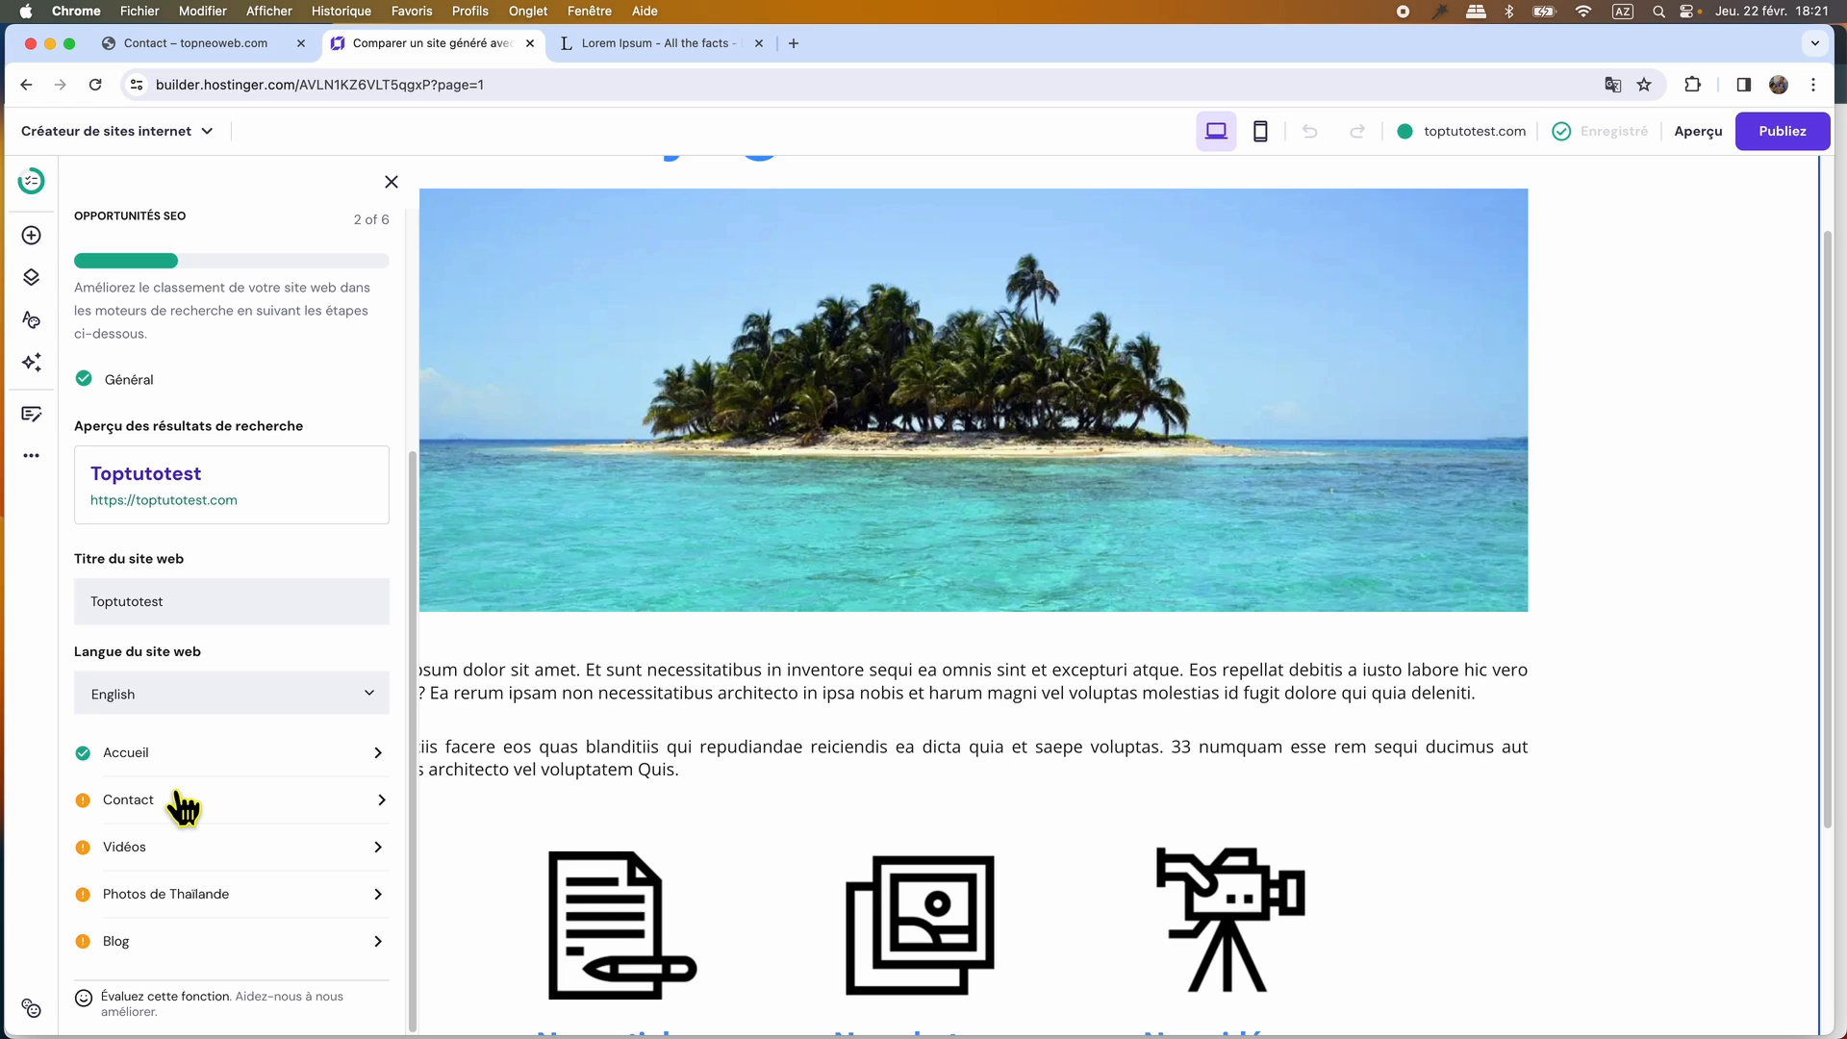
{"action": "left_click", "coordinate": [382, 806]}
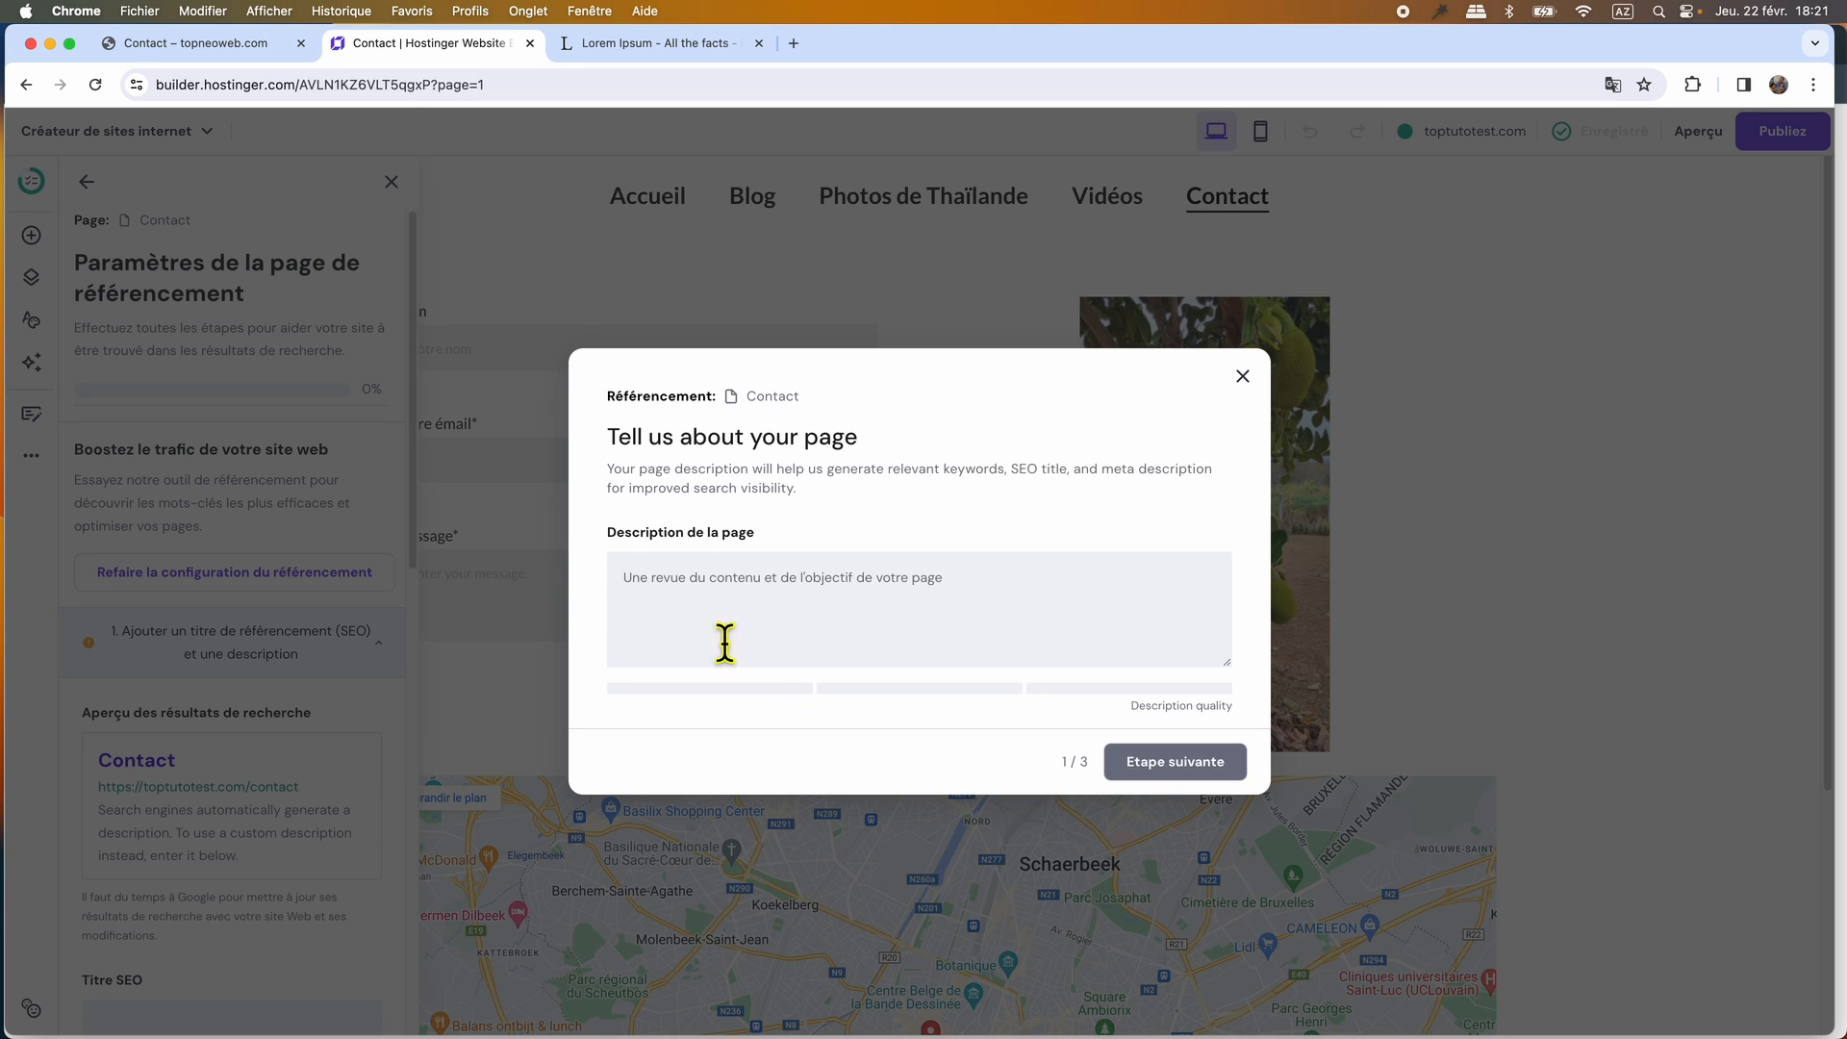
{"action": "left_click", "coordinate": [776, 608]}
{"action": "type", "text": "Besoin de créer un site web, de faire un montage vidéo, de restaurer des photos anciennes, d'apprendre les intelligence artificielles, n'hésitez pas à nous contacter via le formulaire ci-joint et 23 février..."}
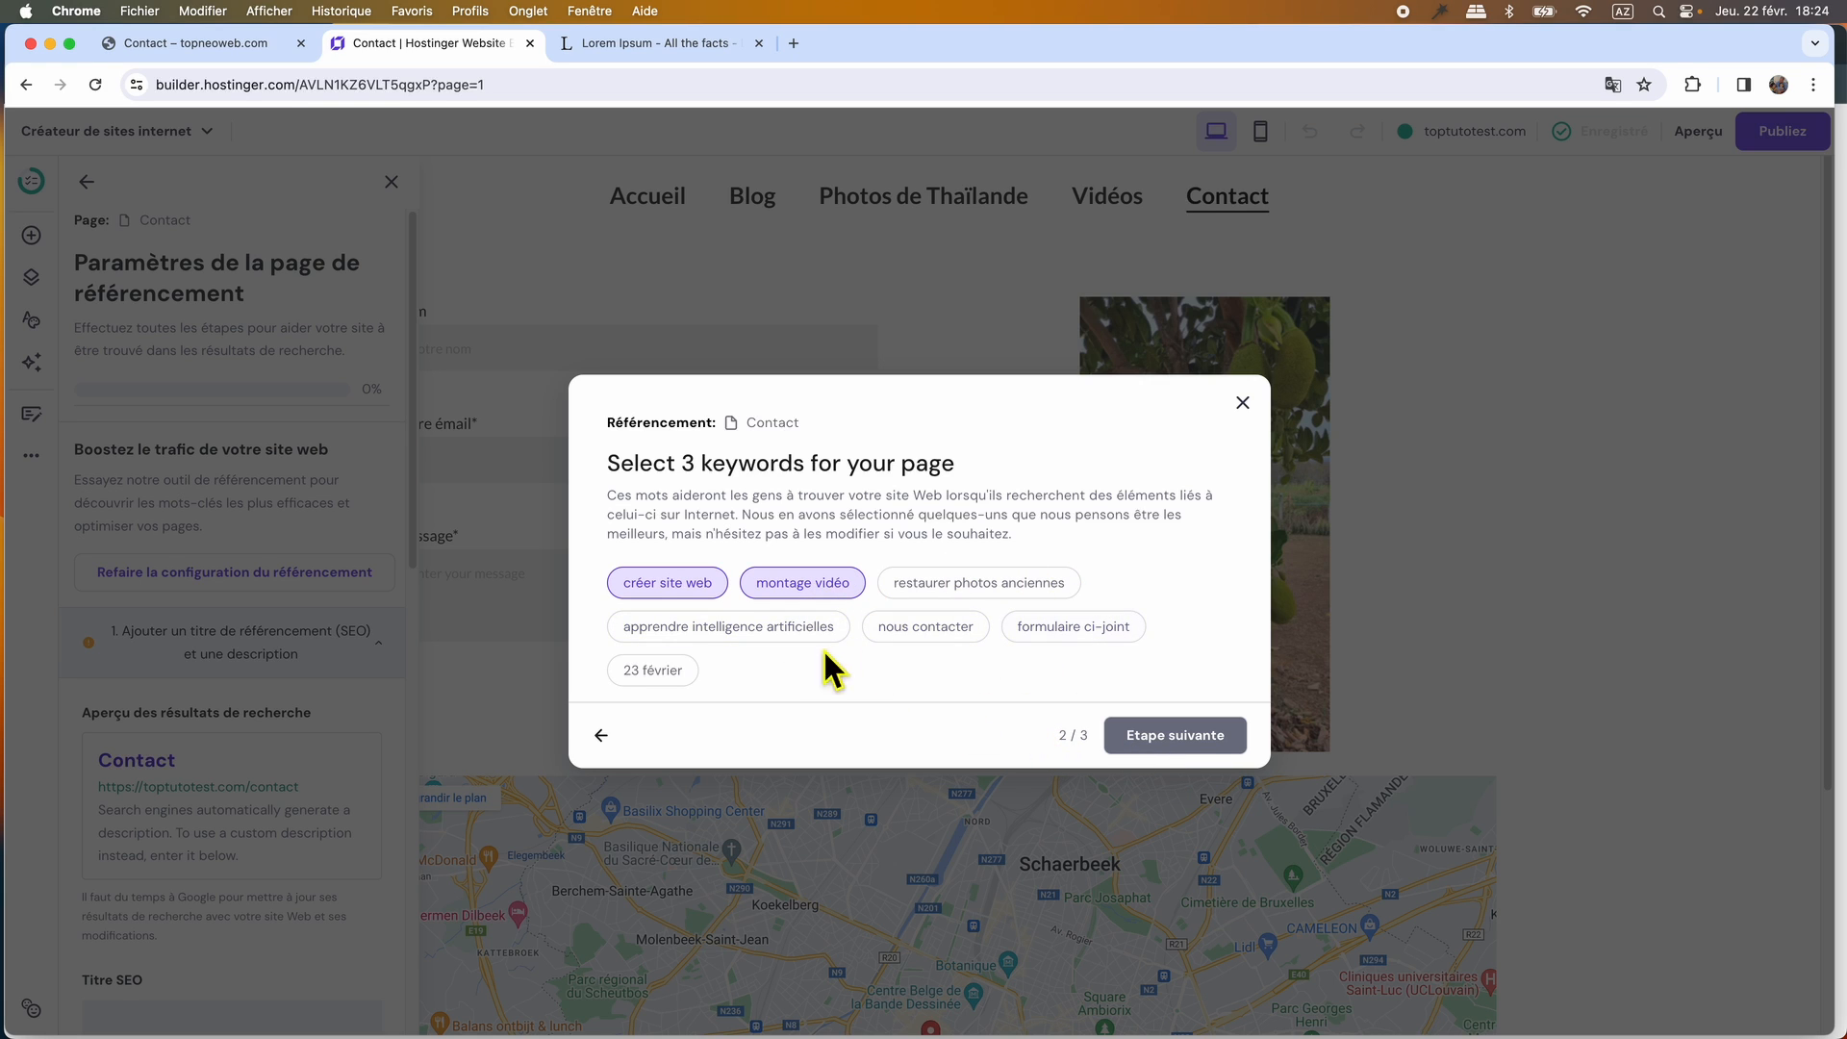
Choose créer site web, montage vidéo and restaurer photos anciennes as the Contact keywords and accept the generated SEO title and meta description.
{"action": "left_click", "coordinate": [958, 591]}
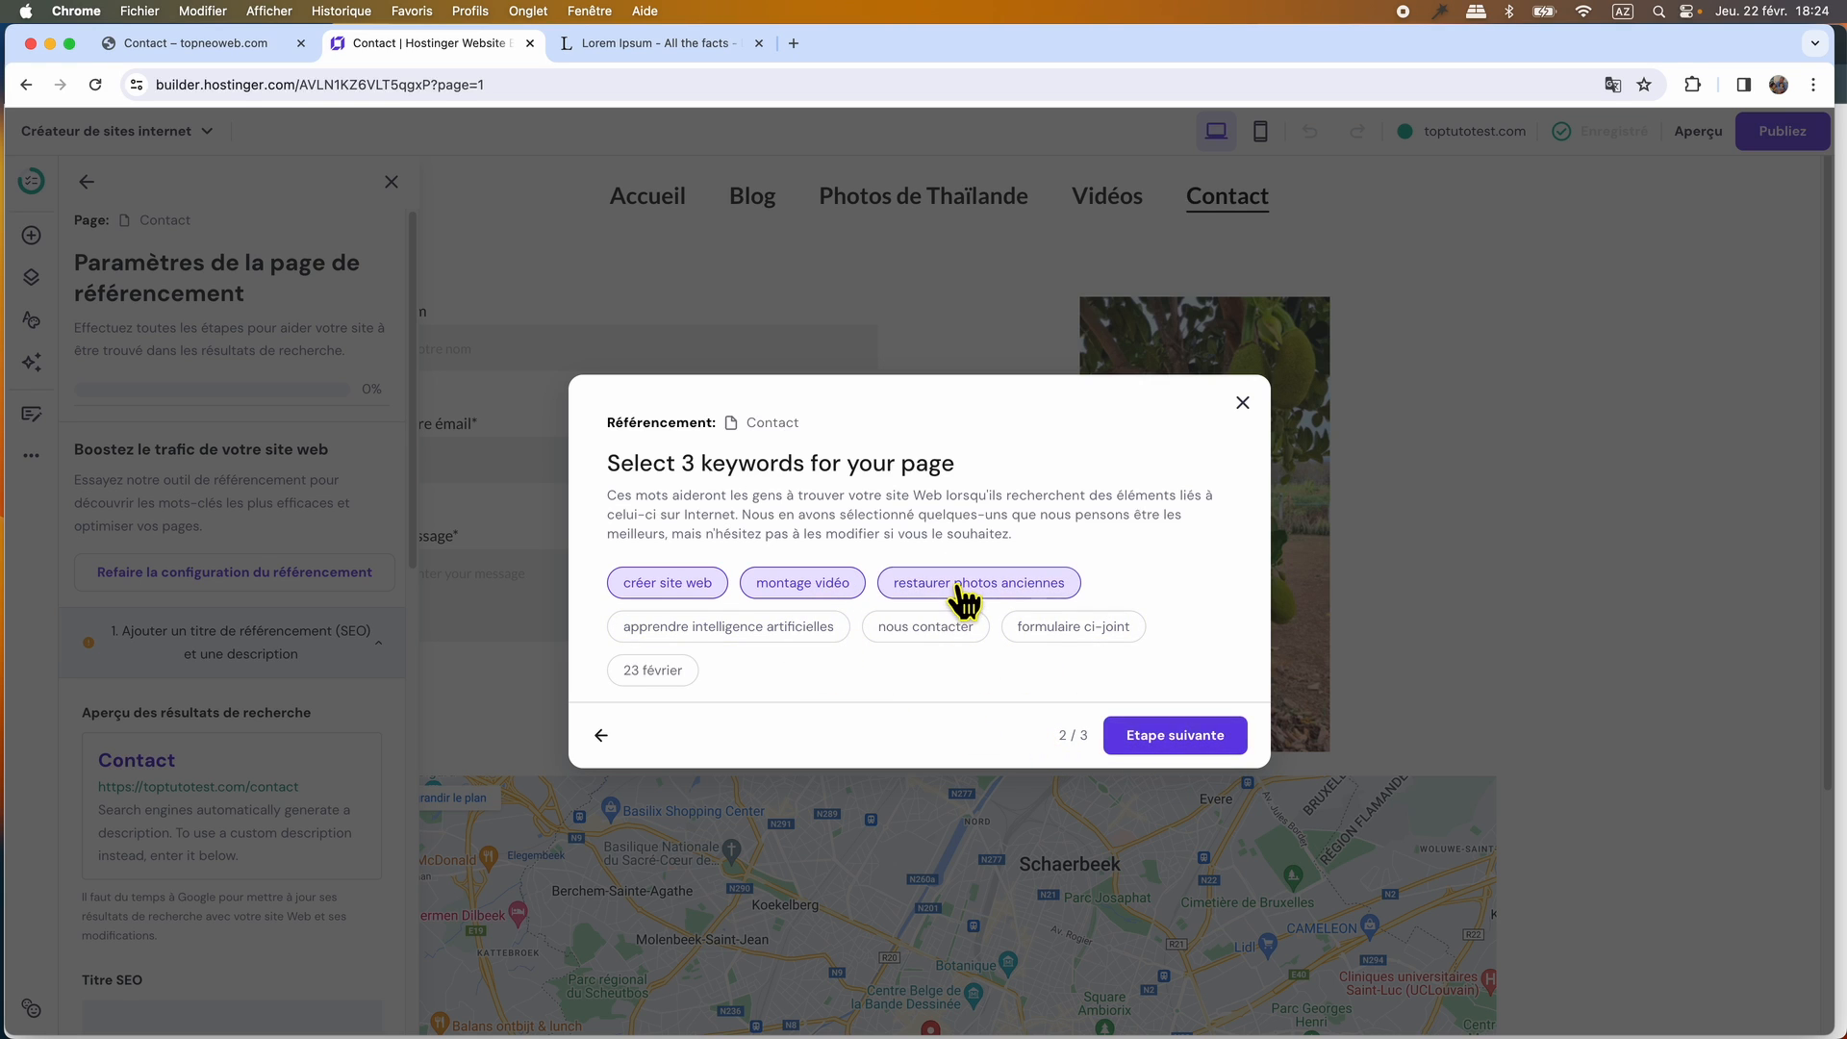
{"action": "left_click", "coordinate": [1160, 735]}
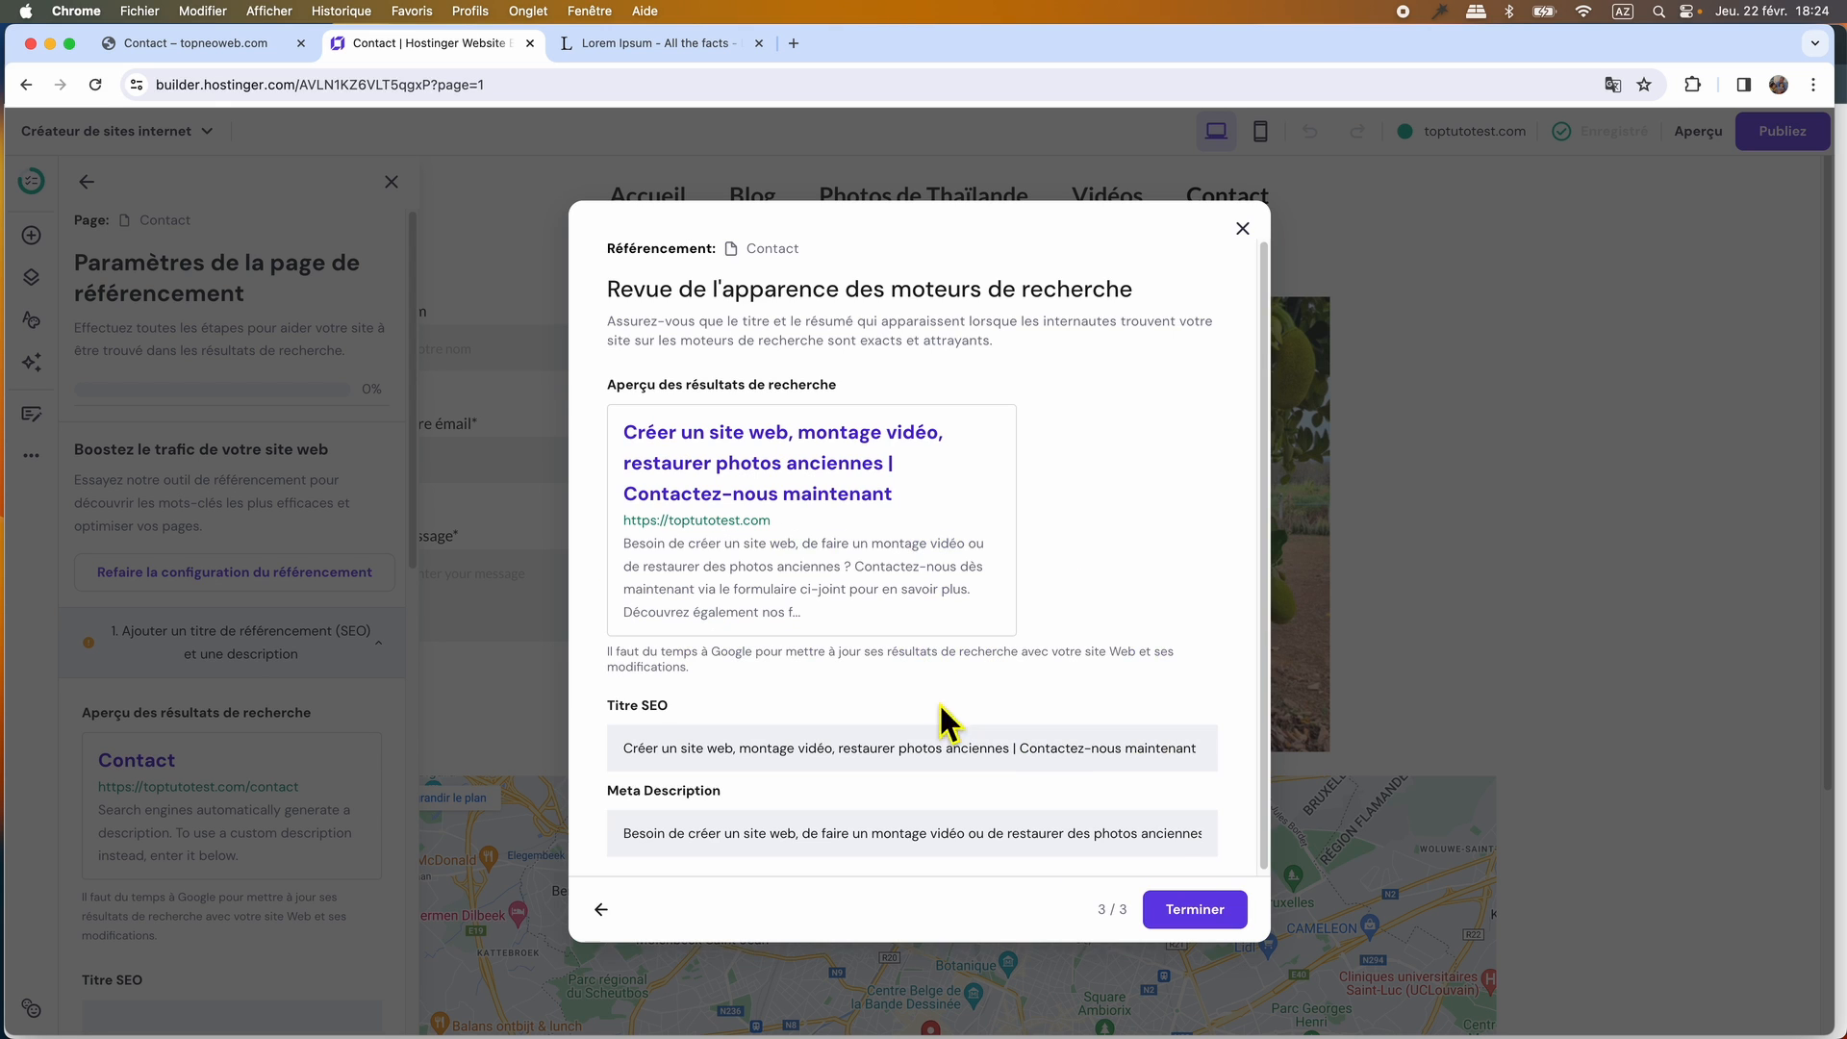
{"action": "left_click", "coordinate": [1194, 907]}
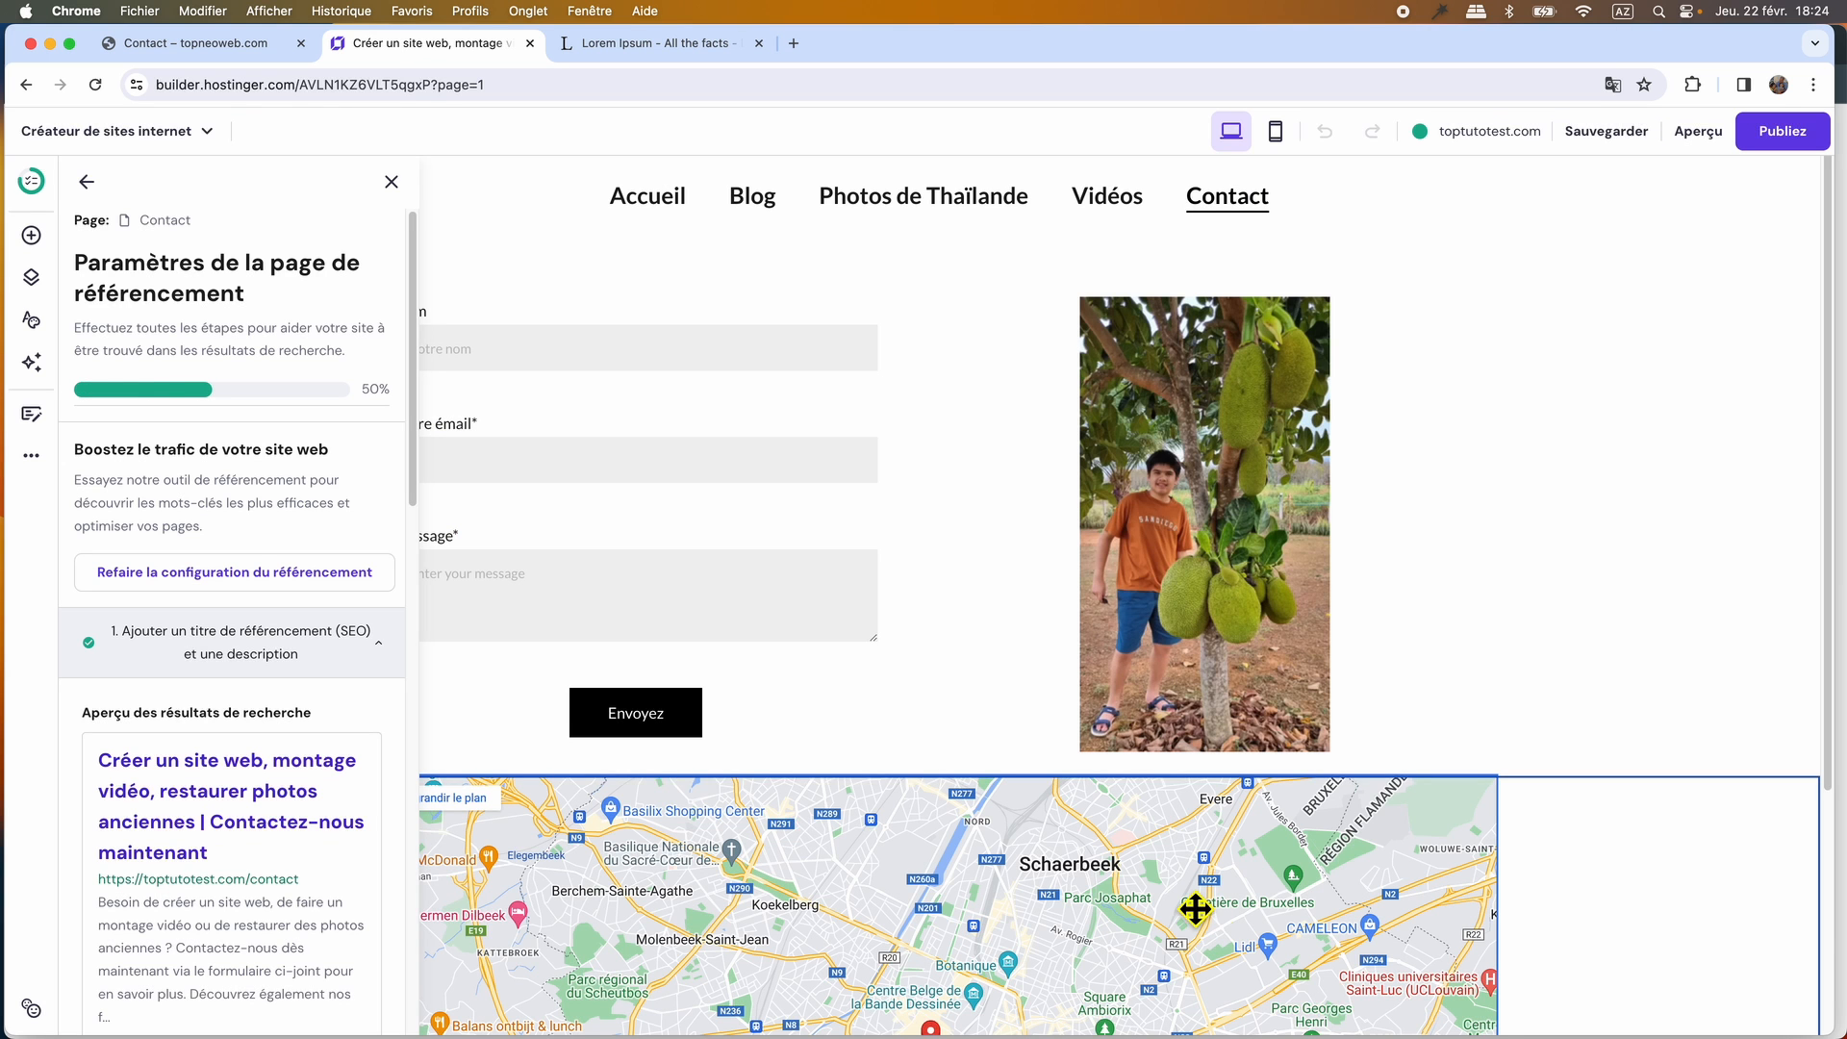
{"action": "left_click", "coordinate": [391, 182]}
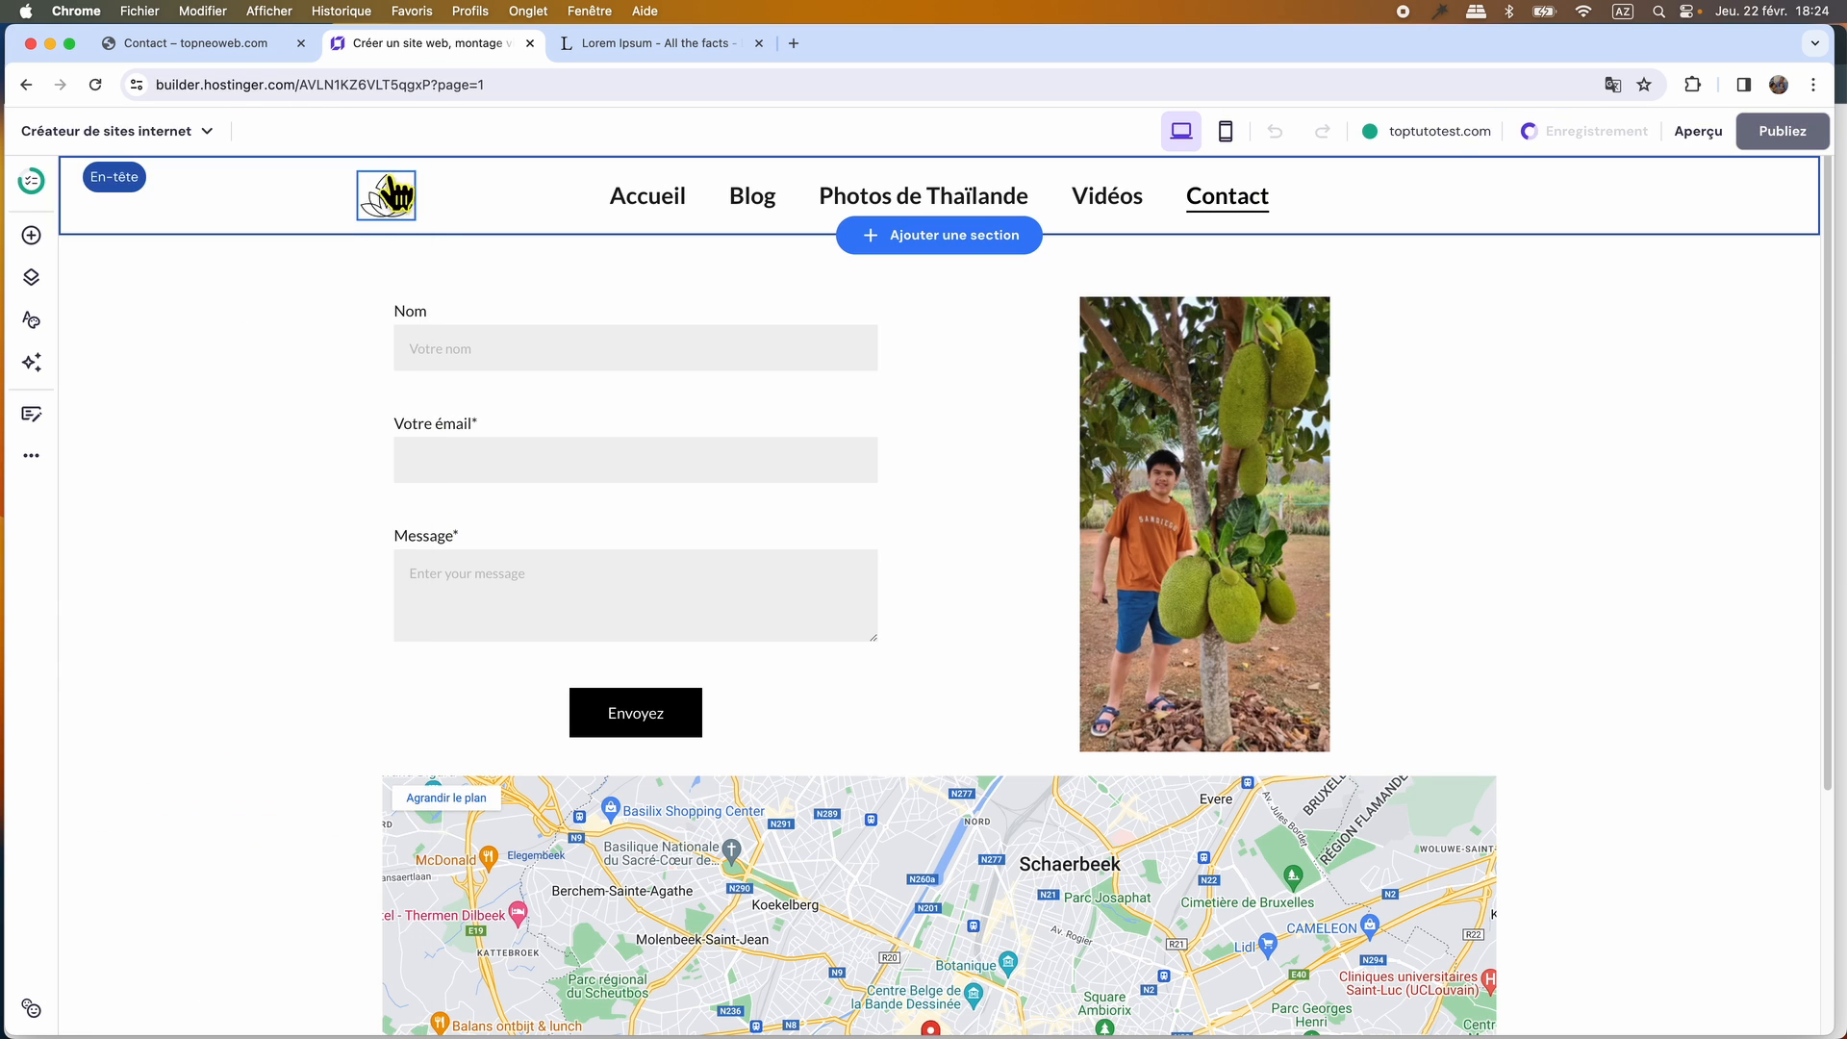
Review the site's Google optimization checklist and the Contact page's remaining SEO recommendation about using a single H1 title.
{"action": "left_click", "coordinate": [31, 188]}
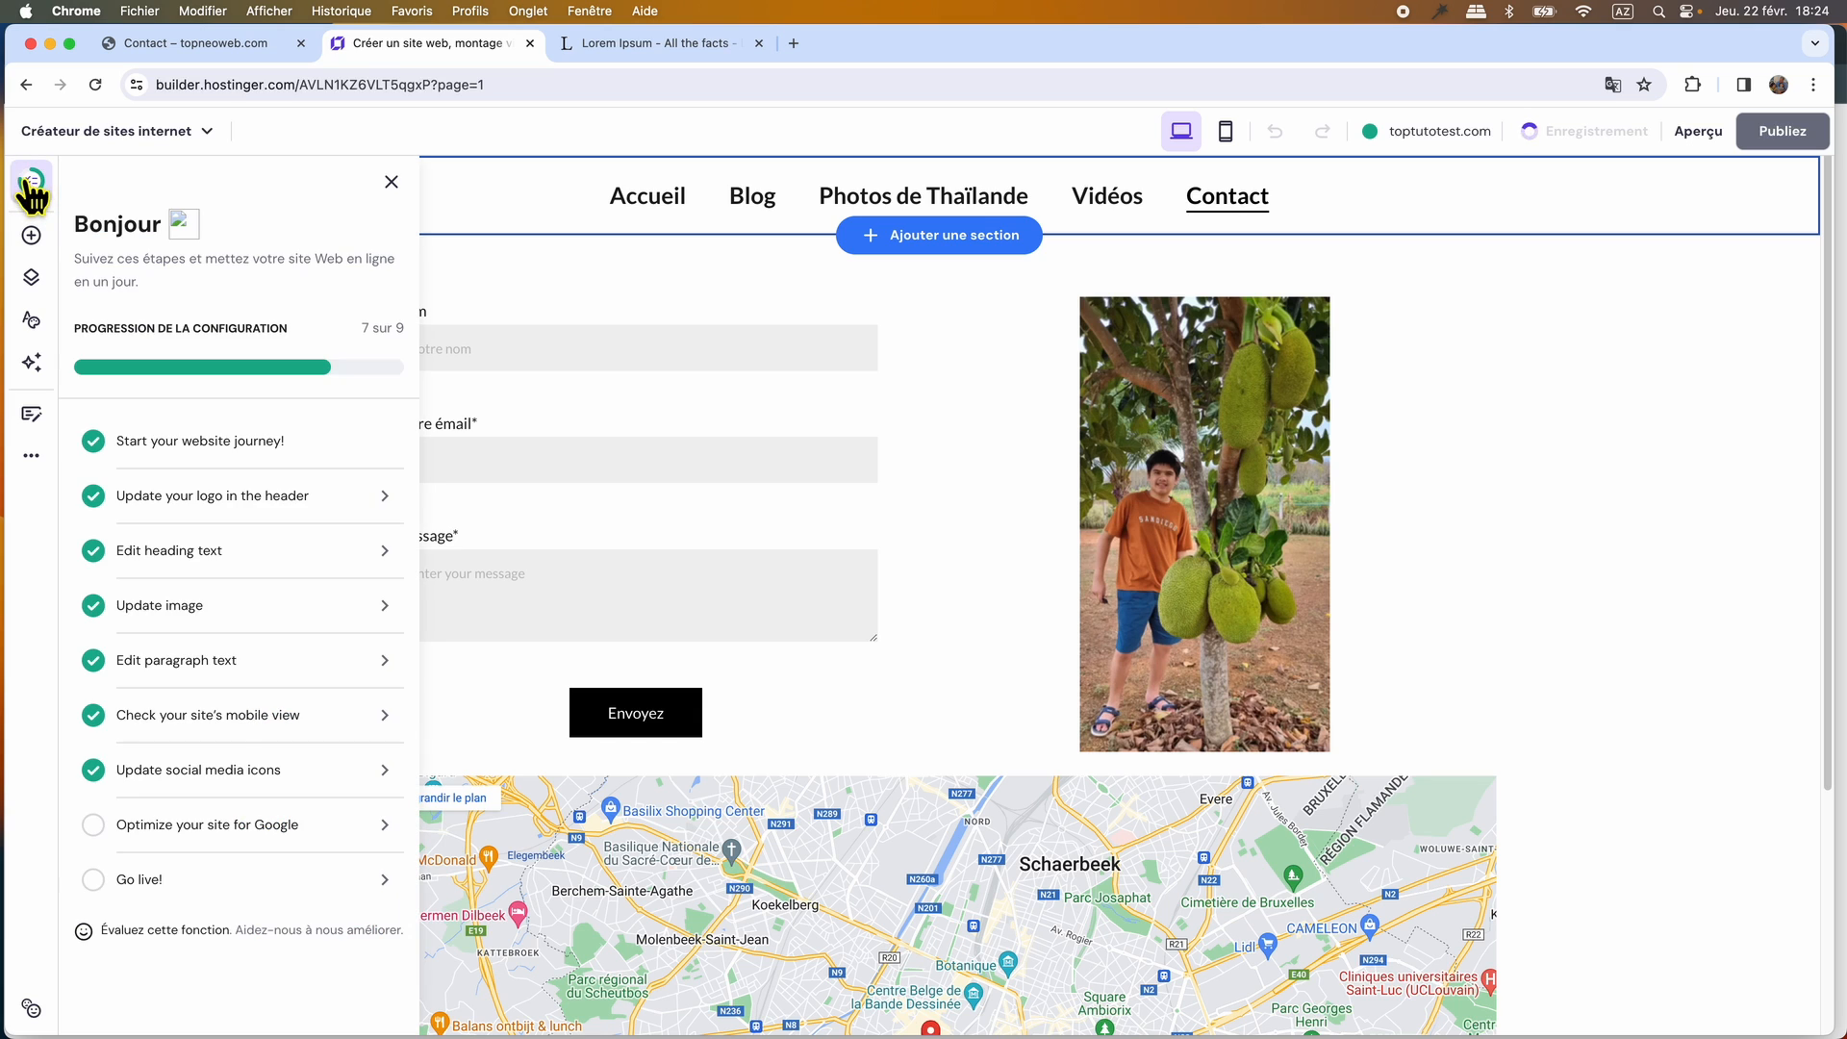
{"action": "left_click", "coordinate": [93, 837]}
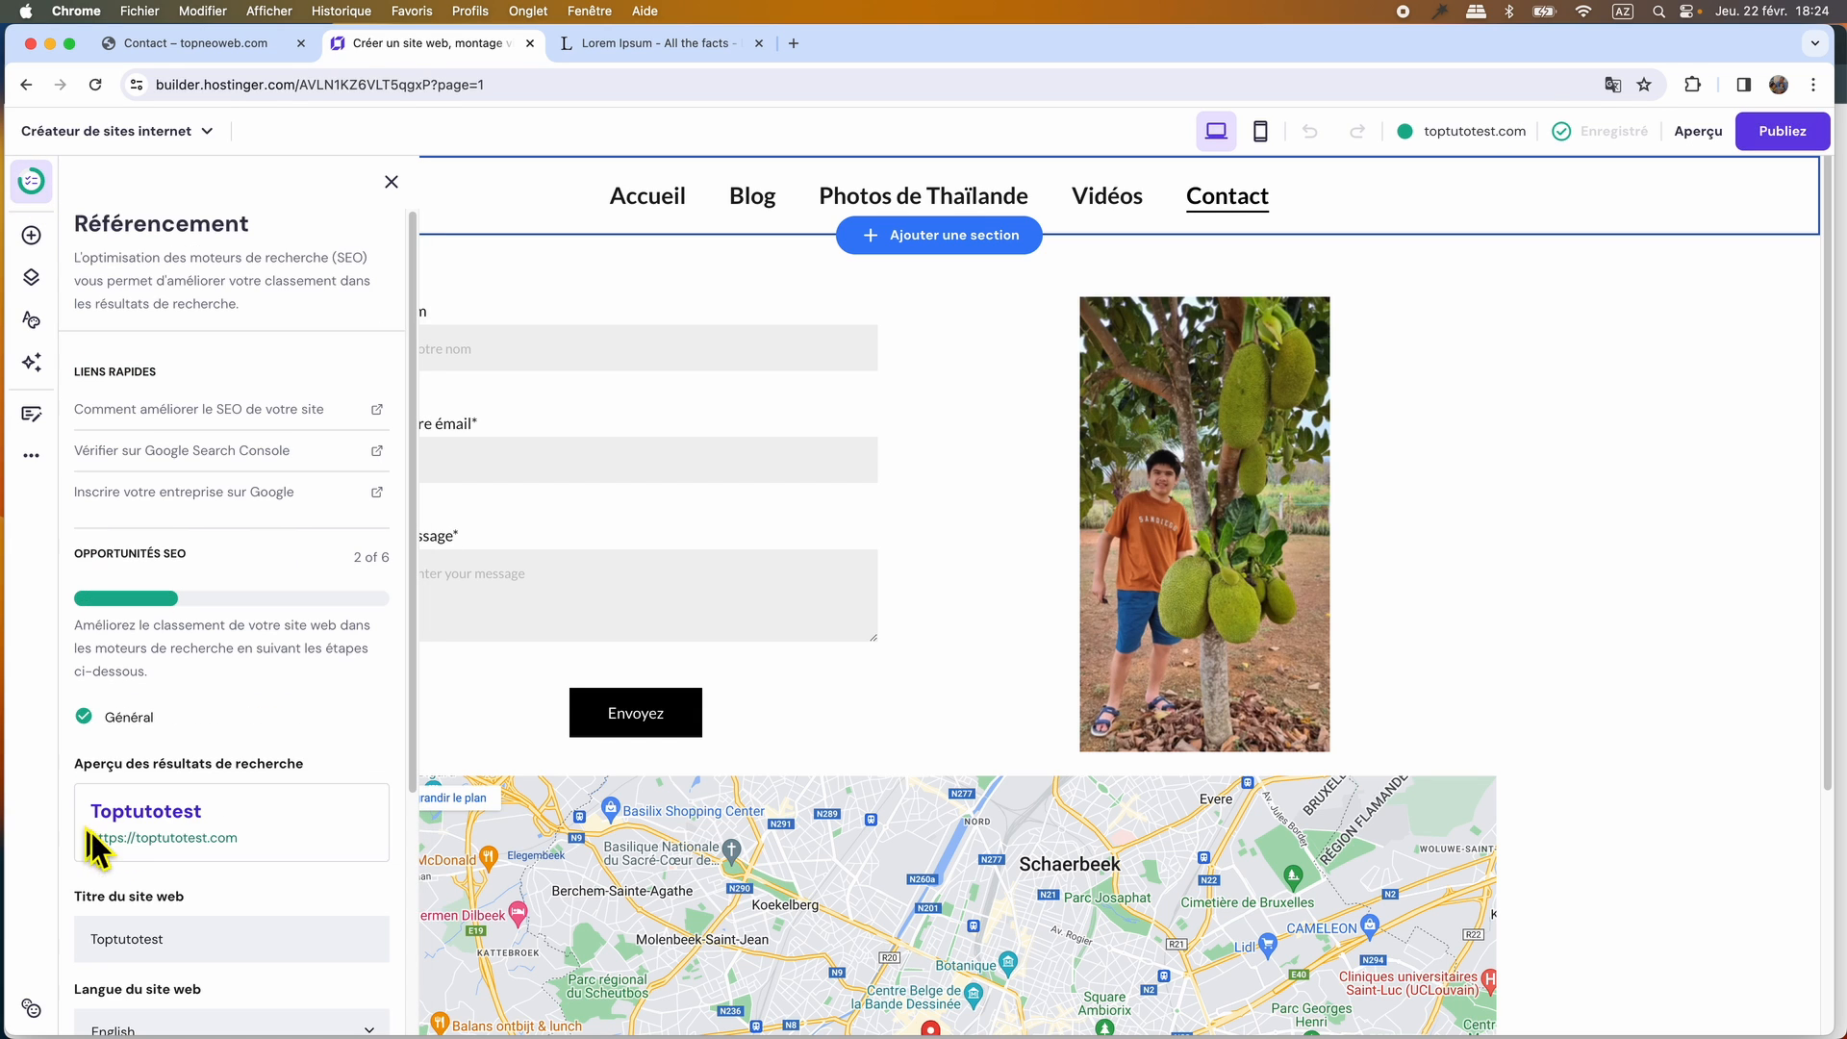
{"action": "scroll", "coordinate": [294, 810], "scroll_direction": "down", "scroll_amount": 5}
{"action": "left_click", "coordinate": [297, 808]}
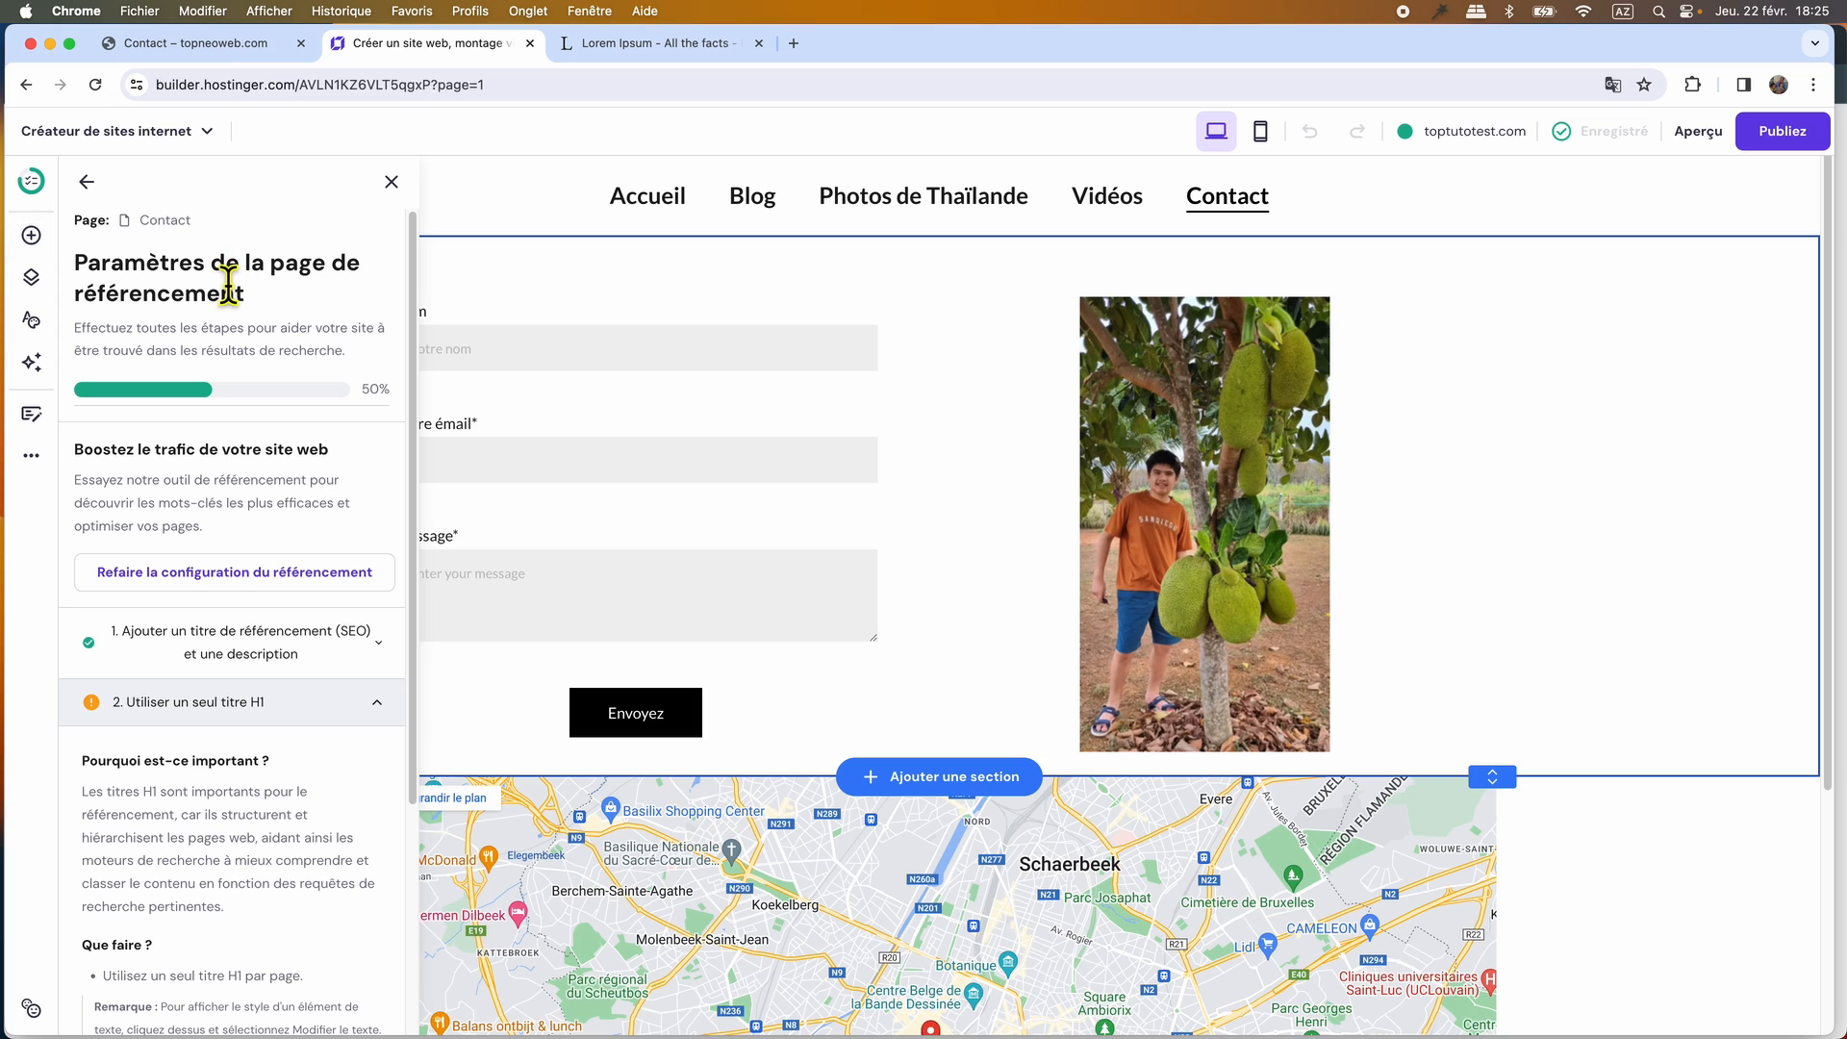
{"action": "left_click", "coordinate": [86, 182]}
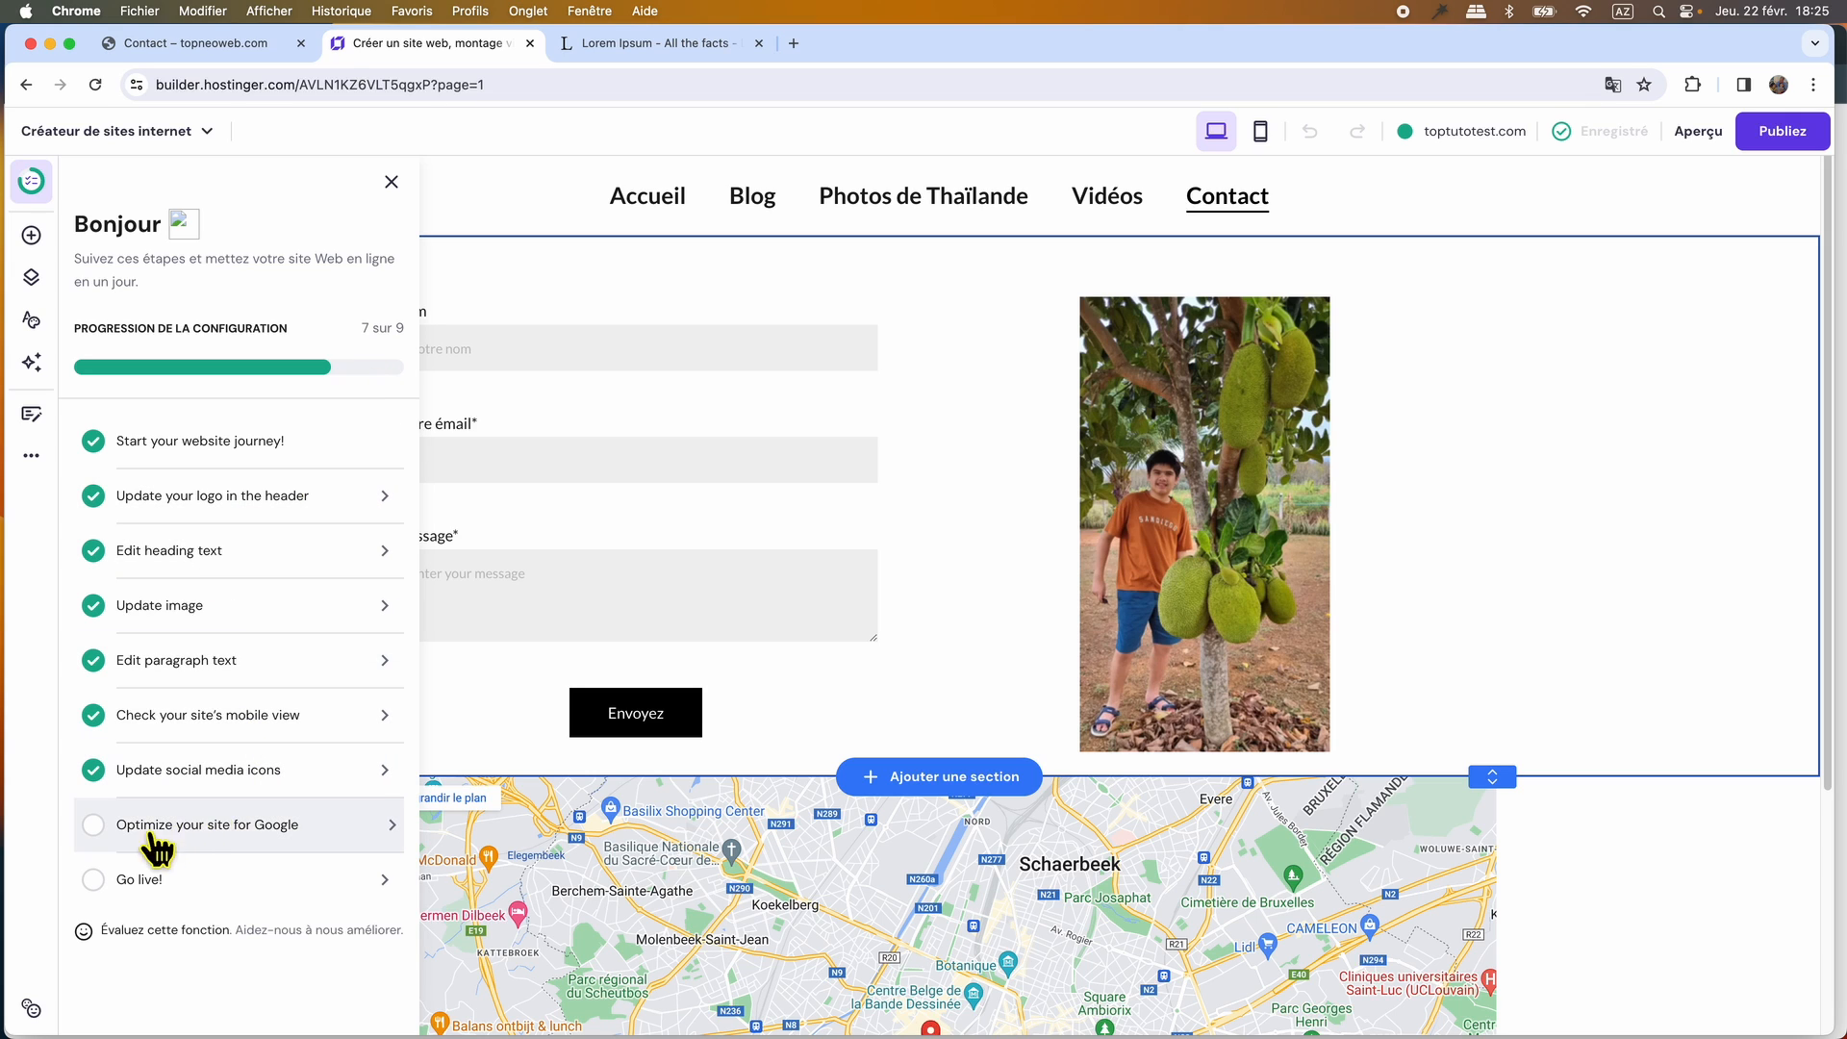
Complete the "Go live!" checklist item by publishing the site on toptutotest.com.
{"action": "left_click", "coordinate": [350, 881]}
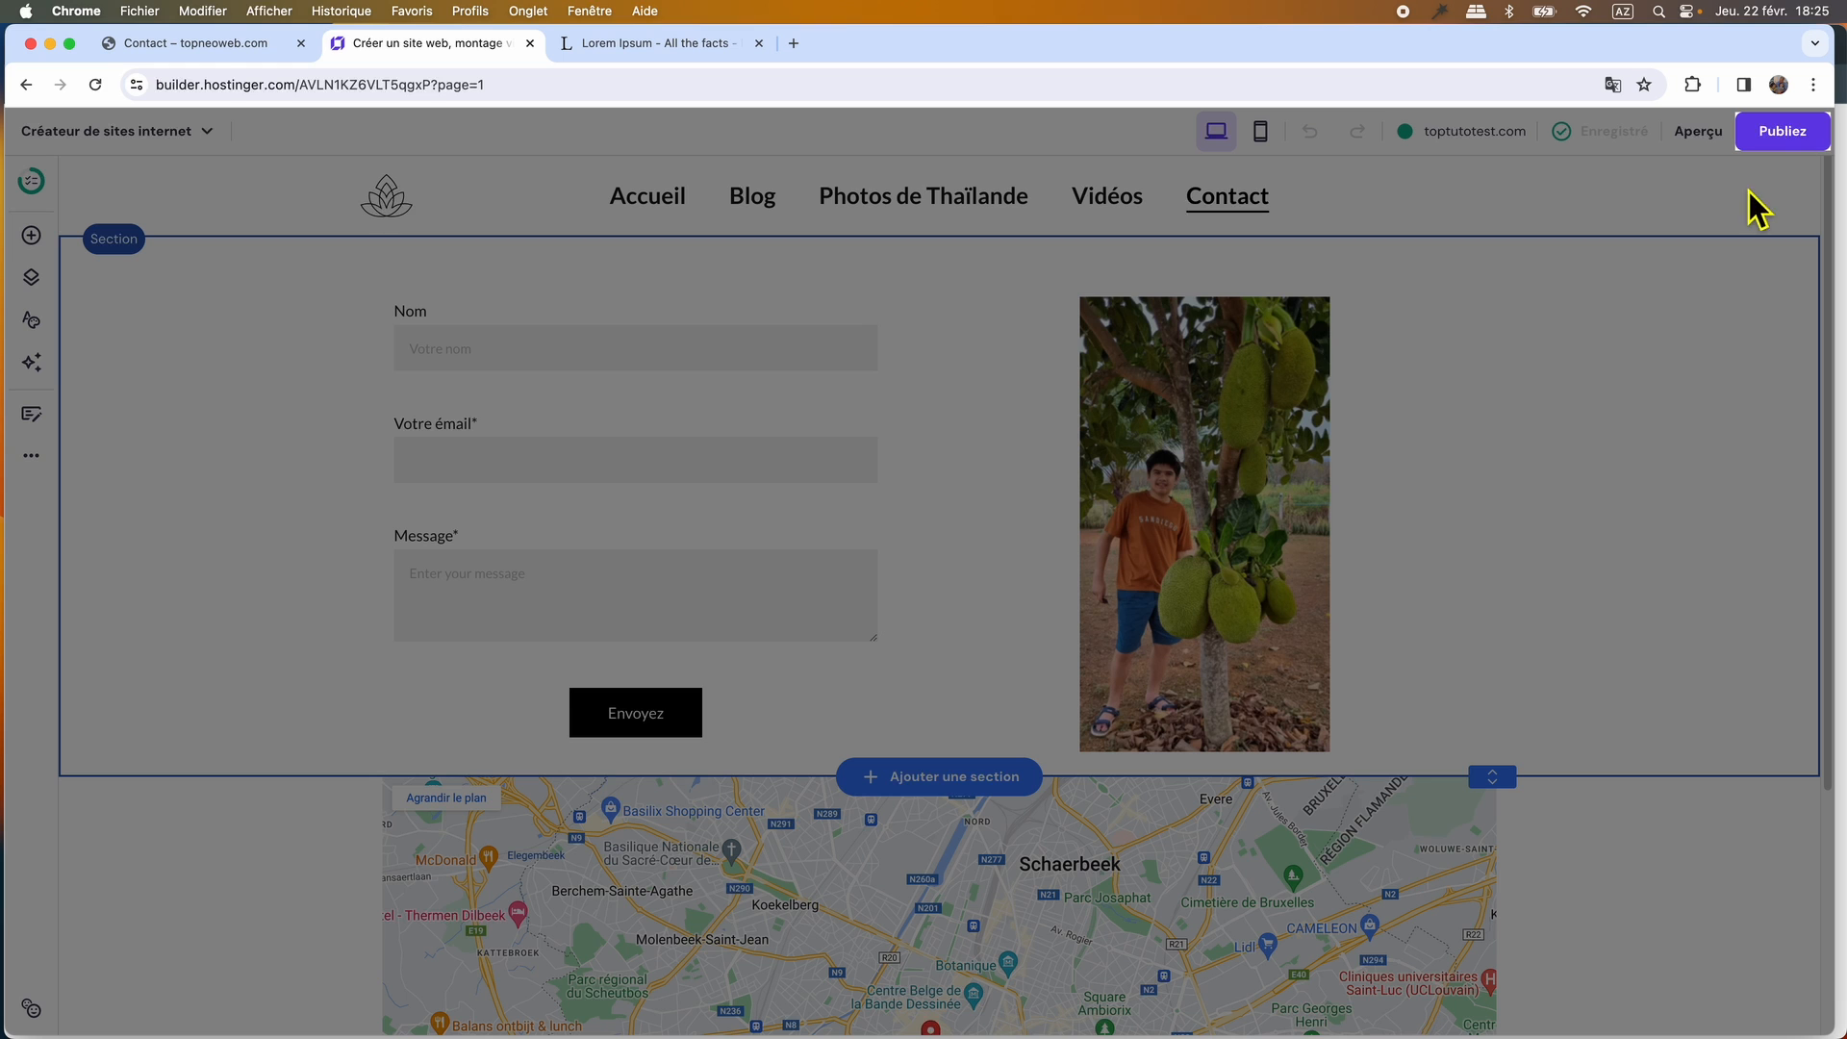
{"action": "left_click", "coordinate": [1768, 143]}
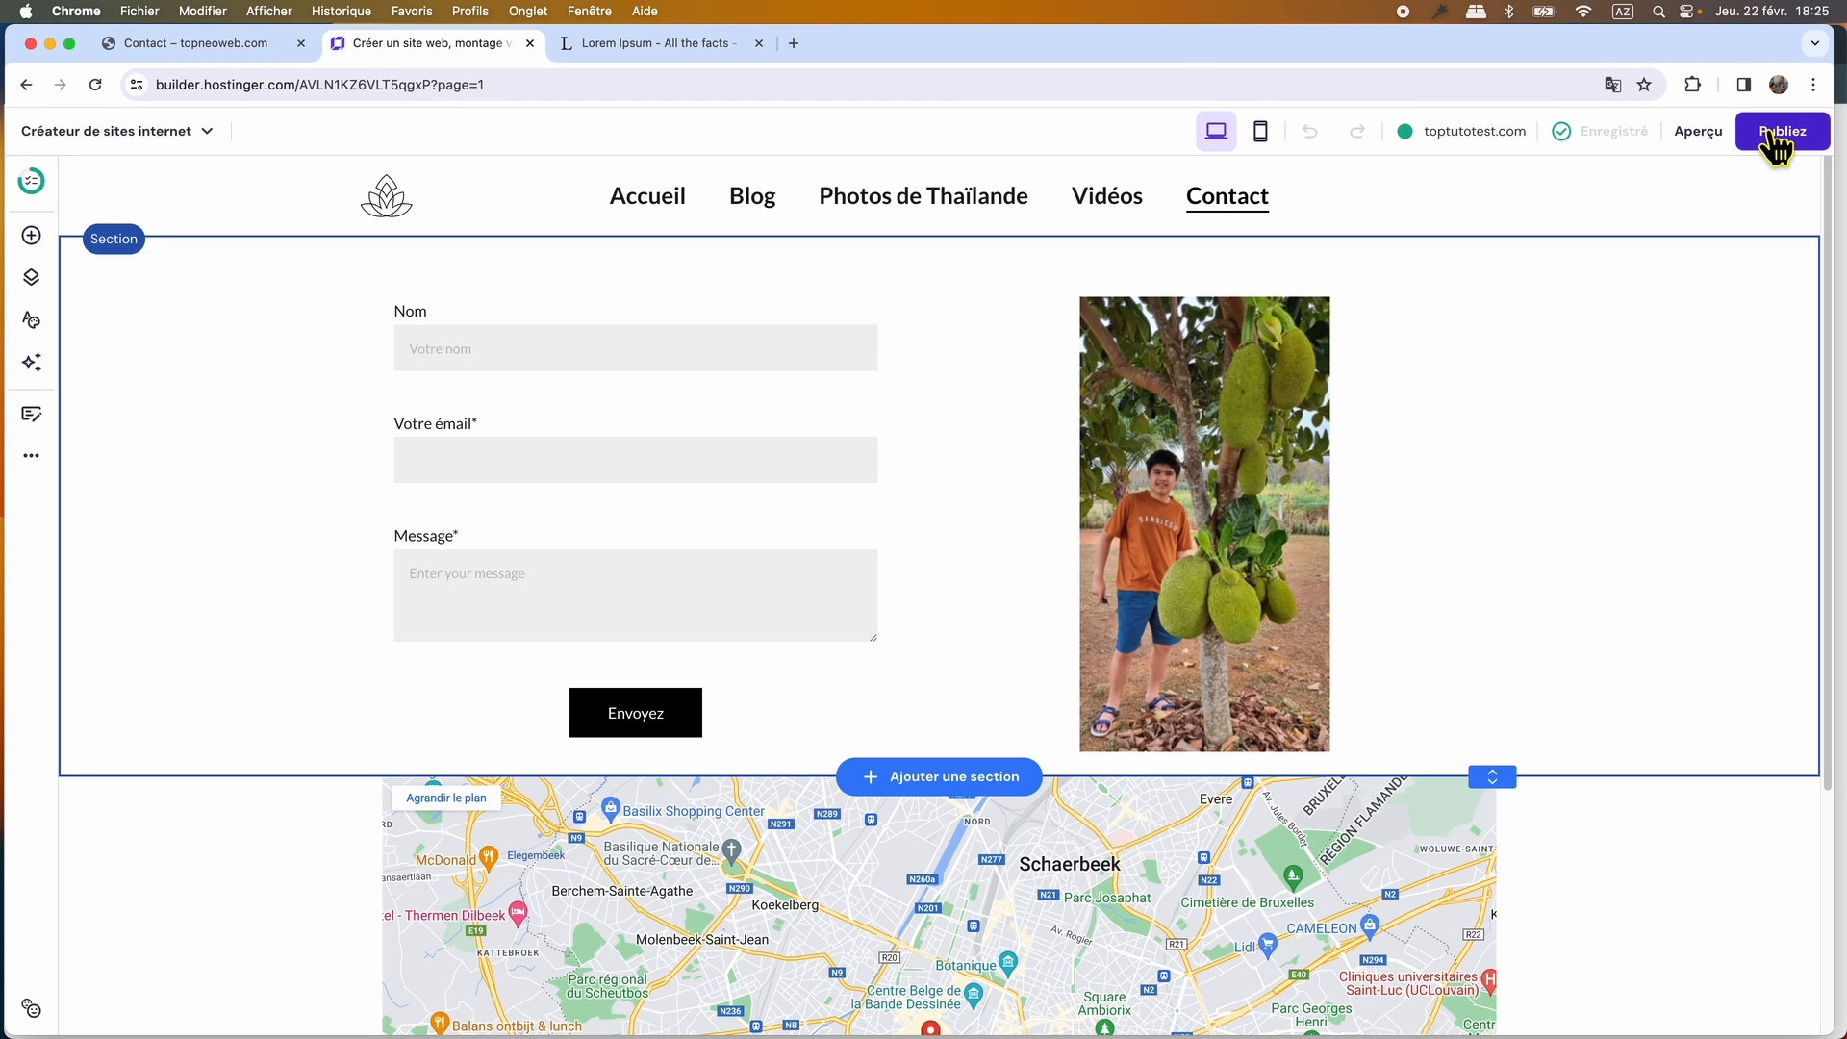
{"action": "left_click", "coordinate": [1770, 142]}
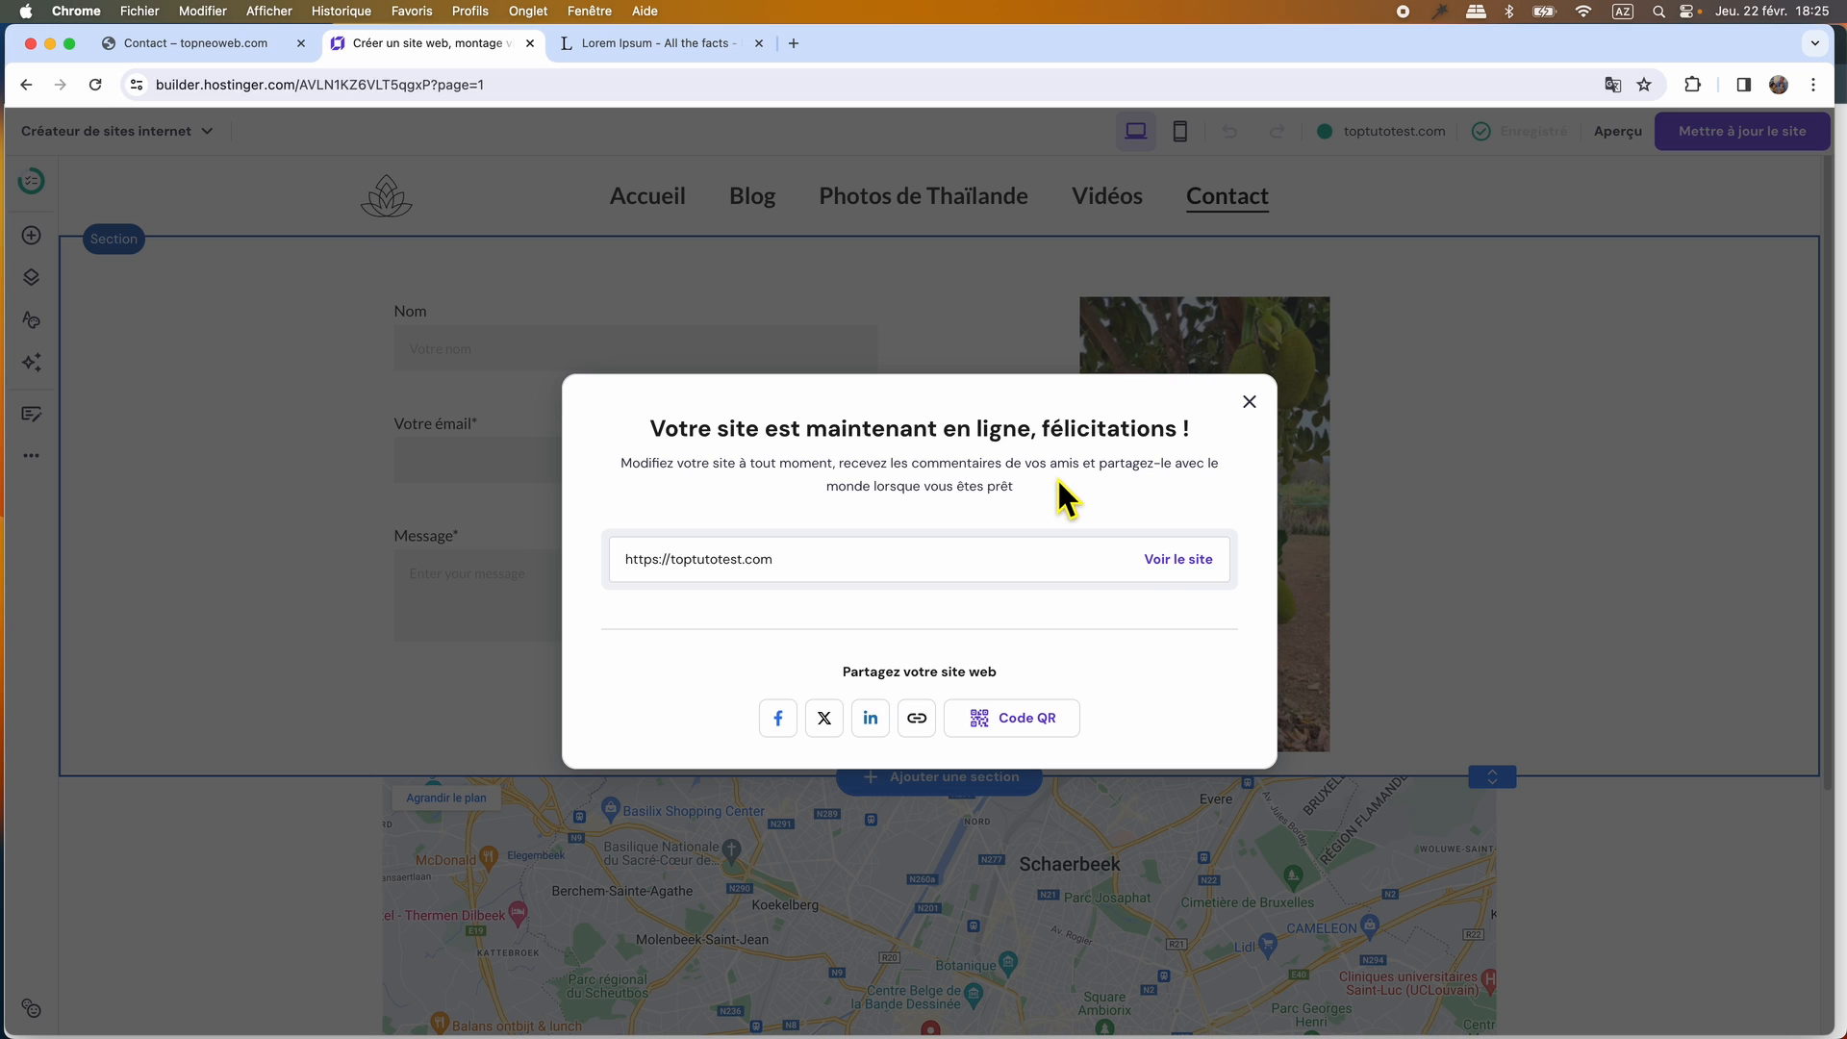
Open the published toptutotest.com site and check its Blog, Photos de Thaïlande, Vidéos and Contact pages.
{"action": "left_click", "coordinate": [1184, 562]}
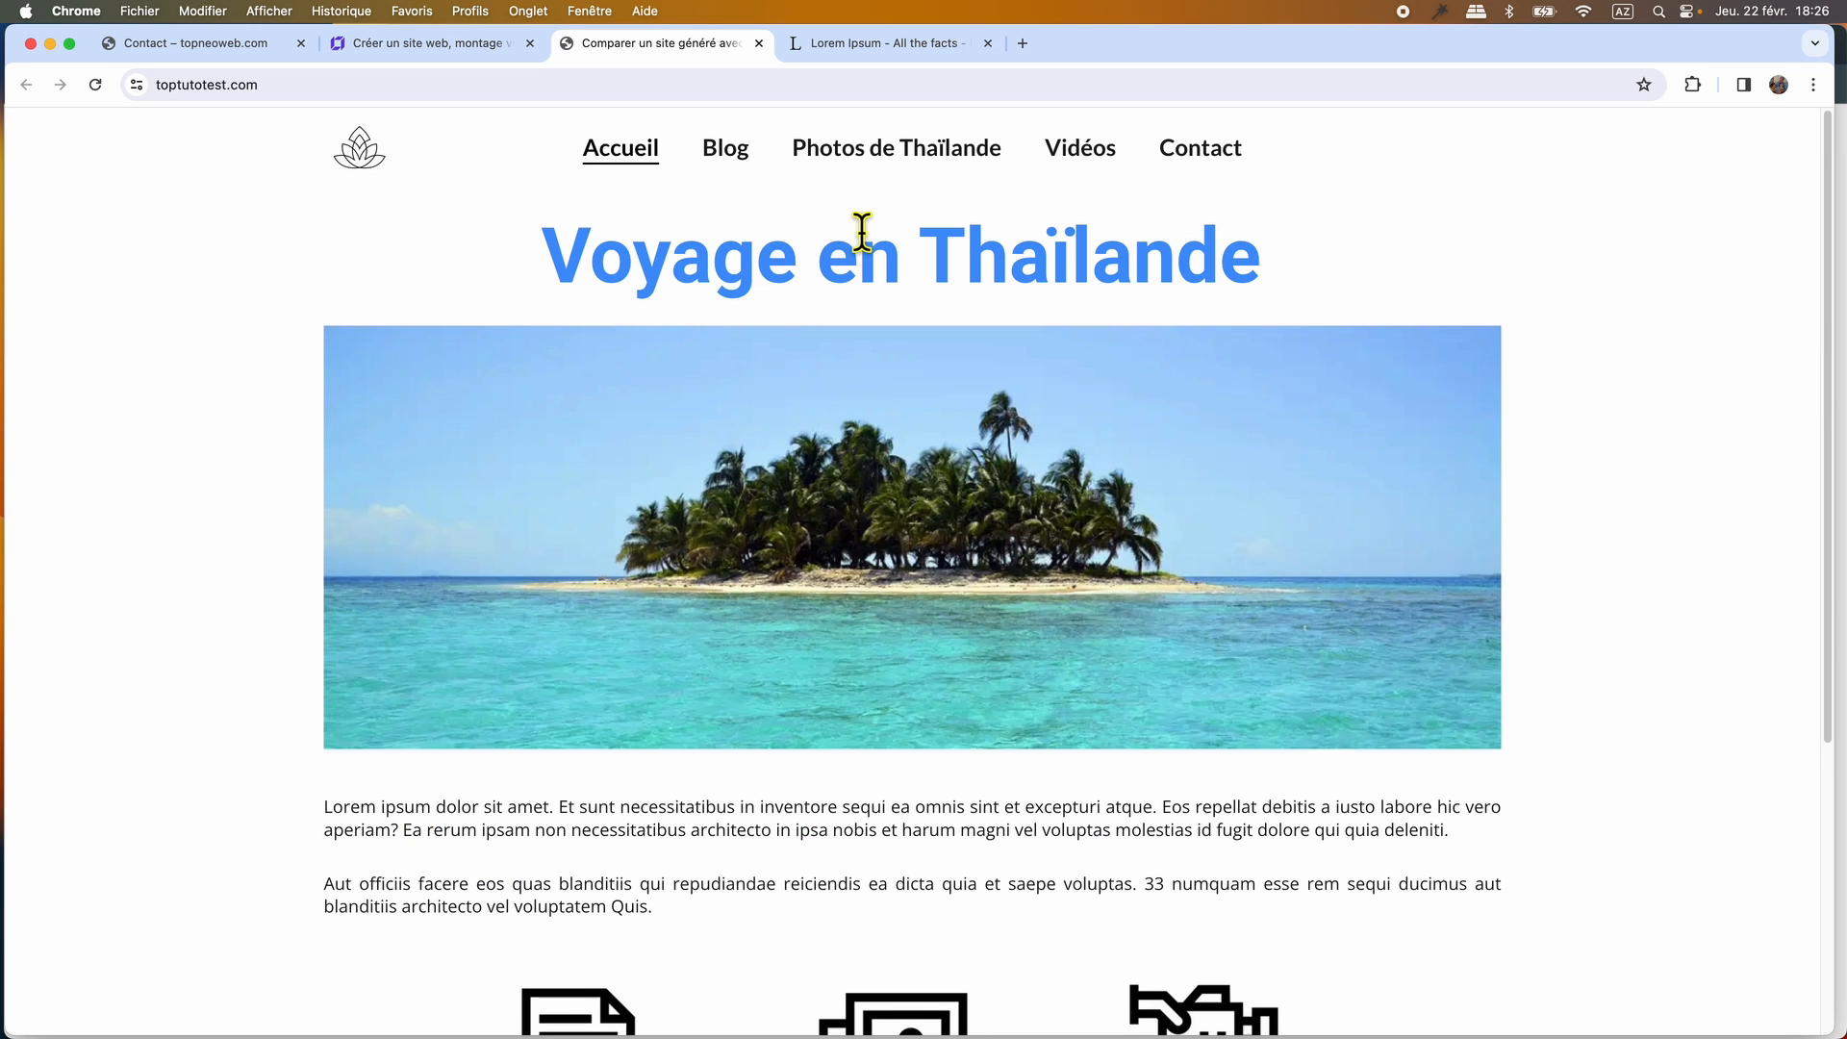
{"action": "left_click", "coordinate": [728, 164]}
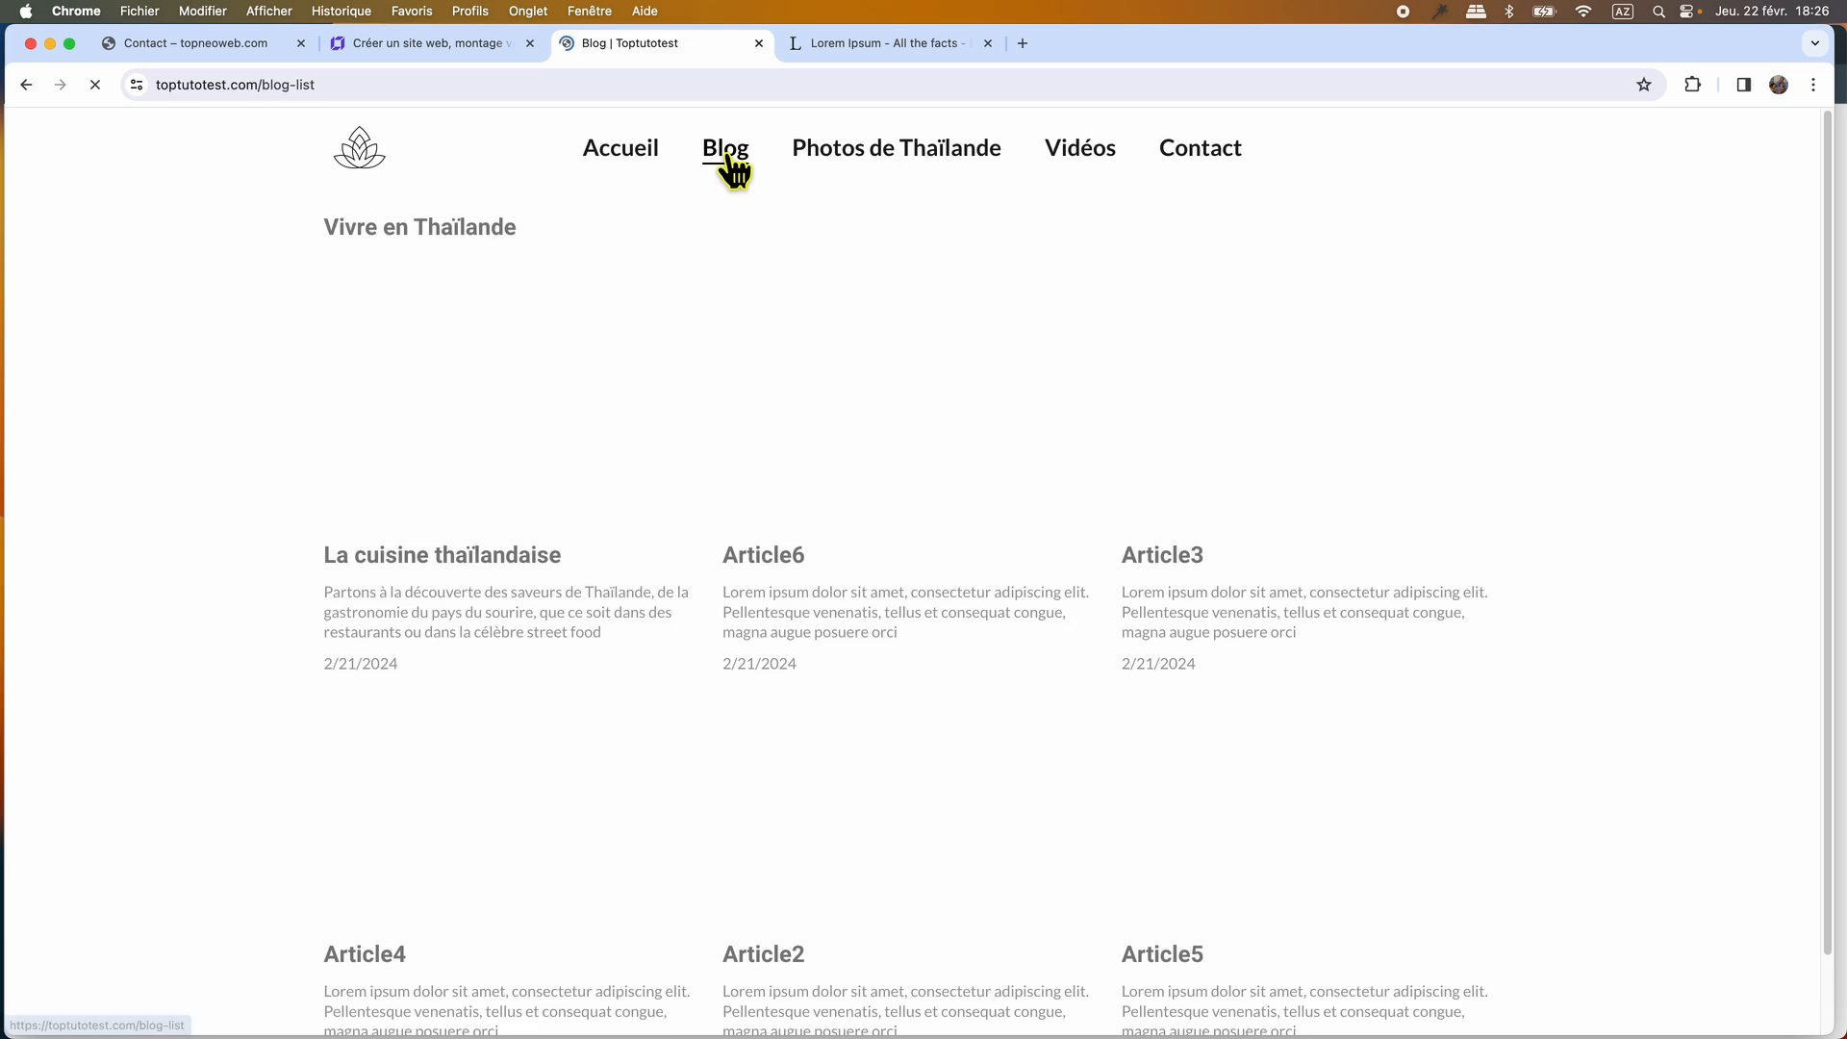
{"action": "left_click", "coordinate": [947, 159]}
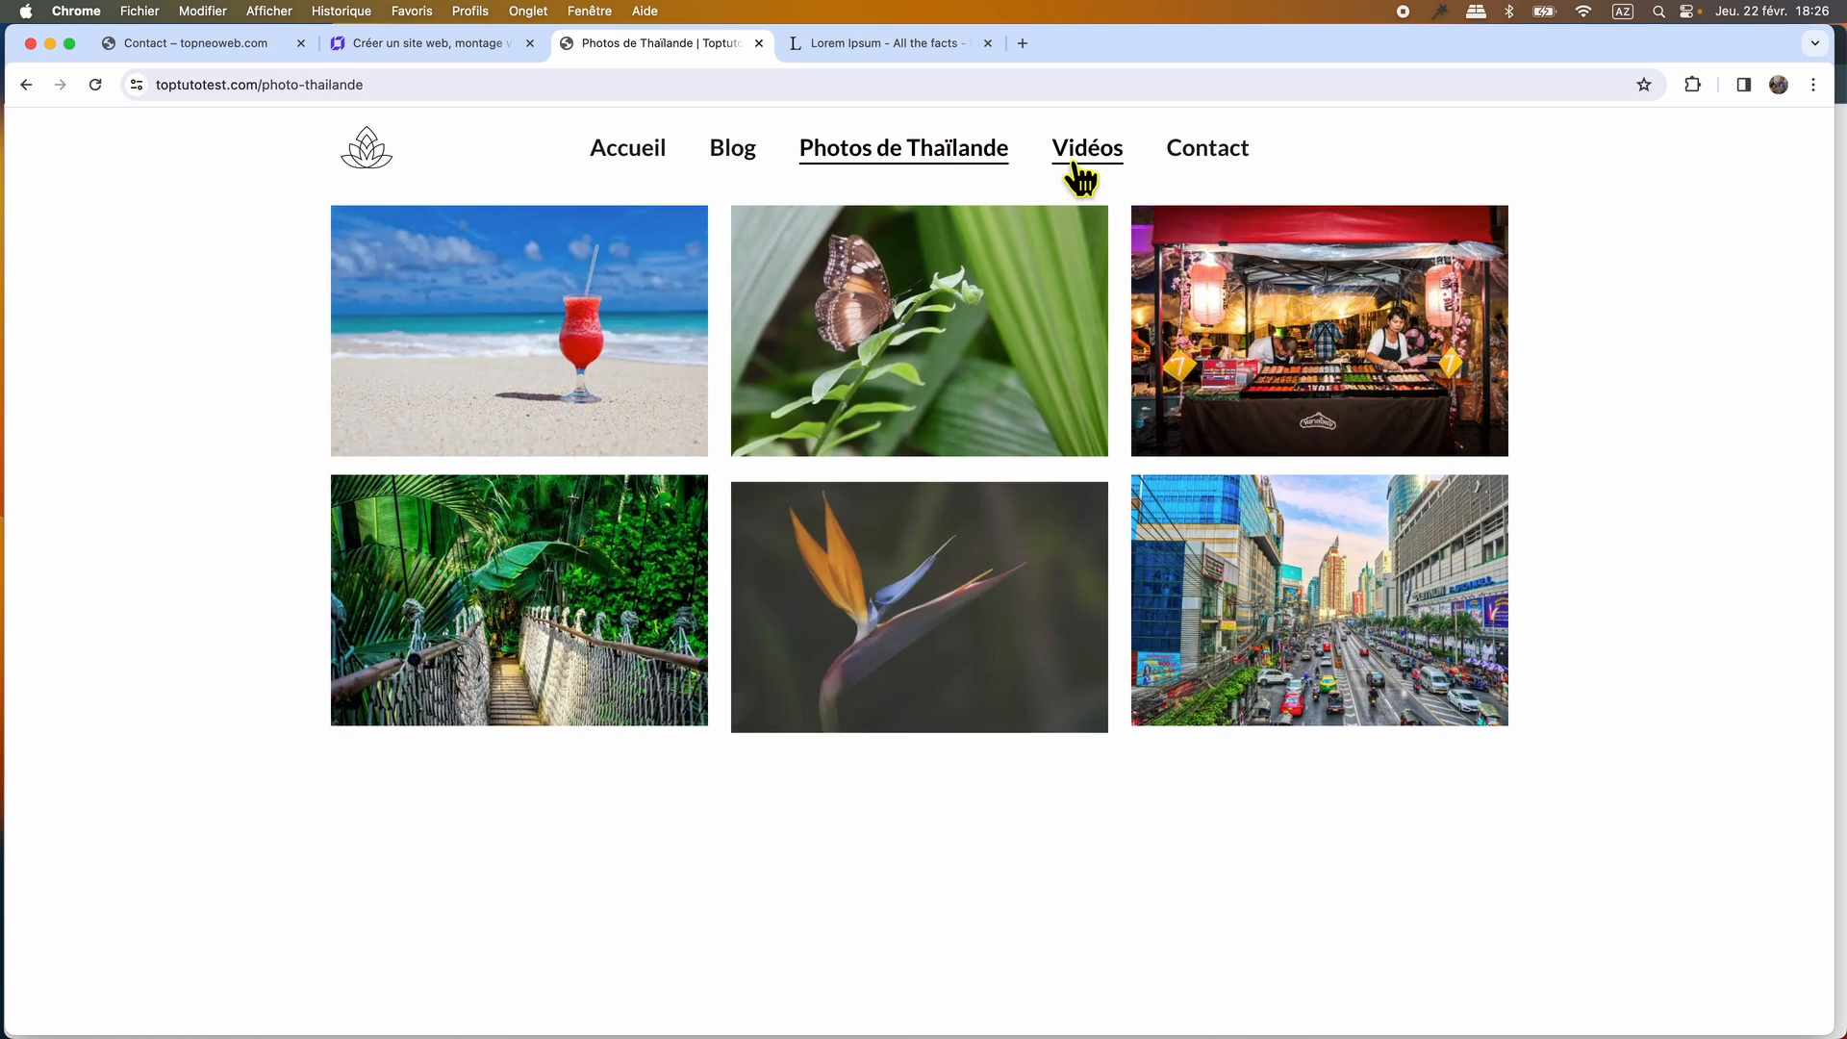
{"action": "left_click", "coordinate": [1090, 167]}
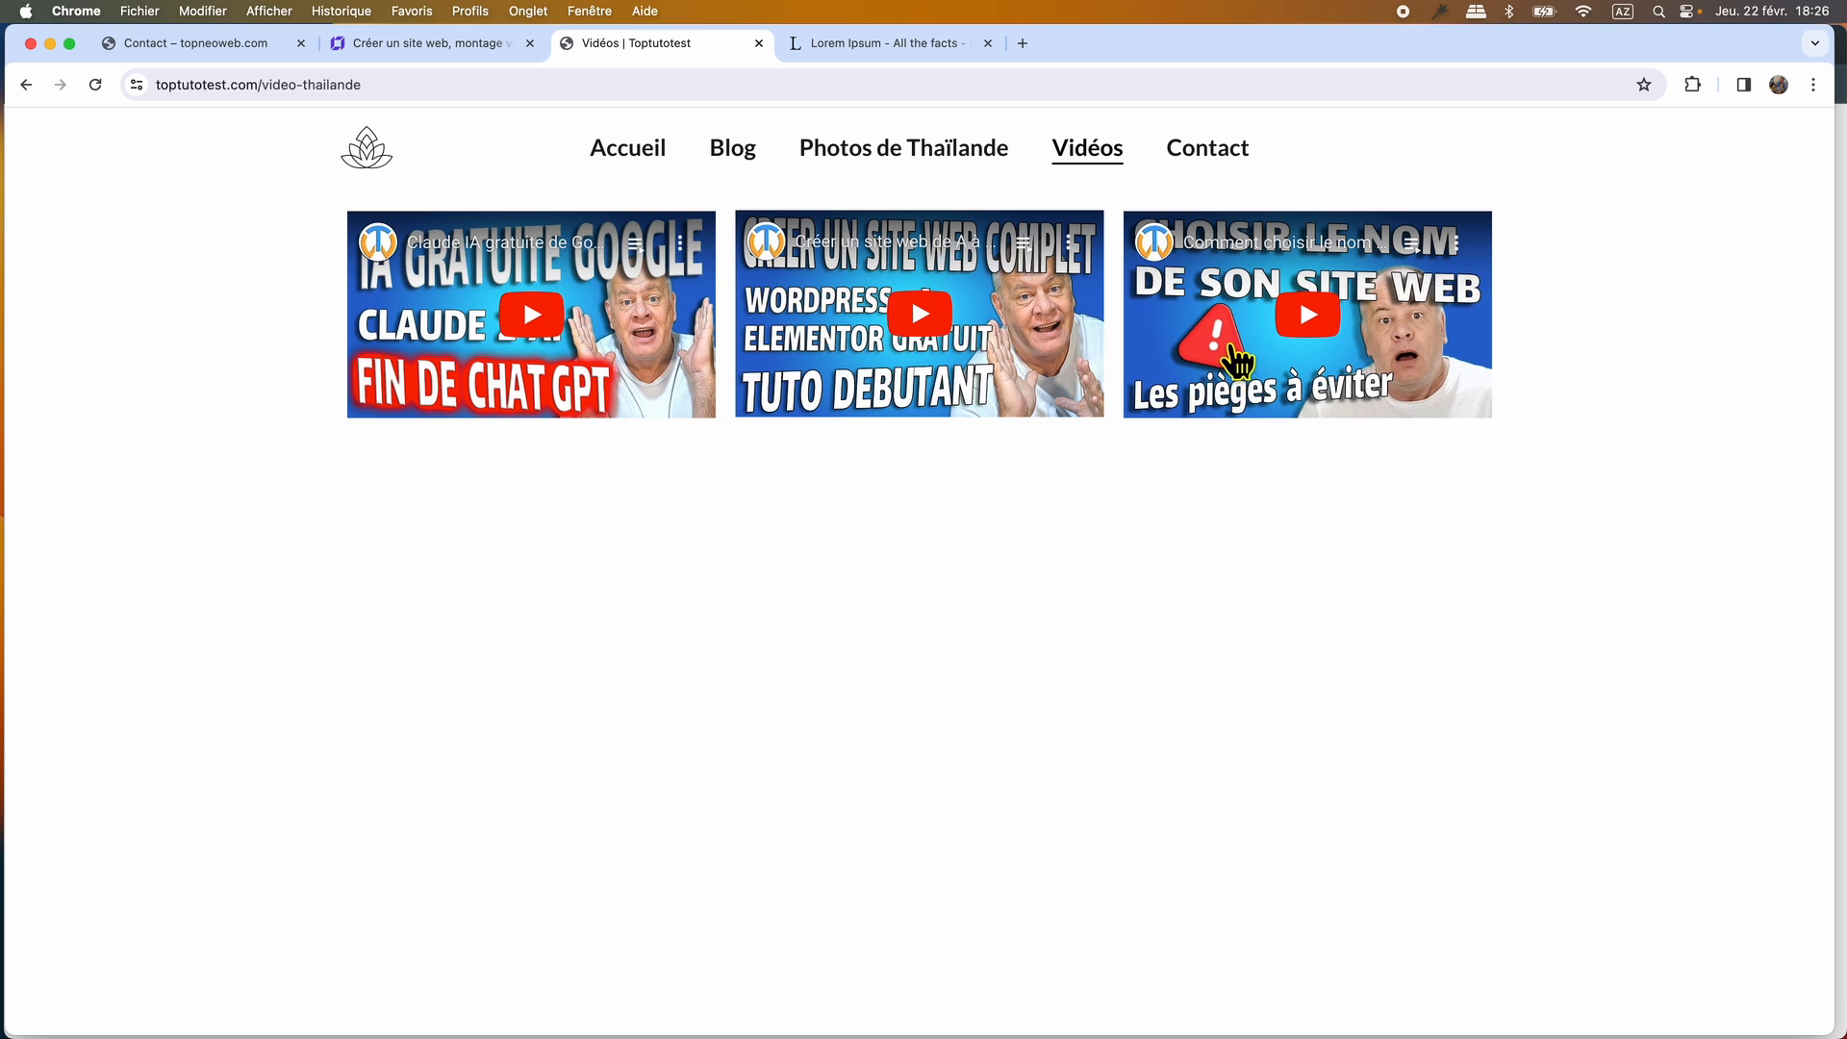
{"action": "left_click", "coordinate": [1207, 166]}
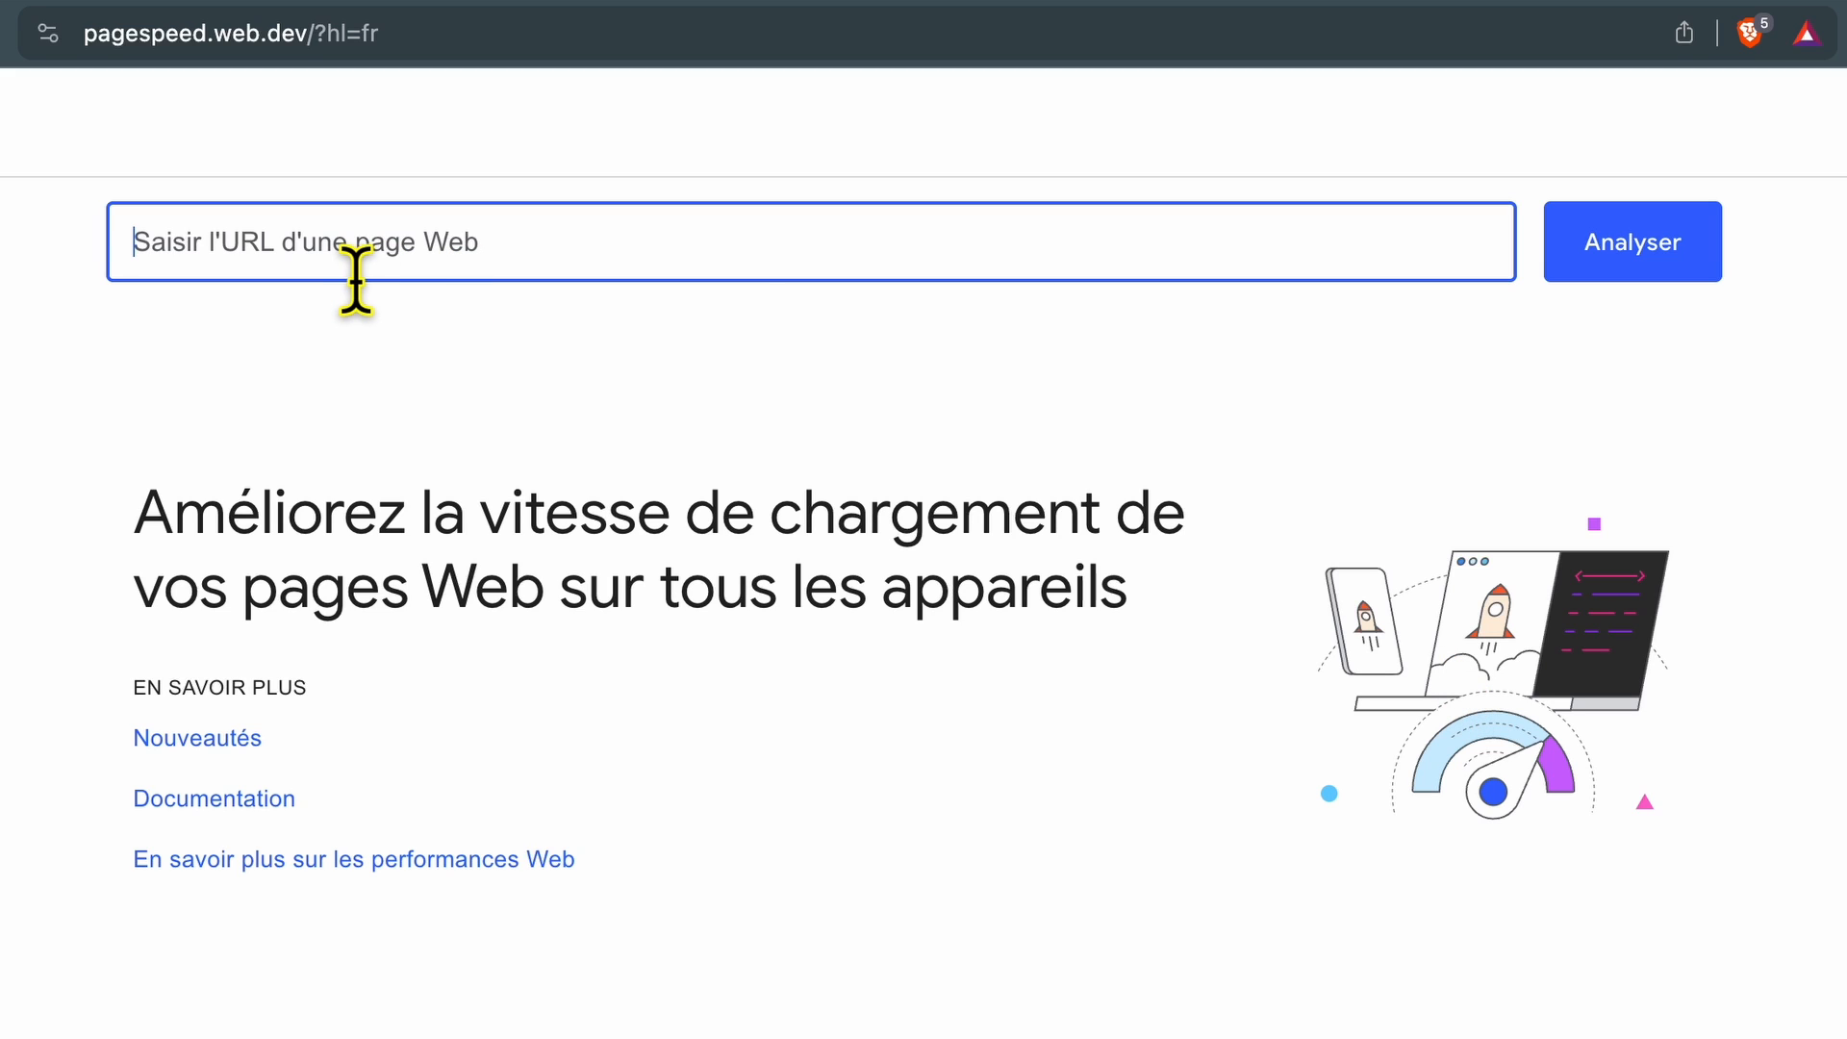
{"action": "type", "text": "https://topneoweb.com"}
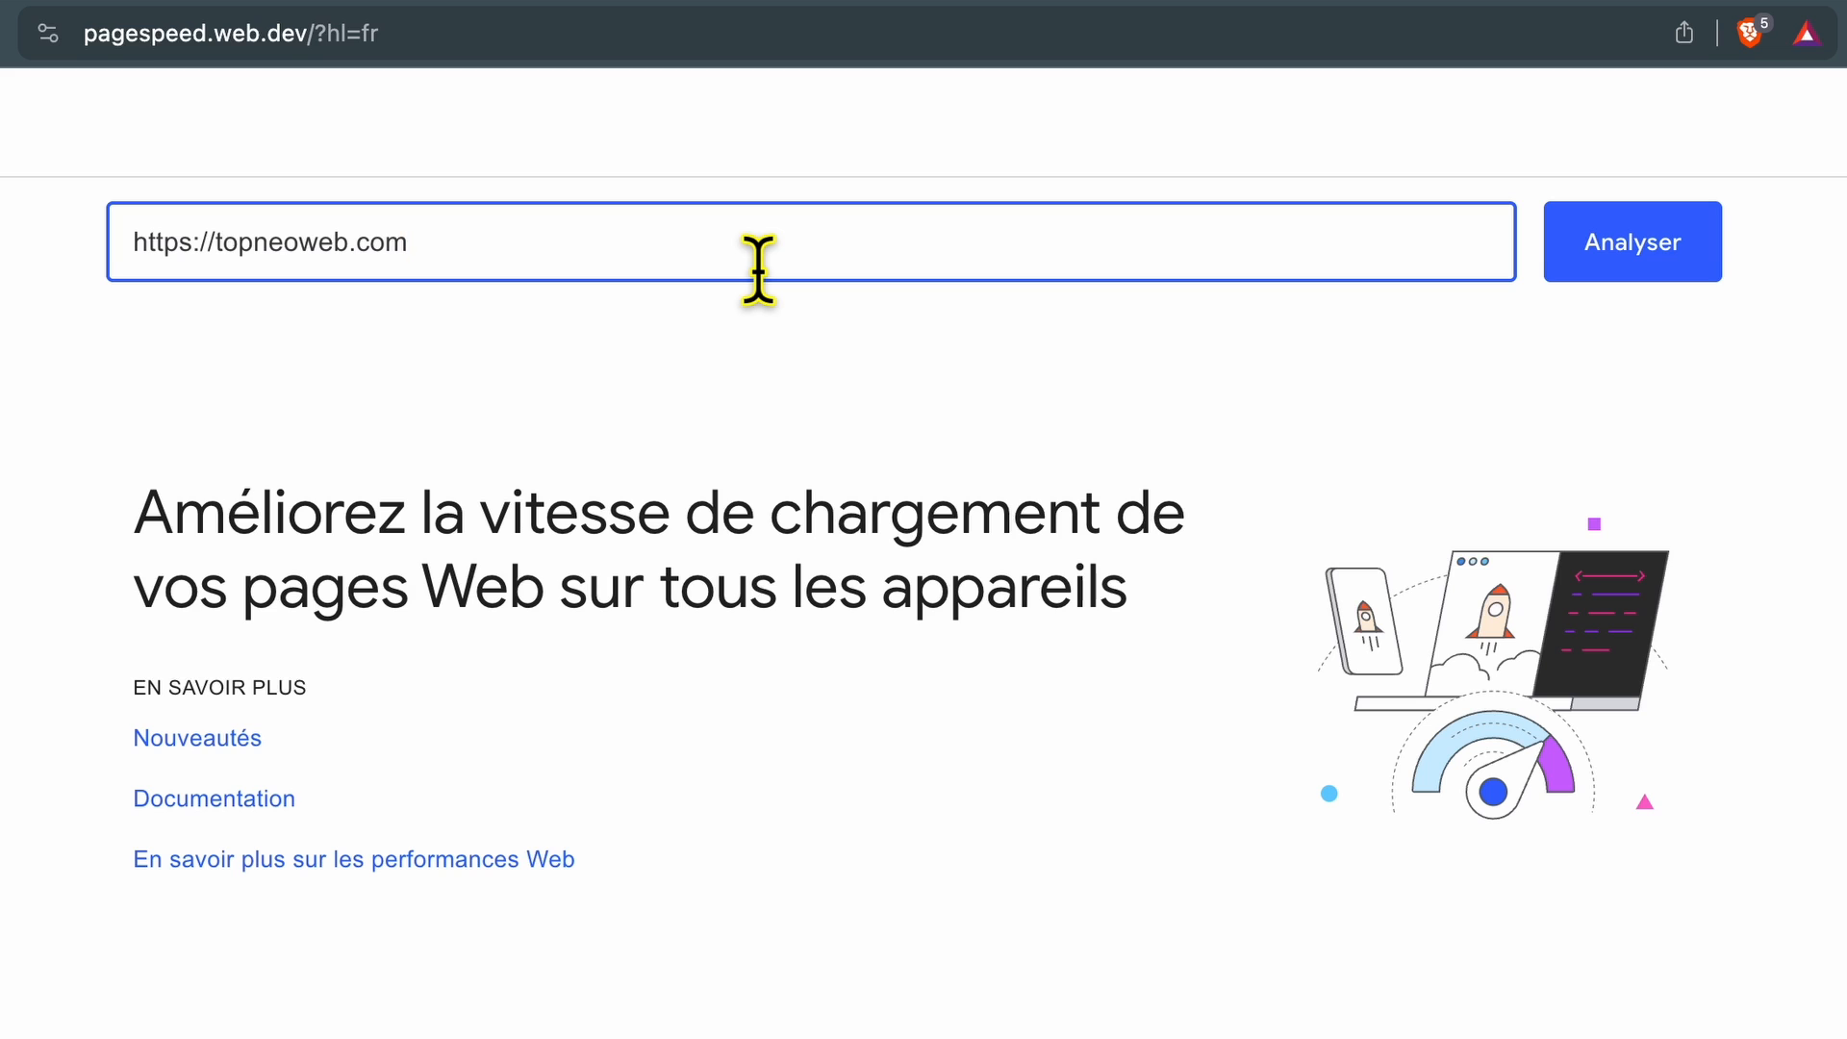
{"action": "left_click", "coordinate": [1595, 262]}
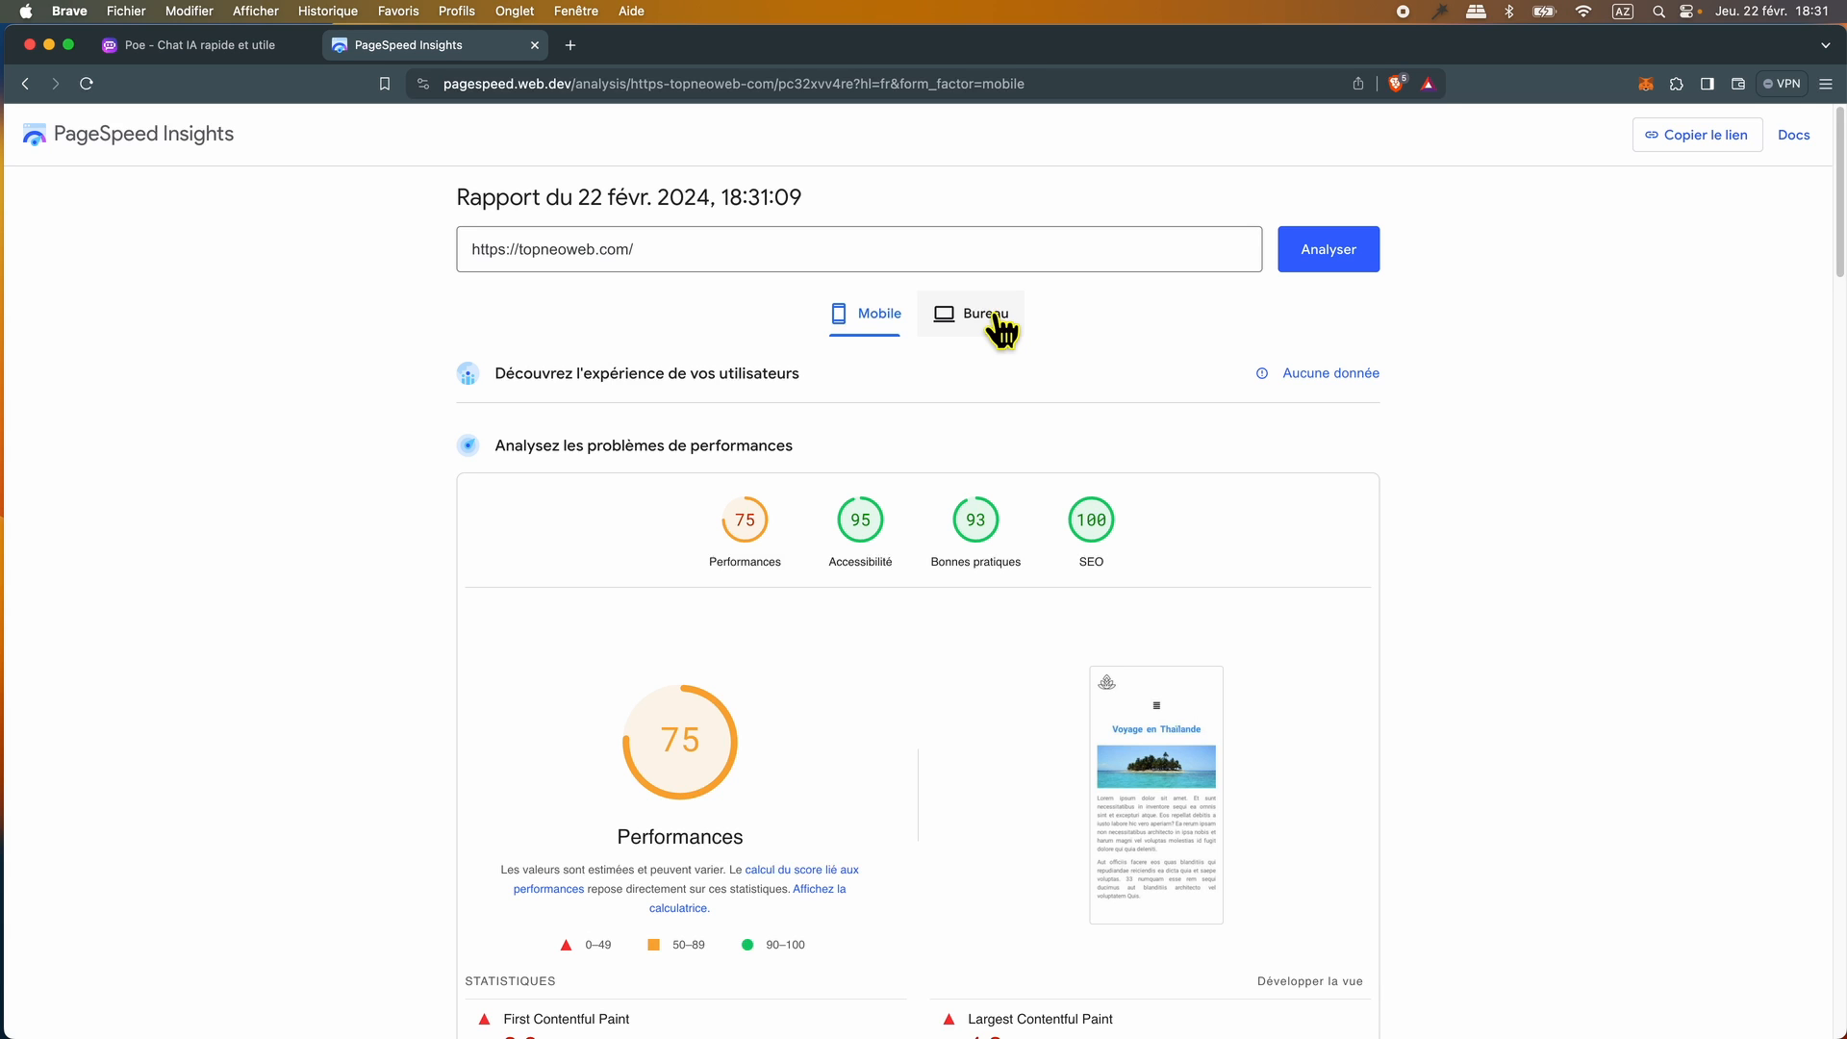
{"action": "scroll", "coordinate": [1441, 737], "scroll_direction": "down", "scroll_amount": 8}
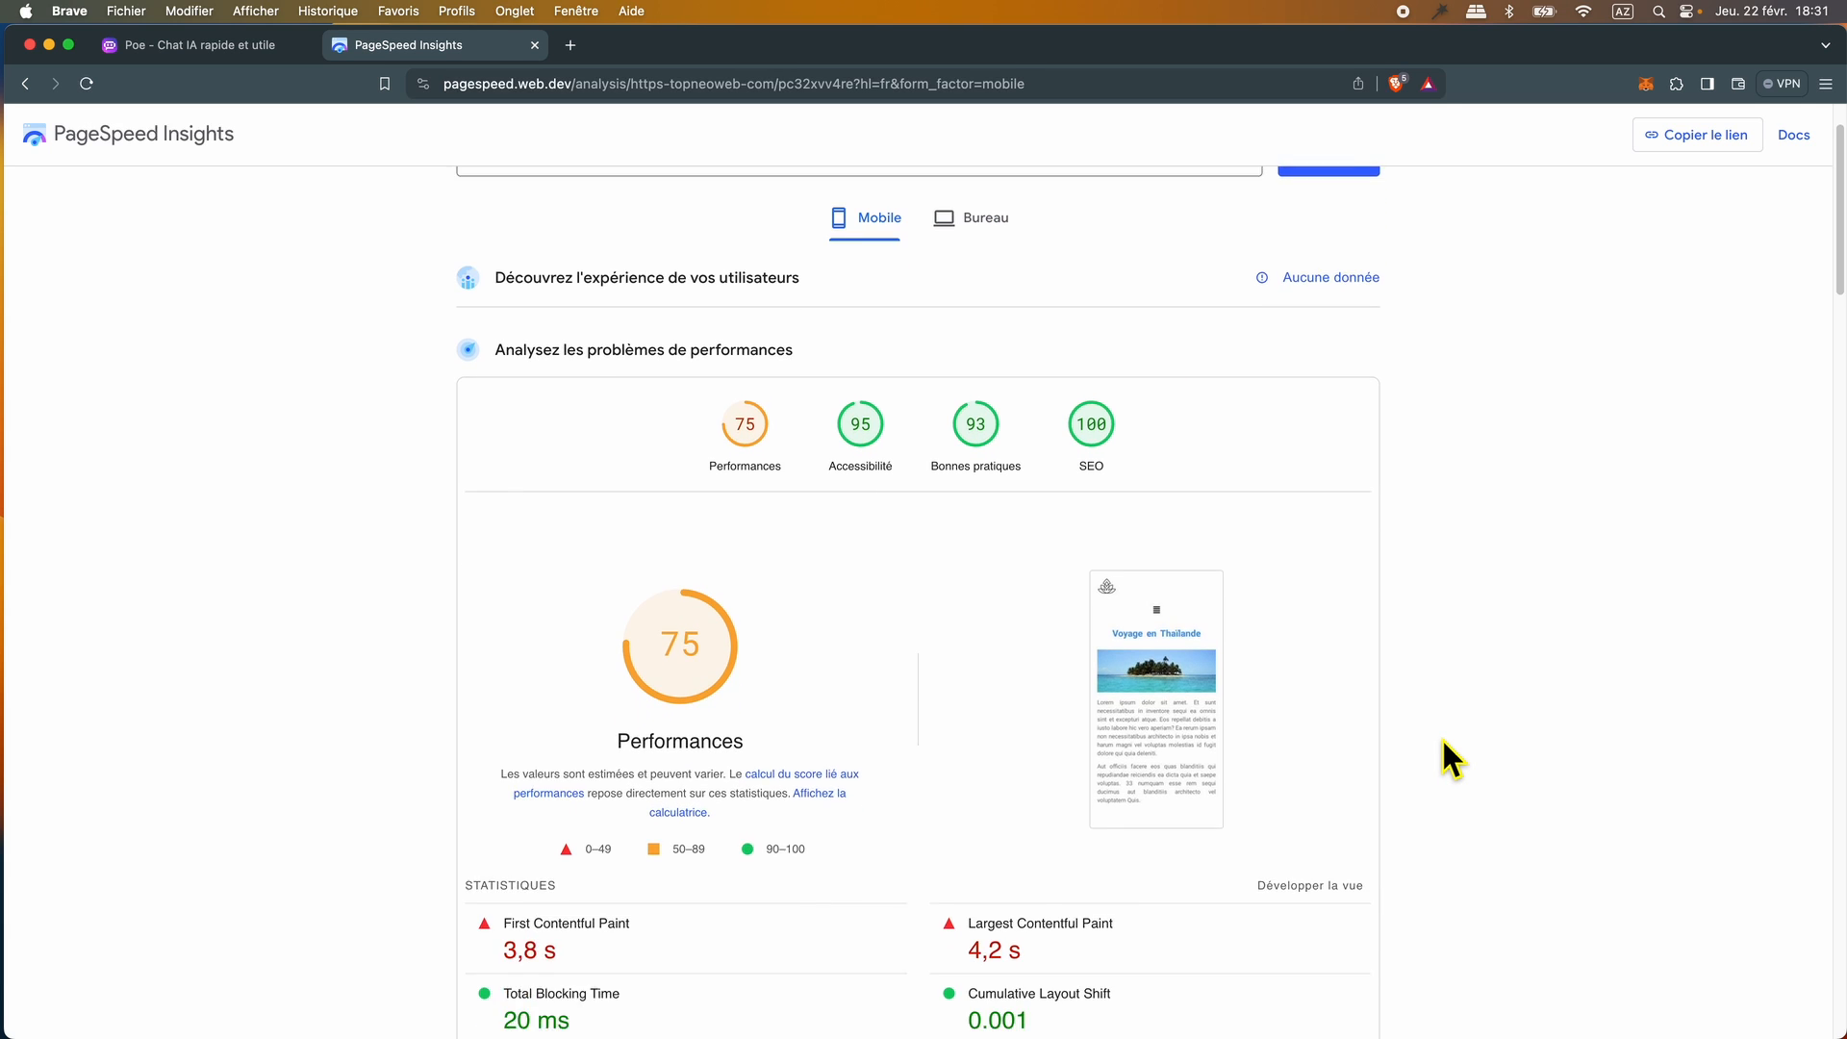
{"action": "scroll", "coordinate": [1440, 737], "scroll_direction": "down", "scroll_amount": 3}
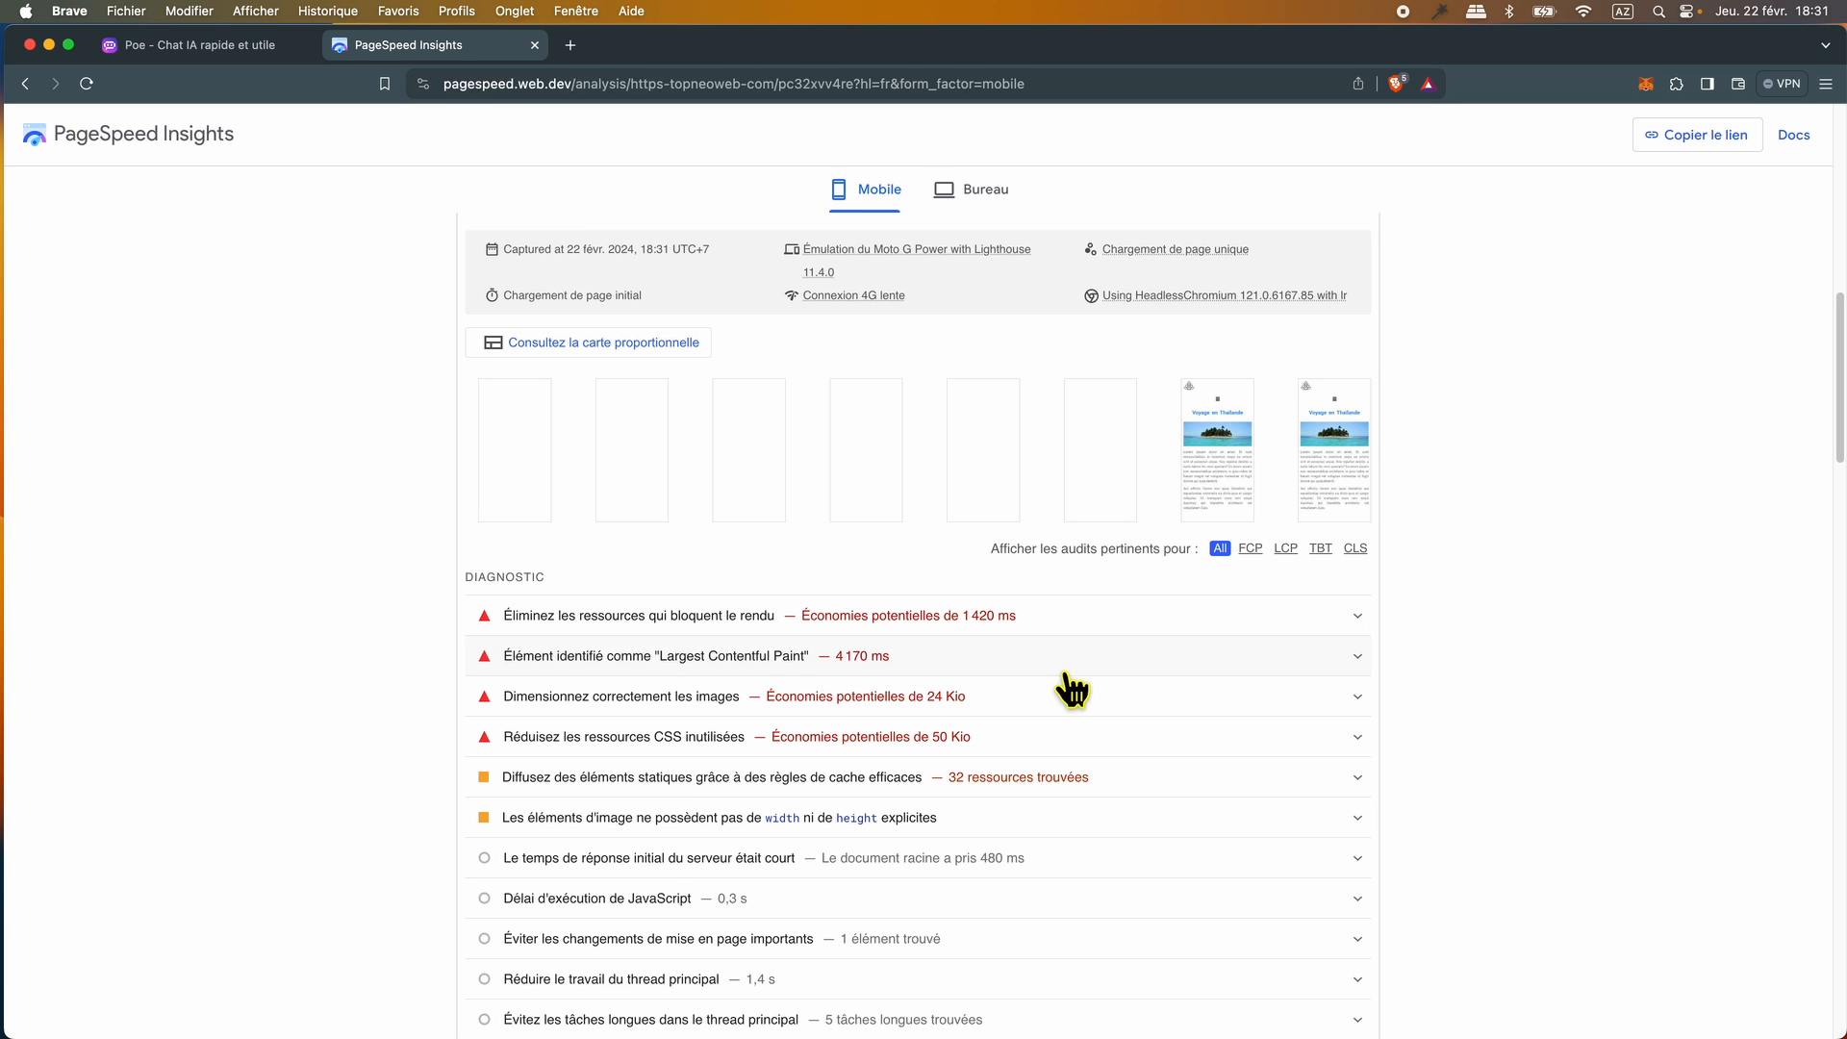
{"action": "scroll", "coordinate": [1071, 679], "scroll_direction": "up", "scroll_amount": 12}
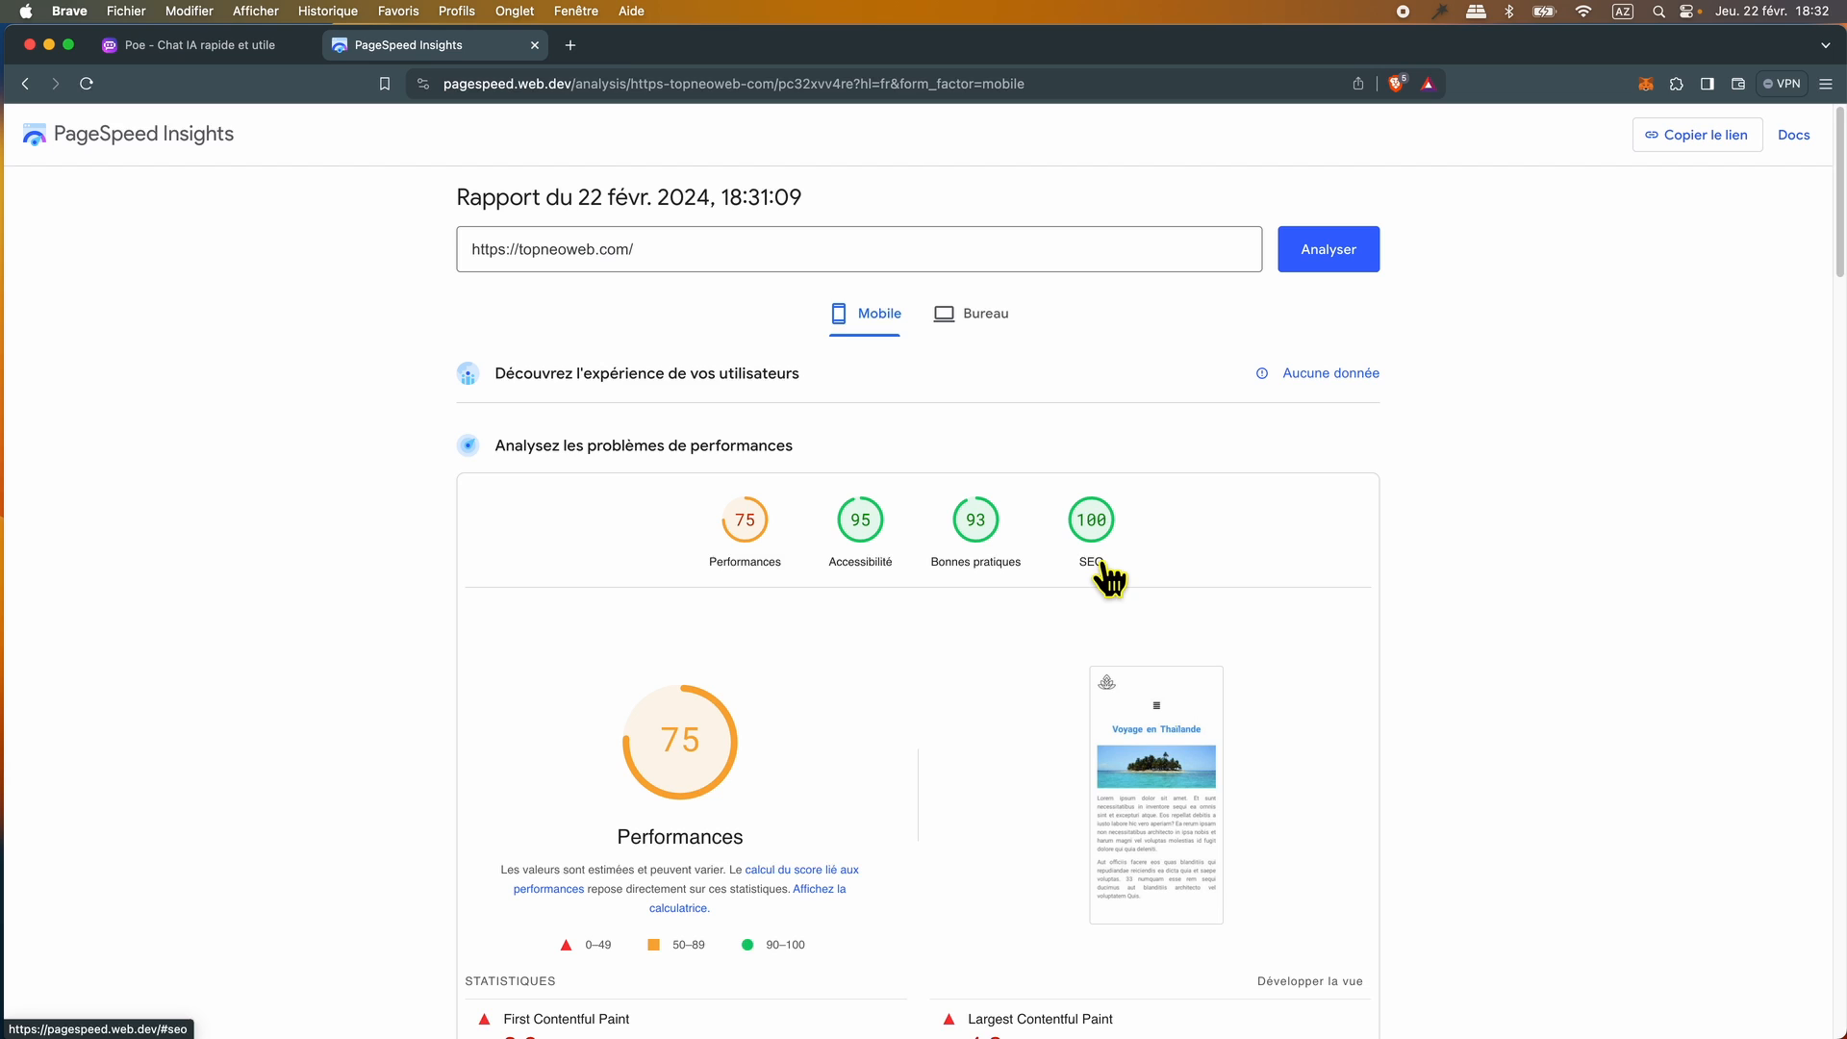
{"action": "left_click", "coordinate": [989, 320]}
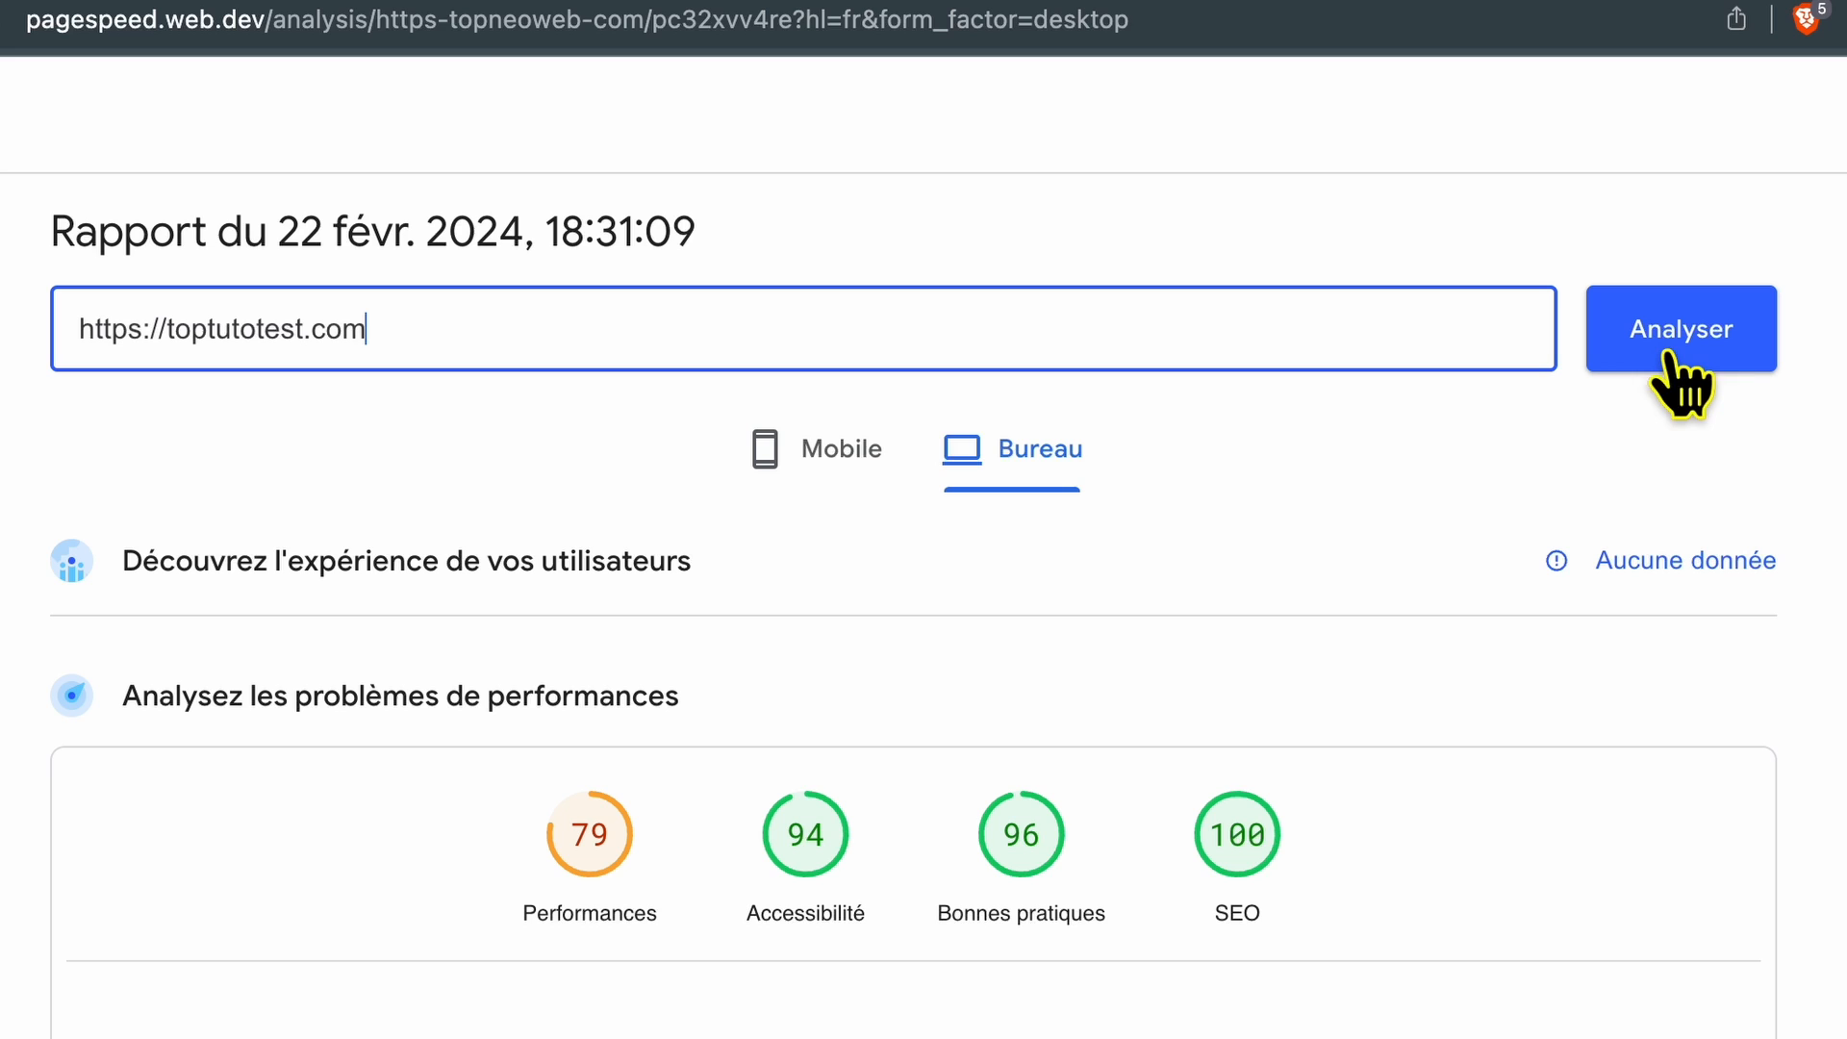
{"action": "left_click", "coordinate": [1669, 358]}
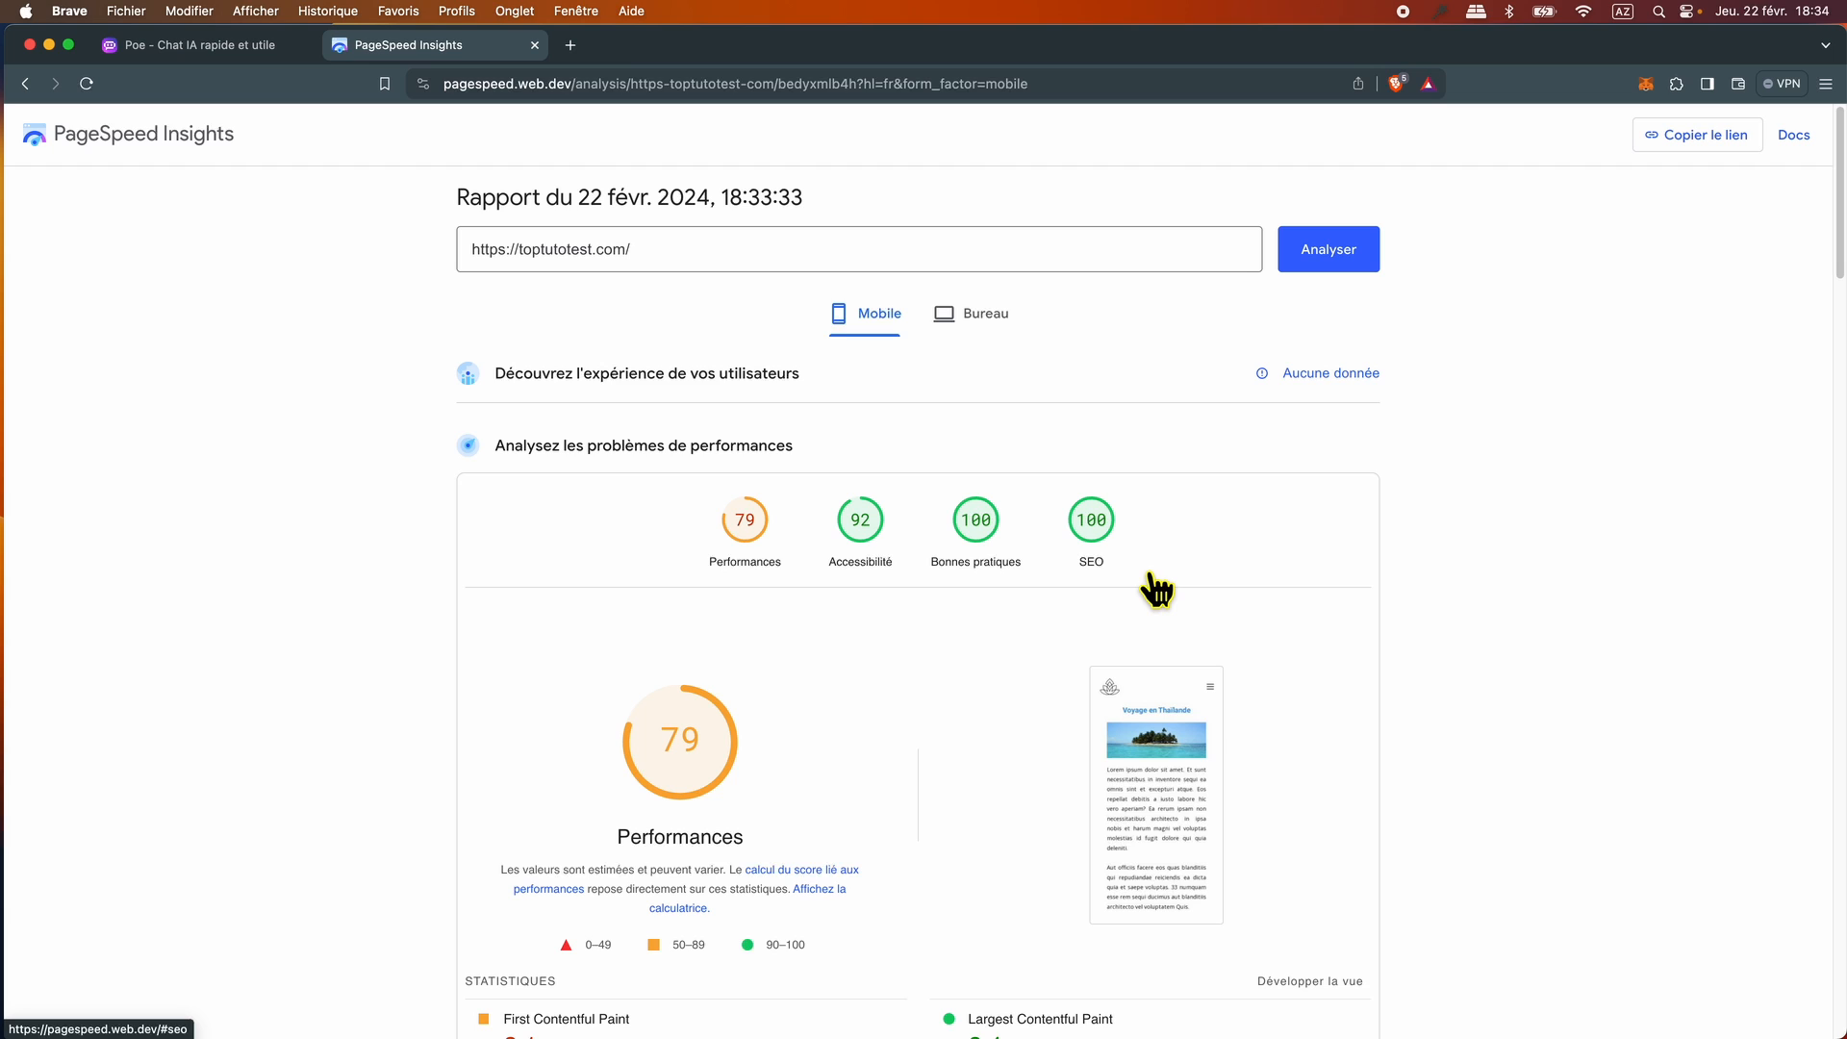
{"action": "left_click", "coordinate": [996, 332]}
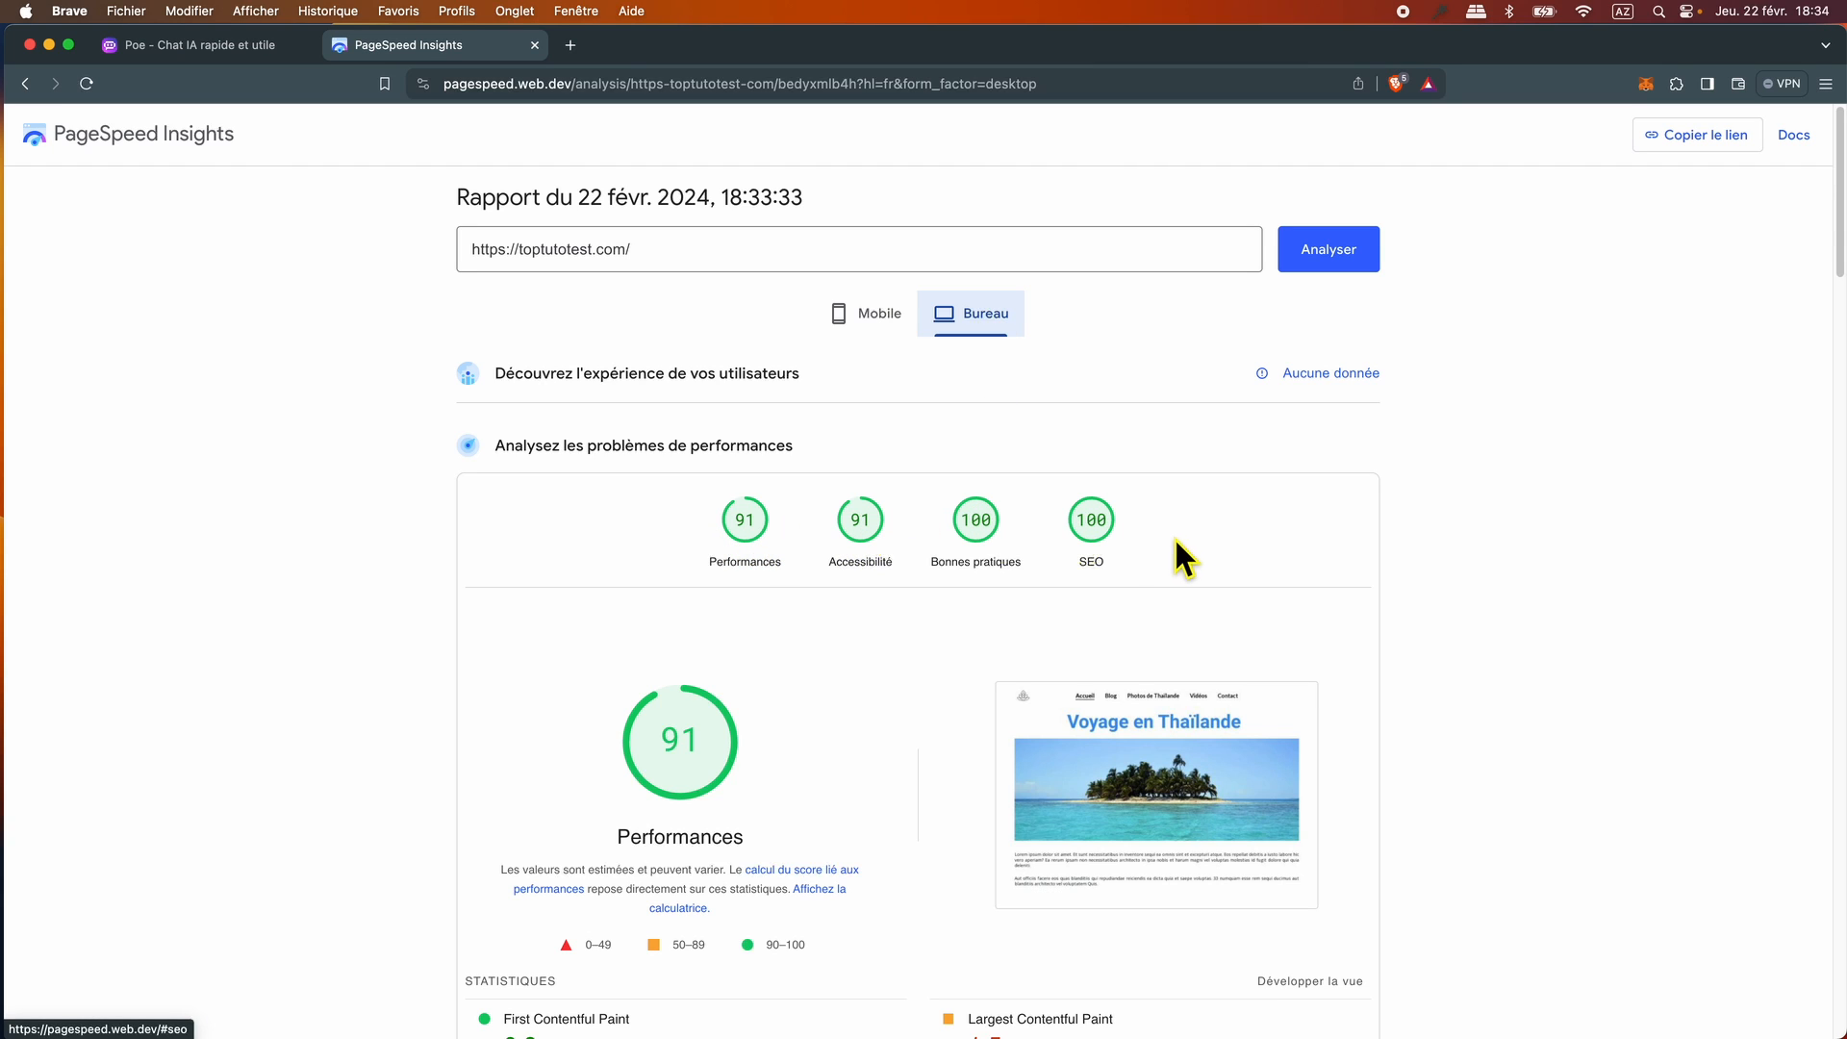
{"action": "left_click", "coordinate": [880, 327]}
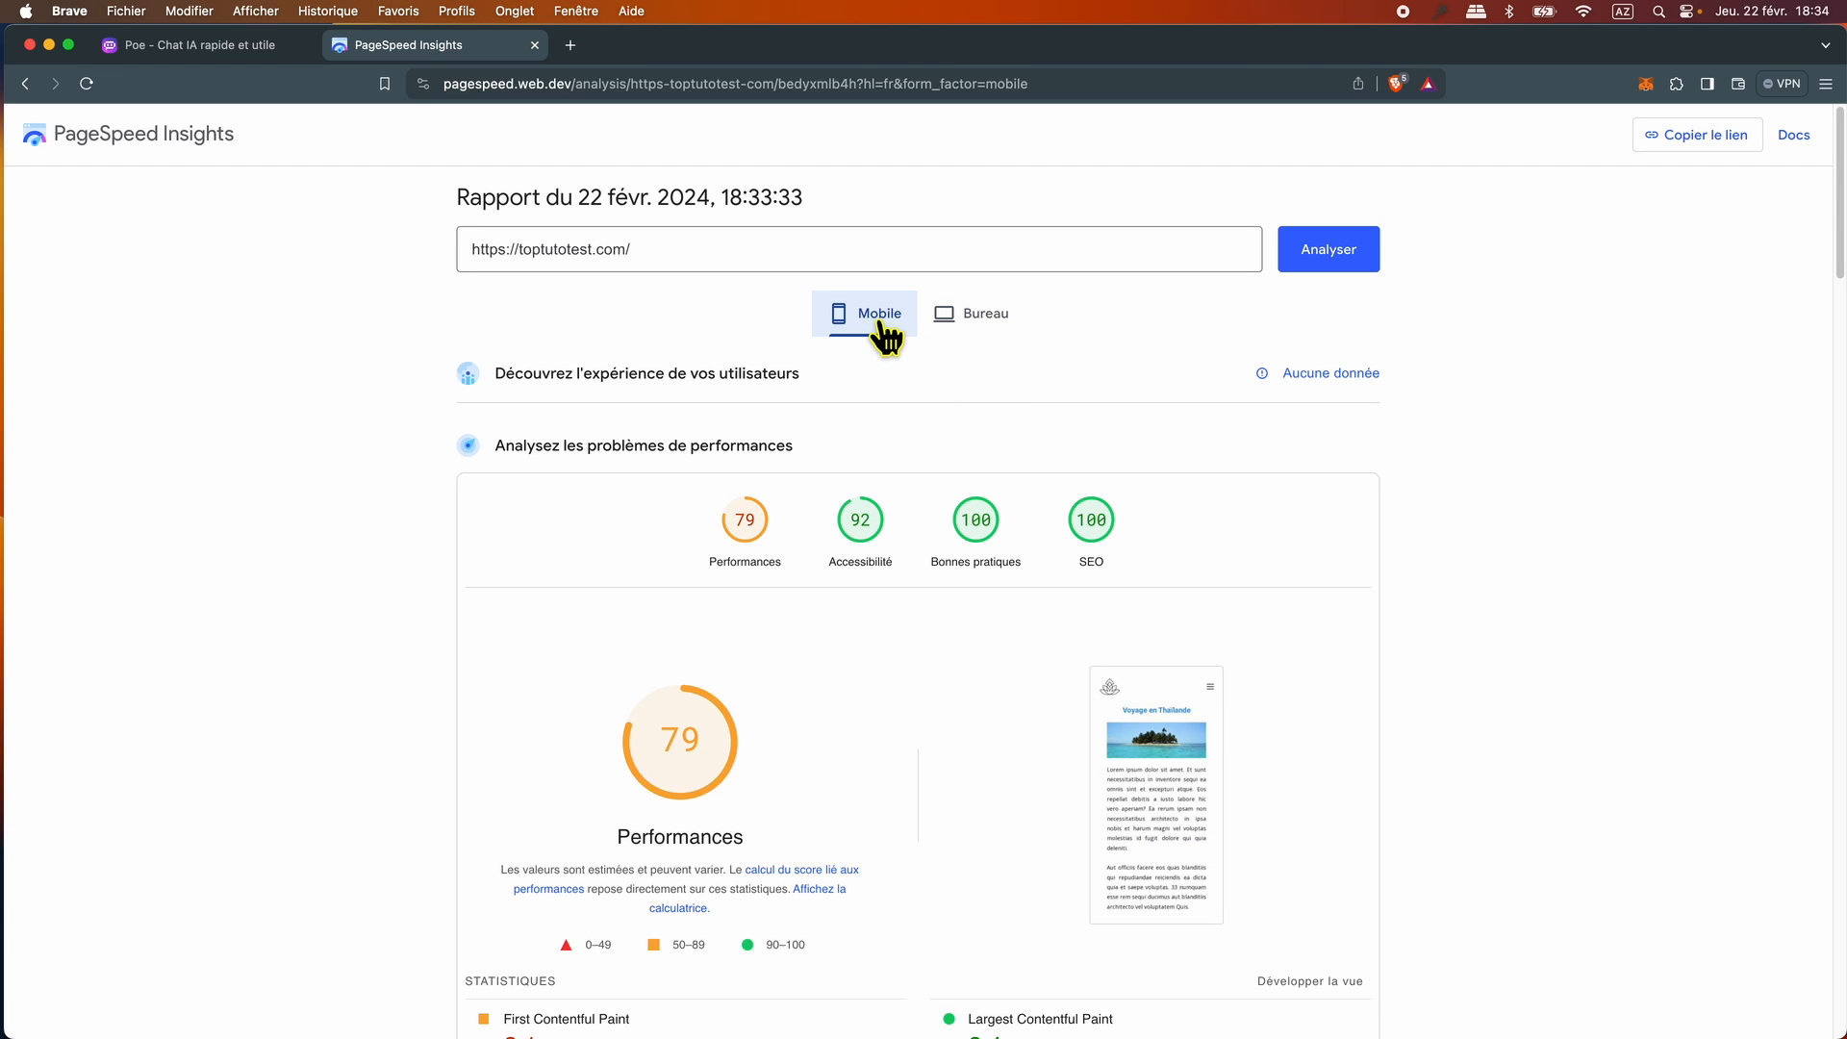